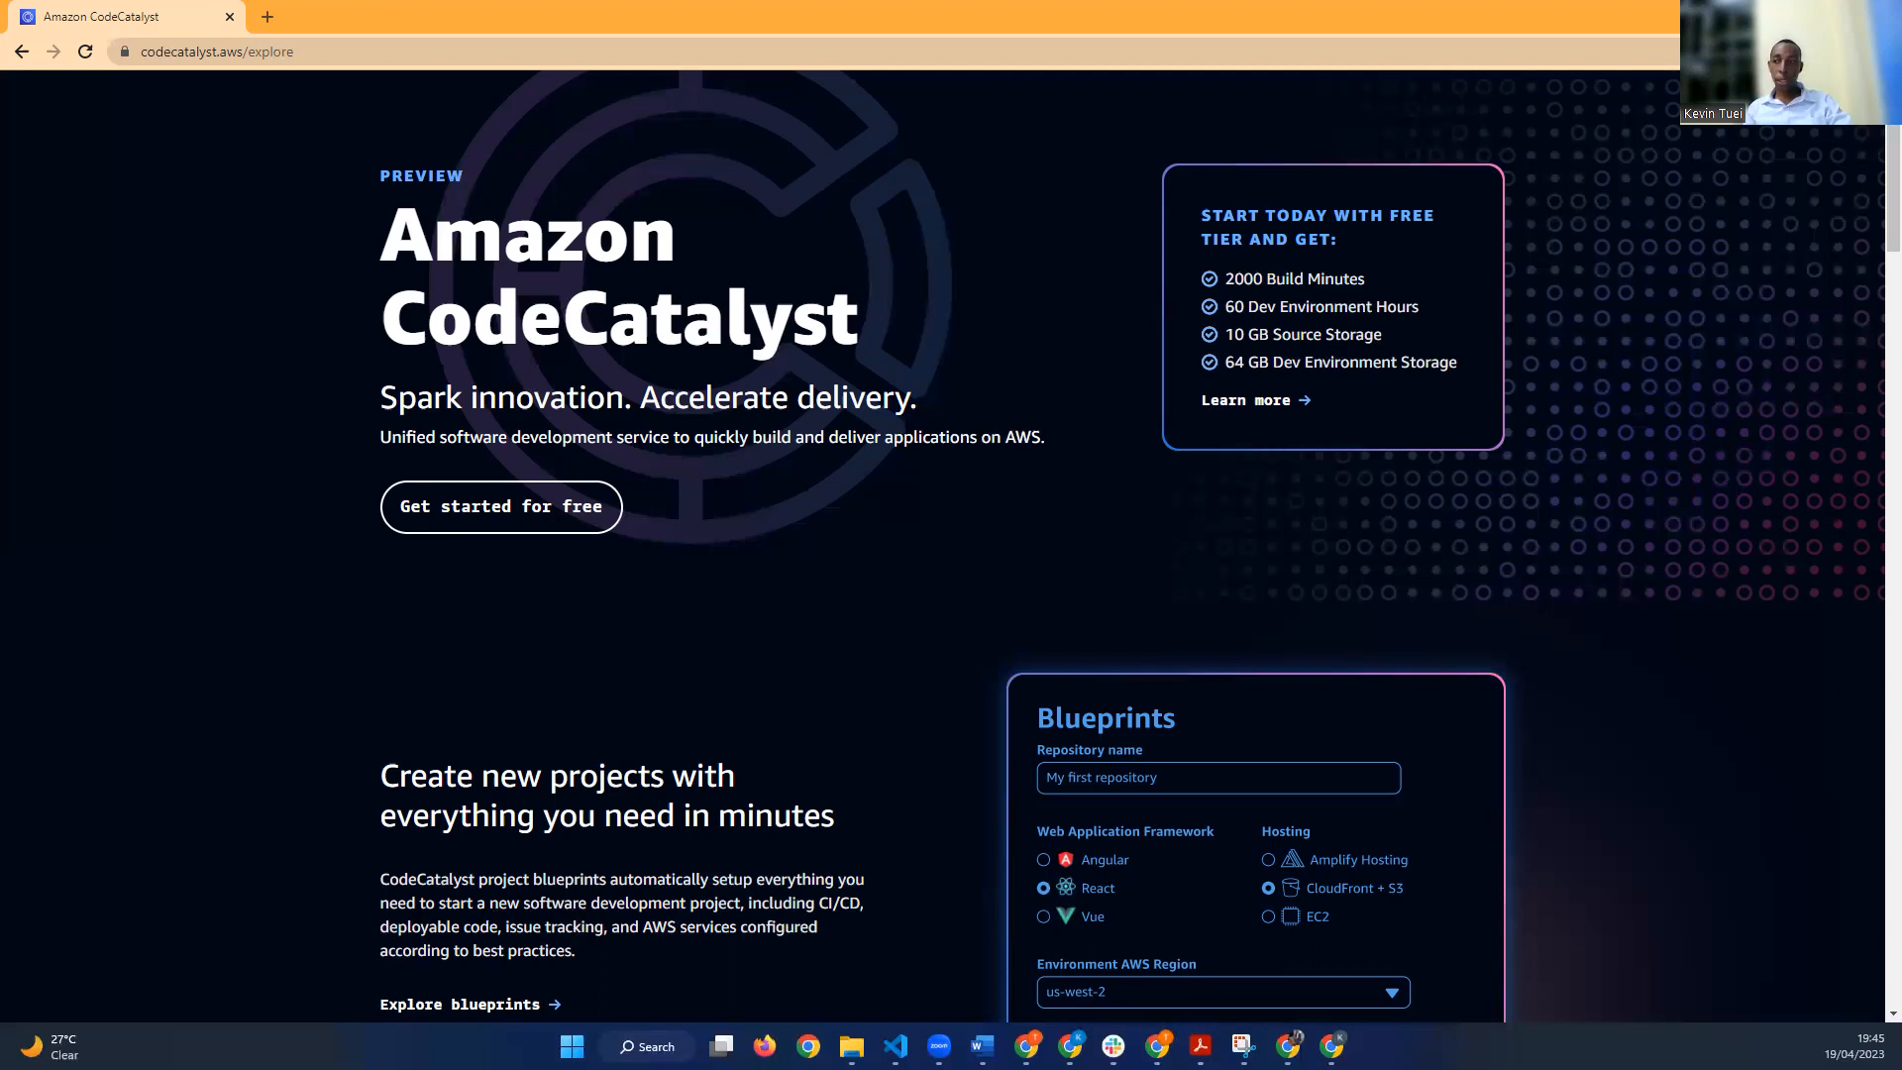
Step: Open the sign-in page from the Amazon CodeCatalyst landing page
scroll(1194, 663, down, 1)
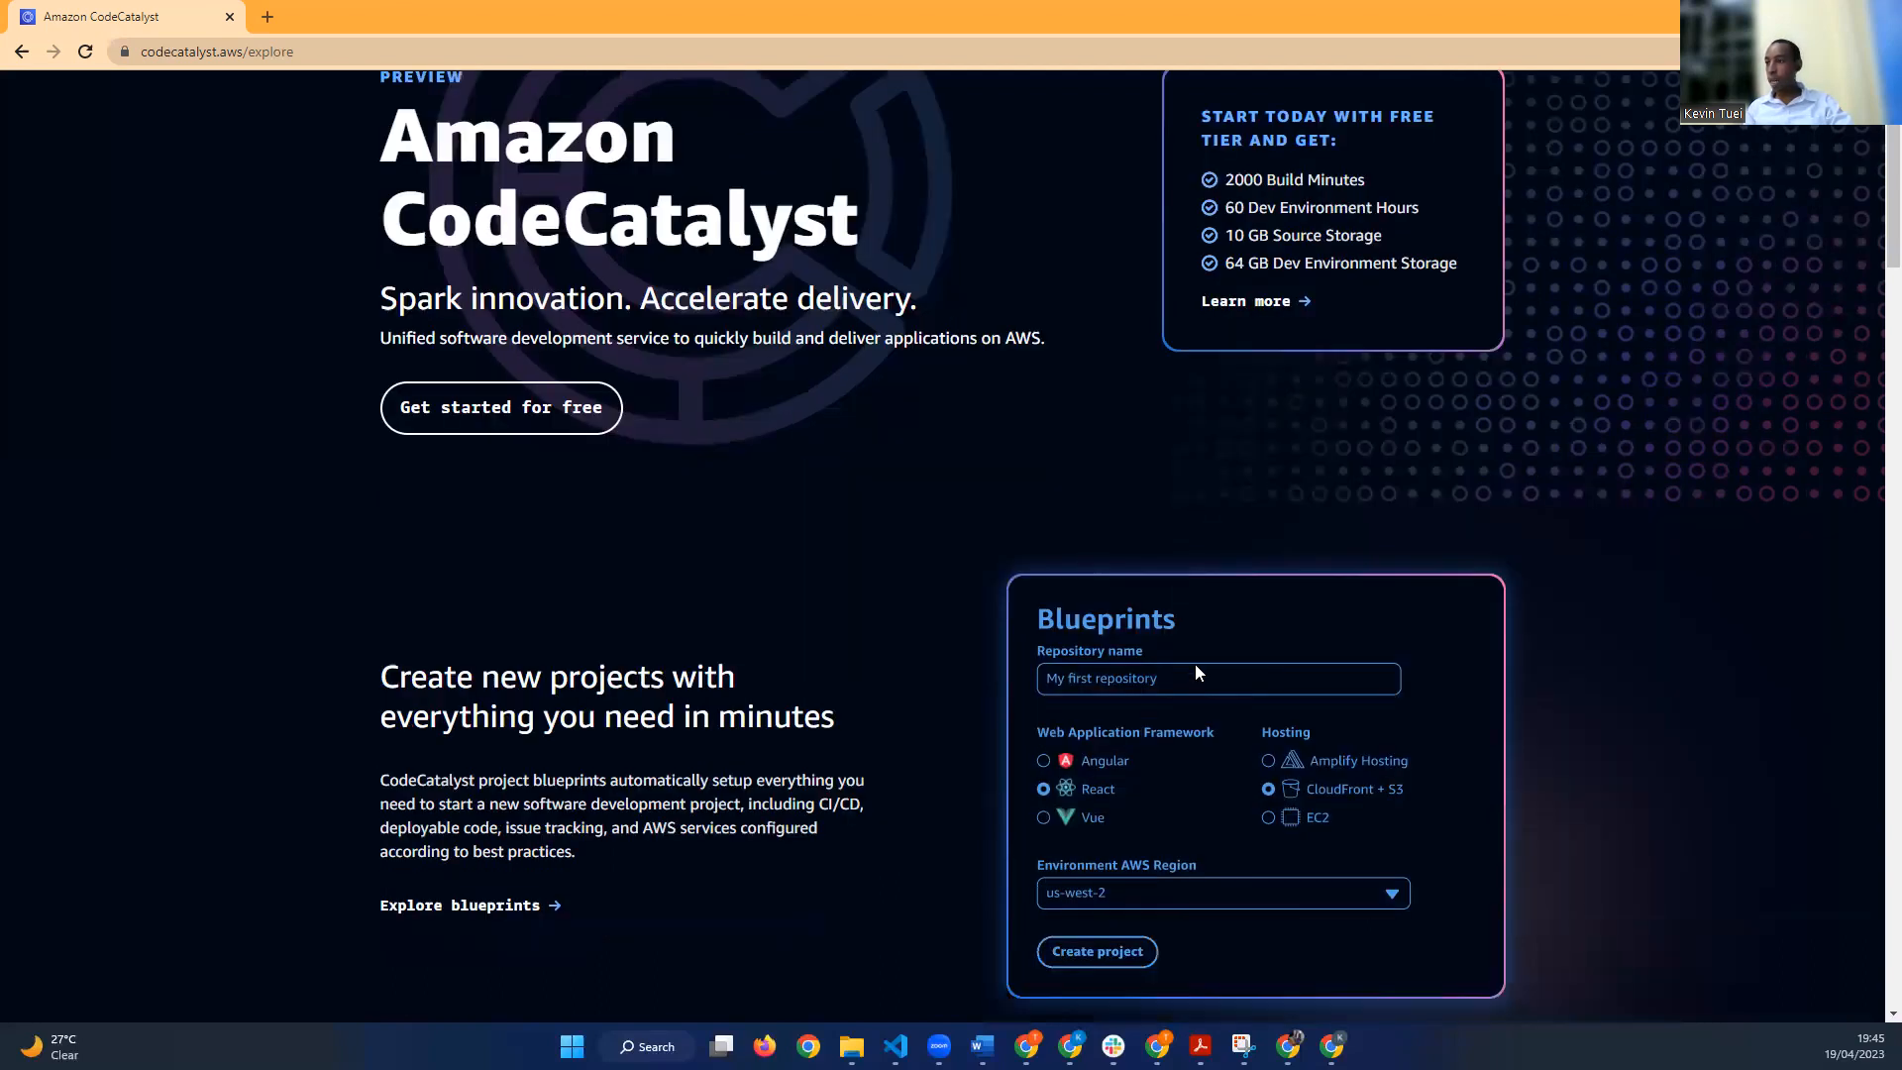
scroll(1193, 668, down, 2)
scroll(1238, 624, up, 4)
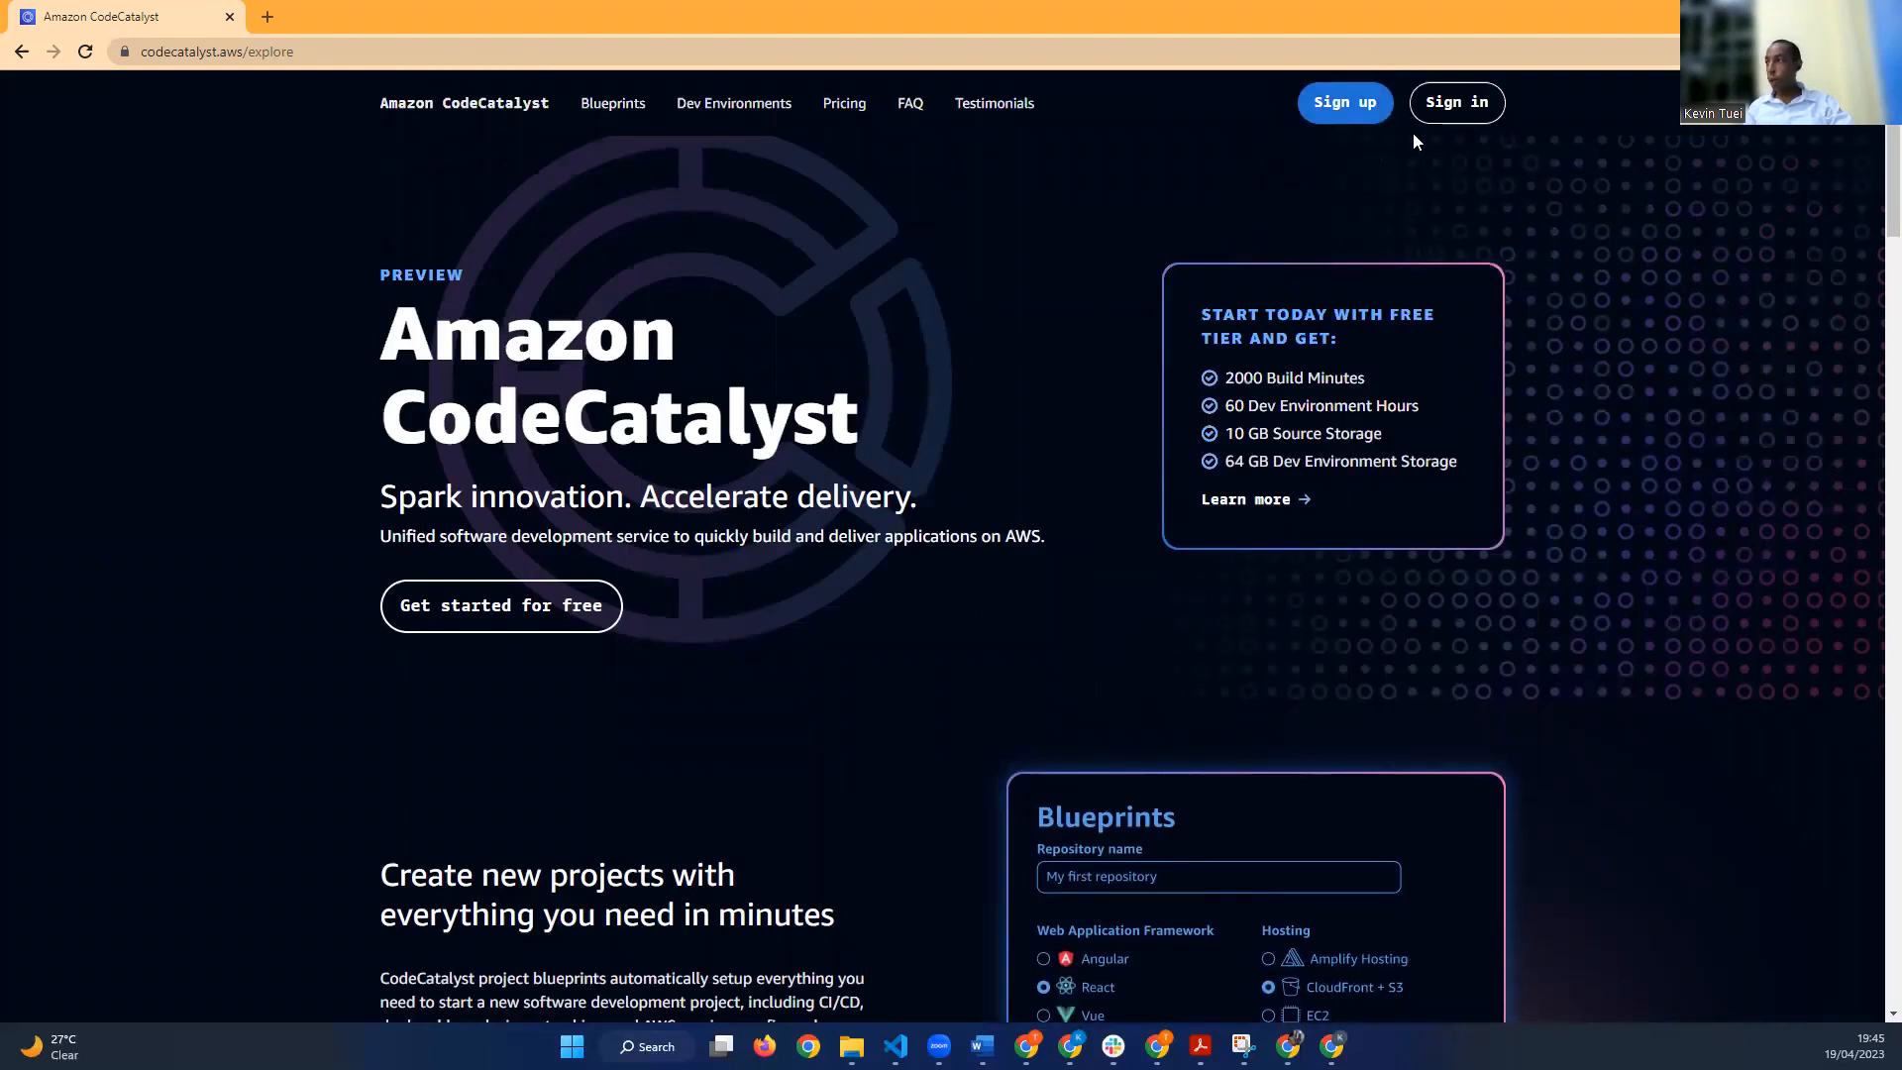
click(1461, 119)
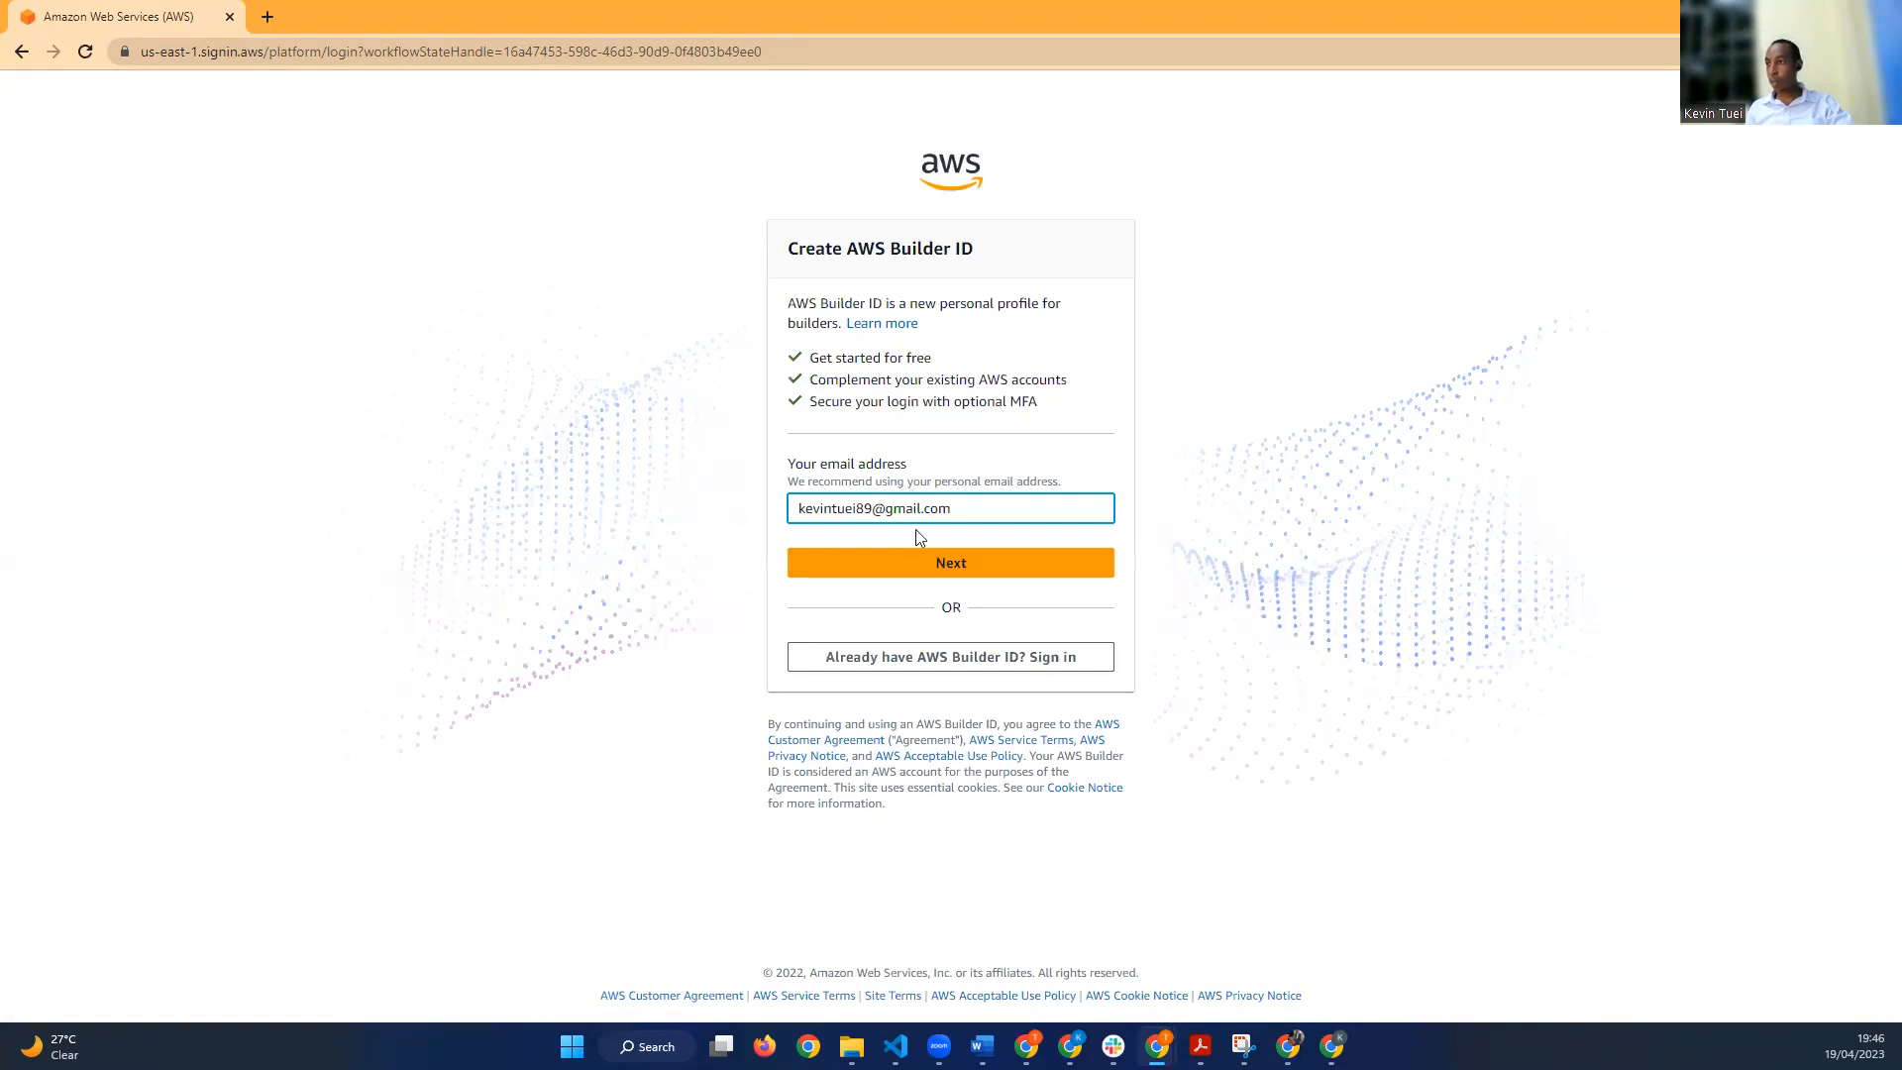
Step: Choose to sign in with an existing AWS Builder ID and continue with the prefilled email address
drag(789, 249, 996, 265)
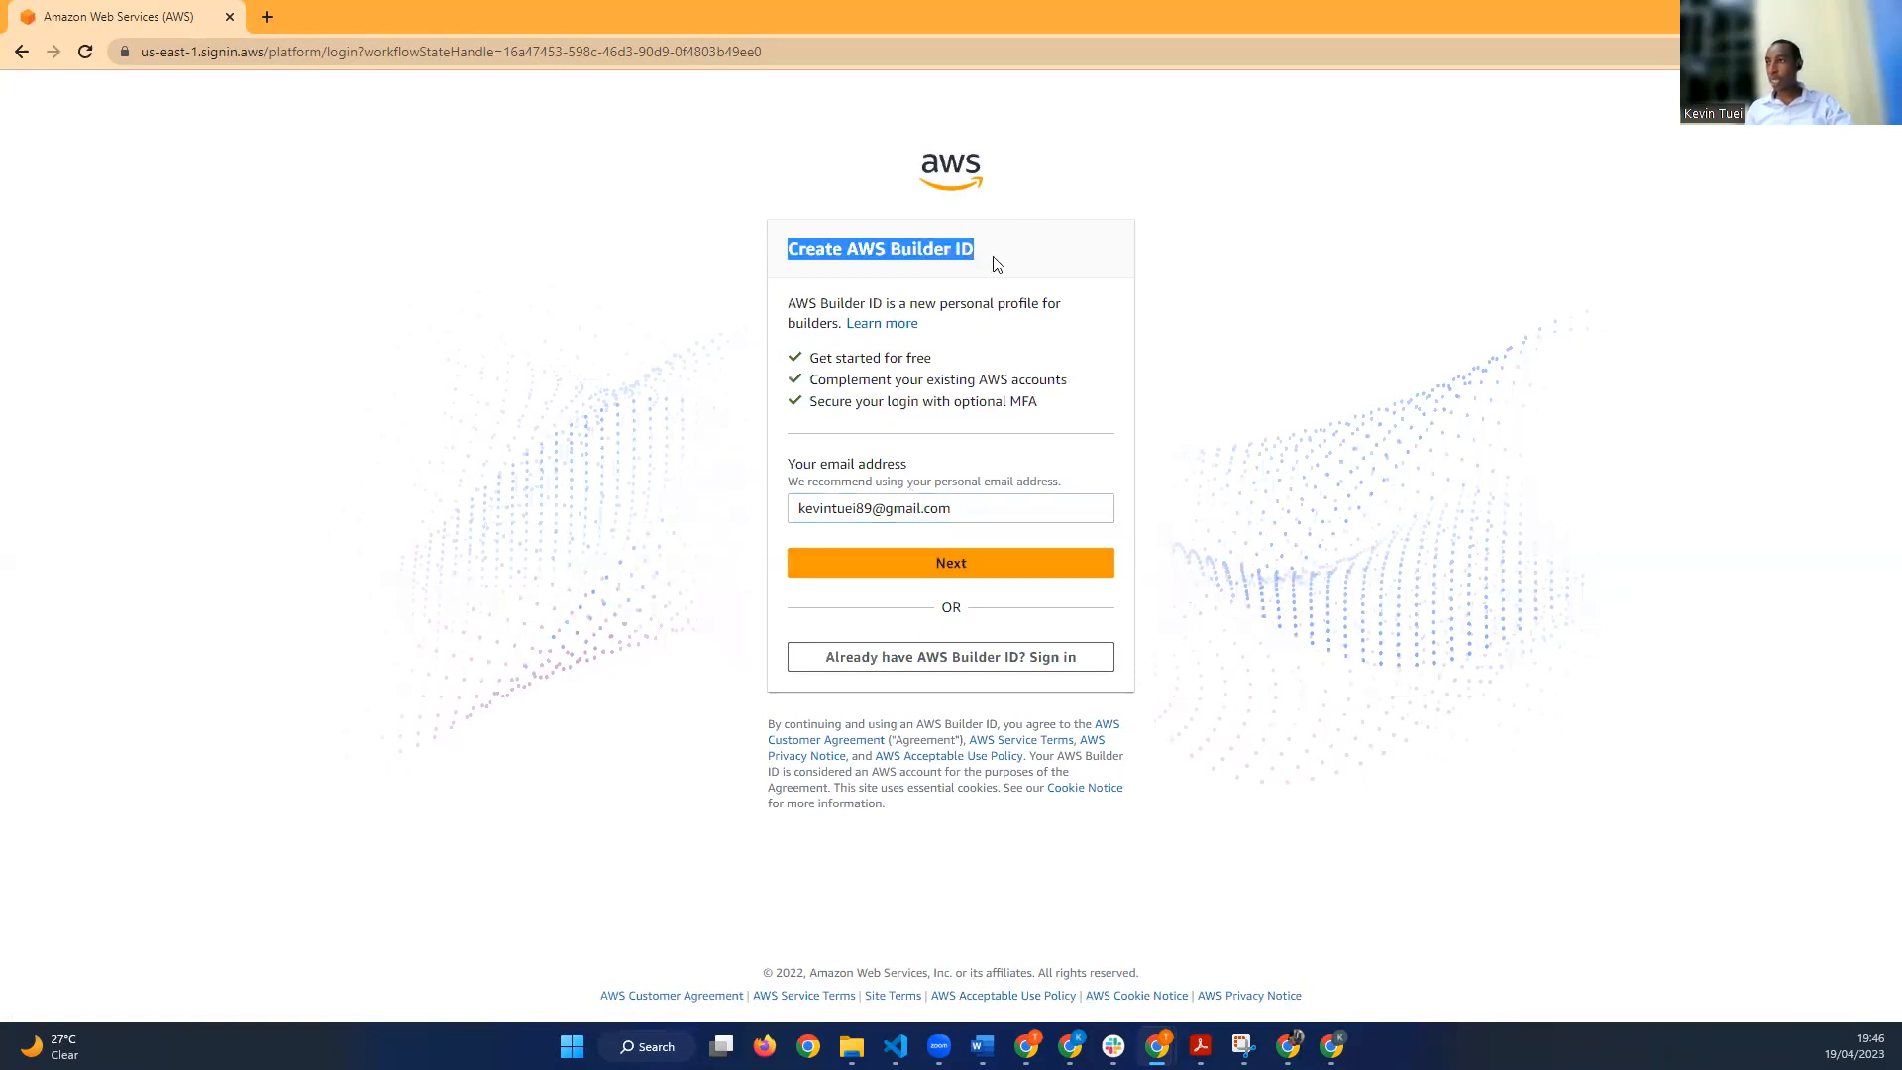
click(1016, 264)
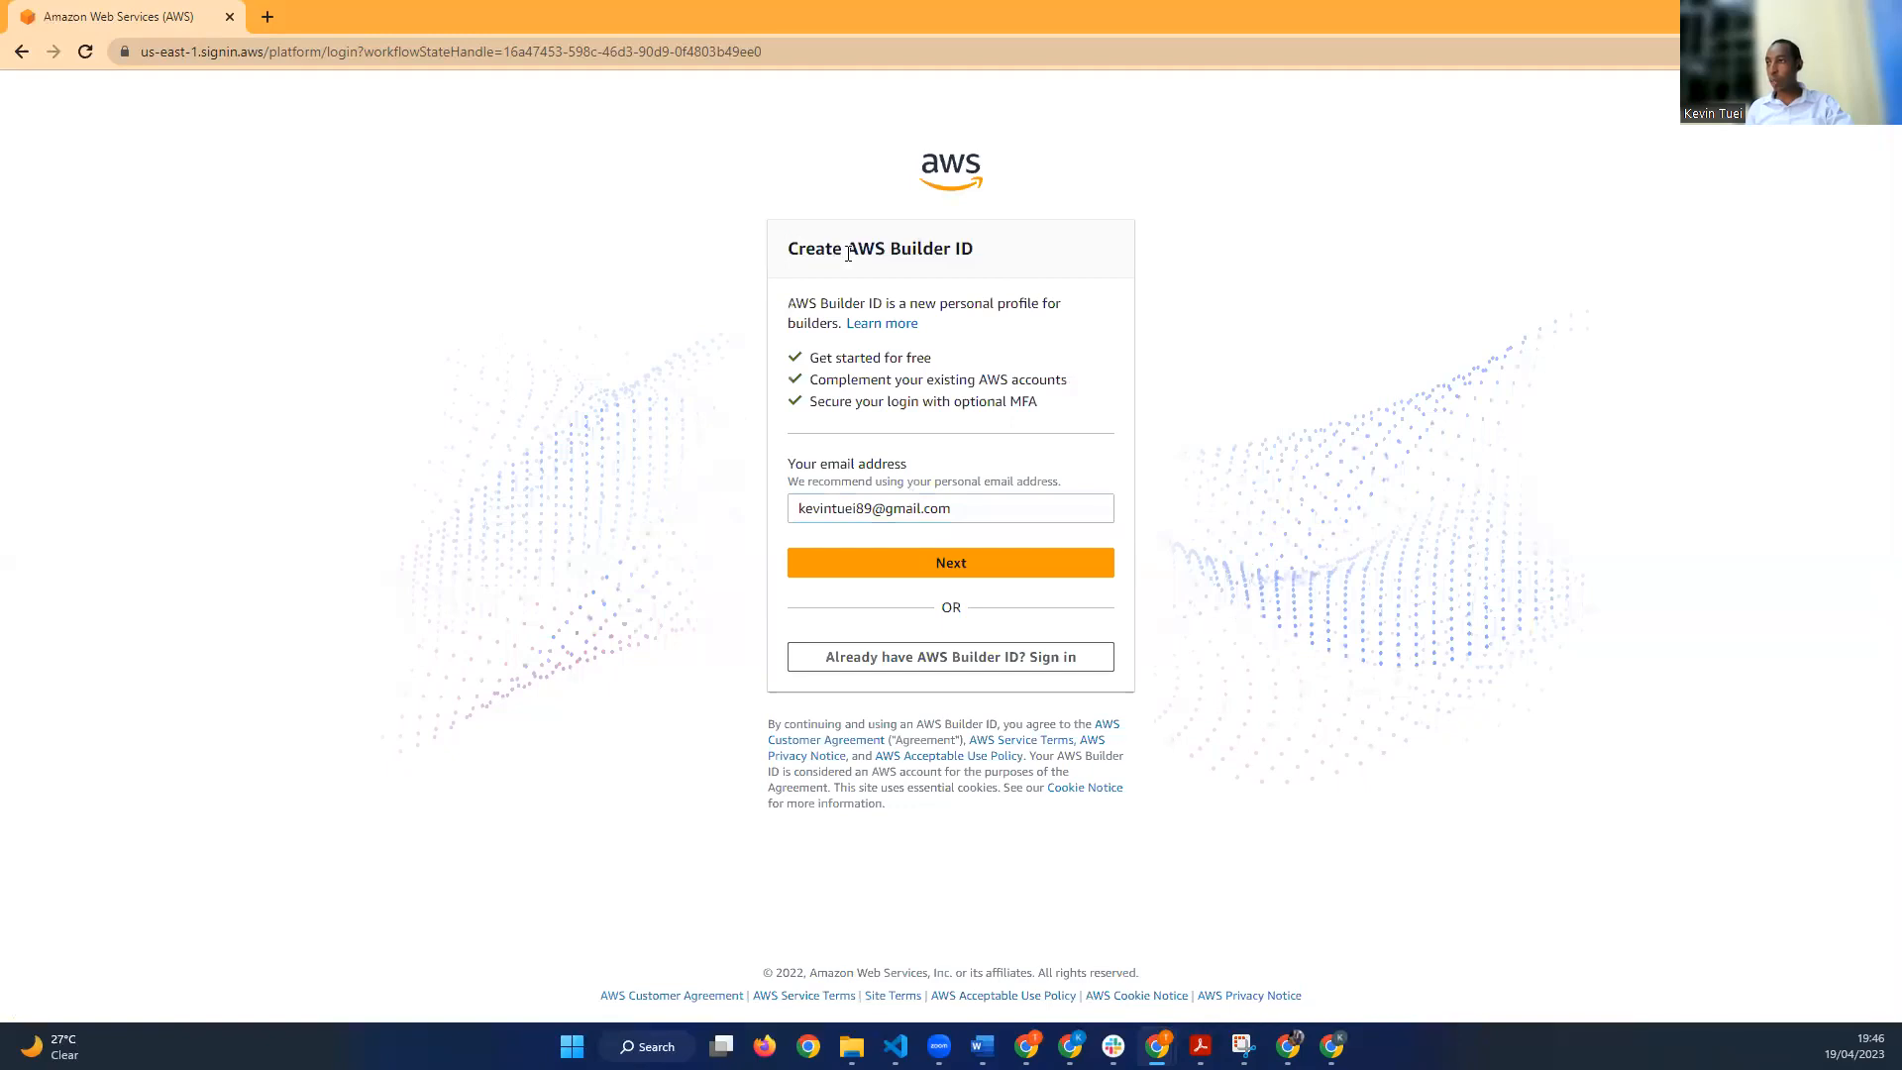
drag(790, 249, 718, 276)
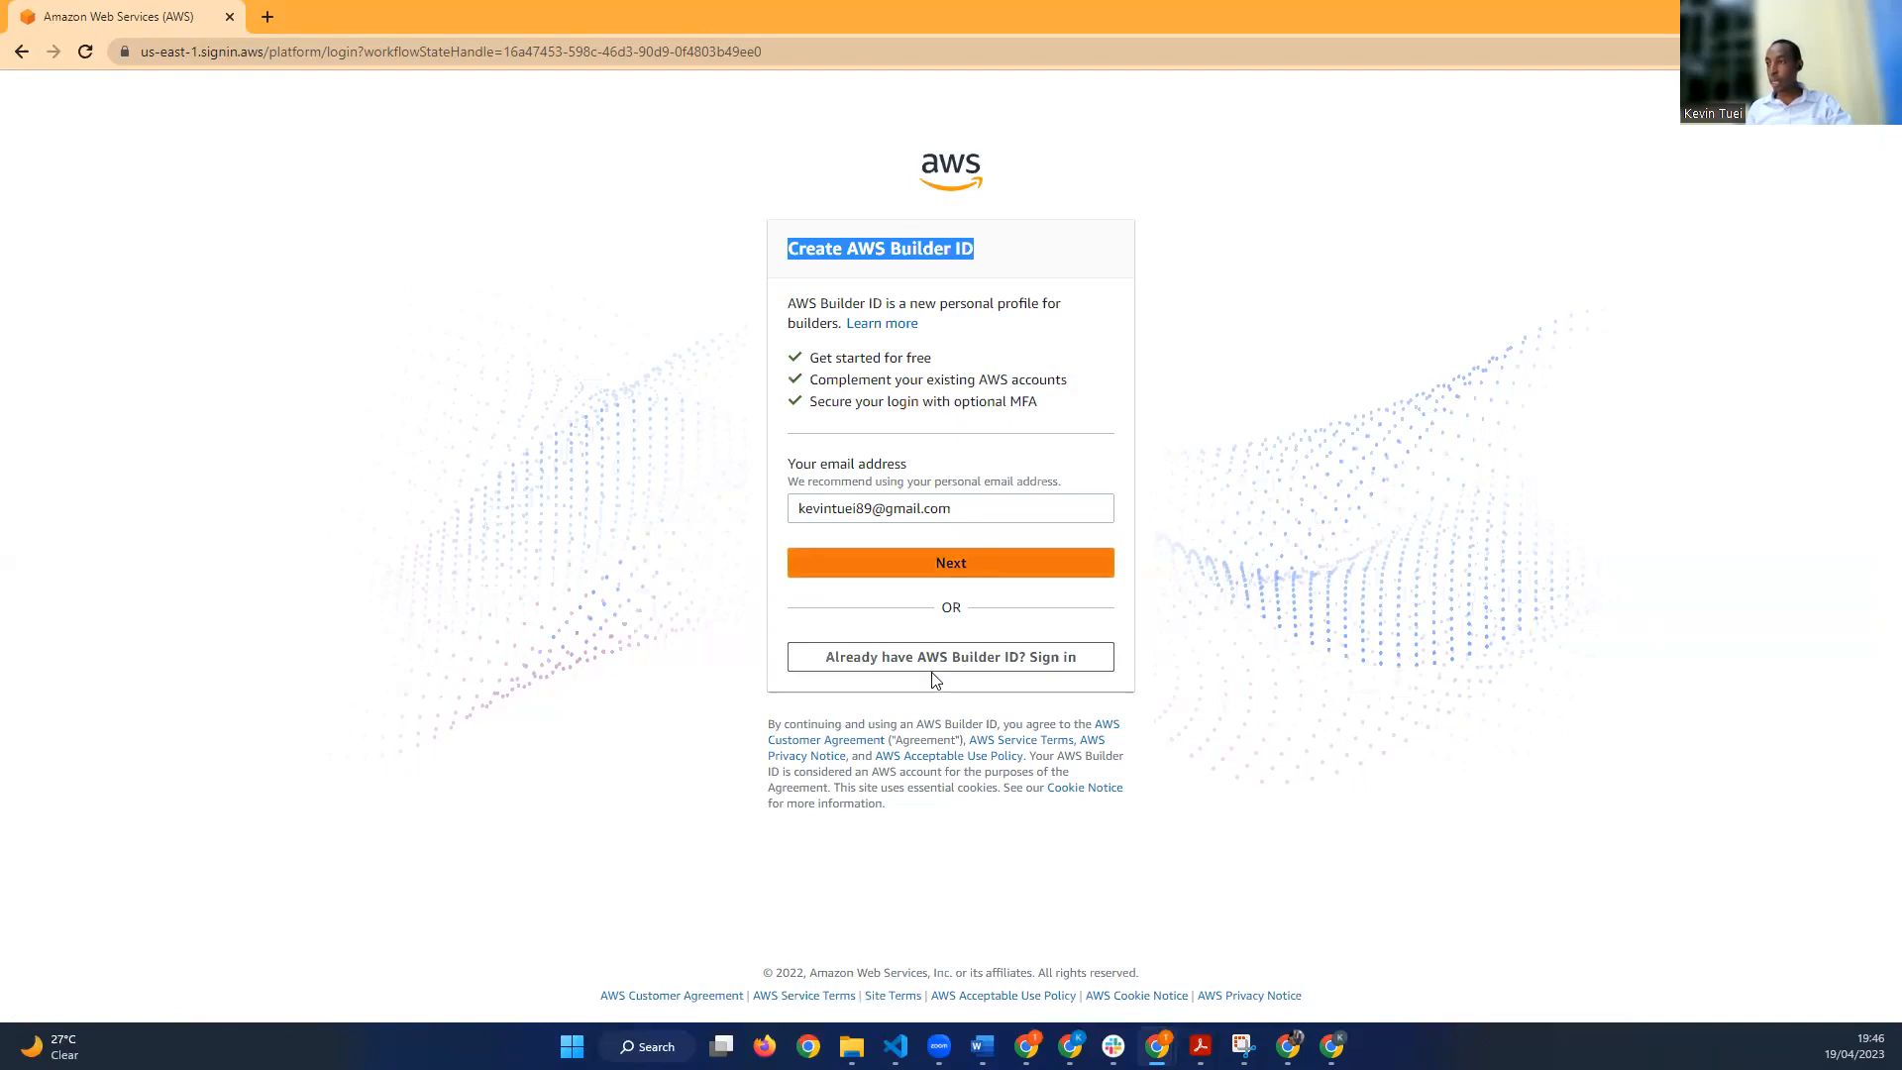
click(979, 665)
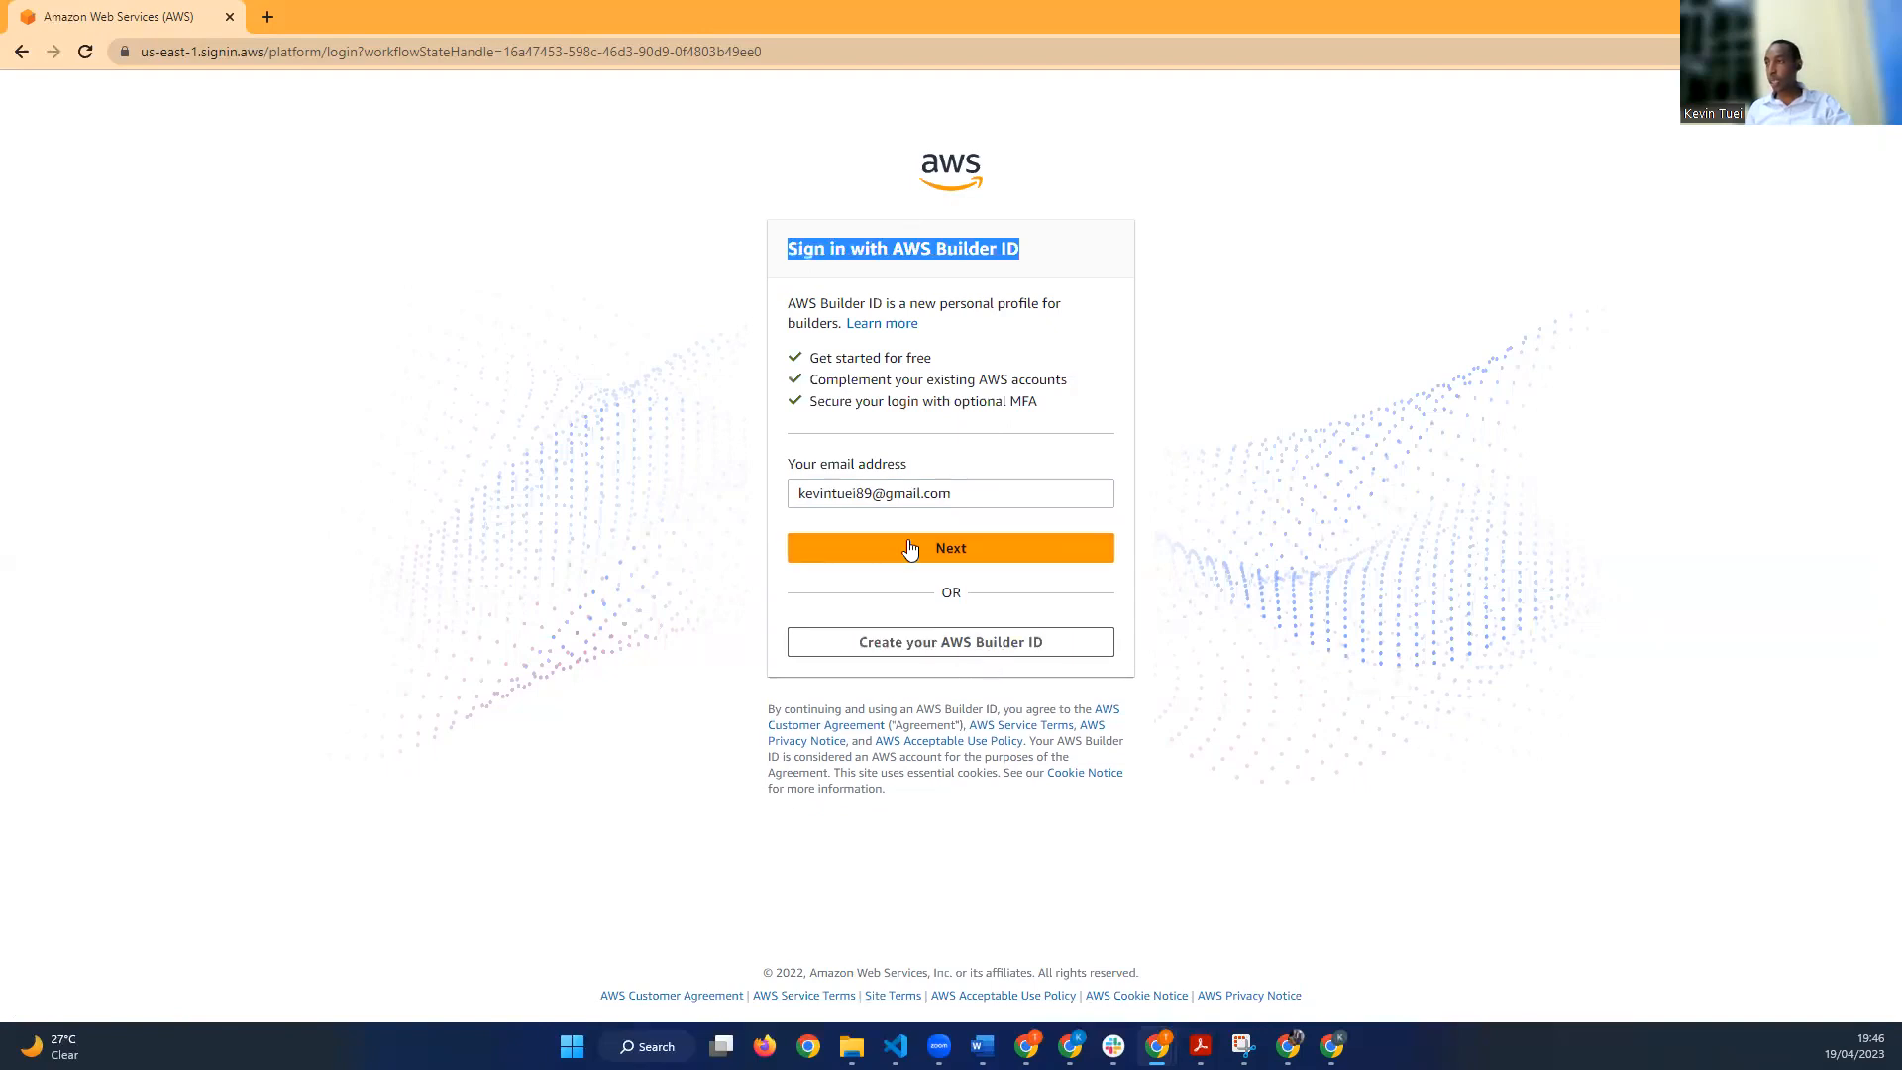
click(928, 552)
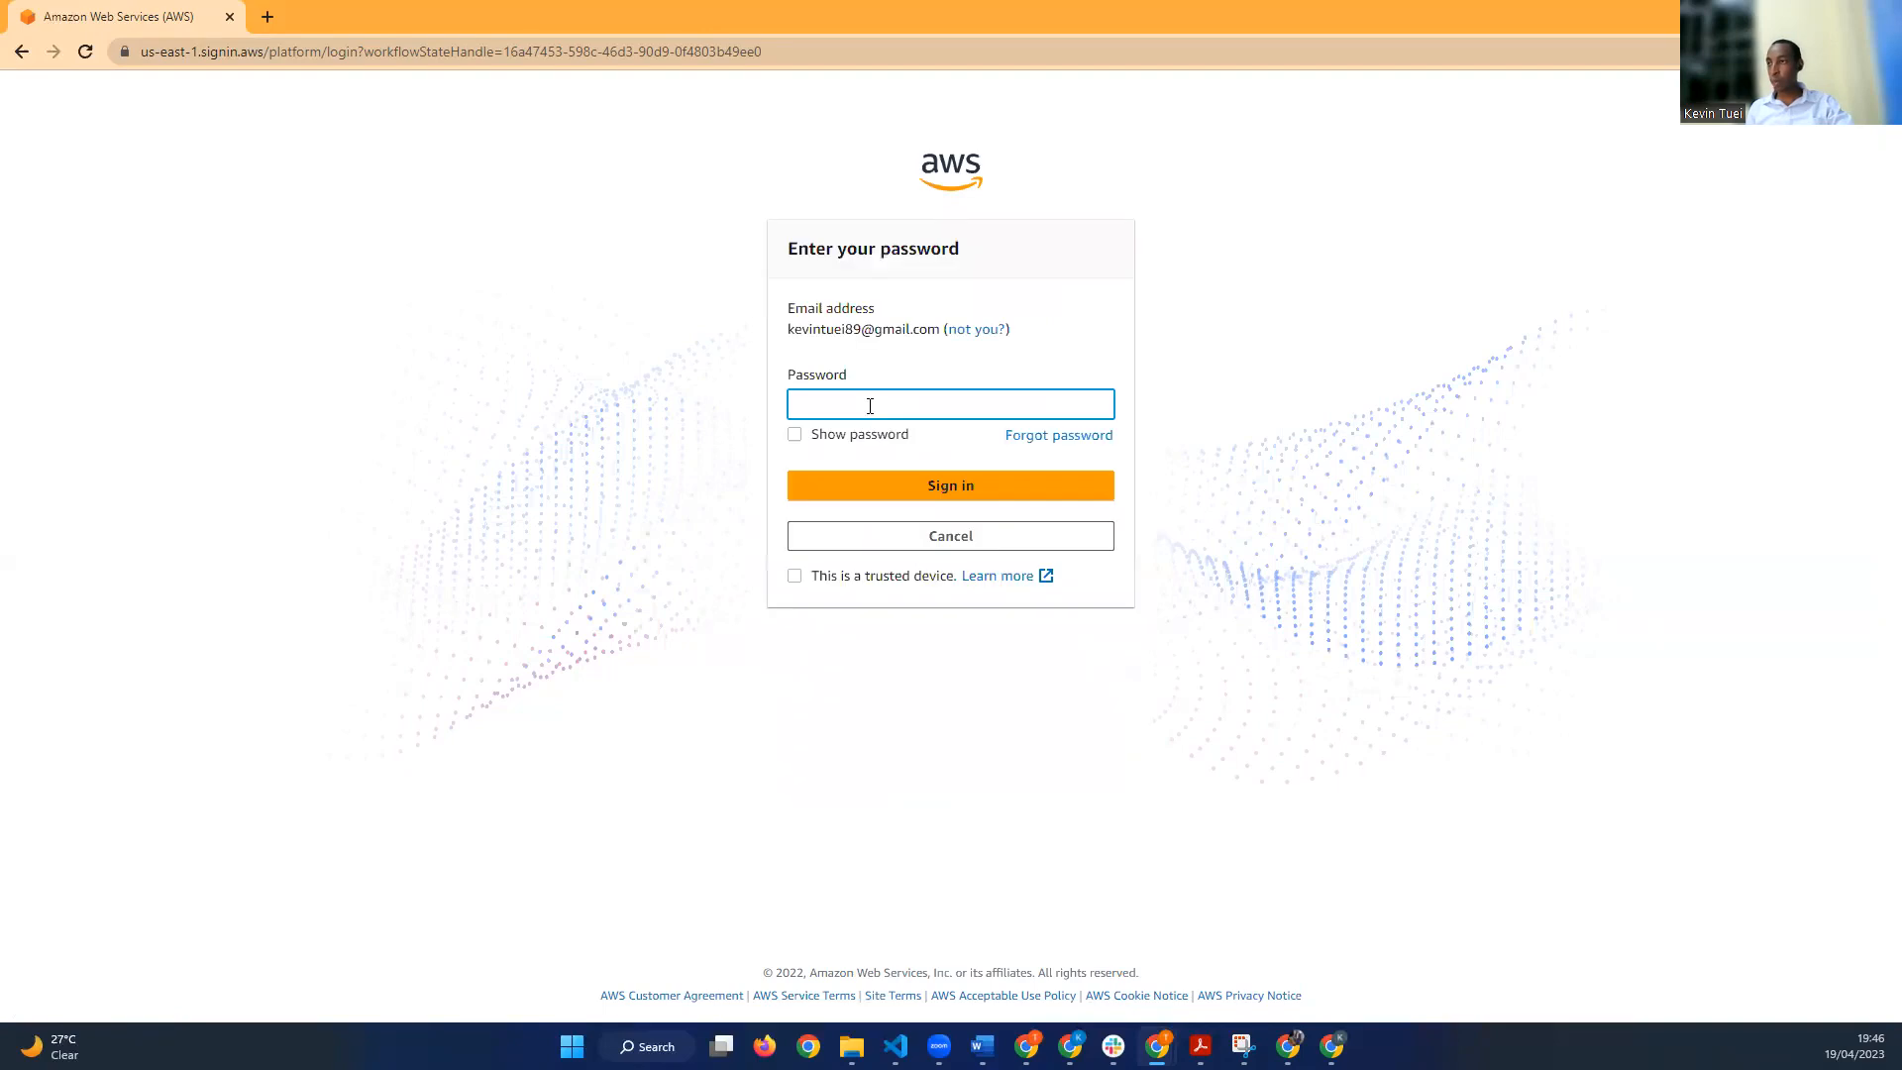
Step: Enter the account password and sign in
text(•••)
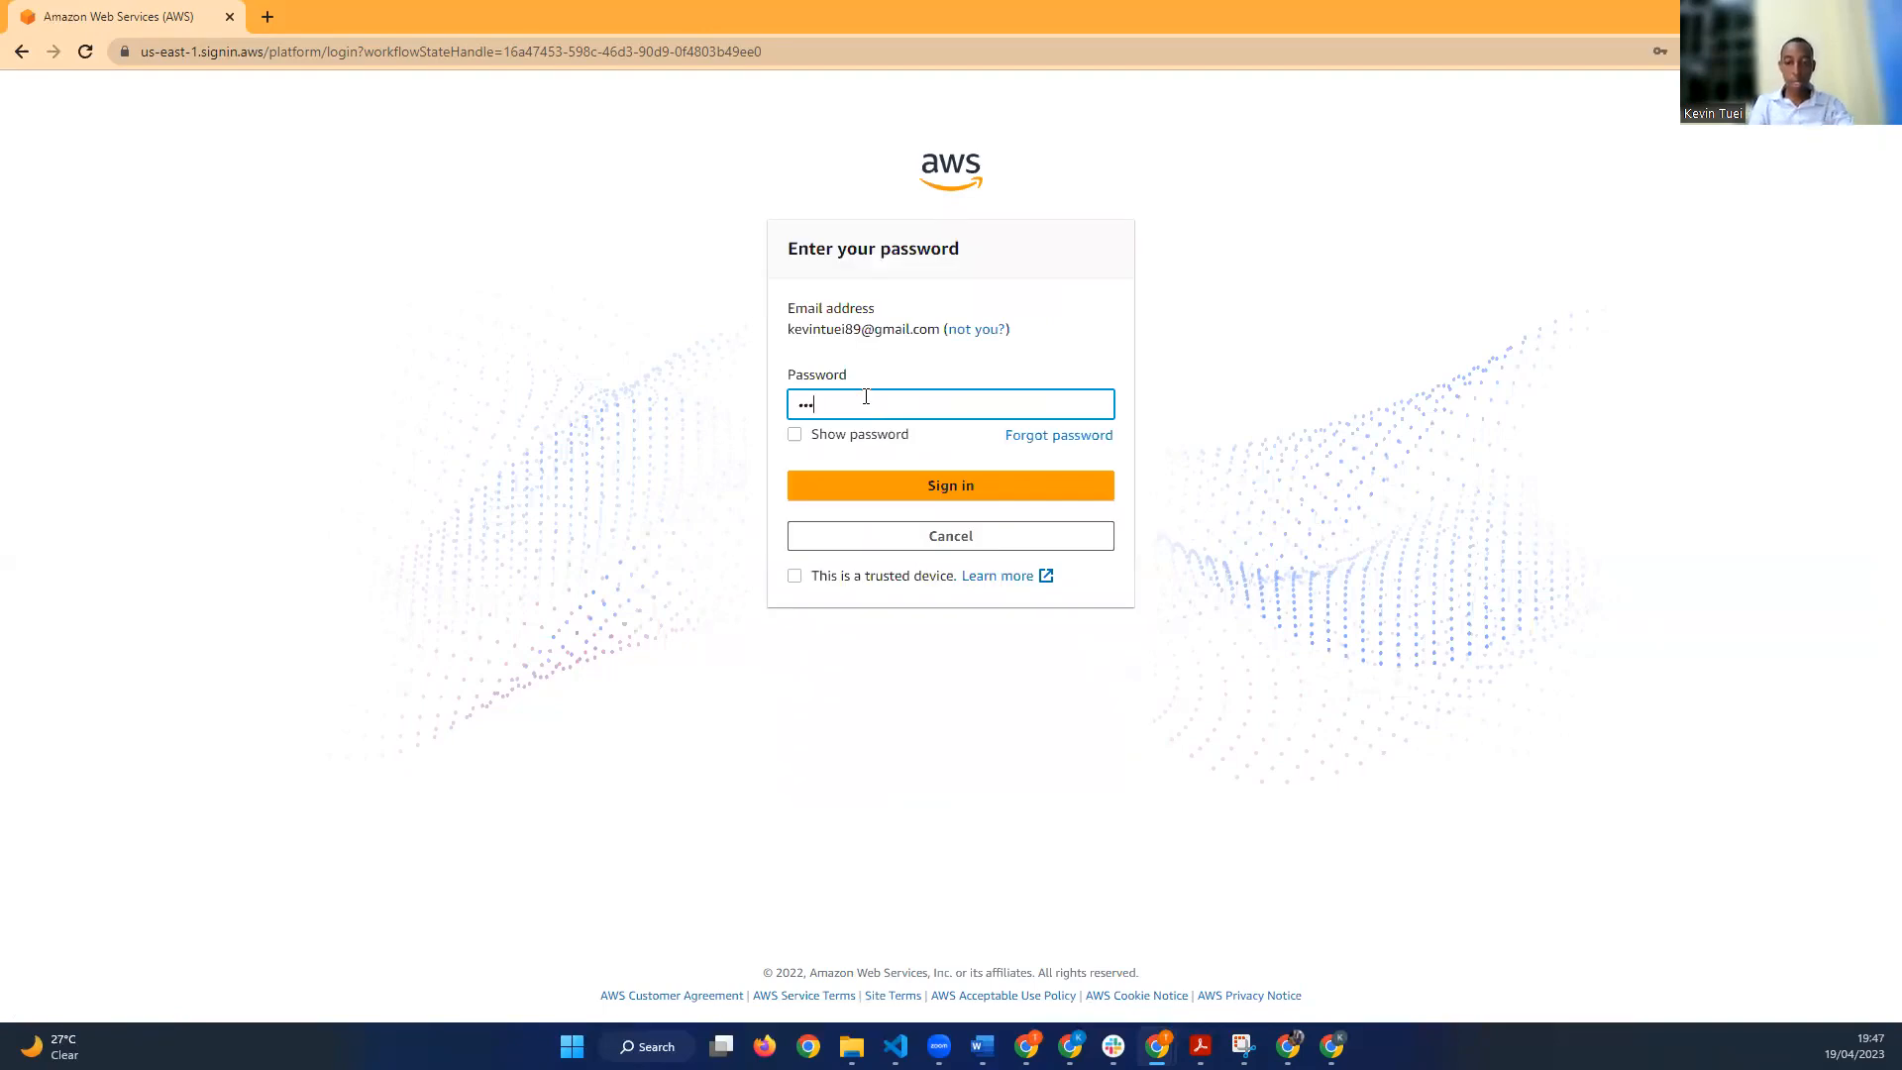
text(•••••••)
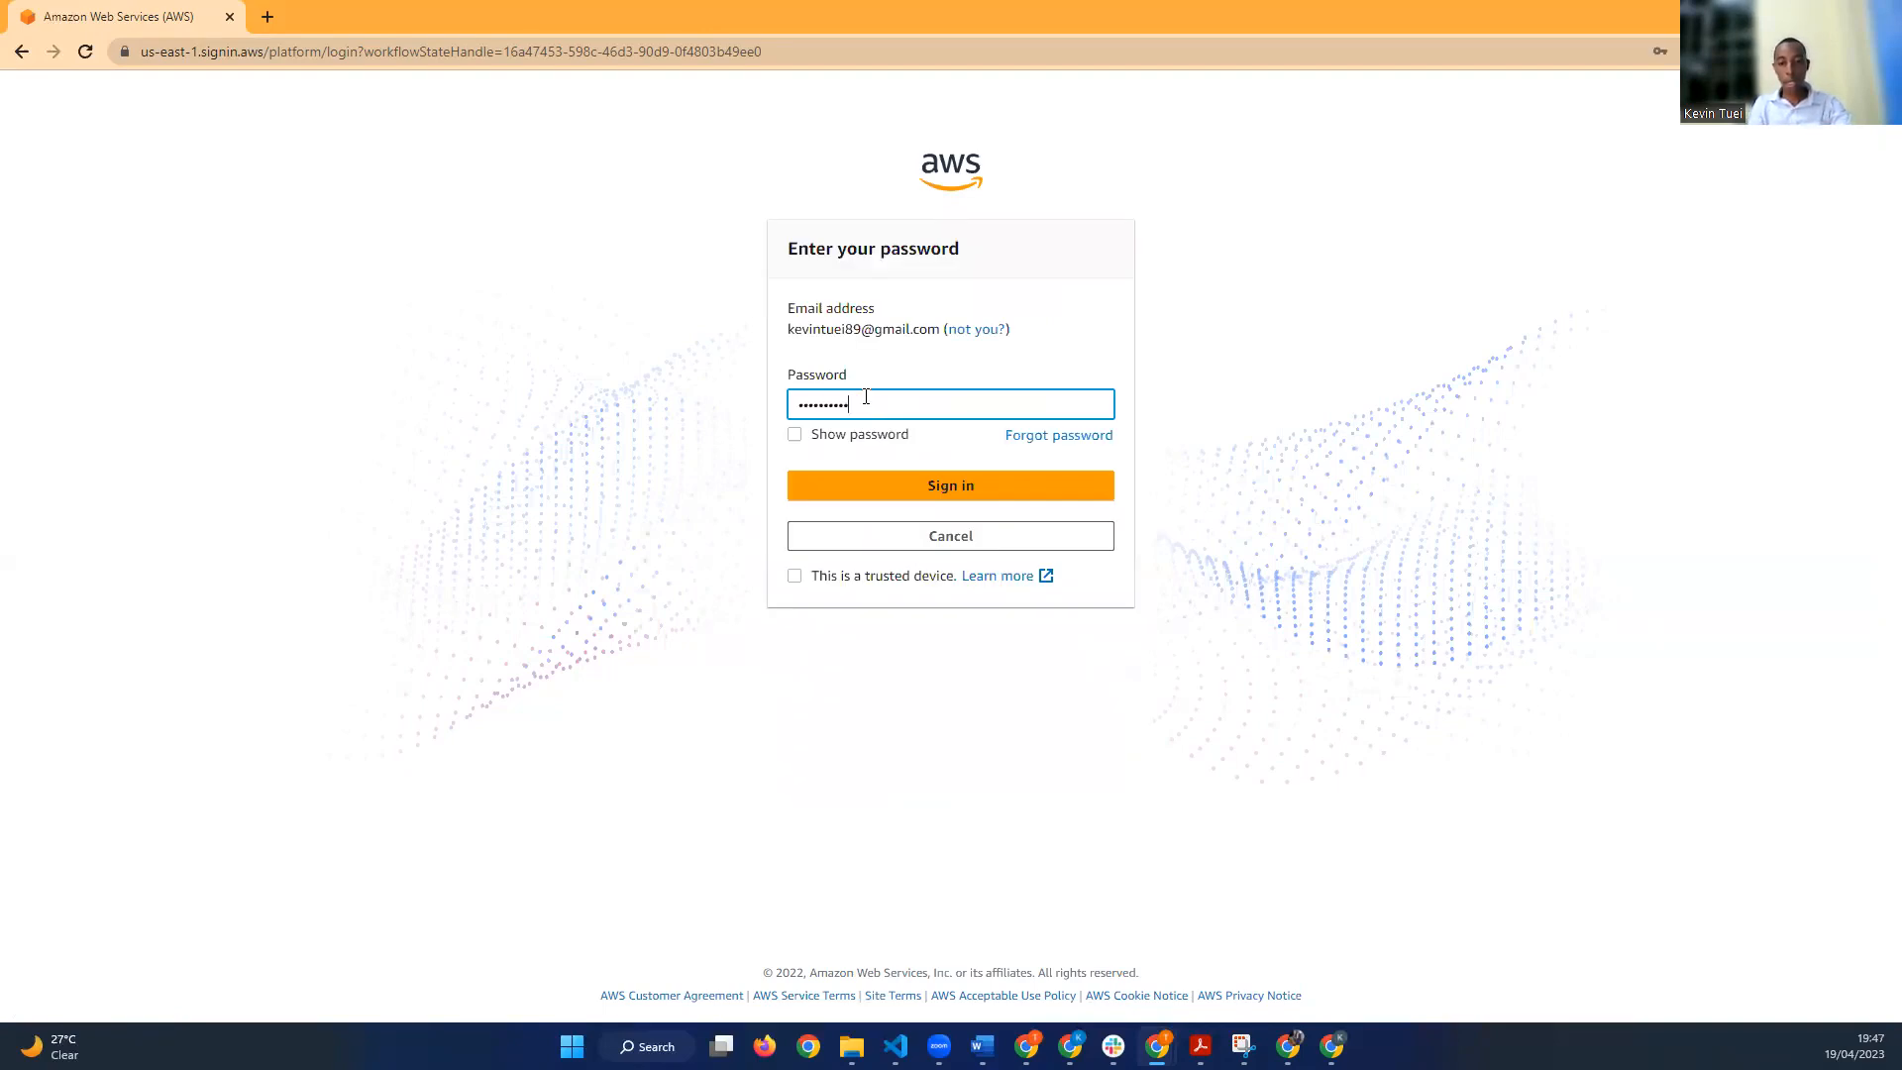
text(•)
key(Return)
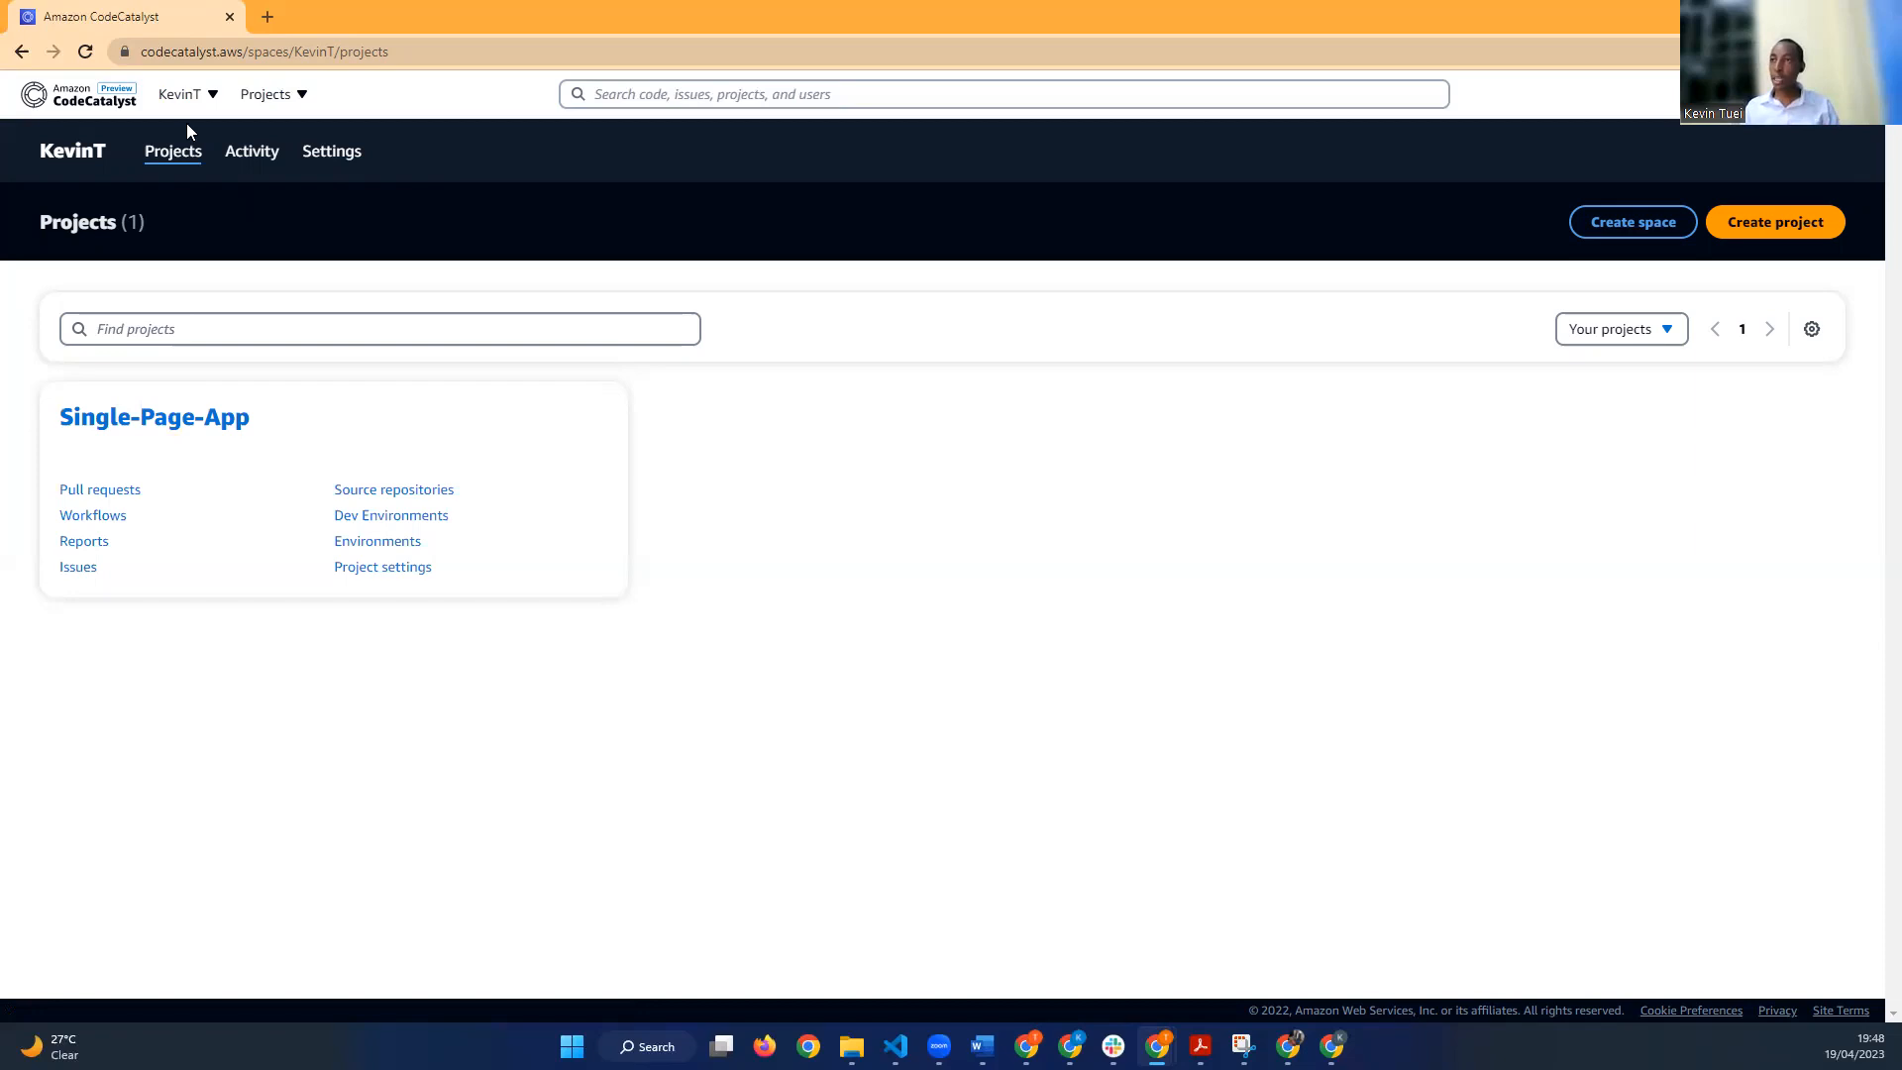
Step: Check the list of spaces and the existing project, and start creating a new project in the current space
click(186, 96)
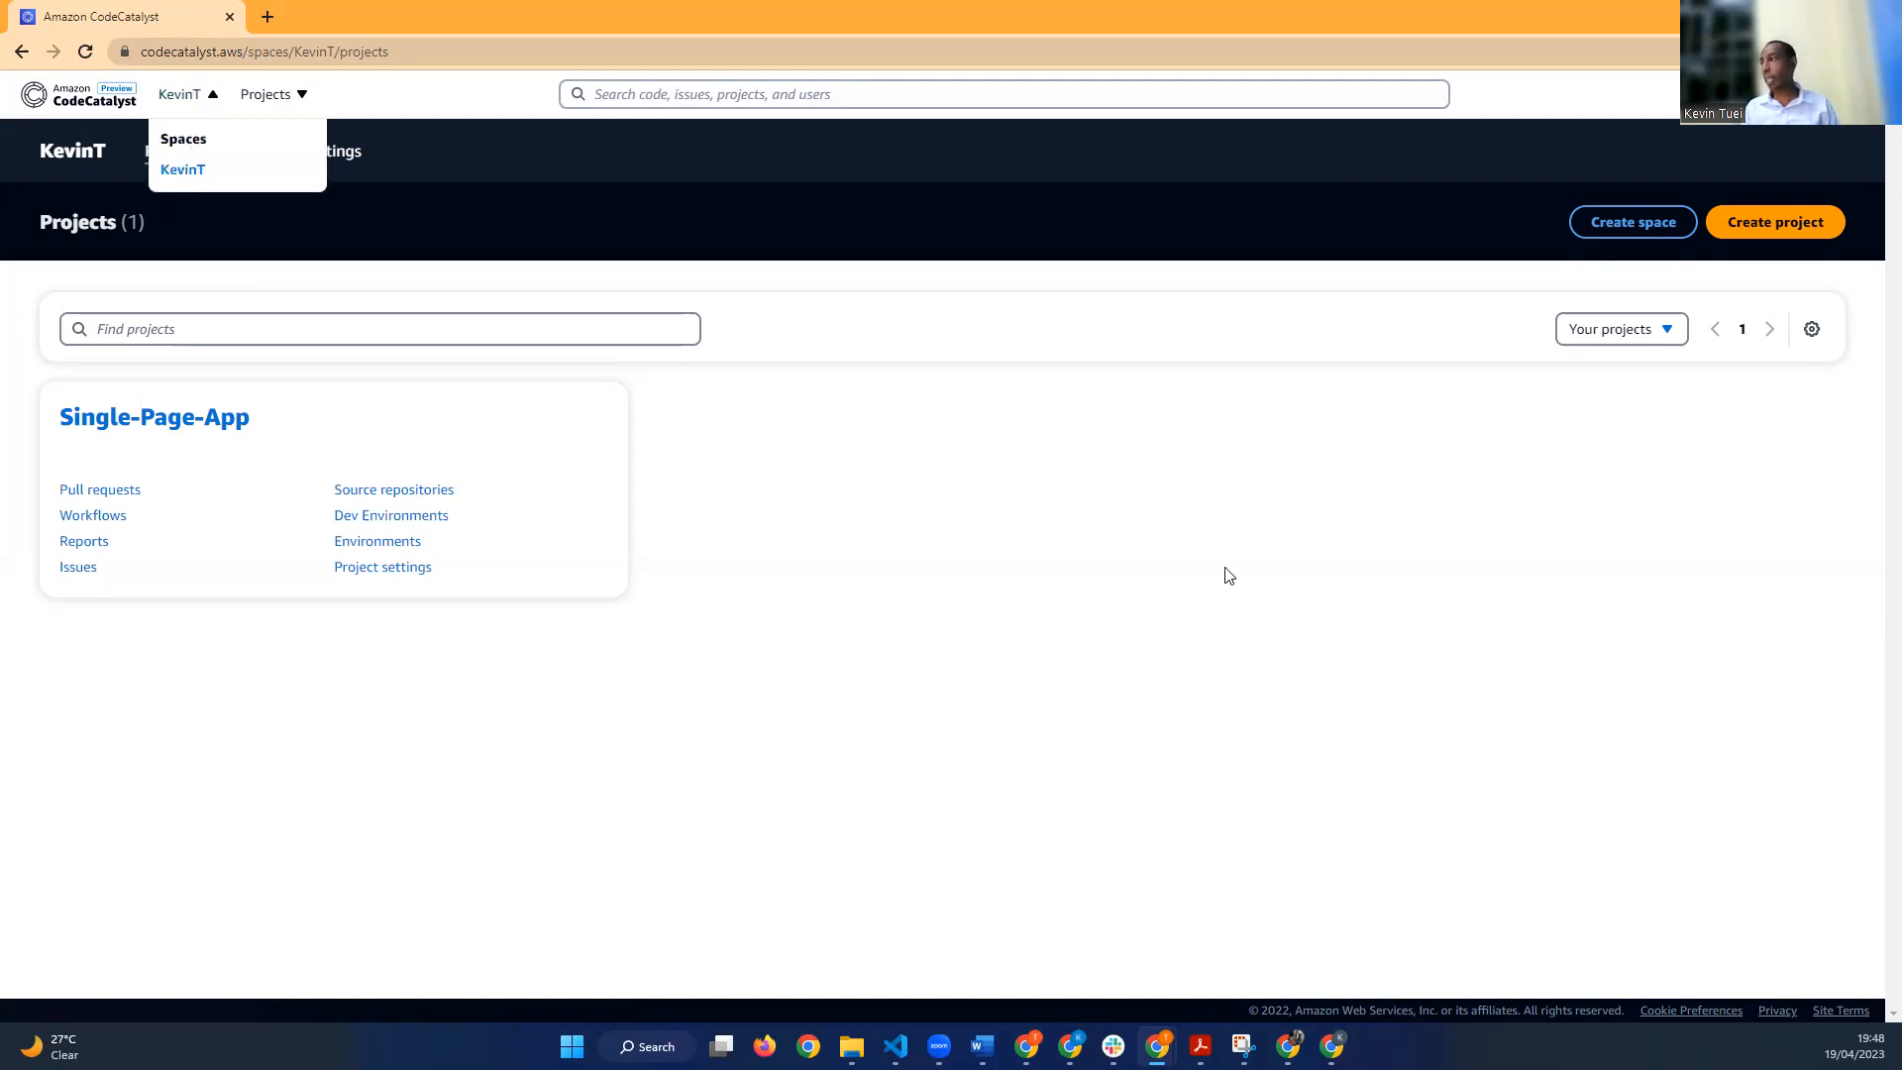
click(941, 563)
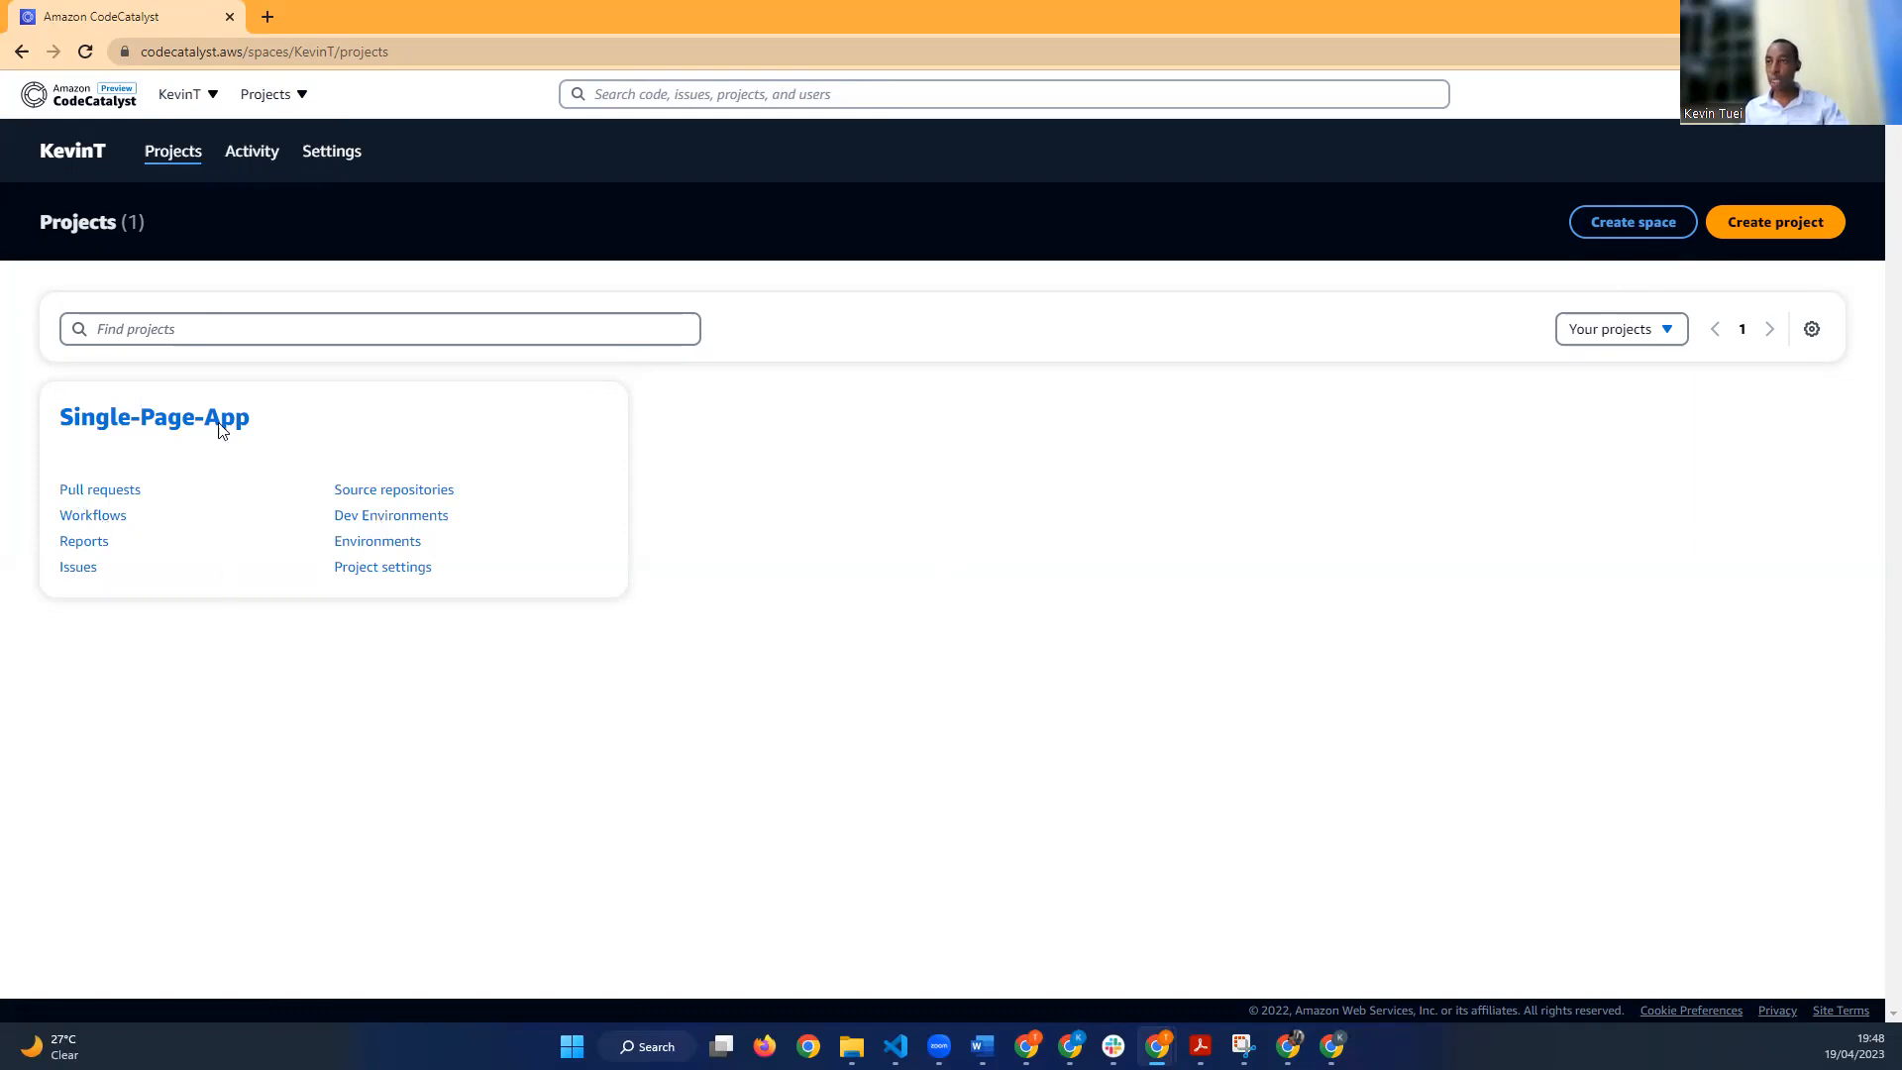
triple_click(245, 436)
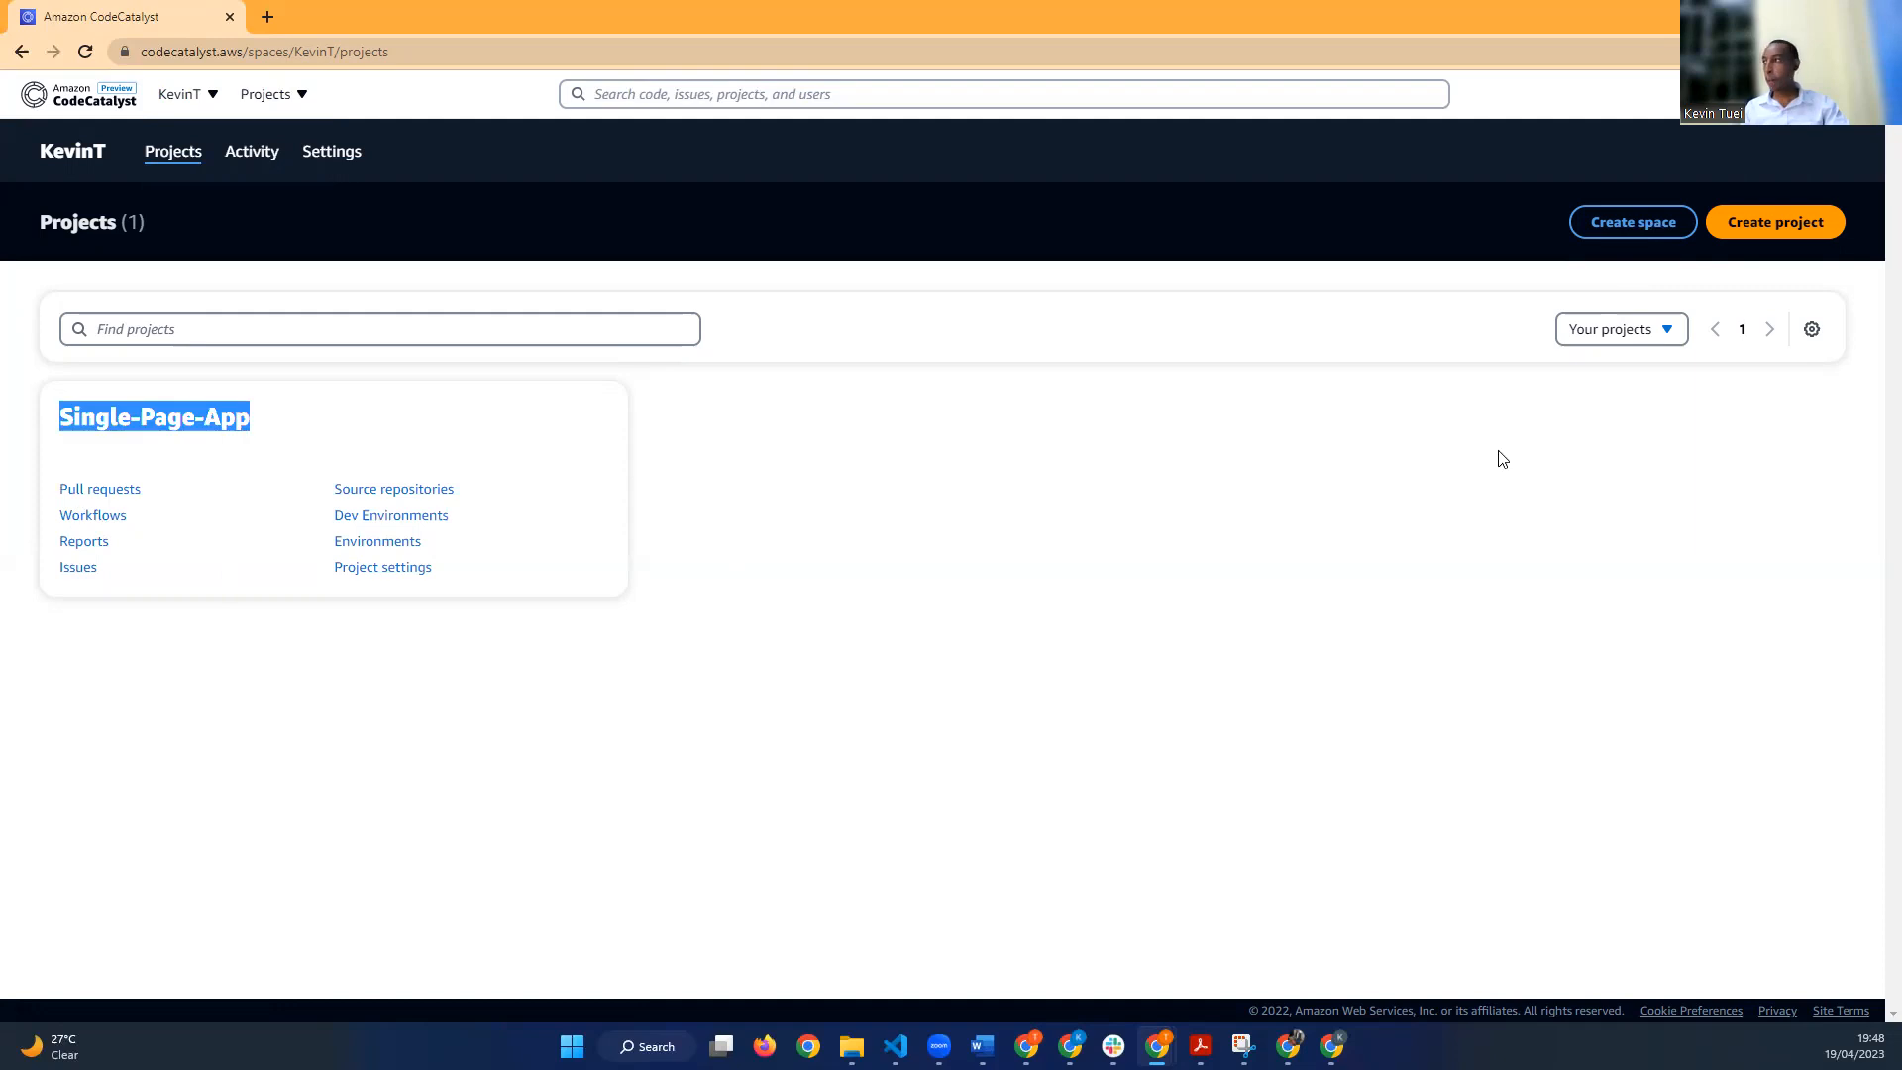
click(1629, 274)
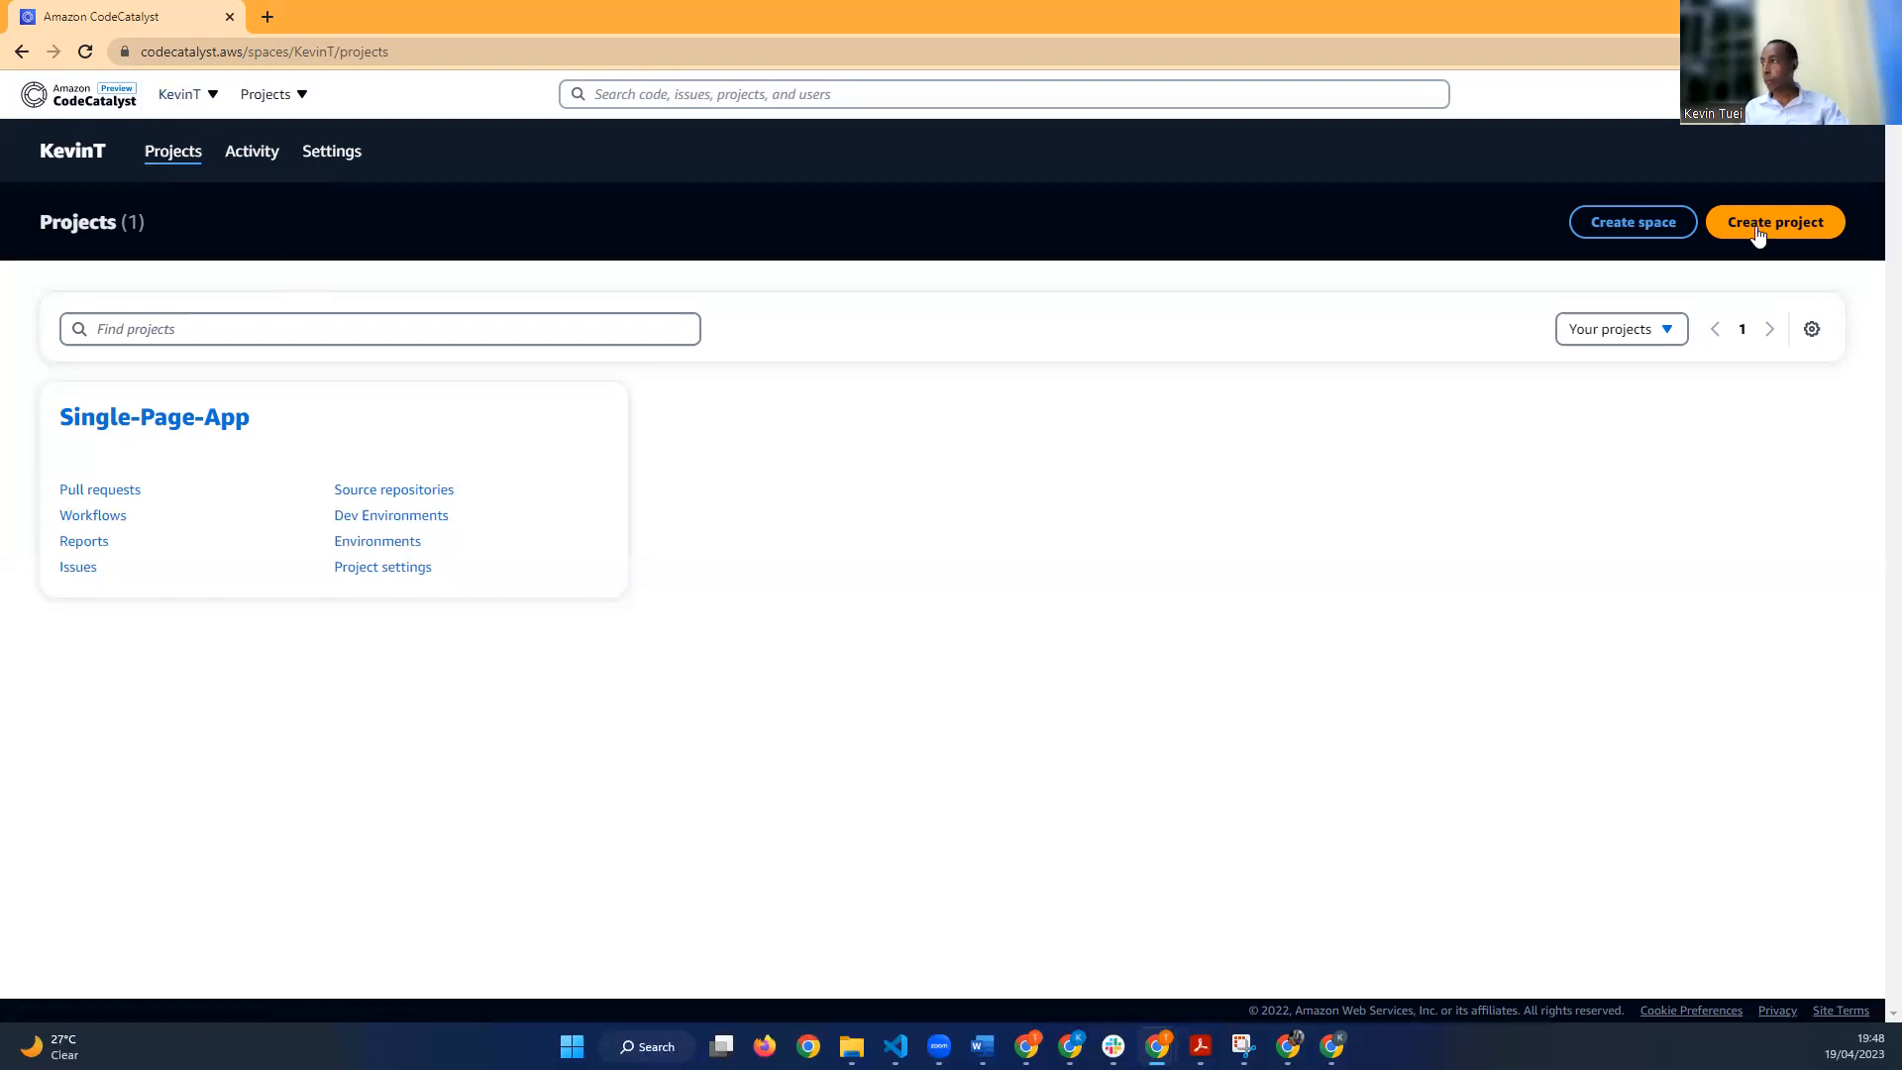
click(1735, 266)
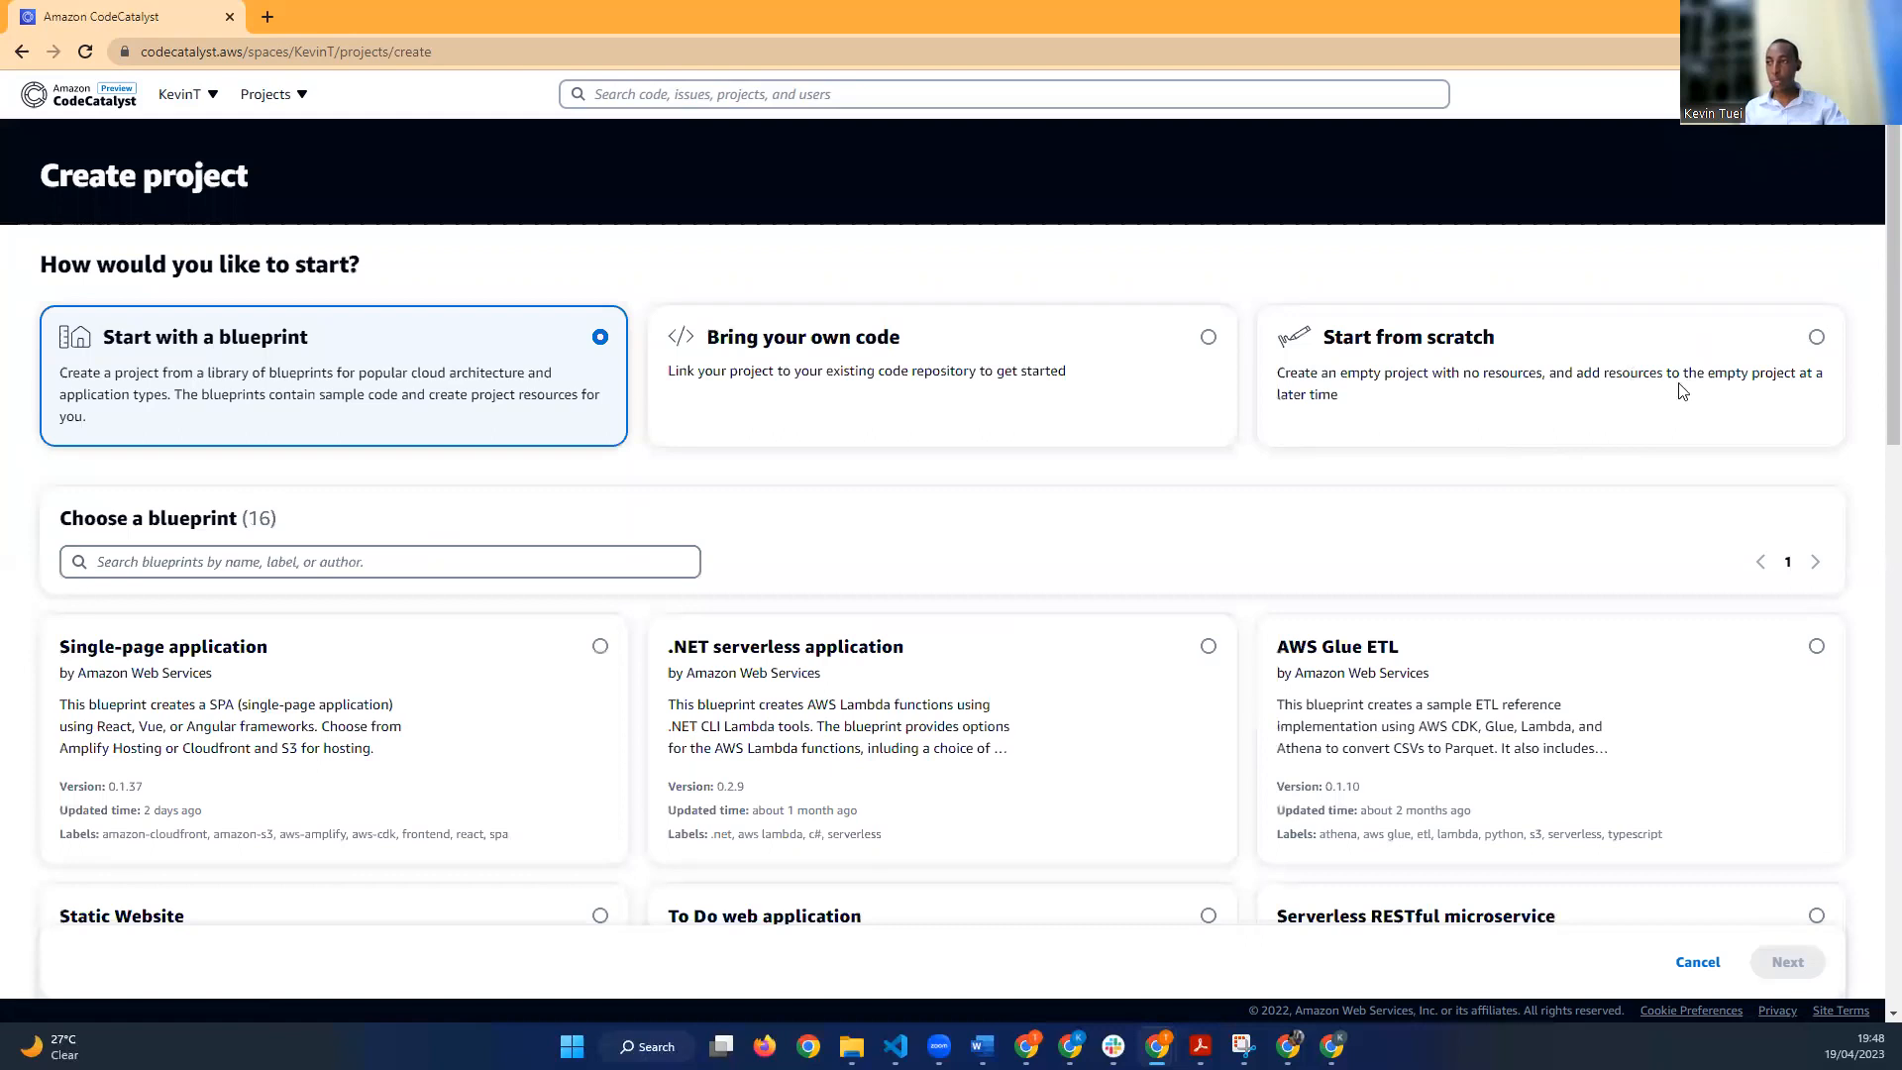
Step: Examine the three ways to start a project and look through the whole list of available blueprints
drag(331, 342, 95, 341)
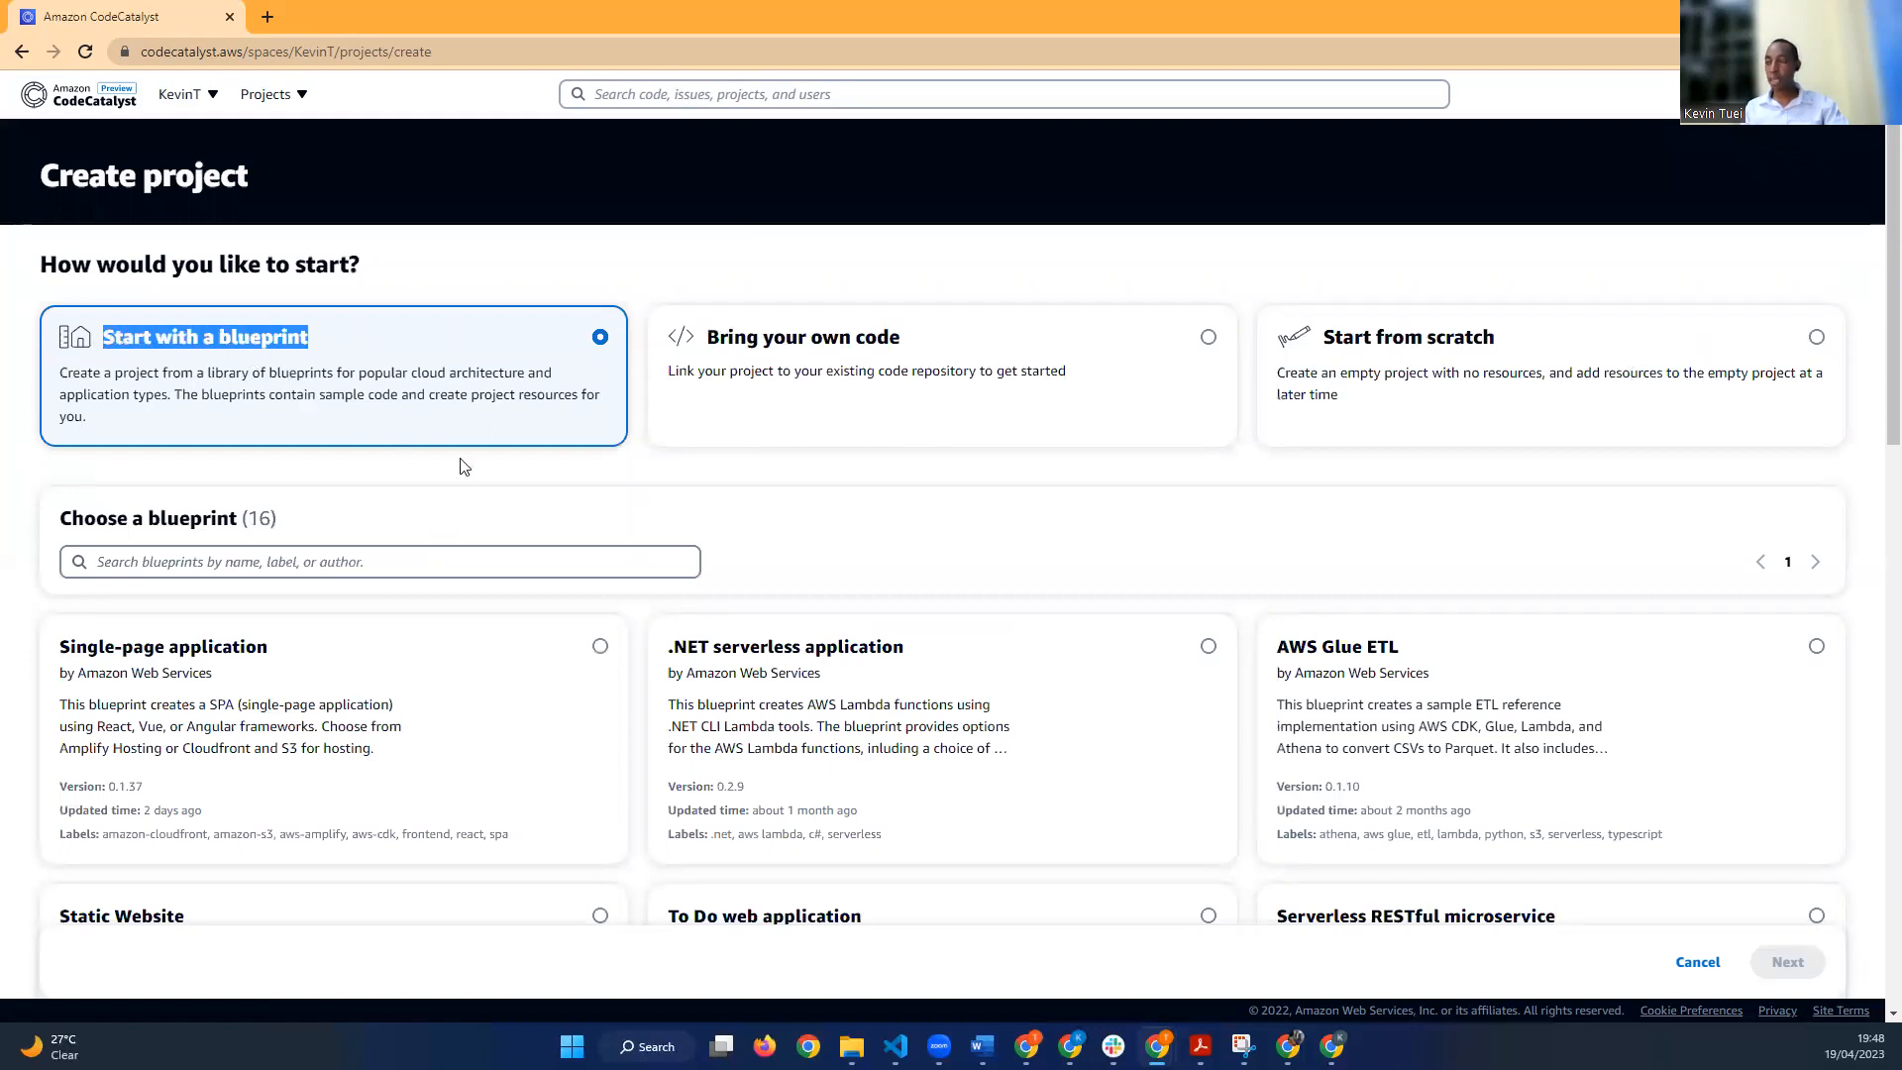
drag(921, 336, 705, 424)
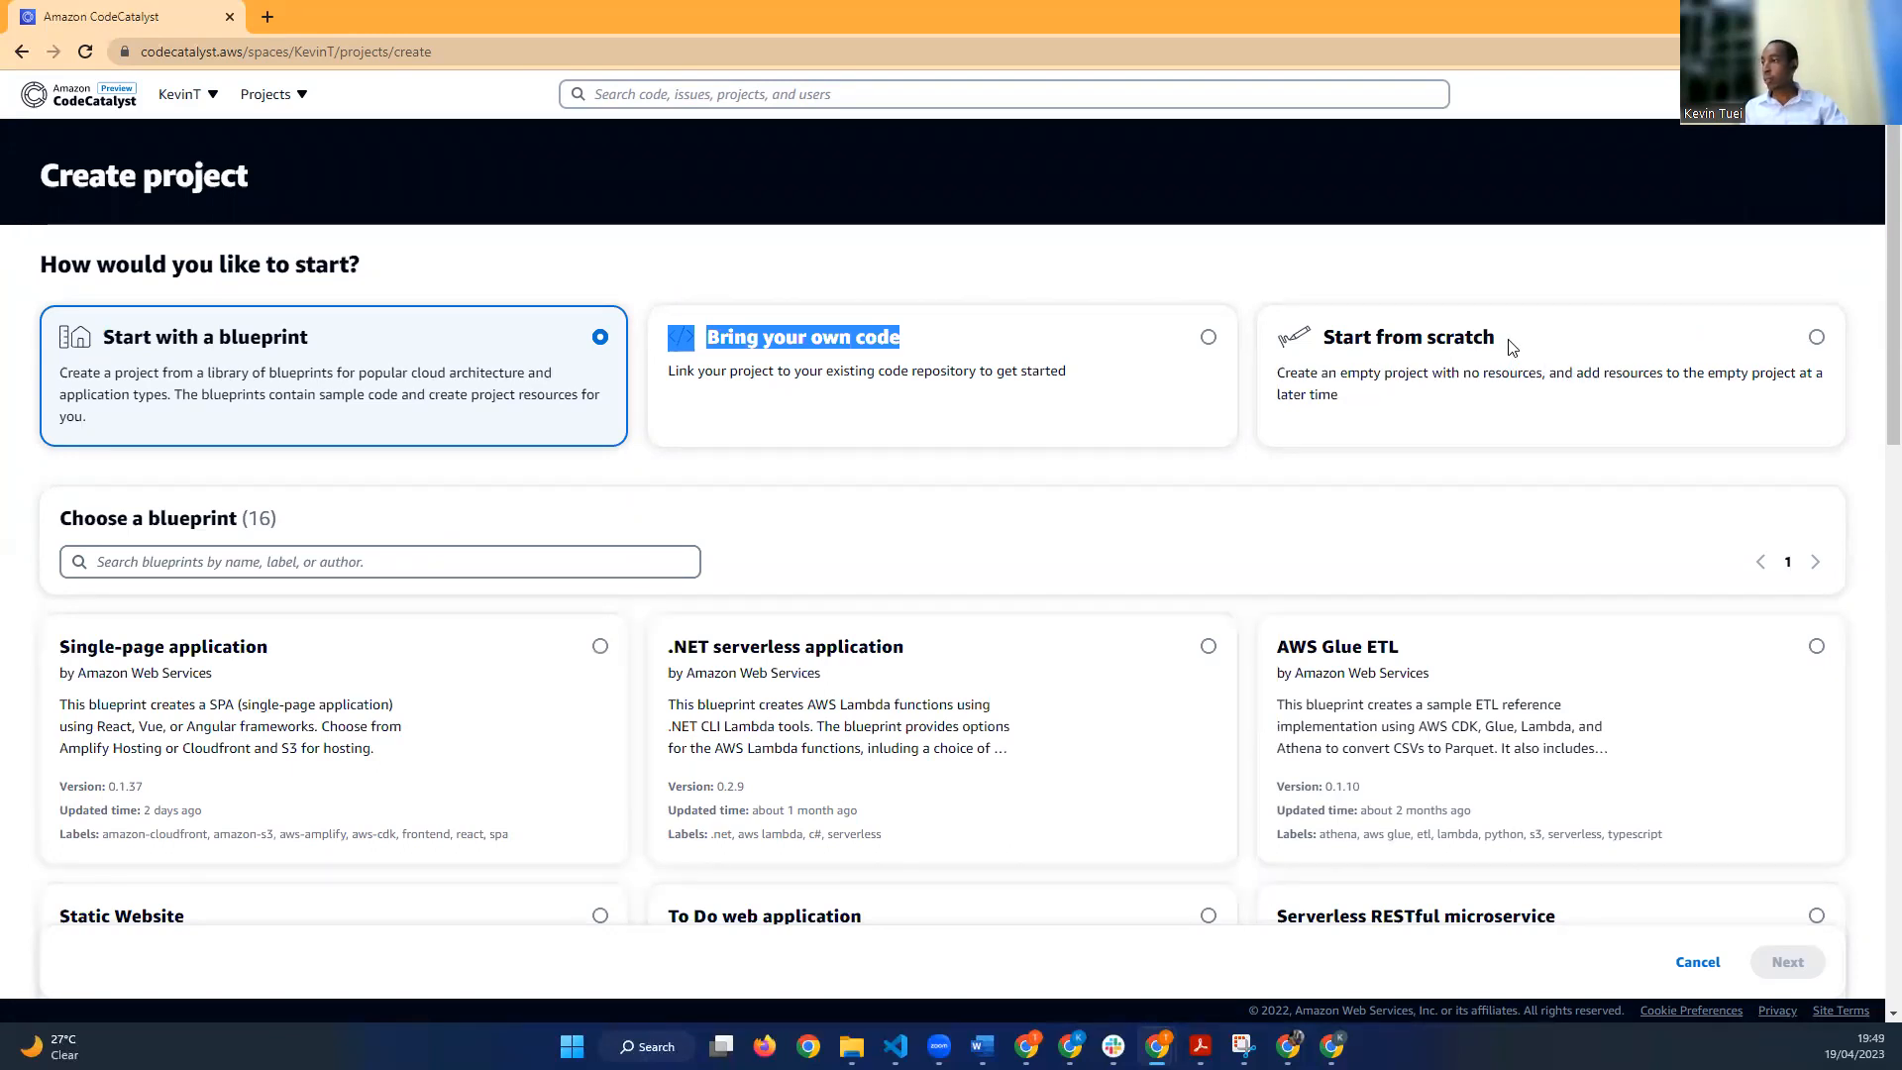
drag(1511, 347, 1305, 353)
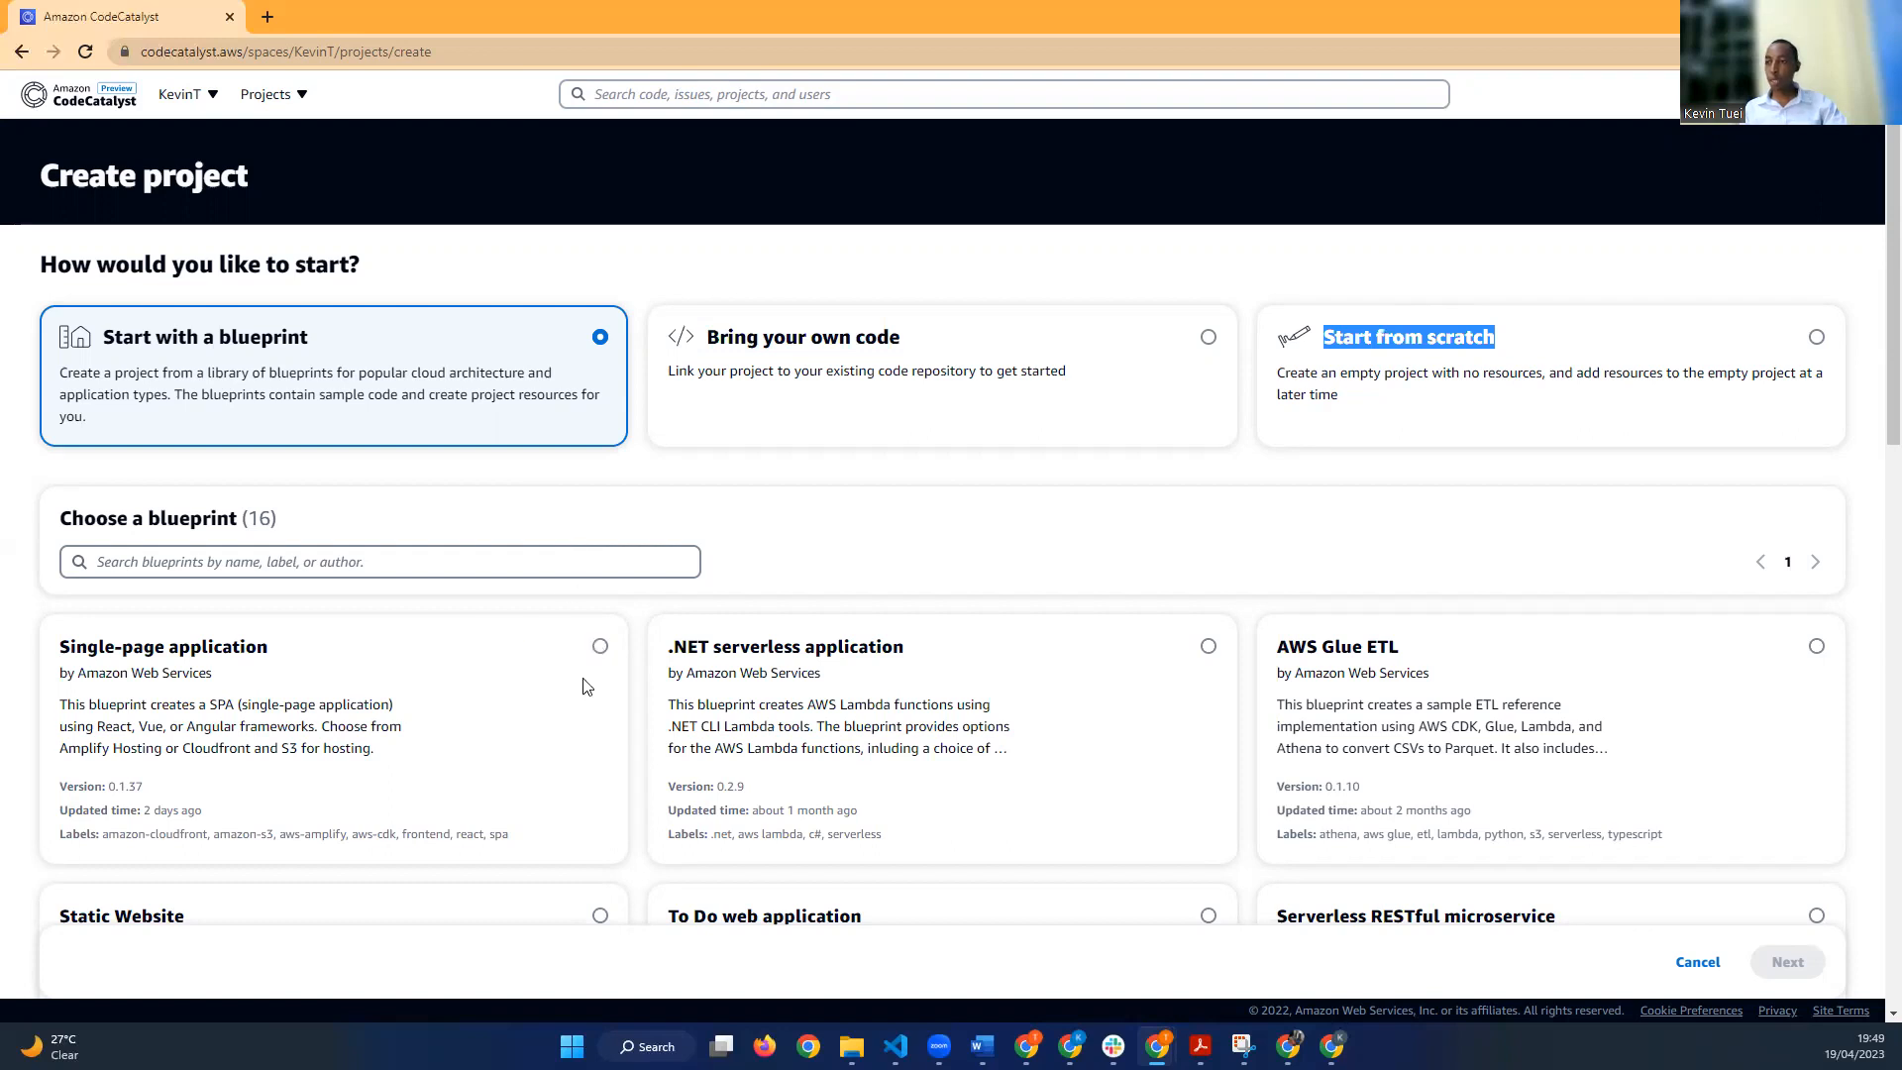
scroll(554, 663, down, 1)
scroll(532, 647, down, 1)
drag(287, 329, 72, 329)
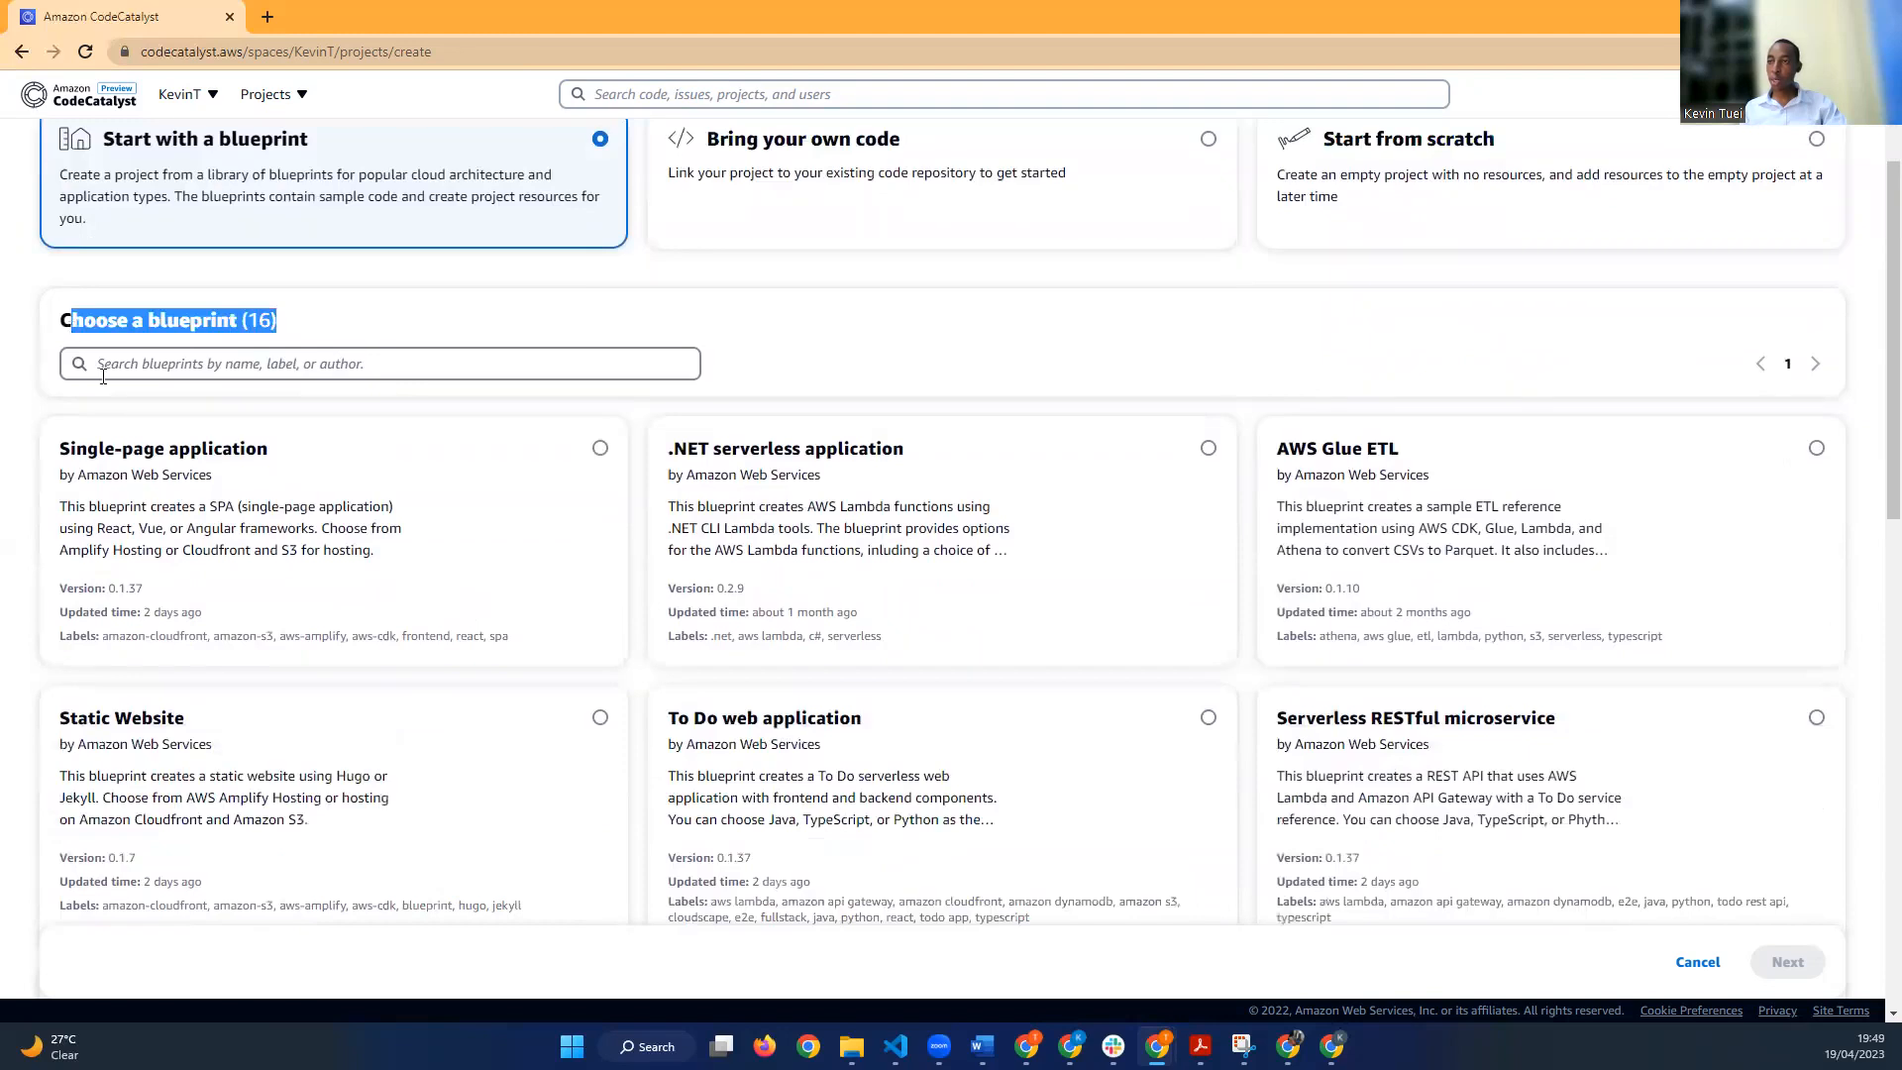
scroll(252, 503, down, 1)
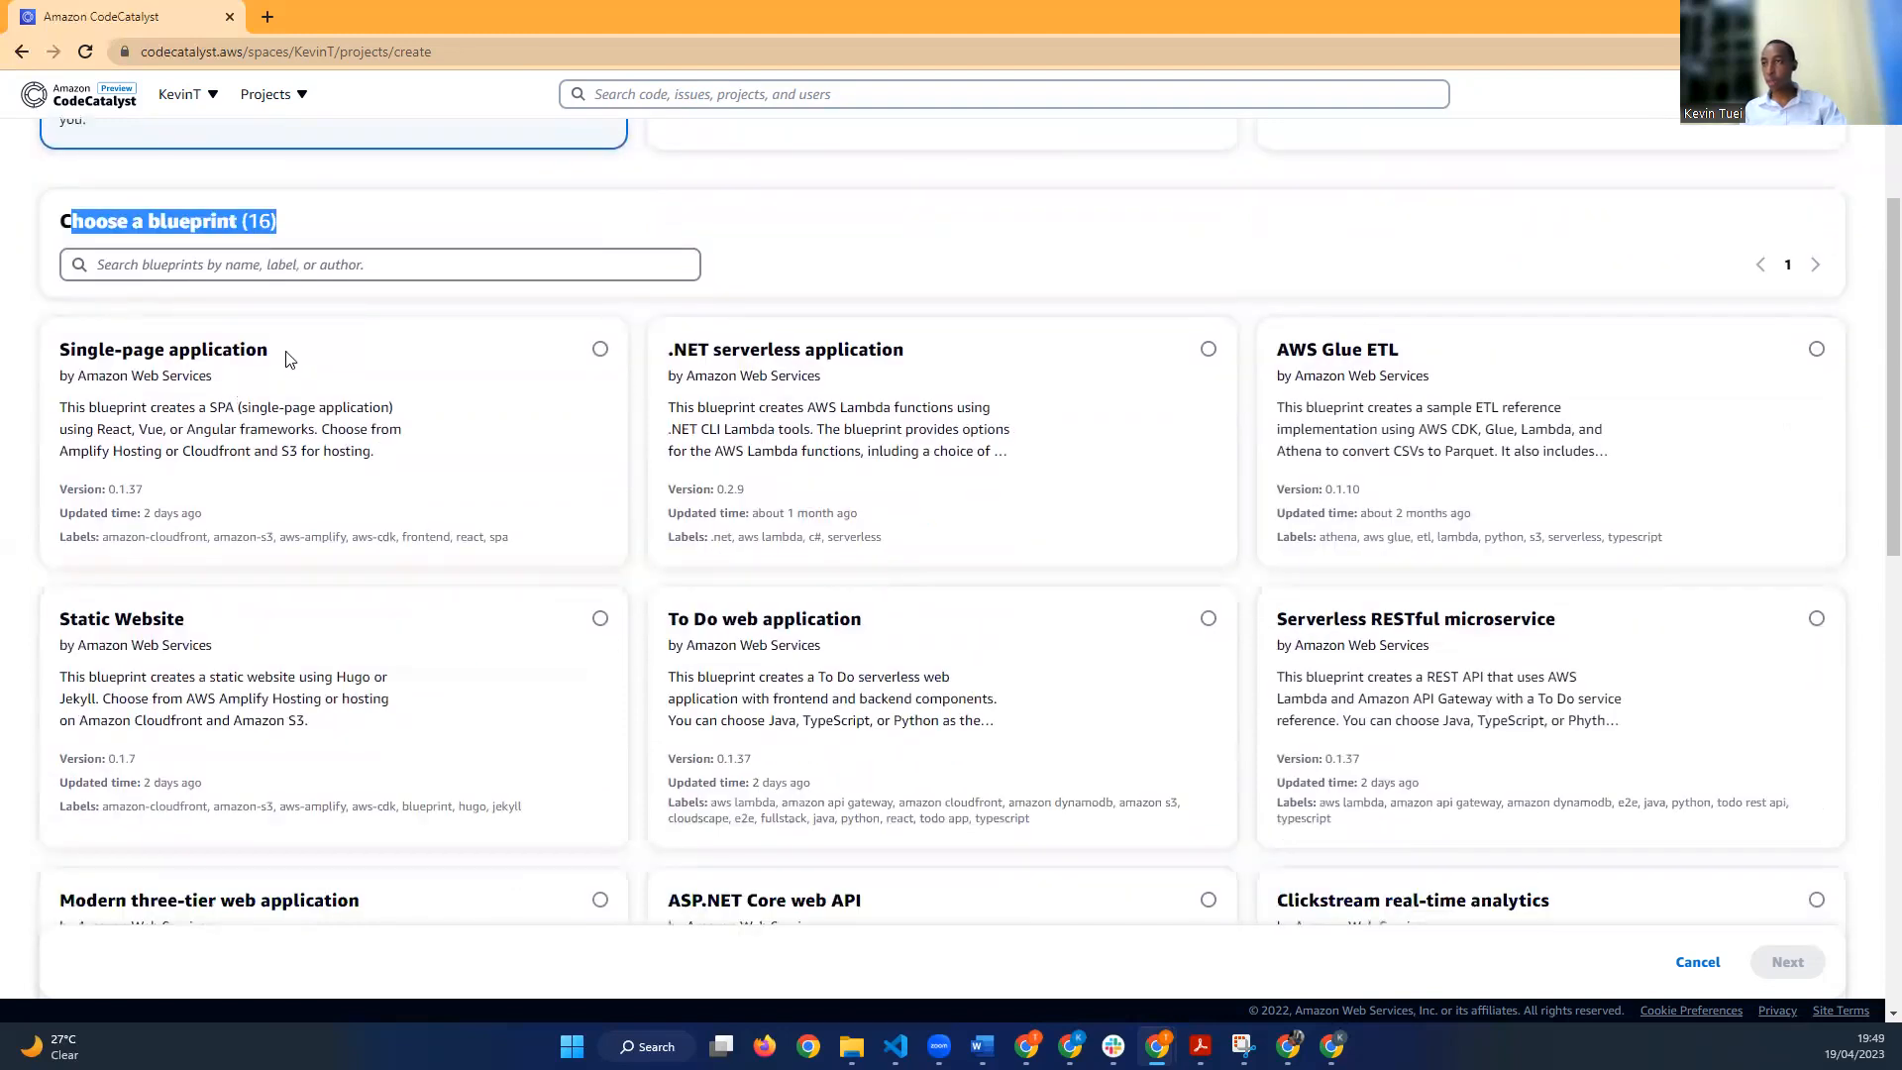
drag(272, 353, 191, 354)
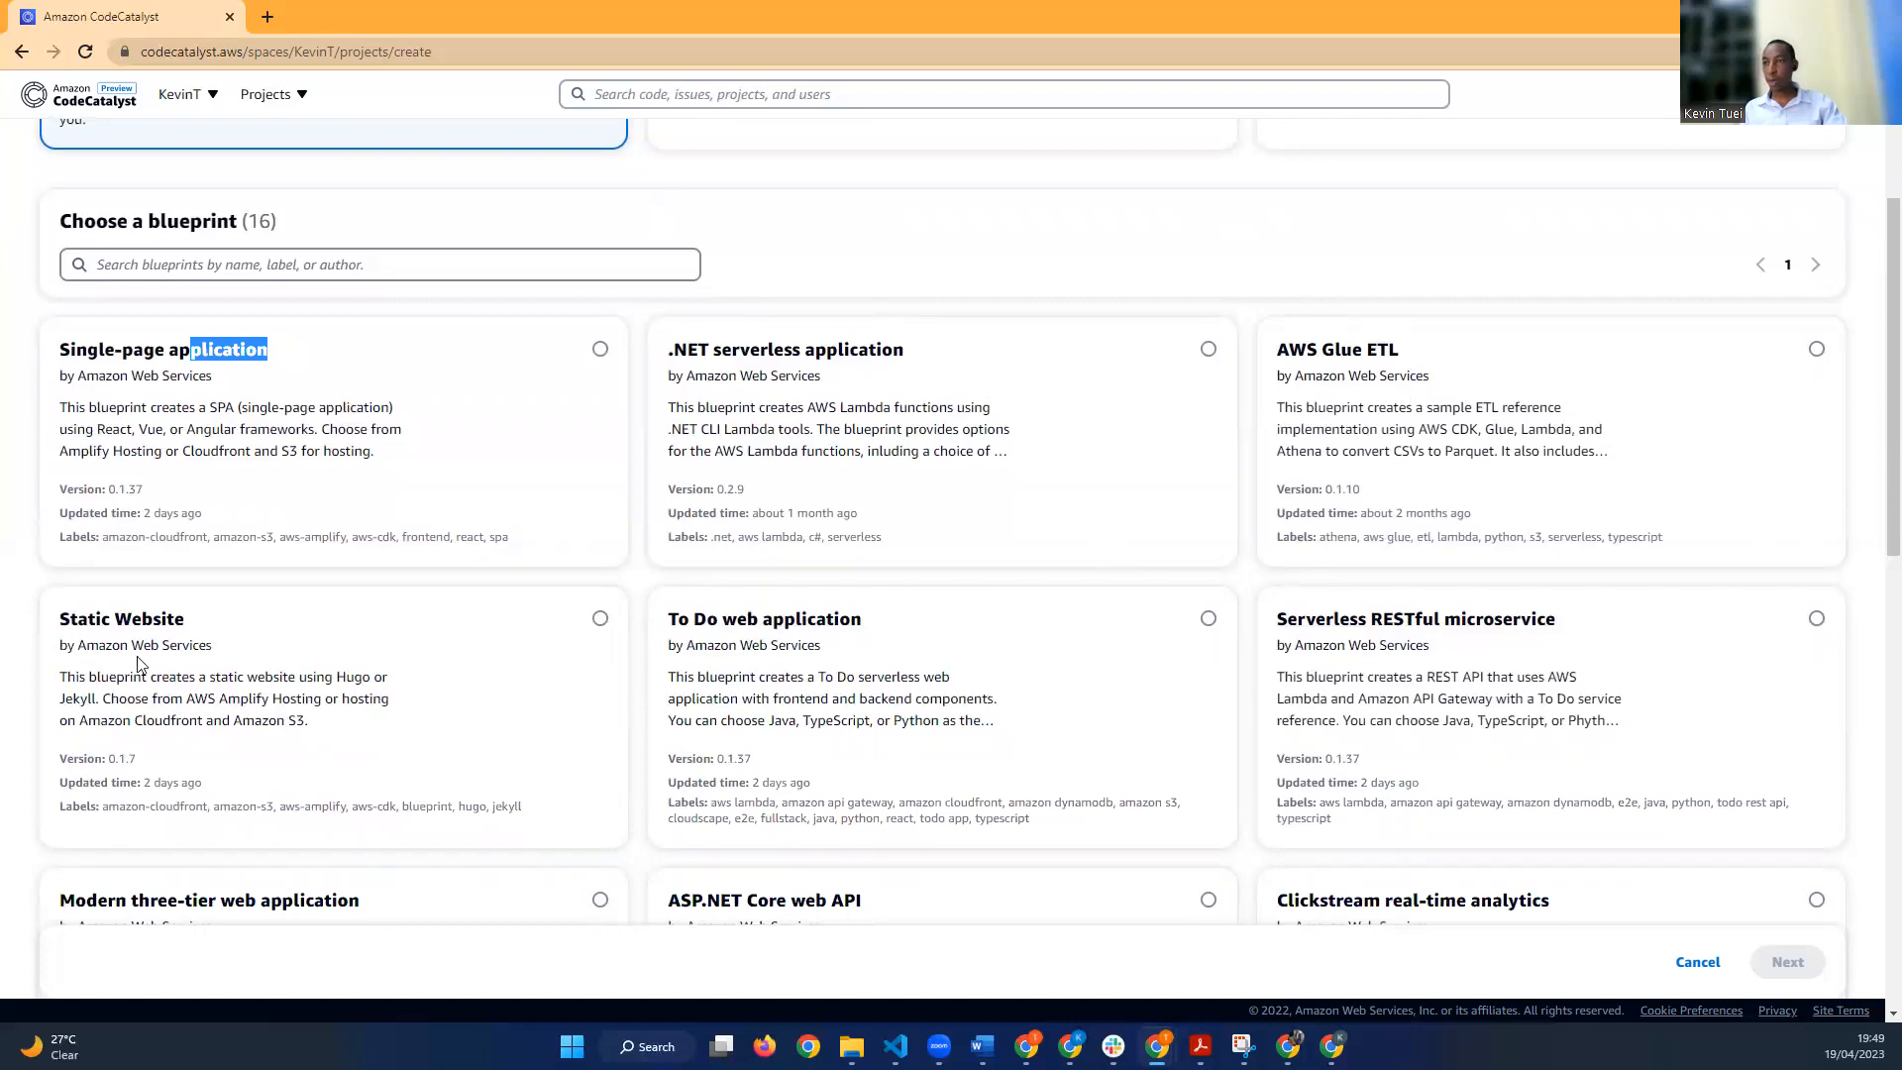
scroll(213, 619, down, 1)
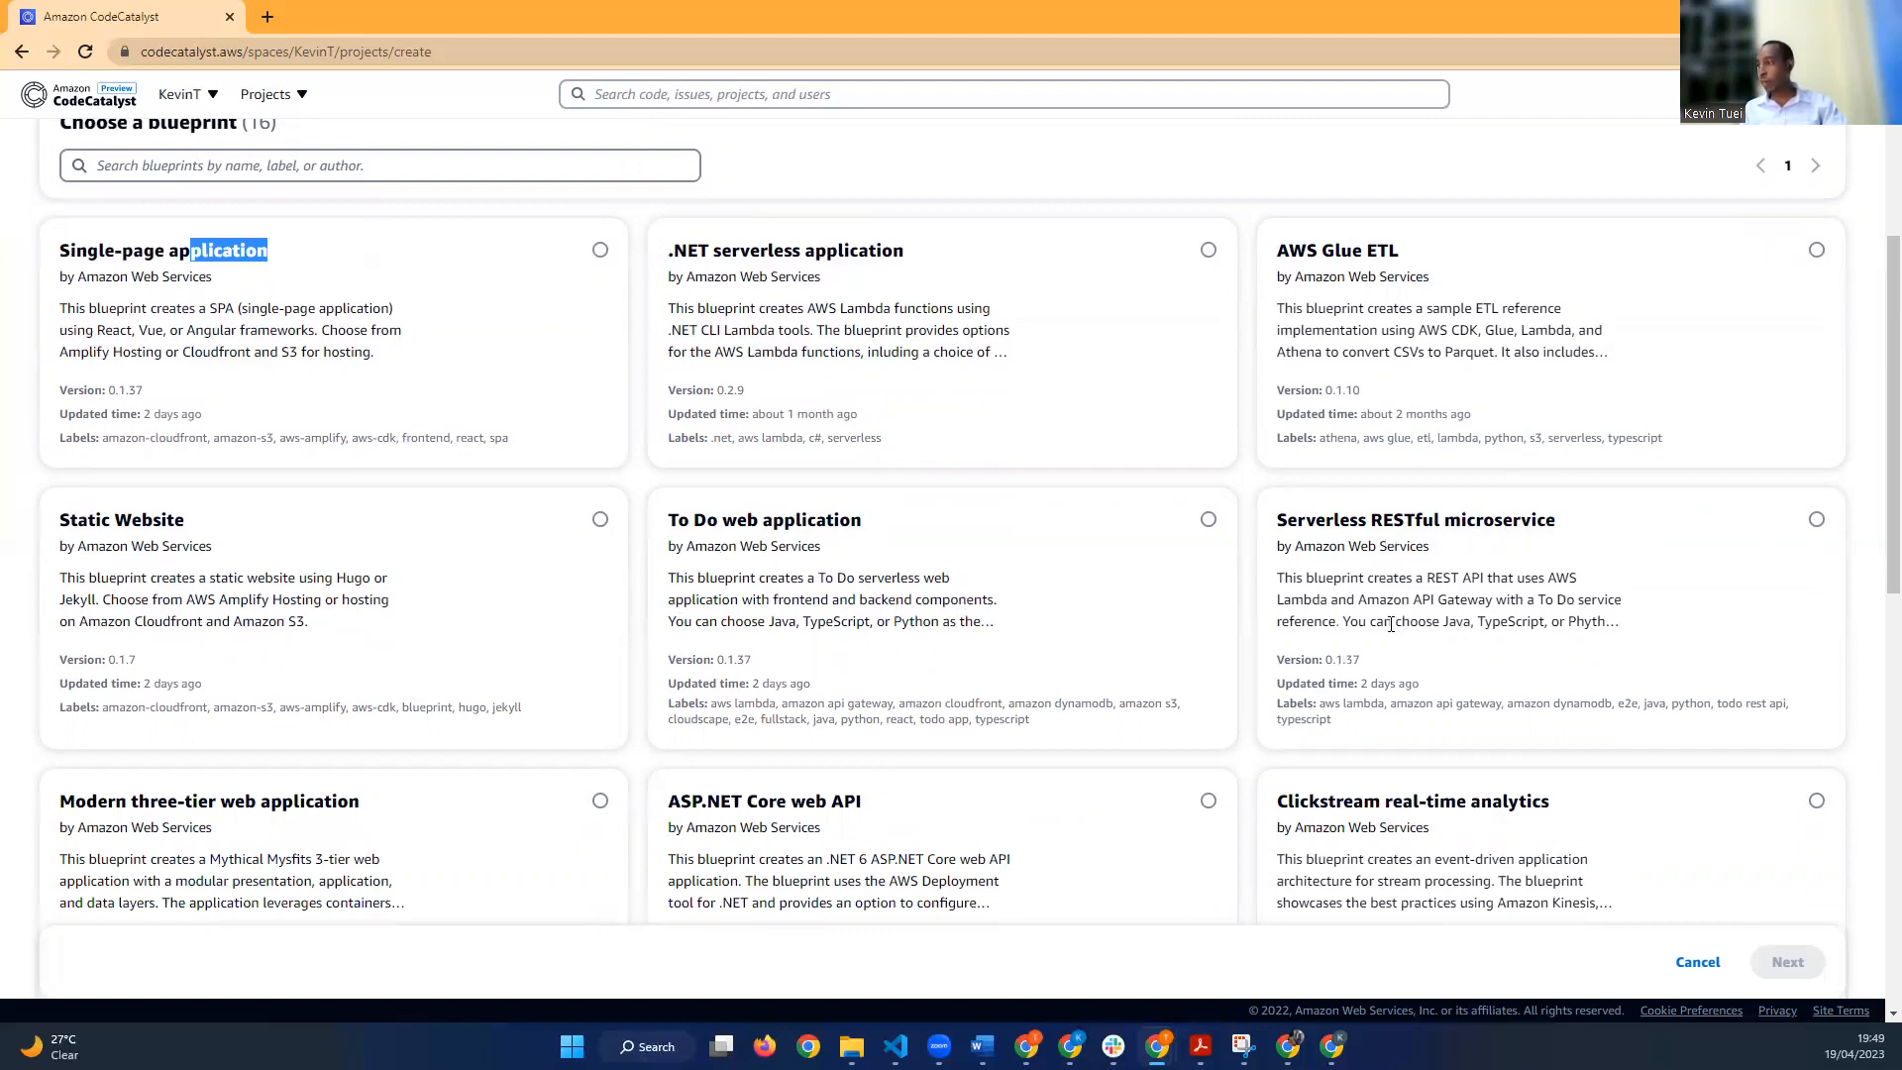
scroll(522, 764, down, 2)
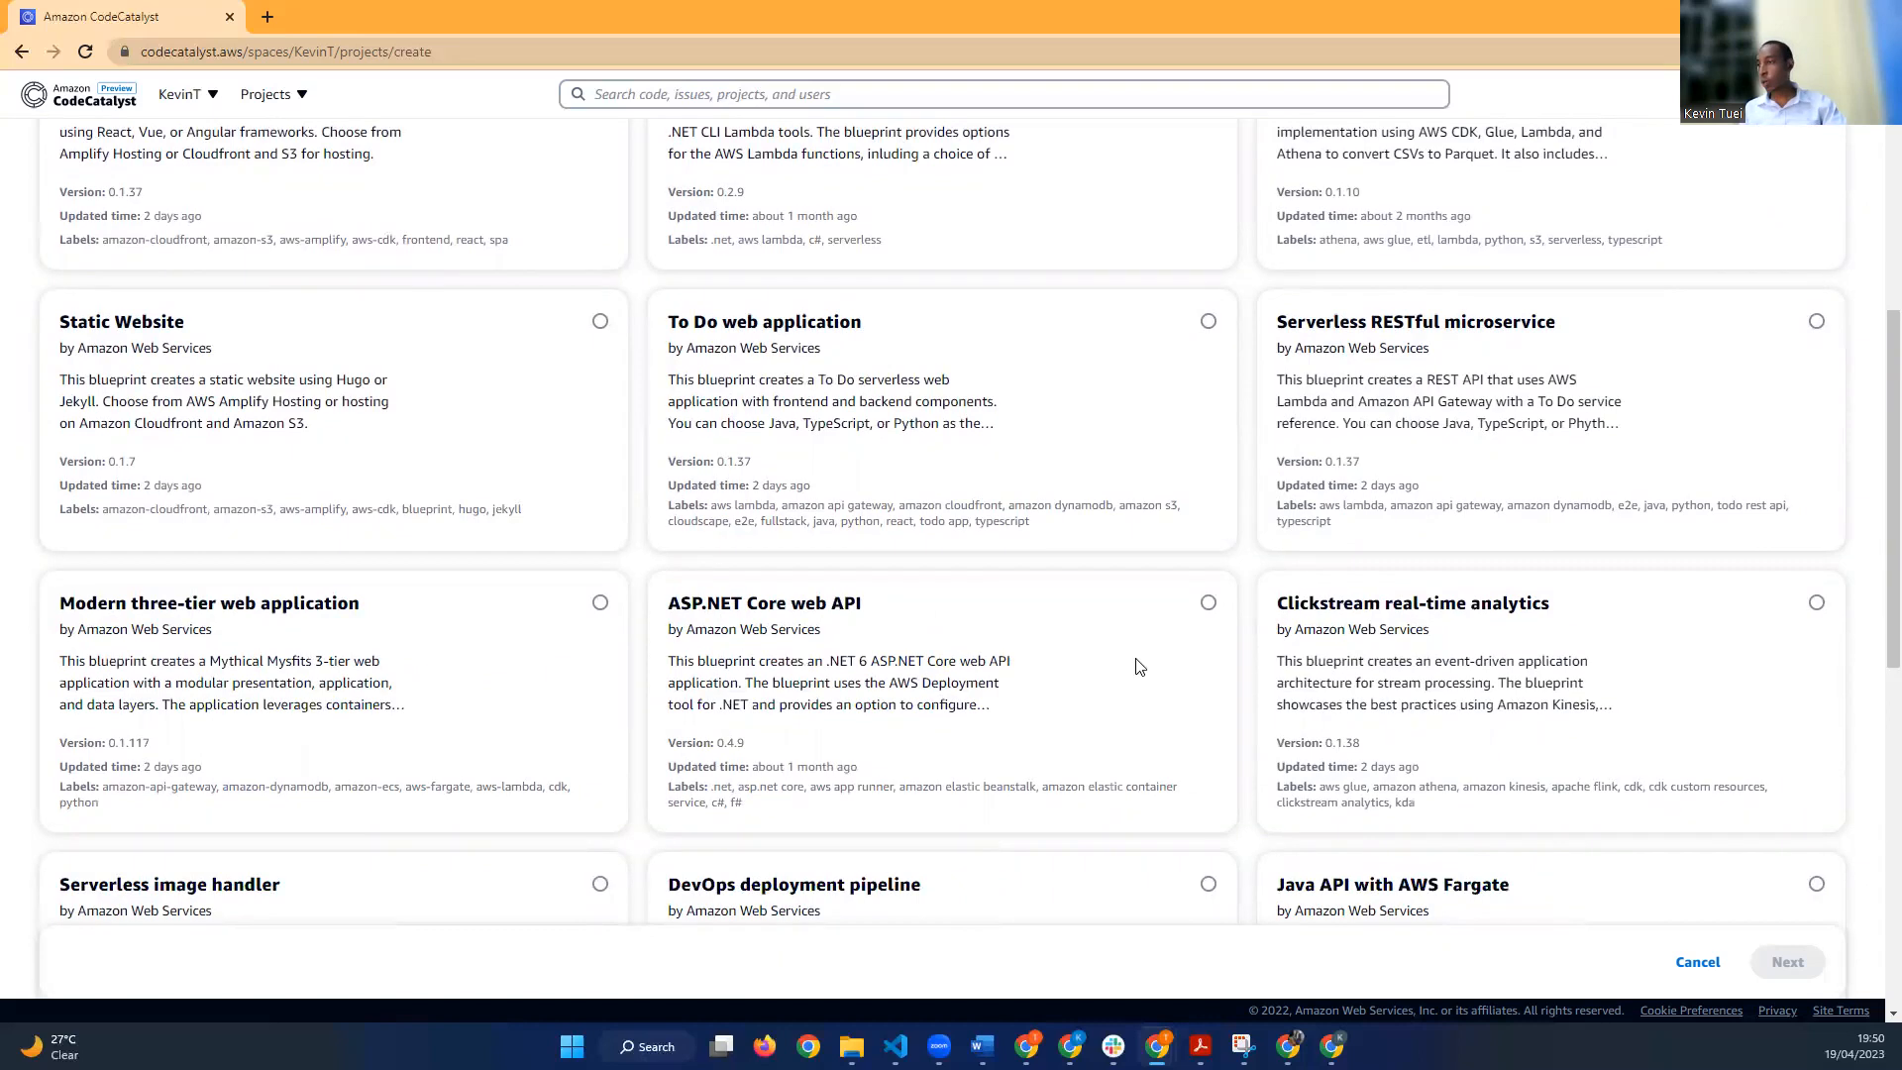
scroll(1433, 658, down, 1)
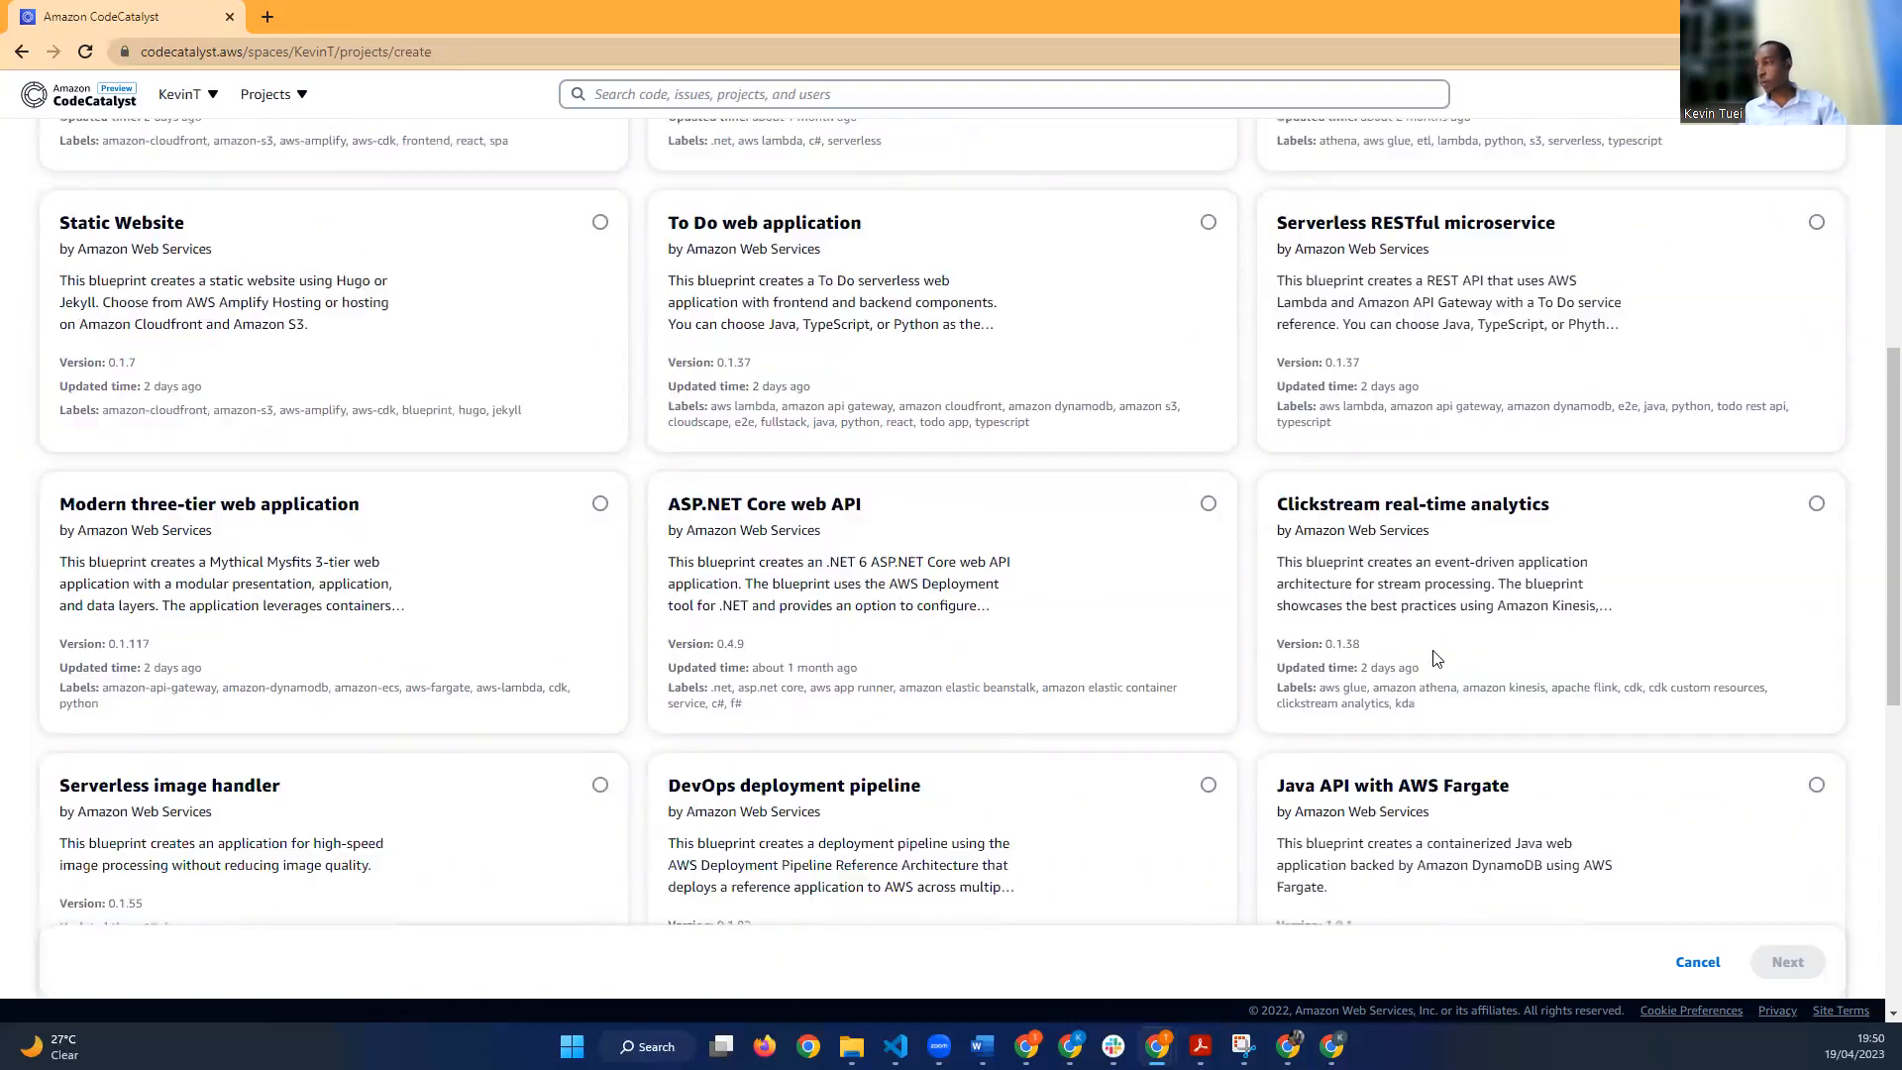
scroll(937, 675, down, 1)
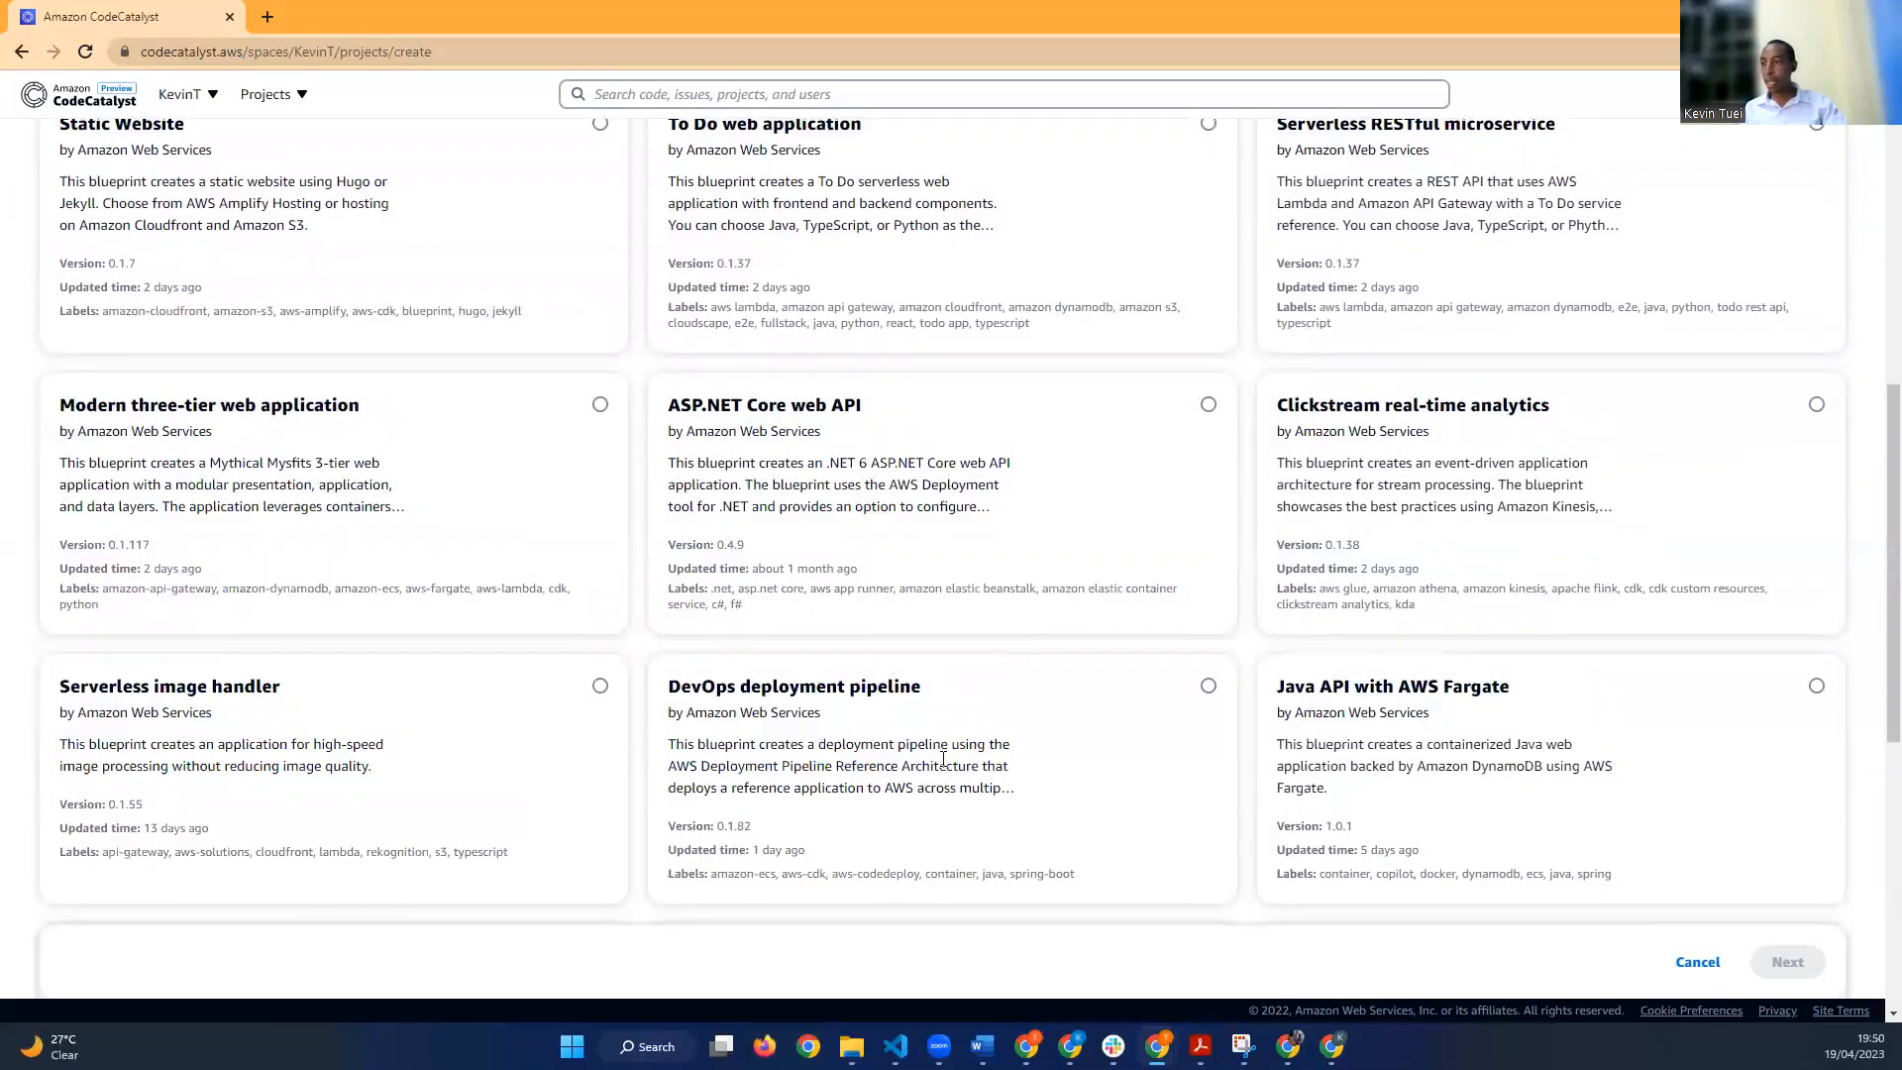
scroll(895, 711, down, 1)
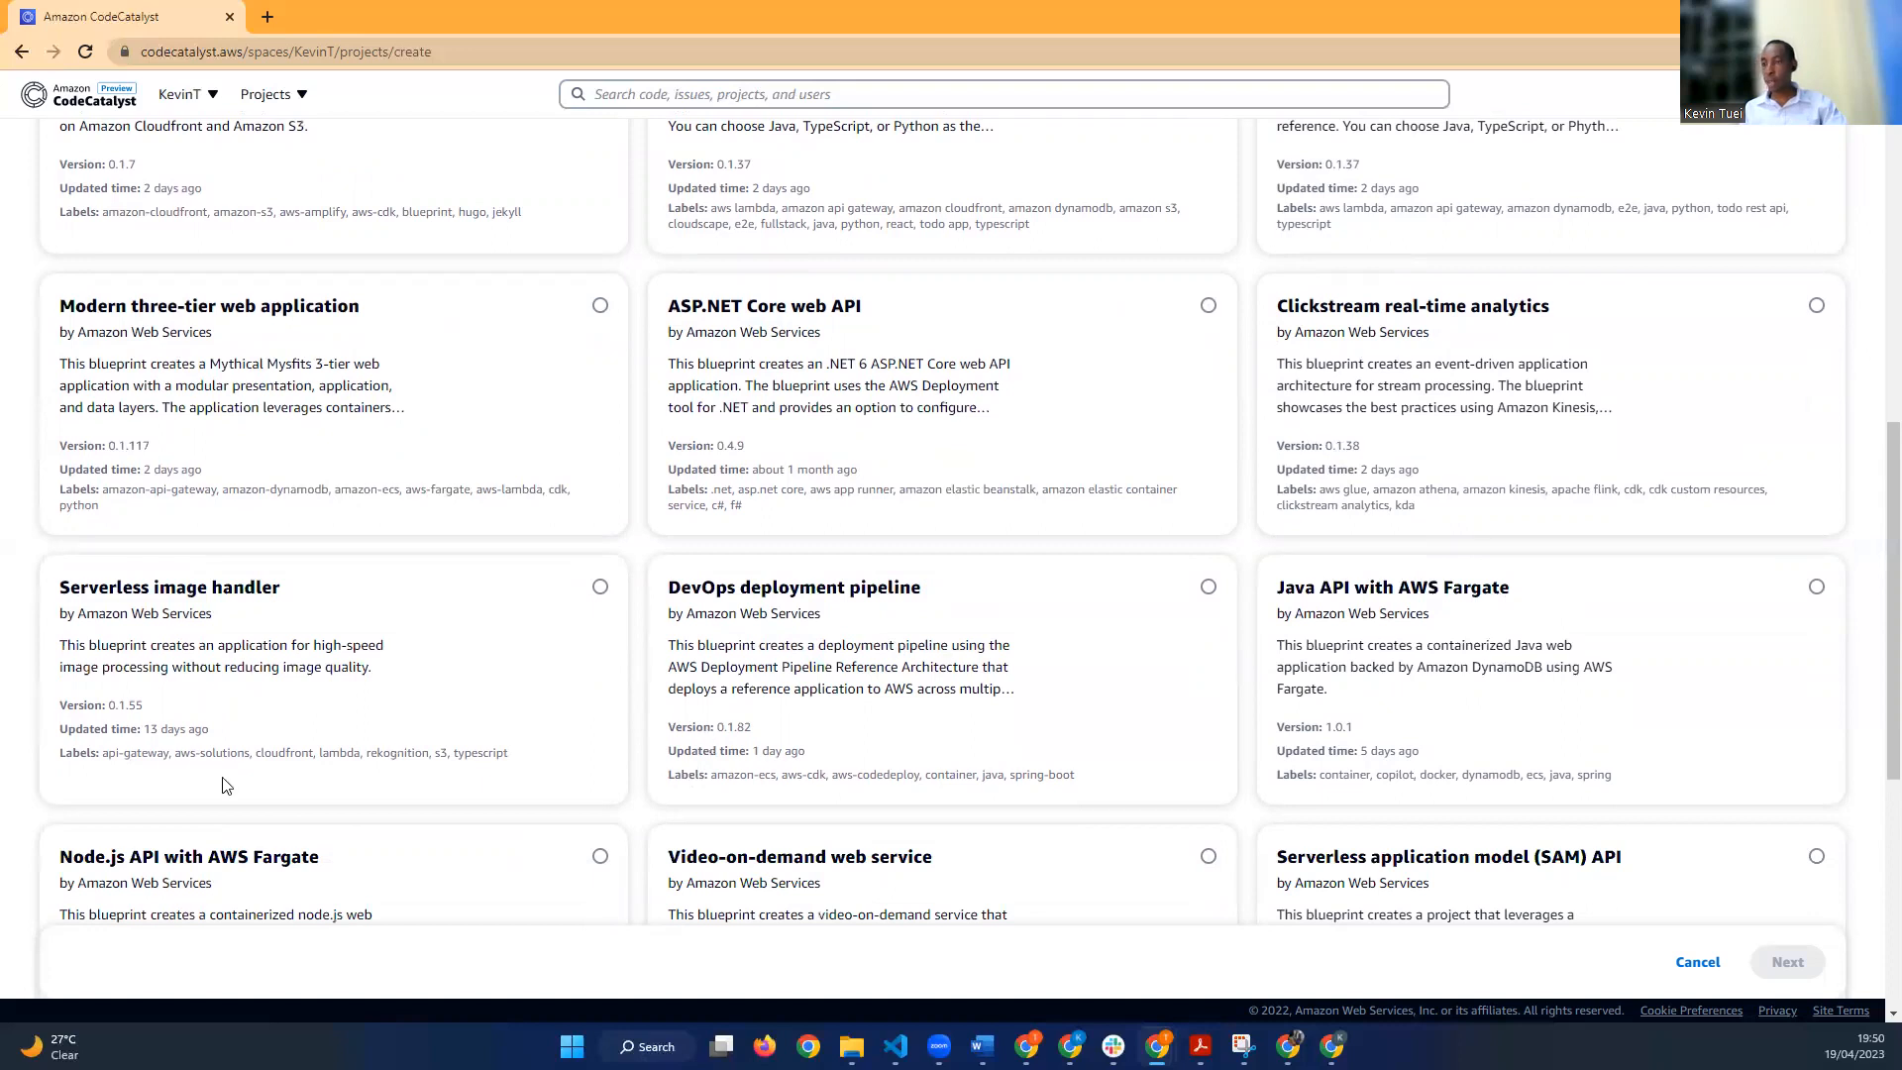
scroll(218, 792, down, 1)
scroll(218, 796, down, 1)
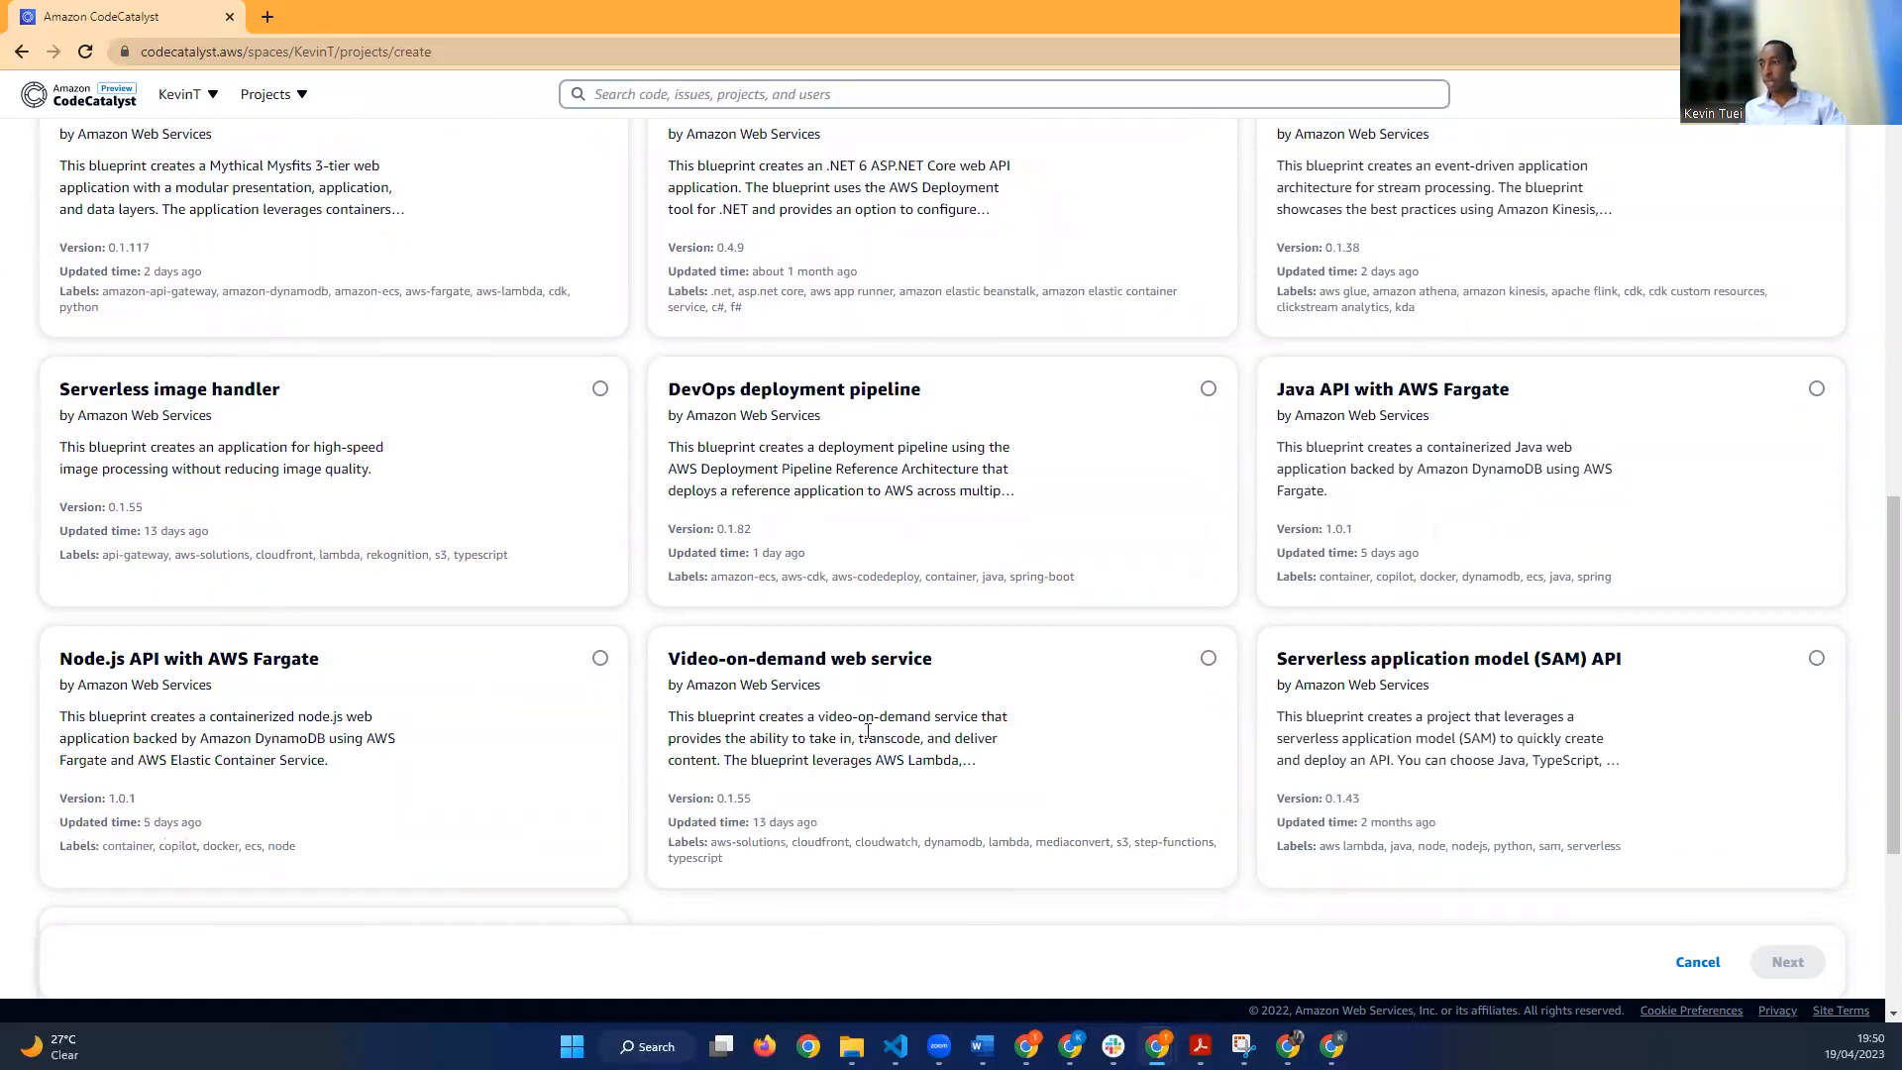
scroll(780, 734, down, 1)
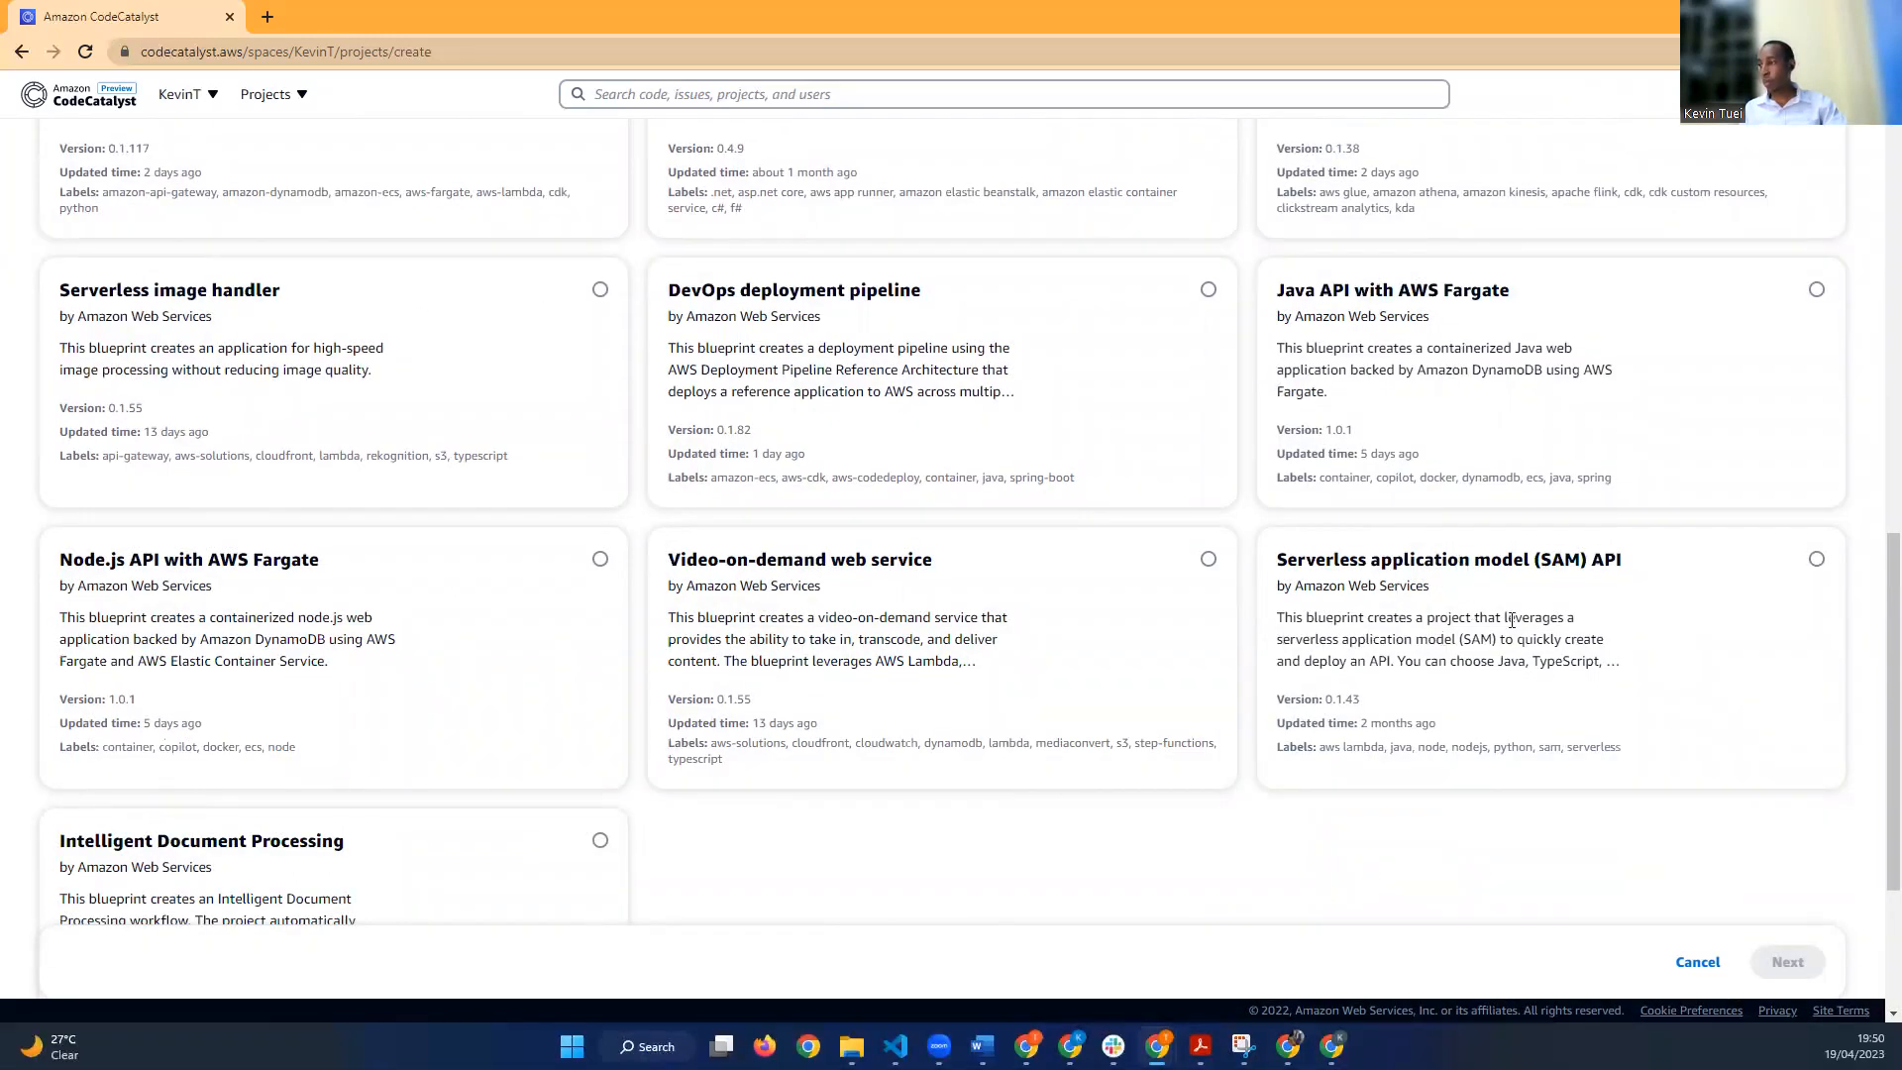
scroll(559, 768, down, 1)
scroll(295, 798, down, 1)
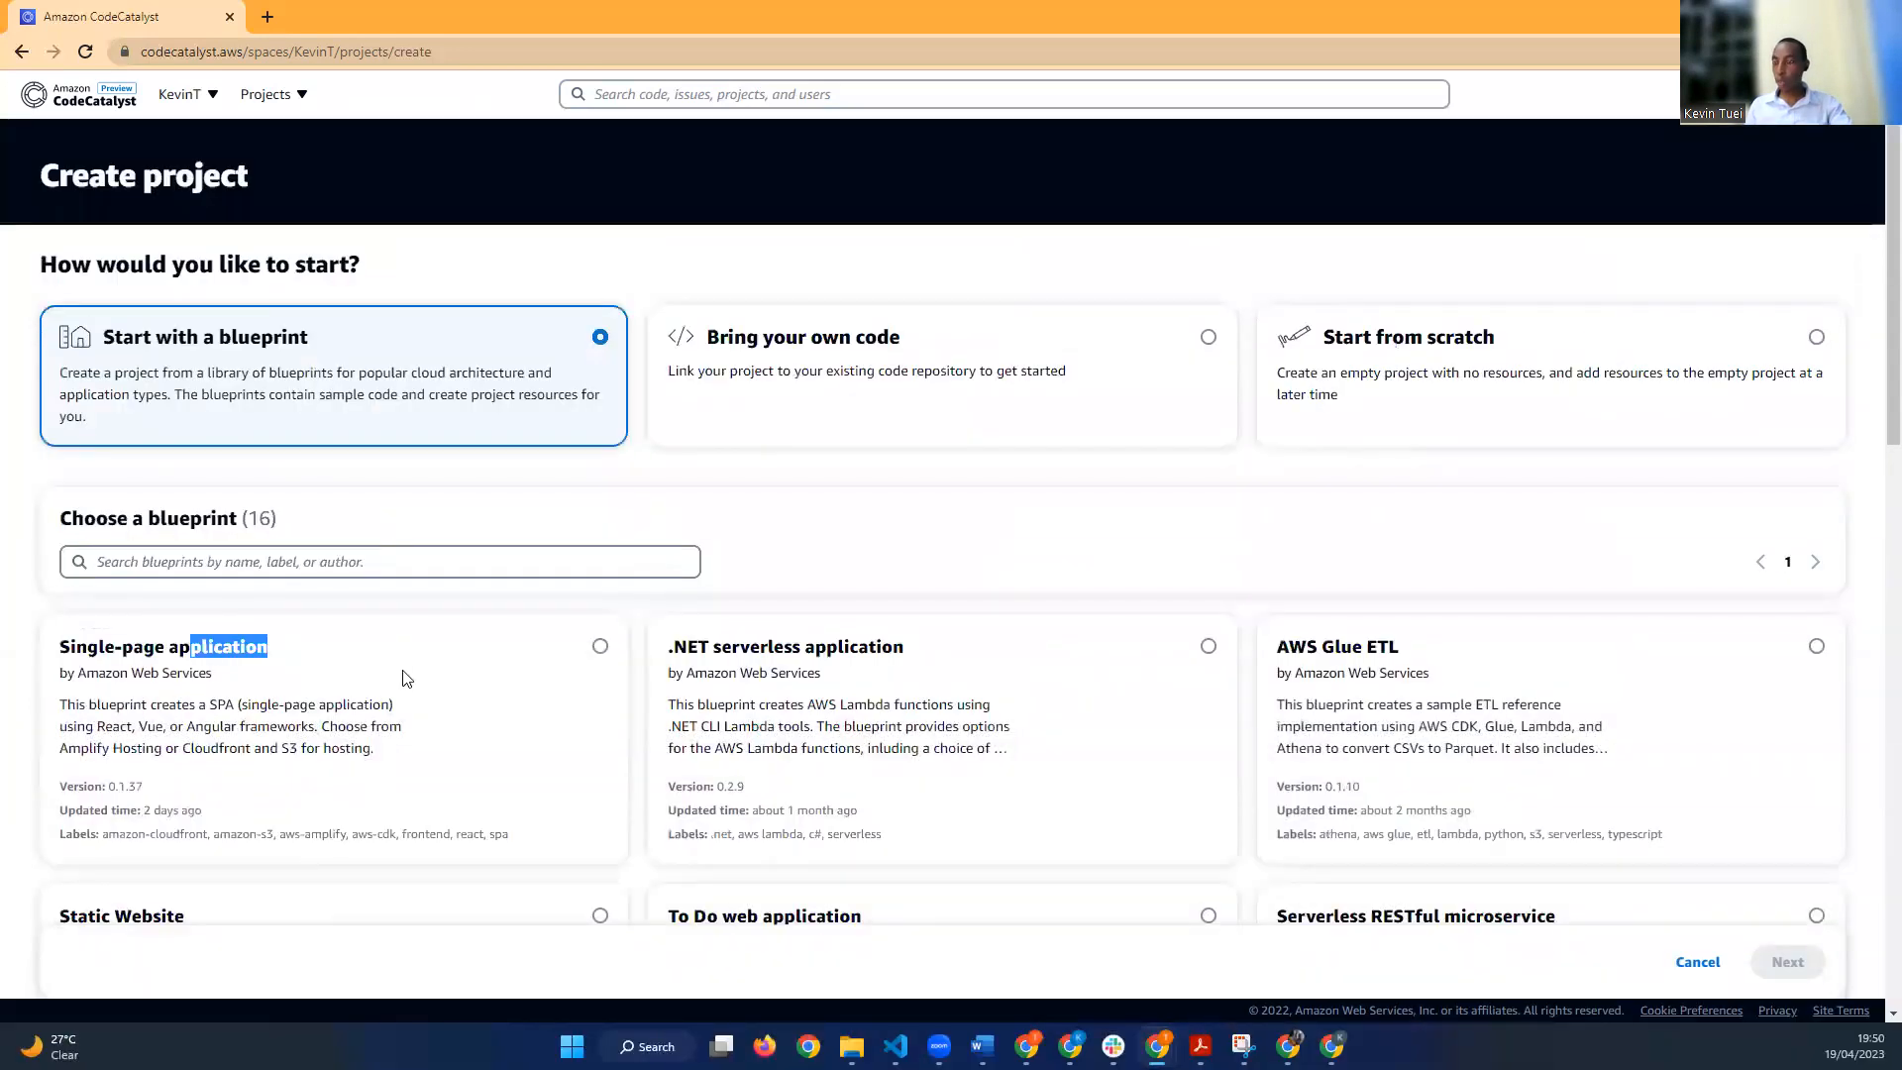
Step: Select the Single-page application blueprint and continue to the project details
click(407, 678)
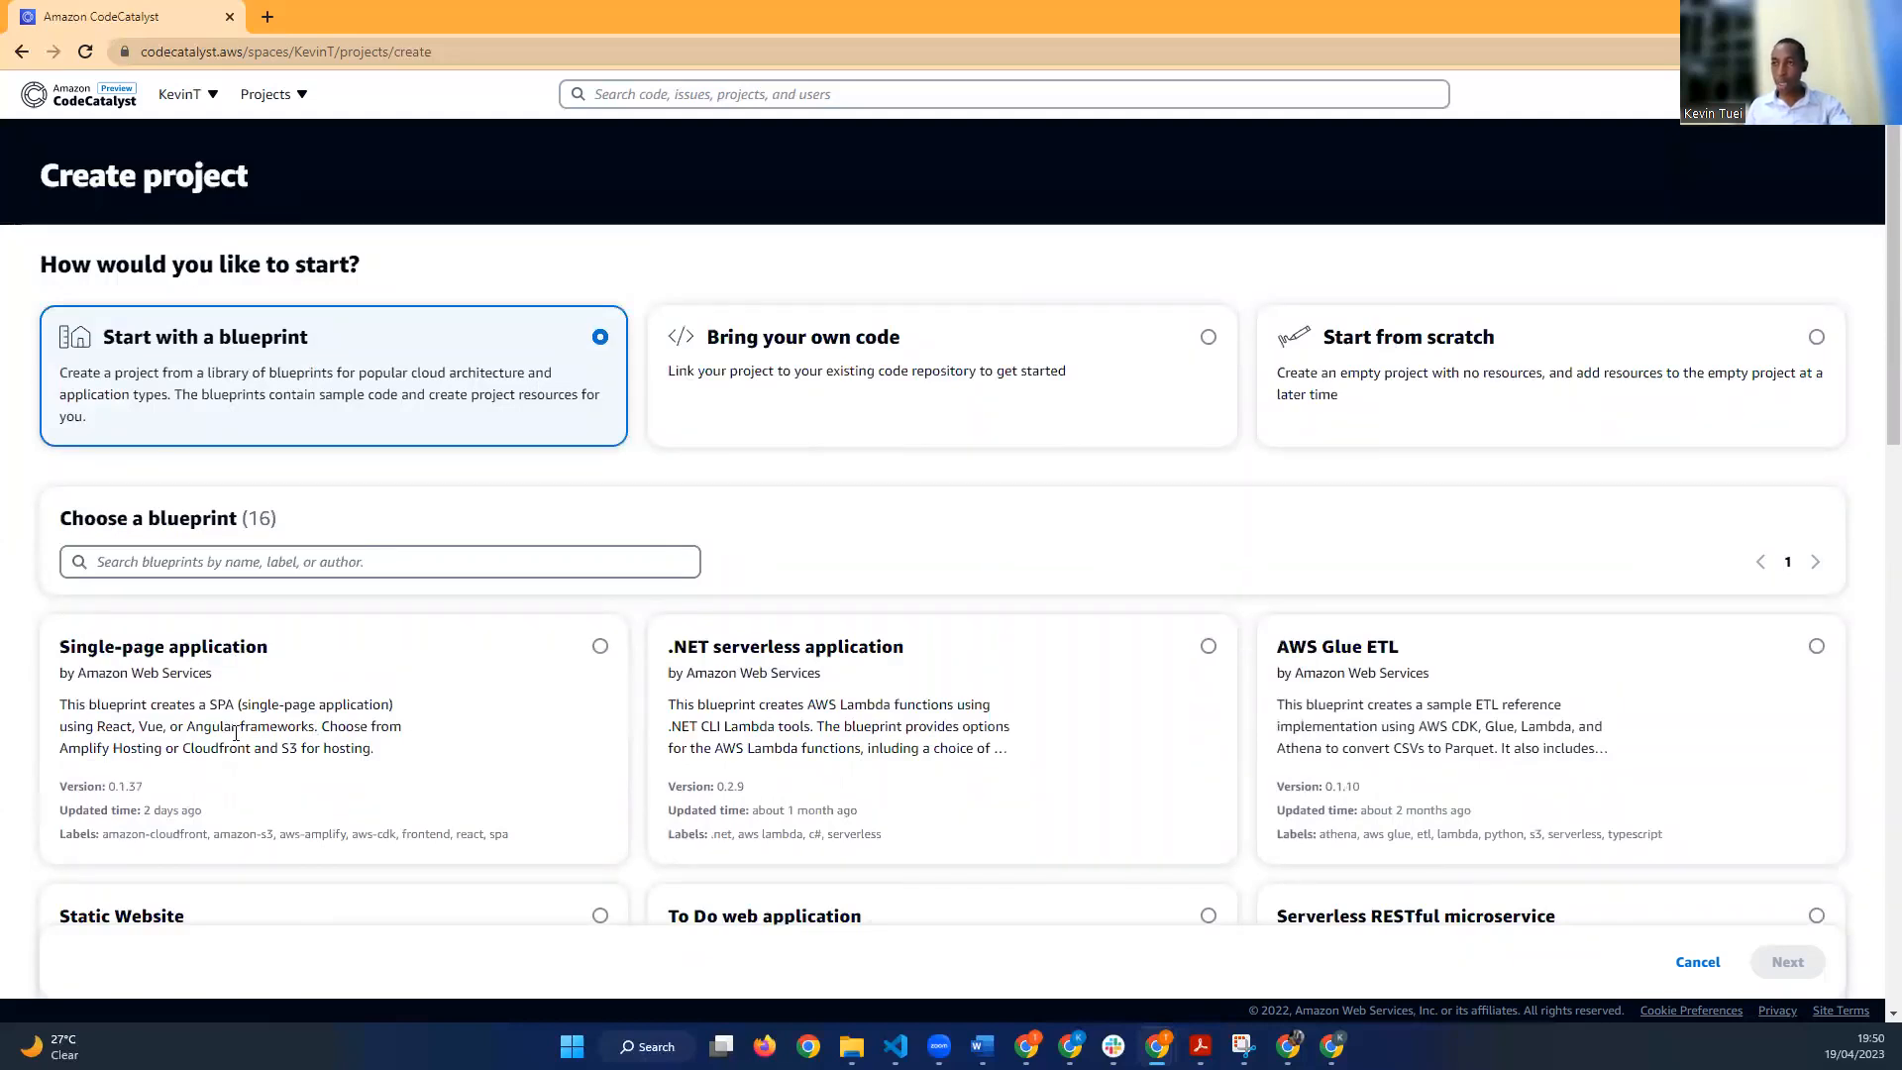
scroll(219, 723, down, 1)
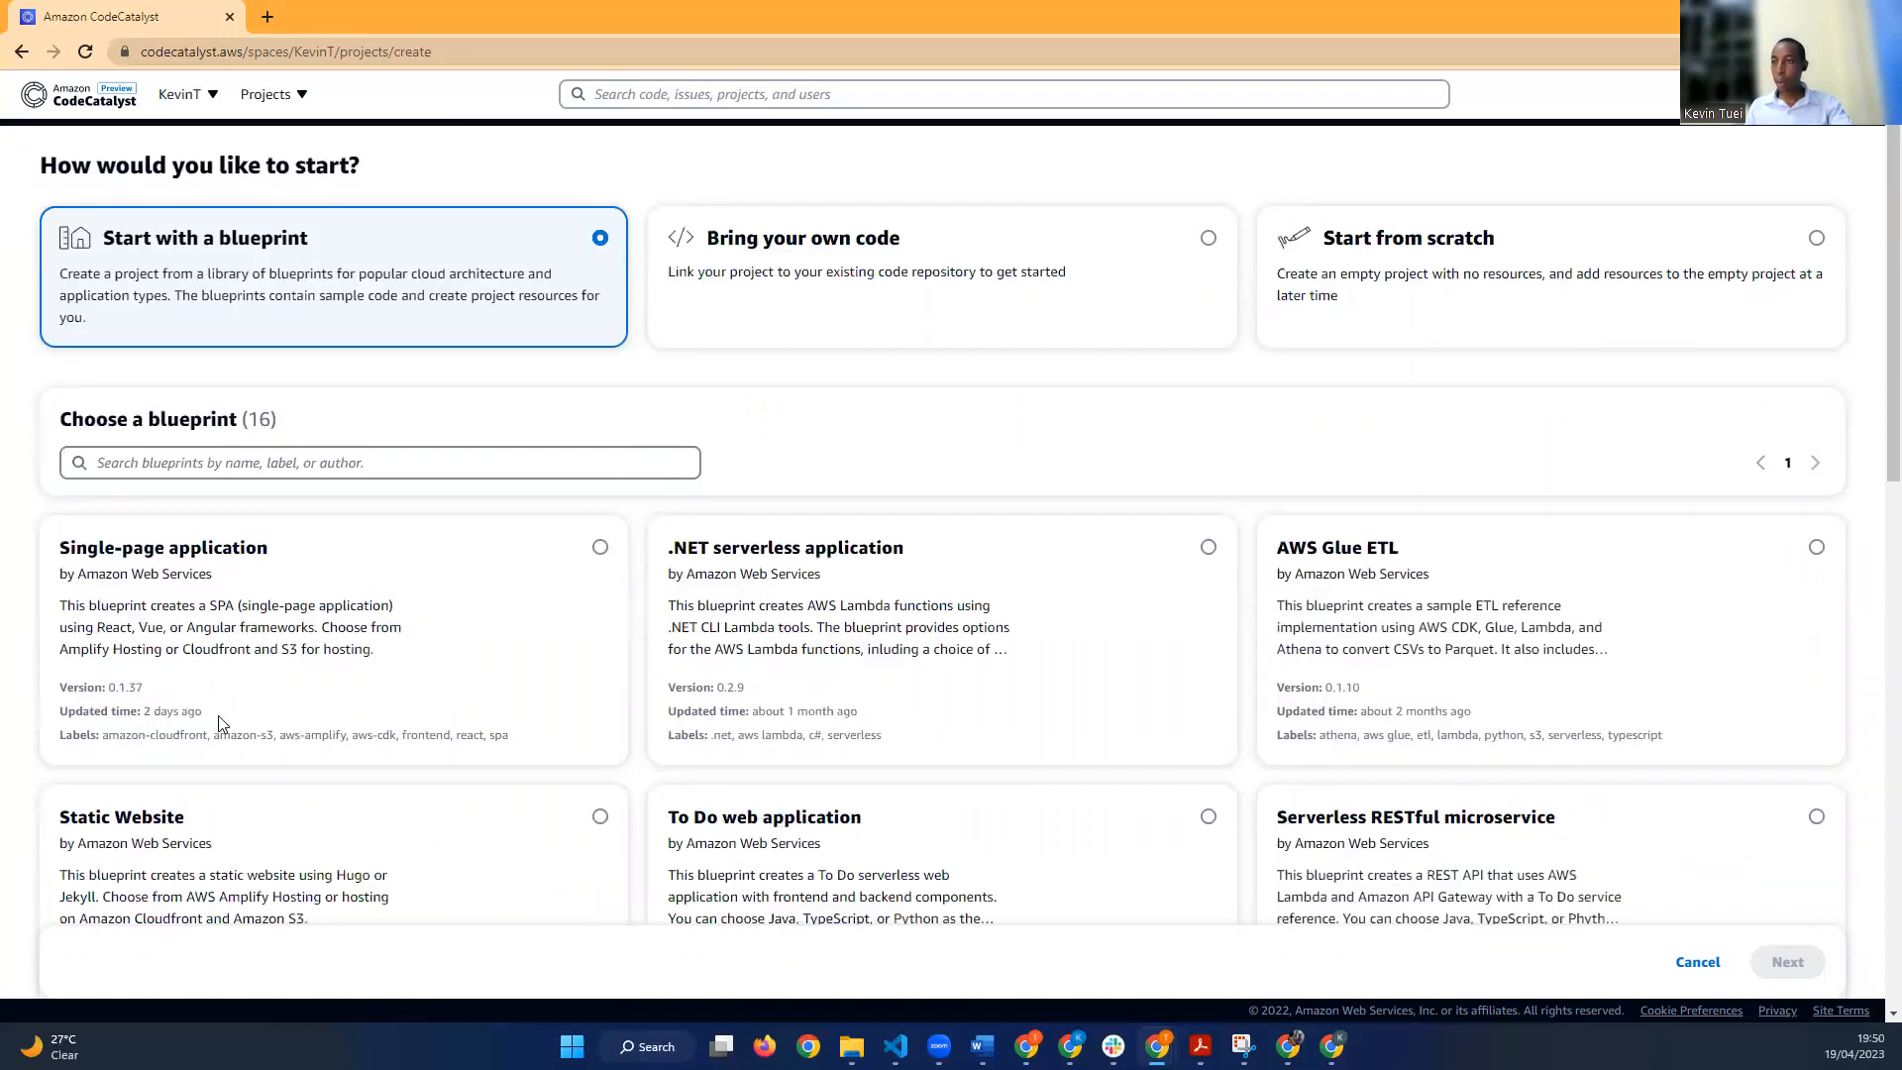
click(602, 554)
scroll(327, 687, down, 1)
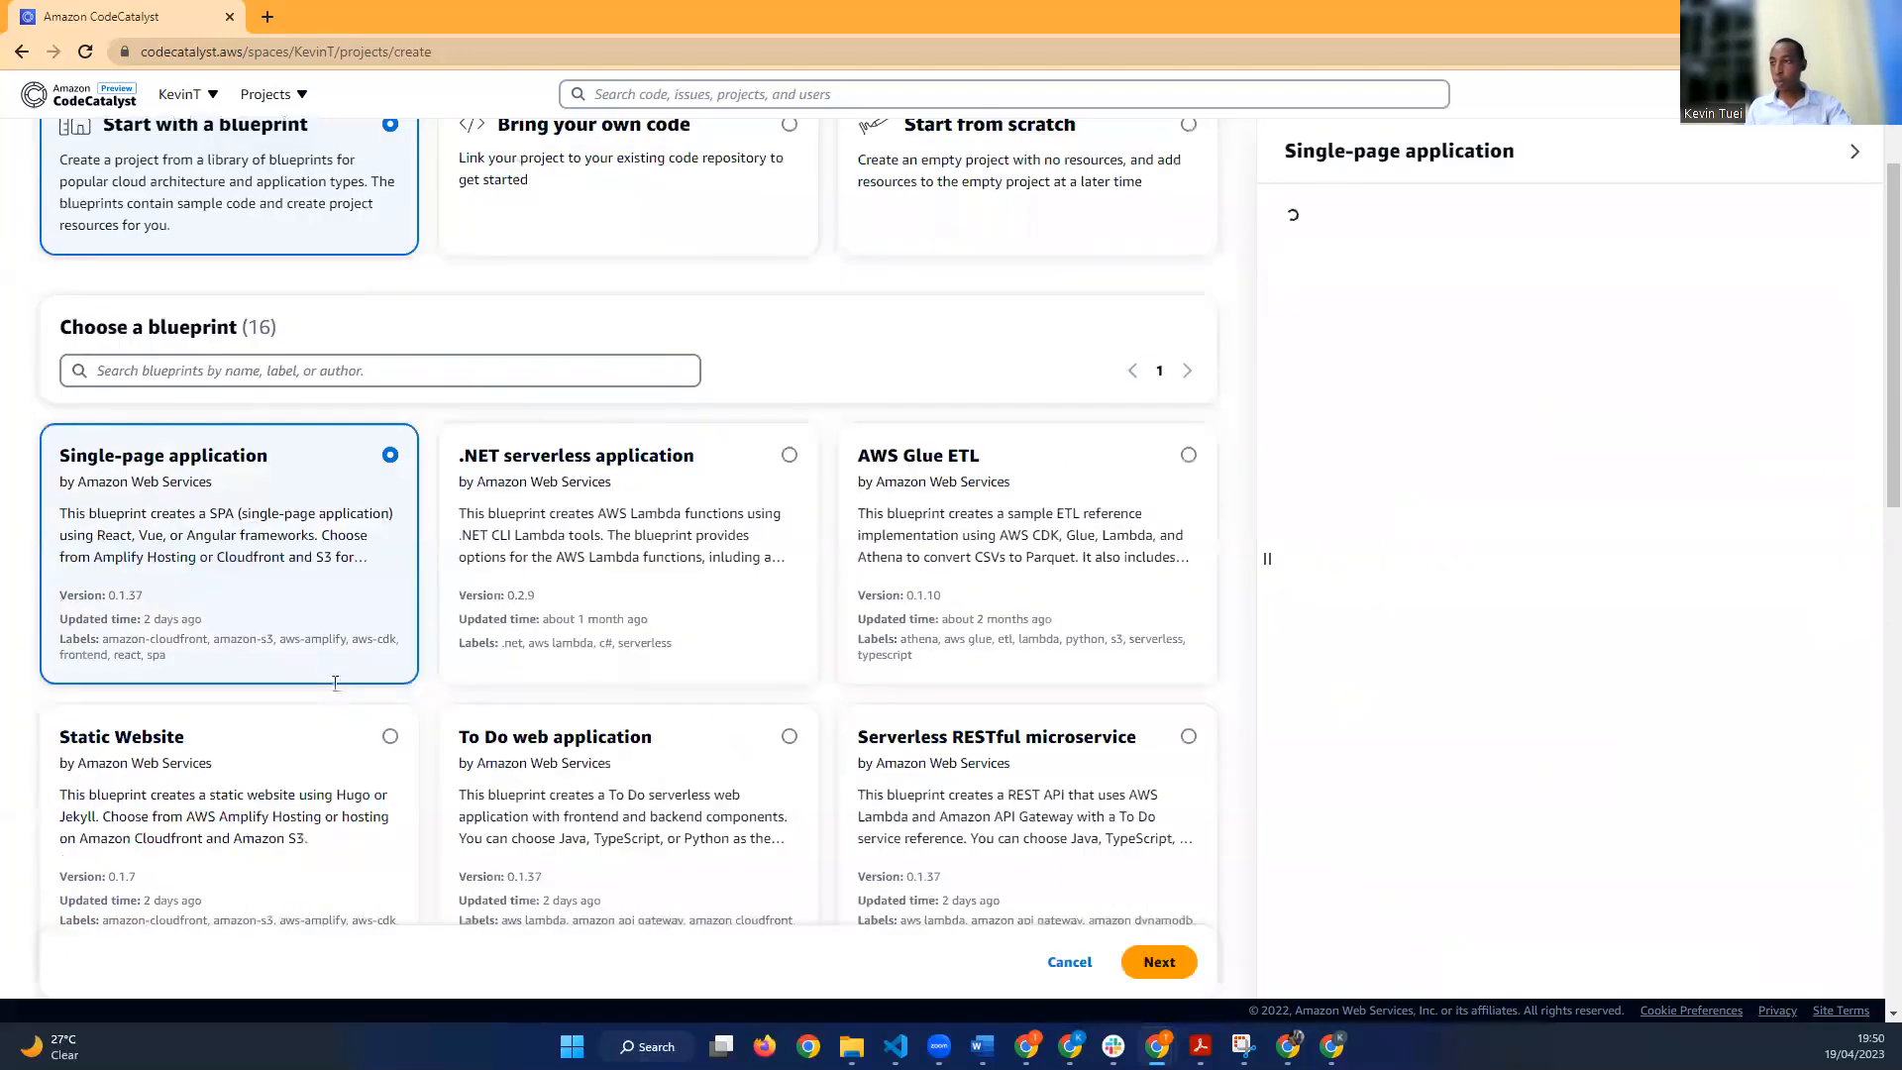
scroll(1207, 919, down, 3)
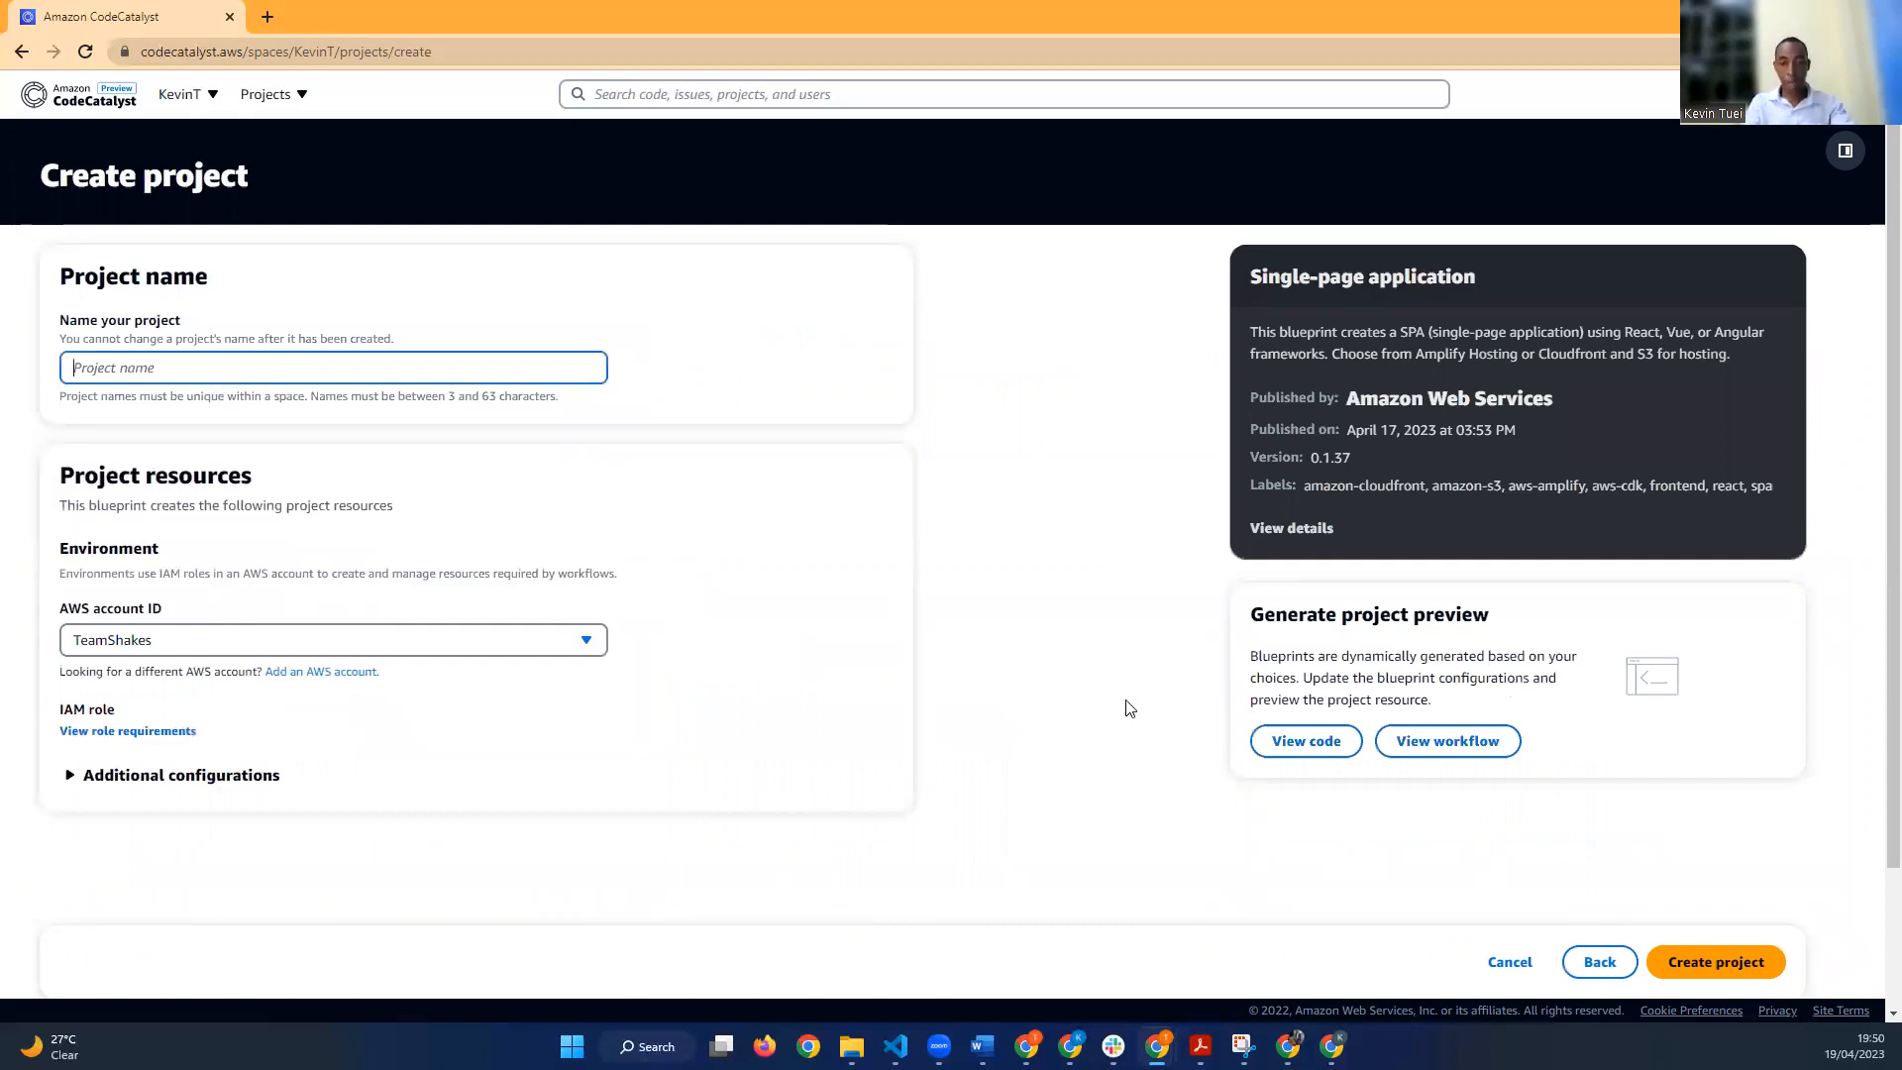
Step: Name the project My-React-App and assign the CodeCatalystPreviewDevelopmentAdministrator-y82b5j IAM role
text(My)
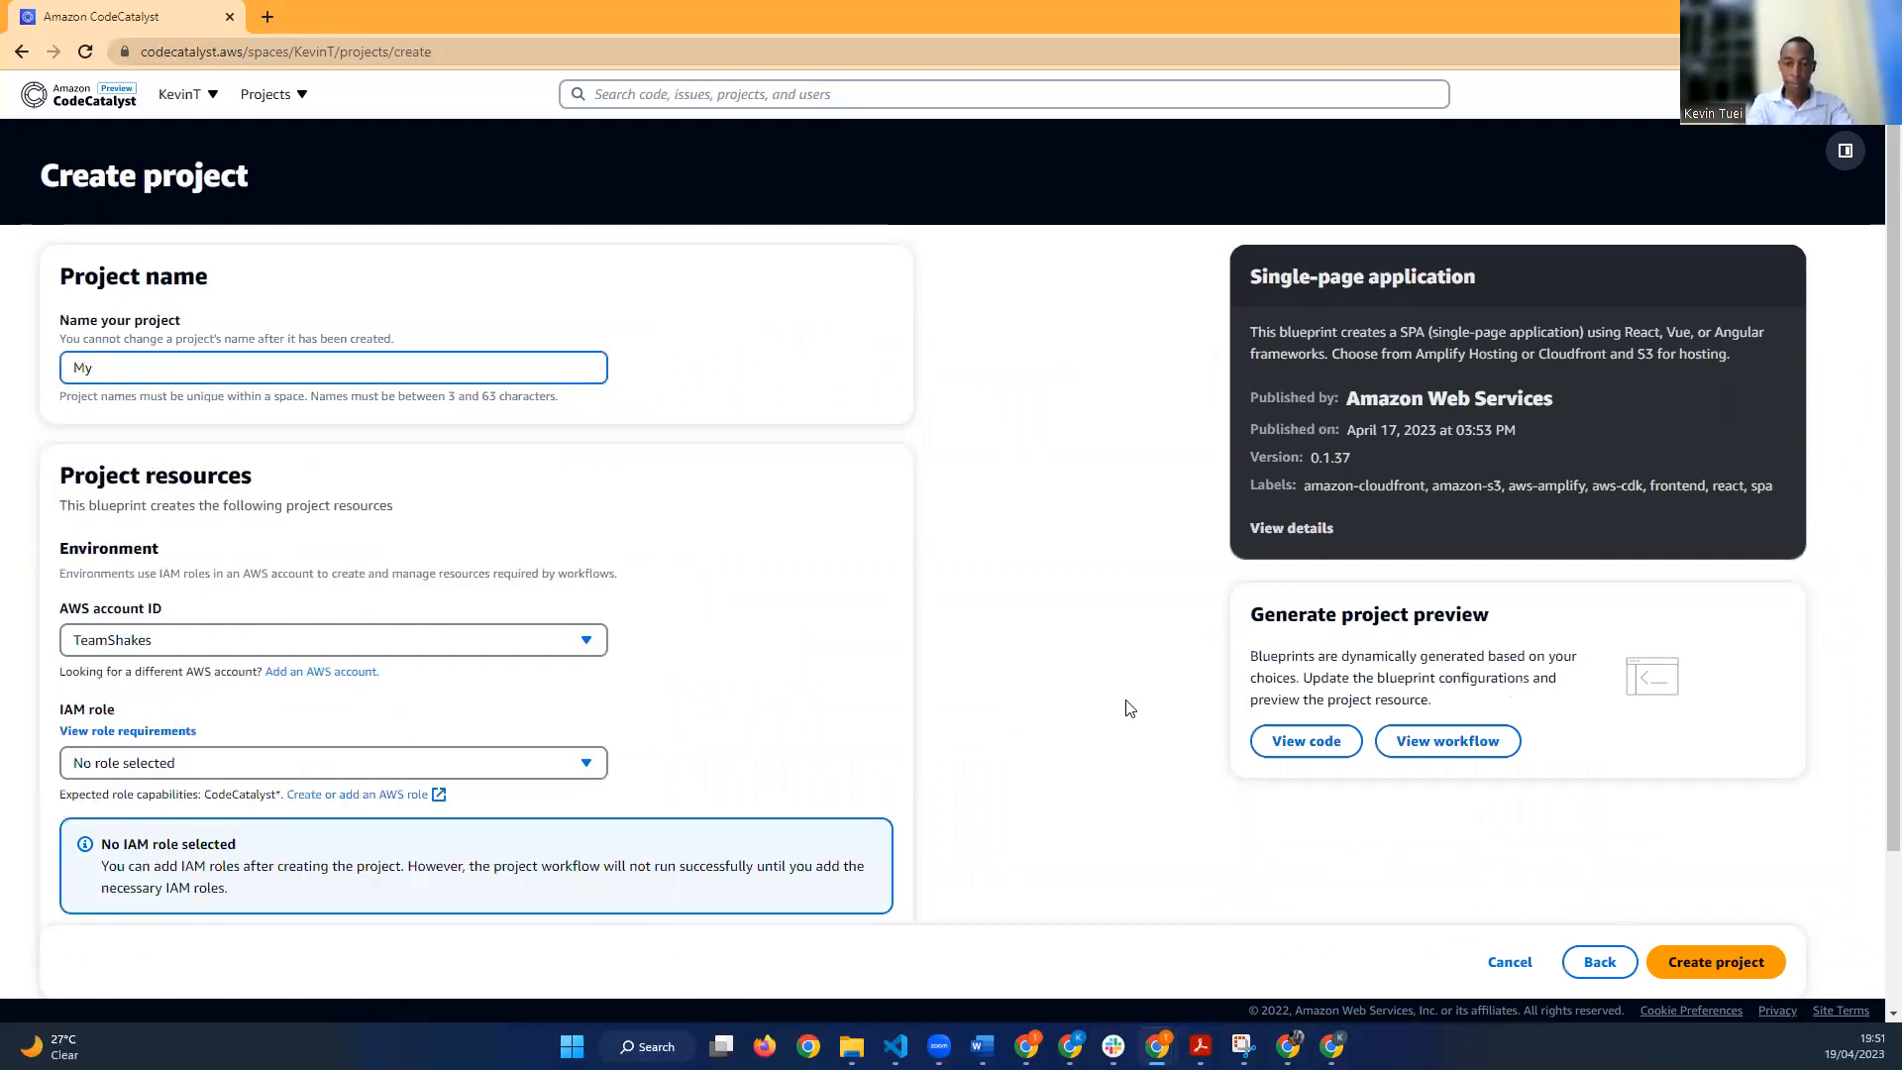
text(=React-App)
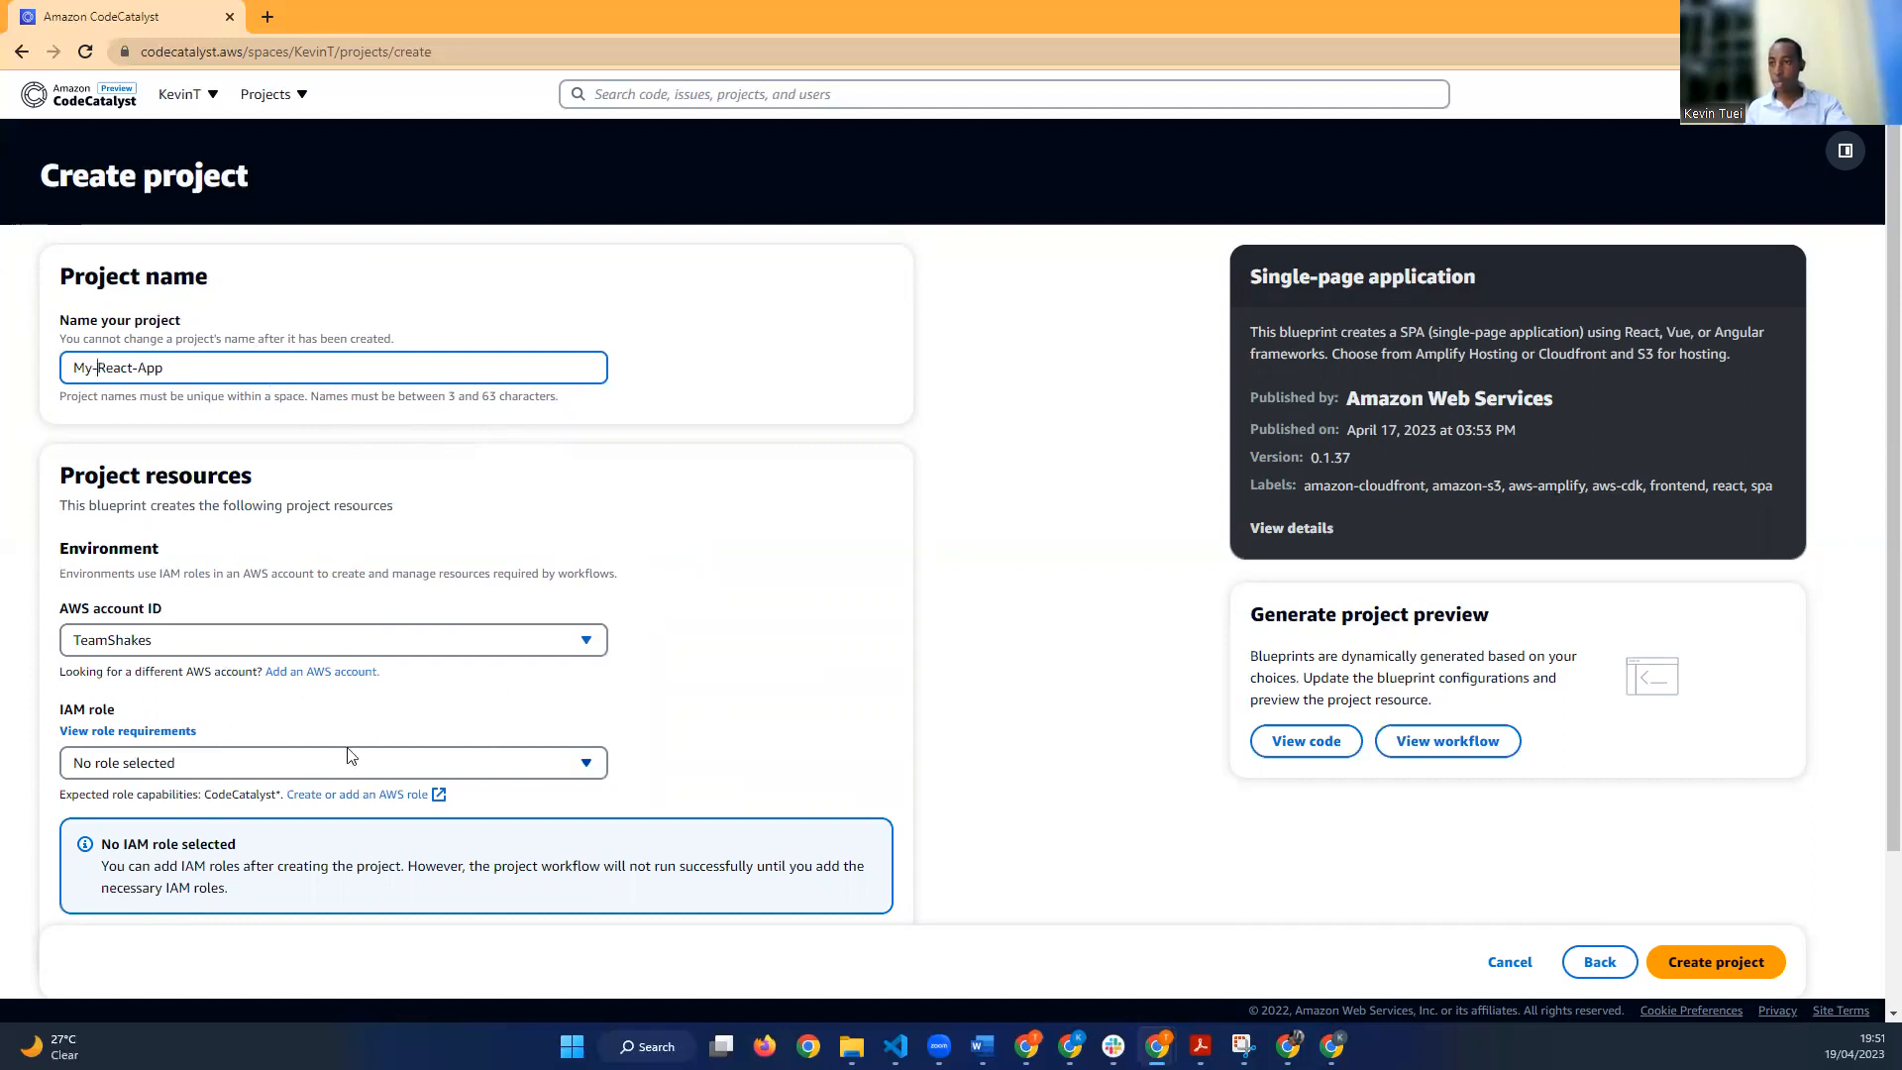
scroll(346, 756, down, 1)
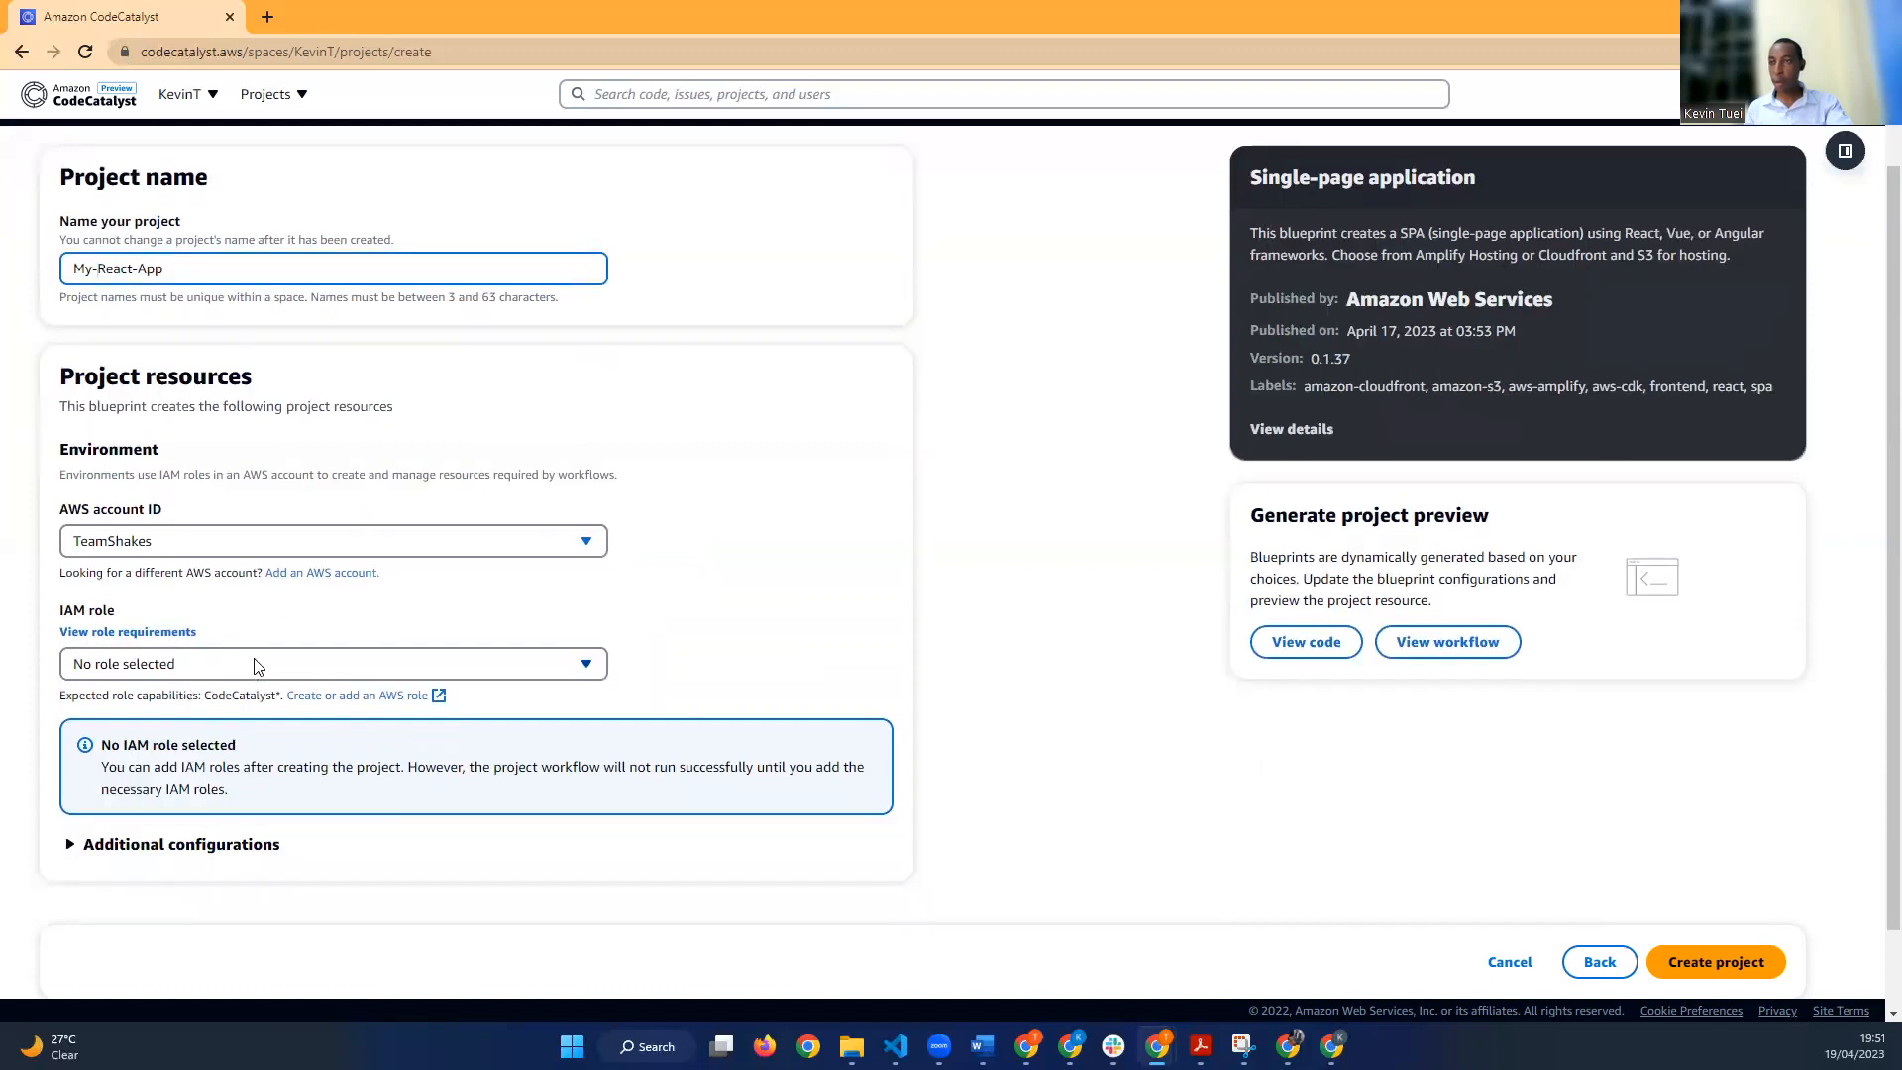
click(318, 666)
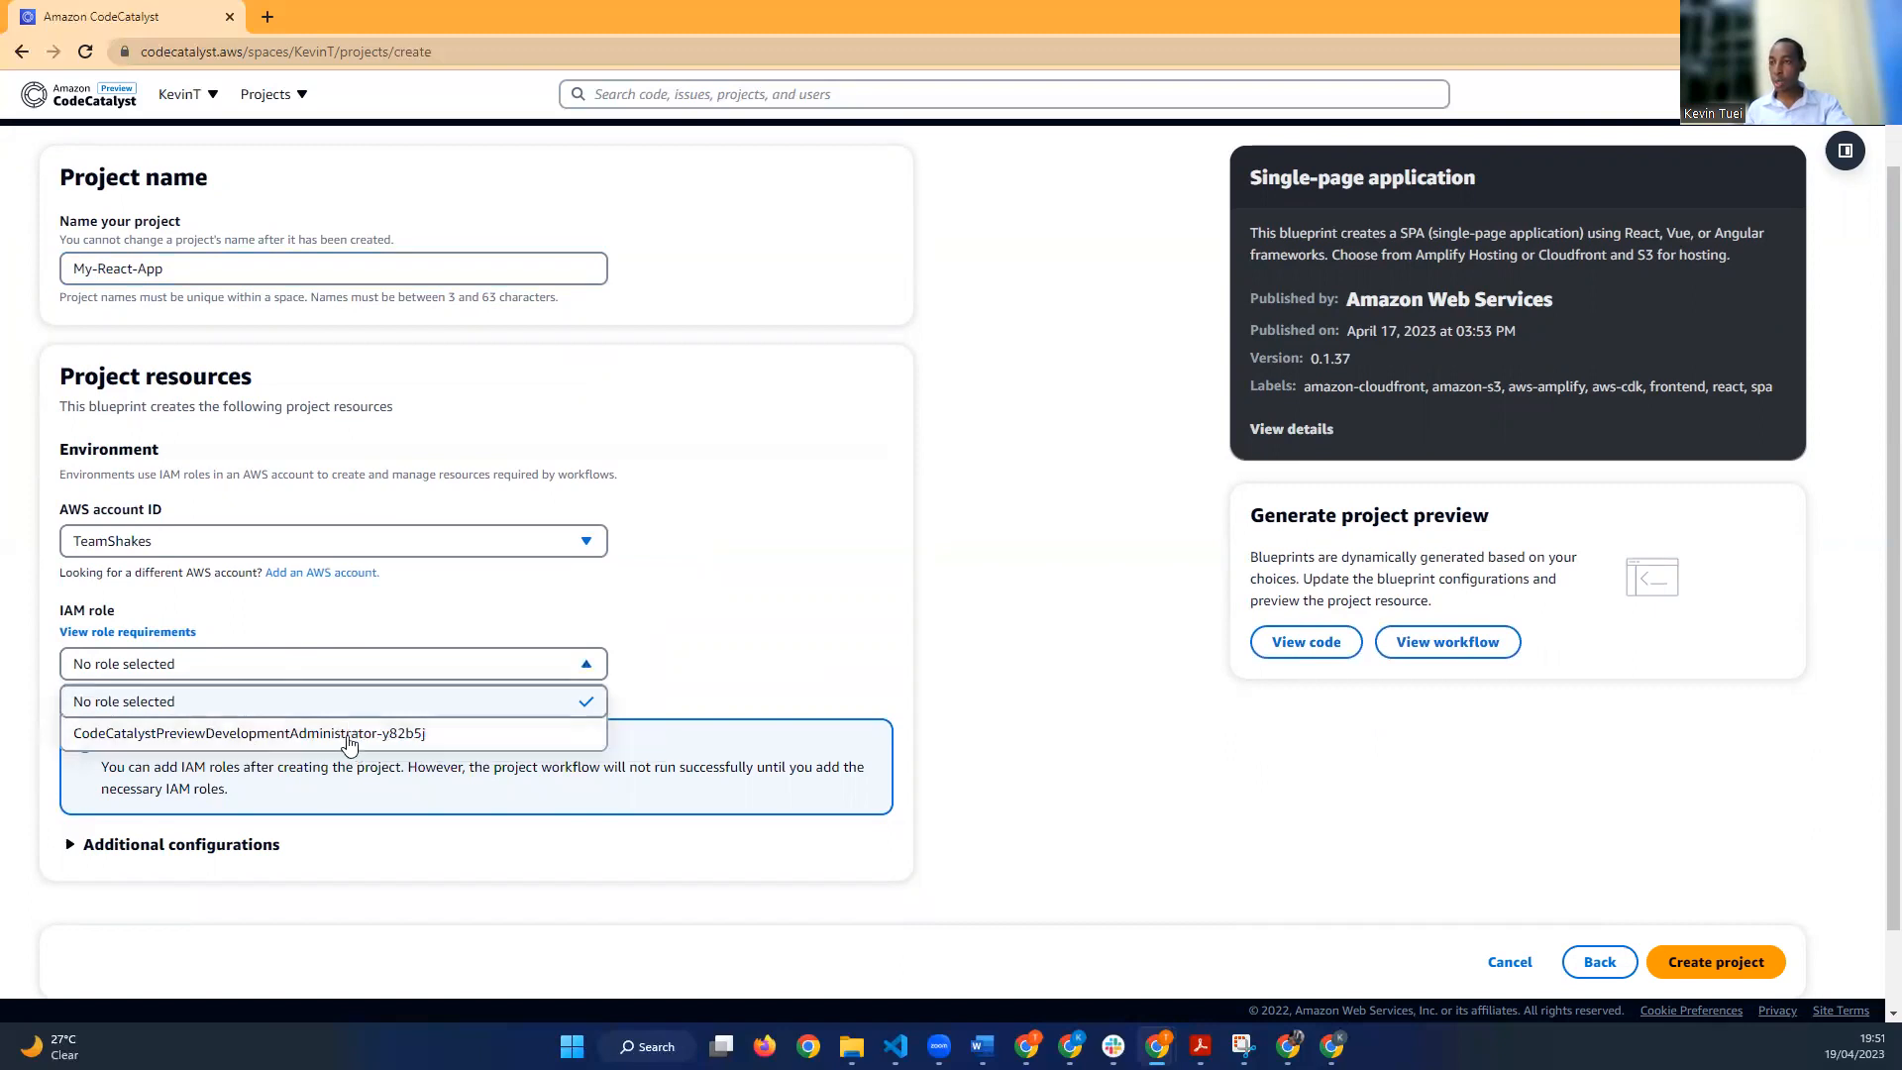
click(349, 734)
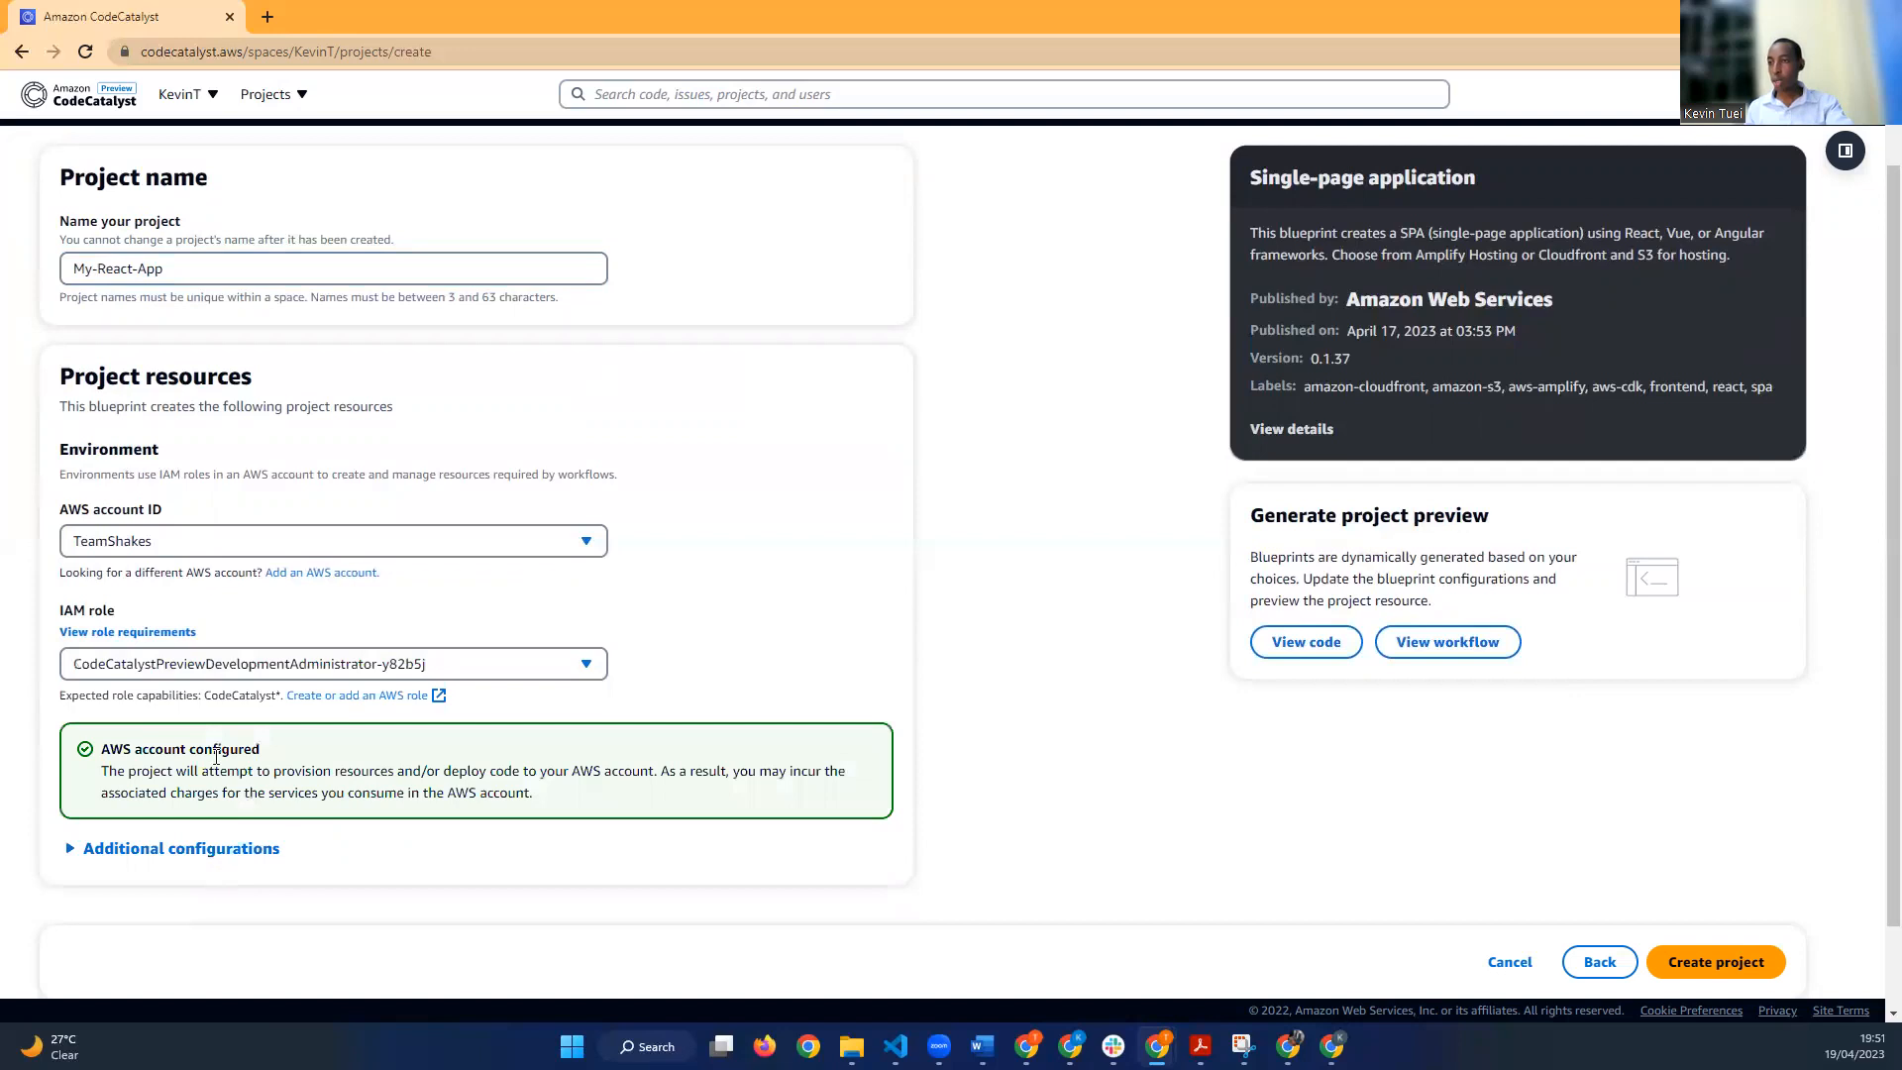
drag(279, 751, 171, 755)
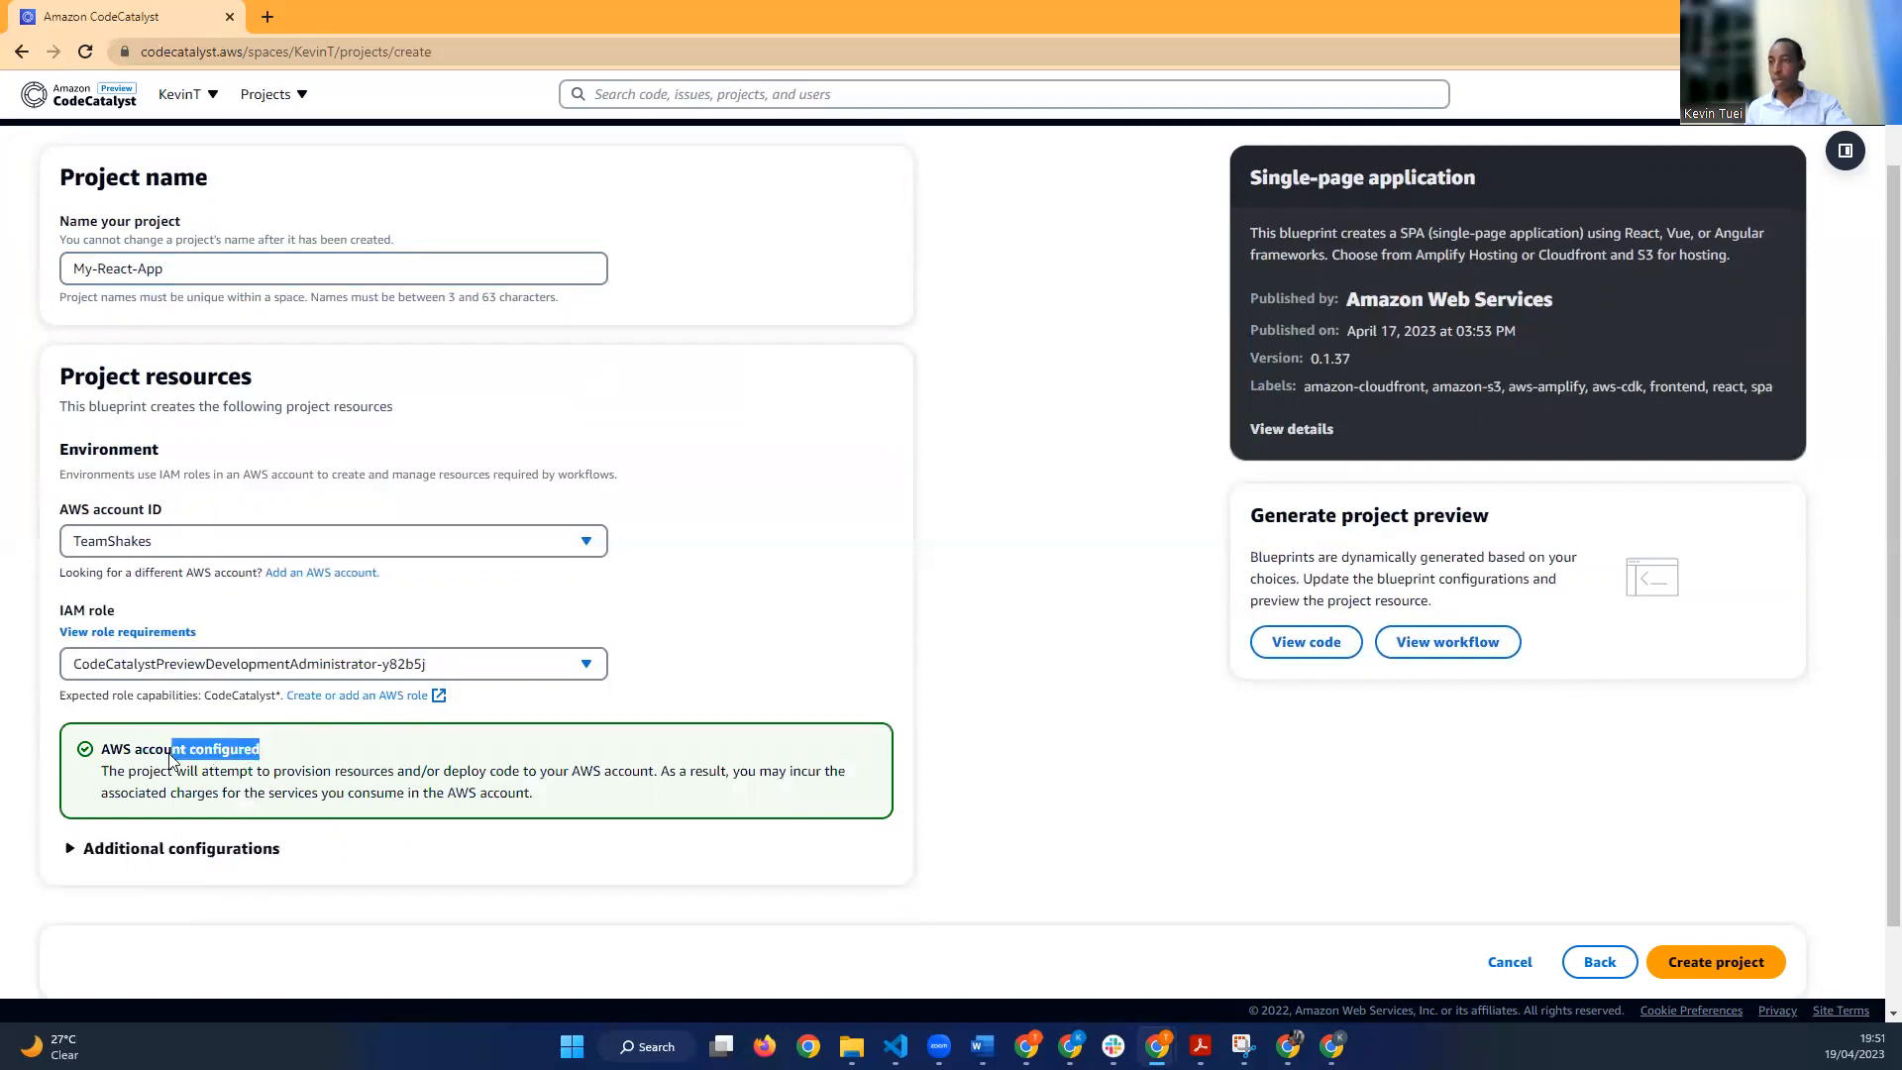
Step: Expand the additional configurations and set the repository name to my-react-app
click(257, 848)
scroll(318, 792, down, 2)
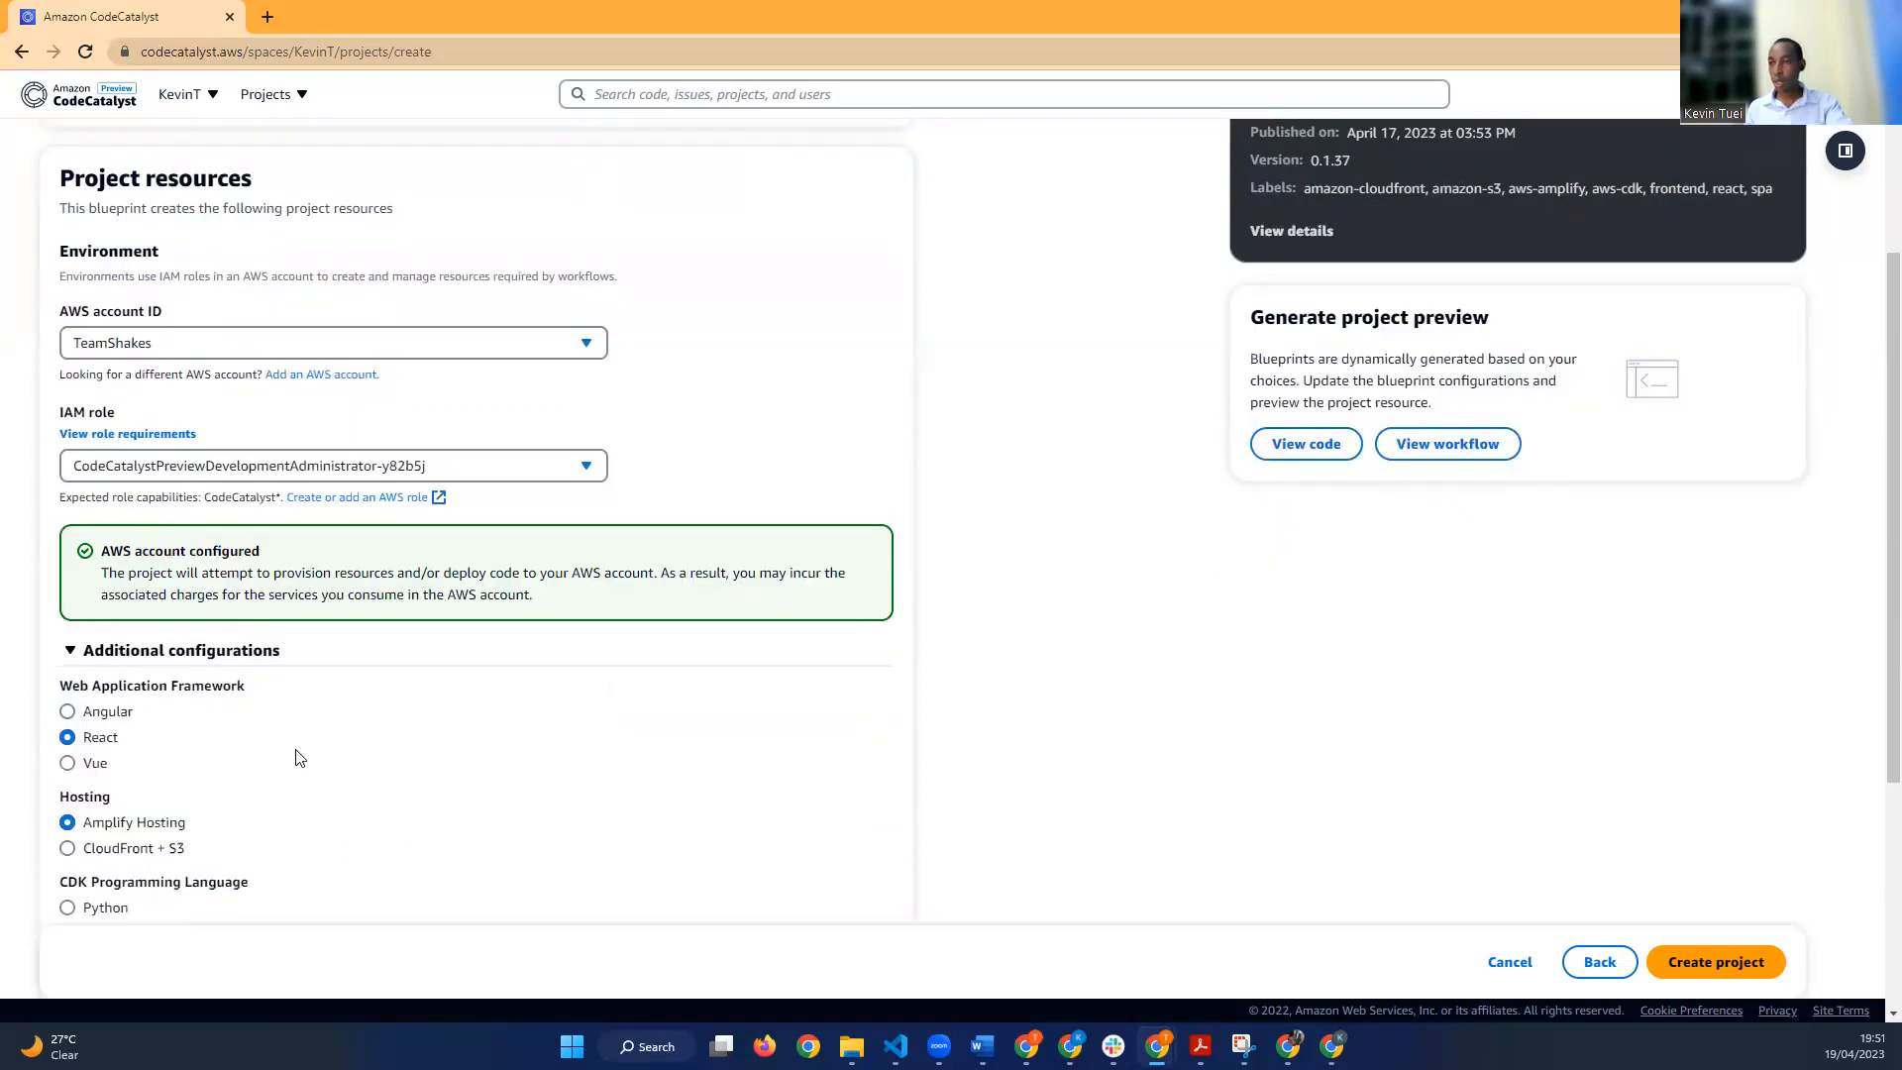
scroll(297, 758, down, 2)
scroll(119, 347, down, 2)
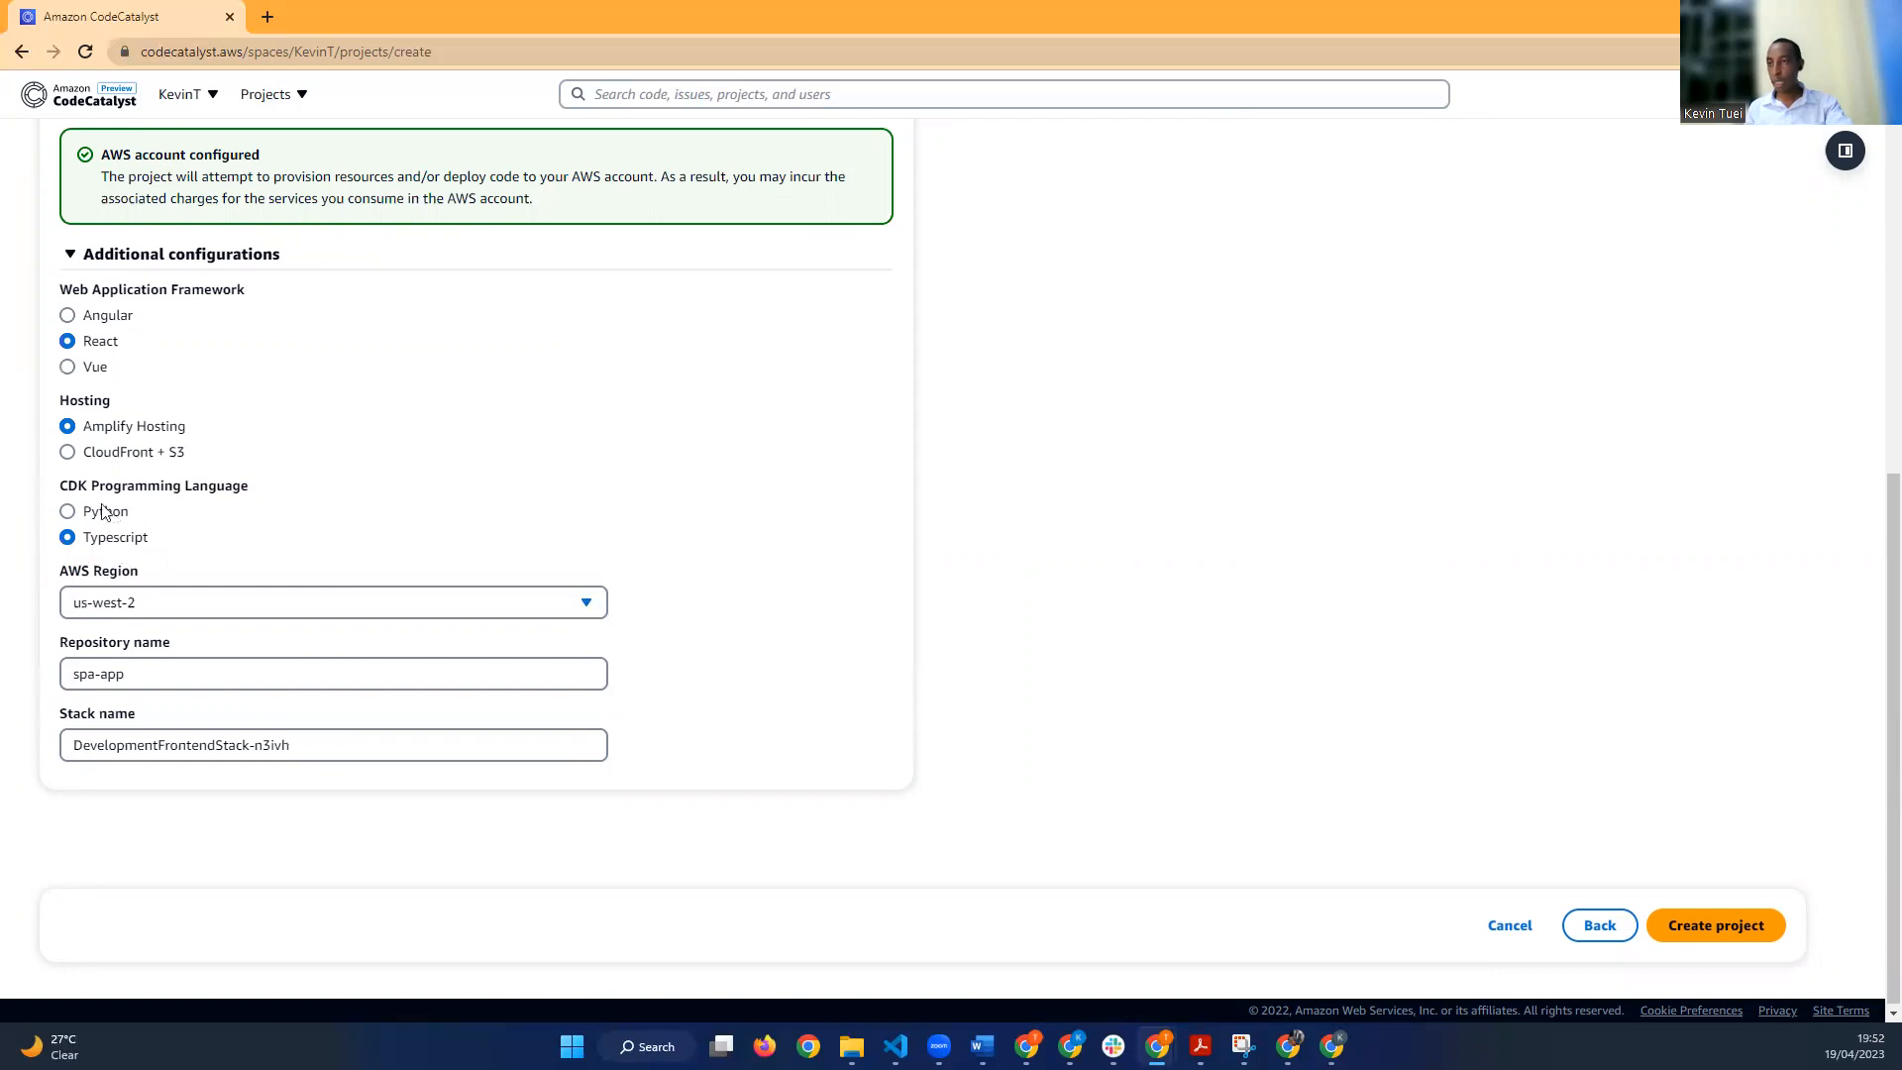
click(143, 679)
key(ctrl+a)
click(98, 674)
key(shift+Home)
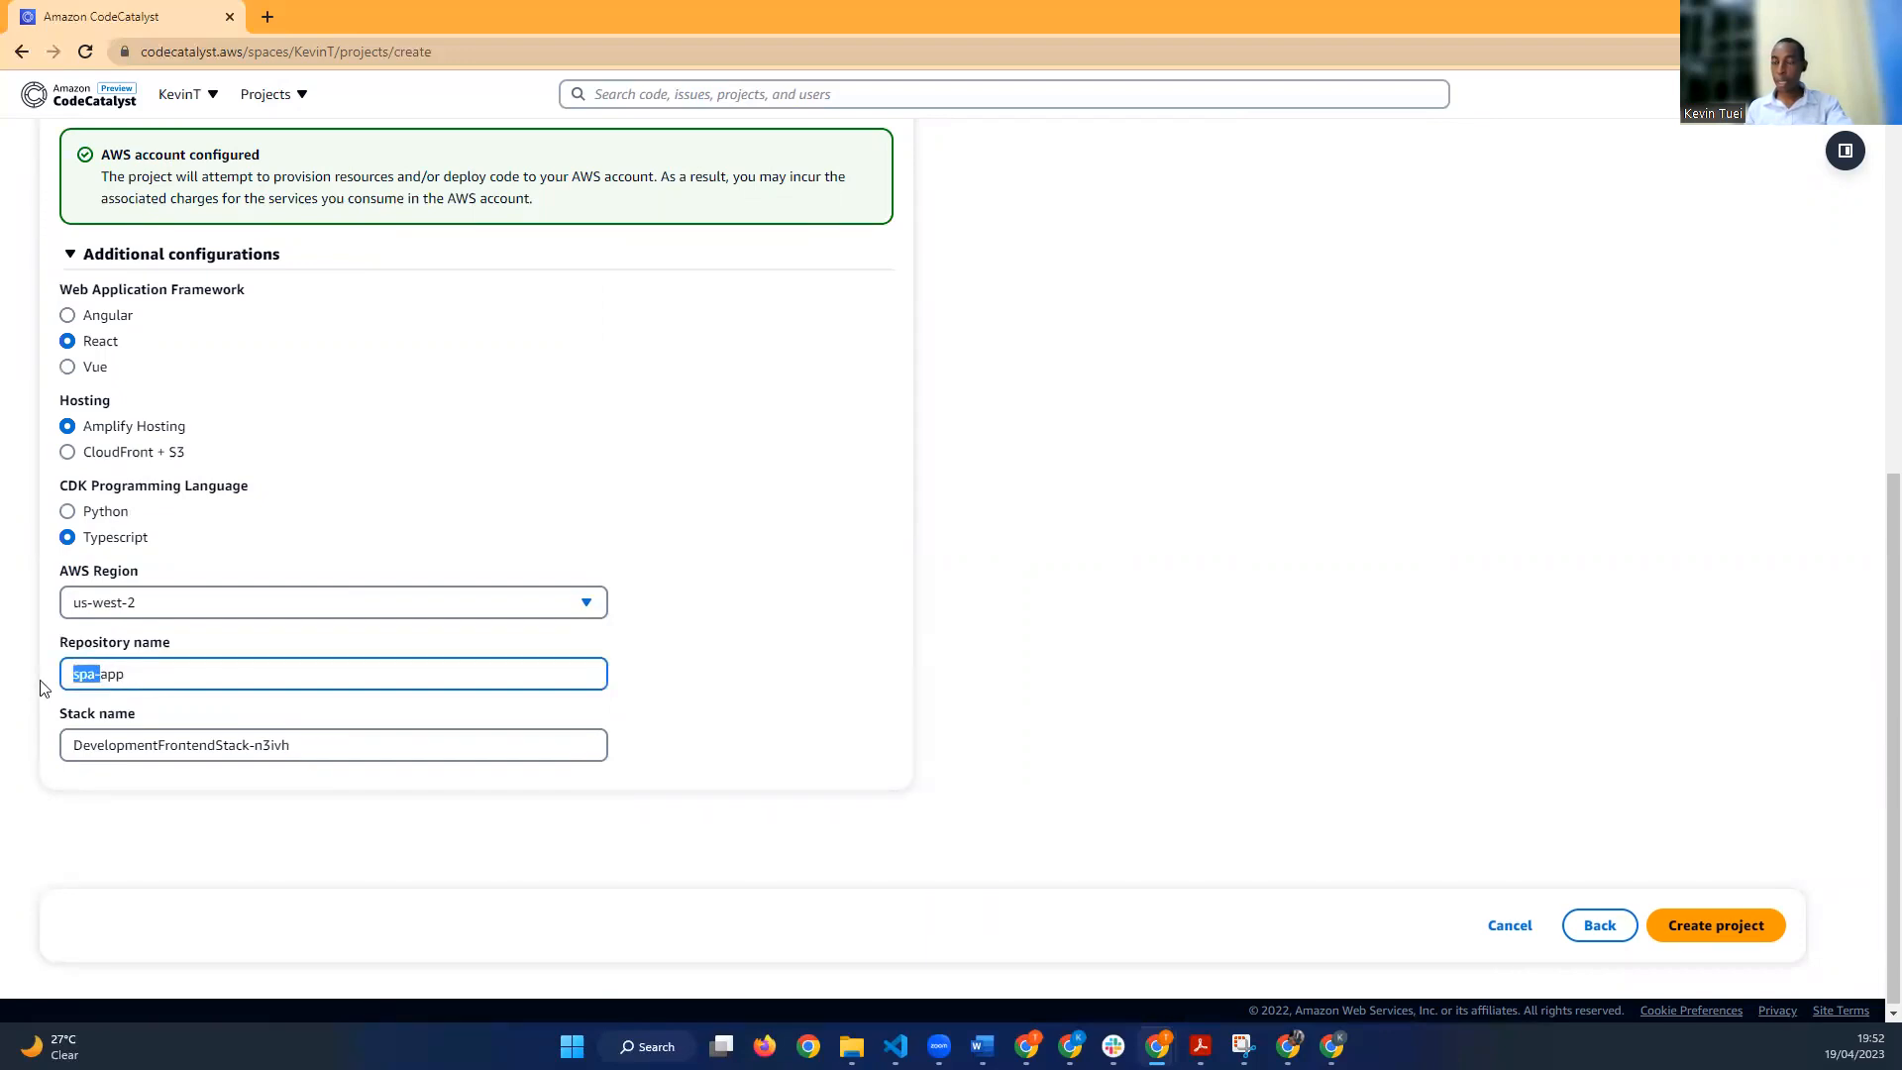
text(my)
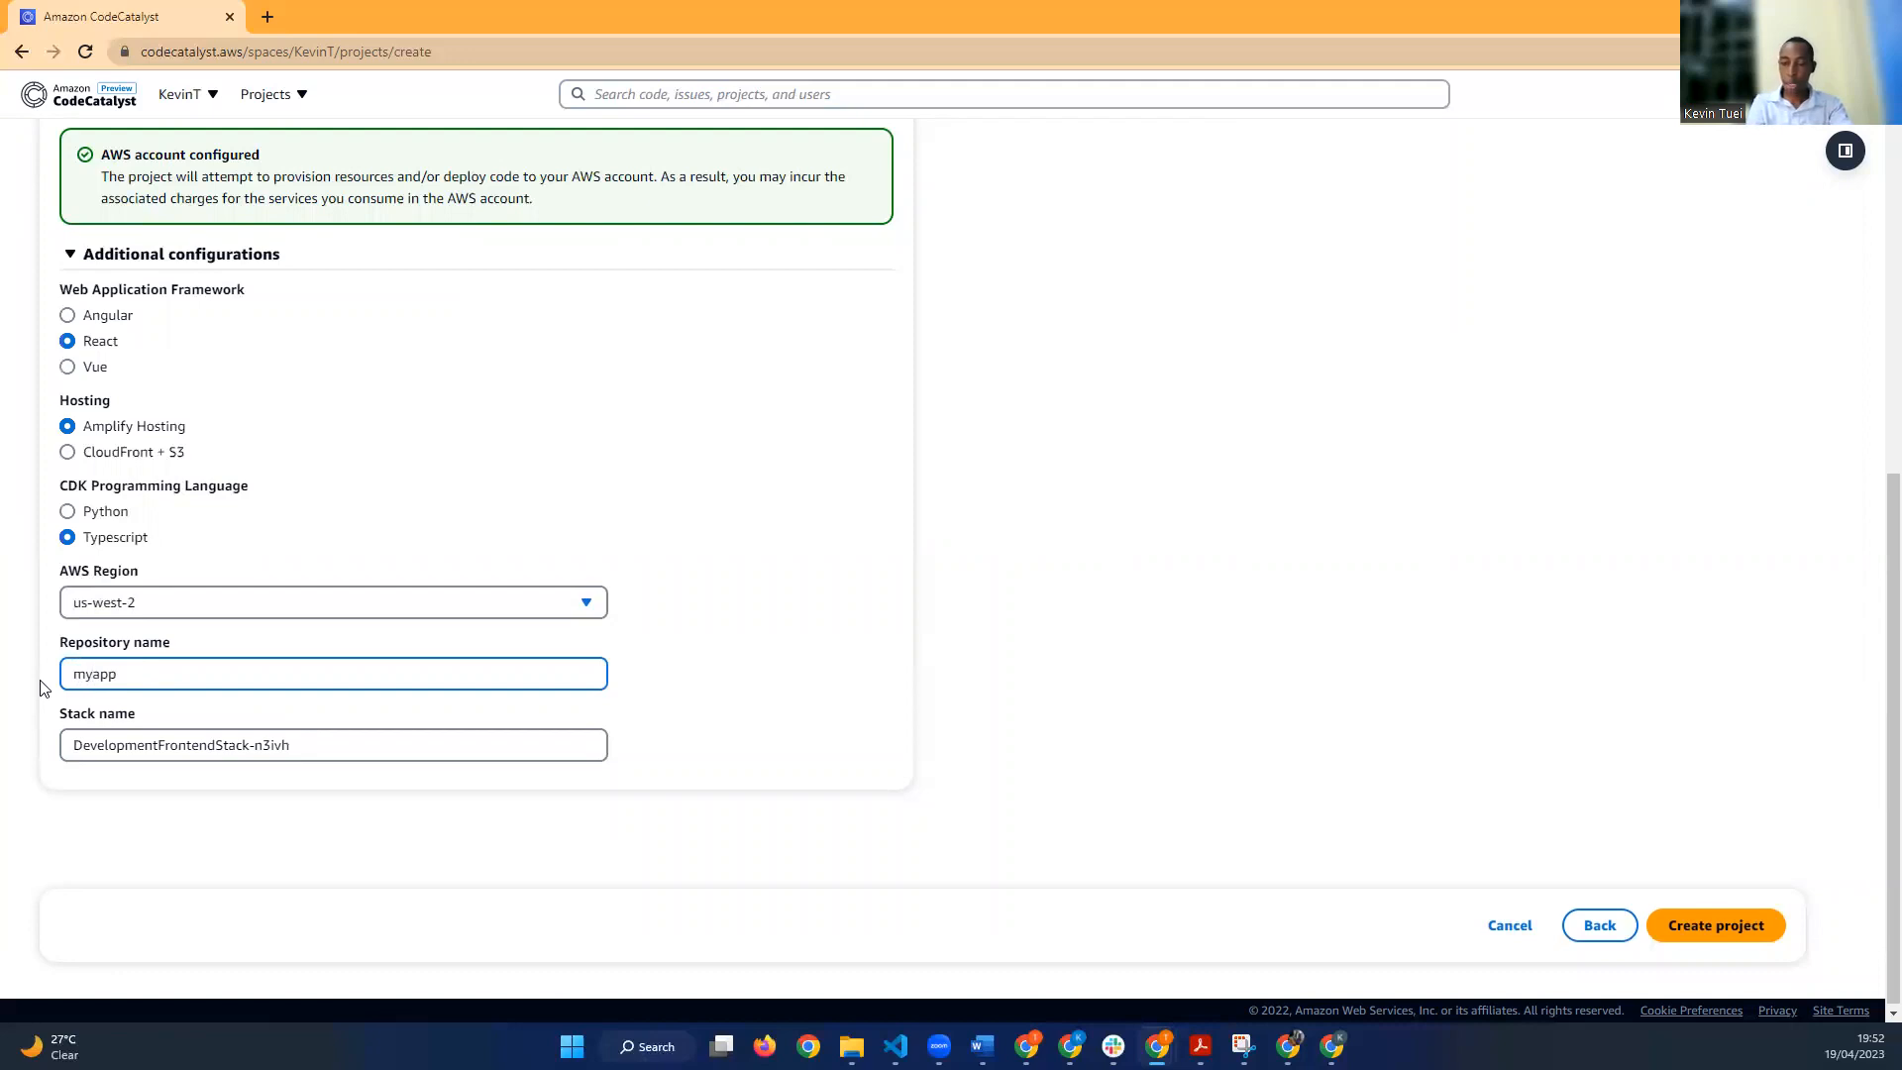
text(=re)
key(BackSpace)
key(BackSpace)
key(BackSpace)
text(-react-)
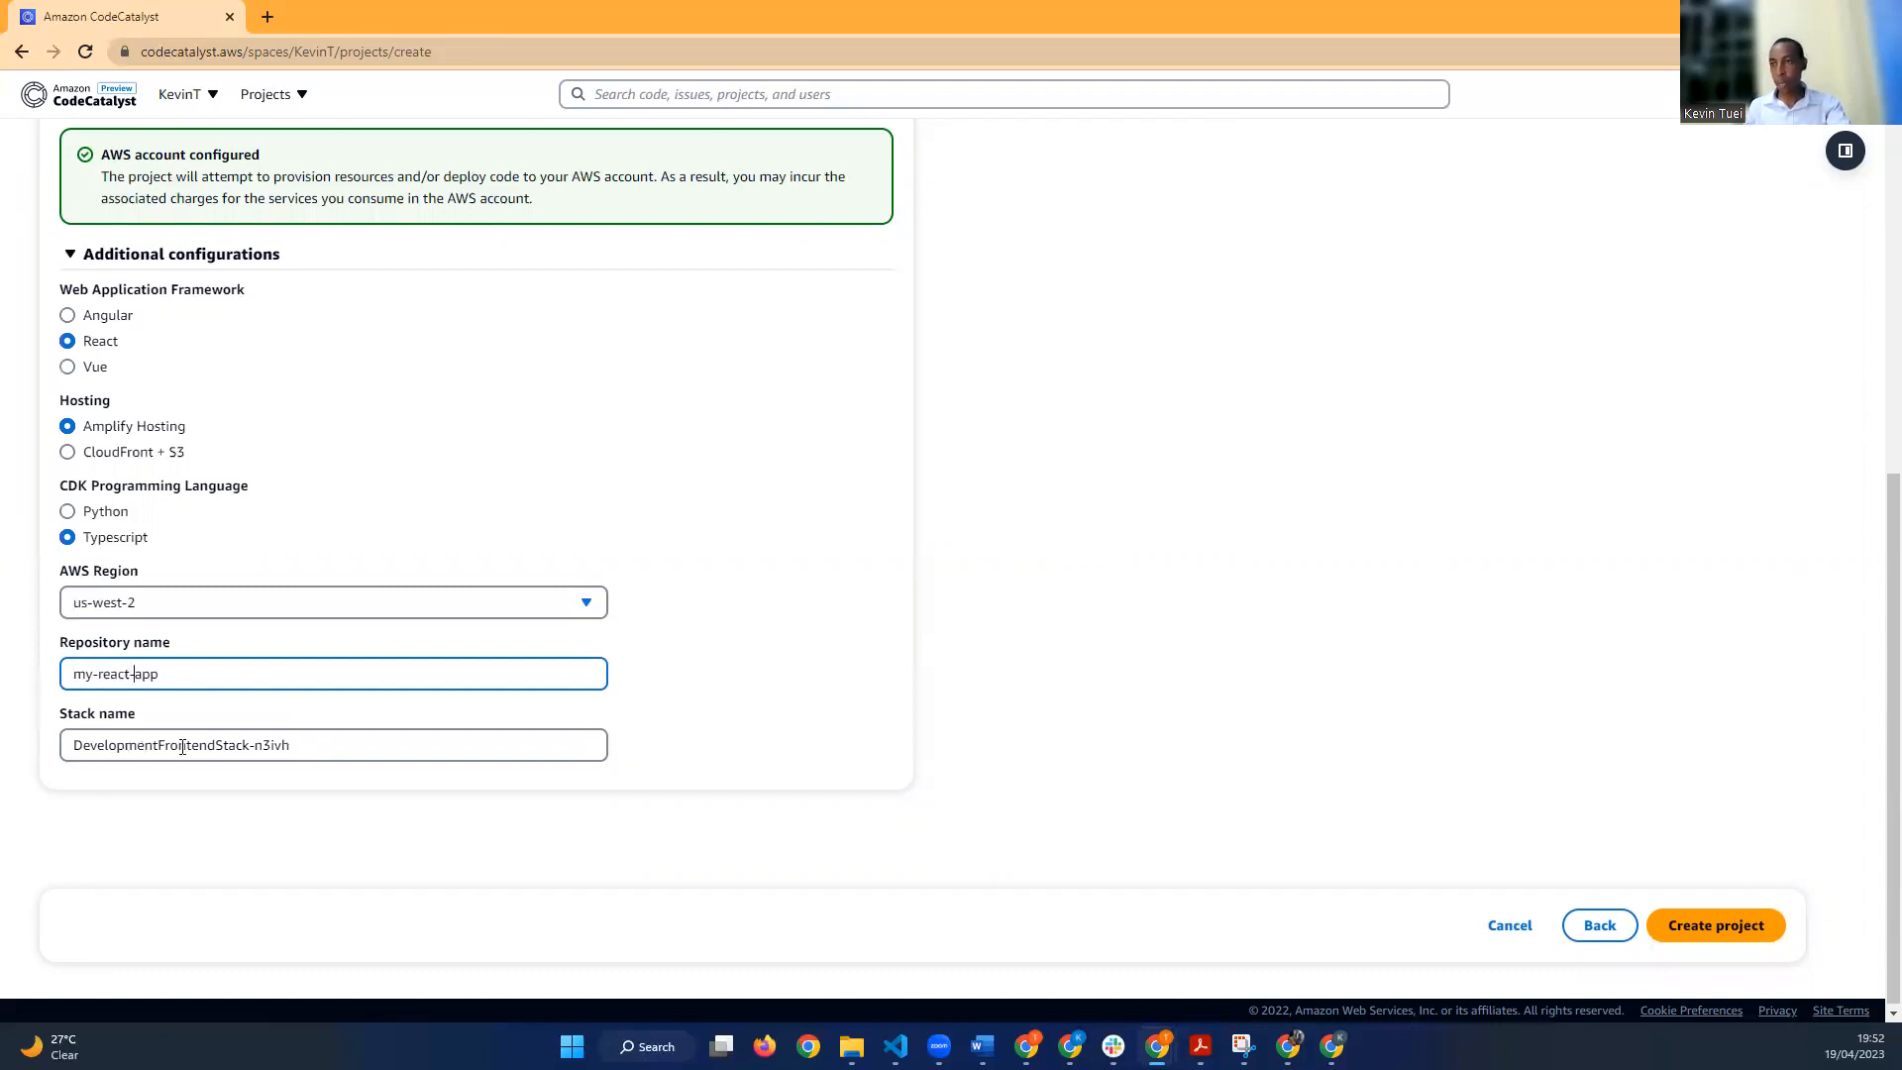
Step: Replace the stack name with MyReactAppDevStack
click(293, 744)
triple_click(65, 750)
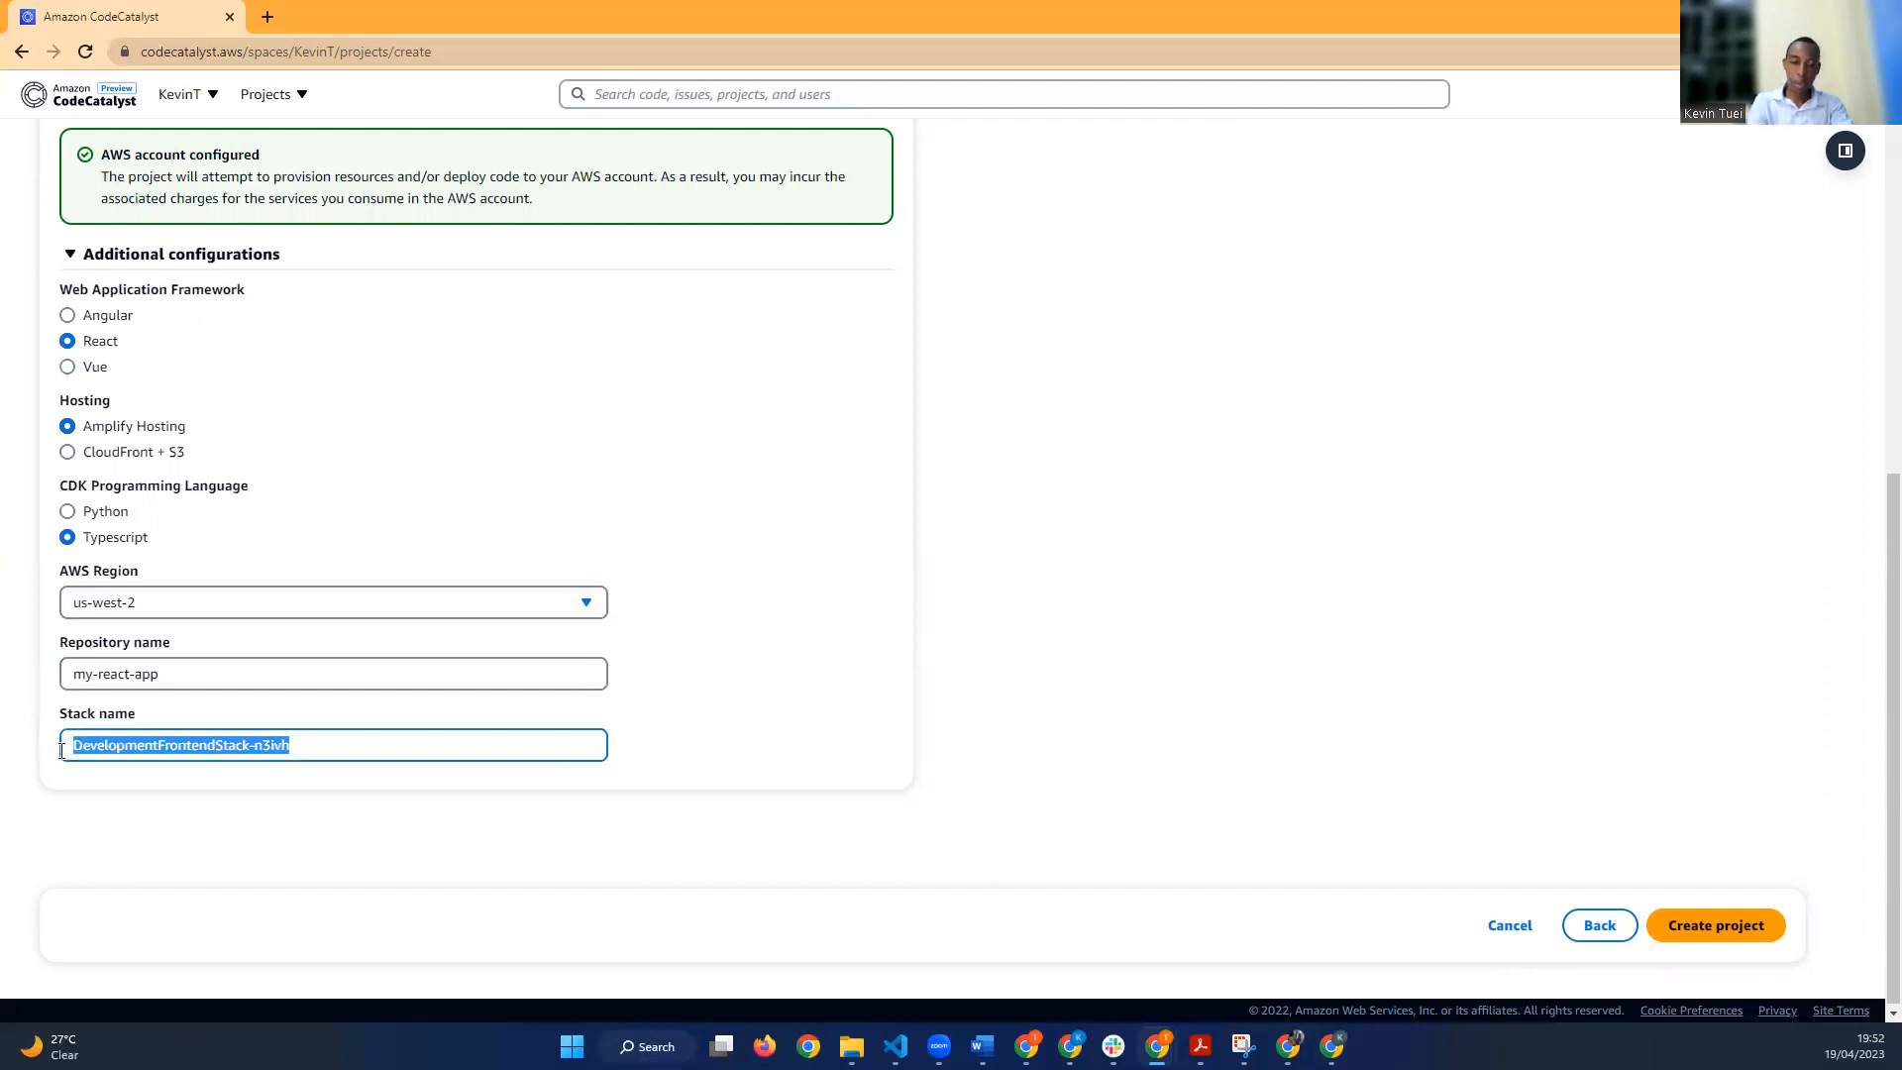
text(MyReact)
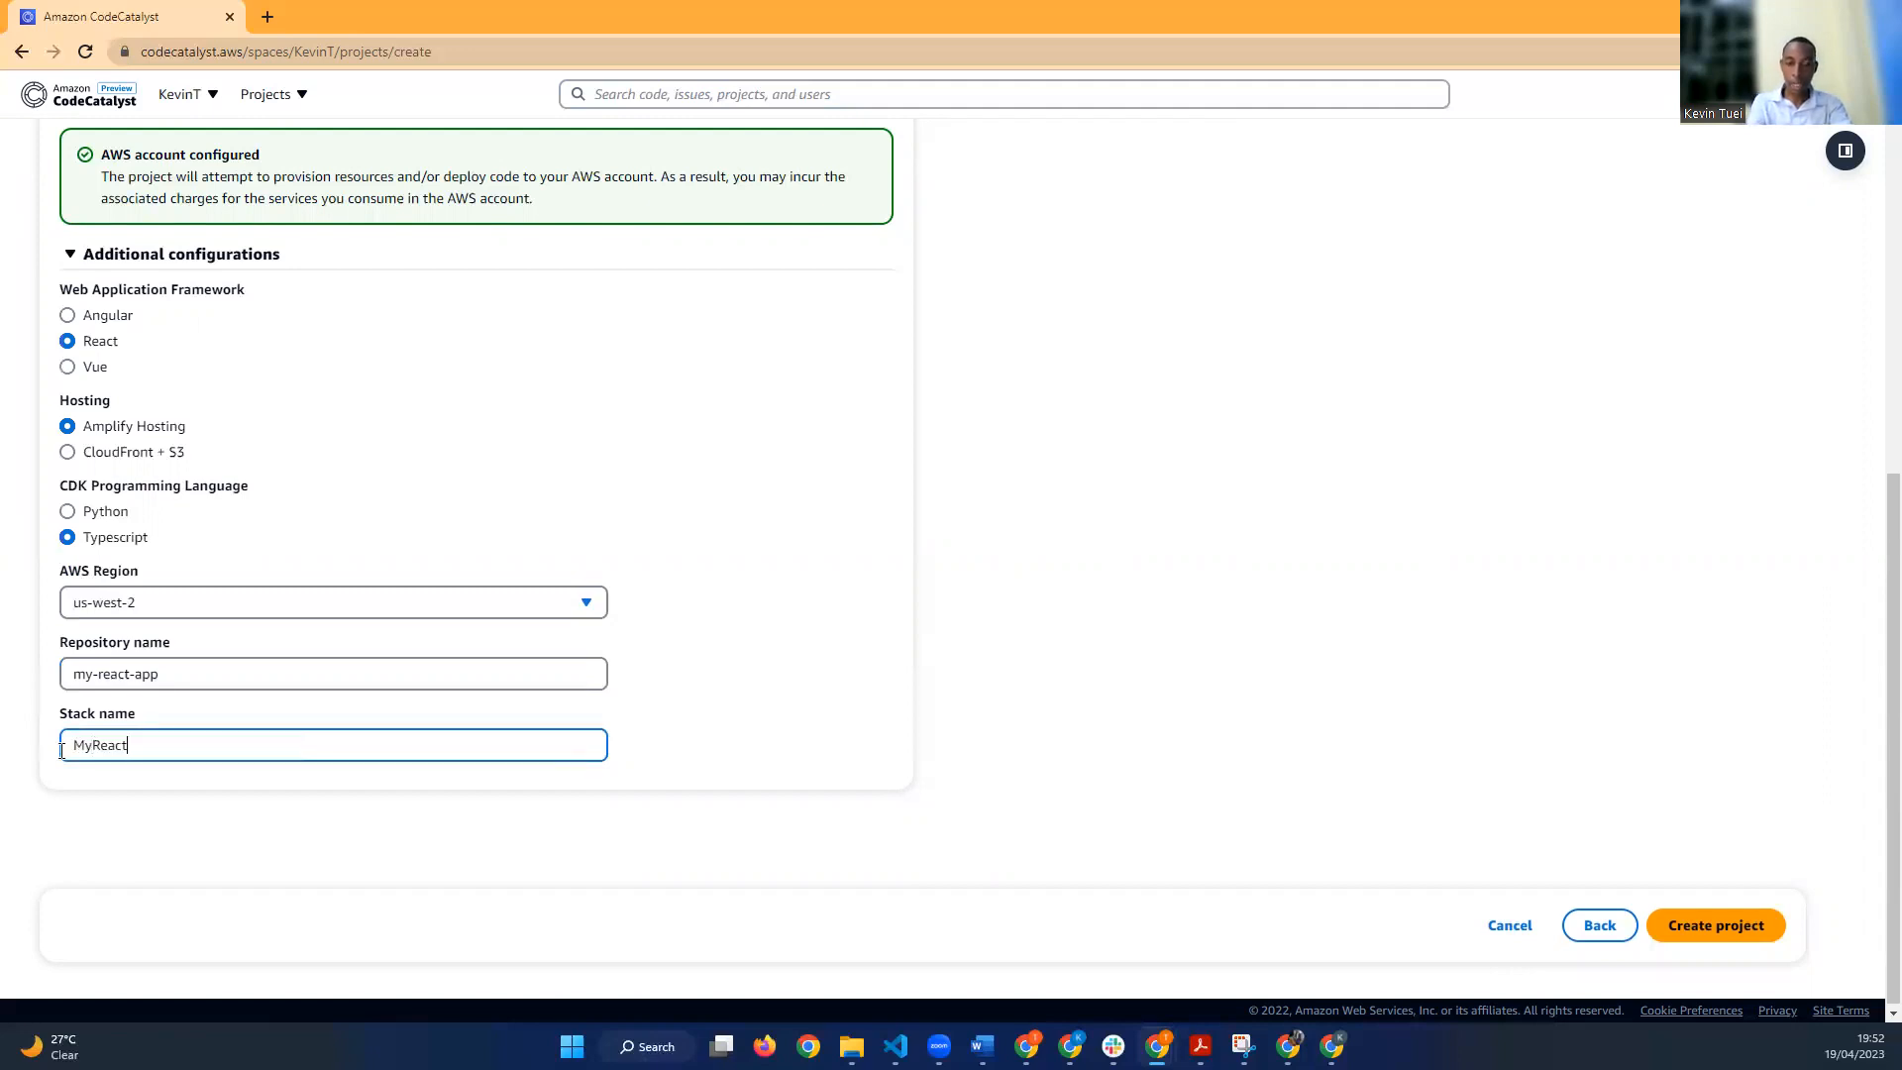
text(AppDevStack)
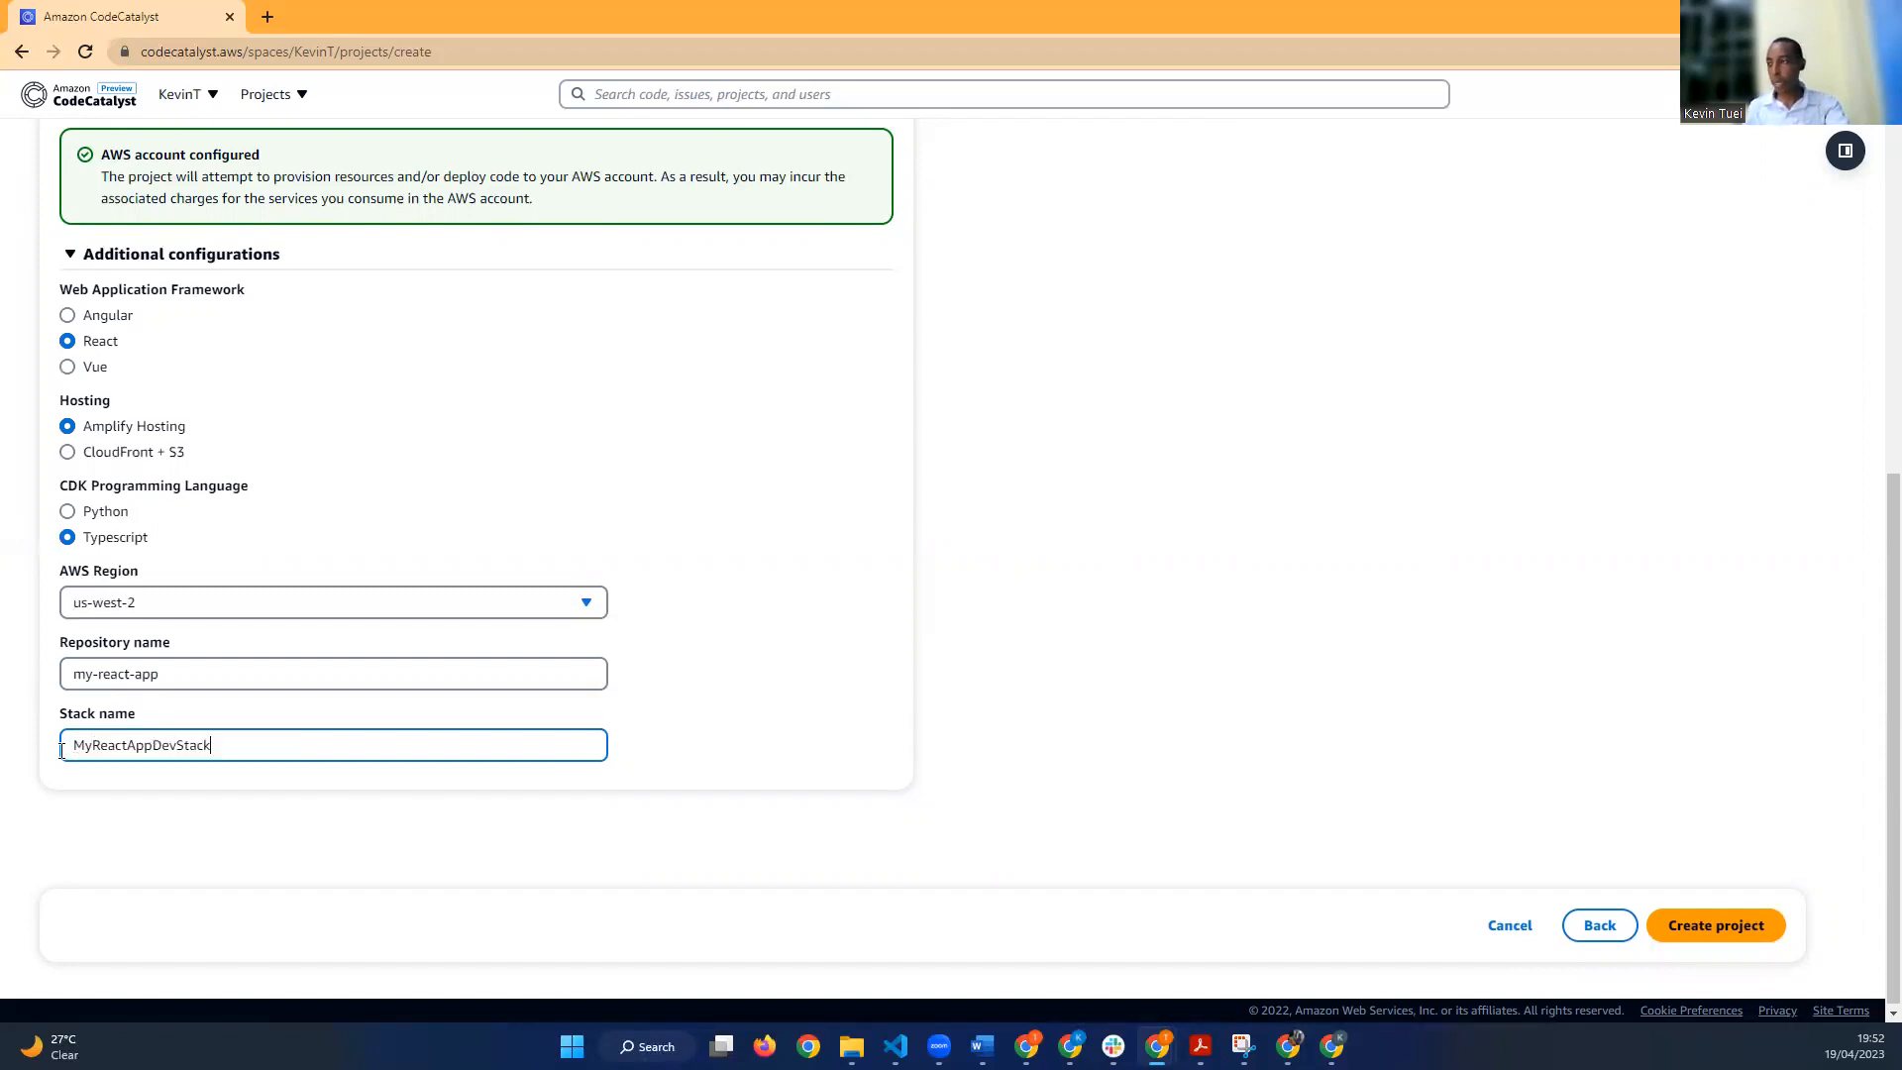
Step: Review the completed project settings and the blueprint summary, including its publisher and labels
scroll(998, 675, up, 2)
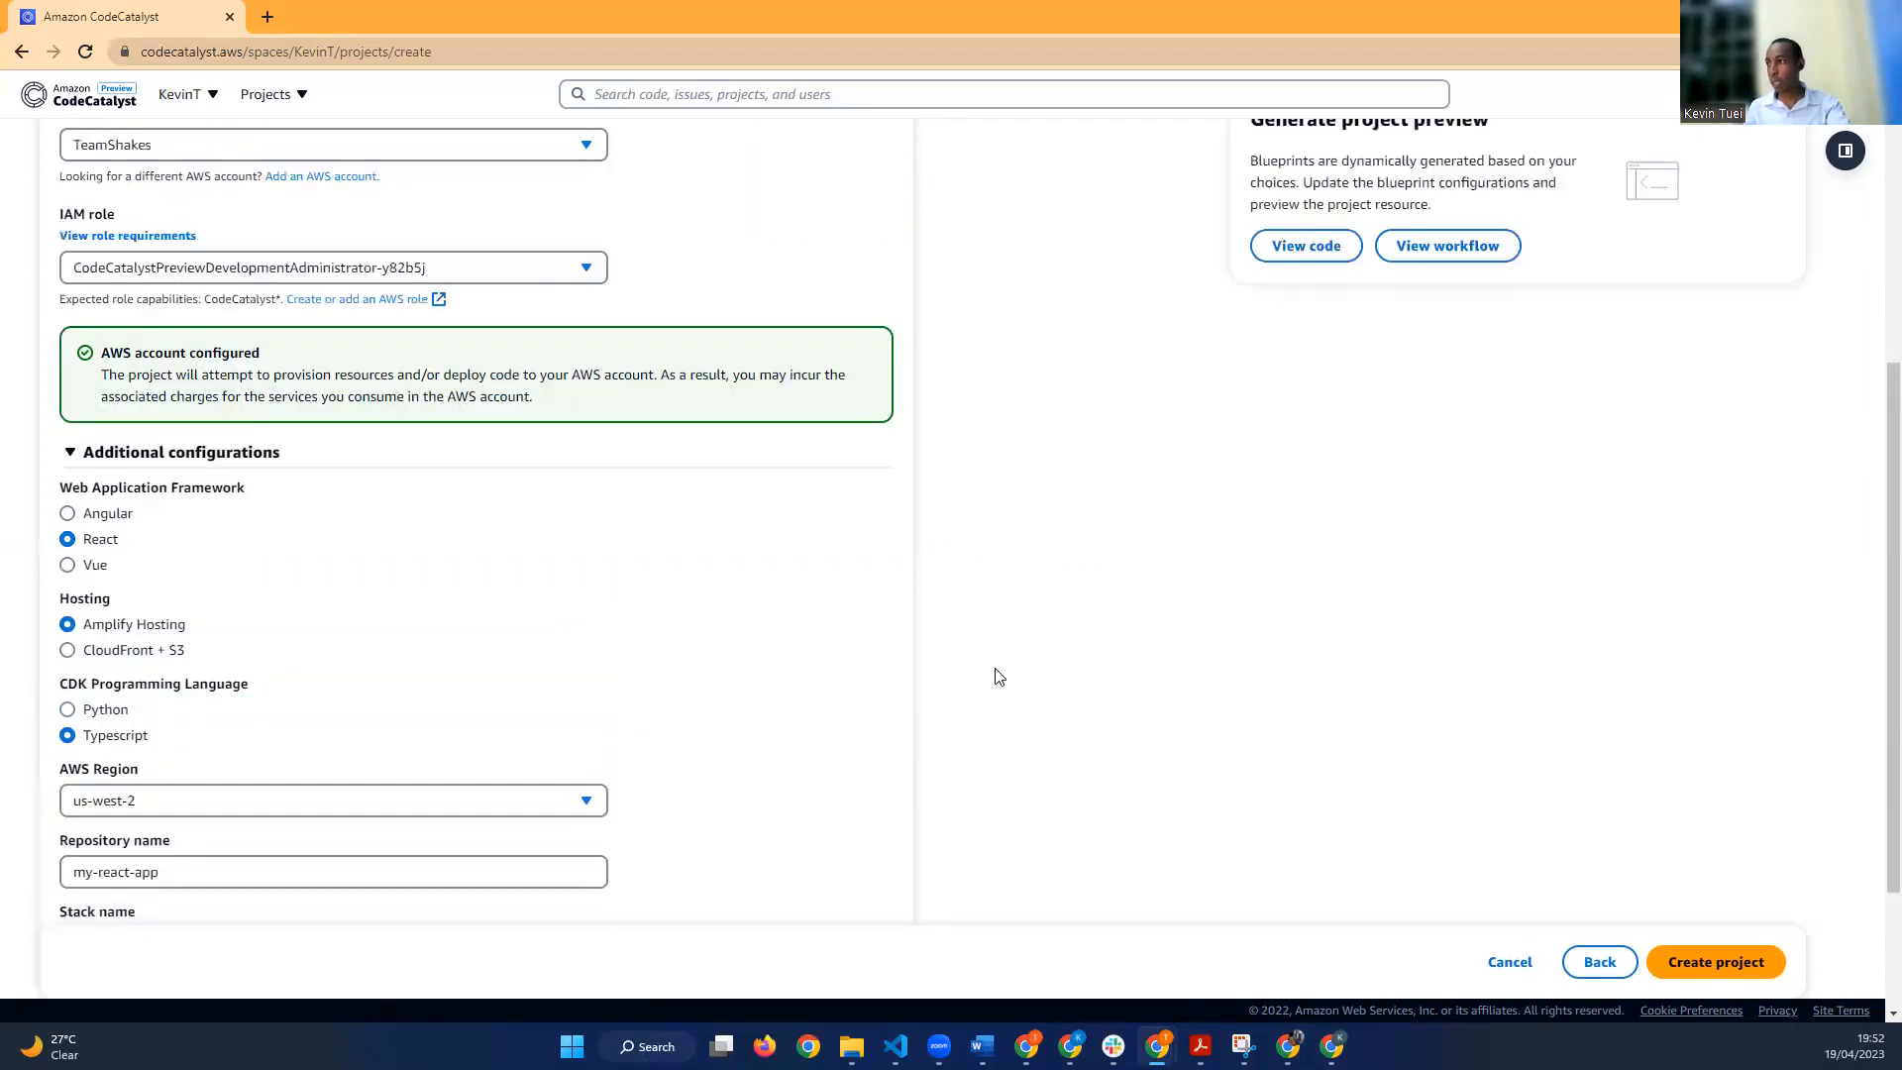
scroll(997, 676, up, 5)
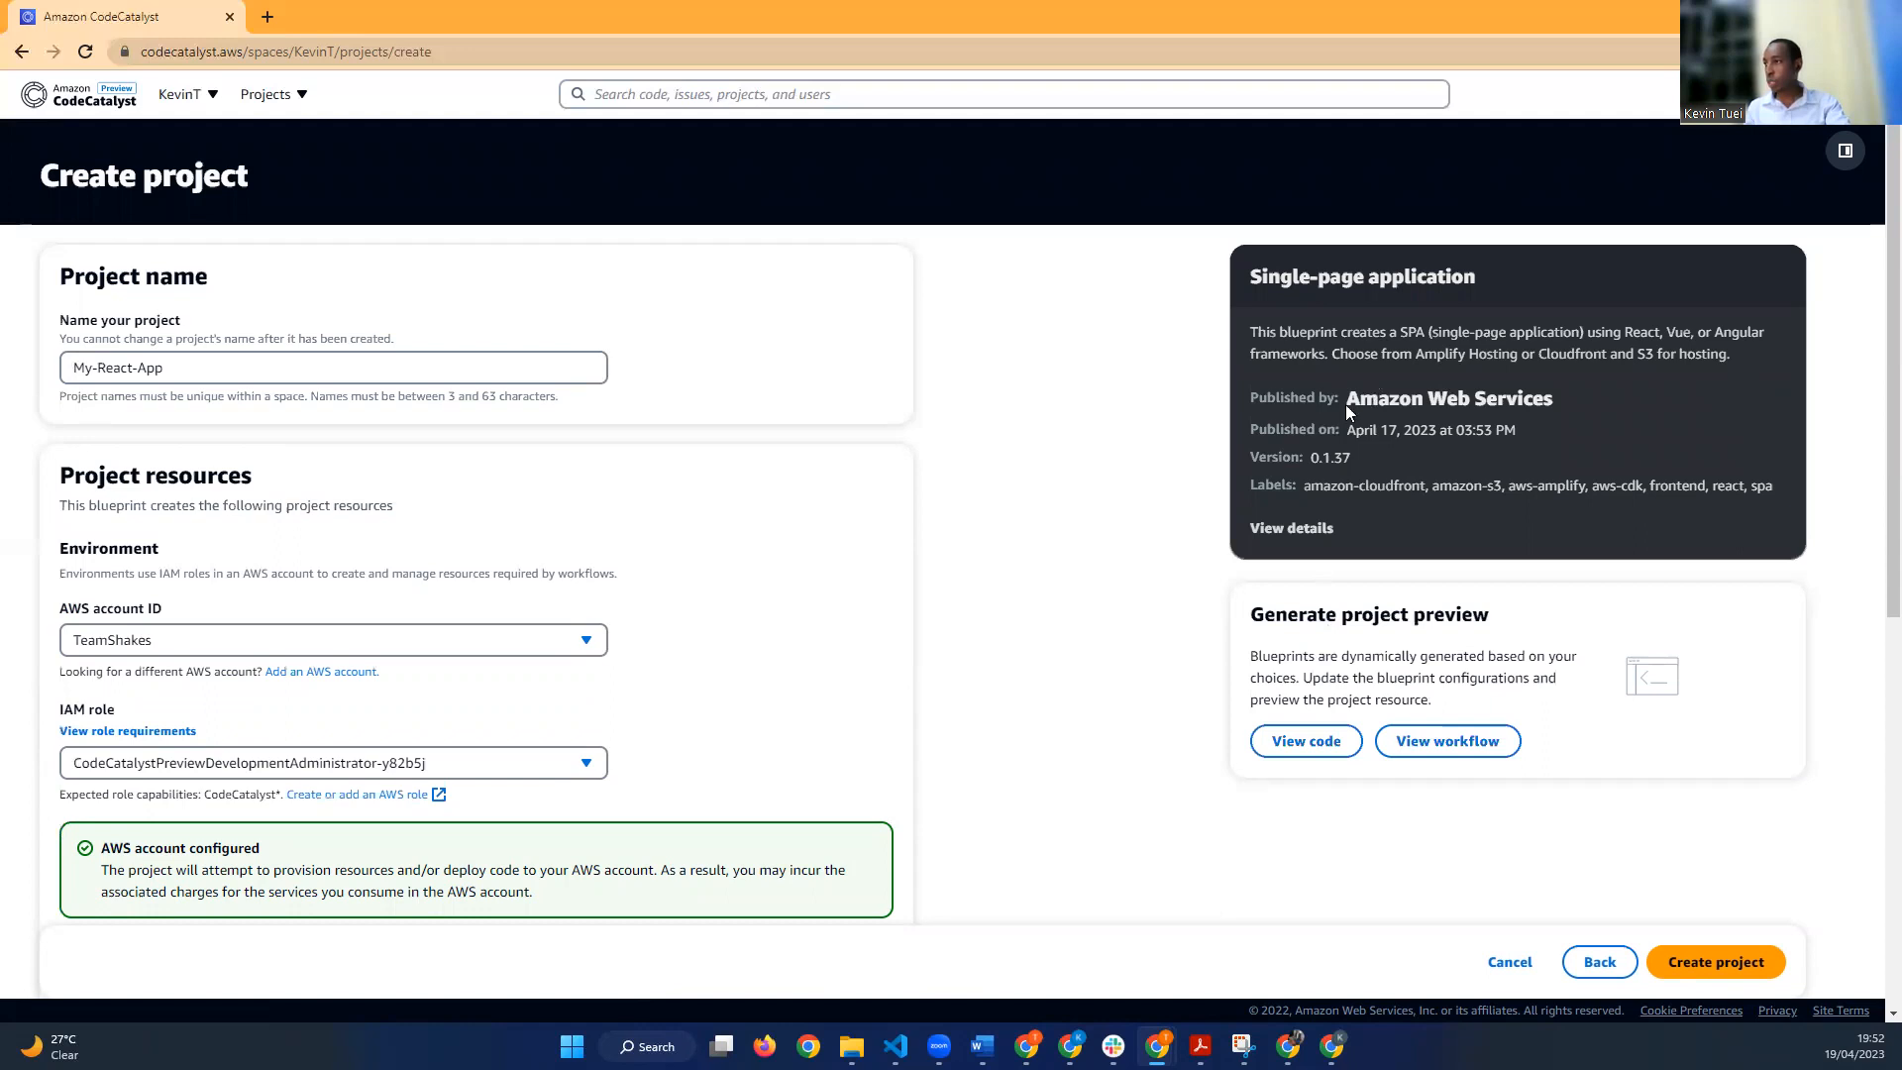
drag(1345, 402, 1447, 402)
click(1327, 487)
scroll(1238, 619, down, 1)
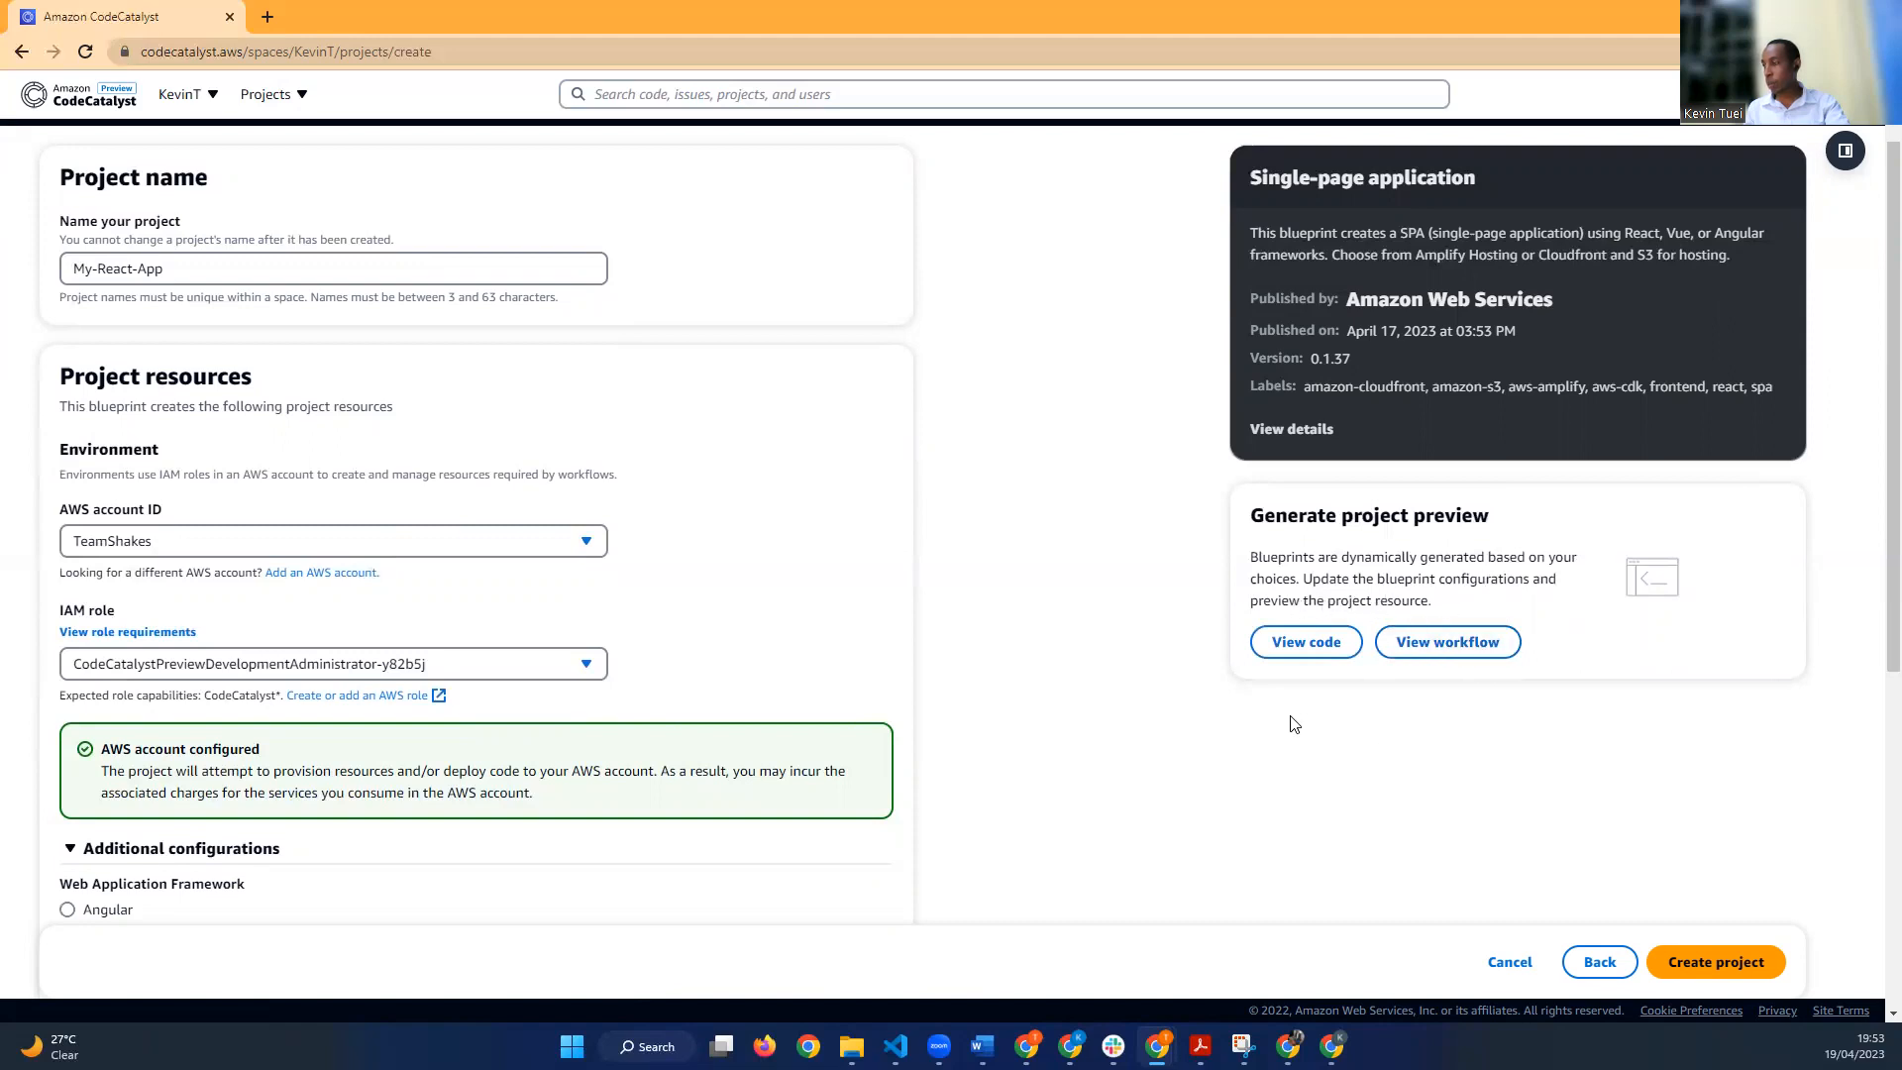
Step: Preview the project's workflows and examine onPullRequestBuildAndTest.yaml as both a visual graph and YAML
scroll(1278, 726, down, 3)
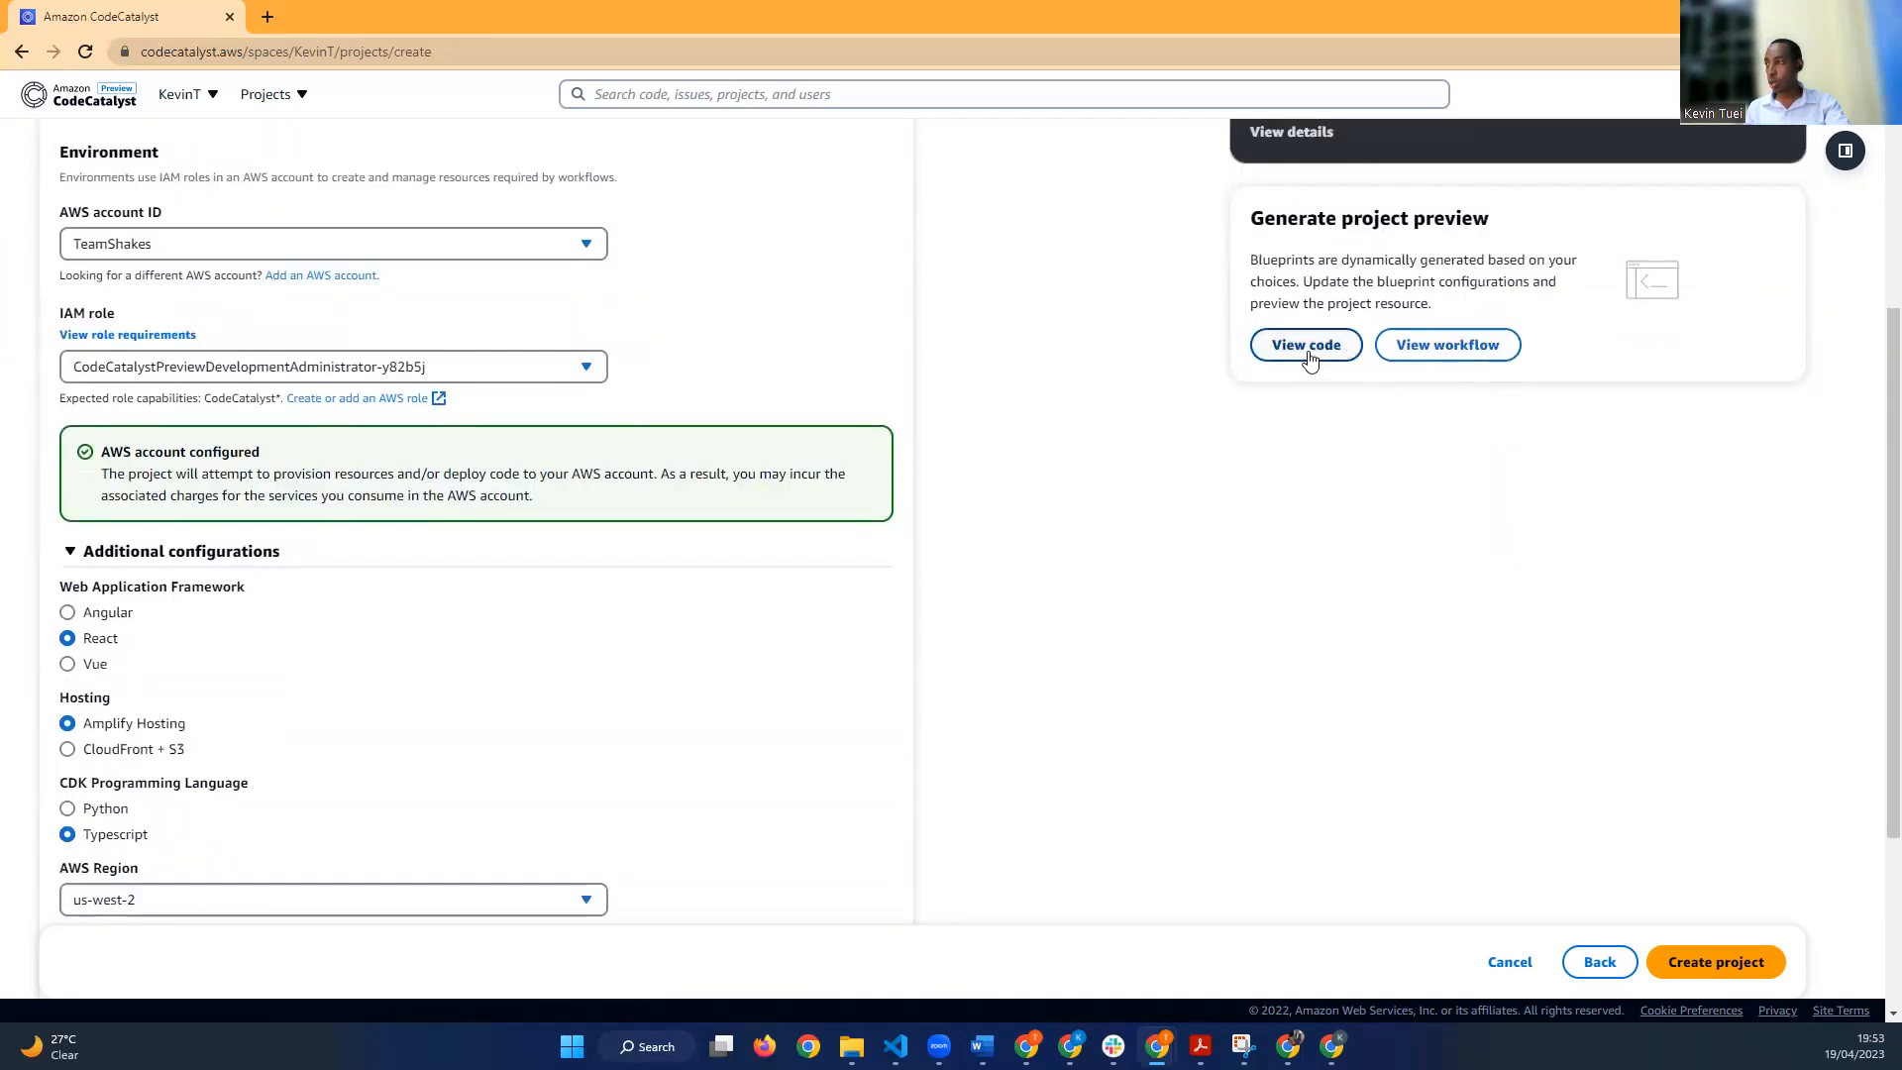
click(1456, 361)
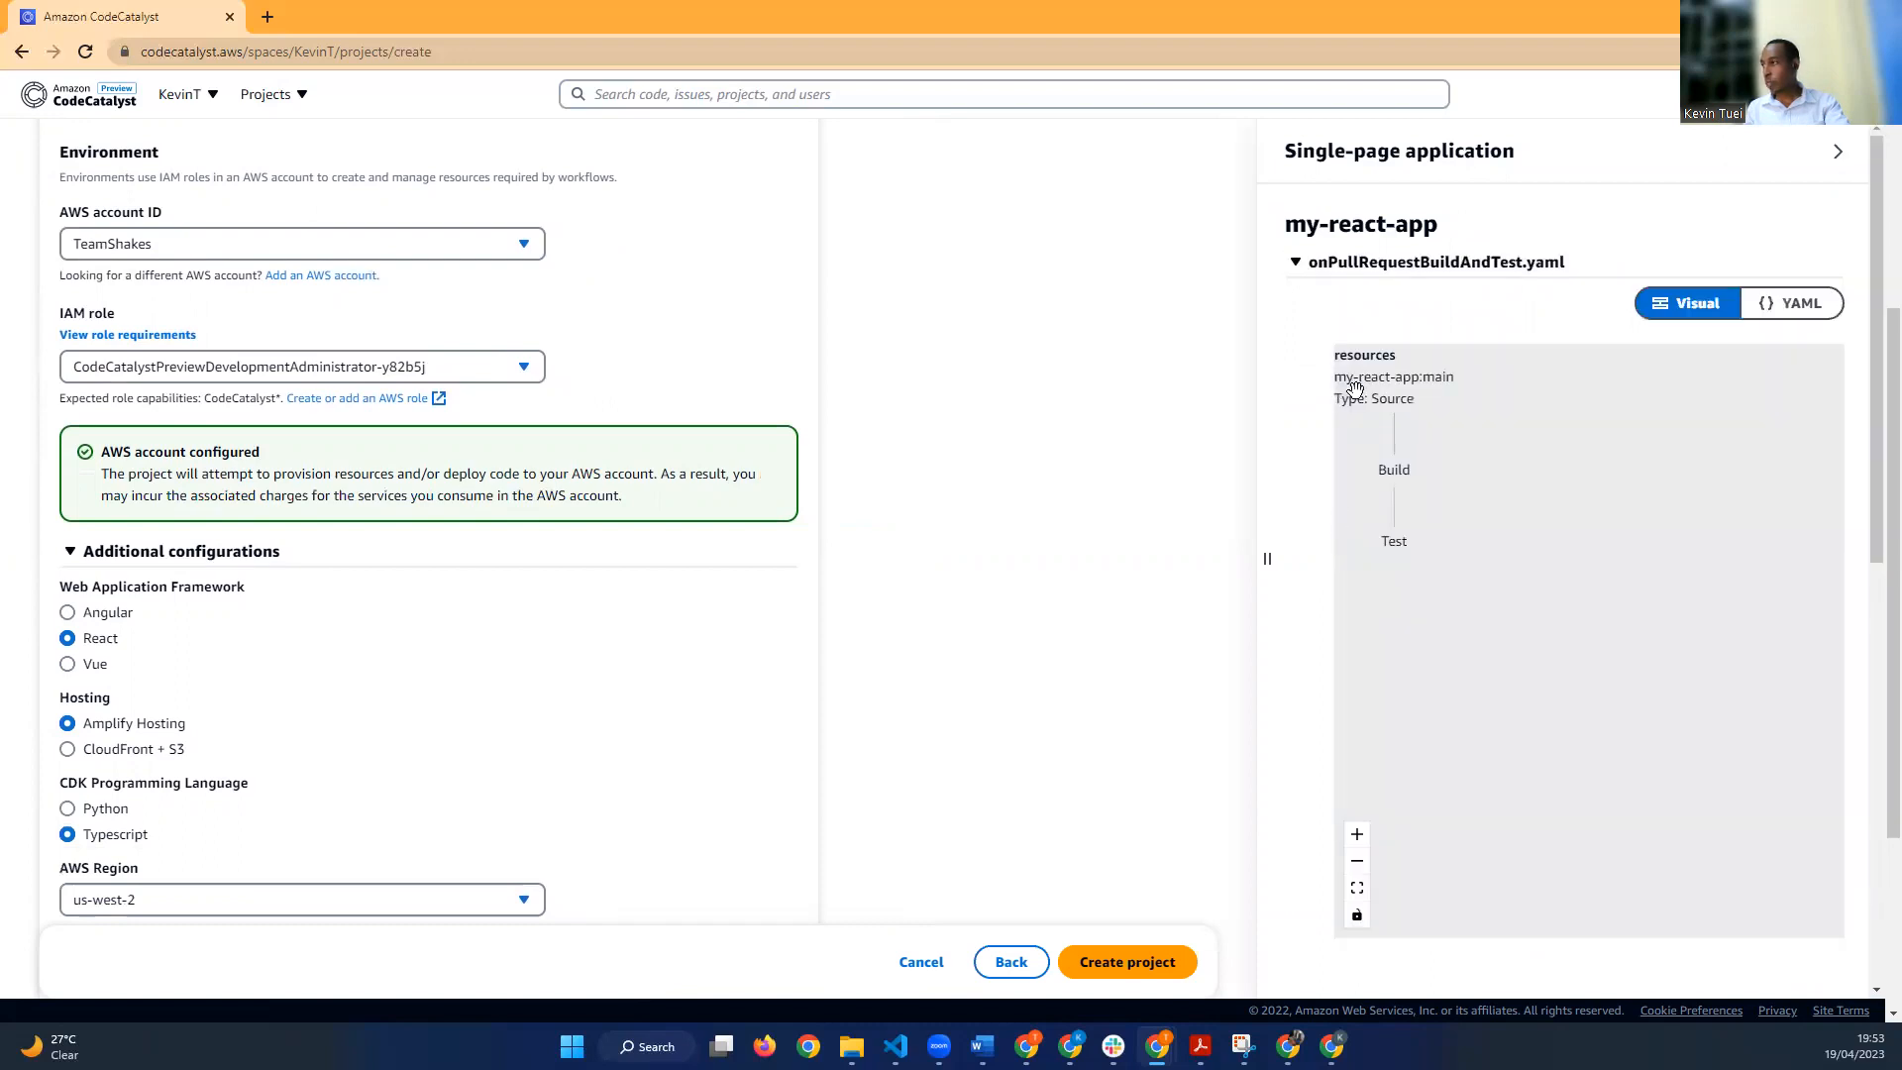
click(1773, 309)
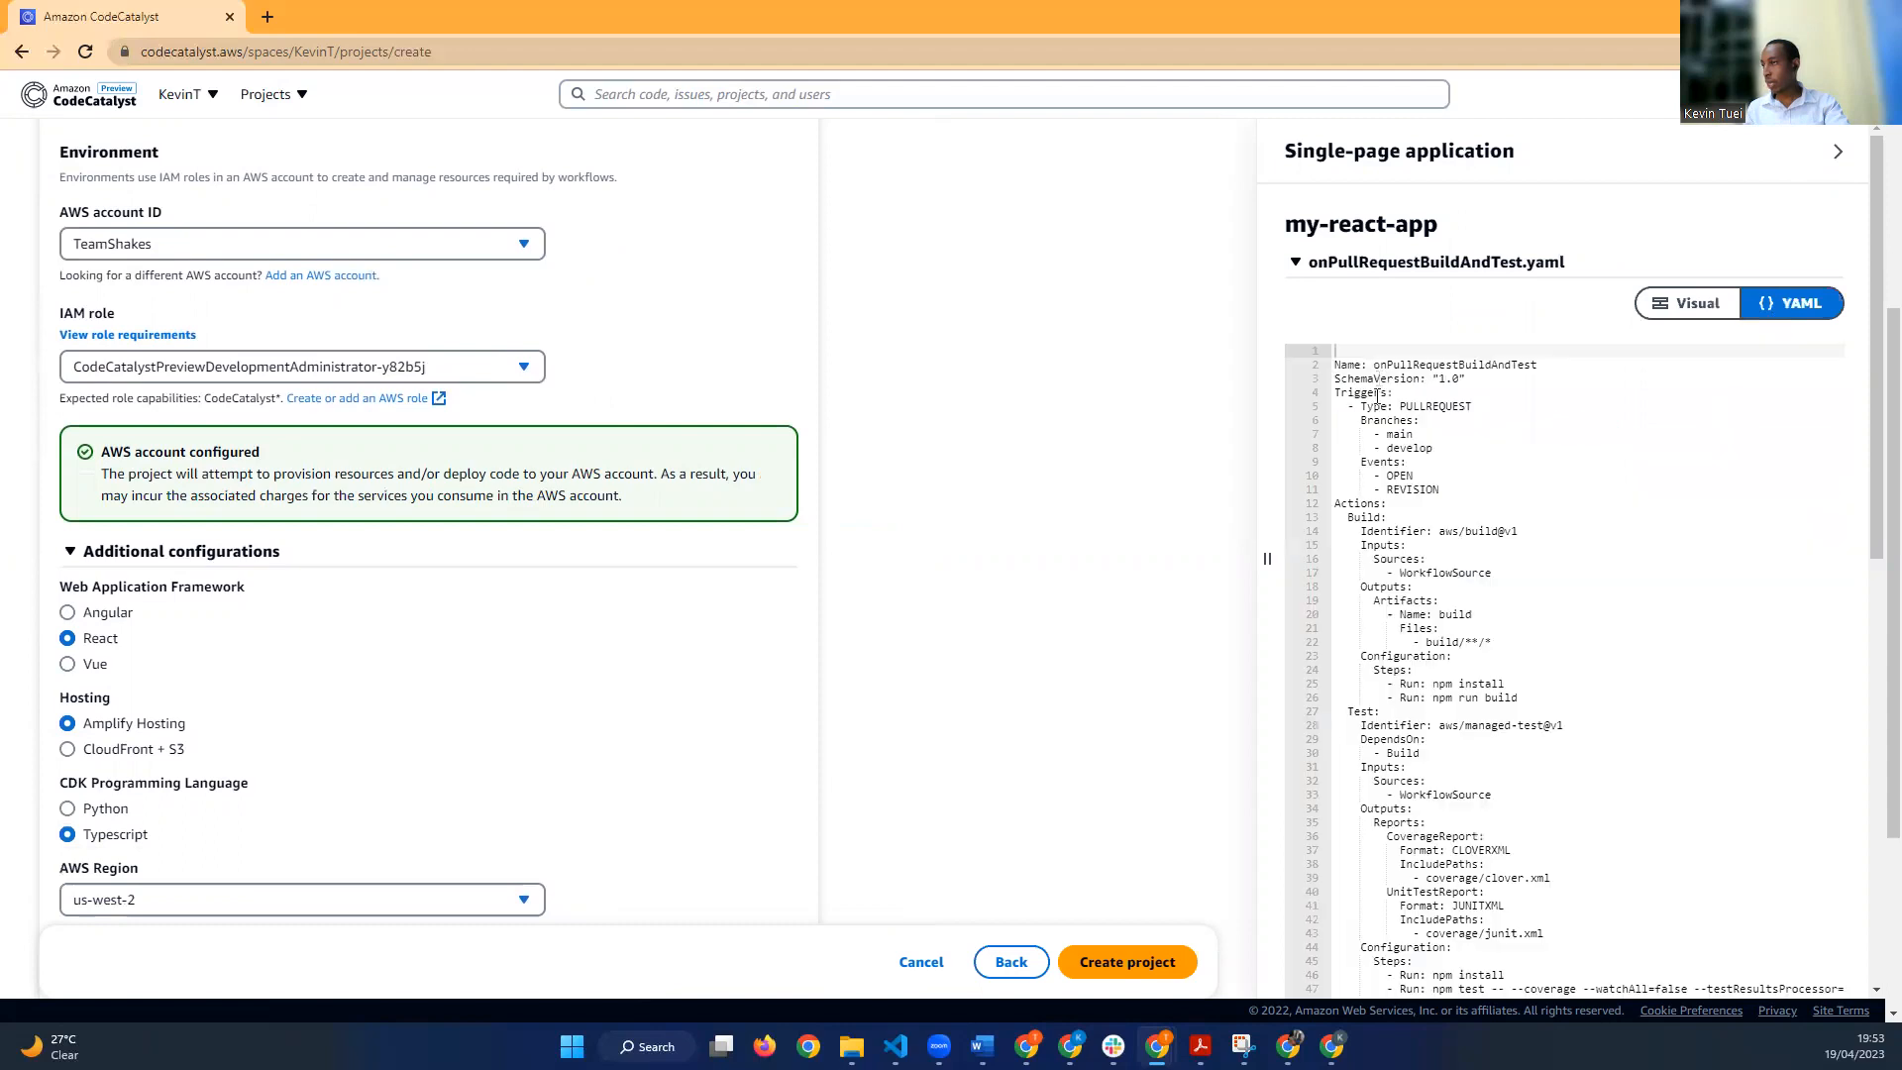
scroll(1400, 594, down, 3)
scroll(1405, 637, up, 3)
click(1684, 309)
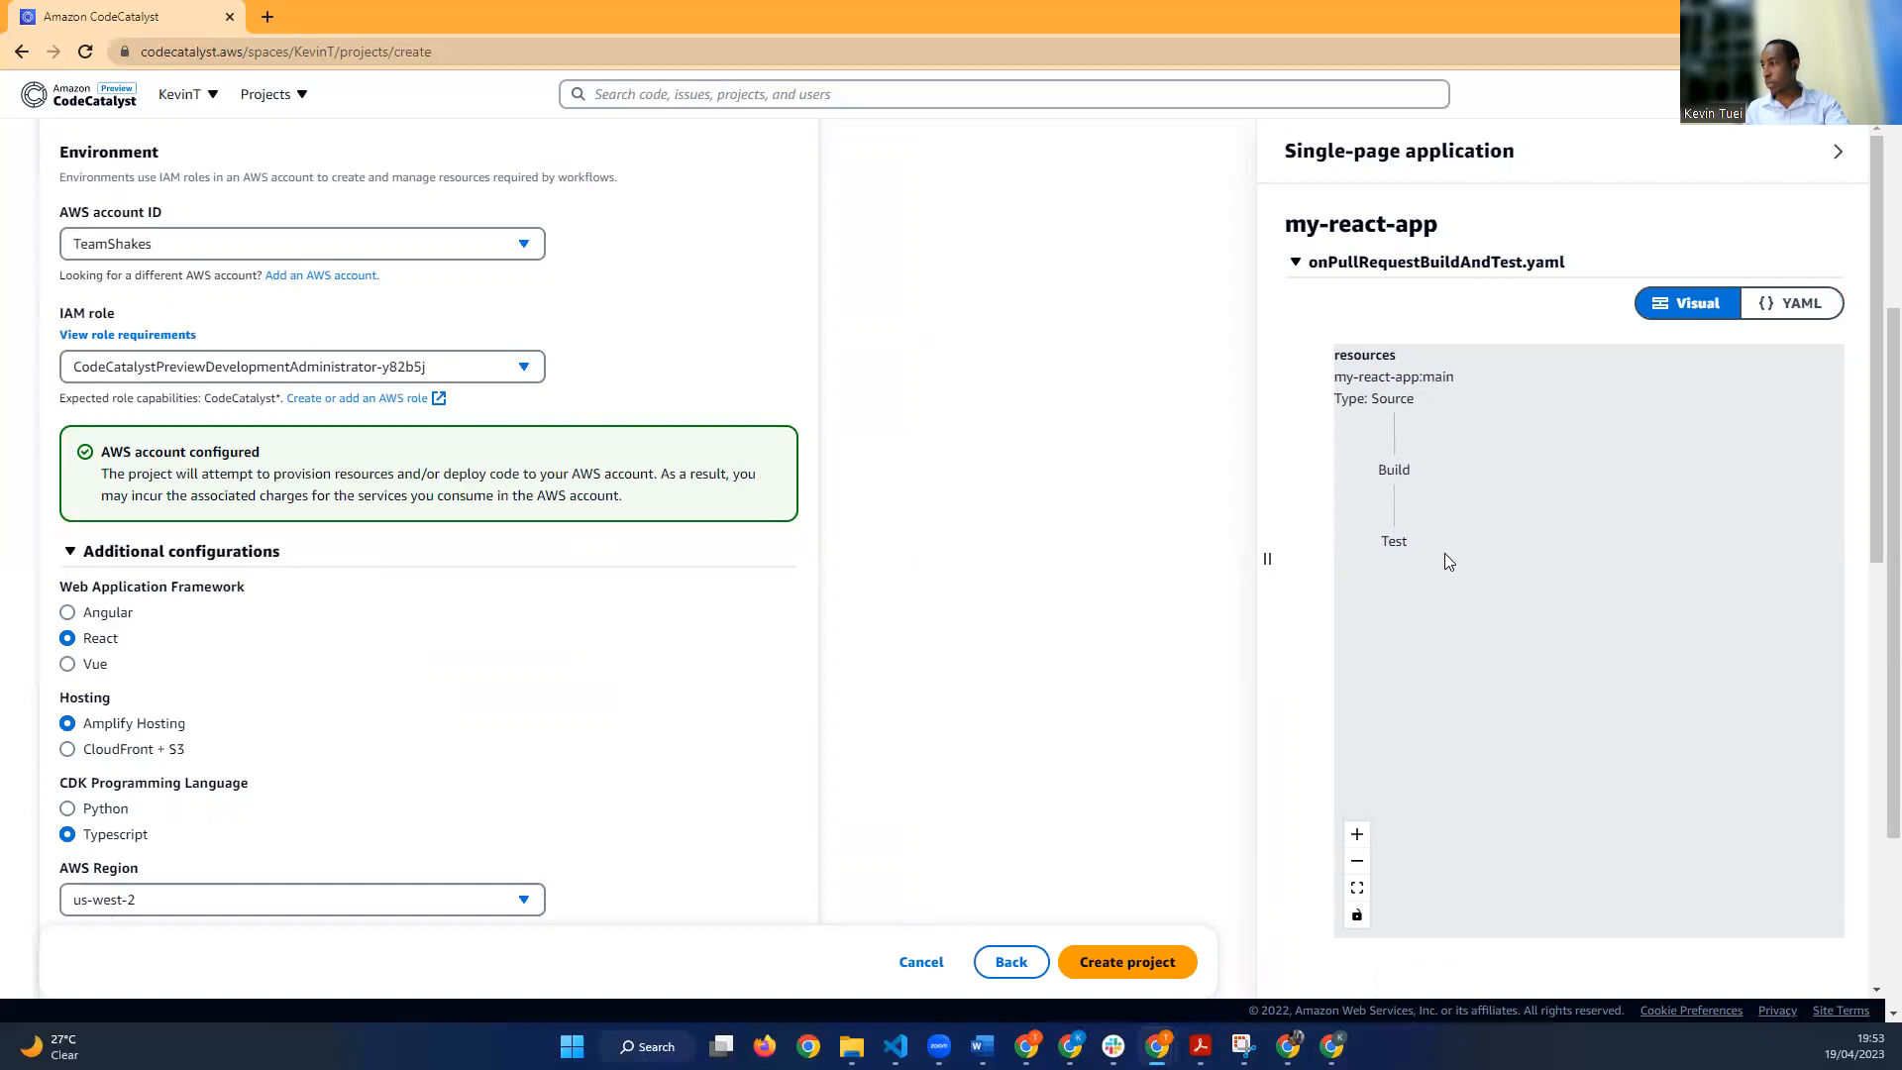
scroll(1505, 633, down, 2)
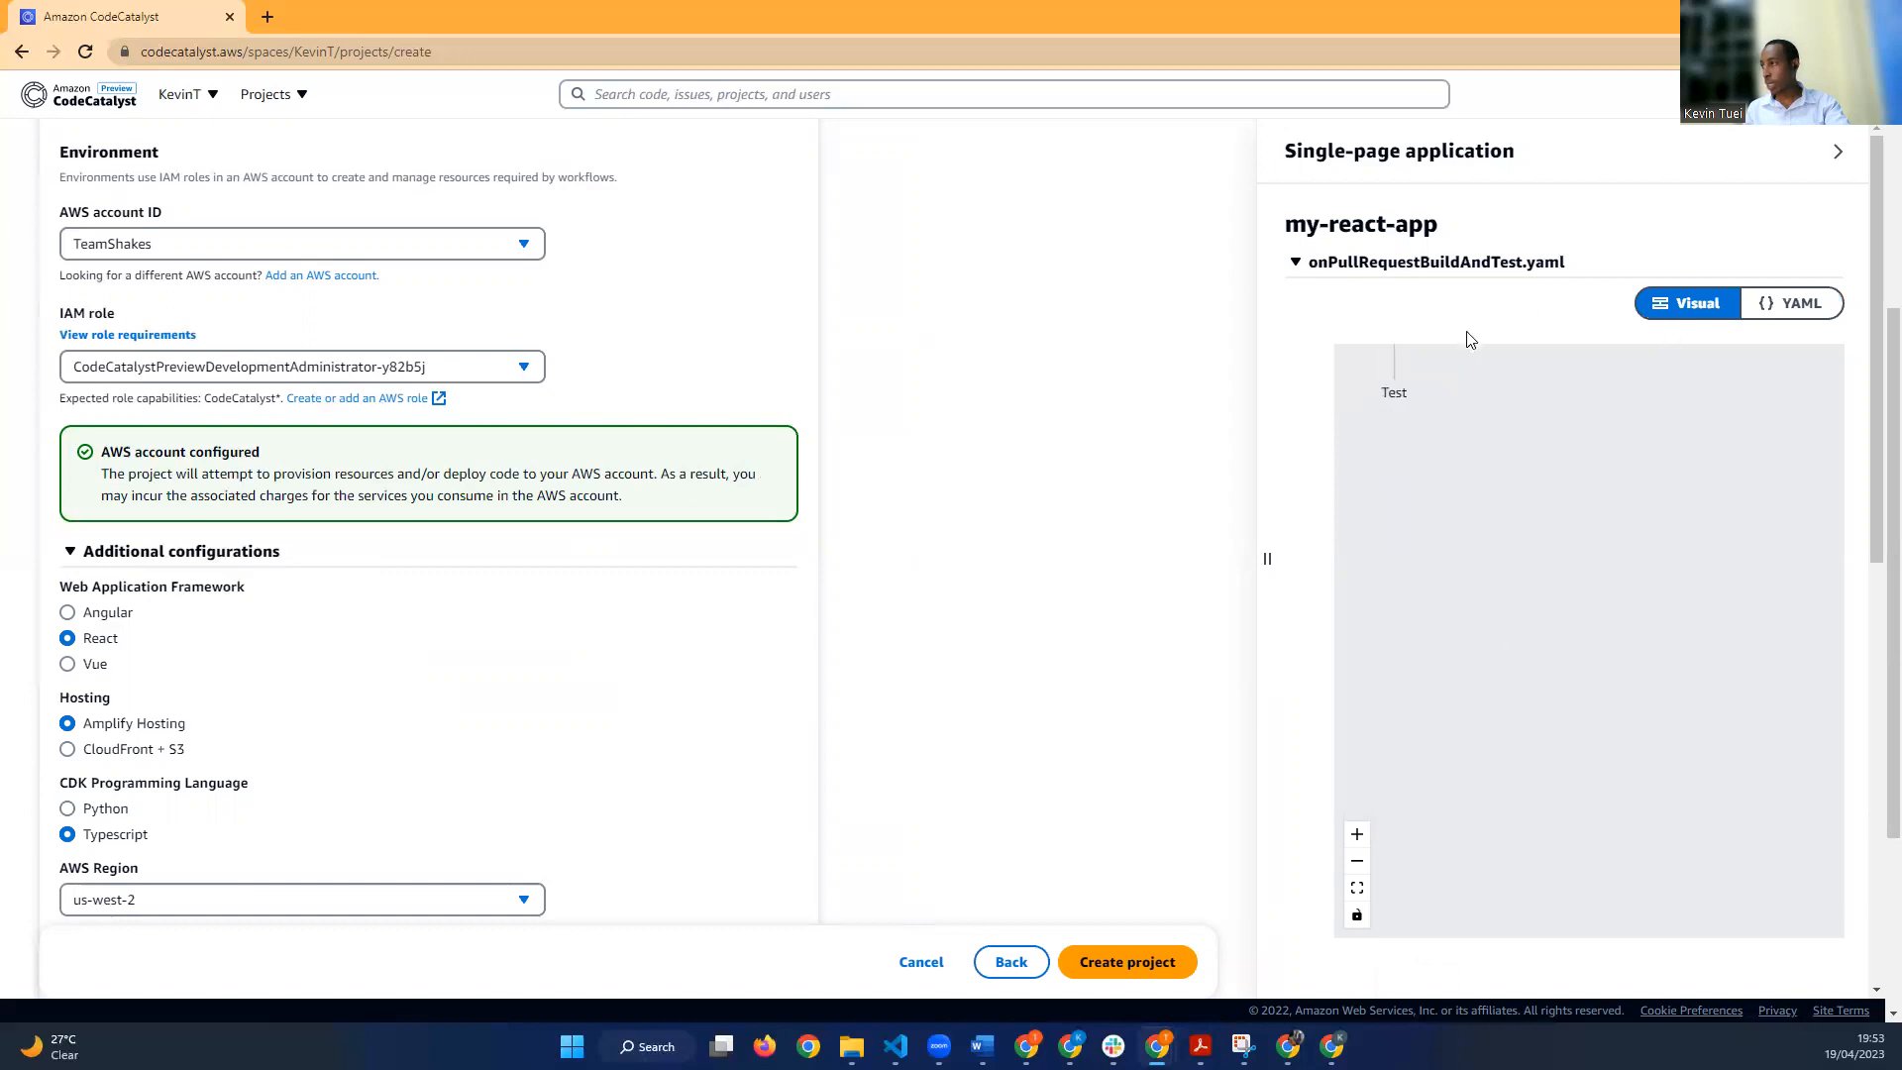
scroll(1464, 346, down, 4)
scroll(1464, 357, up, 5)
scroll(1341, 420, up, 3)
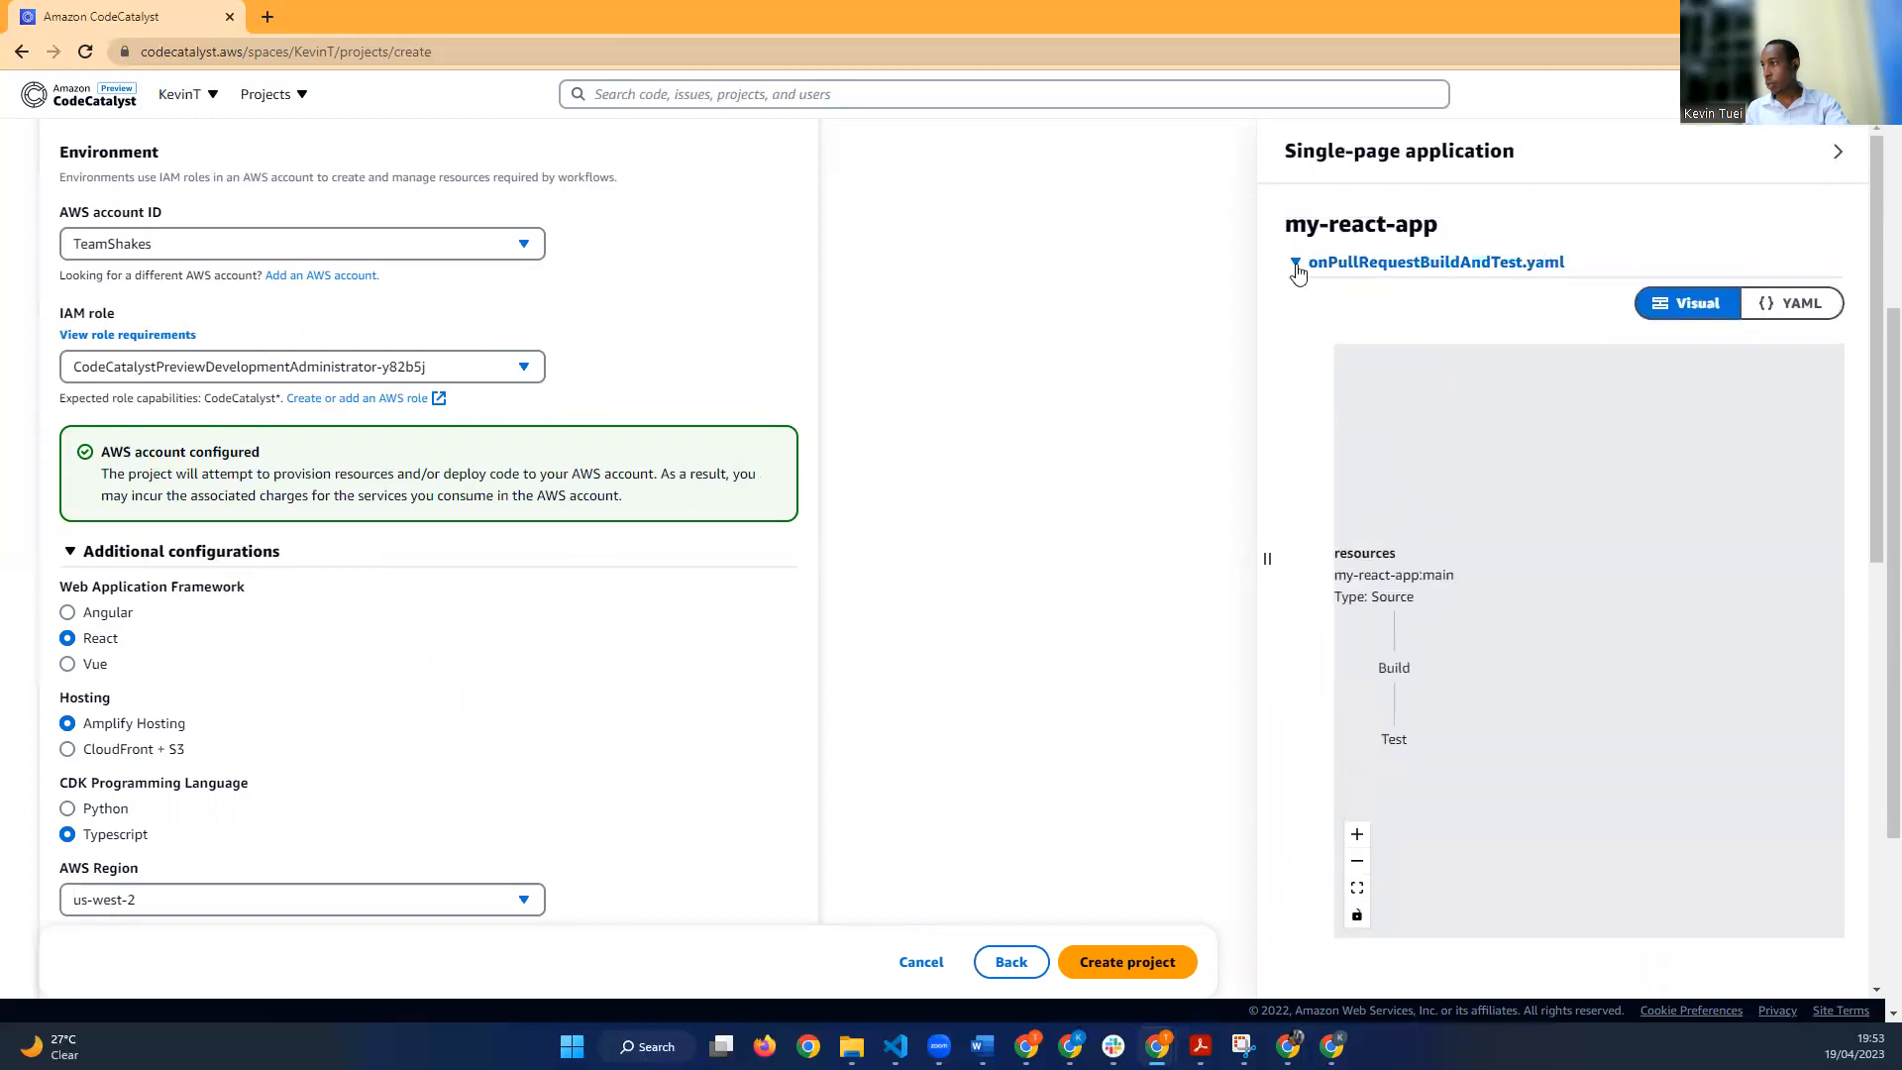
Step: Collapse the pull request workflow, examine the visual graph of onPushToMainDeployPipeline.yaml, and close the workflow preview
click(1296, 266)
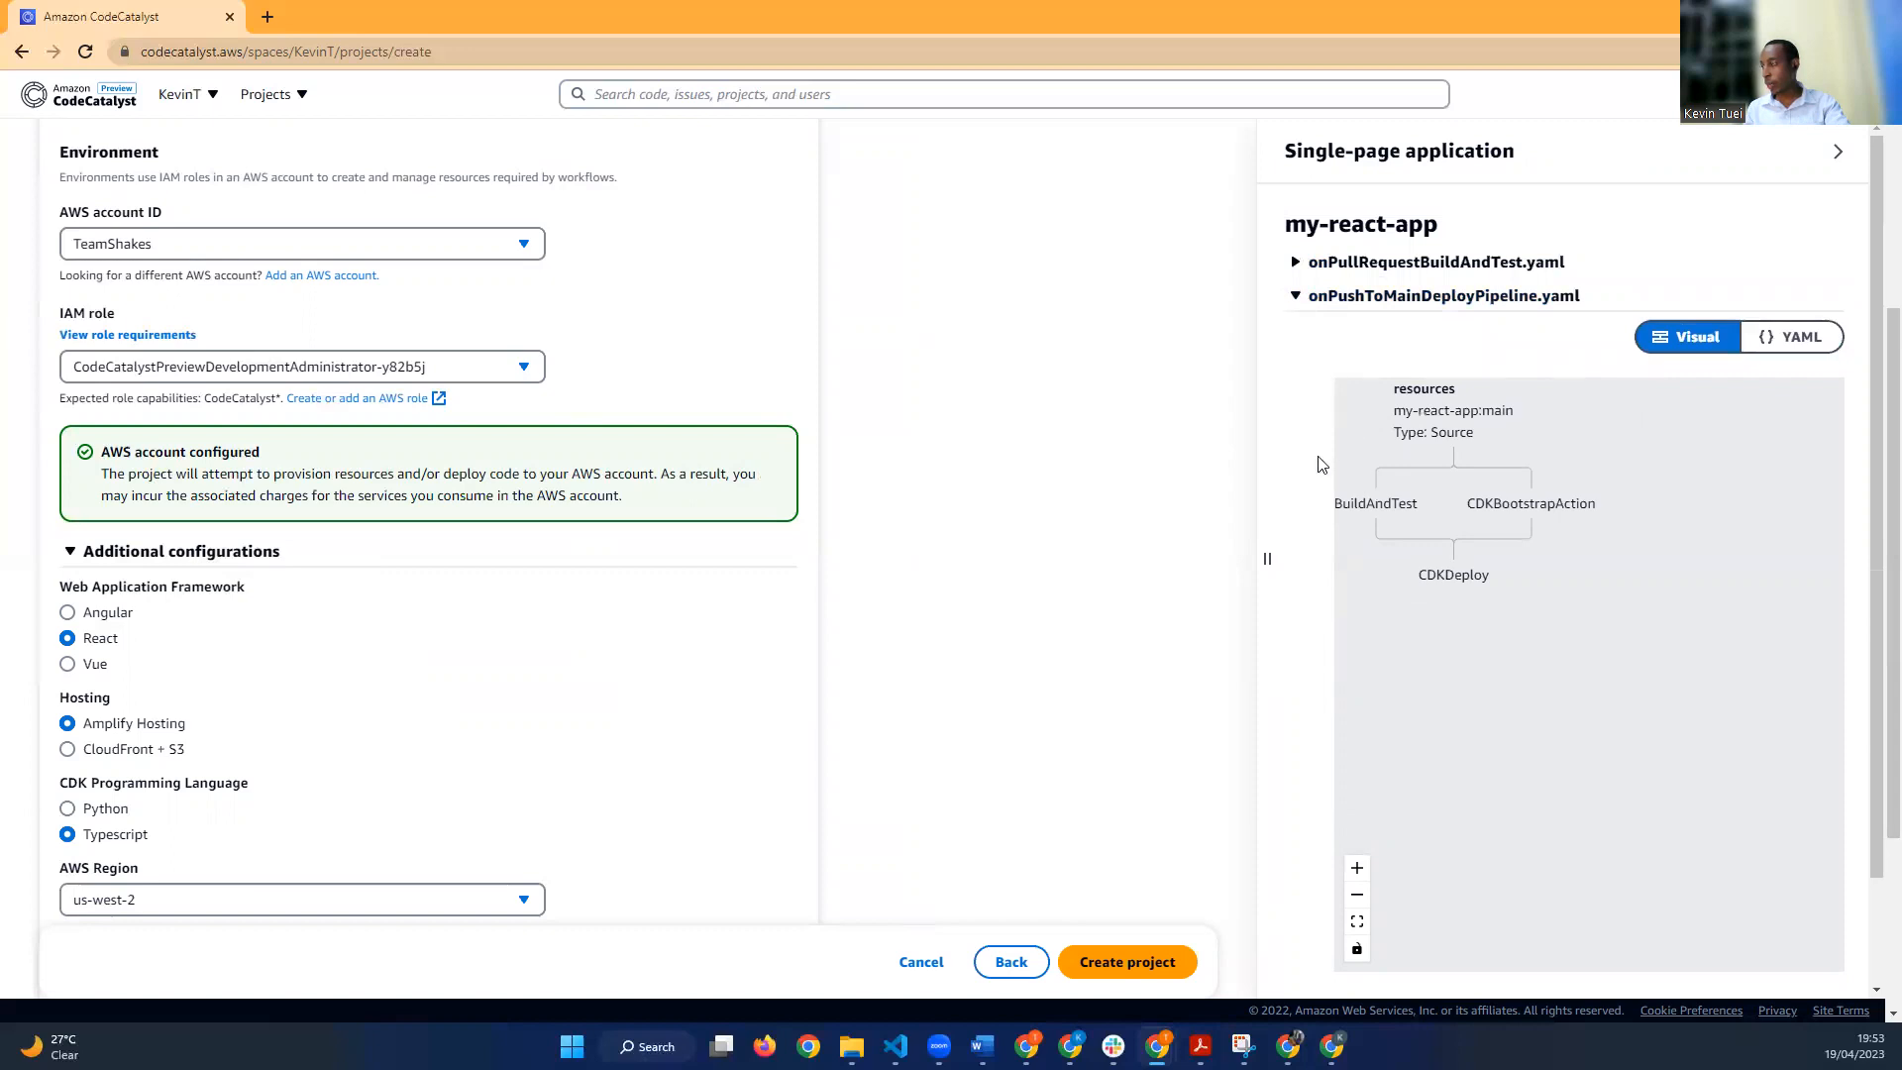
scroll(1317, 461, down, 1)
scroll(1402, 437, up, 1)
scroll(1367, 558, down, 1)
scroll(1366, 558, up, 2)
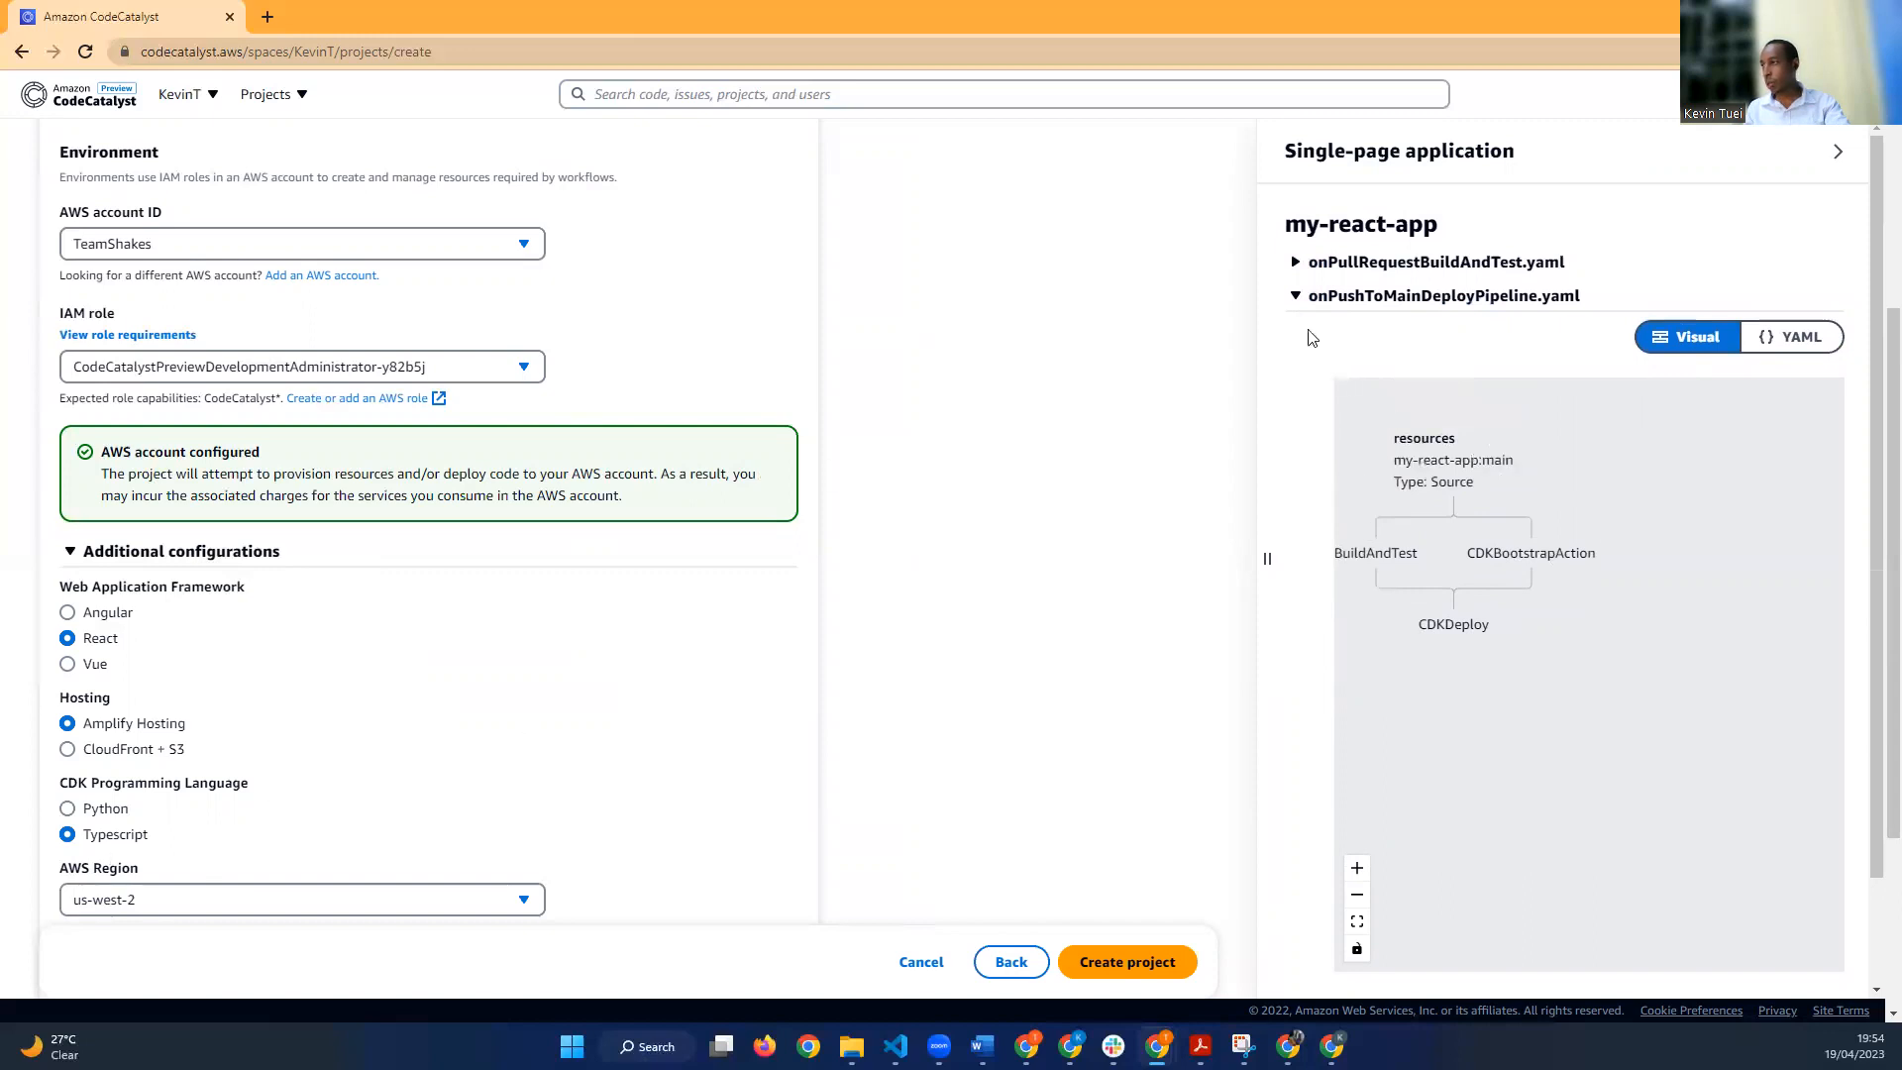
click(1296, 295)
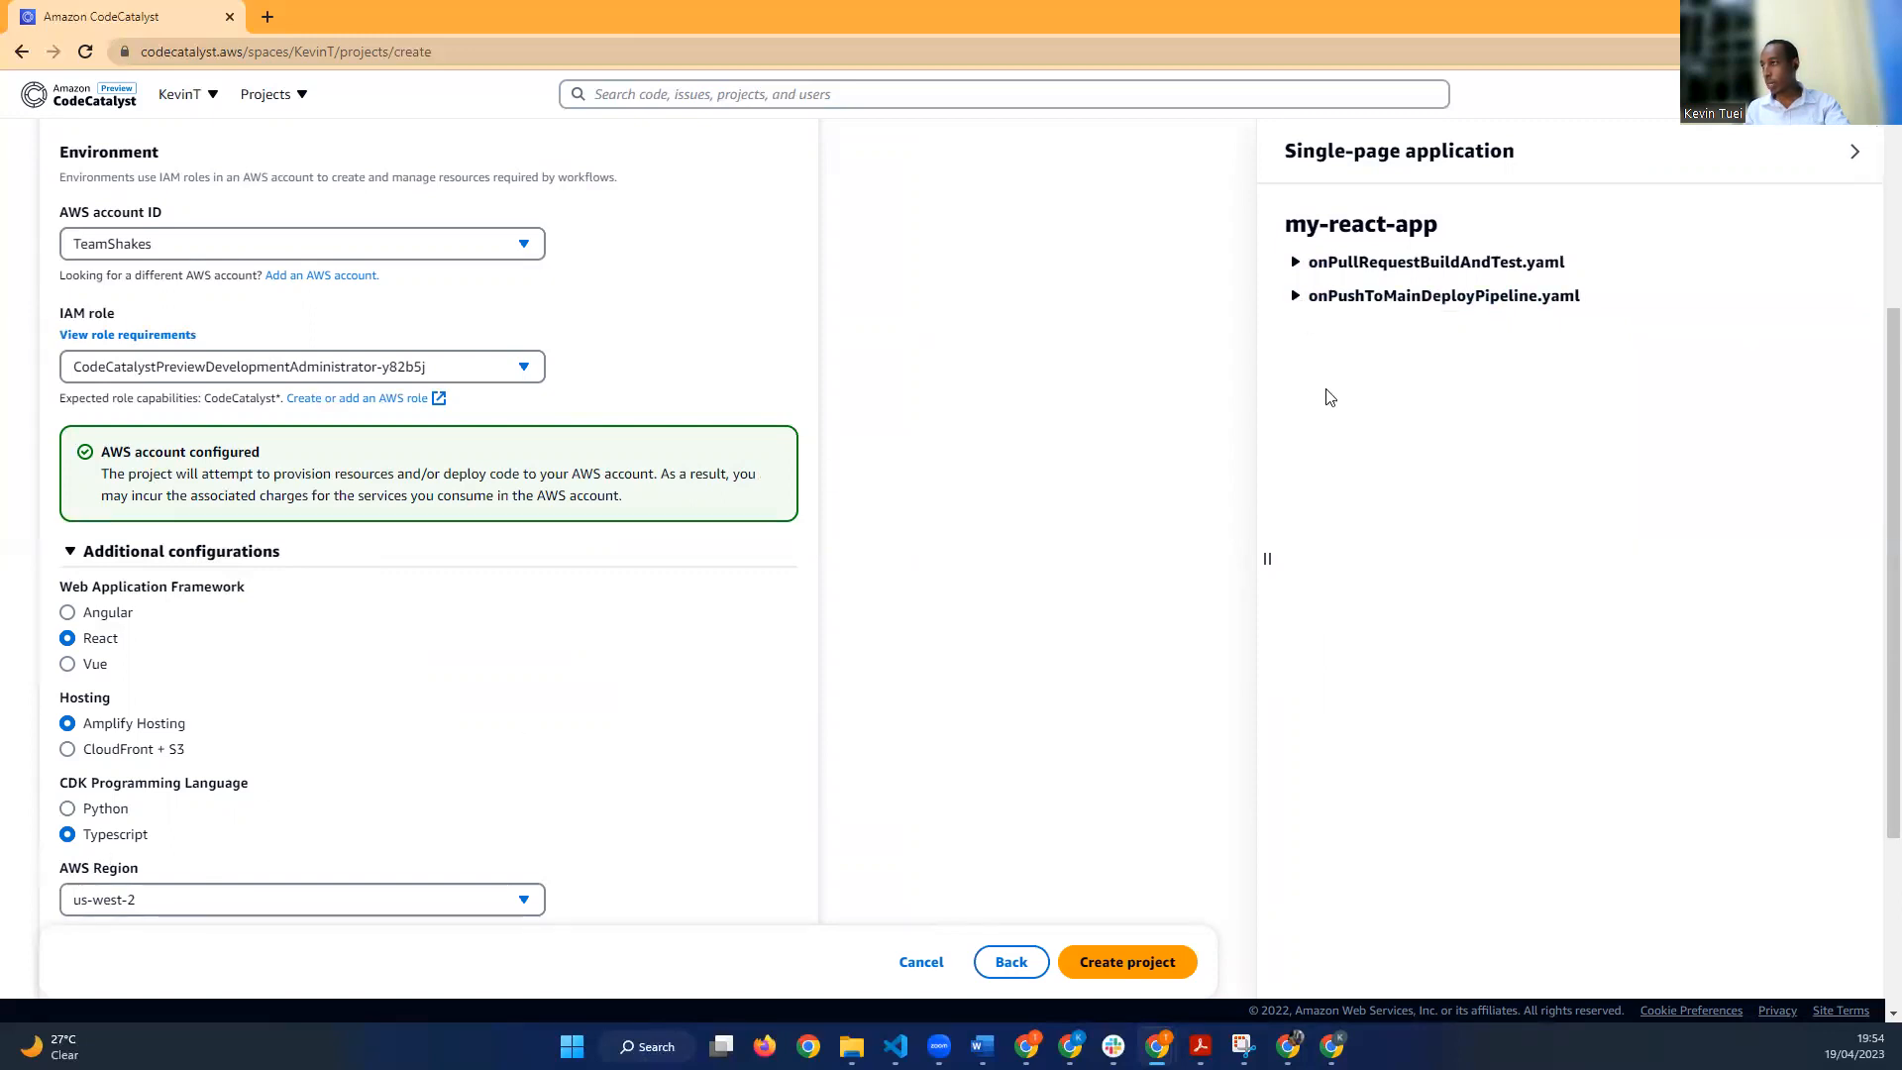
click(1295, 295)
scroll(1369, 480, down, 5)
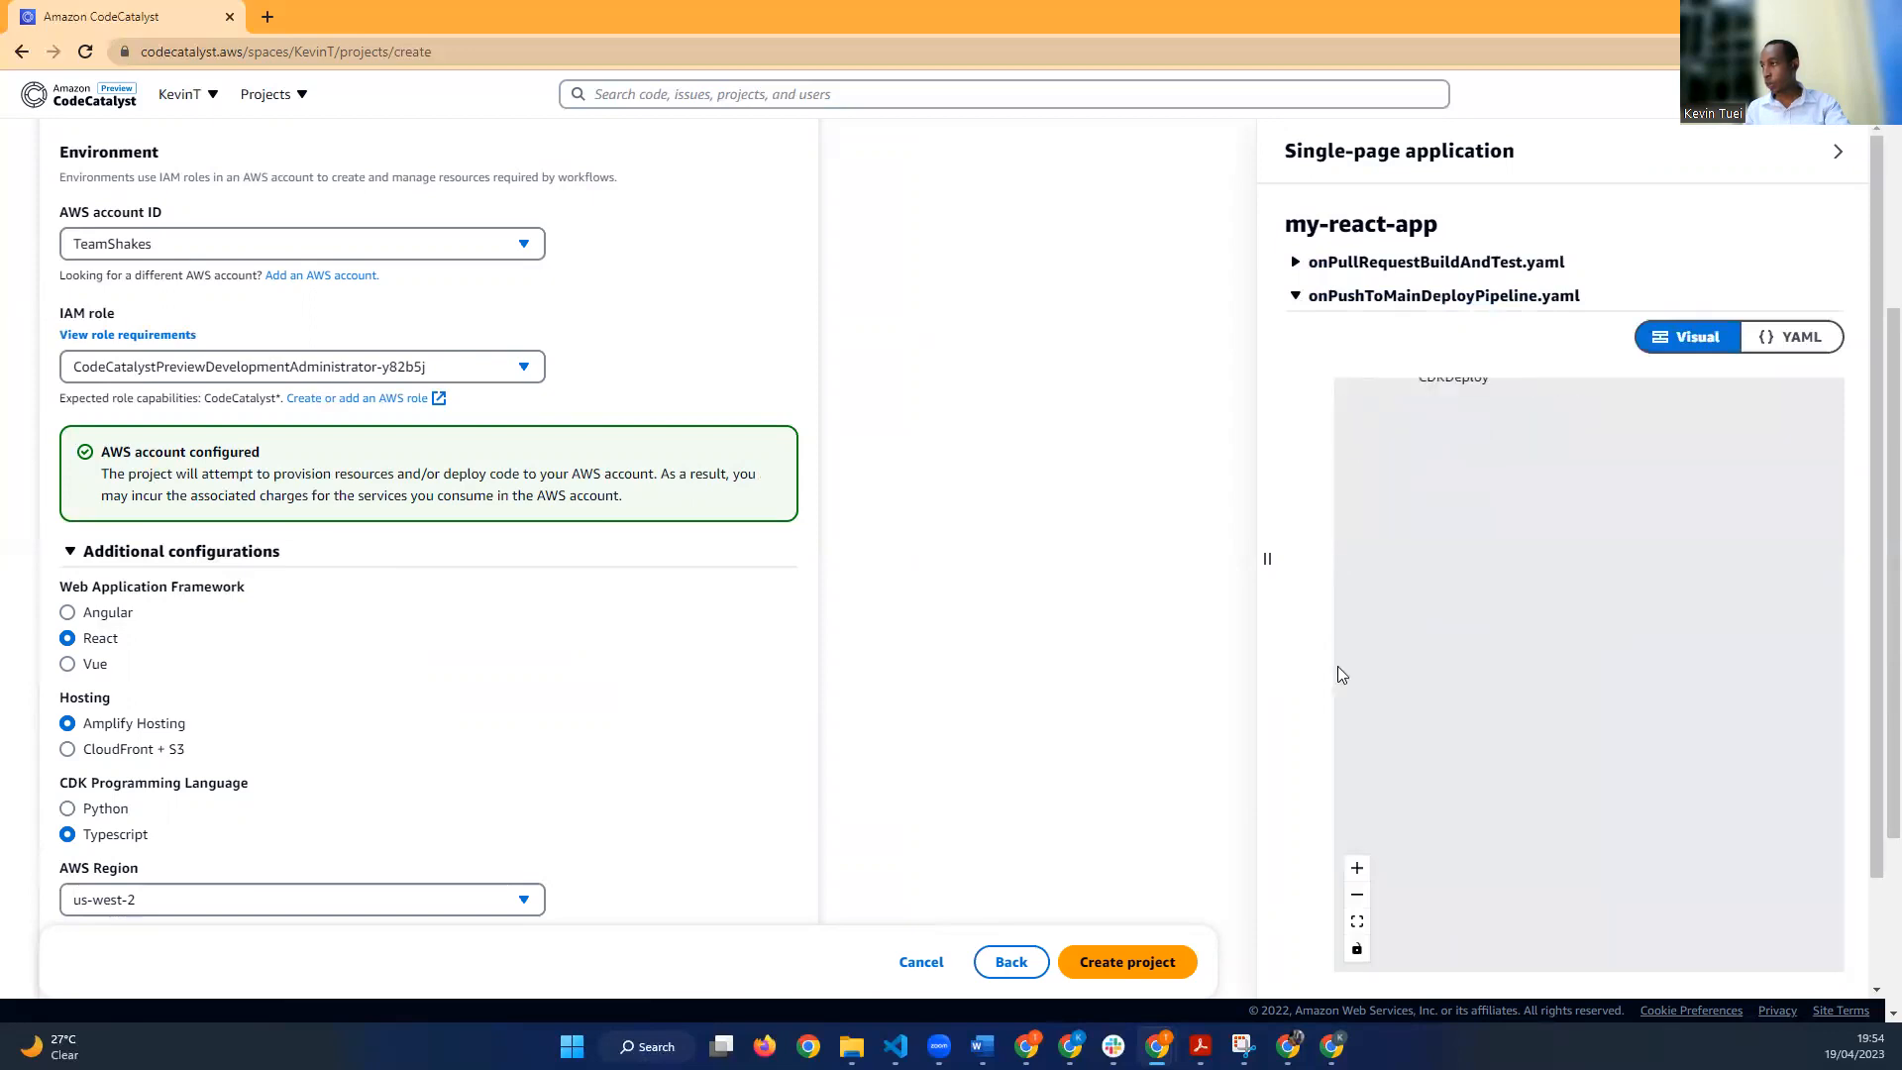
scroll(1154, 704, down, 1)
scroll(1672, 581, up, 4)
scroll(1180, 528, up, 3)
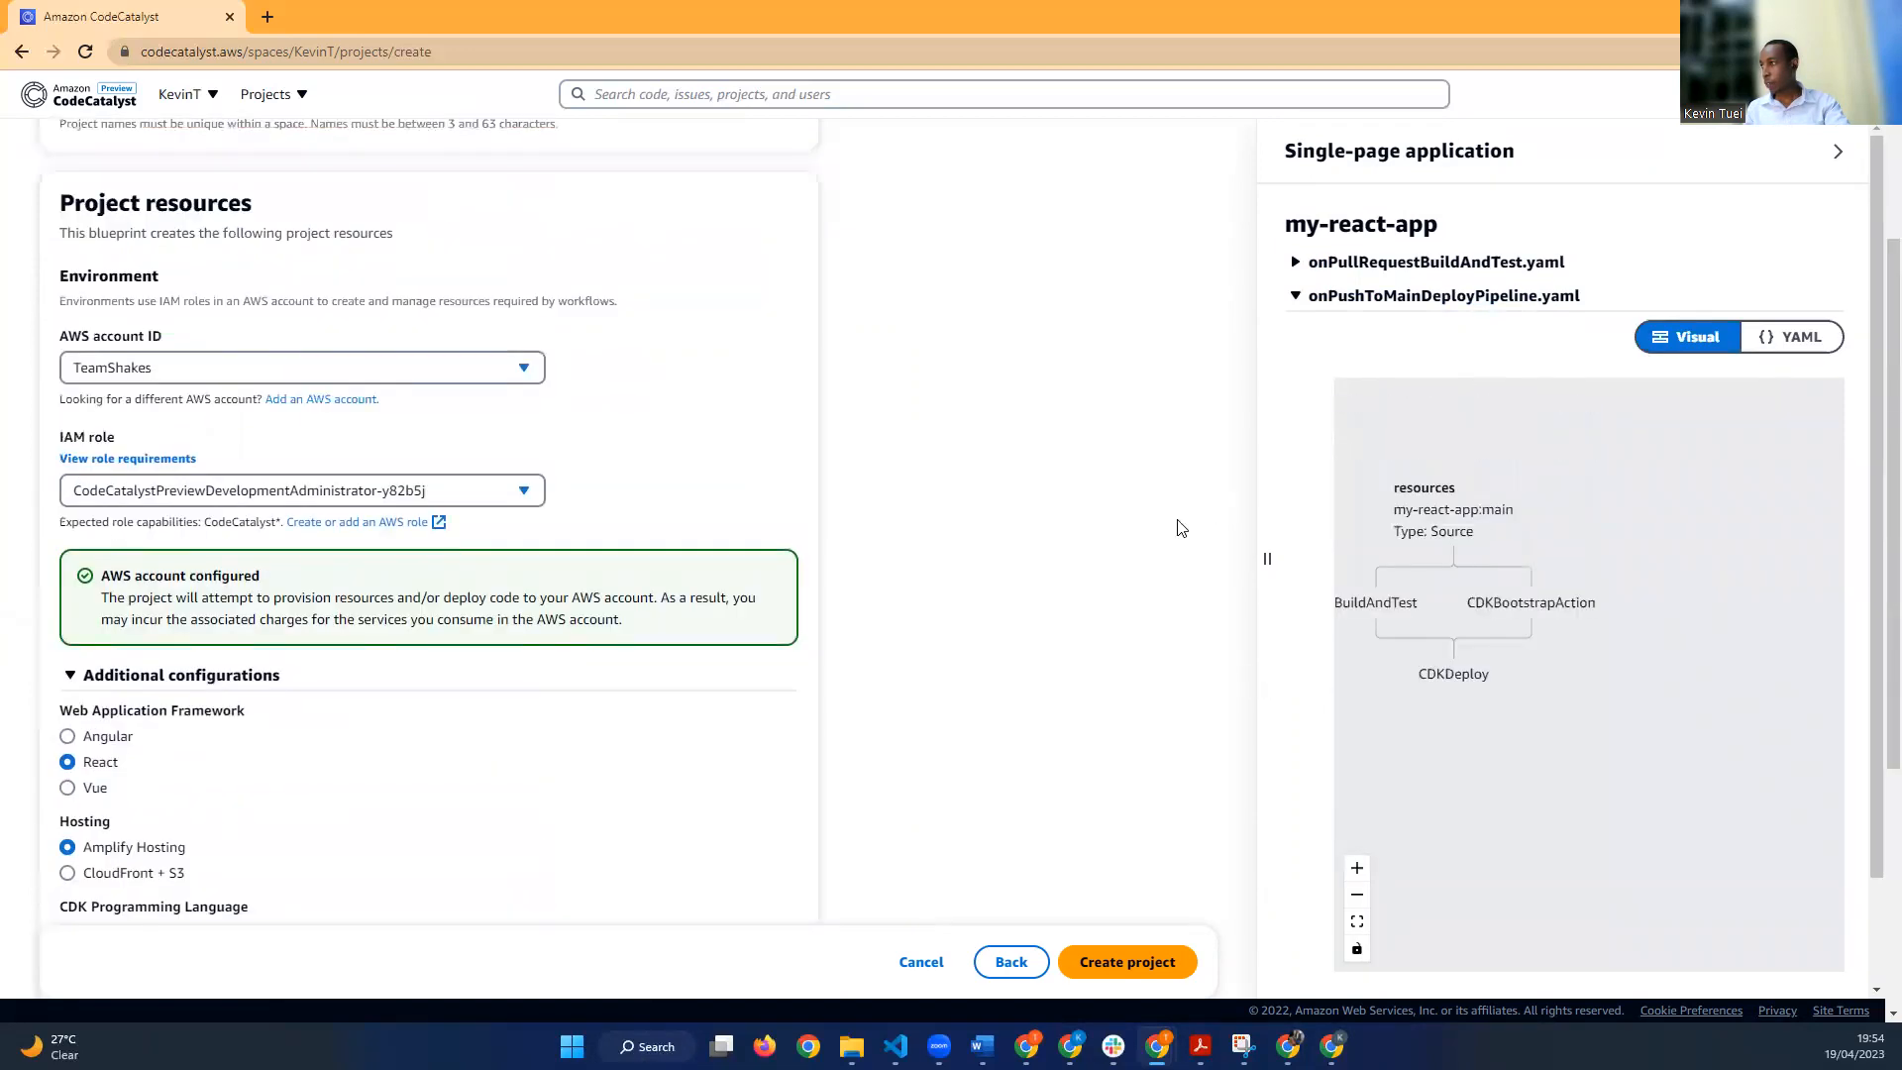
scroll(1181, 528, up, 1)
scroll(1646, 475, up, 2)
scroll(1677, 208, up, 3)
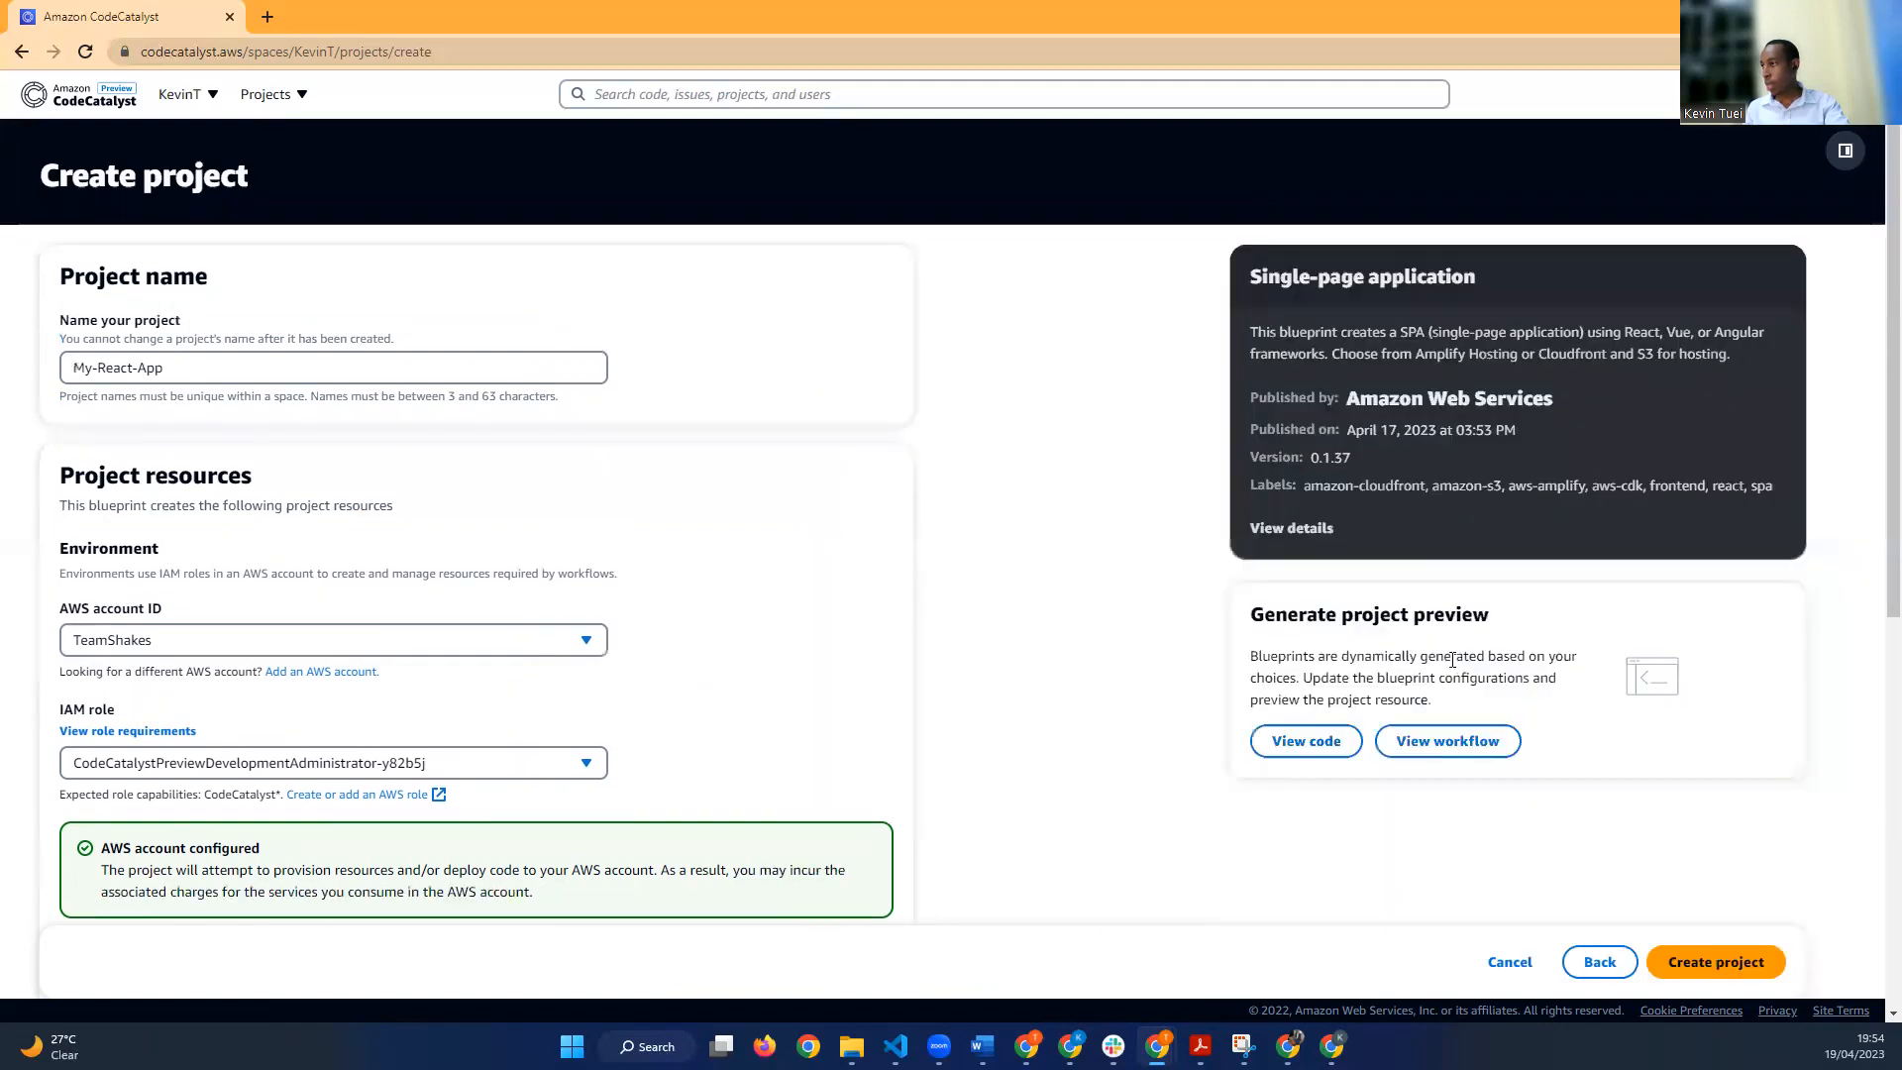
Step: Preview the project's generated code, read through README.md, and close the preview to return to the configuration
click(1289, 739)
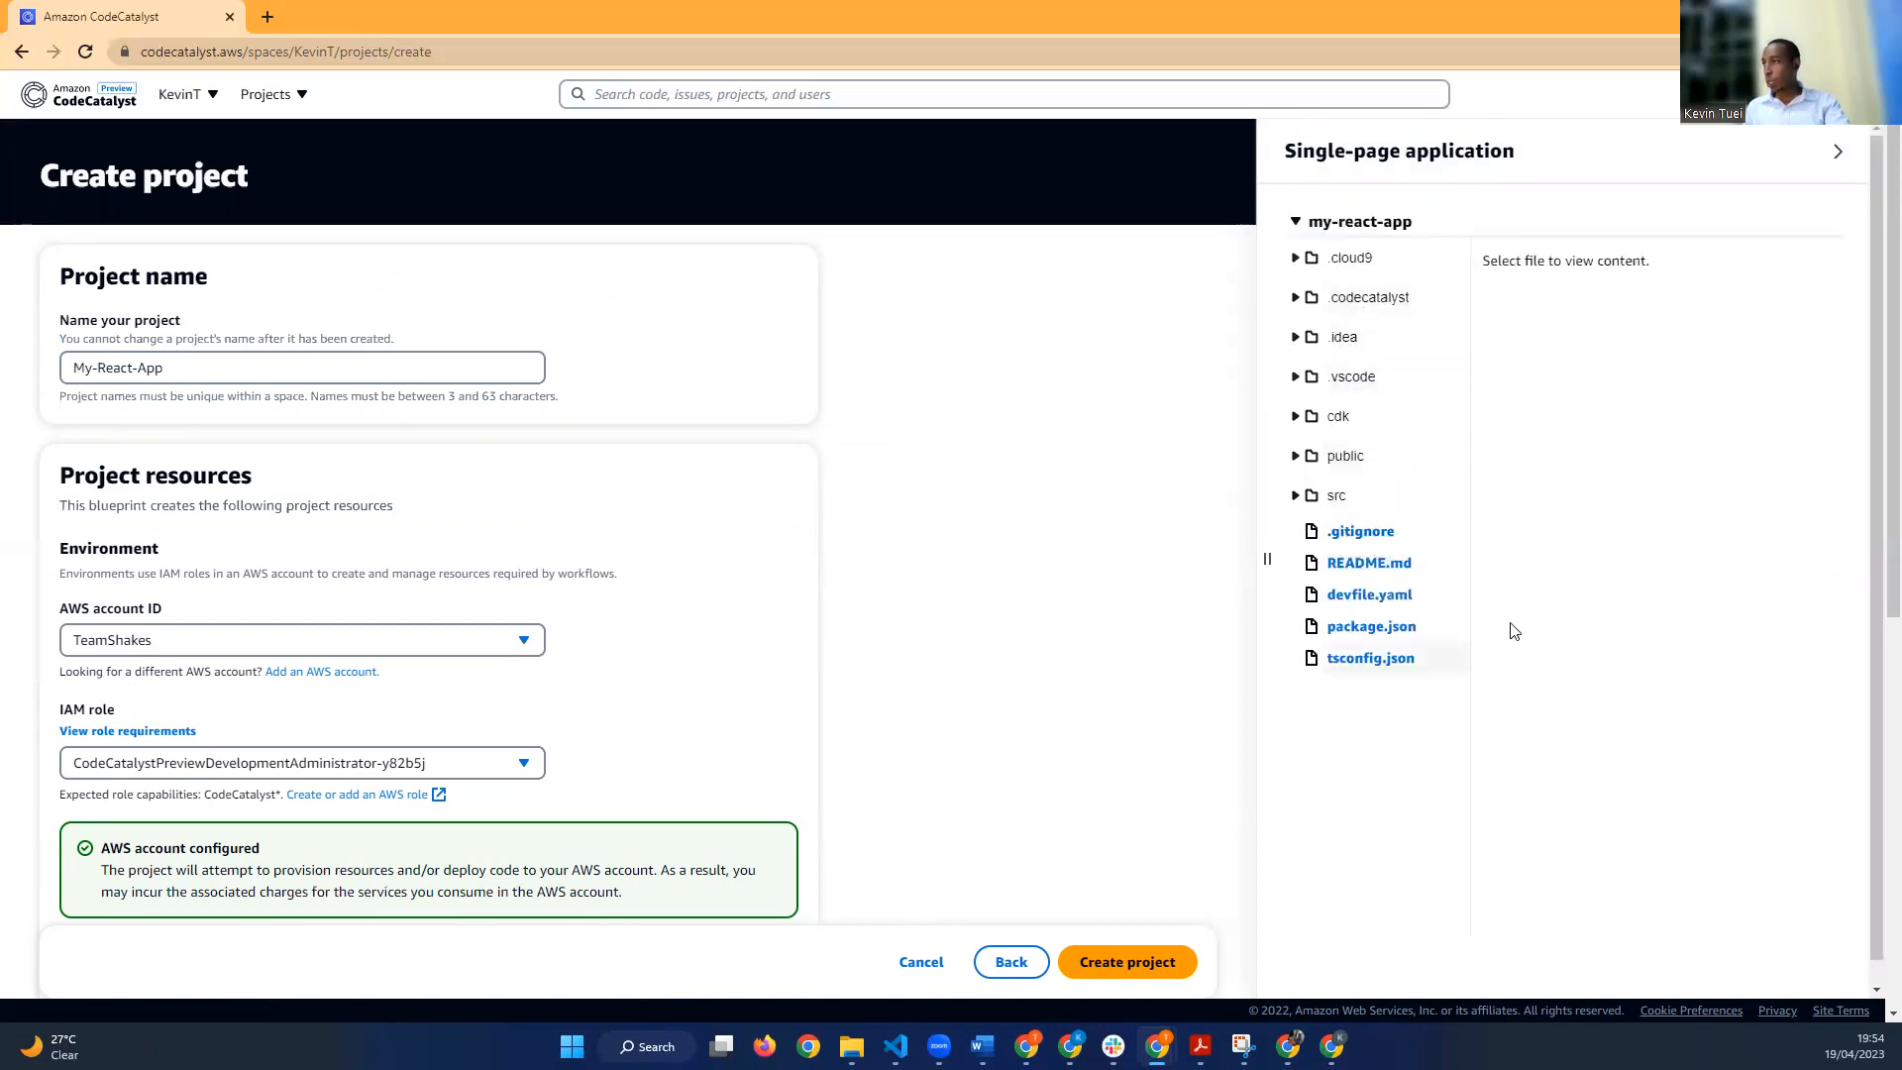
click(1385, 570)
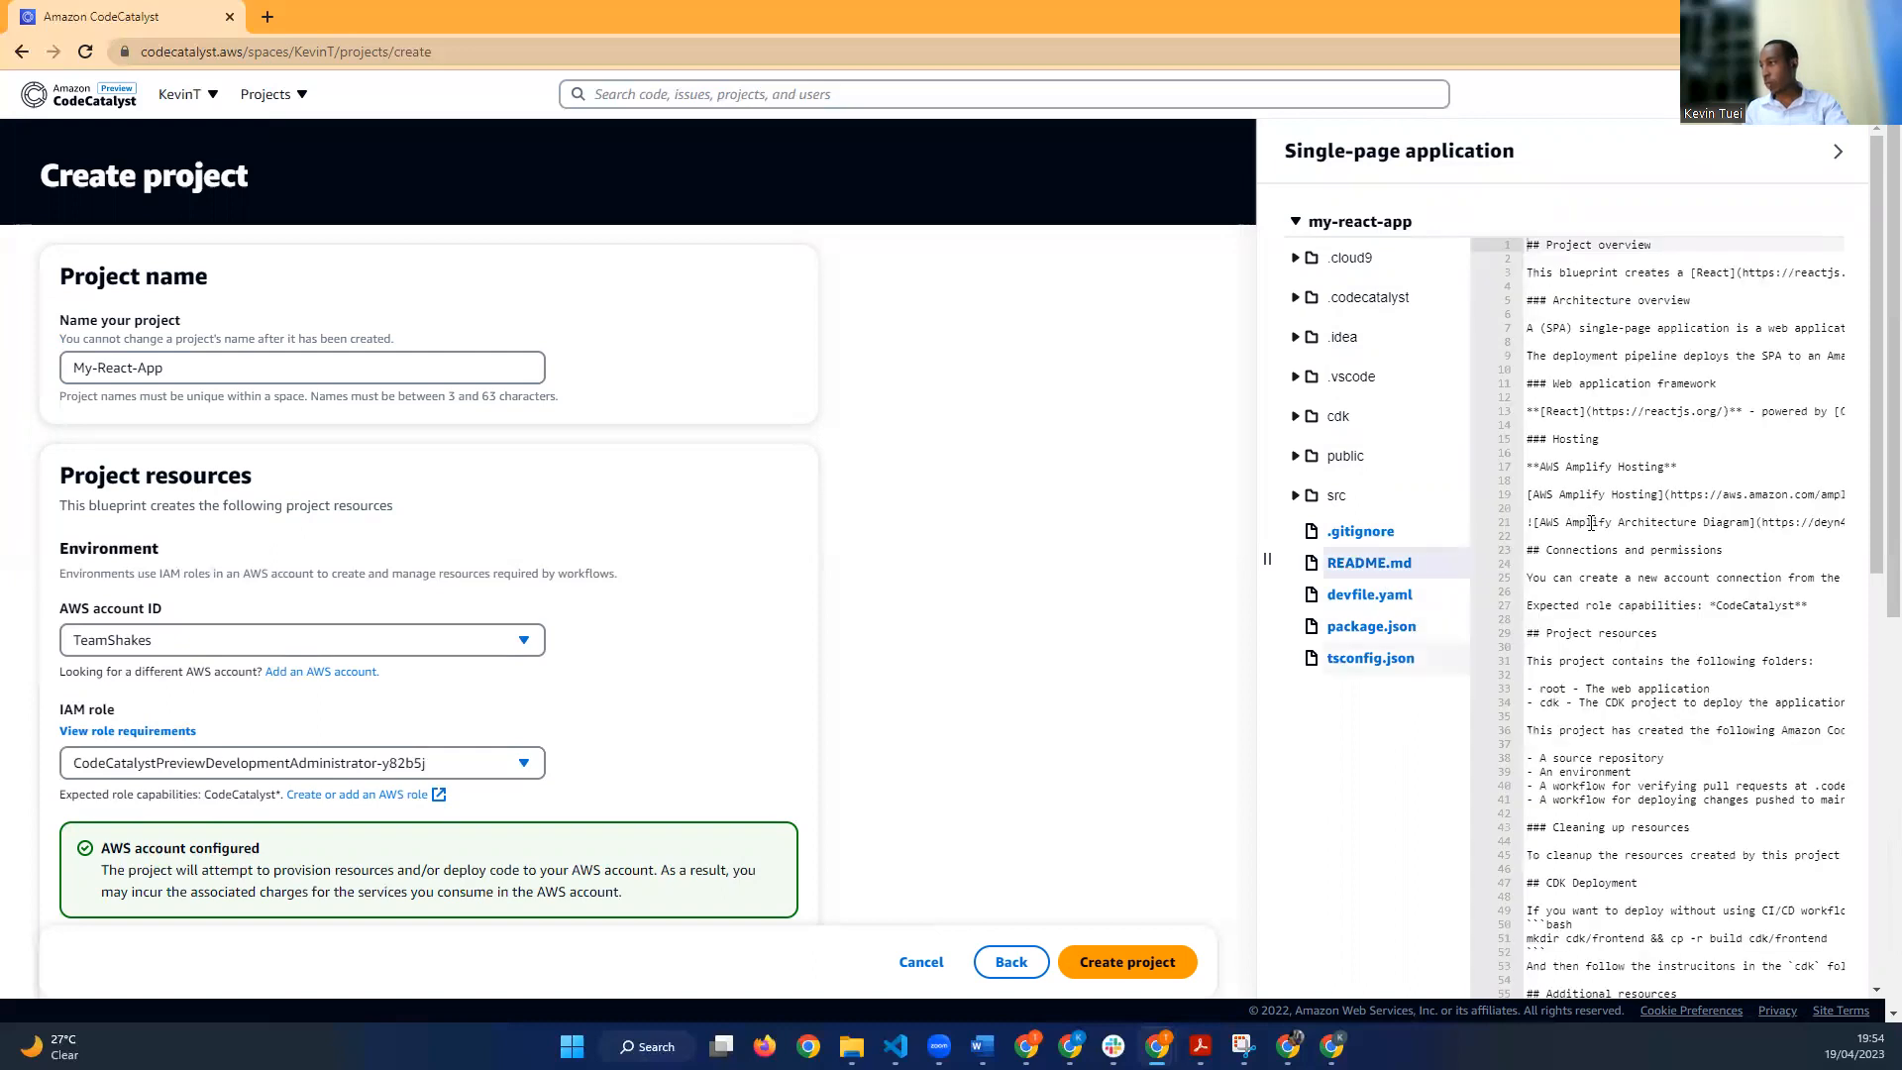
scroll(1591, 522, down, 4)
drag(1593, 514, 1547, 556)
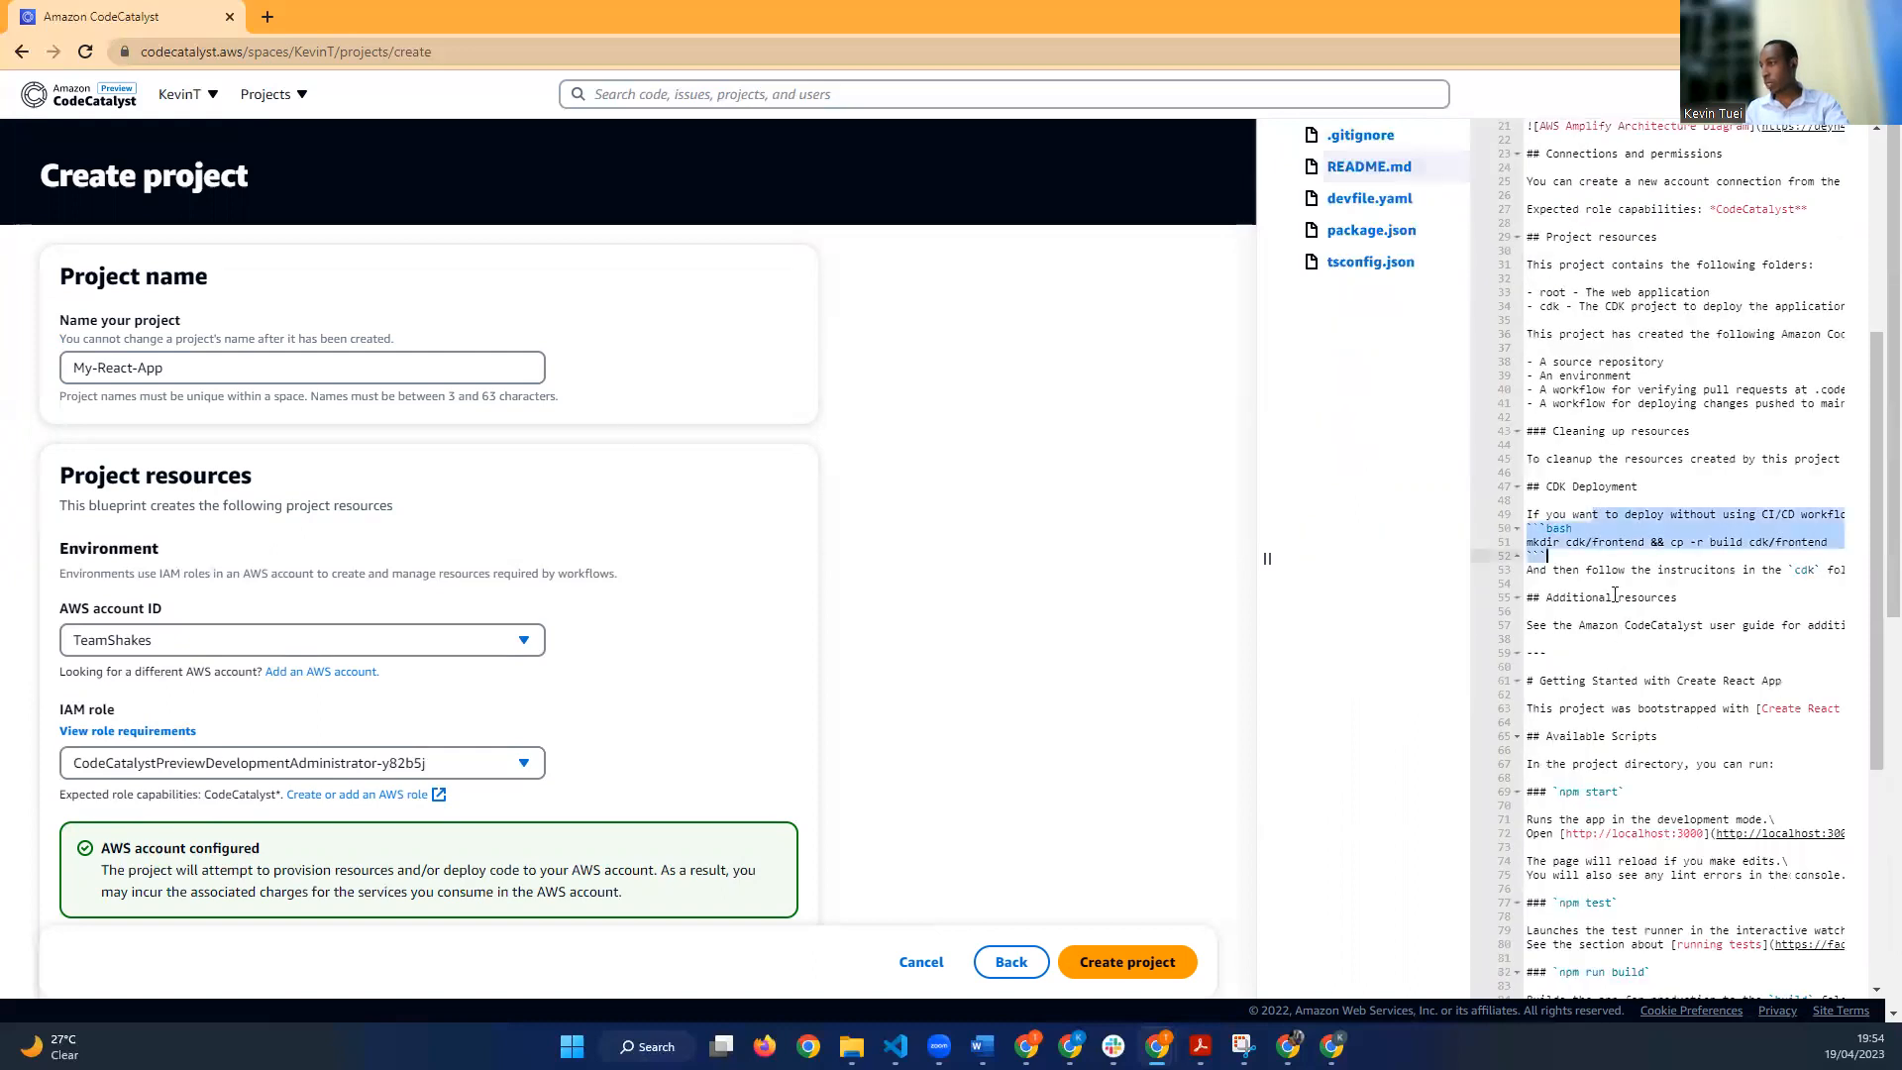
click(1674, 597)
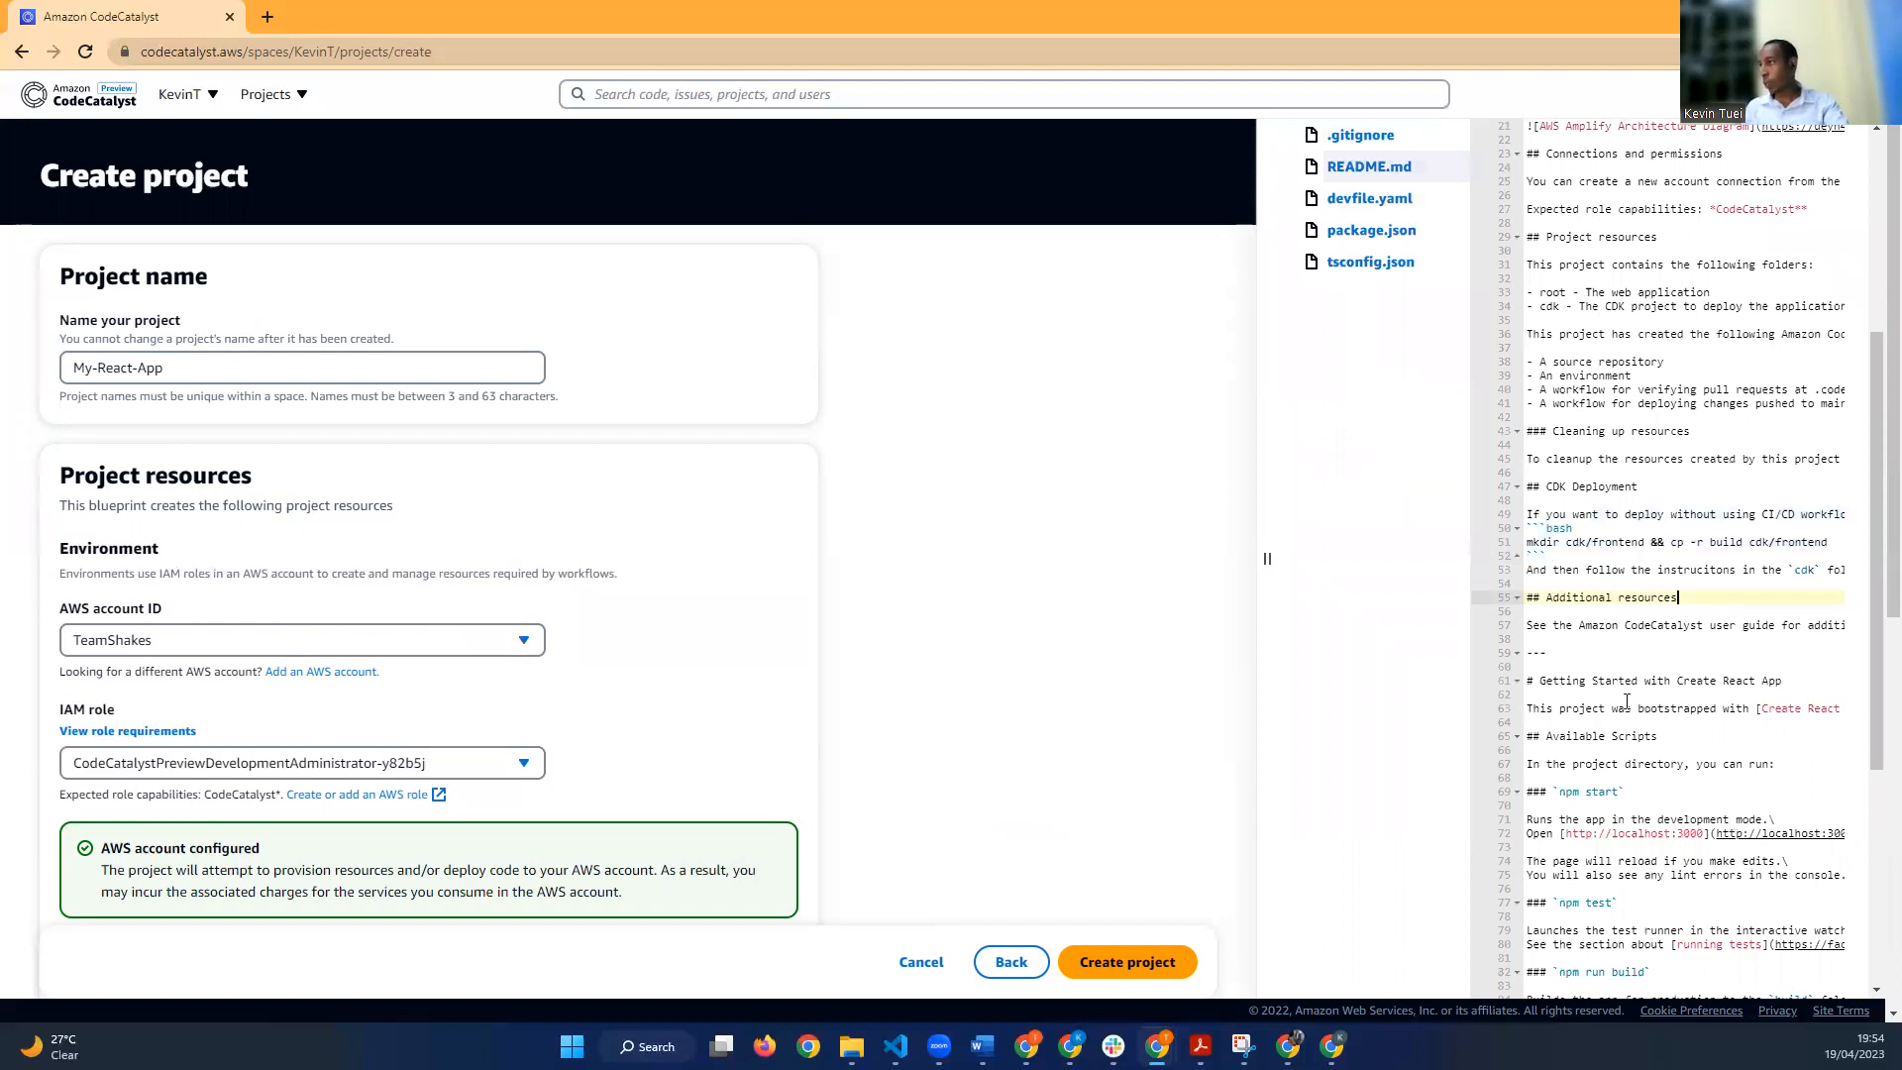
scroll(1626, 700, up, 4)
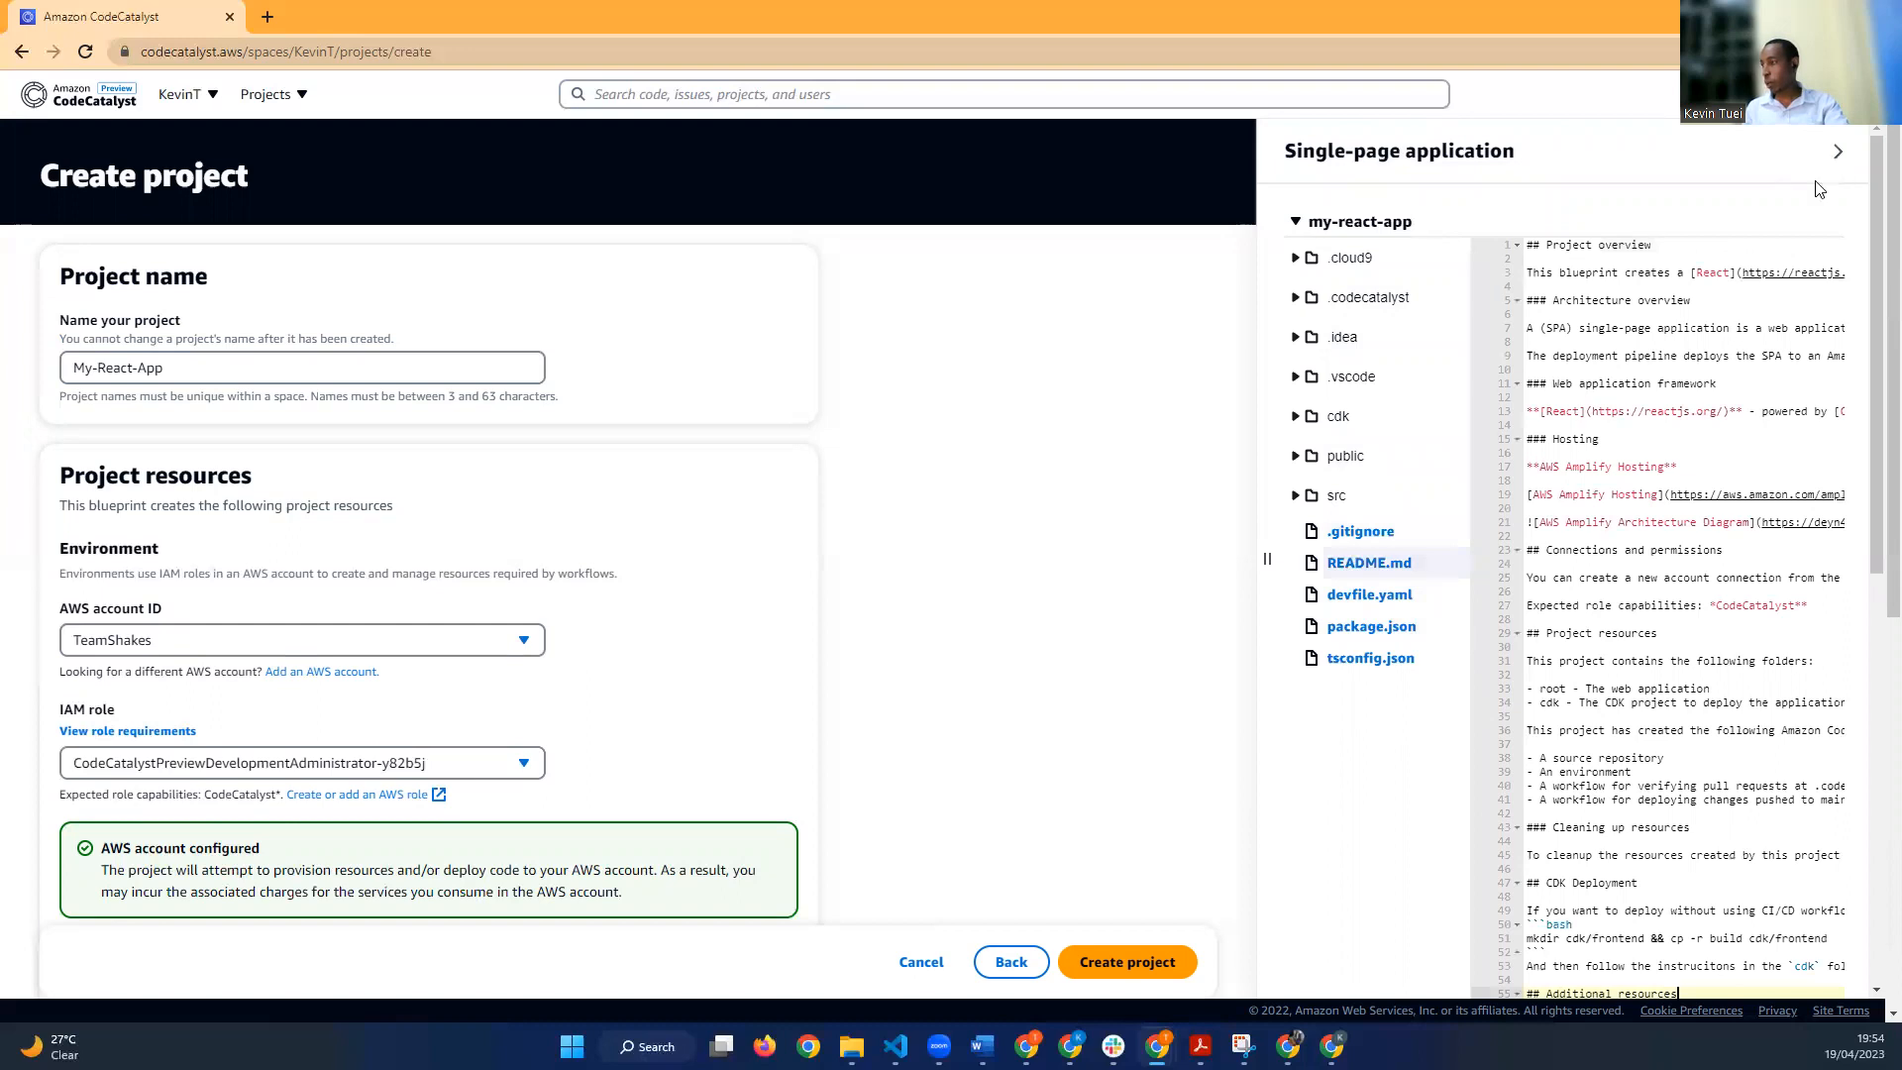
click(1837, 150)
scroll(364, 568, down, 4)
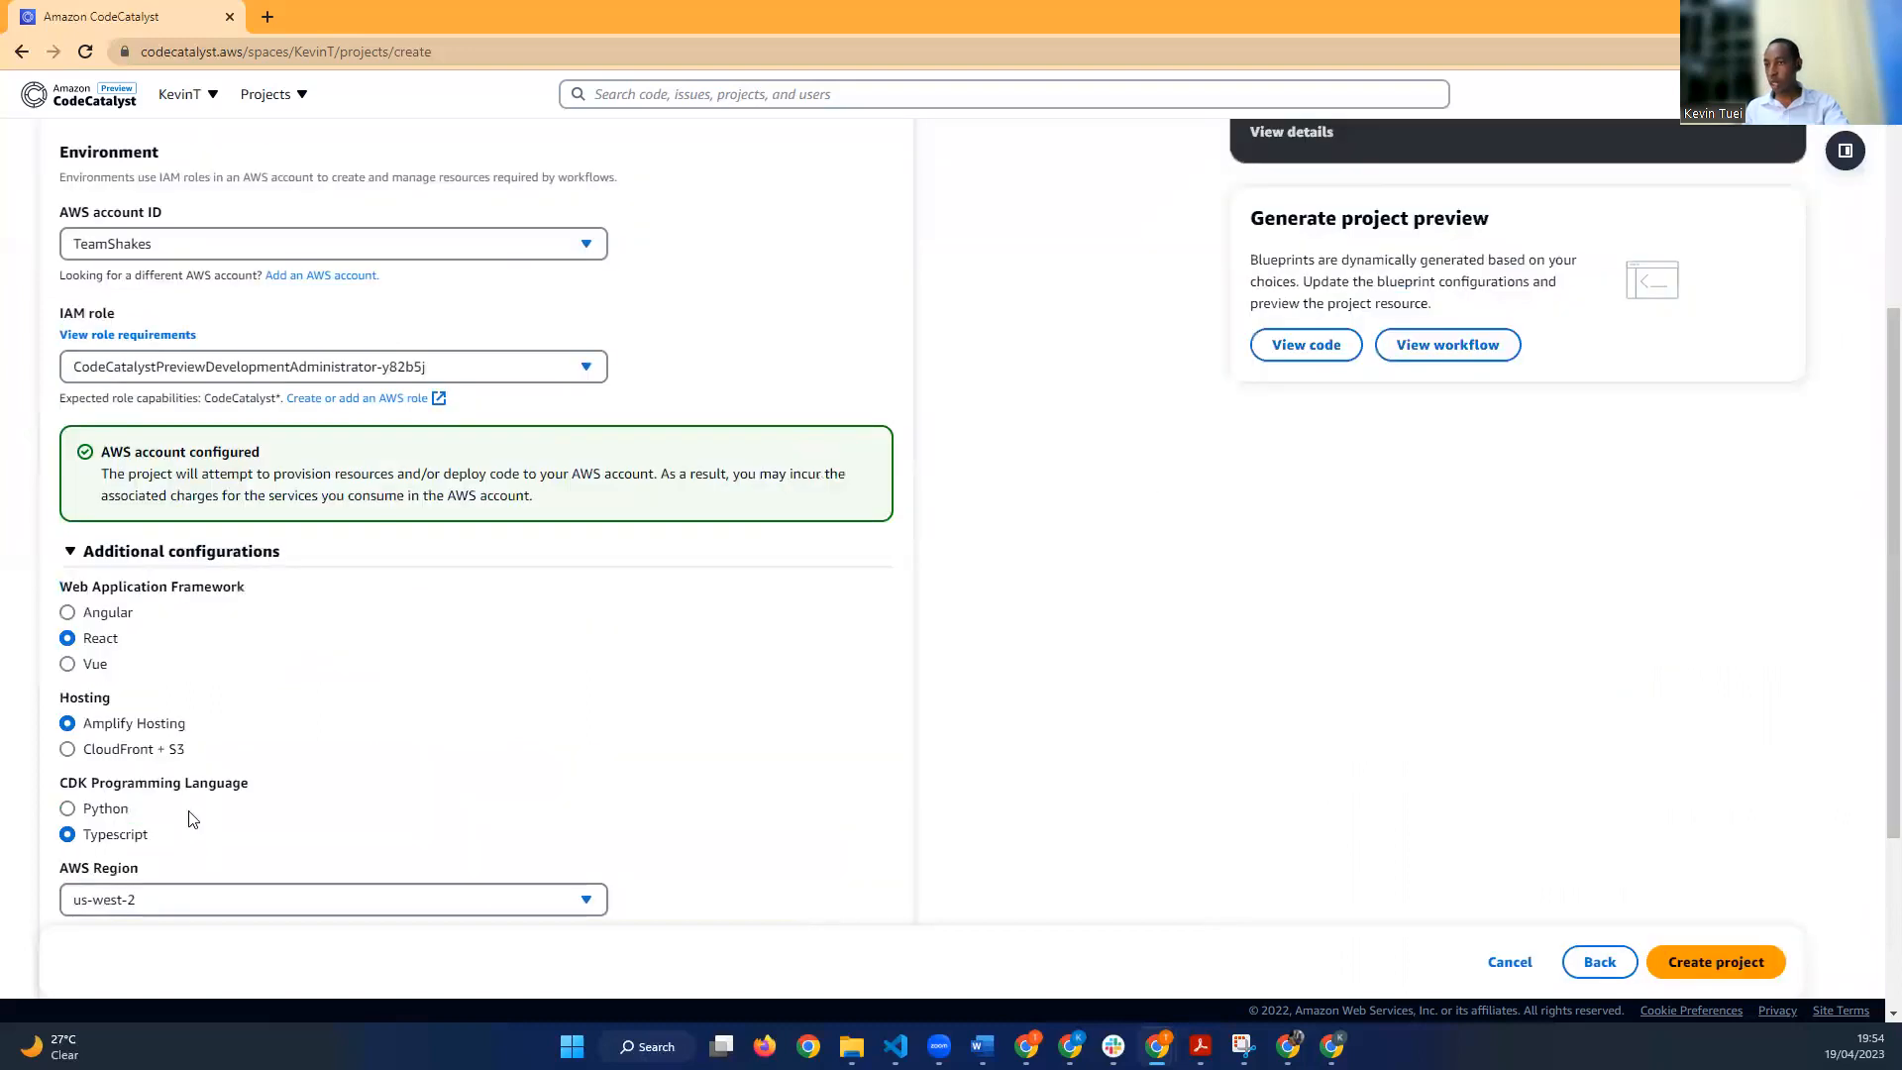
Step: Check the available AWS Region choices and review the framework, hosting, CDK language, repository and stack name settings
click(414, 905)
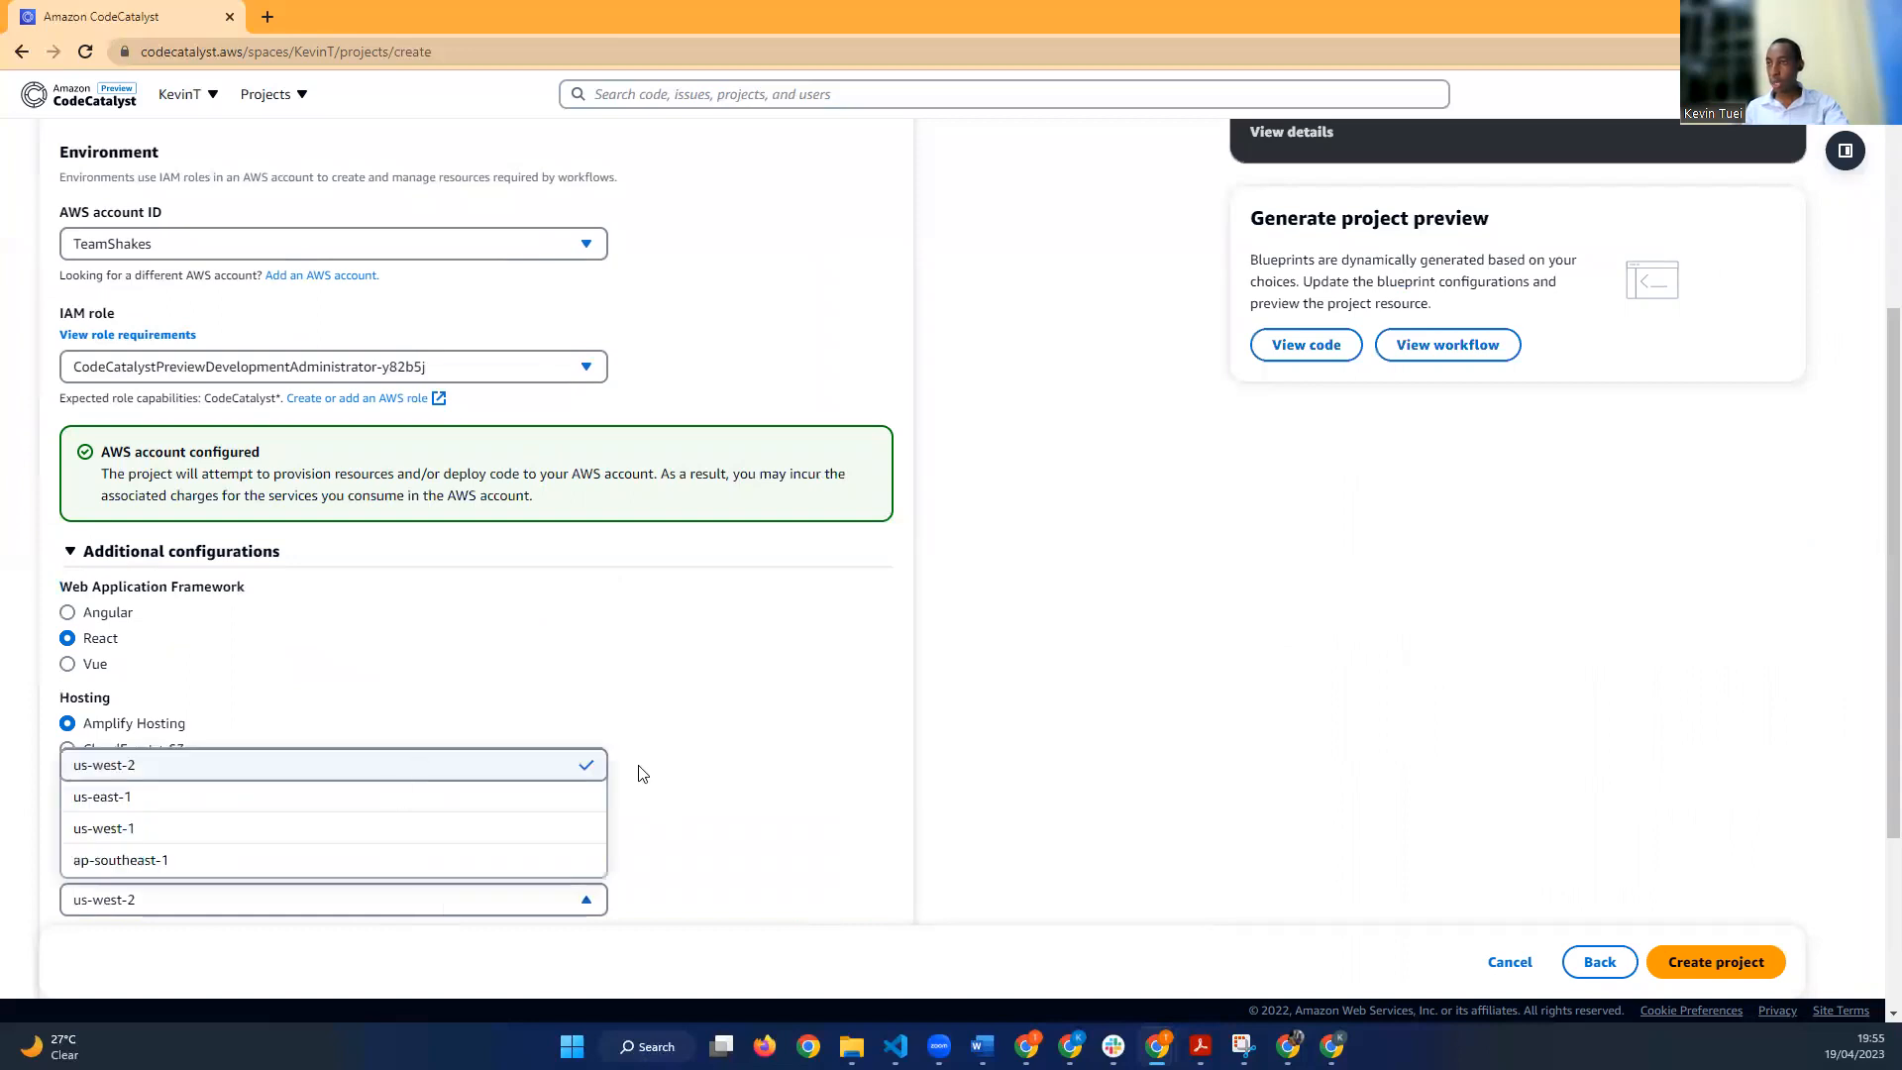
click(726, 761)
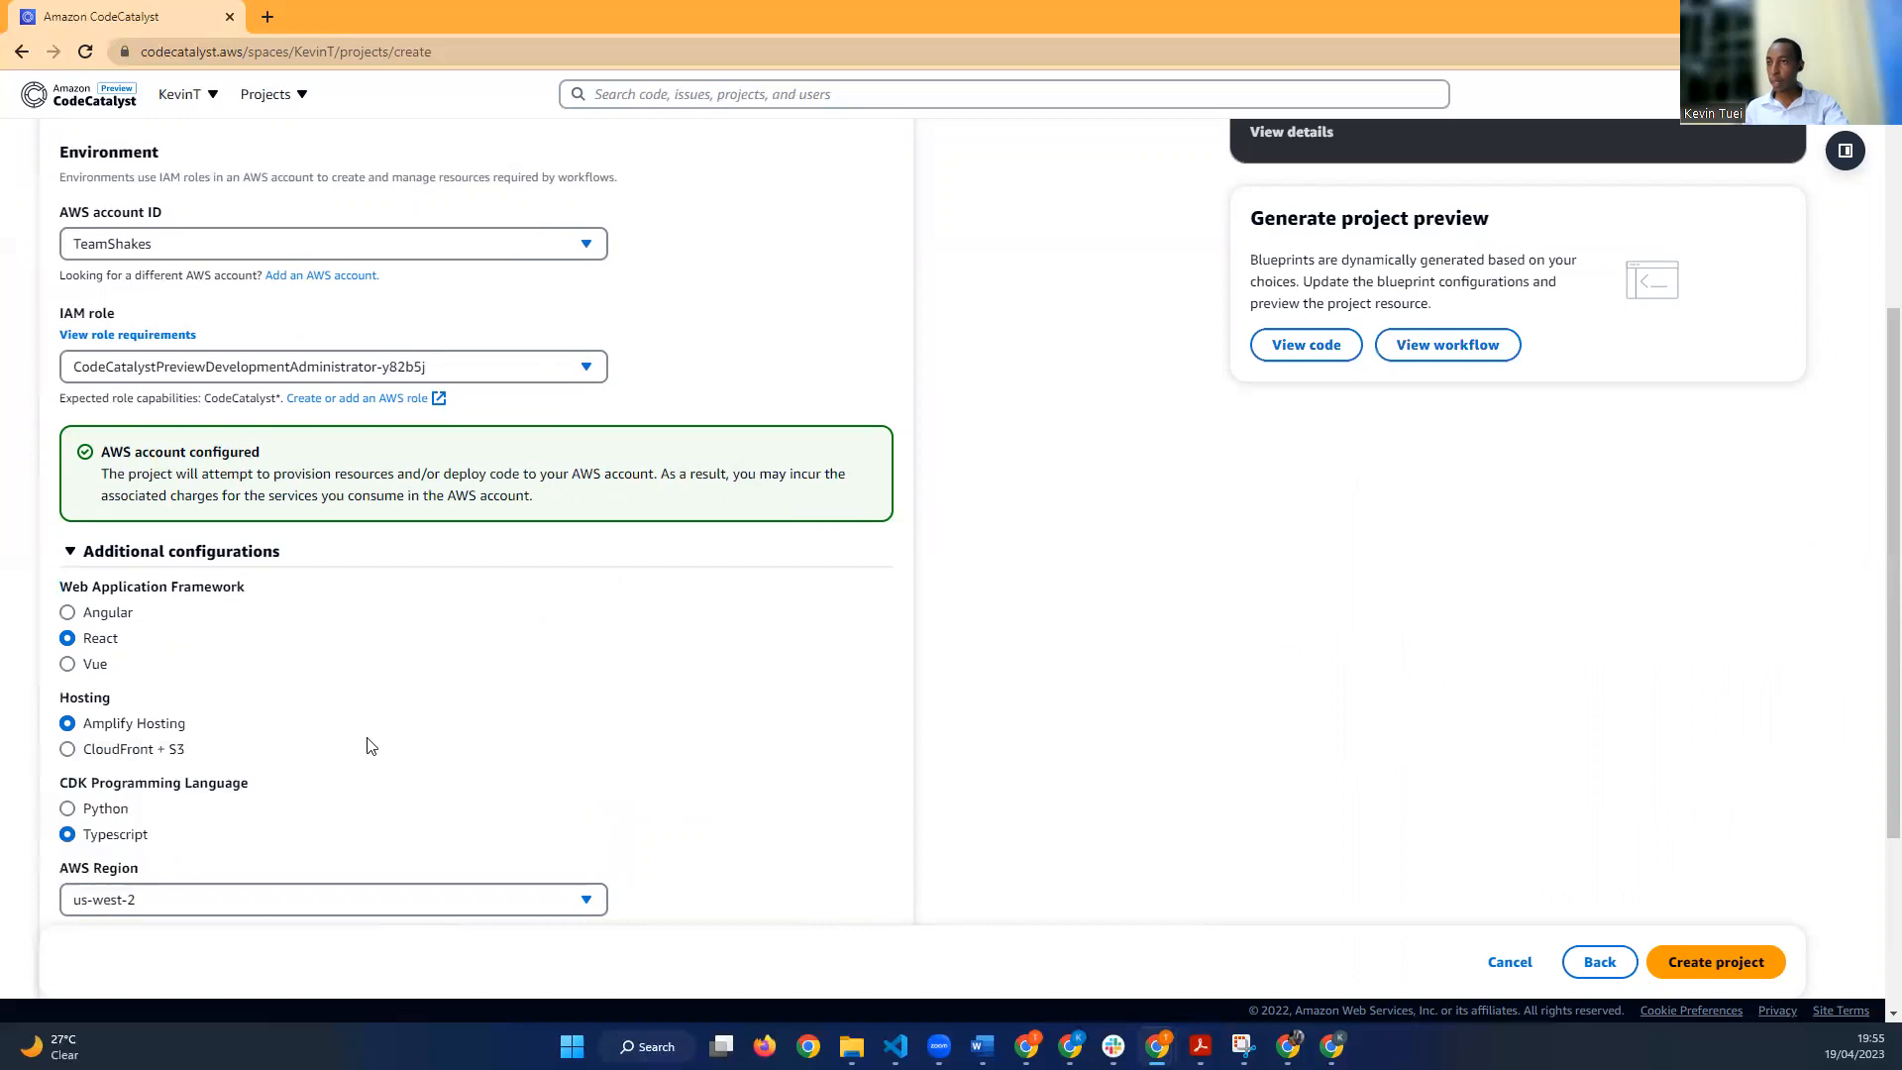
scroll(368, 743, up, 3)
scroll(368, 747, down, 4)
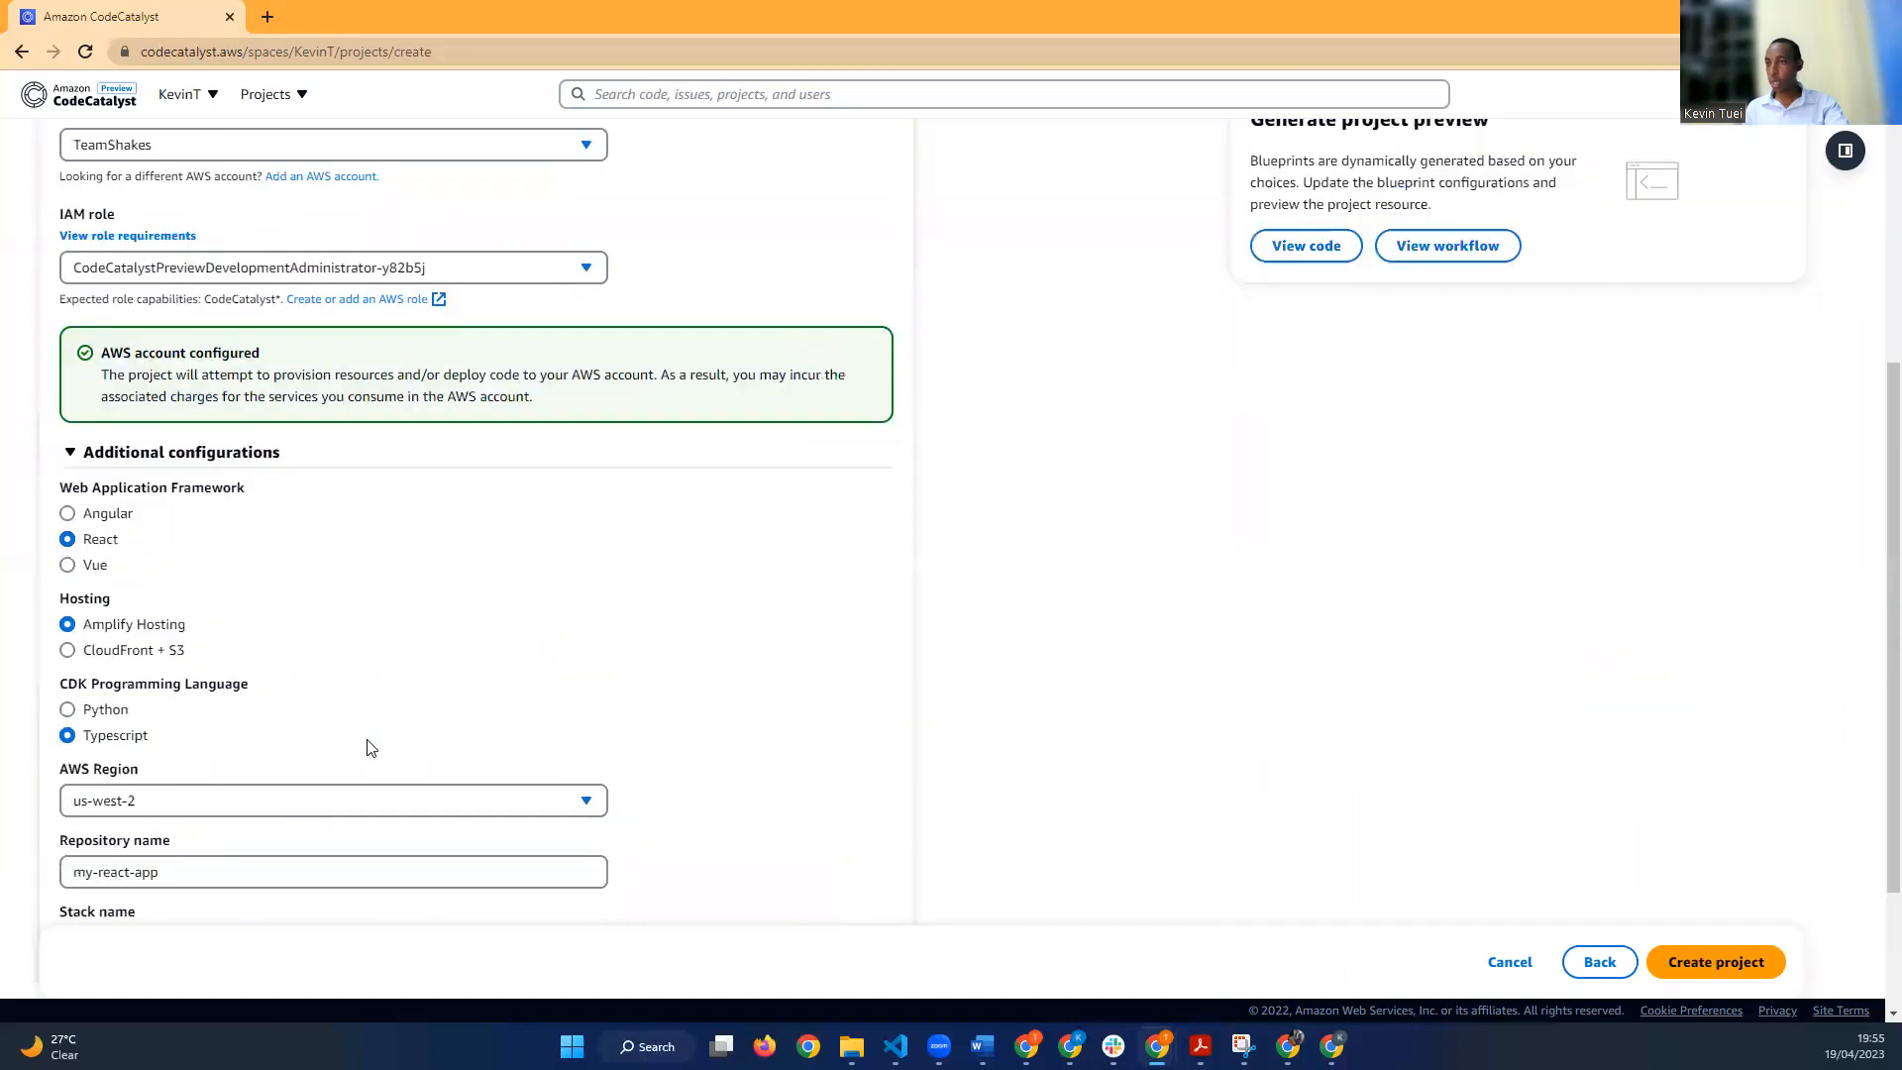
scroll(371, 745, down, 2)
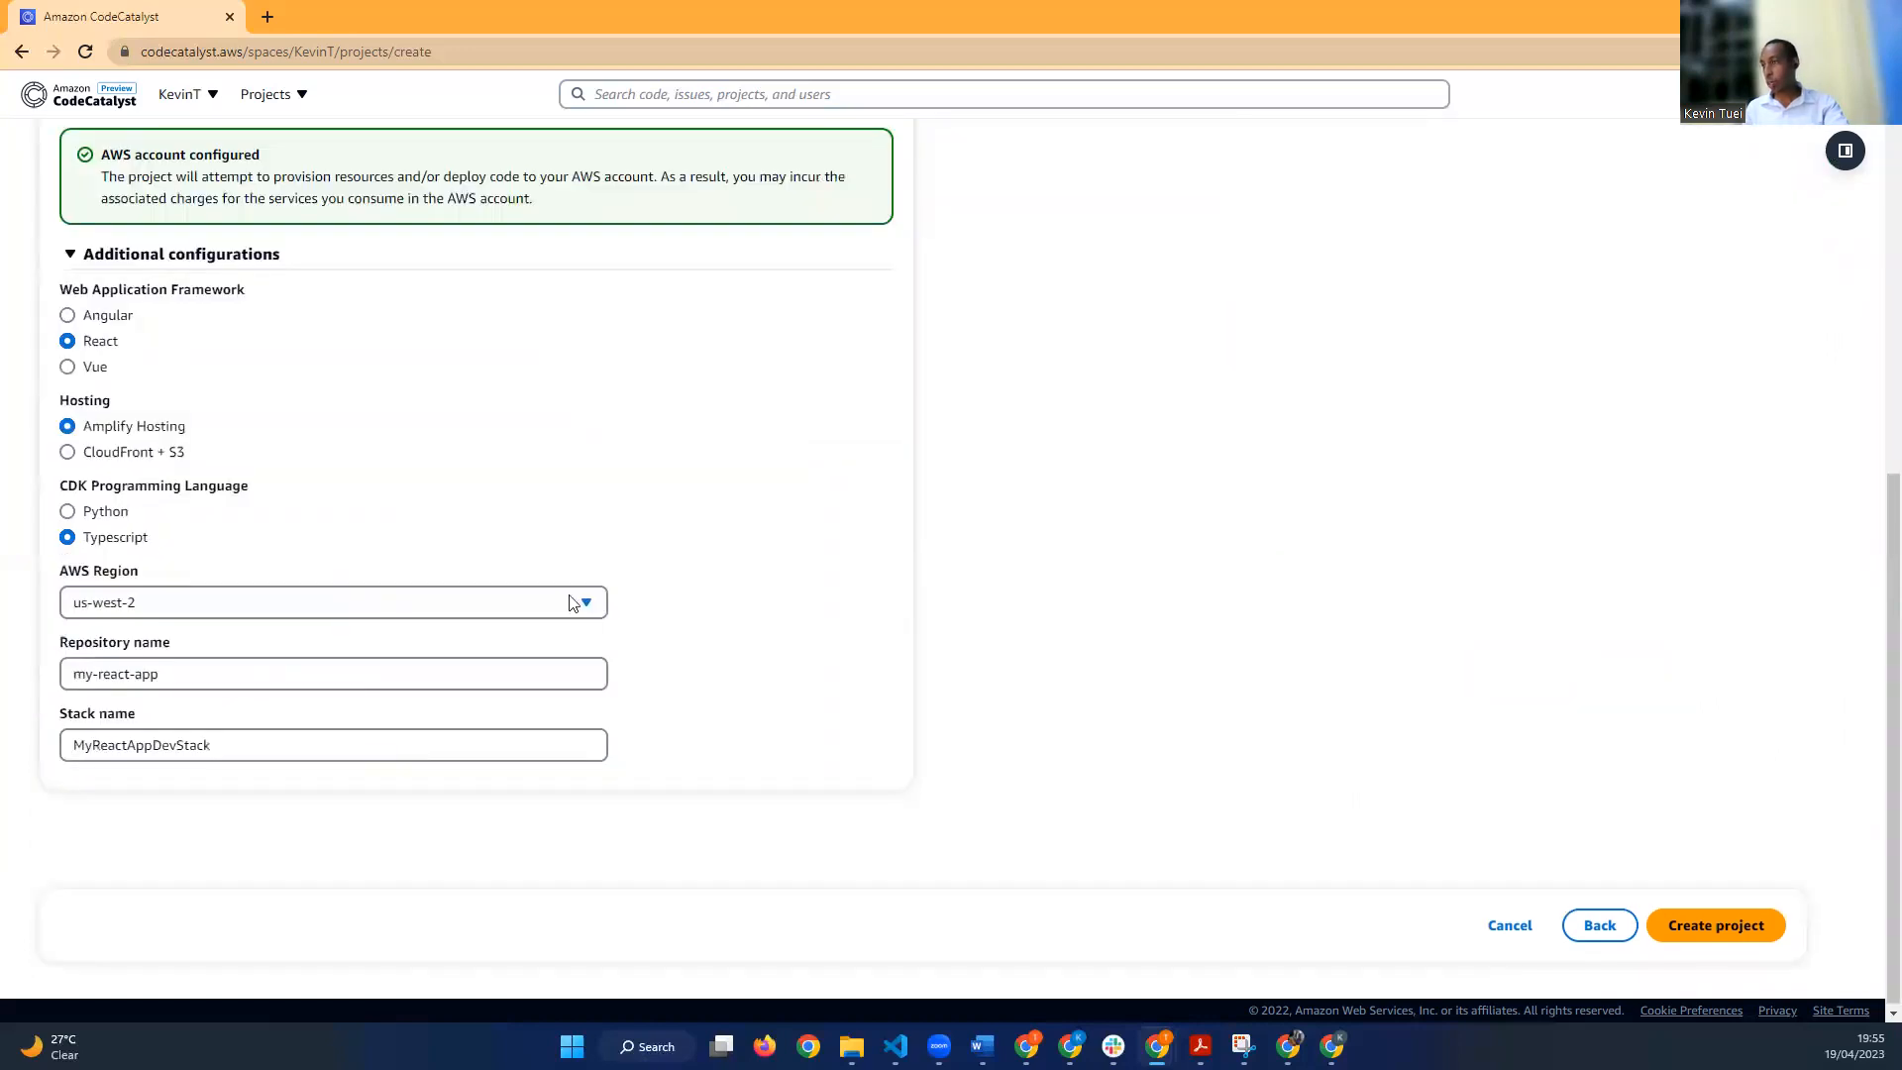
scroll(486, 708, up, 1)
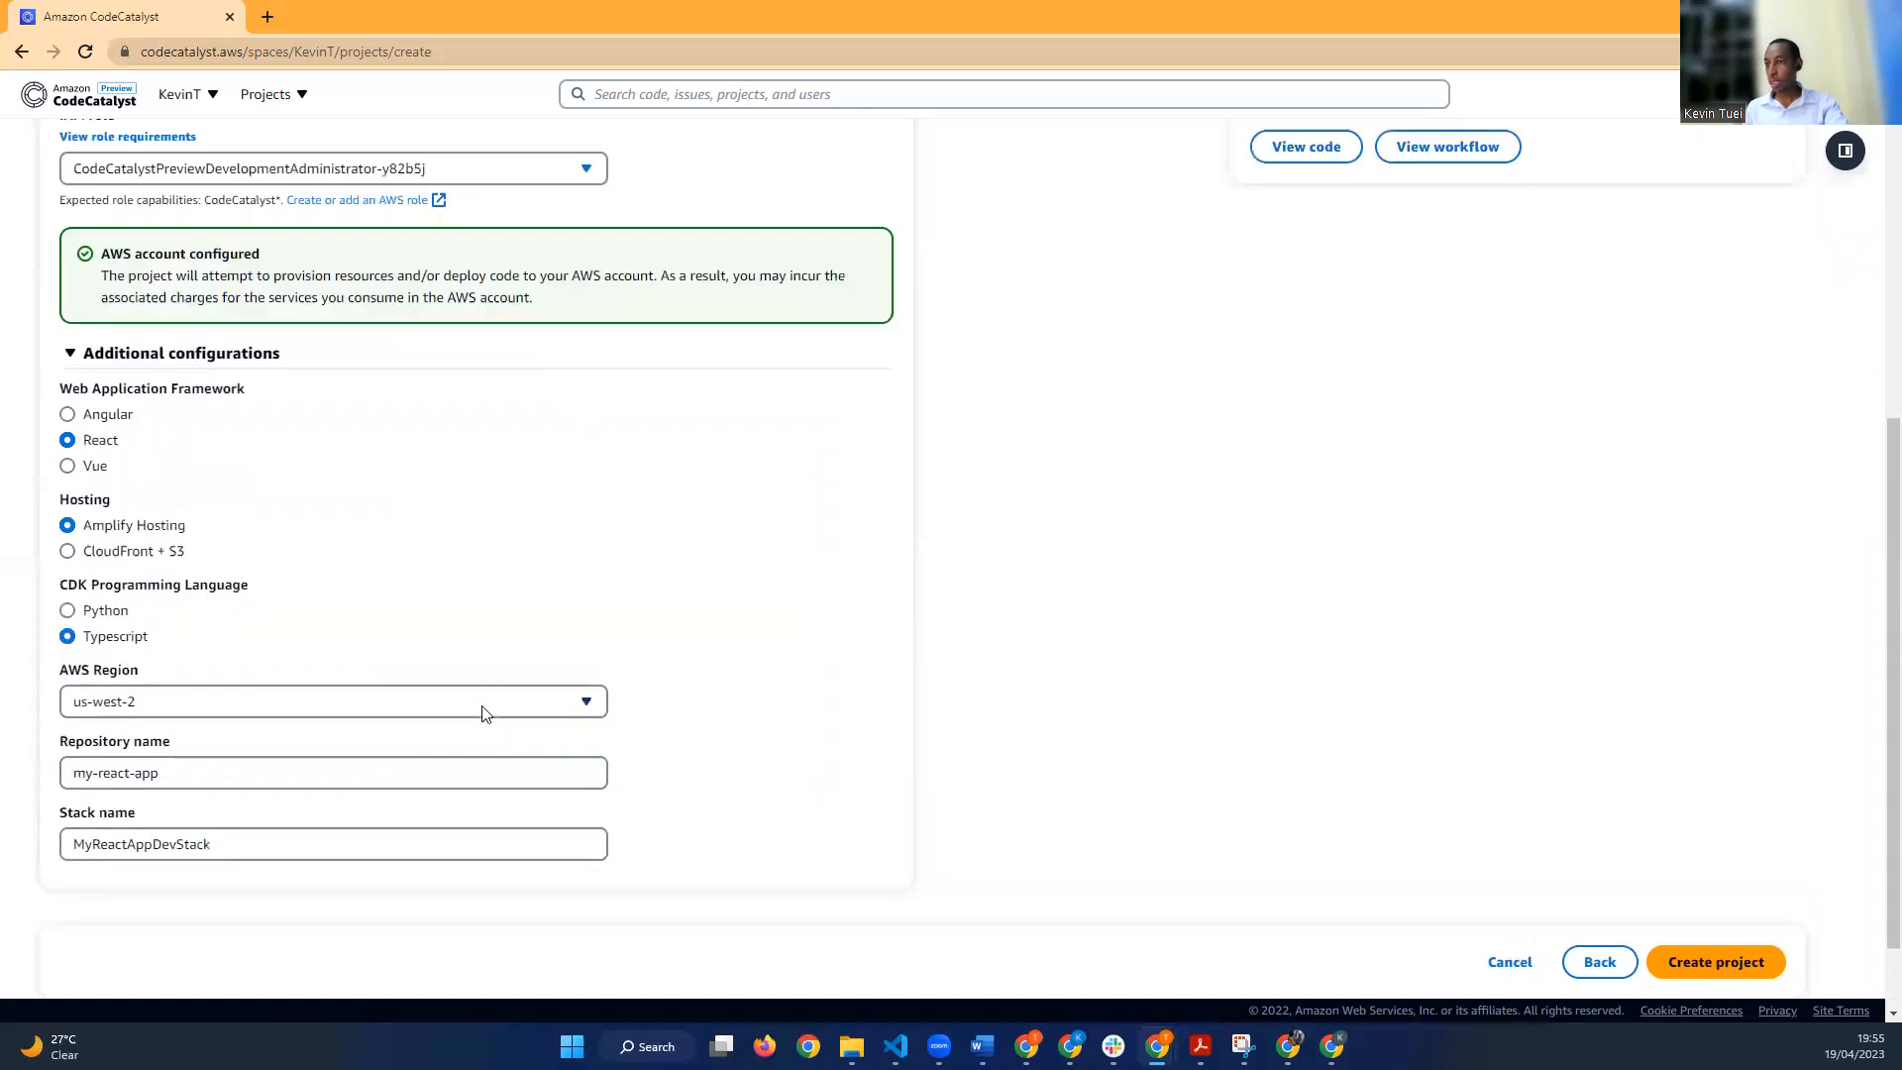
click(482, 713)
click(522, 705)
key(Up)
key(Up)
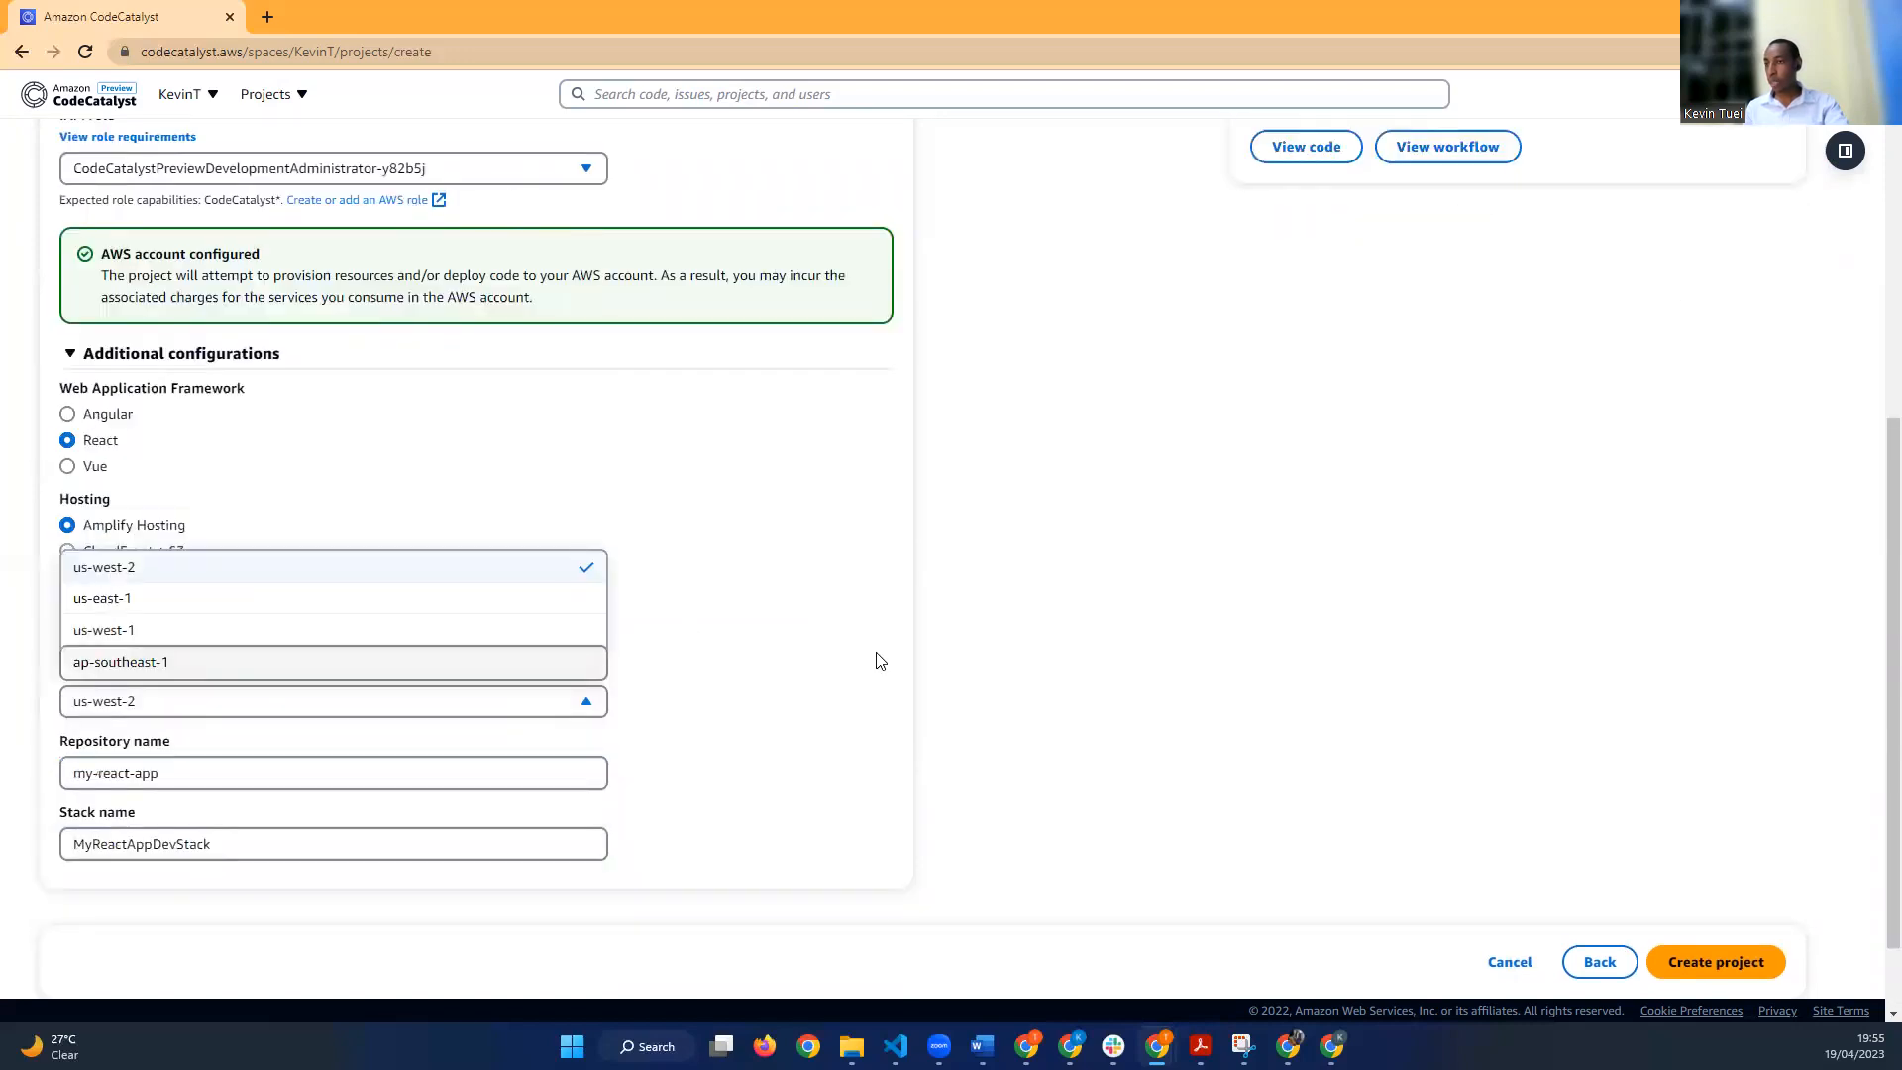
key(Escape)
Step: Create the My-React-App project with the configured blueprint settings
scroll(1154, 755, down, 1)
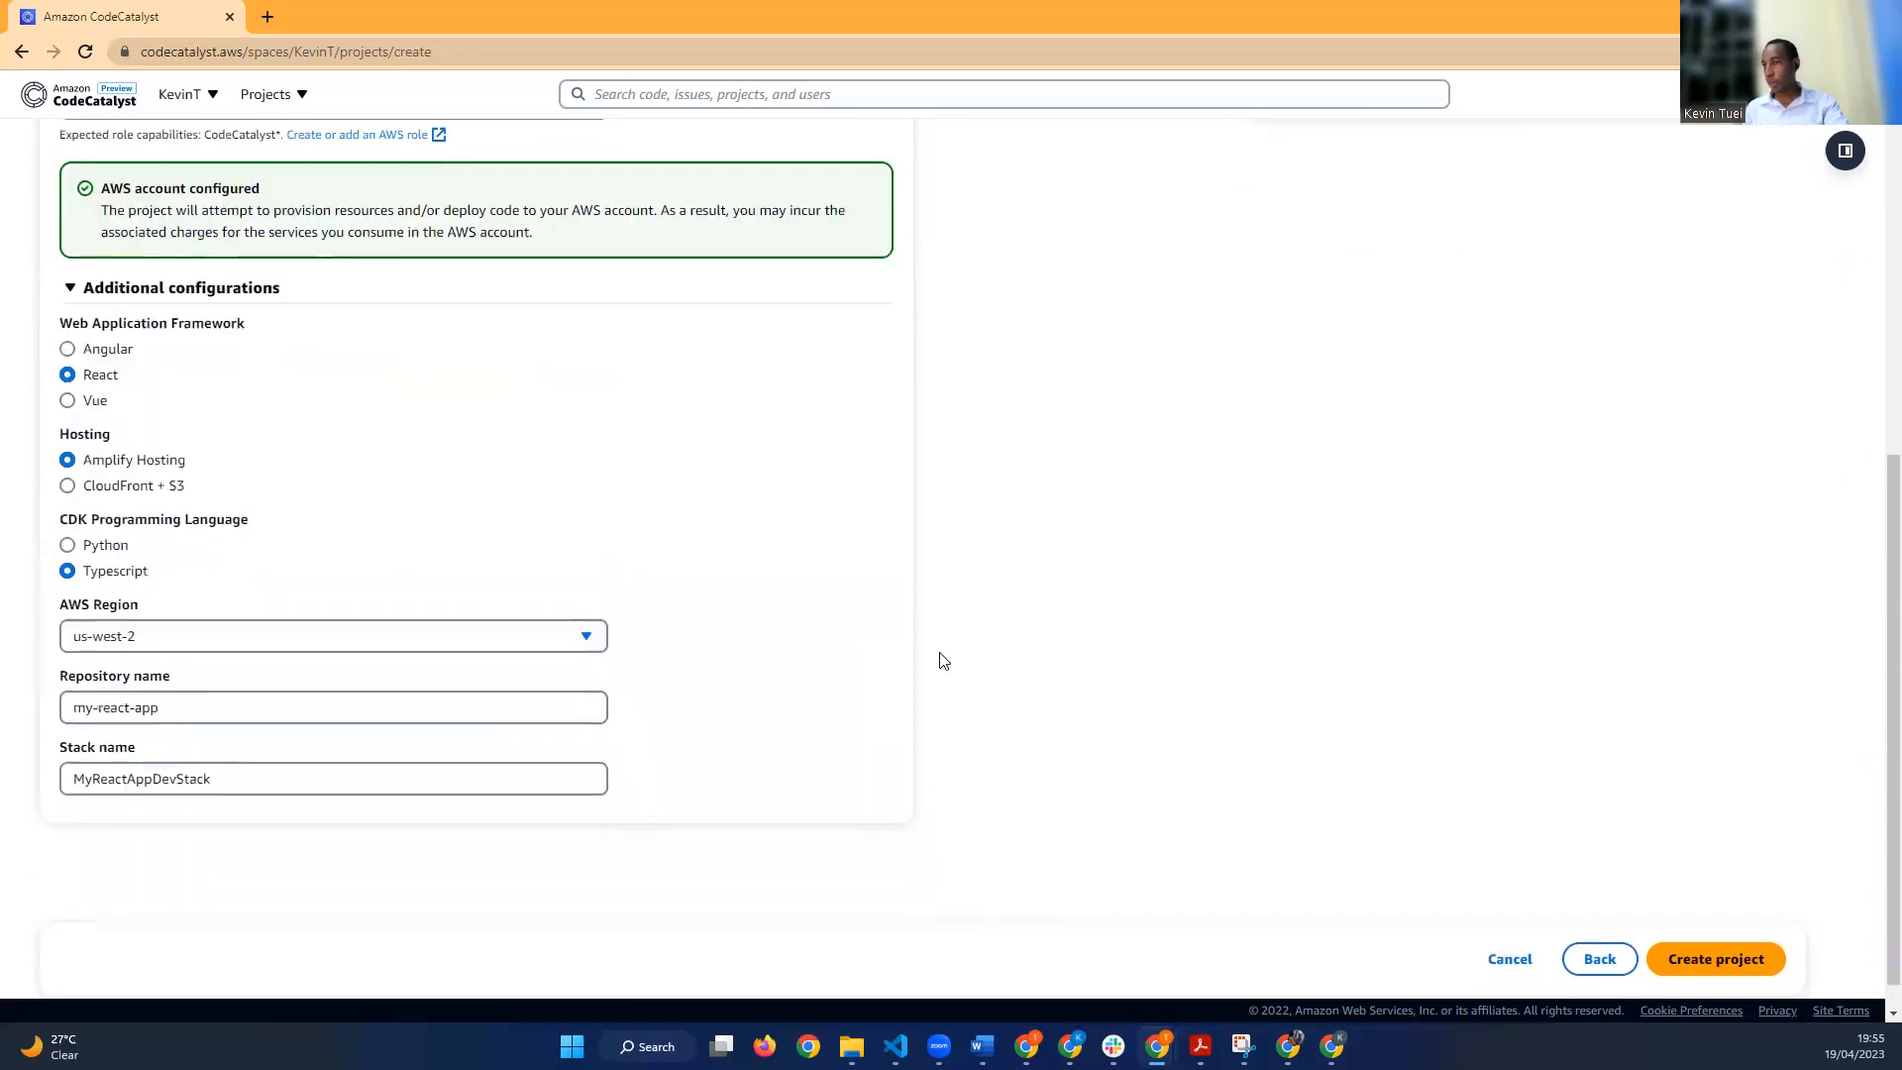
click(1696, 928)
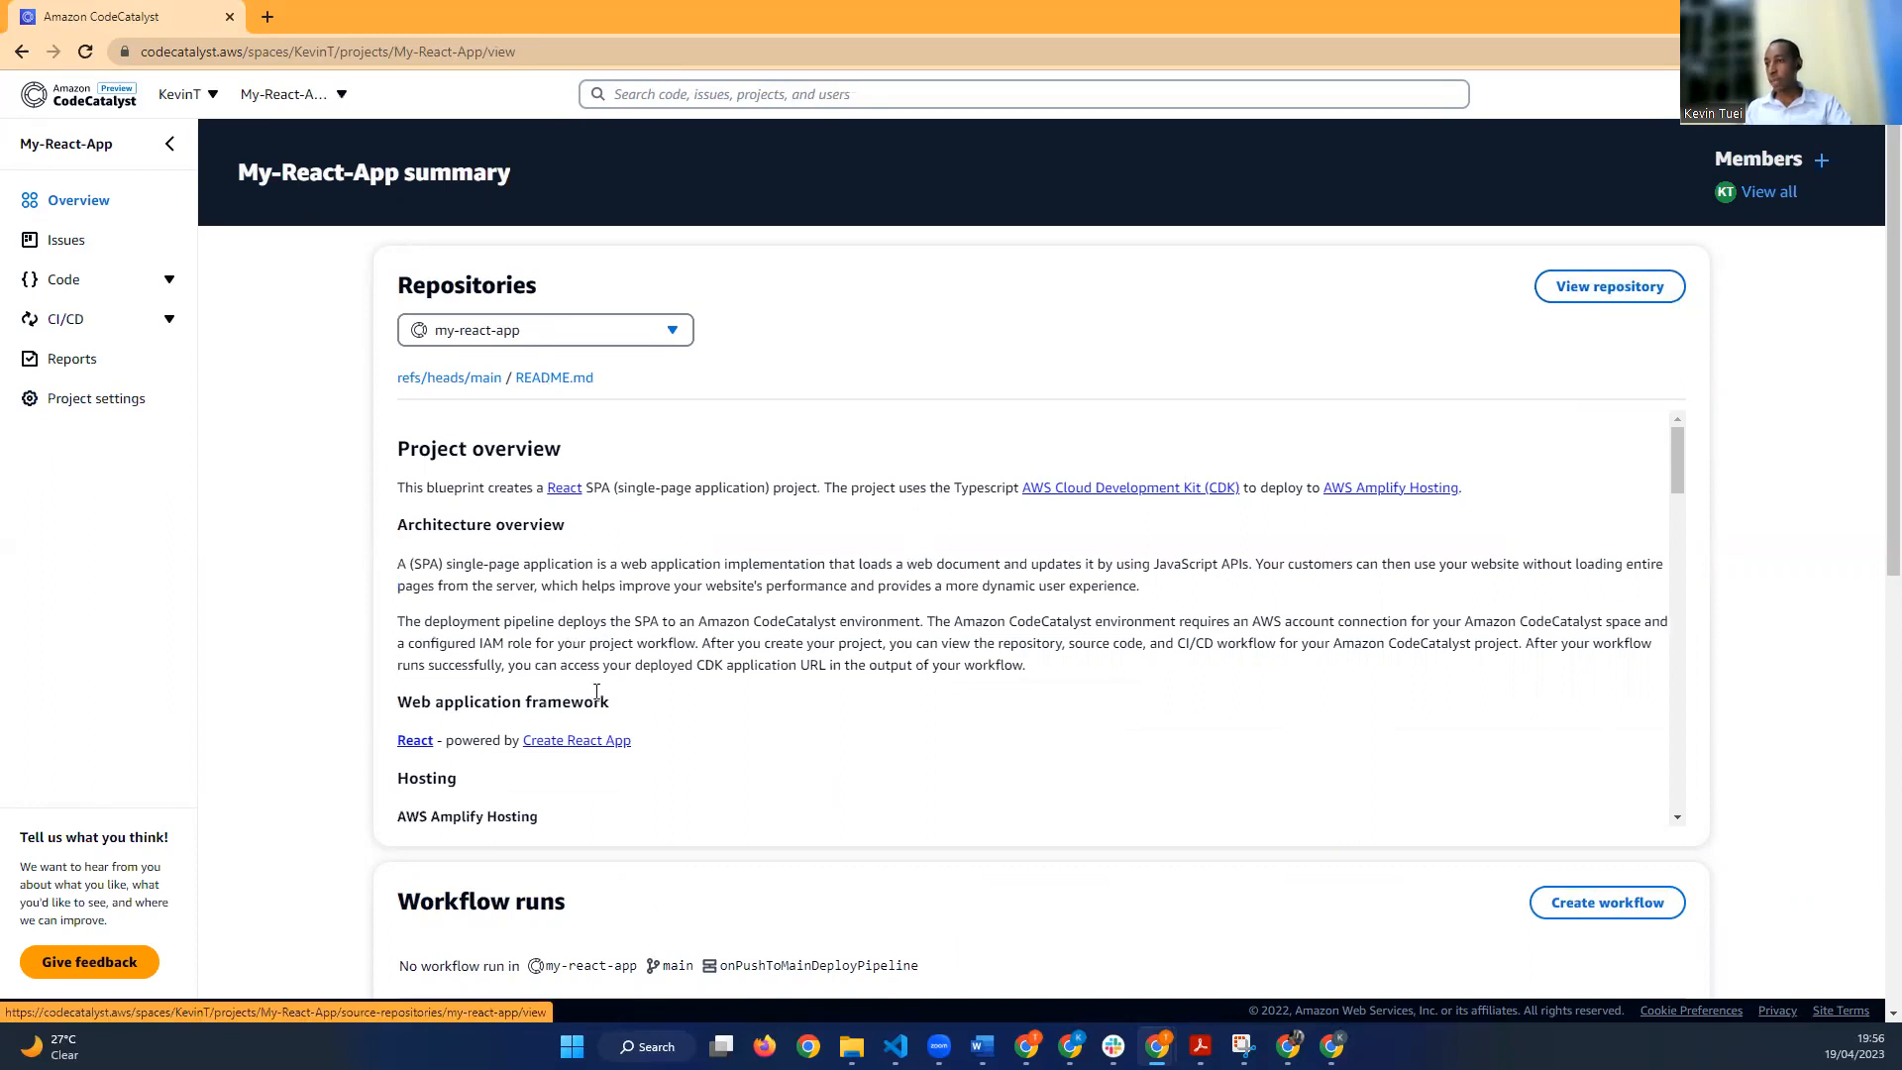
Step: Read through README.md in the project summary and examine the Workflow runs and Open pull requests sections
scroll(596, 690, down, 2)
scroll(739, 713, down, 2)
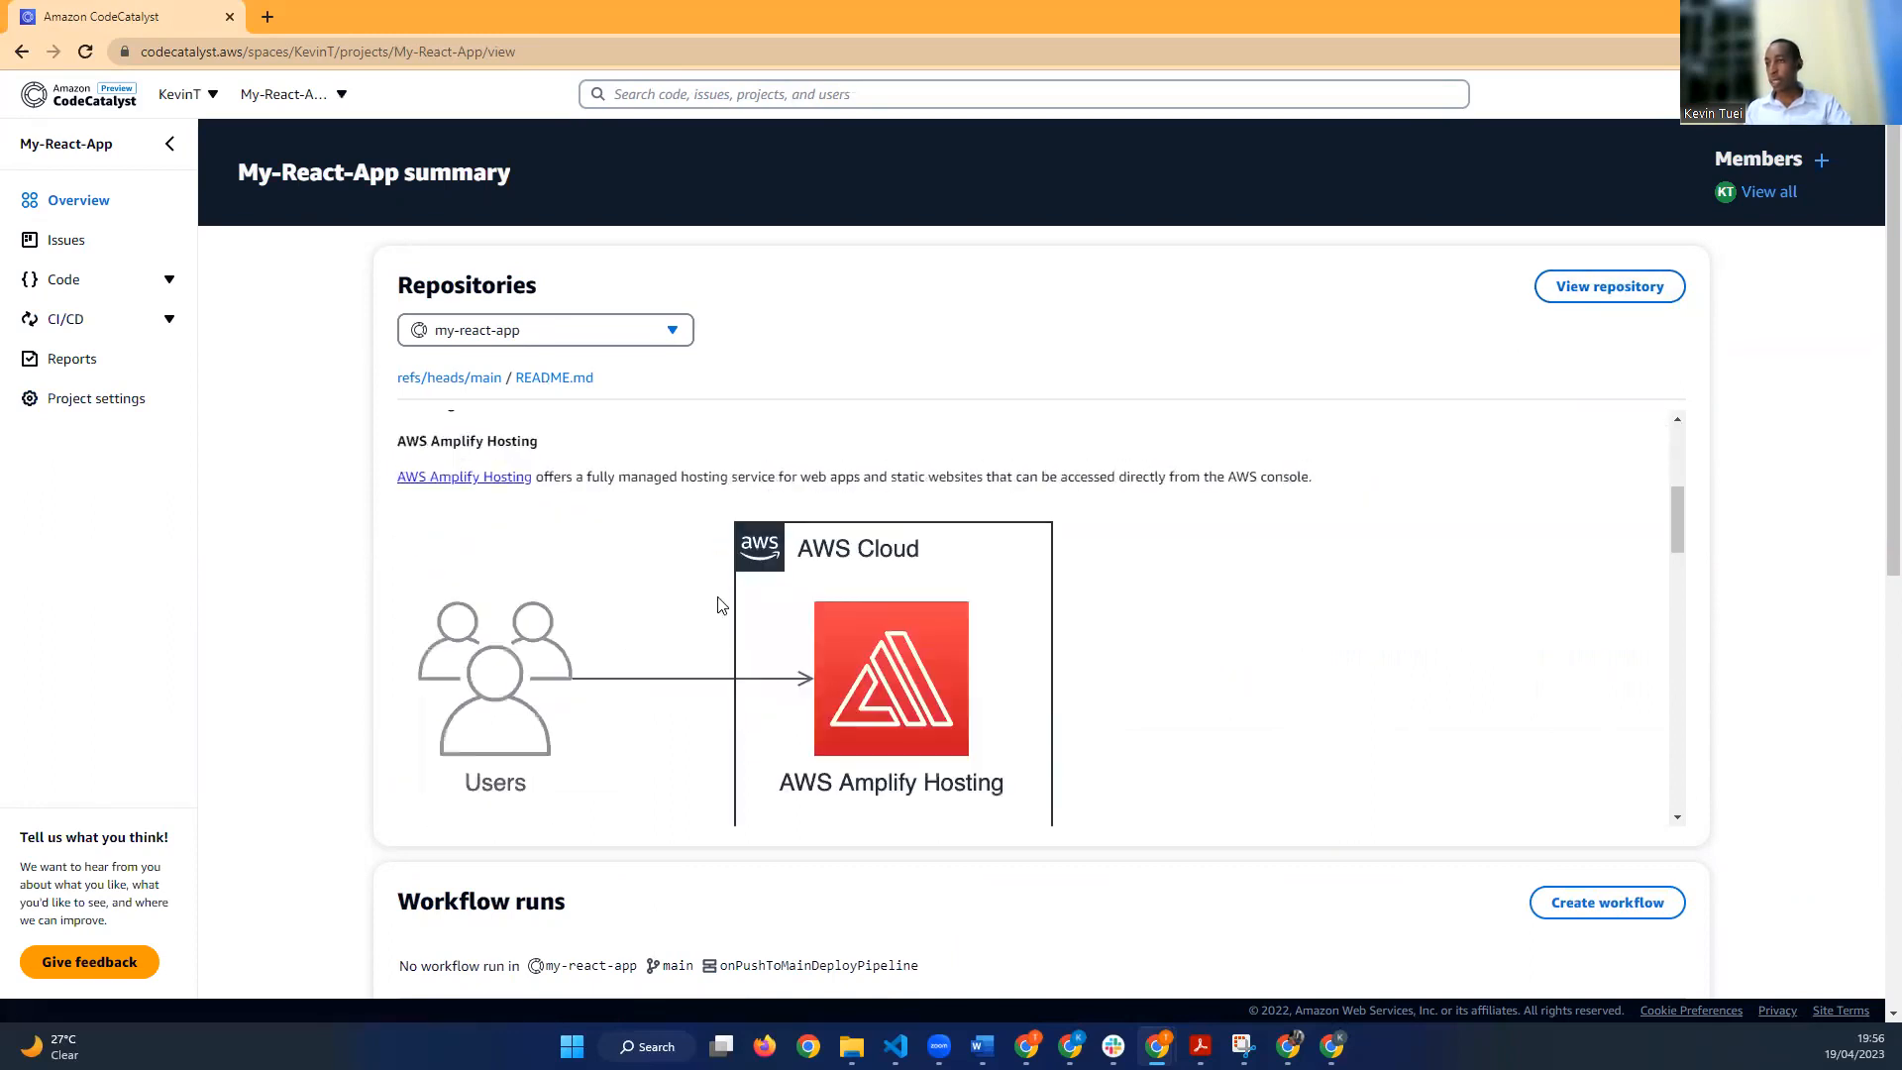
scroll(722, 603, up, 3)
scroll(1341, 768, down, 4)
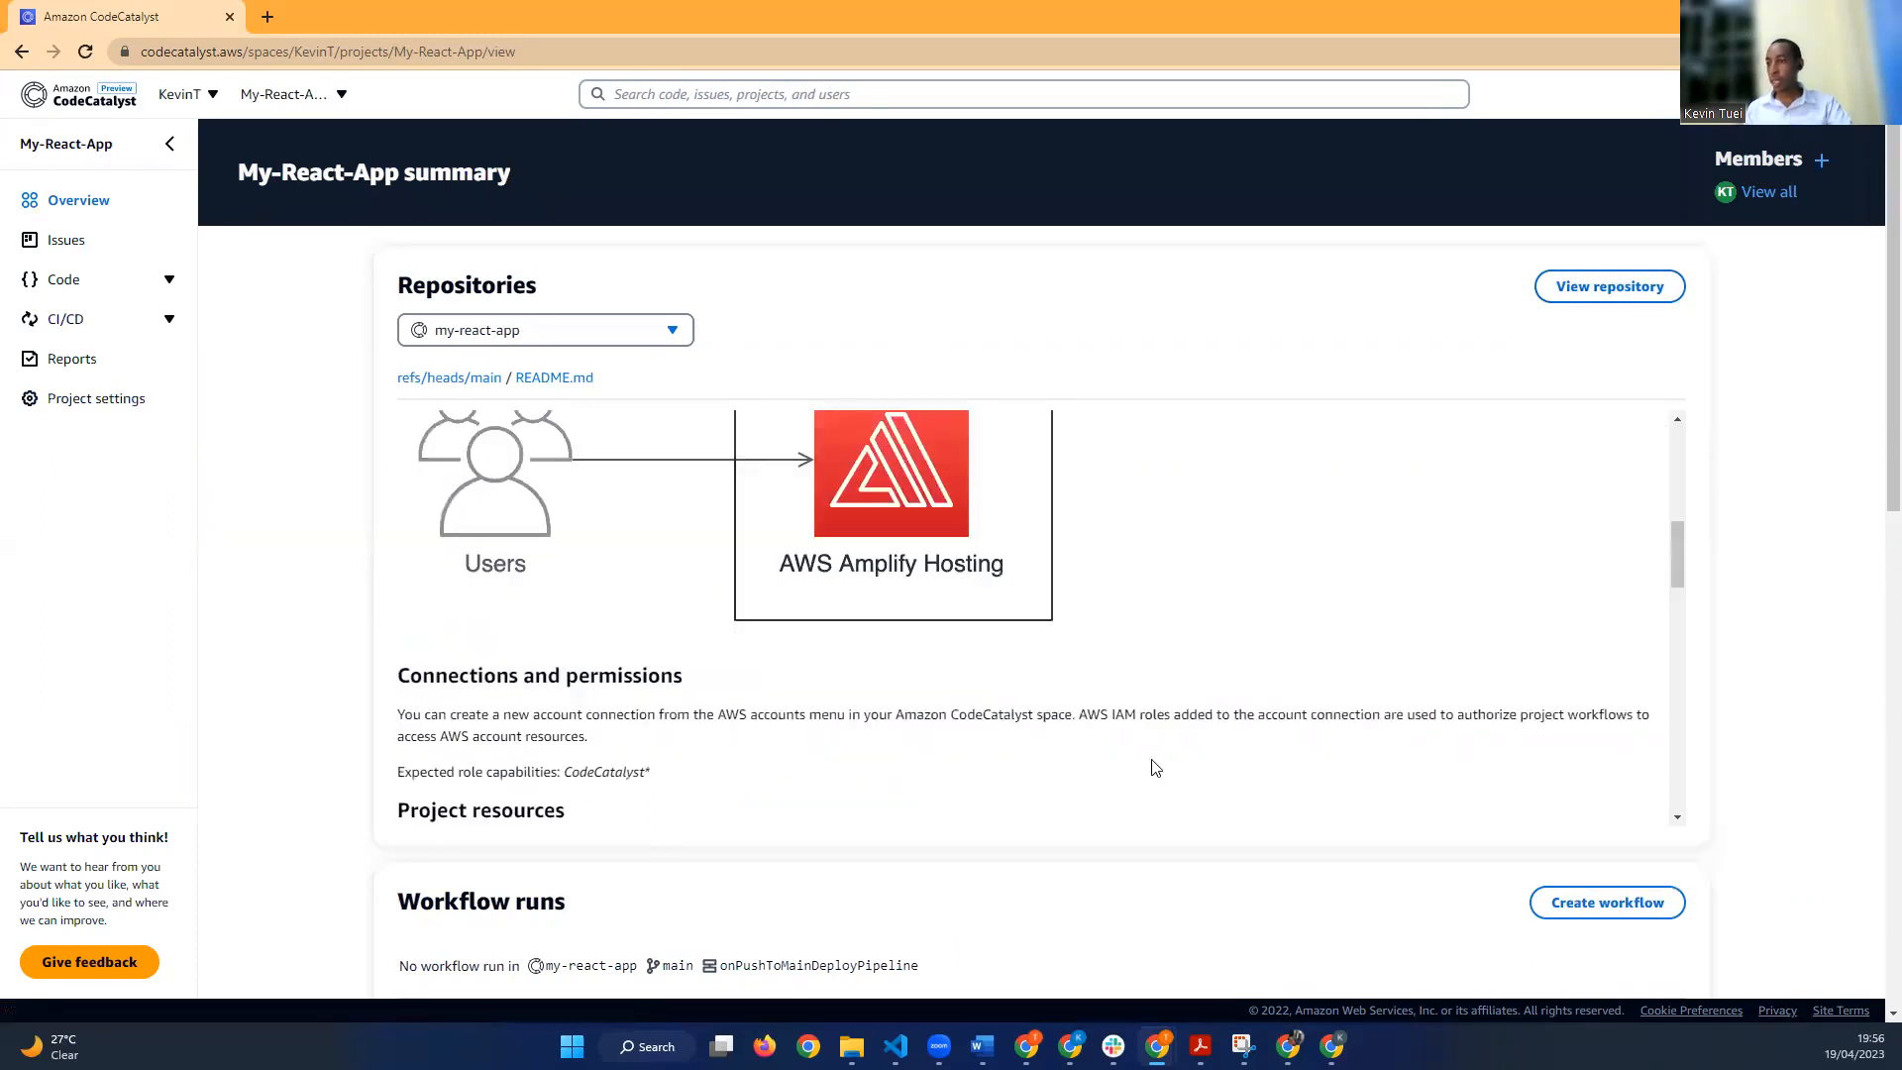
scroll(1150, 769, down, 5)
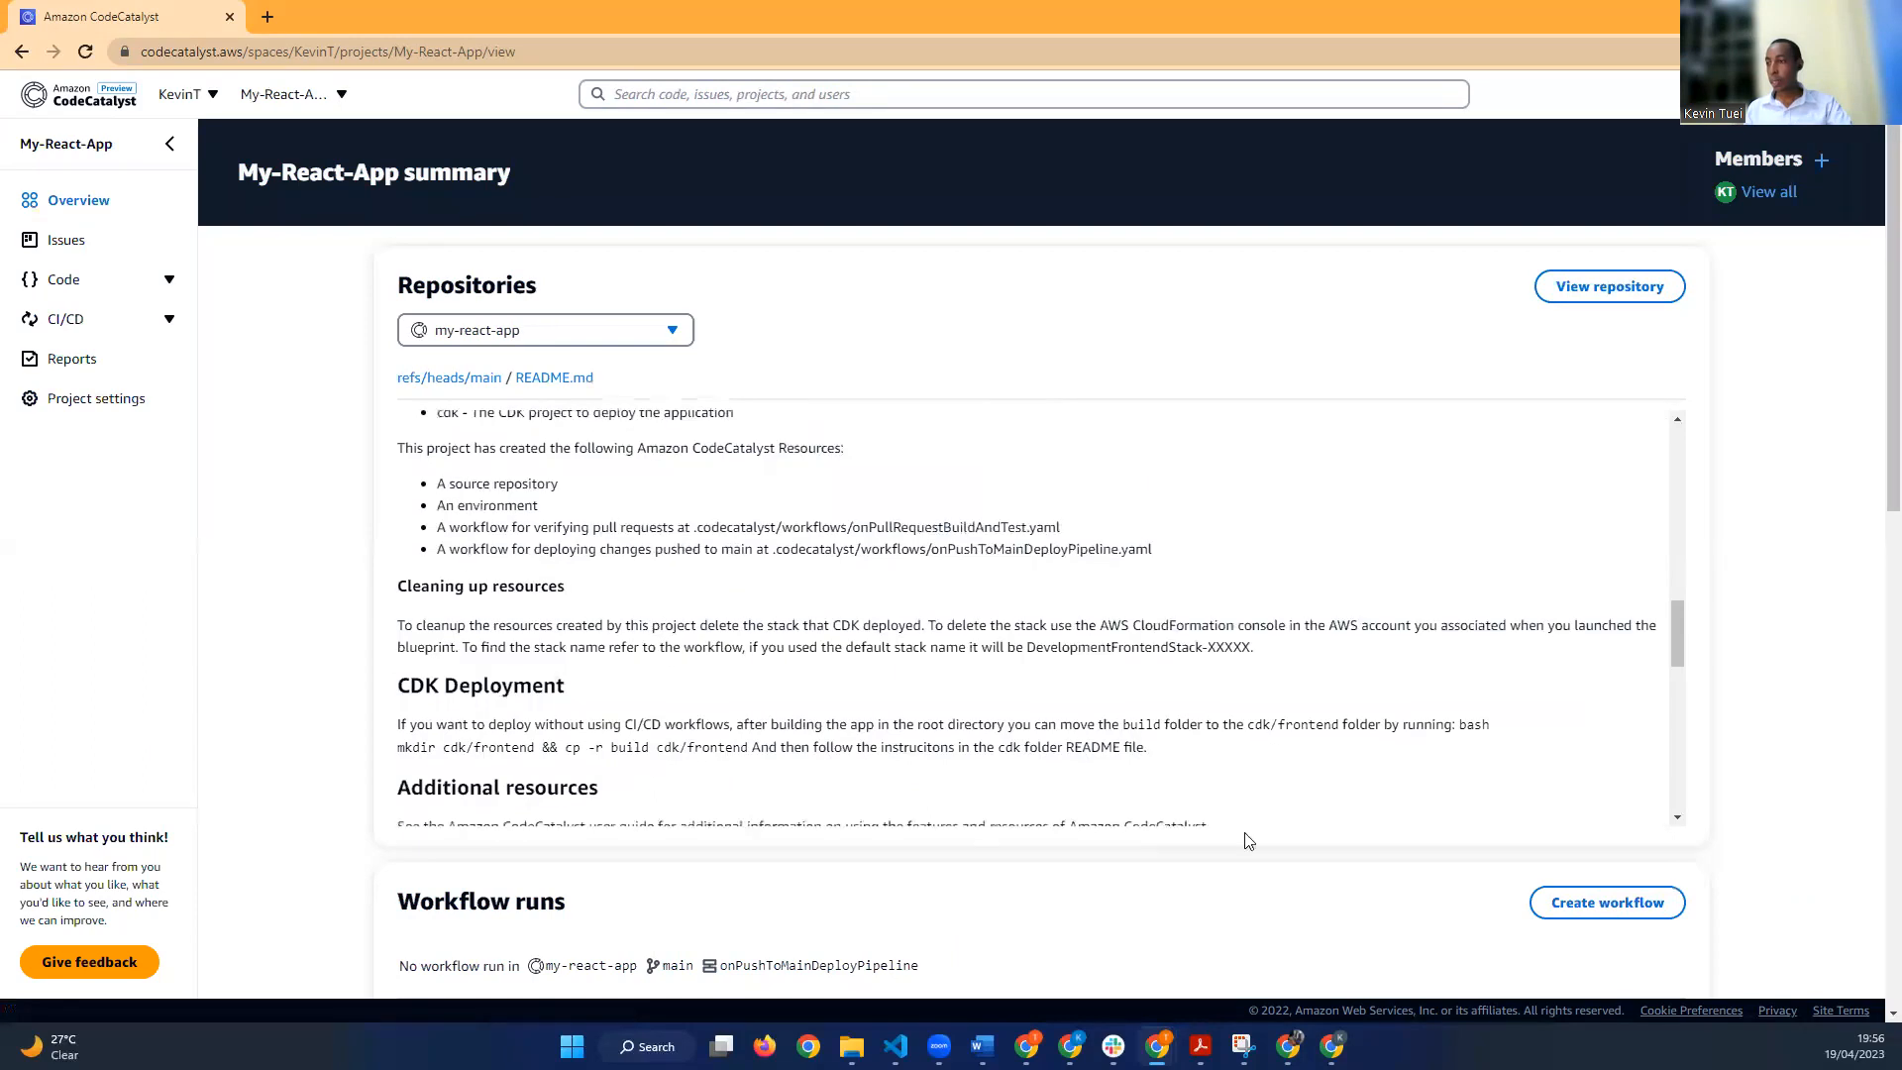
scroll(1244, 837, down, 2)
scroll(1167, 571, down, 2)
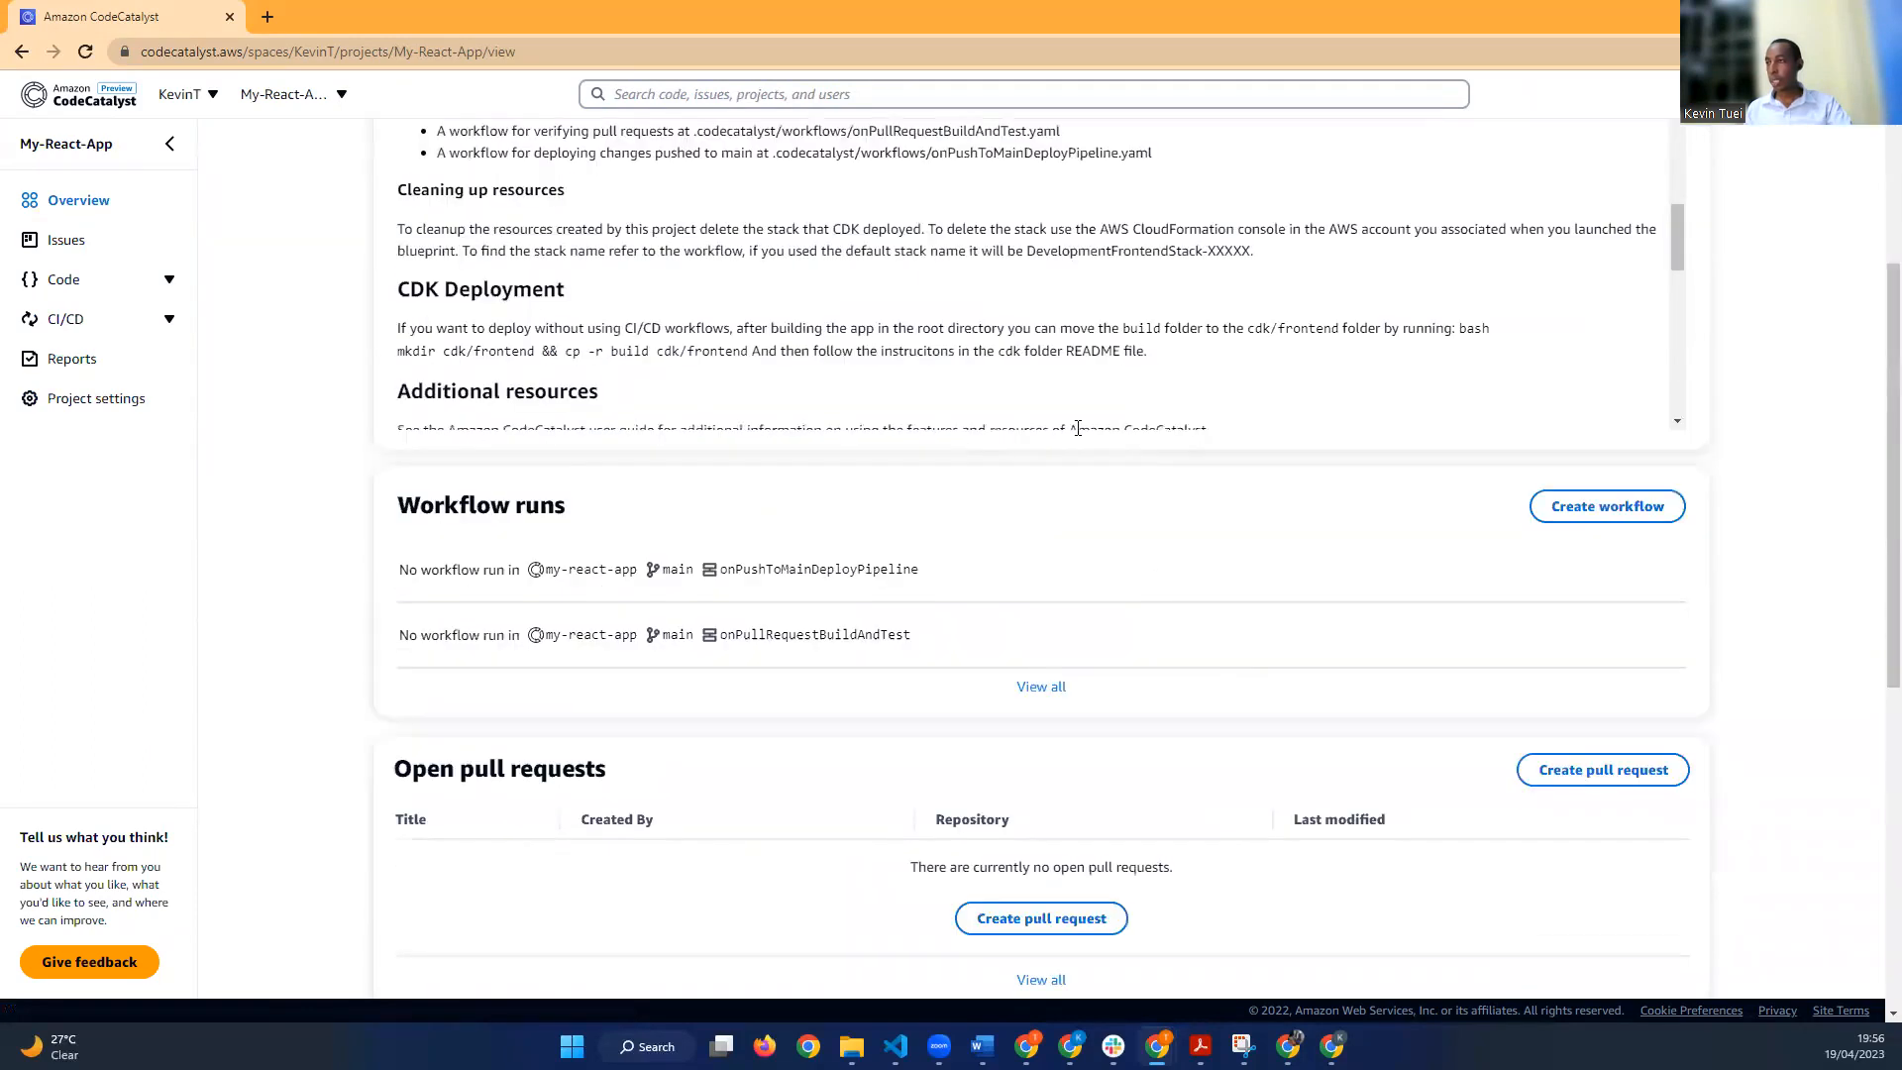
scroll(1077, 436, up, 1)
scroll(1088, 491, up, 1)
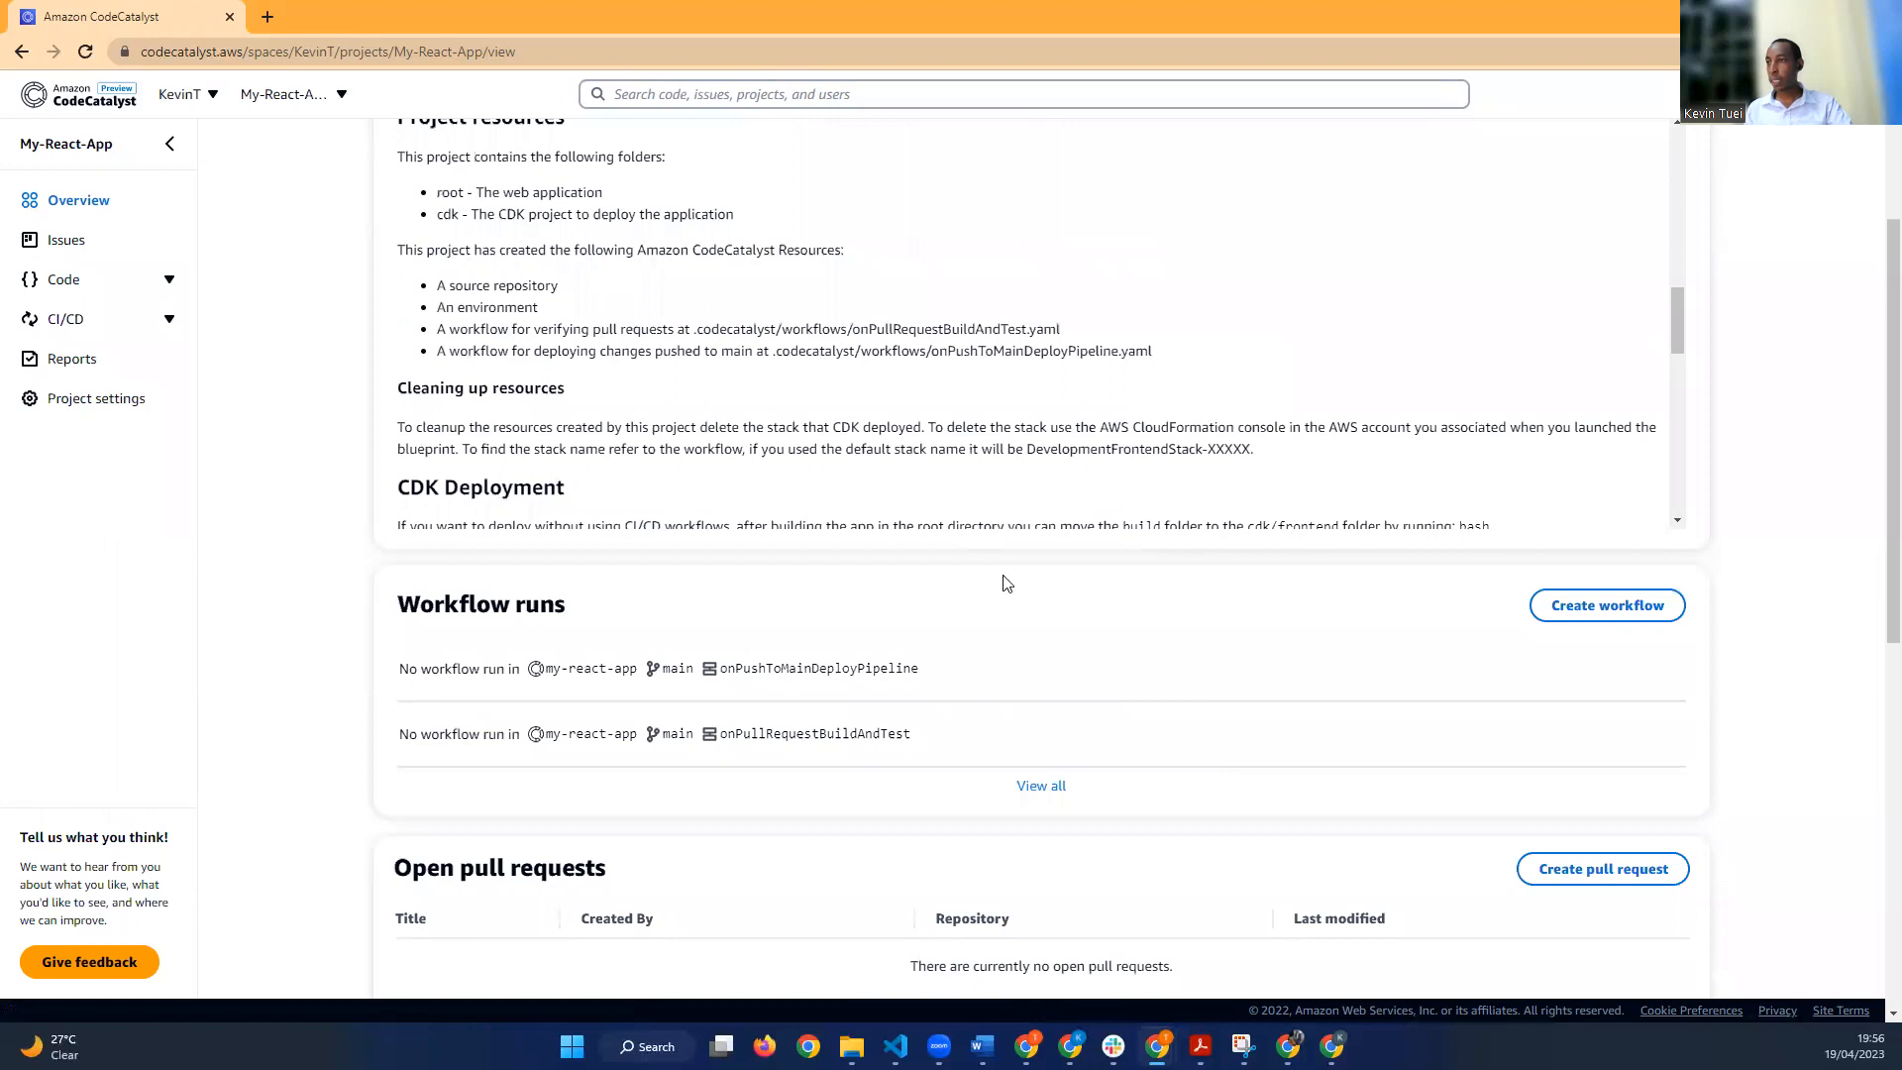
scroll(1005, 583, up, 7)
scroll(1079, 718, down, 3)
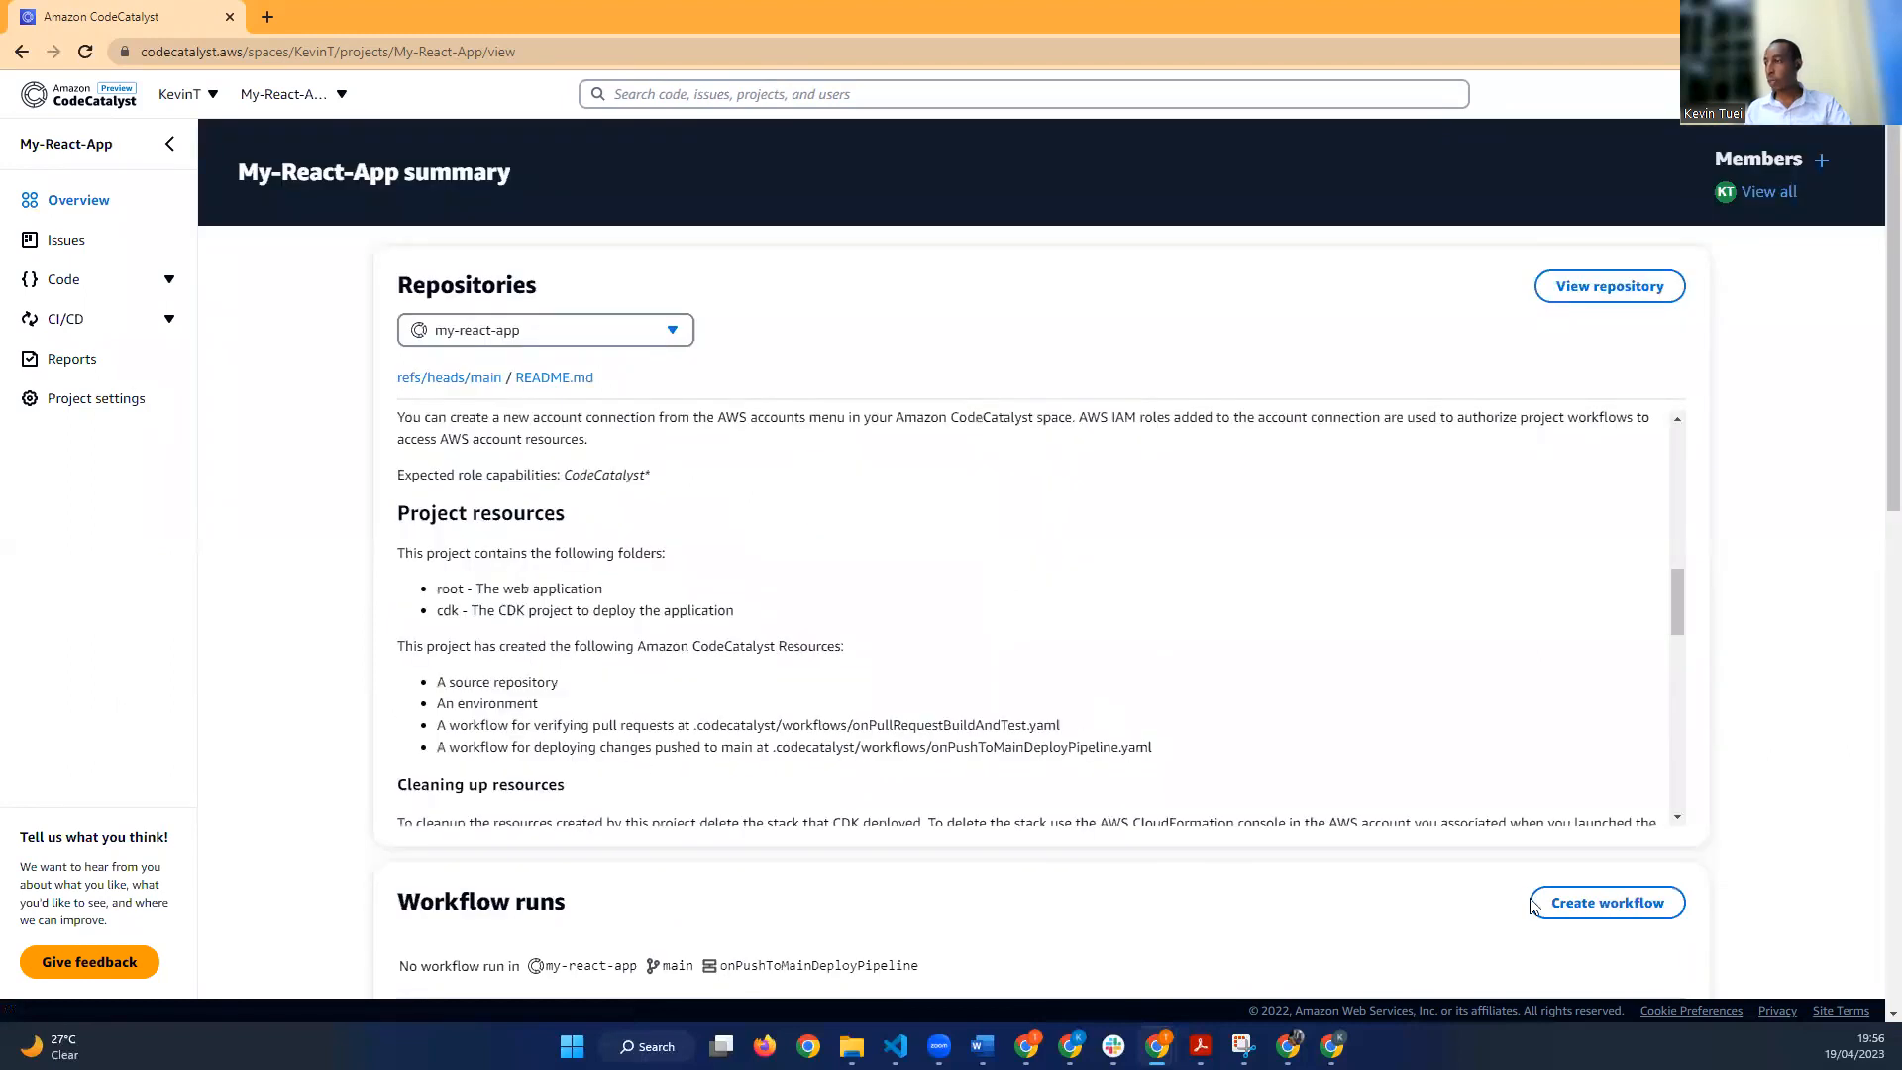
scroll(1393, 806, down, 4)
scroll(1075, 663, down, 4)
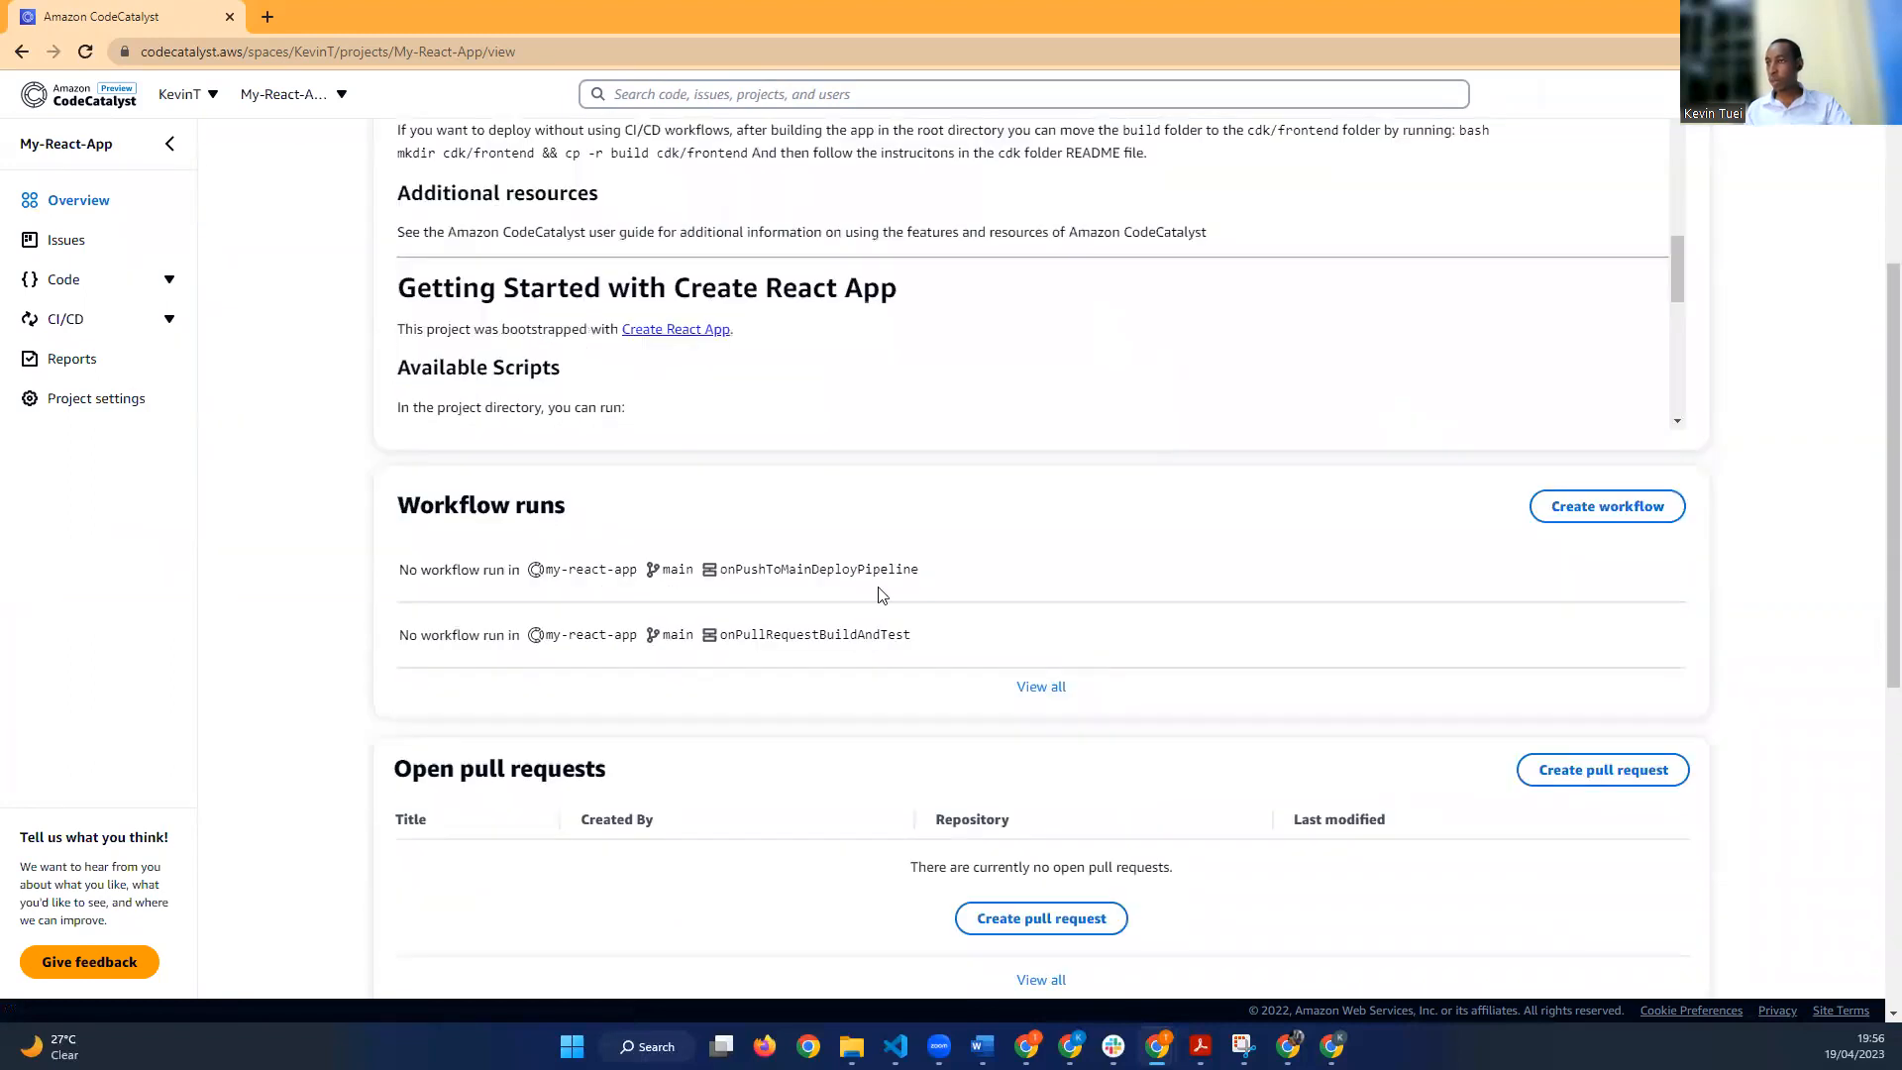
scroll(881, 595, down, 3)
scroll(882, 594, up, 2)
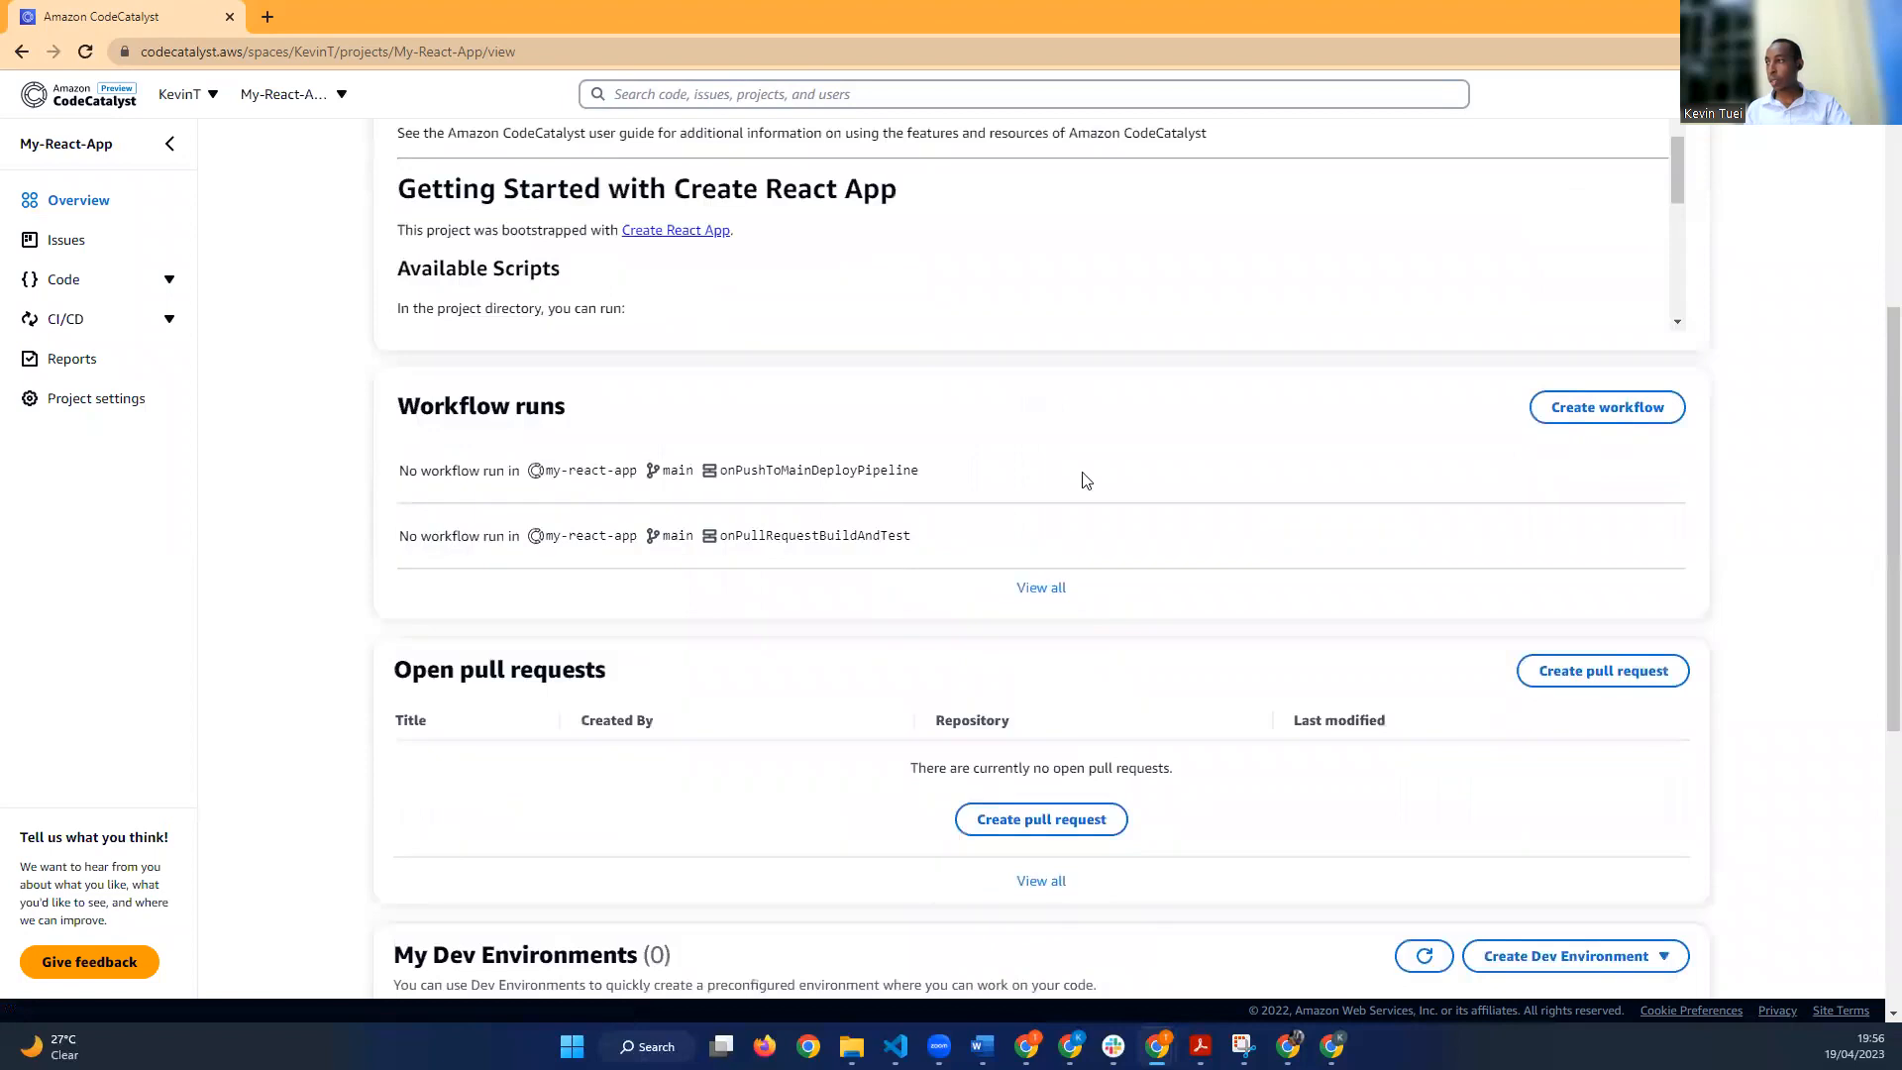
Step: Open the full list of the project's workflows and return to the project overview
click(1030, 591)
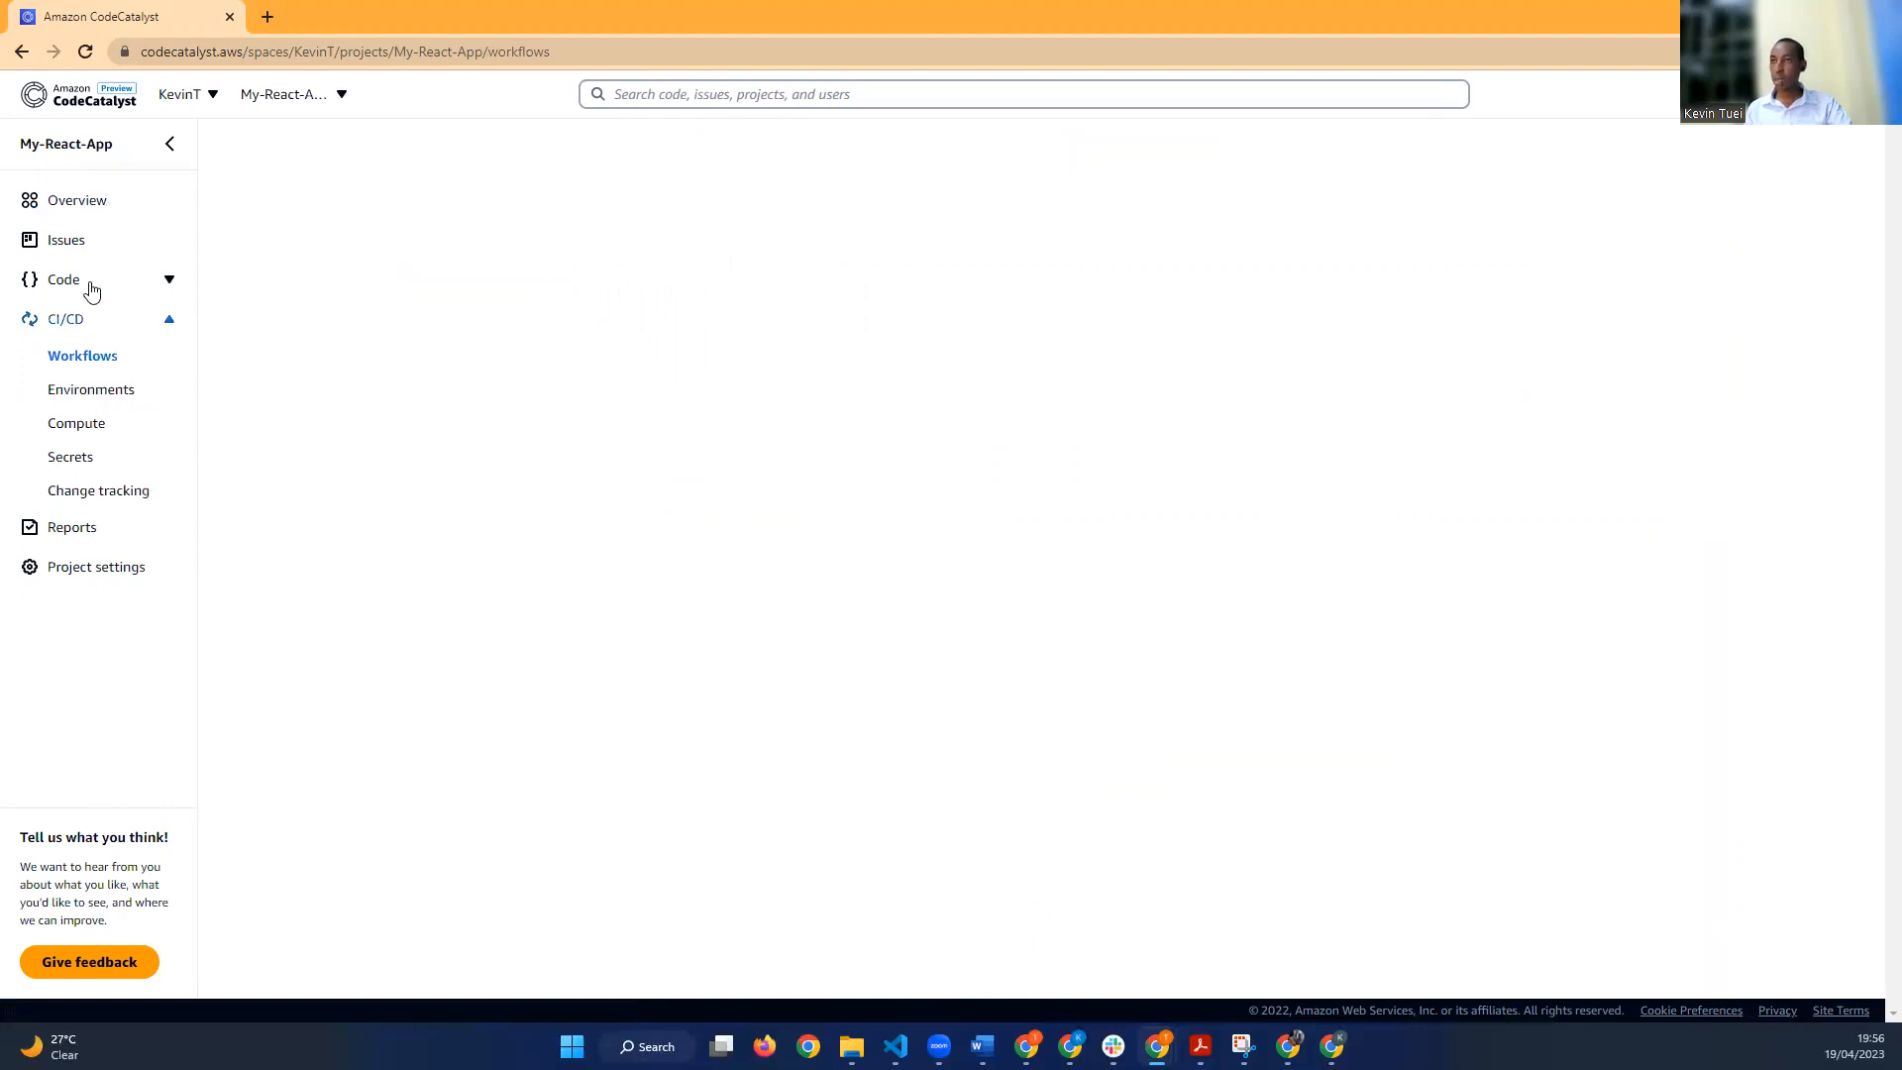
click(77, 206)
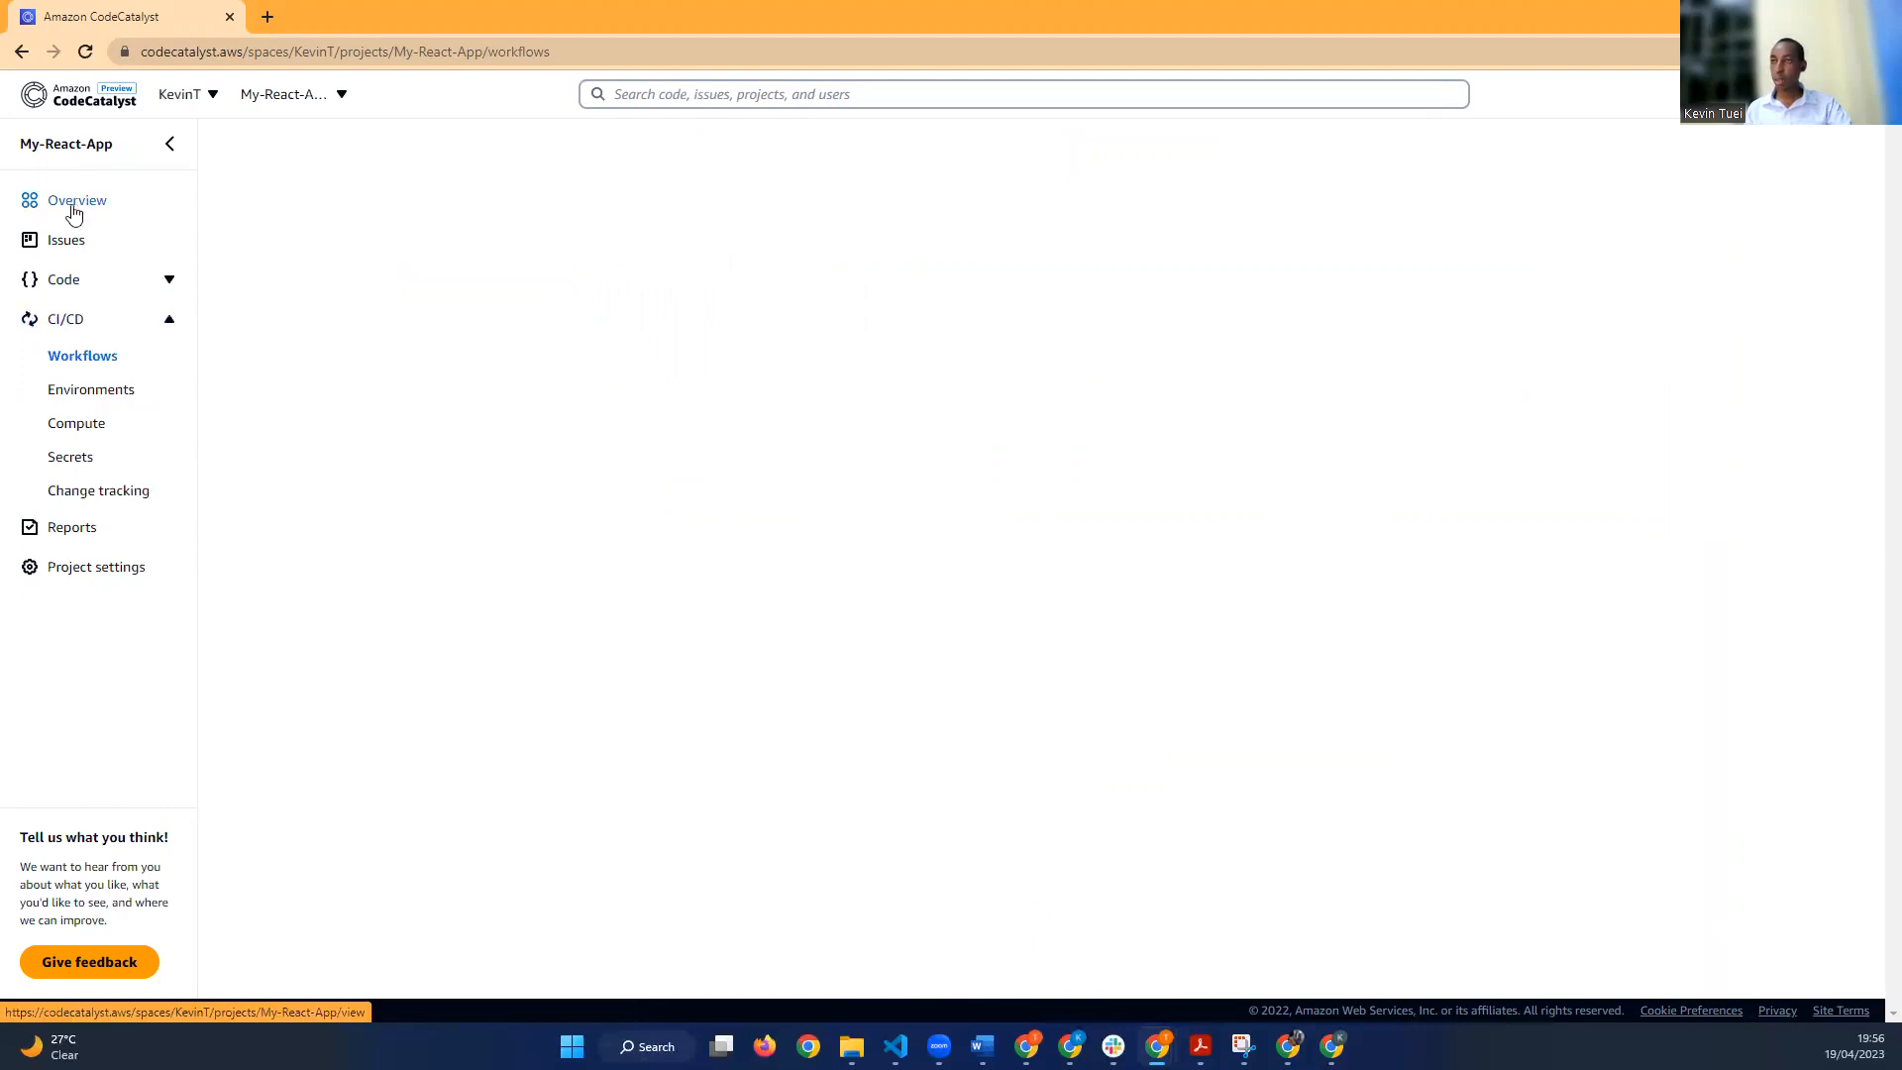
click(139, 236)
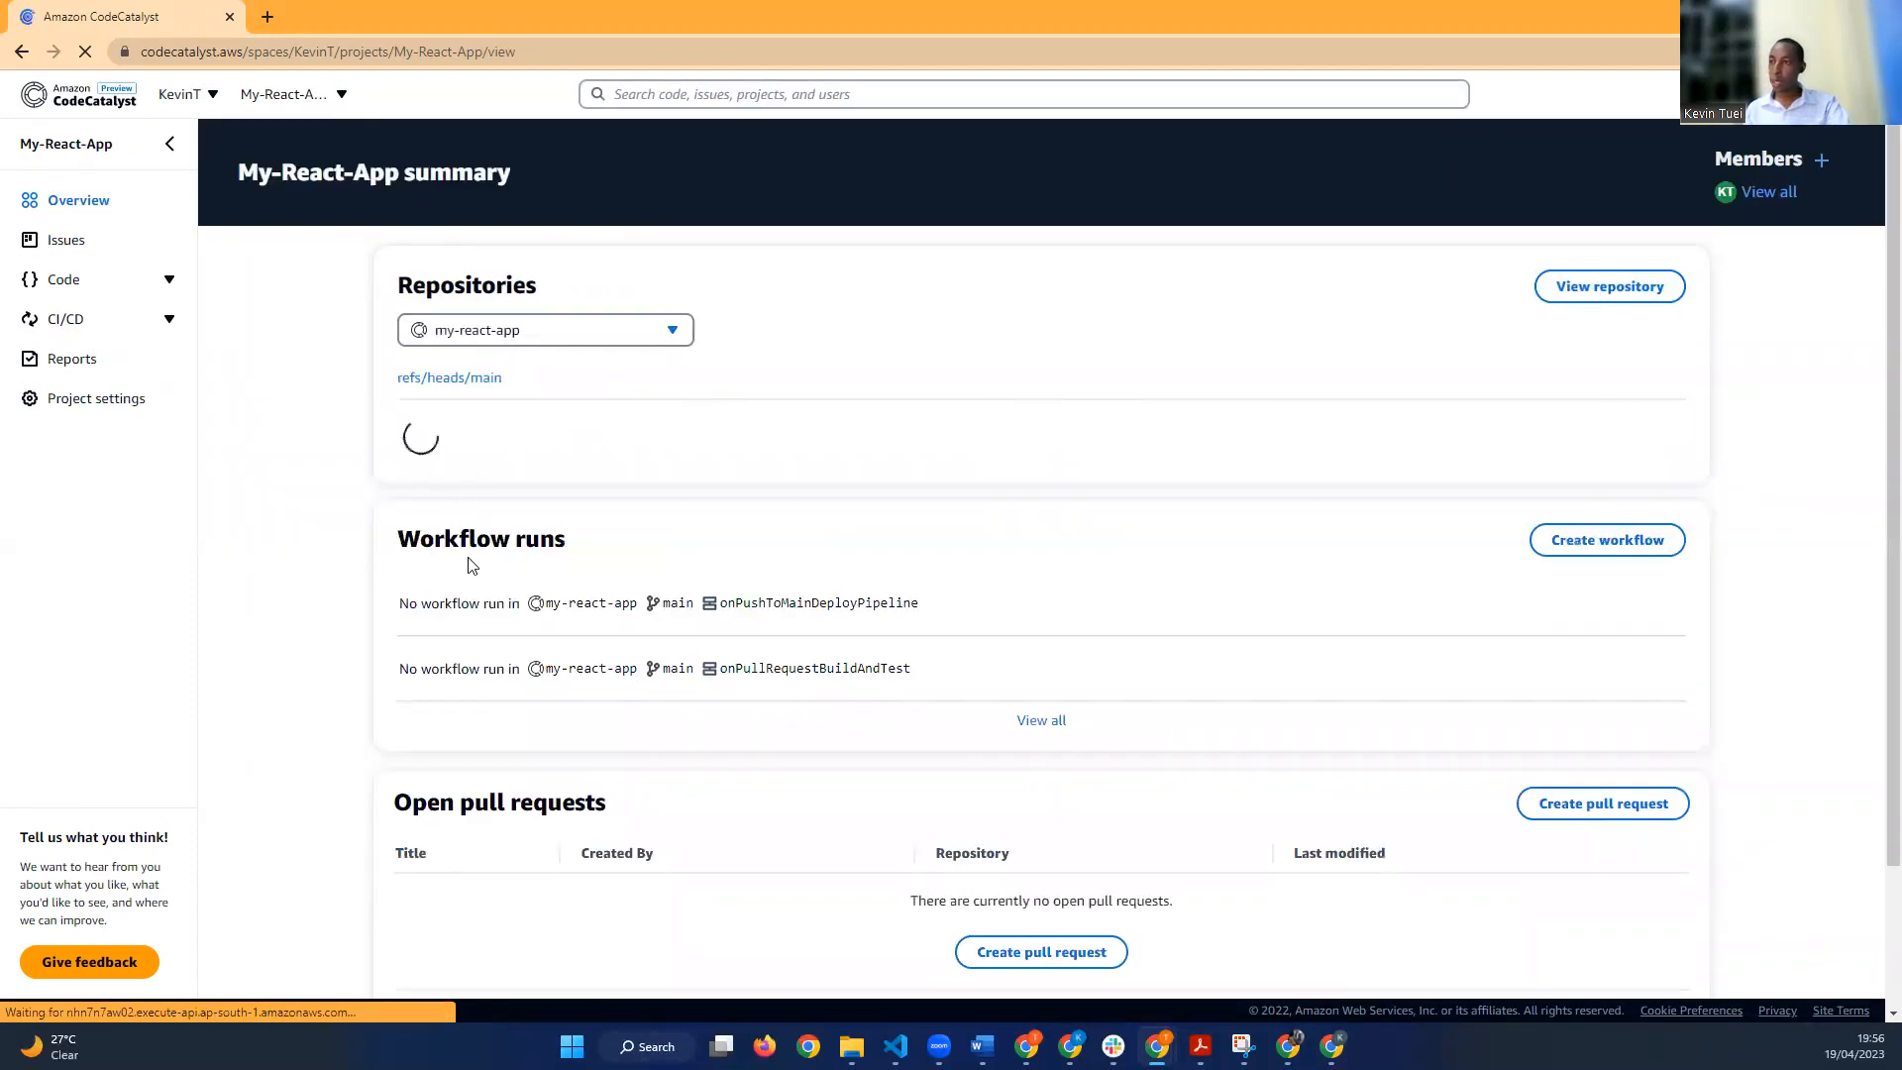
Step: Review the overview's workflow runs and pull requests, and show the IDE choices for creating a Dev Environment
scroll(478, 591, down, 1)
scroll(765, 685, down, 1)
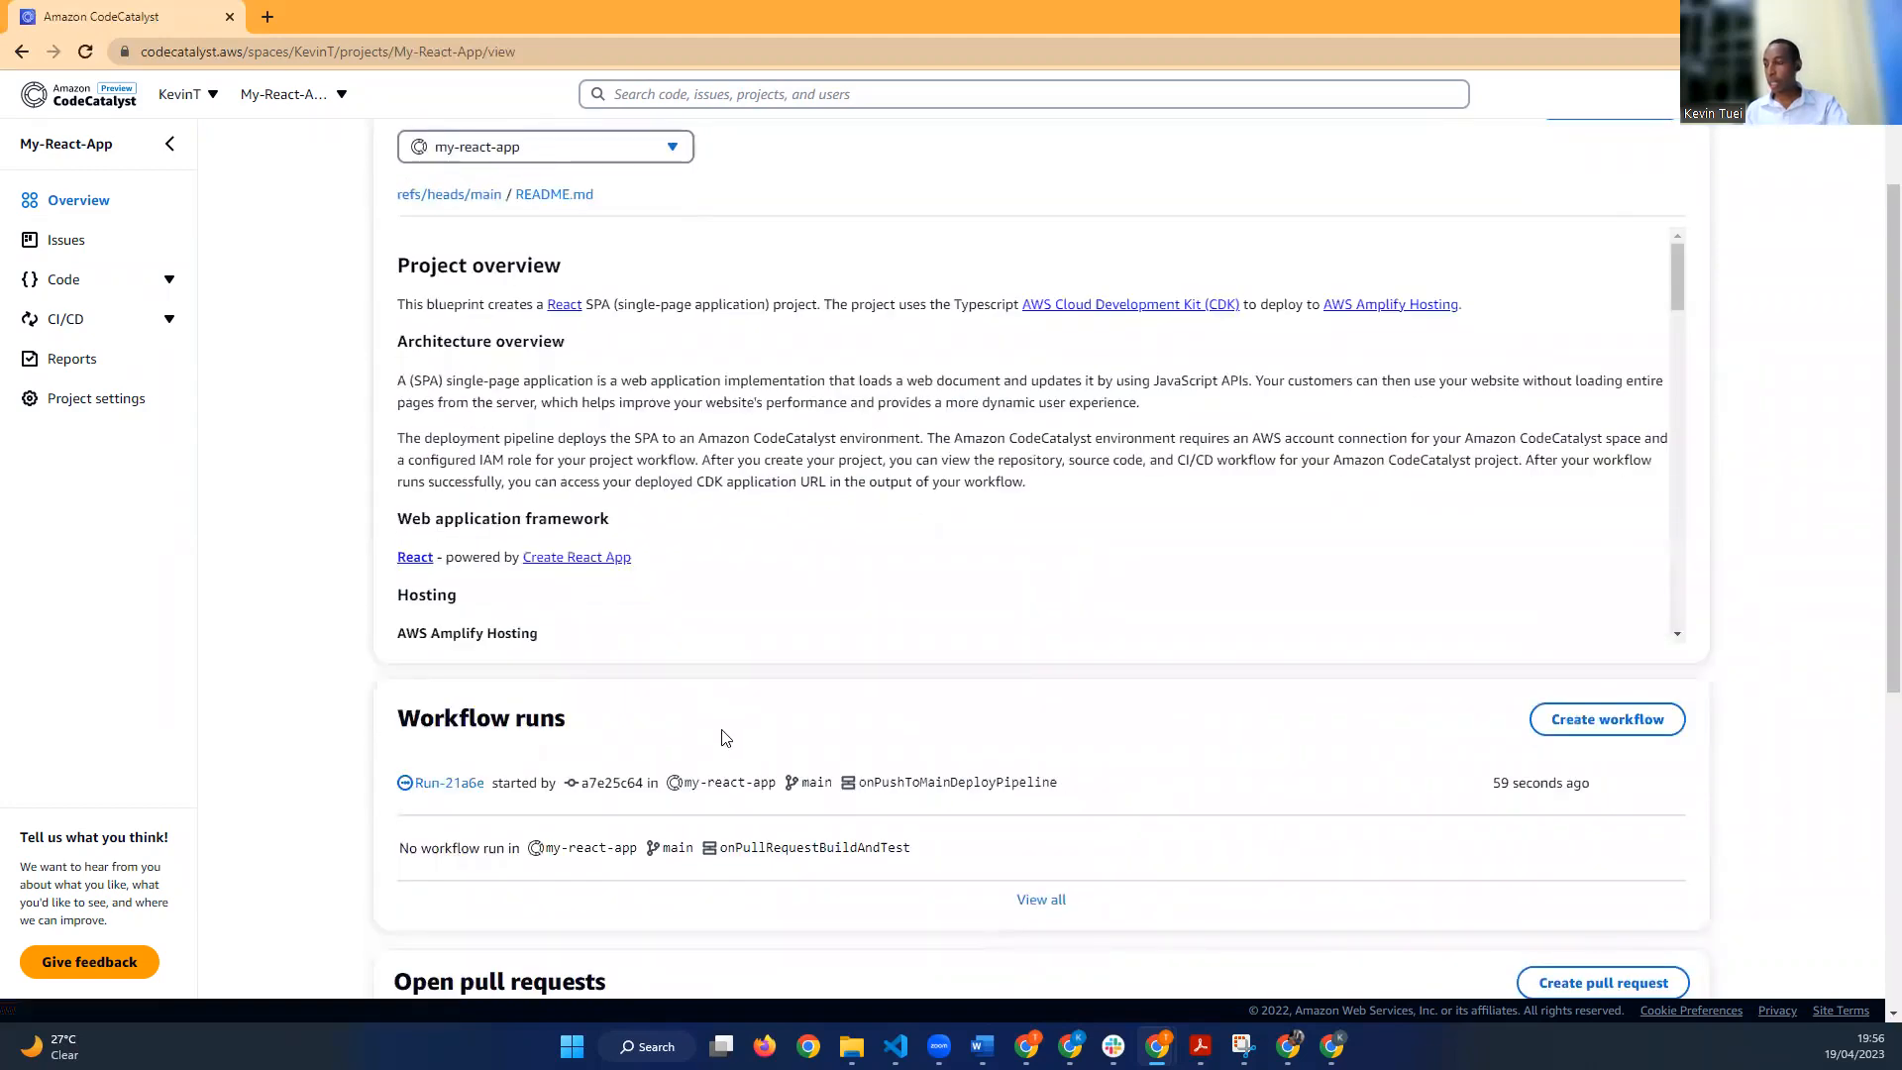
scroll(724, 738, down, 4)
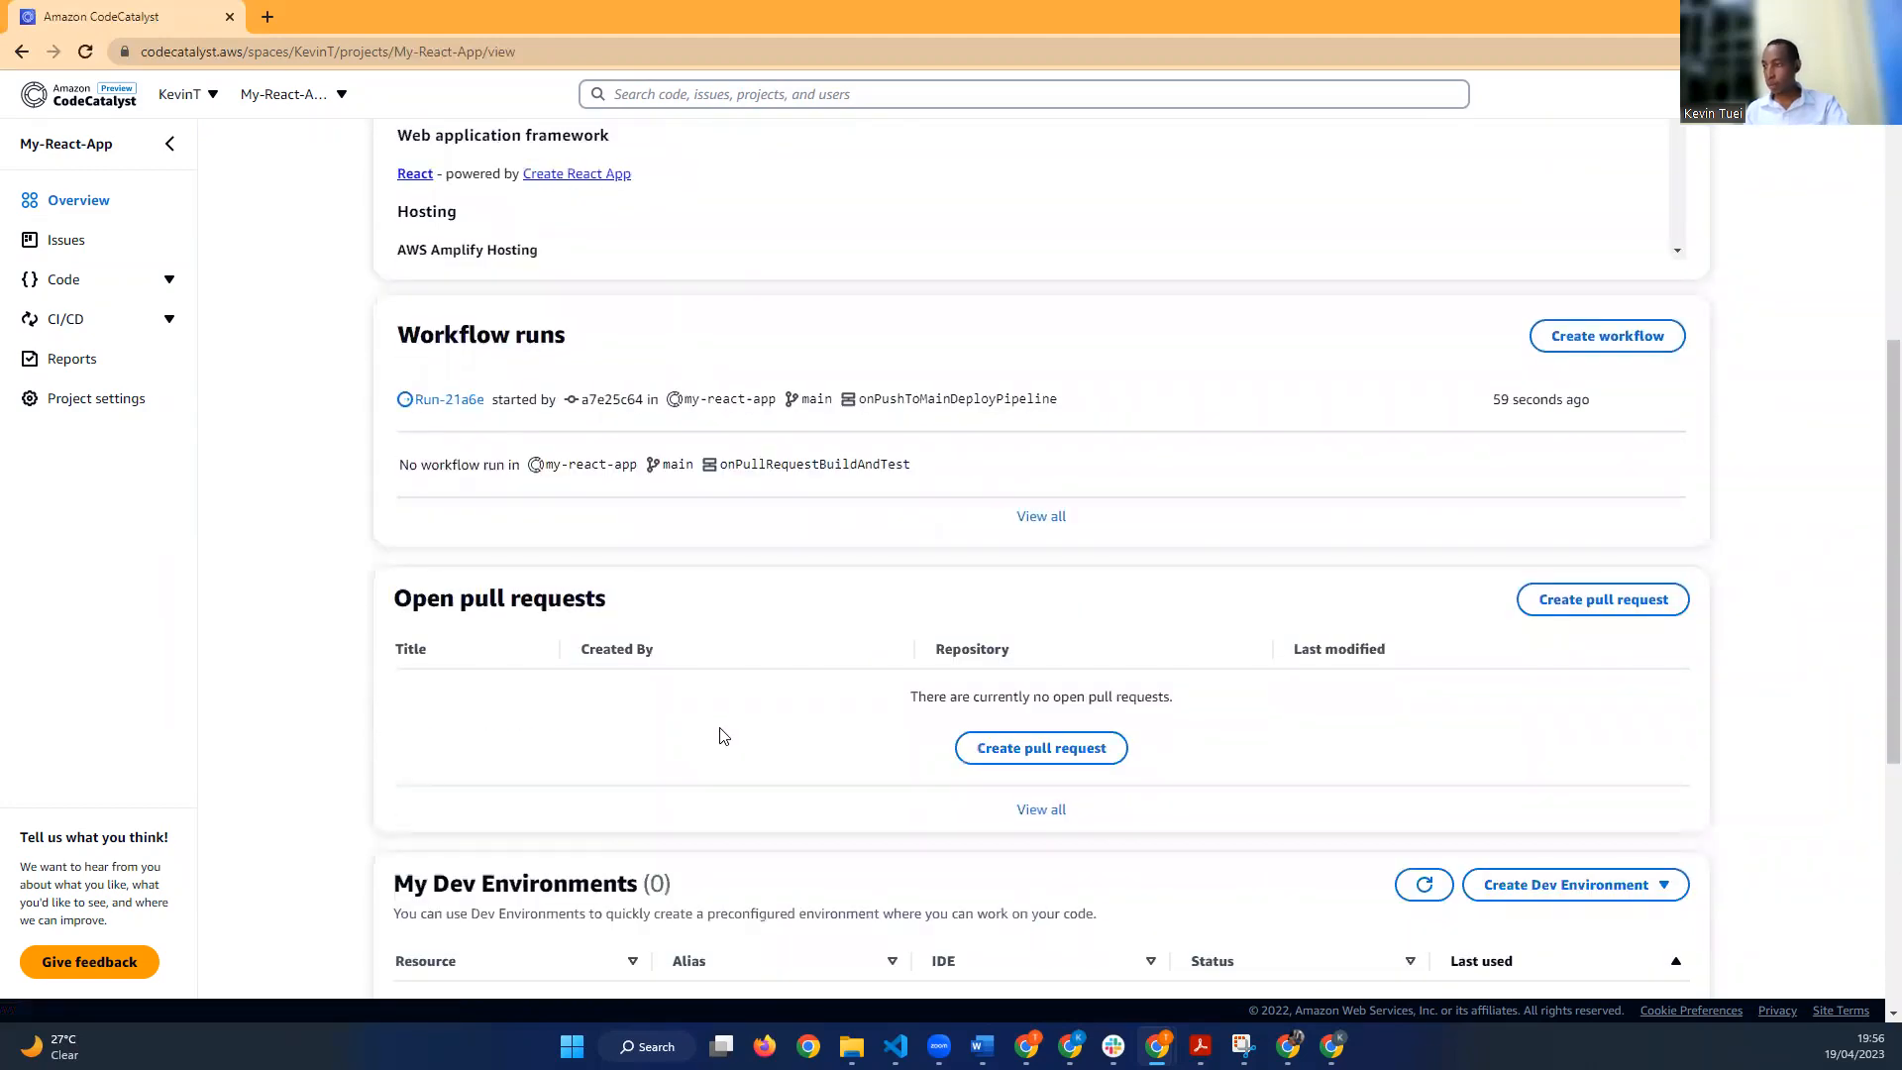
scroll(724, 735, down, 1)
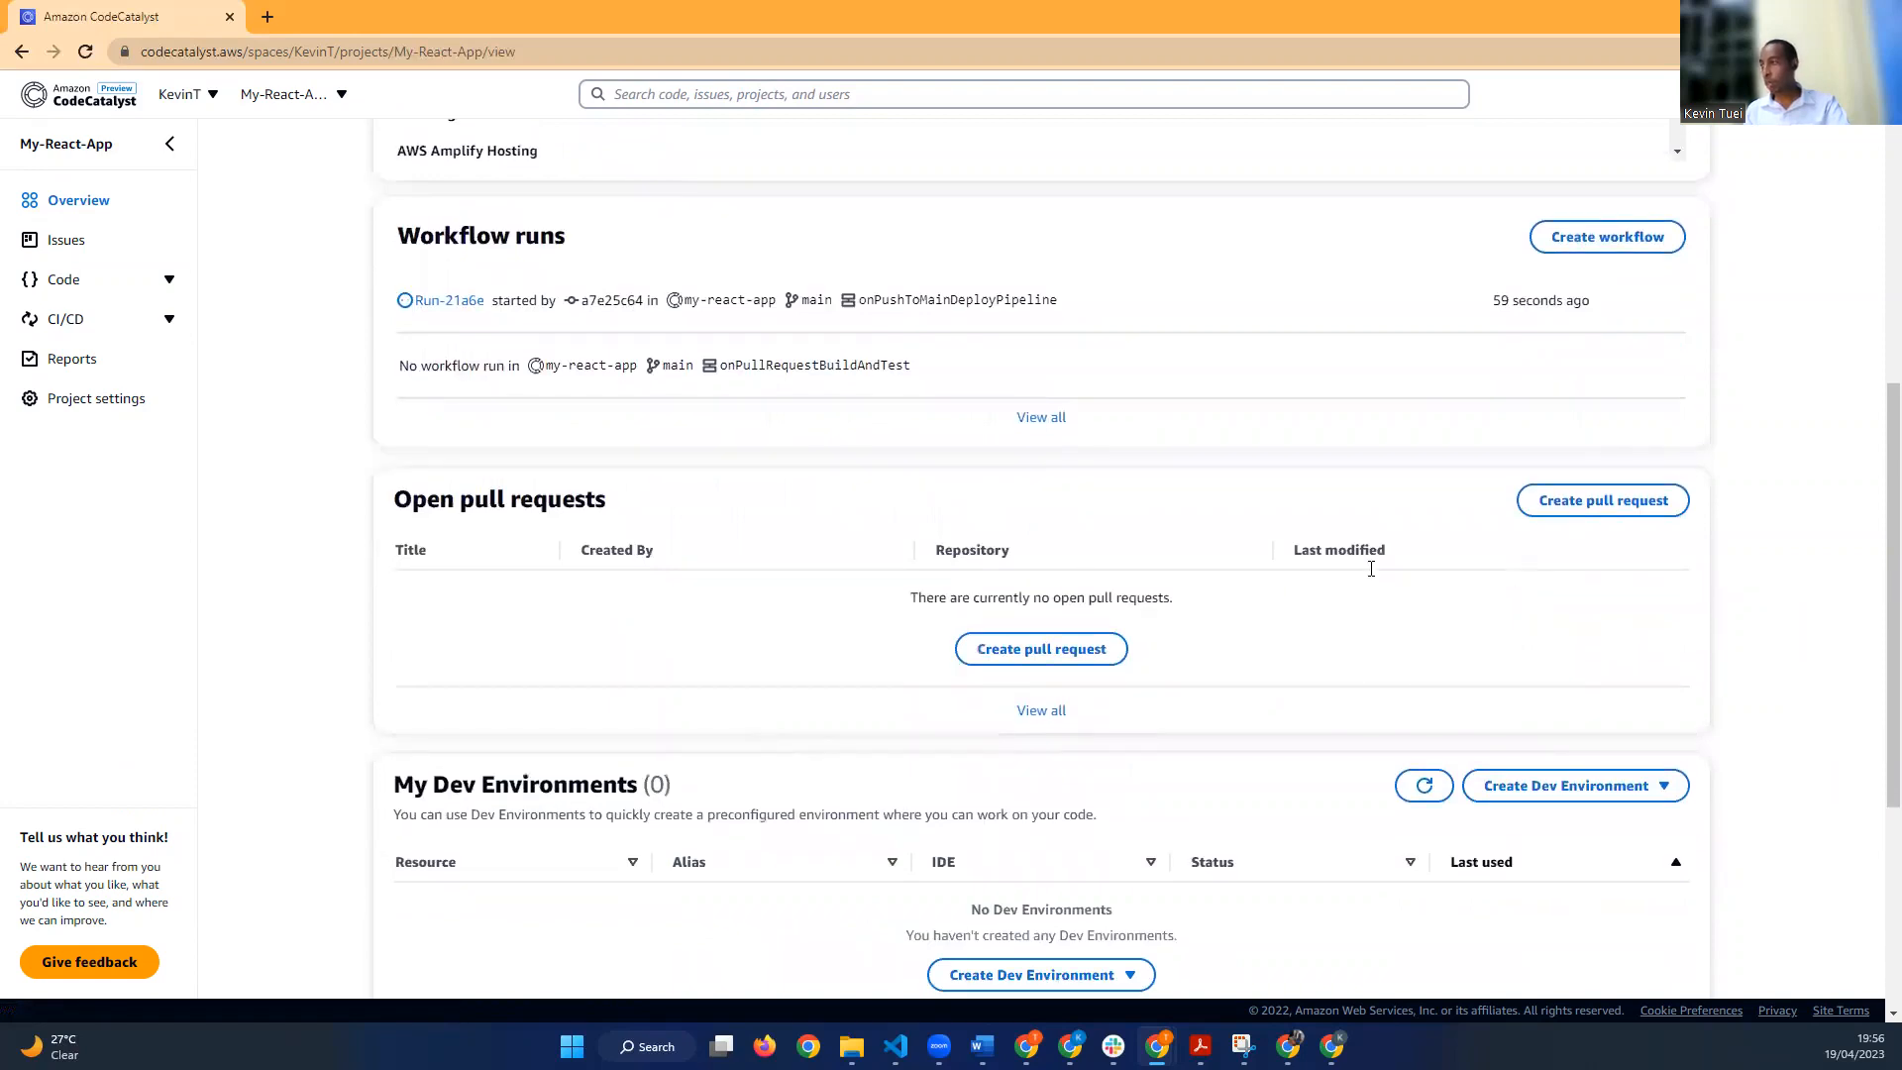
scroll(904, 763, down, 2)
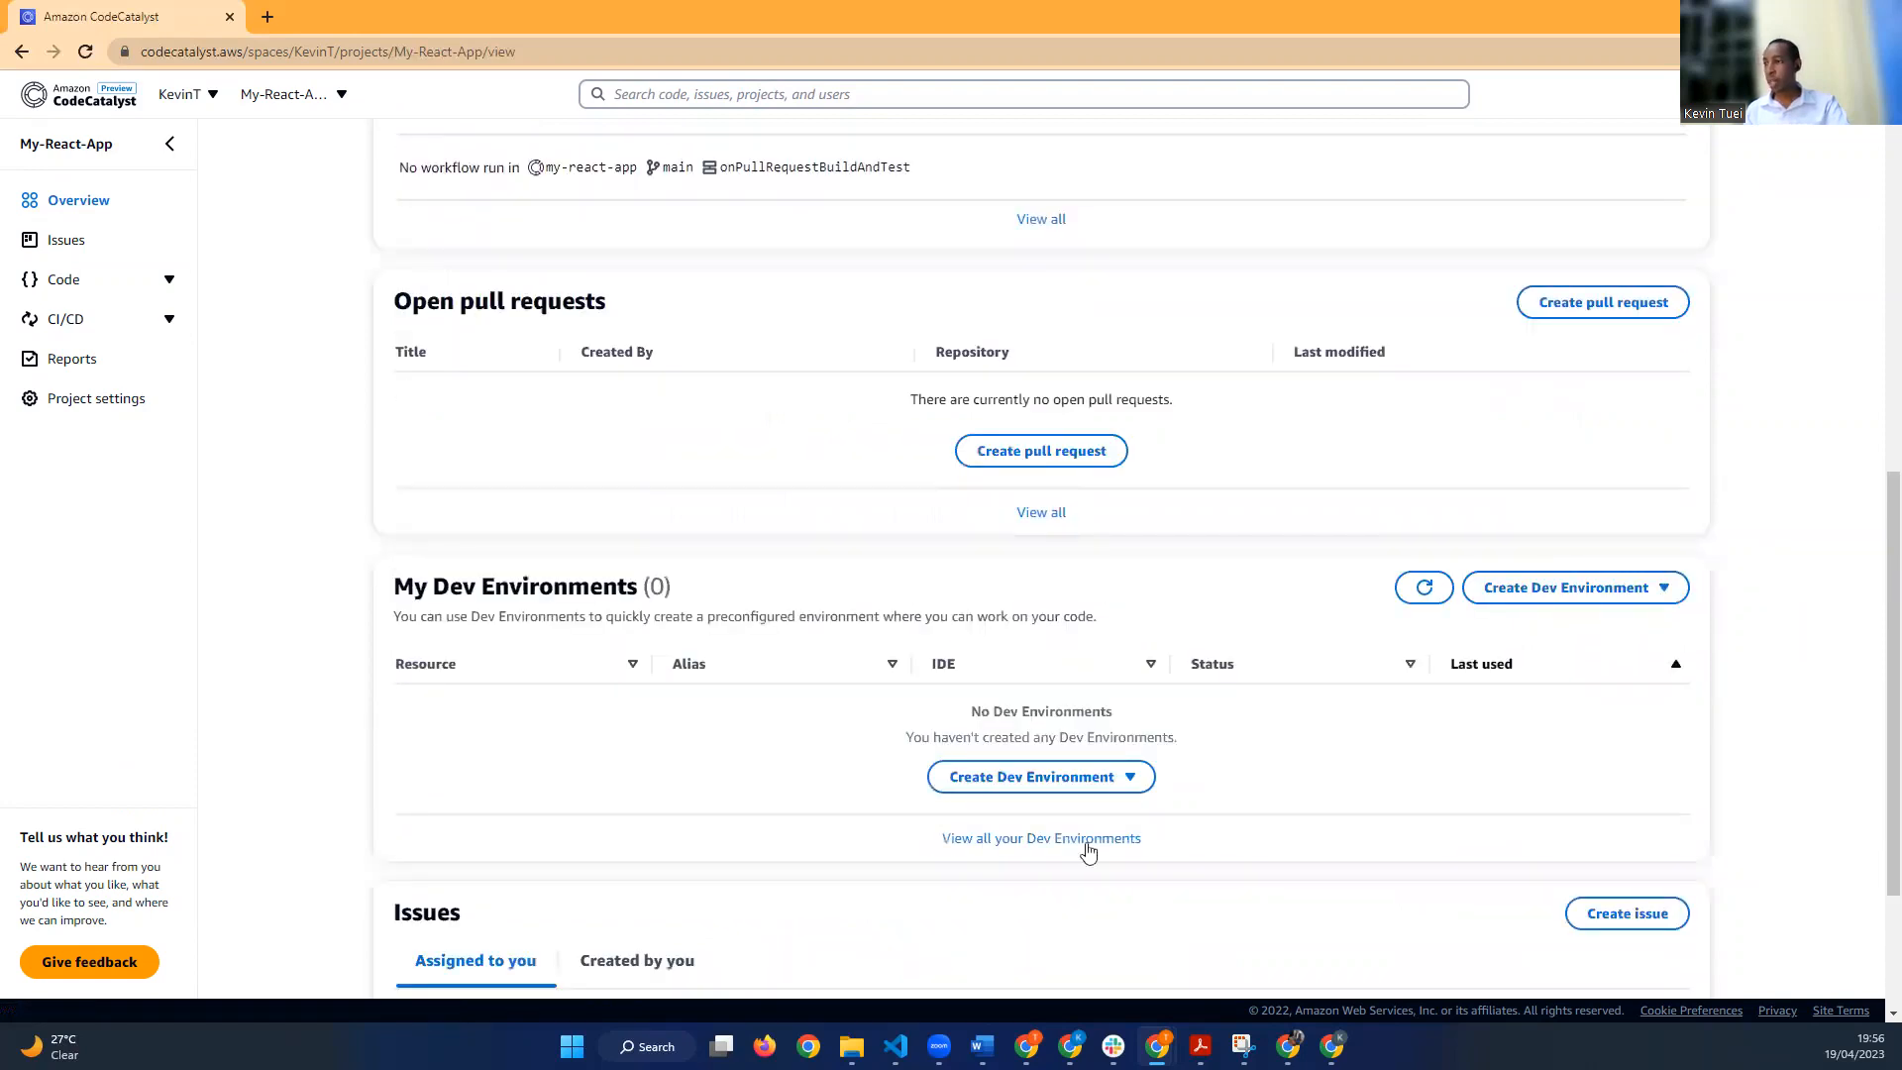
click(1098, 781)
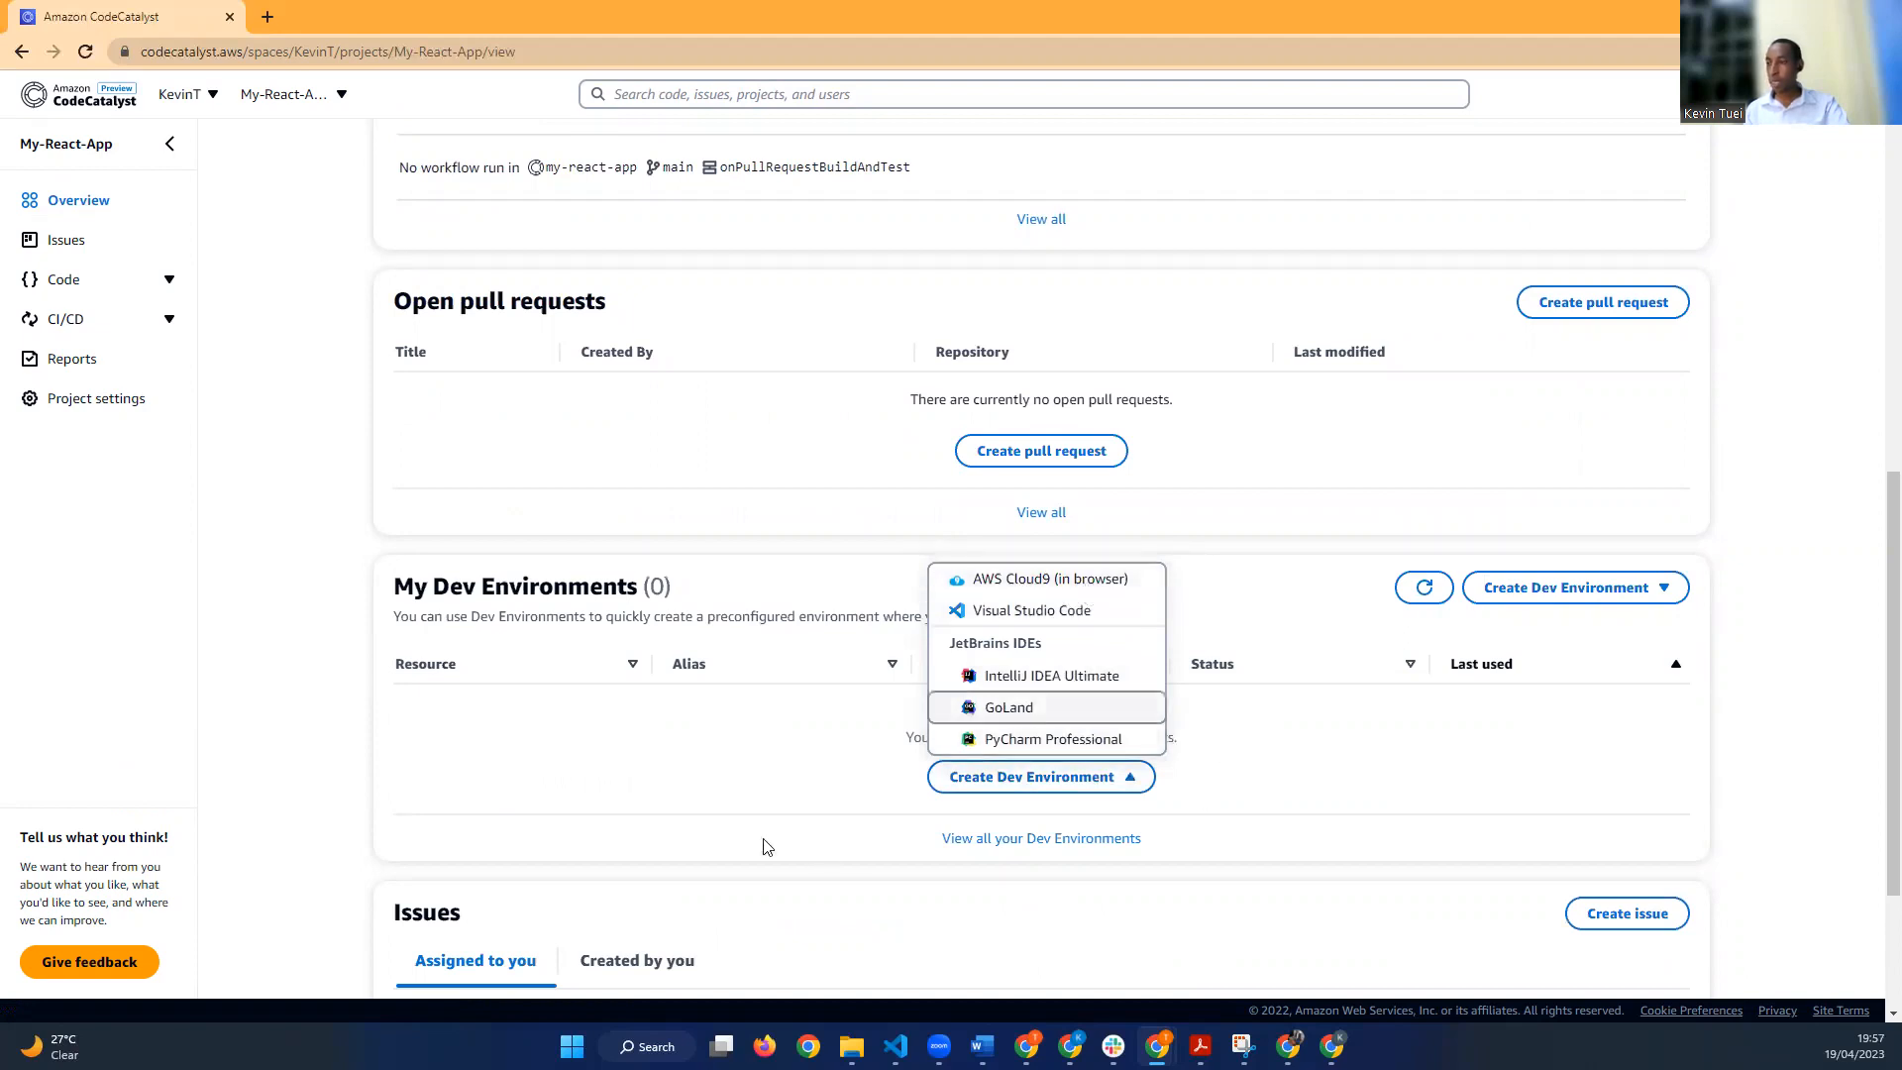
Step: Examine the Issues section and the fields of the issue creation form, and close the form without creating an issue
scroll(743, 832, down, 3)
scroll(722, 820, up, 1)
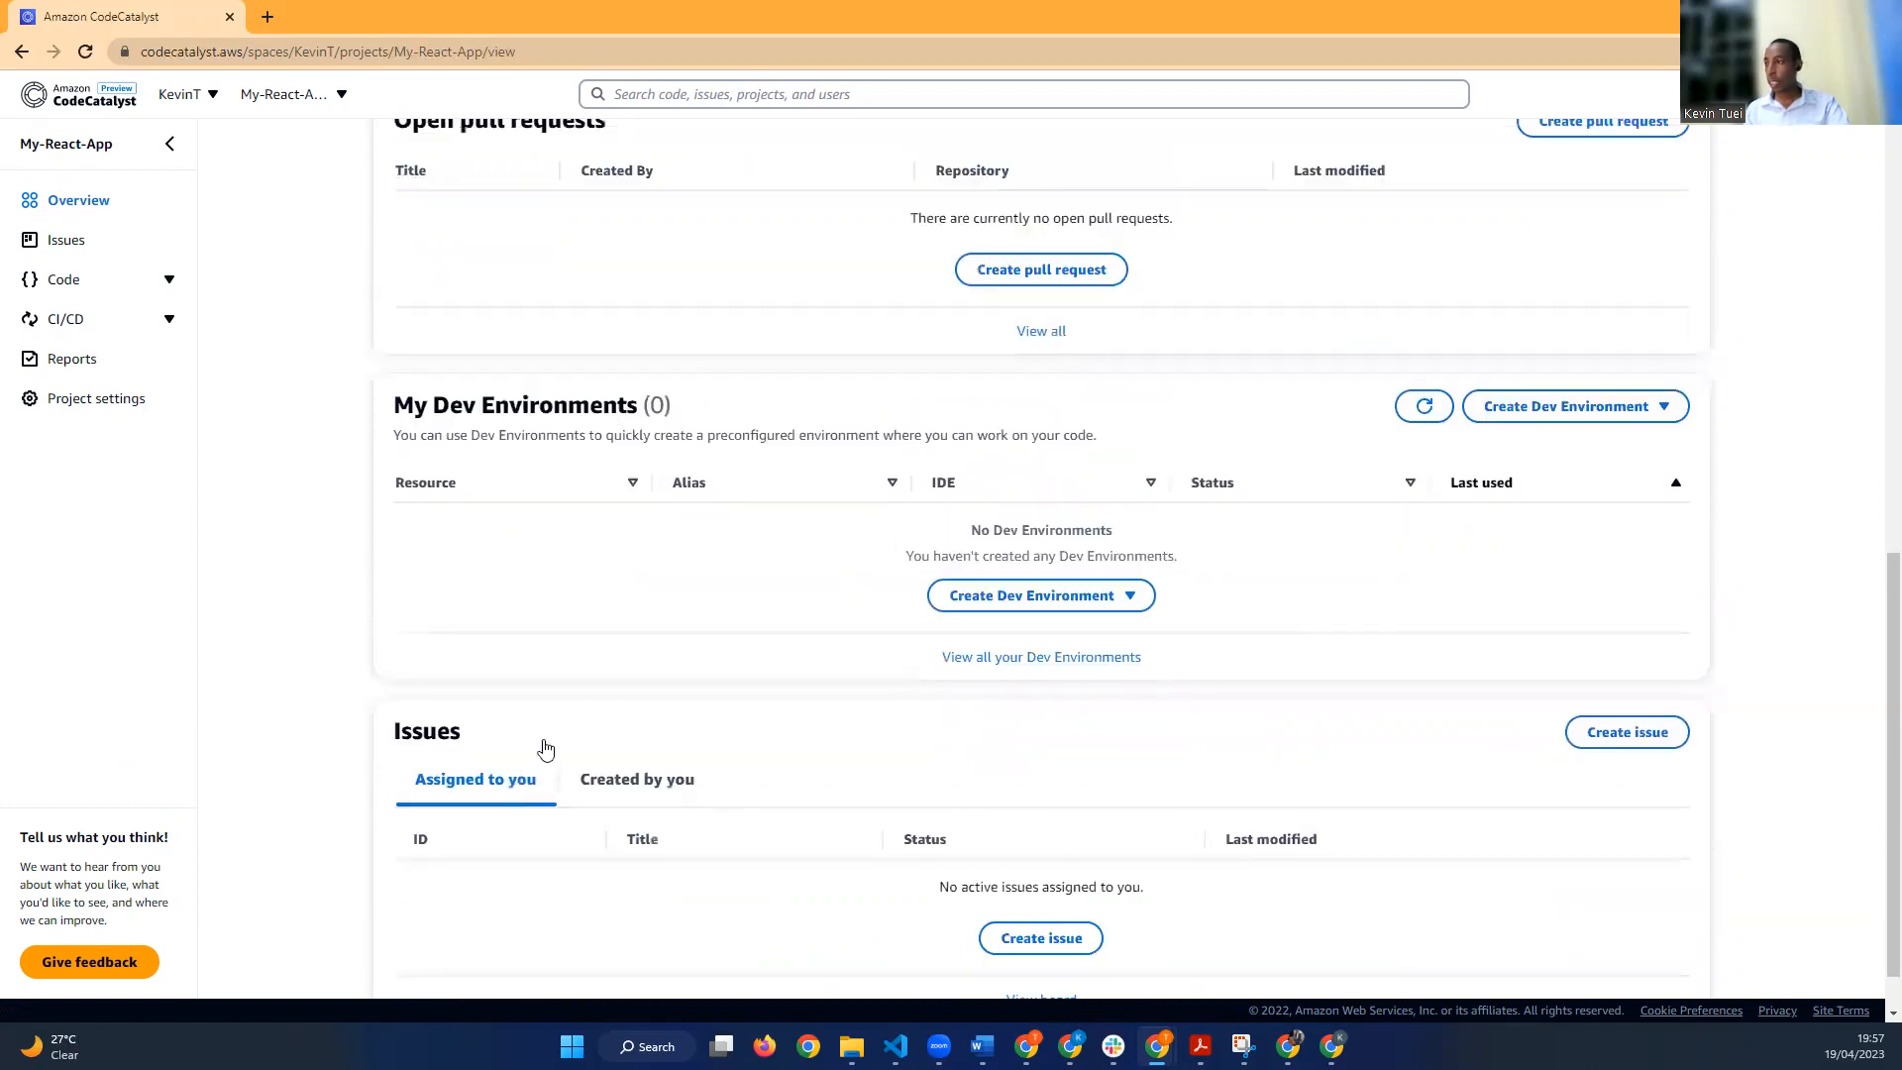
scroll(544, 747, down, 1)
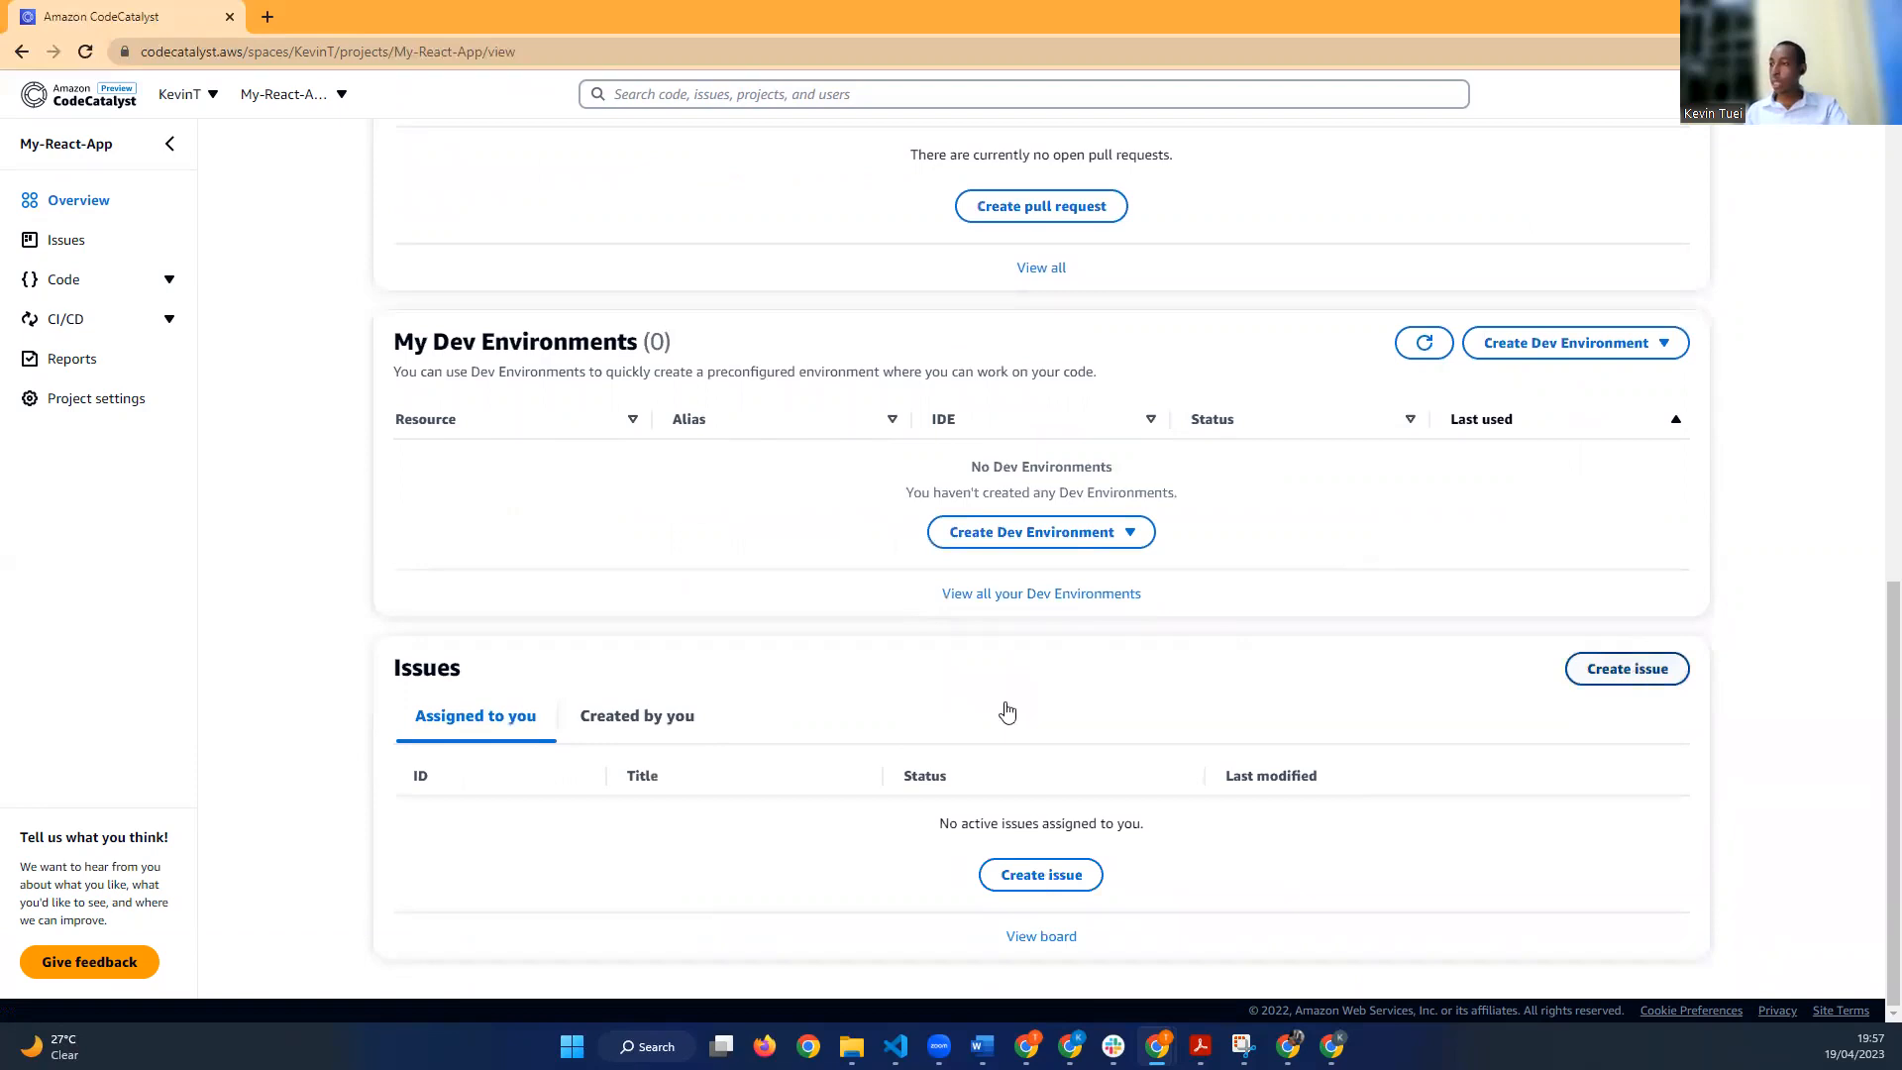
scroll(1004, 717, up, 3)
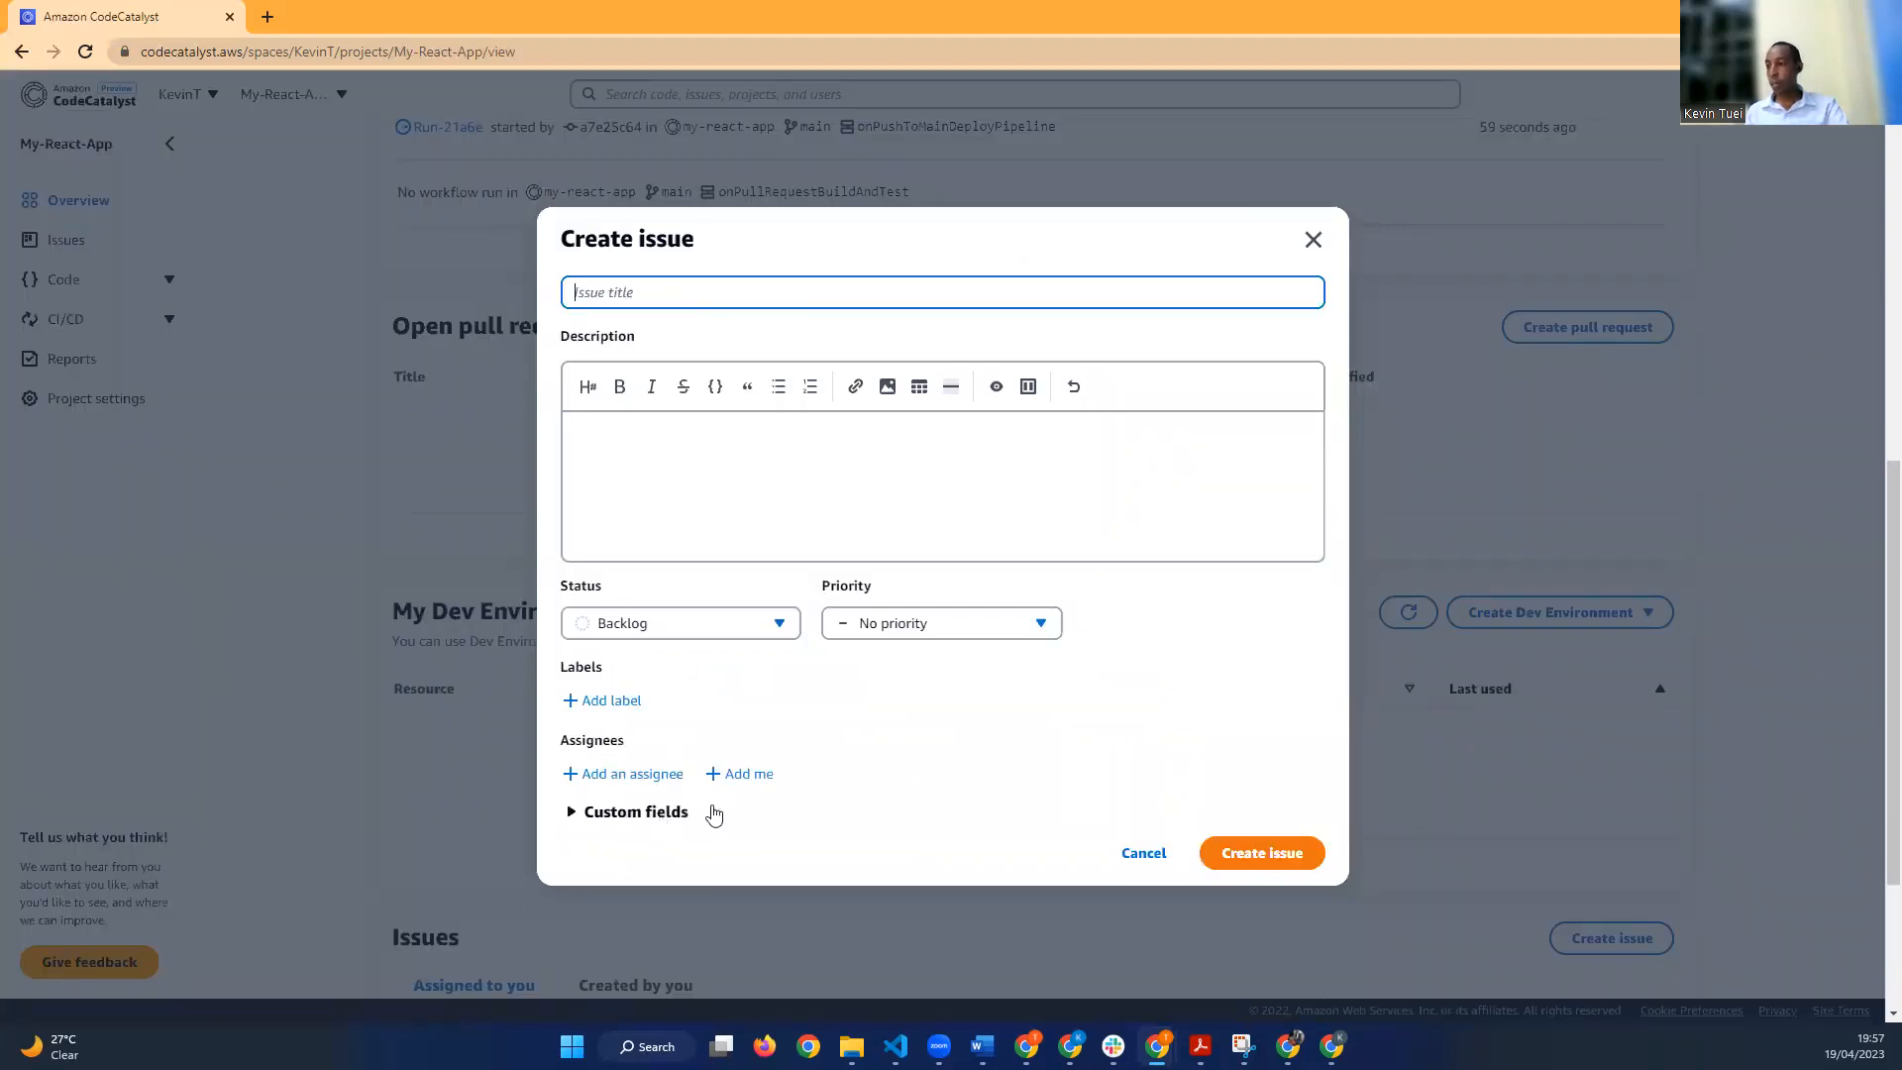
click(1317, 243)
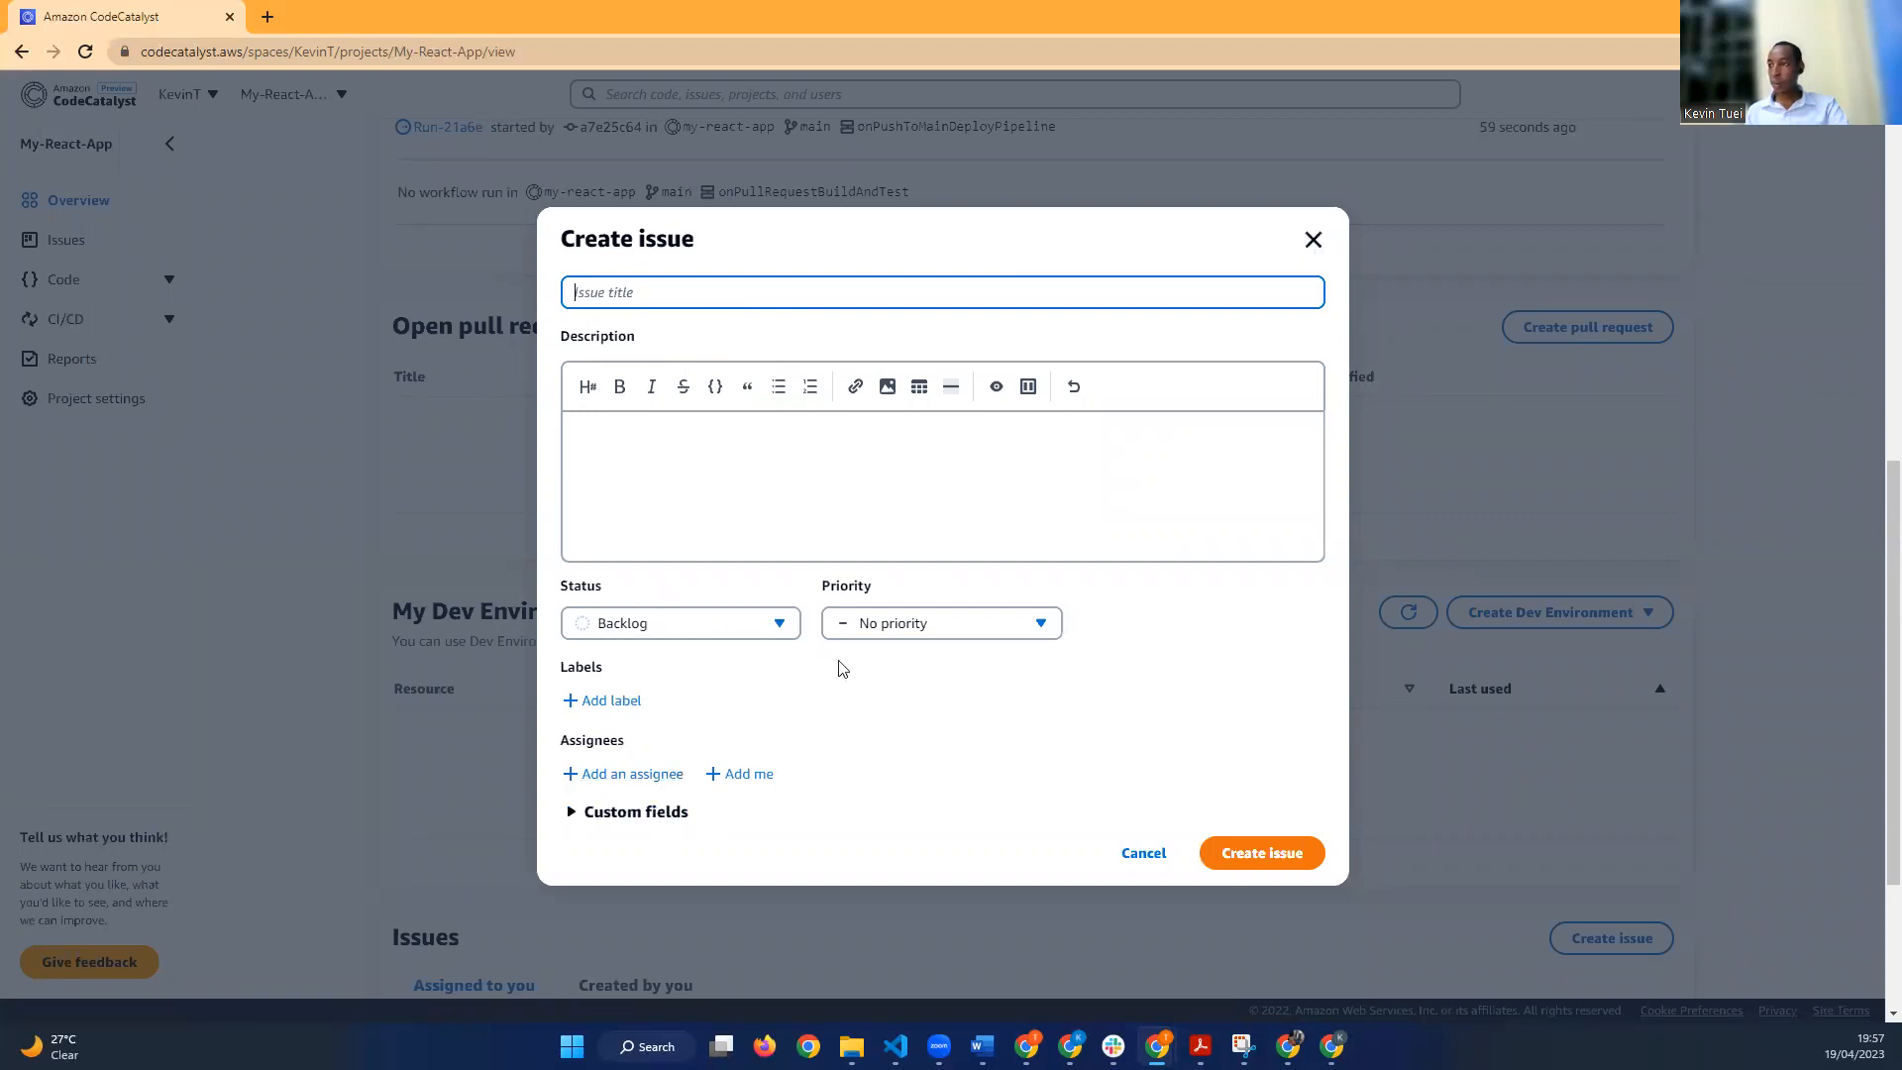
Step: Open the my-react-app source repository on its main branch and examine its latest activity, folders and files
scroll(792, 671, up, 8)
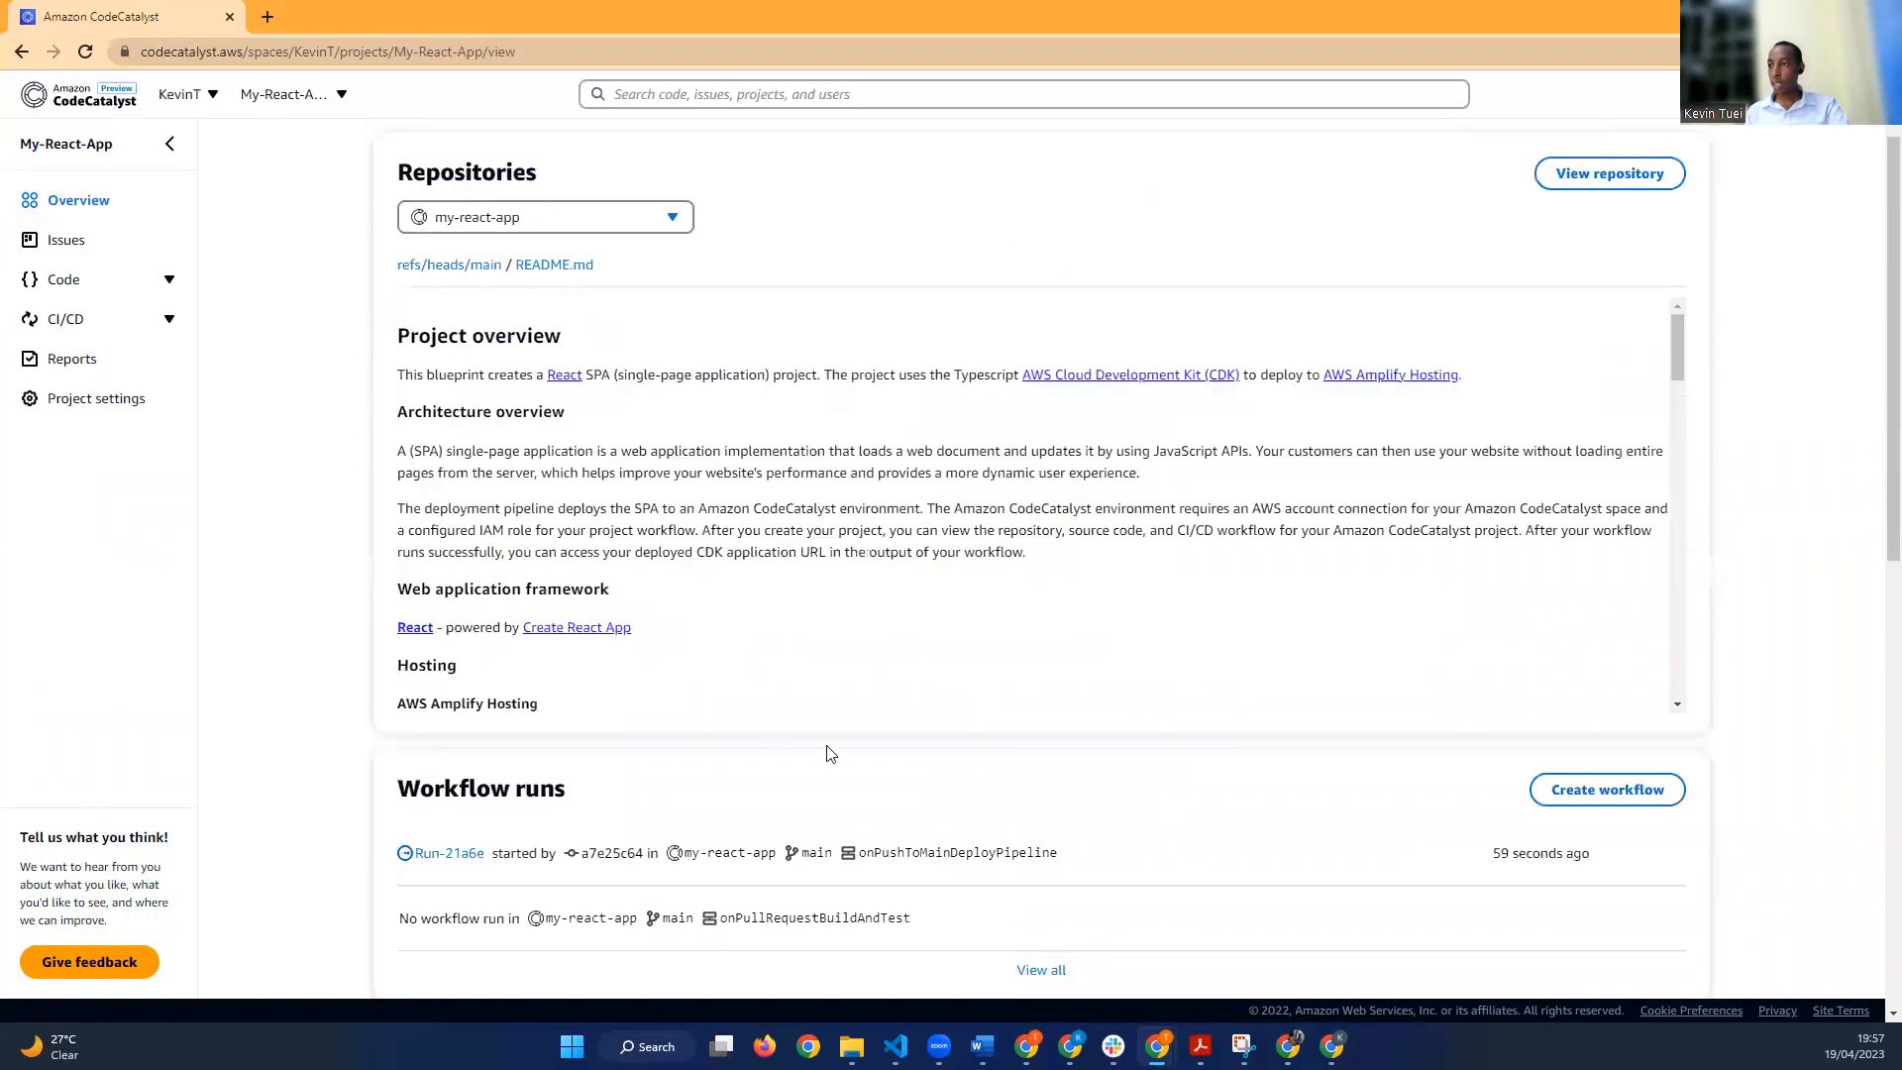
scroll(560, 881, down, 2)
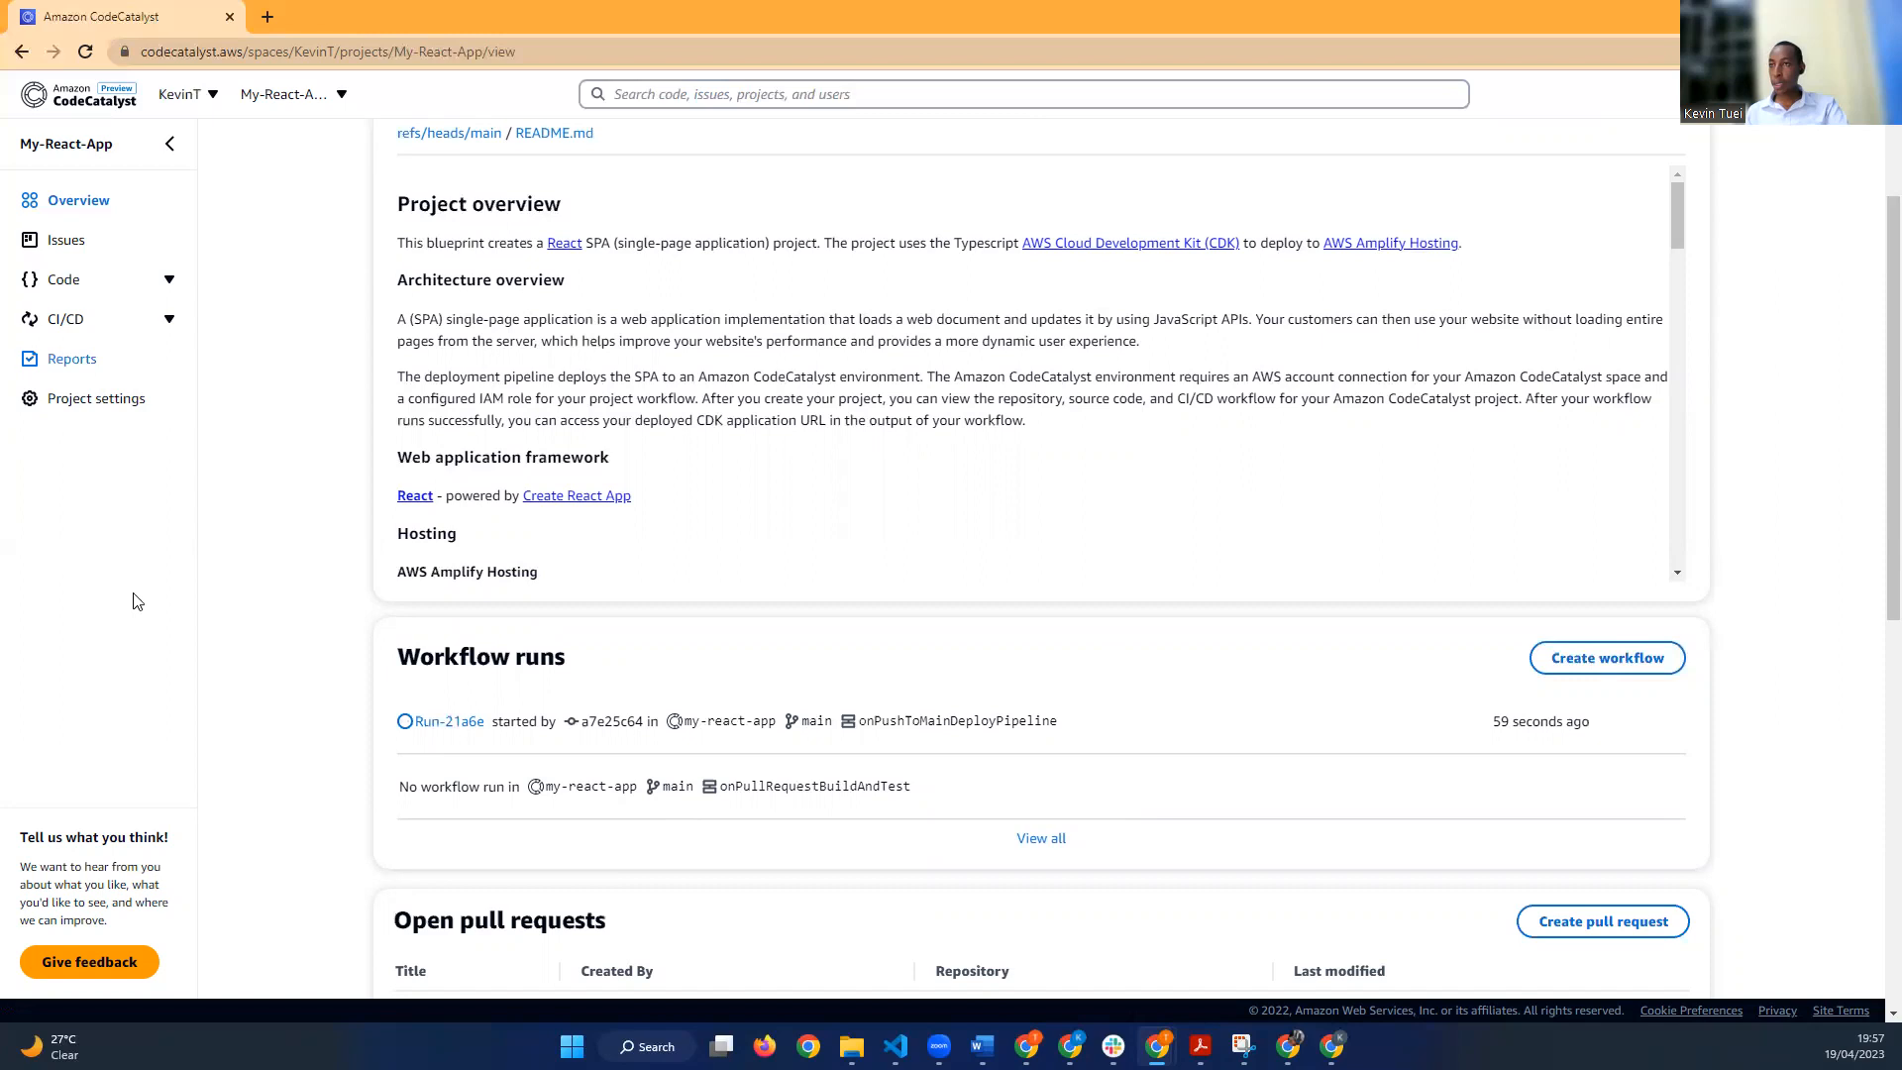
click(167, 289)
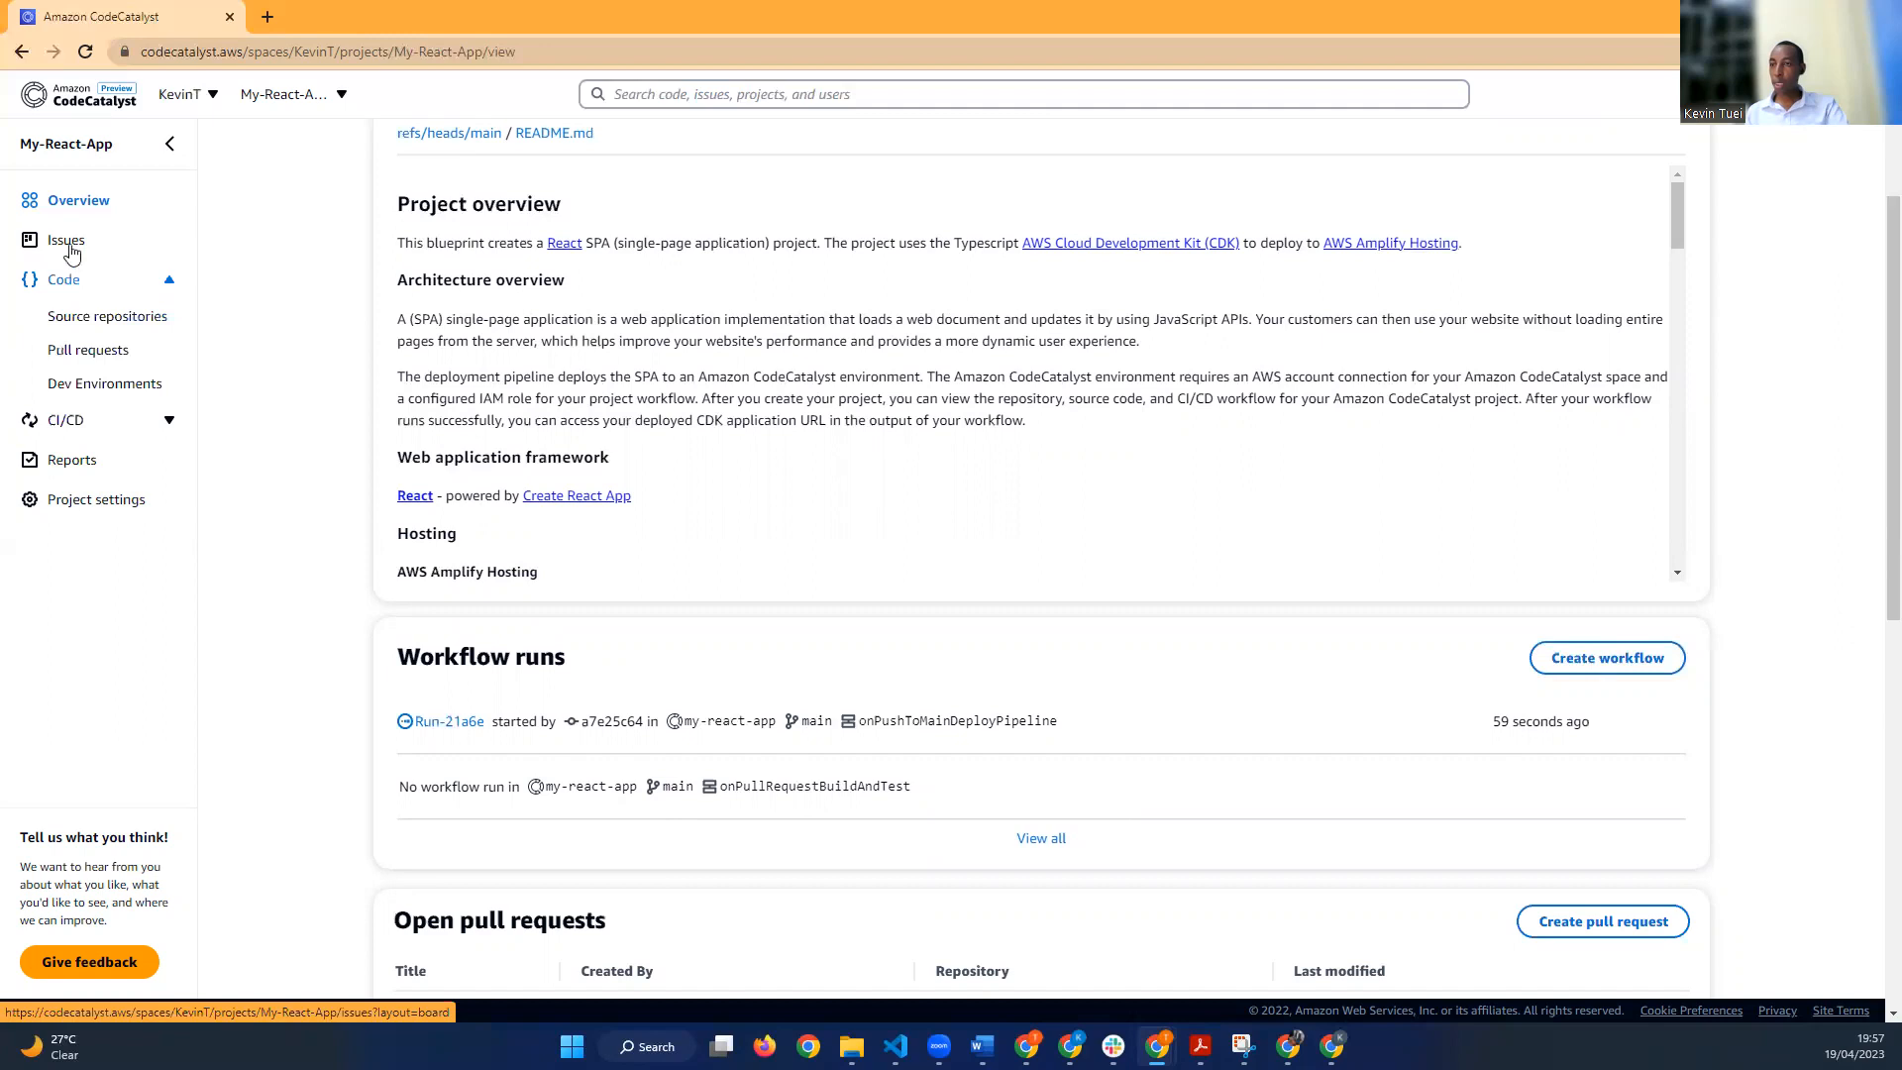
click(125, 339)
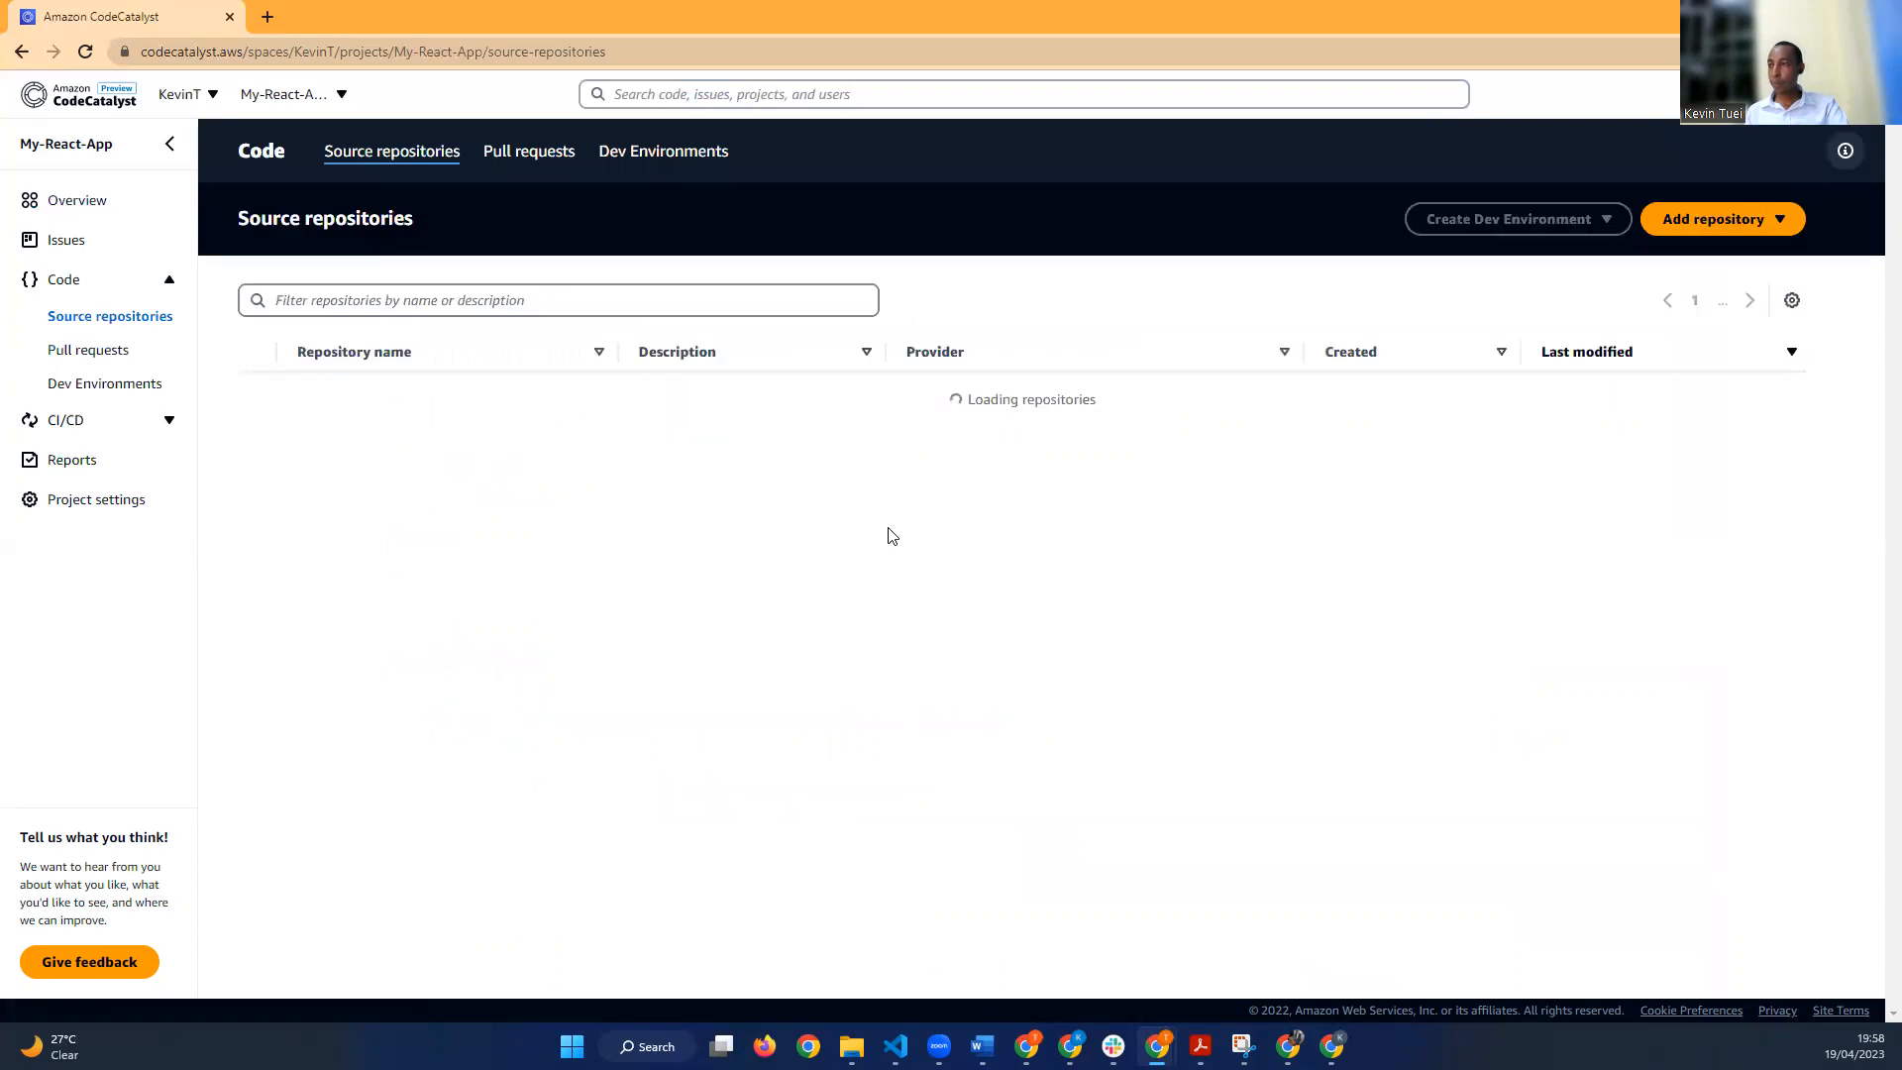
click(332, 399)
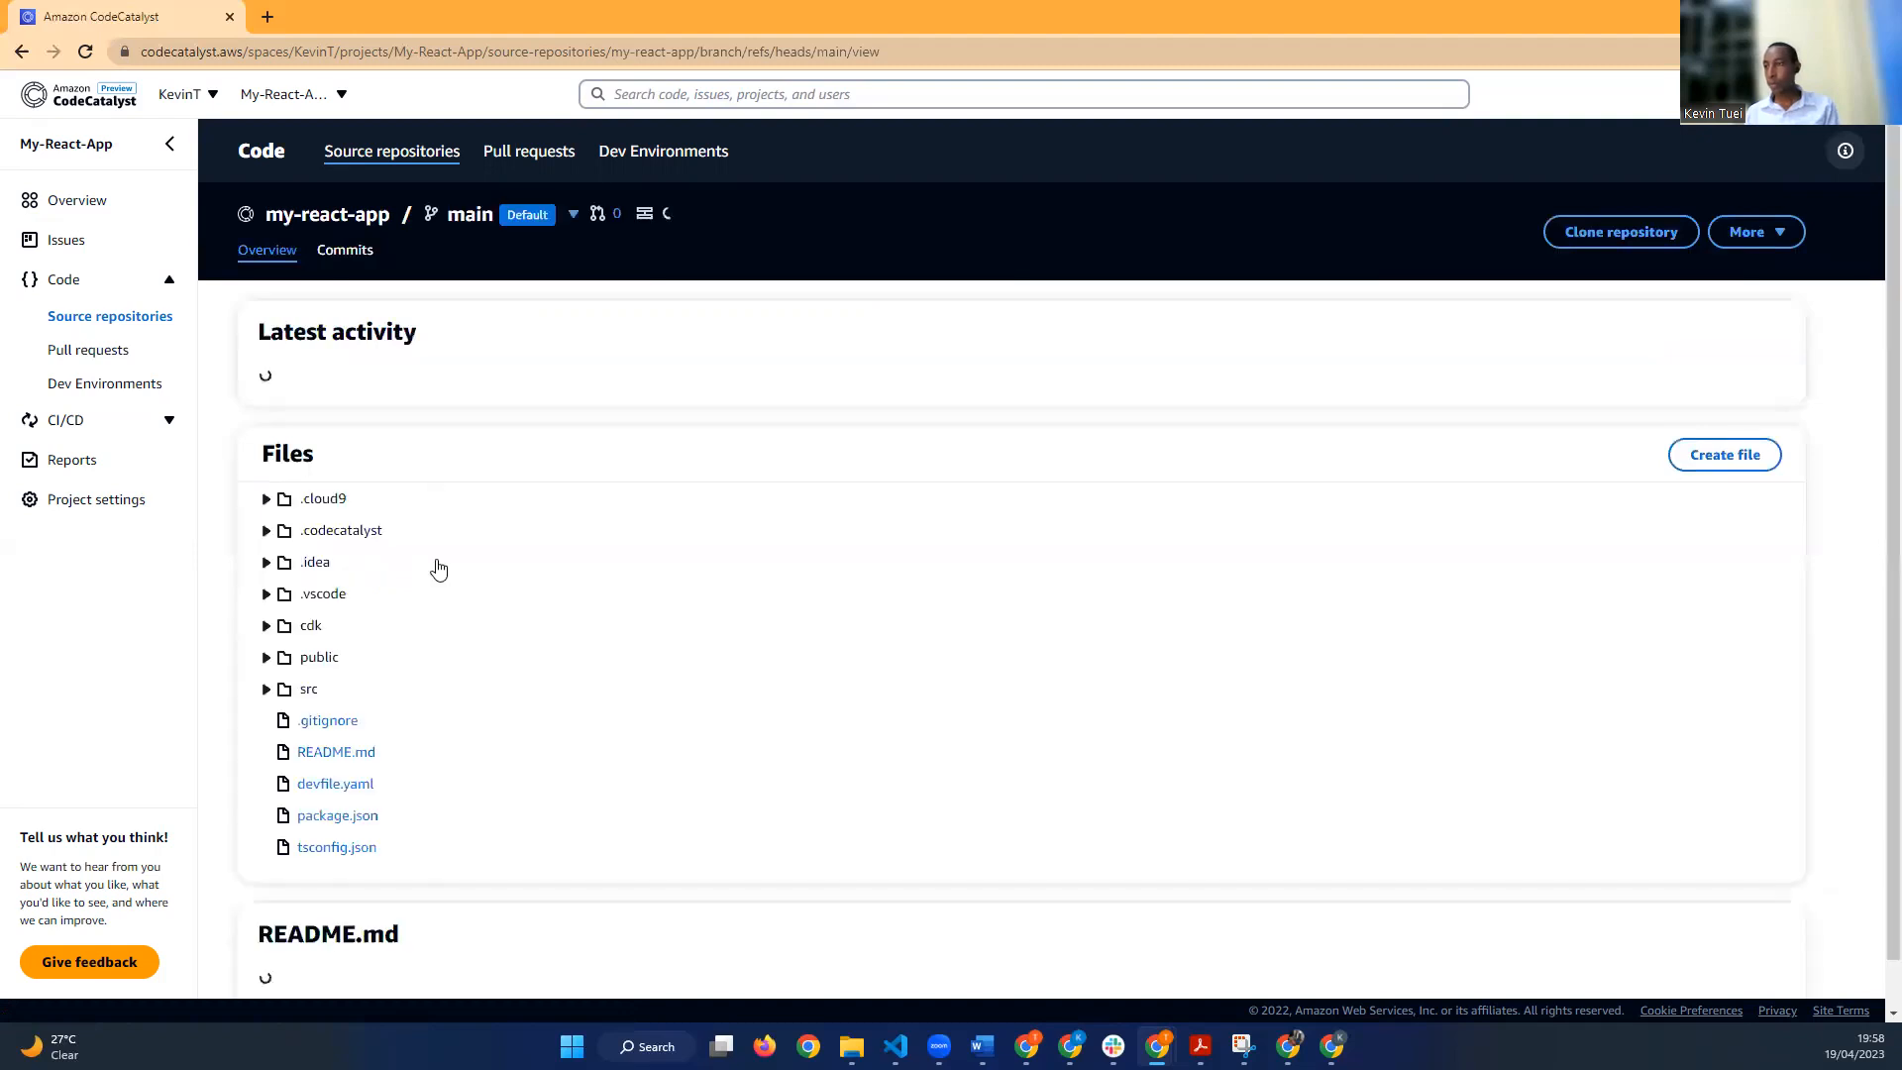
scroll(436, 569, down, 1)
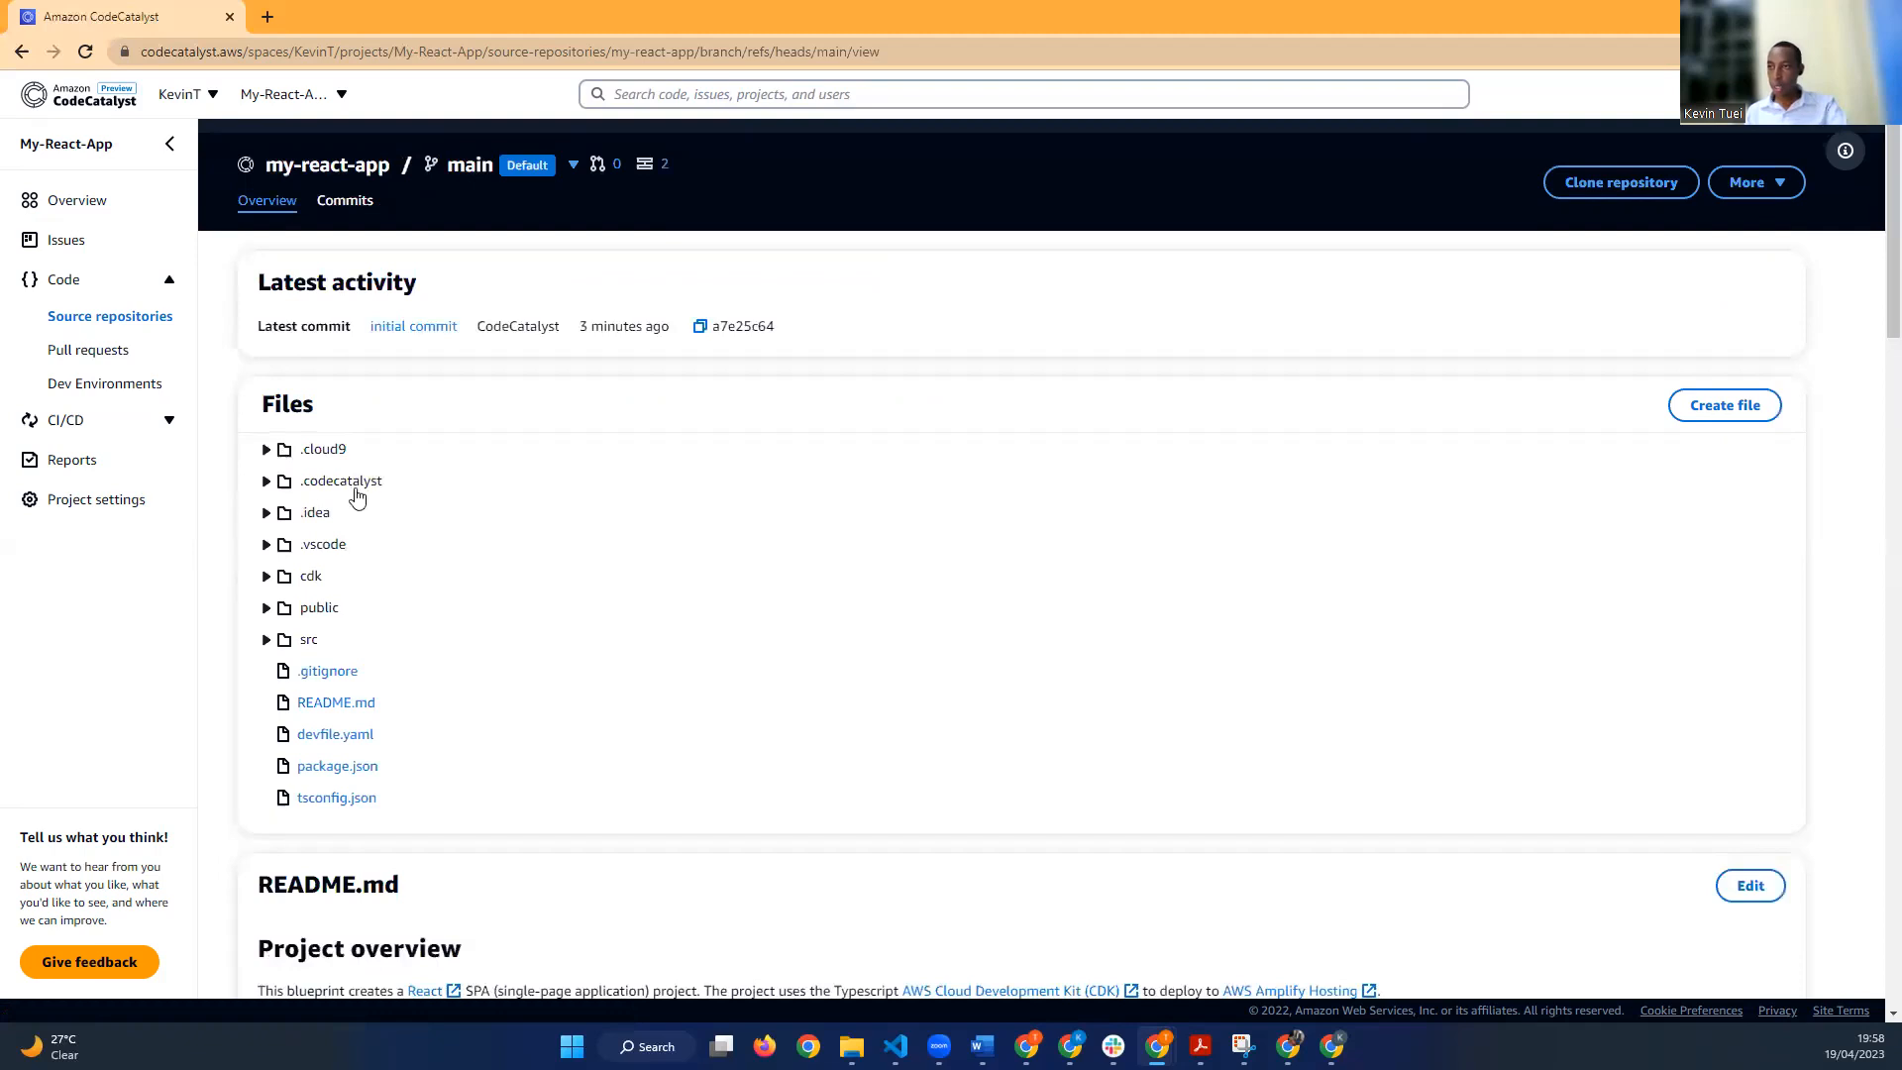
scroll(330, 523, down, 1)
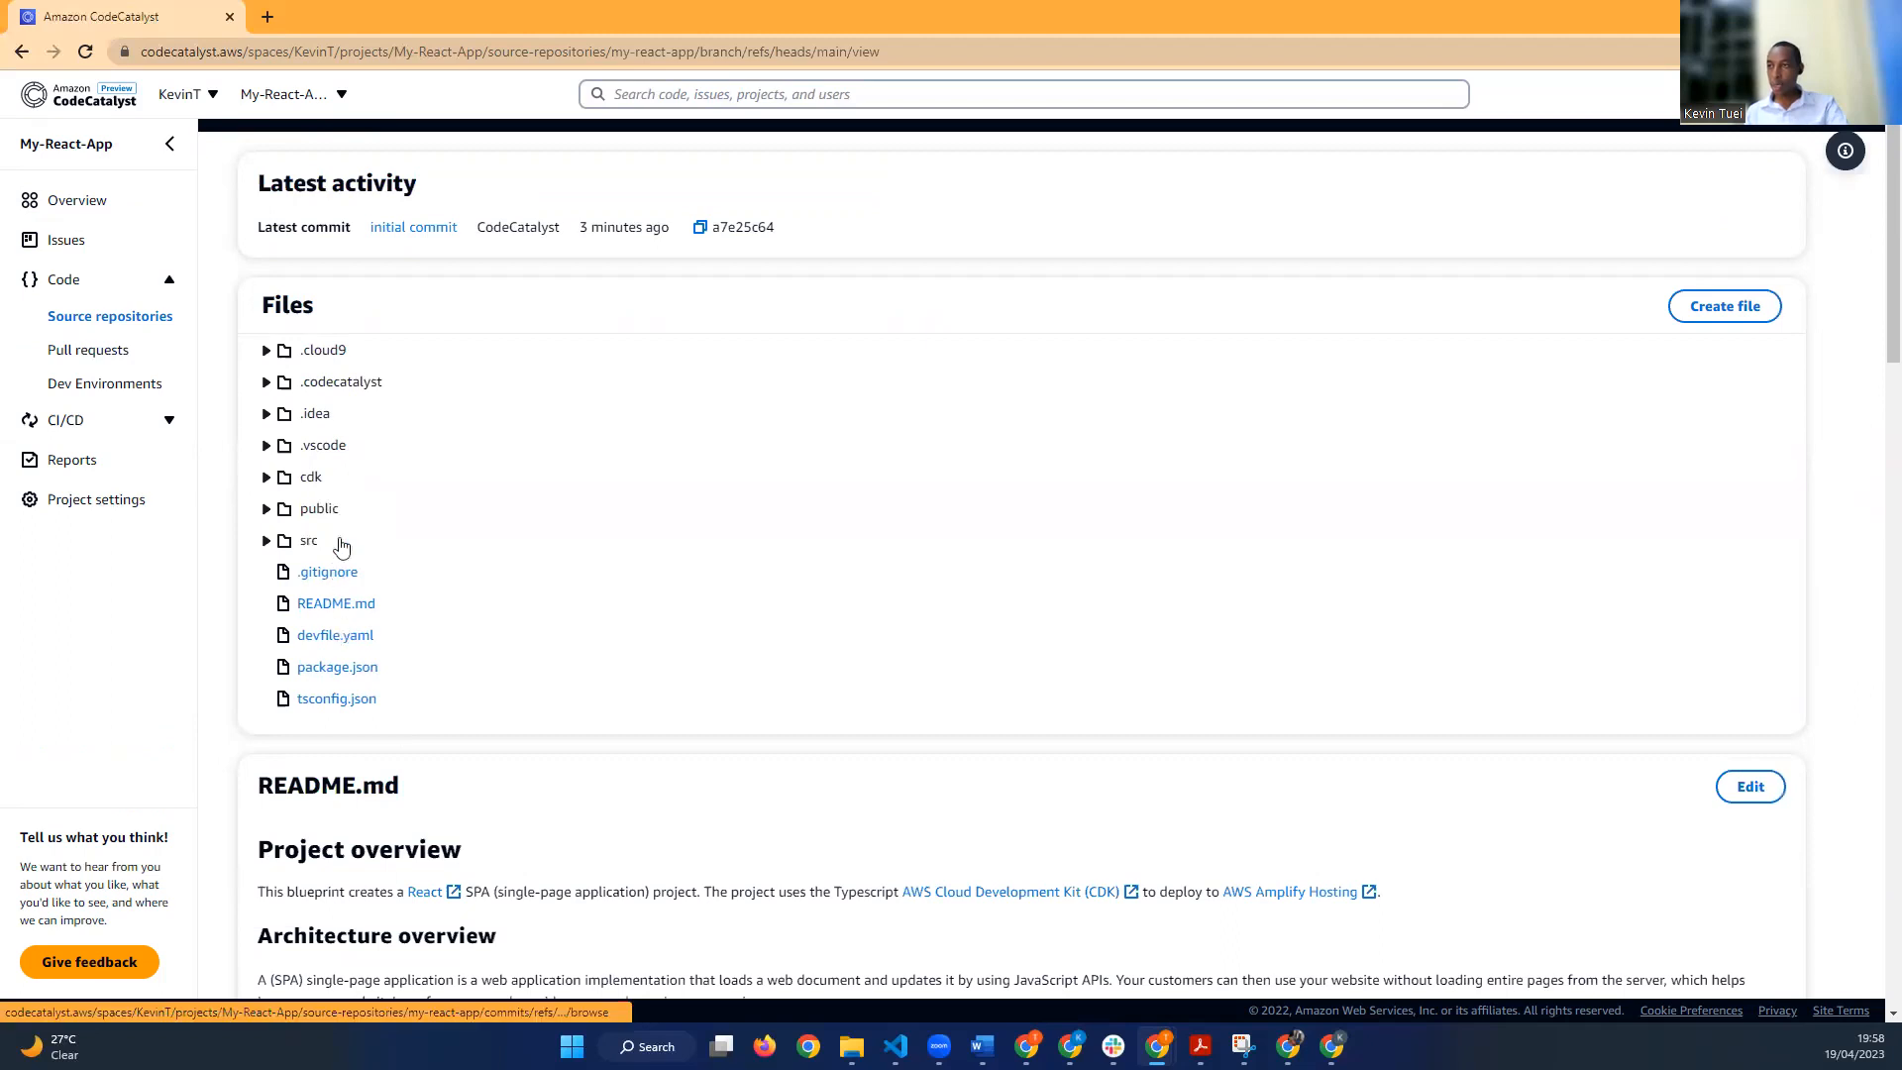
Step: Open the repository's README.md for editing and look over its Markdown source
scroll(346, 540, down, 1)
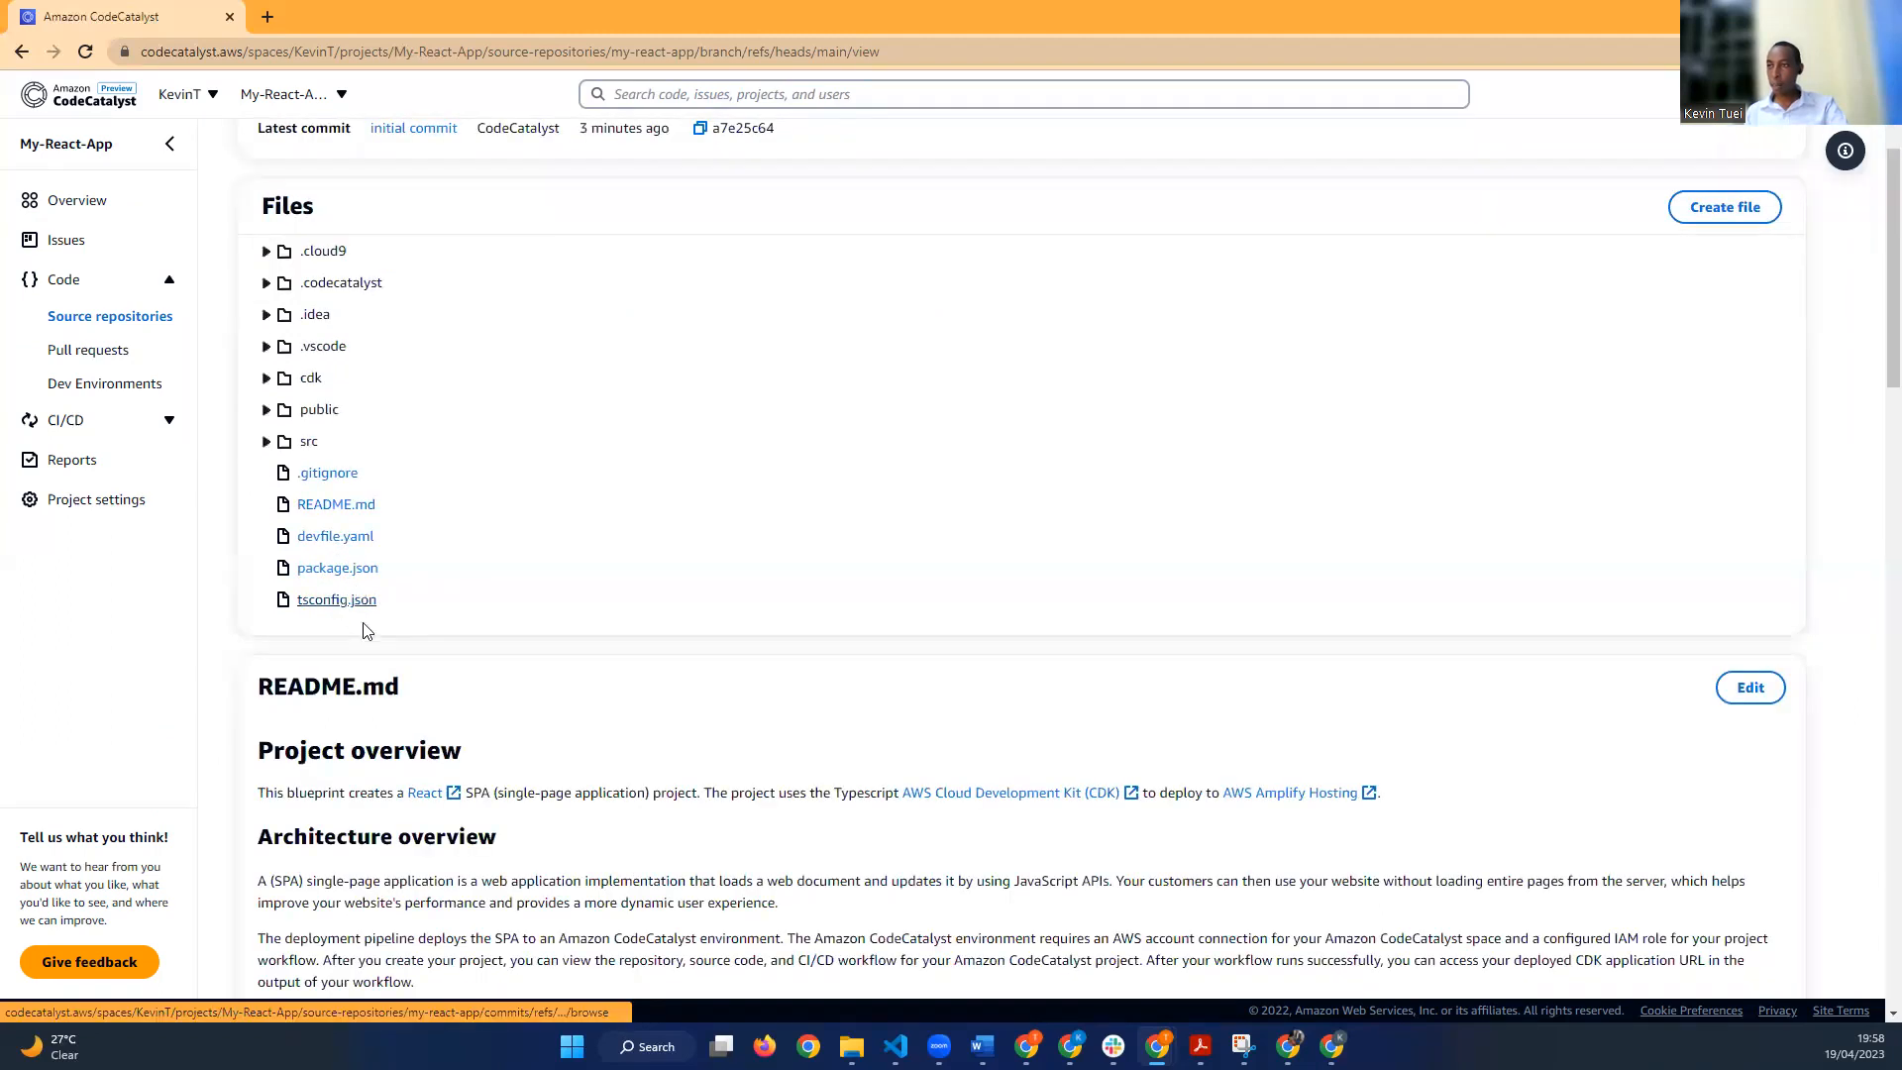
scroll(362, 623, down, 1)
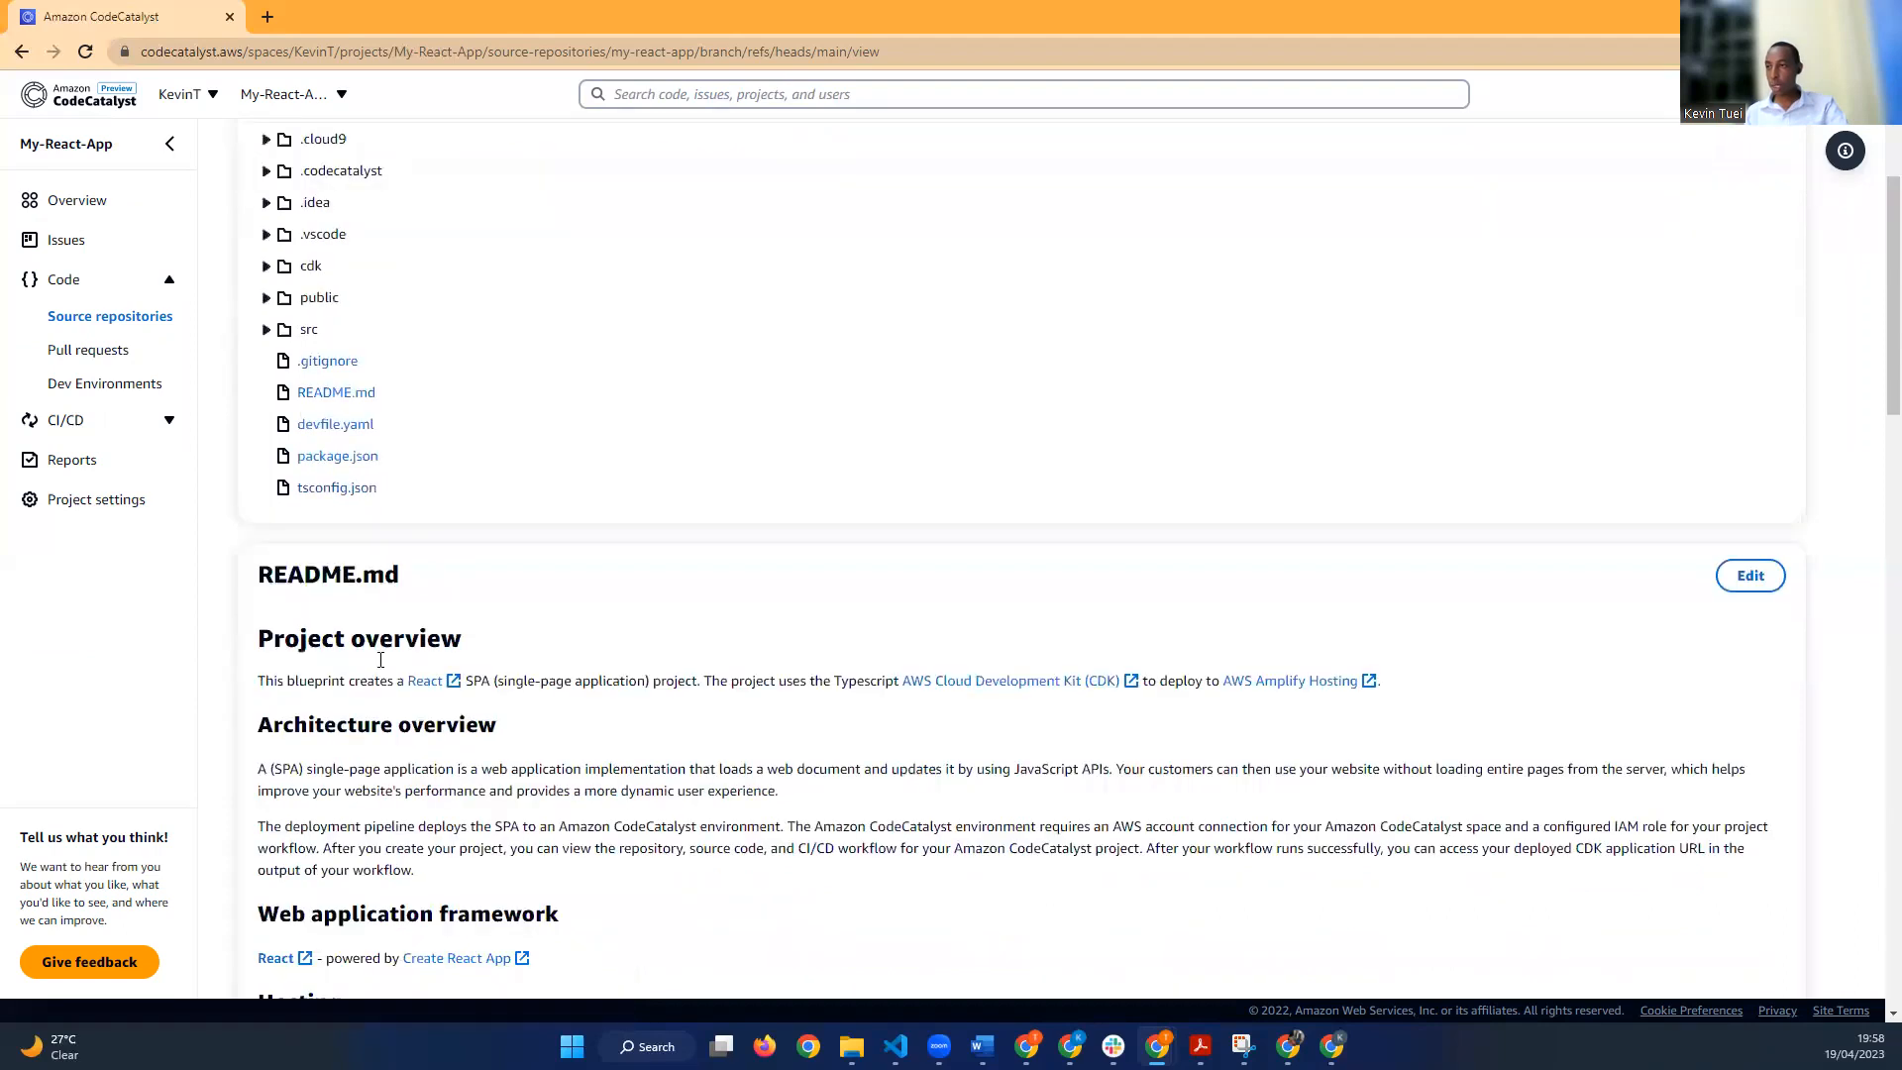
scroll(380, 659, down, 3)
click(1779, 294)
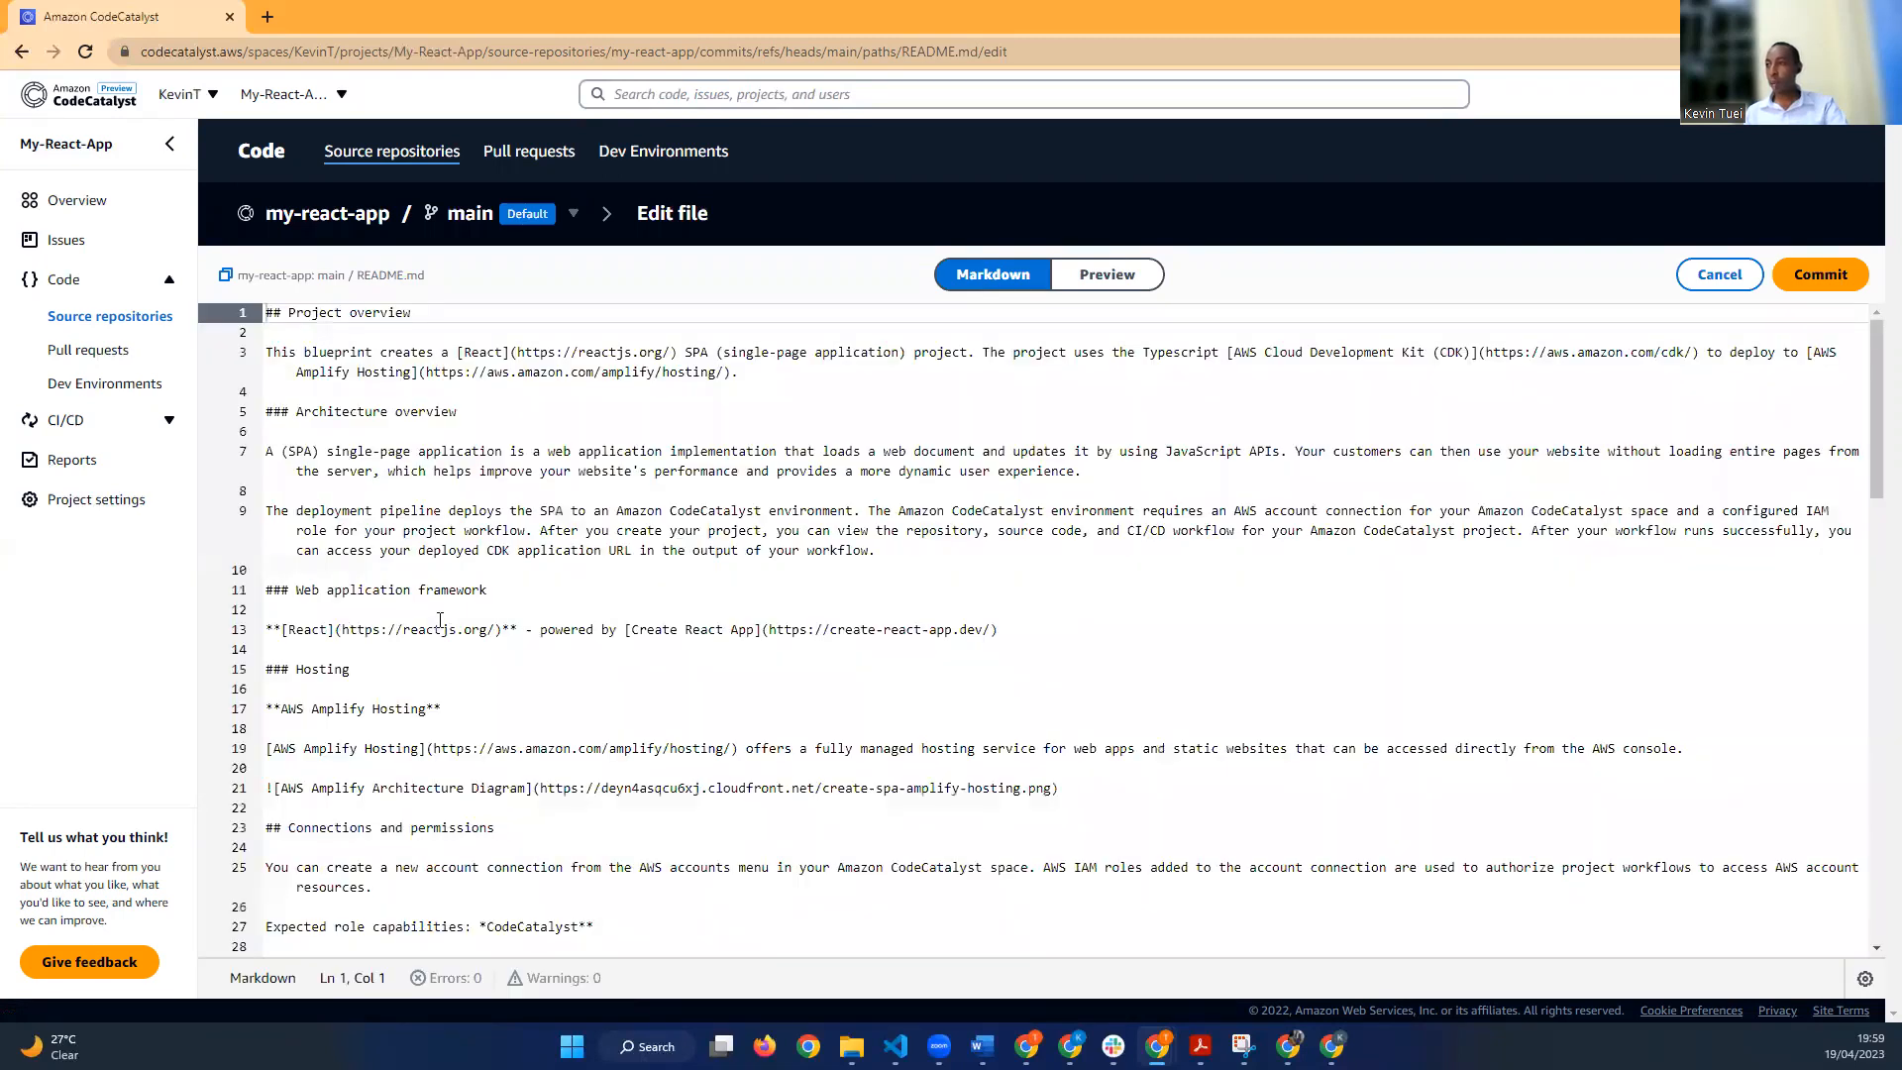
scroll(438, 622, down, 1)
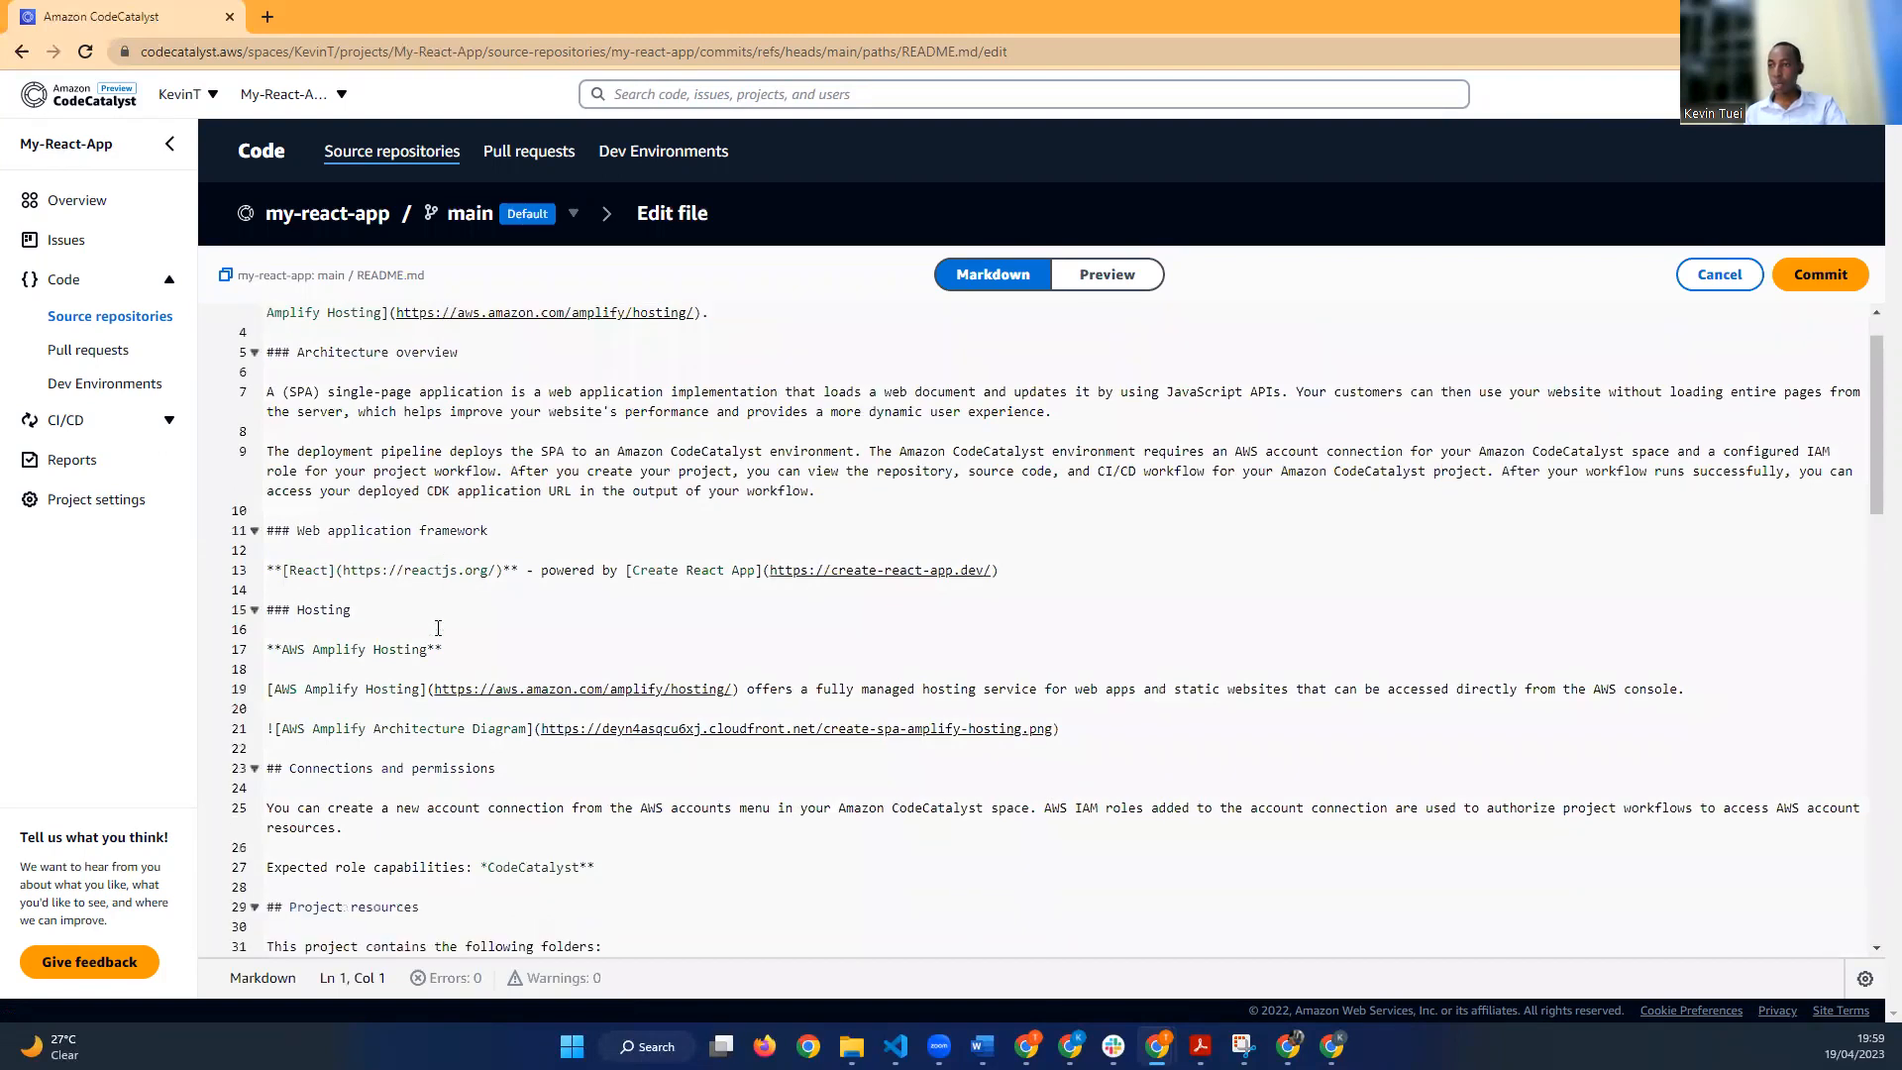
scroll(438, 628, up, 1)
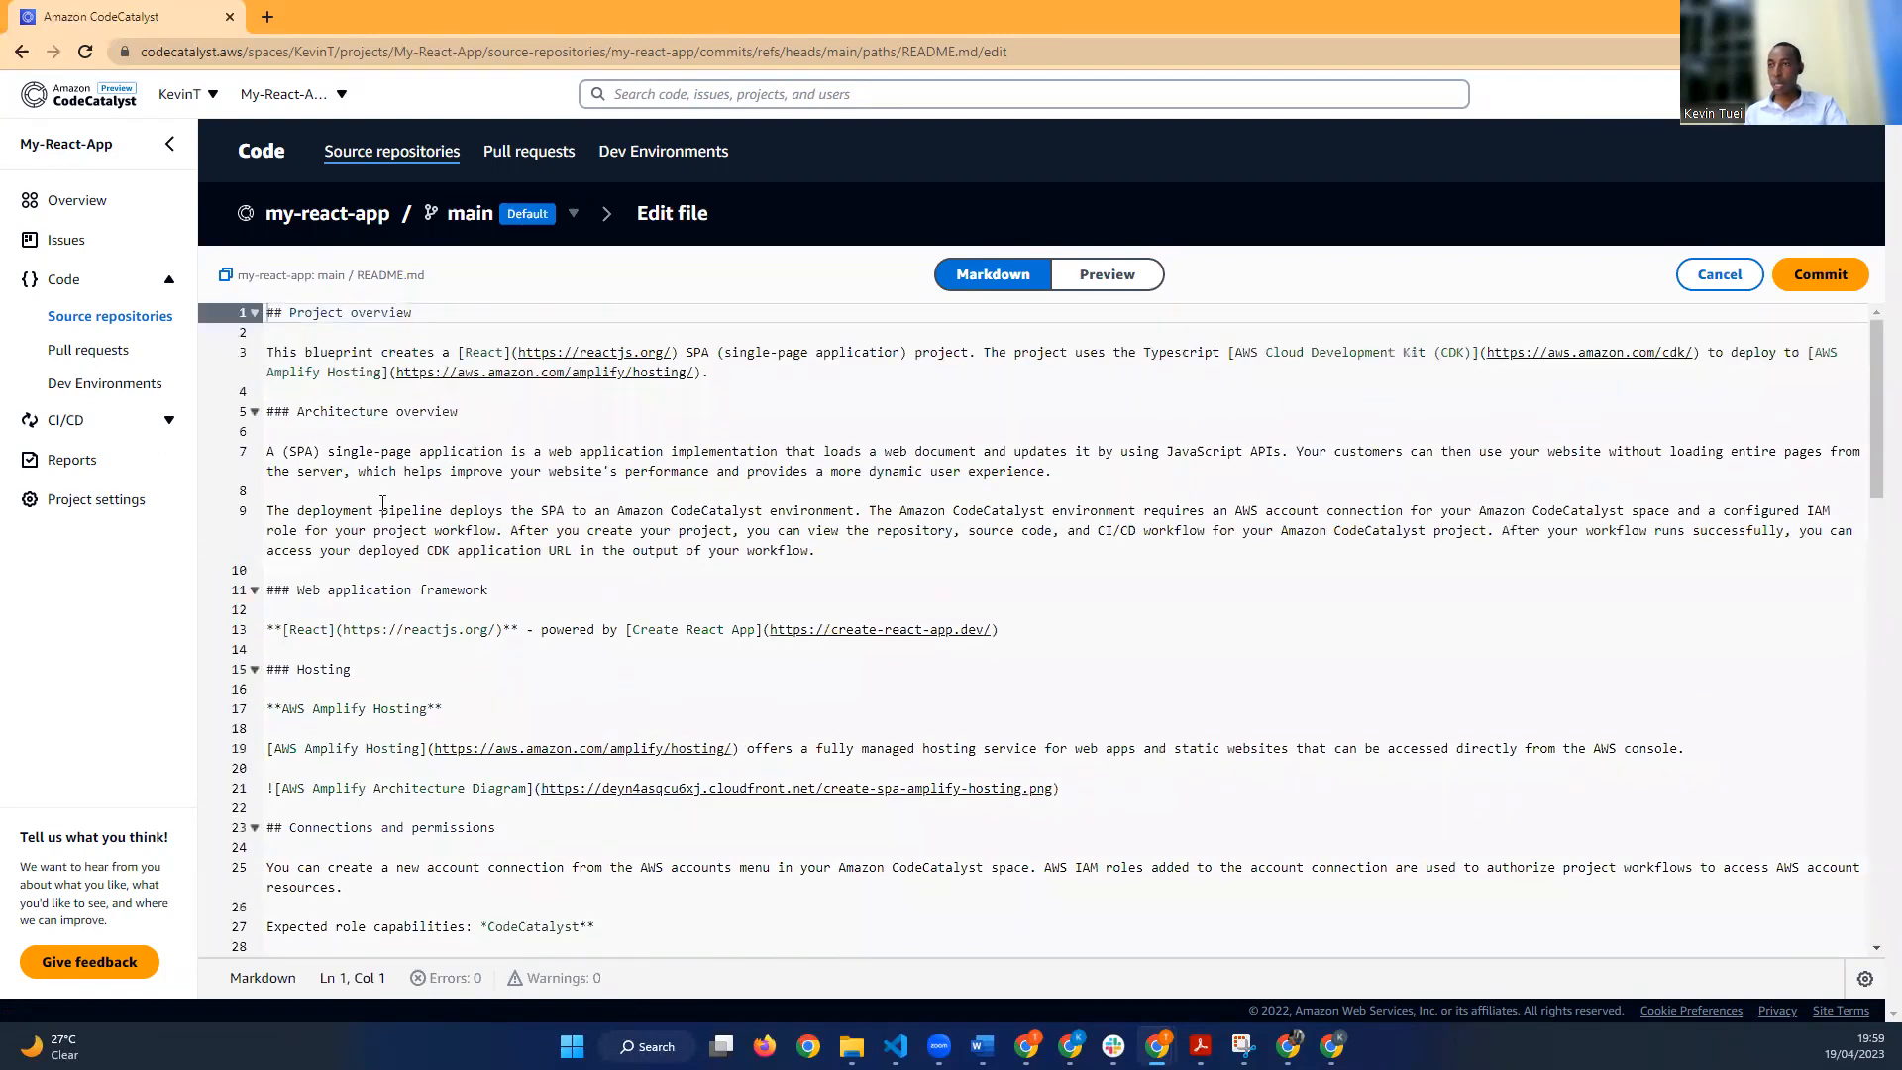
Step: In the first sentence under Project overview, replace "blueprint creates a" with "is a Simple React Web Application"
click(453, 354)
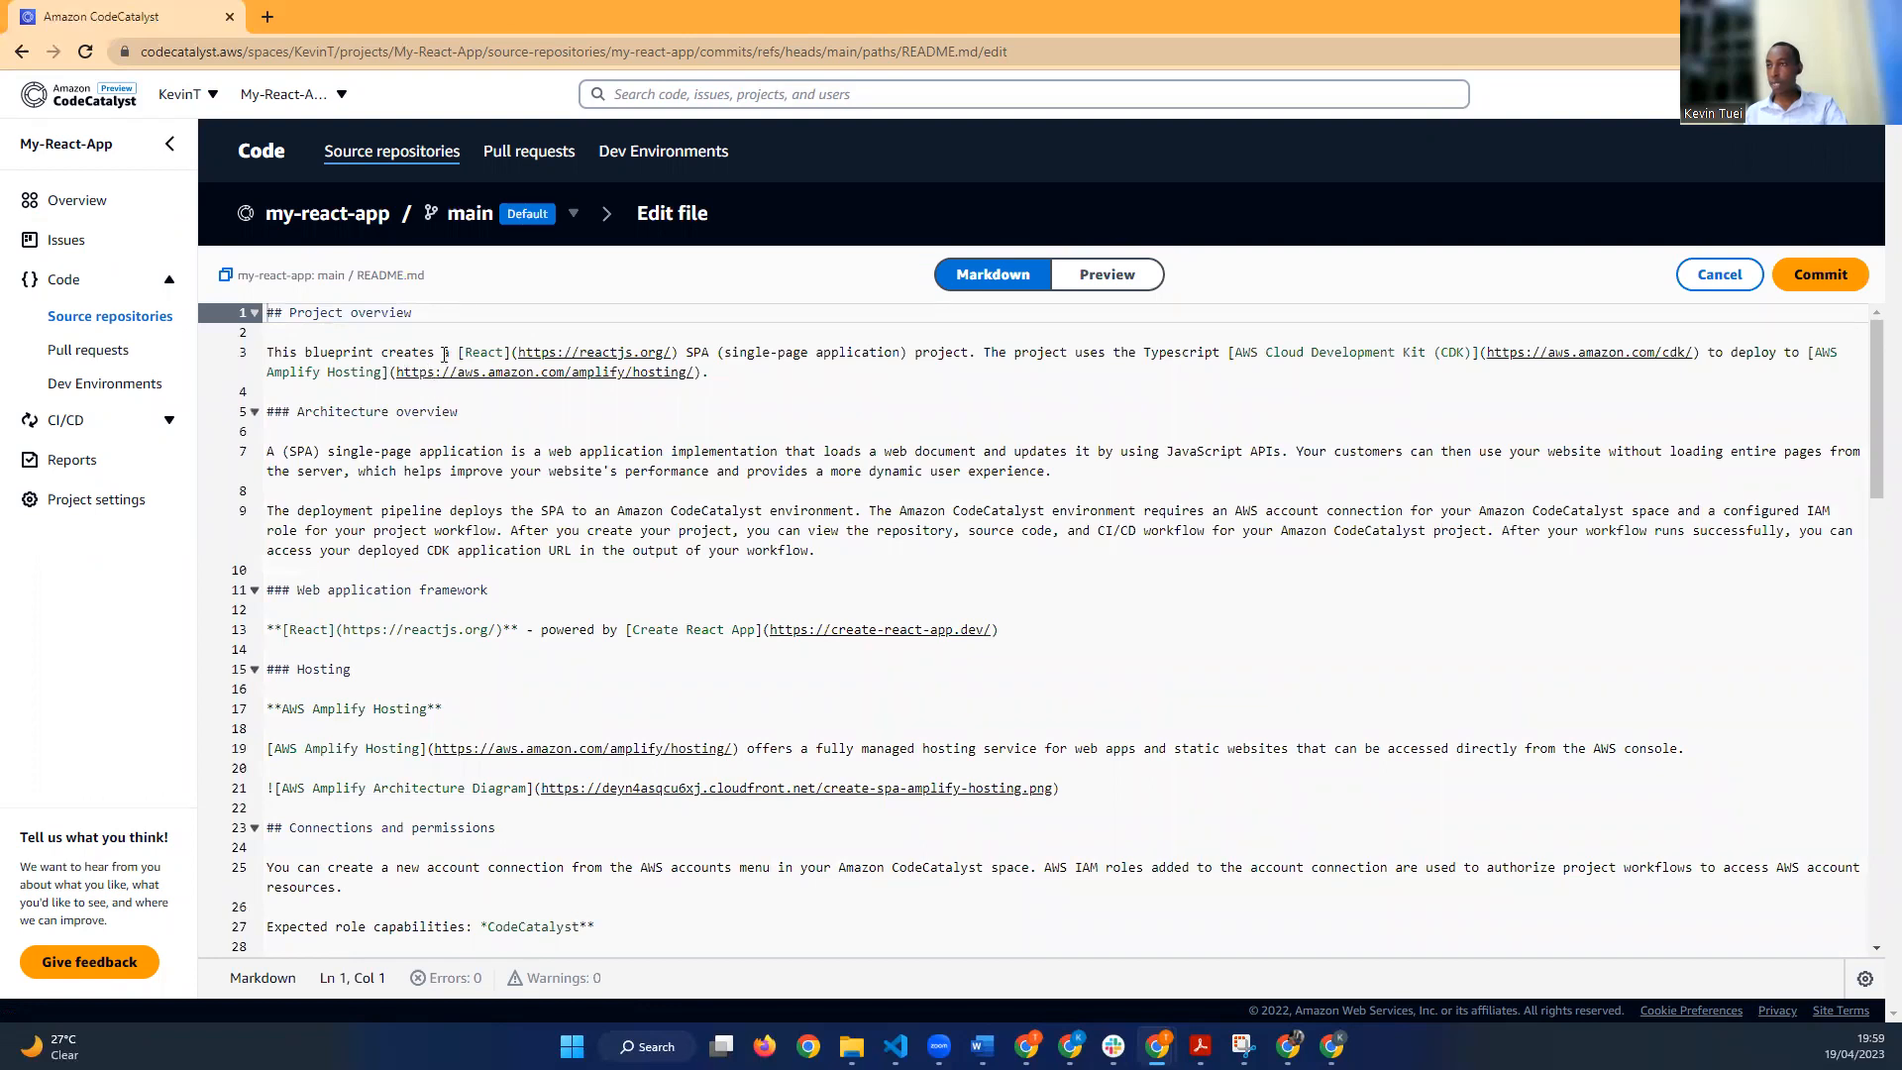
shift+click(305, 354)
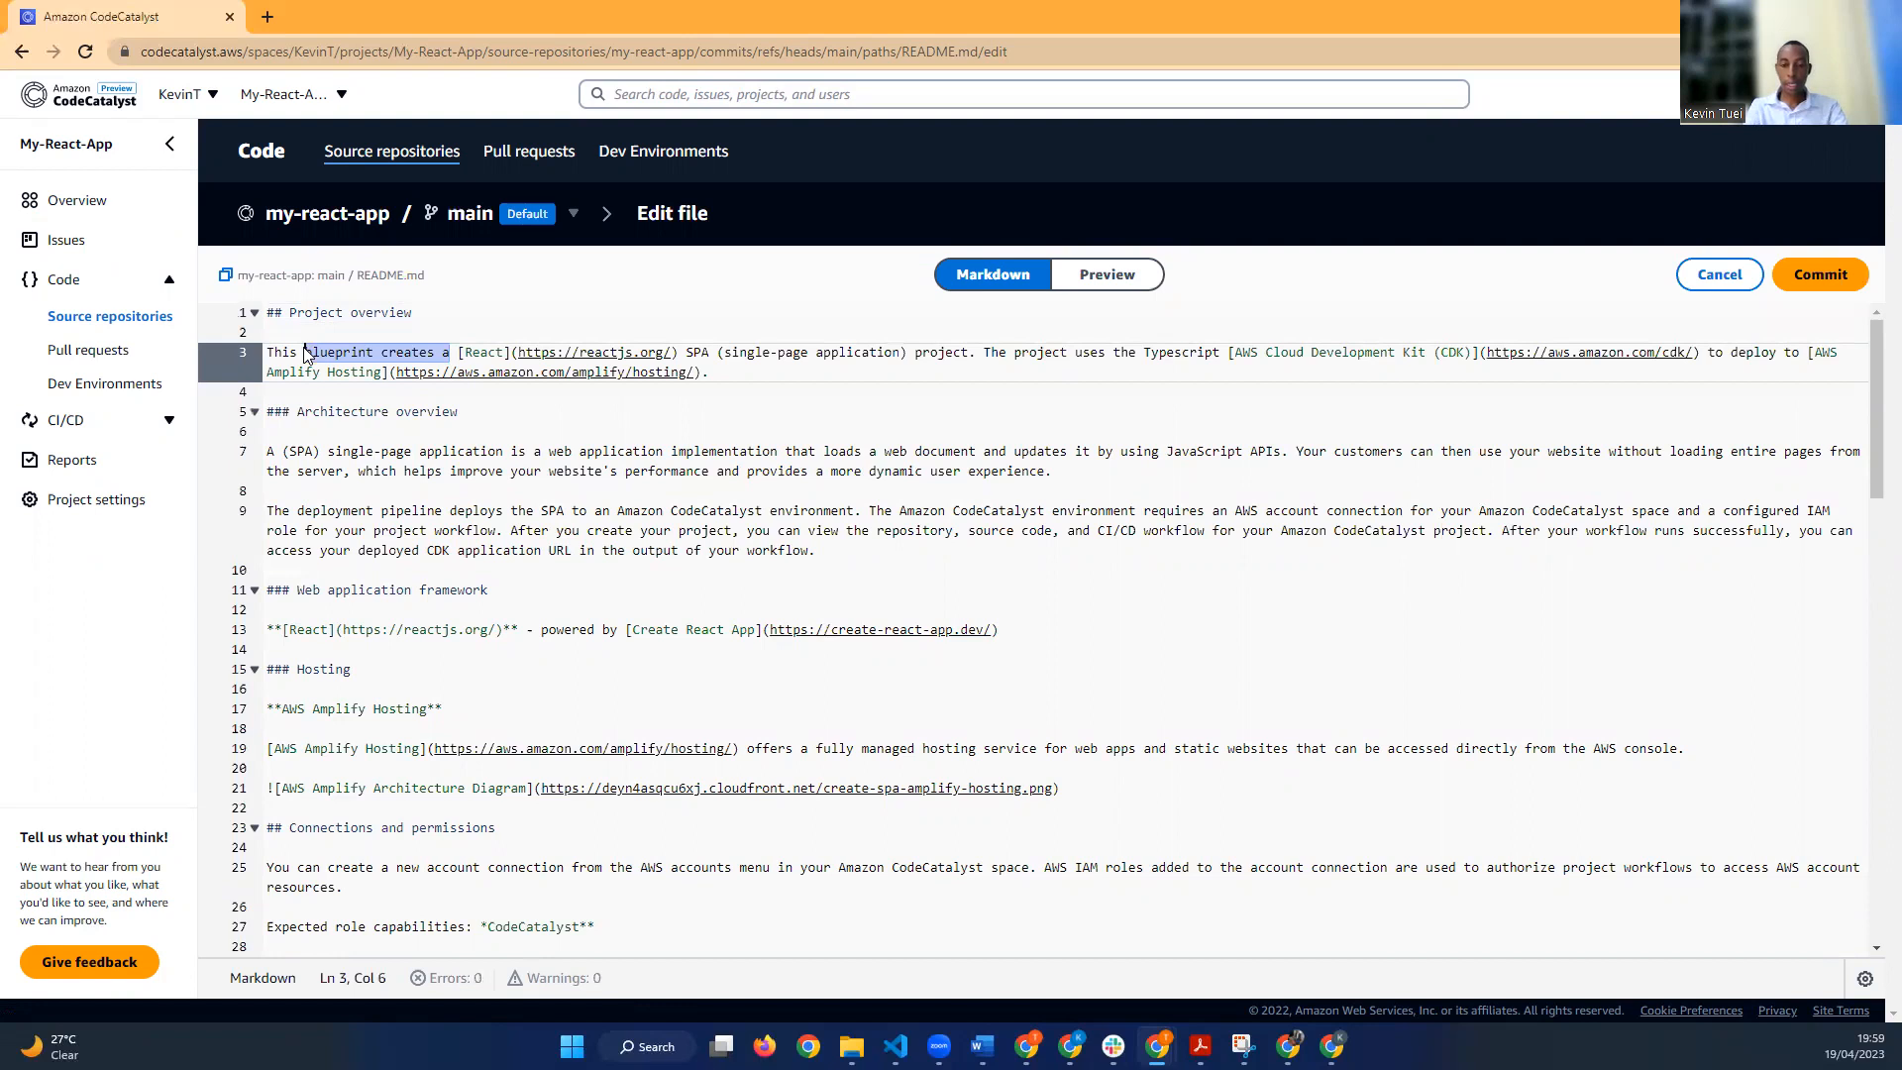
text(is a Simpl)
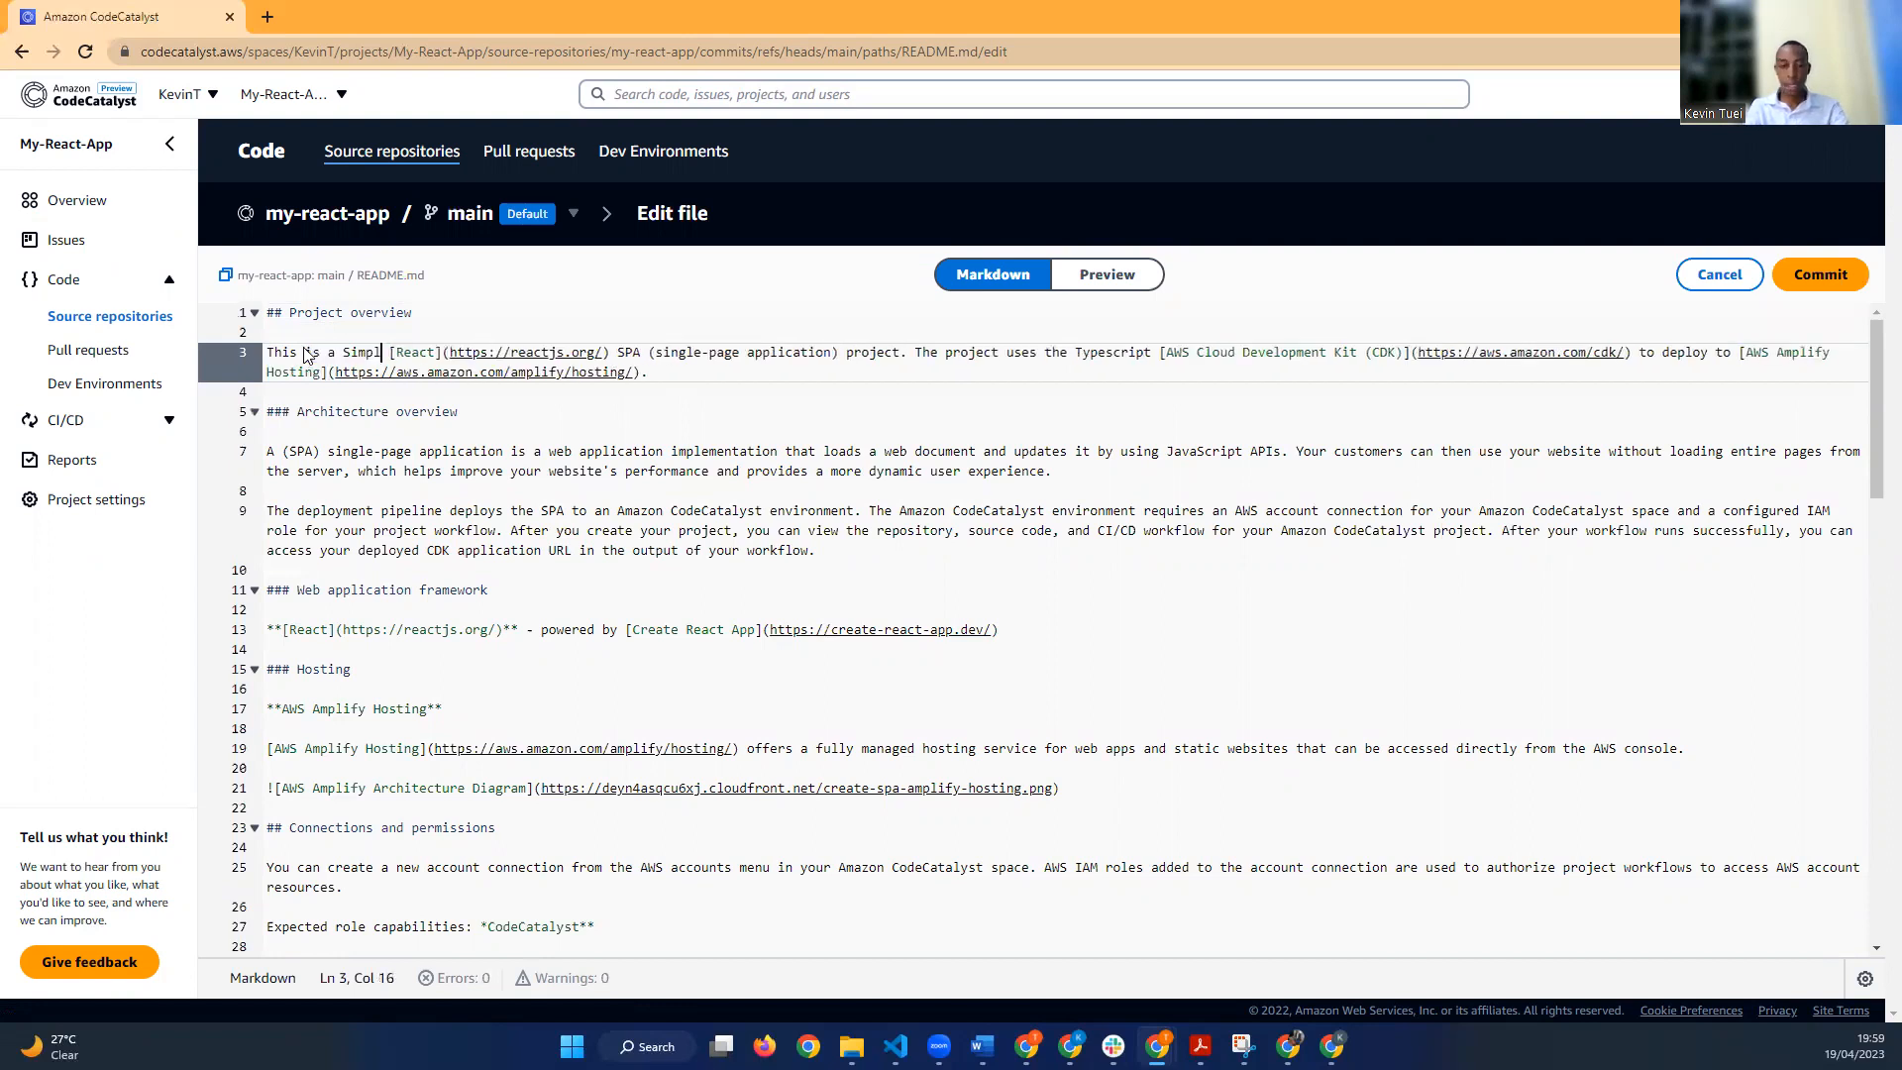
text(e Reac)
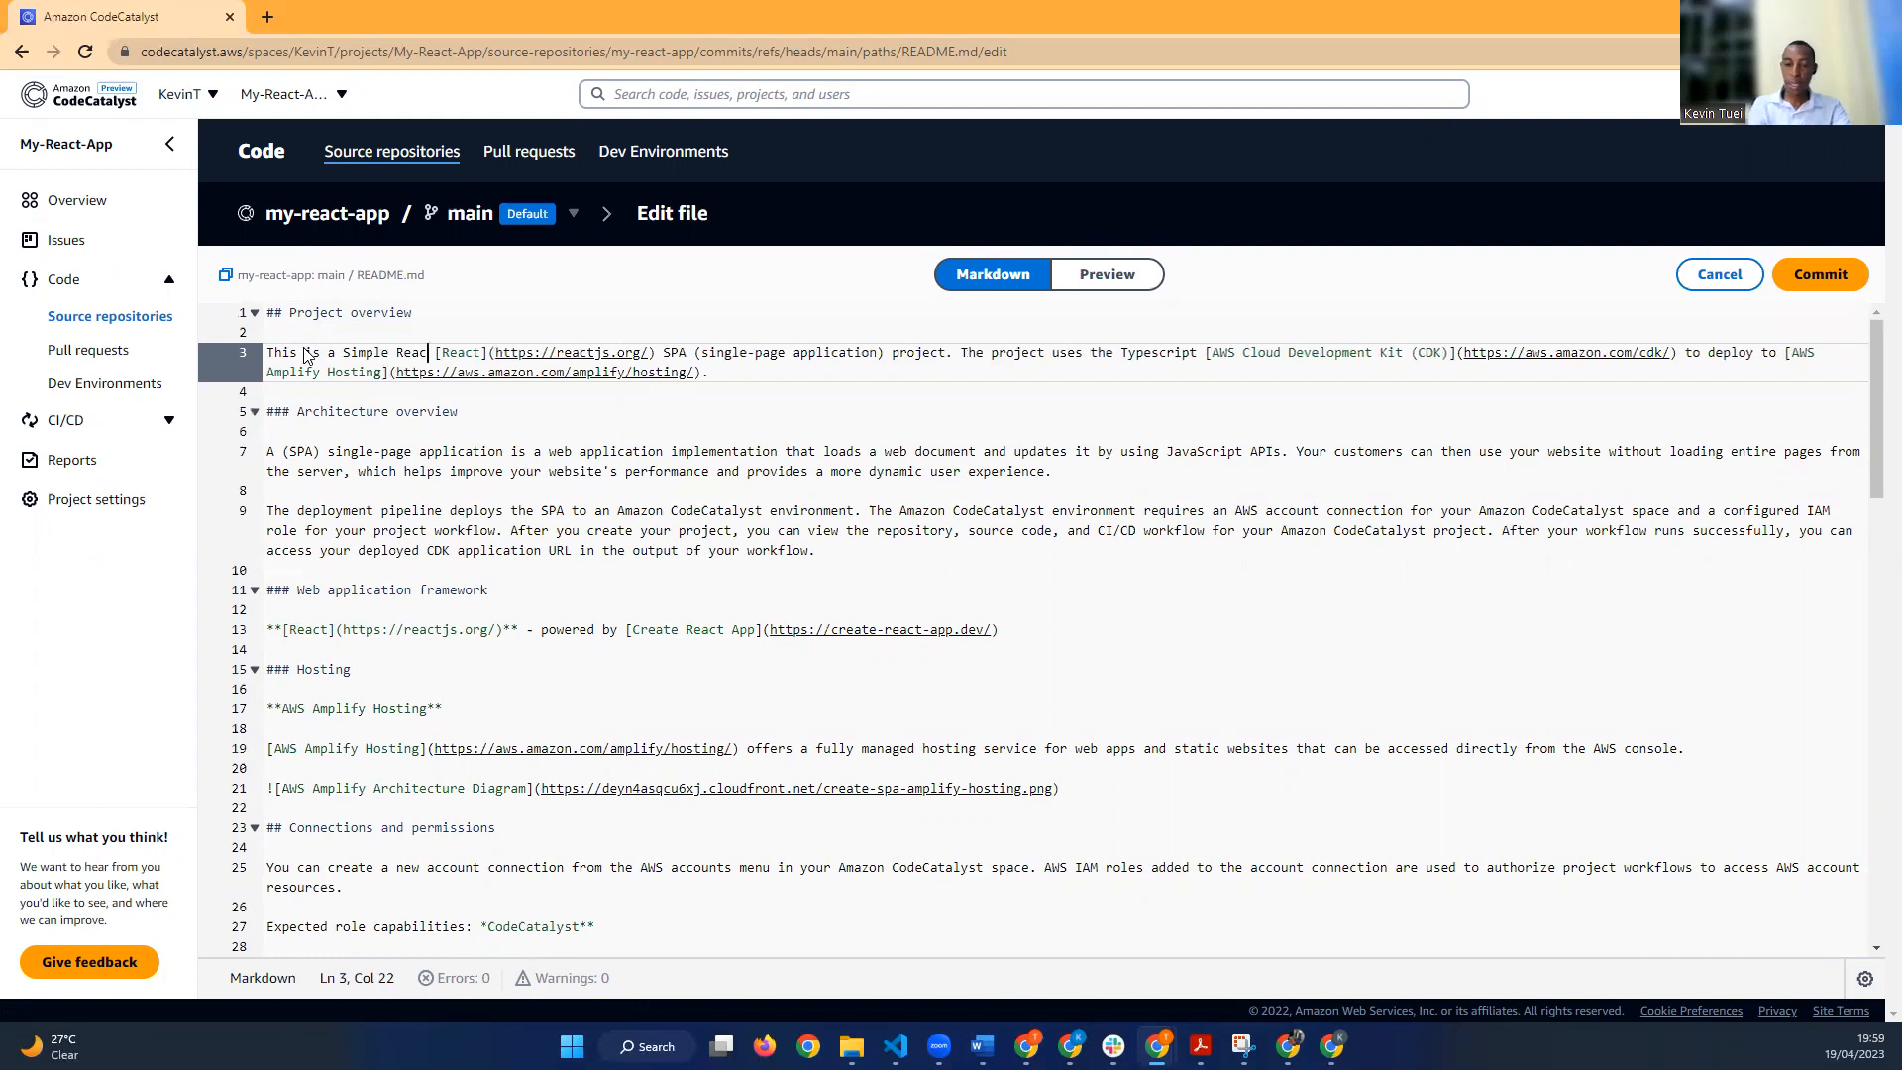
text(t W)
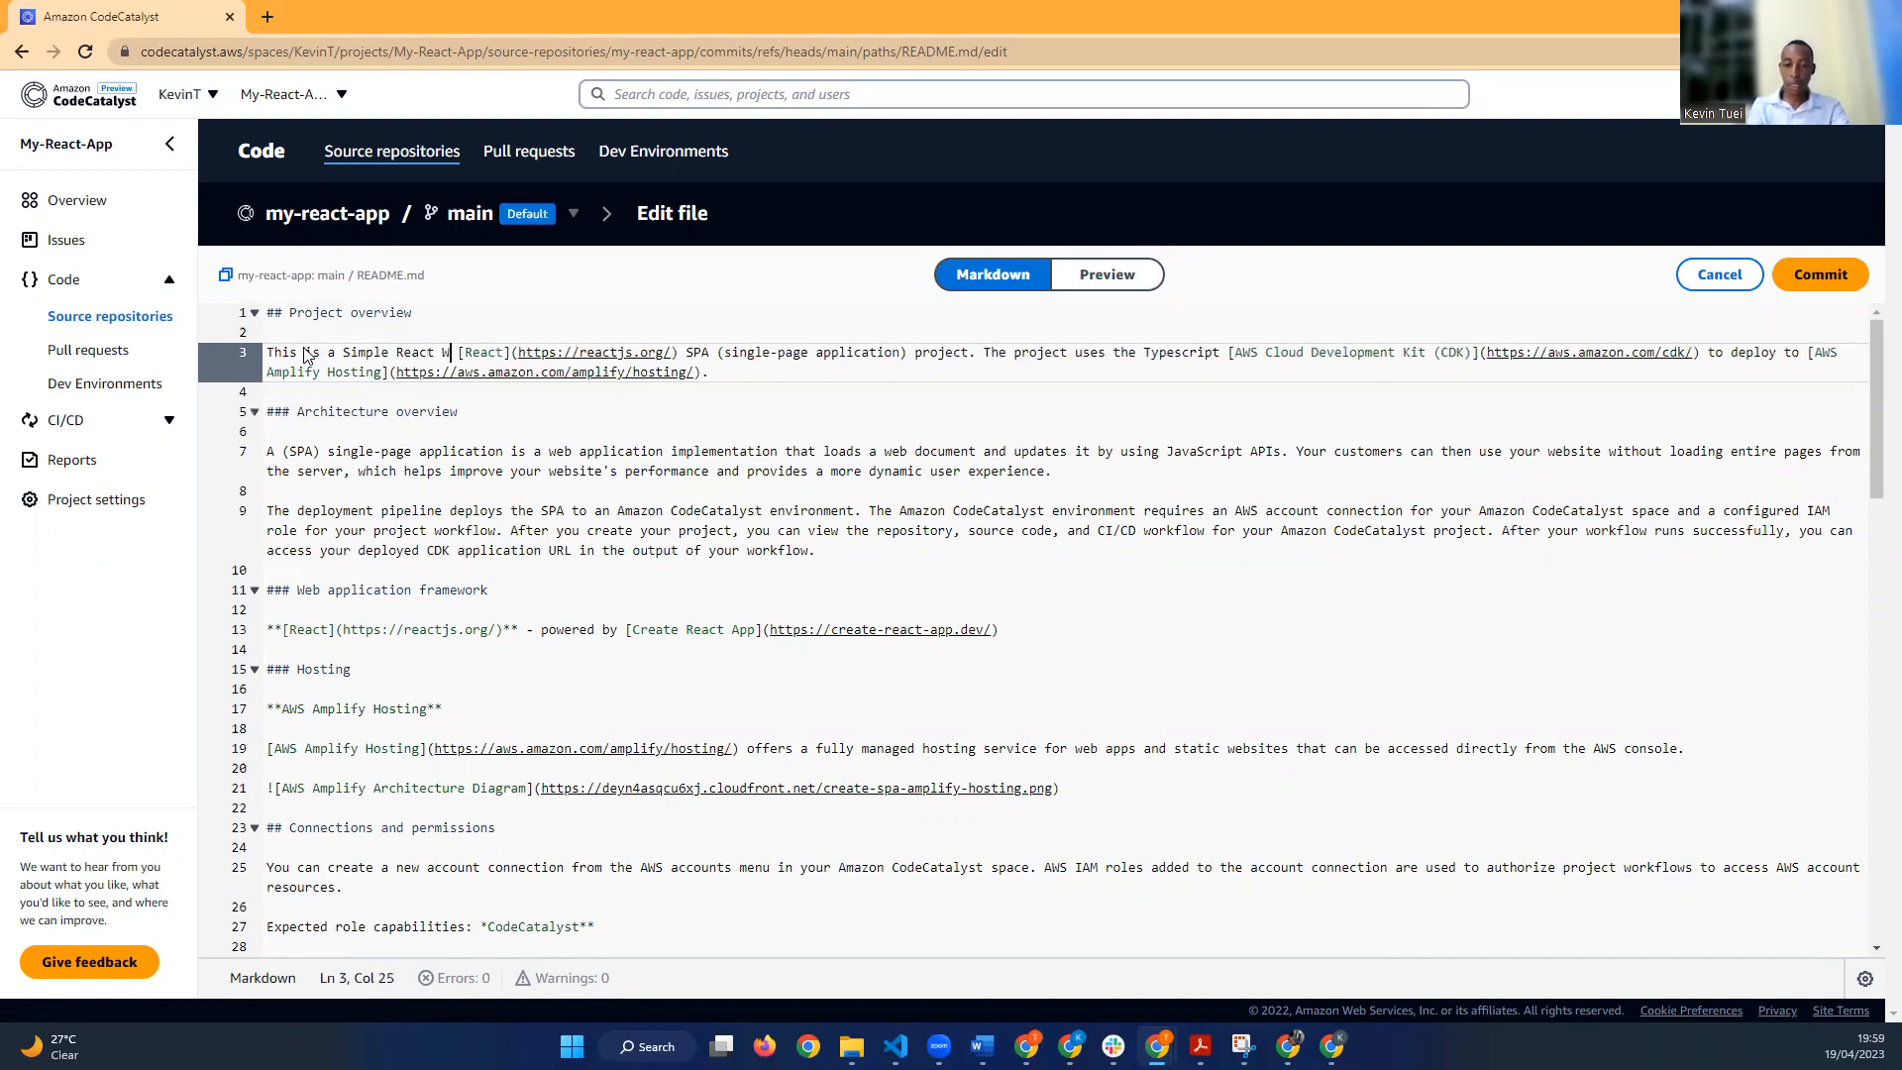
text(eb Applicat)
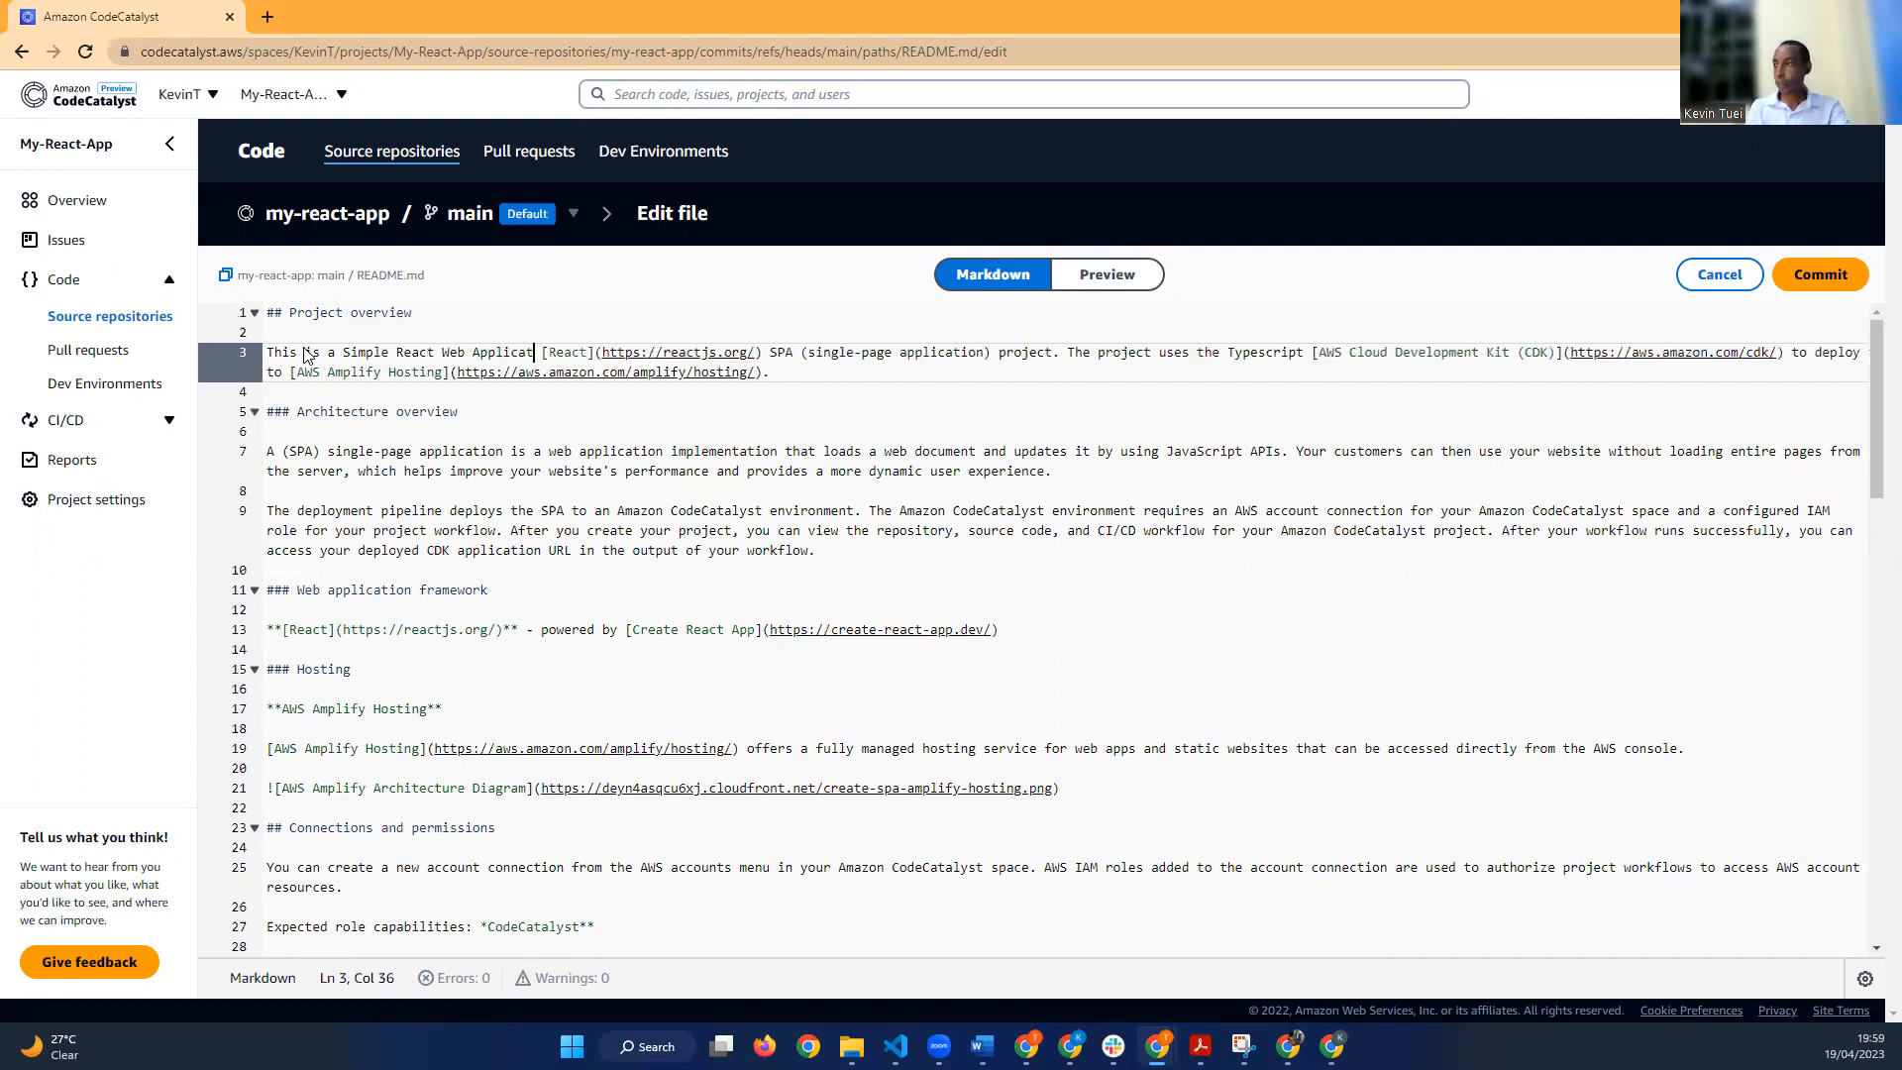
text(ion)
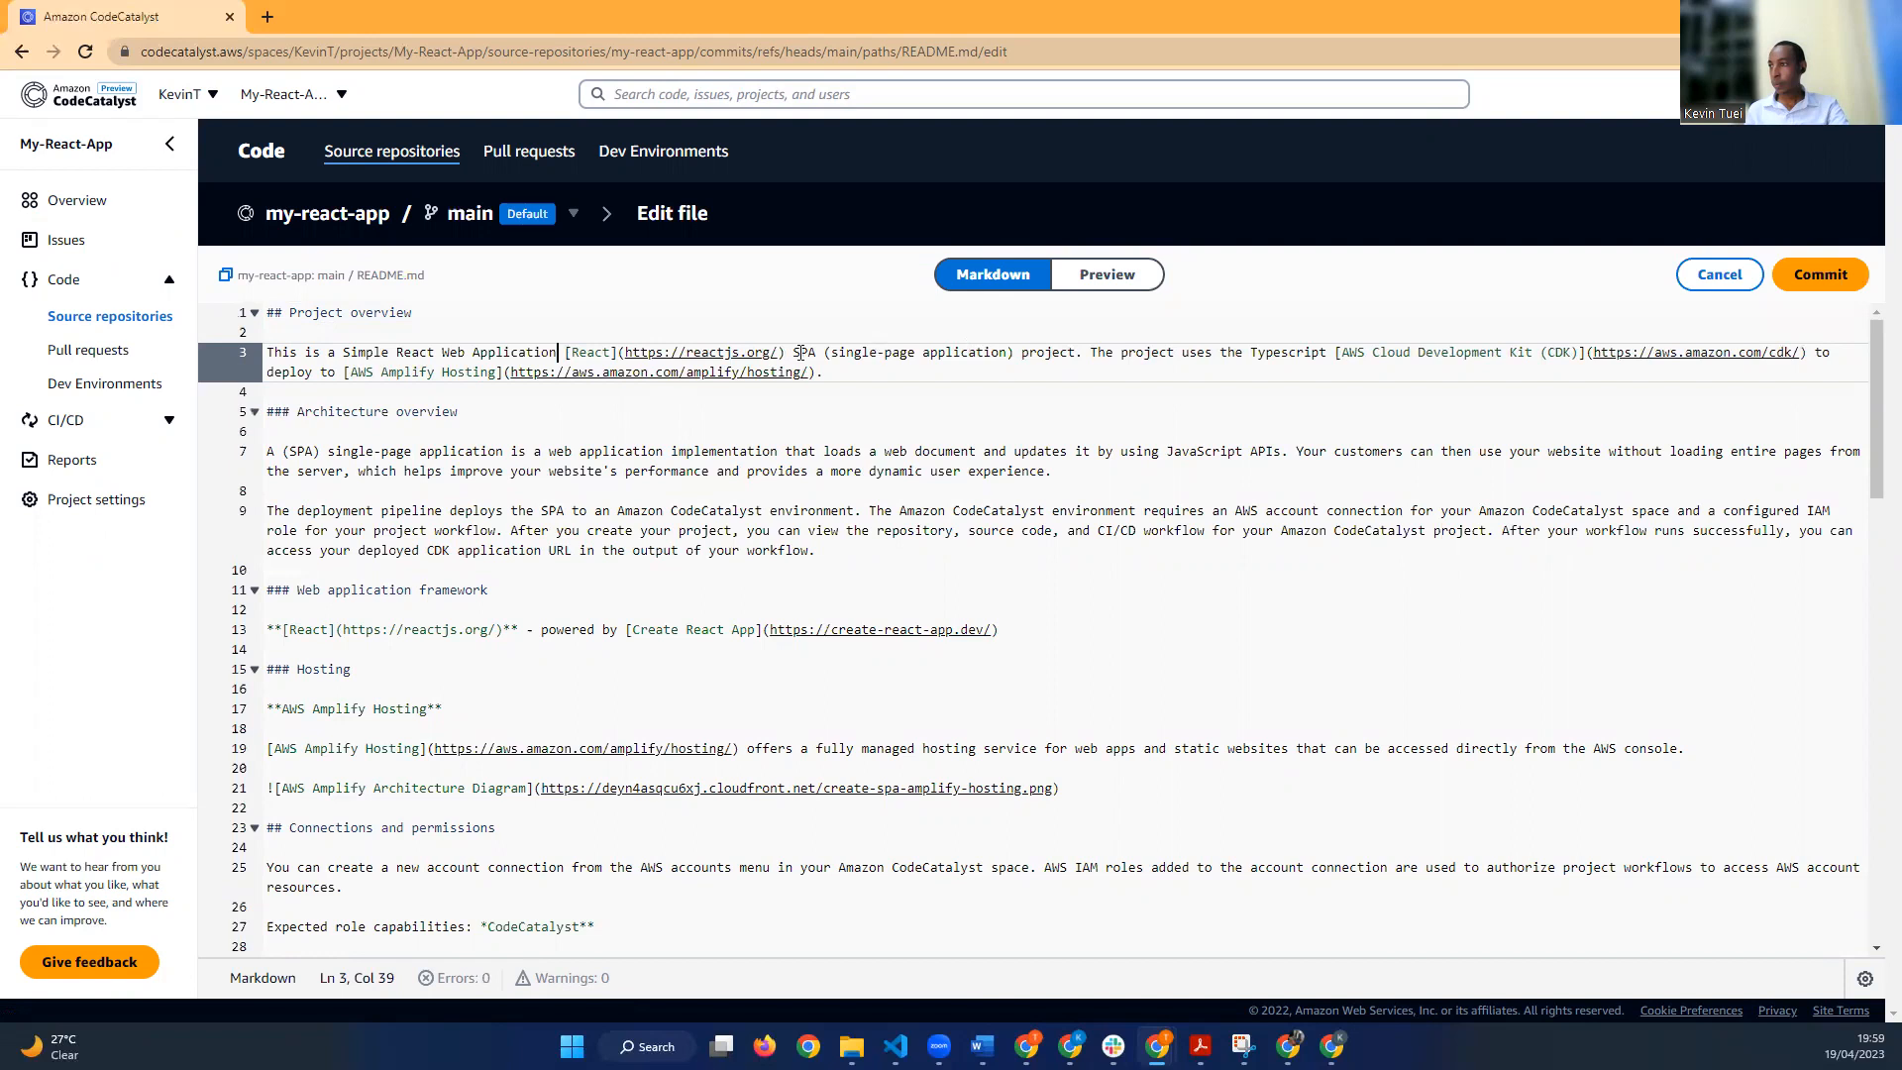
Step: Delete "SPA (single-page application) project" after the React link in the Project overview sentence
drag(1075, 353, 800, 353)
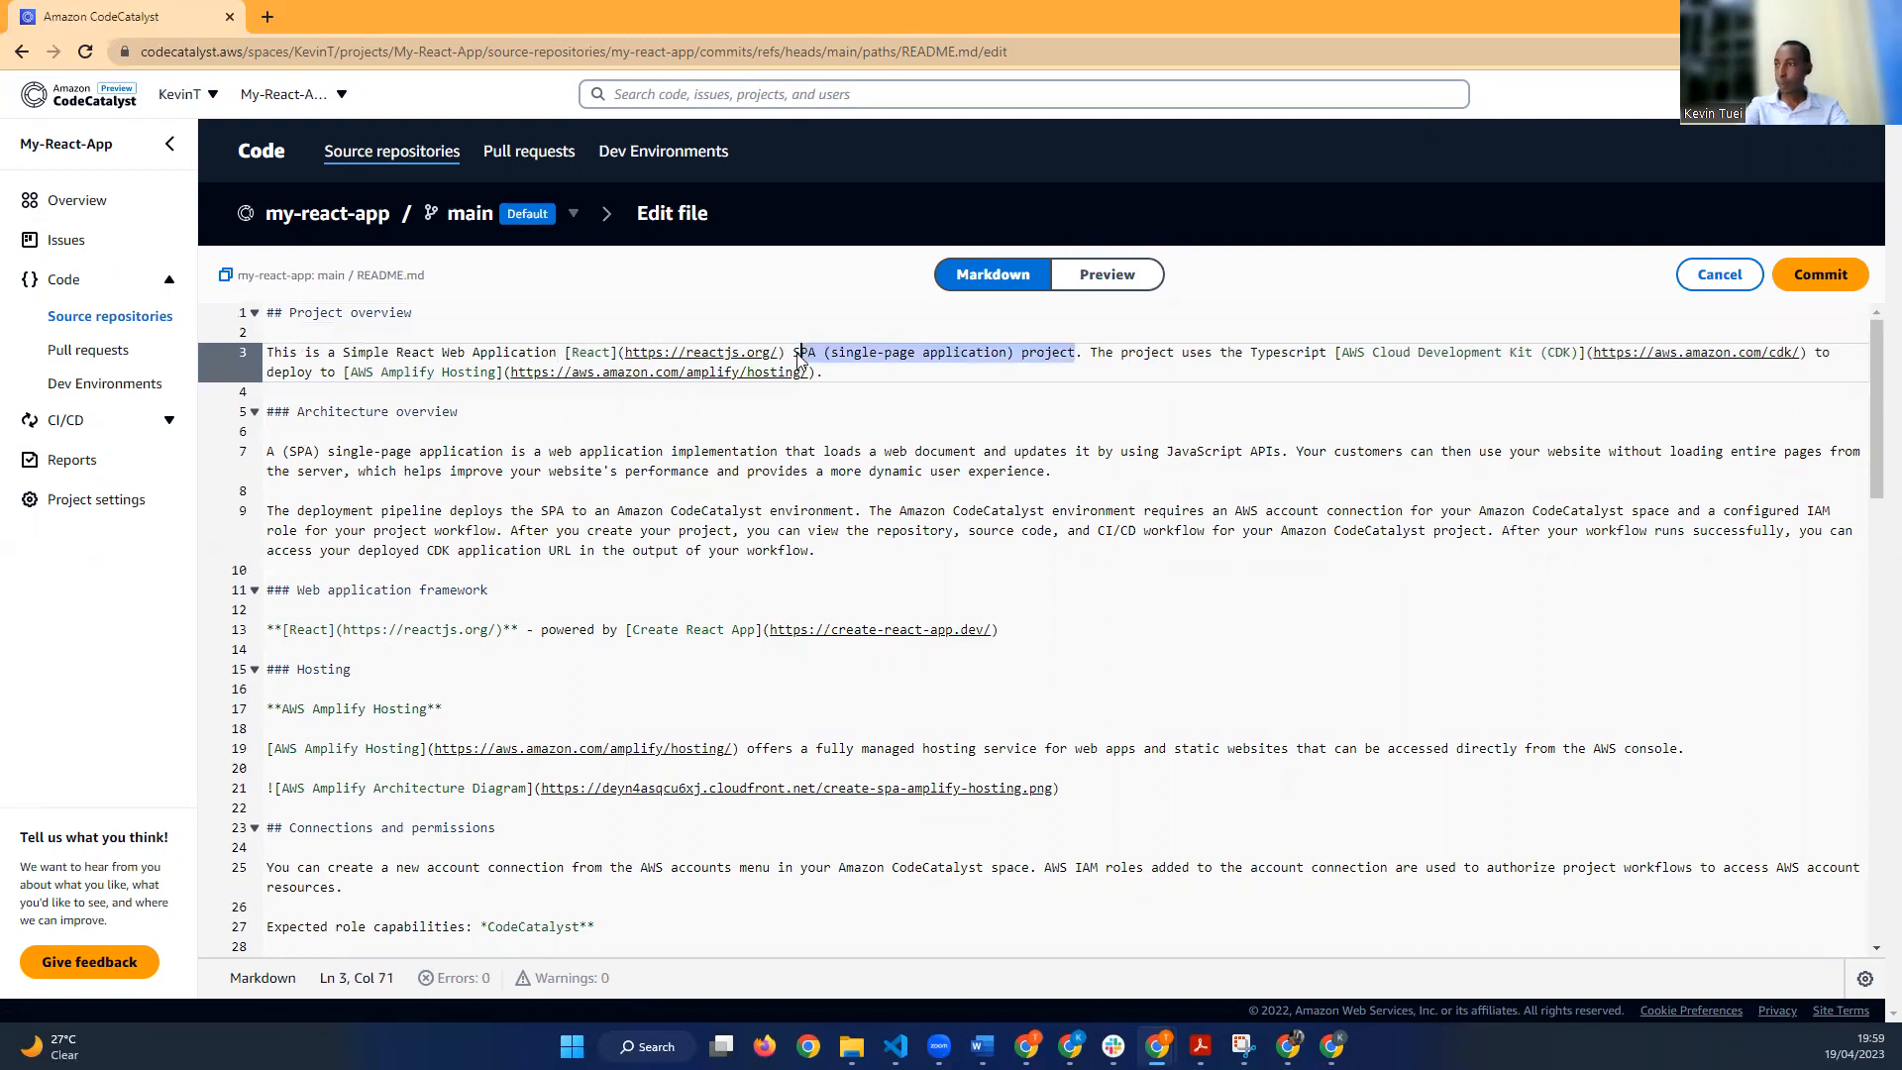
key(BackSpace)
key(BackSpace)
key(BackSpace)
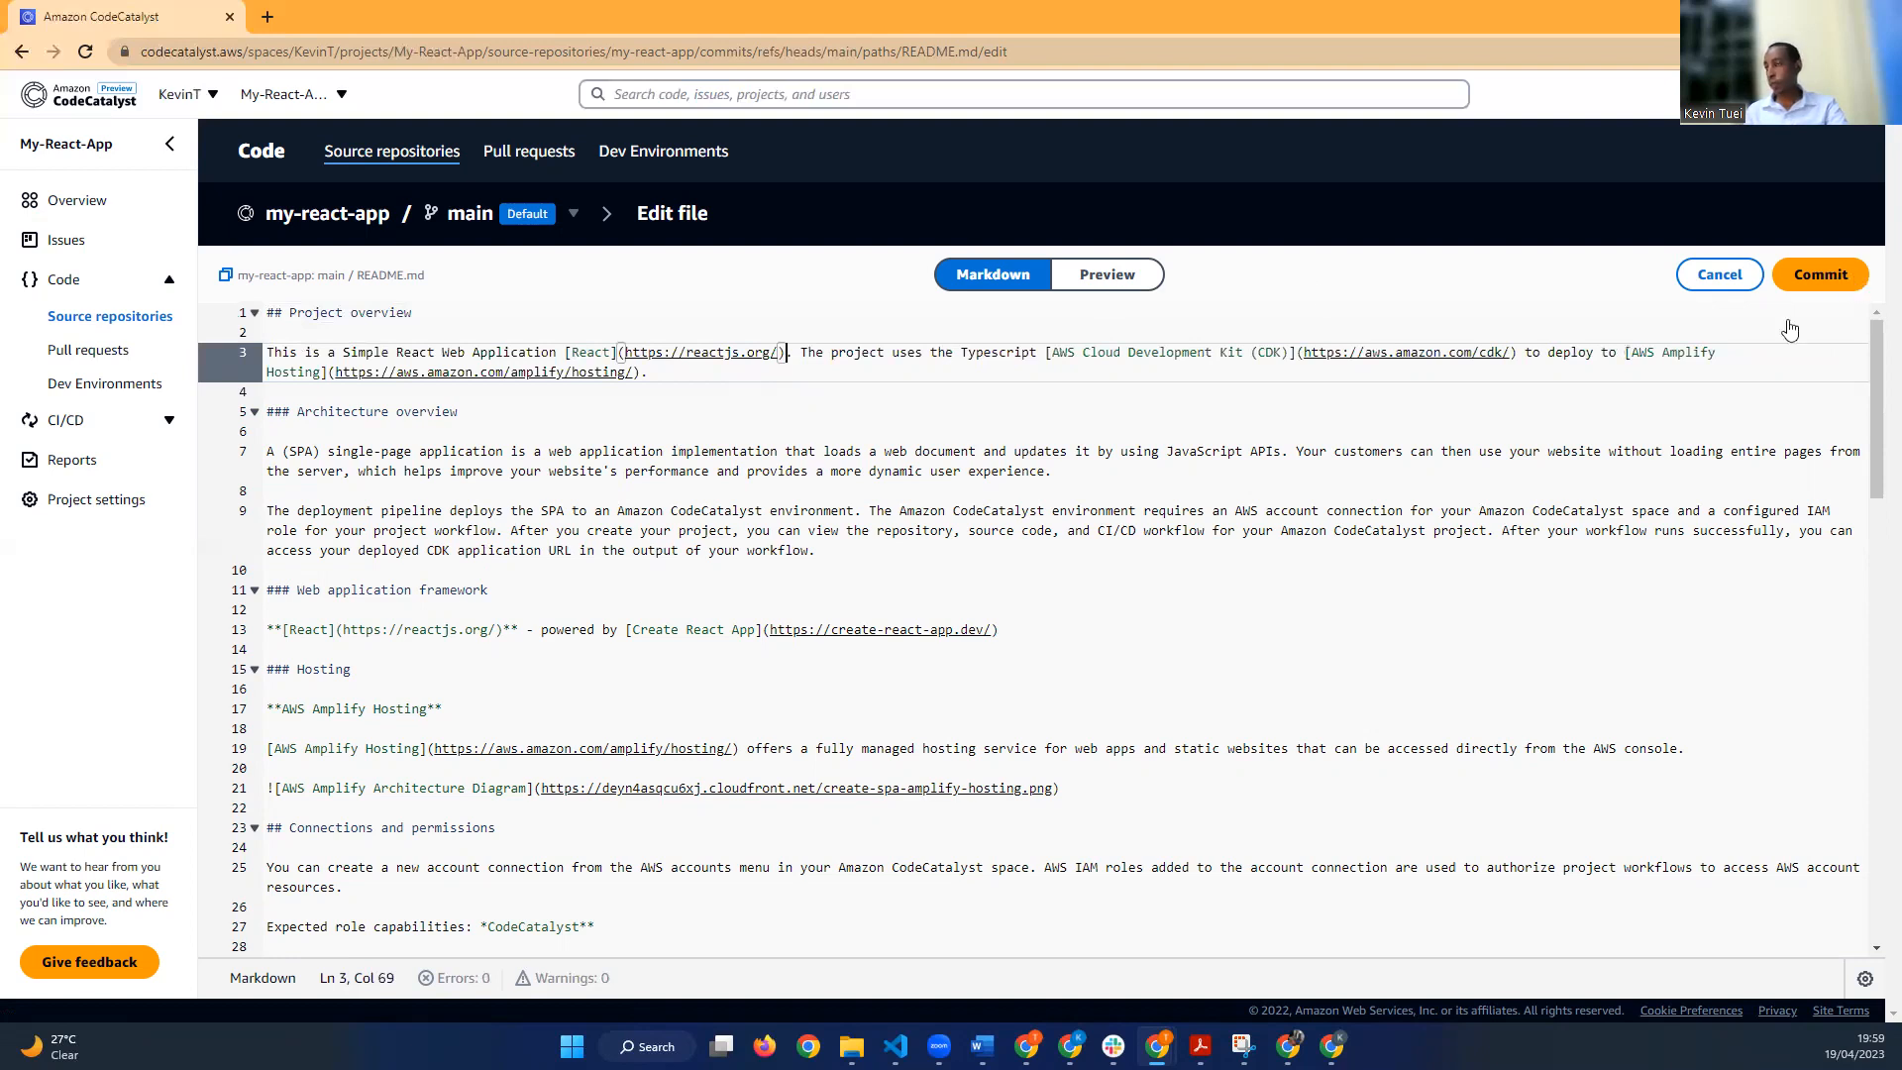
Step: Commit the README.md edit to the main branch with the commit message "Updated README.md"
click(1820, 275)
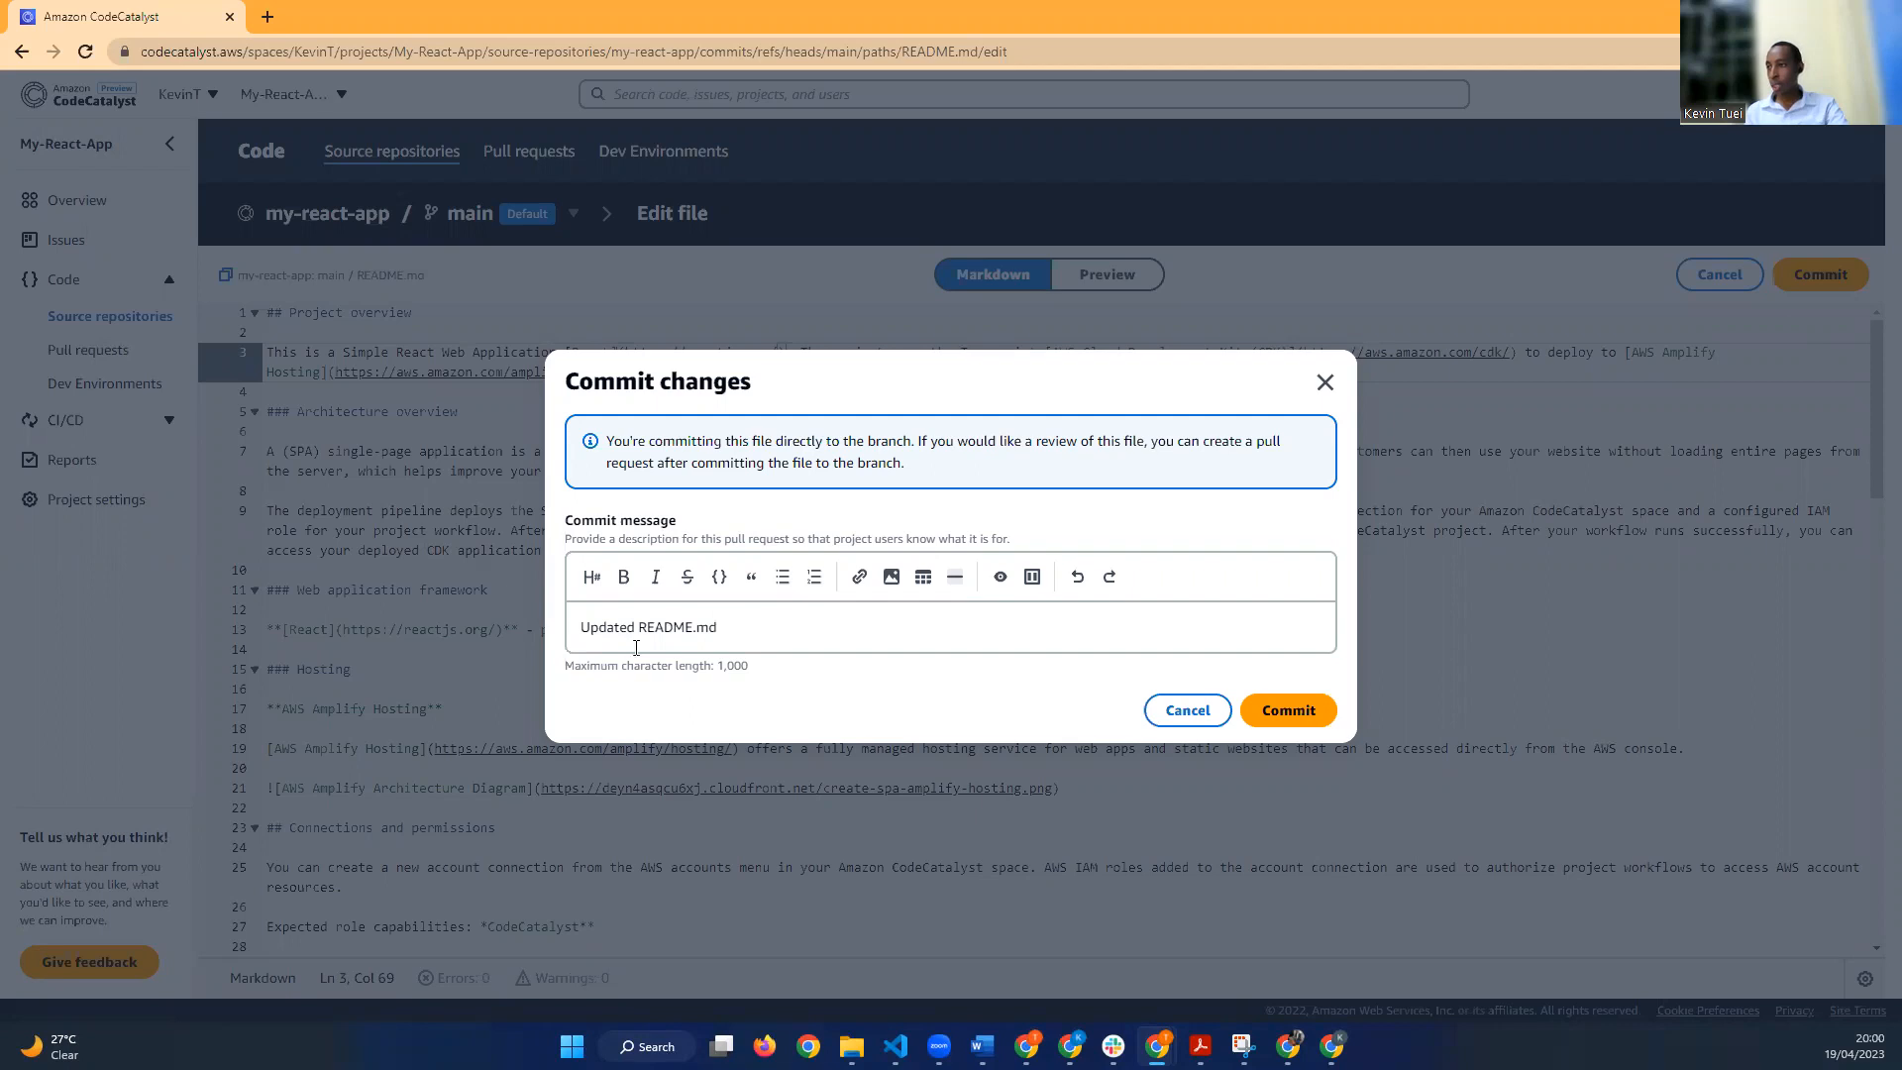
drag(546, 631, 581, 650)
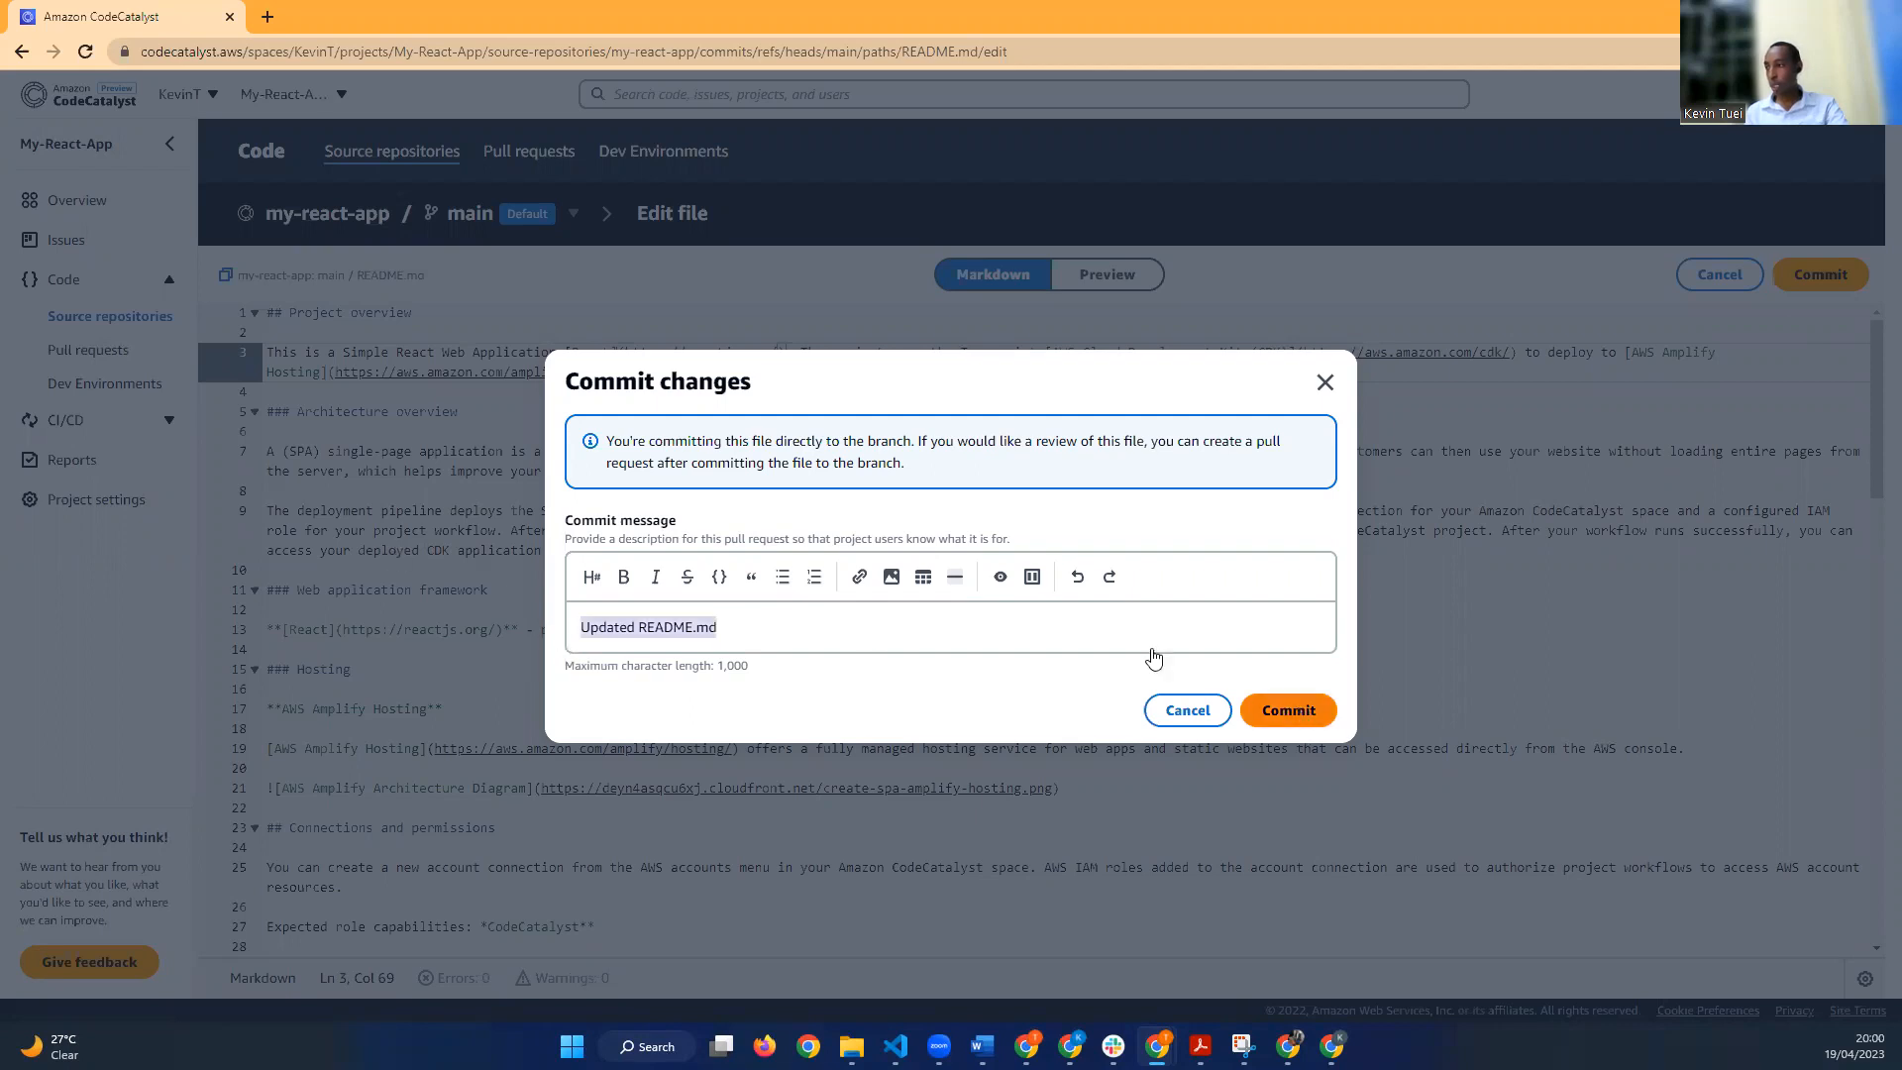
click(1288, 710)
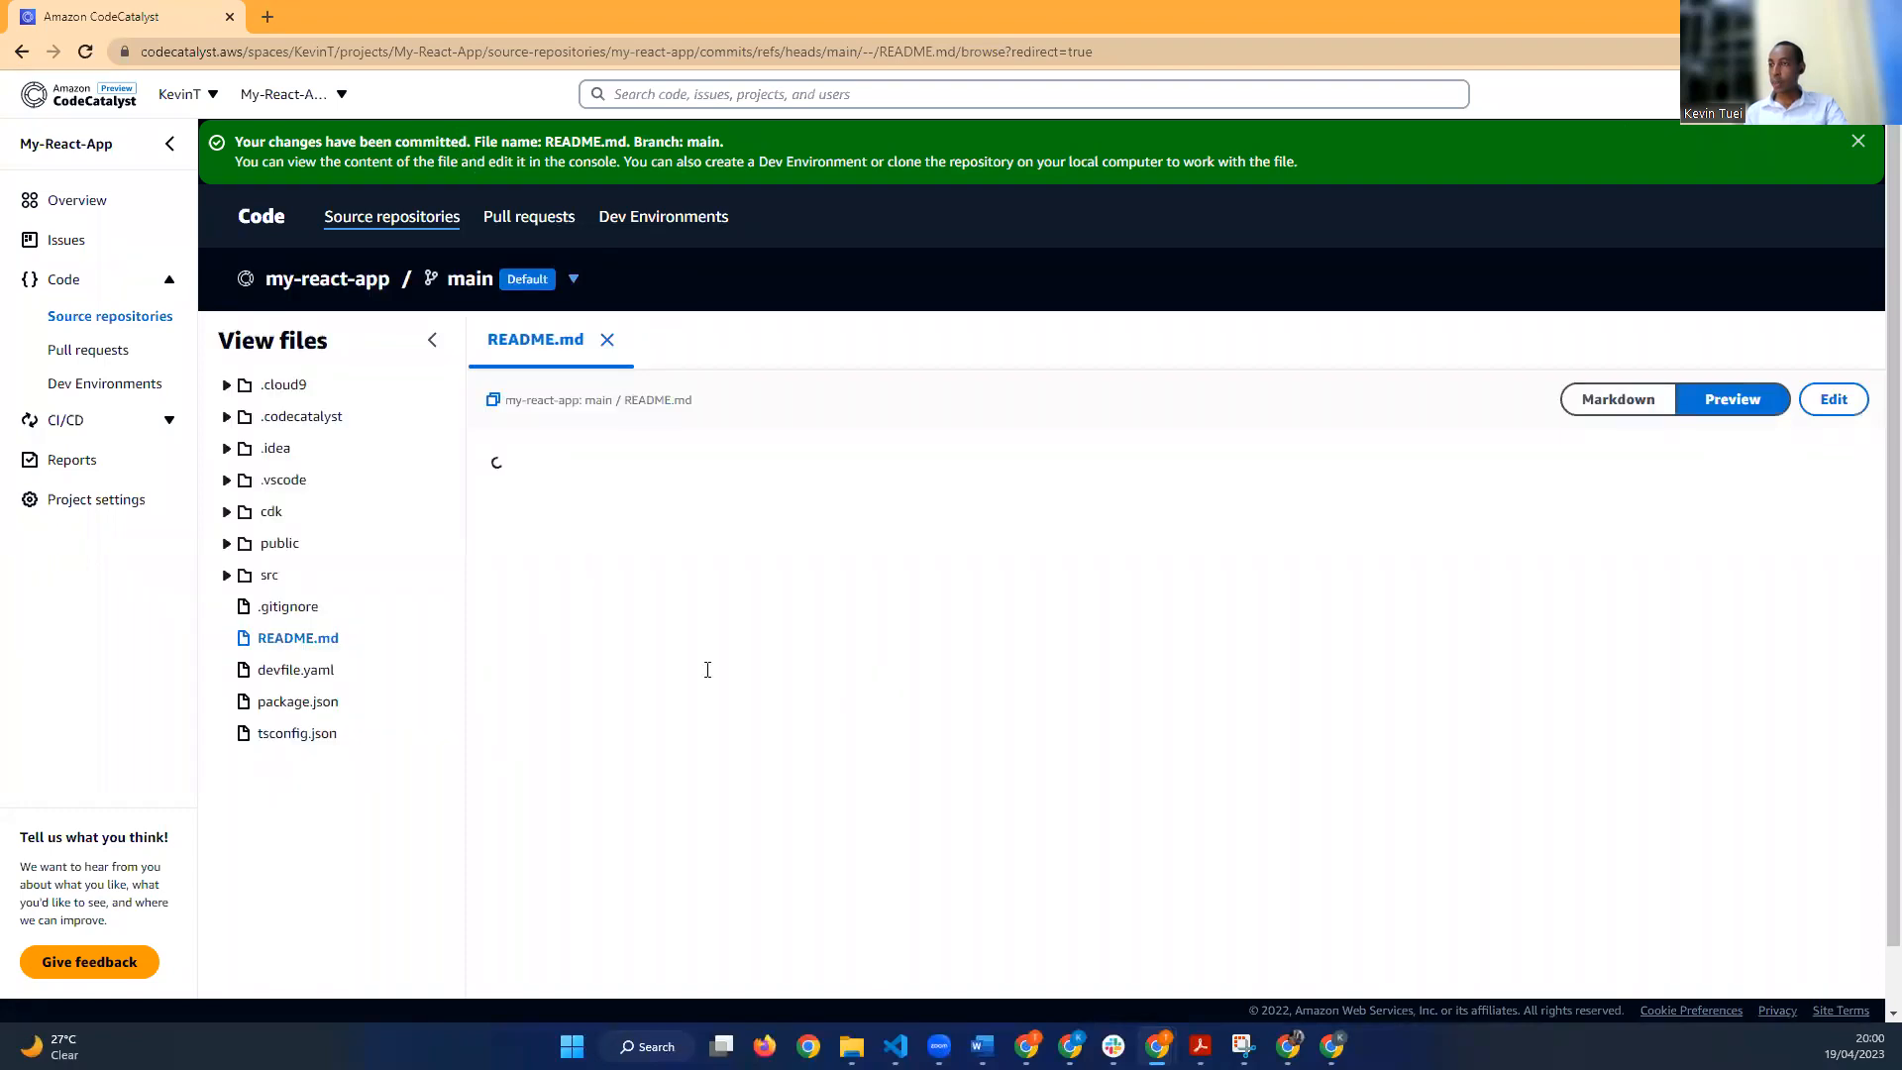
Step: Read through the committed README.md preview, examining the project resources, cleanup and CDK deployment sections
scroll(691, 639, down, 5)
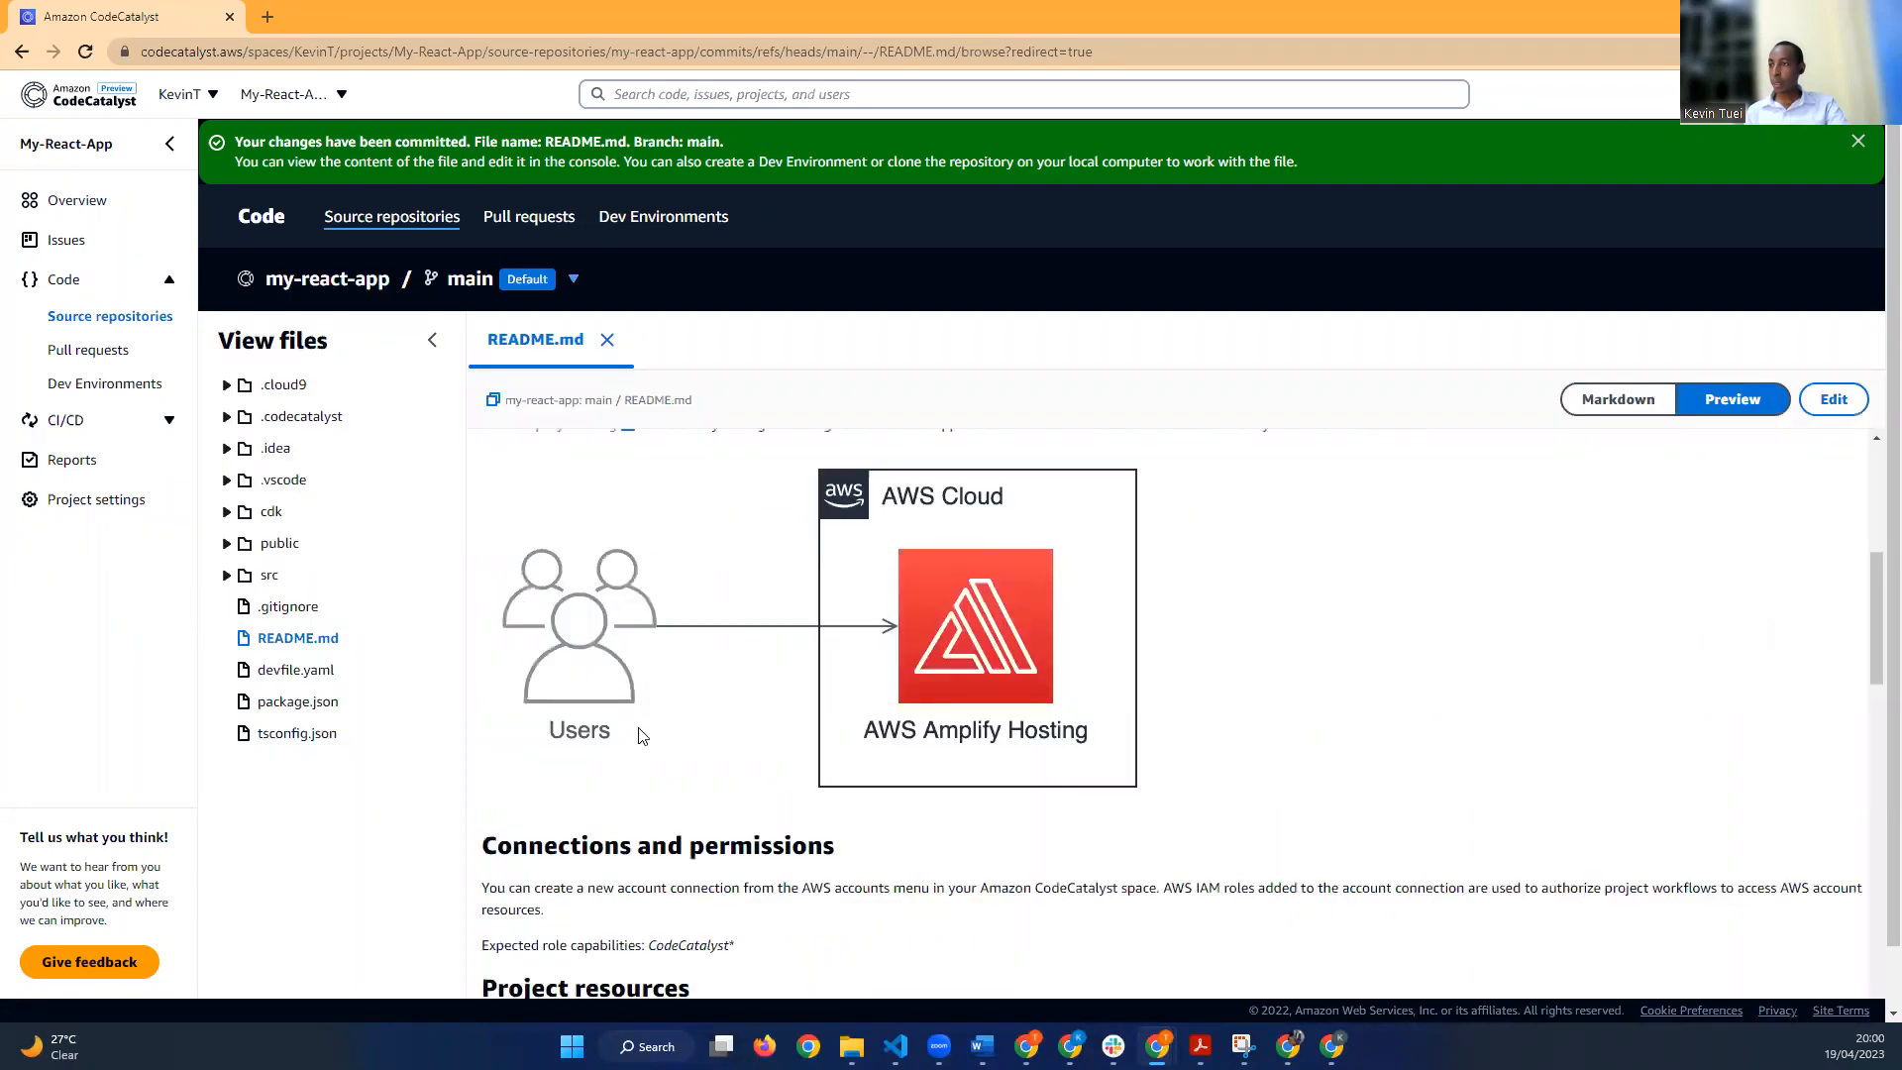
scroll(640, 729, down, 6)
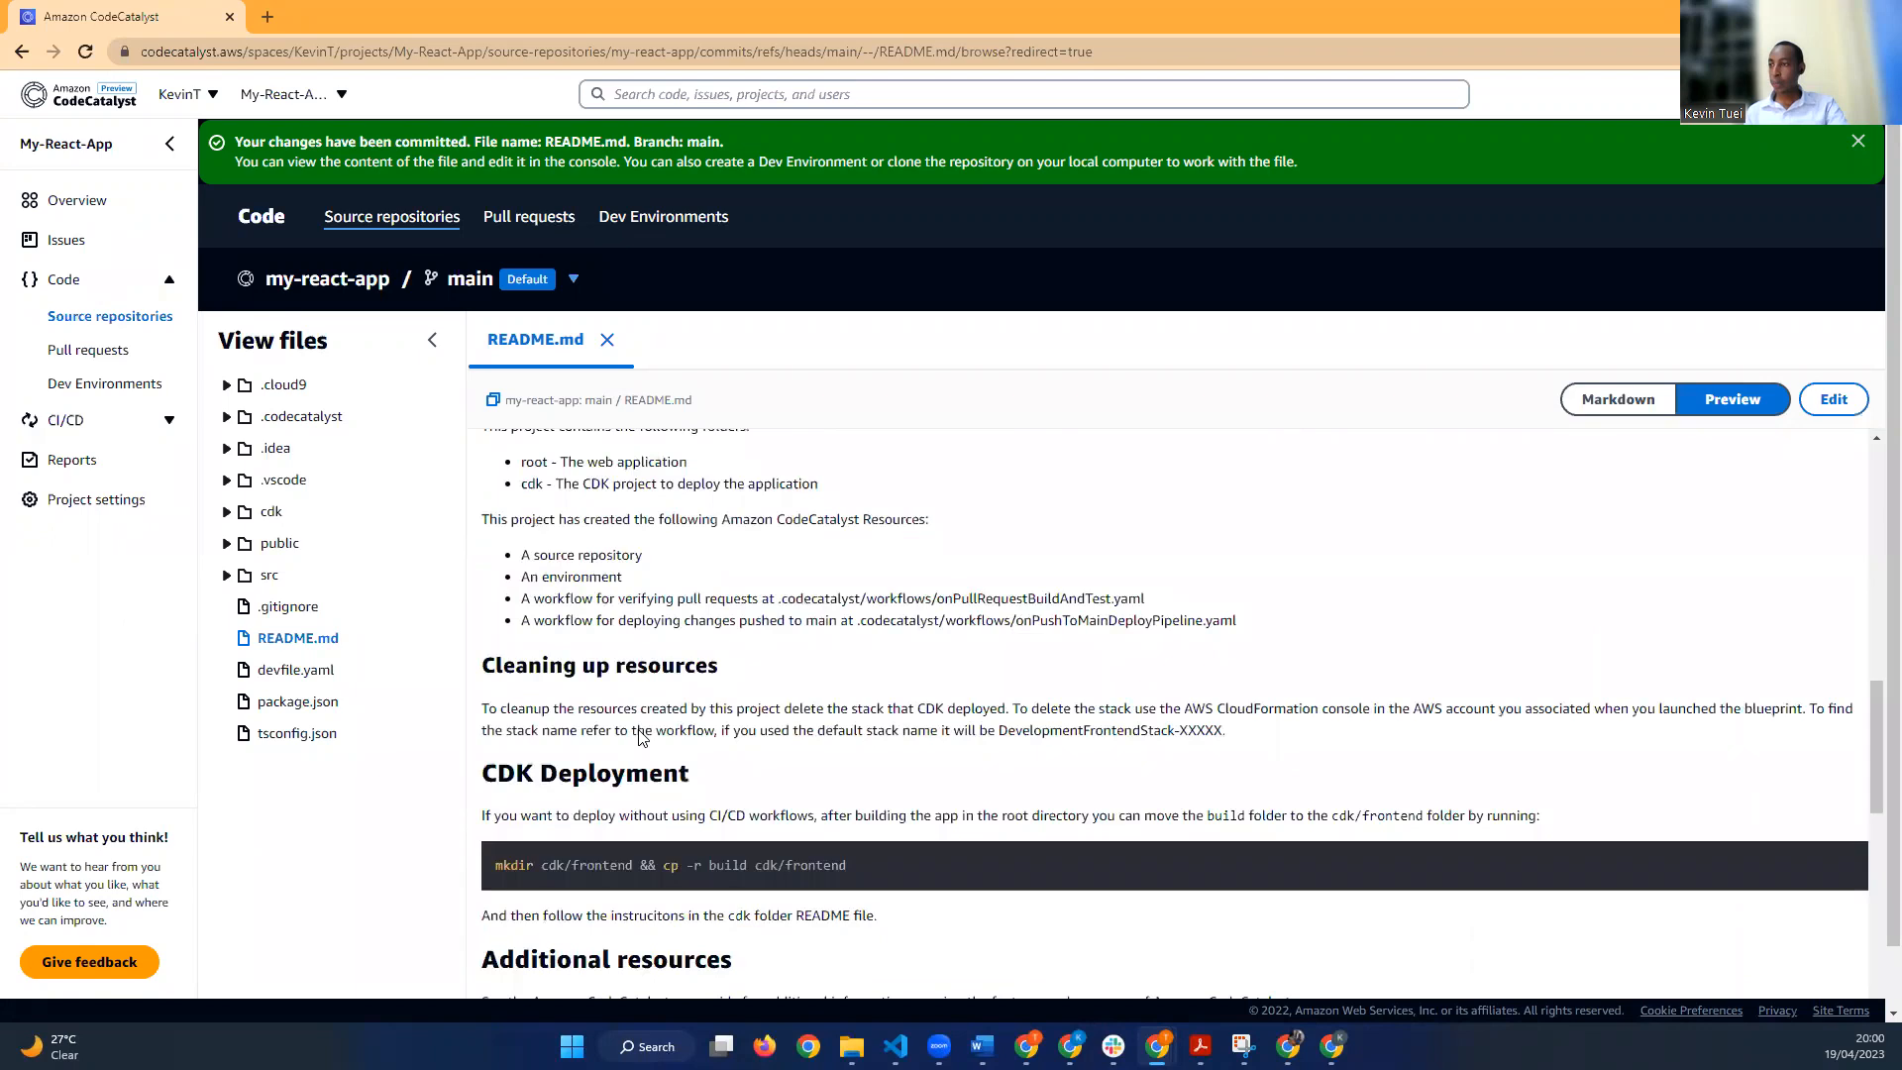
scroll(639, 737, down, 2)
scroll(640, 736, up, 3)
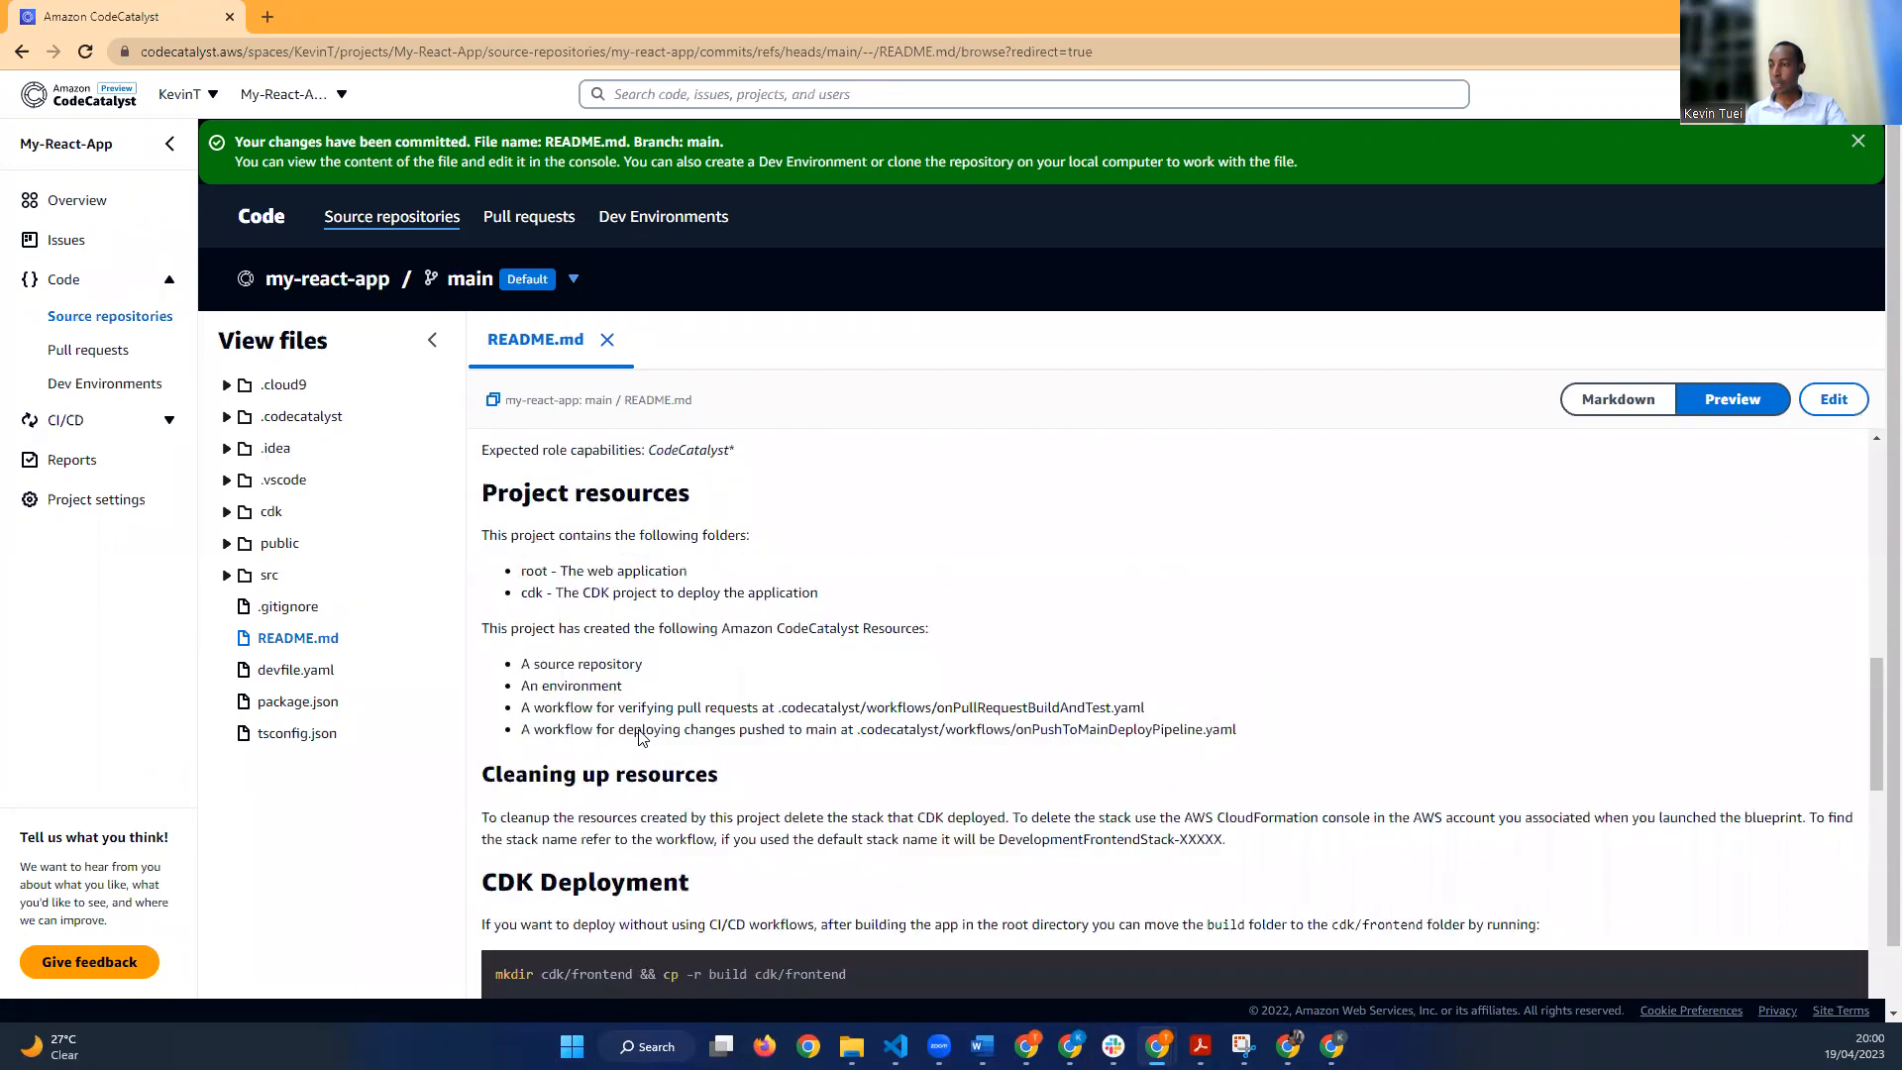
scroll(640, 737, up, 1)
scroll(640, 737, down, 1)
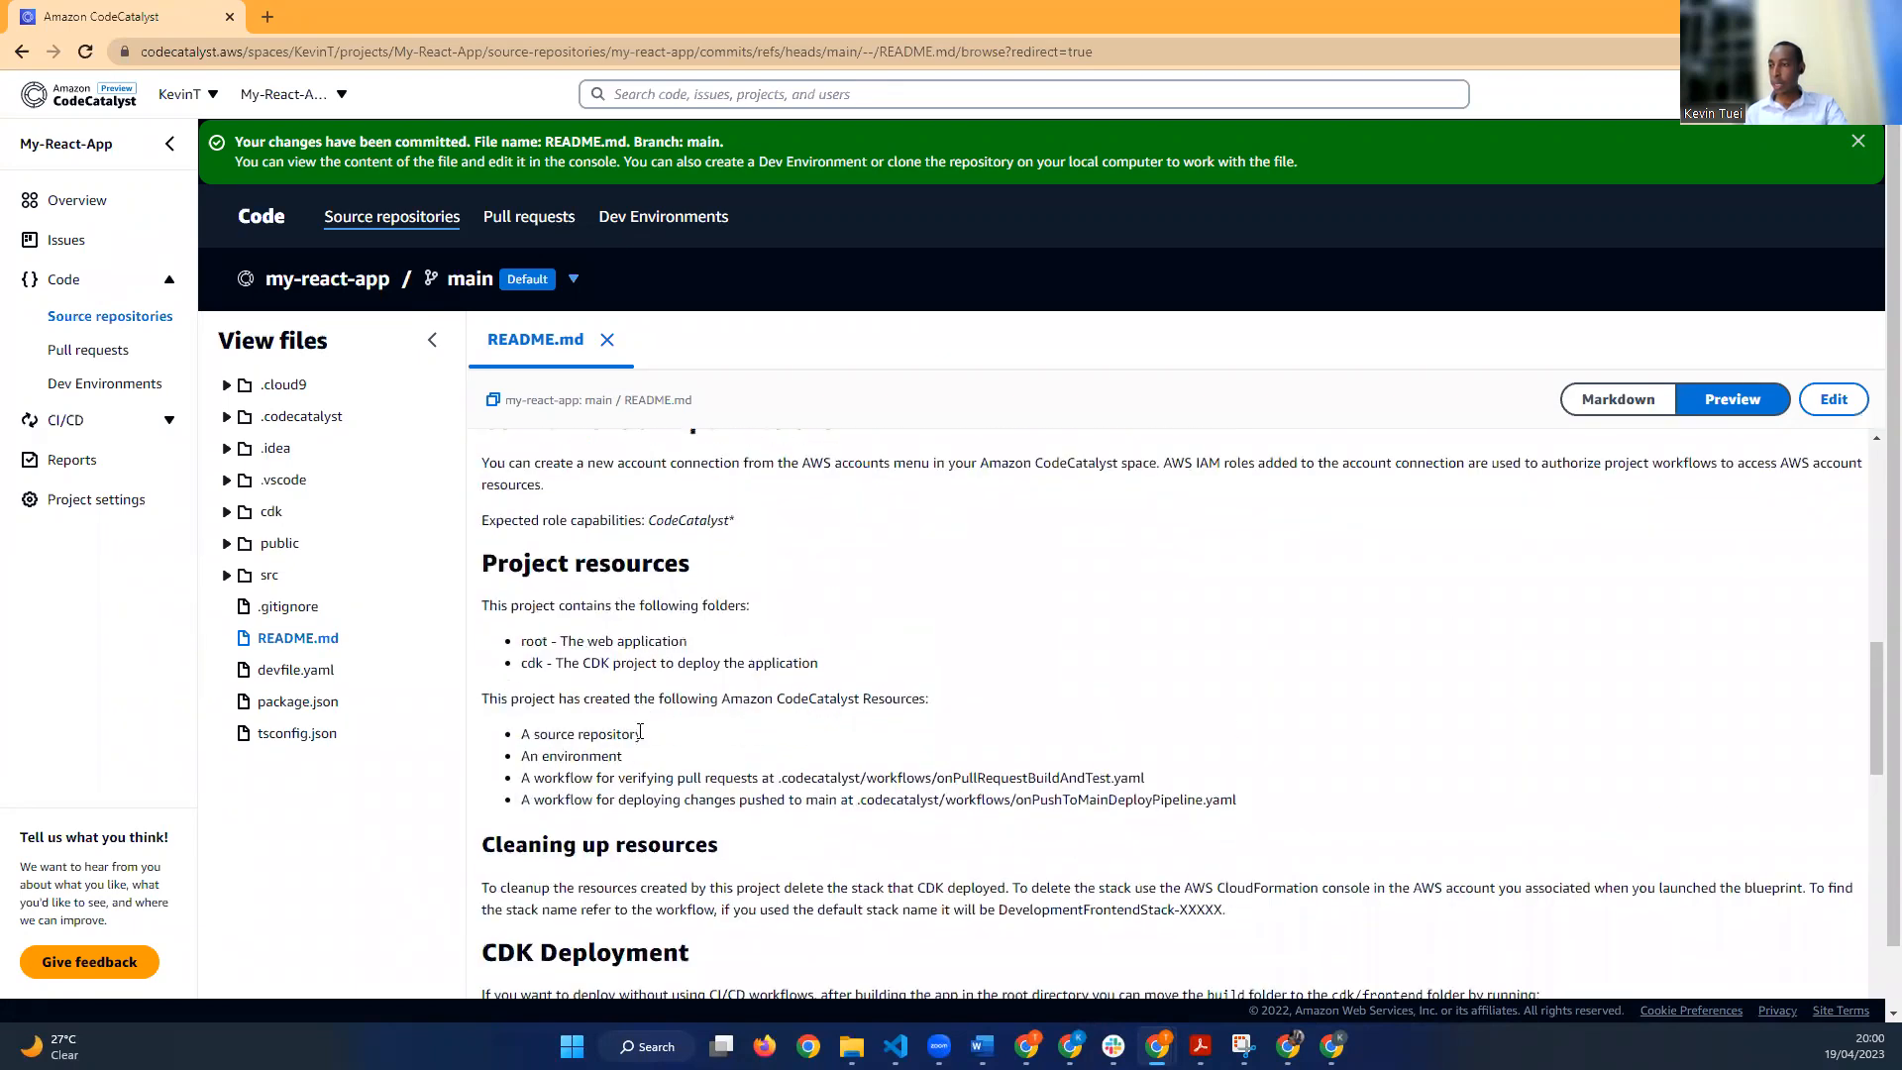
scroll(743, 760, down, 2)
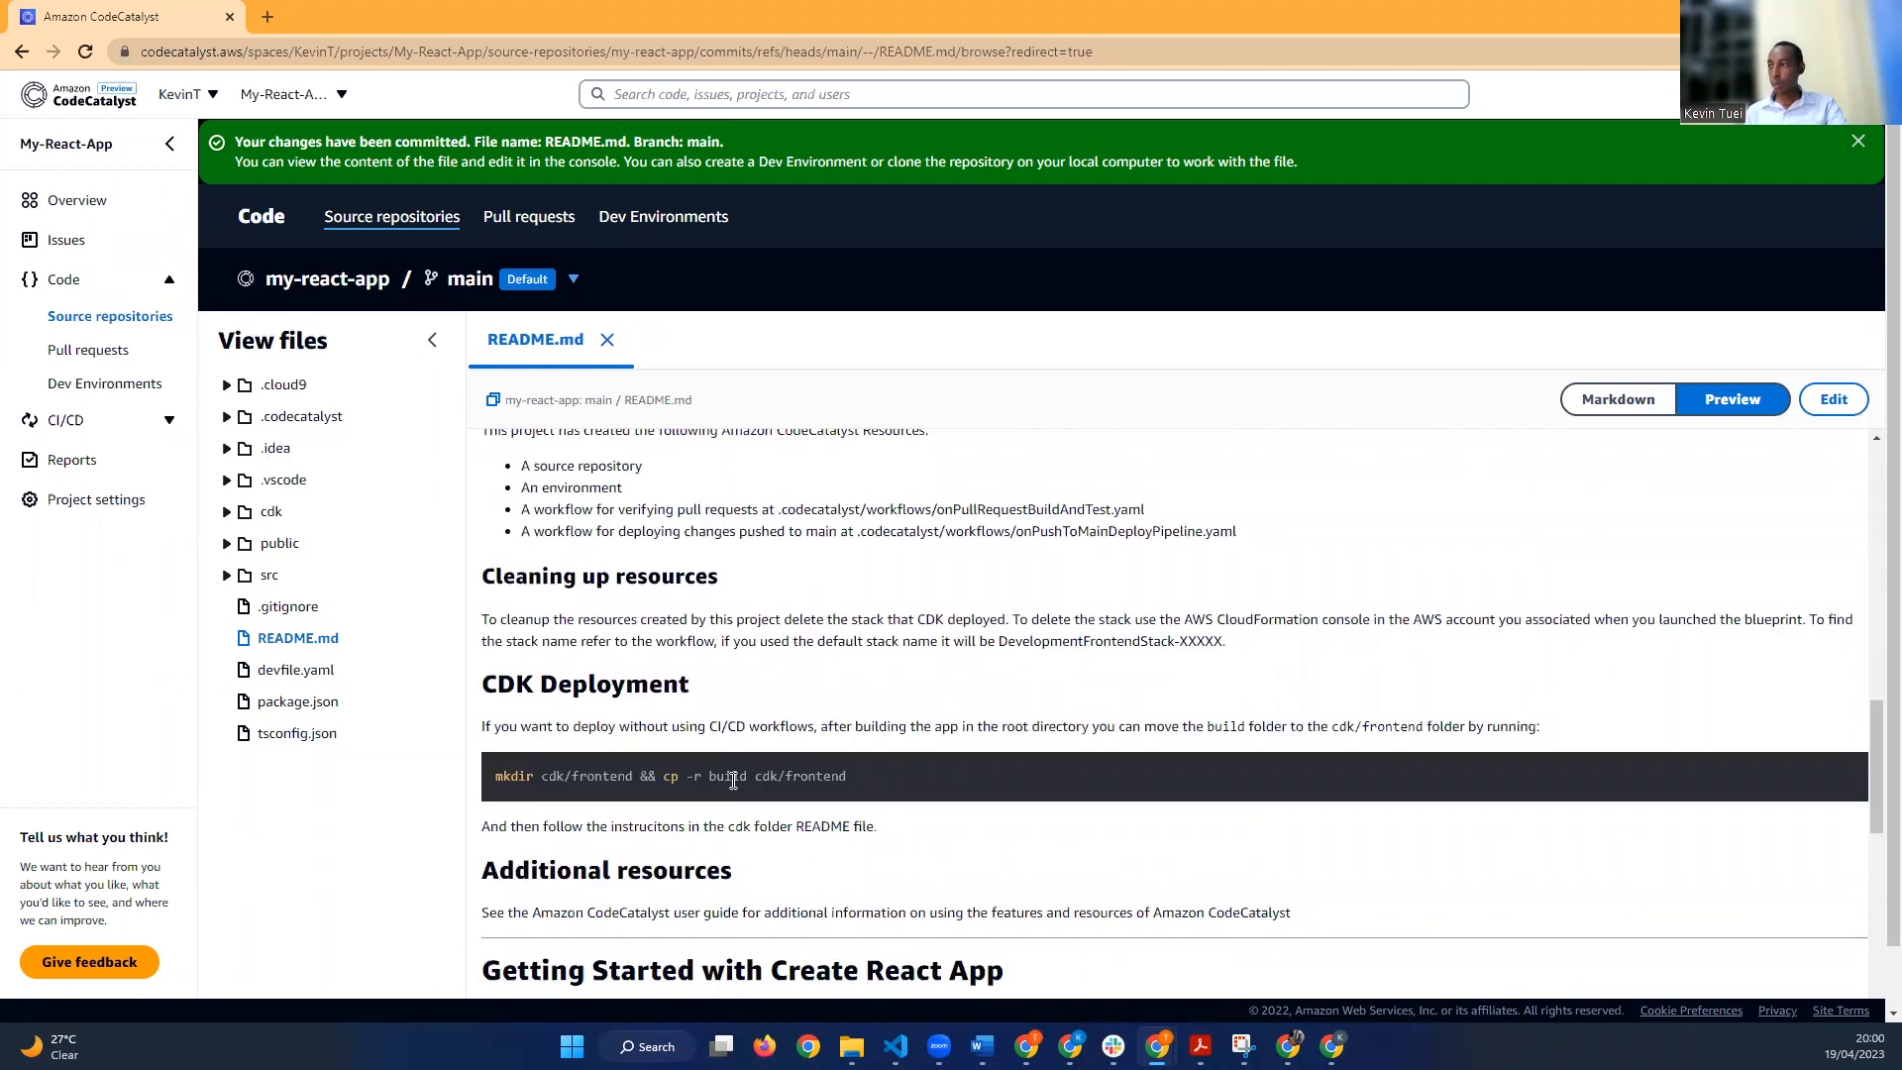
scroll(327, 650, up, 2)
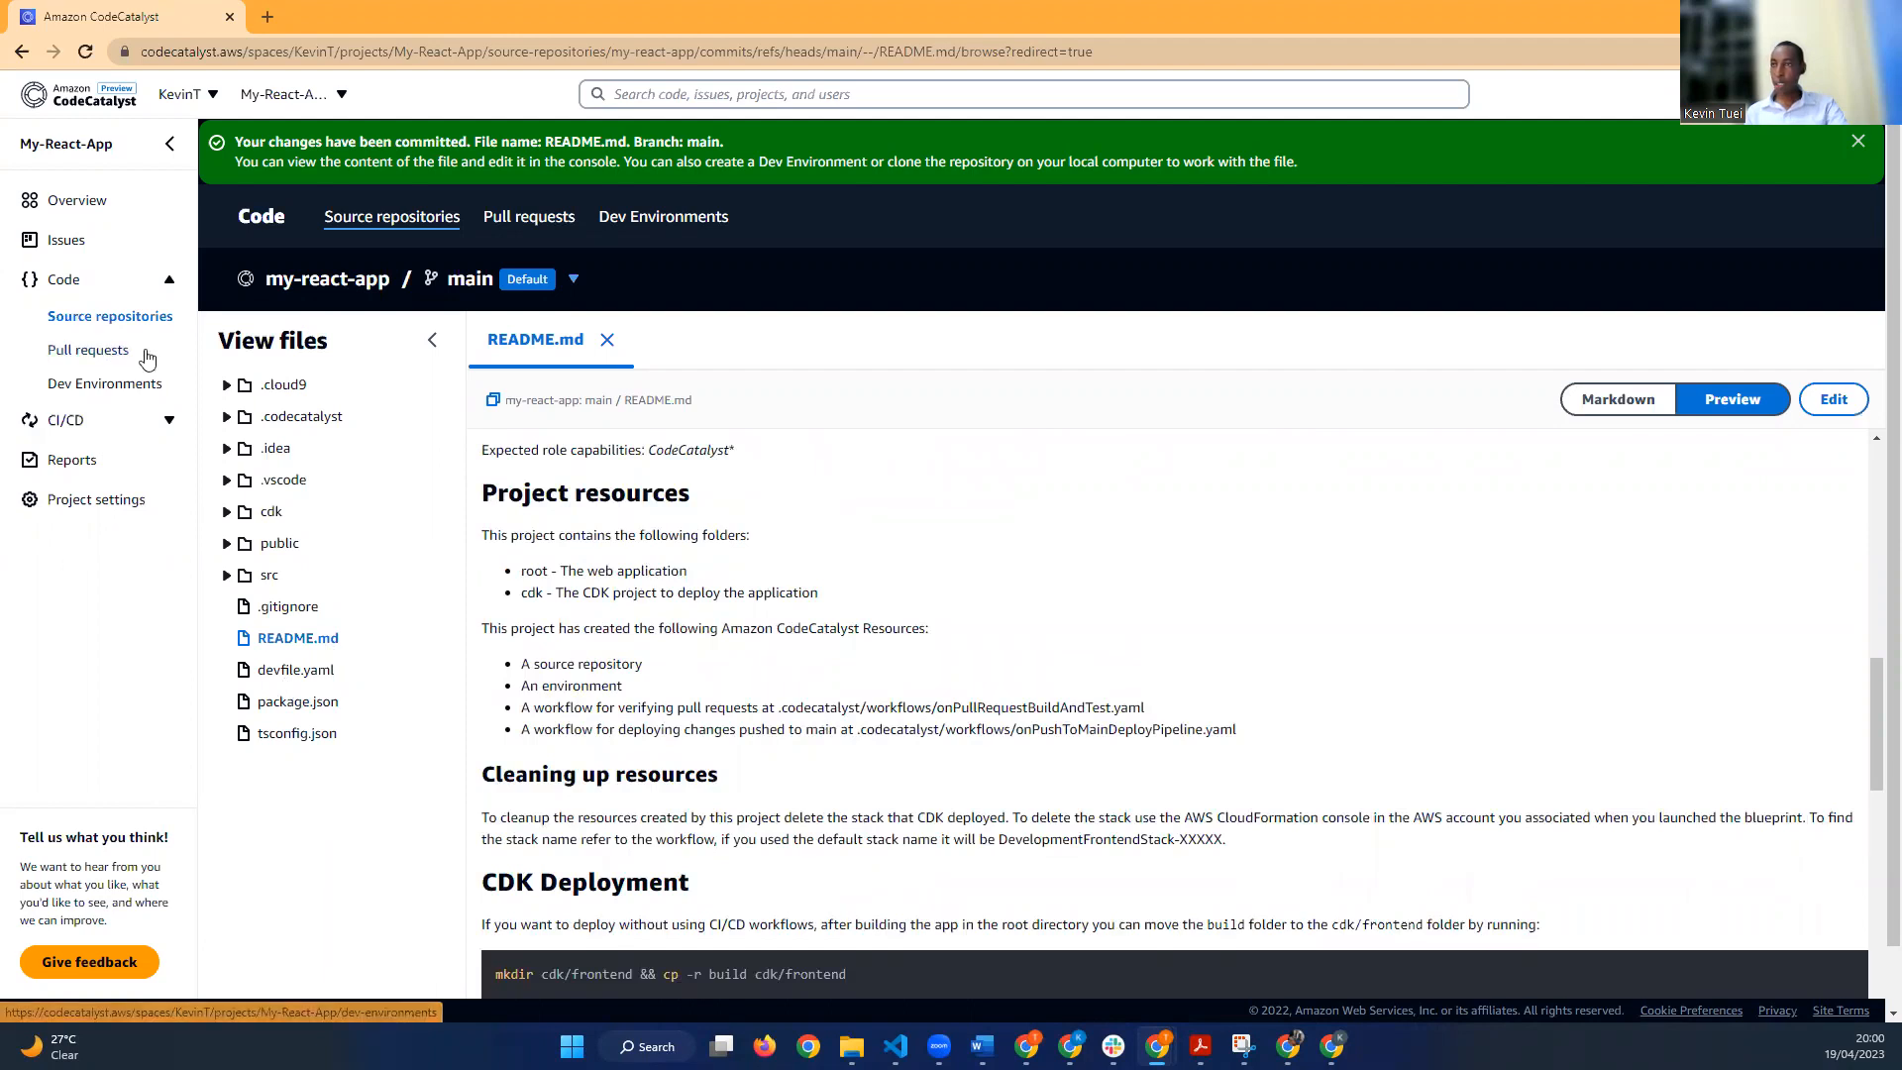
scroll(121, 396, down, 2)
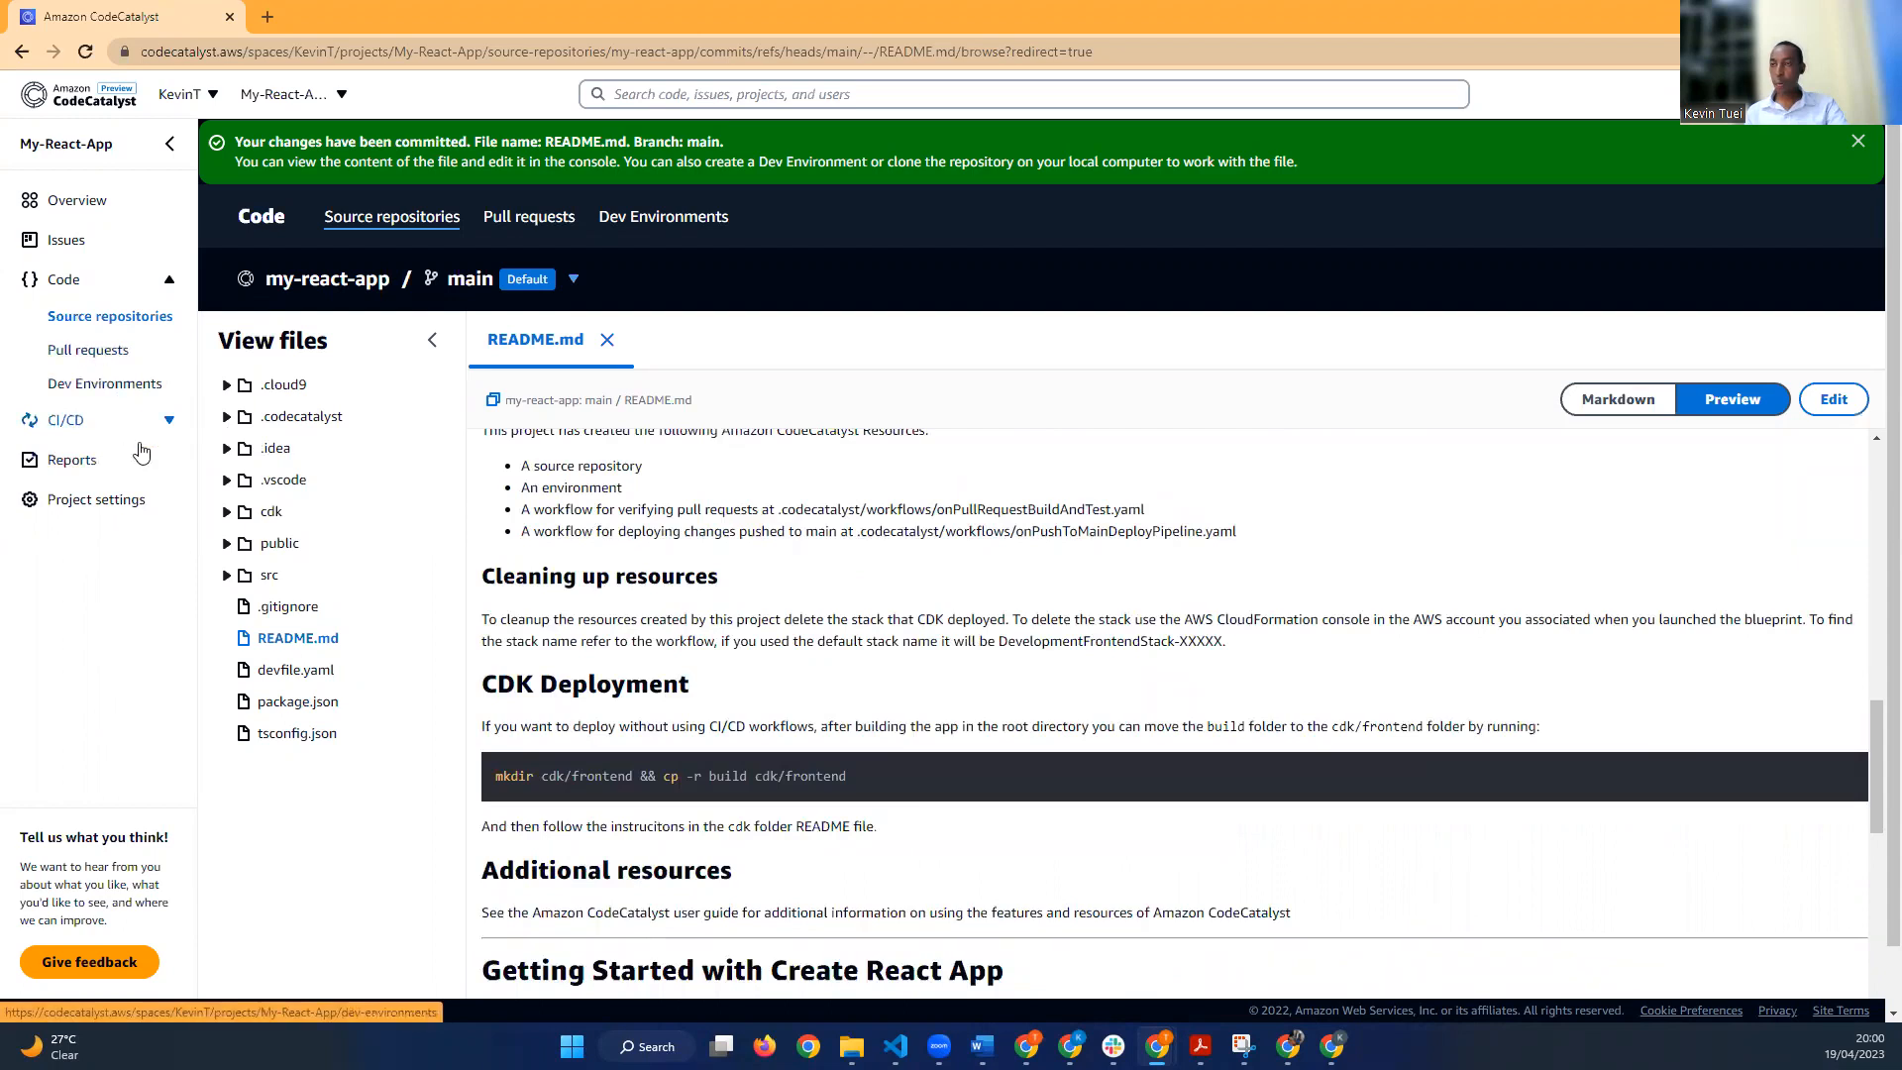
Step: Go to the project's Dev Environments and start creating one that opens with AWS Cloud9 in the browser
click(139, 391)
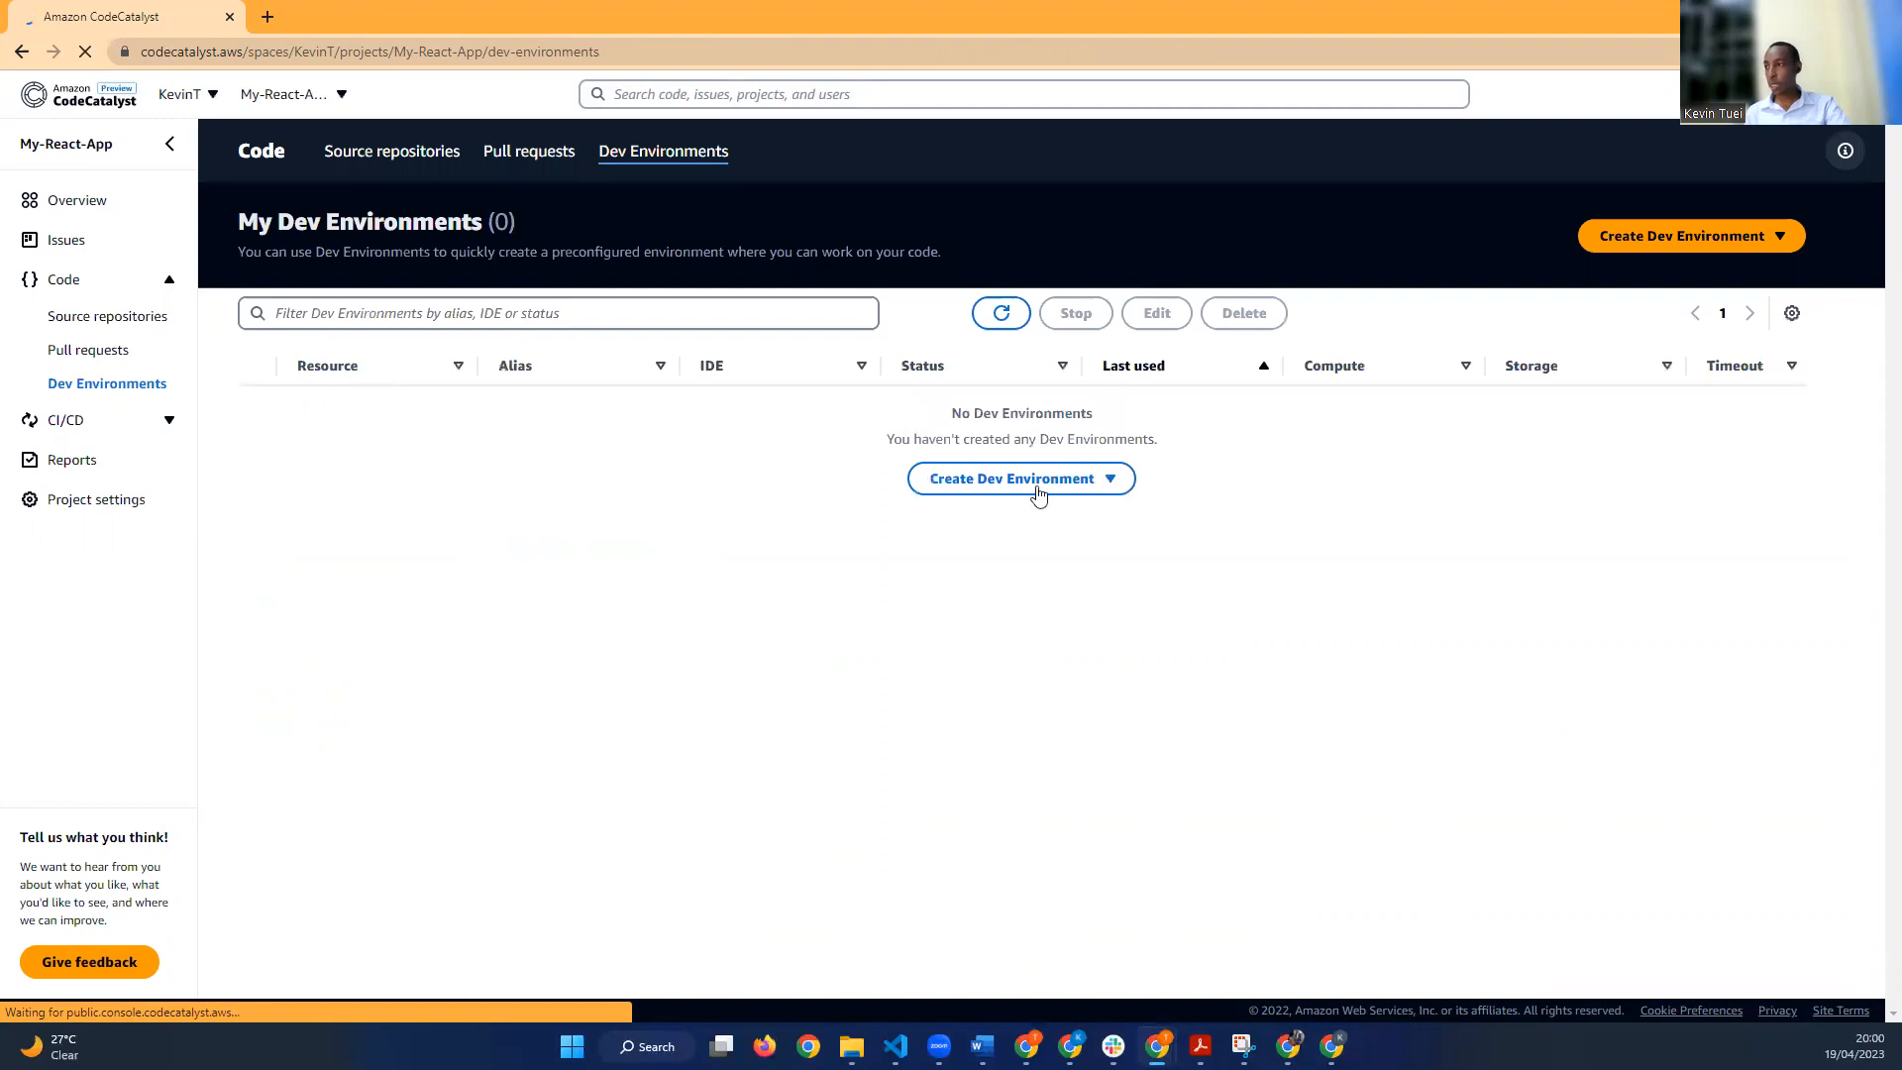
click(1035, 487)
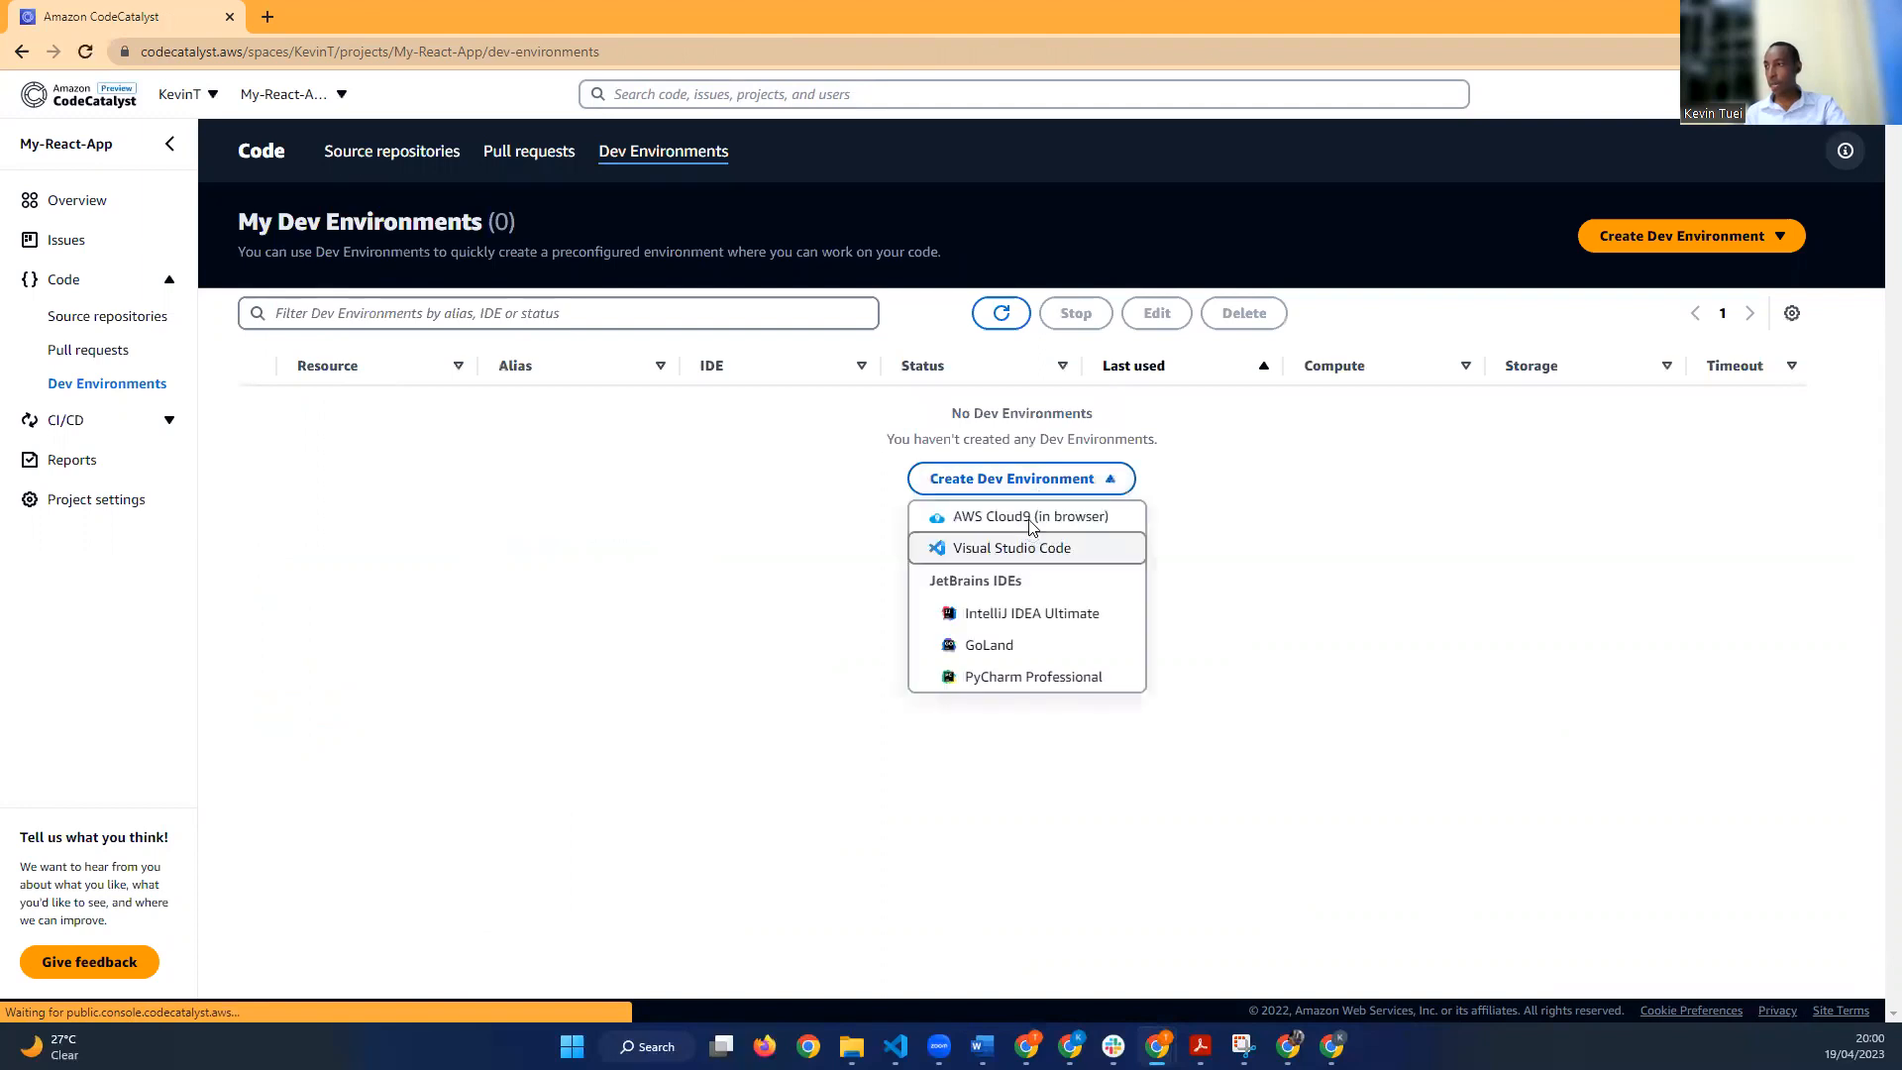
click(1031, 518)
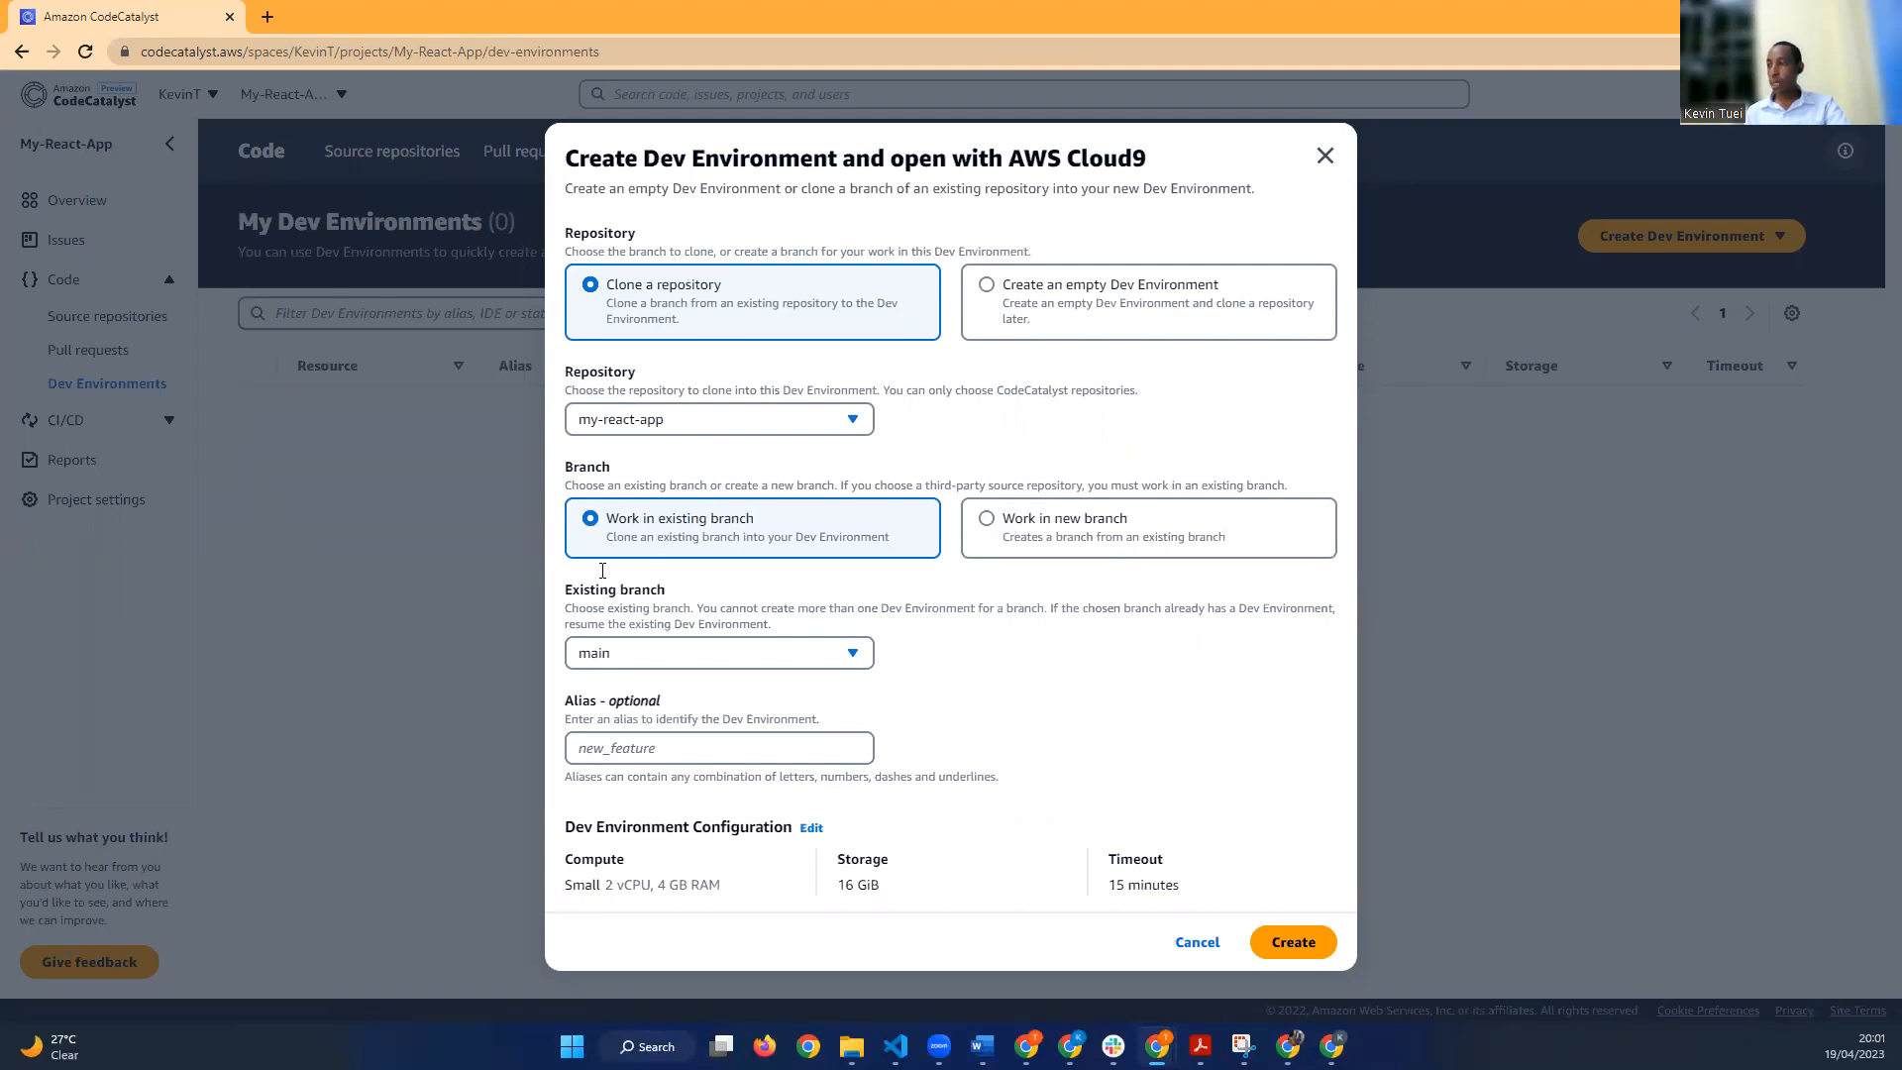
Step: Set the Dev Environment to work in a new branch named dev, created from main
click(1006, 525)
click(608, 584)
text(dev)
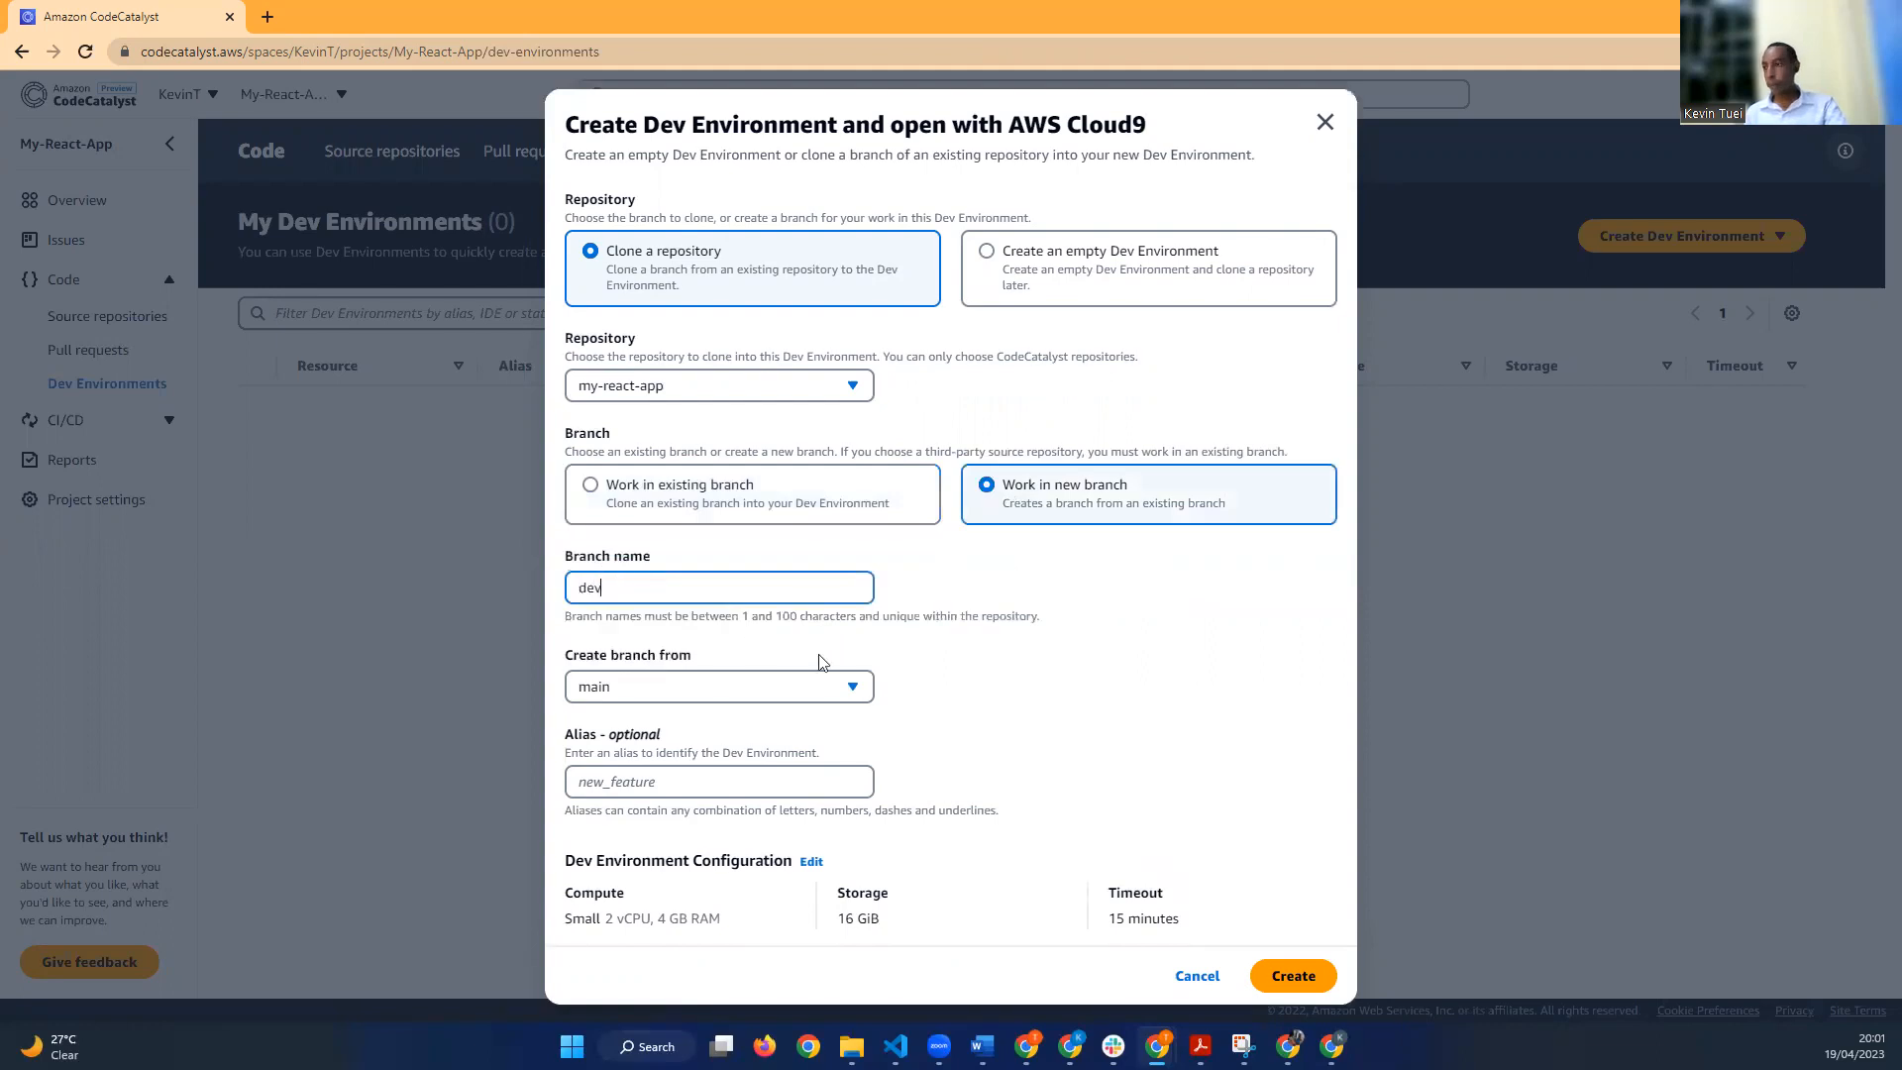
click(1017, 658)
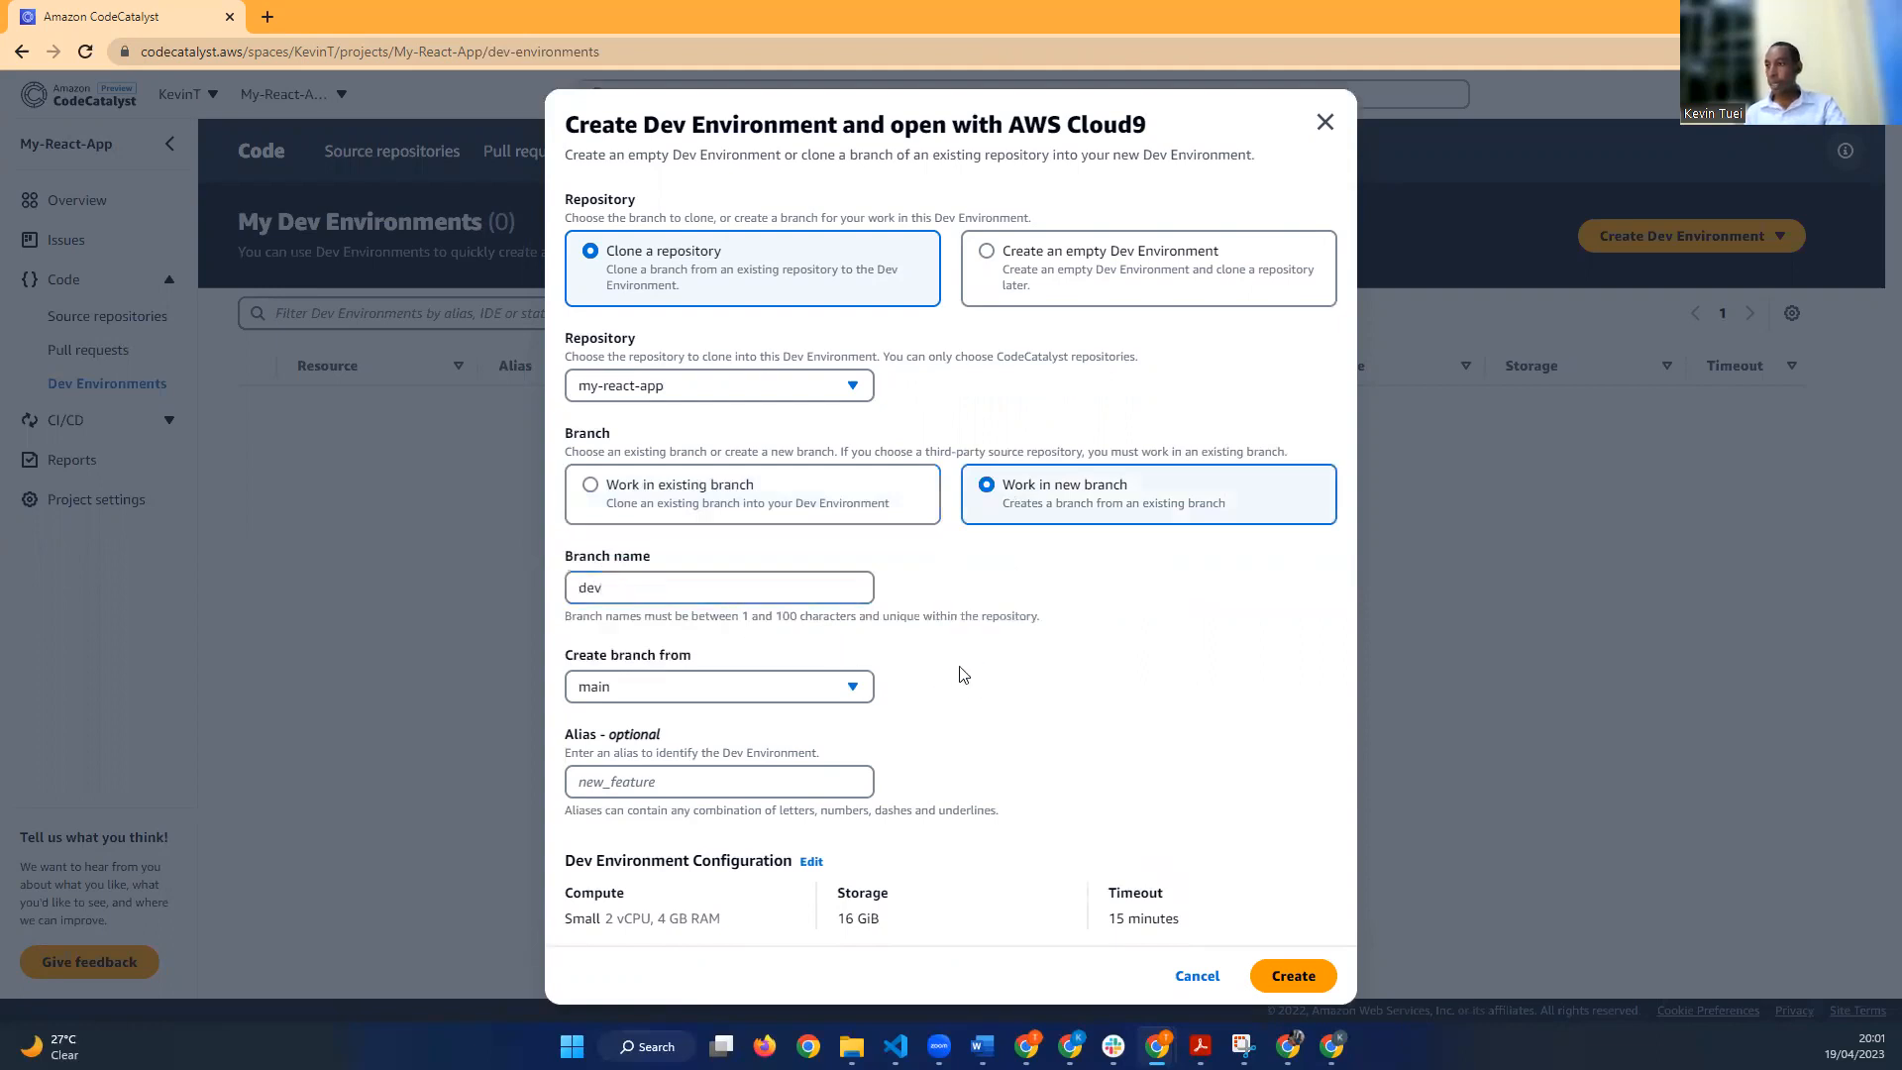
click(708, 688)
click(705, 685)
Step: Enter signup_feature as the Dev Environment's alias
click(690, 779)
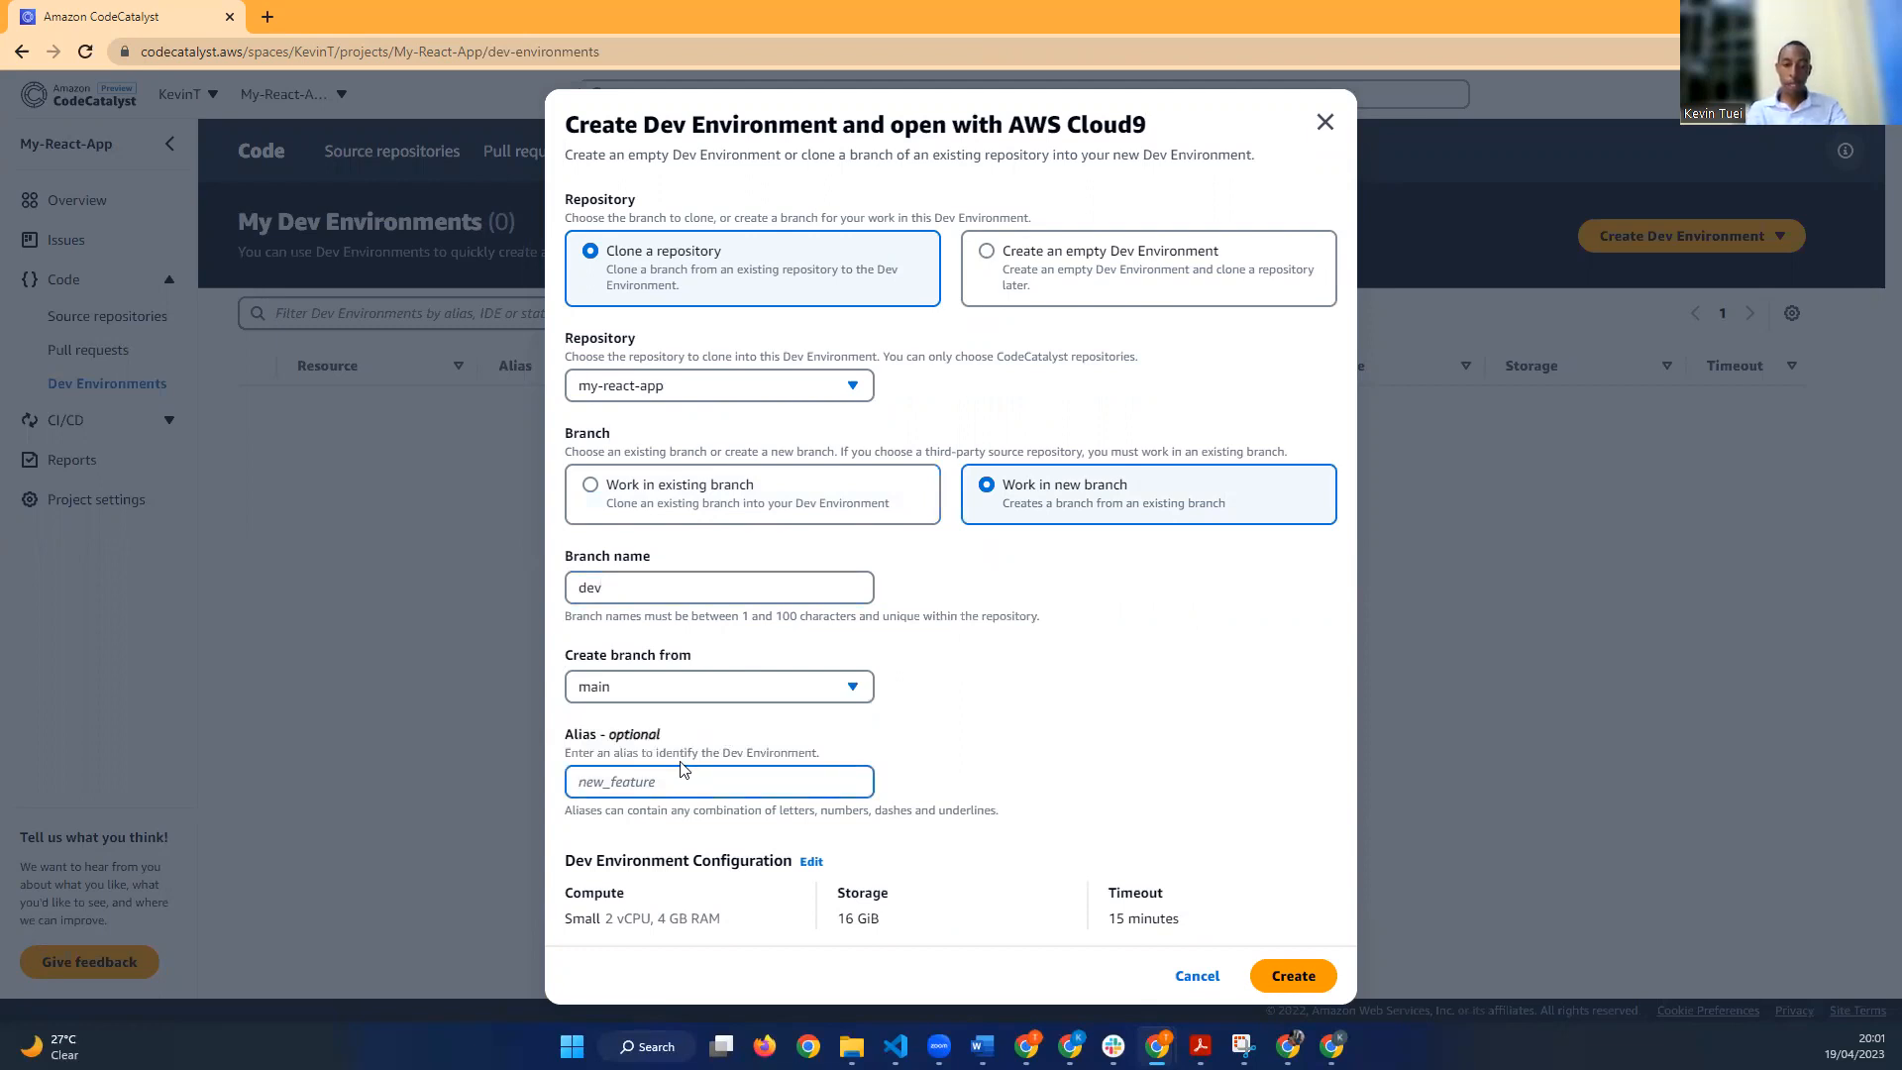
text(re)
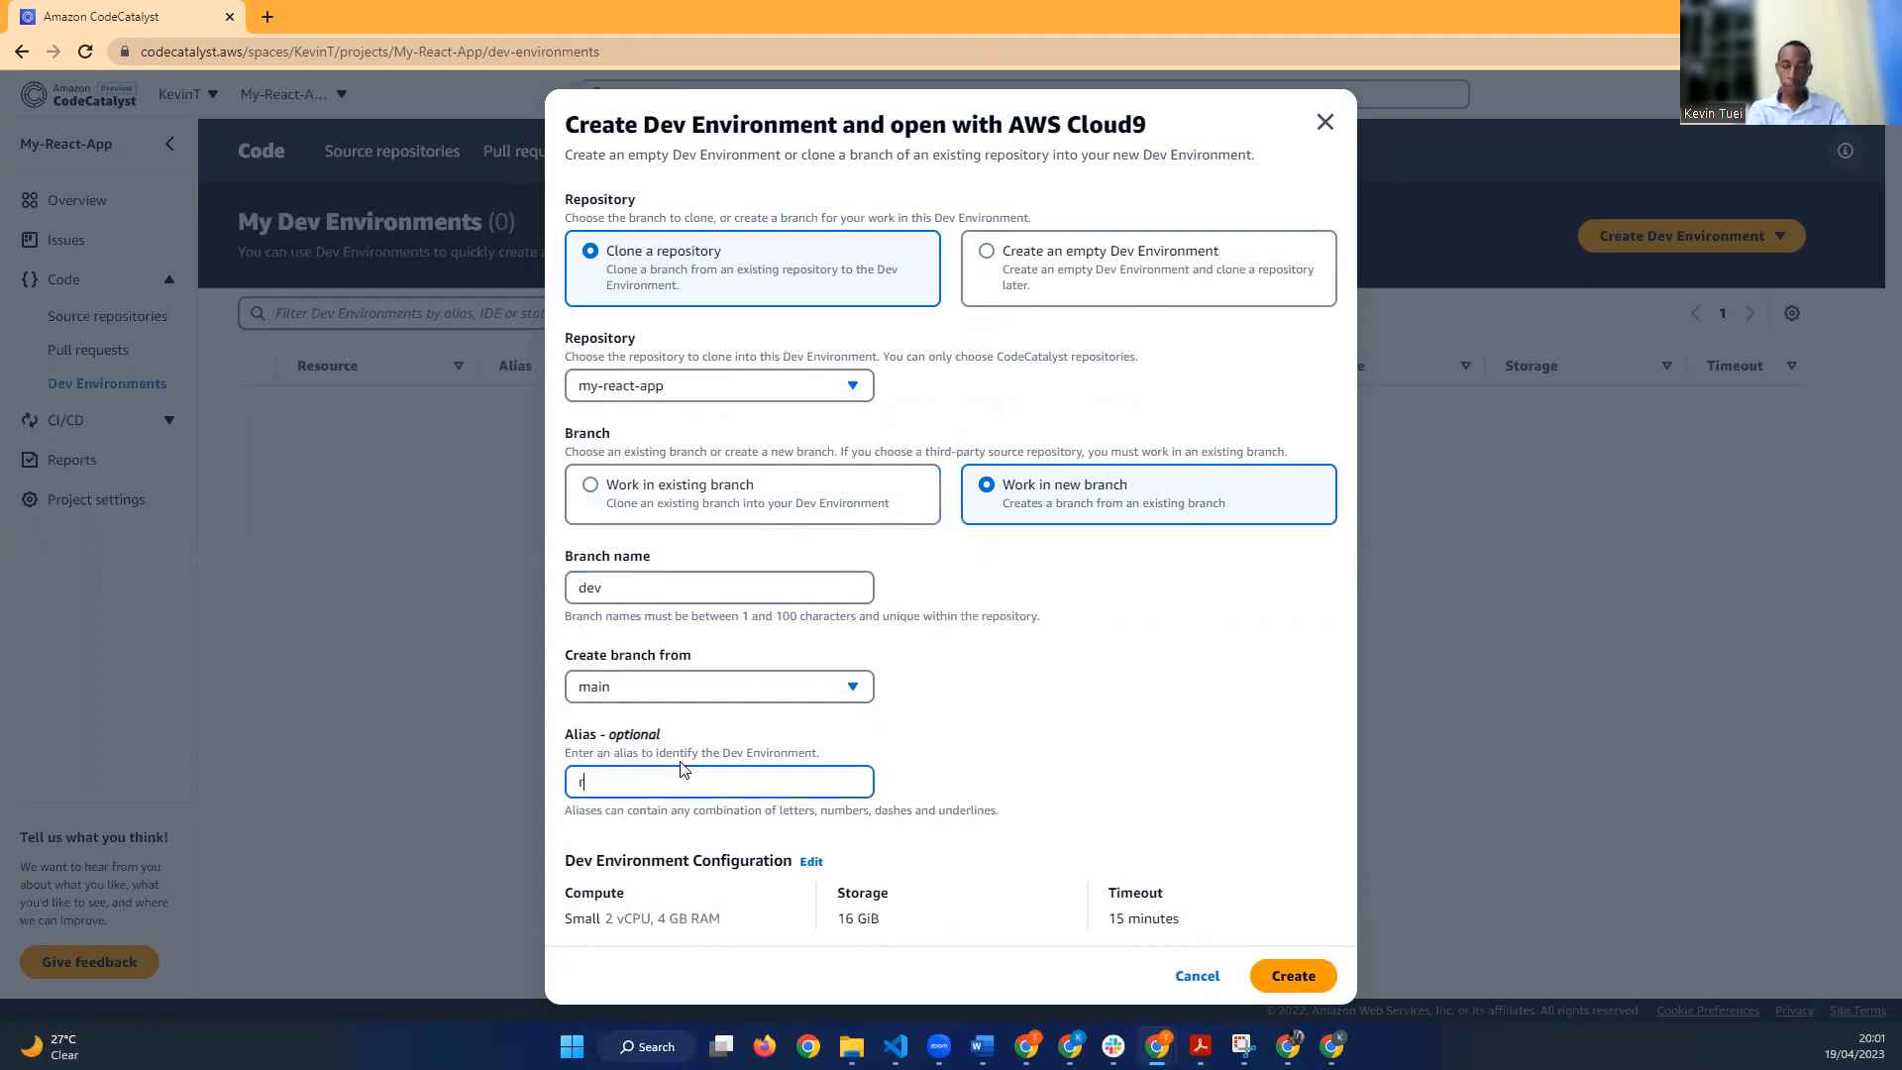
key(BackSpace)
key(BackSpace)
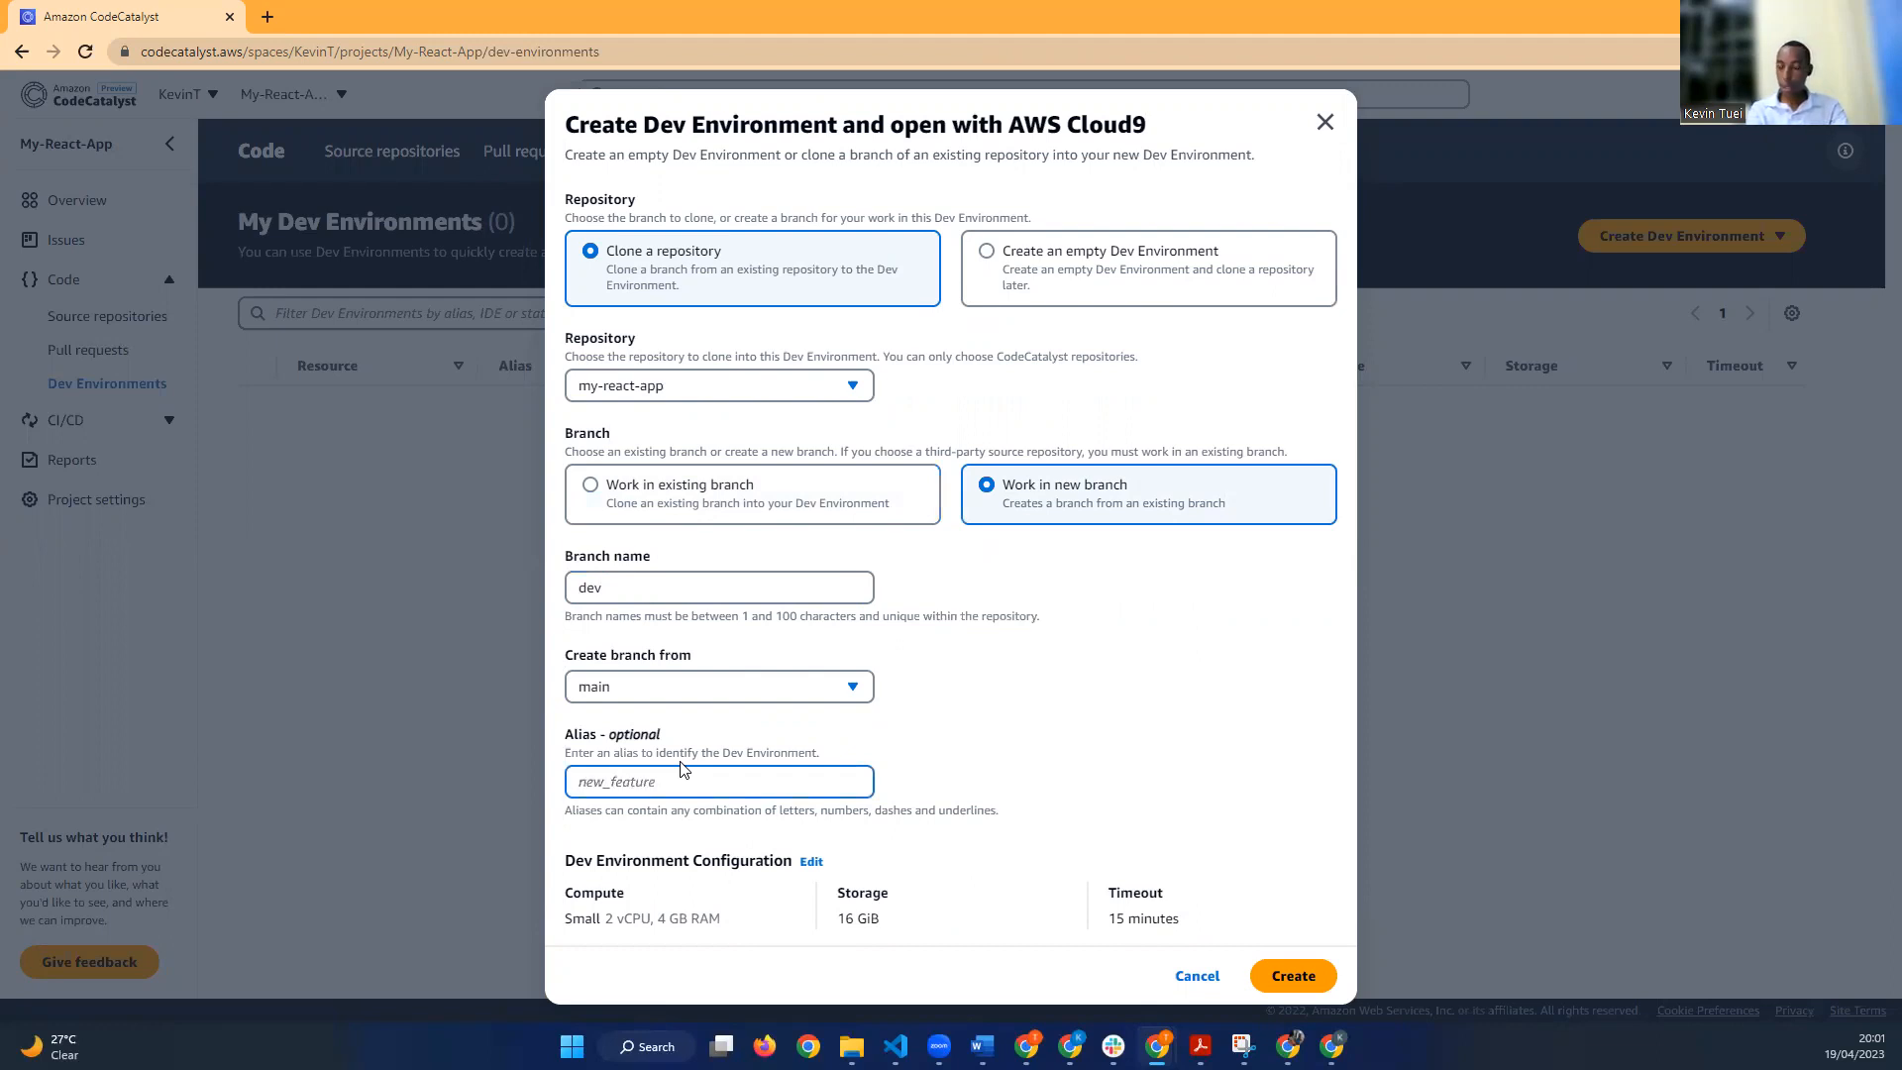
text(signu)
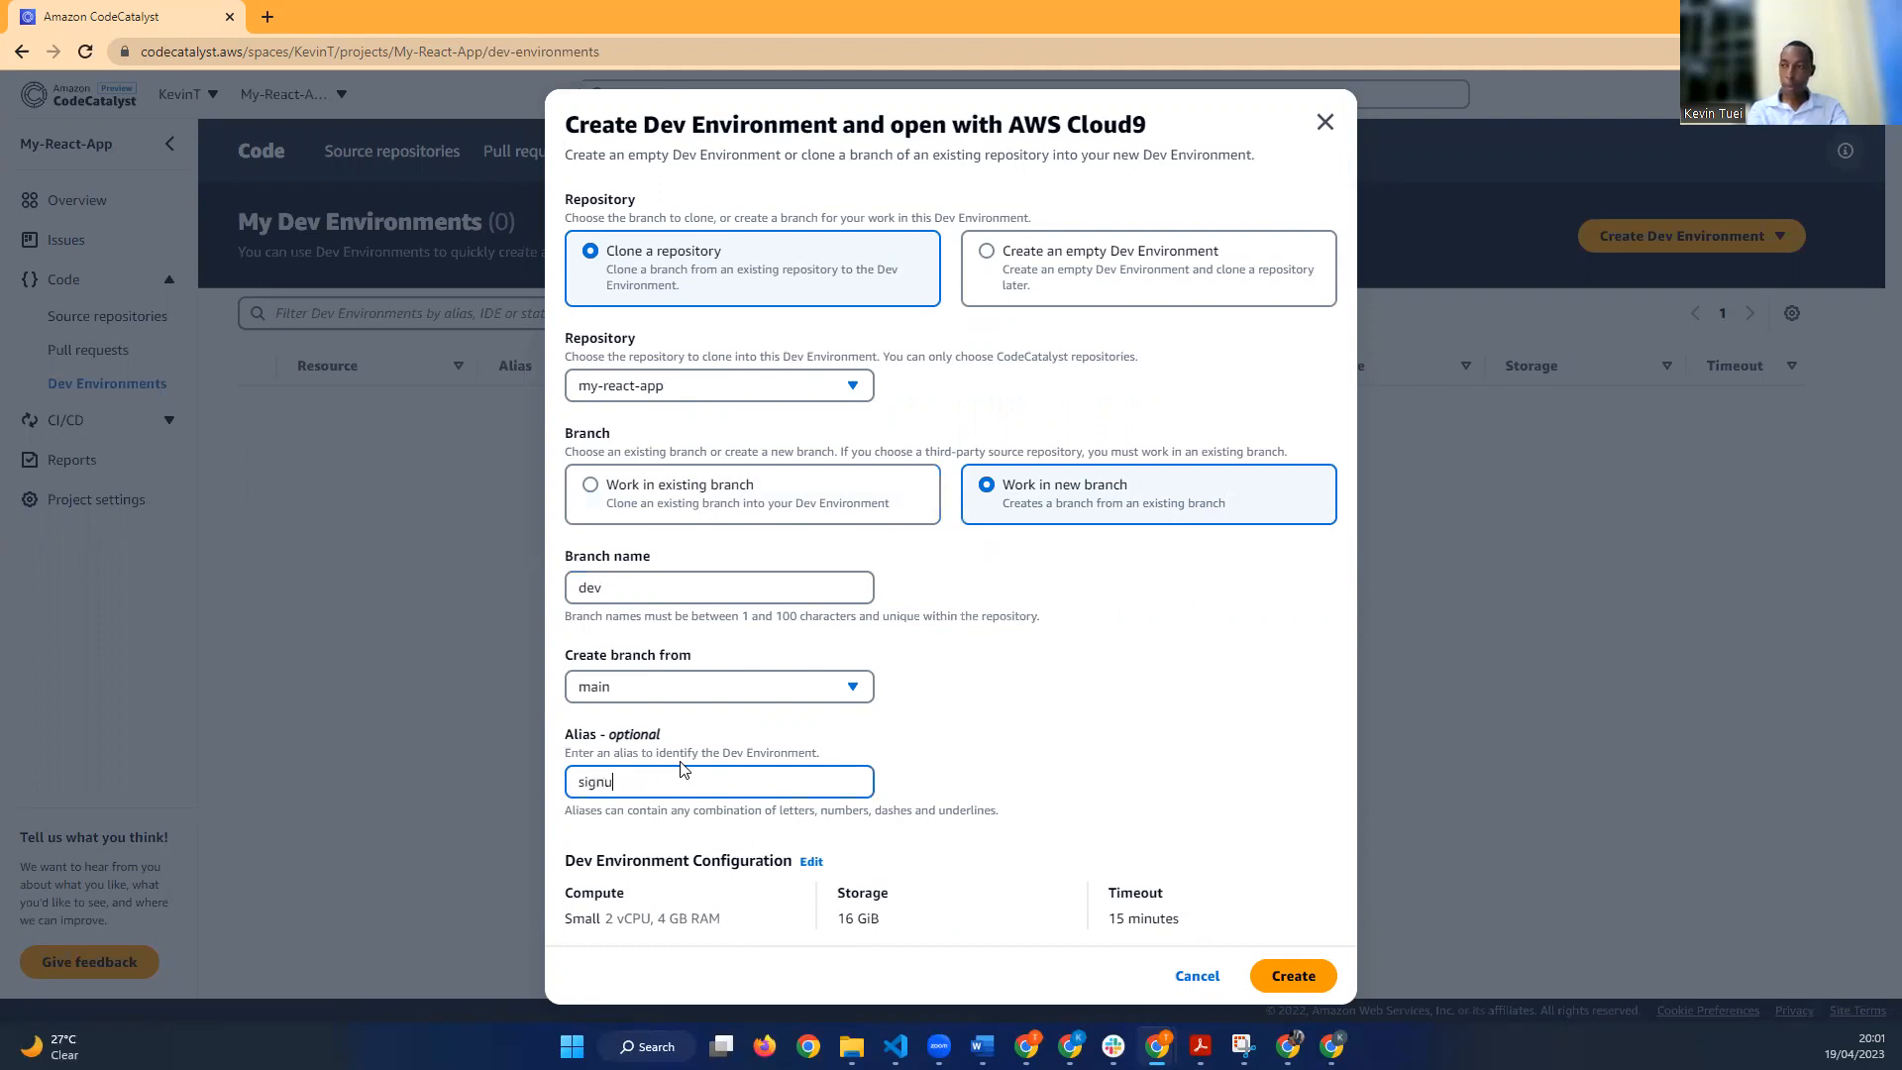
text(o)
key(BackSpace)
text(p_feature)
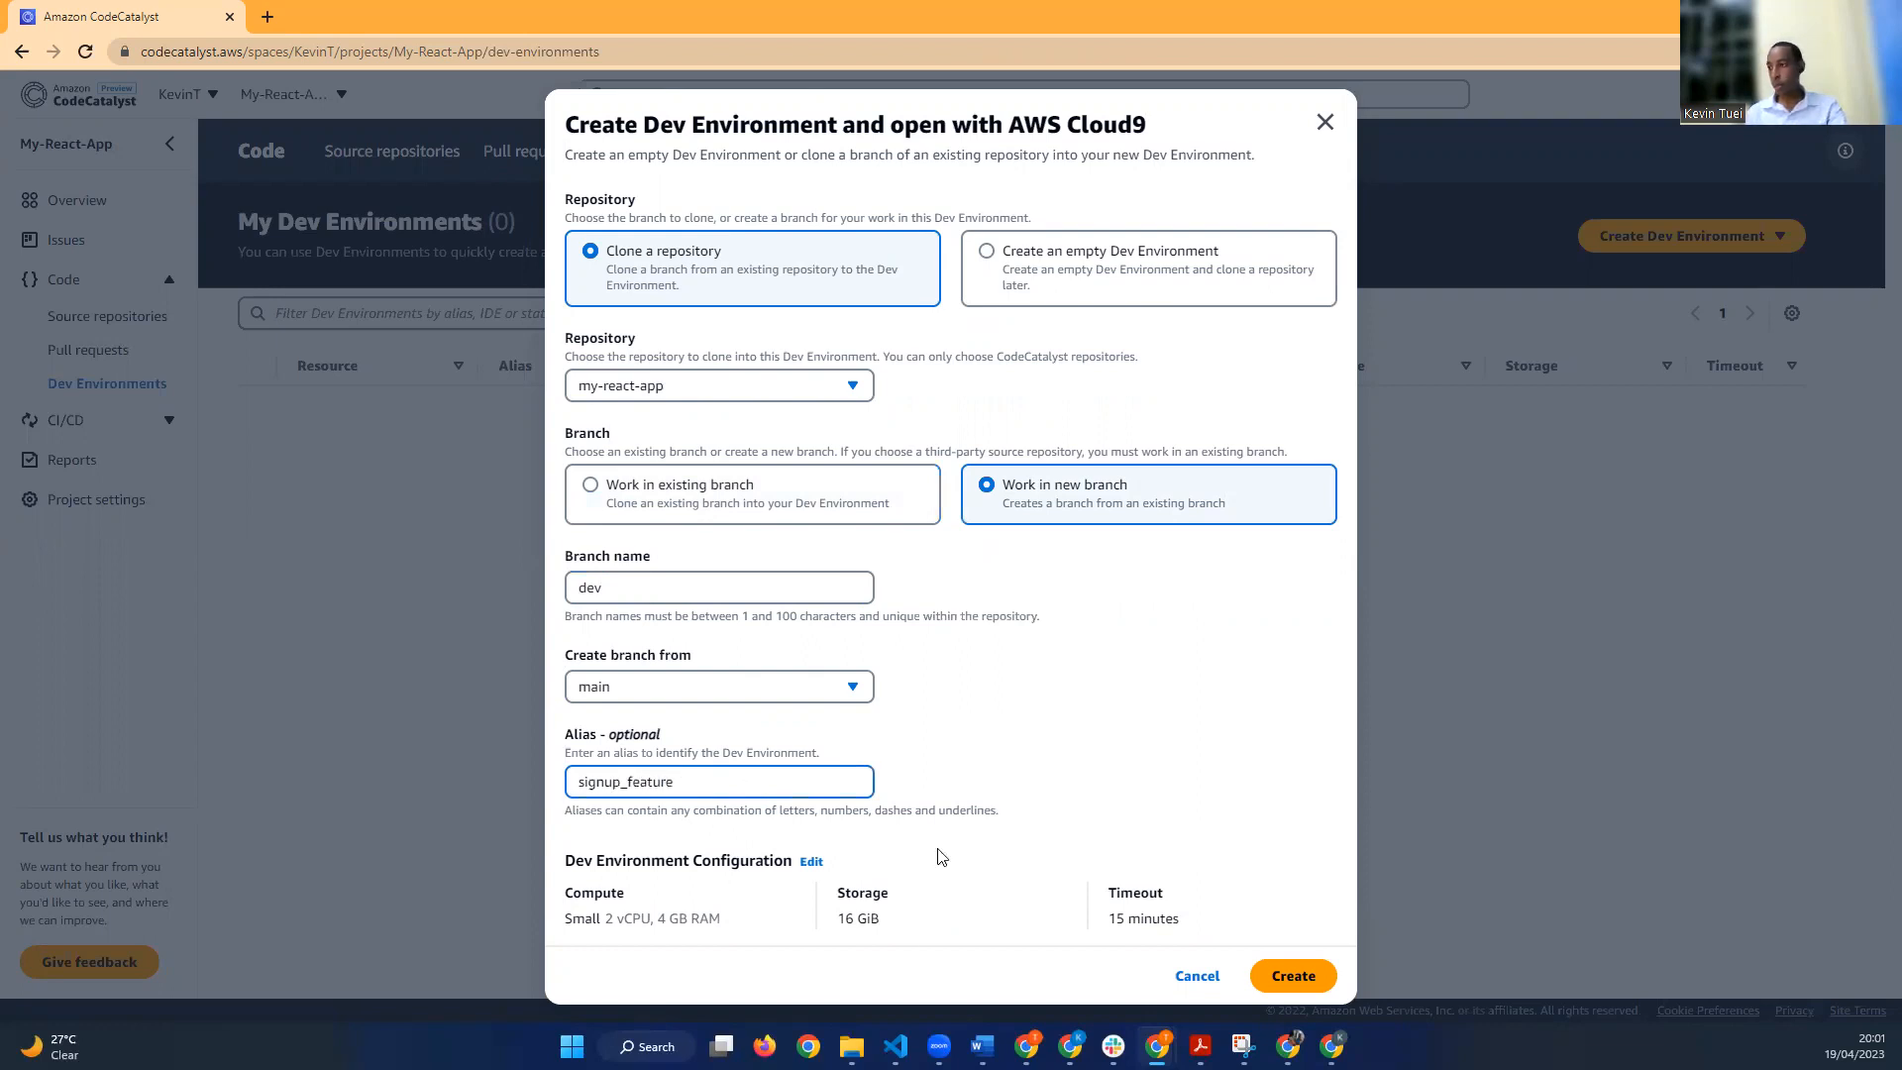
Step: Review the compute, storage and timeout options, and create the Dev Environment with Small compute, 16 GiB storage and a 15-minute timeout
click(804, 866)
scroll(782, 870, down, 3)
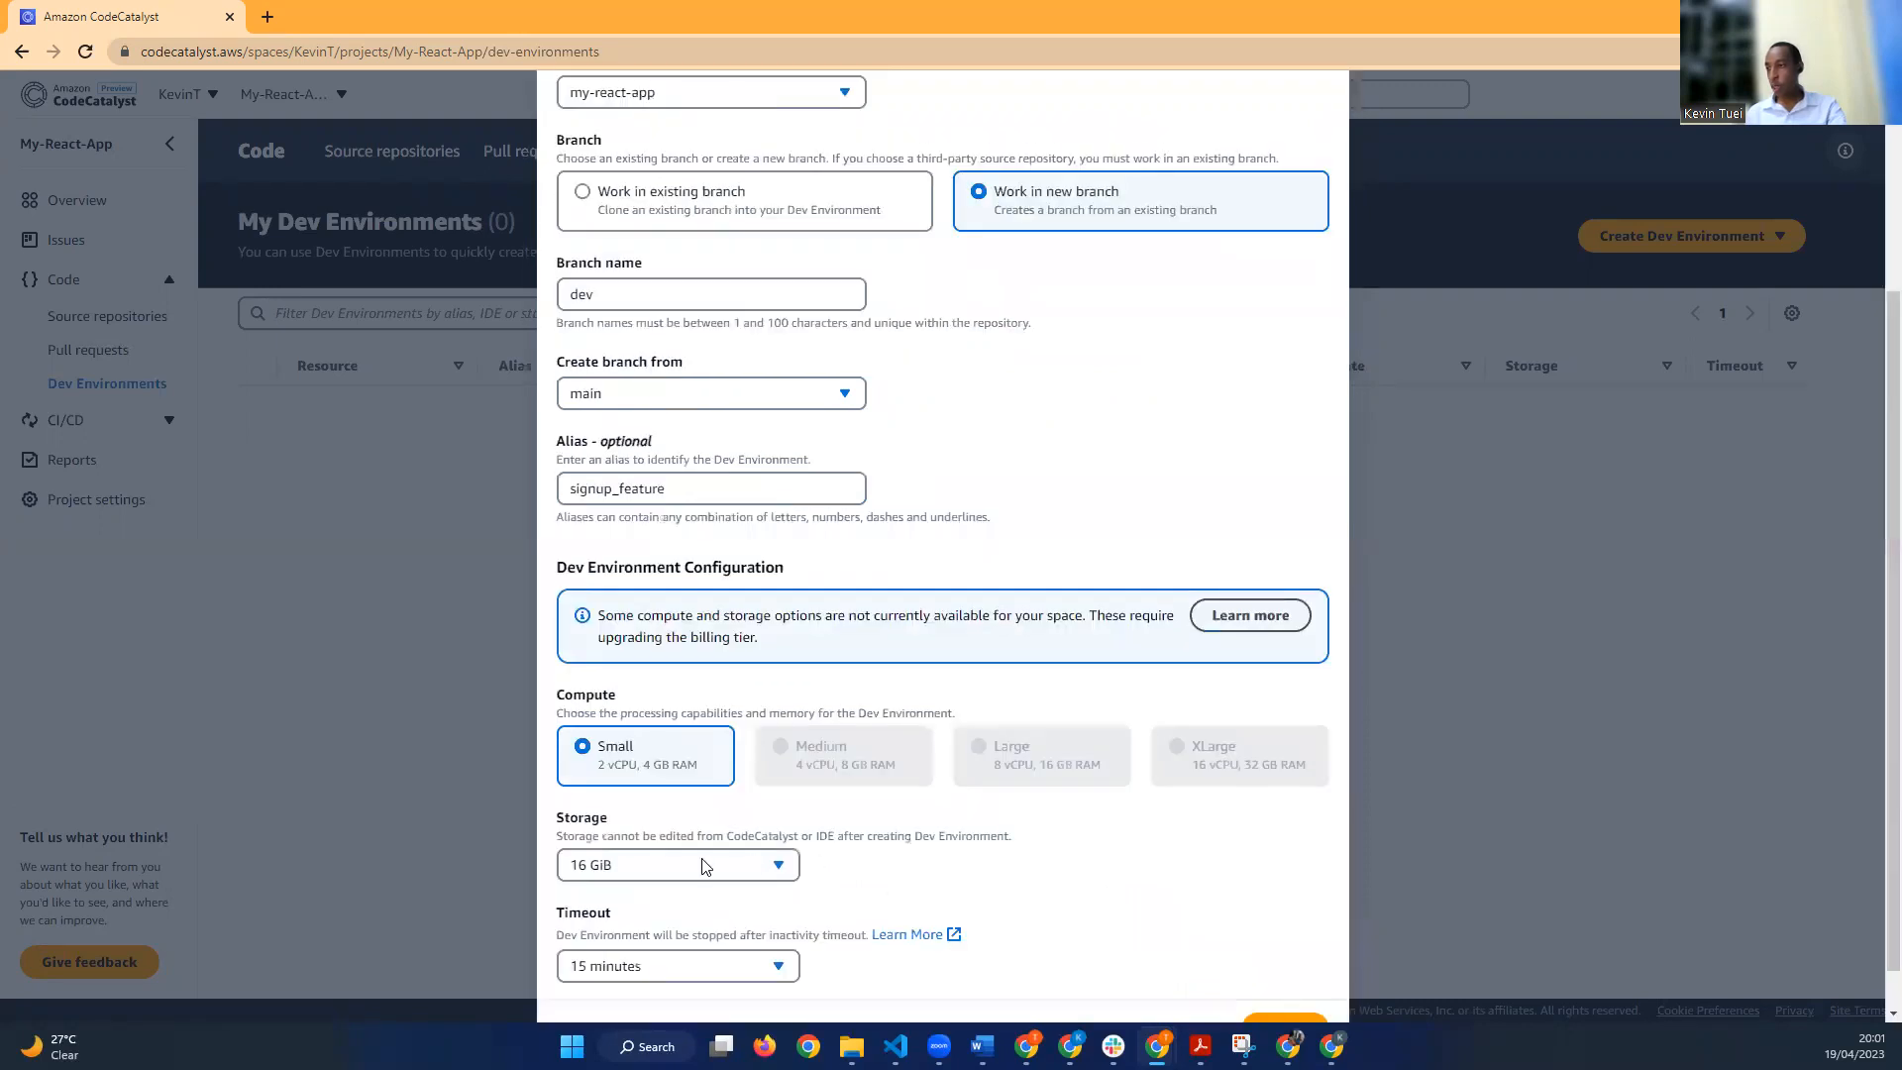
click(704, 859)
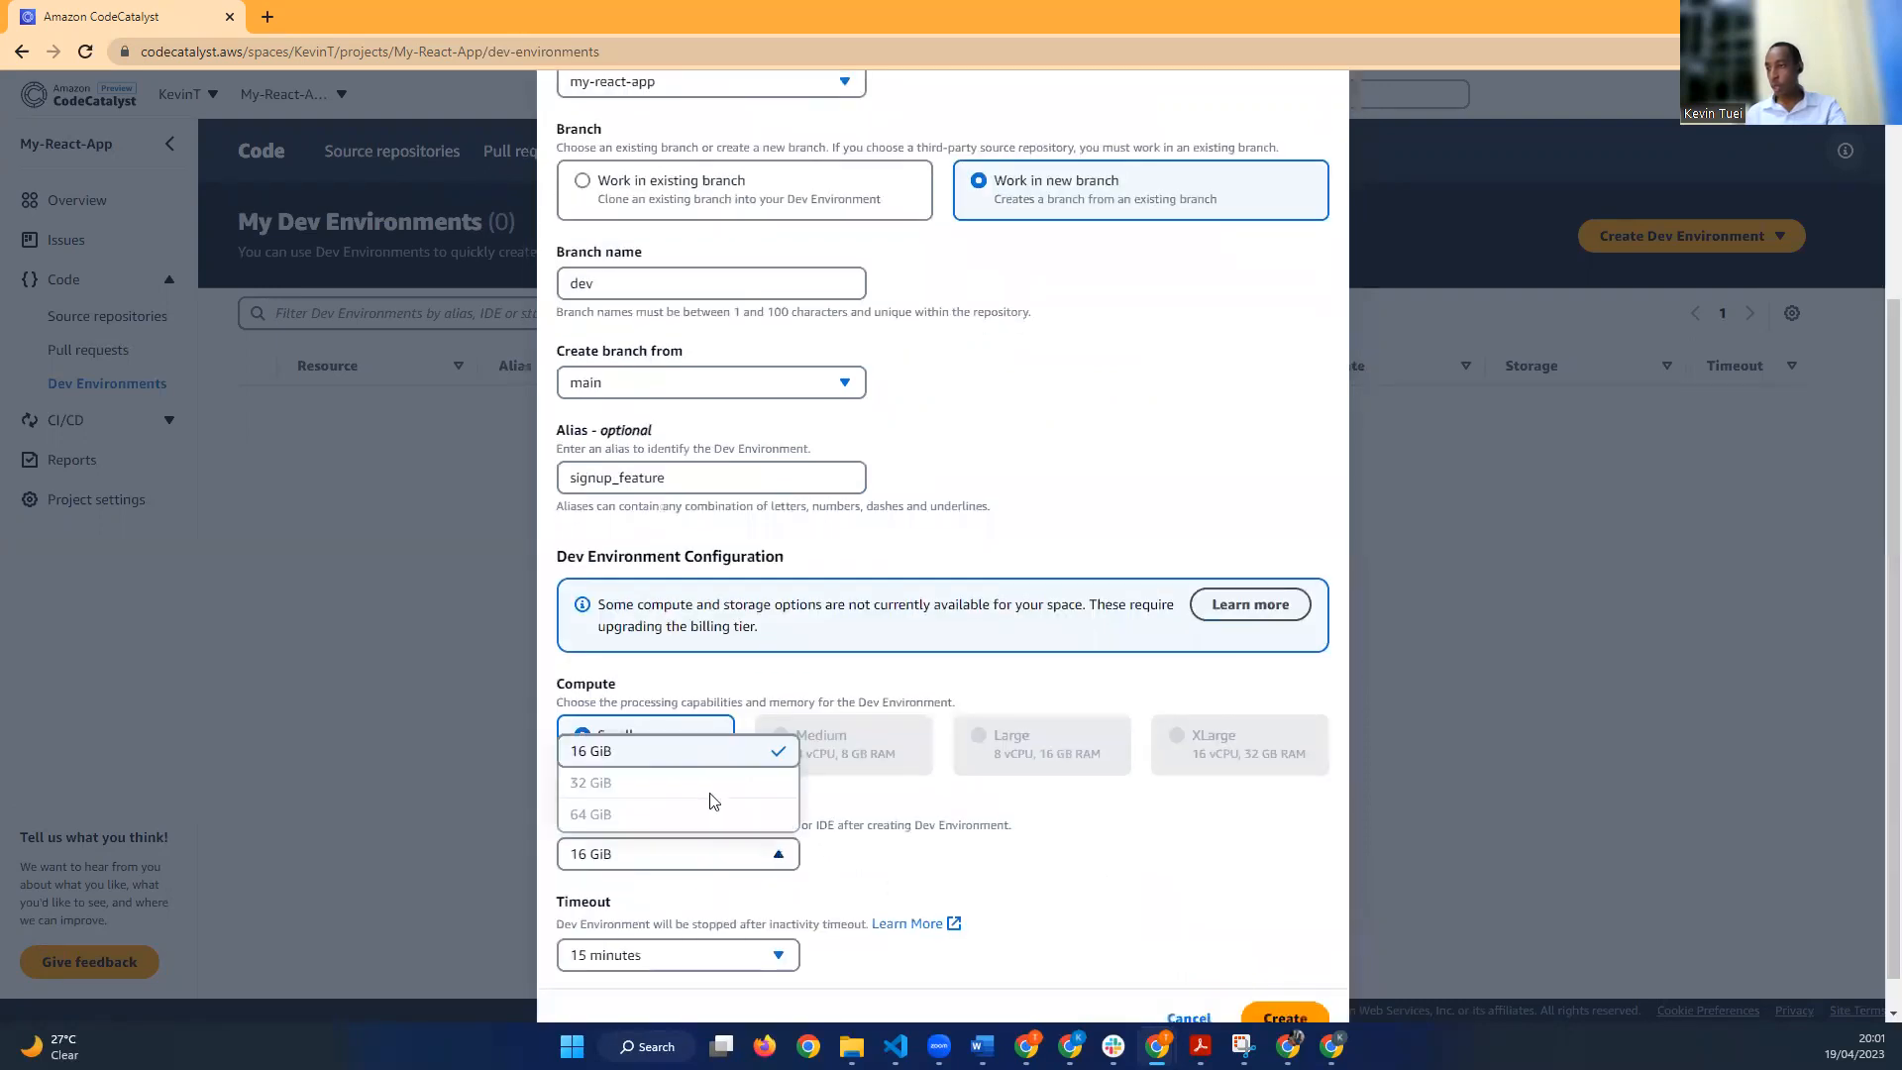
click(949, 862)
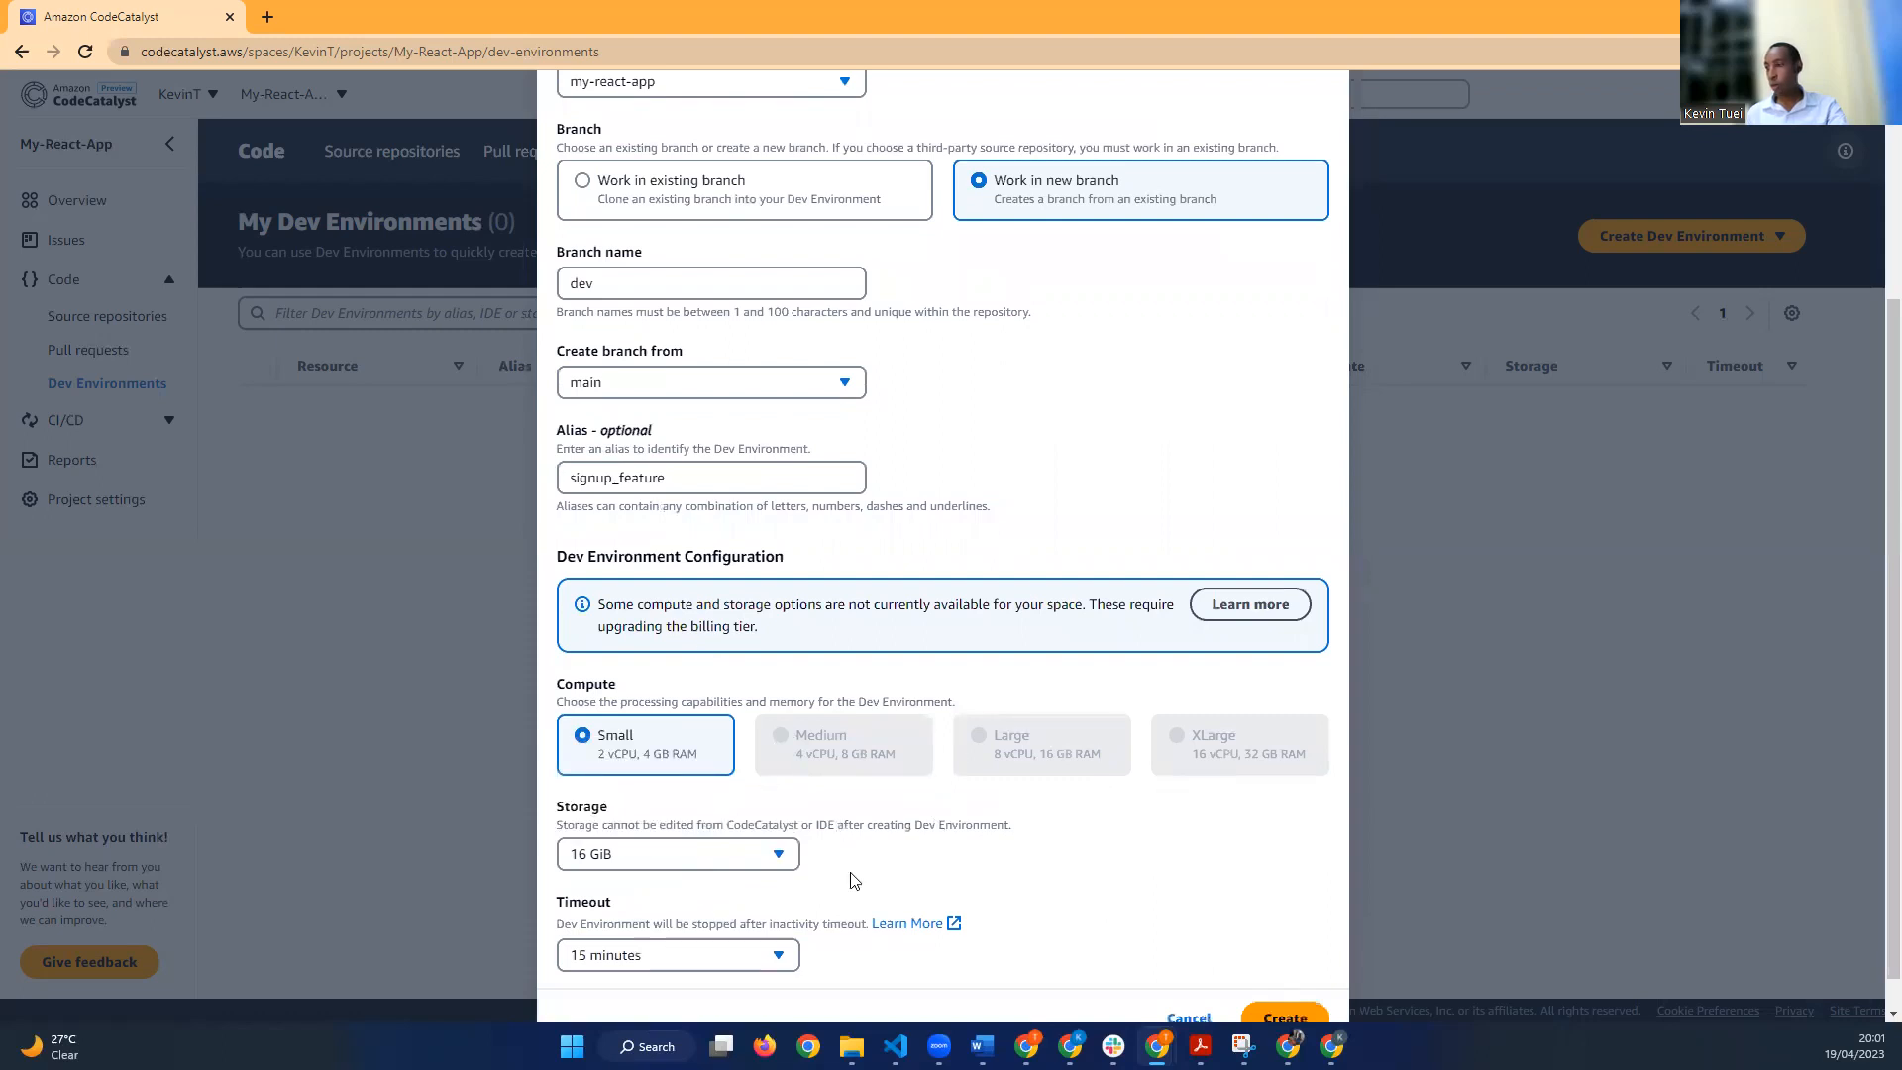
scroll(765, 928, down, 1)
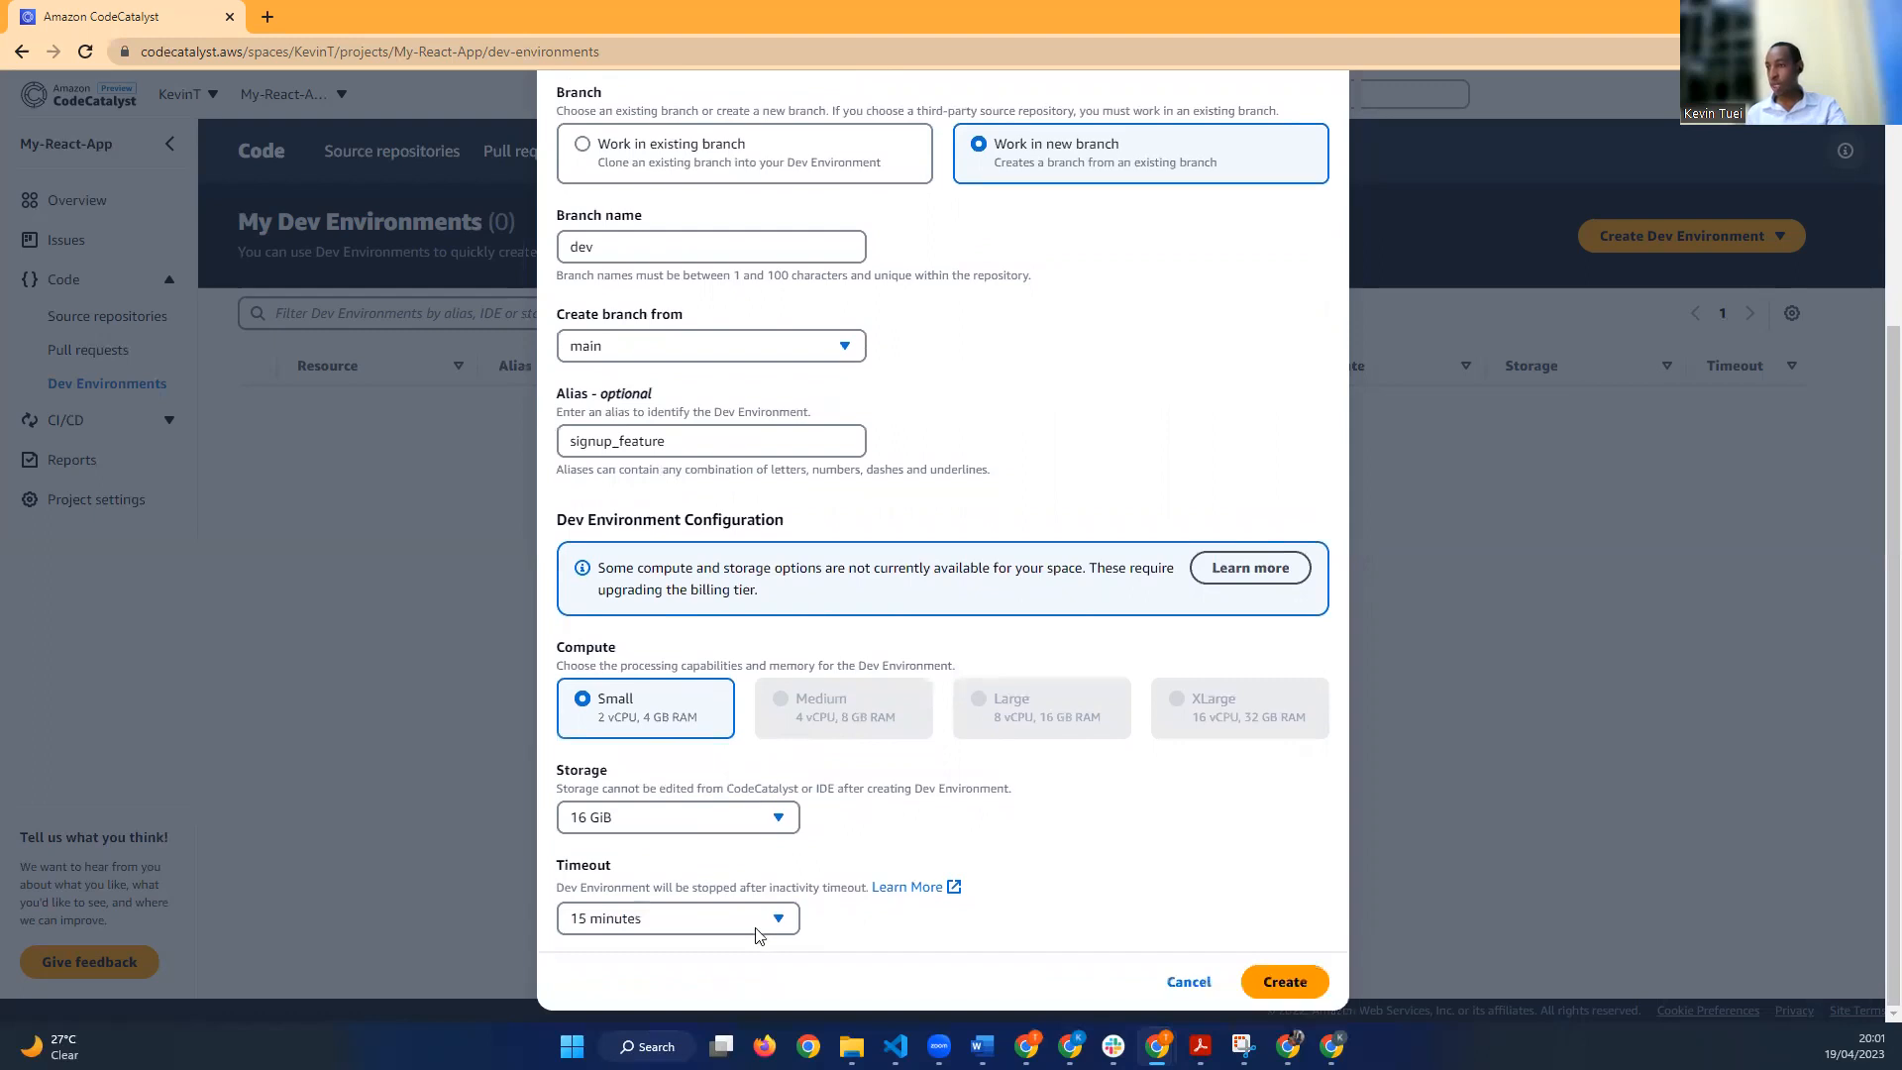
click(769, 921)
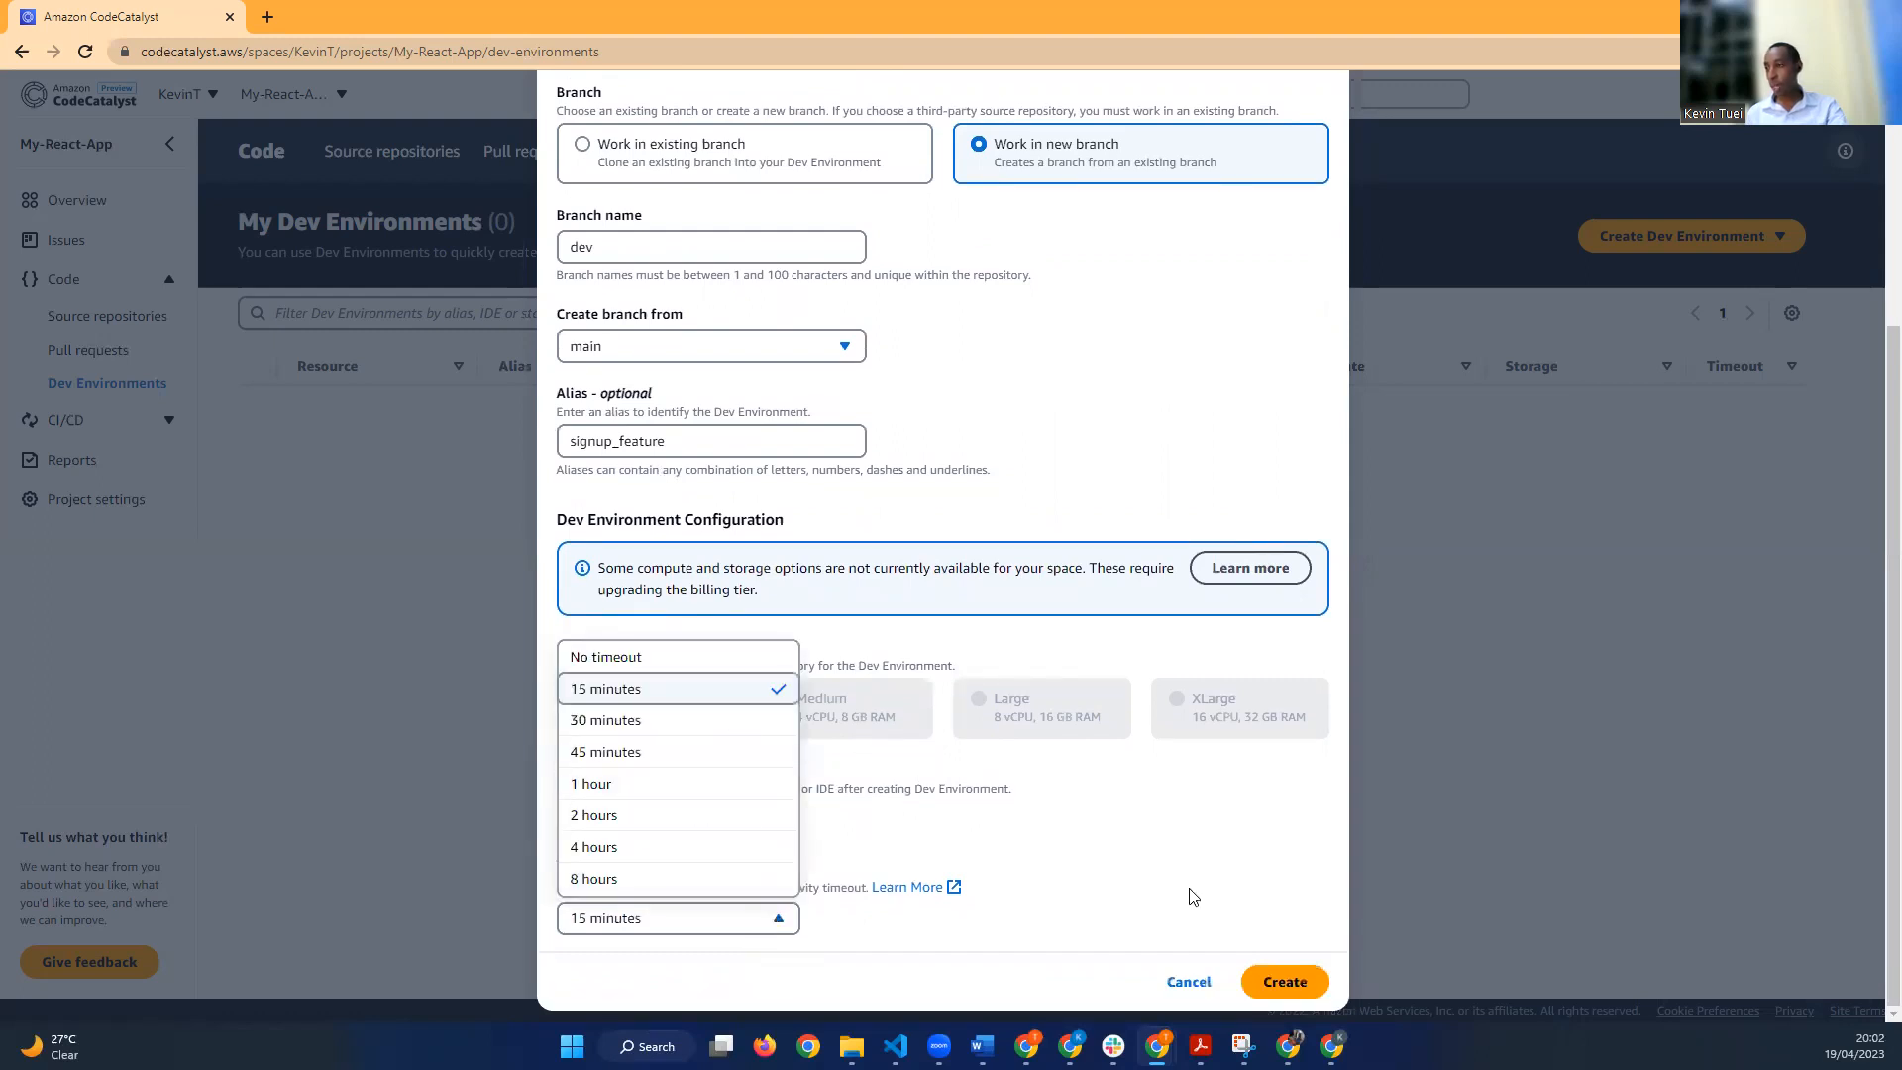
click(1291, 981)
click(1285, 981)
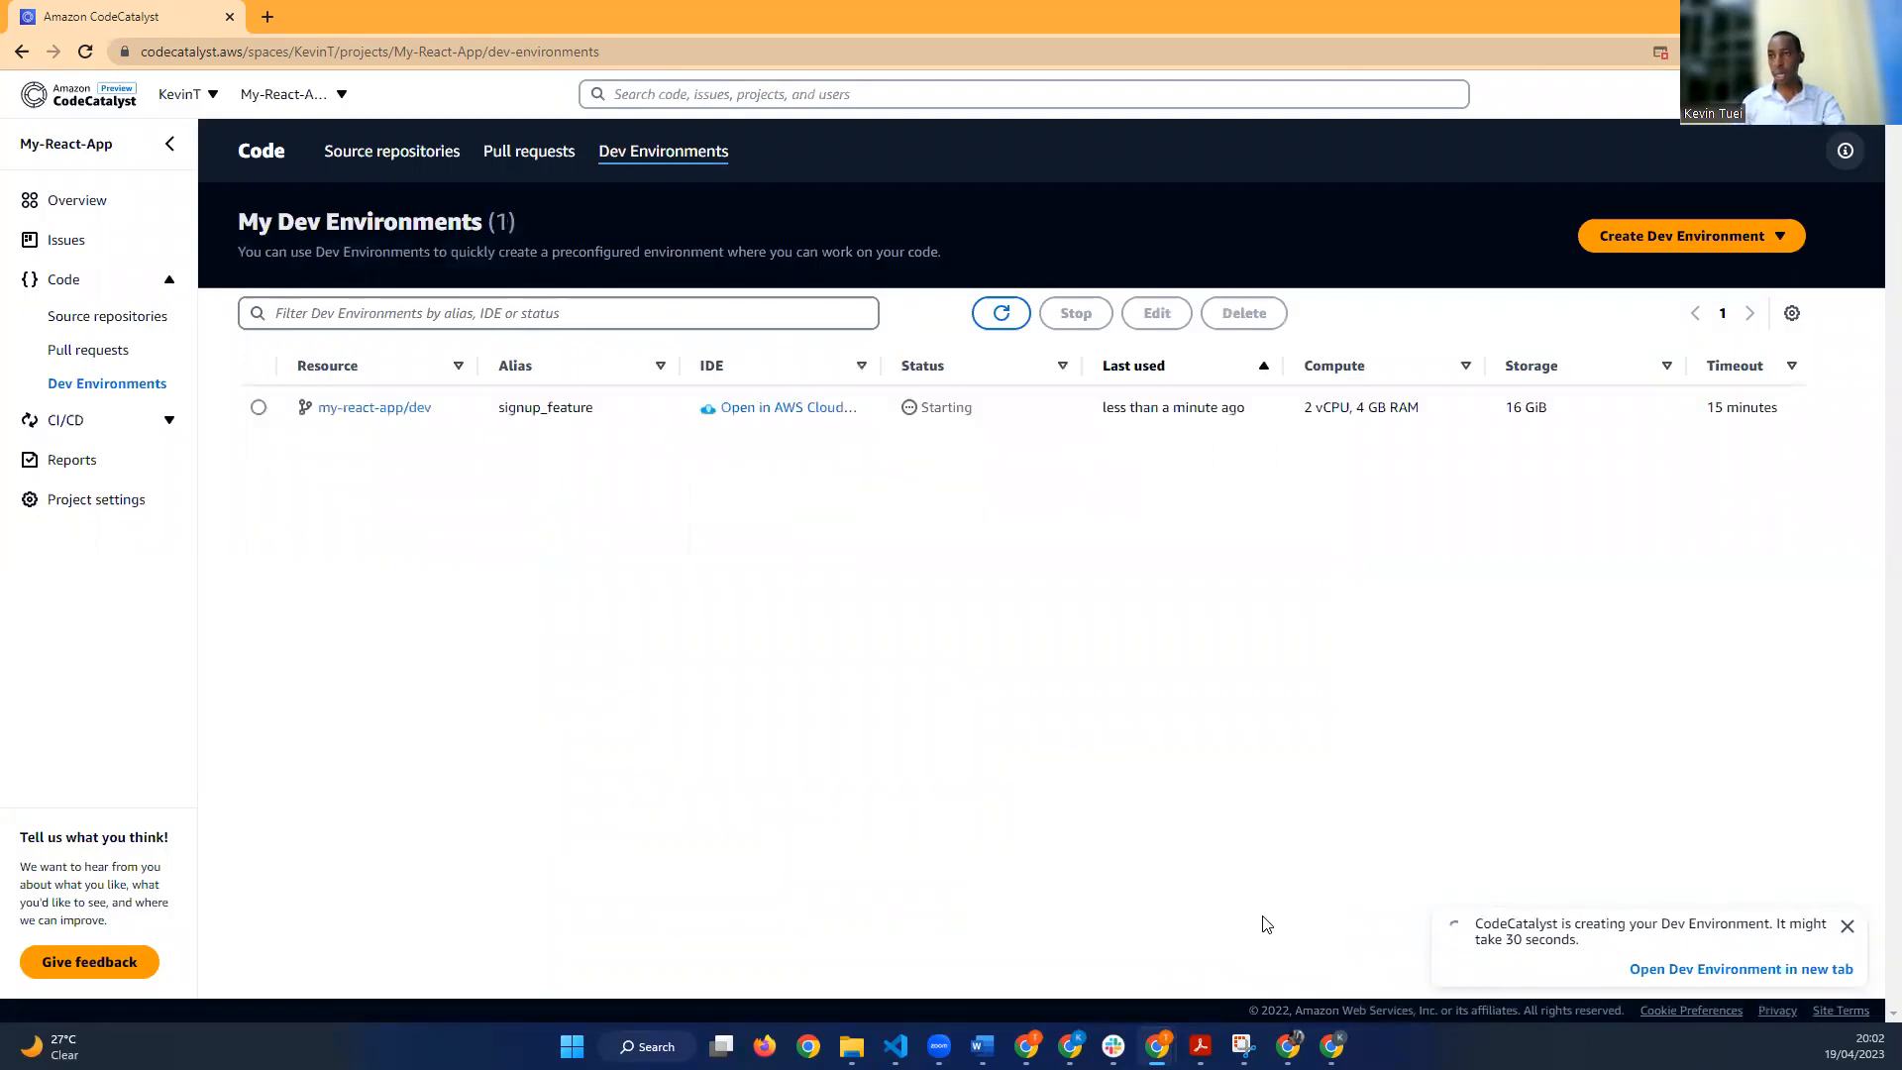
Step: Examine the runs of the onPushToMainDeployPipeline workflow and the changes in commit e9a37ba7
click(150, 429)
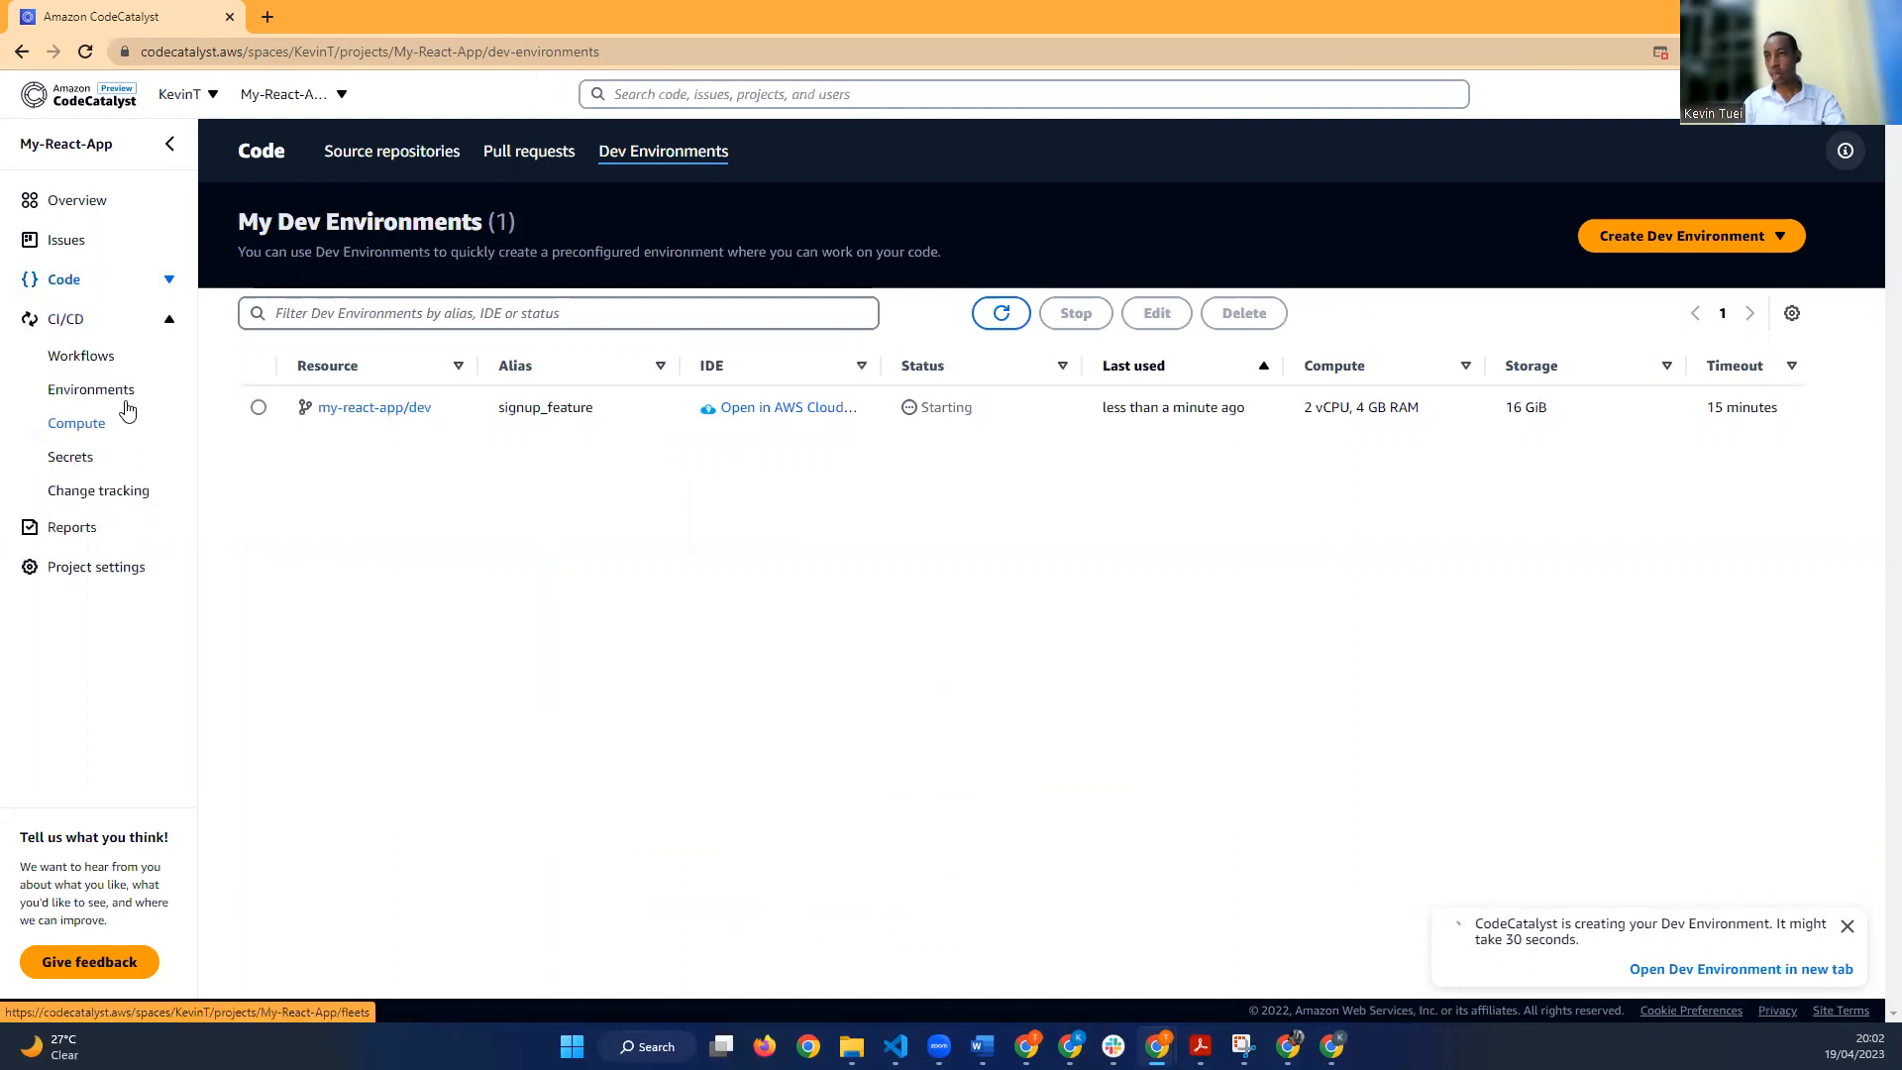
click(102, 356)
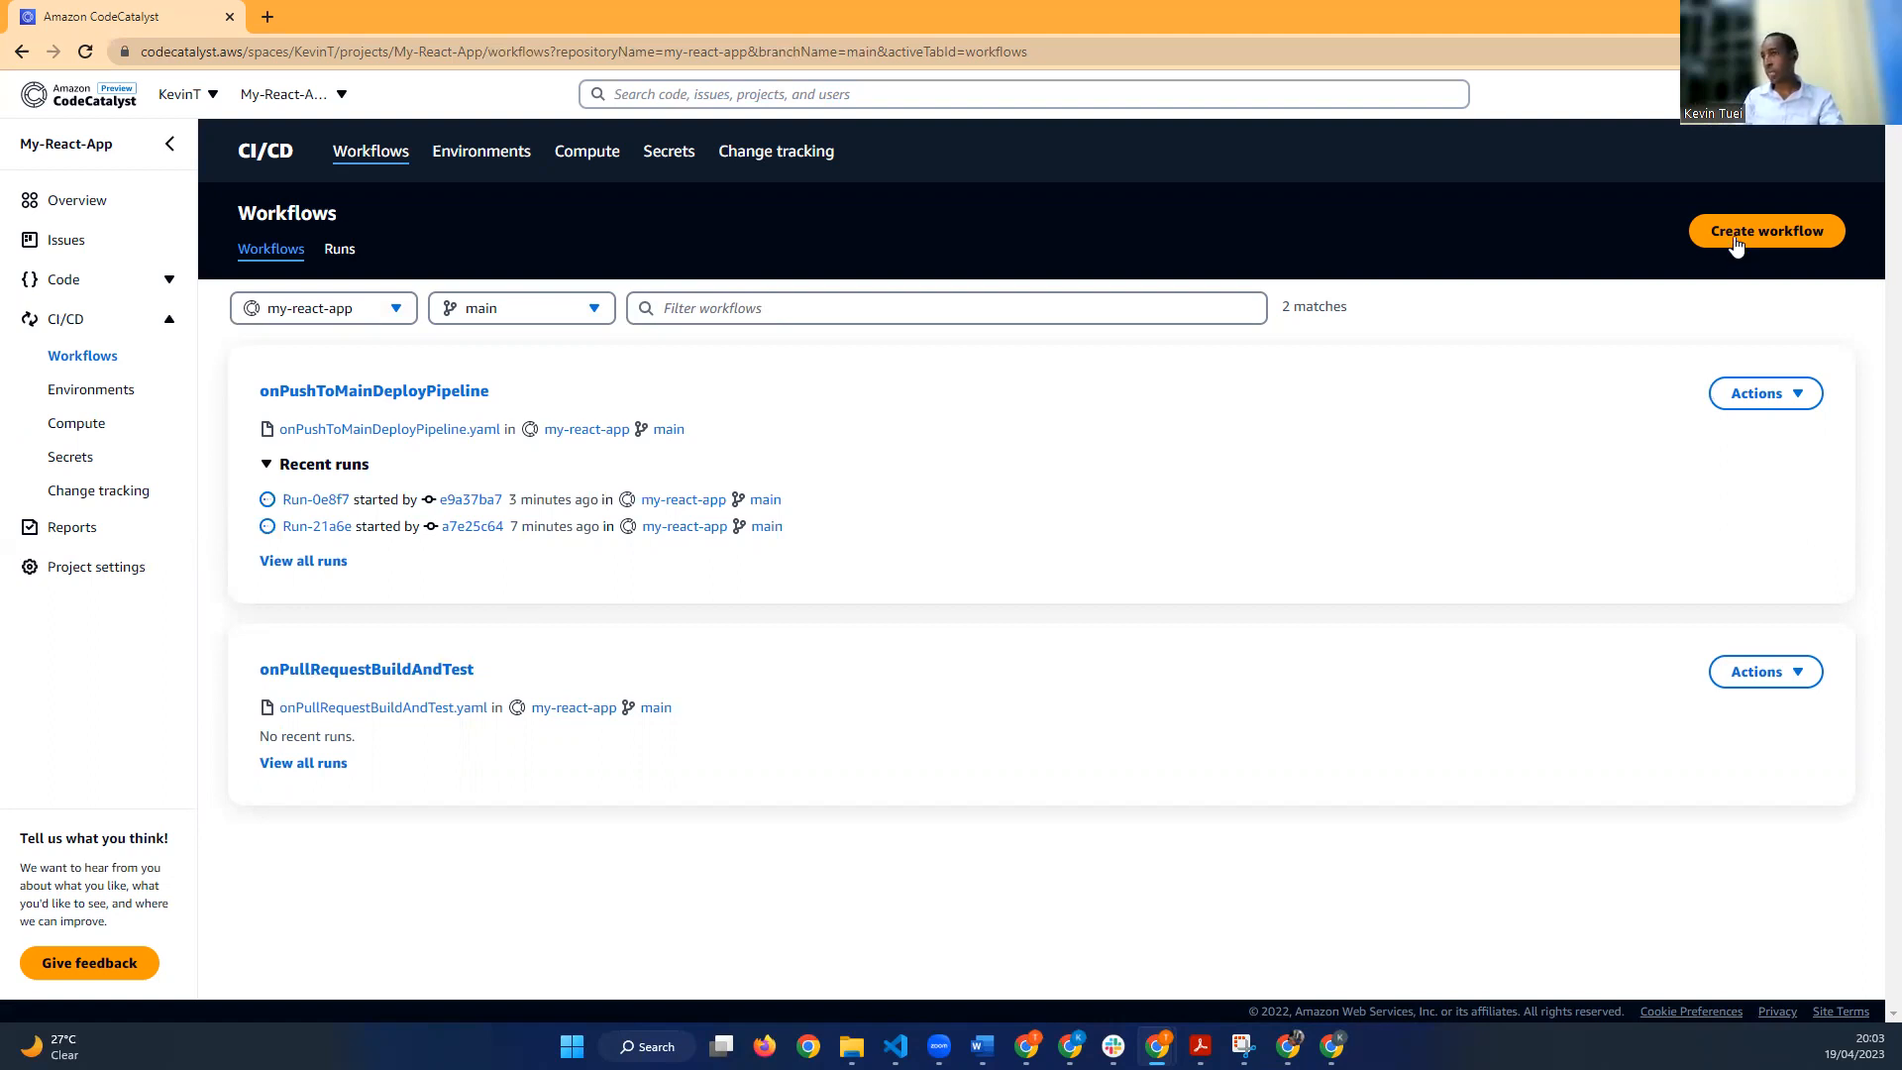
click(338, 582)
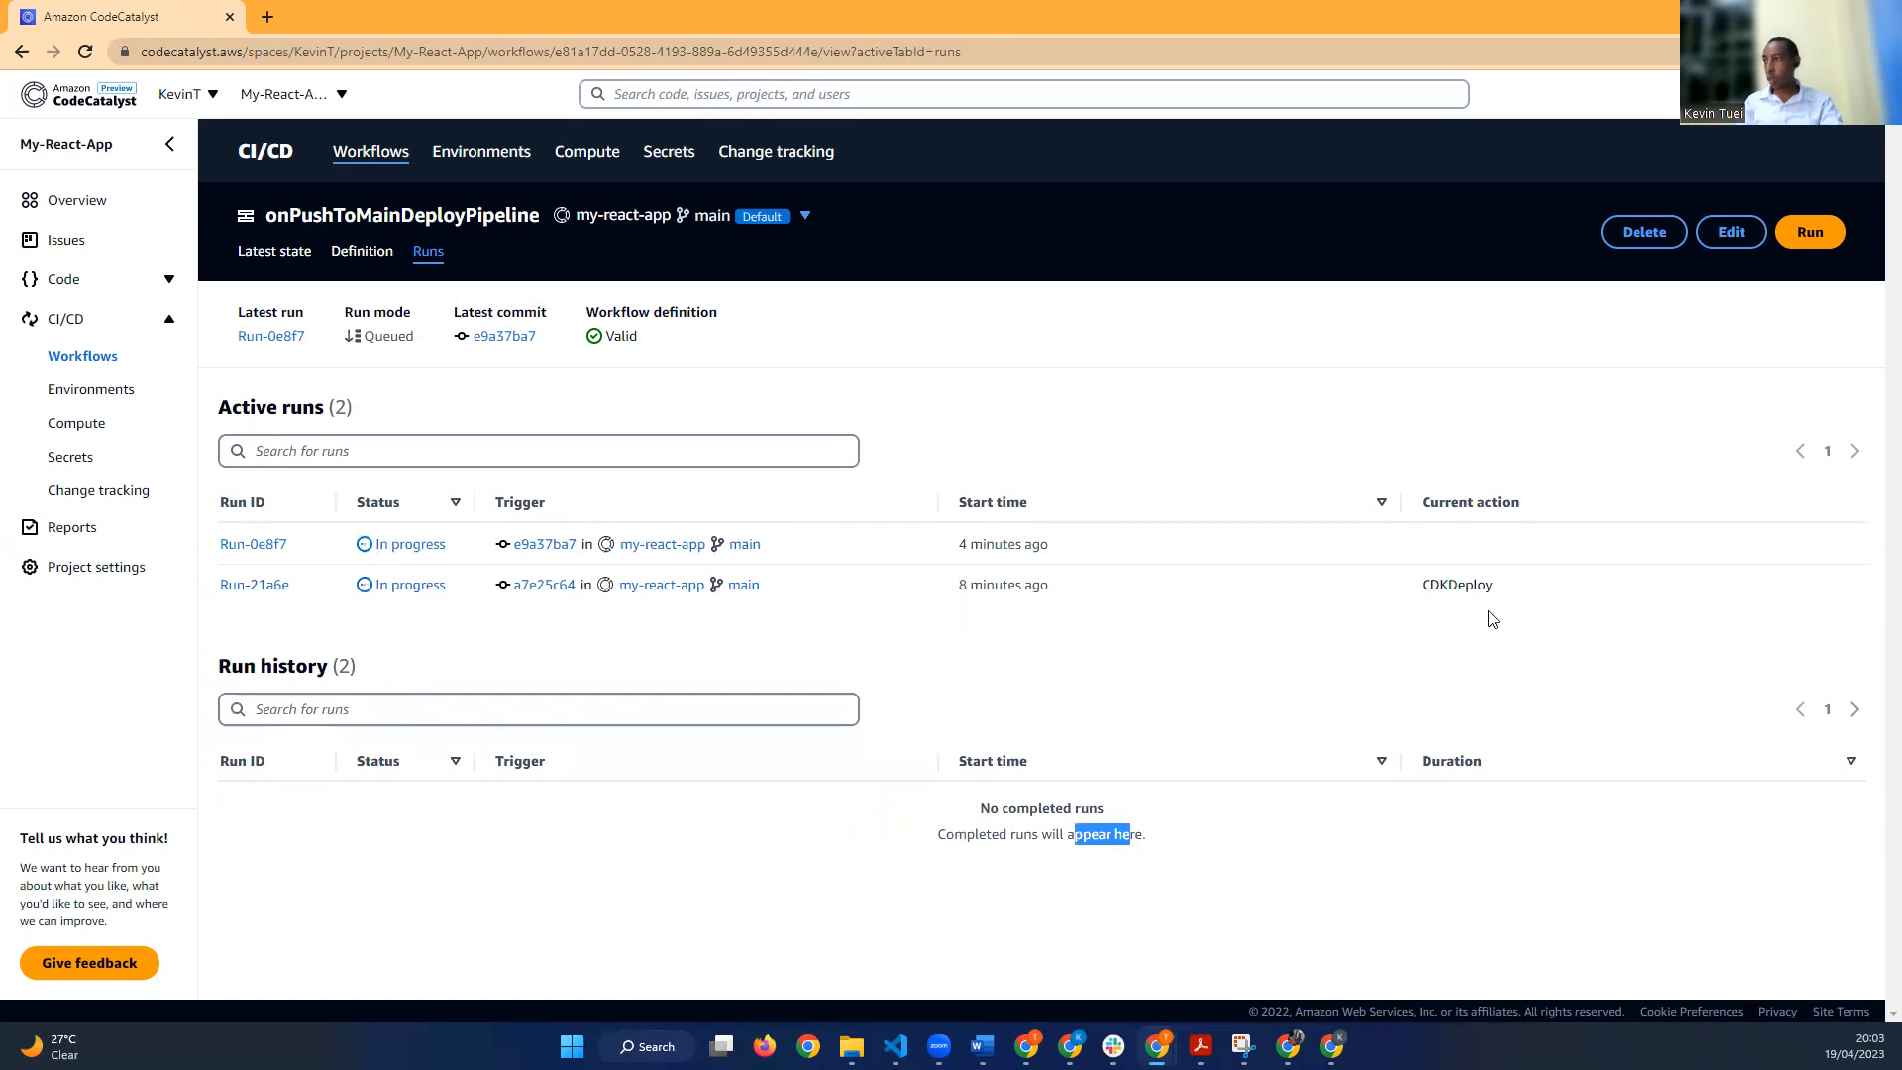
drag(1385, 601, 1048, 587)
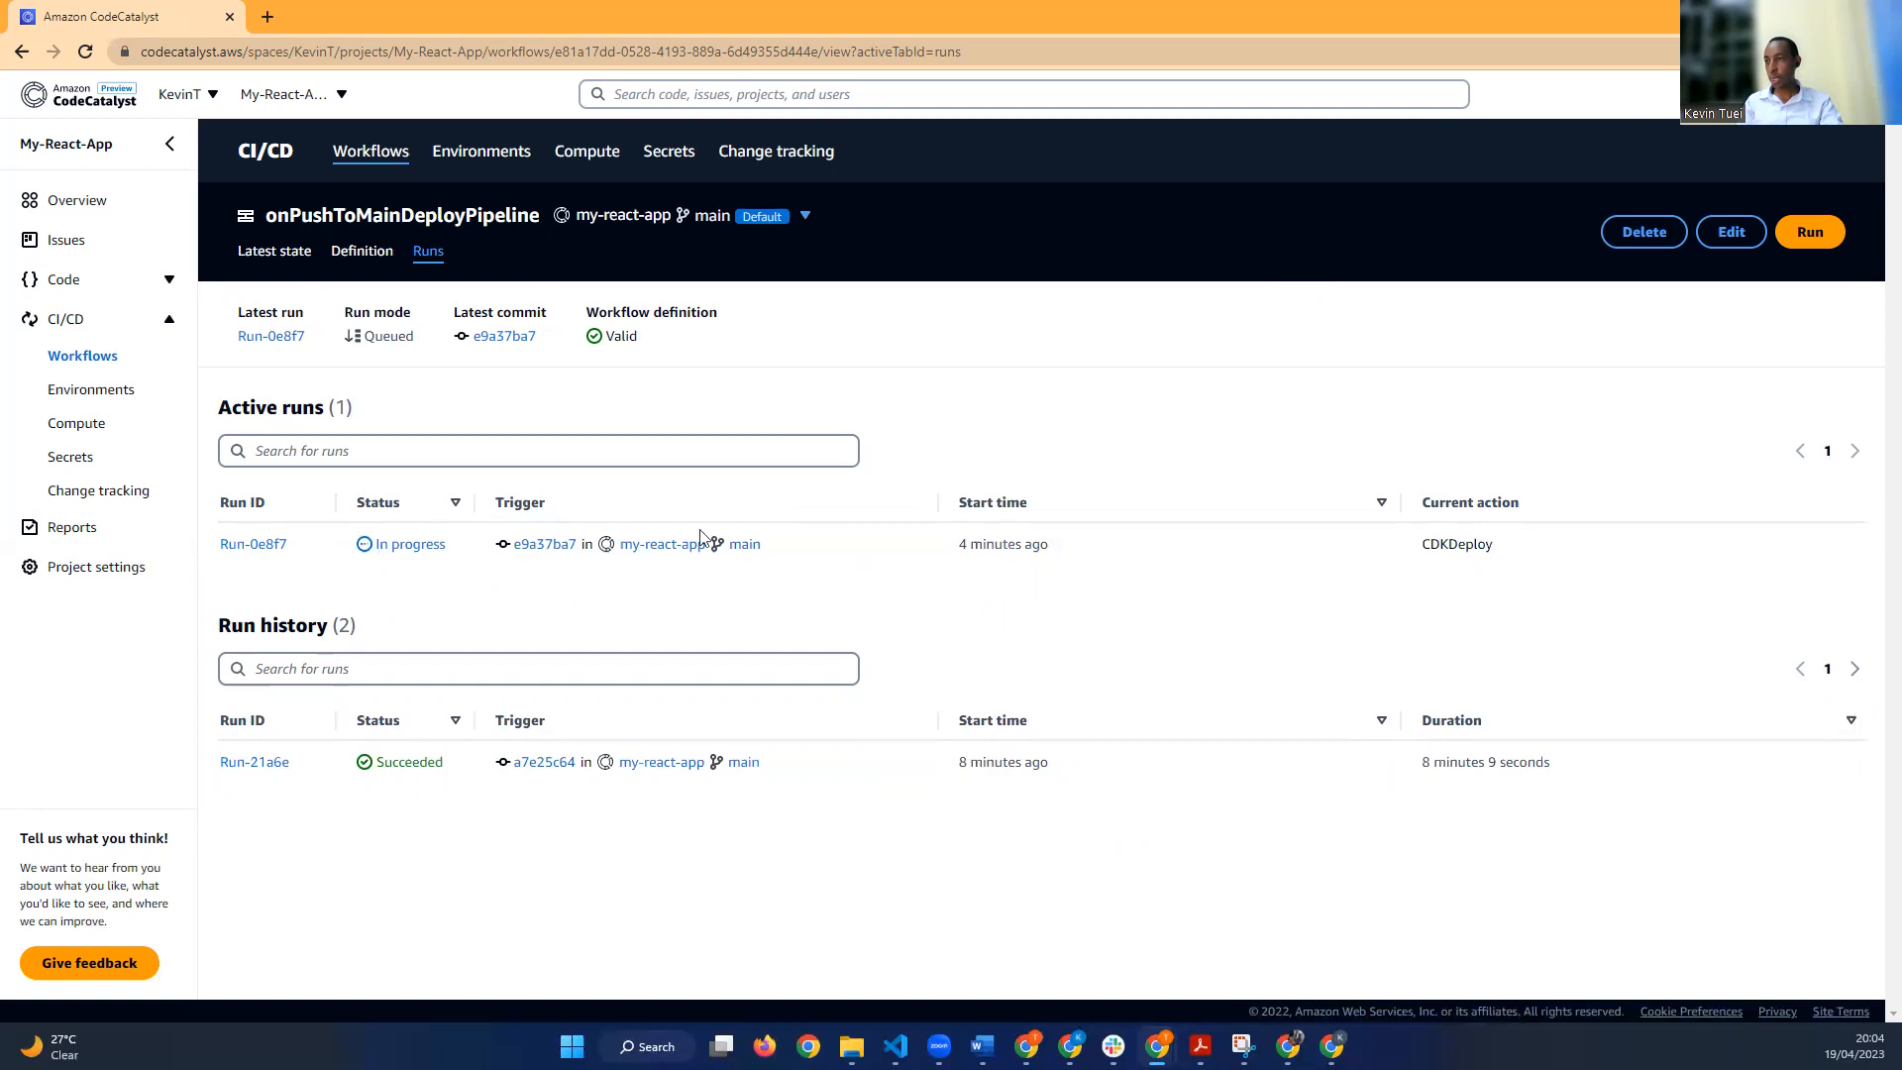
click(563, 547)
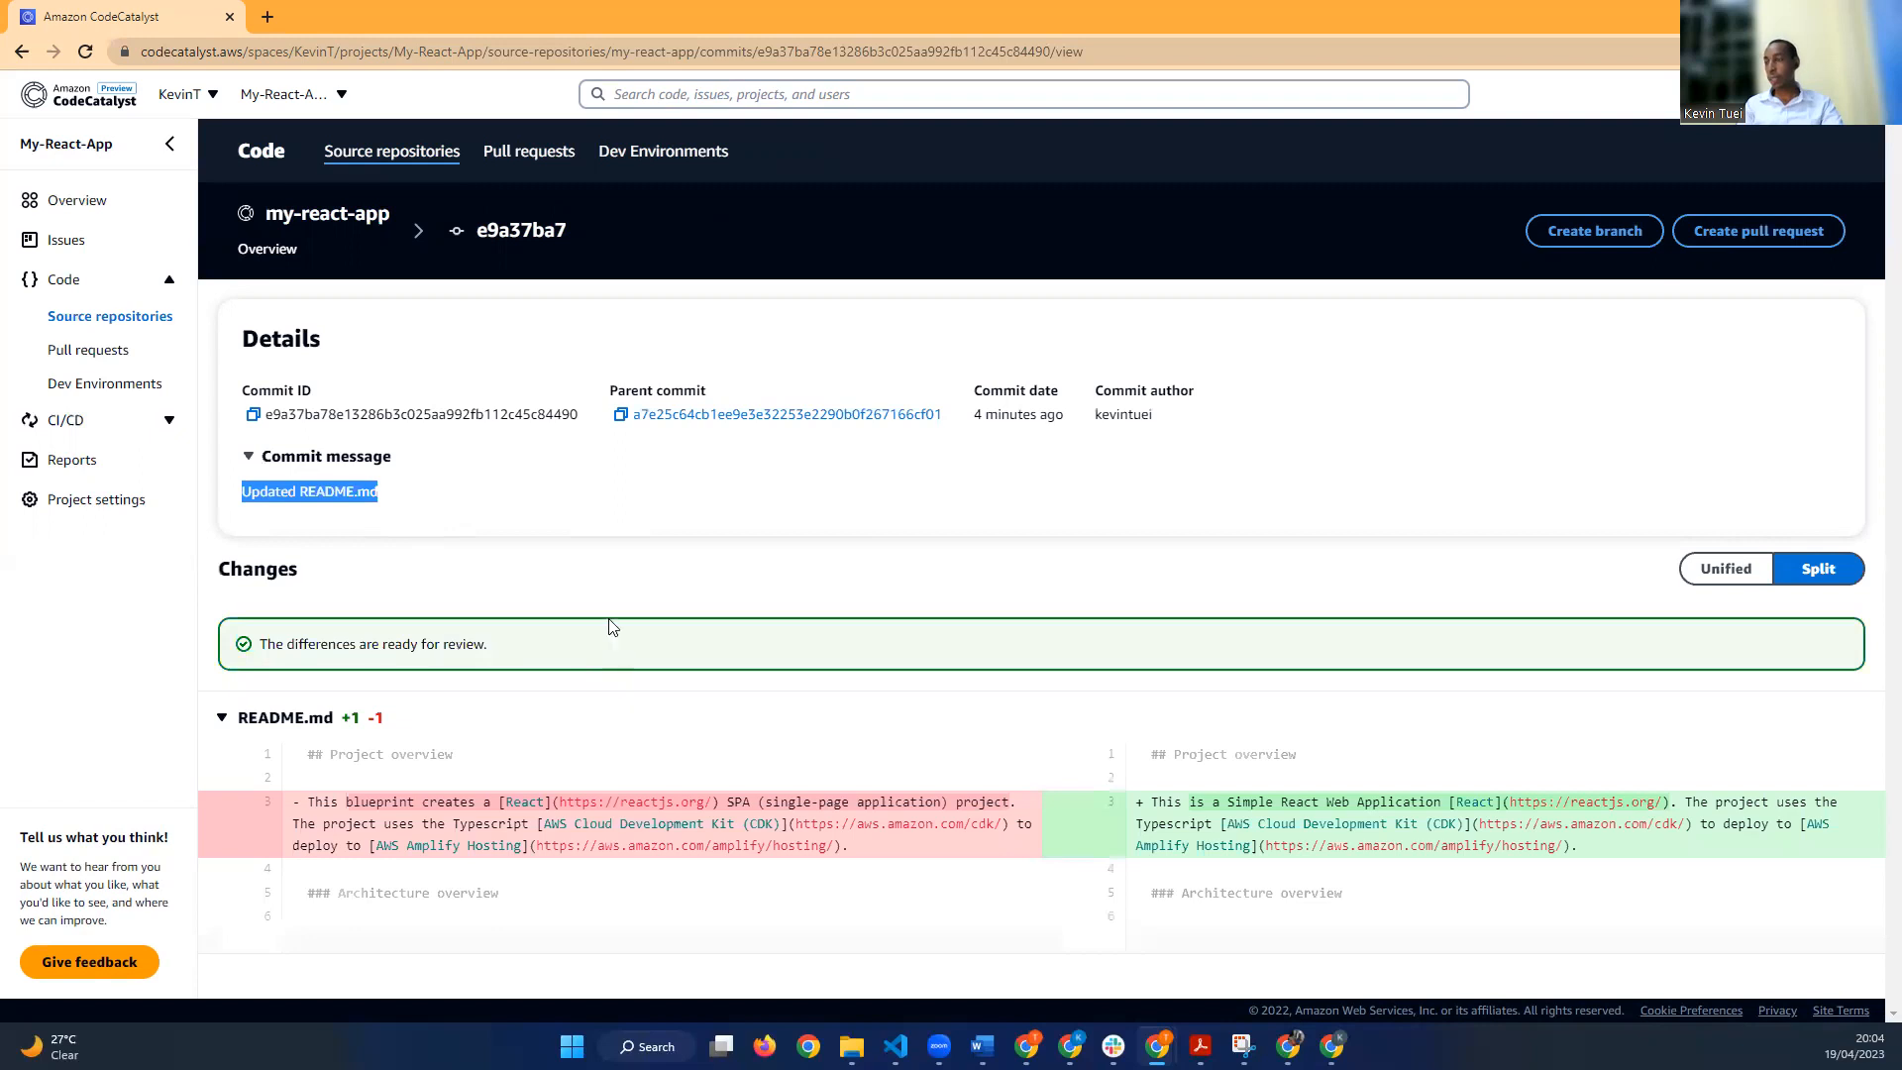
Step: Examine the project's CI/CD deployment environments and the compute requirements for provisioned fleets
click(141, 421)
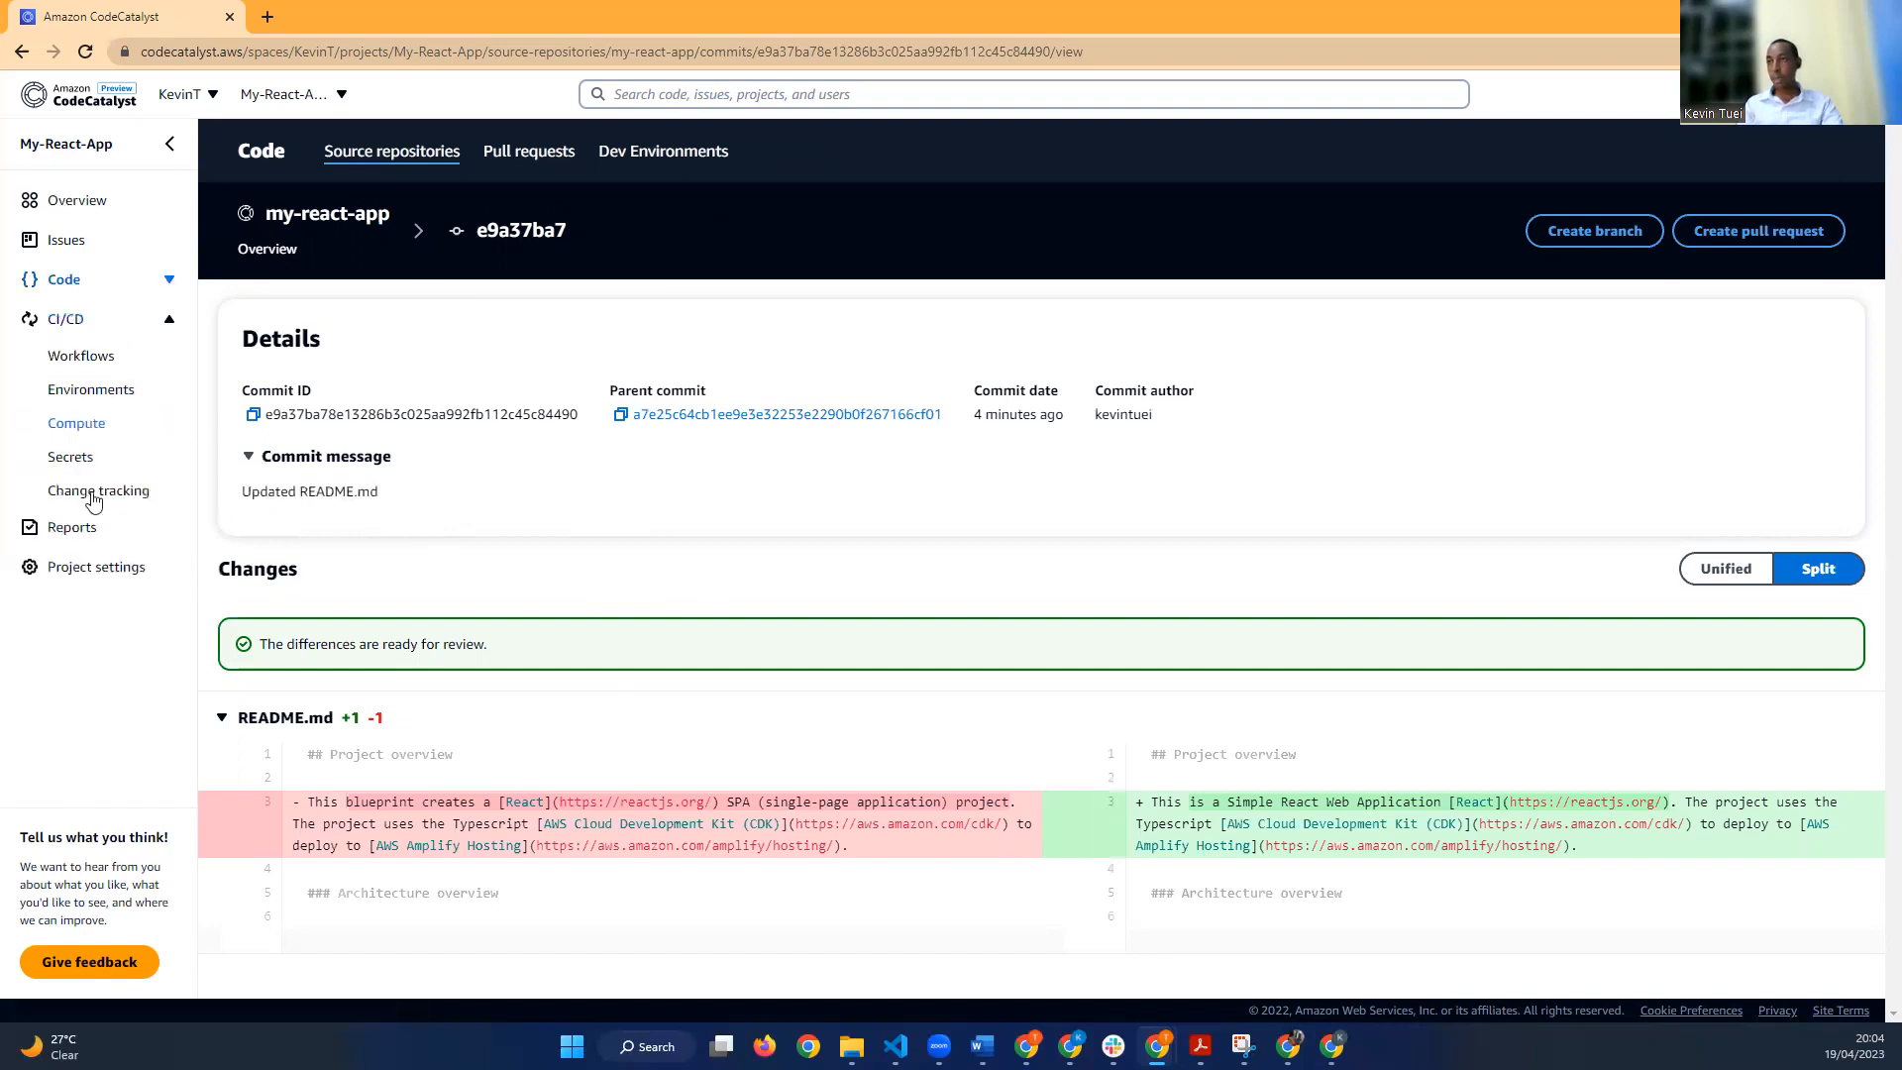
click(106, 398)
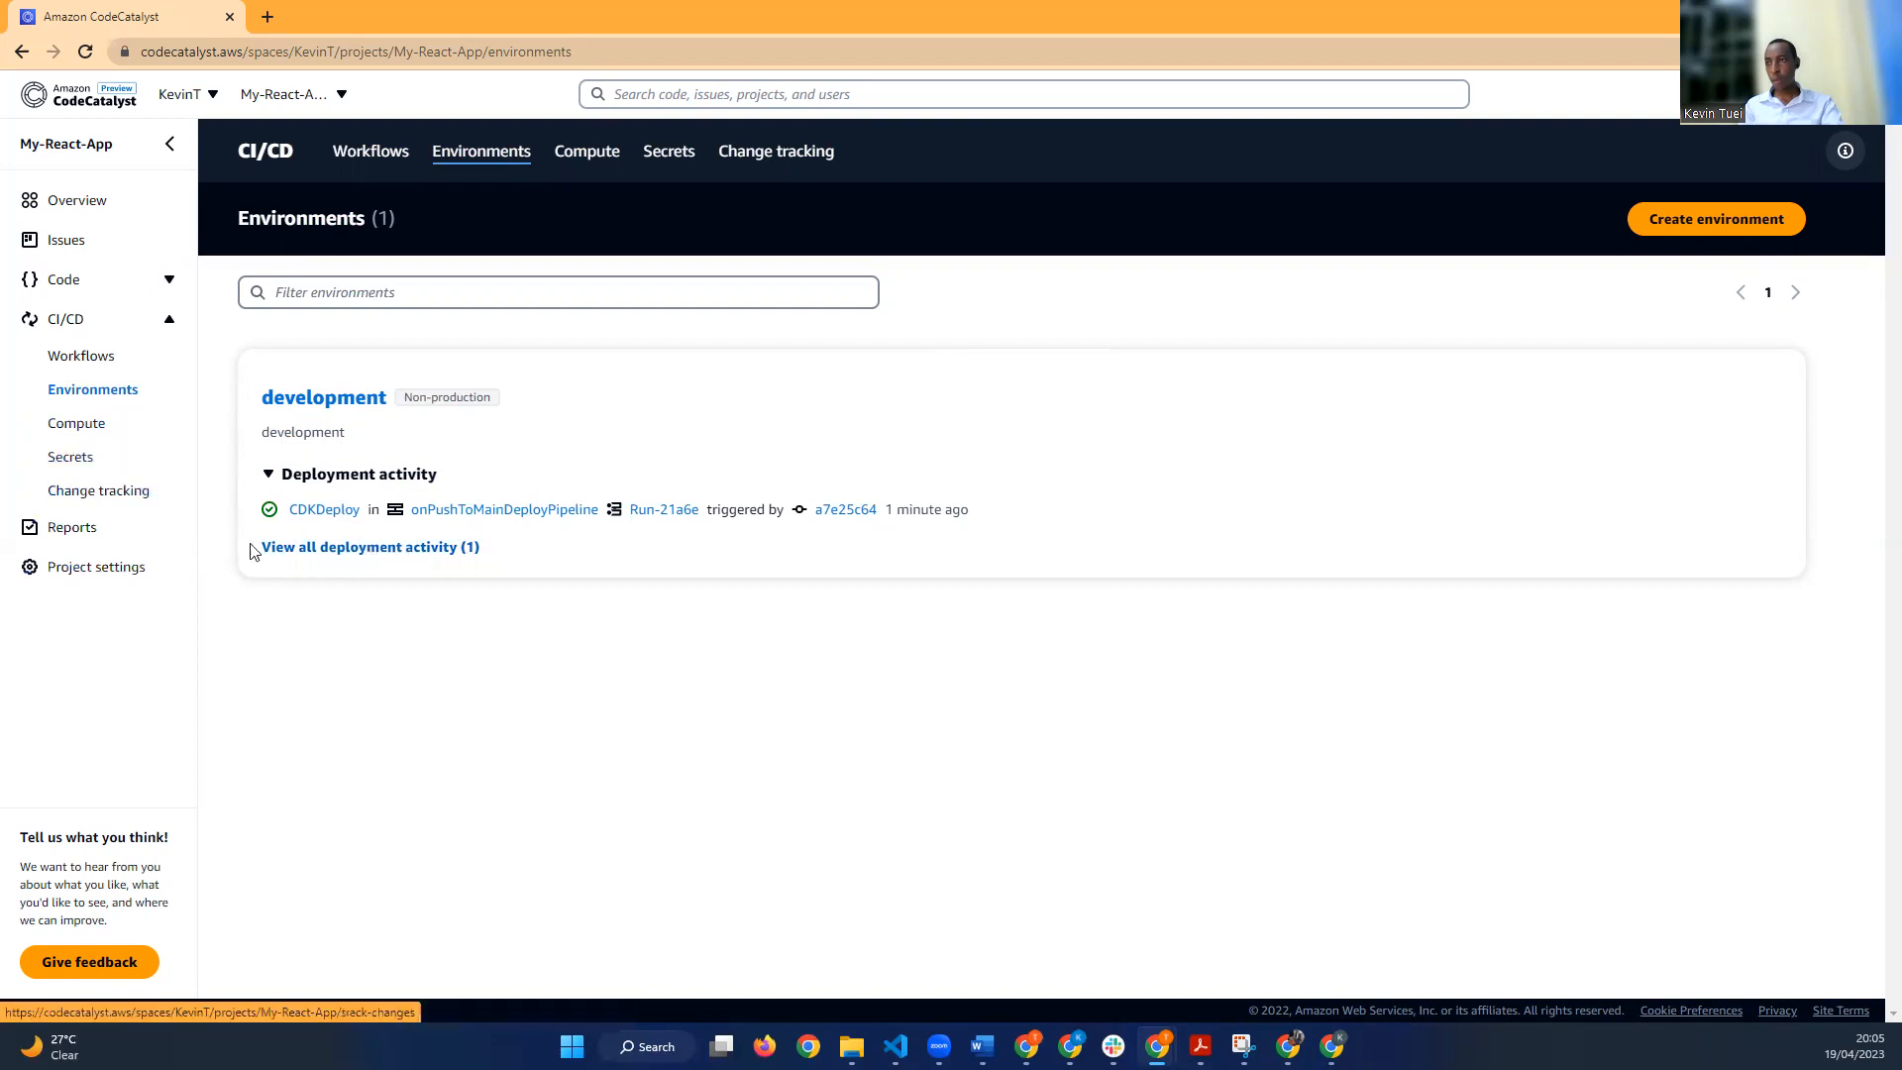
click(100, 434)
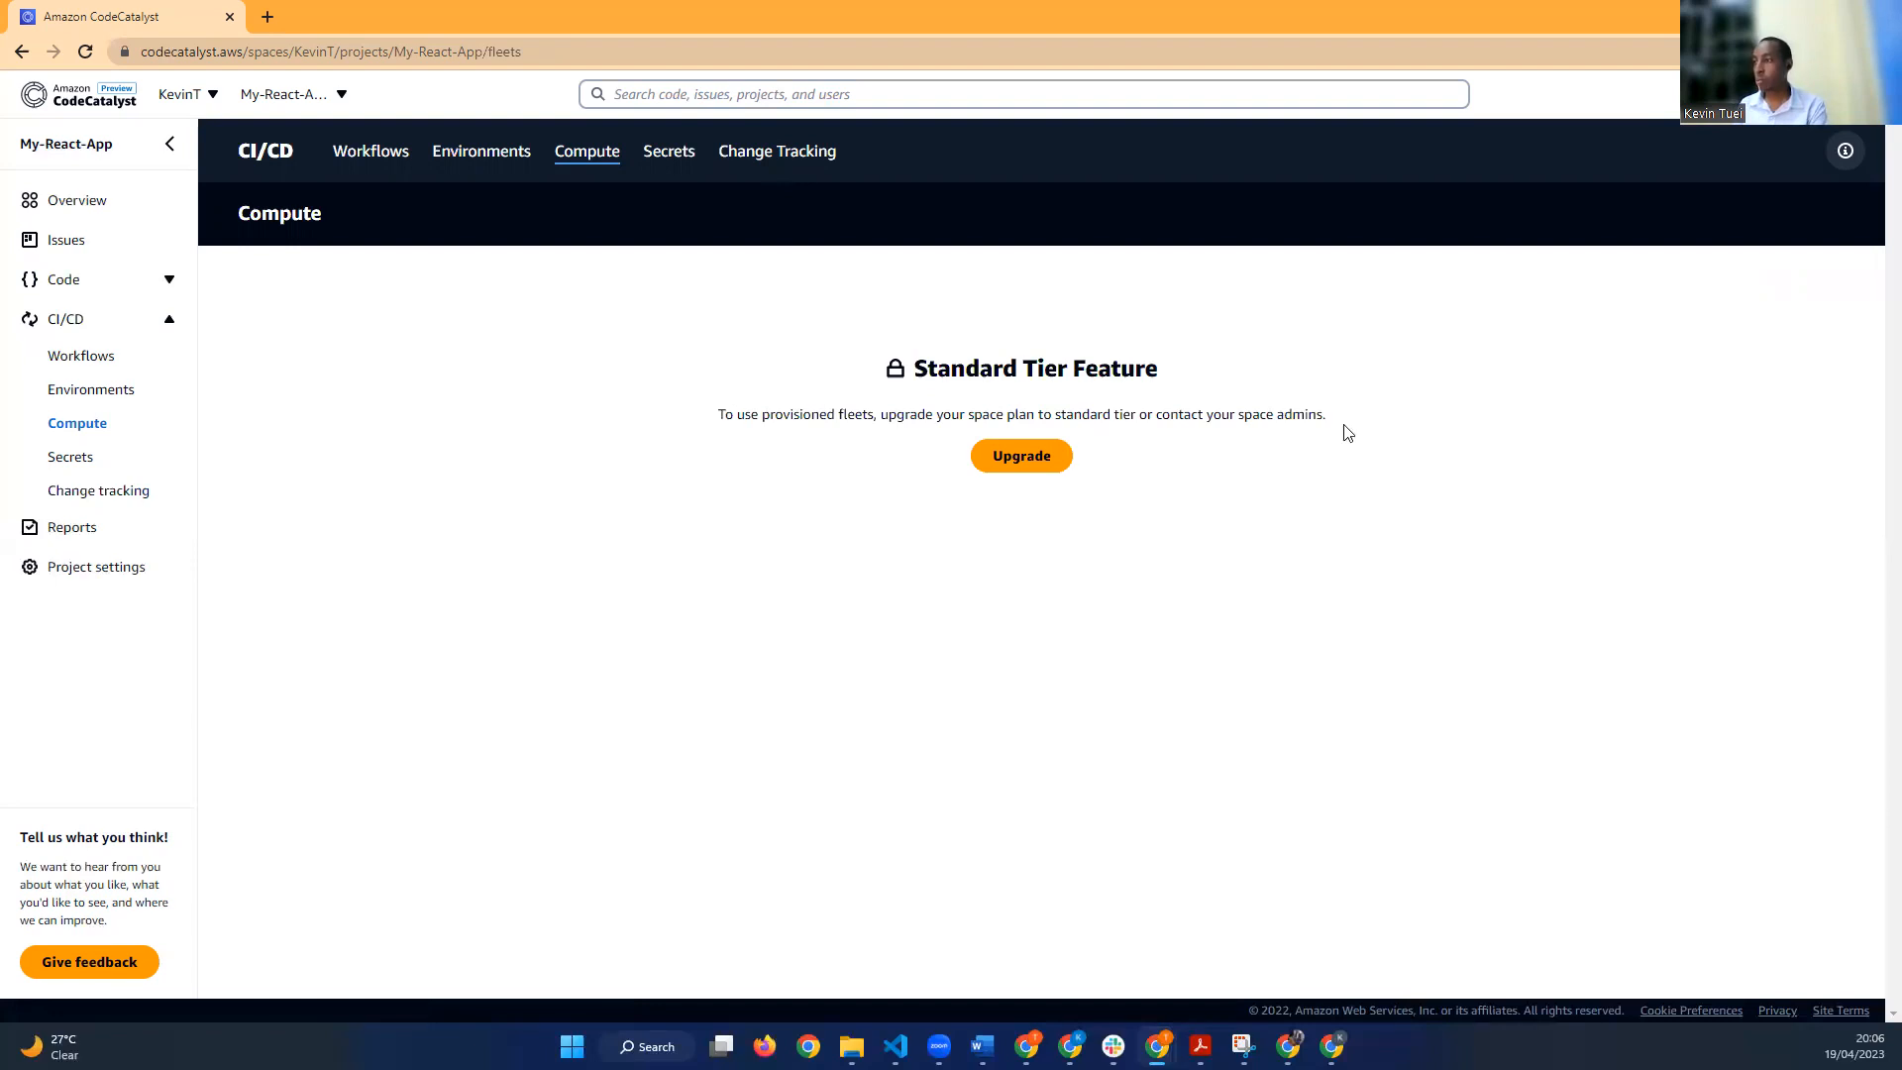
drag(1347, 433, 729, 413)
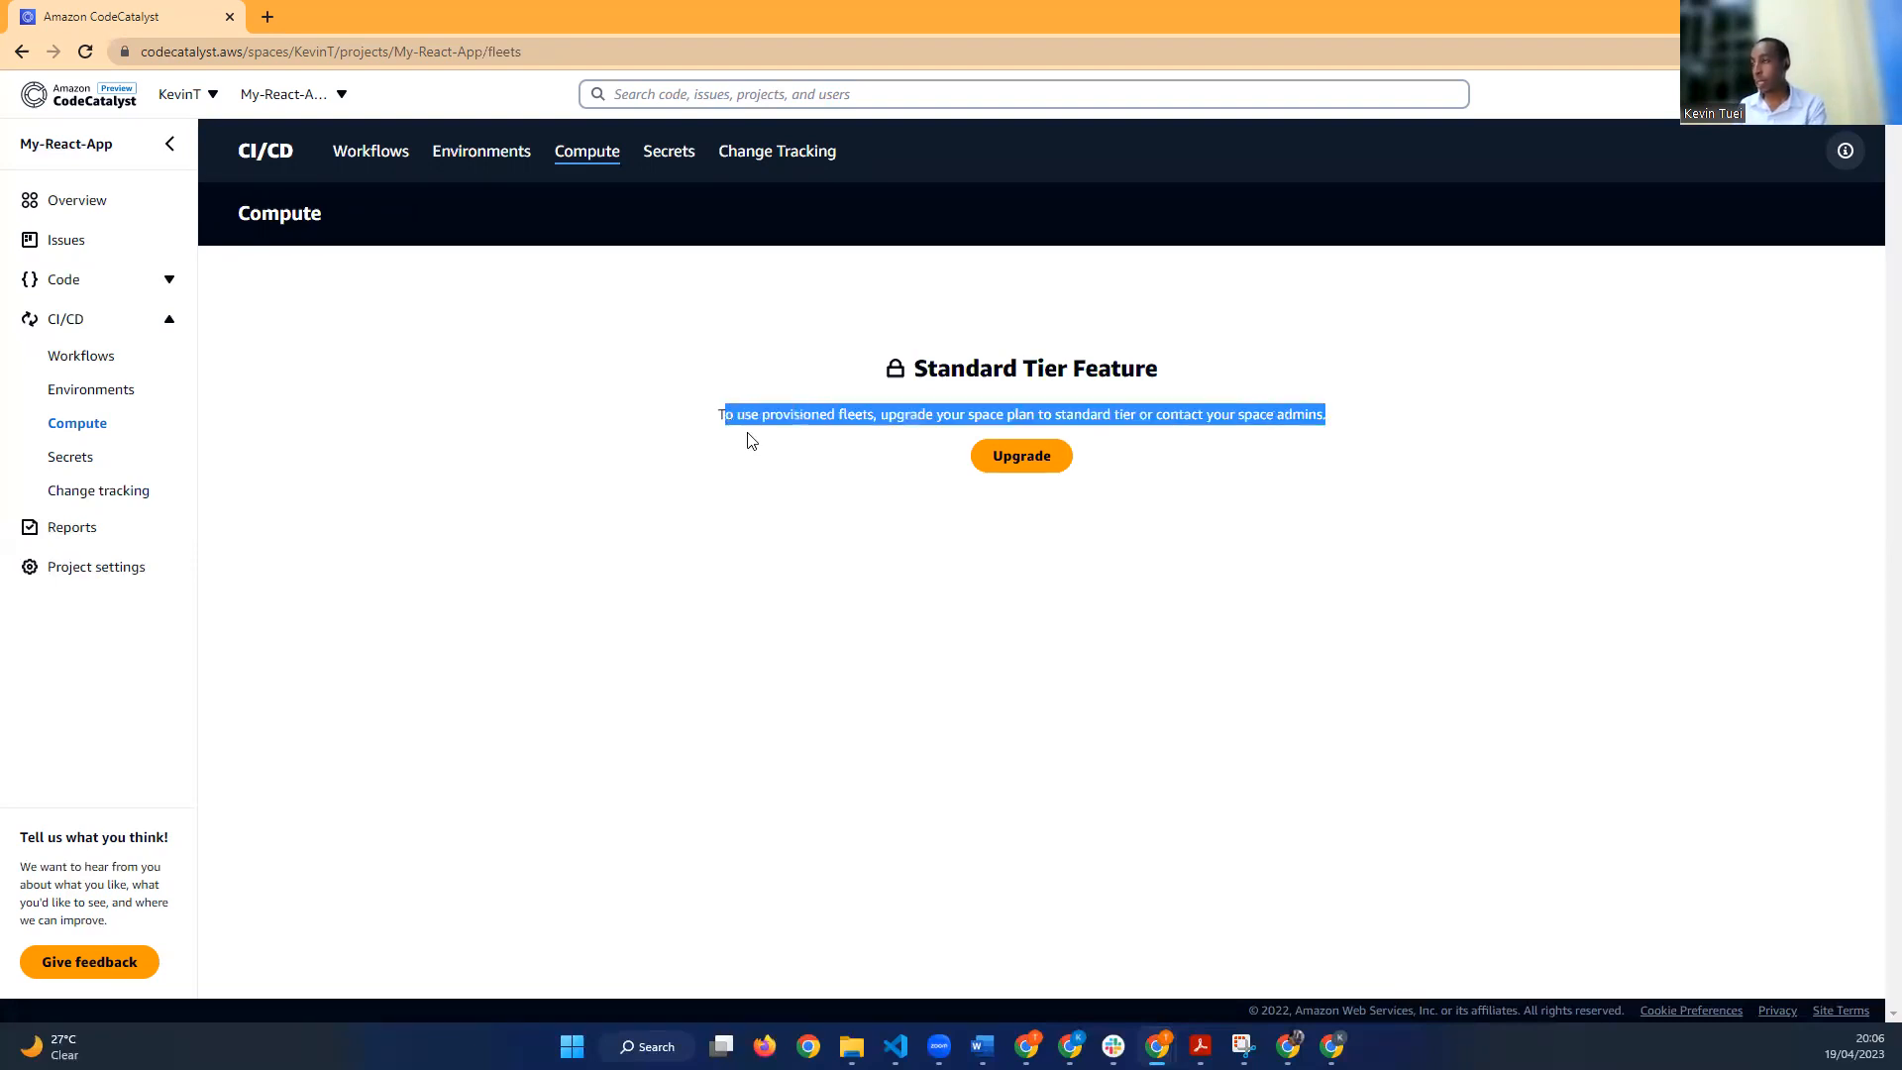
Step: Look over the name, value and description fields for a new CI/CD secret, and leave without creating one
click(79, 461)
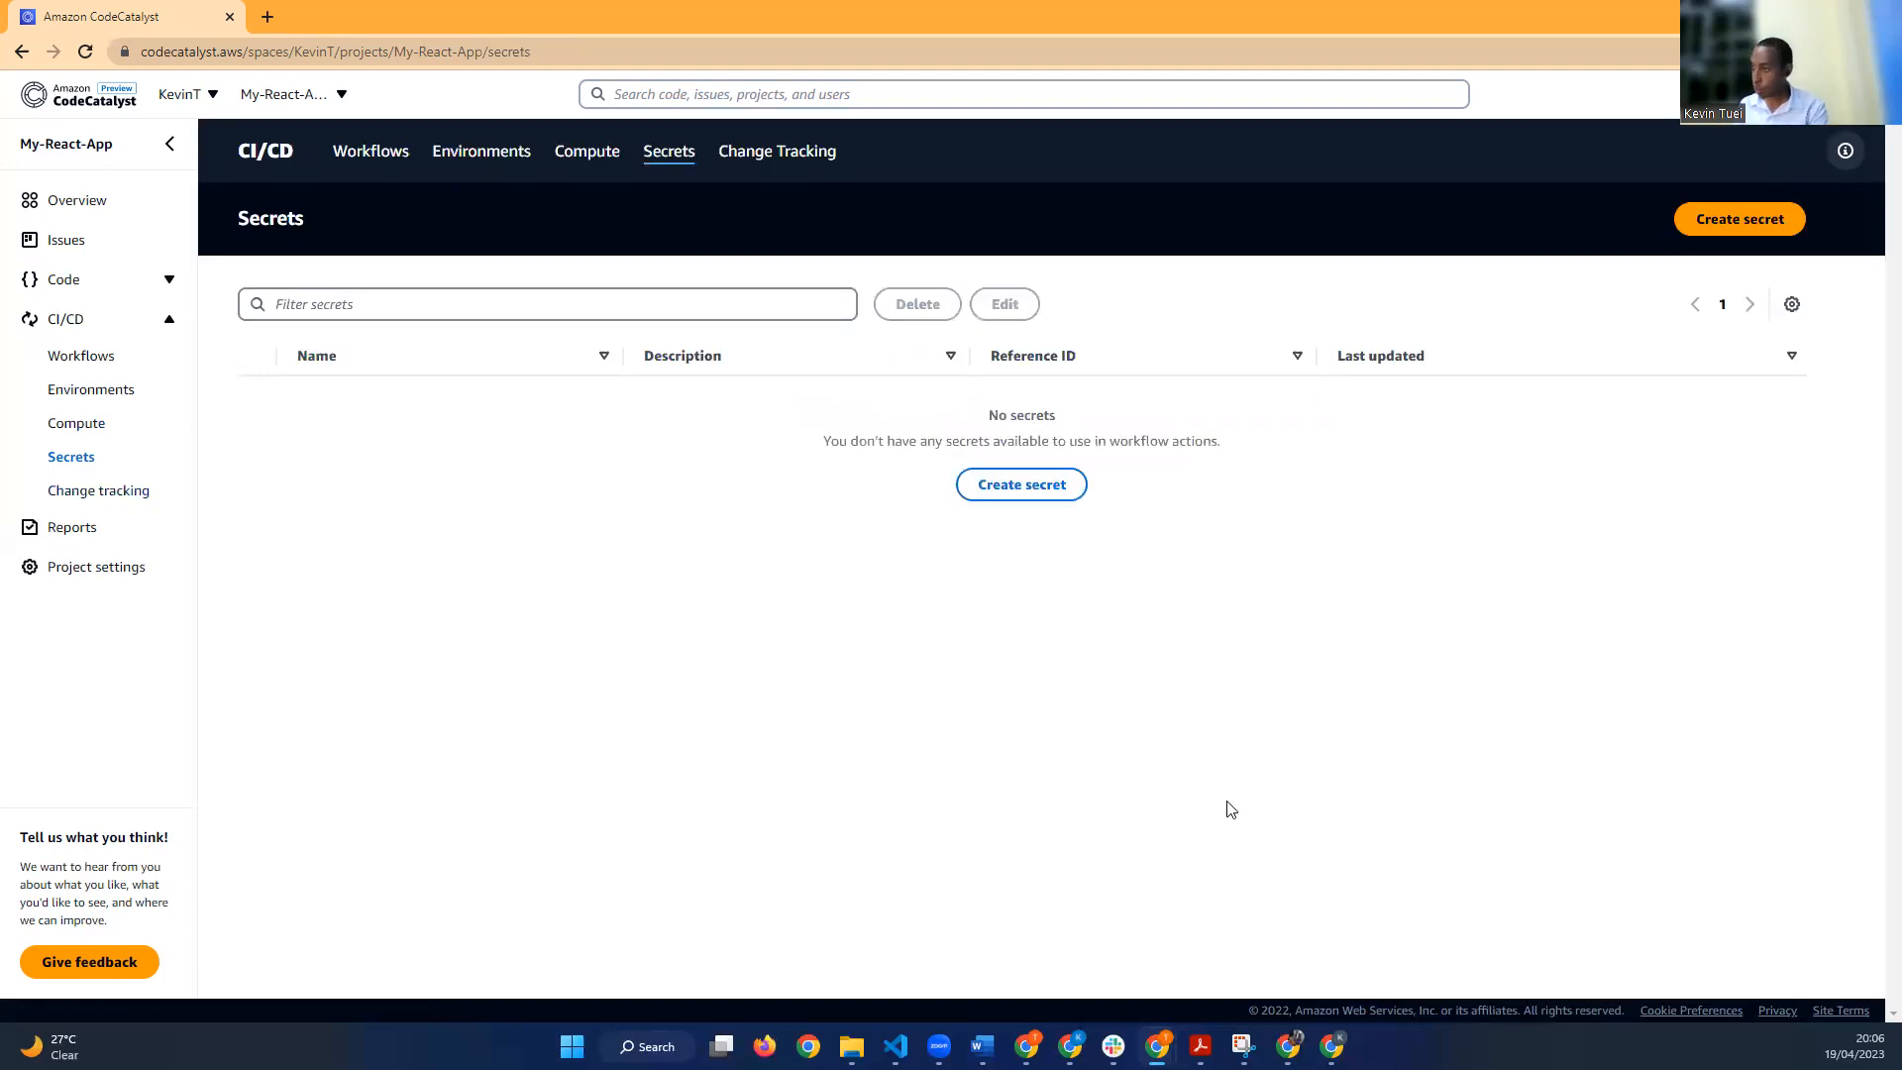
click(1028, 491)
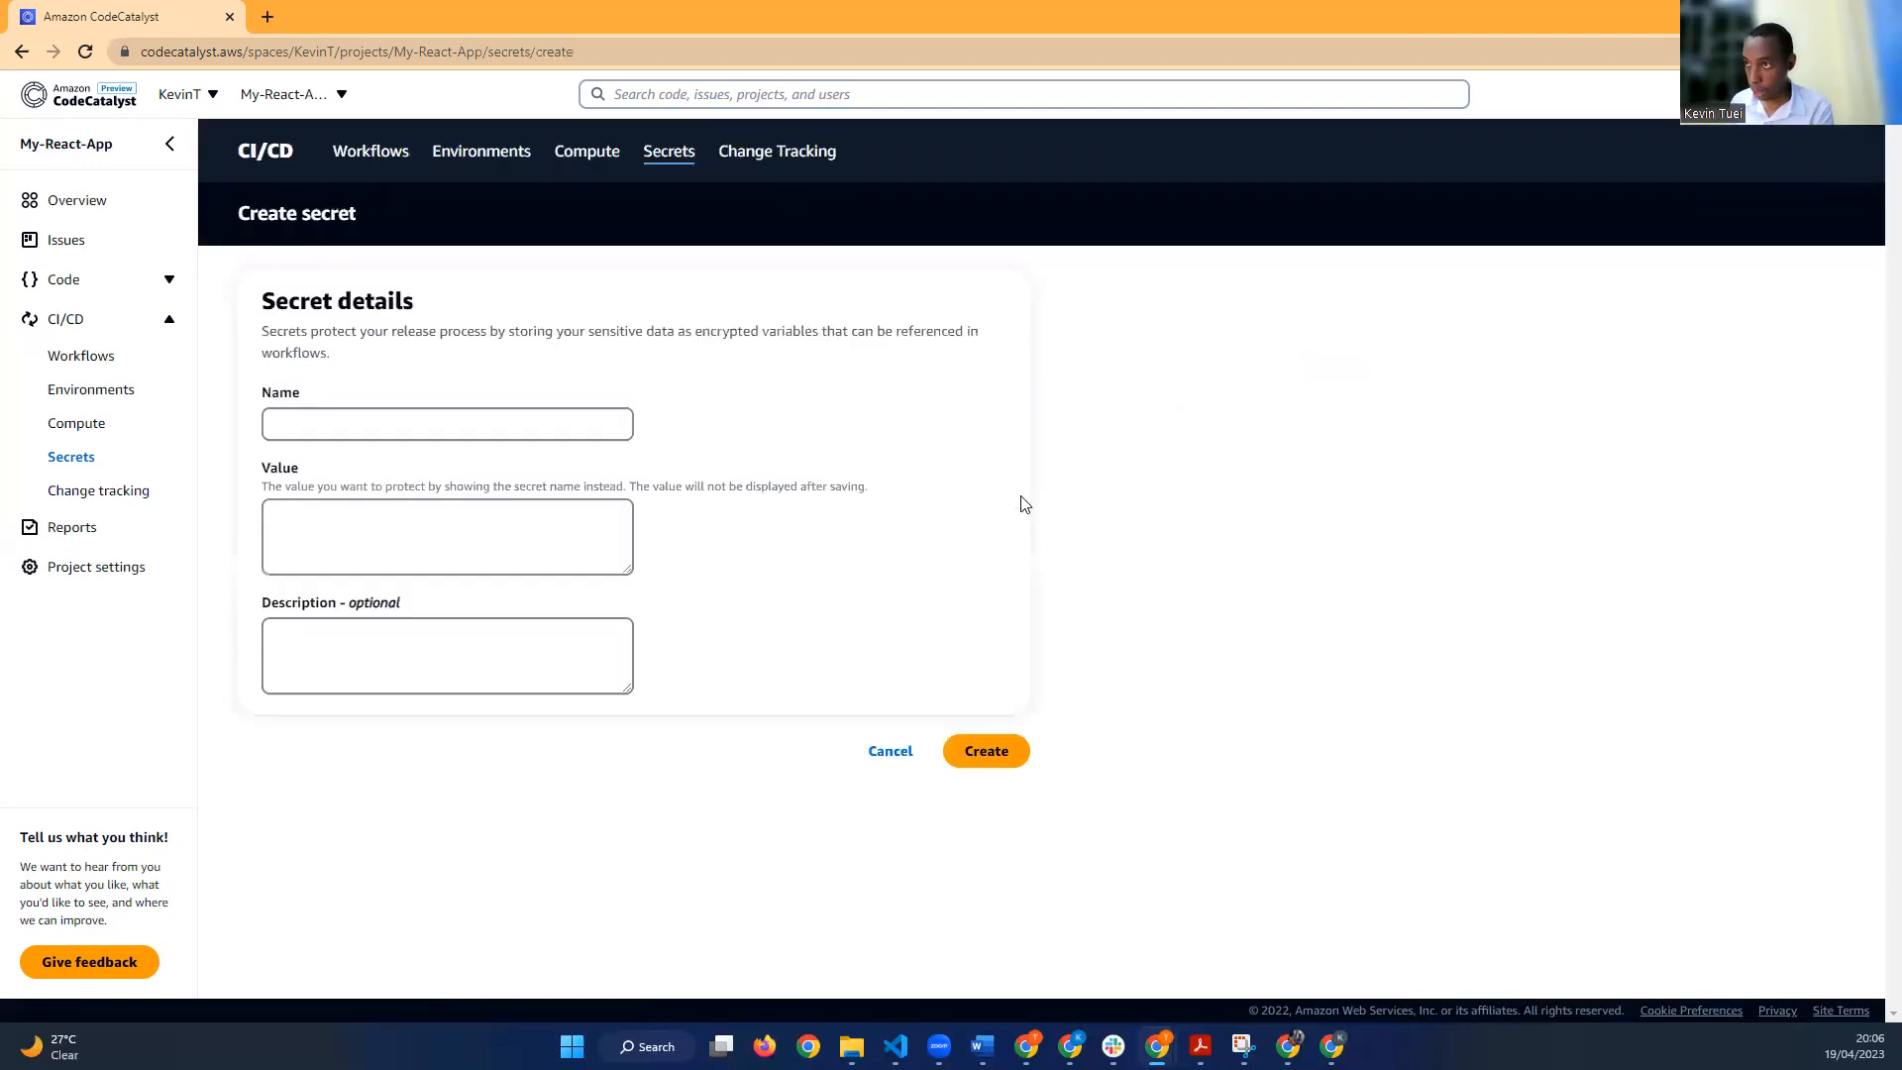
click(416, 436)
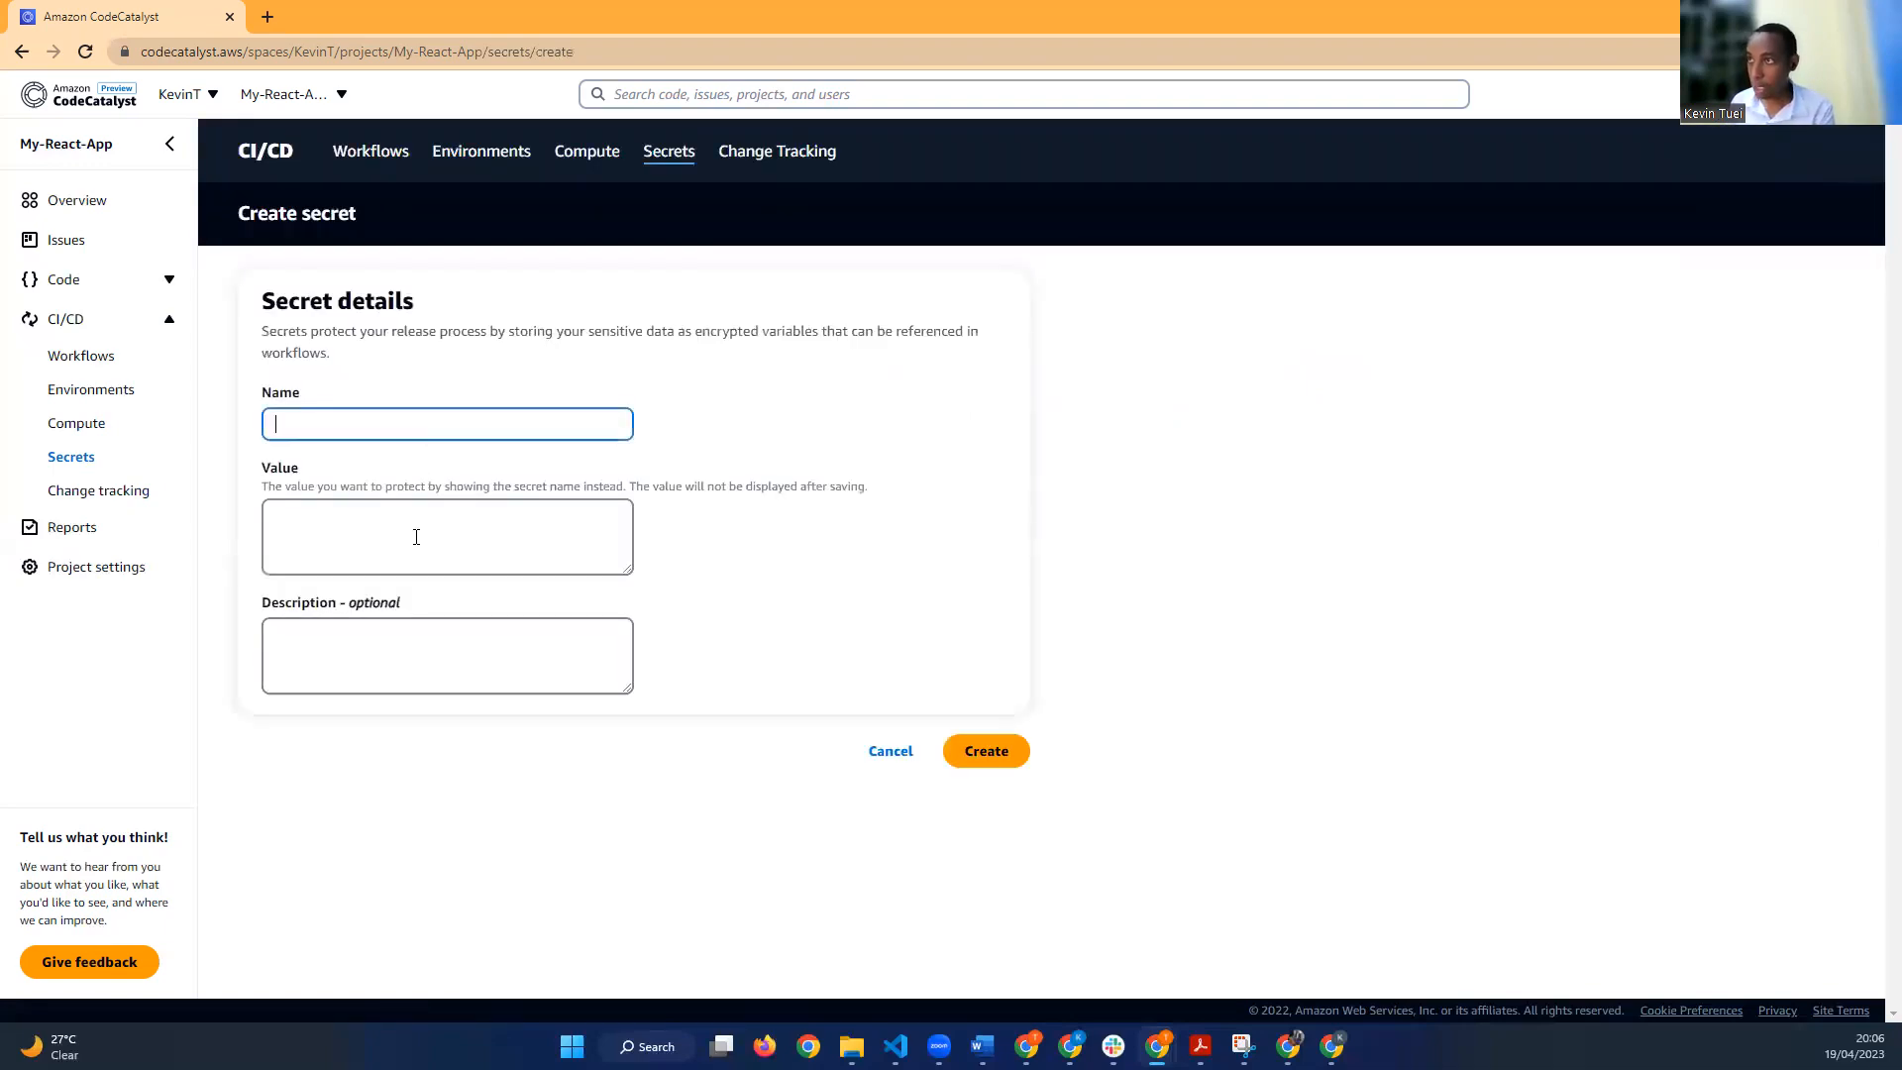
key(Tab)
key(shift+Tab)
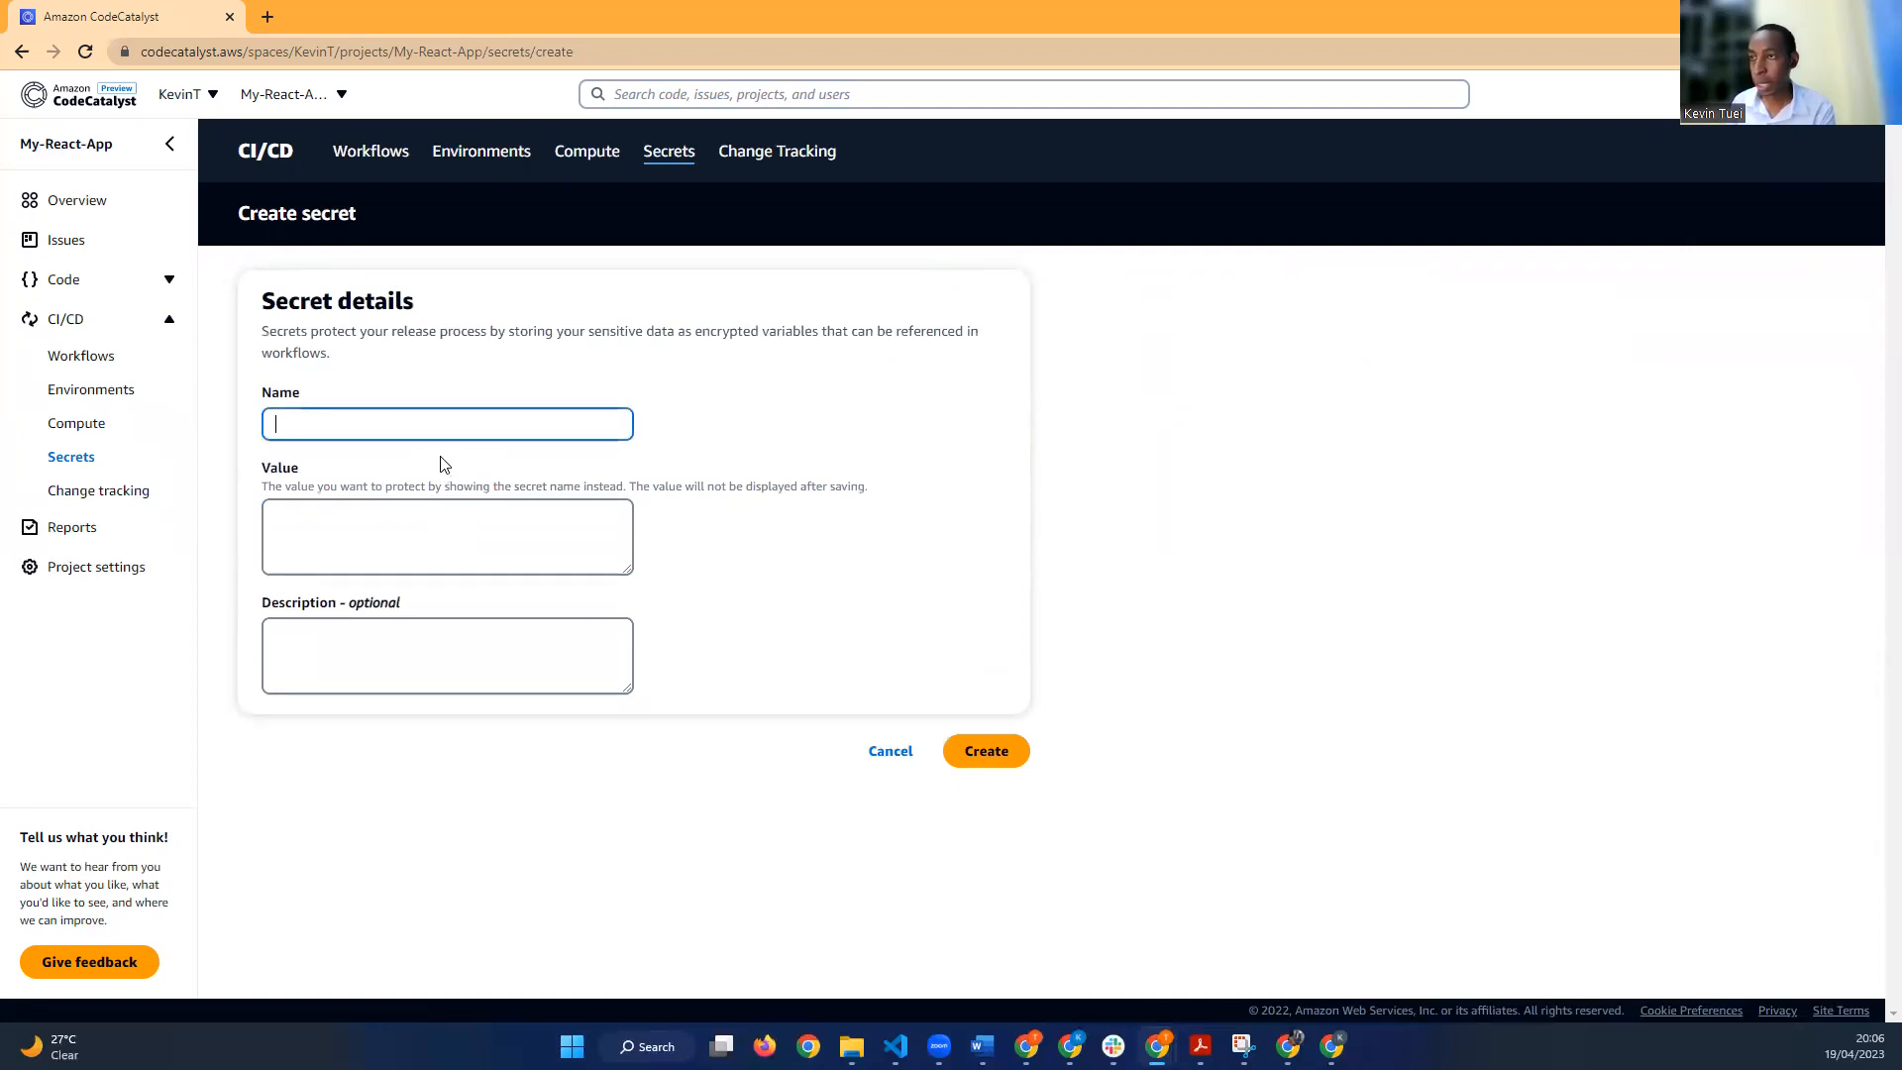
key(Tab)
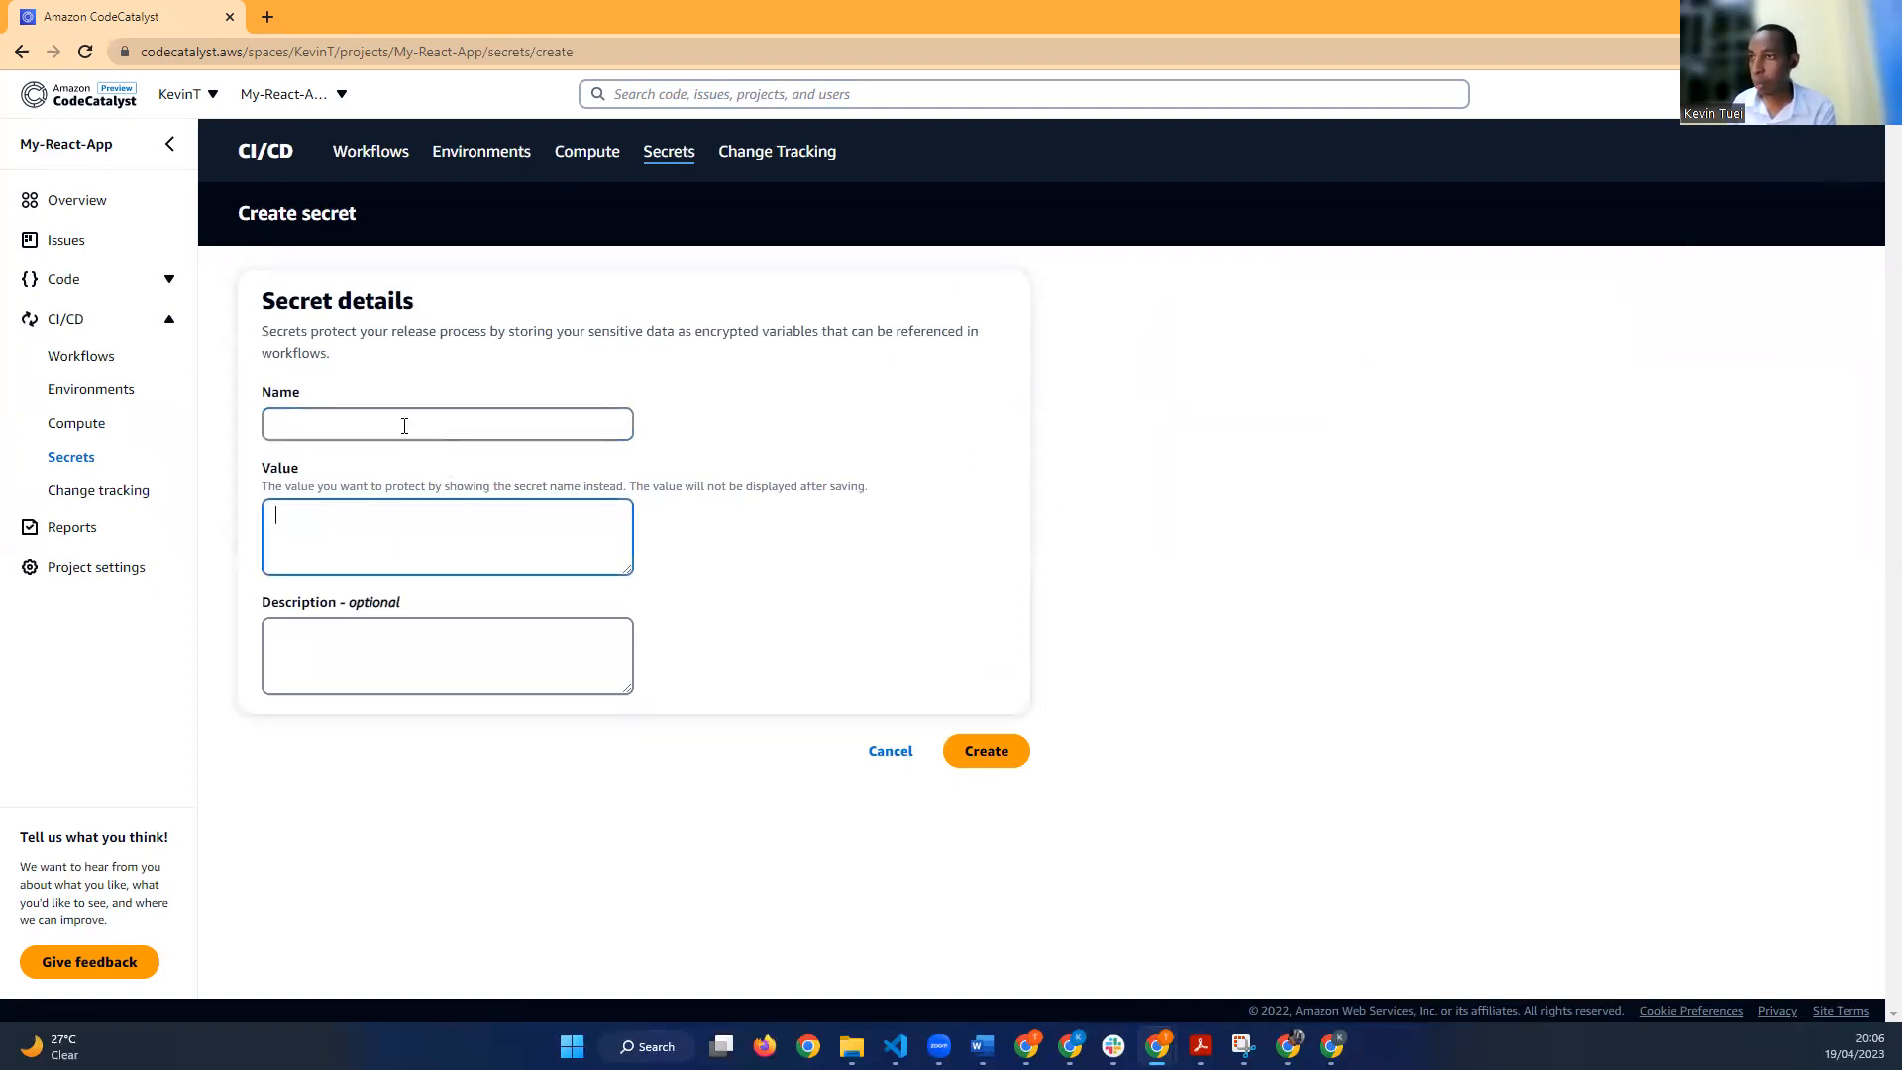
click(404, 433)
click(406, 522)
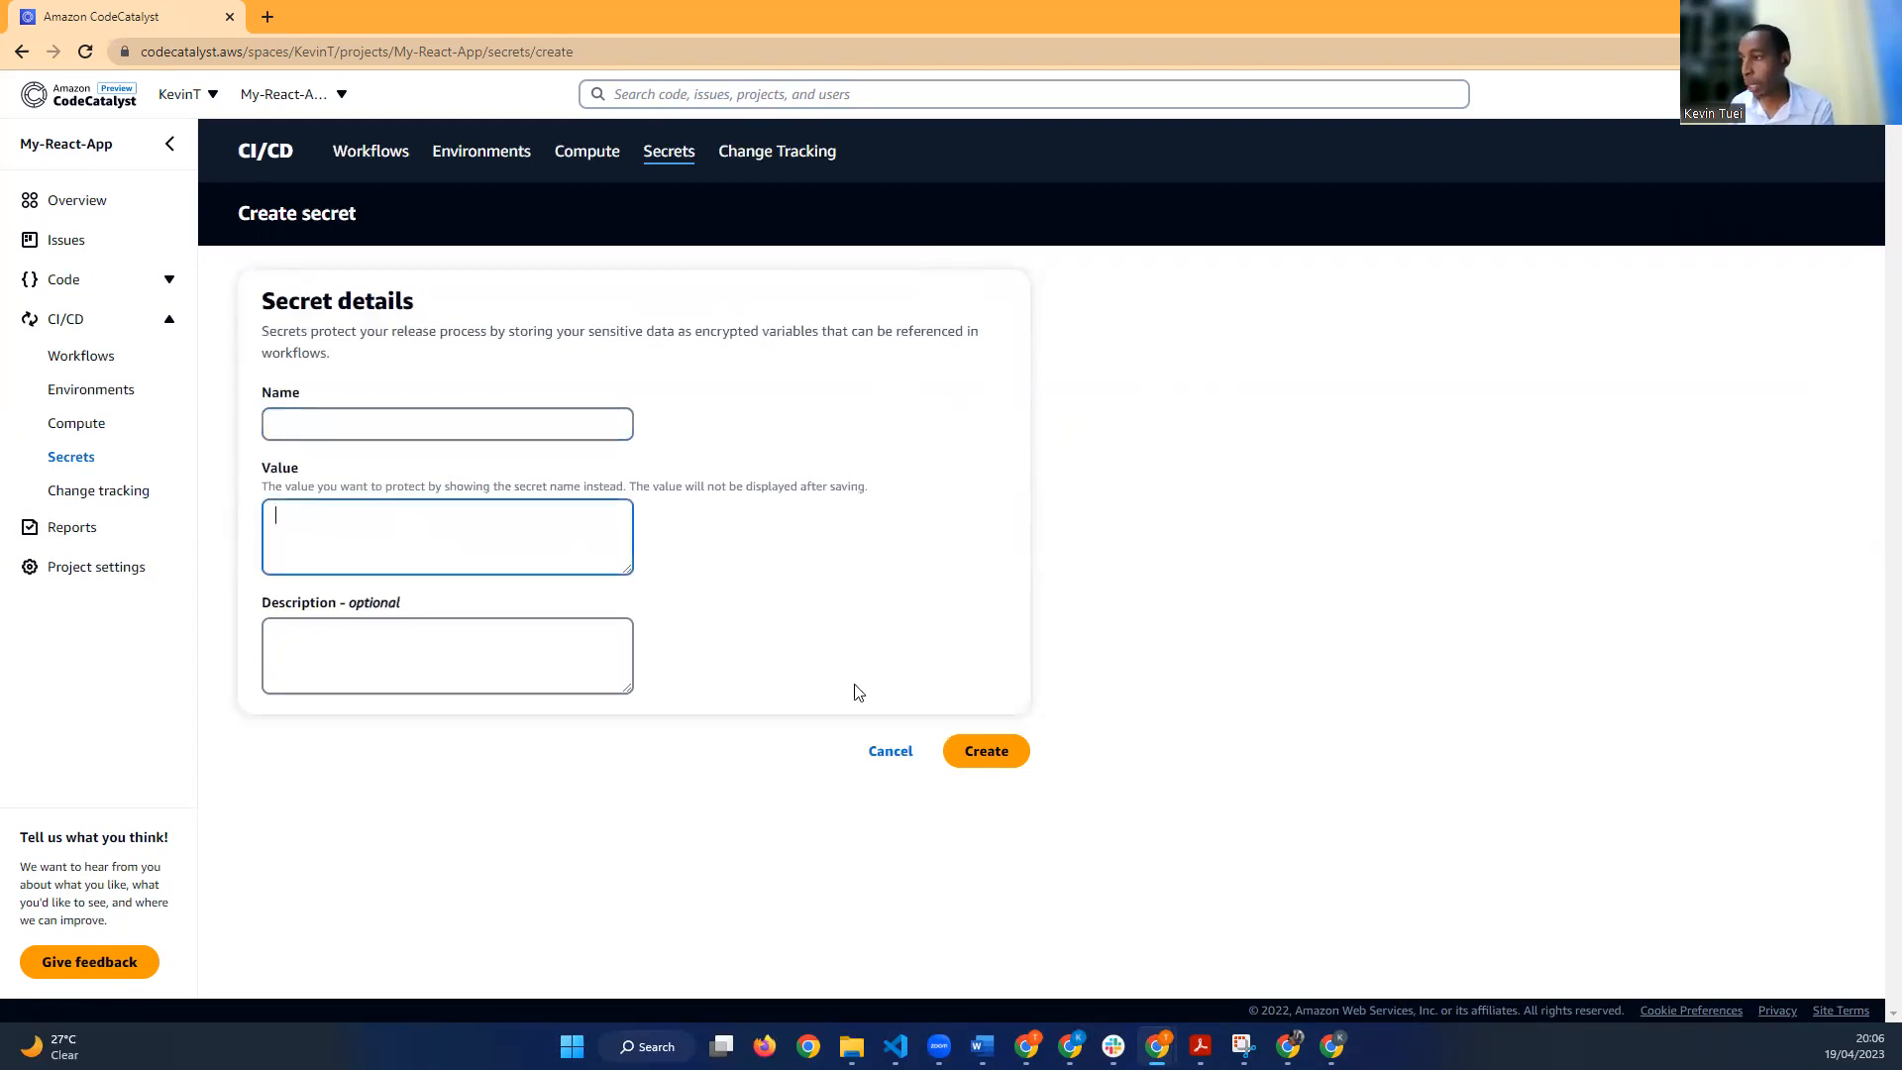
click(872, 751)
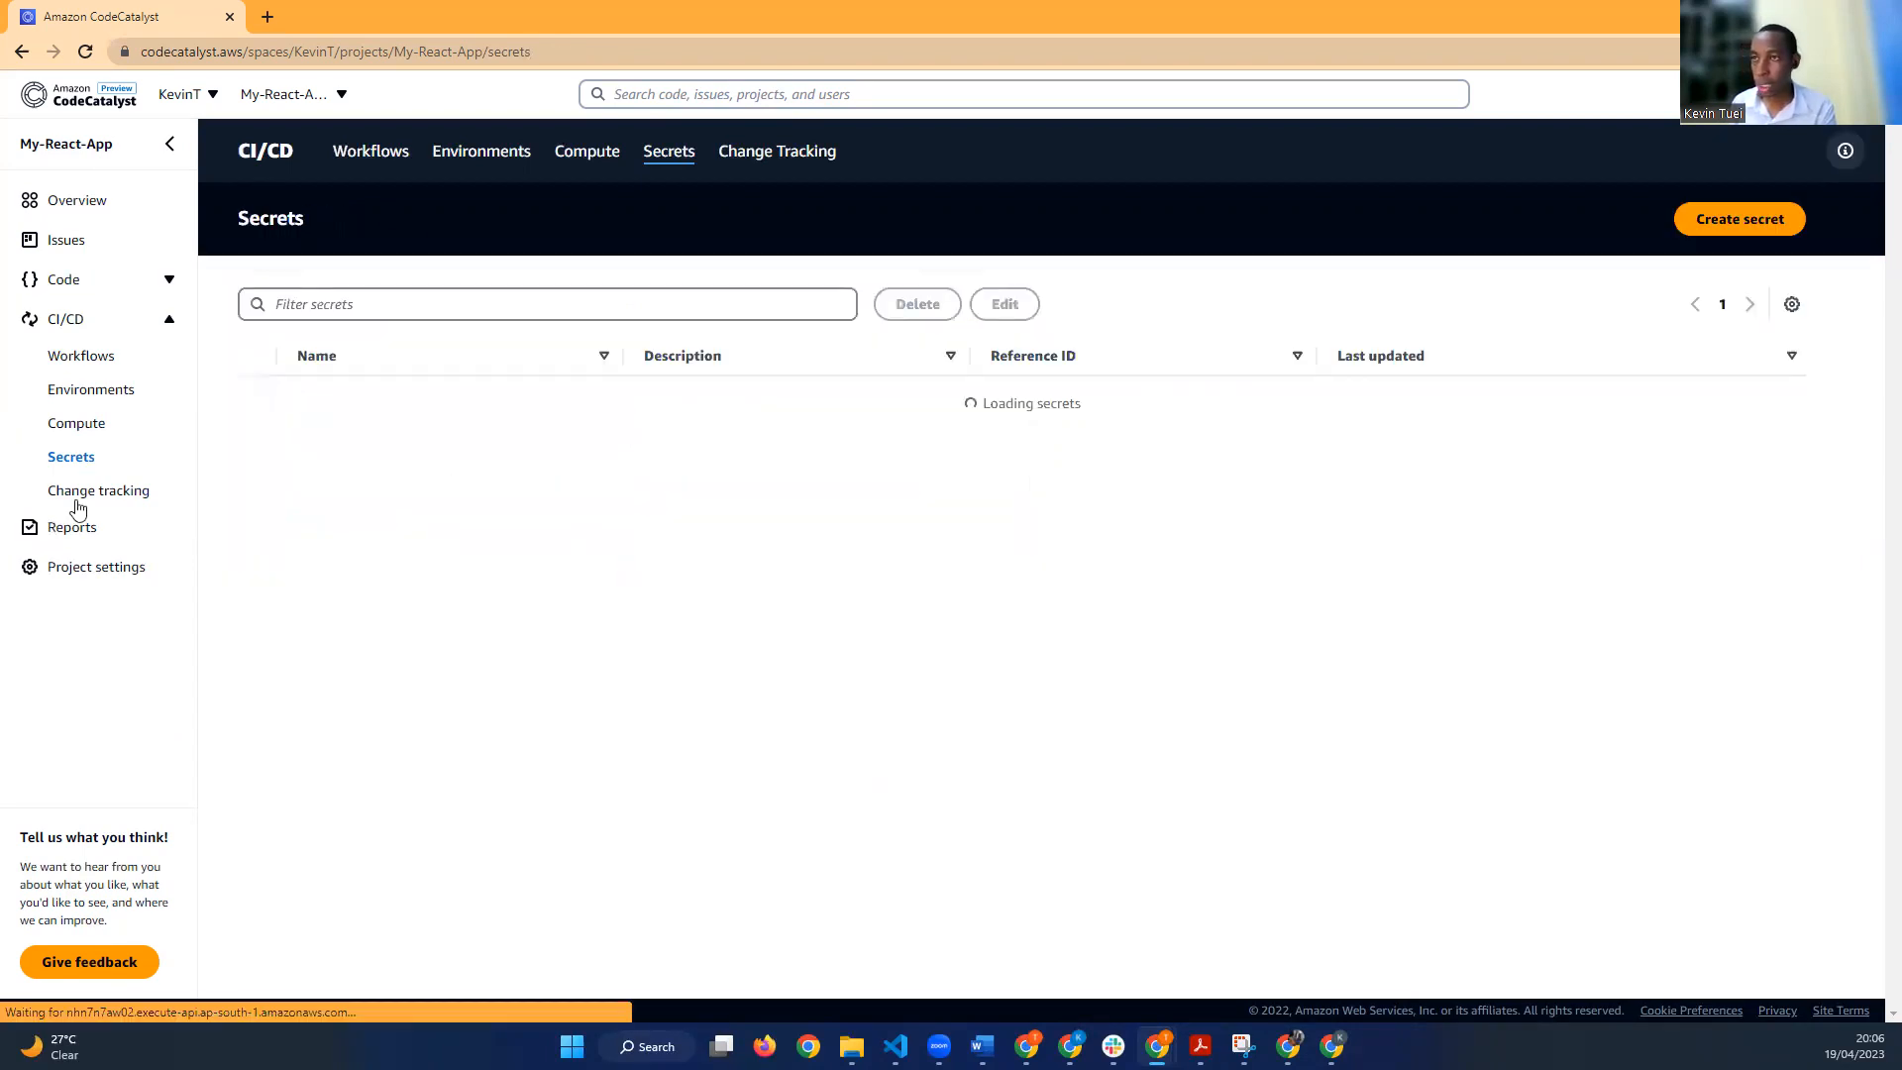
Step: Examine change tracking for my-react-app's main branch, comparing the deployment and test details of the initial commit and the README.md update
click(80, 498)
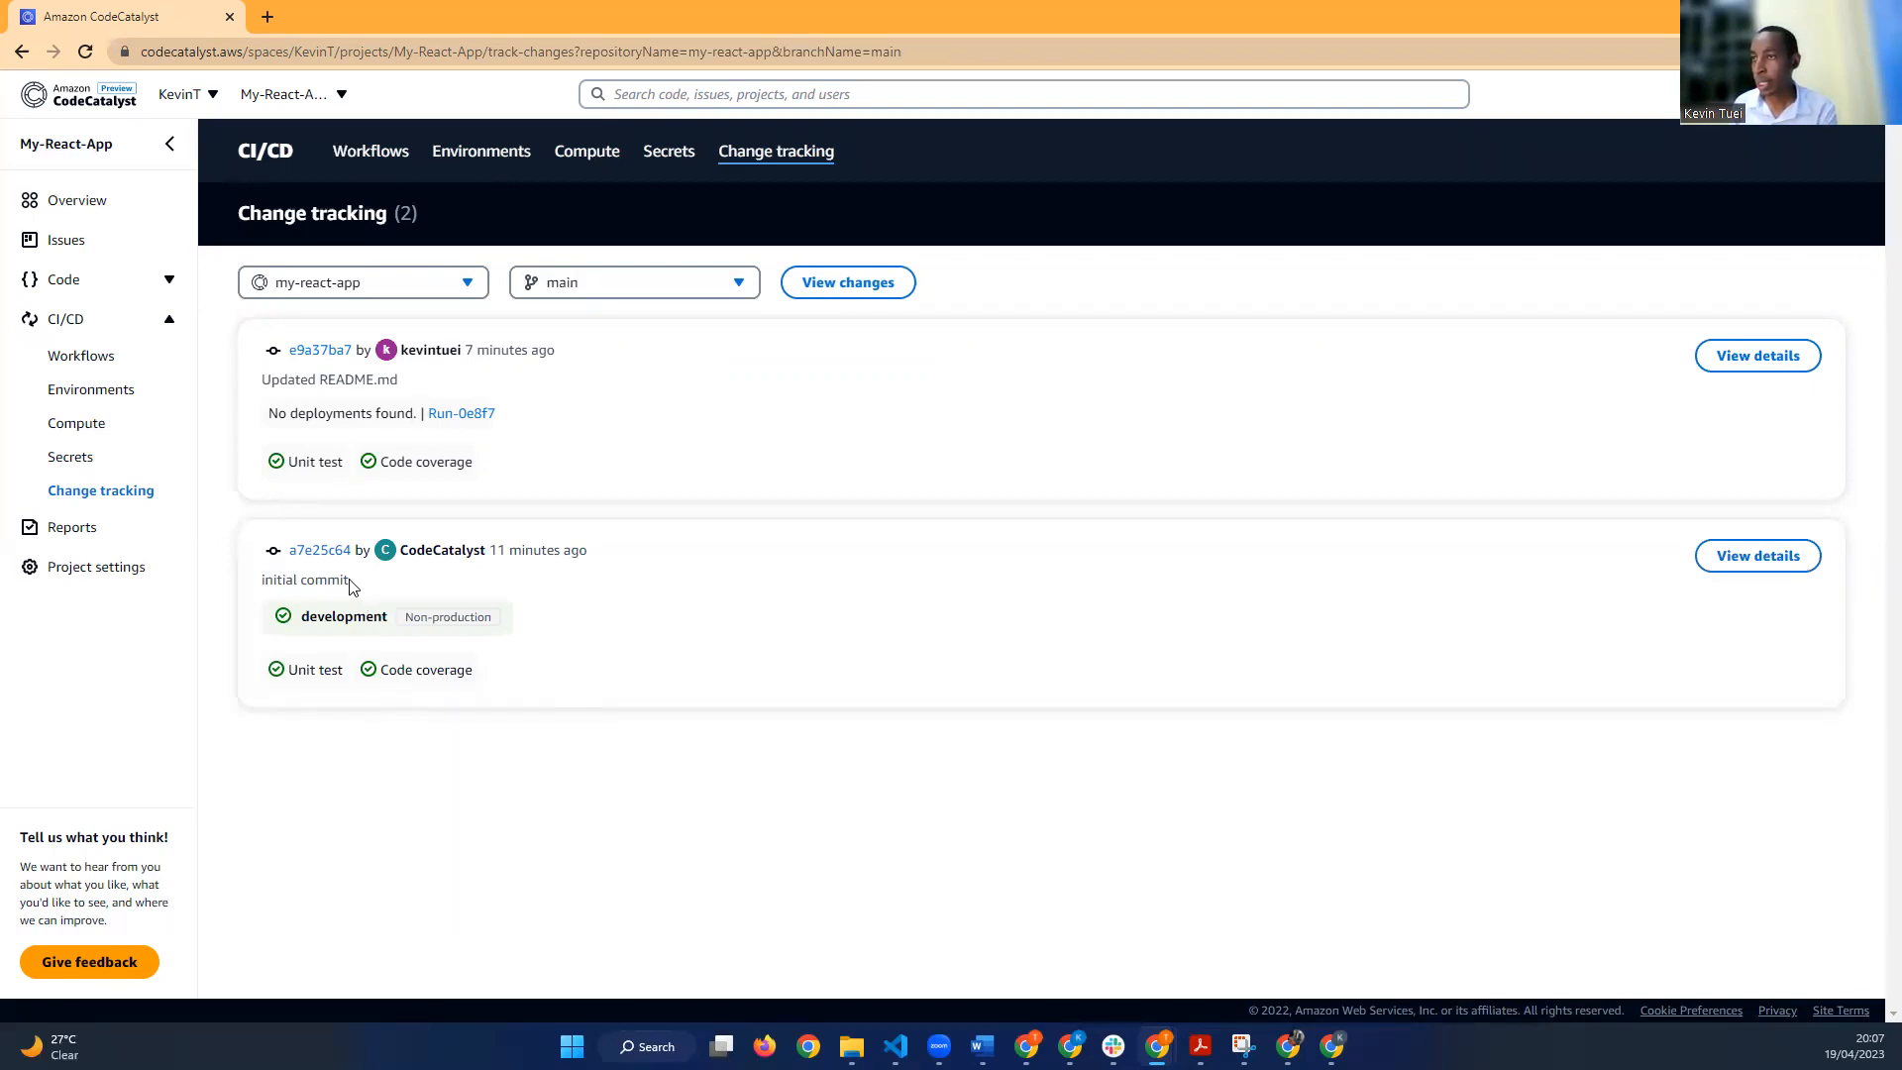
drag(264, 580, 349, 580)
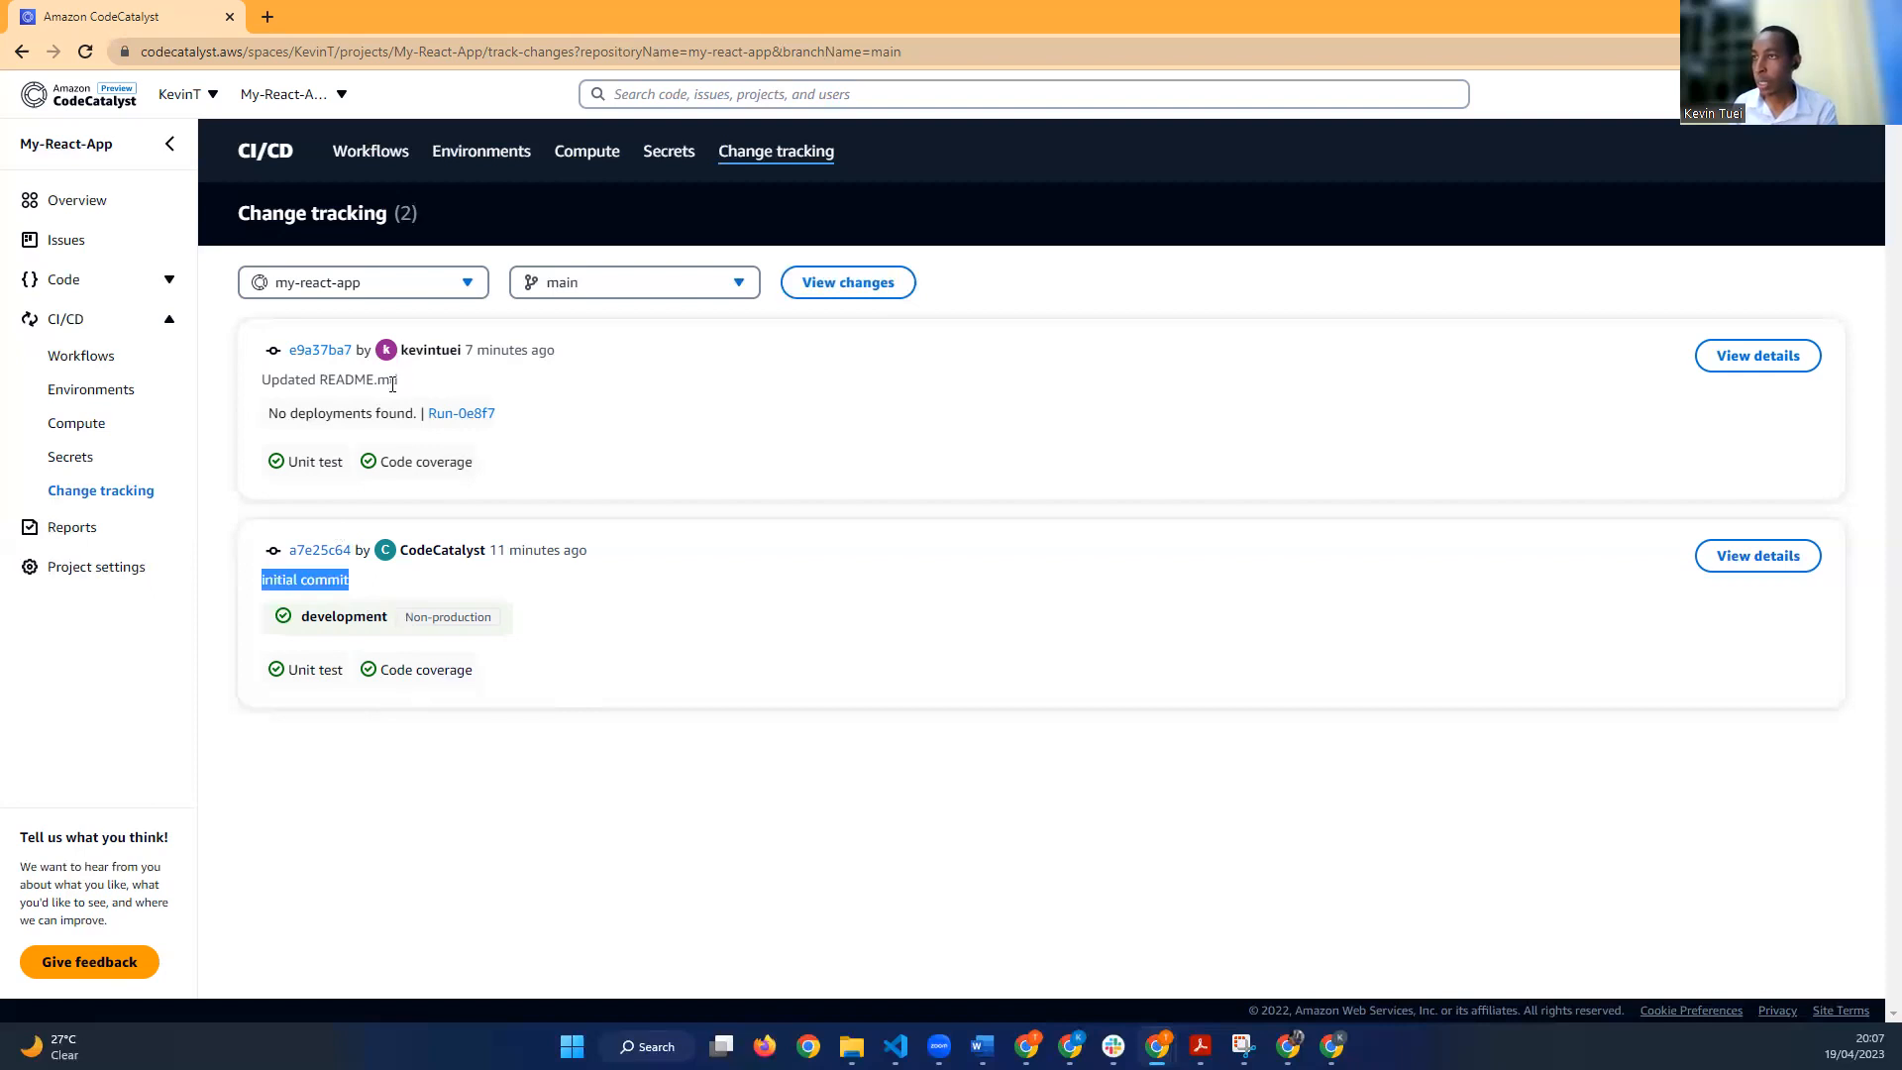
triple_click(293, 388)
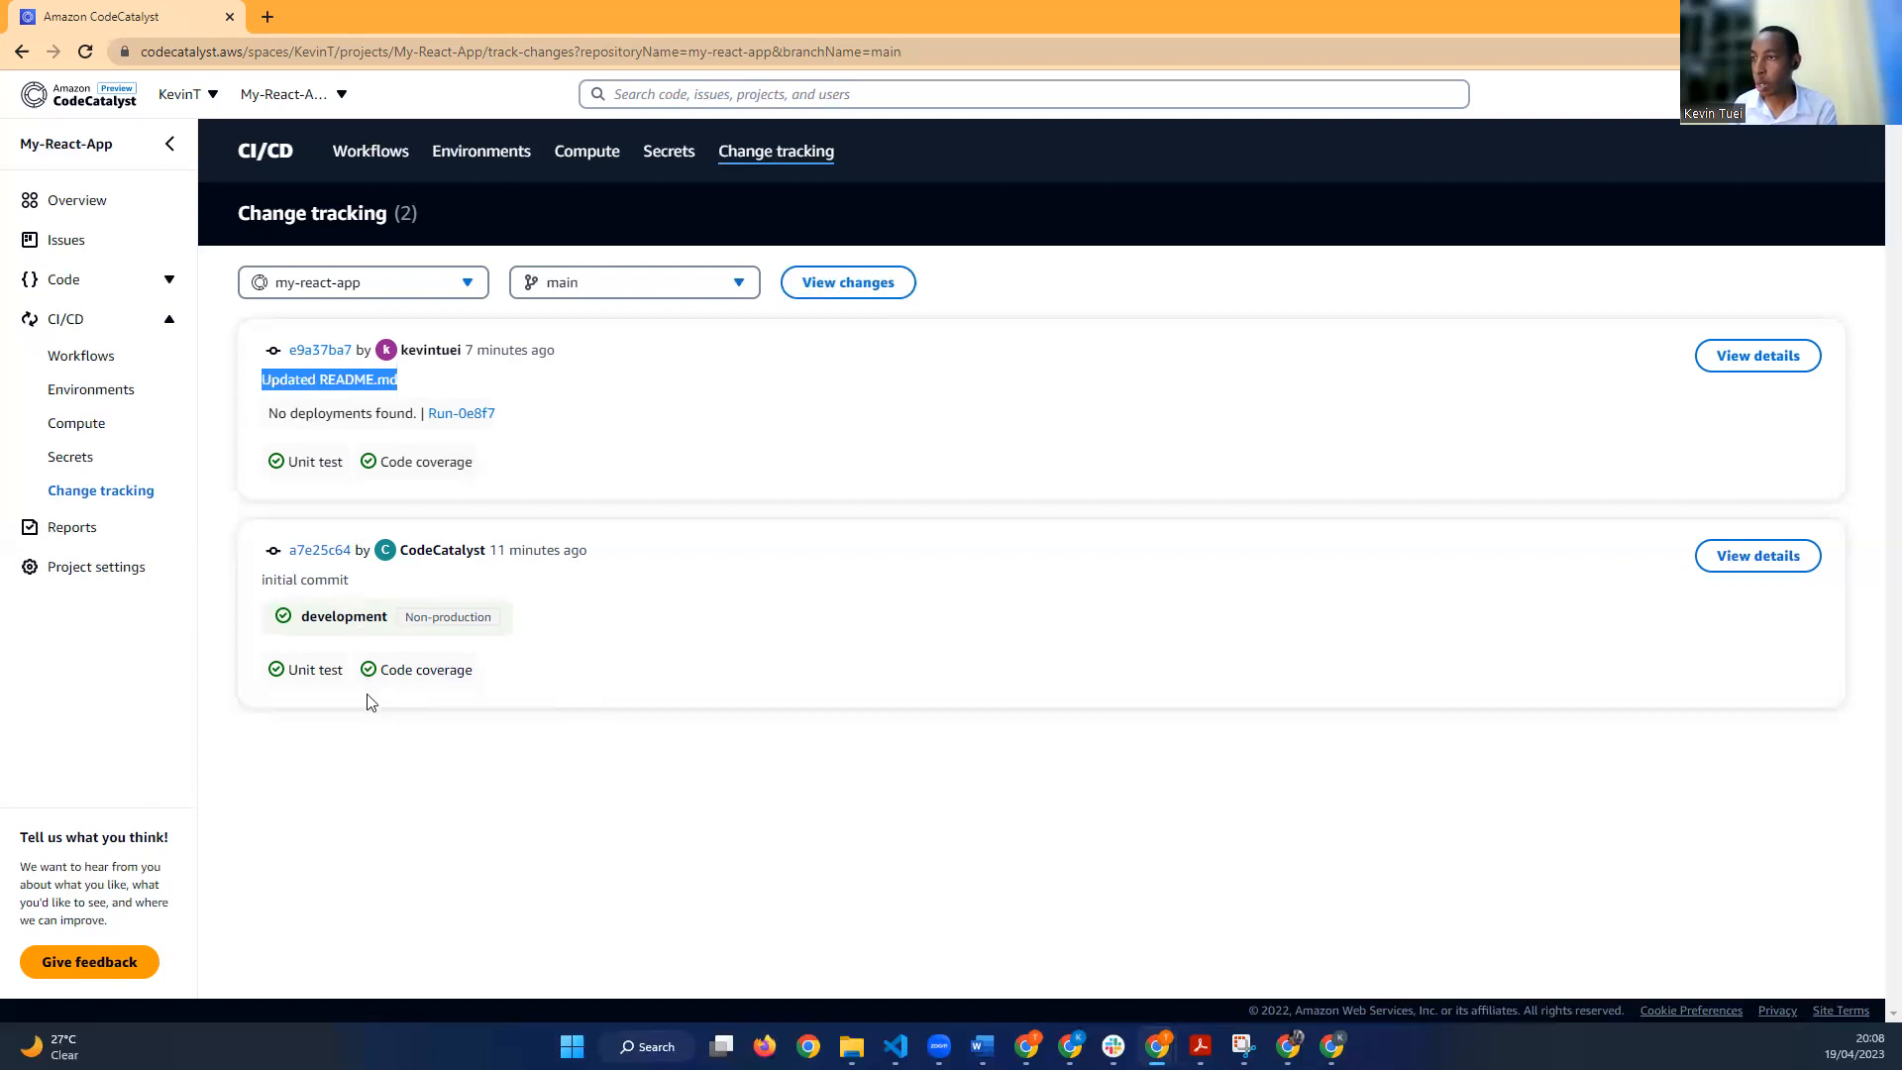
drag(310, 671, 478, 673)
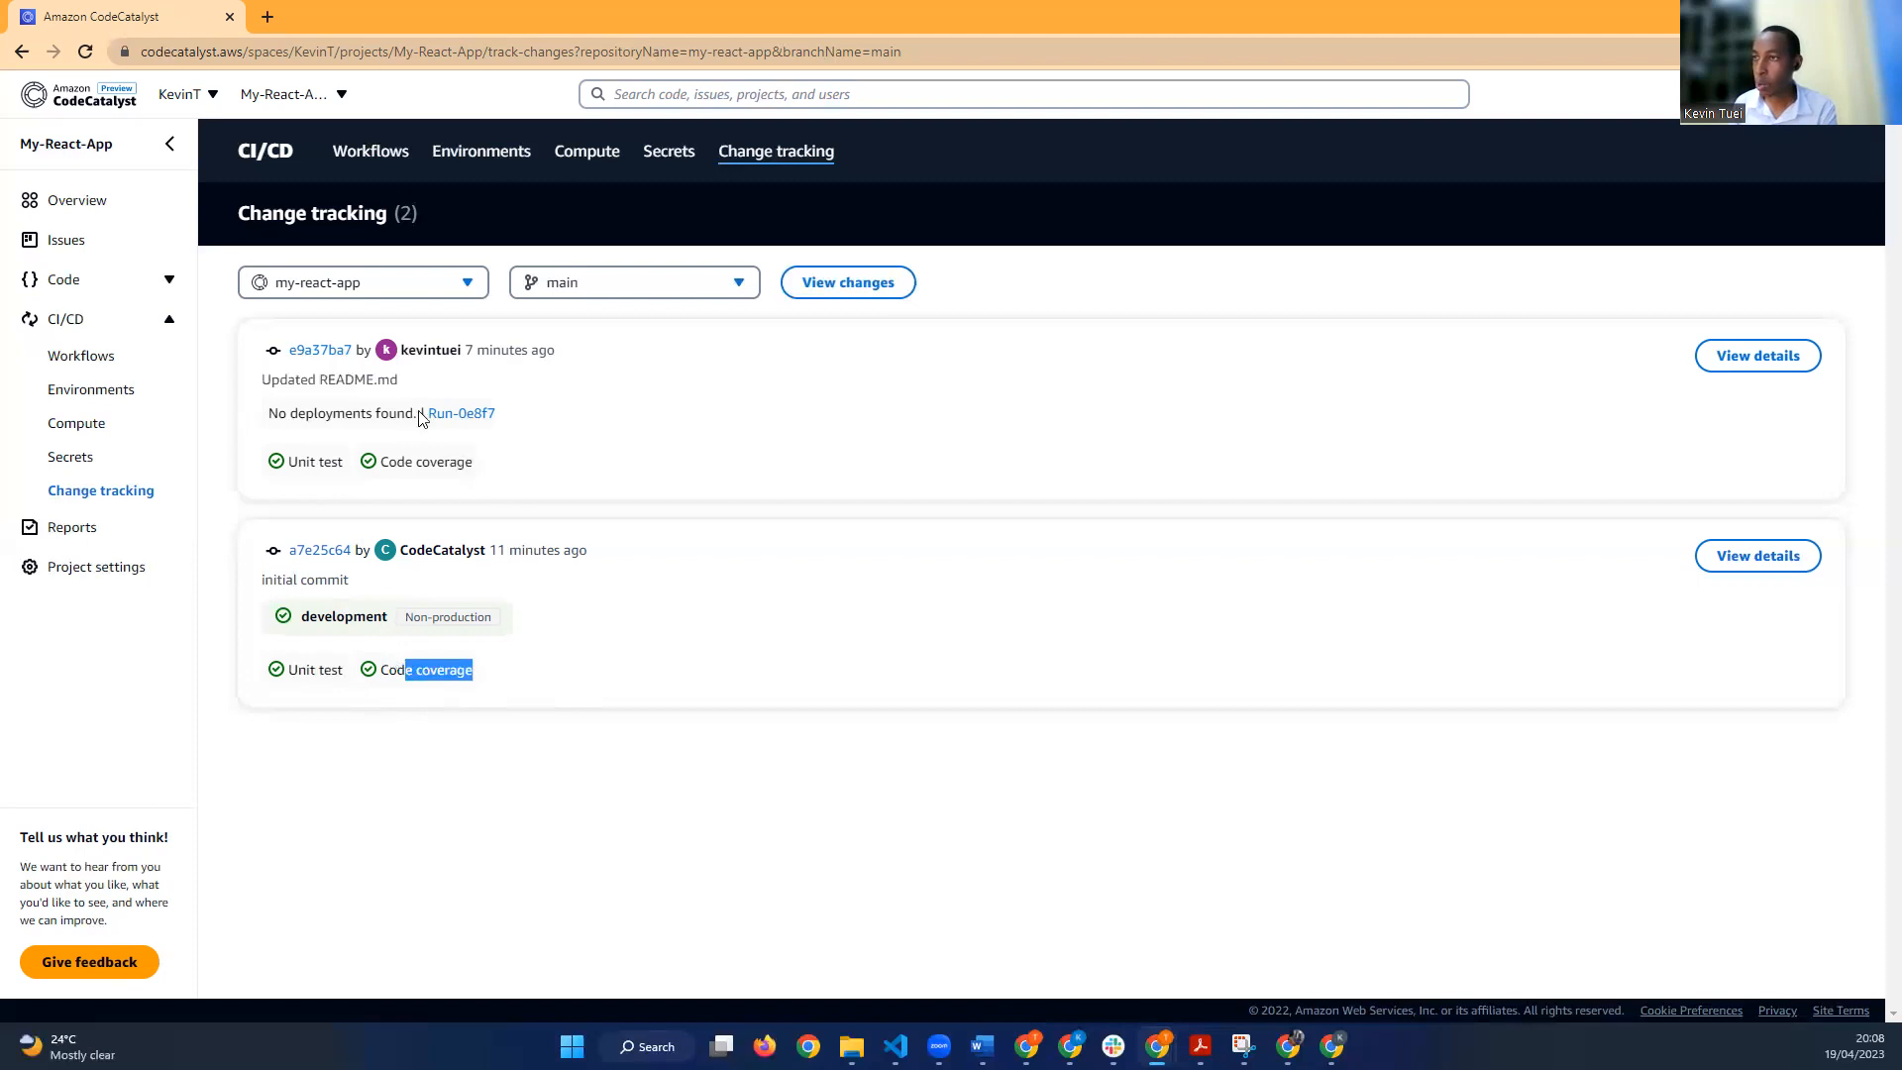
drag(414, 414, 298, 417)
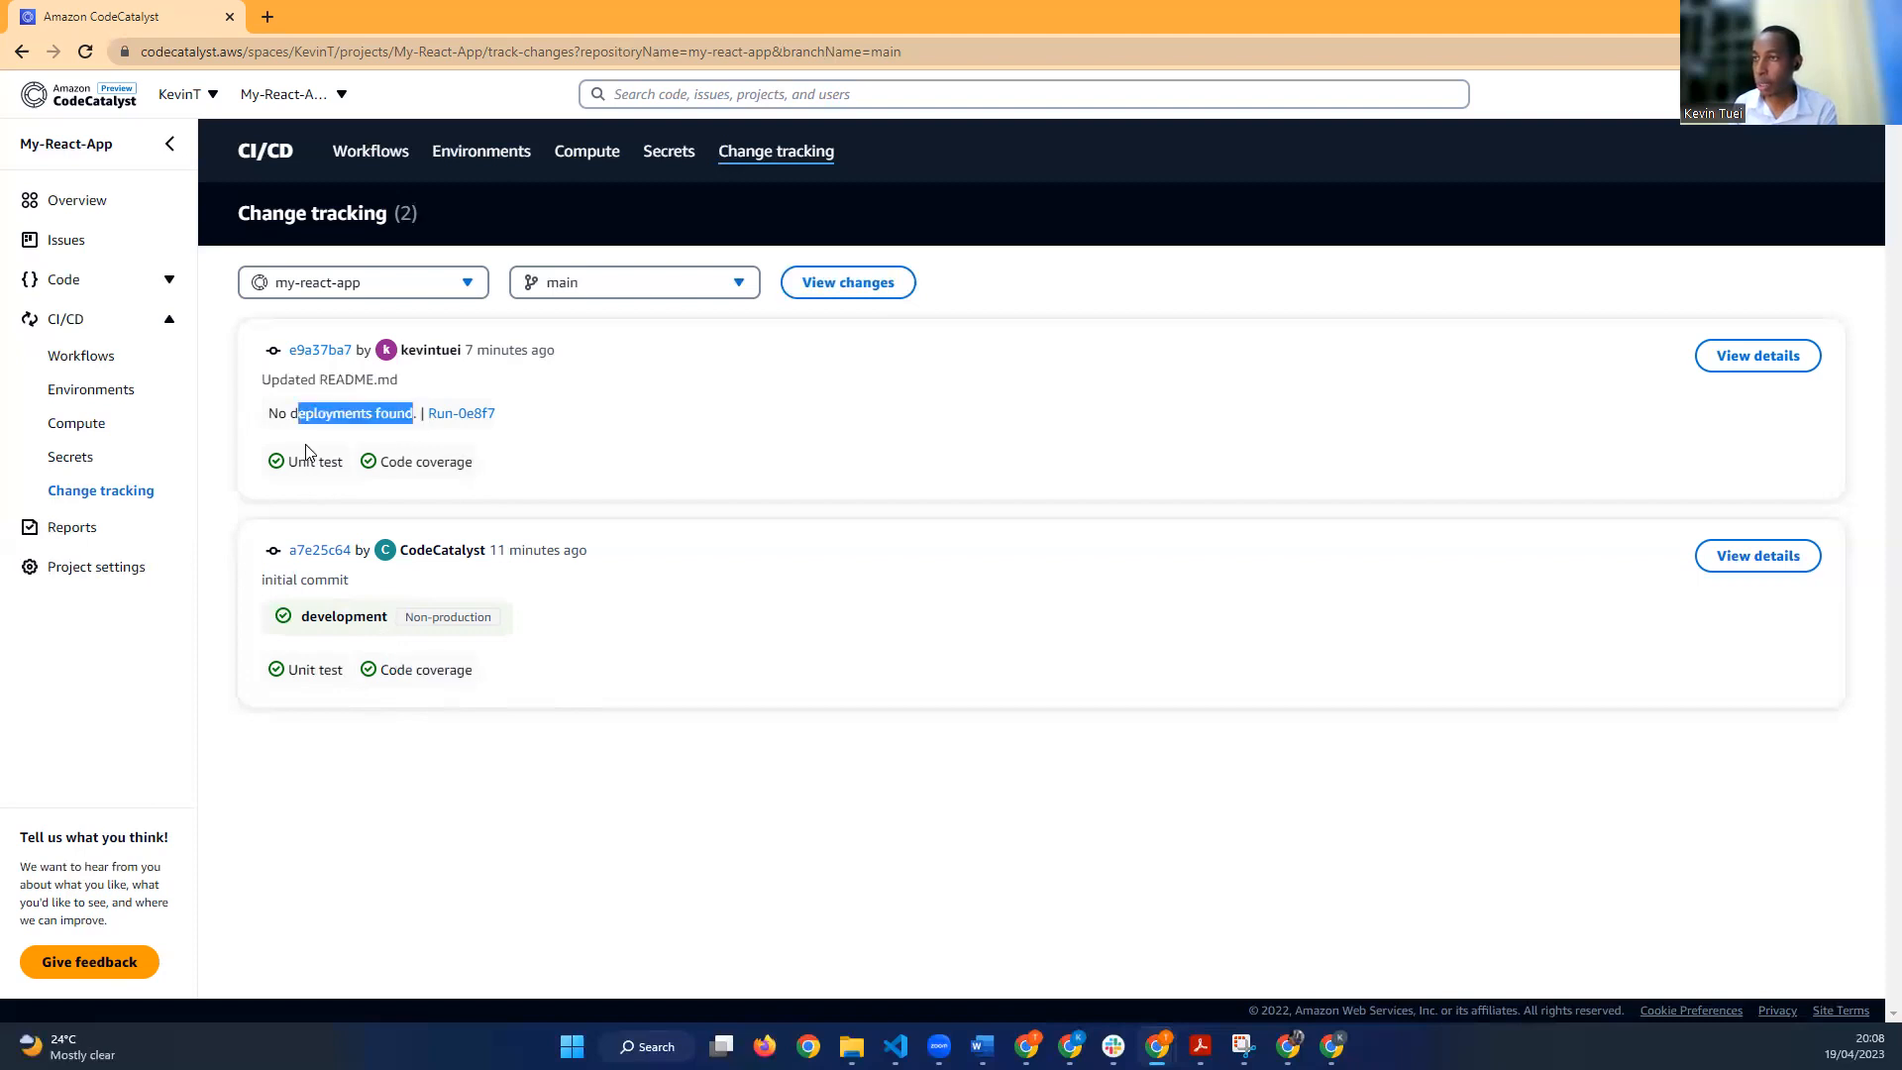
Step: Open the Test-coverage/junit.xml quality report and examine its run overview, including pass rate, test case summary and duration
click(90, 542)
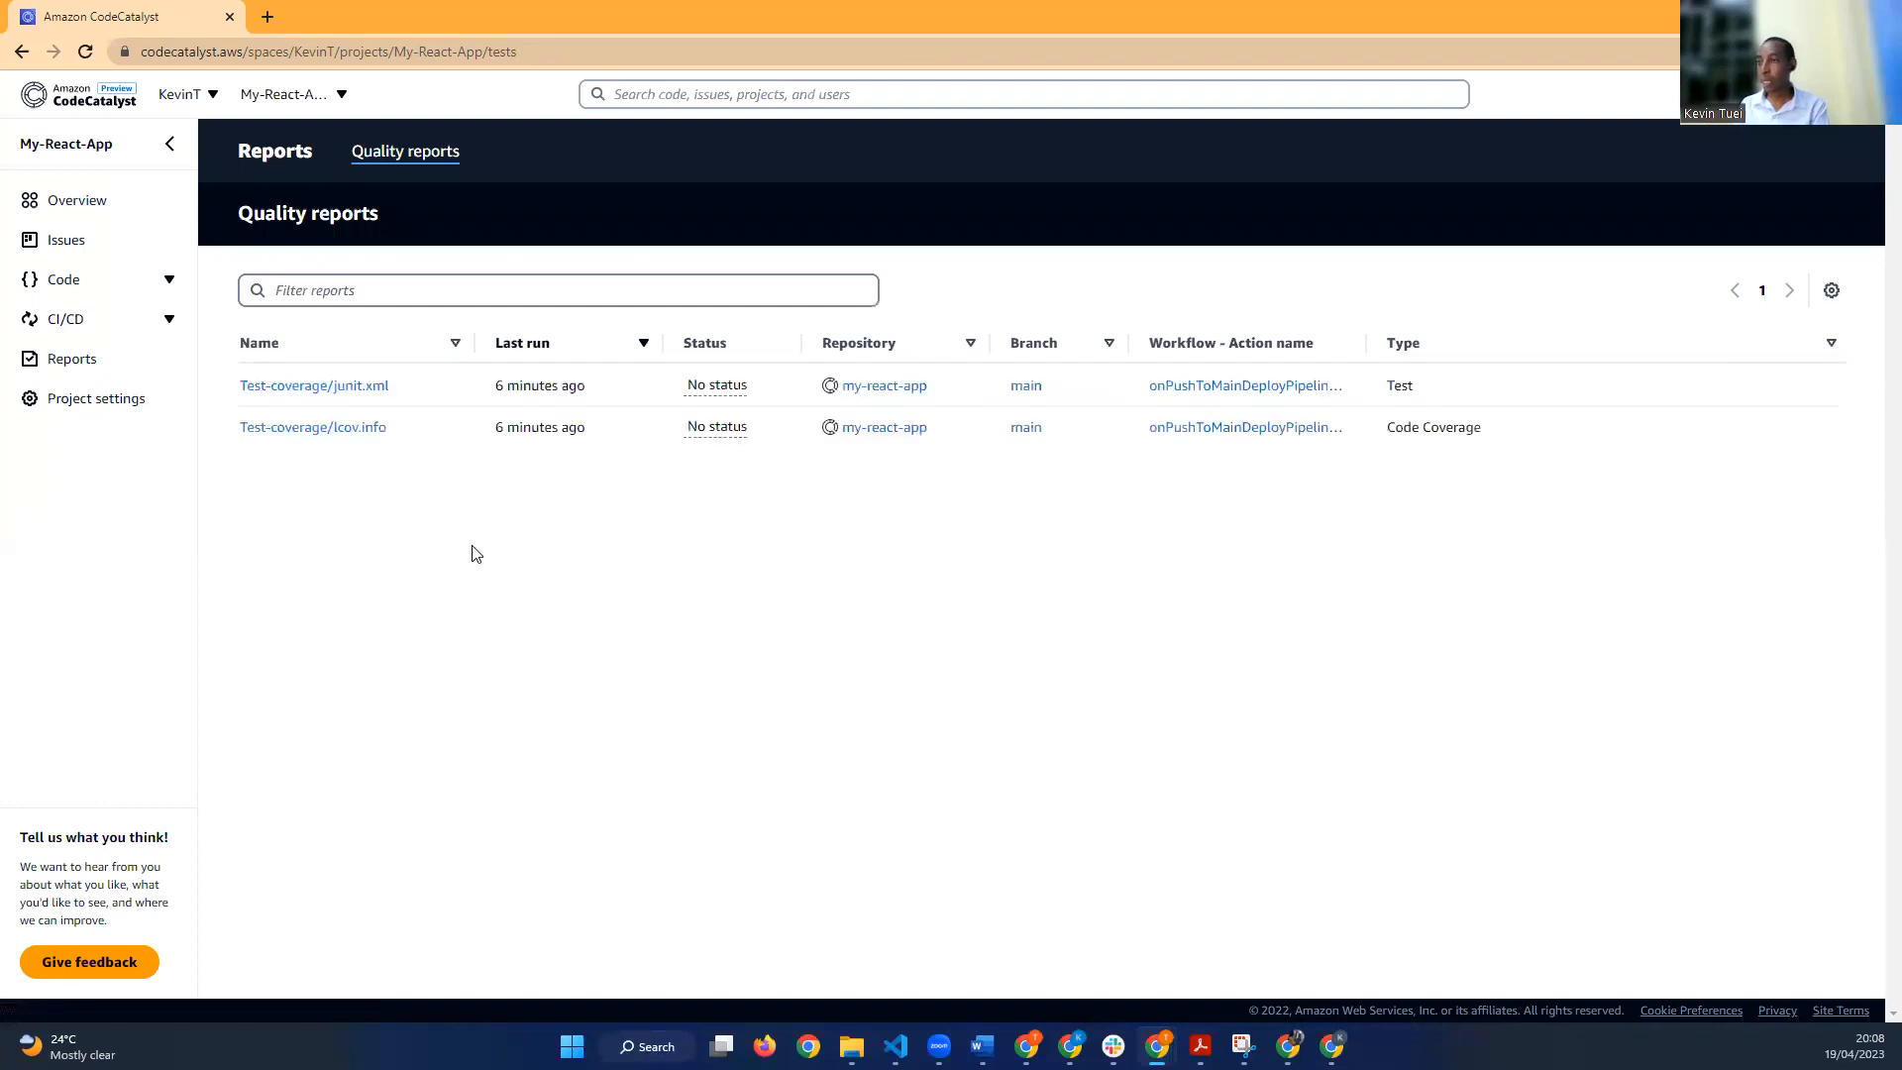
click(366, 392)
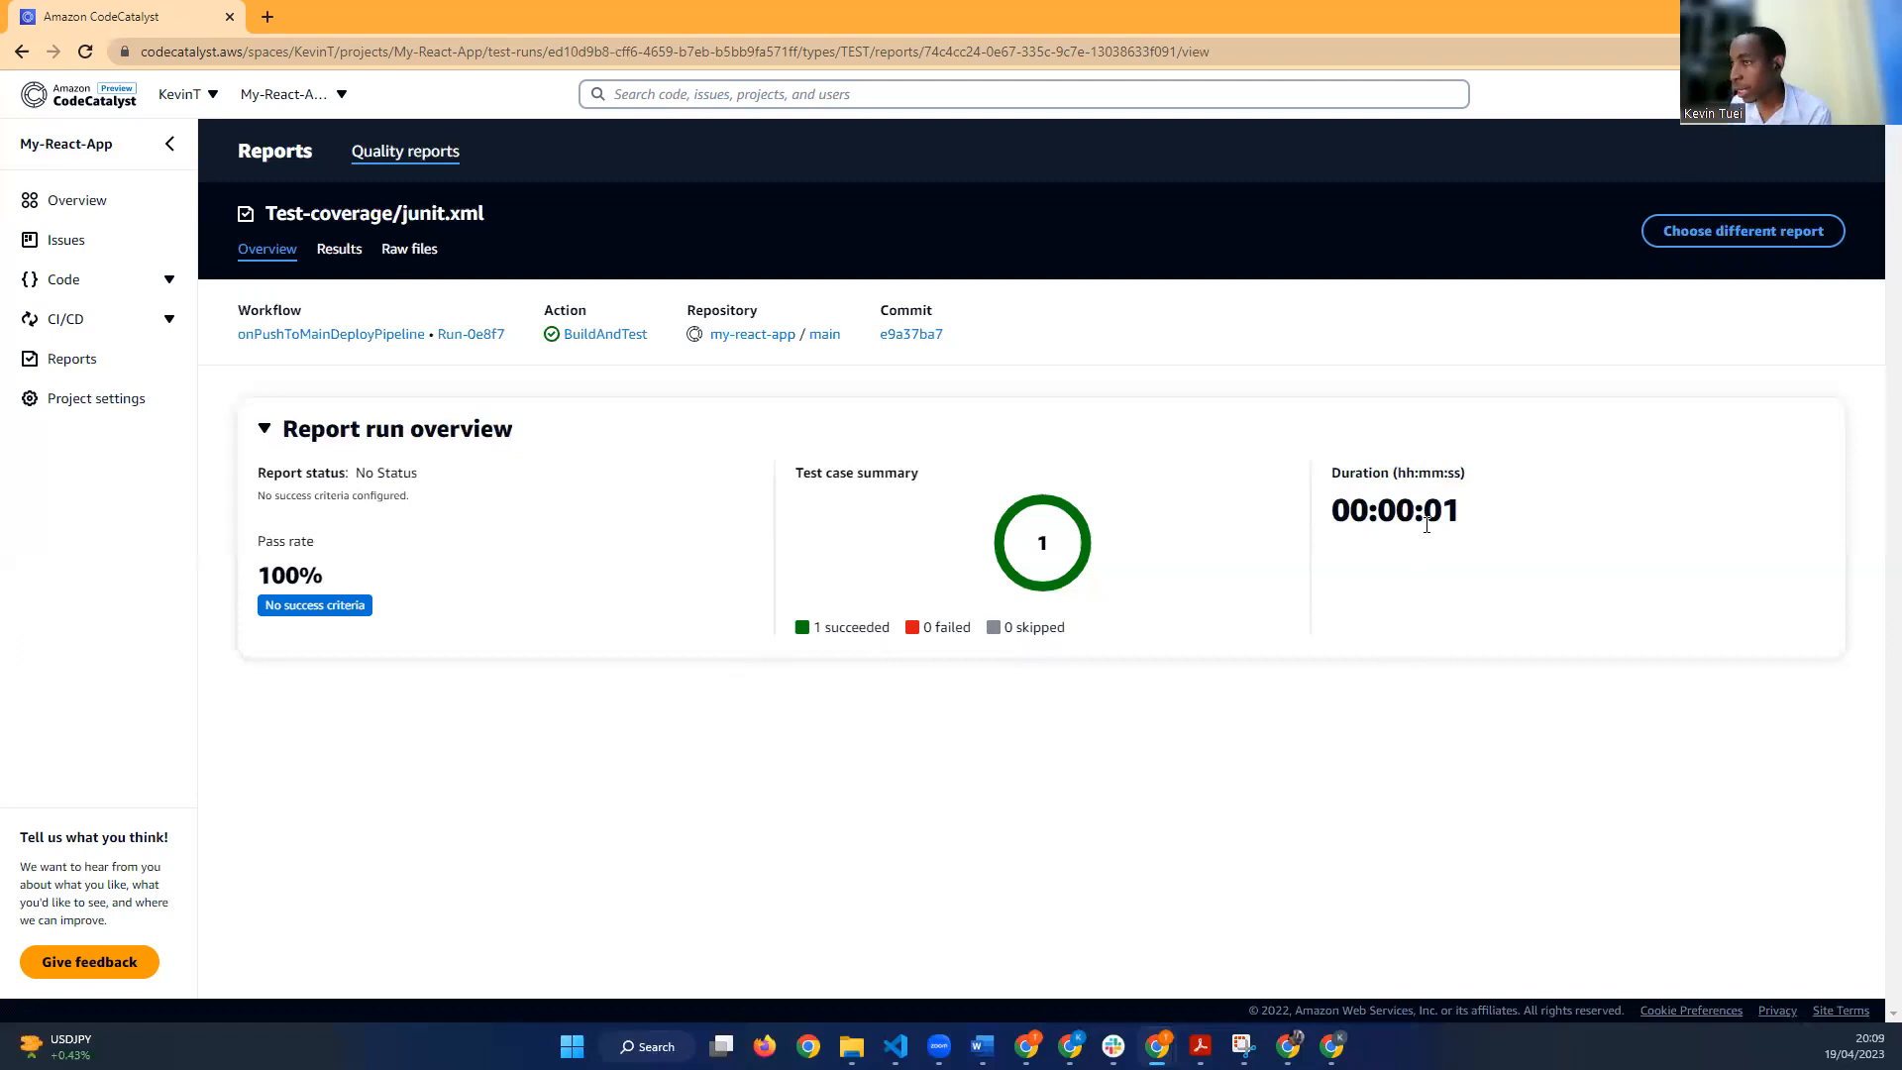
drag(320, 579, 248, 576)
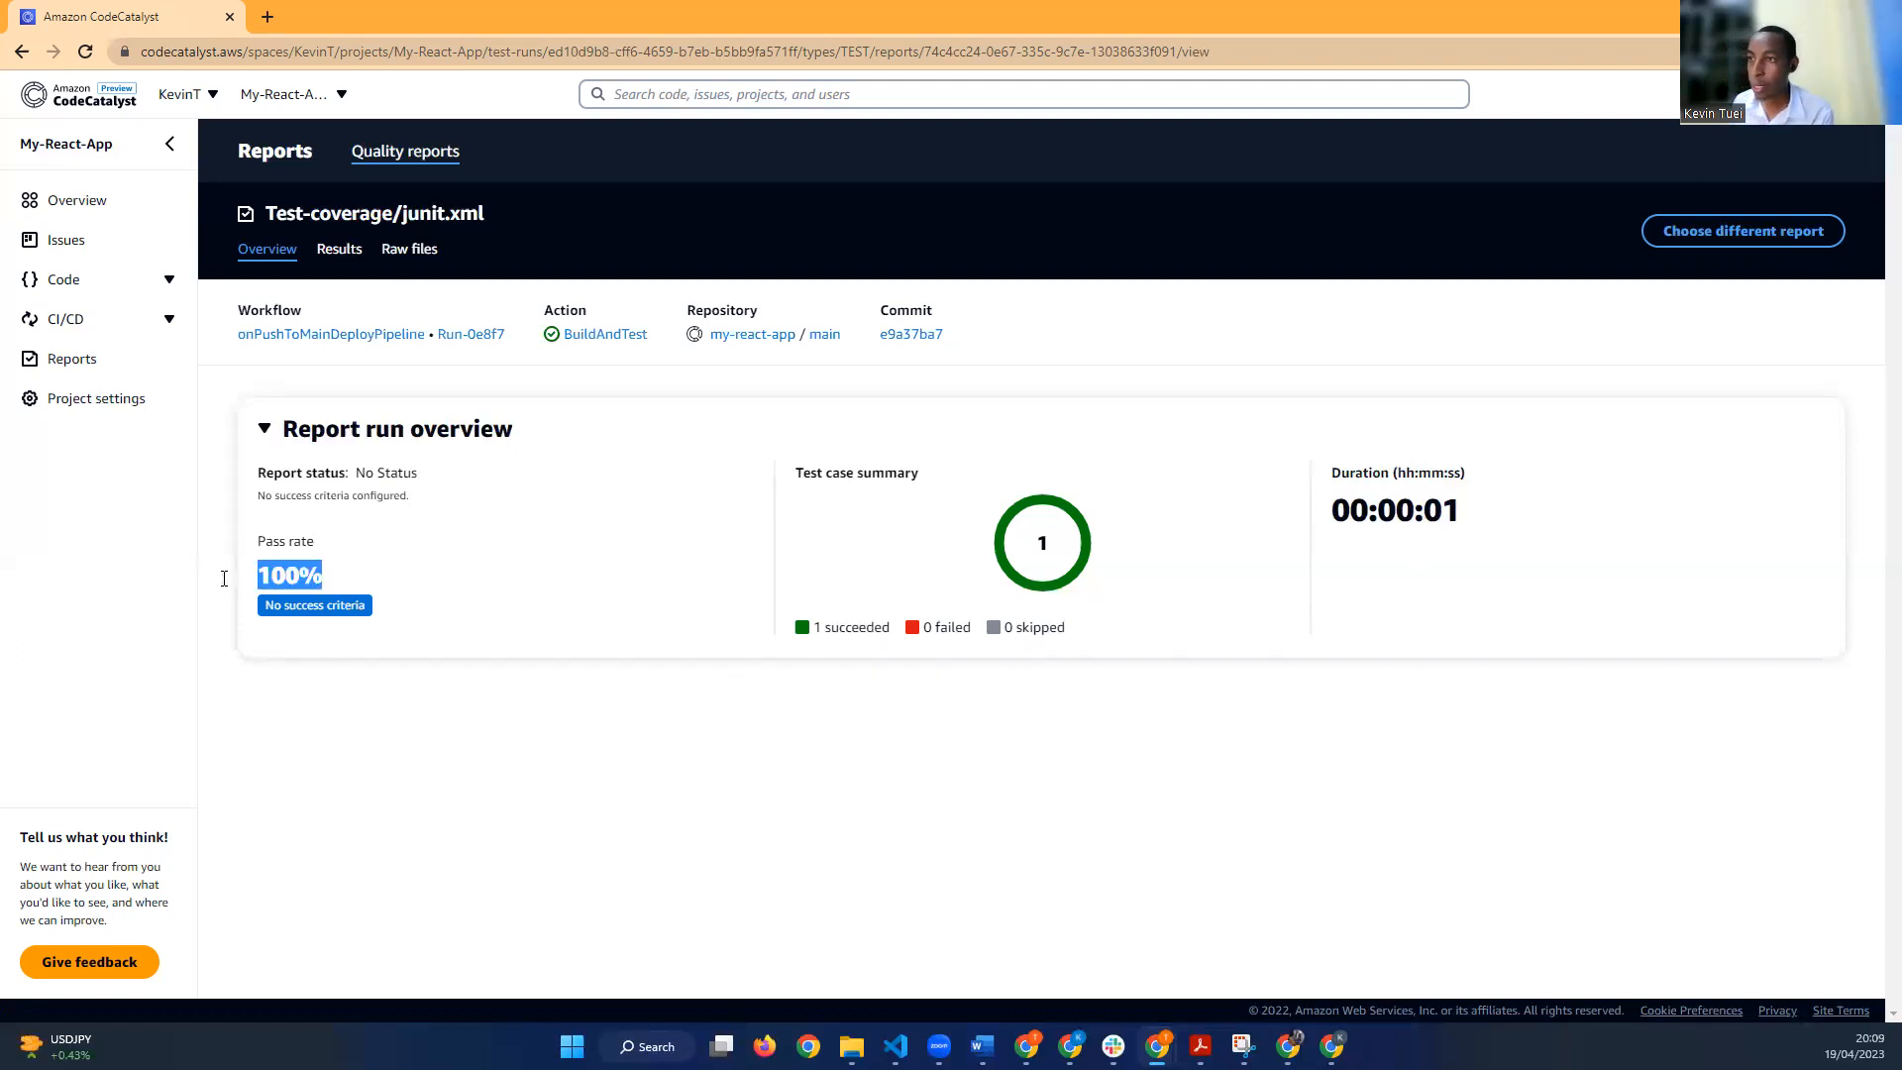
click(373, 508)
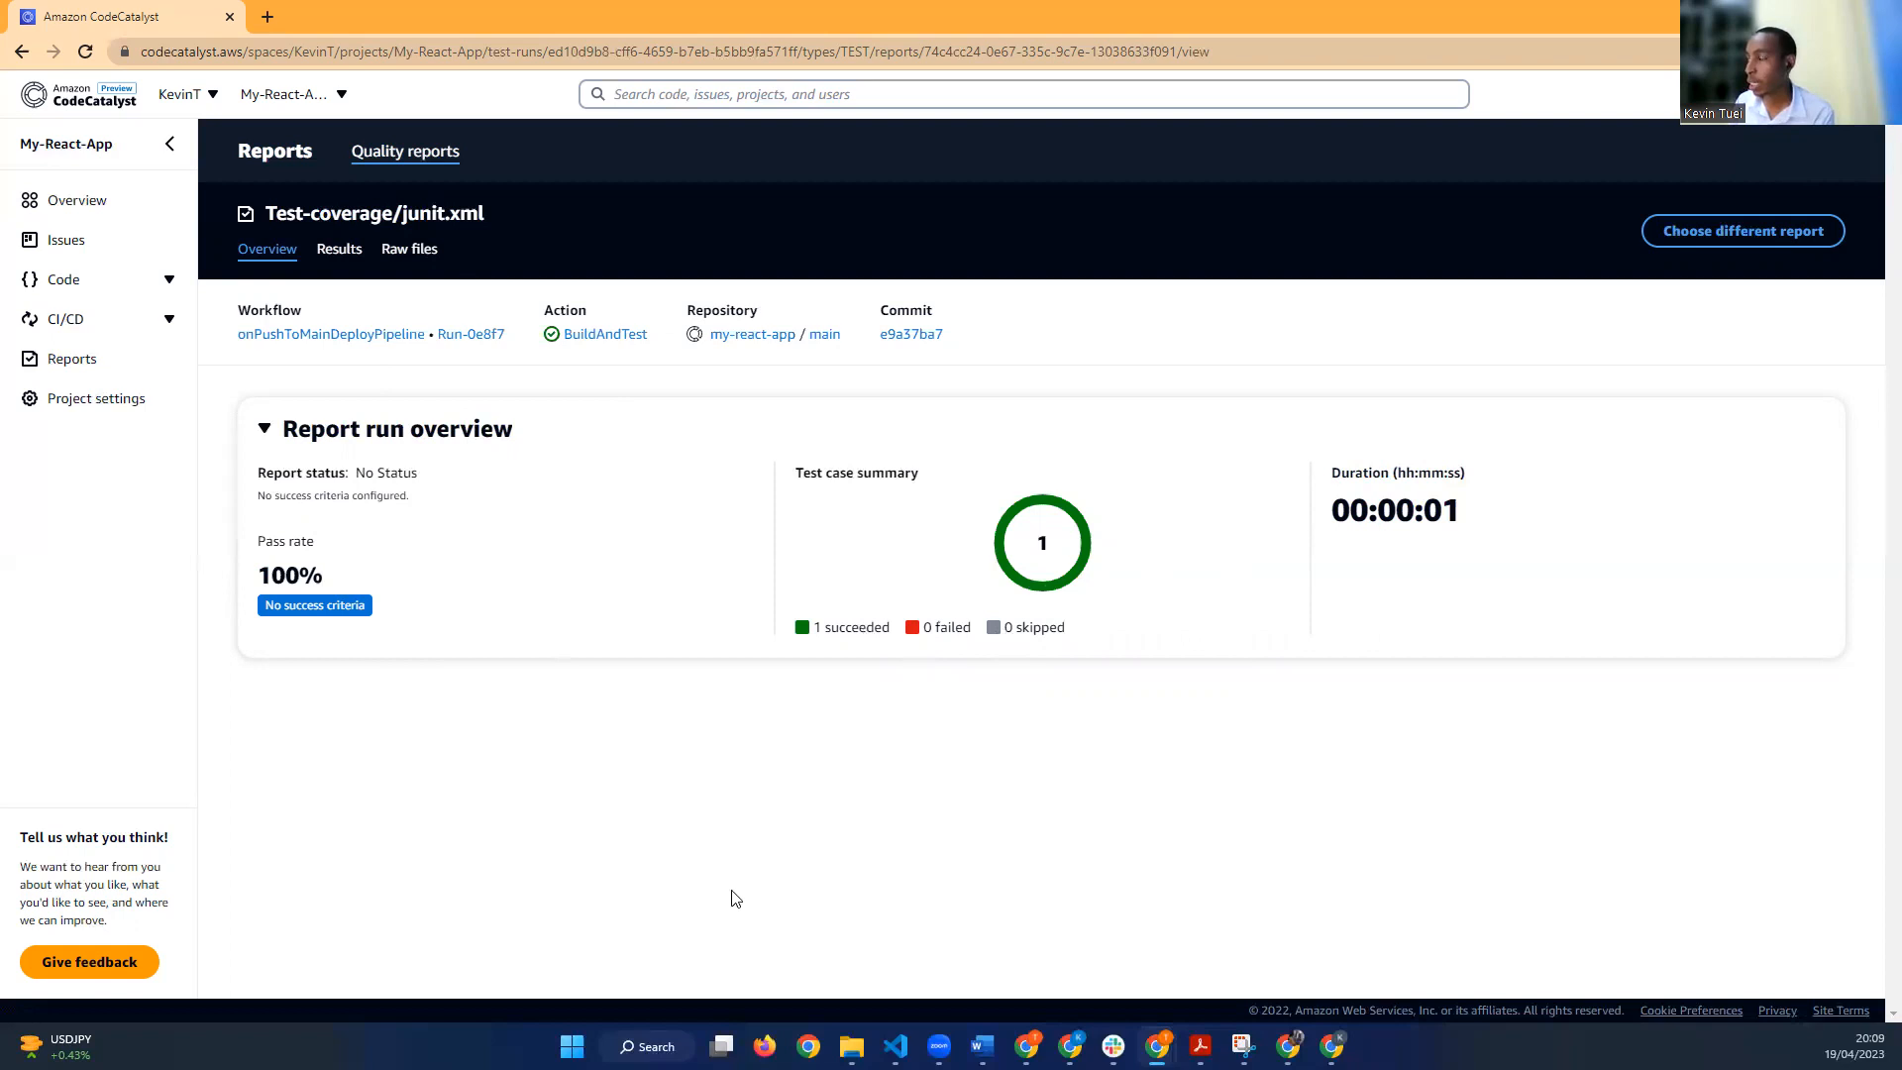
Step: Open the report's results for the "renders learn react link" test case and read through its logs
click(345, 254)
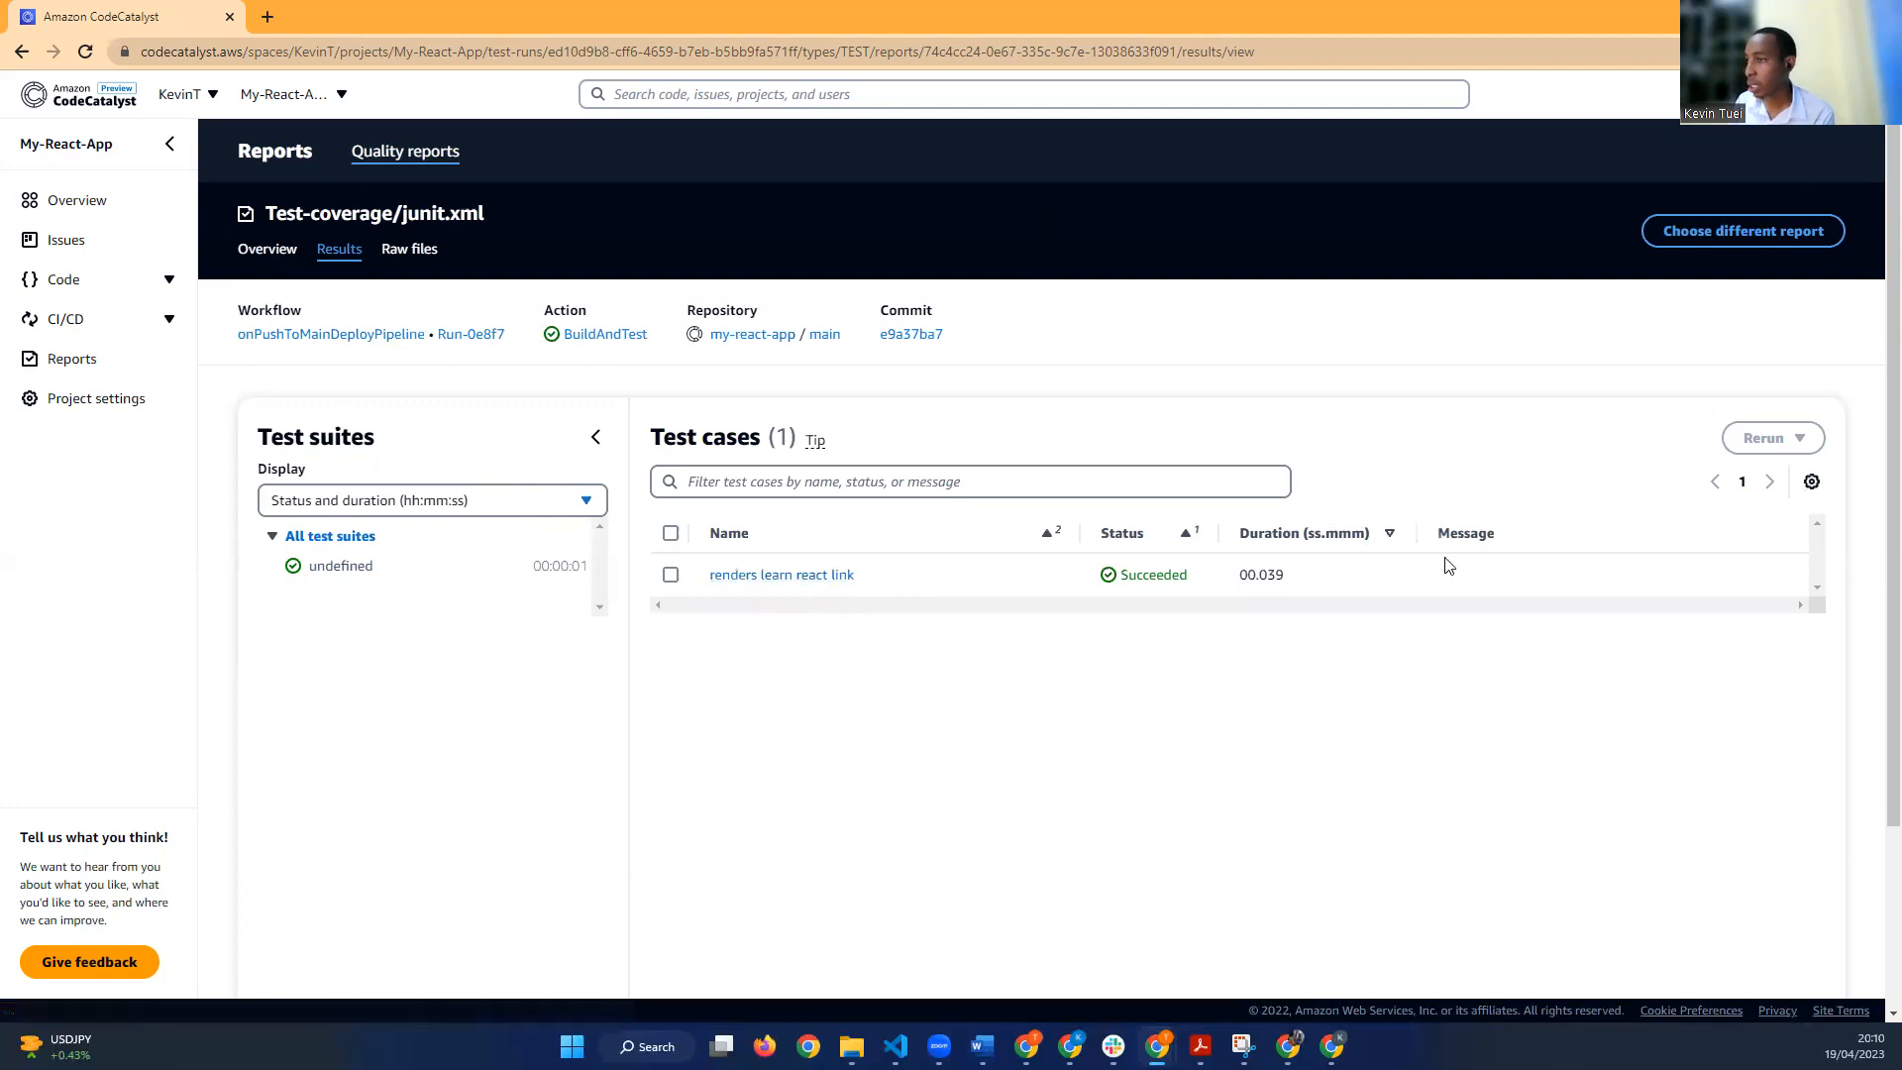
click(737, 585)
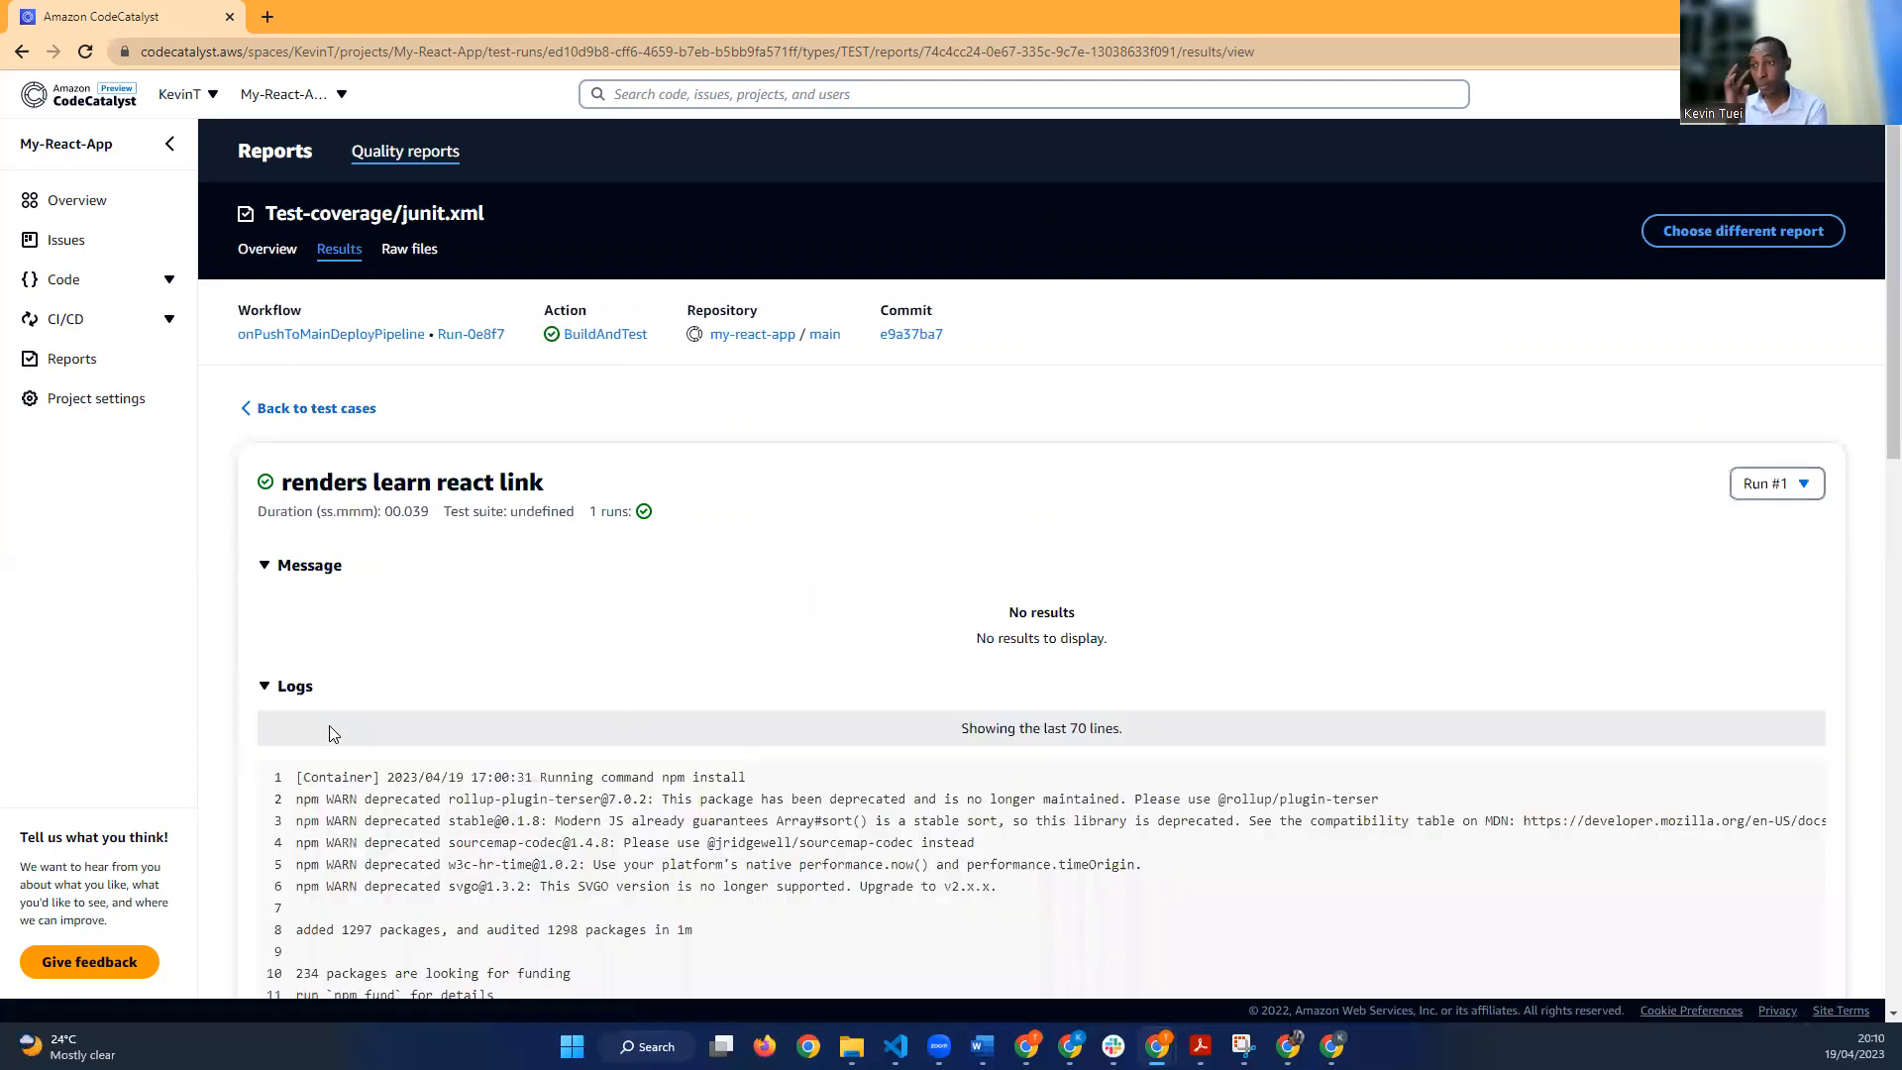
scroll(454, 798, down, 3)
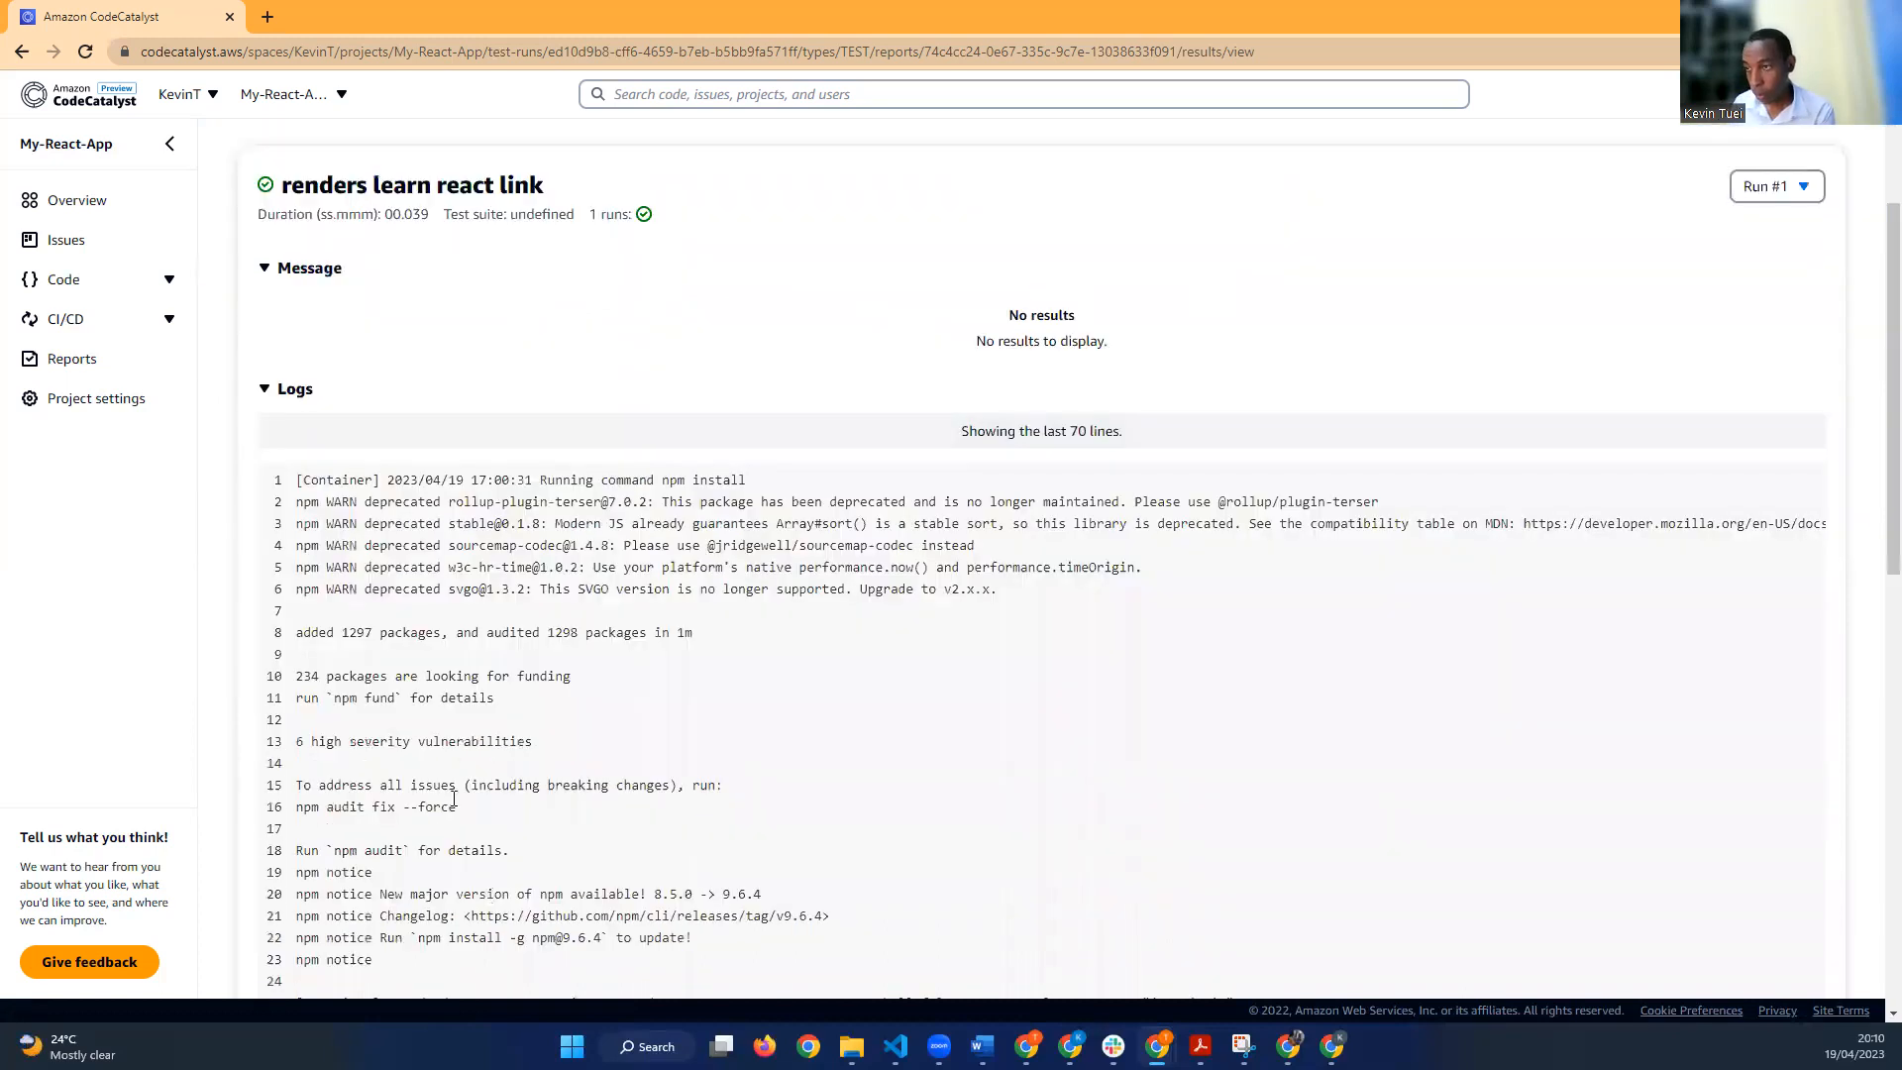
scroll(453, 798, down, 2)
scroll(454, 798, down, 1)
scroll(454, 798, down, 2)
scroll(459, 810, down, 4)
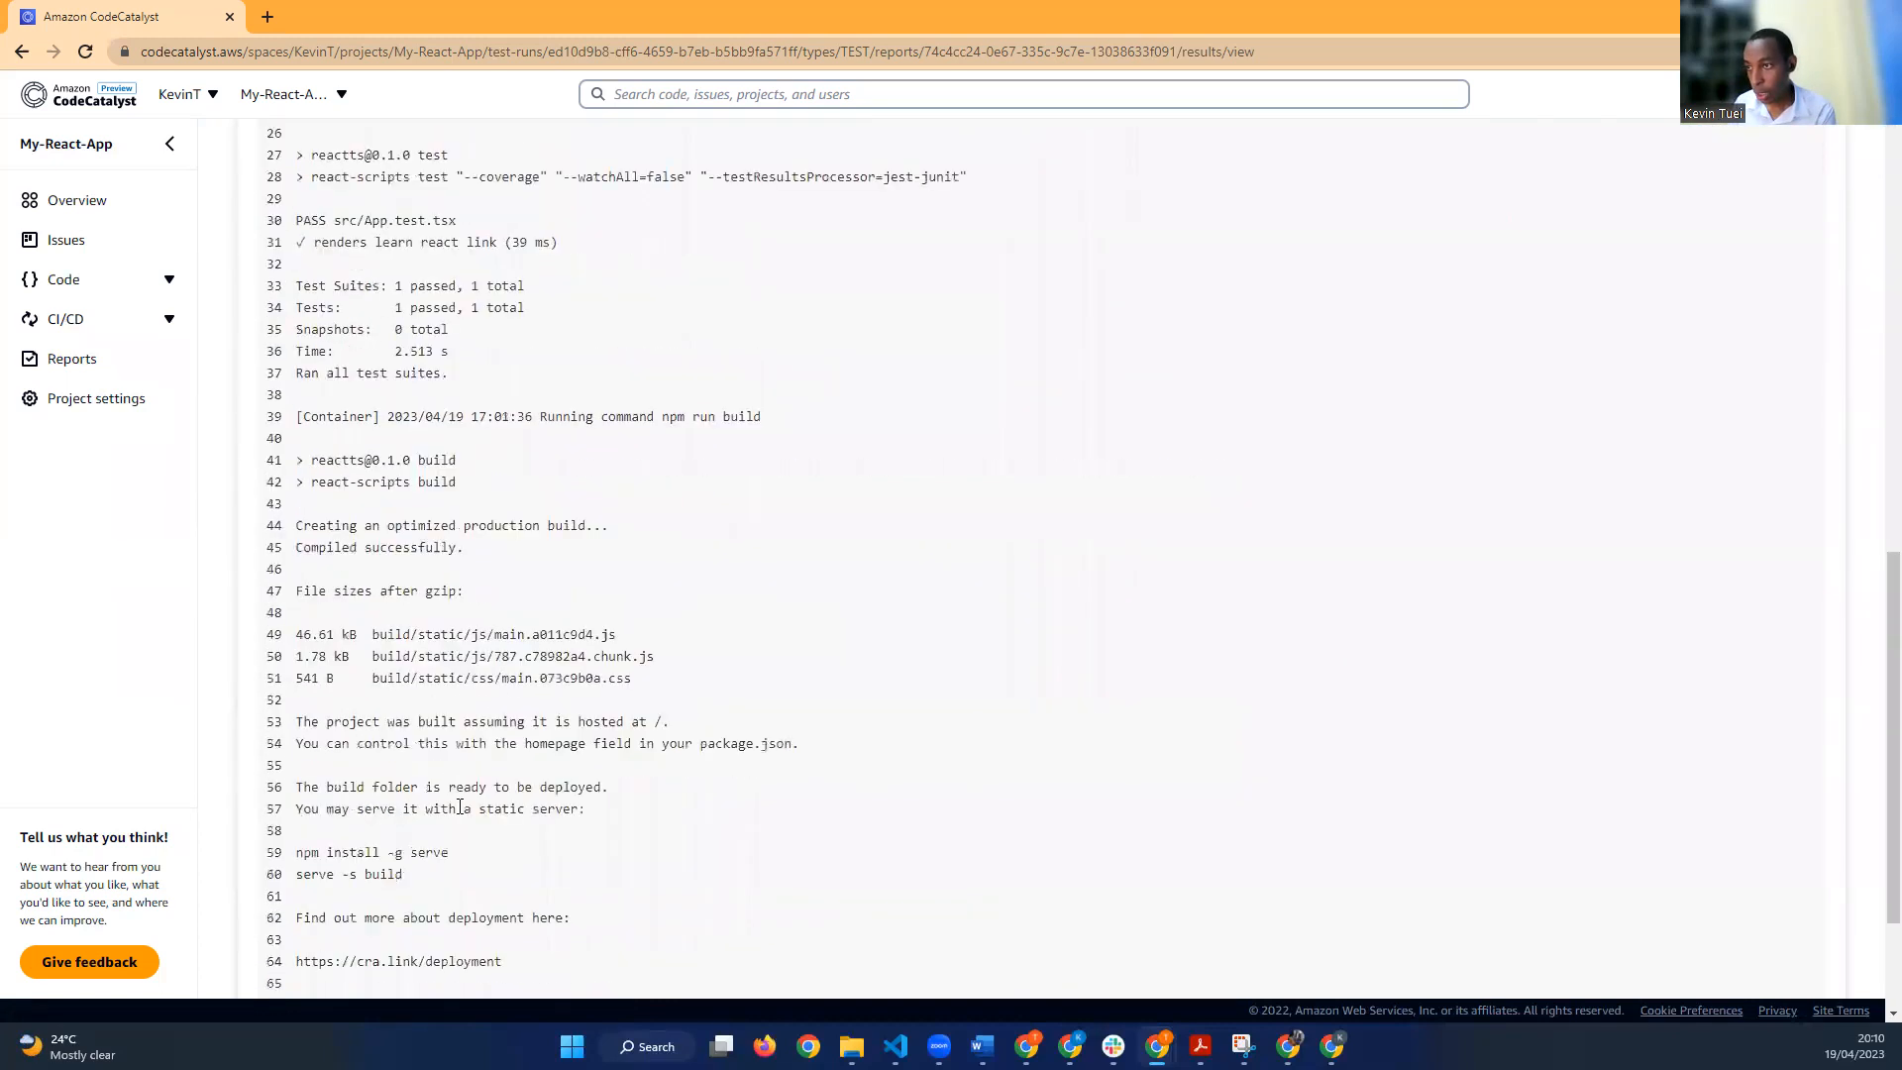
Step: Read the rest of the test case's logs, including the build commands and the passing App.test.tsx lines
scroll(401, 773, down, 1)
scroll(400, 773, down, 1)
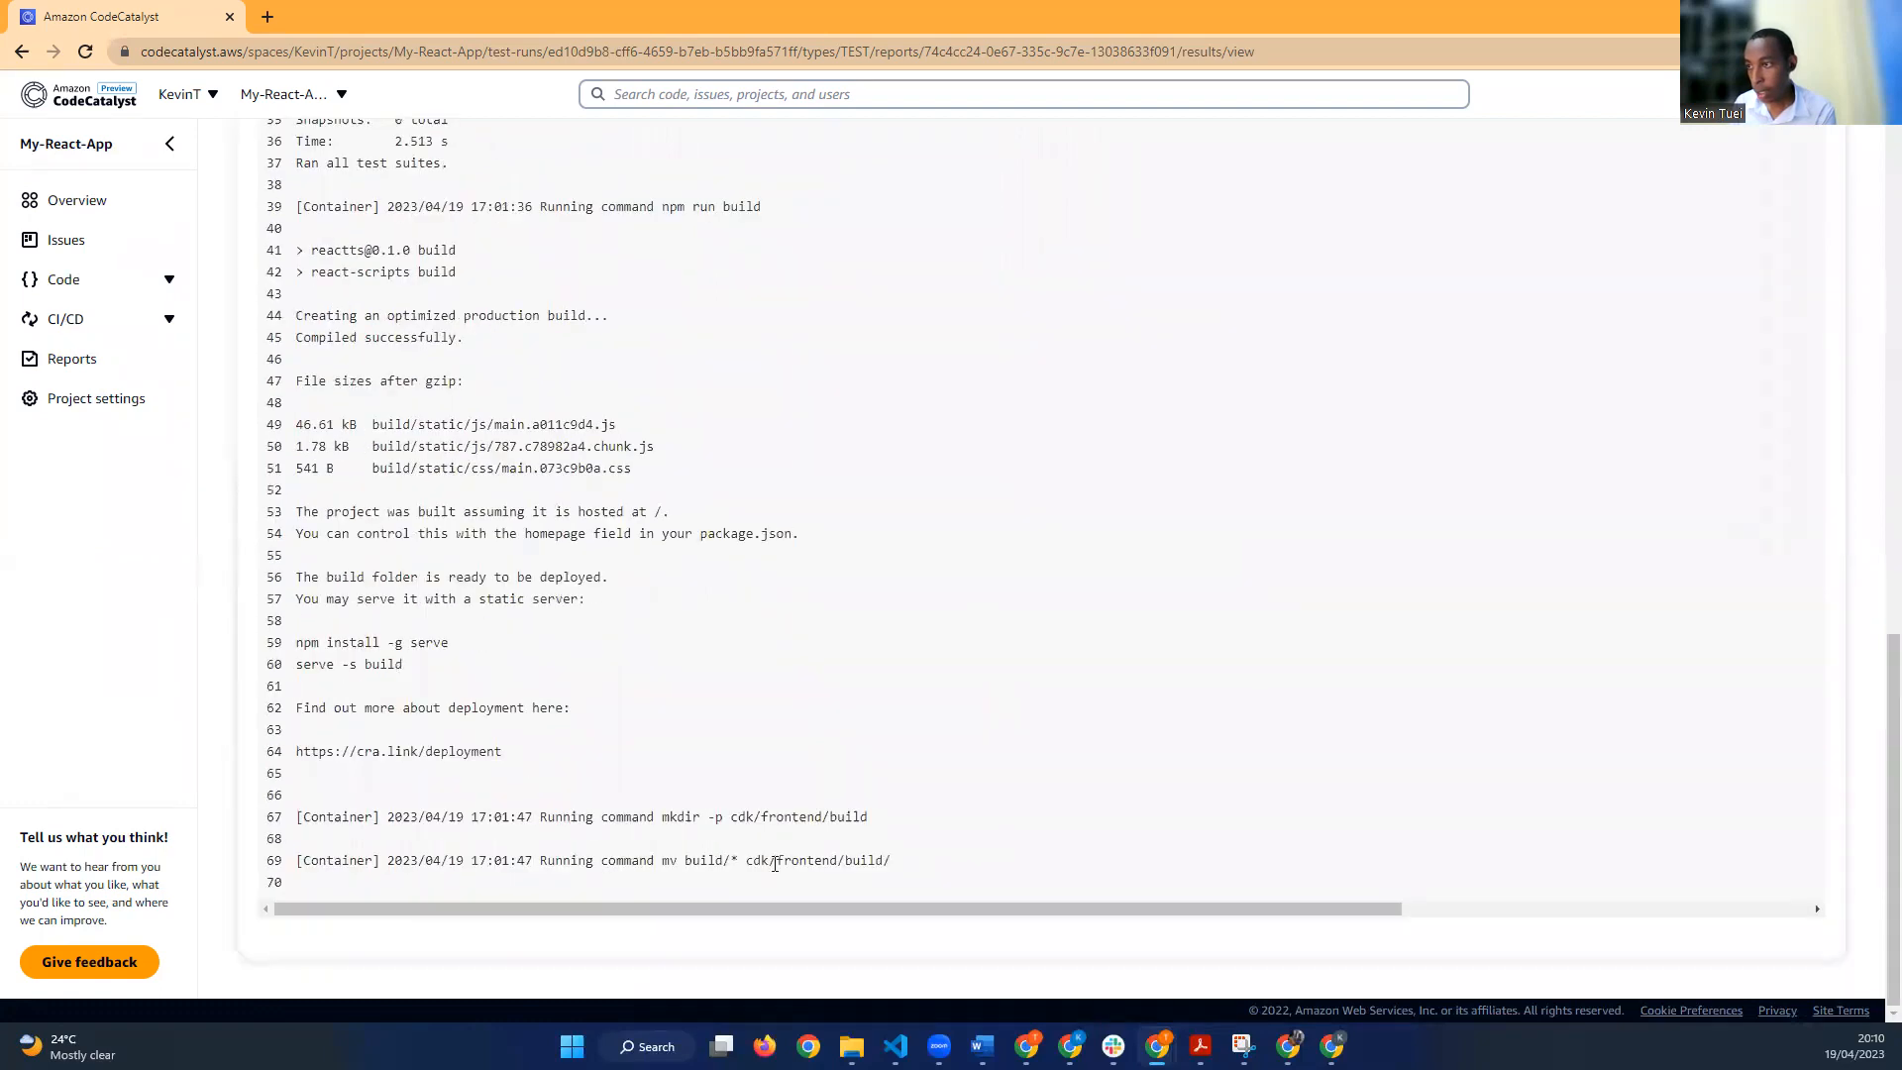
scroll(758, 859, up, 1)
scroll(762, 863, up, 5)
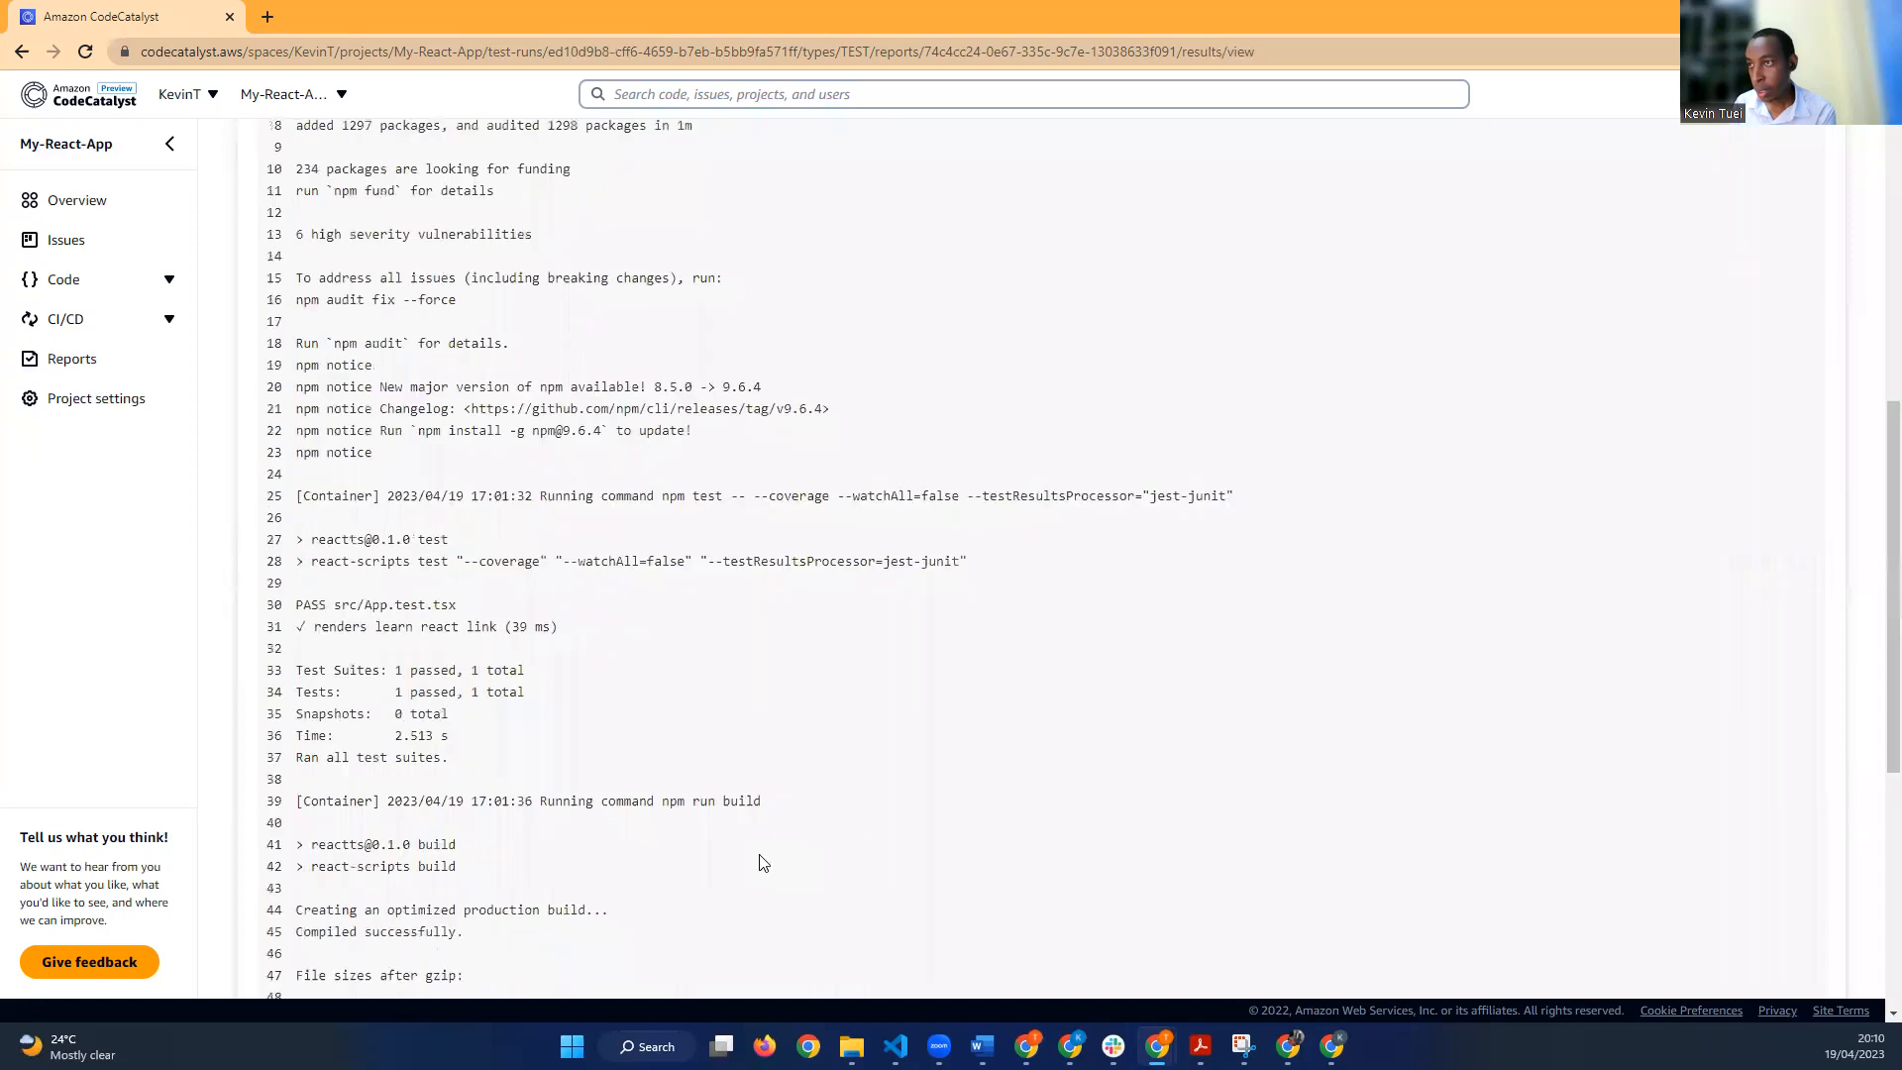
scroll(763, 863, up, 1)
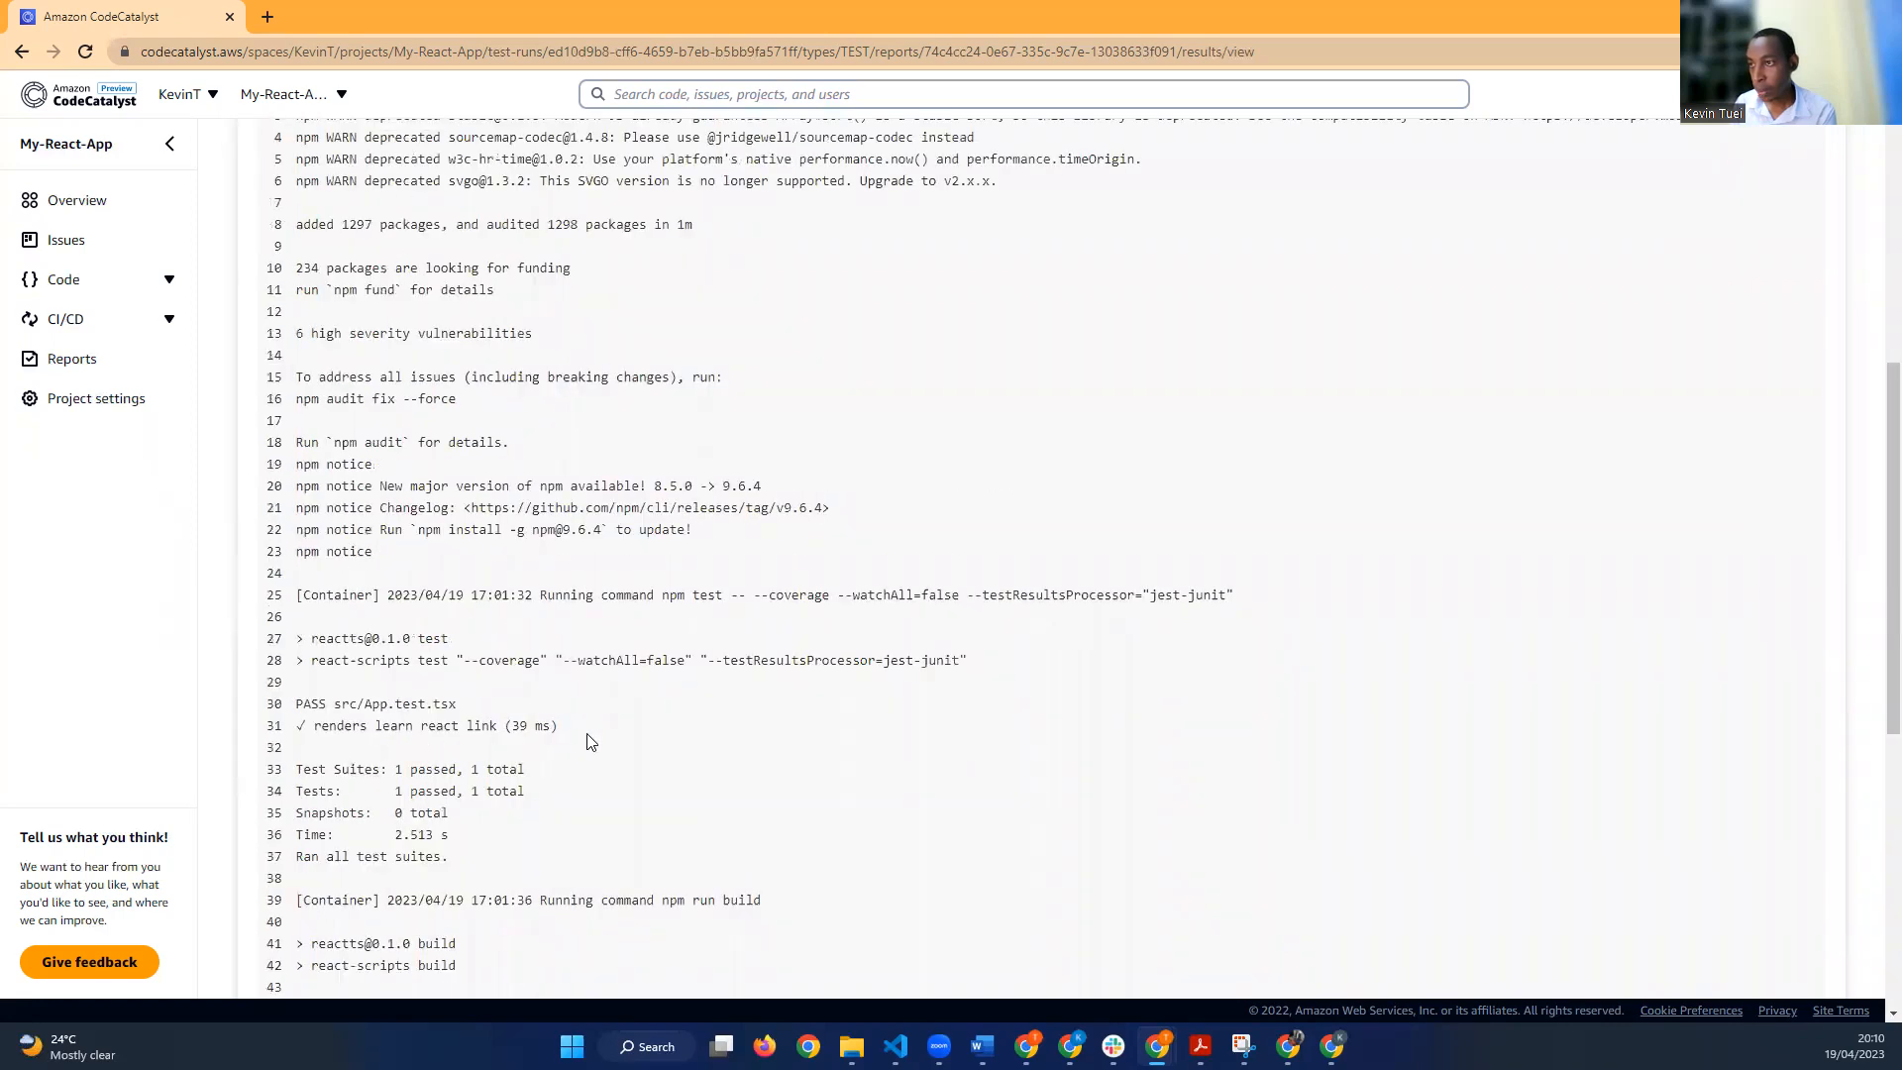
drag(558, 725, 325, 724)
scroll(509, 760, up, 1)
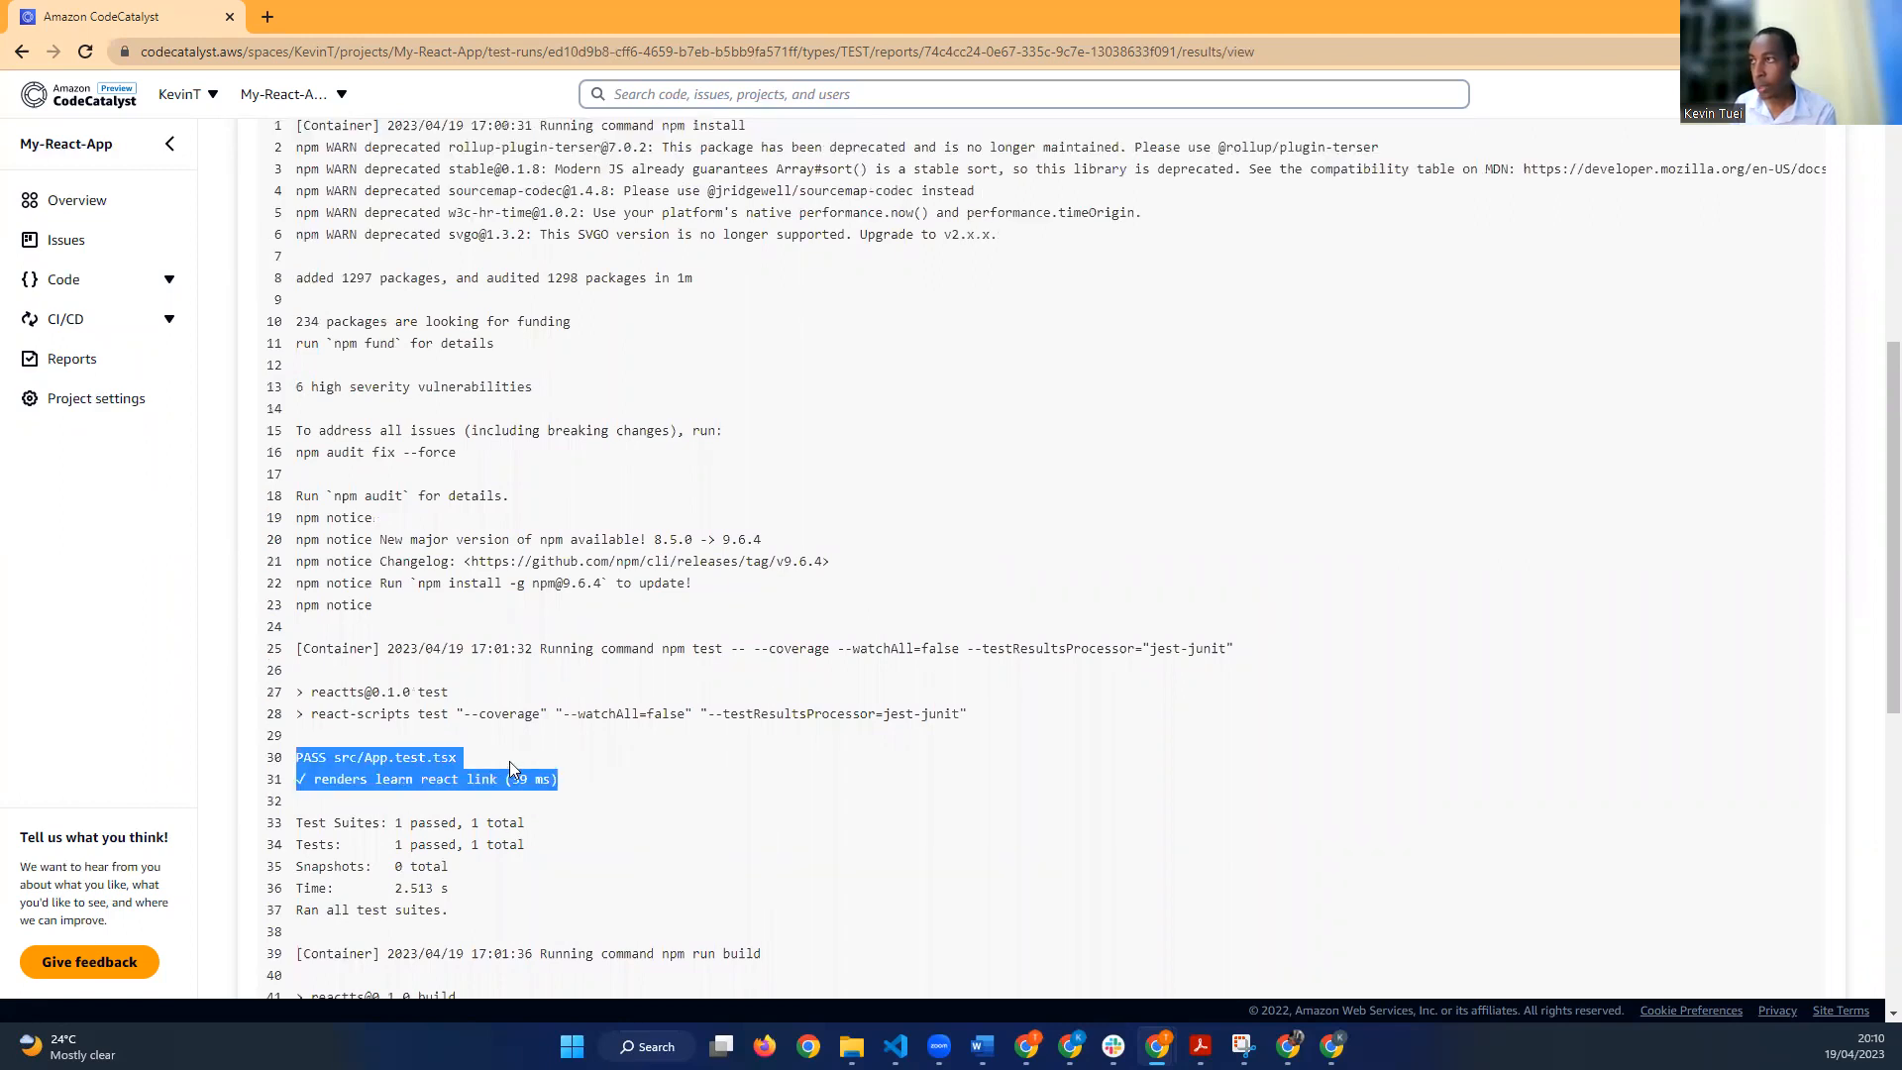
scroll(509, 761, up, 5)
scroll(204, 425, up, 1)
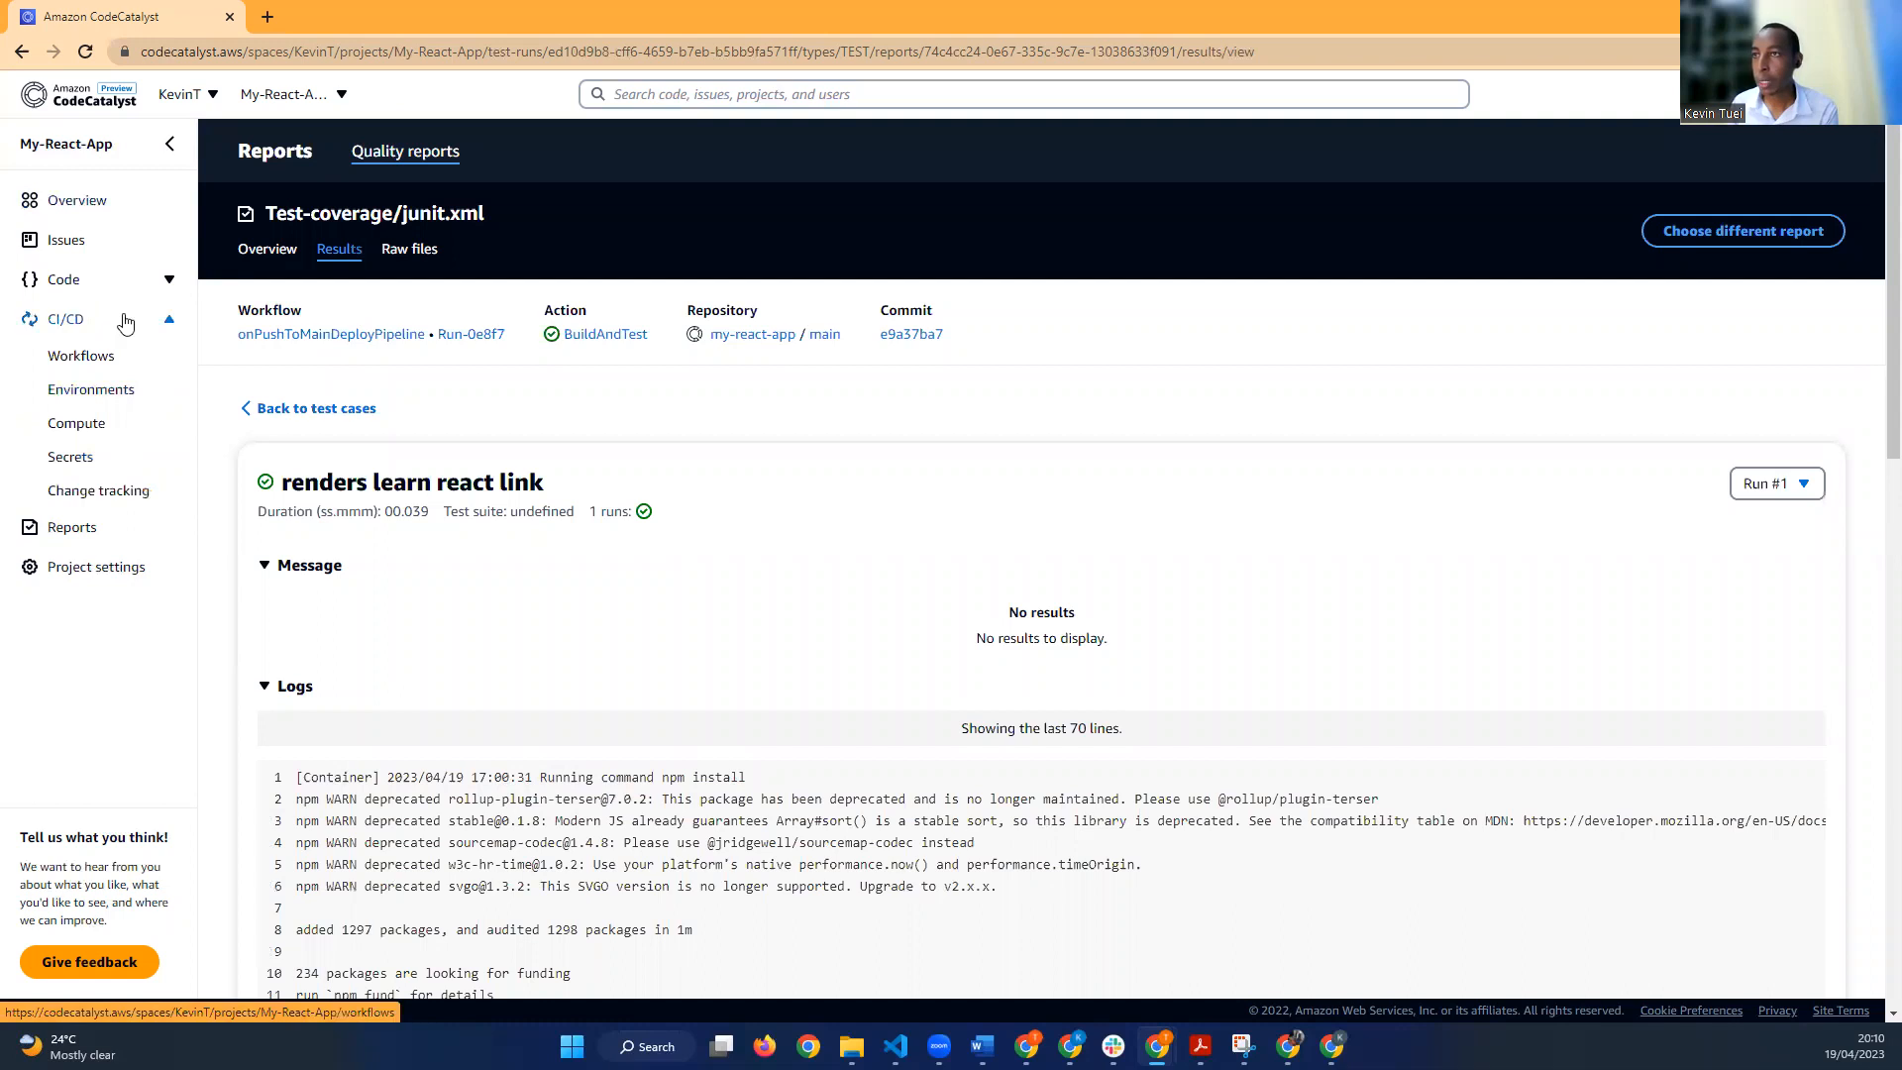
Step: Open the My-React-App project overview and look over its workflow runs, open pull requests and Dev Environments
click(127, 213)
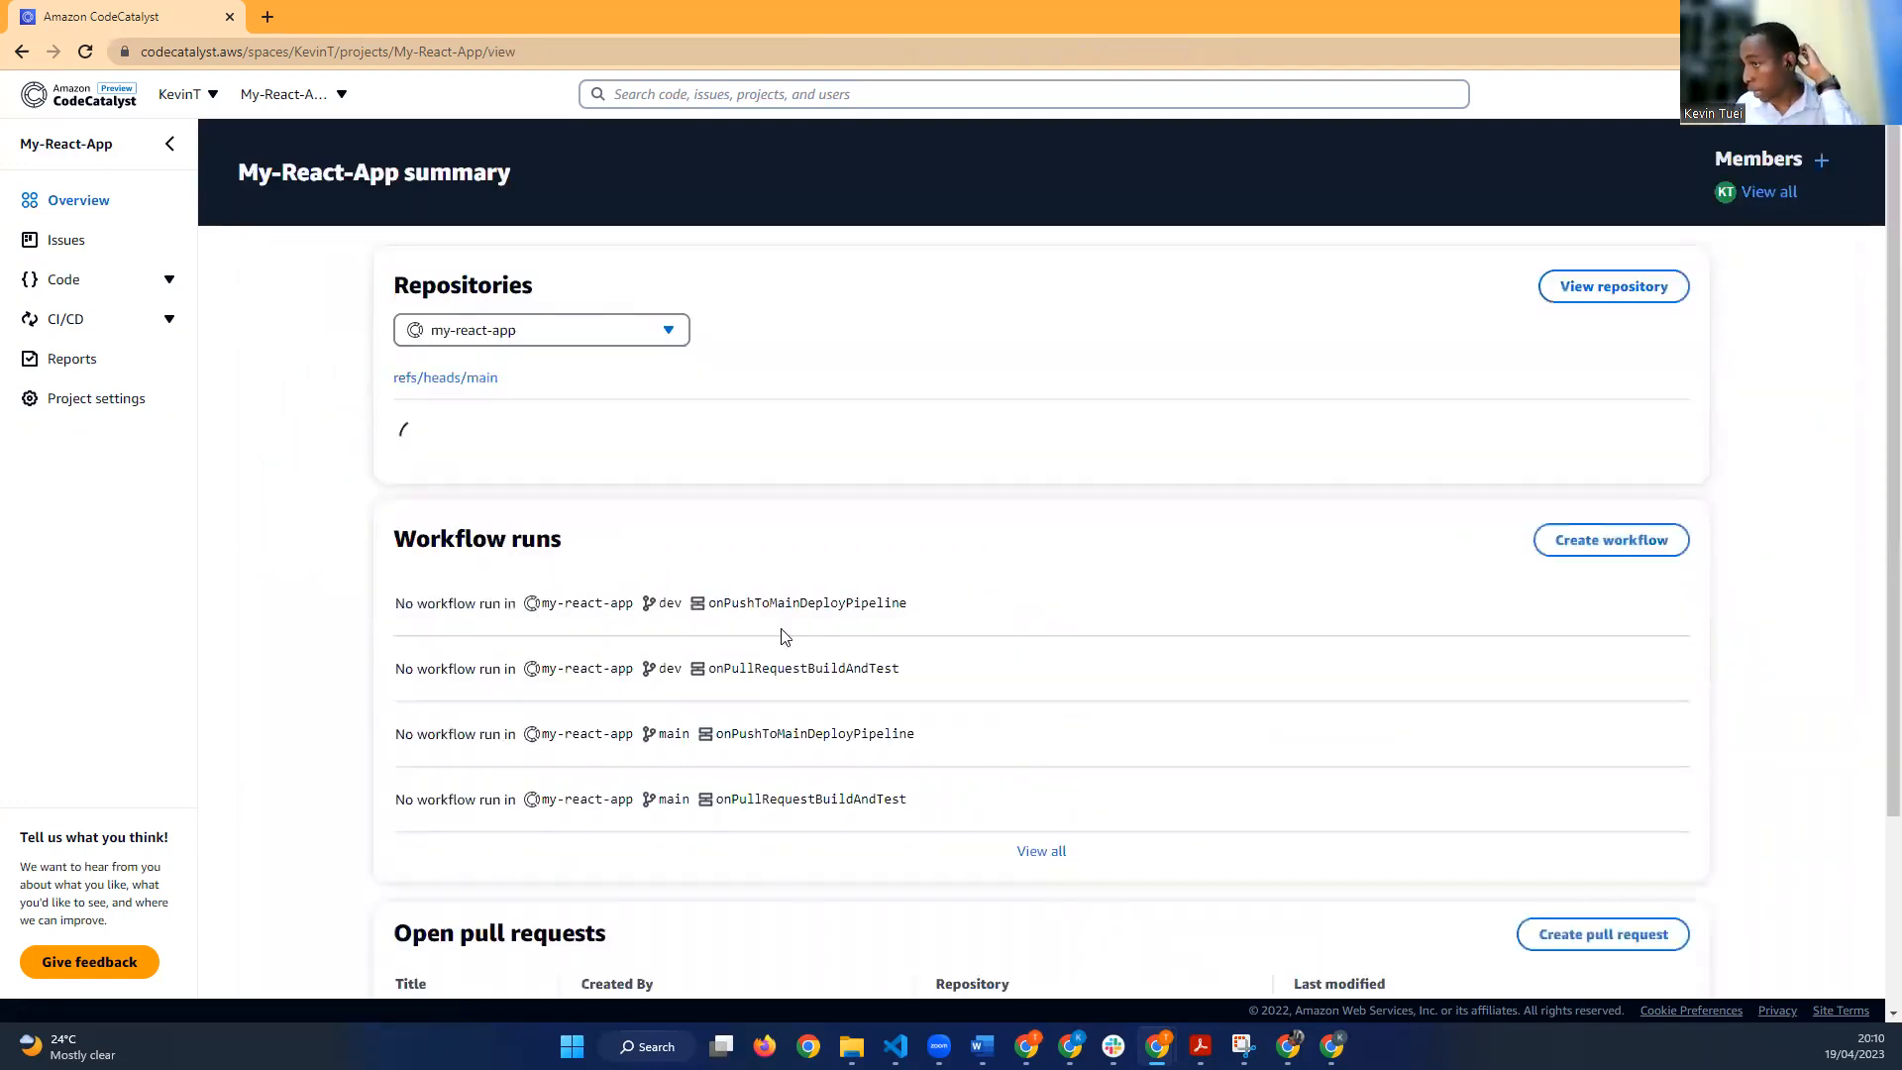
scroll(884, 662, down, 4)
scroll(883, 659, down, 1)
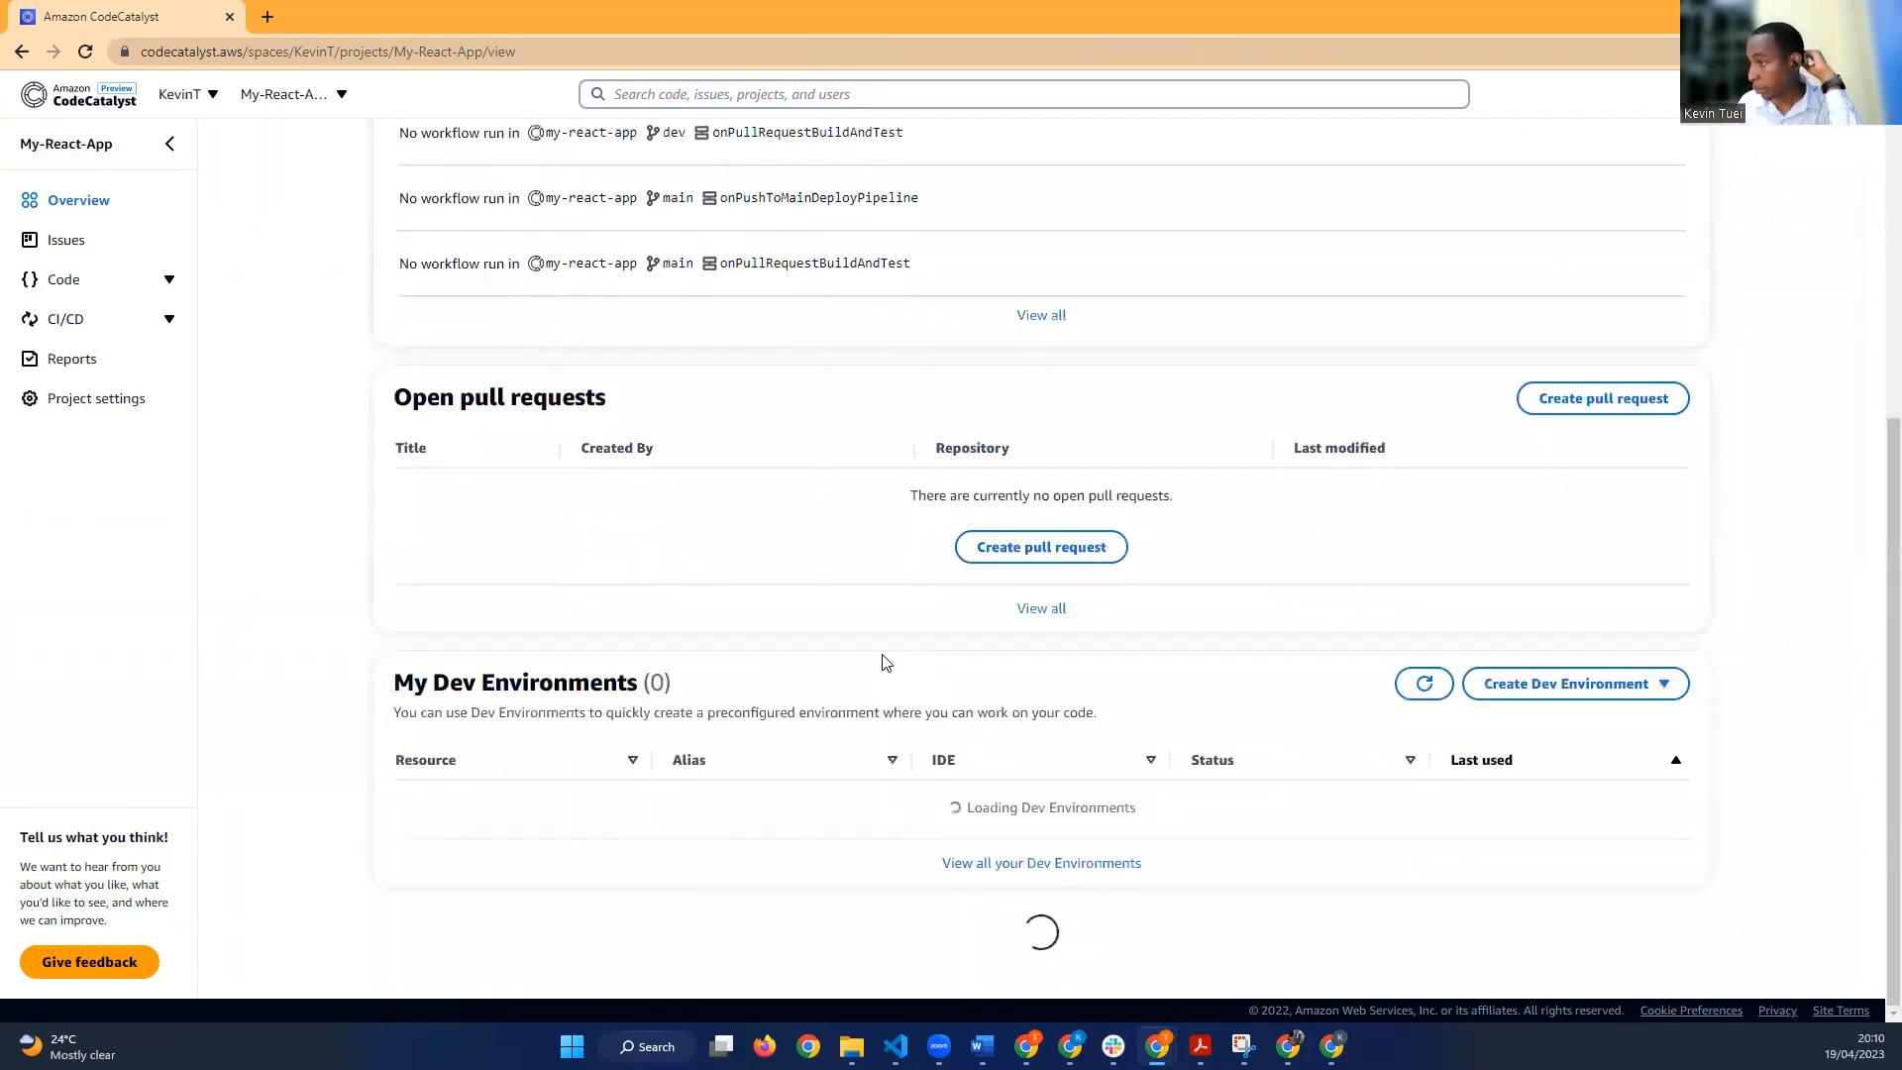
scroll(886, 673, up, 3)
scroll(879, 696, down, 2)
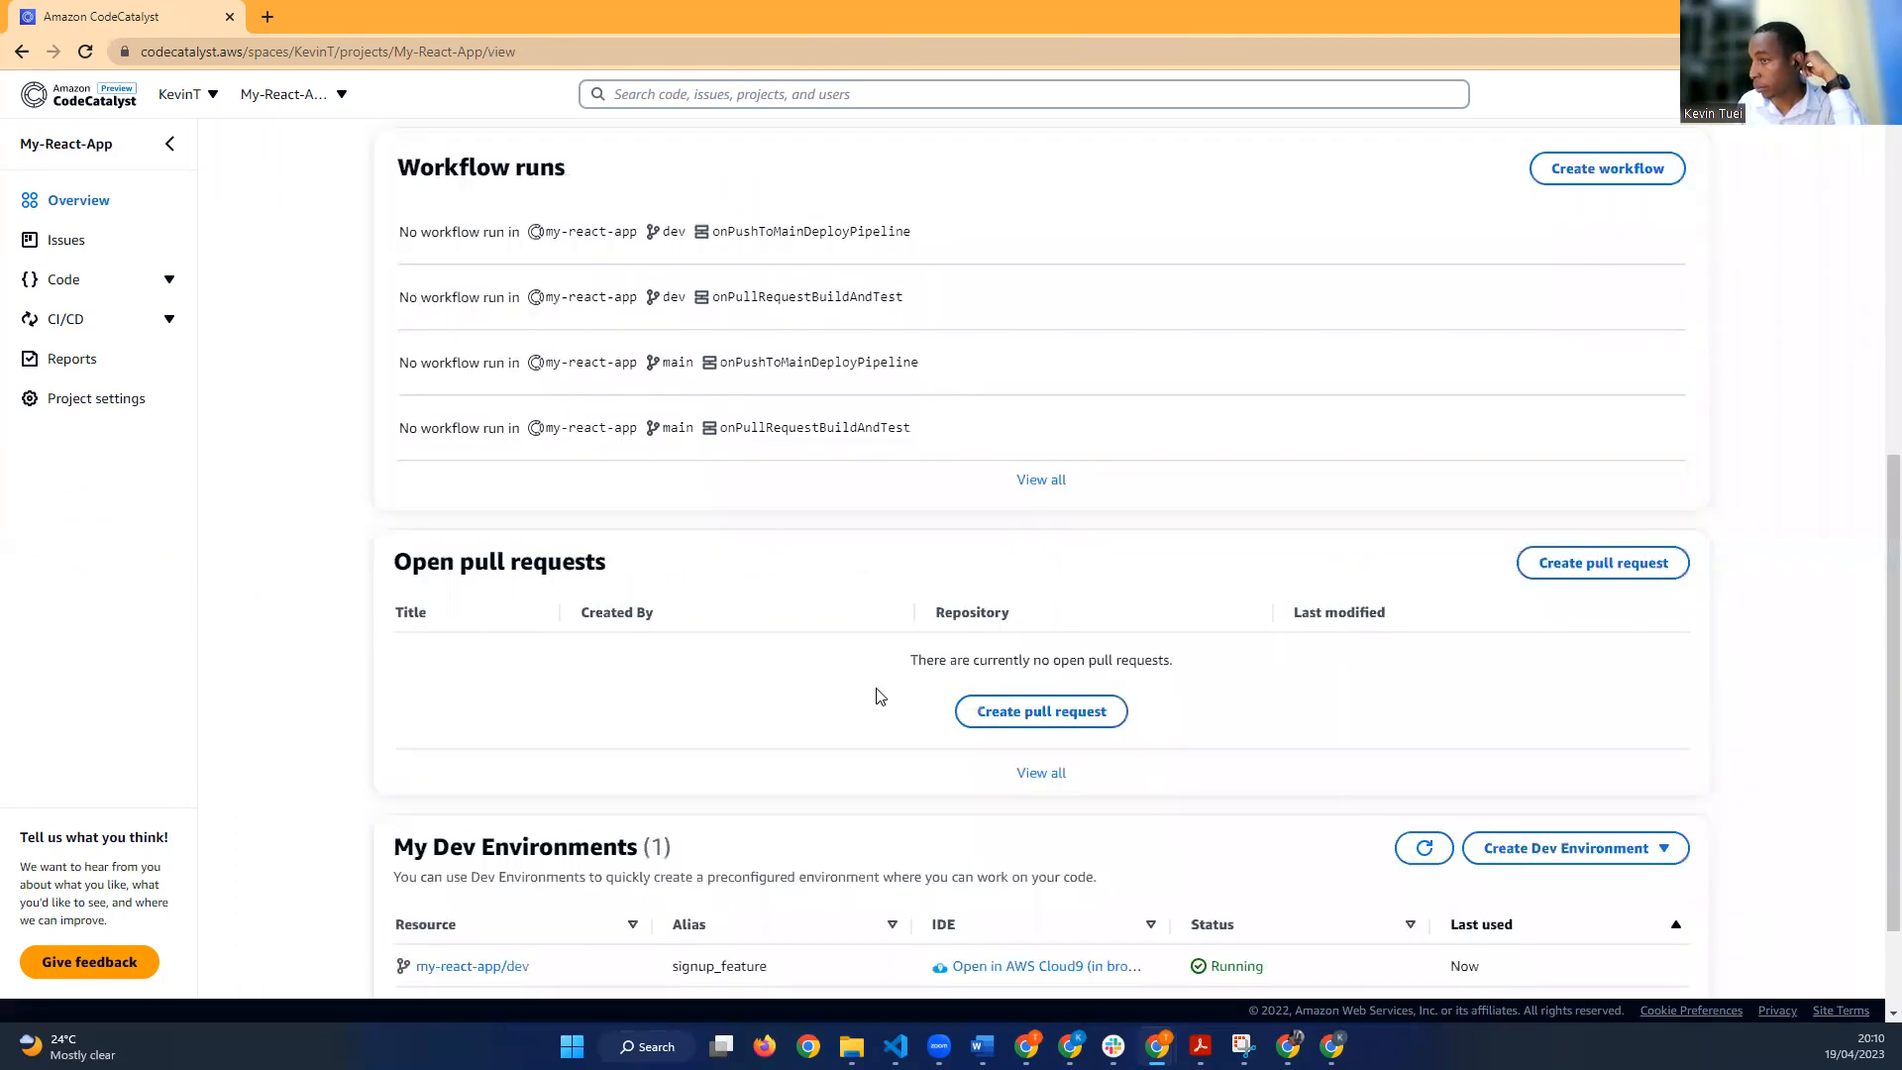
scroll(876, 696, down, 2)
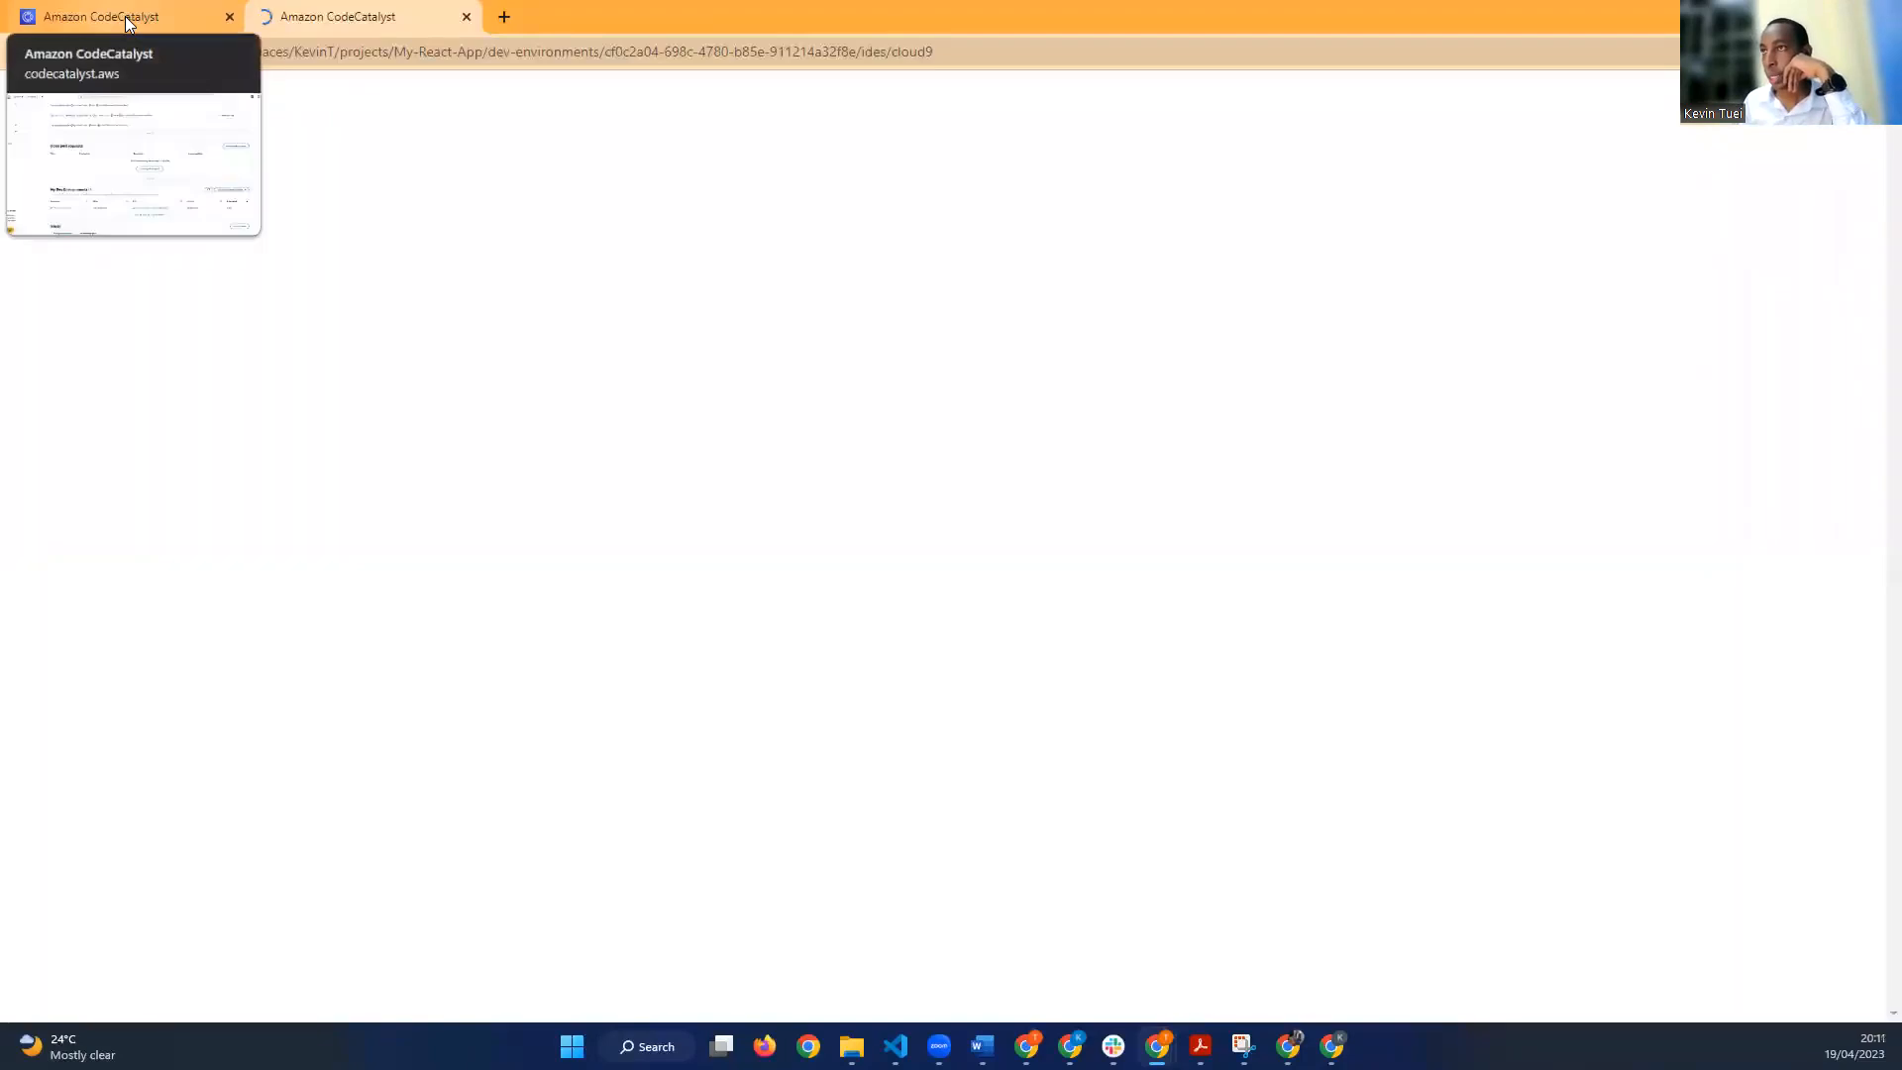
Step: Return to the project overview and check the signup_feature Dev Environment's details and the issues section
click(125, 16)
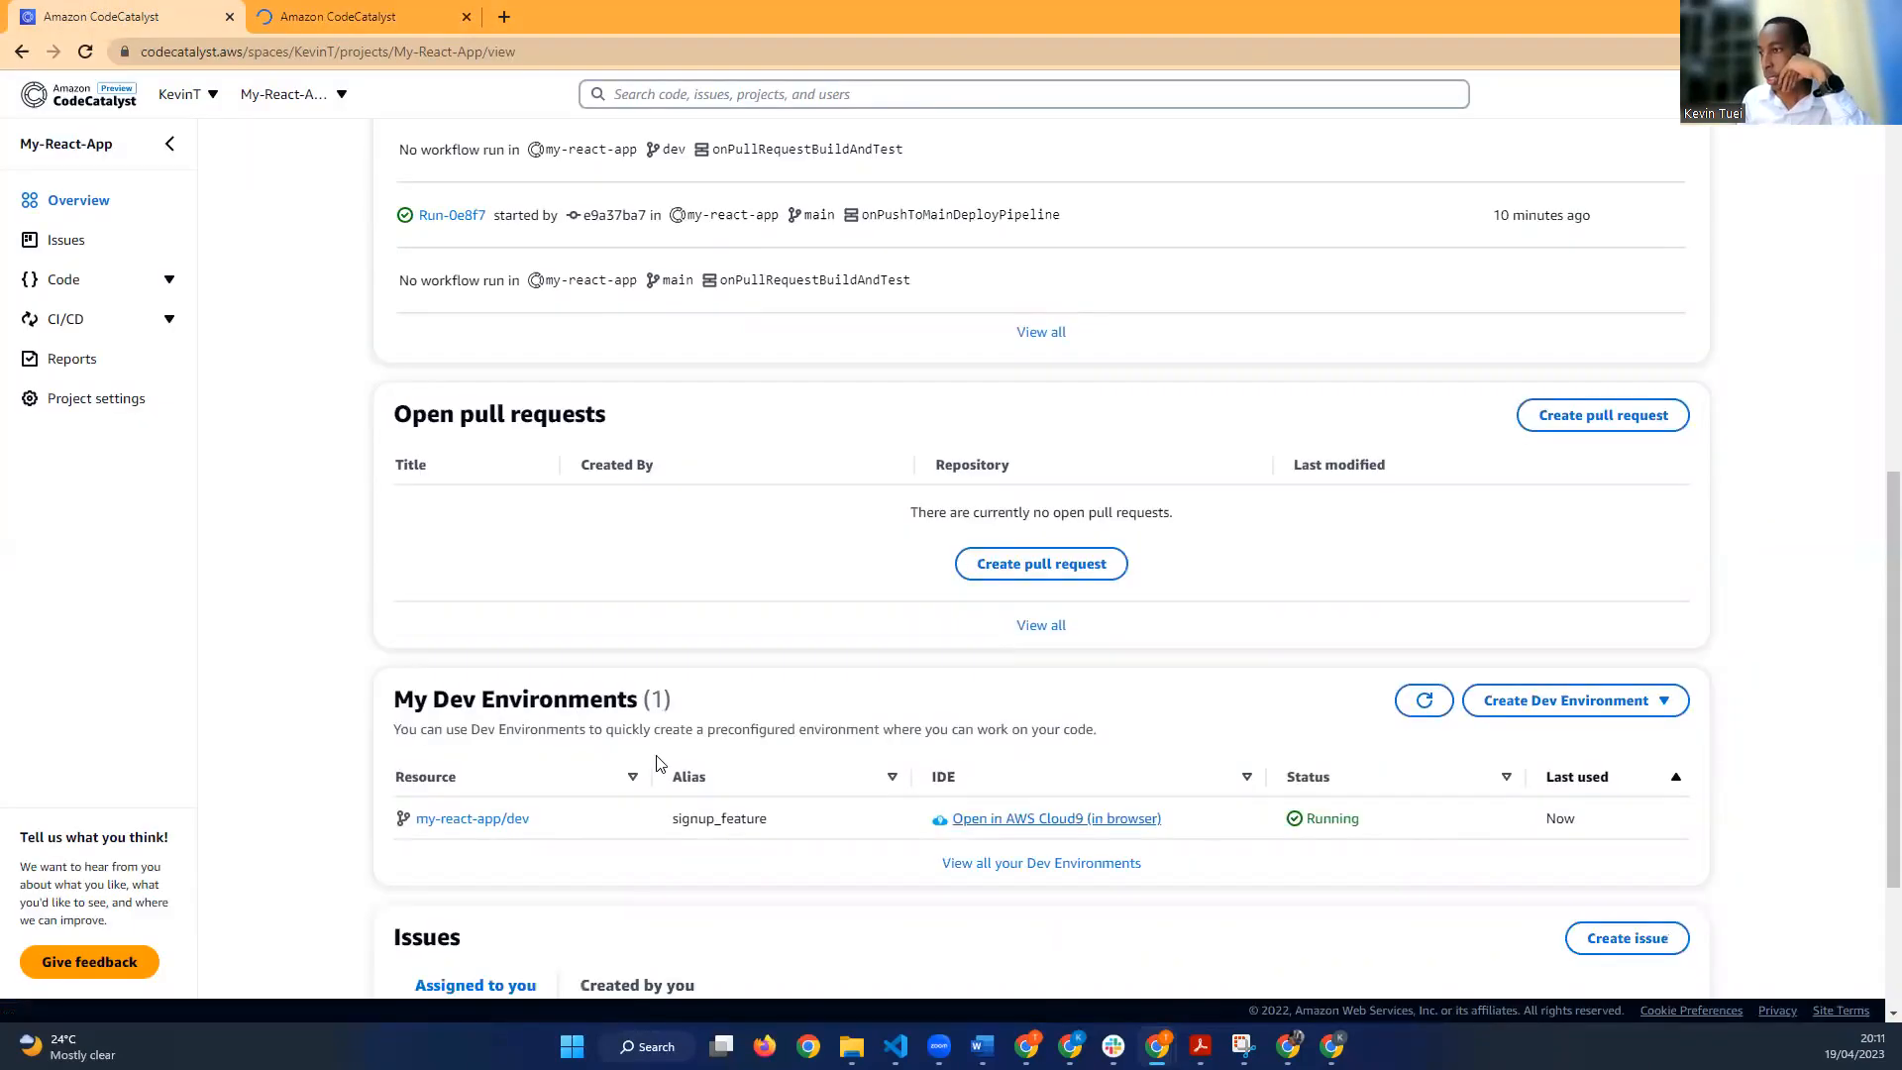
scroll(759, 719, down, 1)
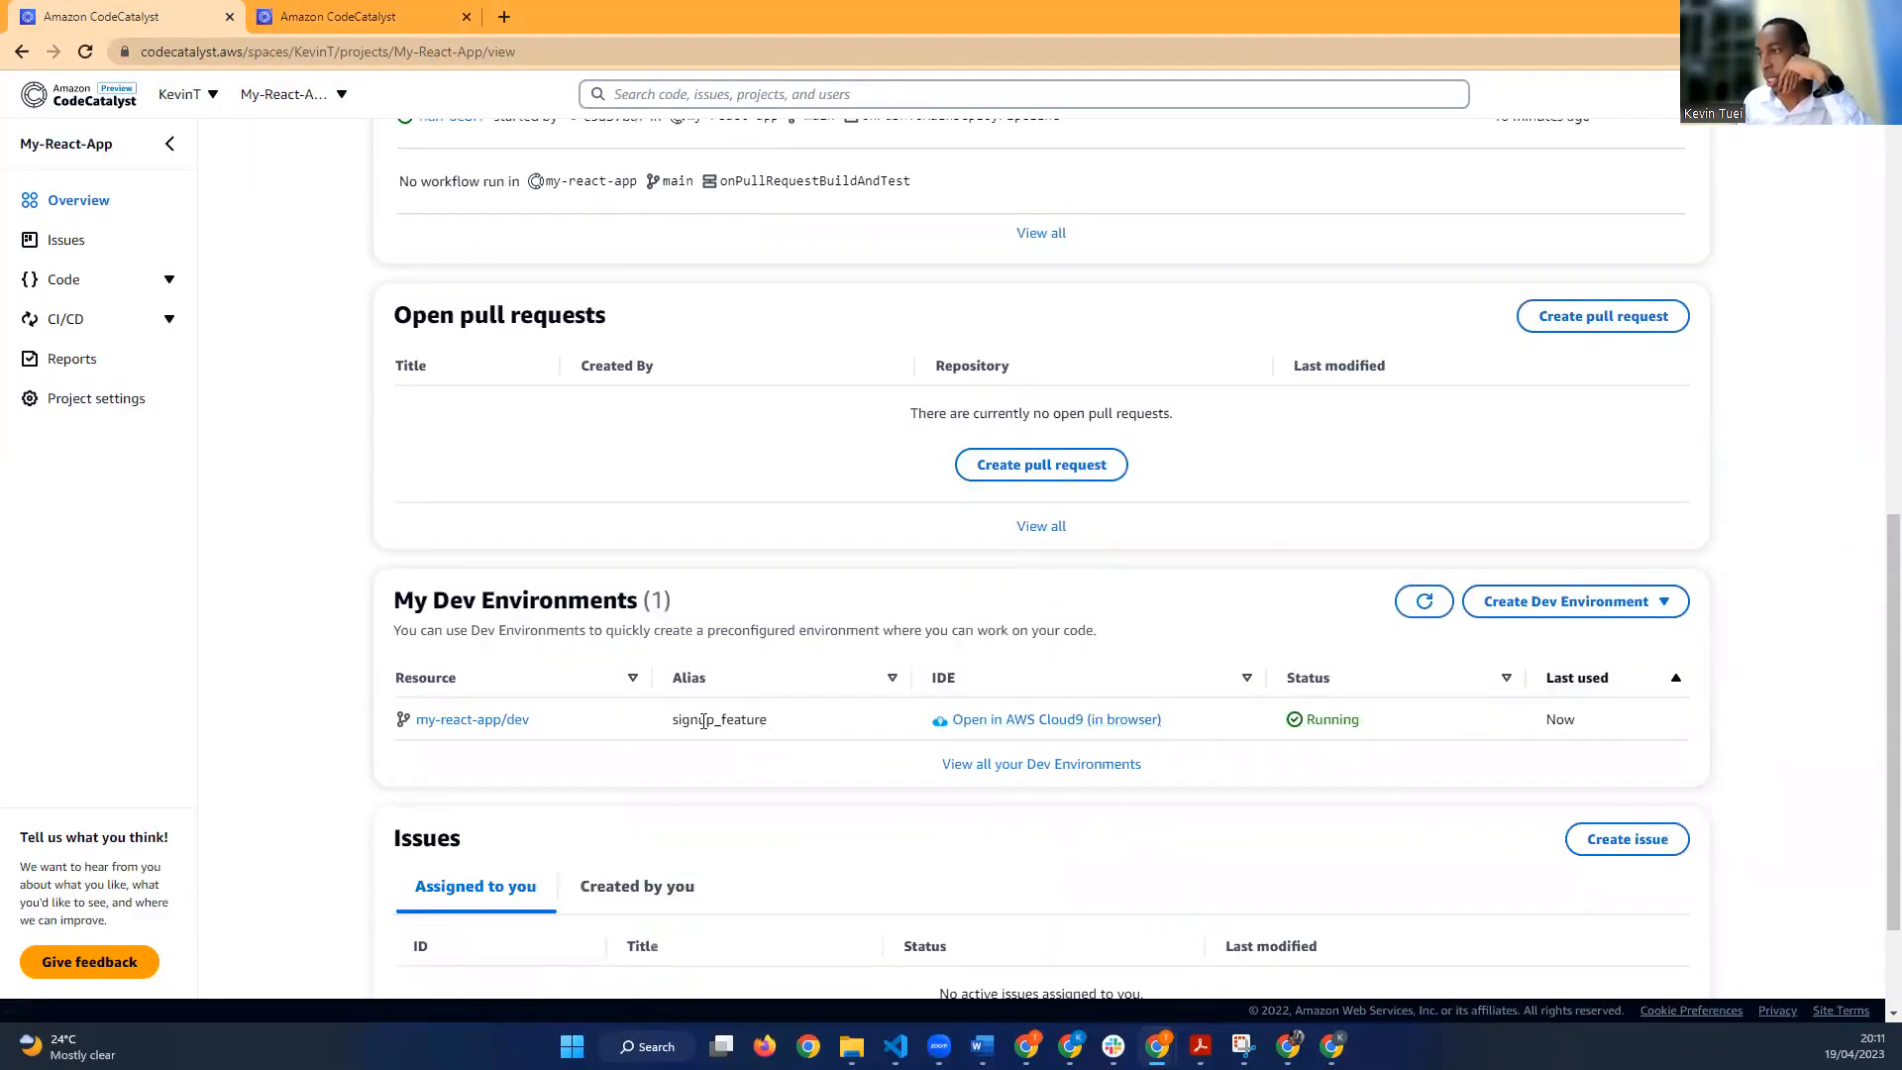
drag(671, 729, 815, 728)
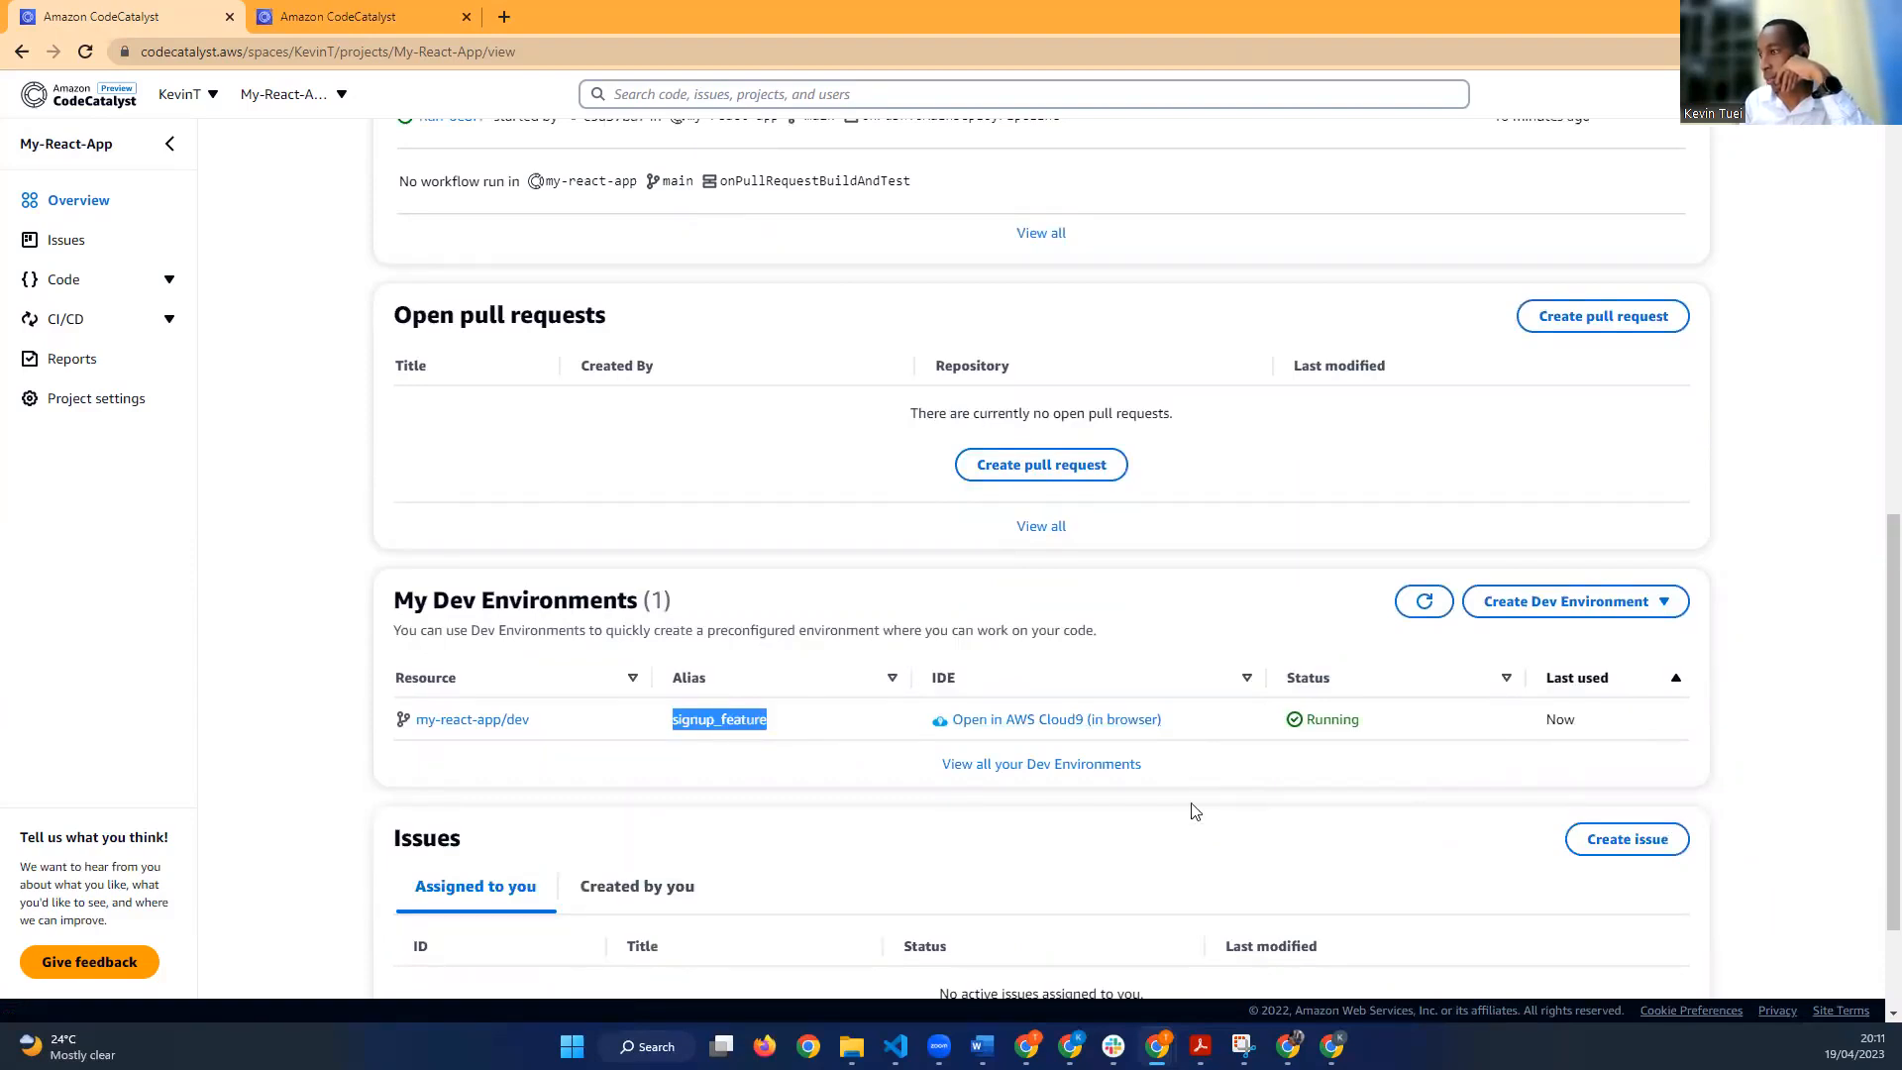
scroll(1084, 628, down, 2)
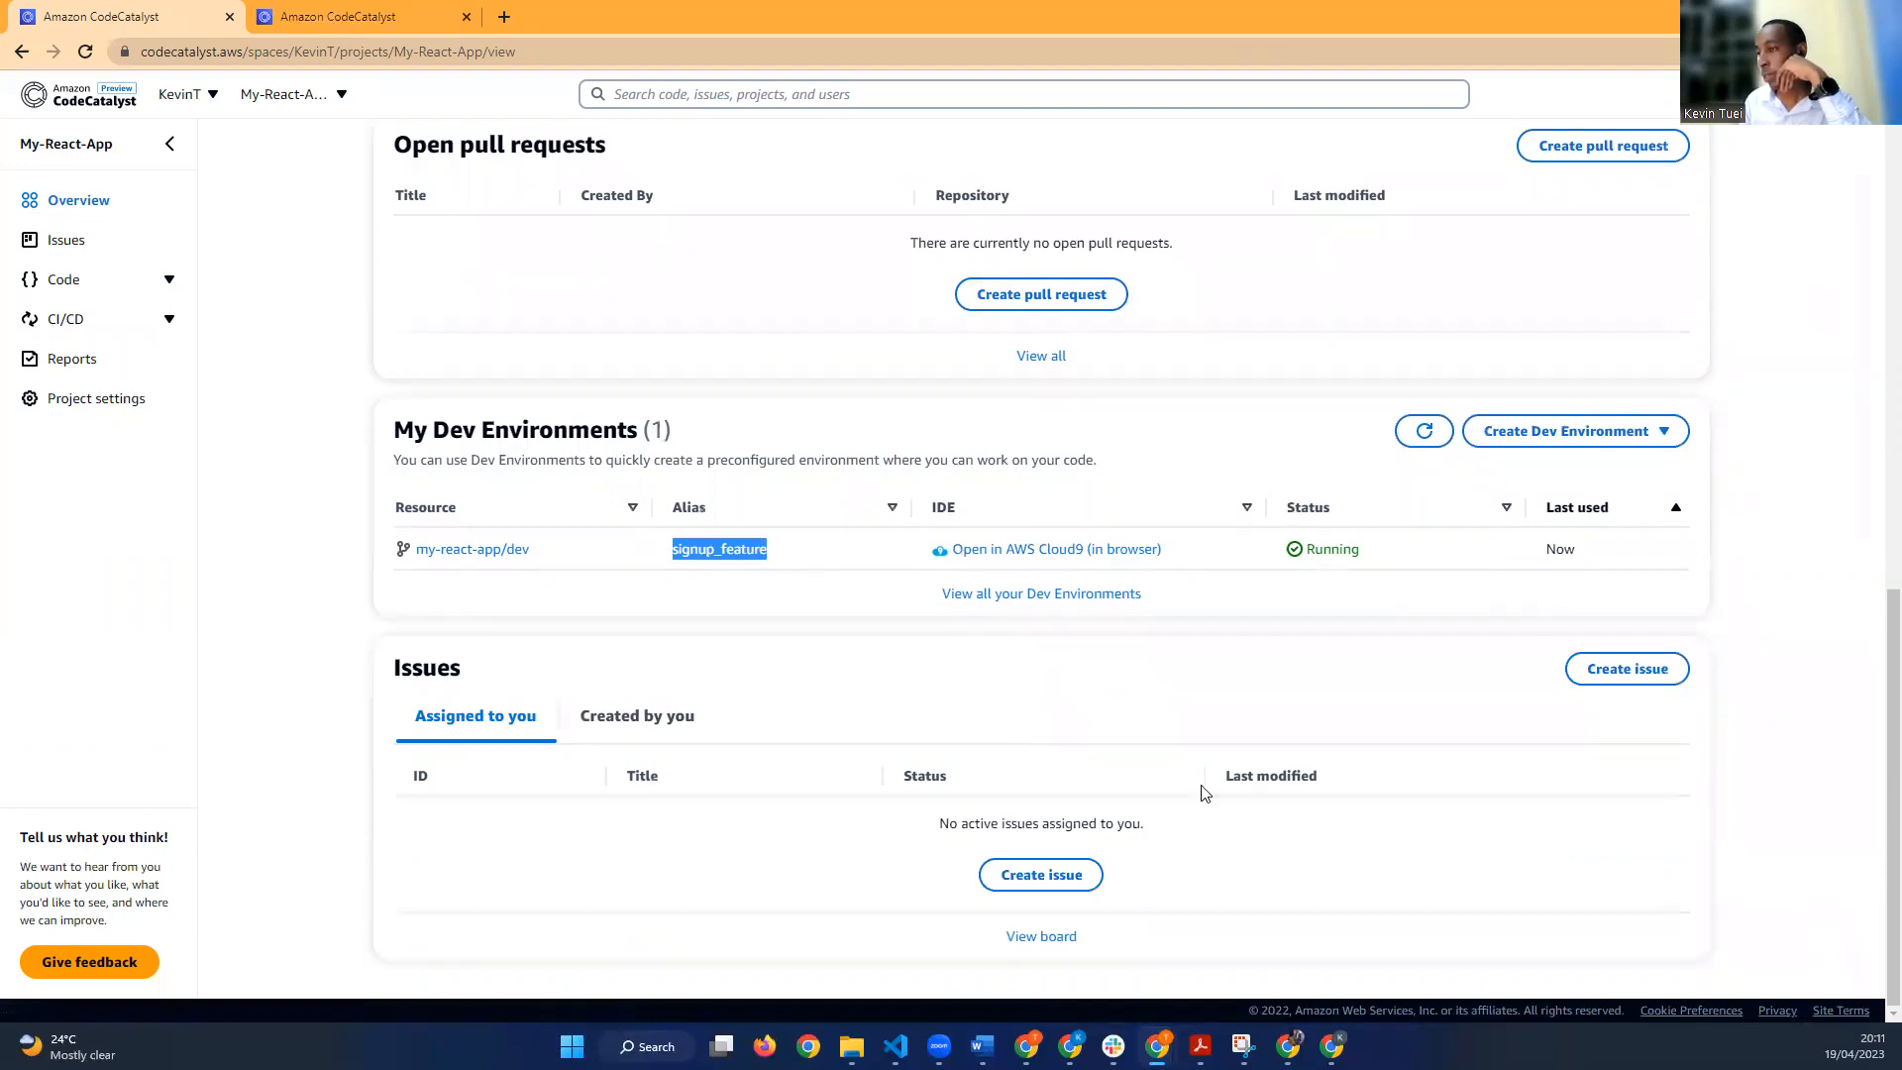
Step: Start a new project issue titled "Sign Up Feature"
click(1080, 880)
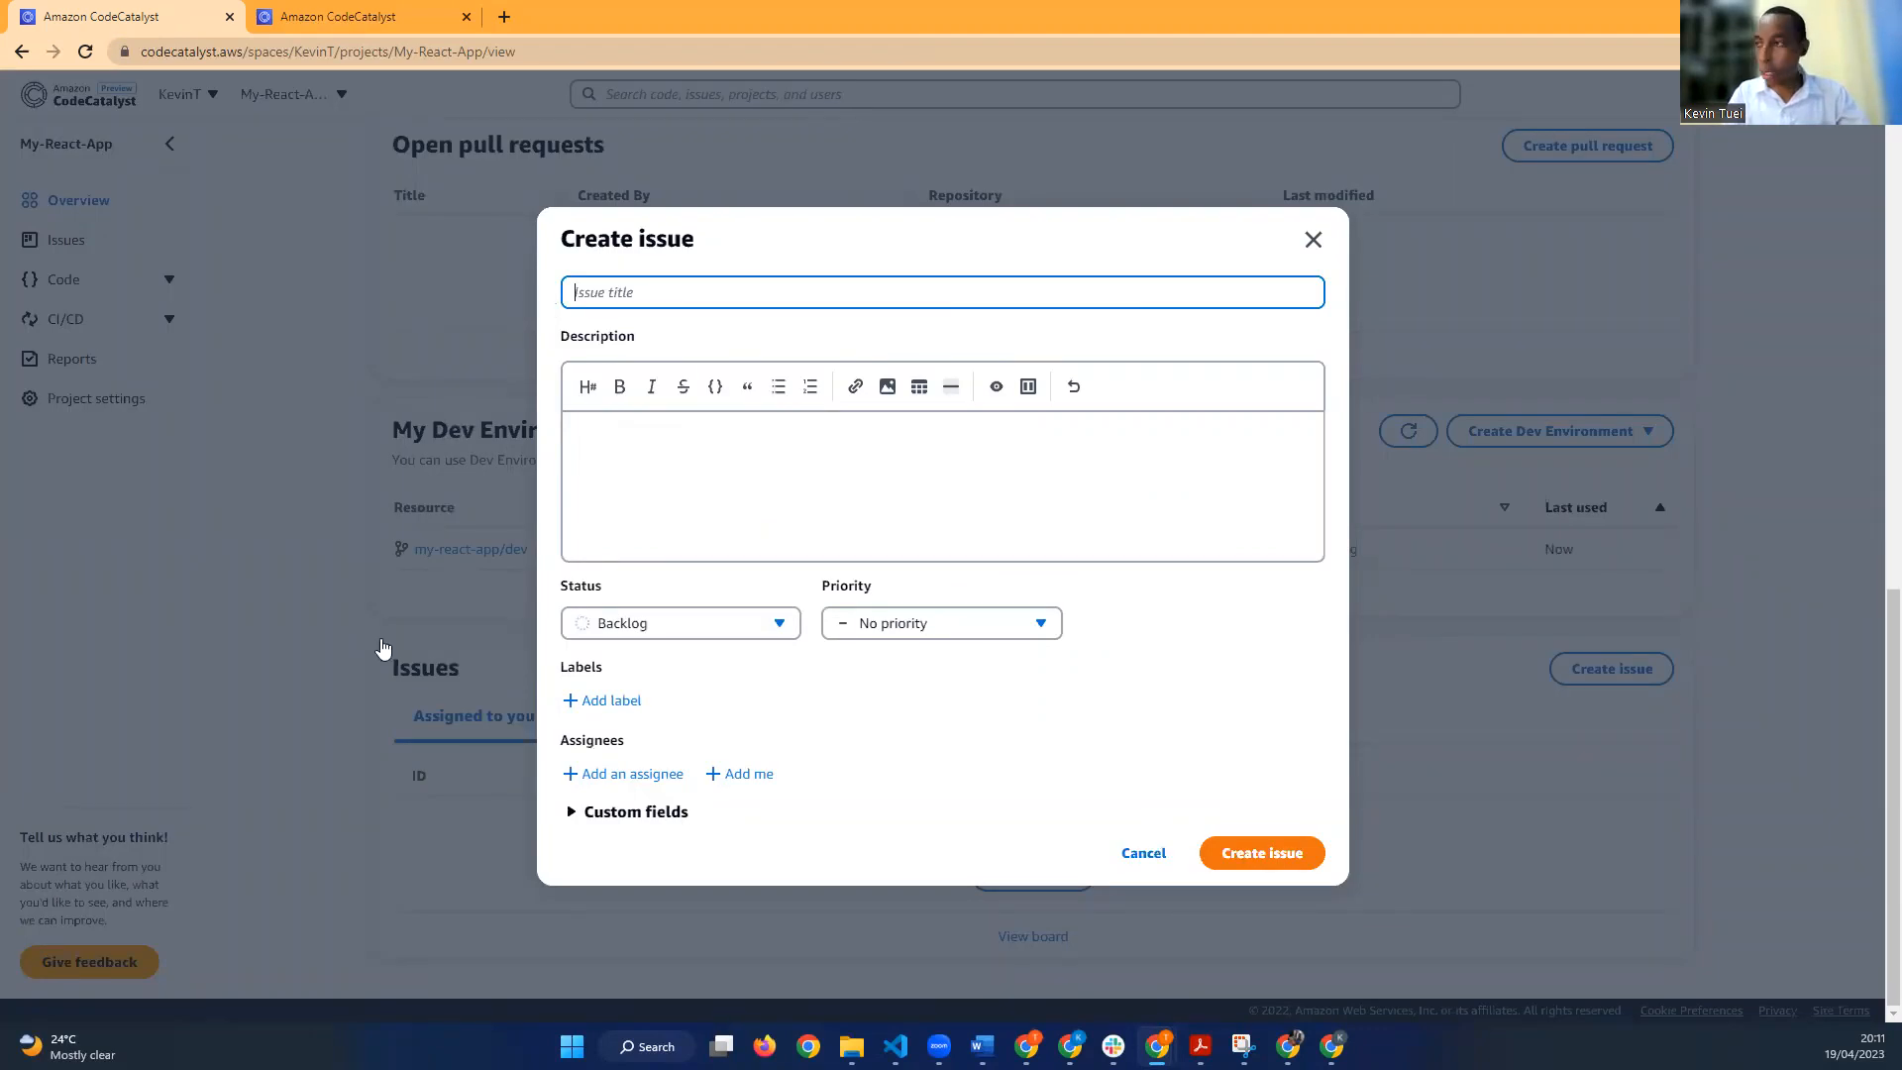
text(Si)
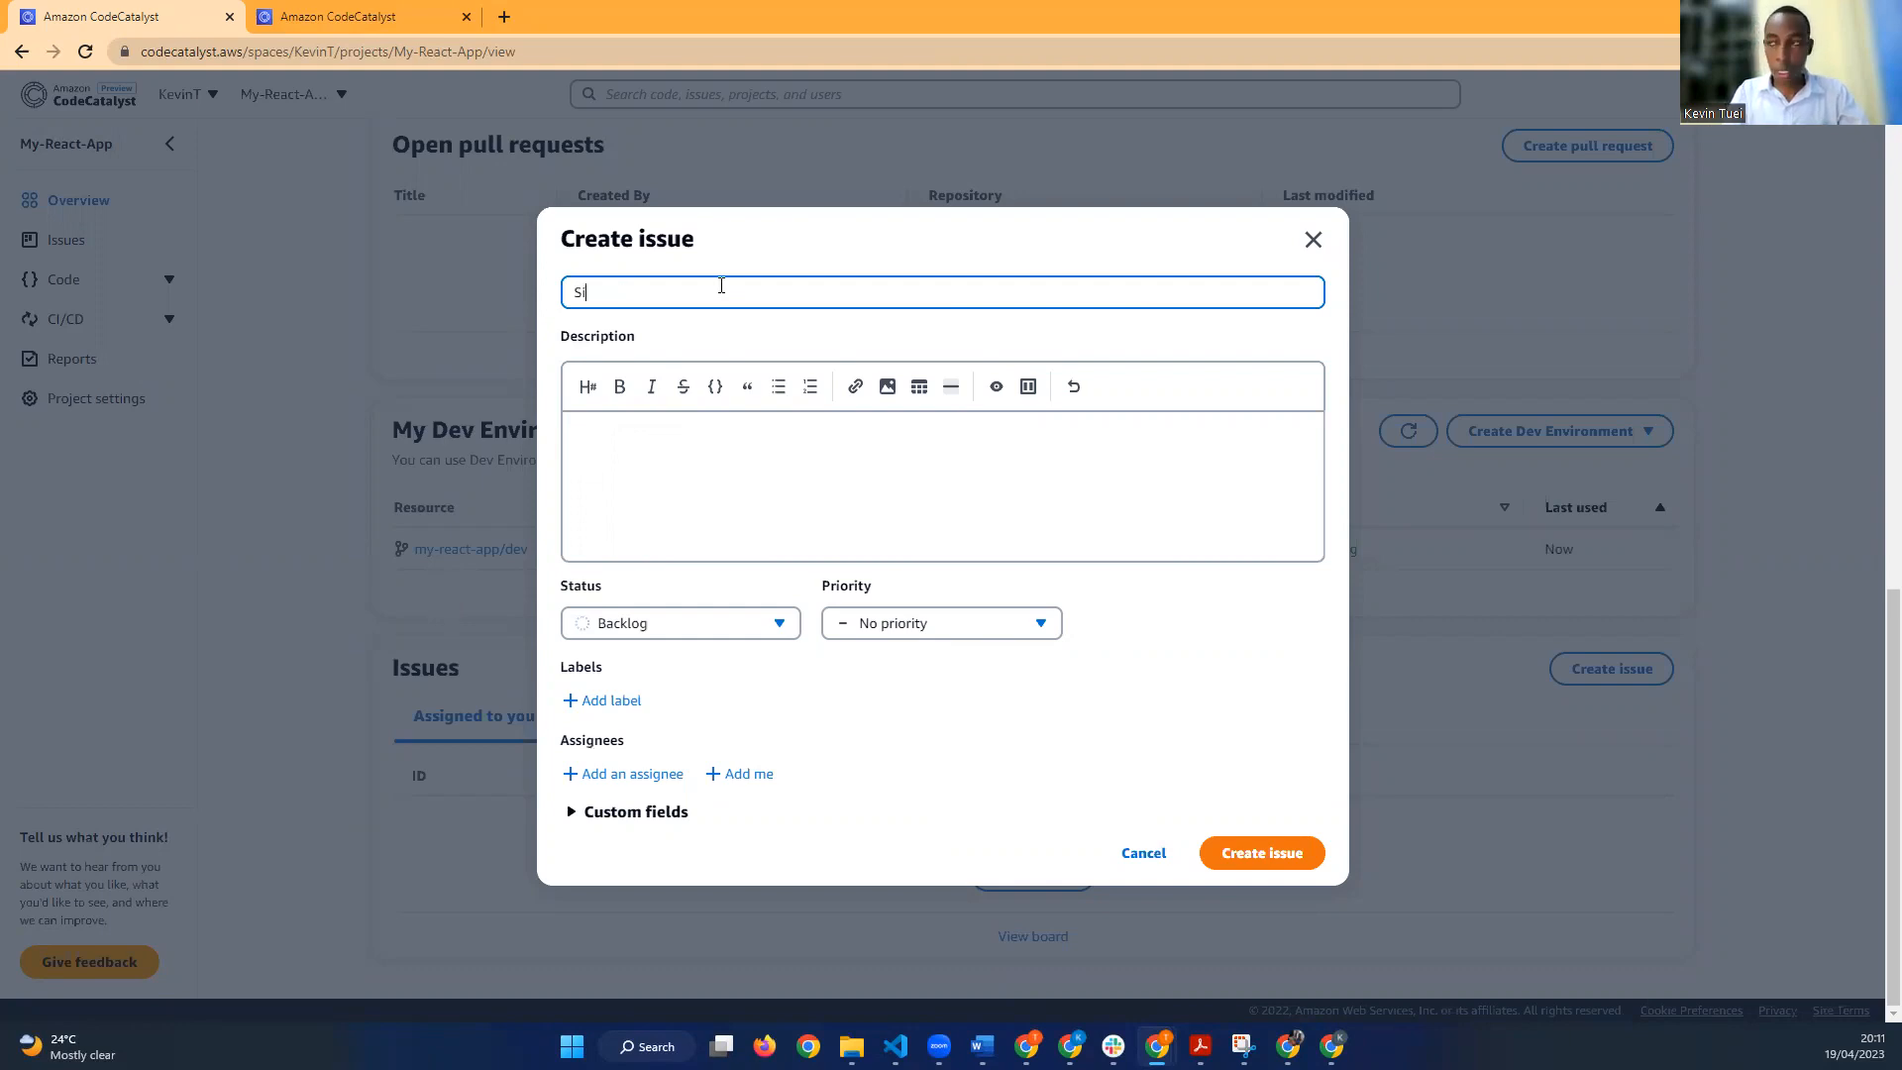
text(gn Up )
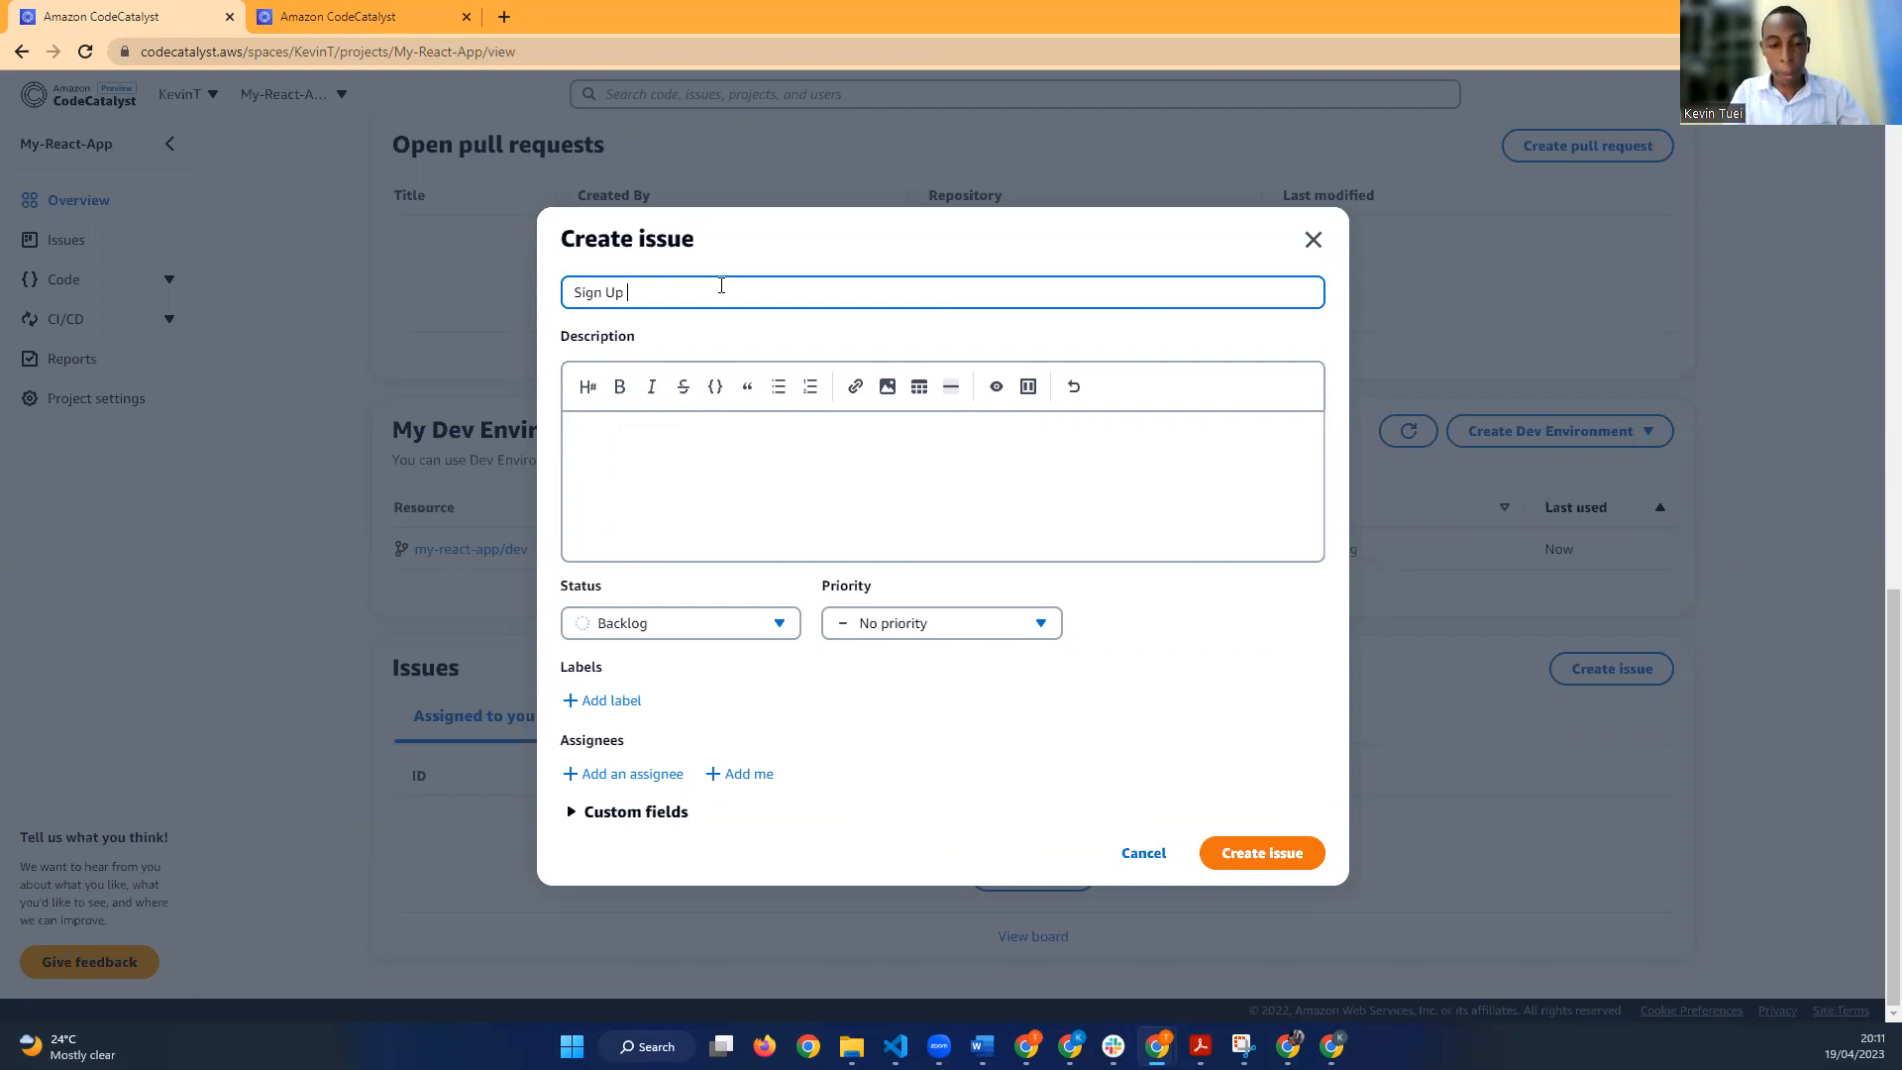
text(Feature)
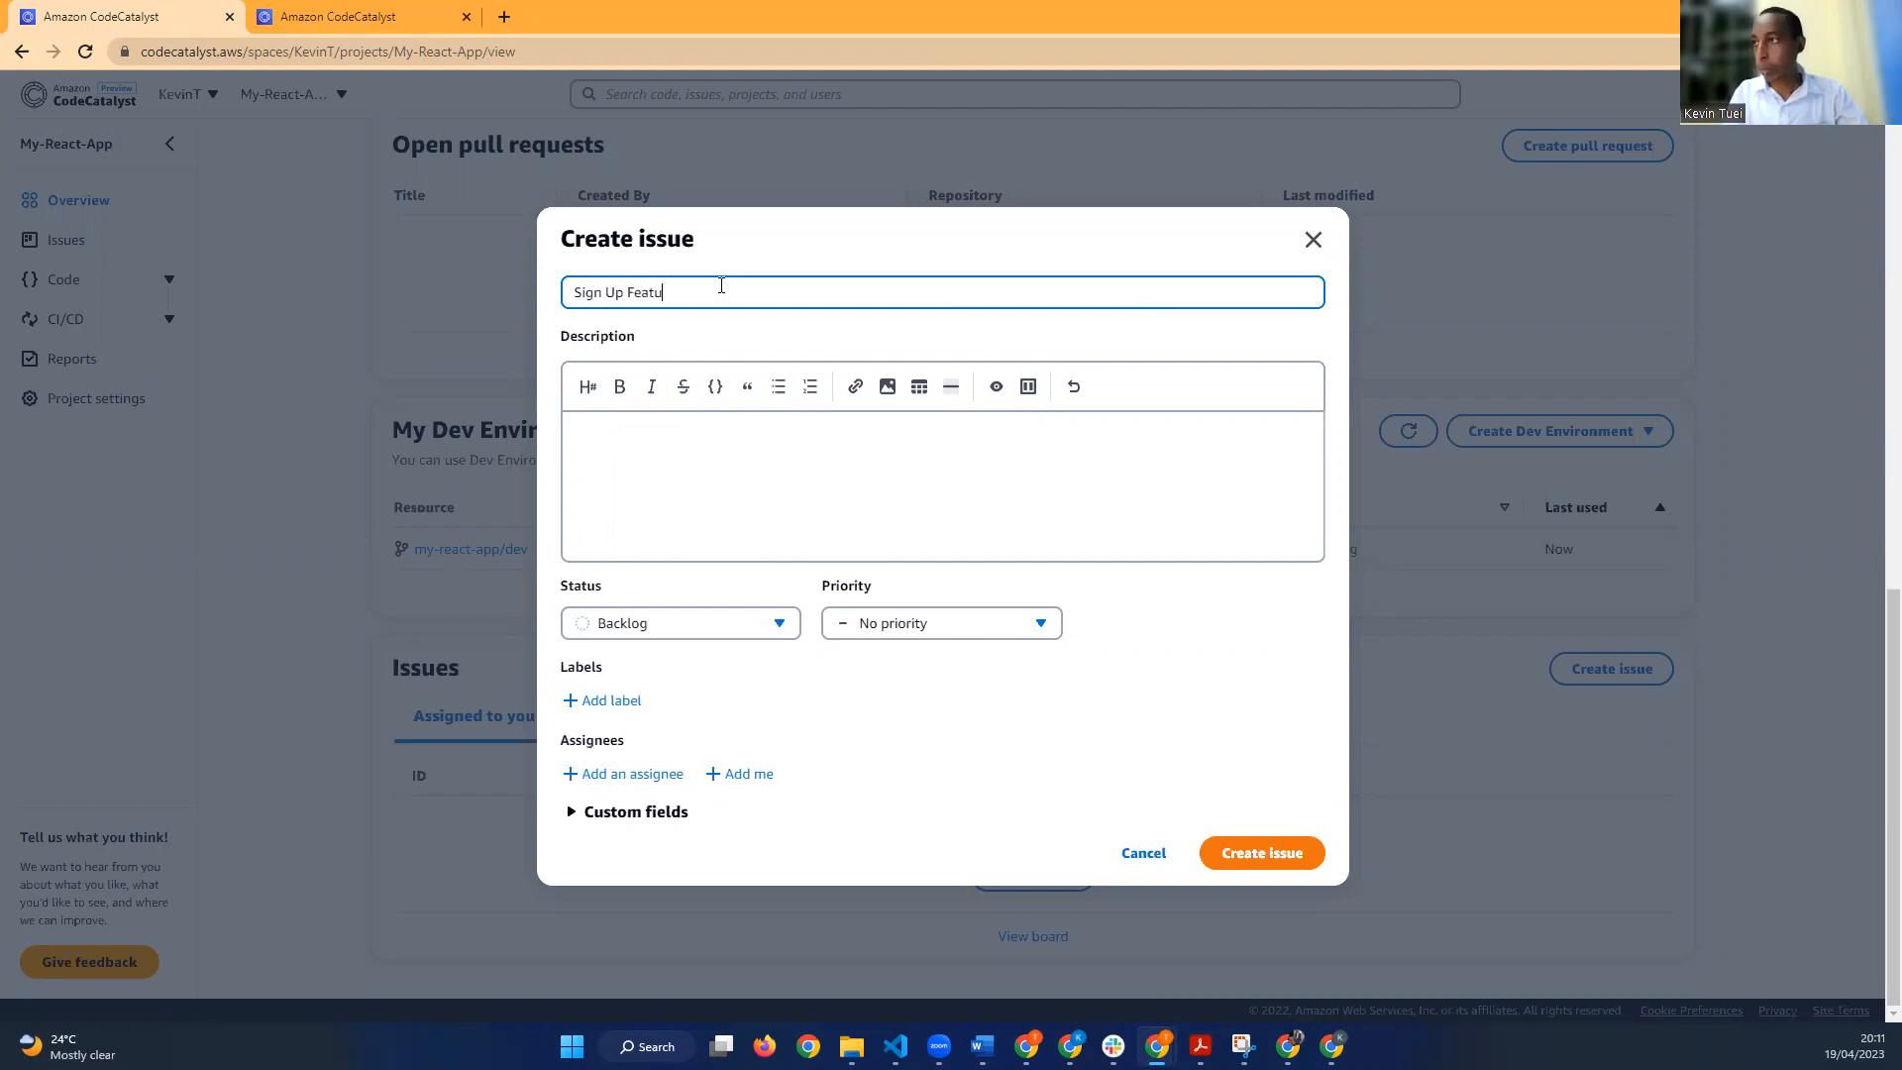
Step: Fill in the issue description as ". We need to include a sign up feature for the app. Estimated effort is 1 day"
click(587, 462)
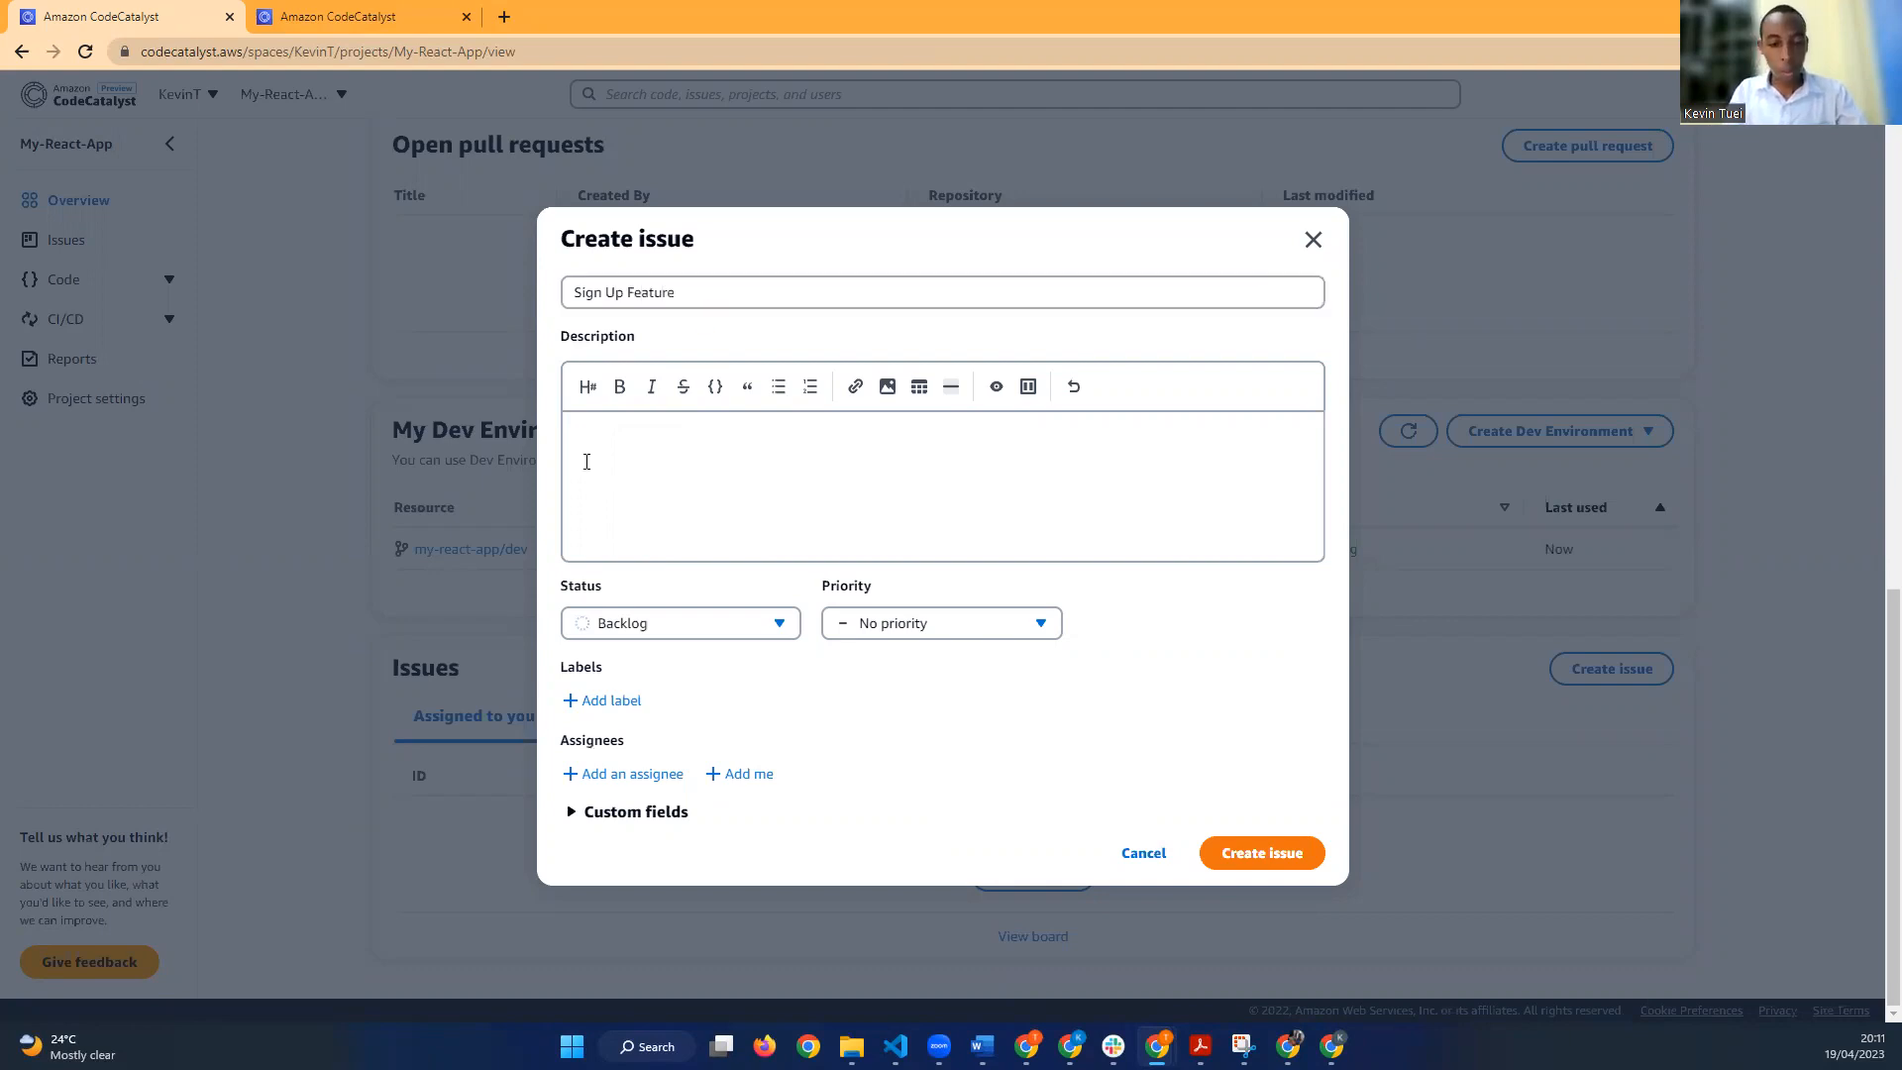
text(We need to )
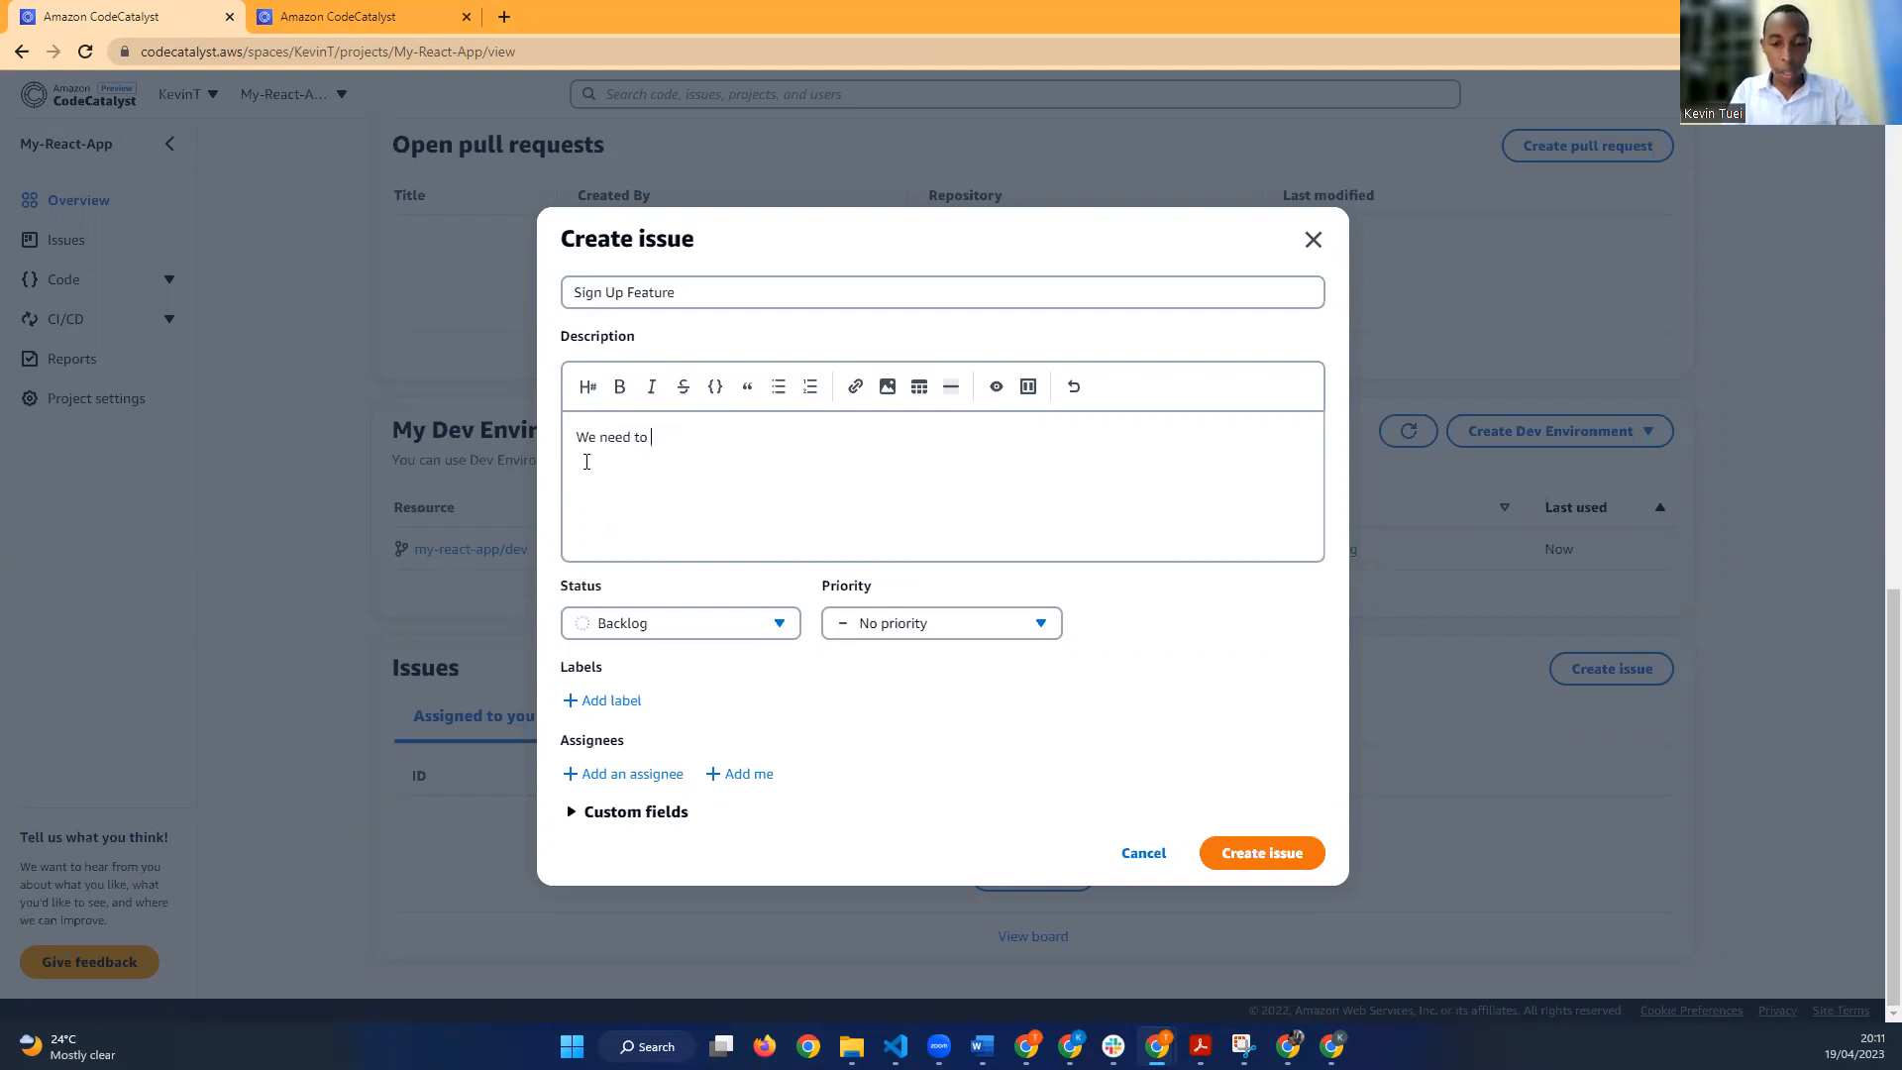
text(include a su)
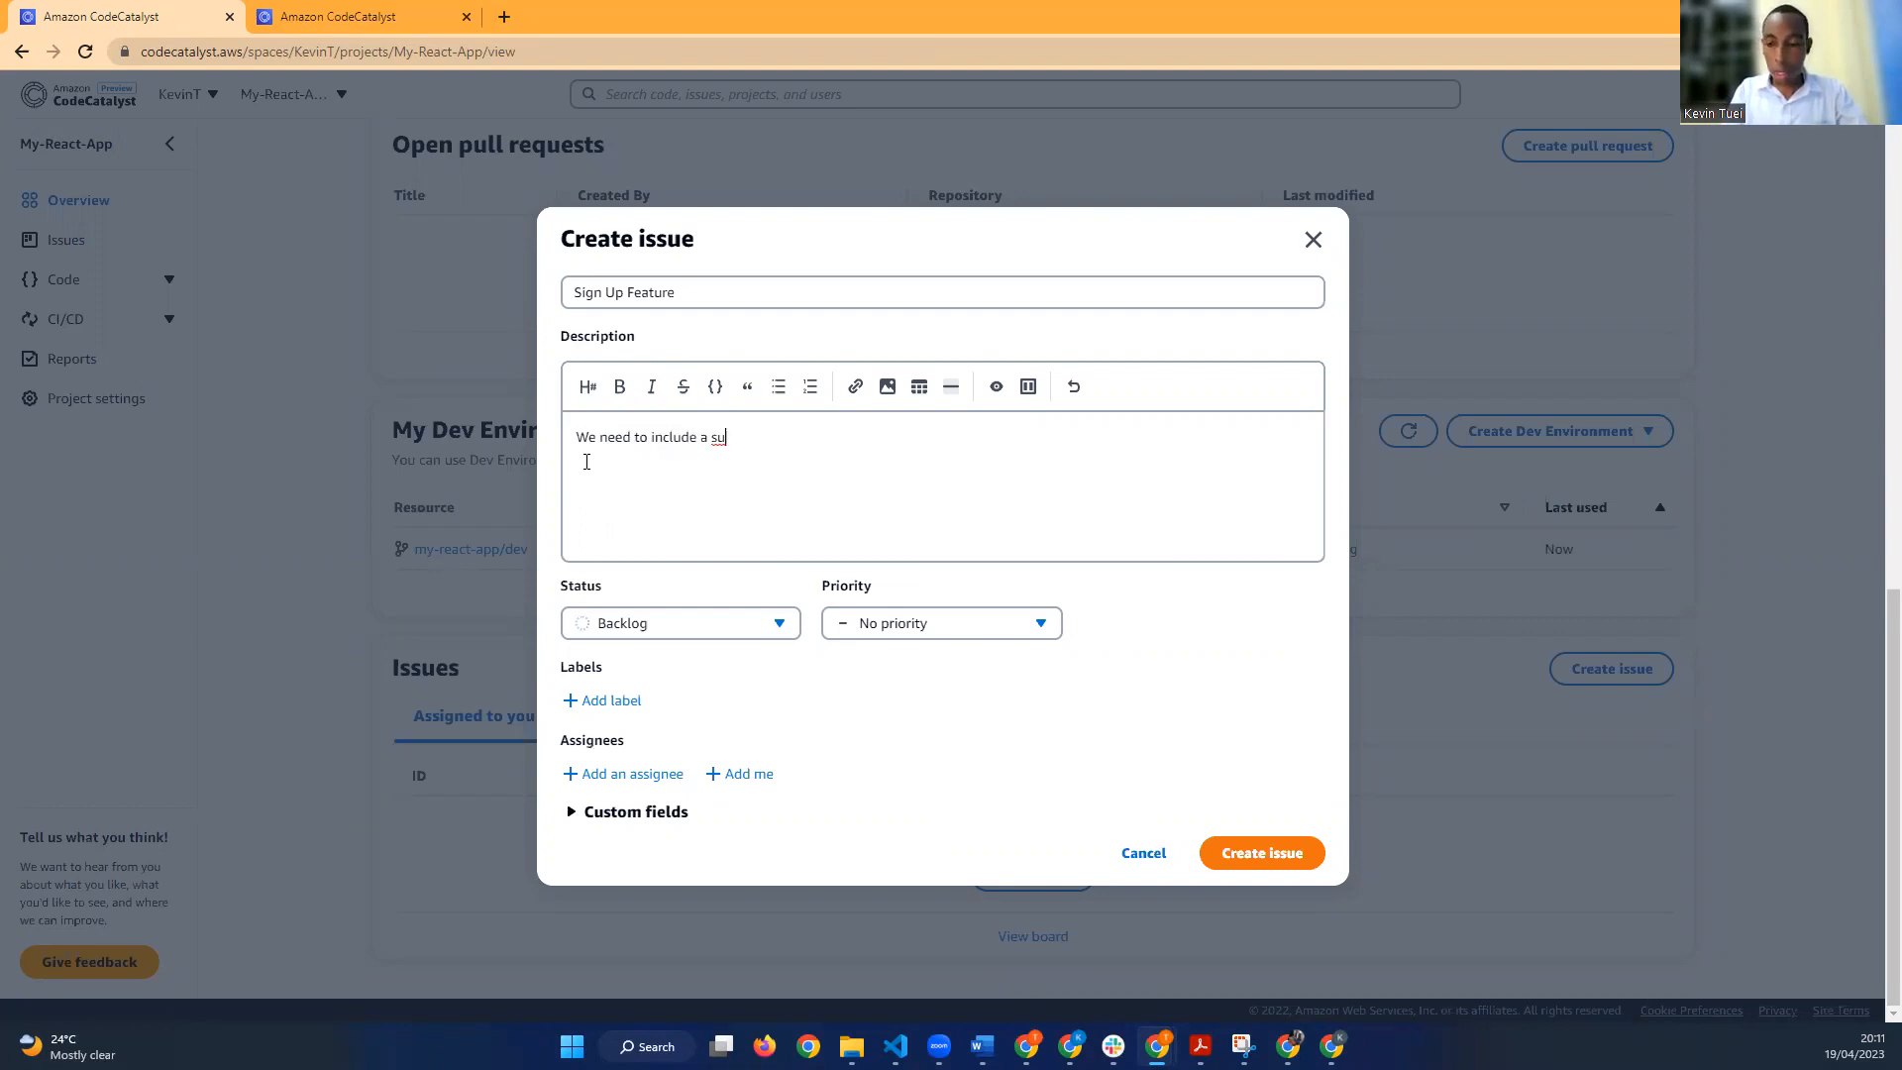
key(BackSpace)
text(ign up featu)
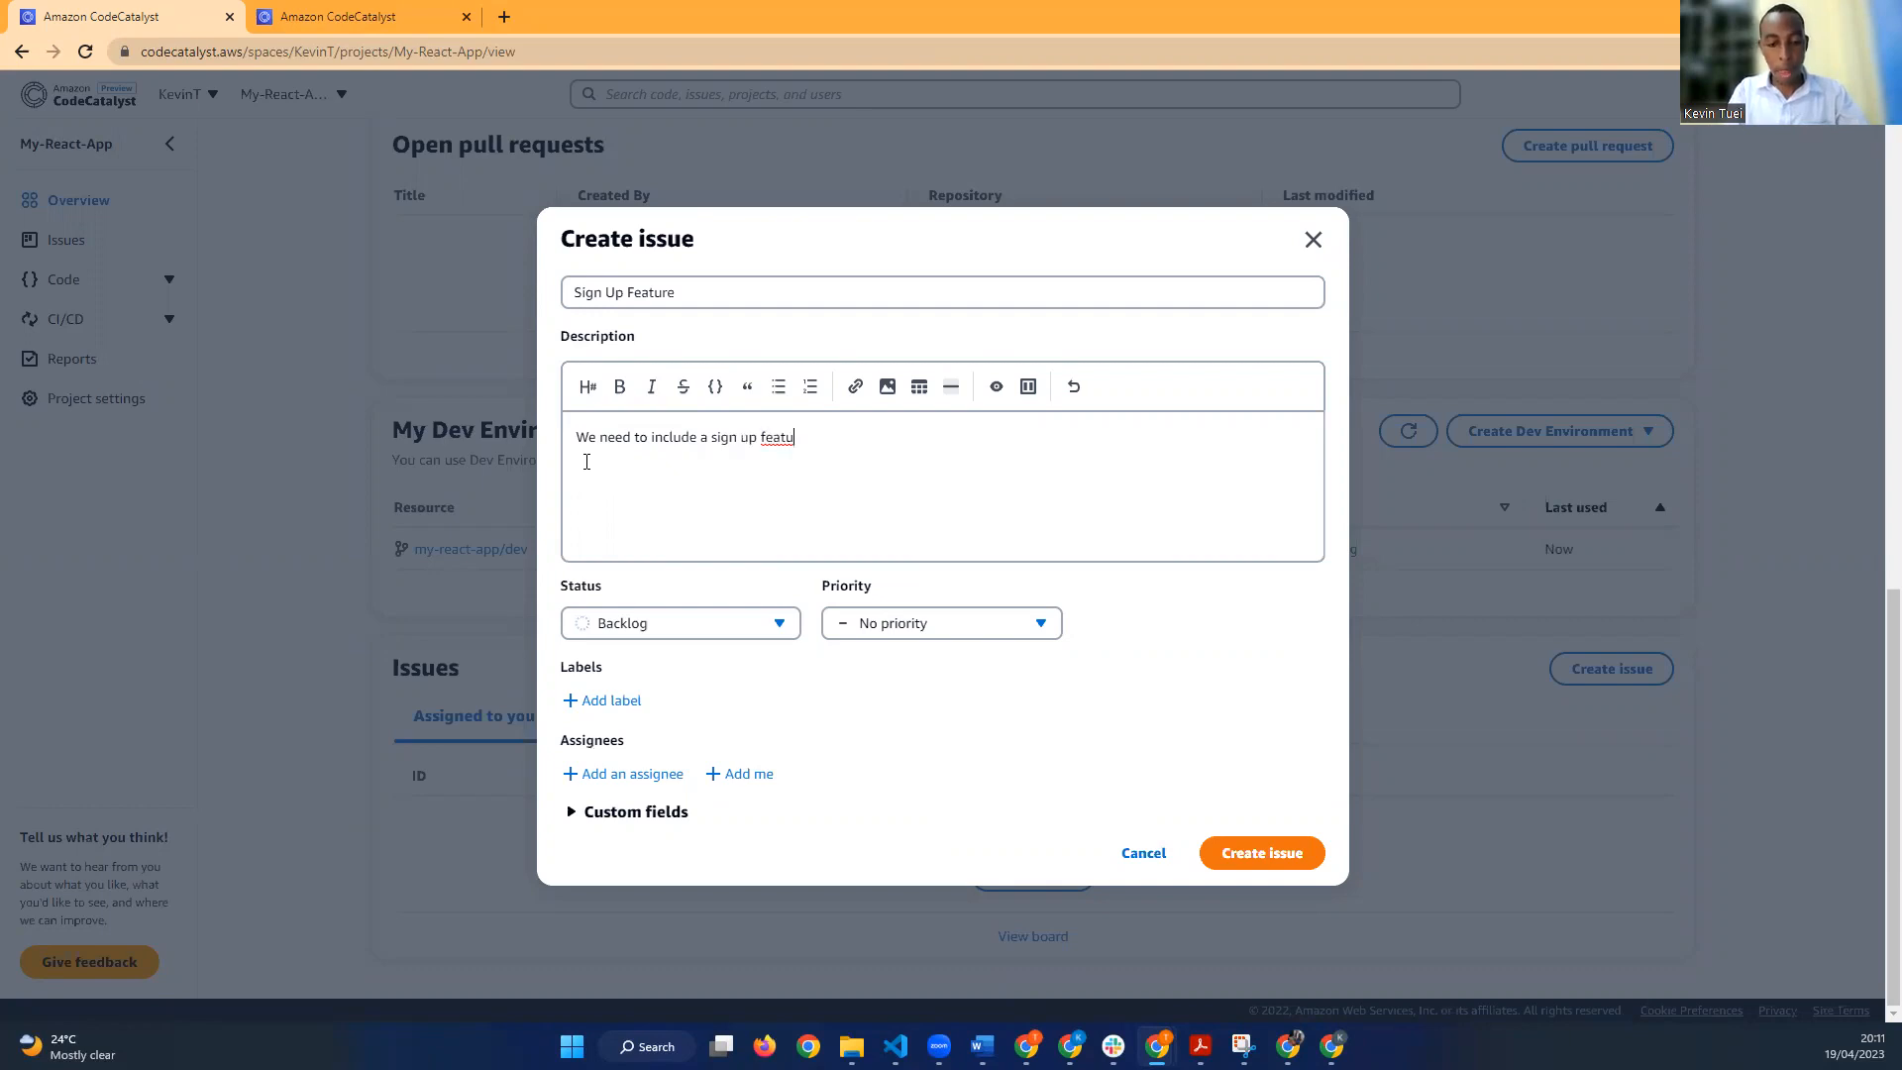
text(re for the )
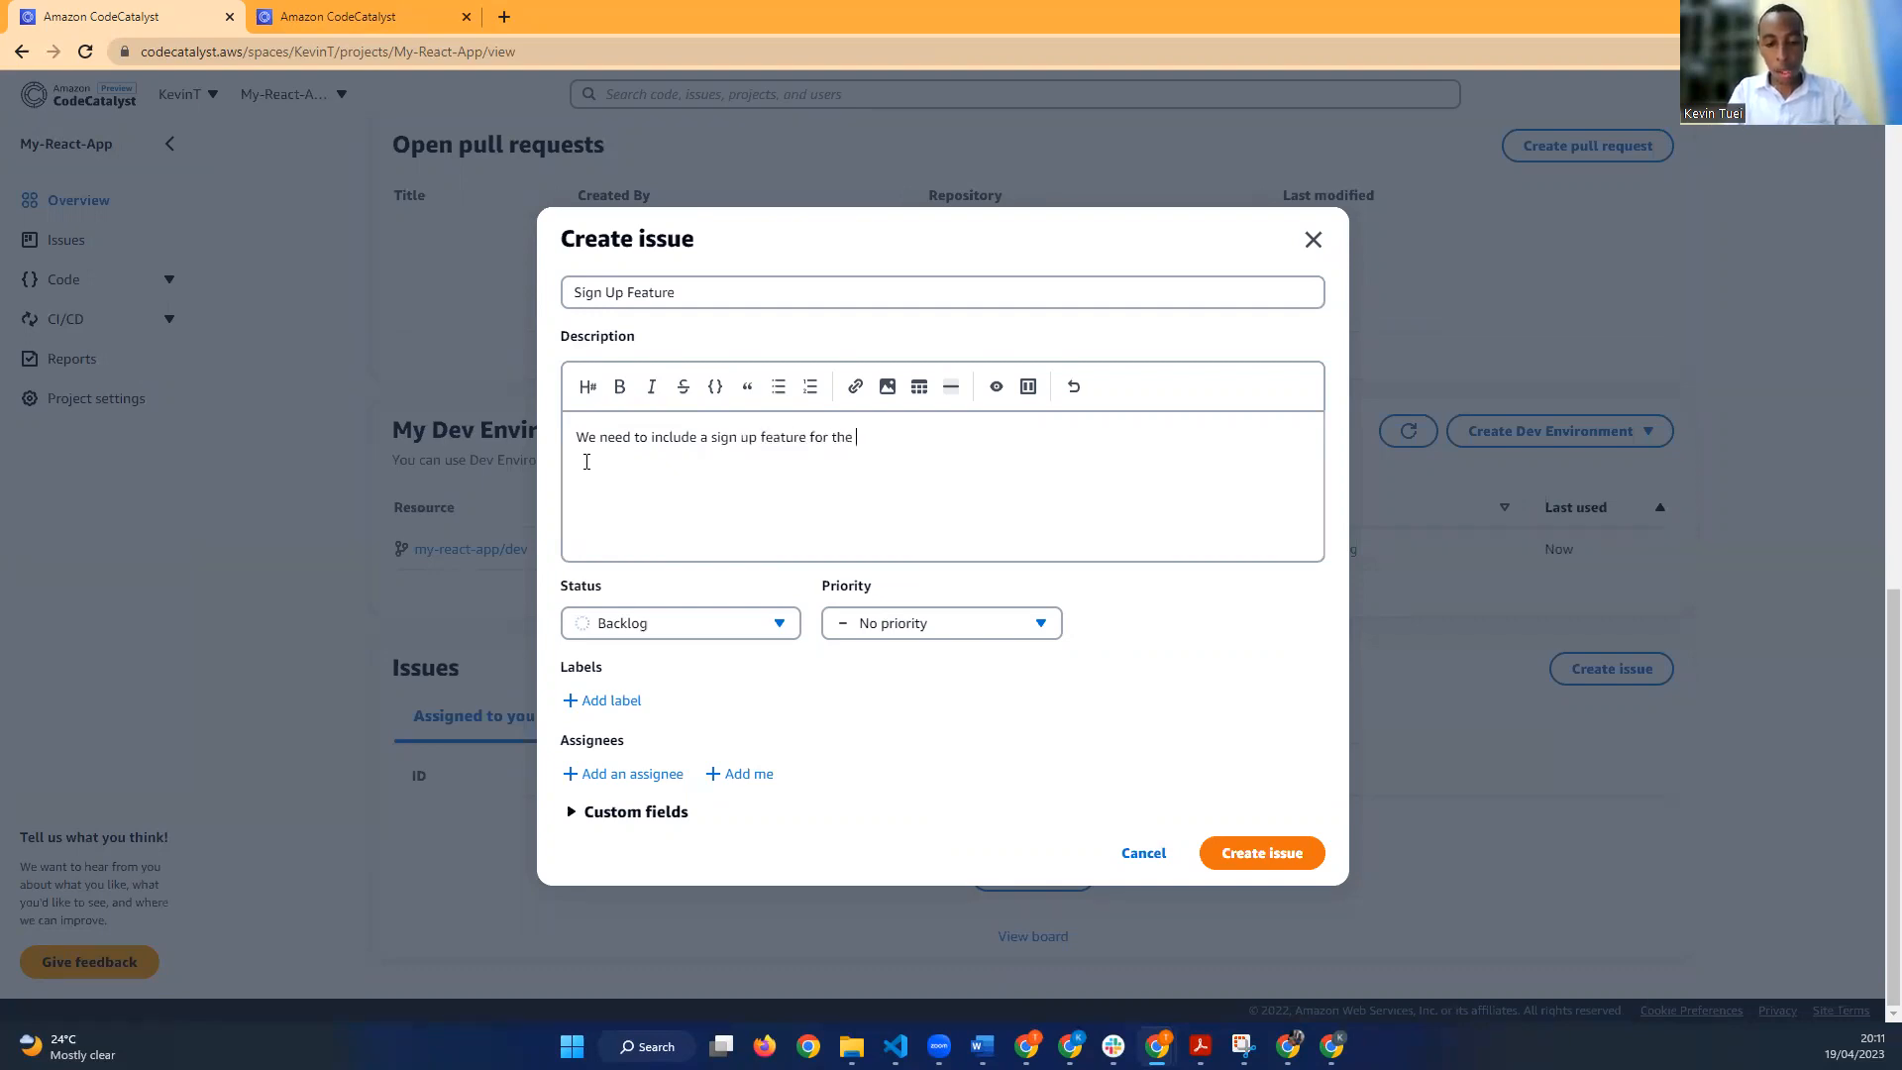
text(app w)
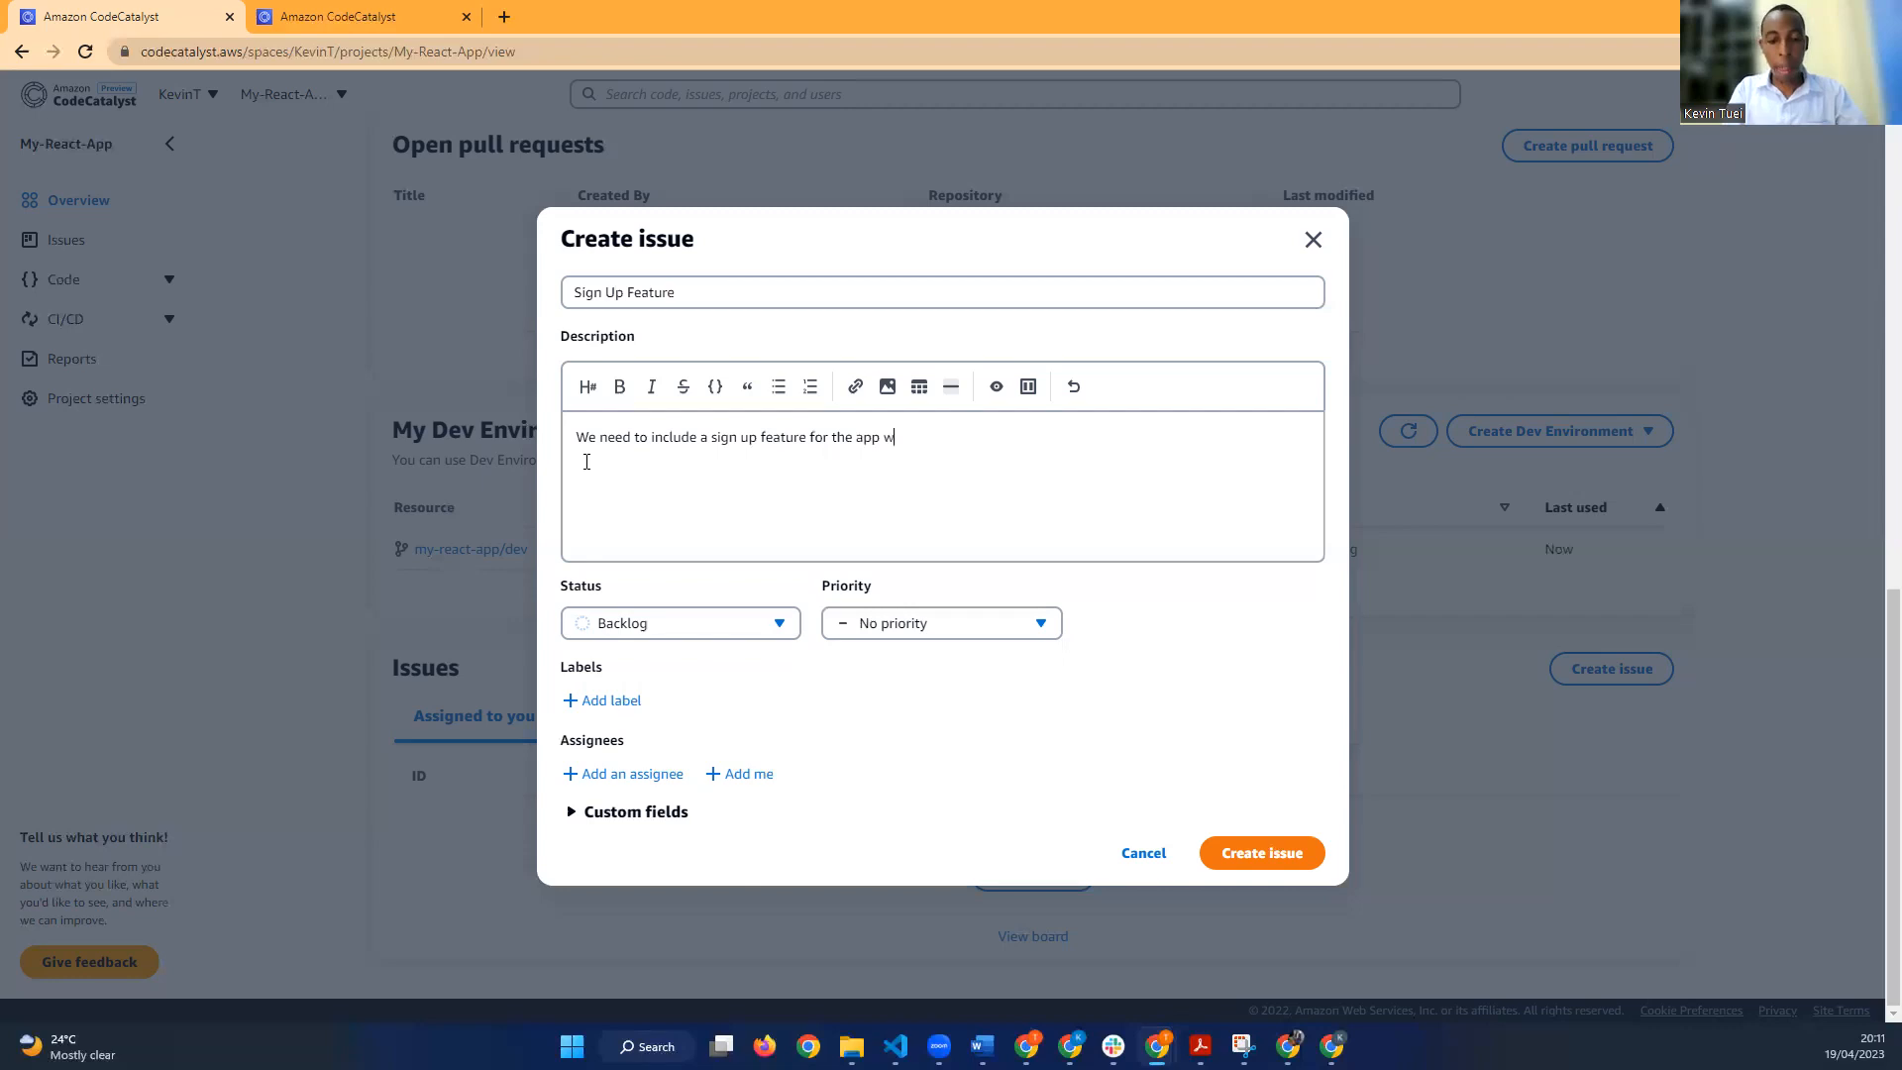
text(ith)
key(BackSpace)
key(BackSpace)
key(BackSpace)
key(BackSpace)
key(BackSpace)
key(BackSpace)
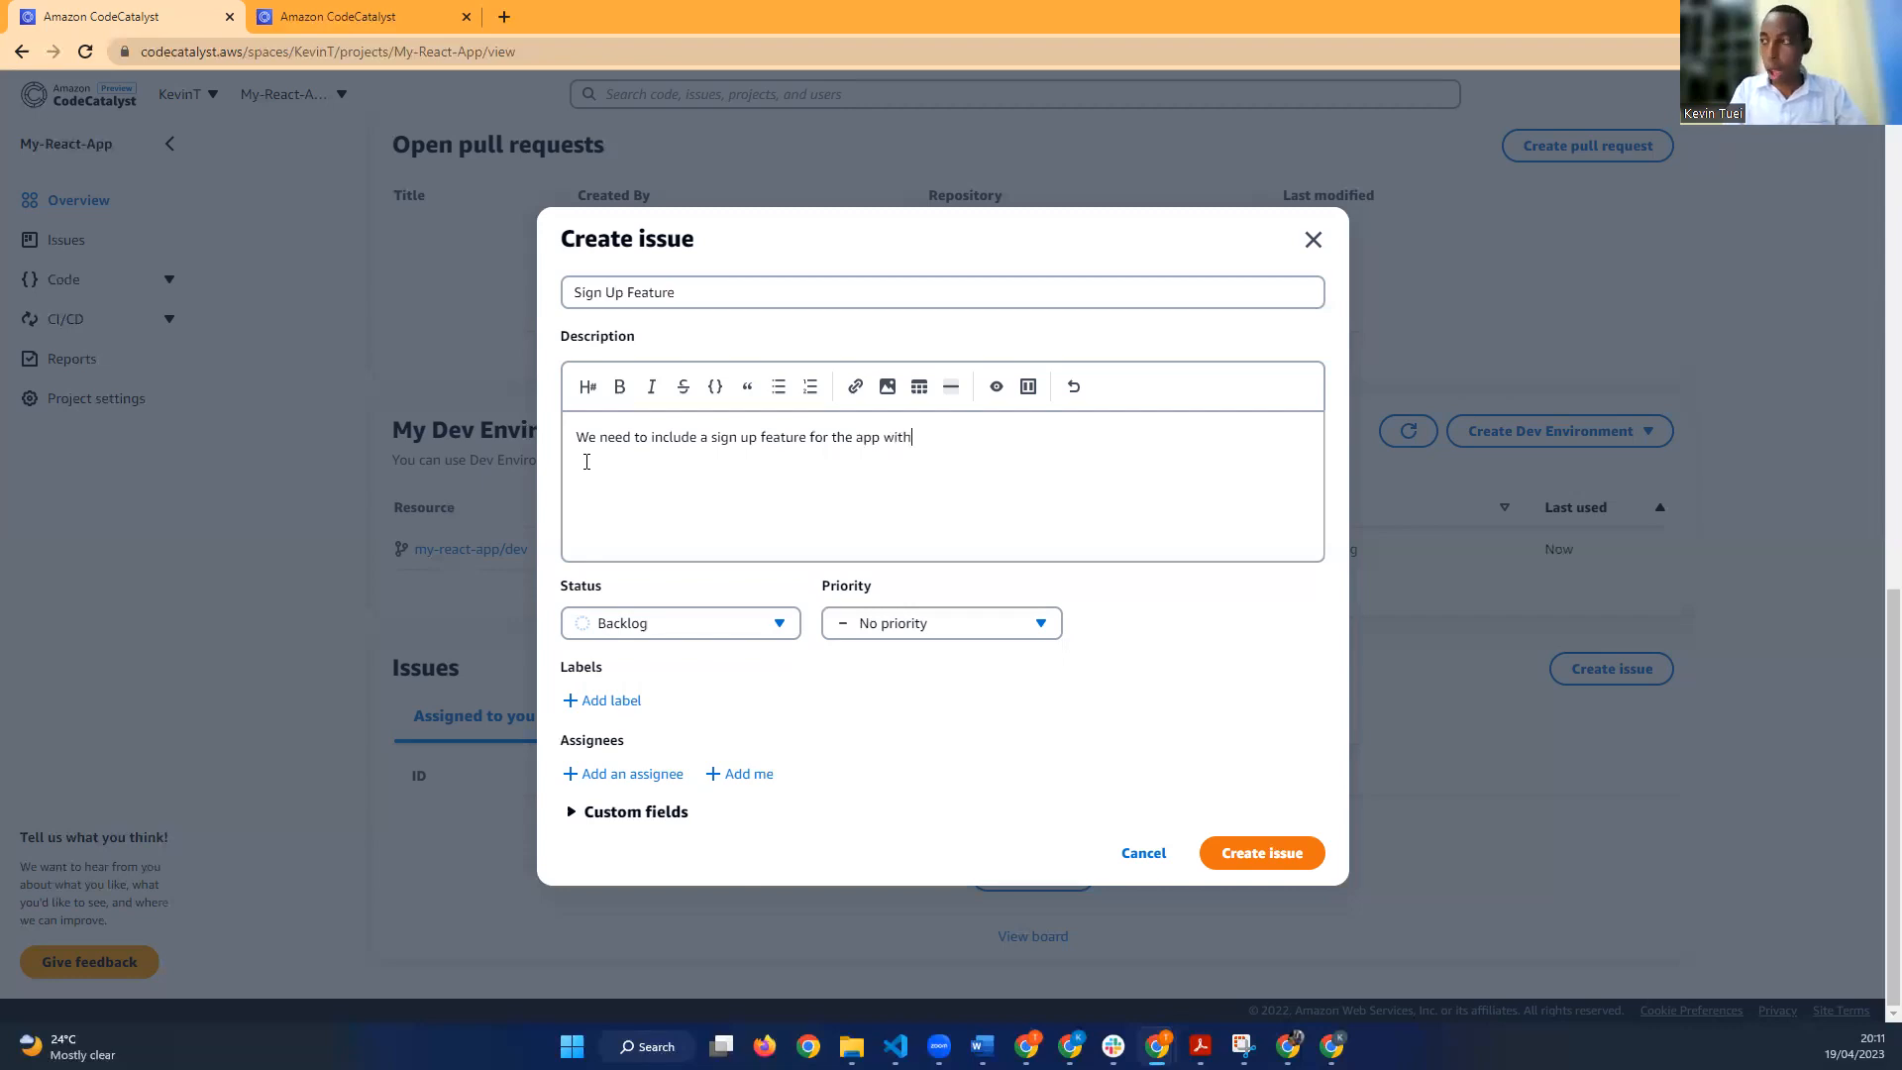
text(. Ed)
text(timated ef)
text(for)
text(t is 1 day)
key(Home)
text(.)
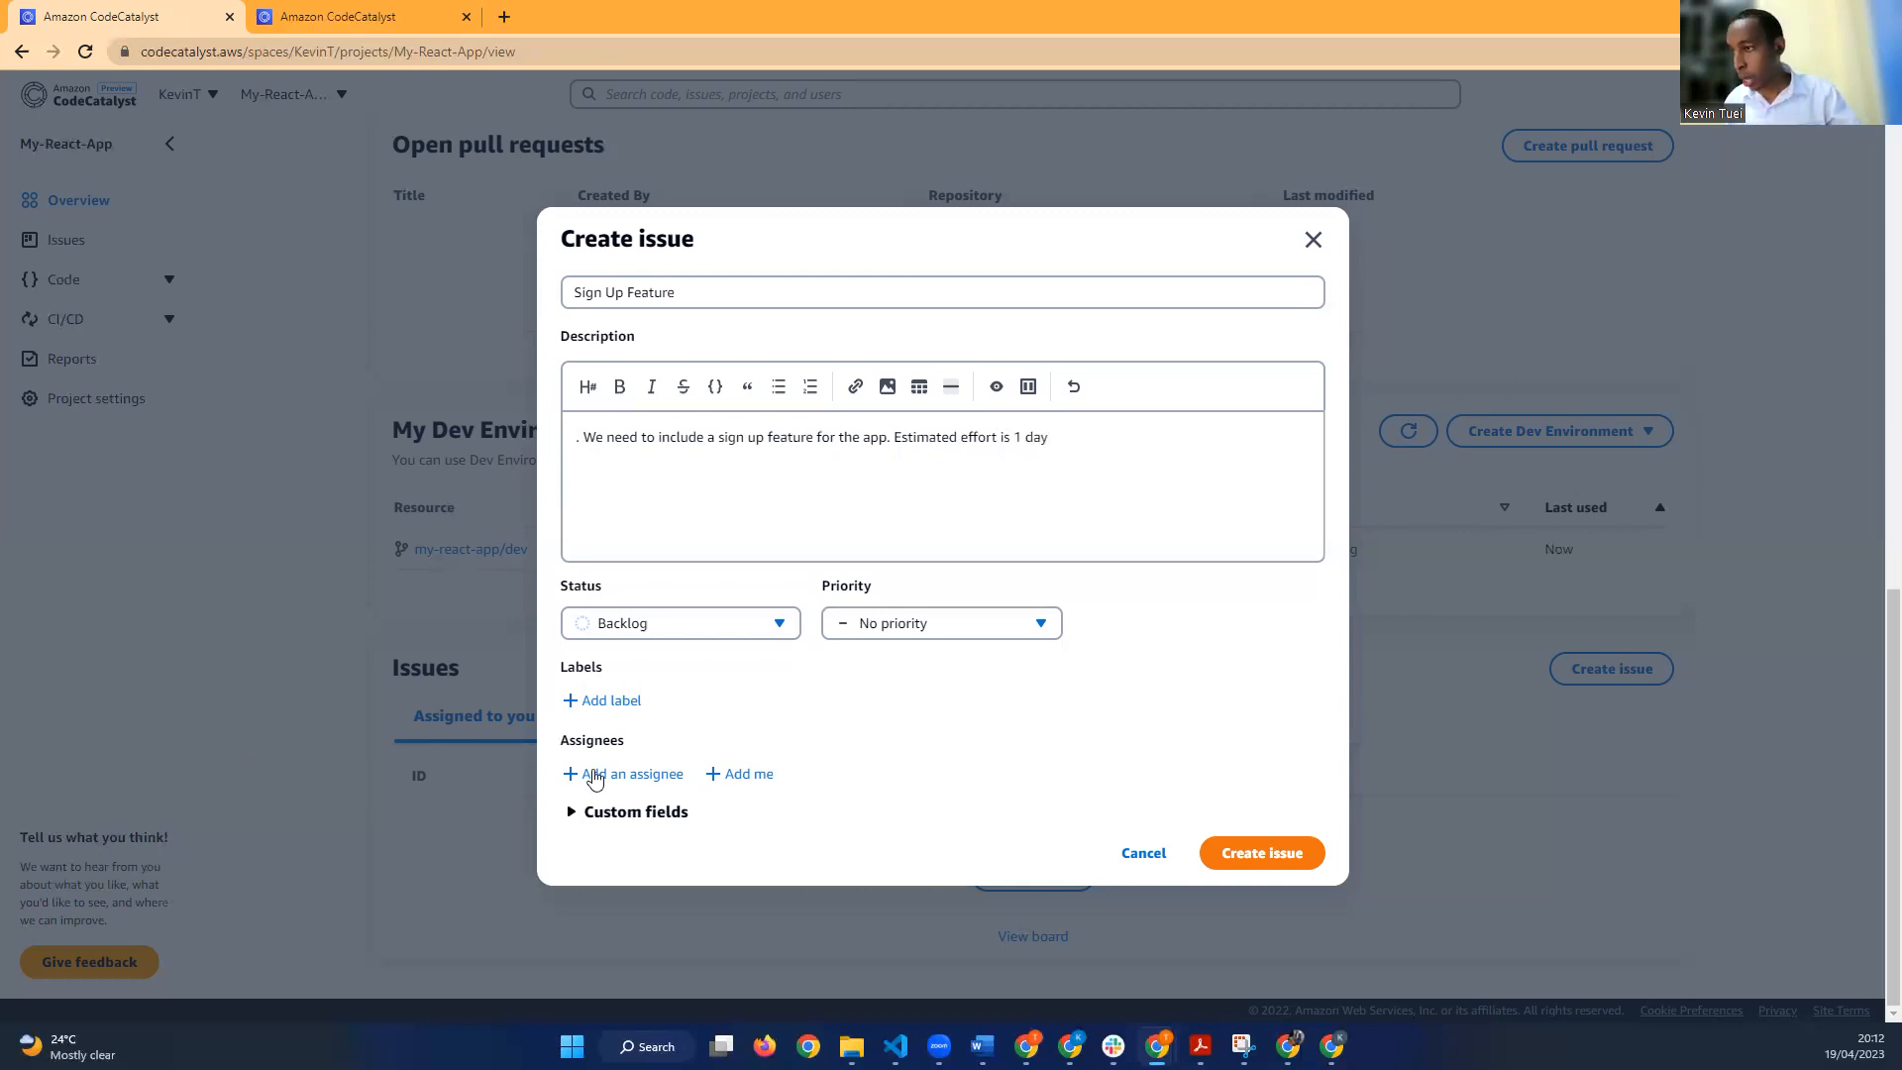
Step: Assign the issue to yourself and add the labels "dev" and "feature"
click(594, 768)
click(638, 820)
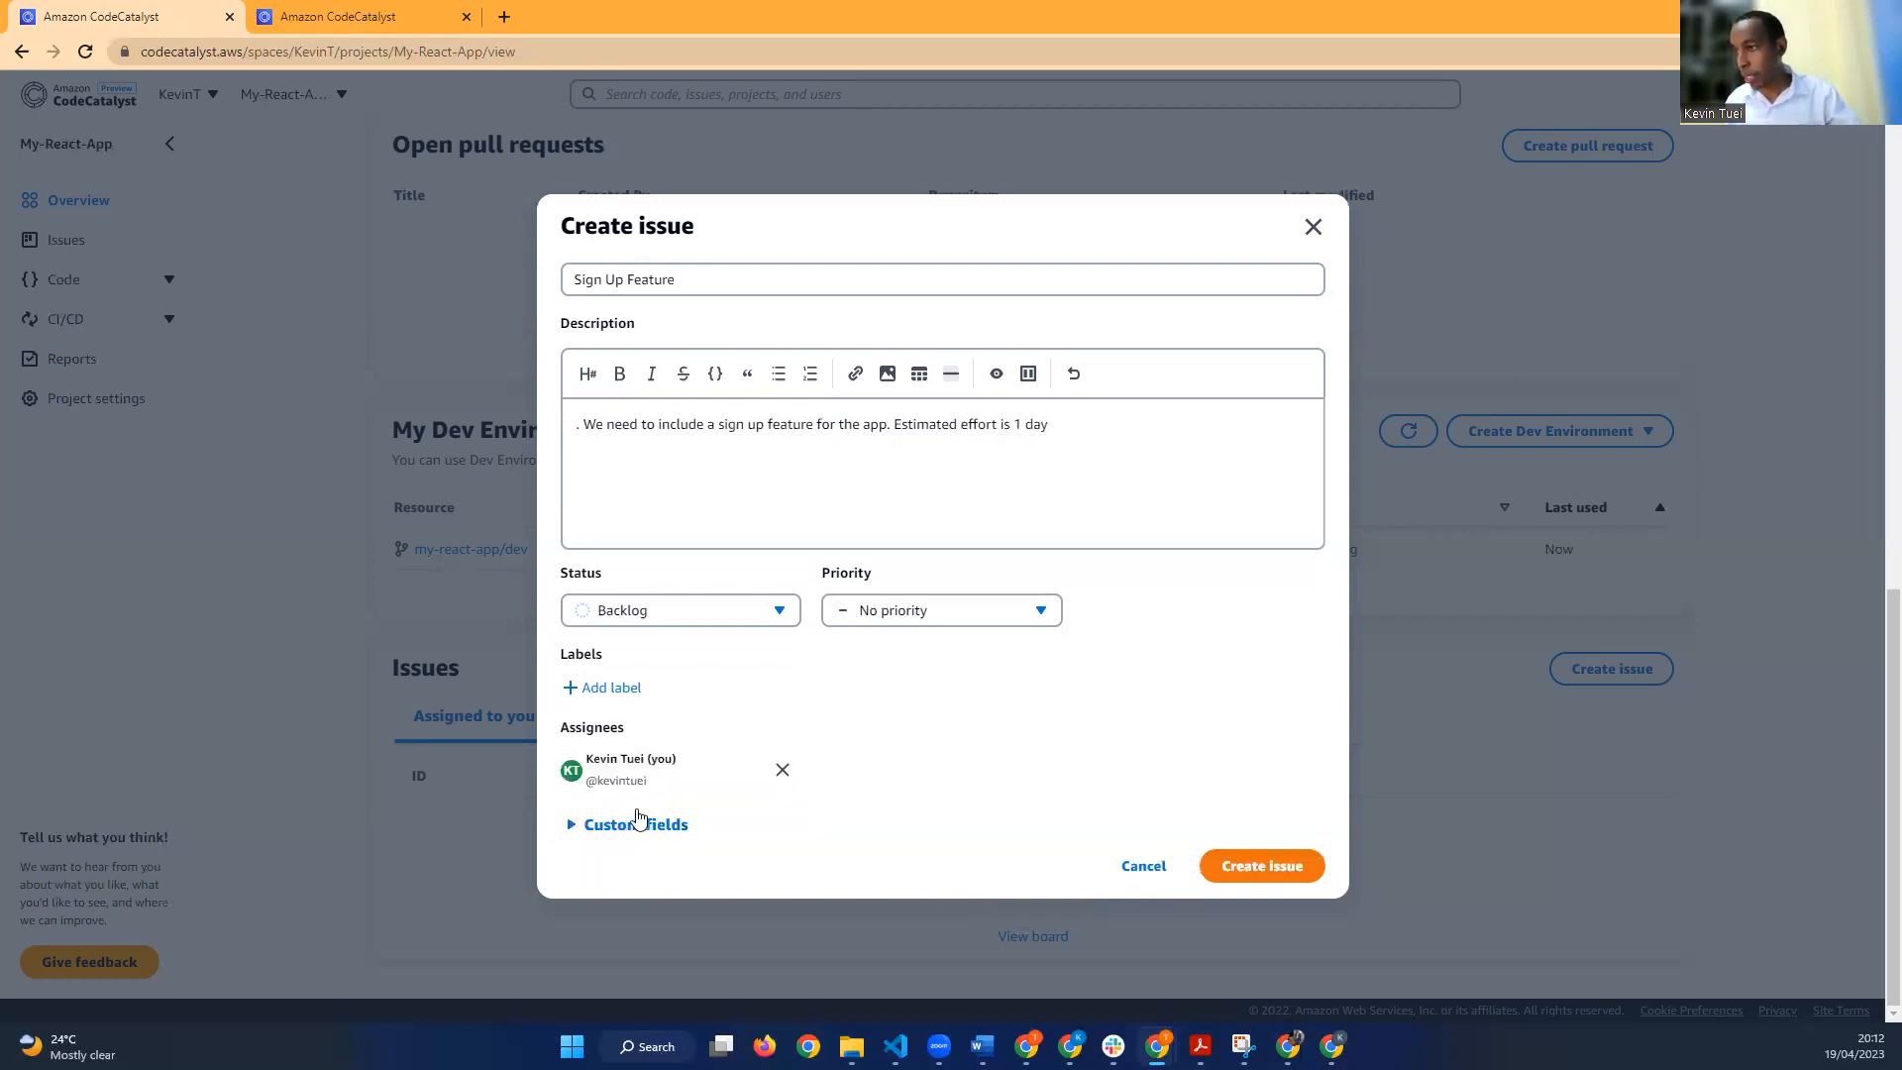
click(618, 689)
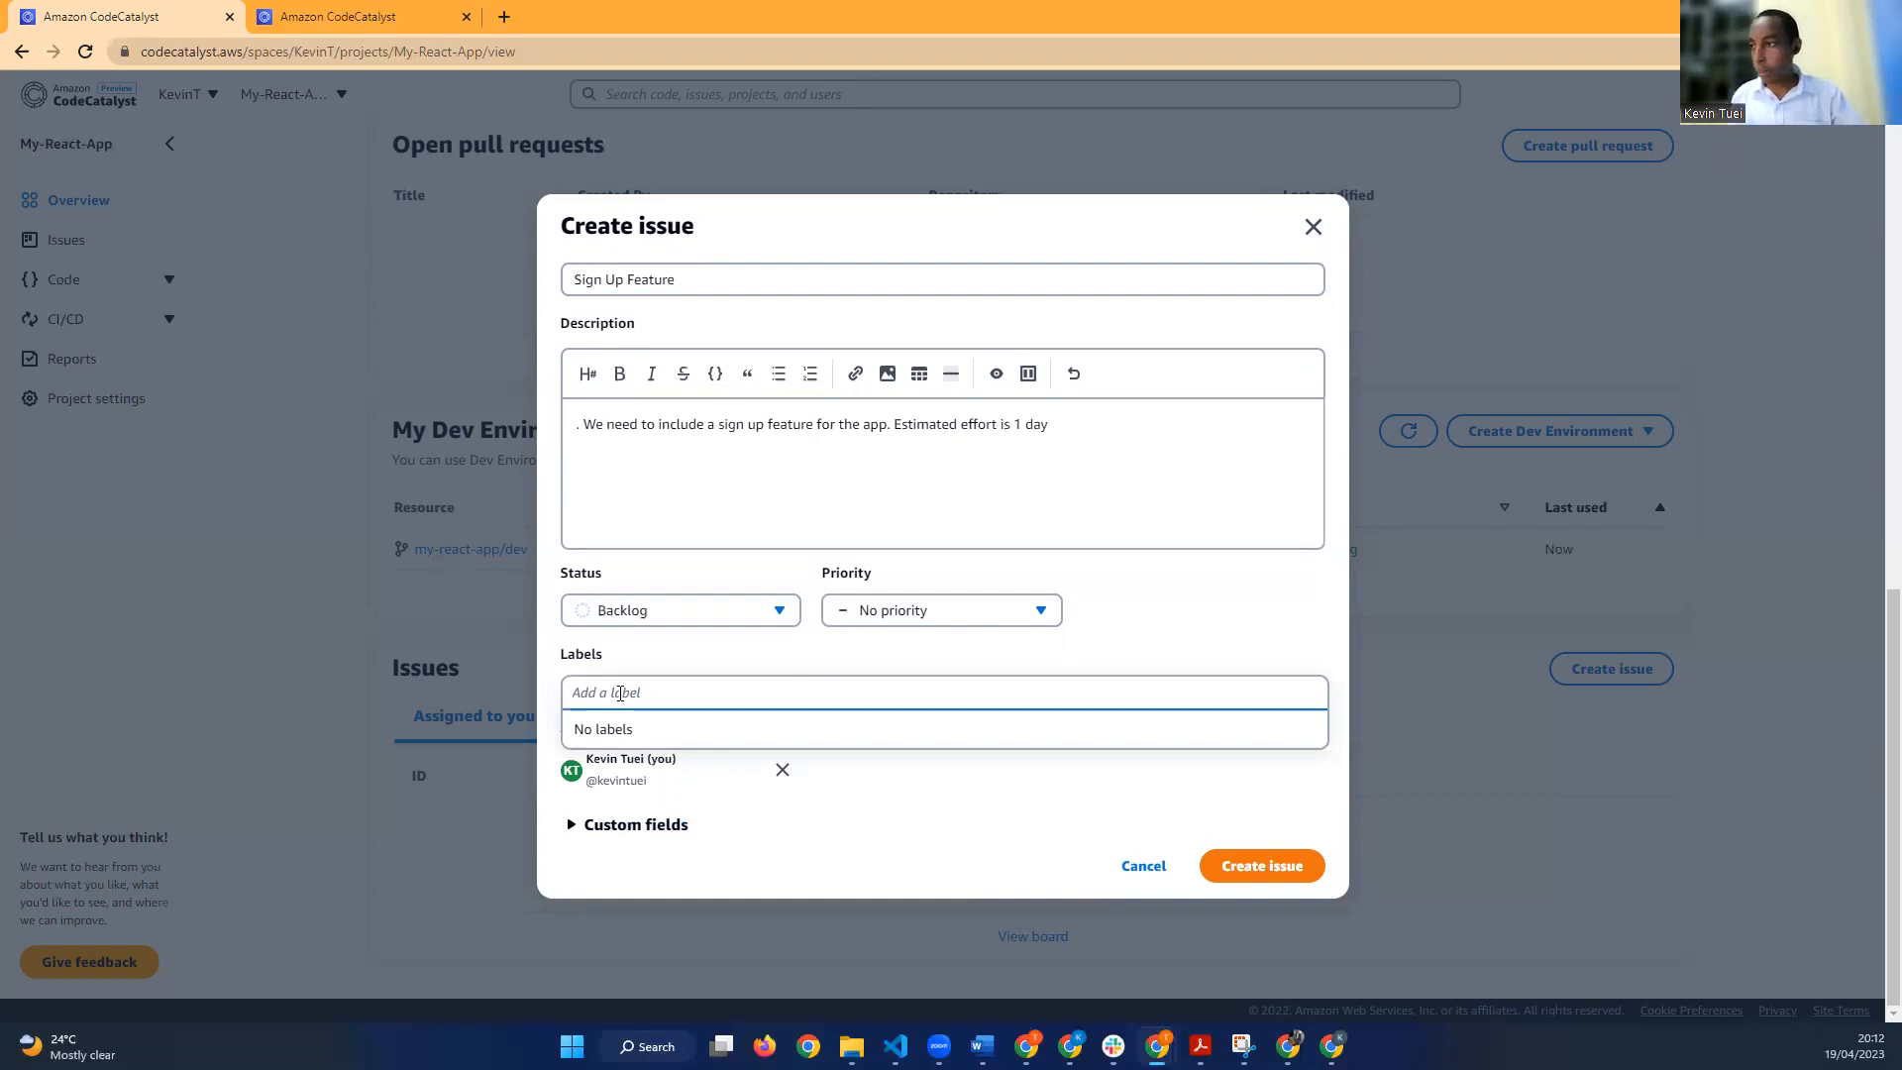
click(614, 733)
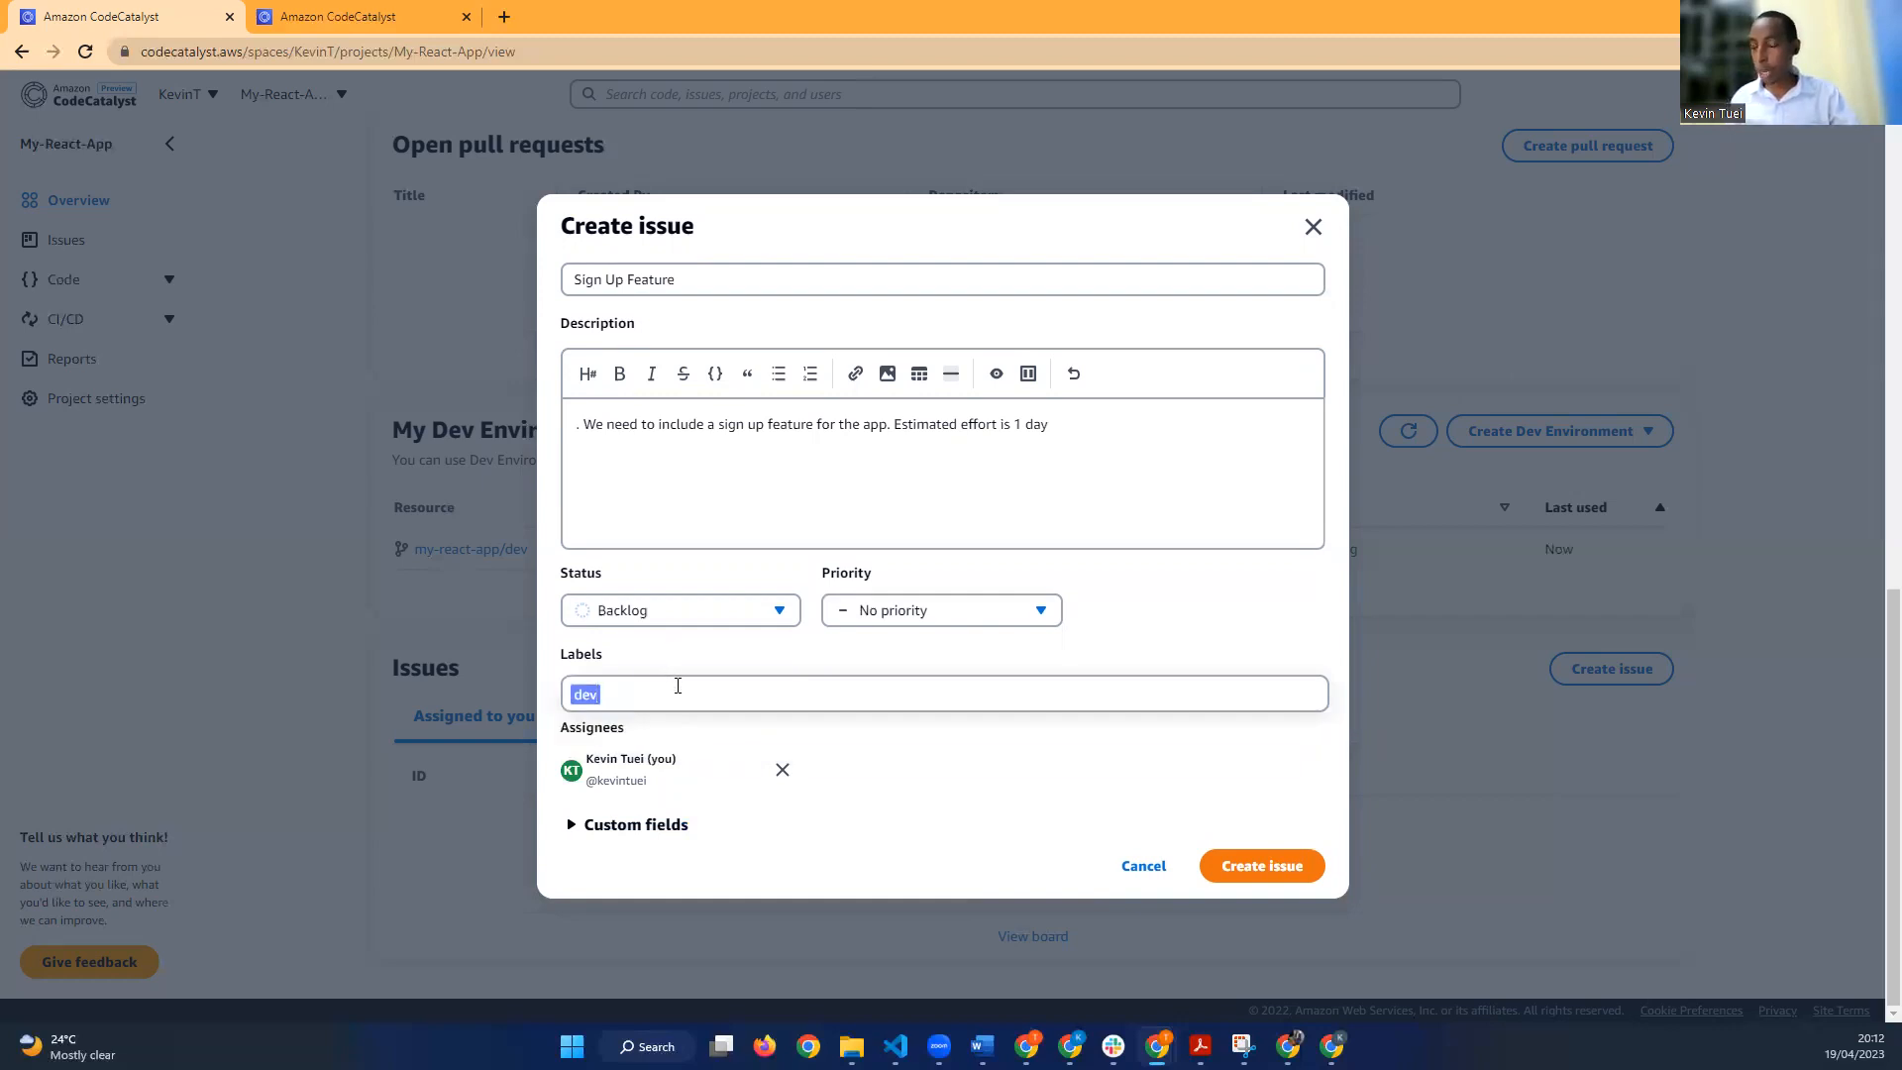
key(Return)
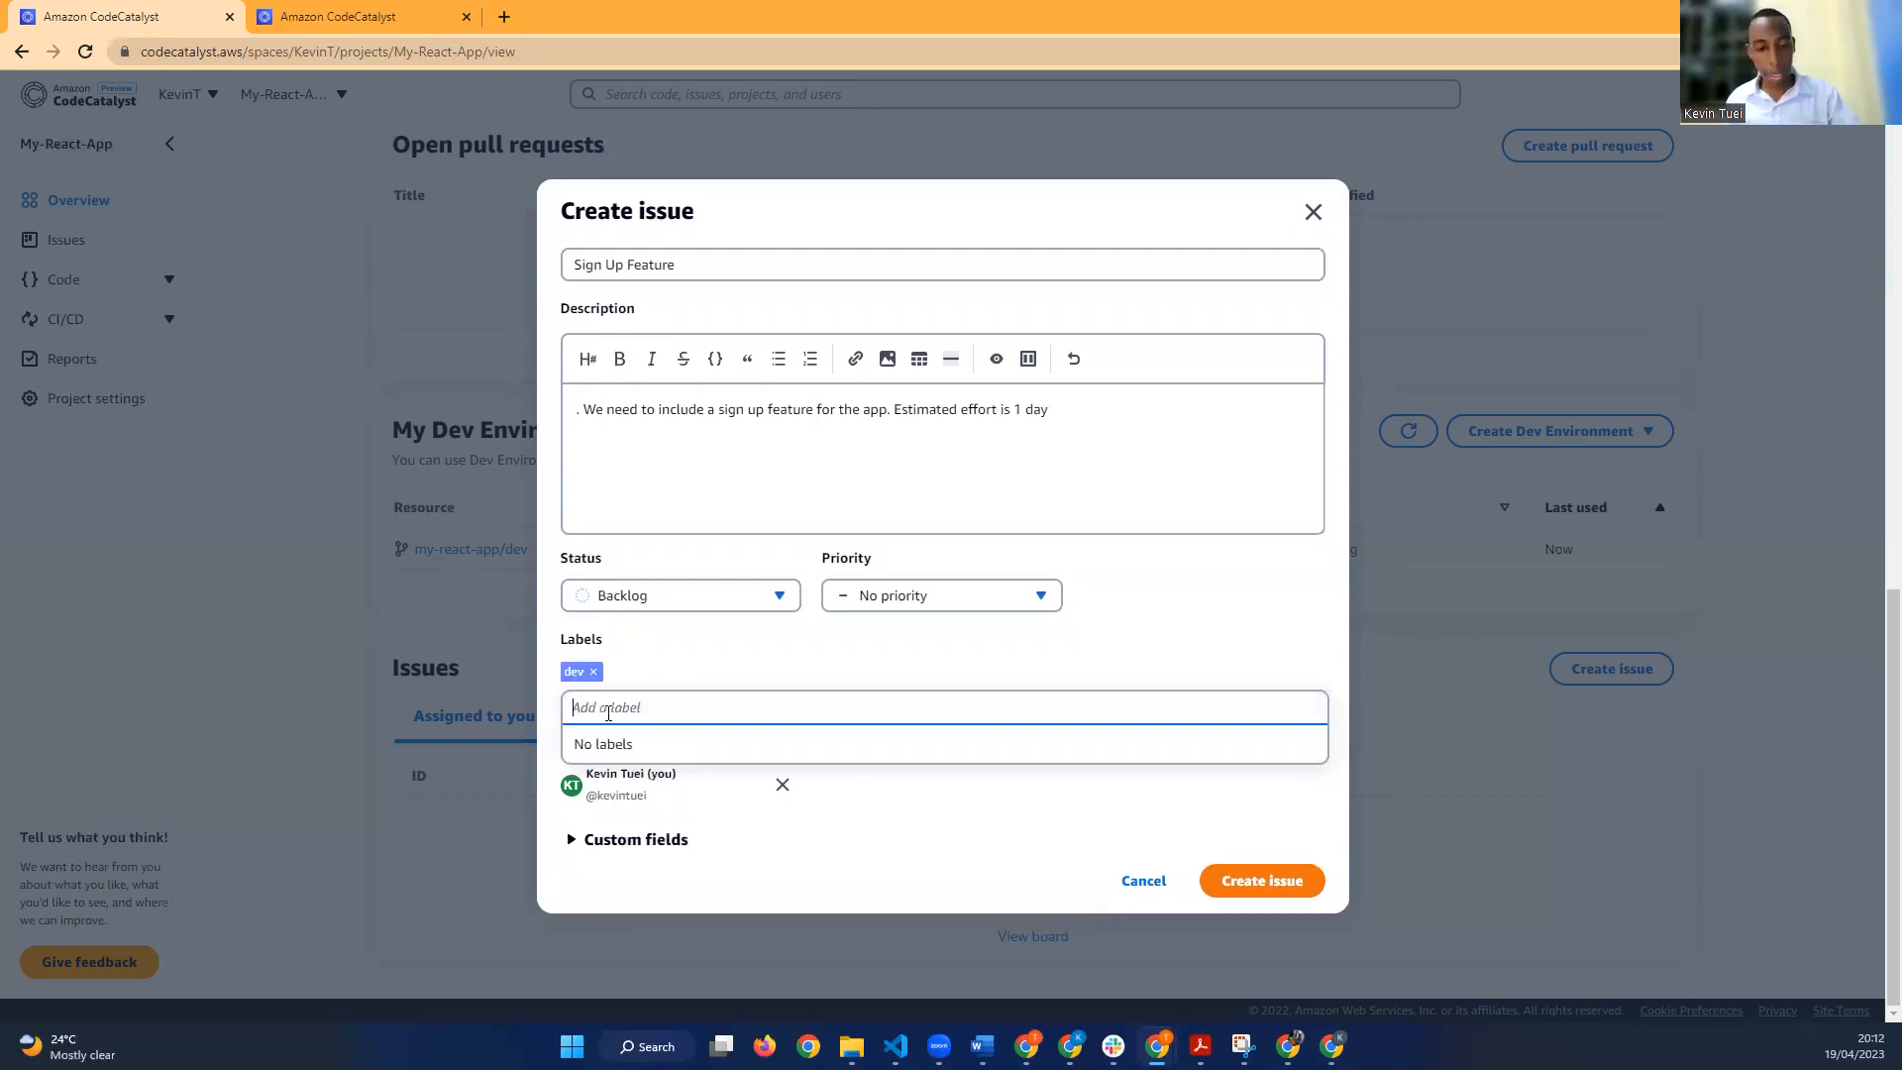
text(fe)
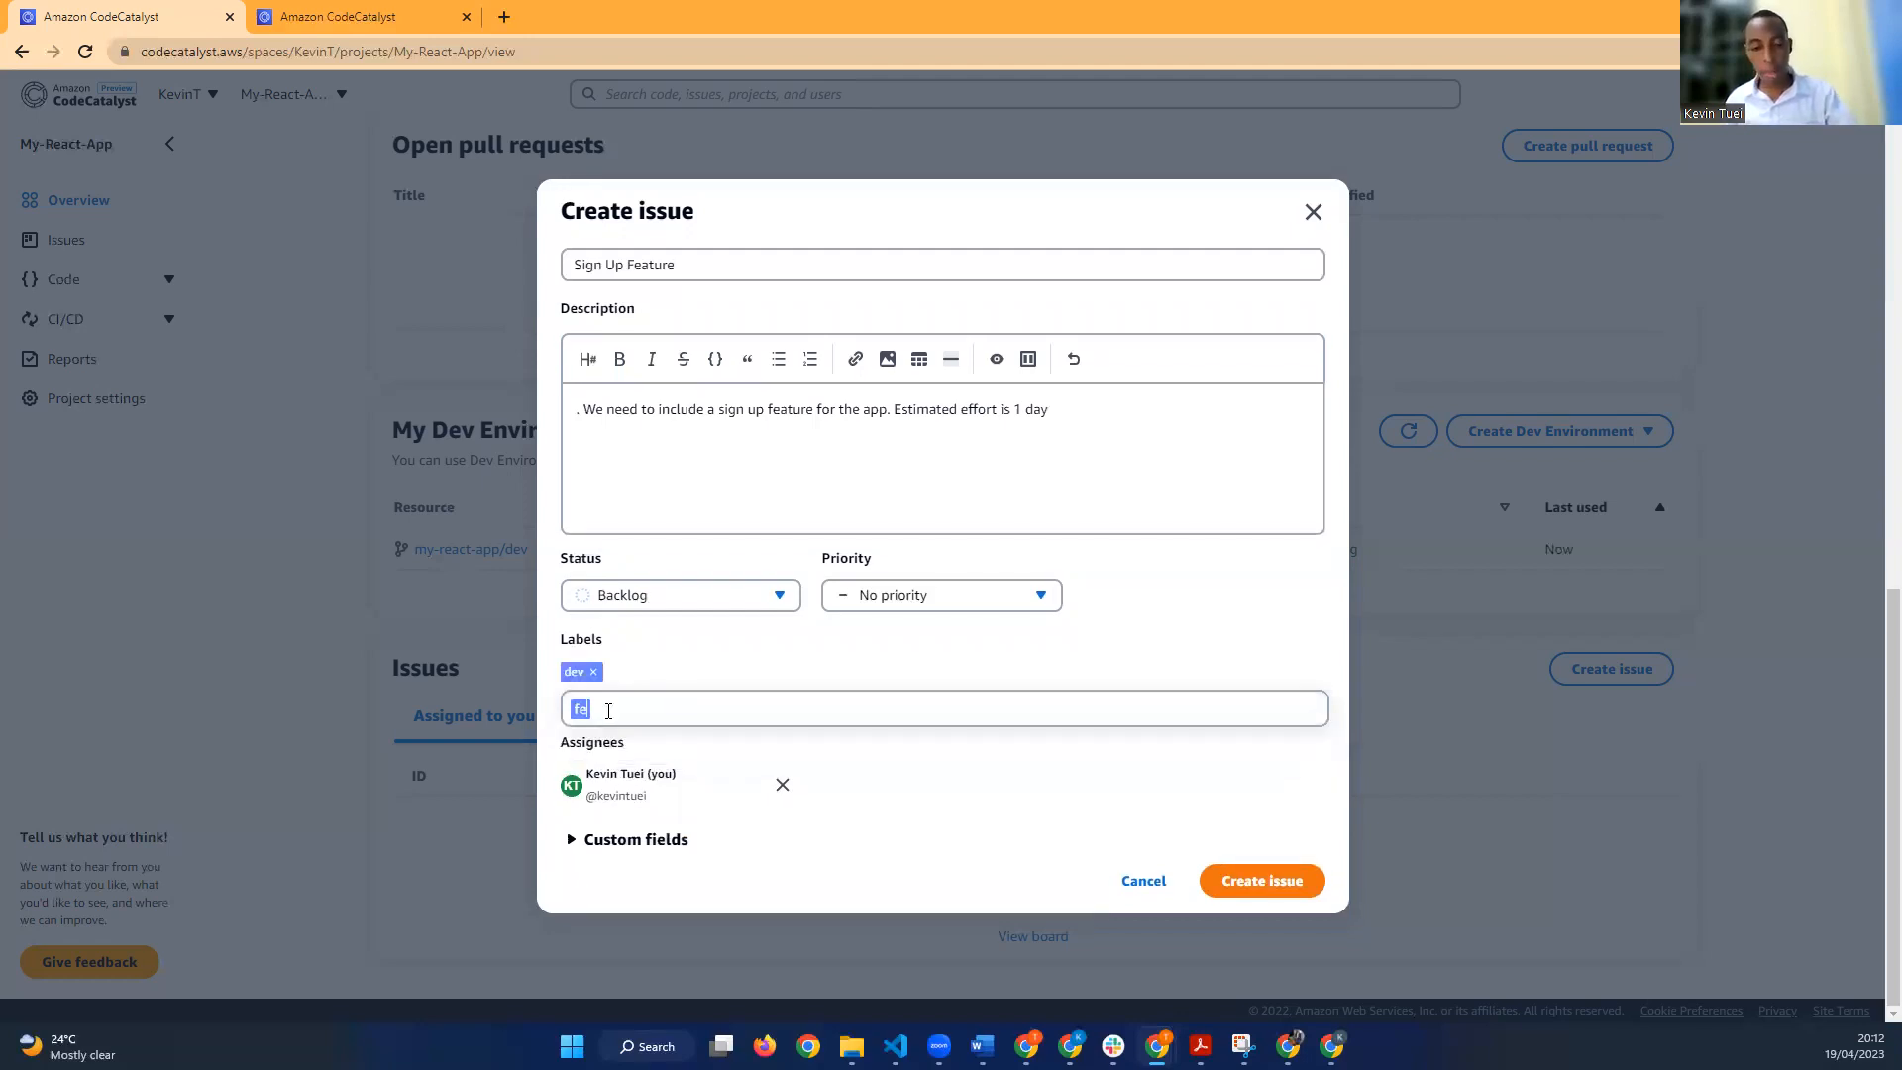
text(atyu)
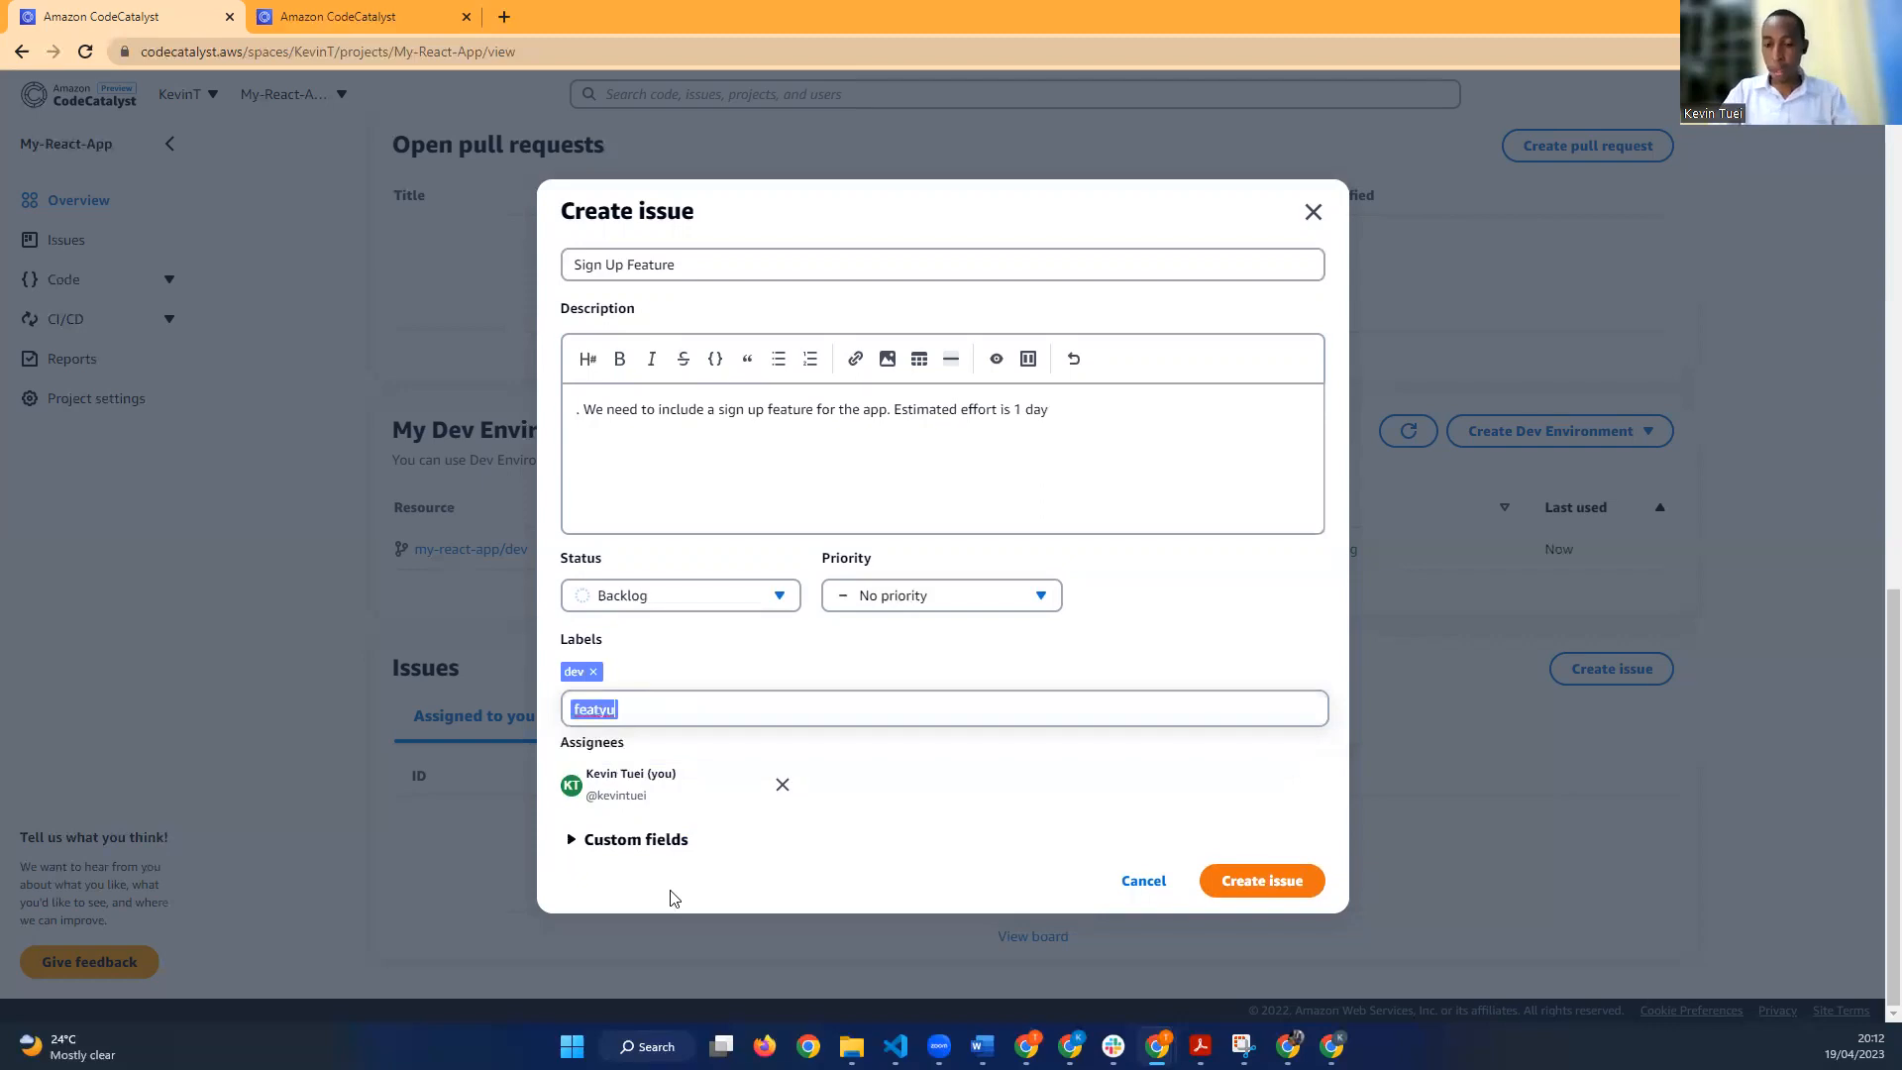
key(BackSpace)
key(BackSpace)
text(ure)
key(Return)
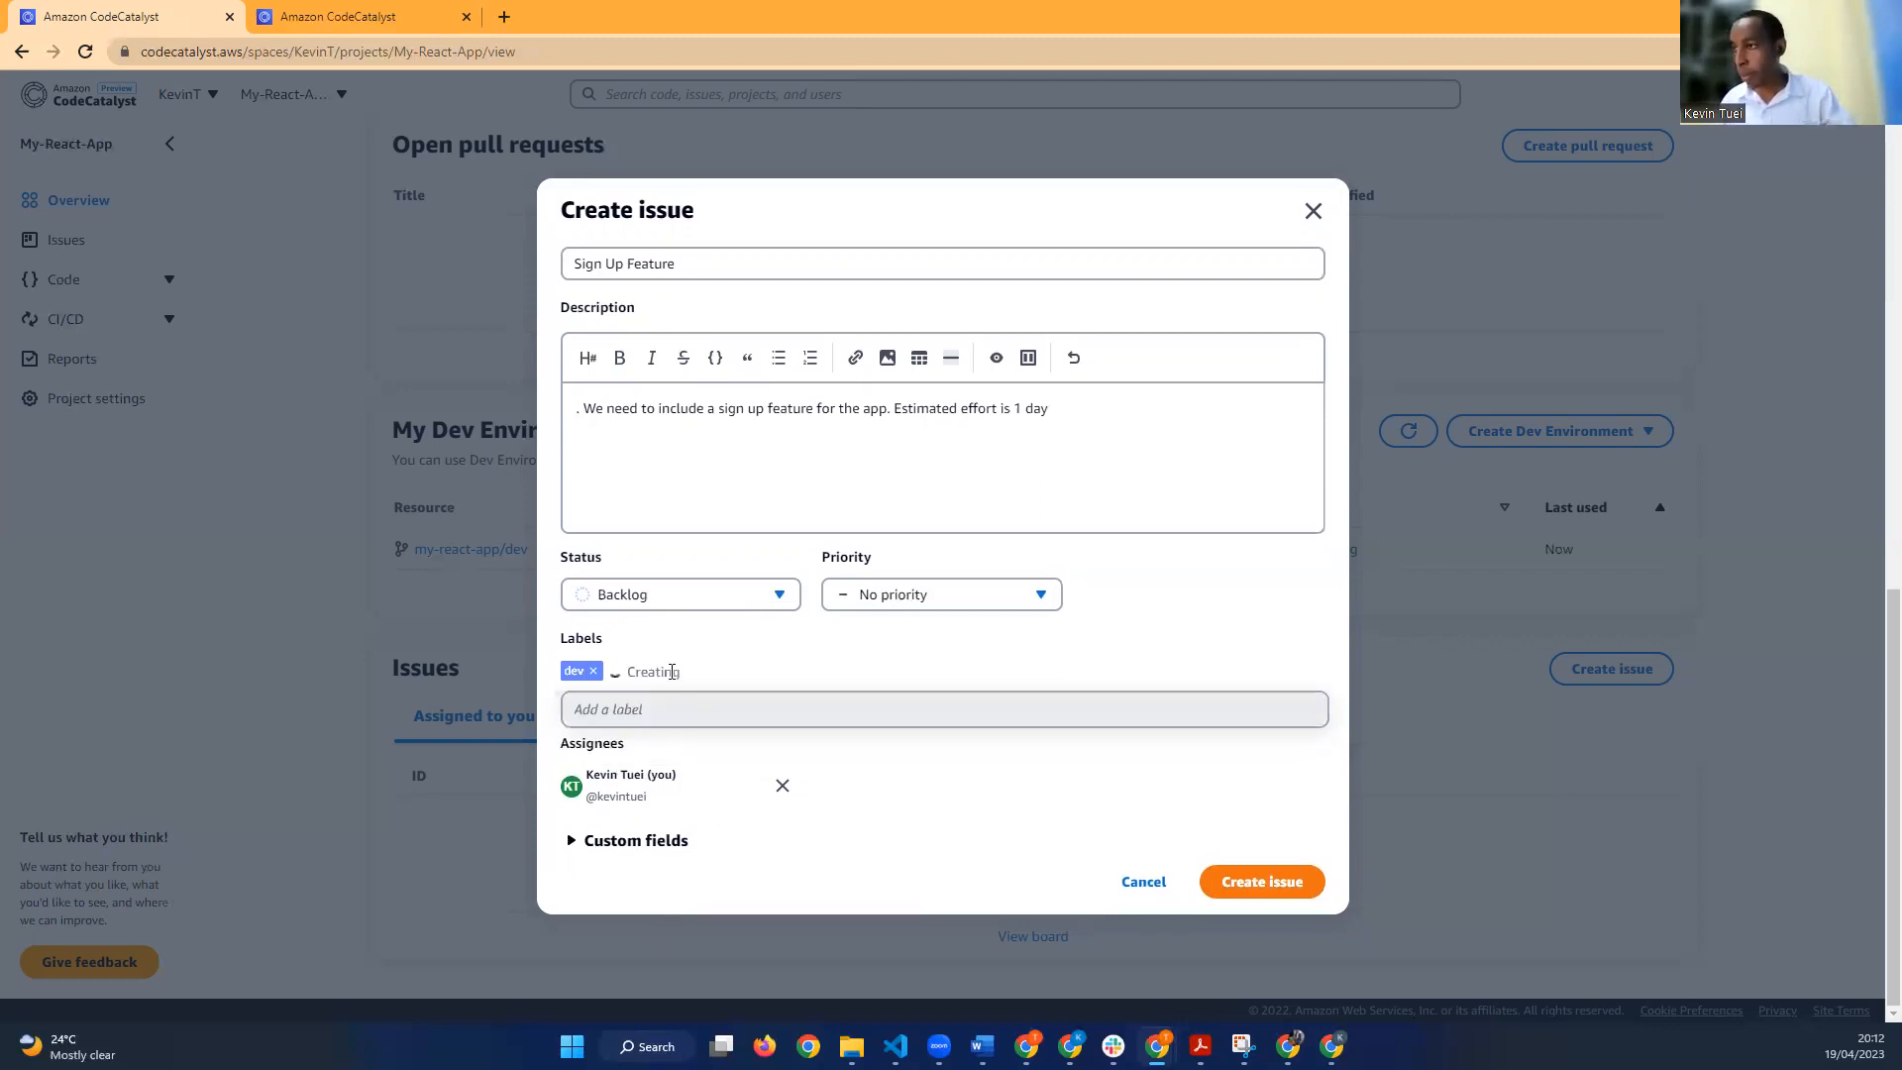
Step: Set the Sign Up Feature issue's status to In progress and its priority to High
click(779, 596)
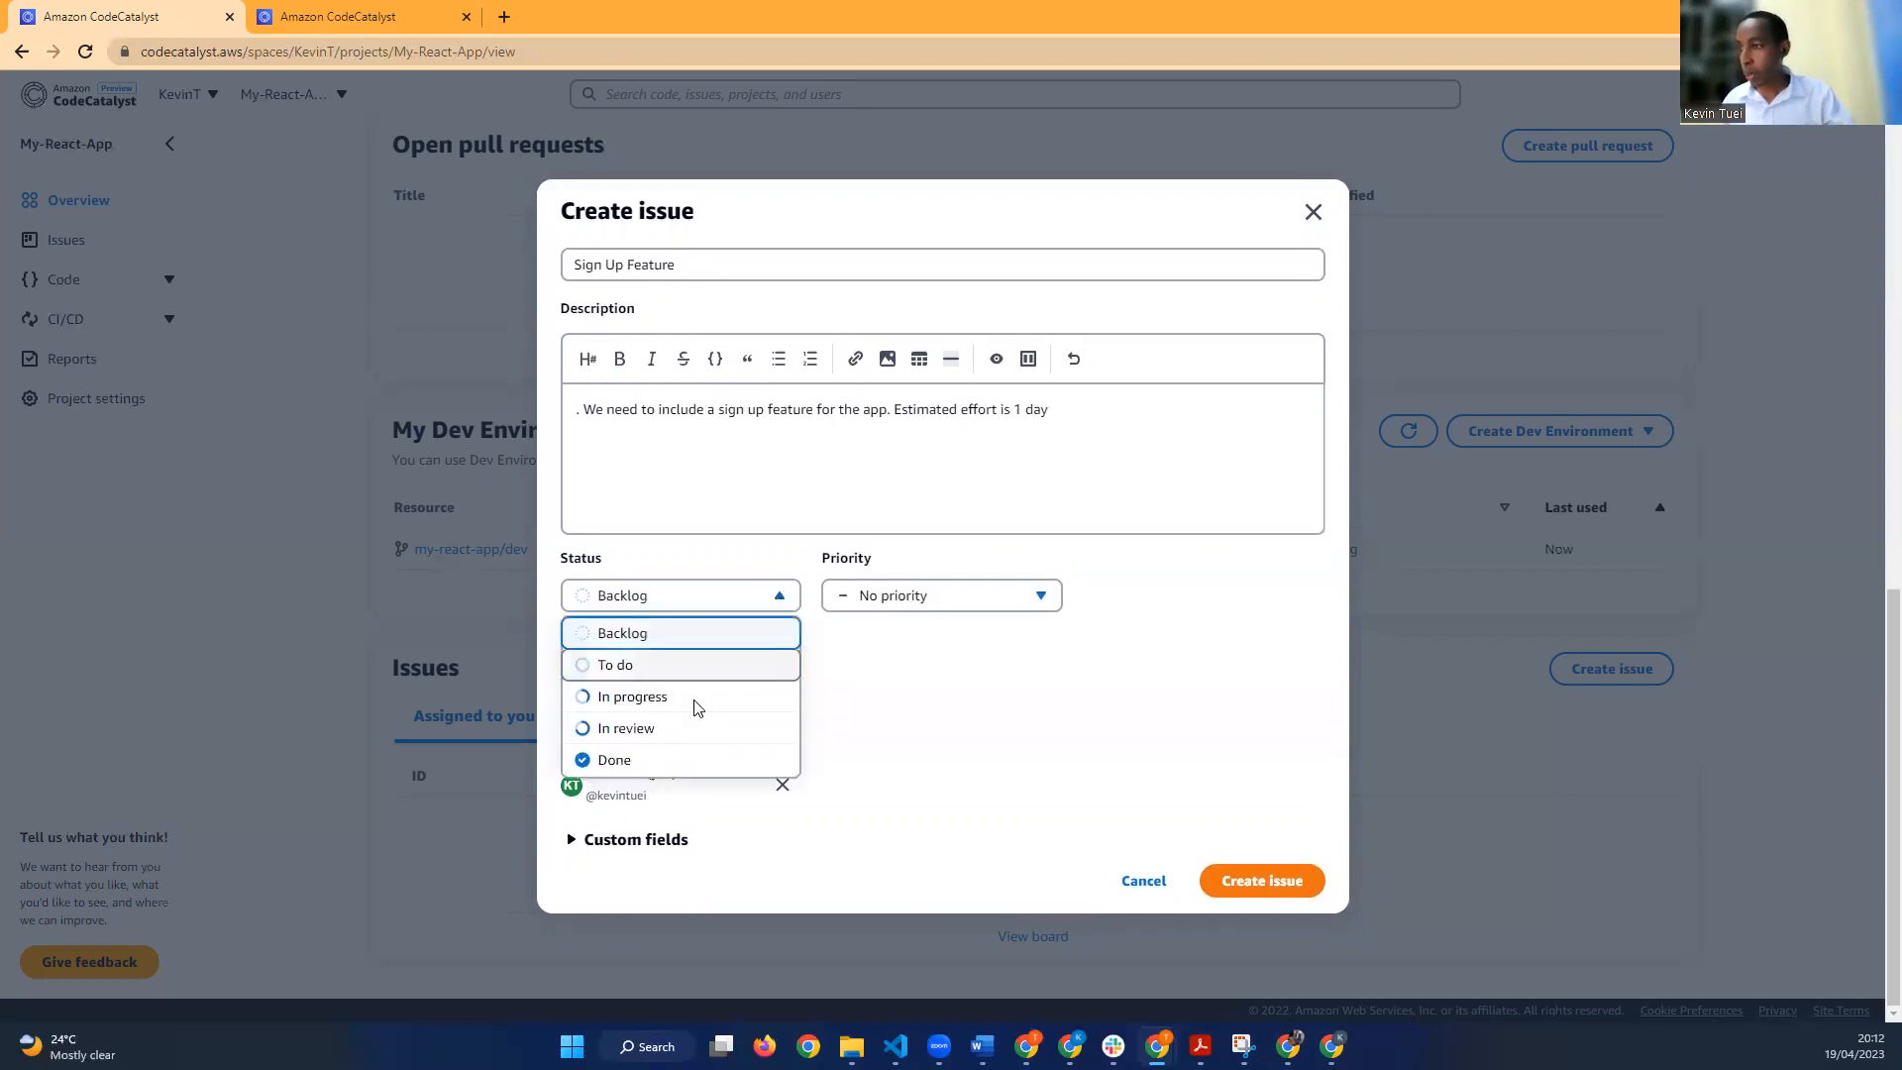
click(643, 697)
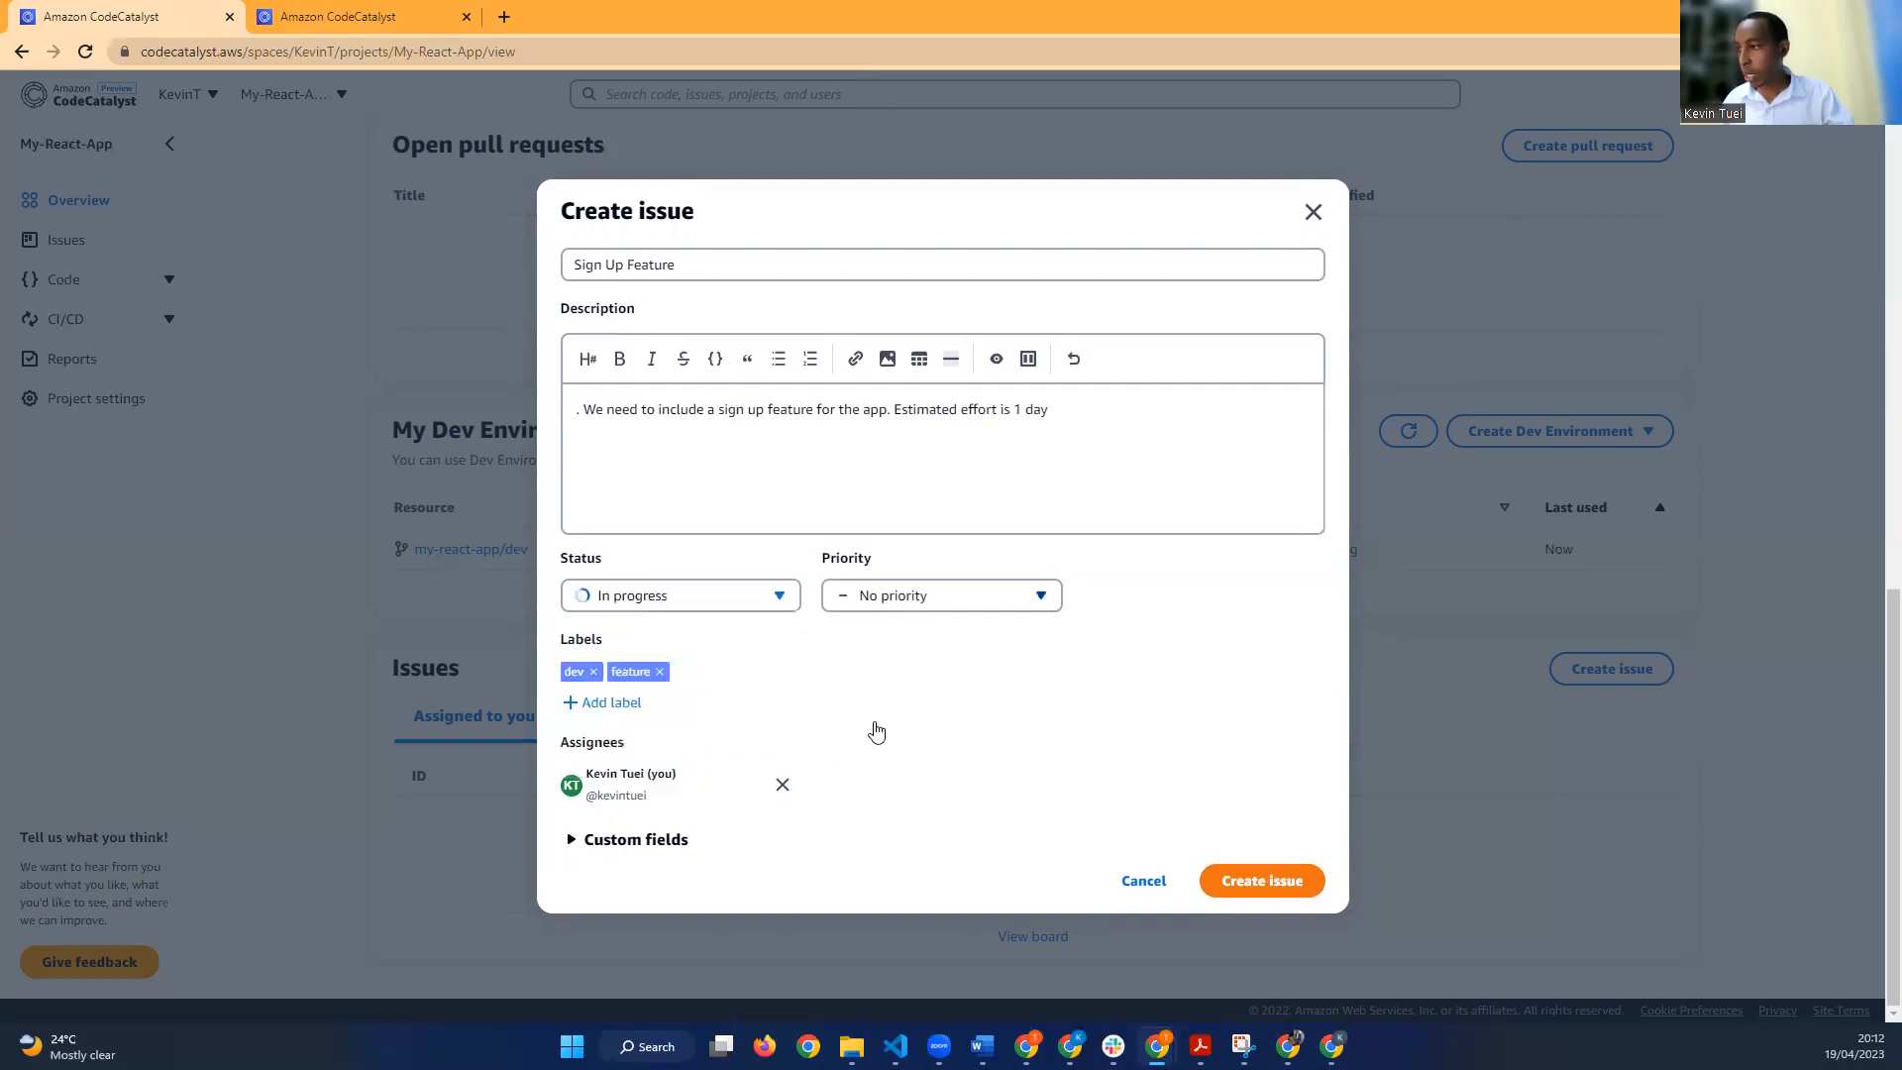
click(921, 597)
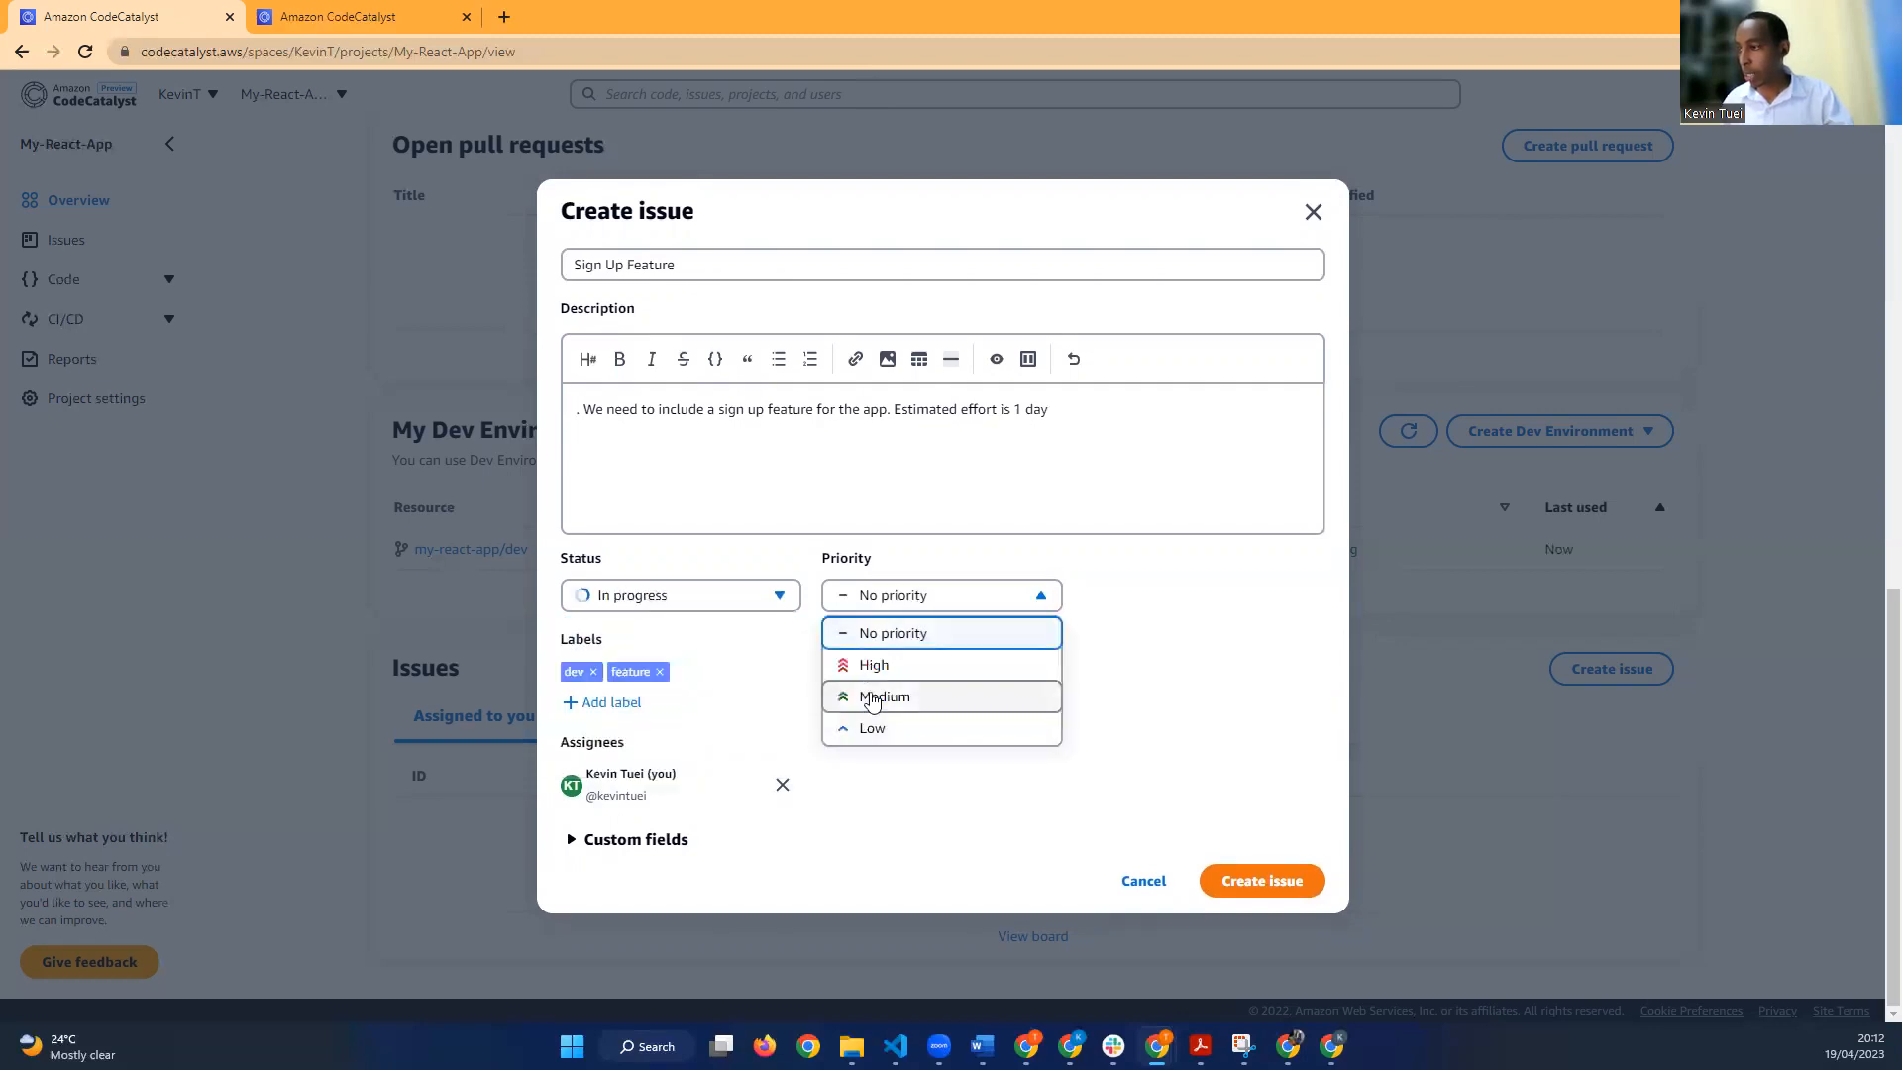
click(872, 695)
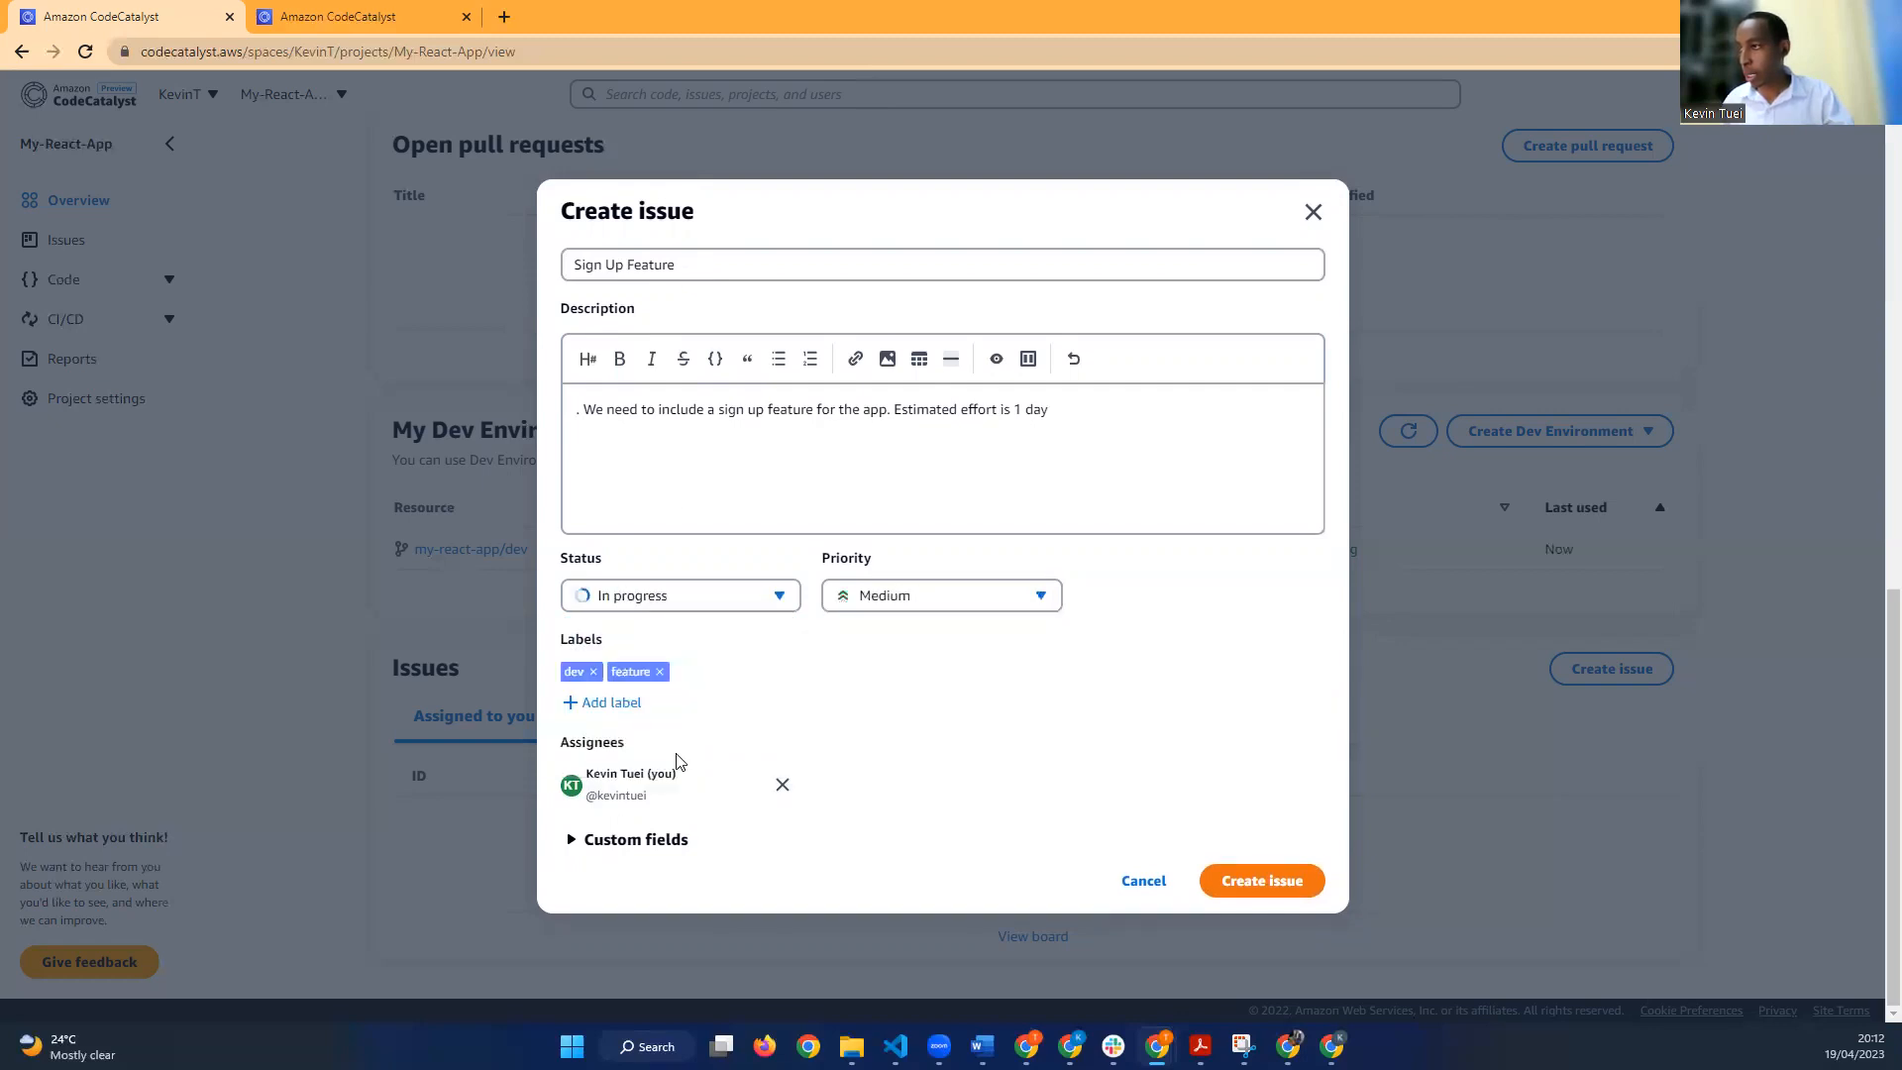
click(862, 597)
click(903, 674)
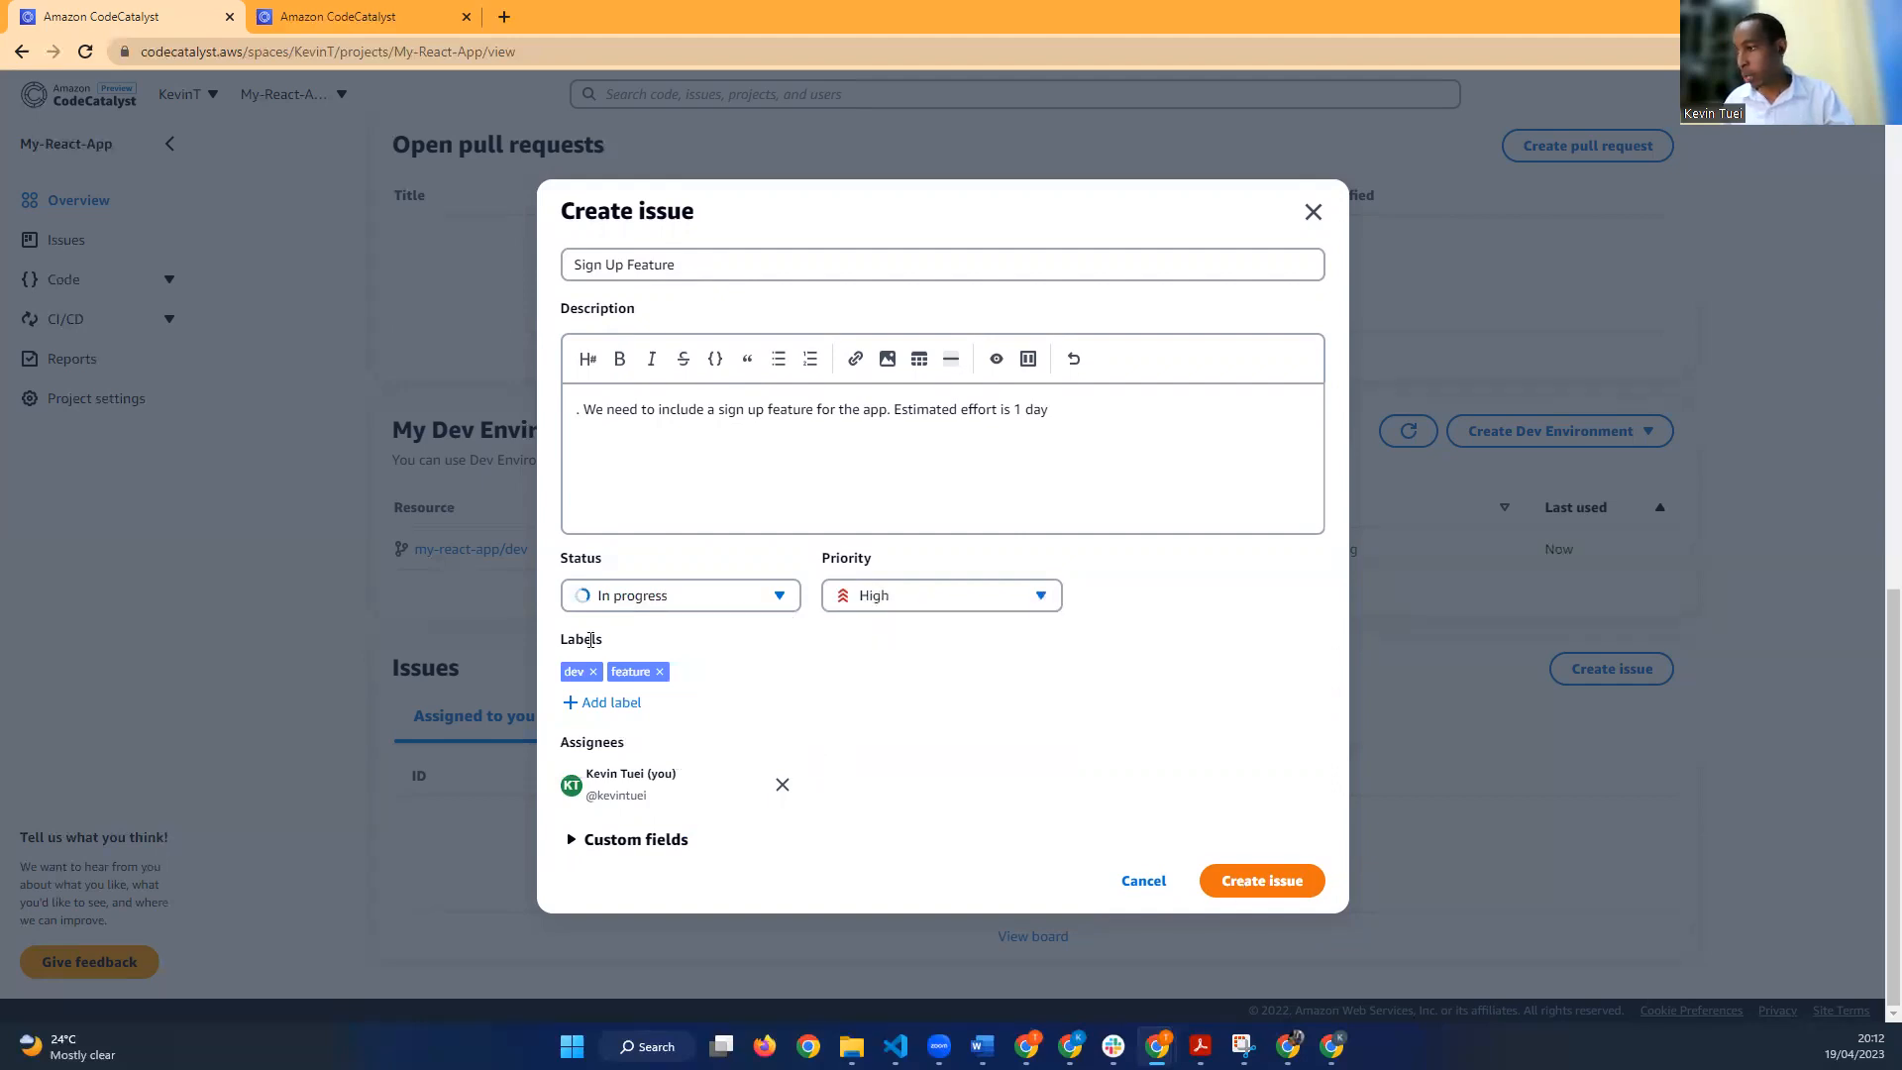
Step: Start a custom field for the issue named "Due Date" with the type Date
click(678, 843)
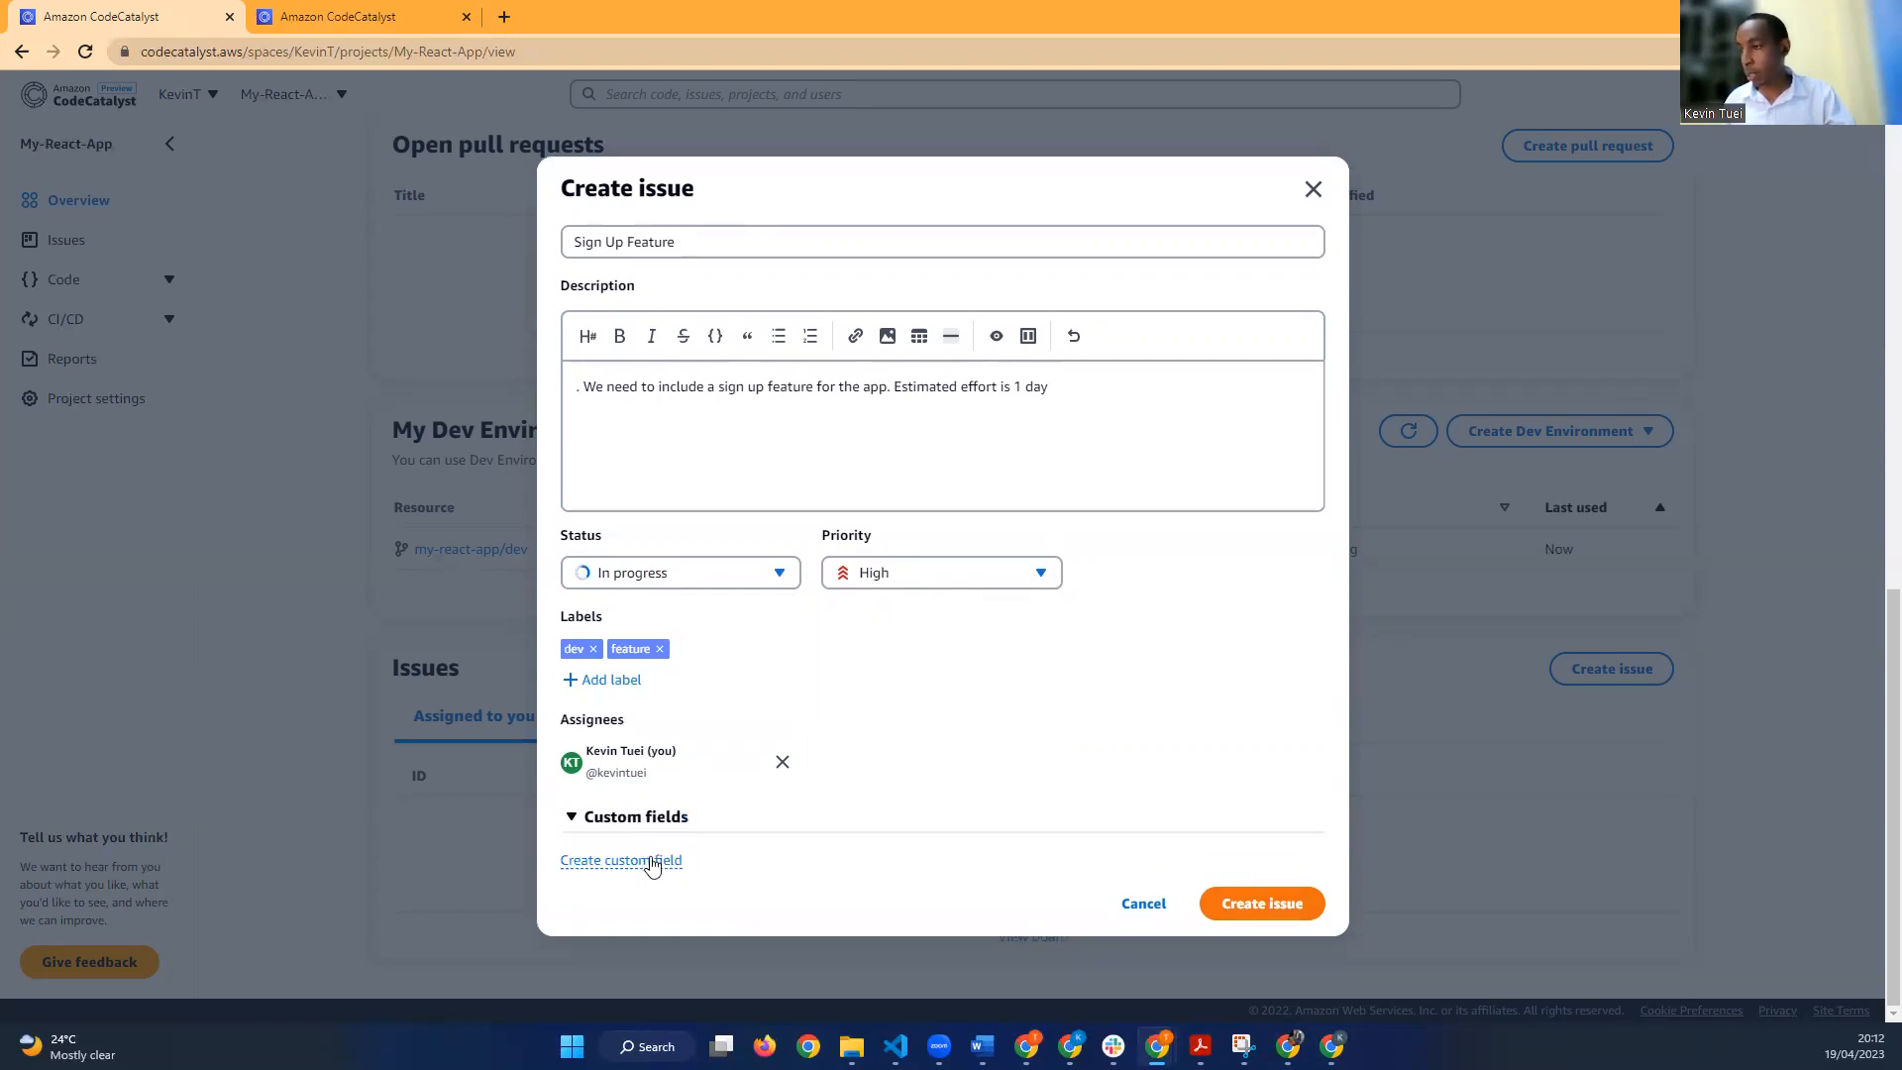
click(652, 867)
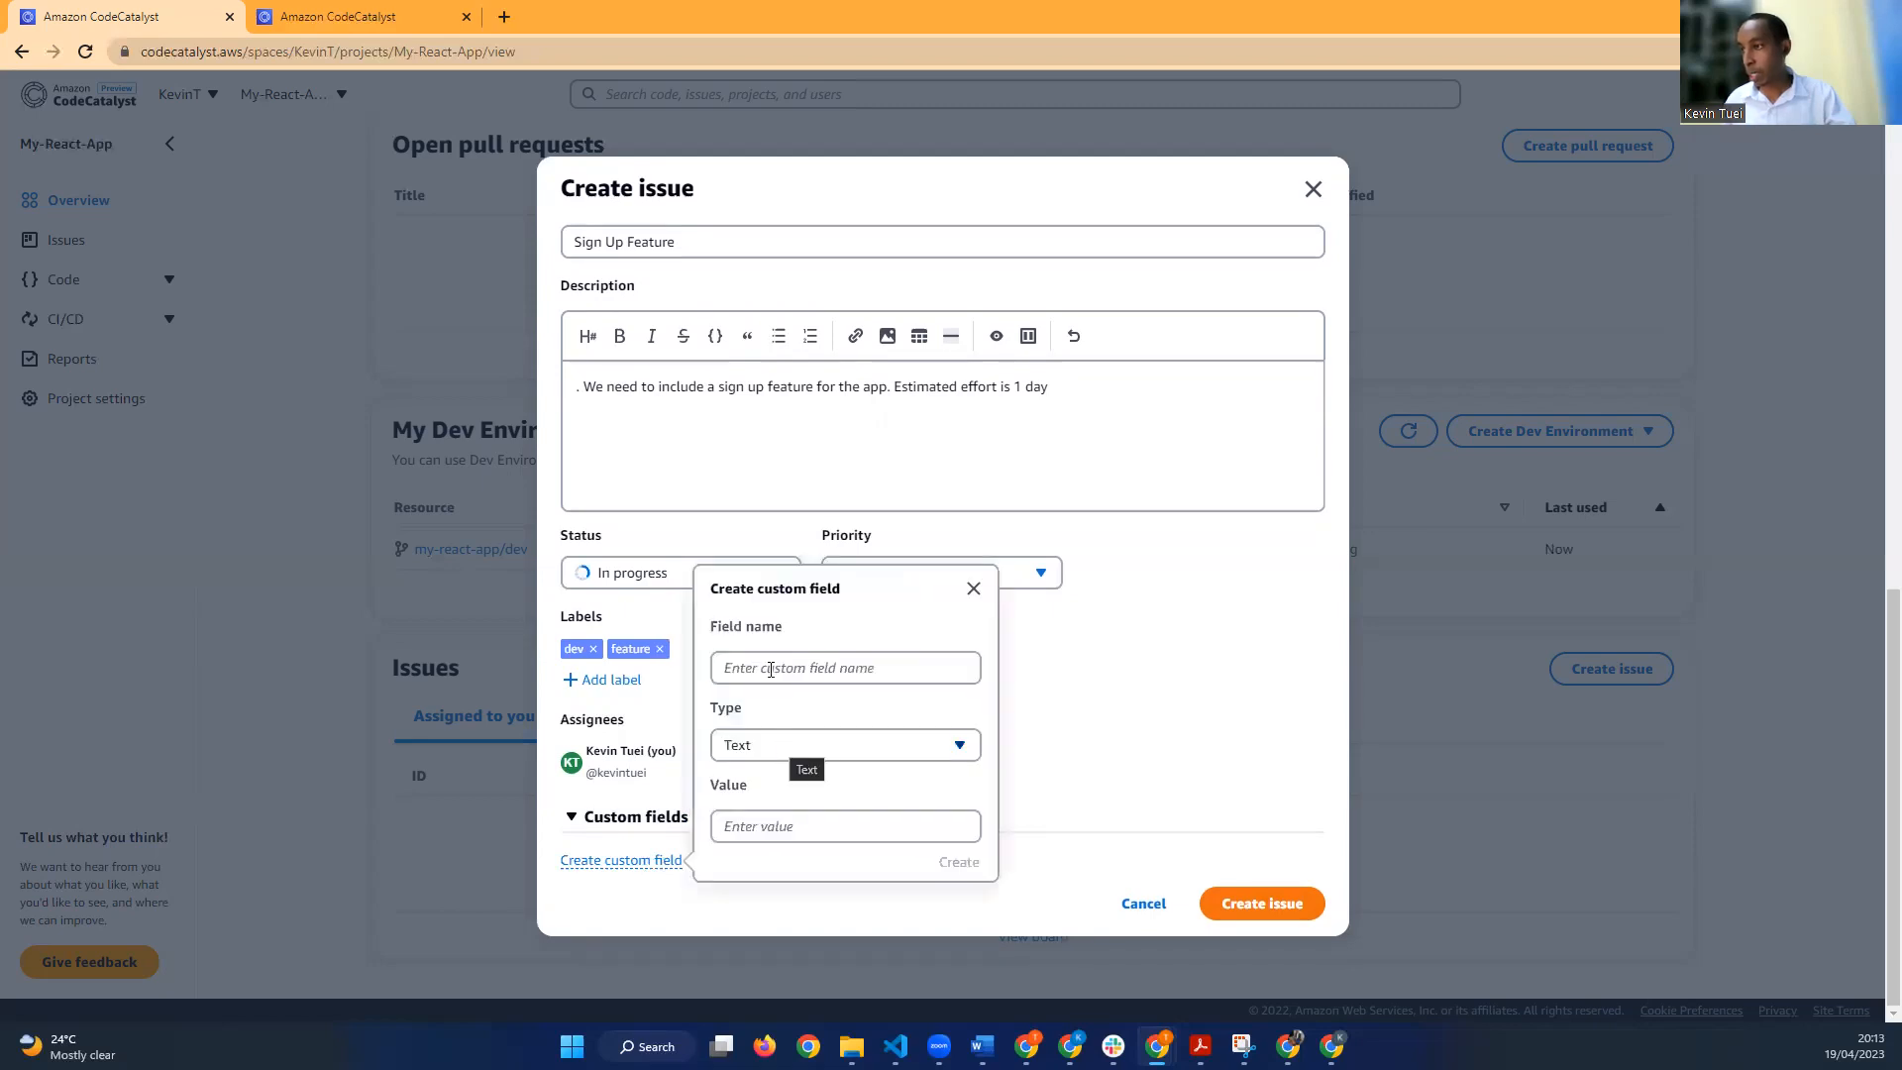
click(771, 669)
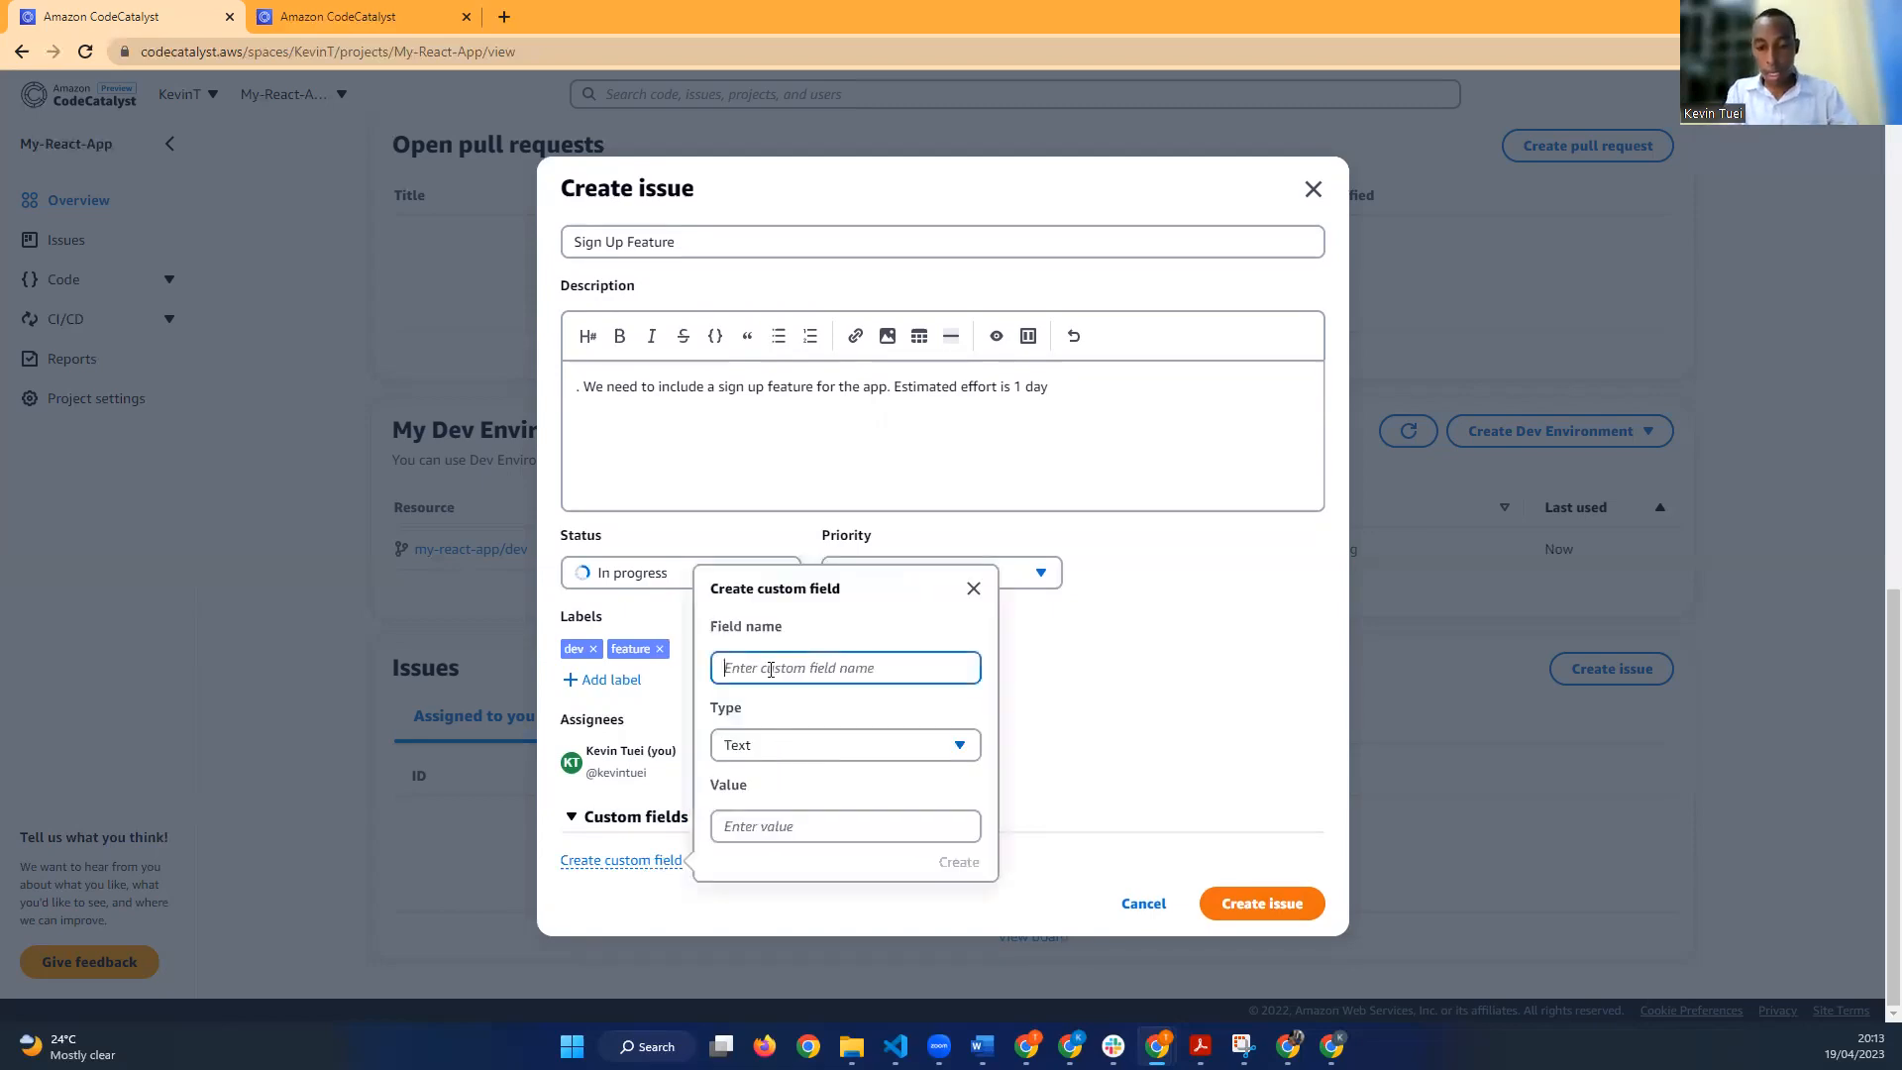
text(Dud)
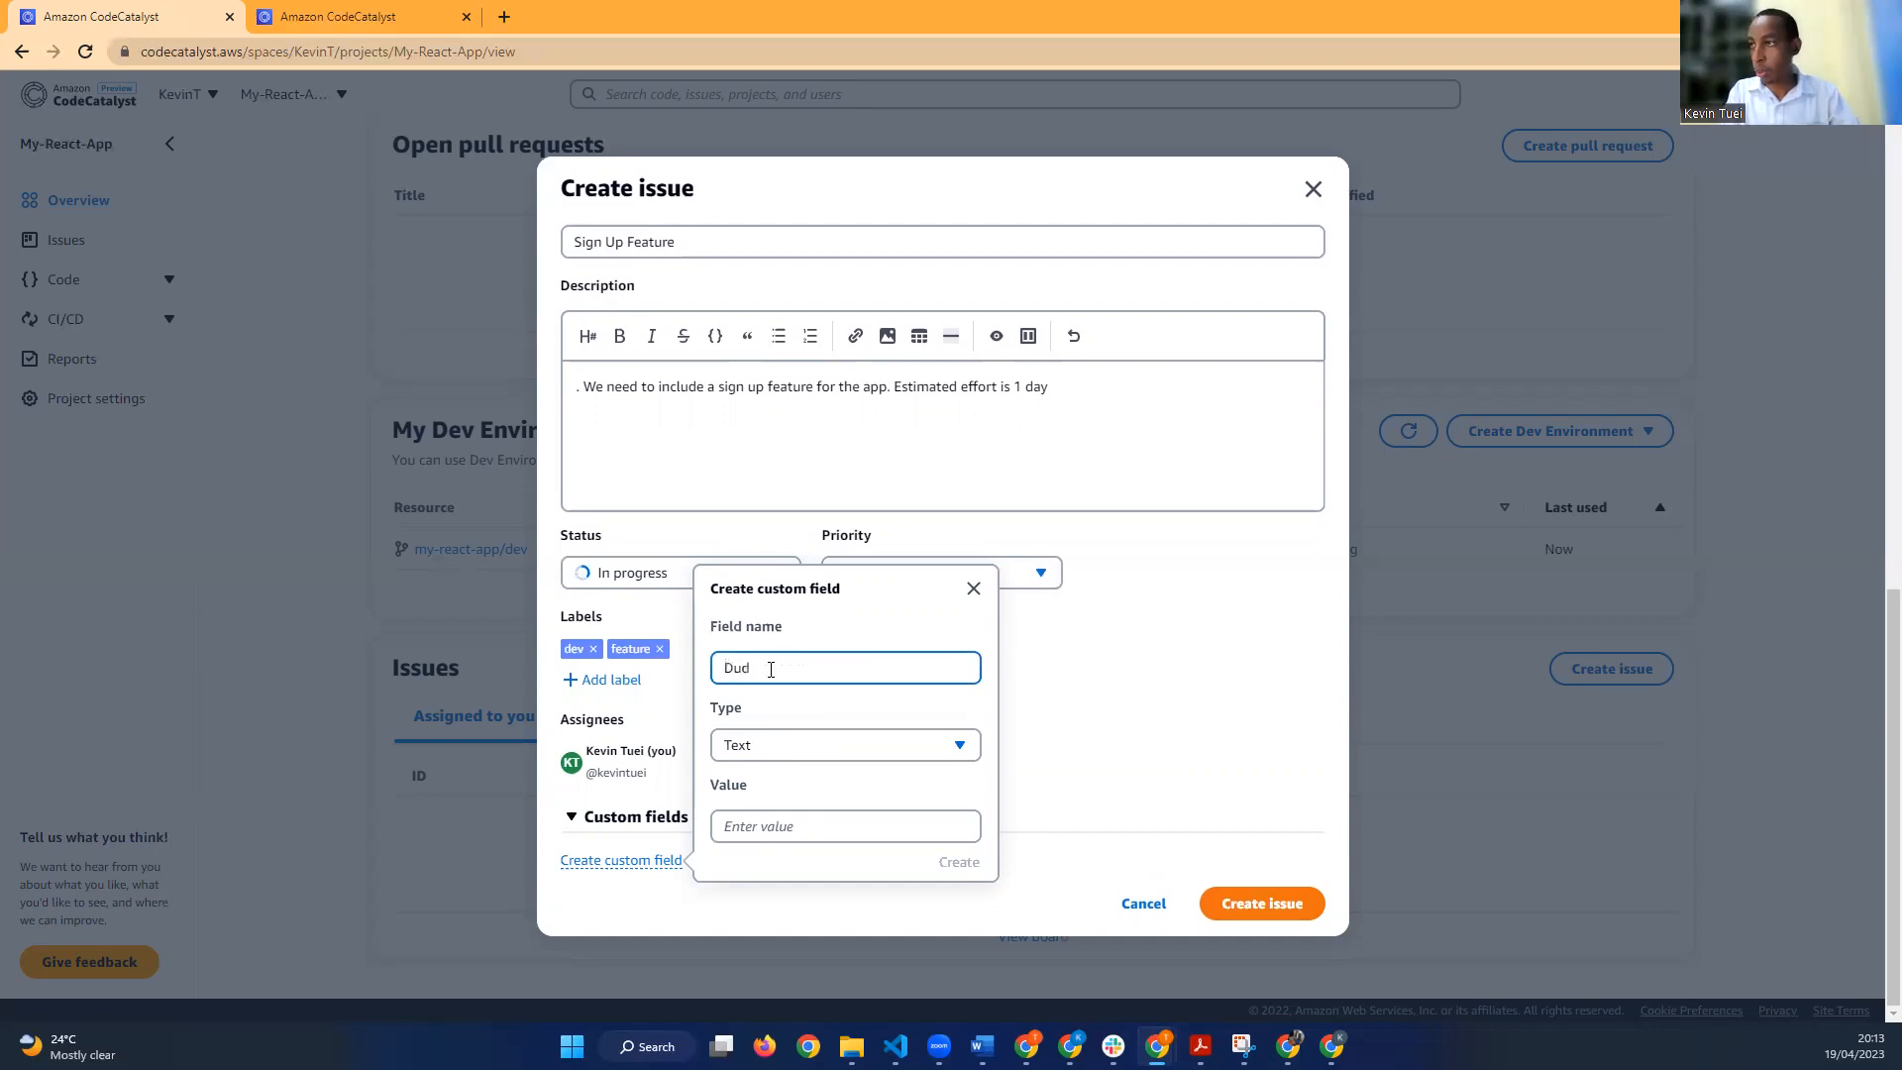
key(BackSpace)
text(e Date)
click(753, 755)
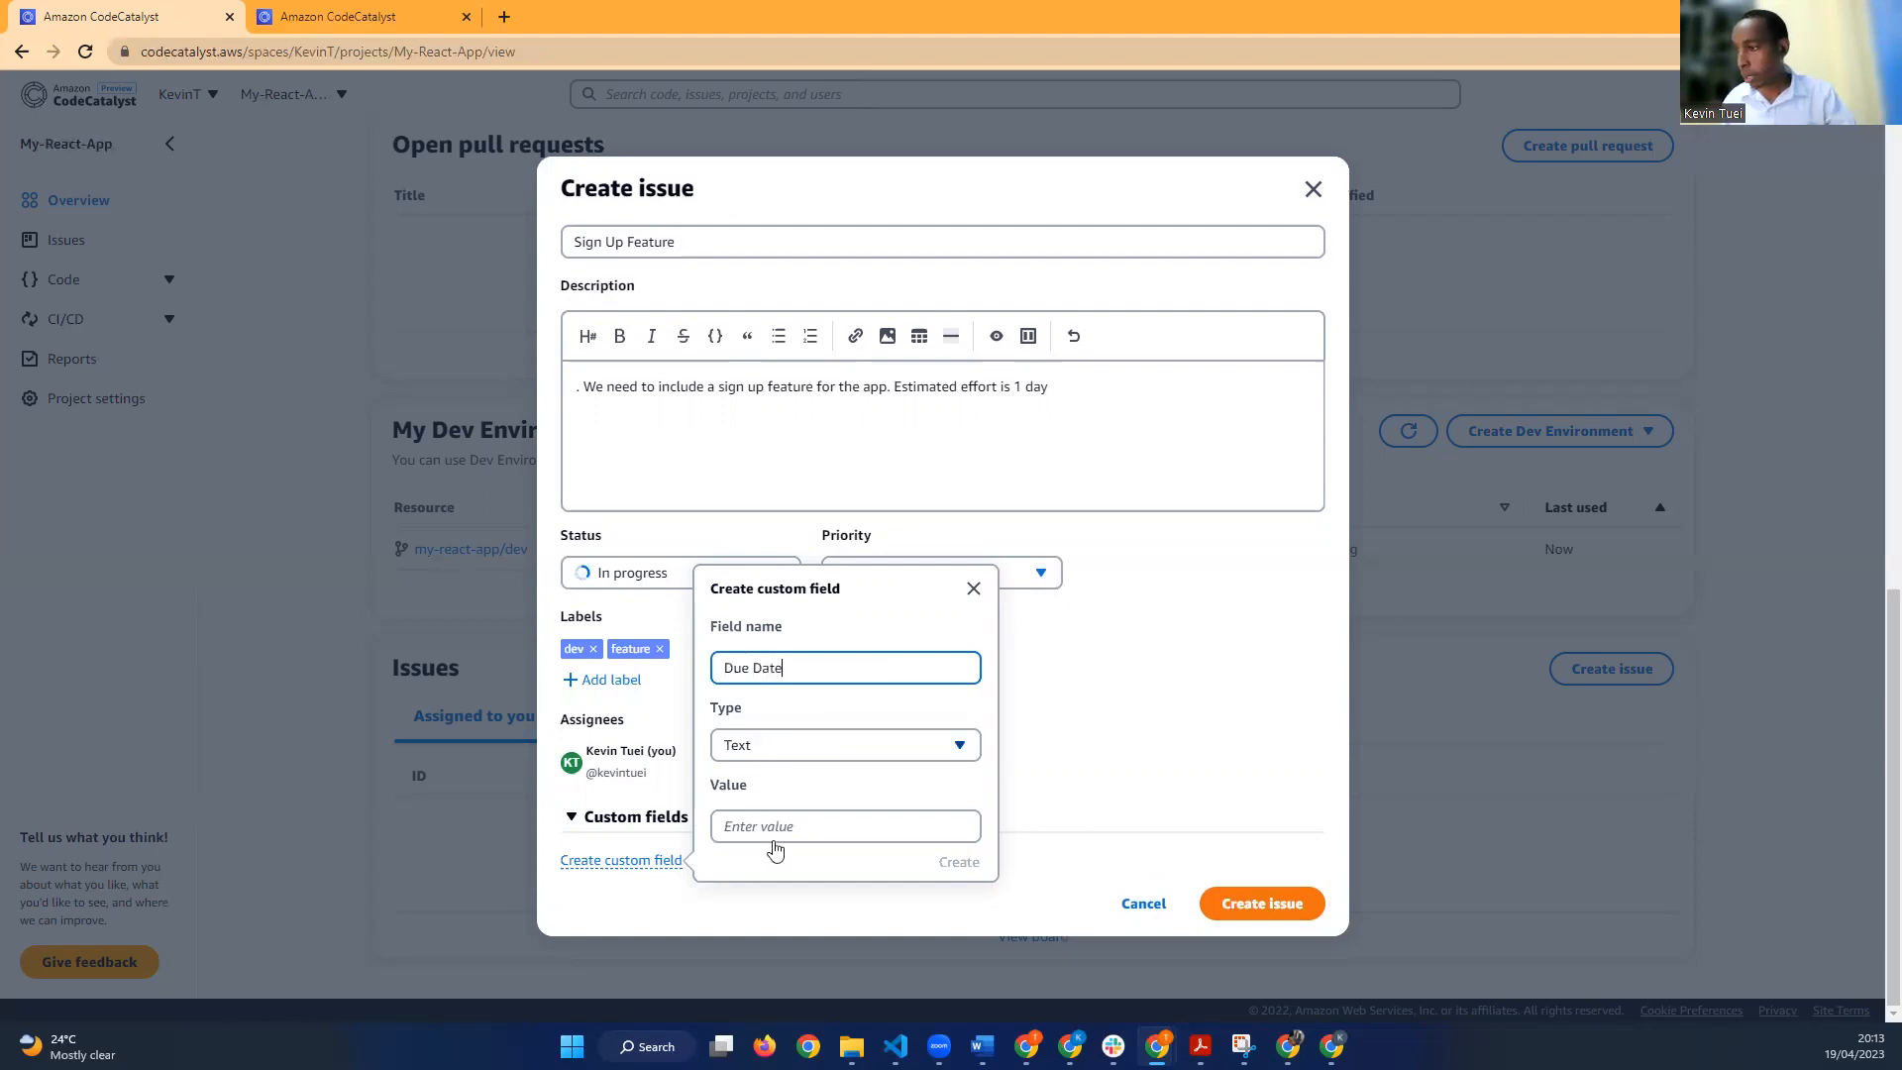
click(782, 843)
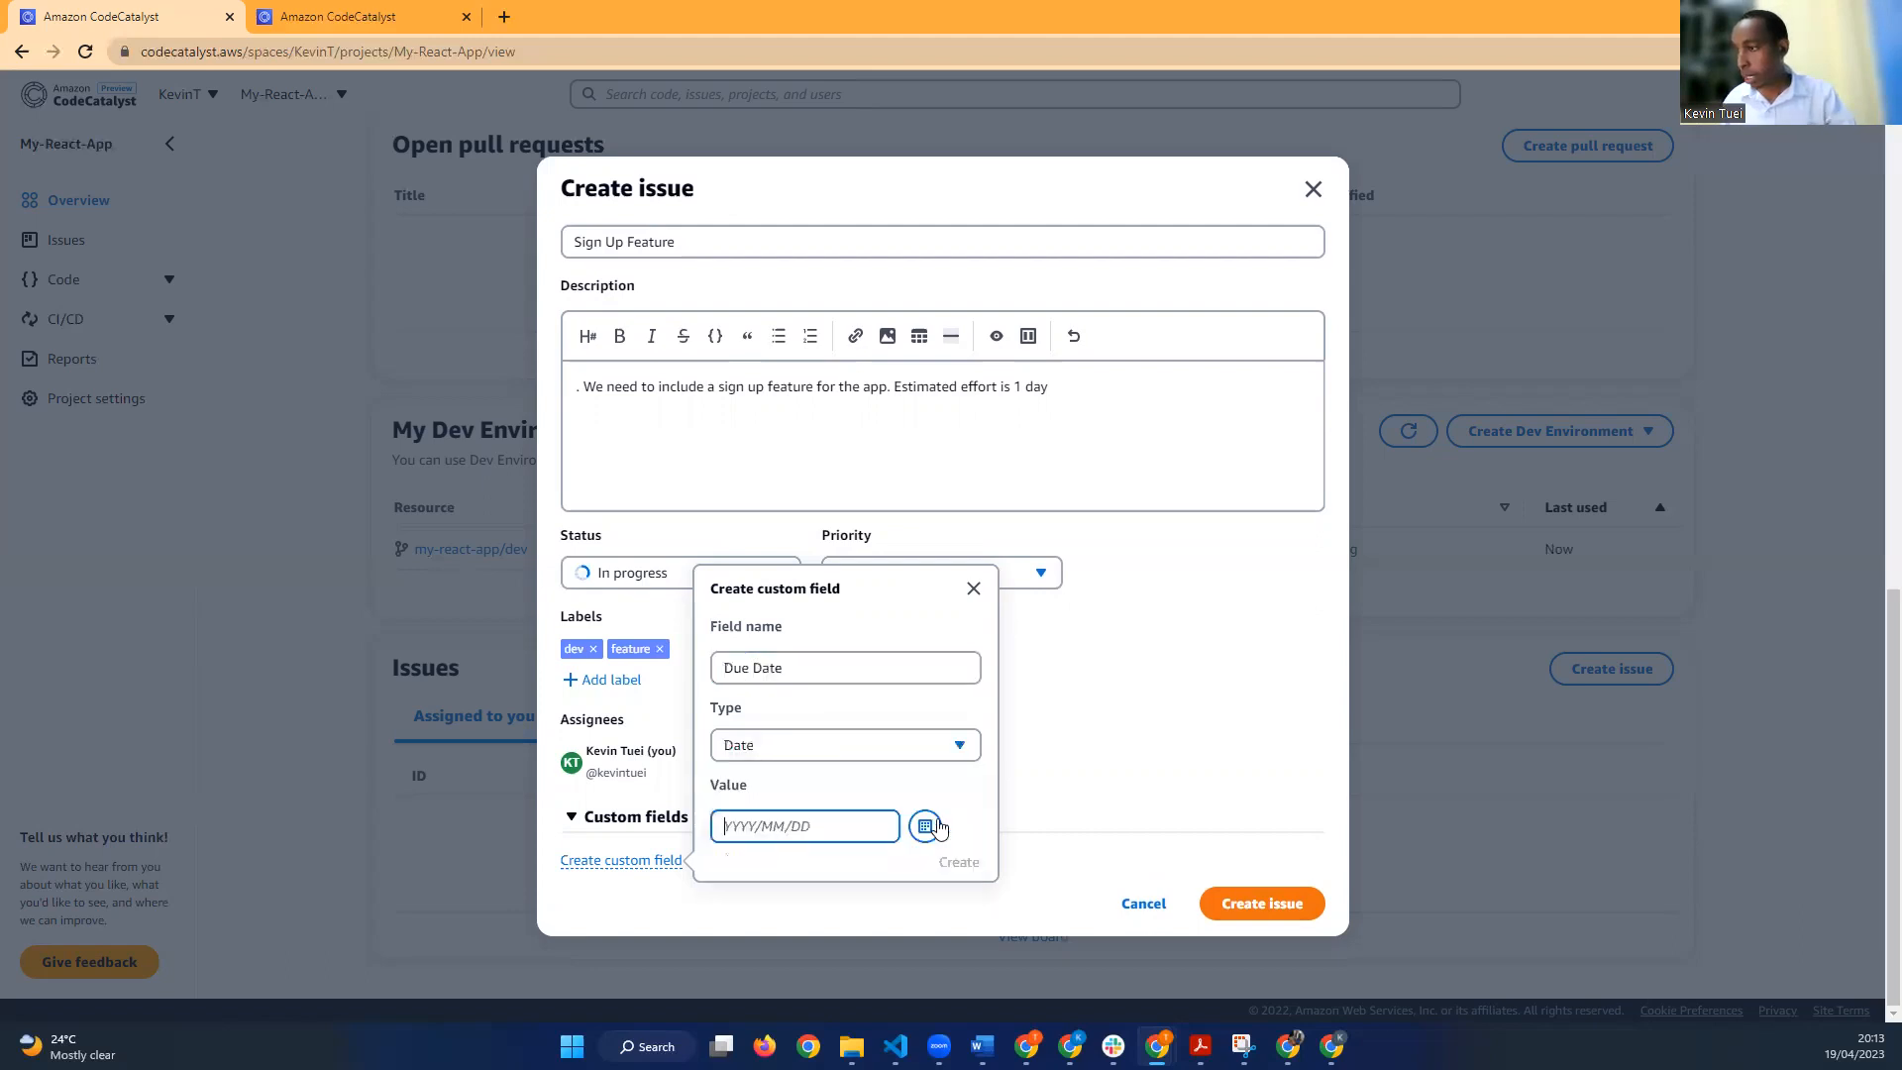
Step: Set the Due Date value to 2023/04/27, add the custom field, and create the issue
click(925, 826)
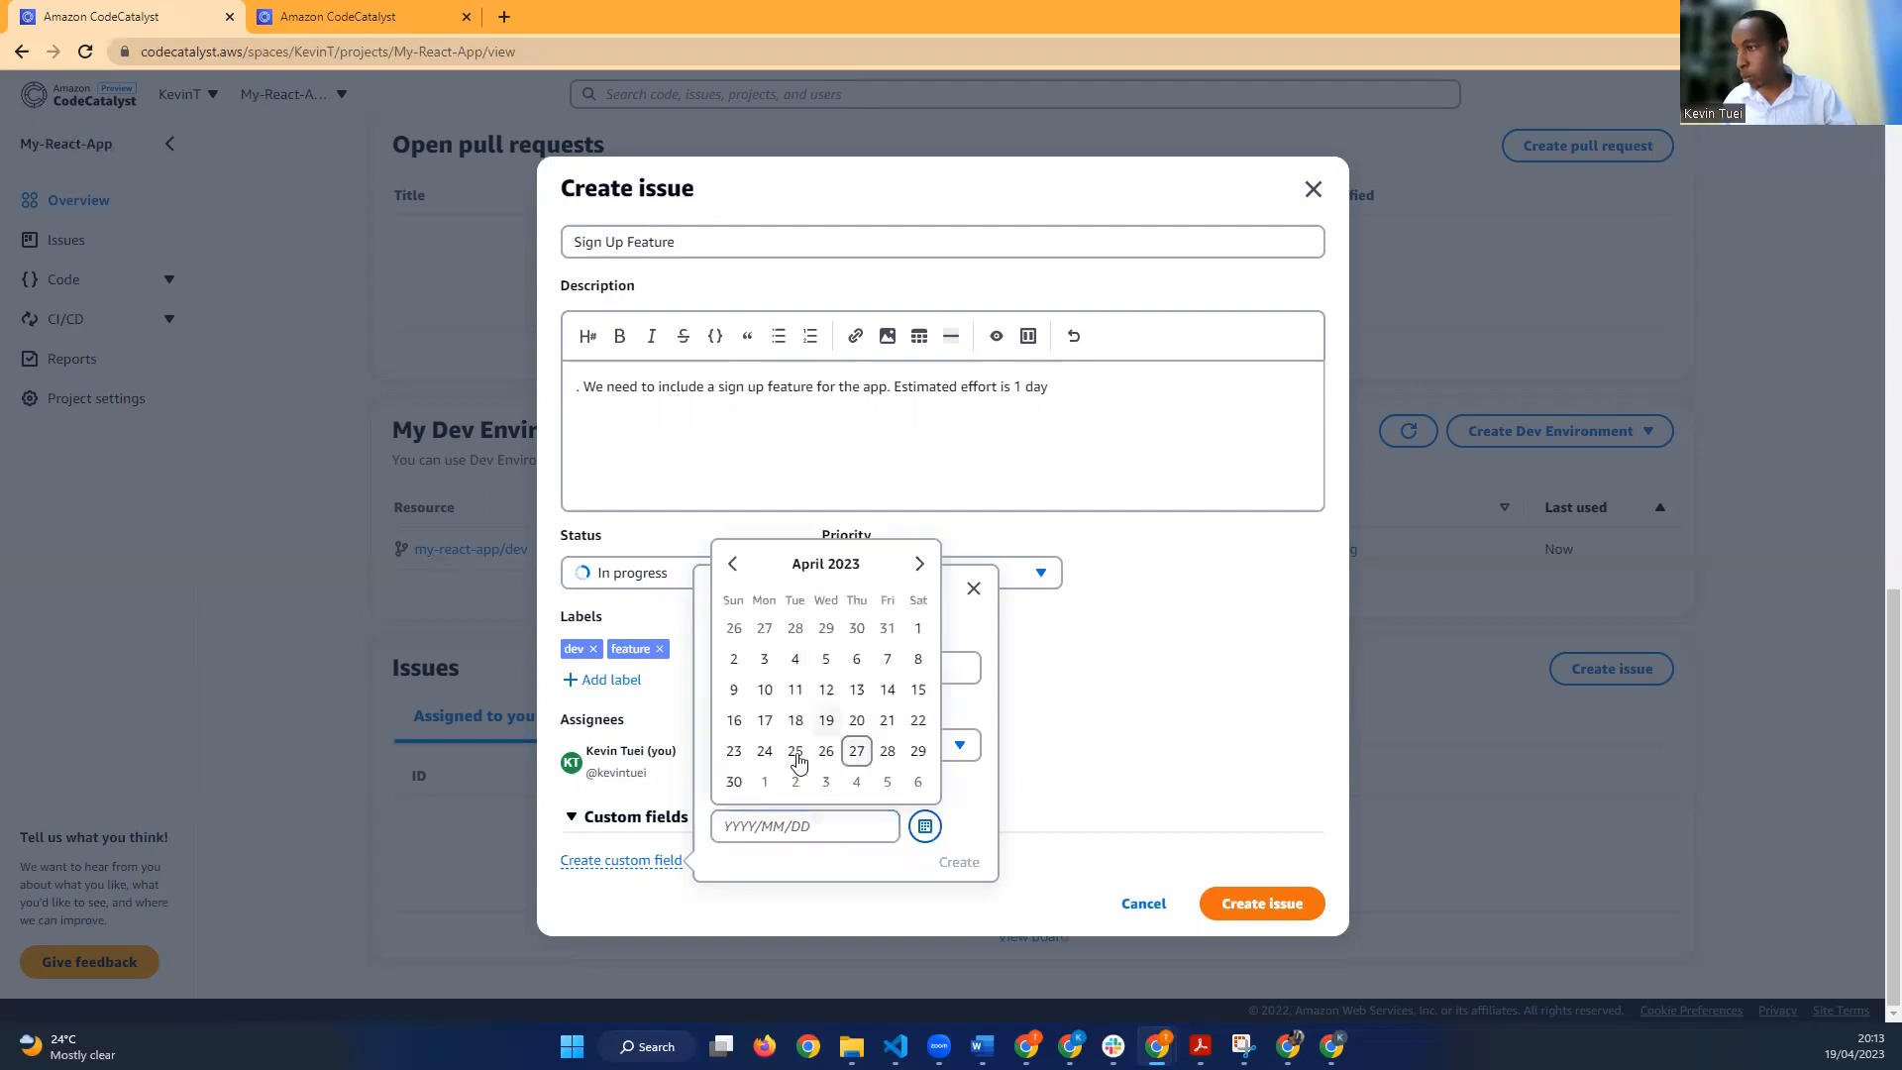
click(858, 752)
click(949, 864)
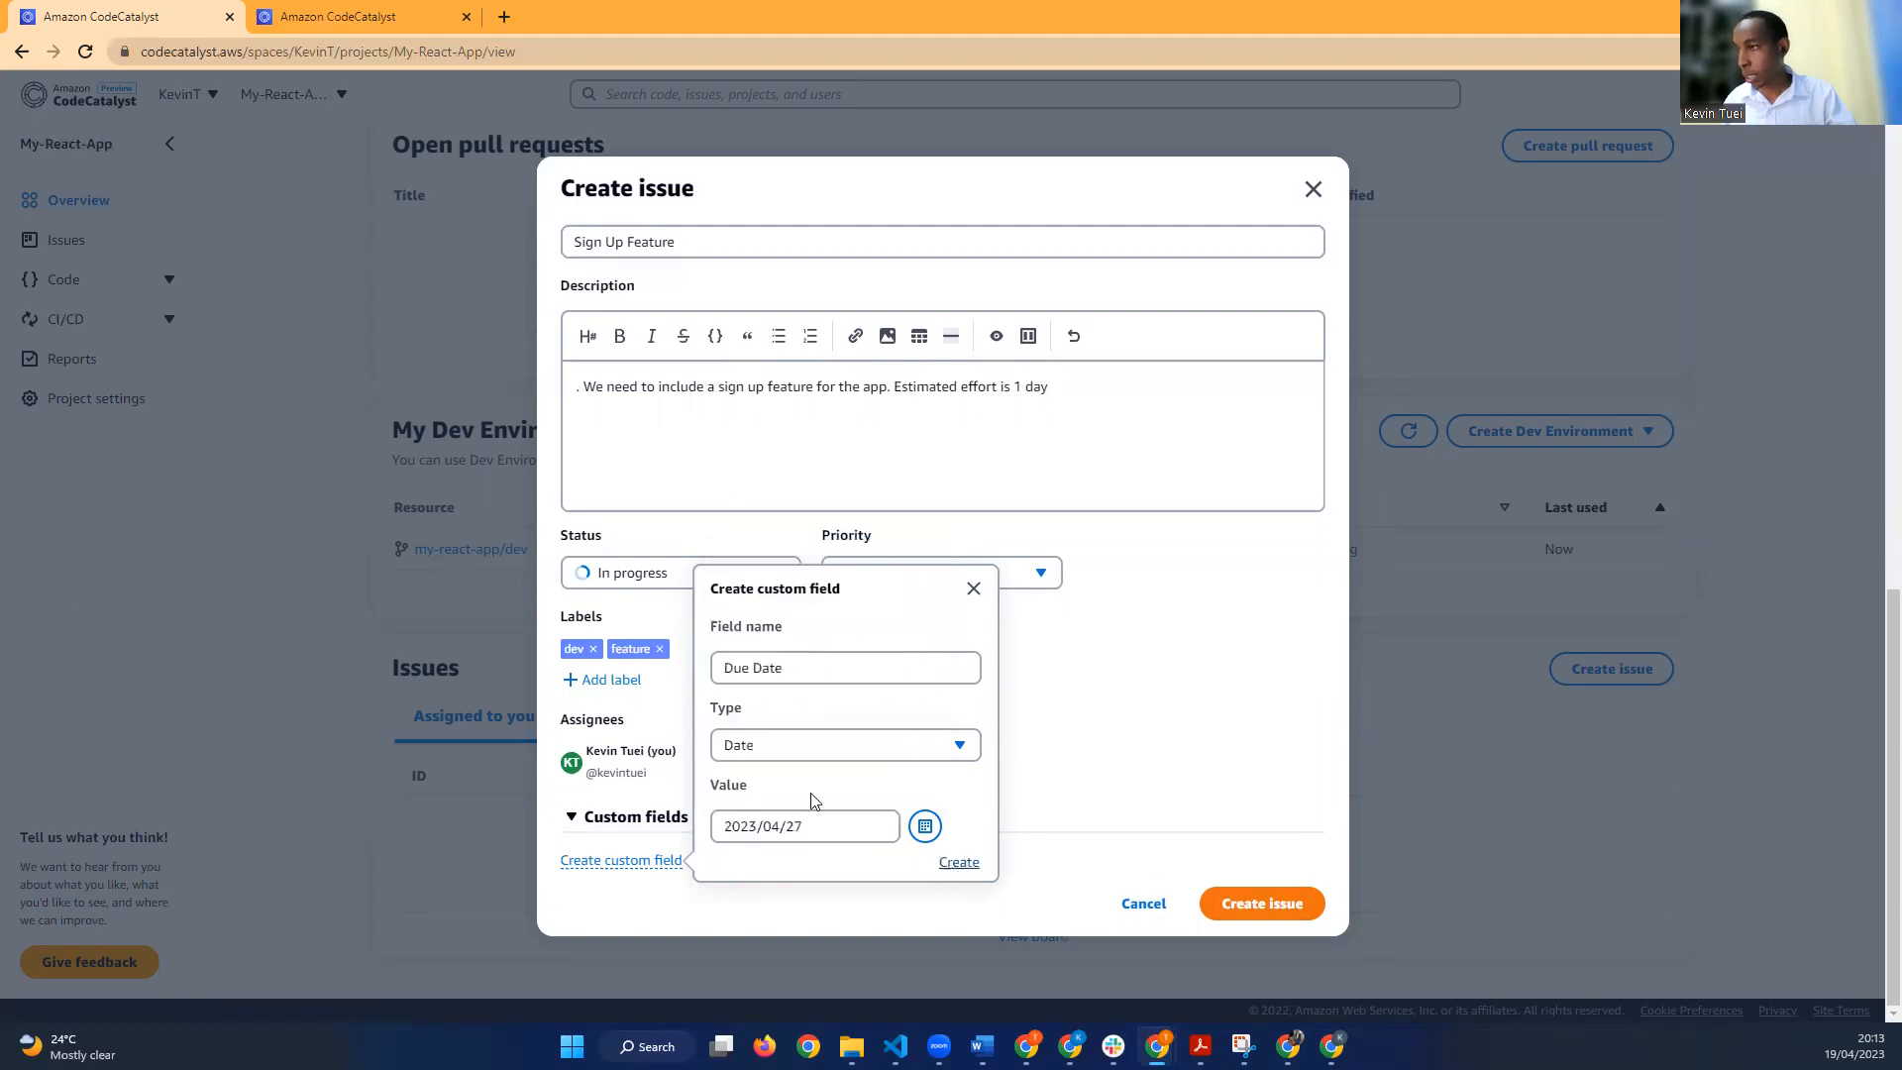
click(1060, 717)
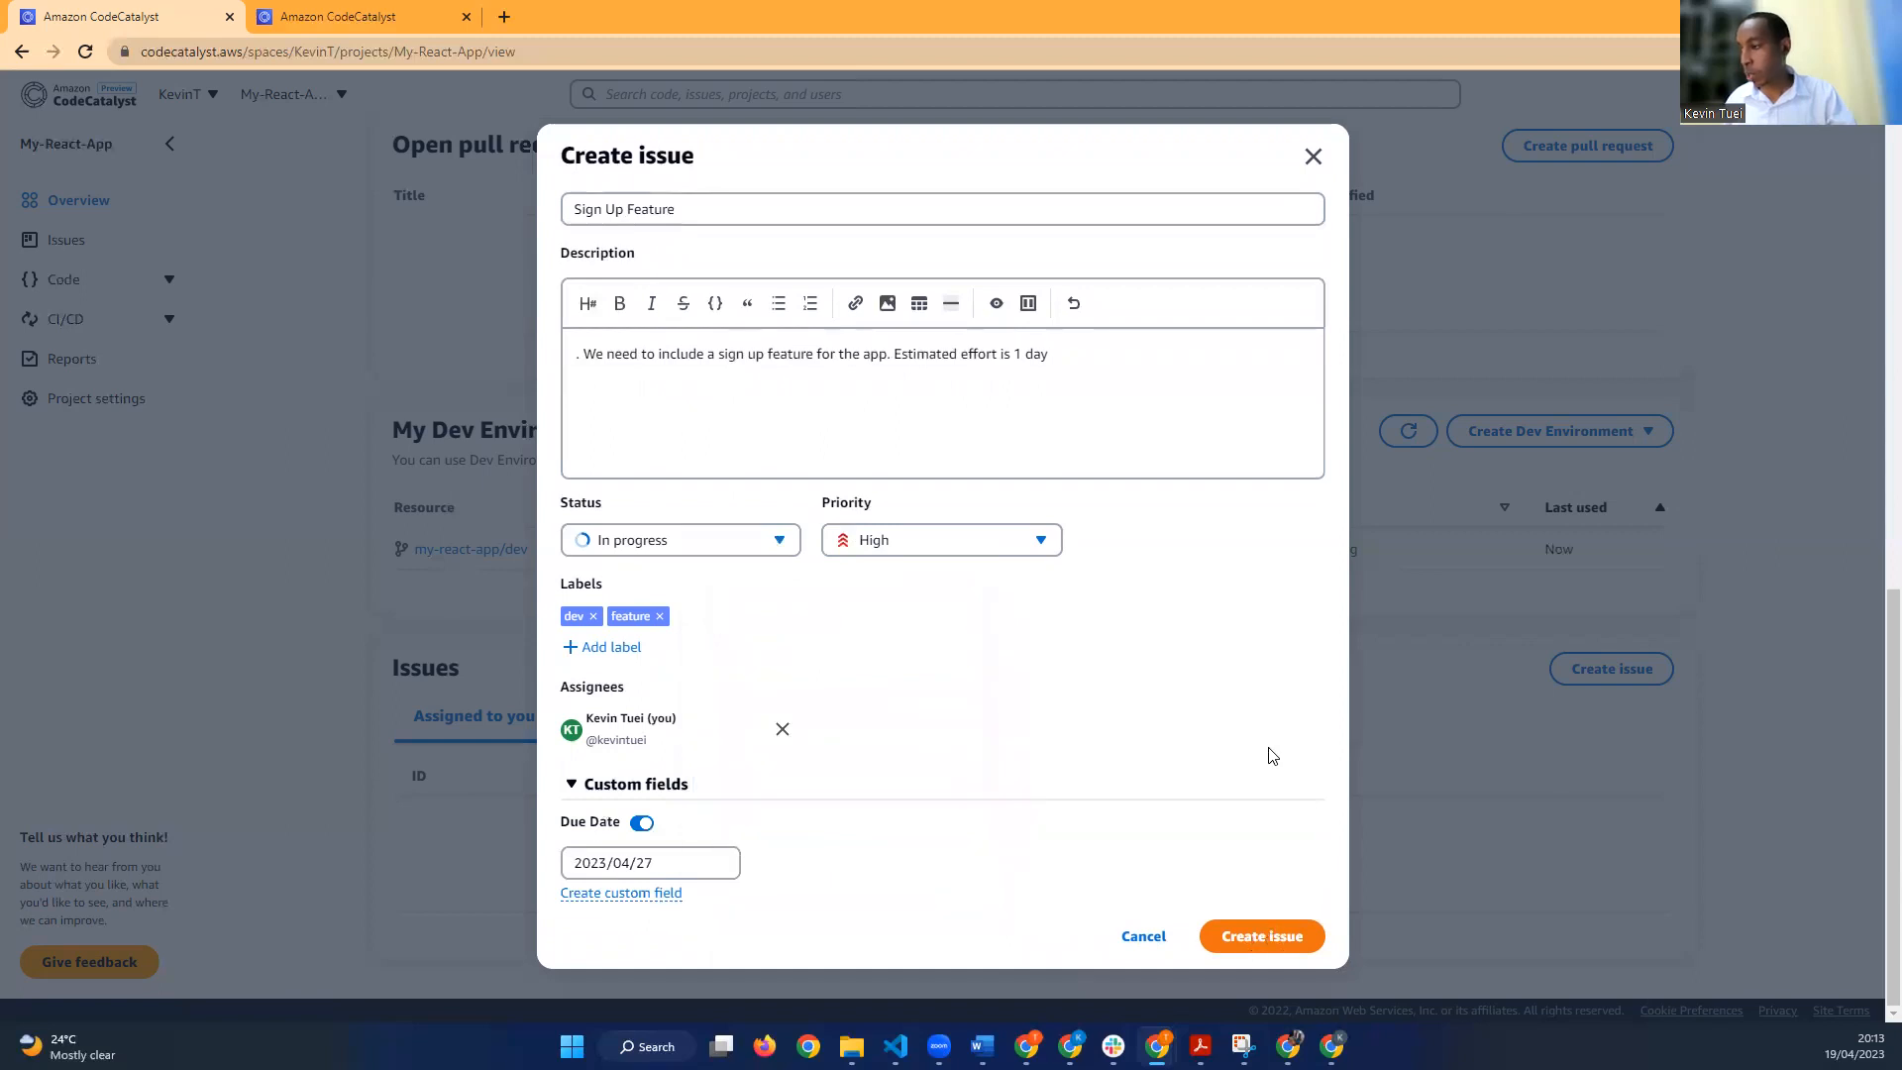
click(1250, 933)
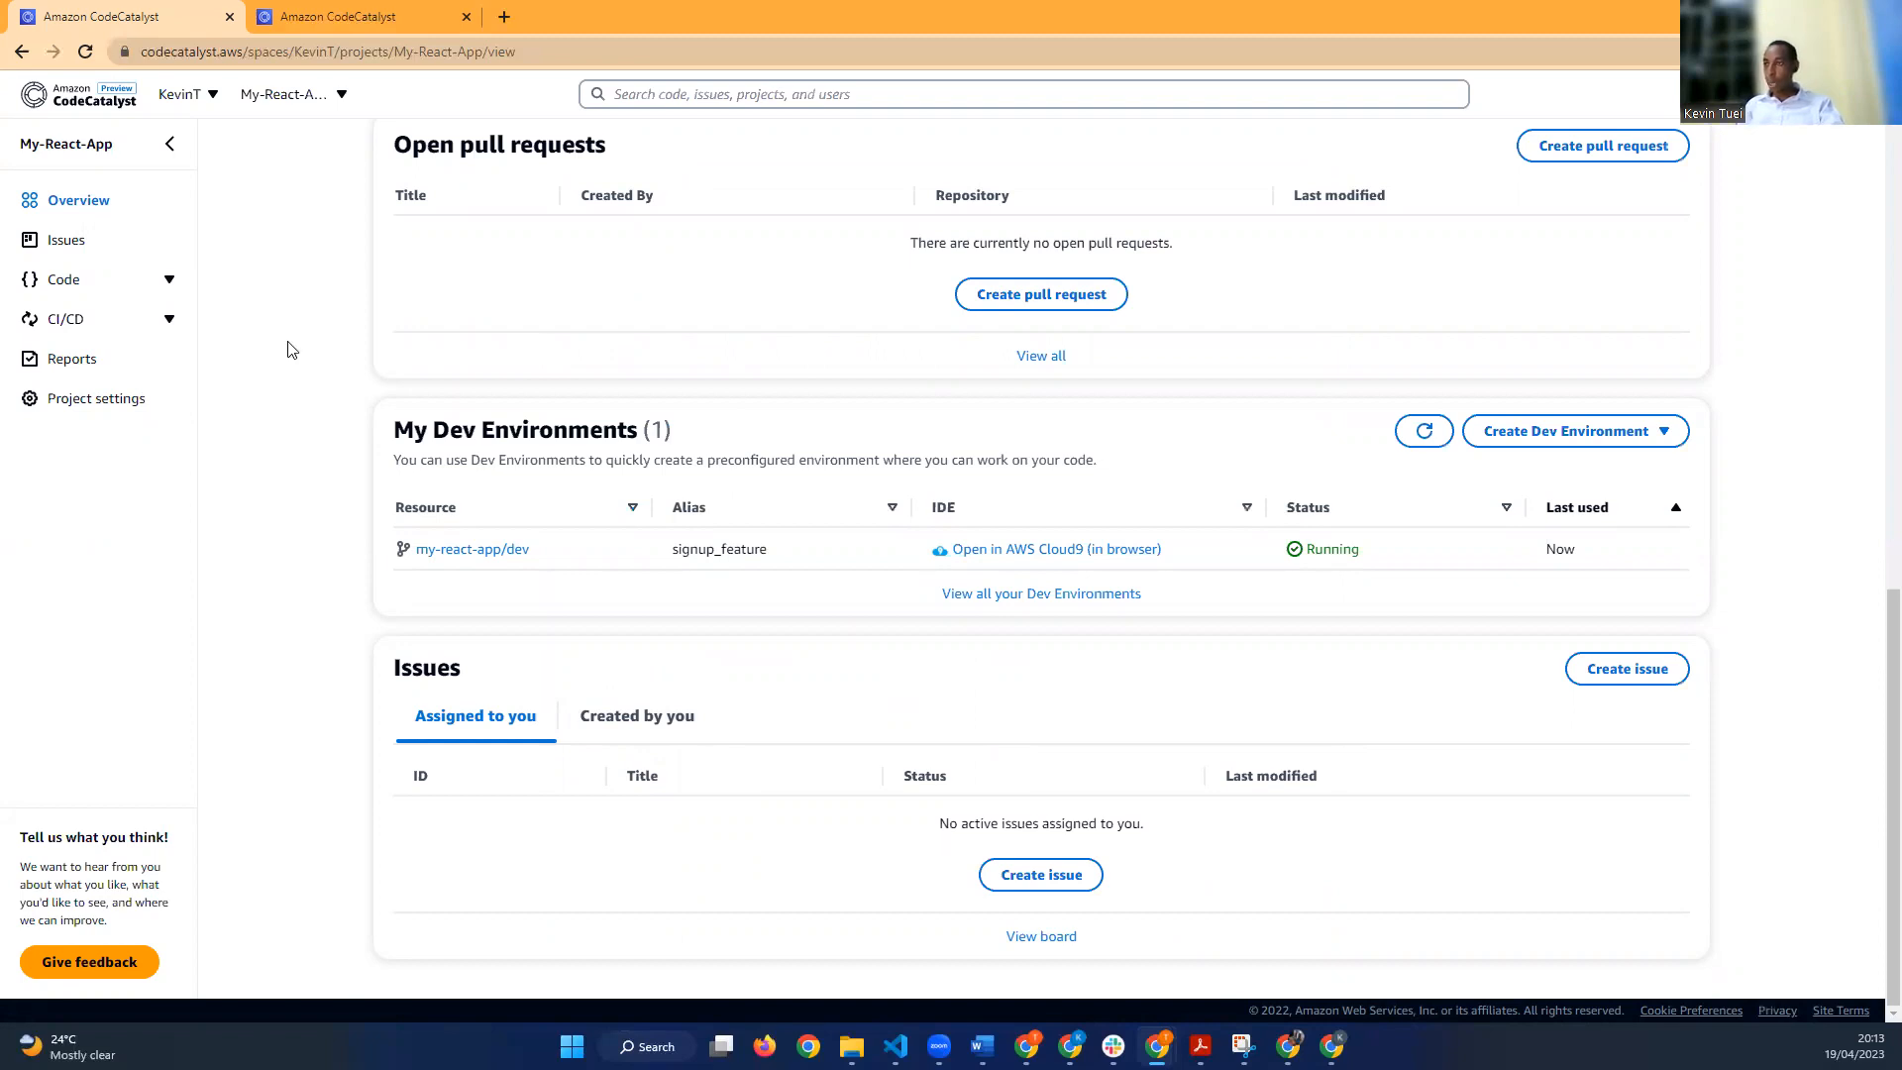
Step: Switch to the Cloud9 Dev Environment, enlarge the terminal pane, and open README.md from the my-react-app folder
scroll(313, 286, up, 5)
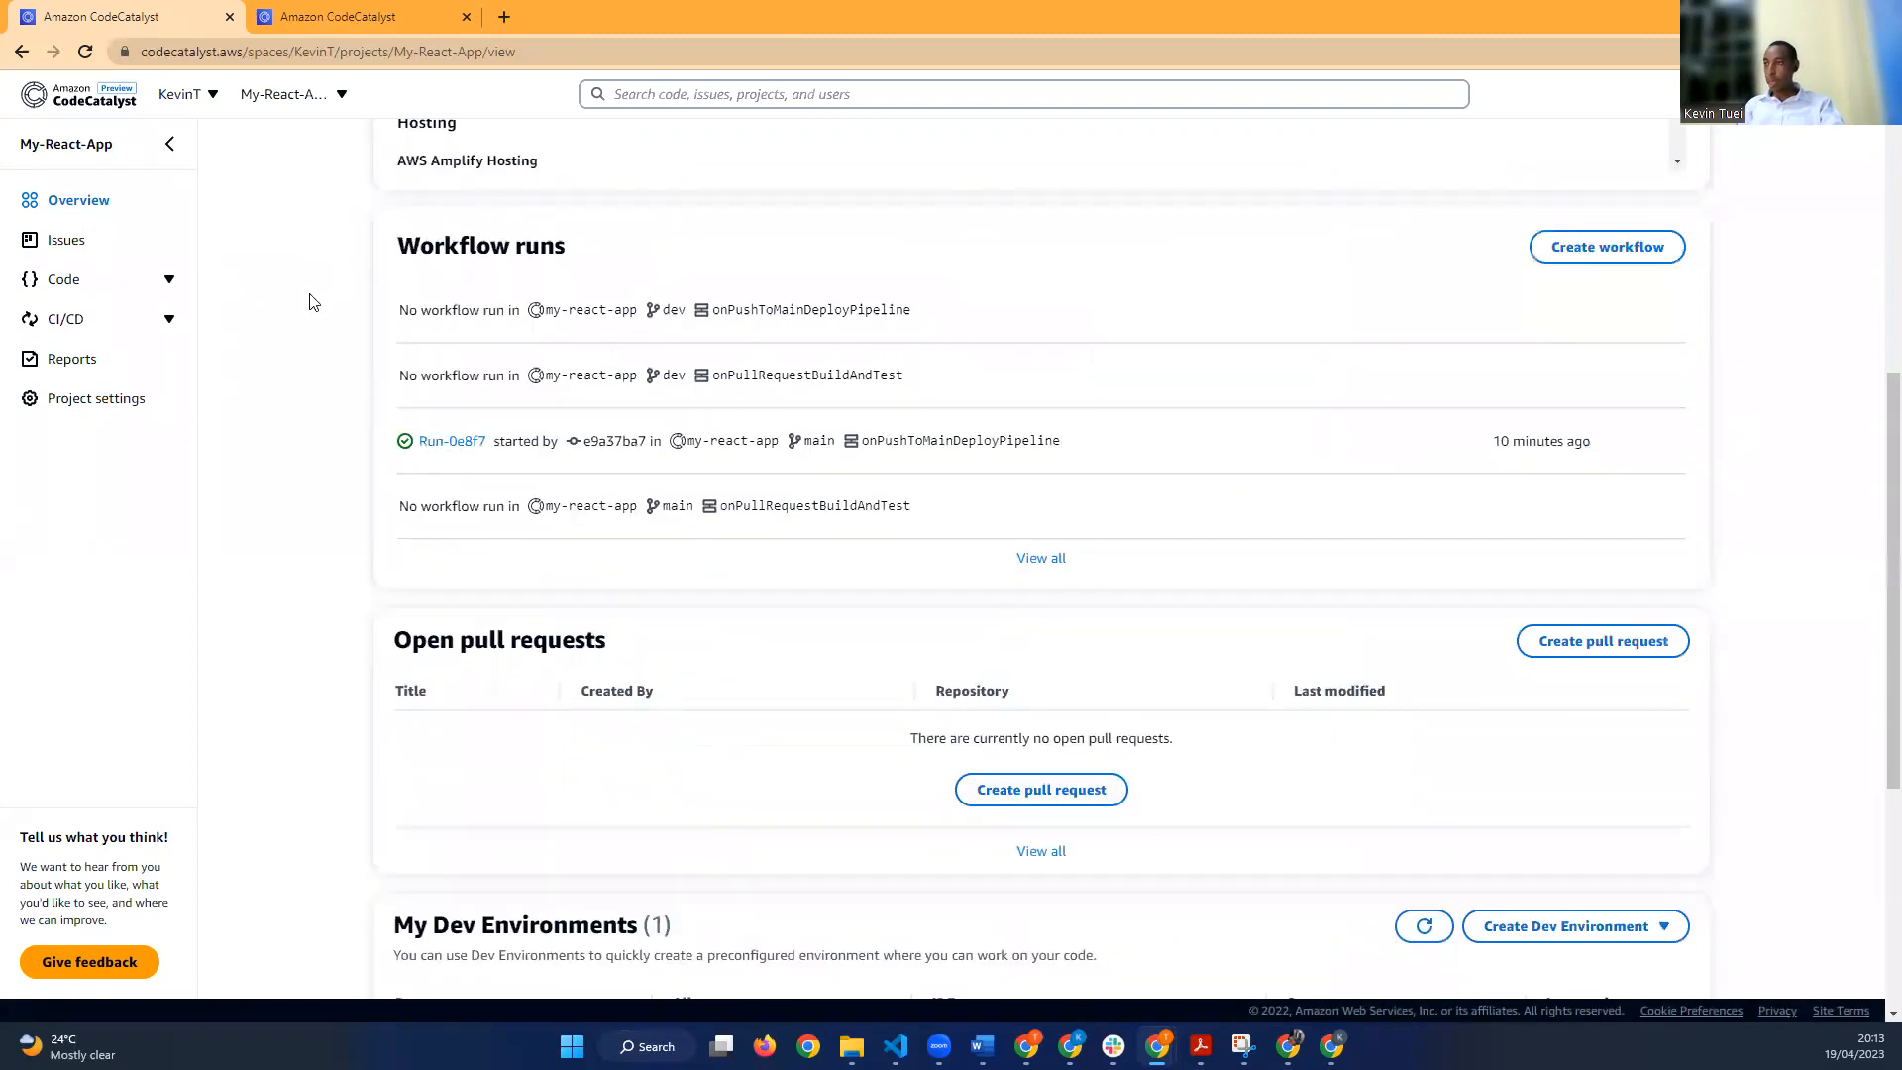
scroll(309, 297, down, 5)
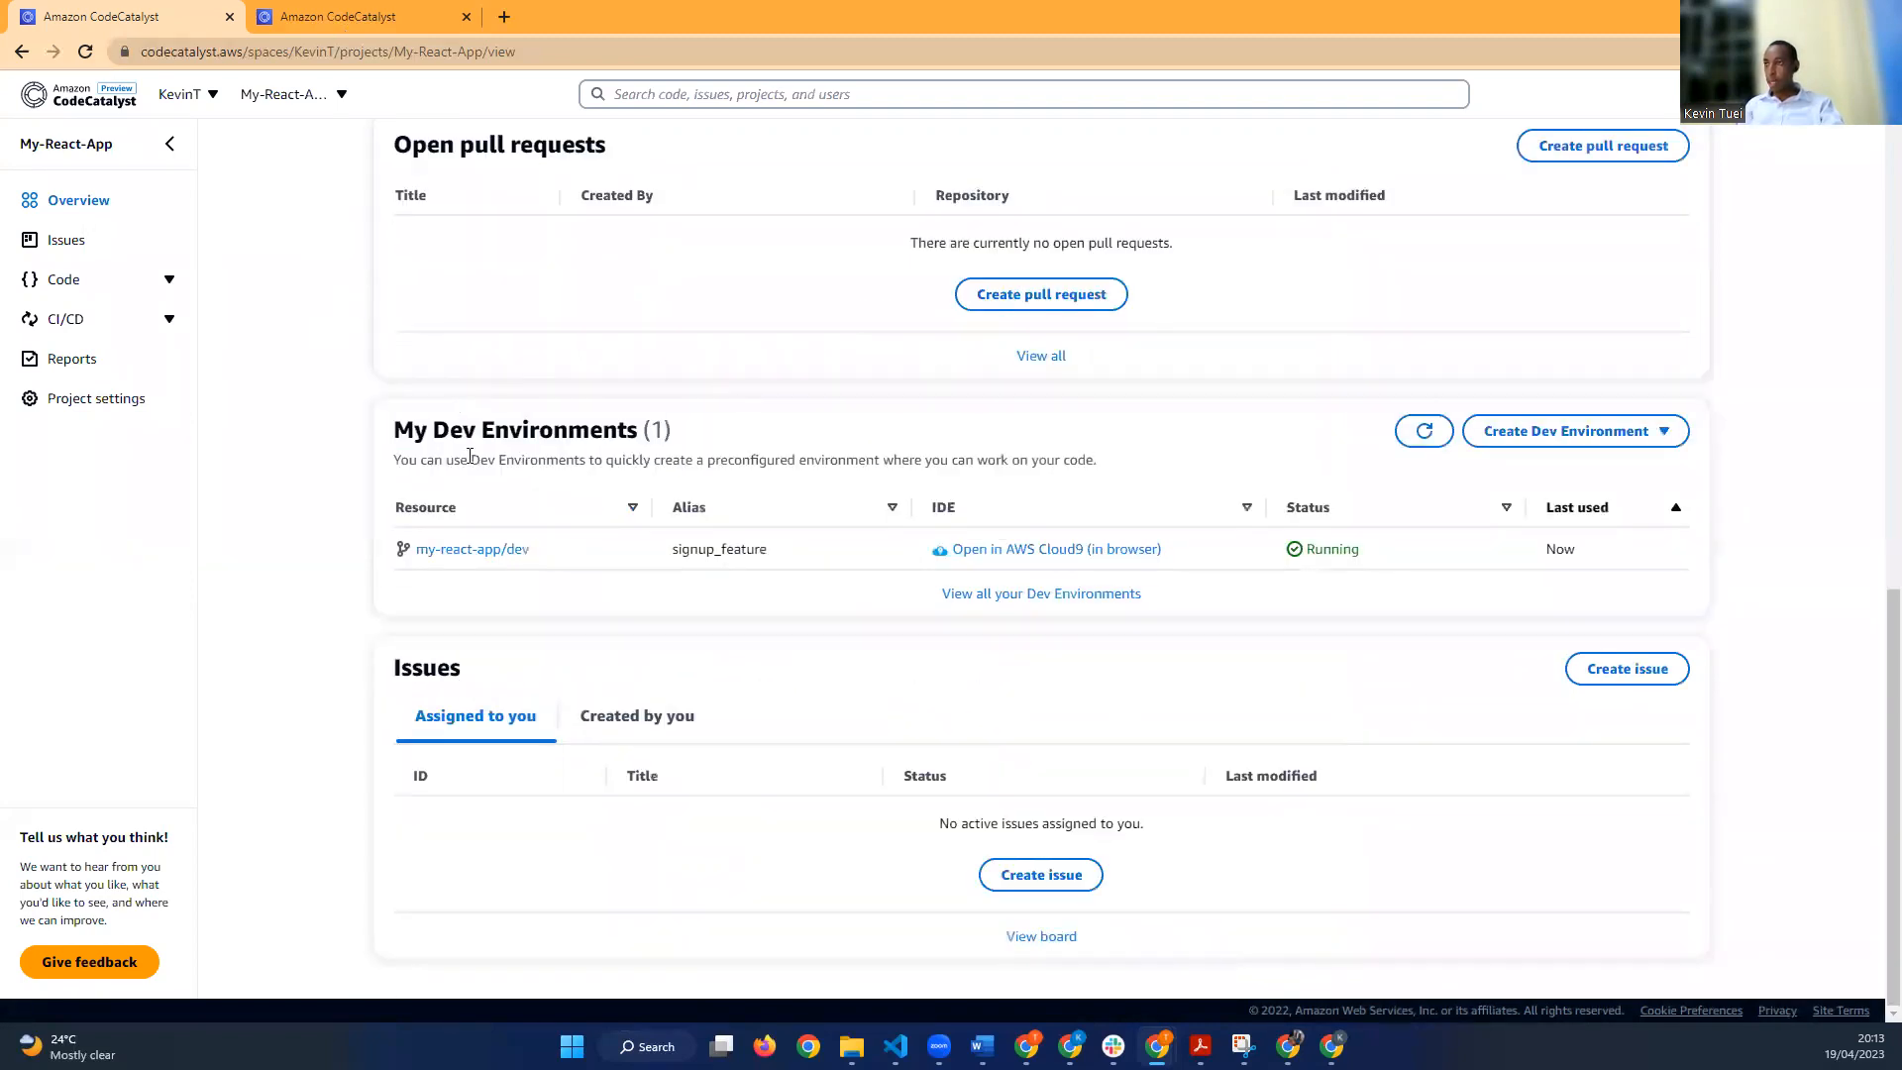
click(344, 28)
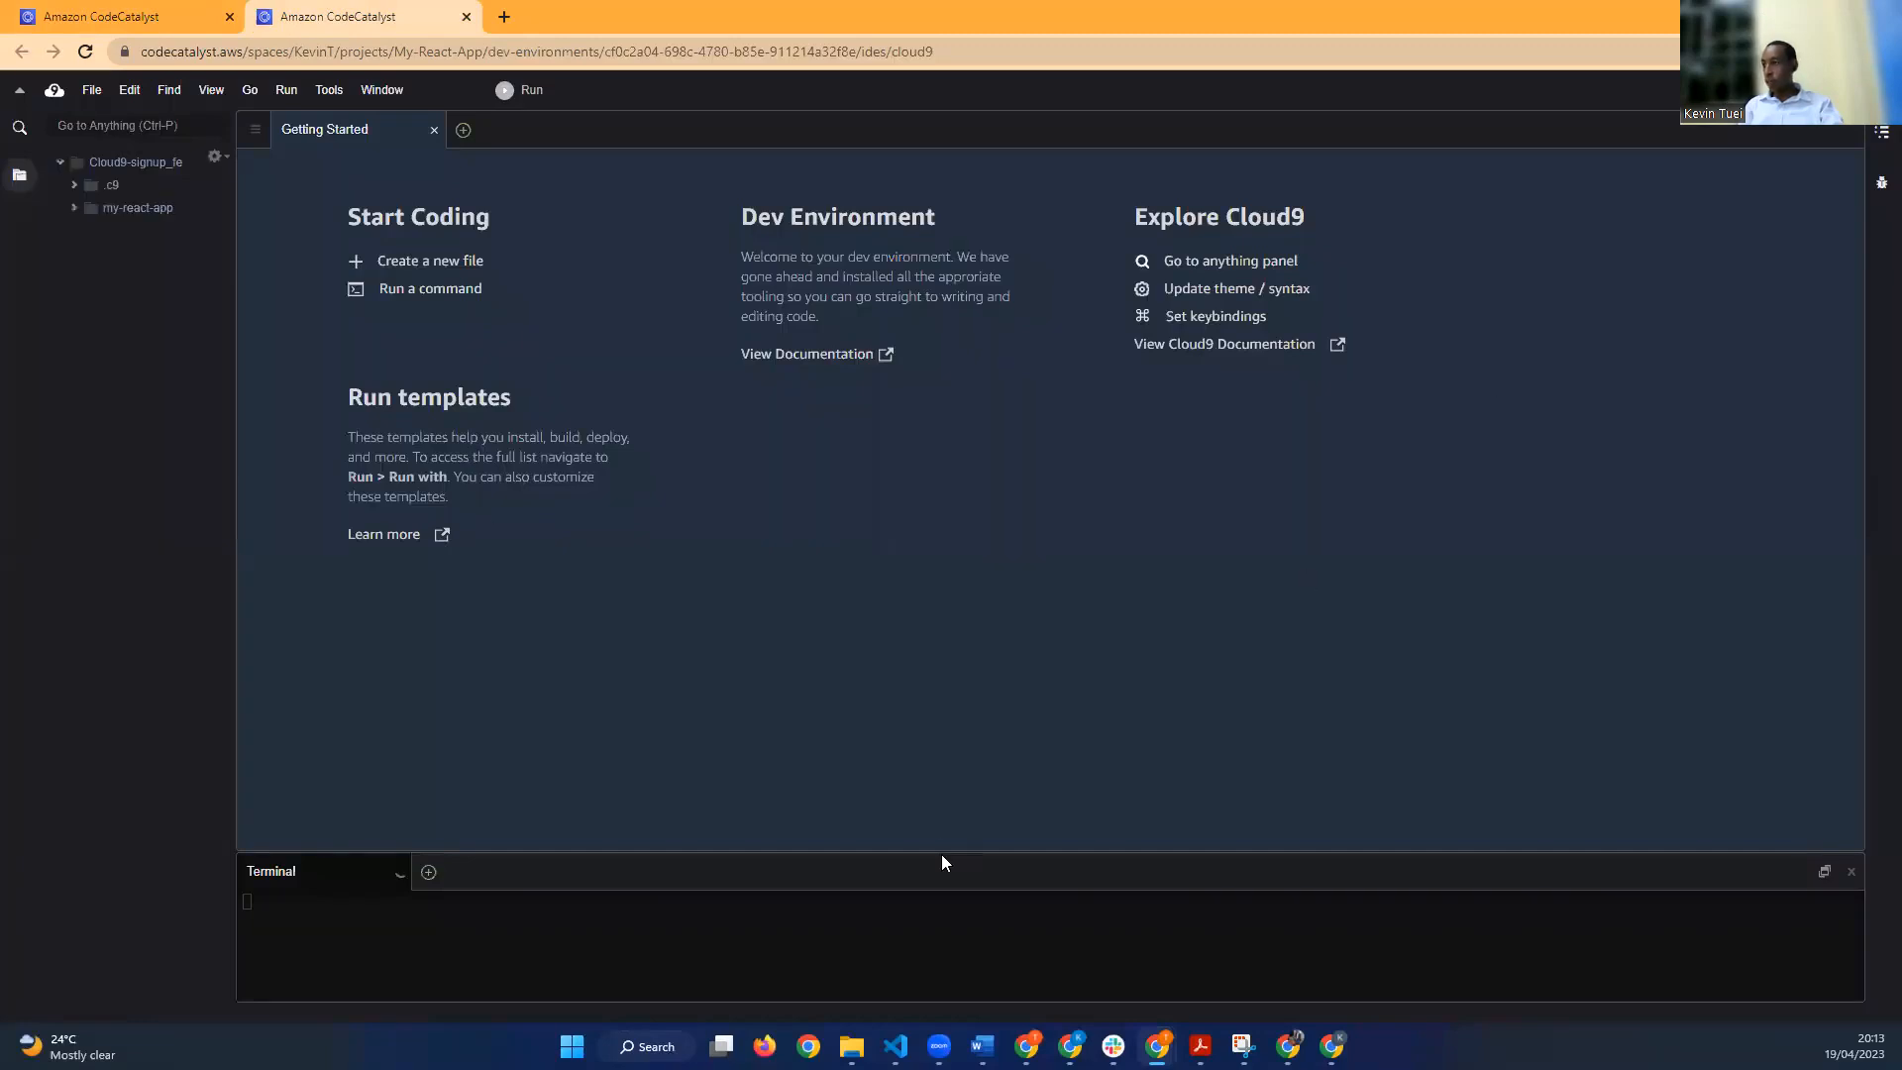
drag(941, 852, 955, 600)
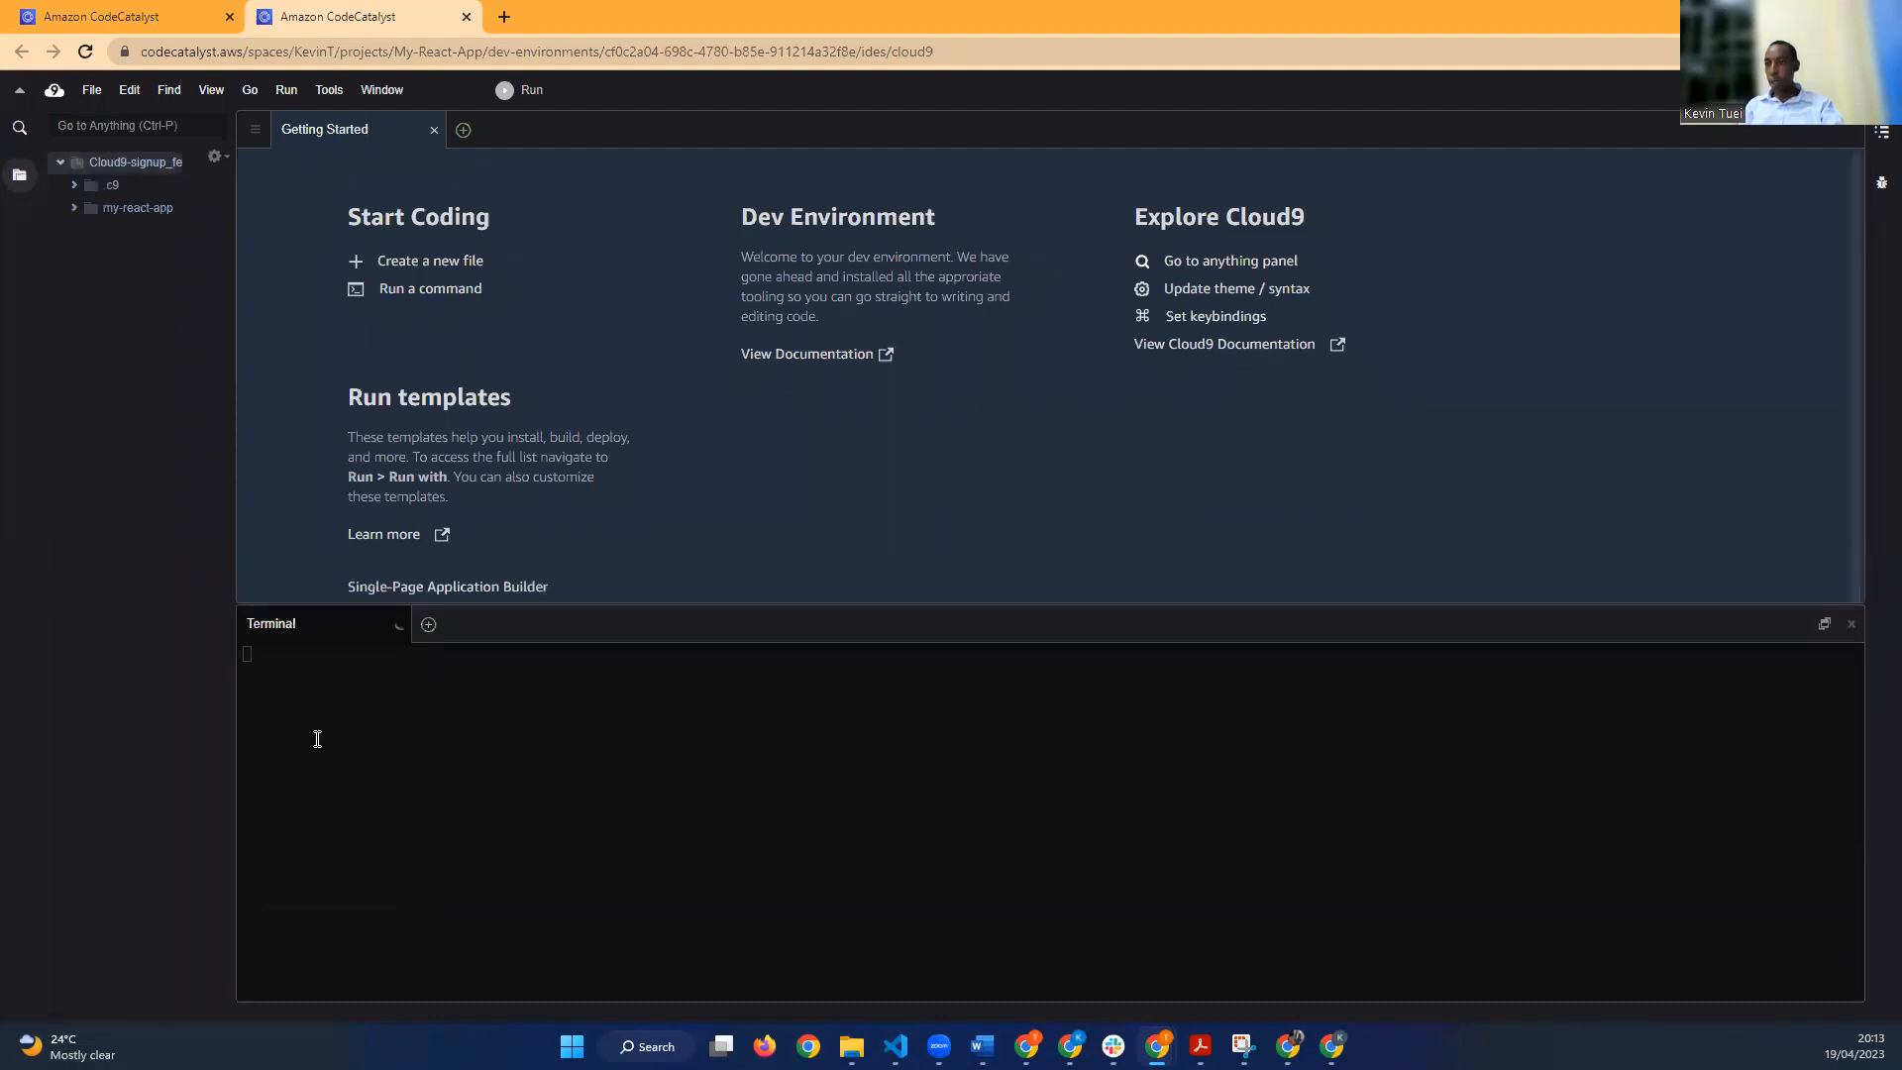
click(85, 214)
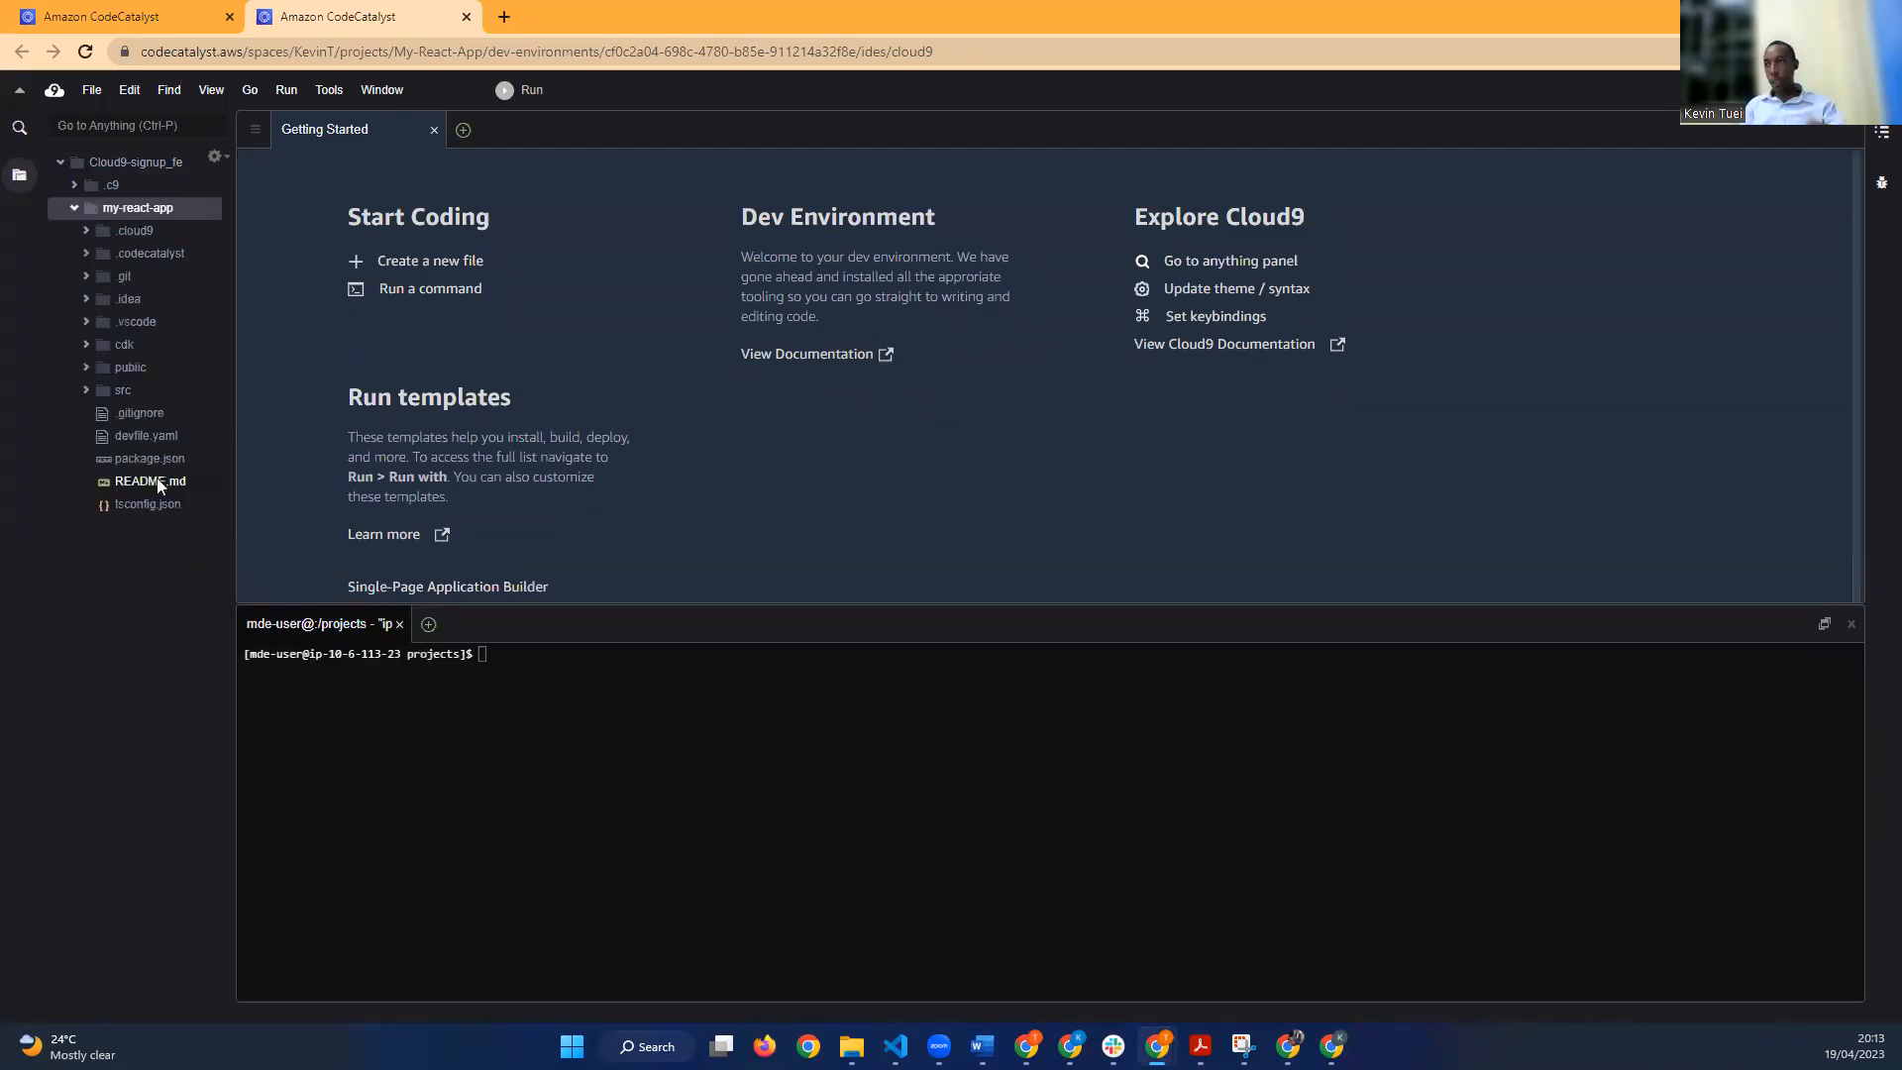
double_click(157, 478)
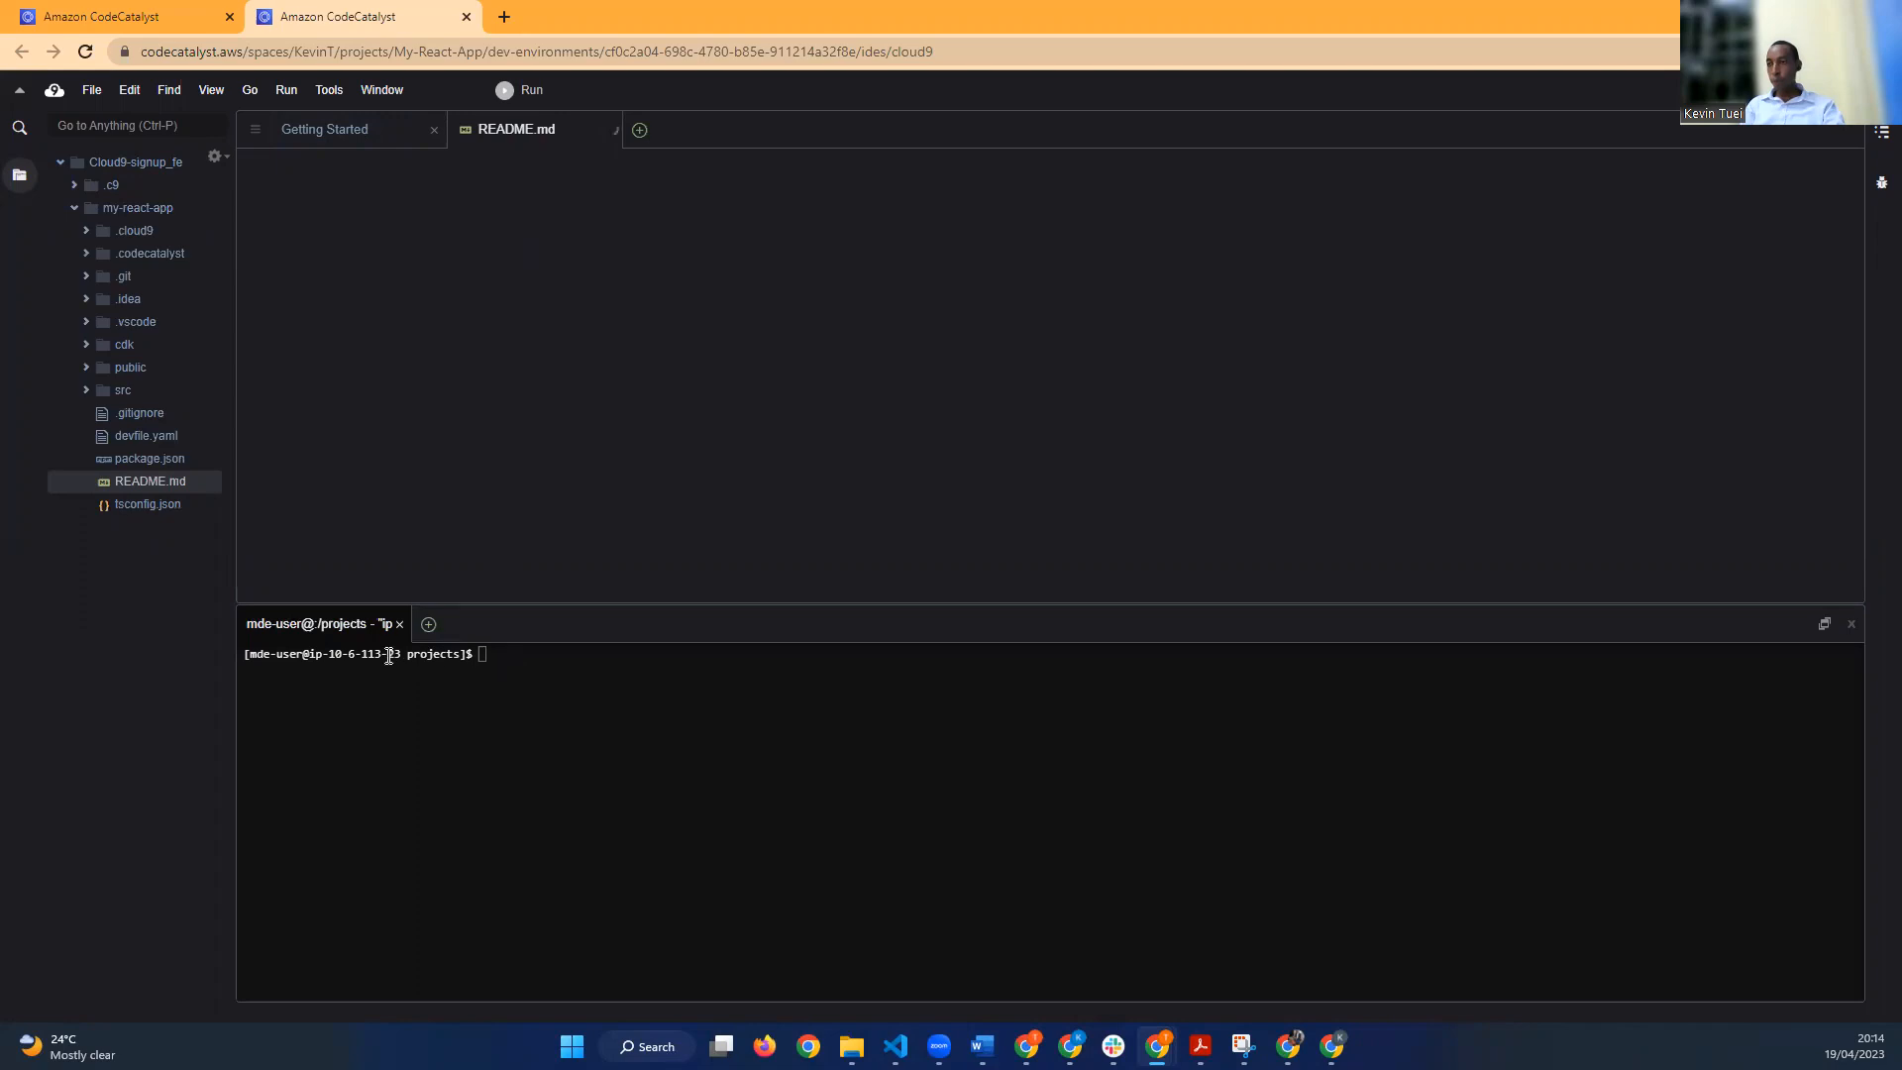
Step: Look through README.md and append " - Dev Branch" to its "Project overview" heading
scroll(386, 476, down, 1)
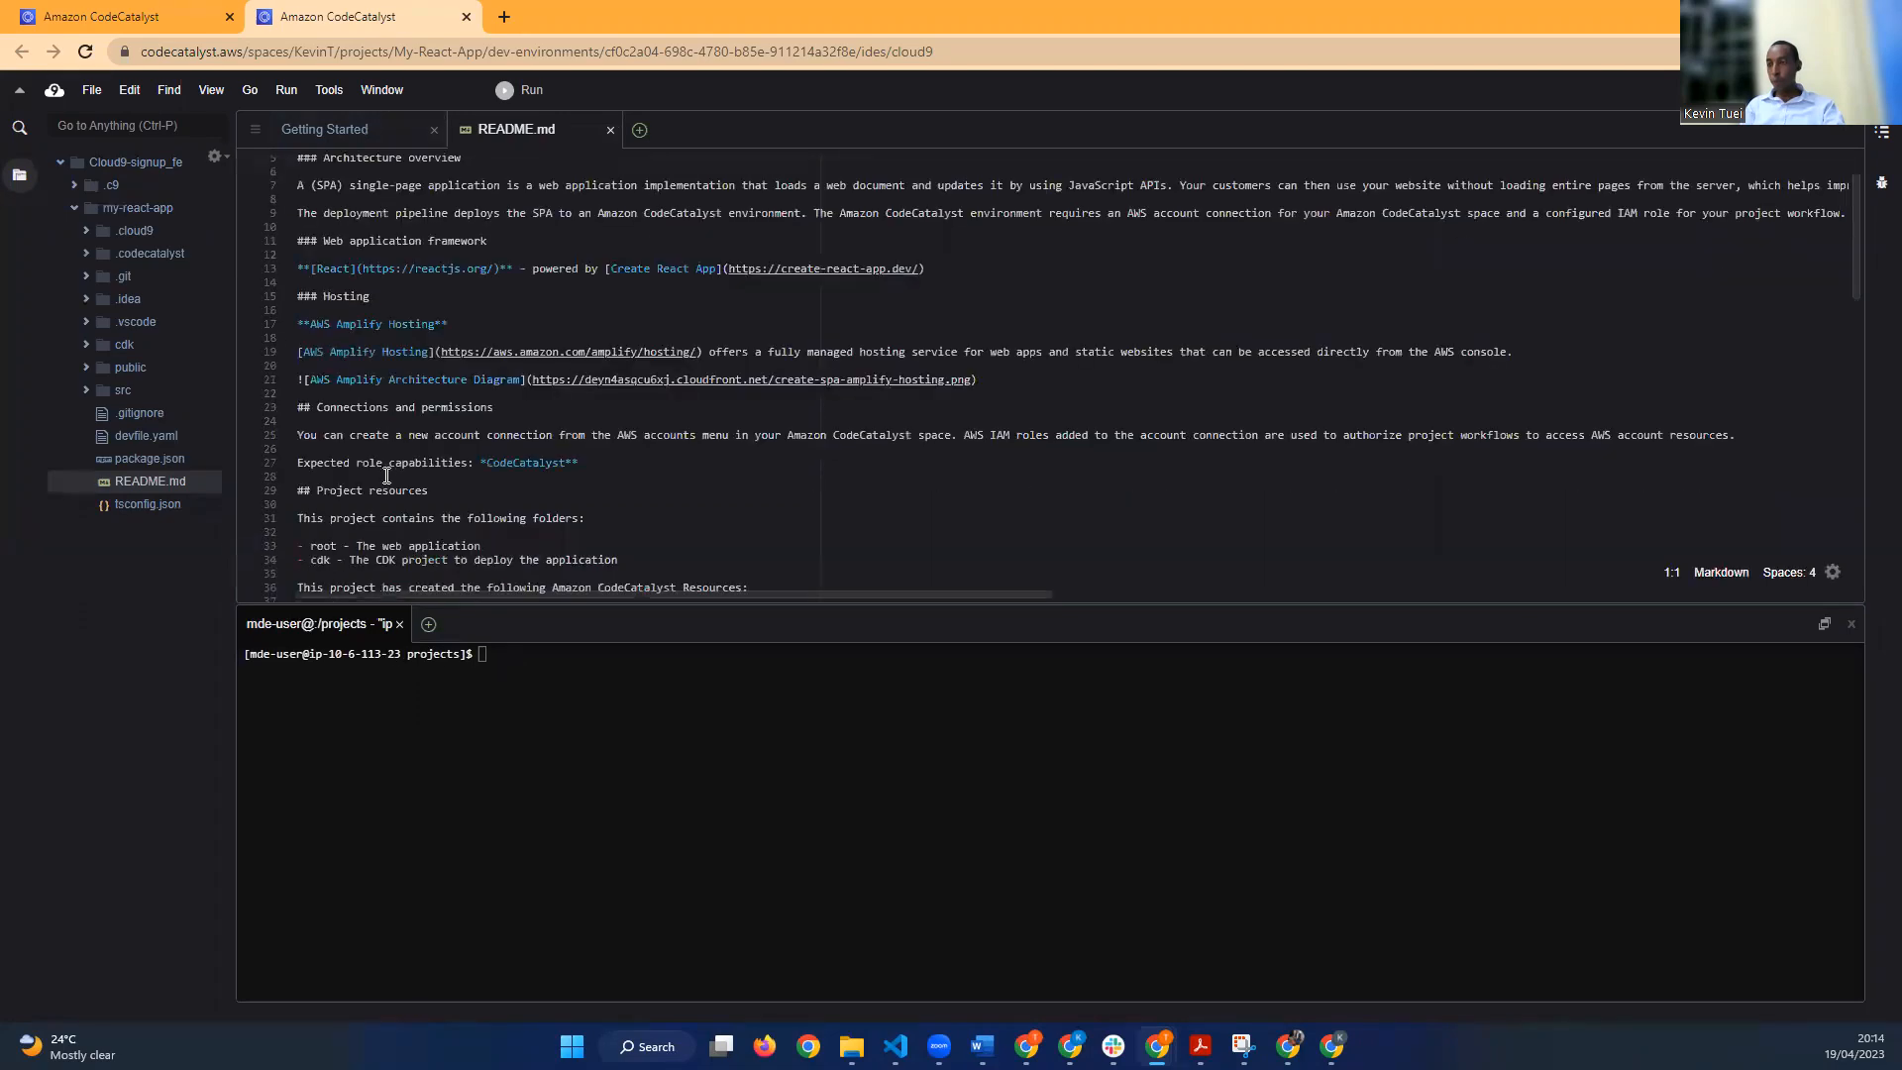
scroll(386, 476, down, 1)
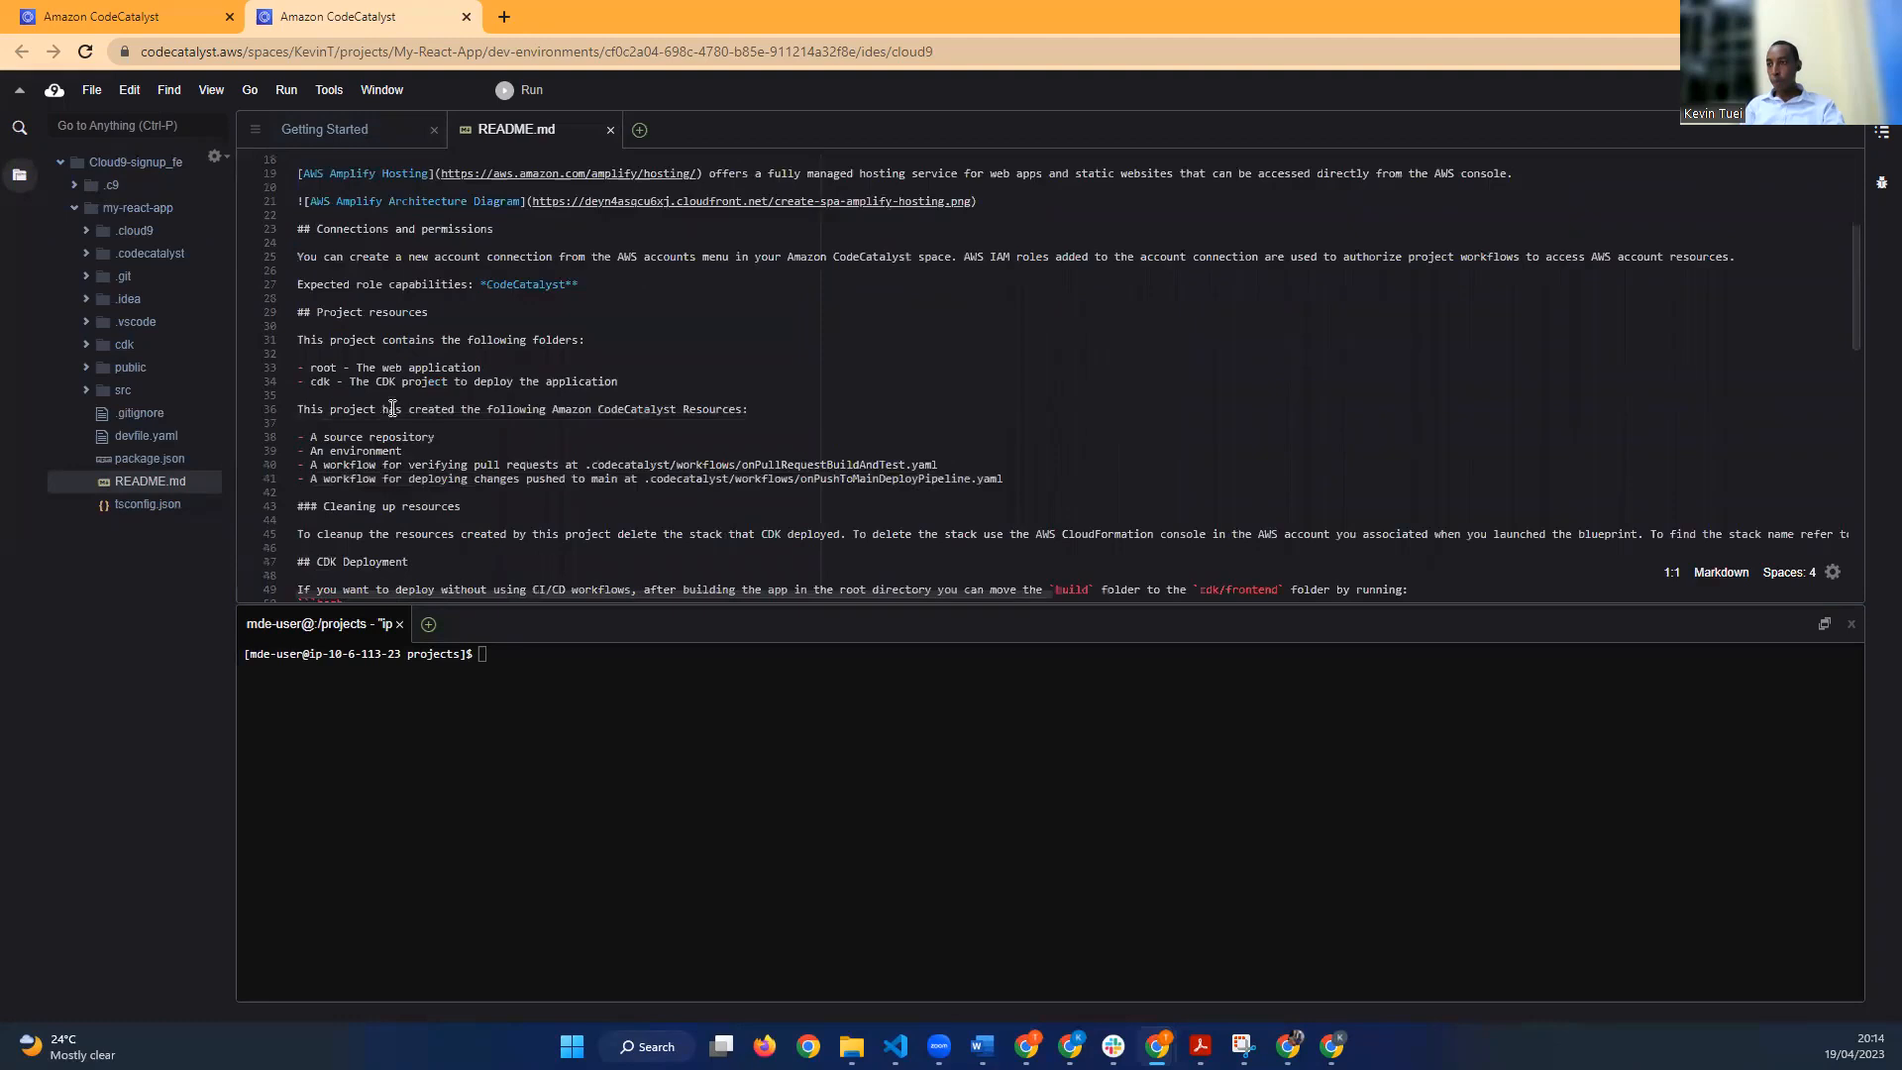
scroll(386, 406, up, 3)
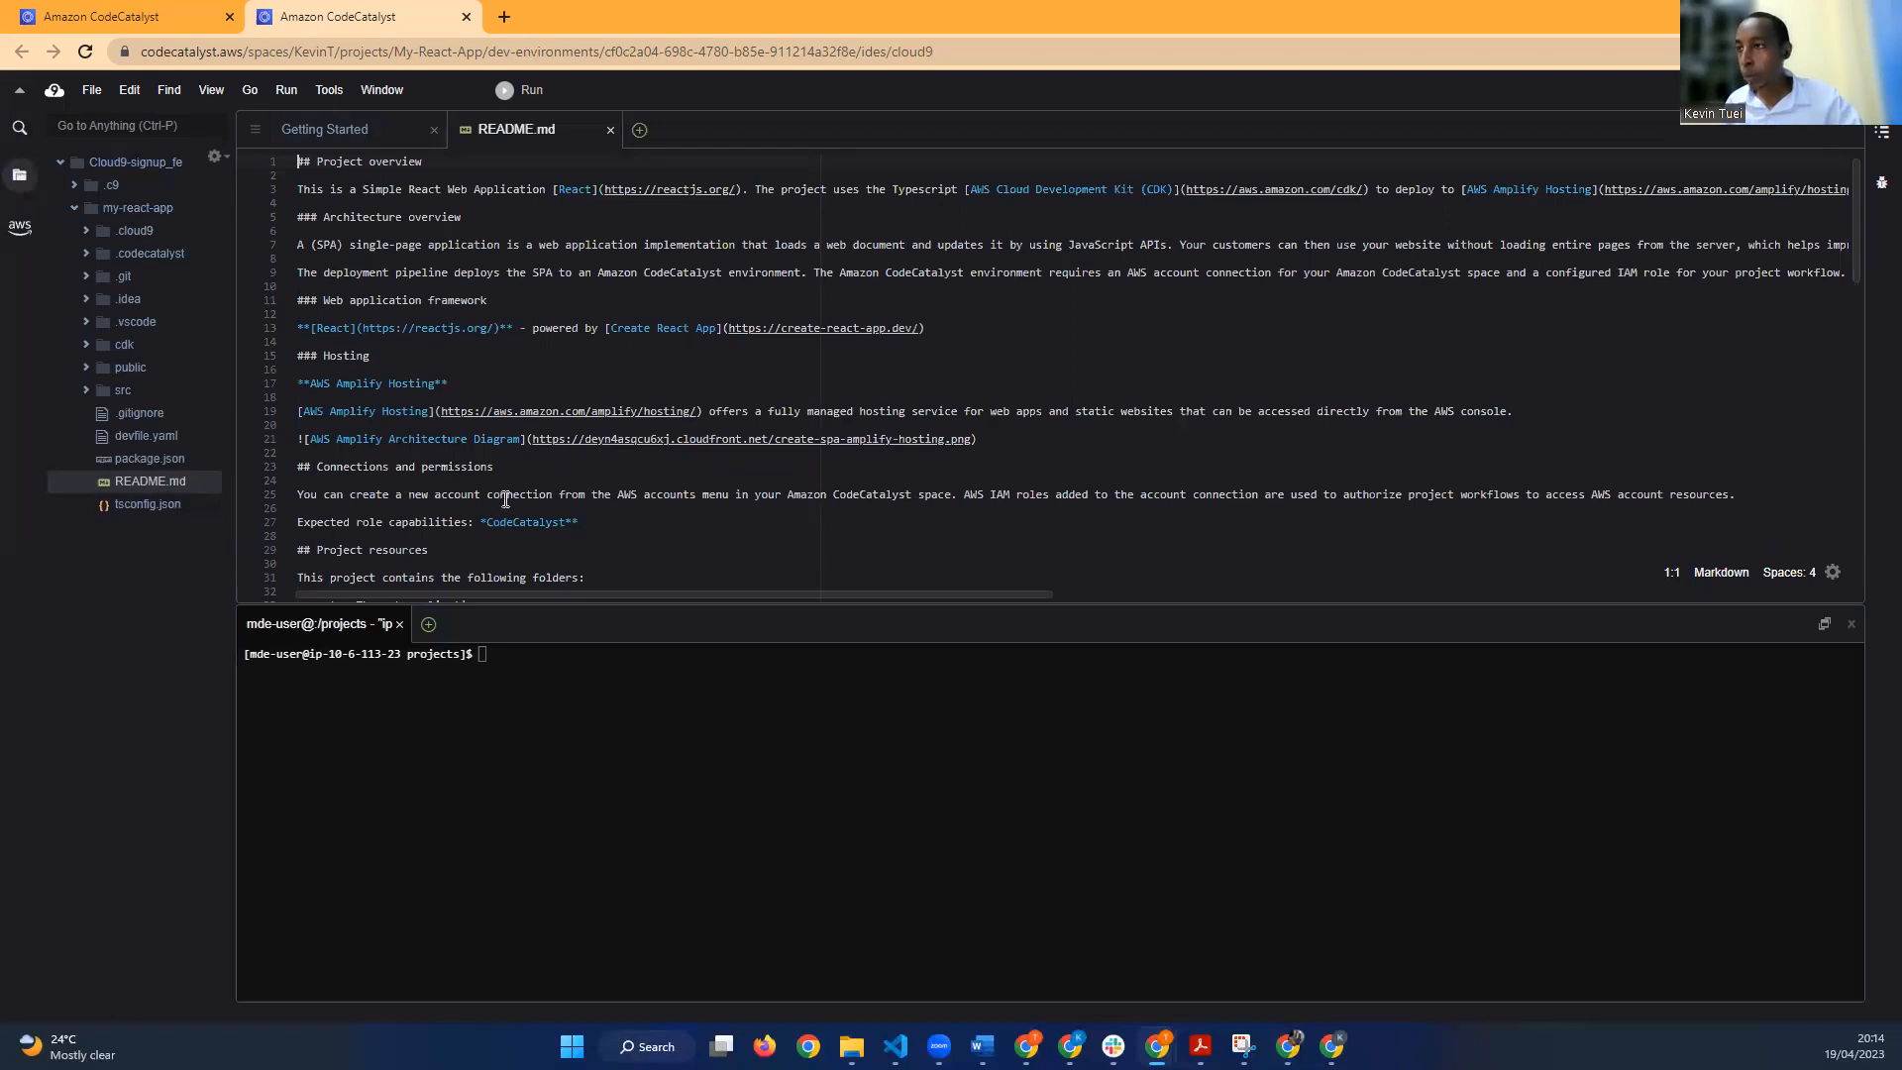
scroll(507, 498, down, 2)
scroll(431, 354, up, 2)
click(464, 163)
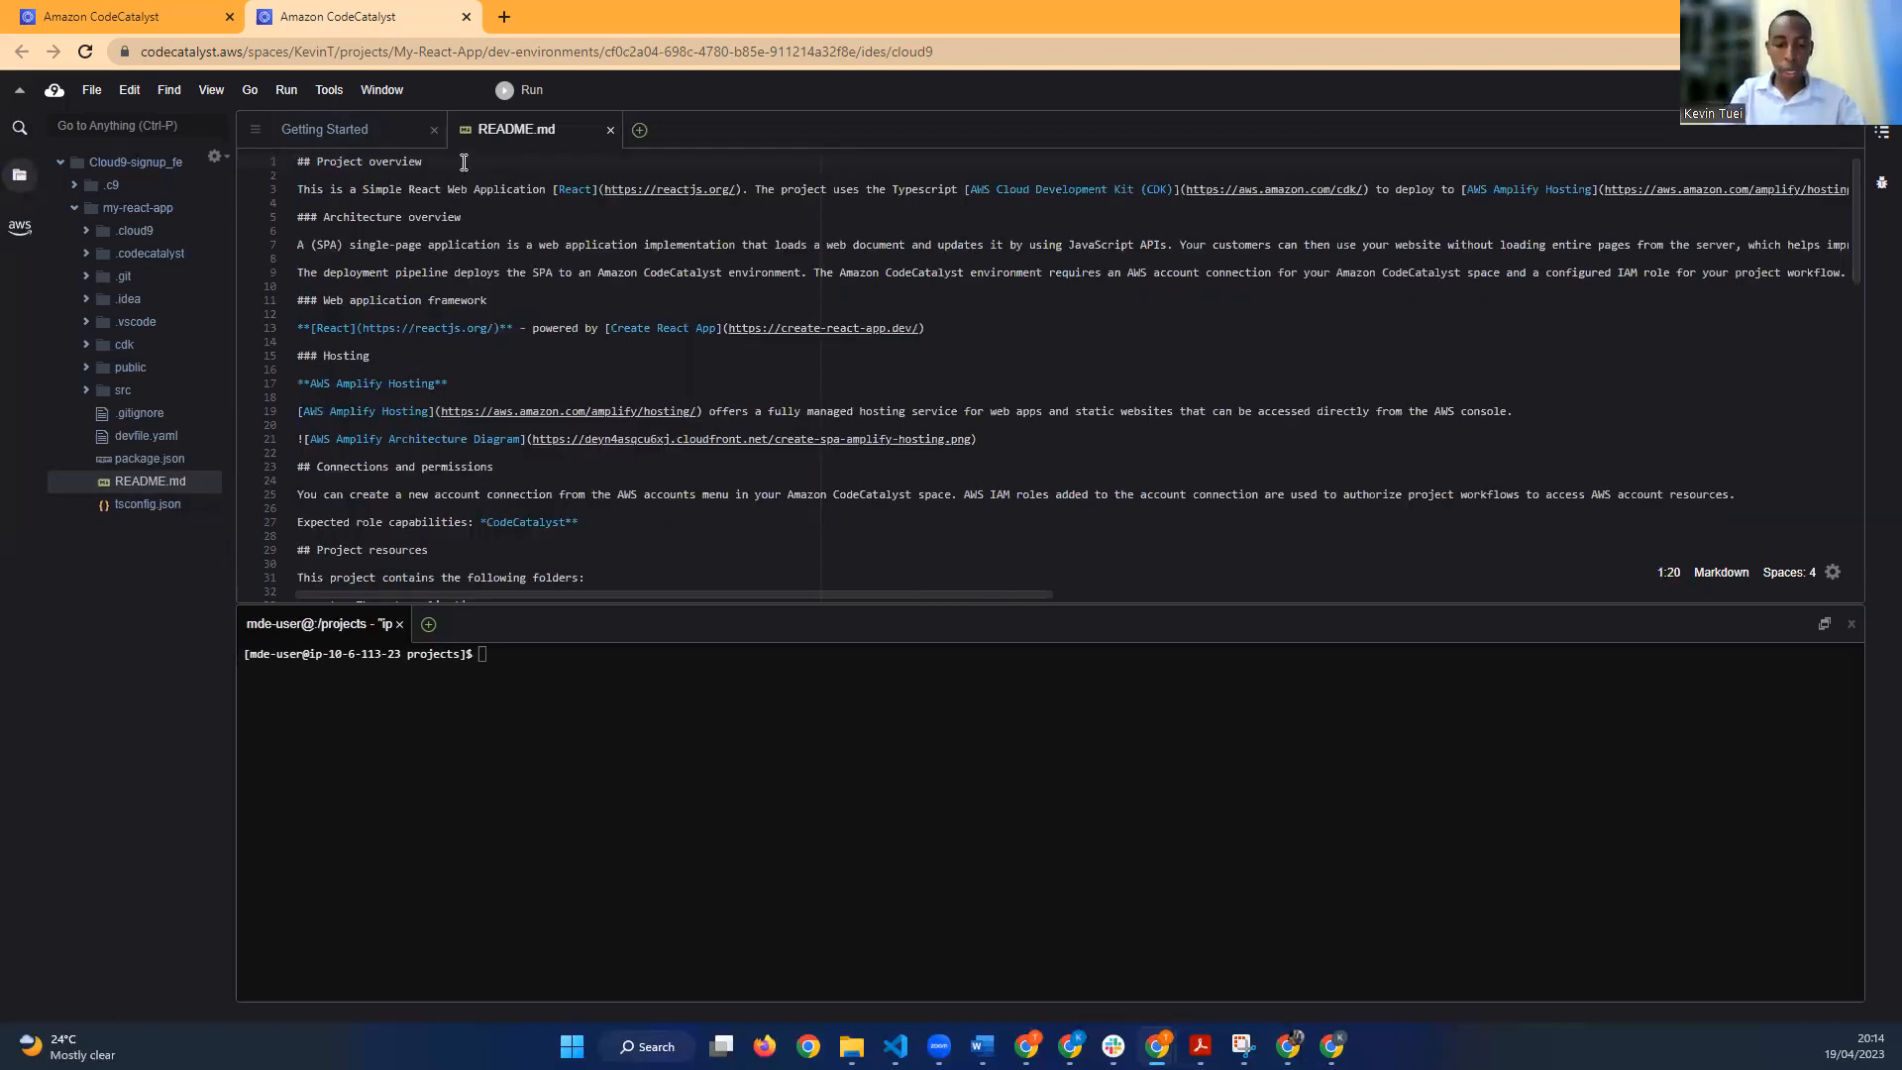
text(- Deve)
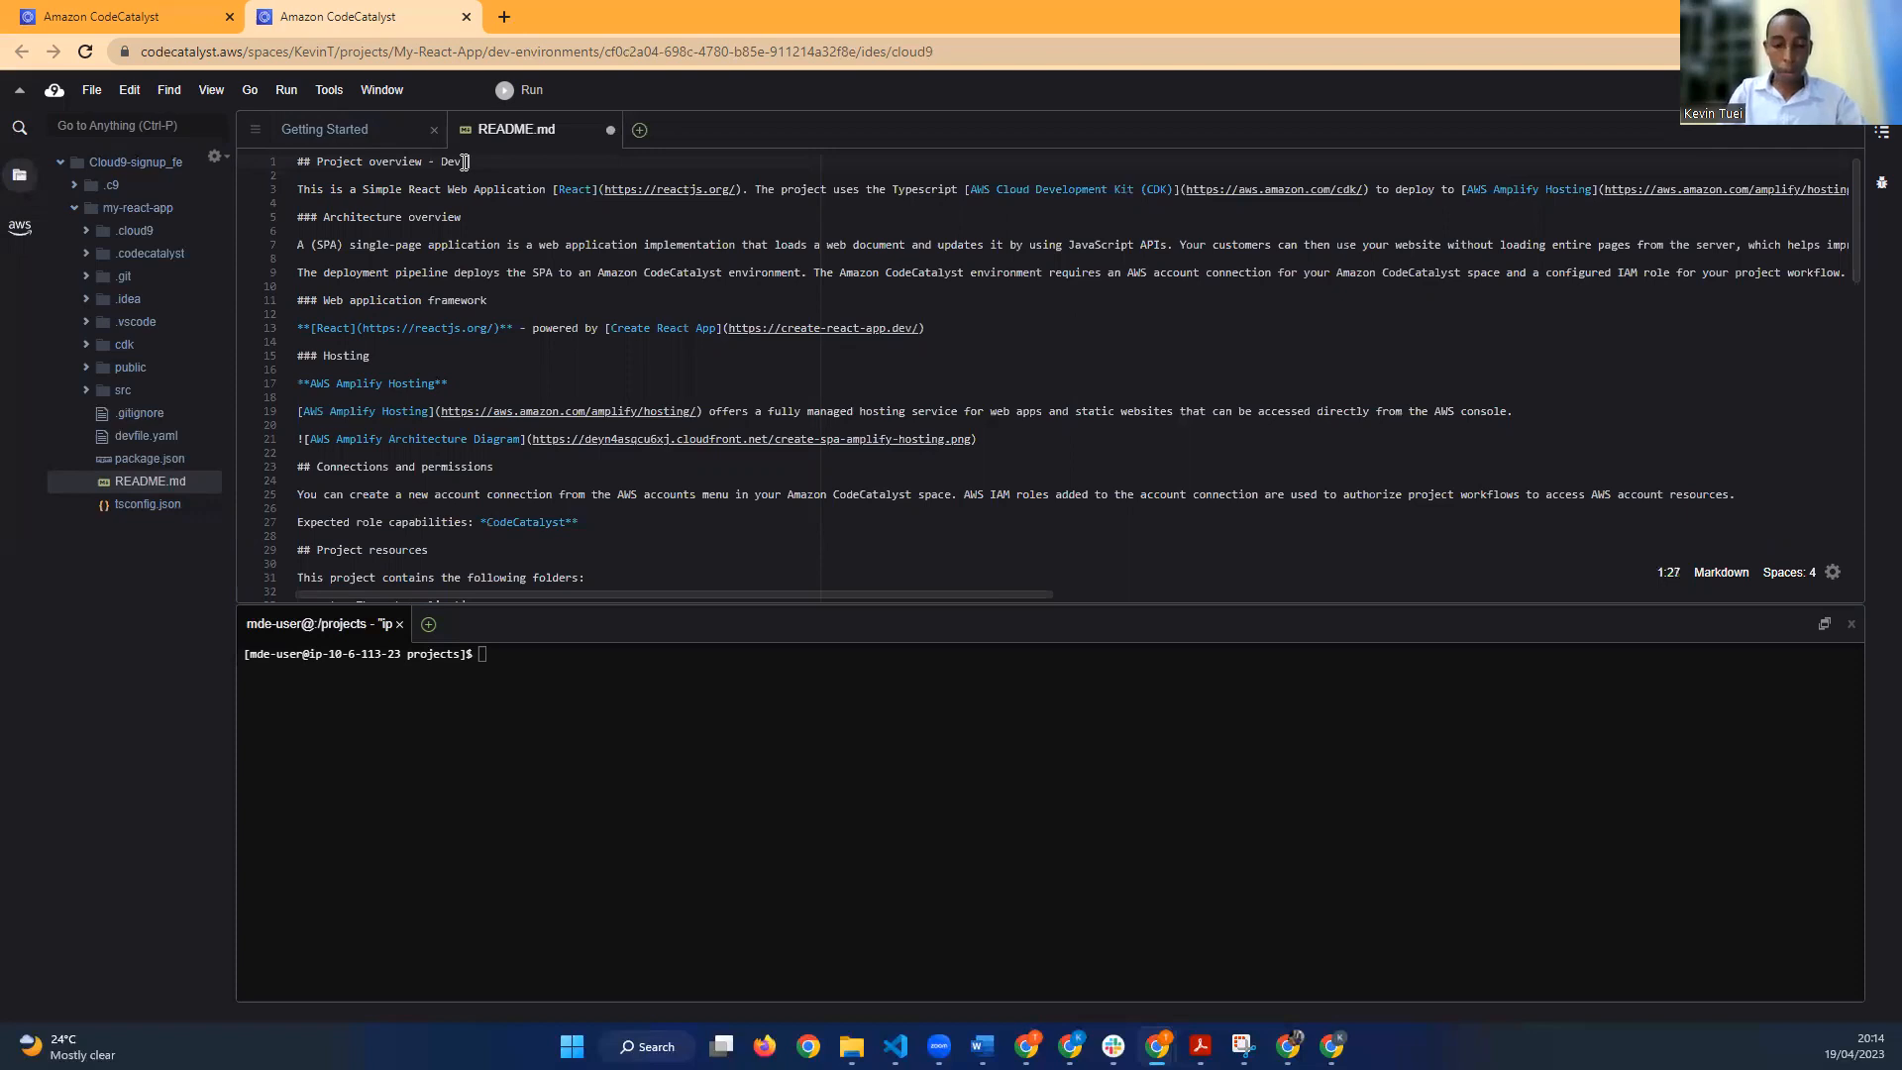
key(BackSpace)
text( Branch)
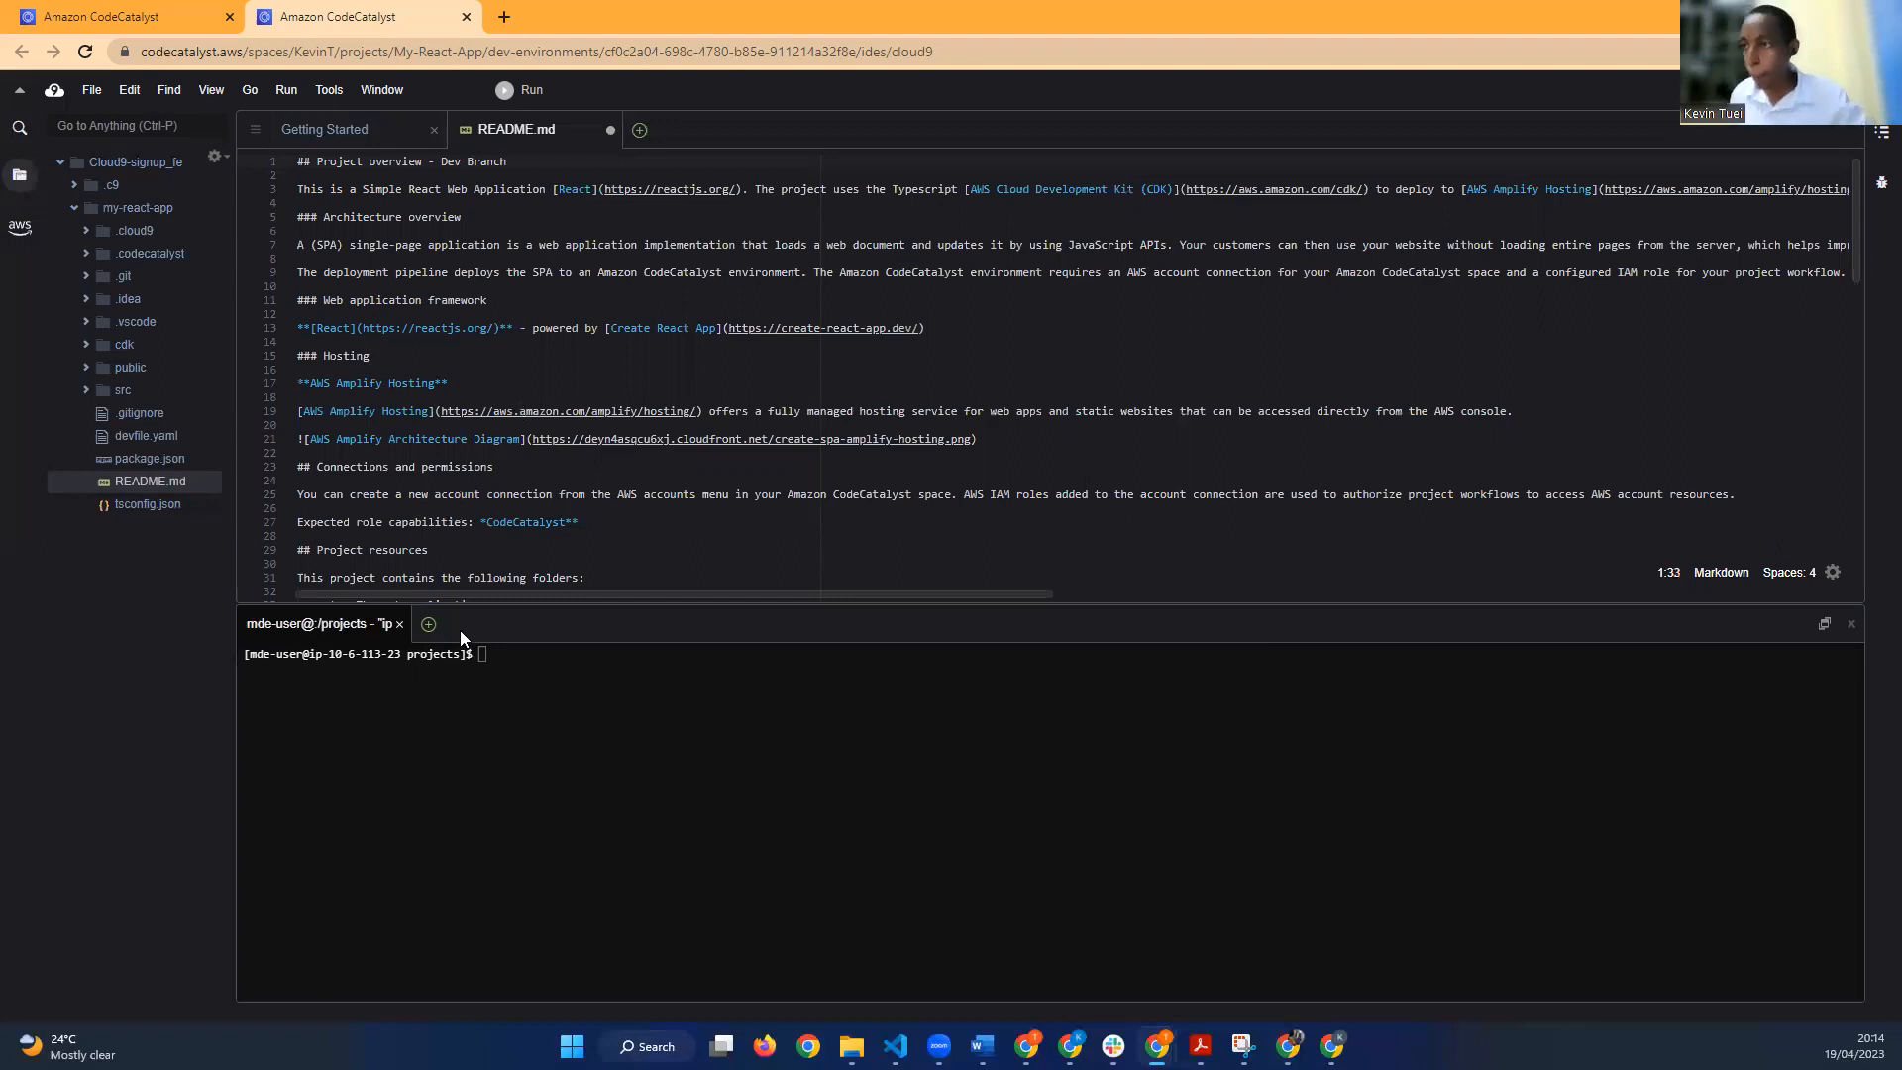
Step: List the contents of the projects directory in the terminal with ls
click(505, 668)
text(ls)
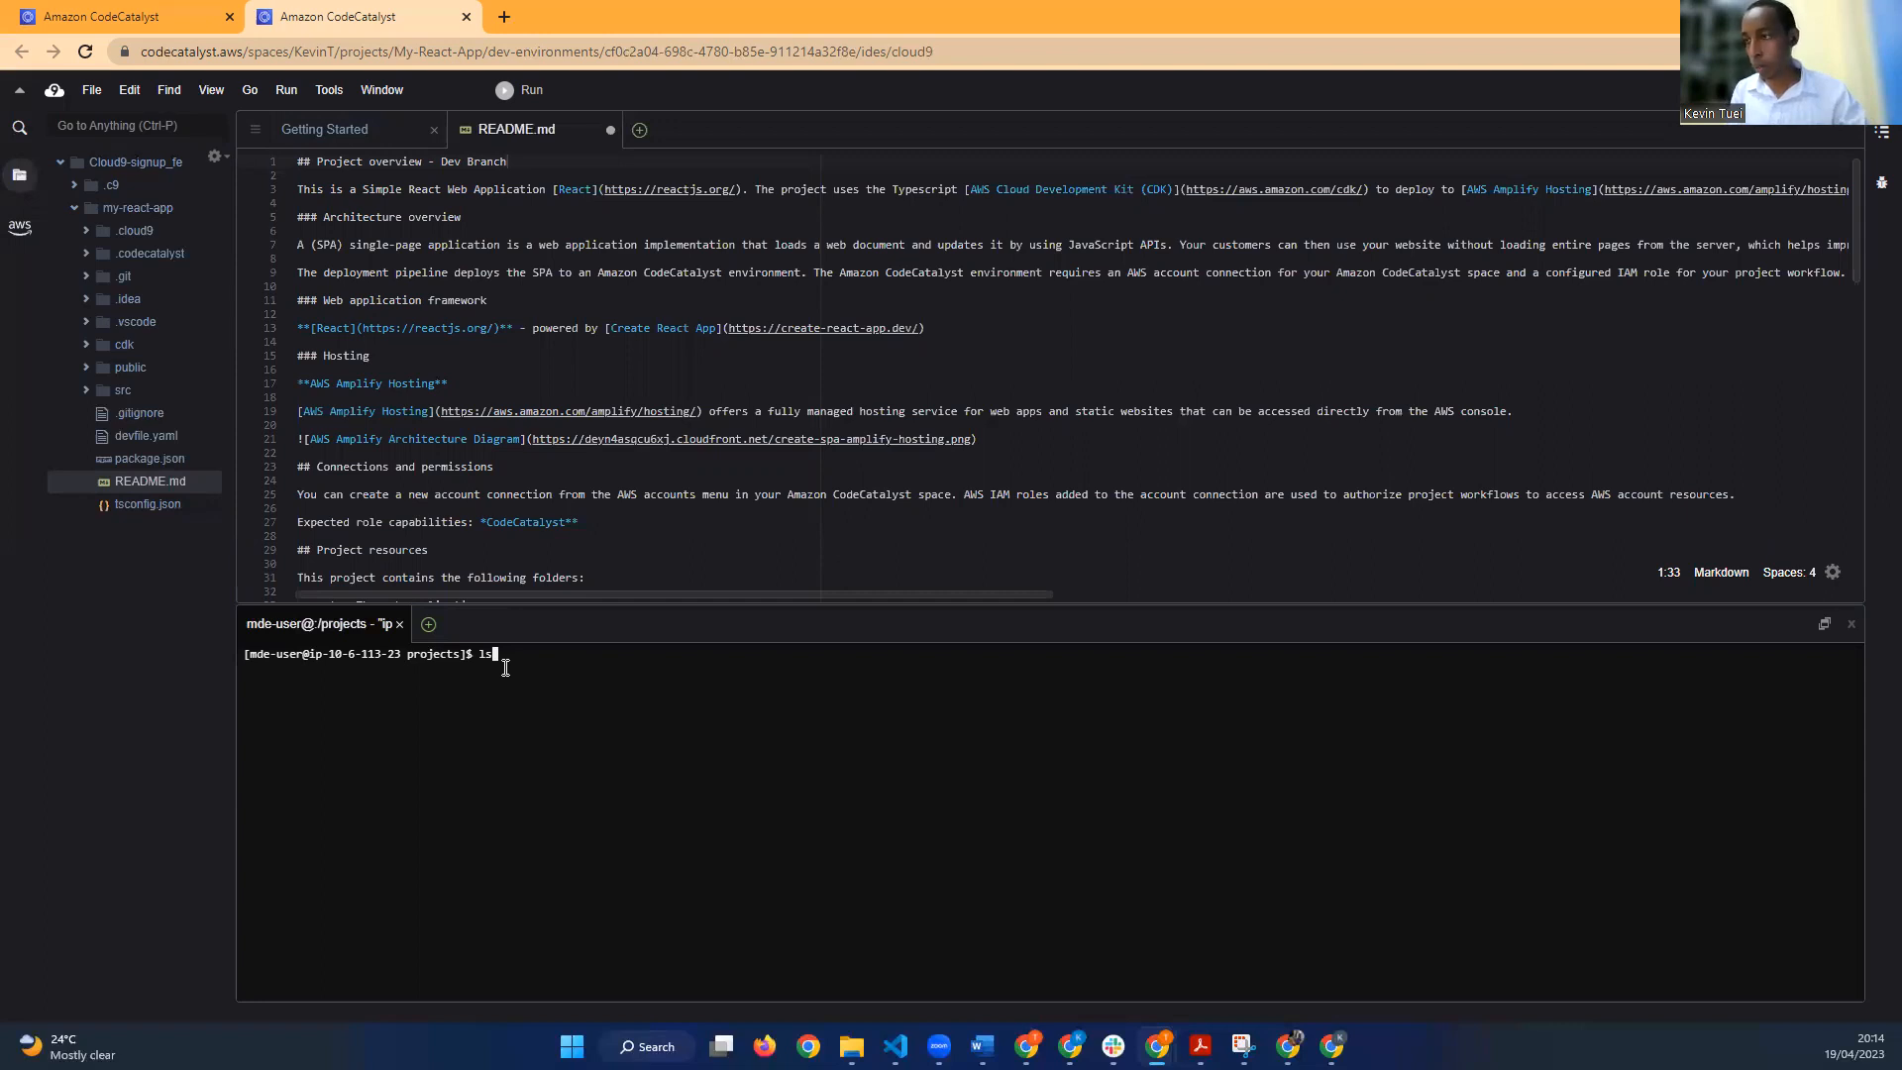
text(\)
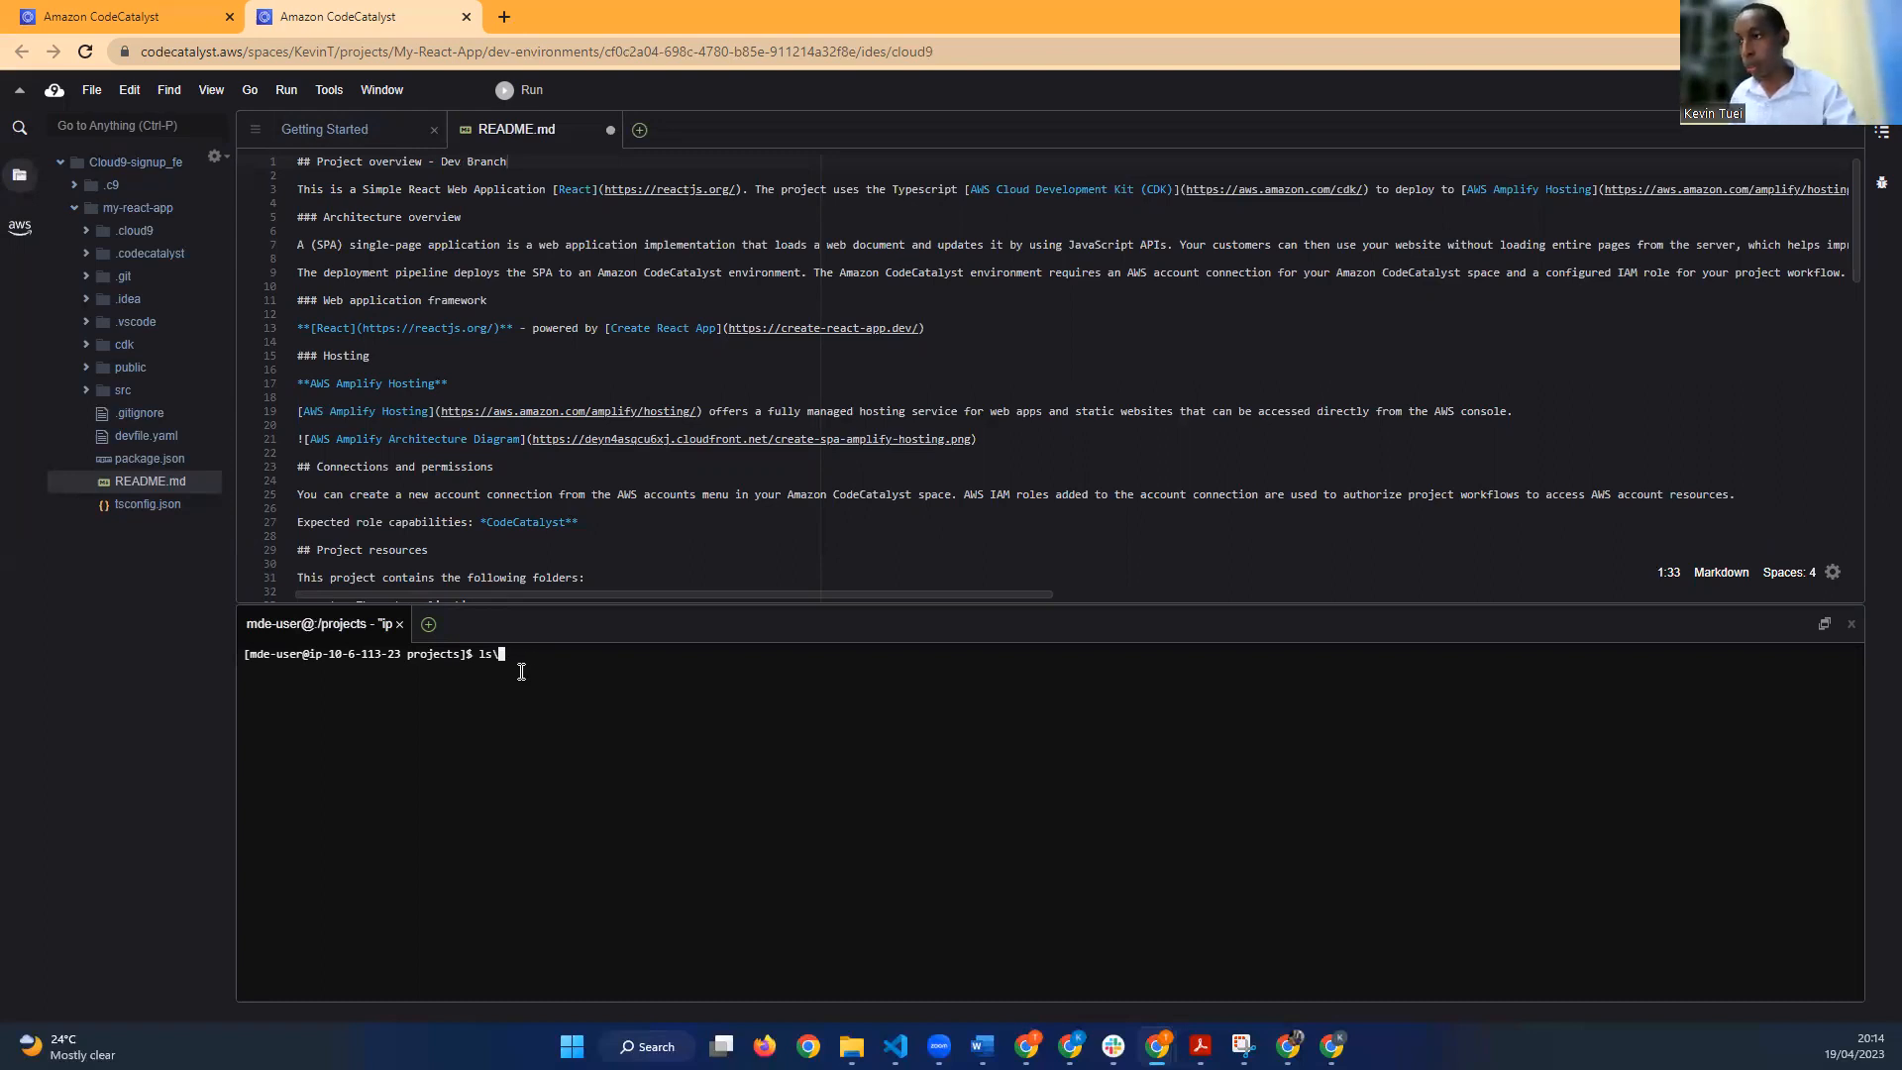
key(Return)
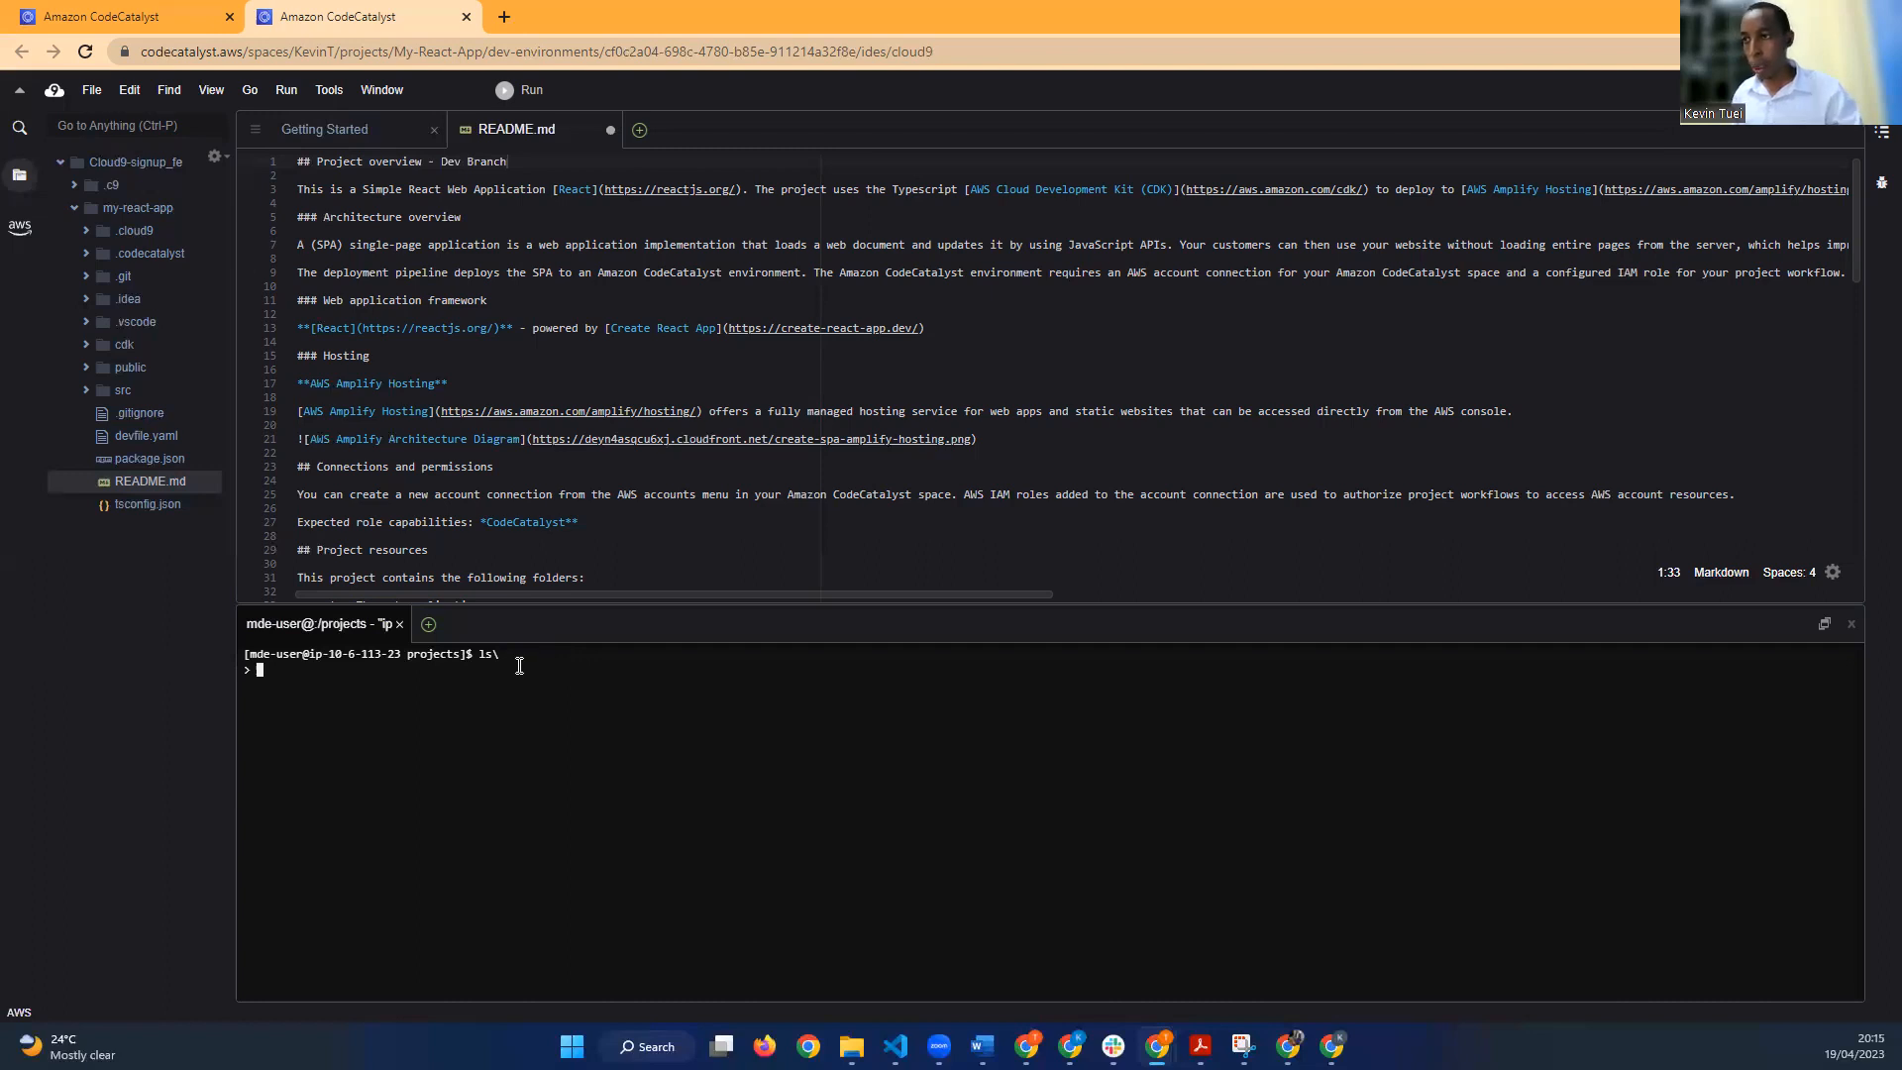
key(Return)
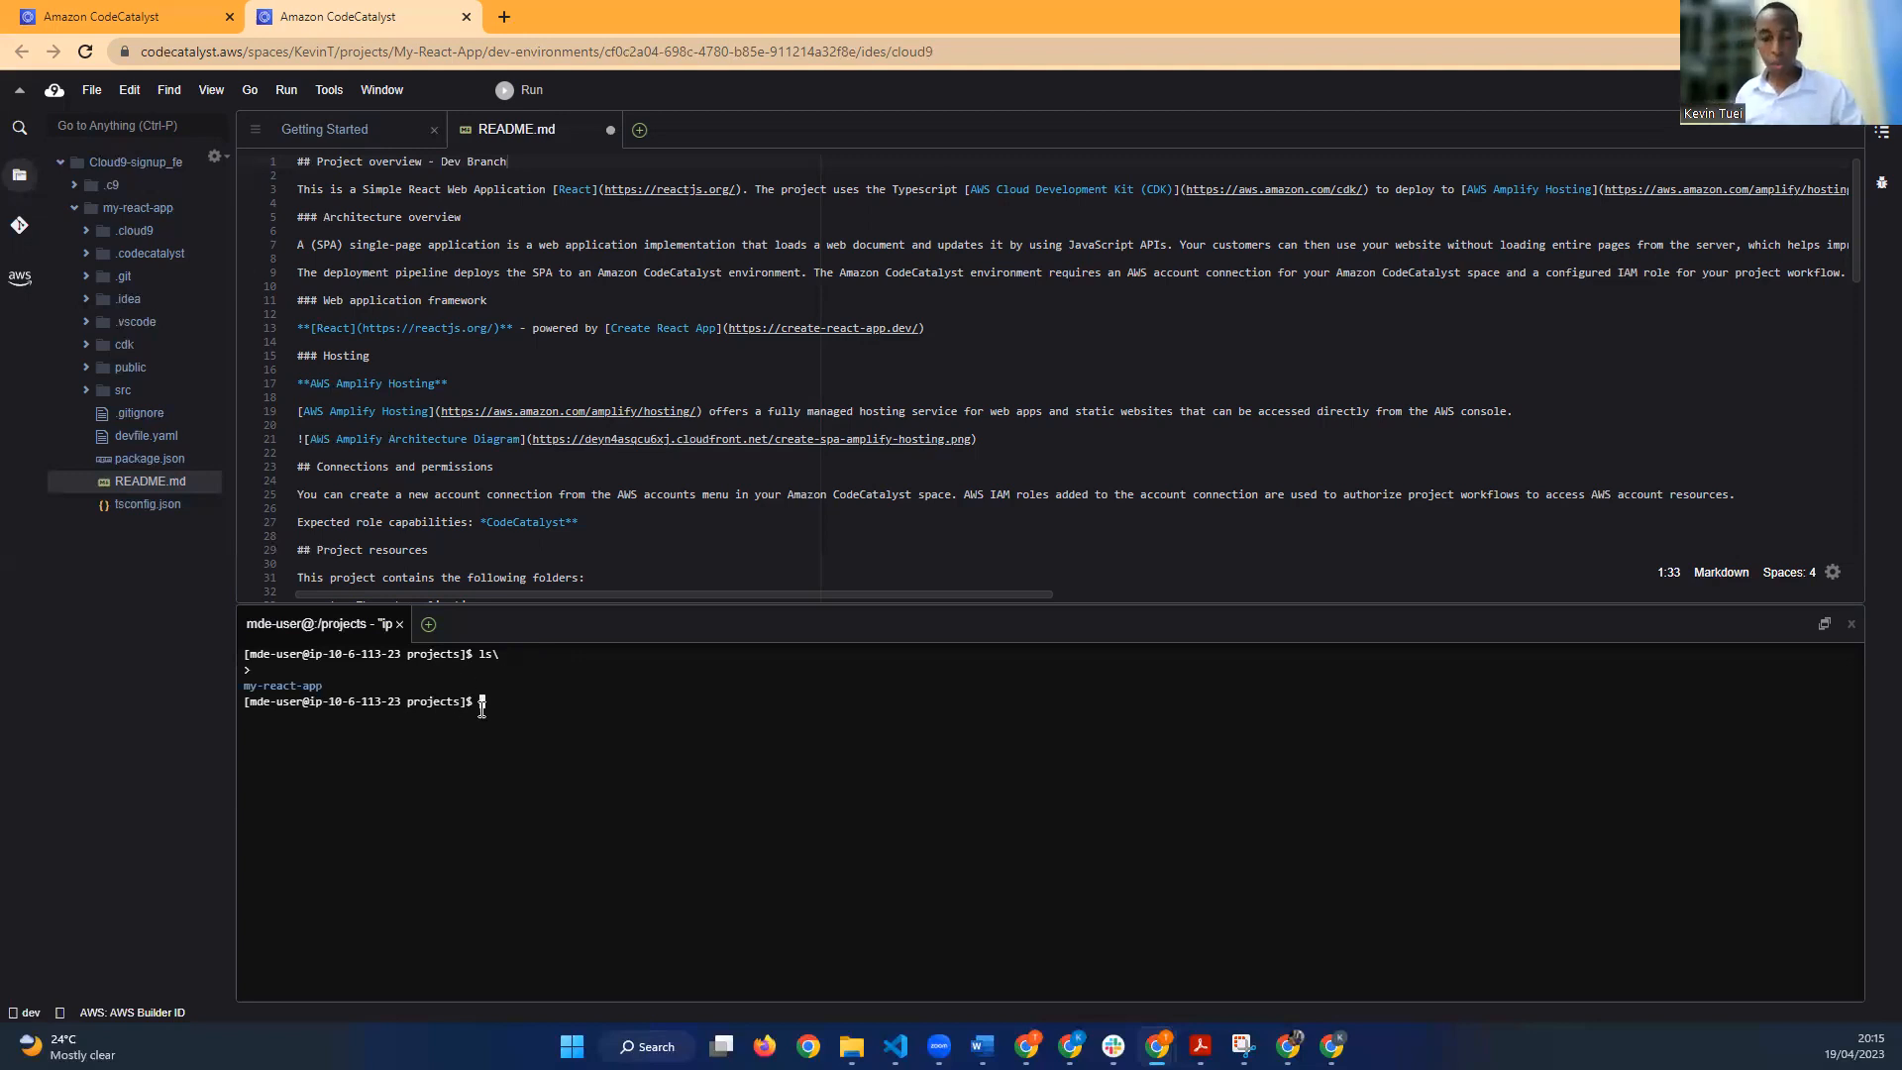
Step: Change the terminal's working directory with "cd my-react-app" and keep the prompt ready for input
text(cd my)
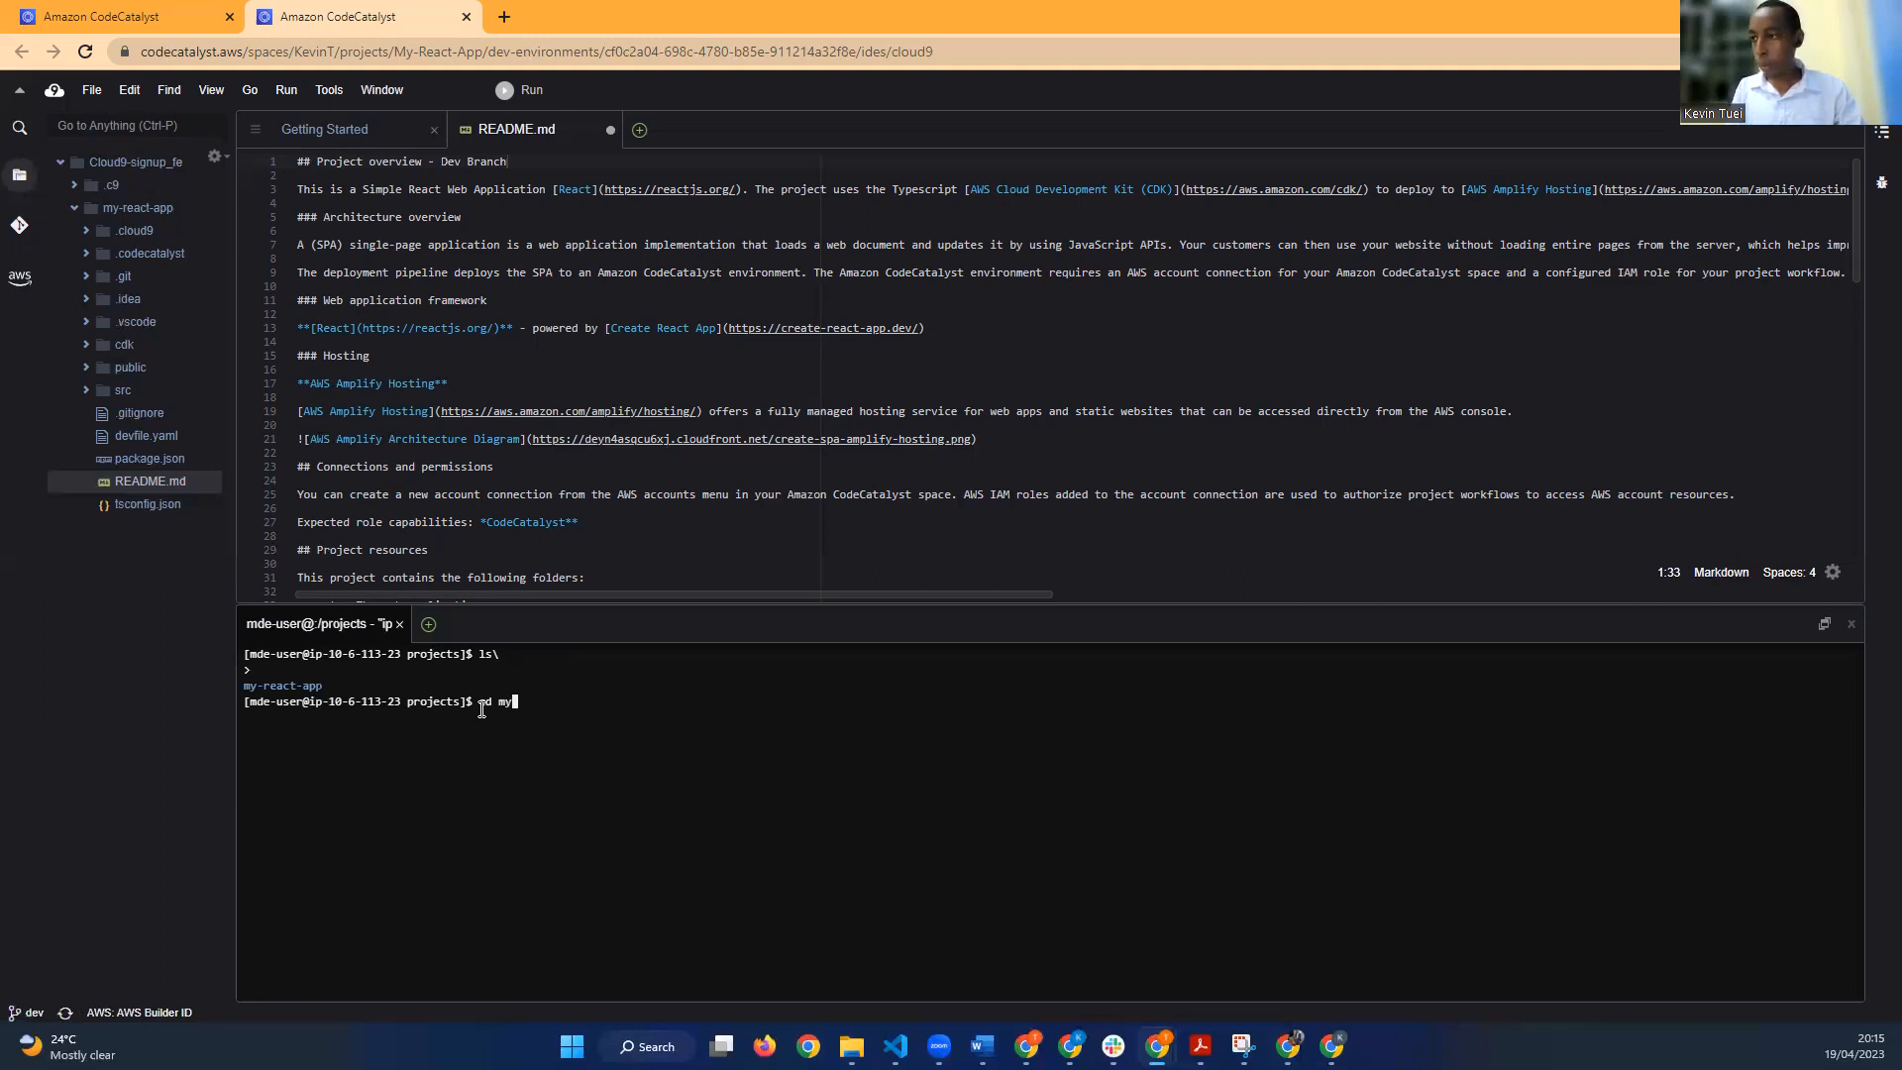
text(-react-app)
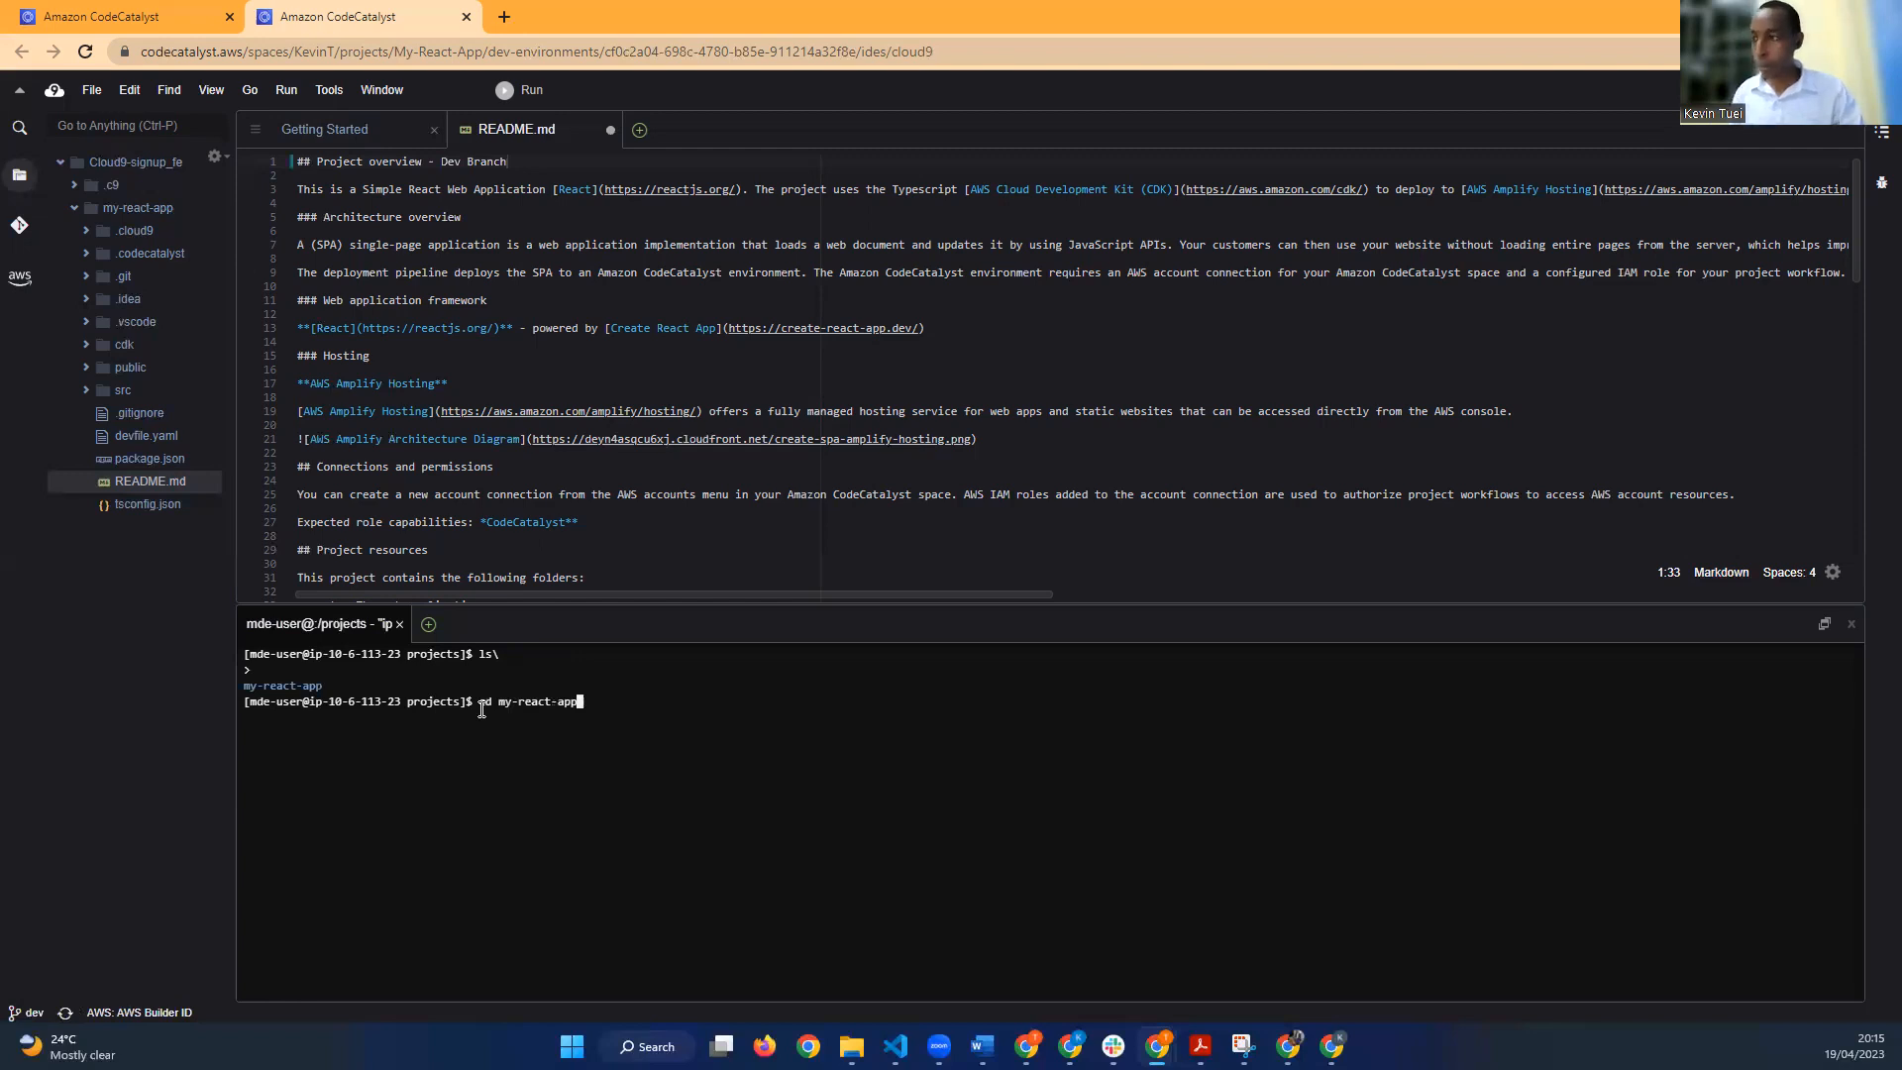
key(Return)
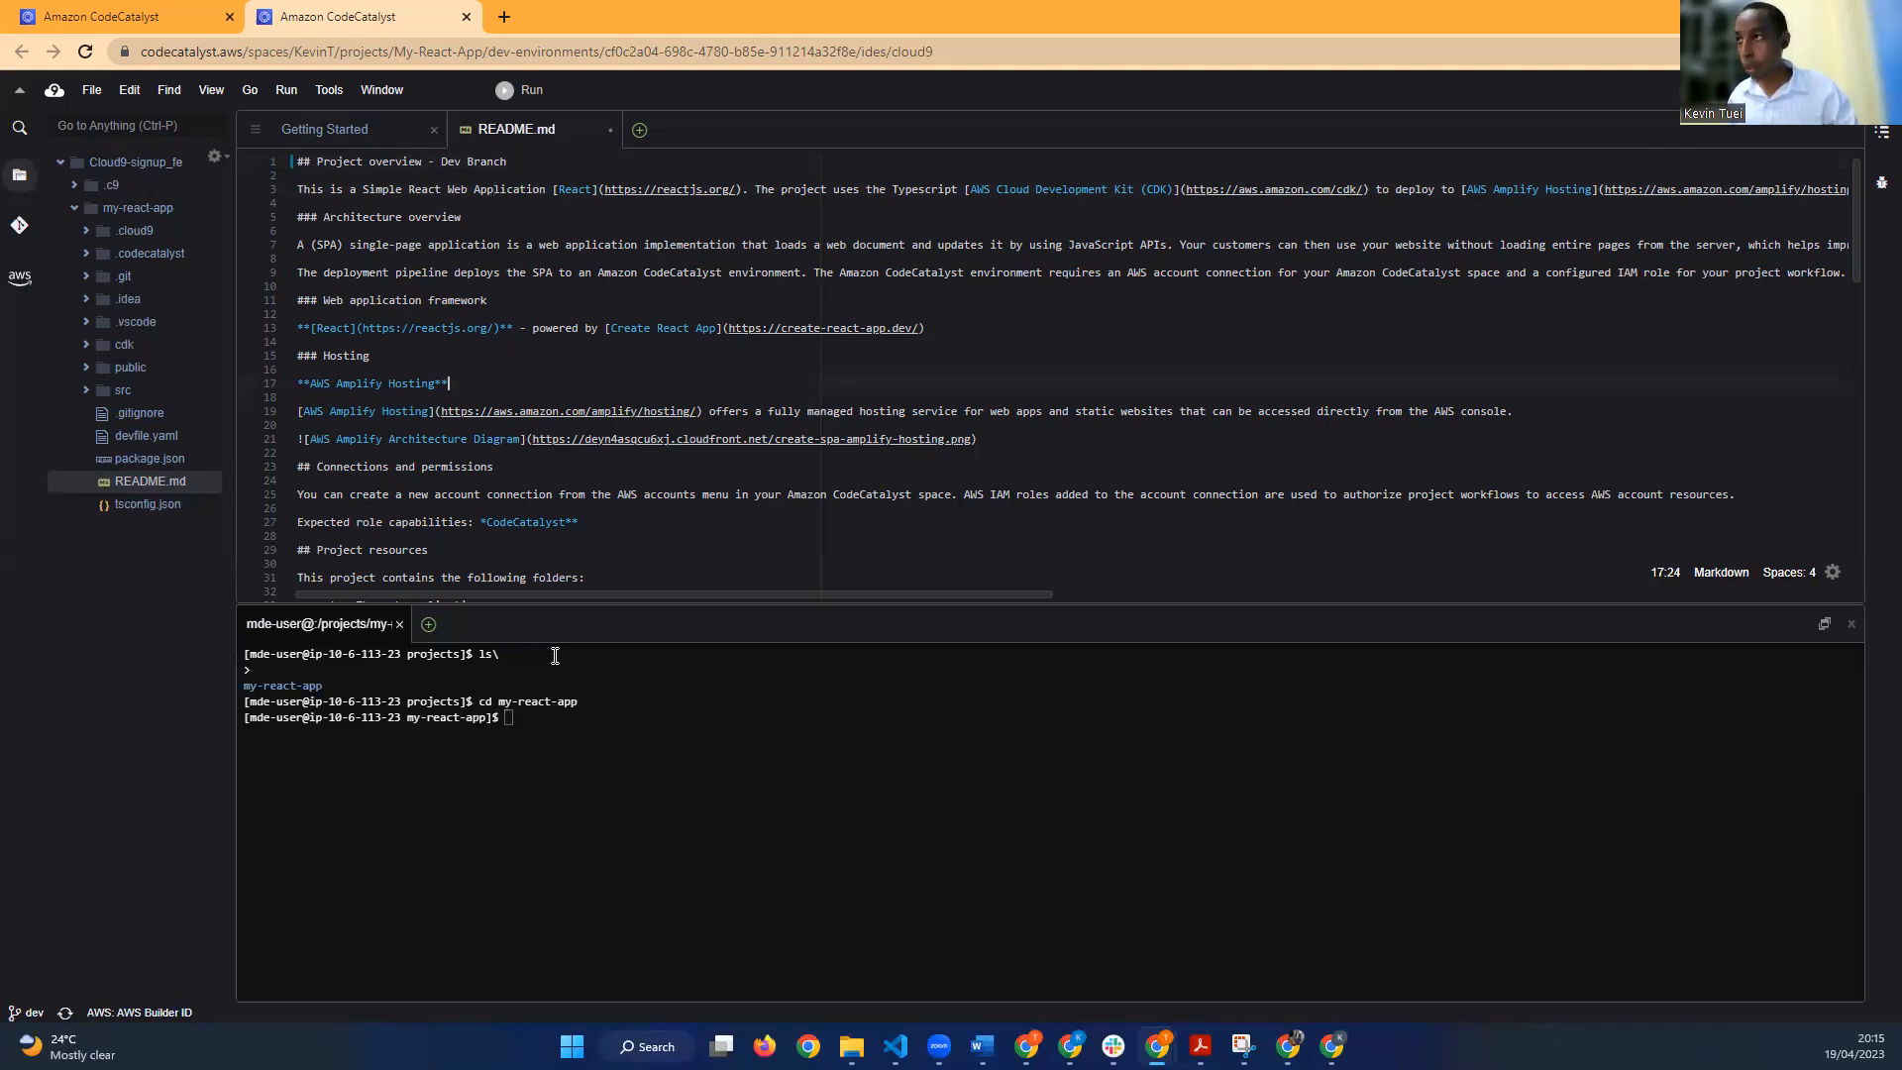
click(559, 721)
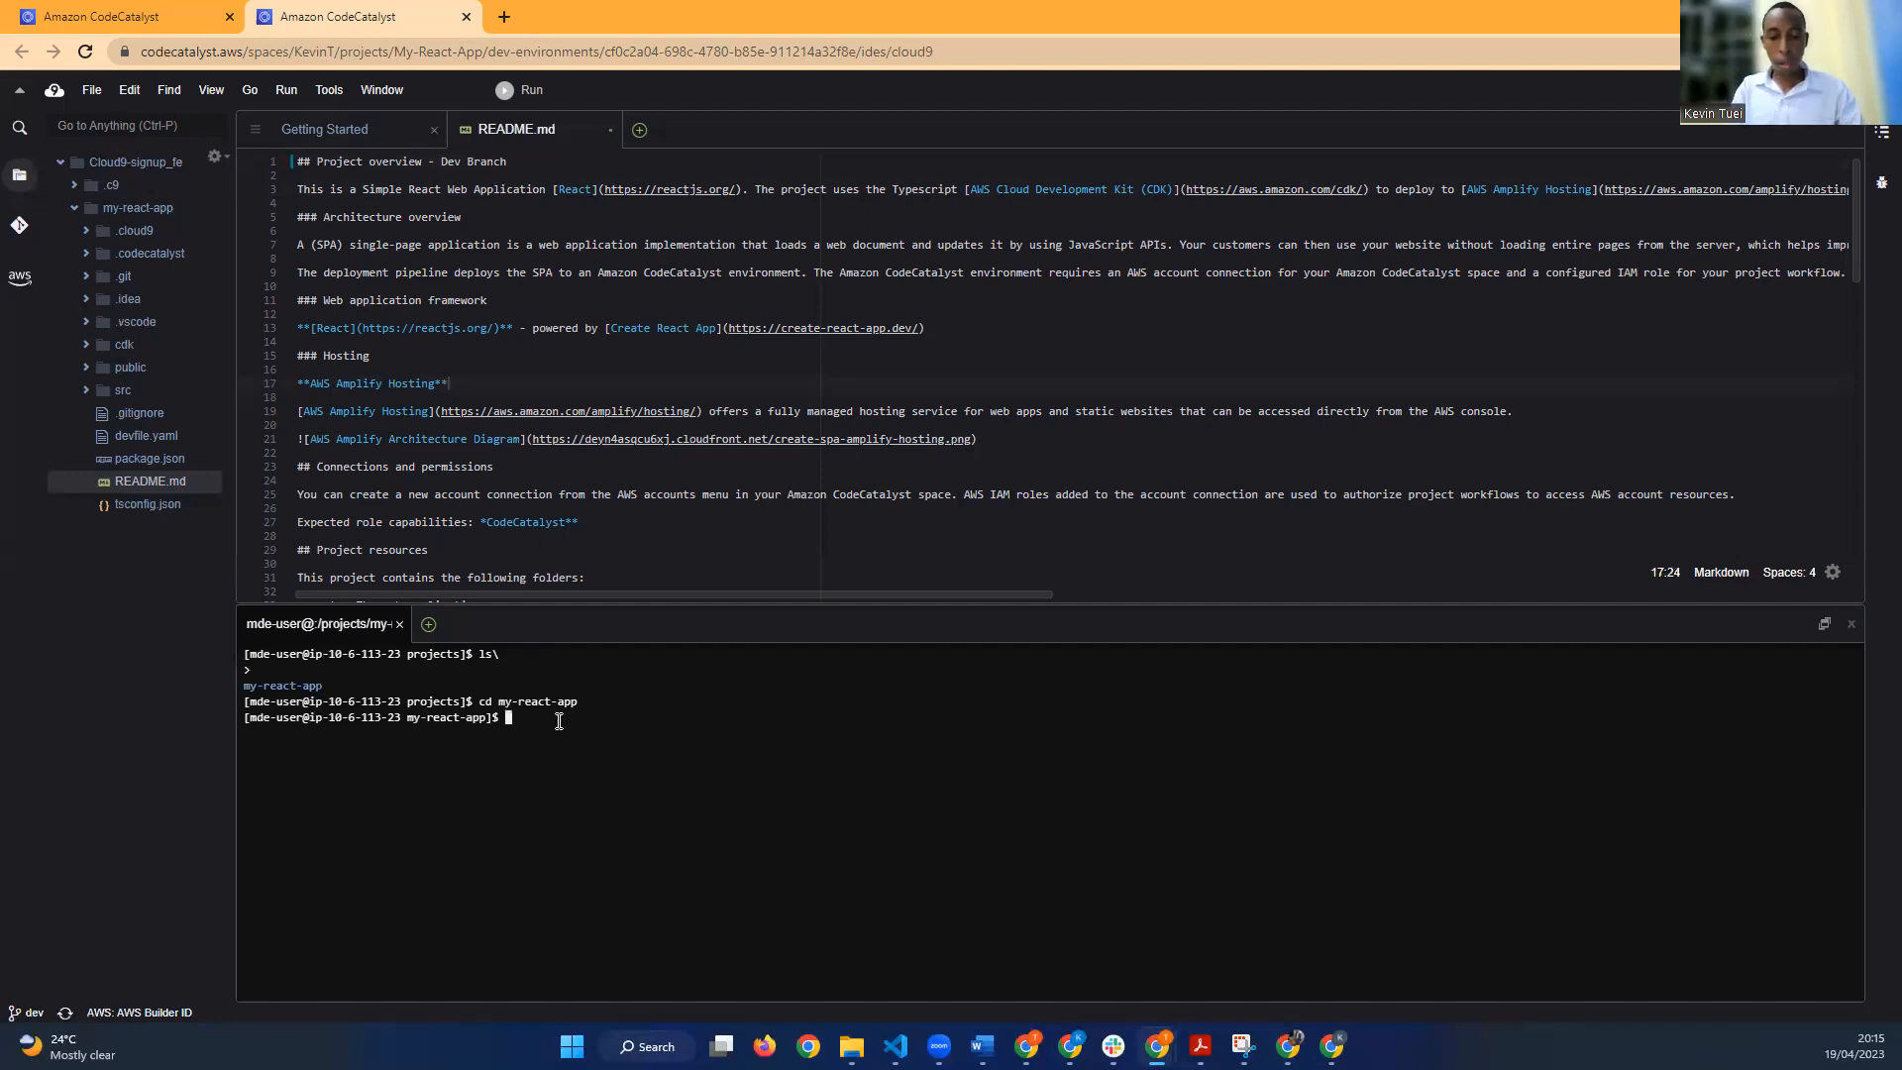
Step: Check the my-react-app working tree in the terminal with "git status"
text(git)
text( us)
key(BackSpace)
key(BackSpace)
text(sta)
text(t)
text(u)
key(BackSpace)
key(BackSpace)
key(BackSpace)
key(BackSpace)
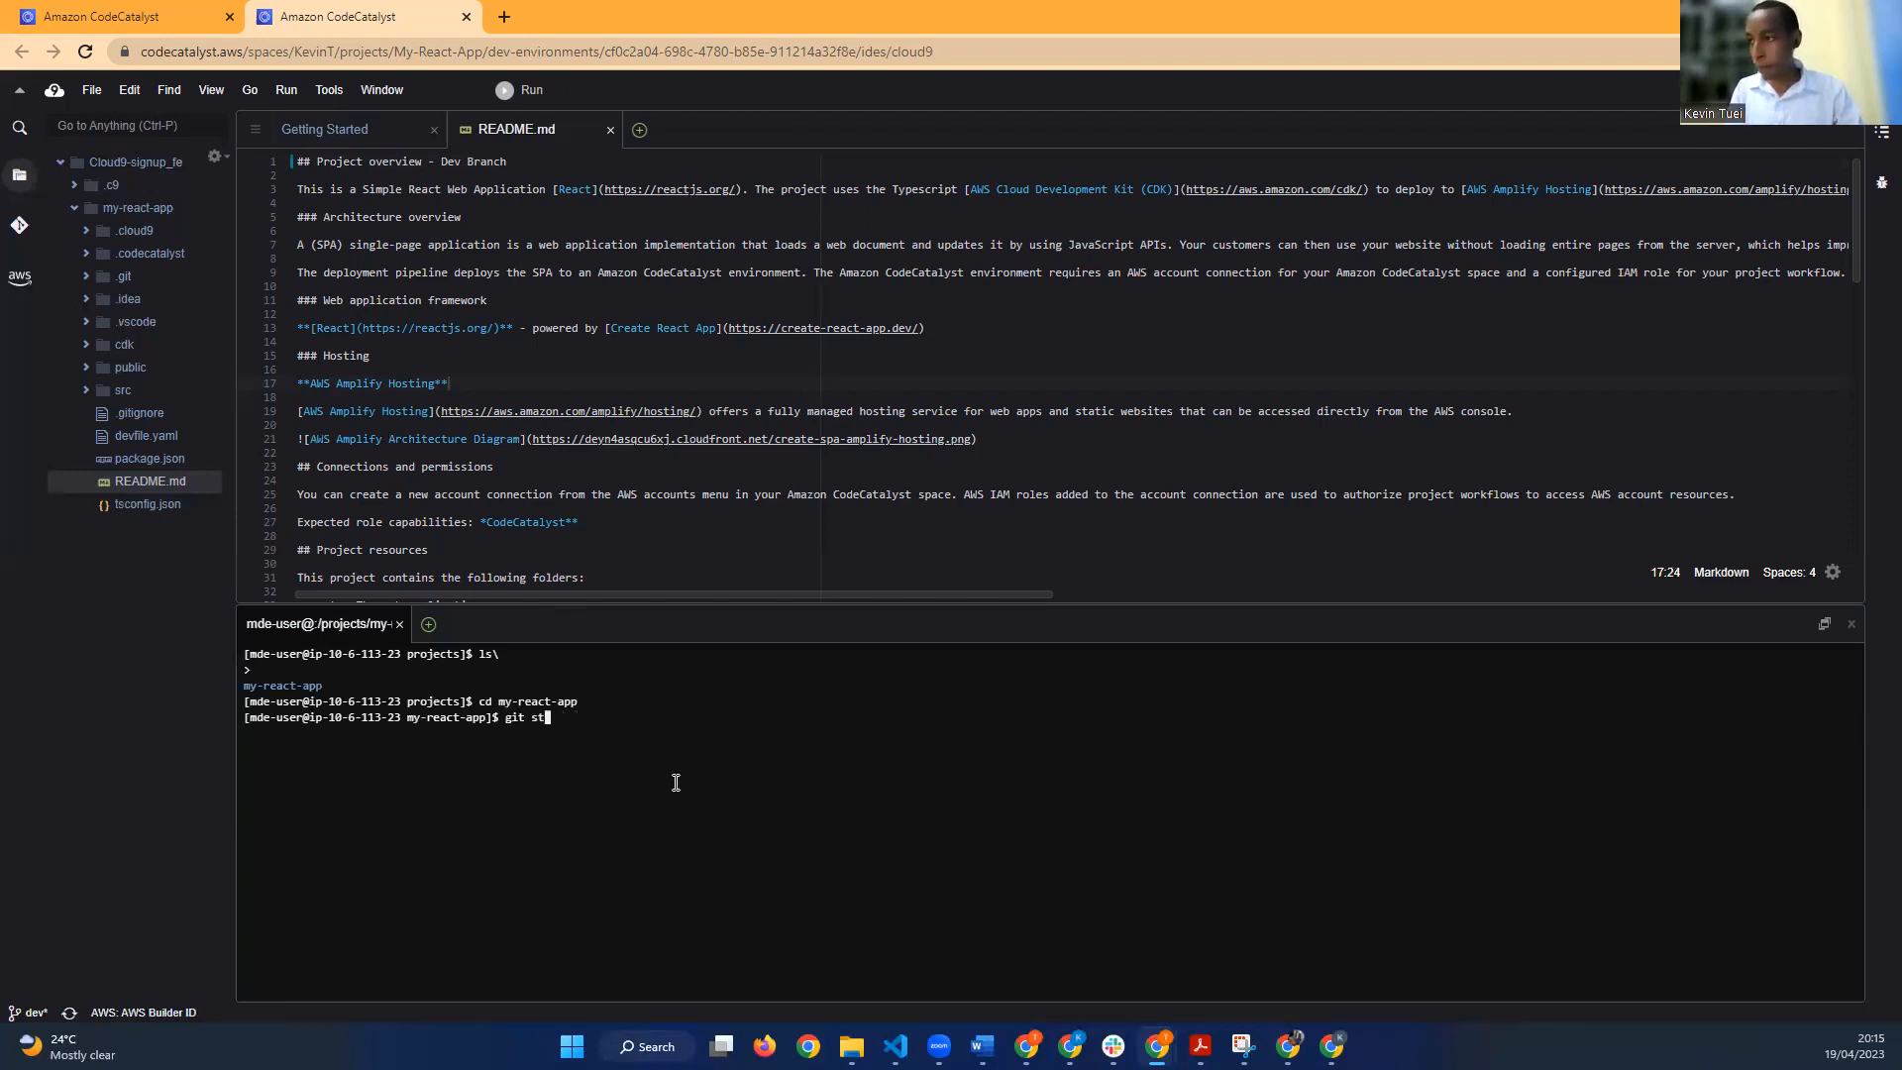
text(us)
key(BackSpace)
key(BackSpace)
text(atus)
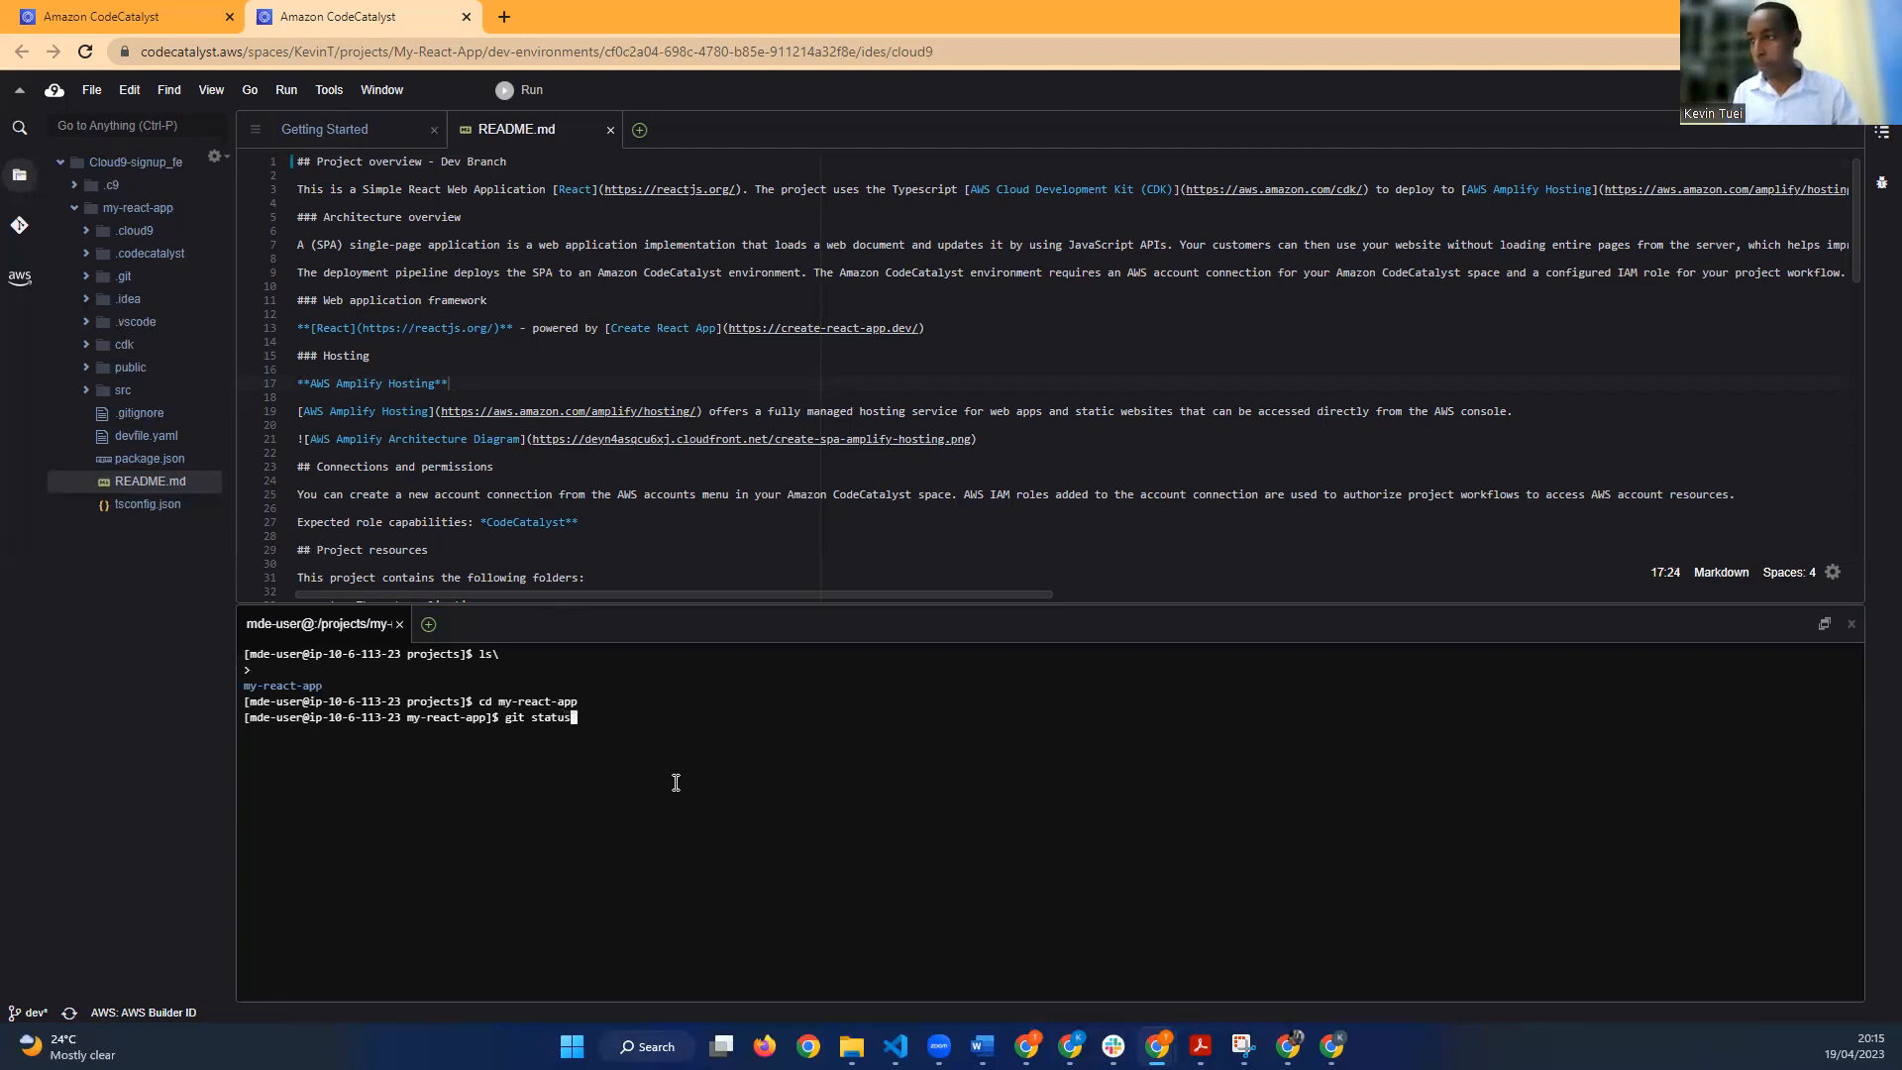
key(Return)
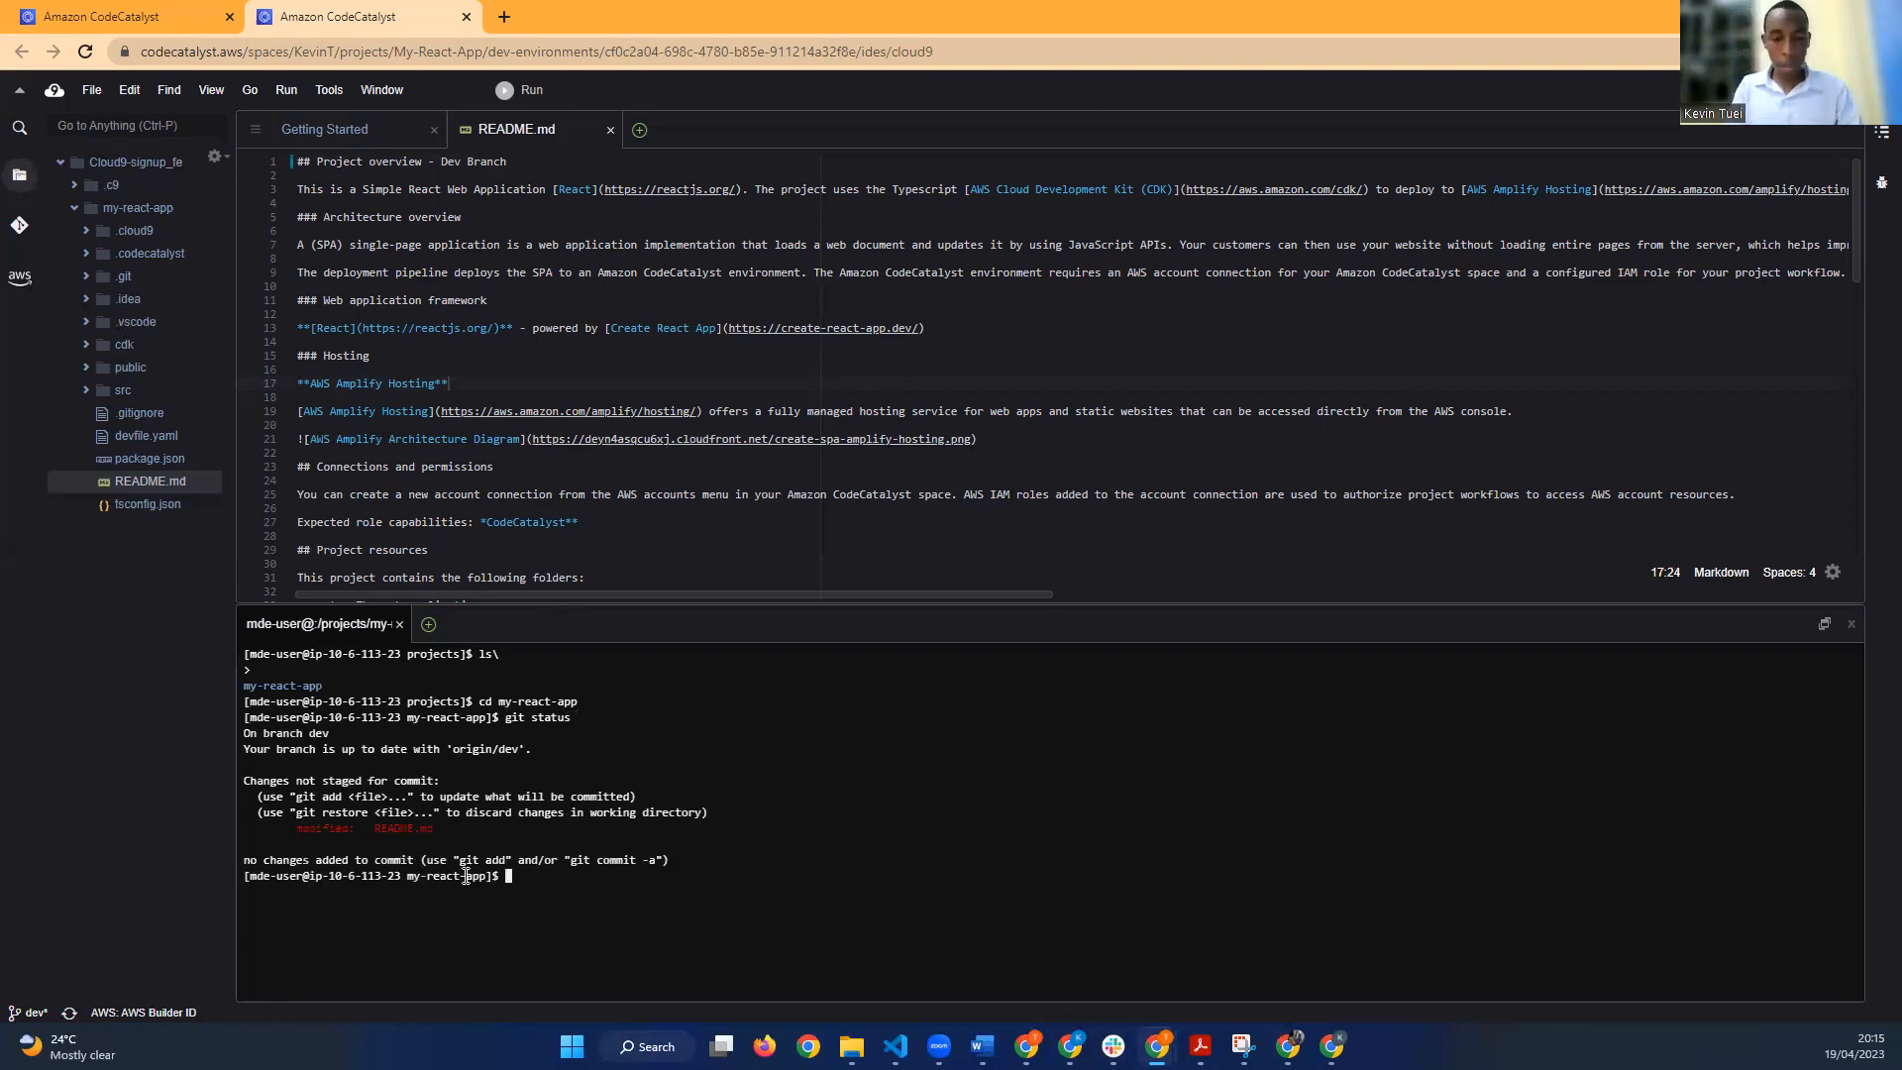
Step: Stage the edited README.md for commit with "git add README.md"
text(git add)
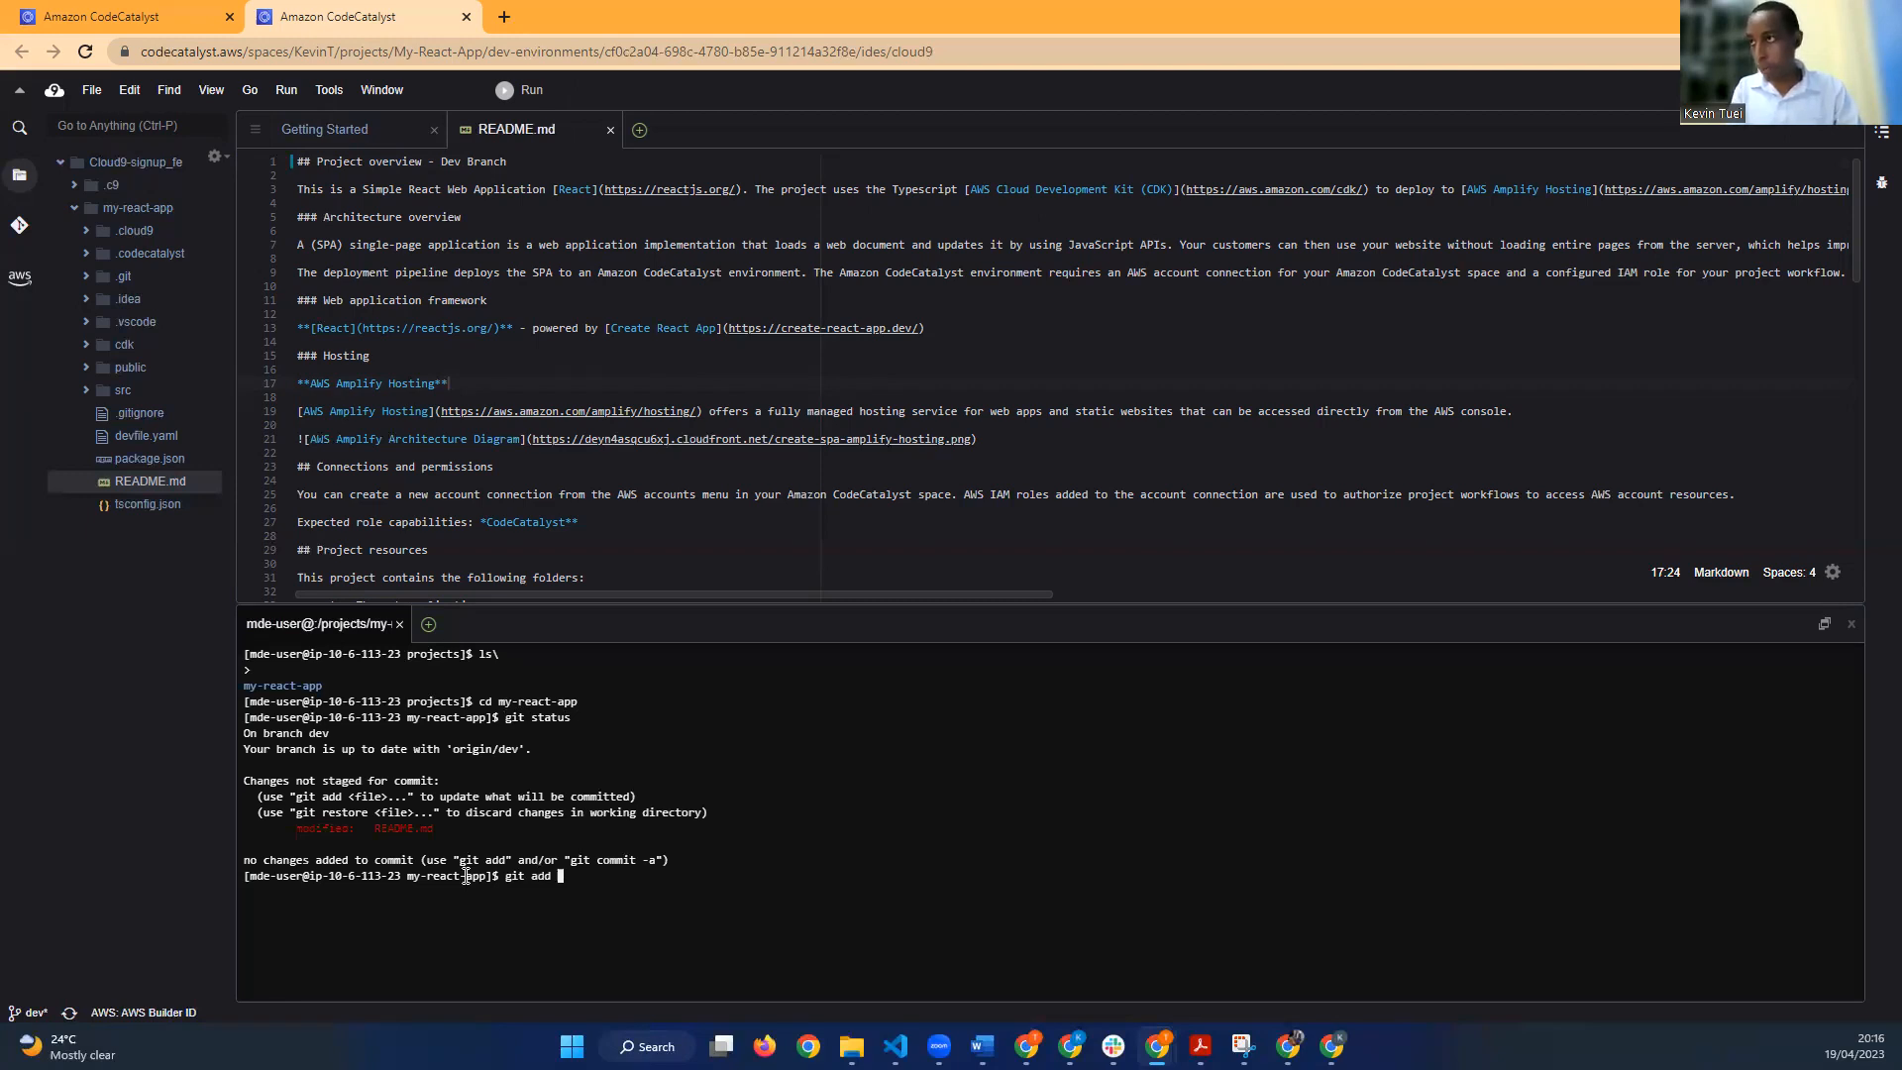
text(READ)
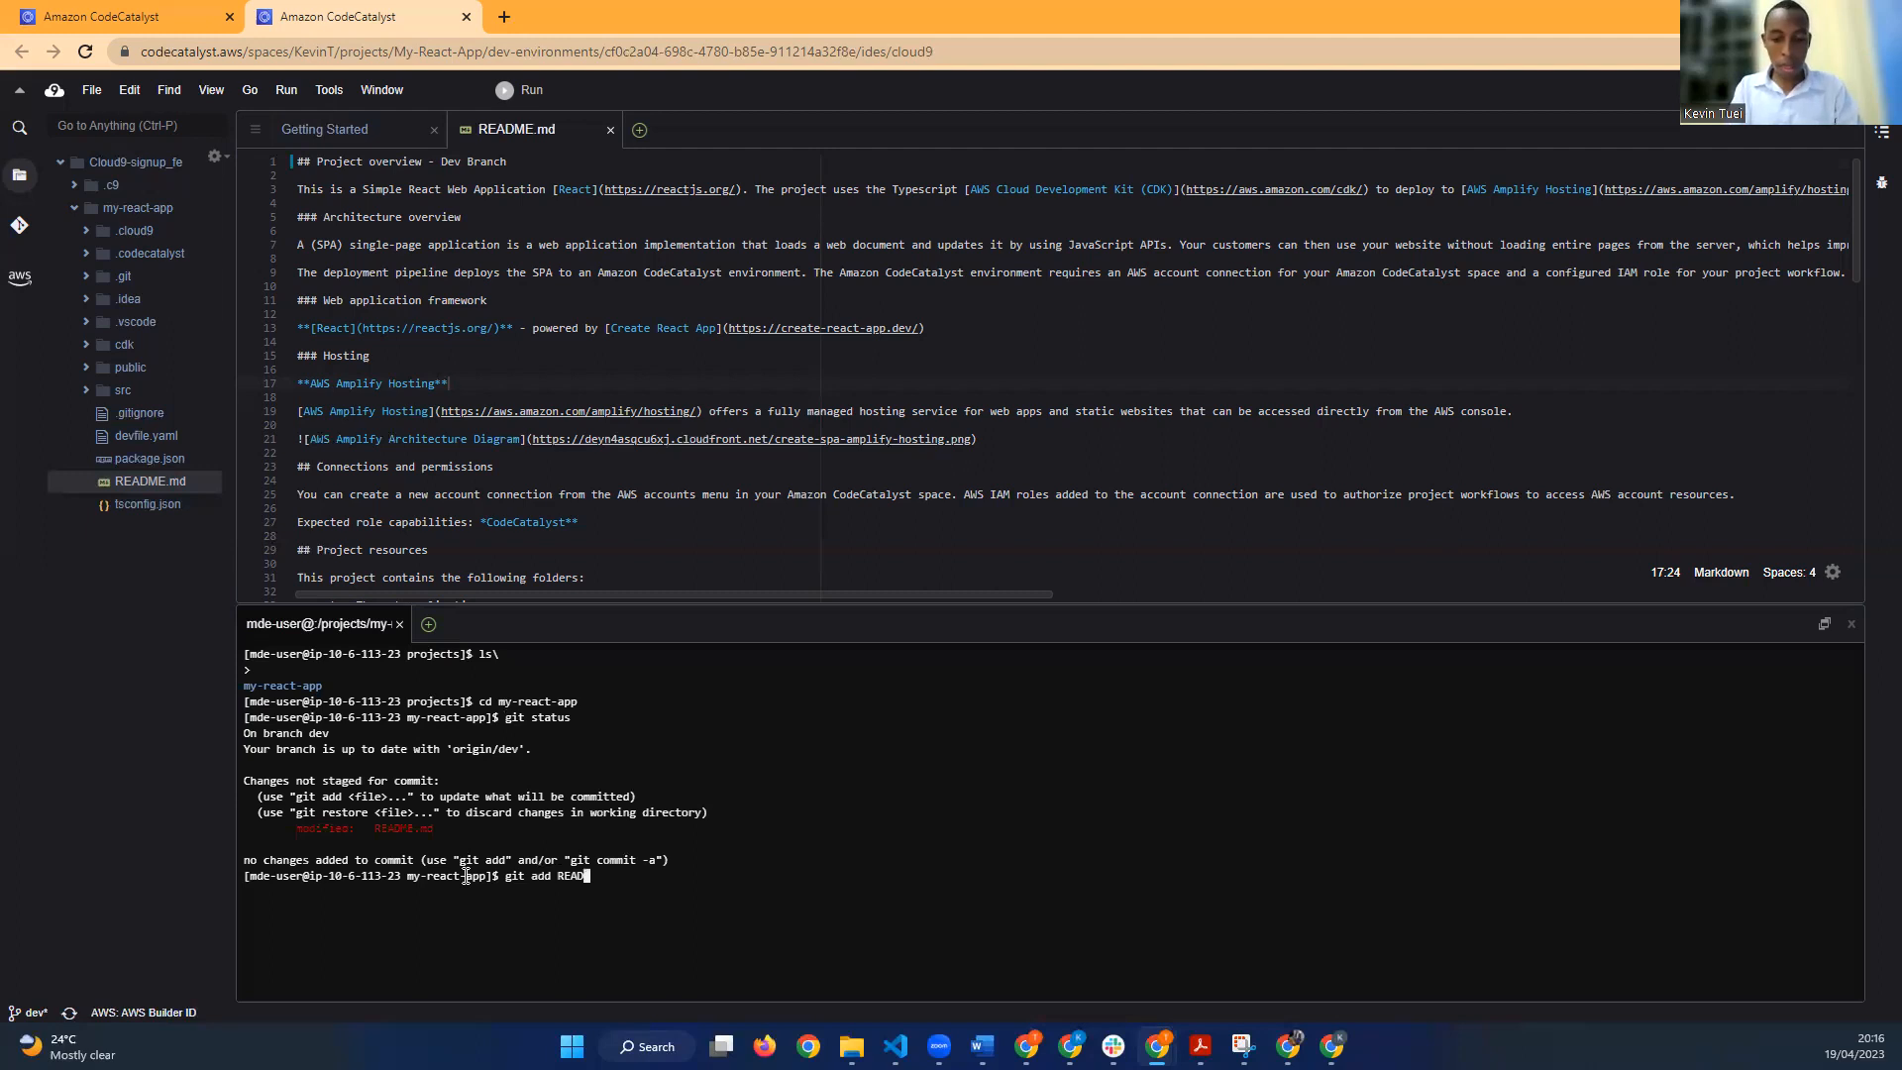
text(ME.md)
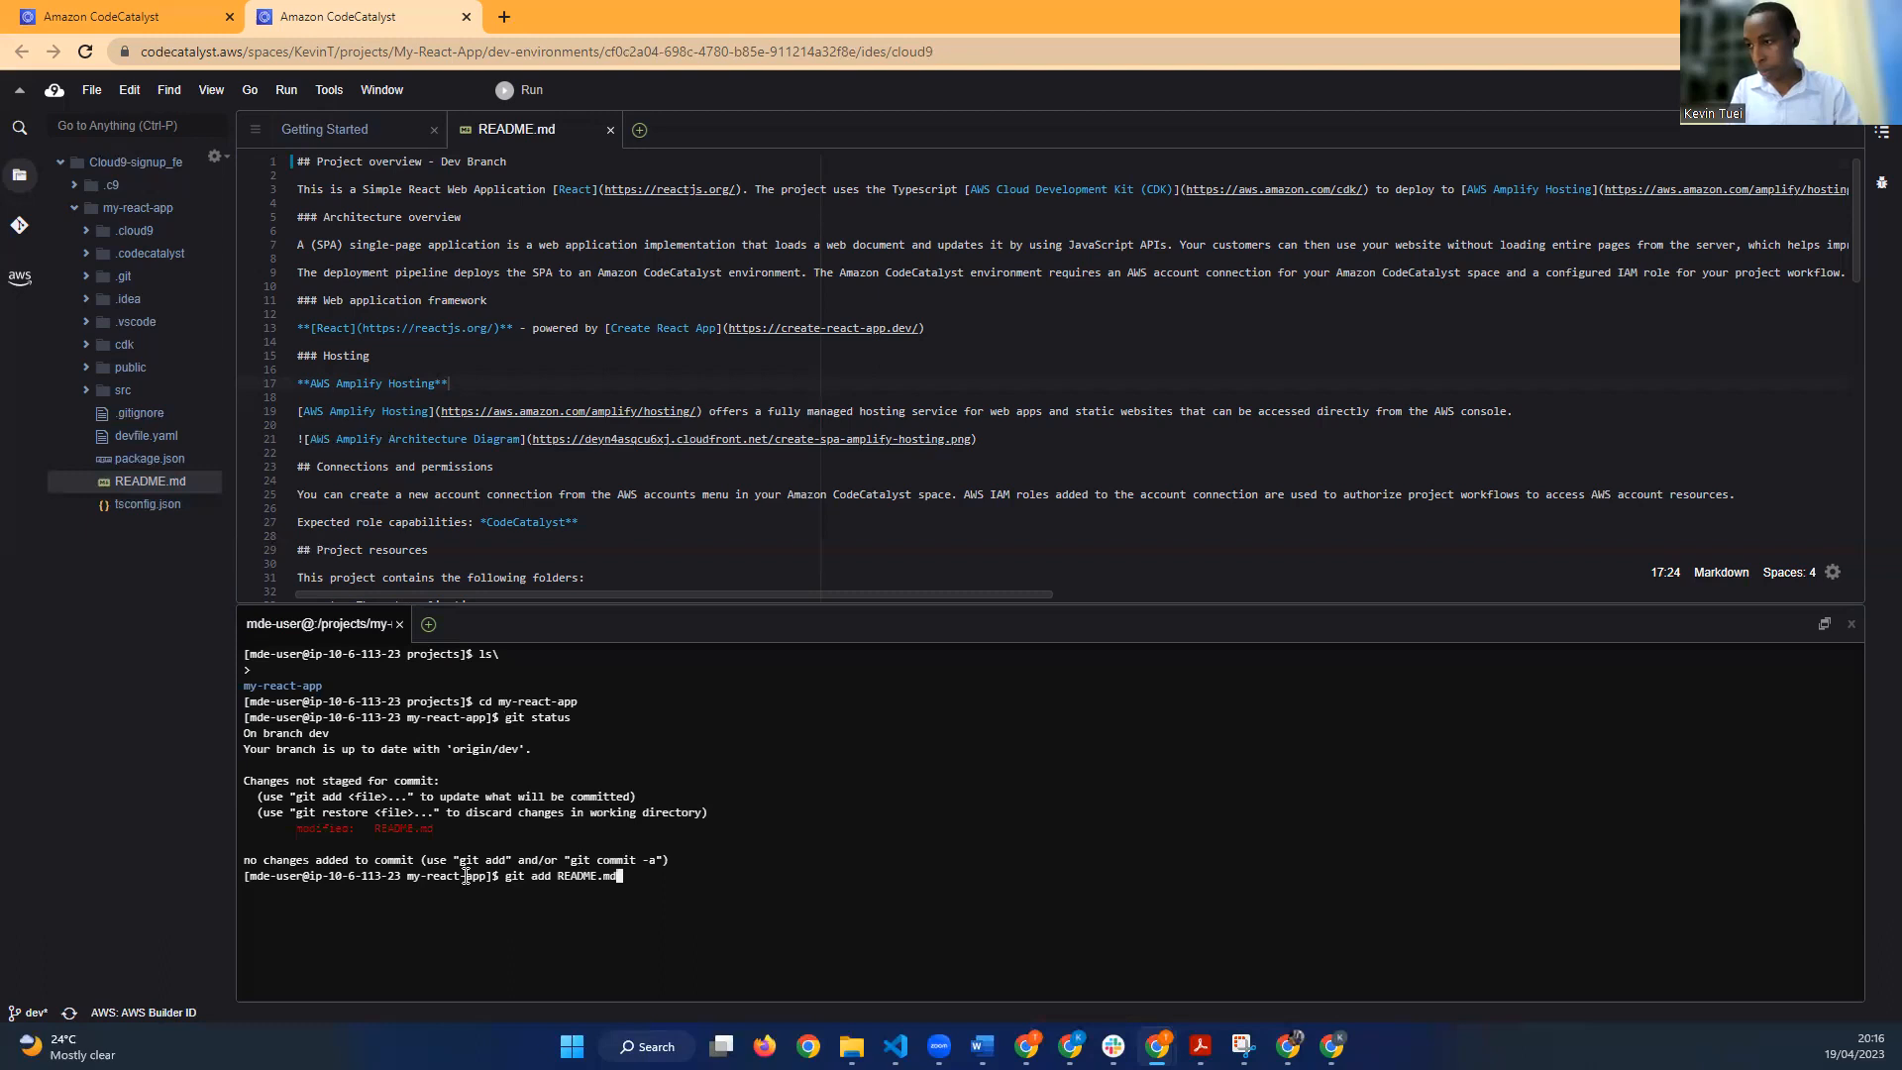
key(Return)
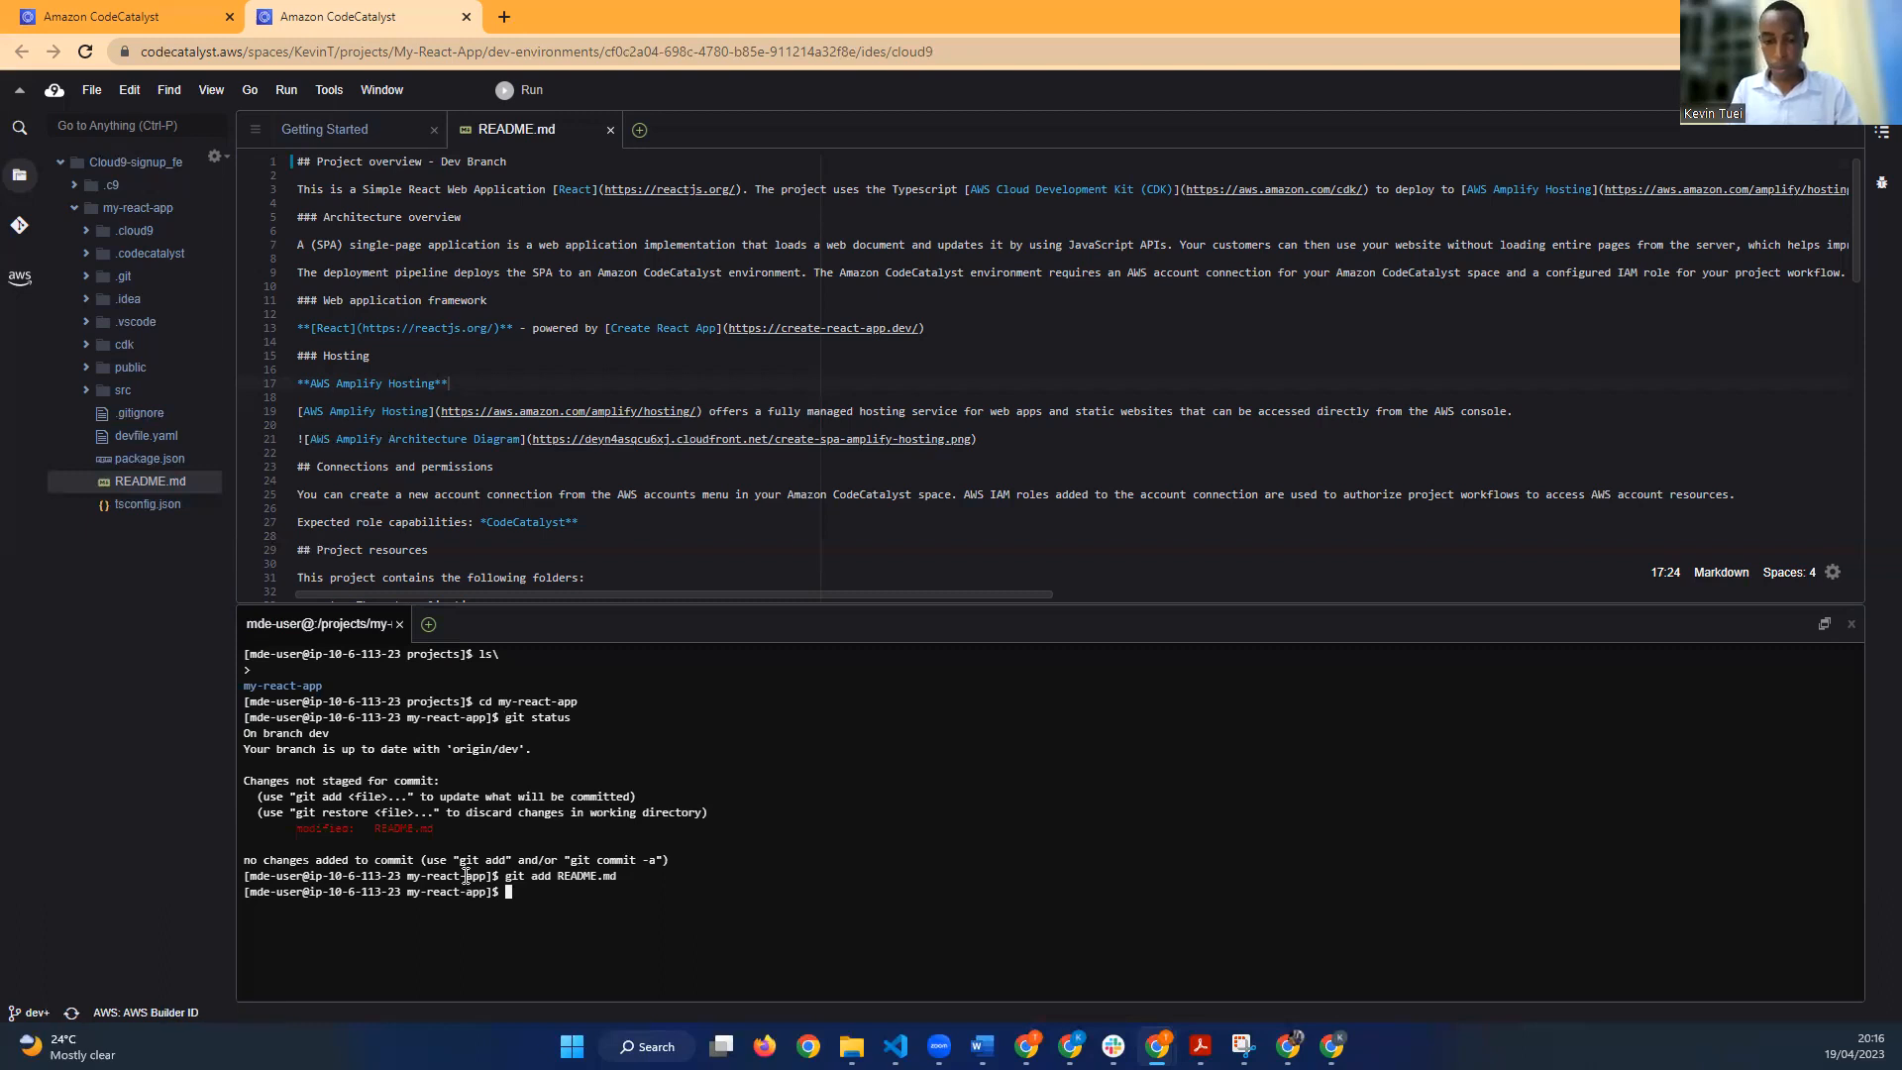
Step: Commit the staged README.md with the message "Updated the ReadMe for DEV"
text(git )
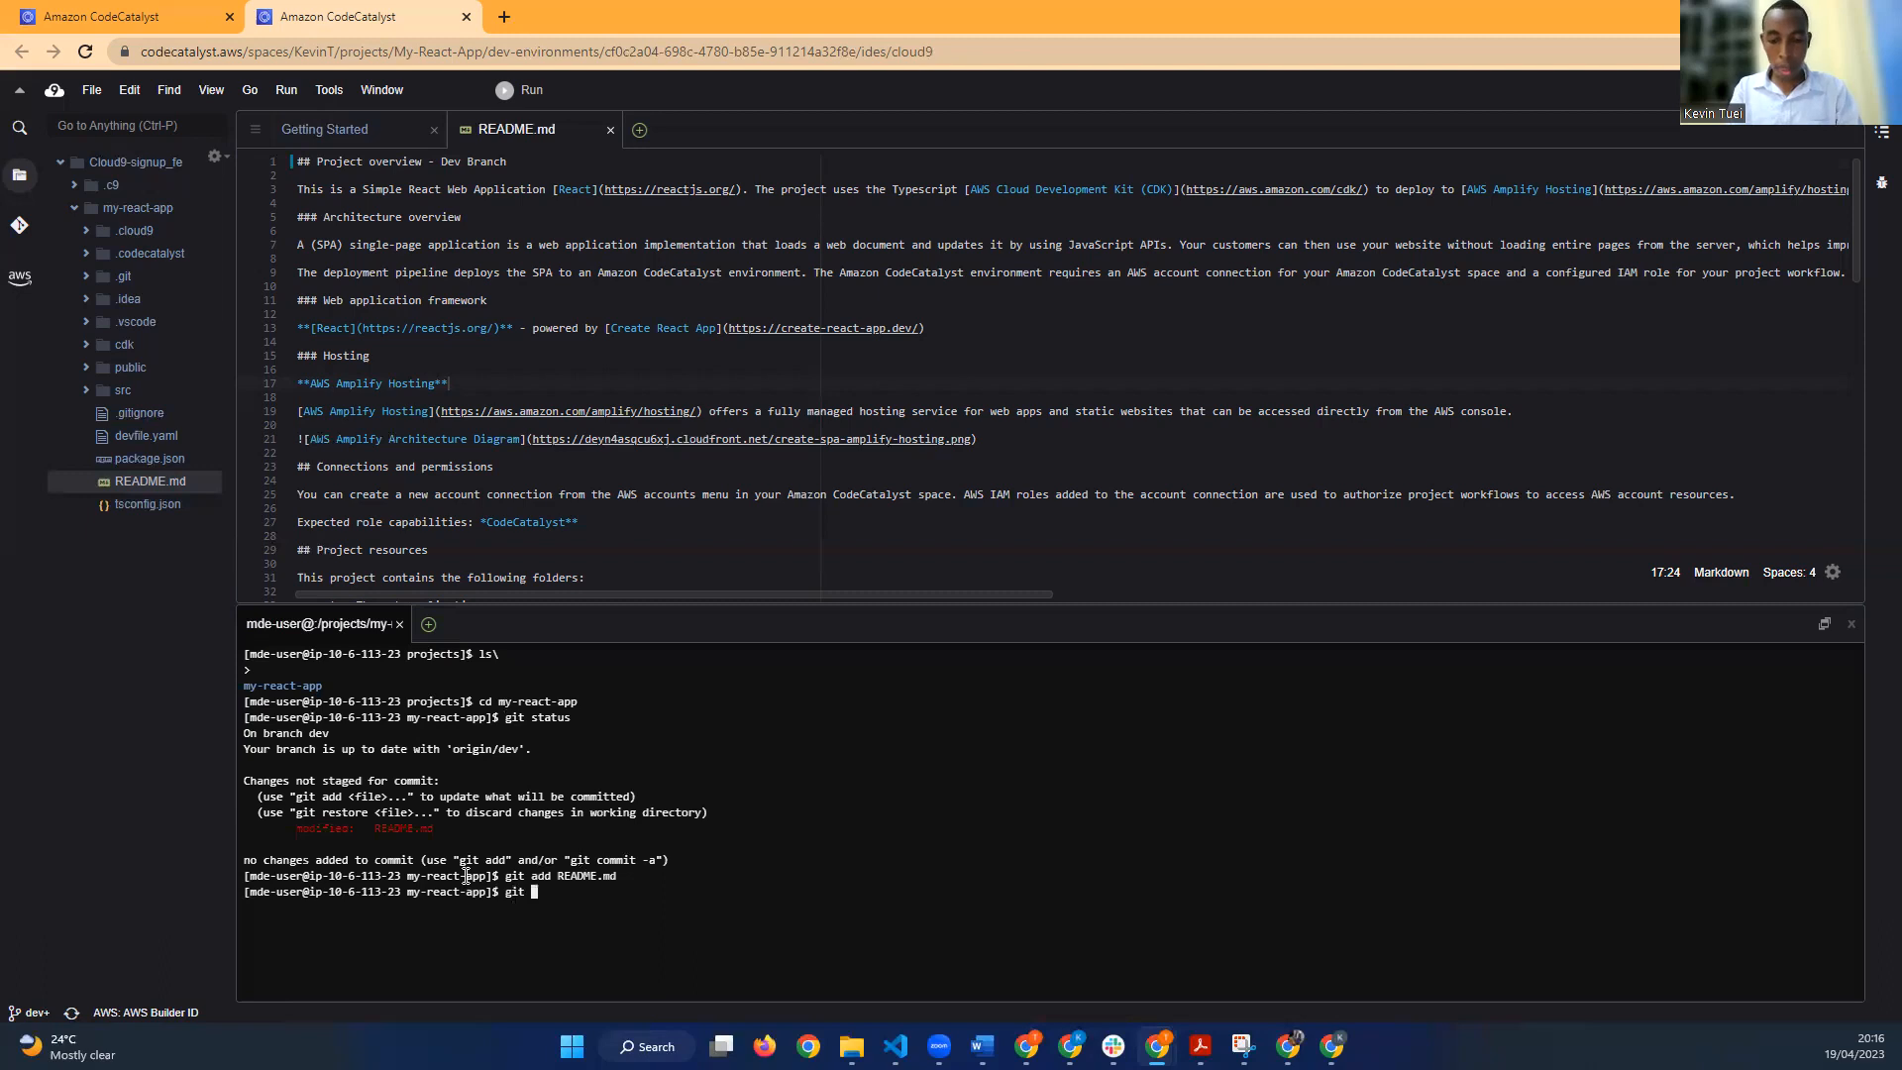
text(commit )
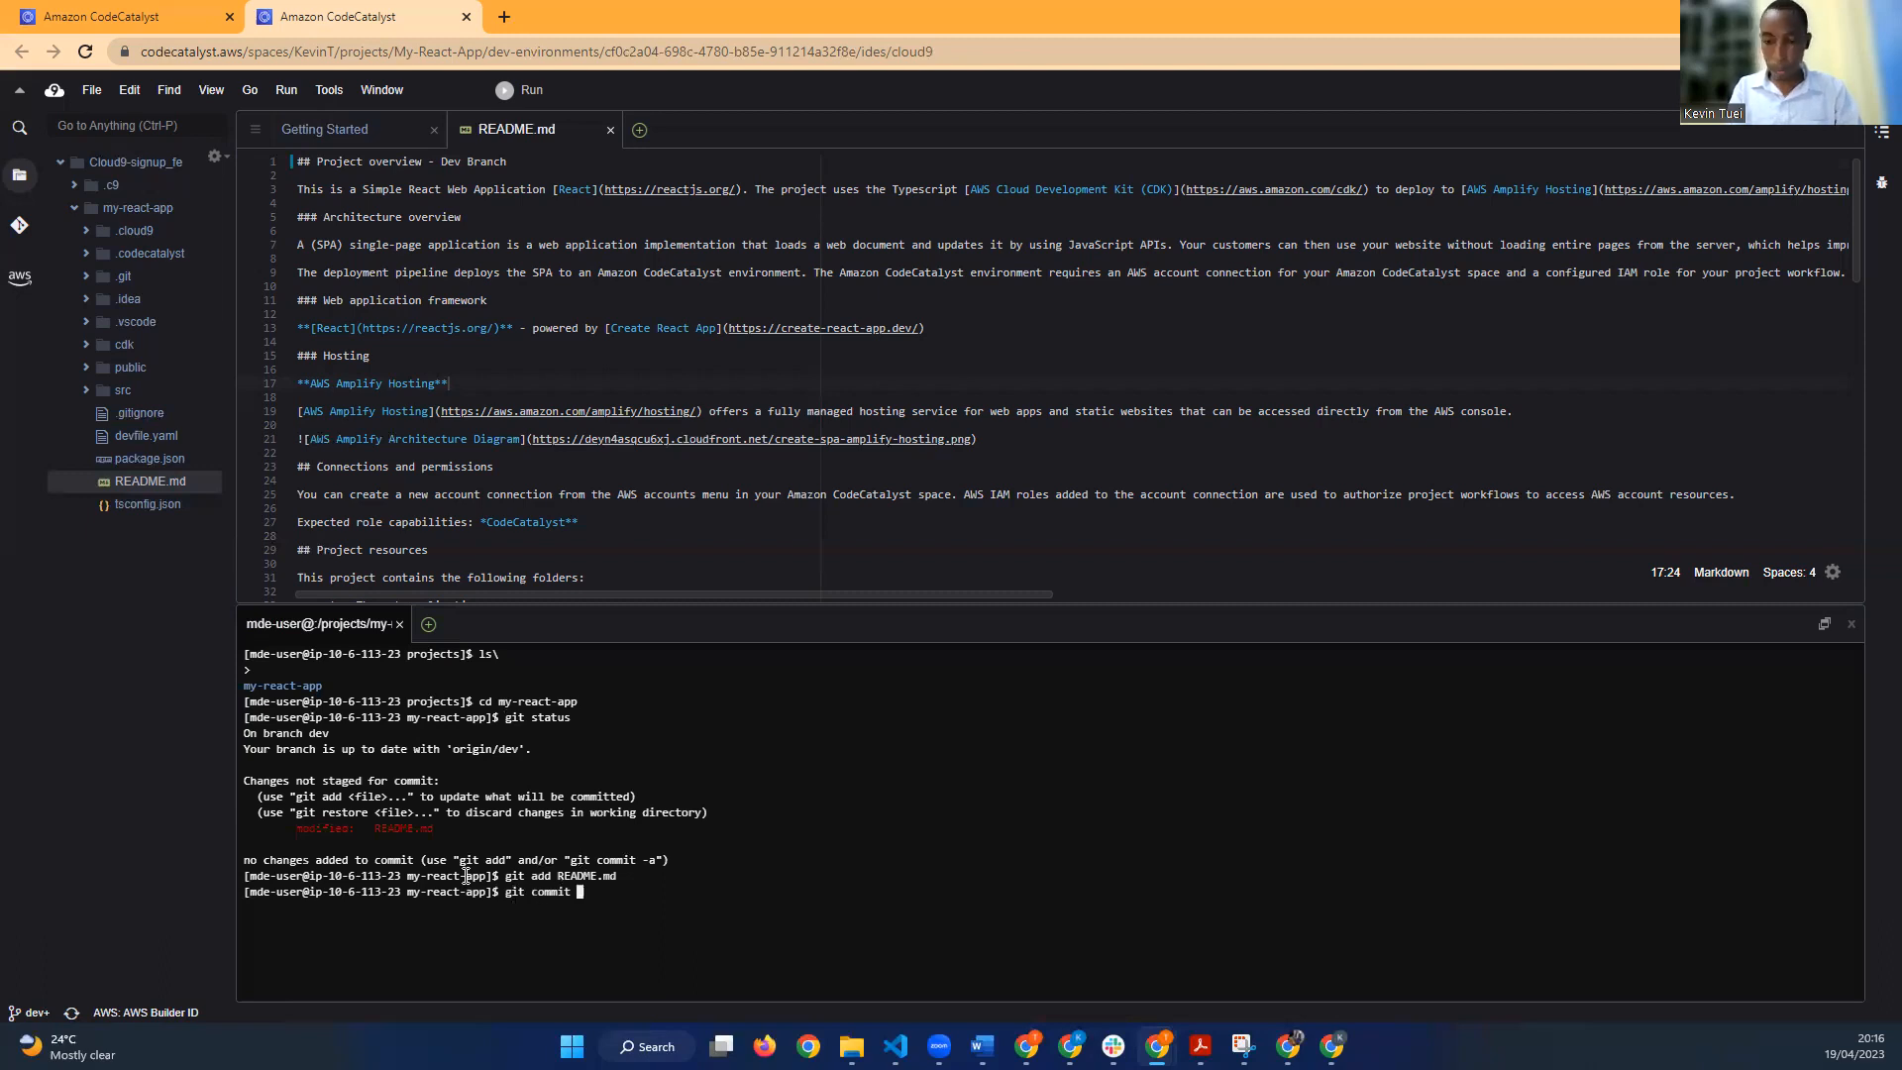
text(-m Up)
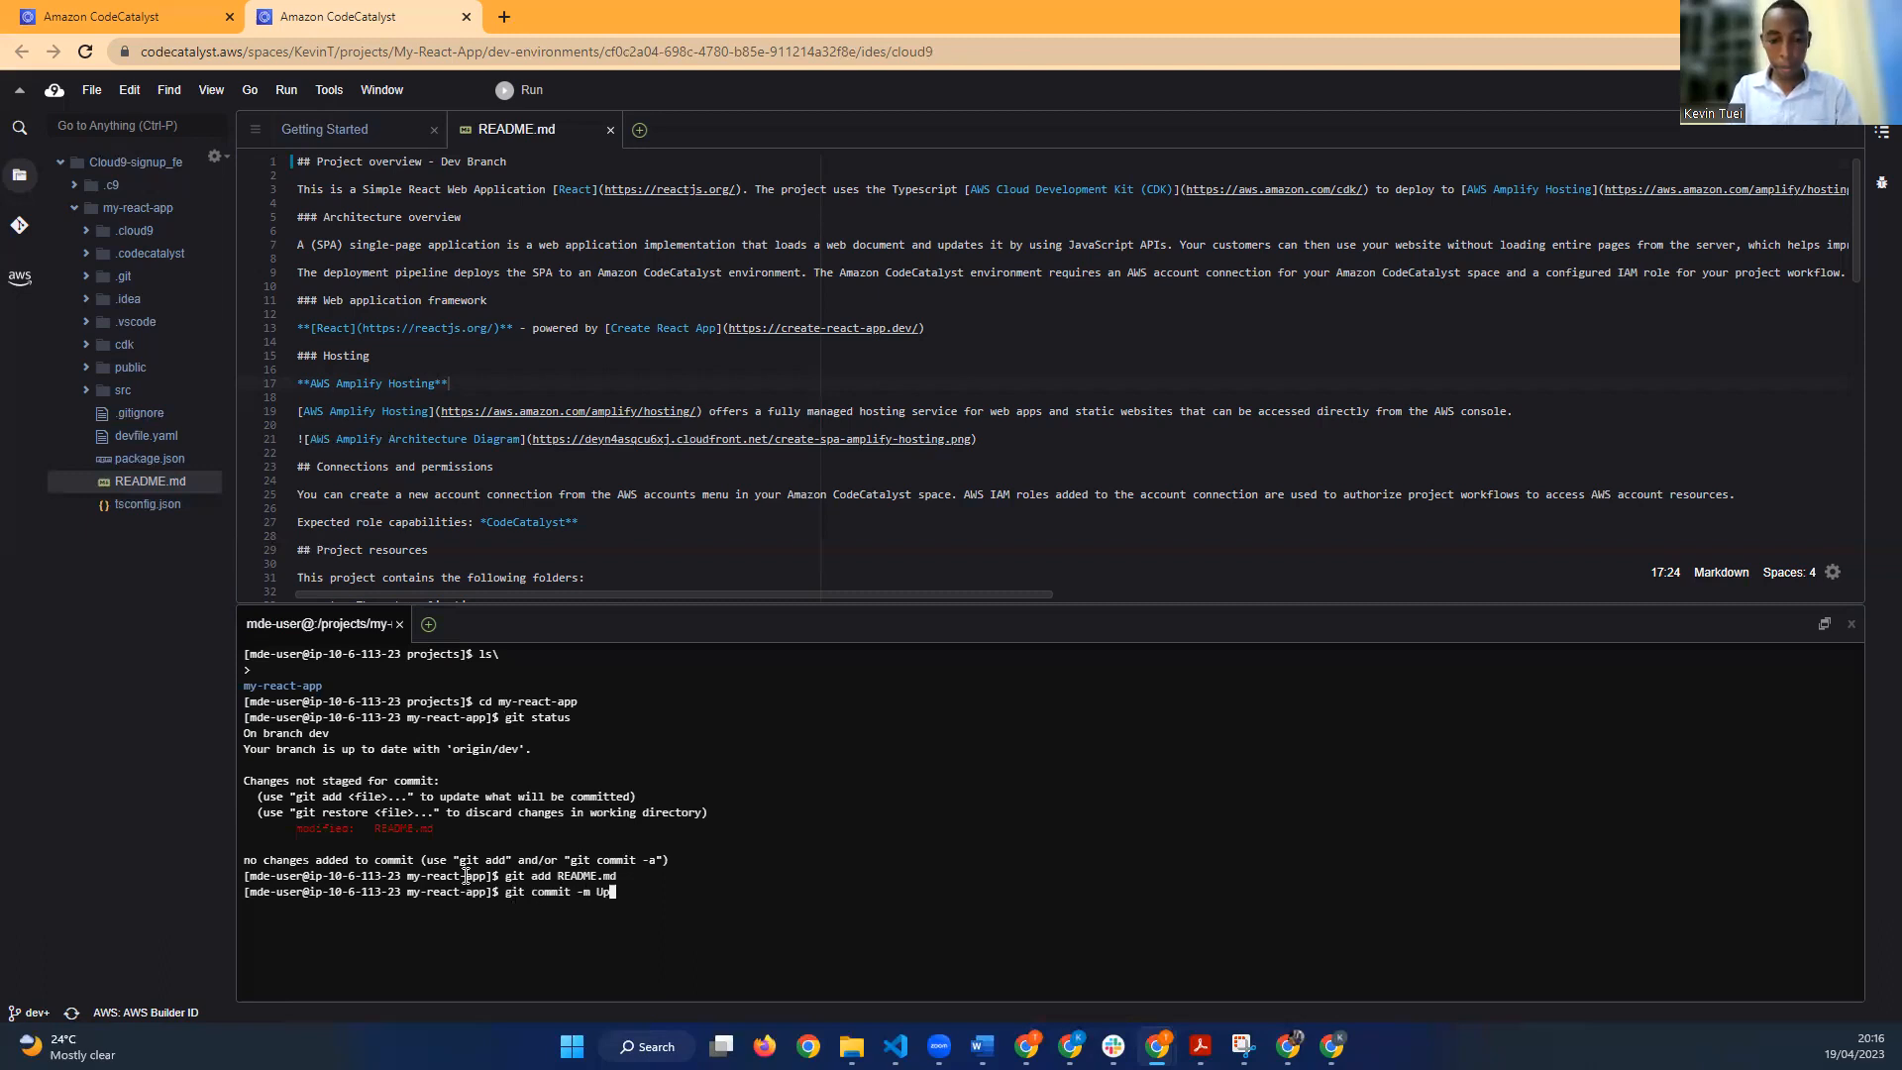
text(dated)
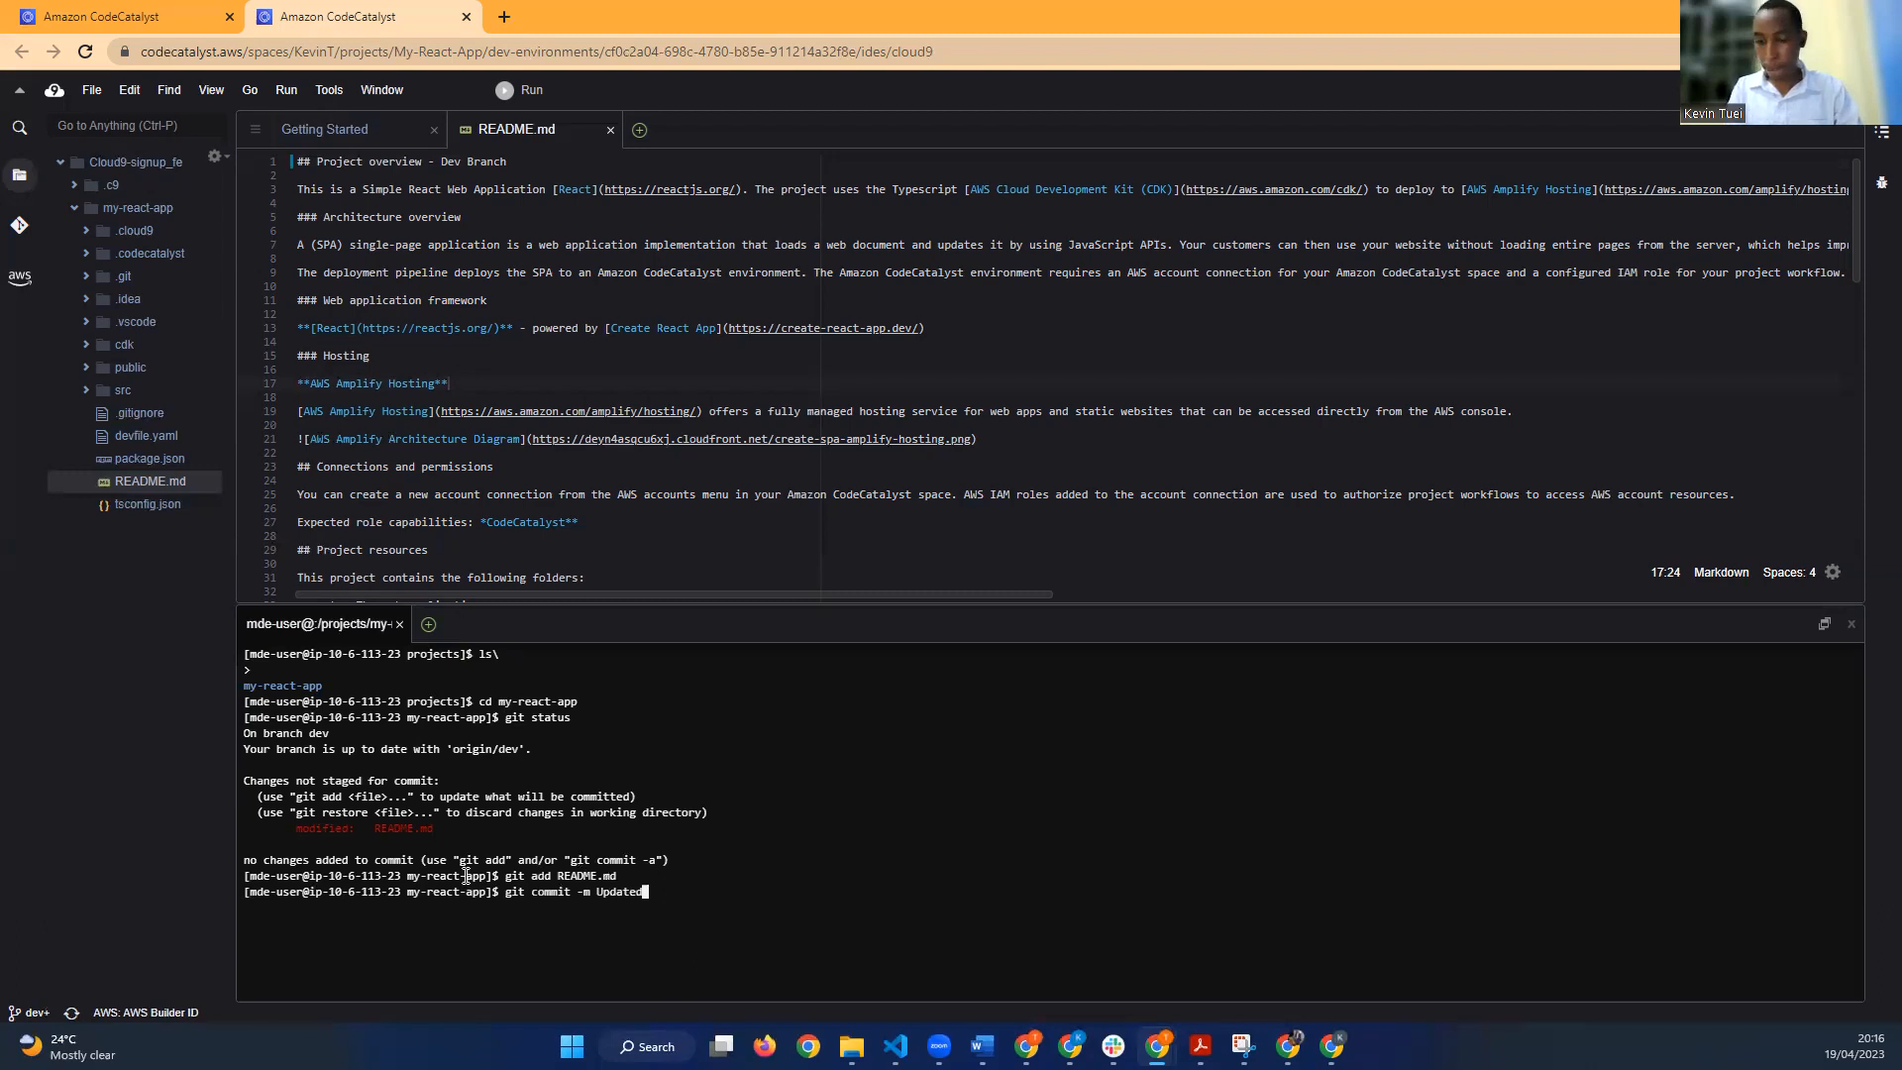
key(BackSpace)
key(BackSpace)
key(BackSpace)
key(BackSpace)
key(BackSpace)
key(BackSpace)
key(BackSpace)
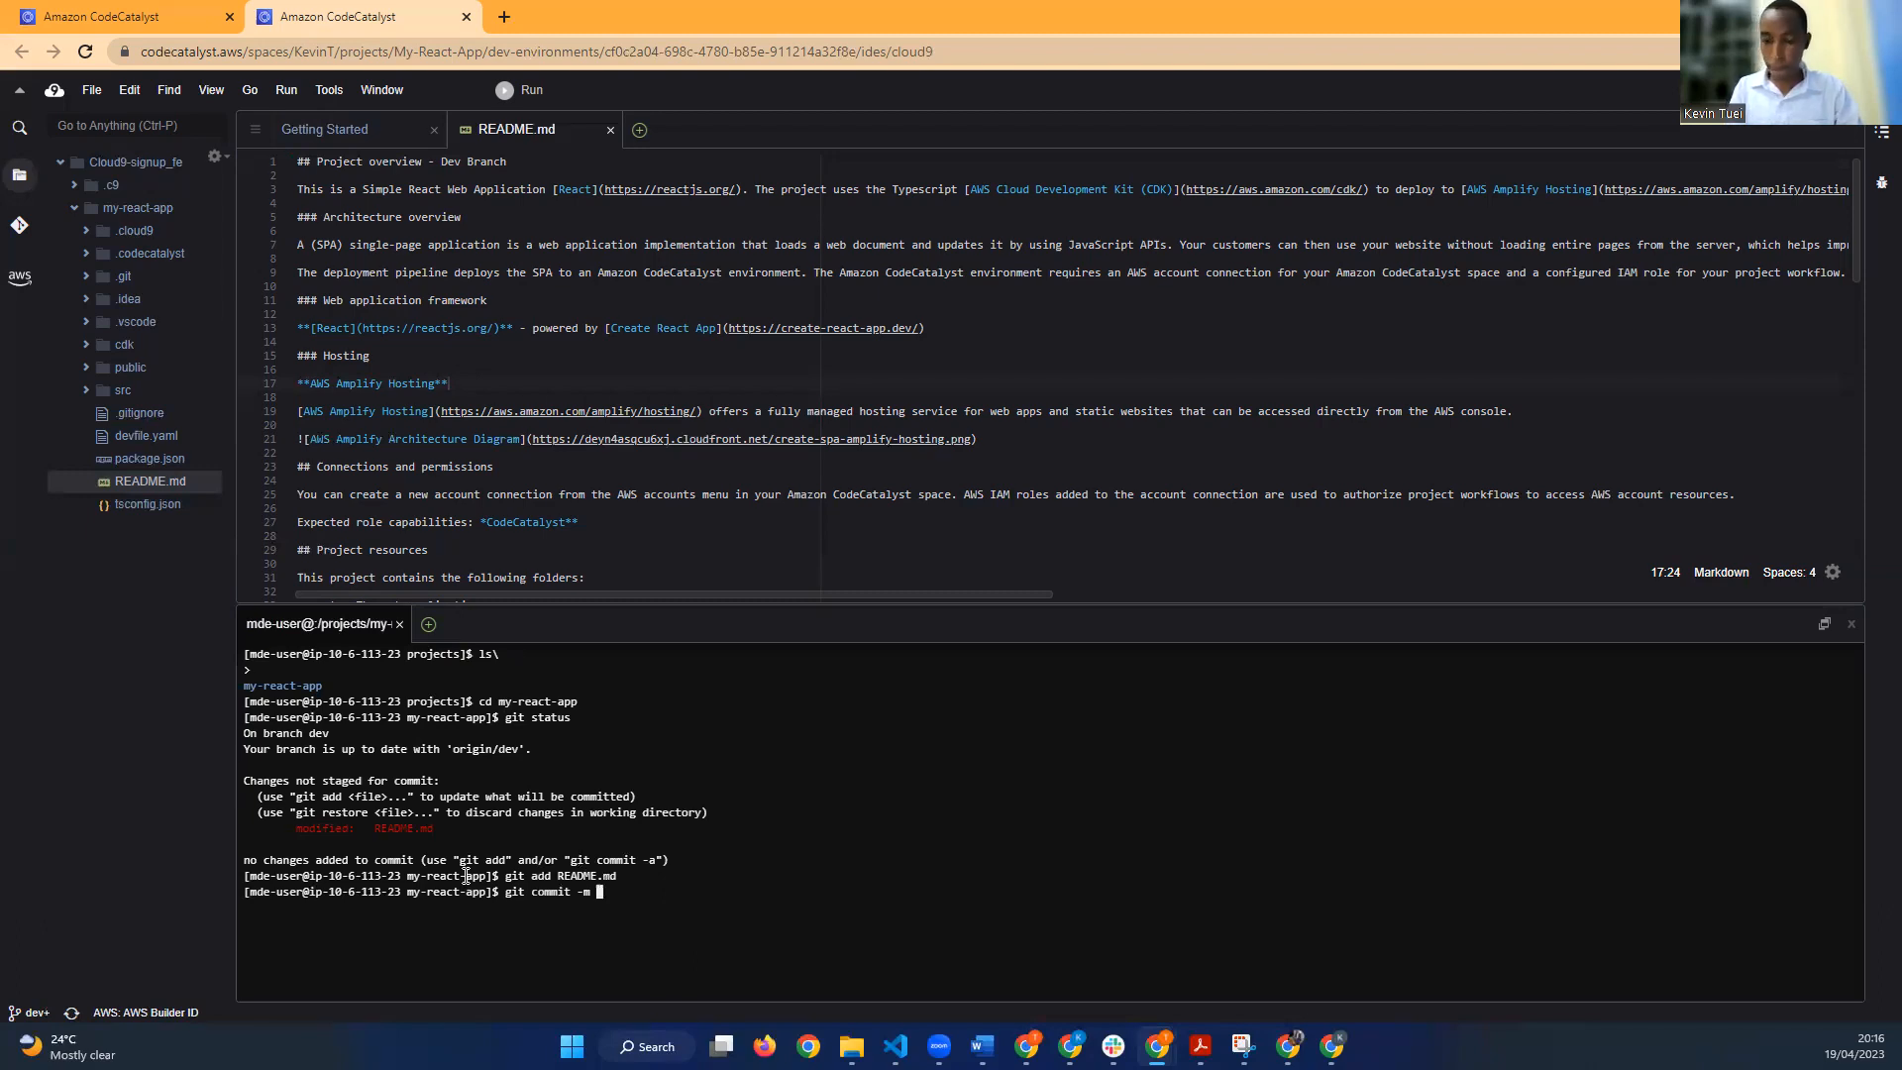
text("")
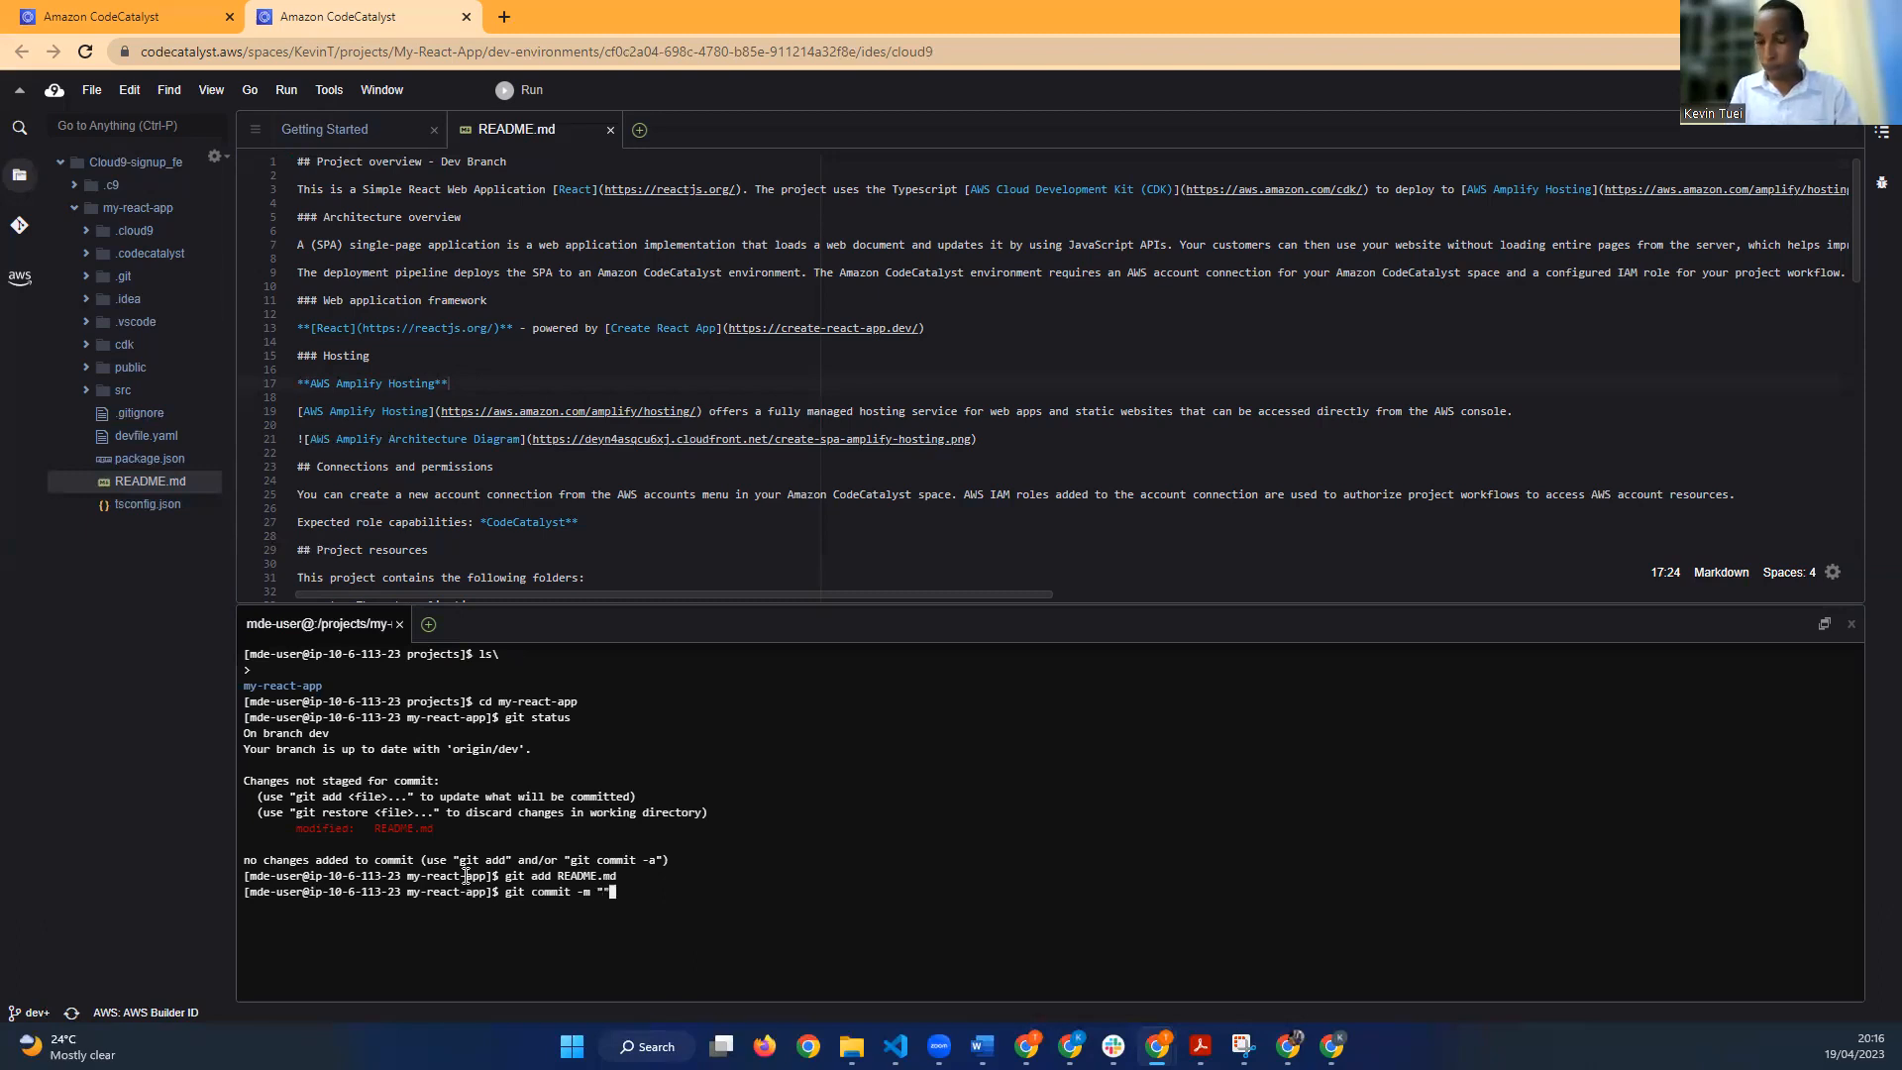
key(Left)
text(Up)
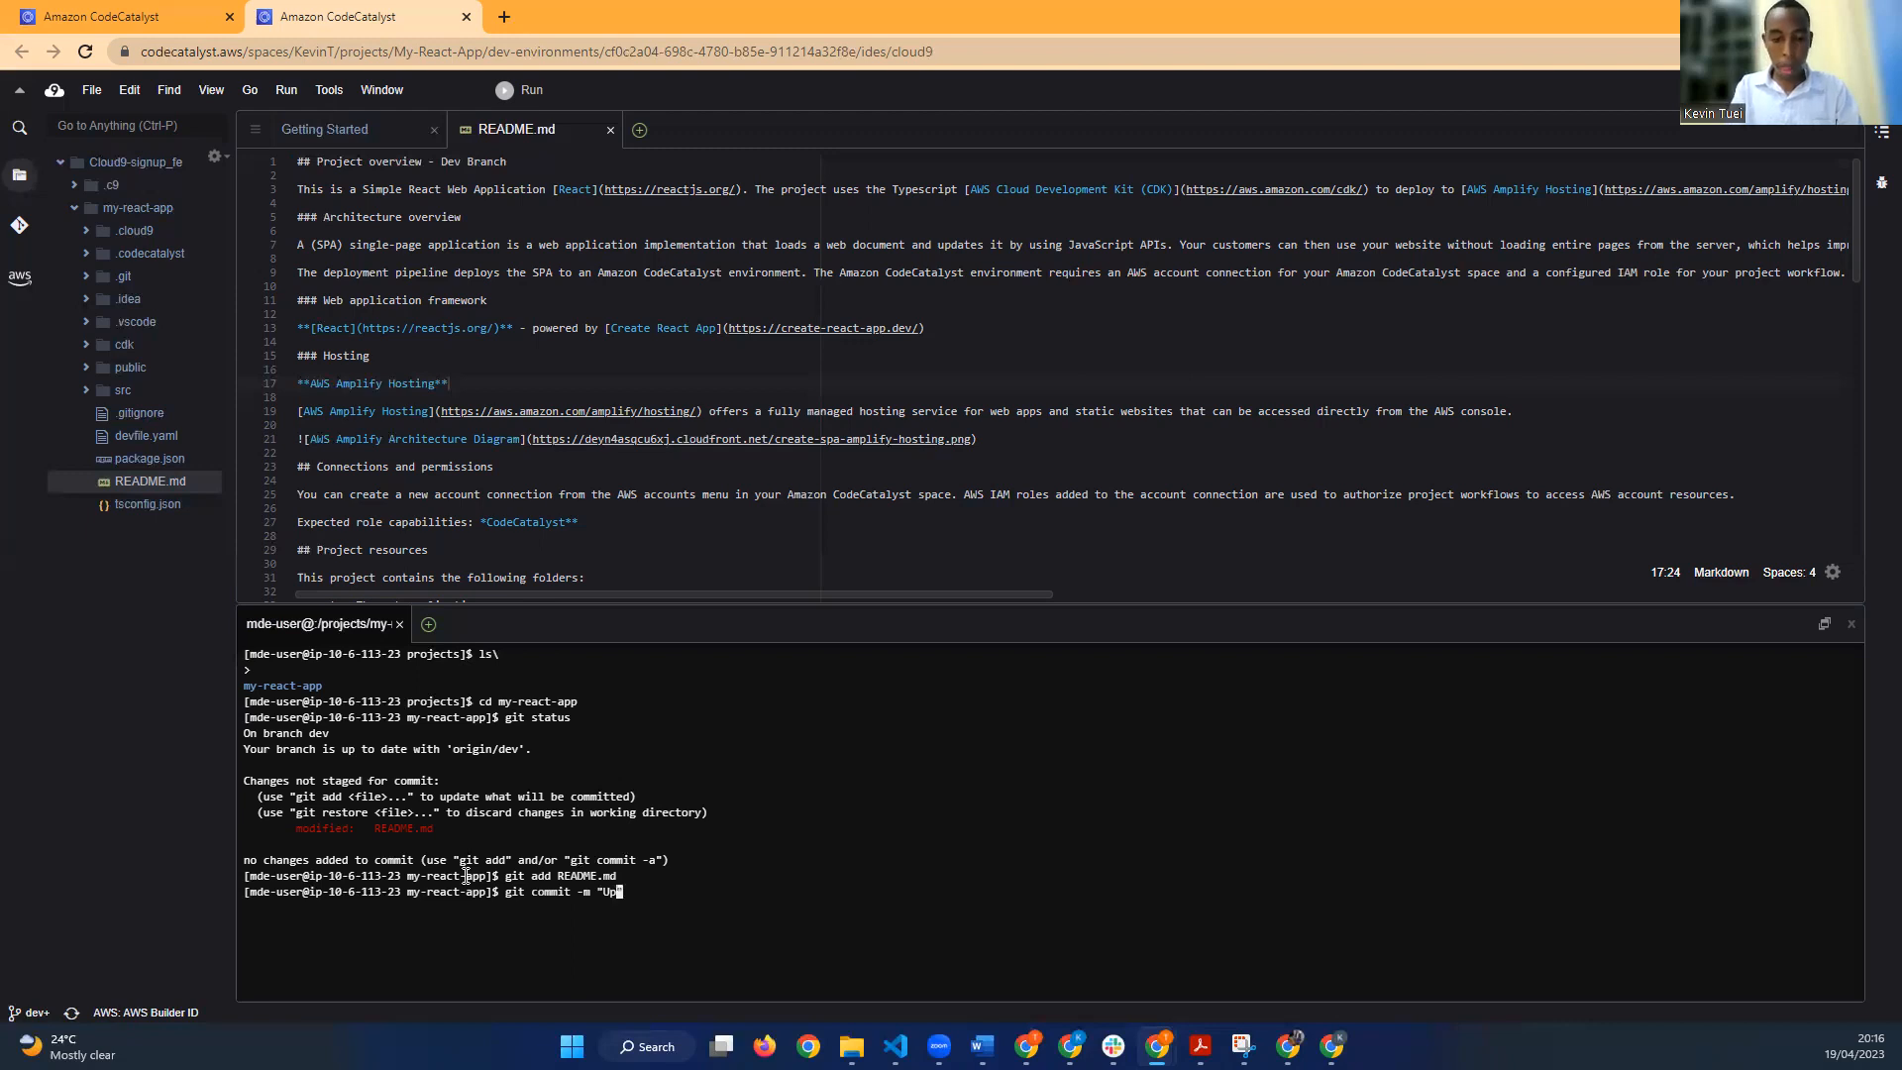
text(dated the Read)
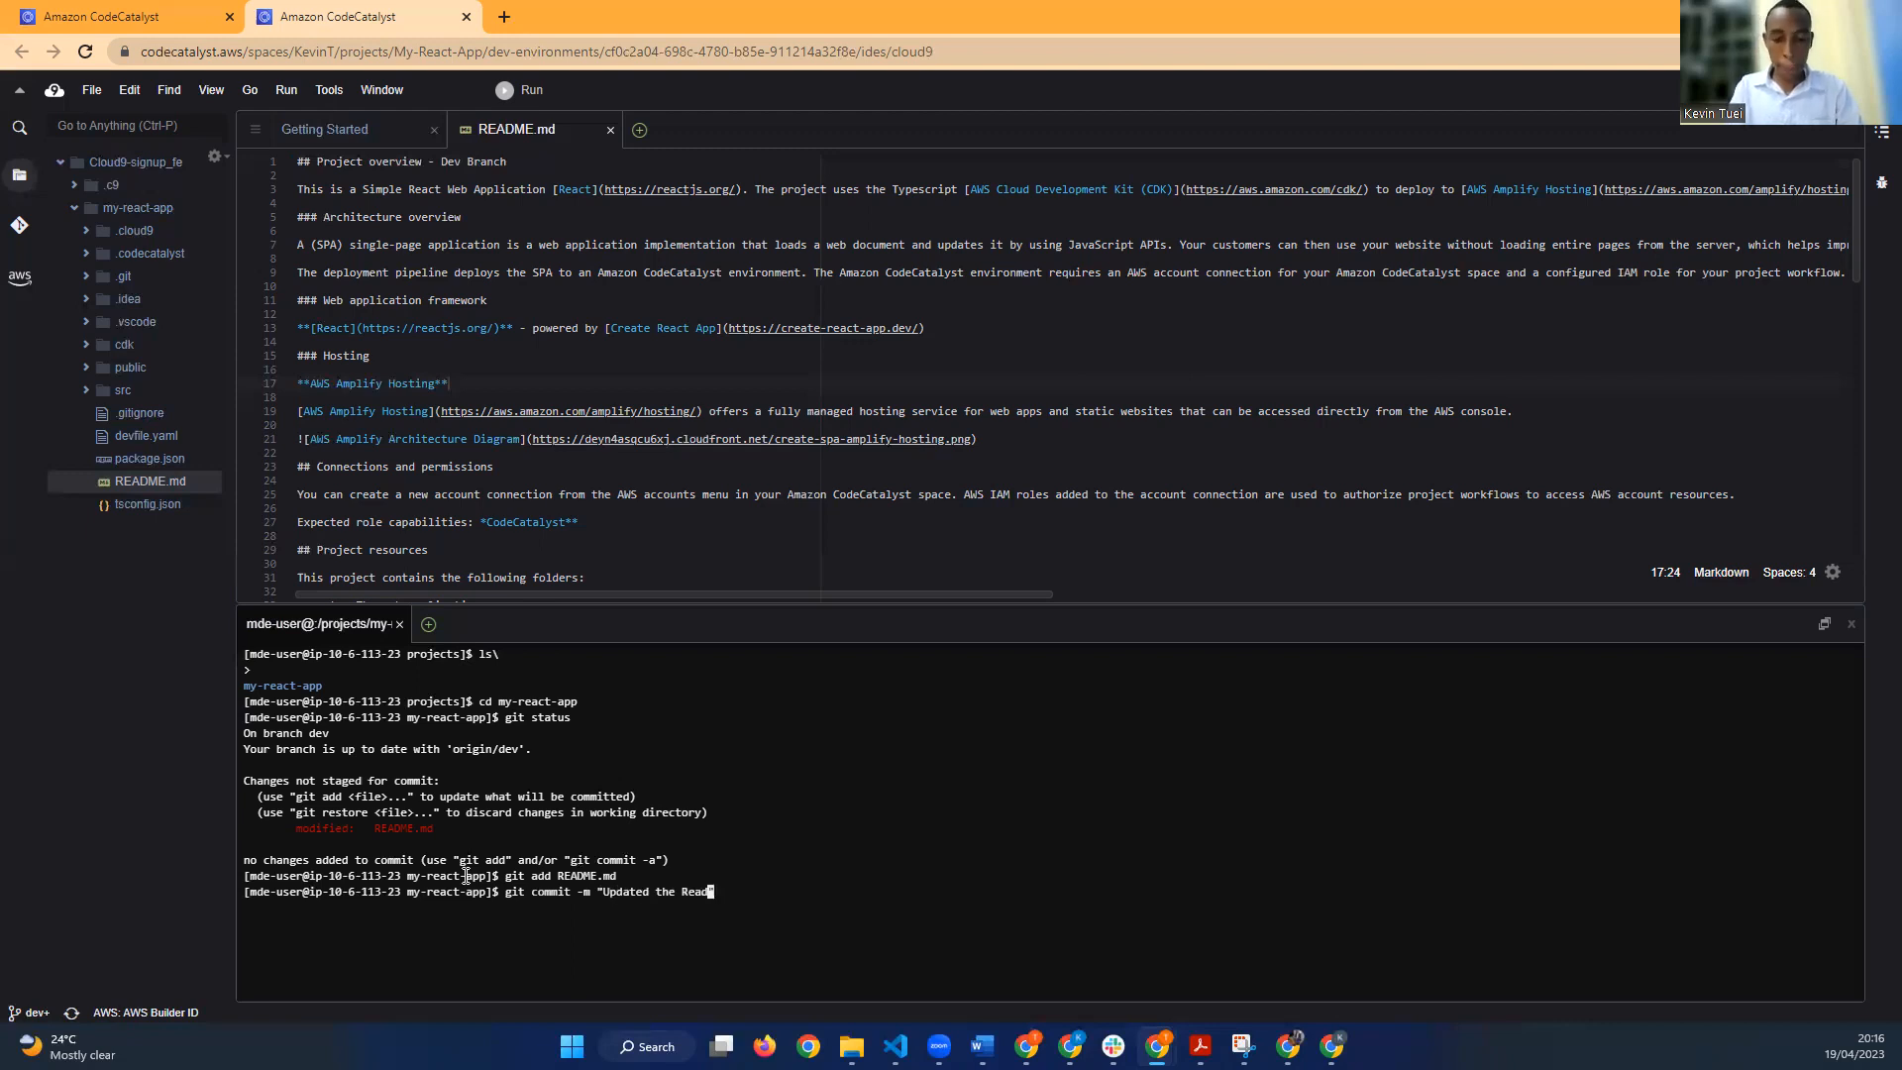
text(mE)
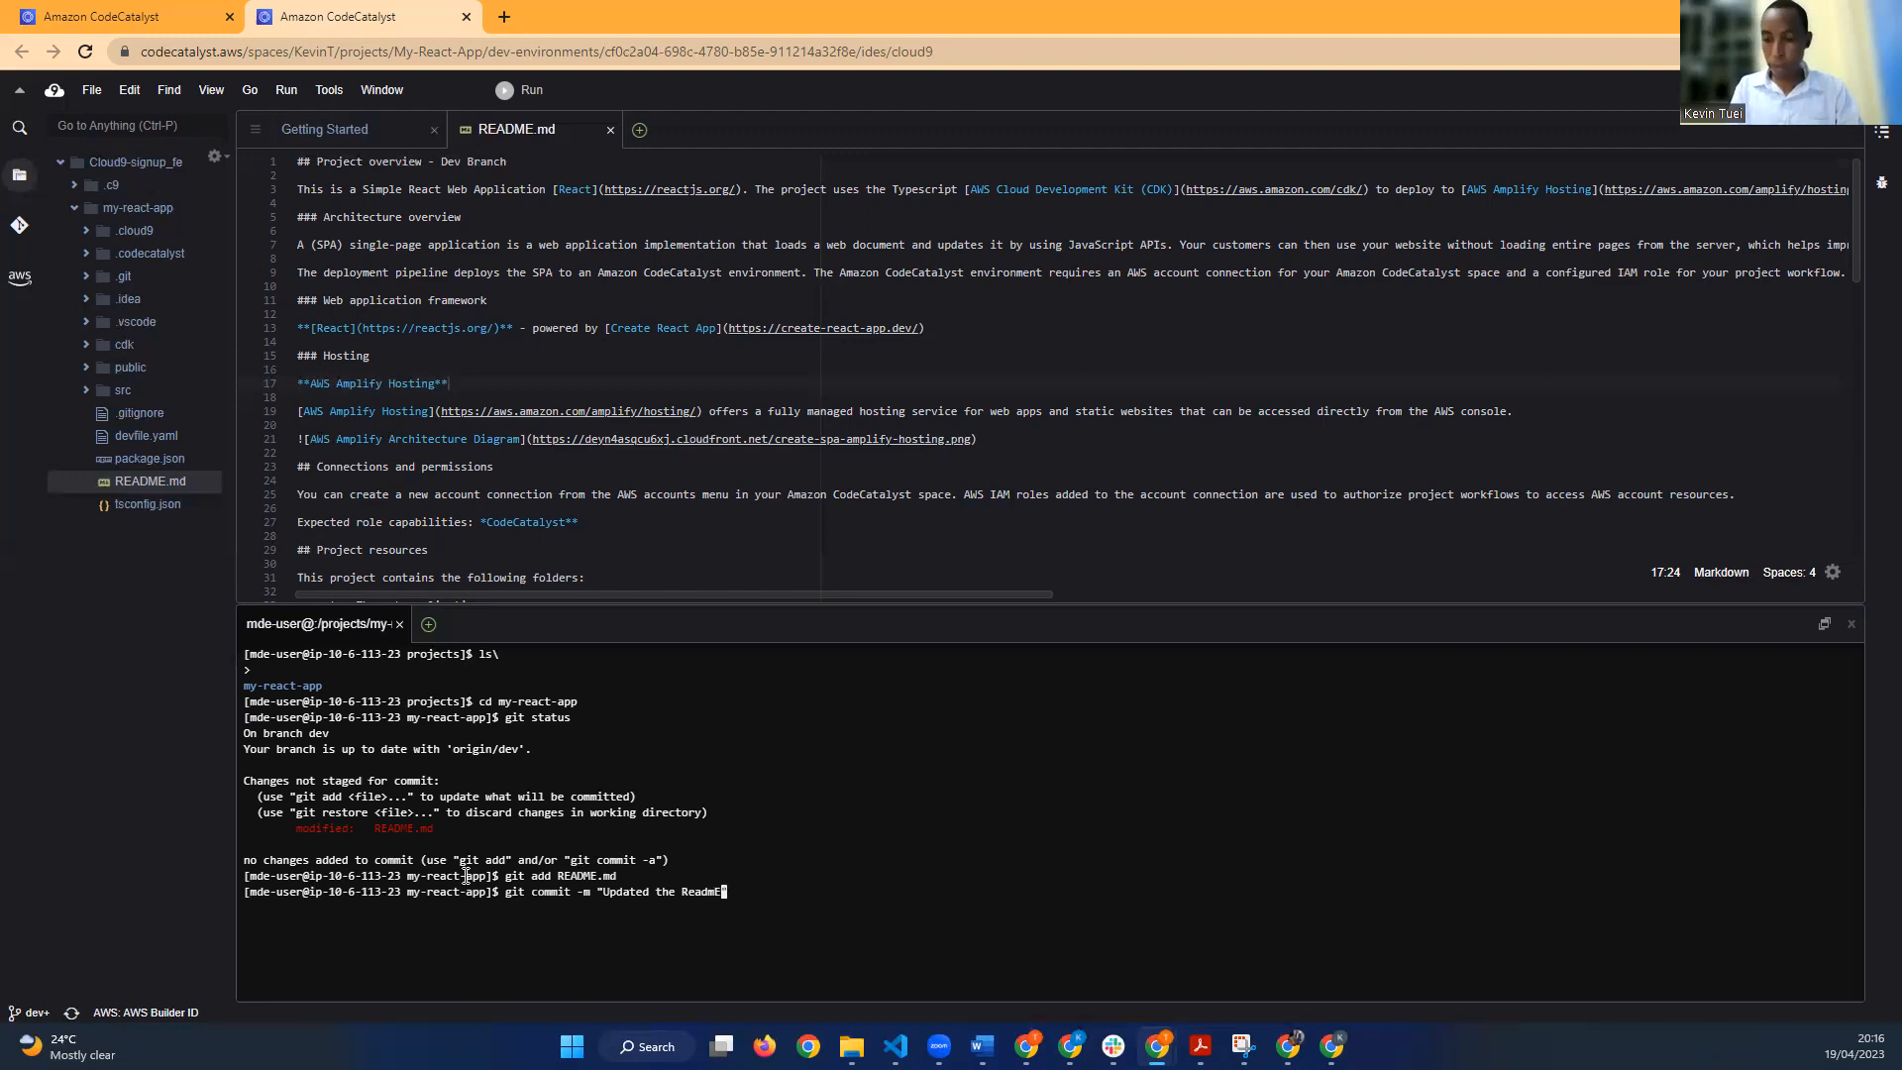
key(BackSpace)
key(BackSpace)
text(Me for DEv)
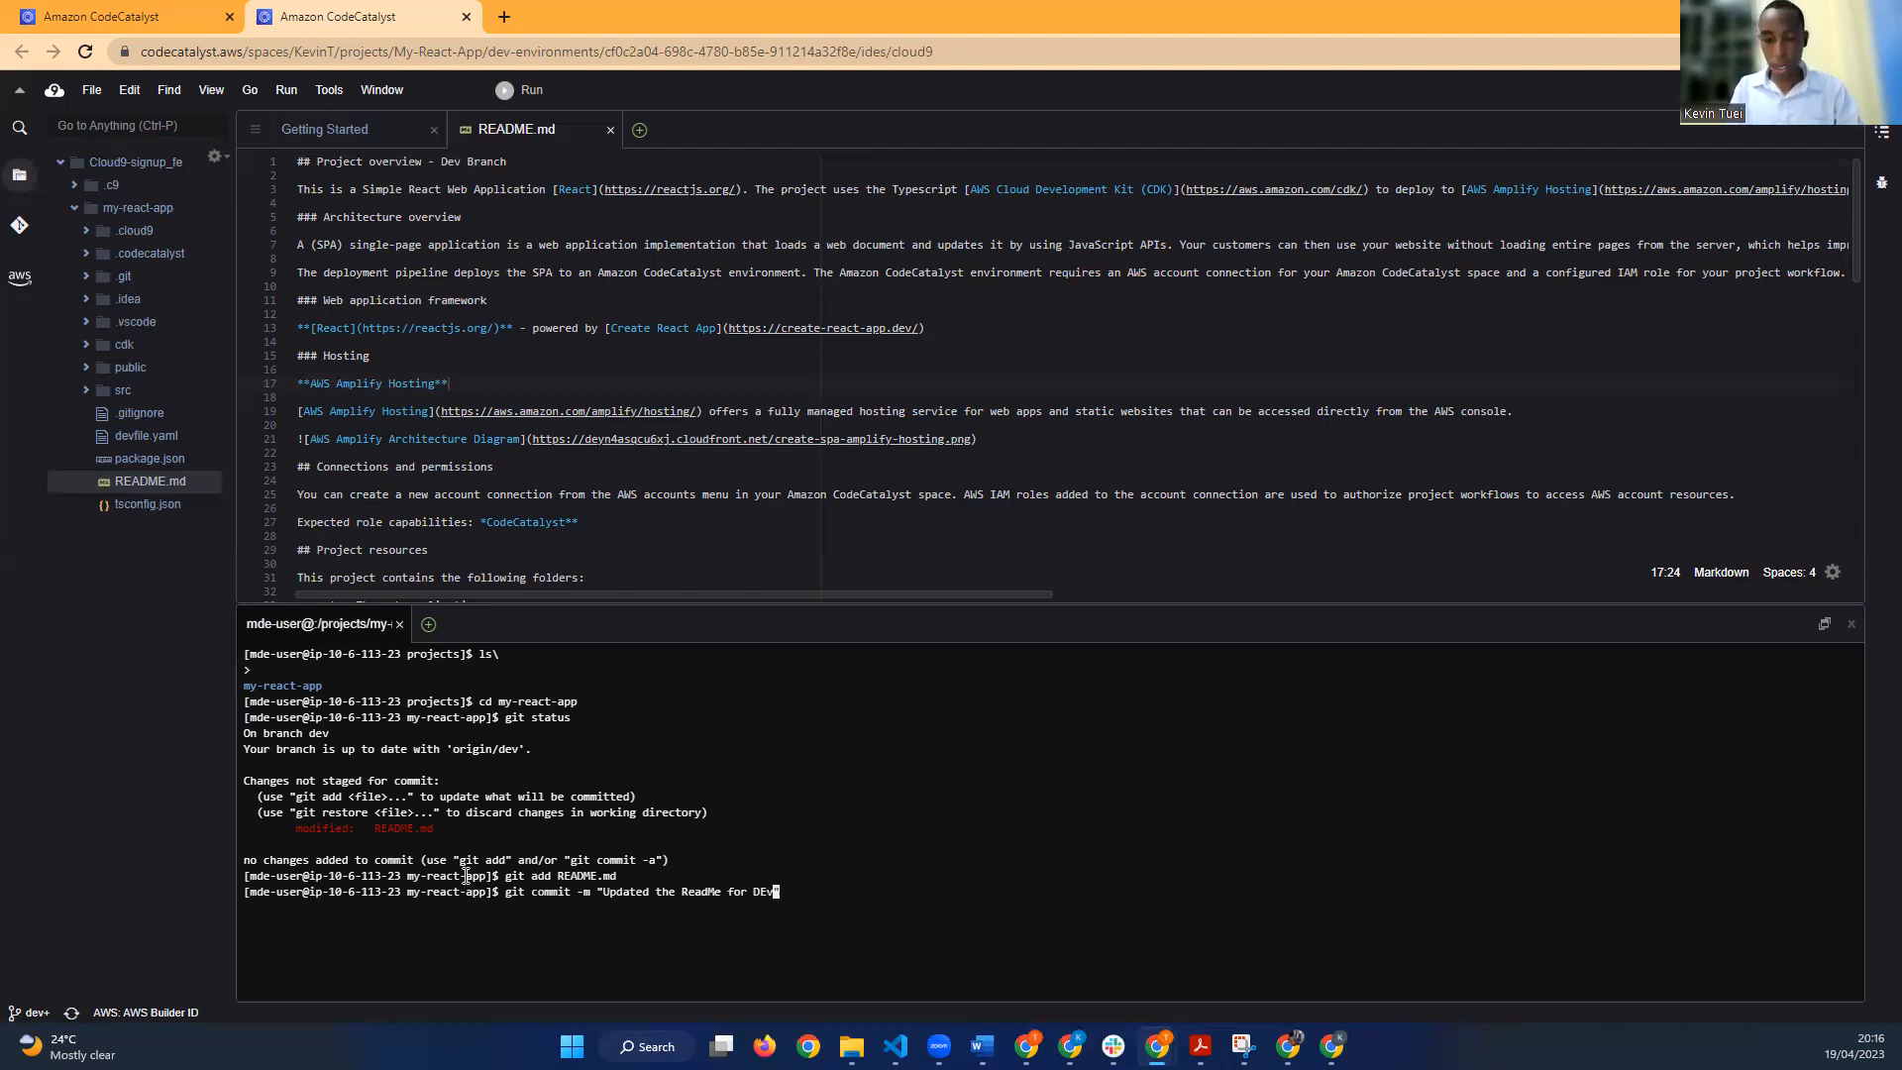
key(BackSpace)
text(V)
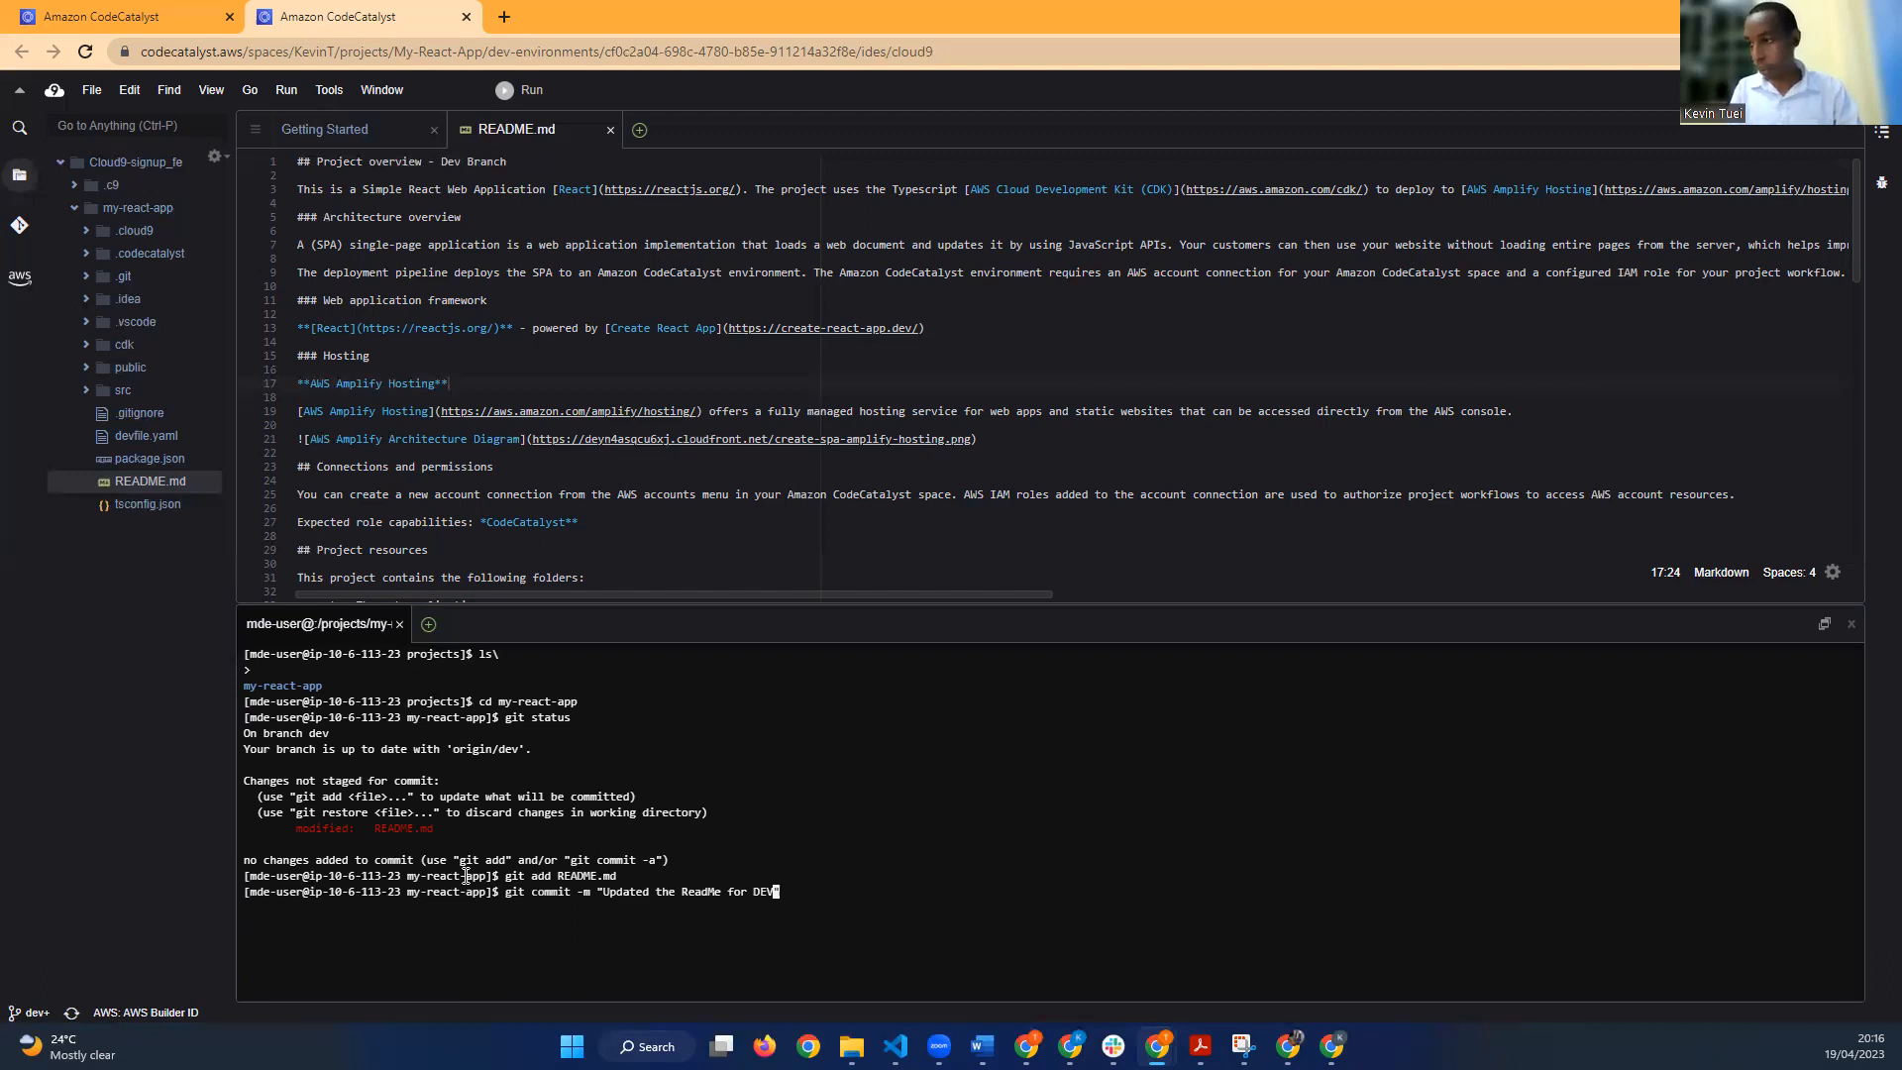
text(")
key(Return)
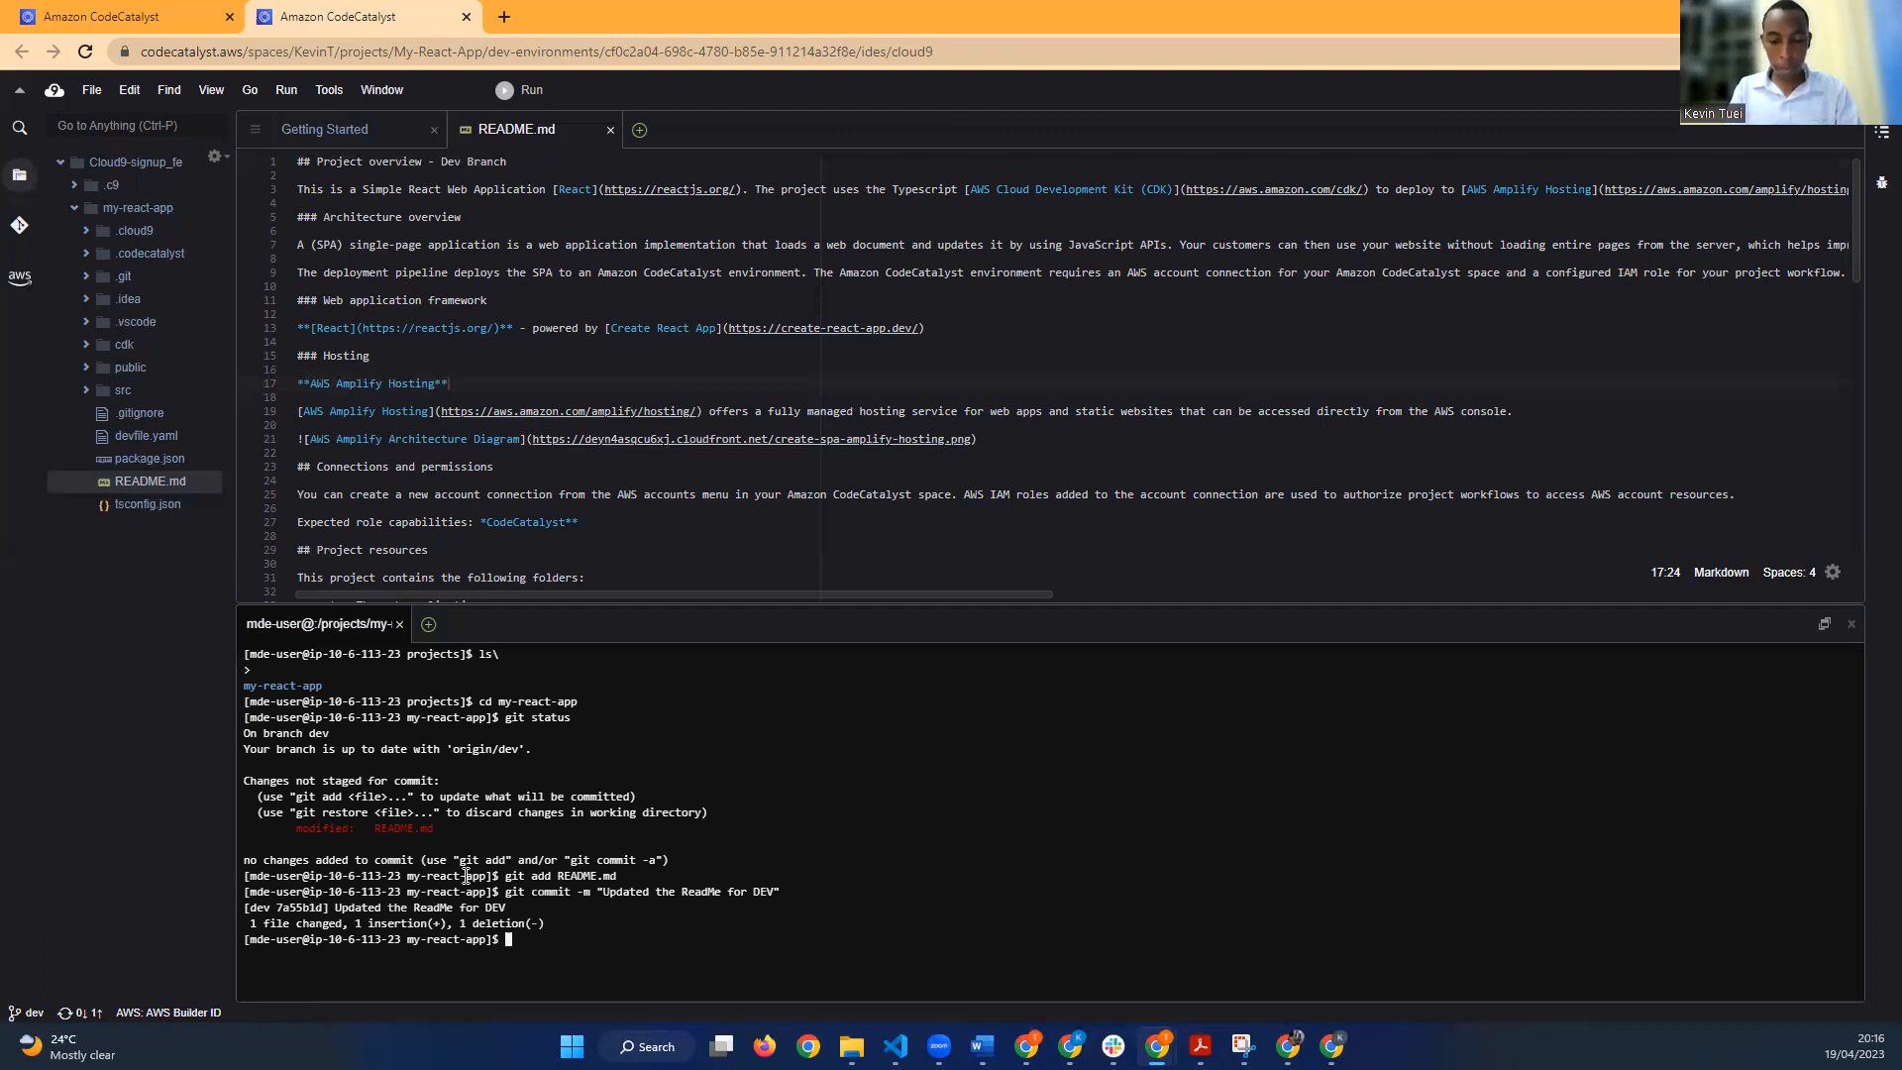
Step: Push the dev branch commit to the remote repository with "git push"
text(git pu)
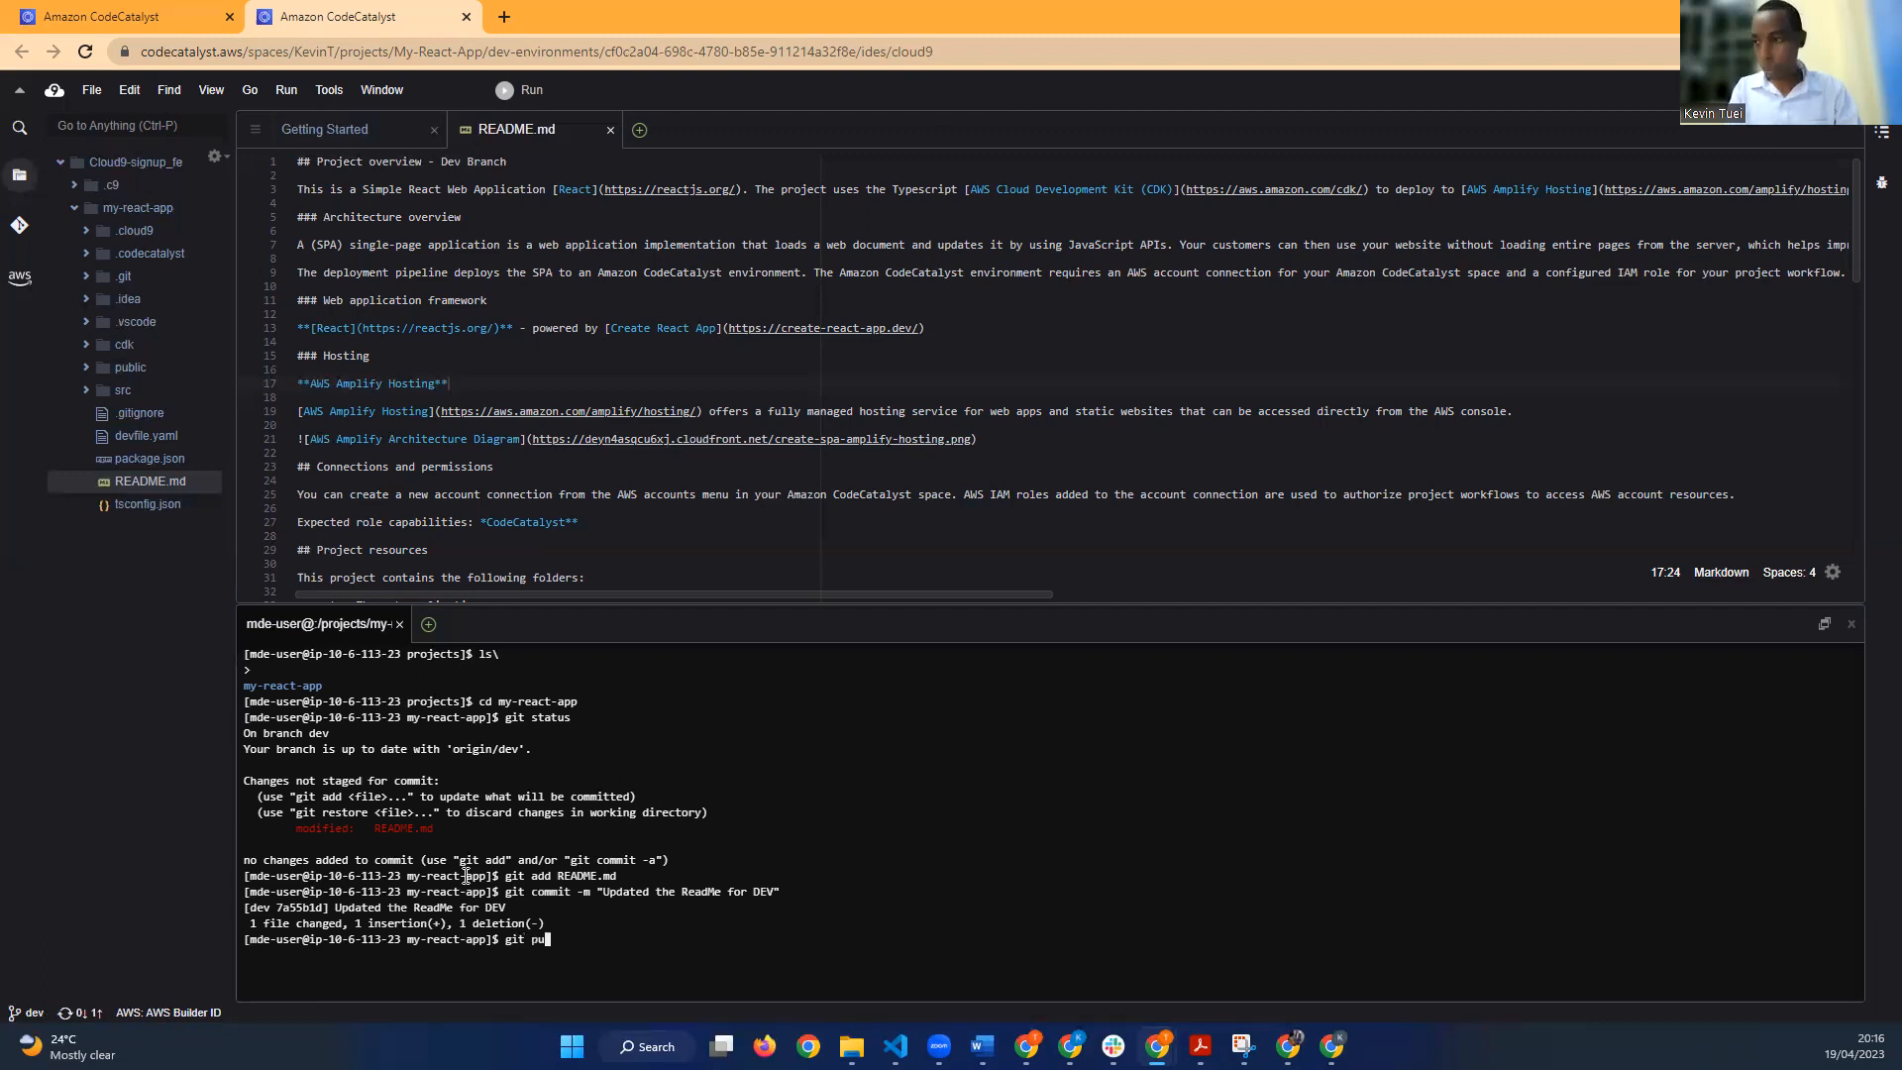
text(sh)
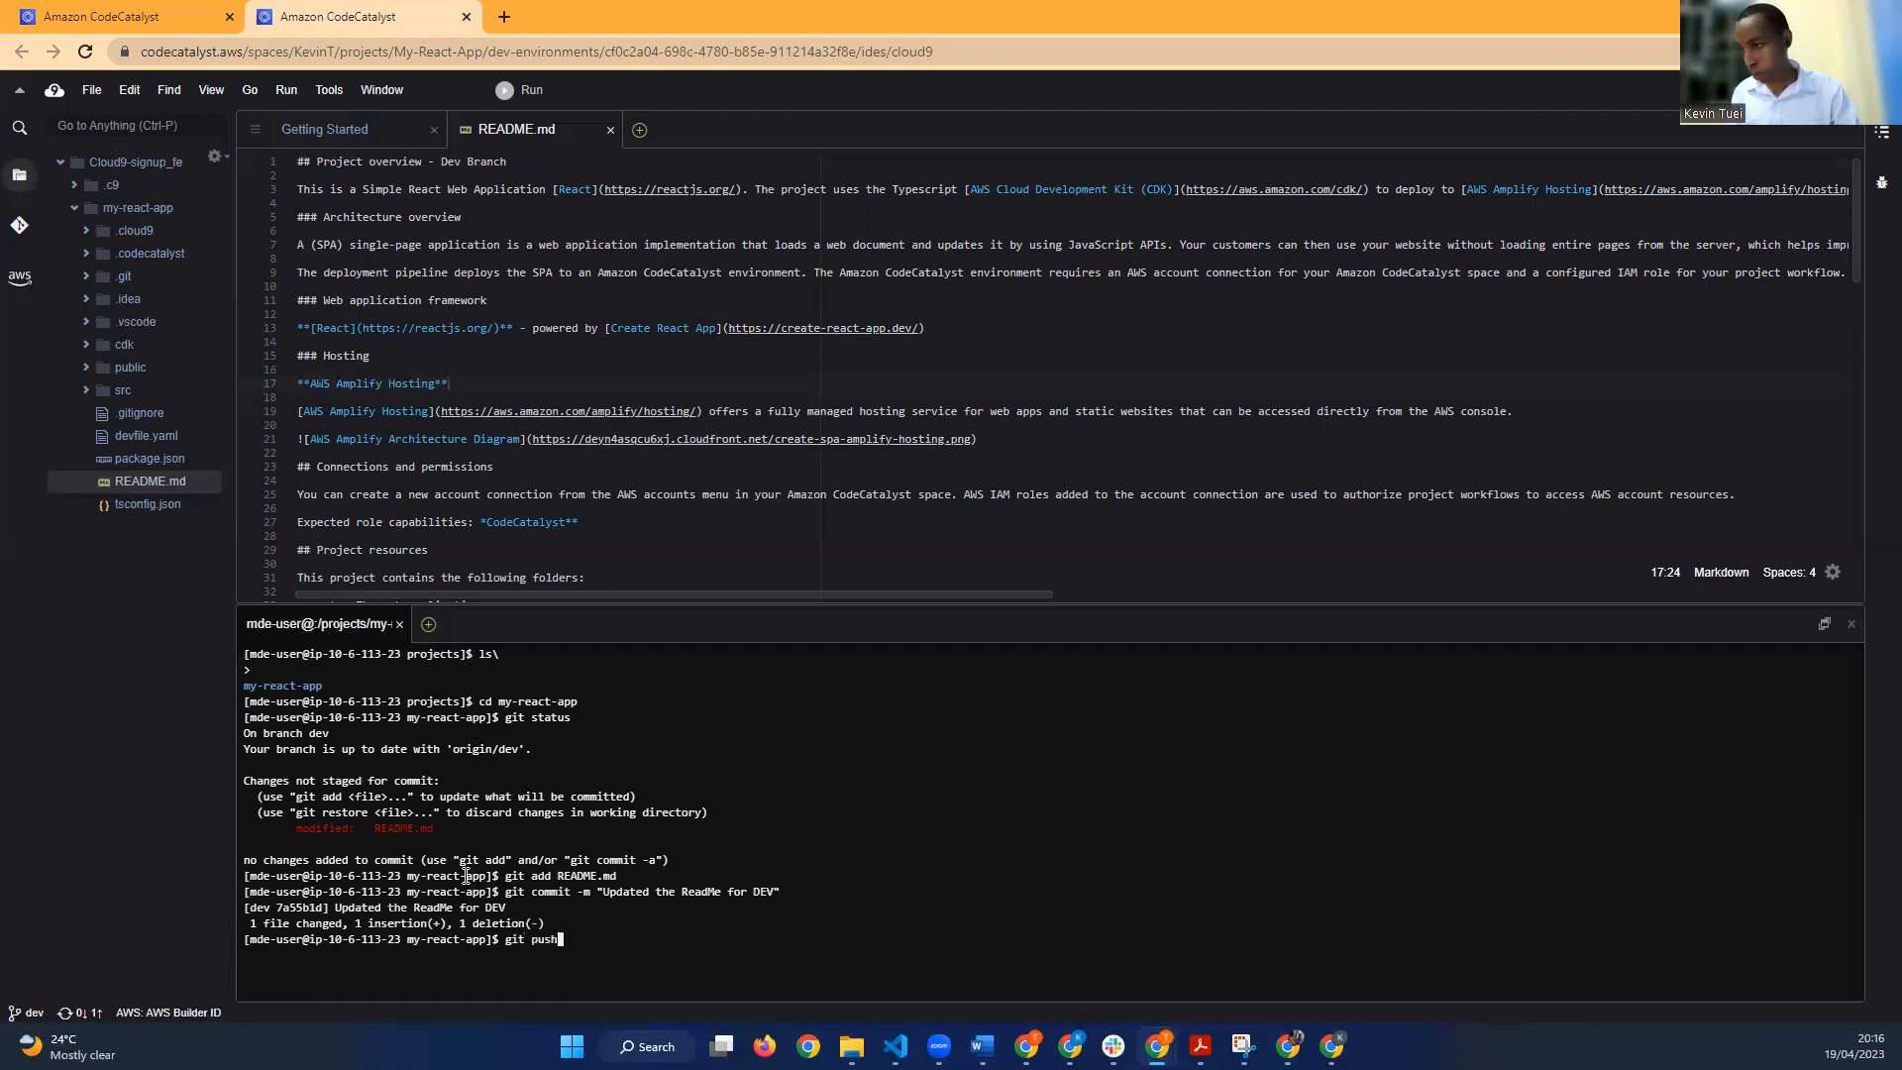
key(Return)
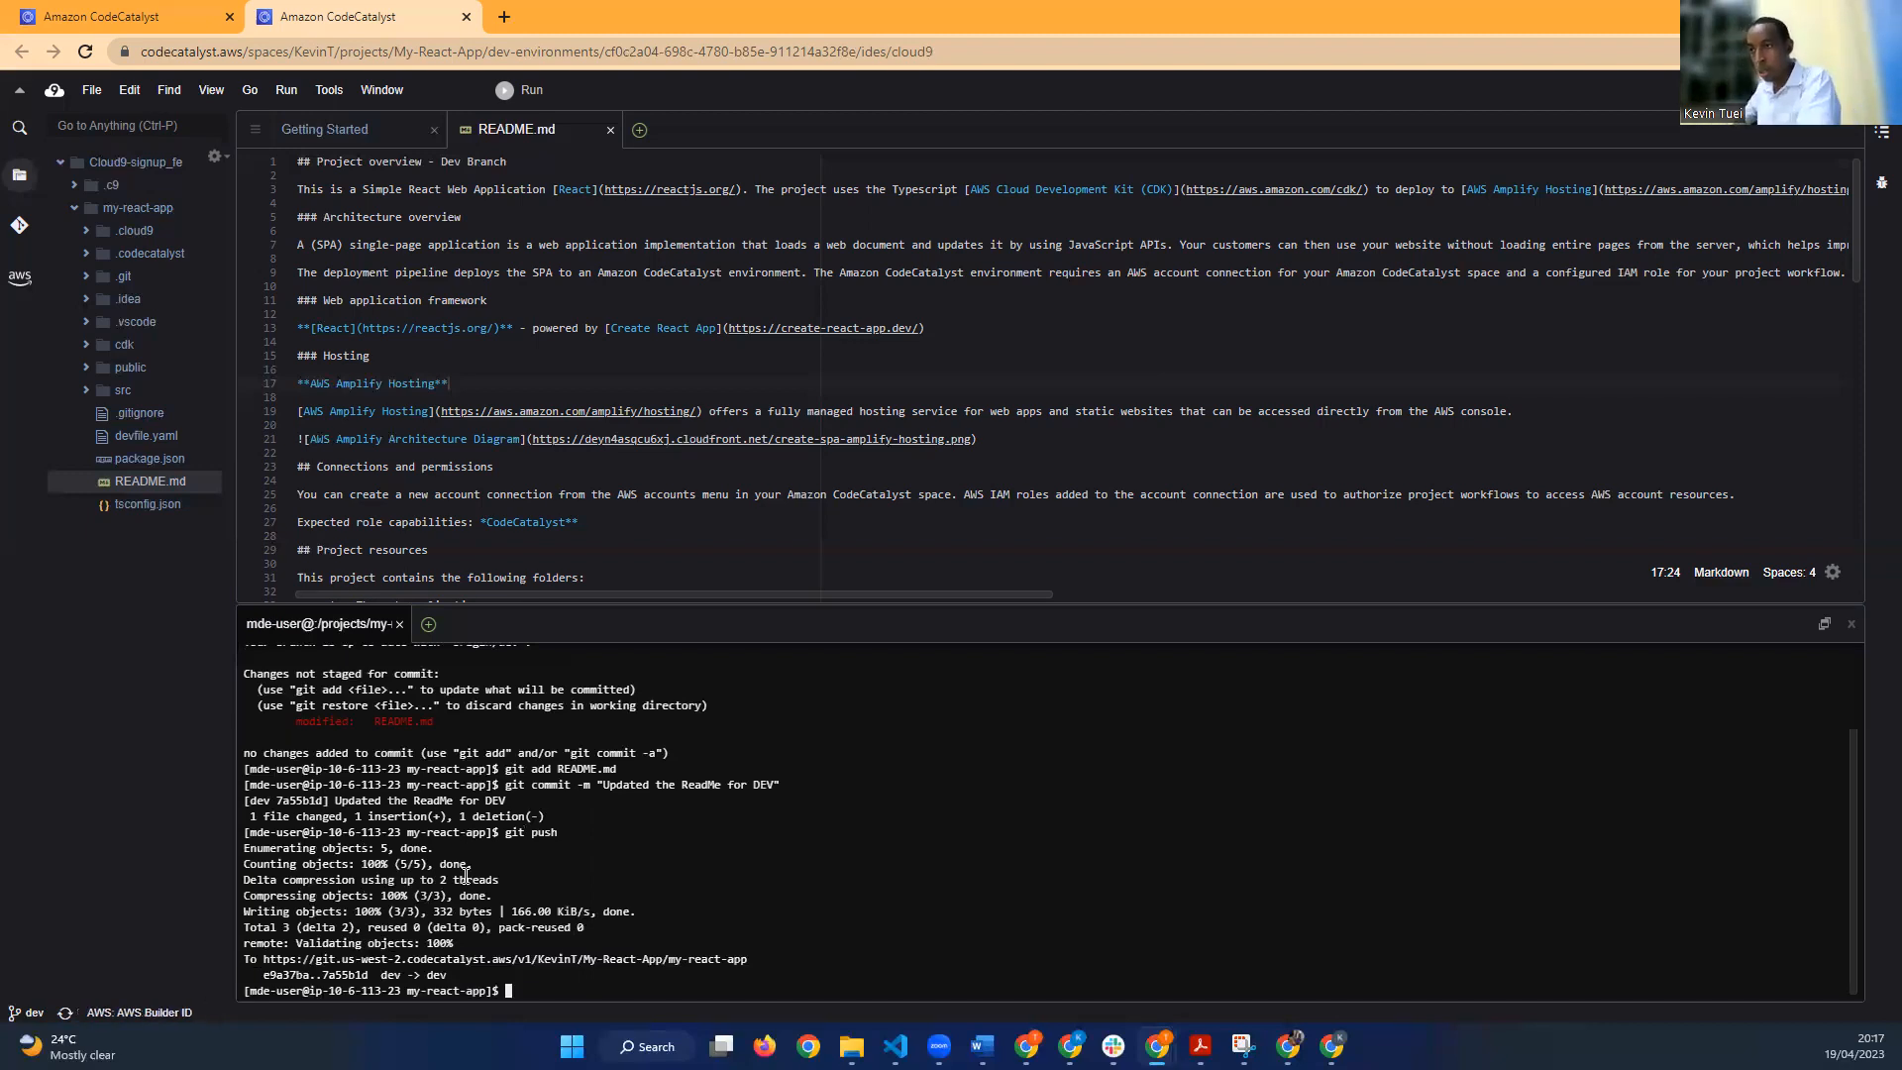
Step: Switch to the CodeCatalyst project page and open the my-react-app source repository from the project overview
click(198, 14)
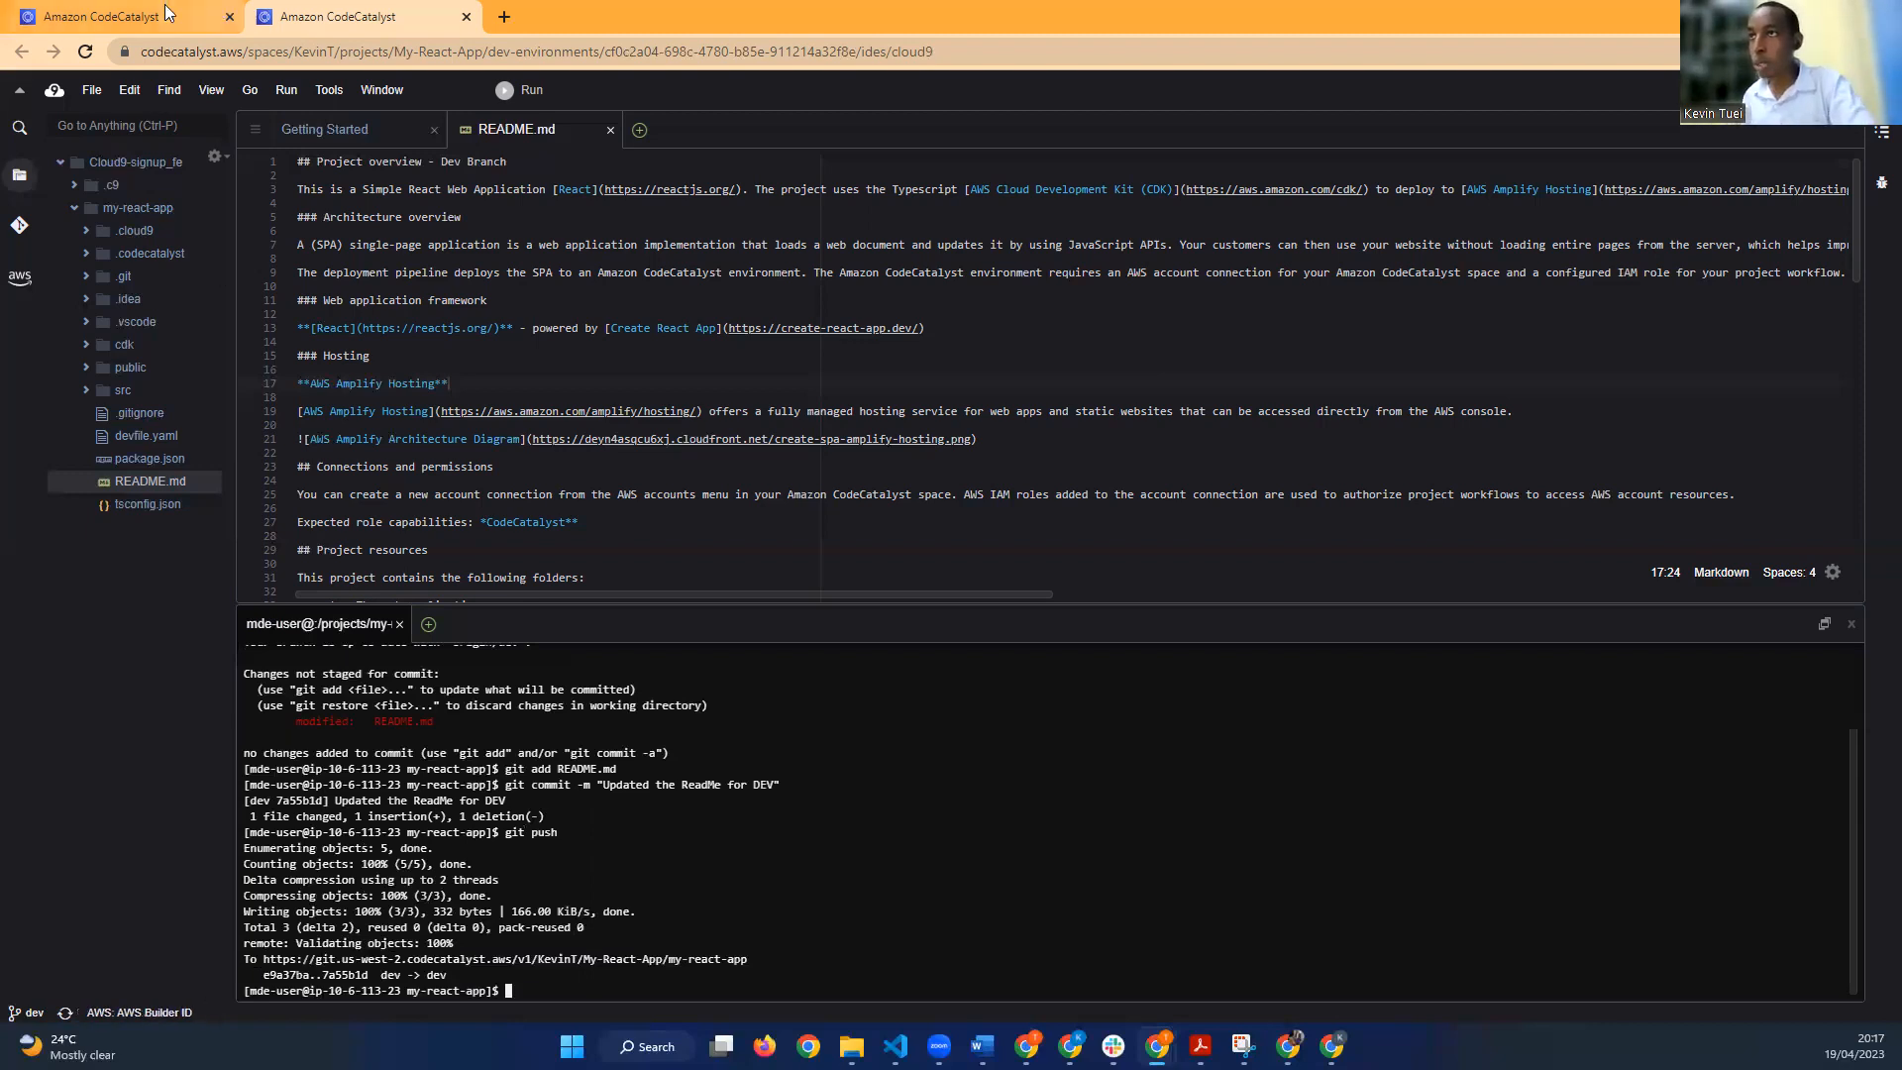
scroll(229, 412, up, 3)
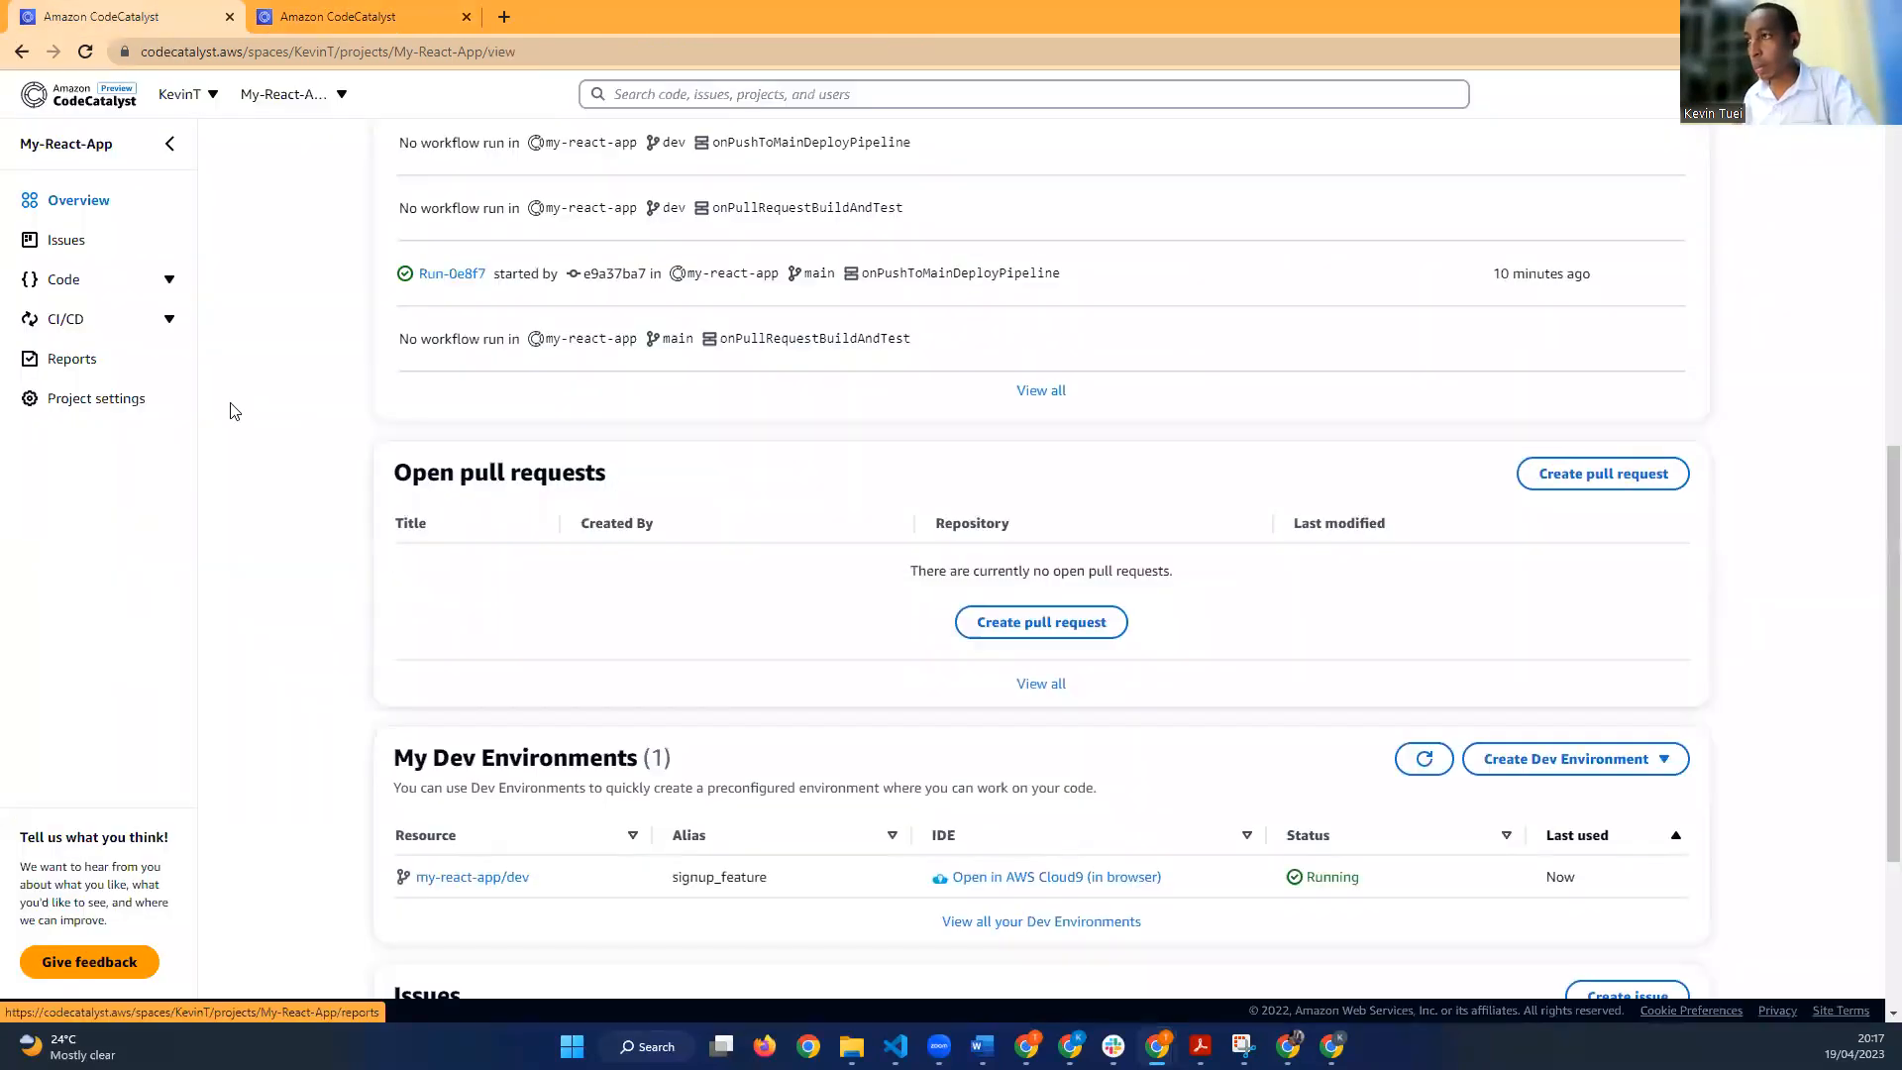
scroll(217, 391, up, 5)
click(97, 203)
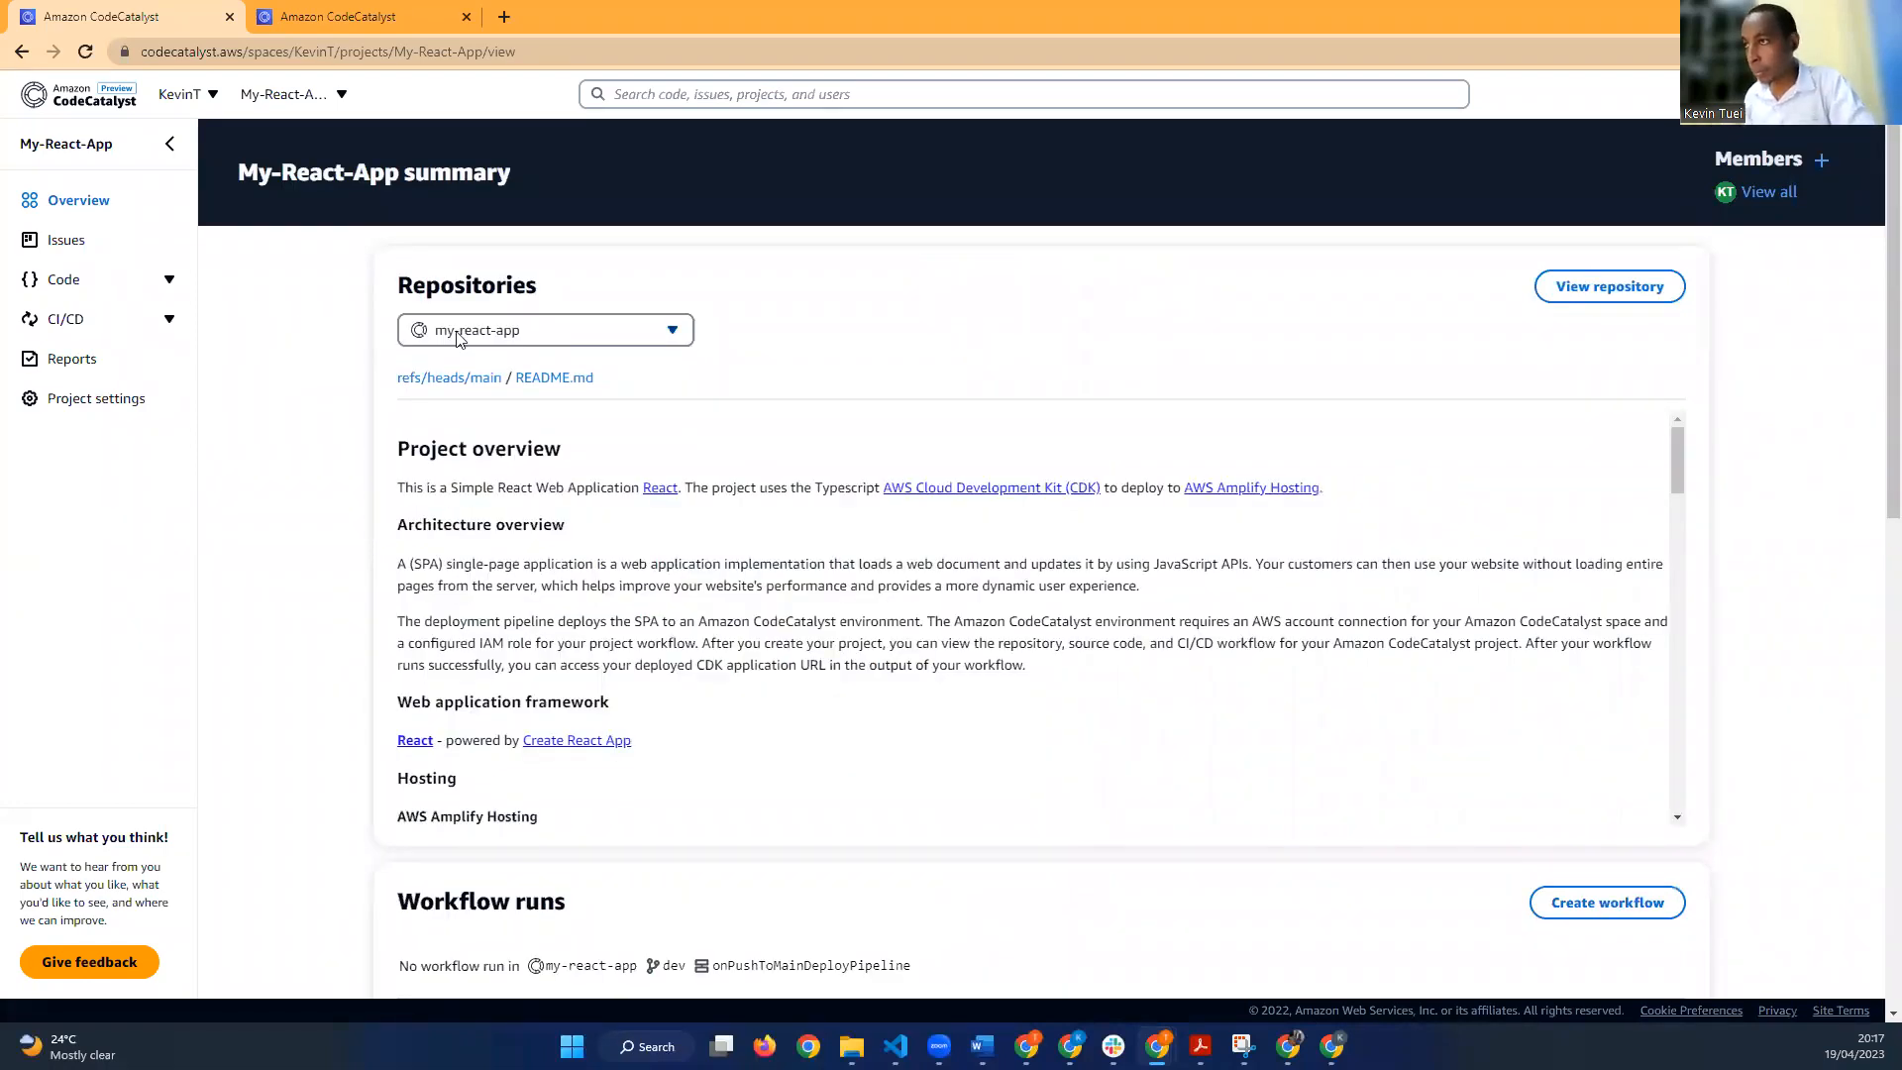
click(457, 338)
click(672, 522)
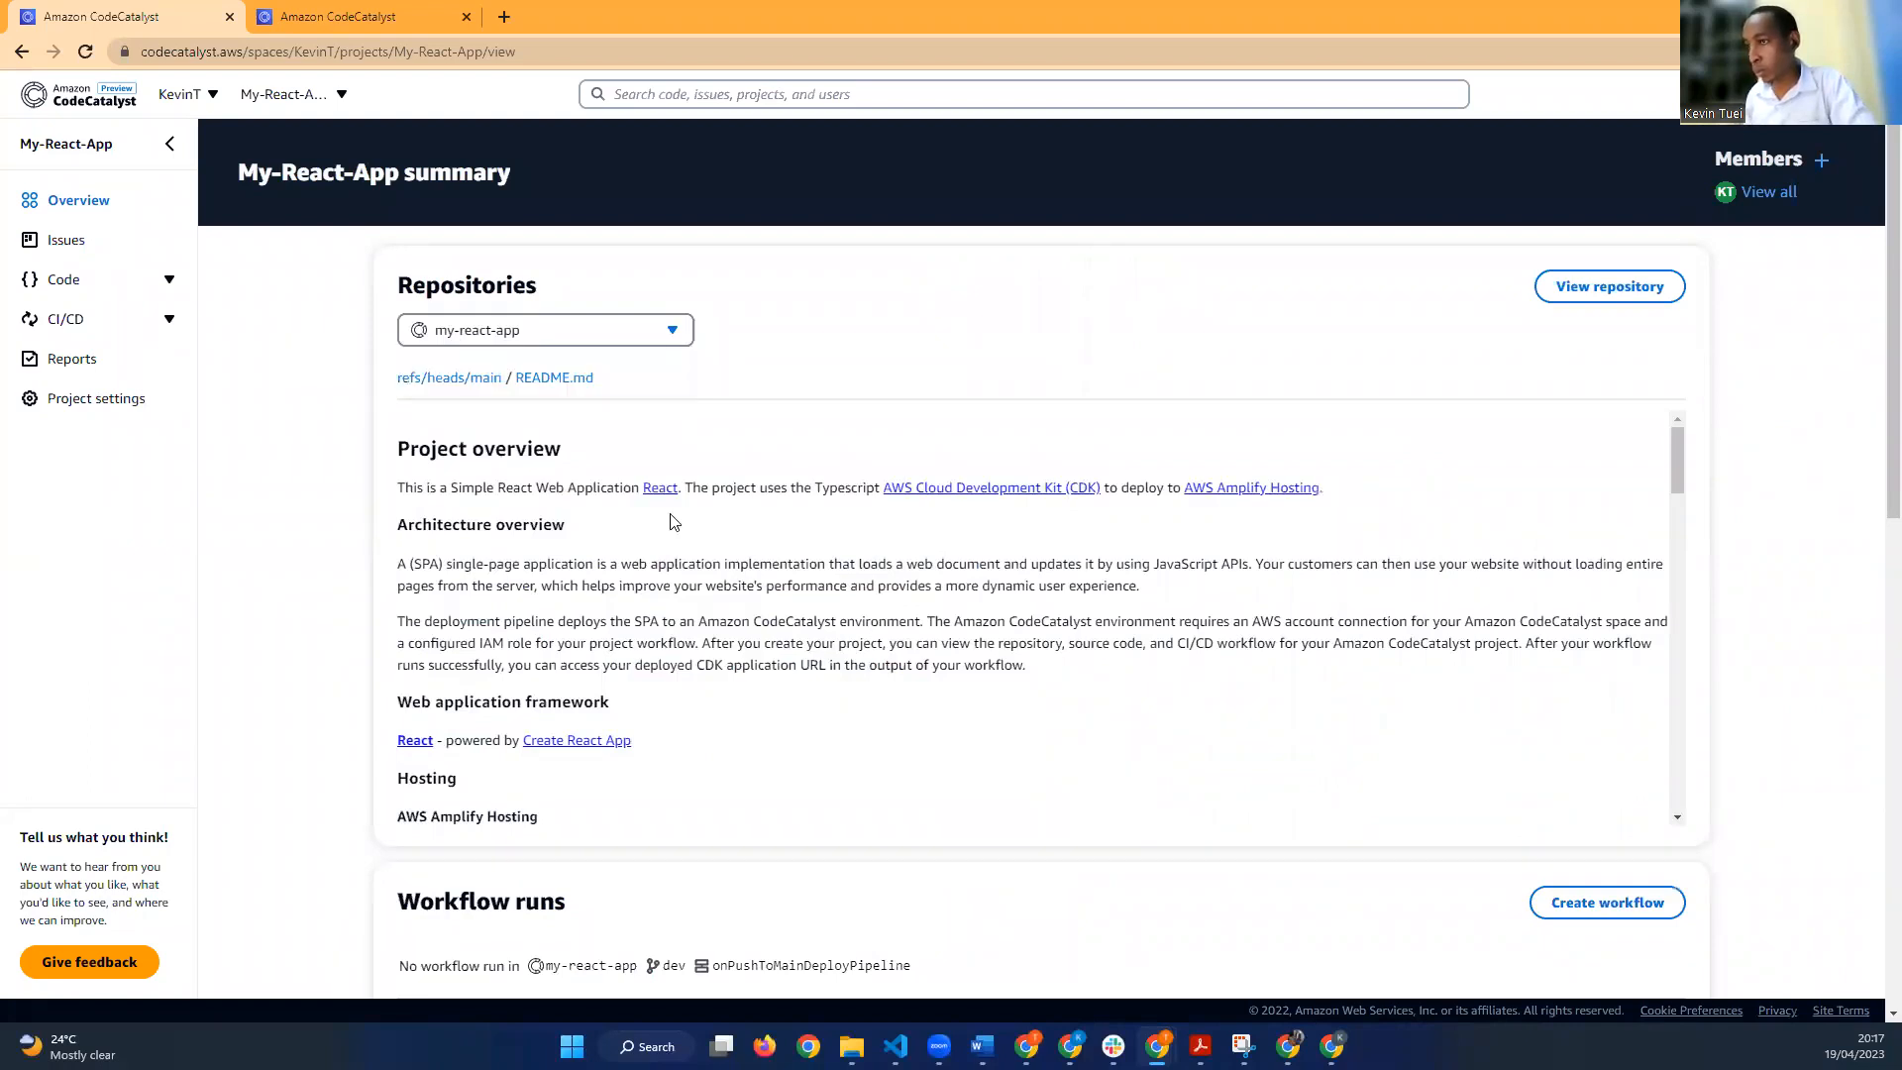
click(1622, 289)
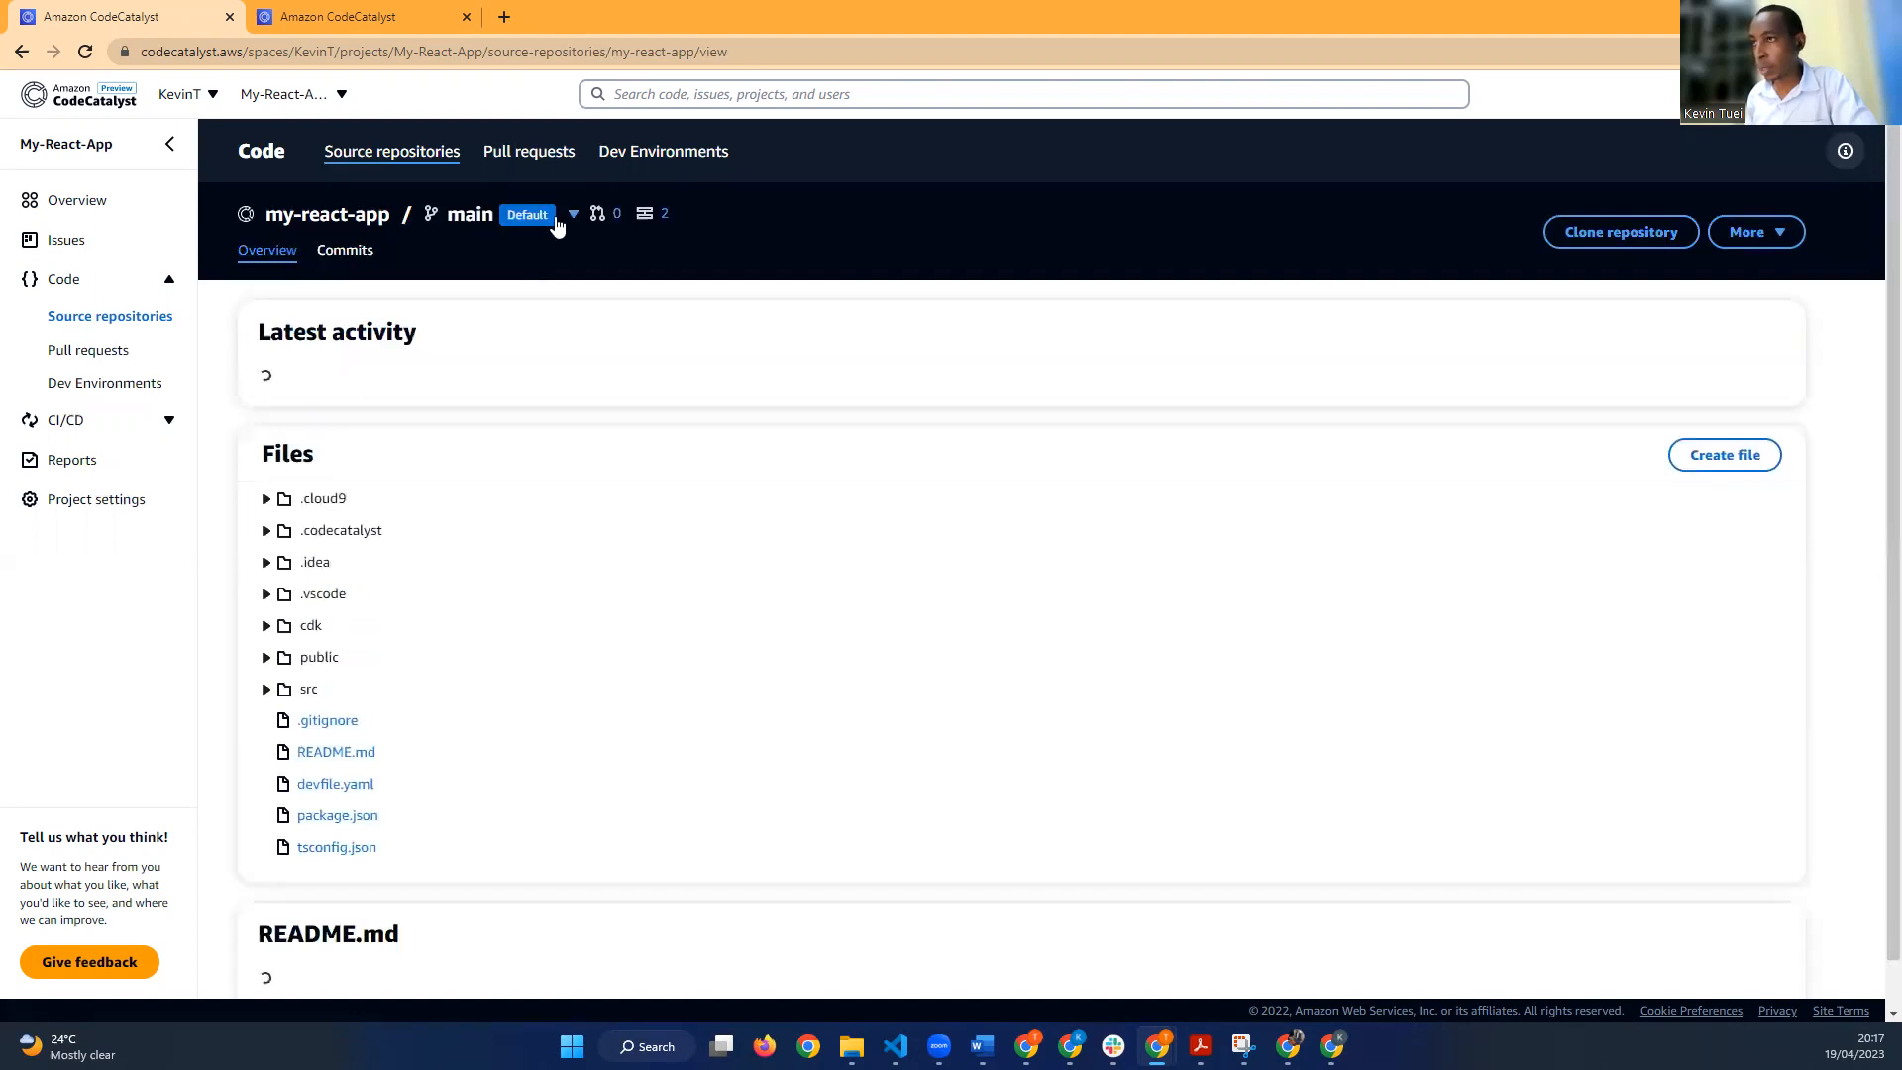
Step: Show the repository's dev branch and check its README.md, from the "Project overview" heading to the Available Scripts section
click(571, 215)
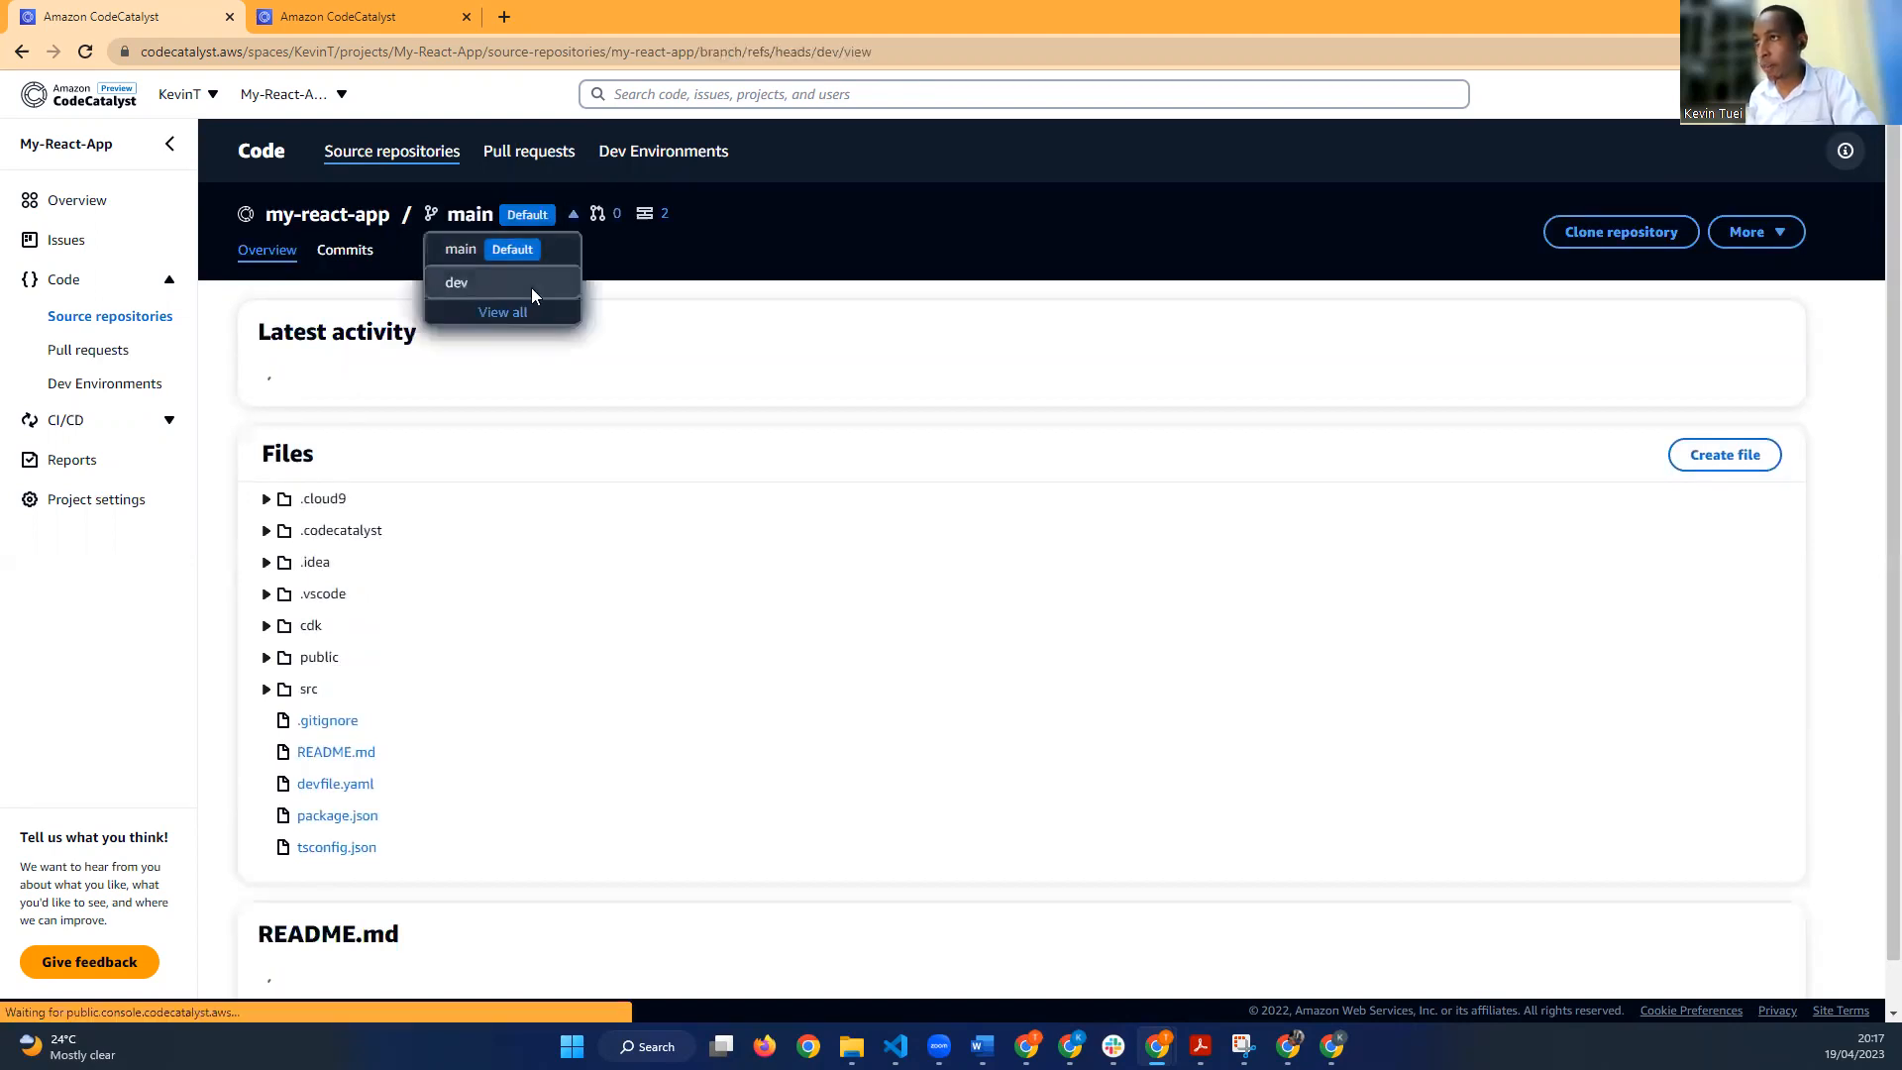
click(532, 288)
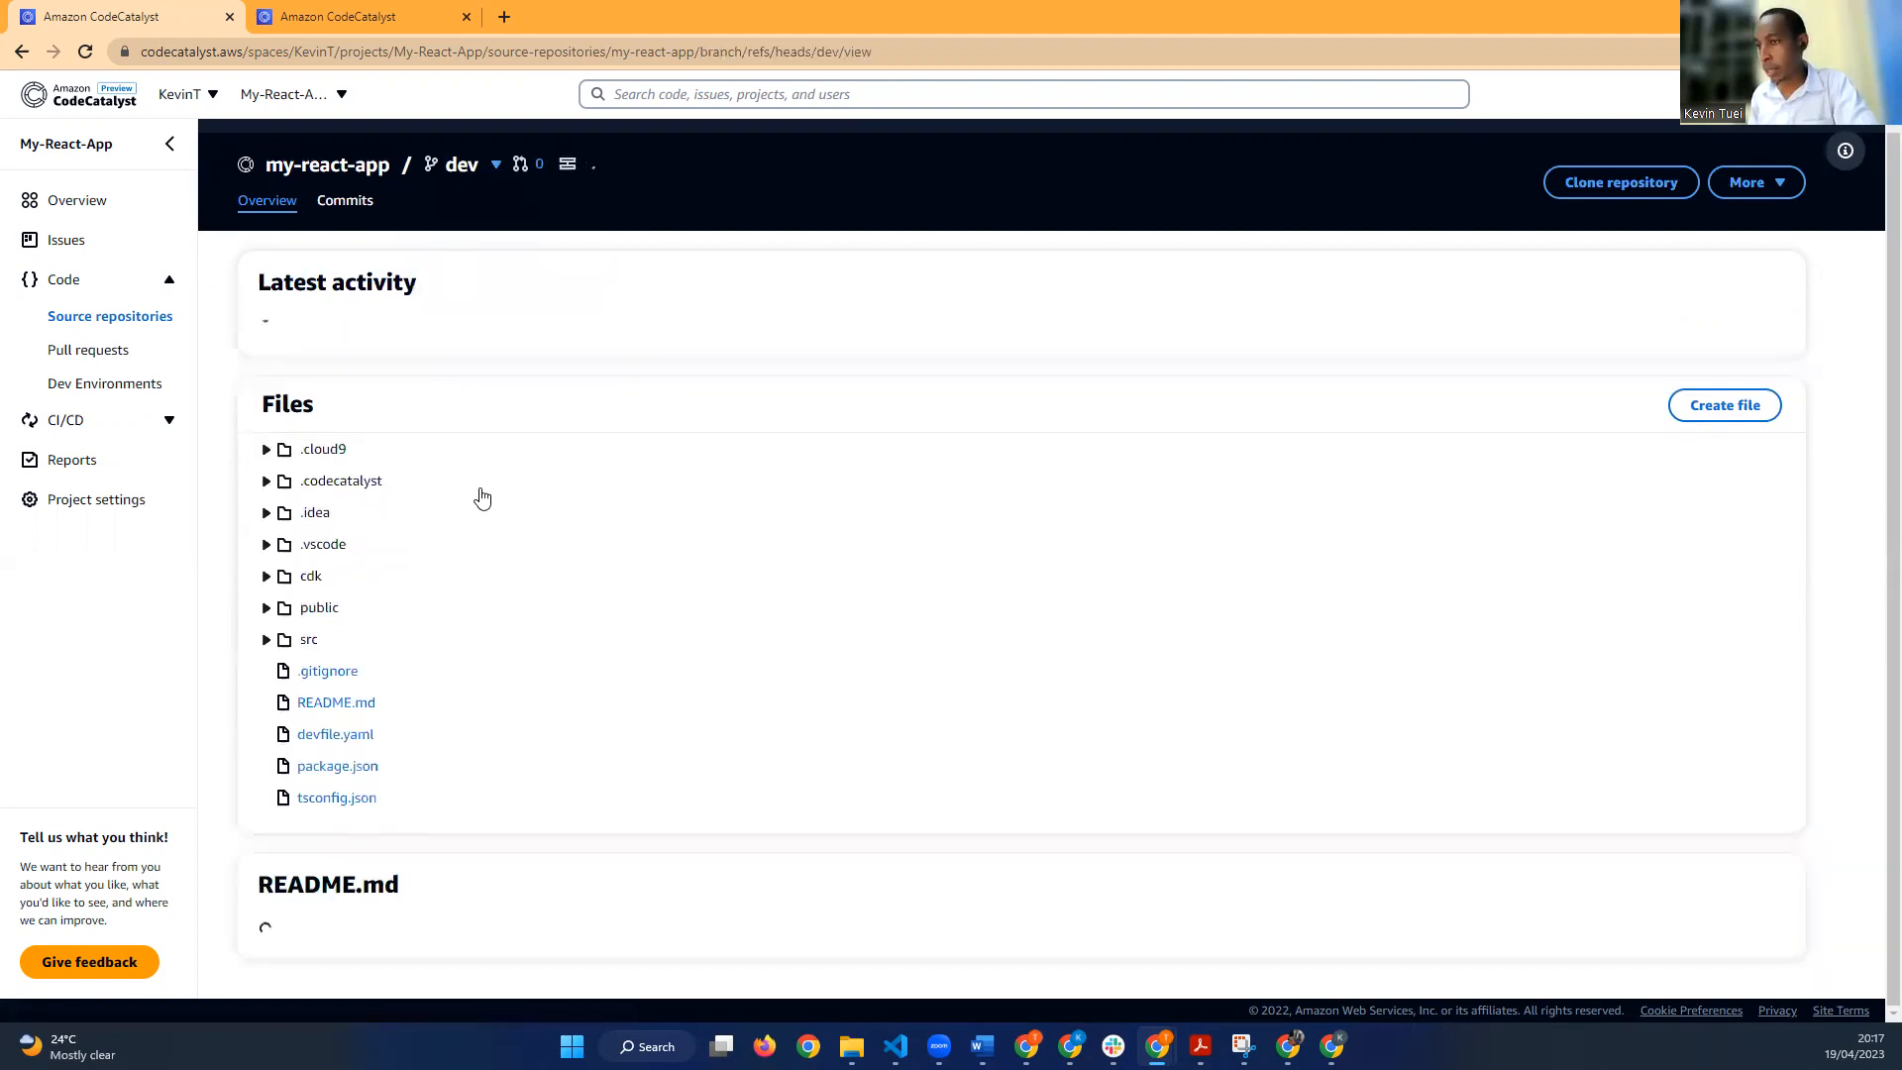
scroll(492, 540, down, 3)
scroll(501, 585, down, 3)
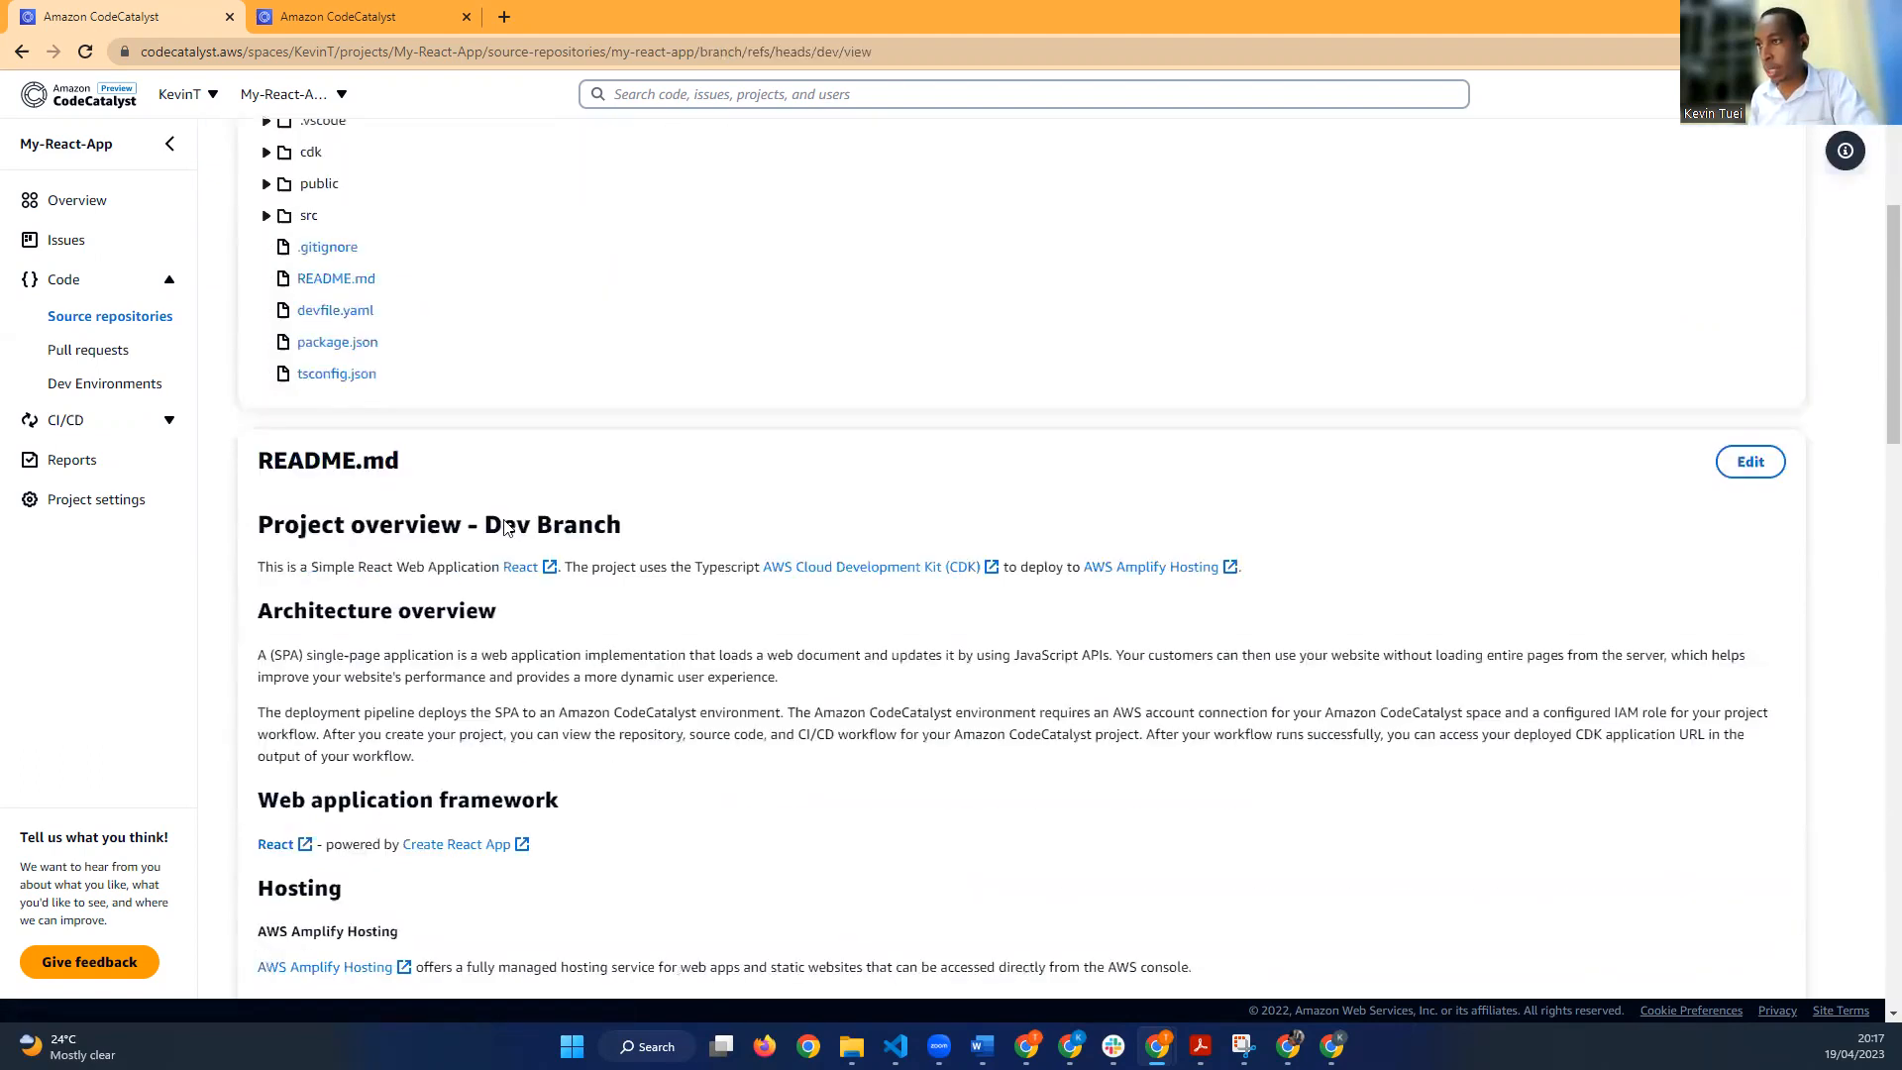
scroll(594, 452, down, 1)
drag(258, 495, 351, 470)
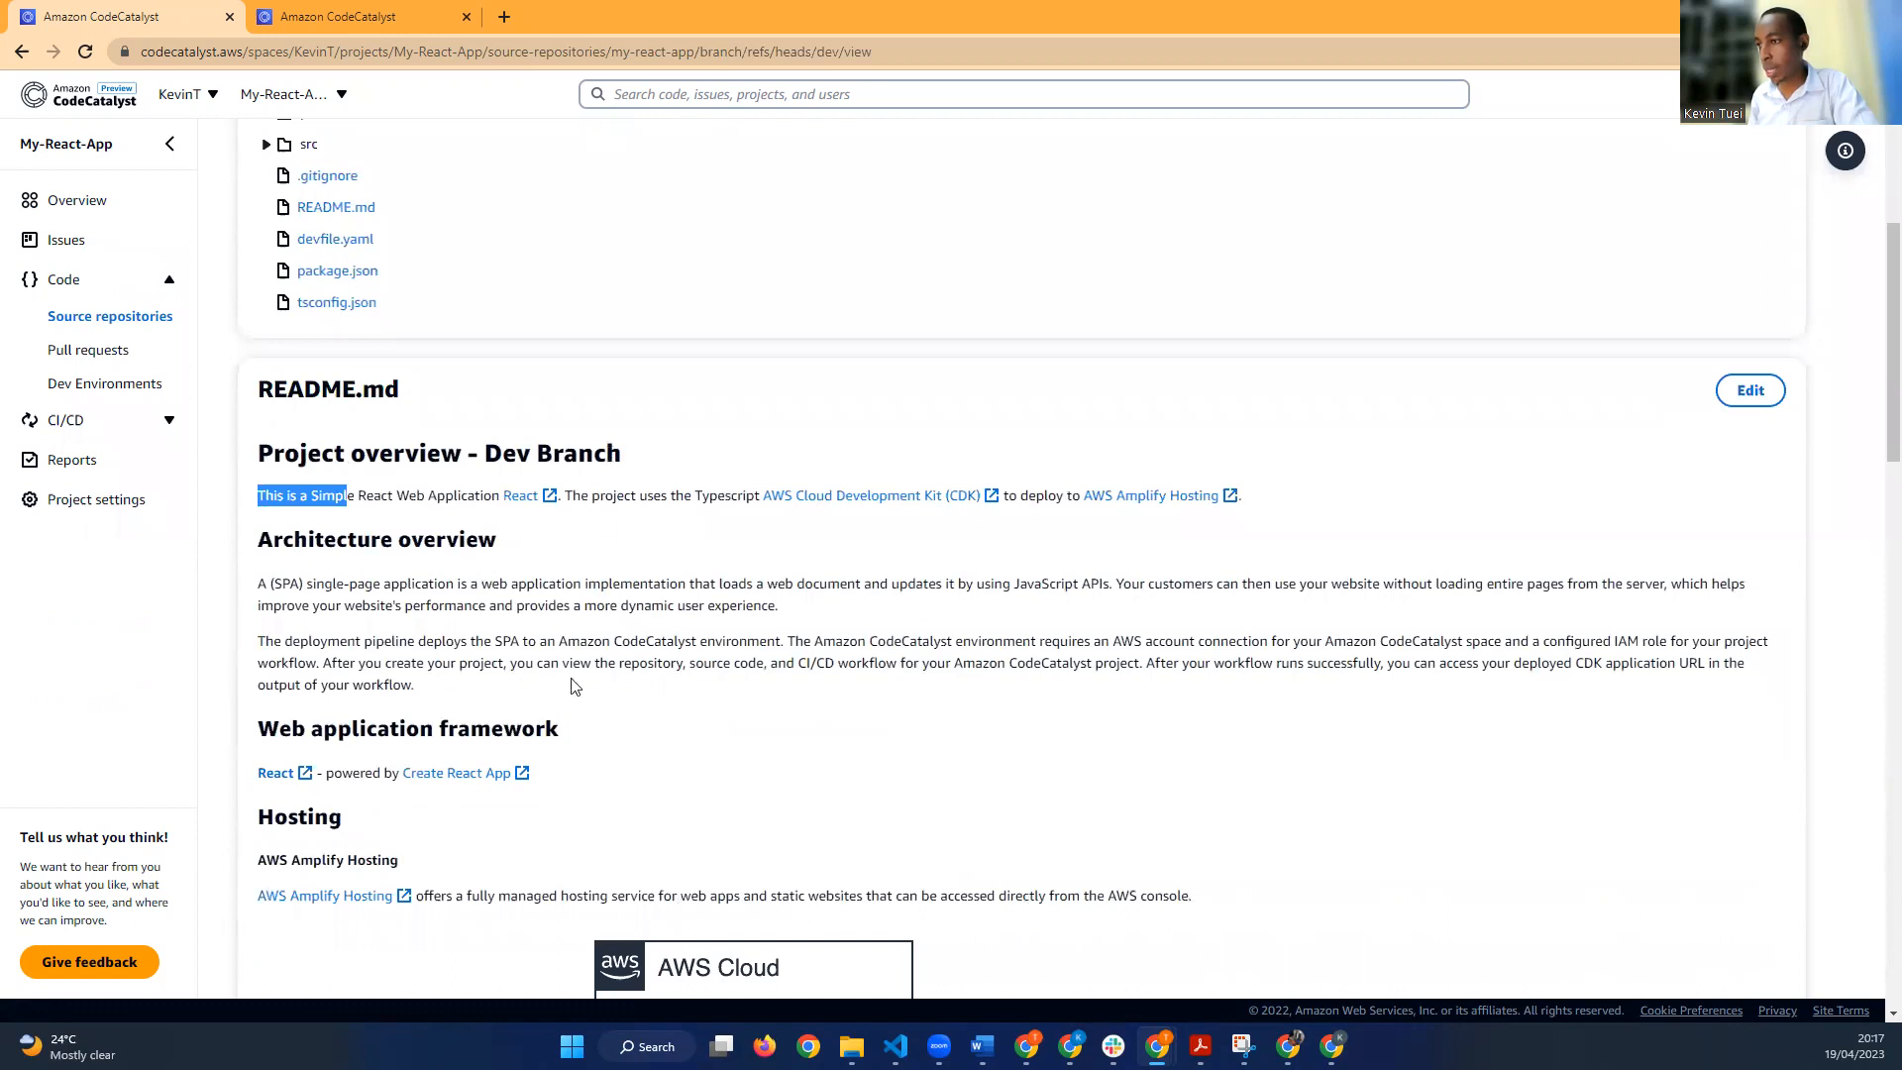
scroll(572, 686, down, 8)
scroll(572, 685, down, 10)
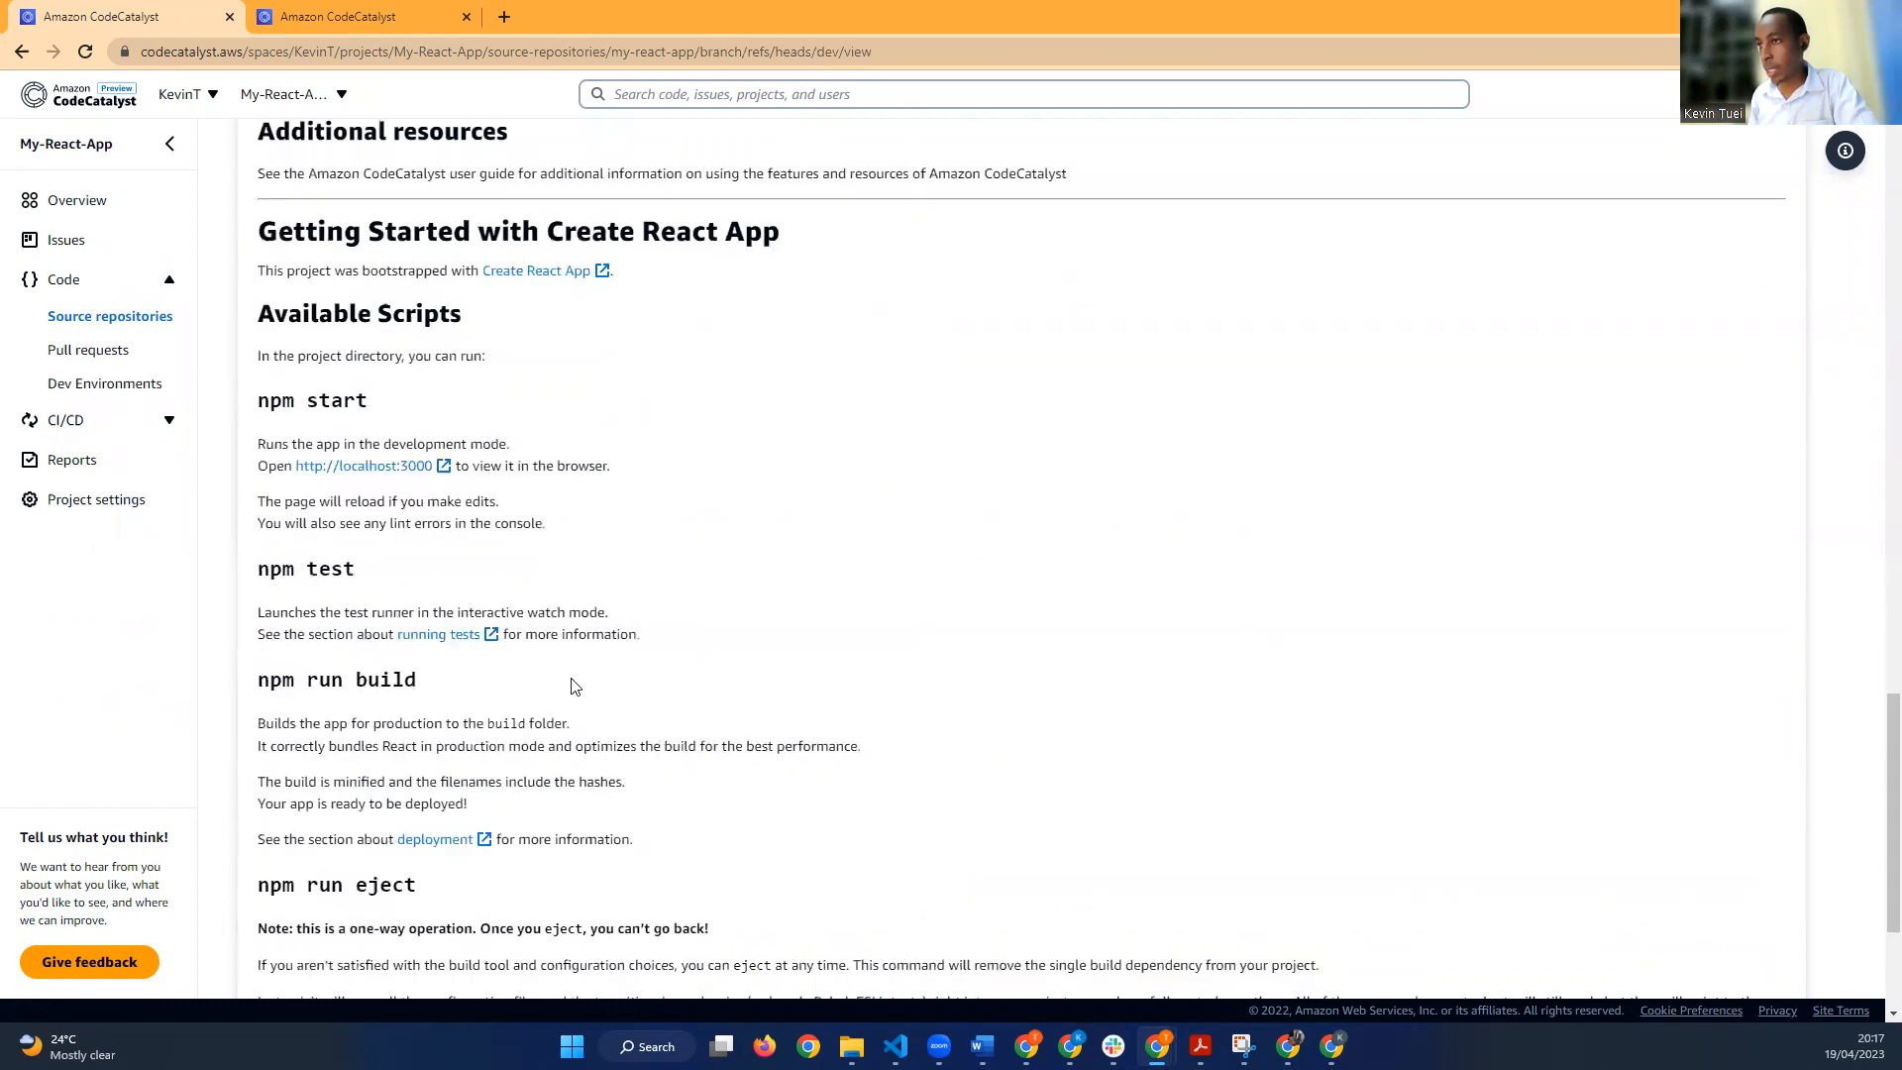
scroll(562, 669, up, 5)
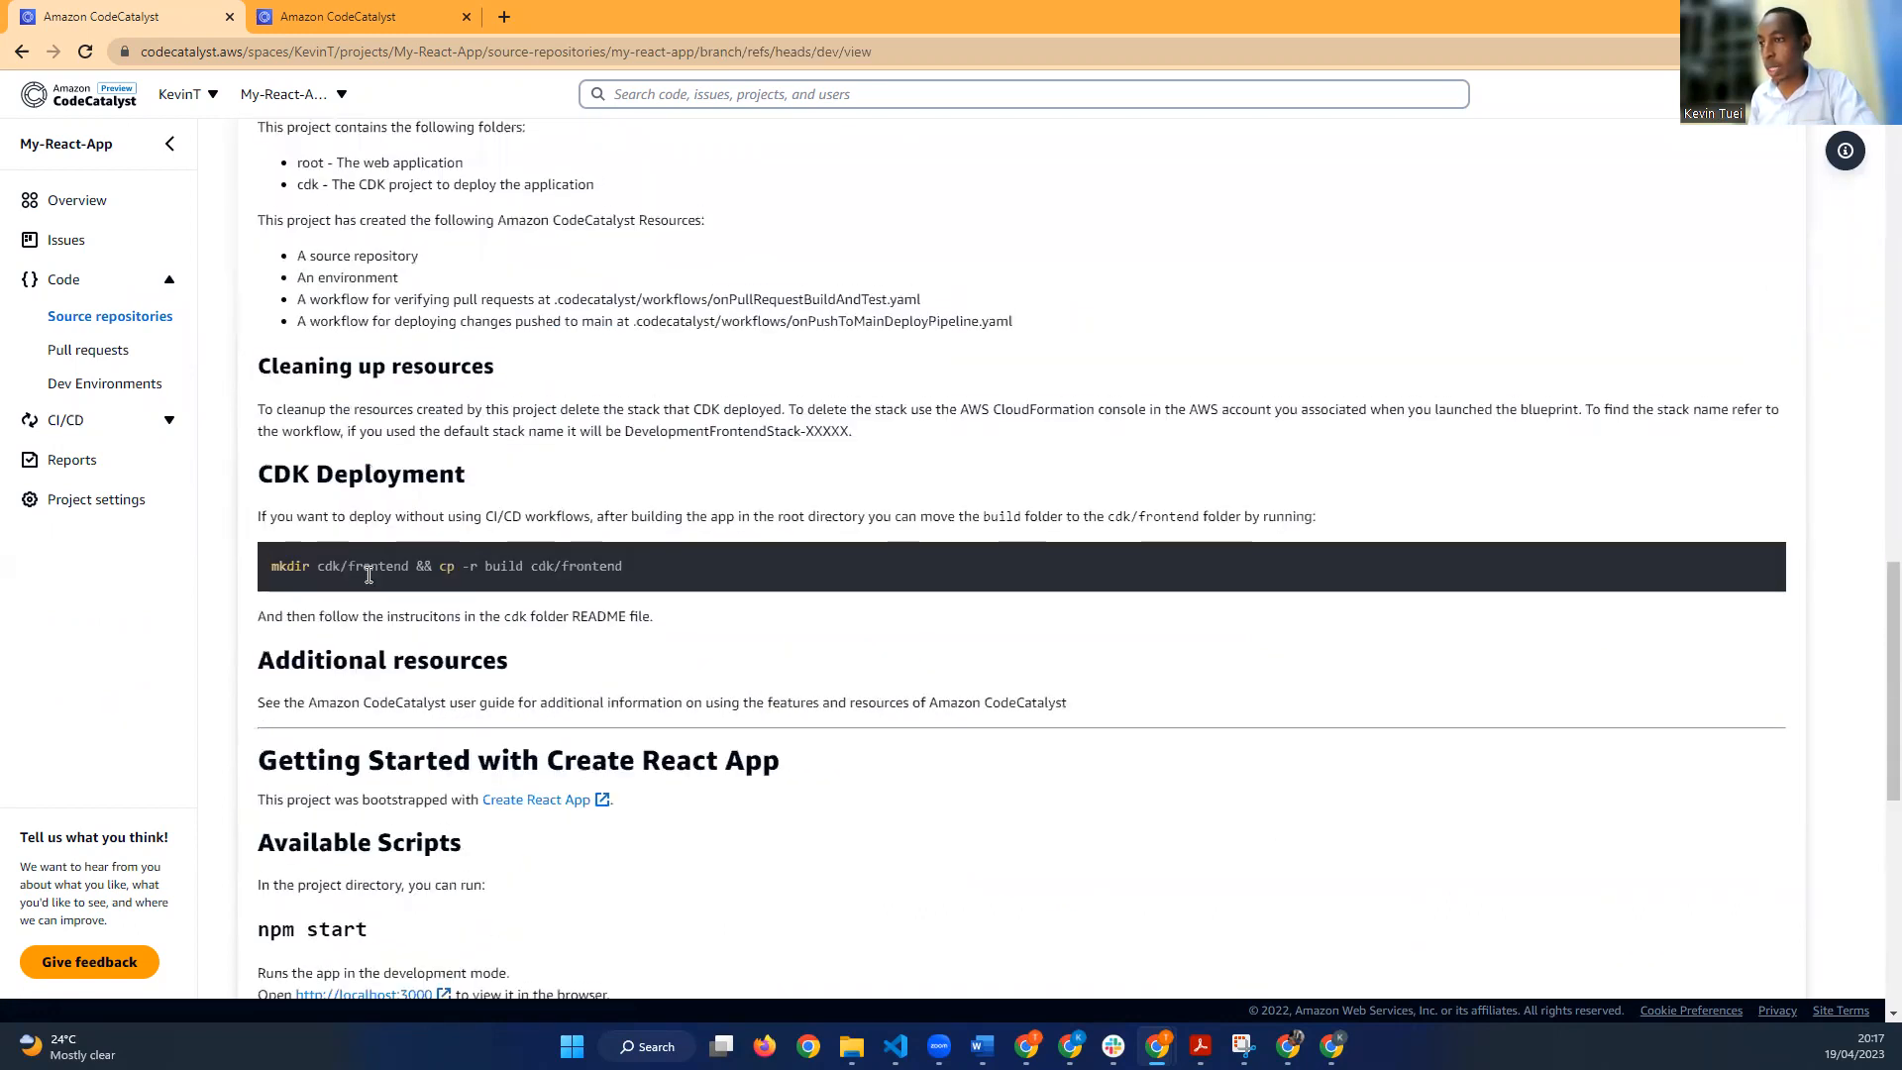
scroll(368, 584, down, 3)
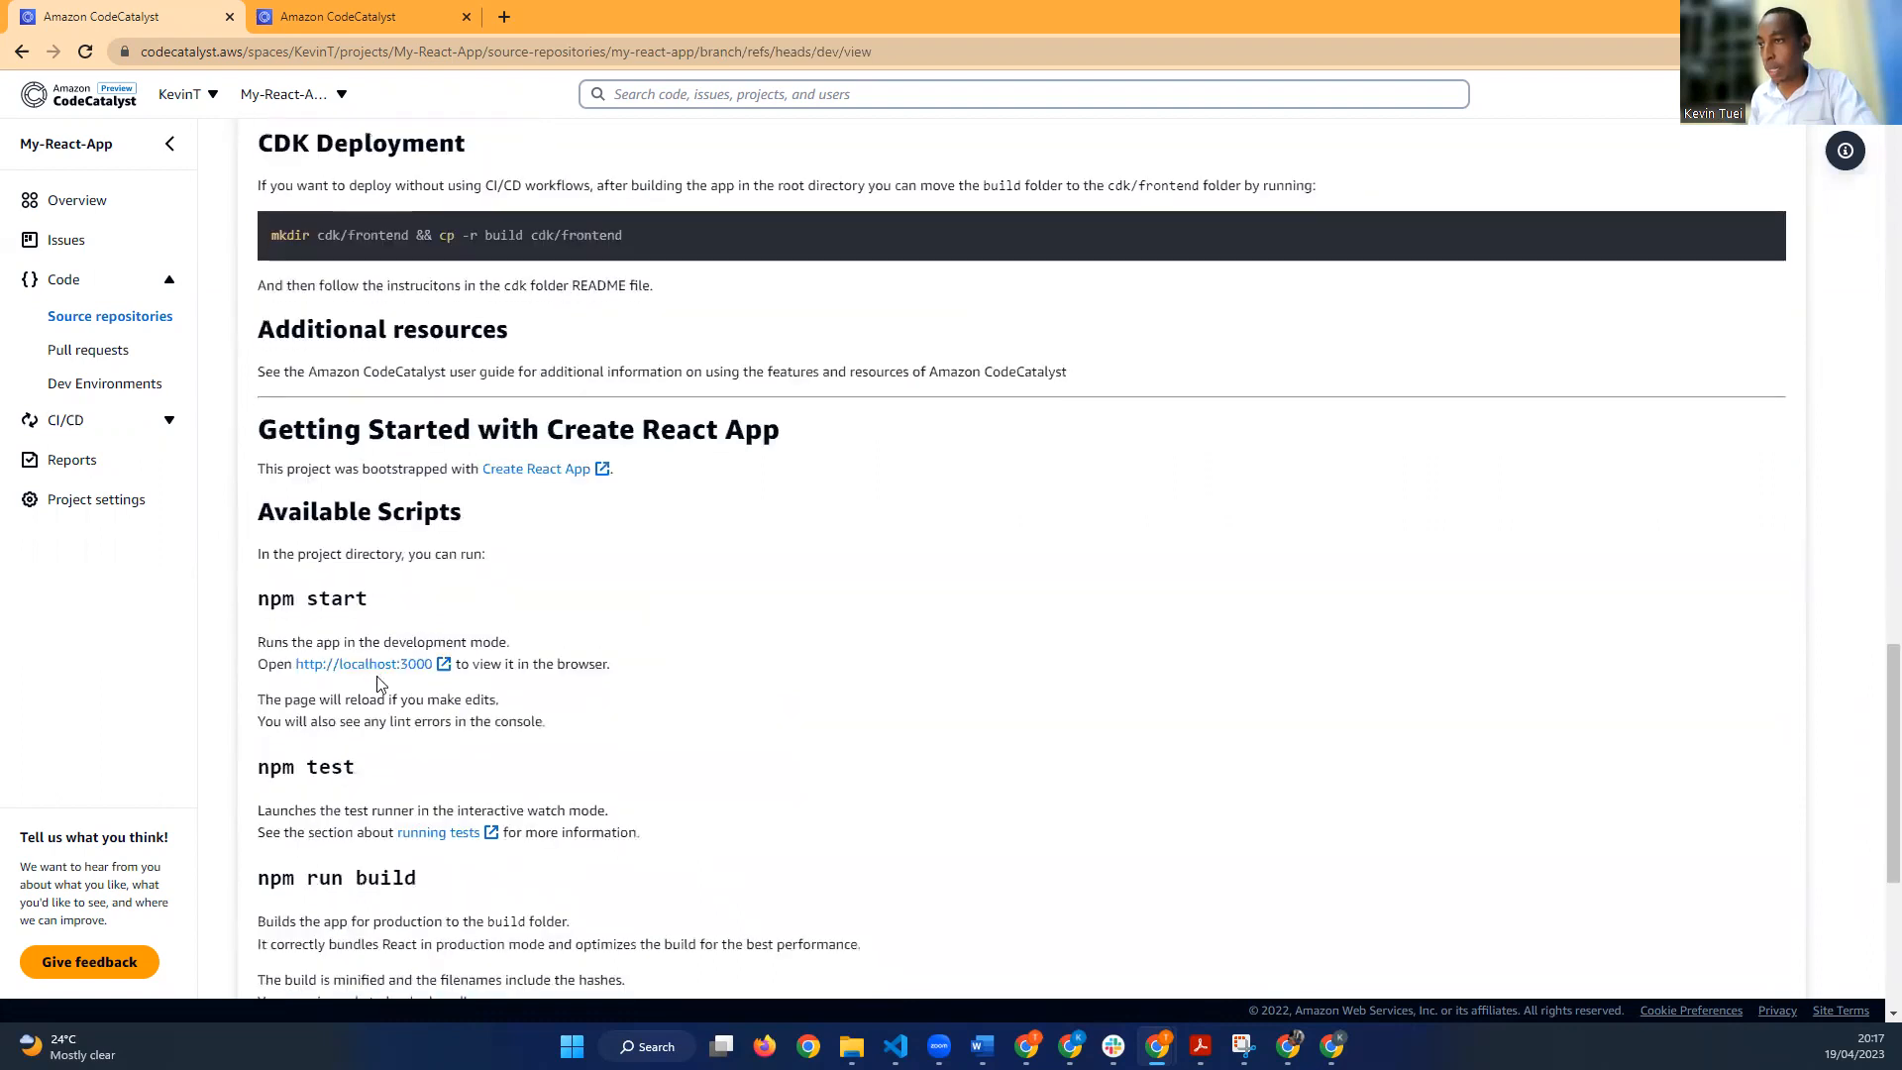
Step: Switch to the Cloud9 development environment and try to start the React app from the my-react-app folder with "npm start"
click(381, 20)
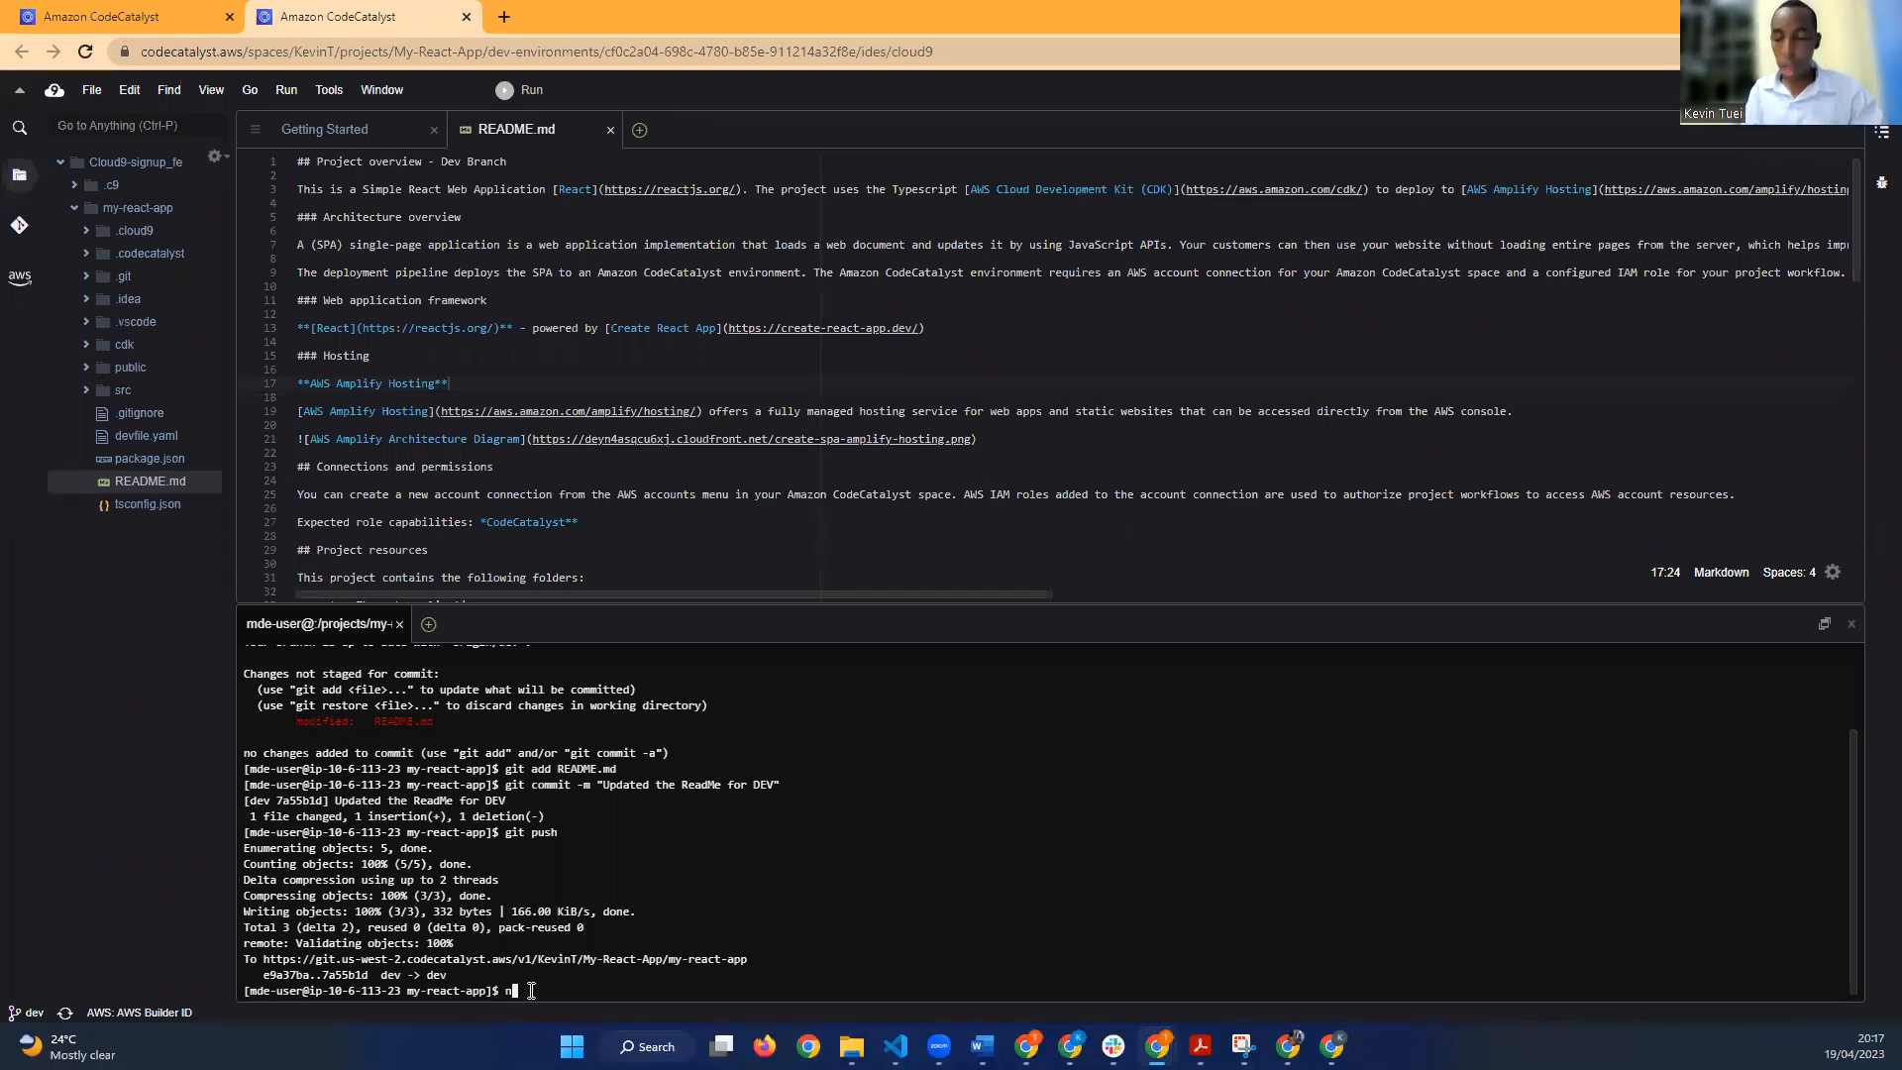
text(npm)
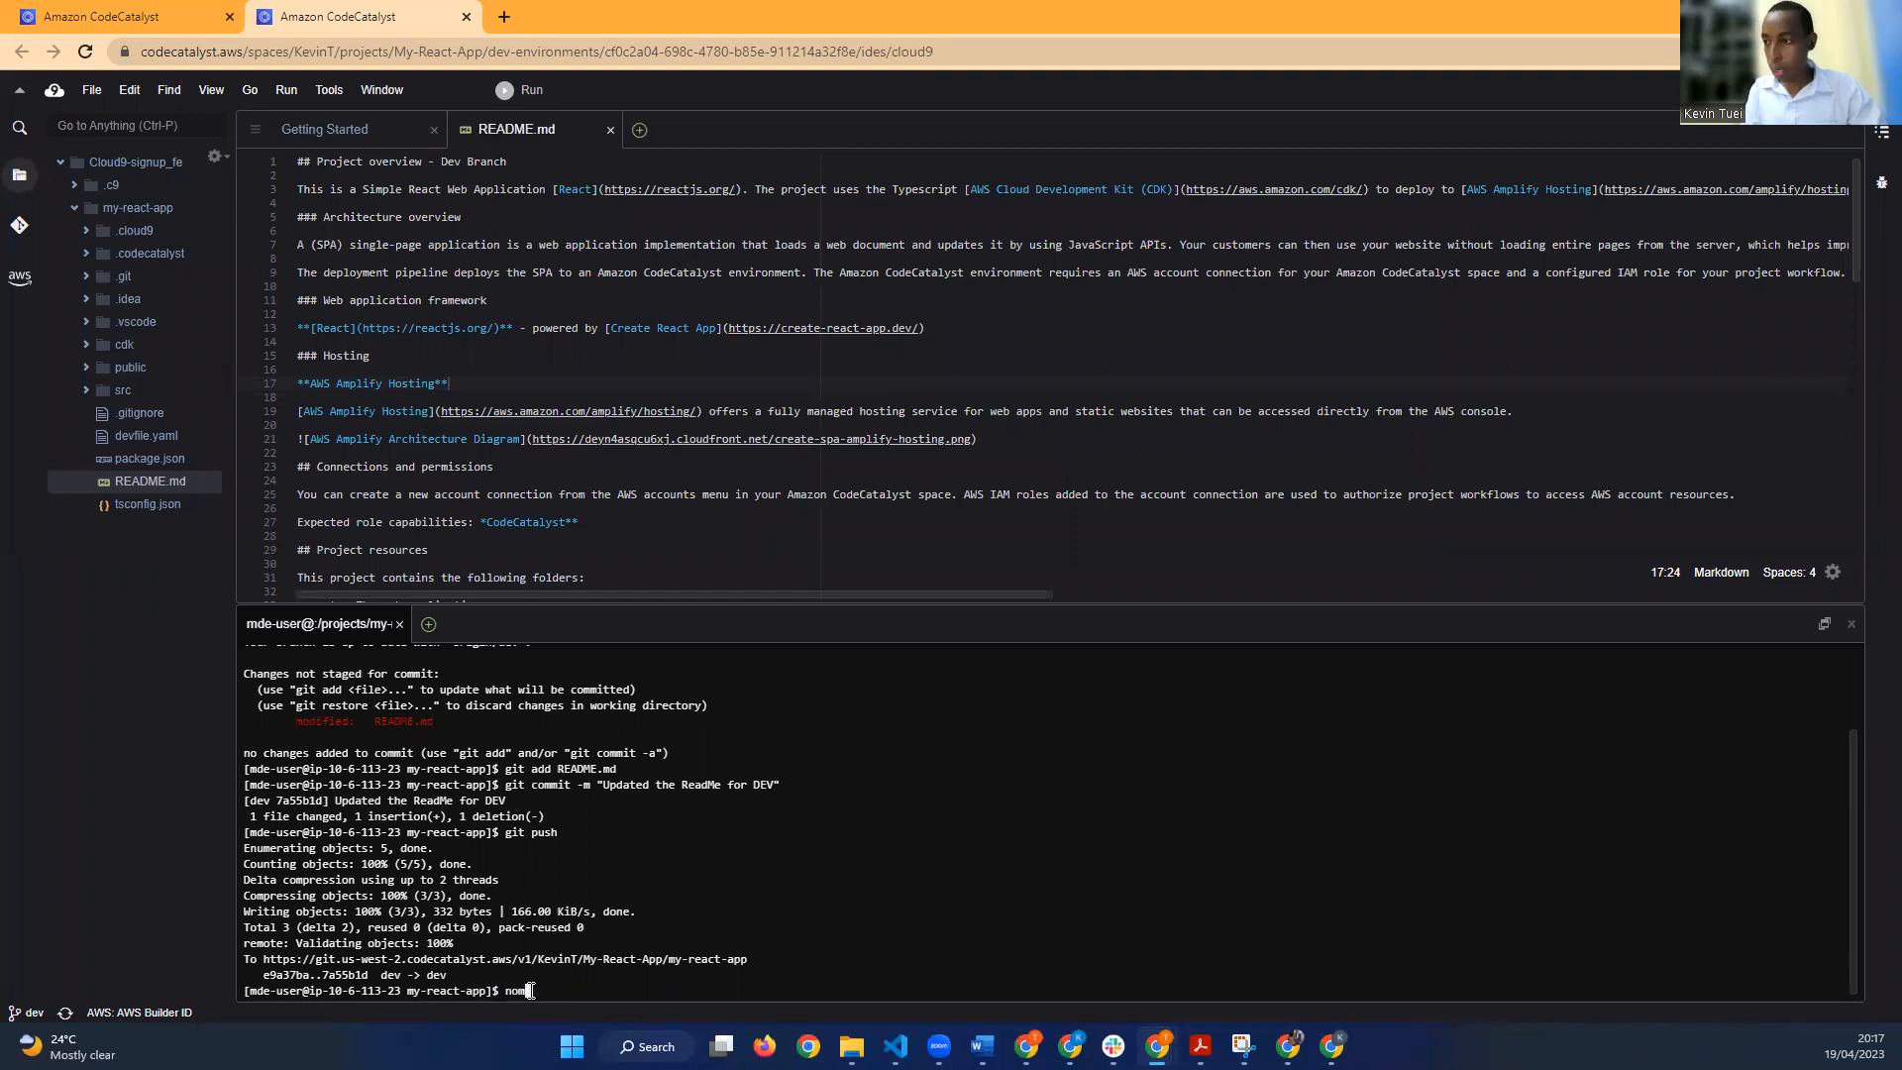
key(BackSpace)
key(BackSpace)
key(BackSpace)
text(np)
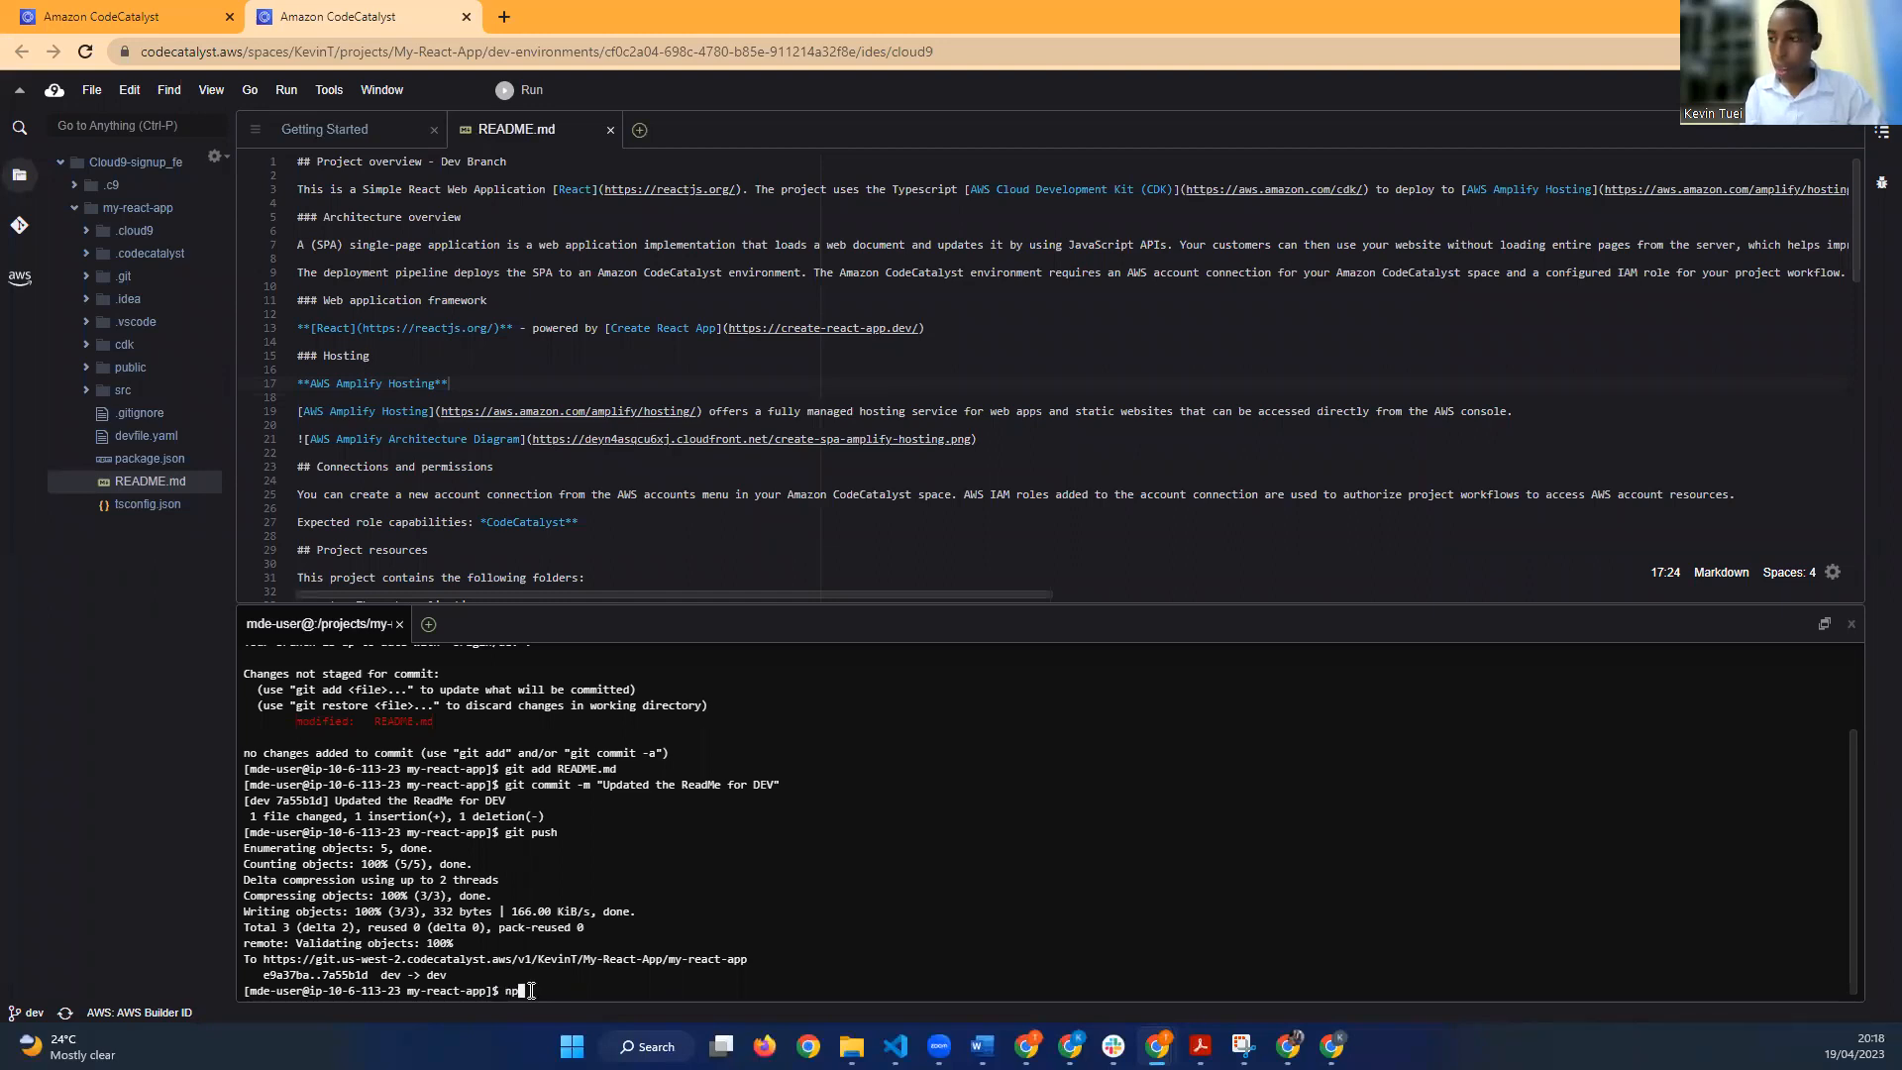
text(m start)
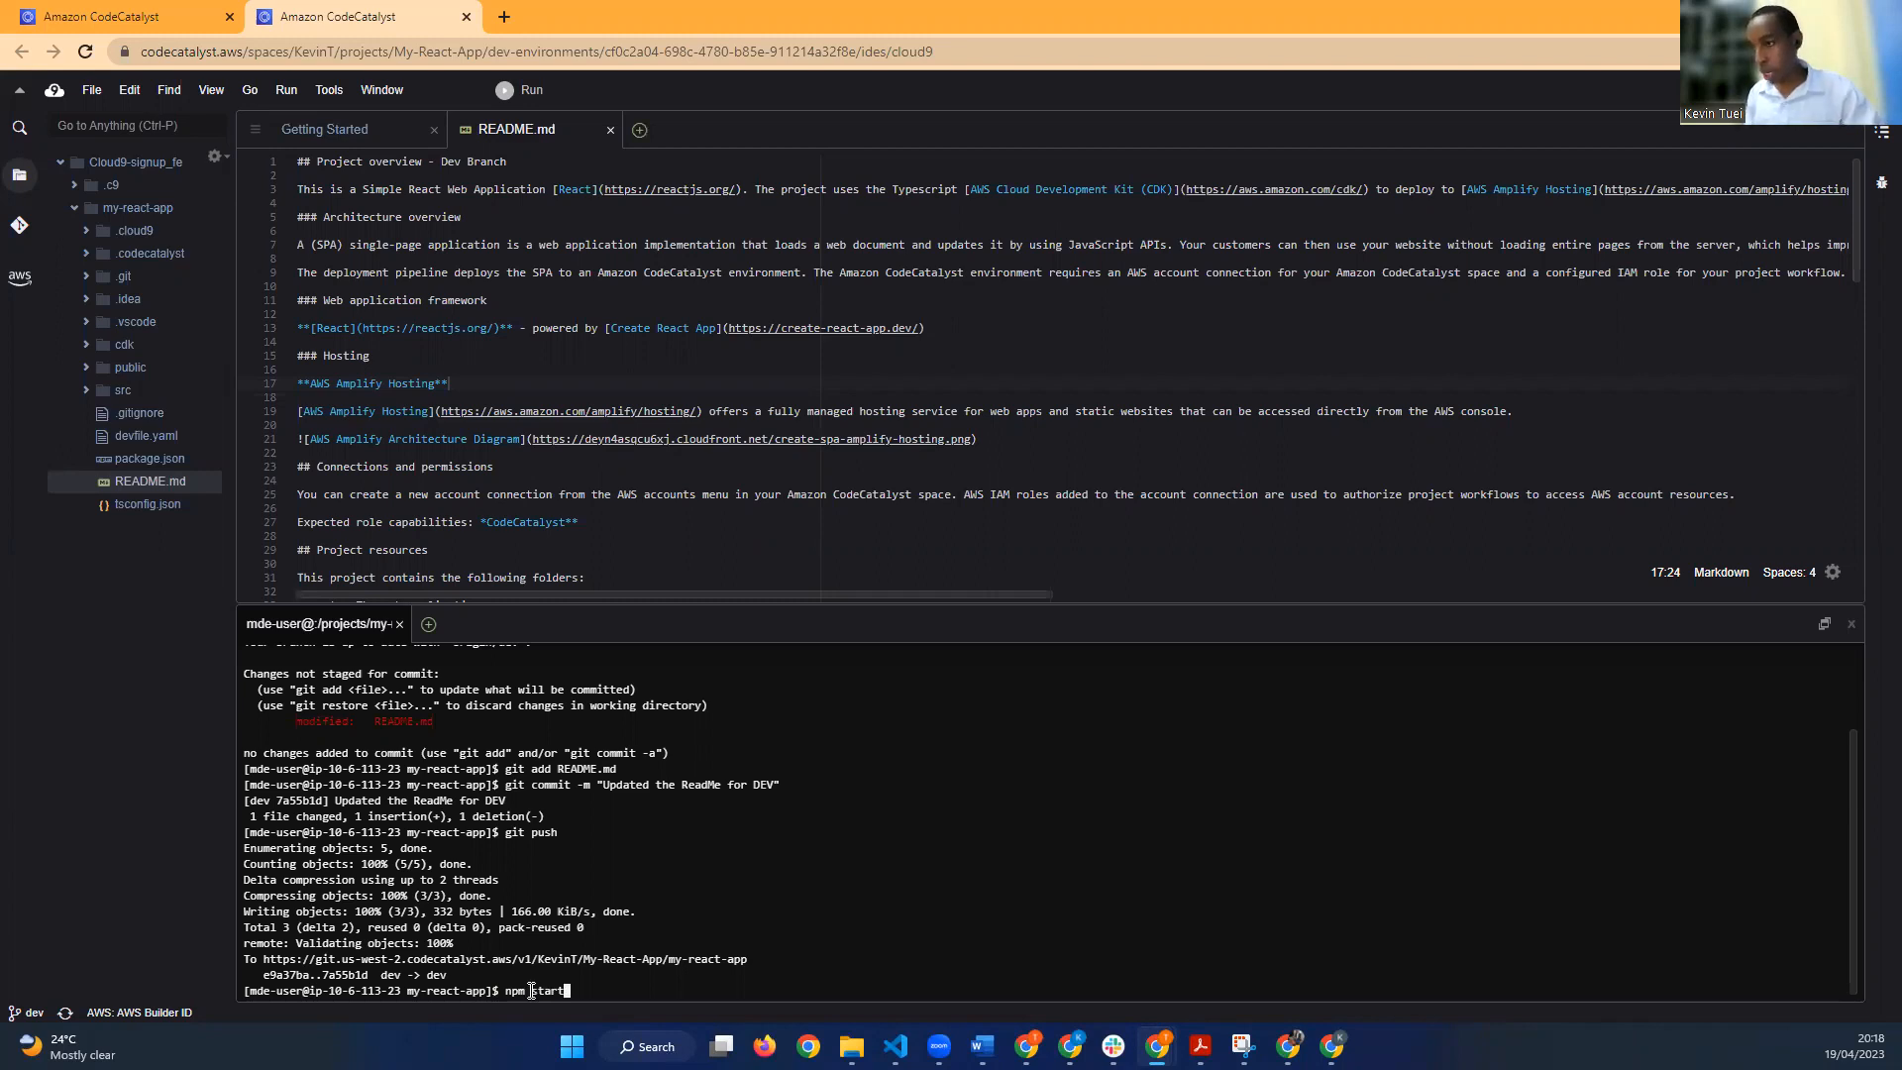
key(Return)
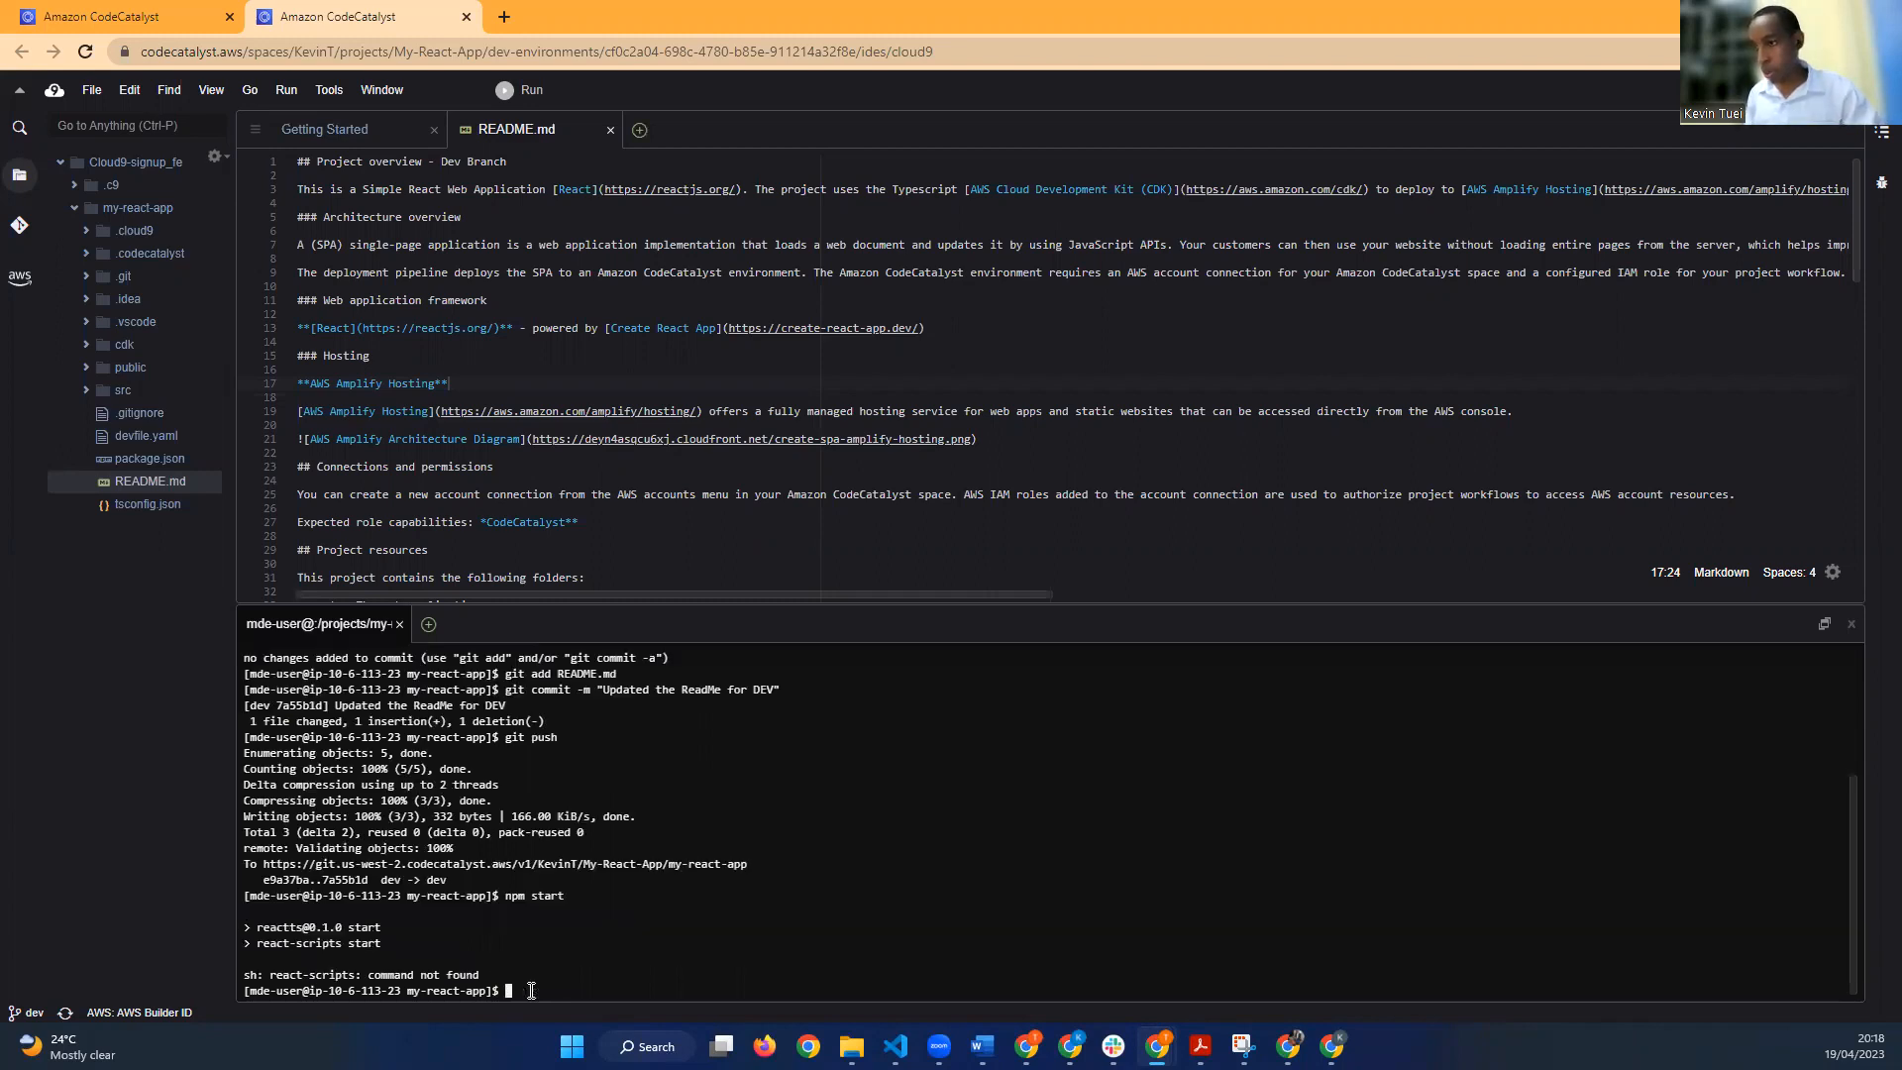
Step: Install the project's dependencies in the my-react-app folder with "npm install"
text(npm)
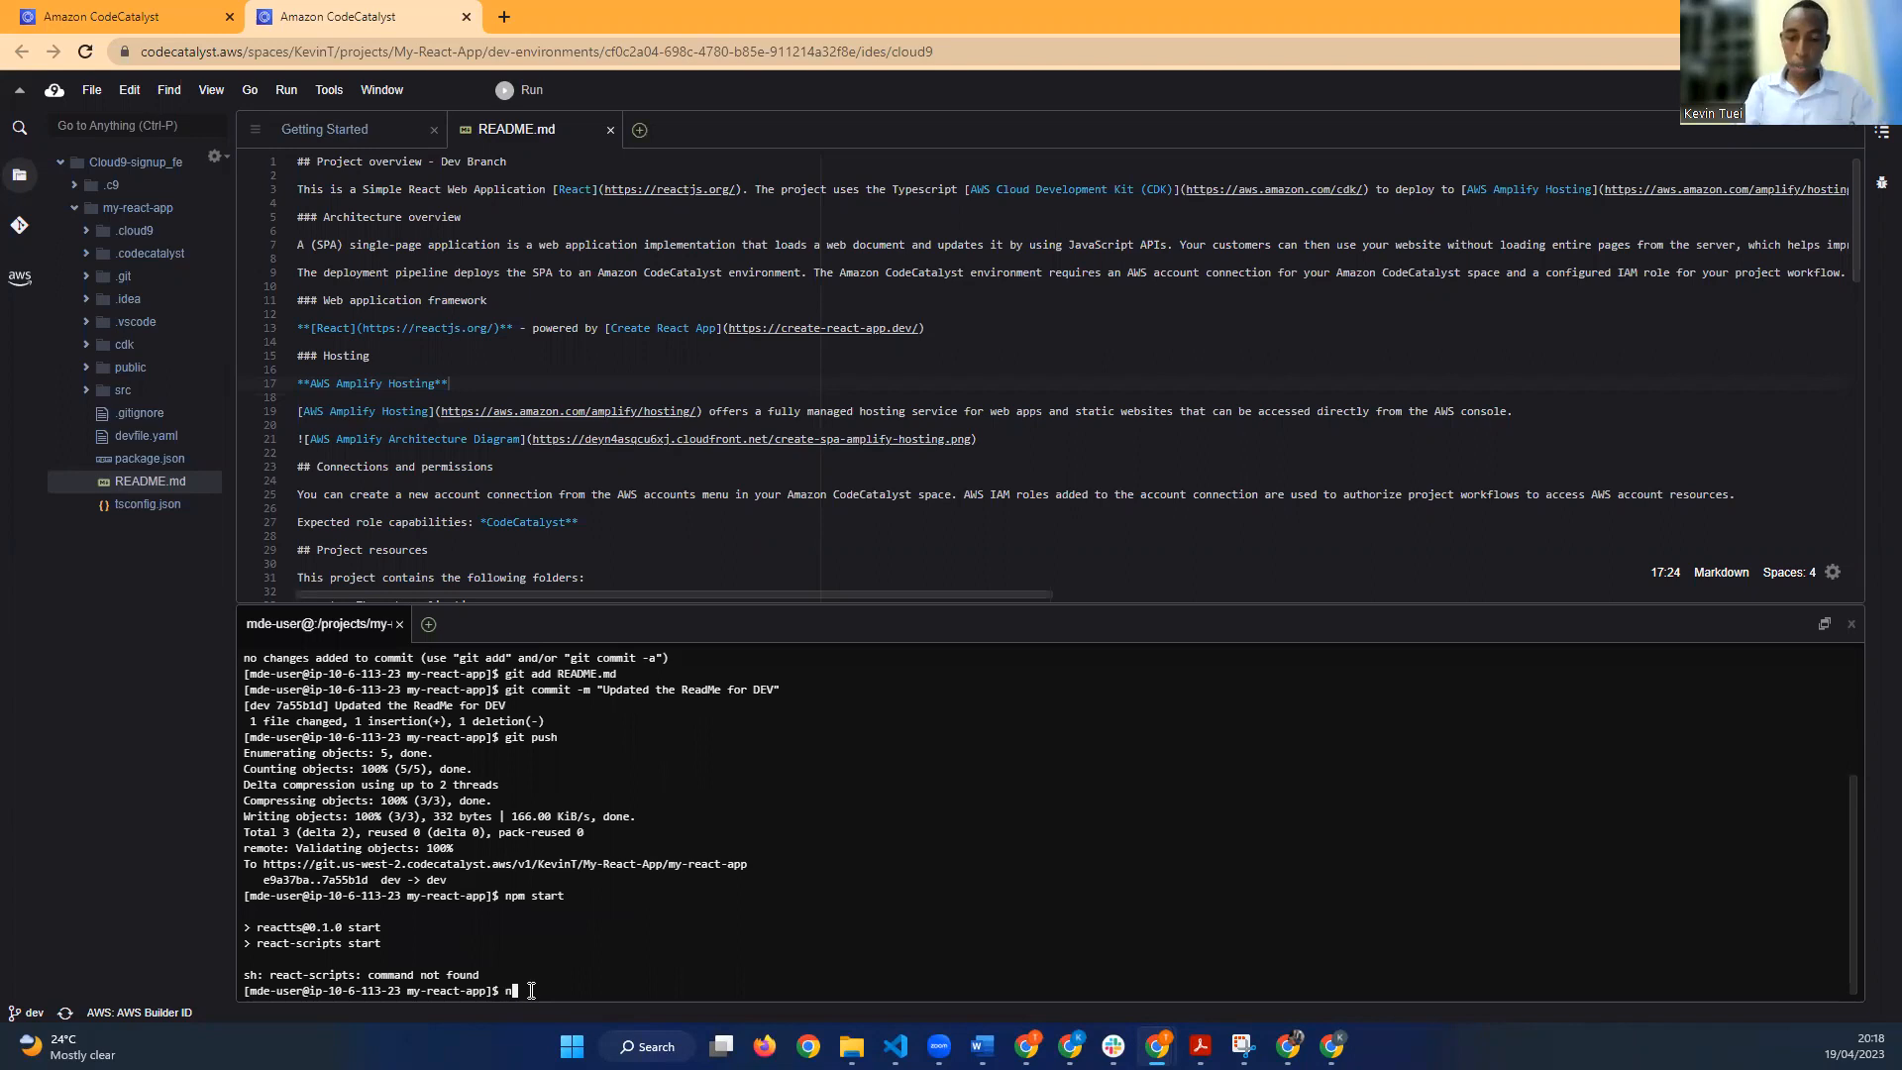
key(BackSpace)
key(BackSpace)
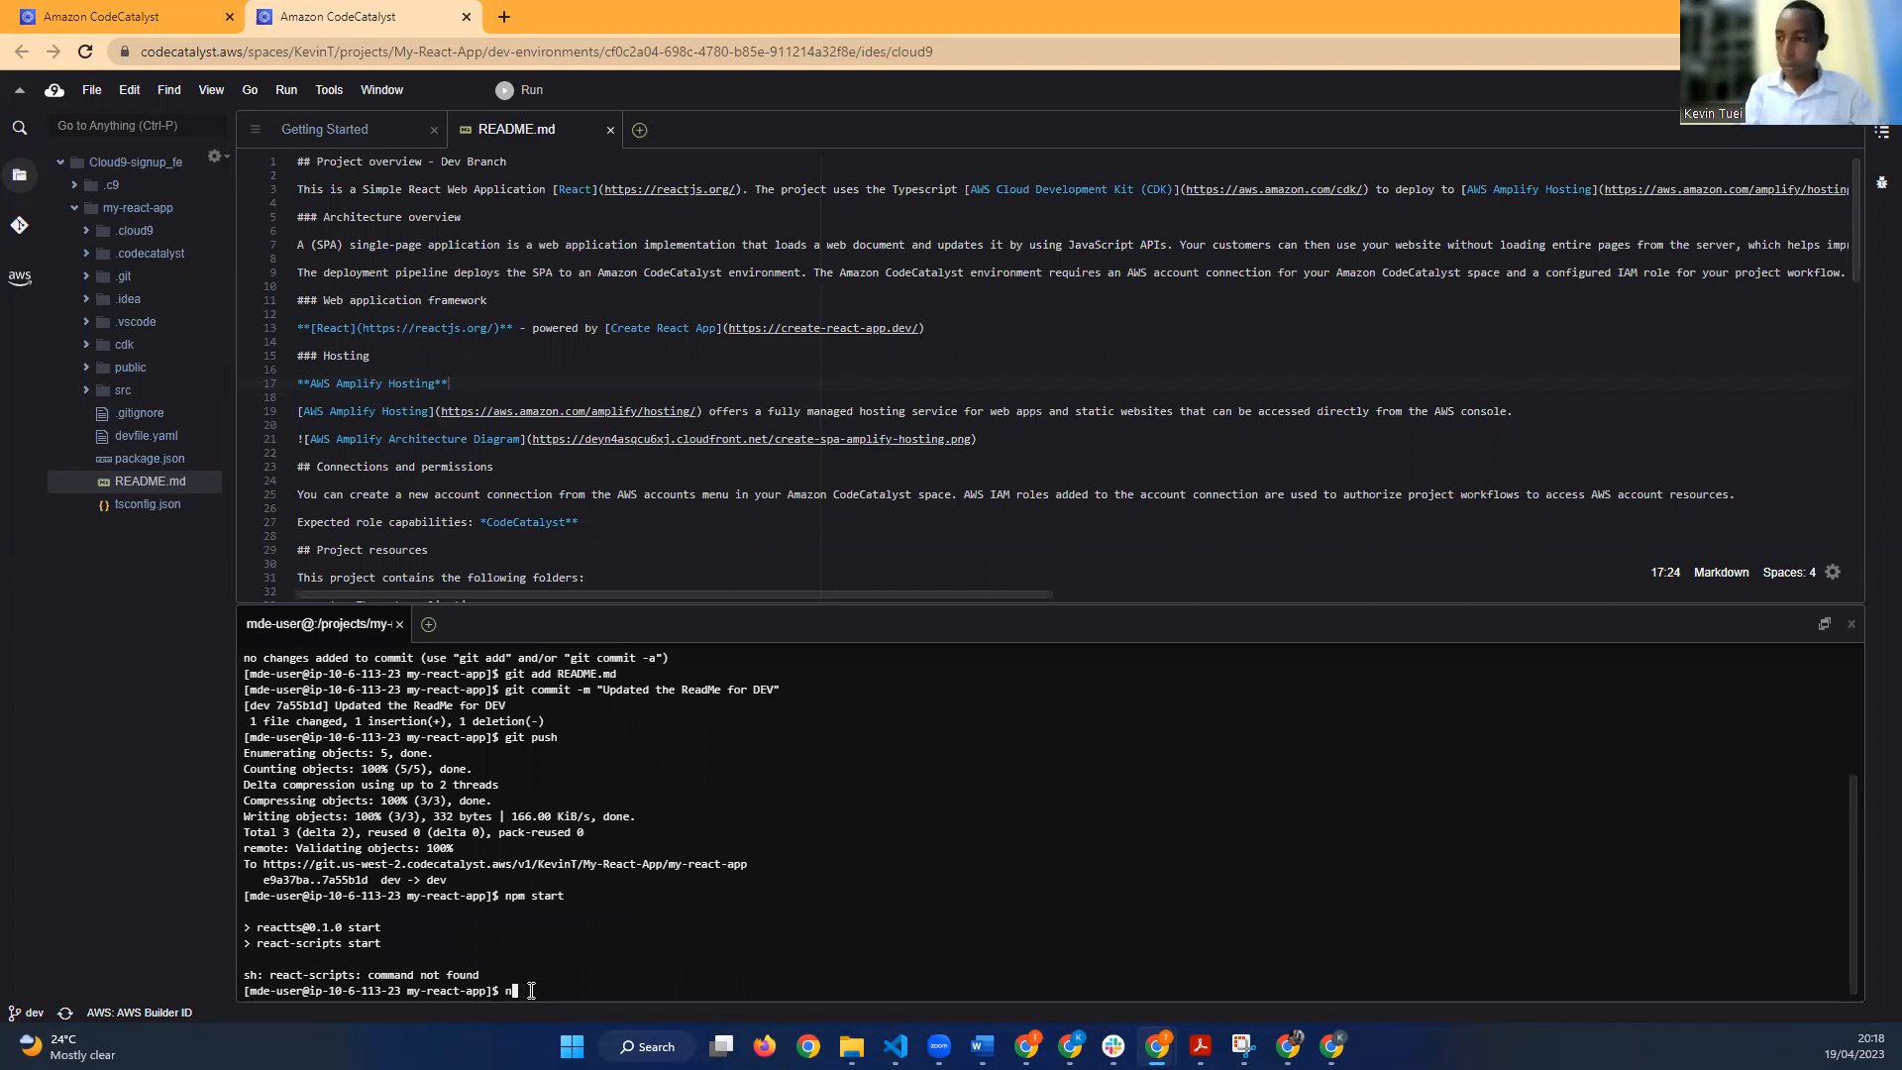
text(pm i)
key(BackSpace)
key(BackSpace)
text(install)
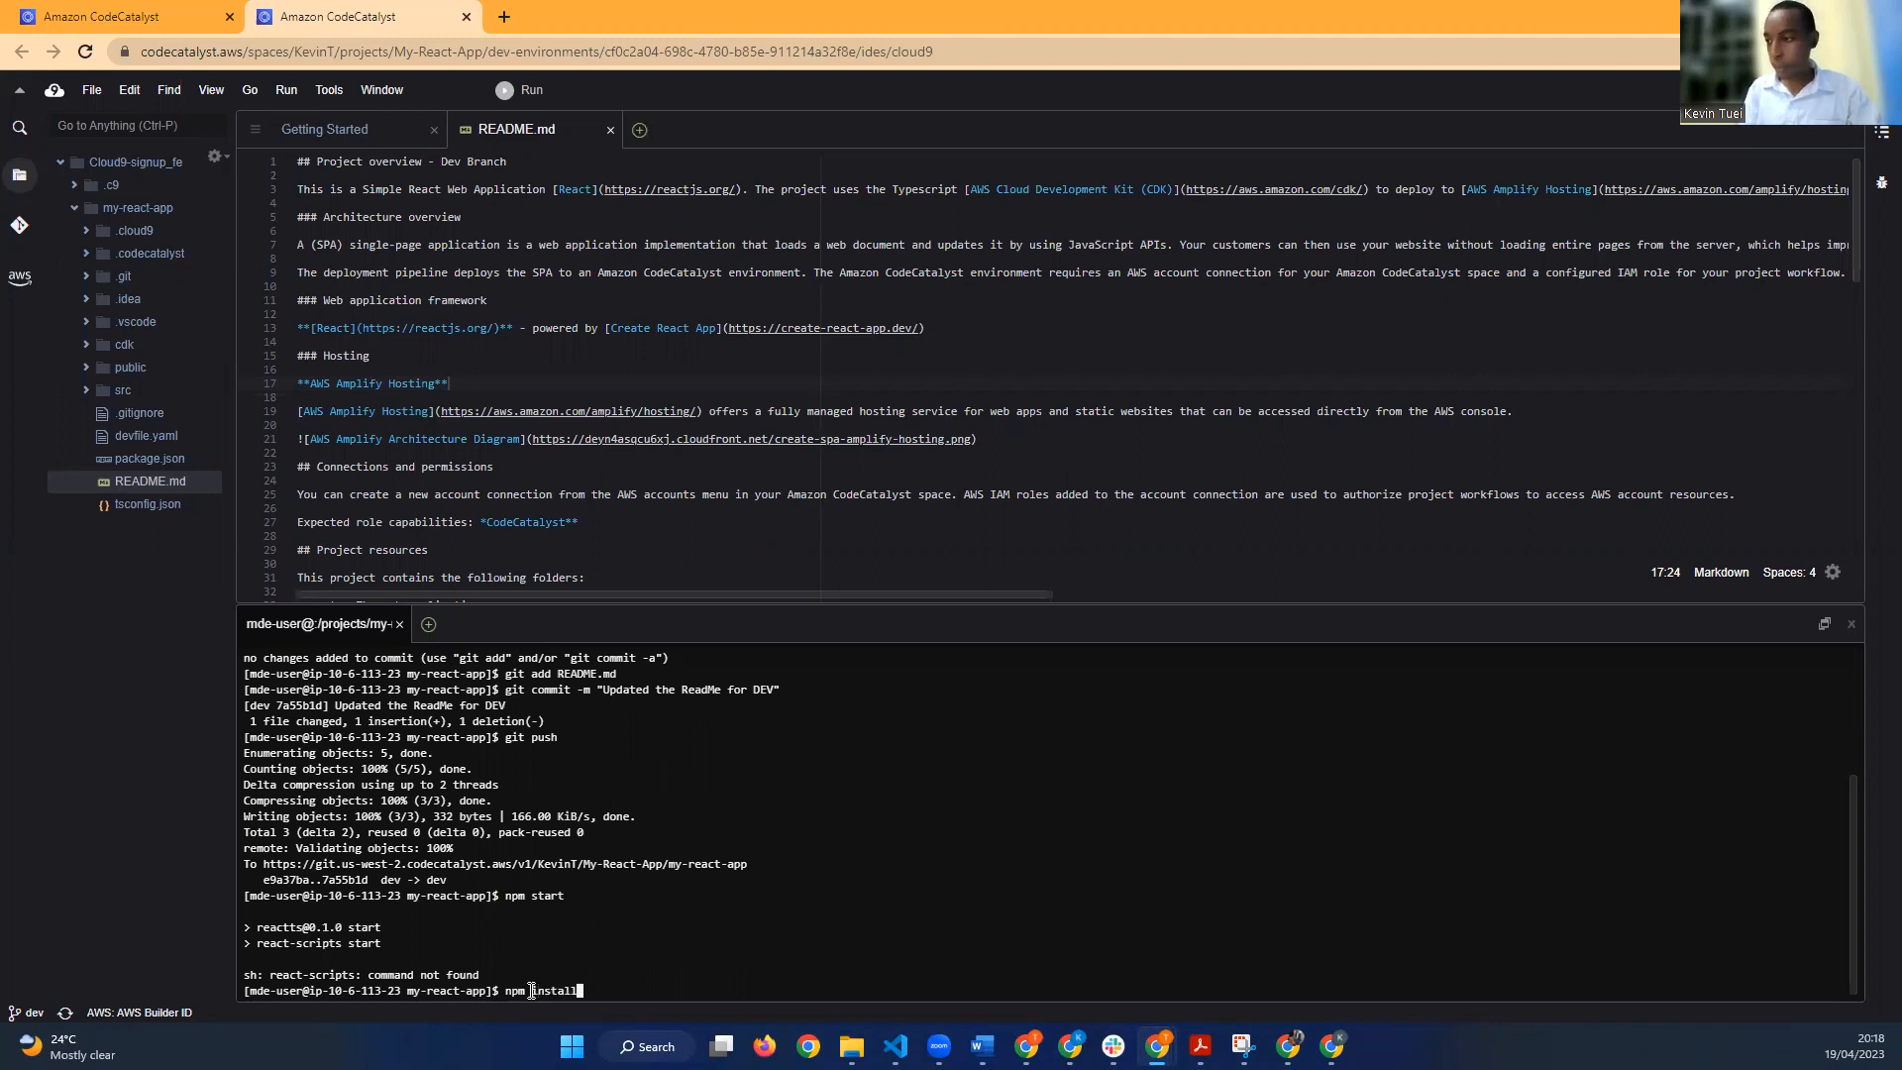
key(Return)
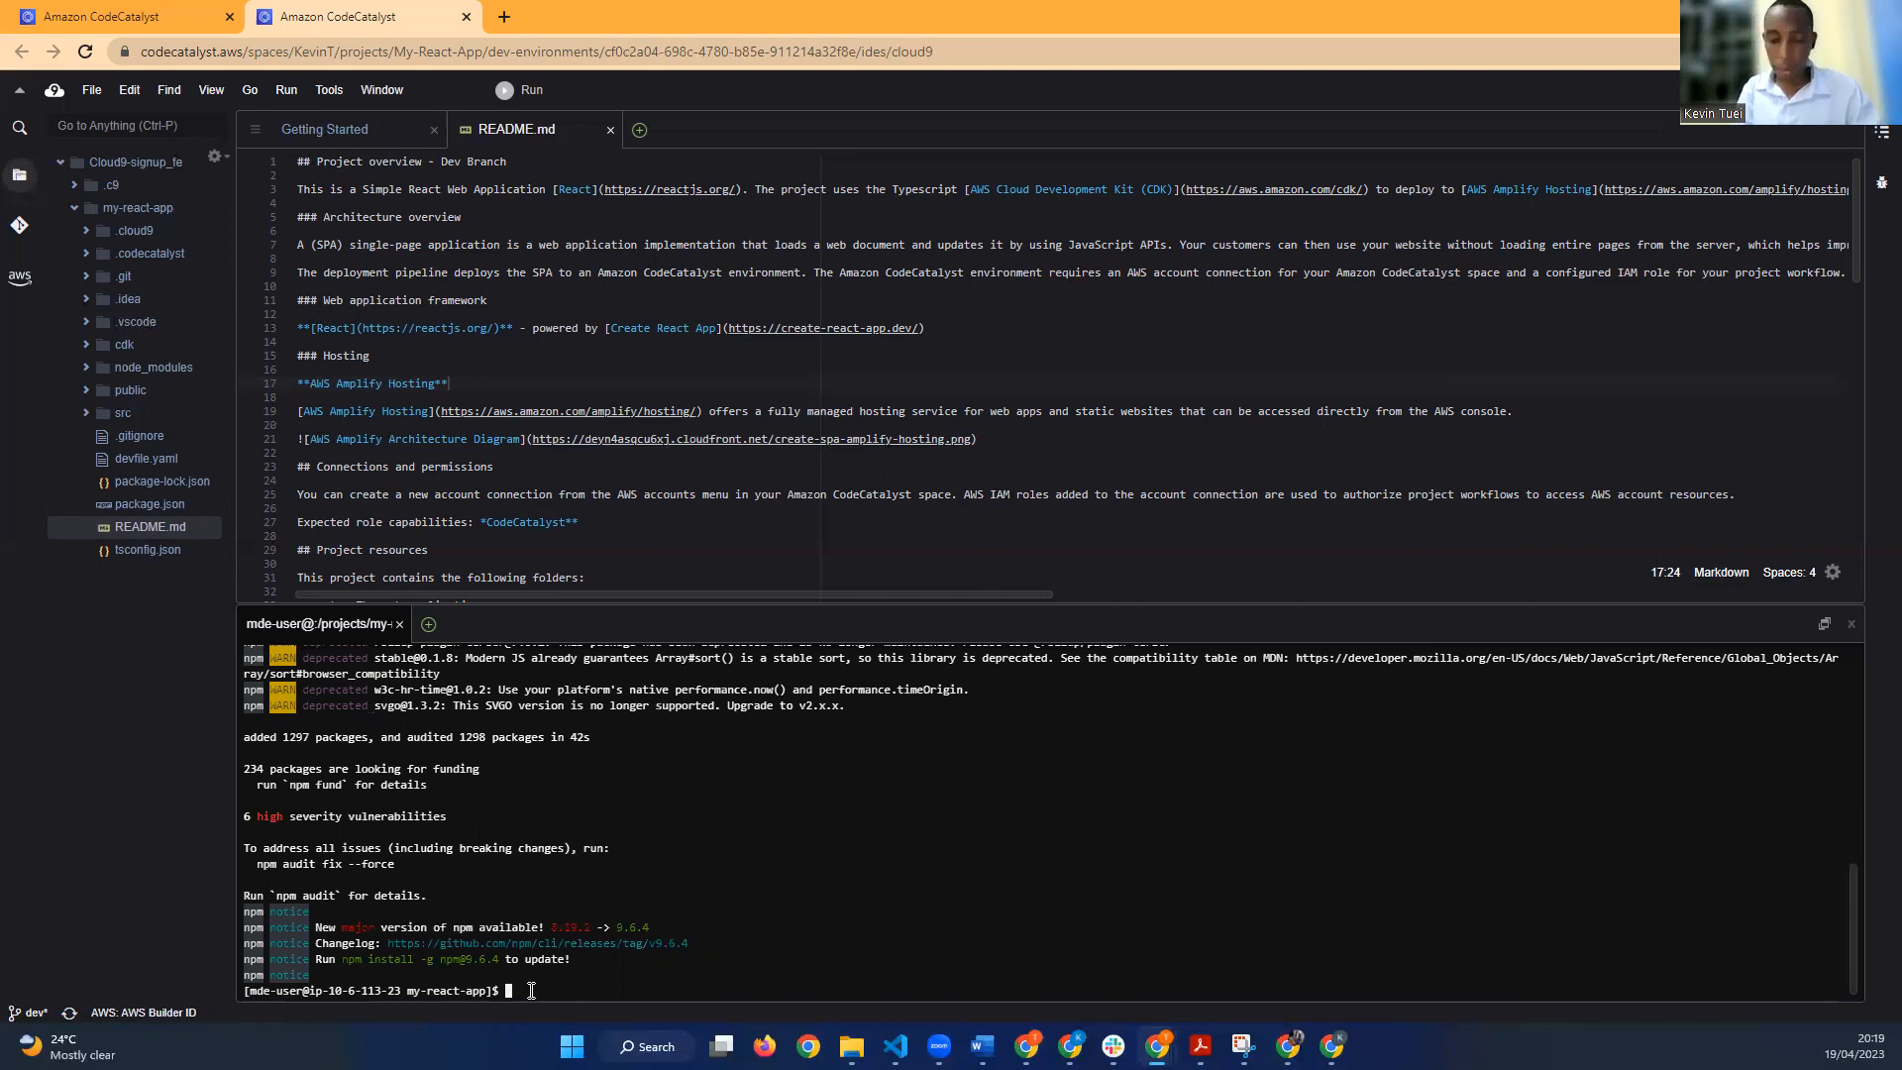
Step: Start the React development server with "npm start" after the dependency installation
text(npm )
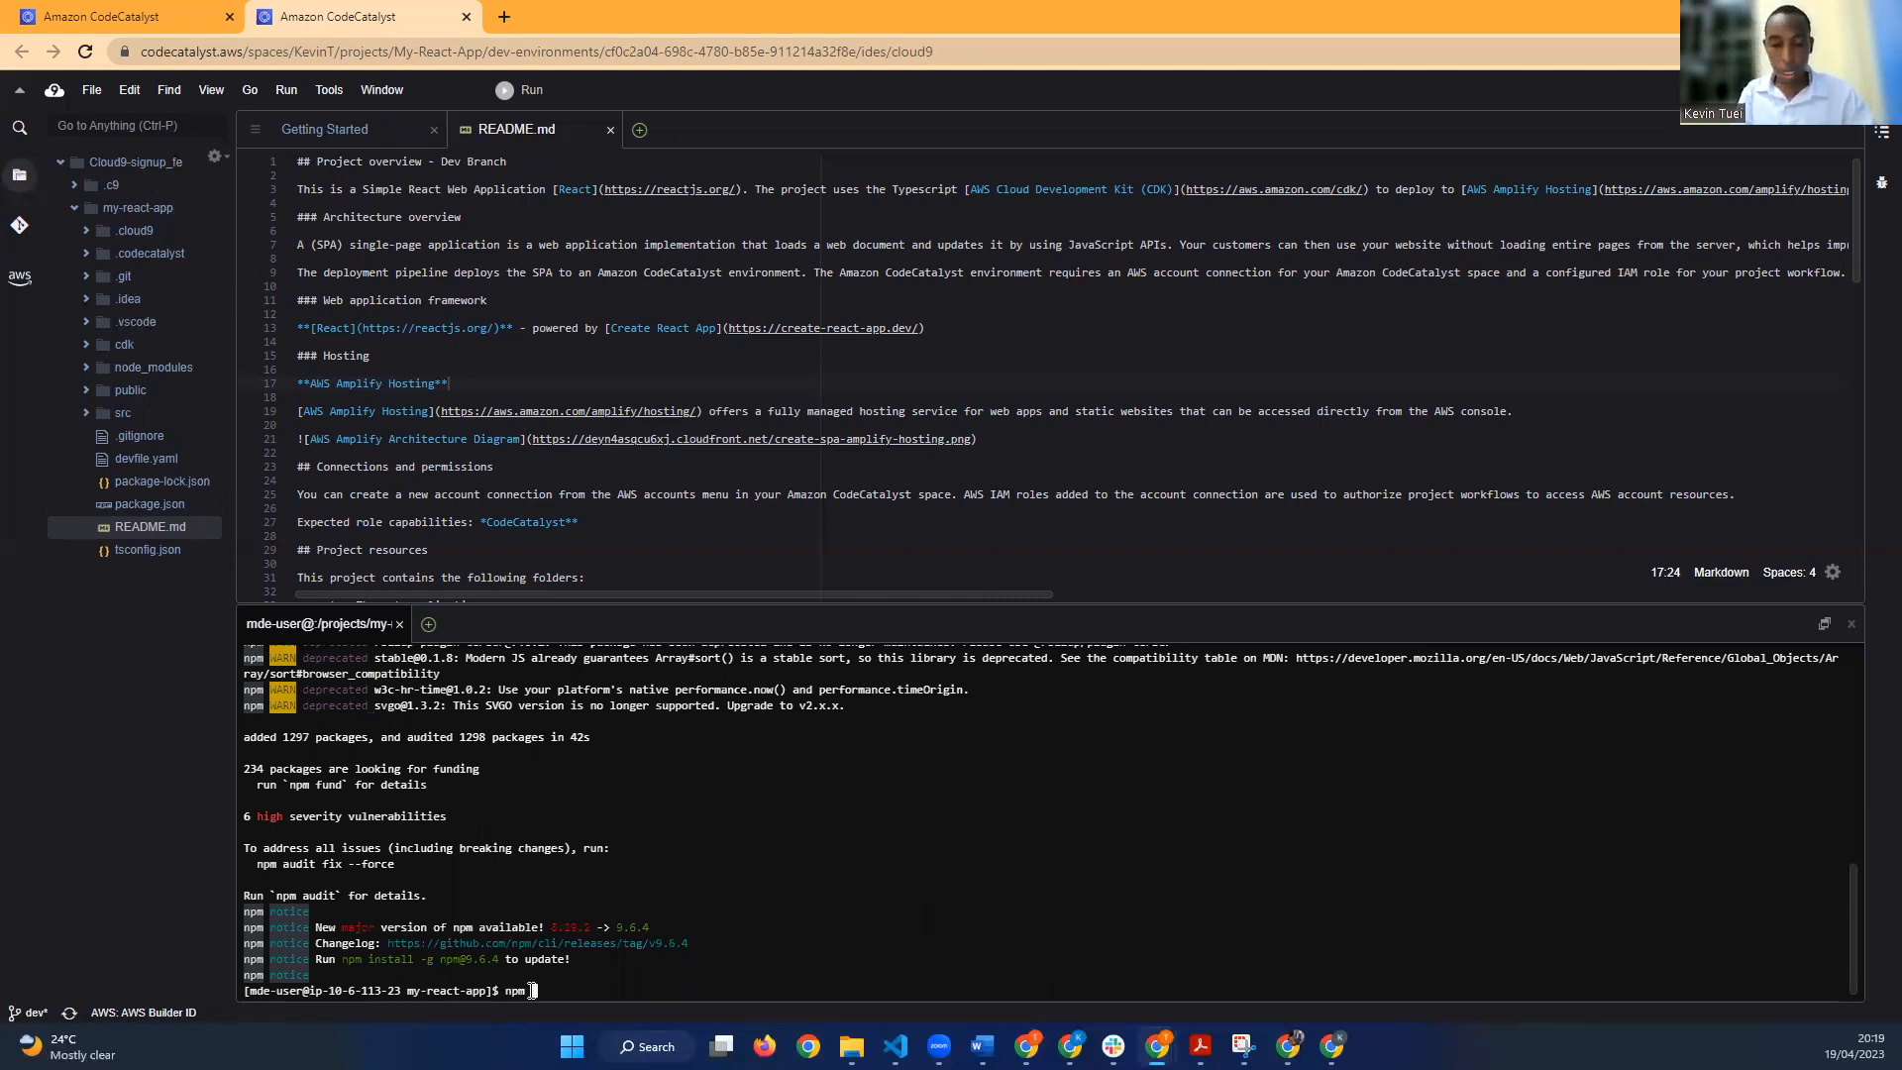
text(start)
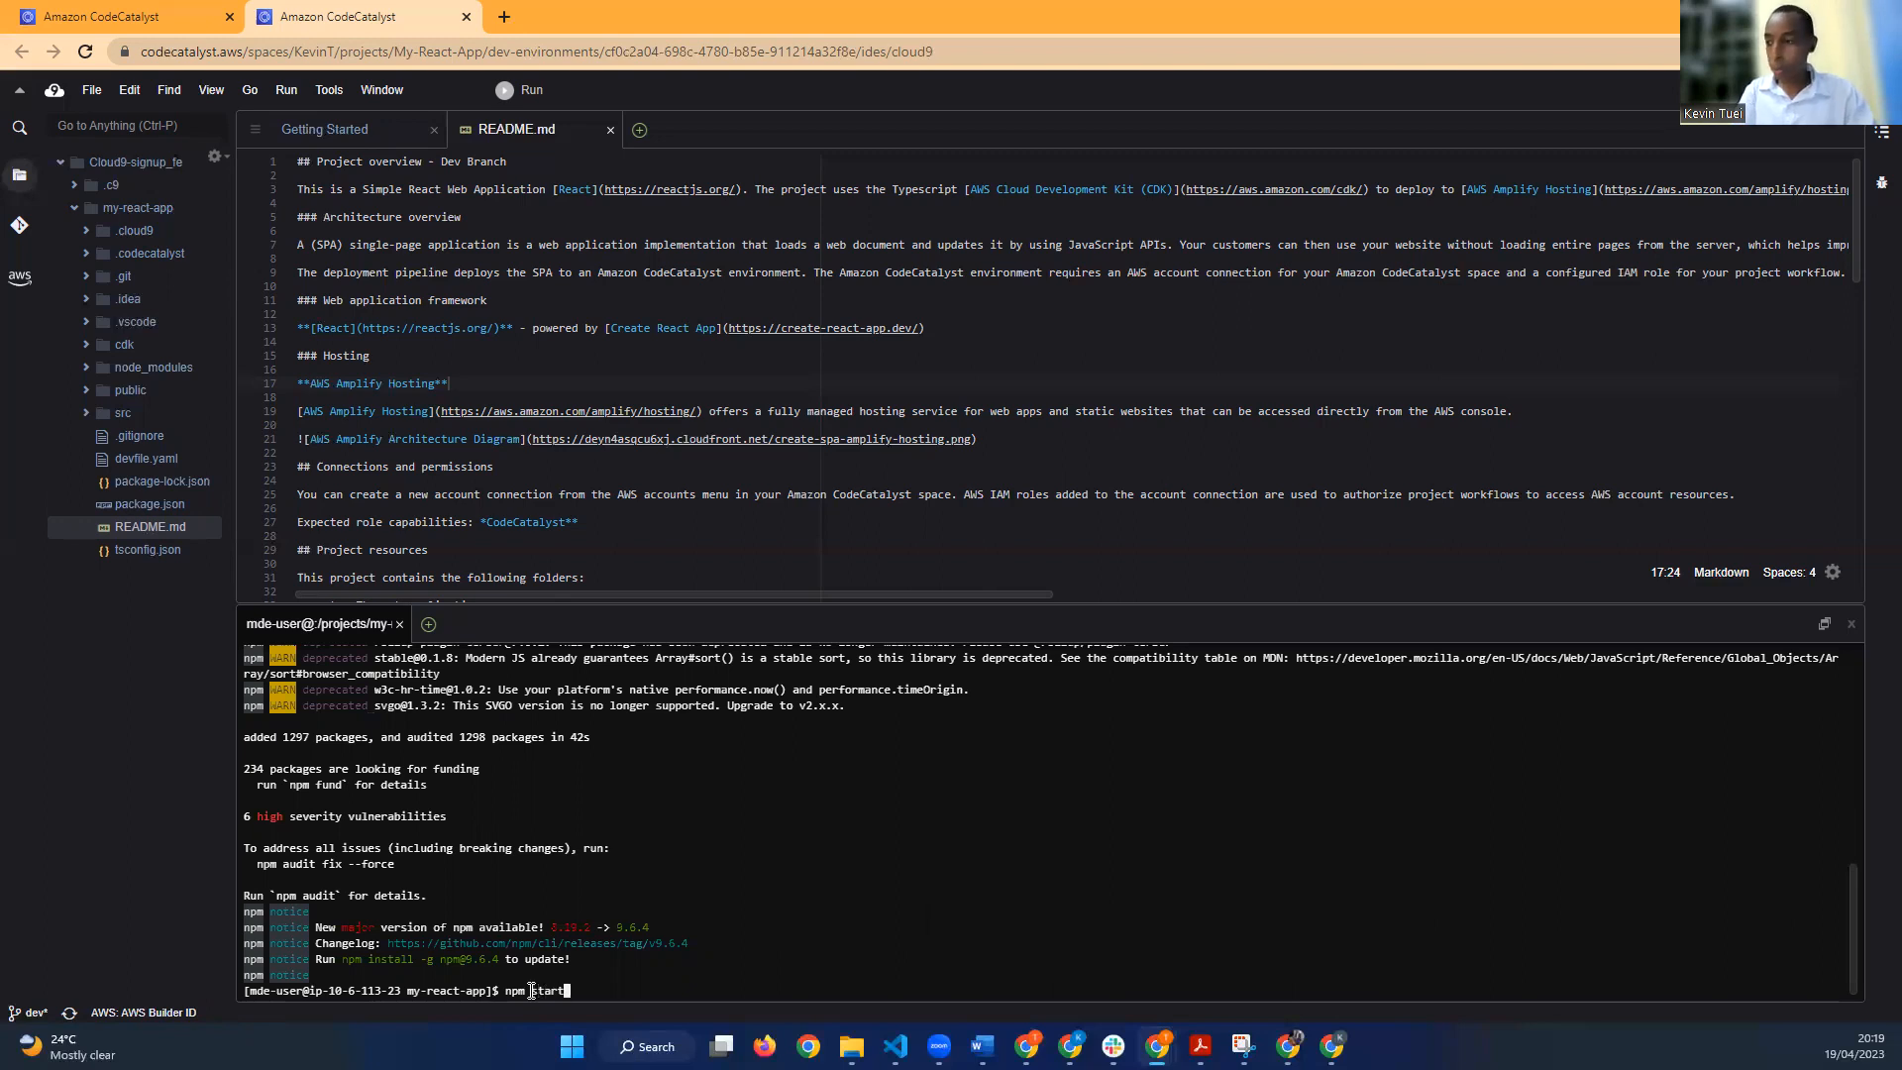
key(Return)
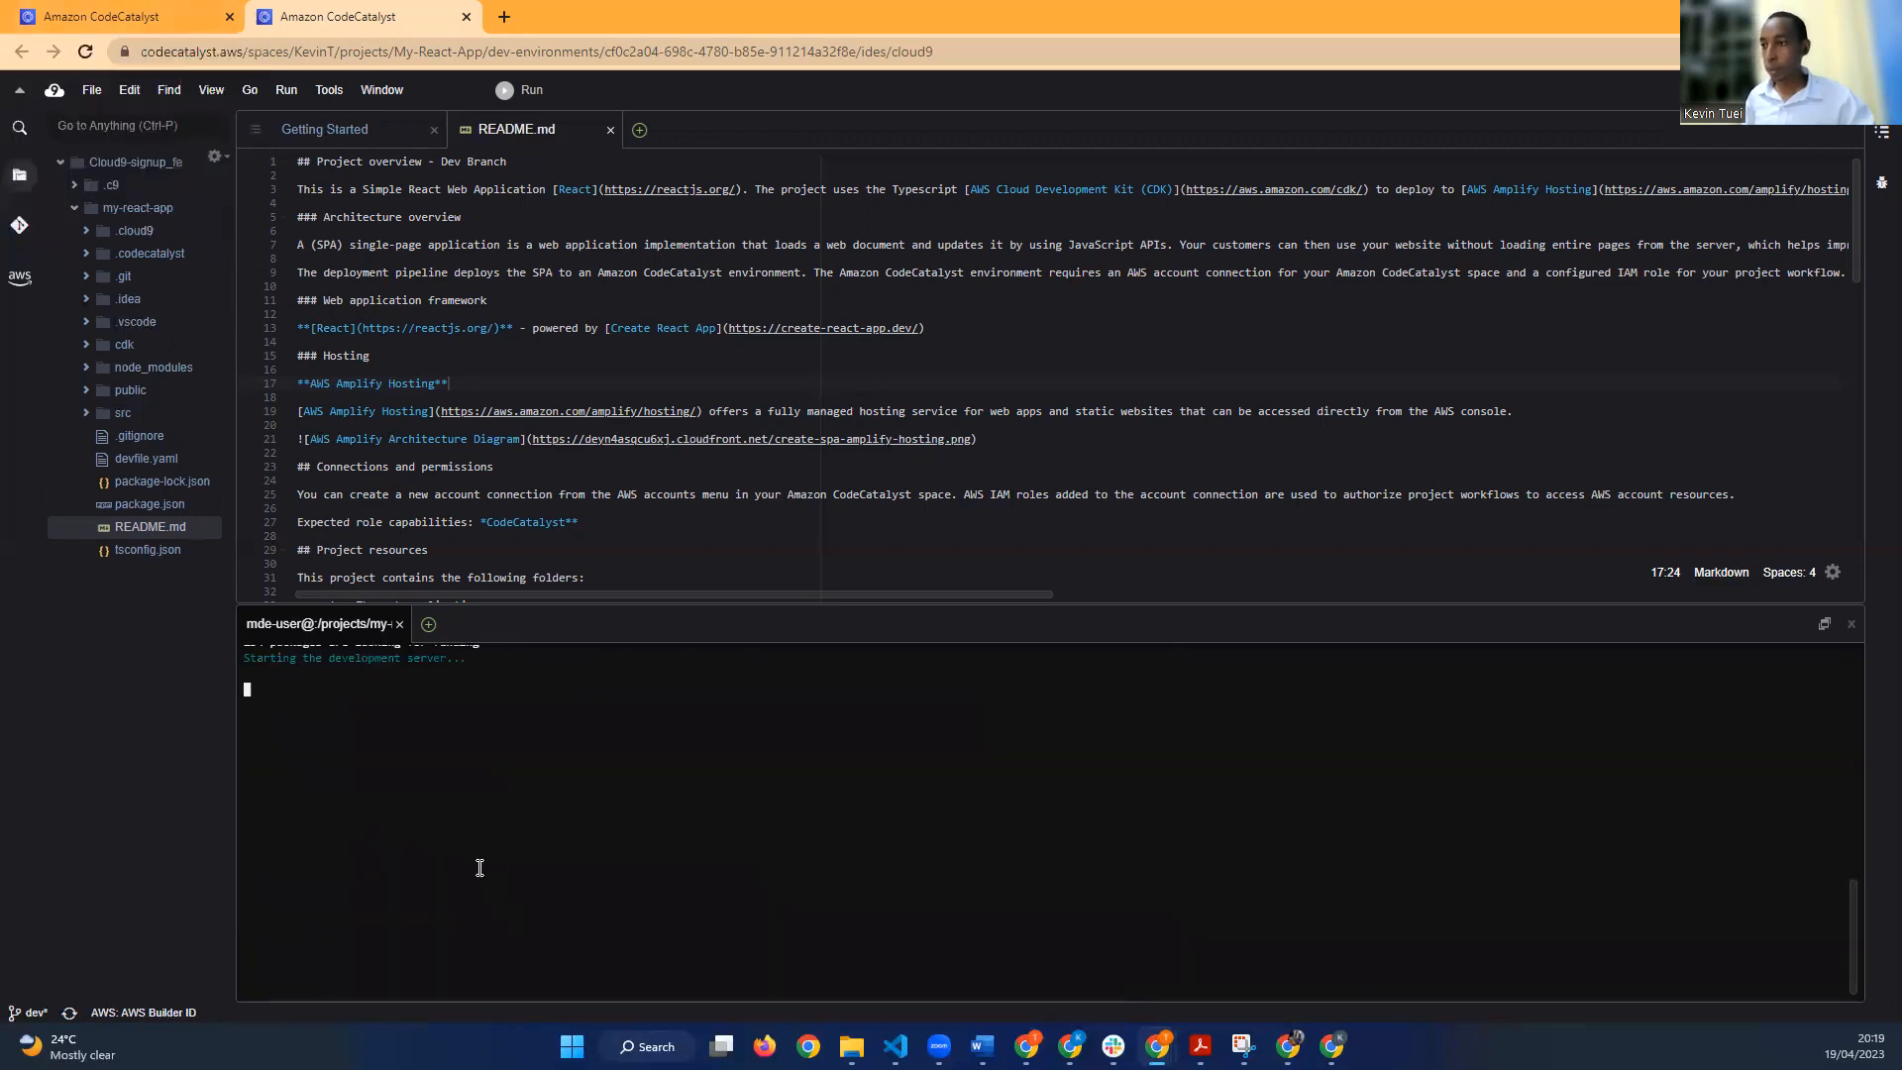
Step: Return to the dev branch README in CodeCatalyst and open the deployment documentation linked under "npm run build" in a separate browser tab
click(127, 24)
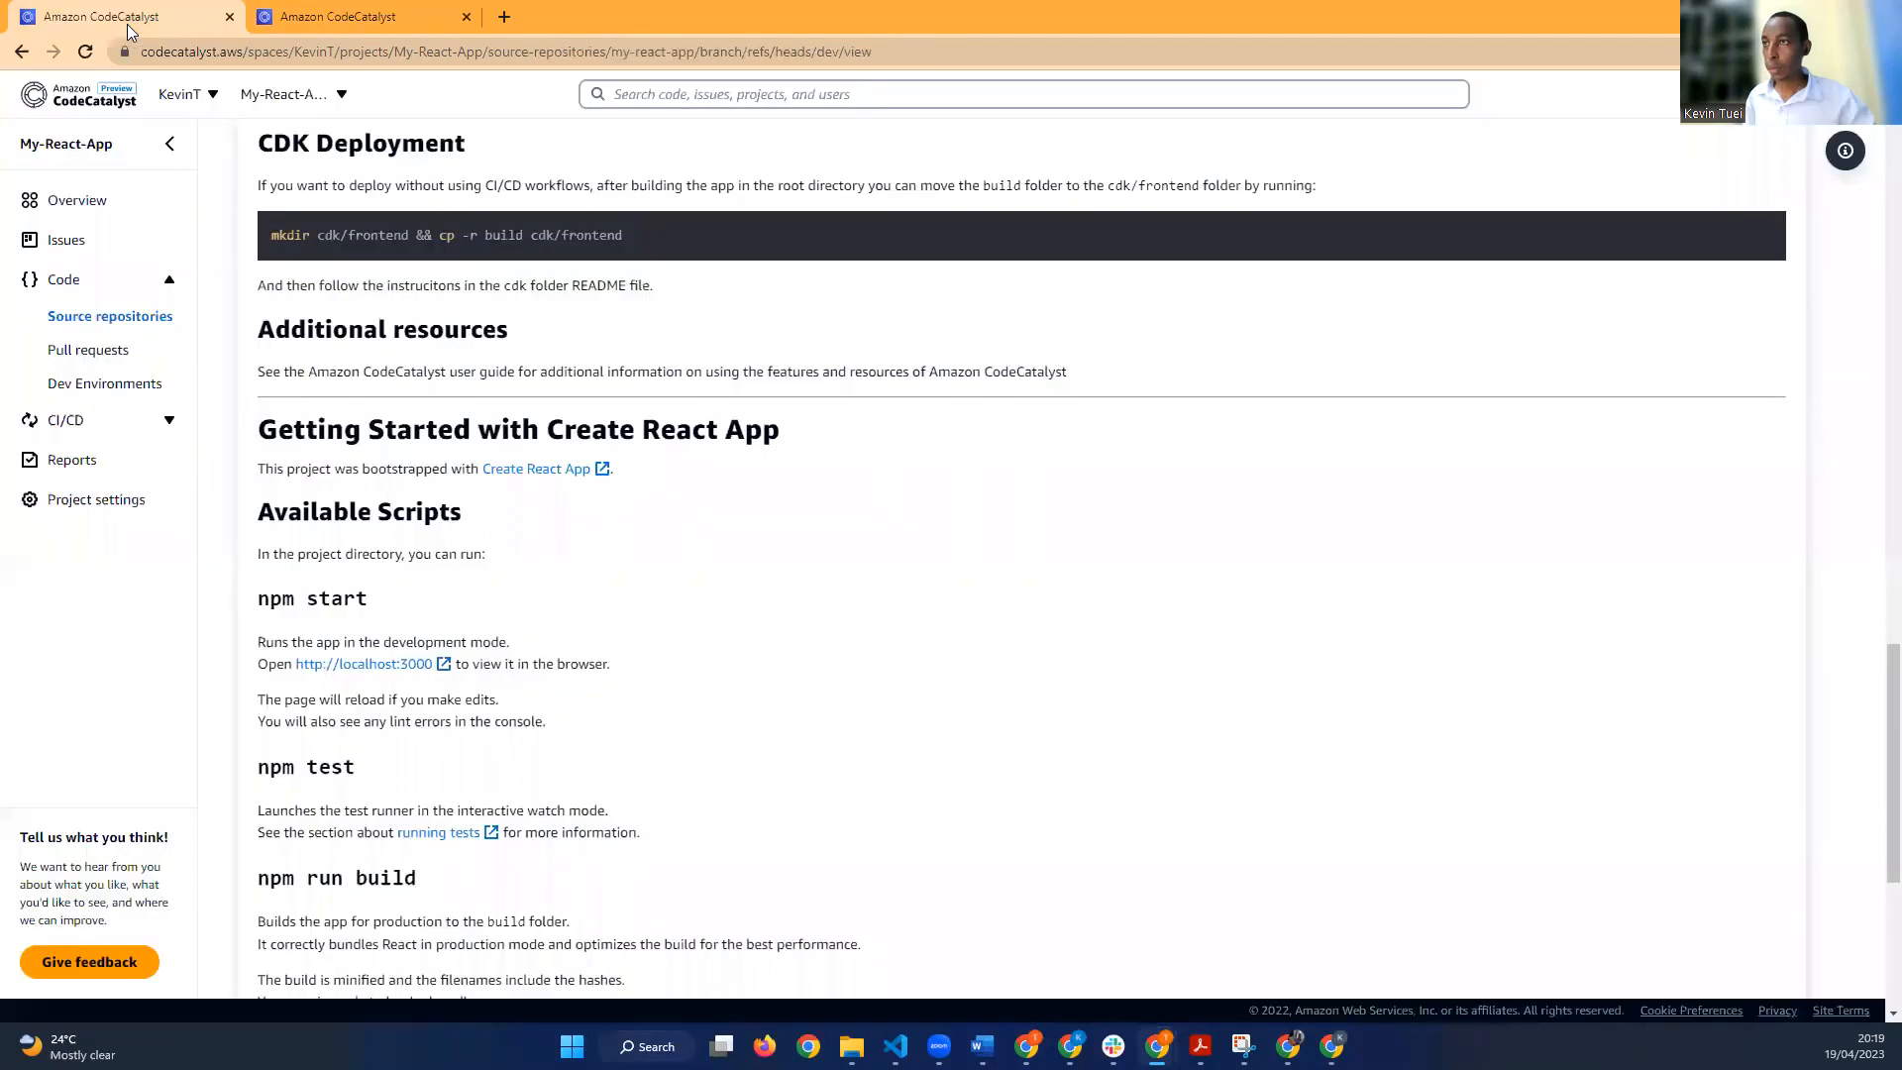
scroll(461, 771, down, 1)
scroll(462, 772, down, 1)
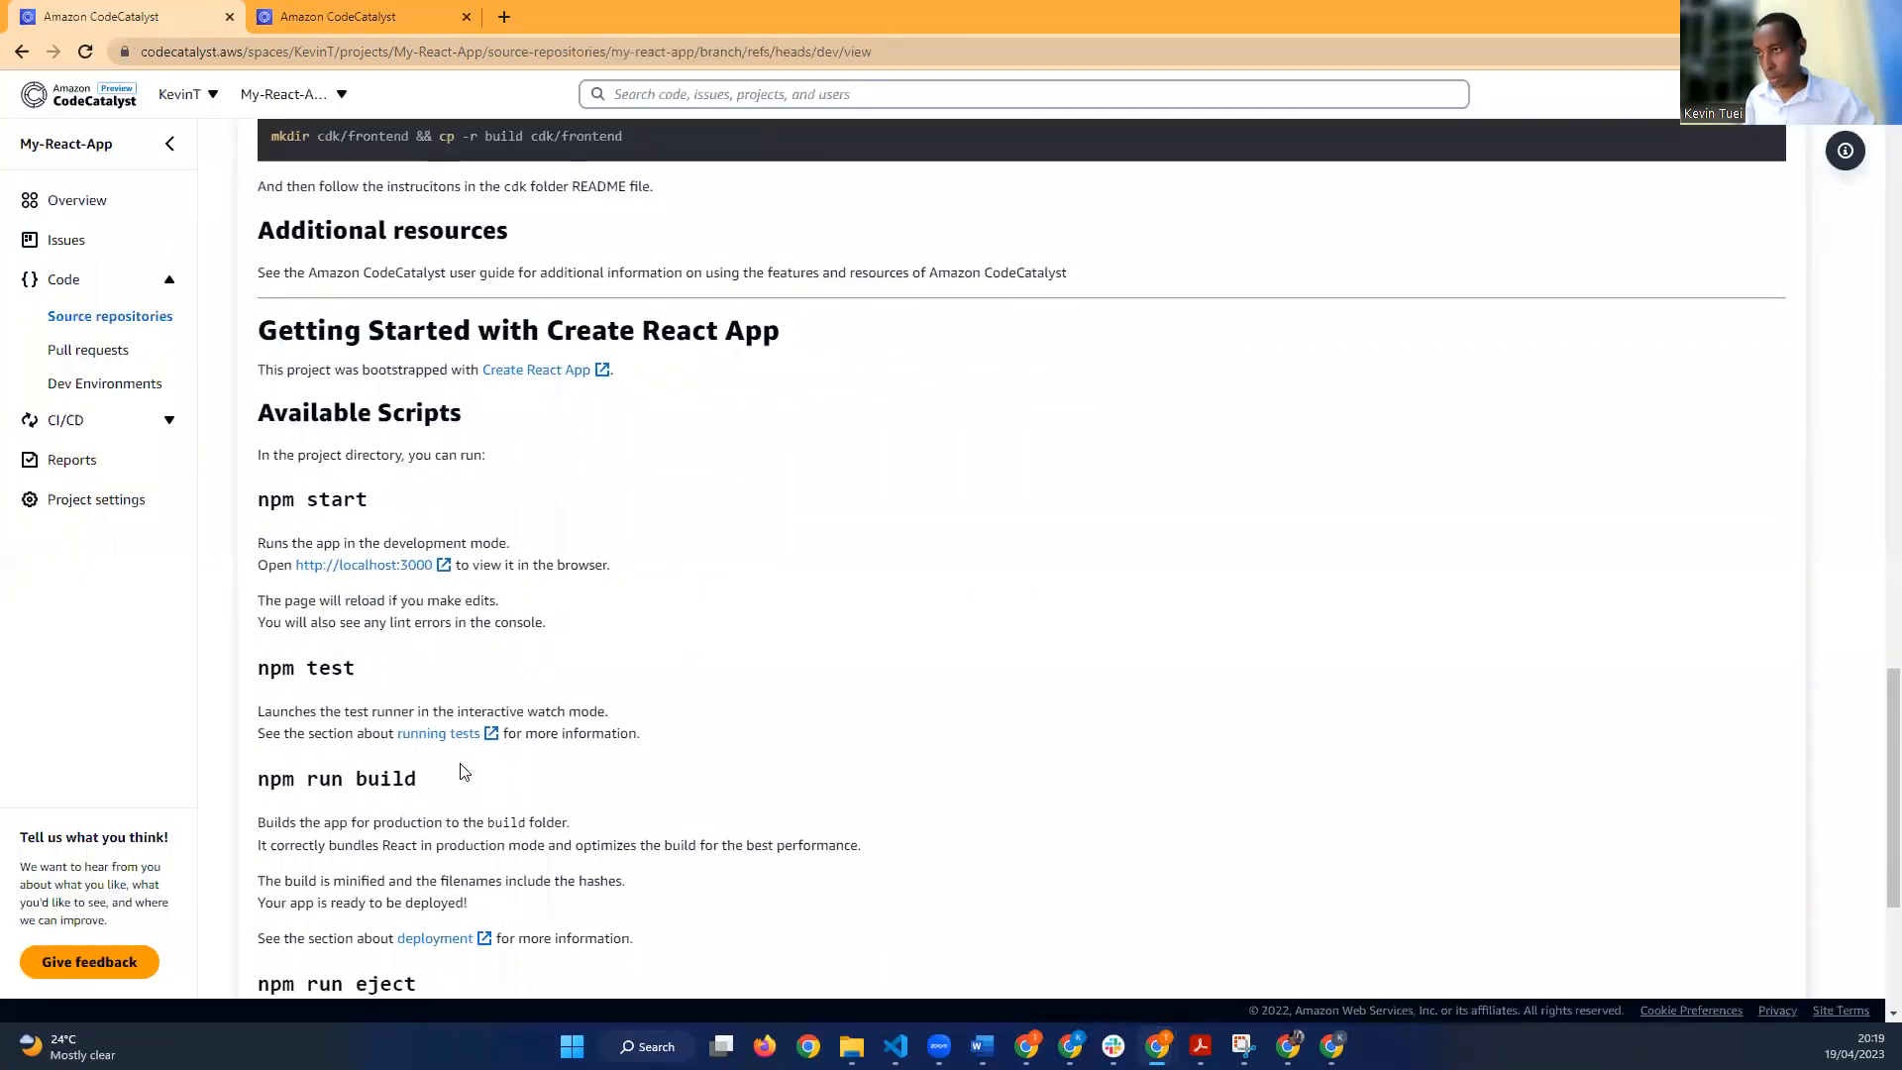
scroll(462, 771, down, 1)
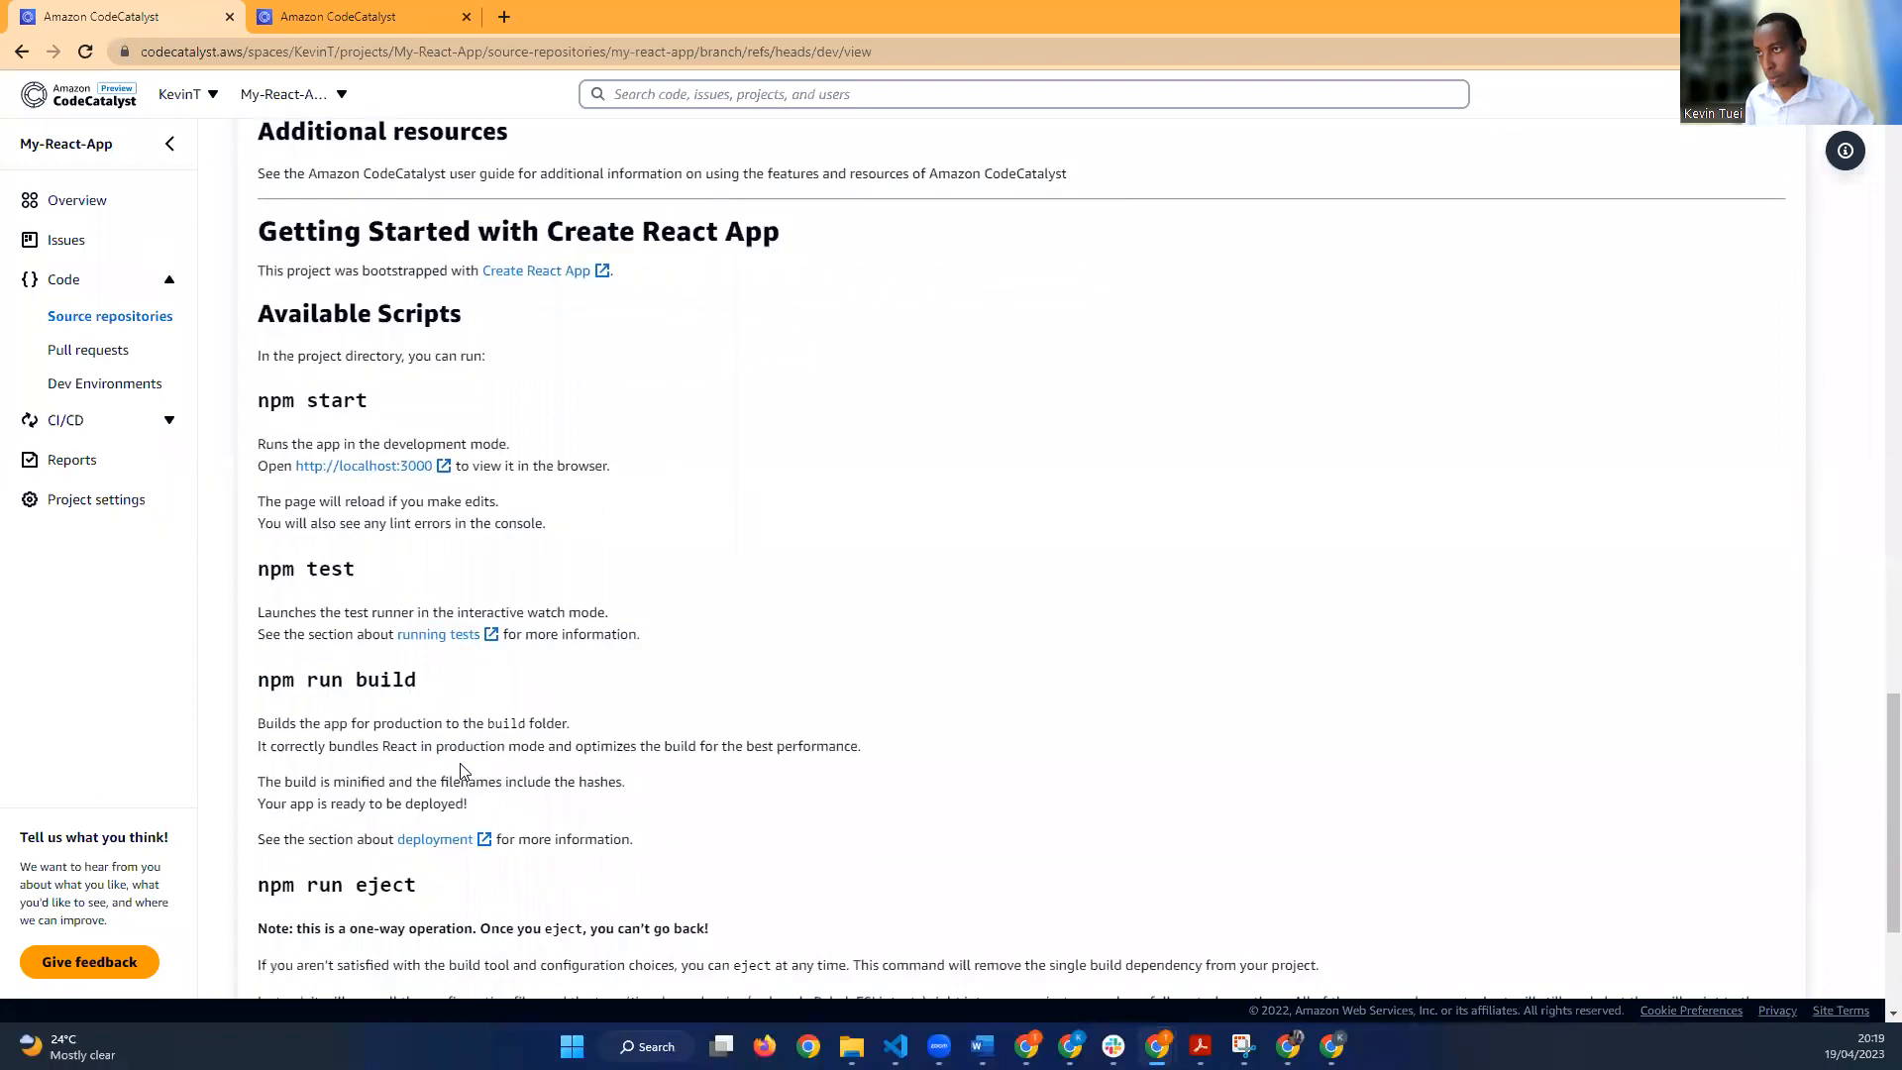
scroll(460, 767, down, 1)
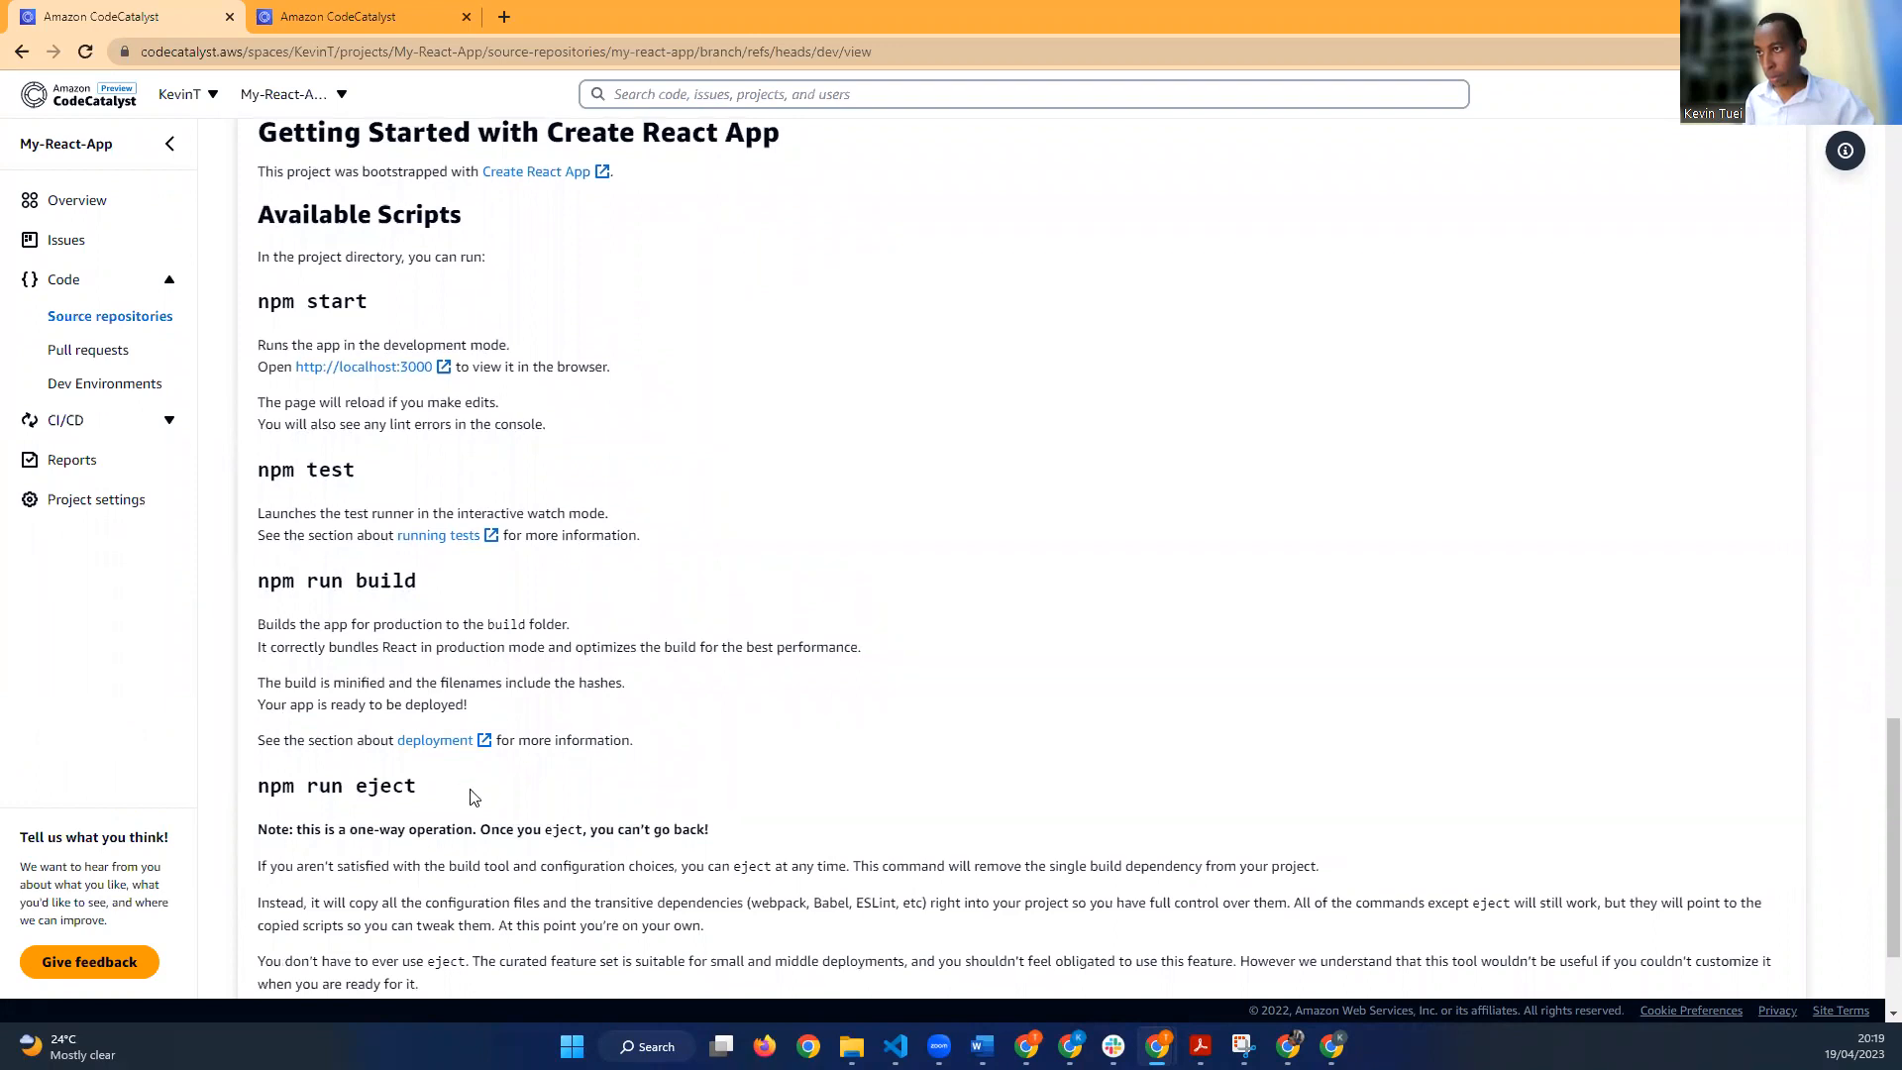
scroll(472, 797, down, 1)
scroll(473, 797, down, 1)
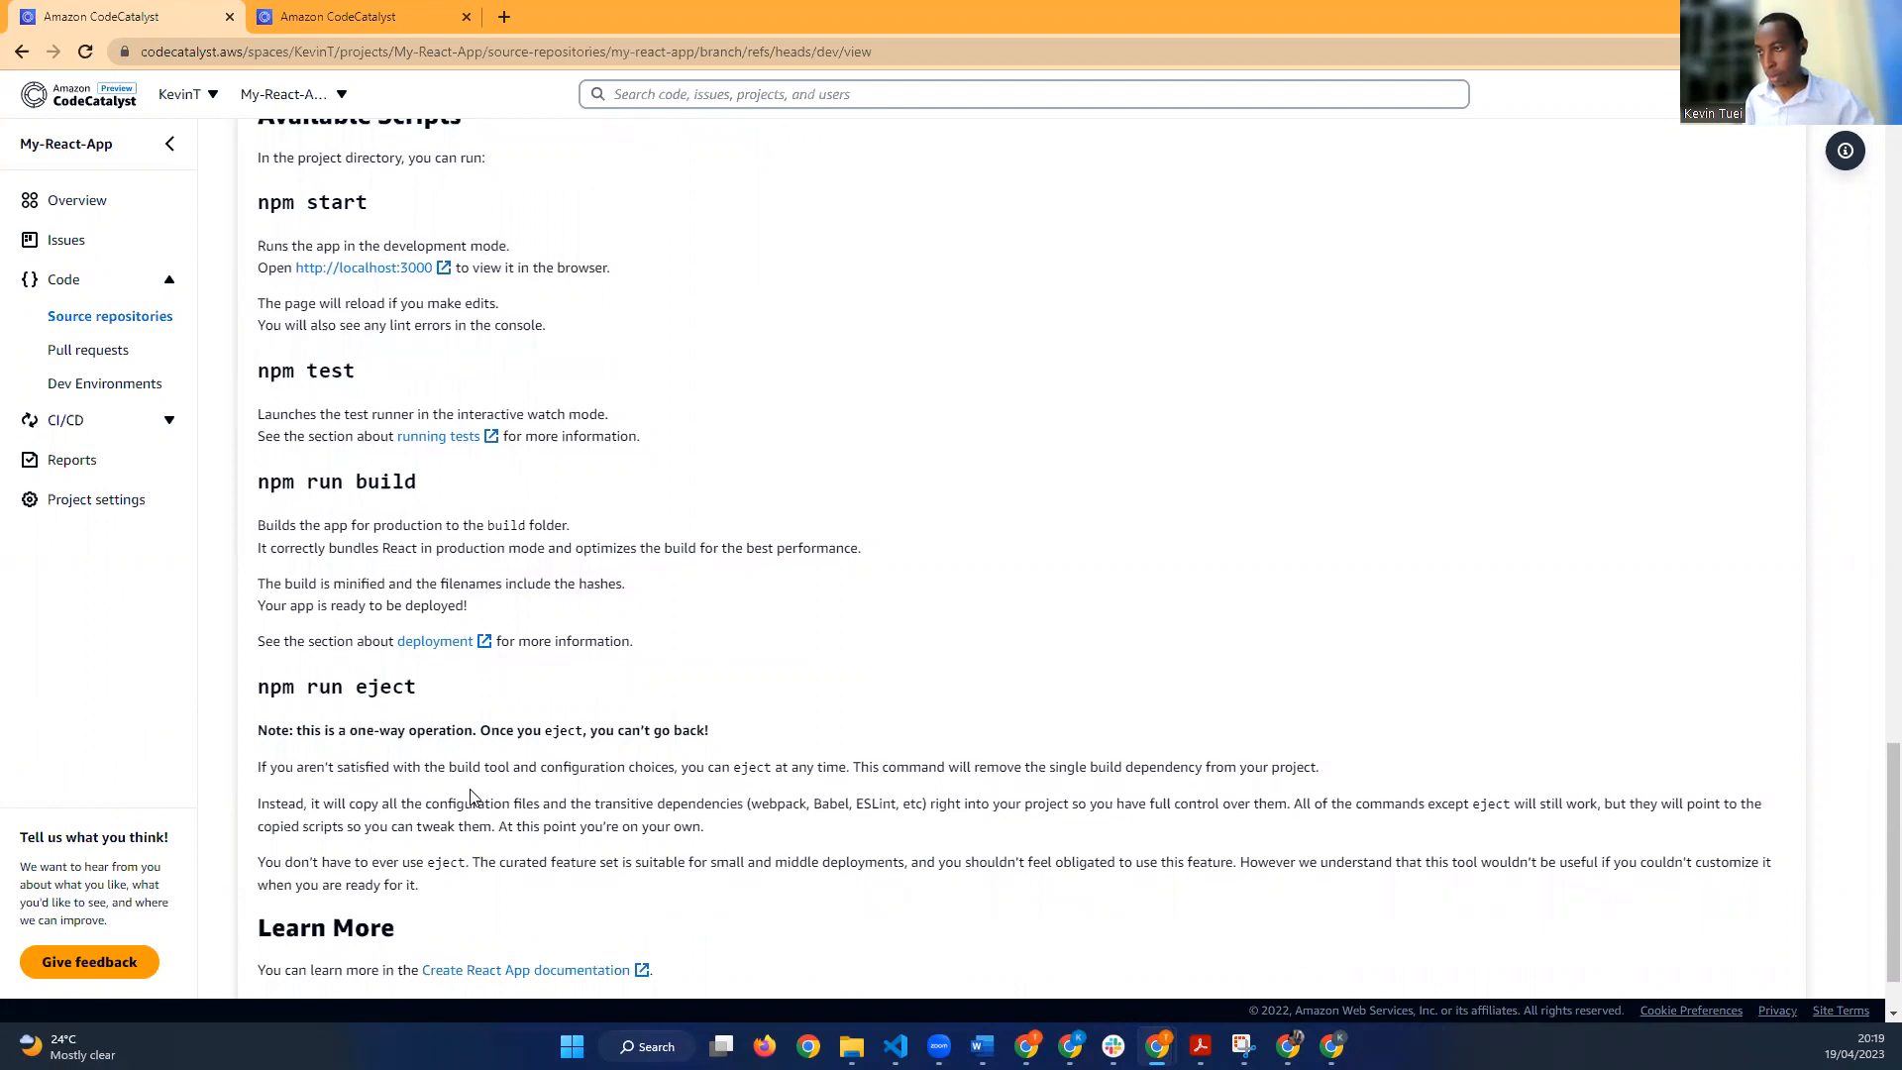
right_click(463, 653)
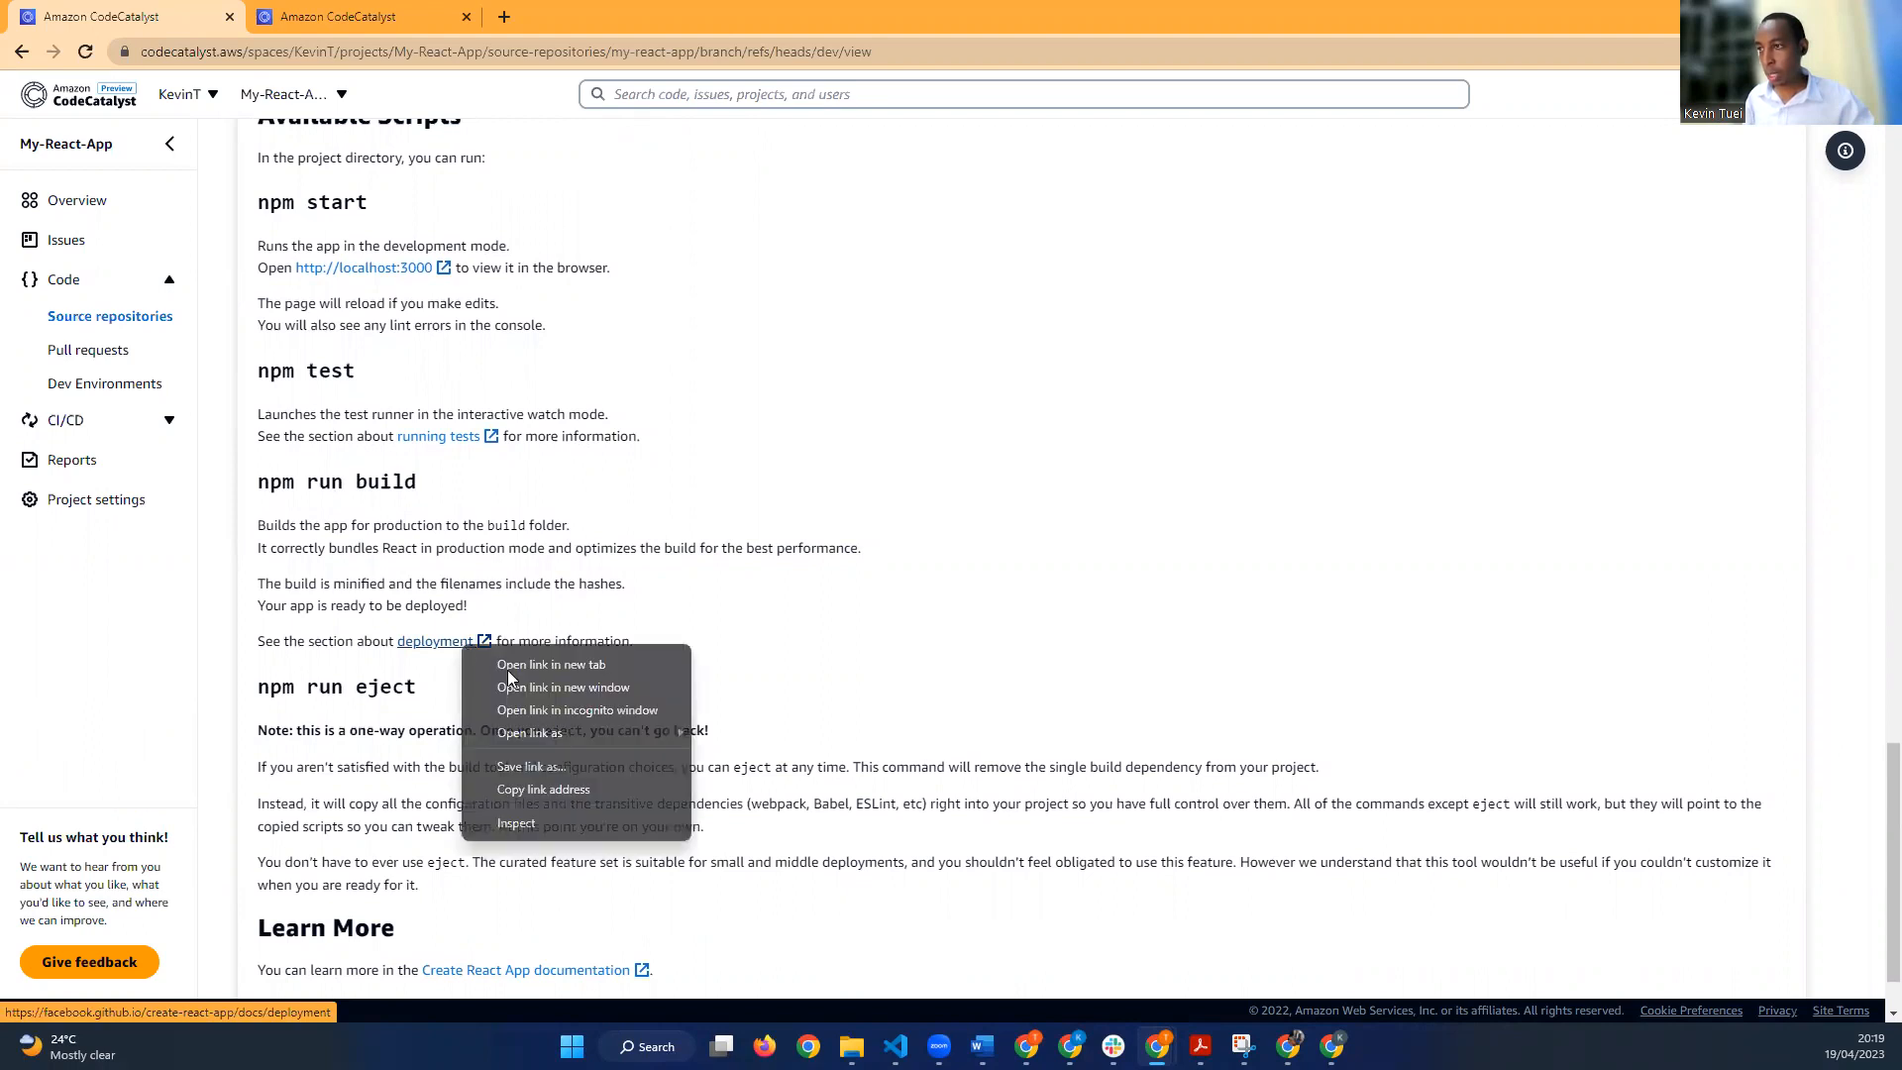
click(505, 664)
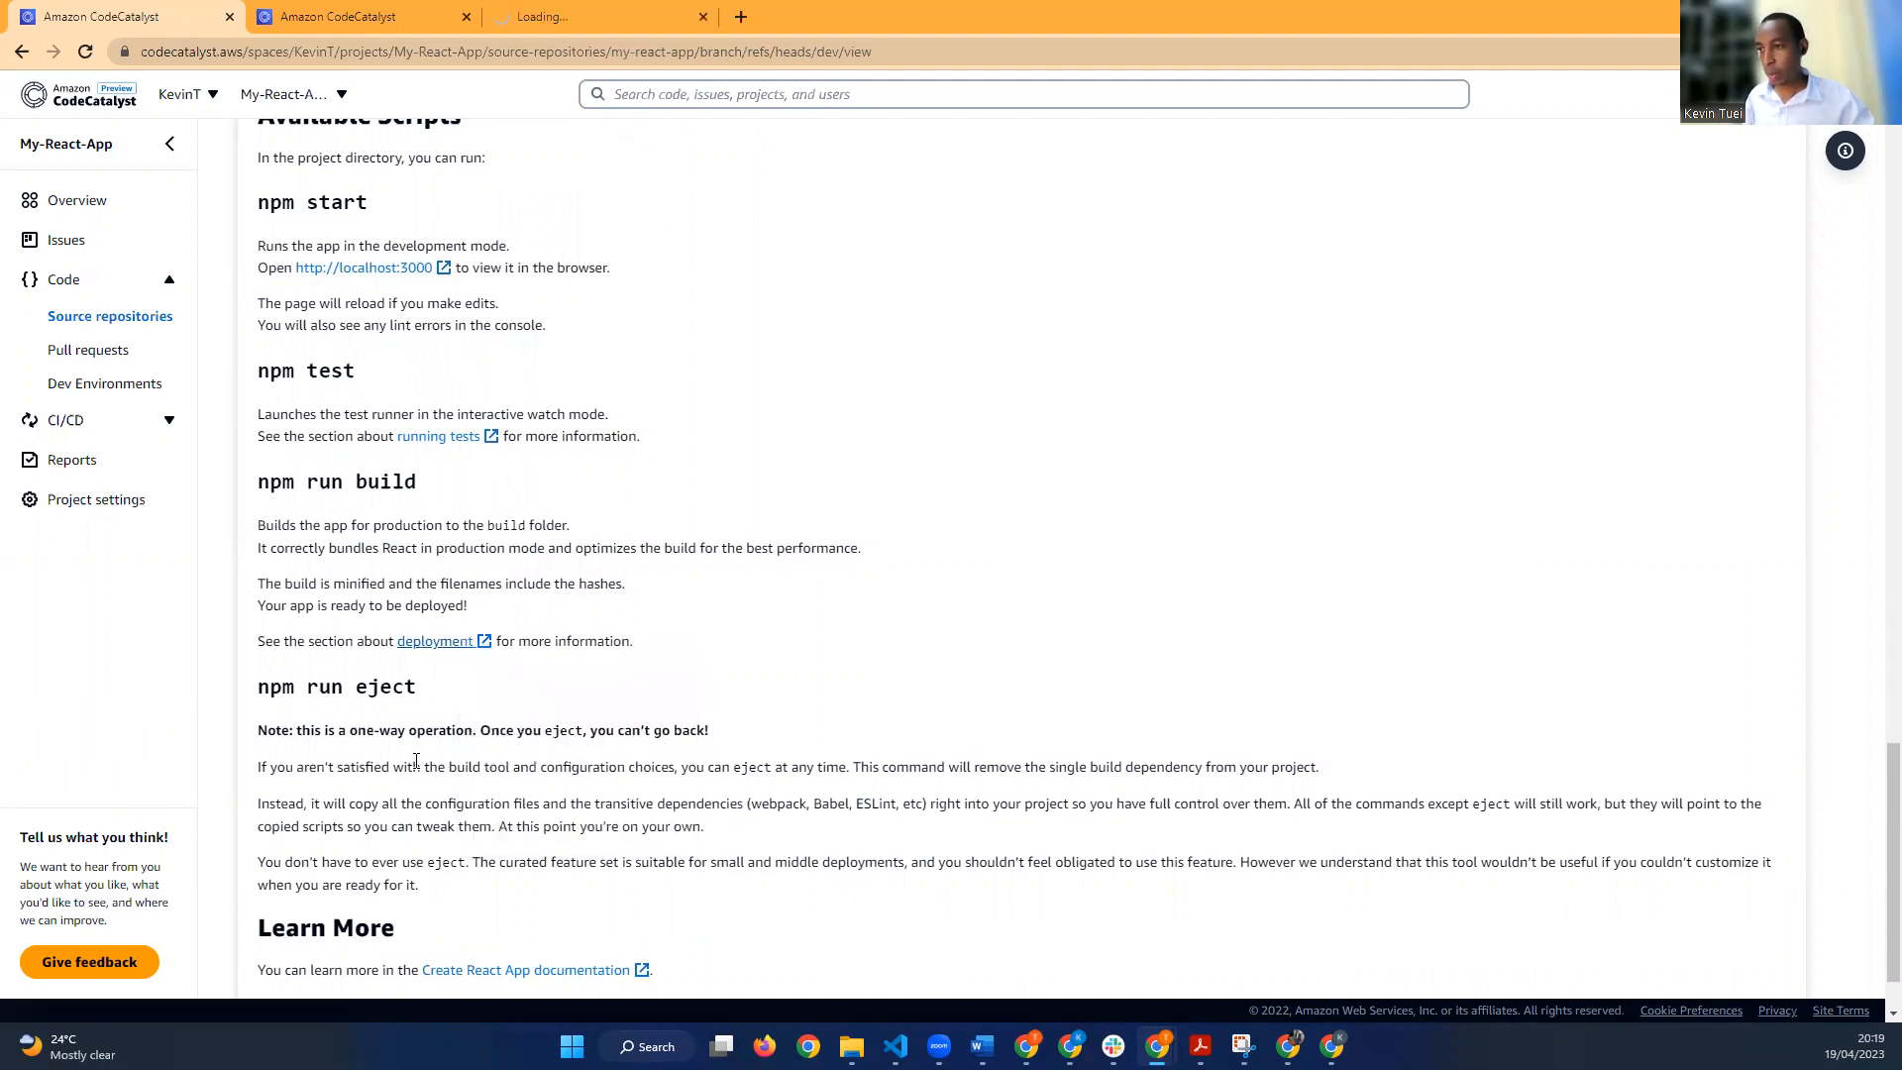
scroll(414, 789, down, 1)
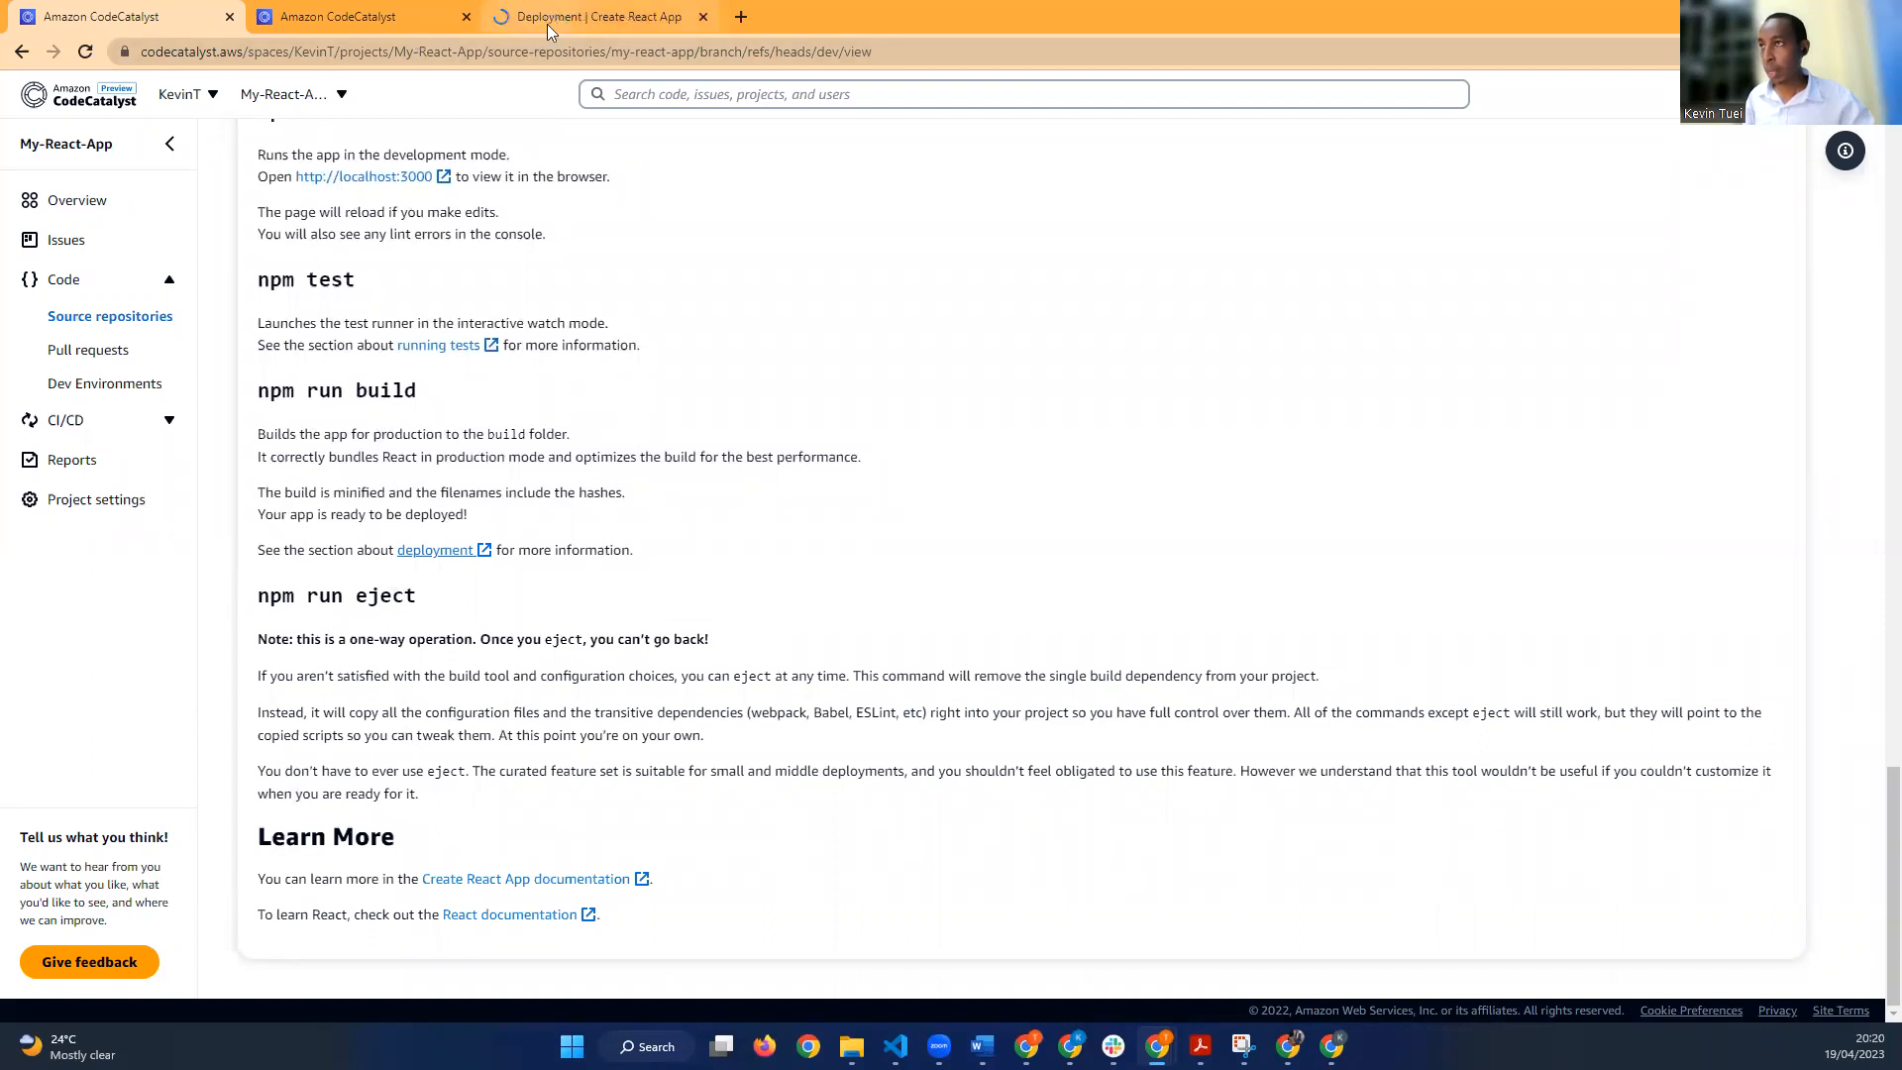
click(547, 24)
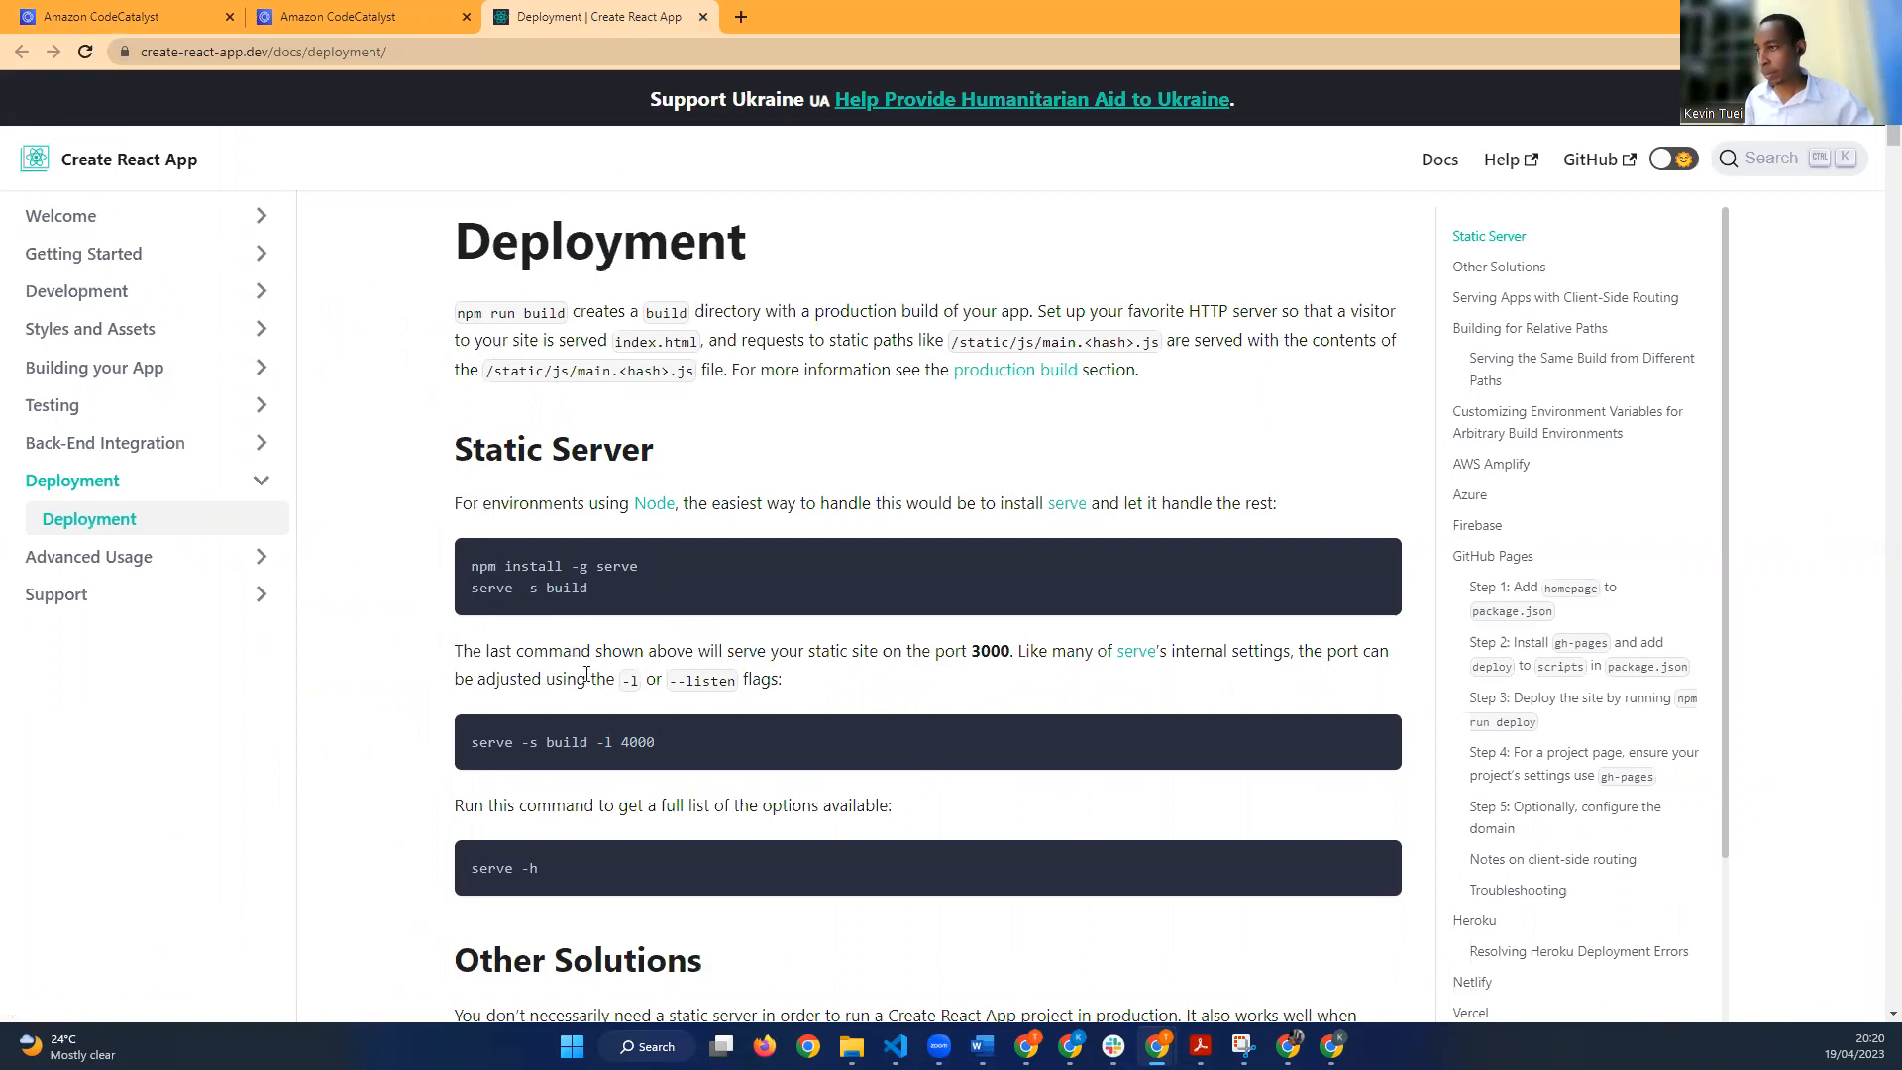
Step: Review the Create React App Deployment guide from the Static Server section through to the AWS Amplify section
scroll(587, 673, down, 1)
scroll(584, 683, down, 1)
mouse_move(584, 674)
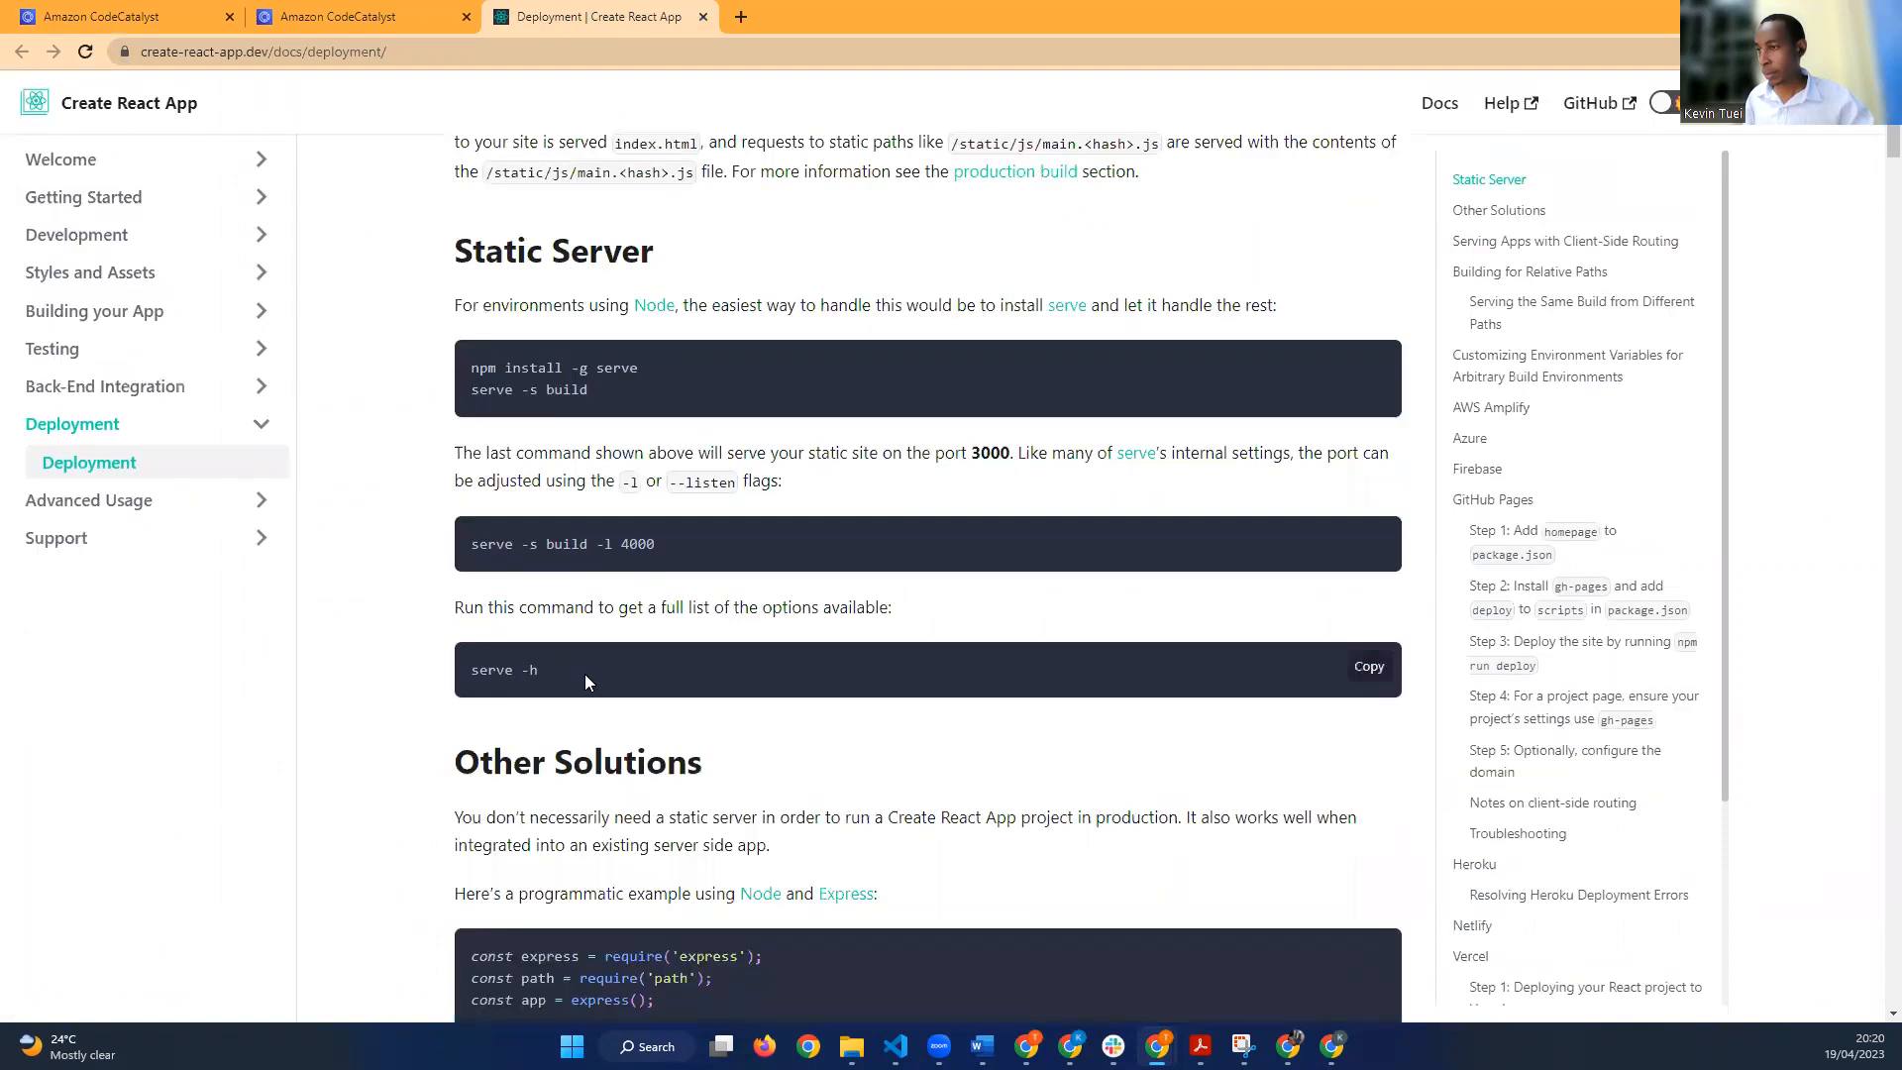
scroll(585, 675, down, 1)
scroll(584, 673, down, 2)
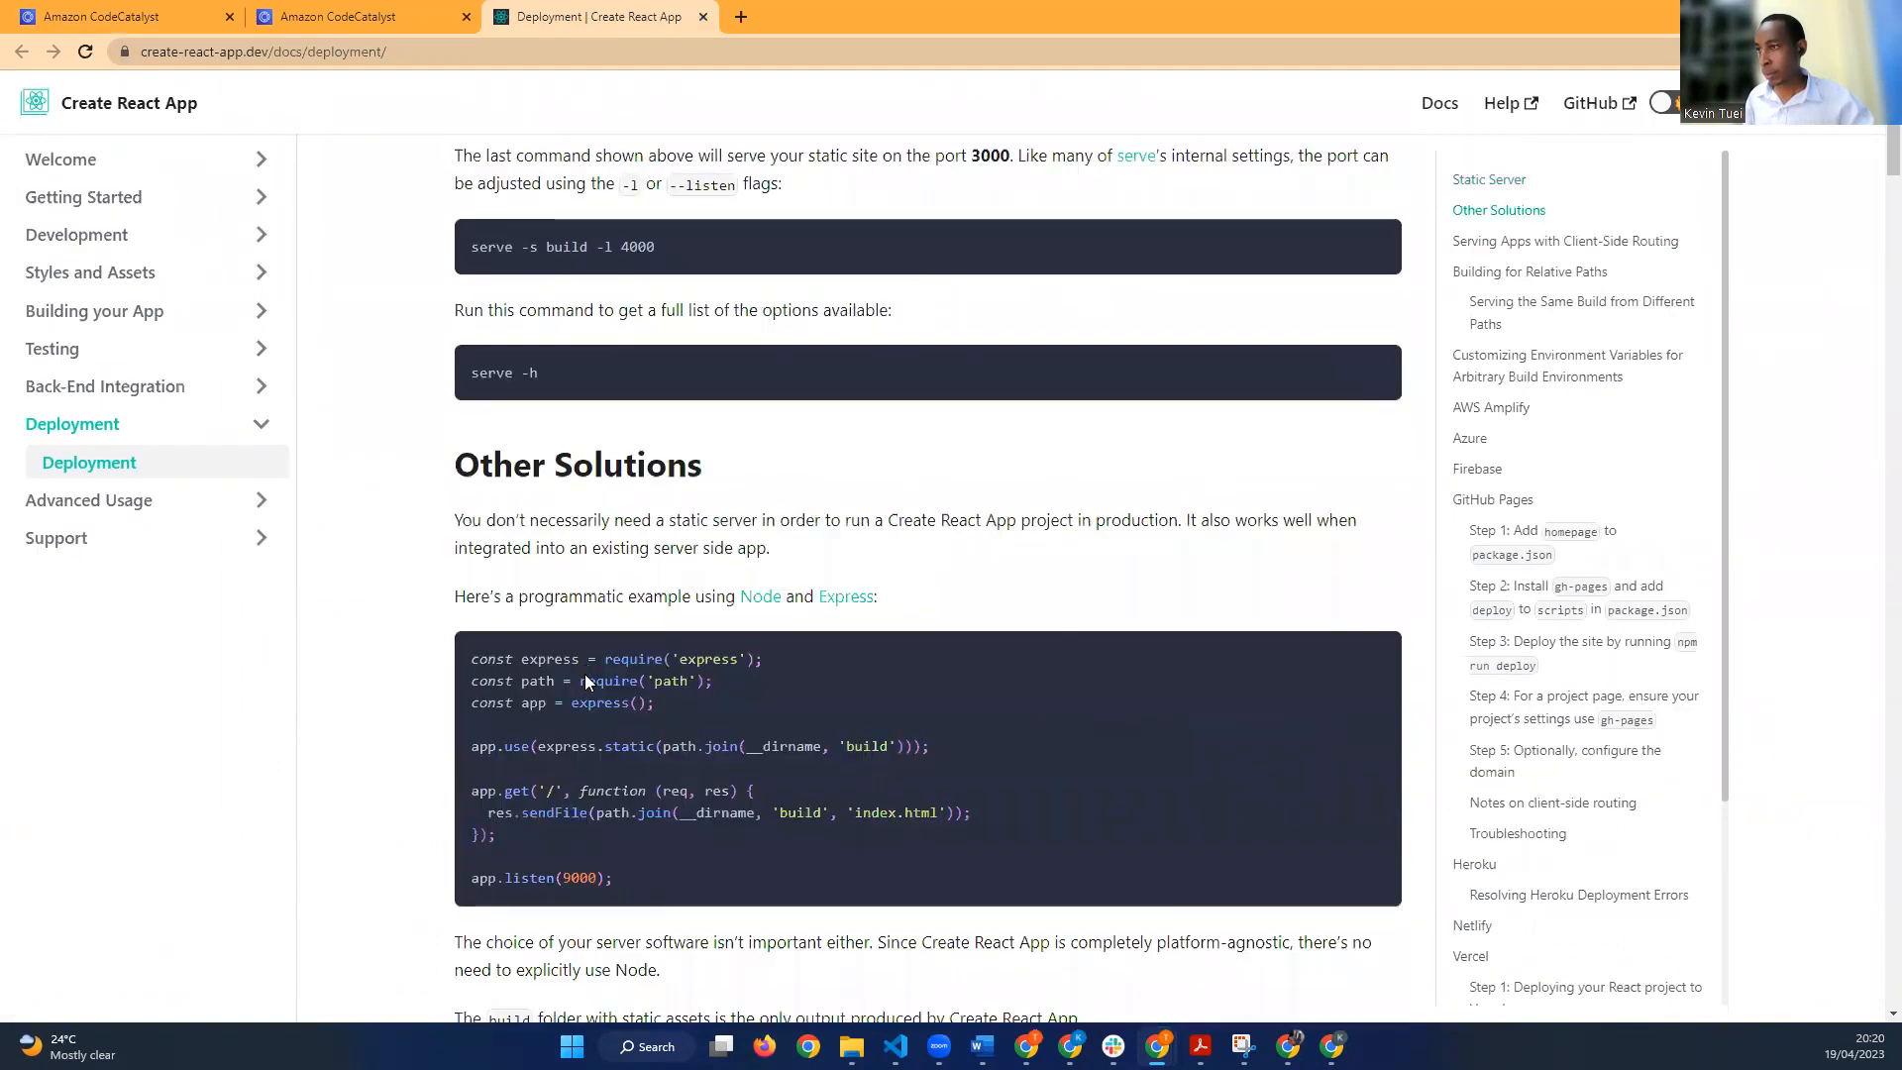
scroll(584, 673, down, 1)
scroll(585, 673, down, 1)
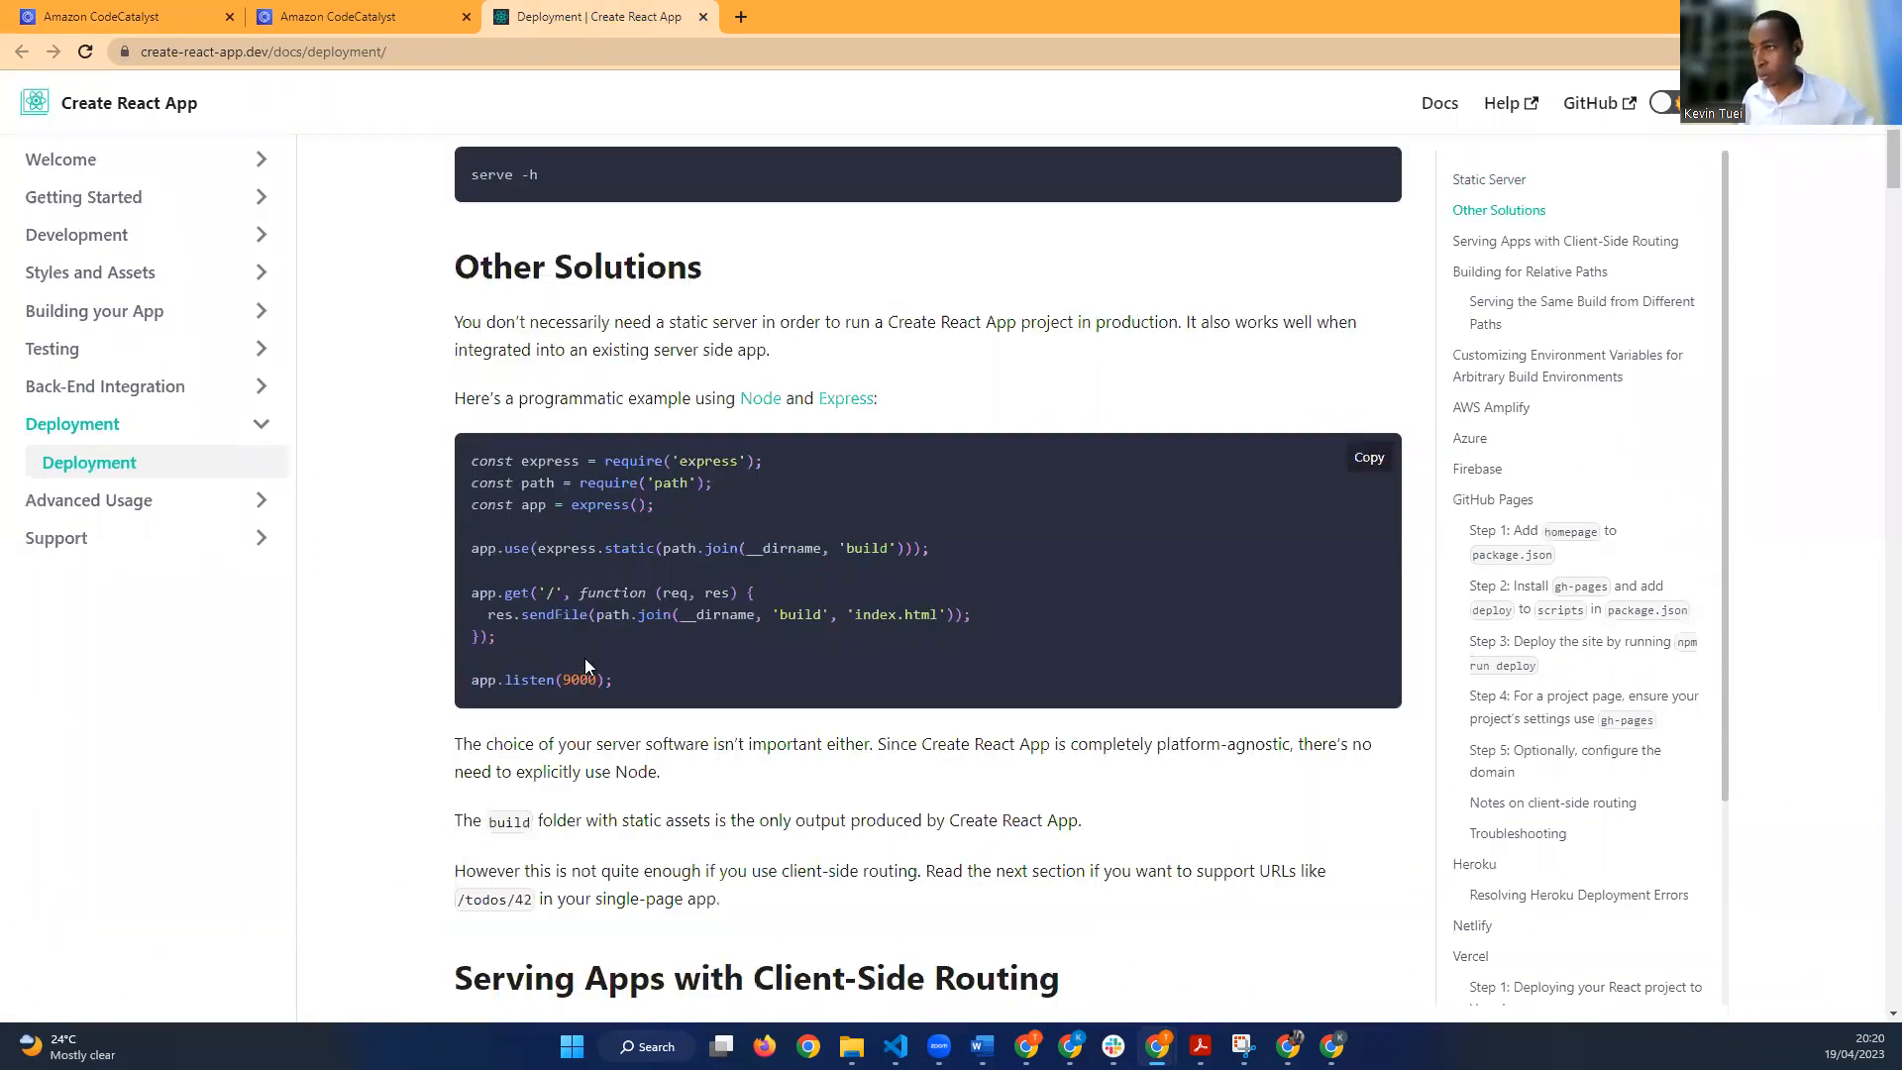
scroll(585, 660, down, 2)
scroll(585, 660, down, 4)
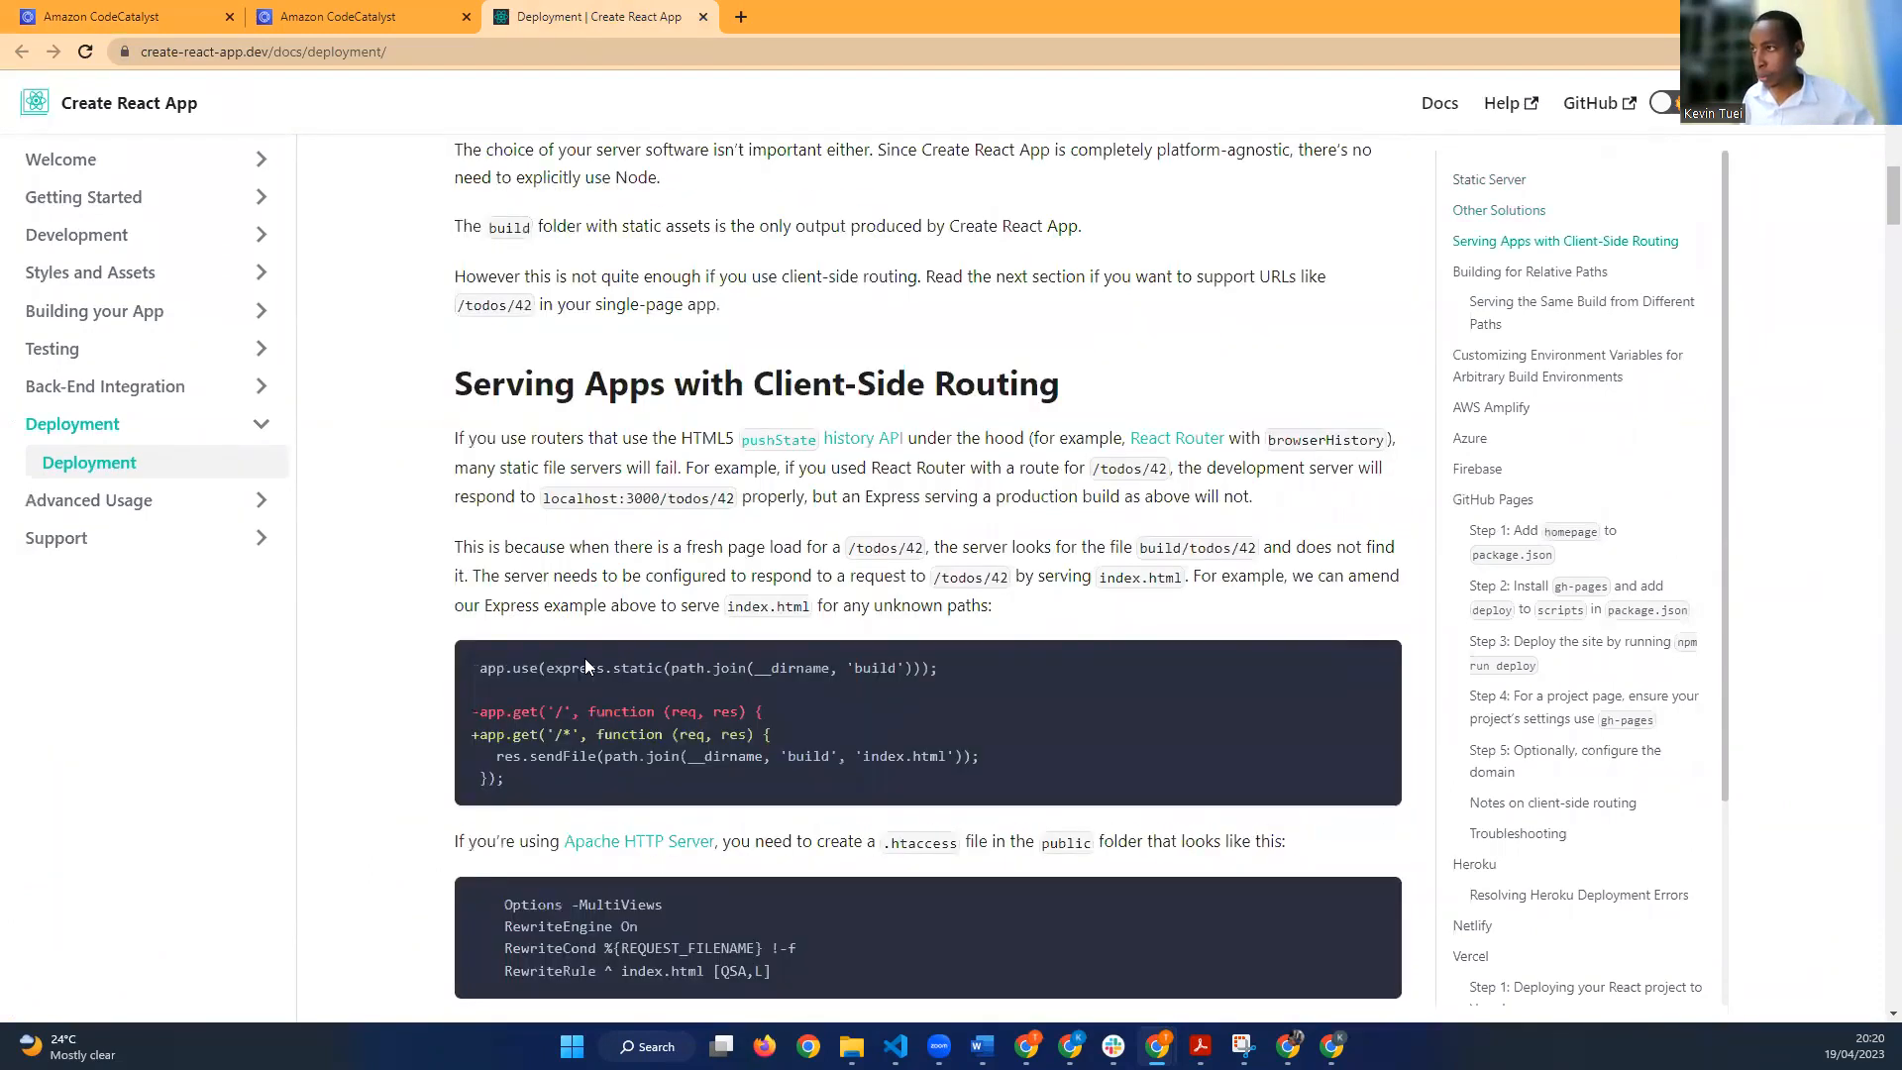
scroll(584, 666, down, 2)
scroll(585, 665, down, 6)
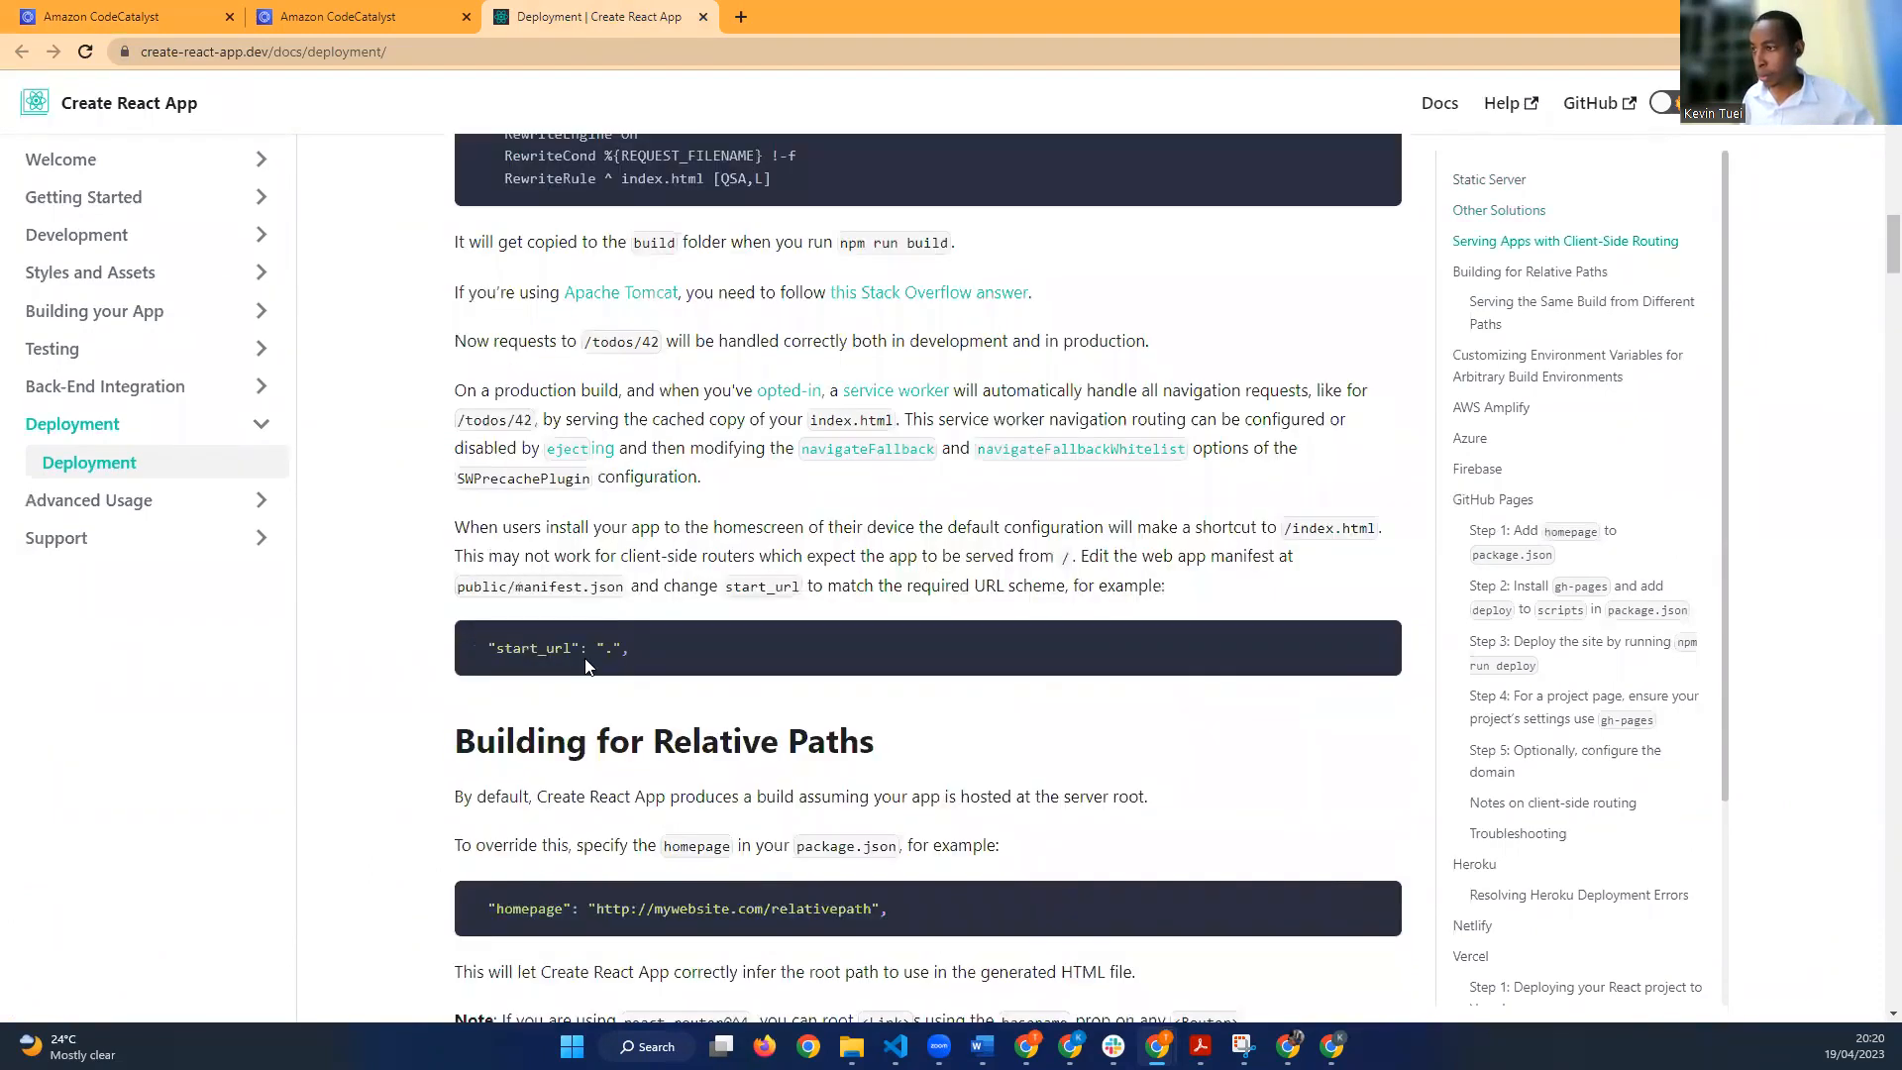
scroll(585, 666, down, 2)
scroll(584, 666, down, 8)
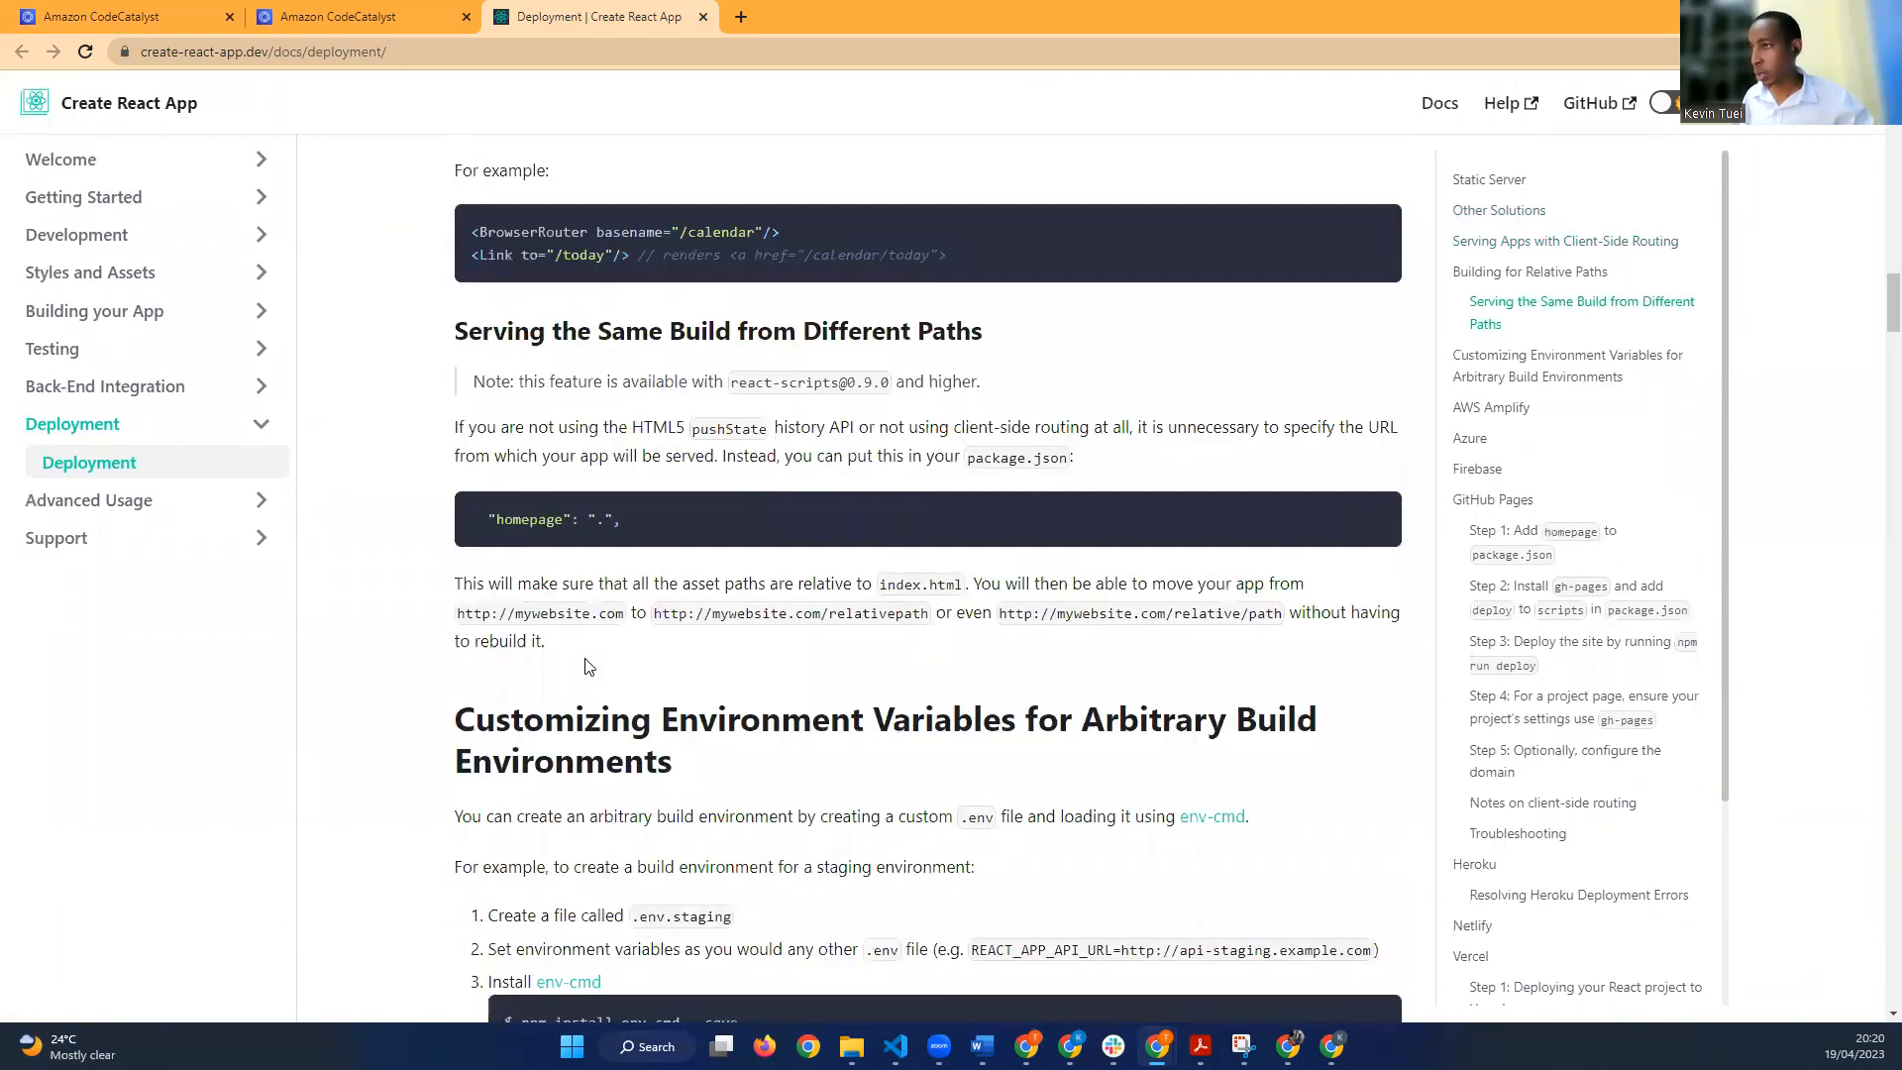
scroll(584, 665, down, 6)
scroll(585, 665, up, 3)
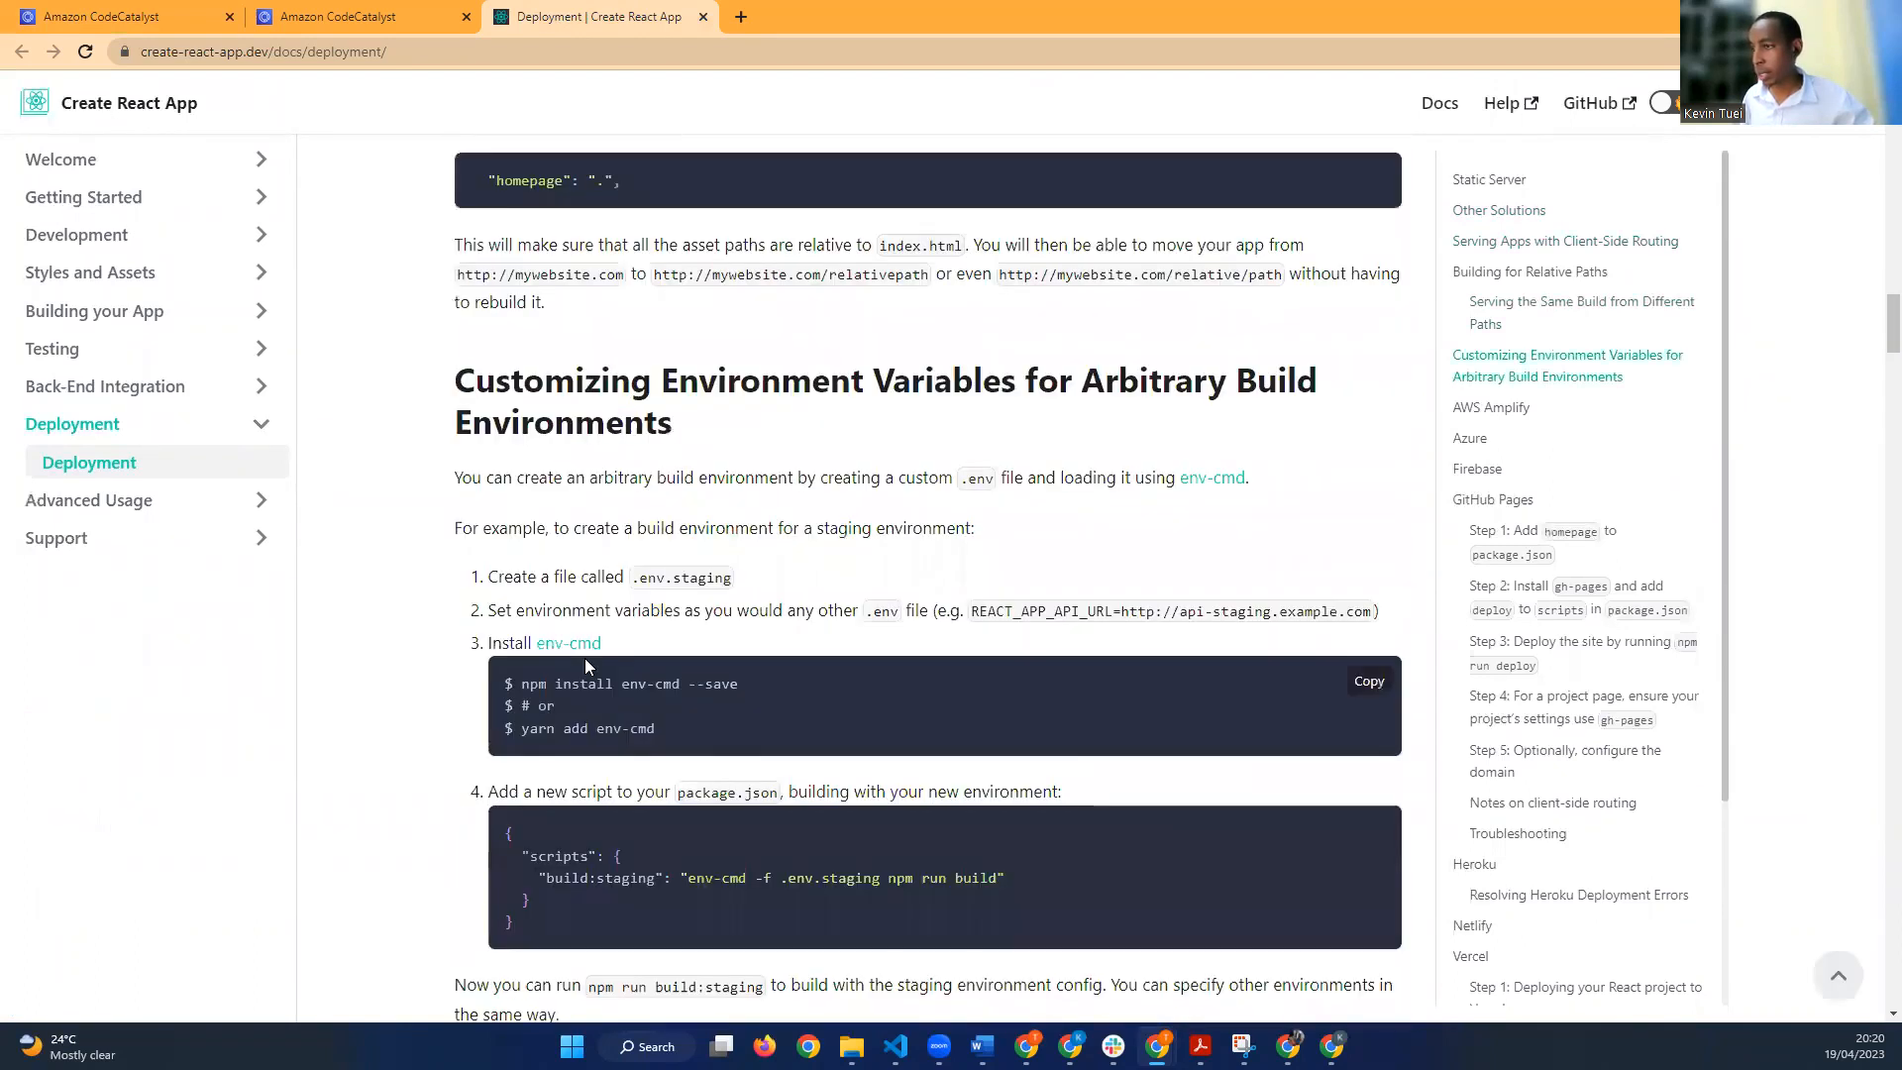
scroll(584, 665, down, 3)
scroll(584, 665, down, 4)
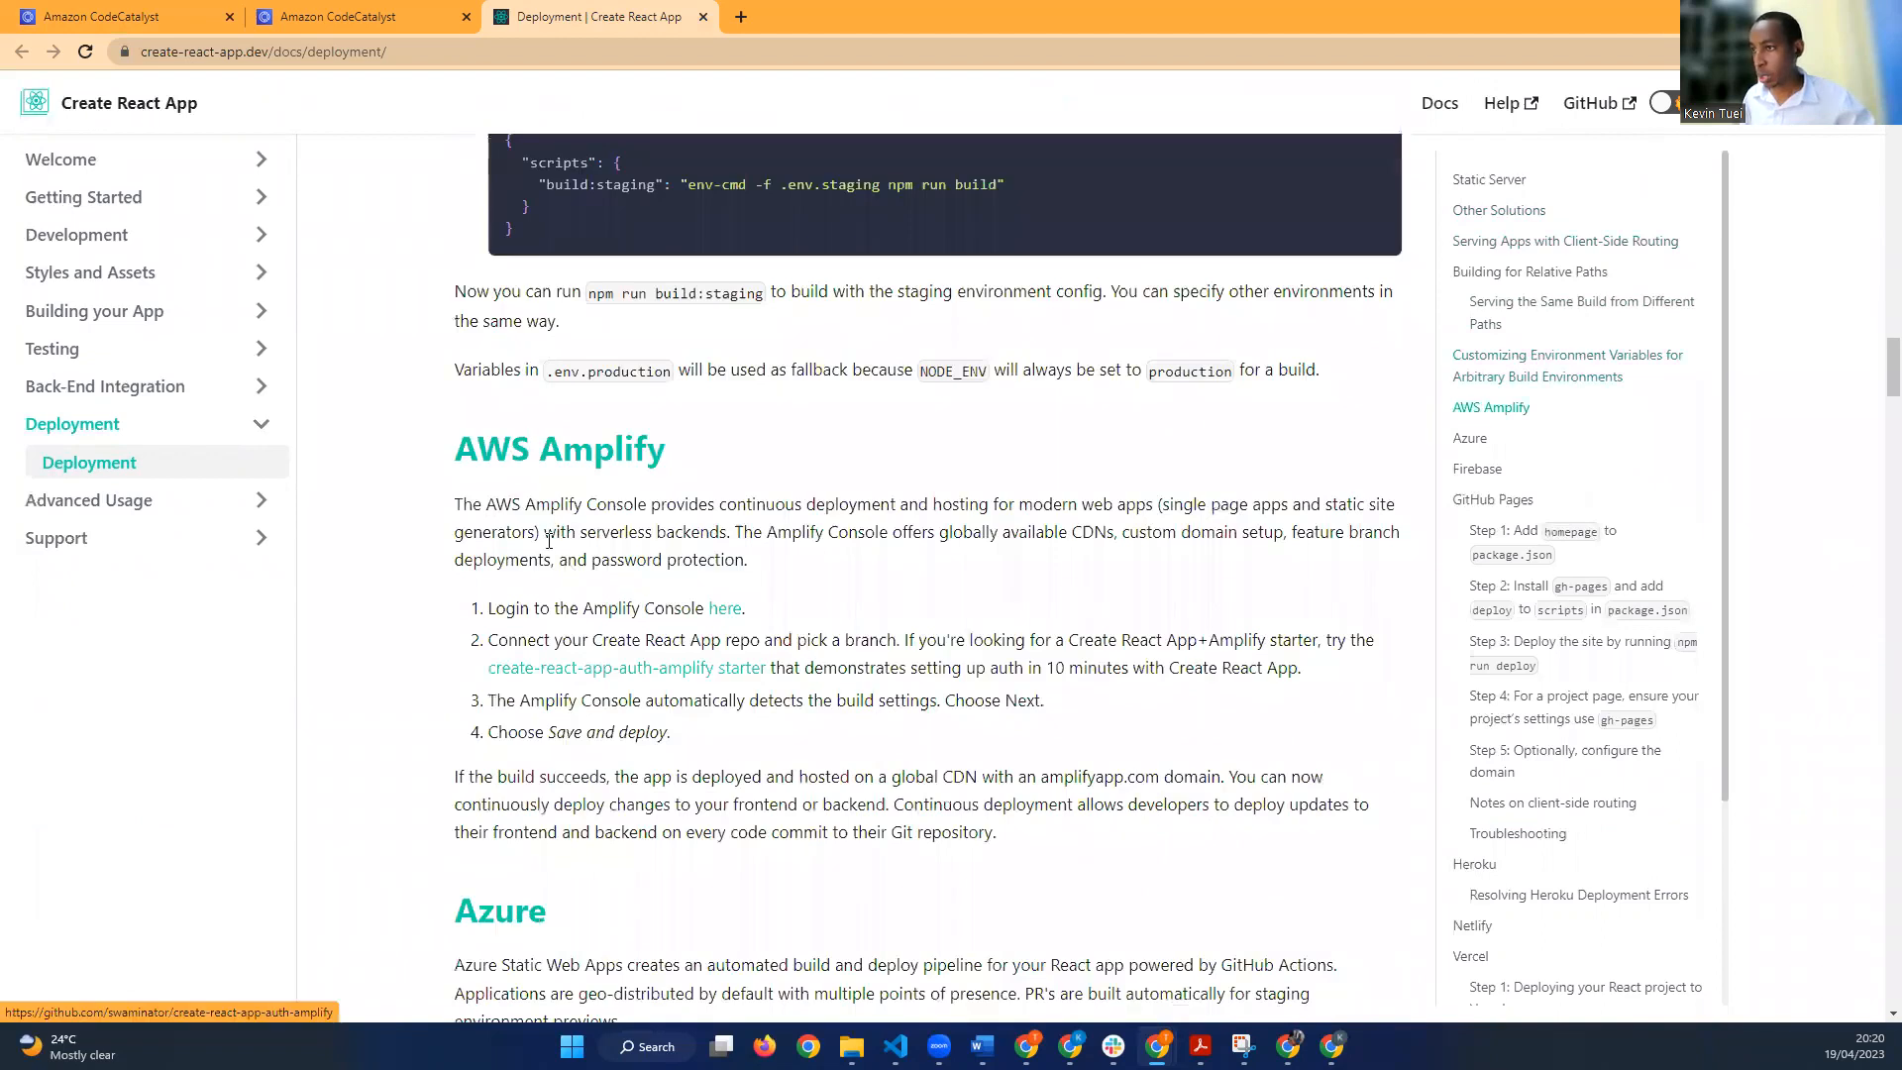
scroll(560, 540, down, 2)
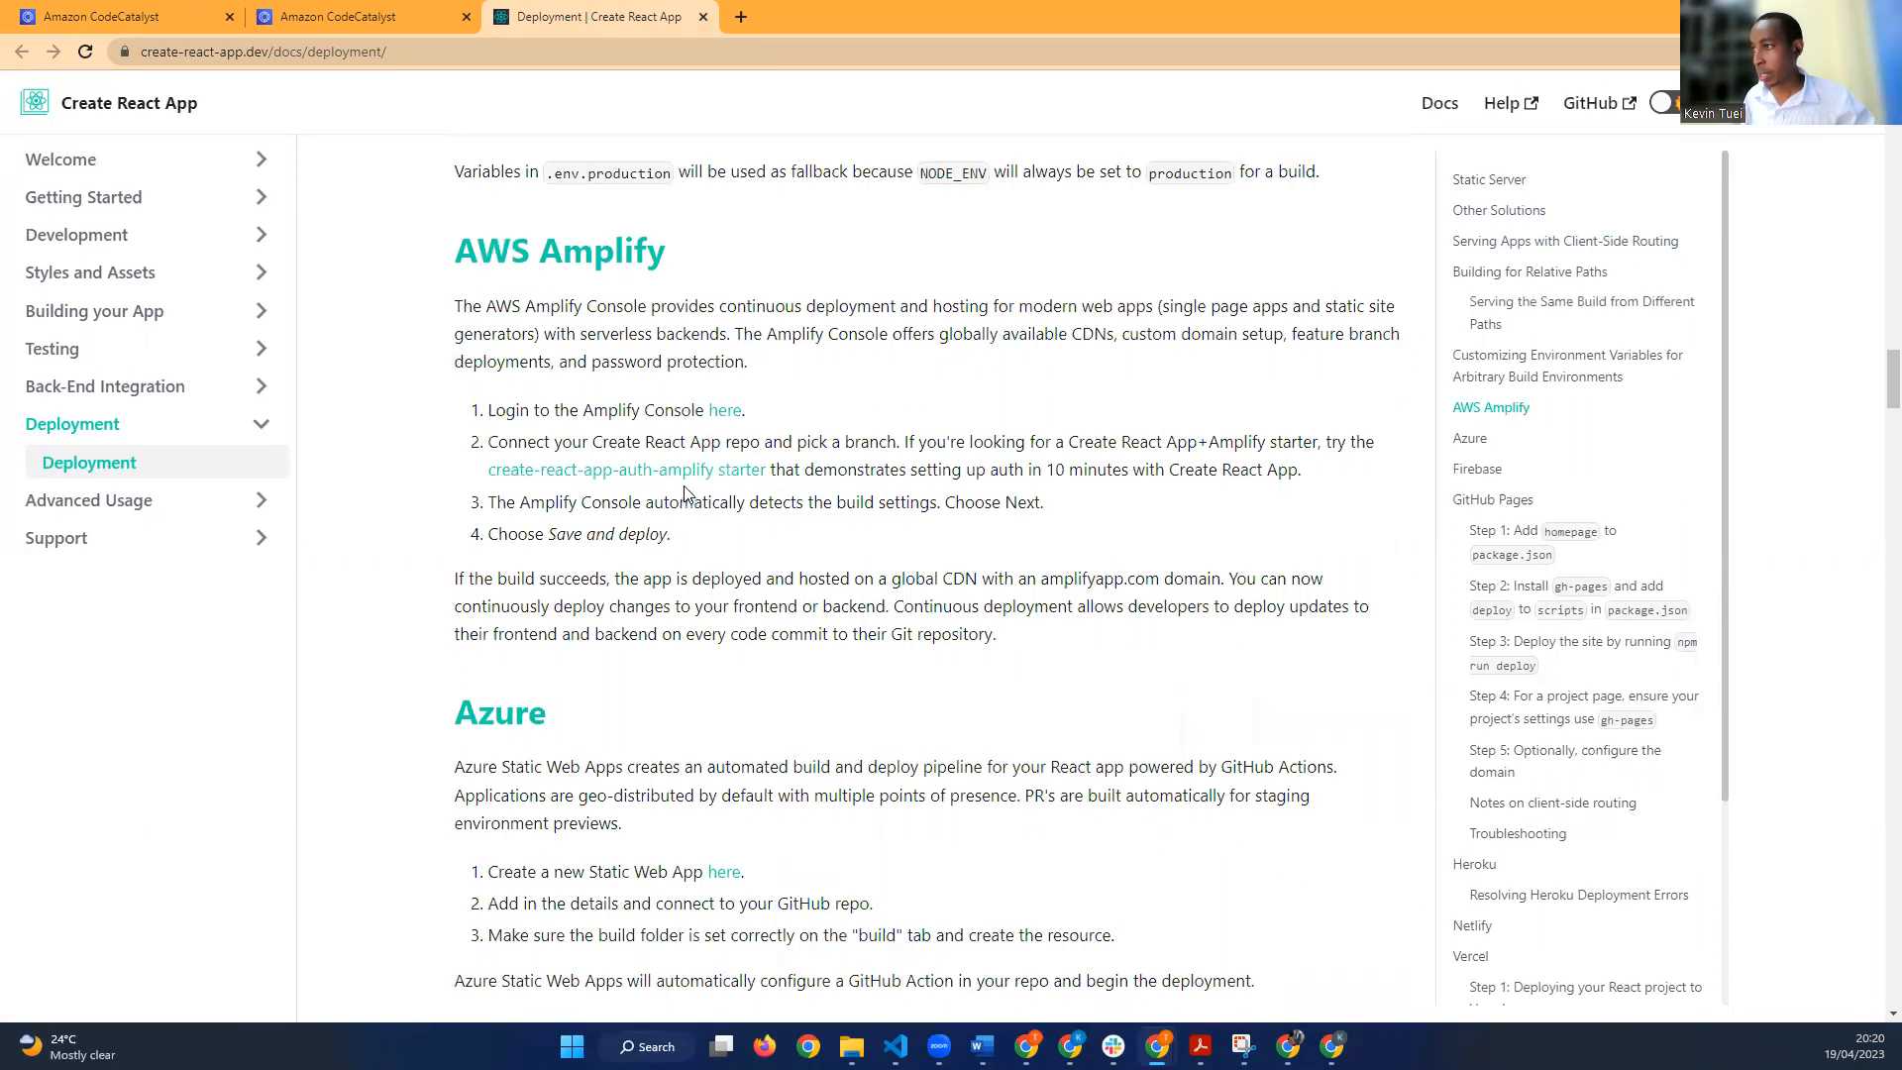
Step: Open the Amplify Console login link from the AWS Amplify steps in a new browser tab
right_click(726, 423)
click(745, 428)
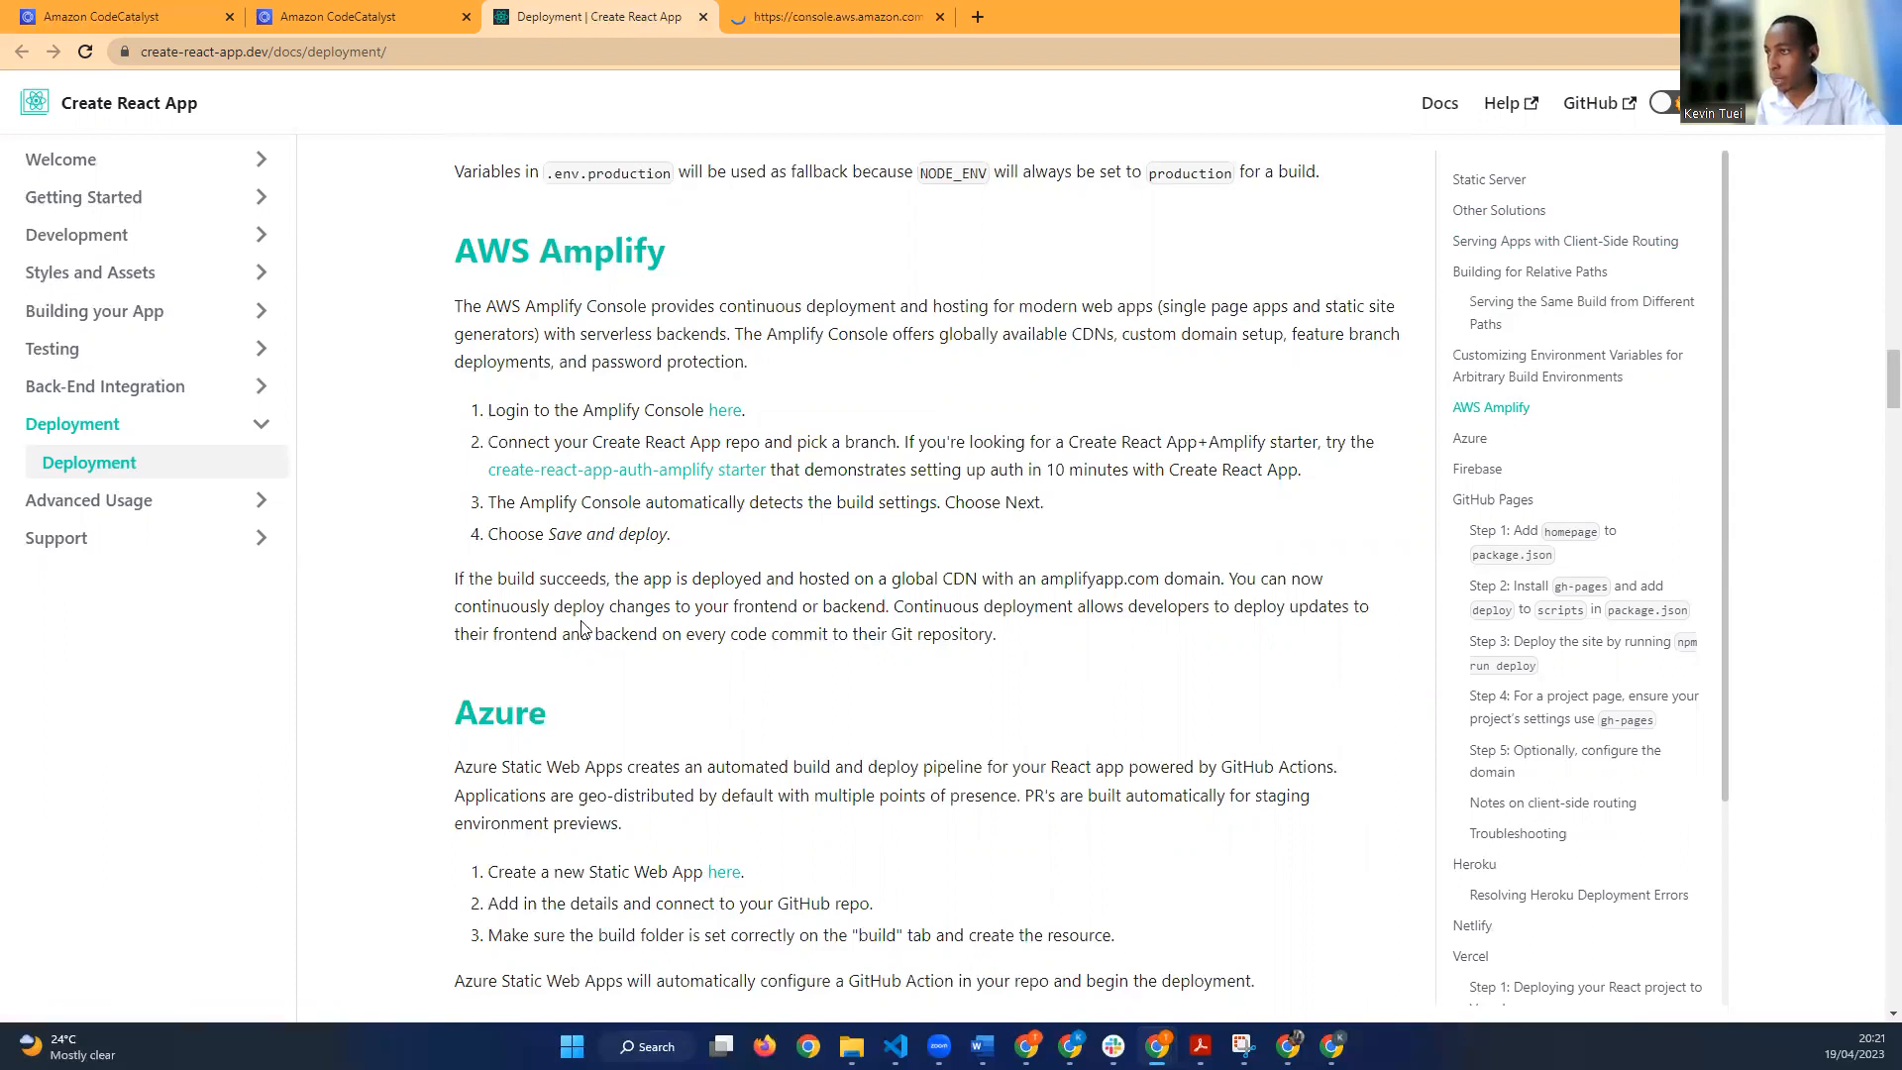
scroll(598, 587, down, 1)
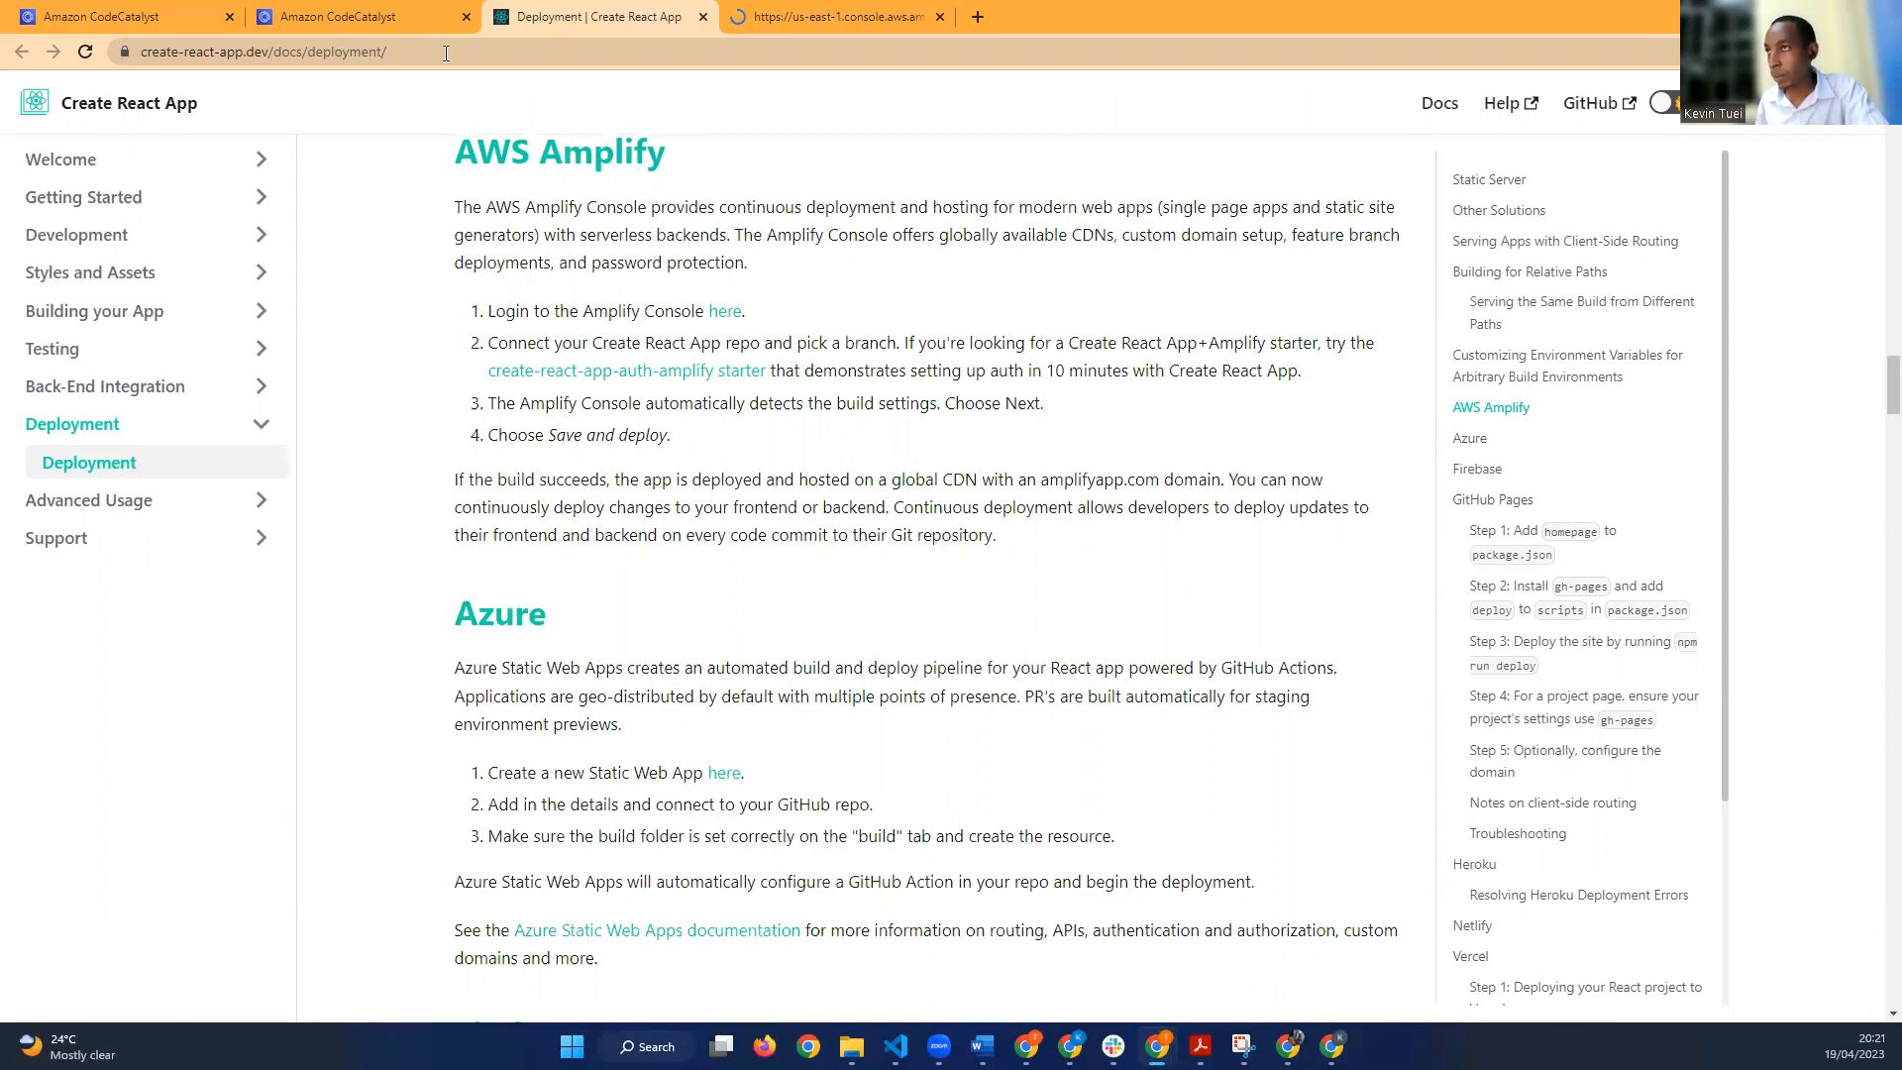
Step: Copy the development server's network address from the Cloud9 terminal, try to load 10.6.113.23:3000 in a new browser tab, and close that tab
click(387, 22)
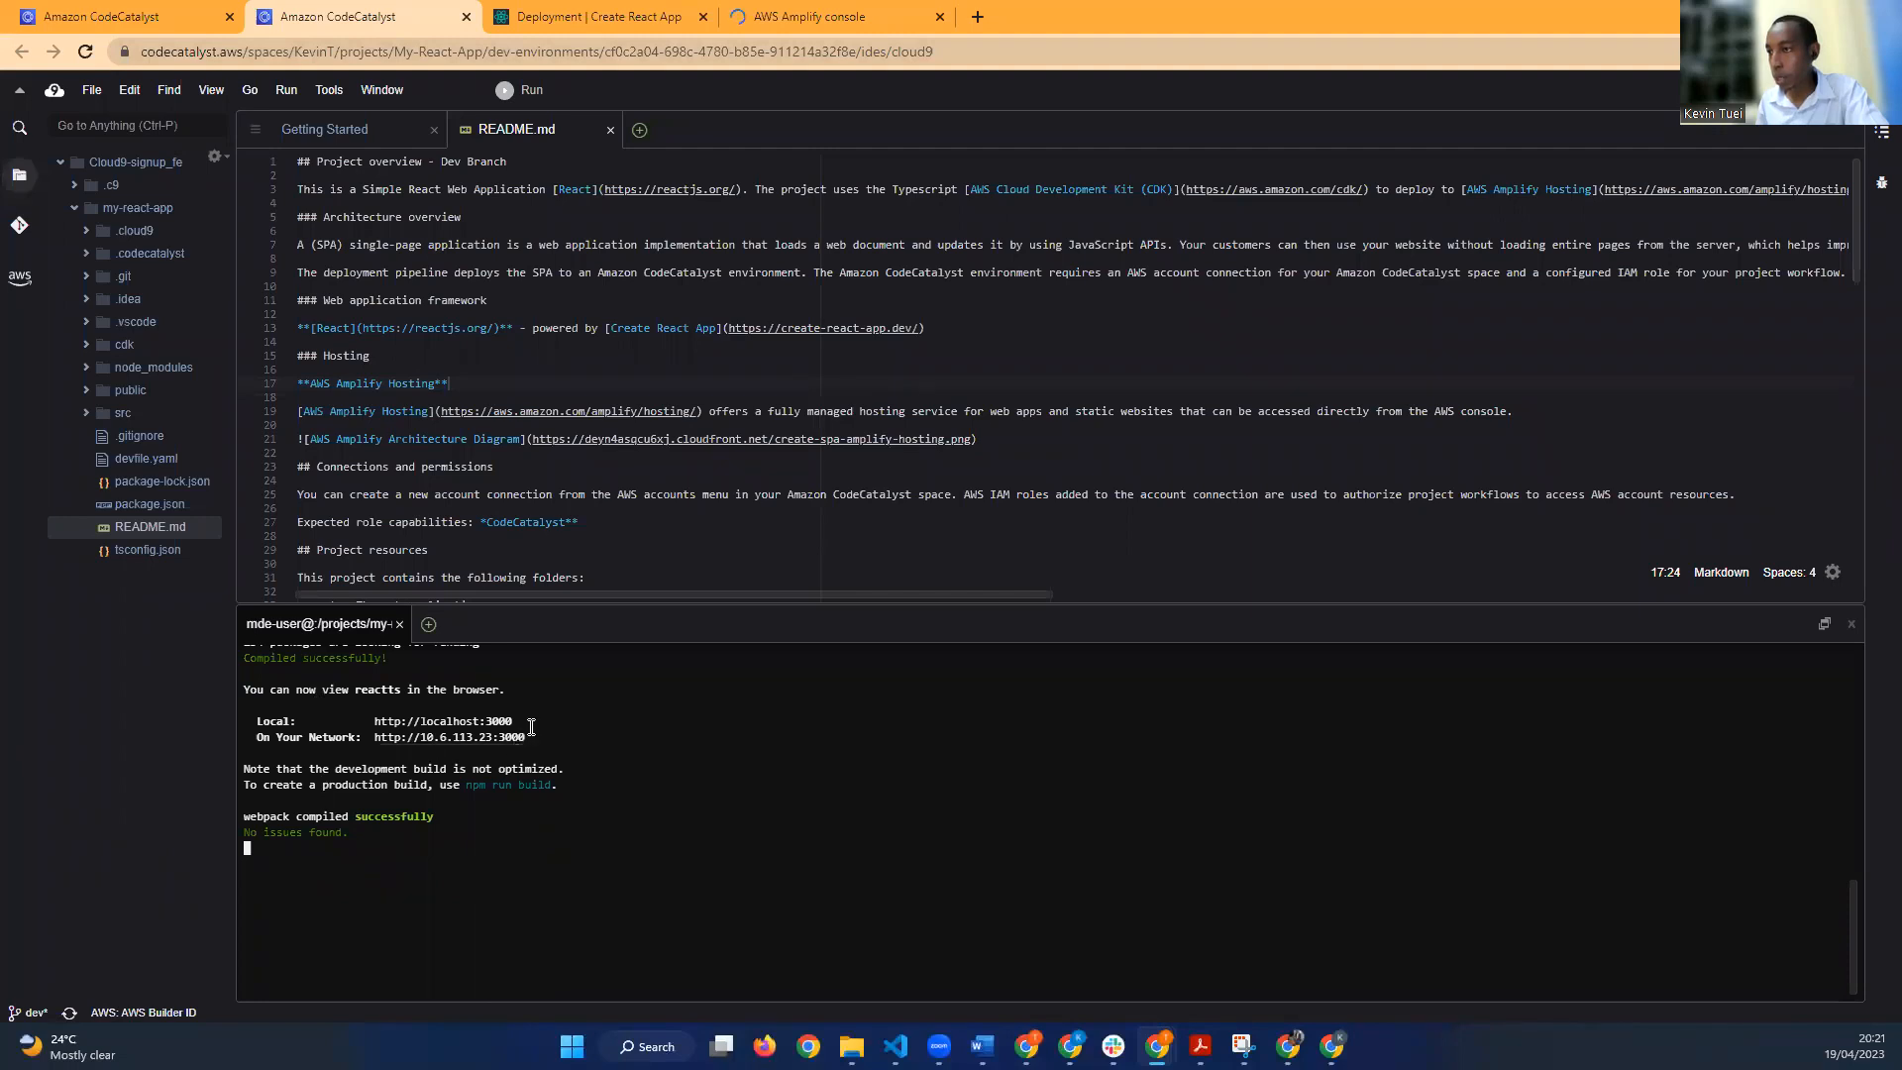
drag(531, 733, 385, 737)
click(341, 848)
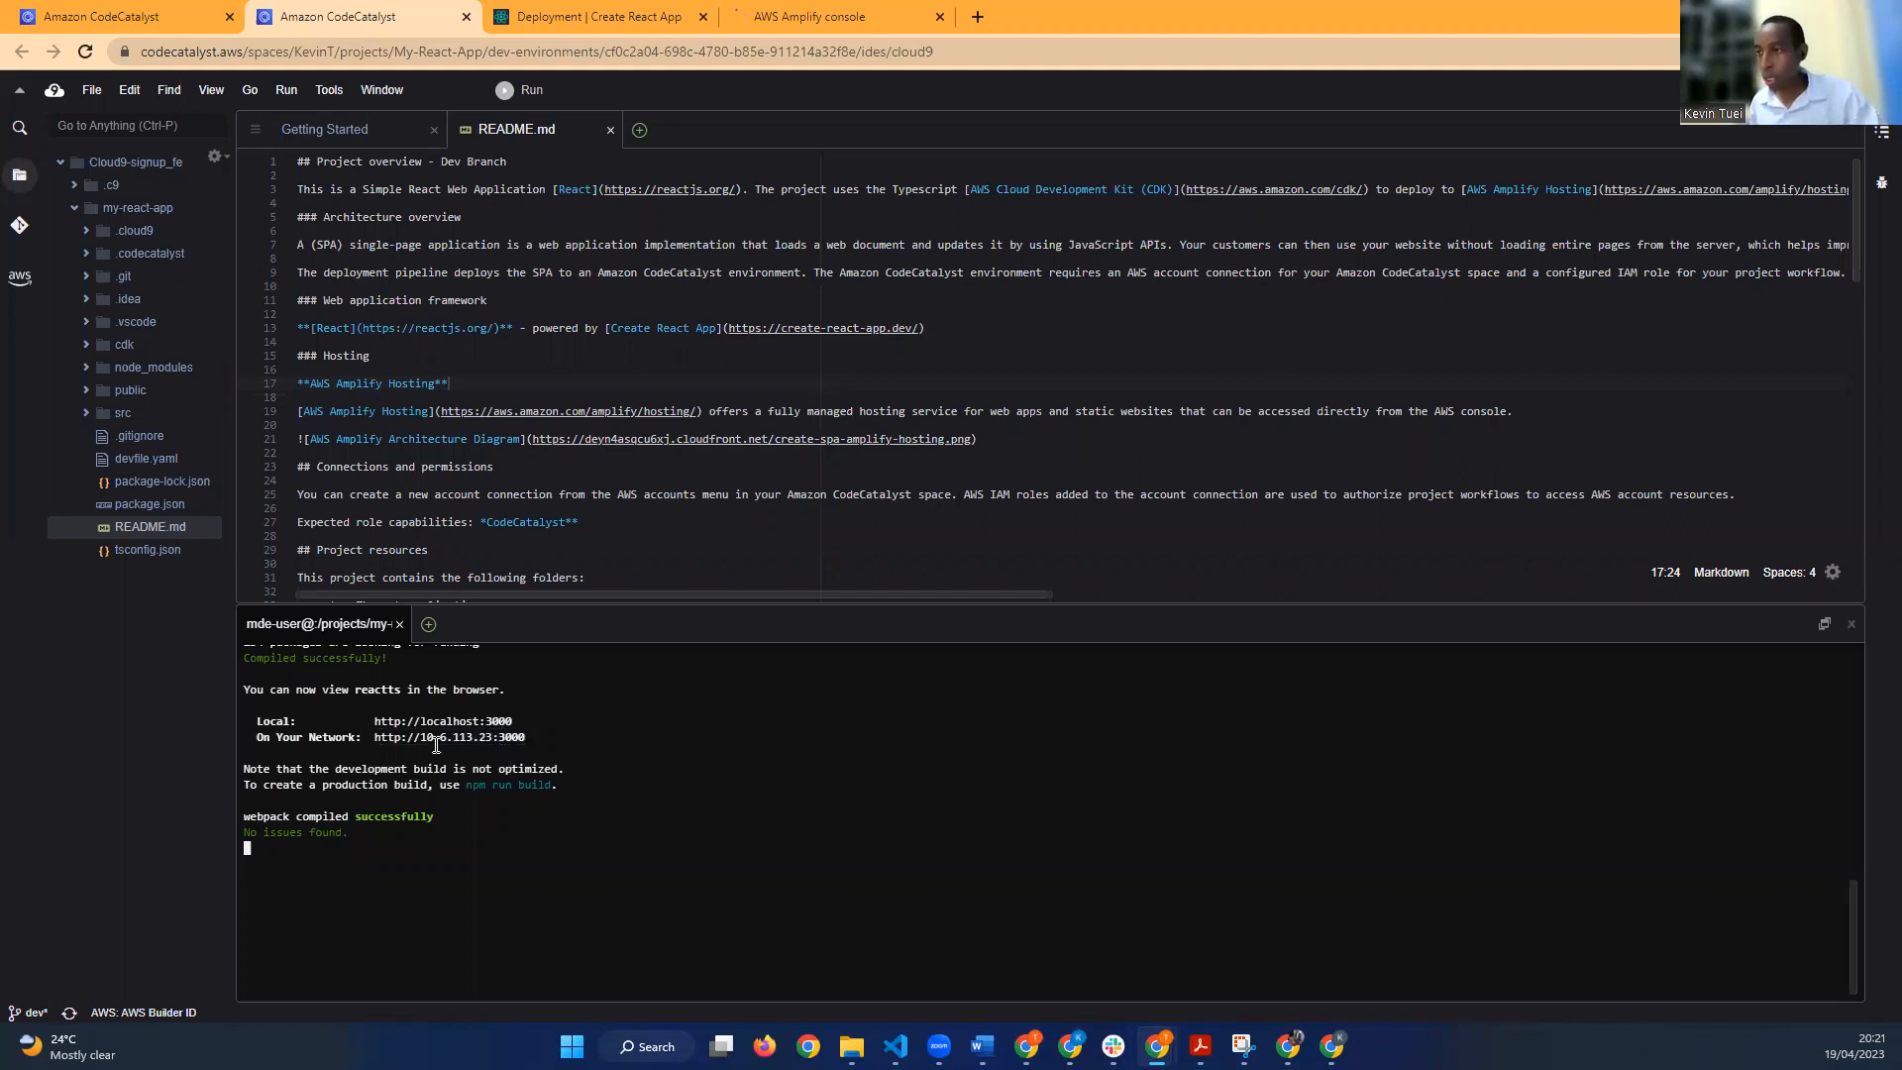
right_click(377, 738)
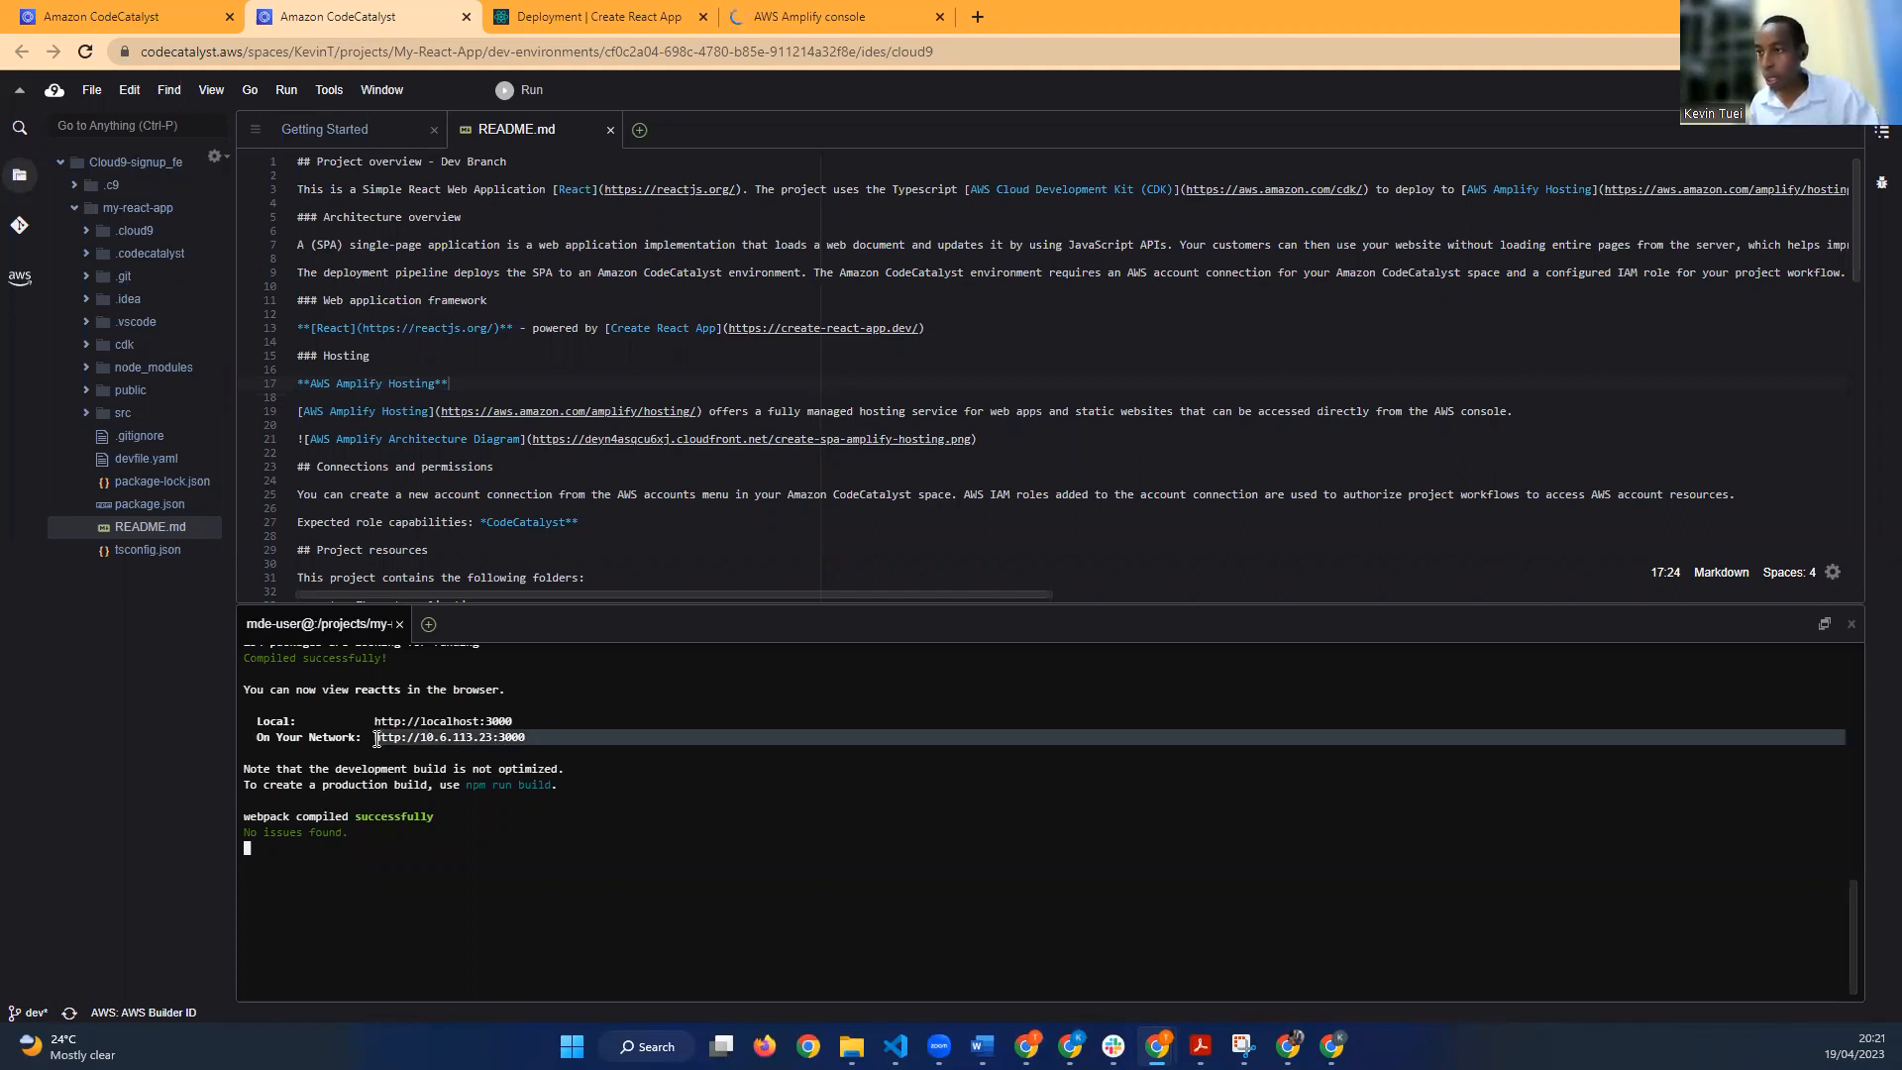
click(420, 789)
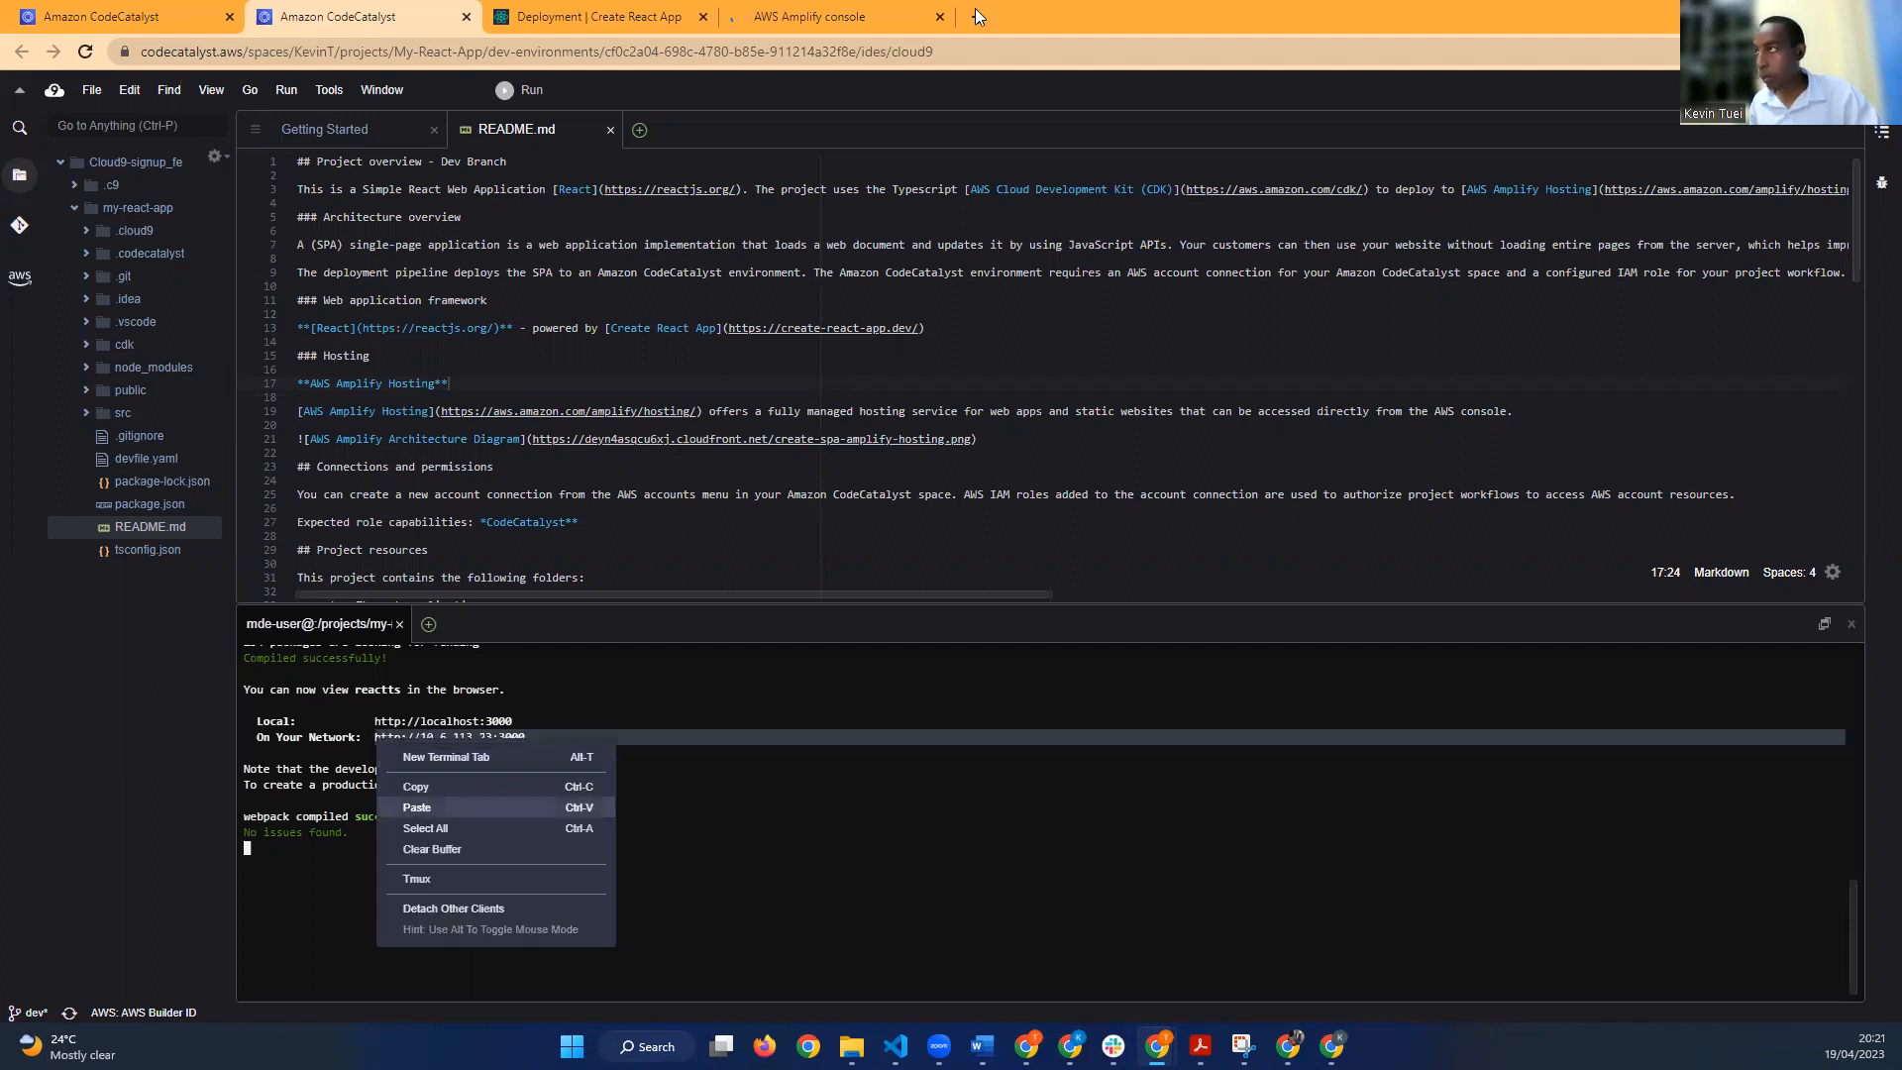
click(976, 17)
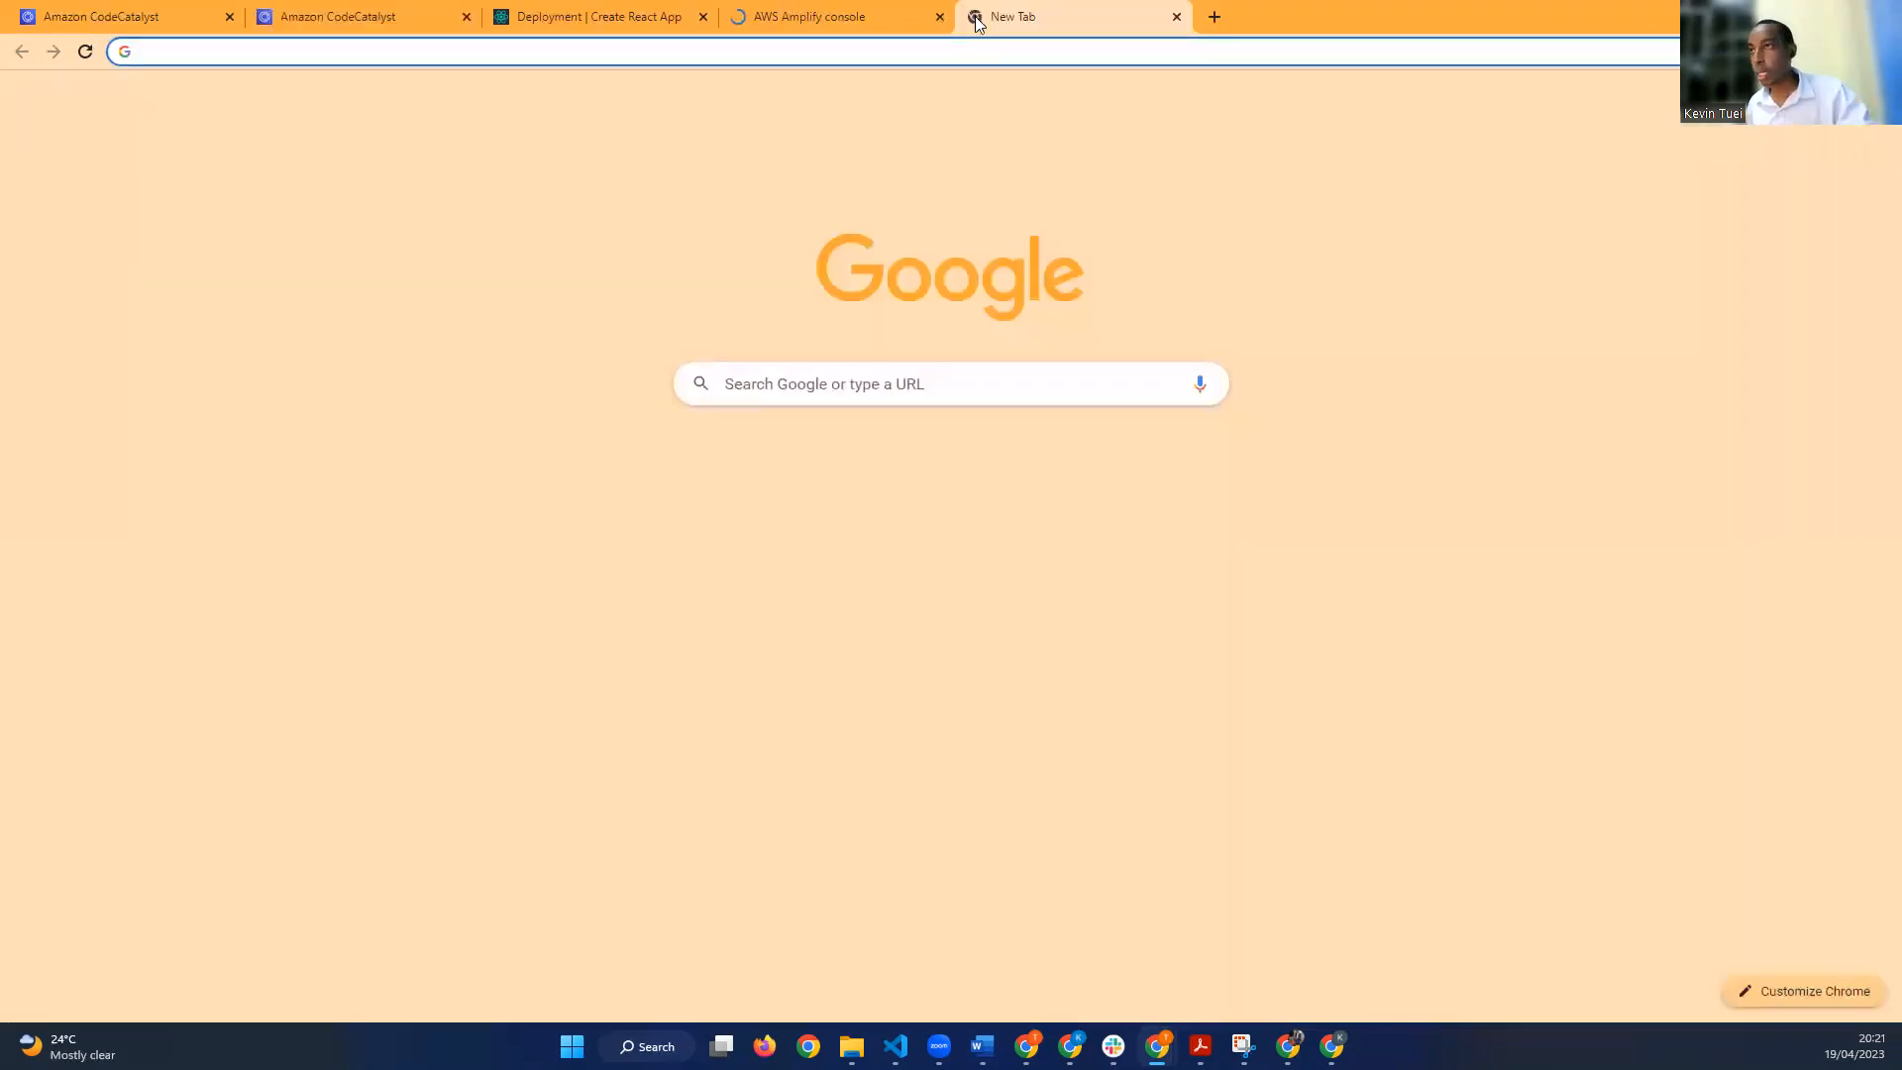
key(ctrl+v)
key(Return)
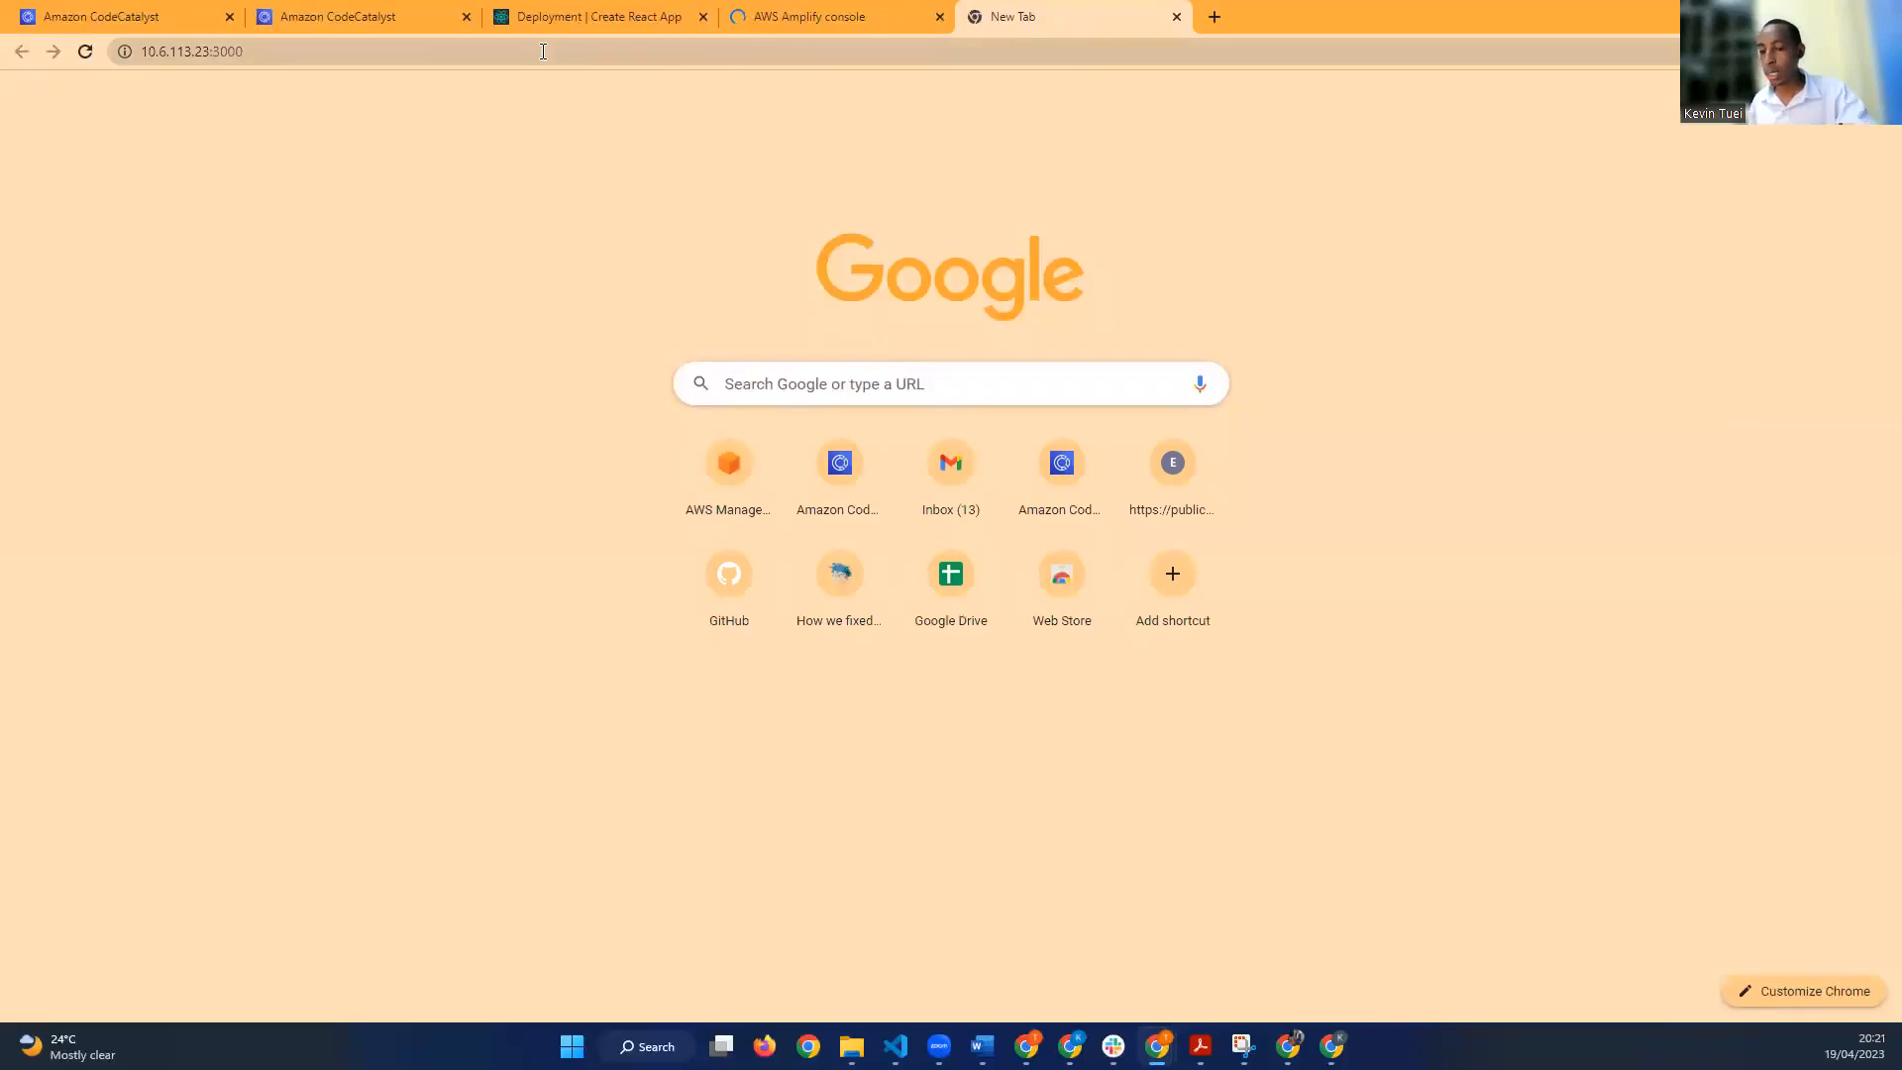
click(543, 51)
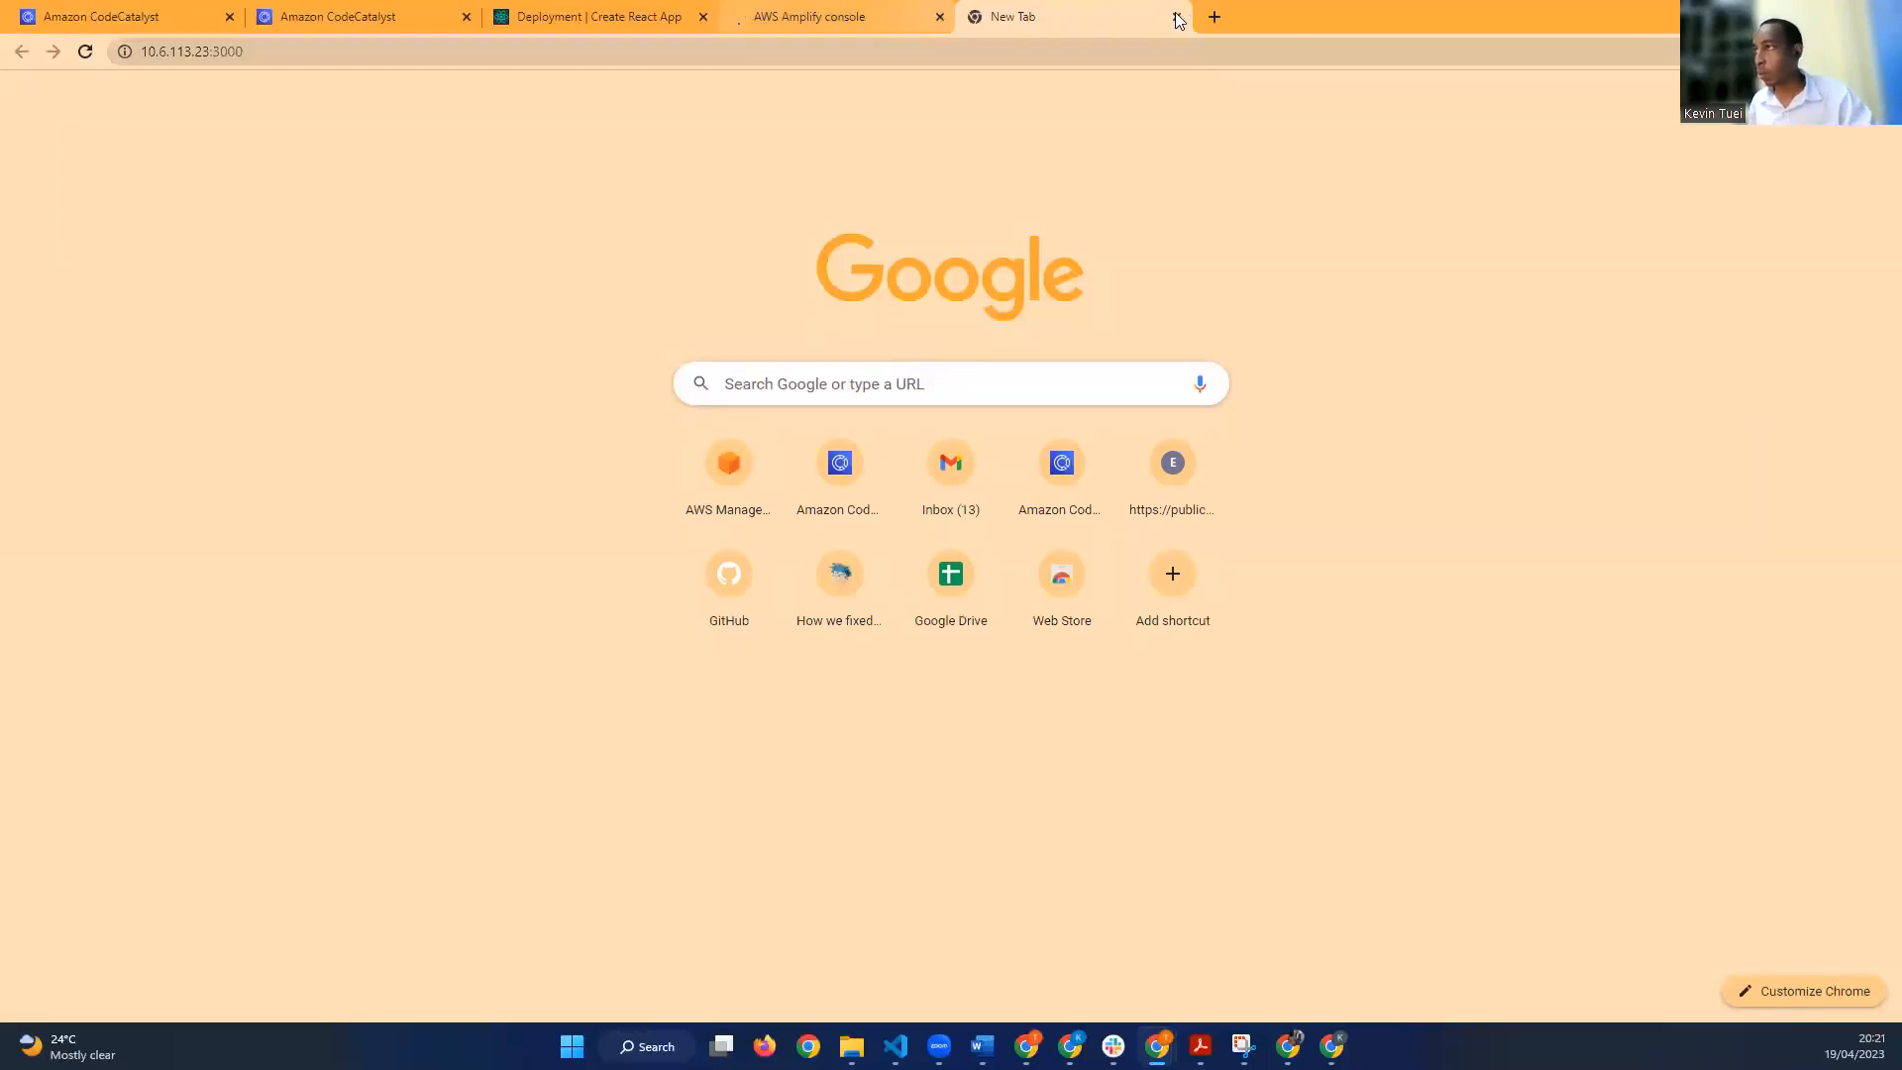
key(ctrl+w)
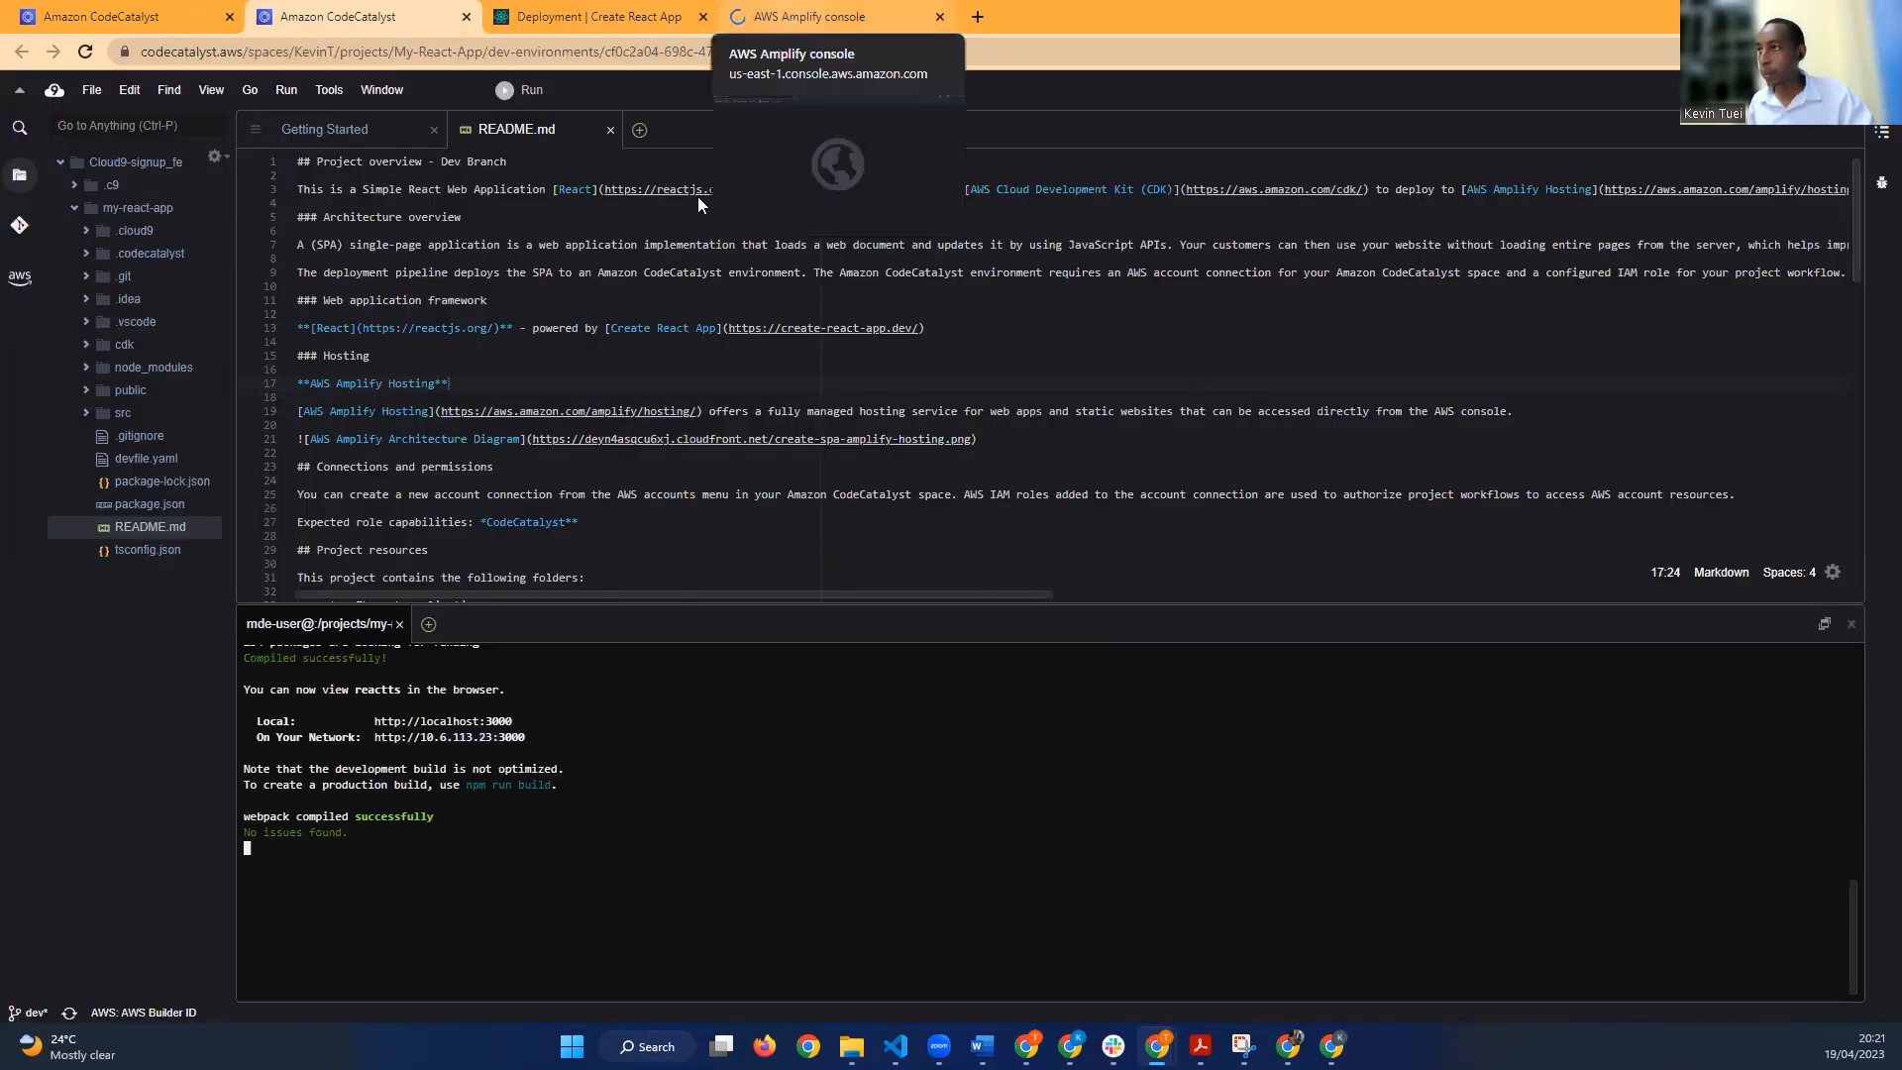
Step: In the AWS Amplify console, start hosting a web app with Amplify Hosting and choose AWS CodeCommit as the repository provider
click(794, 19)
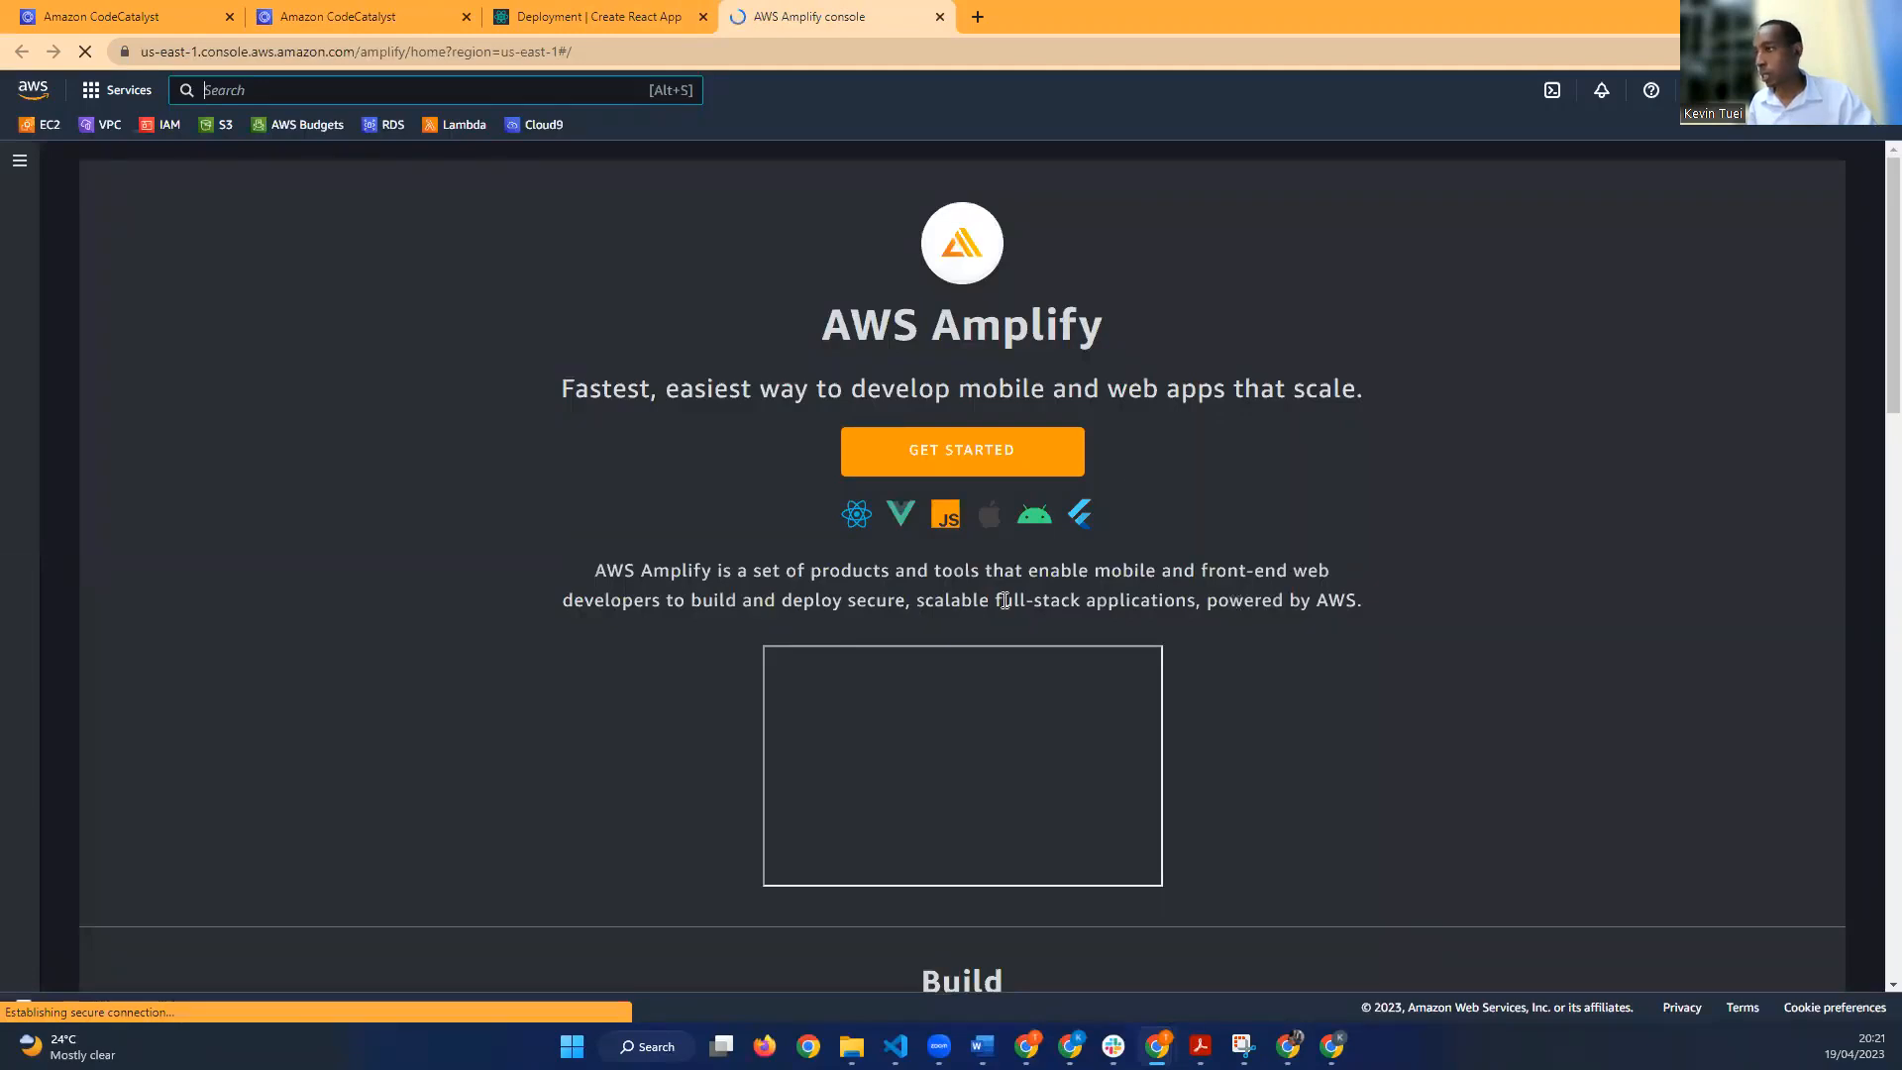
scroll(1005, 600, down, 2)
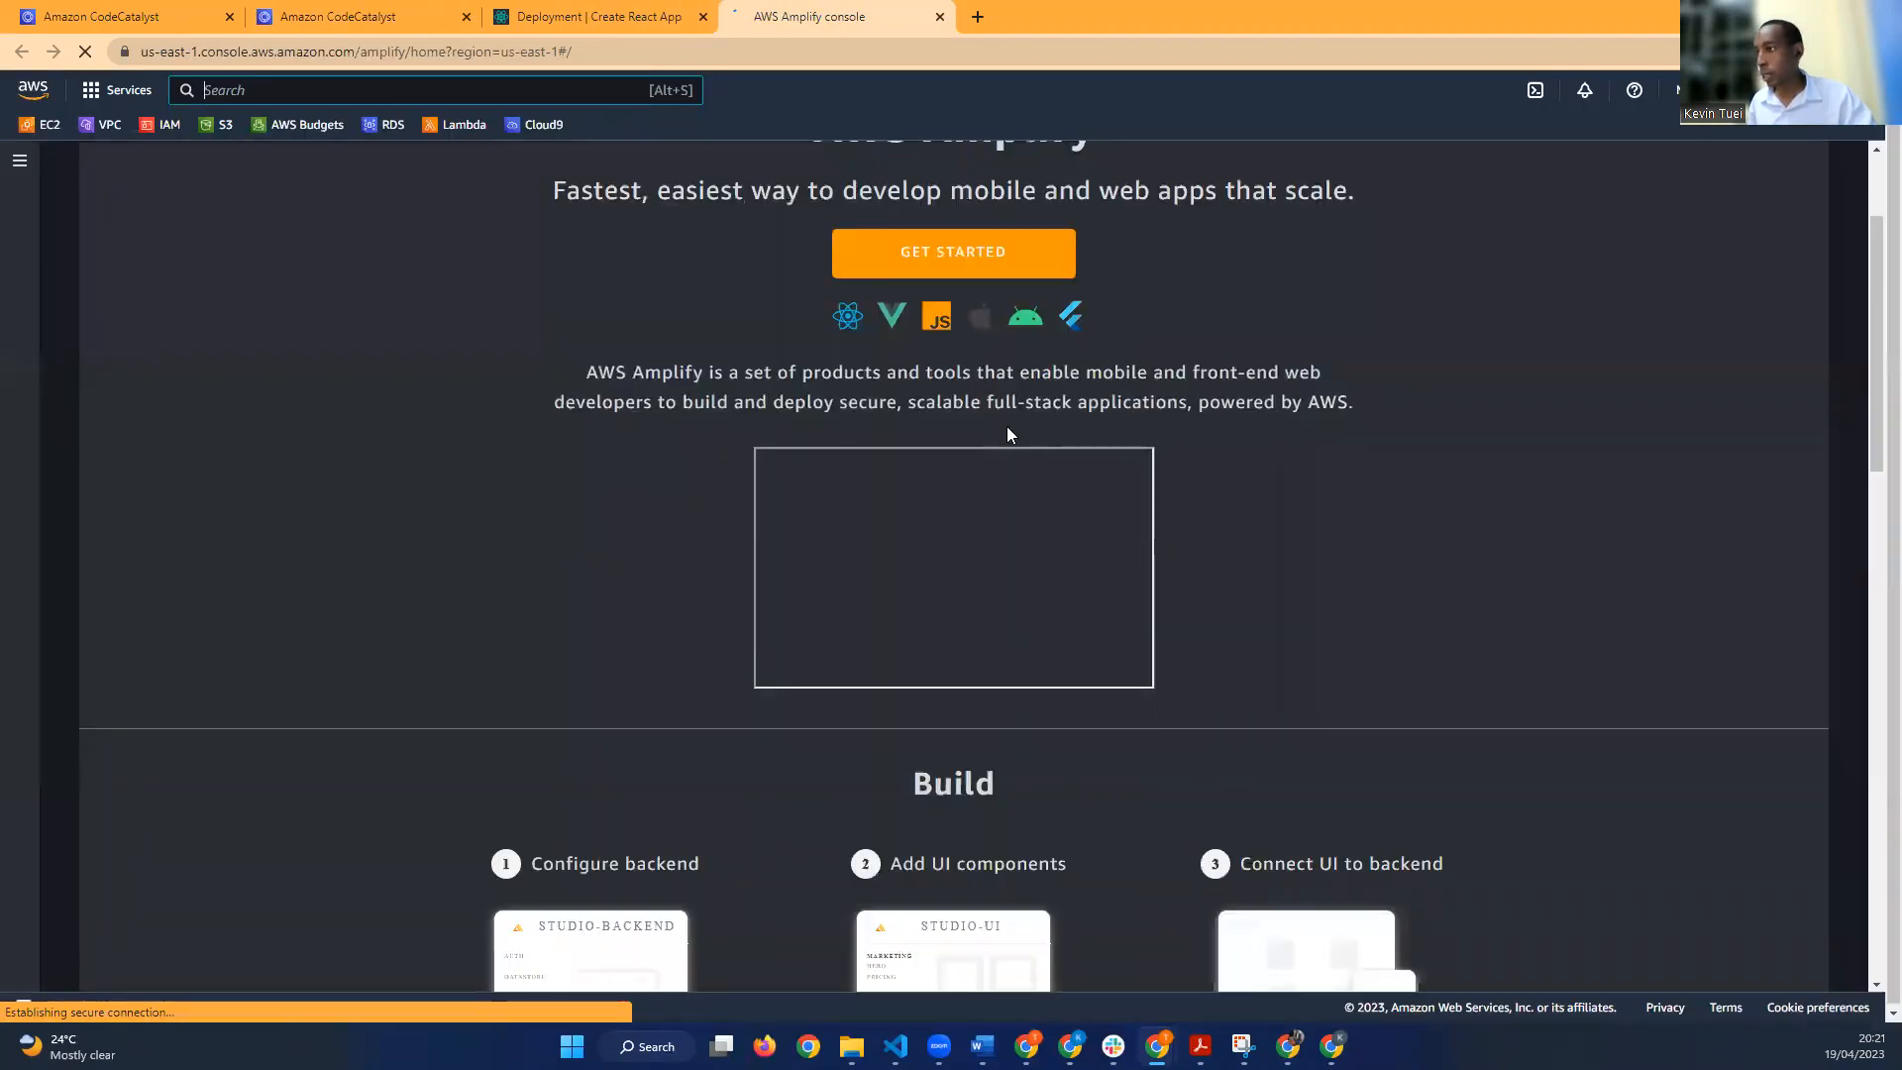
scroll(1009, 433, up, 2)
scroll(1008, 449, down, 7)
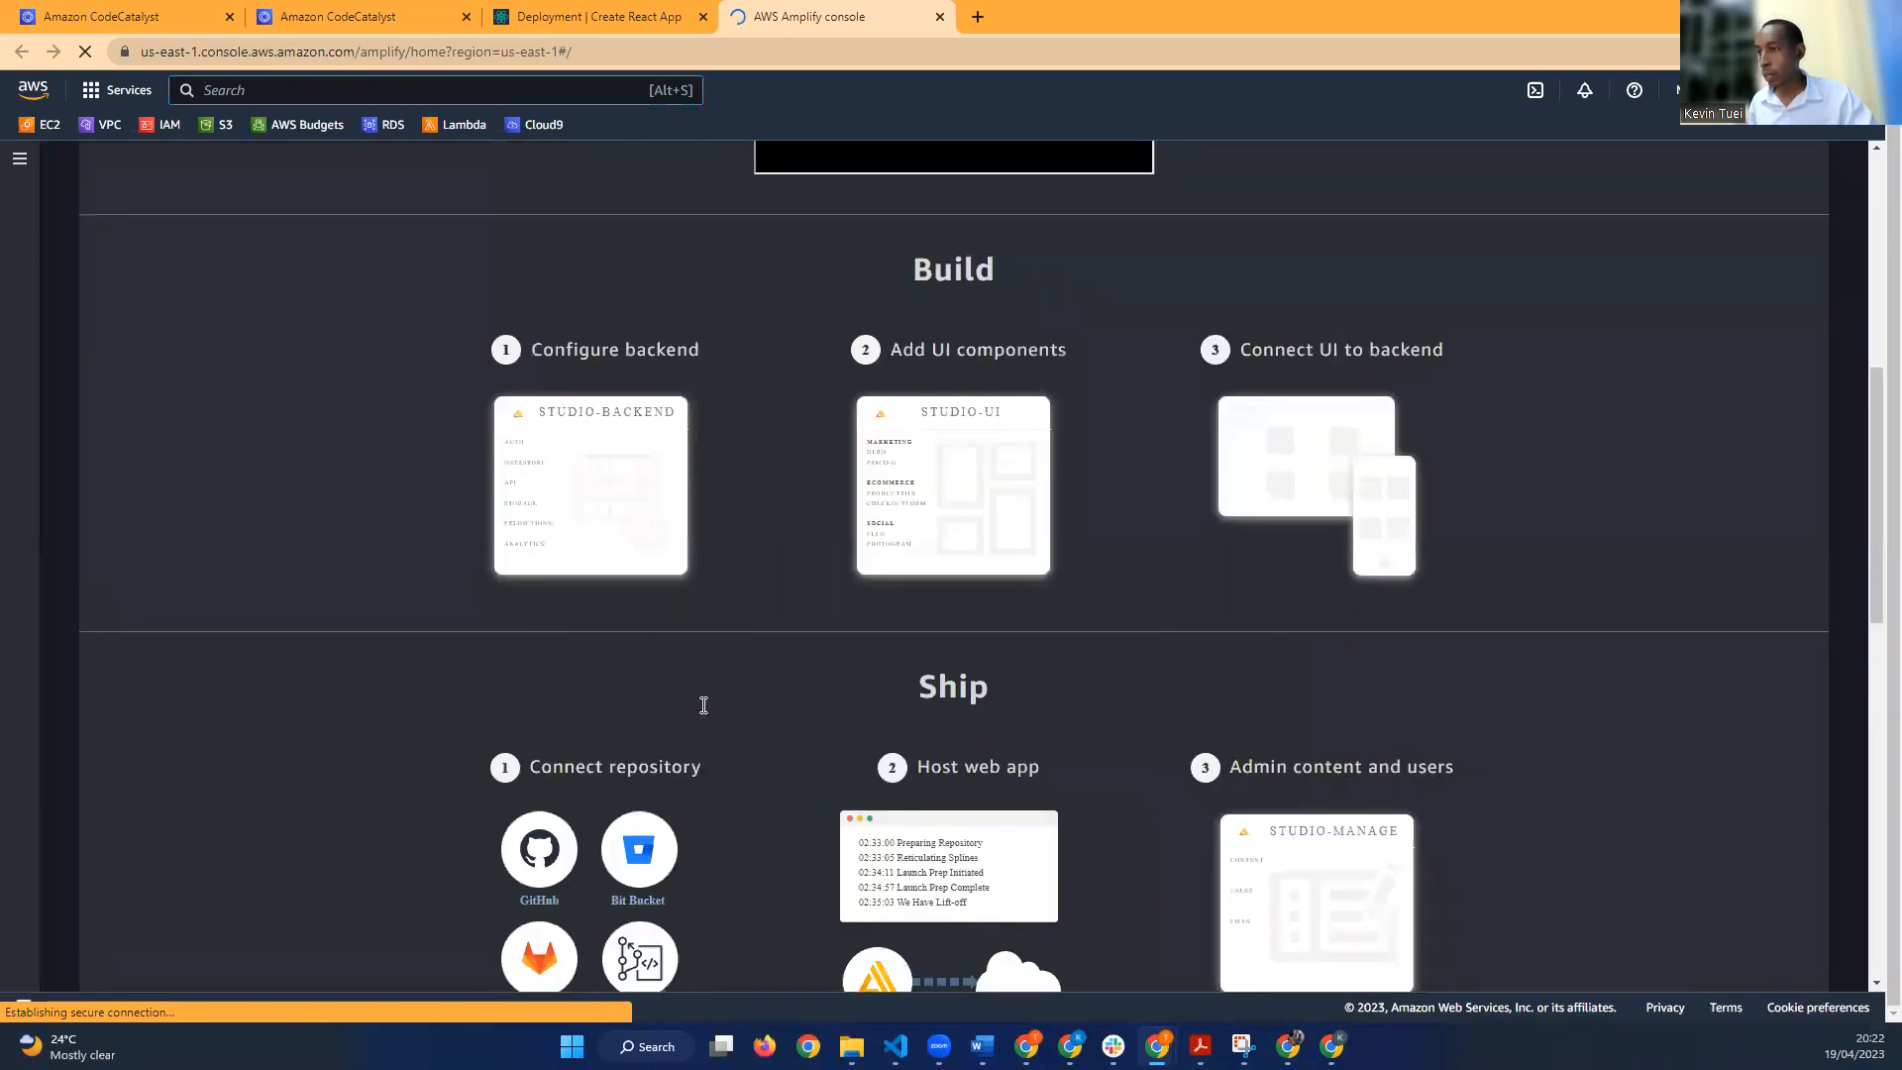
scroll(704, 704, down, 7)
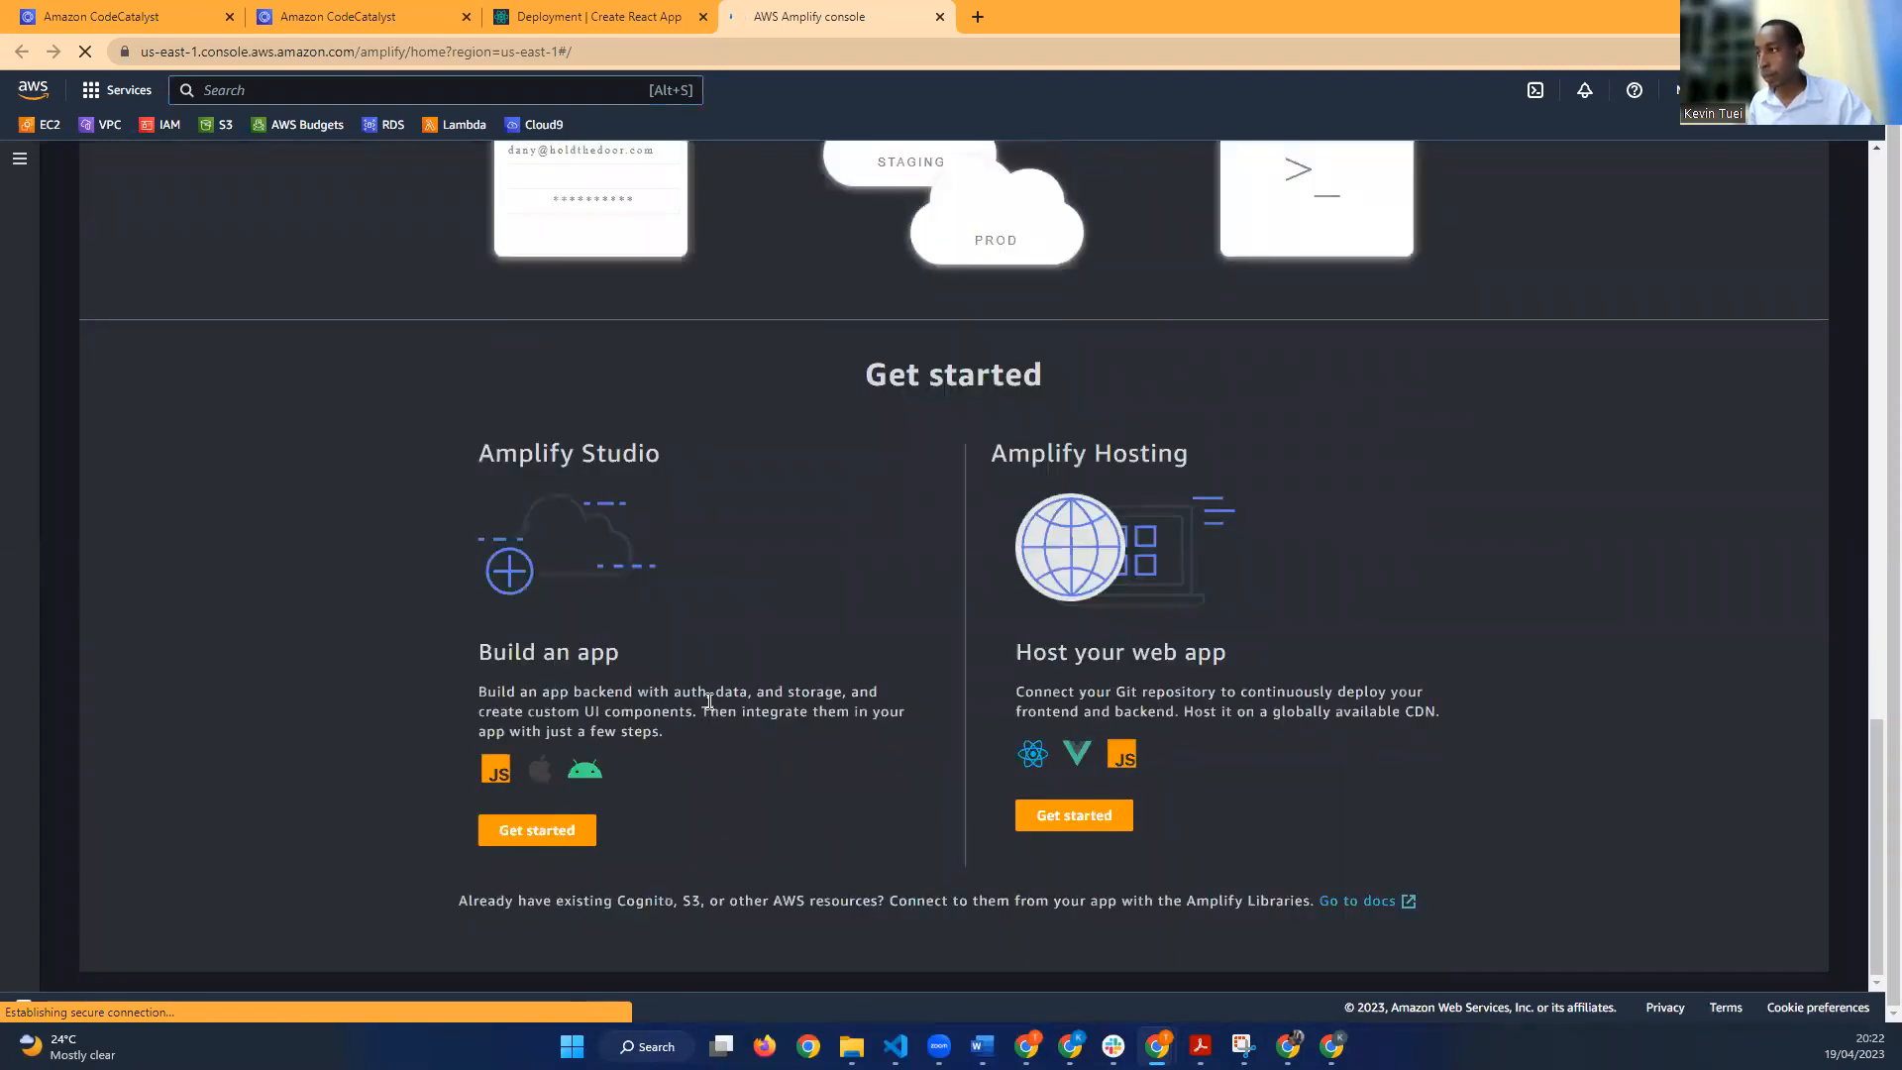
click(1090, 827)
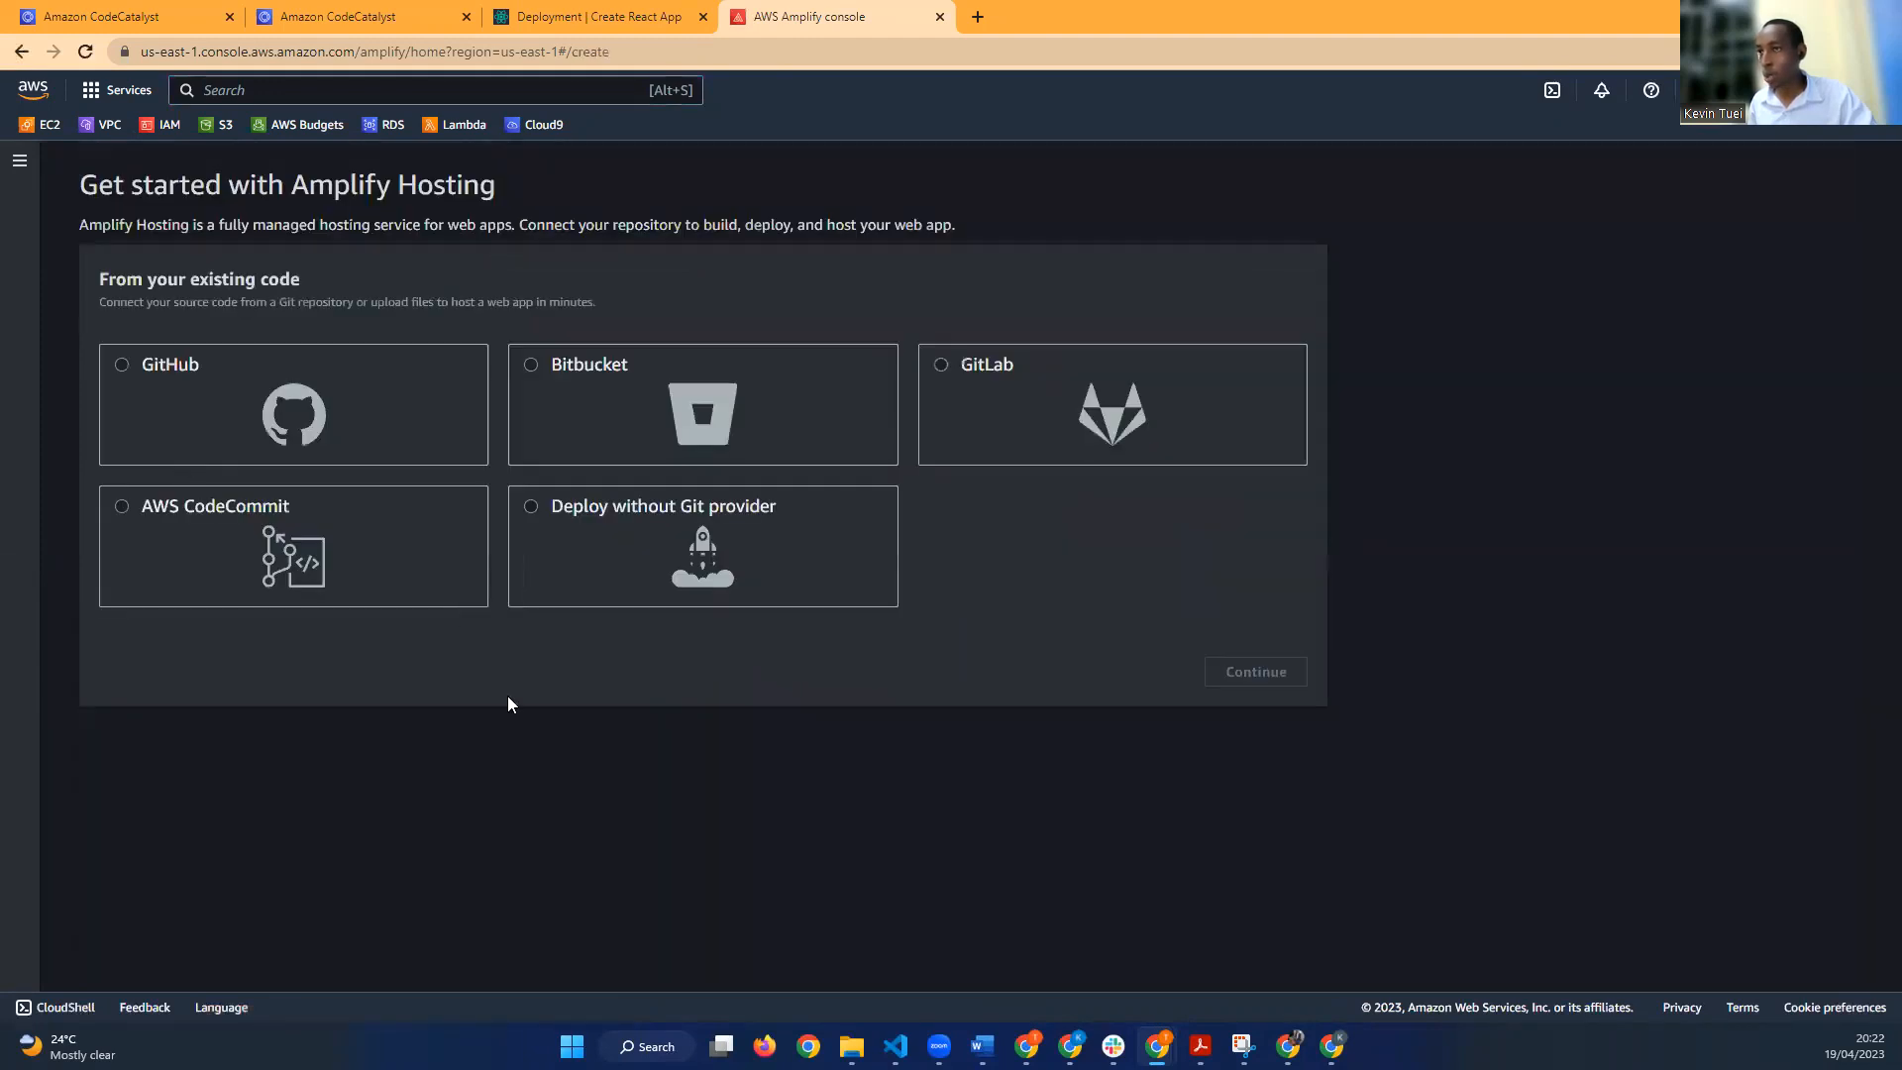
click(208, 513)
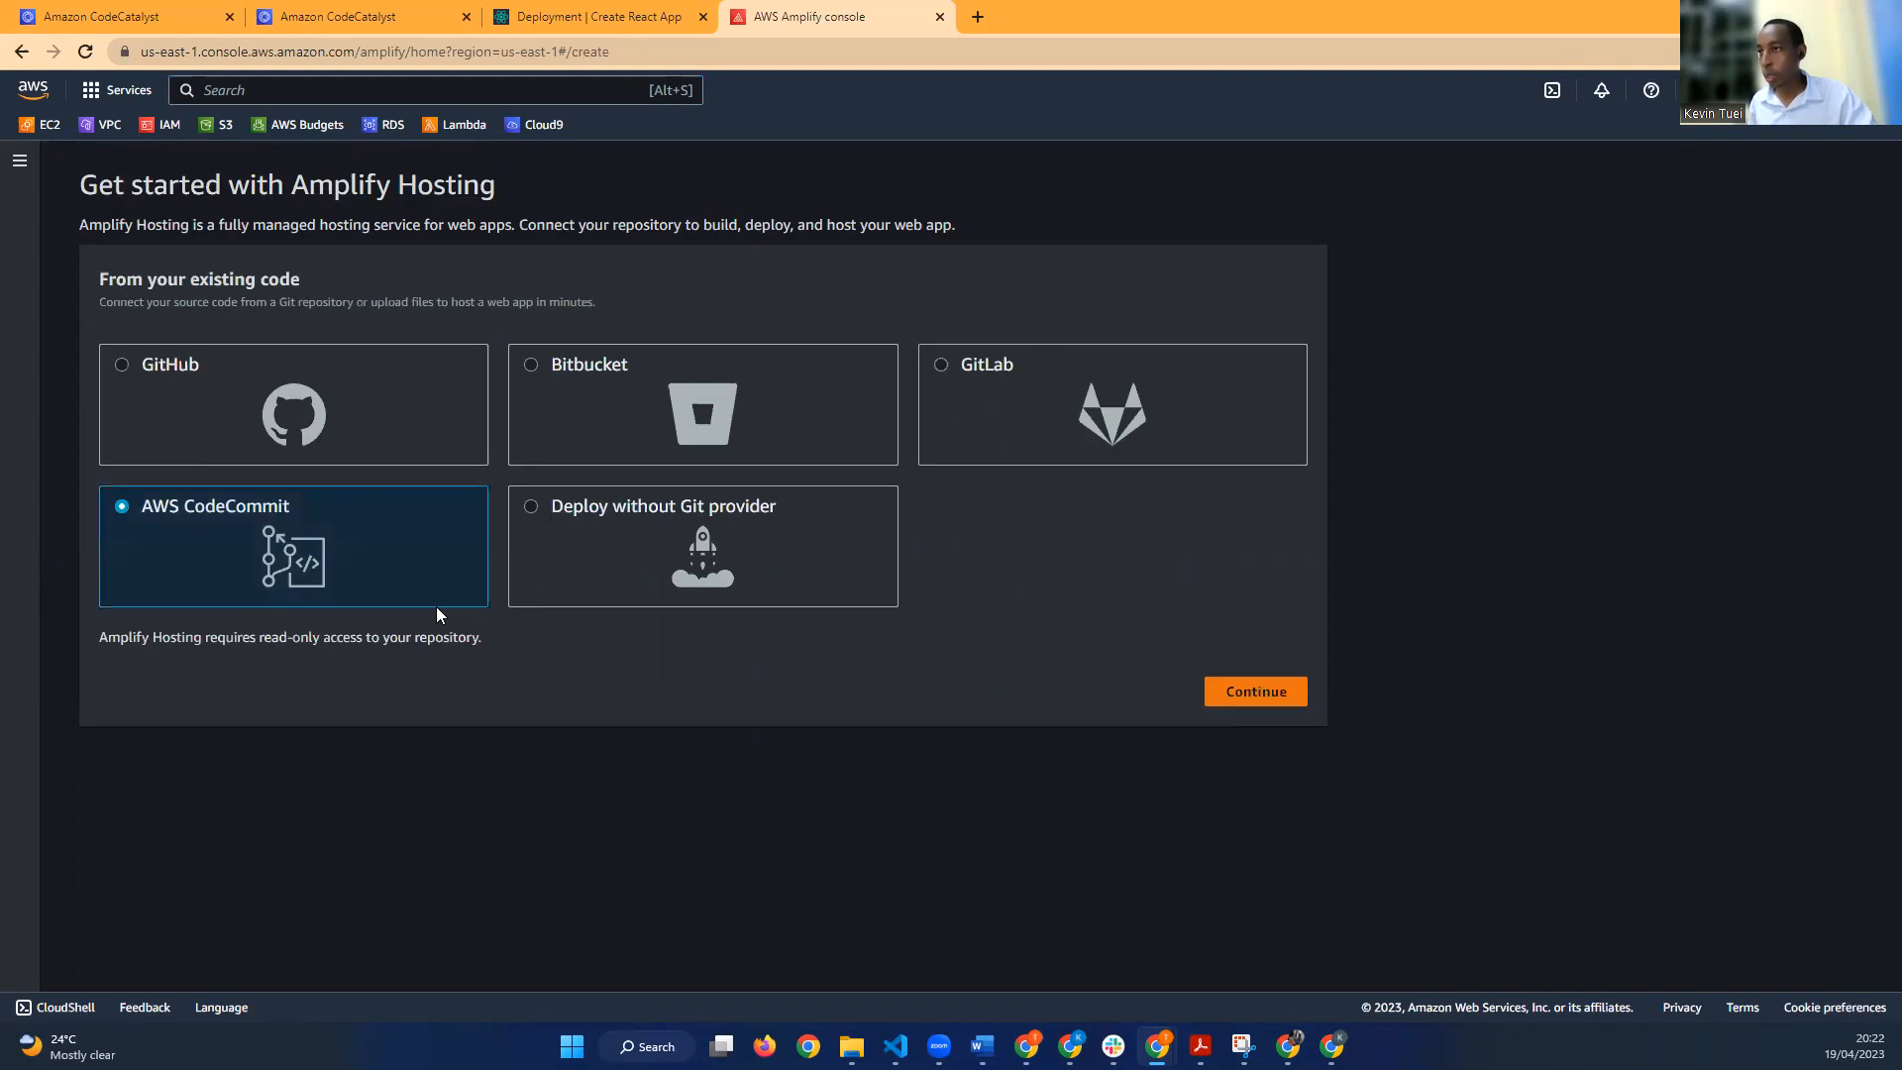
click(1231, 693)
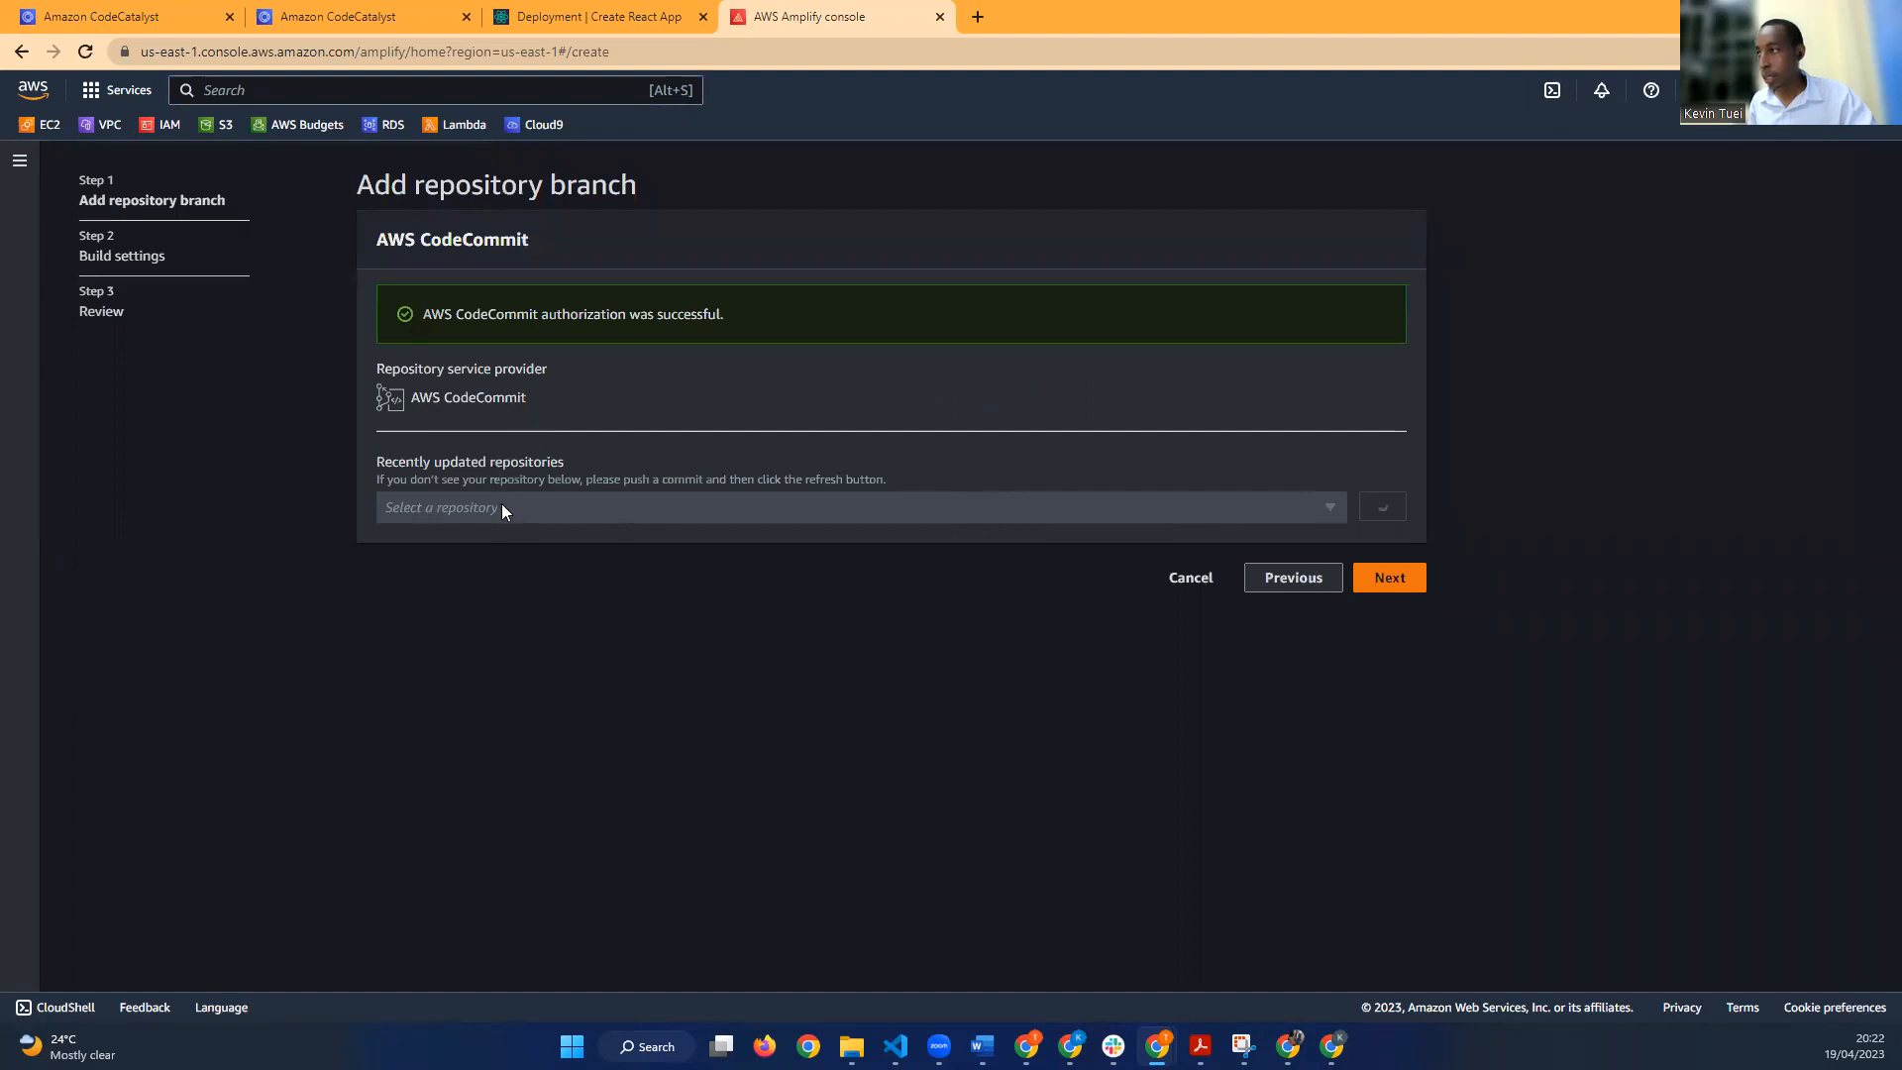
Step: Check the recently updated CodeCommit repositories available for selection in the Add repository branch step
click(840, 508)
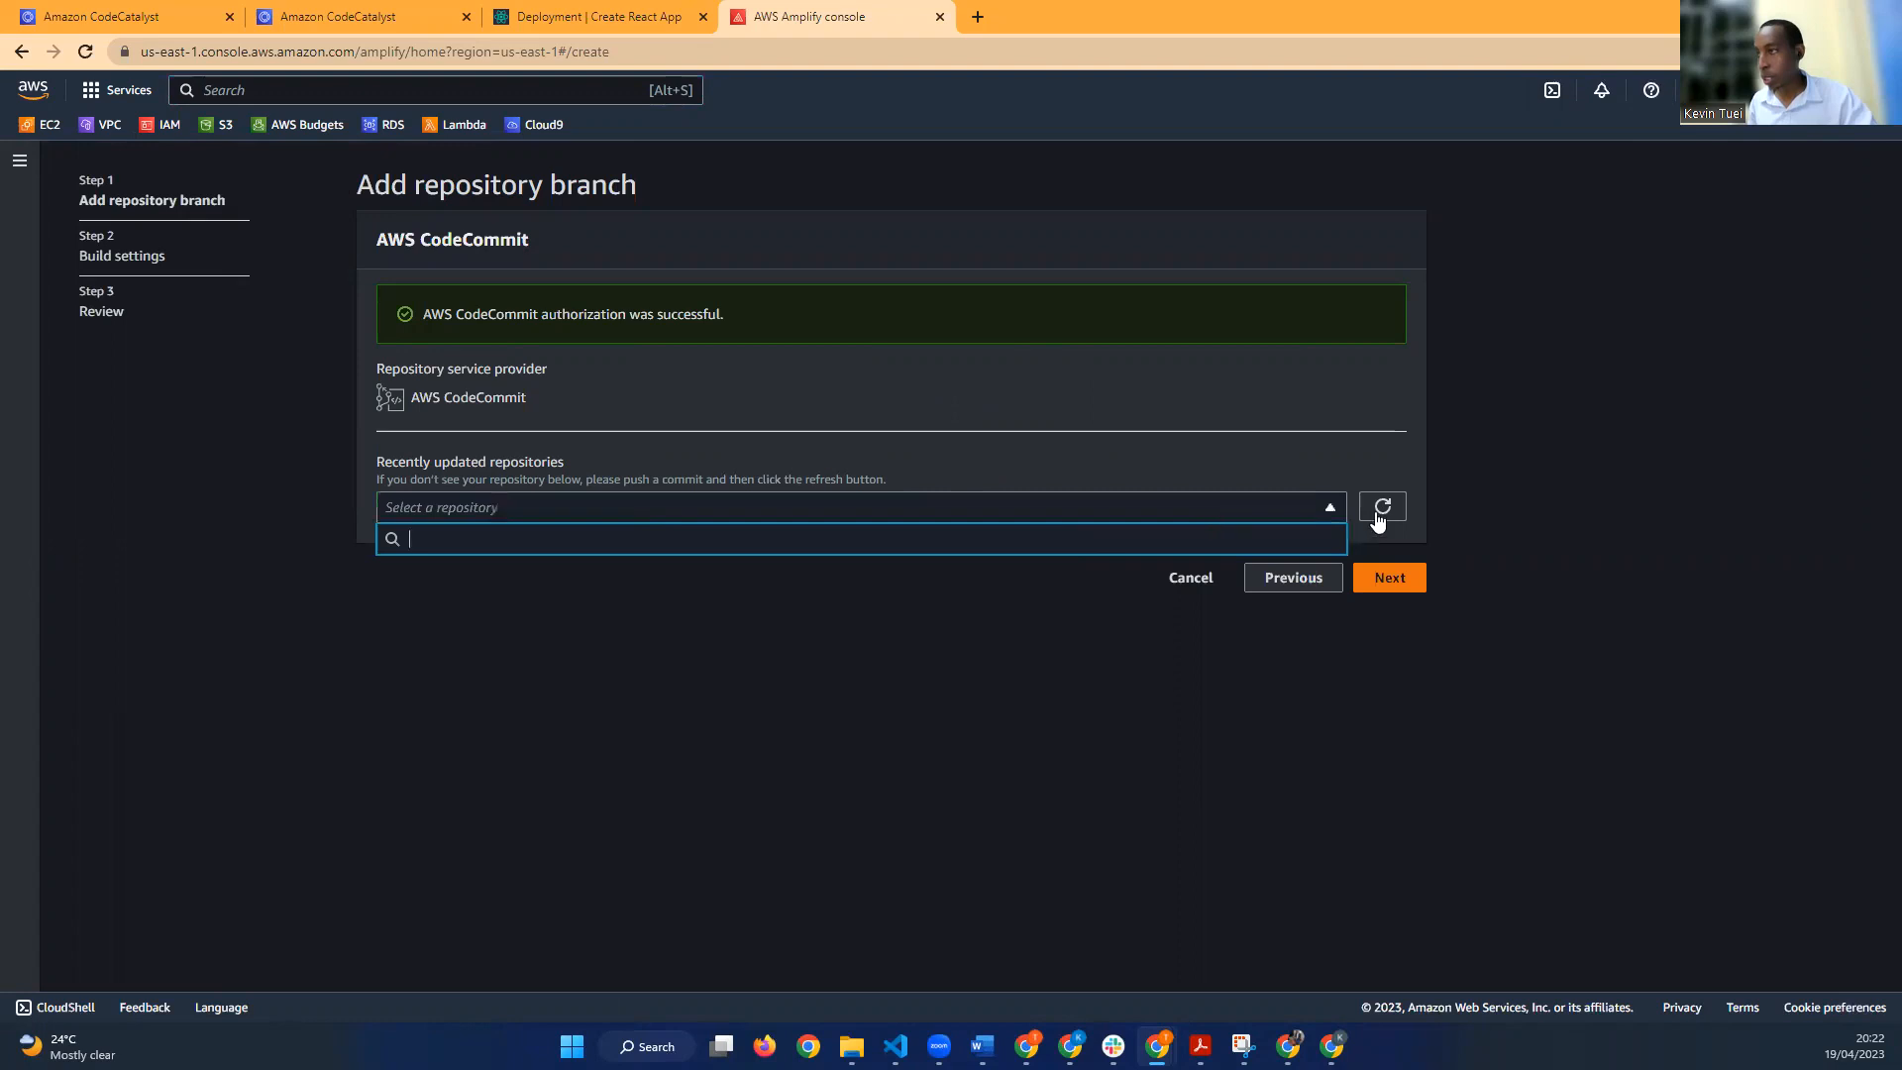
click(1292, 515)
click(1289, 515)
click(575, 515)
click(574, 505)
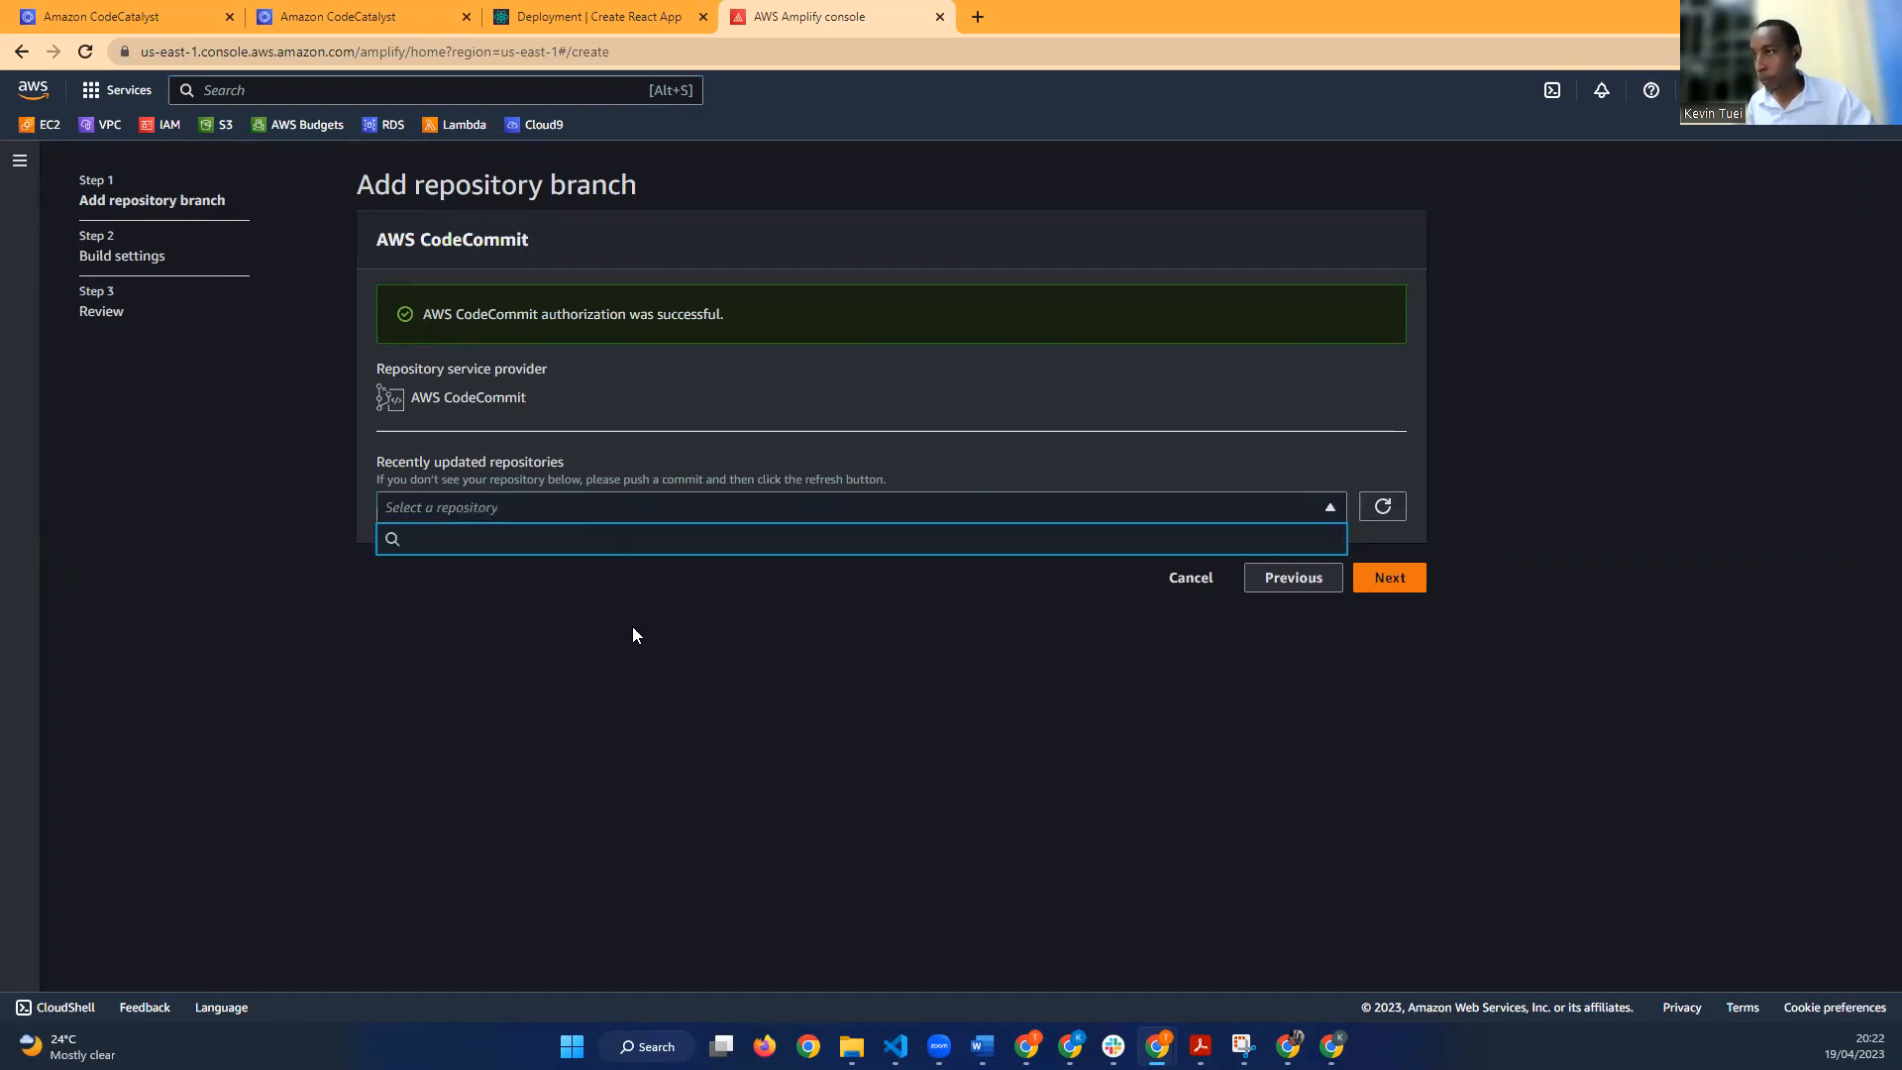
click(913, 790)
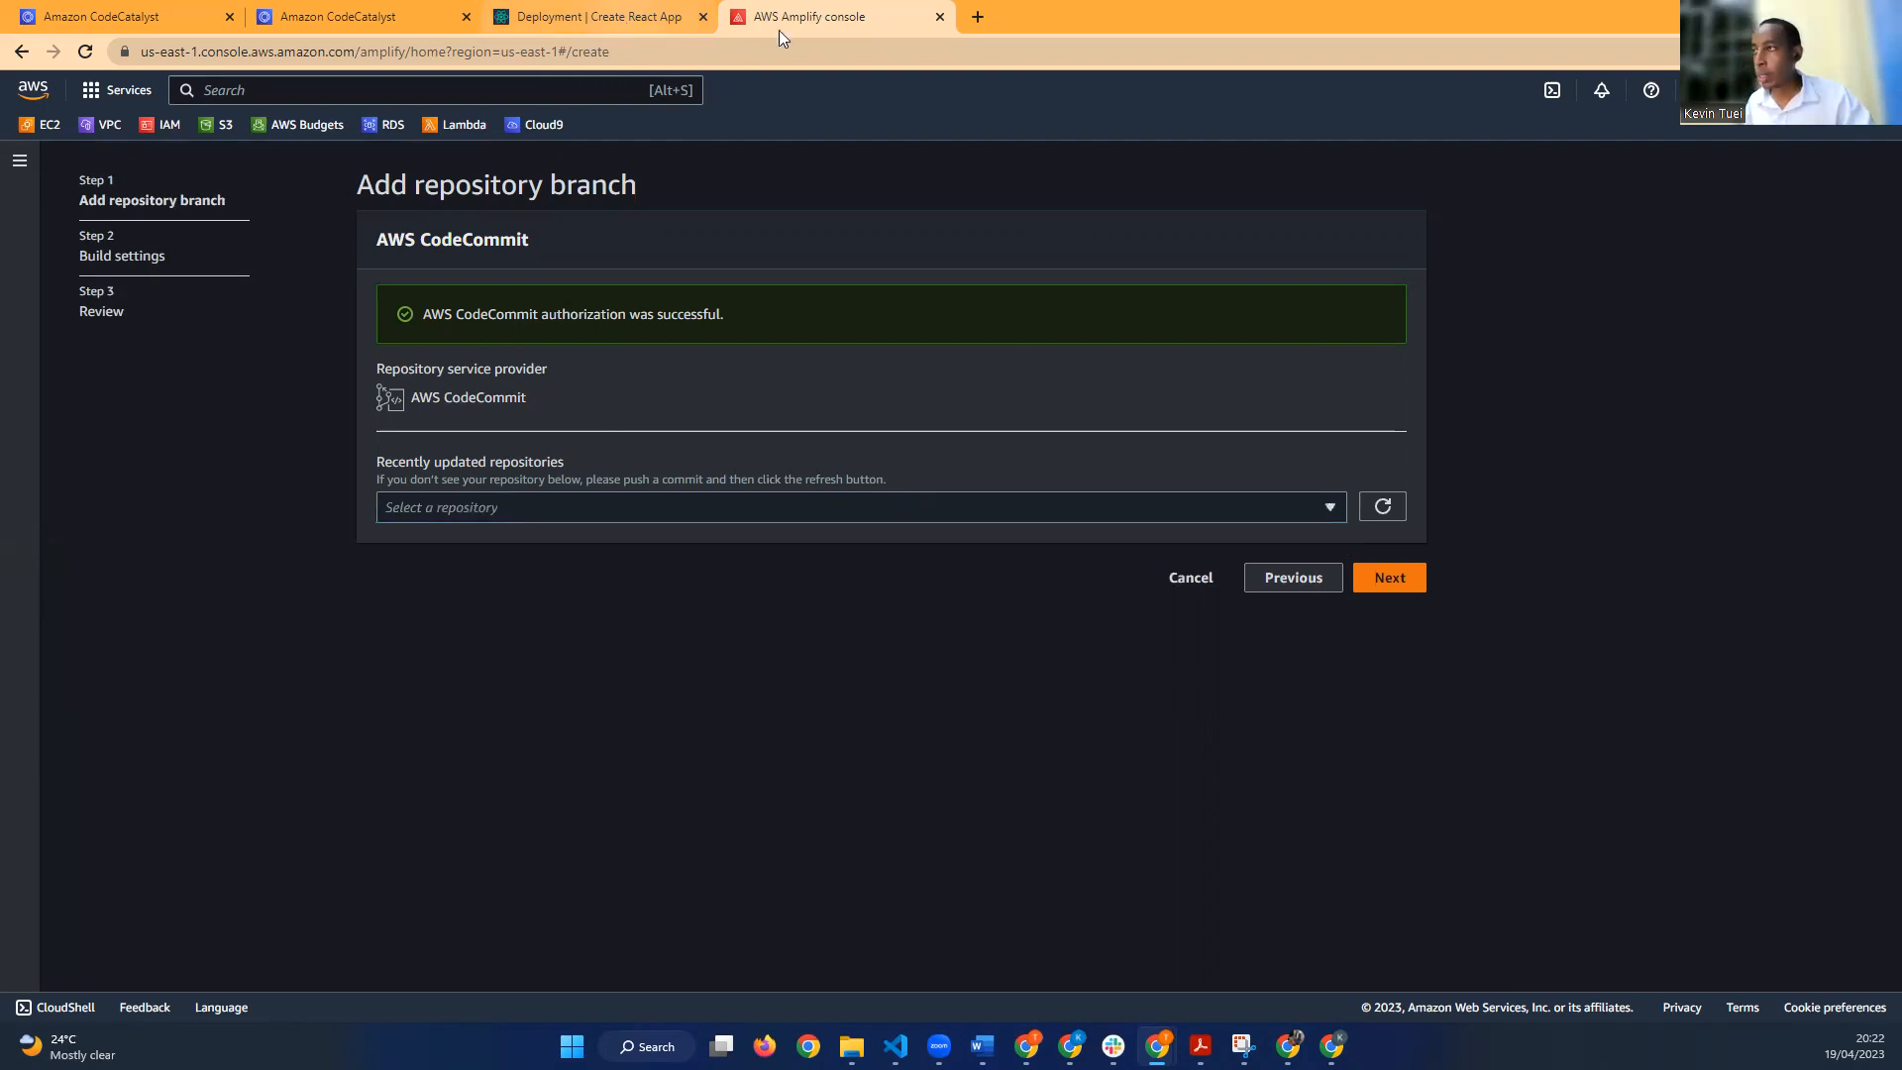
Step: Go back to the Create React App deployment guide and open the linked create-react-app-auth-amplify starter repository on GitHub
click(644, 19)
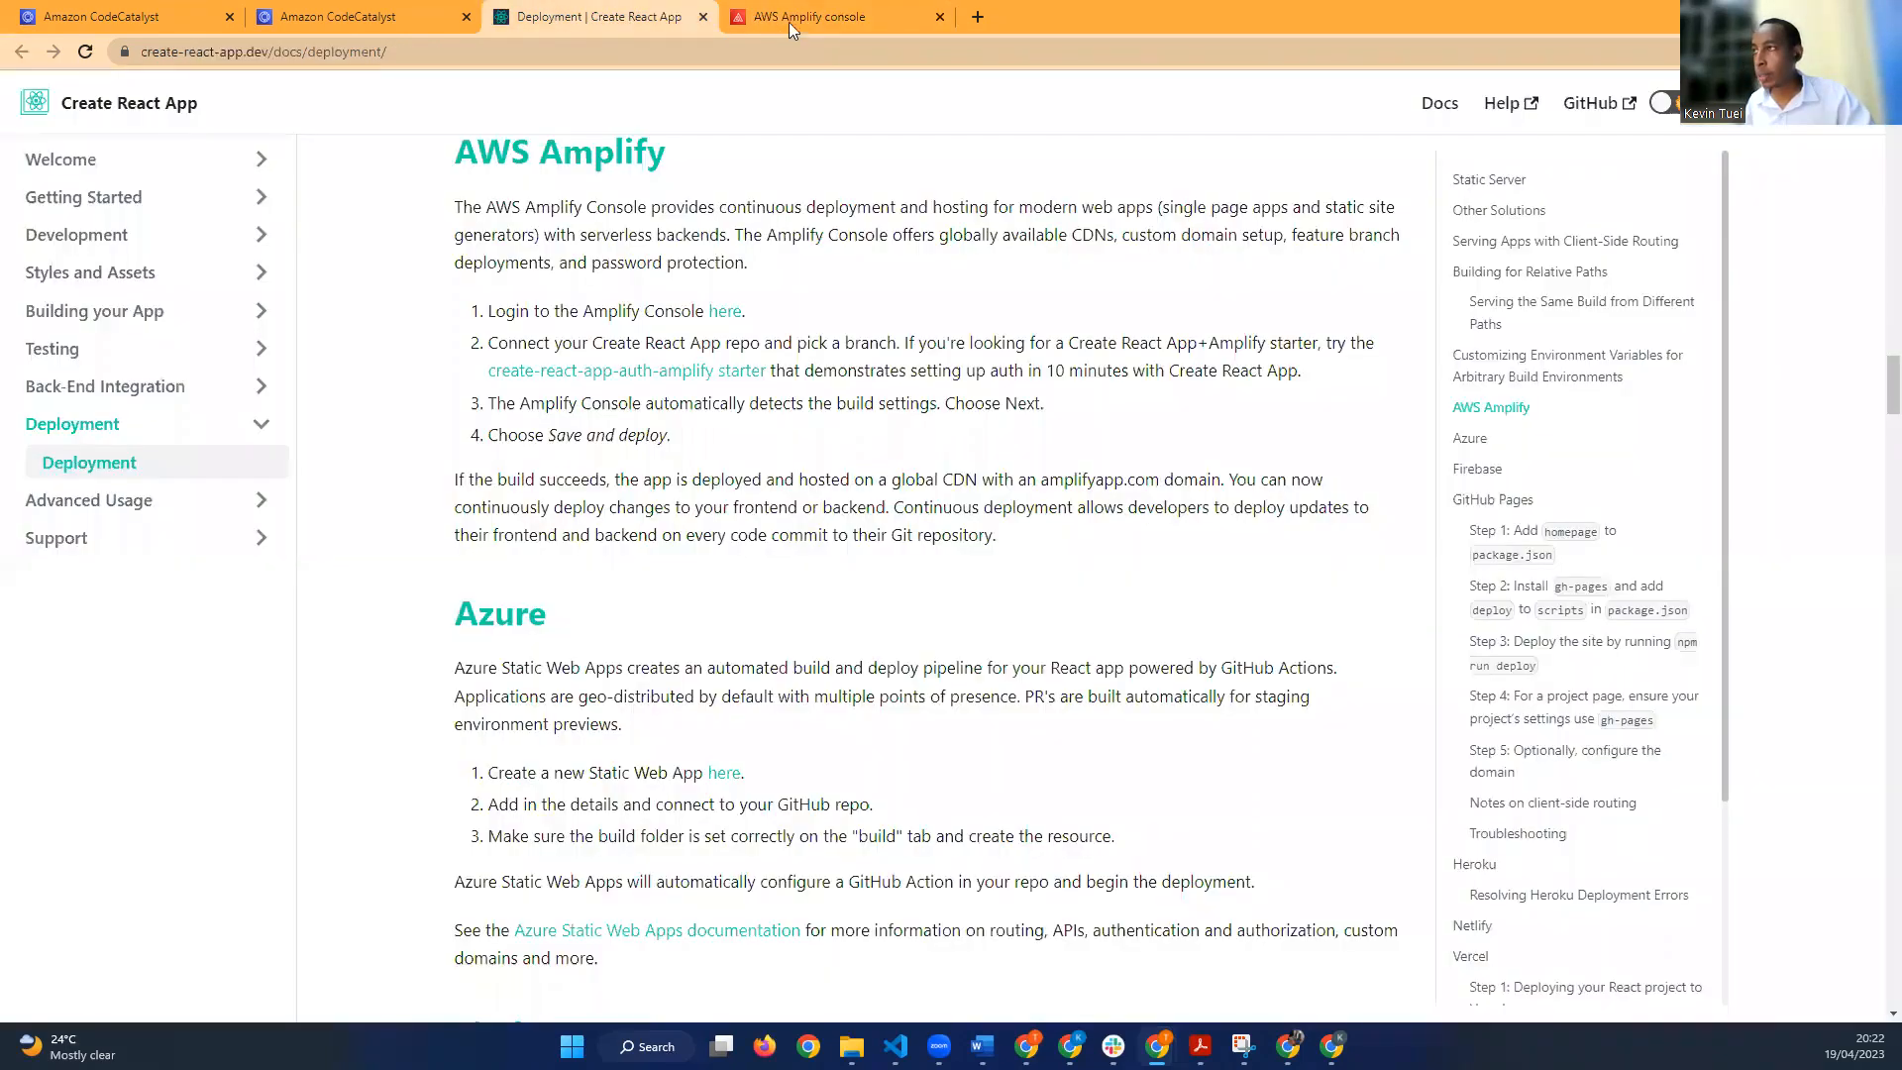
click(367, 20)
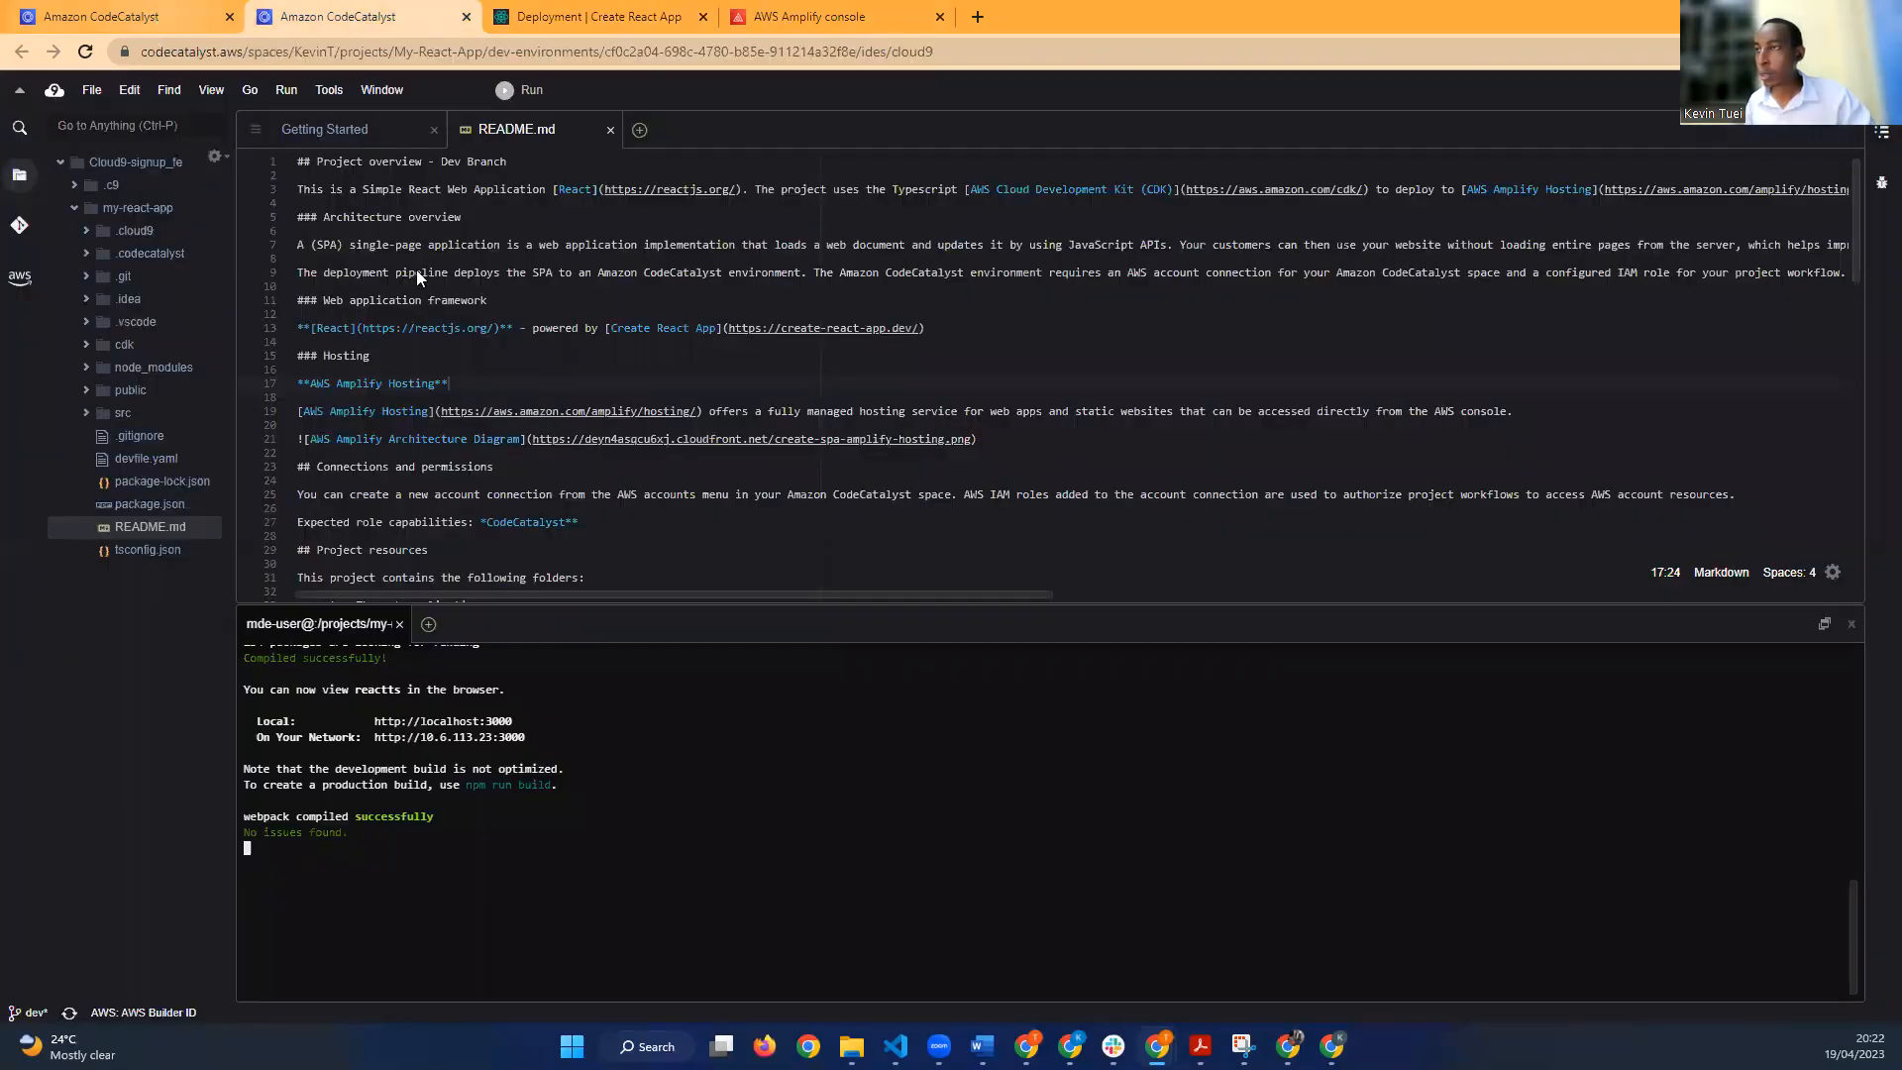
key(ctrl+shift+Tab)
scroll(428, 297, up, 1)
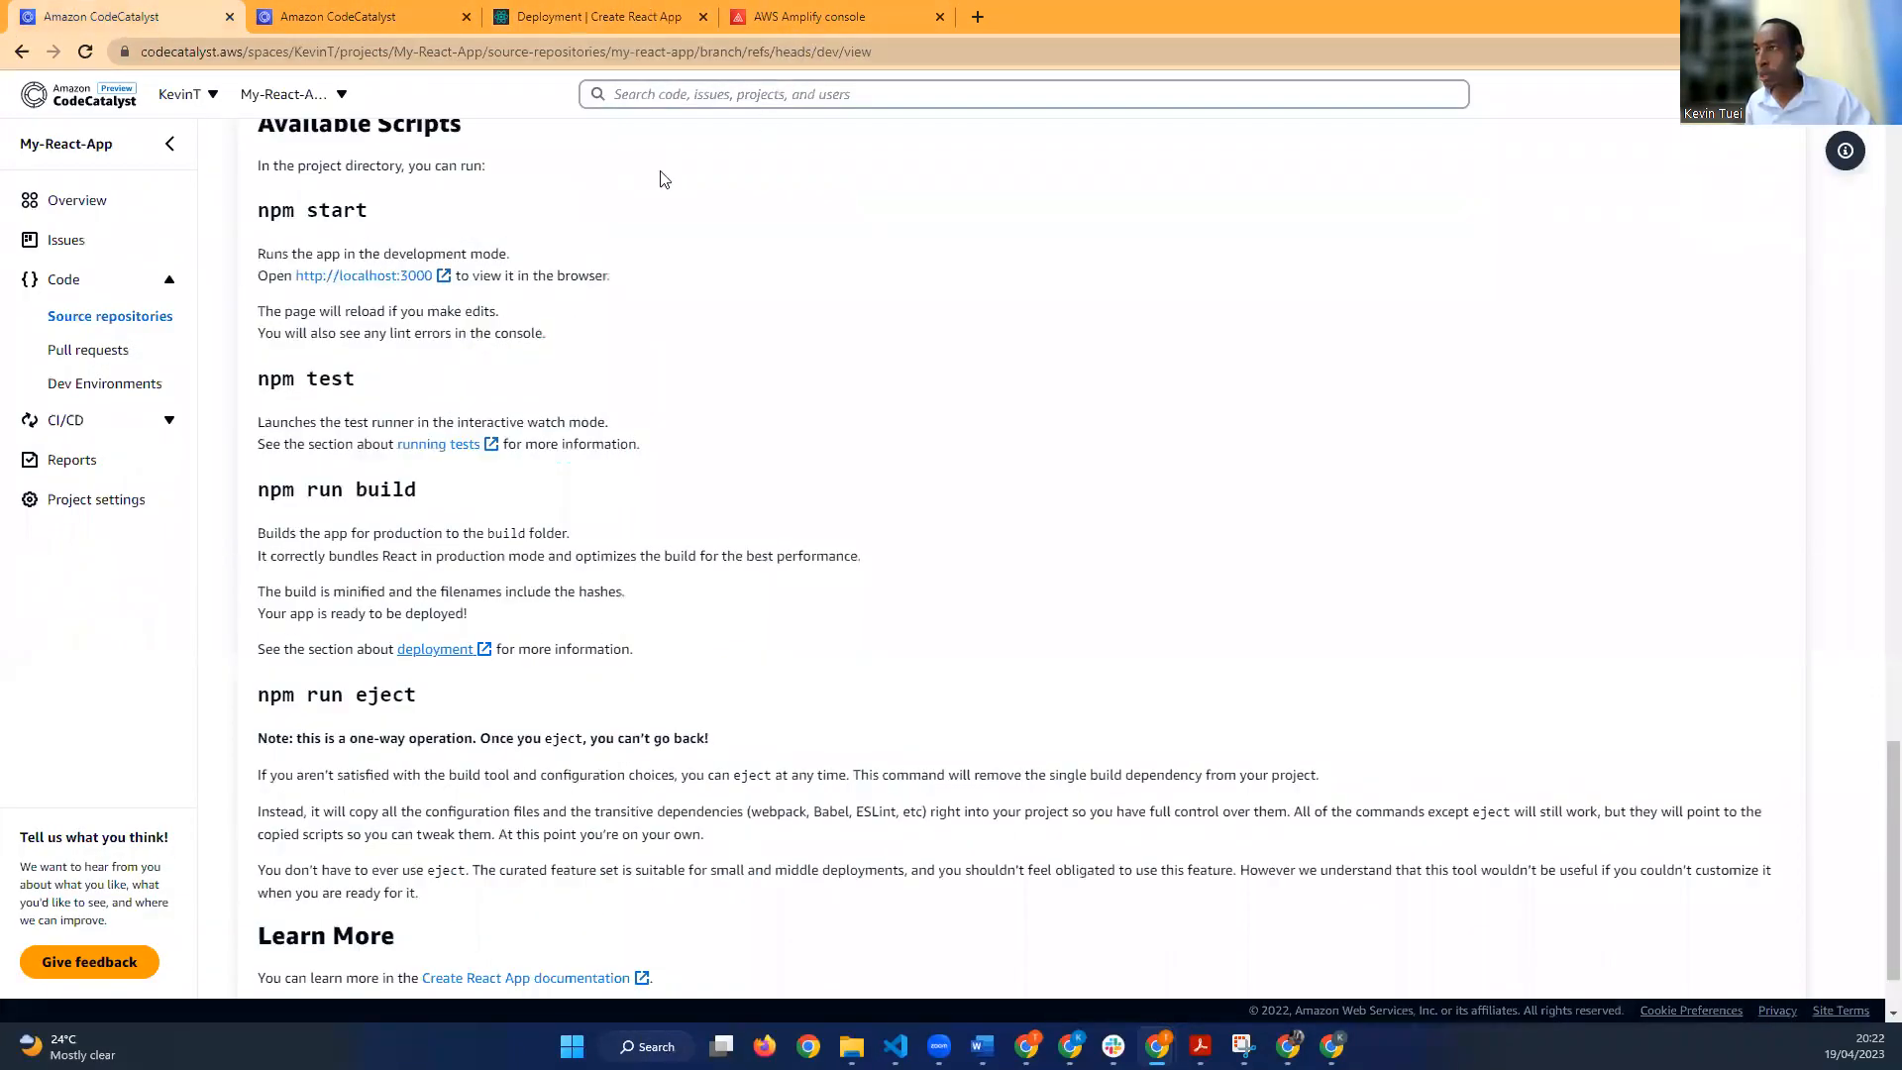
click(792, 17)
click(574, 17)
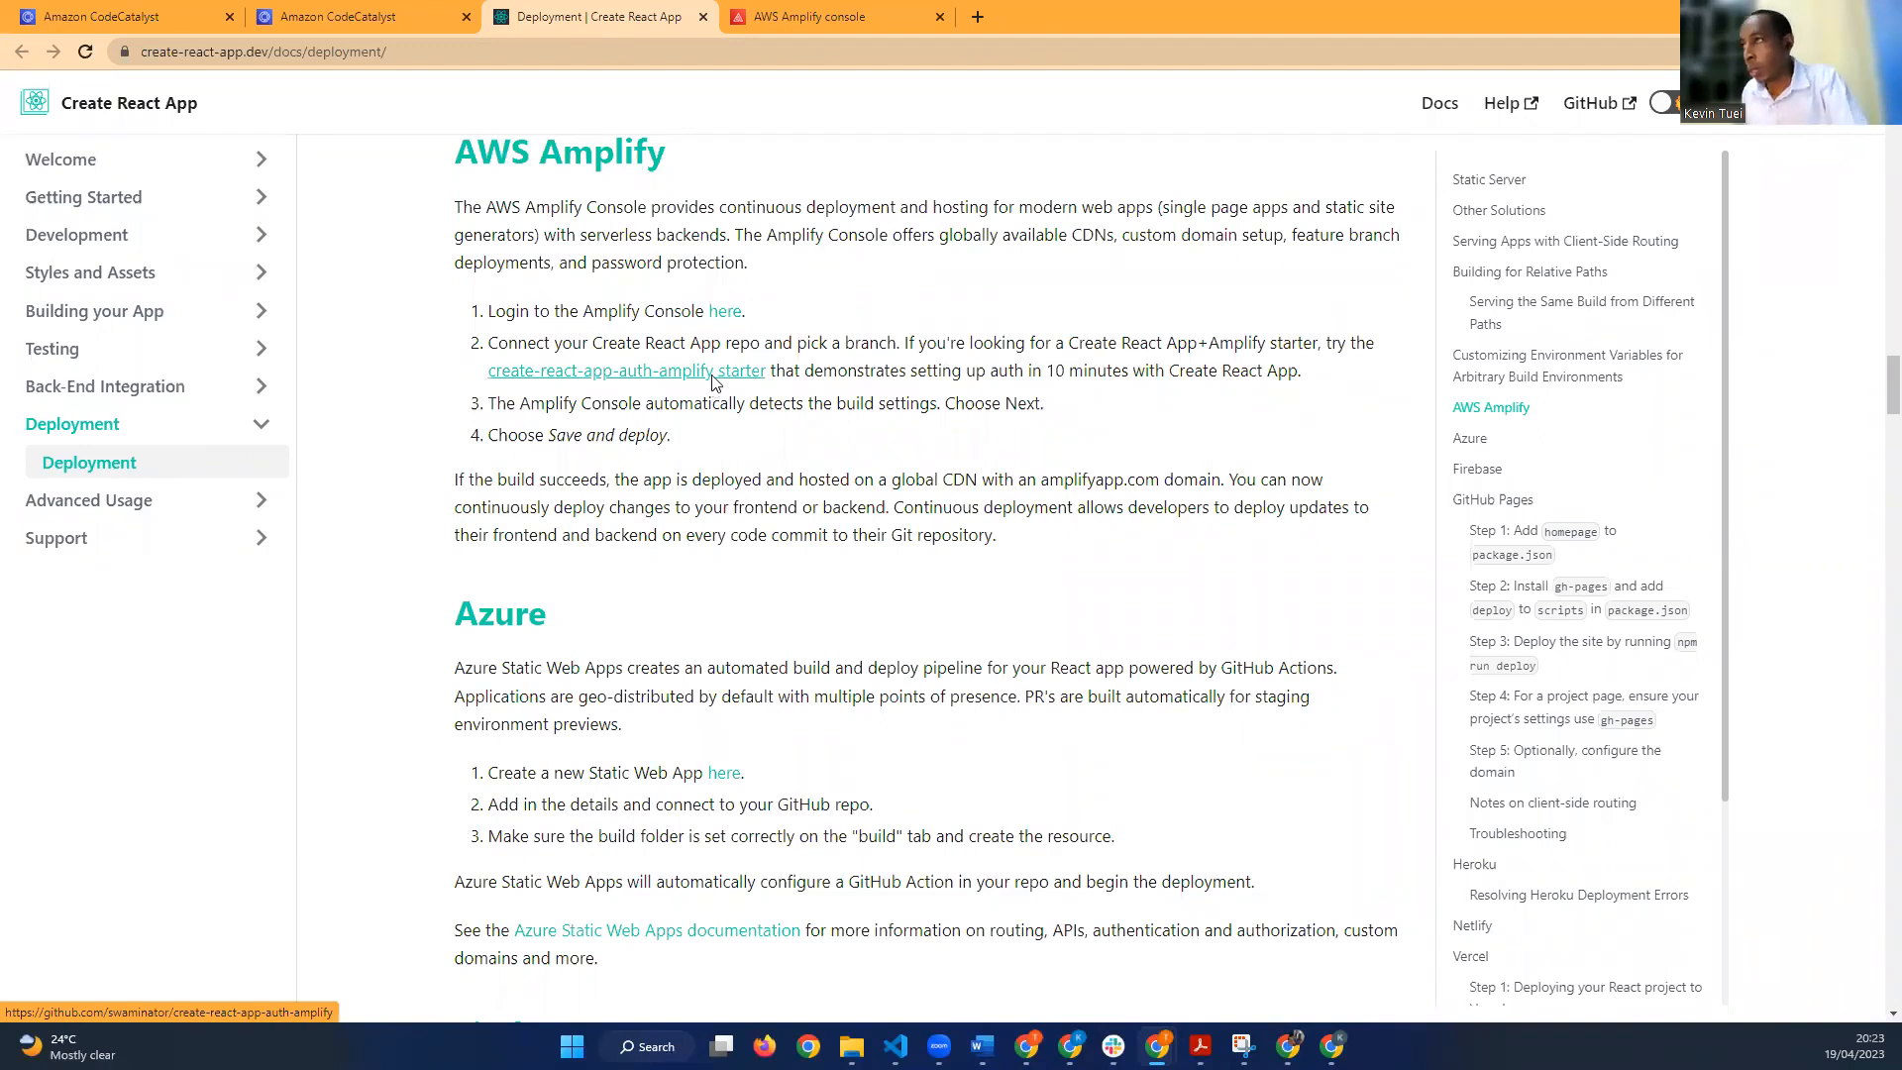
click(711, 376)
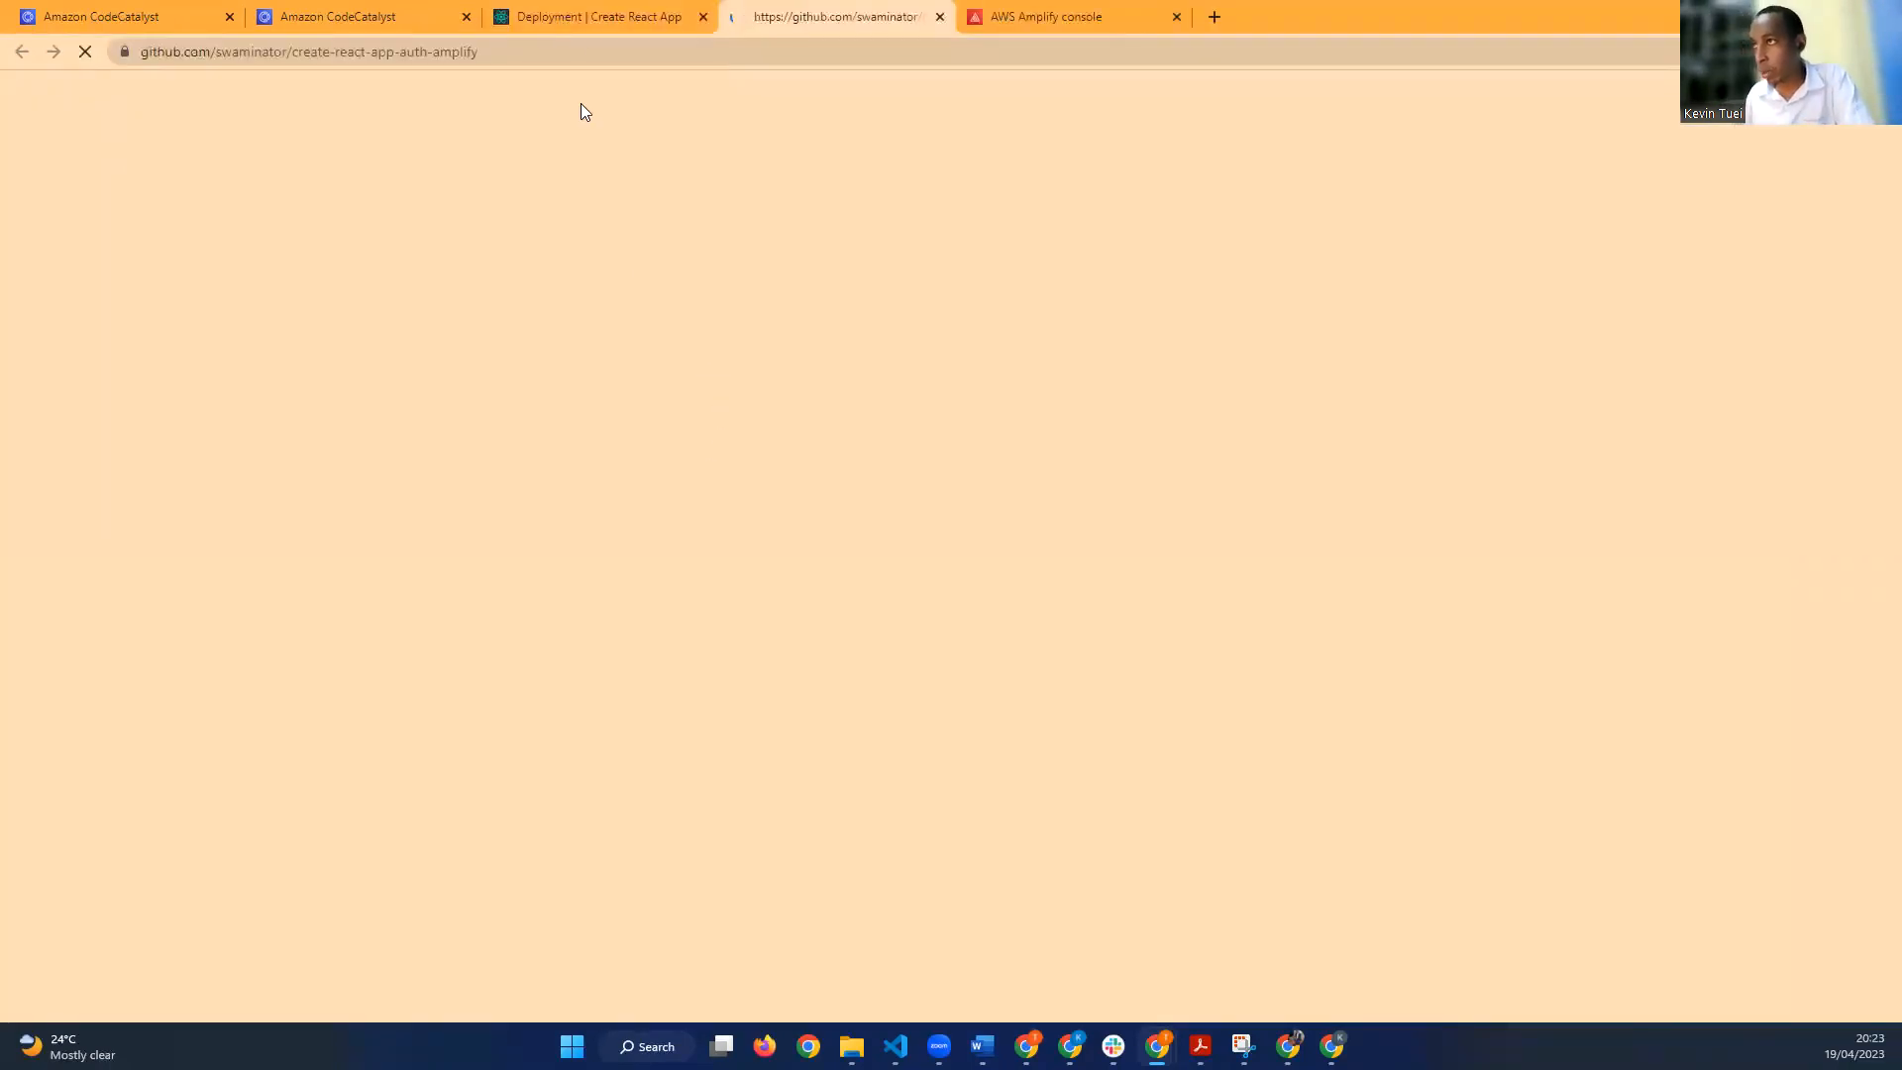
click(577, 30)
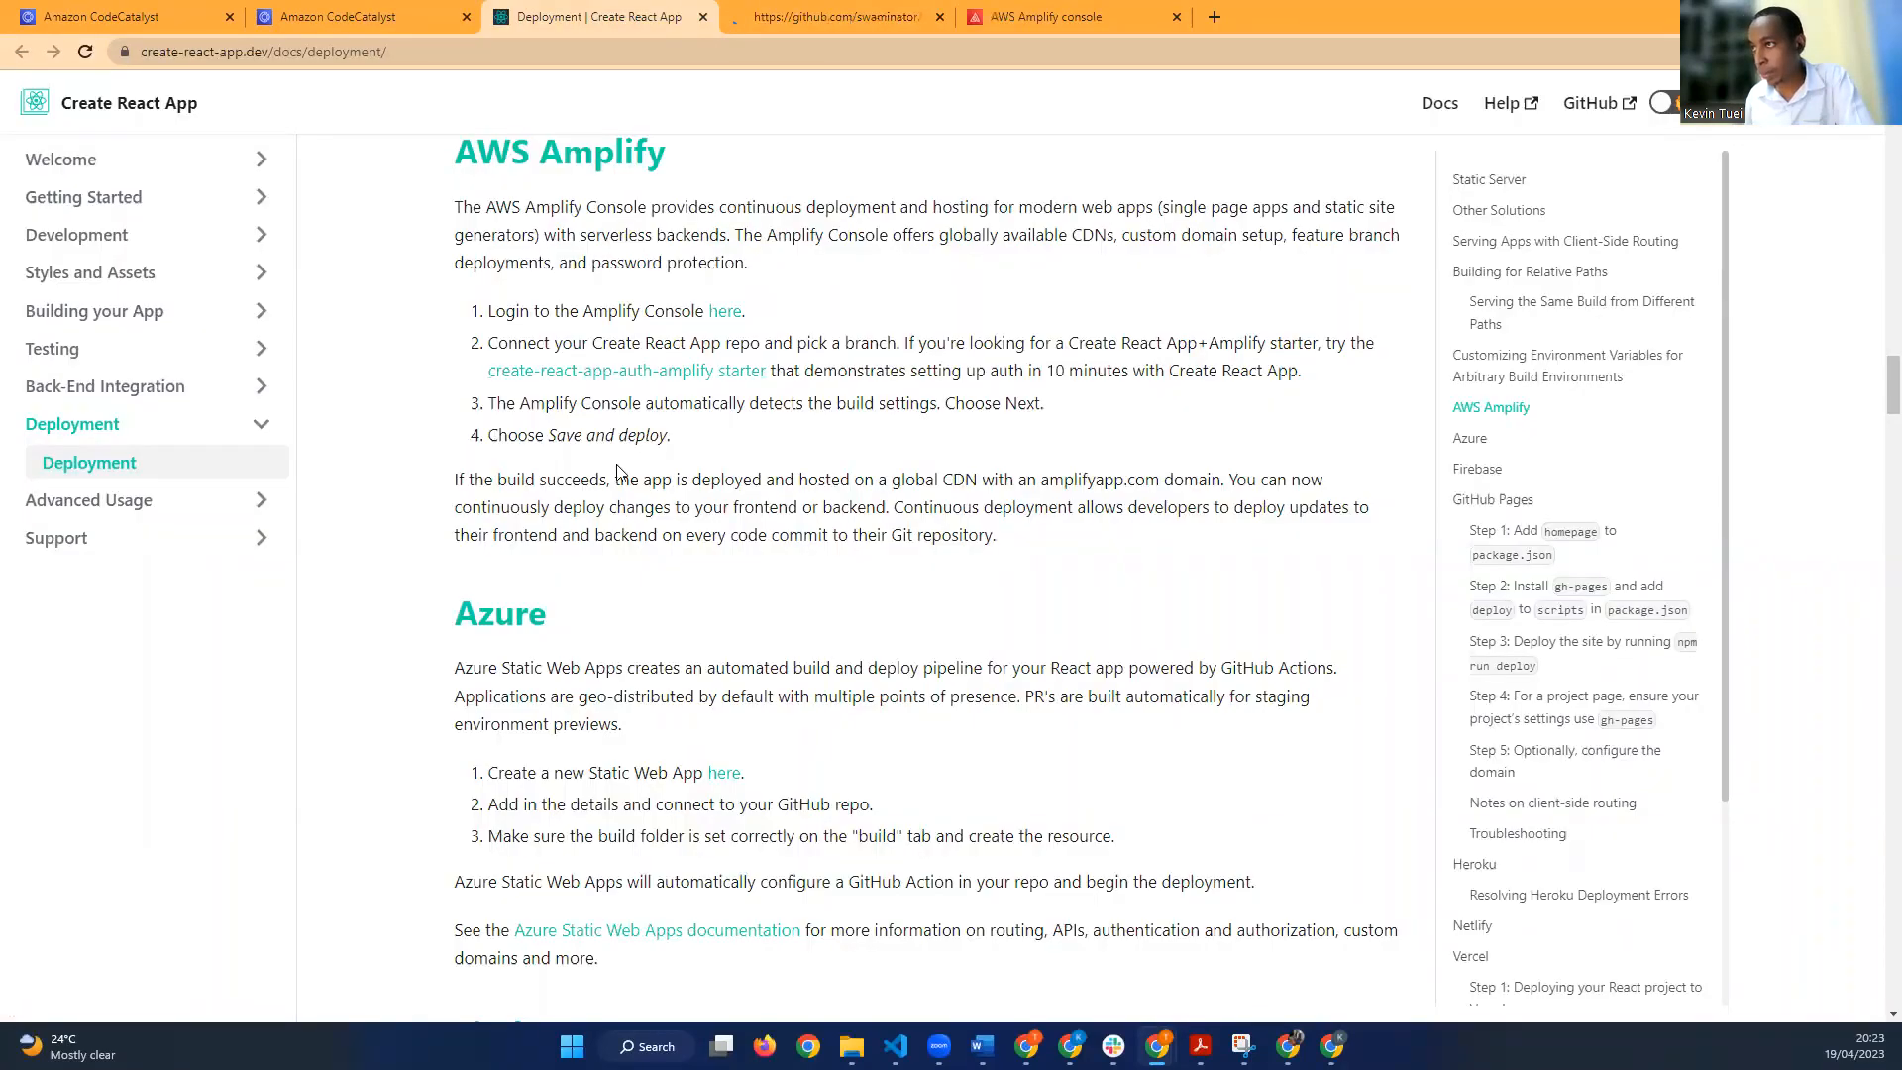
click(792, 21)
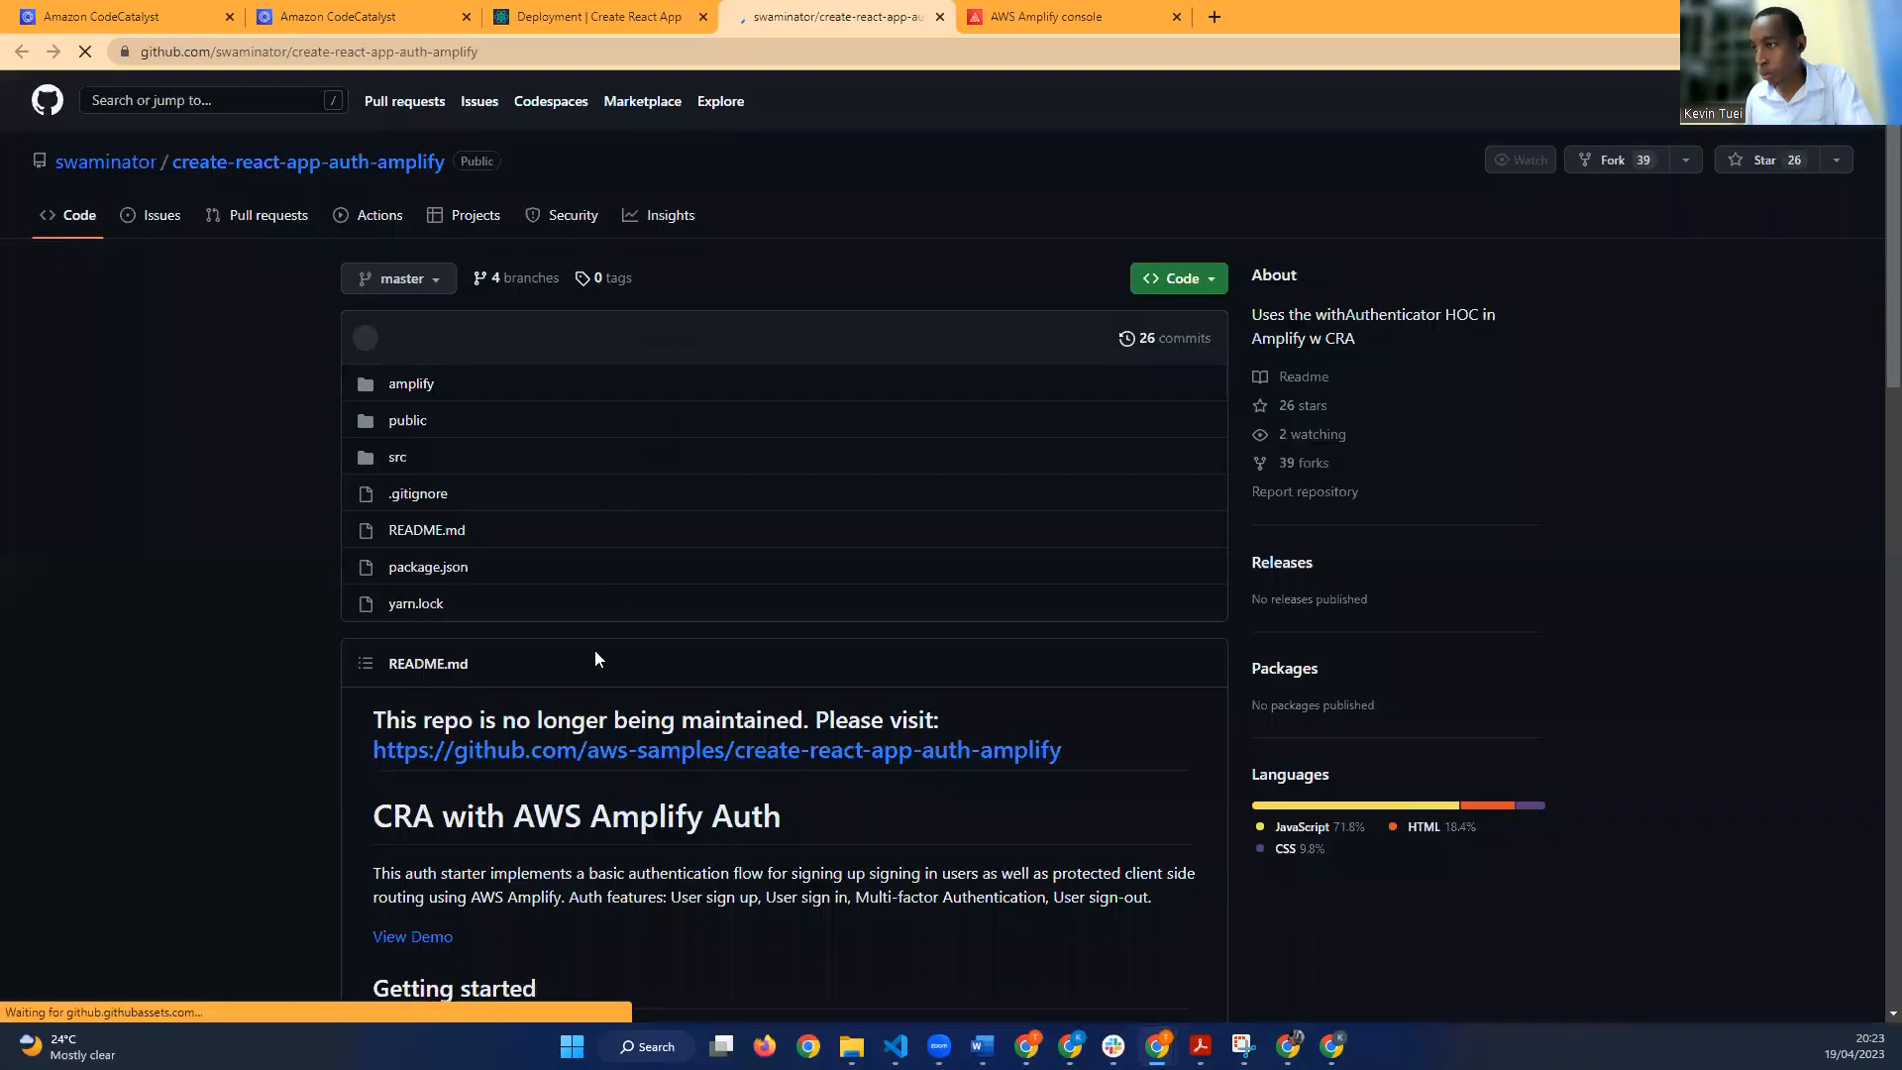
scroll(595, 658, down, 2)
scroll(575, 643, down, 4)
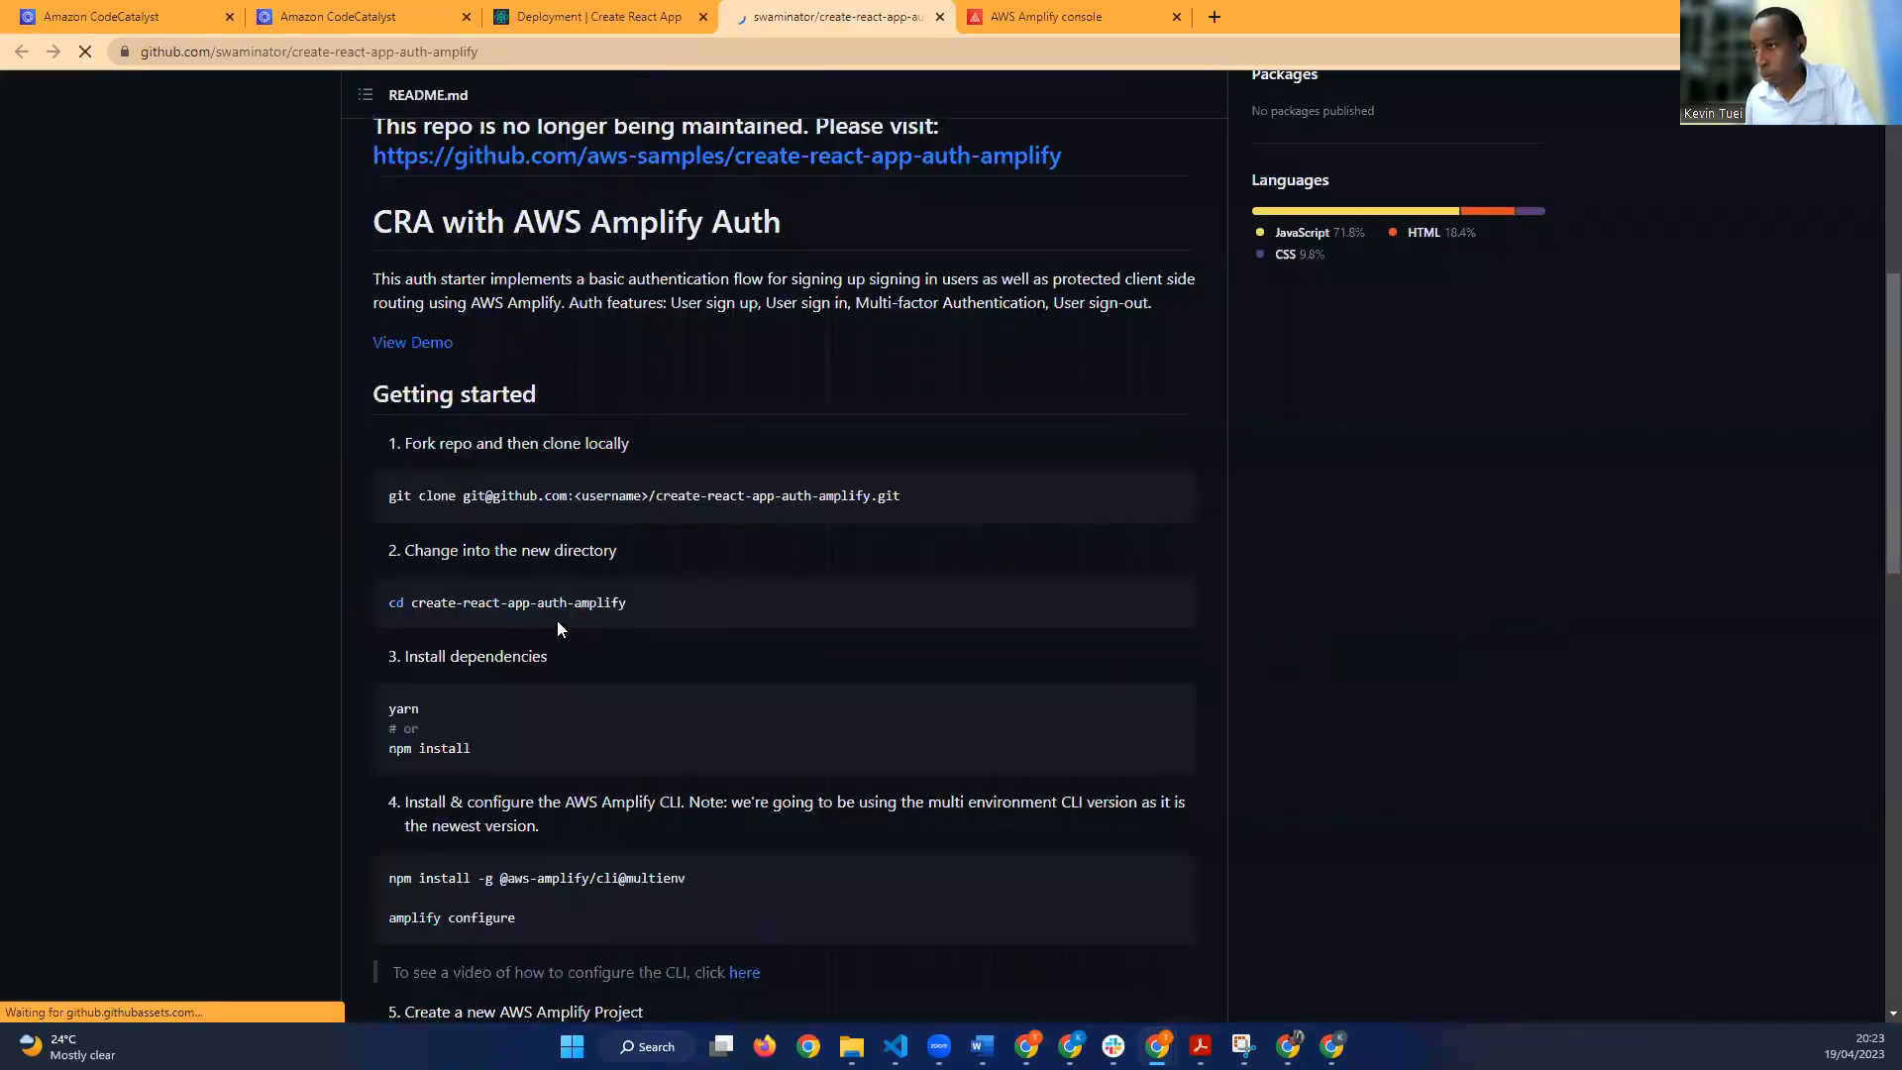
scroll(556, 620, down, 1)
scroll(476, 485, down, 2)
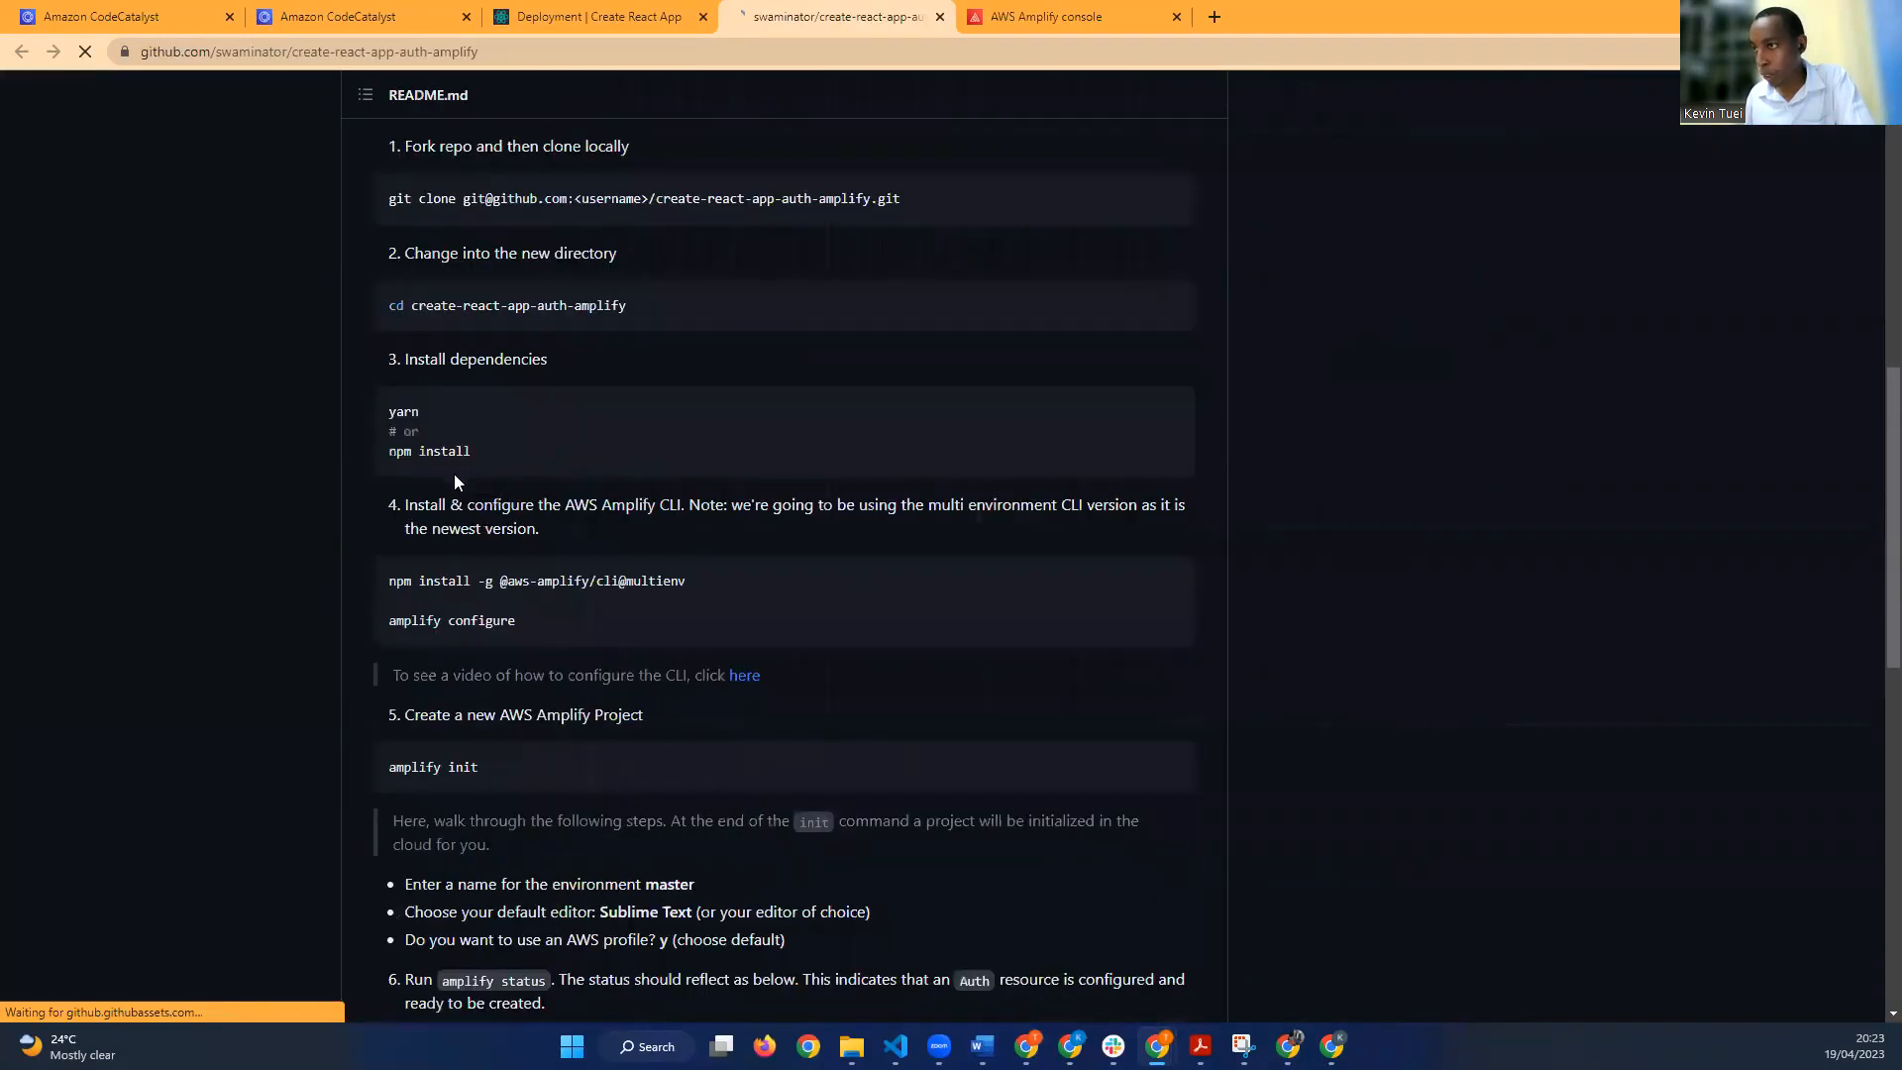
scroll(454, 473, down, 1)
scroll(497, 430, down, 1)
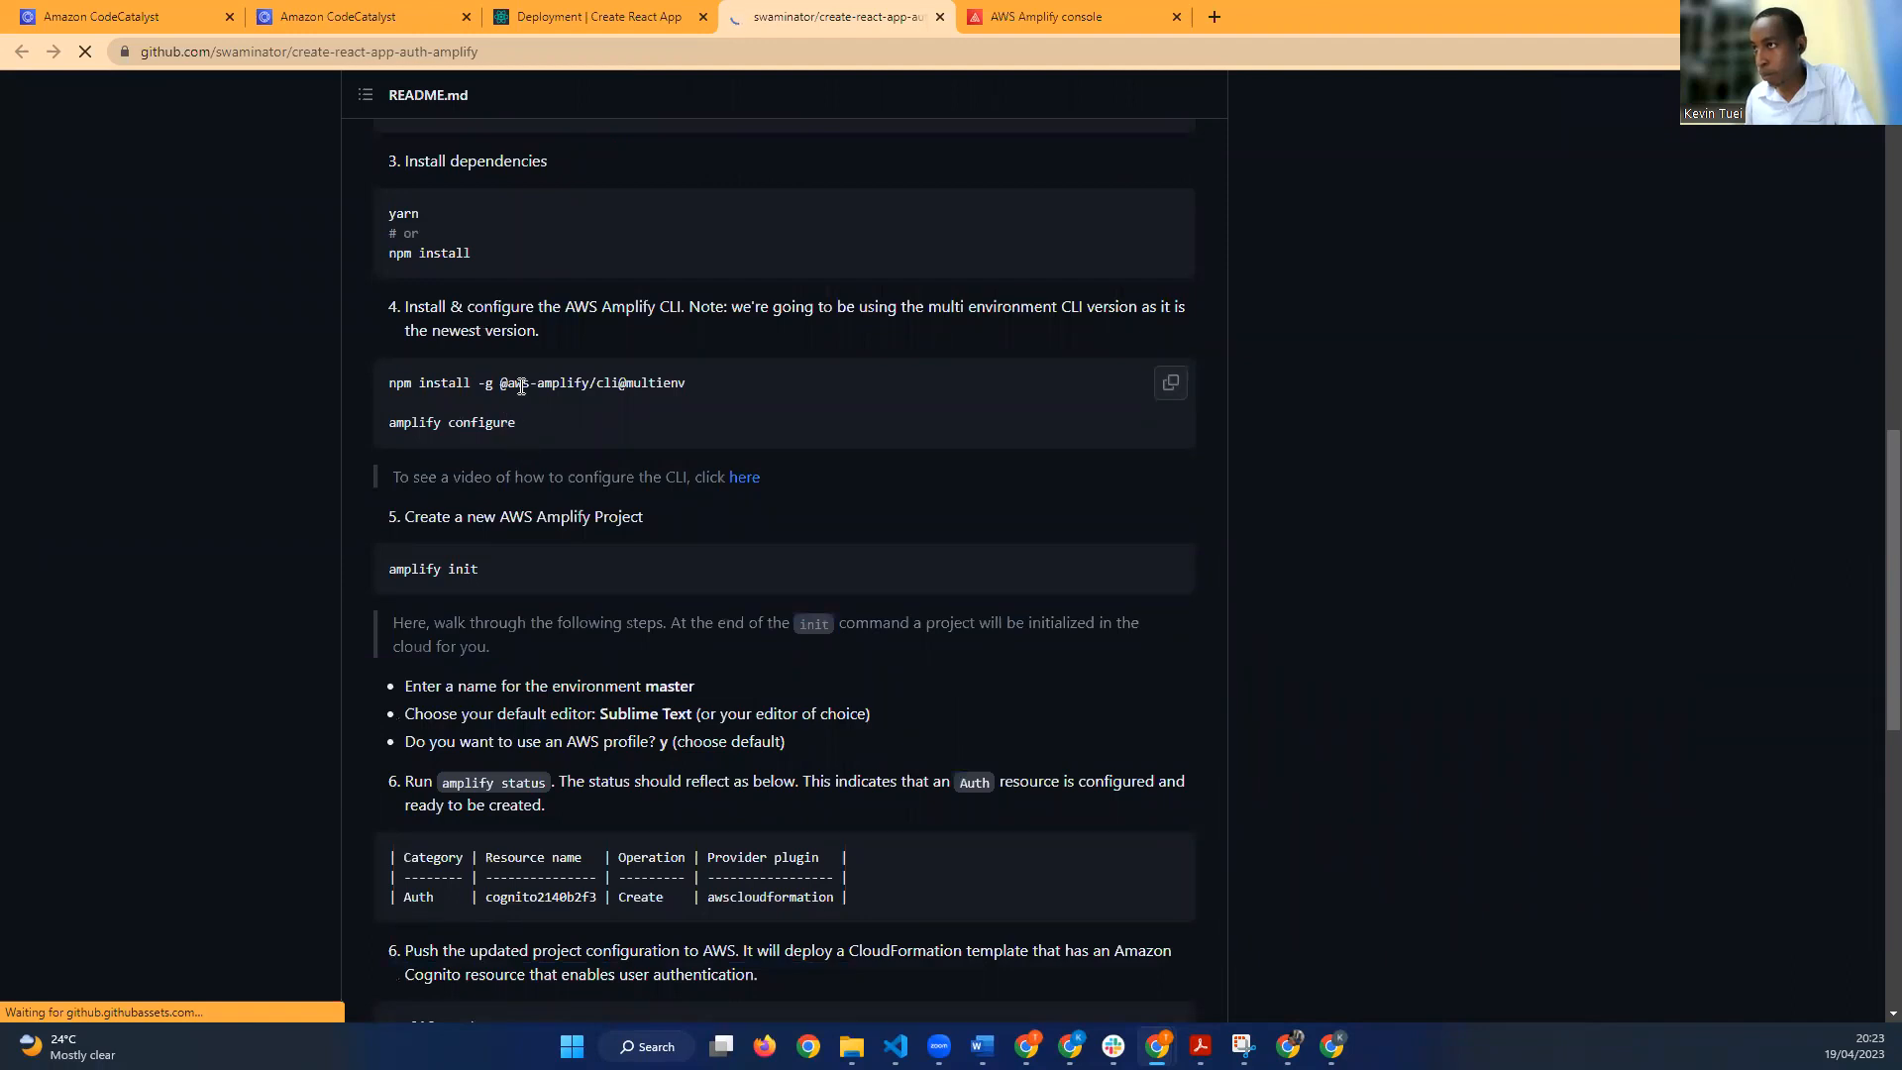
click(1169, 386)
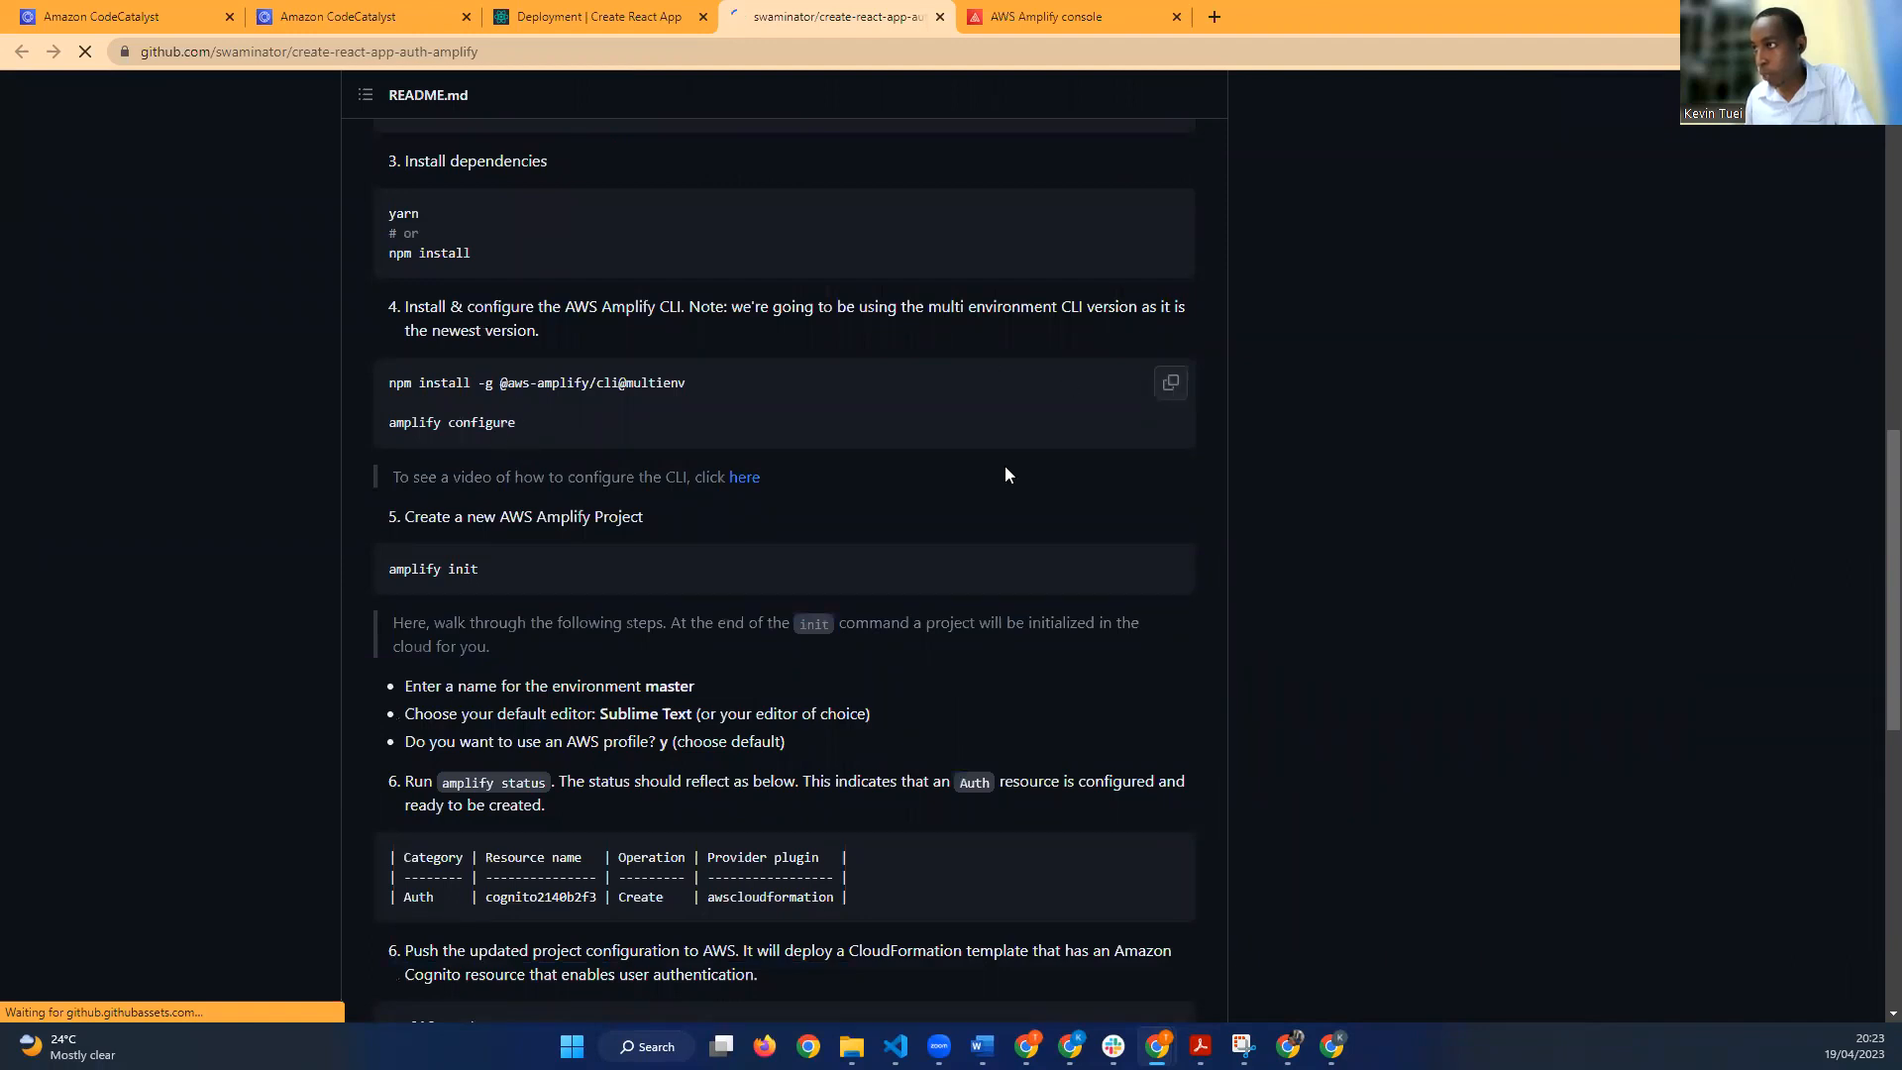
Step: Return to the Cloud9 environment and stop the running React development server in the terminal
click(396, 15)
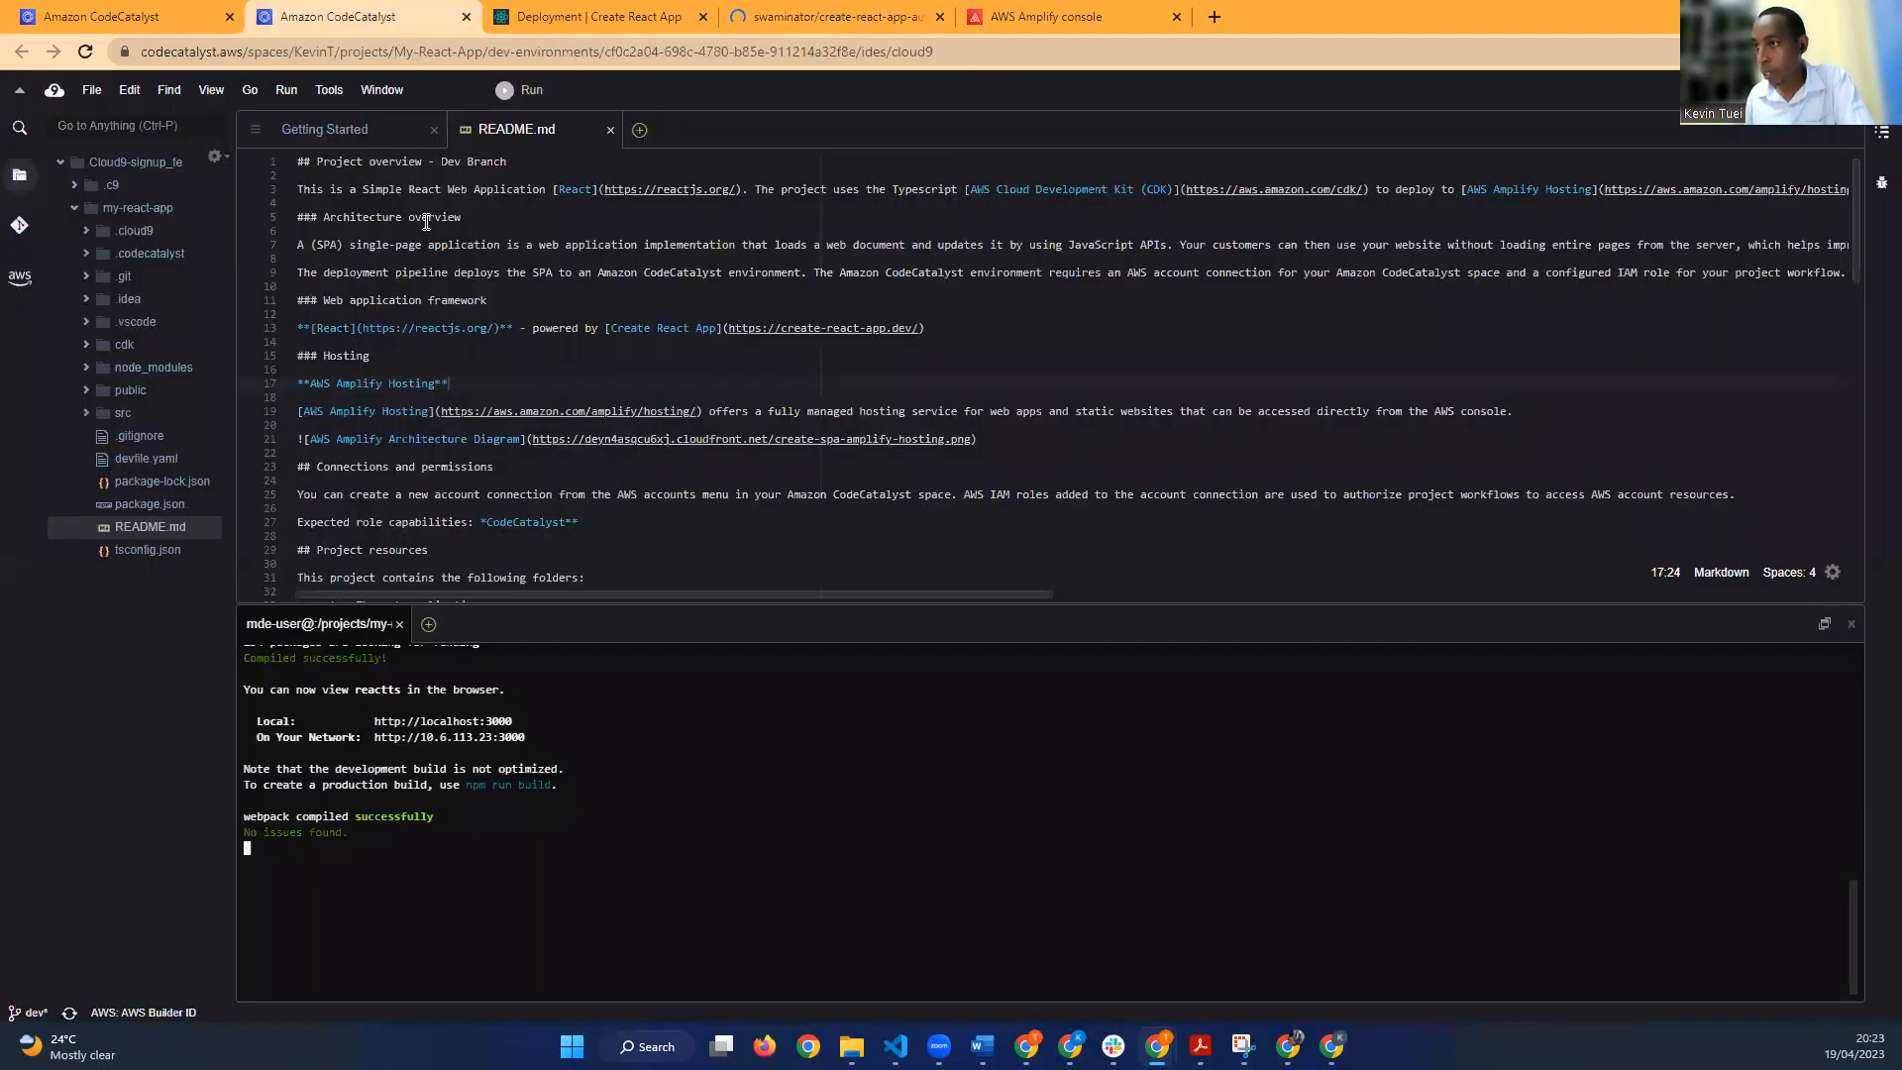
click(311, 853)
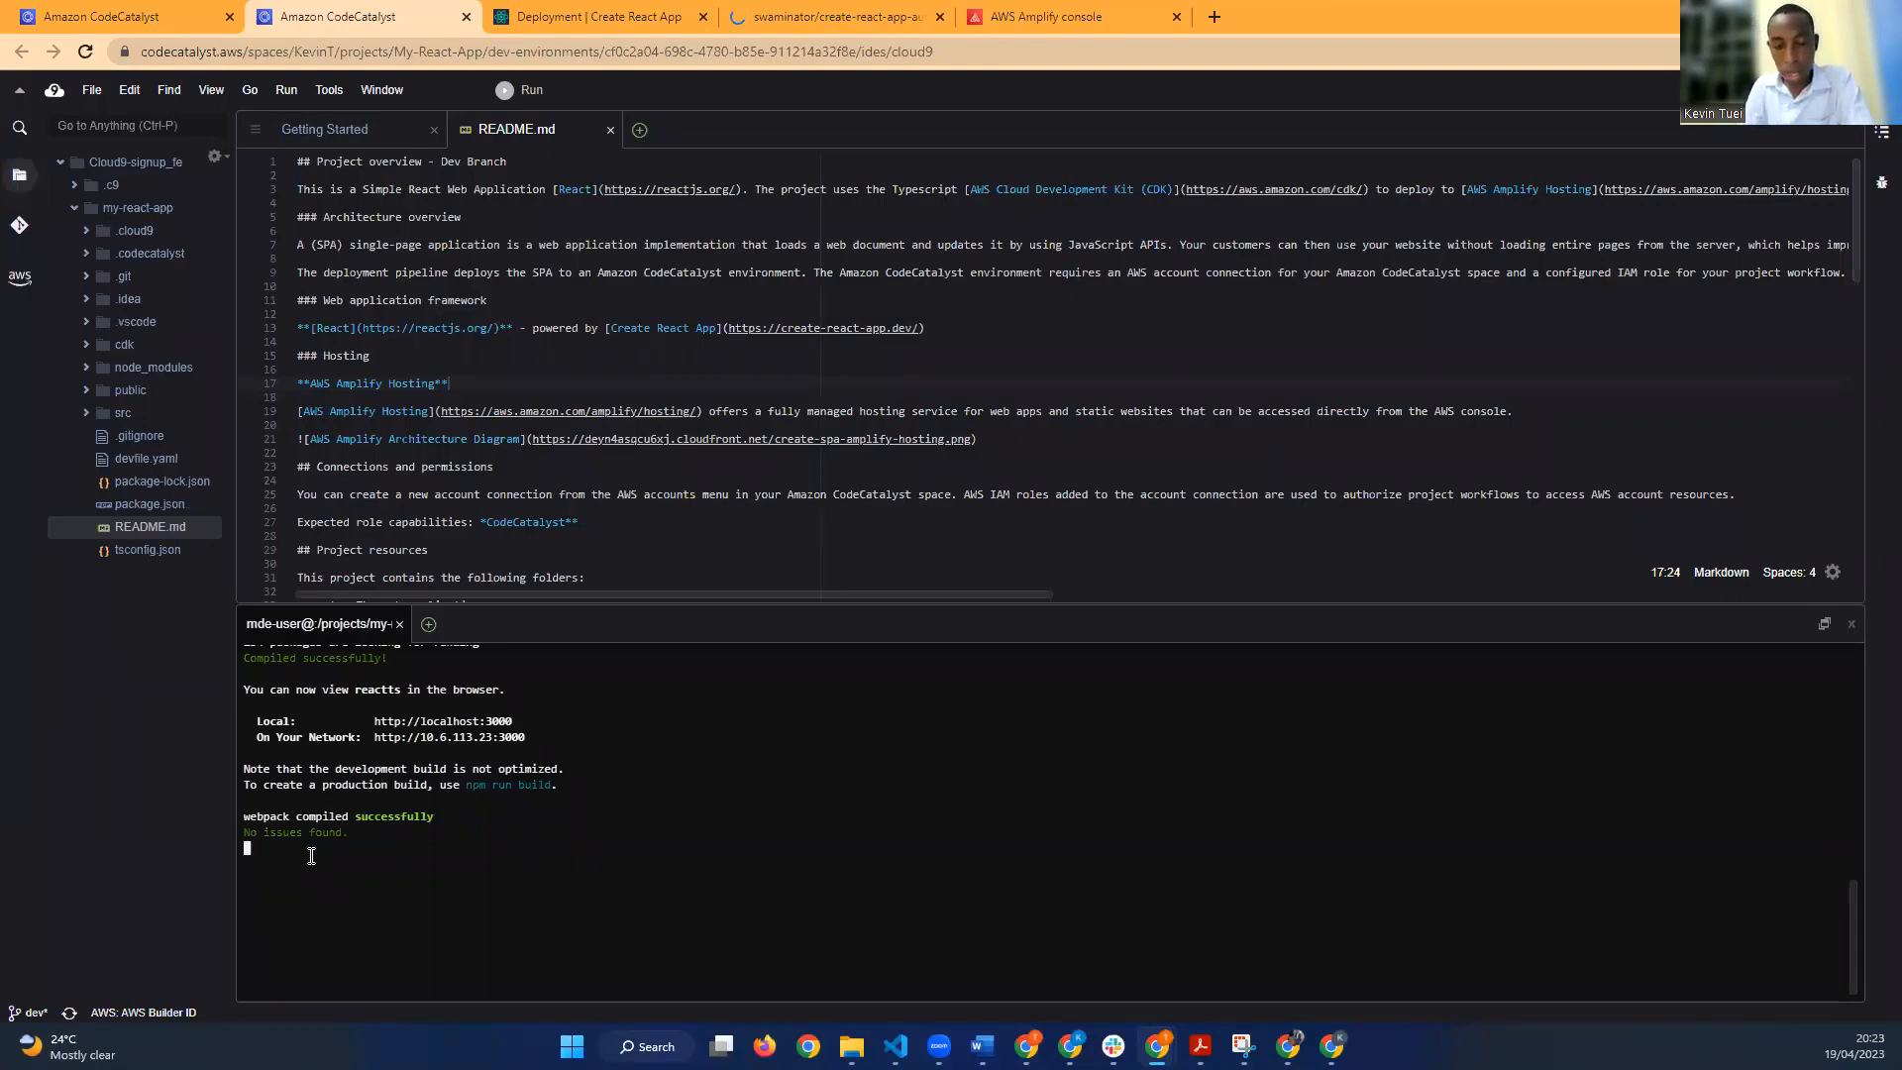
key(ctrl+c)
key(Return)
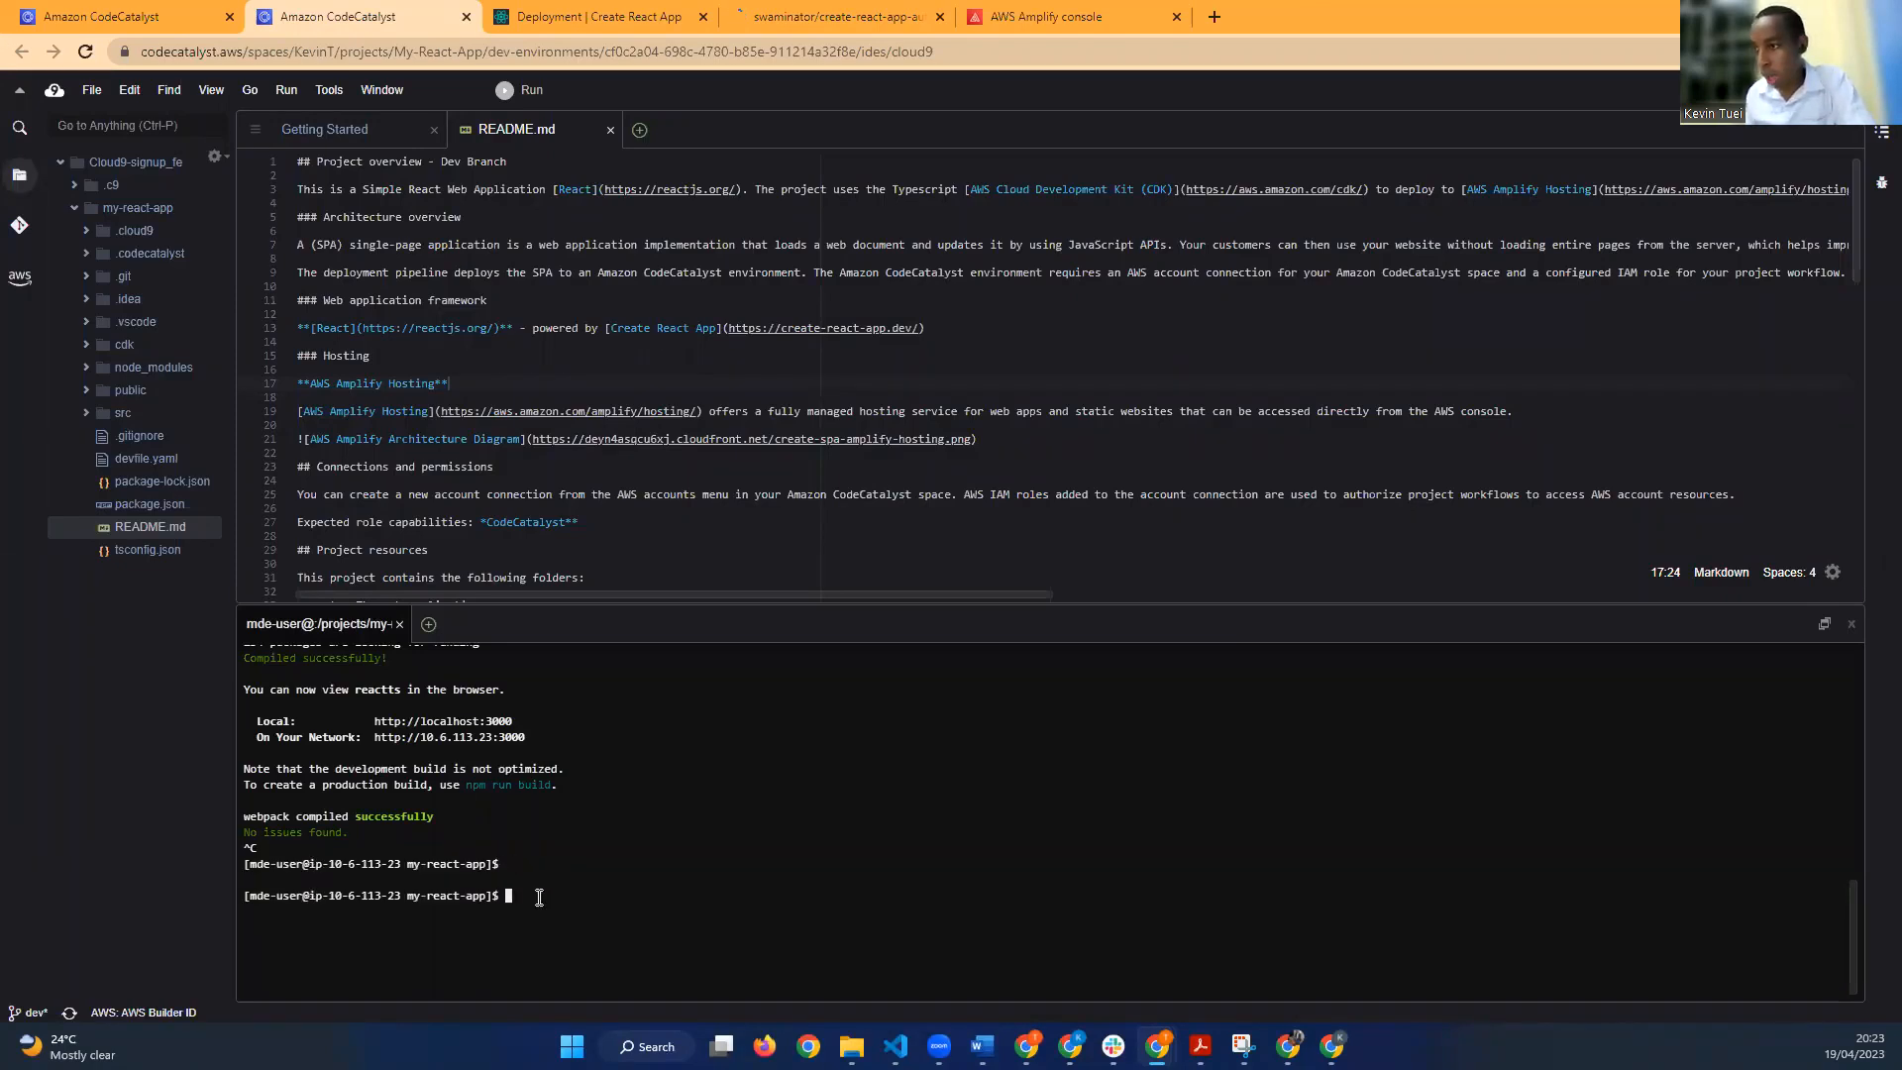
Step: Try to paste the copied Amplify CLI commands at the Cloud9 terminal prompt, dismissing the native clipboard notice
right_click(588, 875)
click(589, 875)
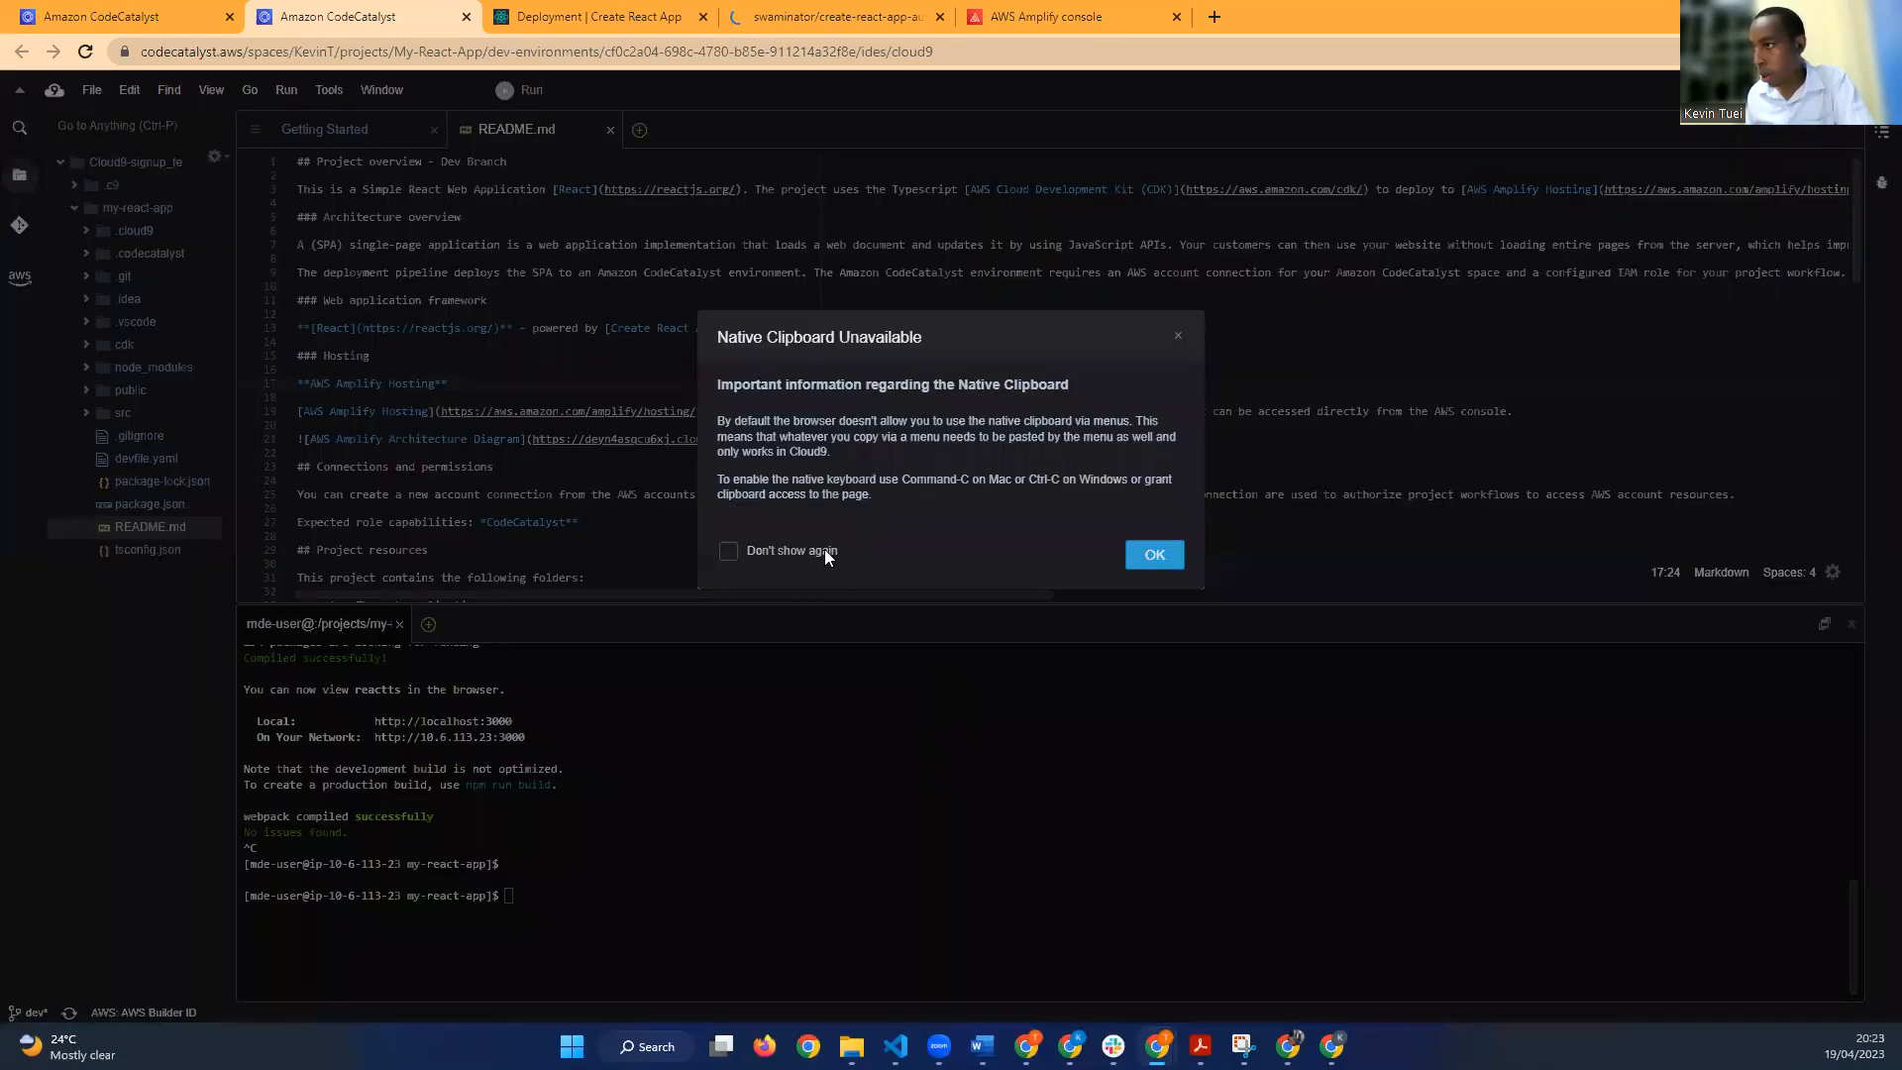
click(1149, 557)
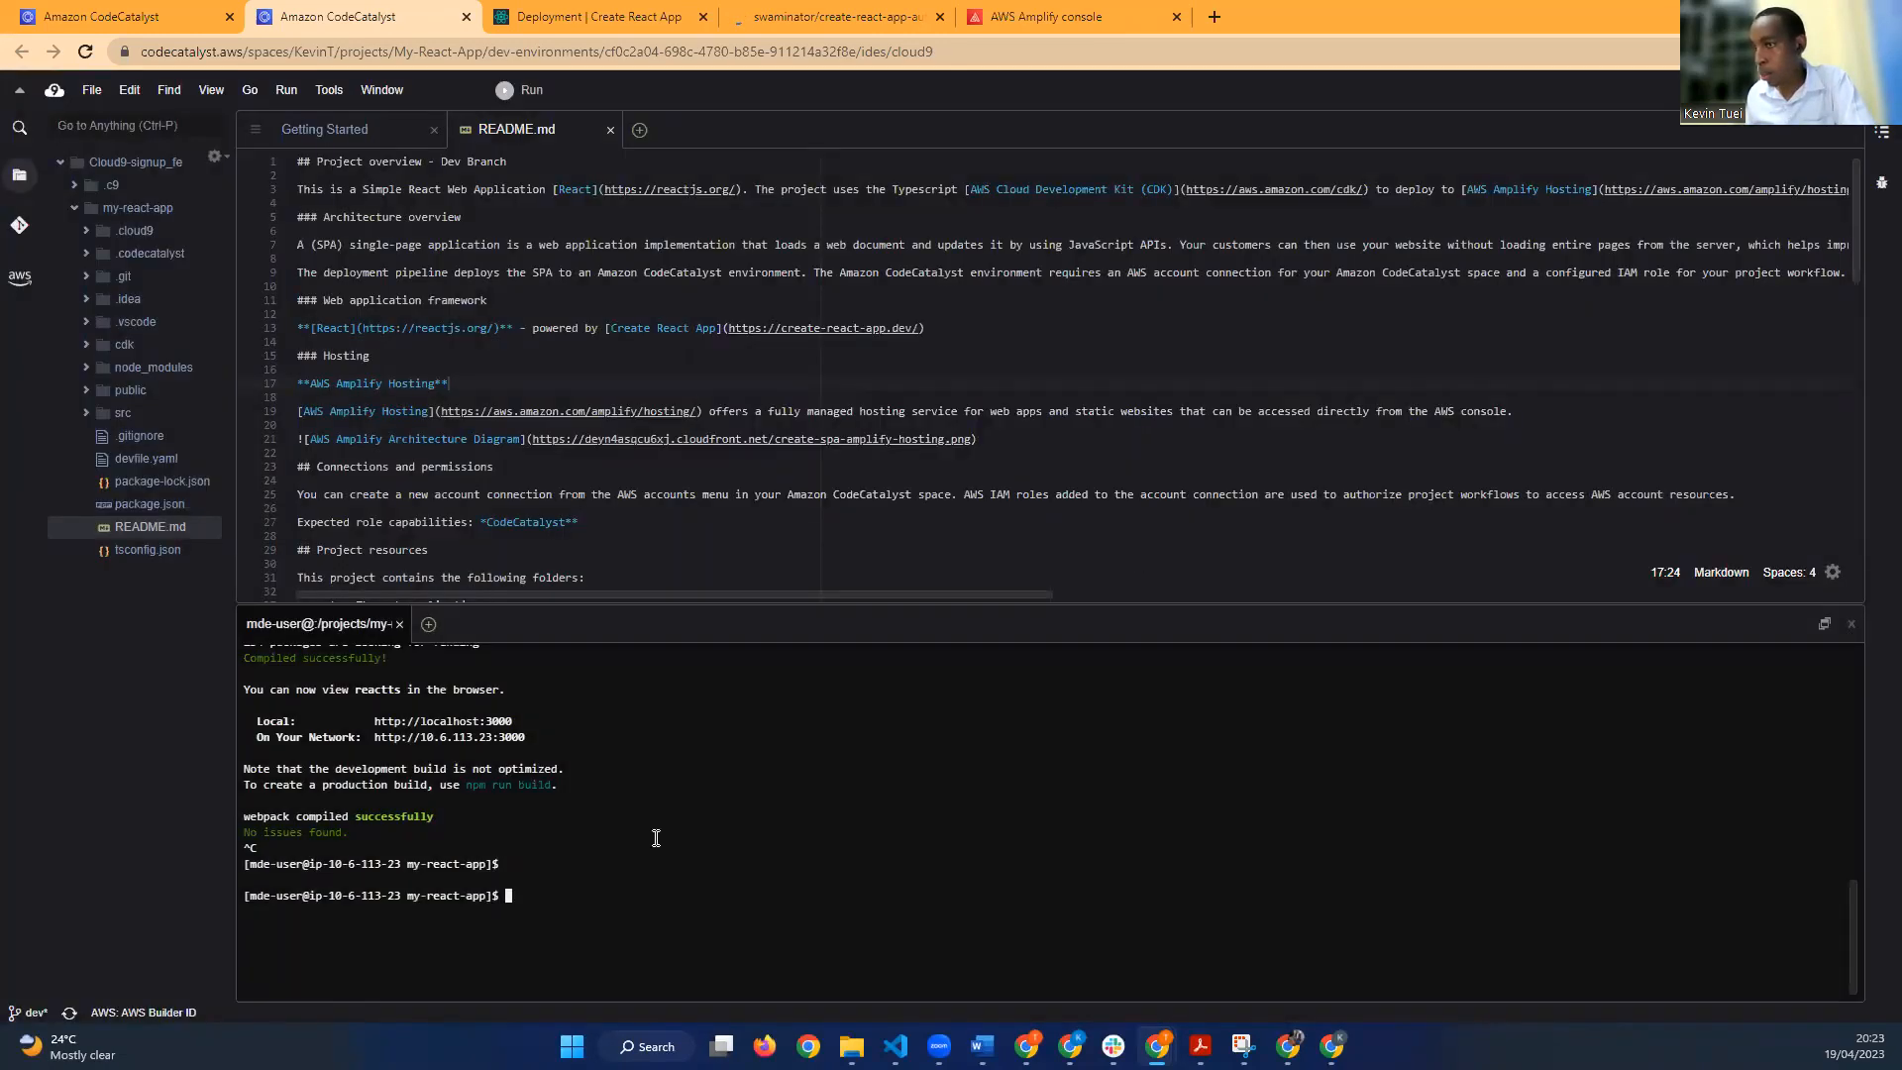
right_click(606, 889)
click(605, 888)
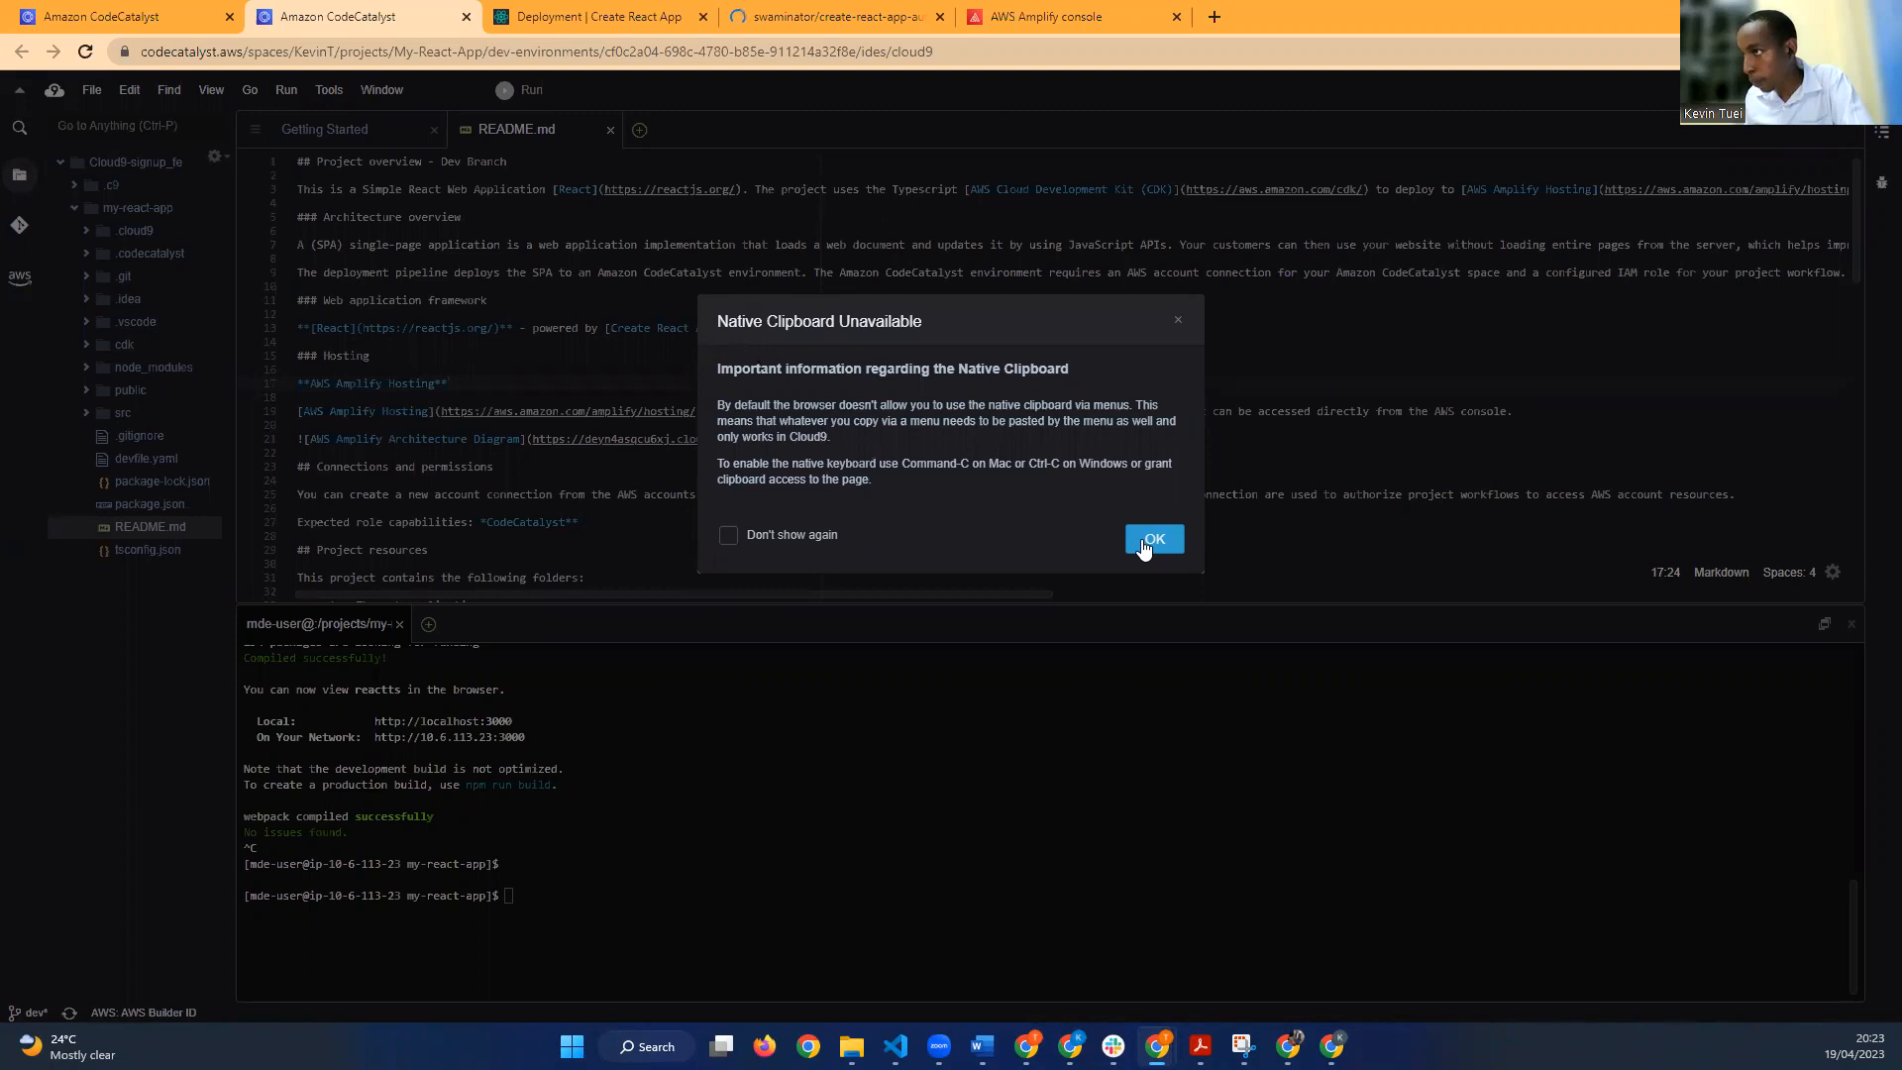
click(673, 897)
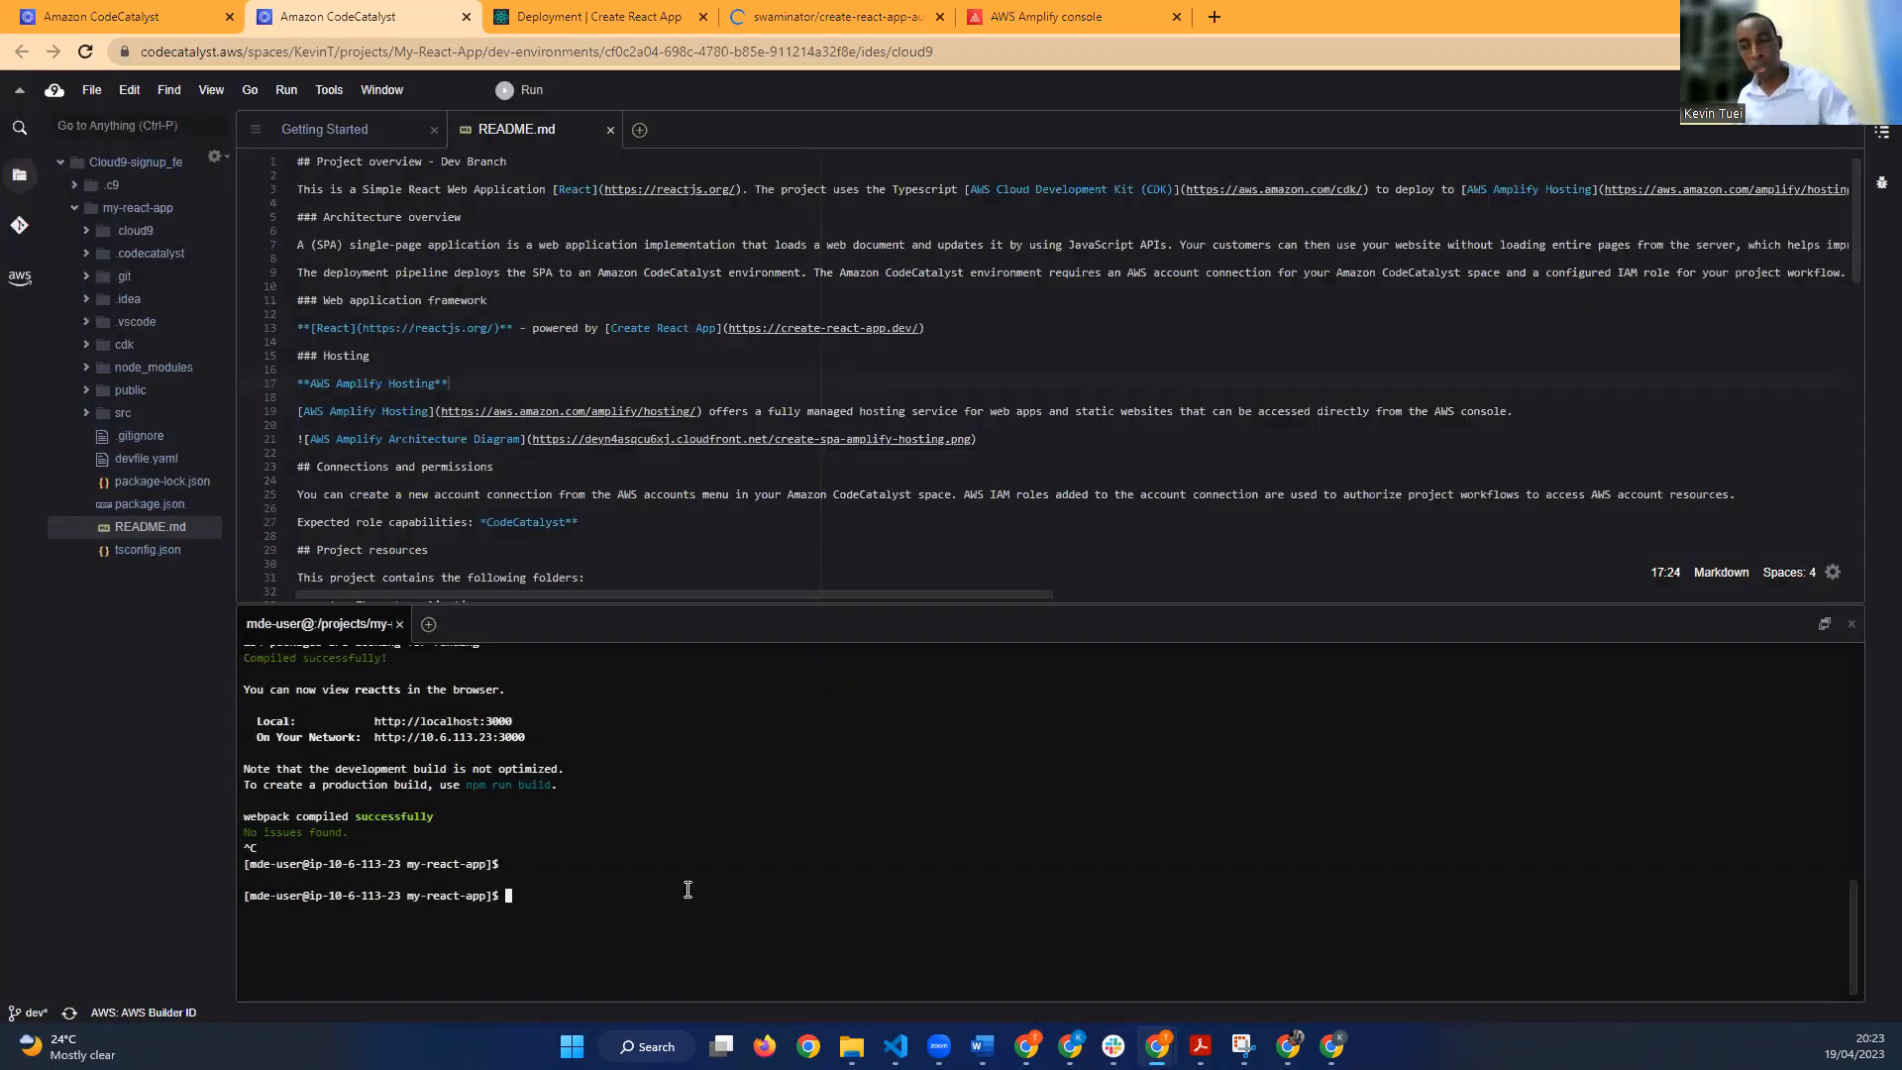
key(Return)
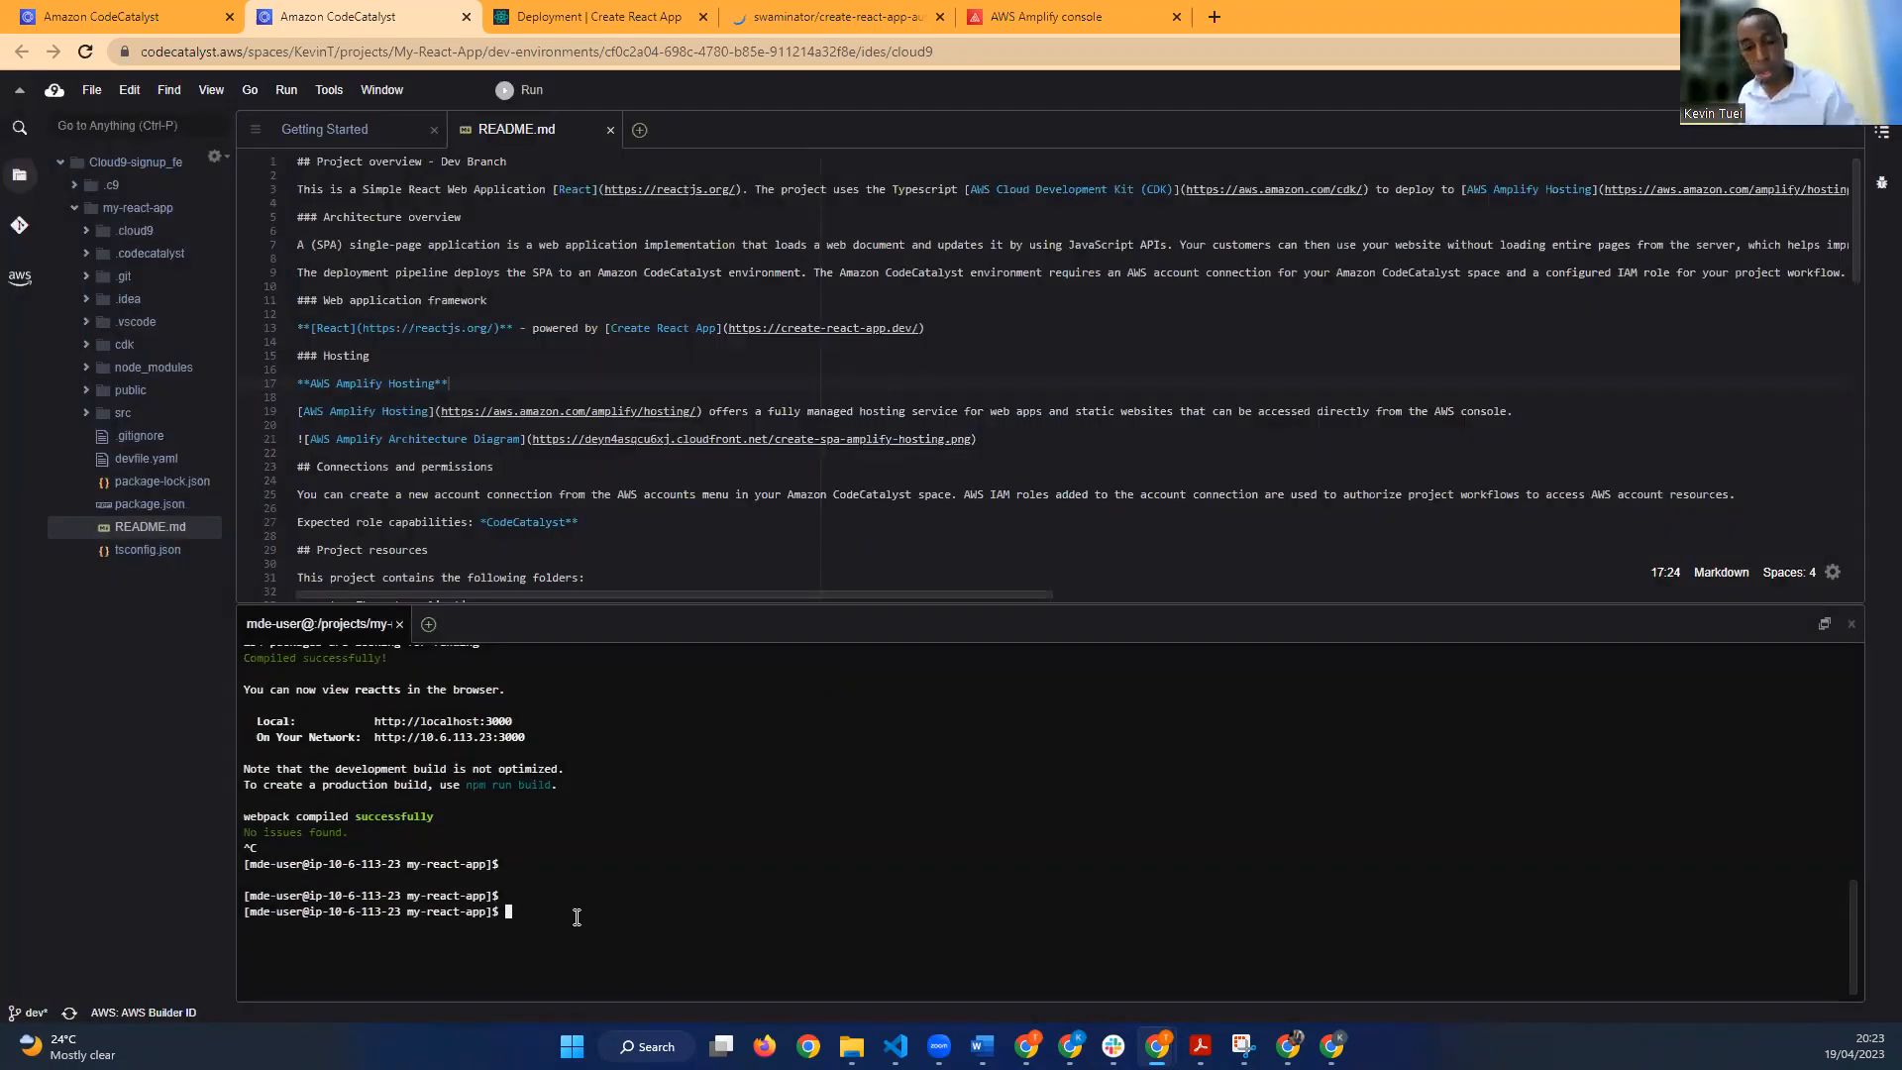
key(Return)
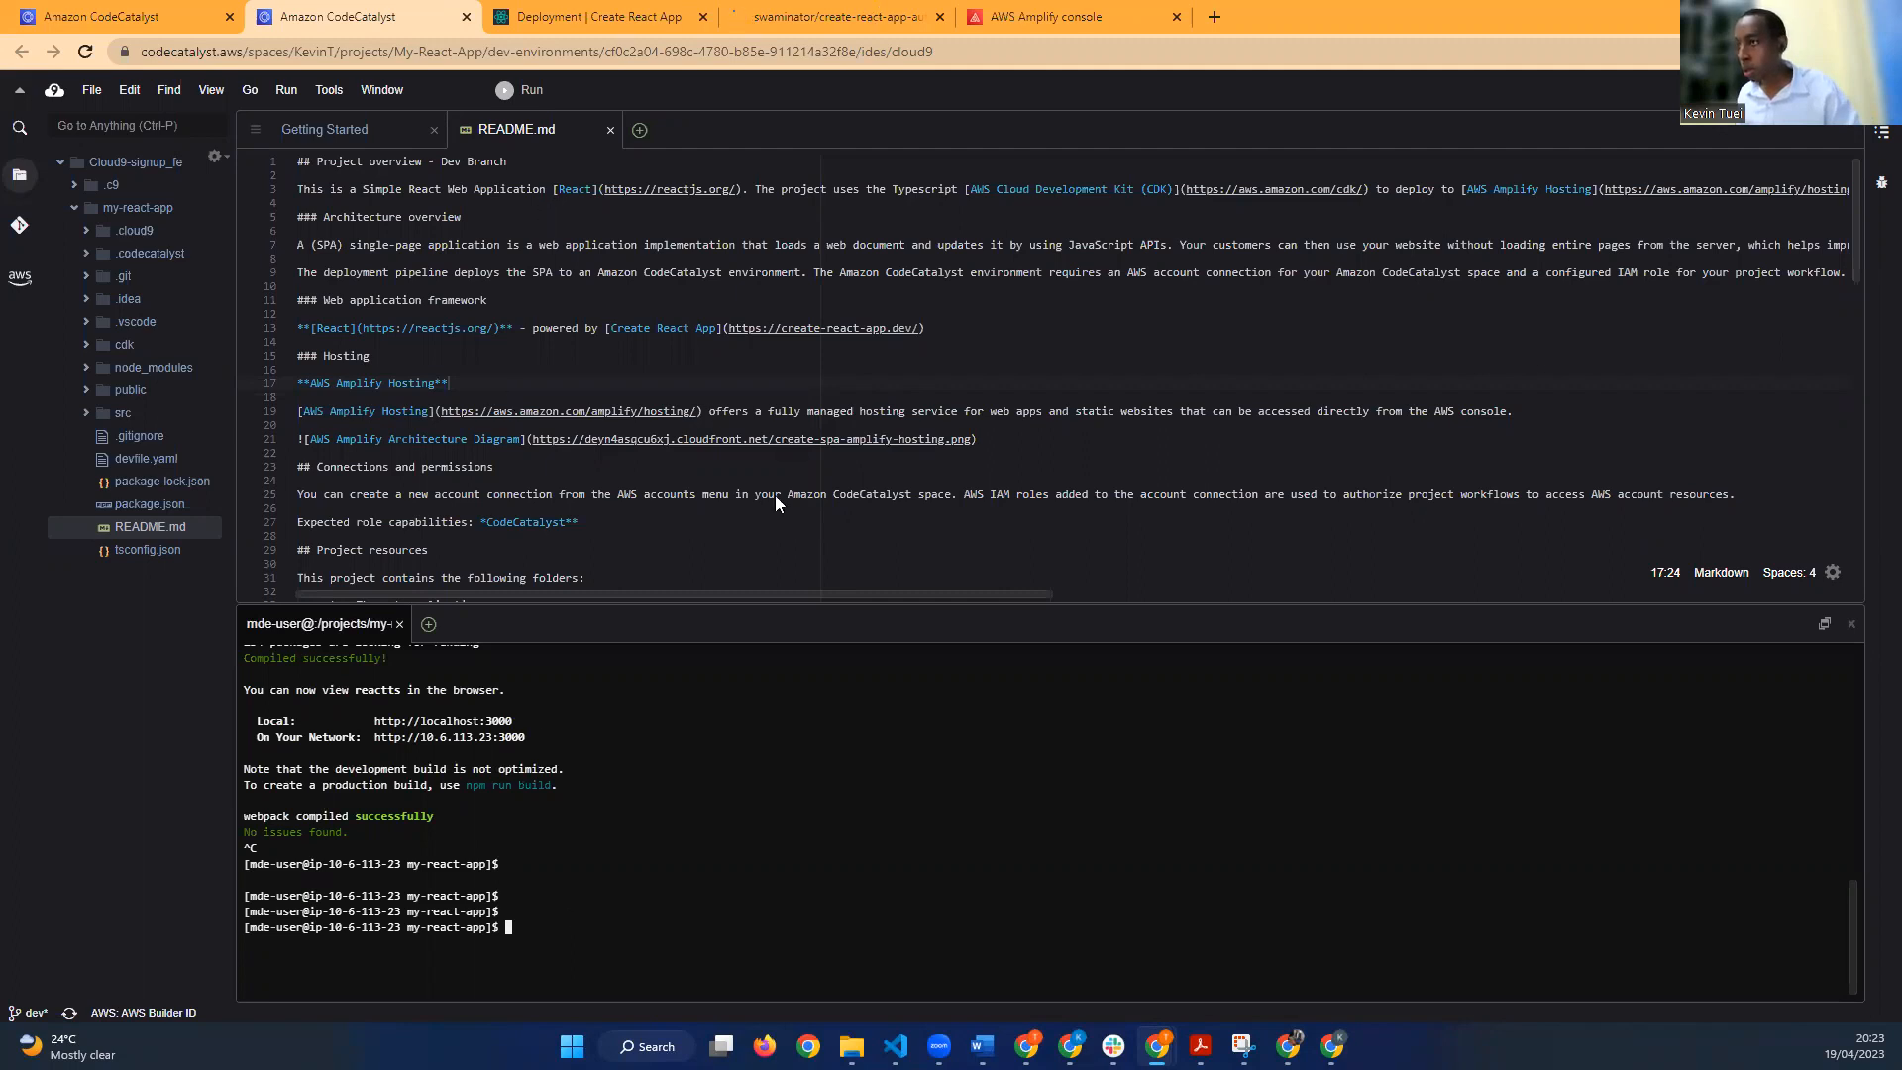
key(ctrl+4)
scroll(775, 496, up, 2)
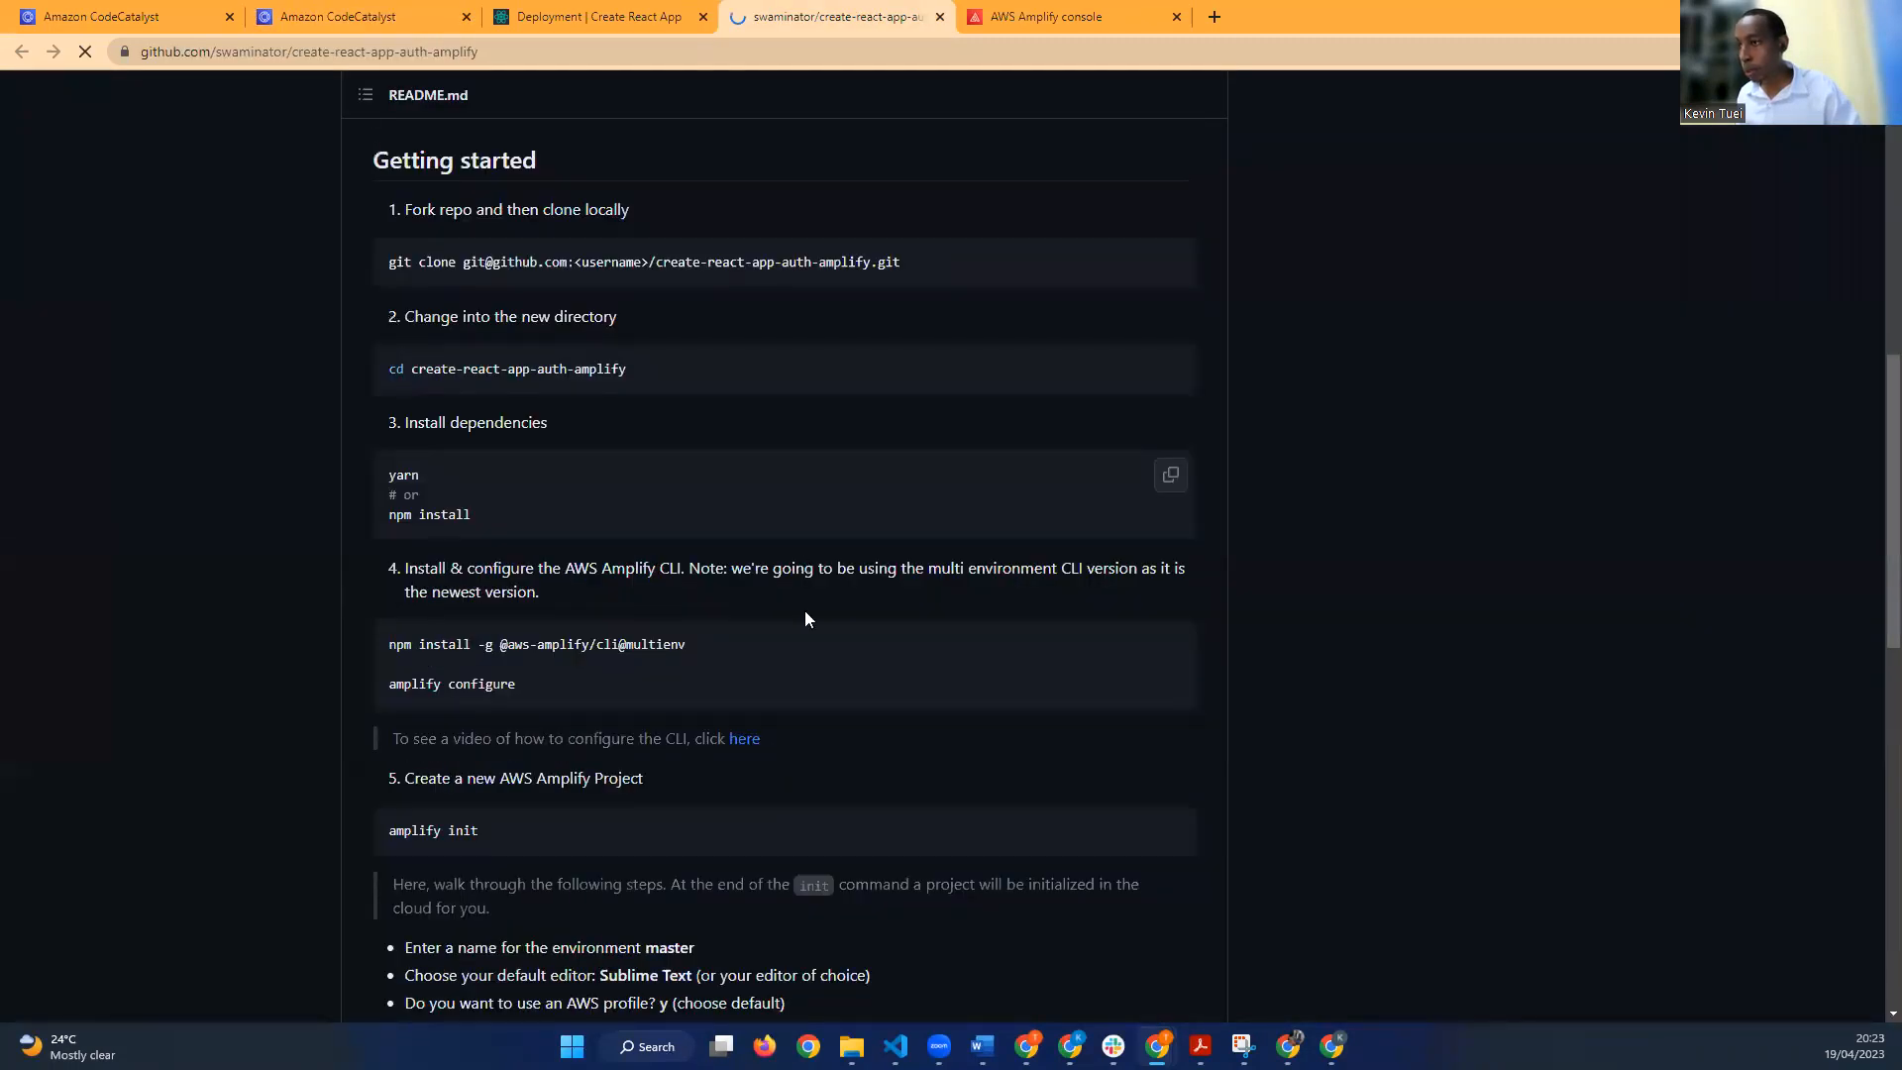
scroll(804, 611, up, 1)
scroll(639, 612, down, 1)
drag(689, 621, 392, 624)
right_click(392, 624)
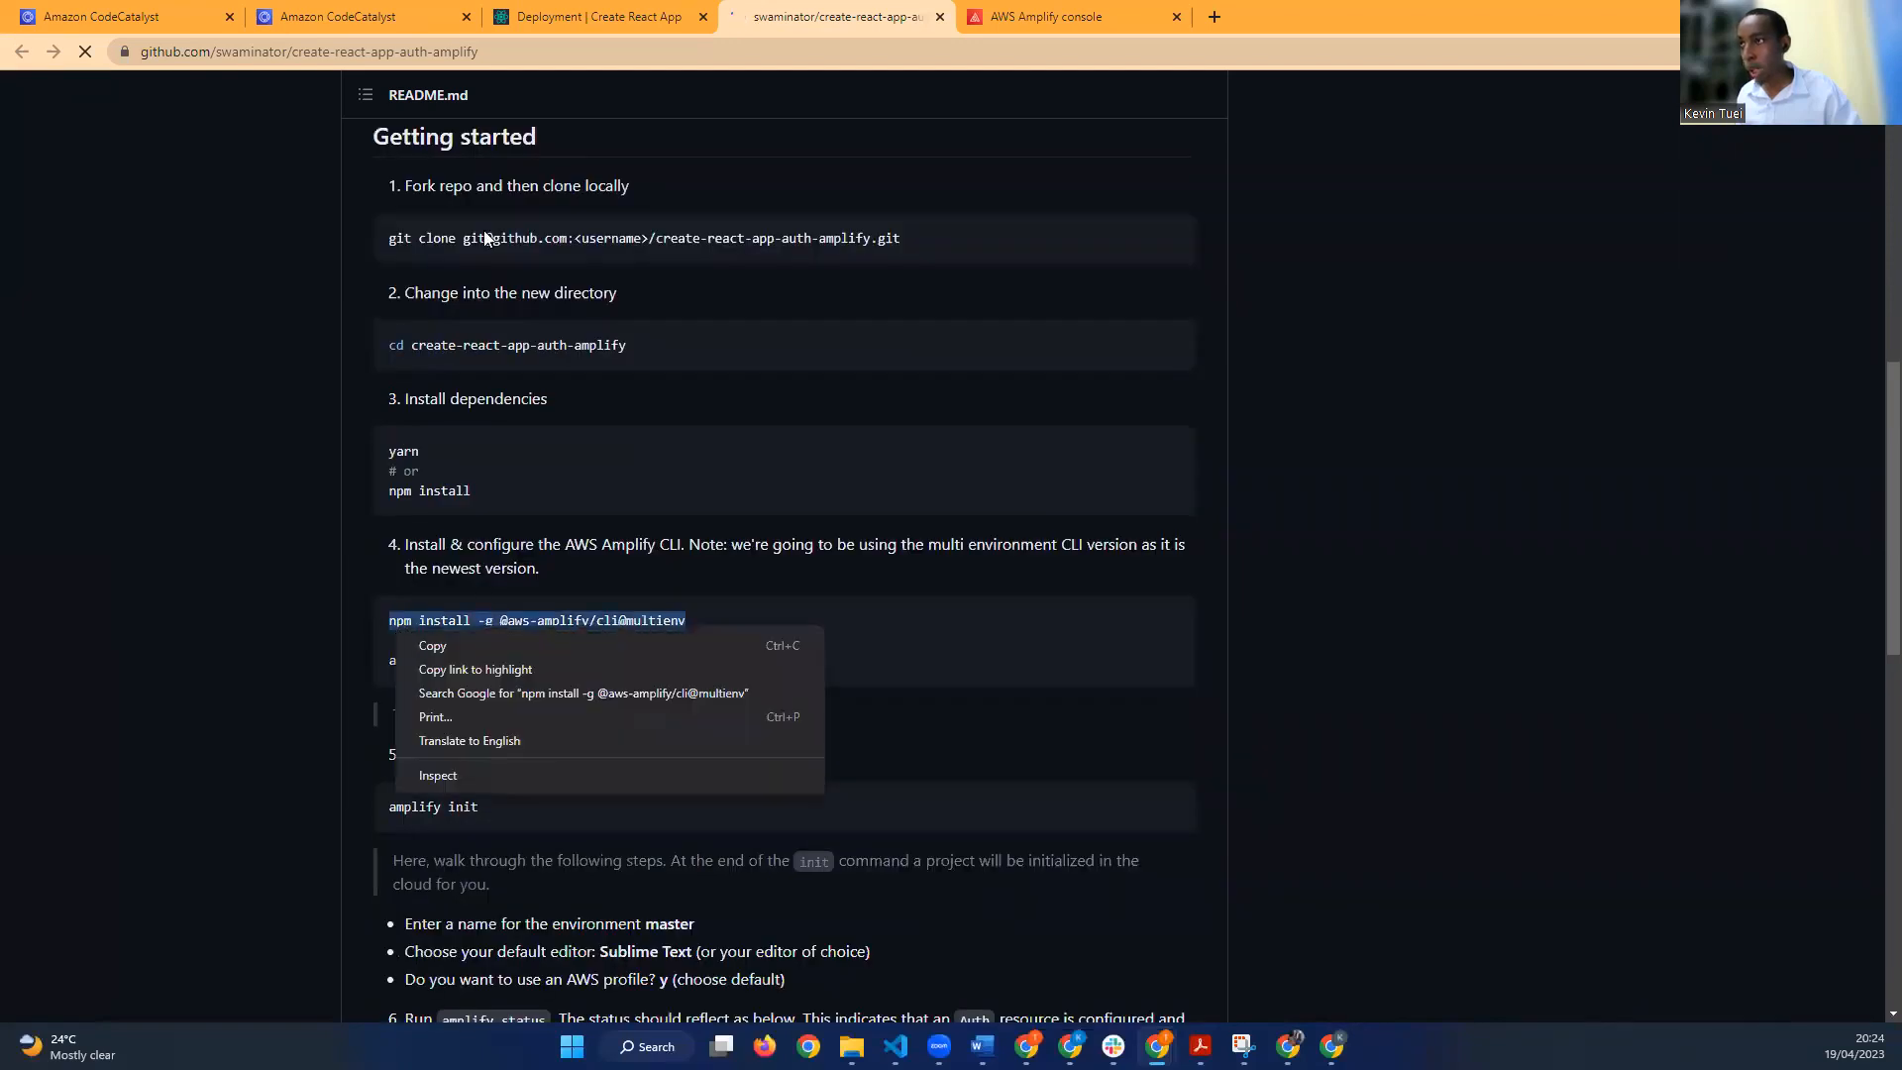
click(426, 642)
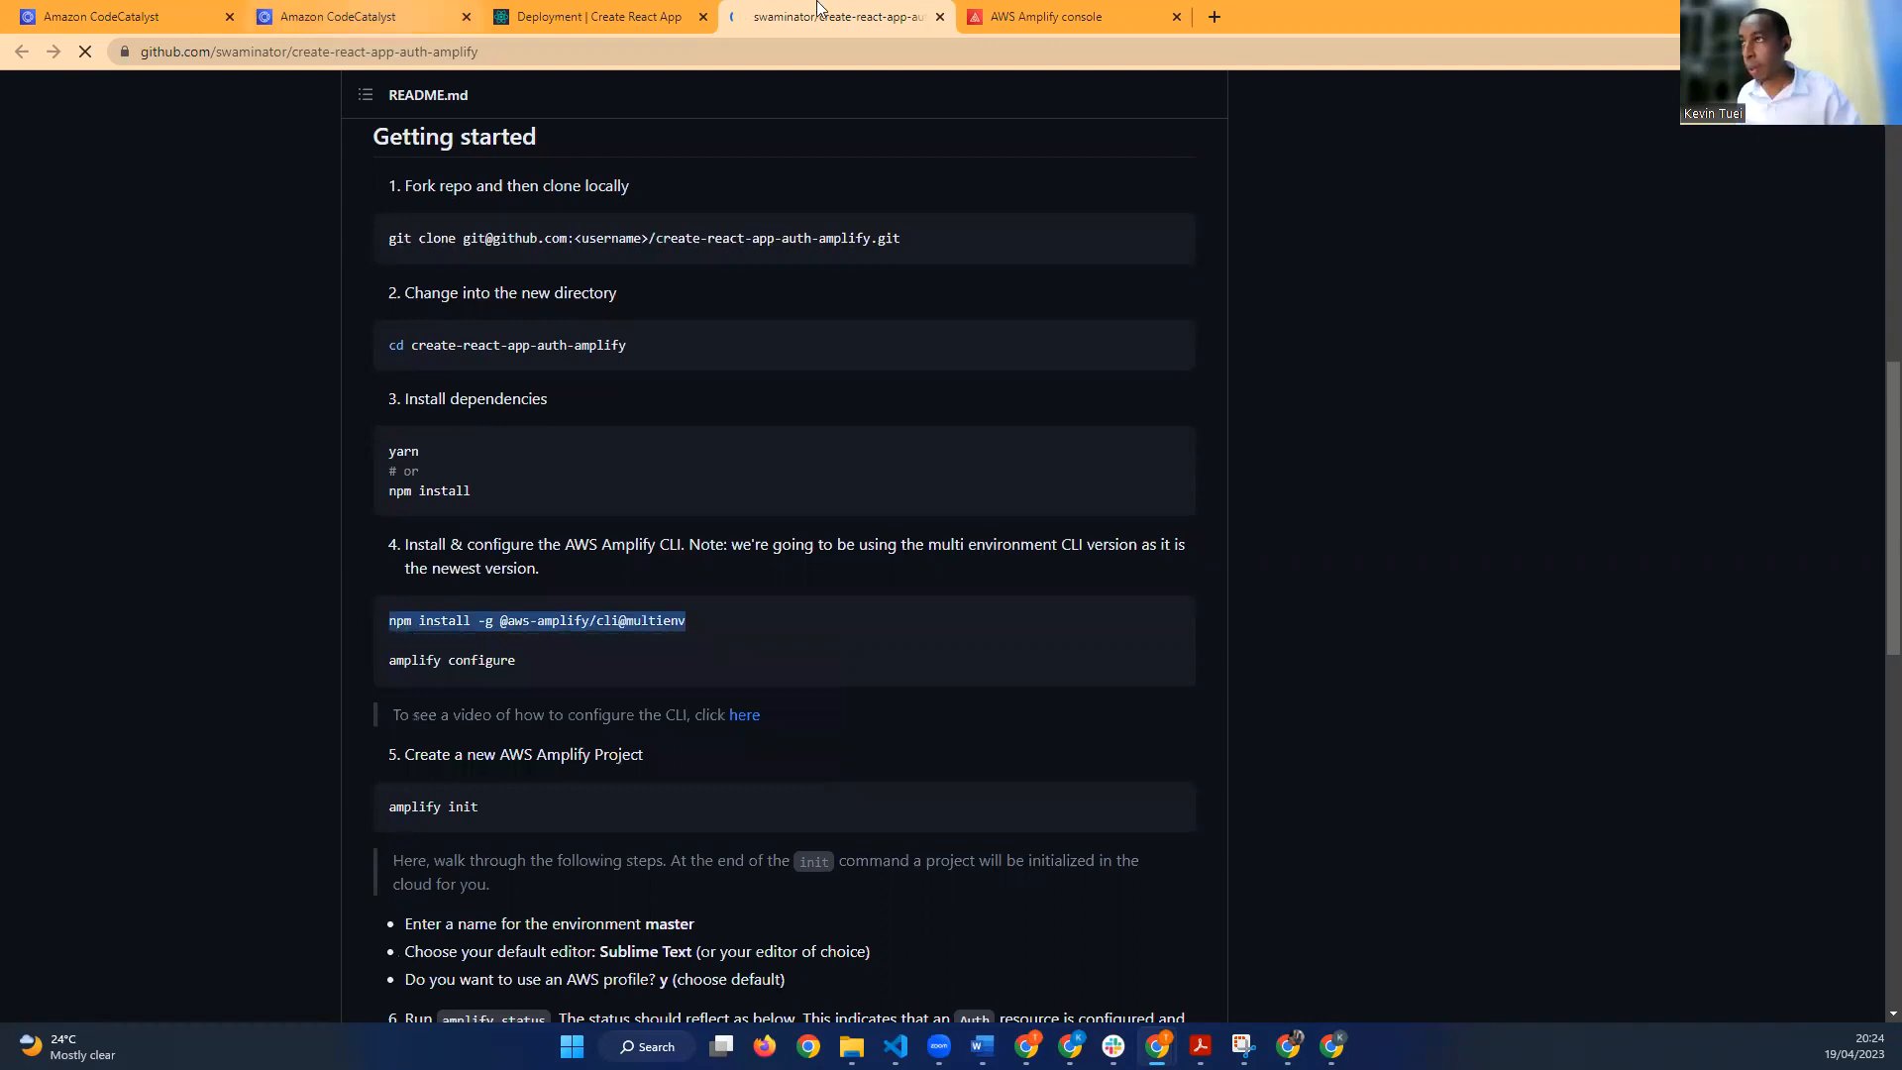
Step: Try to paste the install command into the Cloud9 terminal and set the native clipboard notice not to show again
click(586, 16)
click(337, 16)
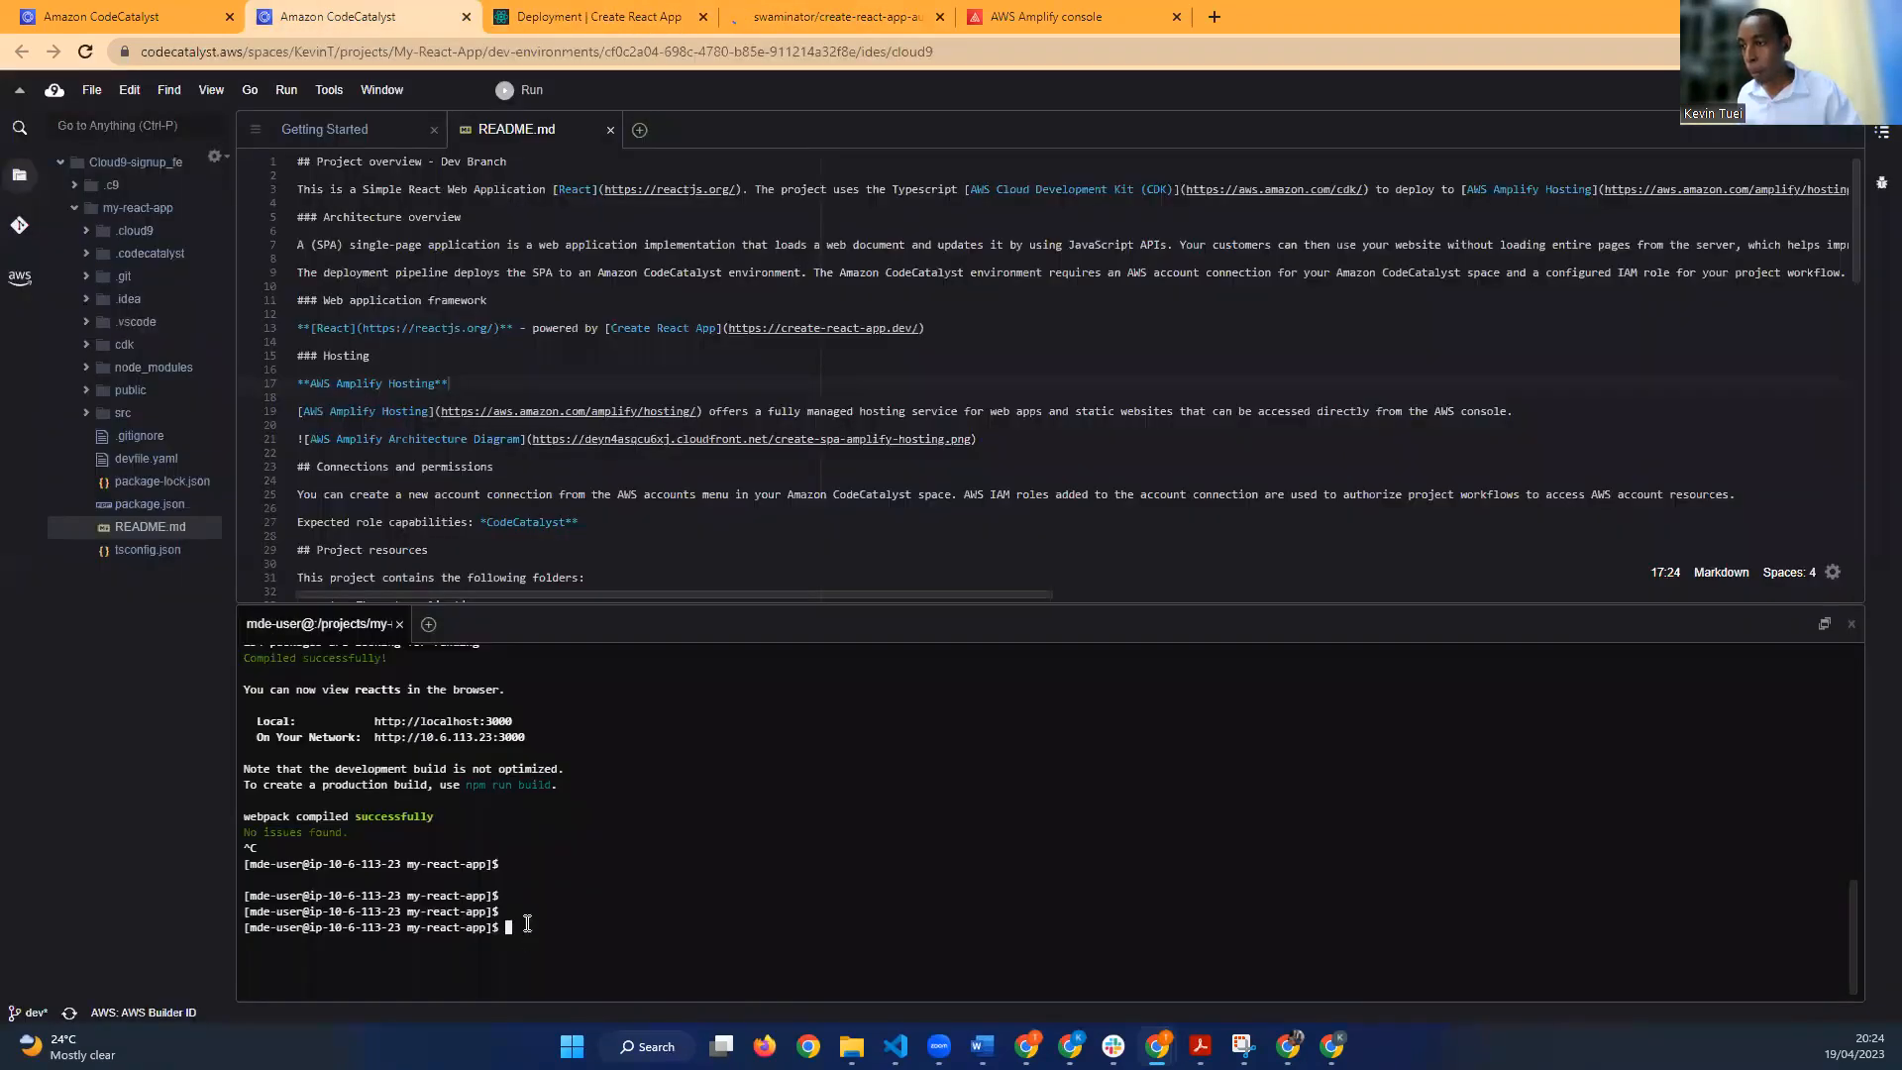
right_click(578, 881)
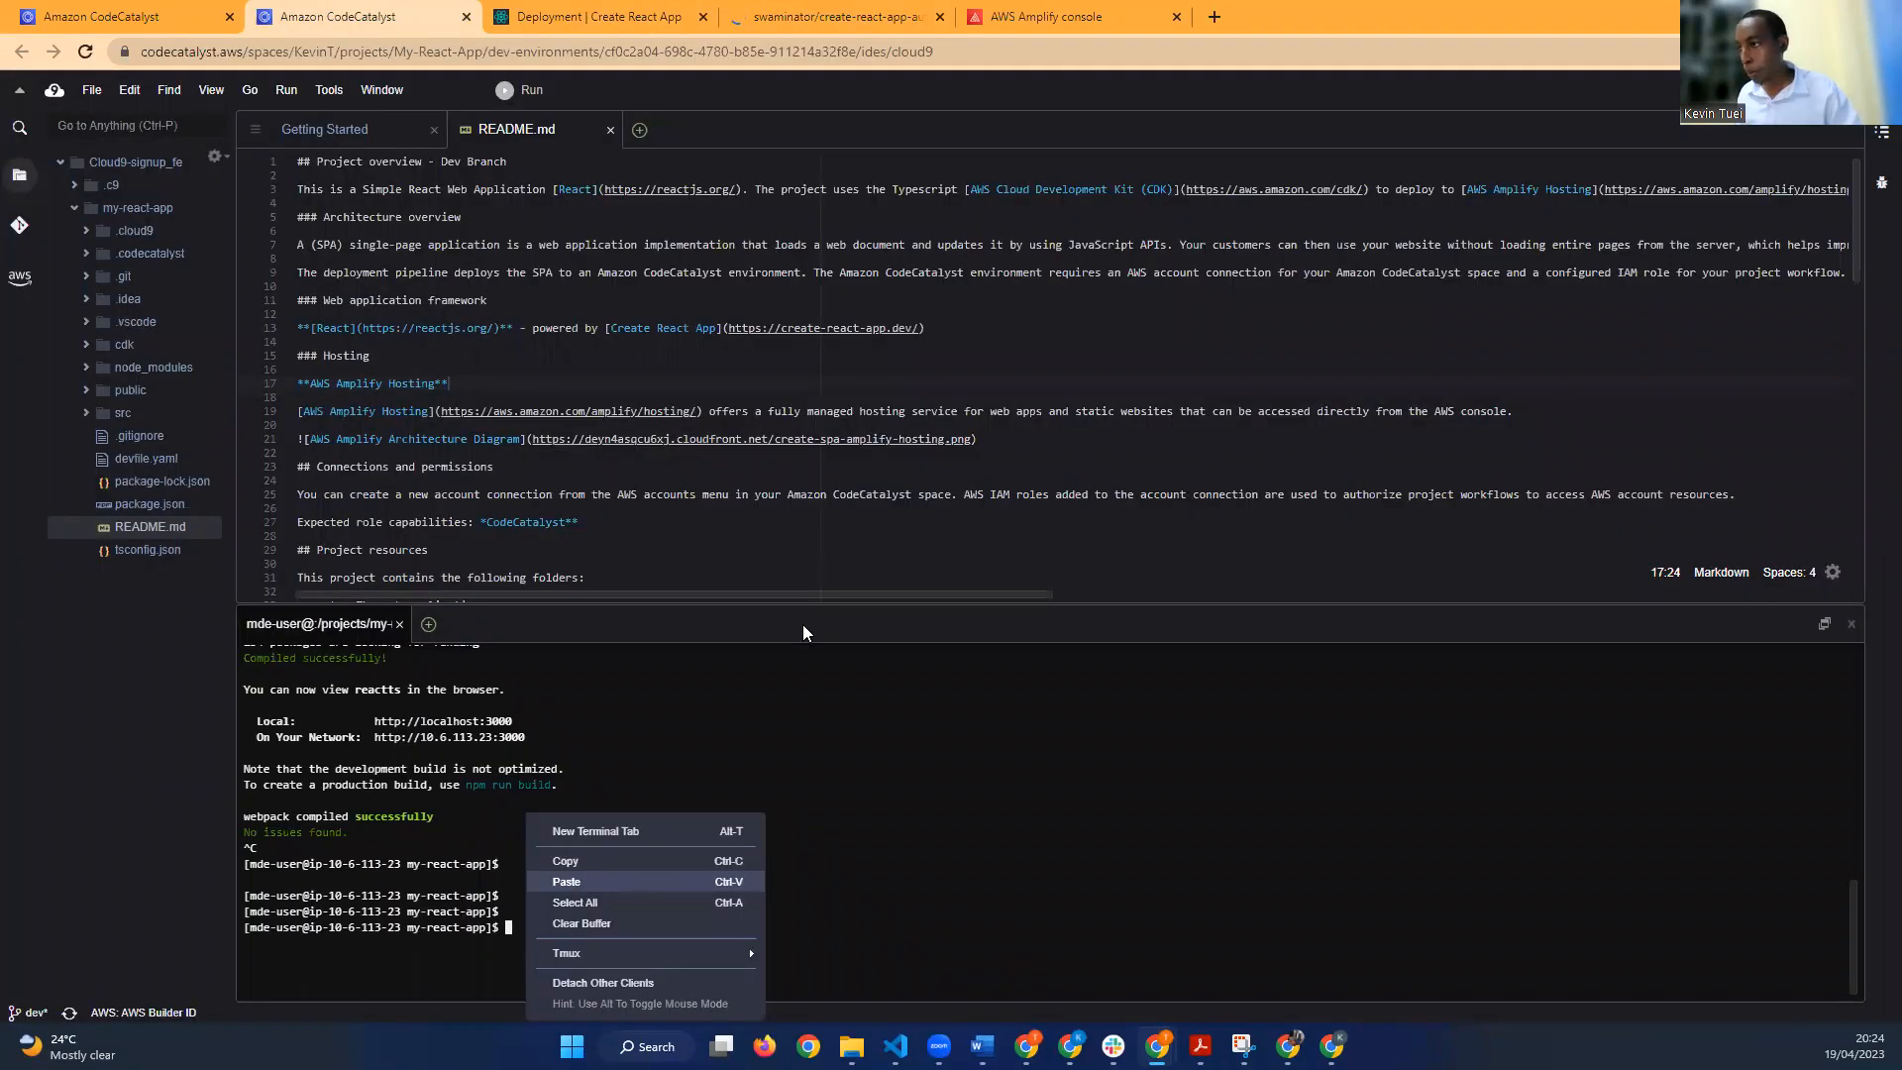
click(598, 872)
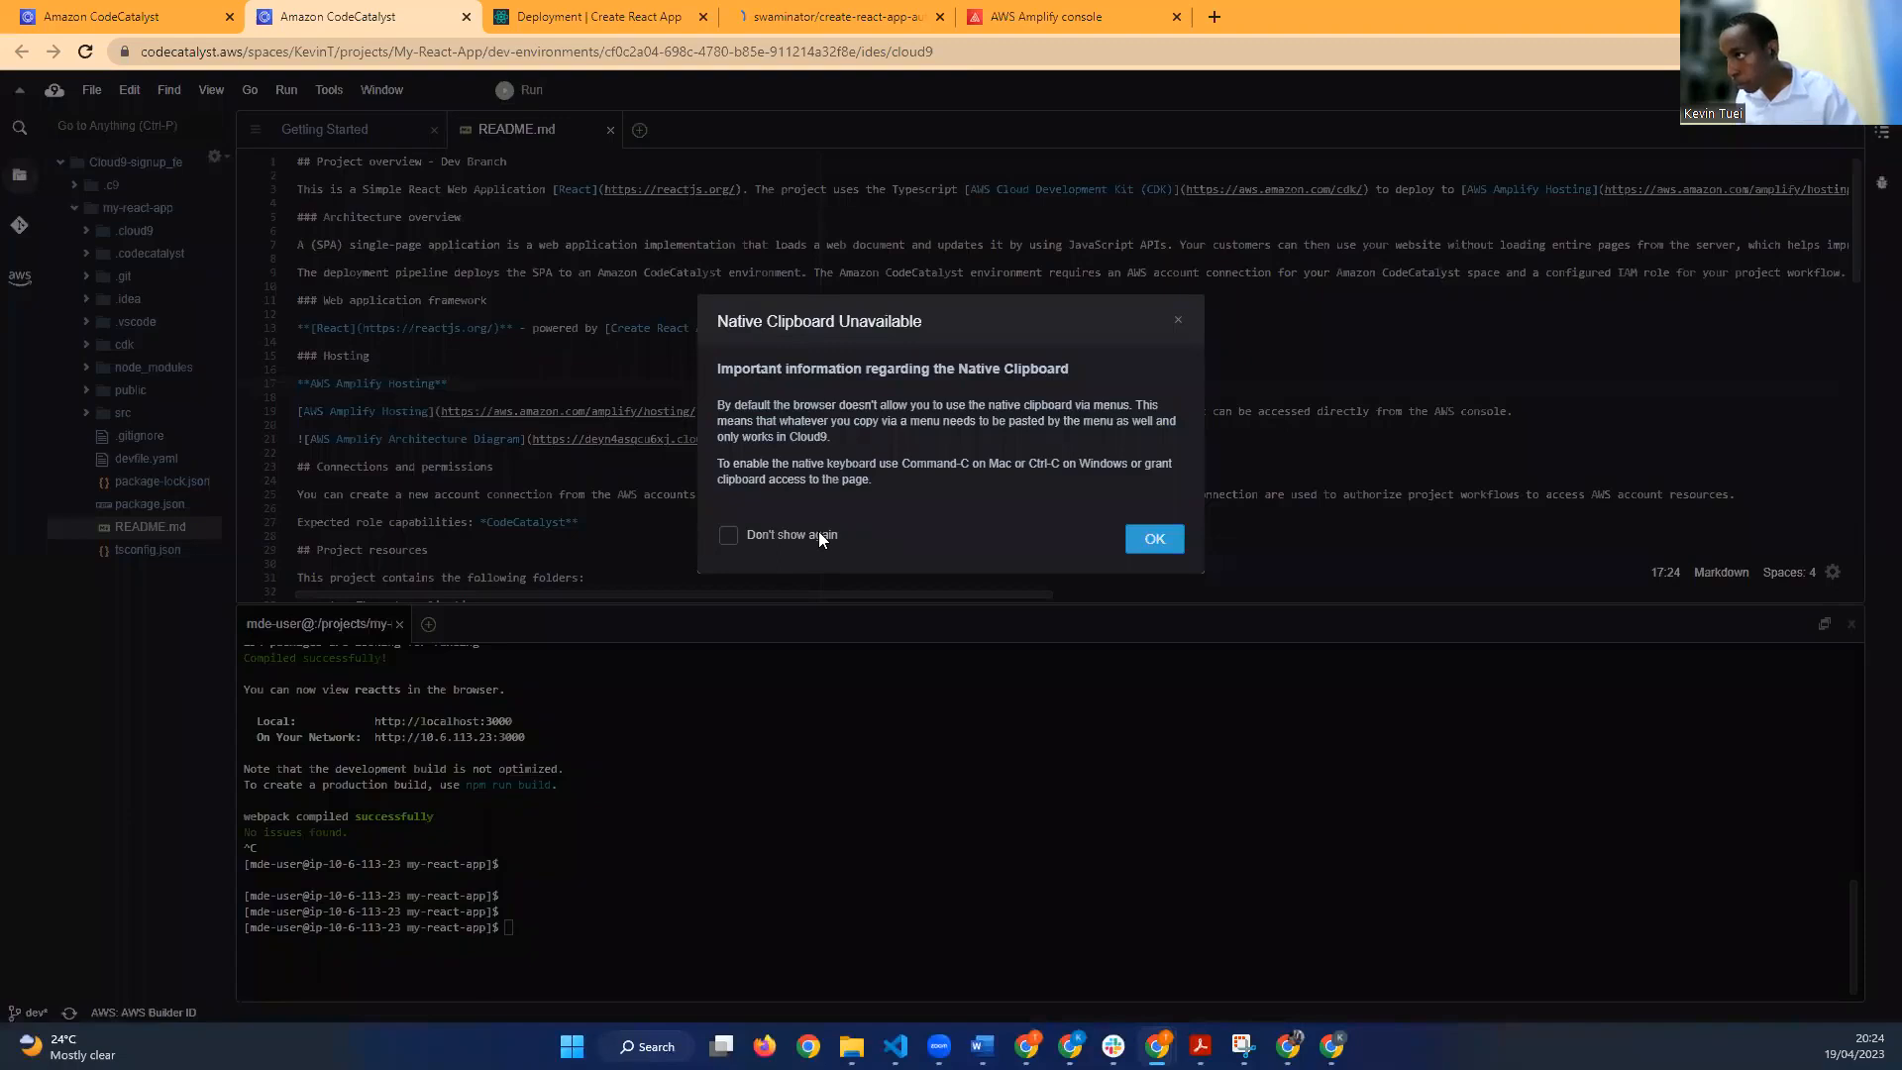
click(818, 538)
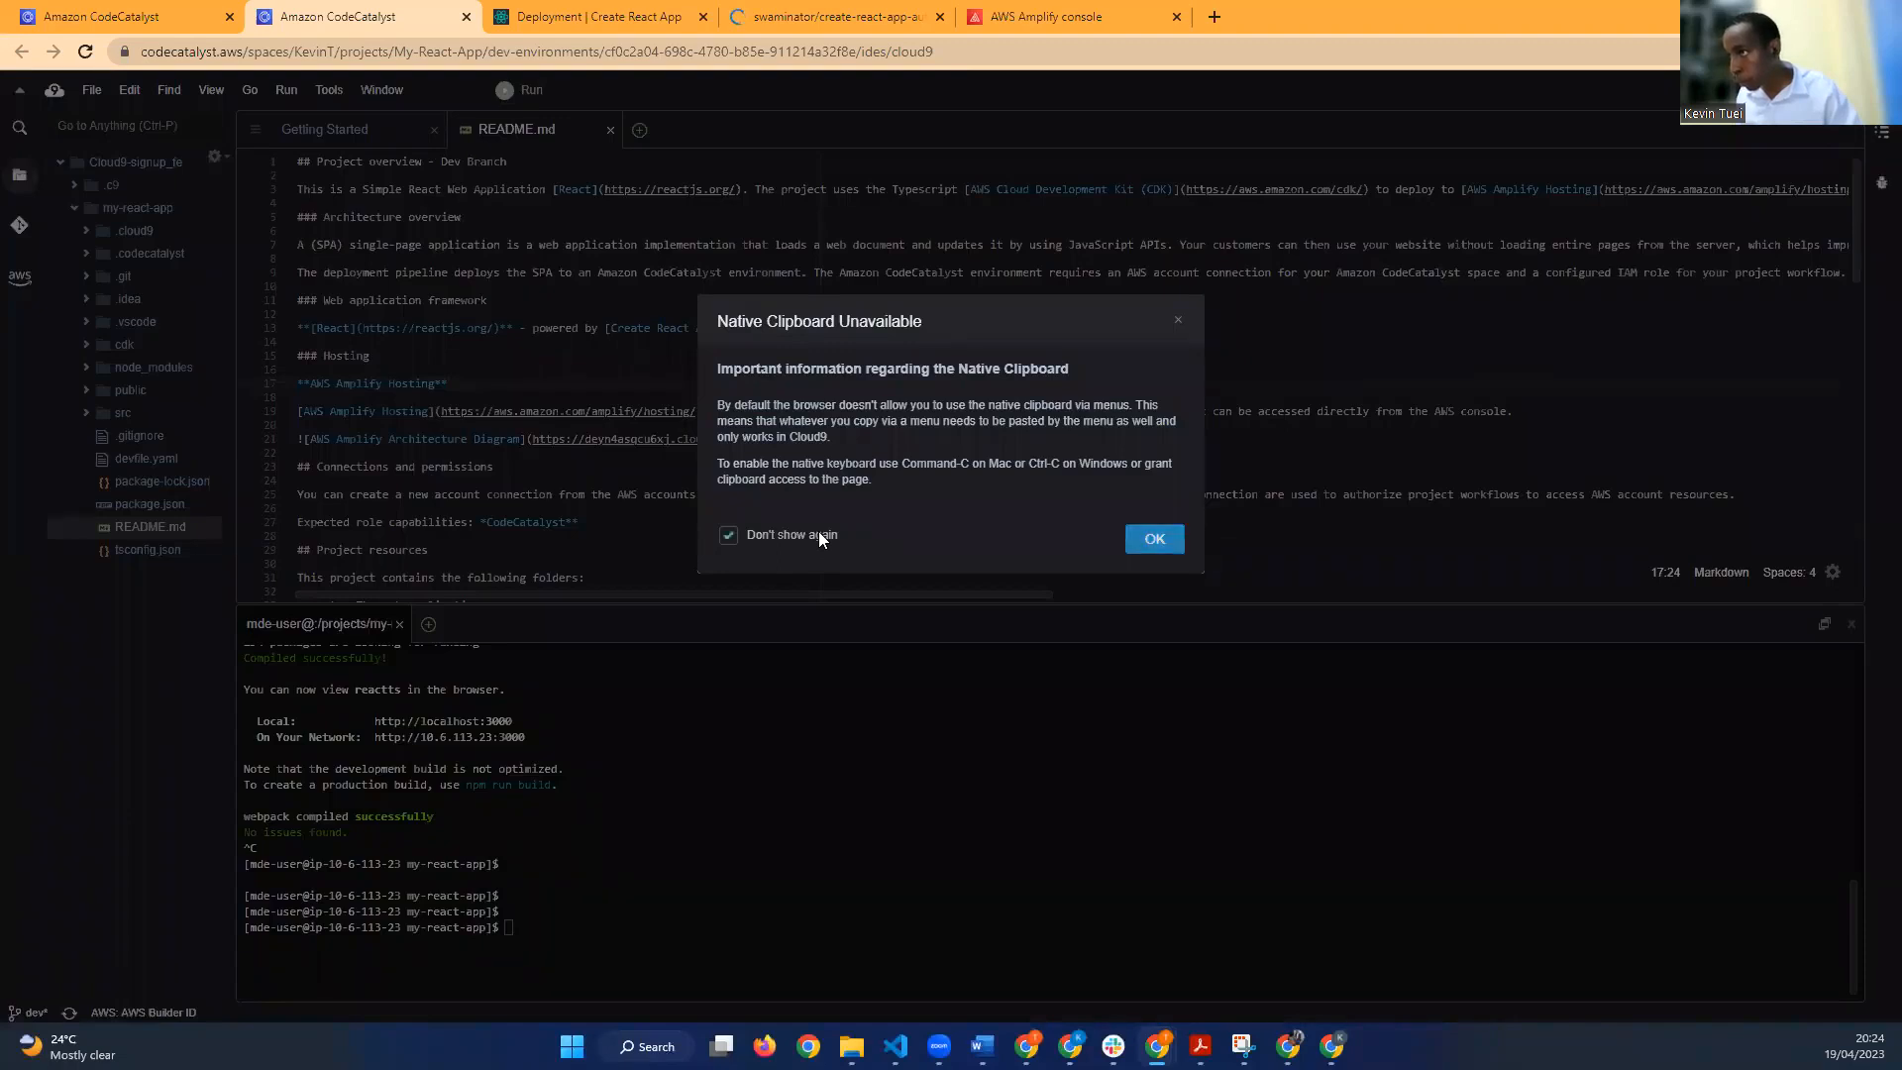
click(1141, 547)
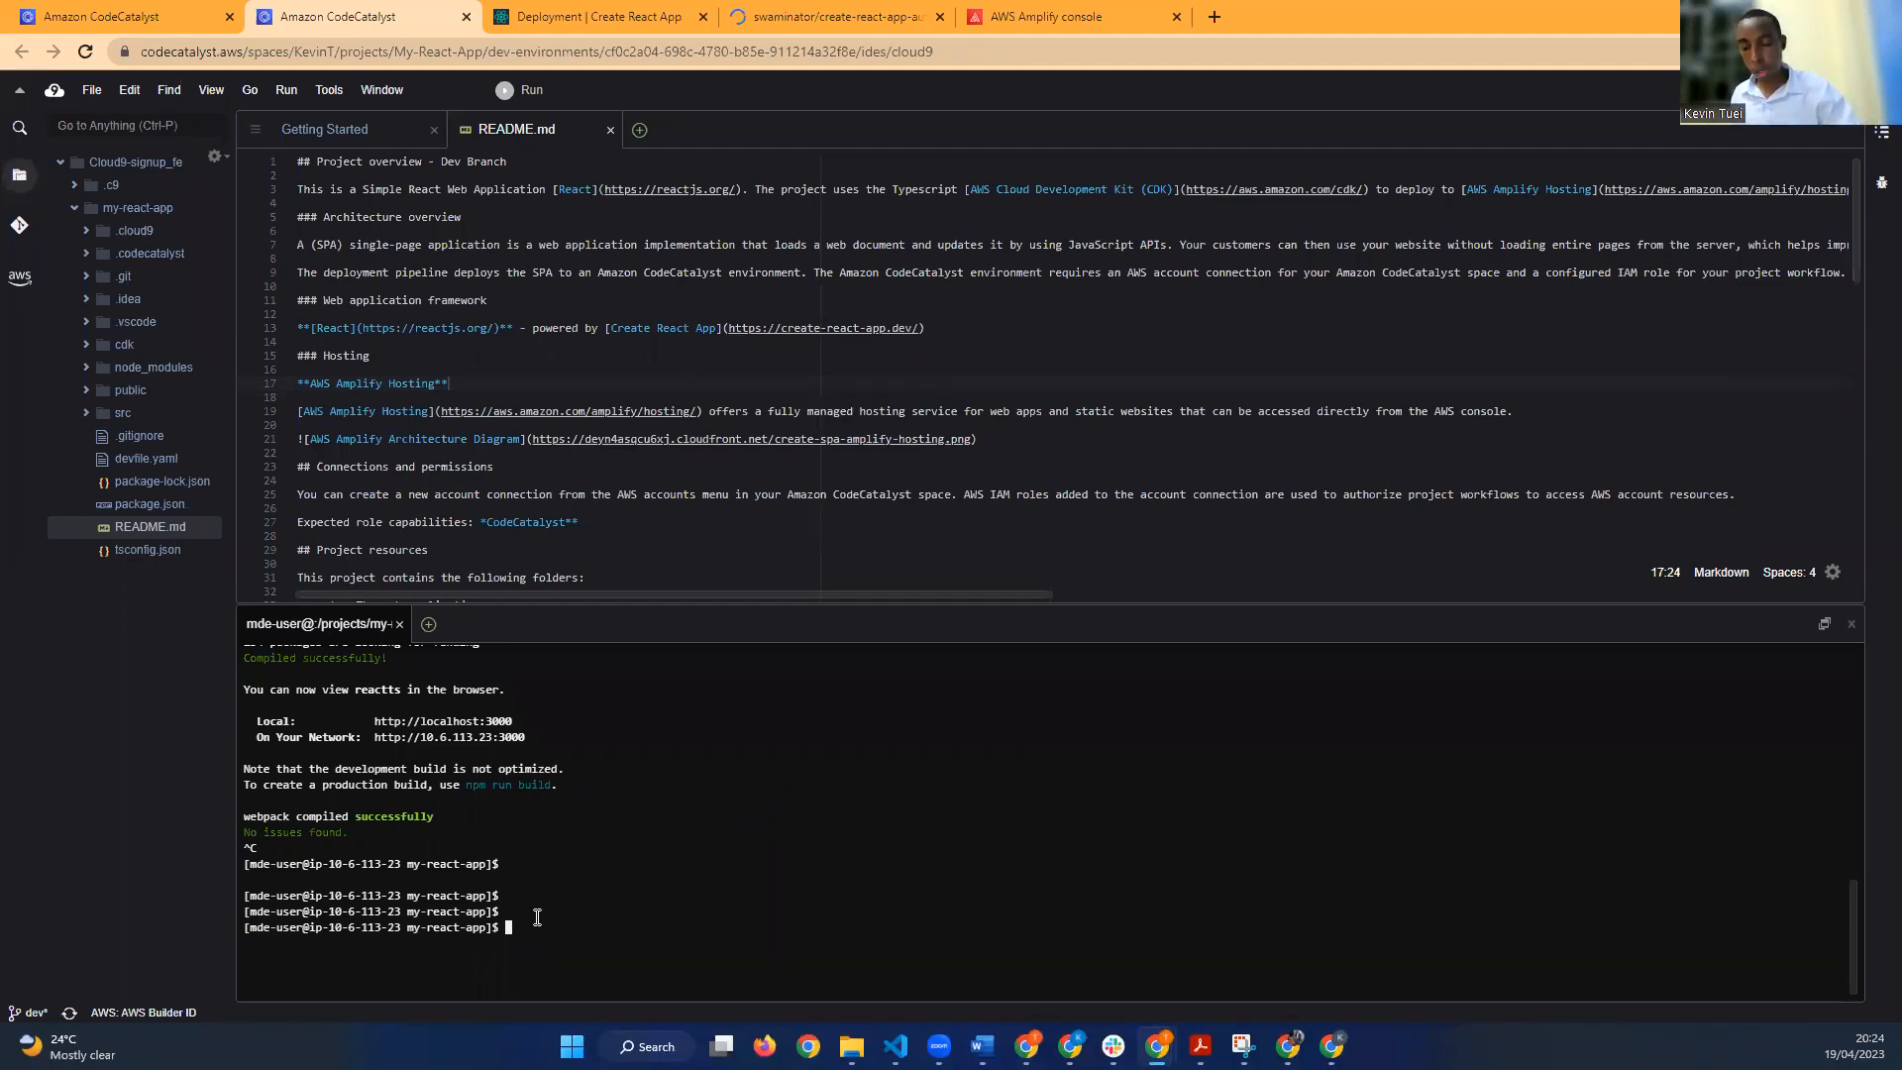
key(ctrl+c)
key(ctrl+c)
key(ctrl+c)
key(ctrl+c)
key(ctrl+c)
key(ctrl+c)
key(ctrl+c)
key(ctrl+c)
key(ctrl+c)
key(ctrl+c)
key(ctrl+c)
key(ctrl+c)
key(ctrl+c)
key(ctrl+c)
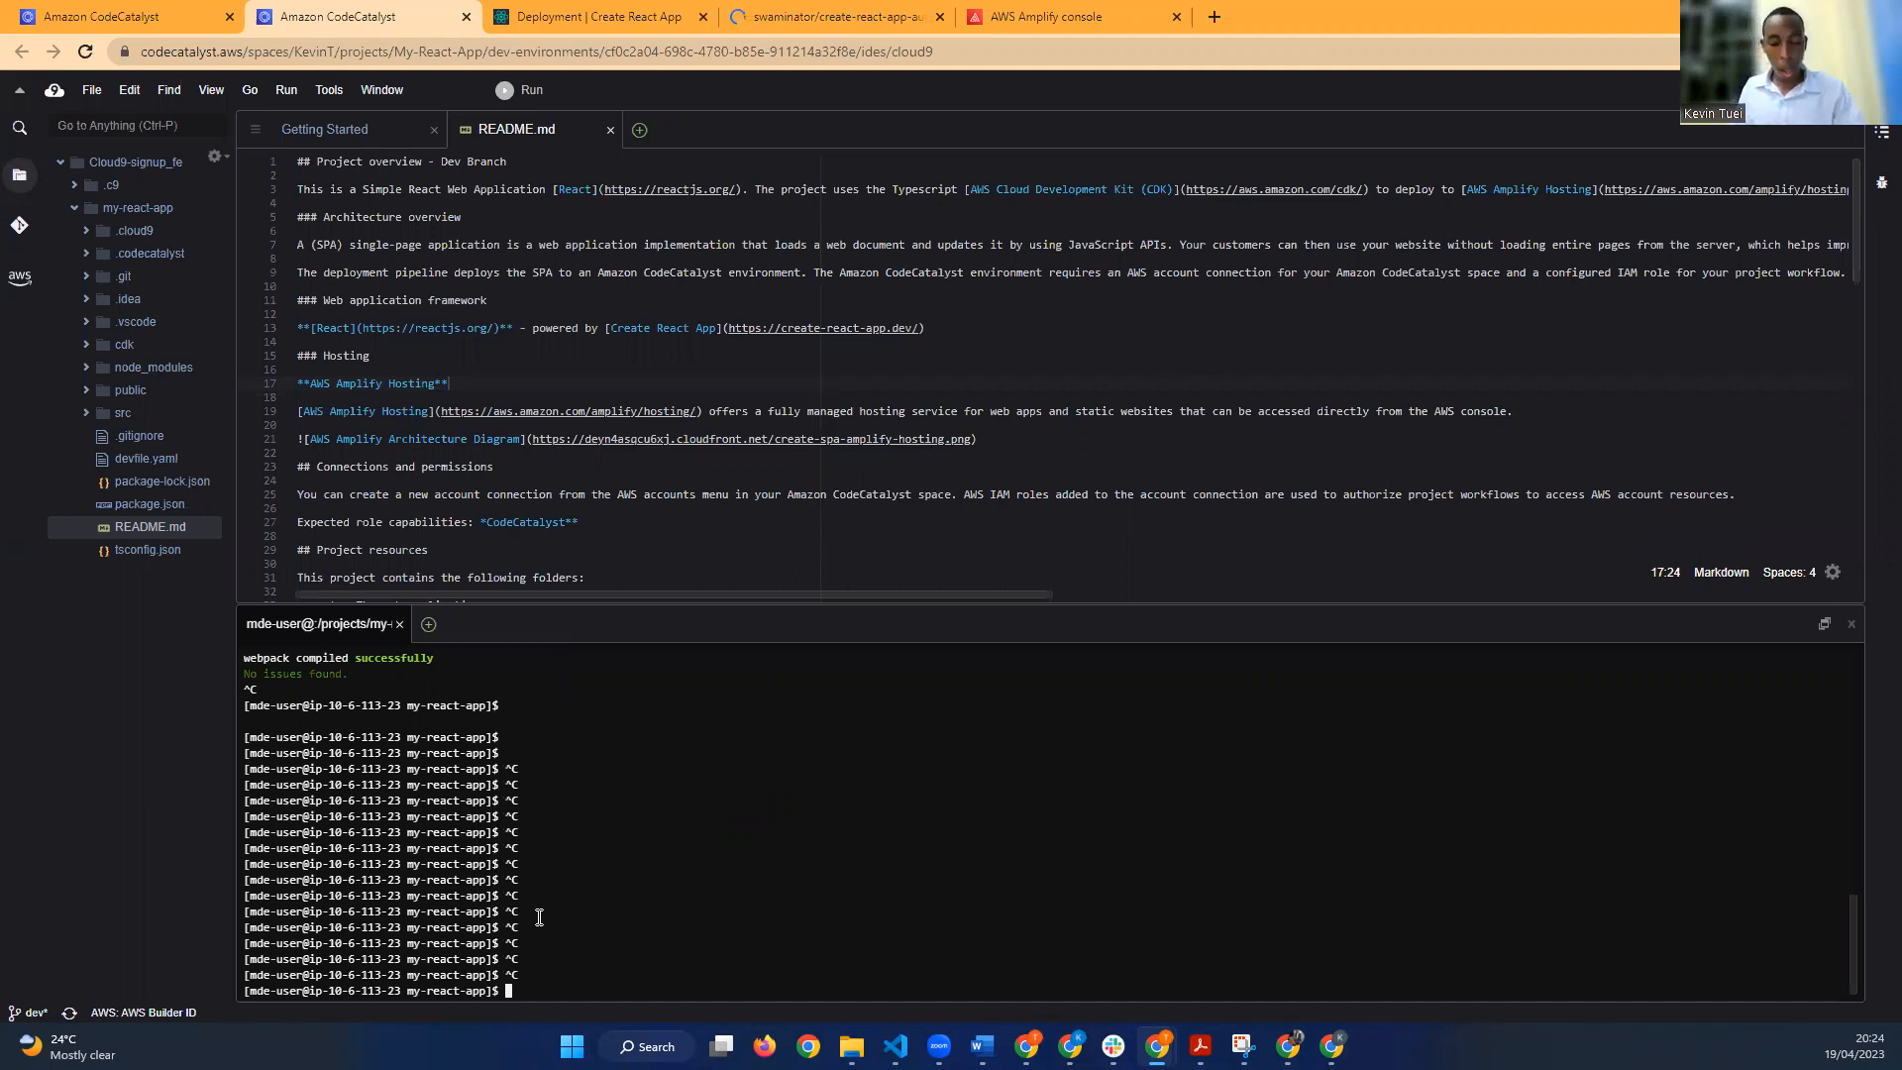
key(ctrl+c)
key(ctrl+c)
key(ctrl+c)
key(ctrl+c)
key(ctrl+c)
key(ctrl+c)
key(ctrl+c)
key(ctrl+c)
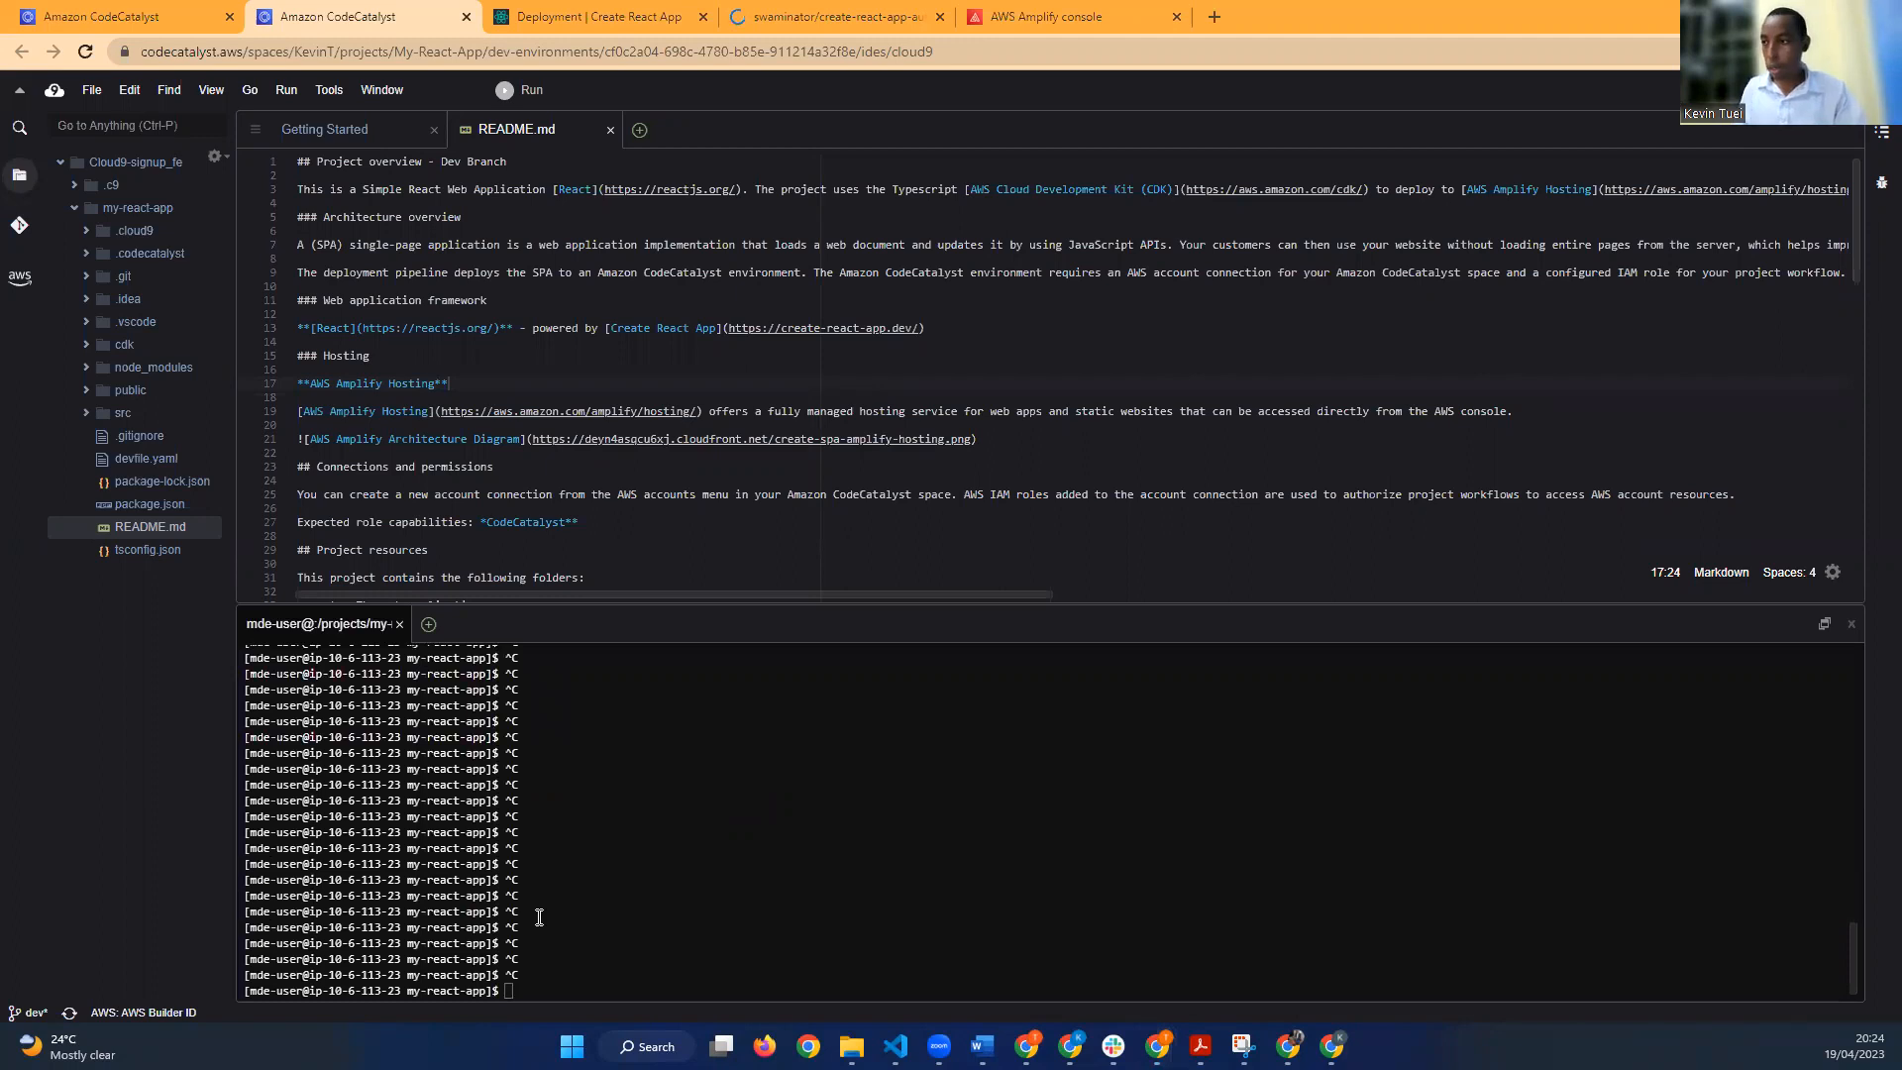
Step: Clear the terminal with the "clear" command
click(551, 984)
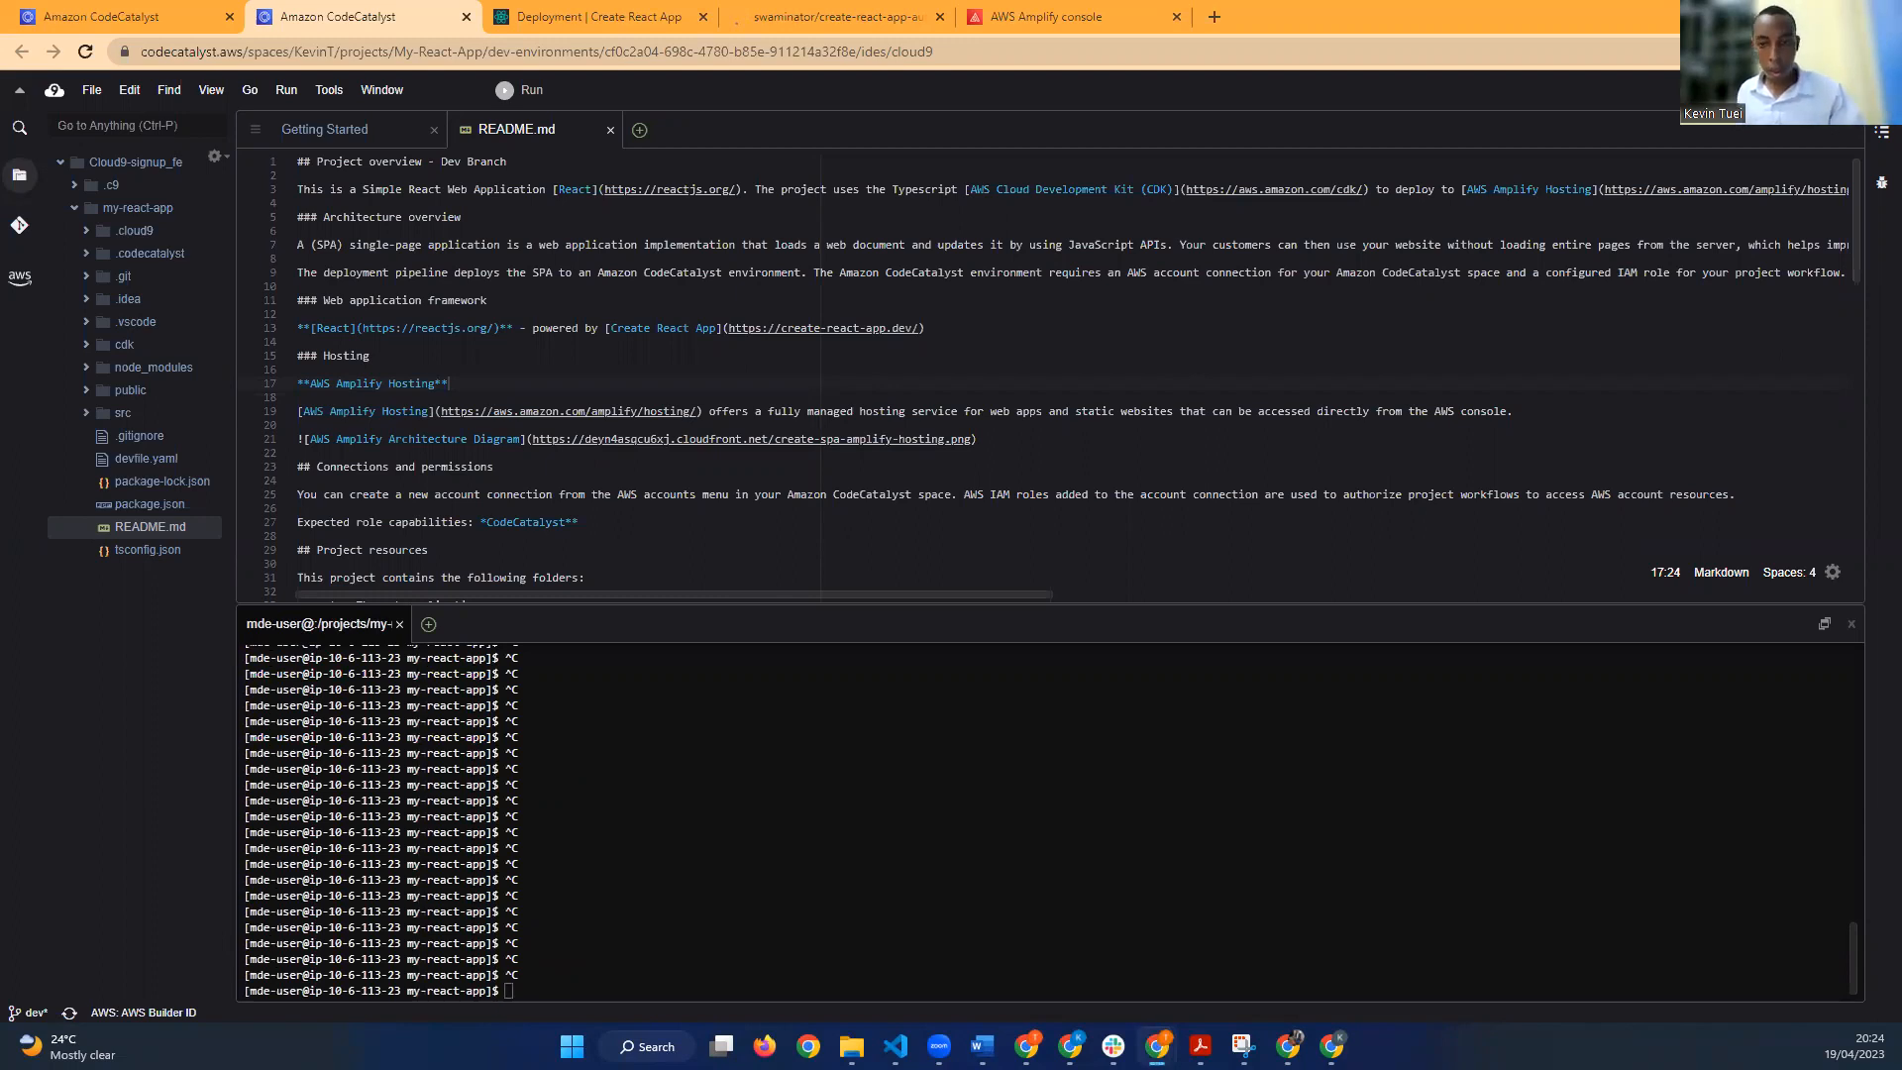
click(575, 989)
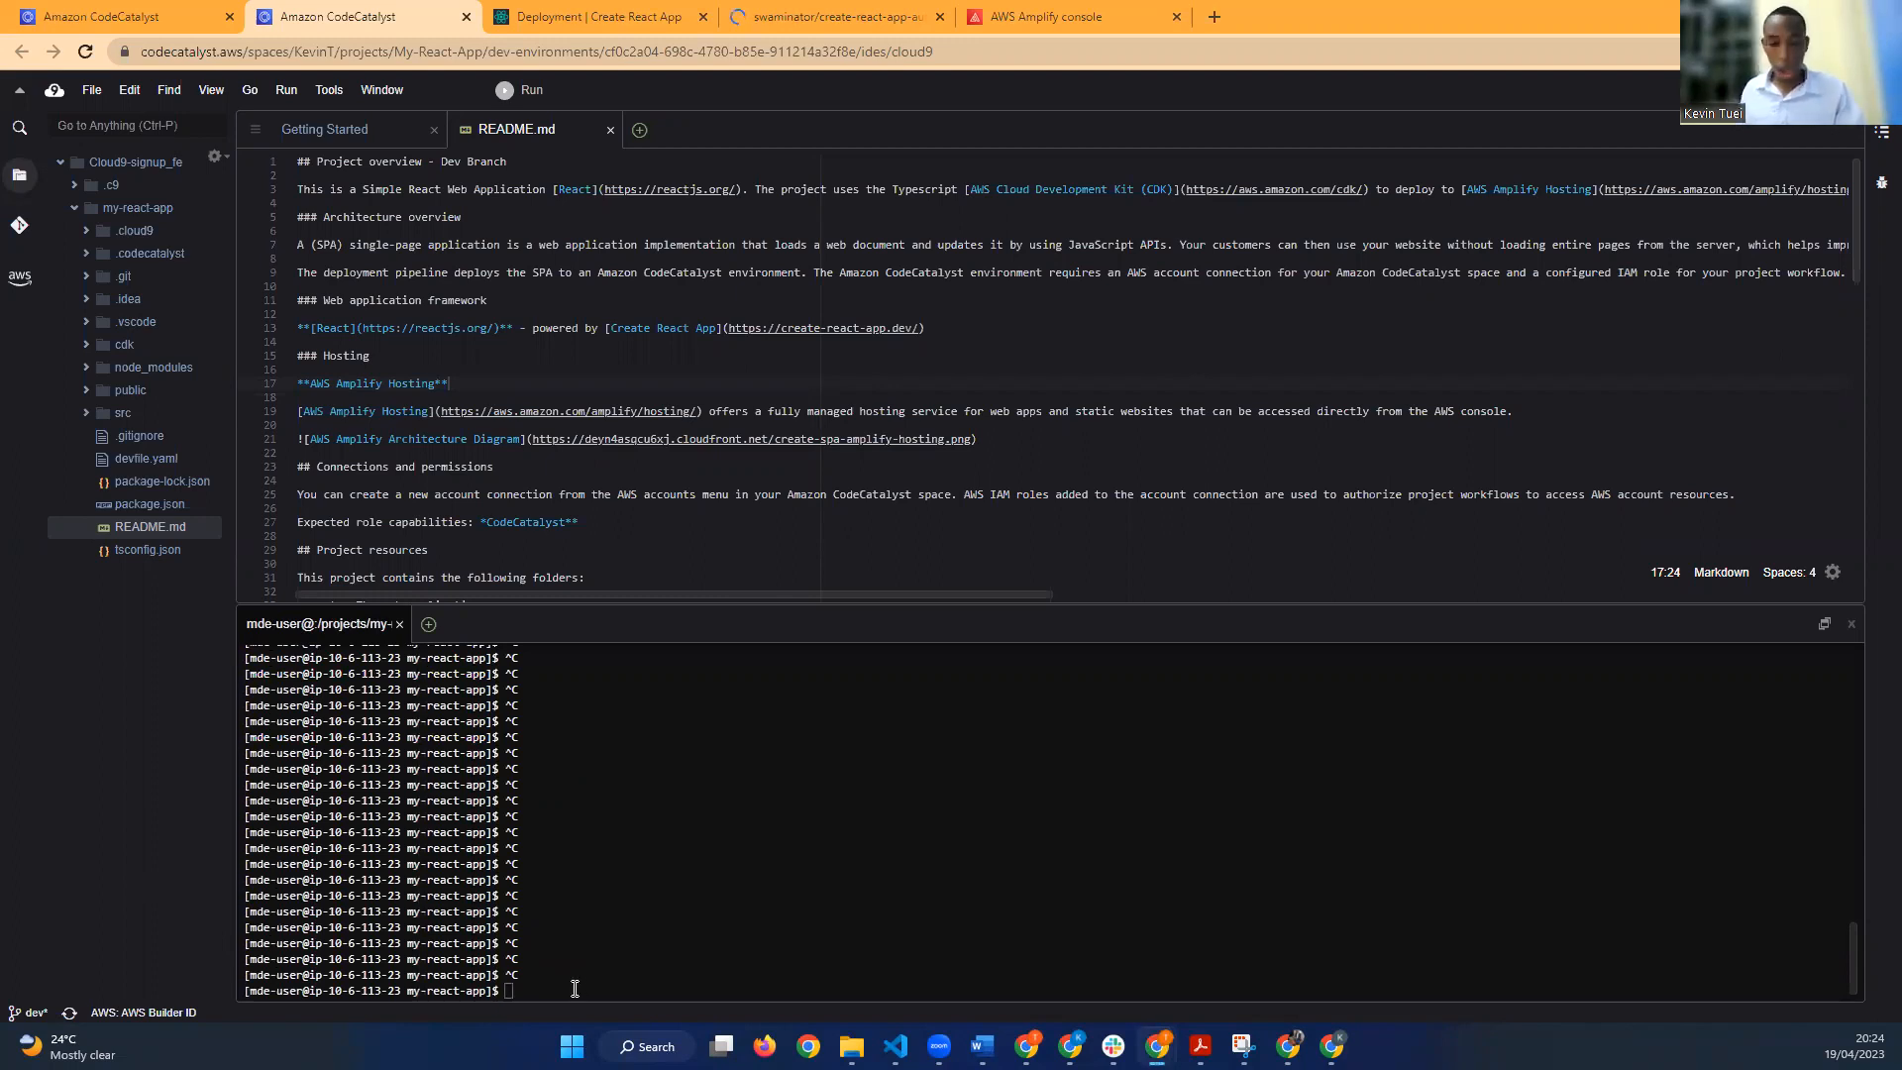
text(clear)
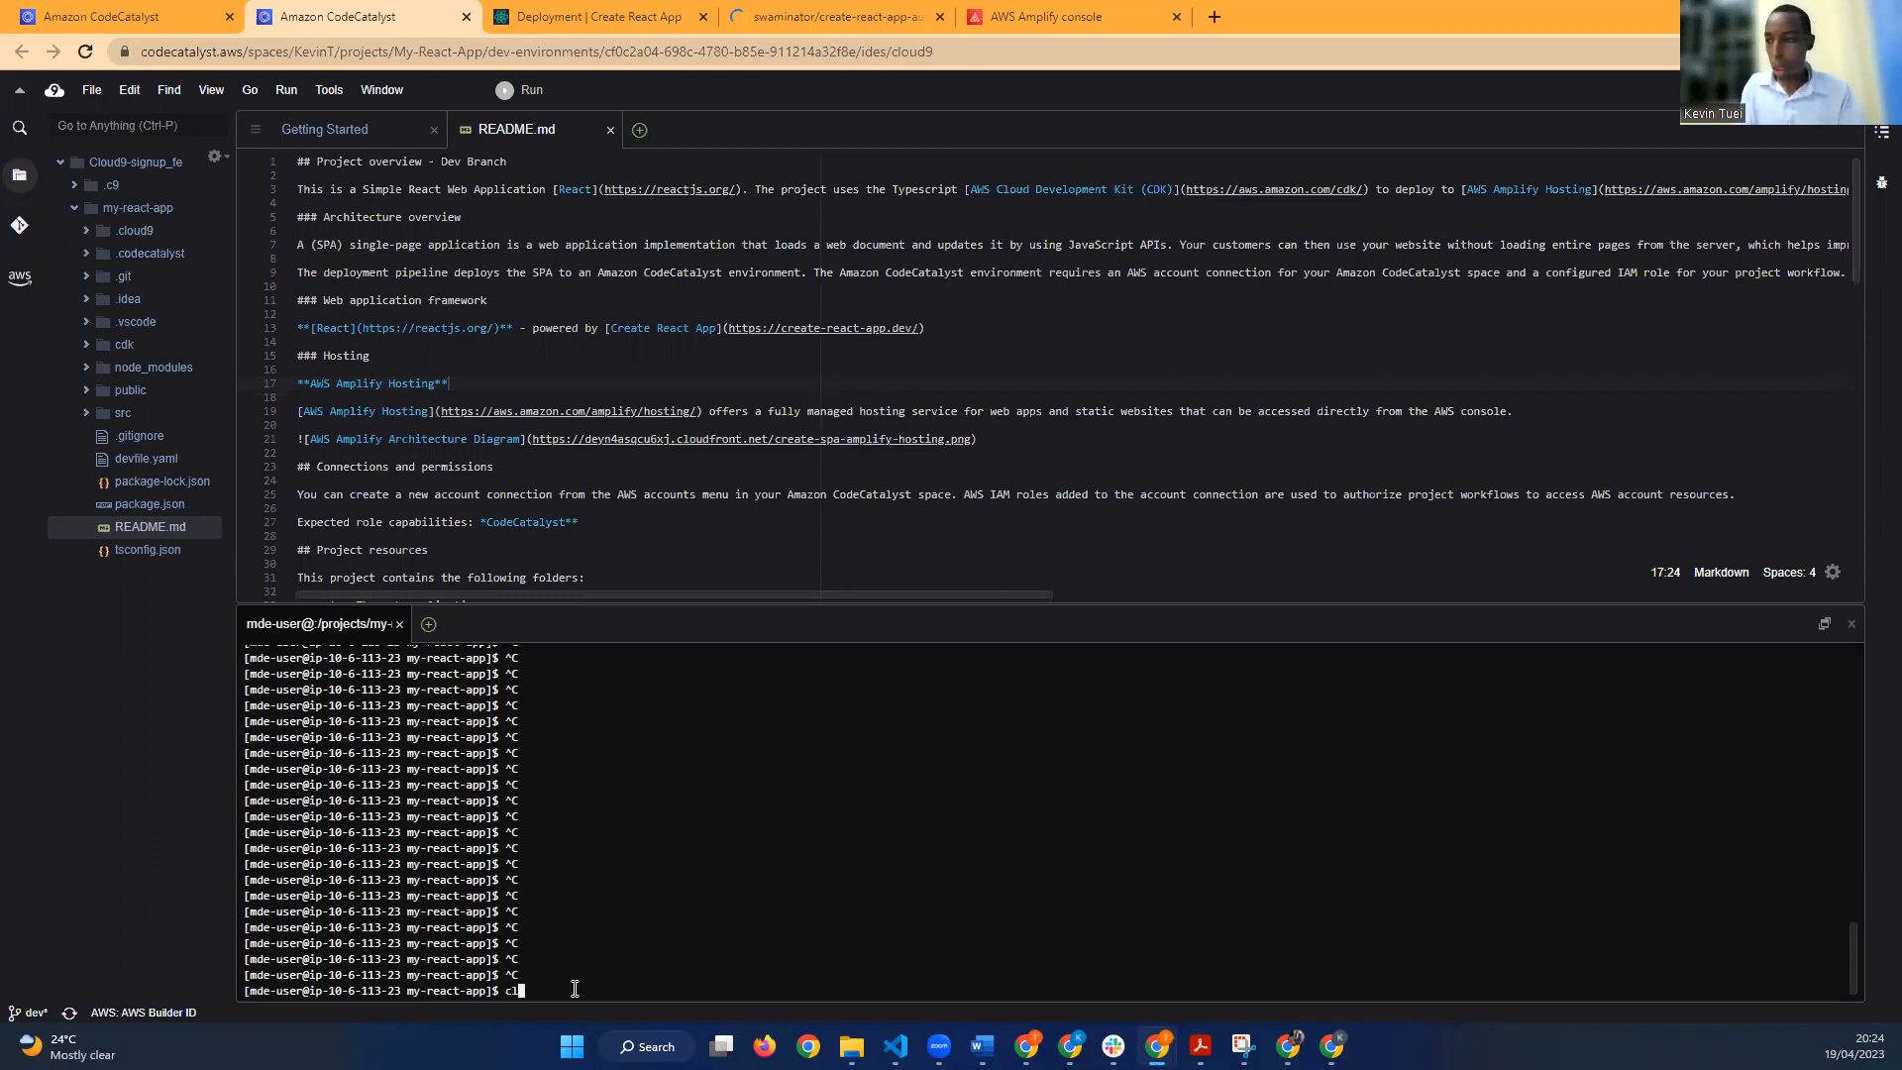
key(Return)
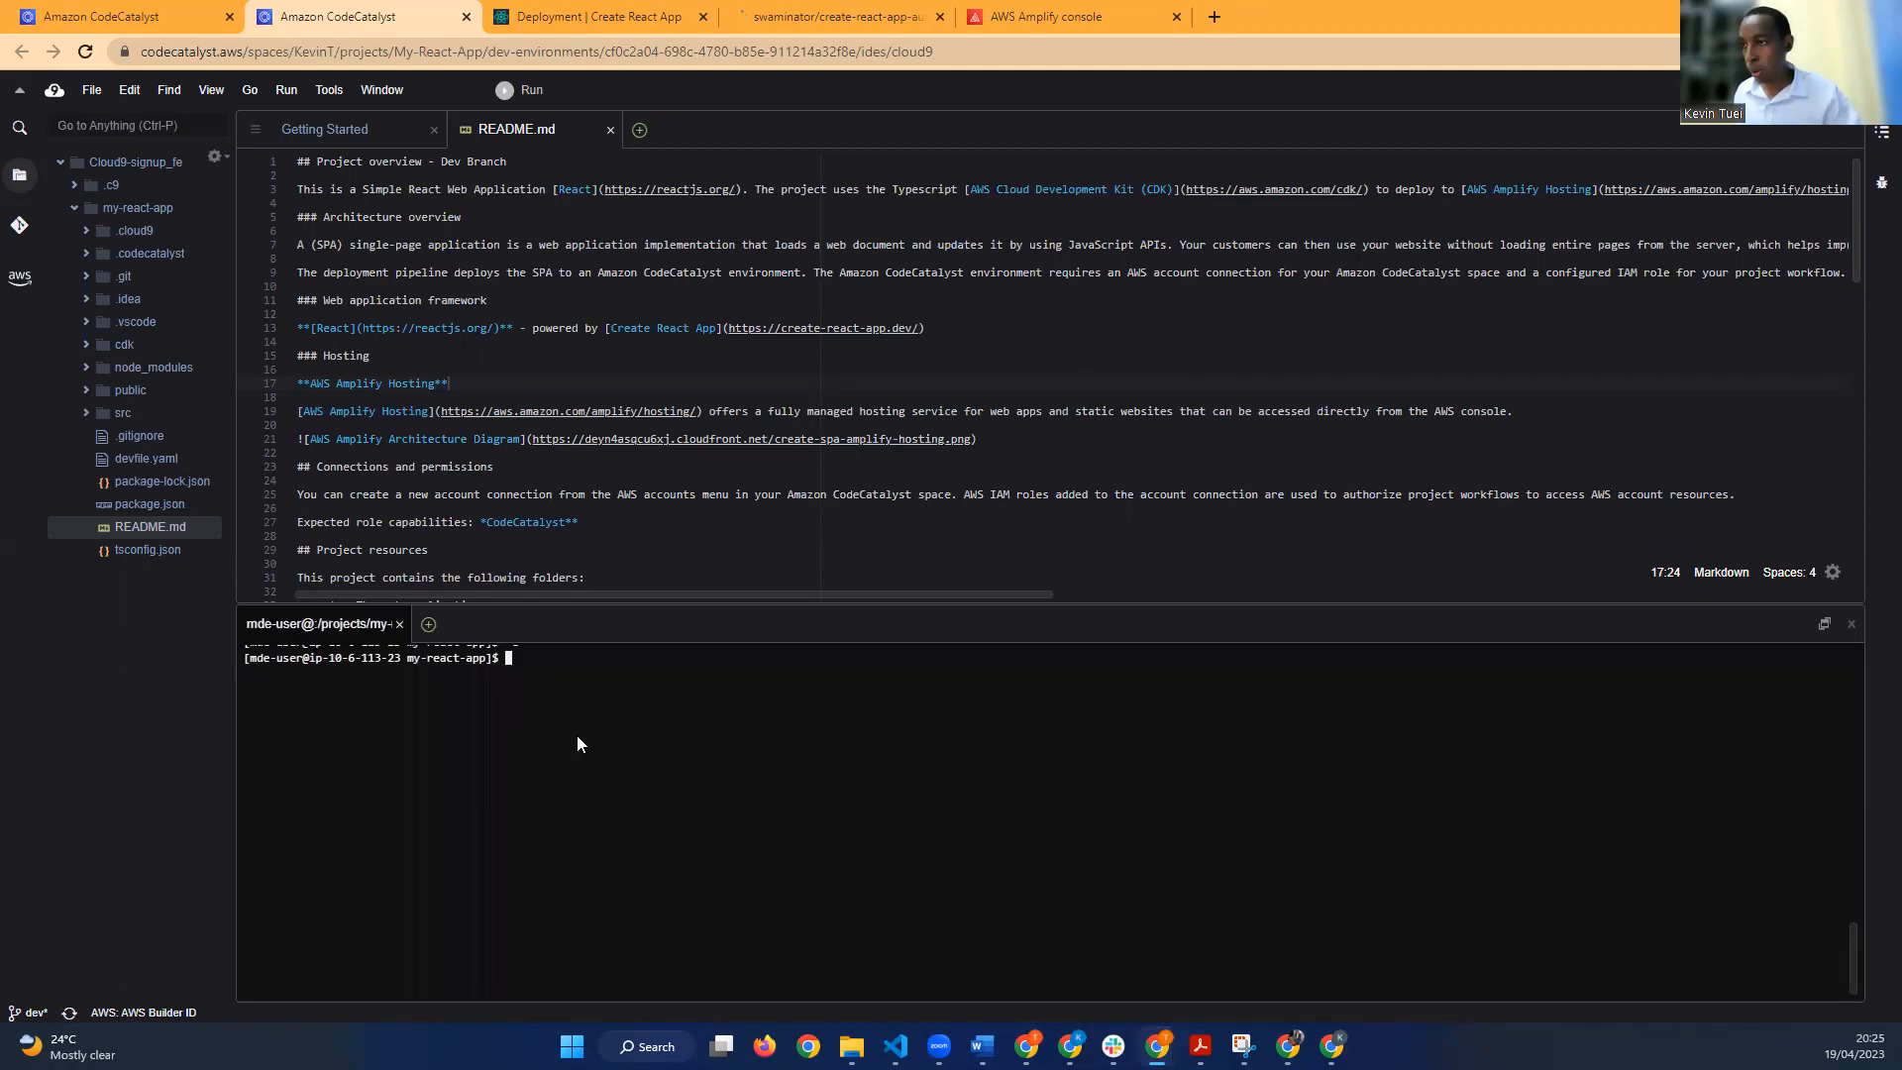
Step: Try to paste the Amplify CLI install command into the cleared terminal
right_click(541, 684)
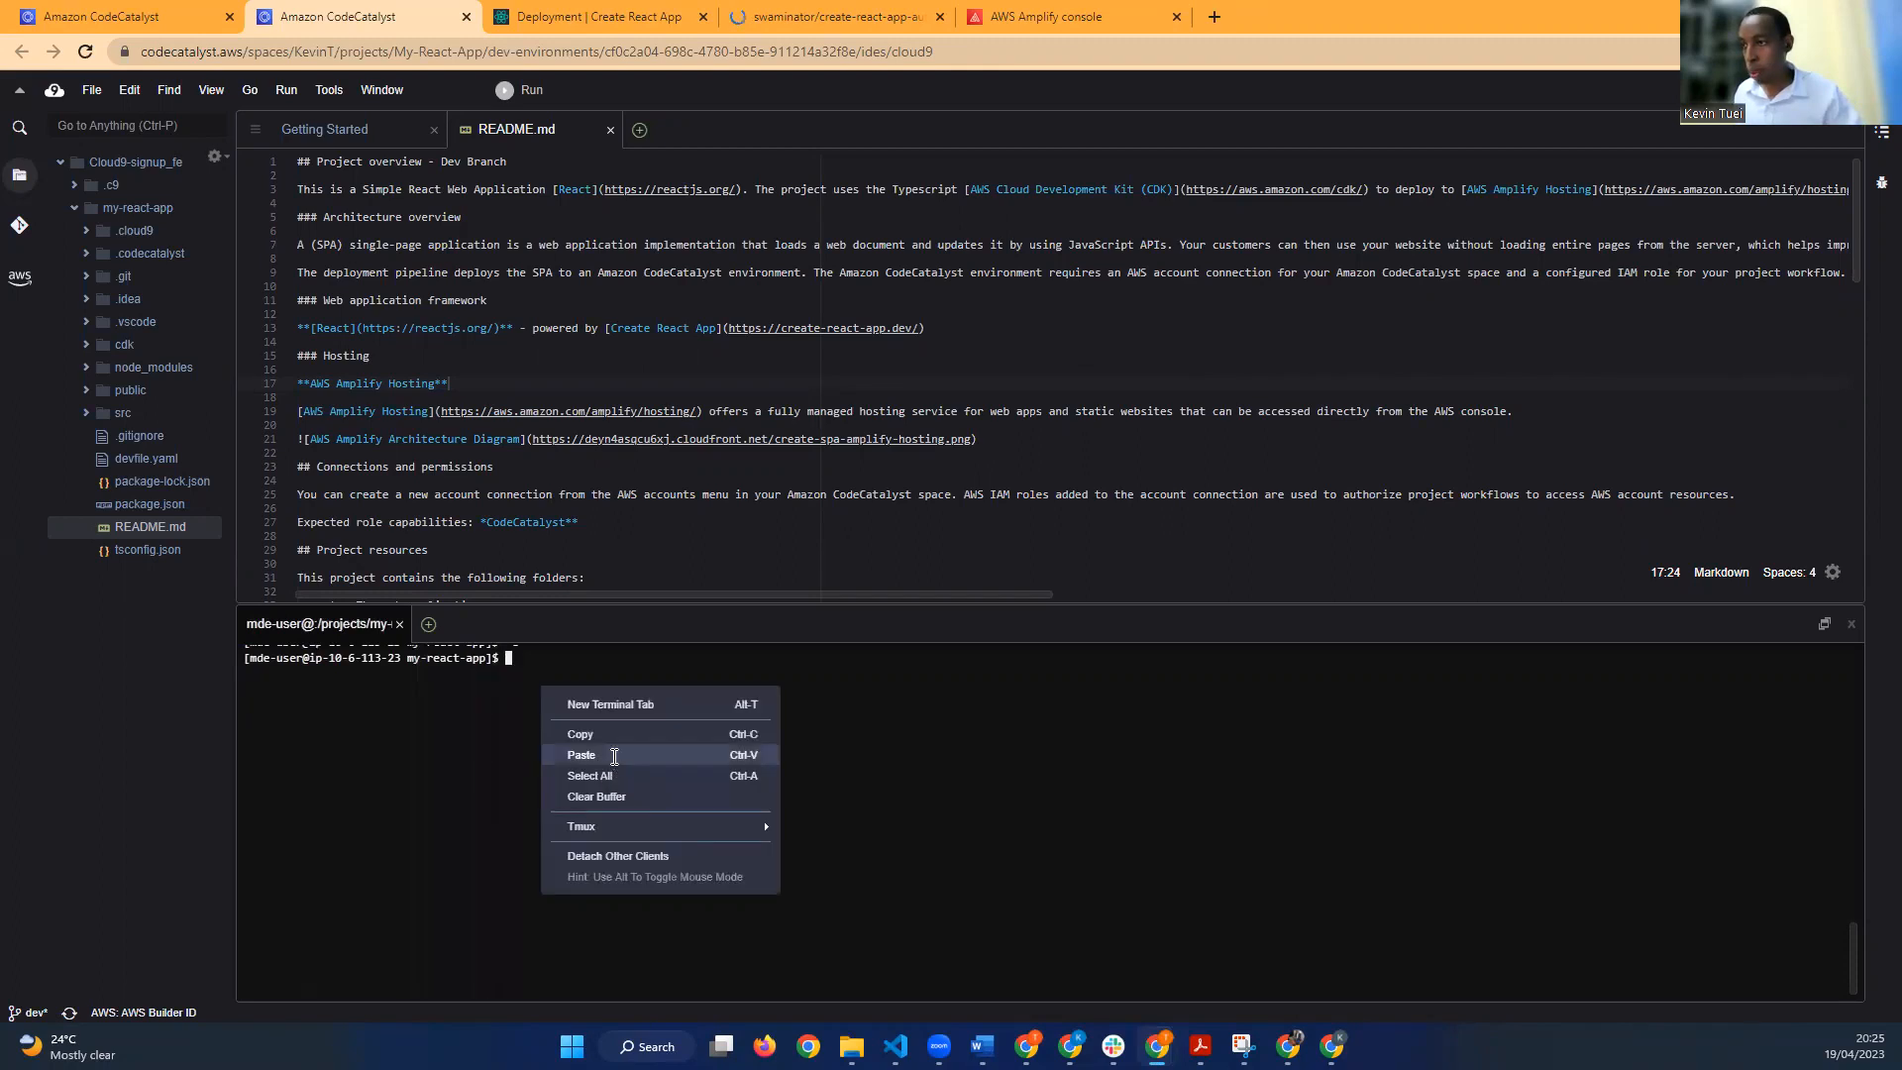
click(613, 756)
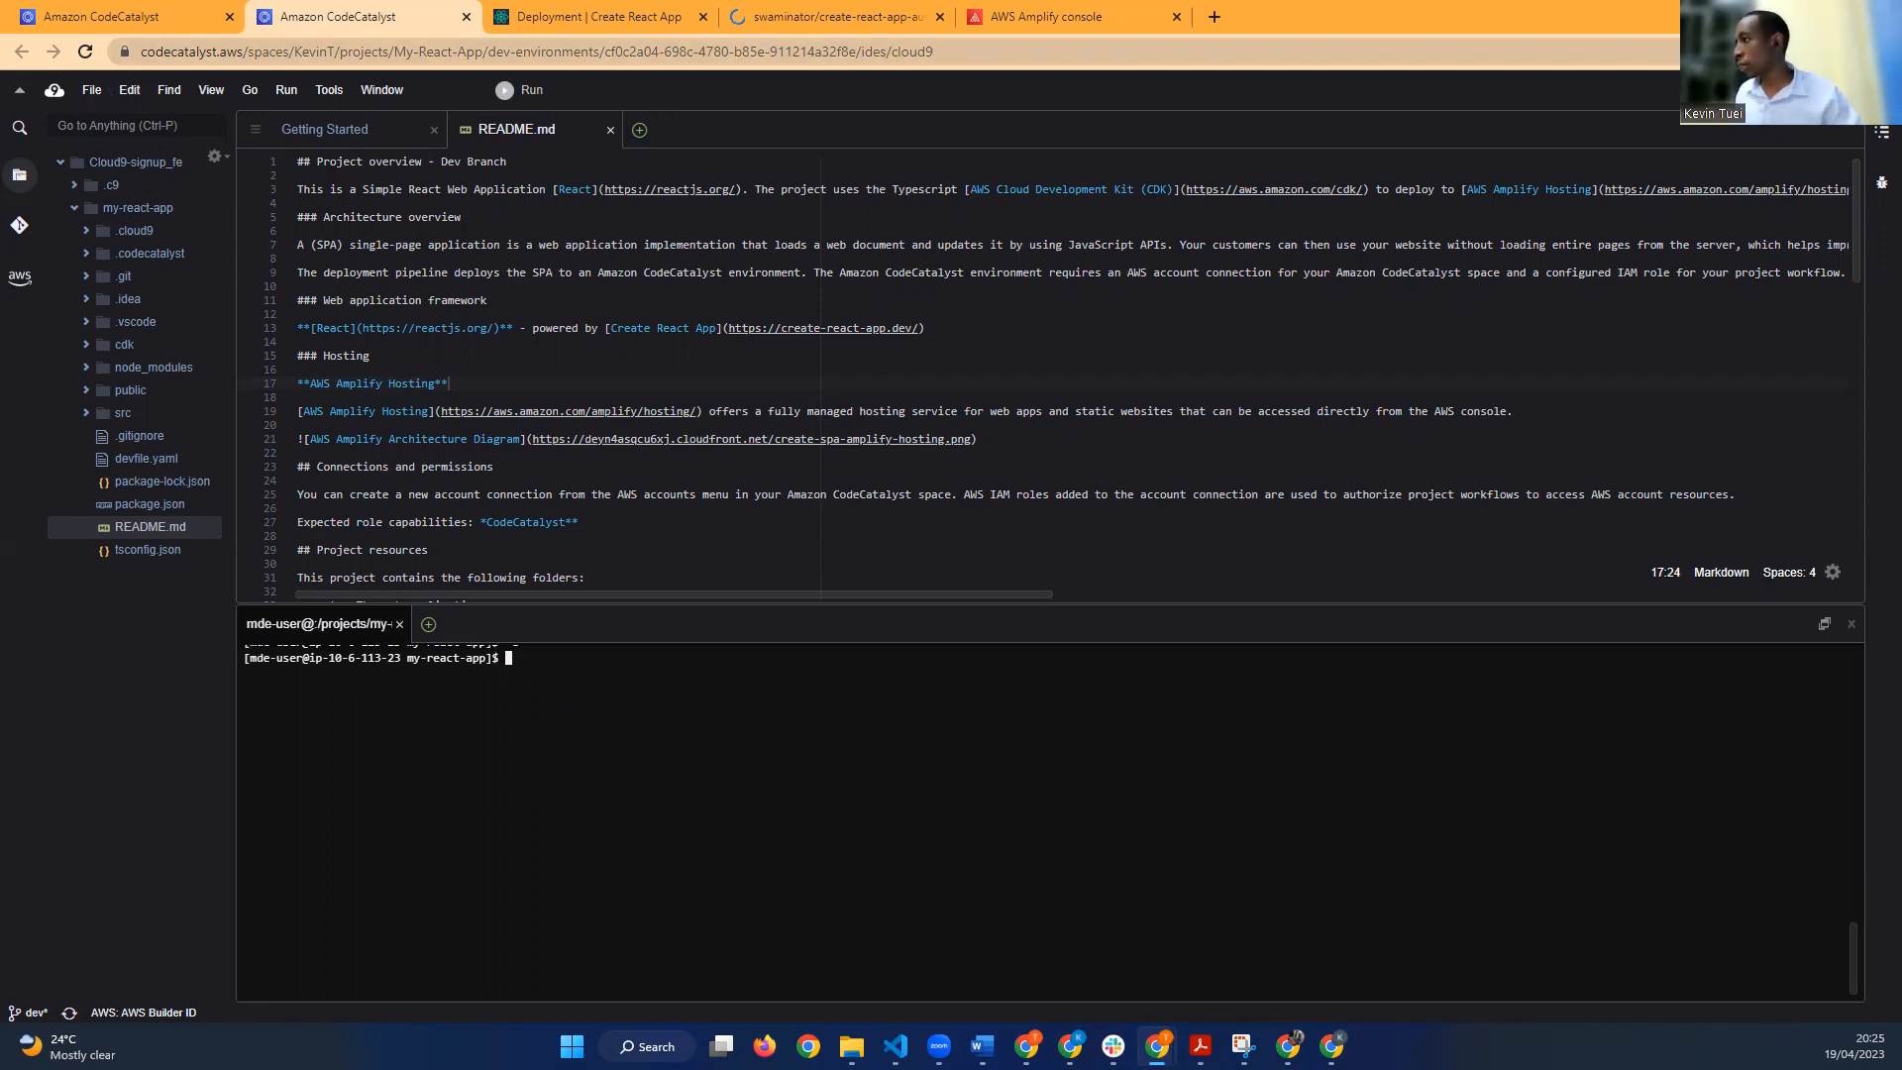
right_click(539, 672)
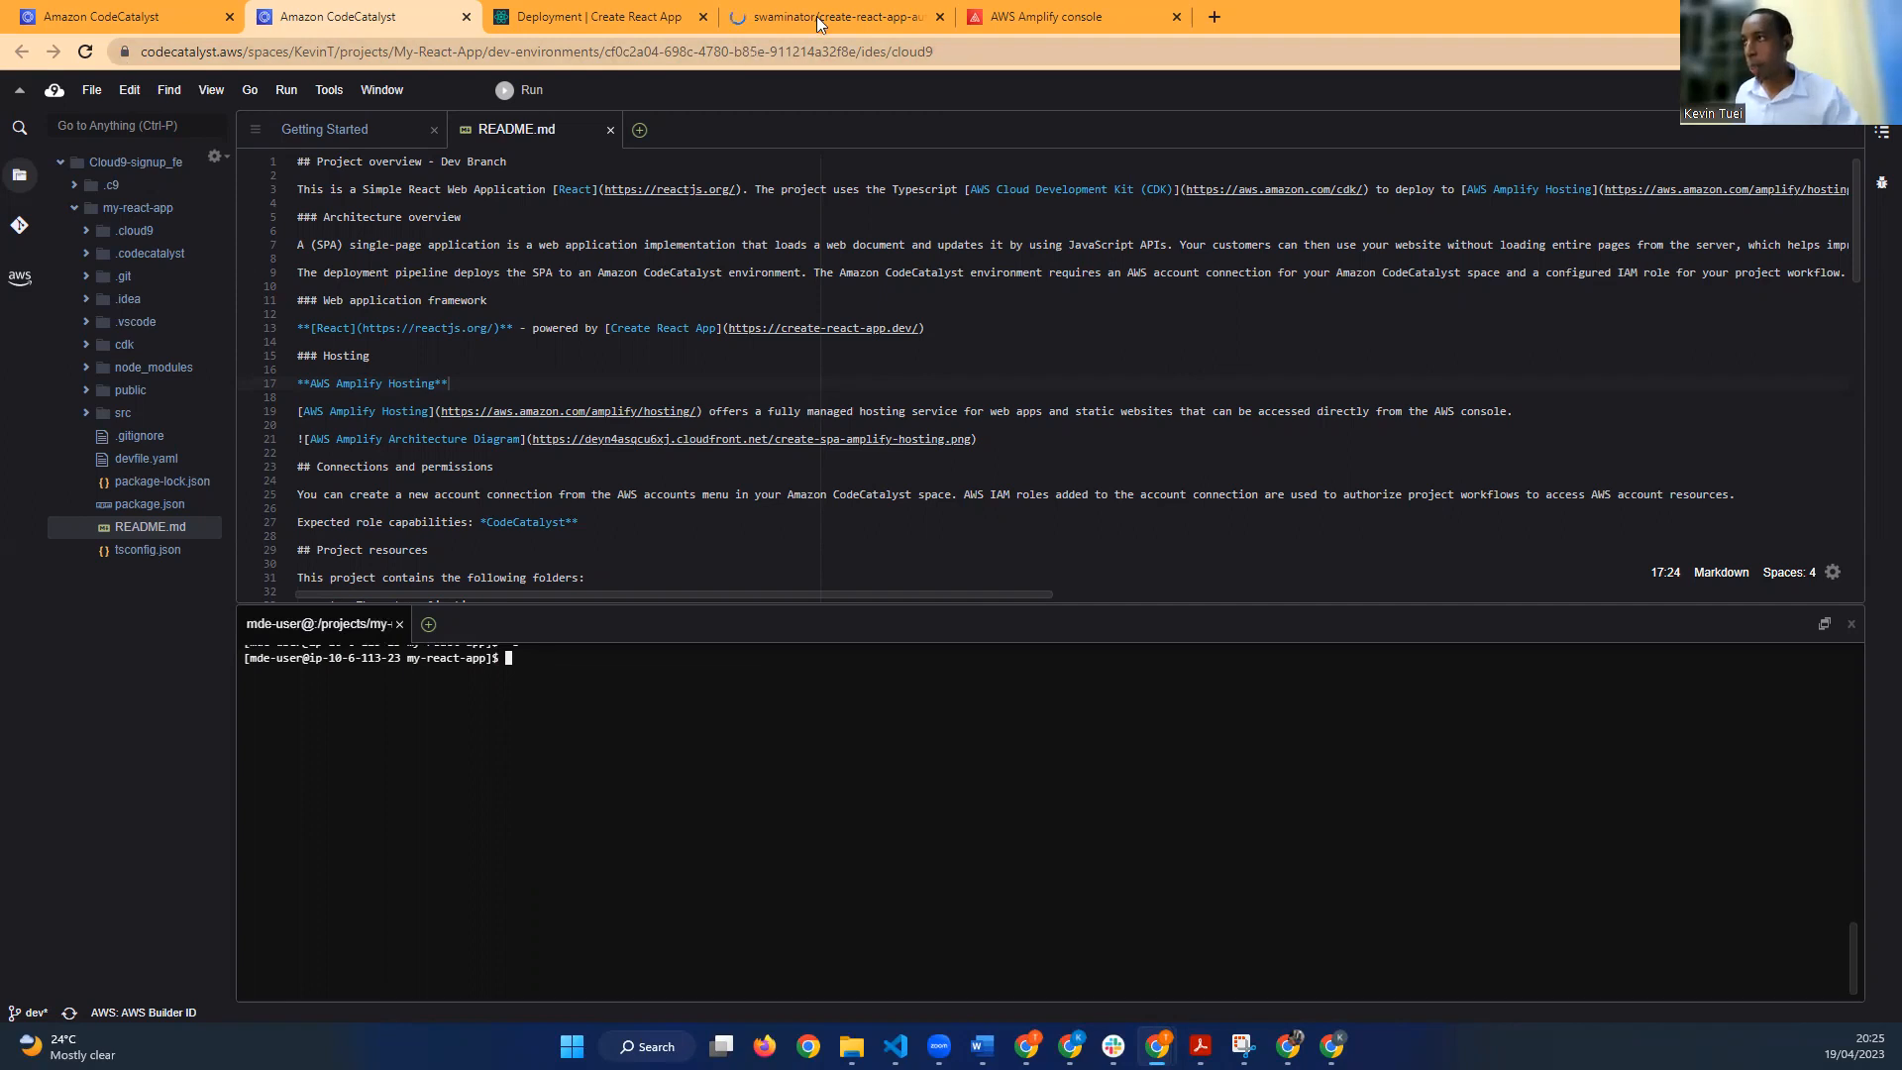
click(818, 20)
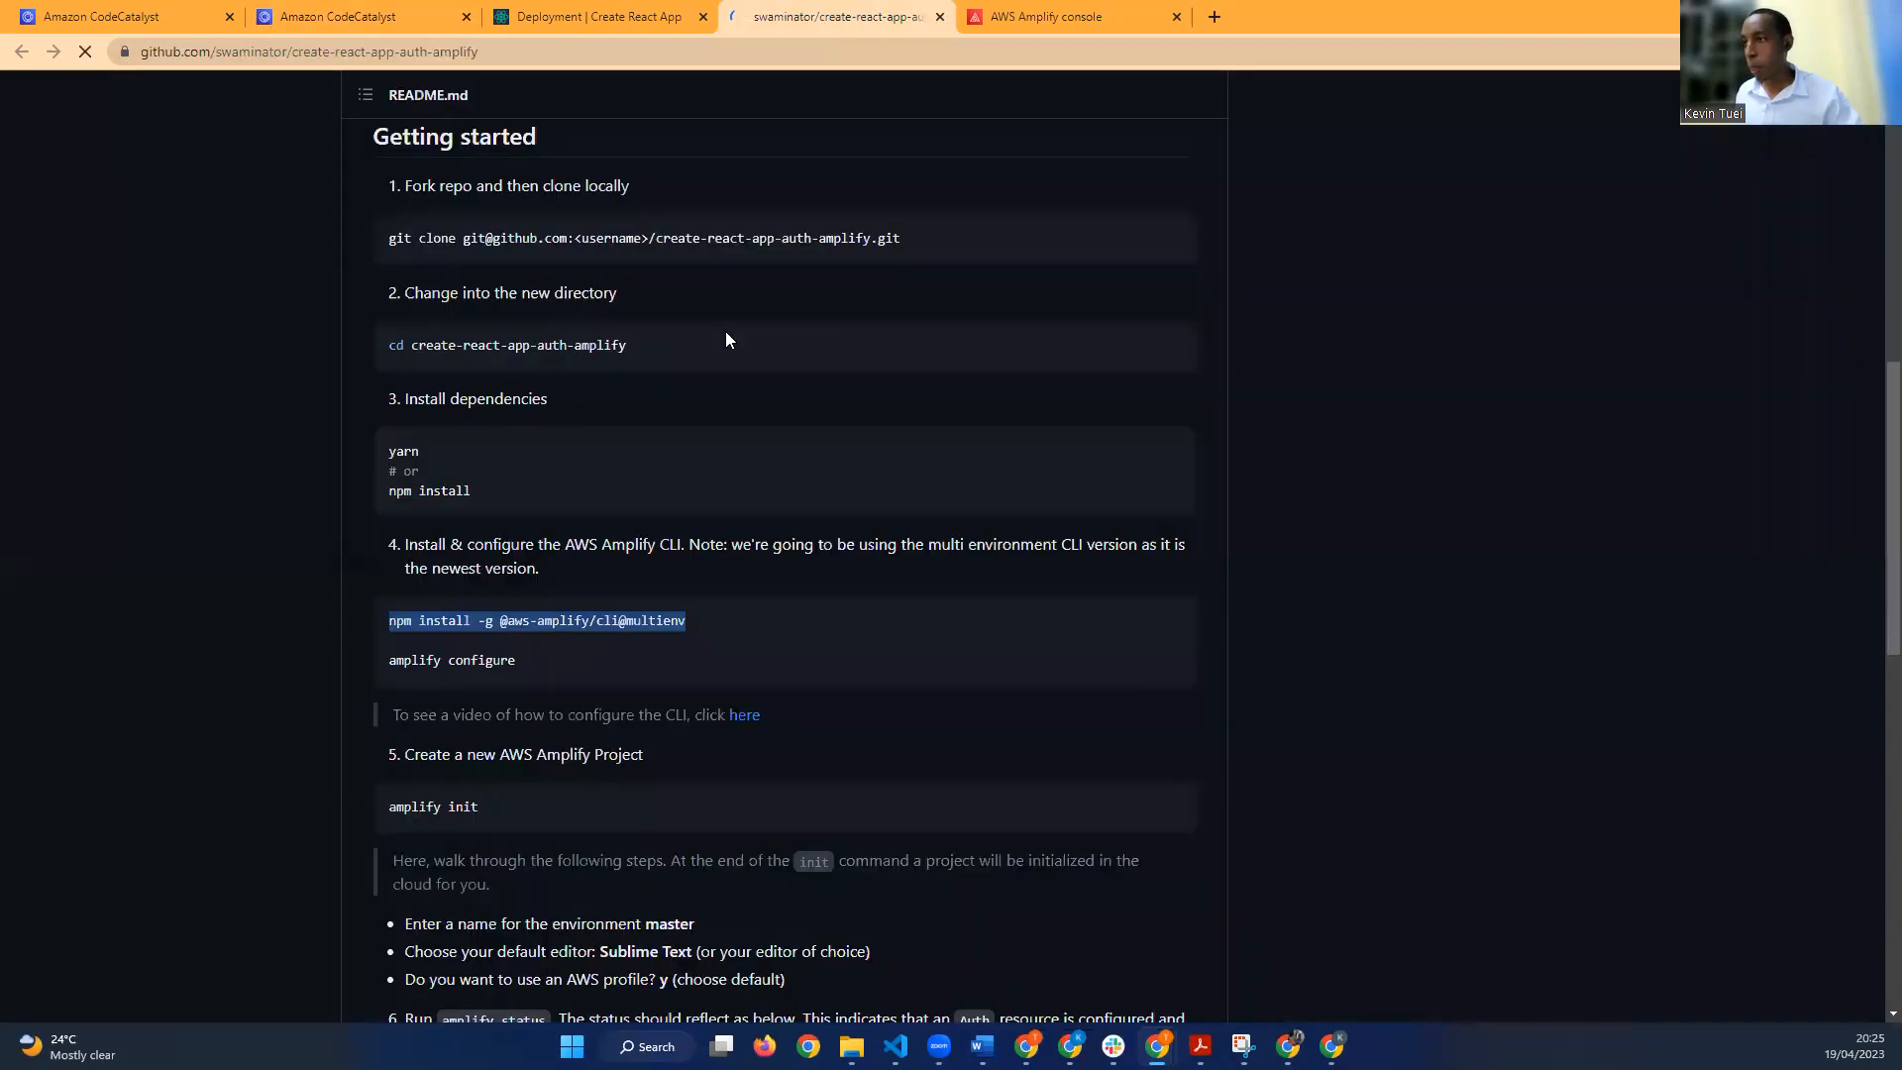
right_click(622, 620)
click(661, 642)
click(343, 6)
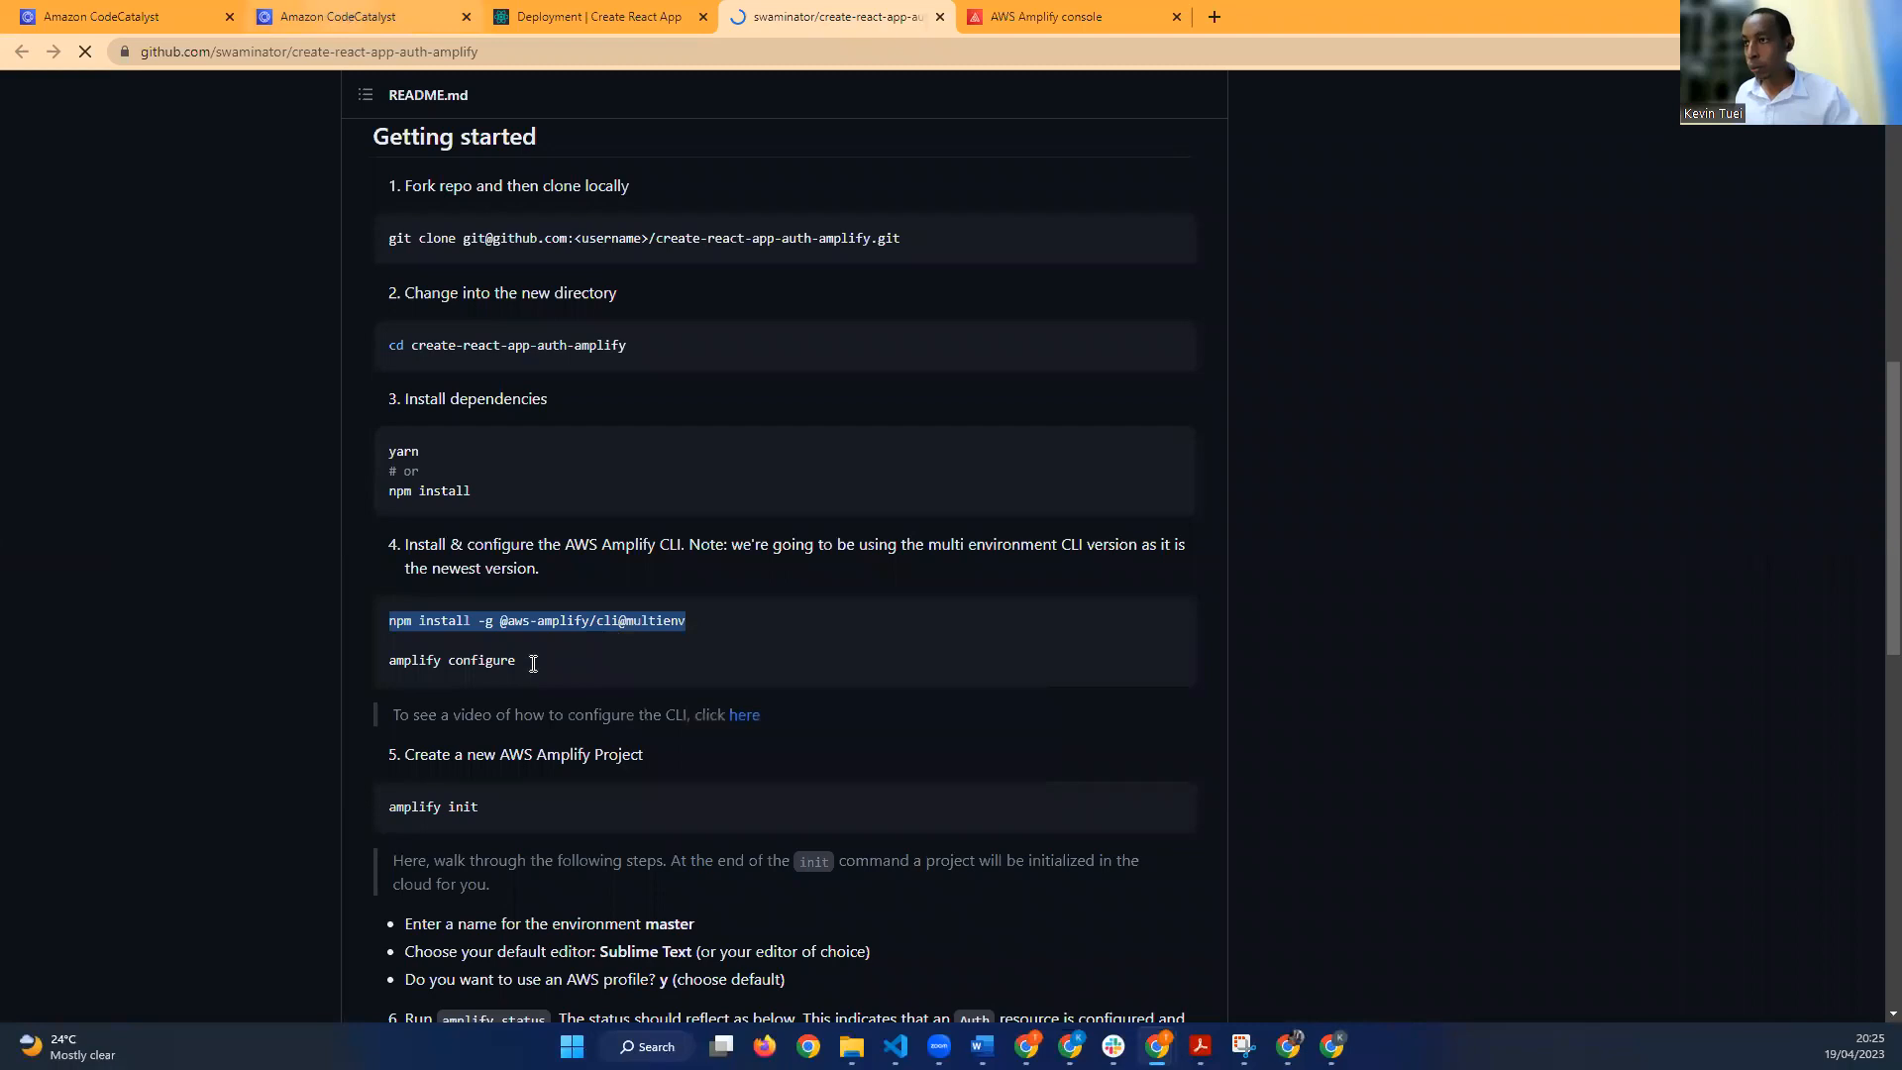
right_click(538, 666)
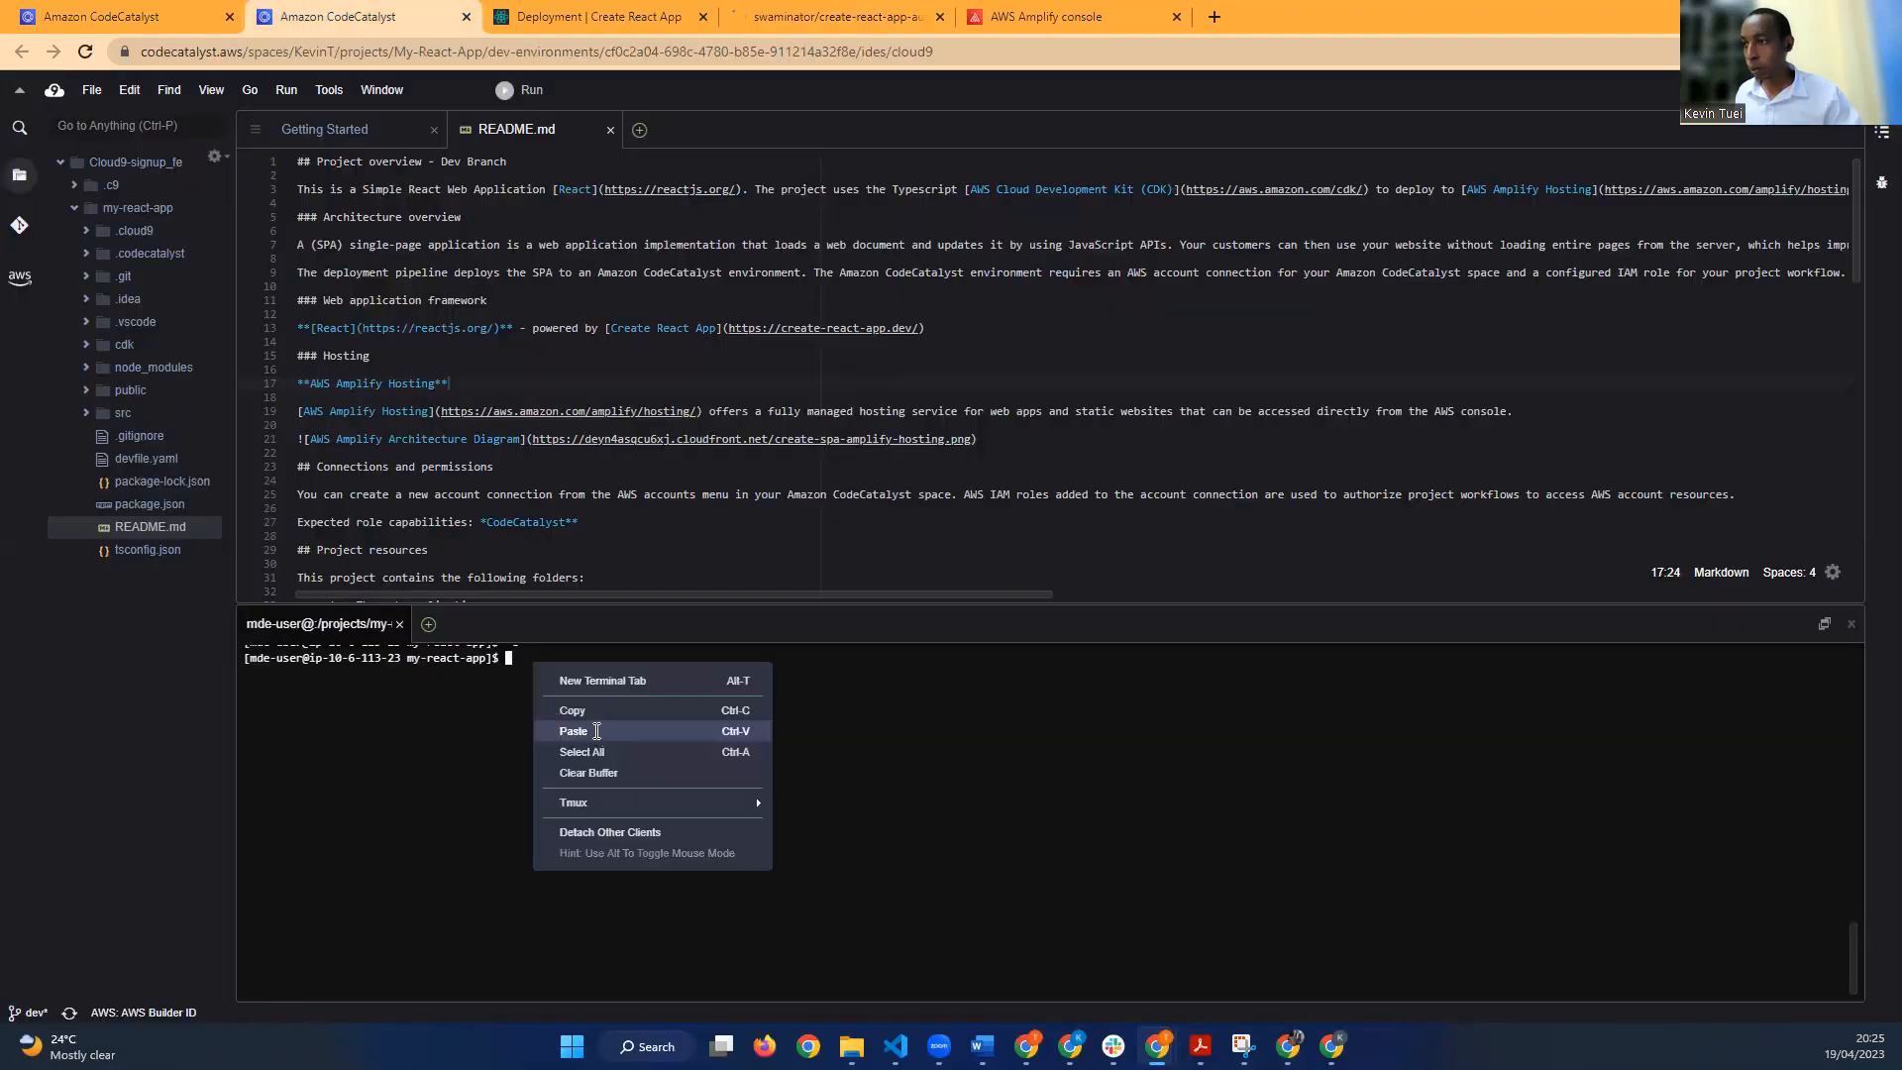
click(594, 731)
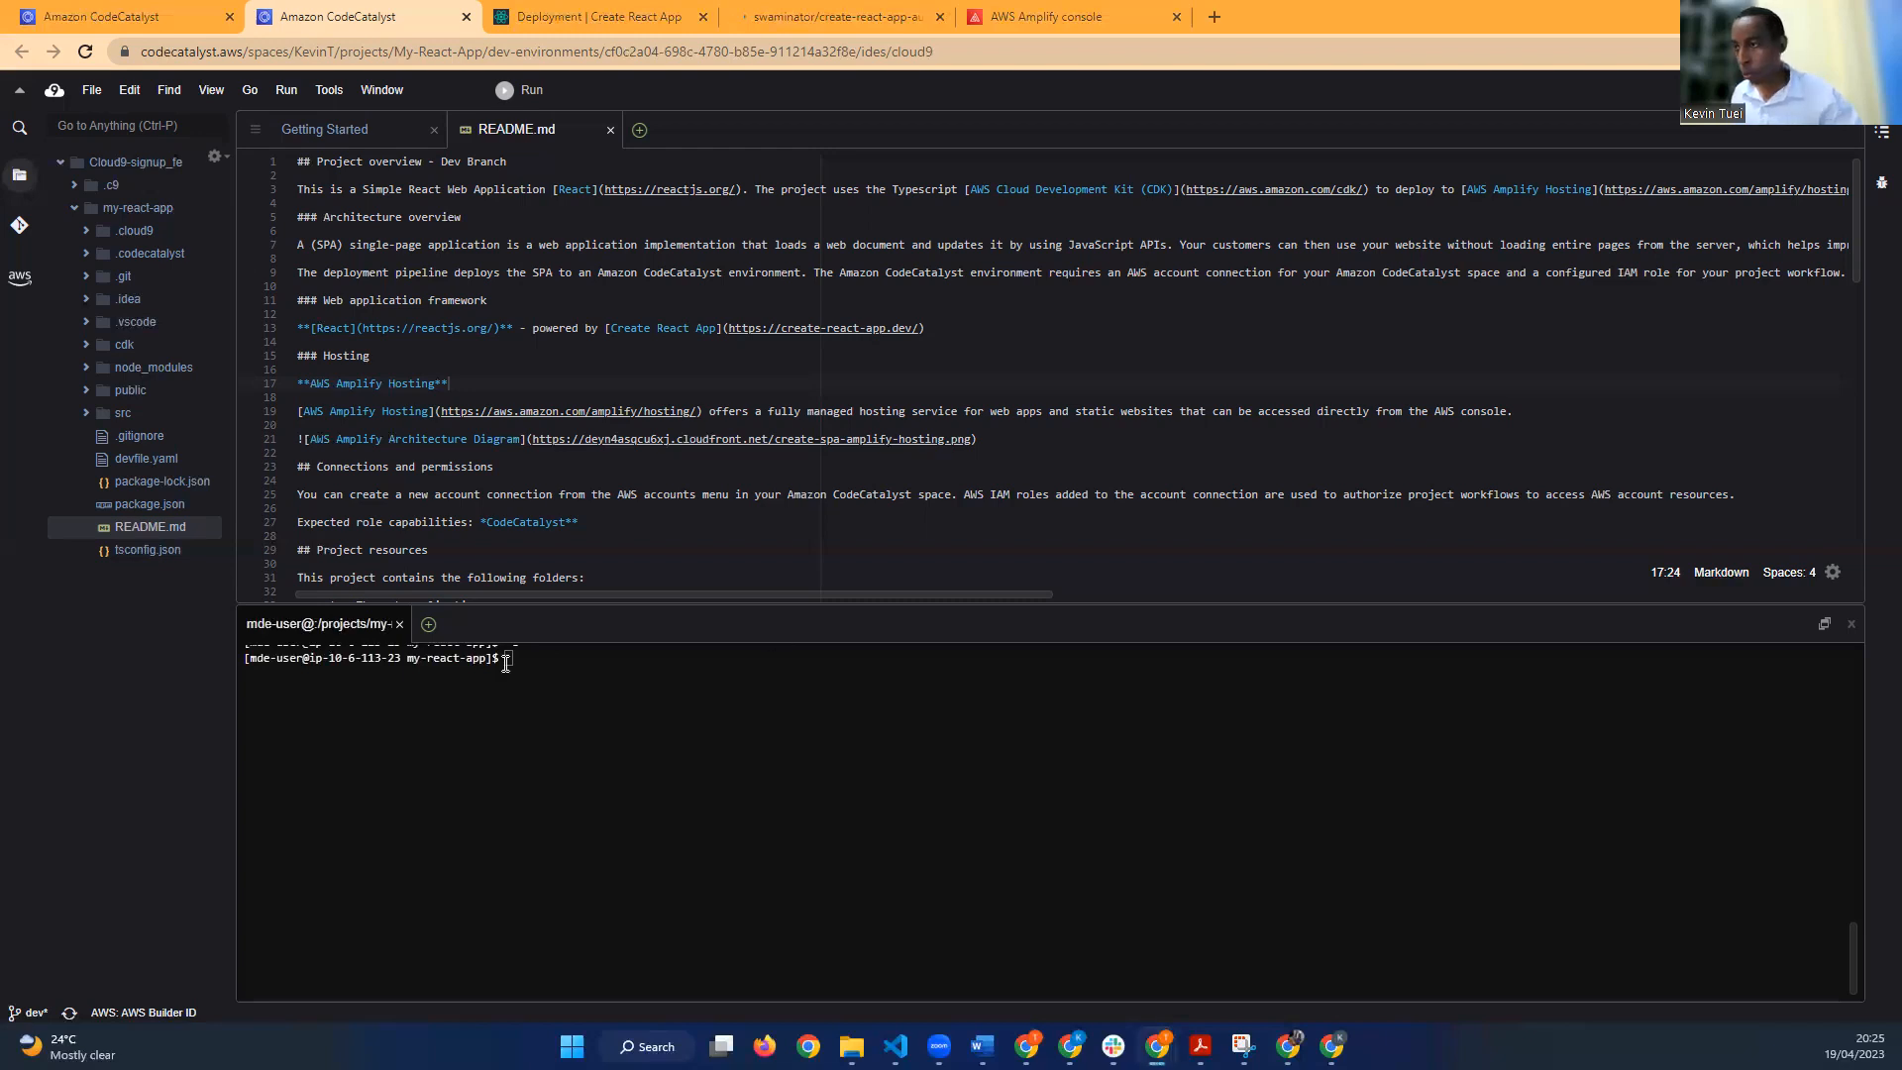
key(ctrl+v)
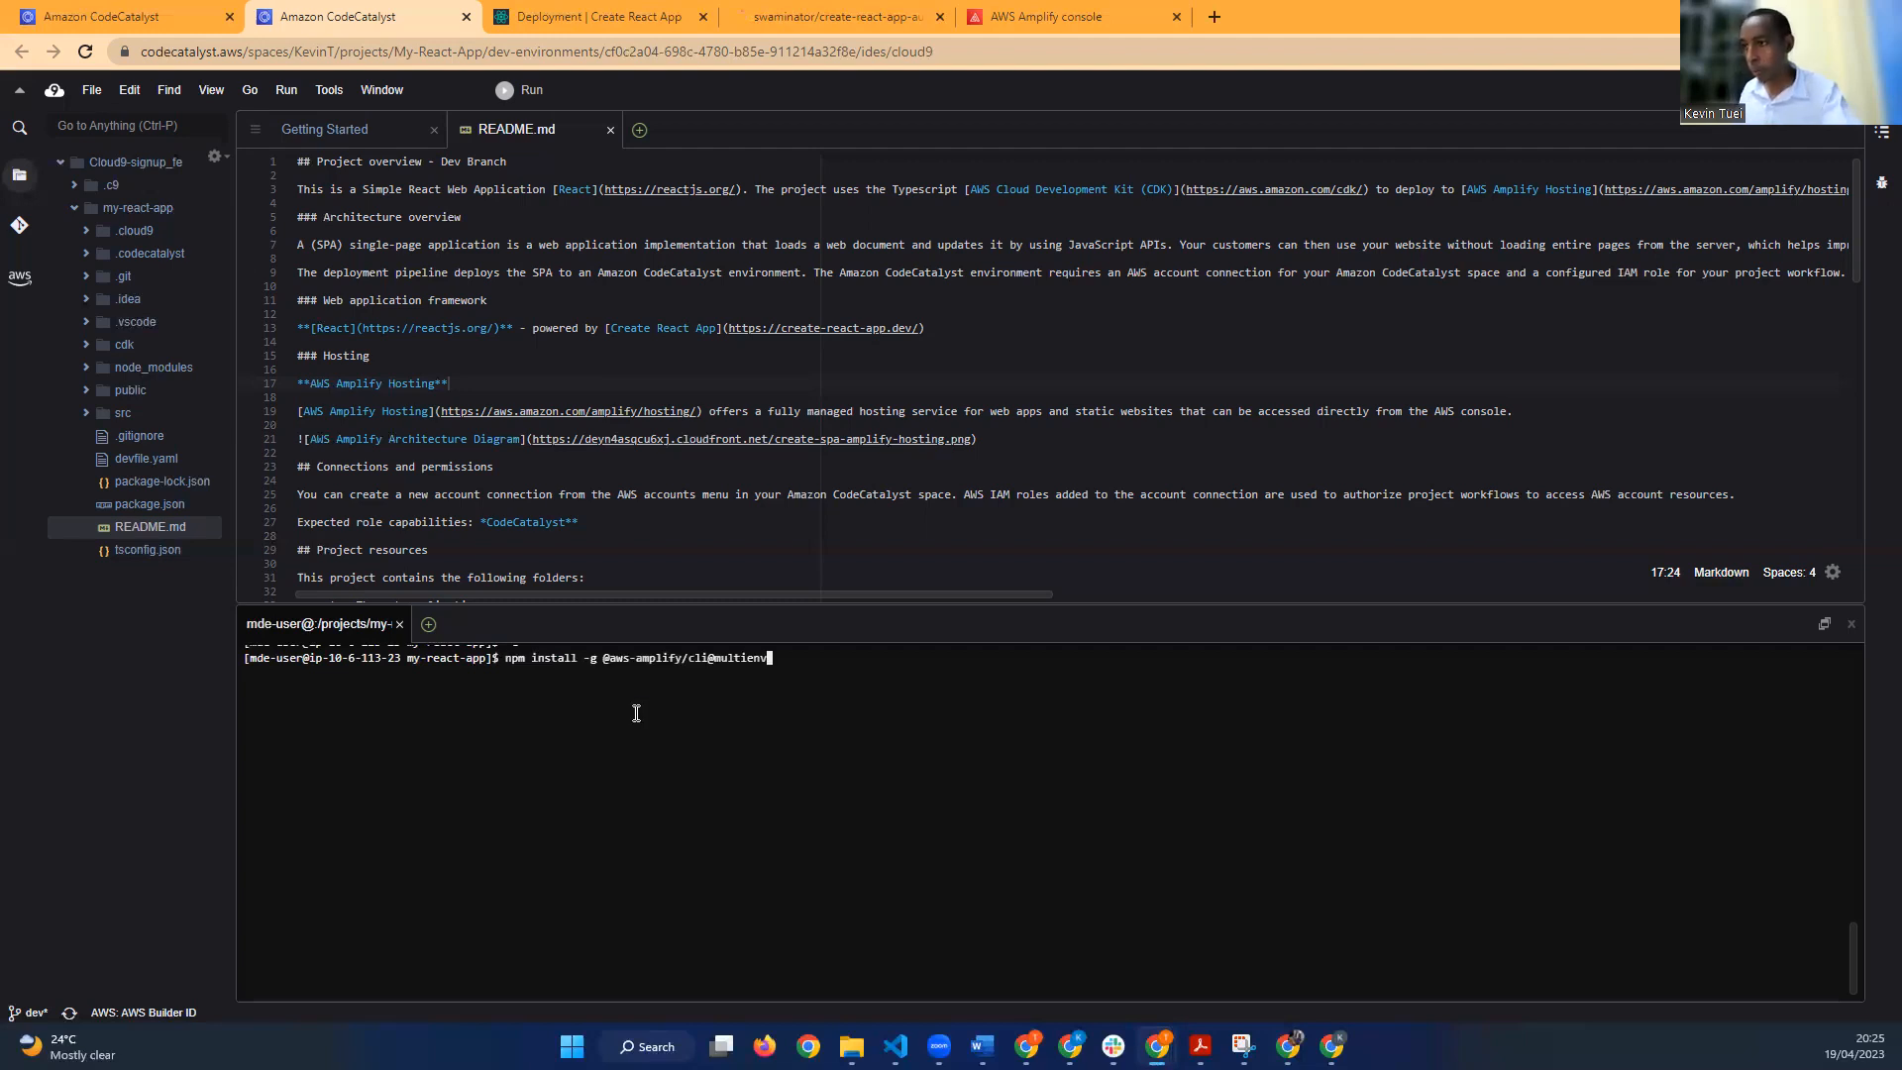
key(Return)
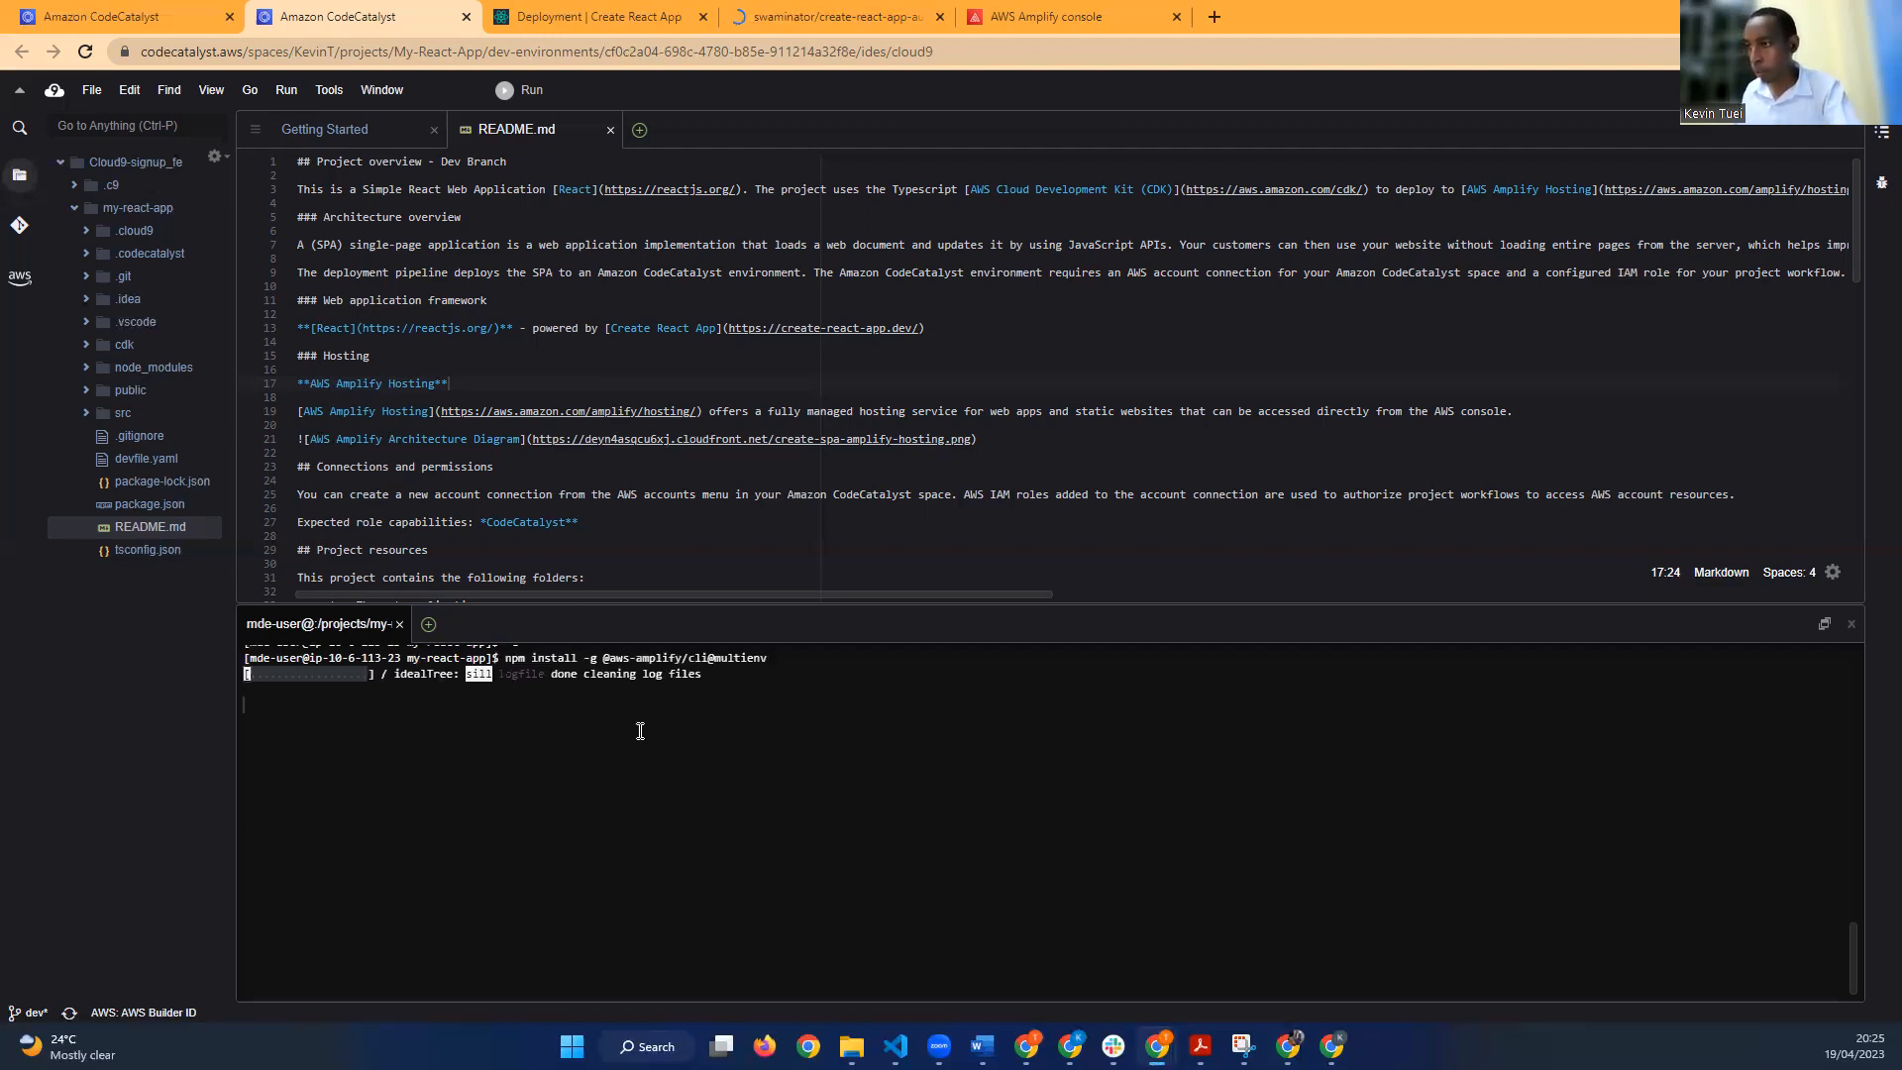
Step: Go back to the GitHub README and review the setup steps from "amplify configure" and "amplify init" through "amplify push" and "npm start"
click(780, 20)
click(510, 666)
drag(465, 666, 378, 669)
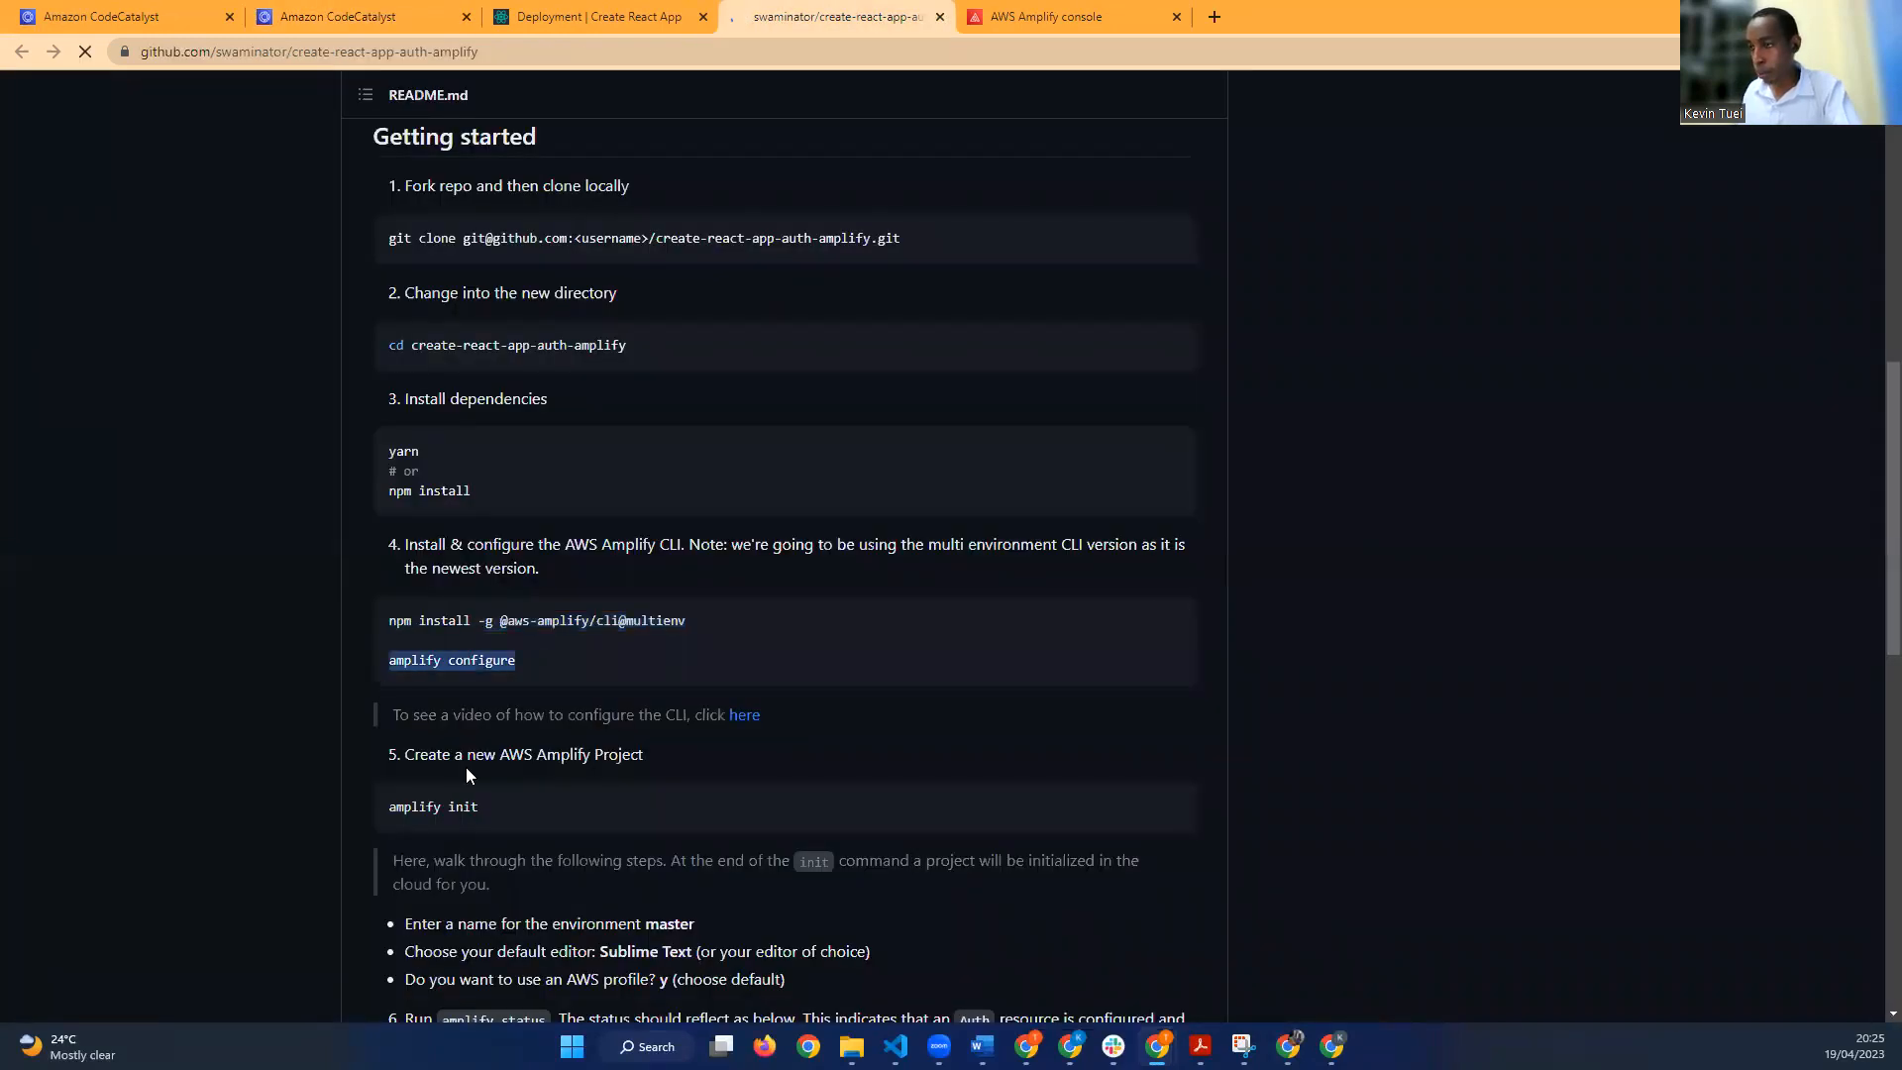
scroll(445, 750, down, 1)
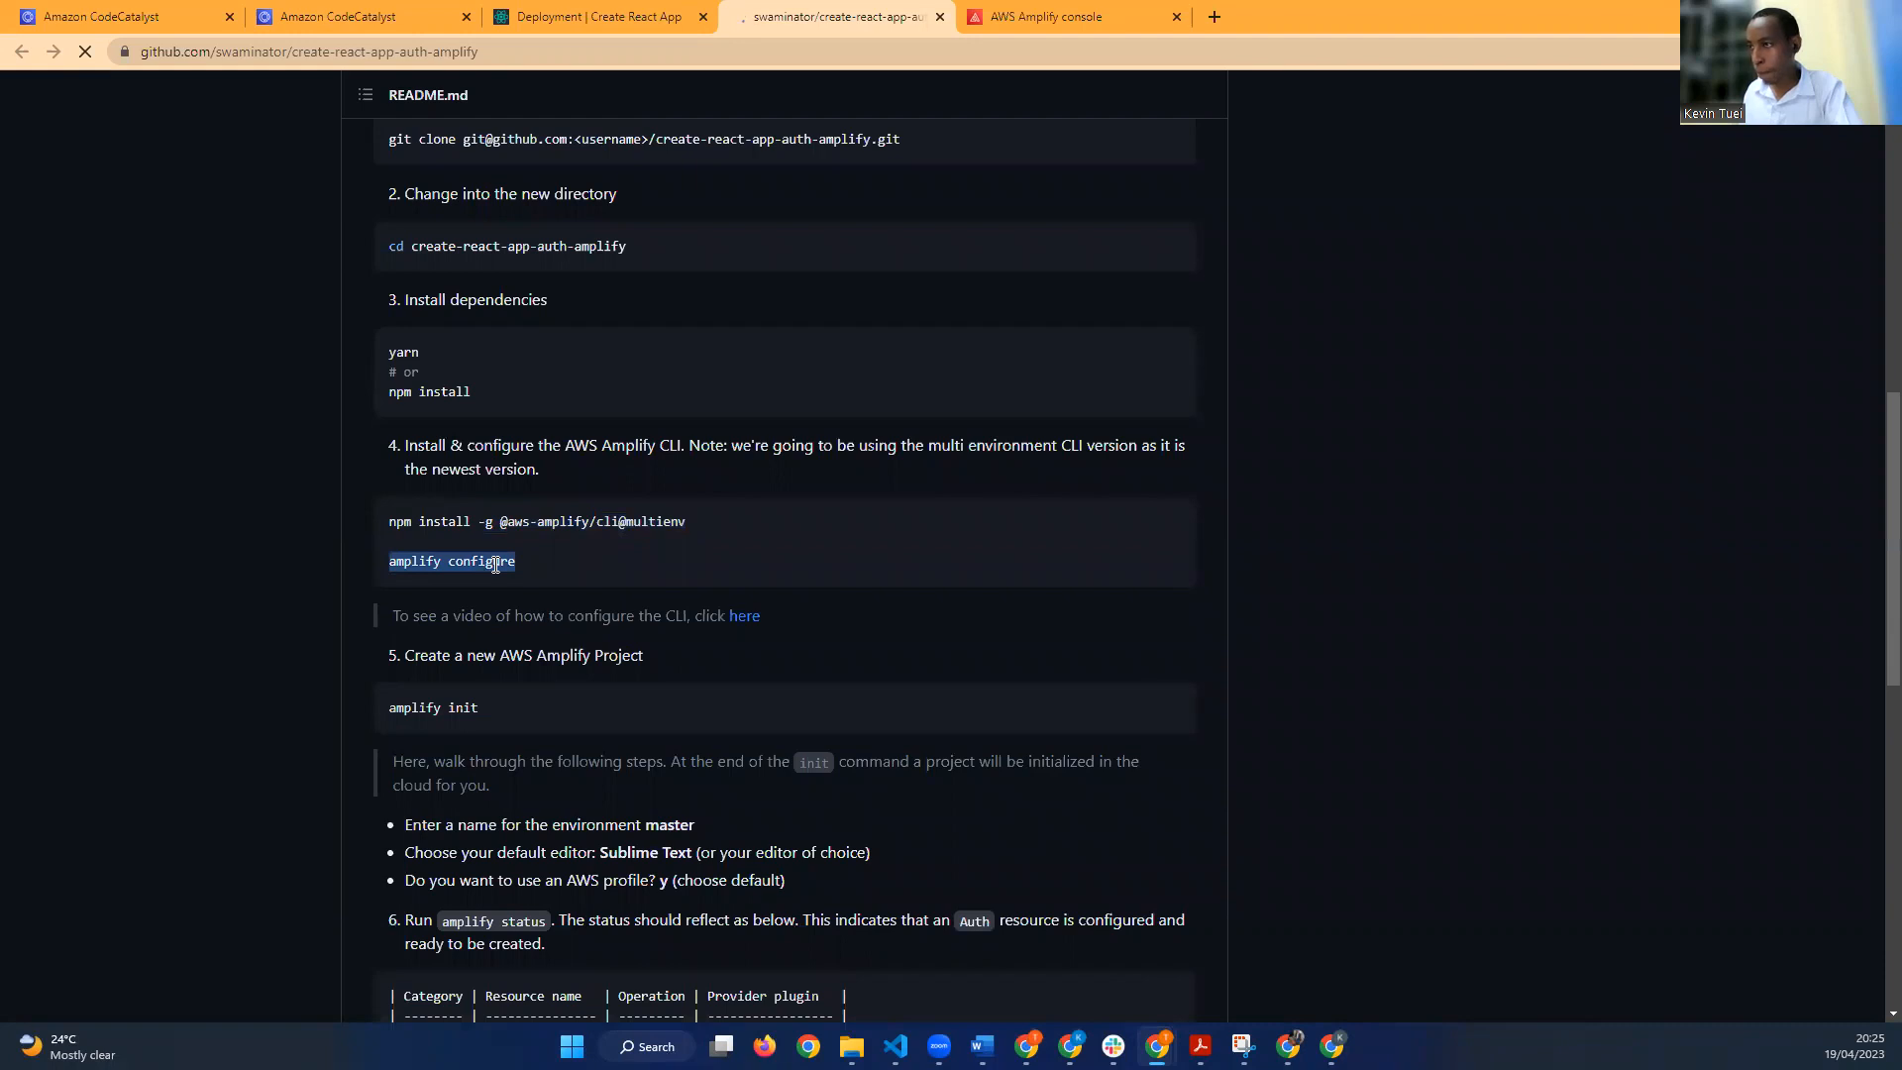
scroll(495, 565, down, 1)
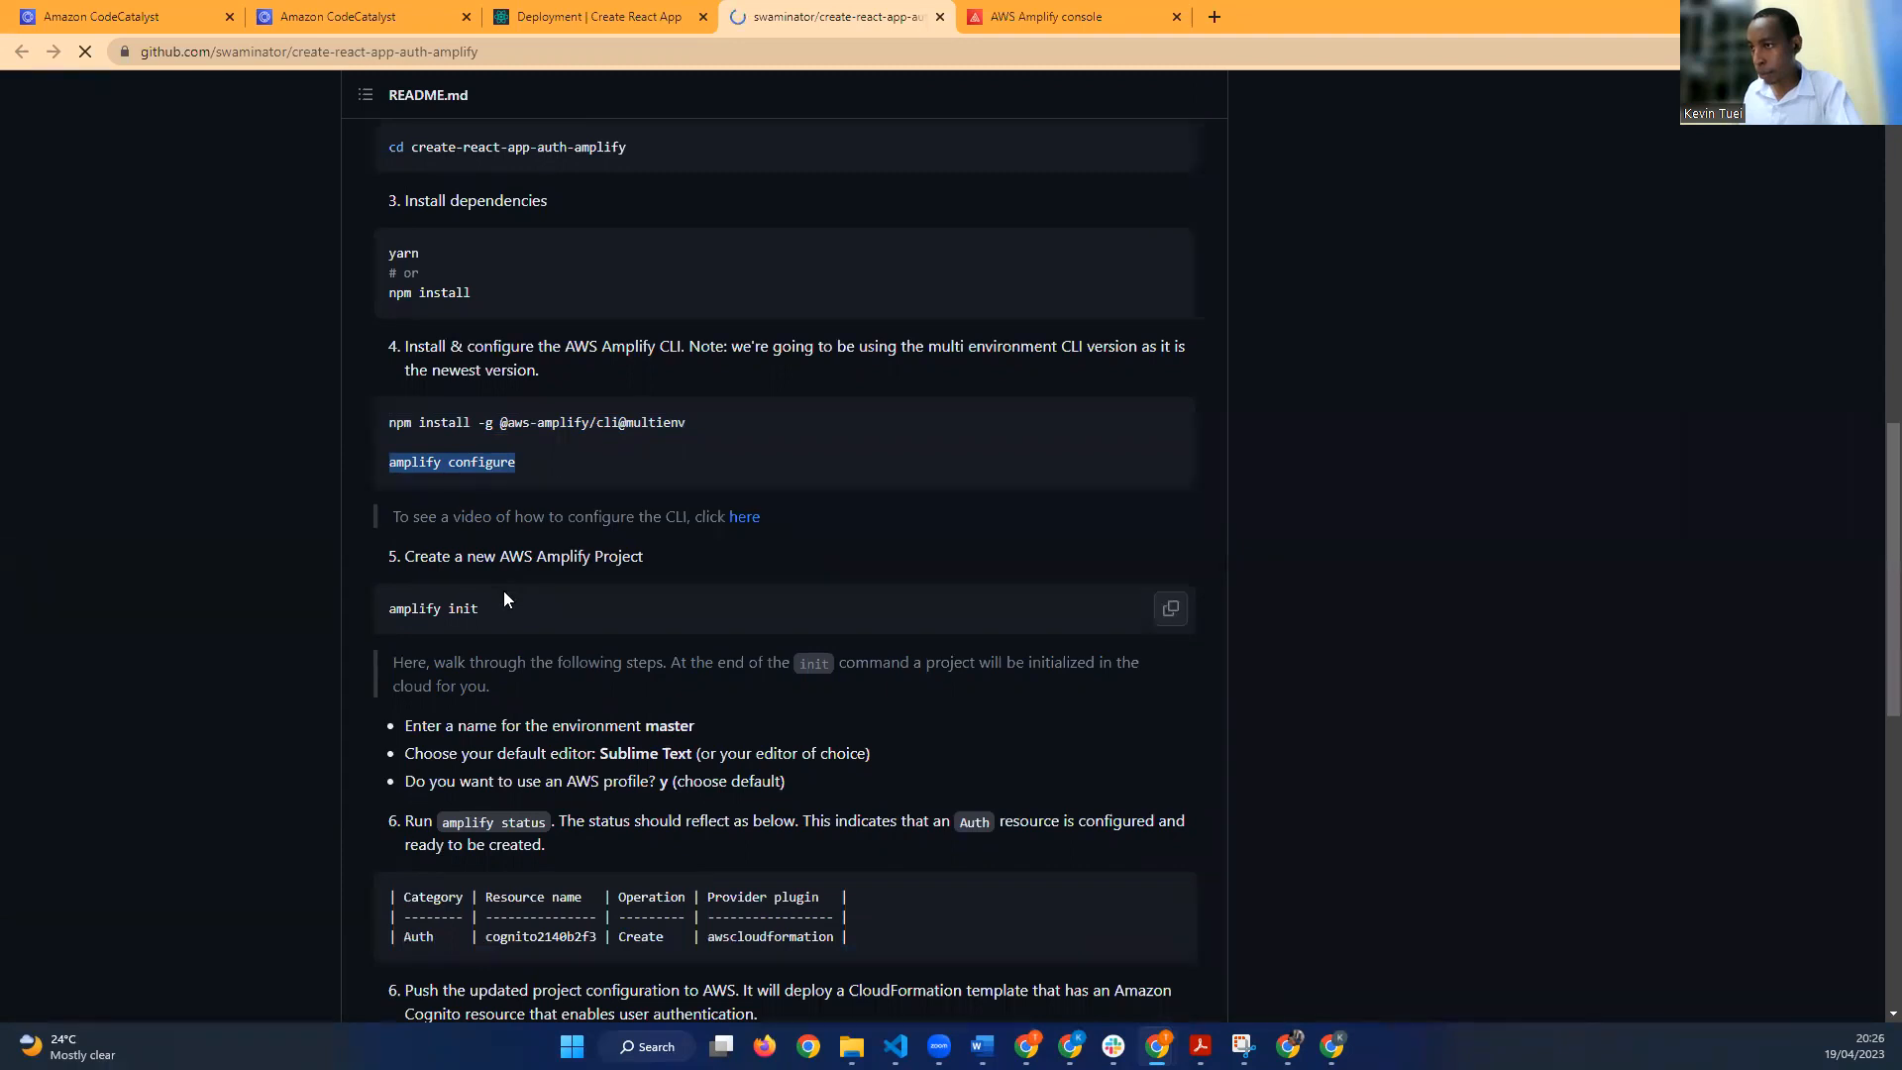
scroll(503, 592, down, 1)
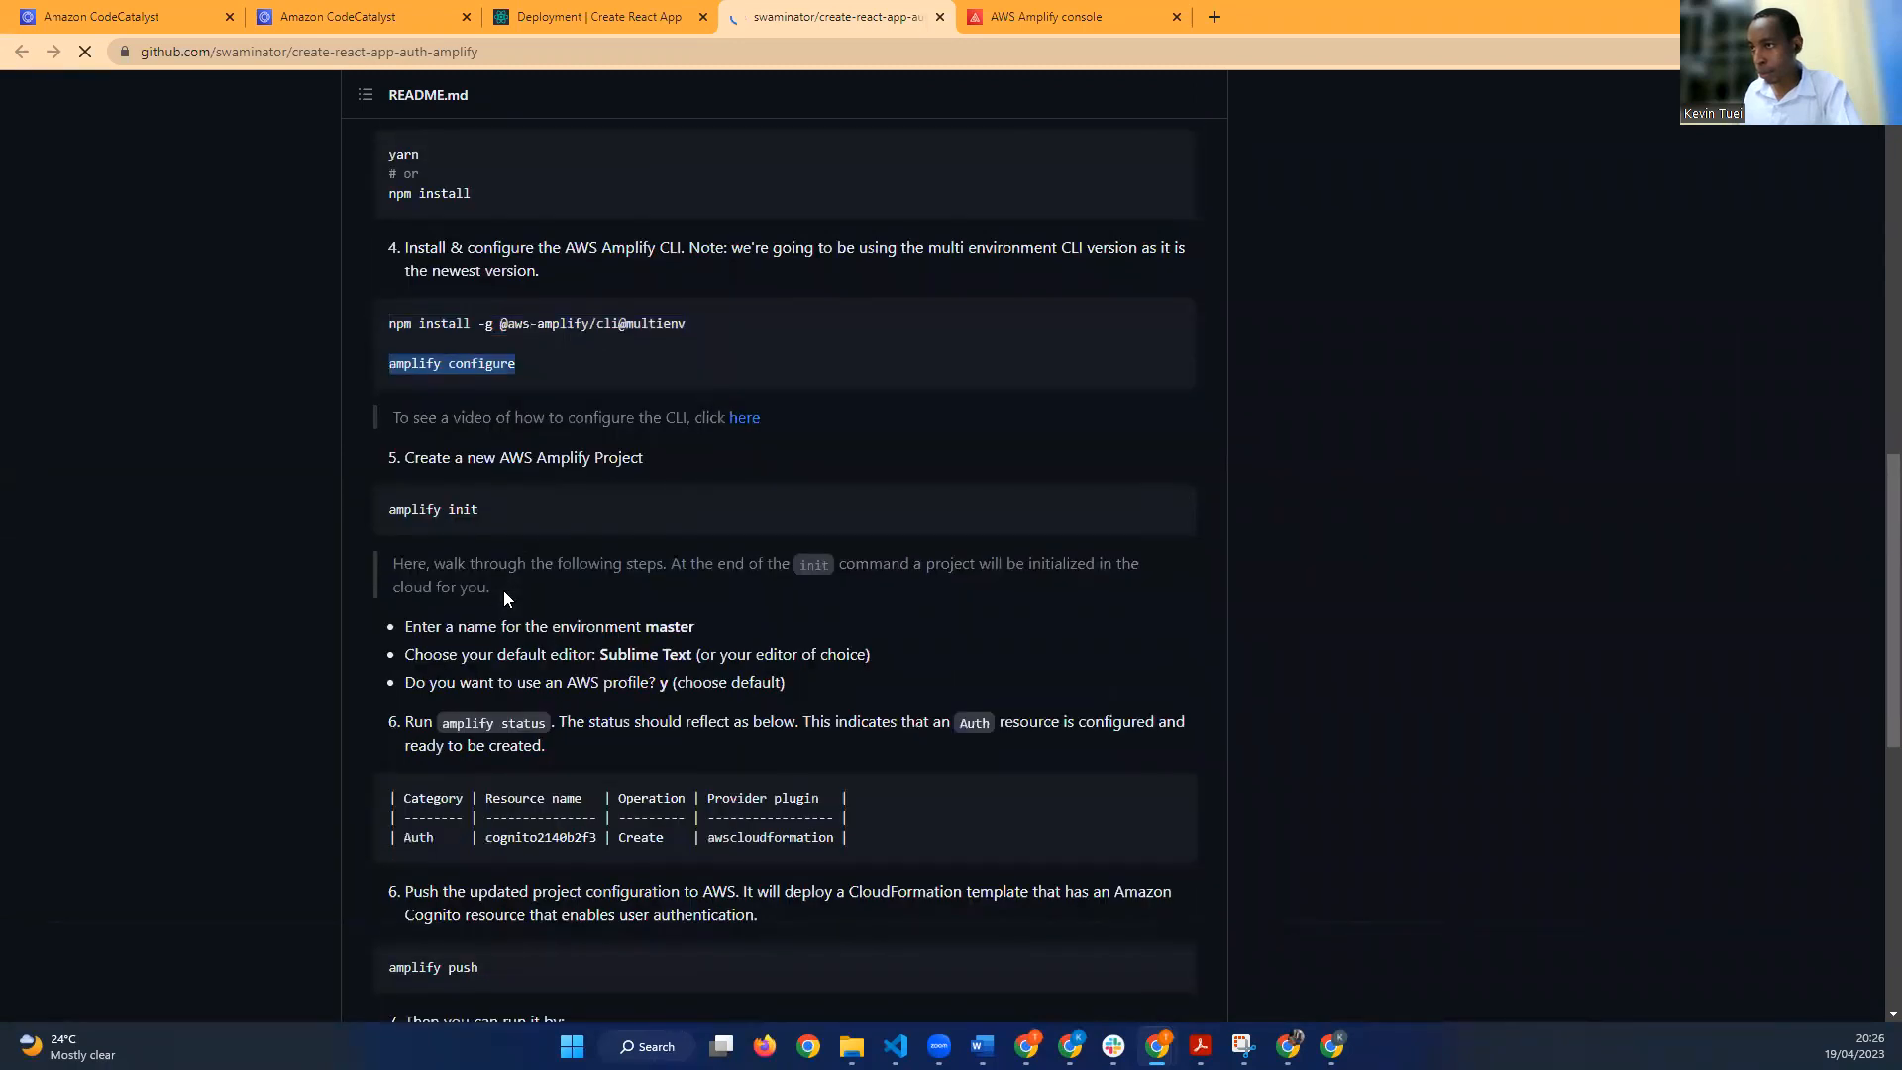
scroll(503, 591, down, 1)
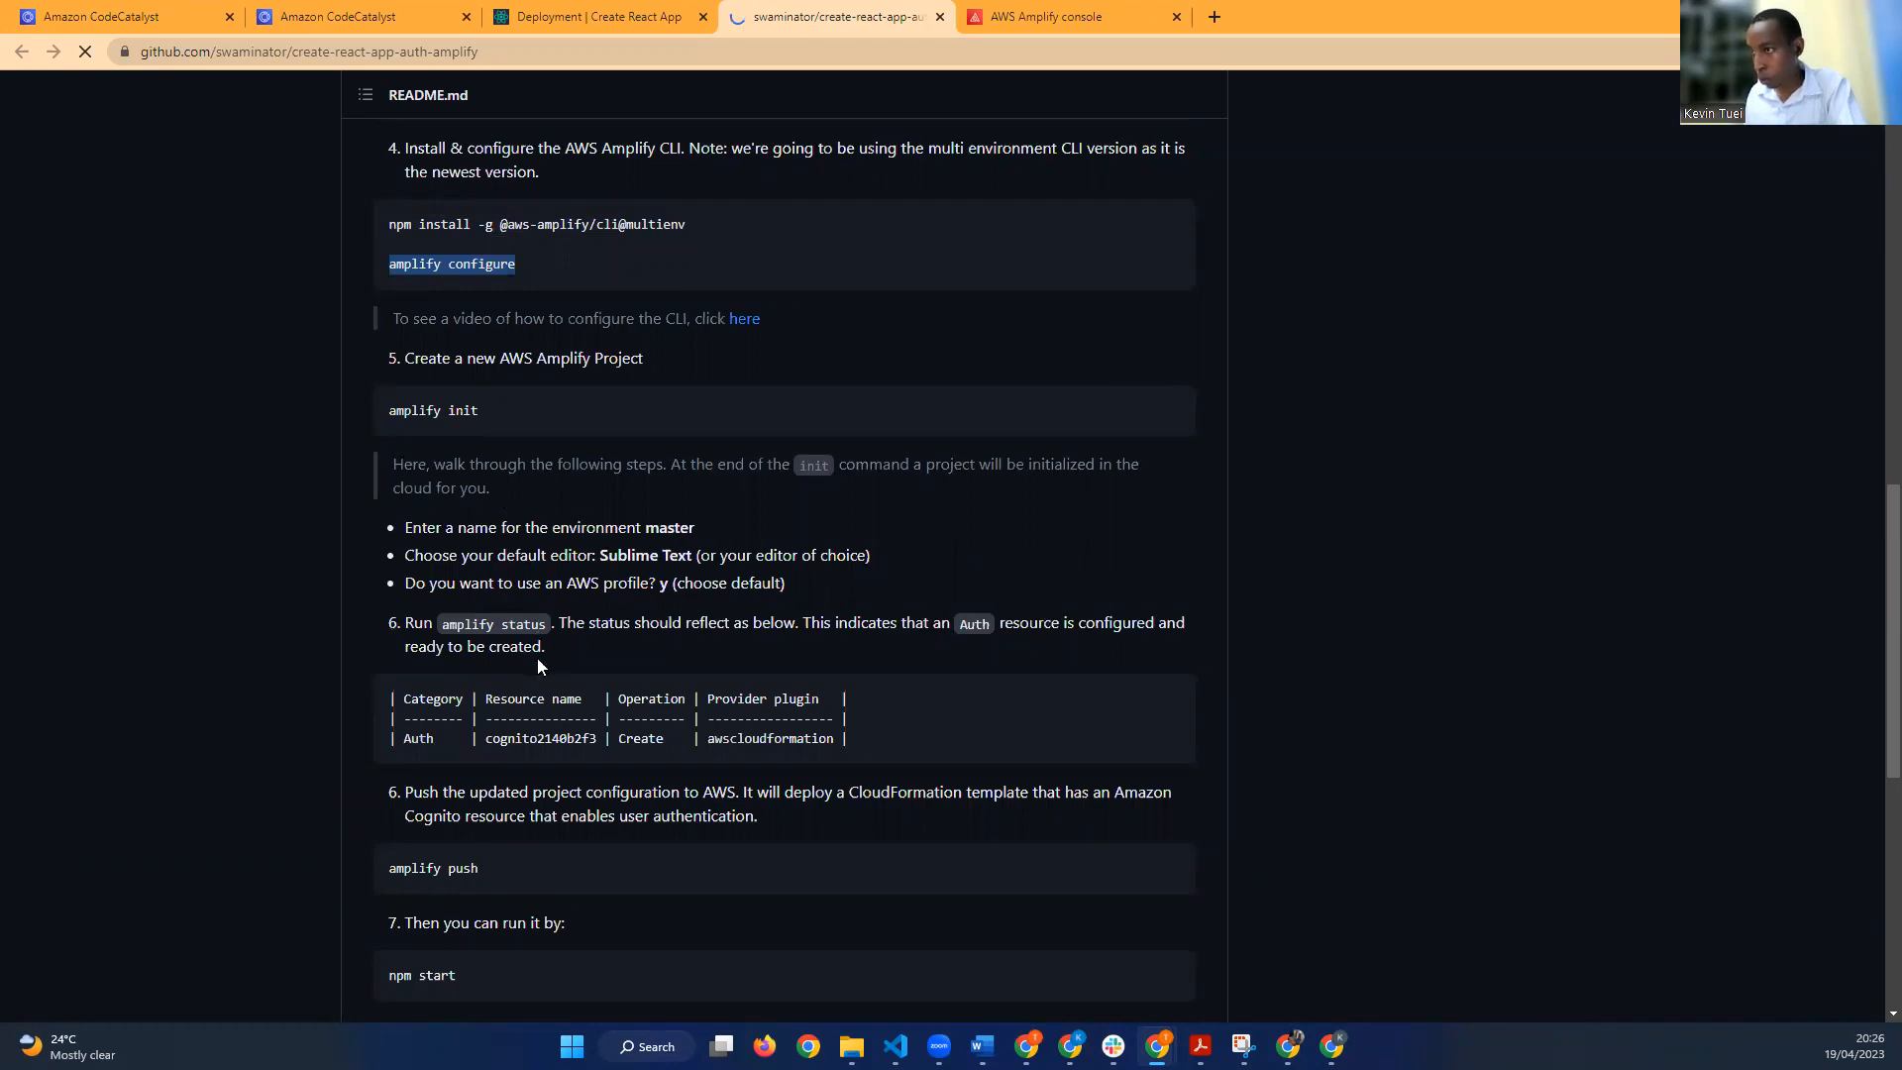
scroll(537, 659, down, 1)
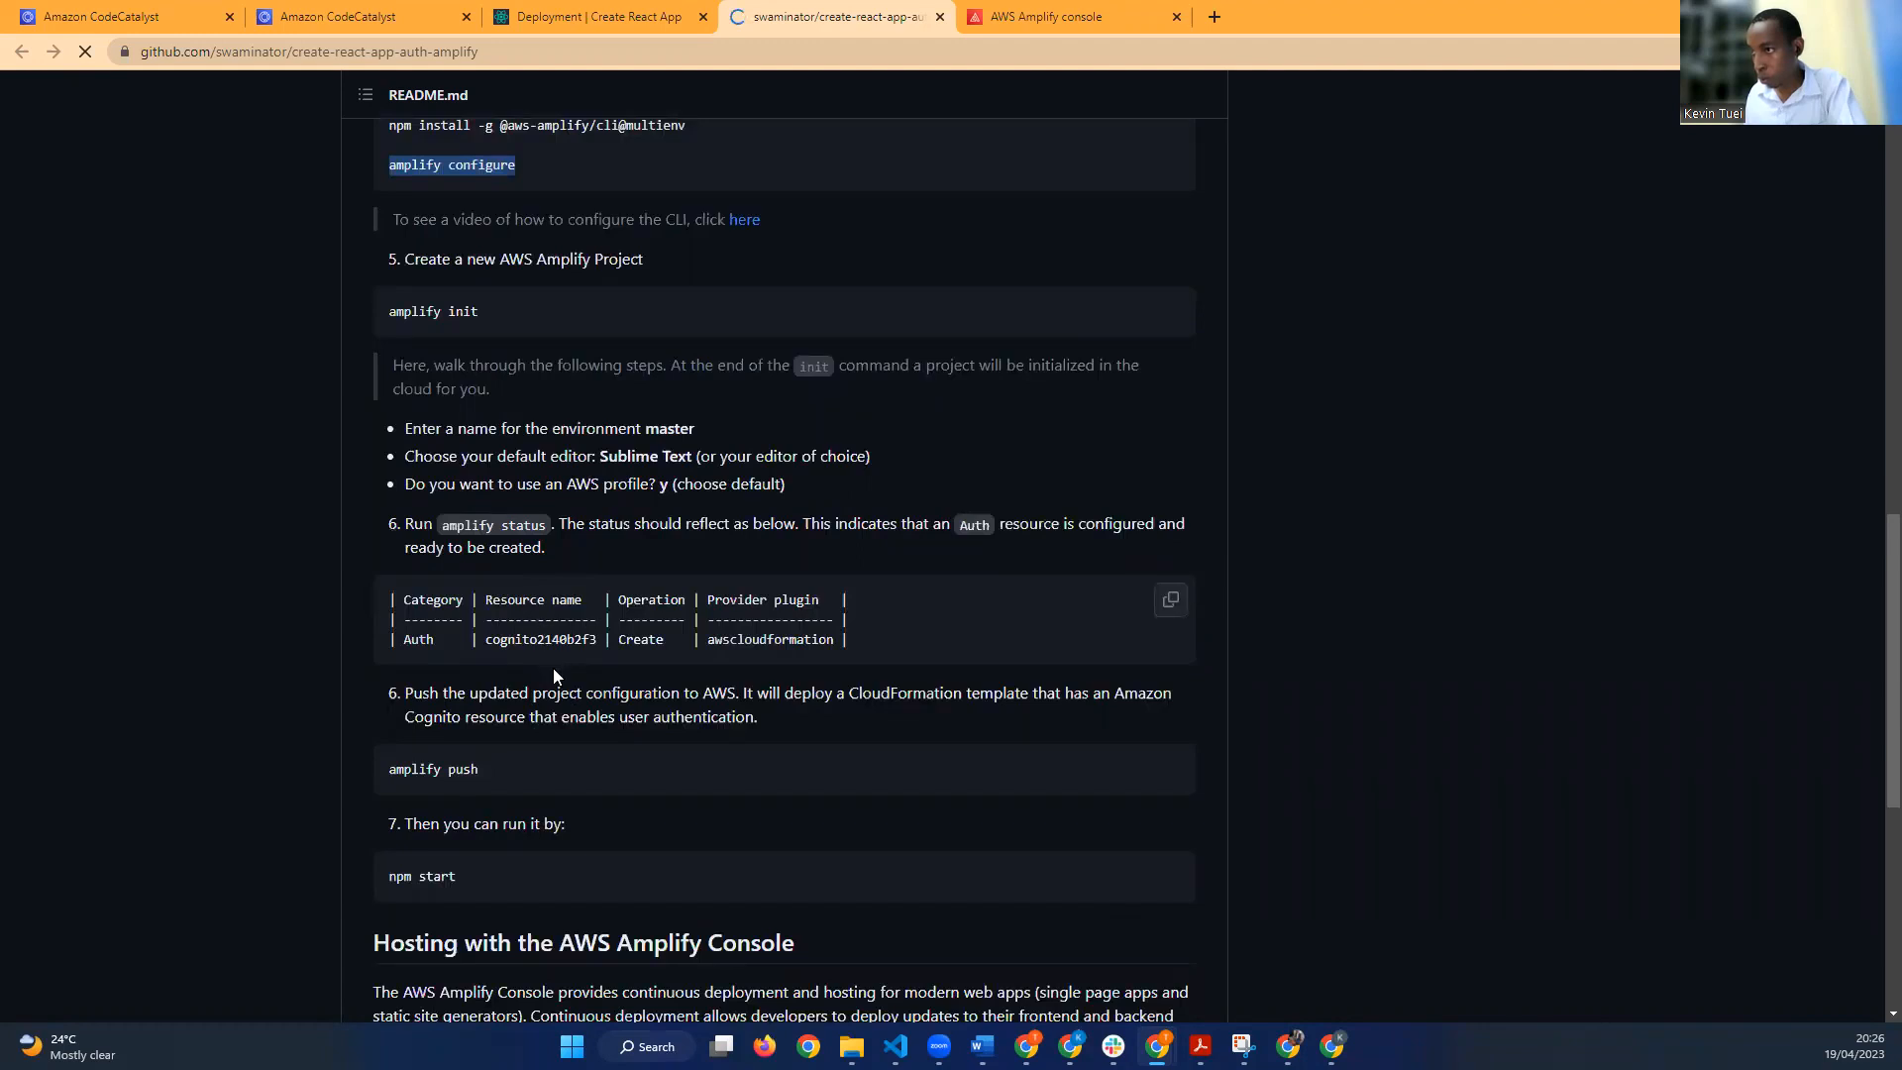
Step: Read the README's remaining Amplify project steps and the section on hosting with the AWS Amplify Console
scroll(553, 676, down, 1)
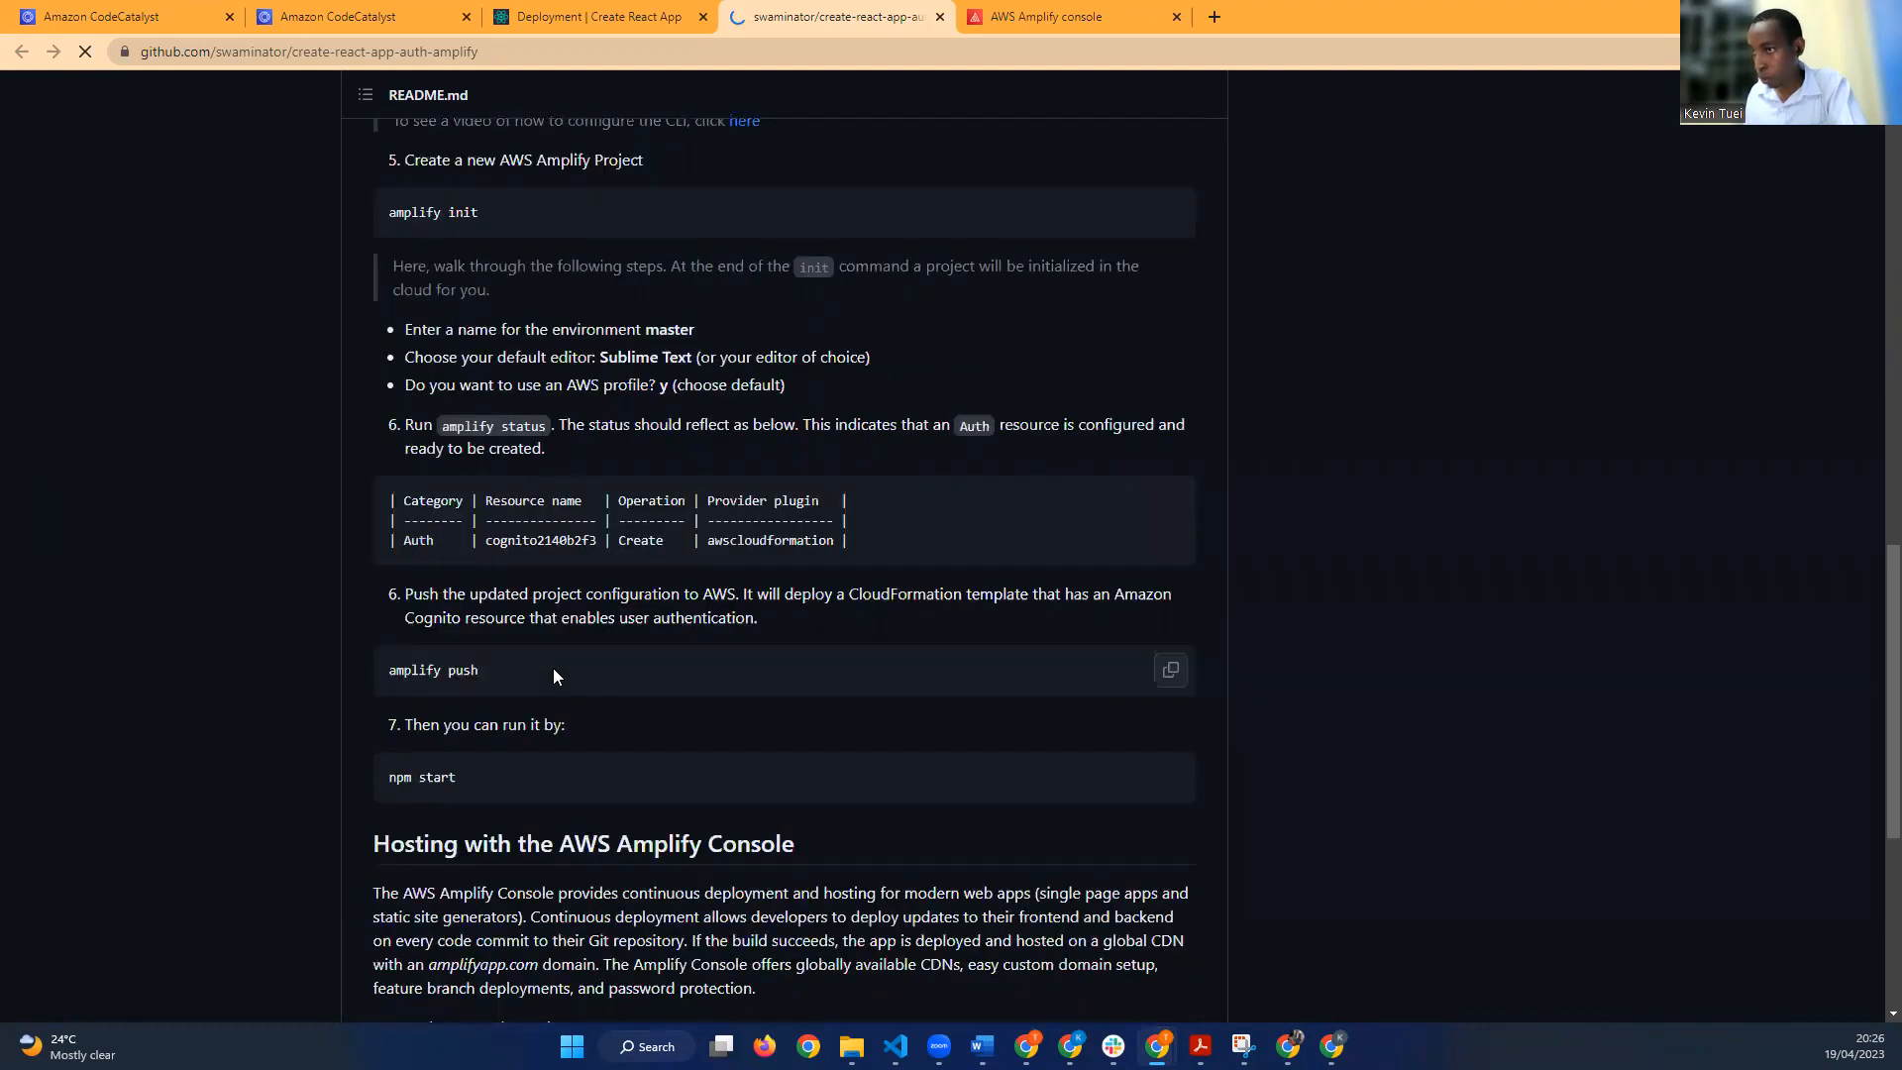
scroll(553, 675, down, 1)
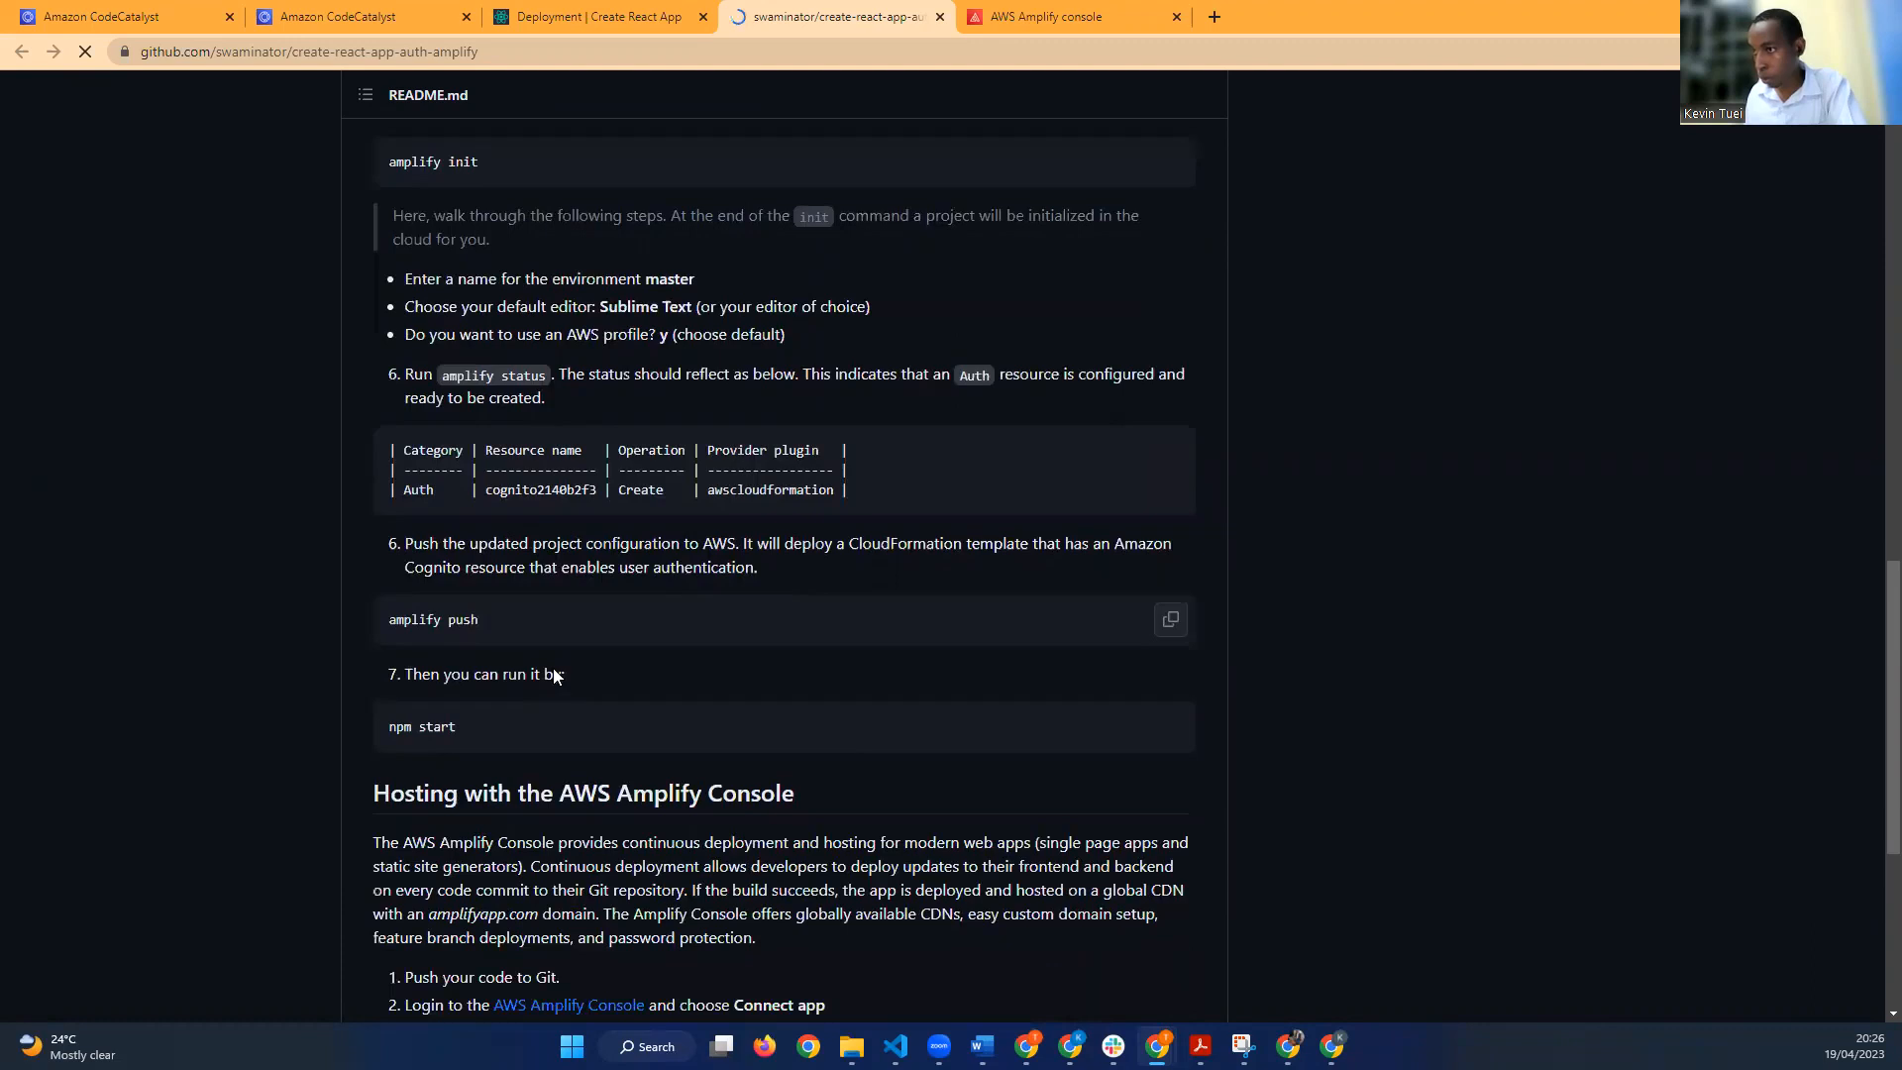
scroll(553, 675, down, 1)
scroll(553, 675, down, 2)
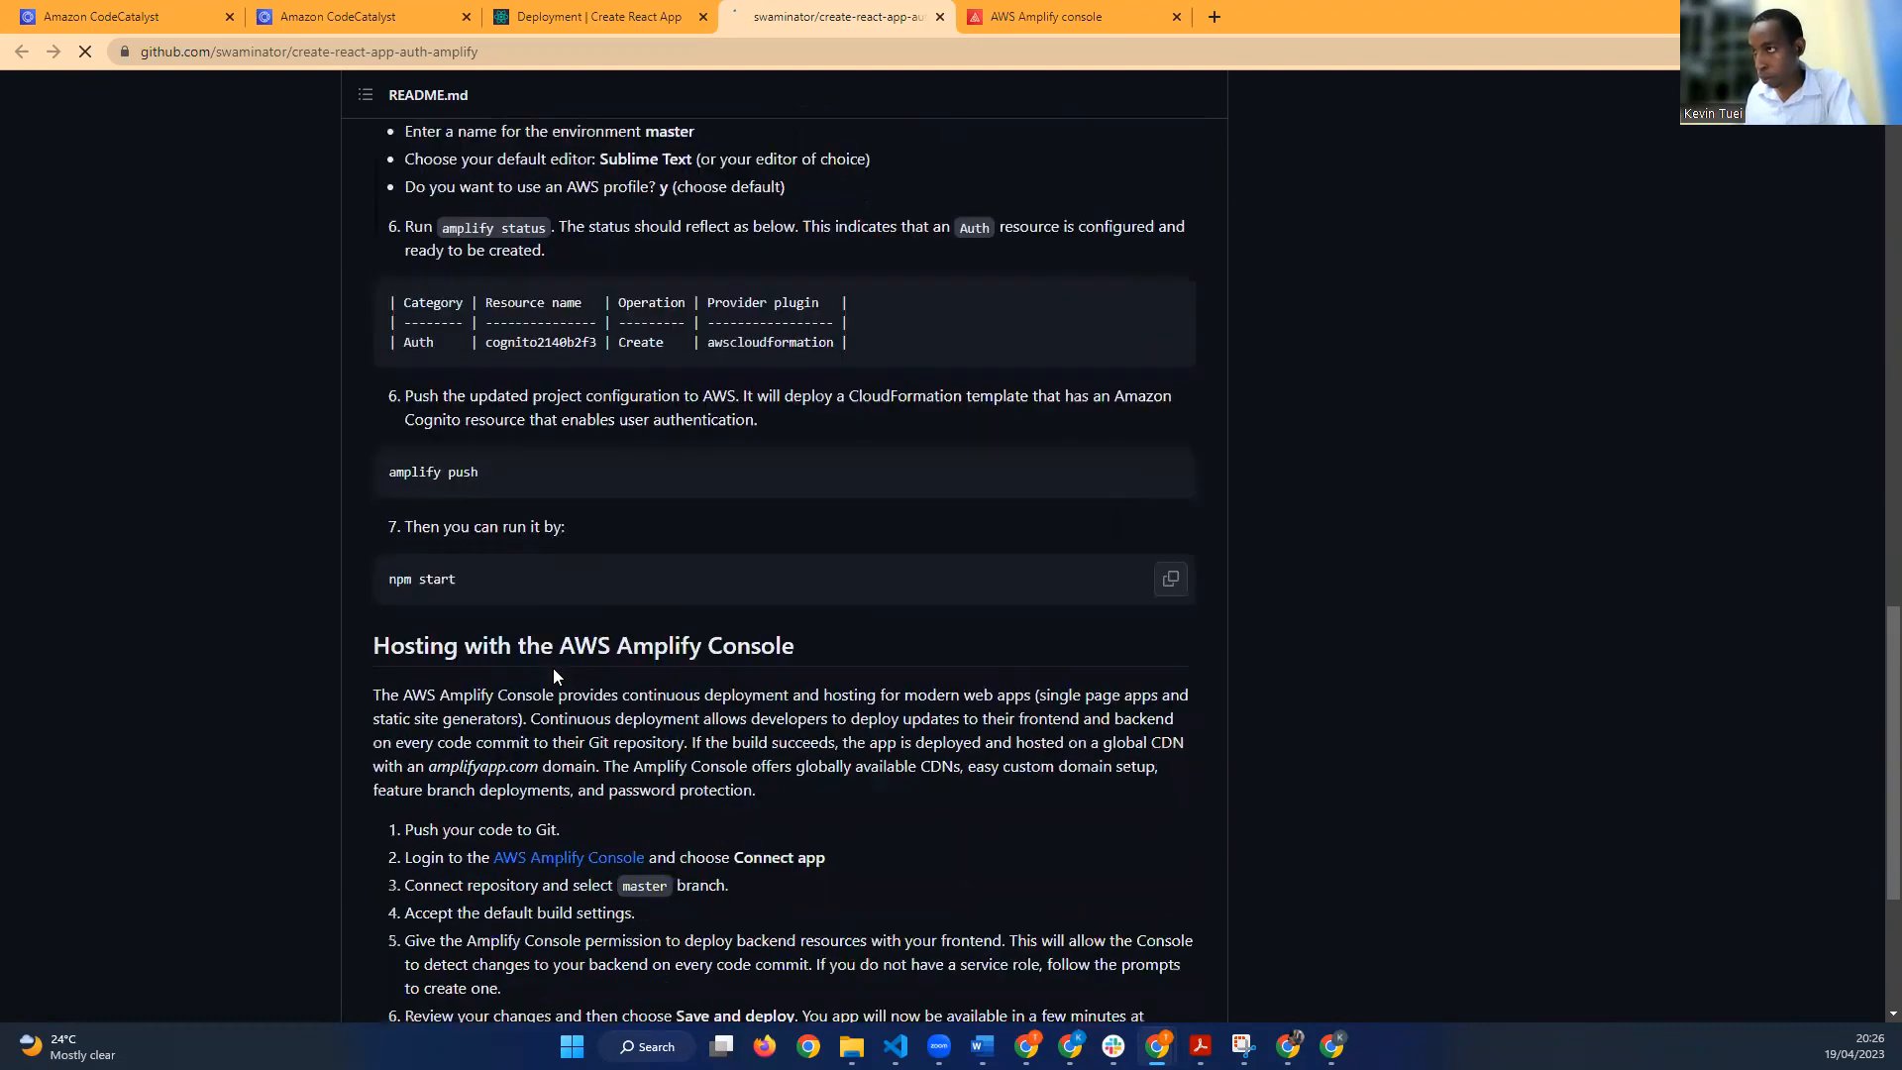
scroll(554, 671, up, 3)
scroll(554, 673, down, 3)
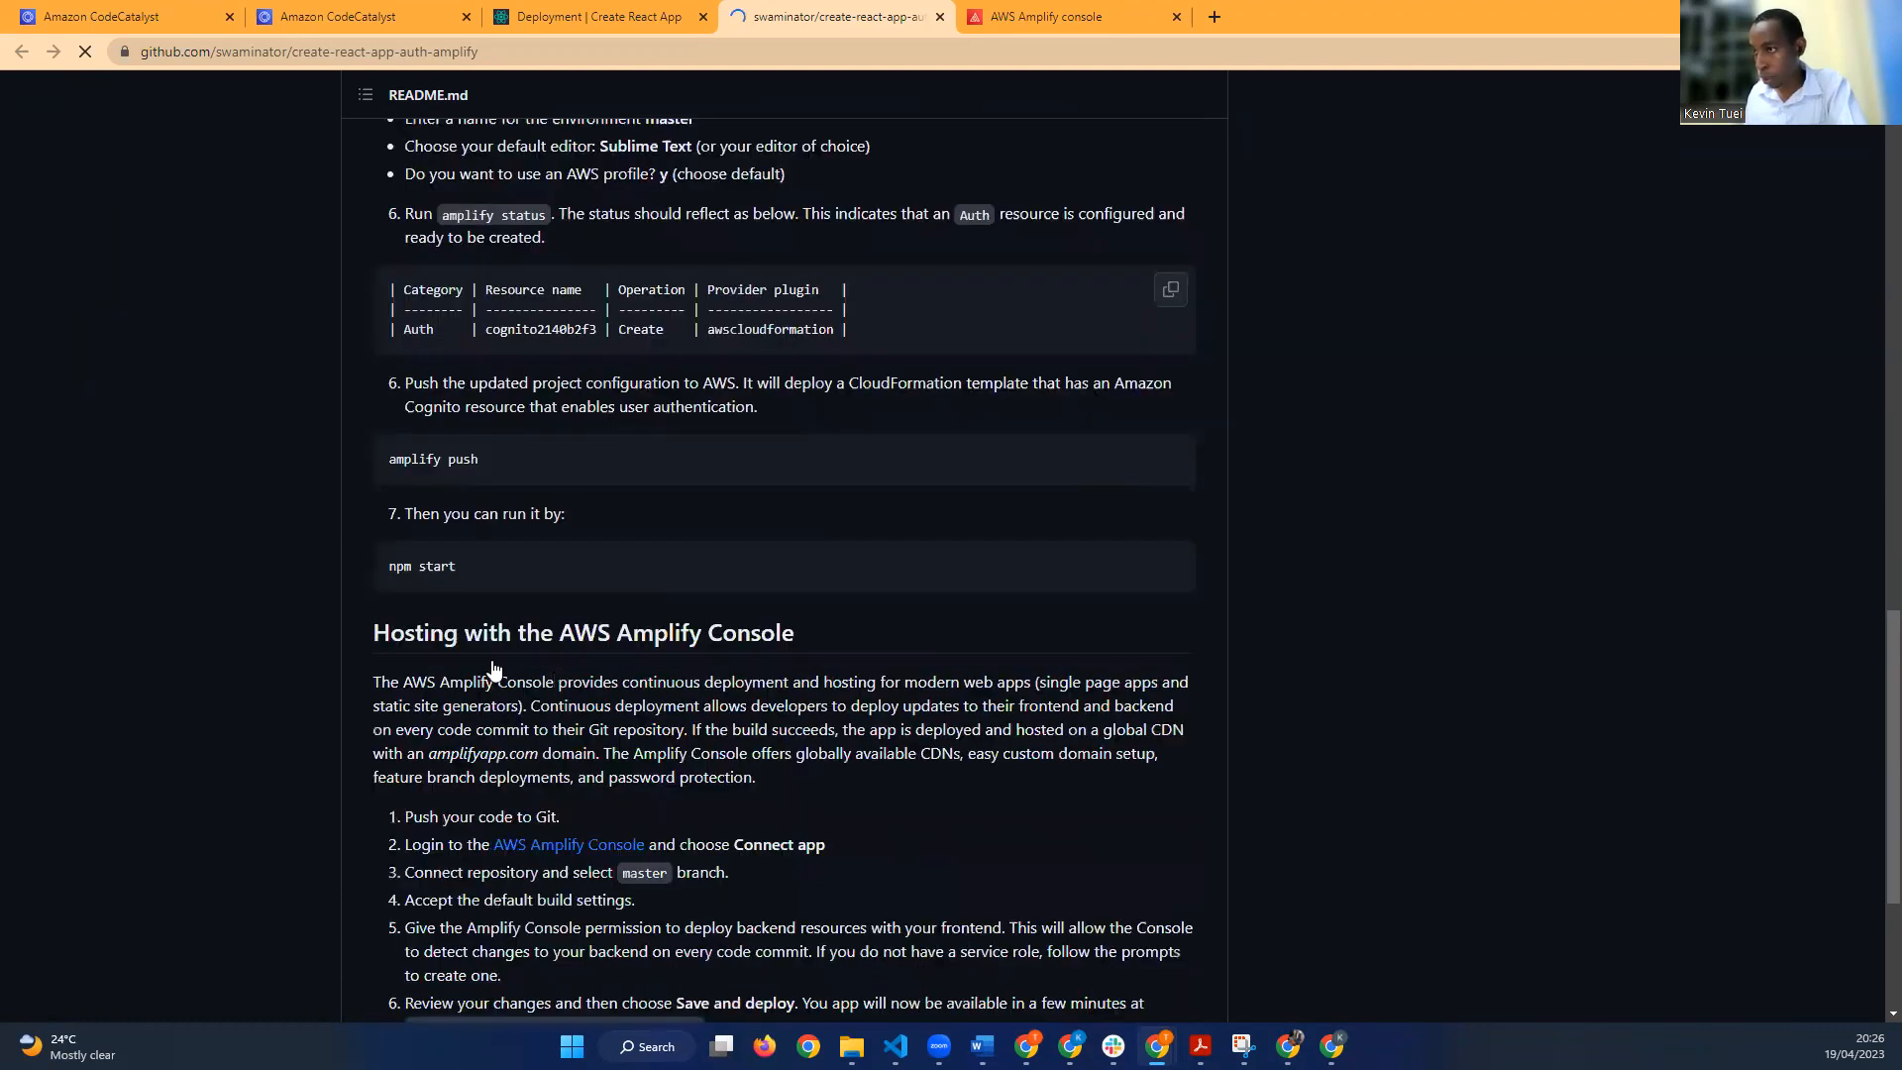
scroll(554, 679, down, 2)
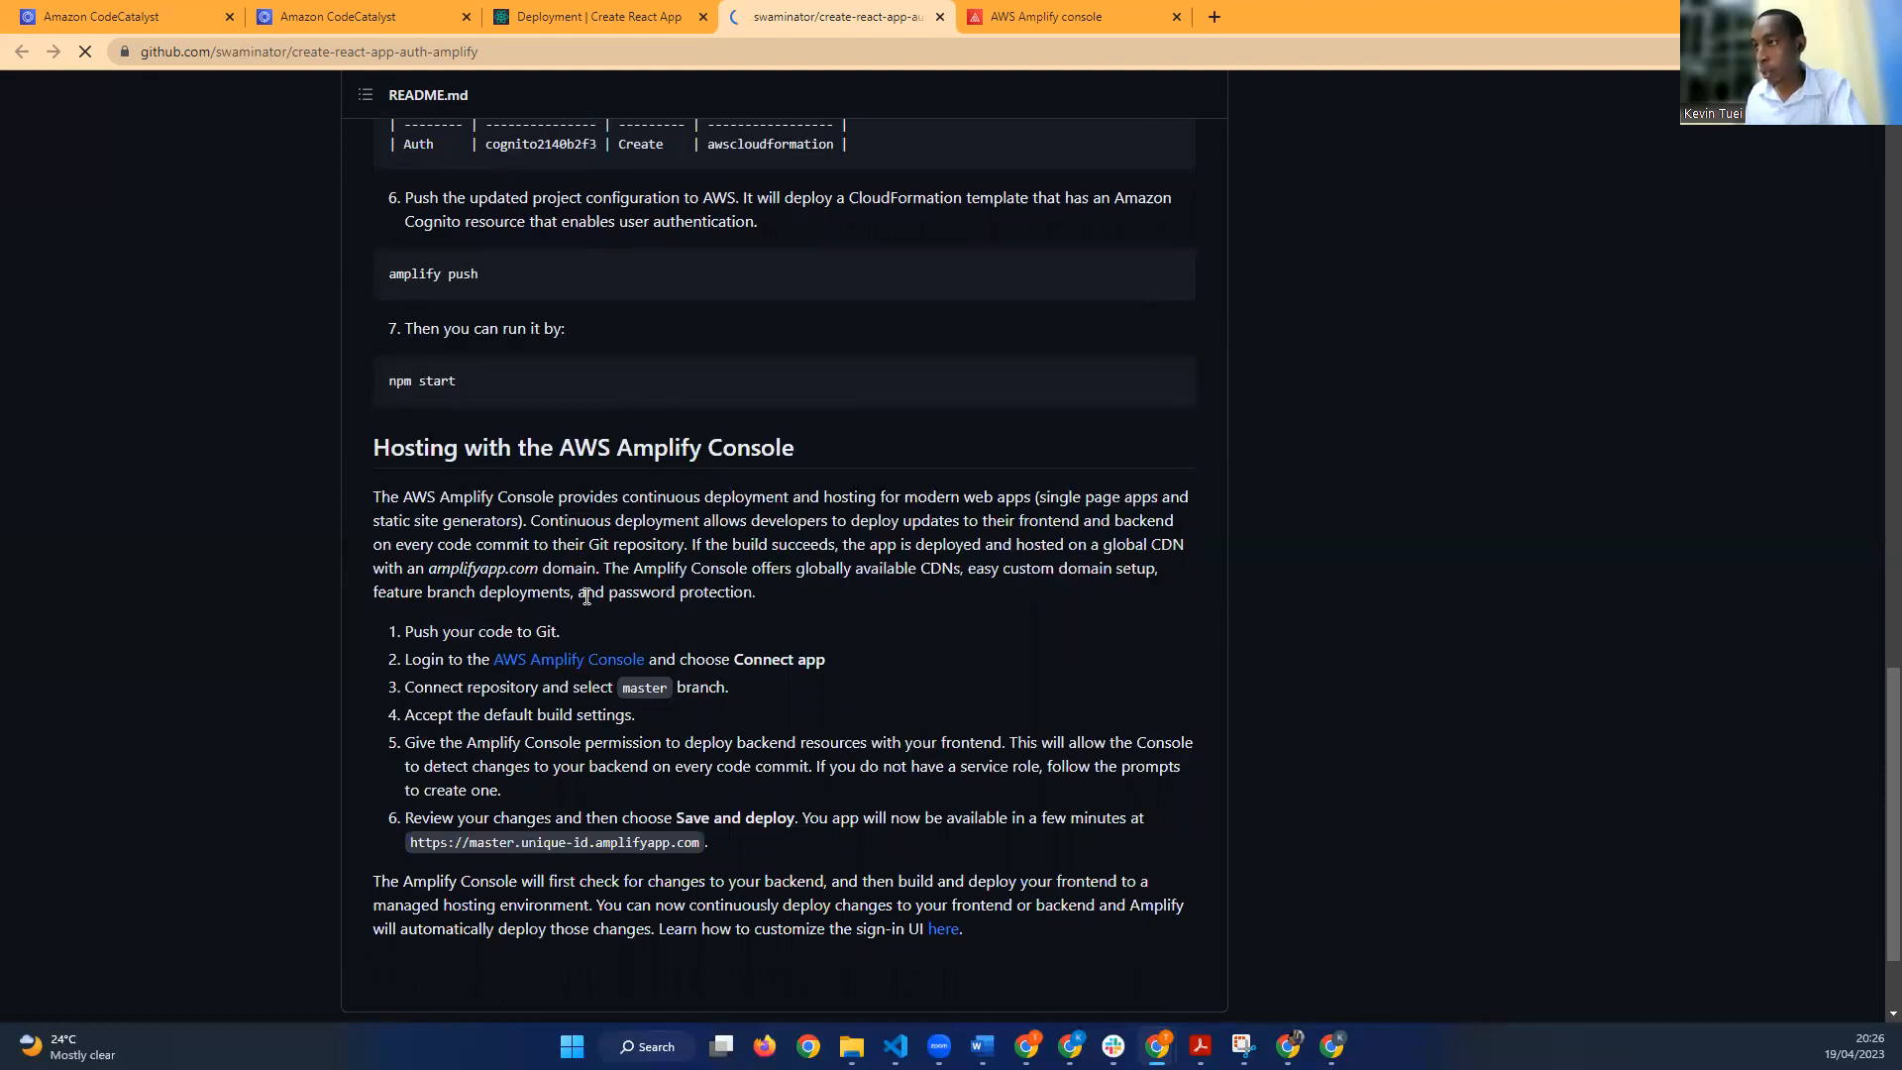
scroll(585, 605, up, 2)
scroll(584, 597, up, 2)
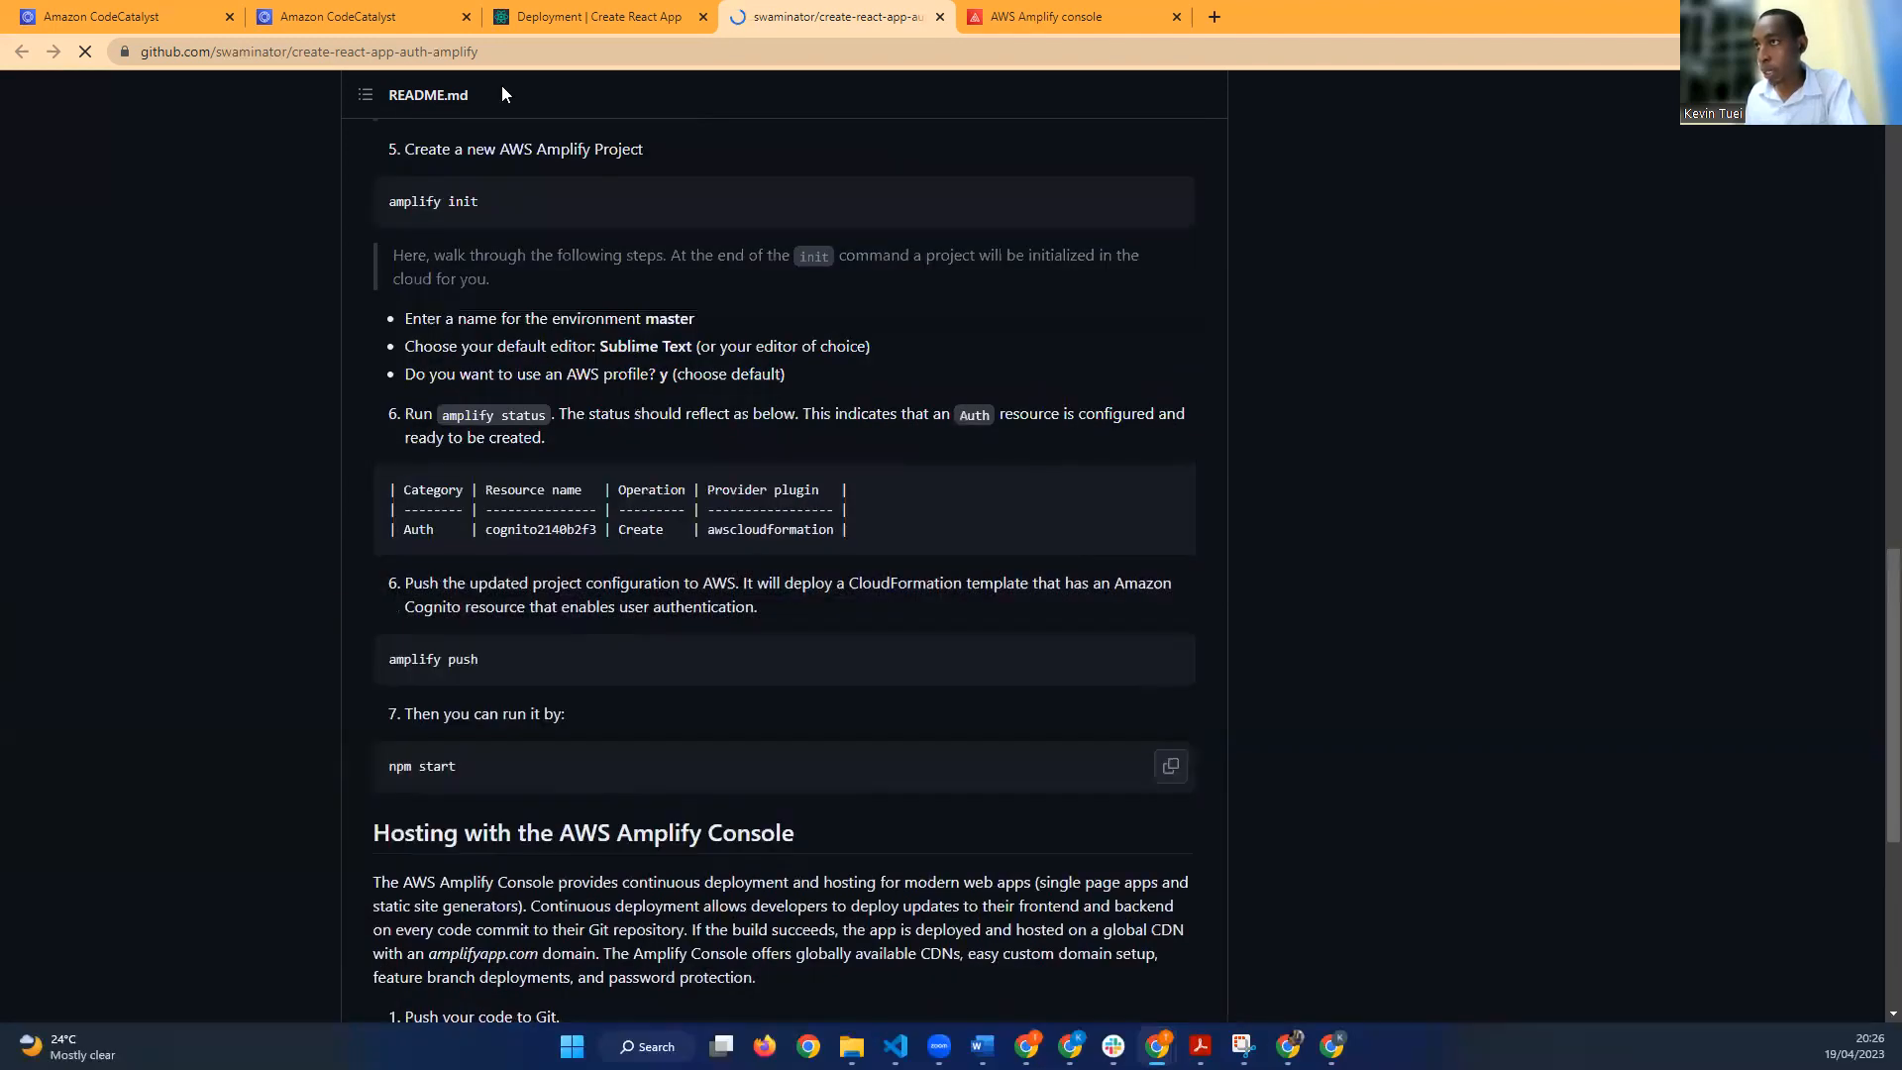
Step: Copy "amplify configure" from the README, run it in the Cloud9 terminal and continue past the AWS administrator sign-in prompt
scroll(501, 87, up, 1)
right_click(495, 172)
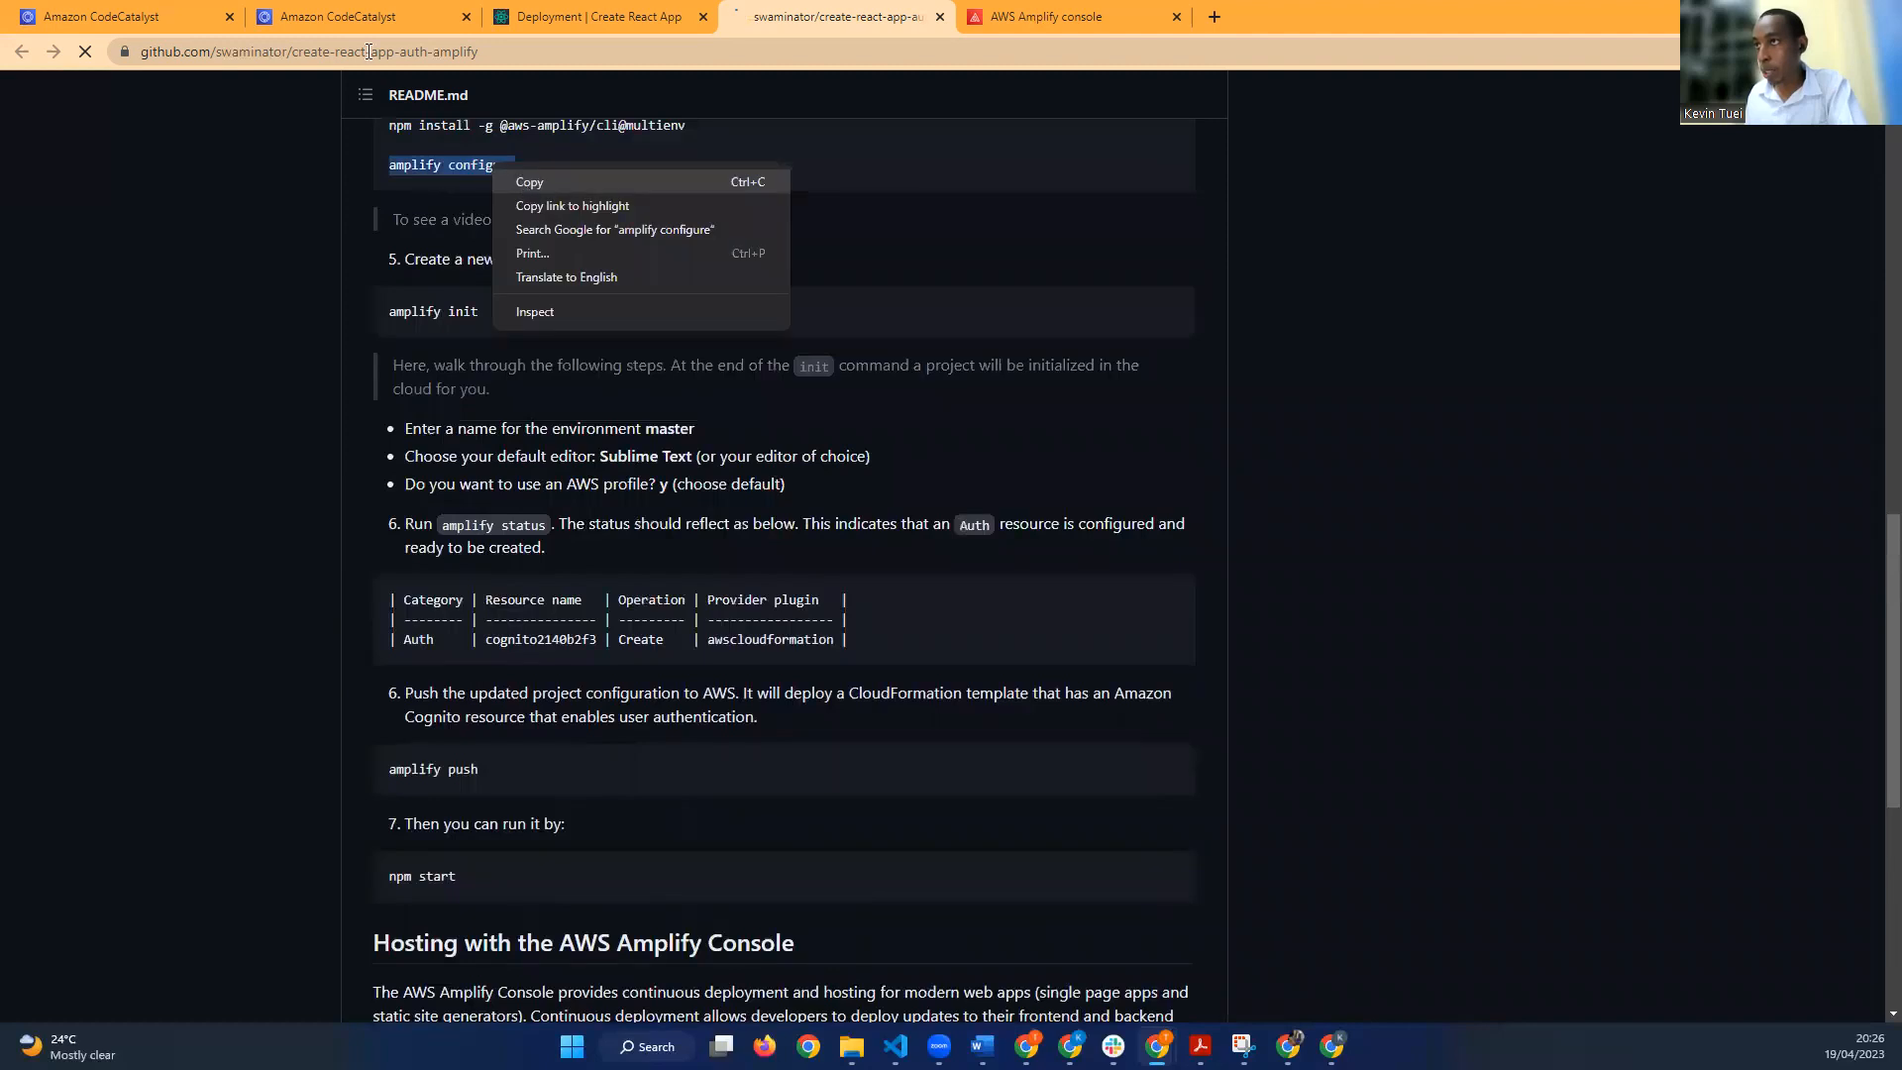
click(519, 181)
key(ctrl+2)
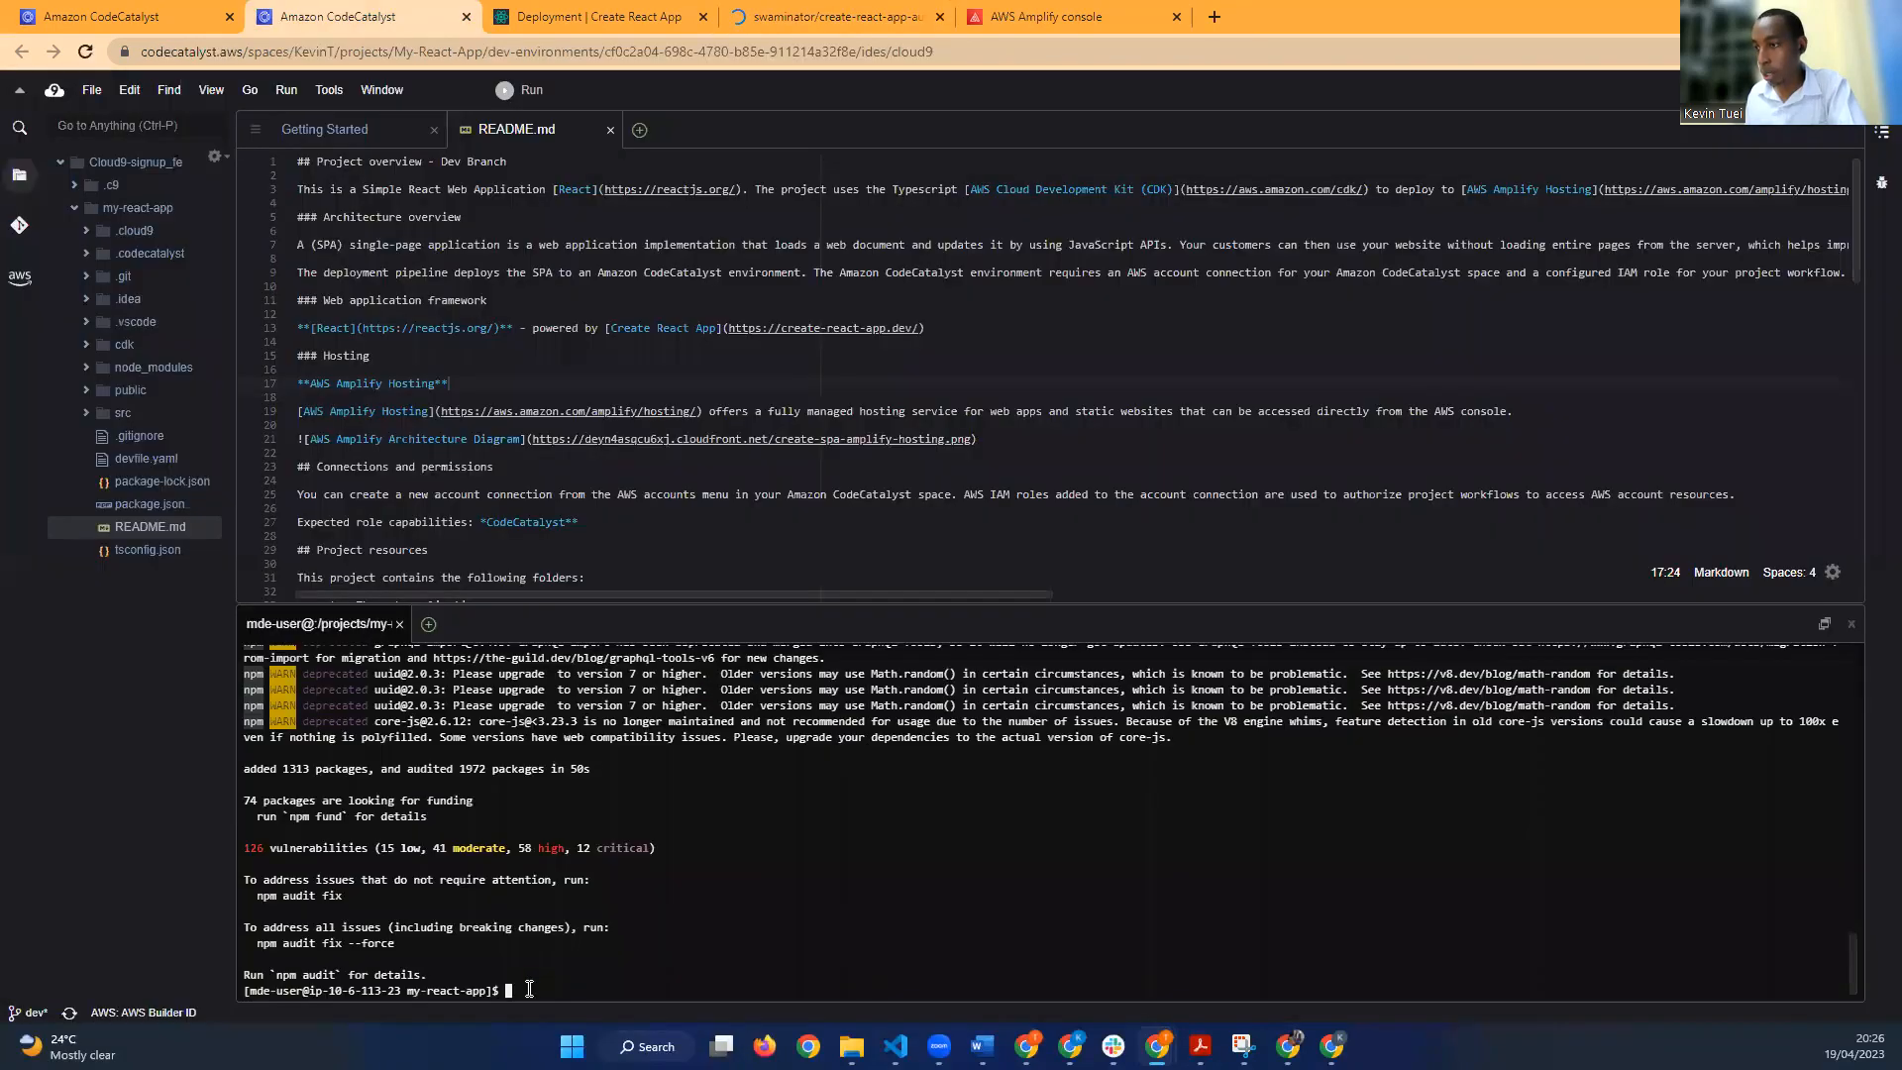
right_click(528, 988)
click(579, 886)
key(ctrl+v)
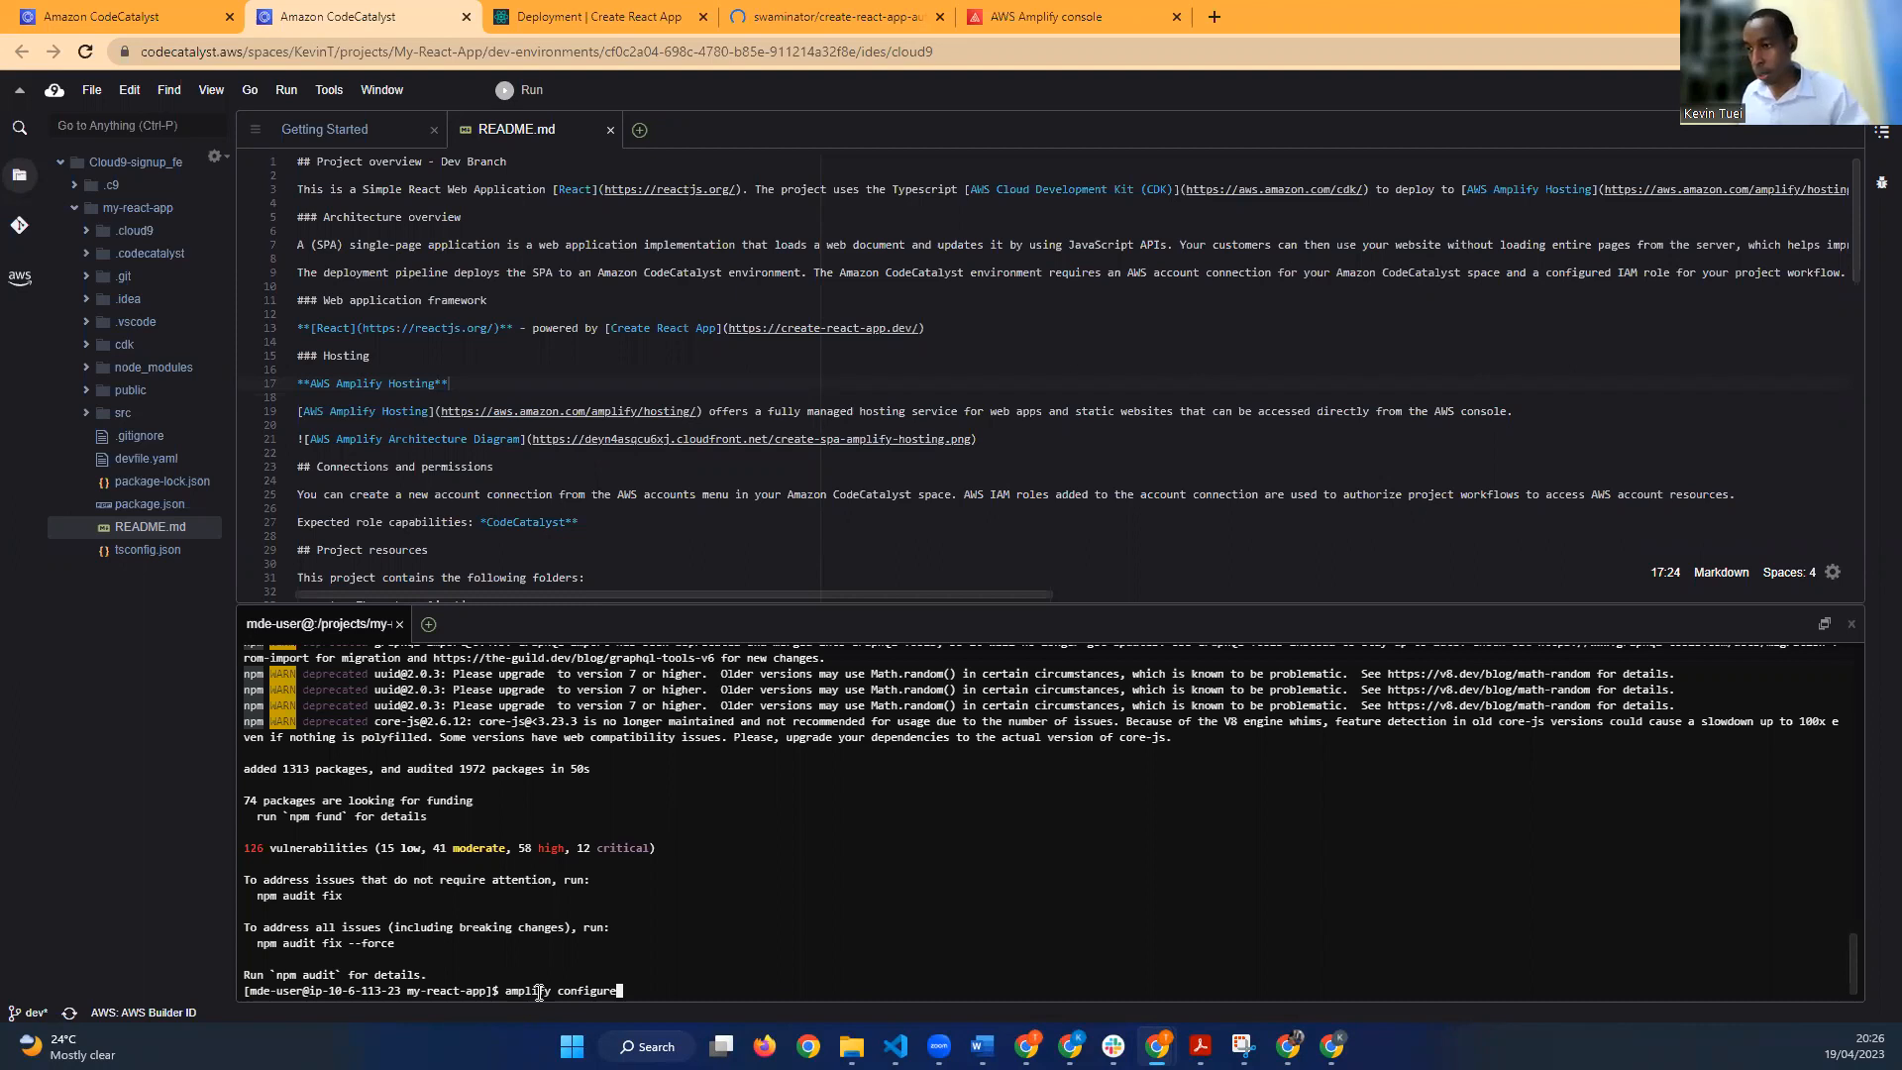
key(Return)
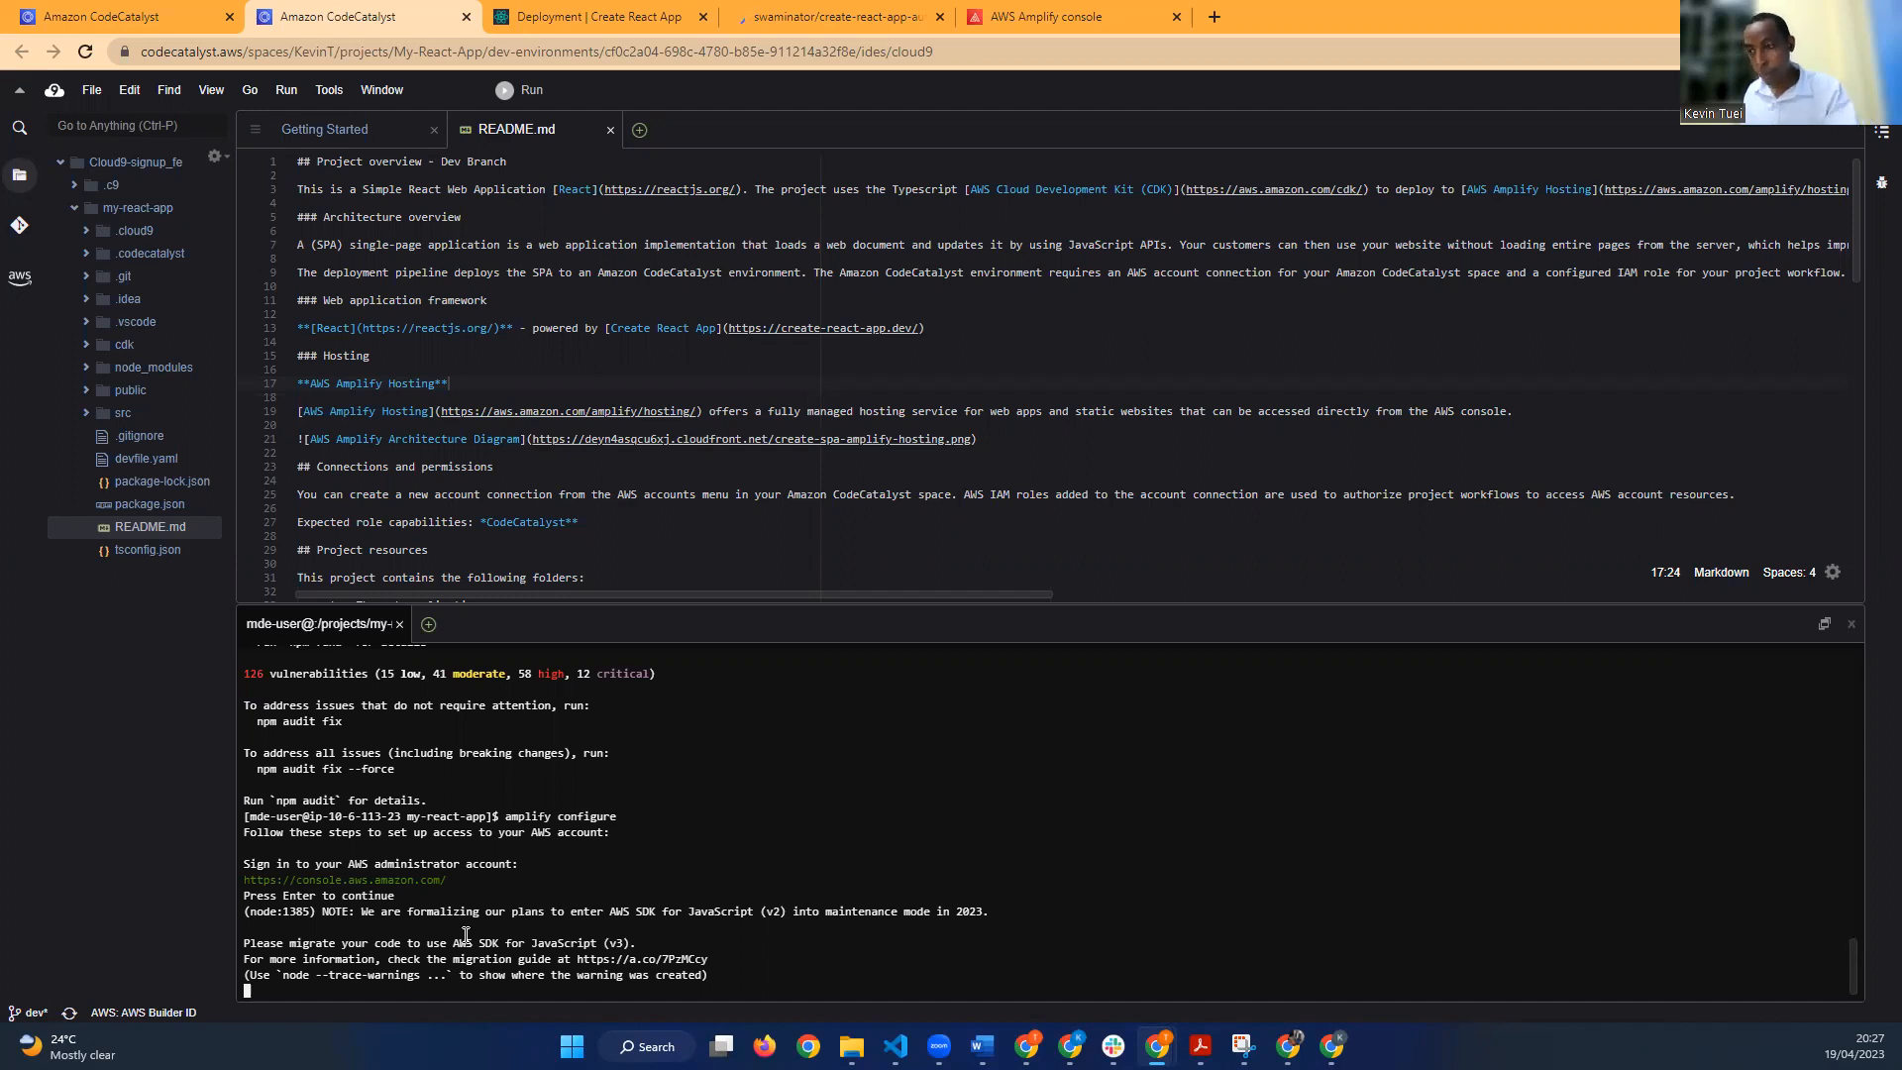
key(Return)
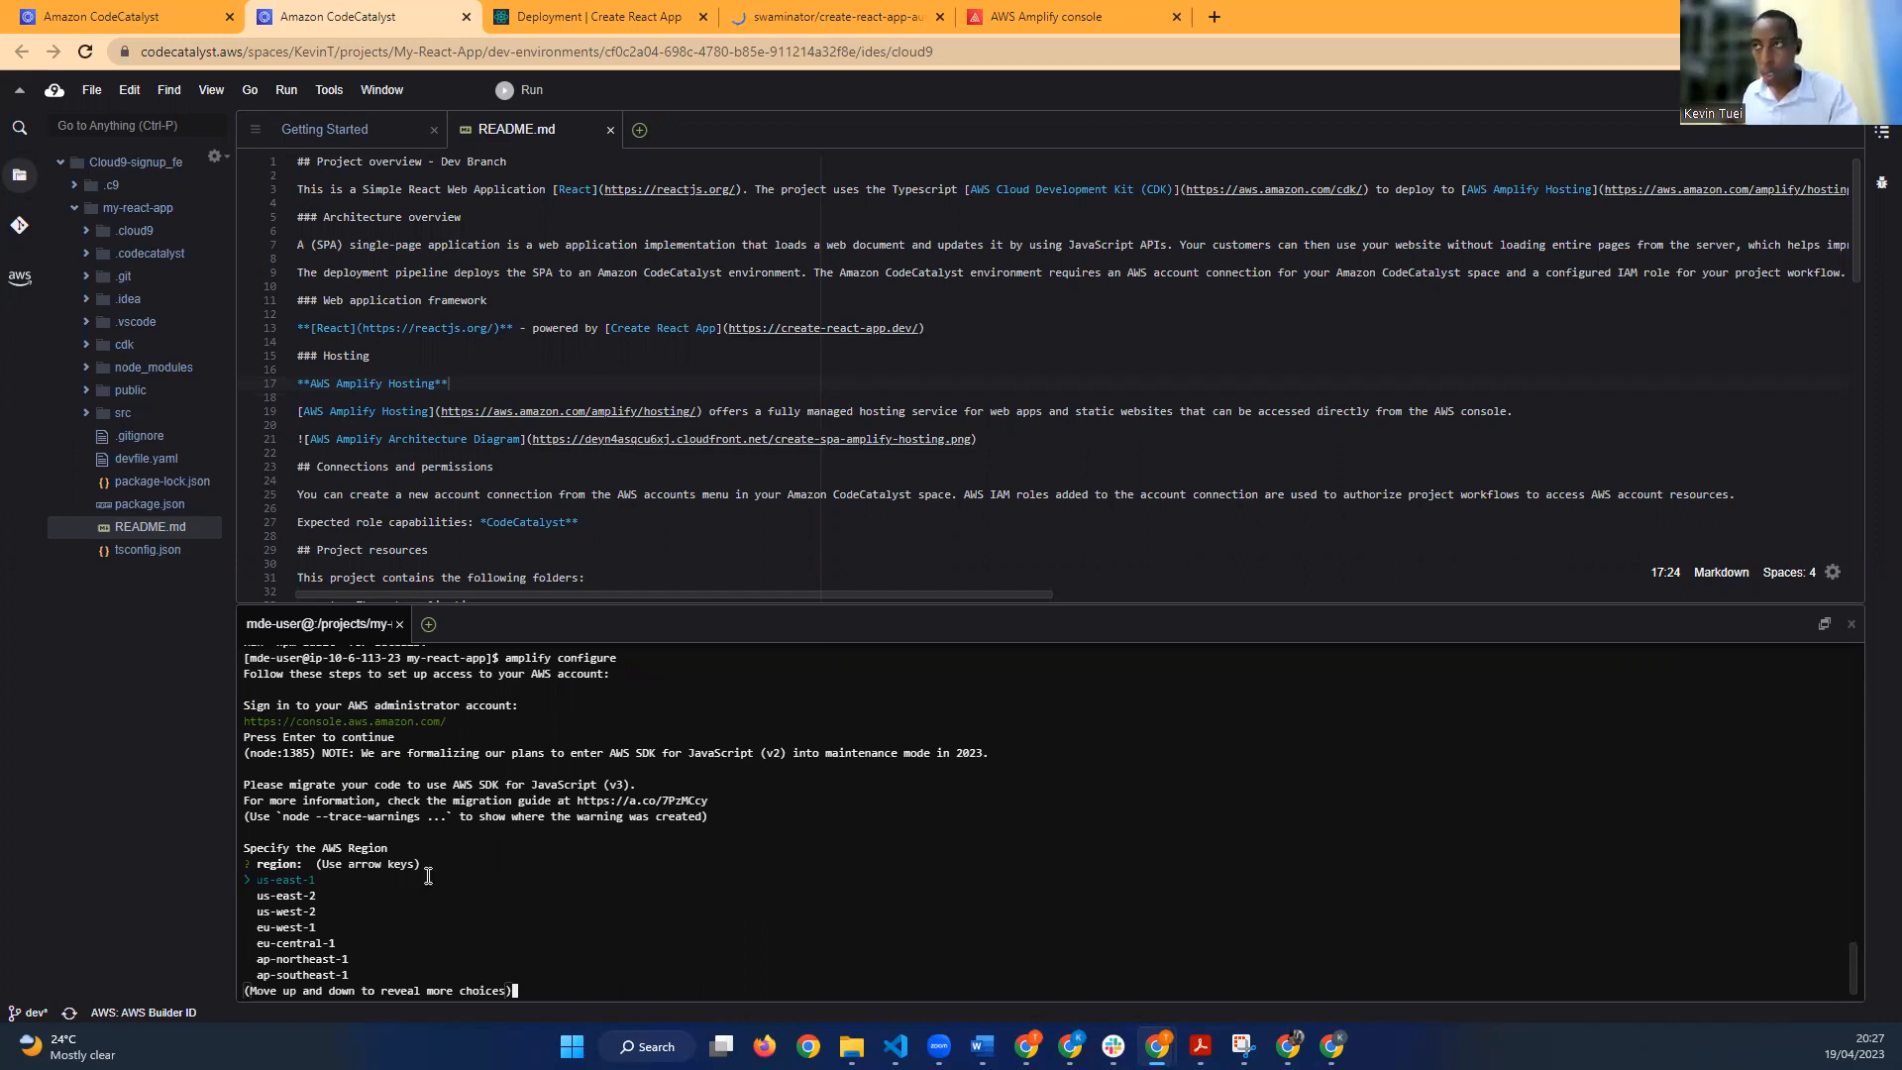
Step: Return to CodeCatalyst, open the My-React-App project overview and look through its workflow runs, pull requests and Dev Environments
click(160, 26)
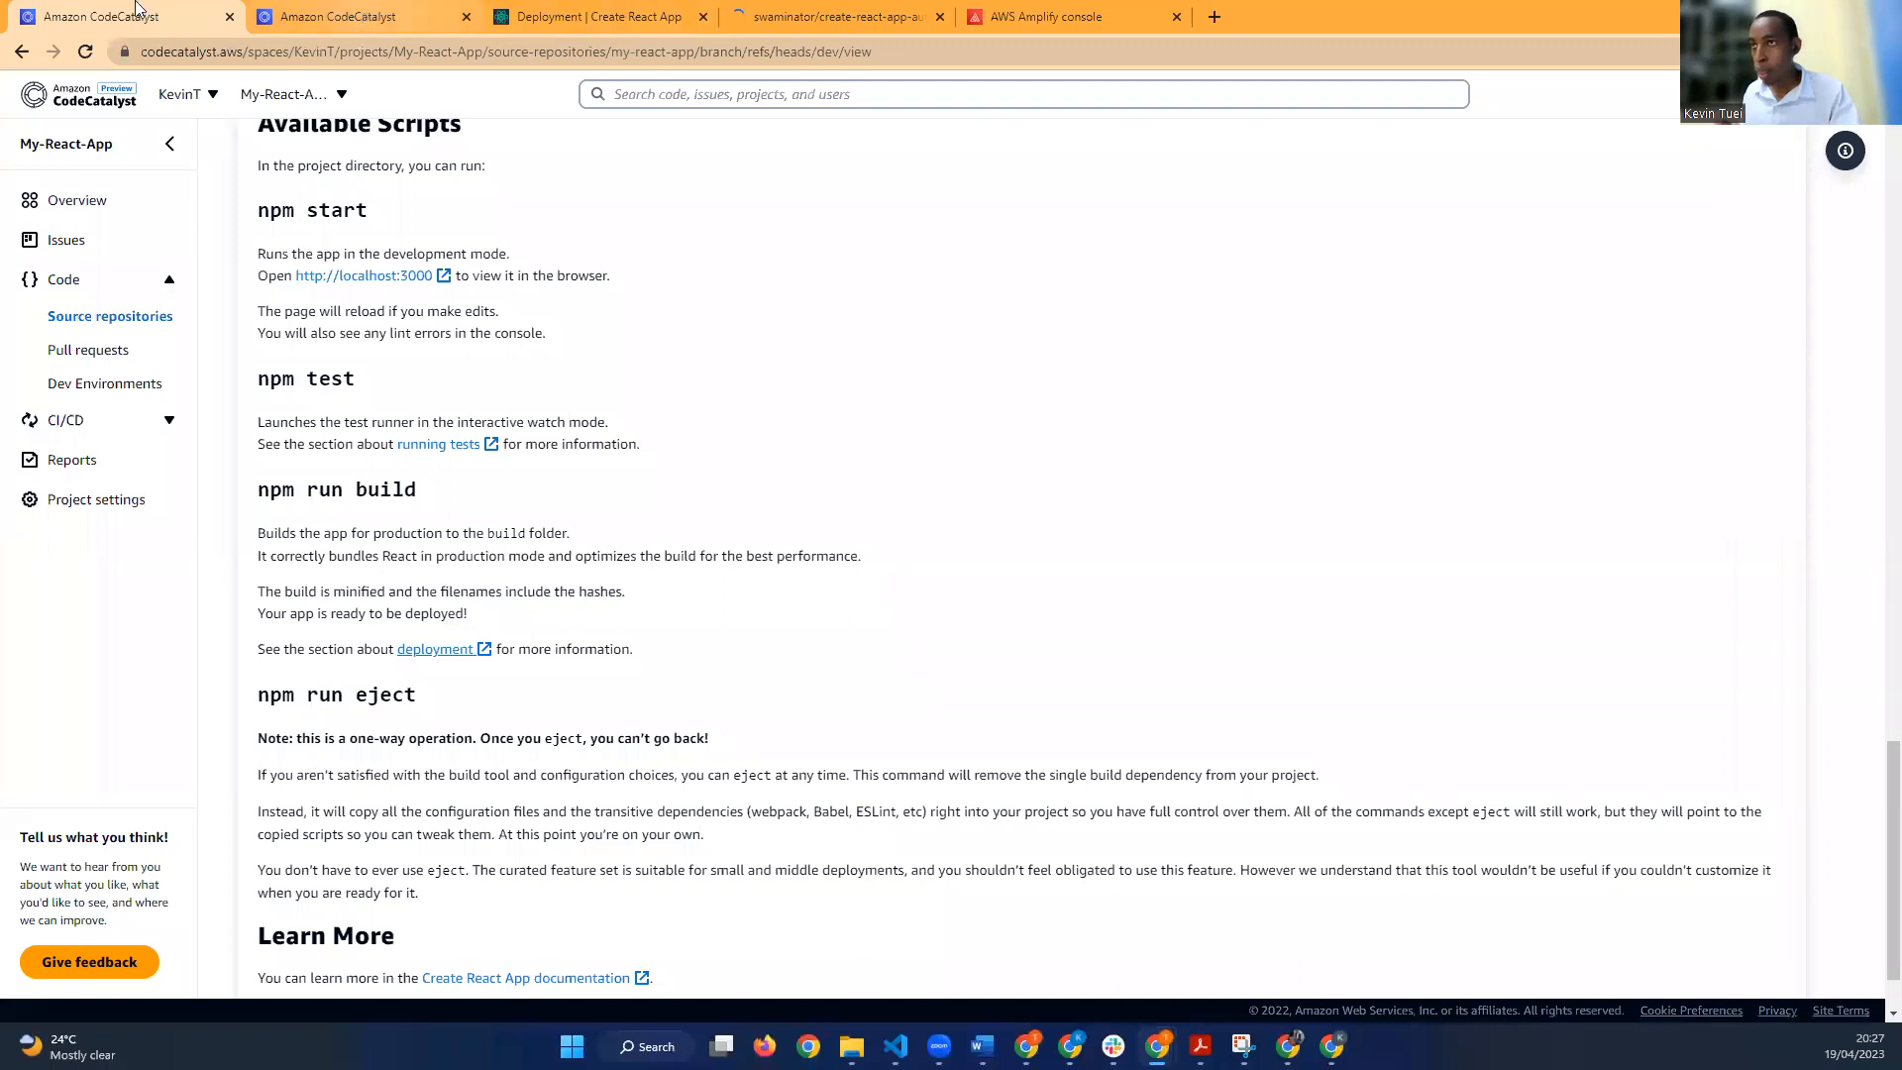
click(365, 17)
key(ctrl+shift+Tab)
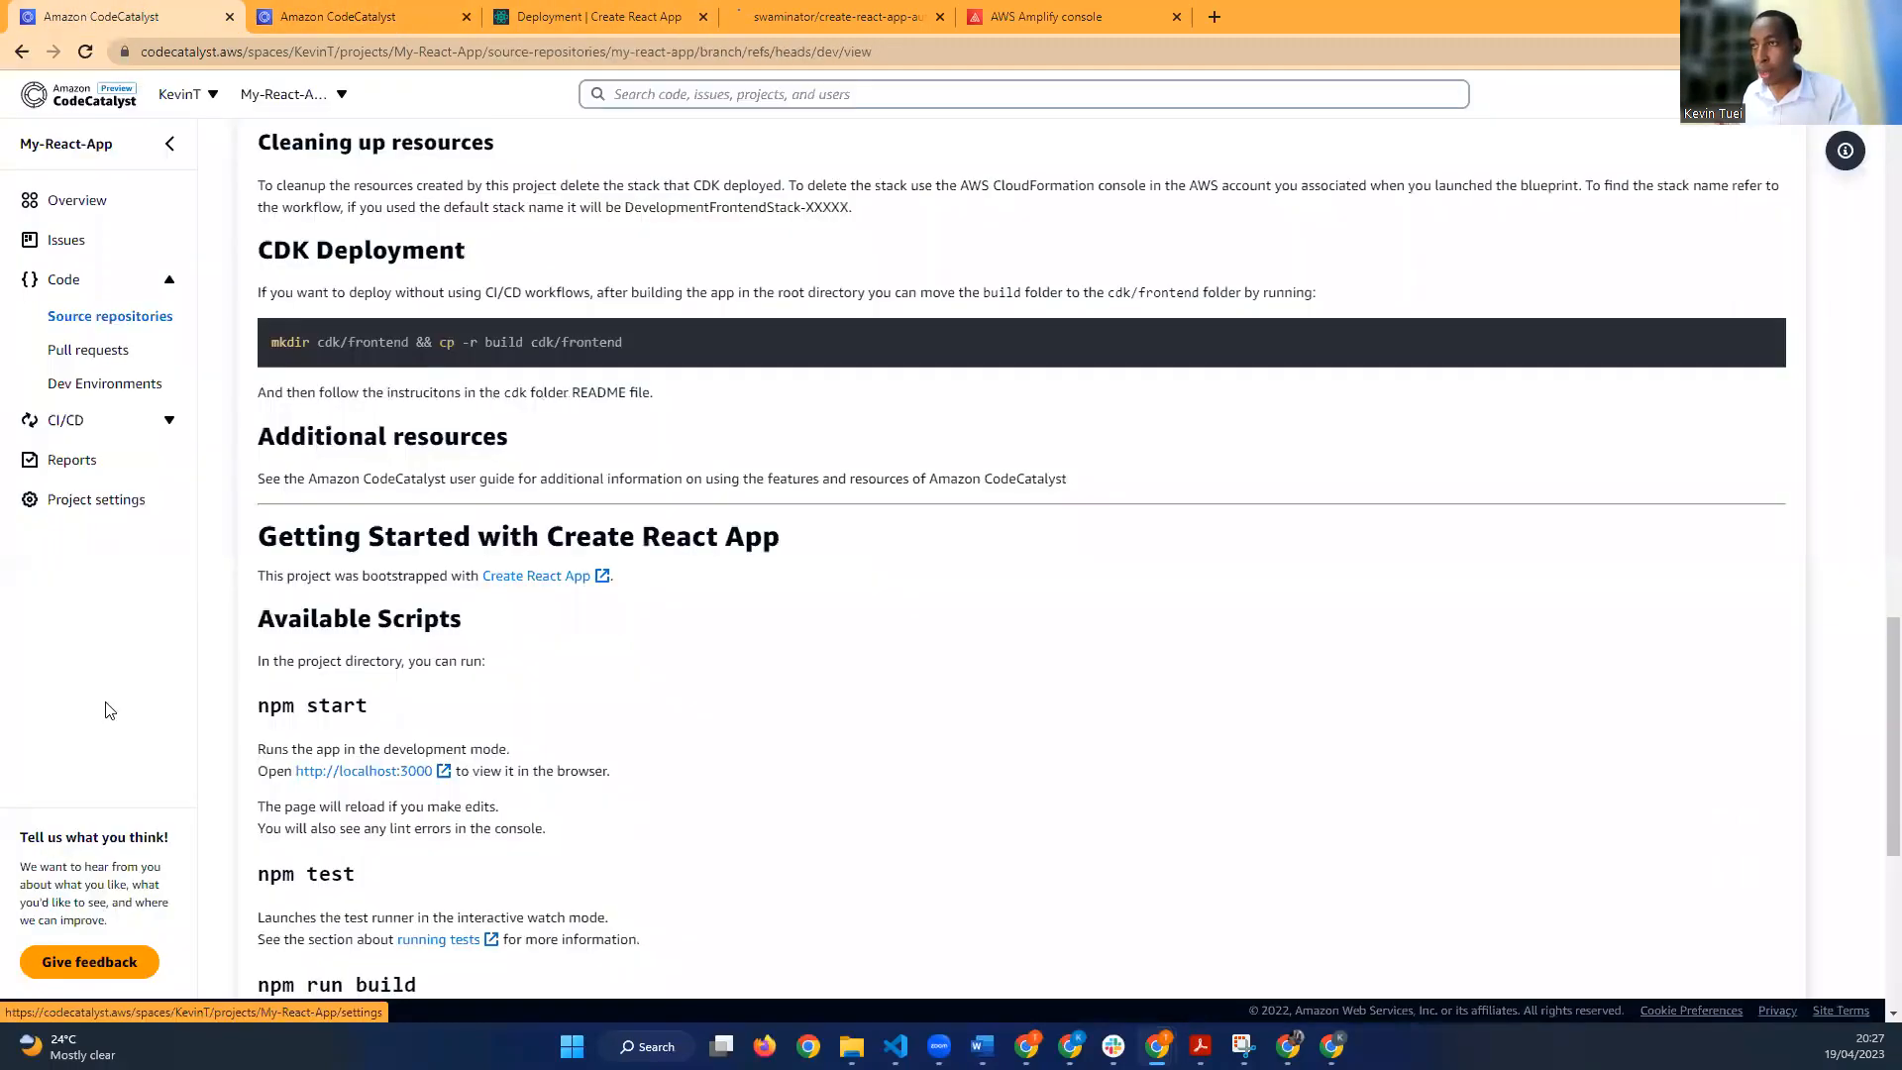
scroll(231, 677, up, 4)
scroll(231, 677, up, 15)
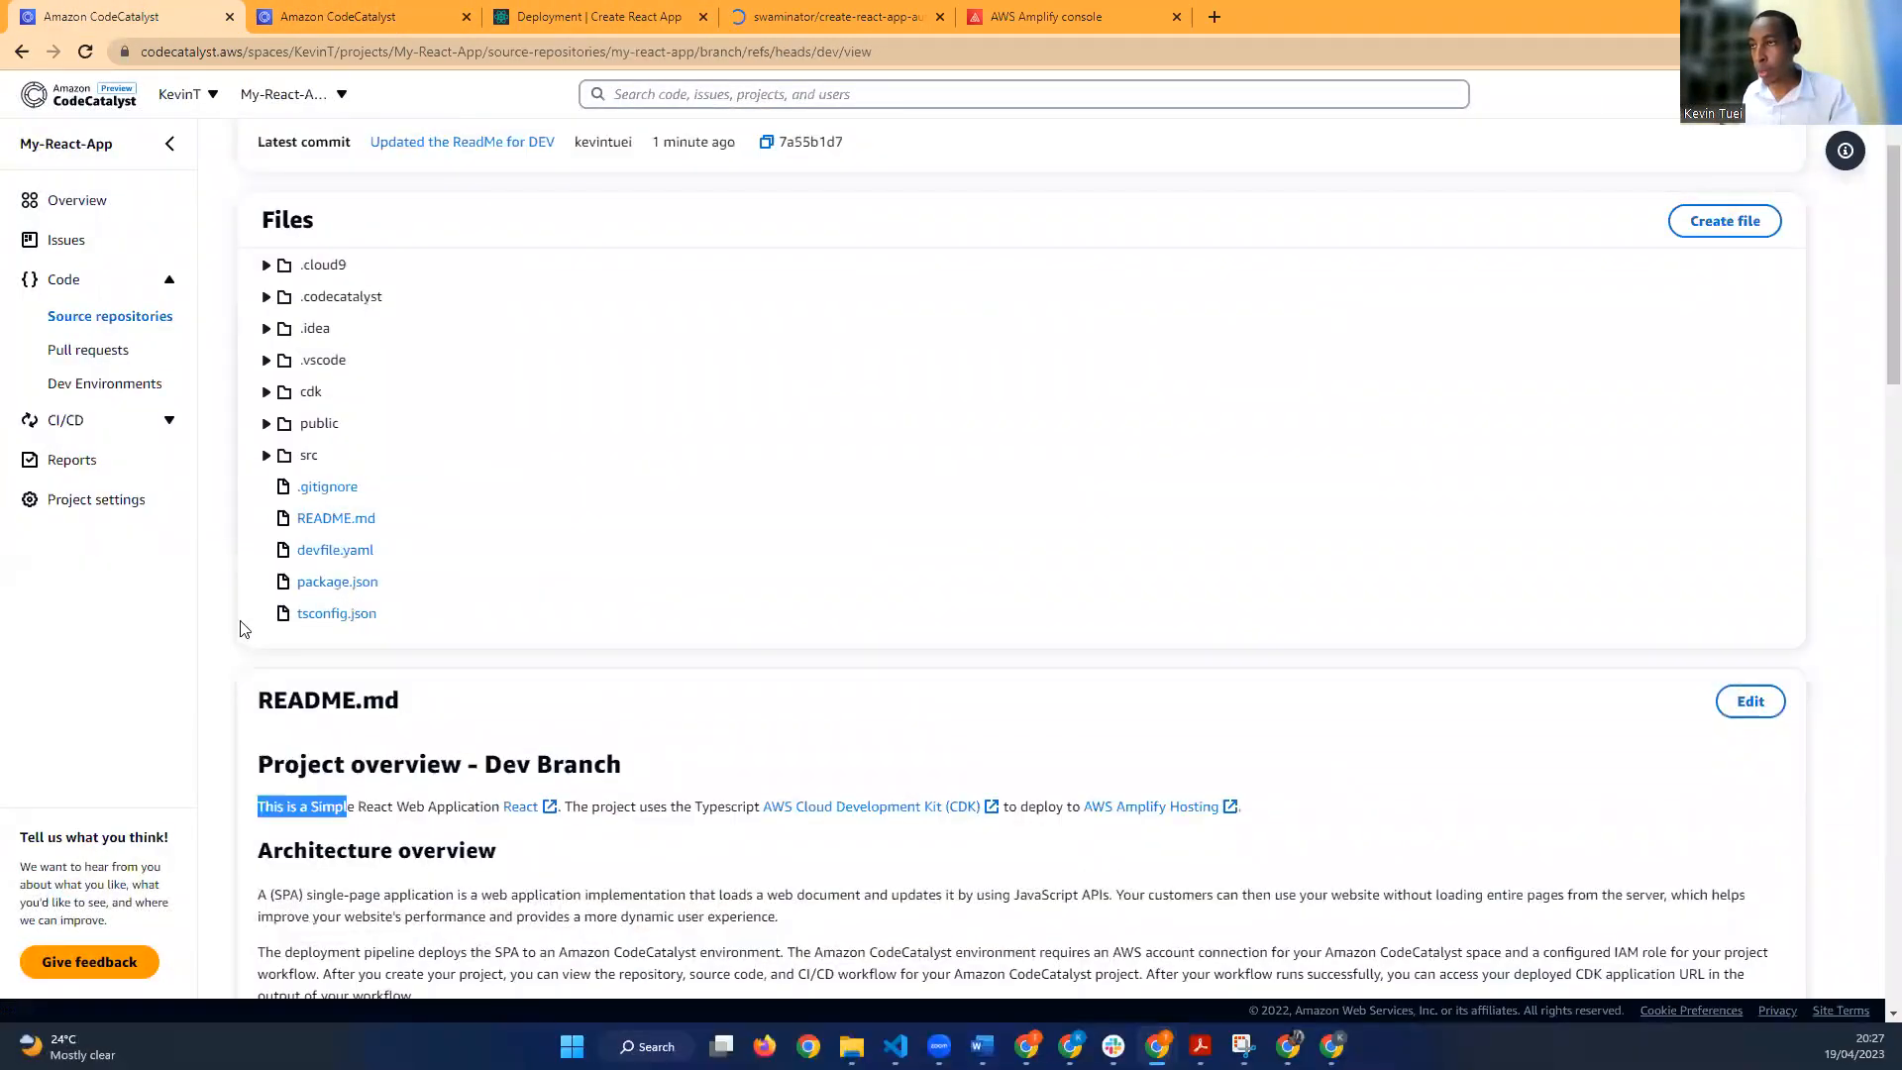
scroll(242, 555, up, 3)
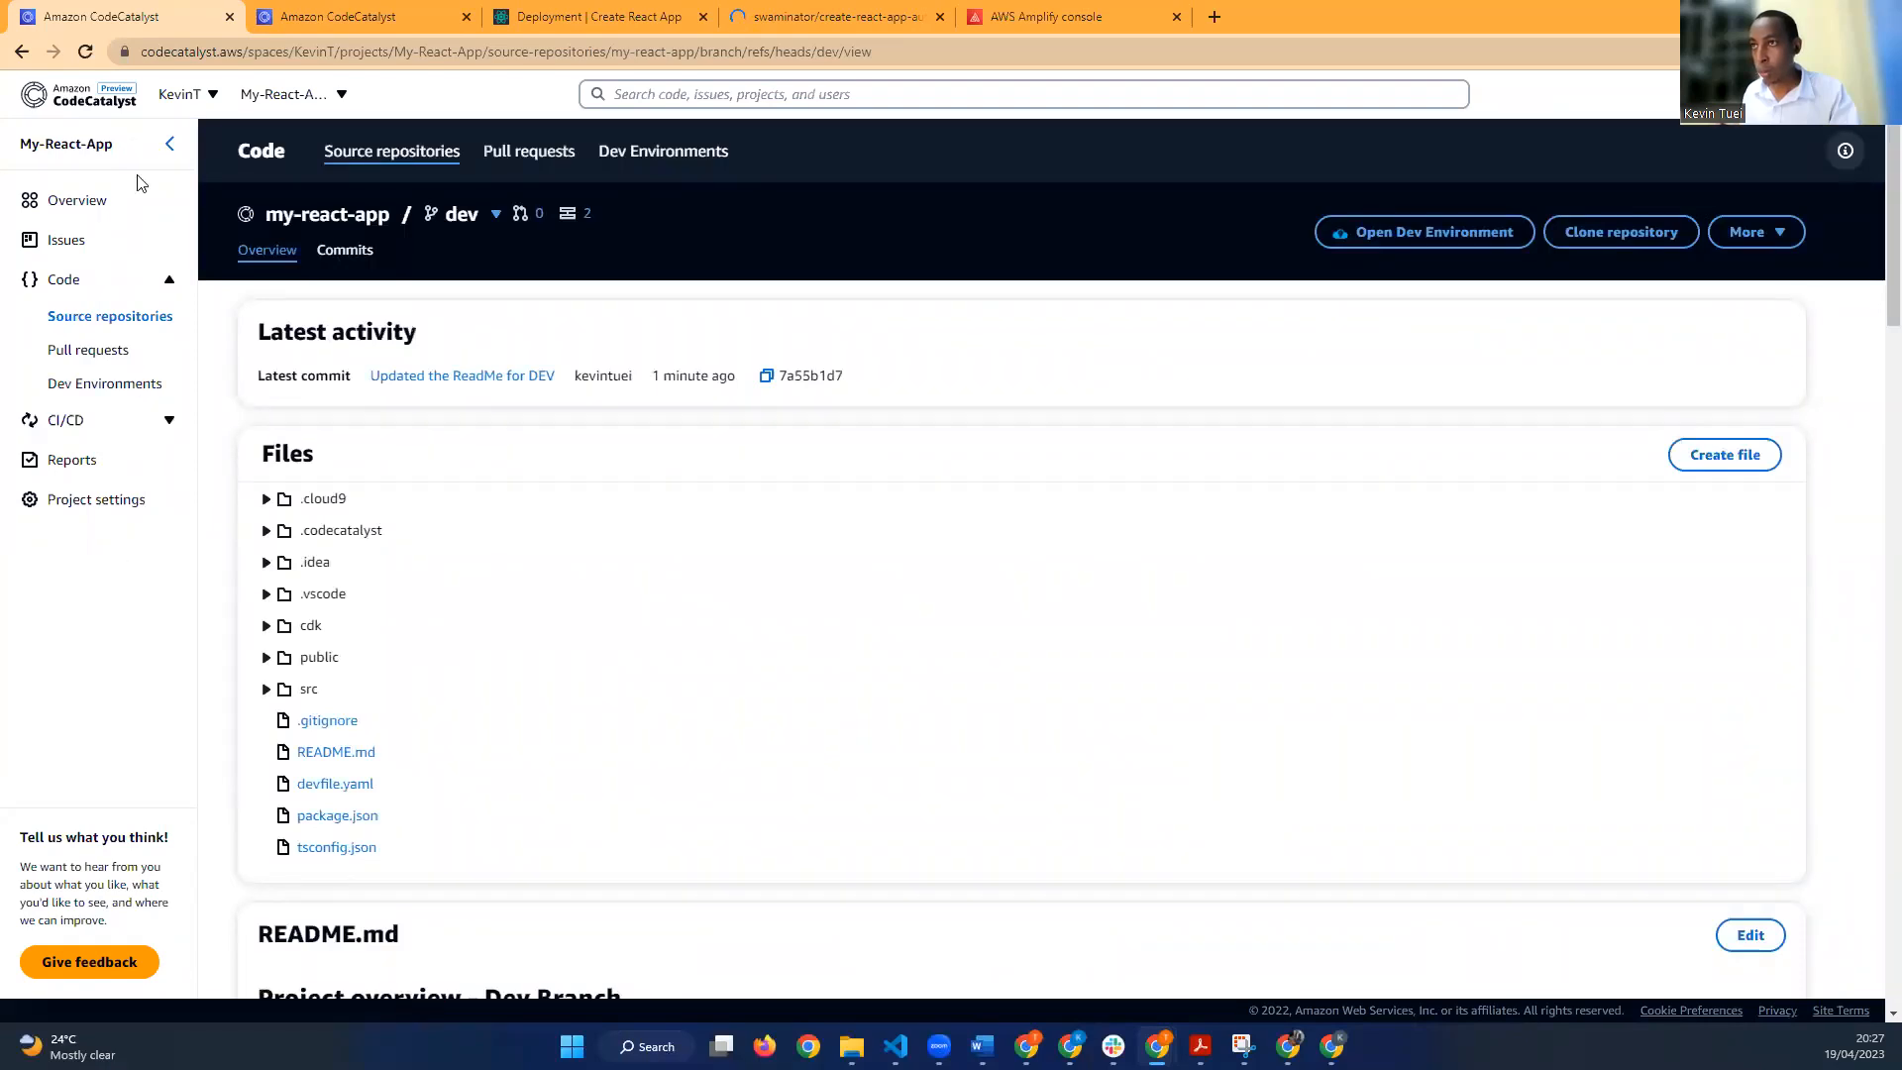
click(169, 145)
click(57, 216)
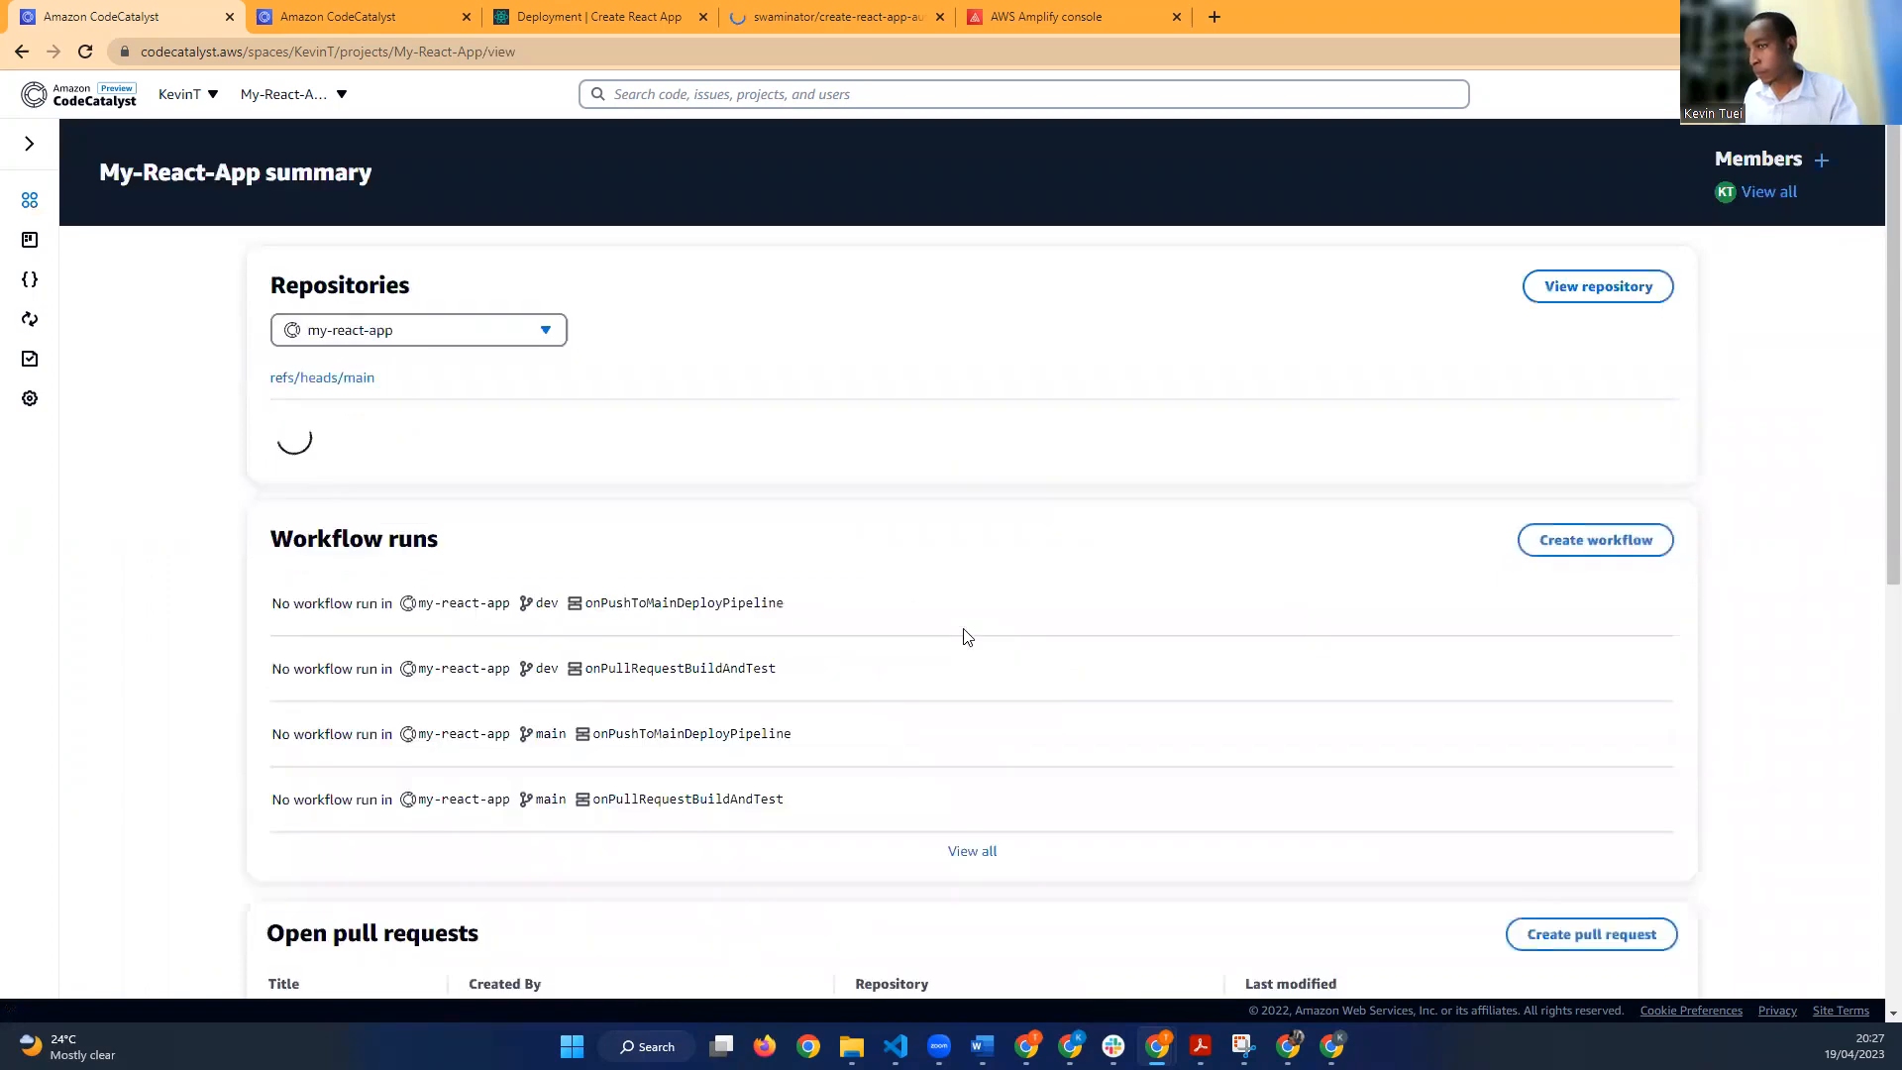
scroll(966, 637, down, 7)
scroll(964, 636, up, 3)
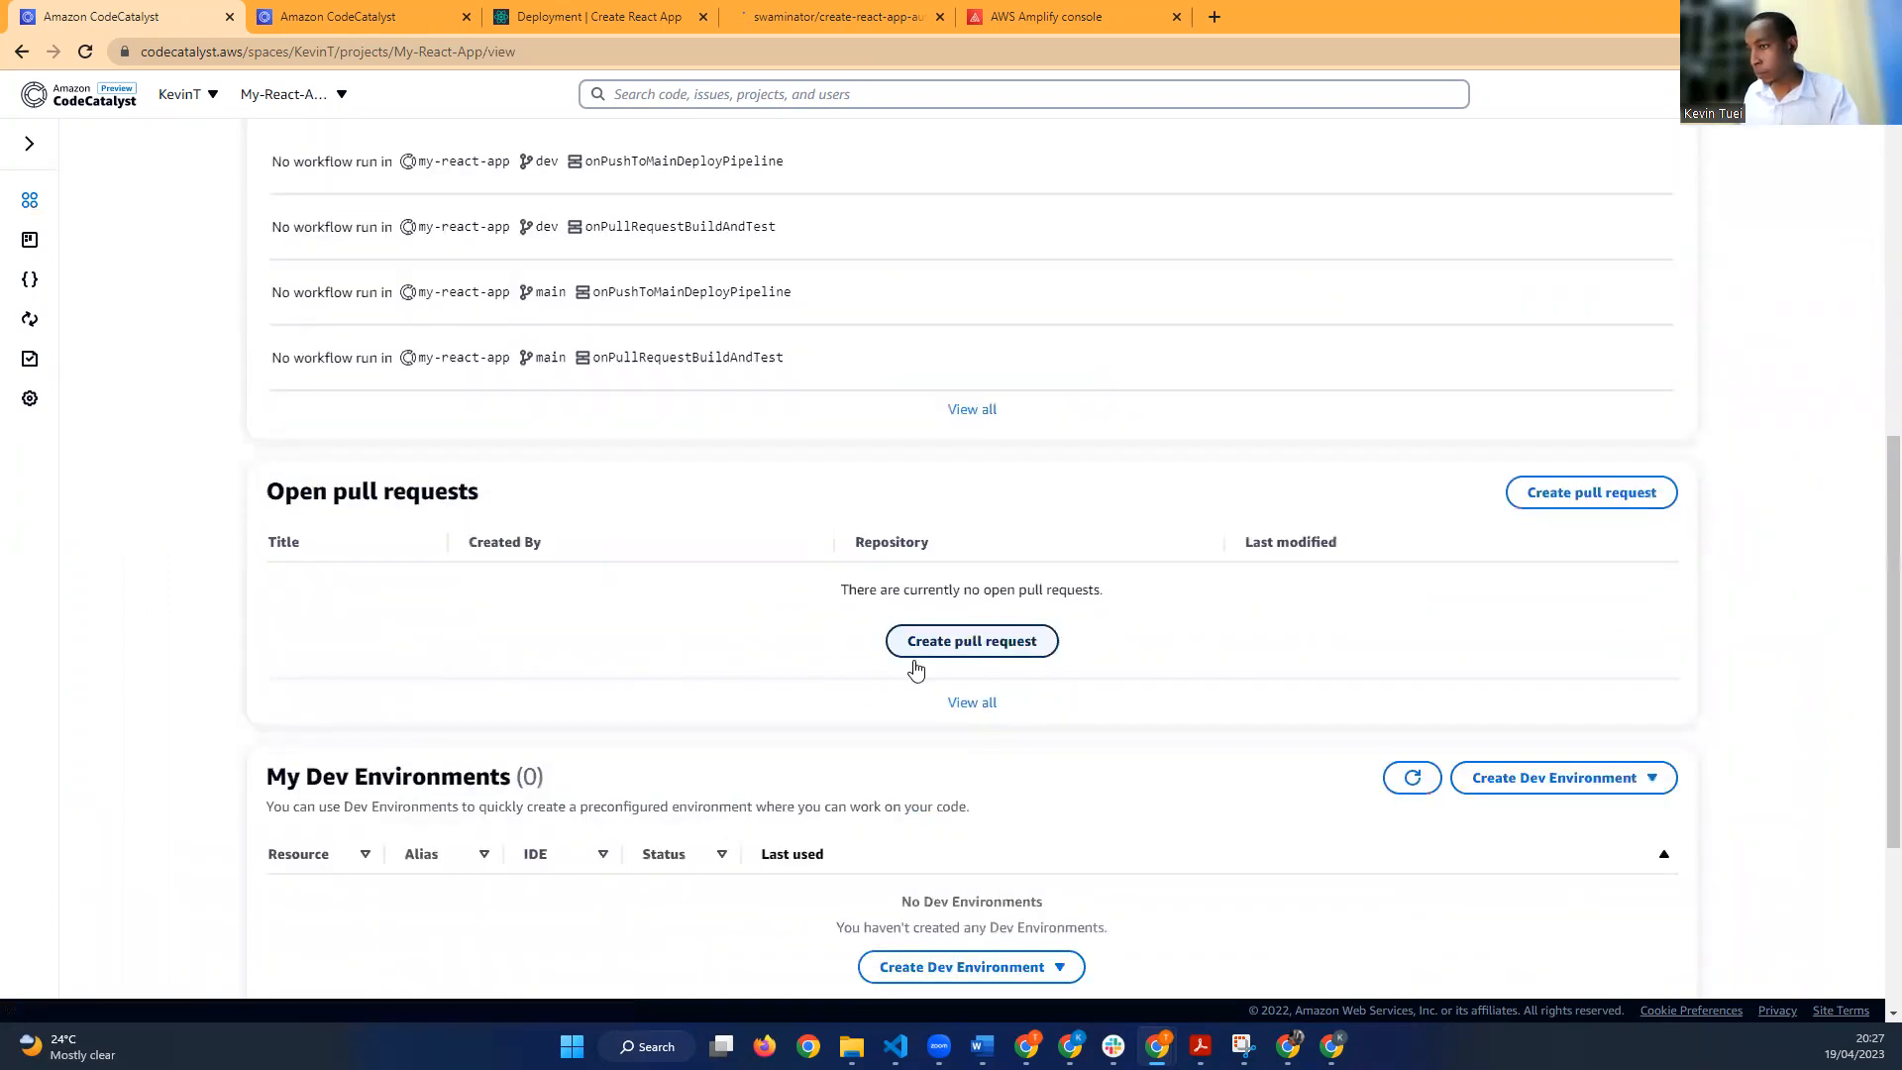
scroll(915, 670, down, 3)
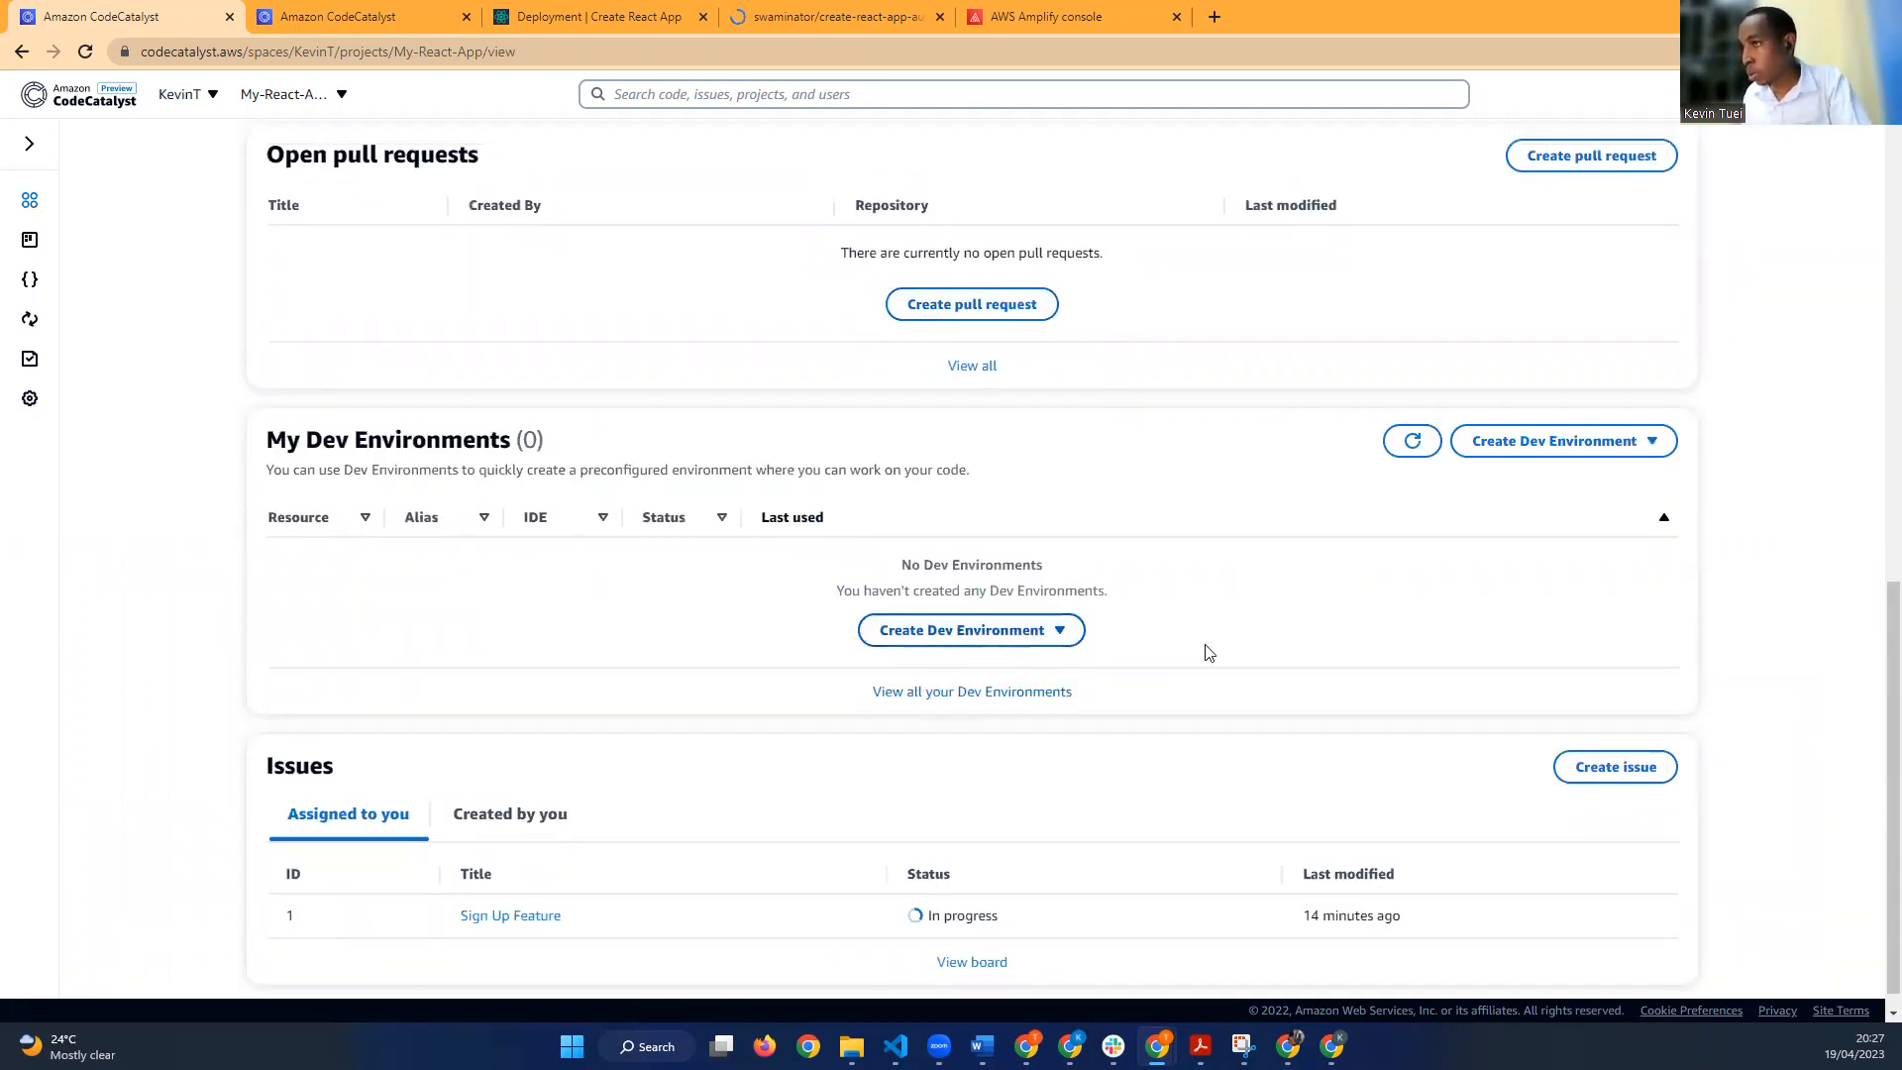
scroll(1206, 653, up, 10)
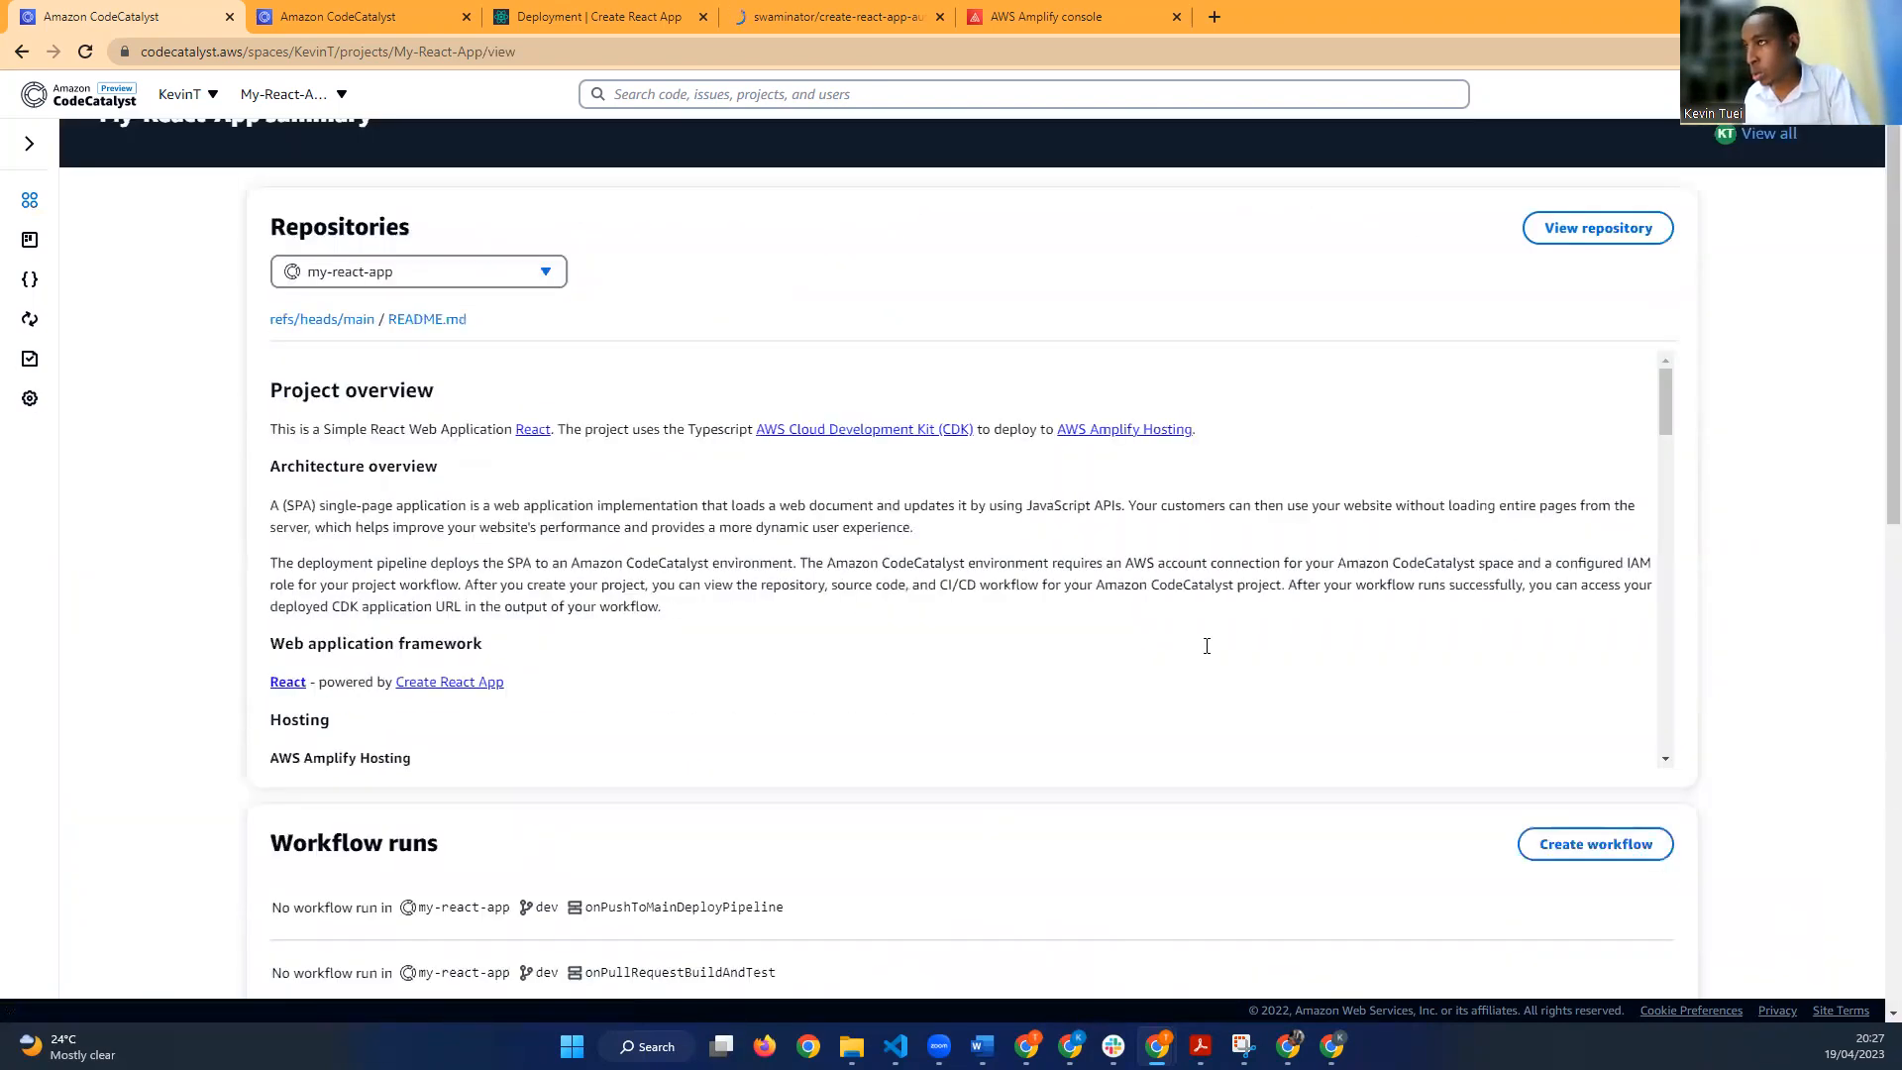
scroll(1207, 646, up, 1)
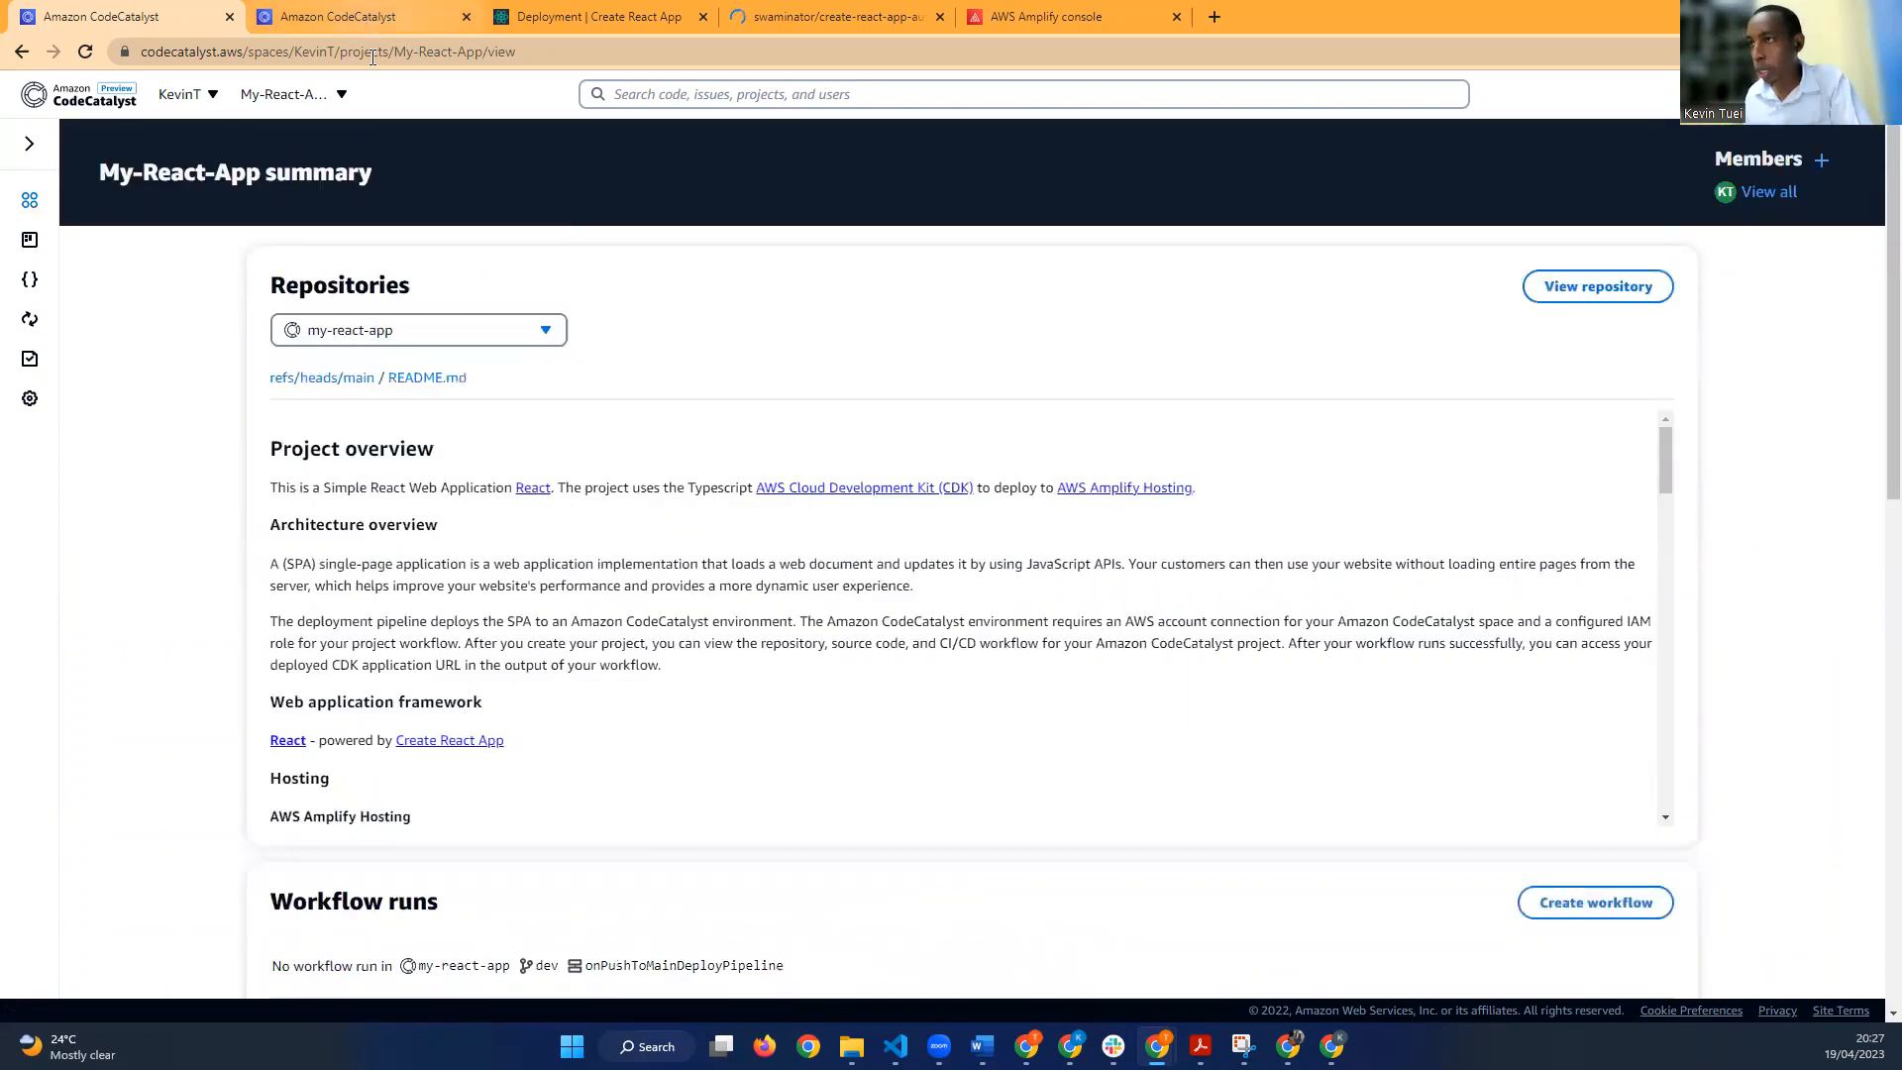
Step: Go through the AWS Region choices of the amplify configure prompt in the Cloud9 terminal and highlight us-west-2
click(367, 17)
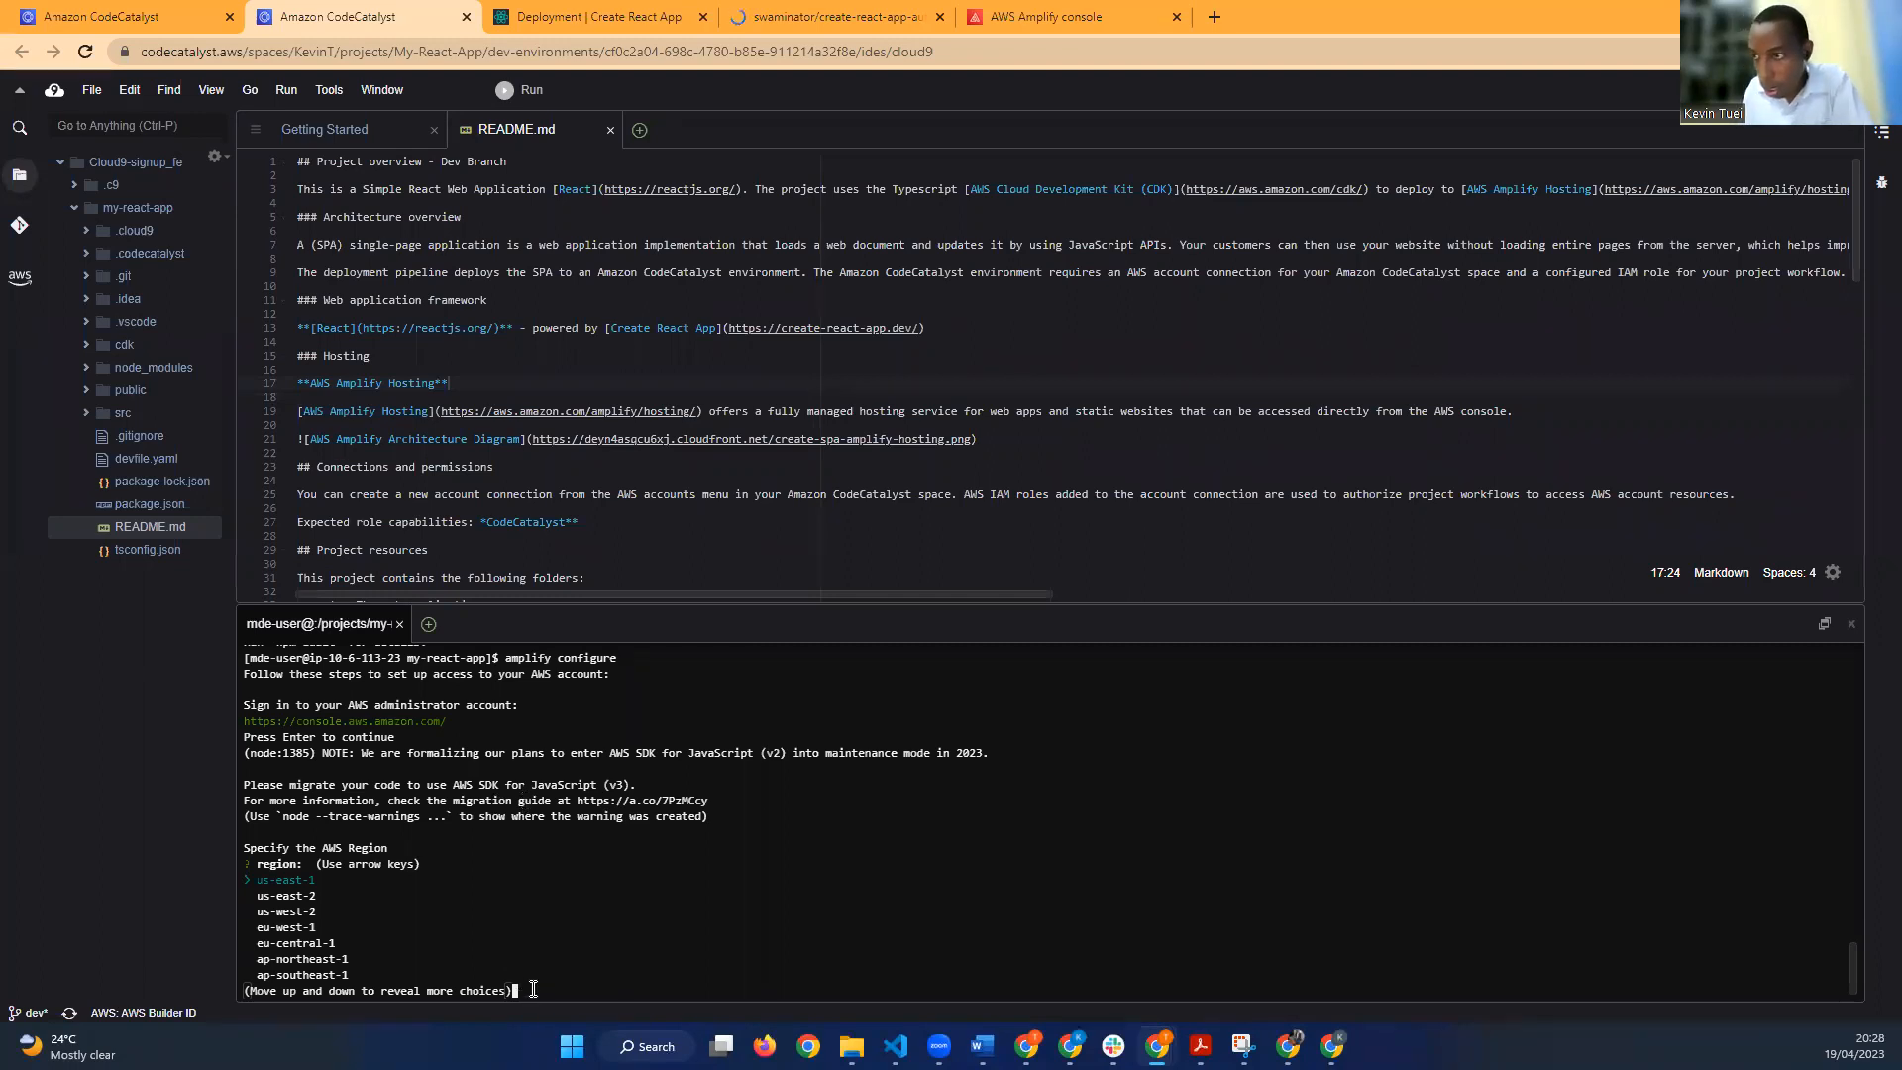
key(Down)
key(Down)
key(Down)
key(Down)
key(Up)
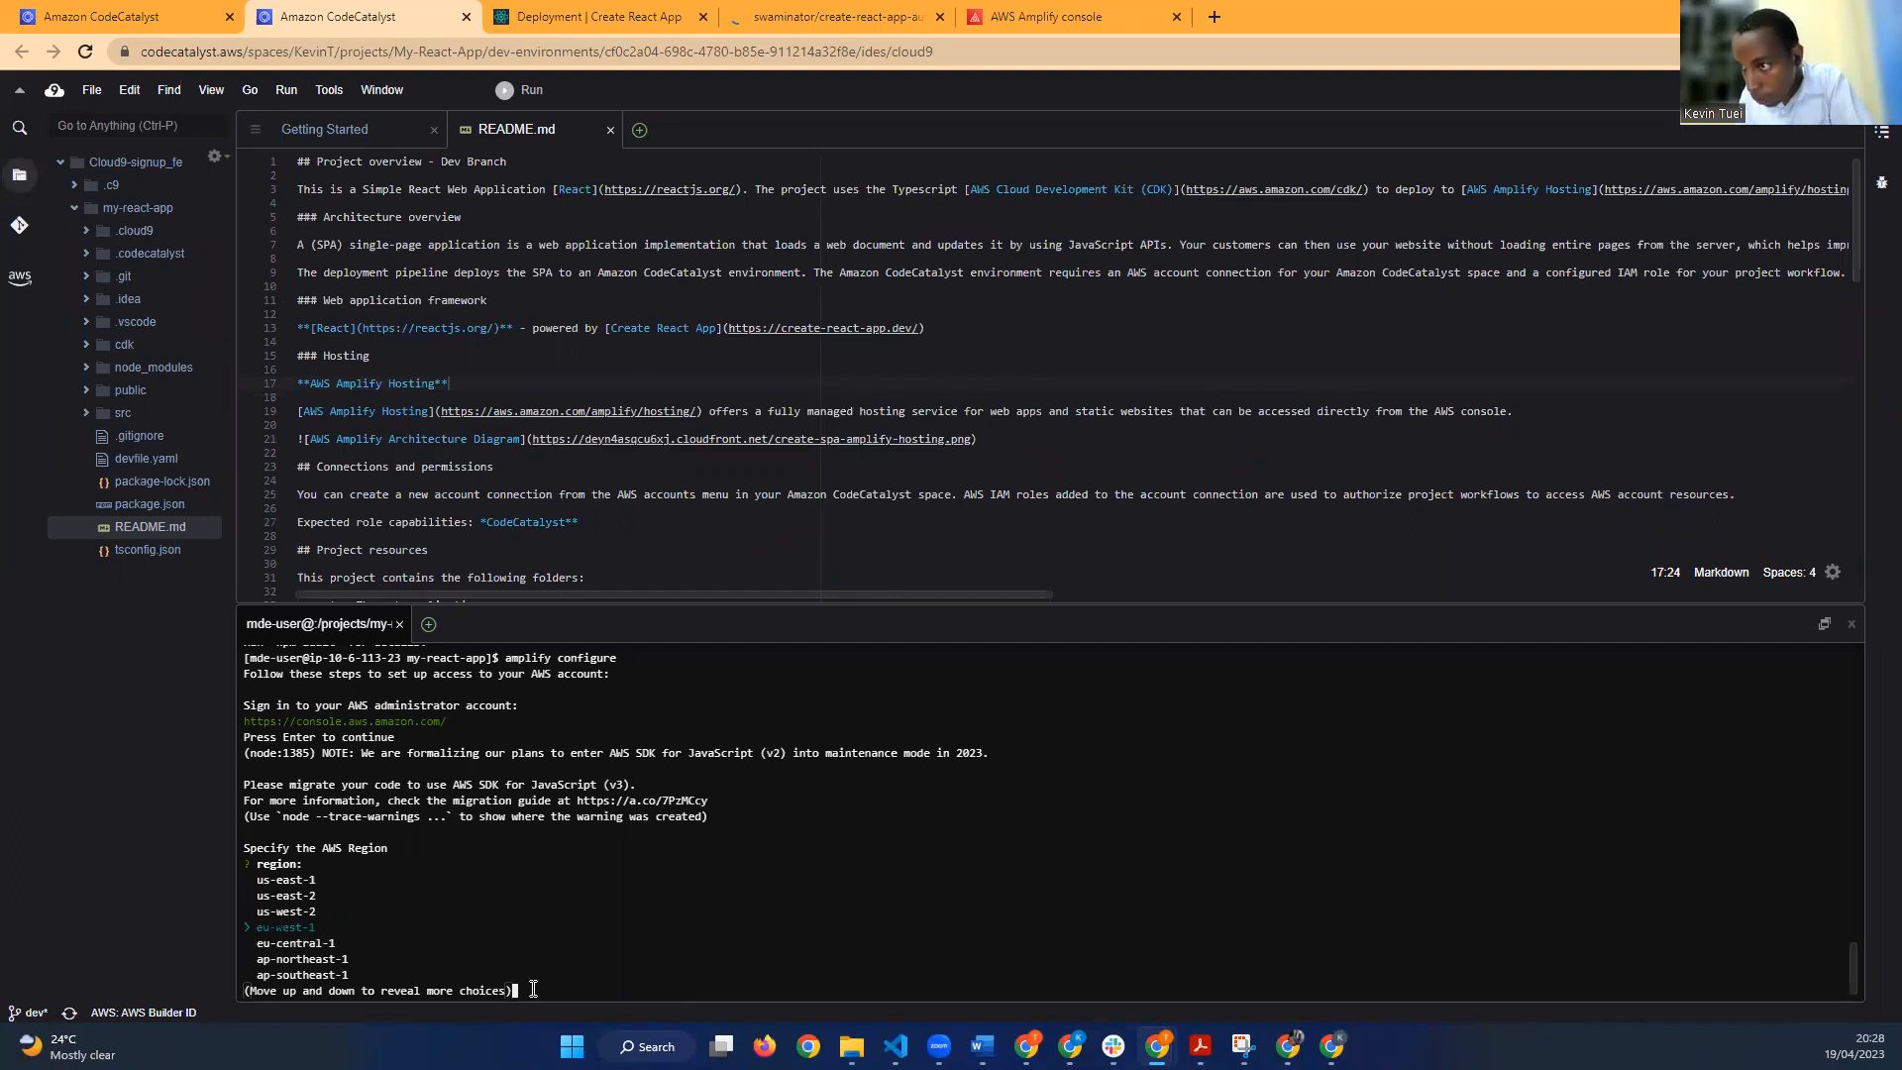
key(Up)
key(Up)
key(Down)
key(Down)
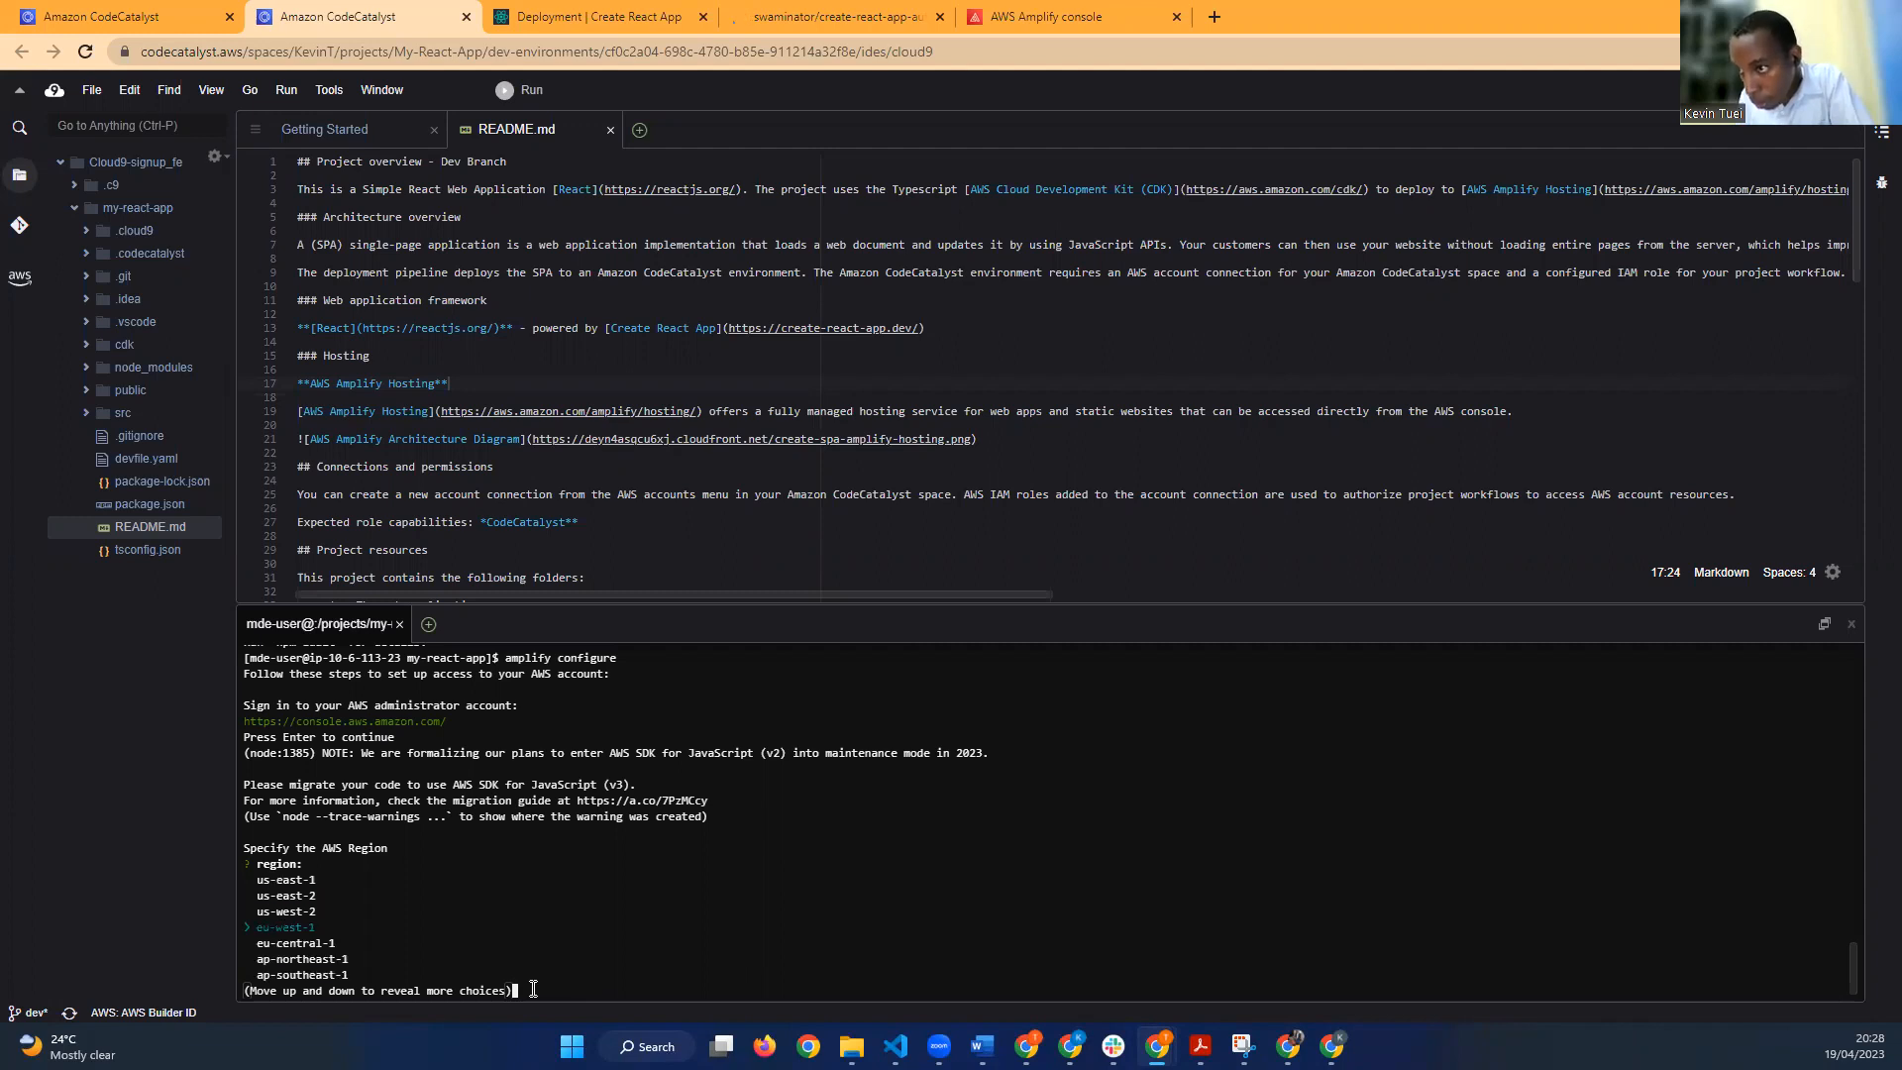
key(Down)
key(Down)
key(Down)
key(Down)
key(Down)
key(Down)
key(Down)
key(Down)
key(Down)
key(Down)
key(Down)
key(Up)
key(Up)
key(Up)
key(Down)
key(Down)
key(Down)
key(Down)
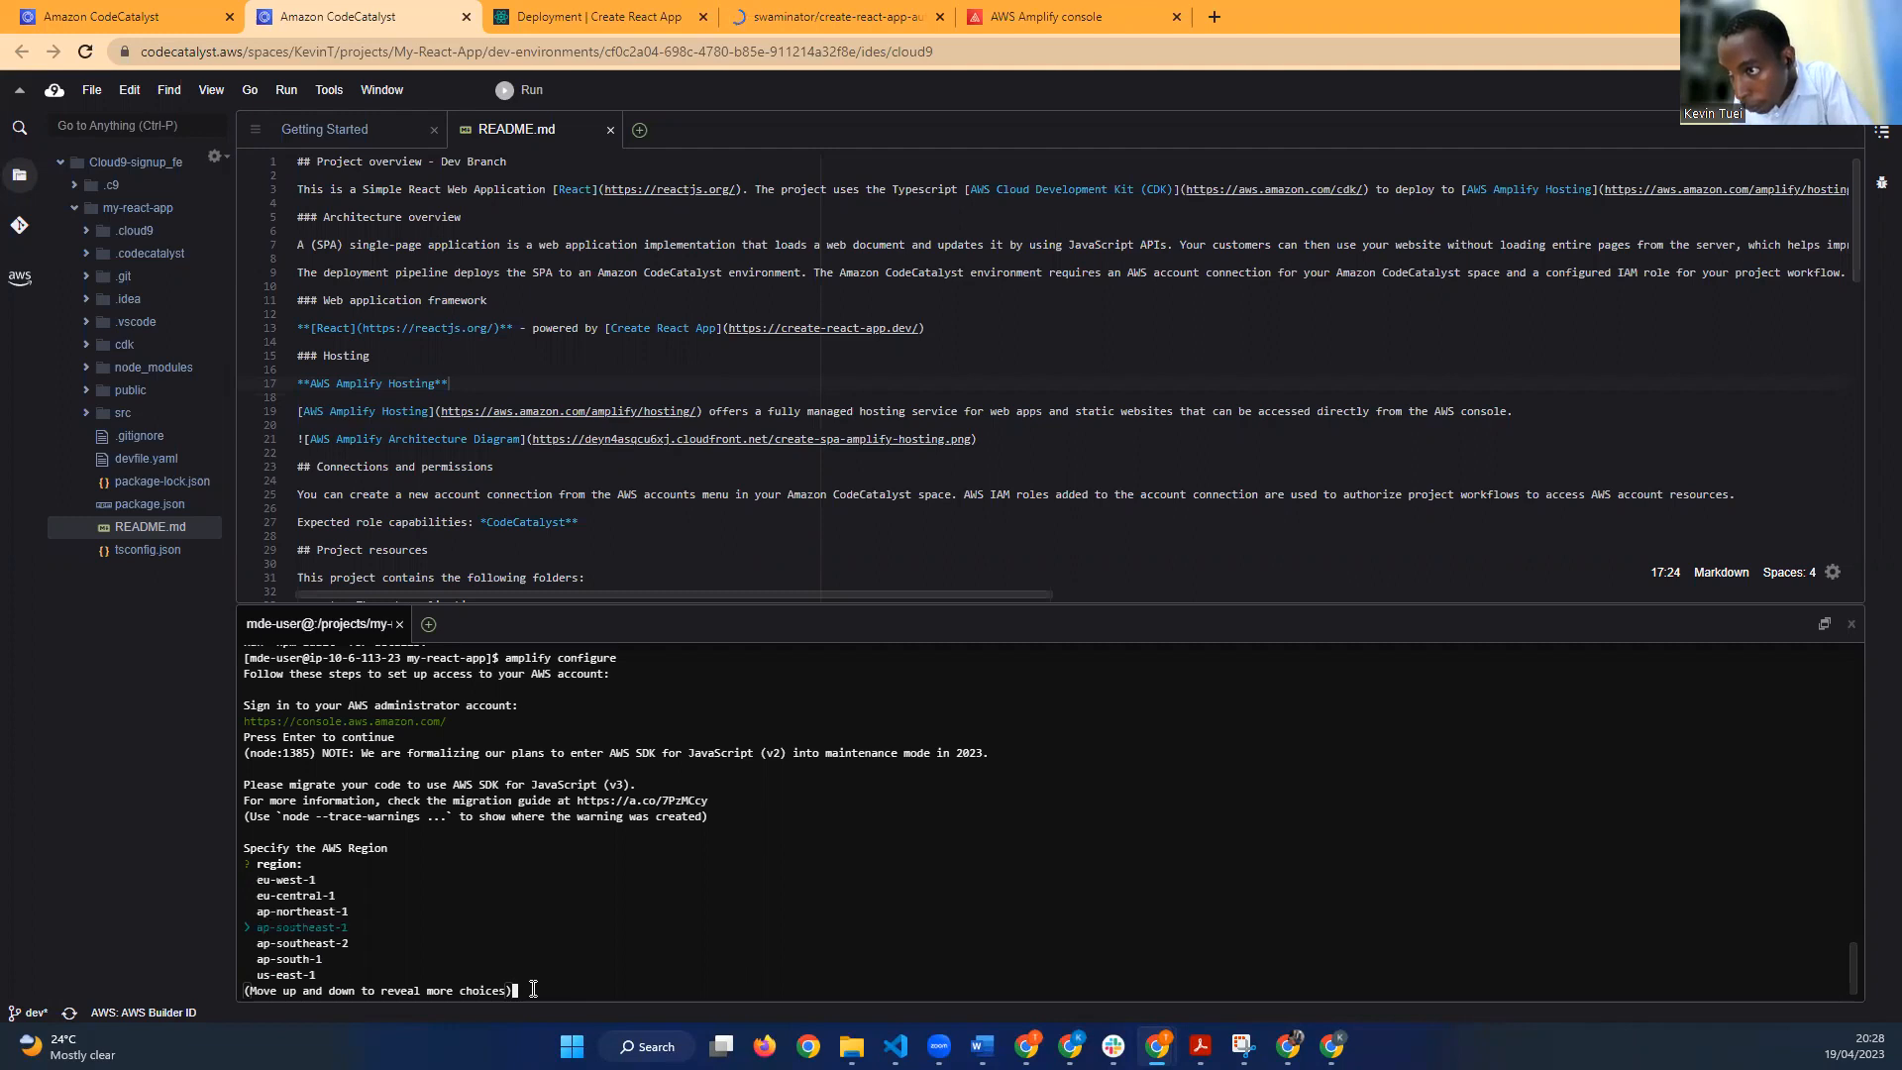
key(Down)
key(Down)
key(Down)
key(Down)
key(Down)
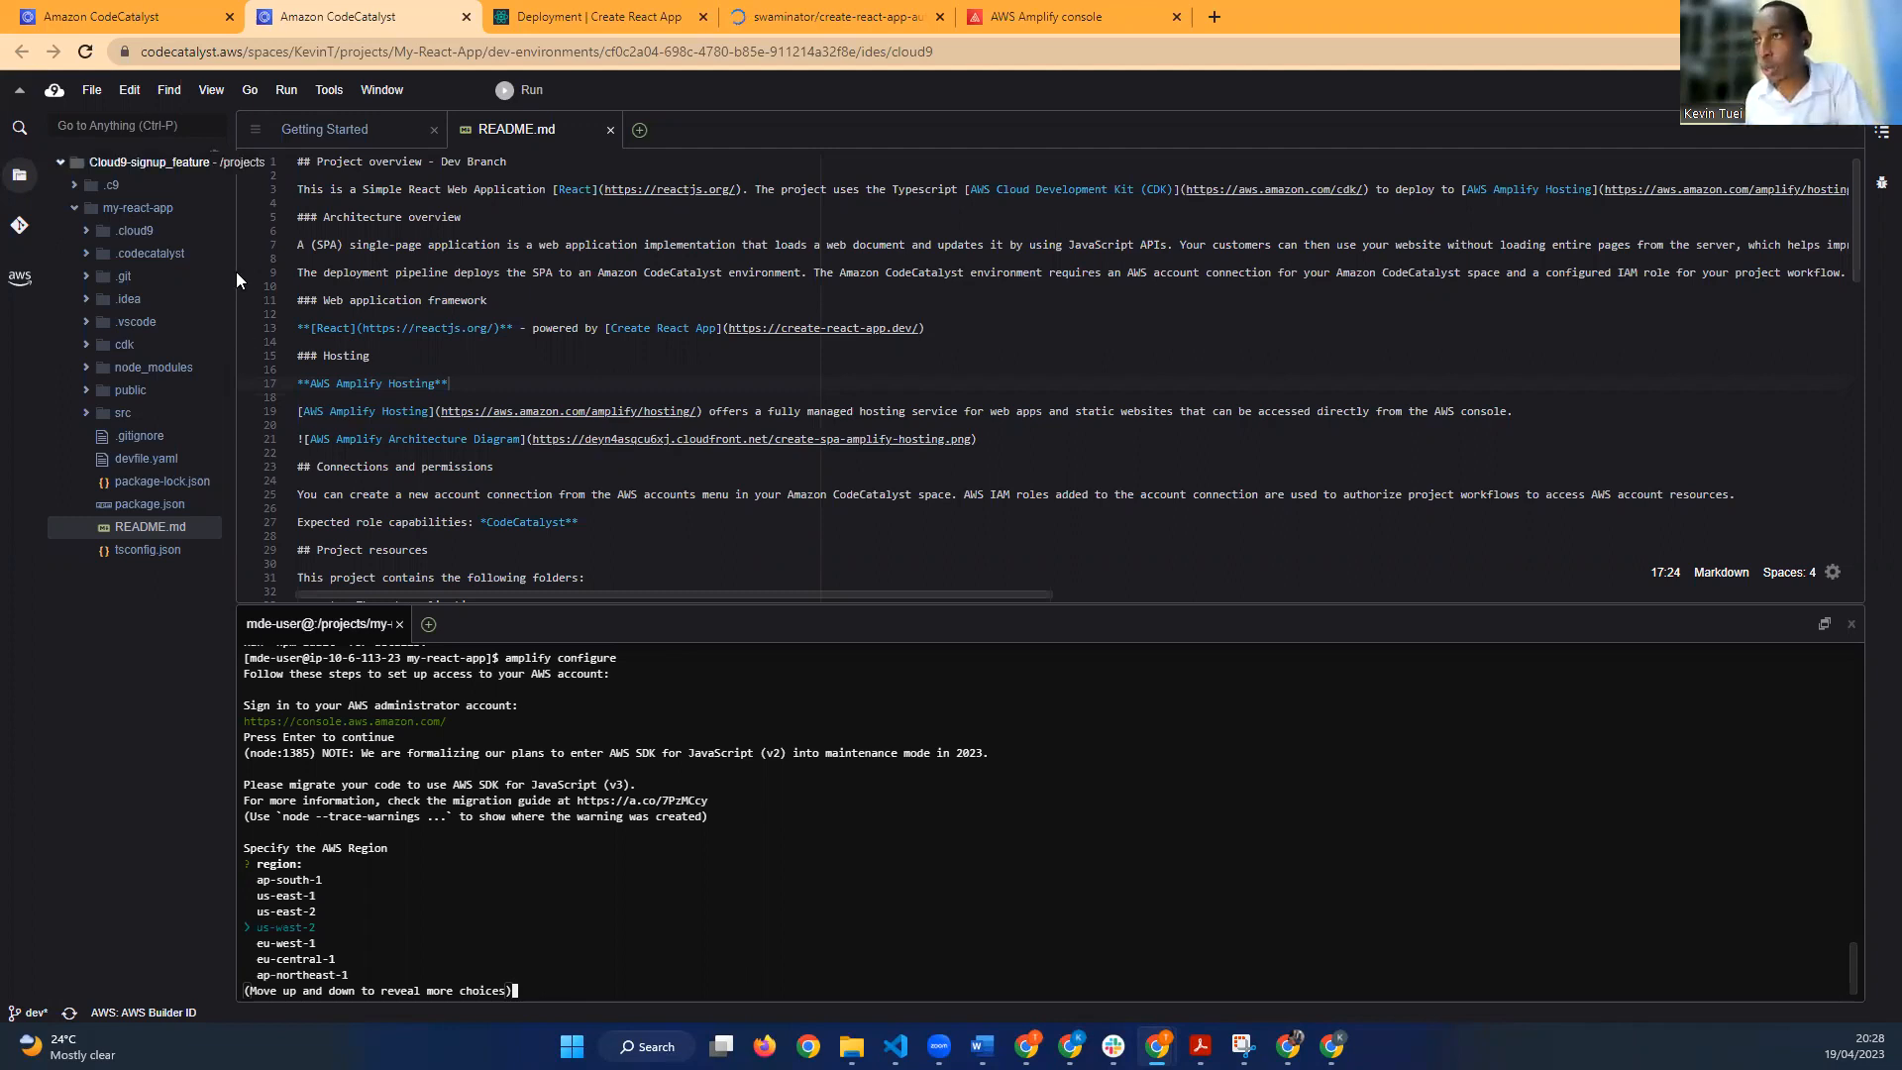
Step: Examine the general project settings of My-React-App in CodeCatalyst for its AWS region, and look at the project list
click(129, 17)
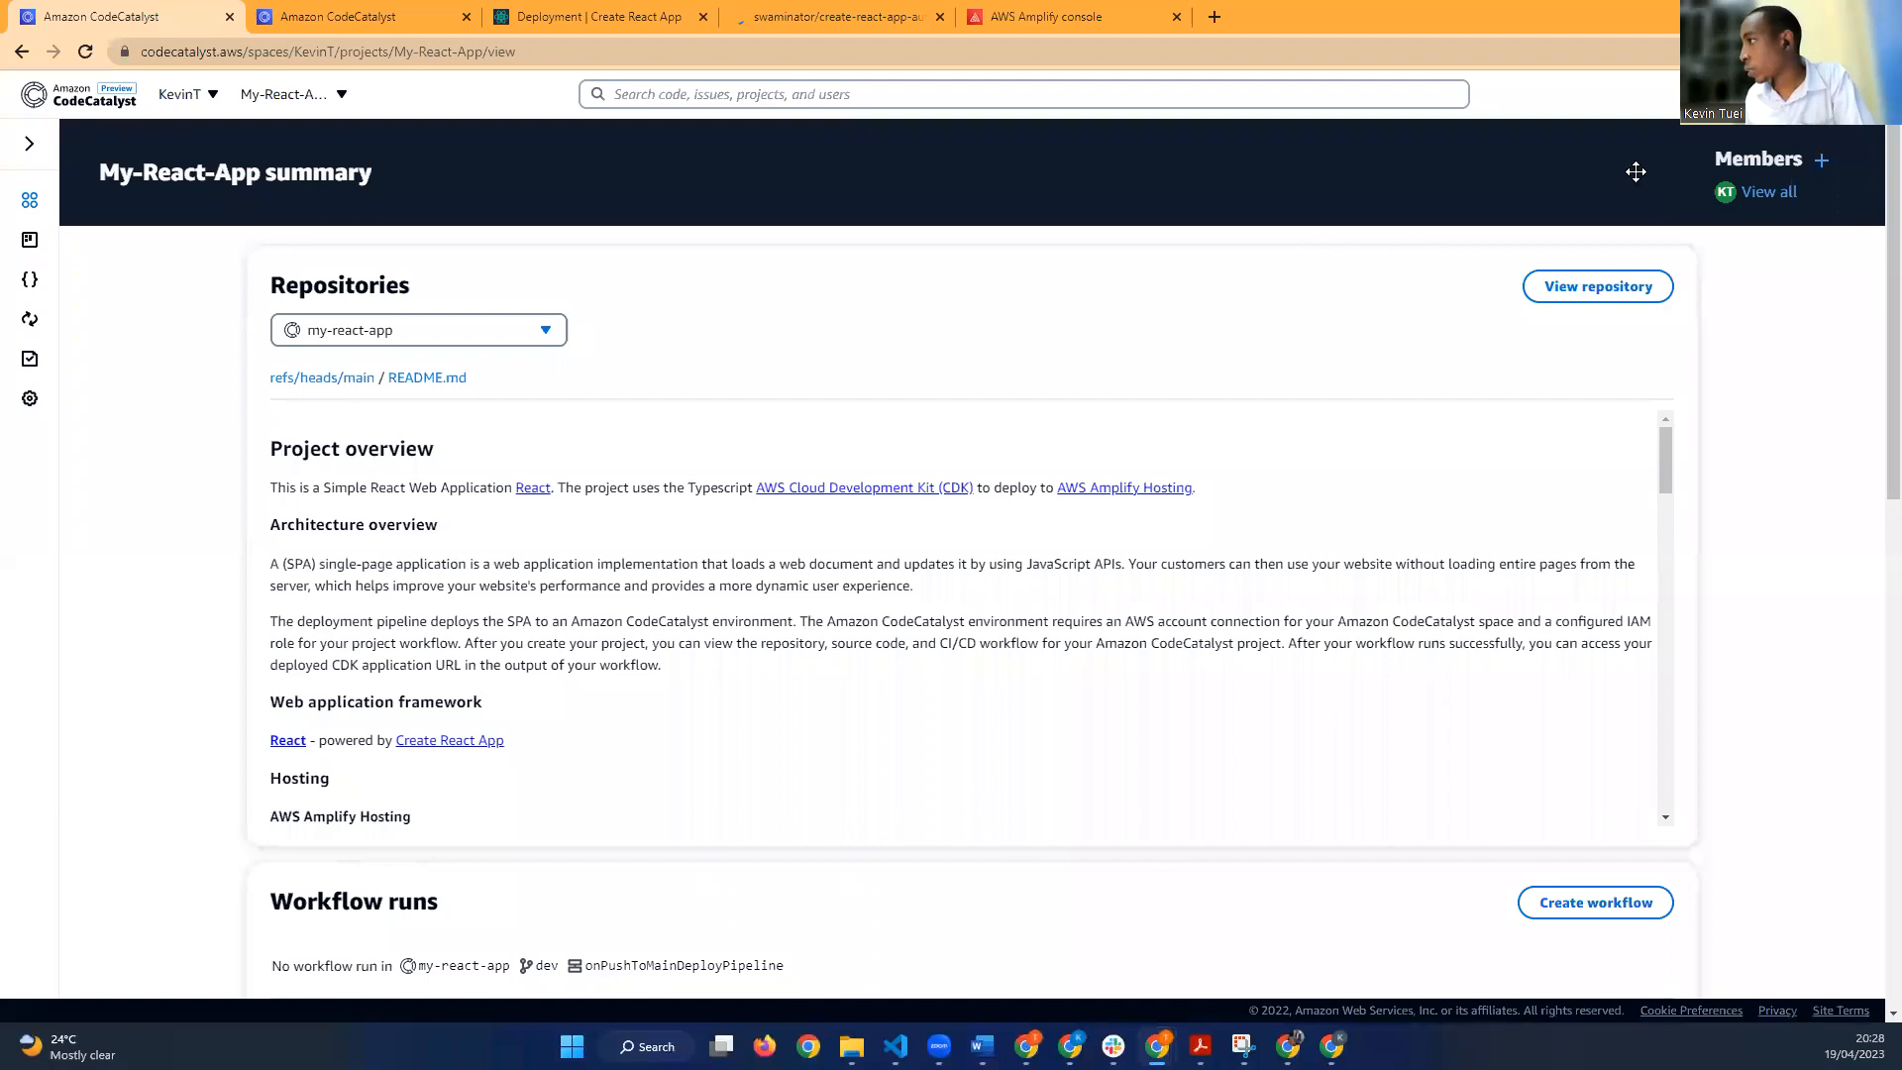
click(29, 146)
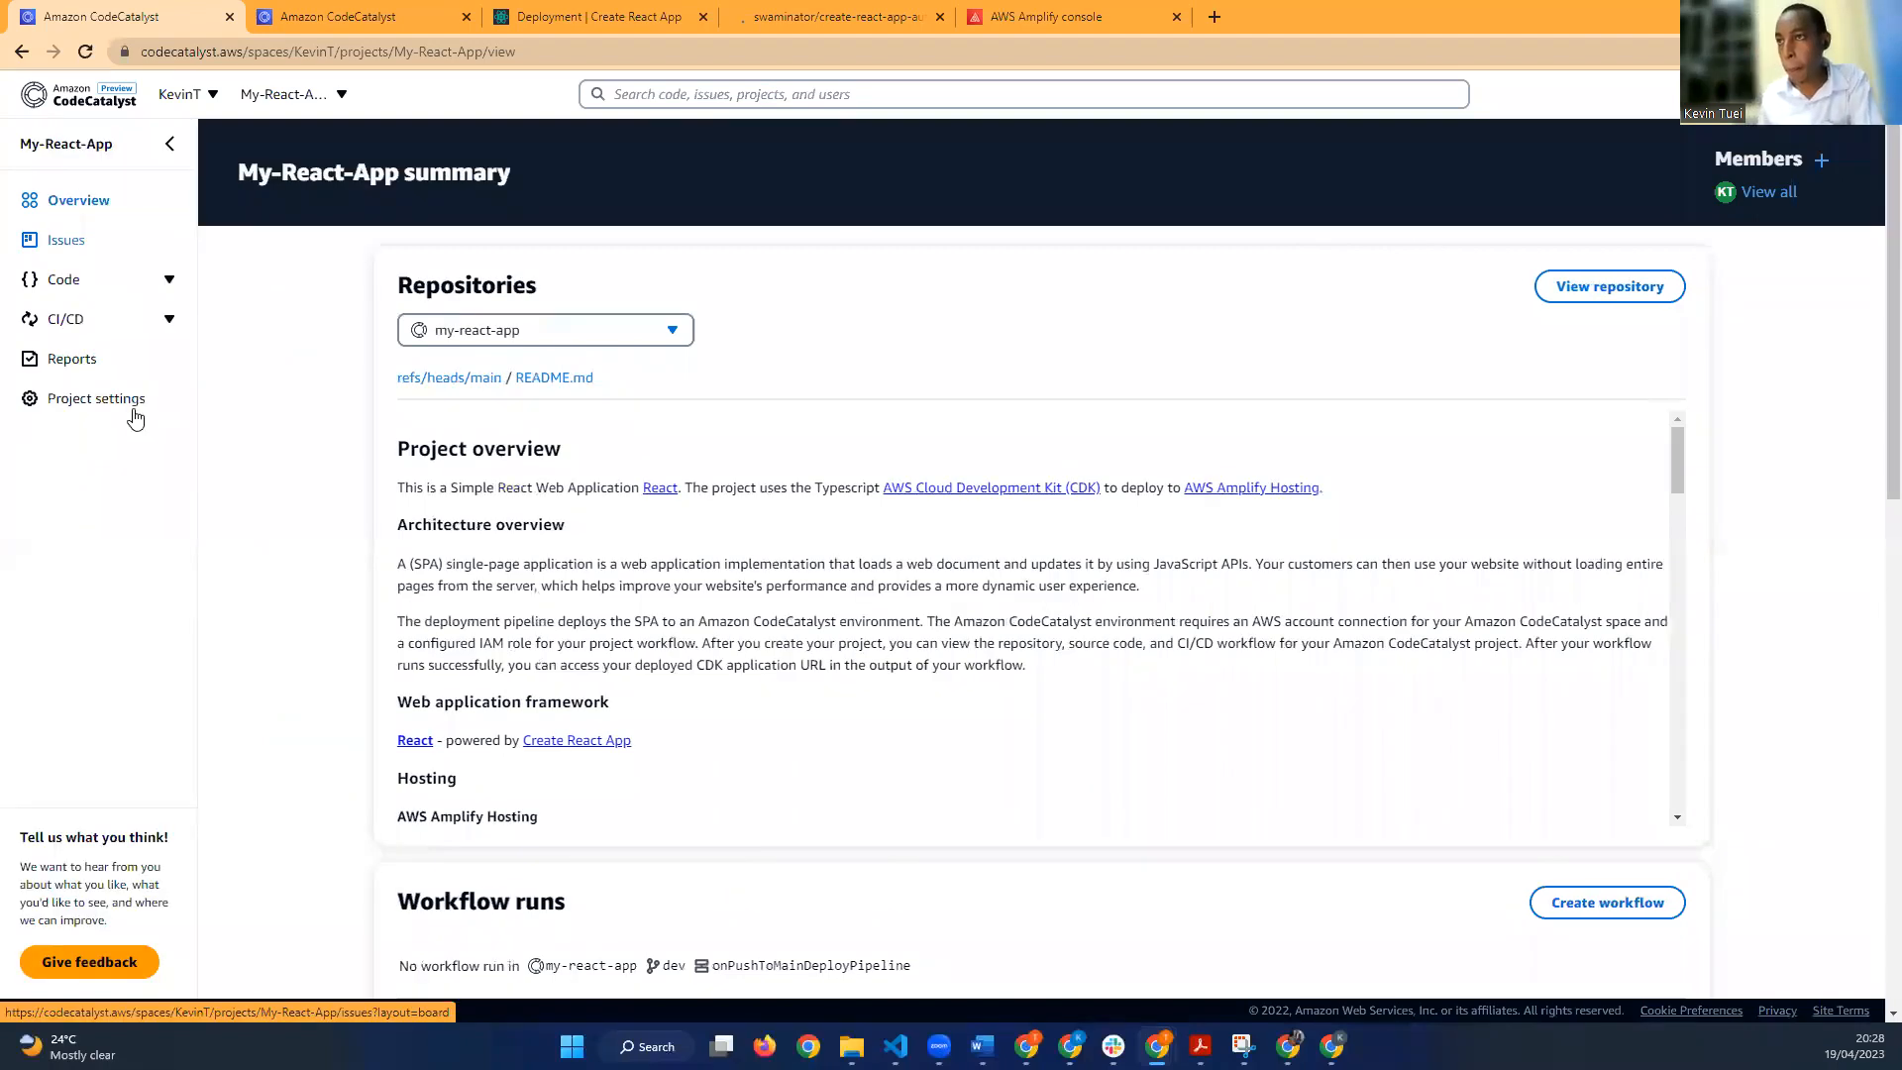
click(134, 400)
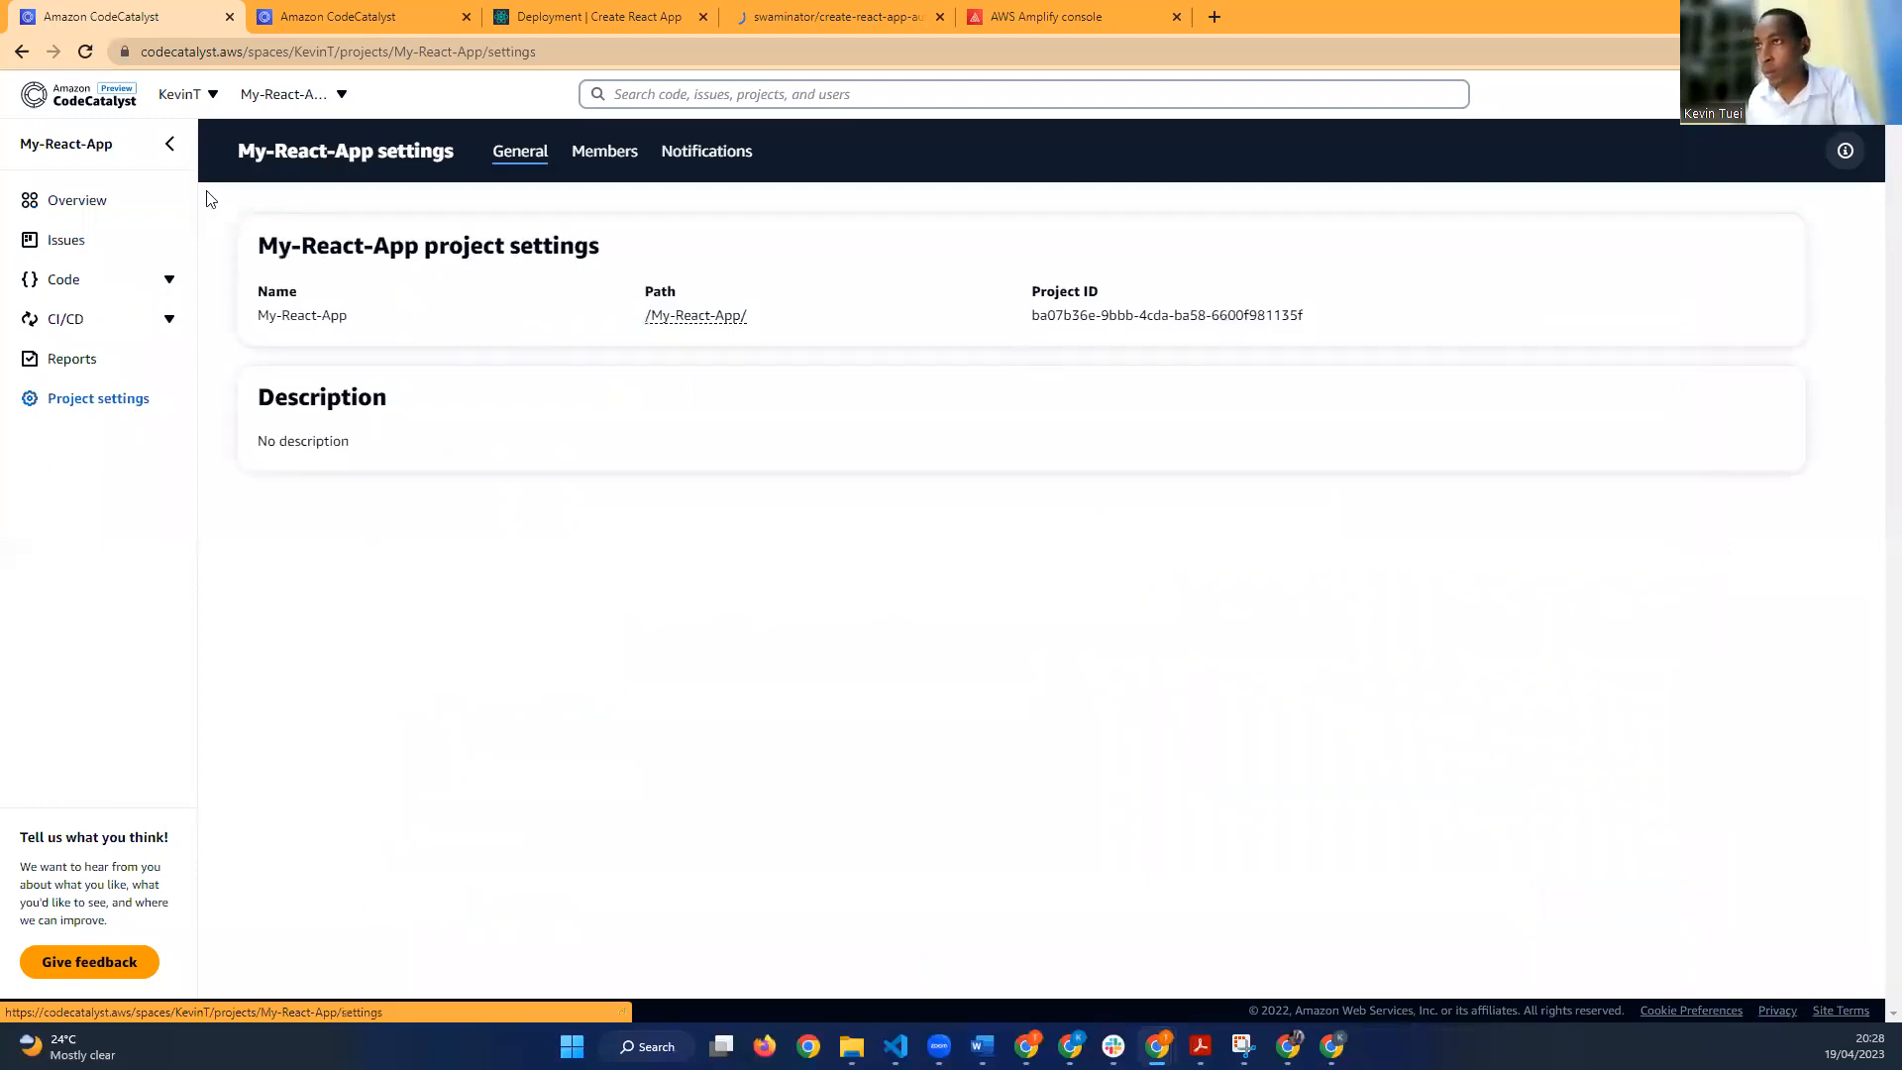
click(287, 95)
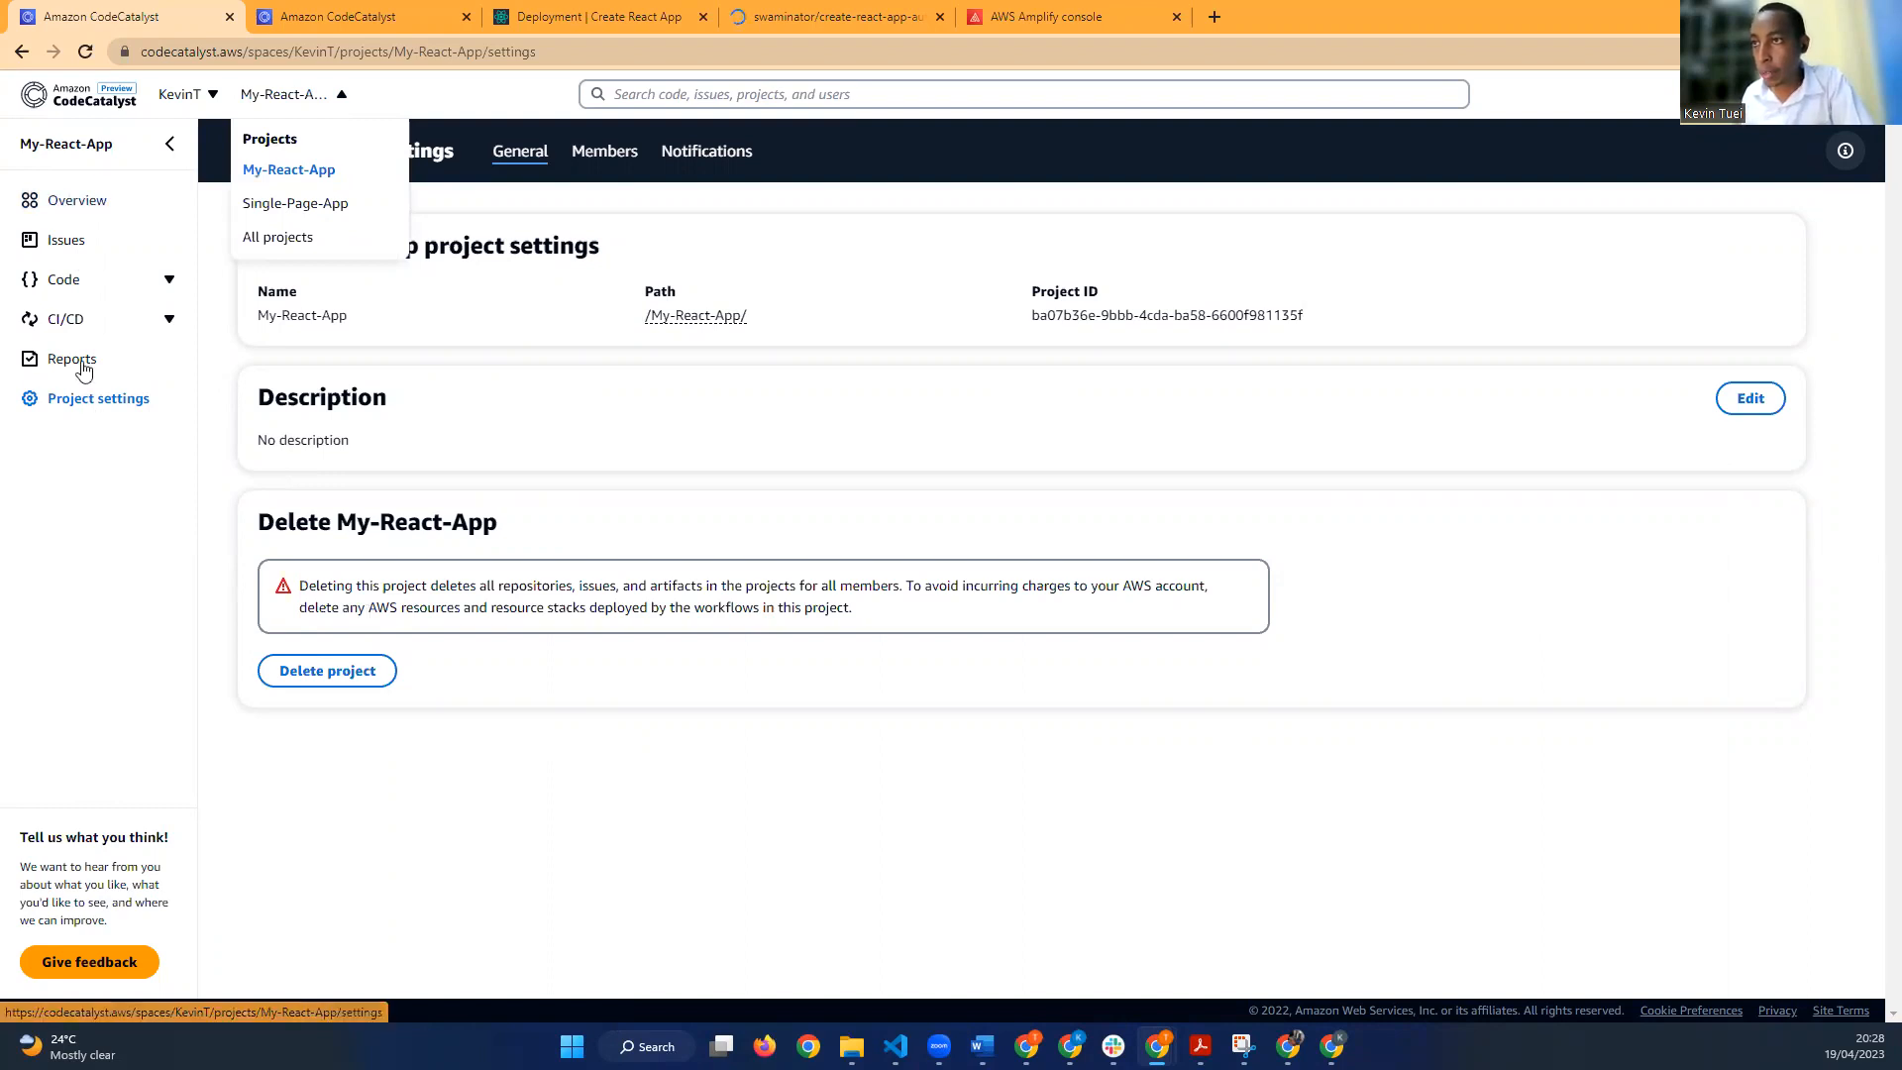
click(179, 99)
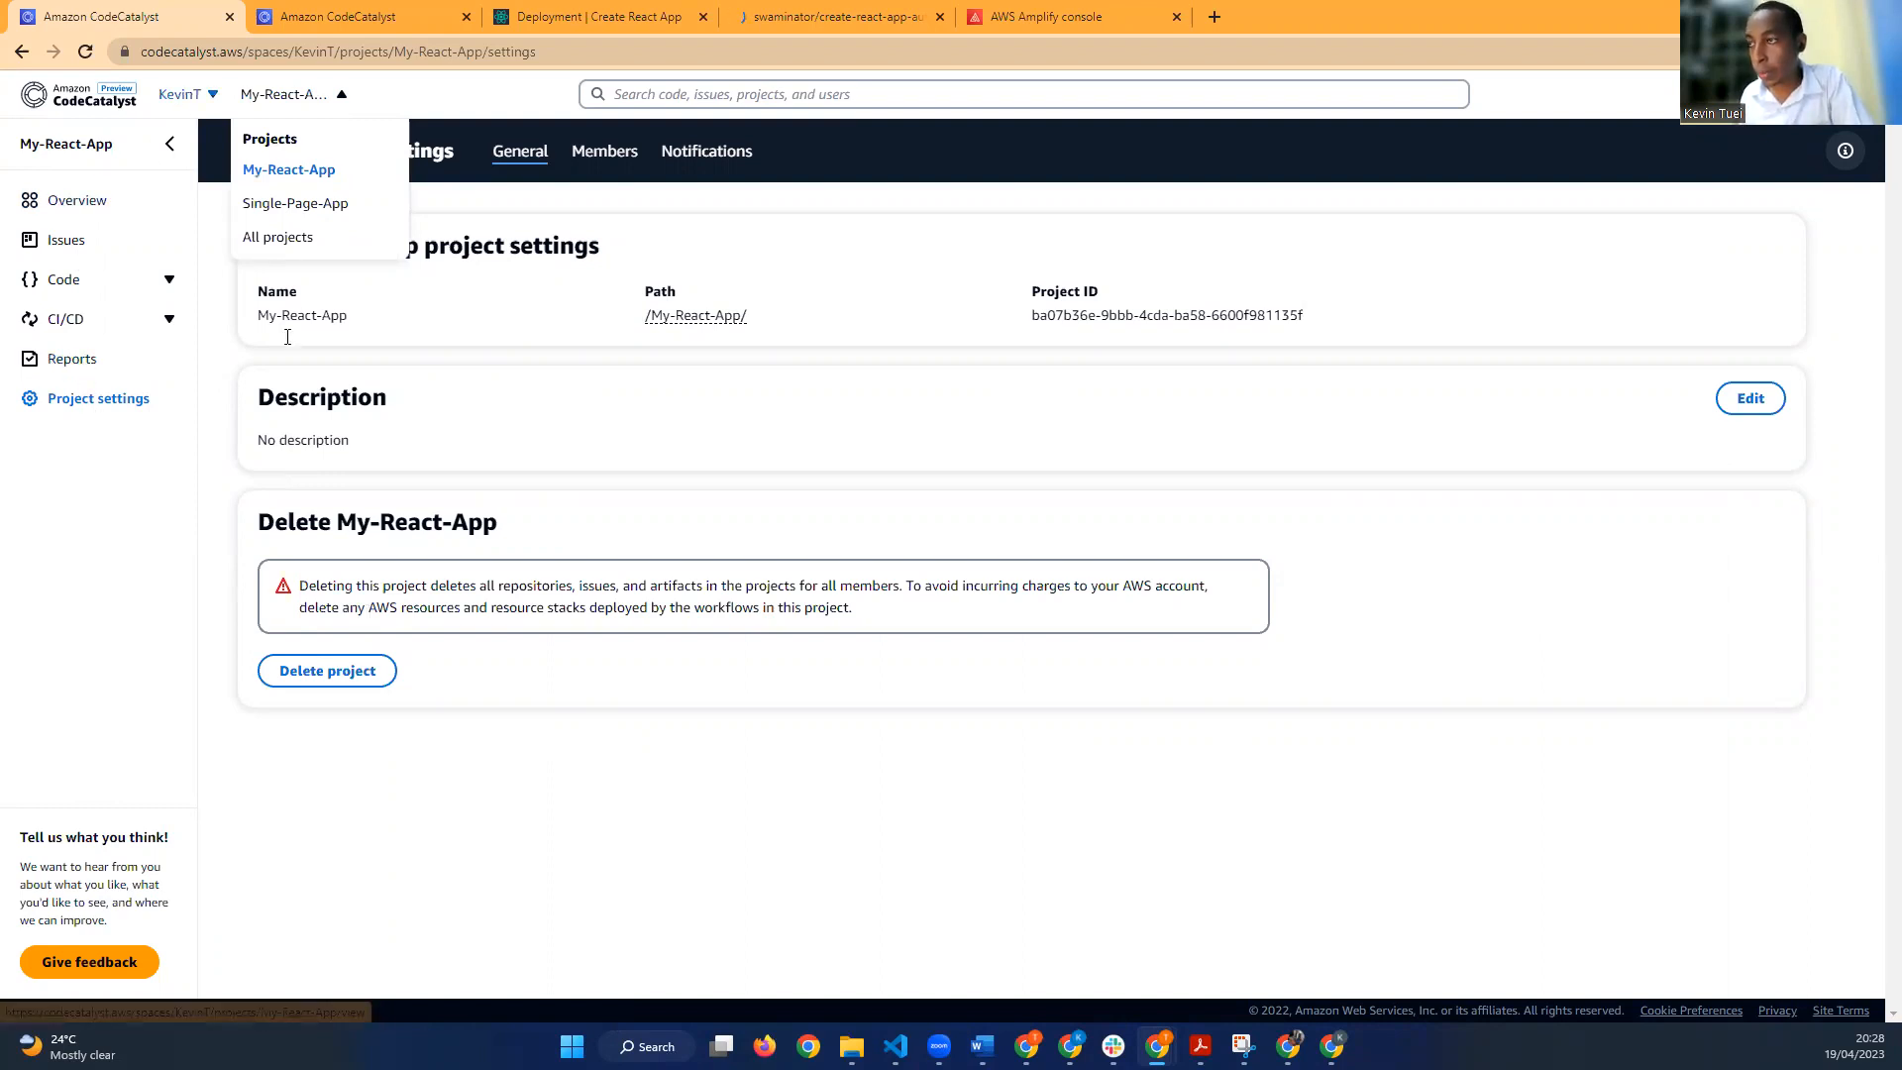
click(58, 121)
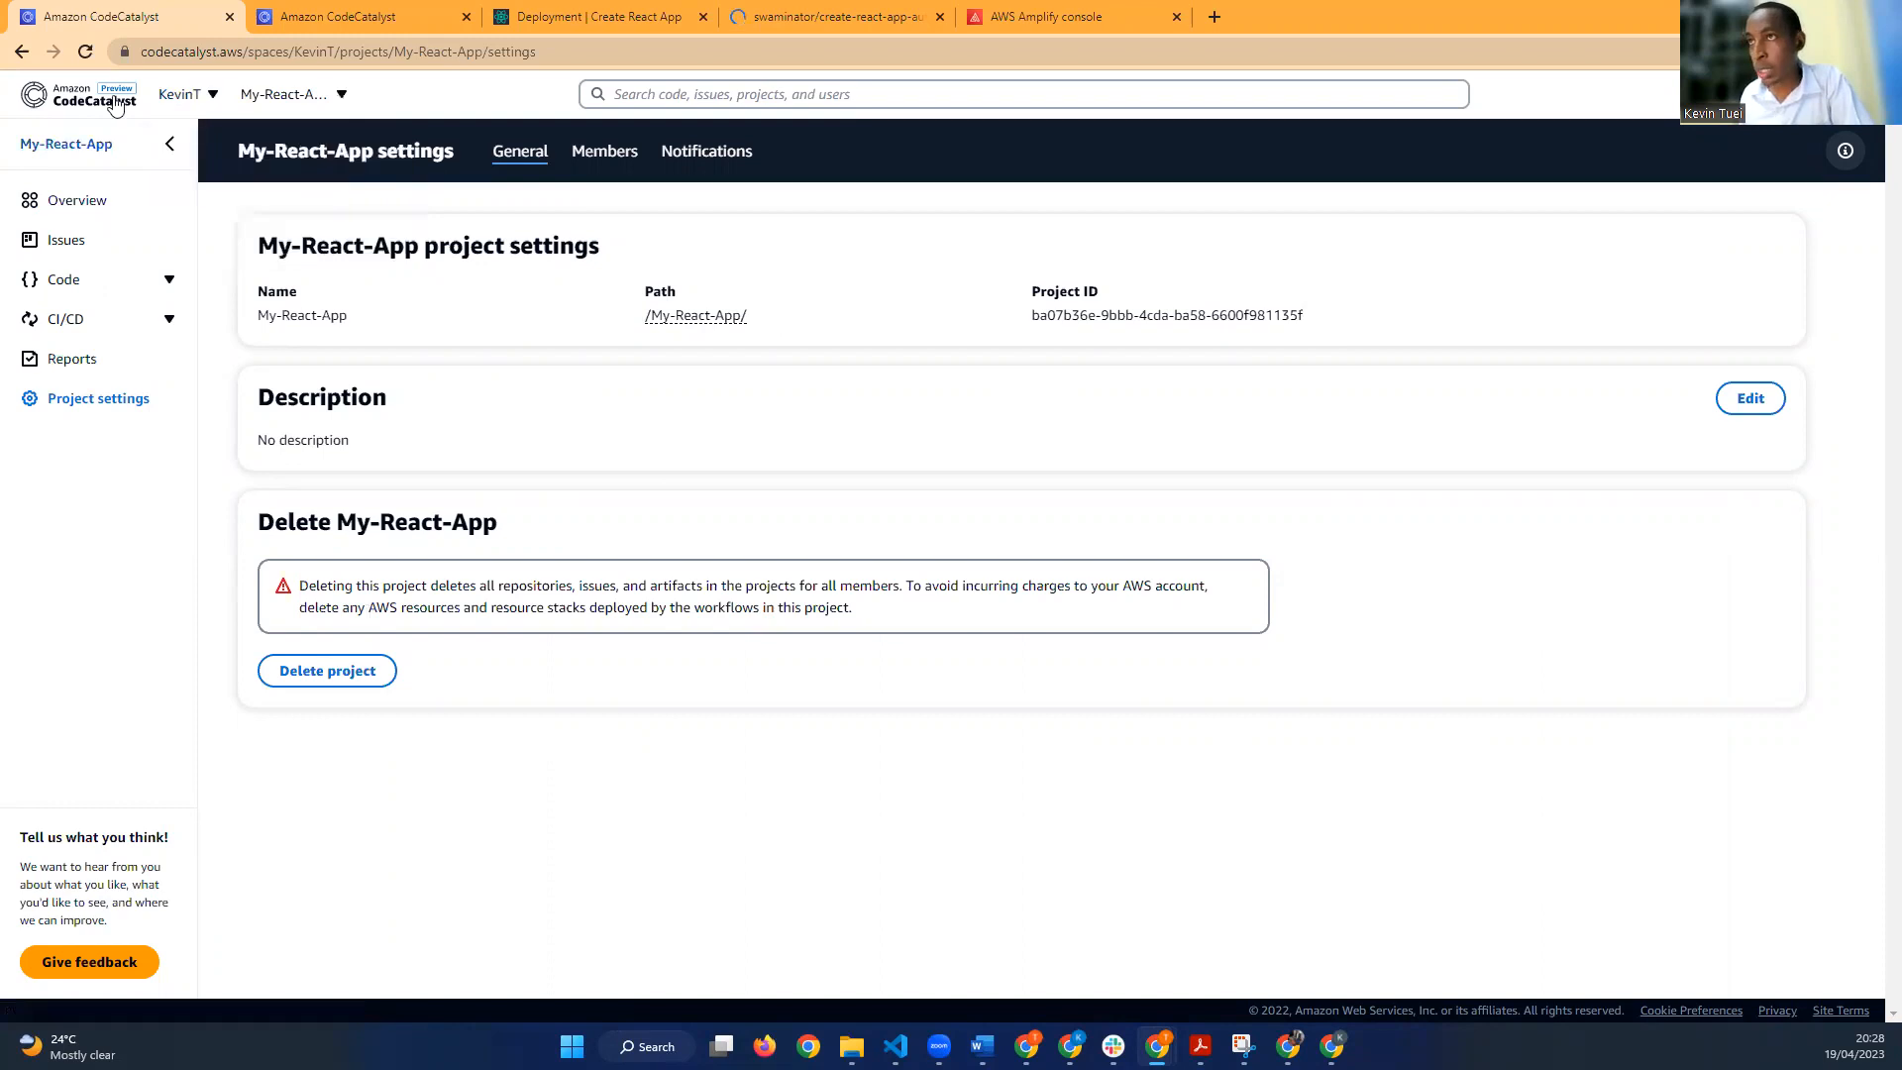
Step: Go to the space's projects and start a new project from the Single-page application blueprint
click(197, 100)
click(186, 170)
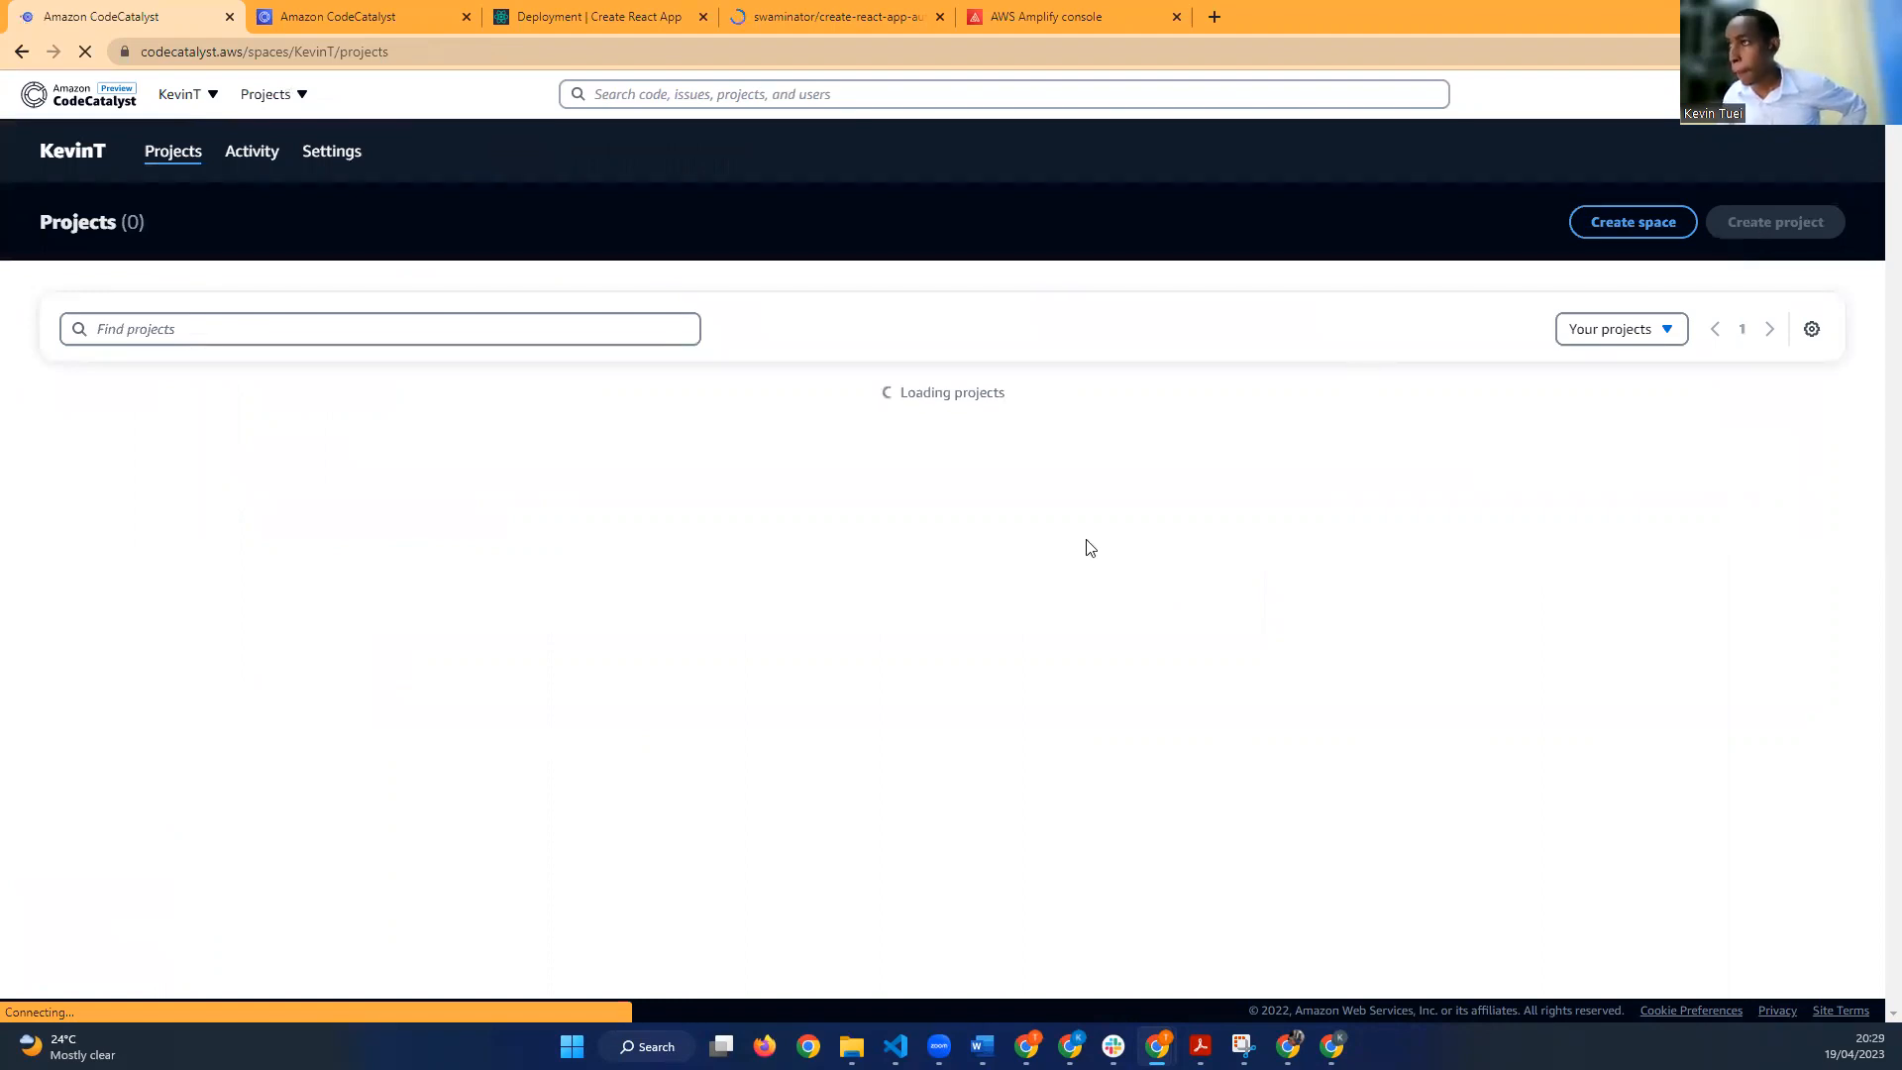
click(1775, 224)
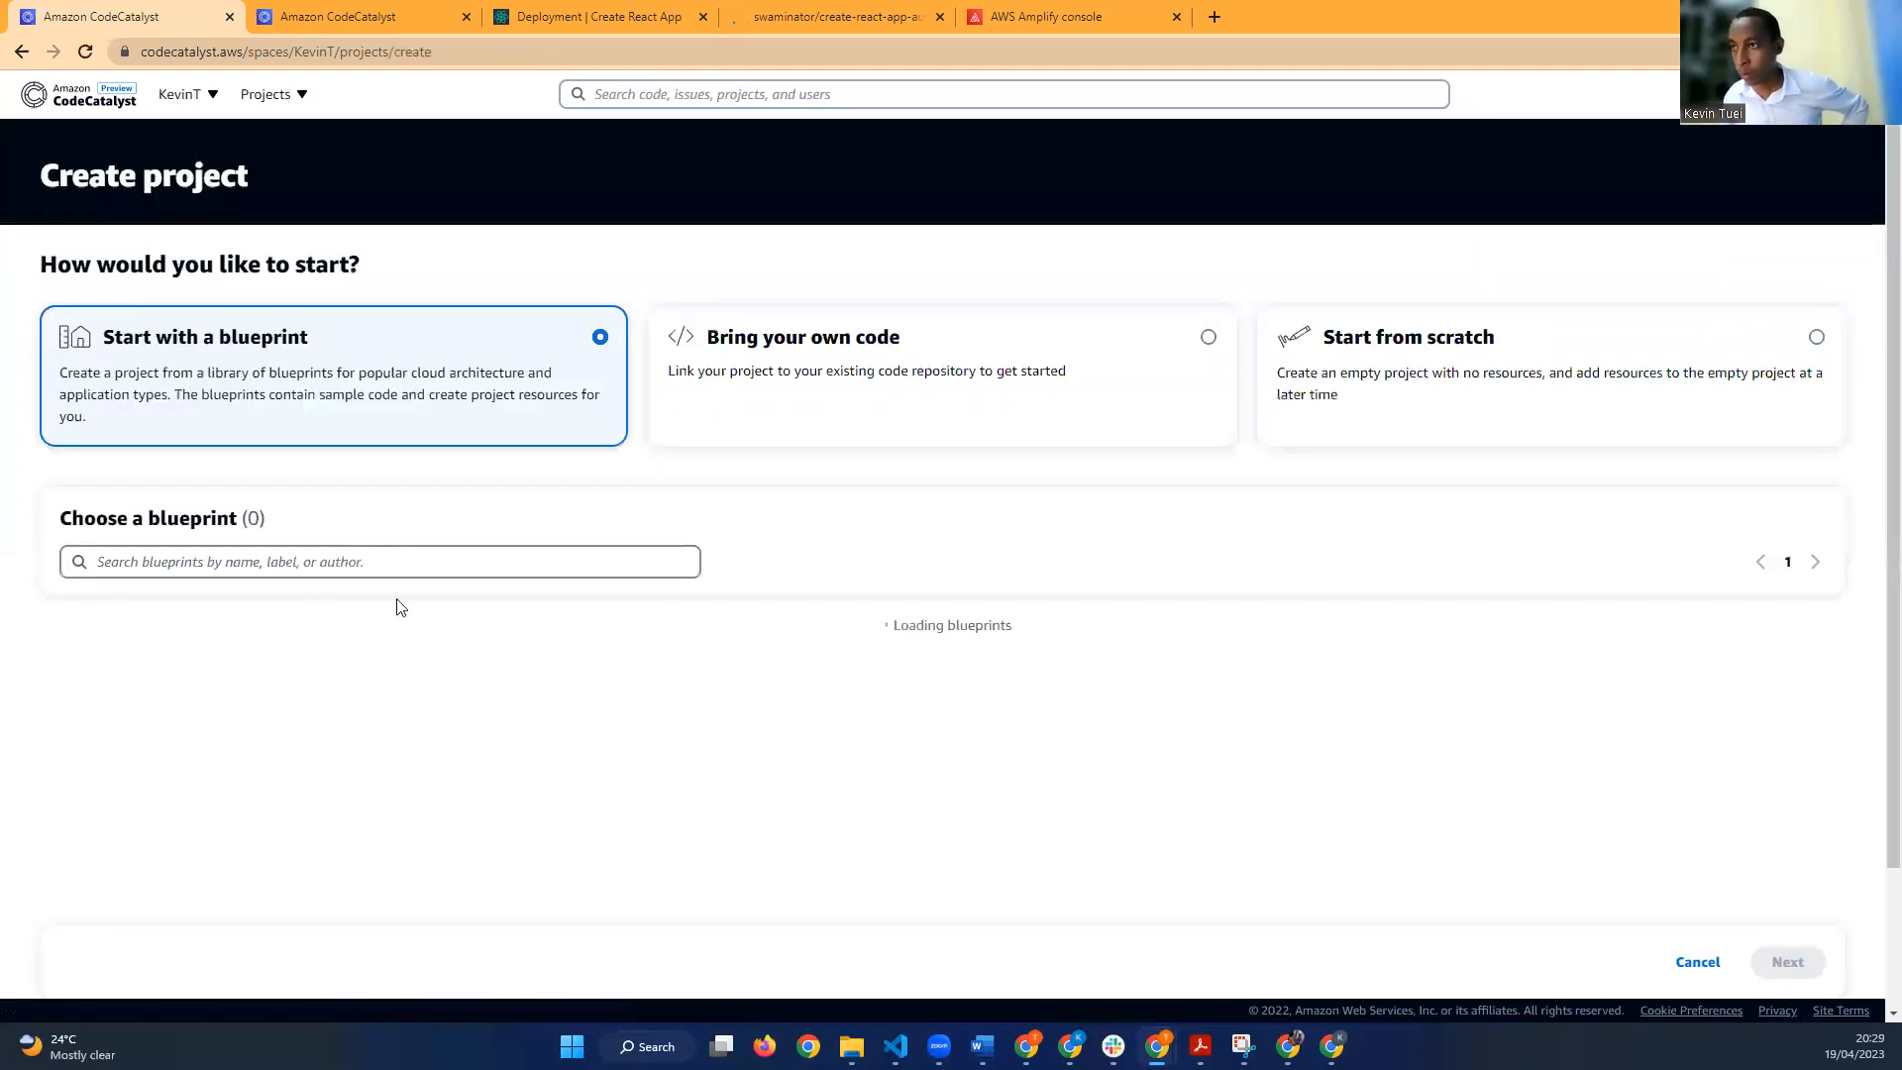
scroll(401, 607, down, 2)
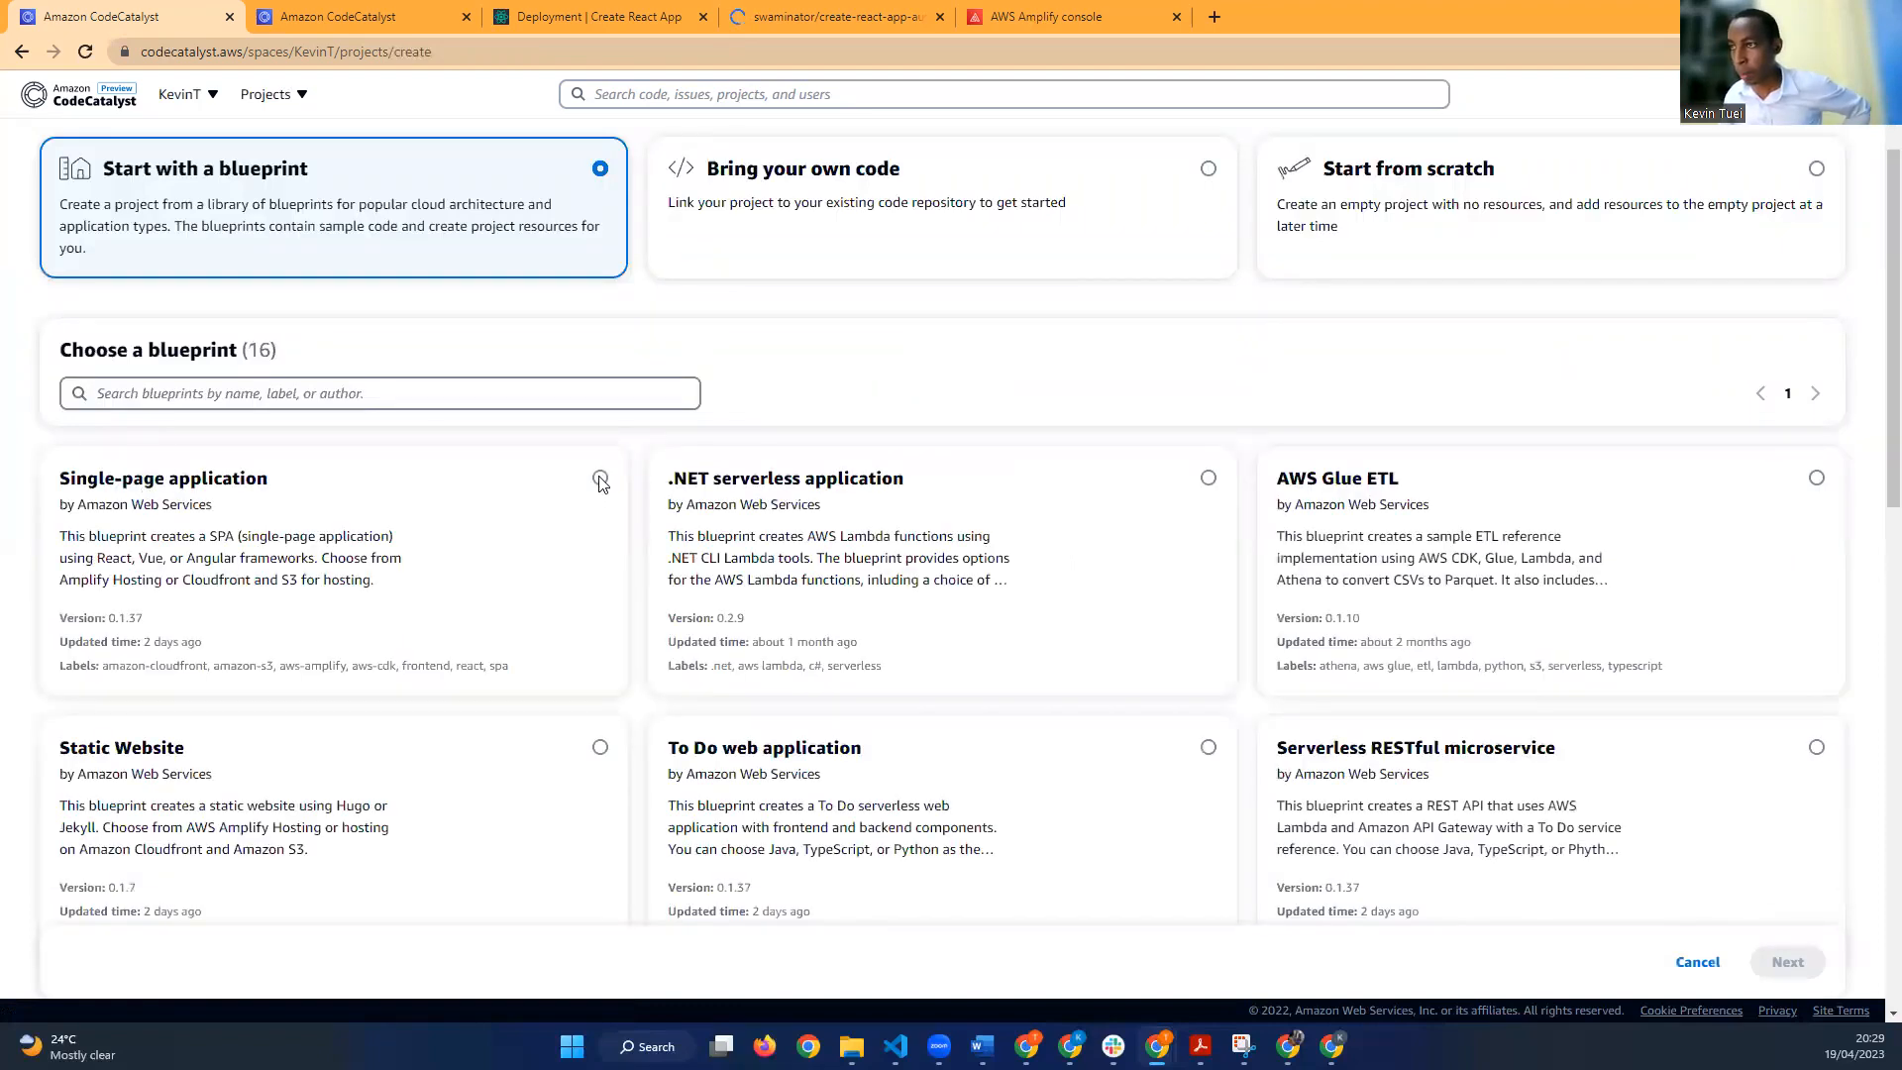
click(600, 477)
scroll(1146, 970, down, 5)
click(1146, 962)
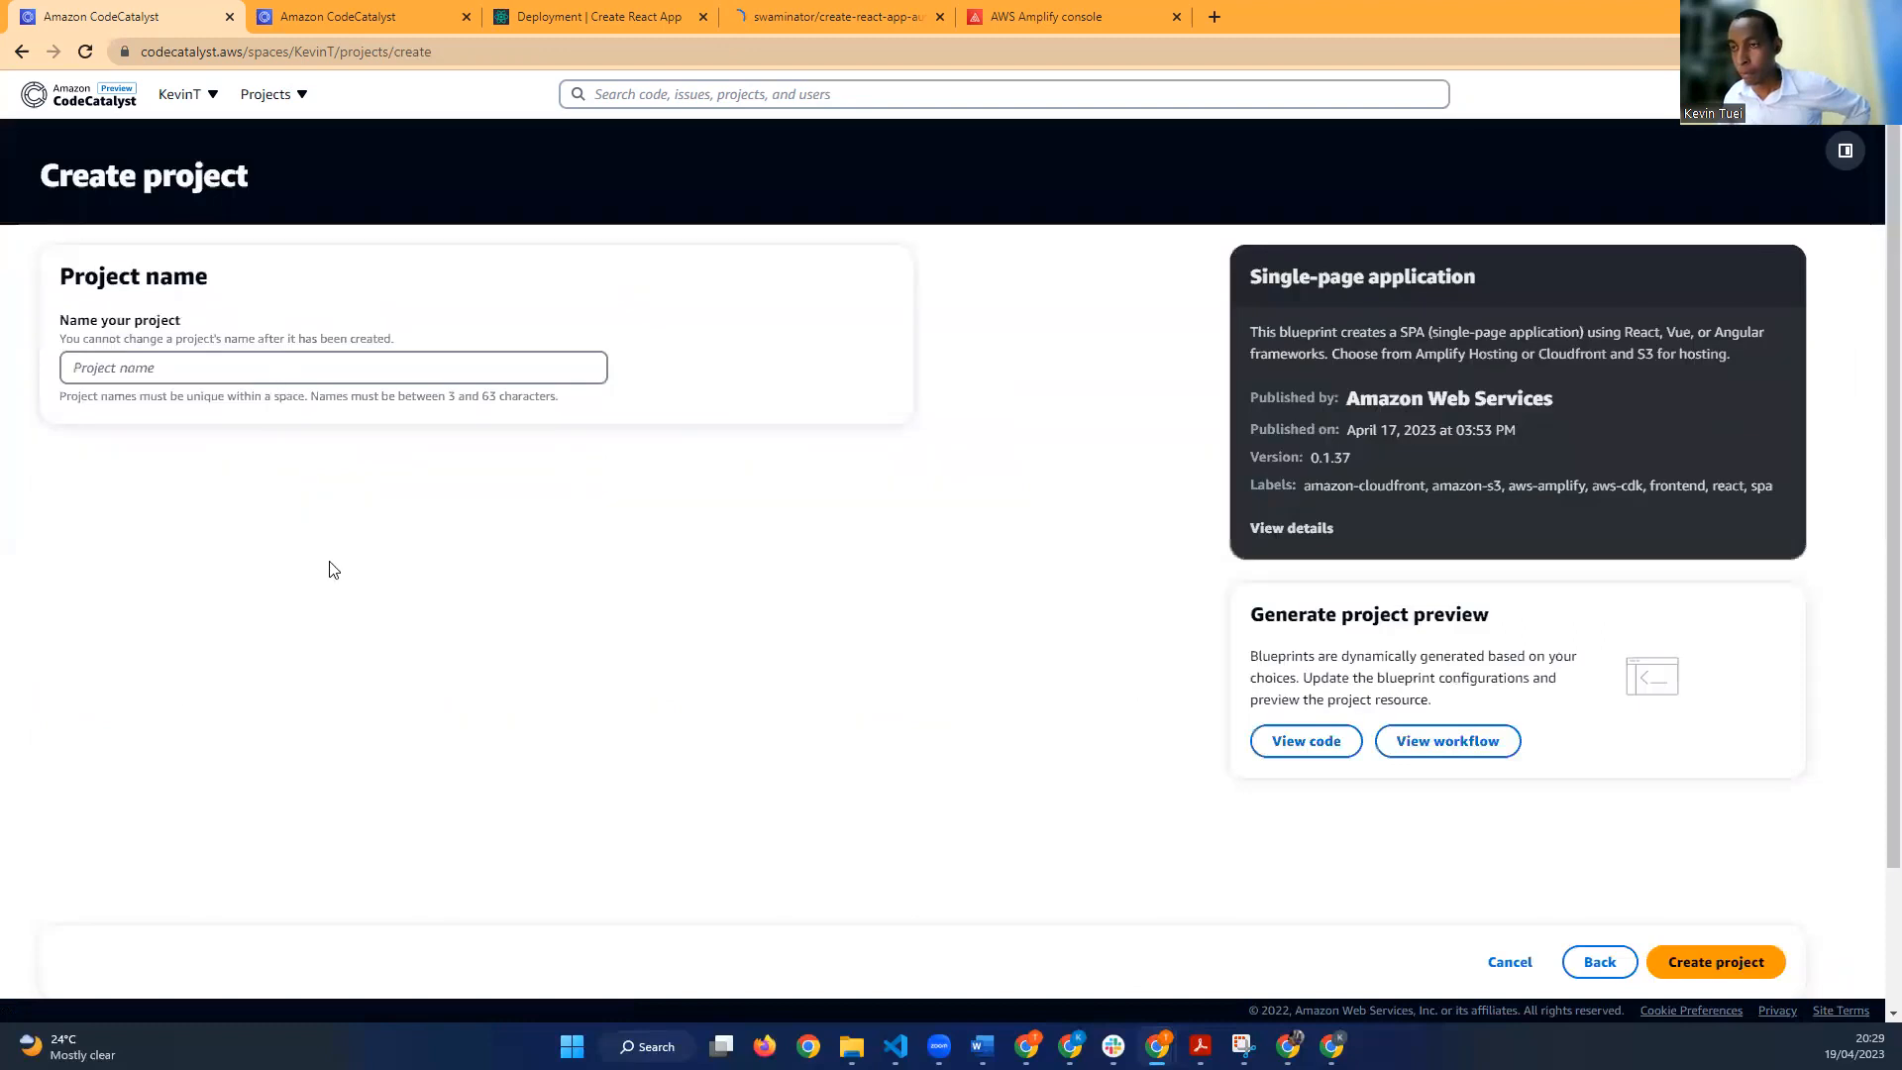
Step: Choose the TeamShakes AWS account for the new project and examine the AWS Region options in its additional configurations
scroll(441, 652, down, 2)
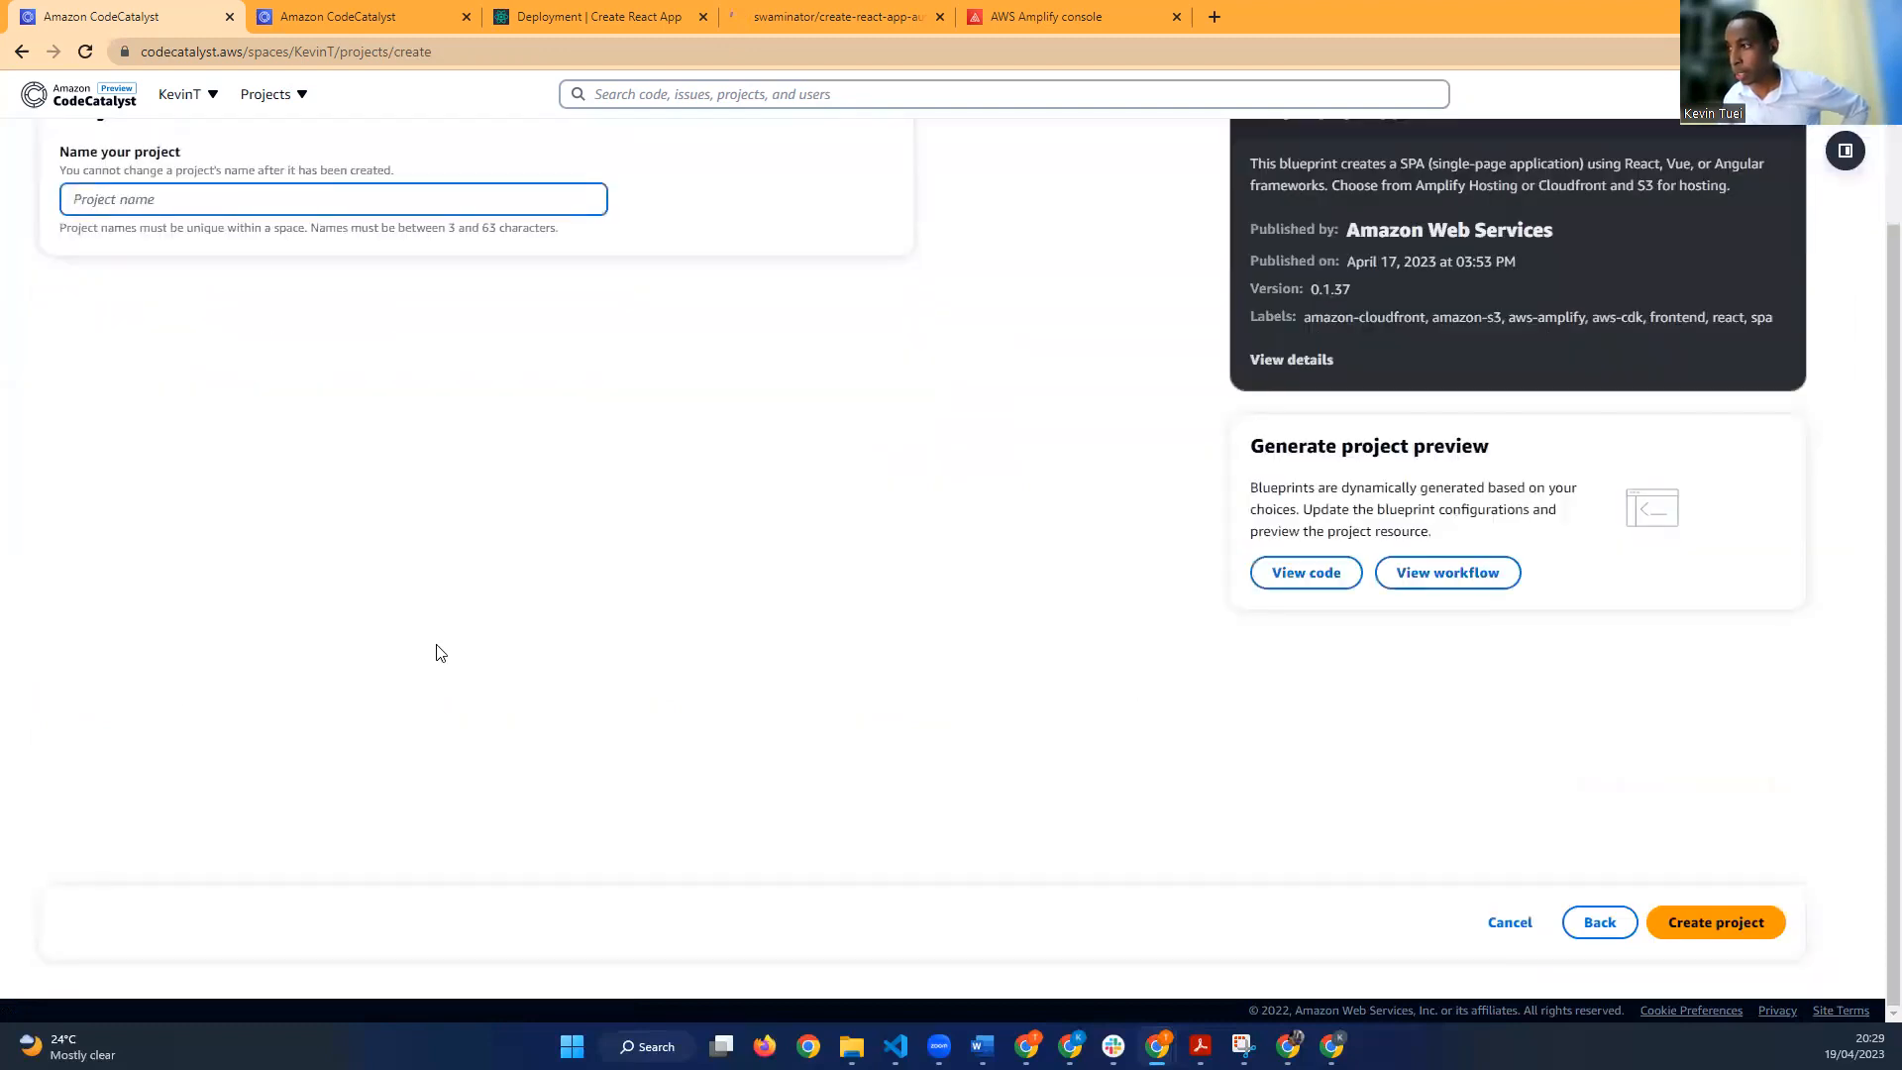
scroll(439, 666, up, 2)
scroll(366, 561, down, 2)
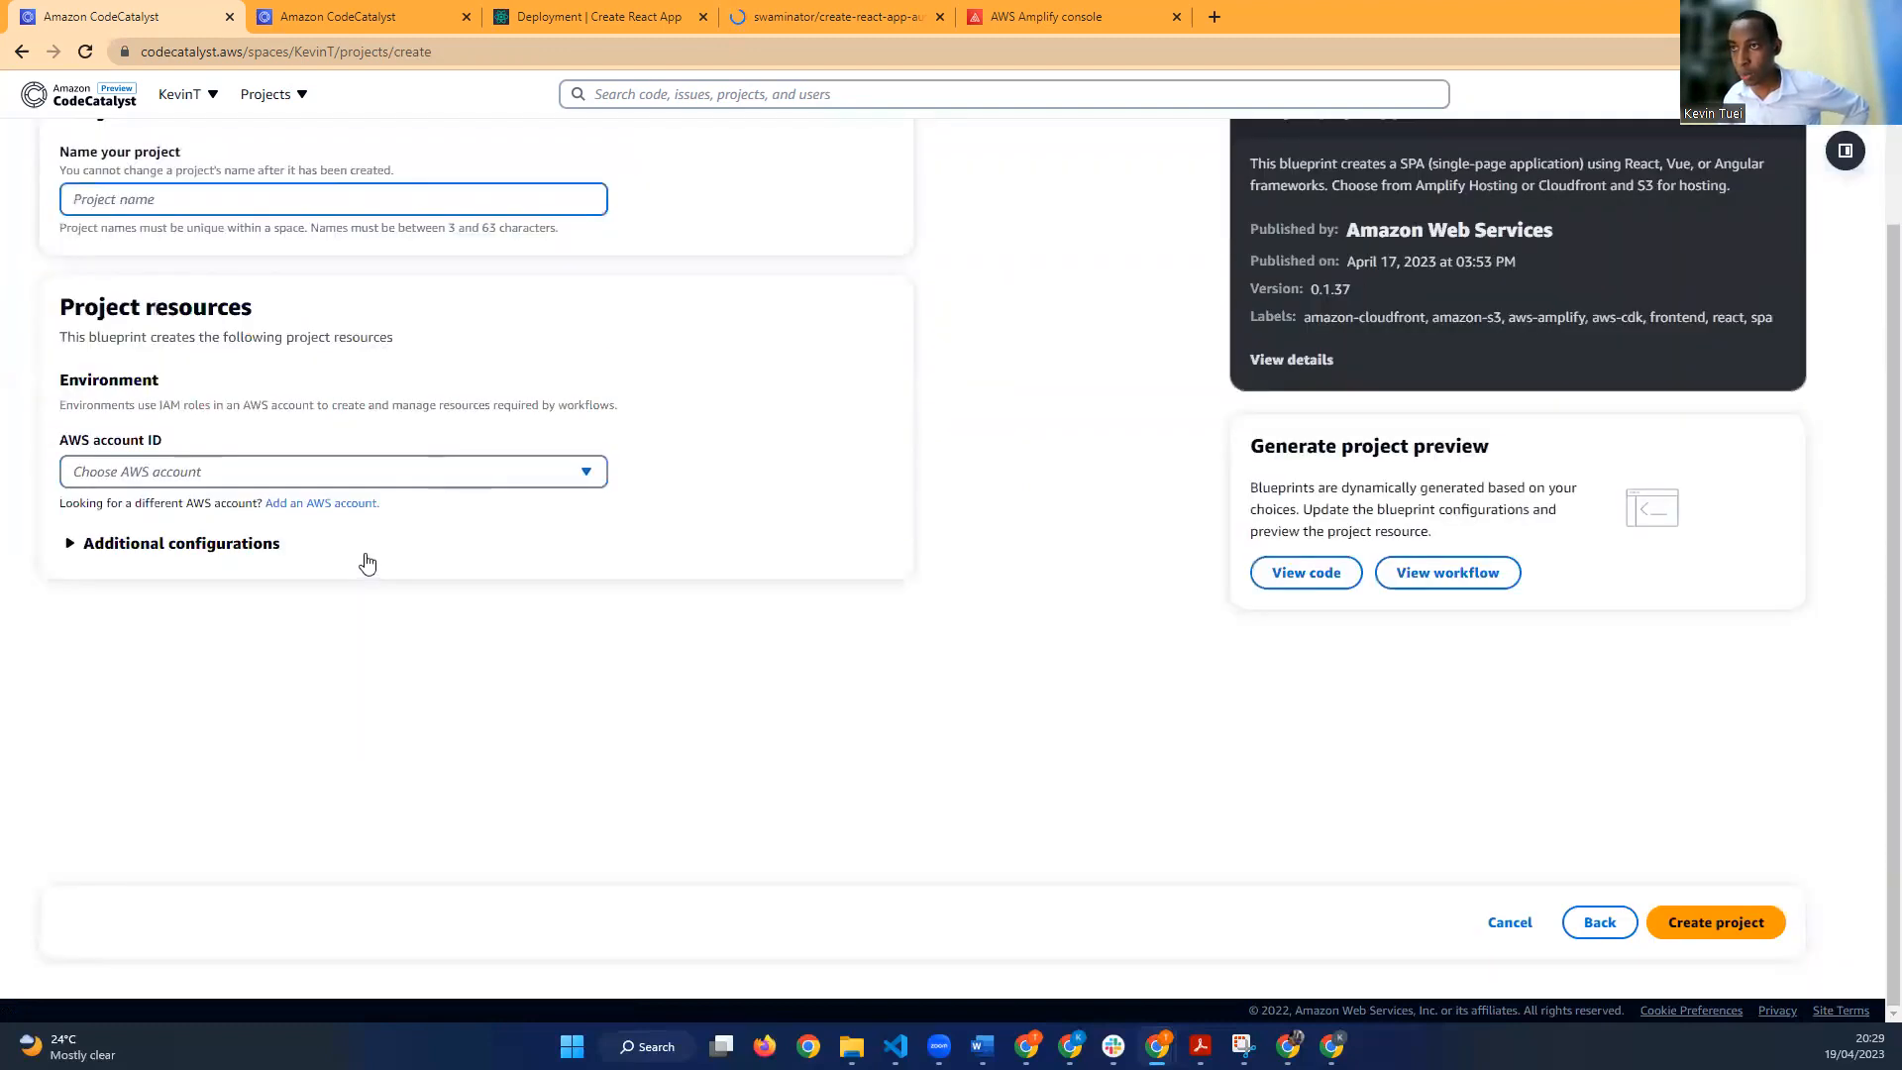
click(376, 471)
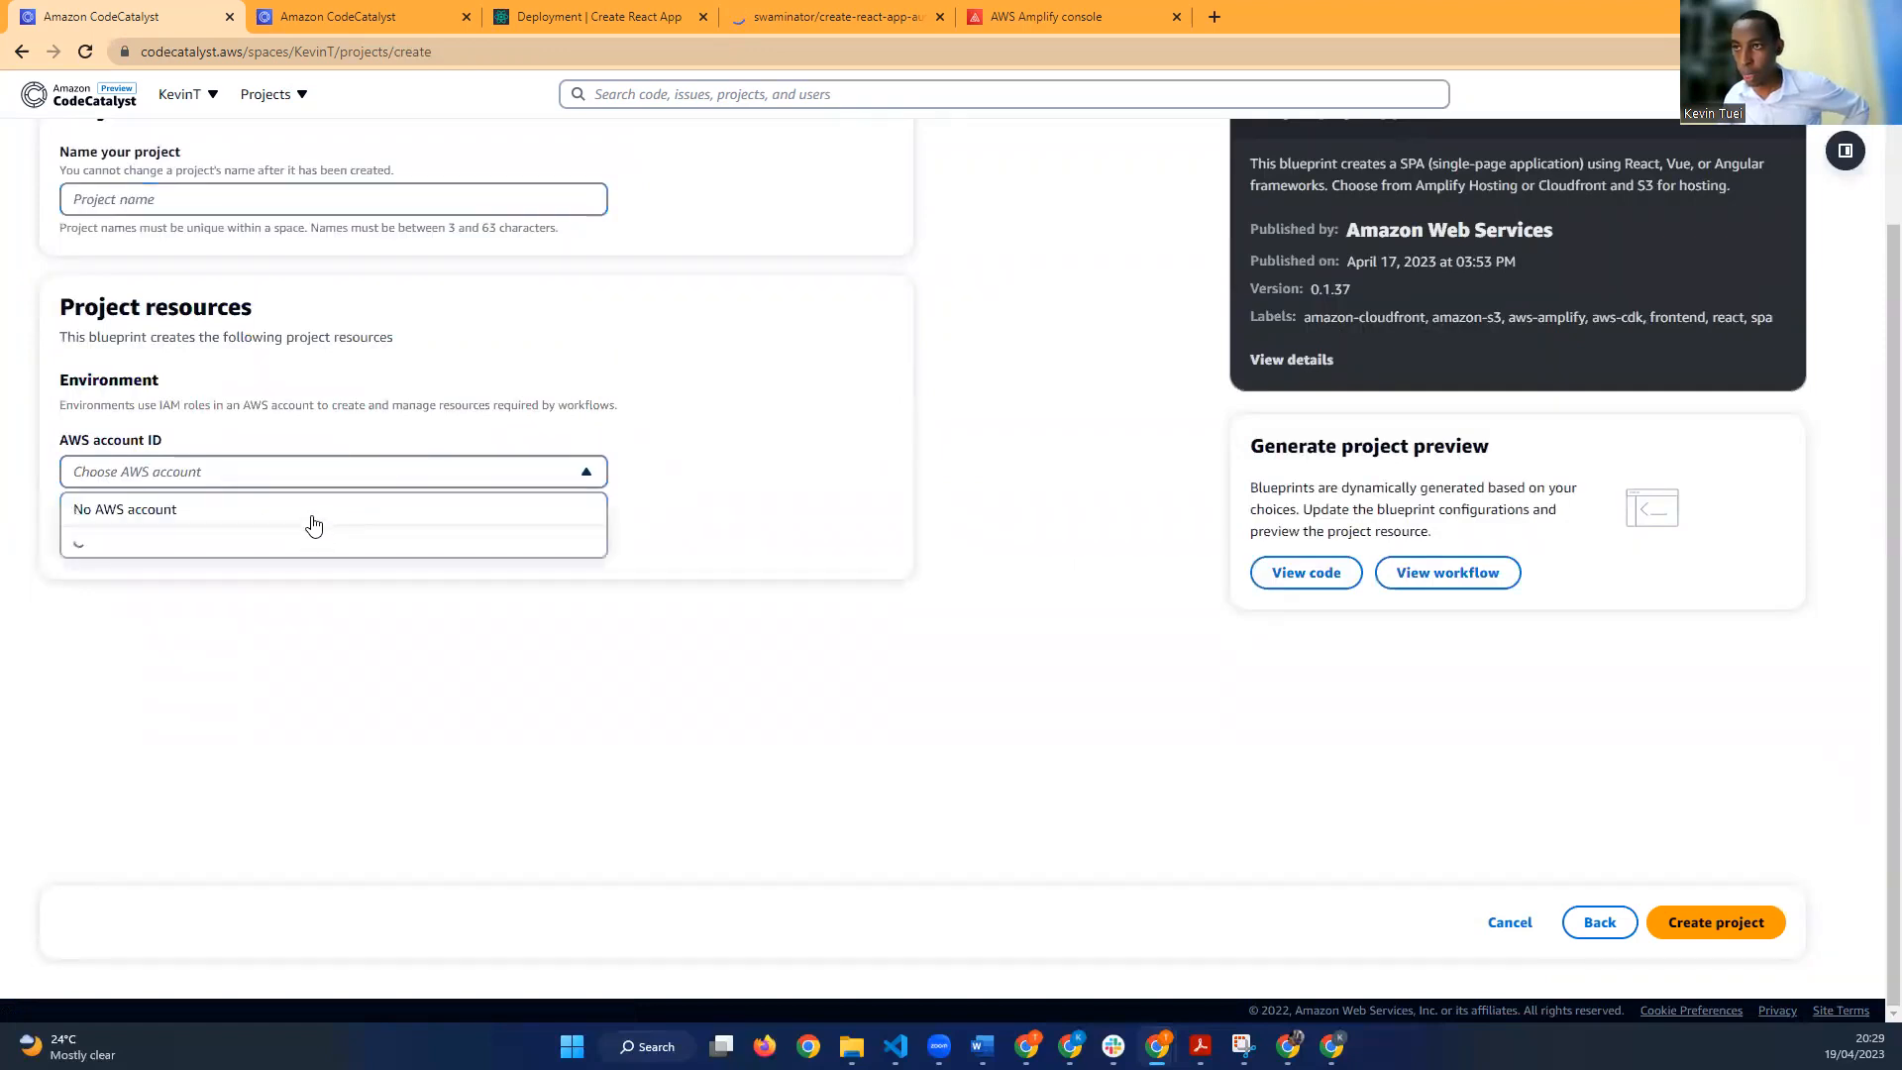
click(222, 607)
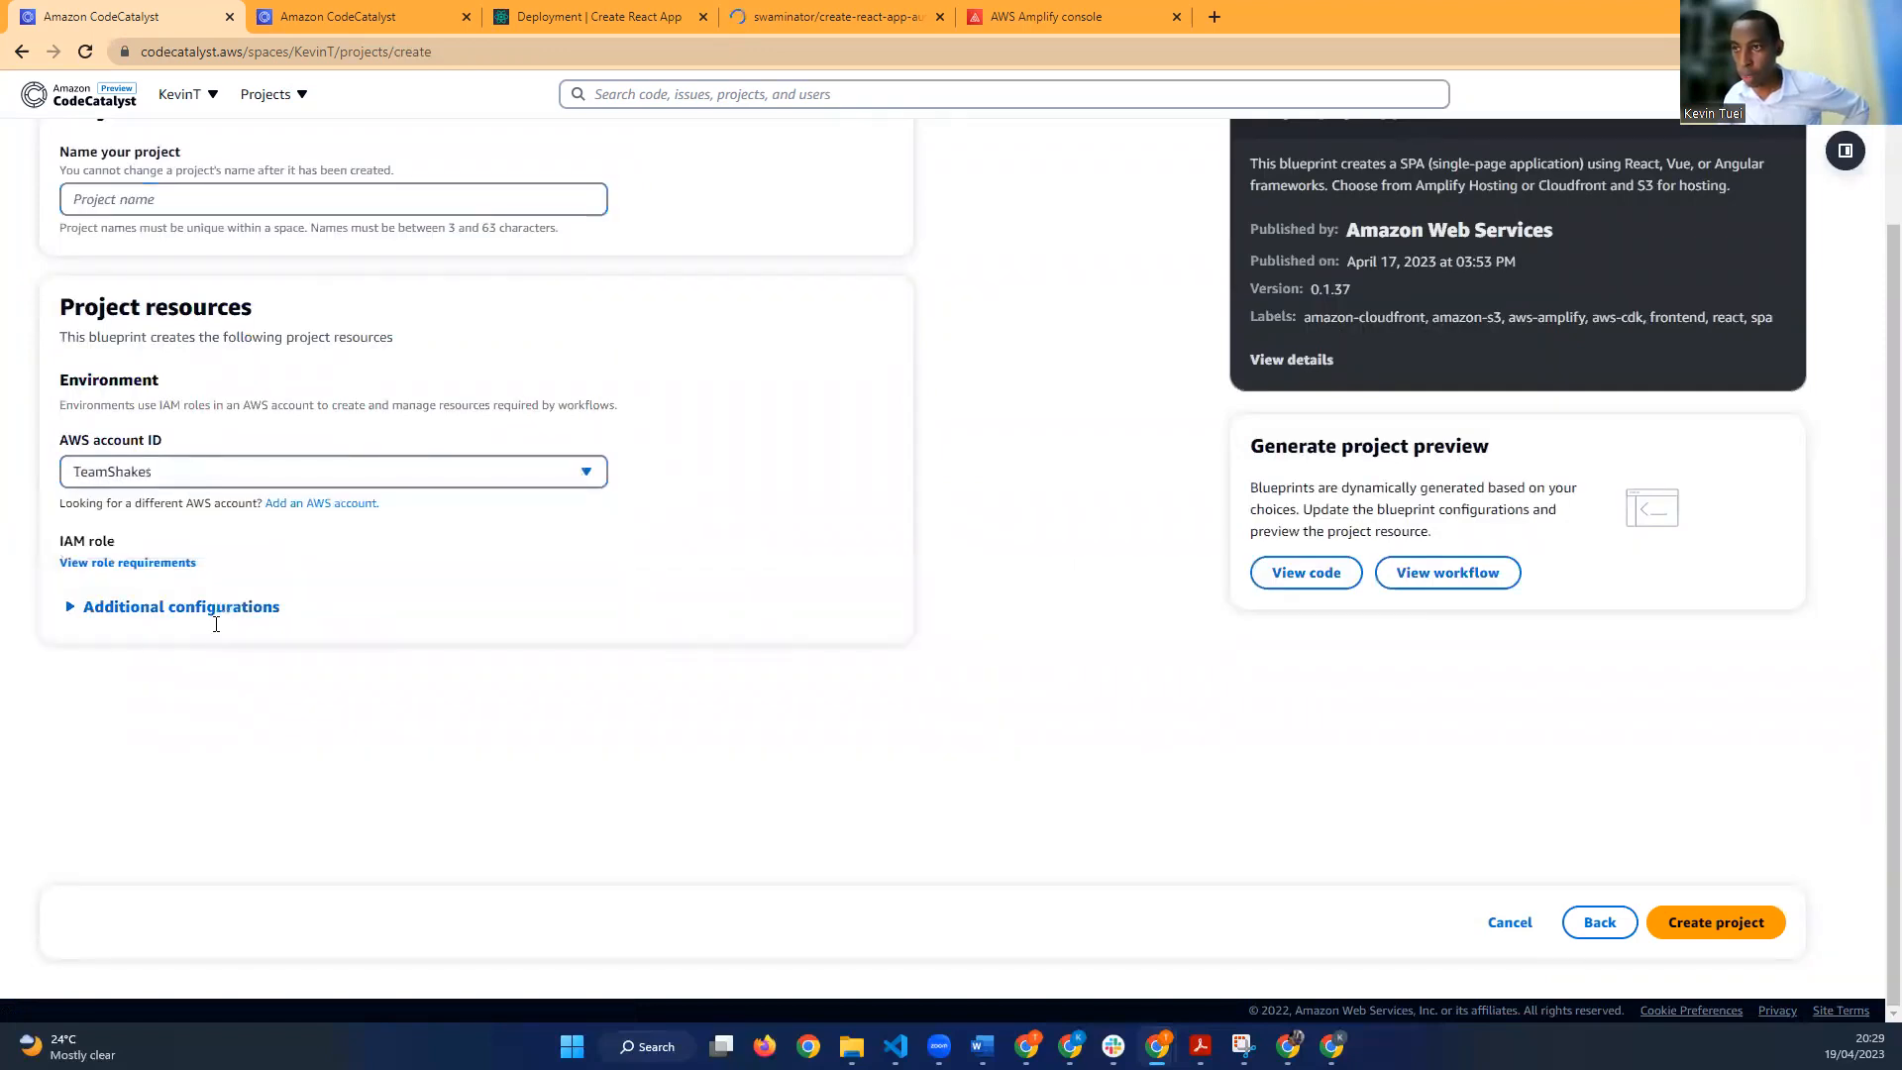
click(216, 619)
scroll(175, 630, down, 5)
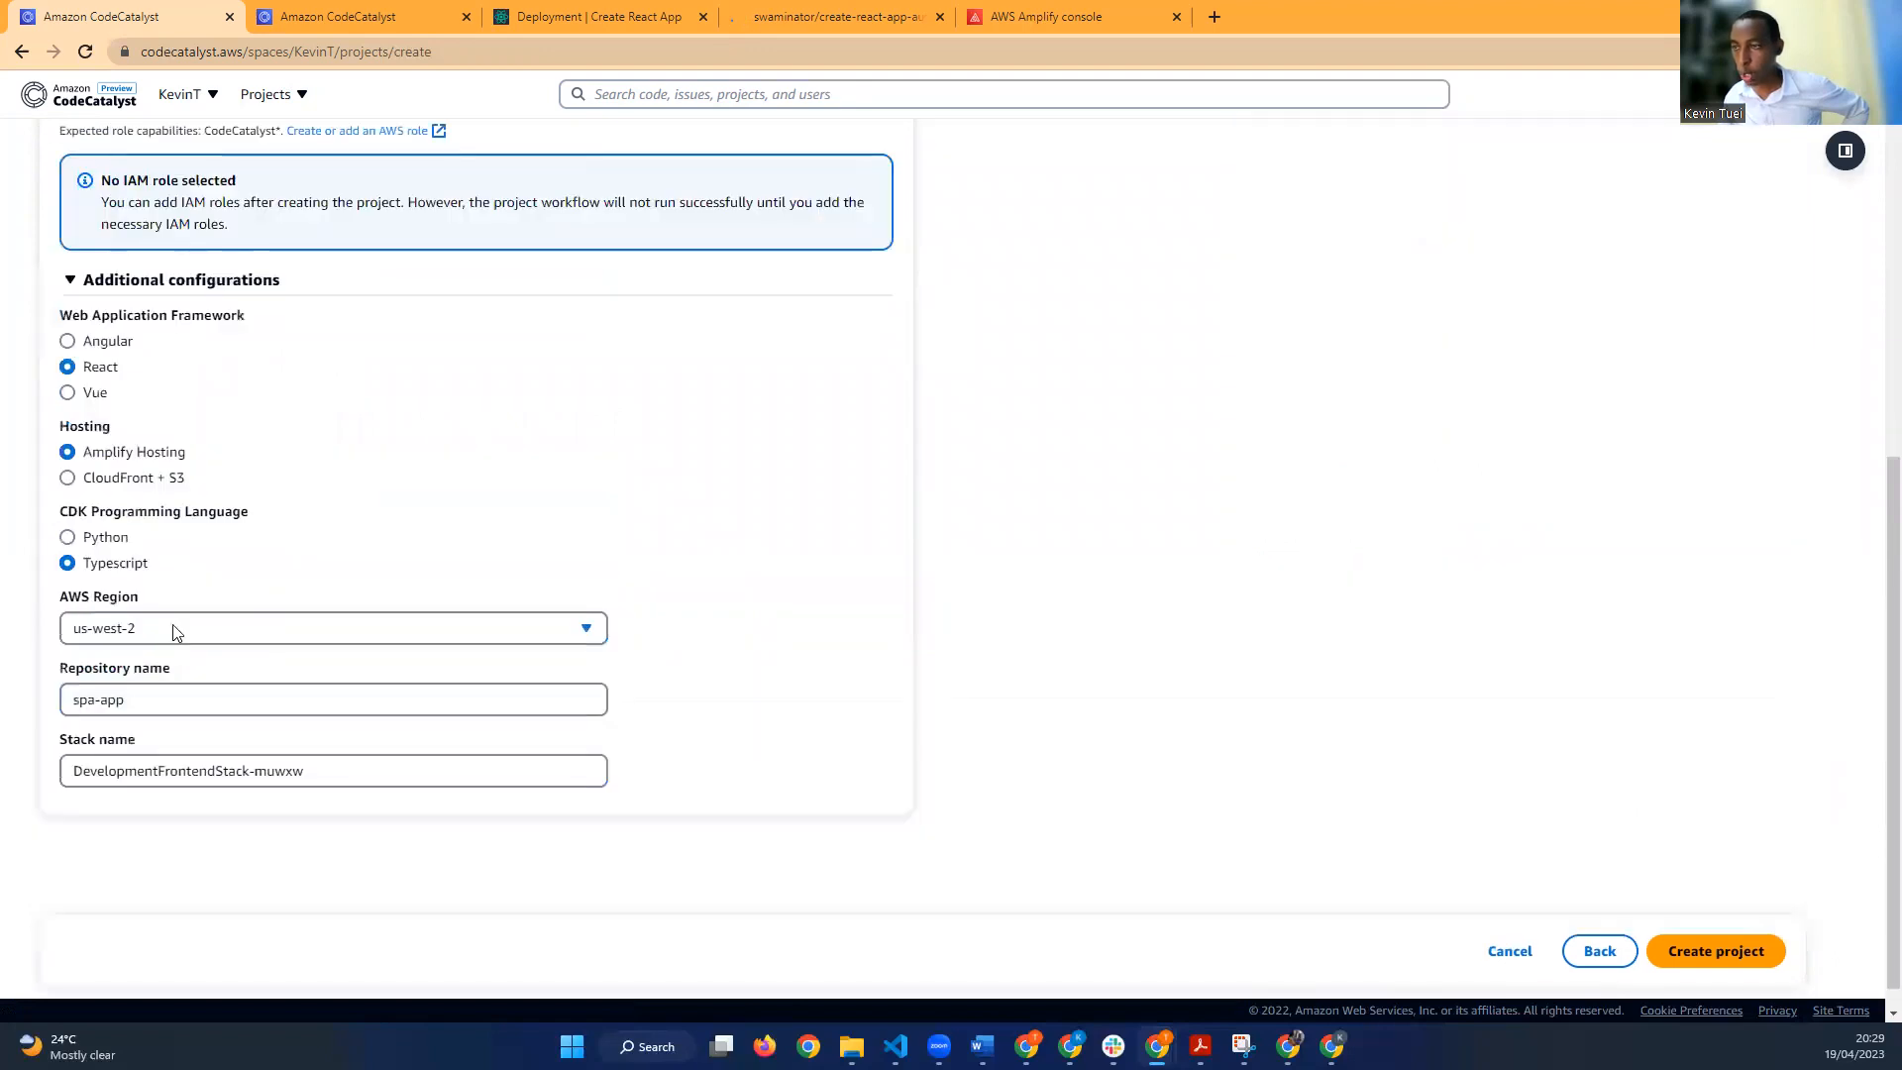
click(174, 627)
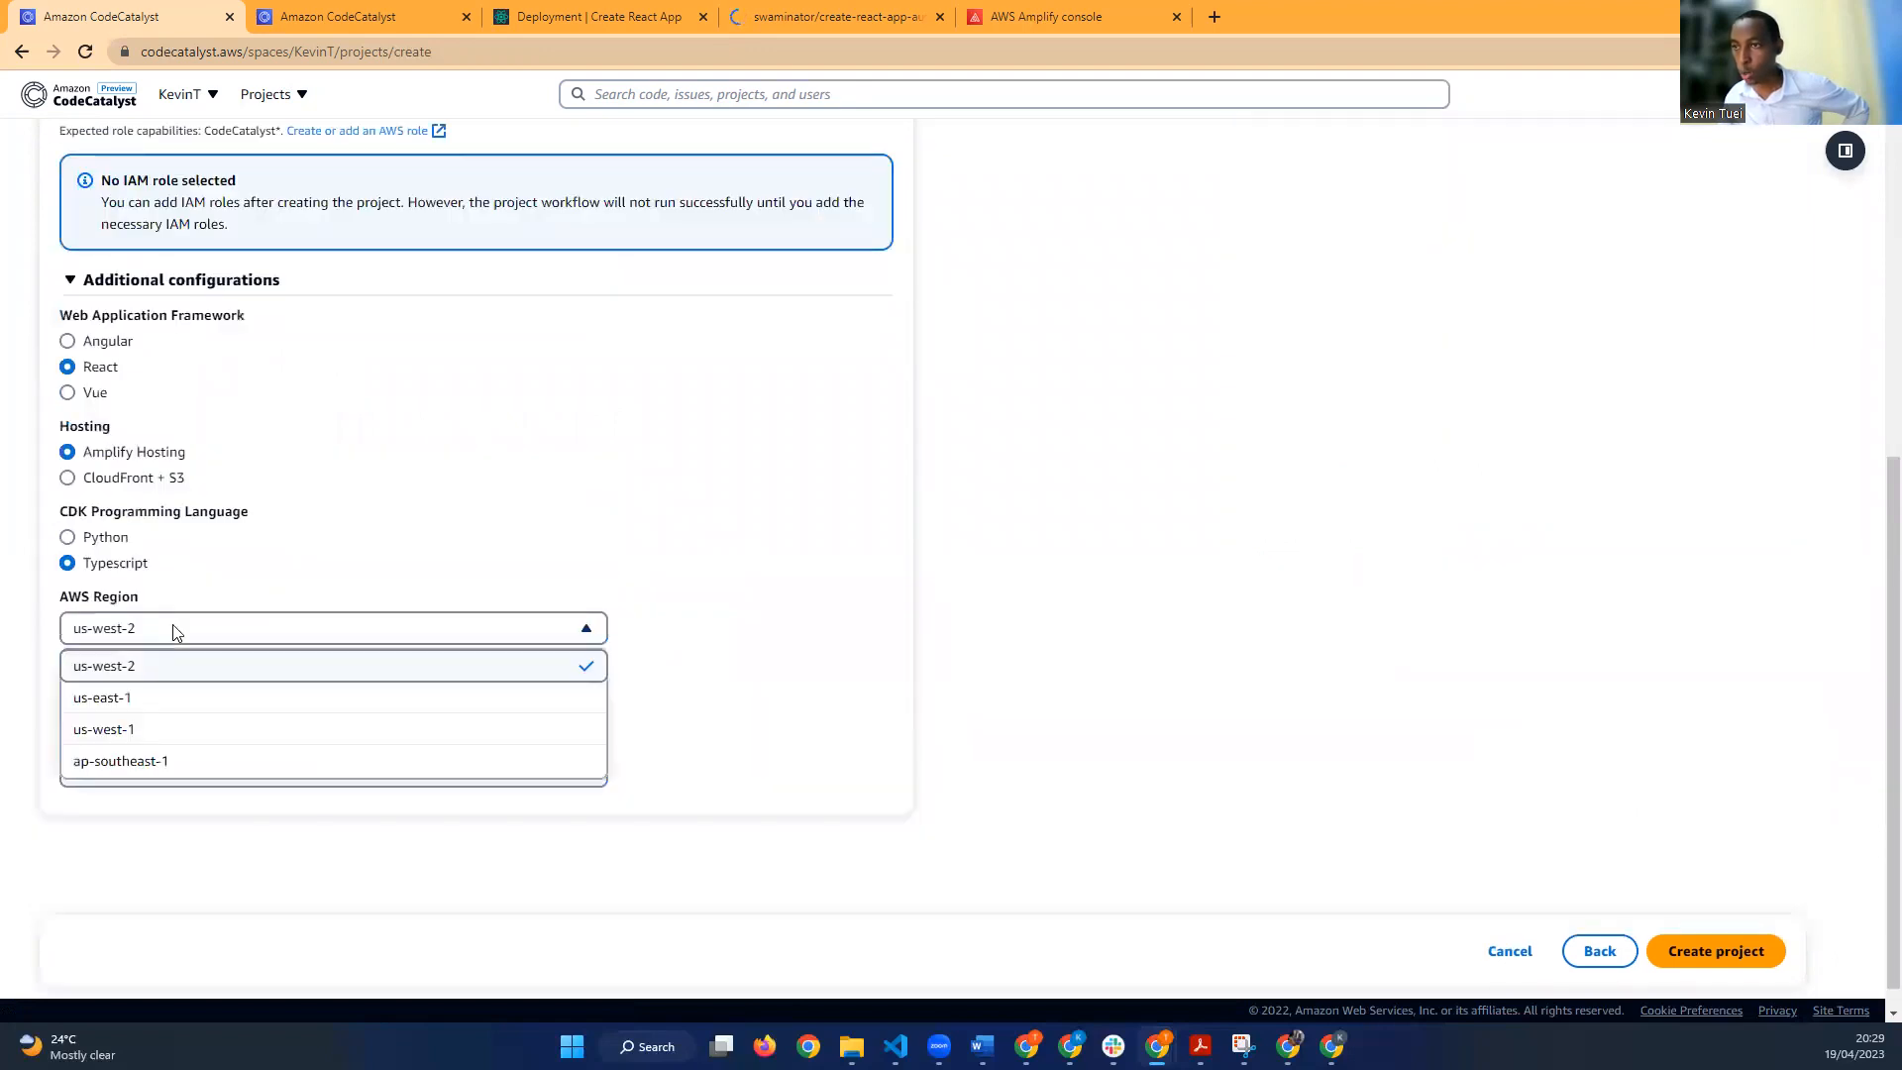
click(958, 7)
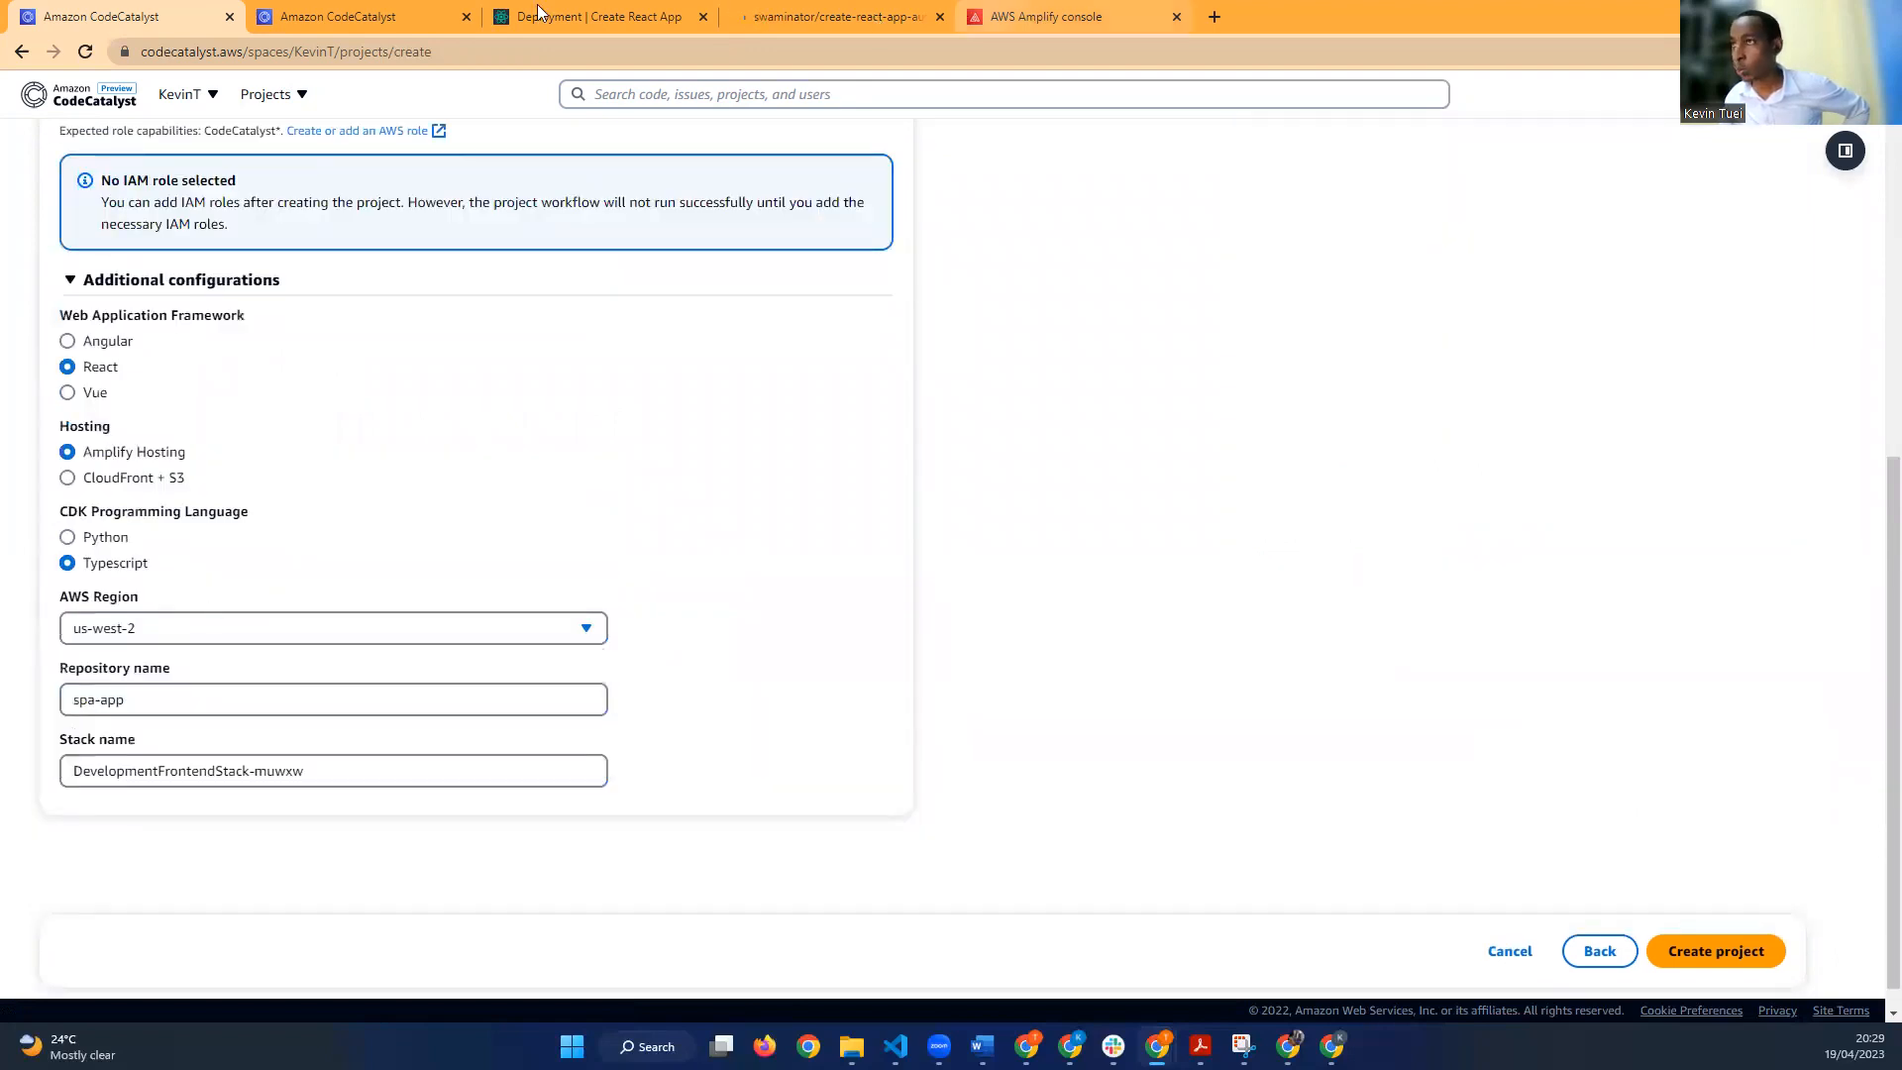
Step: Return to the Cloud9 terminal, confirm us-west-2 as the region and accept the suggested IAM user name
click(538, 12)
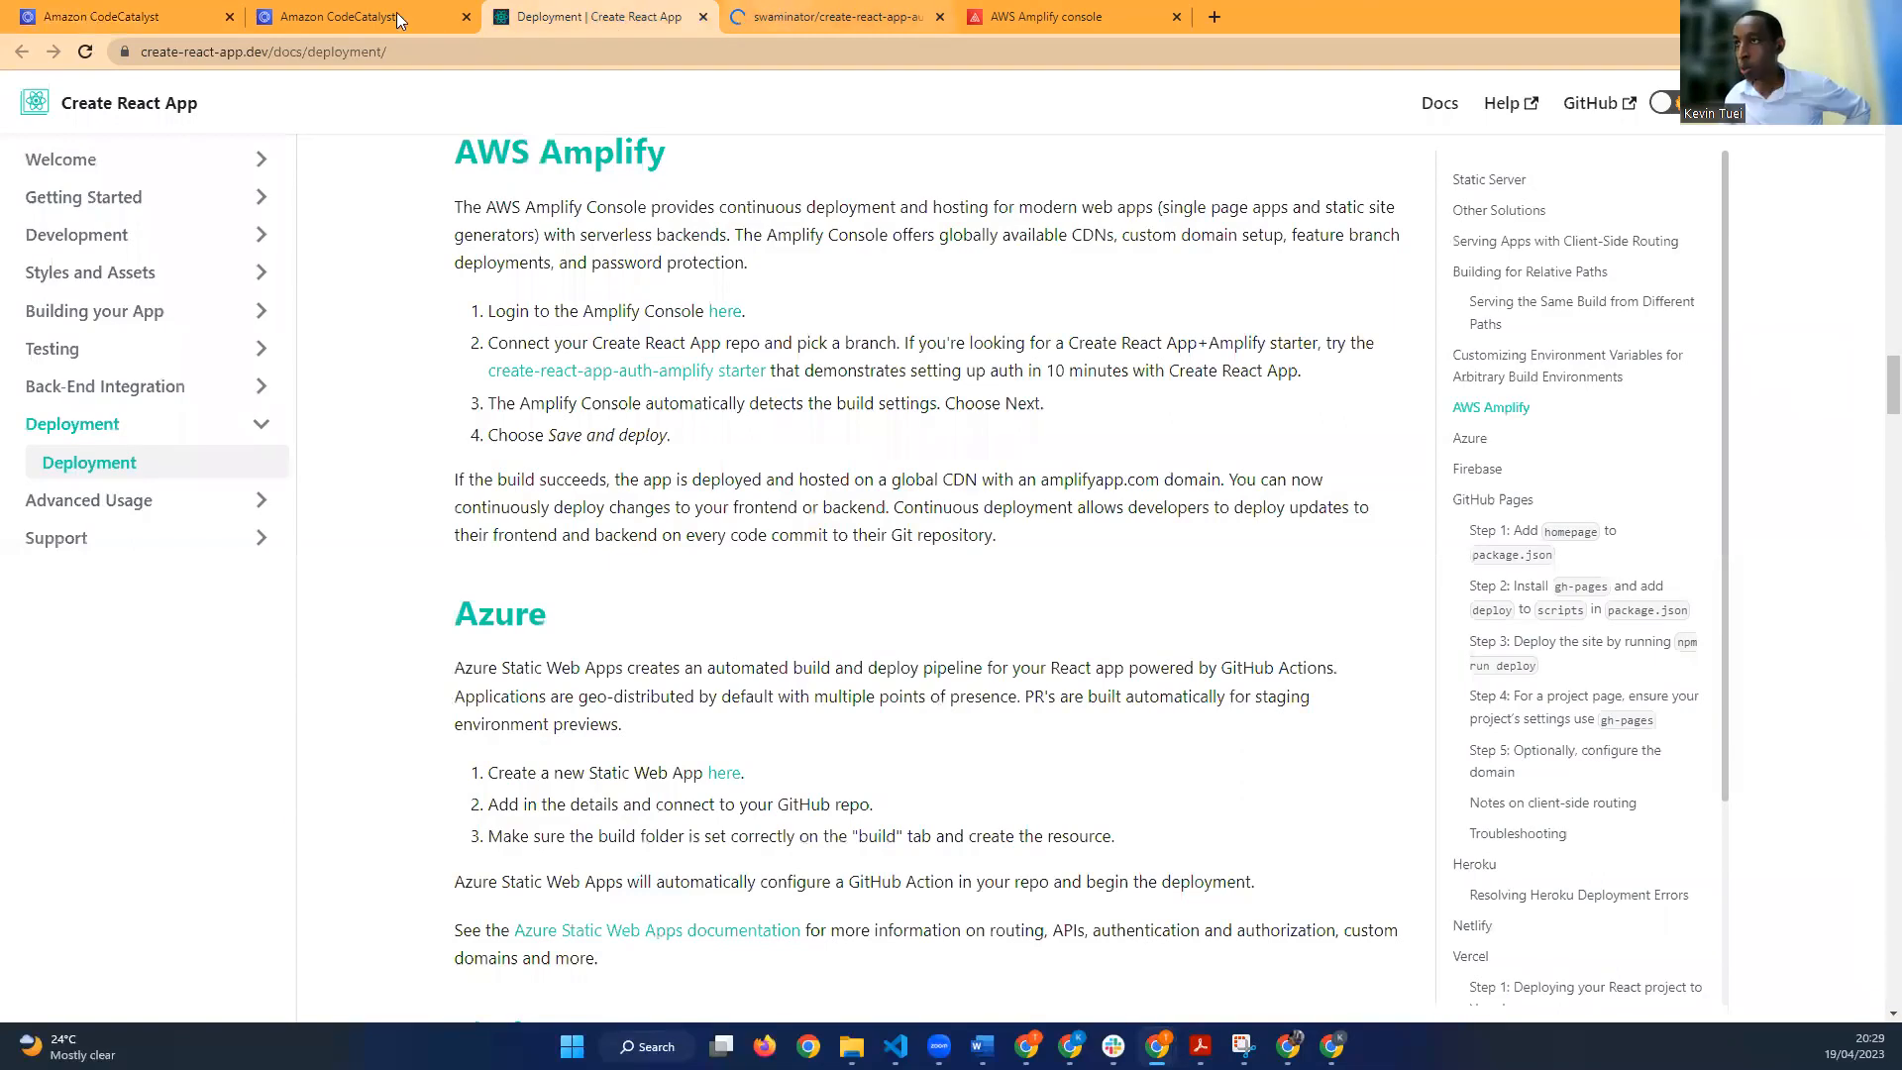
click(337, 17)
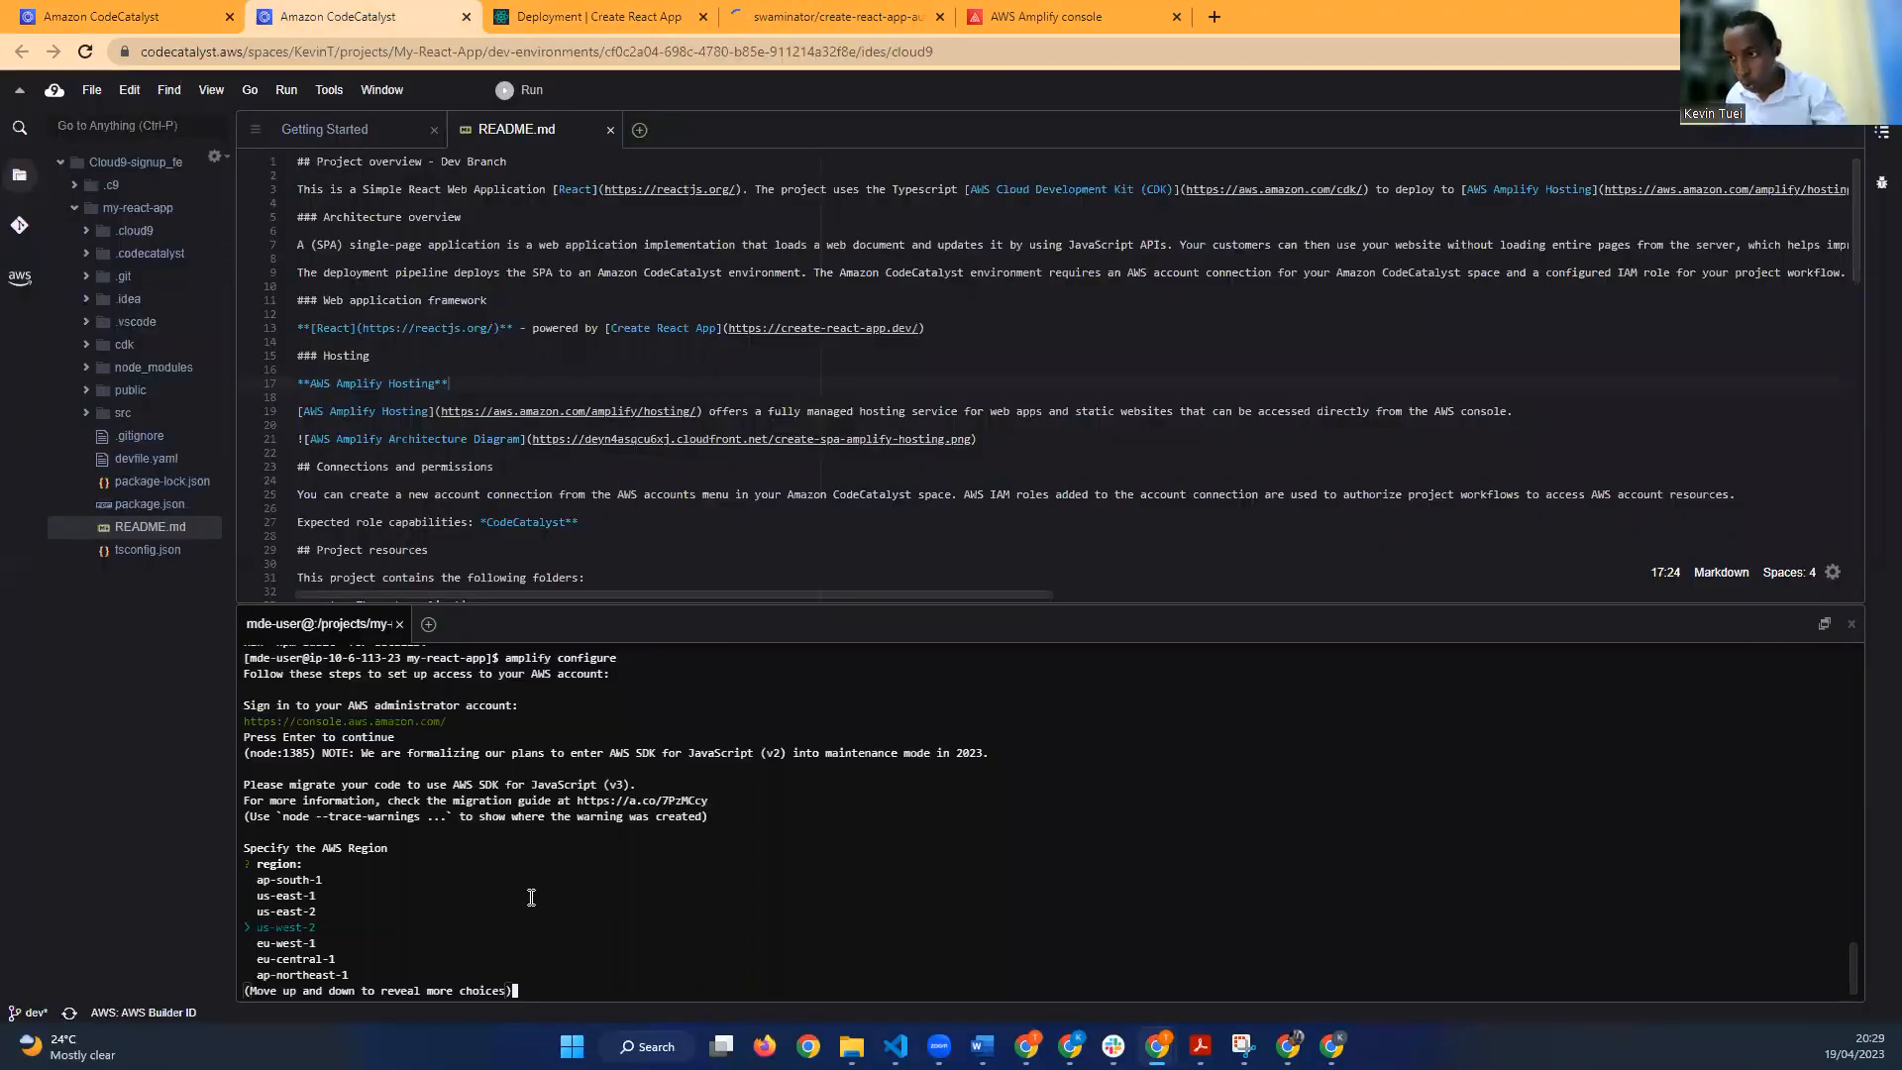
key(Return)
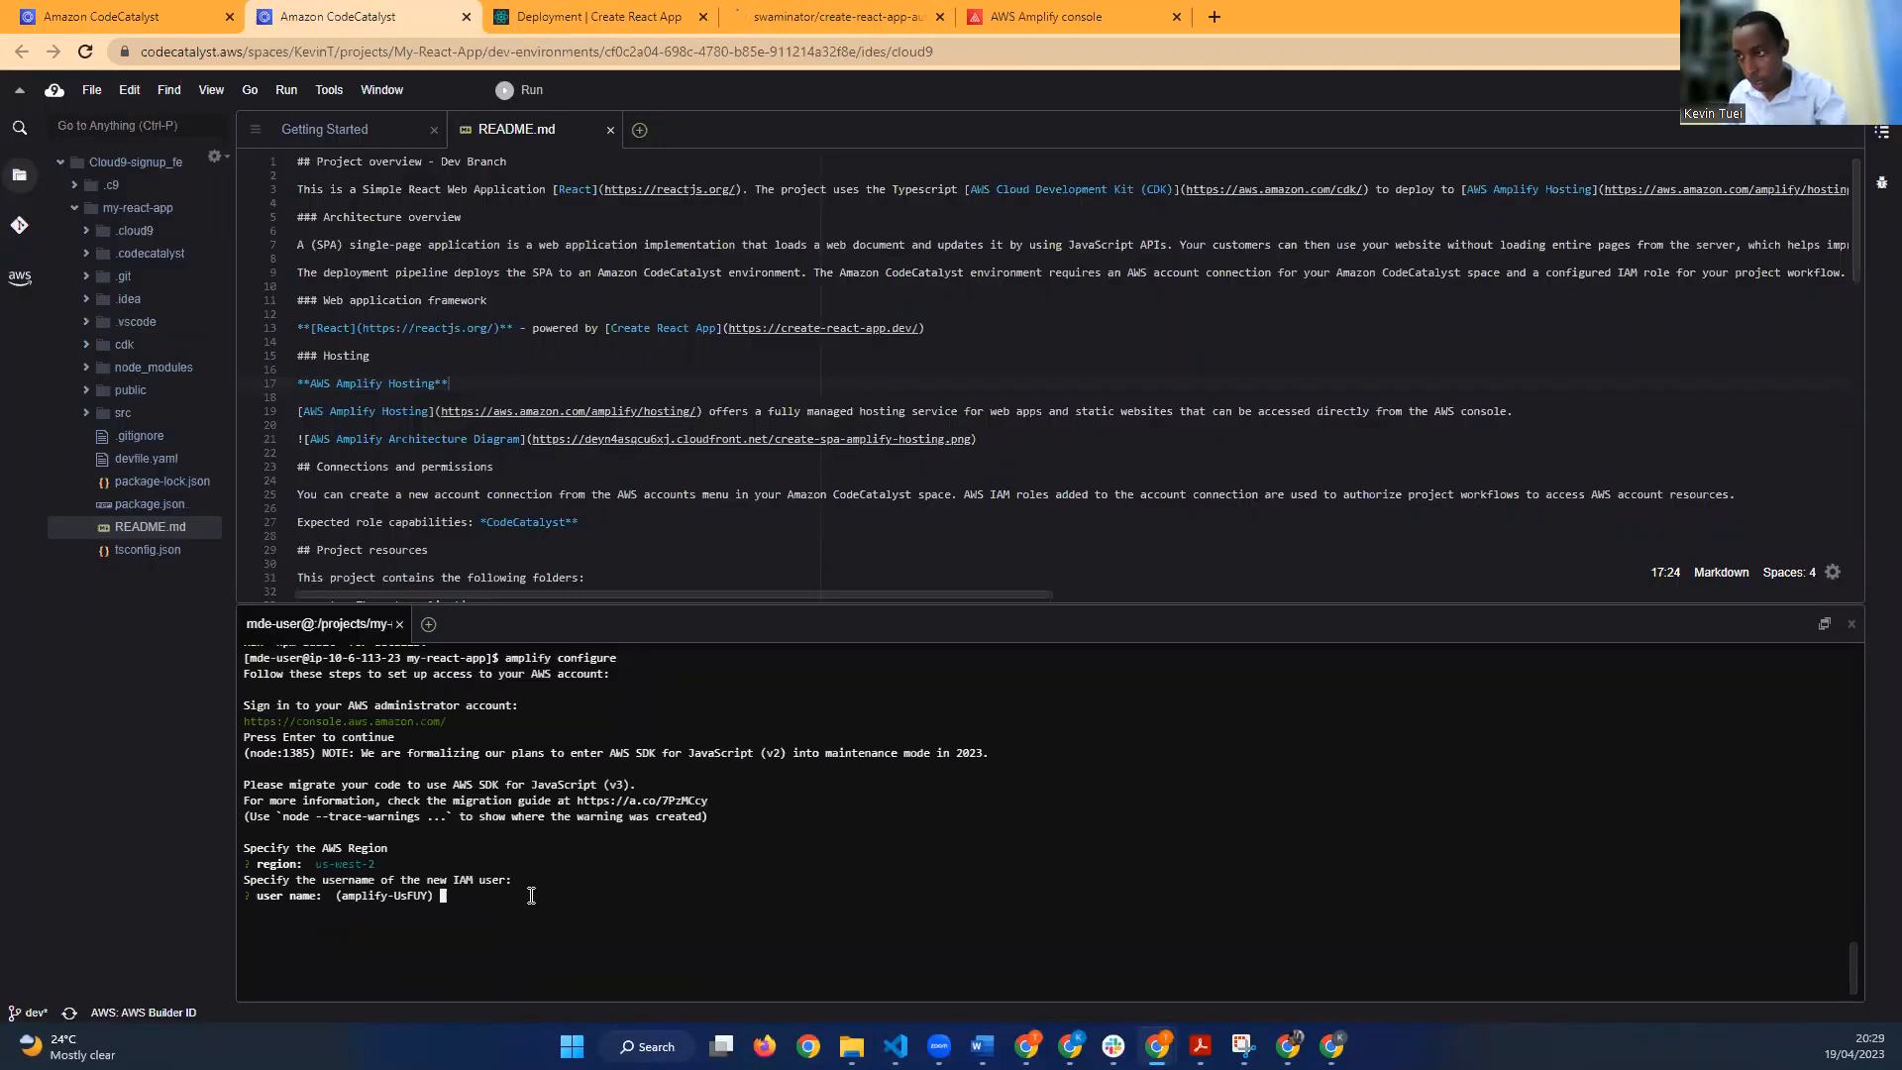
key(Return)
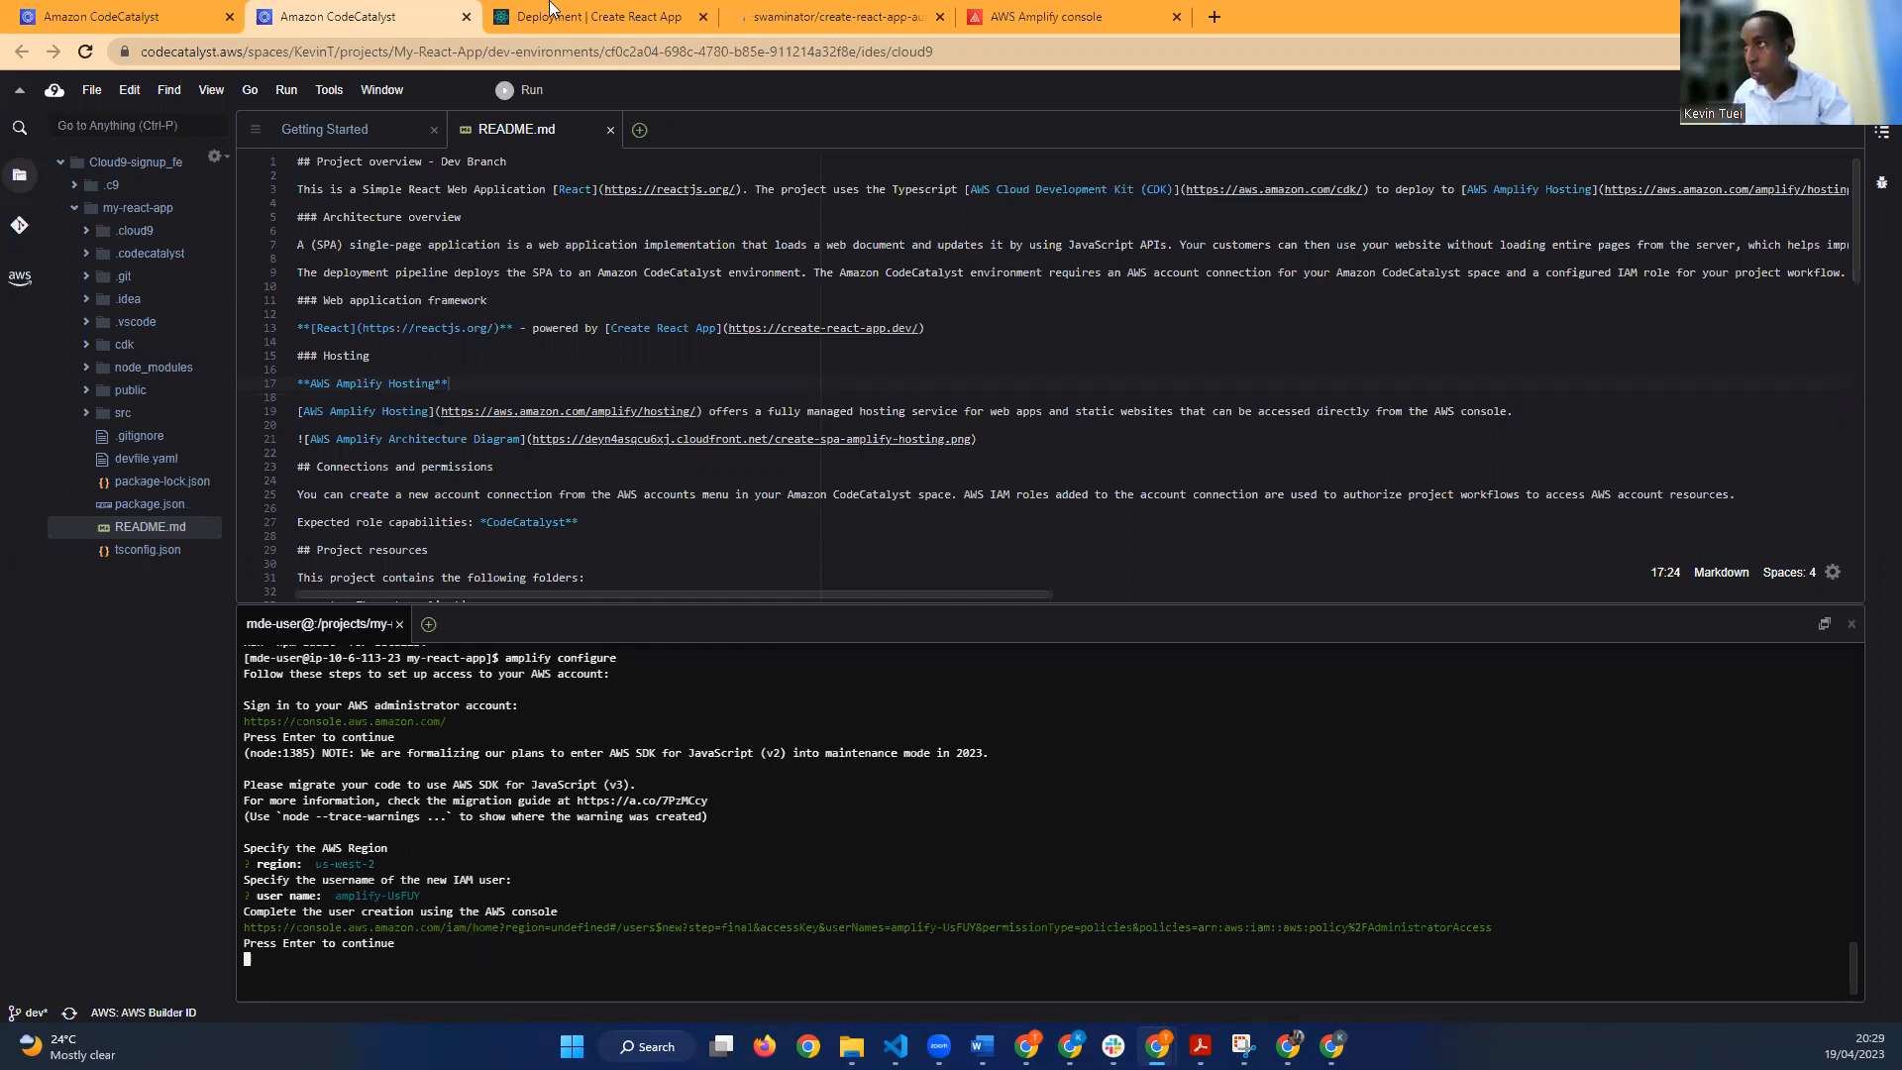
Step: Switch to the AWS Amplify console, cancel the repository branch setup and open the overview of all apps
click(1030, 17)
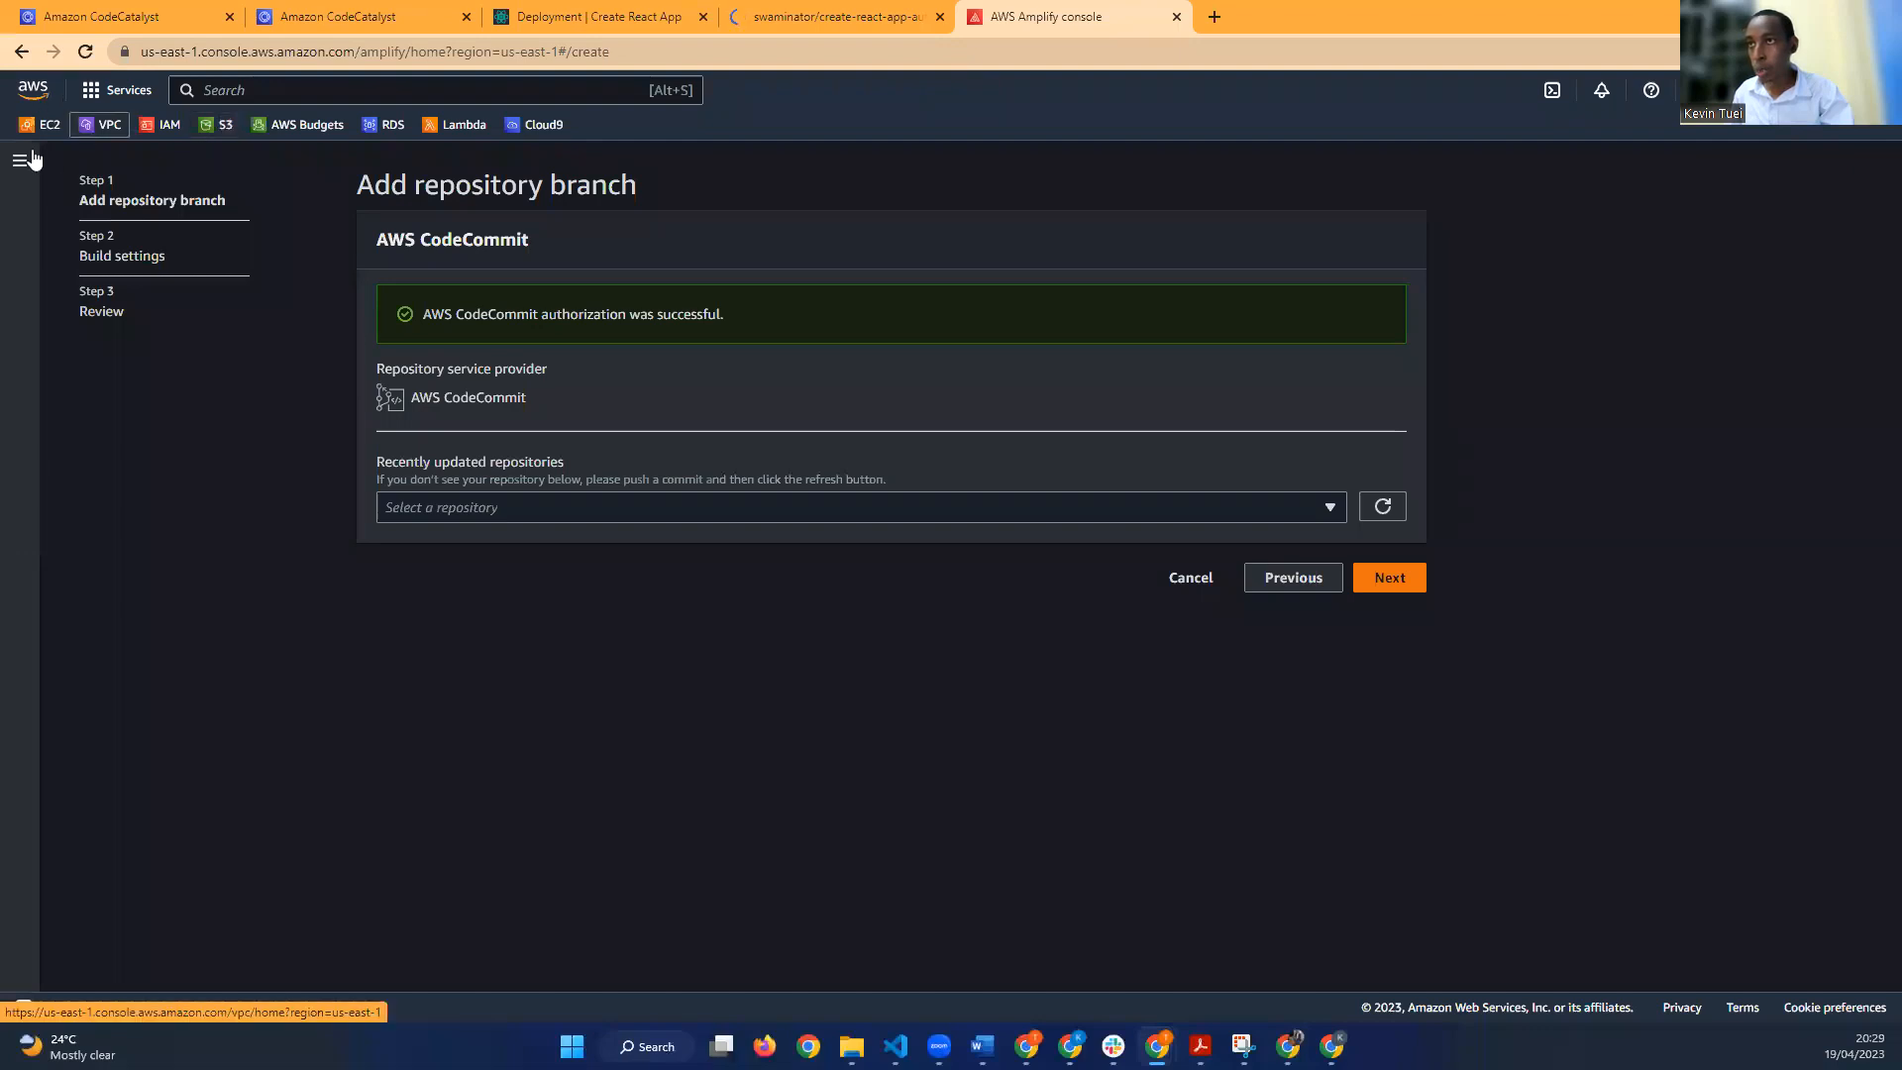
click(224, 89)
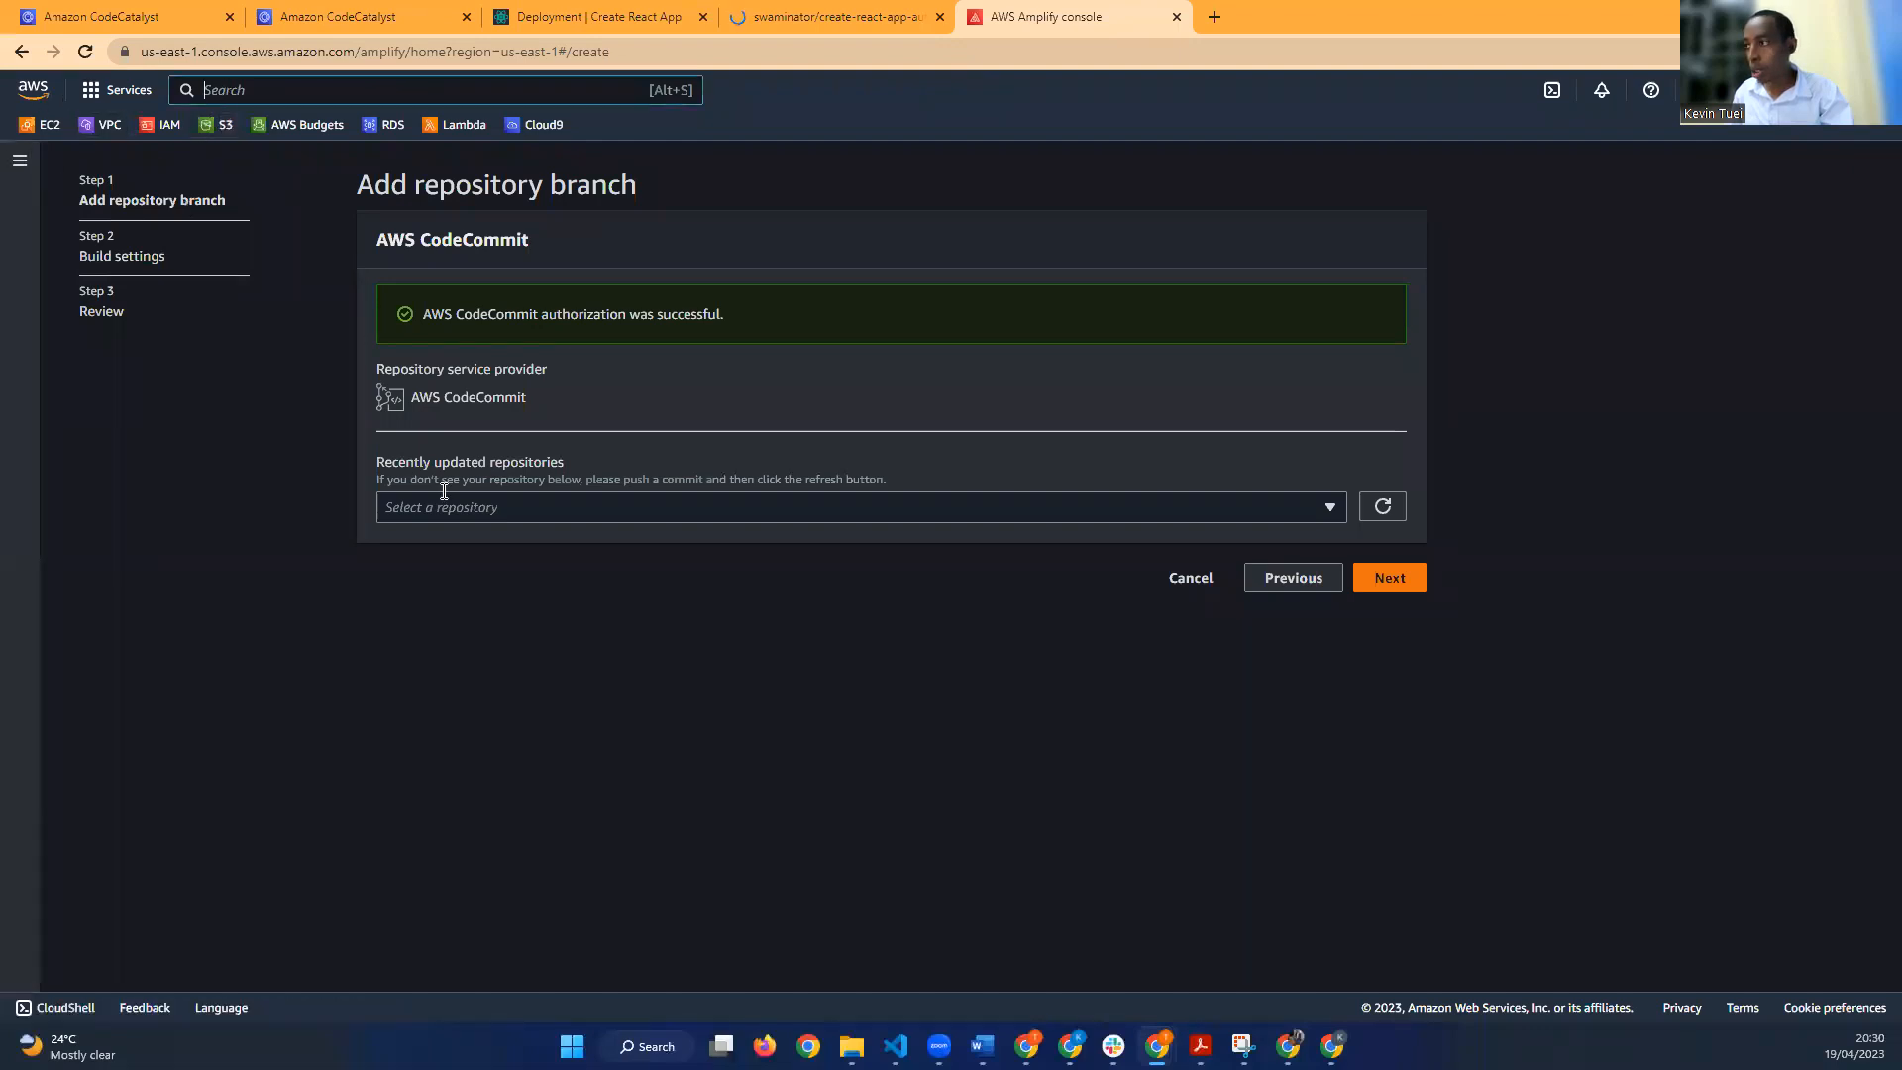
click(1201, 580)
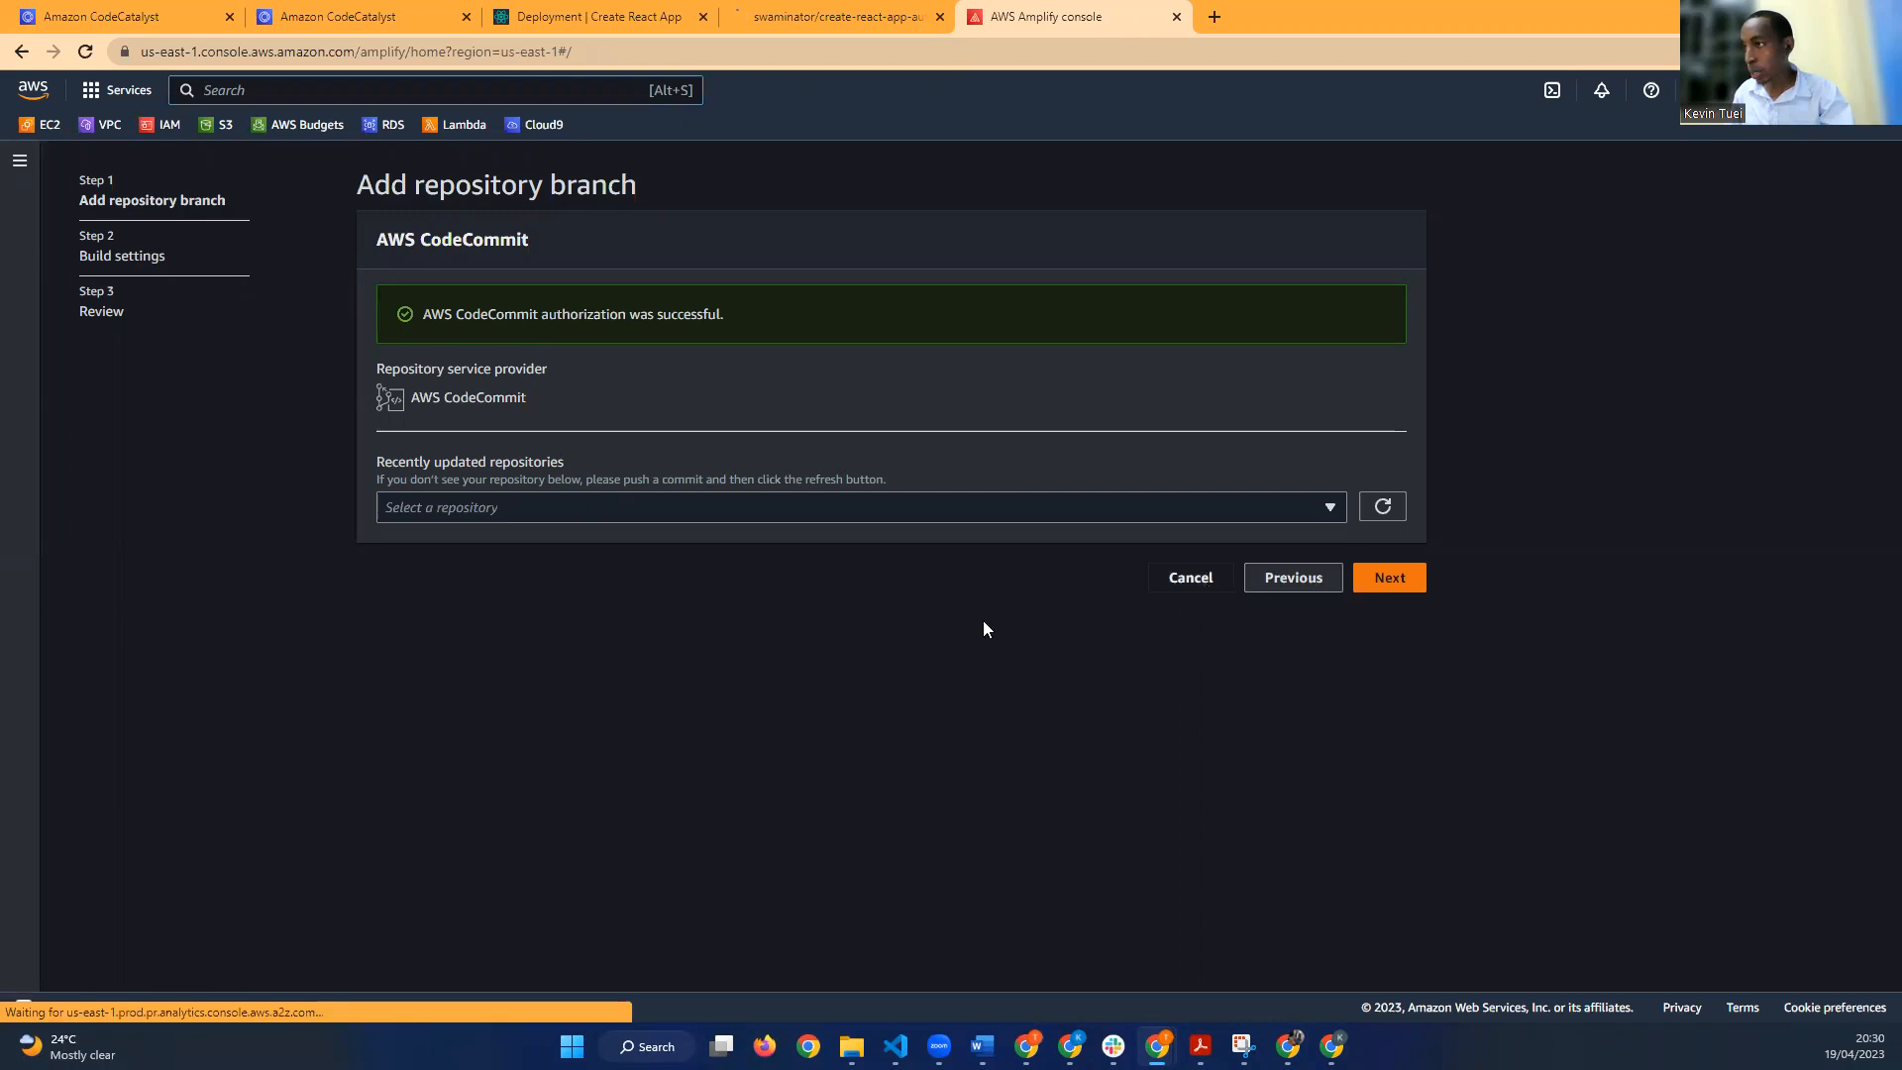
scroll(984, 622, down, 1)
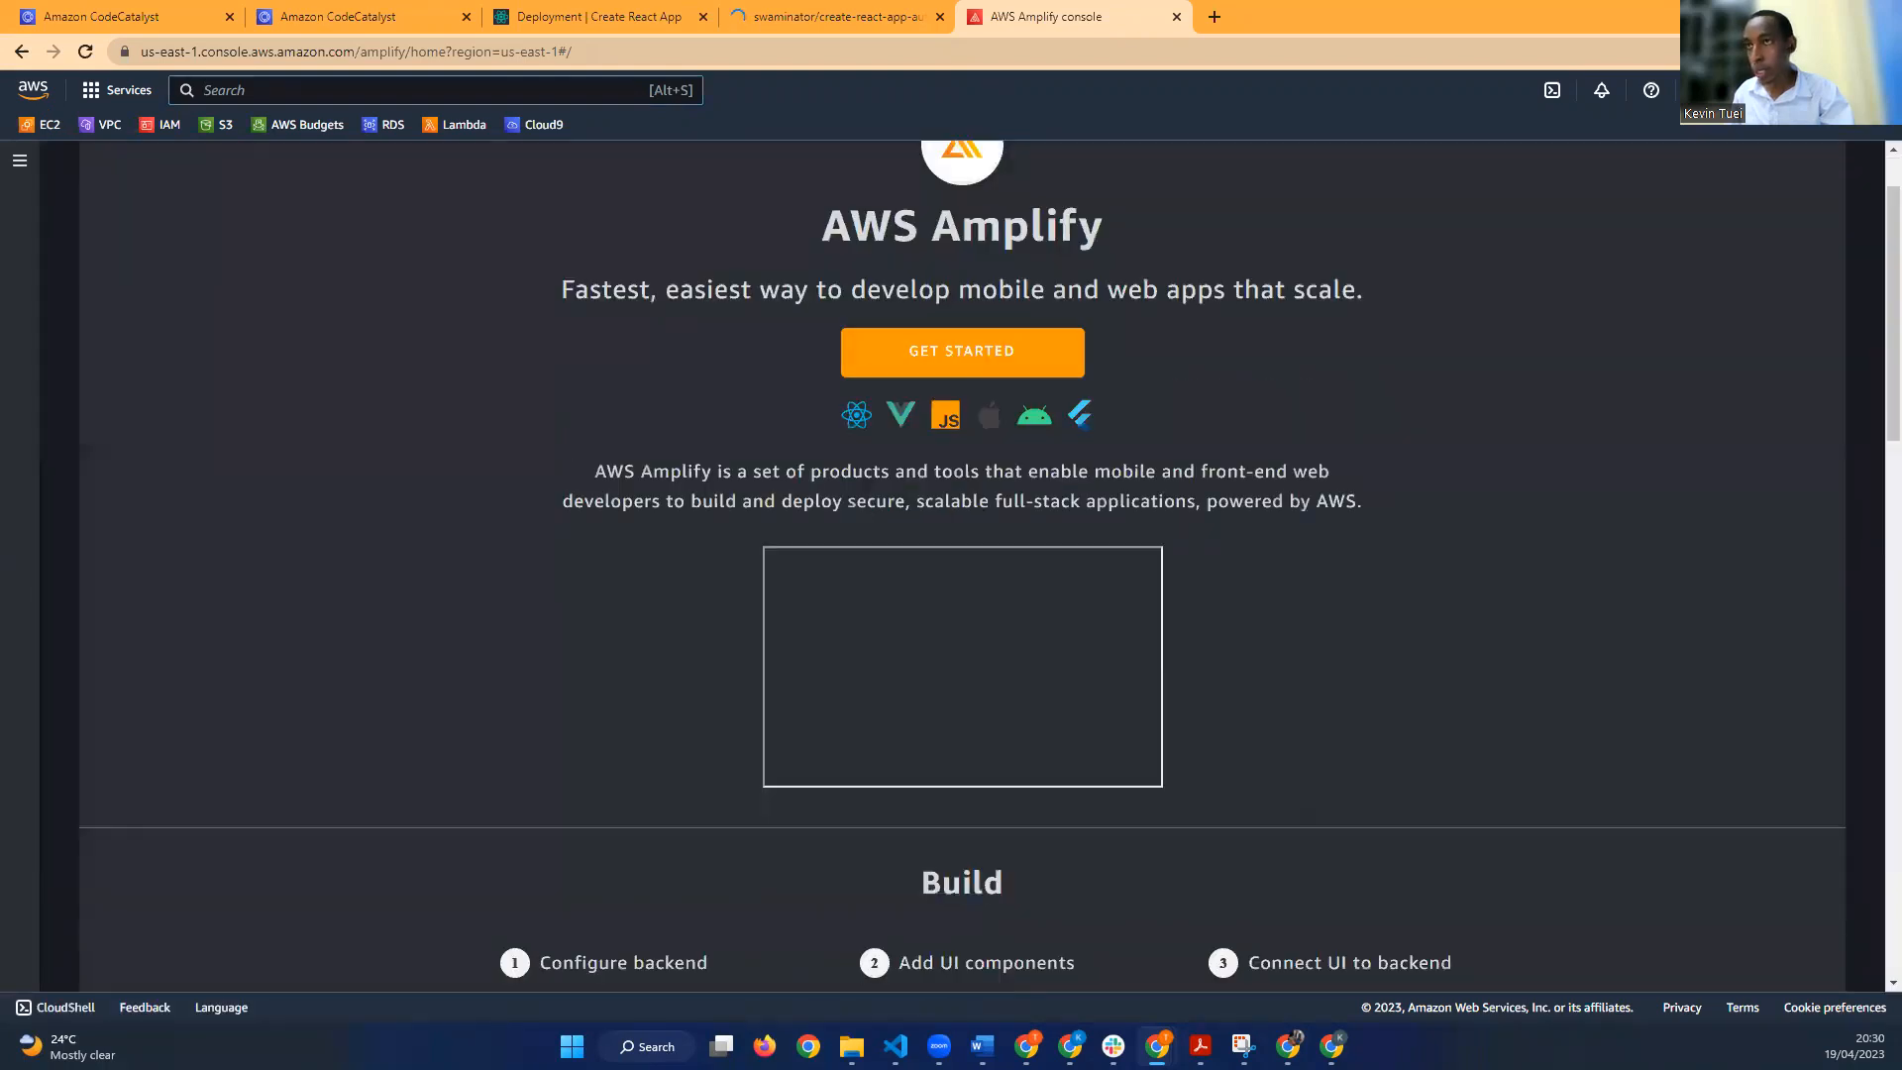
click(18, 162)
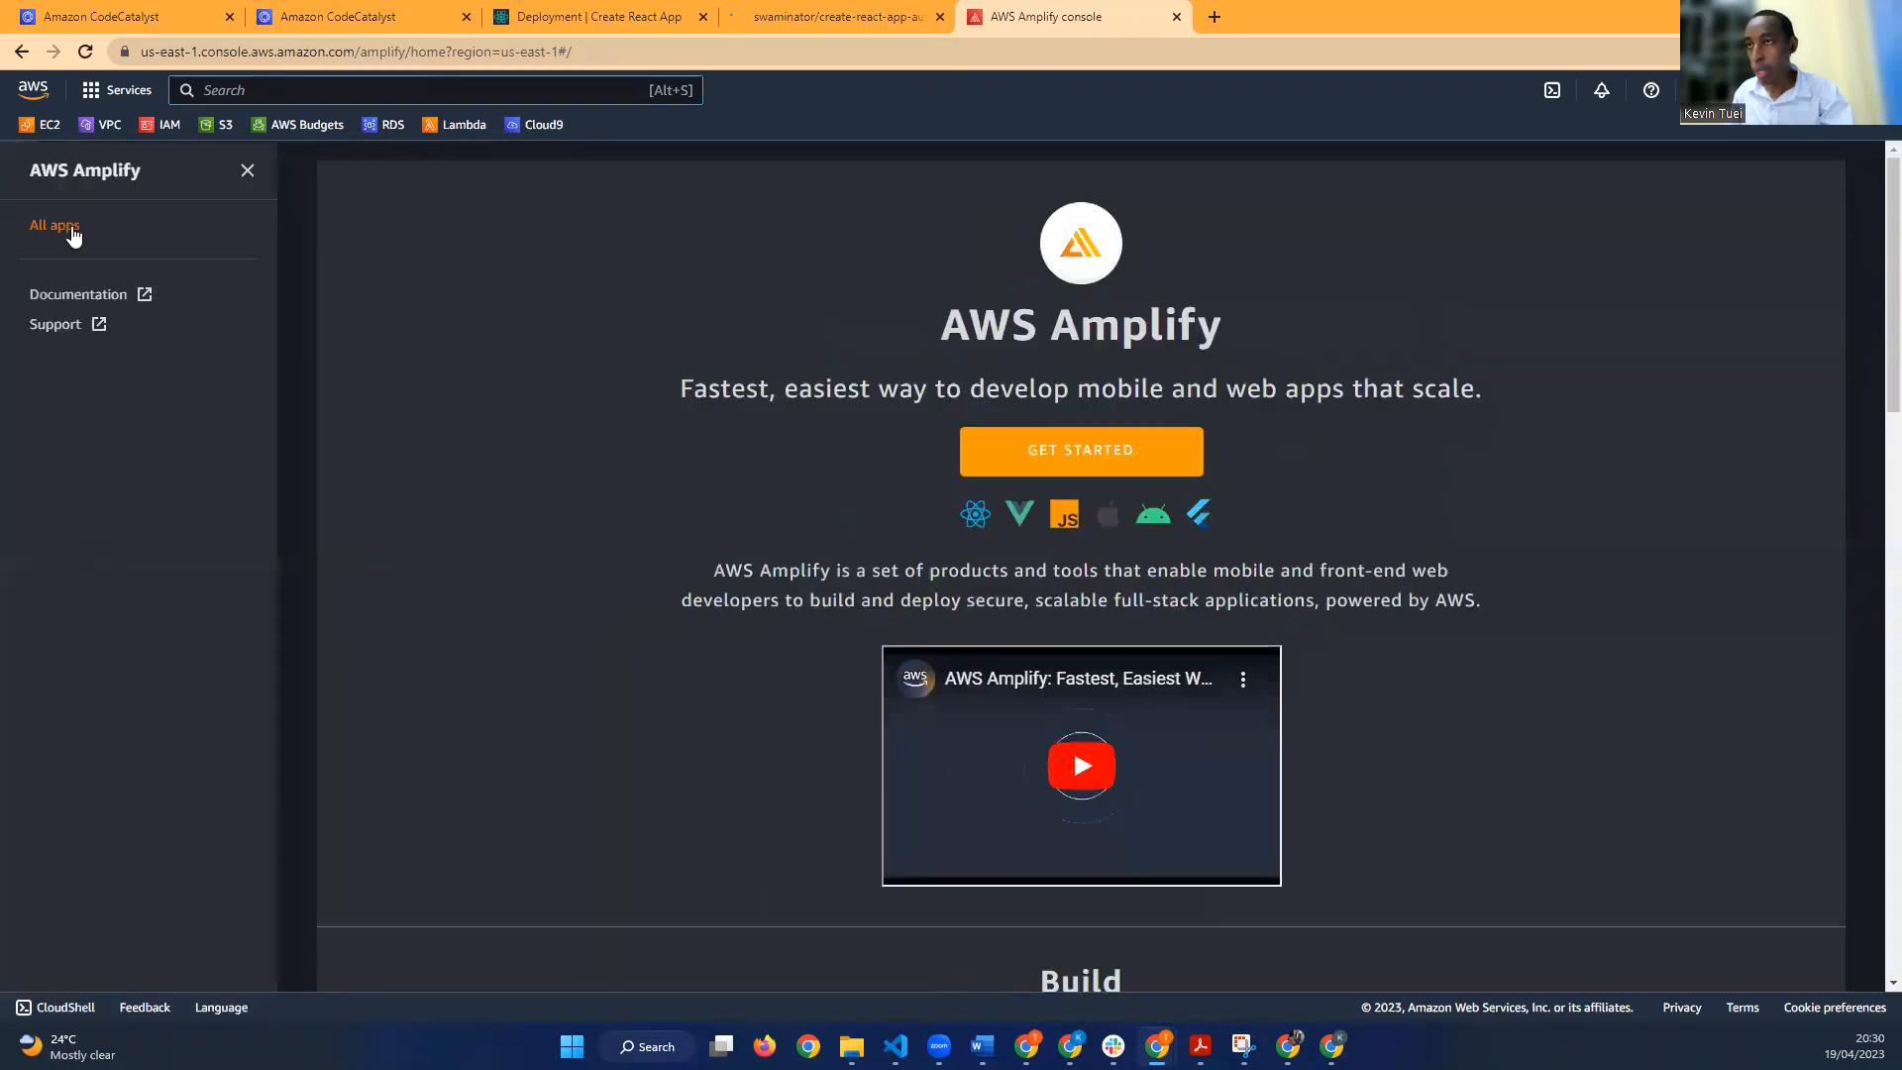
click(71, 228)
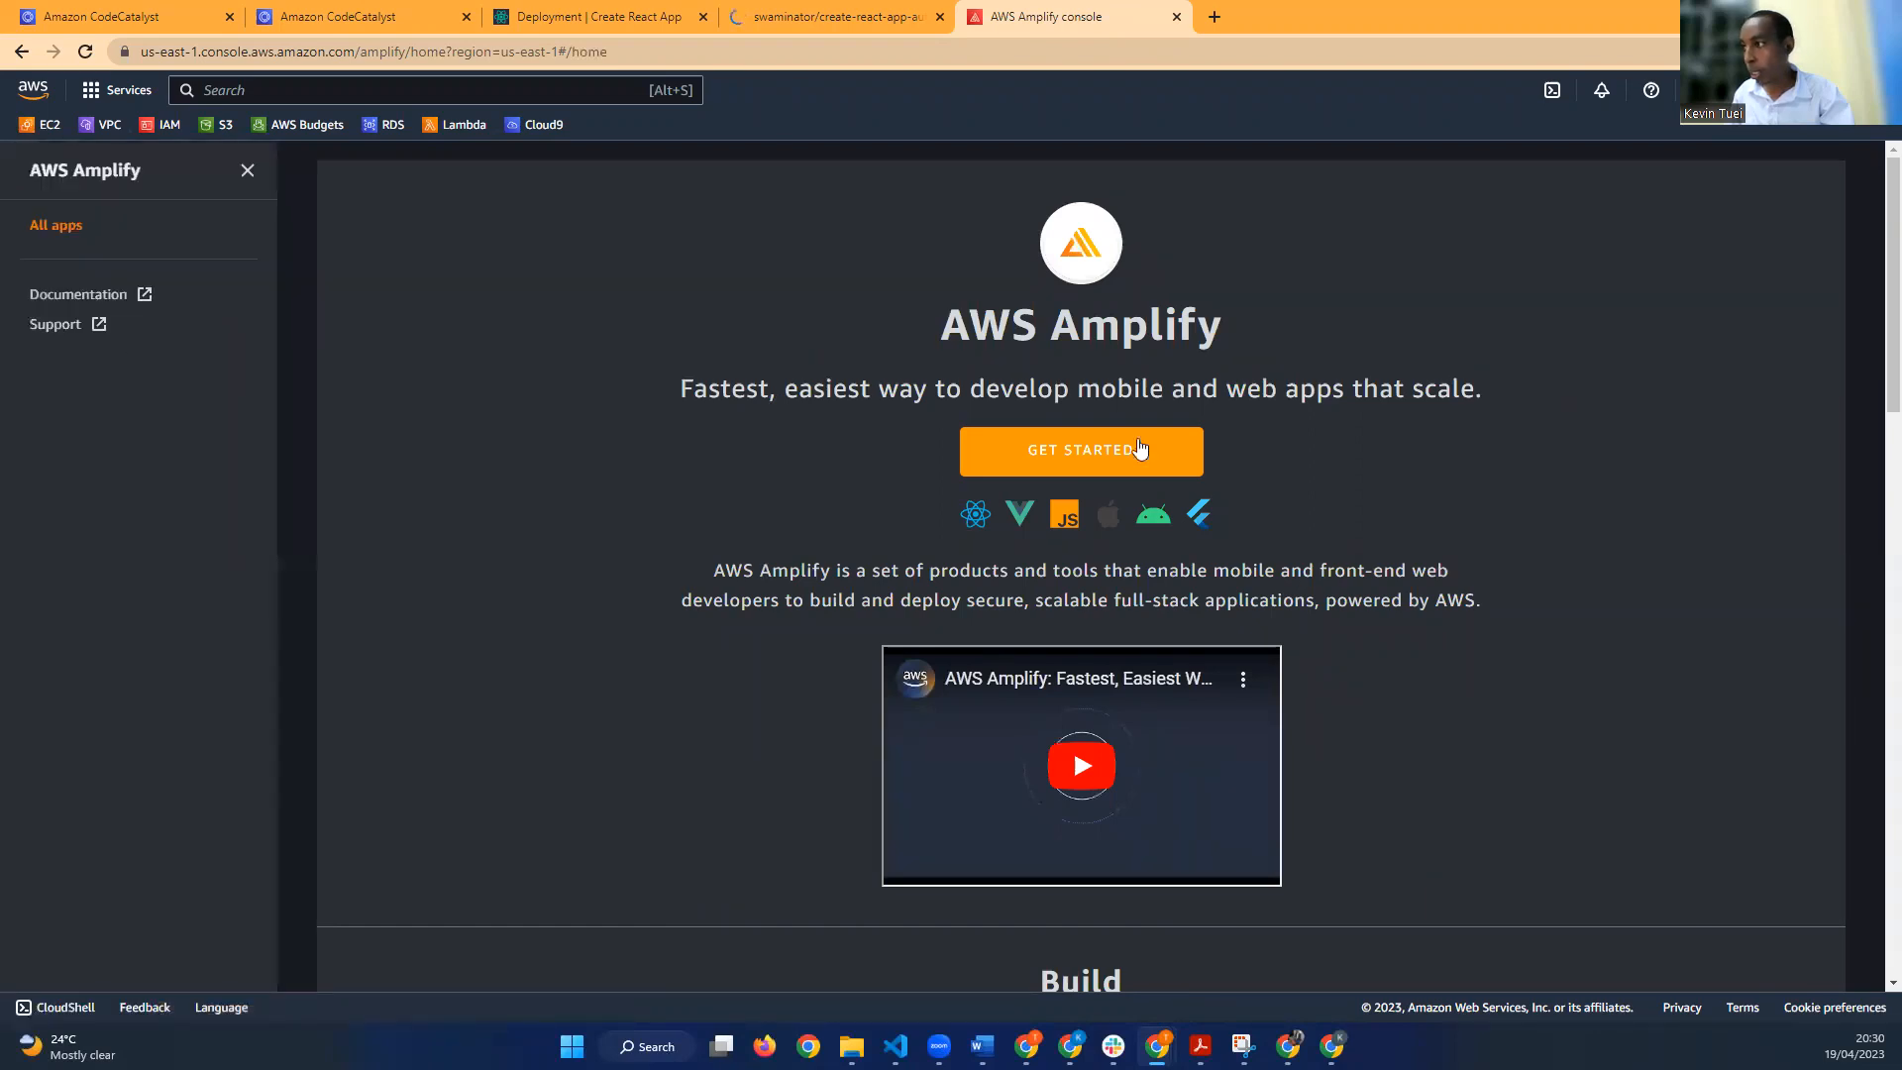
Step: Browse the Amplify get-started section and open the Amplify Studio app setup page
scroll(1049, 496, down, 4)
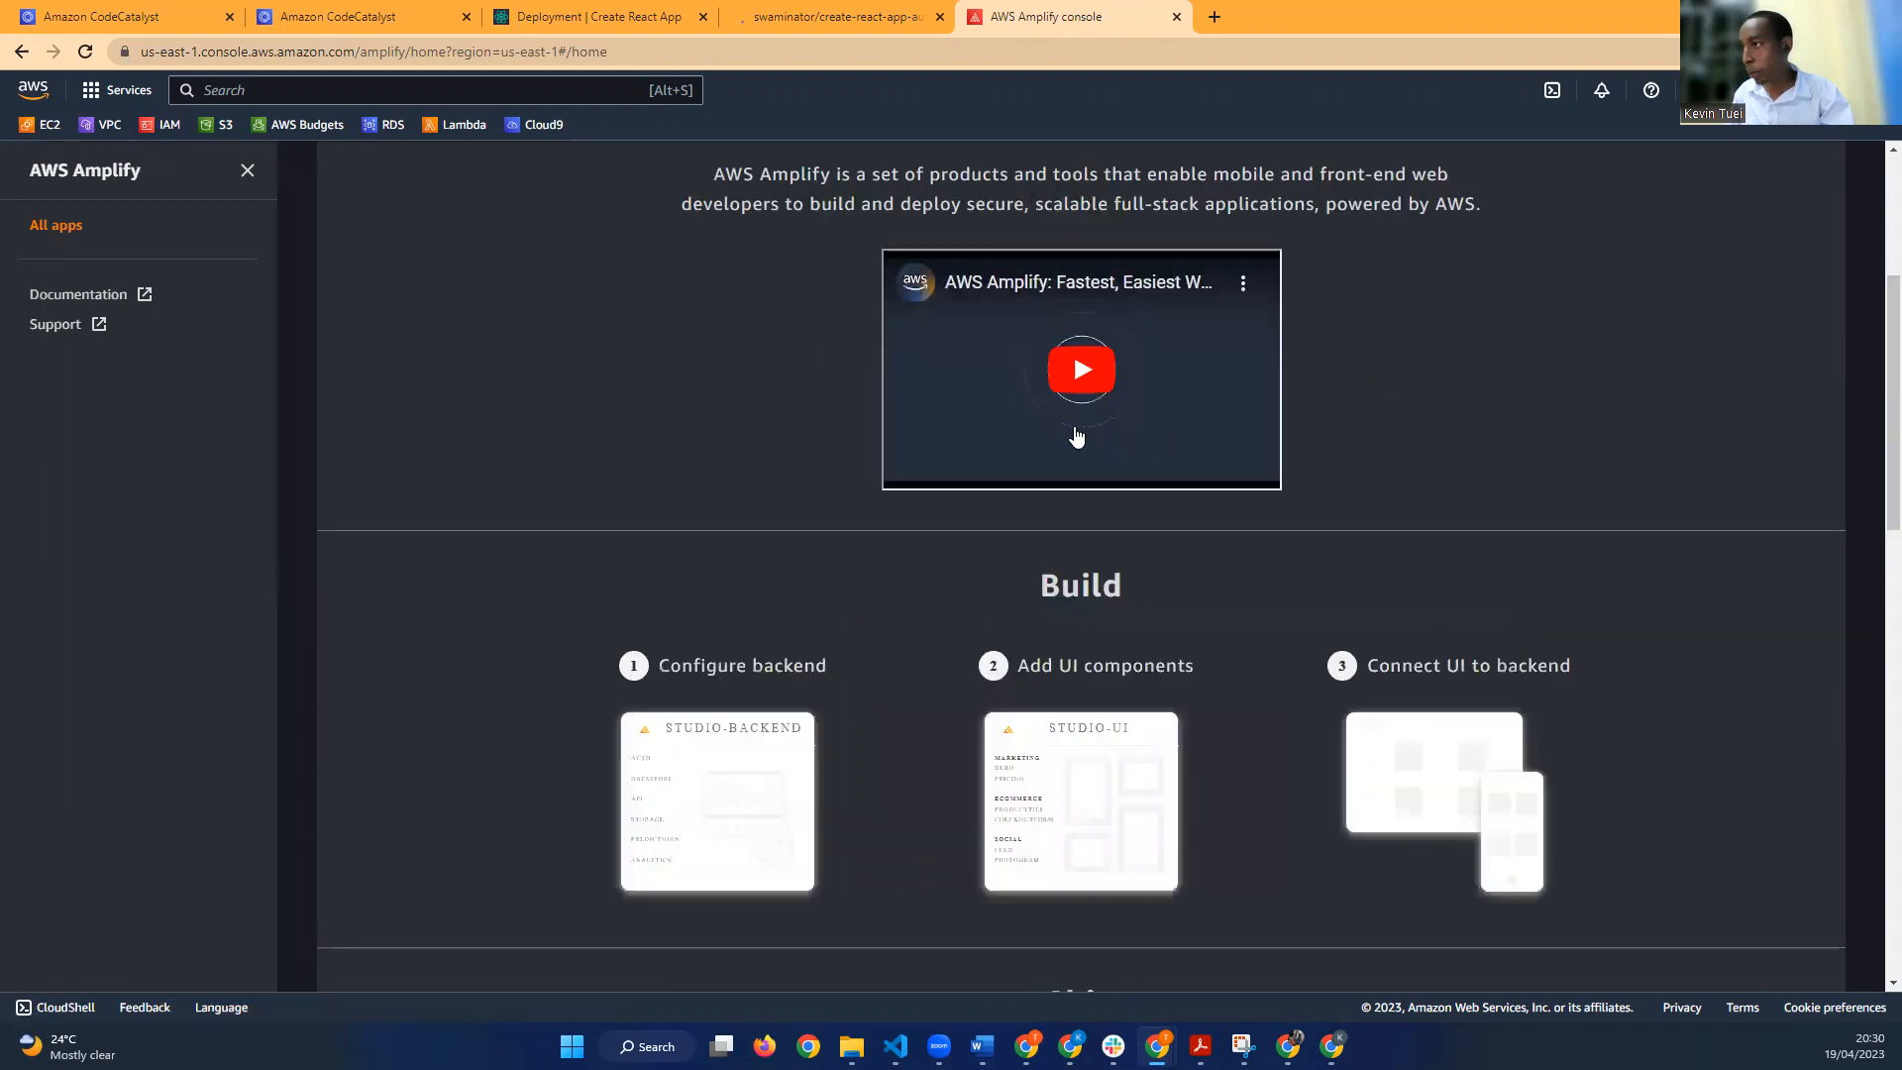
scroll(1079, 429, up, 2)
click(1105, 256)
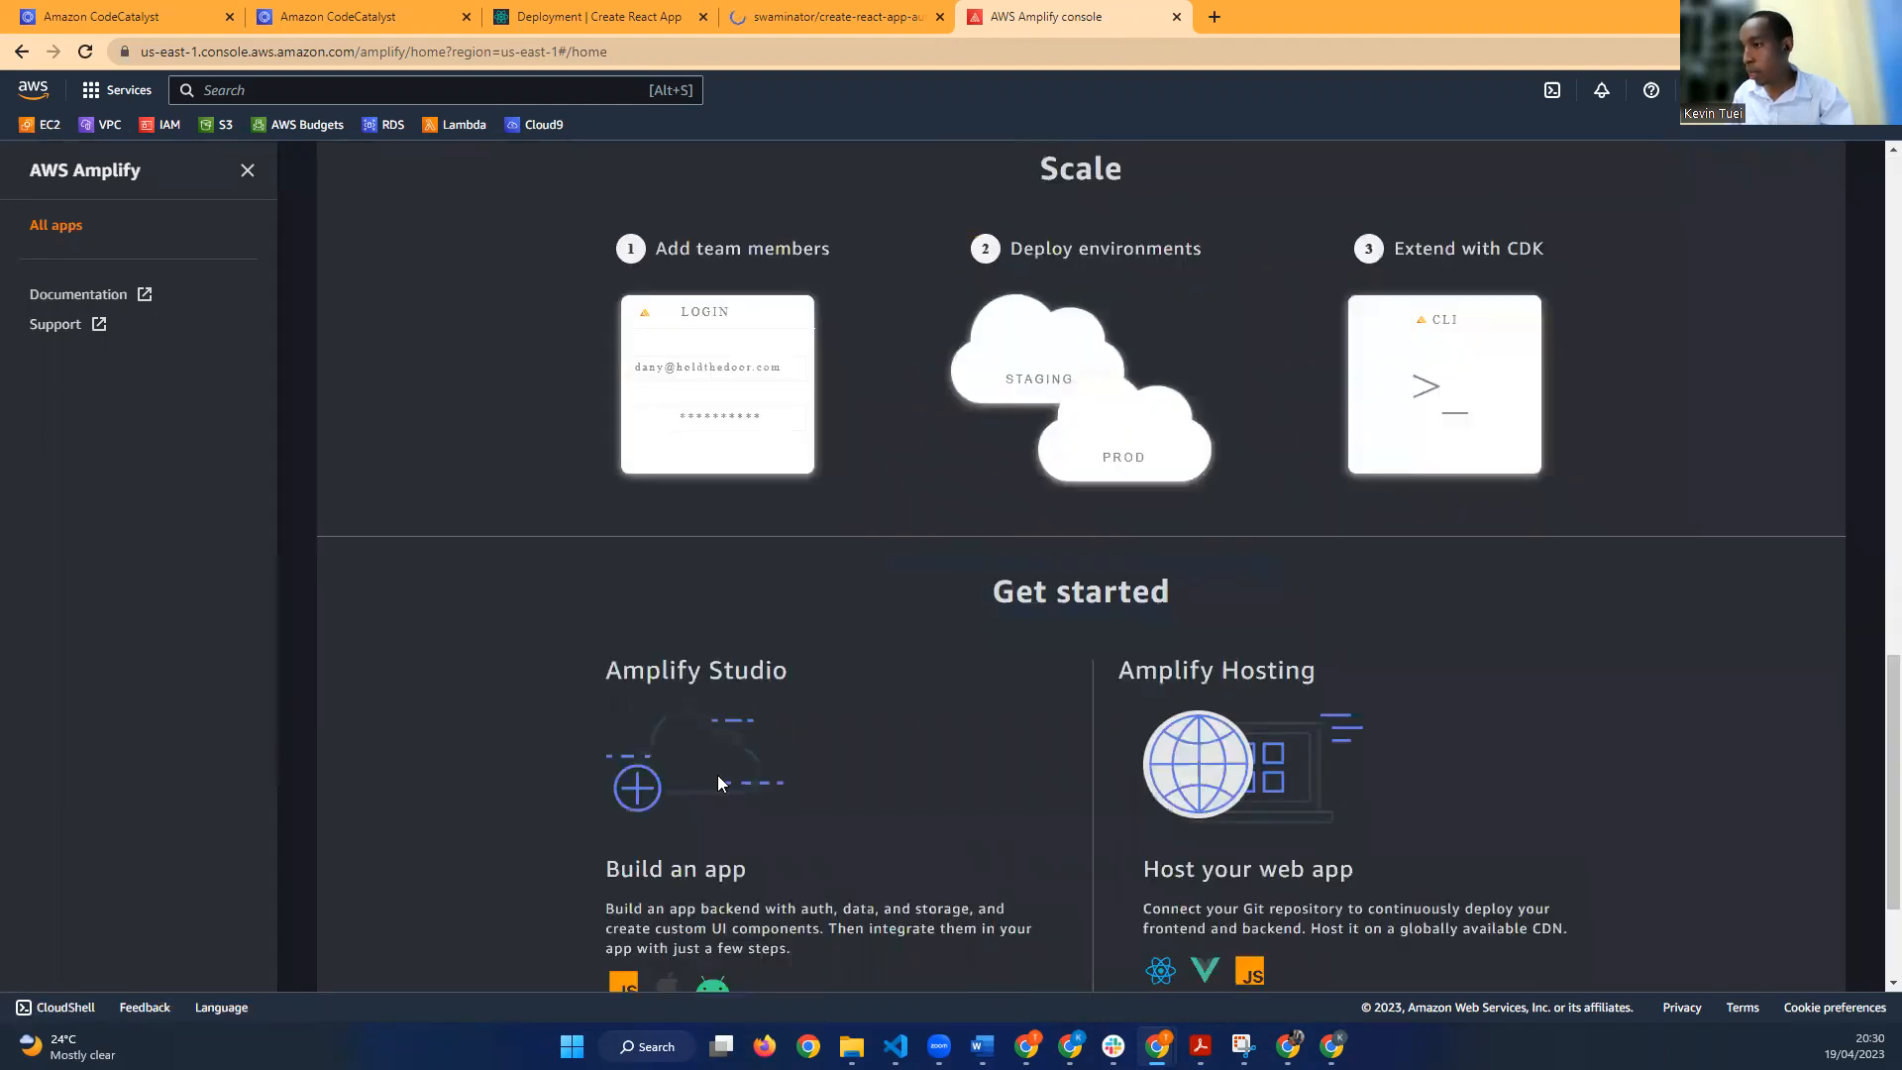
click(664, 829)
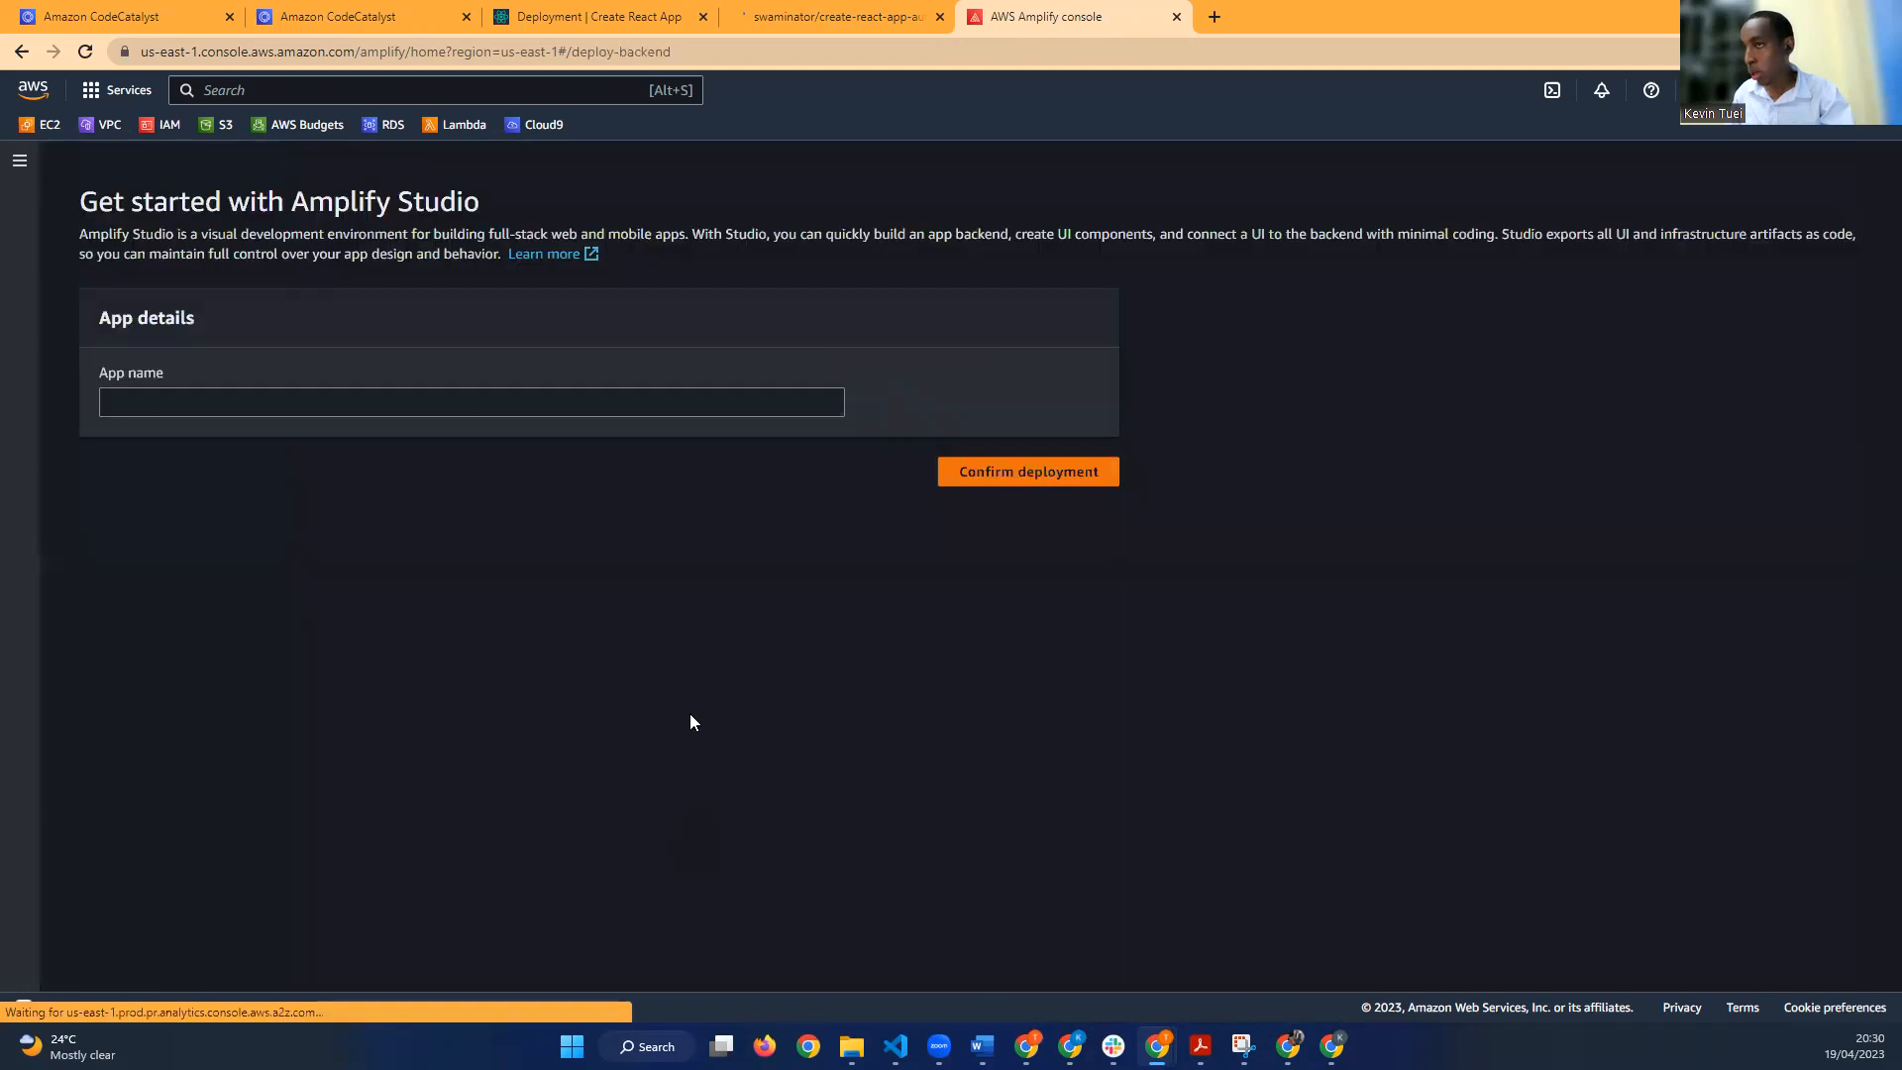
click(287, 402)
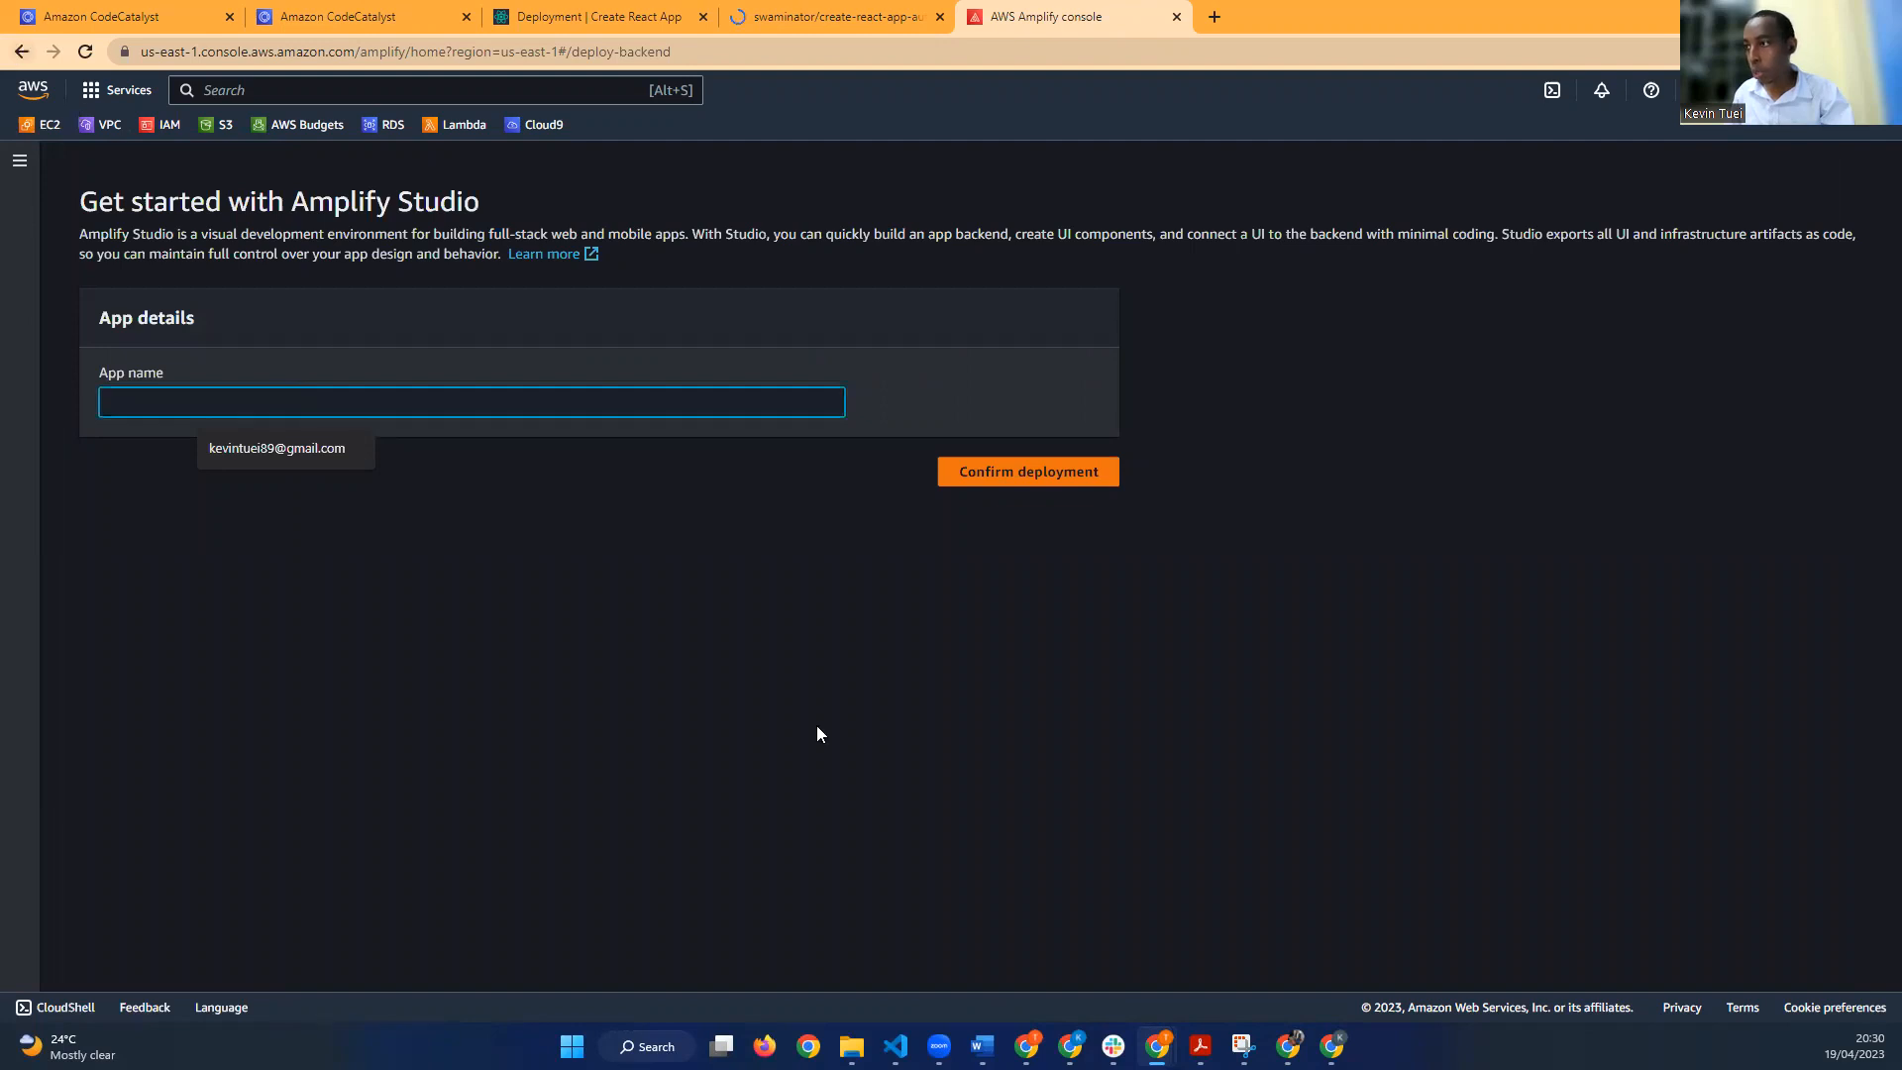
Step: Return to the Amplify get-started section and open the Amplify Hosting source options
scroll(897, 857, down, 15)
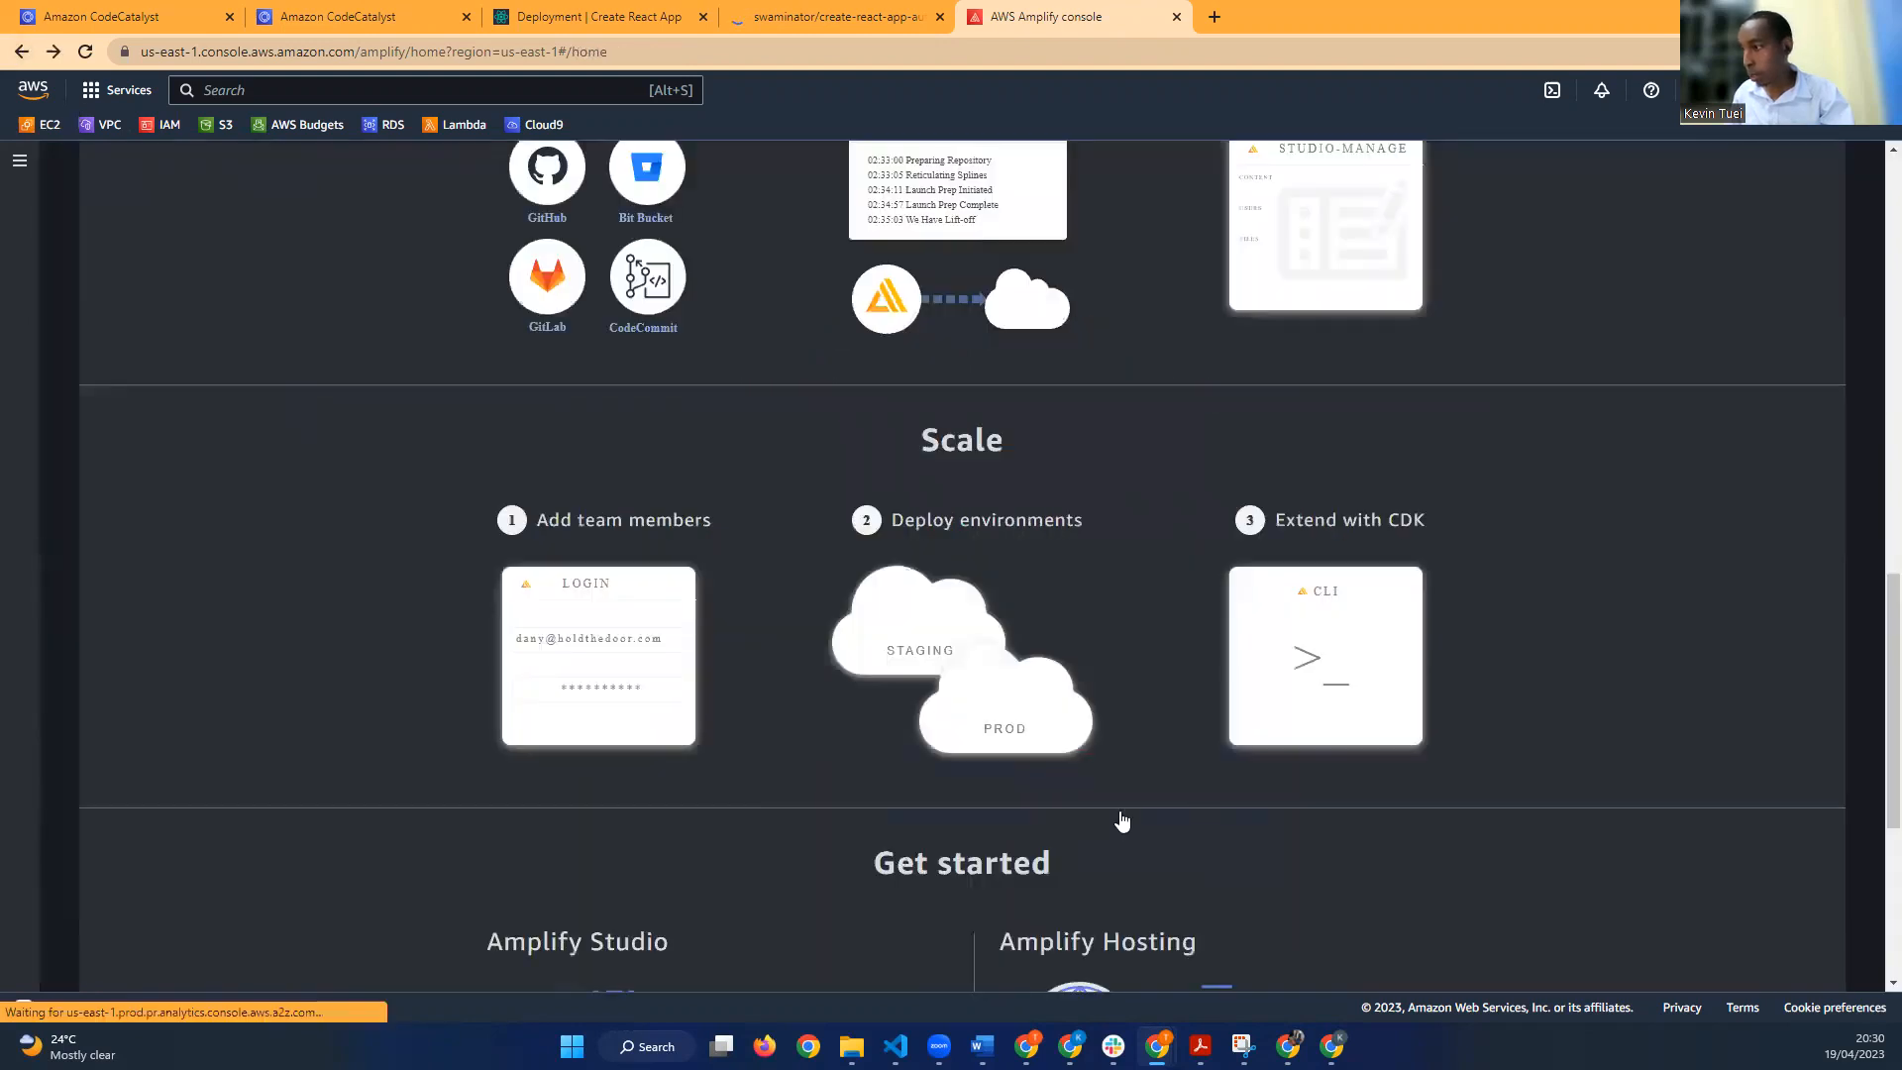
scroll(1116, 820, down, 5)
click(1116, 814)
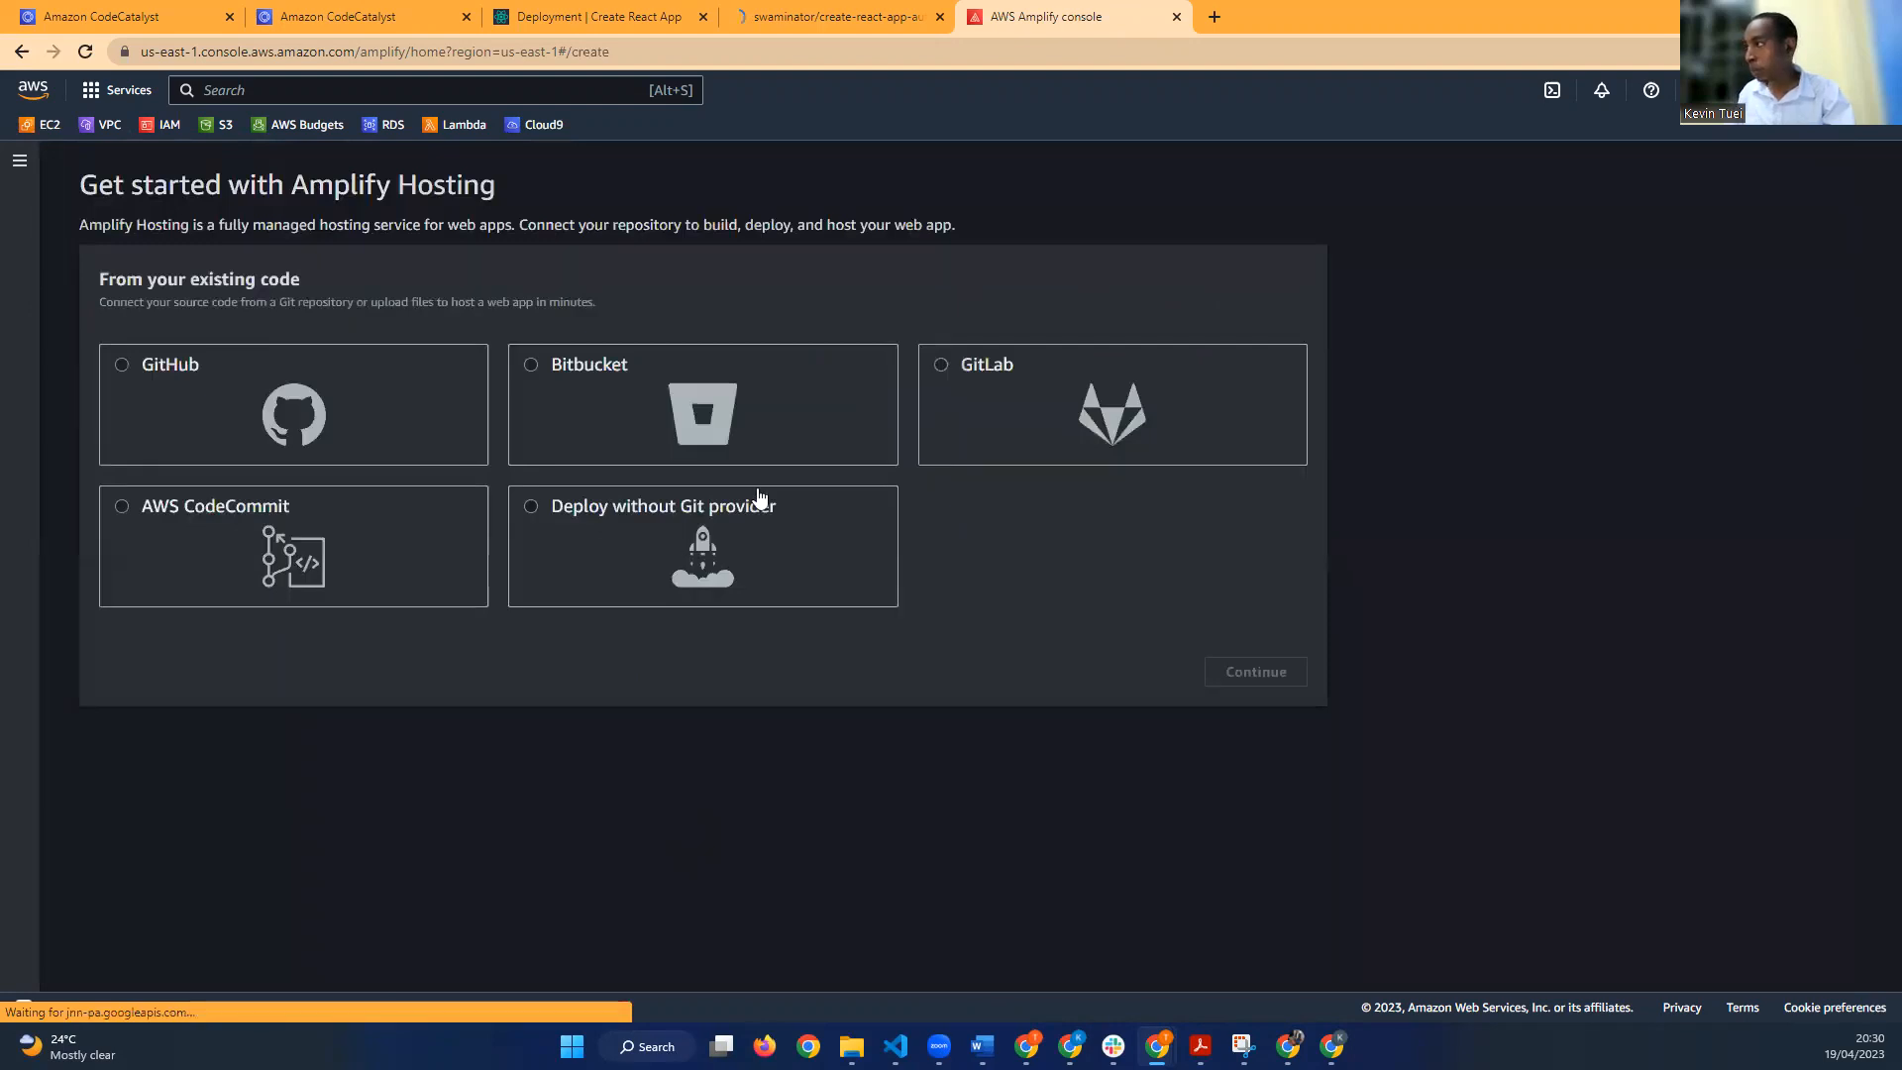
Step: Copy the IAM user creation link from the Cloud9 terminal and open it in a new browser tab
click(313, 25)
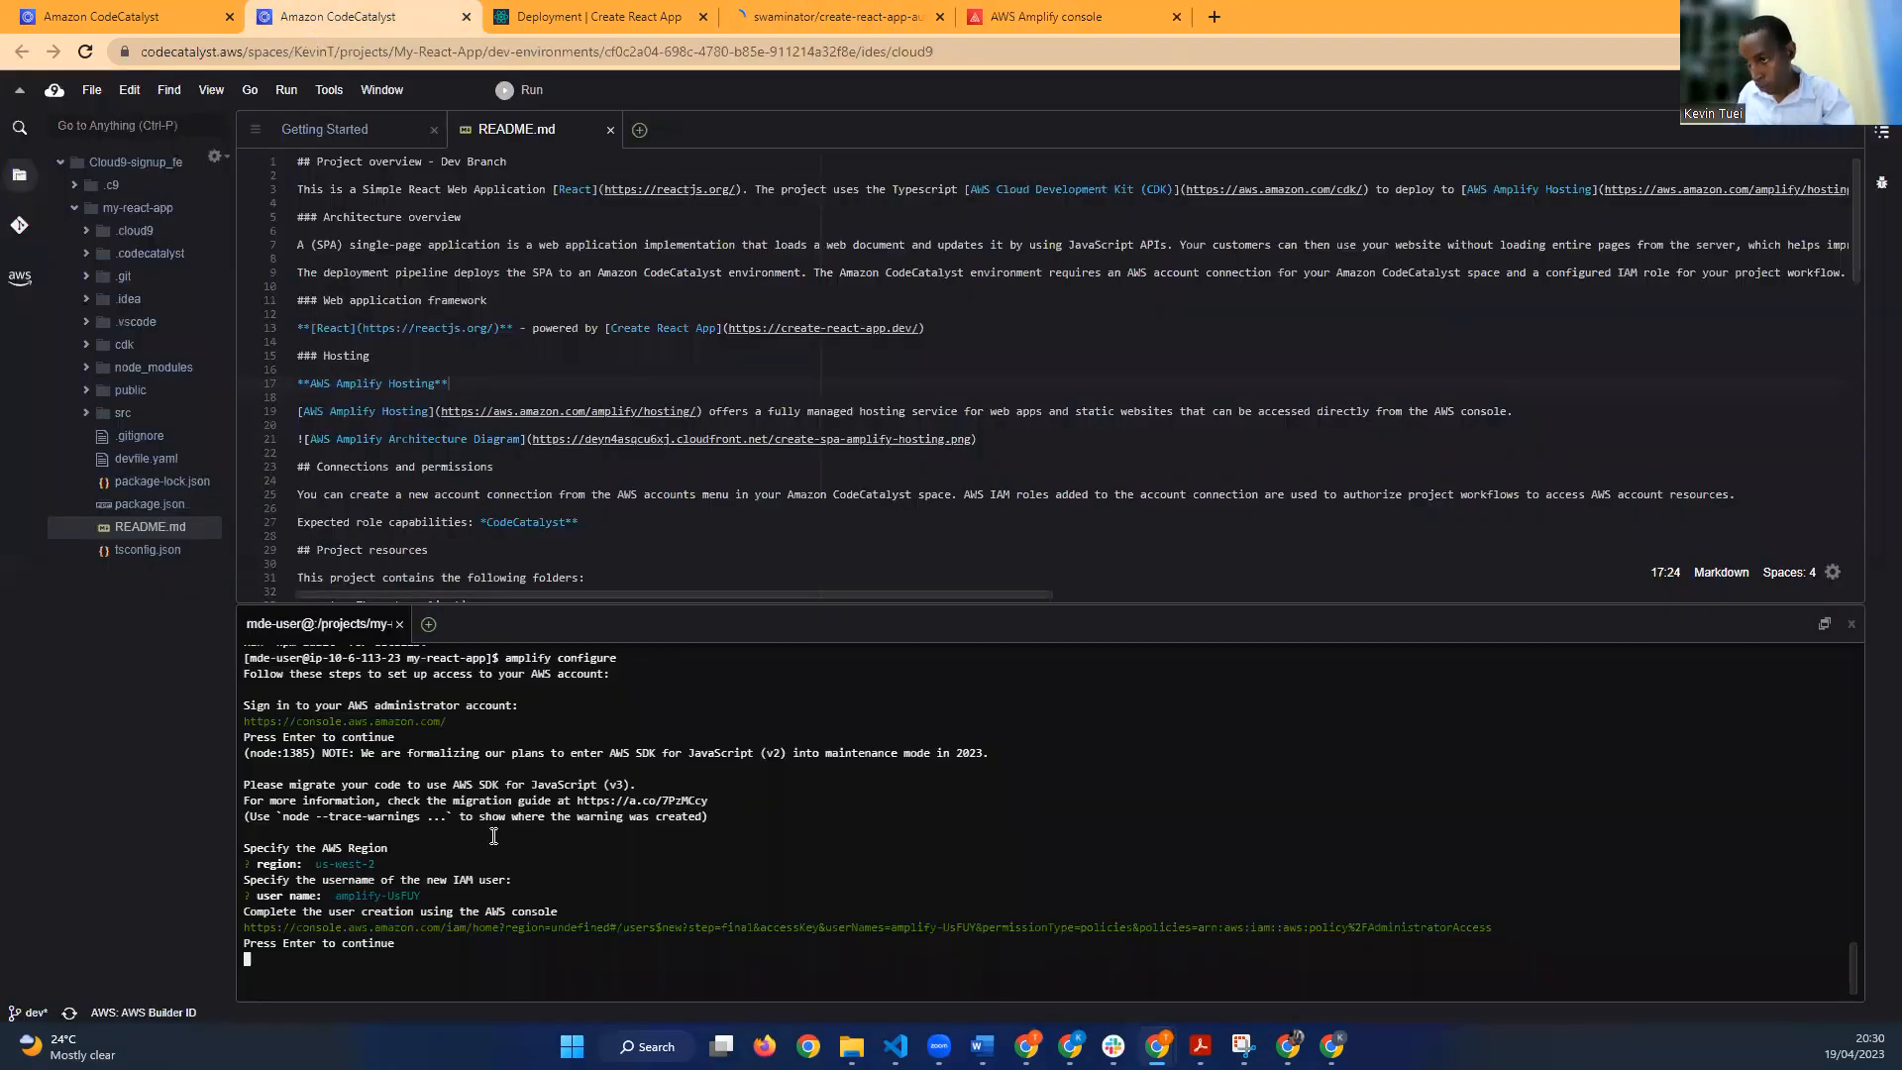
right_click(468, 931)
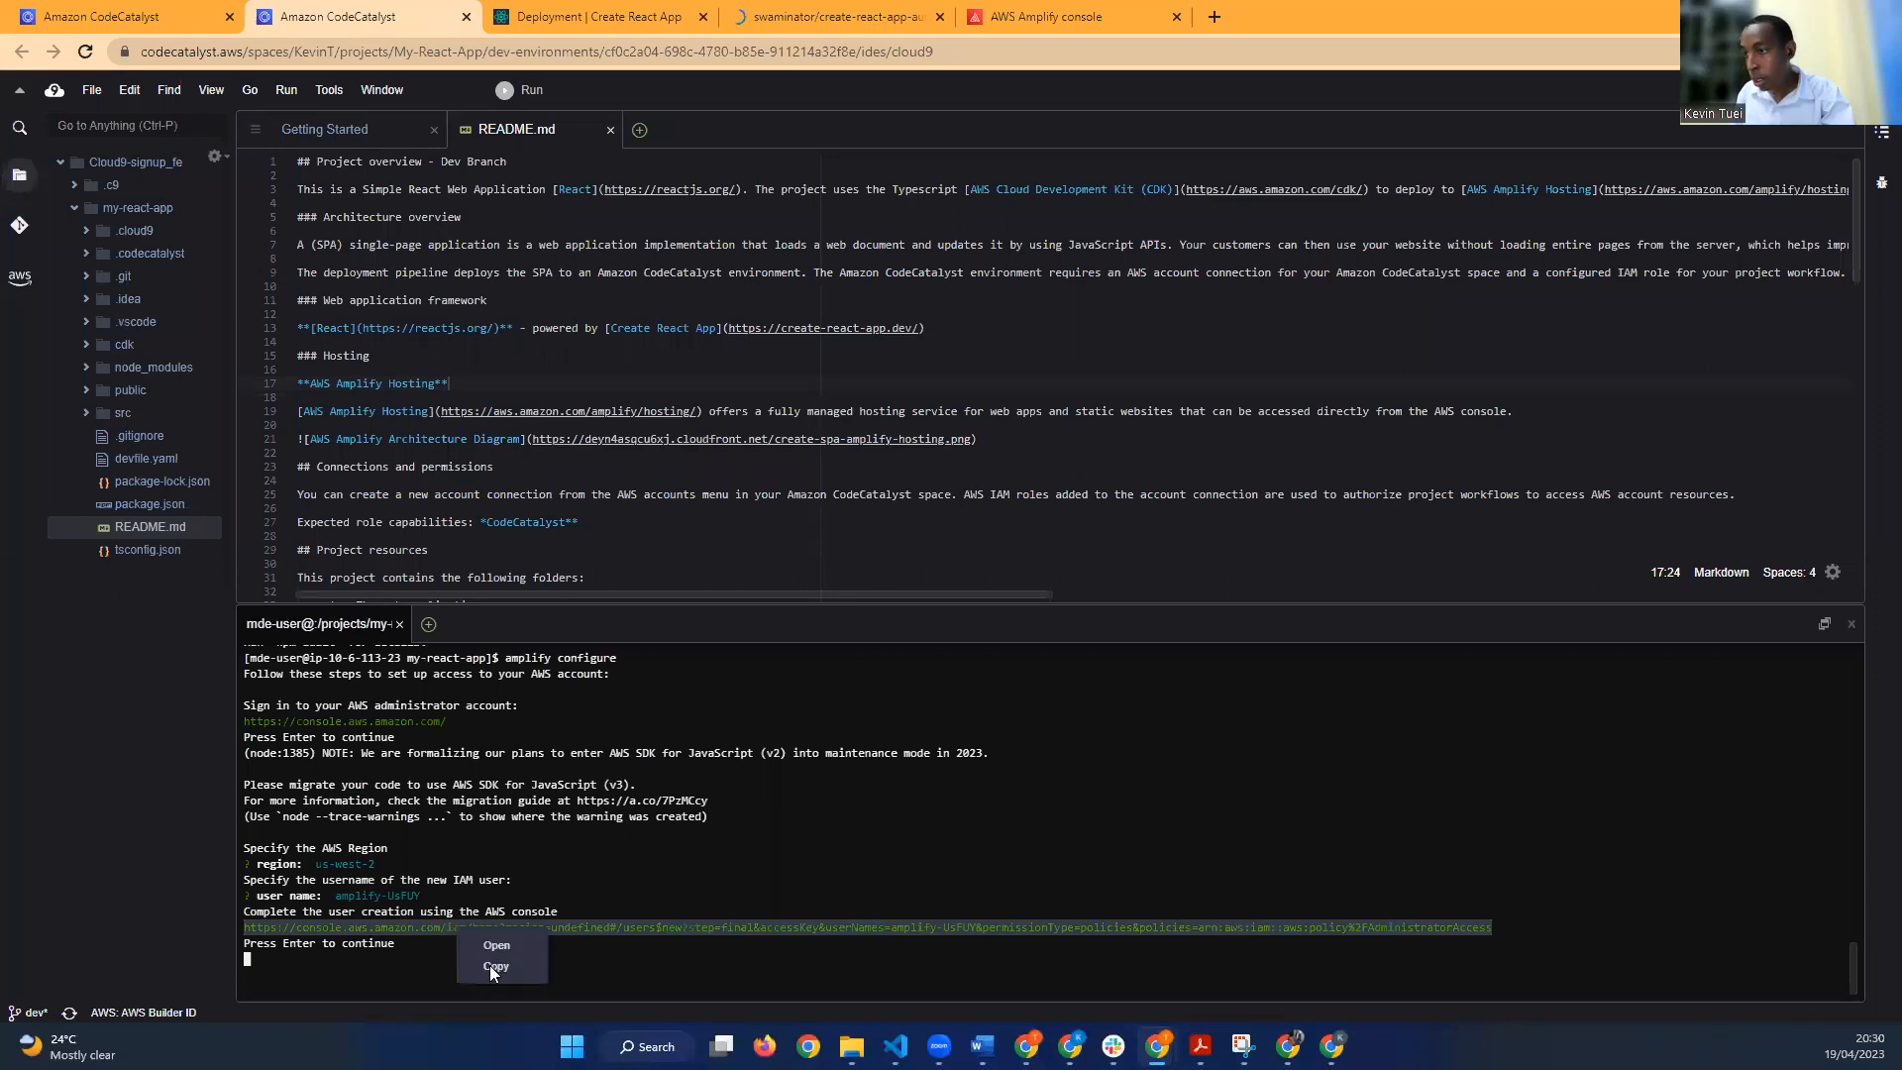
click(489, 965)
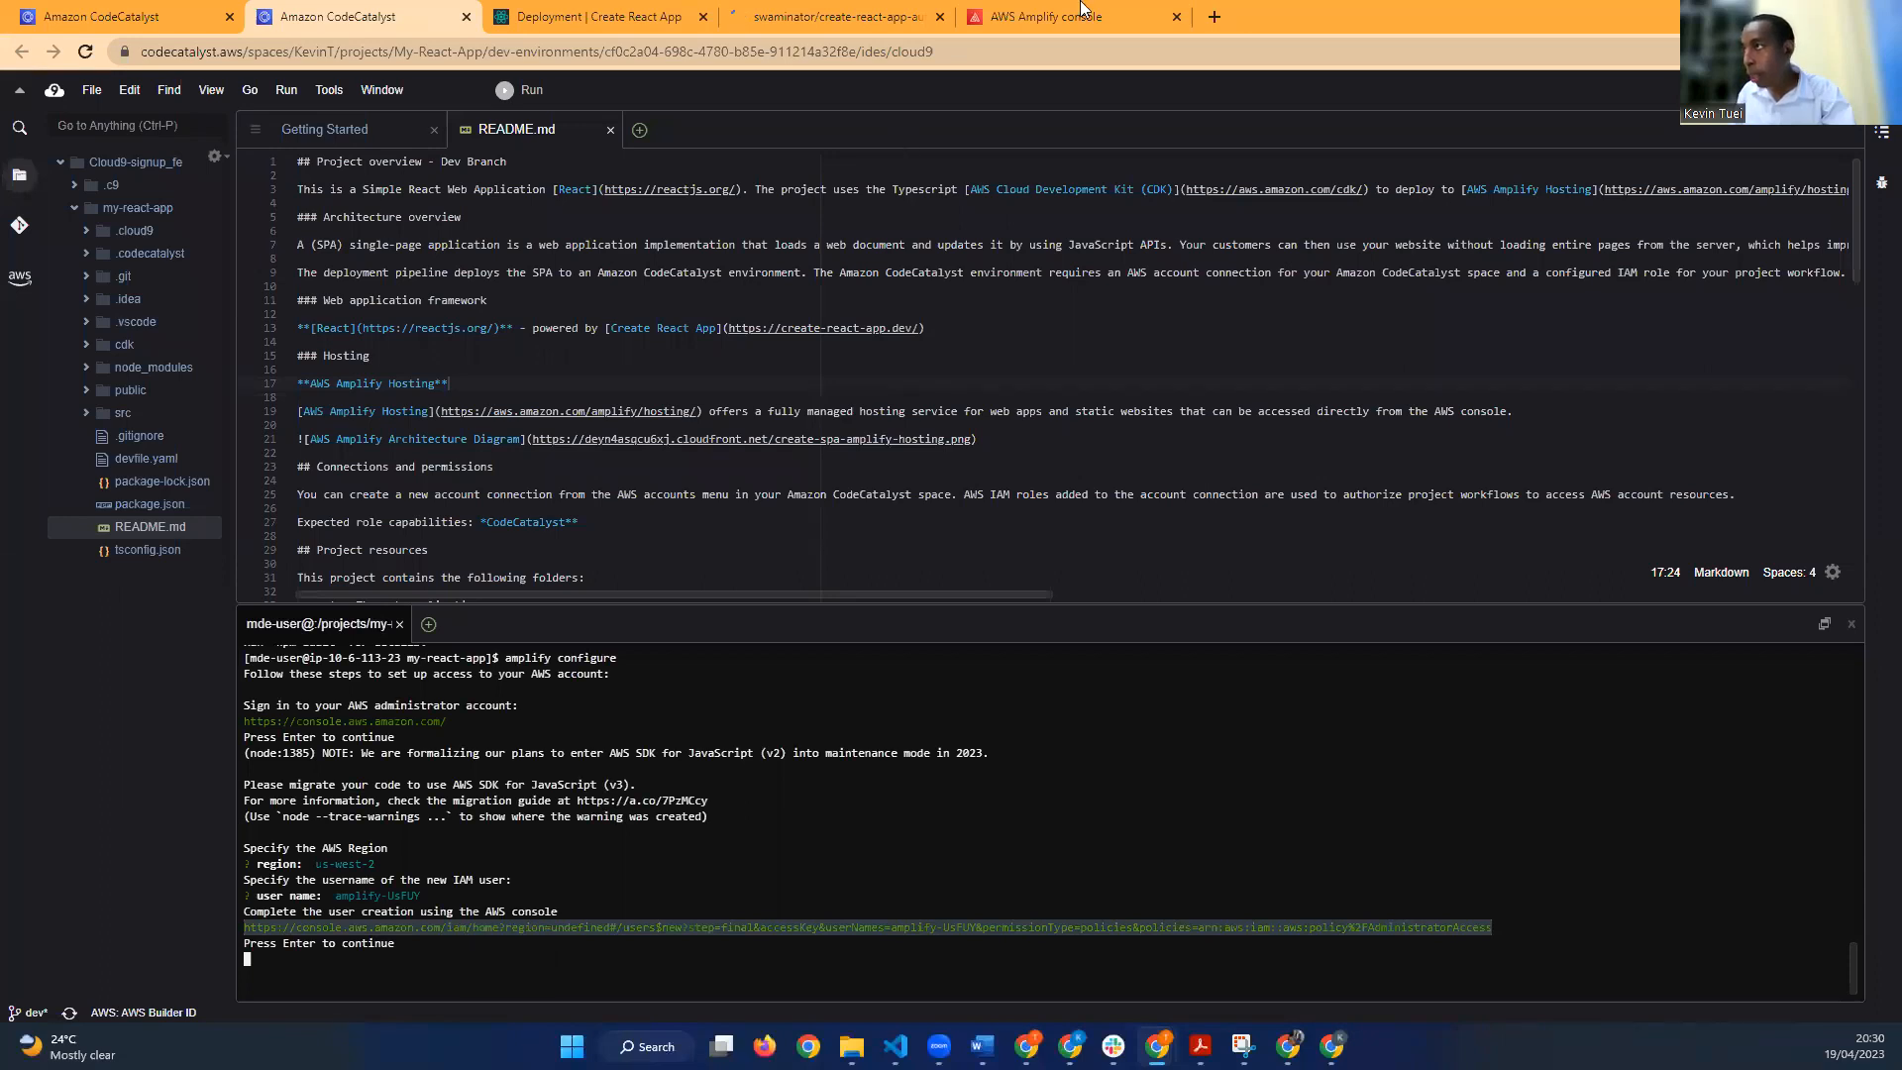
click(1215, 17)
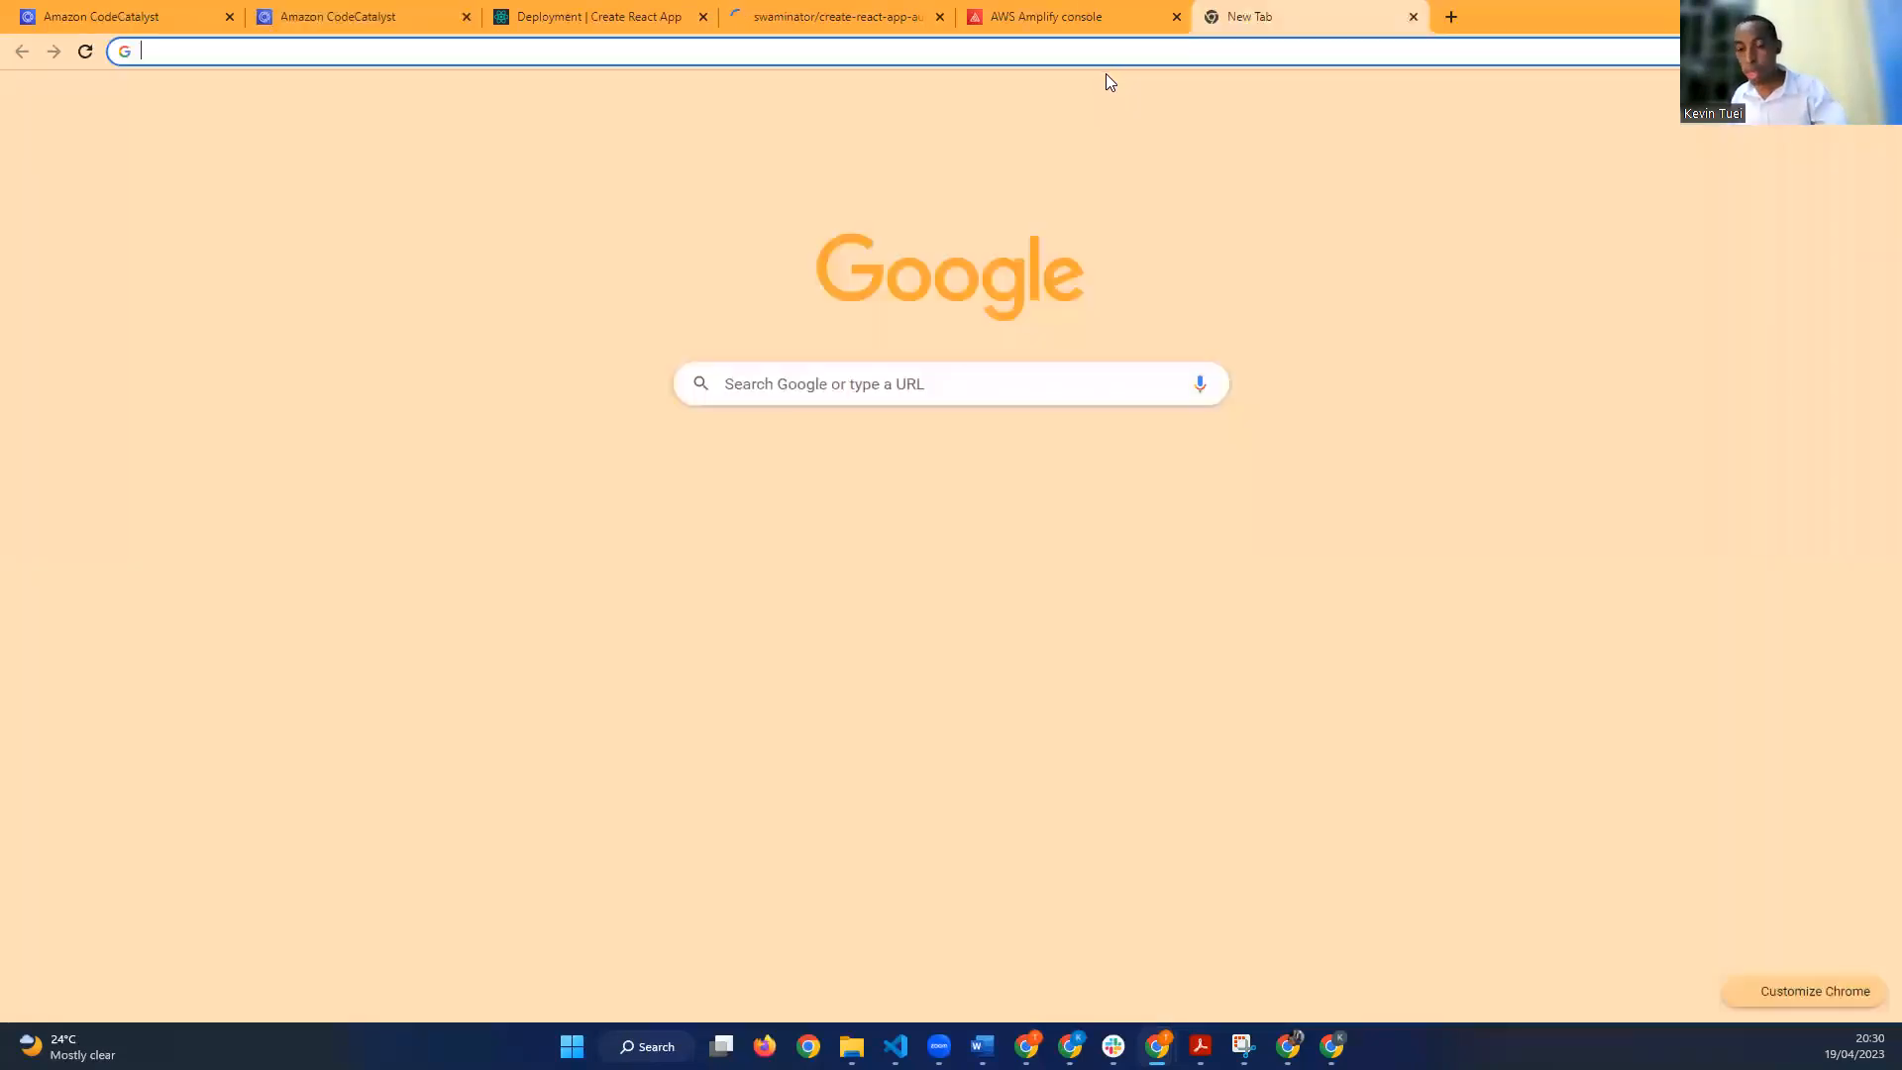
key(ctrl+v)
key(Return)
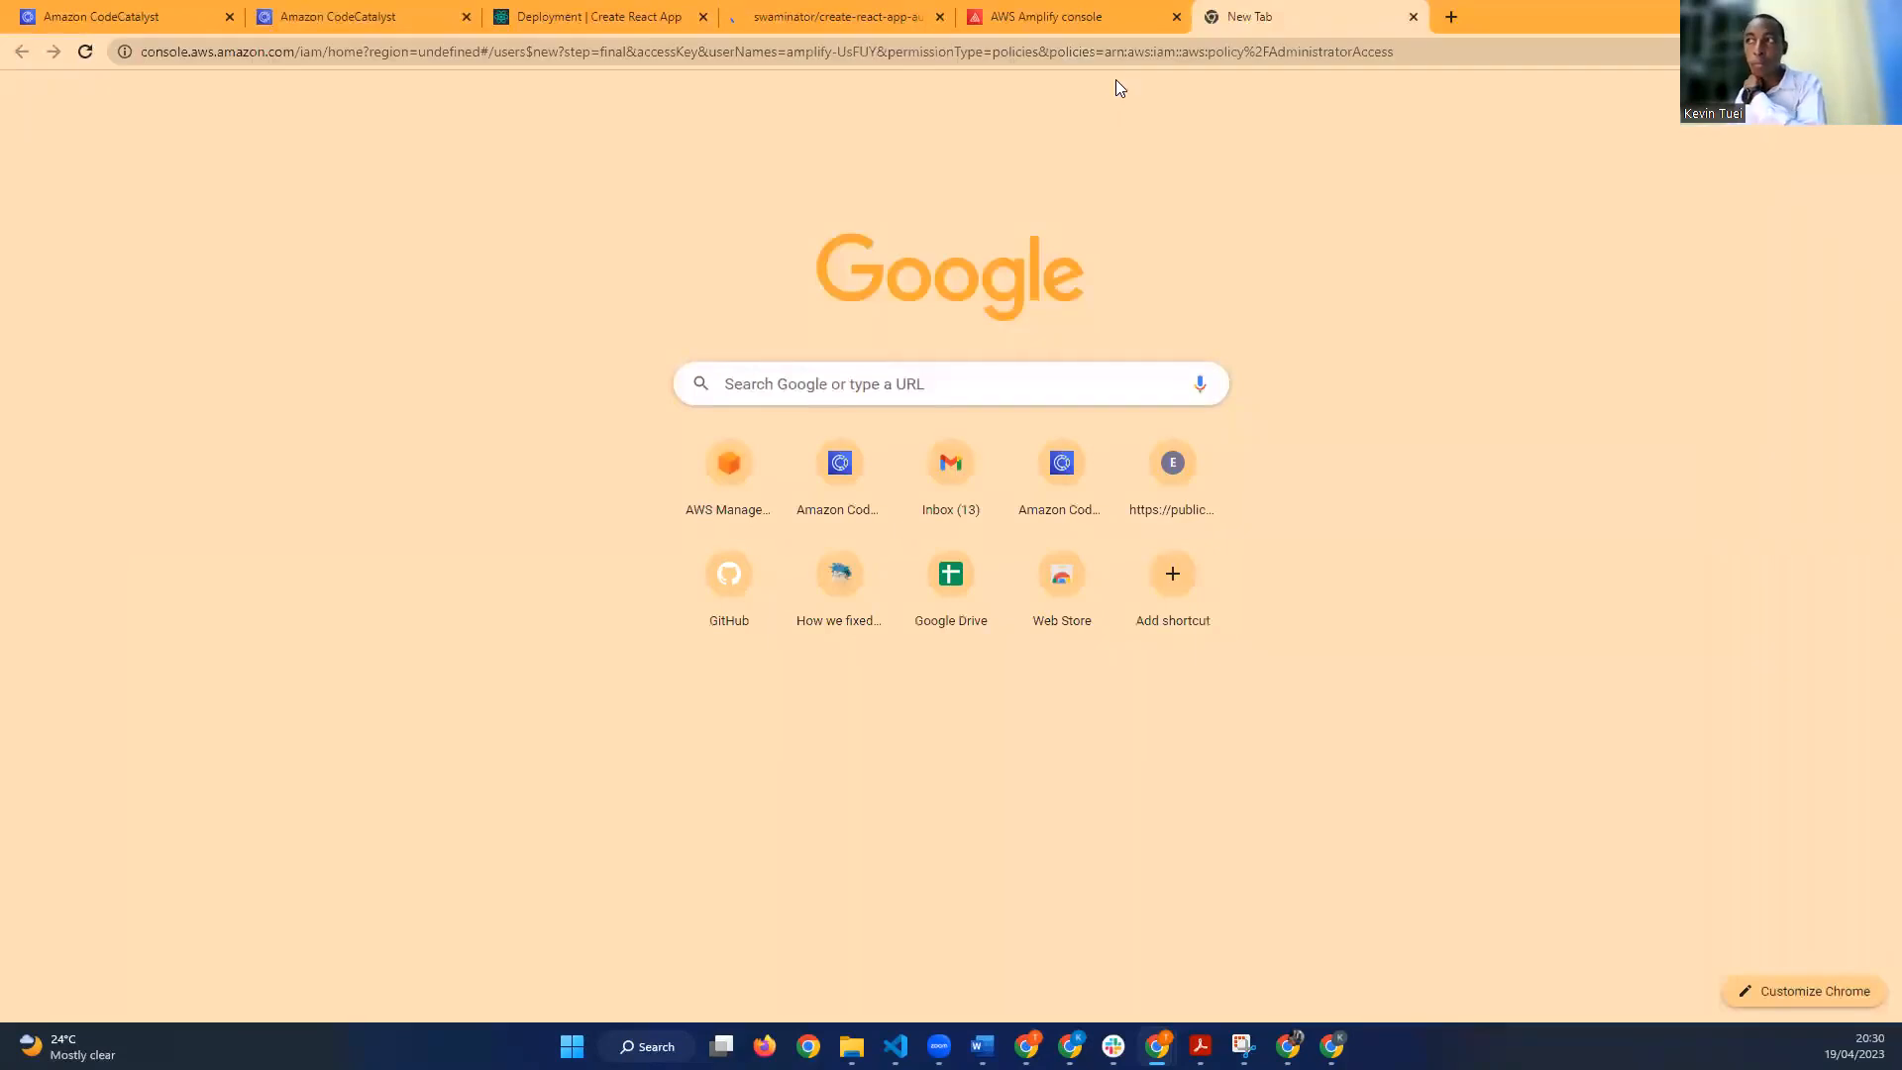
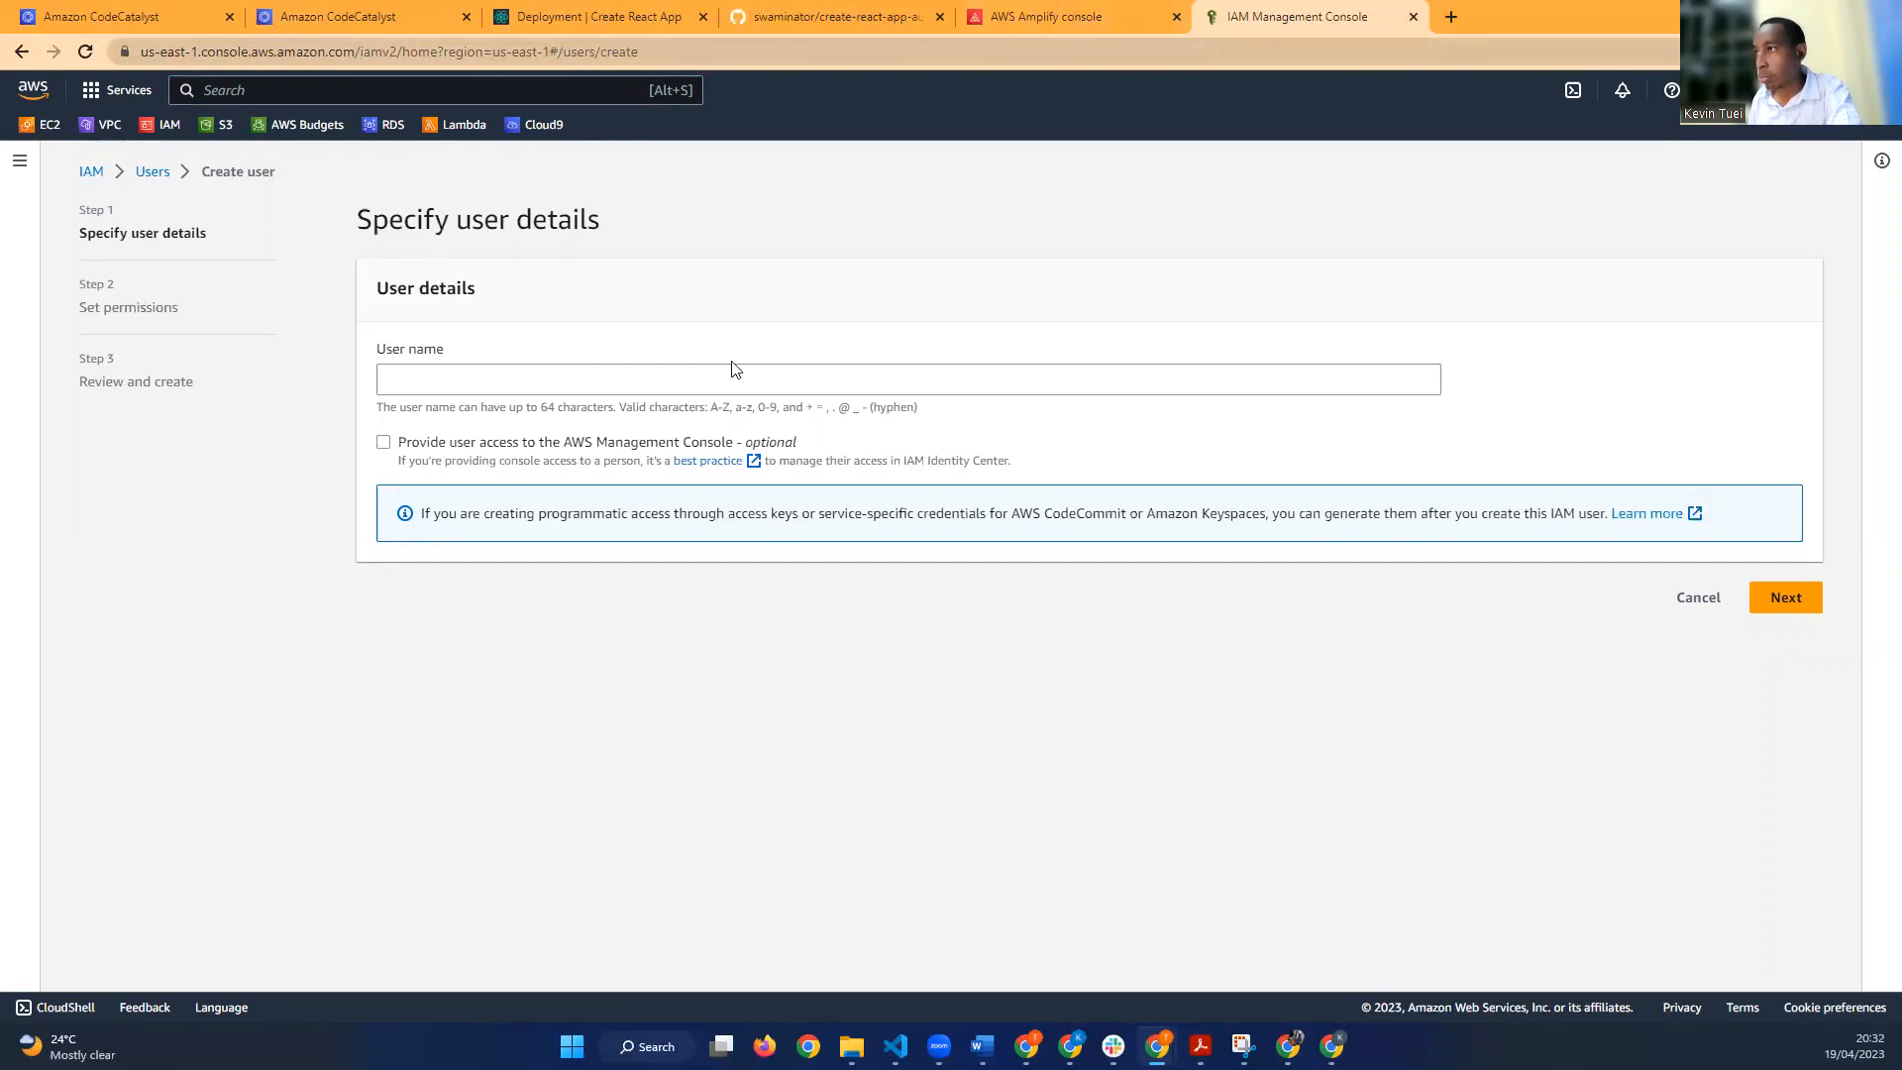
click(371, 14)
drag(420, 895, 336, 896)
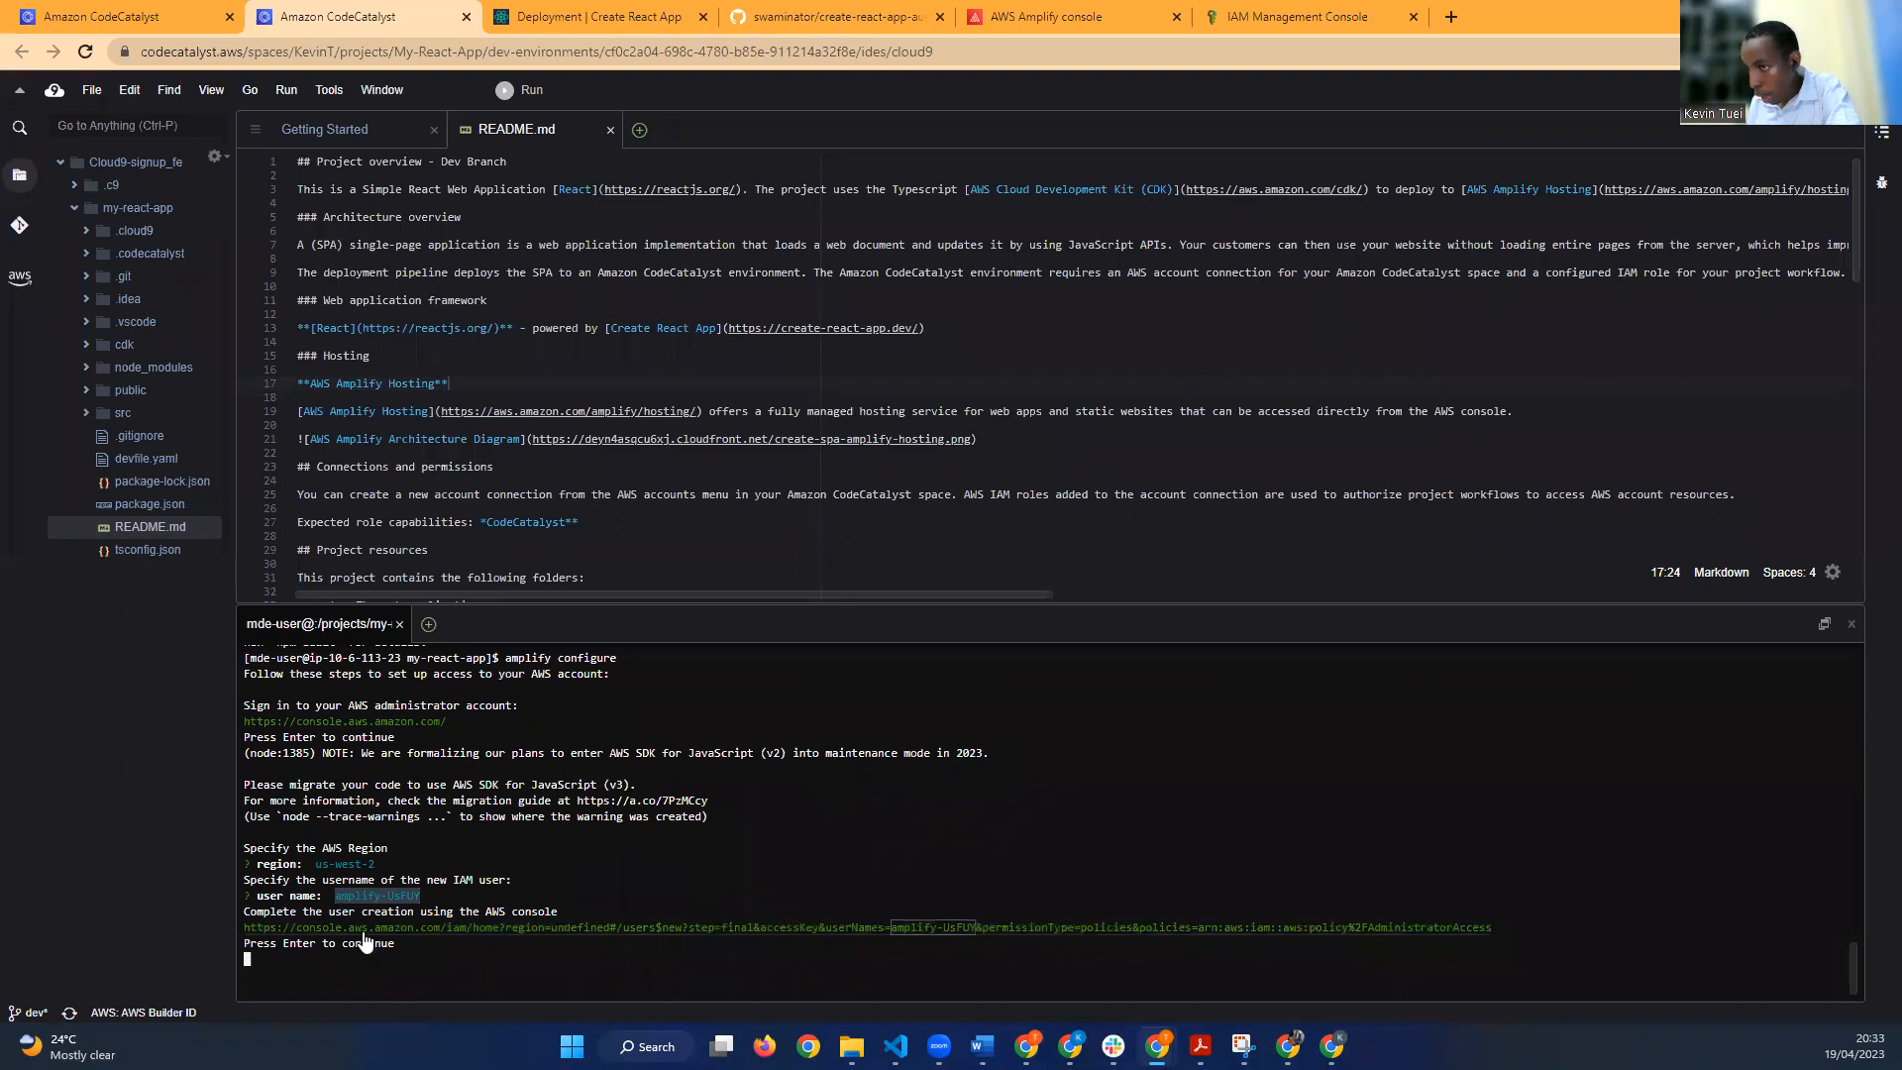
right_click(363, 926)
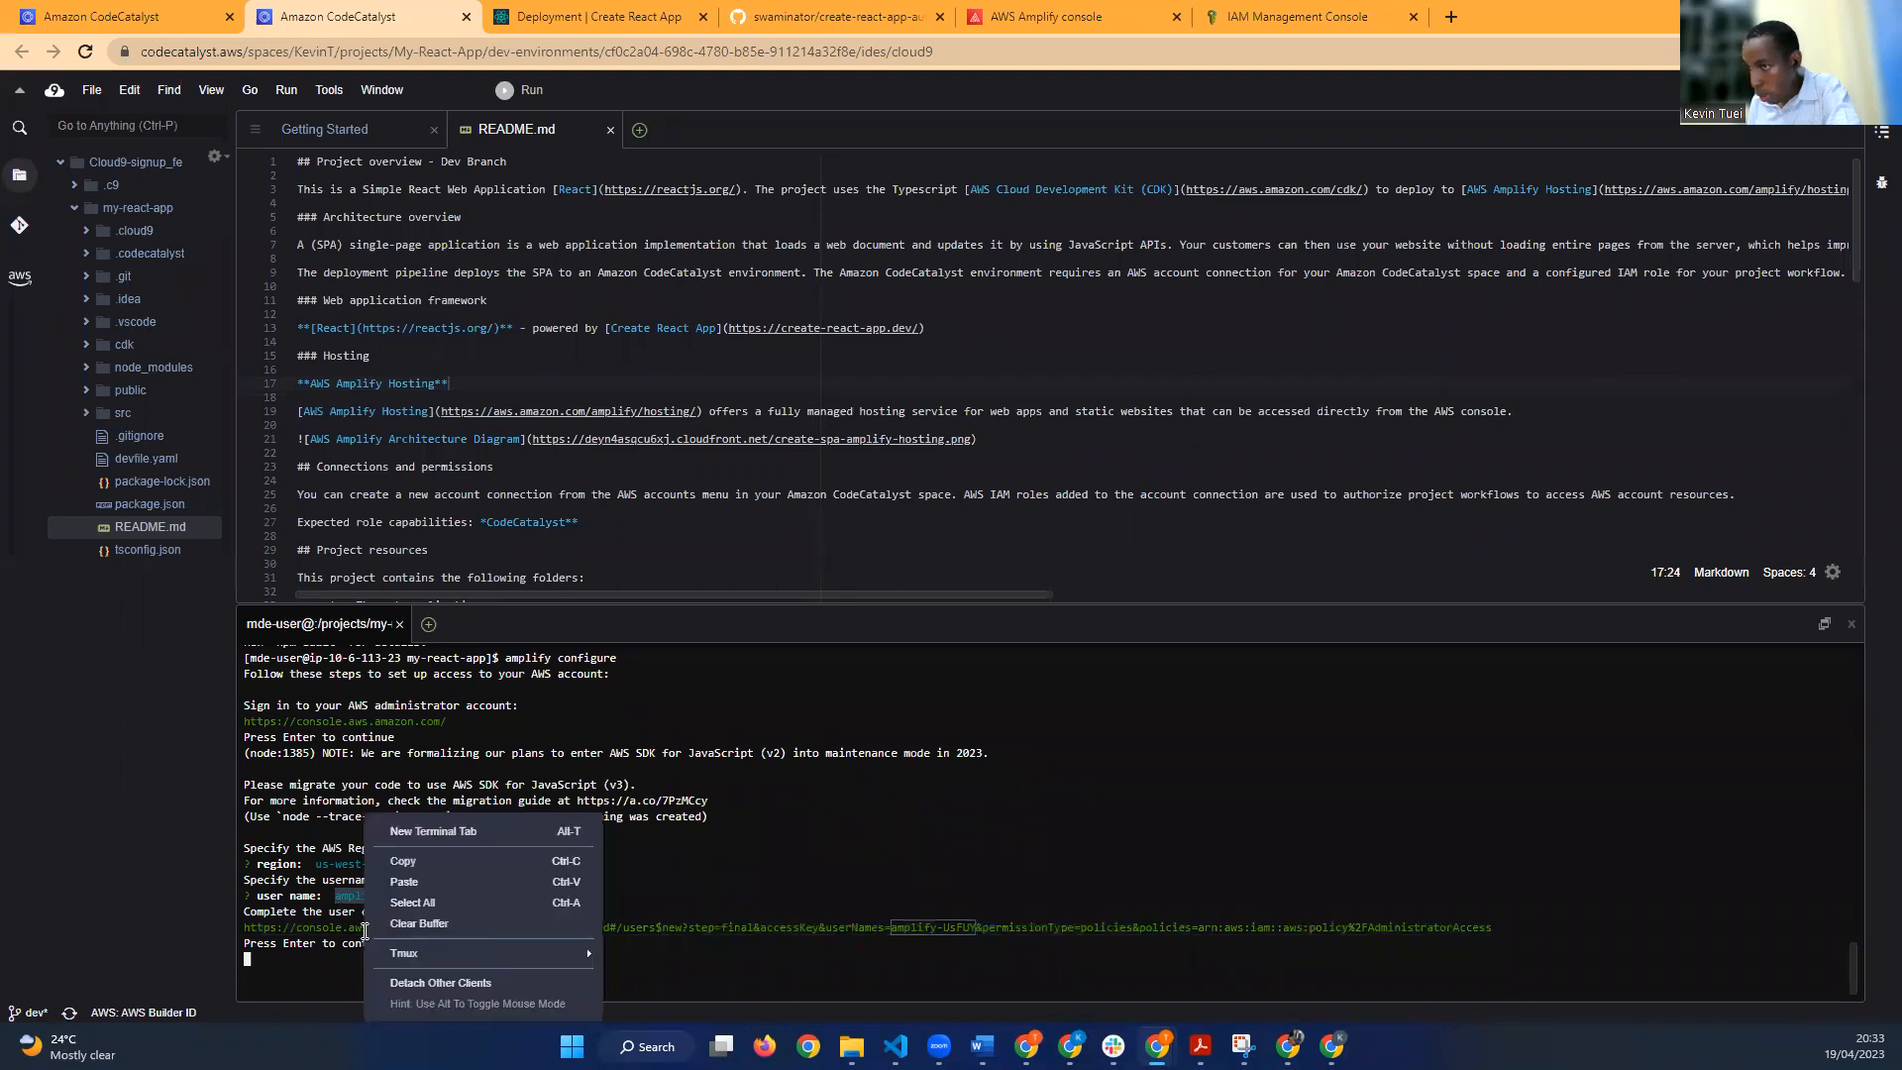
click(405, 861)
click(1240, 20)
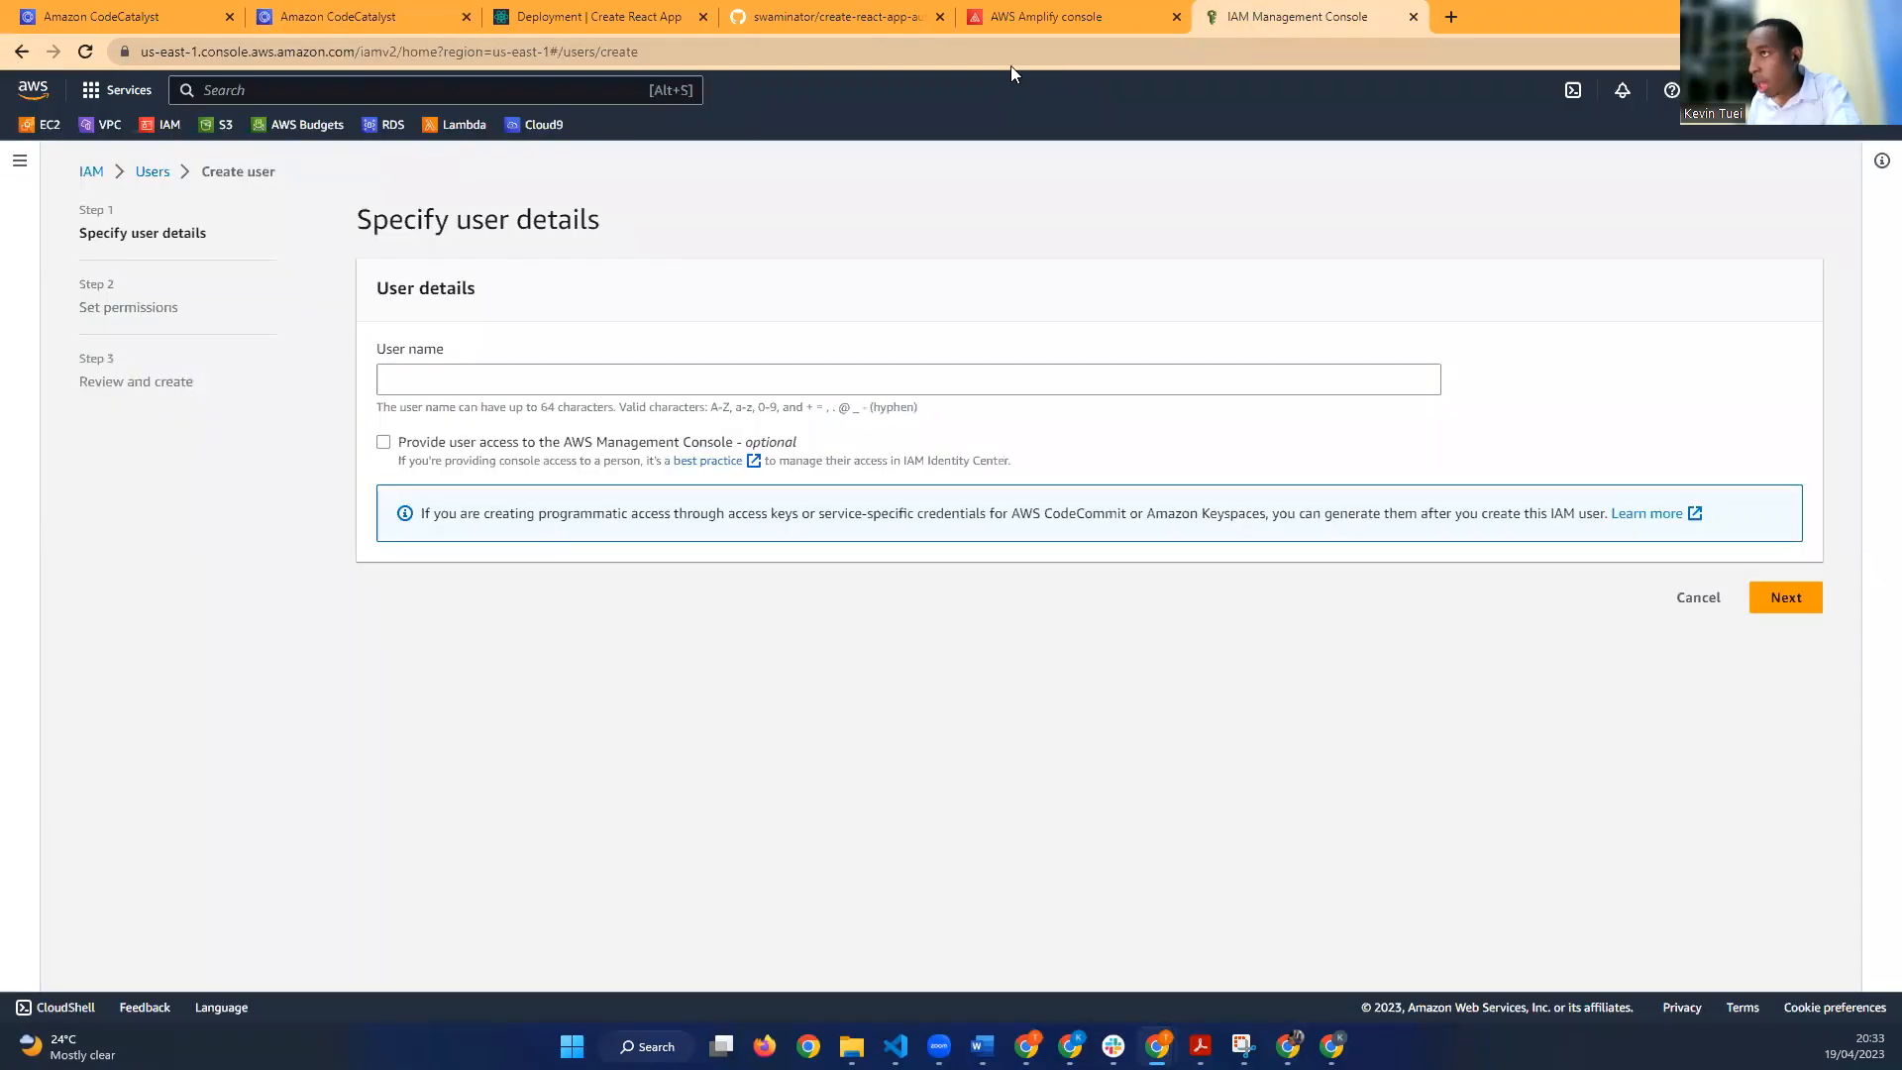
click(1013, 58)
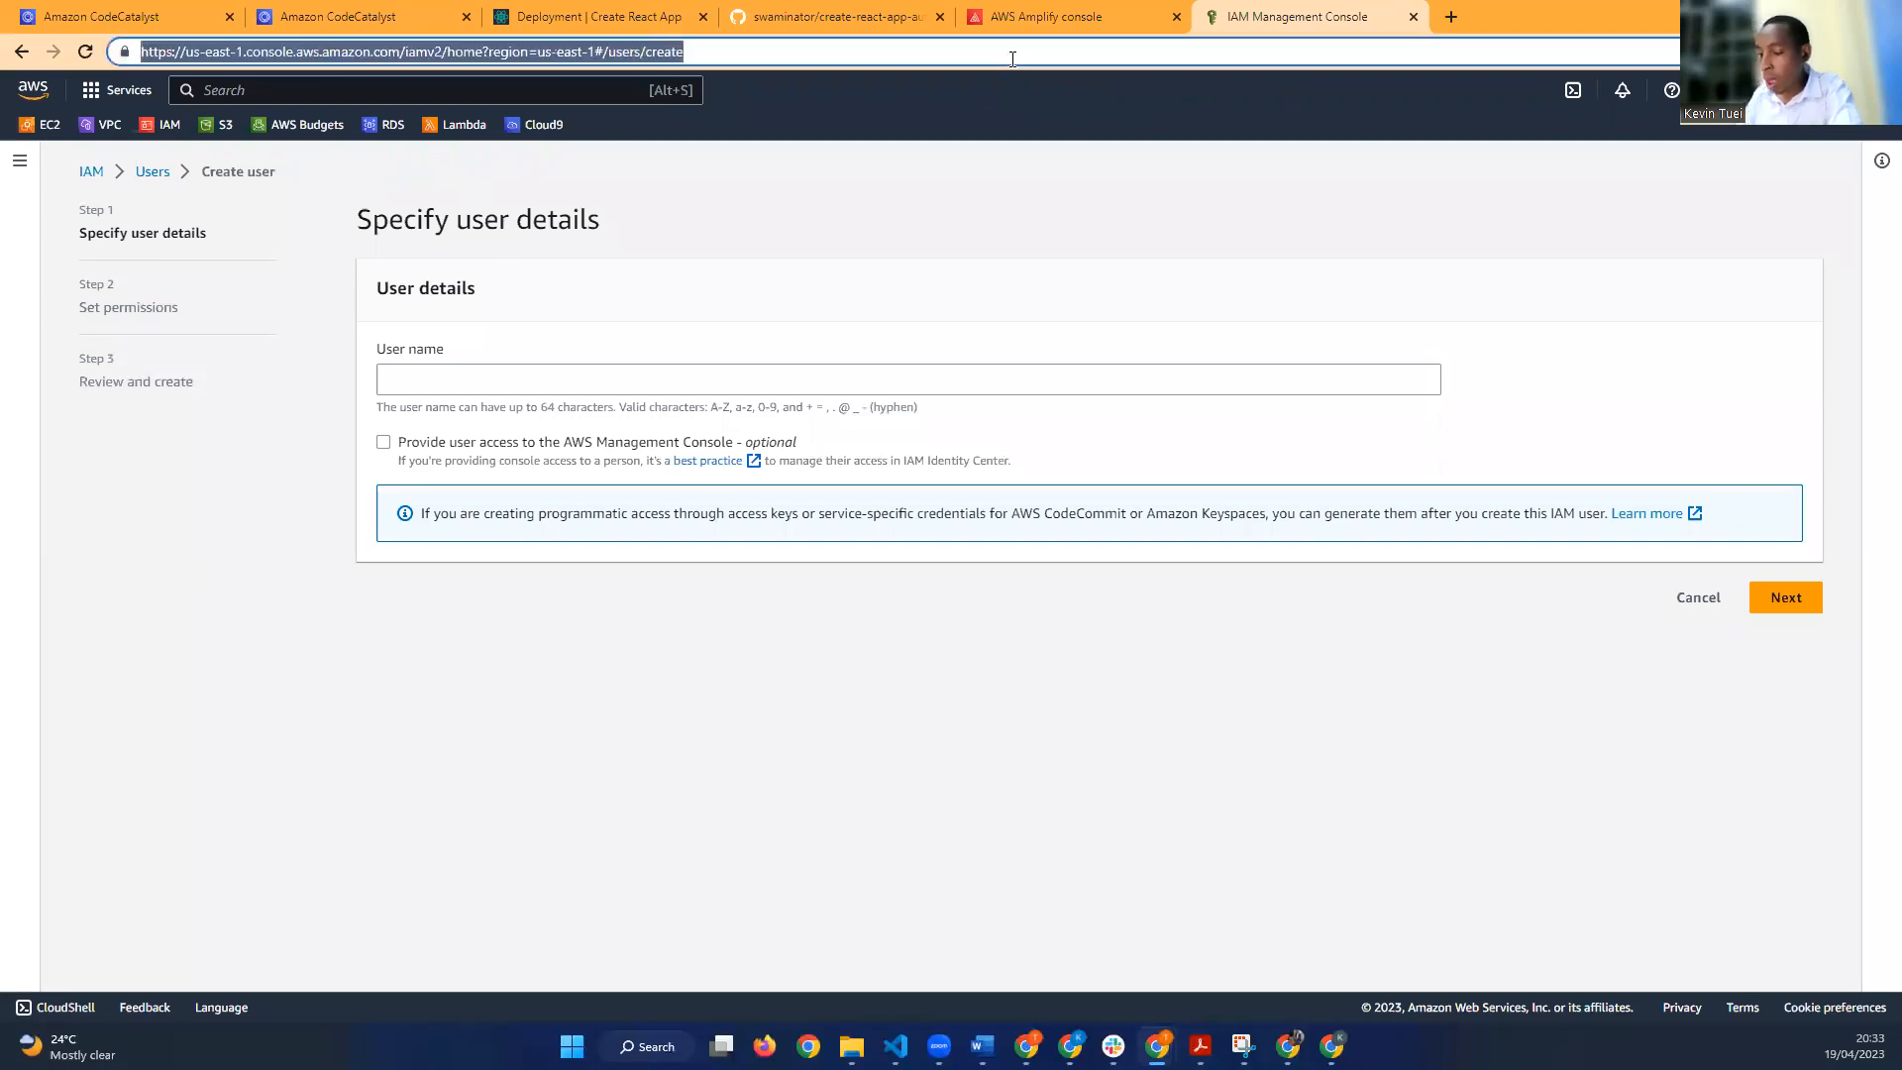
key(ctrl+v)
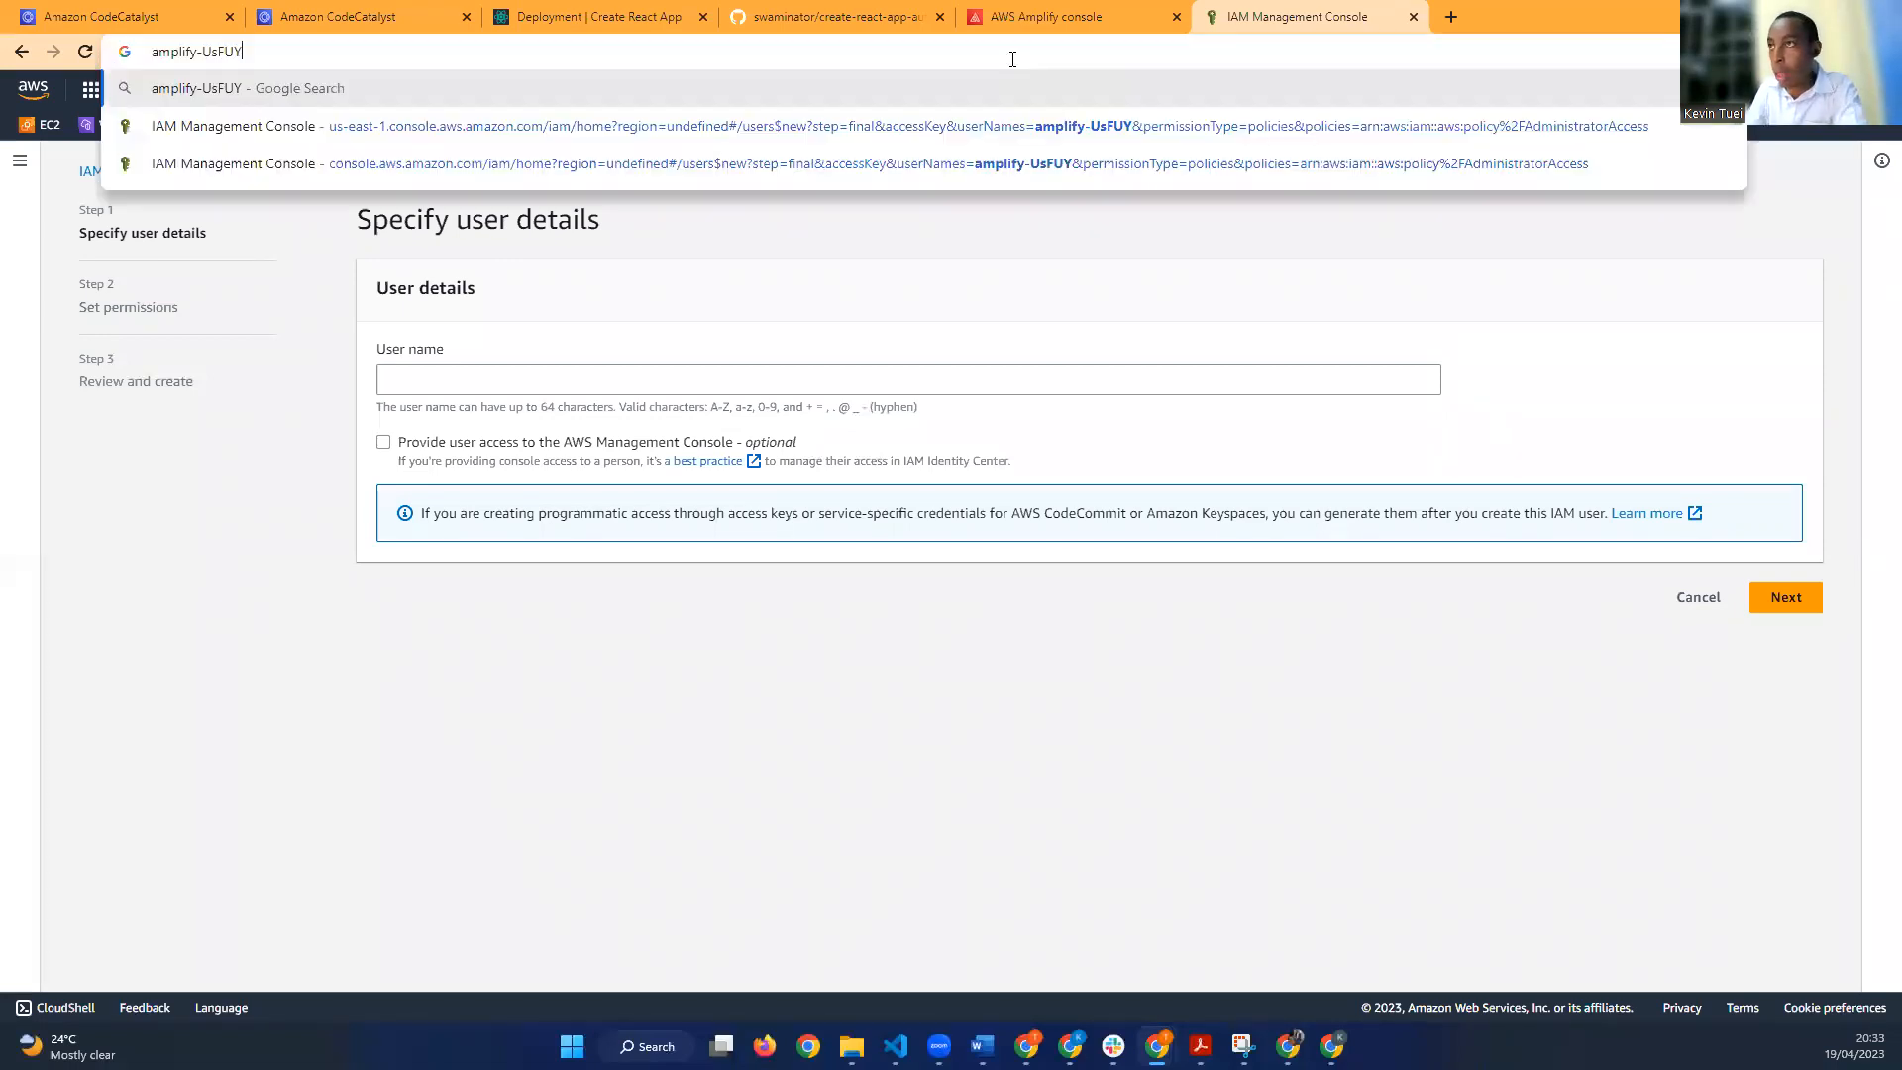
click(871, 22)
Step: Open the IAM user creation link directly from the Cloud9 terminal and close the old IAM console tab
click(398, 10)
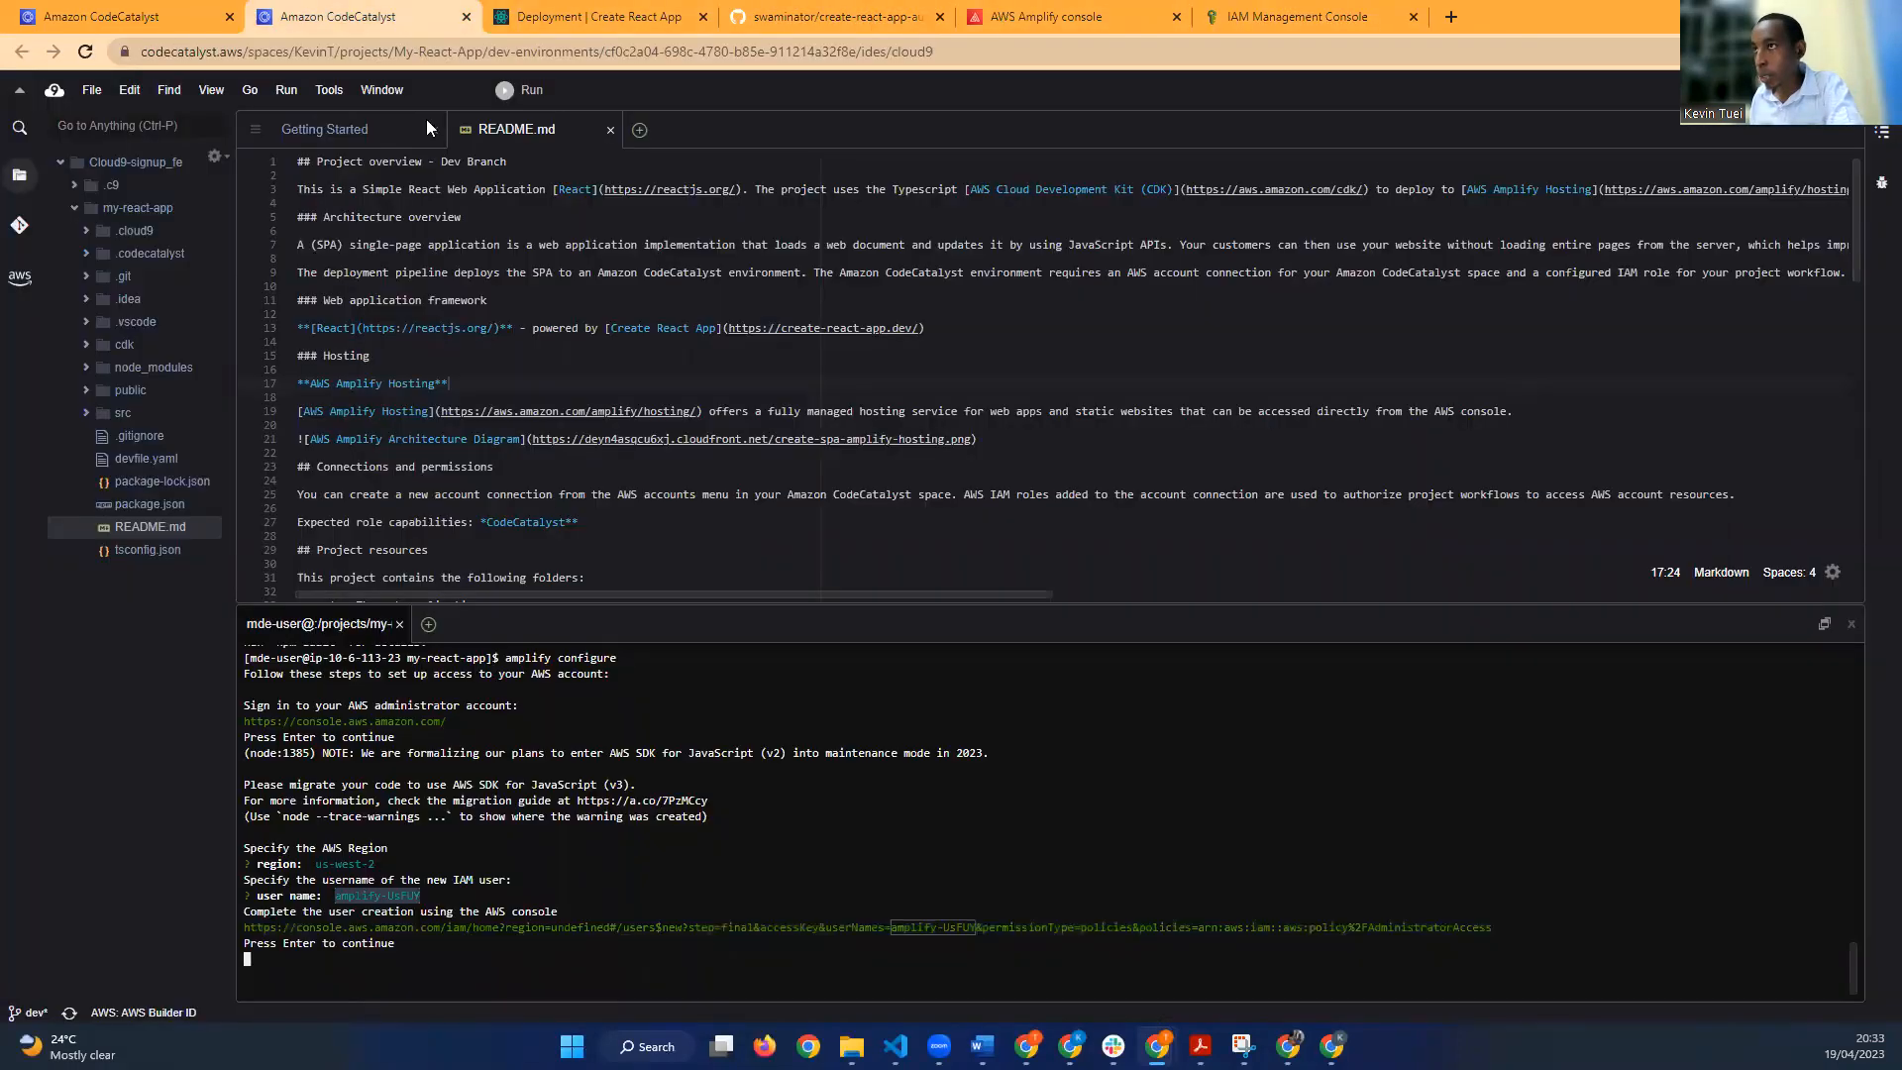
click(658, 928)
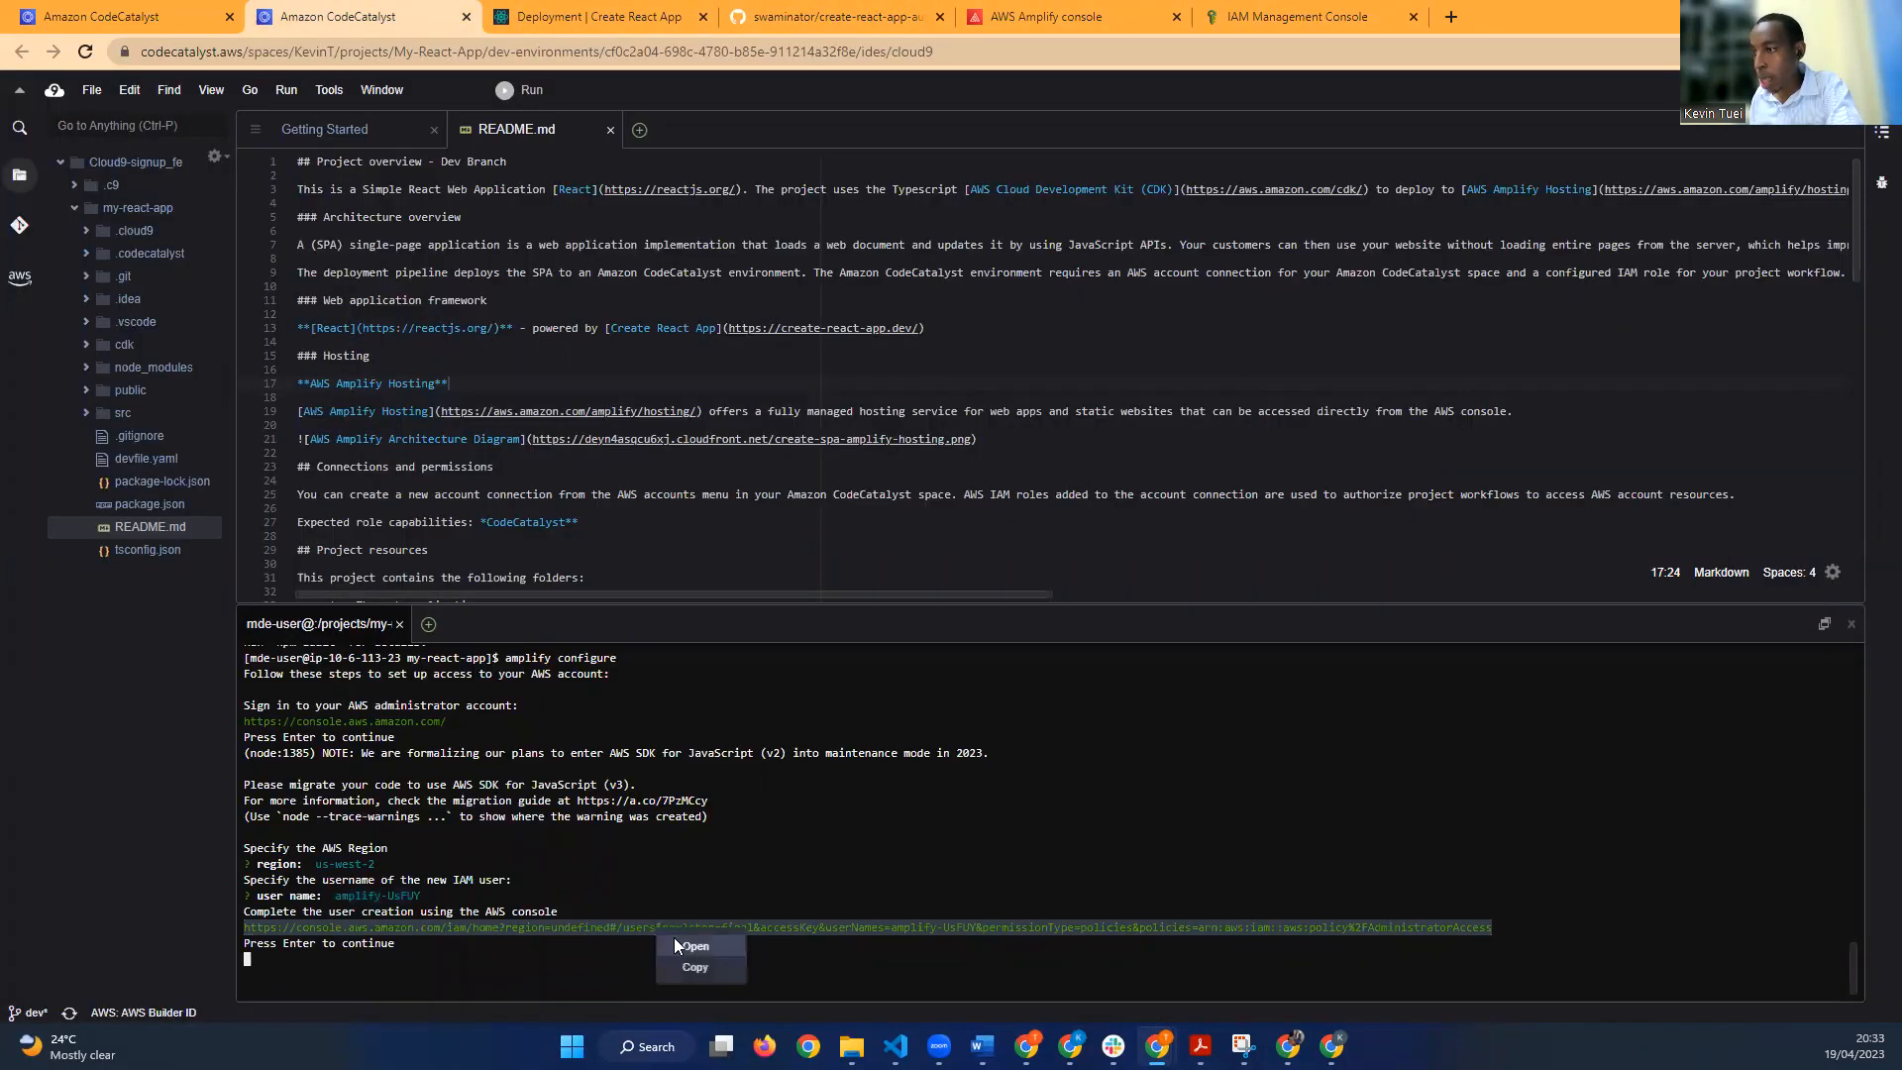
click(675, 939)
click(1531, 15)
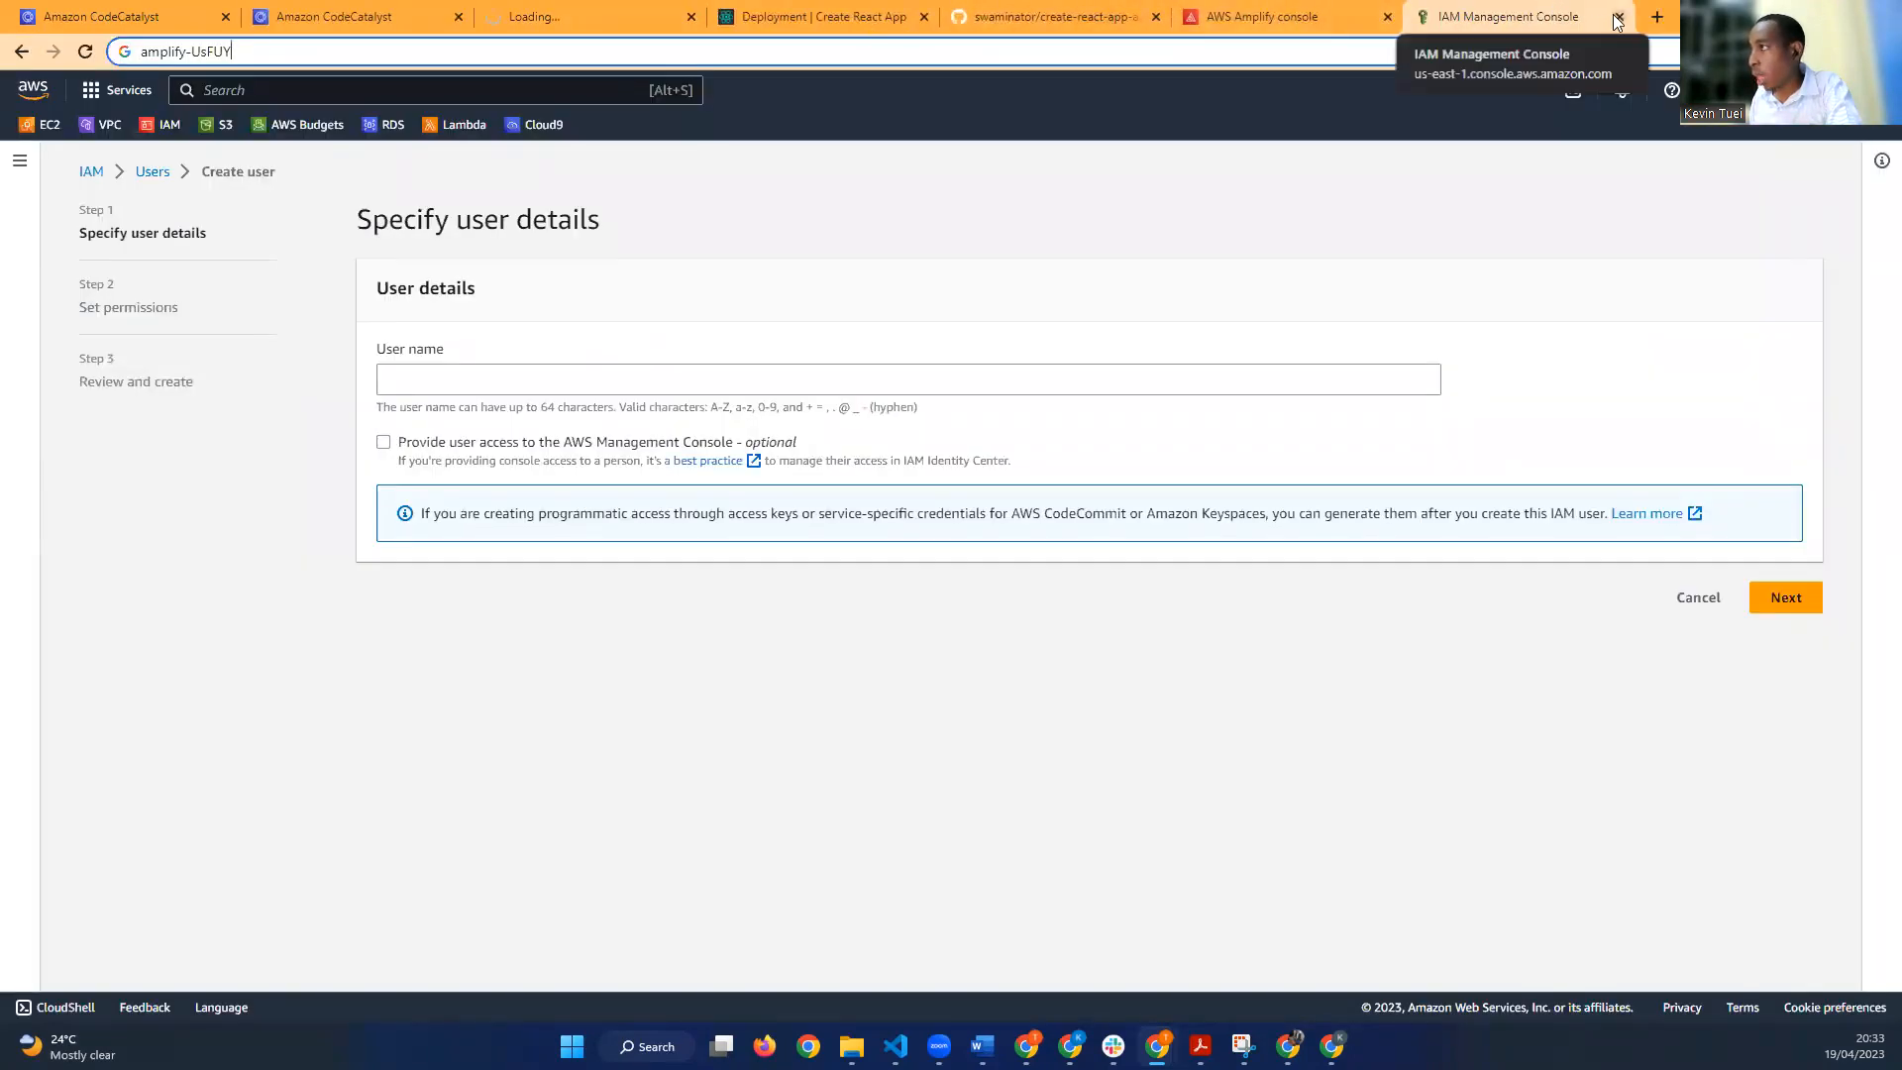
key(ctrl+w)
click(561, 17)
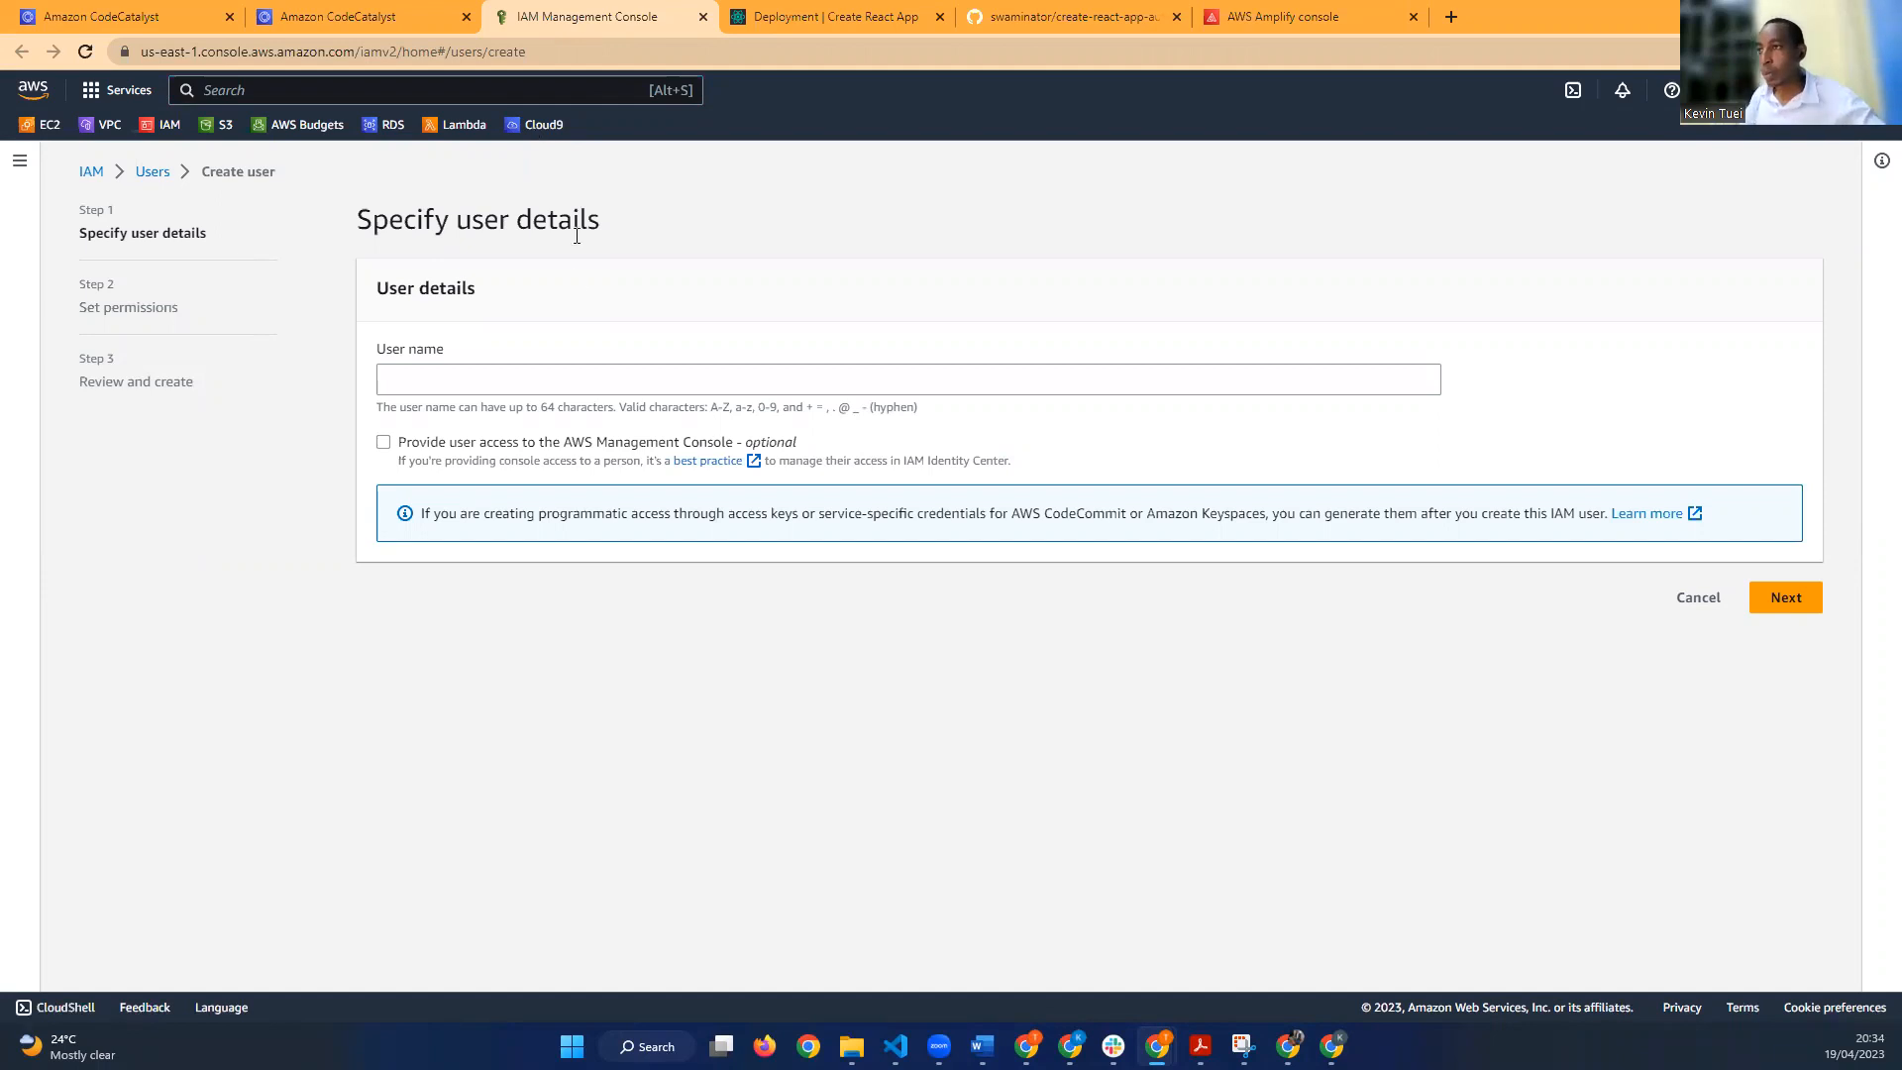
Step: Copy the user name amplify-UsFUY from the Cloud9 terminal into the new IAM user's details and continue to the permissions
click(563, 372)
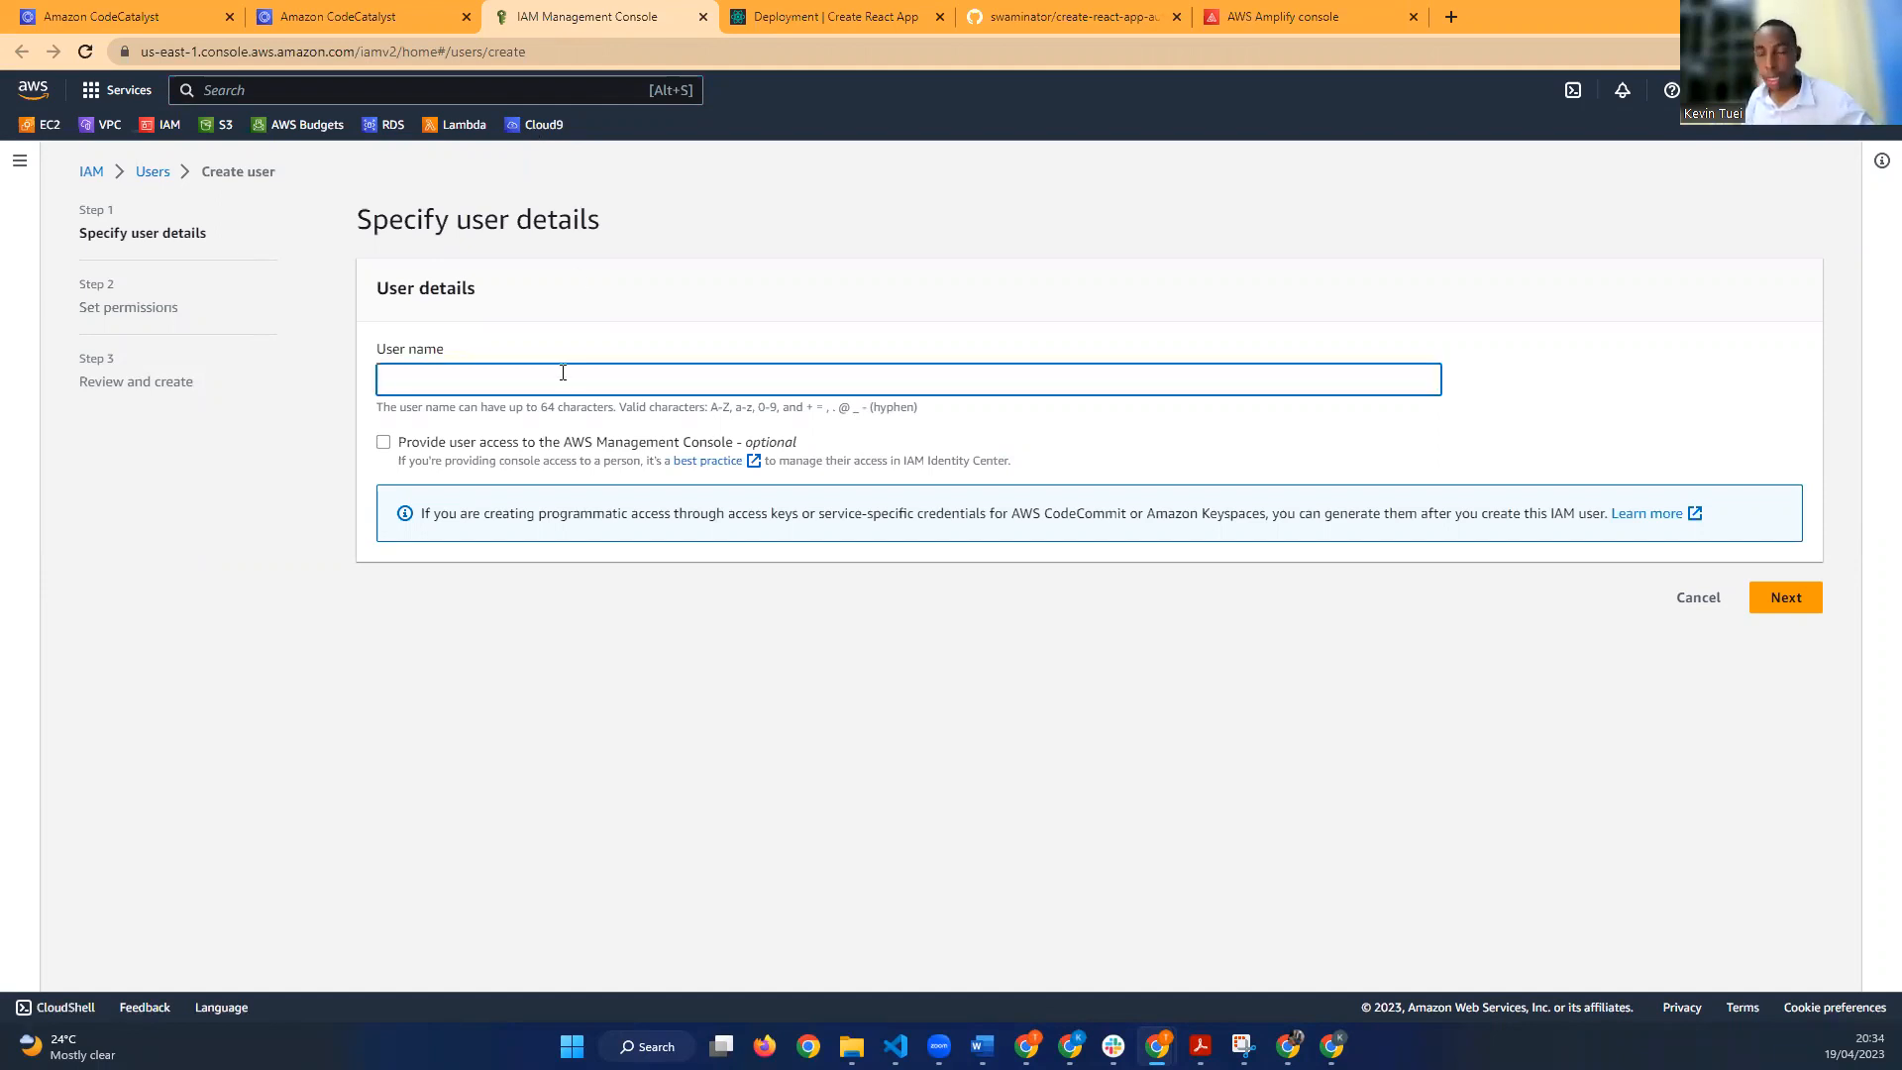
click(382, 22)
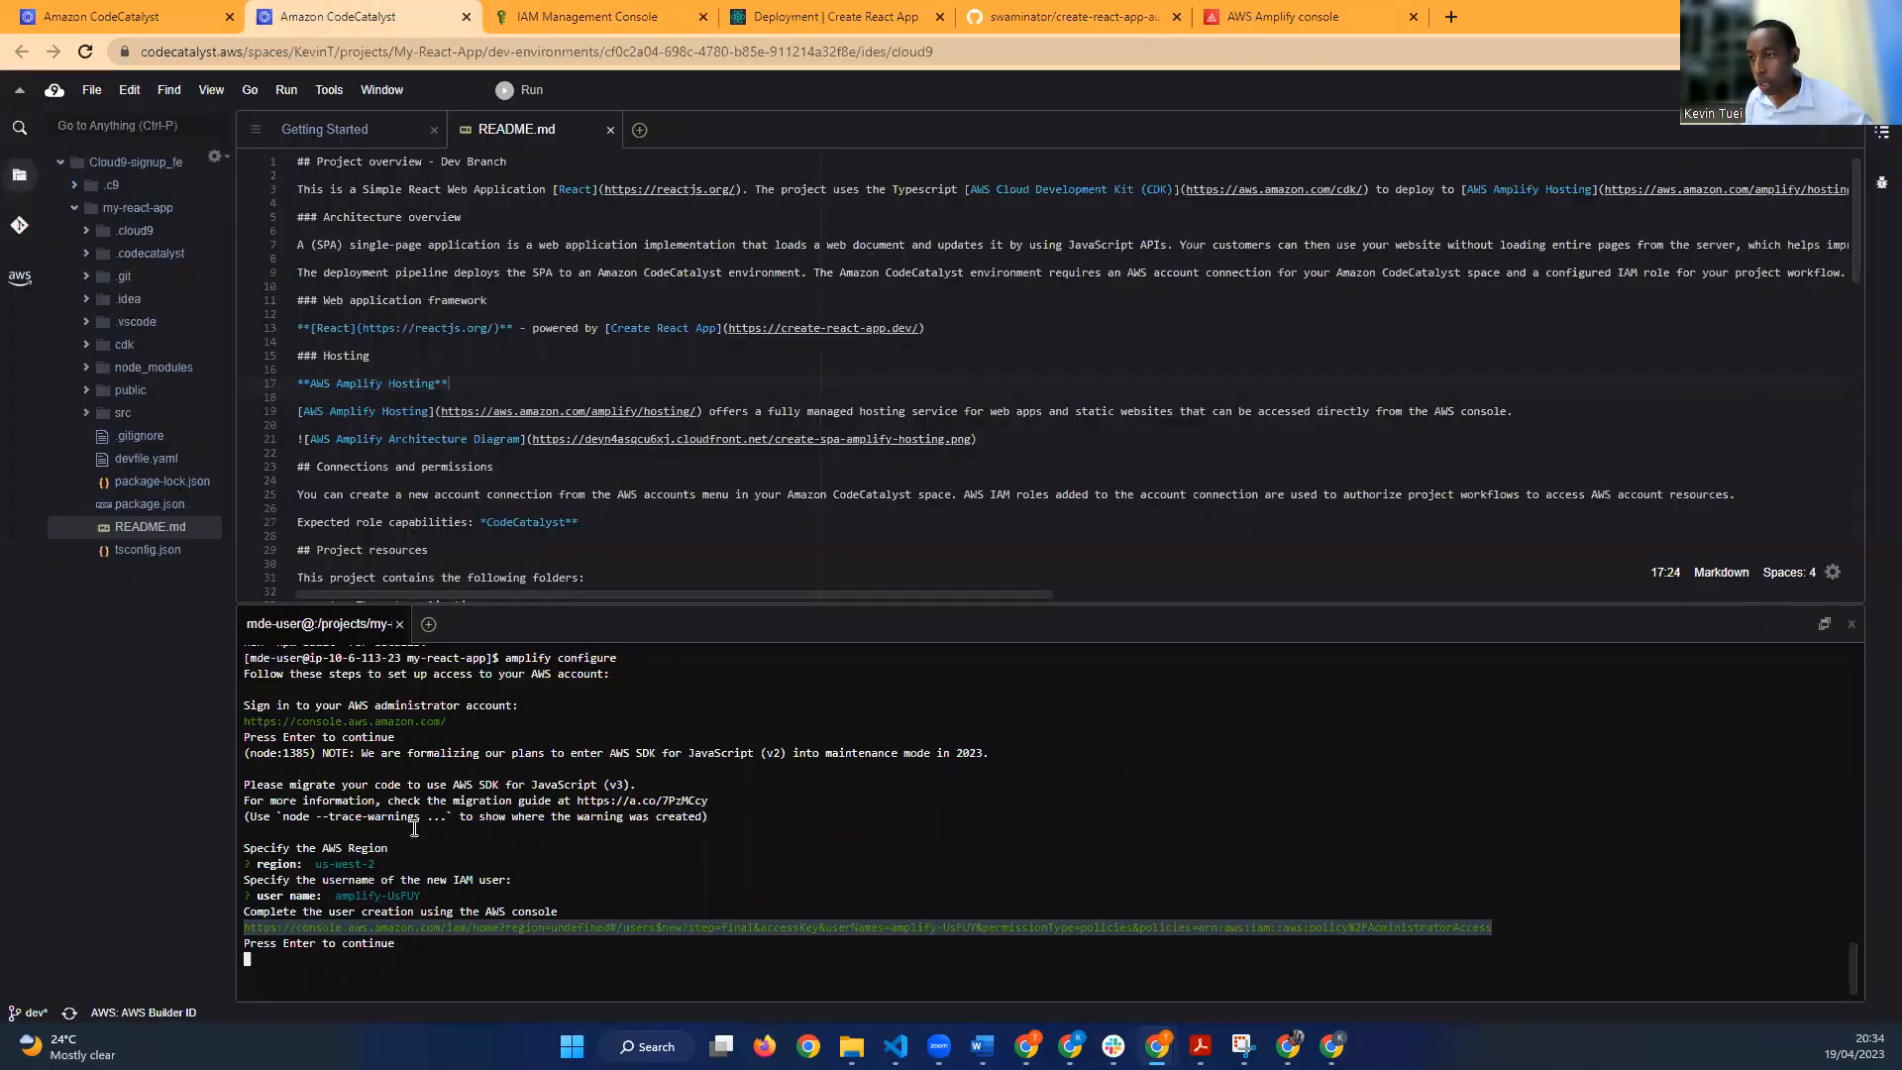
drag(420, 895, 337, 897)
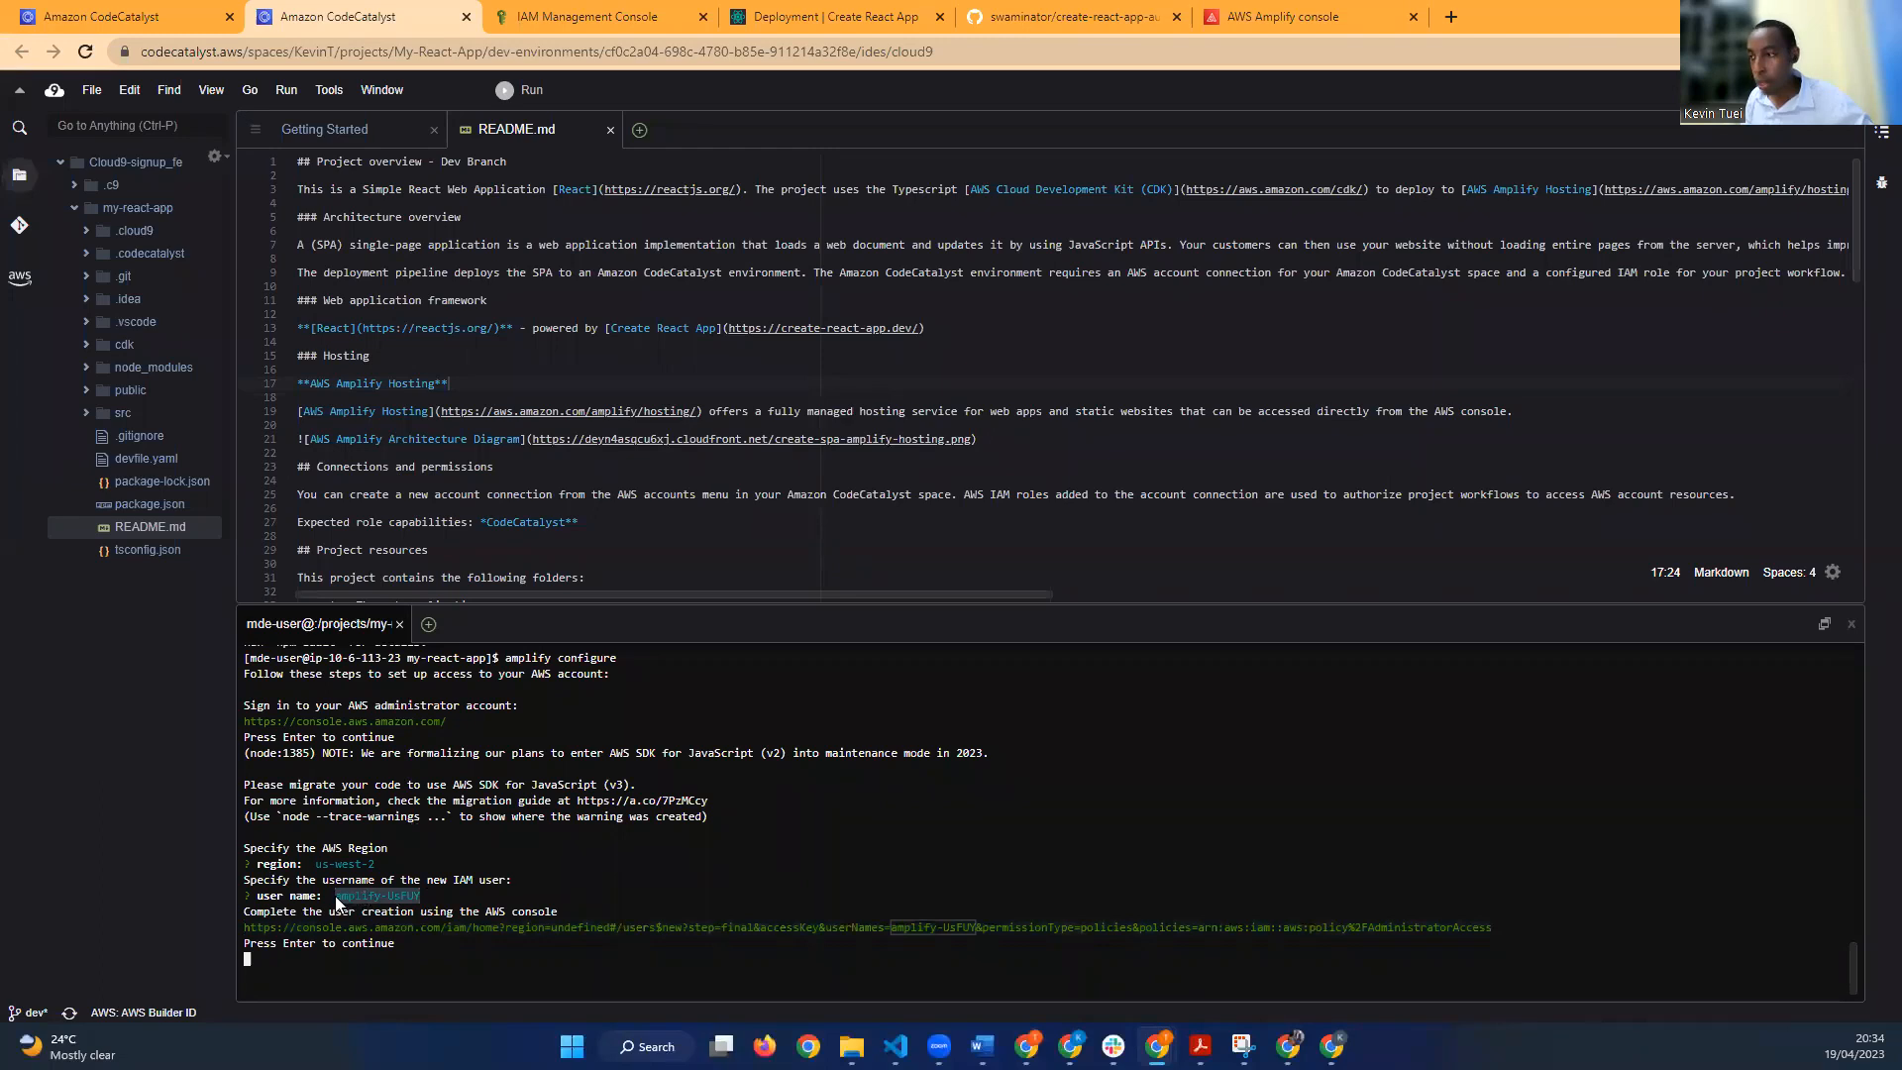
right_click(352, 894)
click(377, 862)
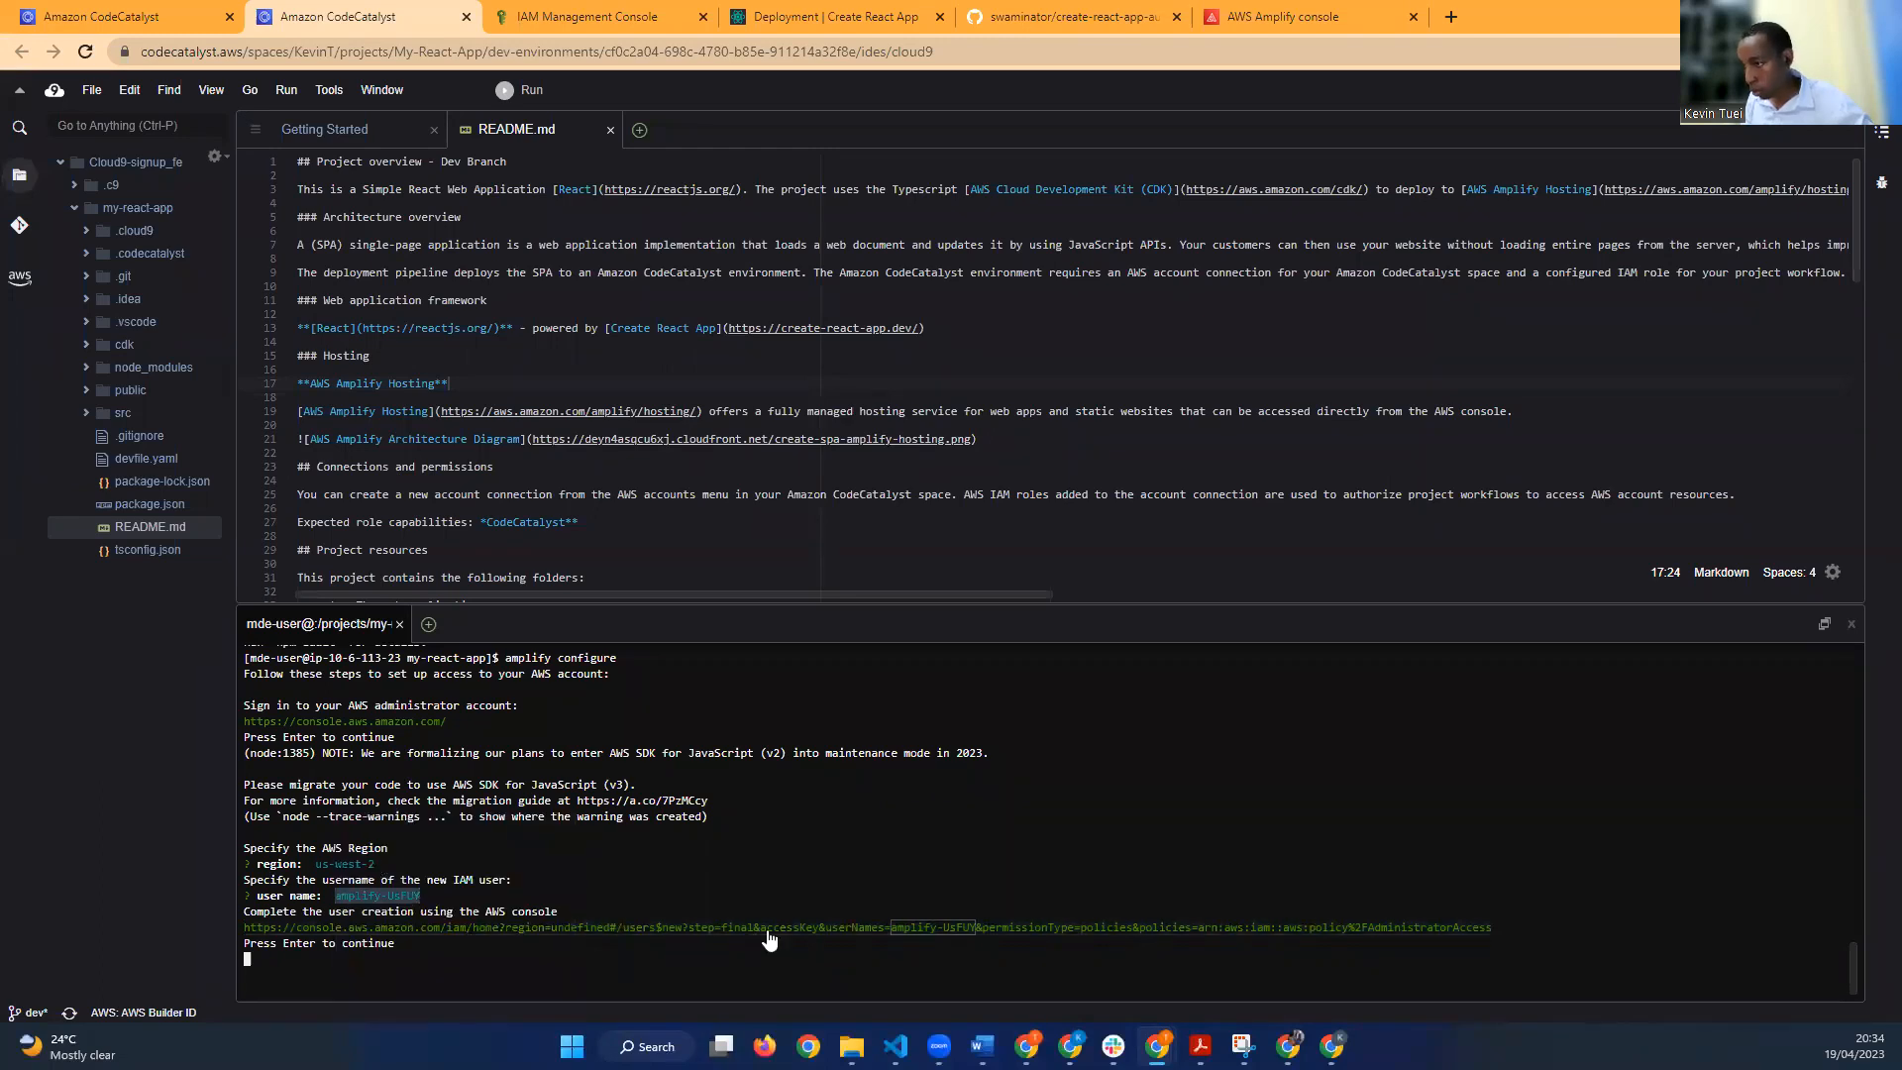
click(604, 17)
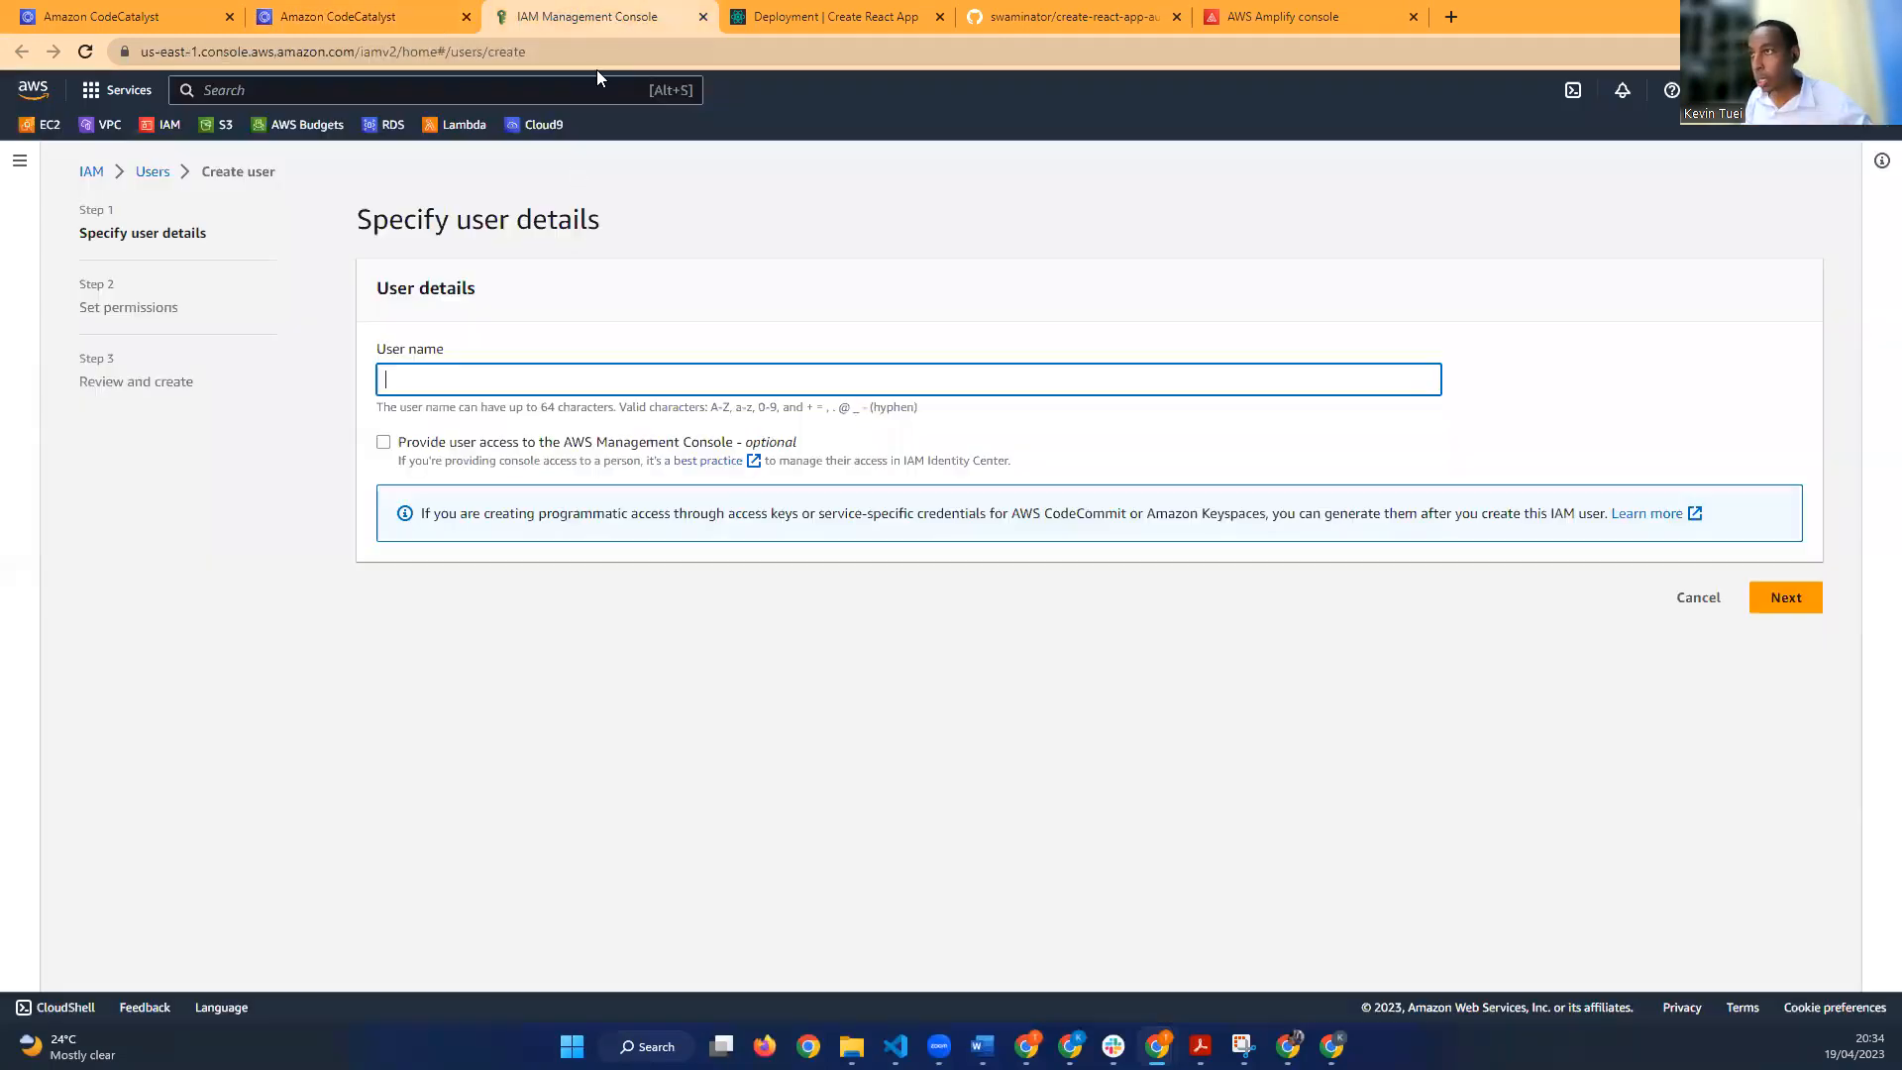
click(533, 387)
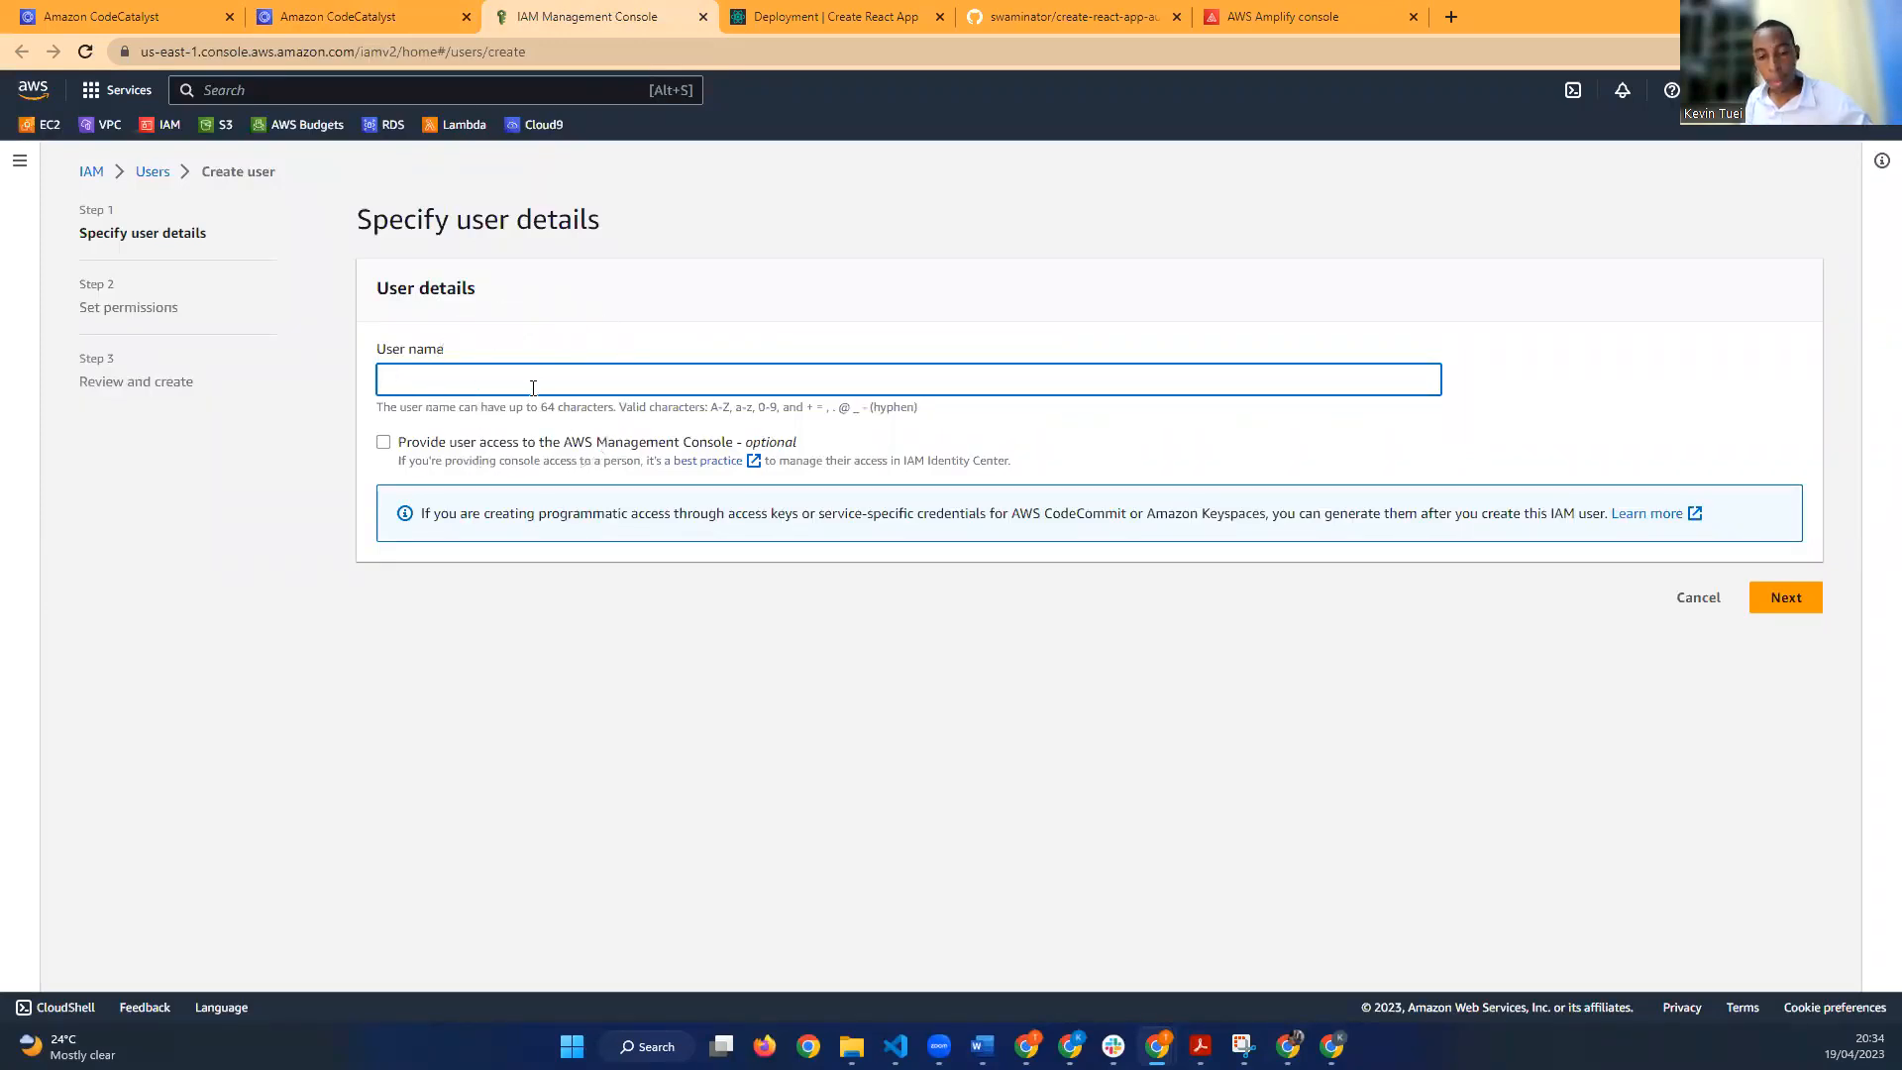
key(ctrl+v)
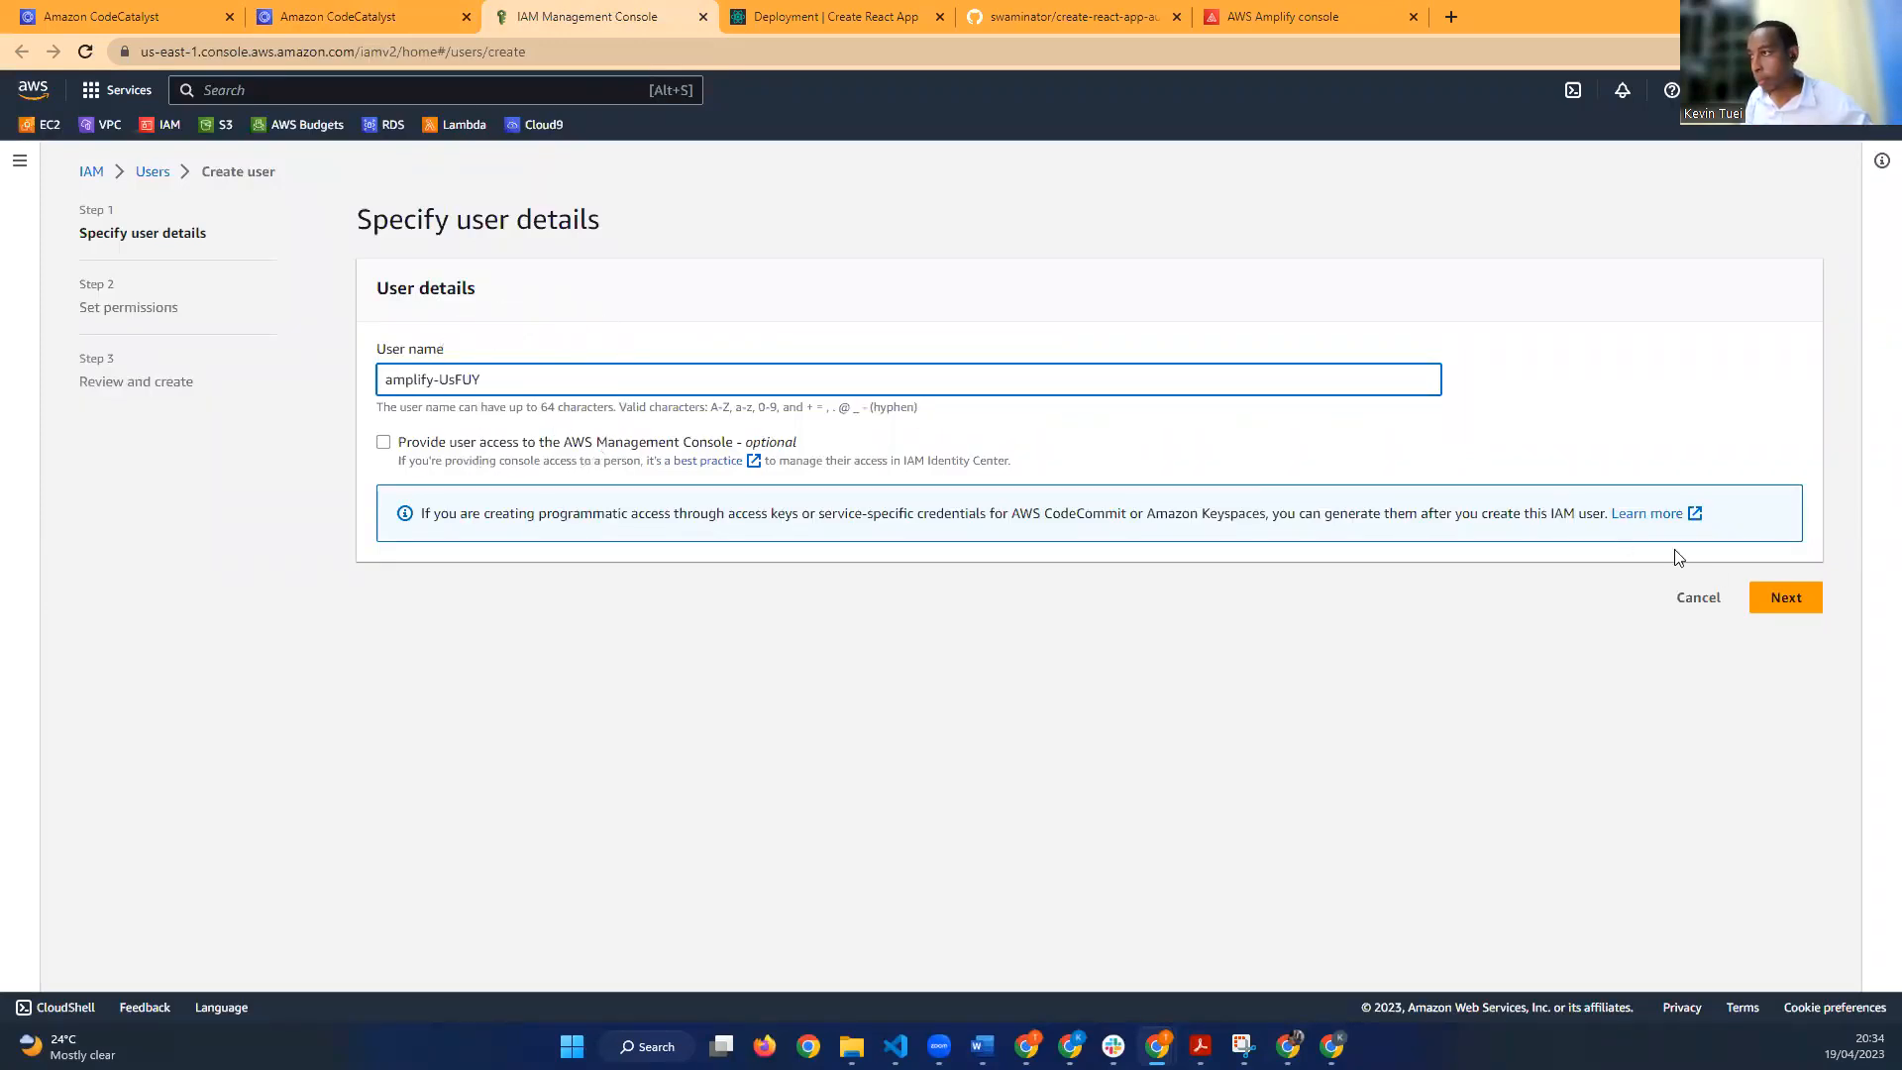
click(1783, 597)
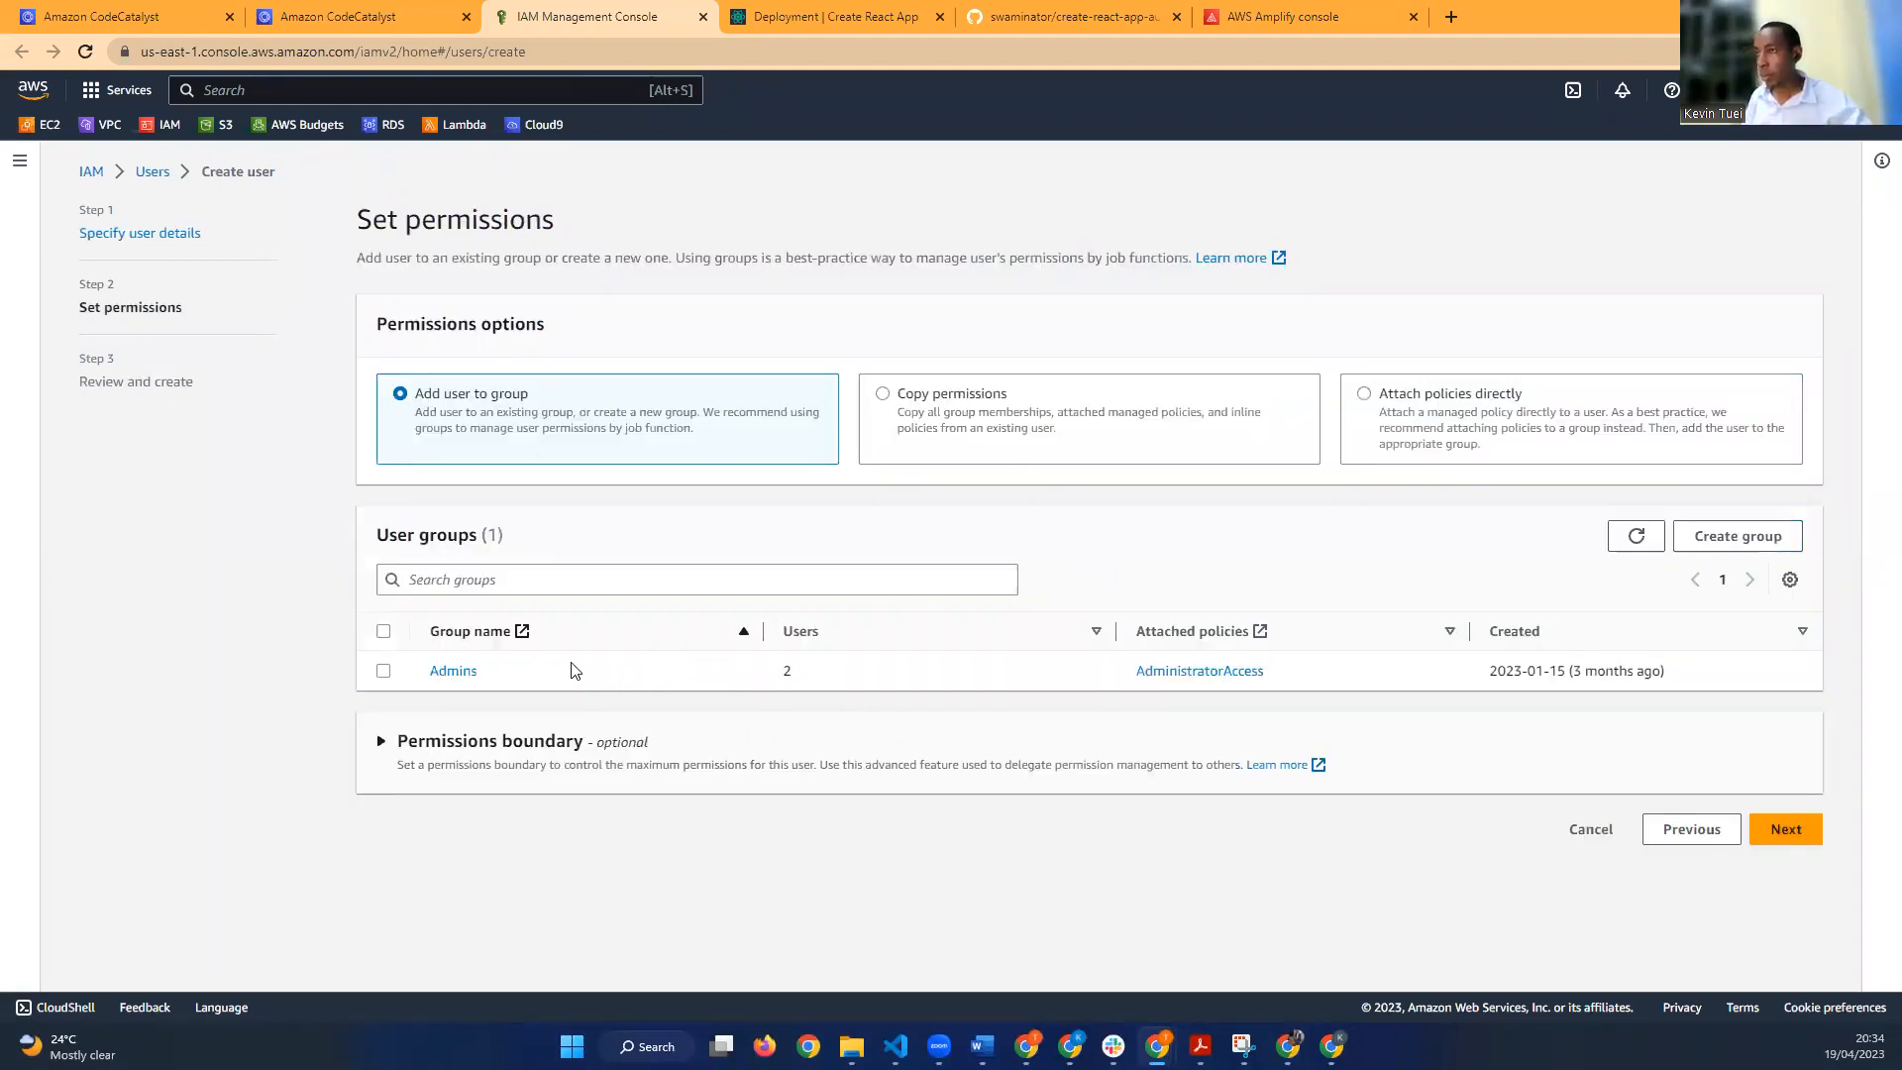
Step: Add the new IAM user to the Admins group and create the user
click(397, 17)
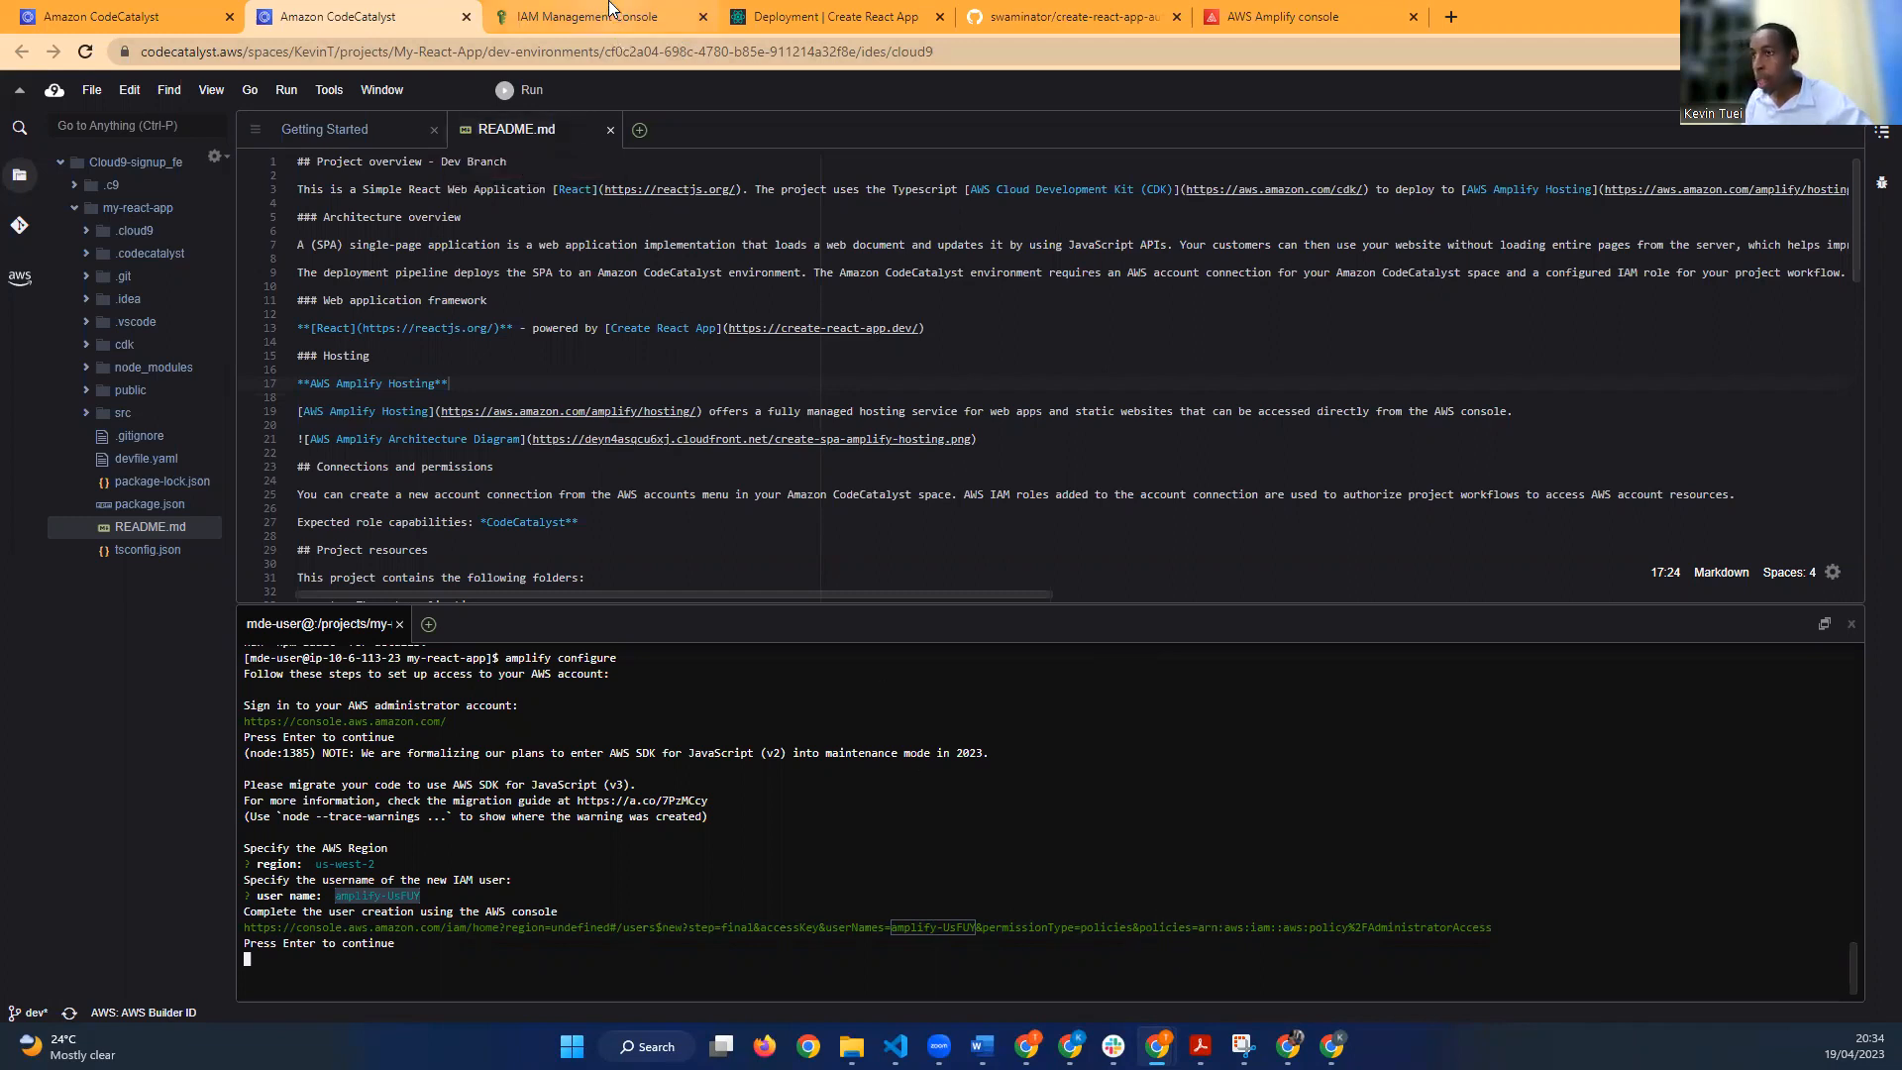
click(609, 14)
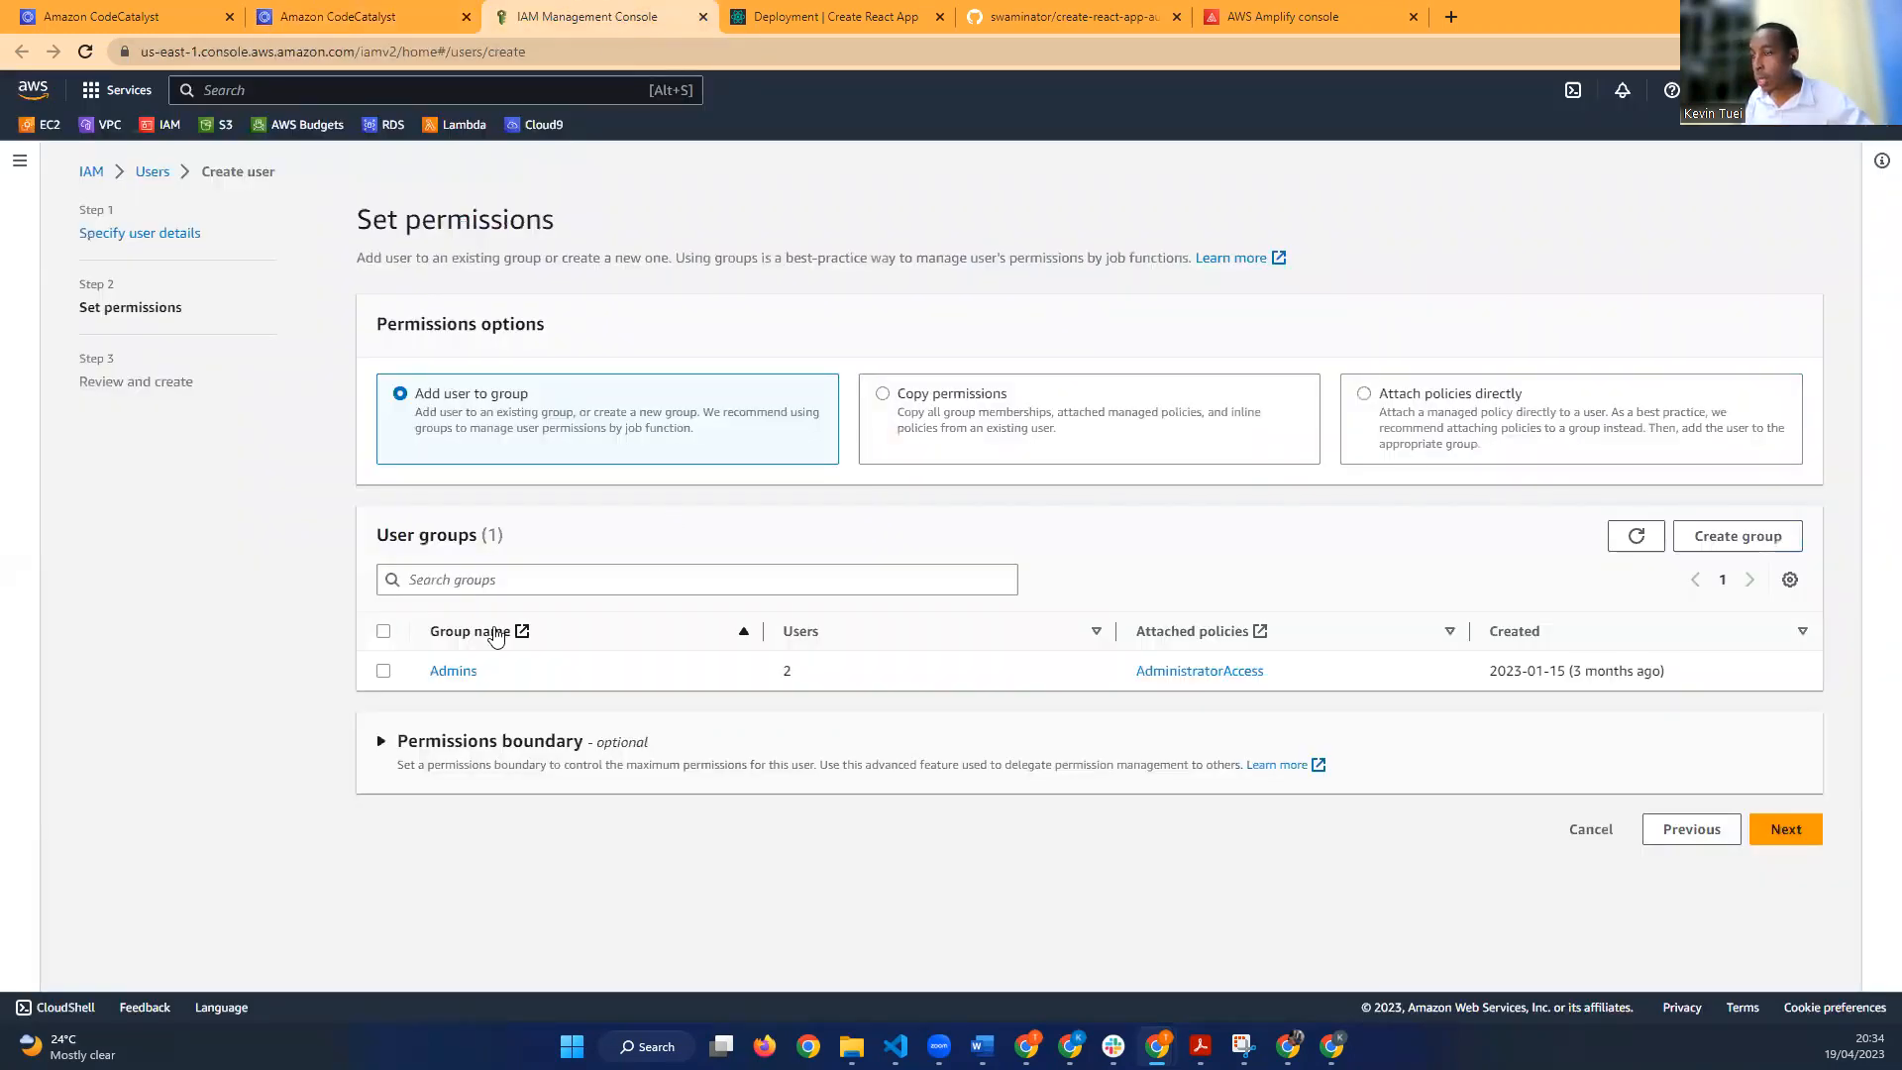
click(384, 672)
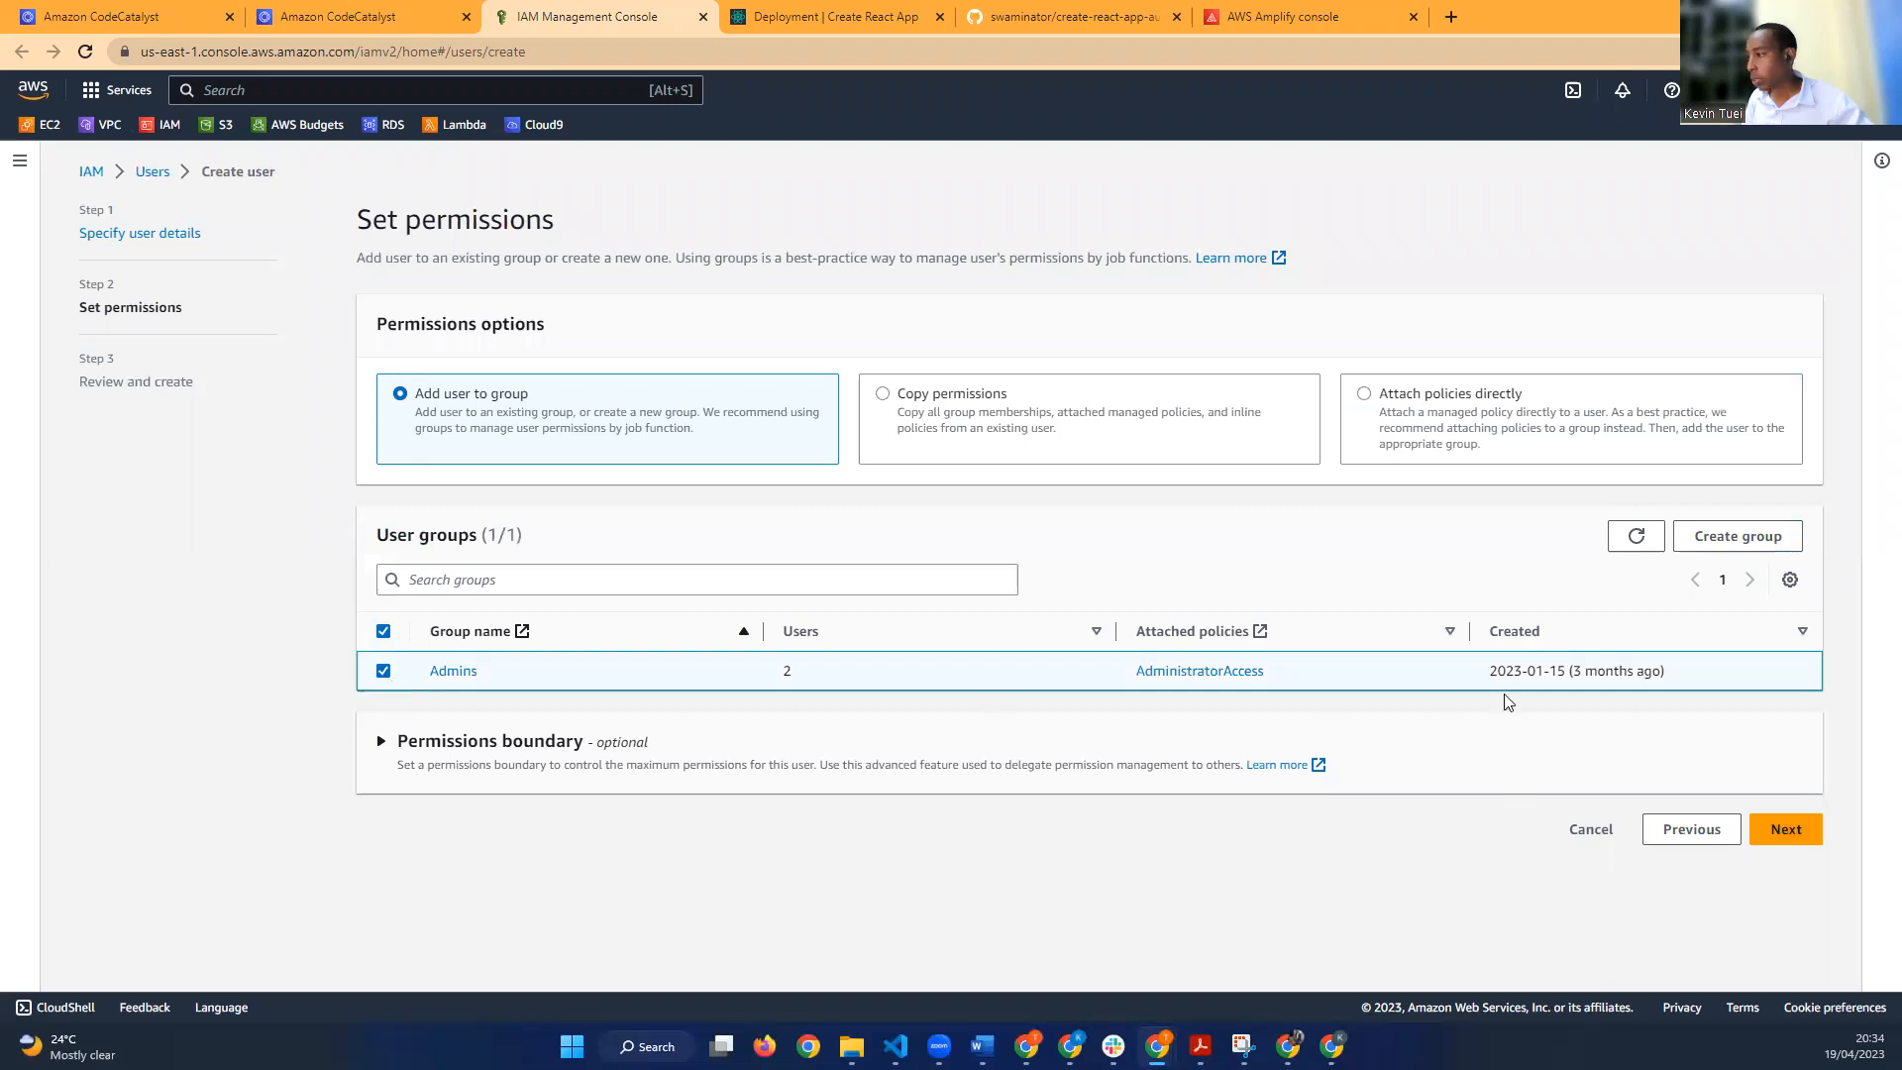
click(1764, 843)
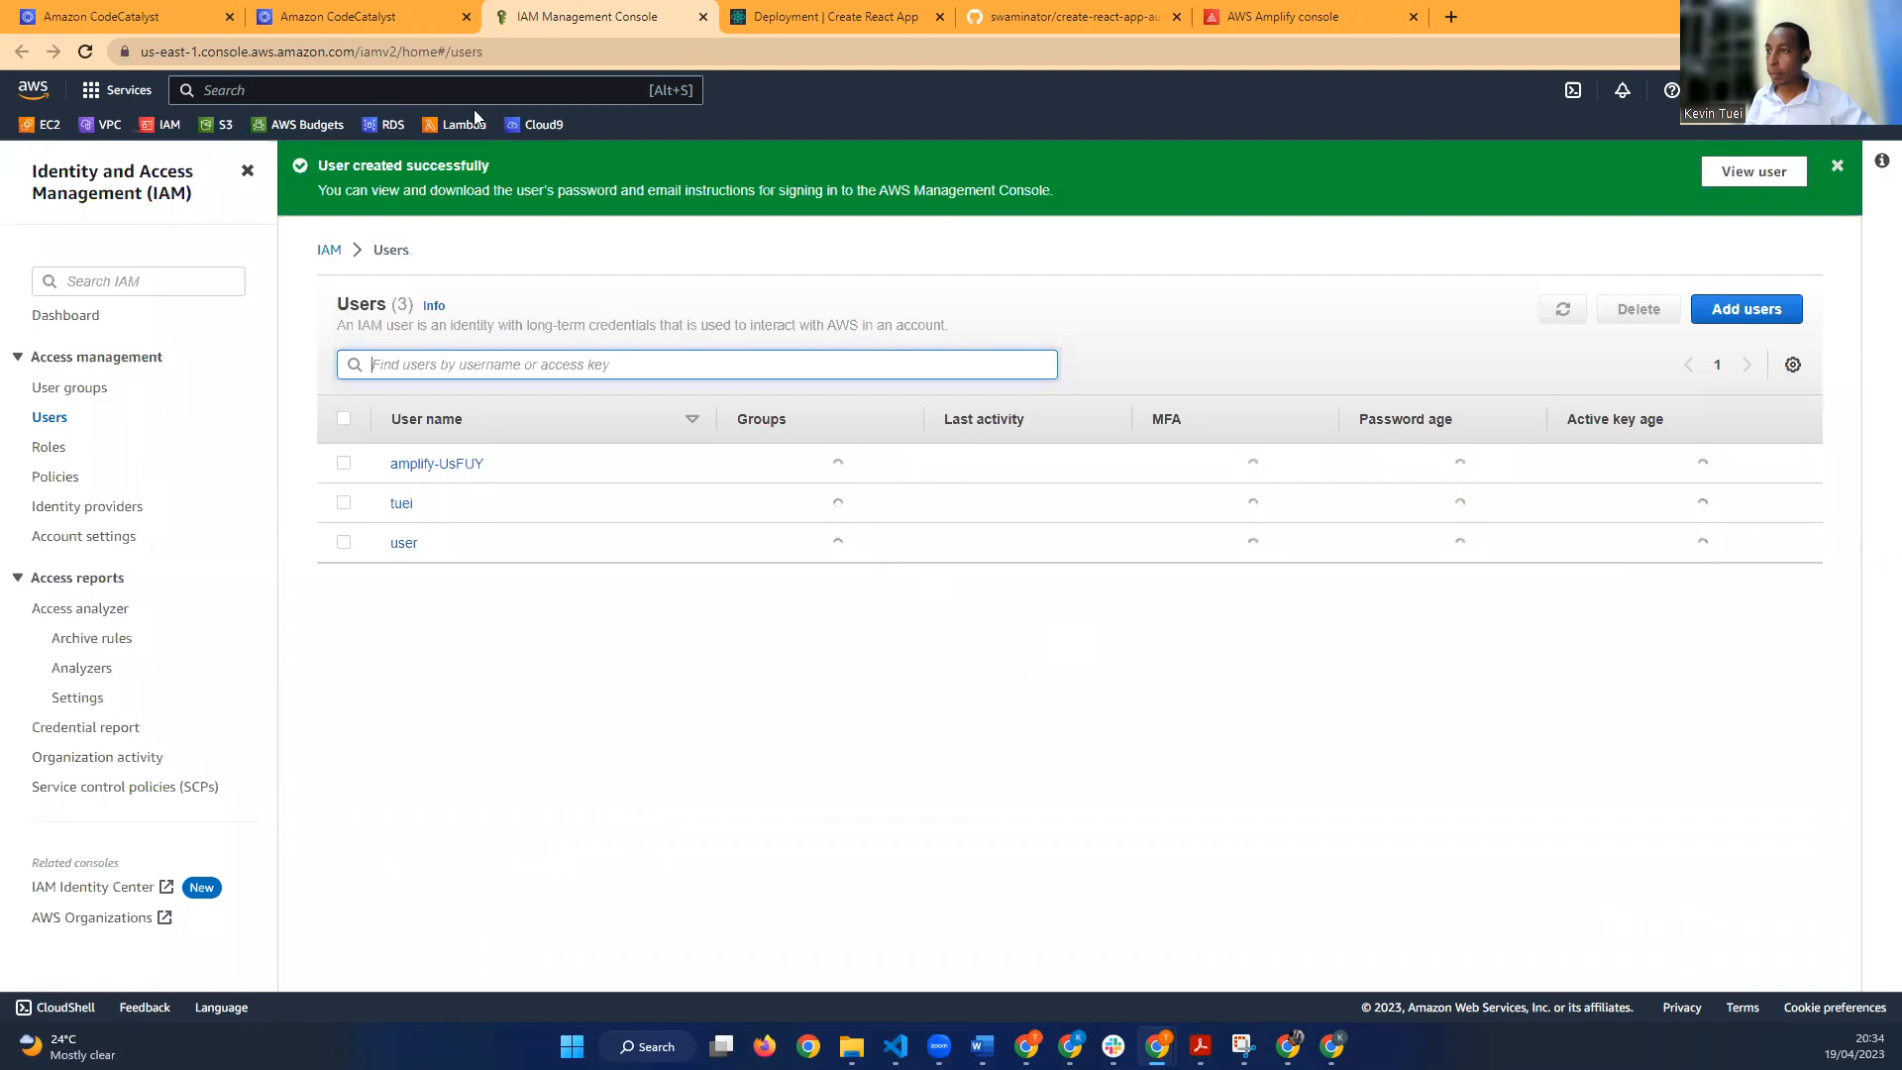
Step: Return to the Cloud9 terminal and continue amplify configure past the completed user creation prompt
click(372, 4)
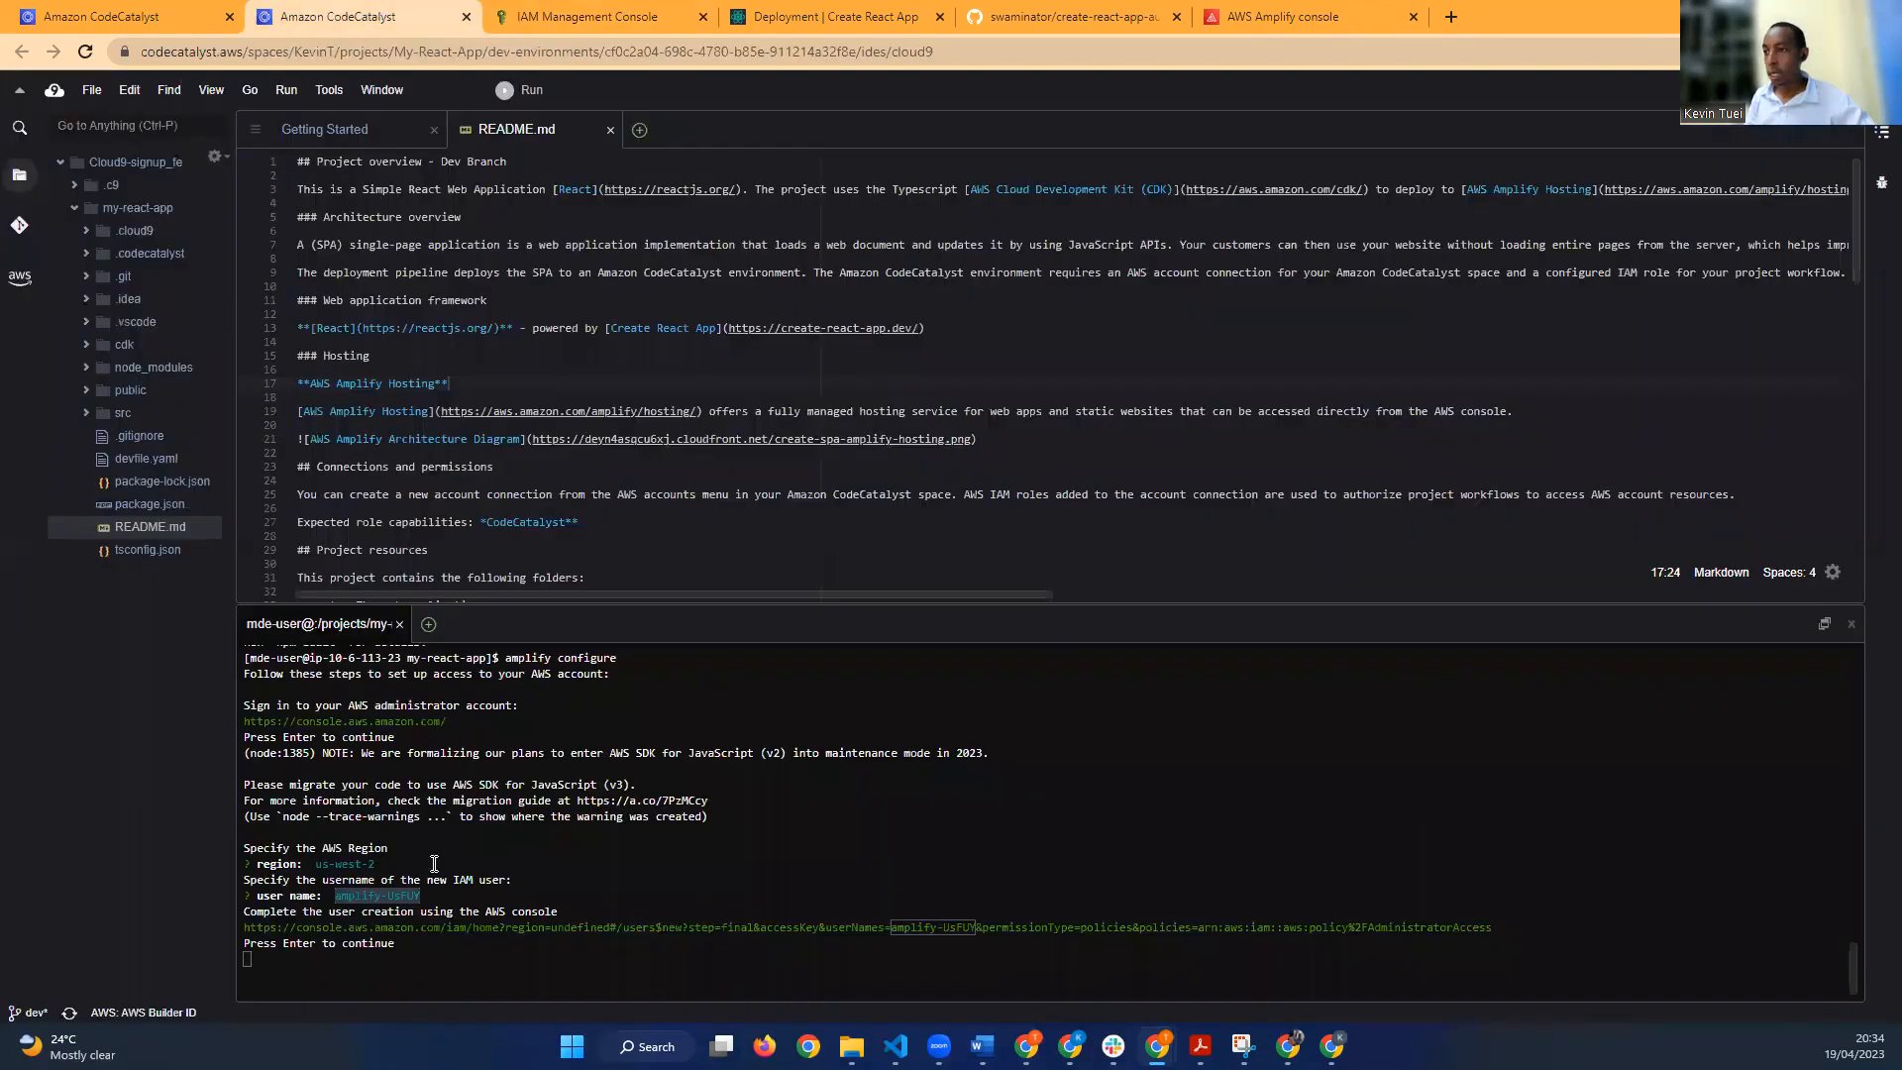
click(432, 956)
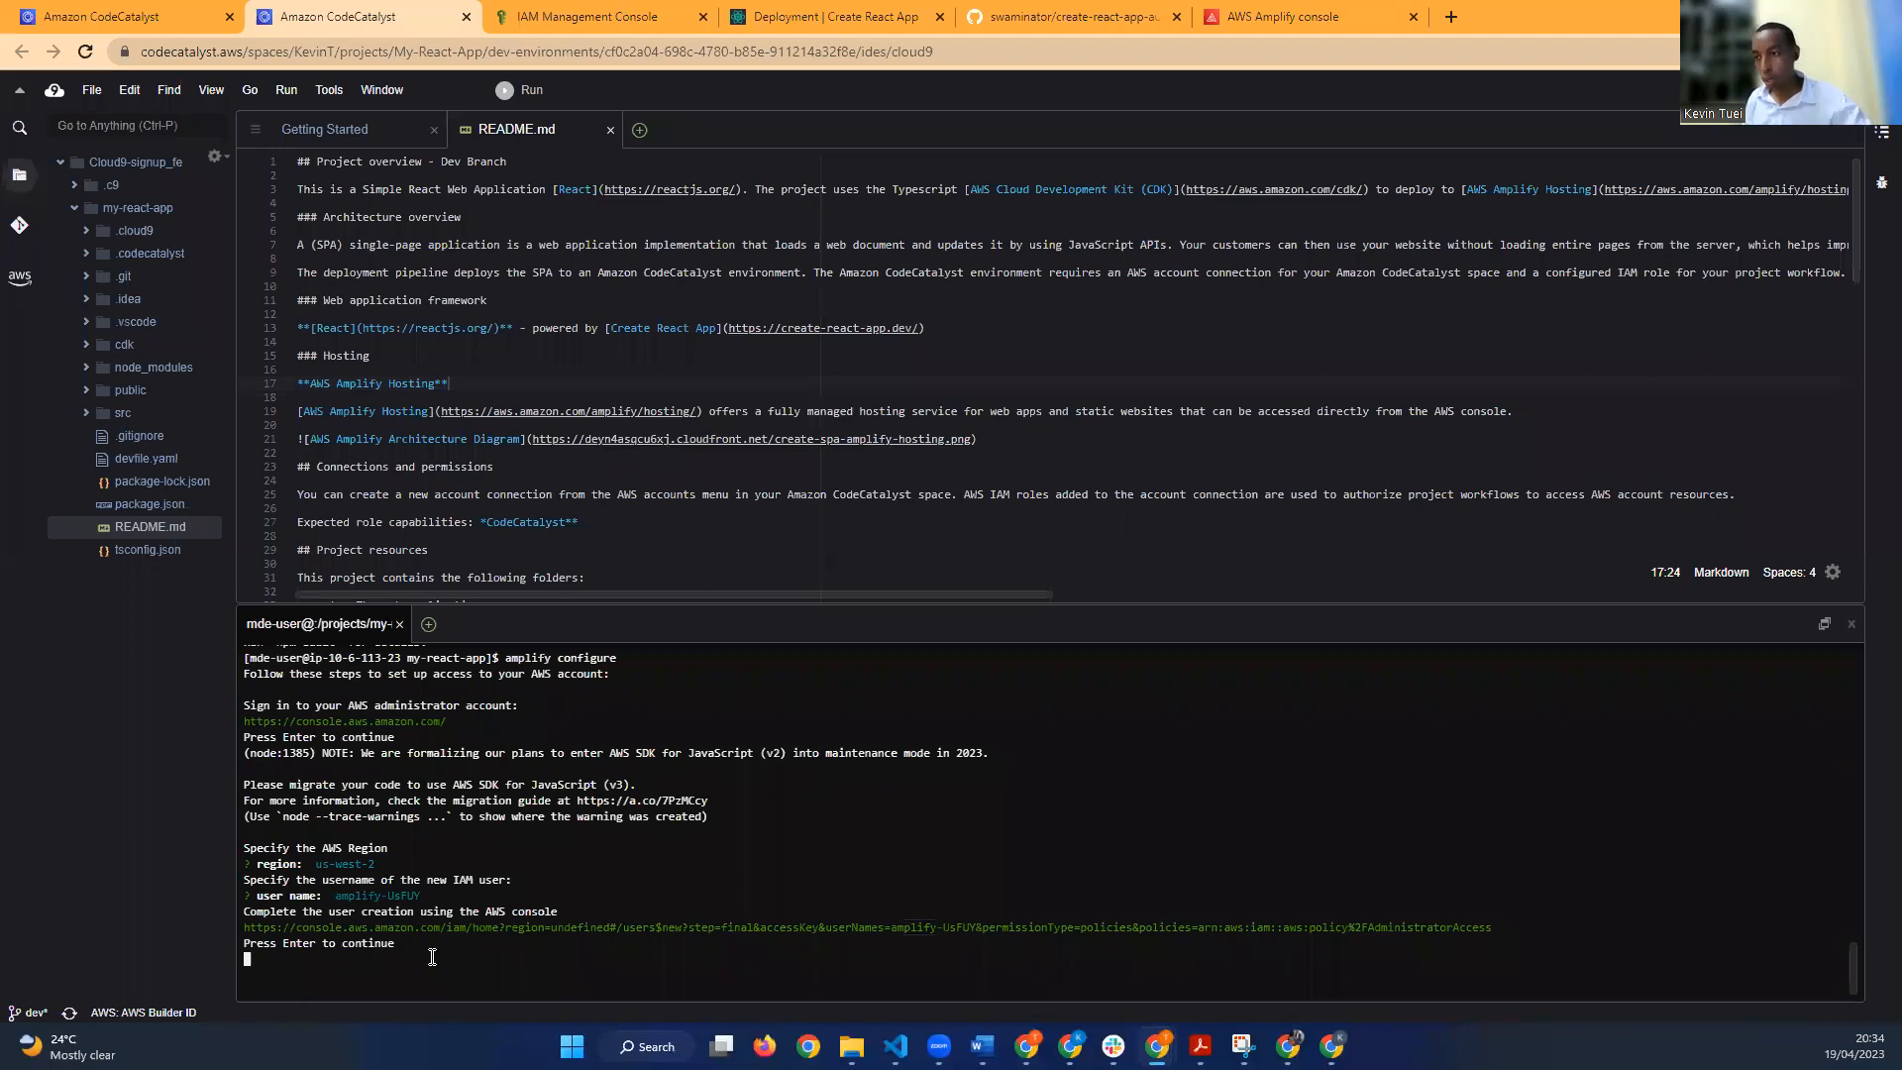
key(Return)
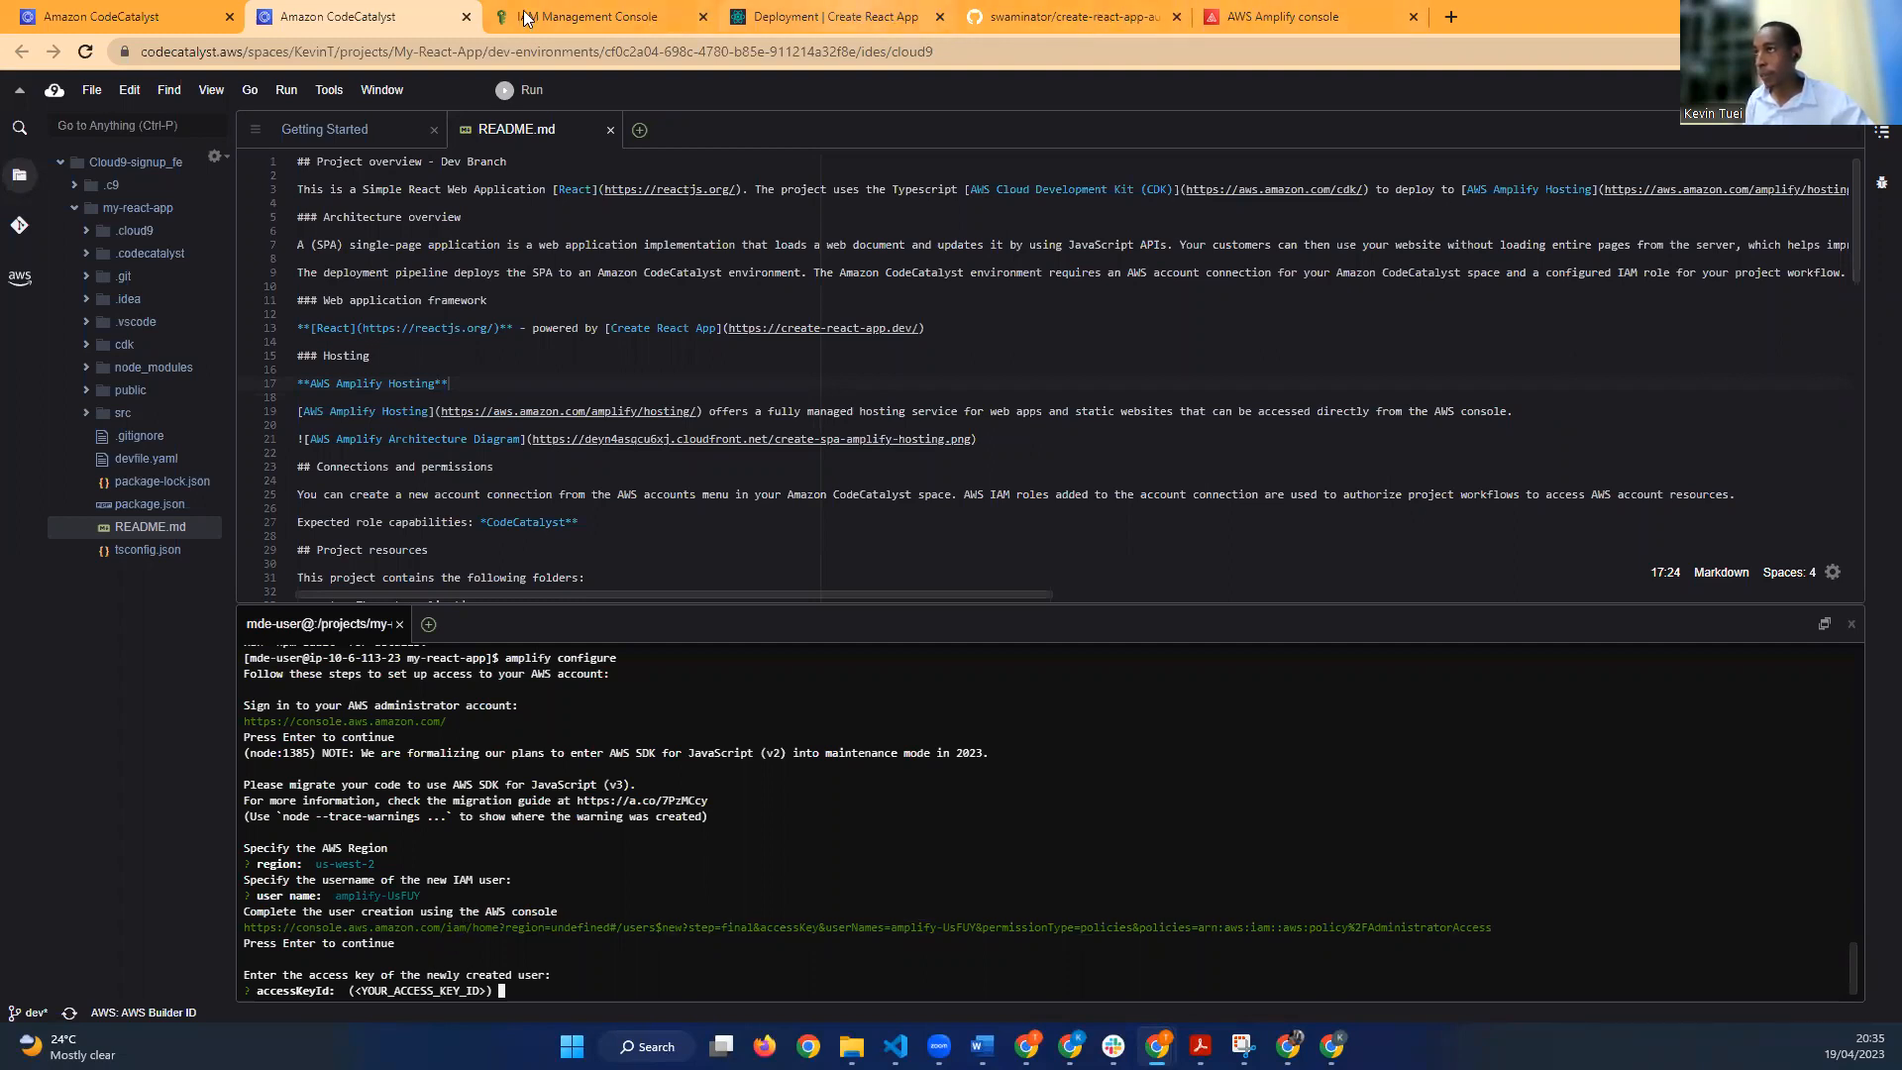
Step: In the IAM console, create an access key for user amplify-UsFUY with the Command Line Interface (CLI) use case, acknowledging the recommendation and leaving the description tag empty
click(591, 22)
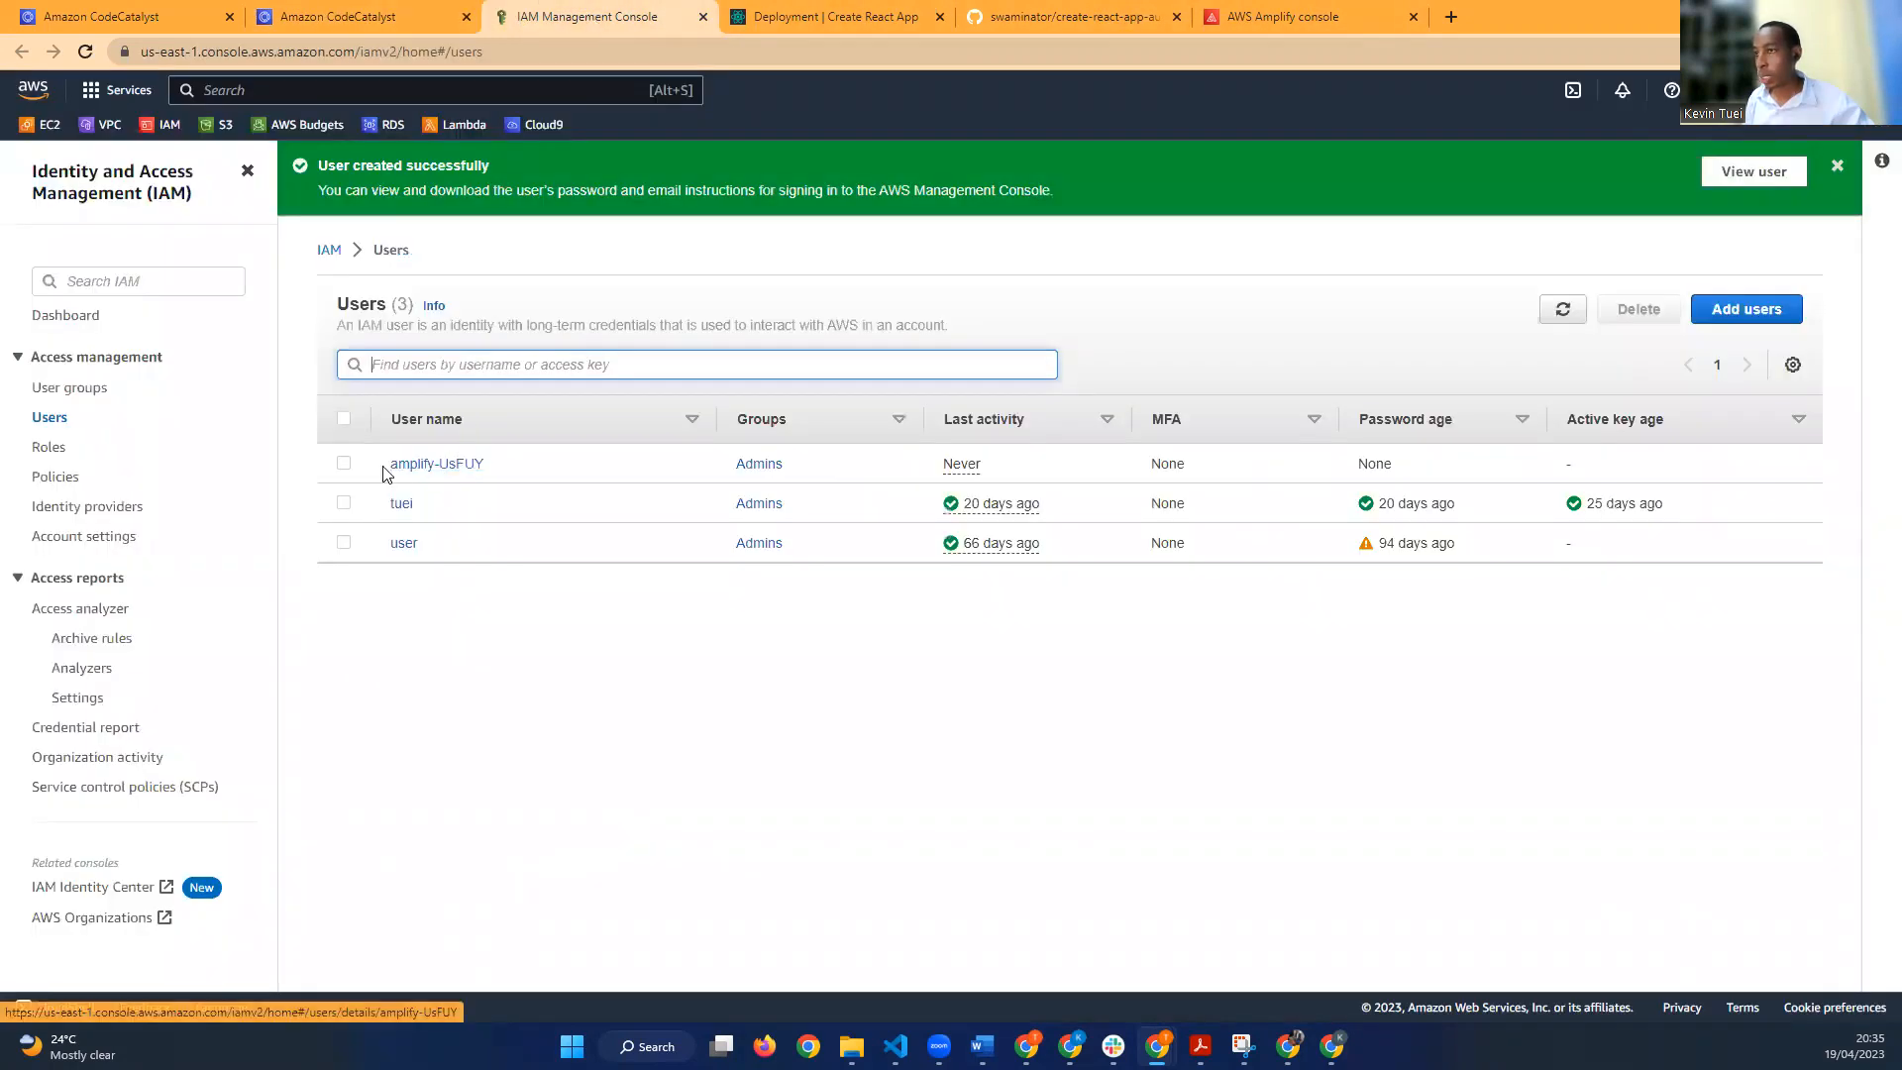
click(428, 467)
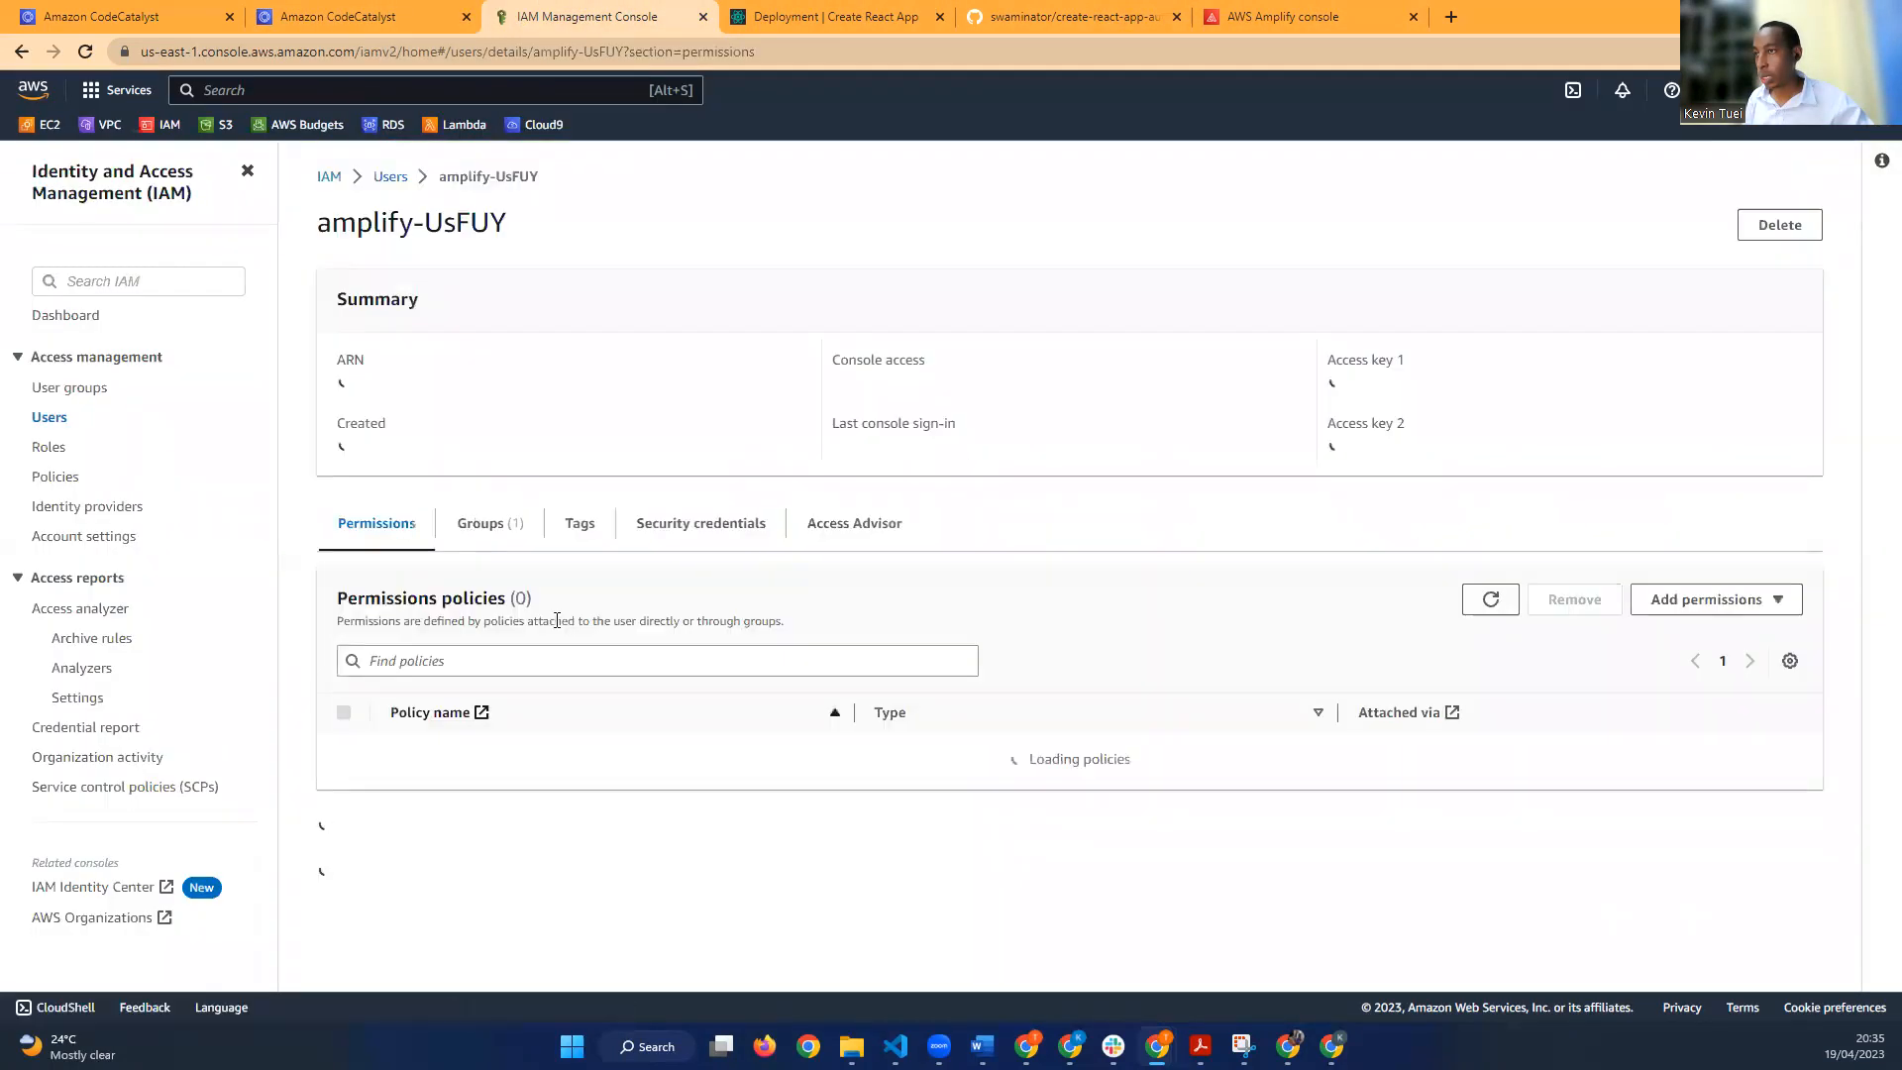
click(676, 531)
scroll(658, 584, down, 7)
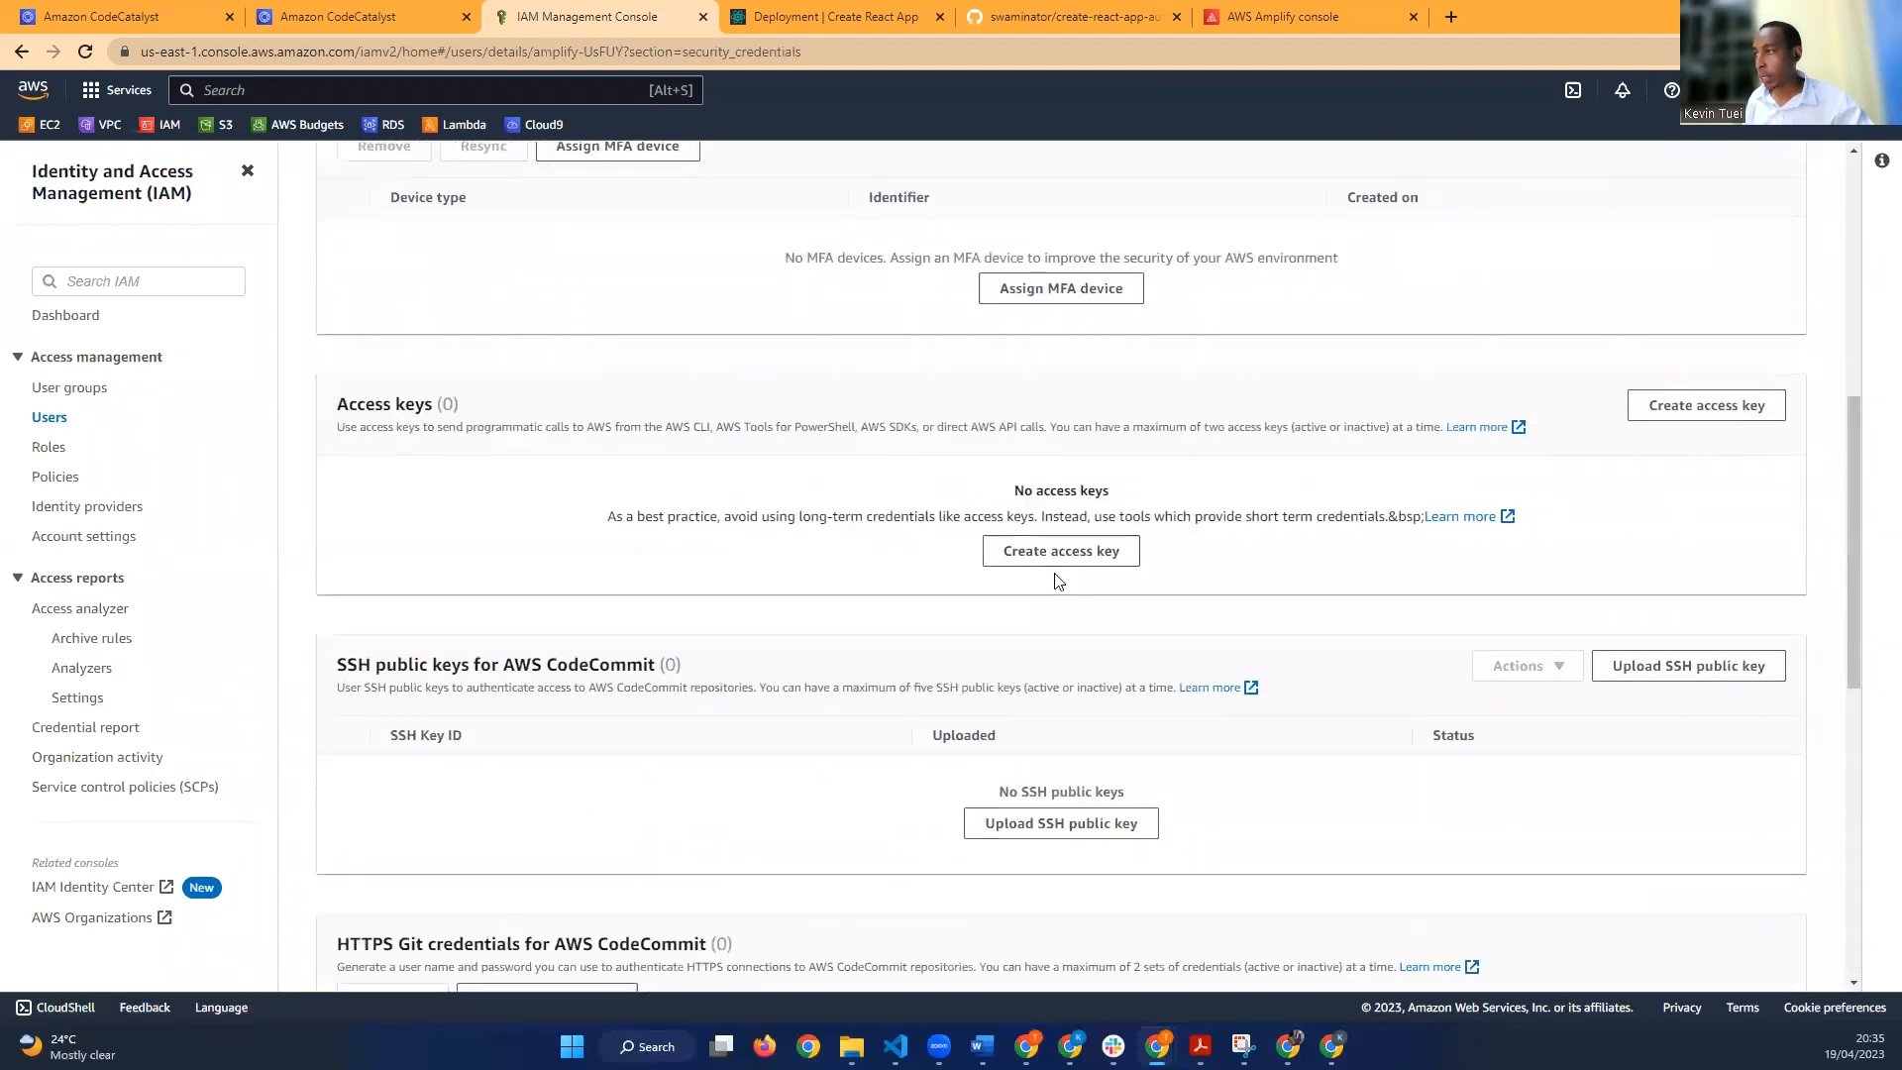
click(1094, 554)
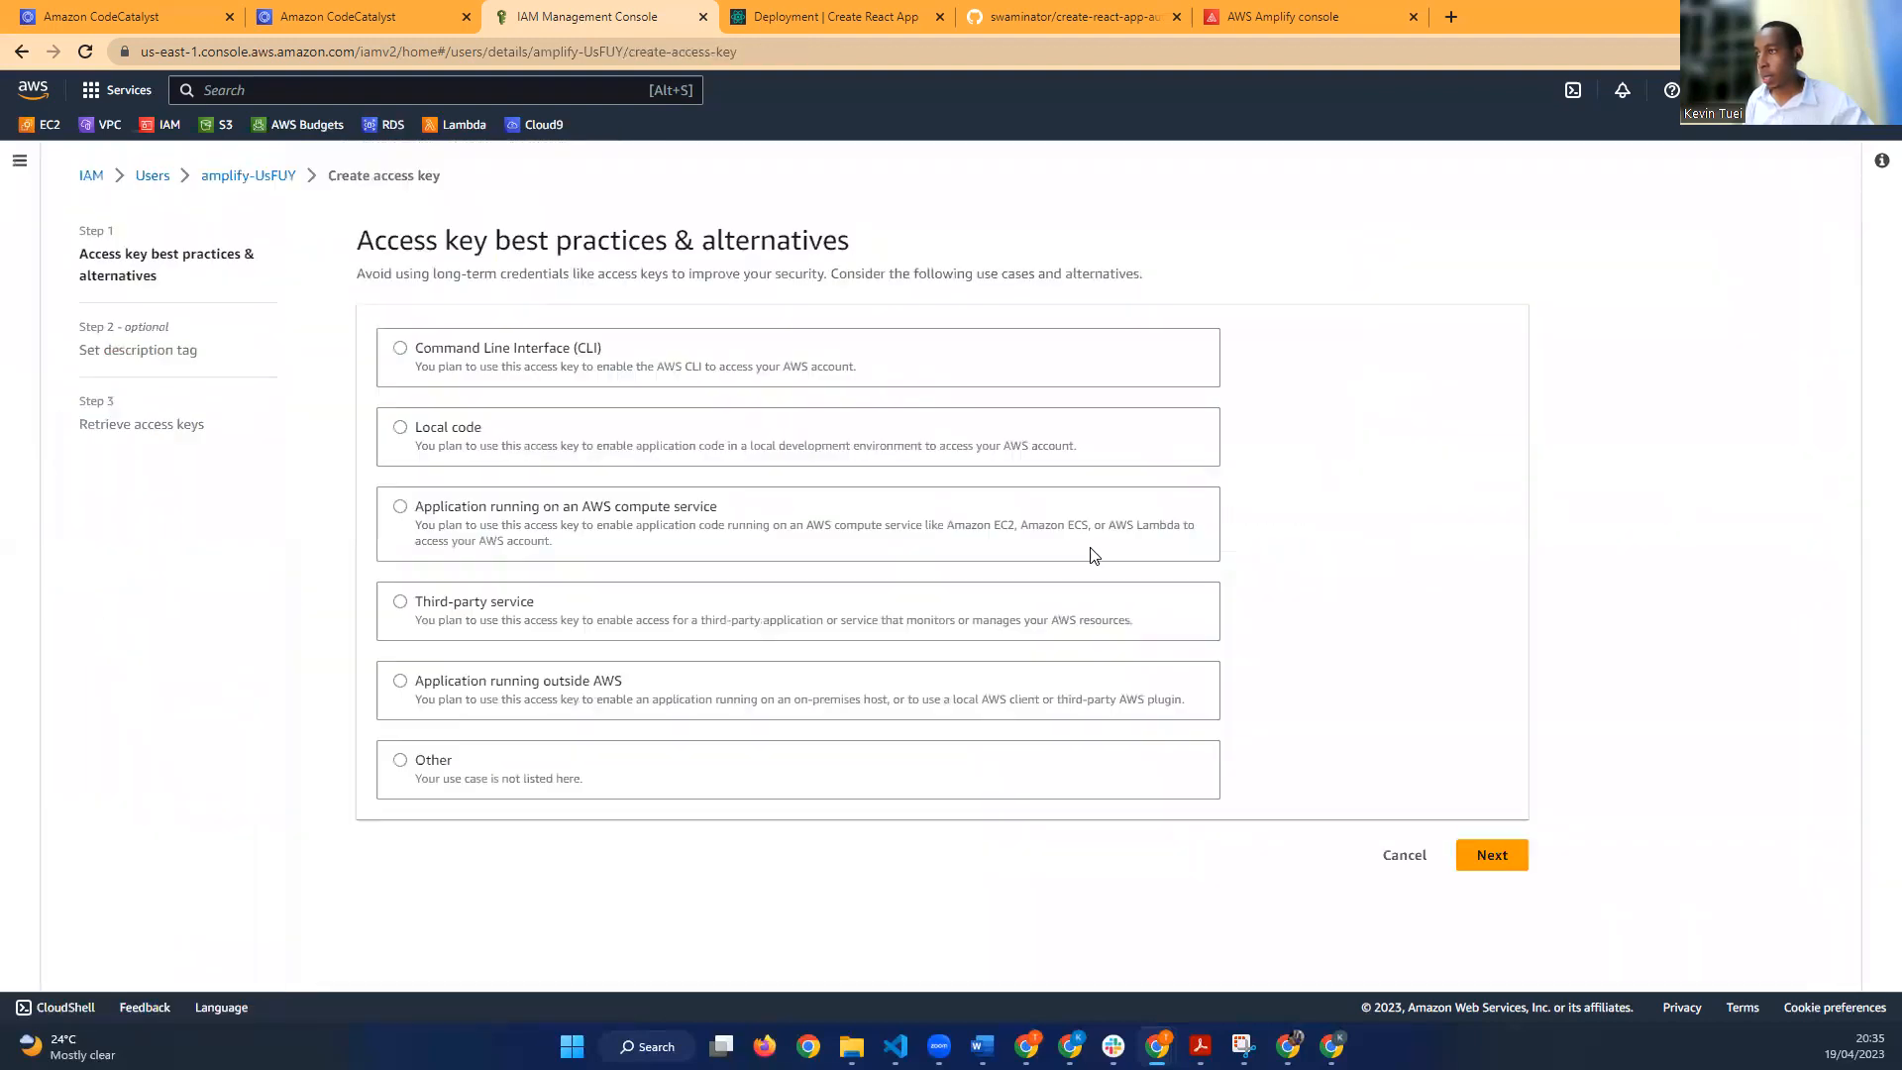
click(566, 365)
scroll(722, 475, down, 1)
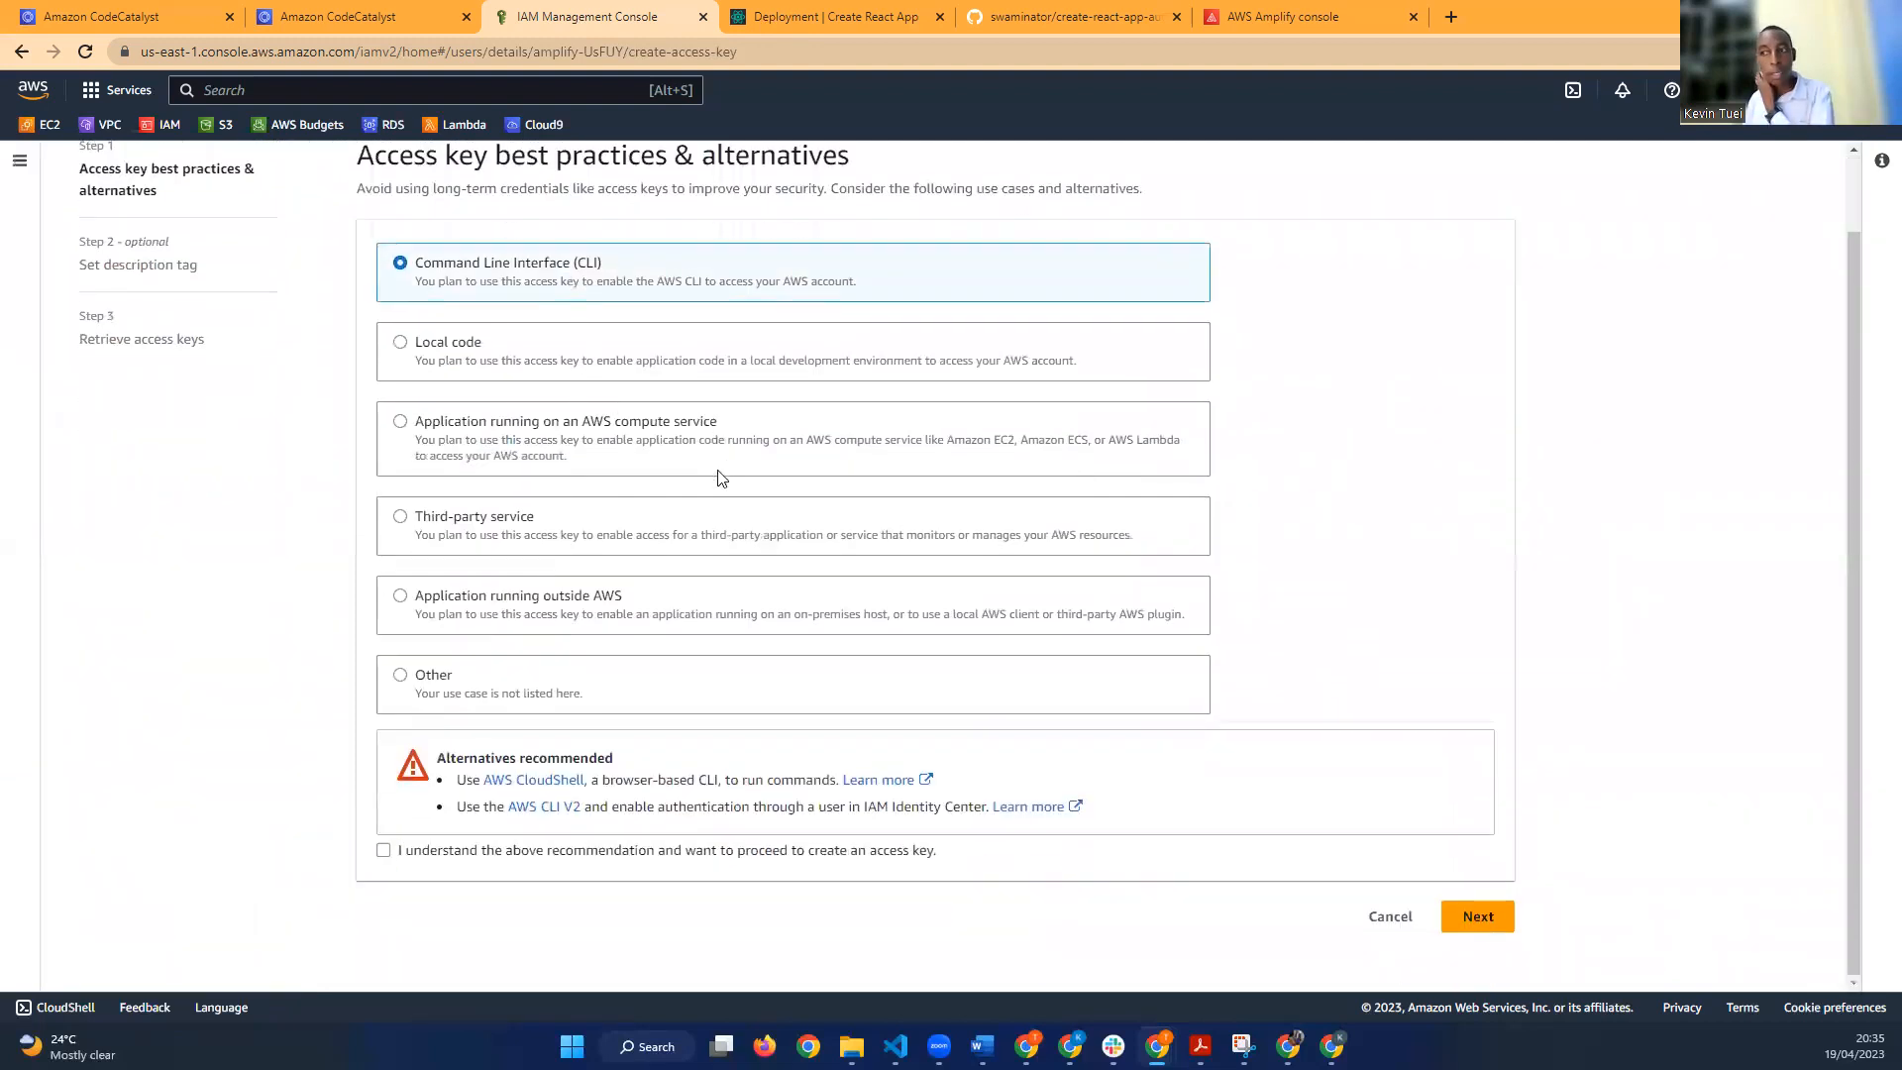
click(719, 854)
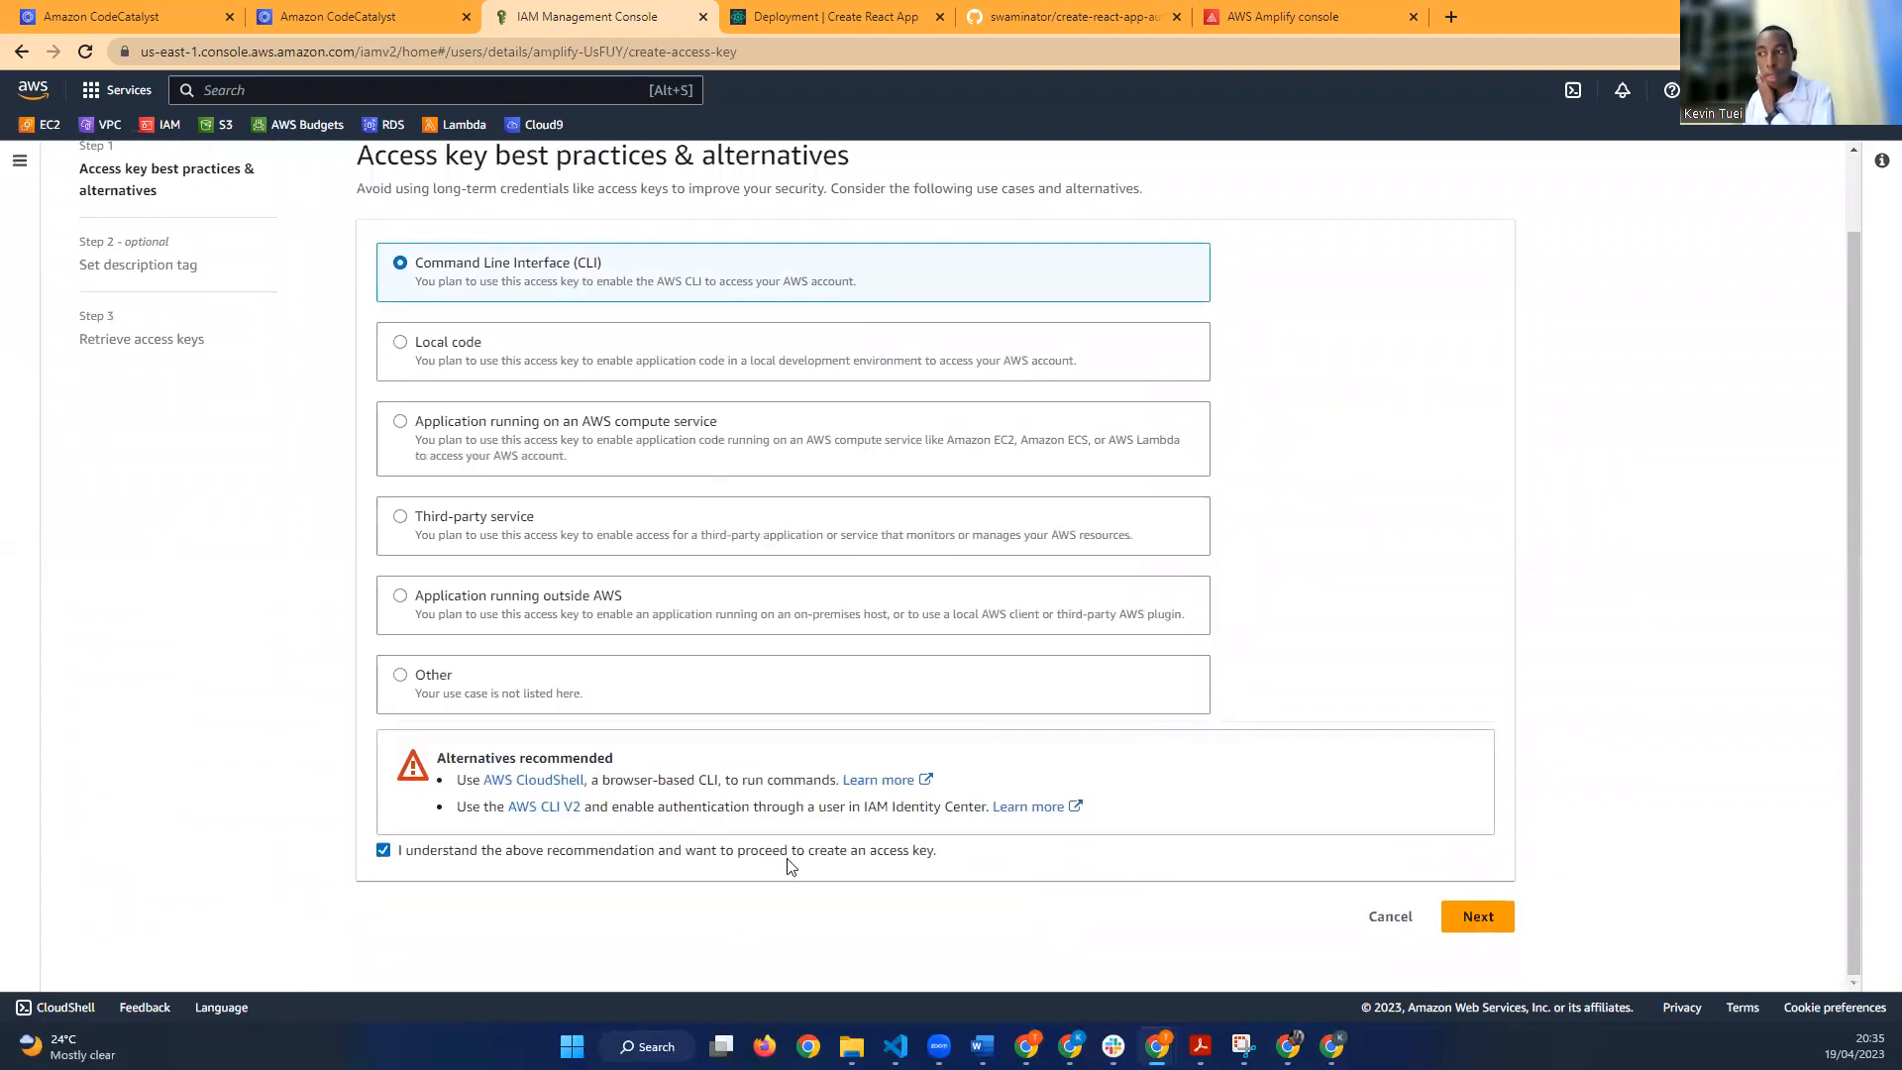
click(1470, 921)
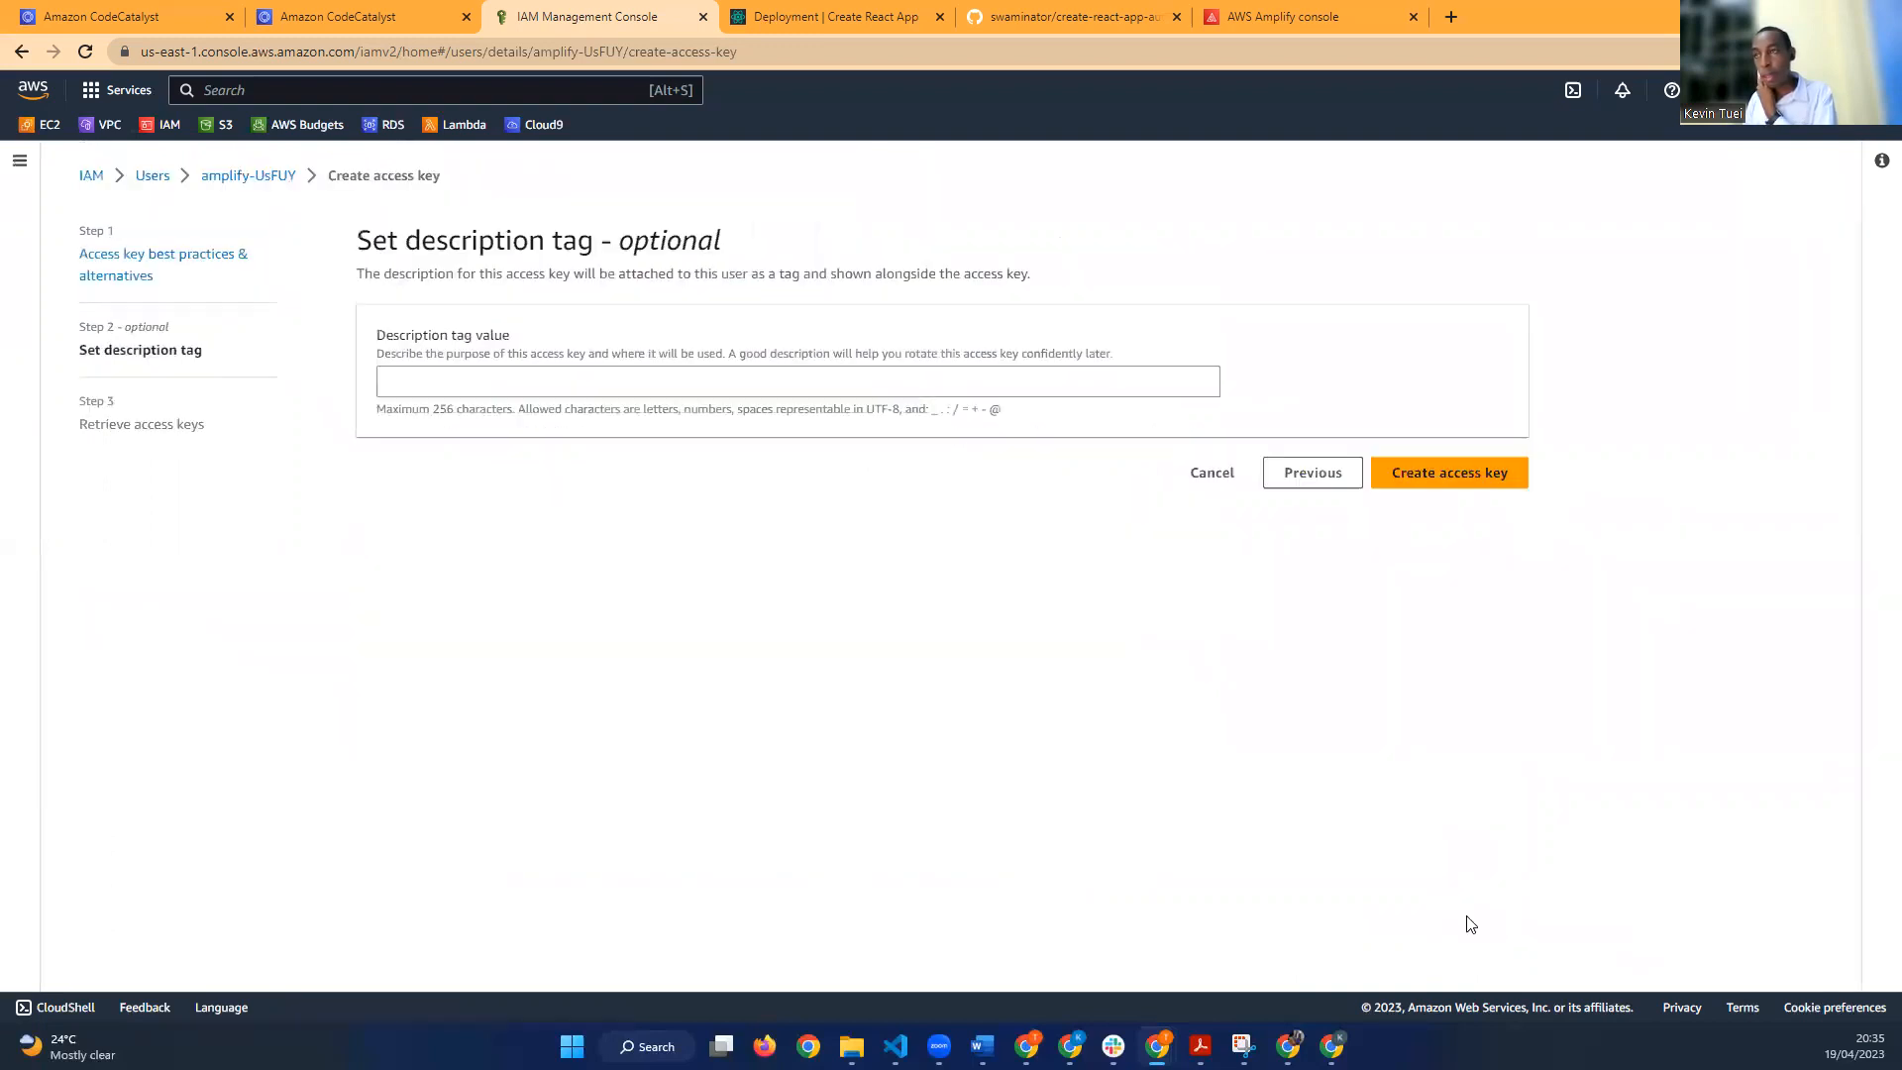
click(1422, 484)
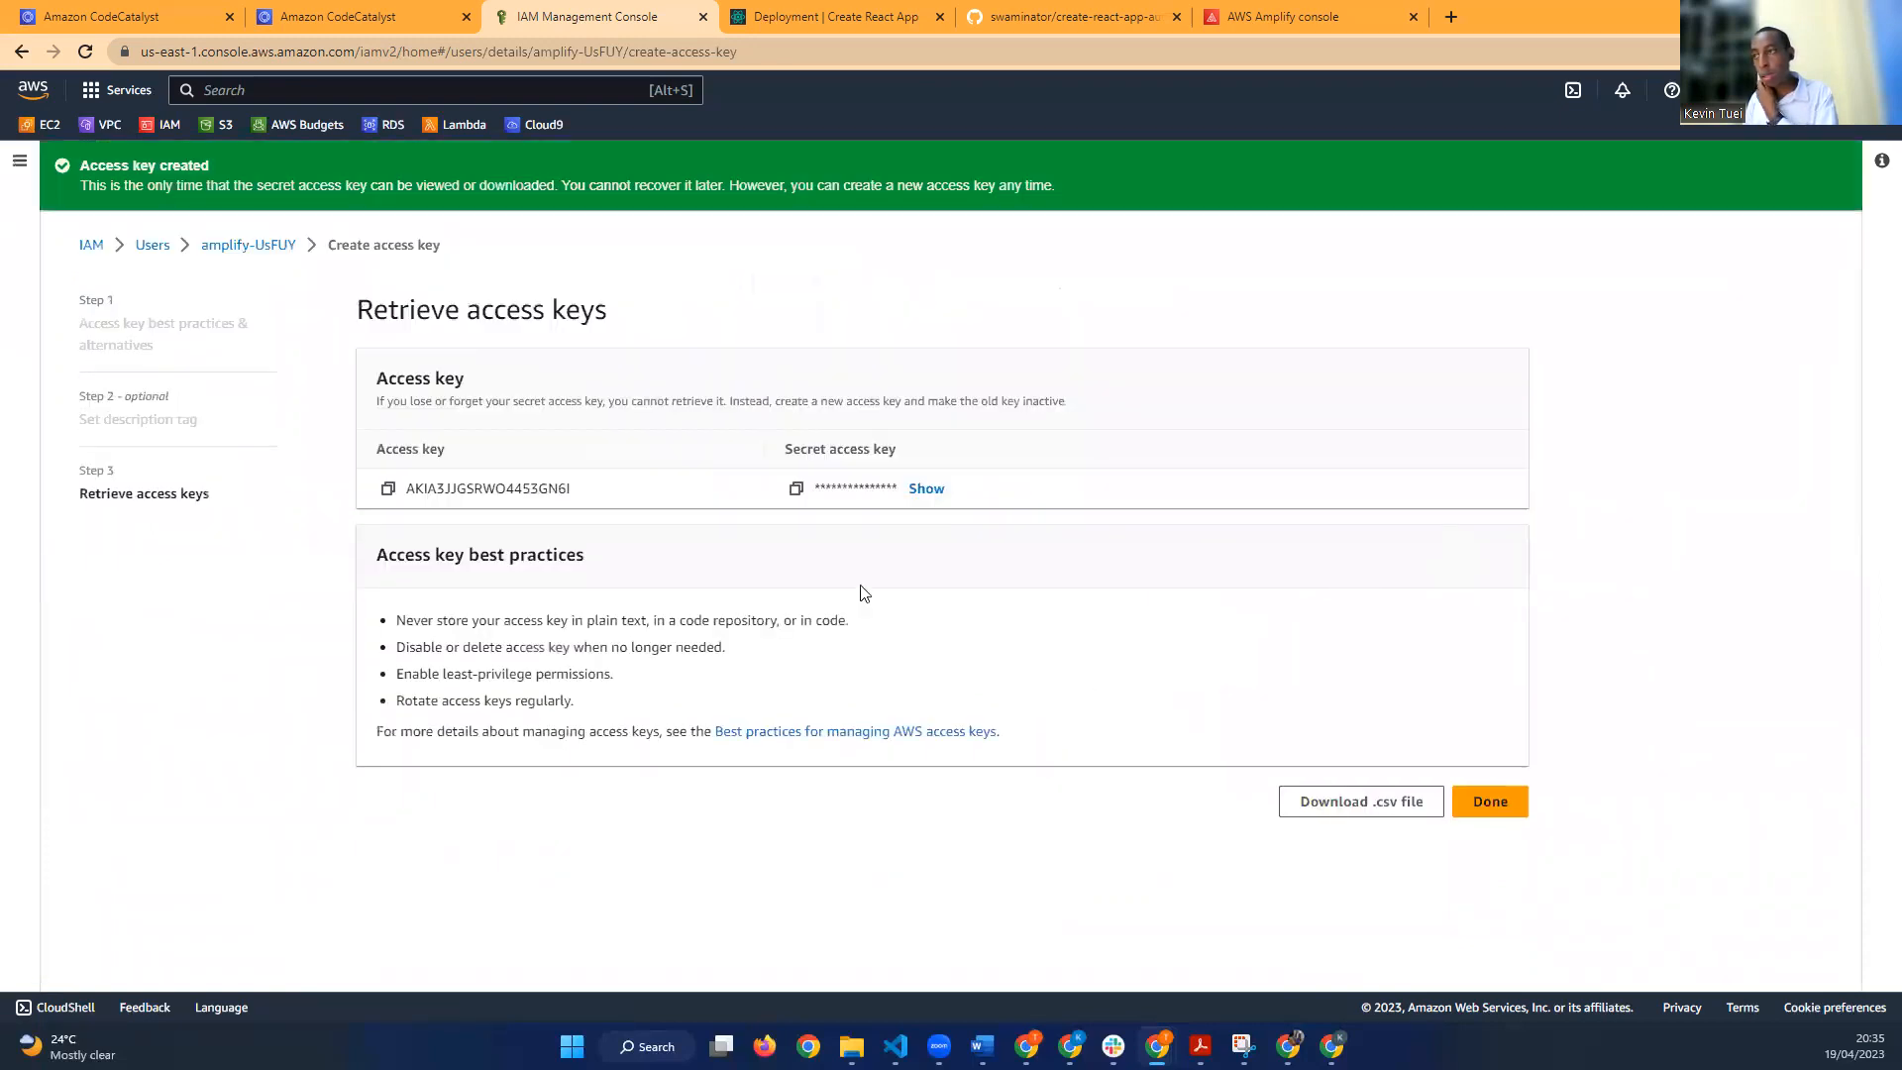
Step: Copy the new access key ID from the IAM console and submit it at the accessKeyId prompt in the Cloud9 terminal
click(387, 488)
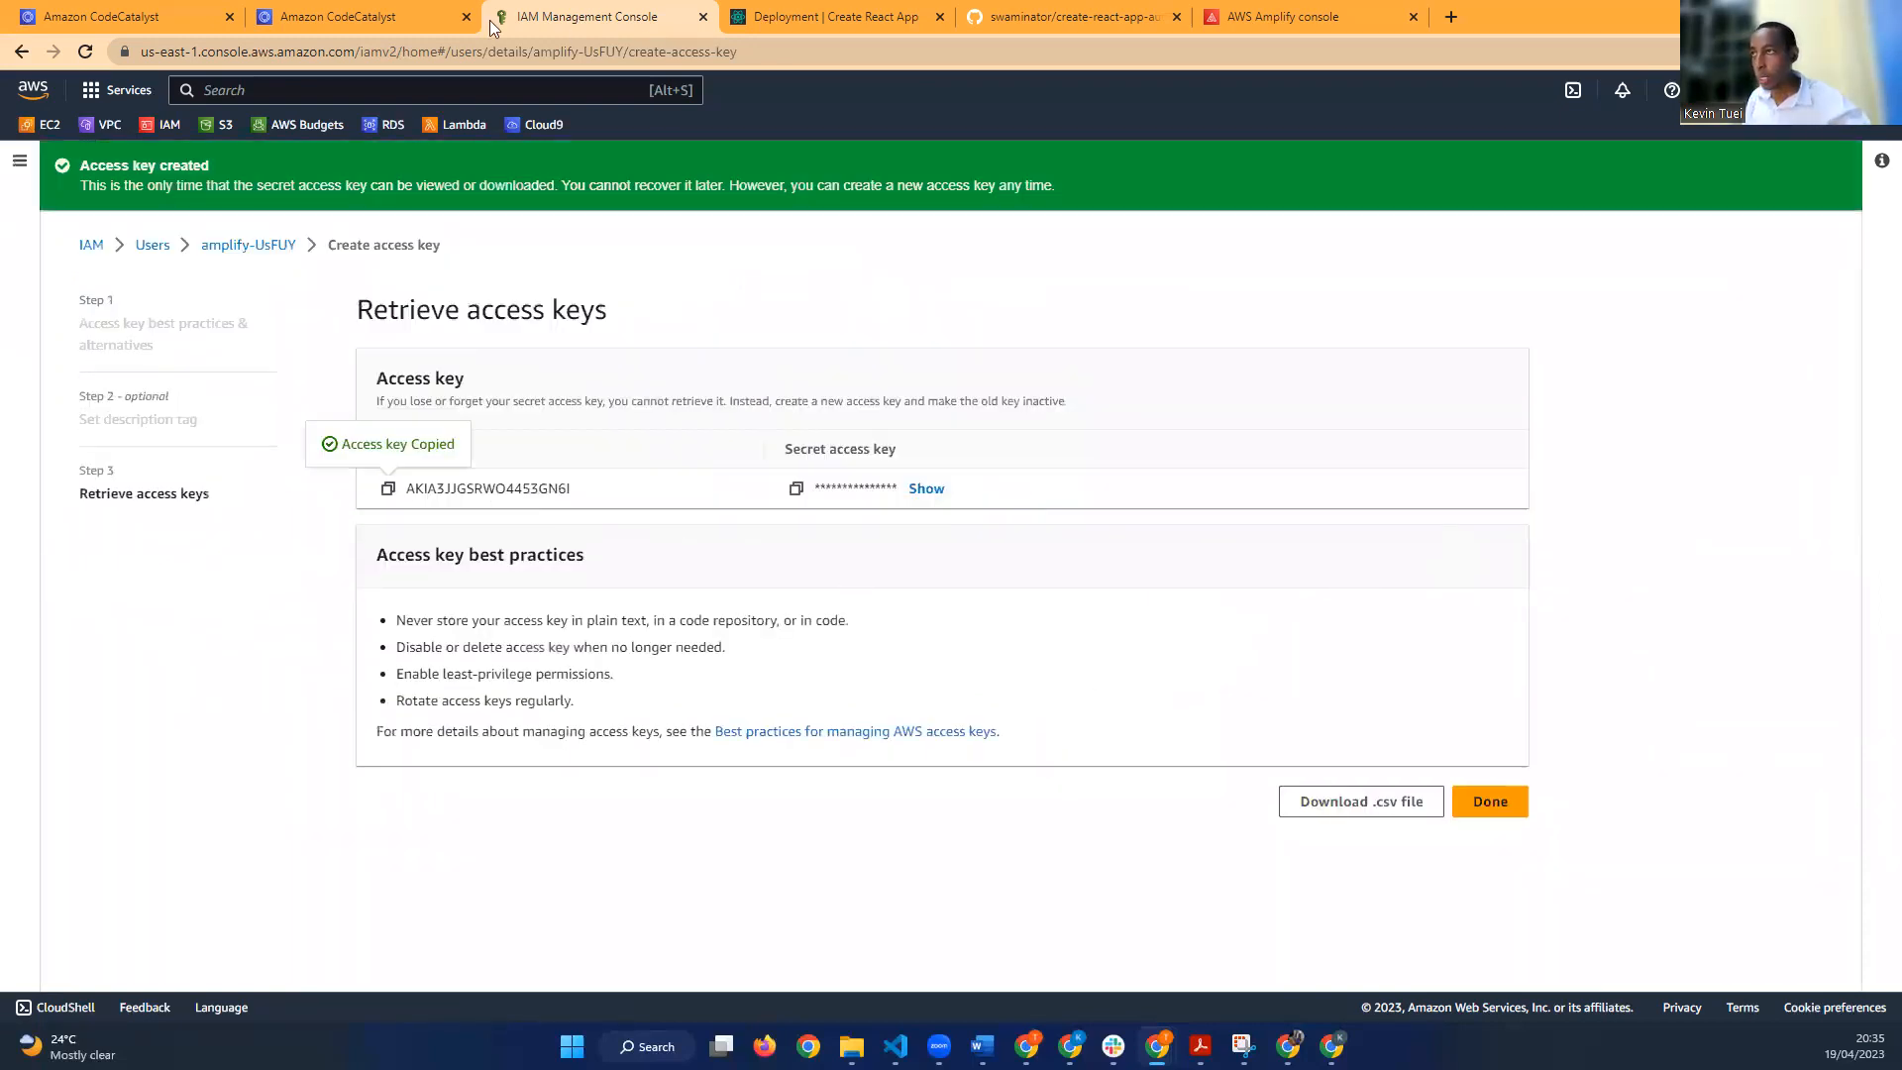
click(348, 6)
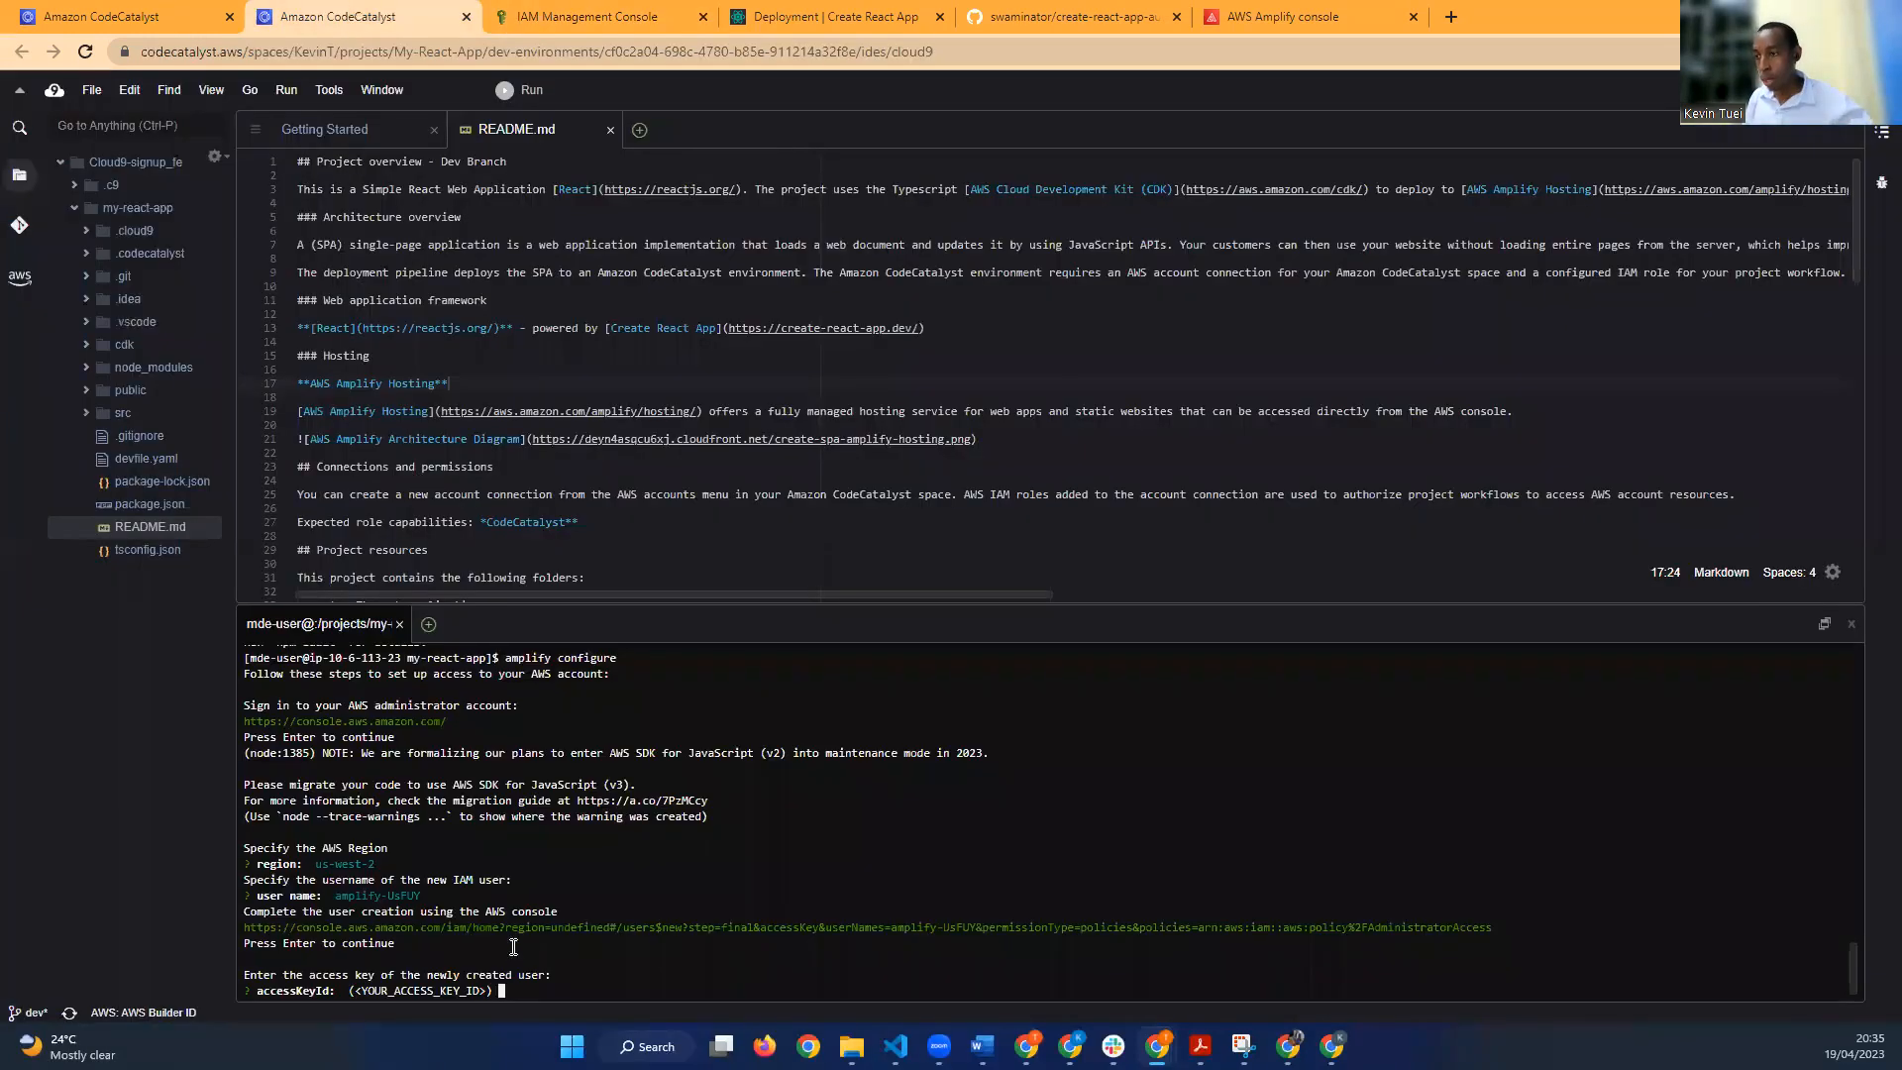
right_click(518, 988)
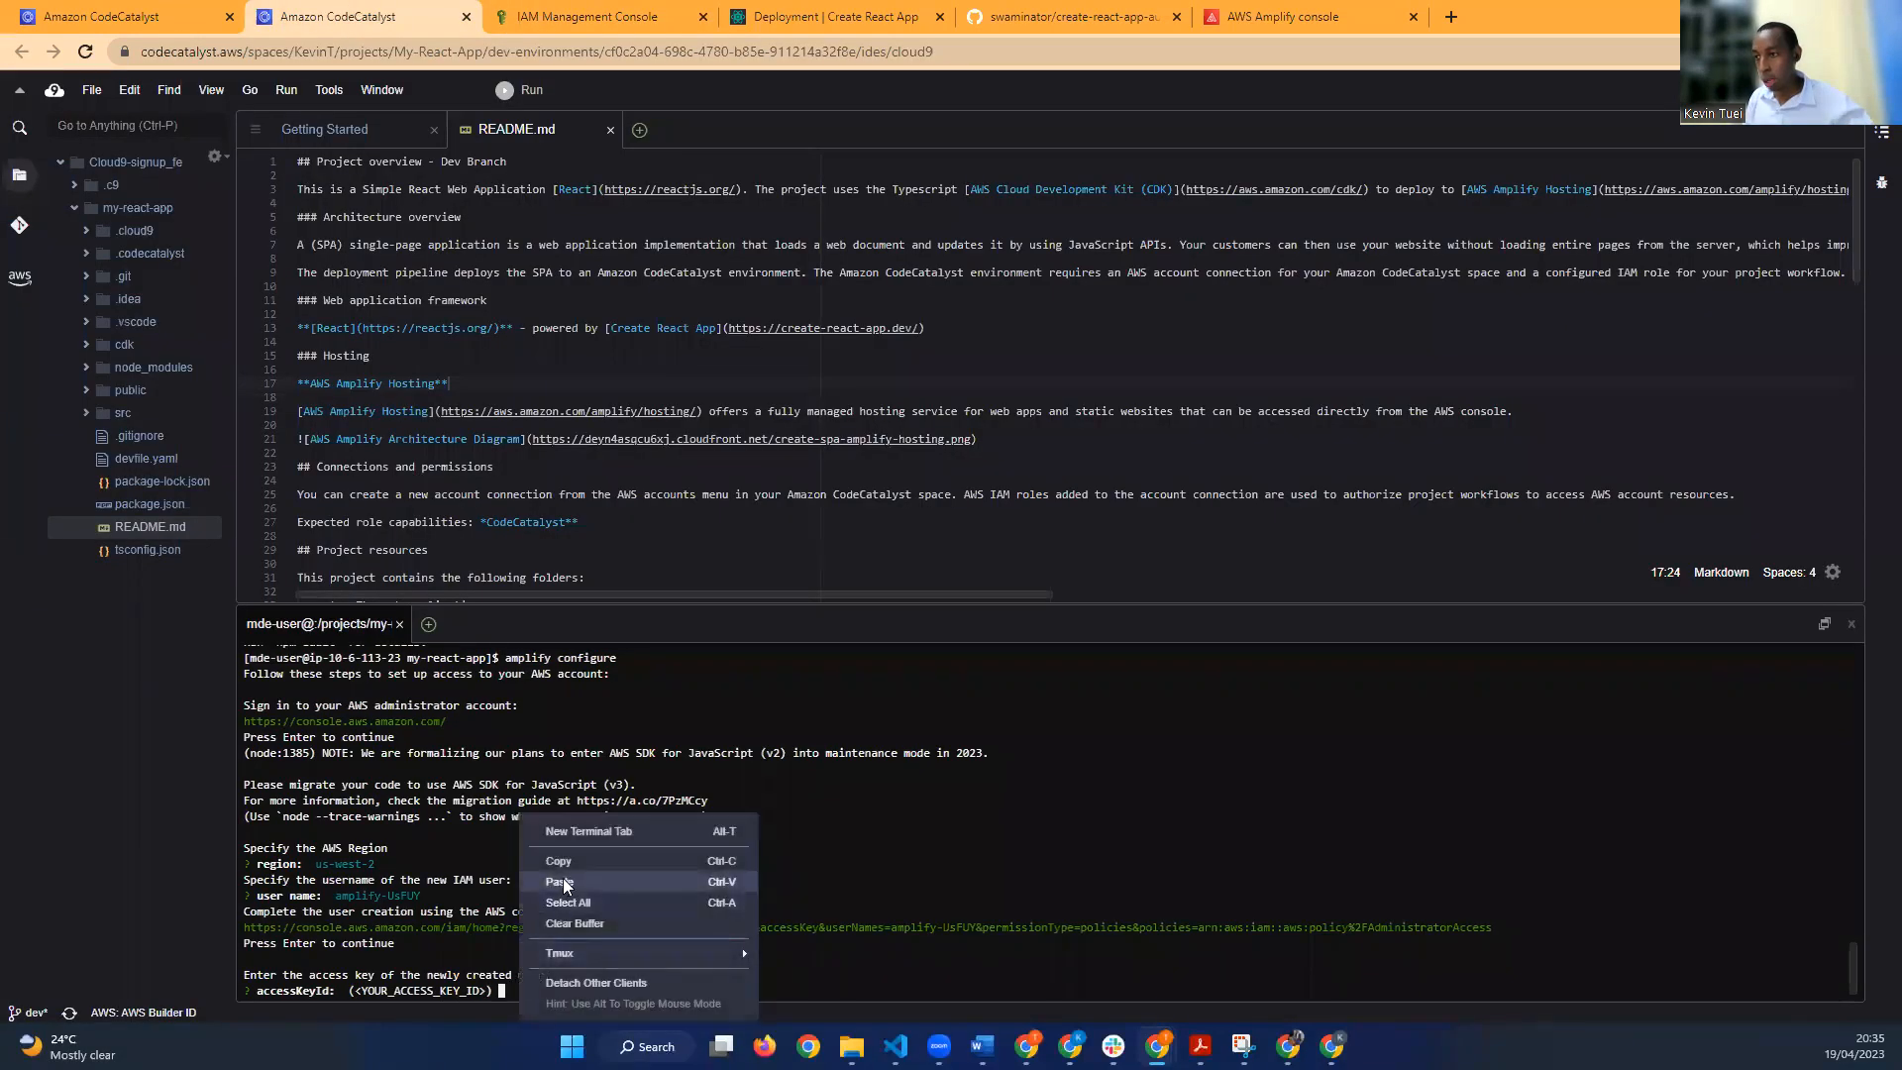
click(563, 877)
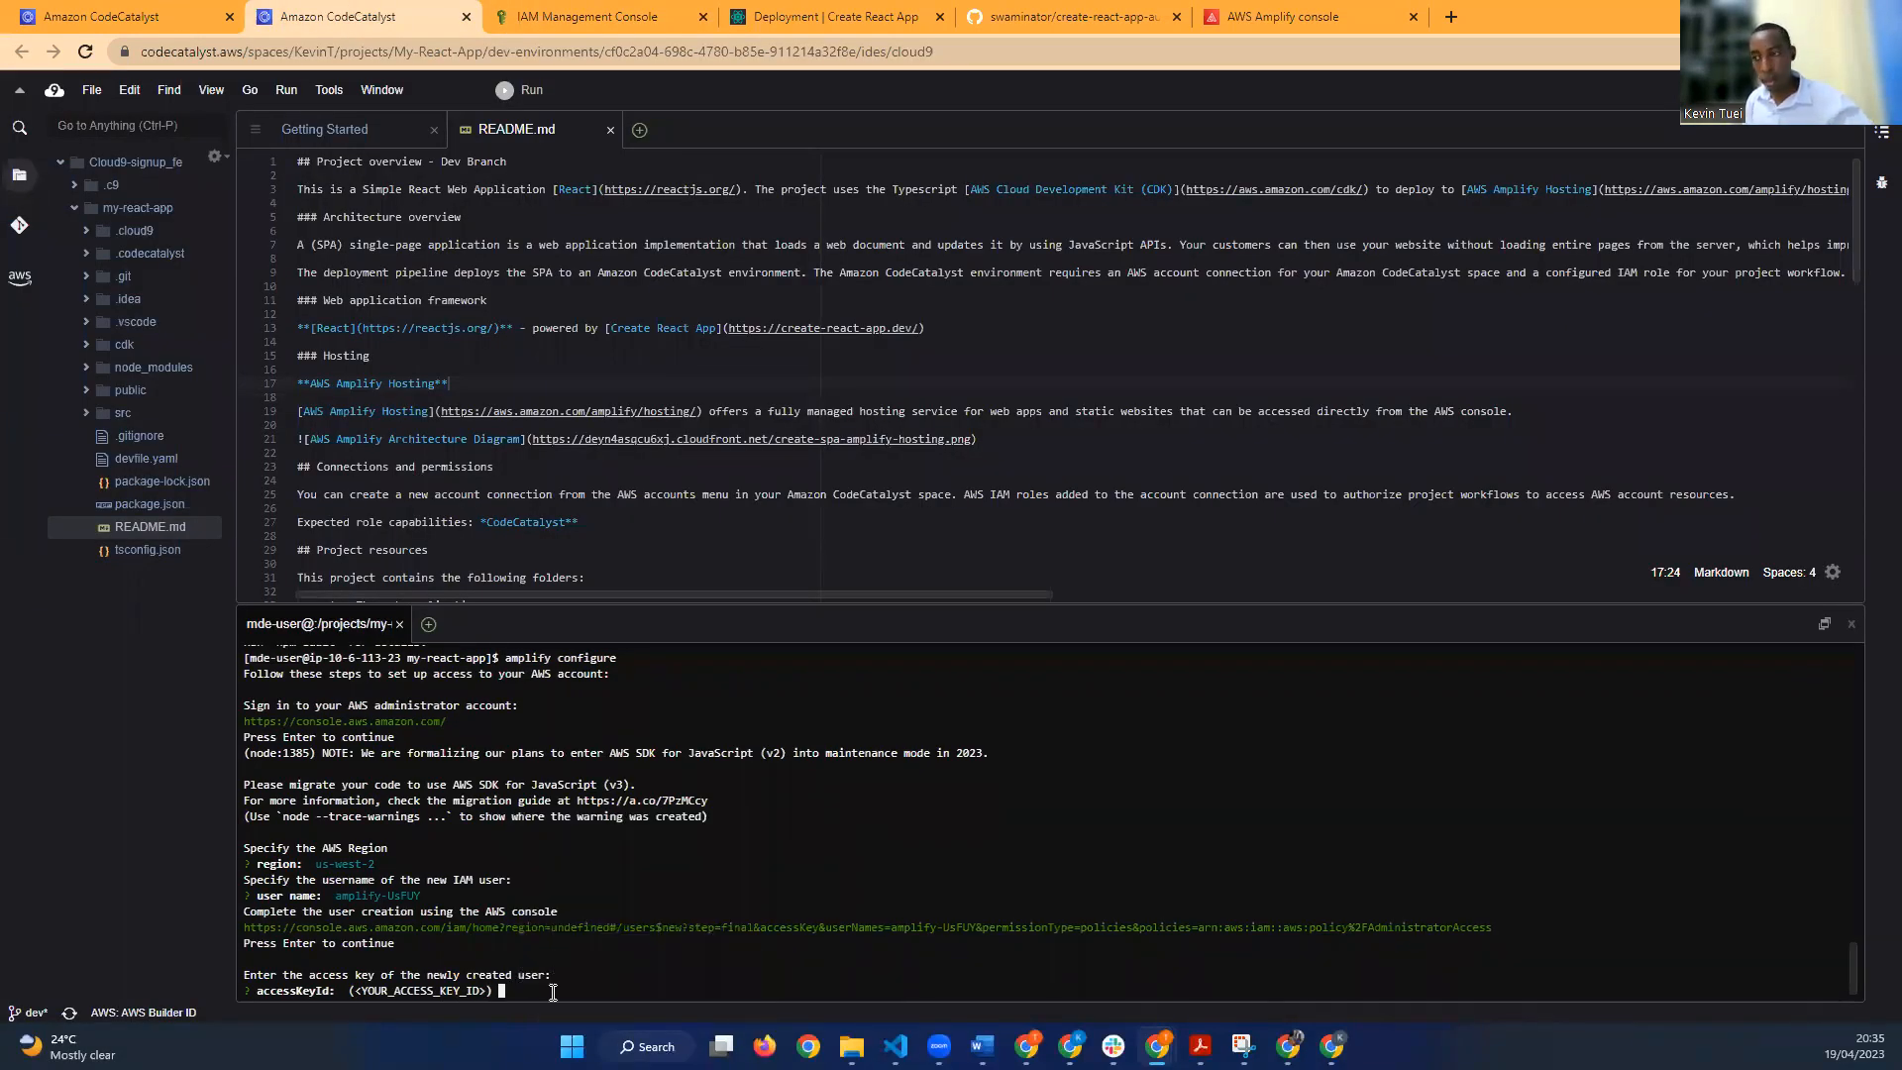
key(ctrl+v)
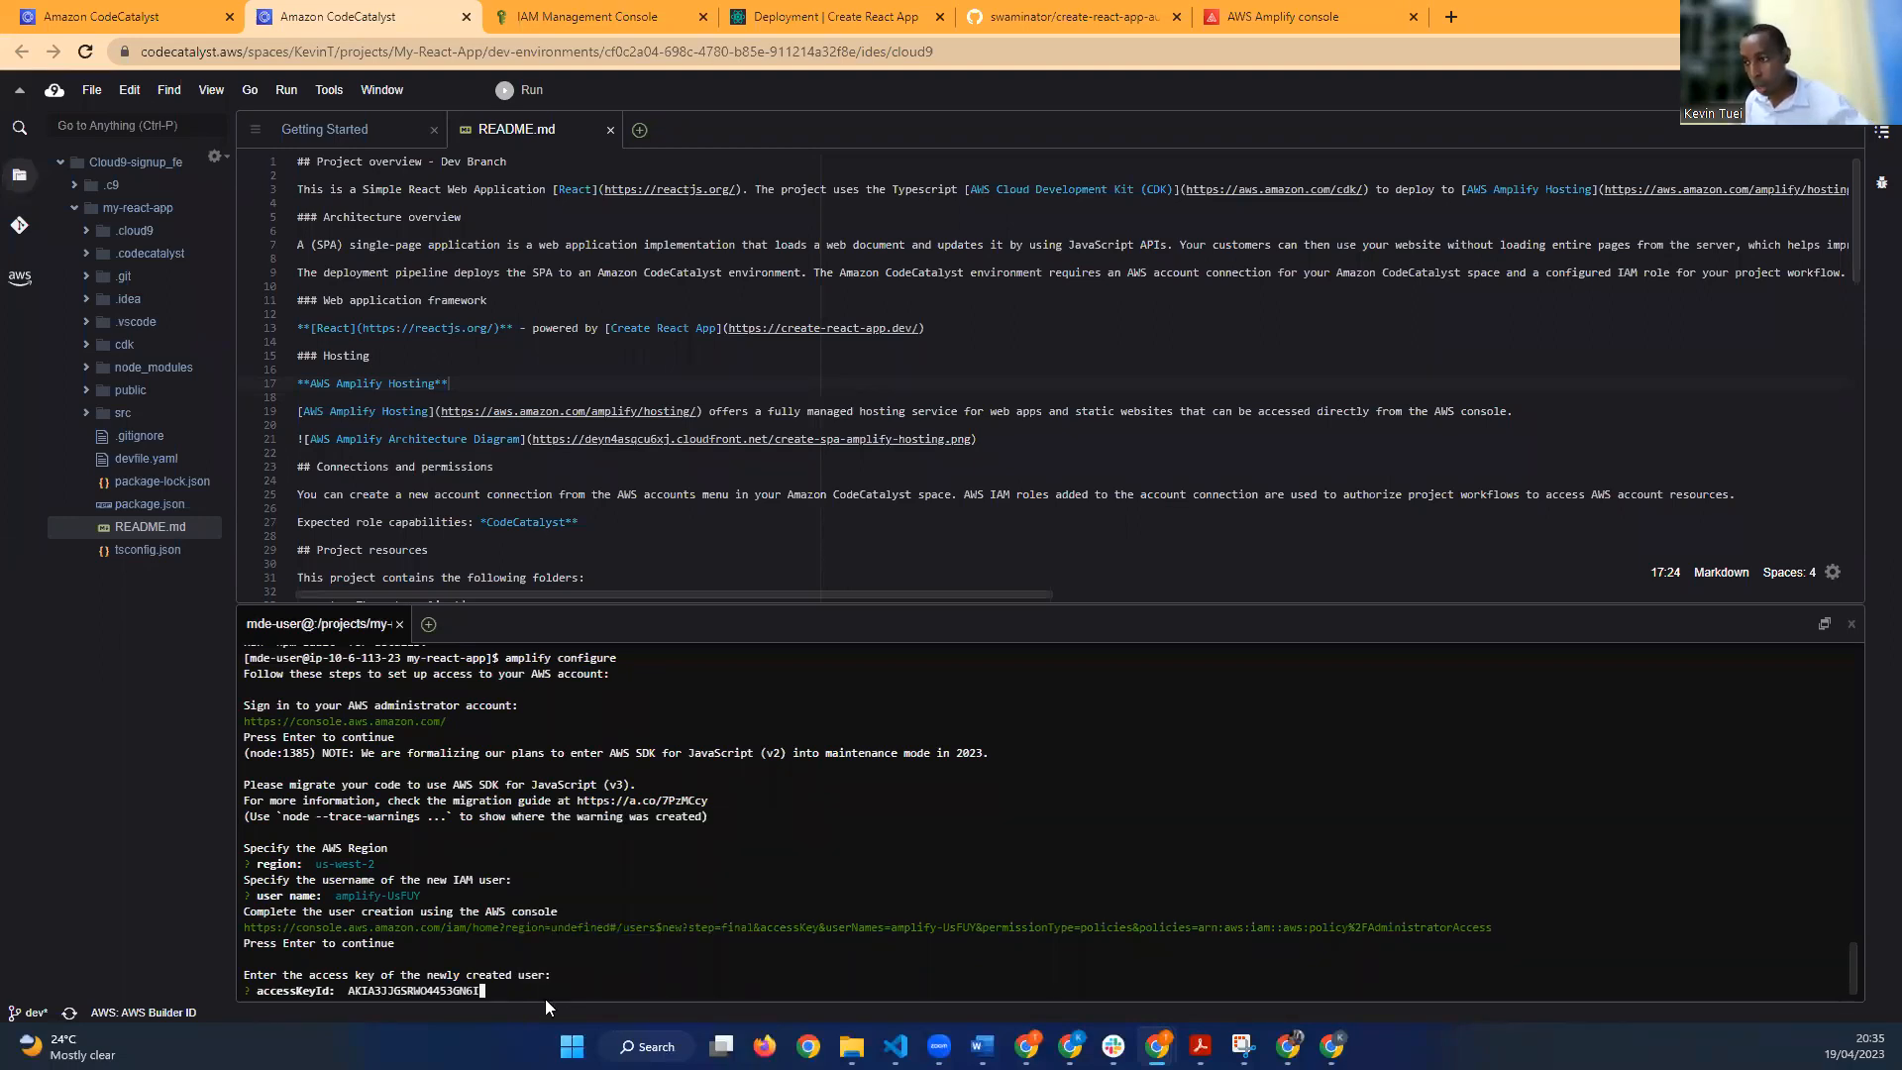
key(Return)
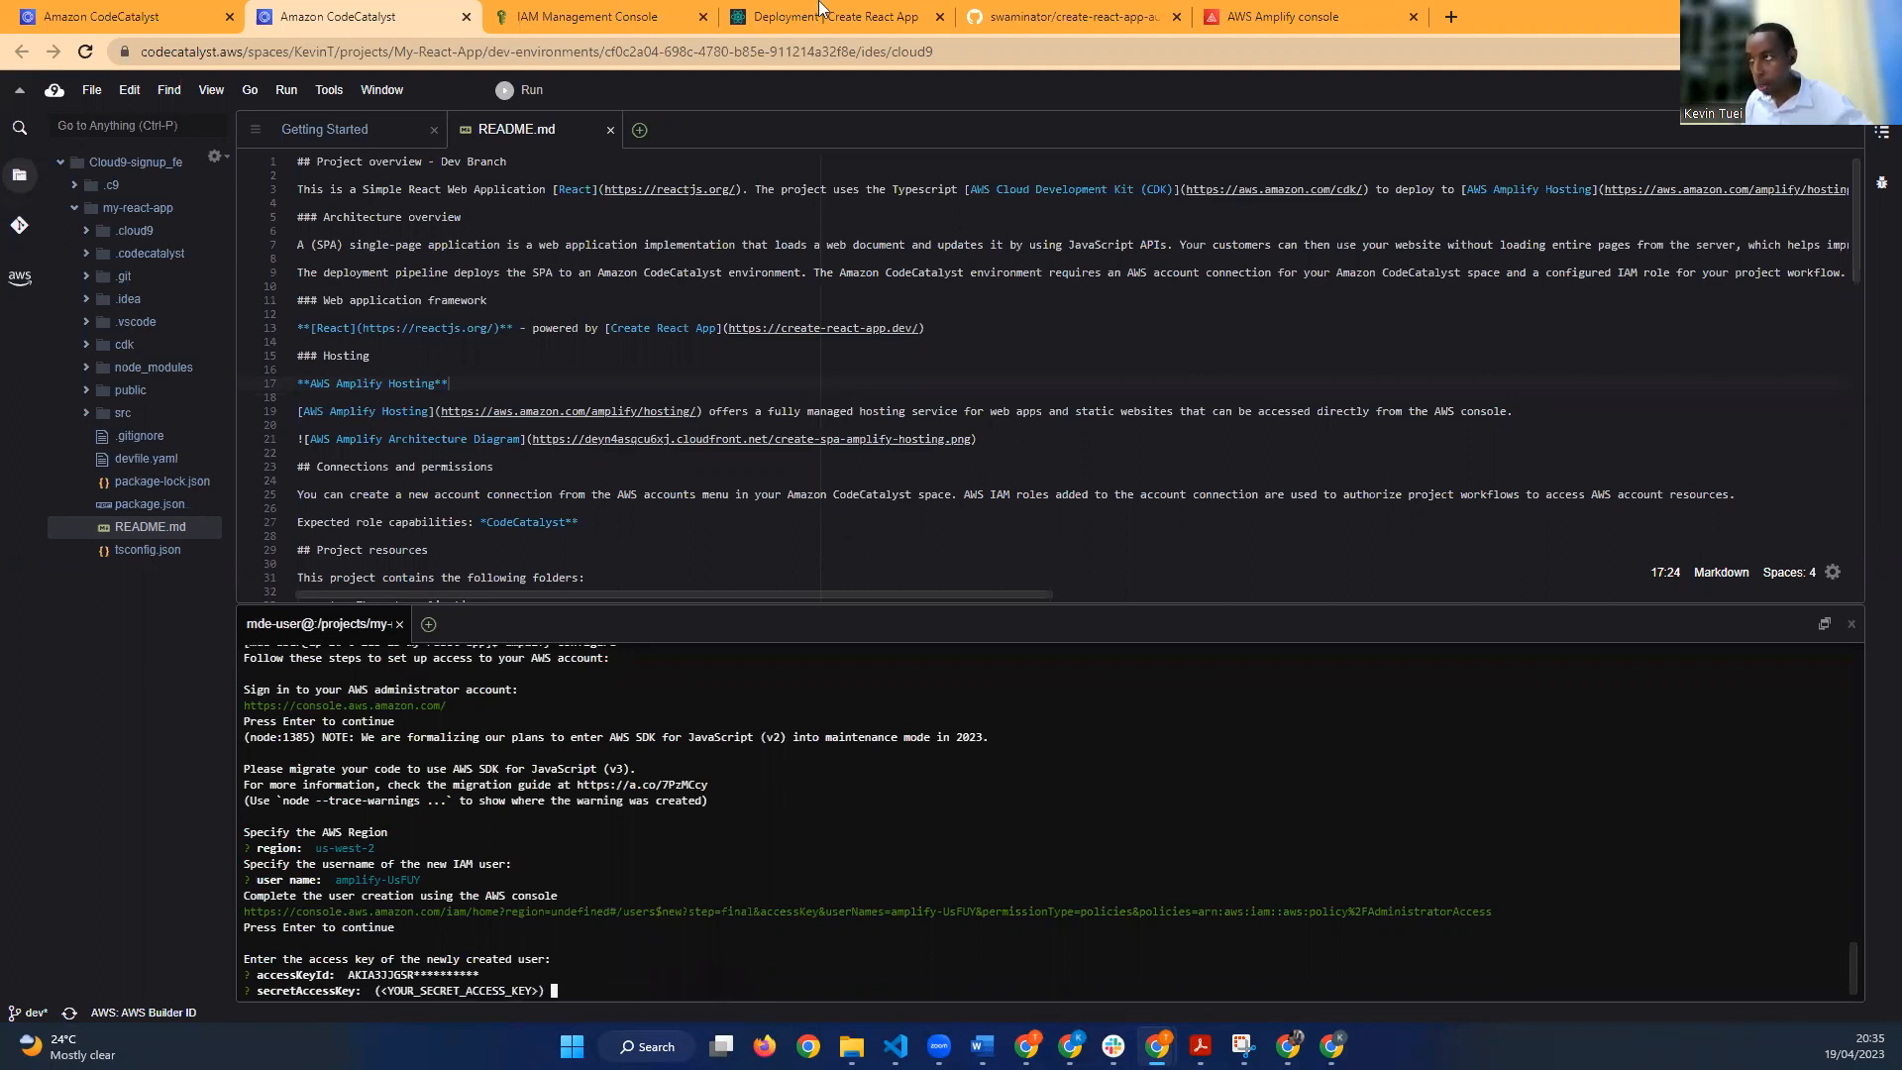
Step: Copy the secret access key from the IAM console and submit it at the secretAccessKey prompt in the Cloud9 terminal
click(612, 29)
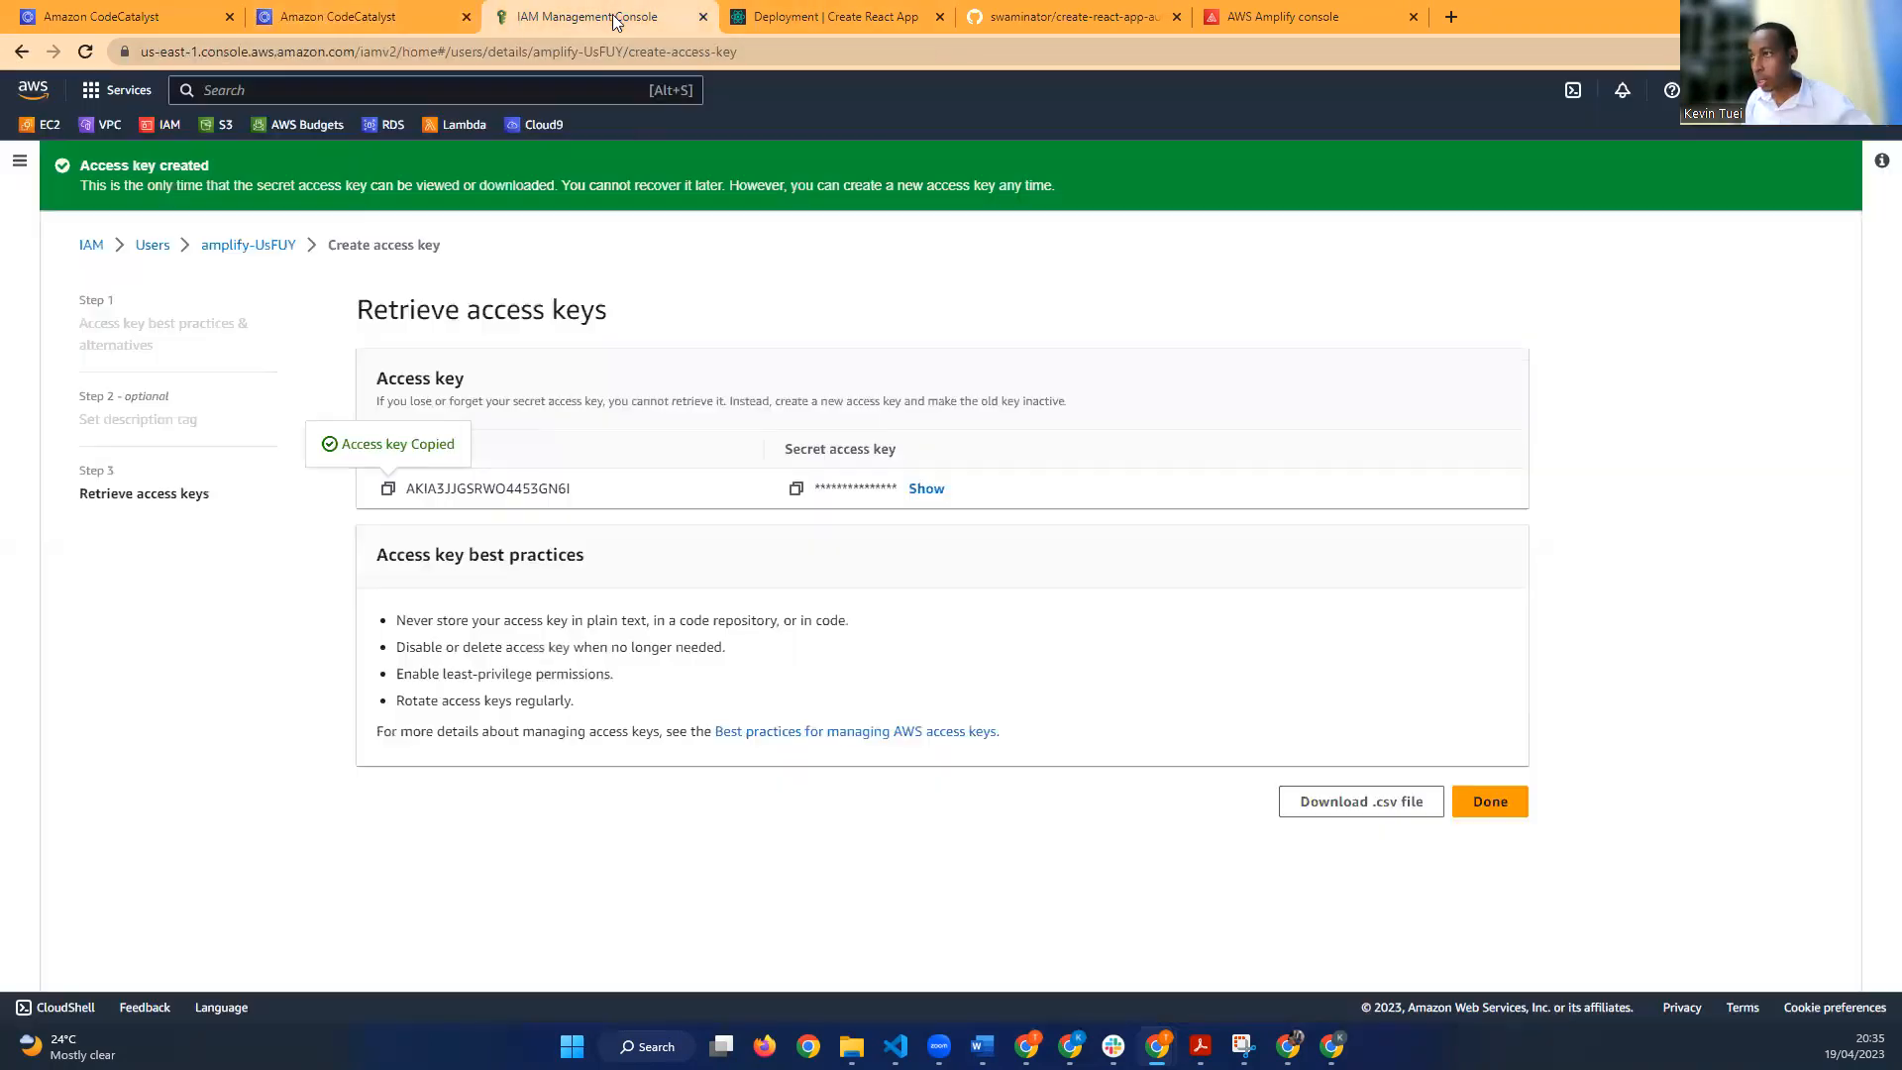
click(796, 488)
click(355, 20)
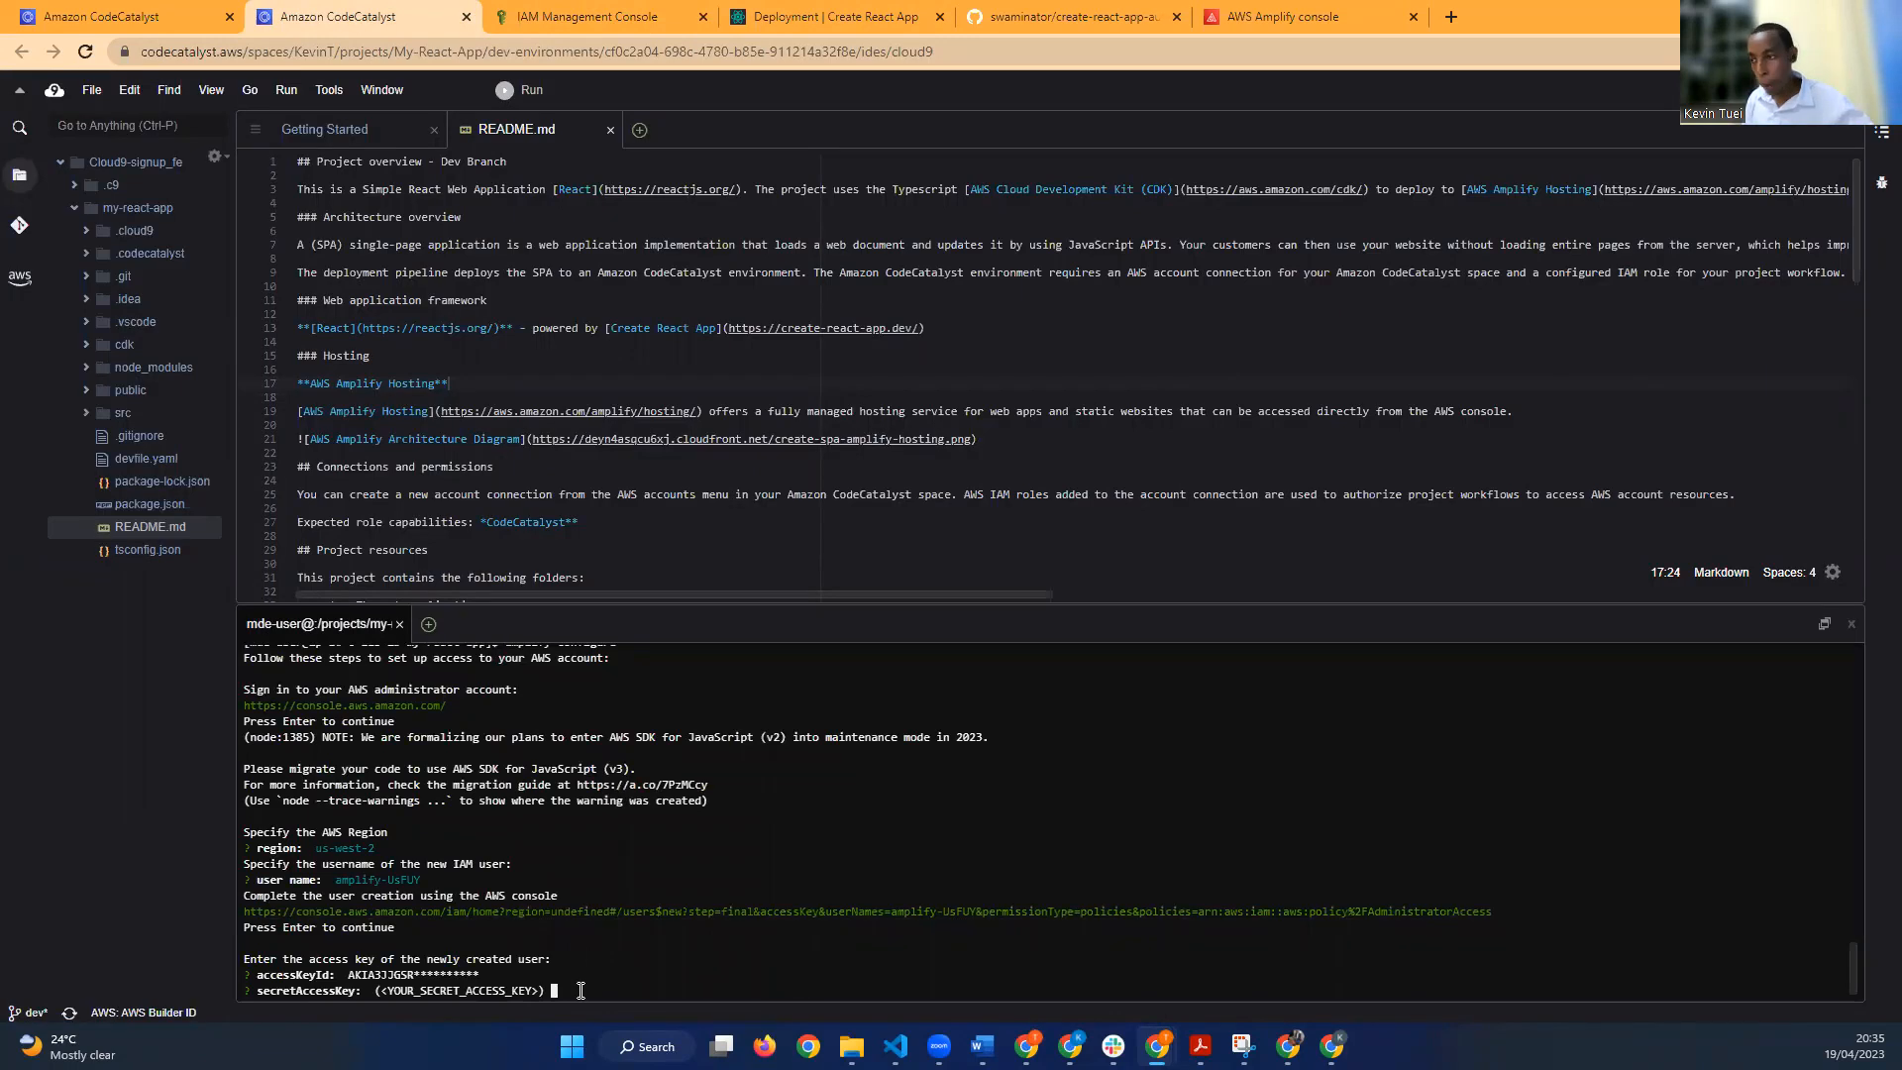
key(ctrl+v)
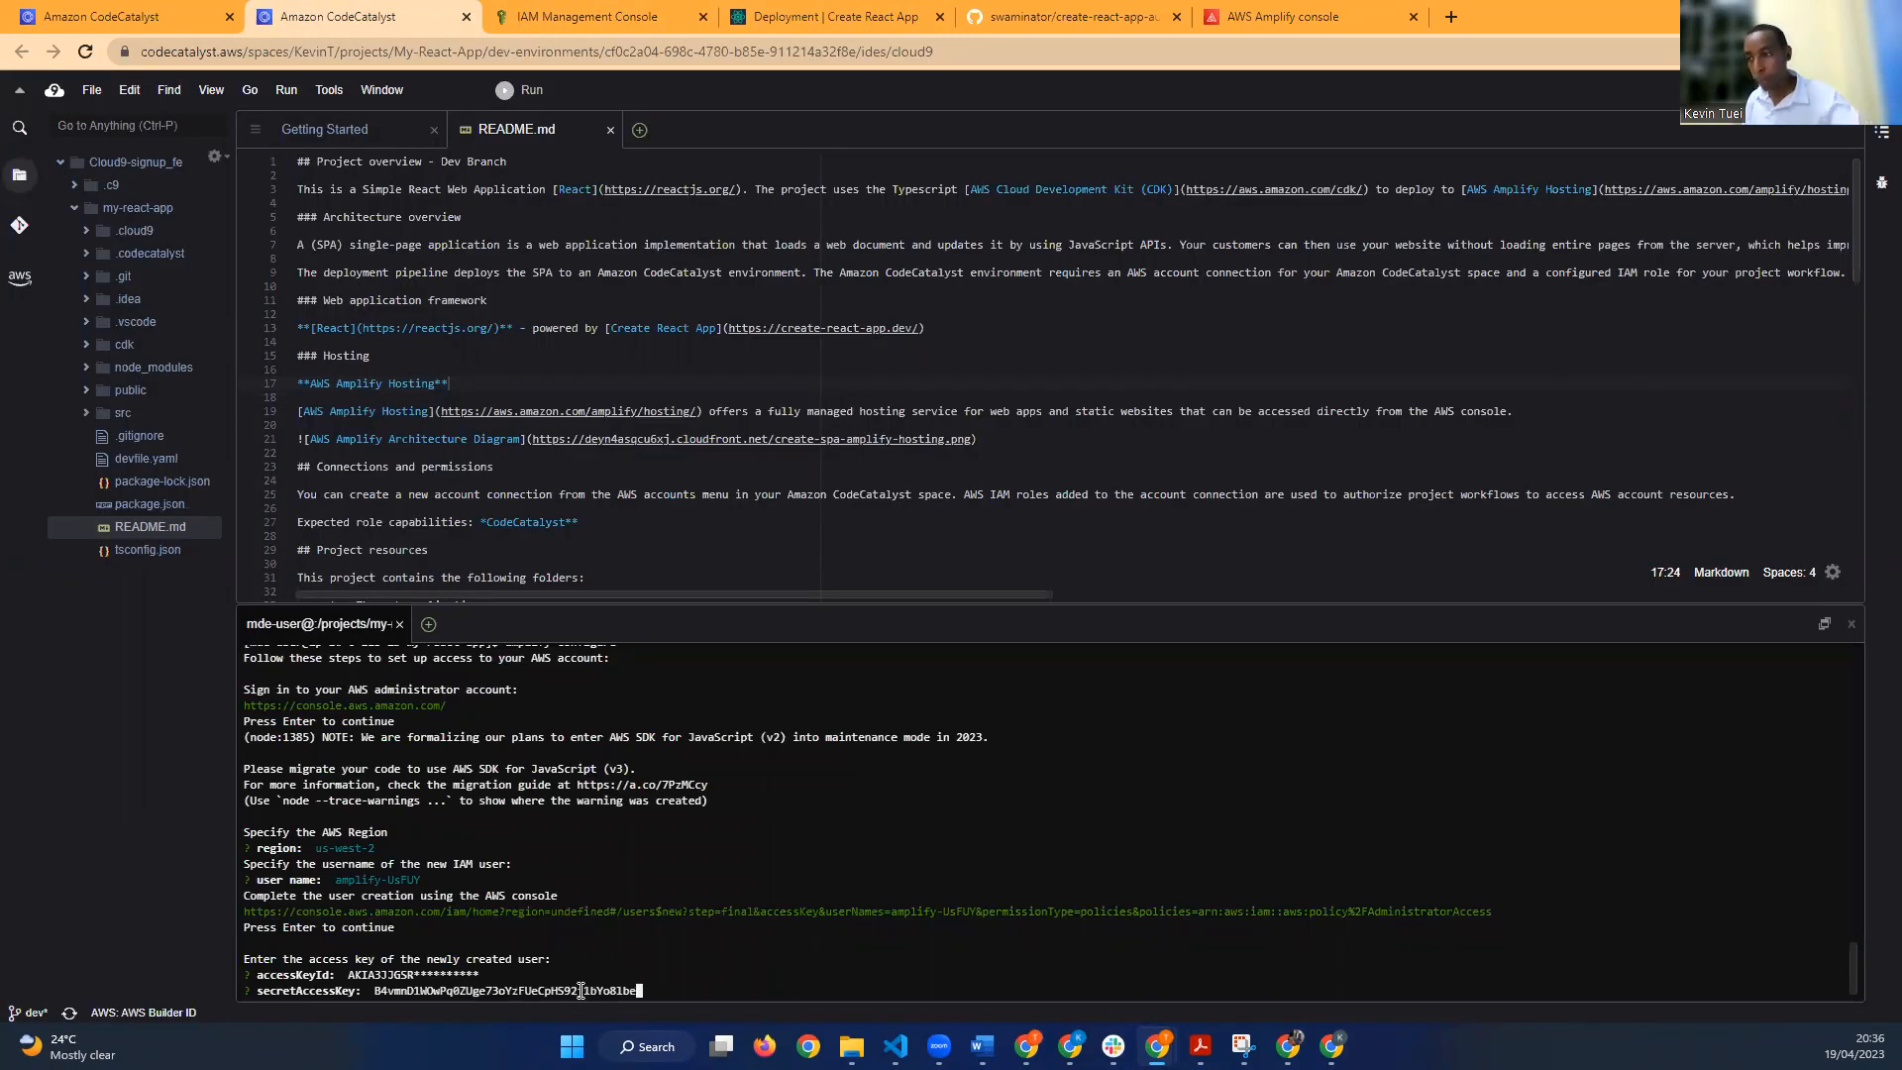
key(Return)
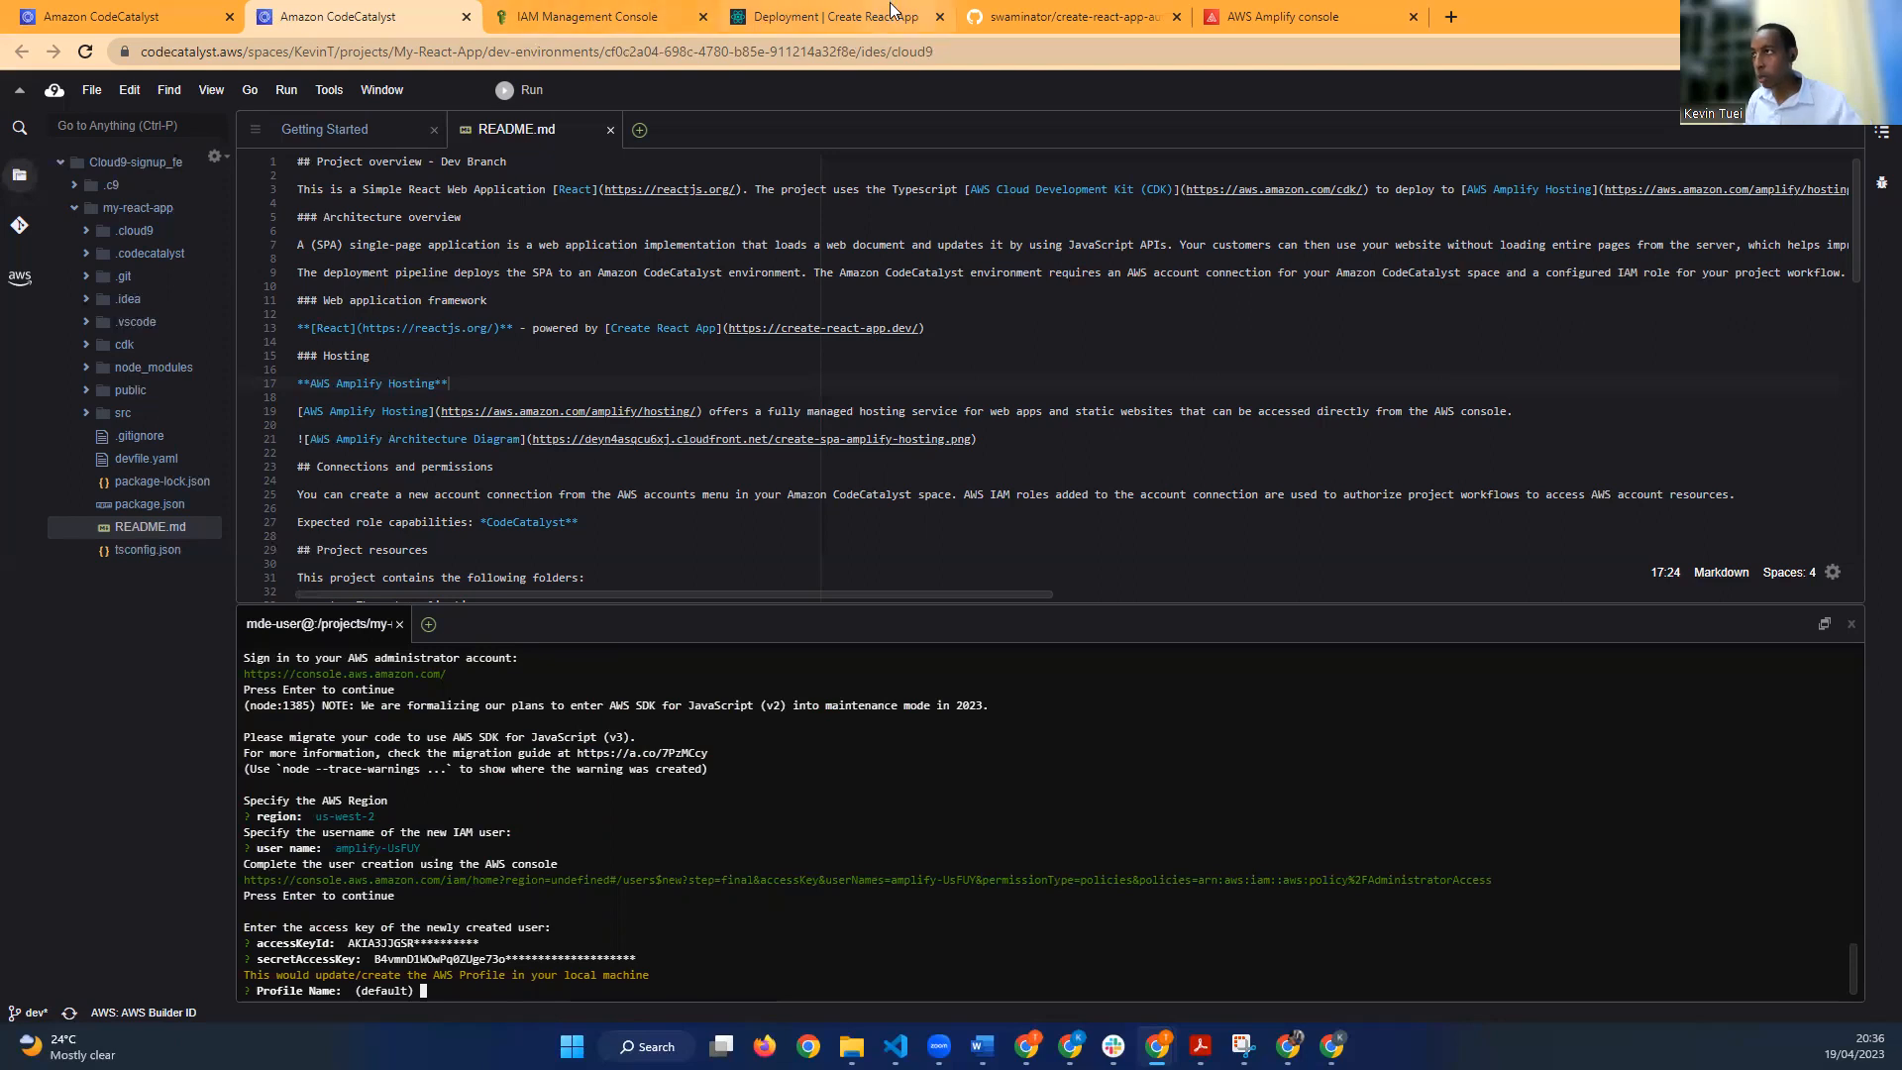
Step: Check the setup steps in the GitHub README, and accept the default AWS profile name in the Cloud9 terminal
click(1070, 17)
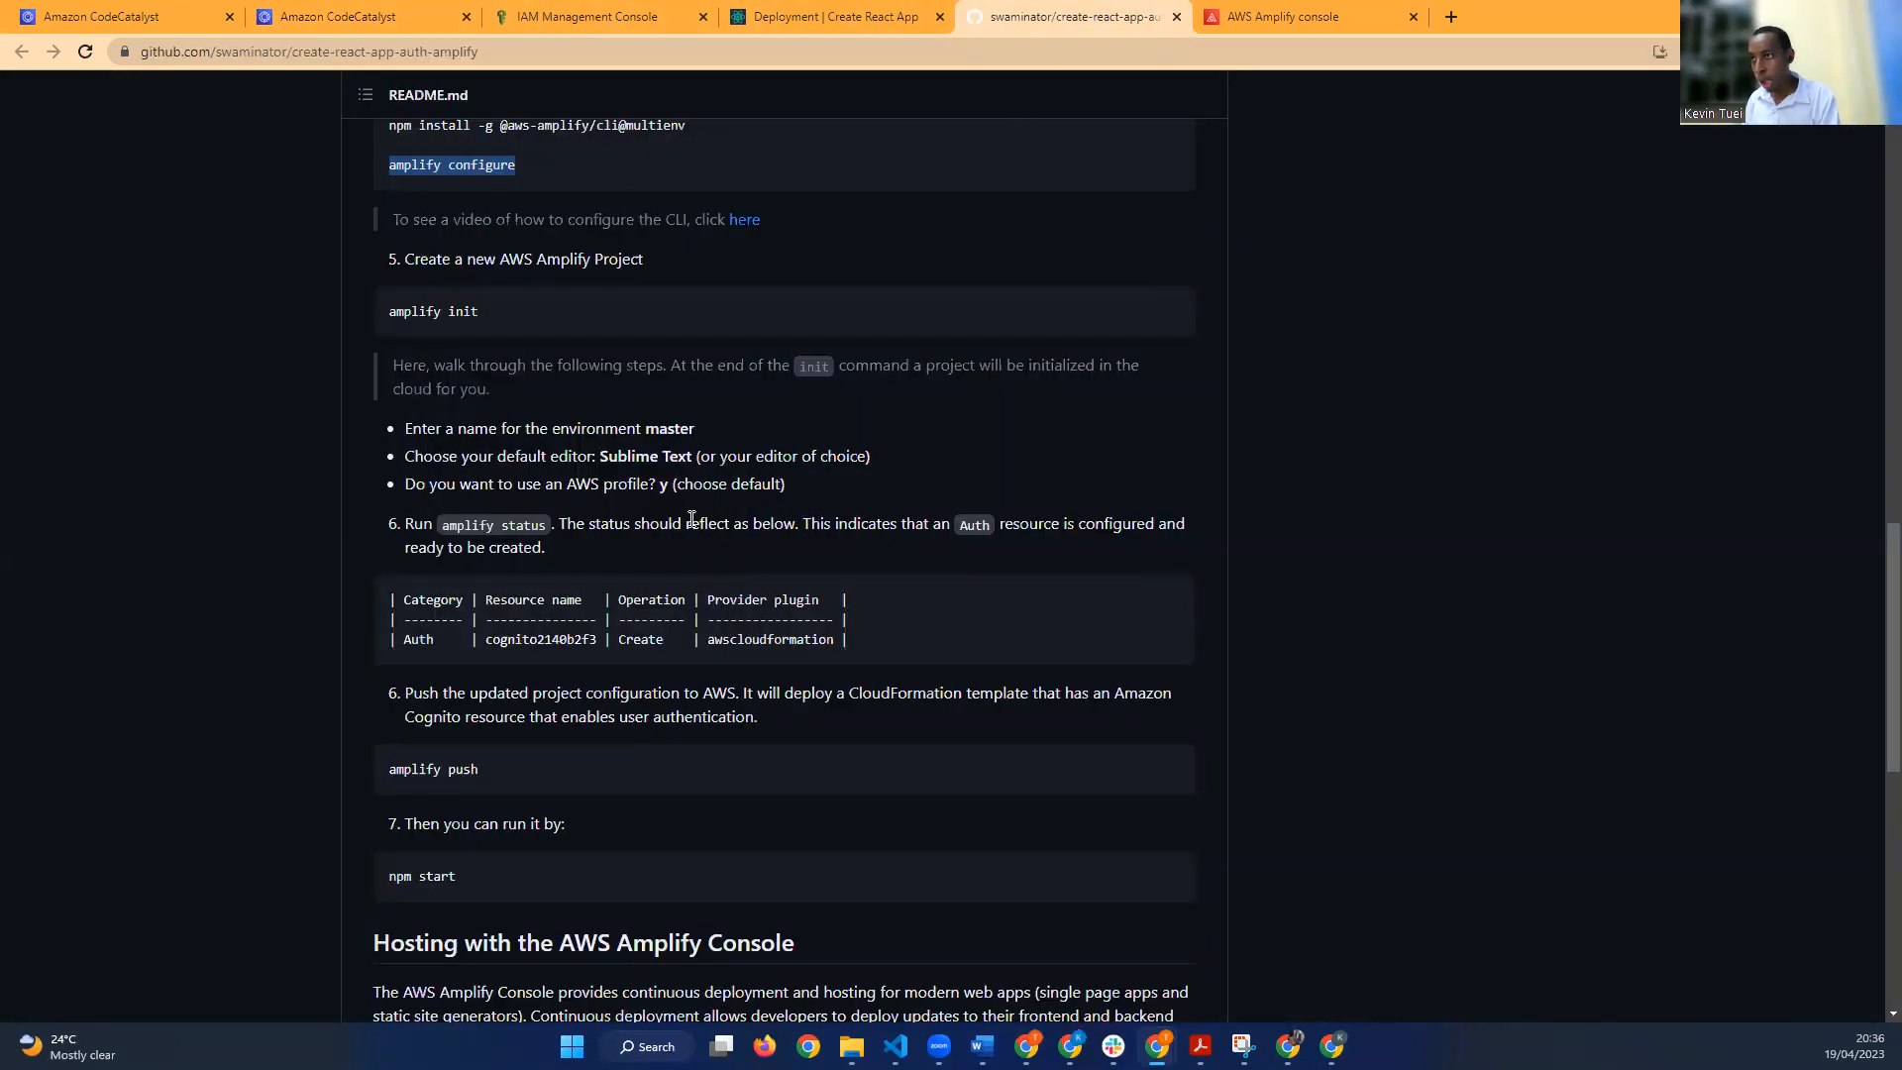
scroll(653, 500, up, 1)
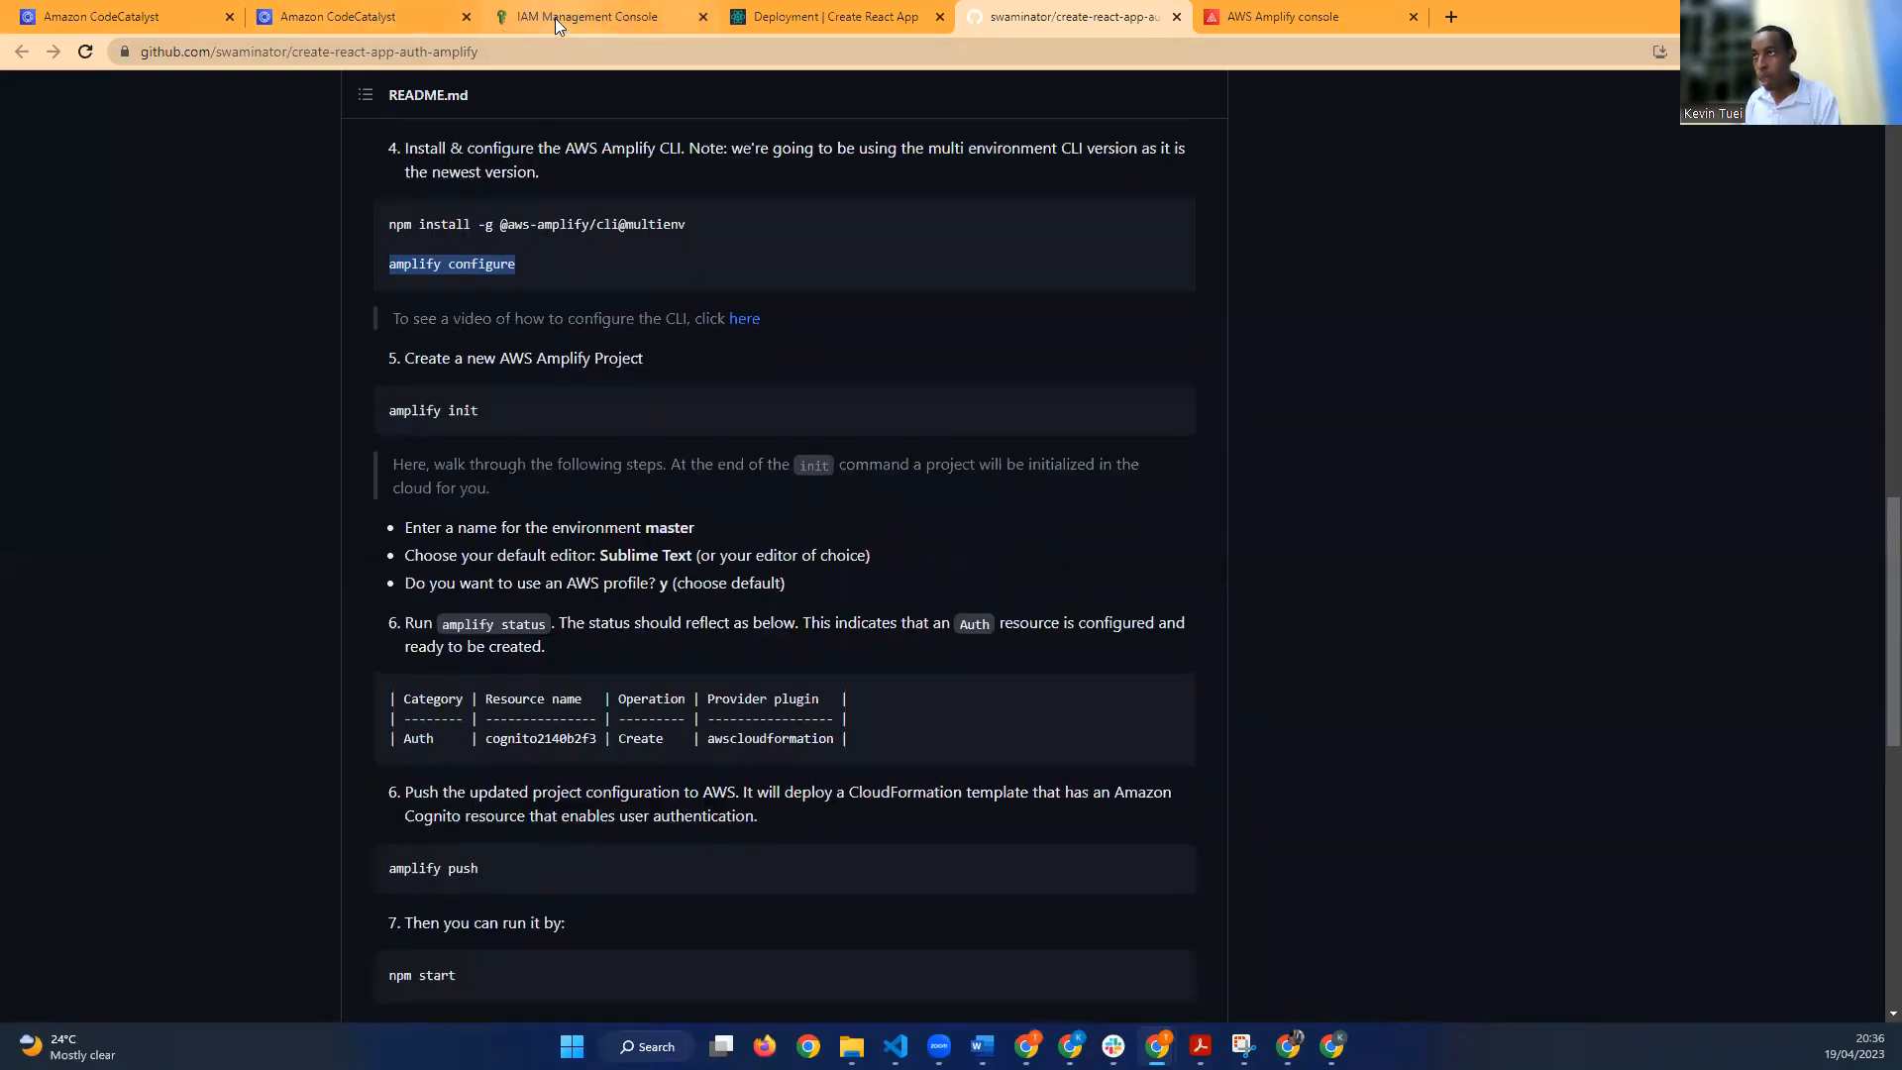
click(554, 18)
click(356, 26)
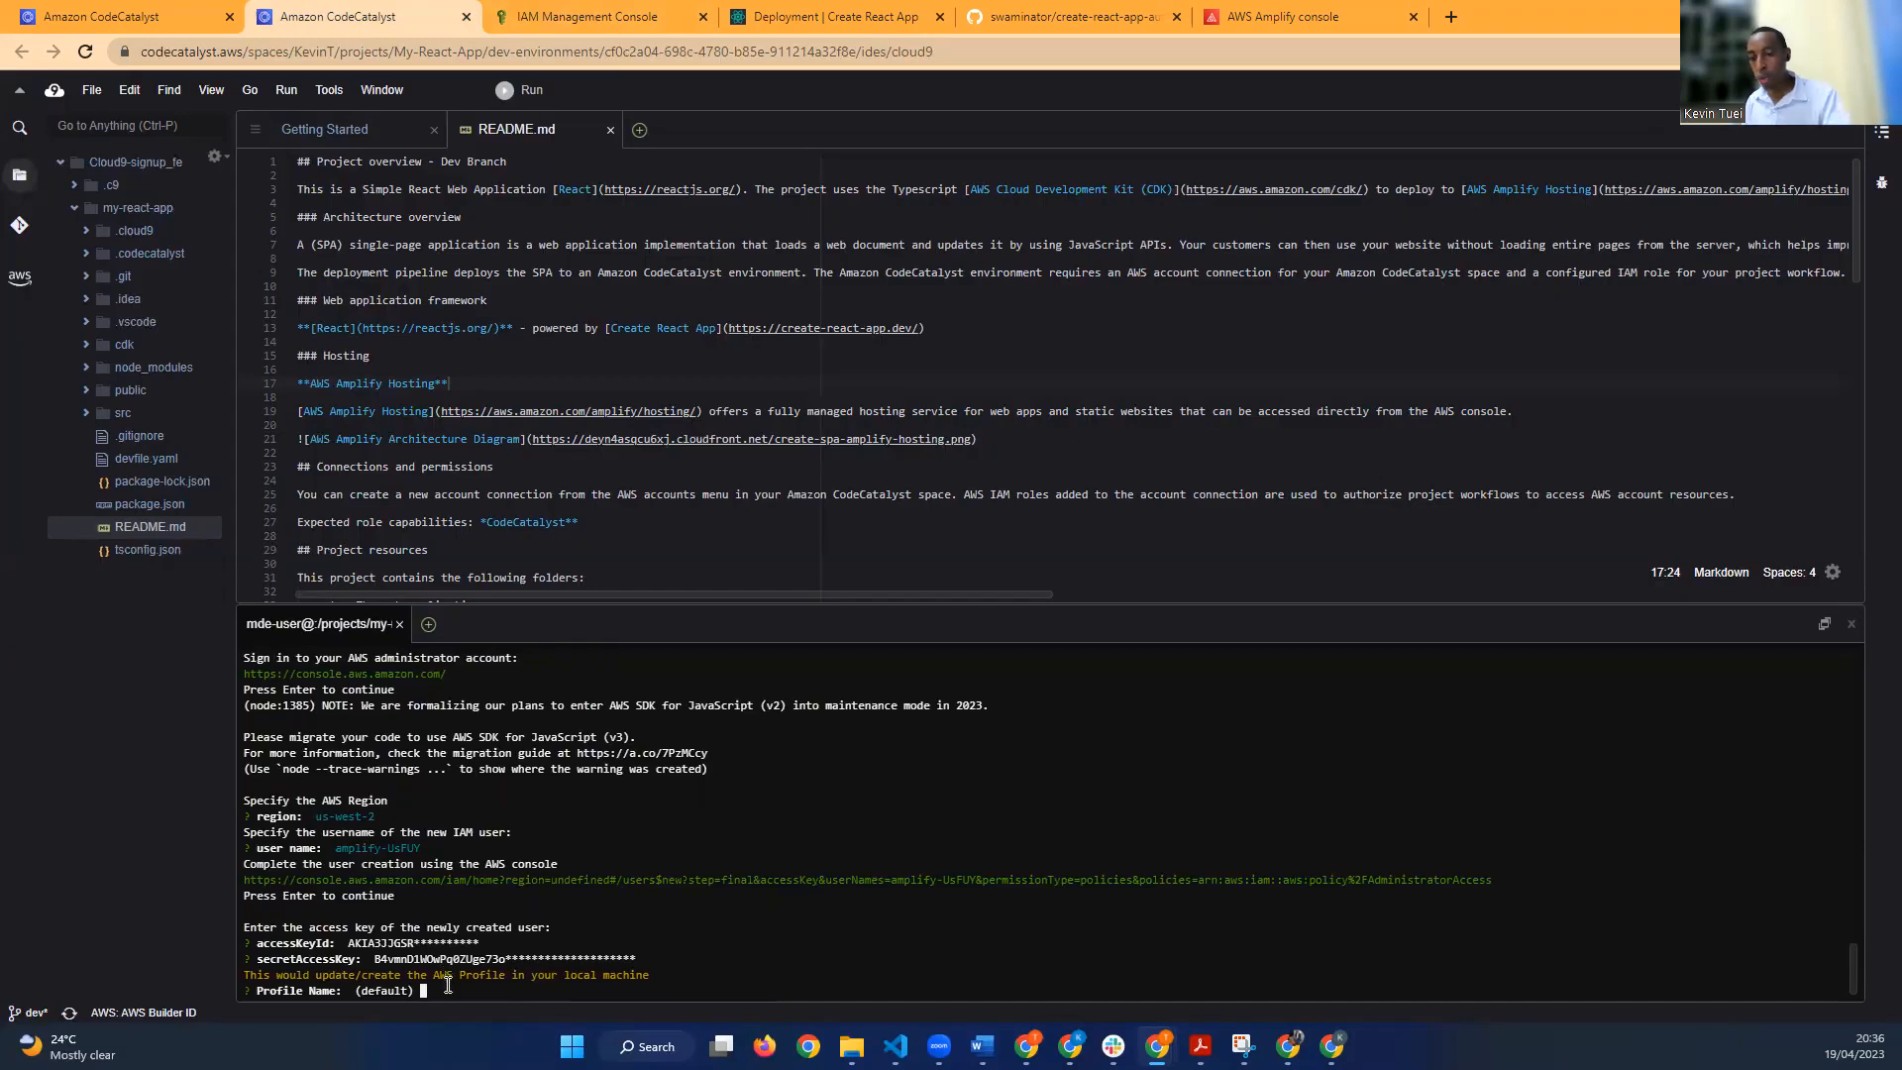
key(Return)
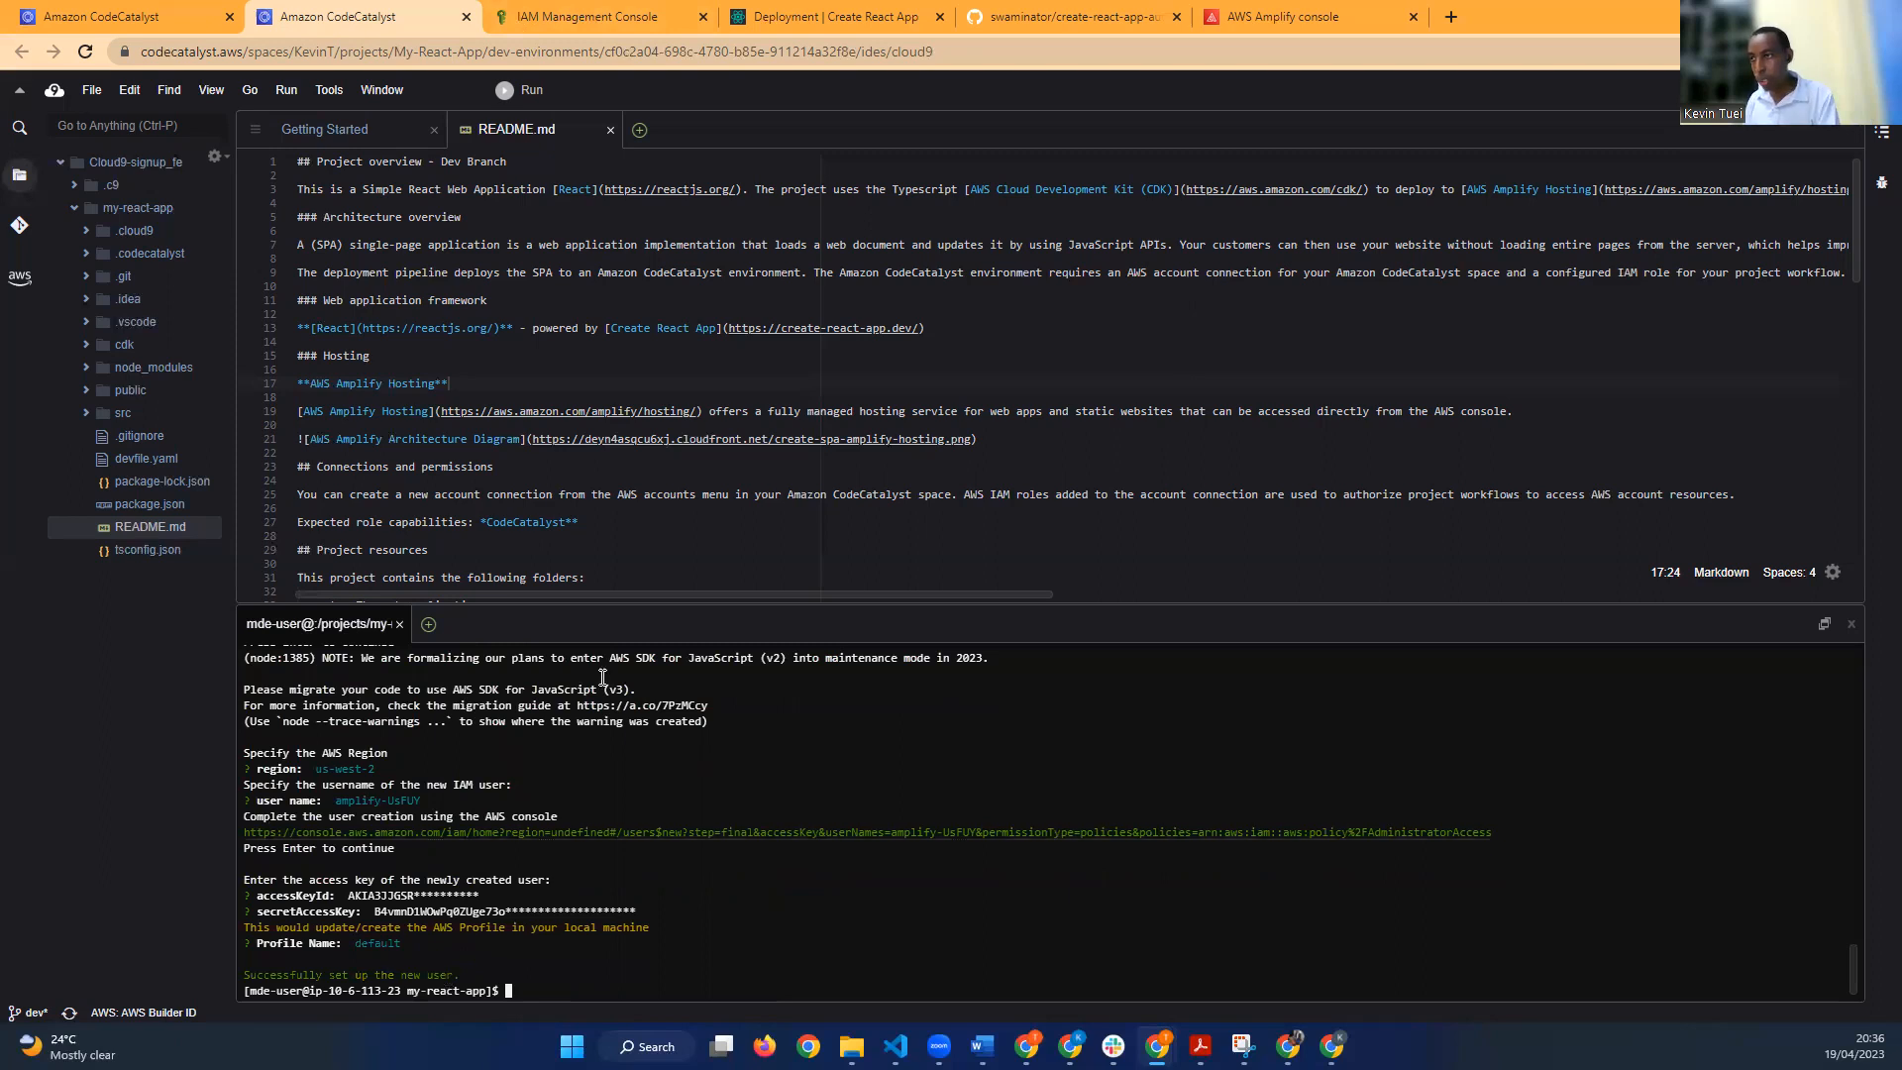
Step: Copy the amplify init command from the GitHub README and run it in the Cloud9 terminal
click(1052, 17)
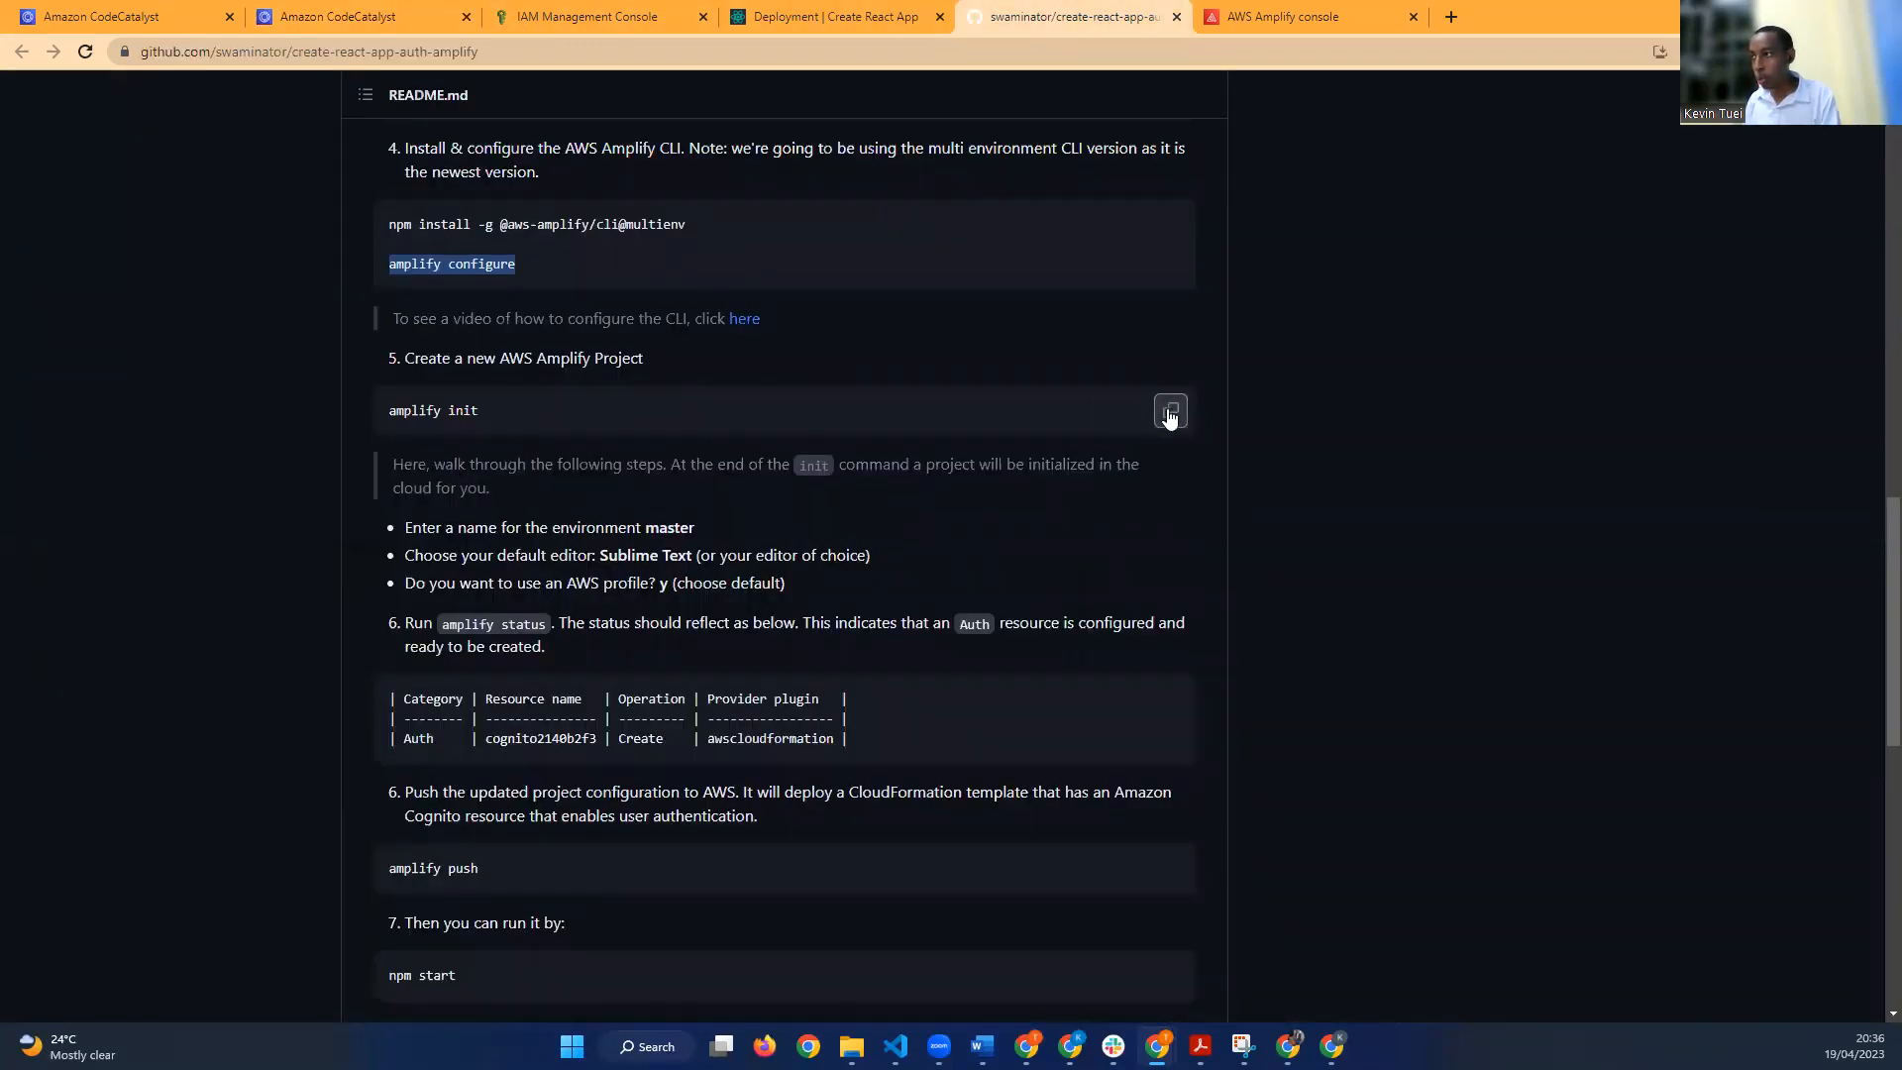
click(557, 8)
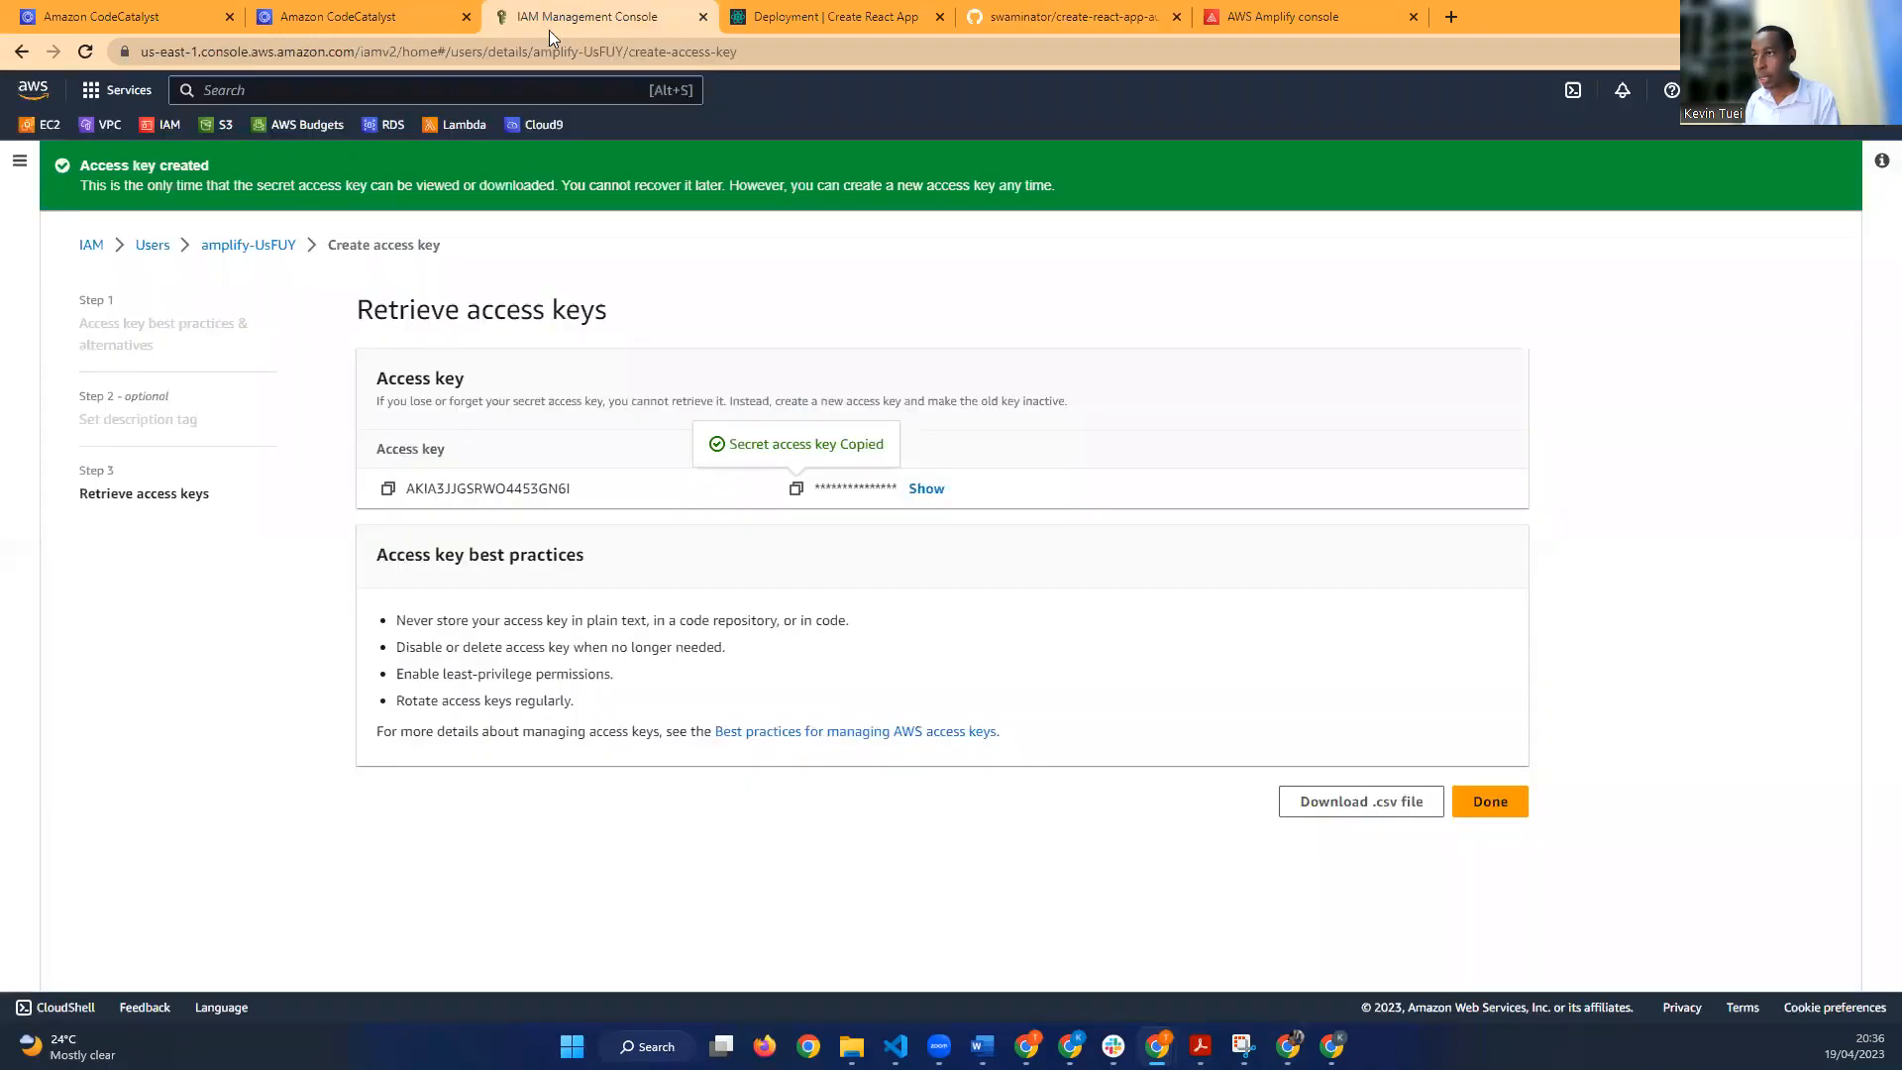
click(380, 22)
right_click(551, 981)
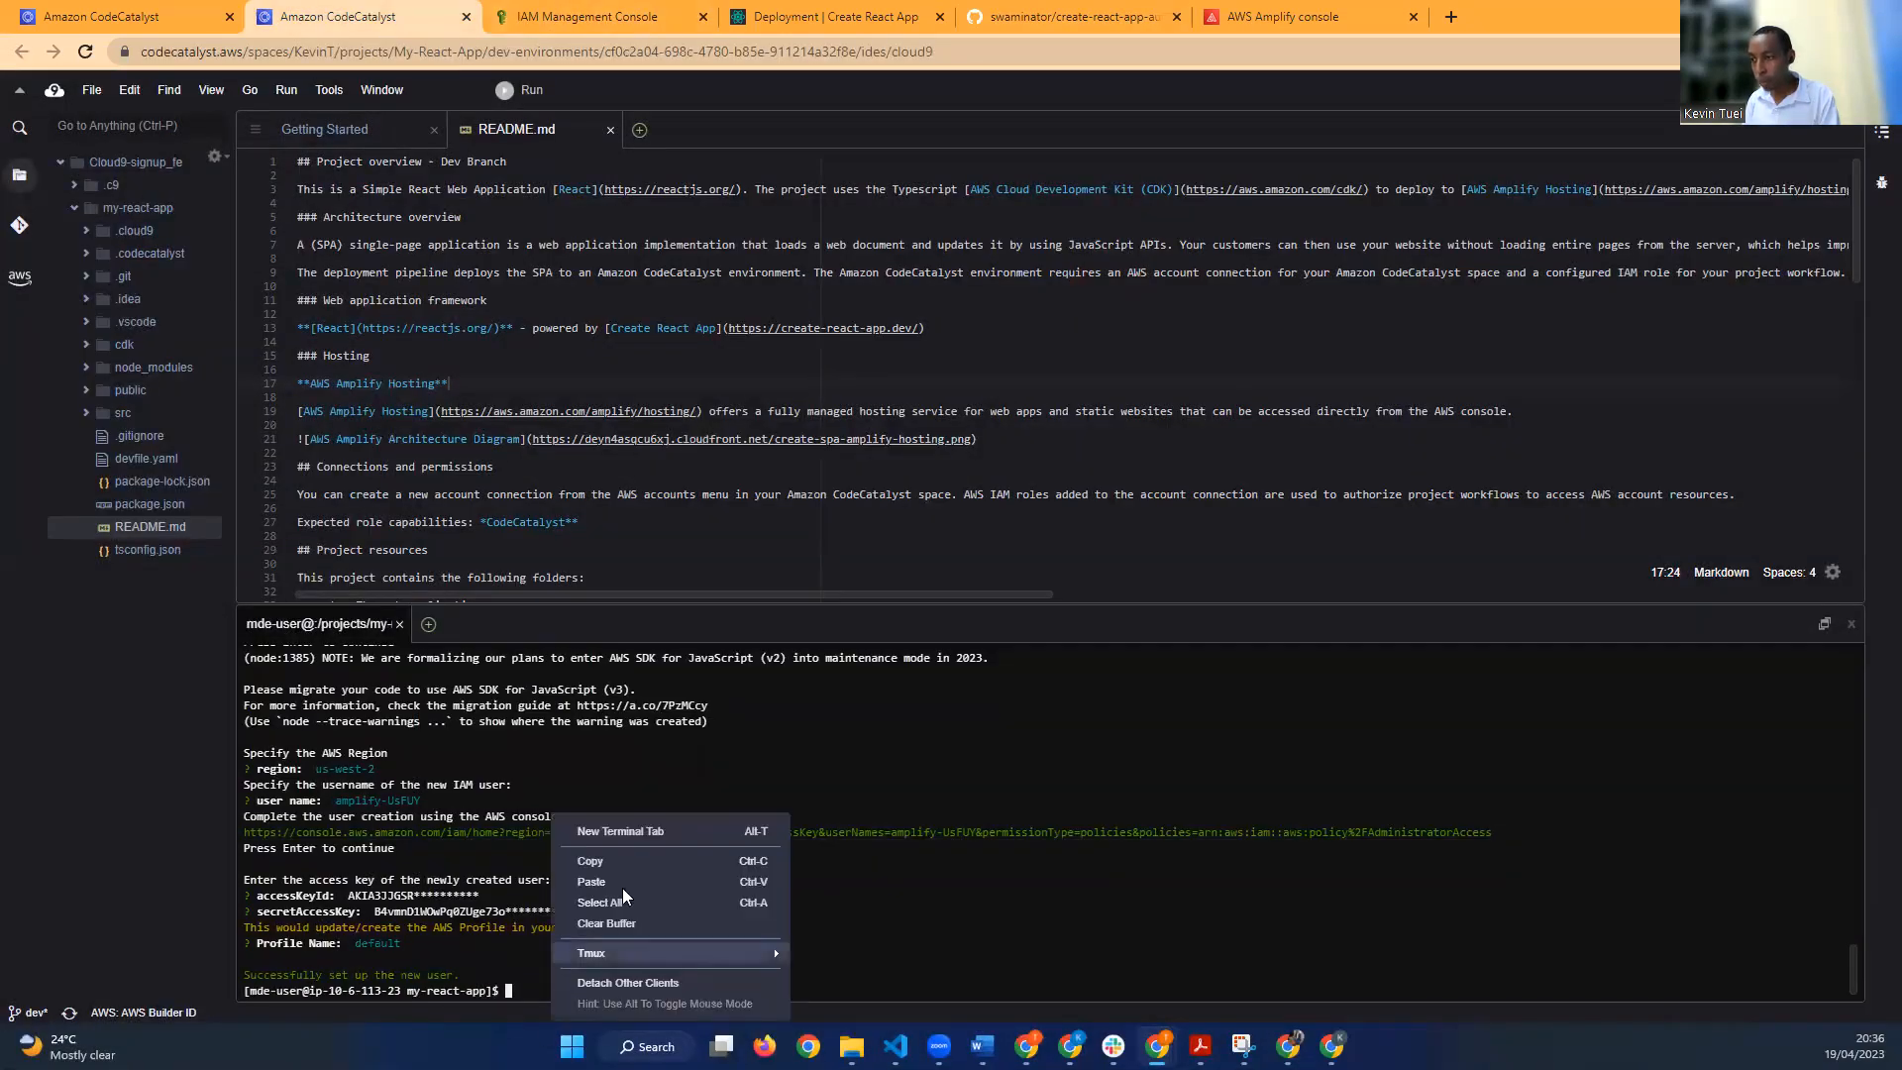
click(645, 880)
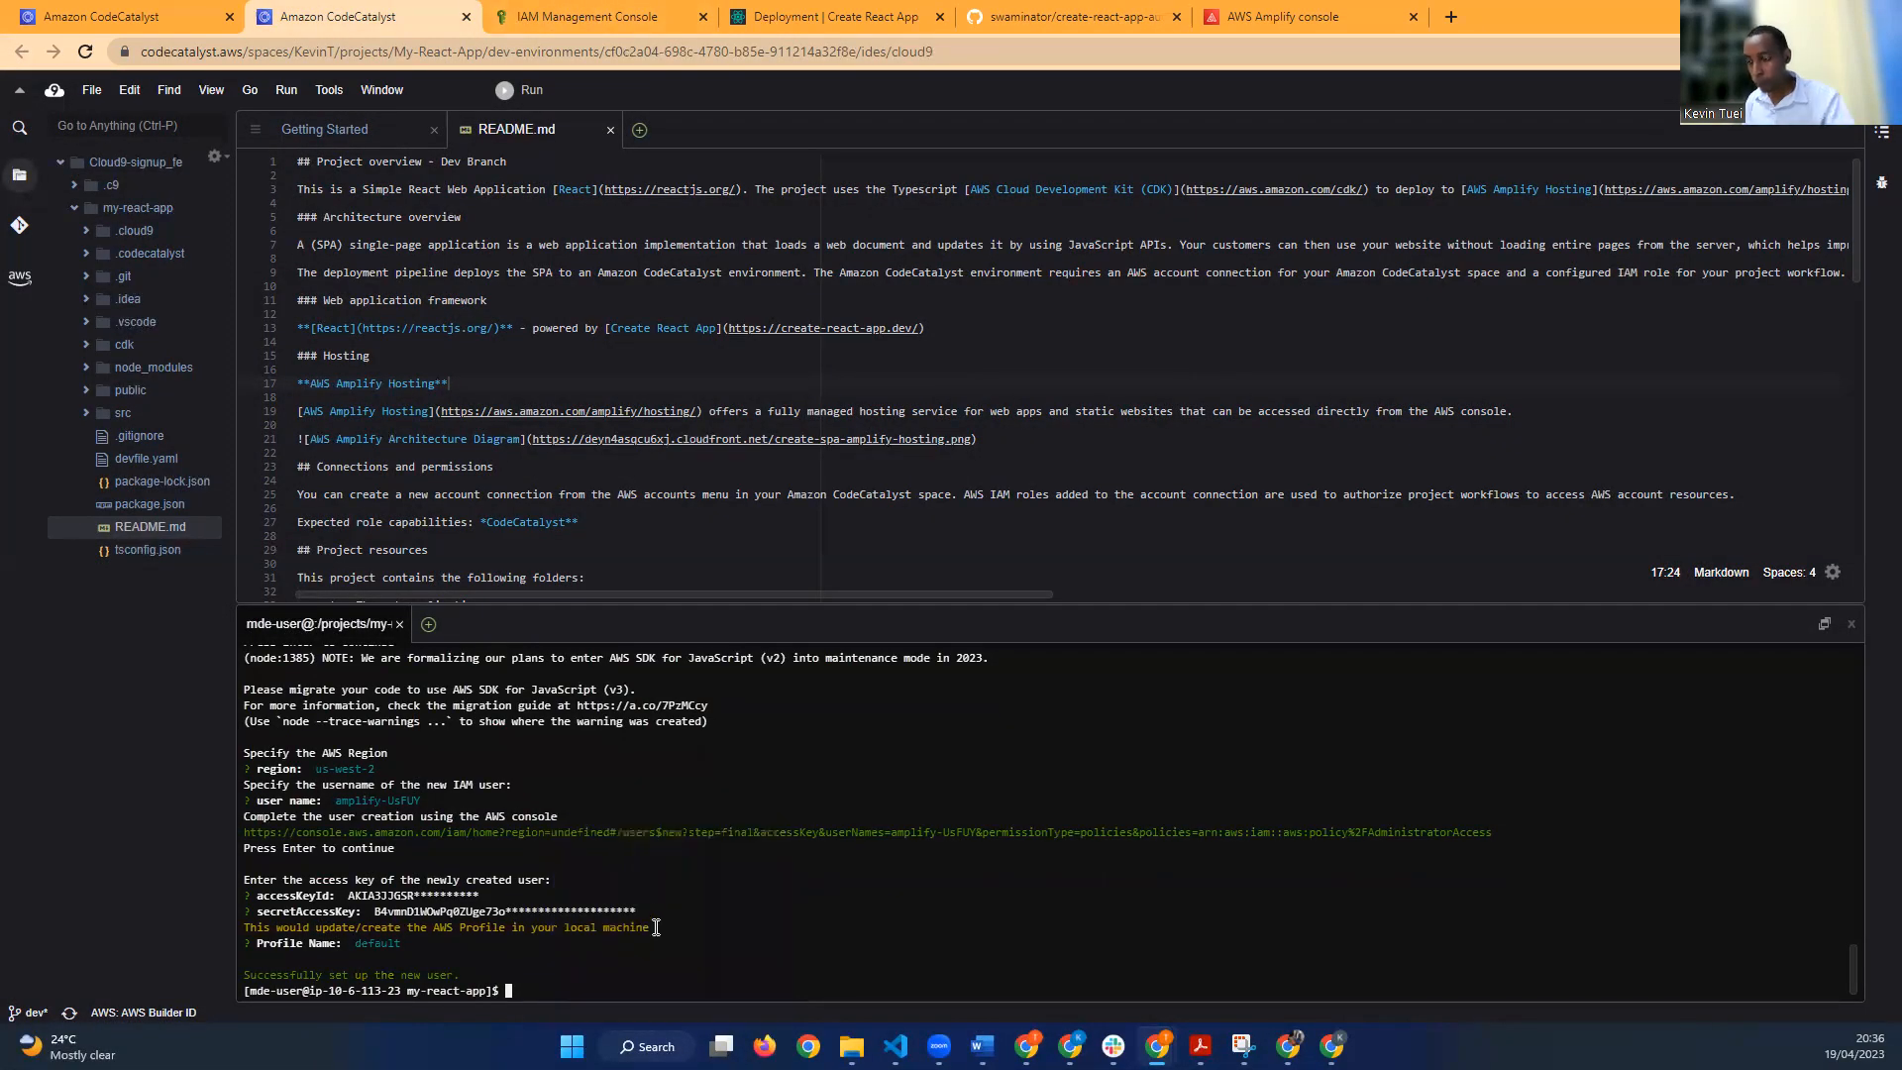
right_click(573, 982)
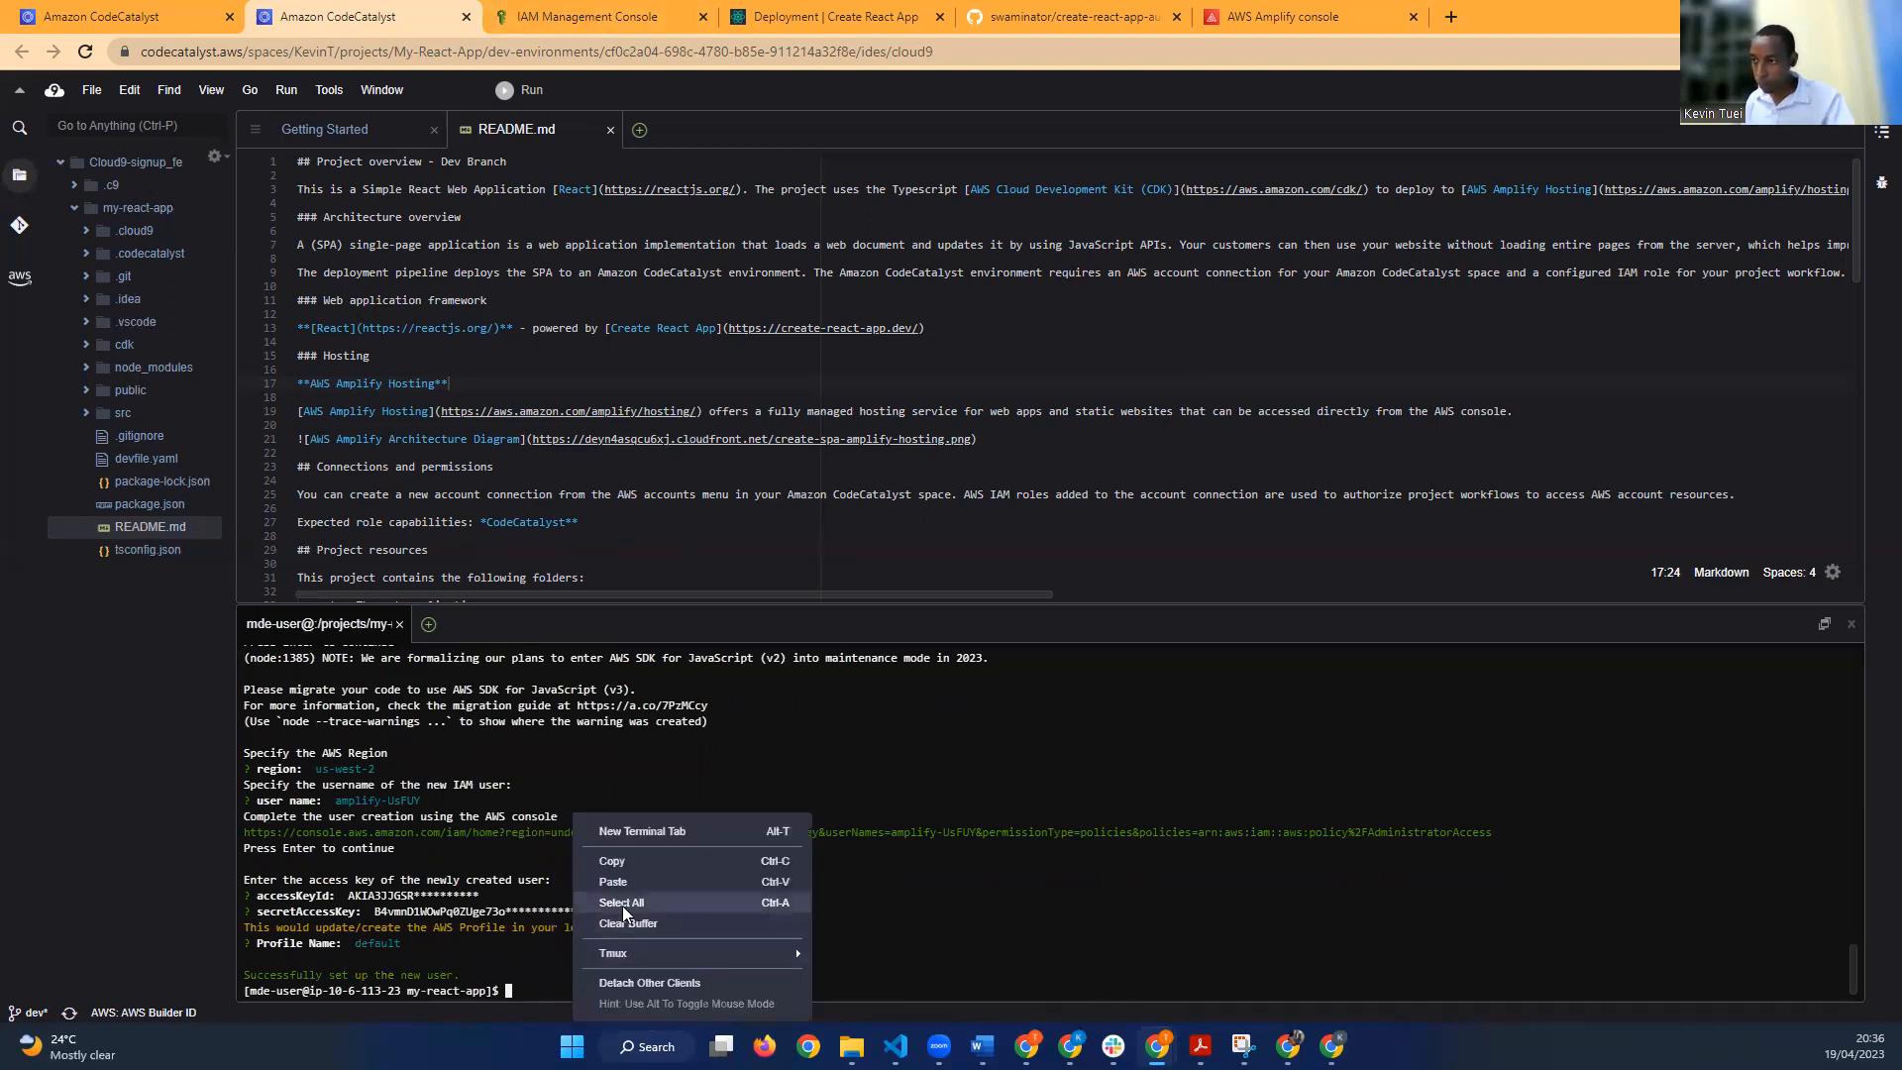
click(539, 981)
key(ctrl+v)
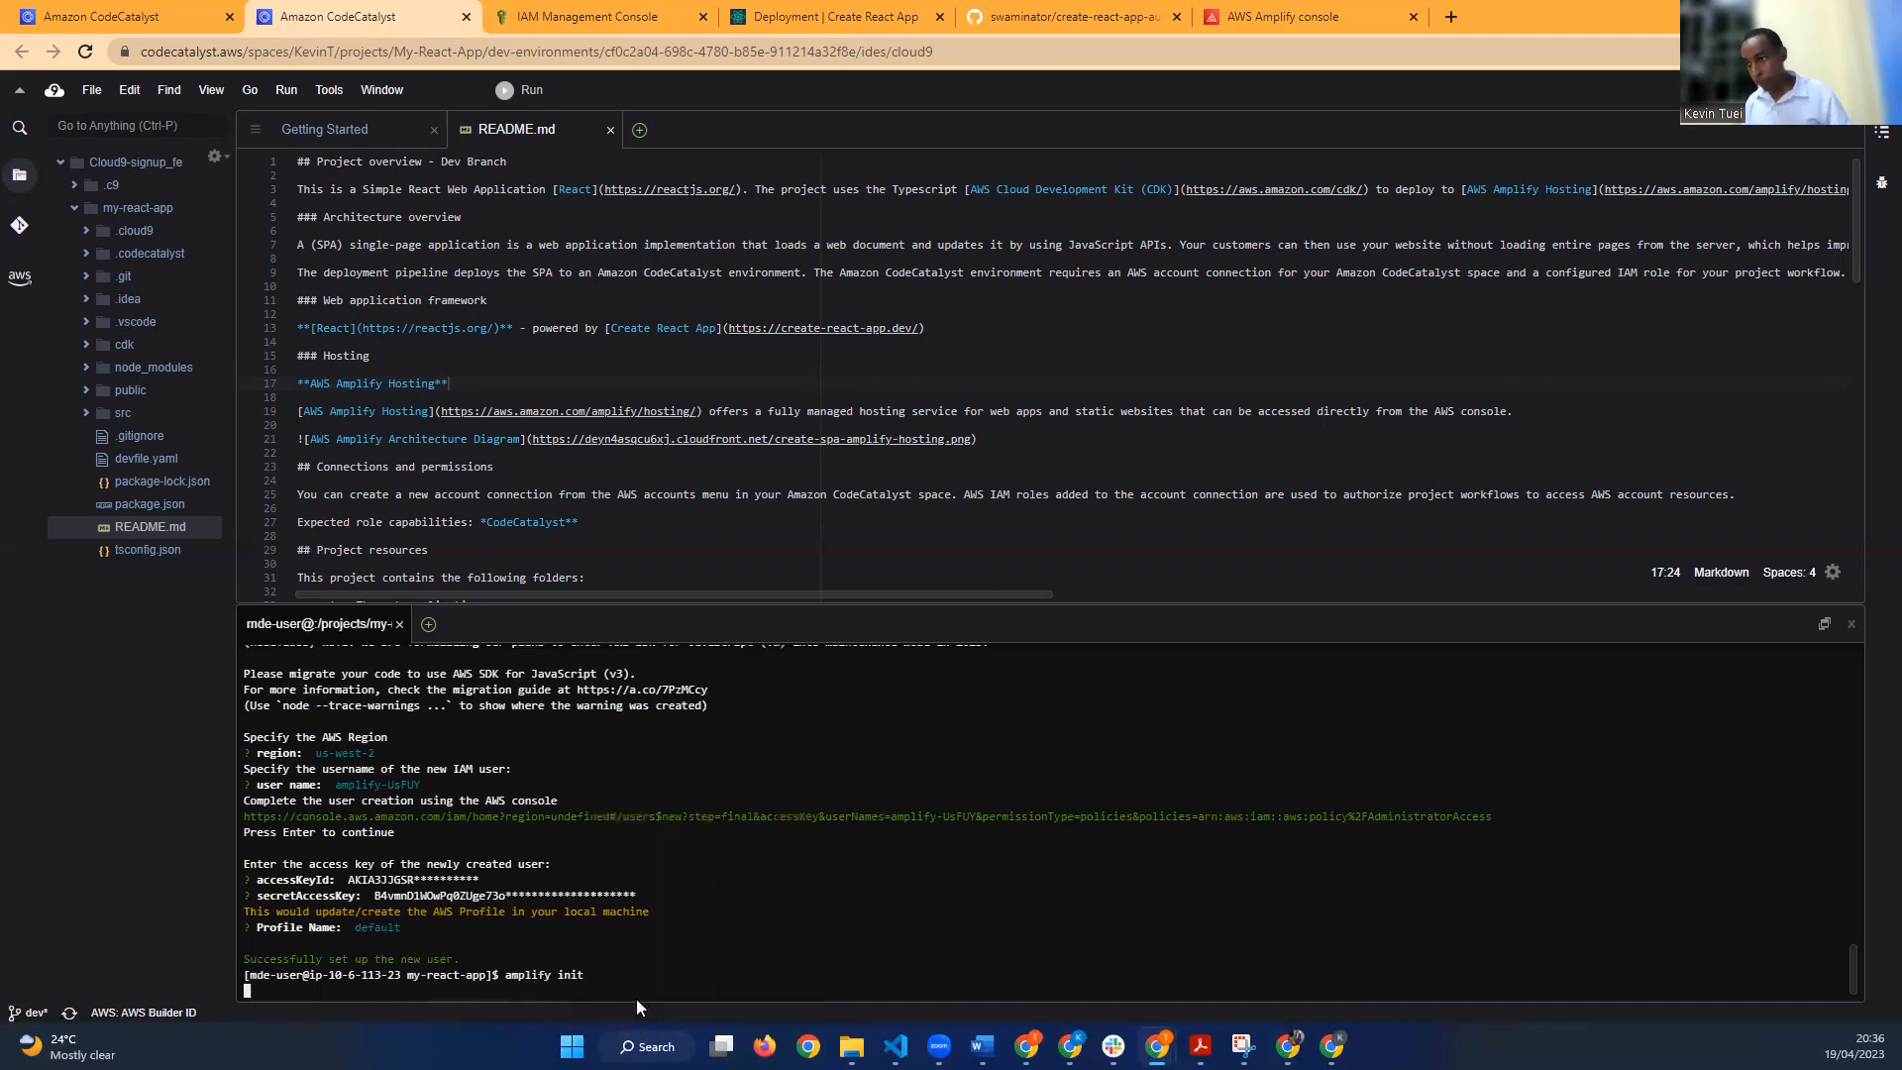
key(Return)
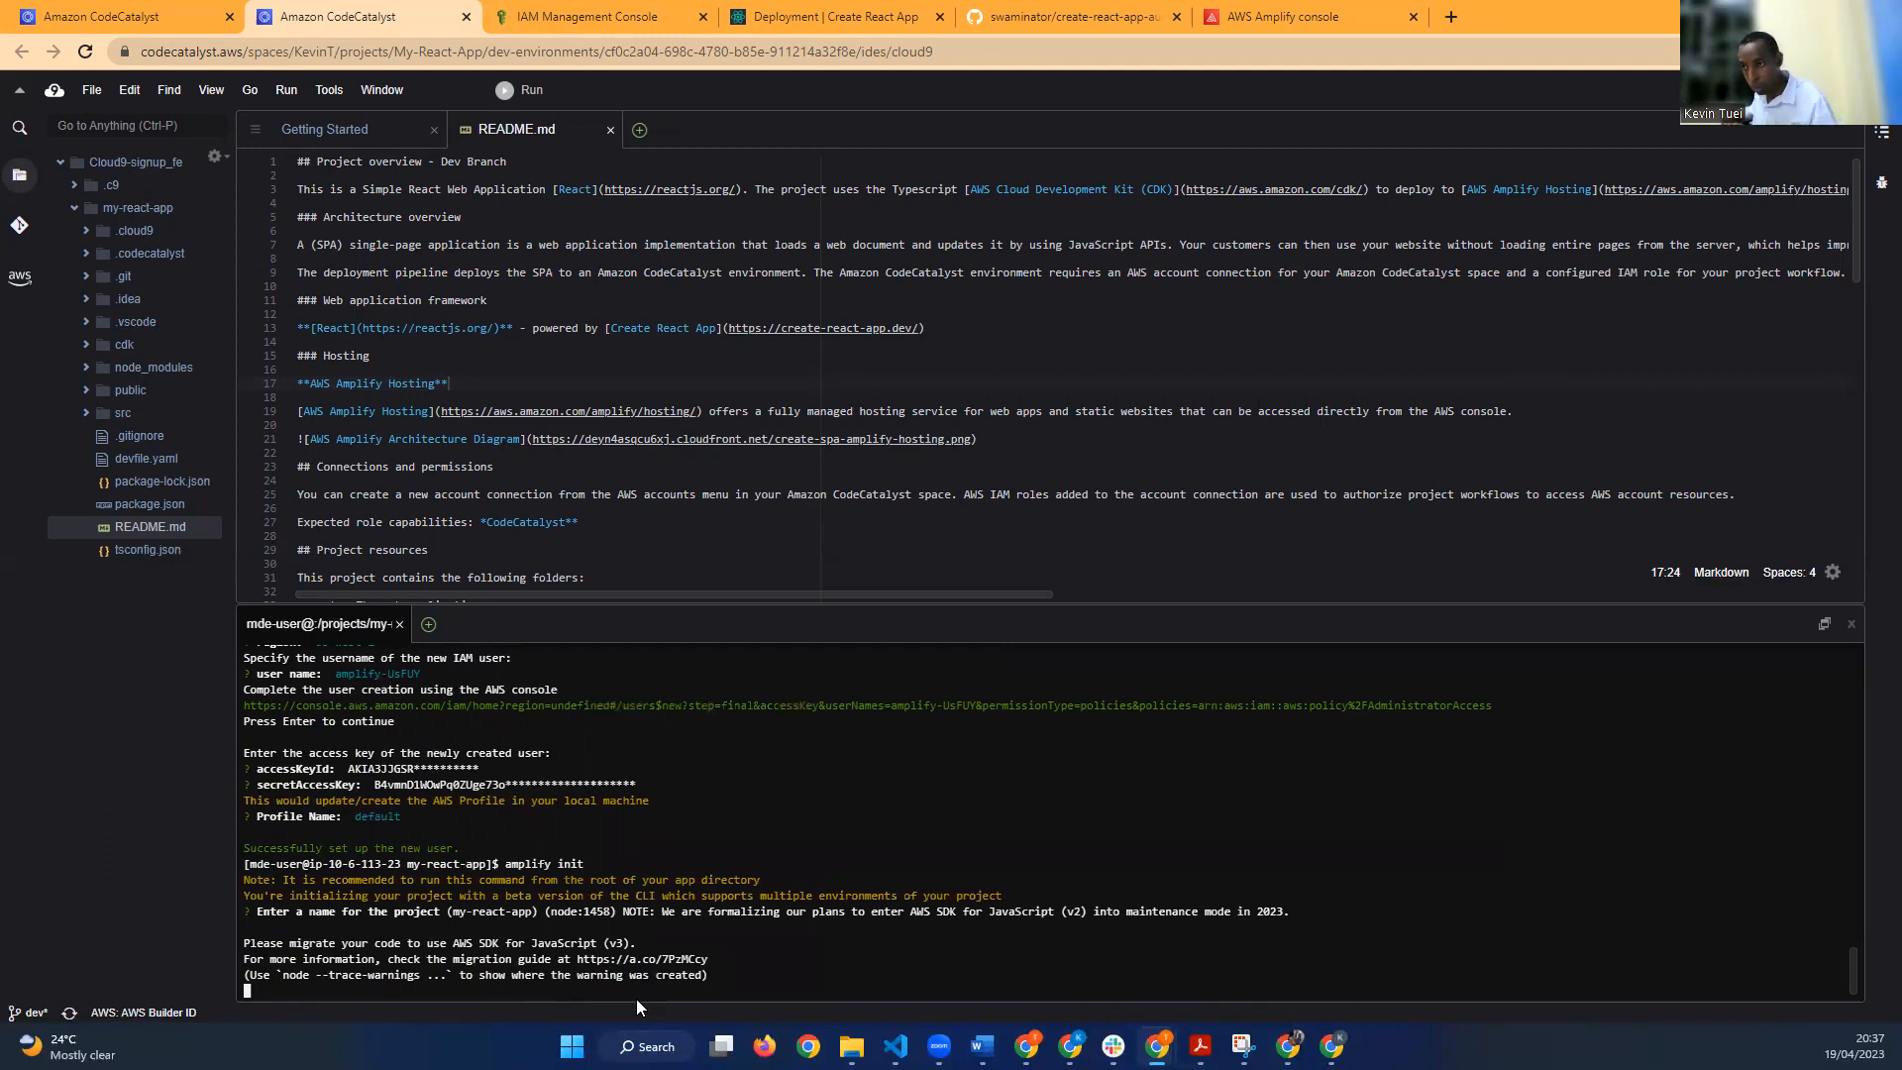
Step: Accept my-react-app as the Amplify project name and name the environment dev
key(Return)
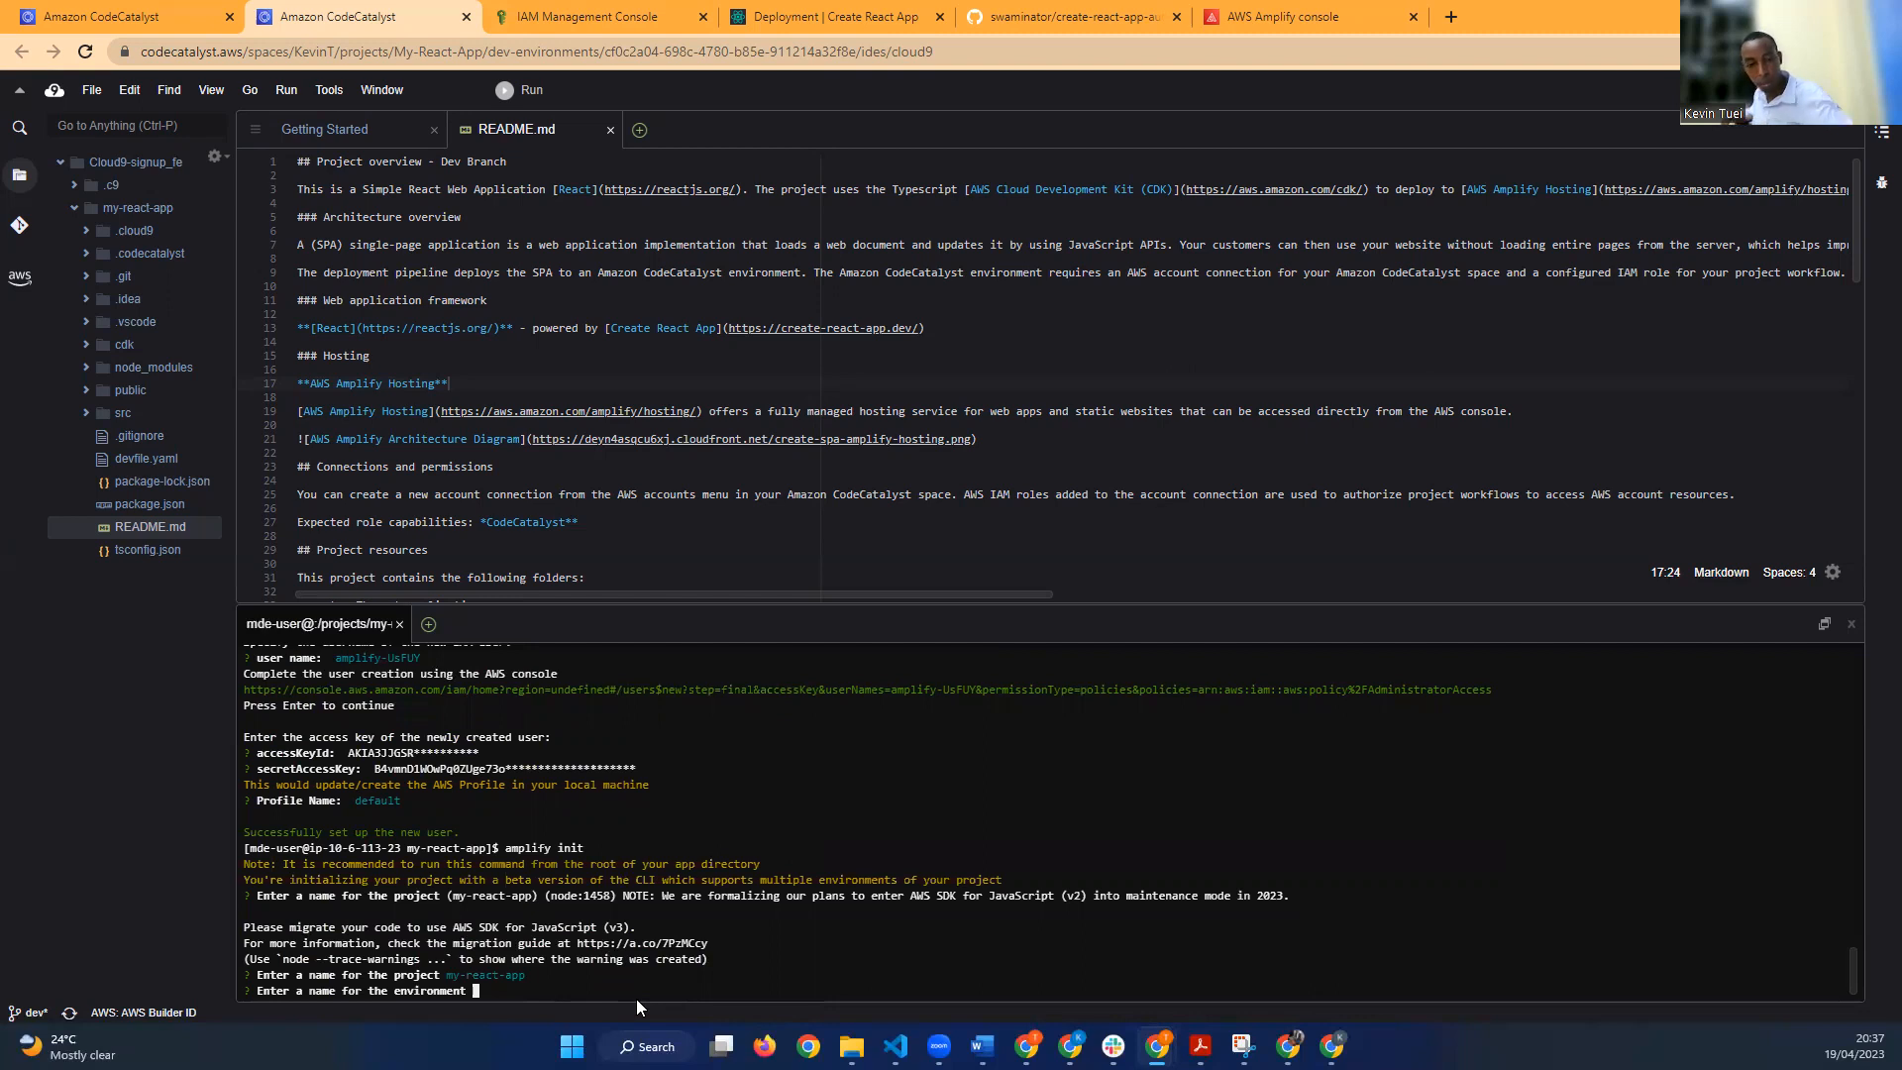
text(dev)
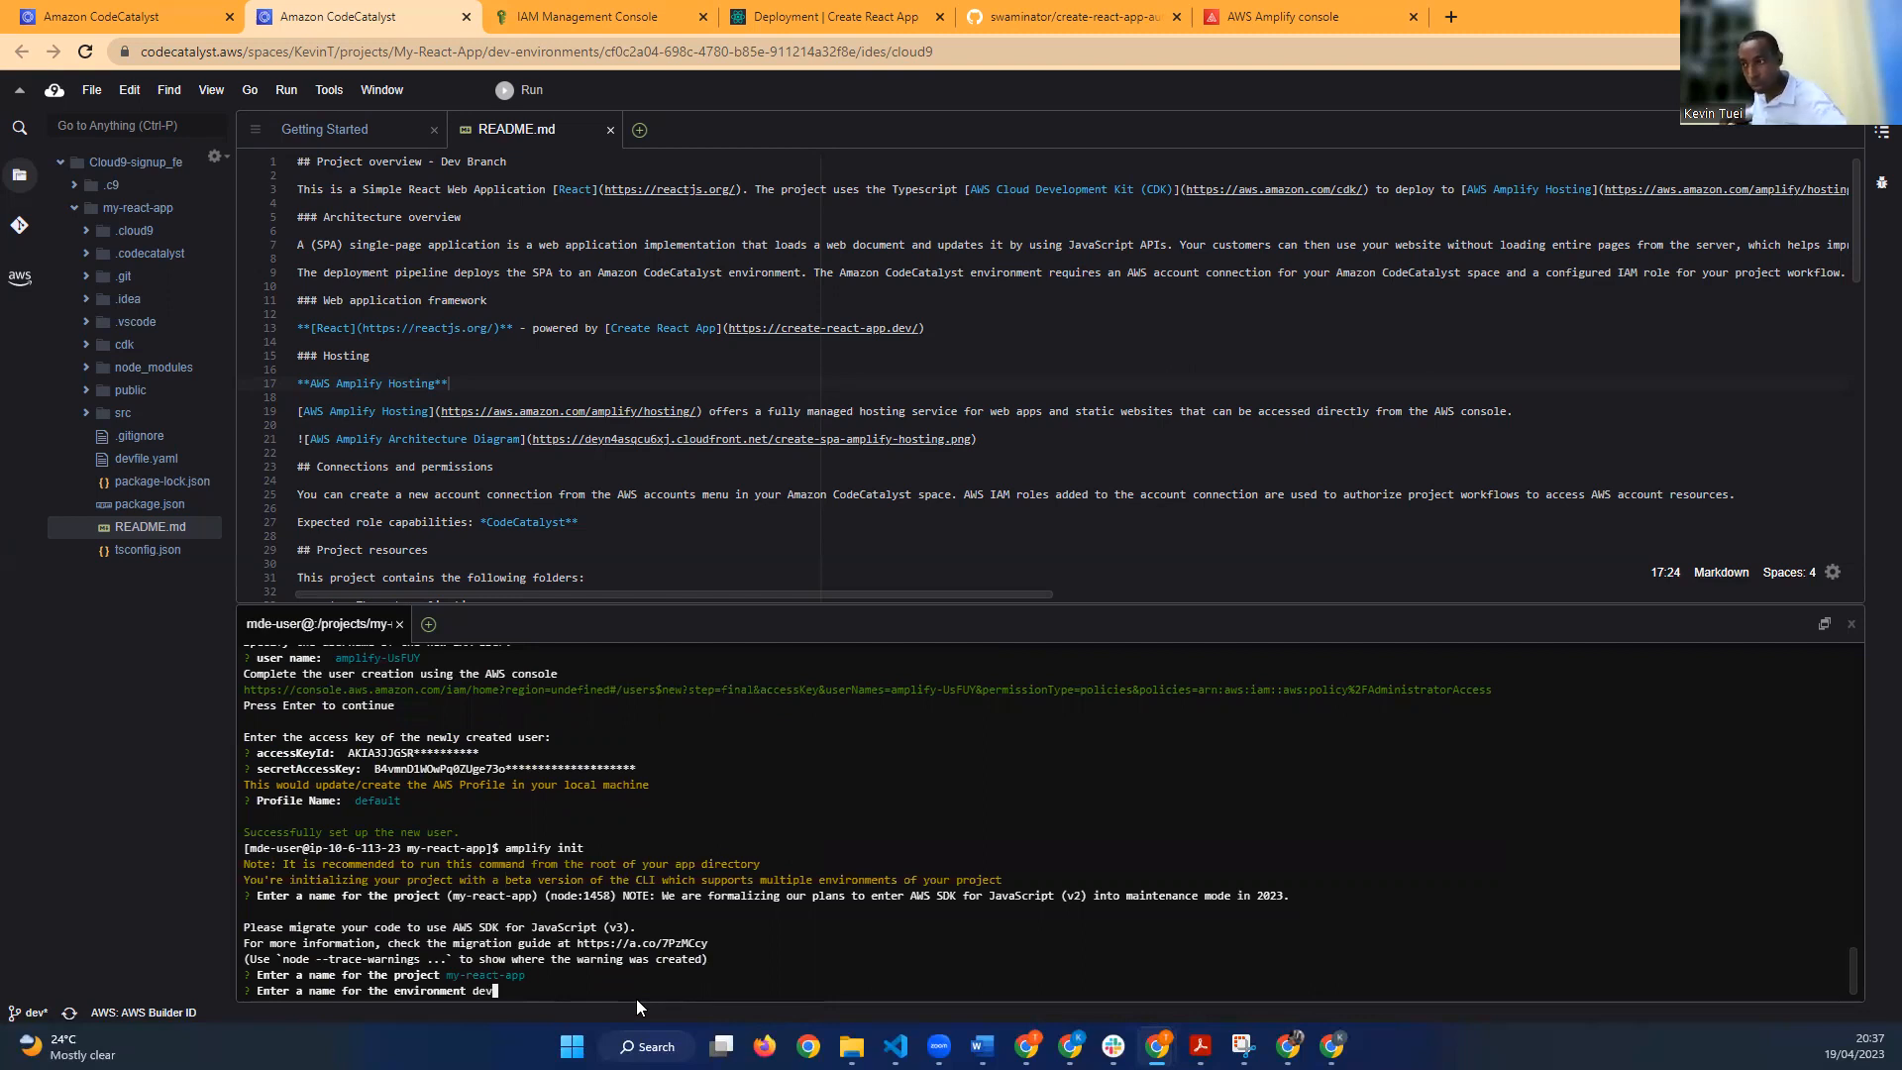
key(Return)
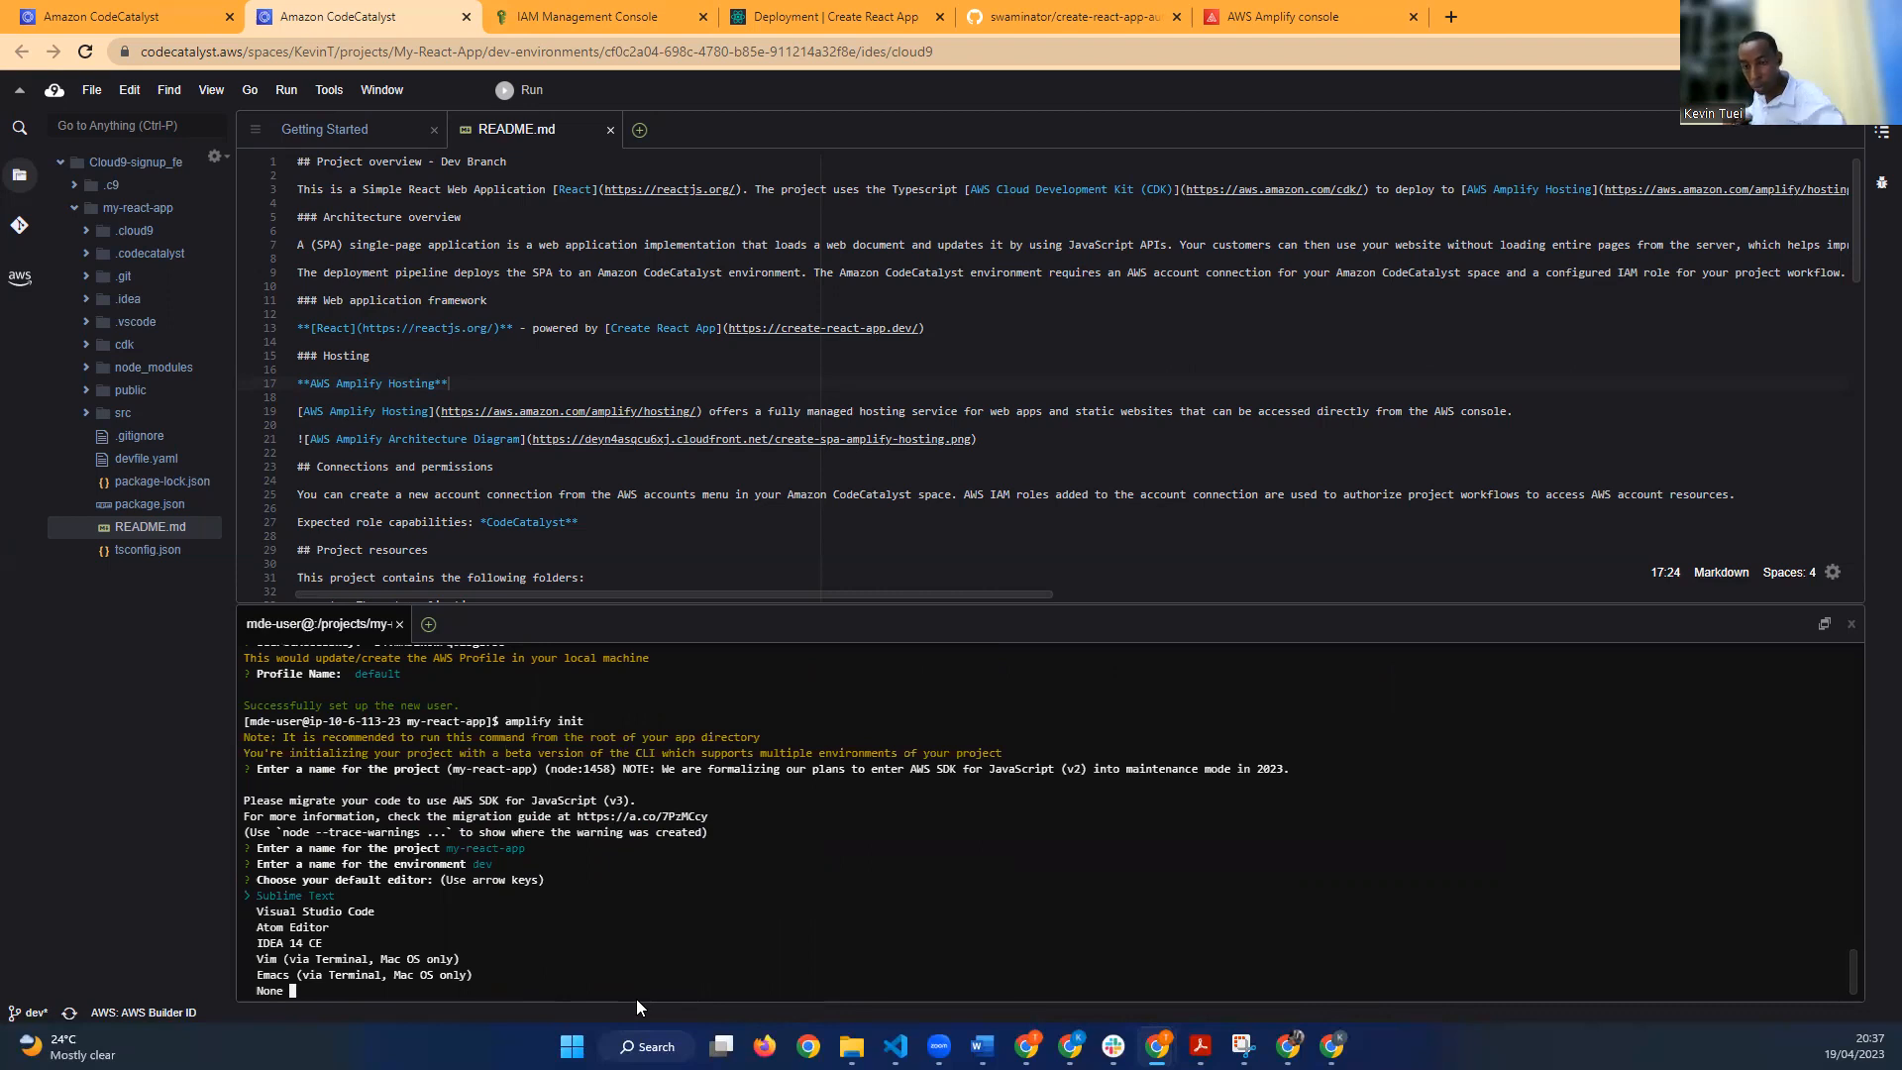
Step: Choose Visual Studio Code as the default editor, javascript as the app type and react as the framework at the amplify init prompts
key(Down)
key(Return)
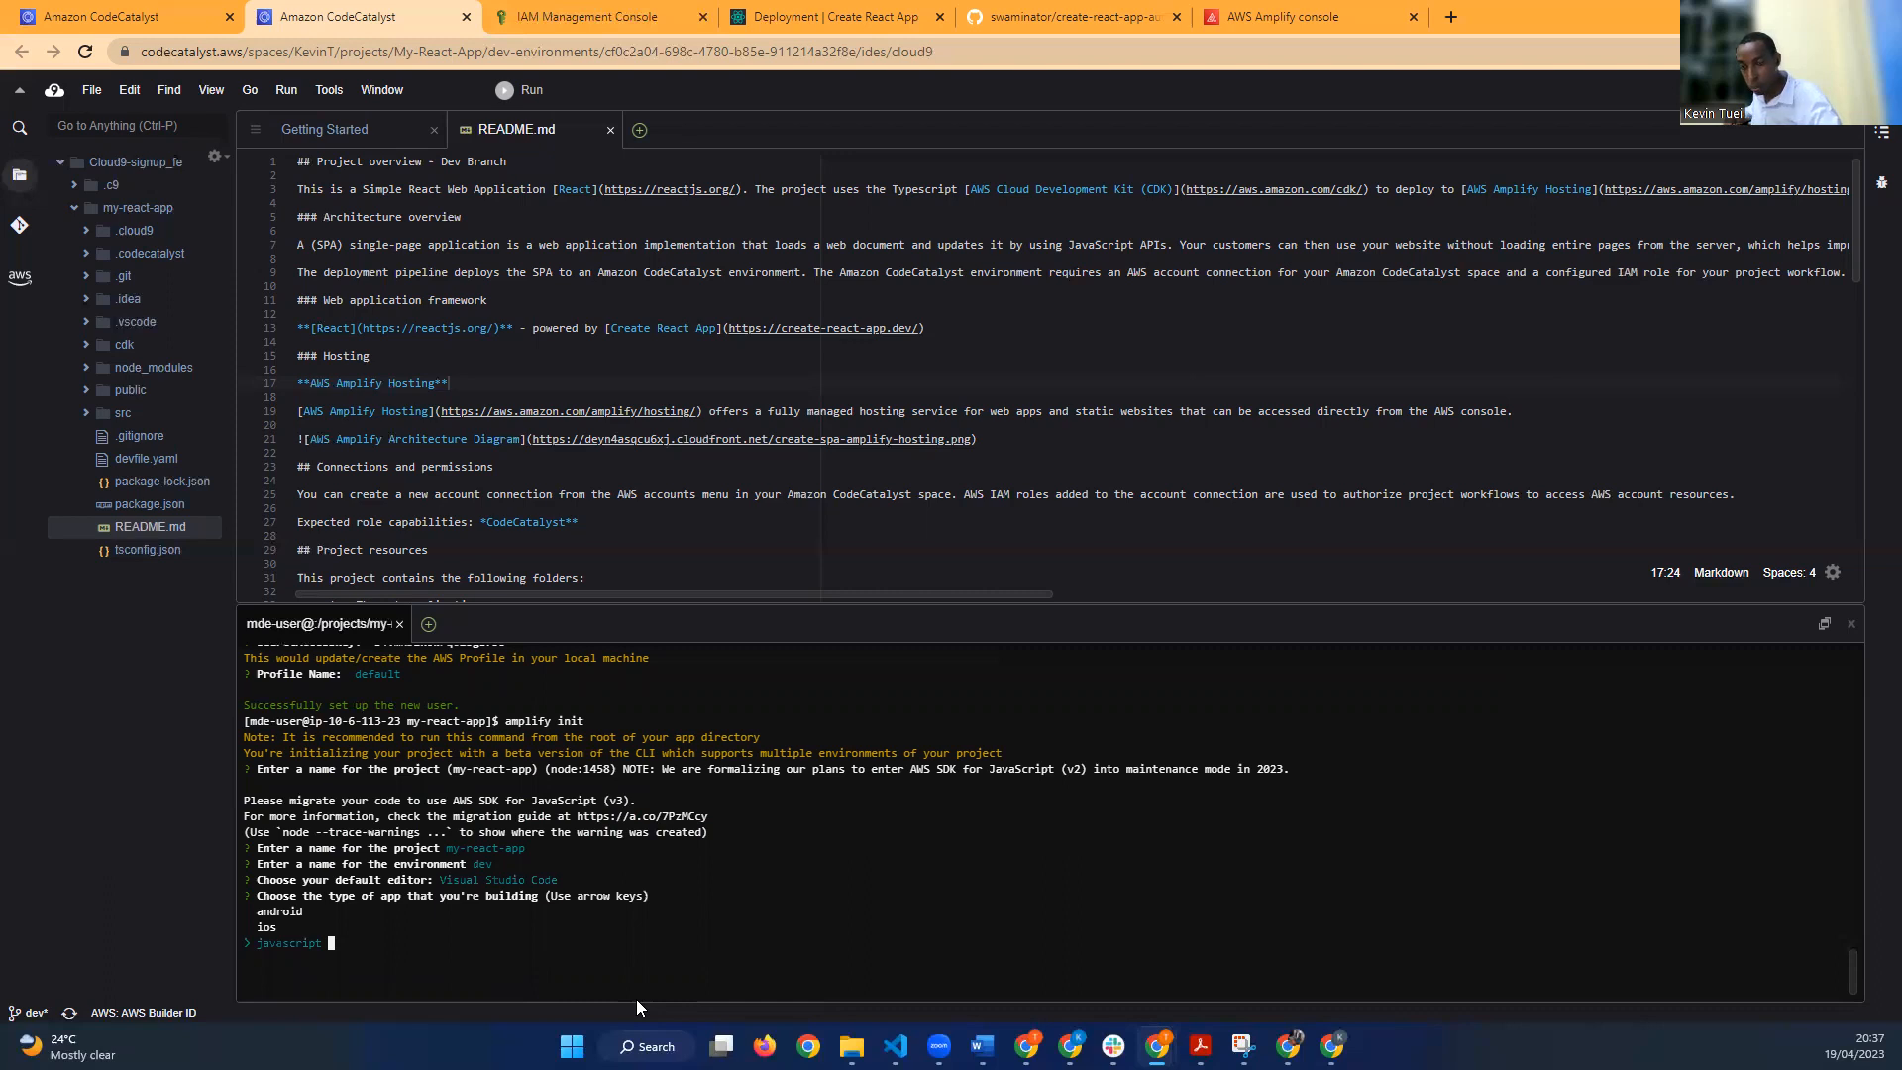
key(Return)
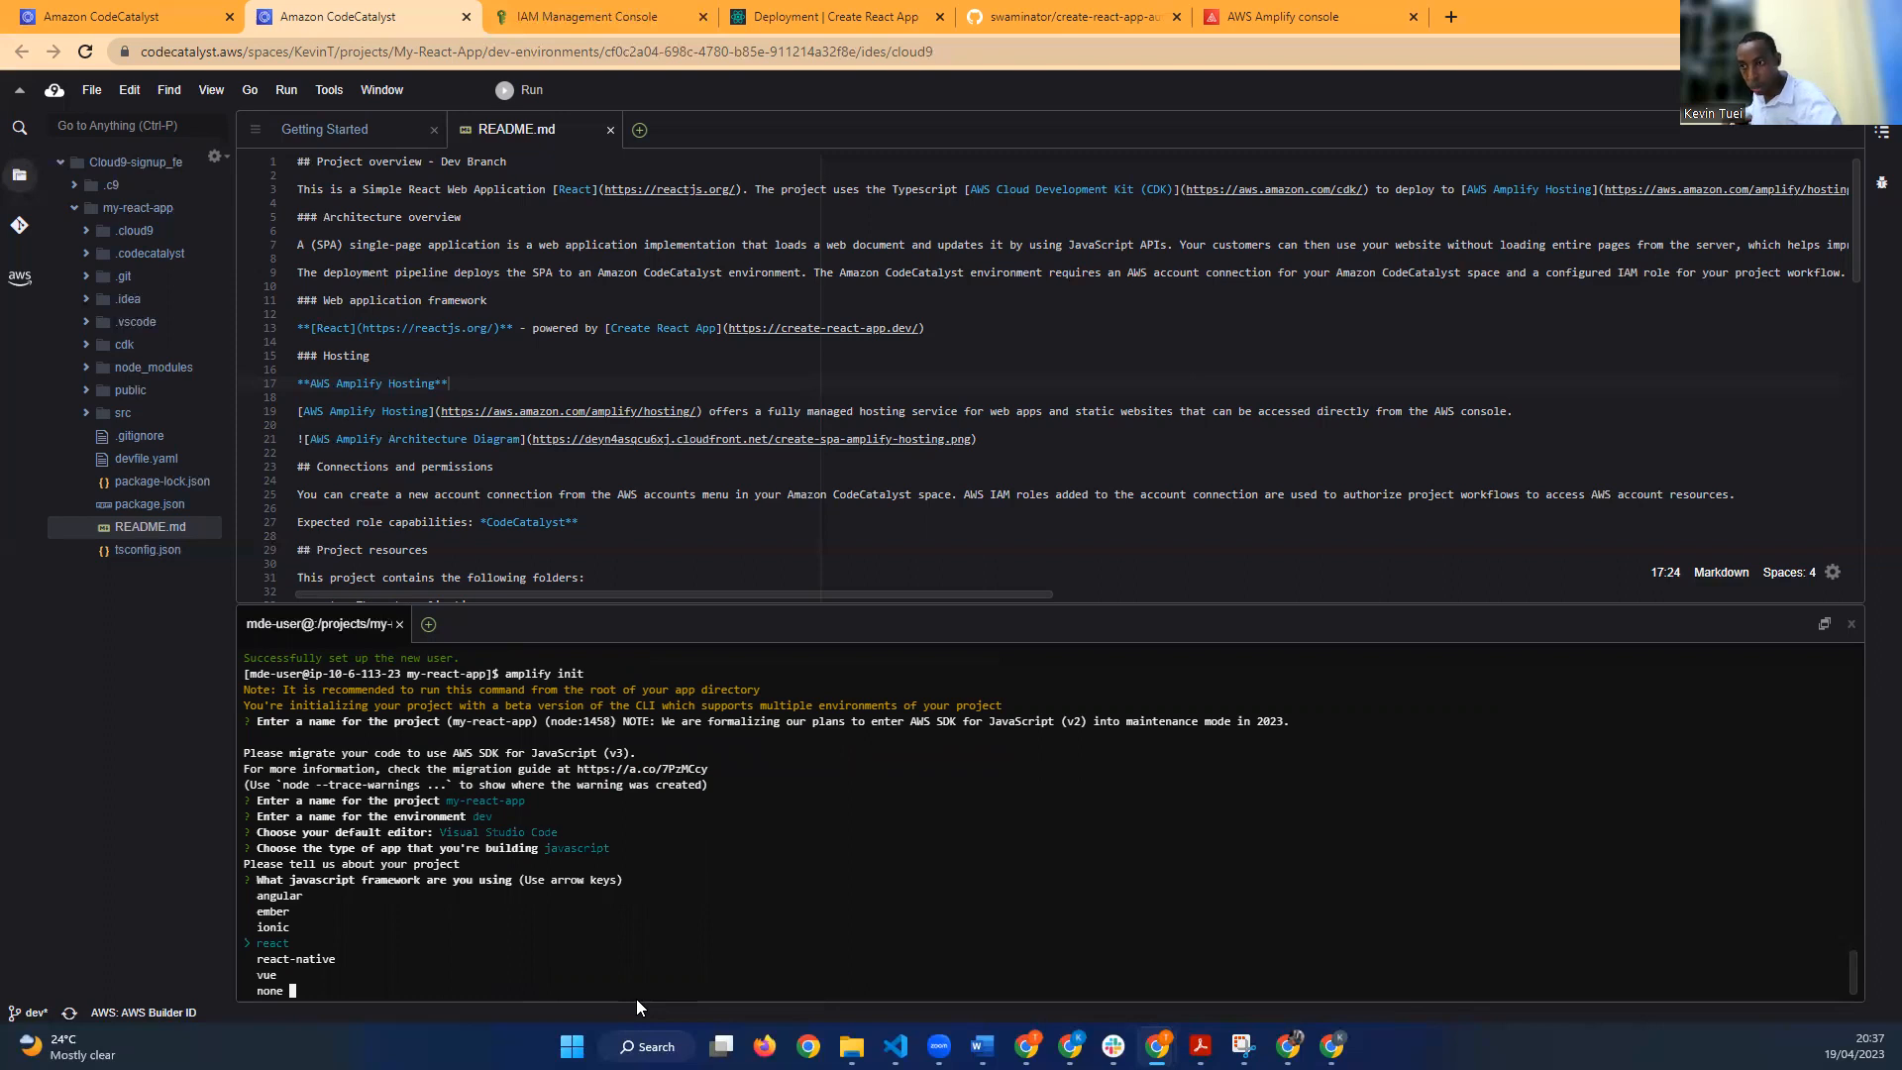
key(Return)
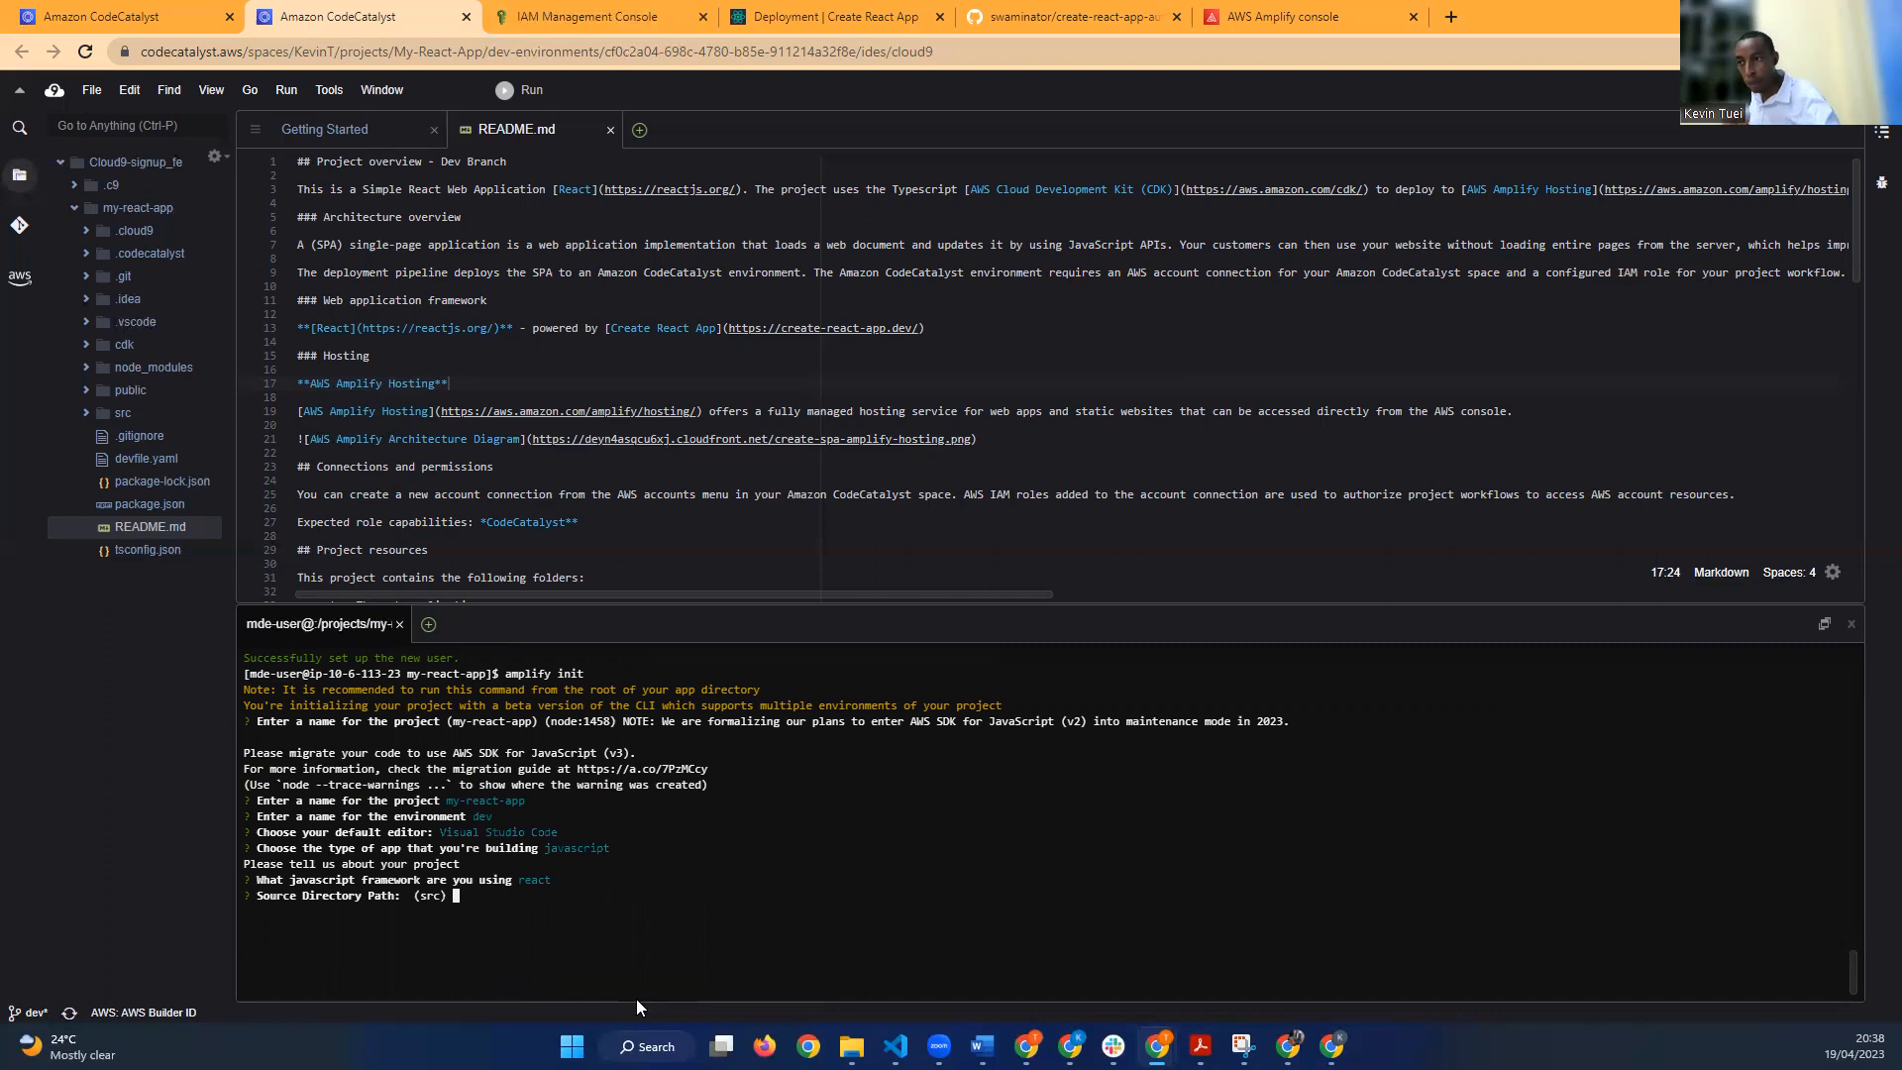
Step: Accept the default src and build directory paths and the default npm run-script build and start commands
key(Return)
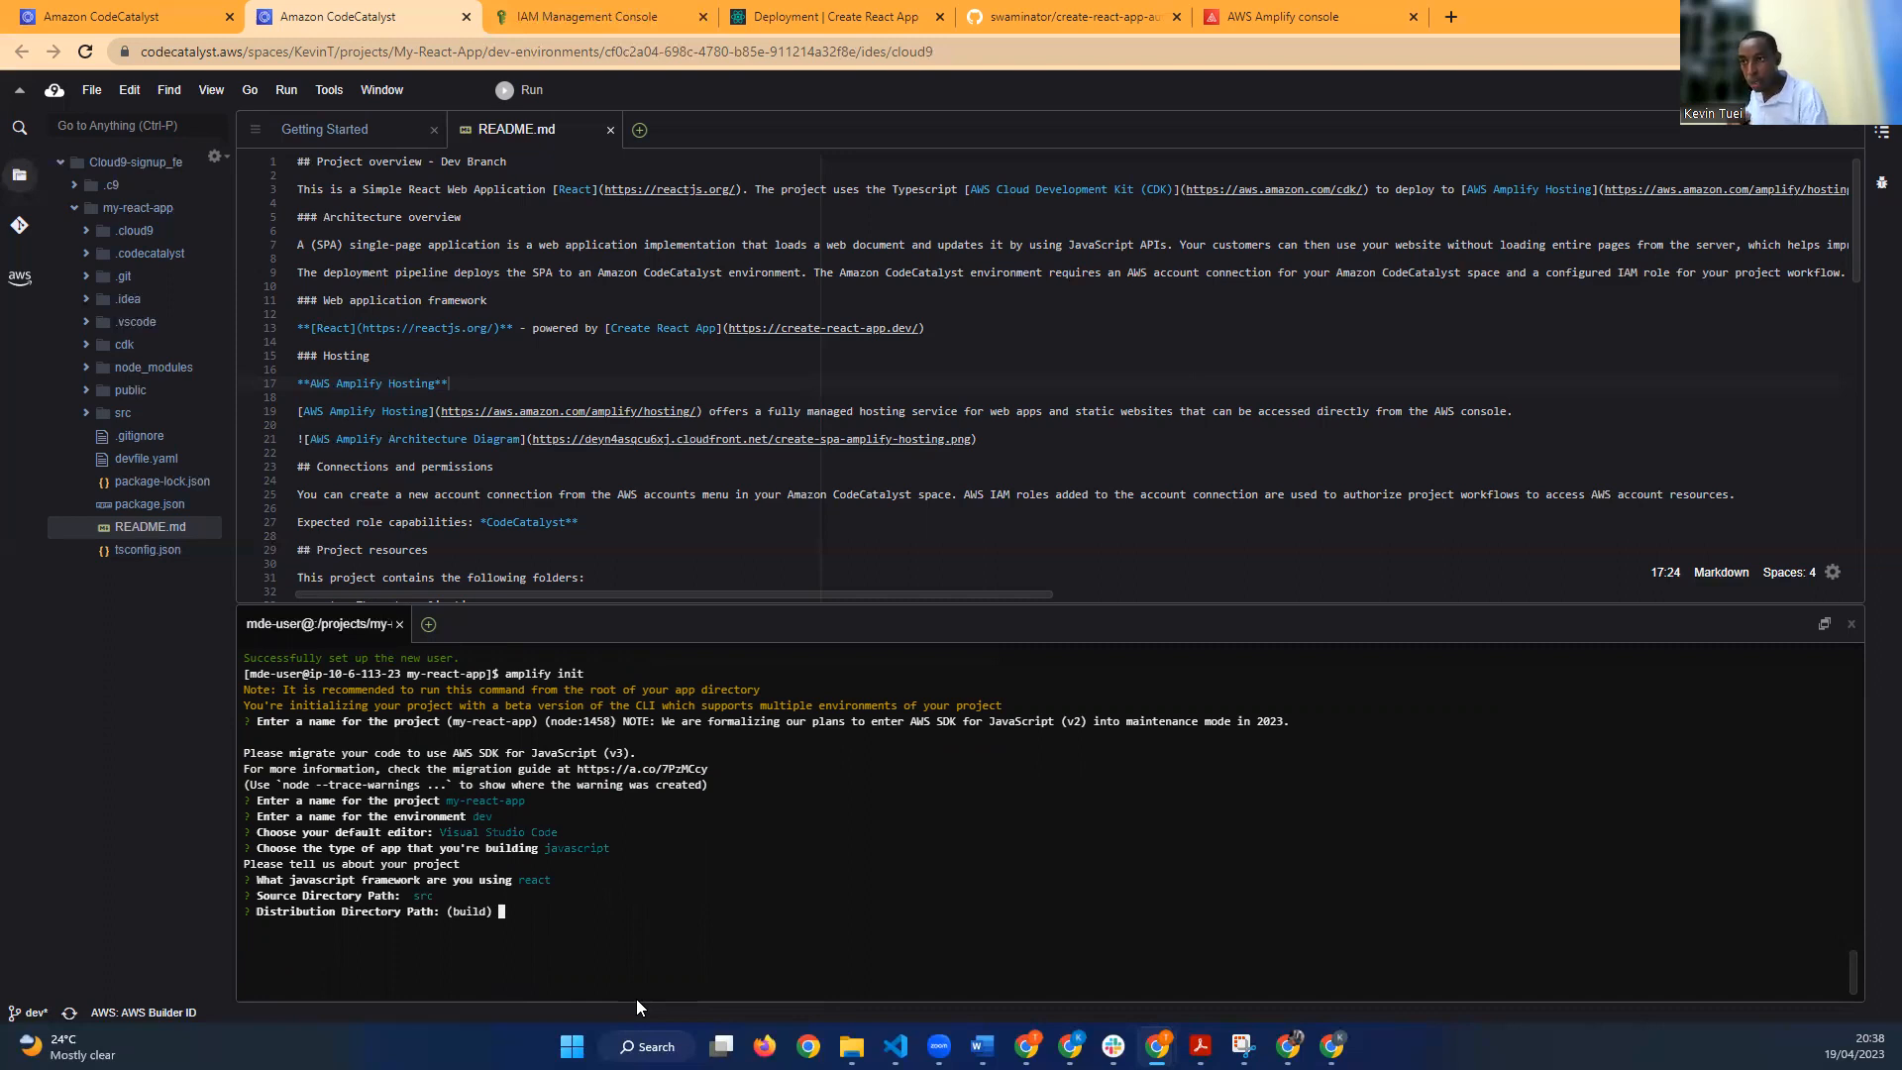
key(Return)
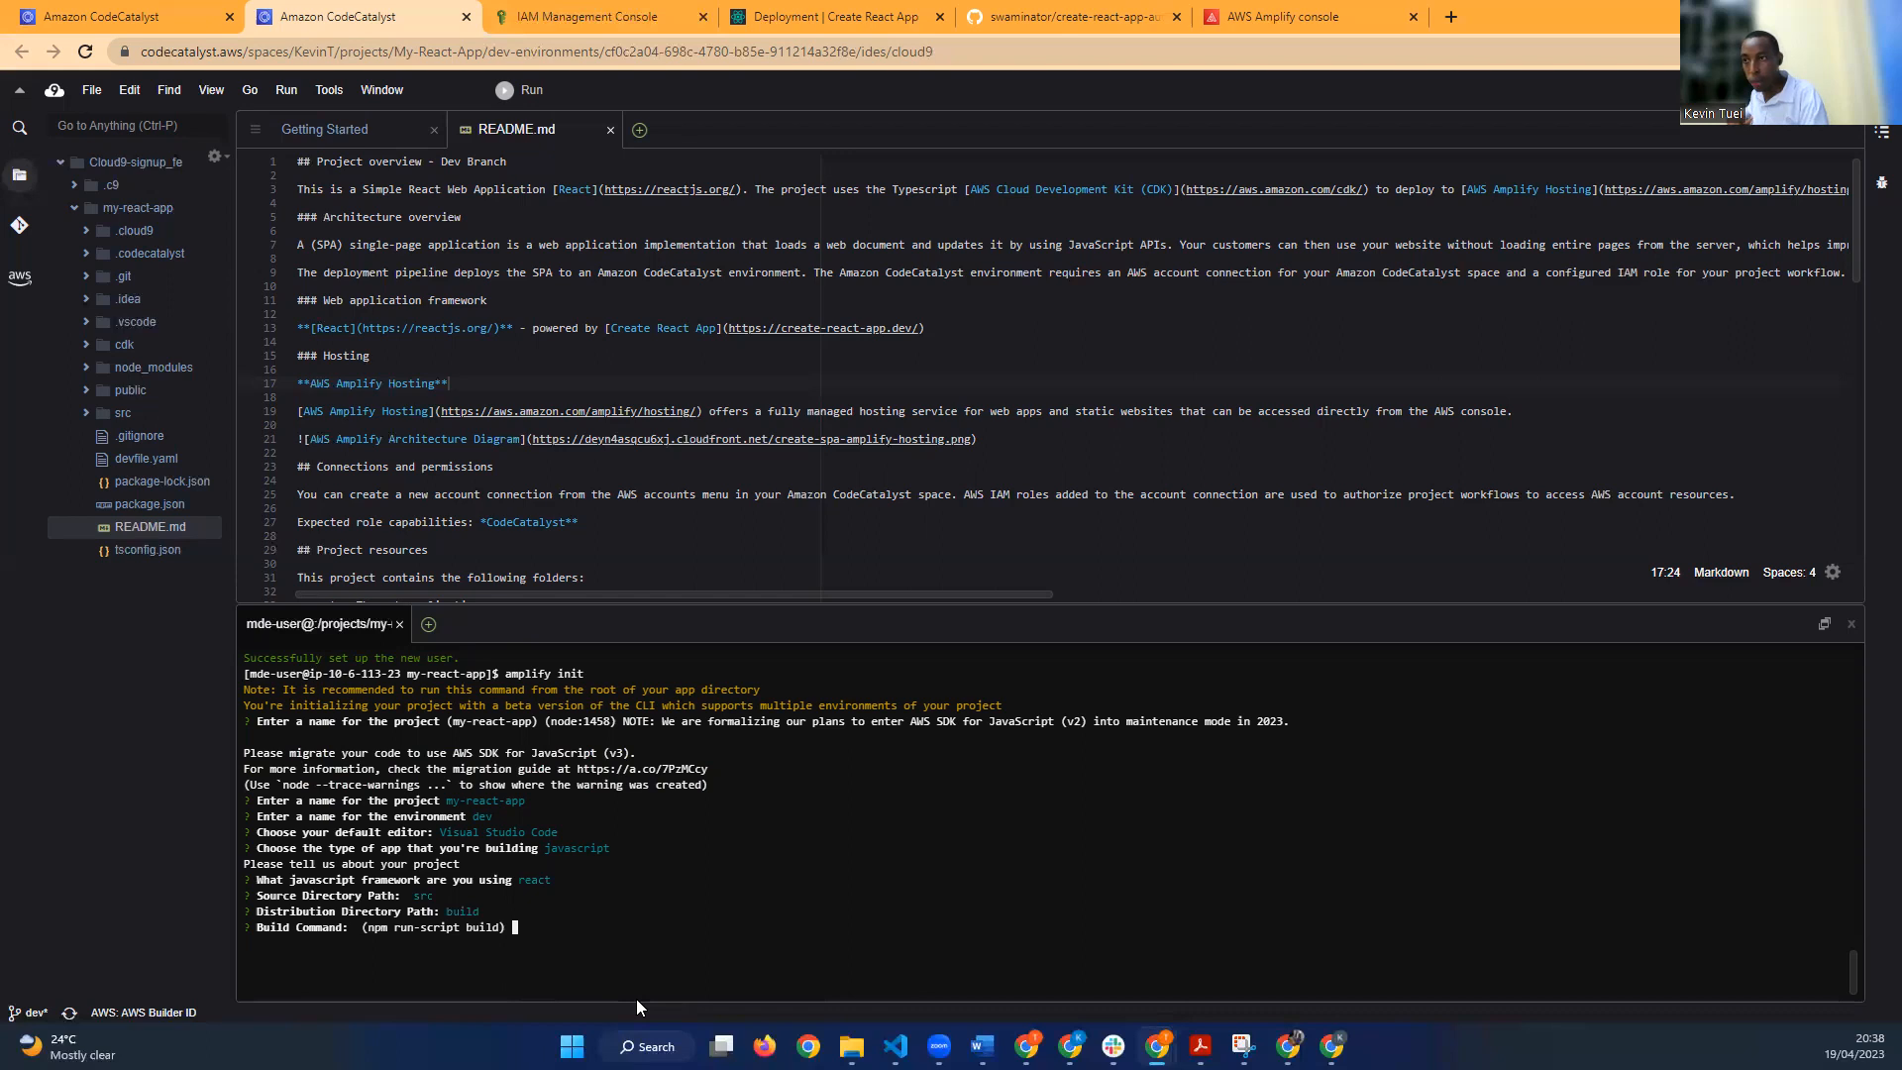
key(Return)
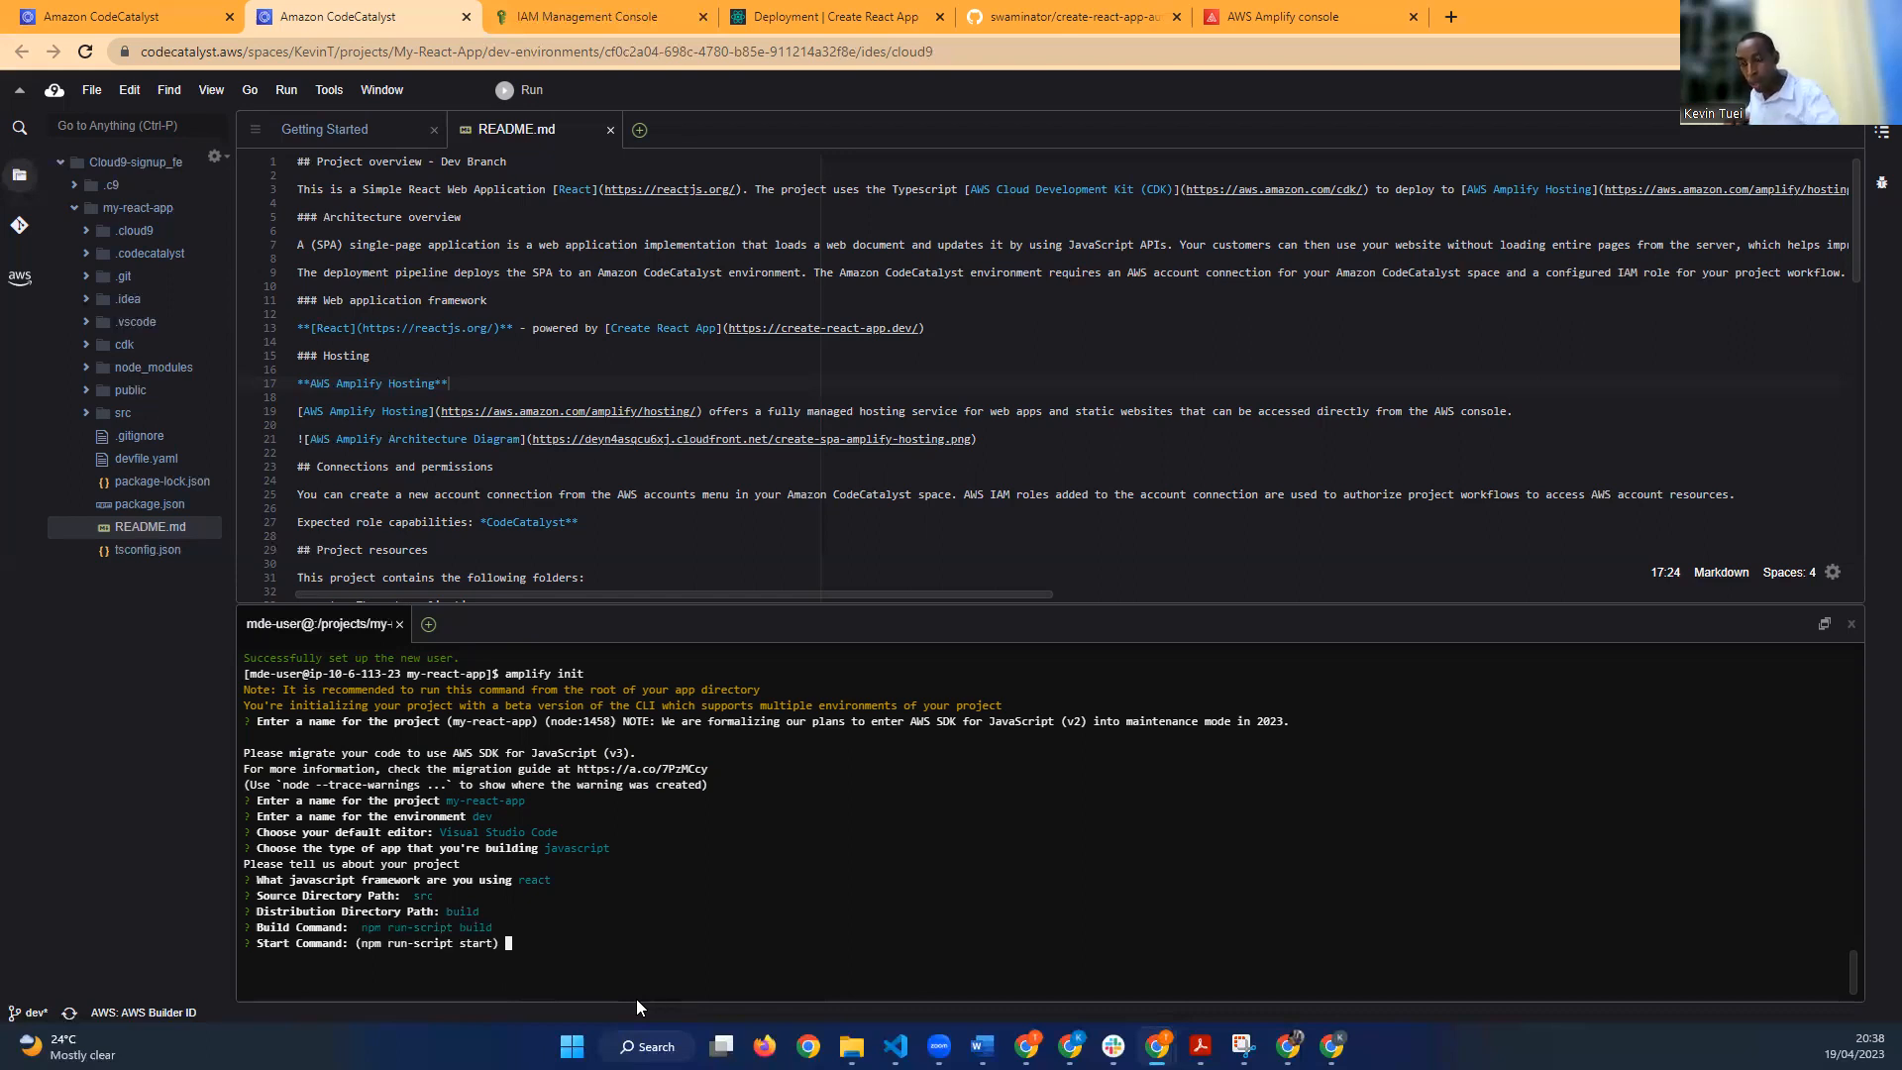
key(Return)
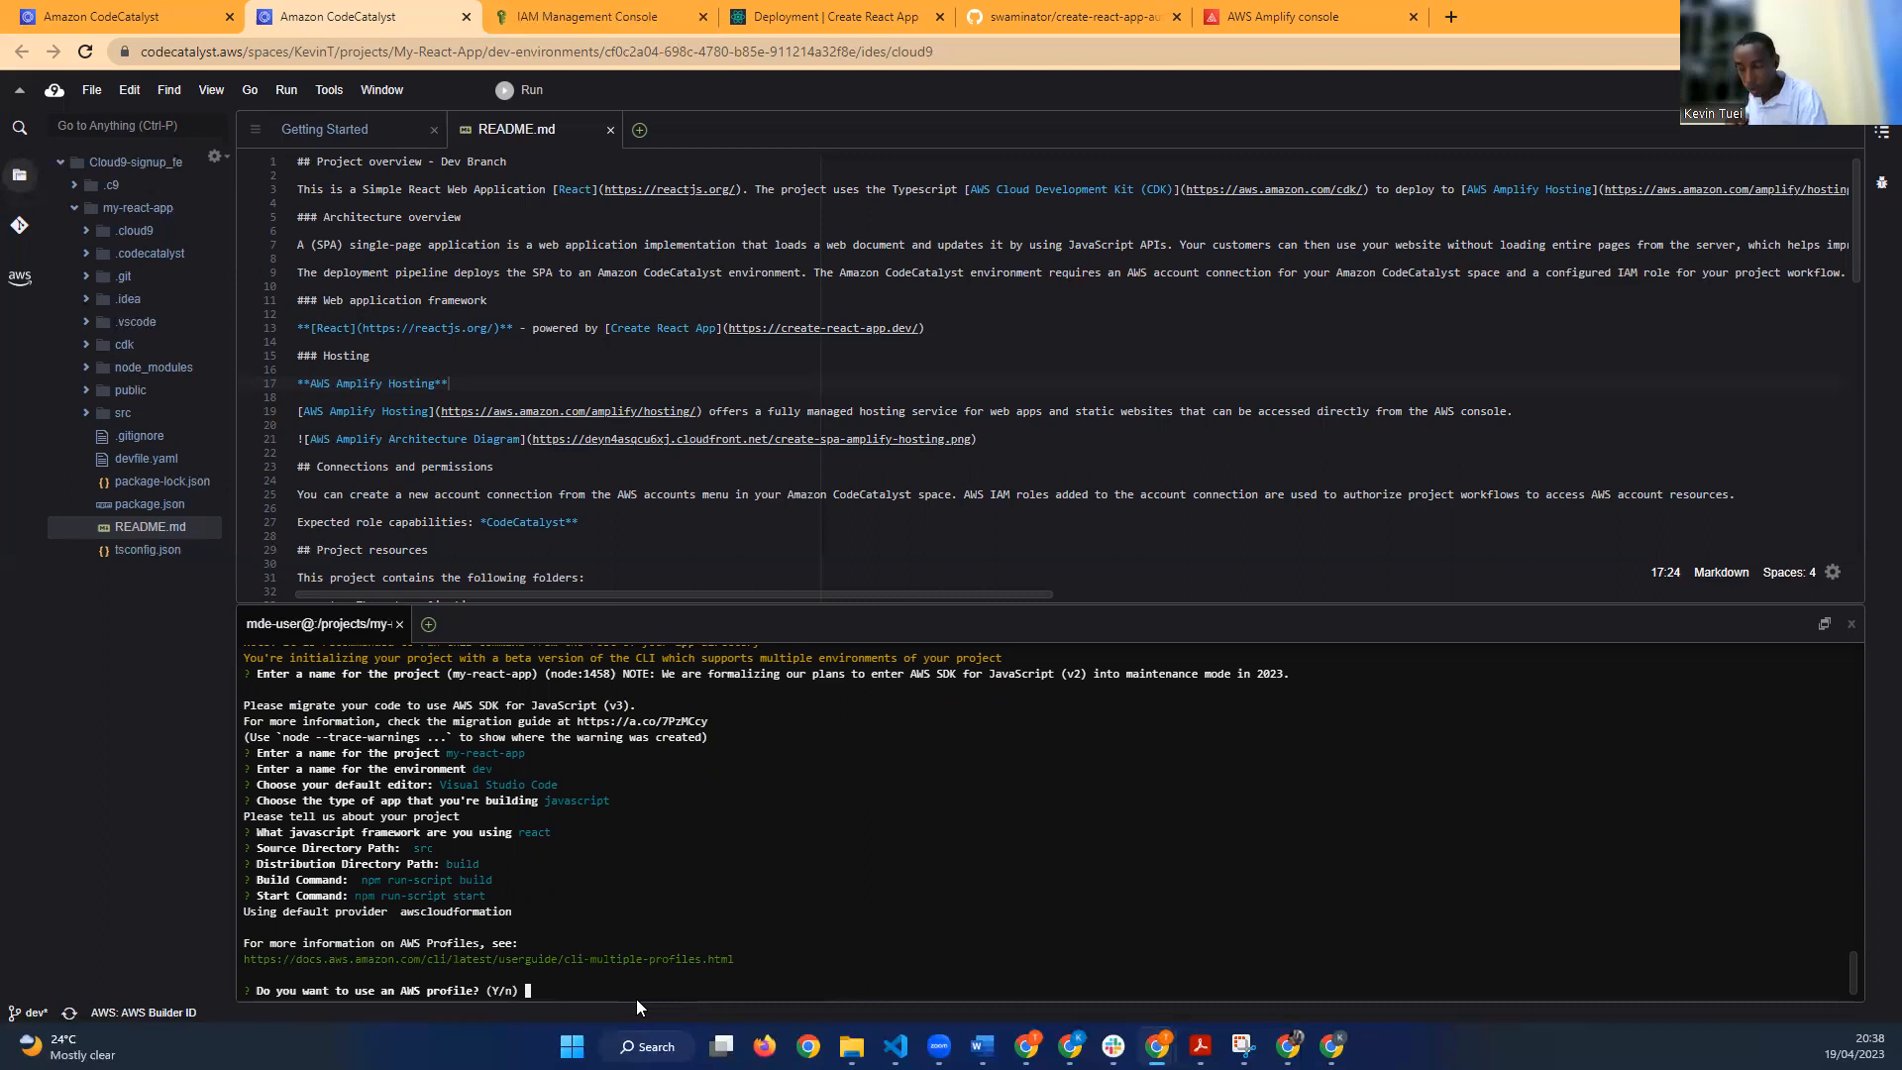
Step: Try to finish amplify init without an AWS profile, using the placeholder access keys and the us-west-2 region
text(n)
key(Return)
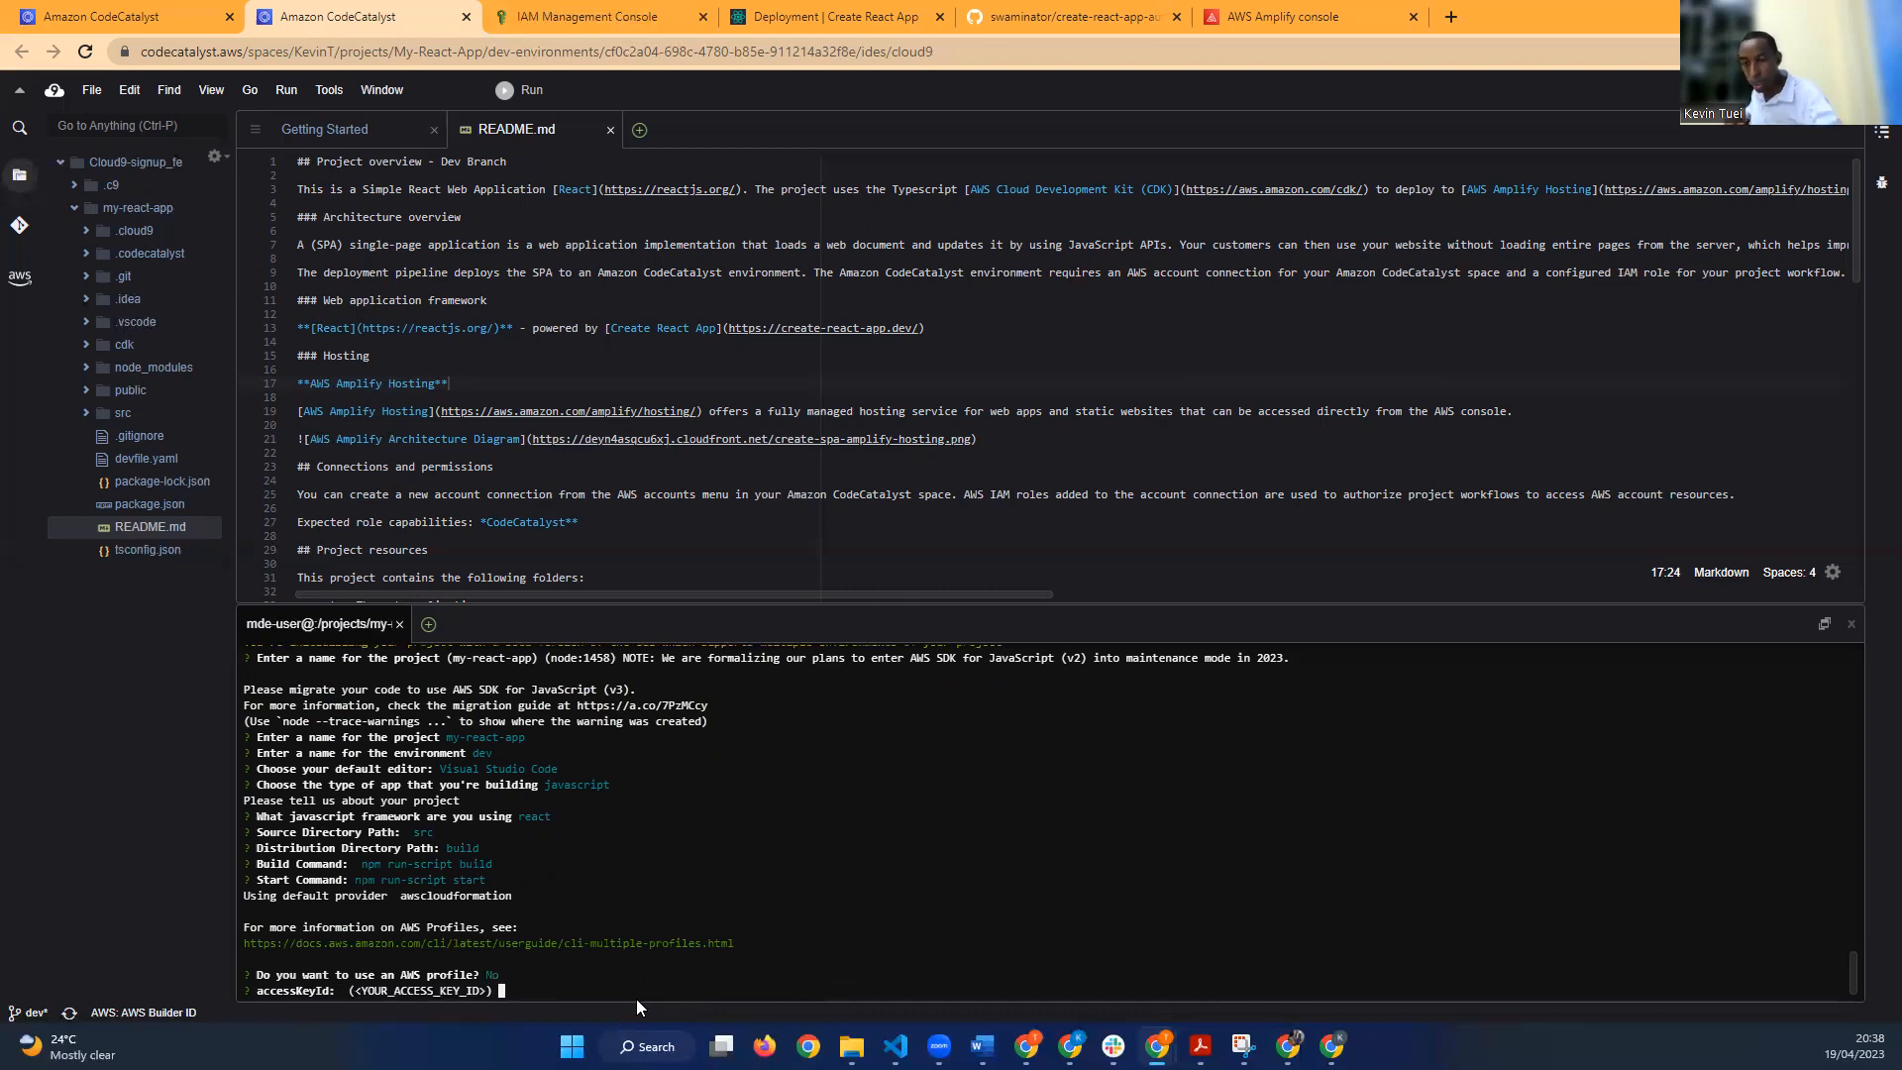
key(Return)
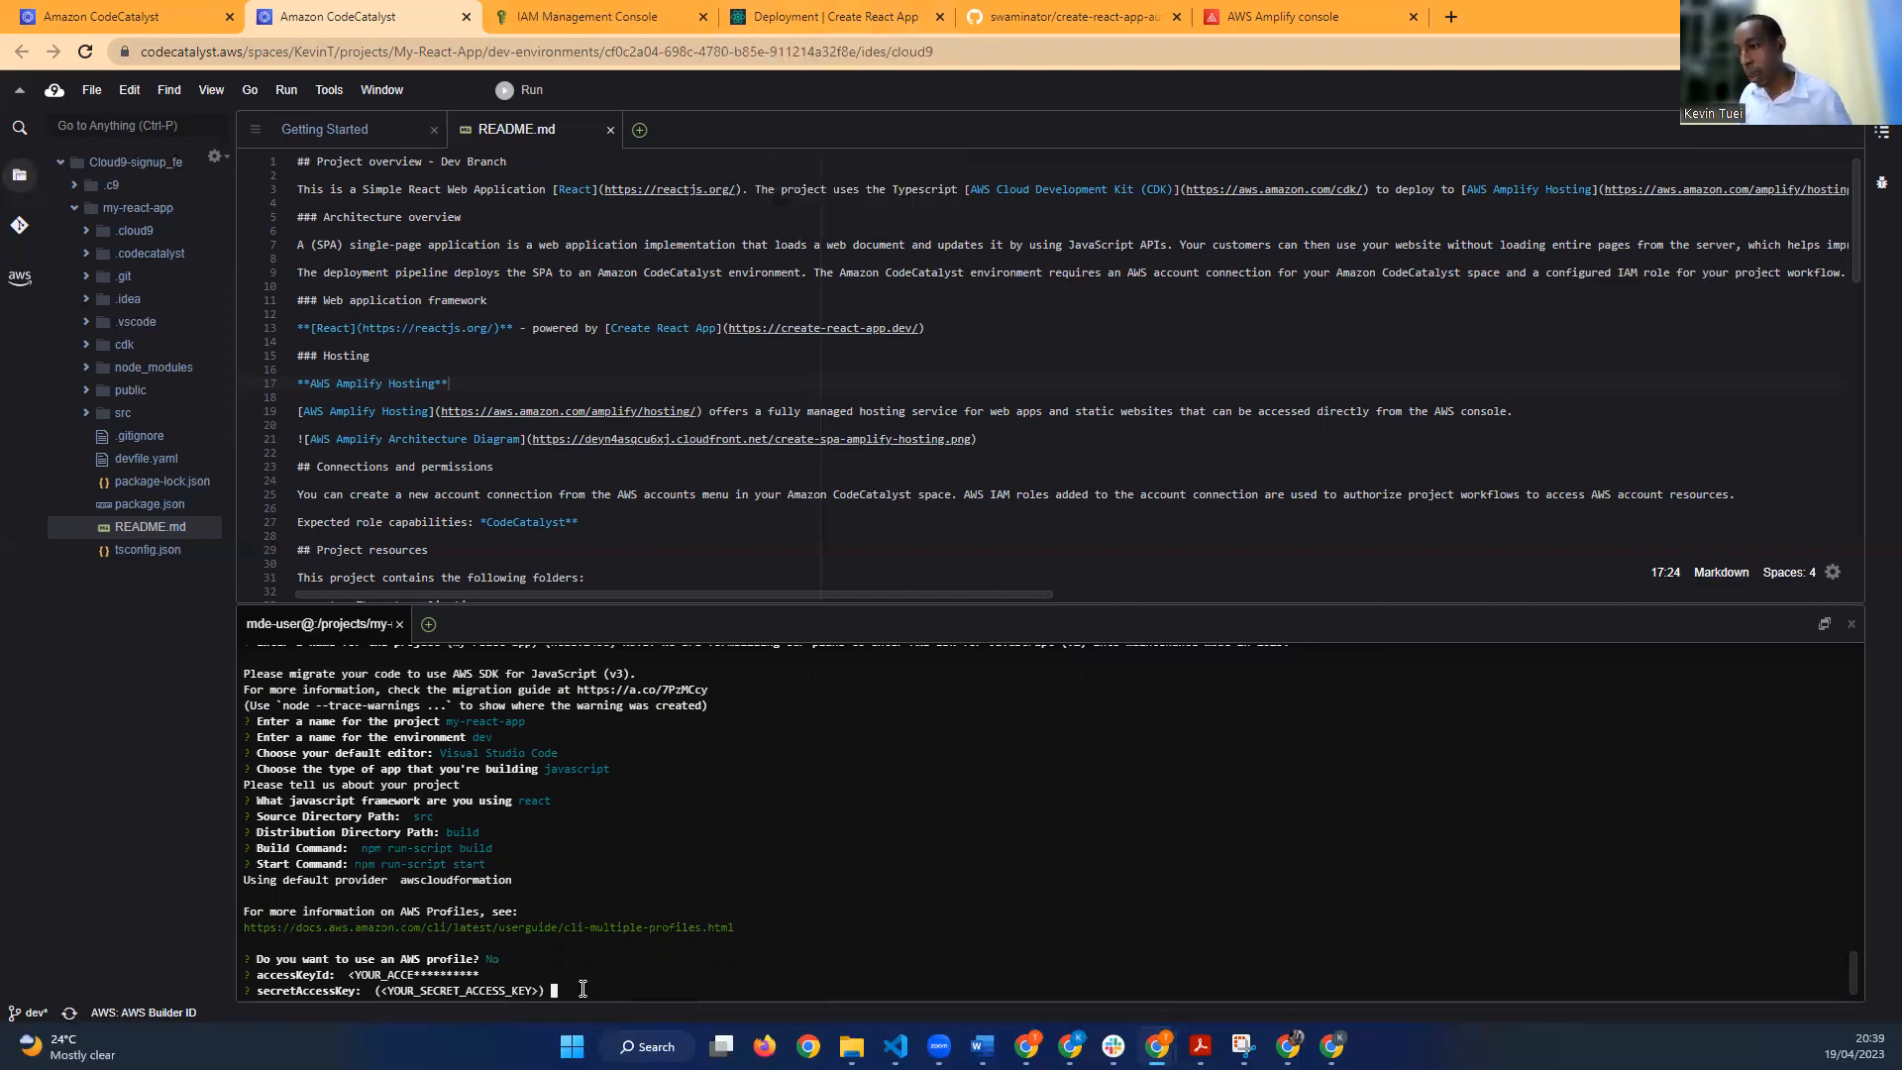
key(Return)
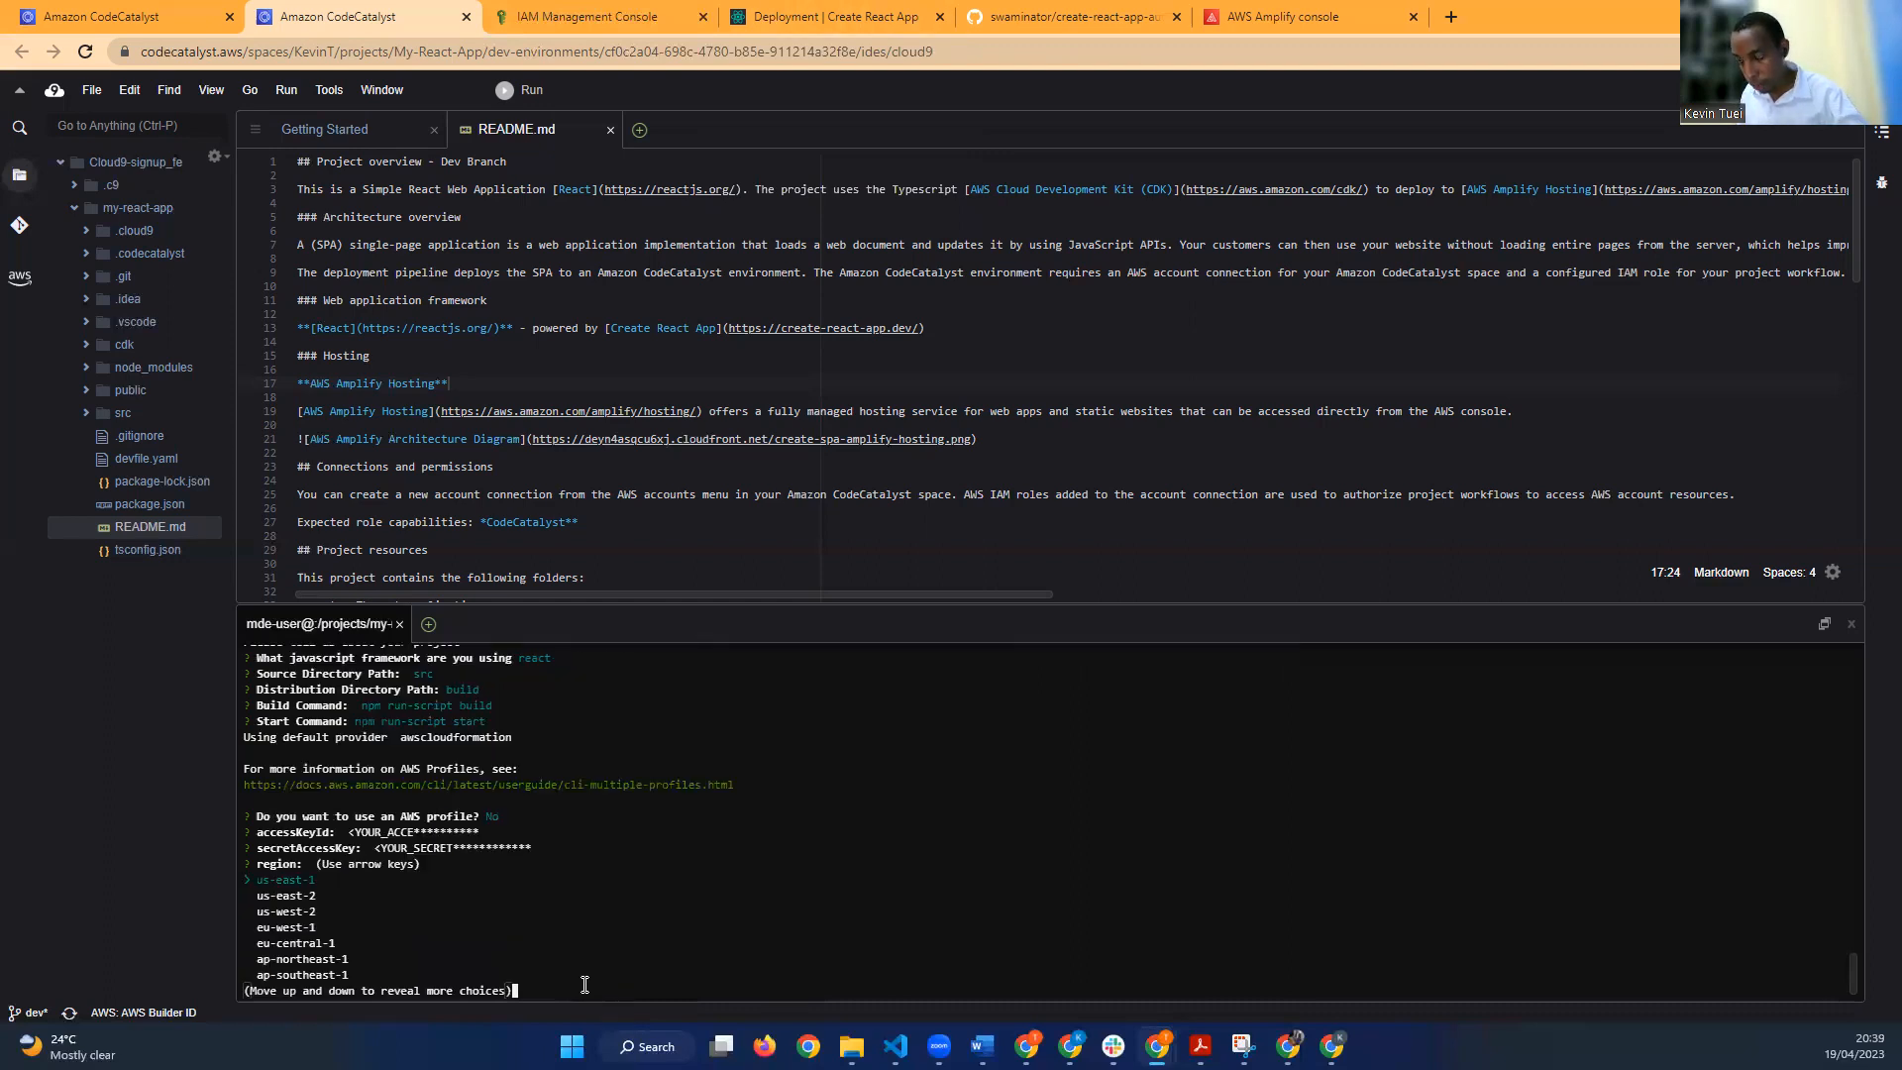
key(Down)
key(Down)
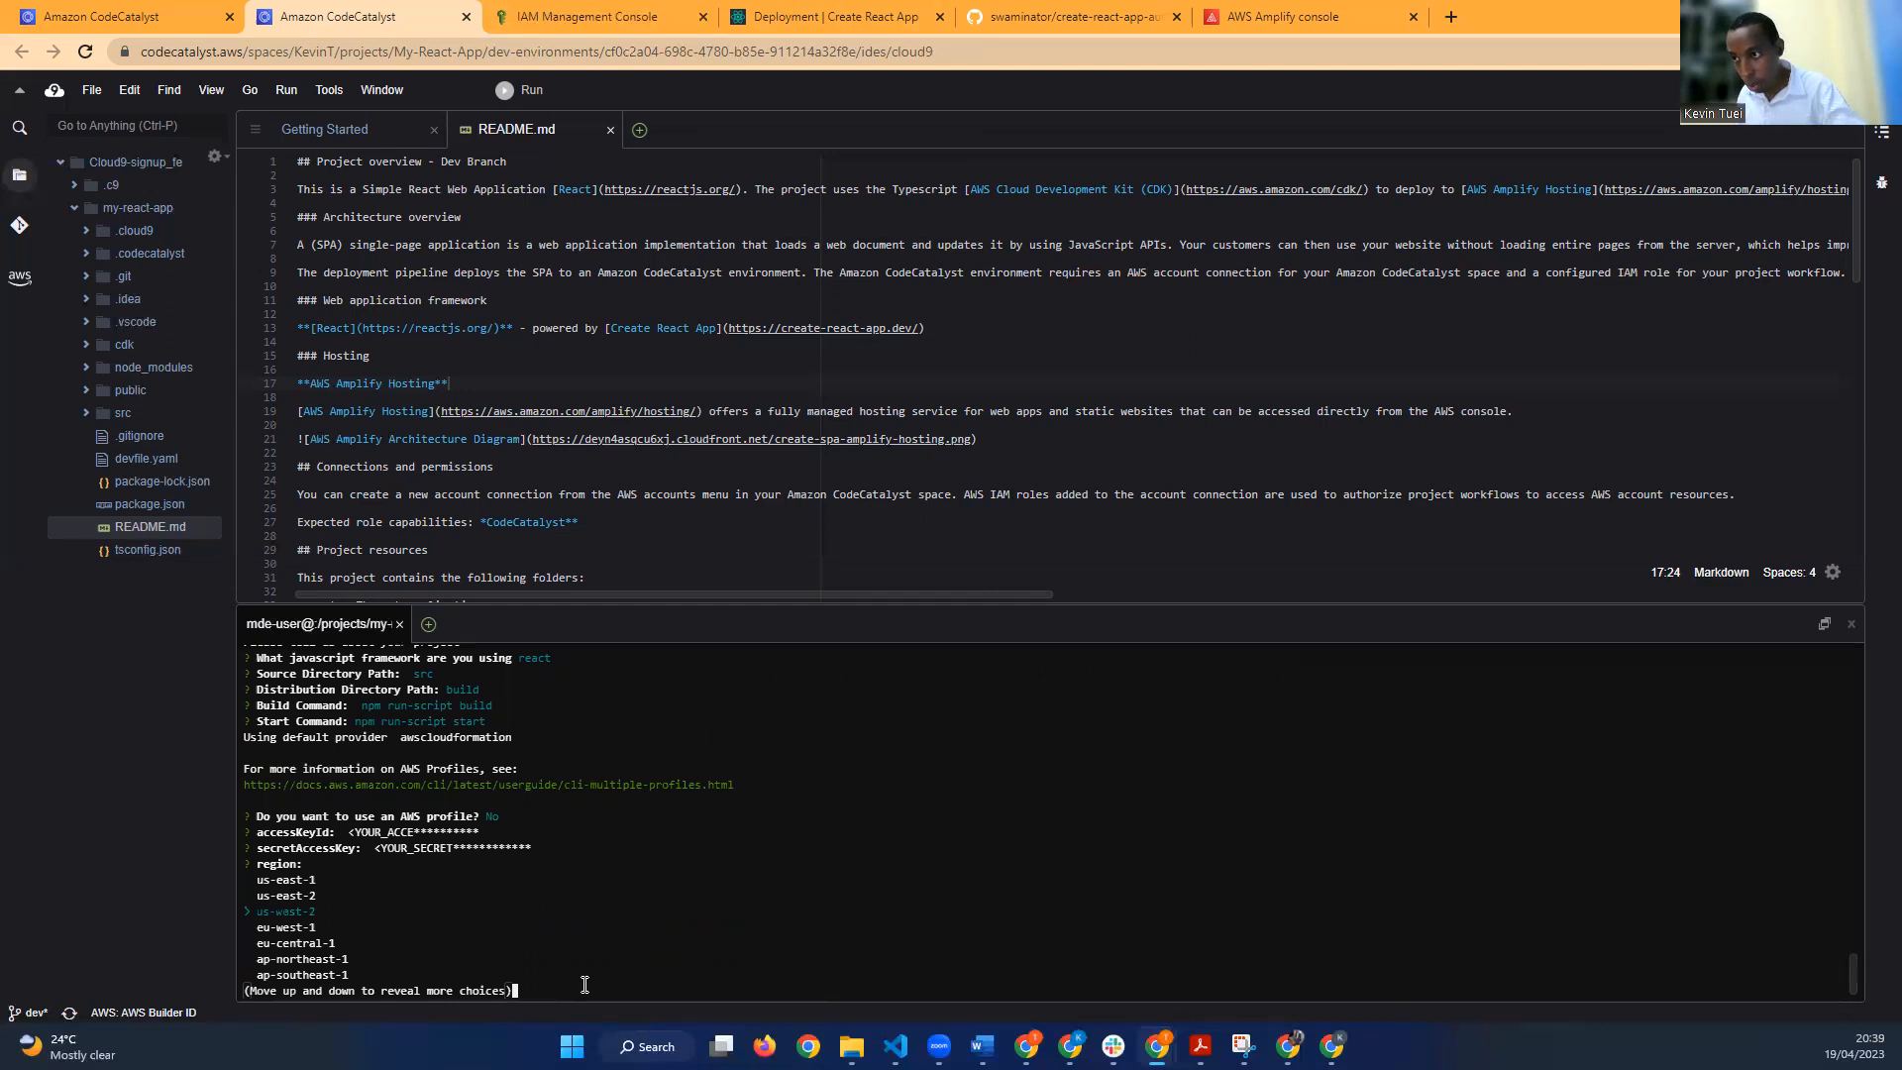
key(Return)
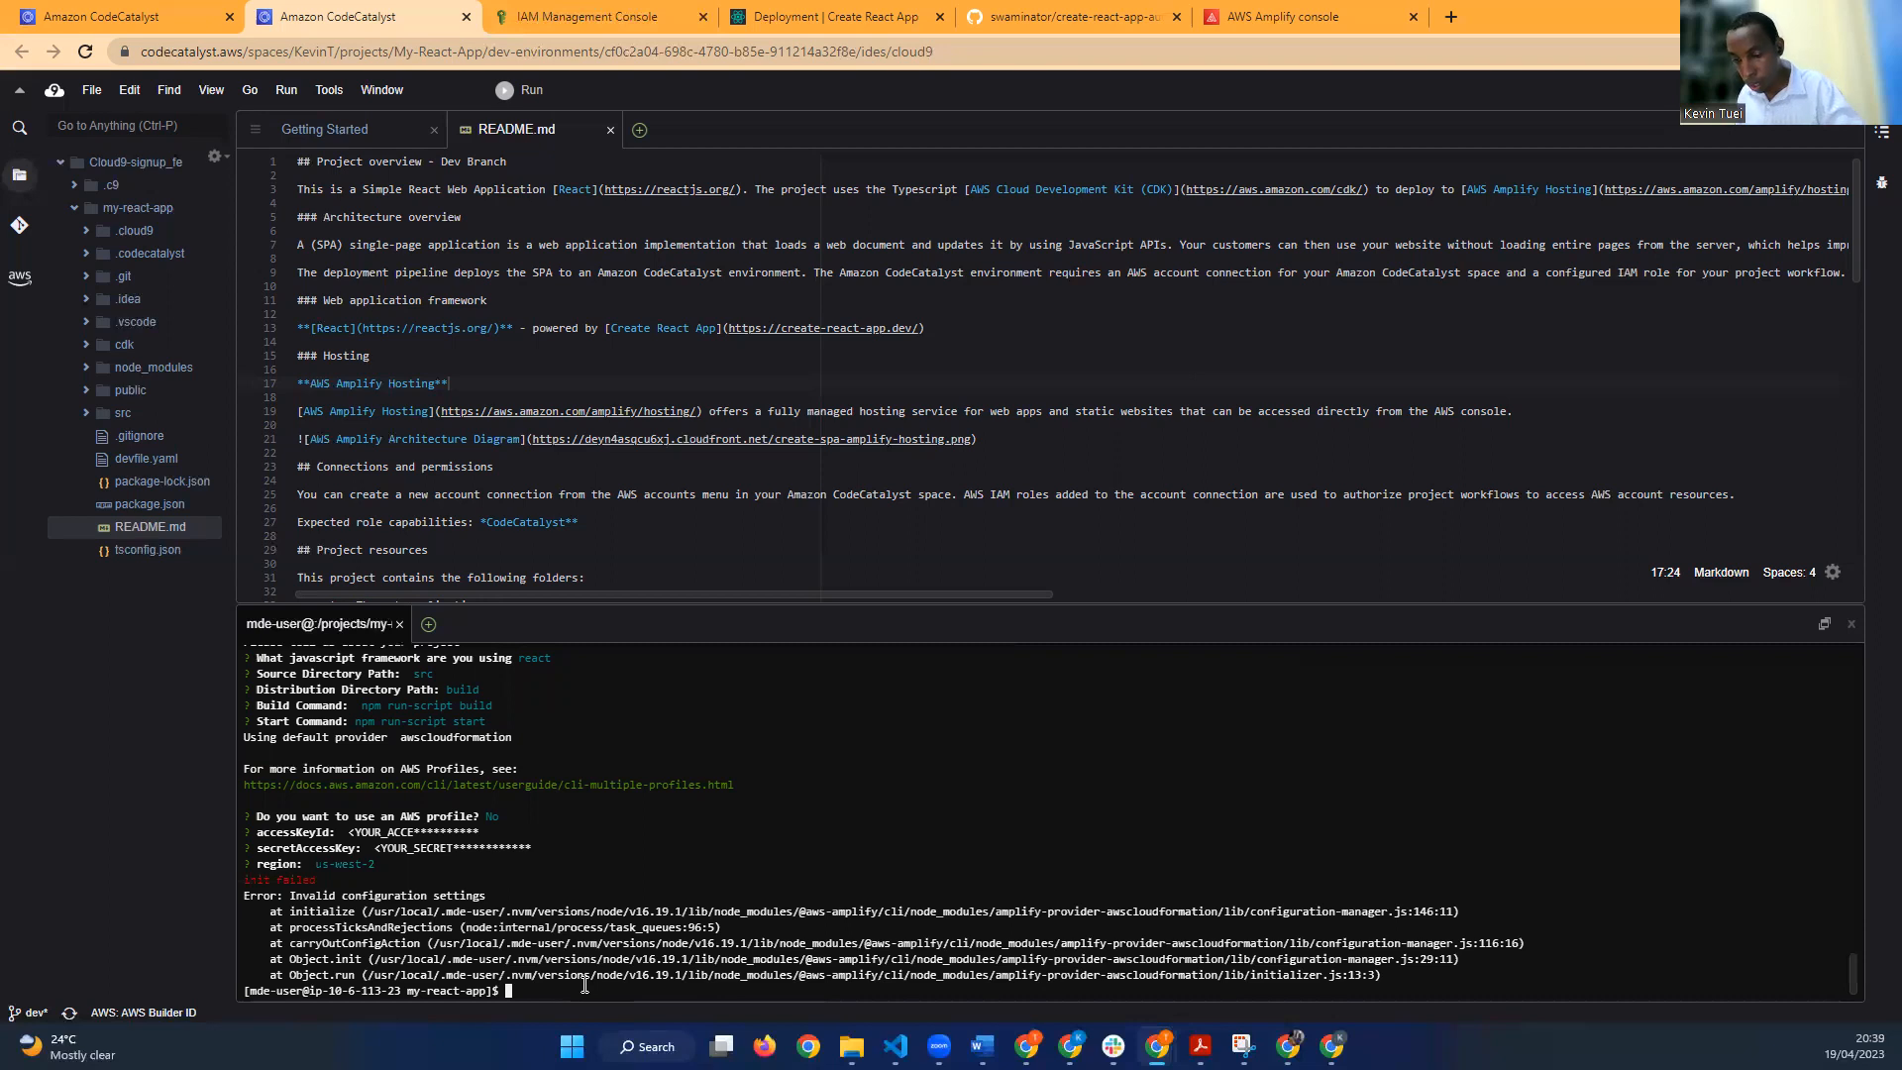
Step: Rerun amplify init in the Cloud9 terminal, accept my-react-app as the project name and name the environment dev
key(Up)
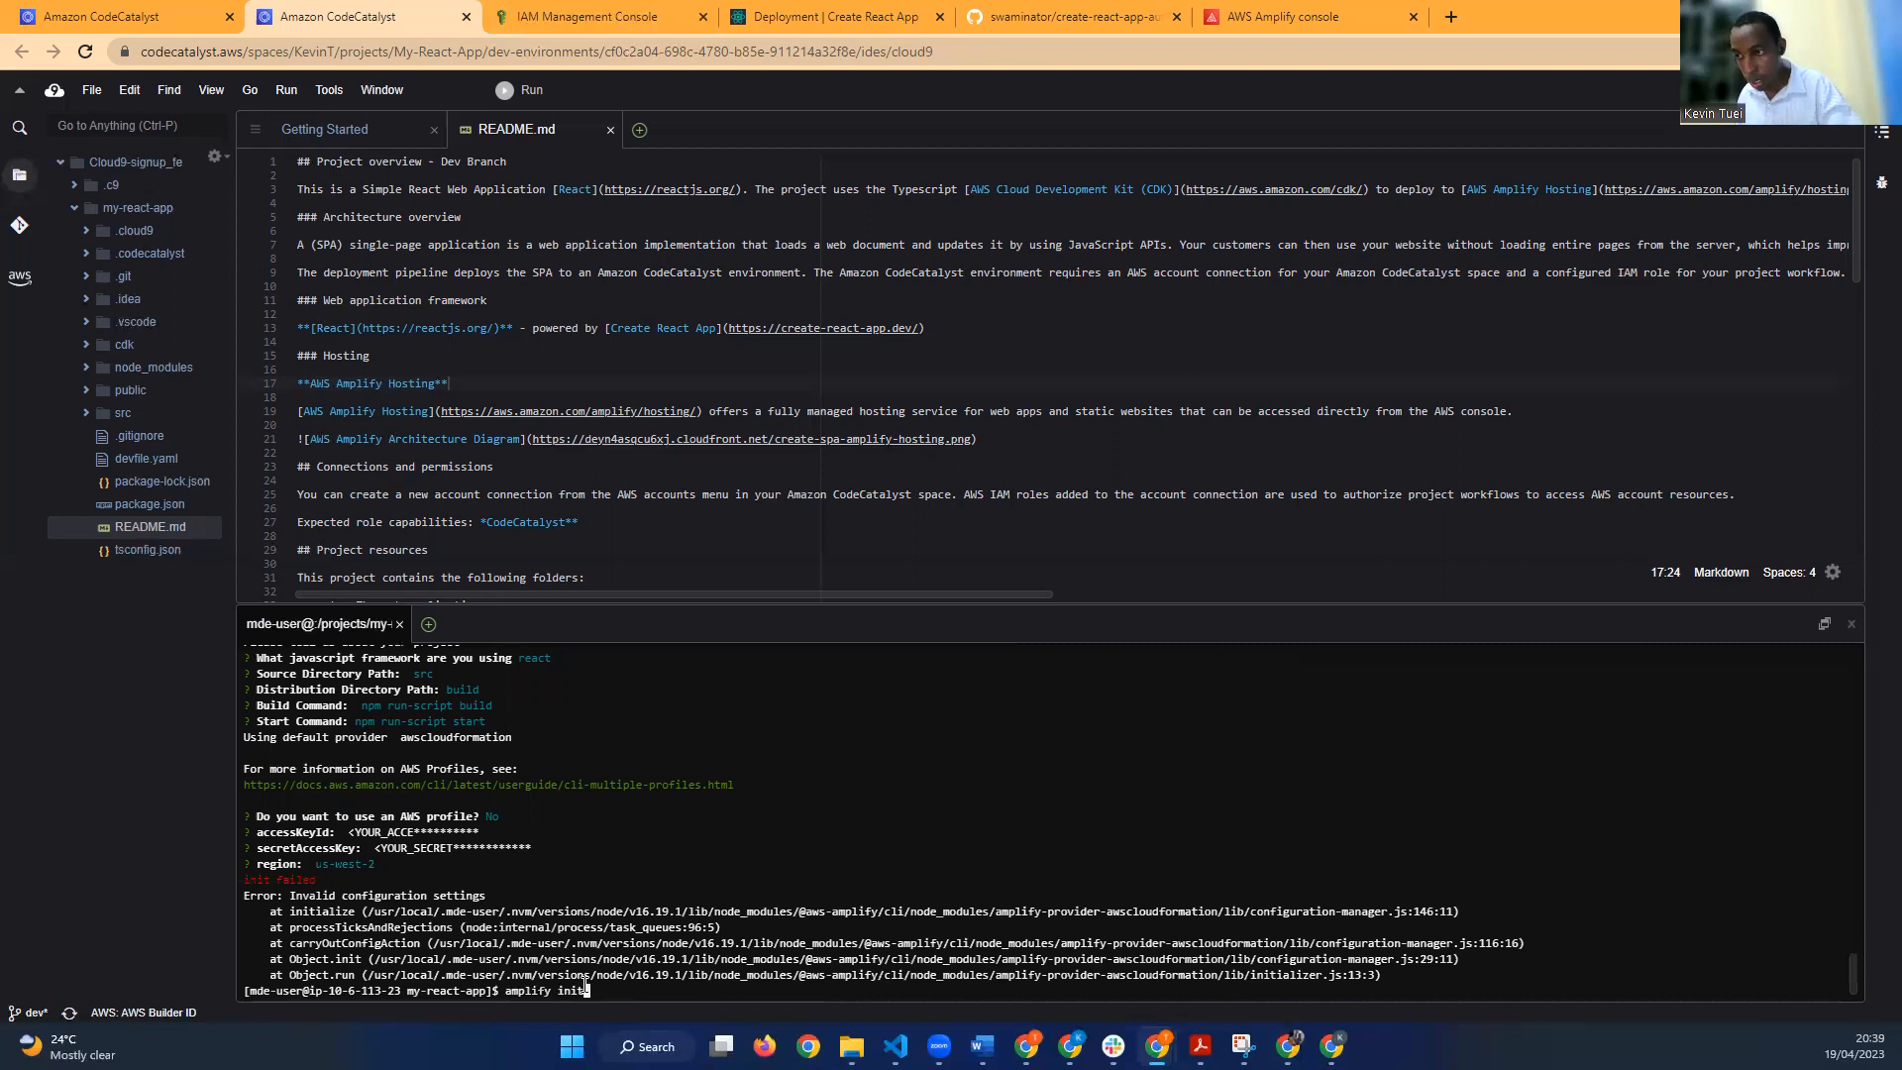
key(Return)
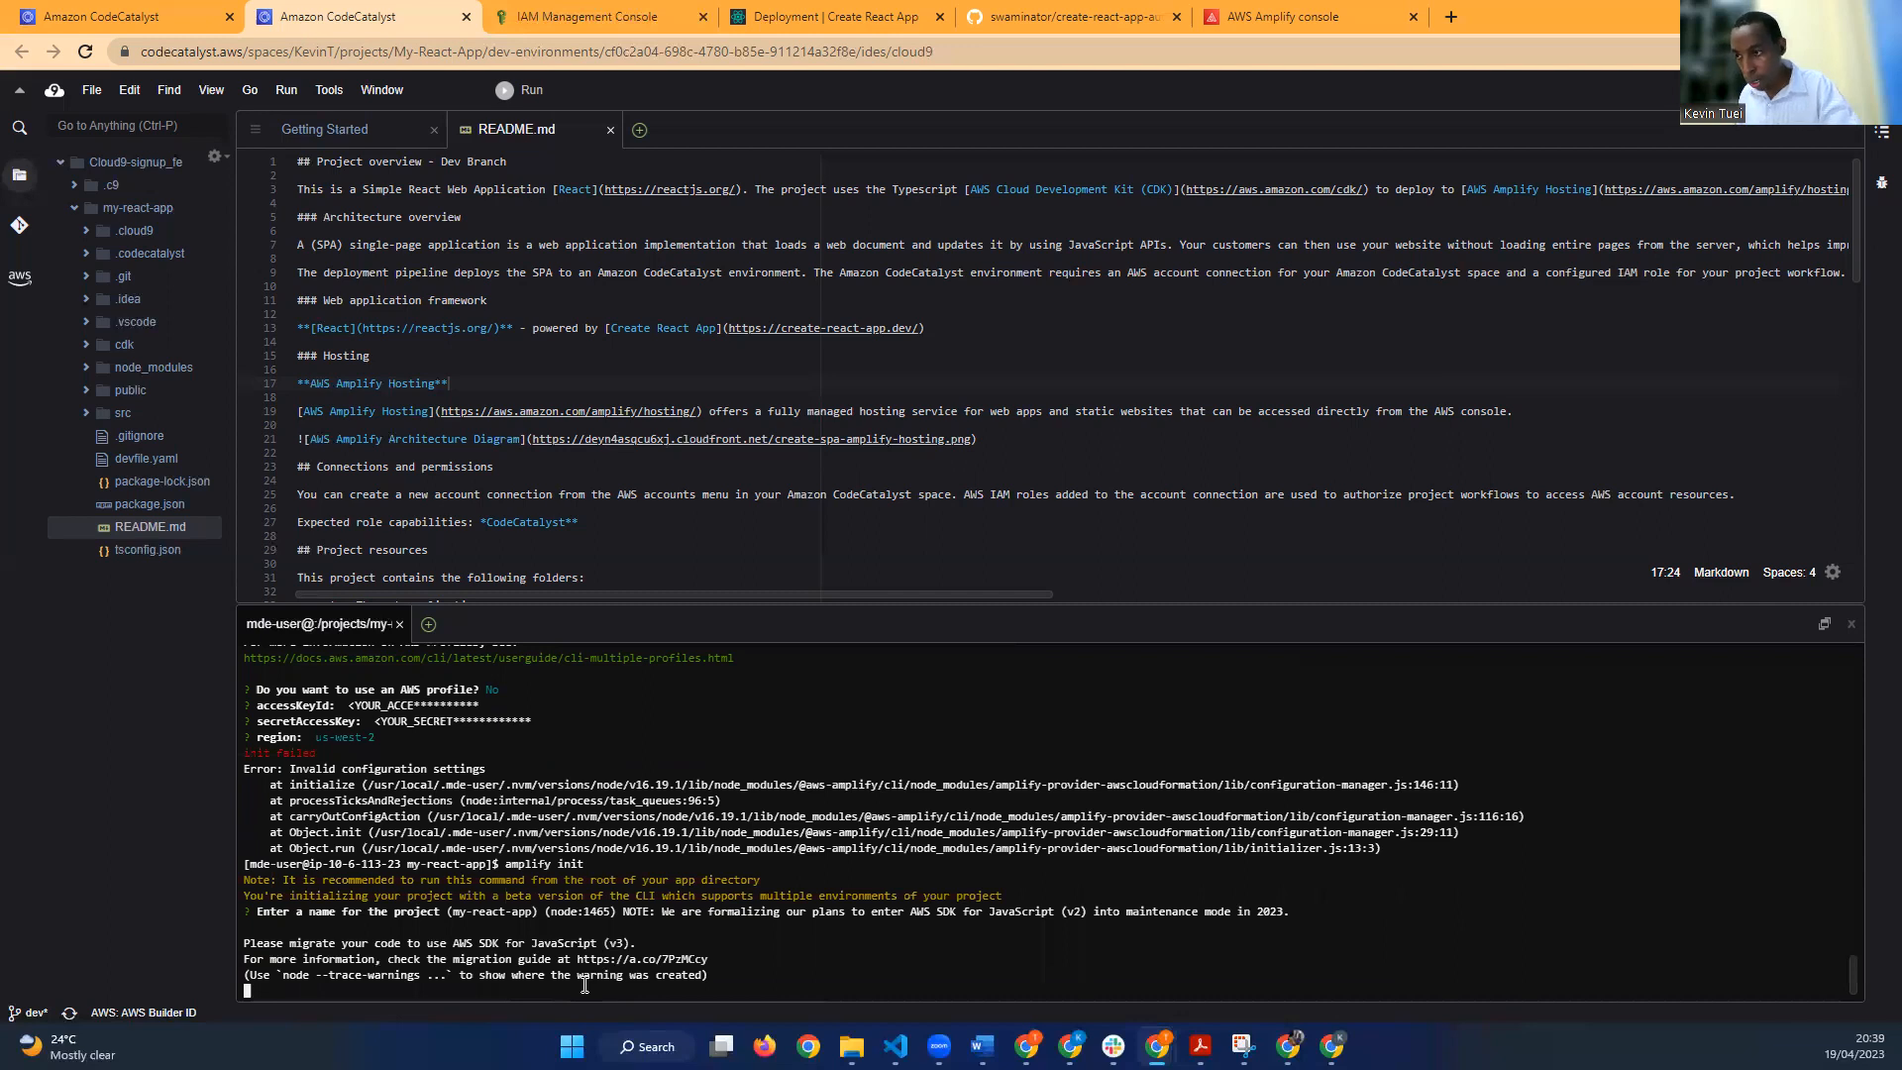
key(Return)
text(dev)
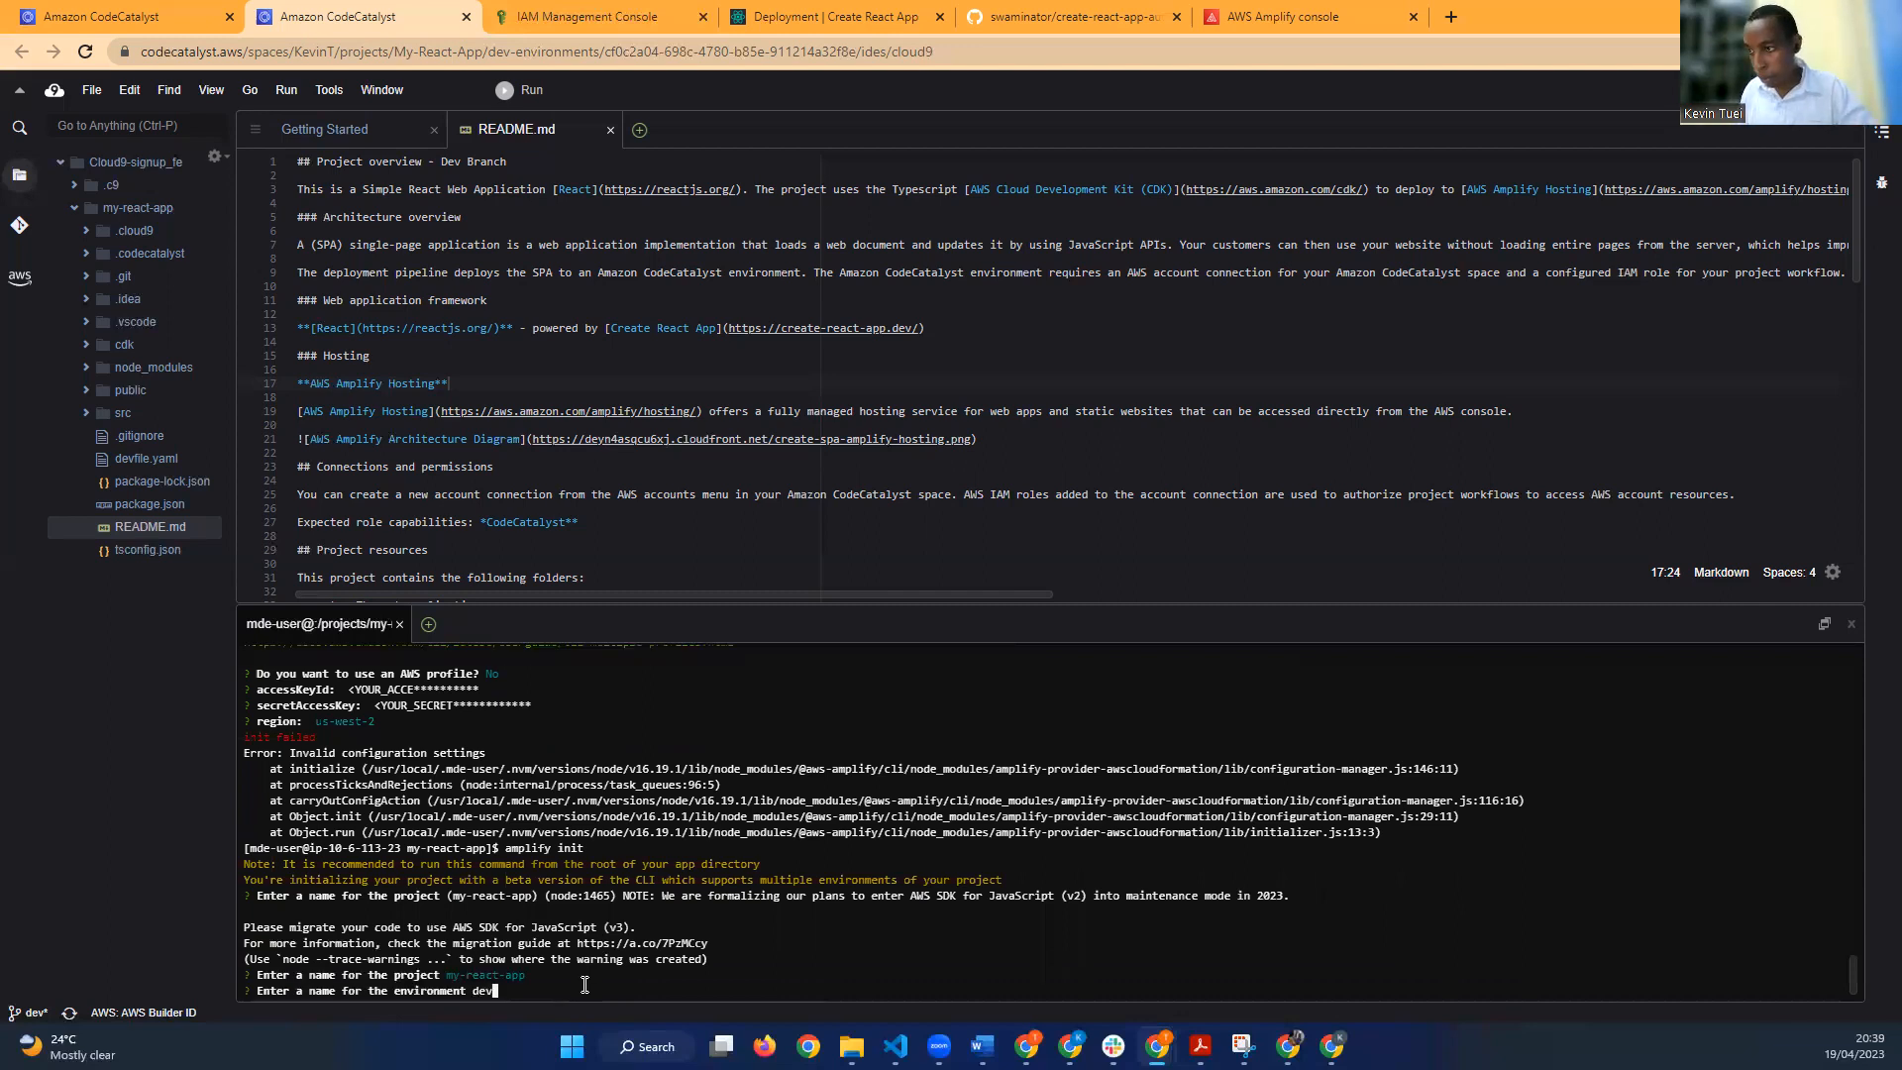
key(Return)
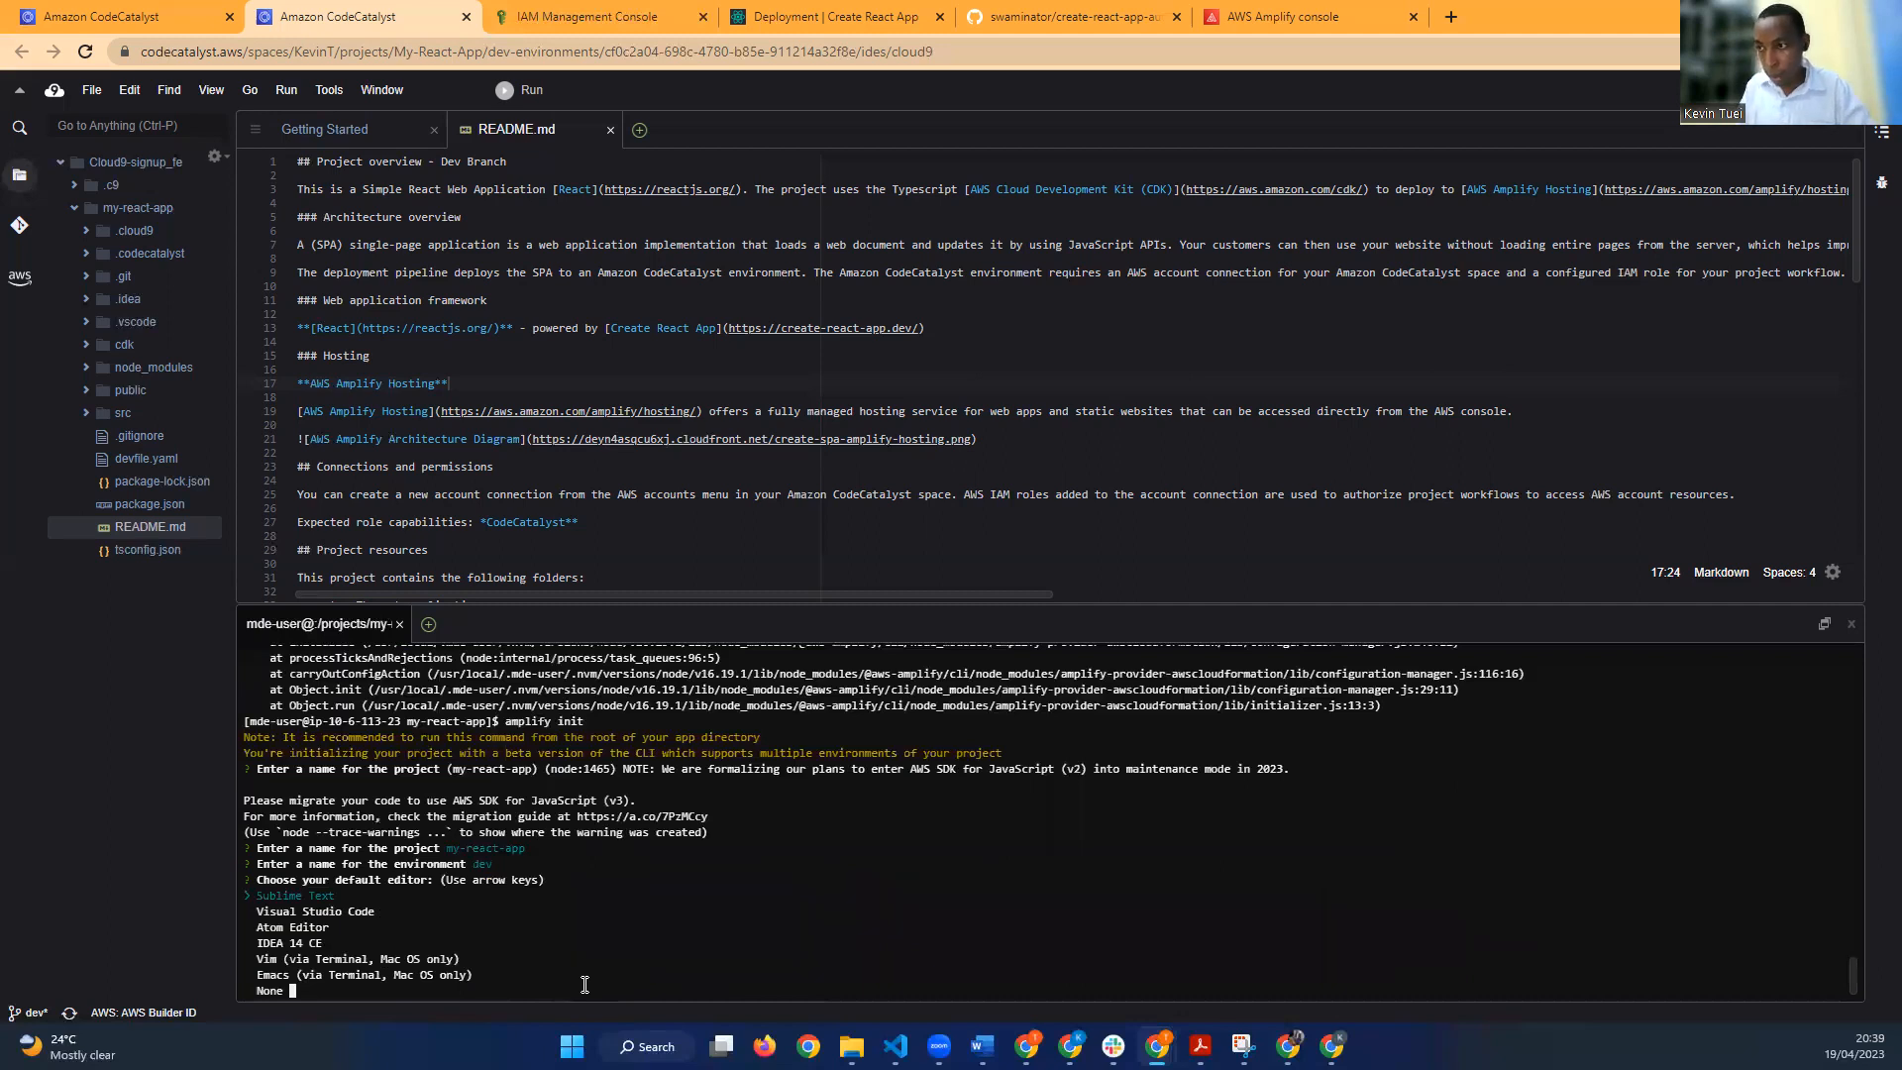
Step: Answer the rerun's project prompts with Visual Studio Code as editor, javascript as app type and react as framework
key(Down)
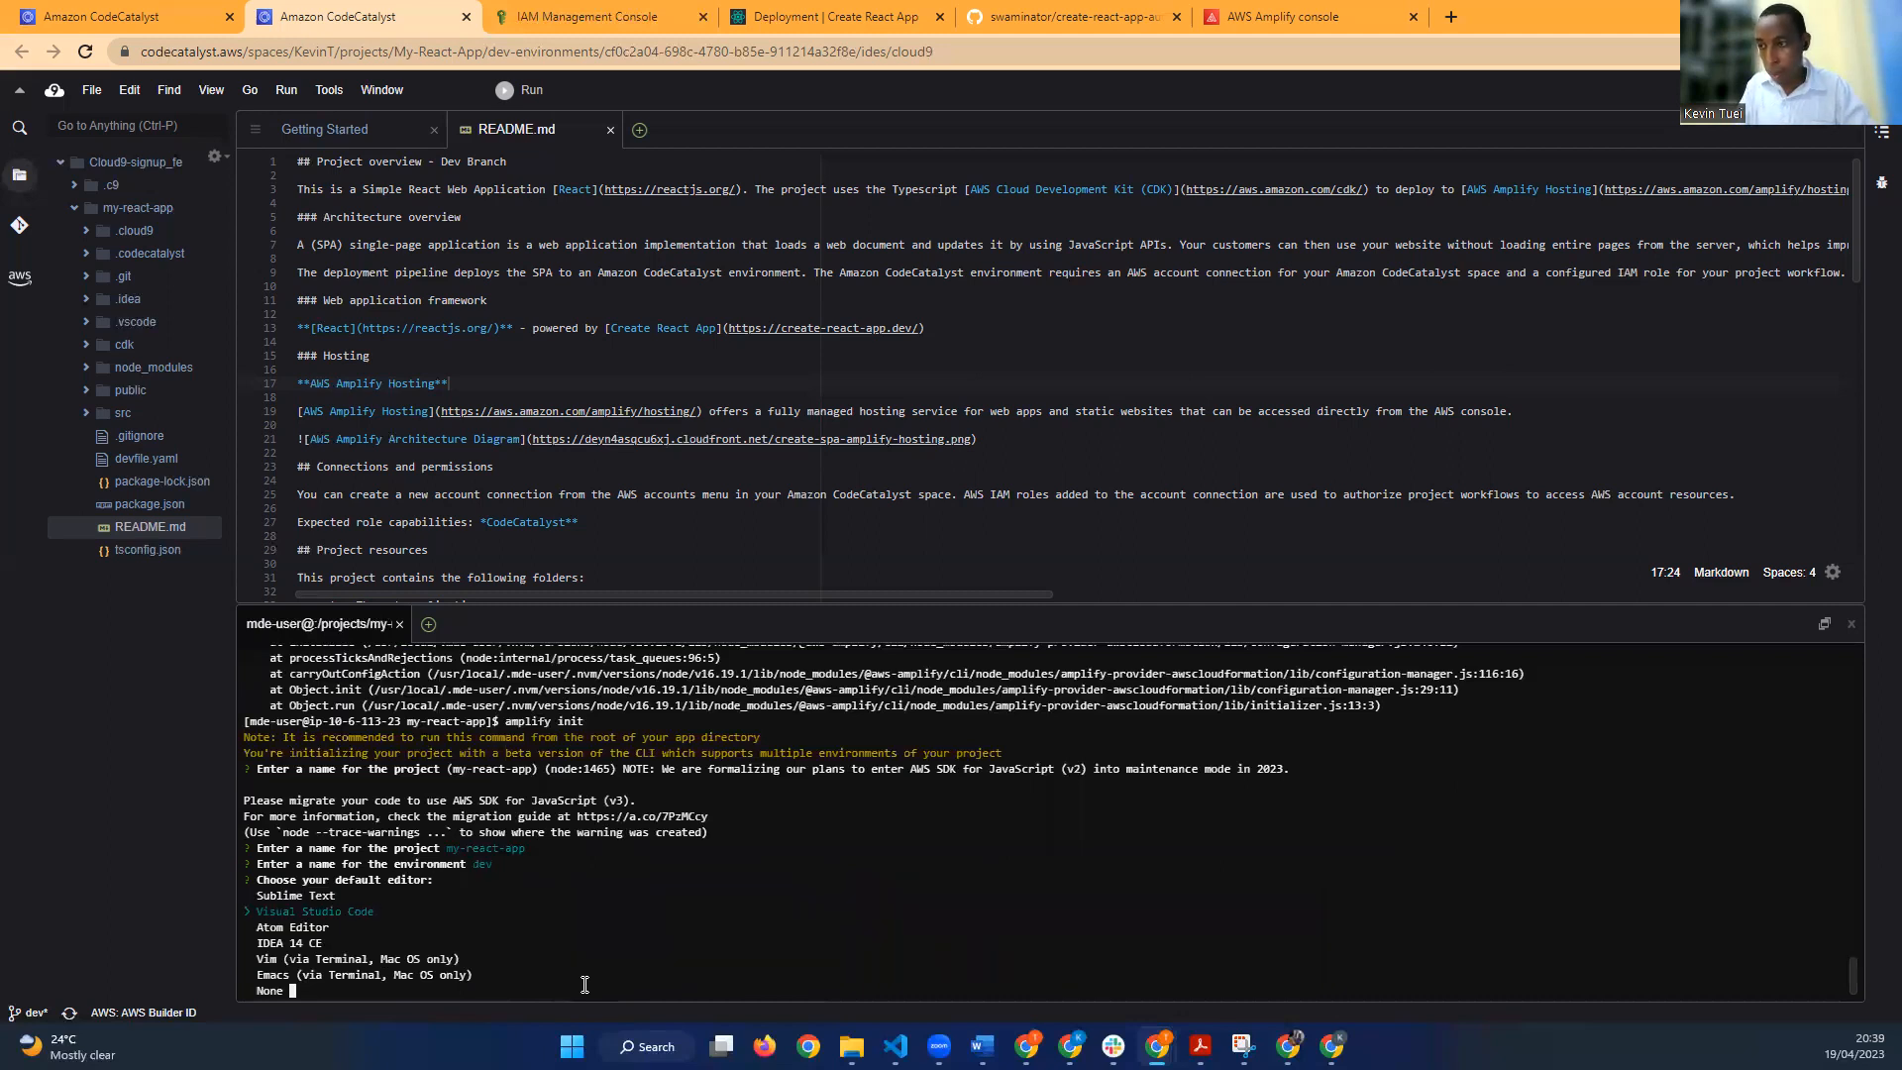
key(Return)
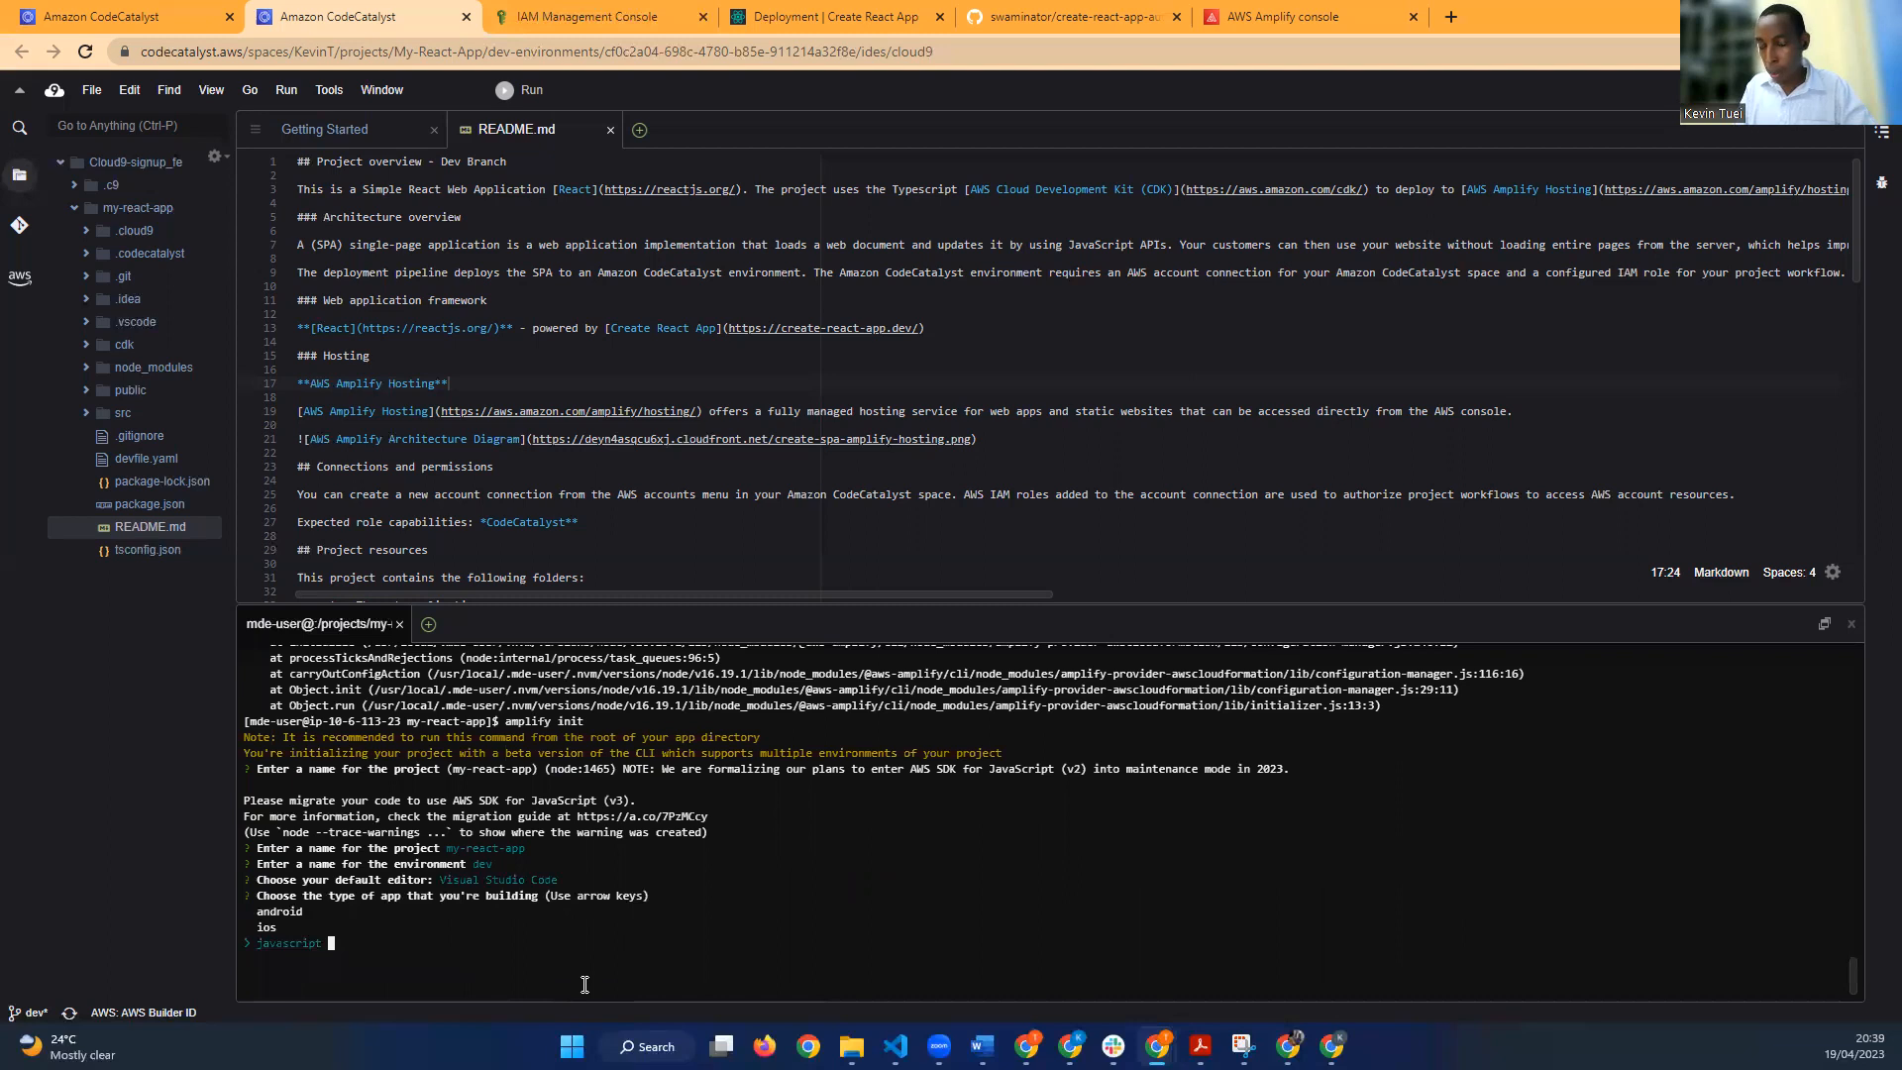
key(Return)
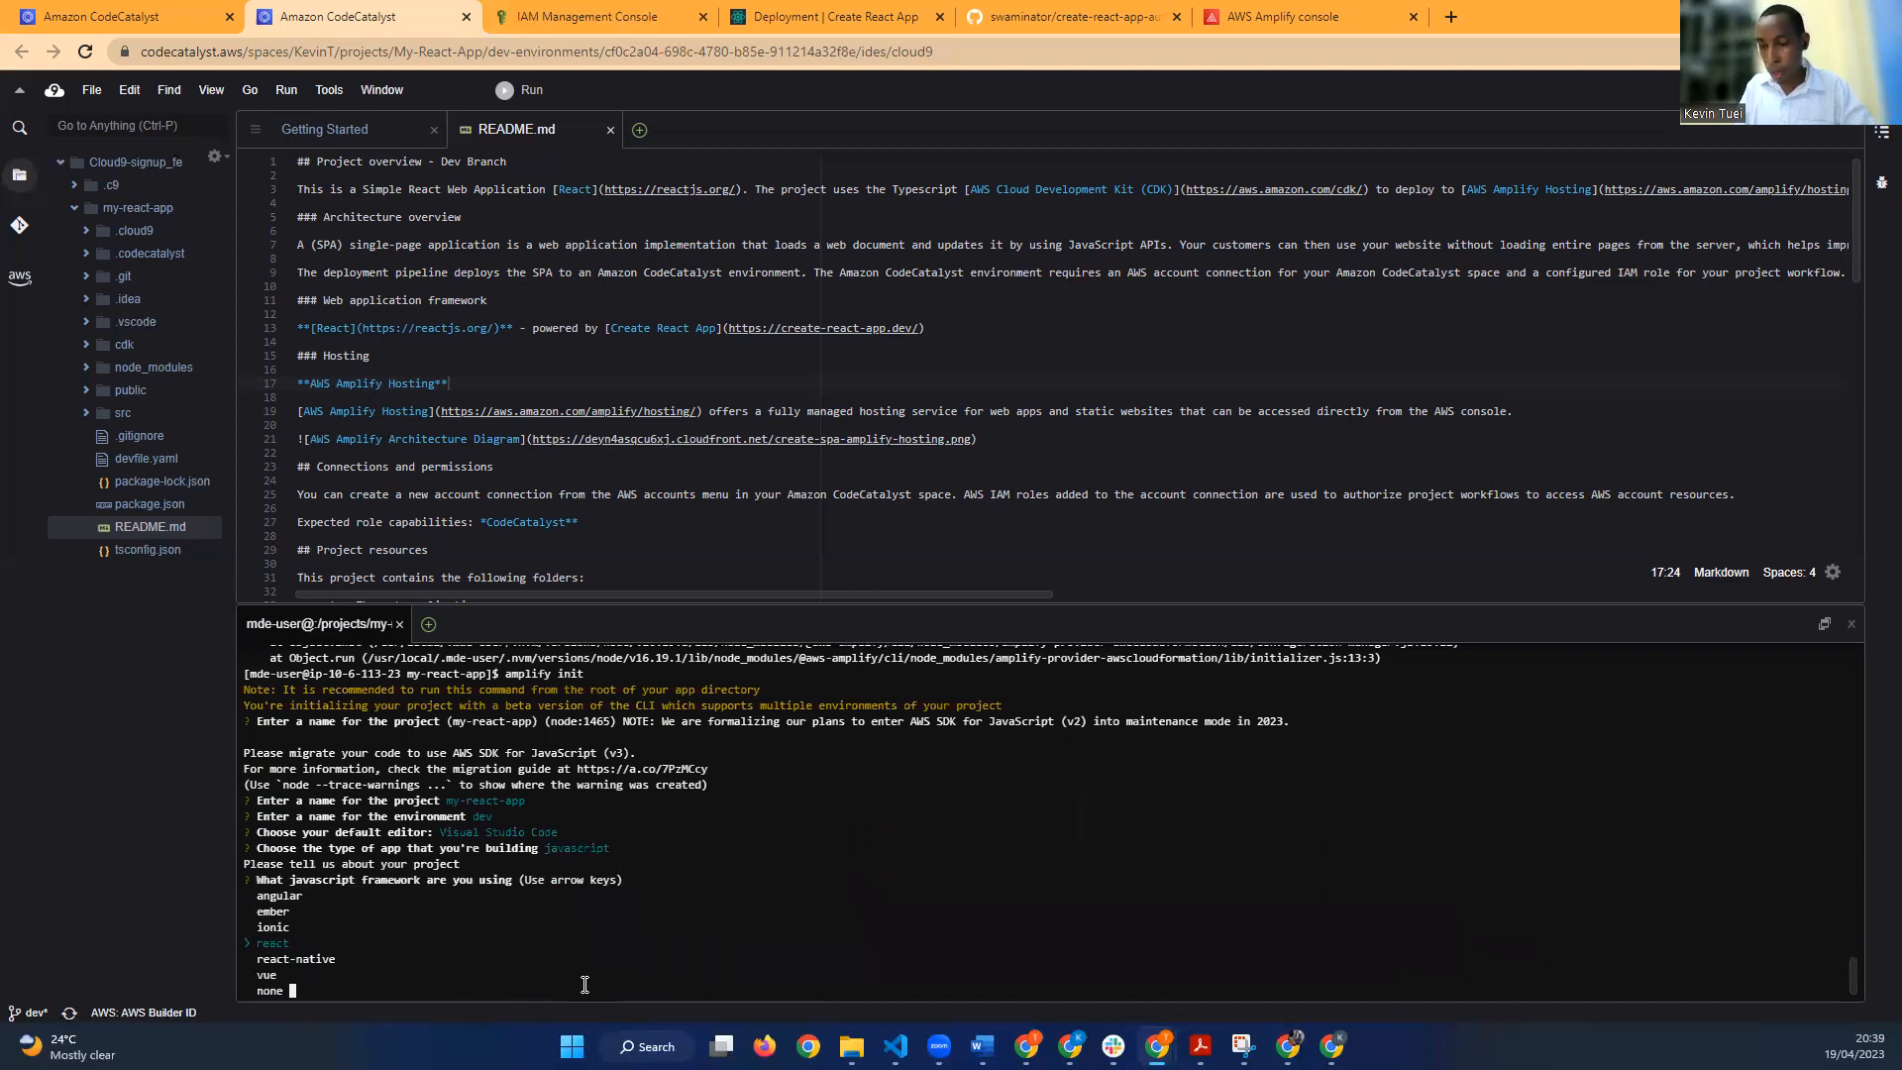
key(Return)
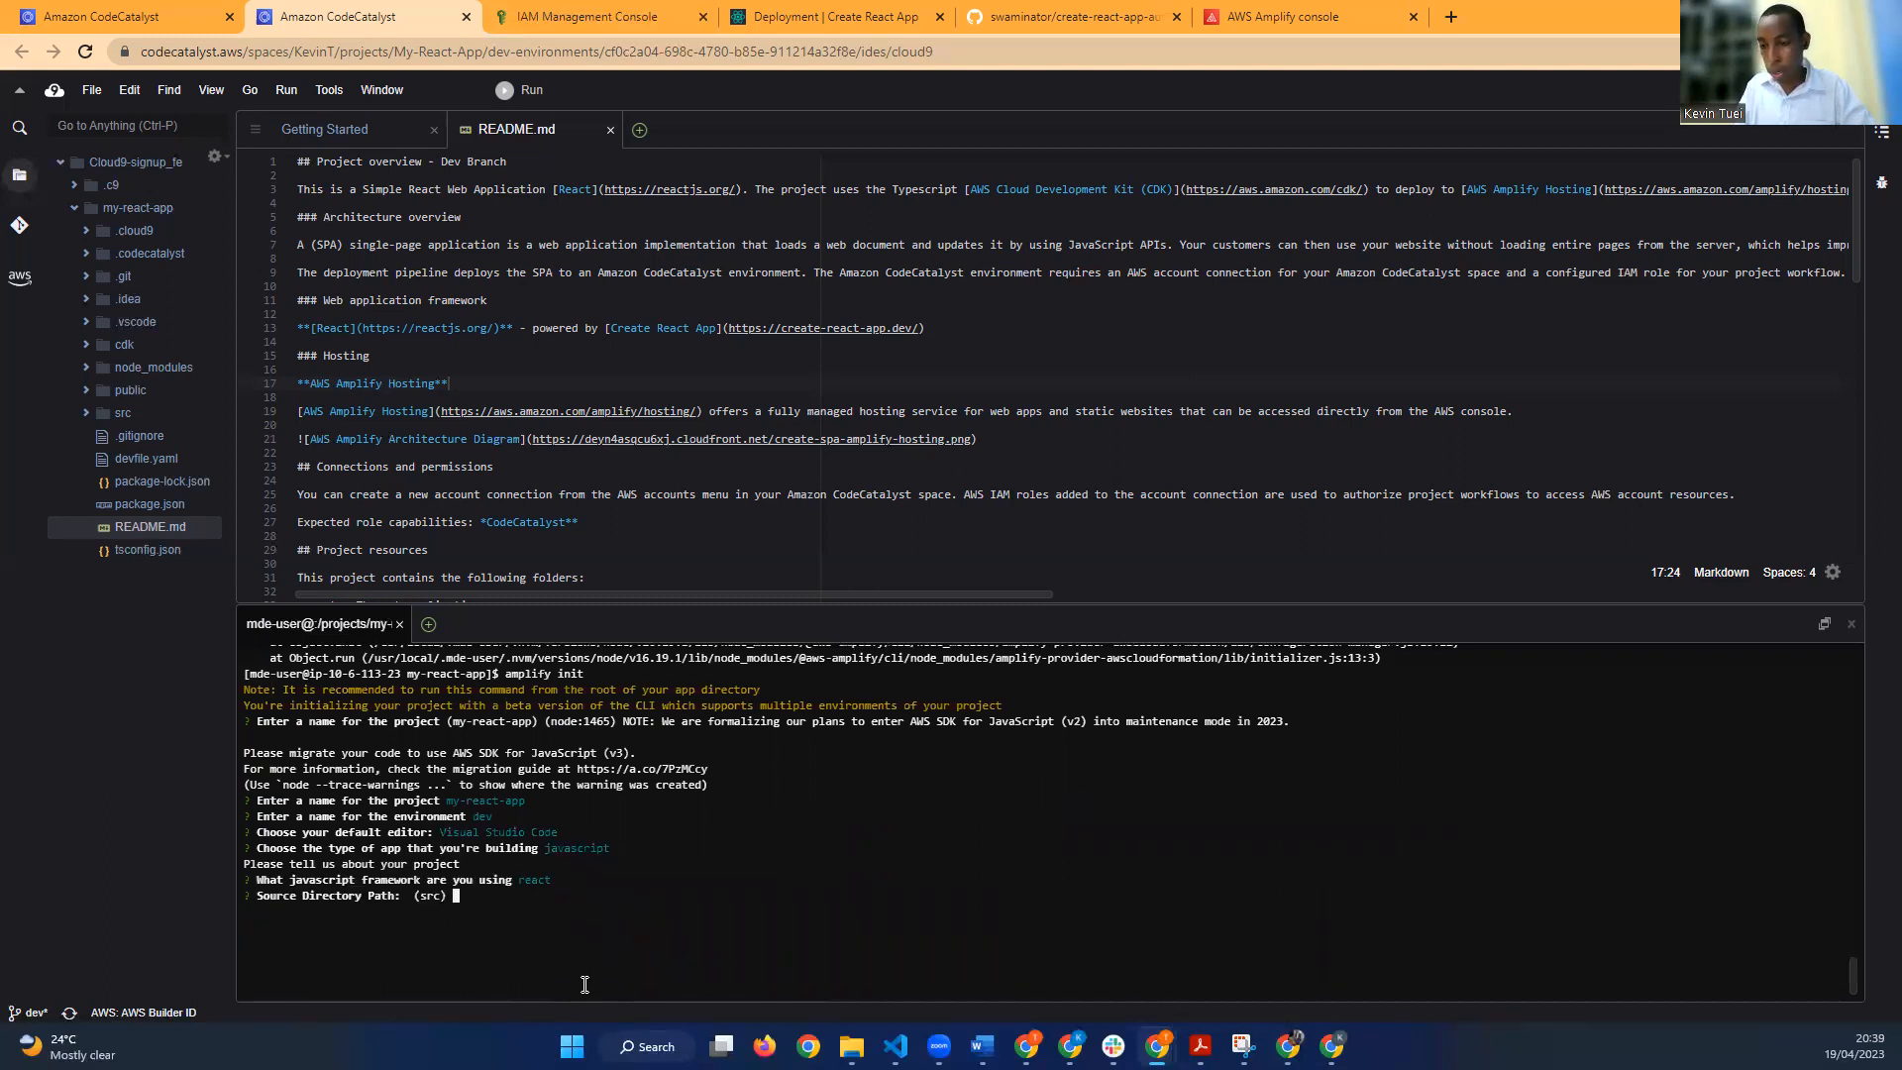
Step: Keep src as source directory, build as distribution directory, and npm run-script build and npm run-script start as the commands
key(Return)
key(Return)
key(Return)
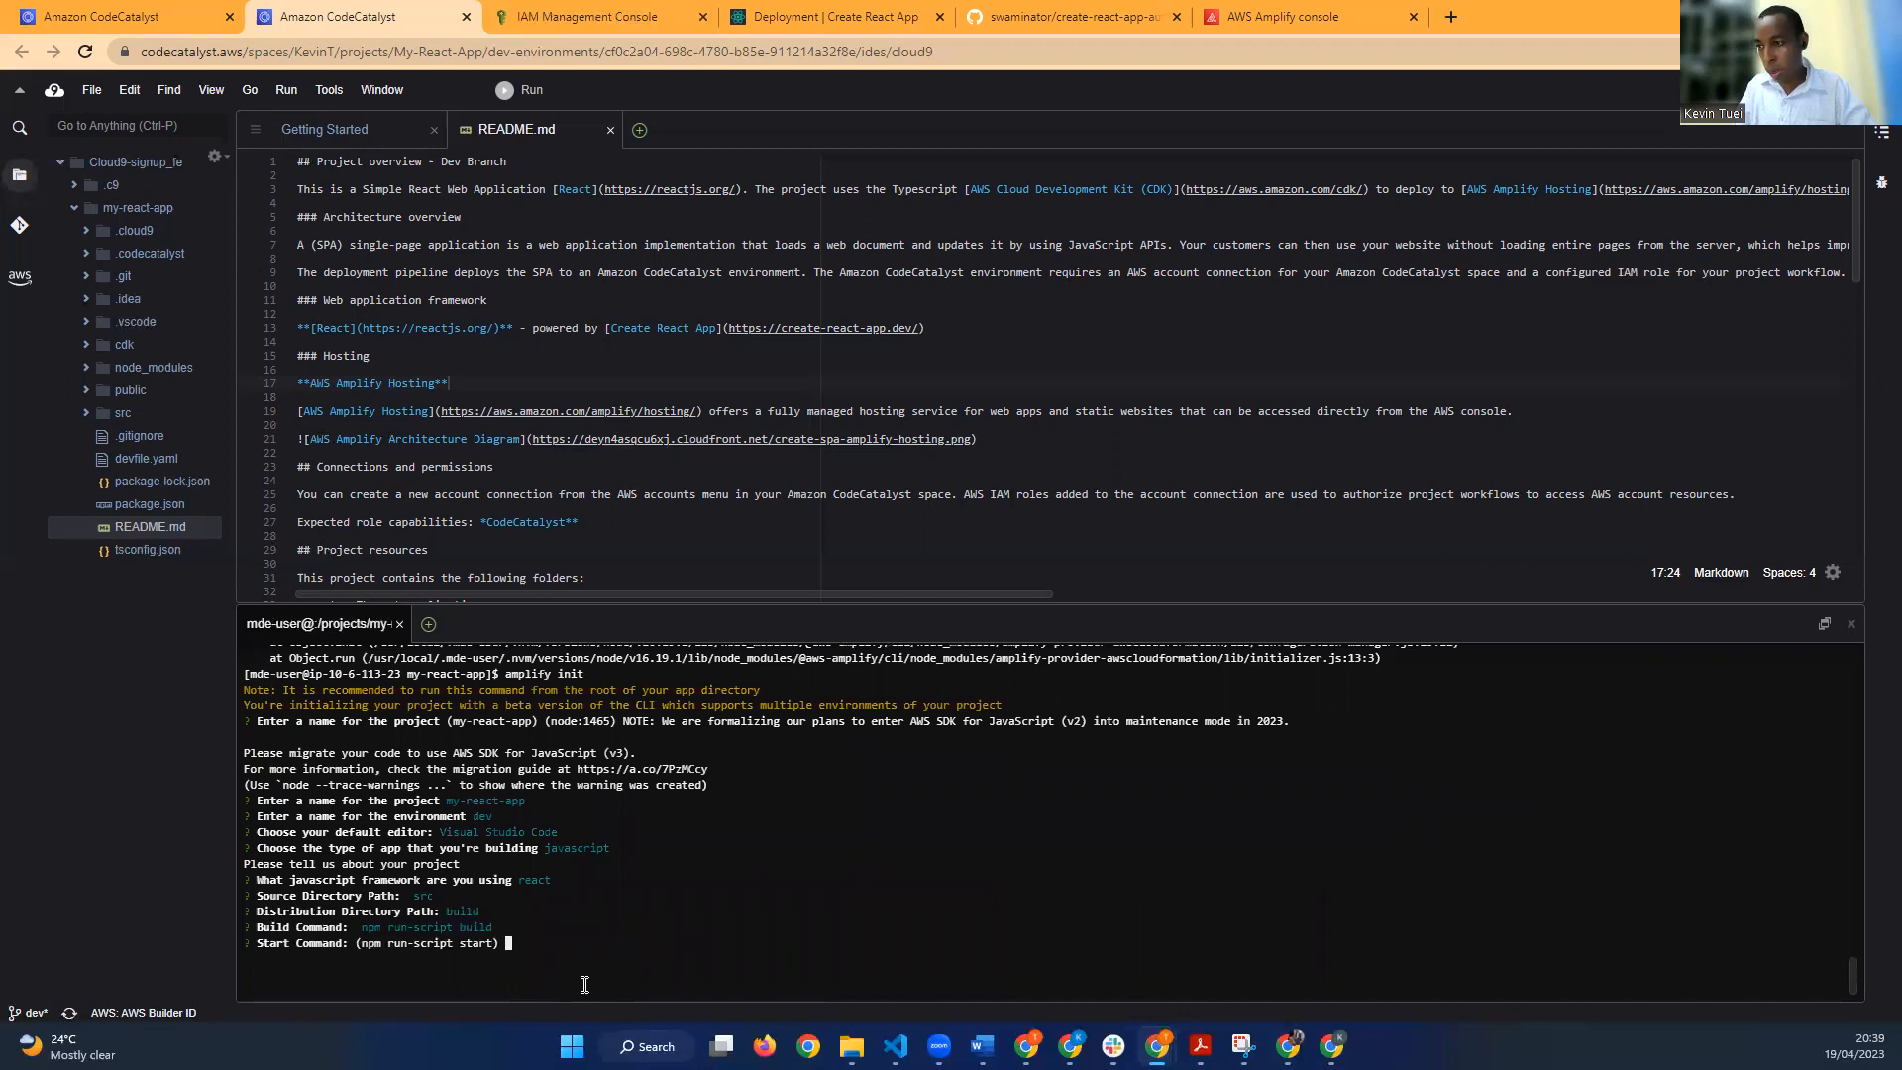
key(Return)
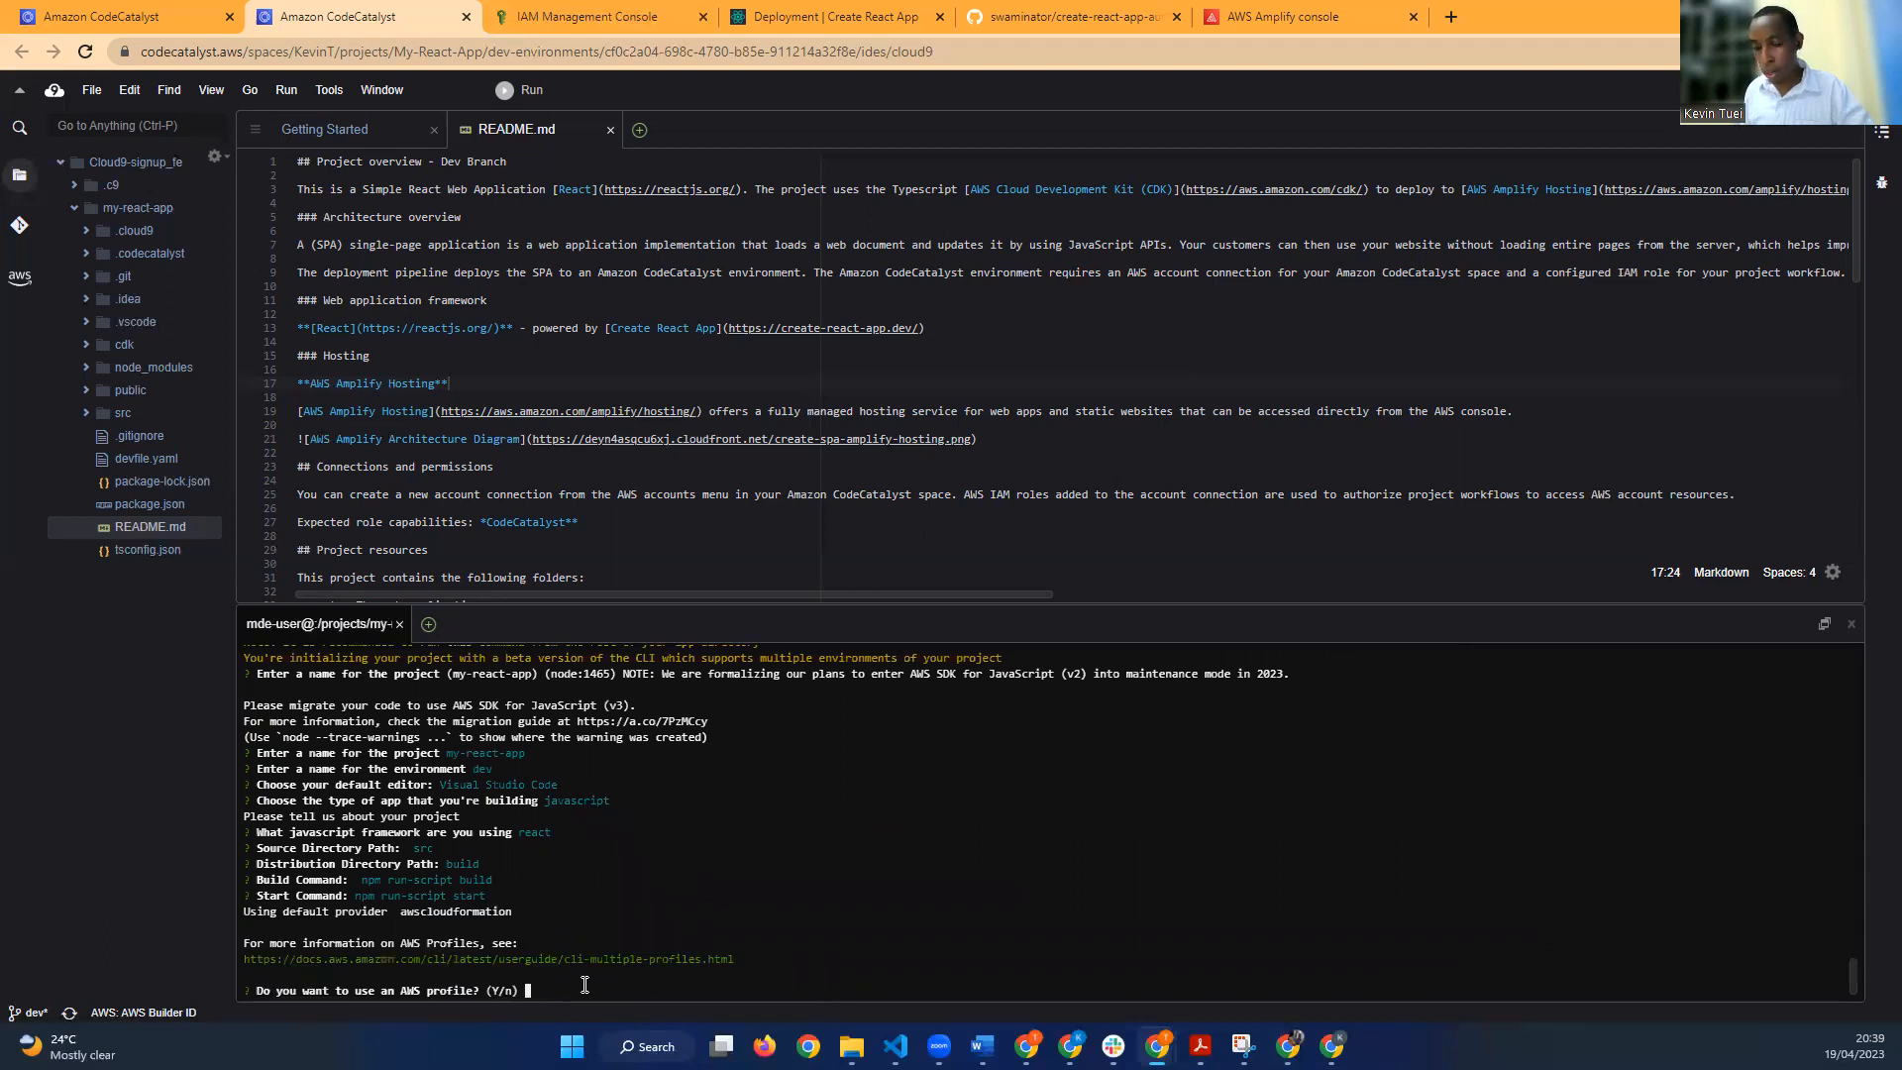
Step: Decline using an AWS profile, and submit the access key ID copied from the IAM console at the accessKeyId prompt
text(n)
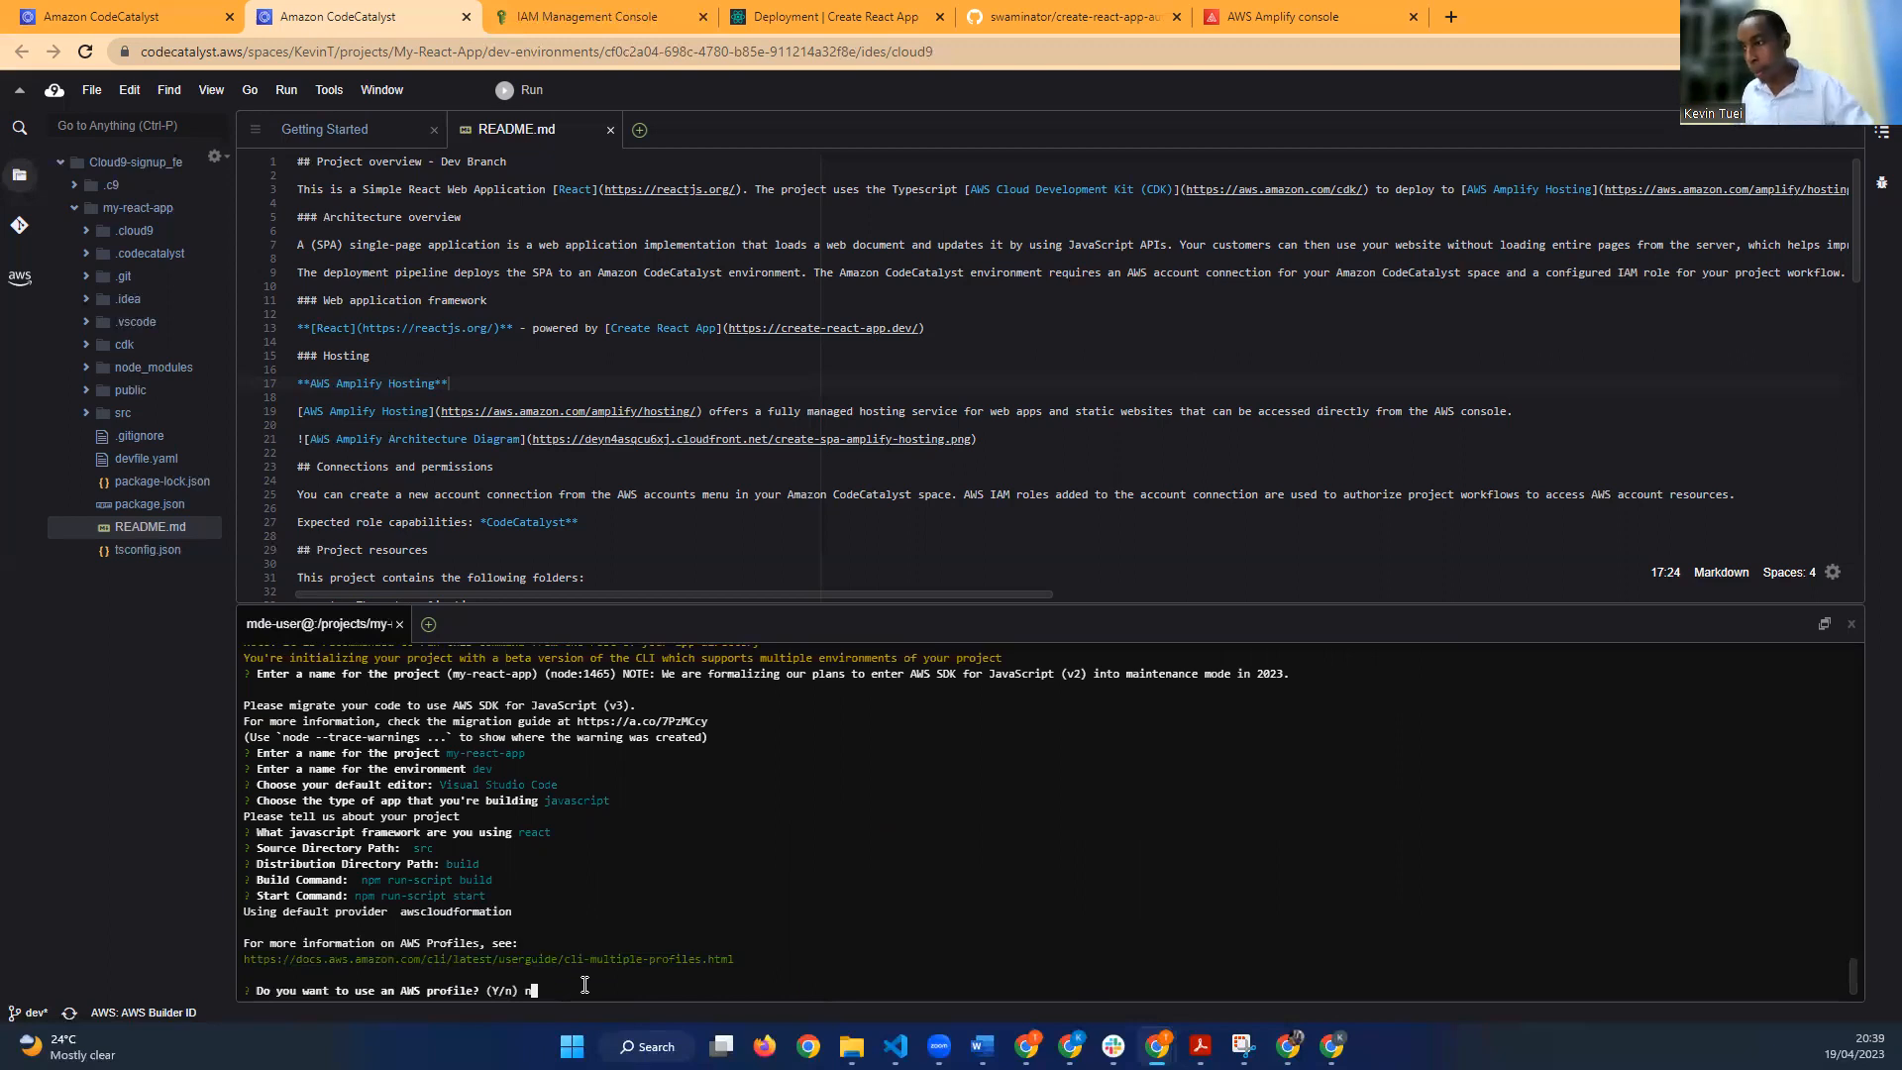
key(Return)
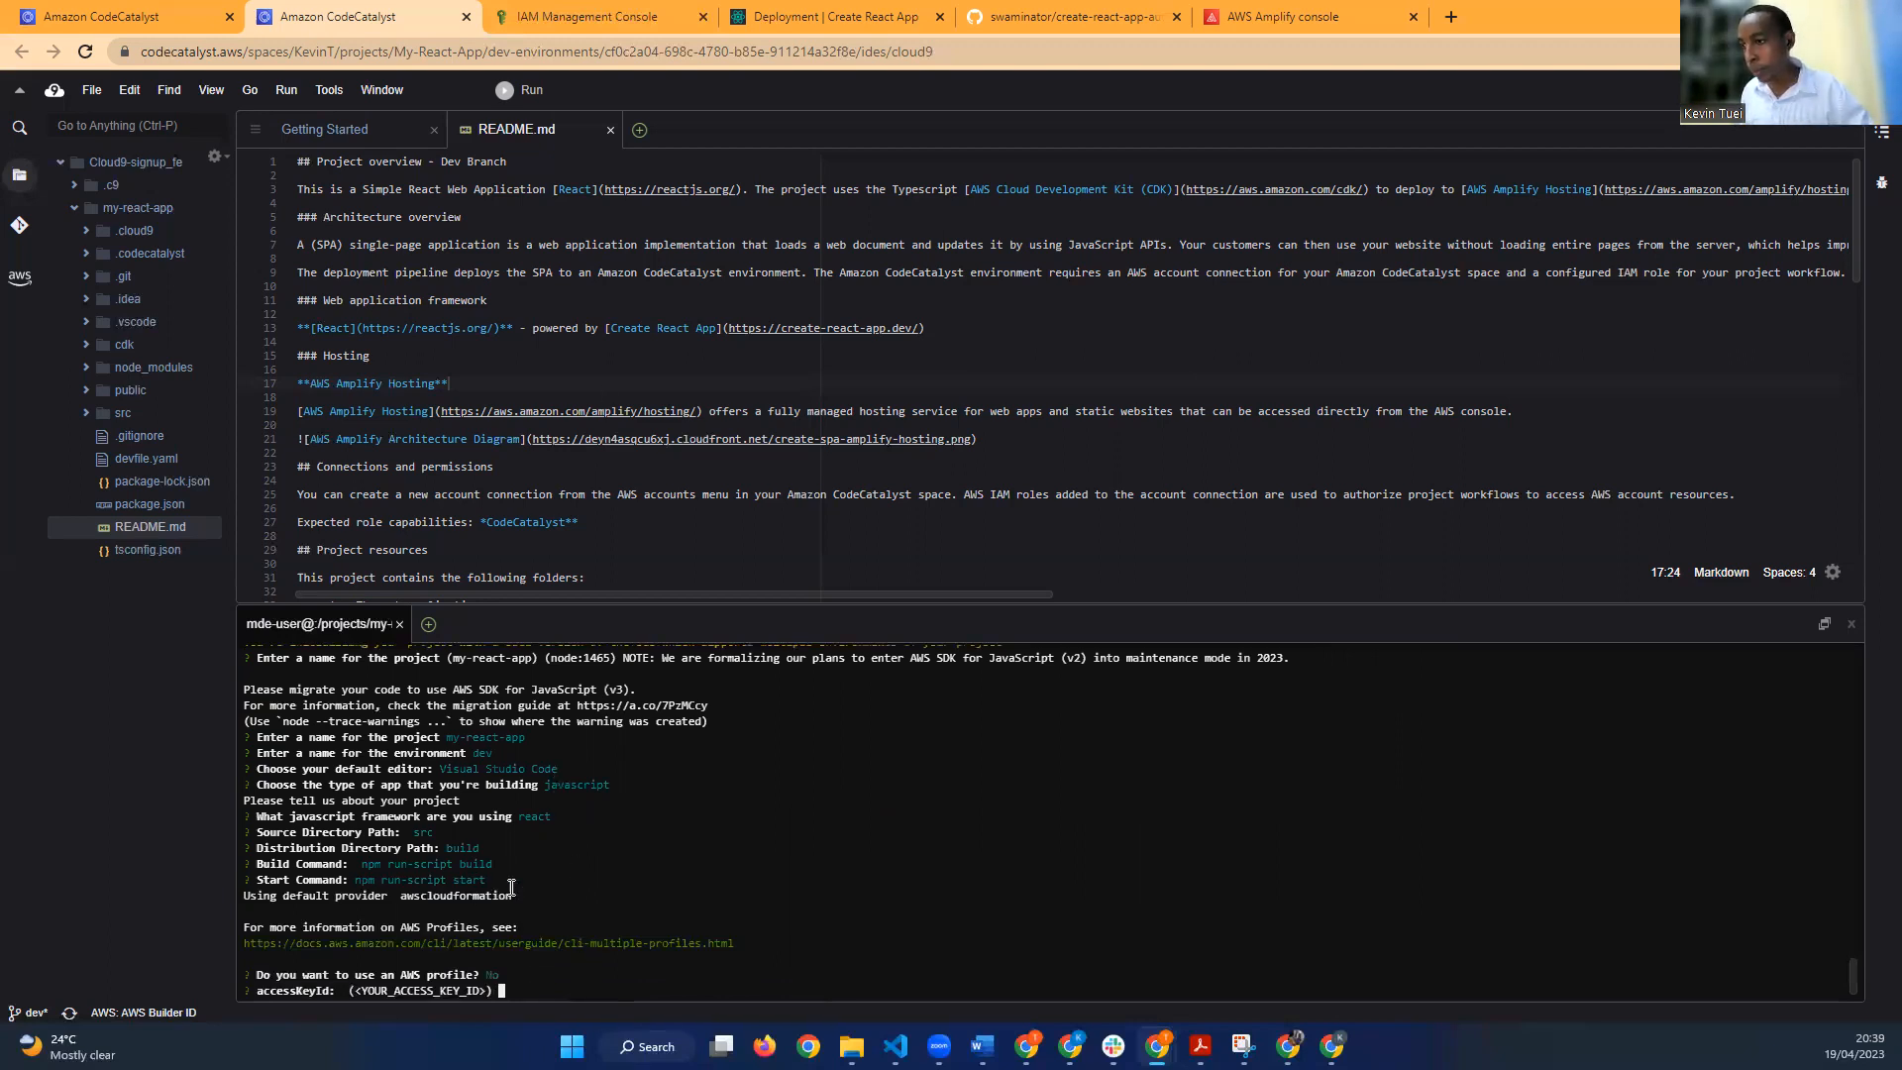
click(648, 18)
click(400, 496)
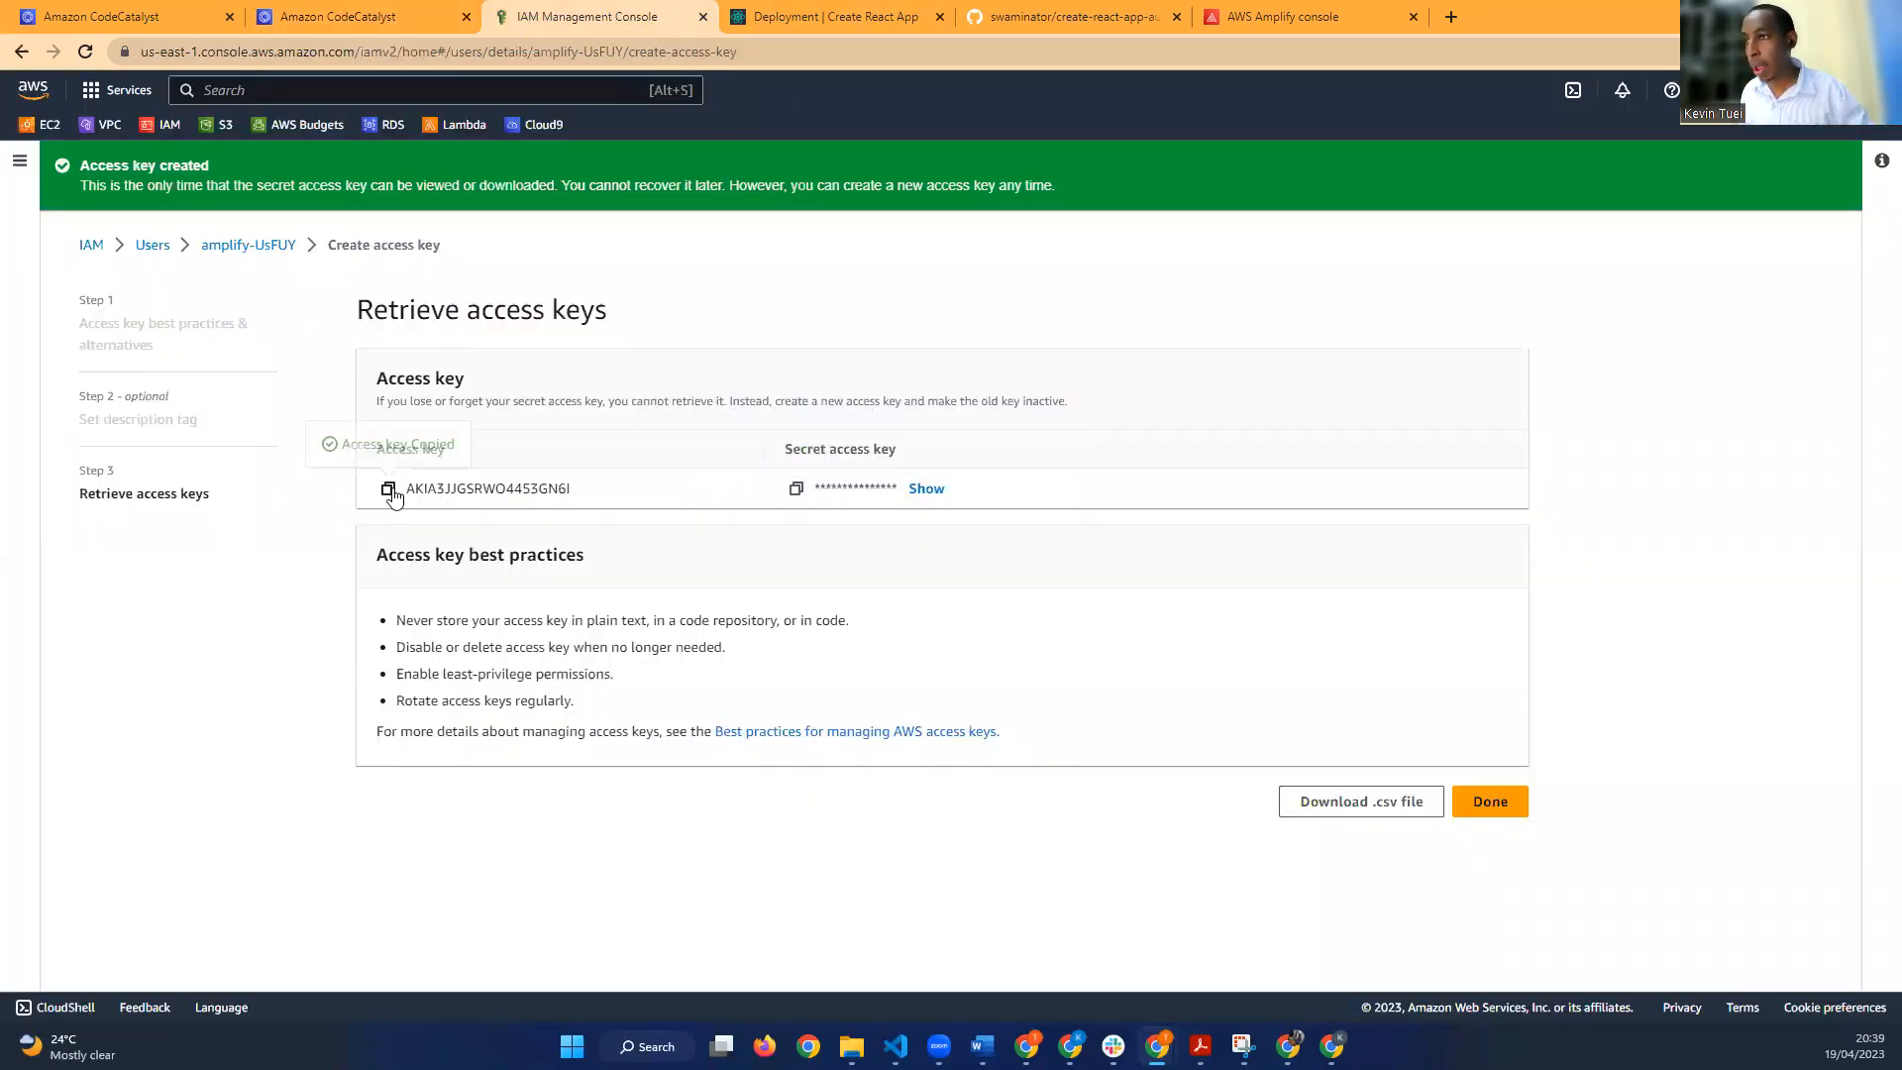
click(376, 20)
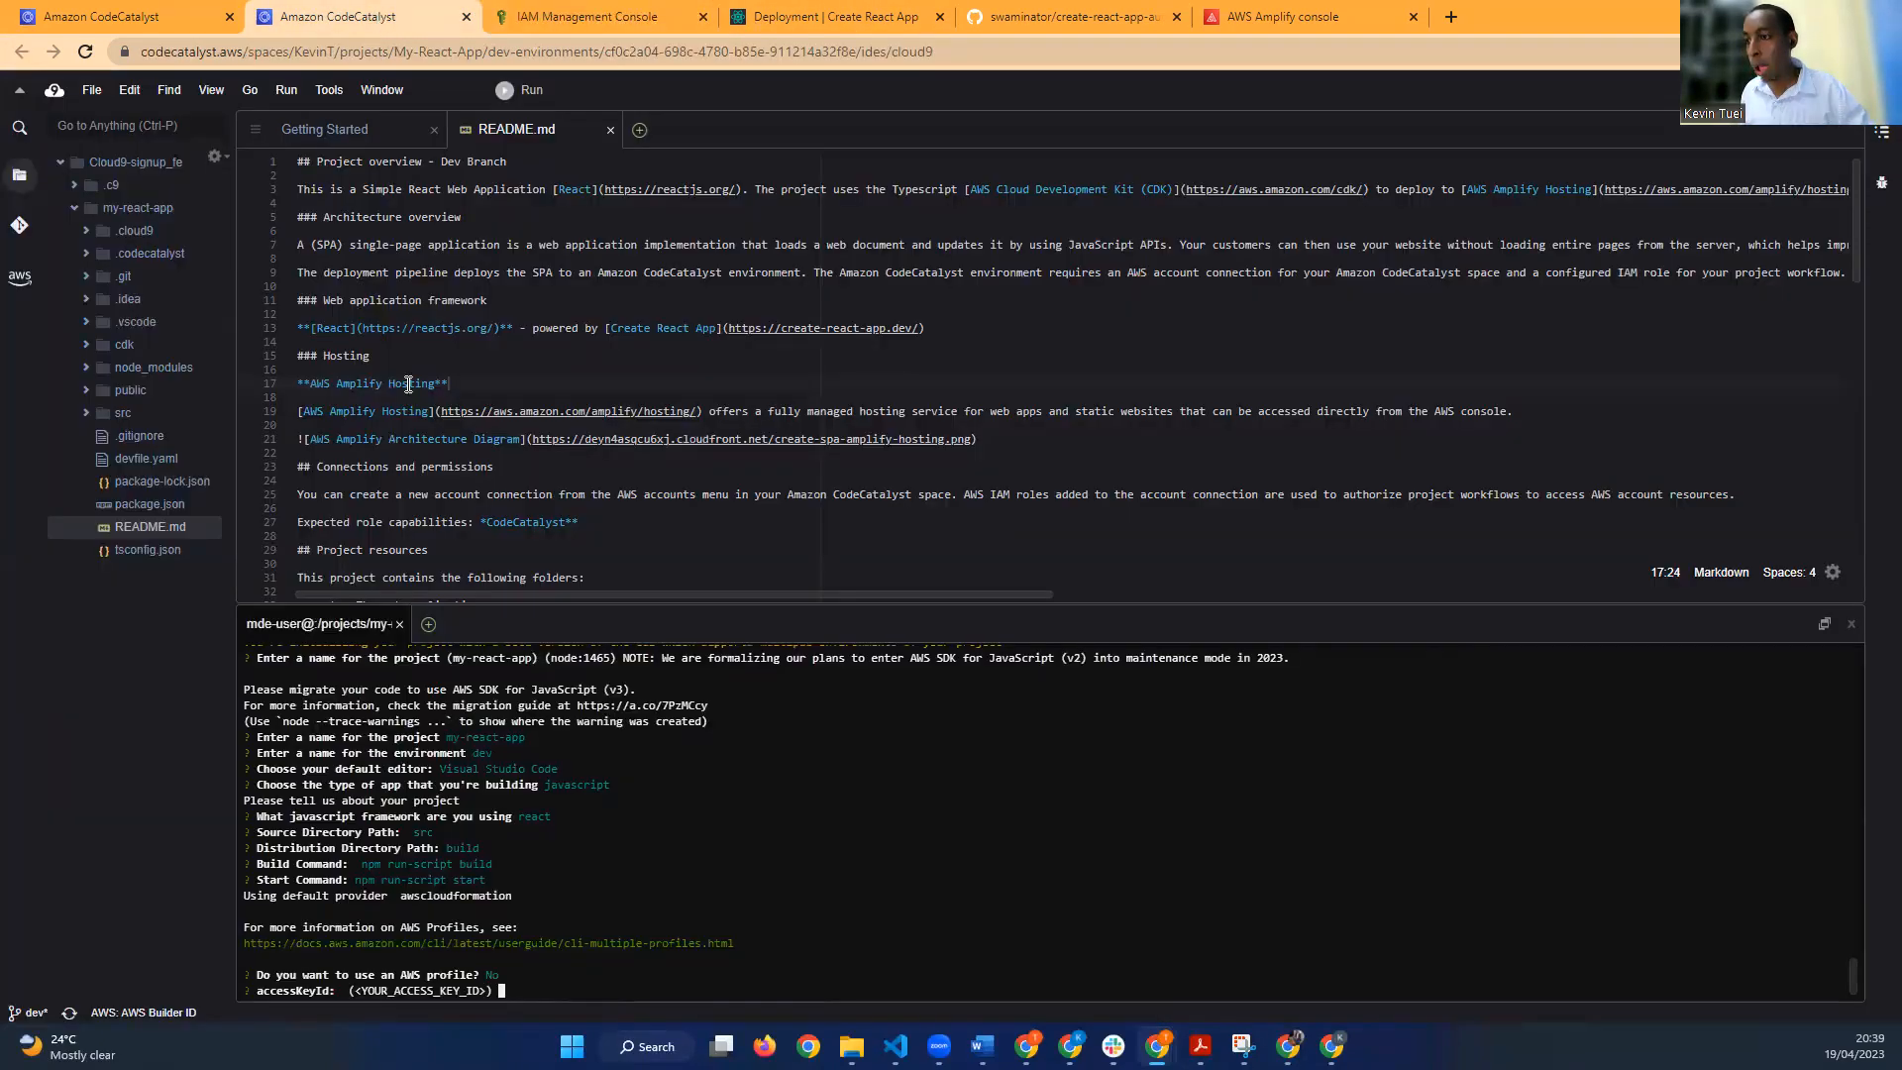
right_click(521, 988)
click(579, 884)
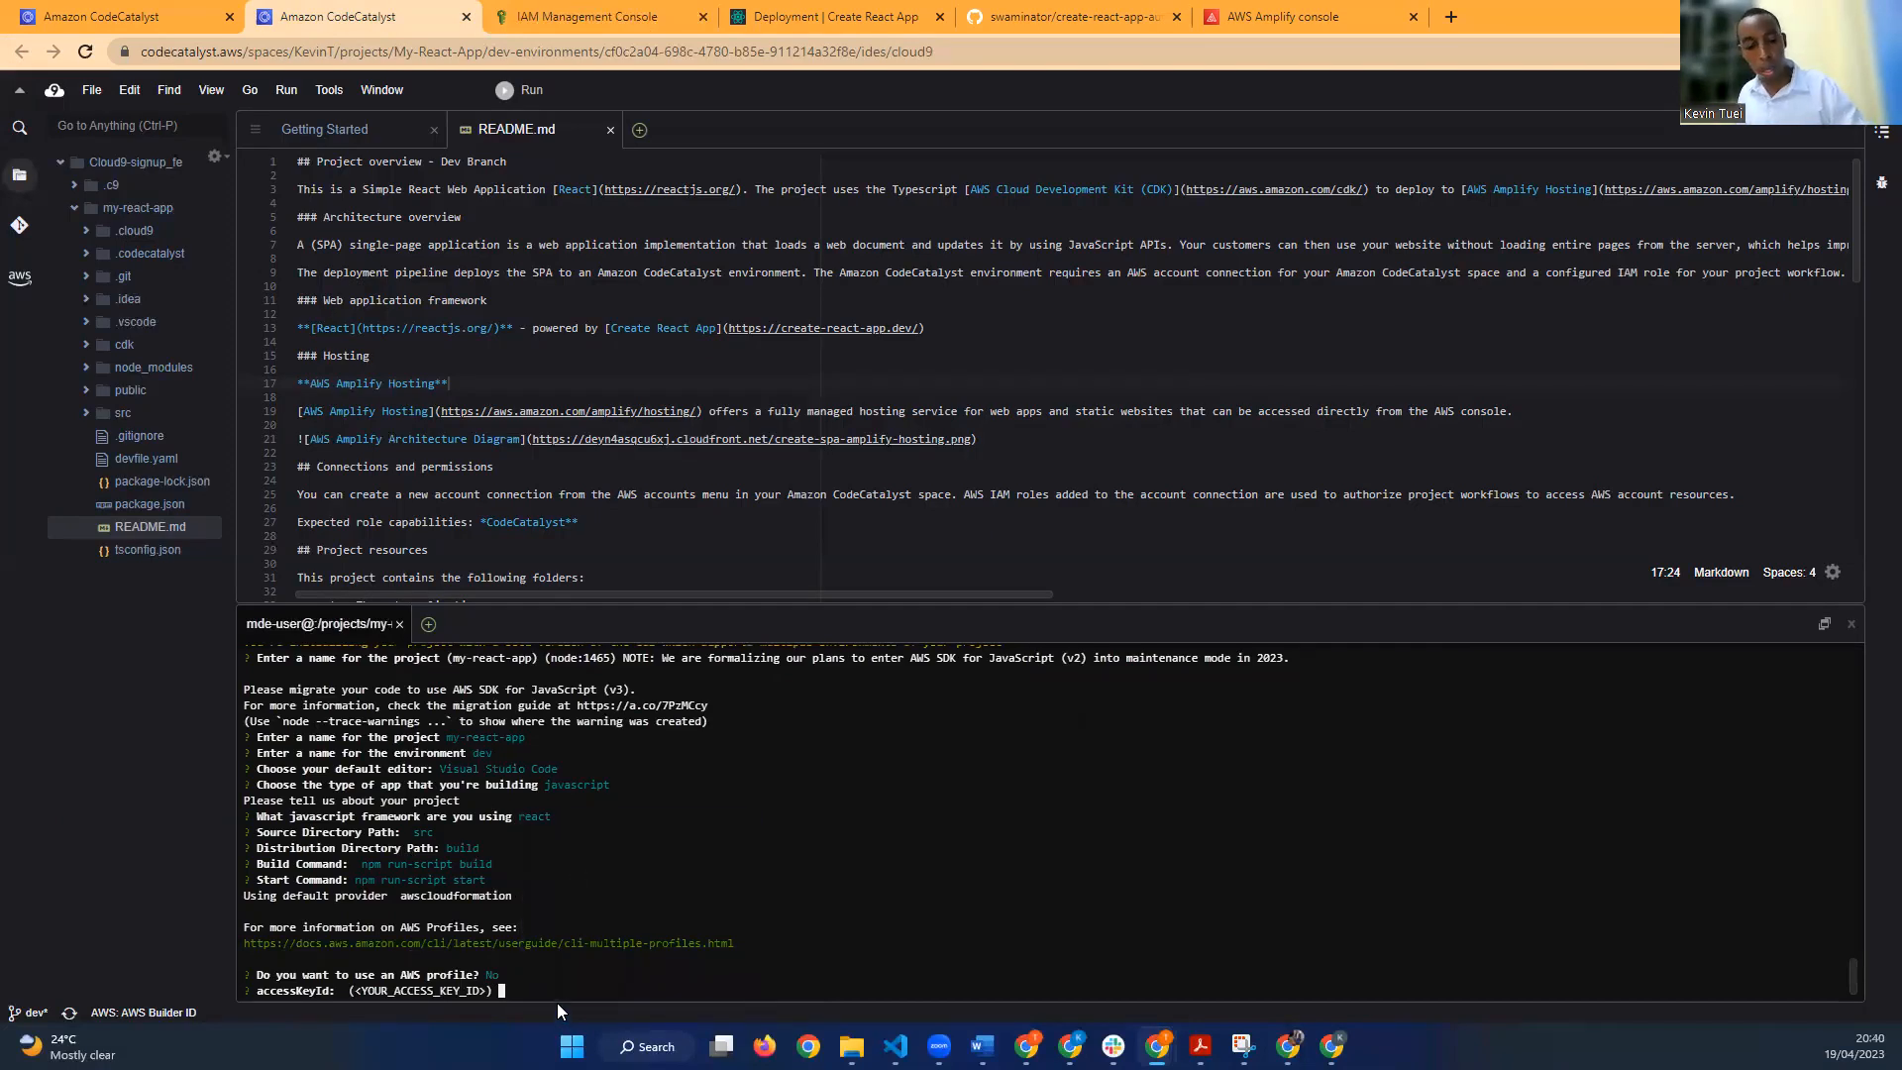
key(ctrl+v)
key(Return)
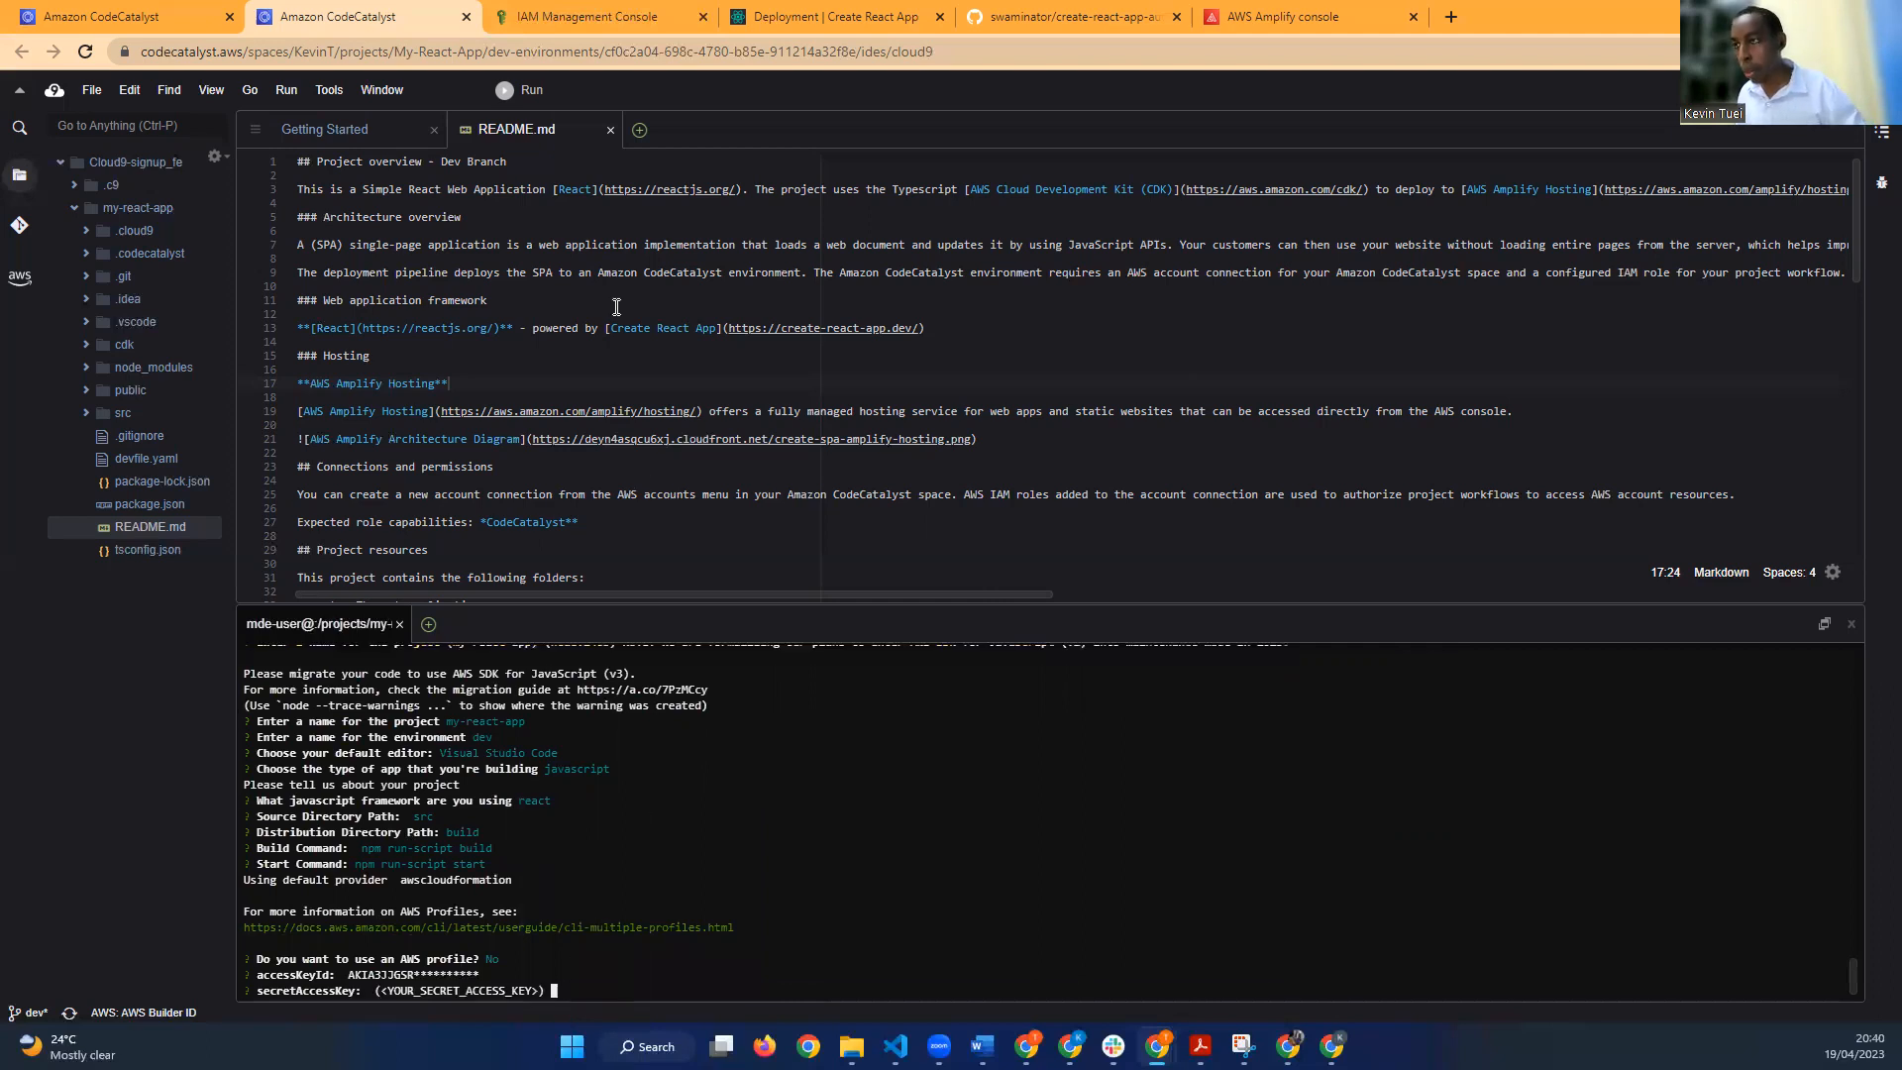
Step: Copy the secret access key from the IAM console and submit it at the secretAccessKey prompt of amplify init
click(606, 24)
click(795, 487)
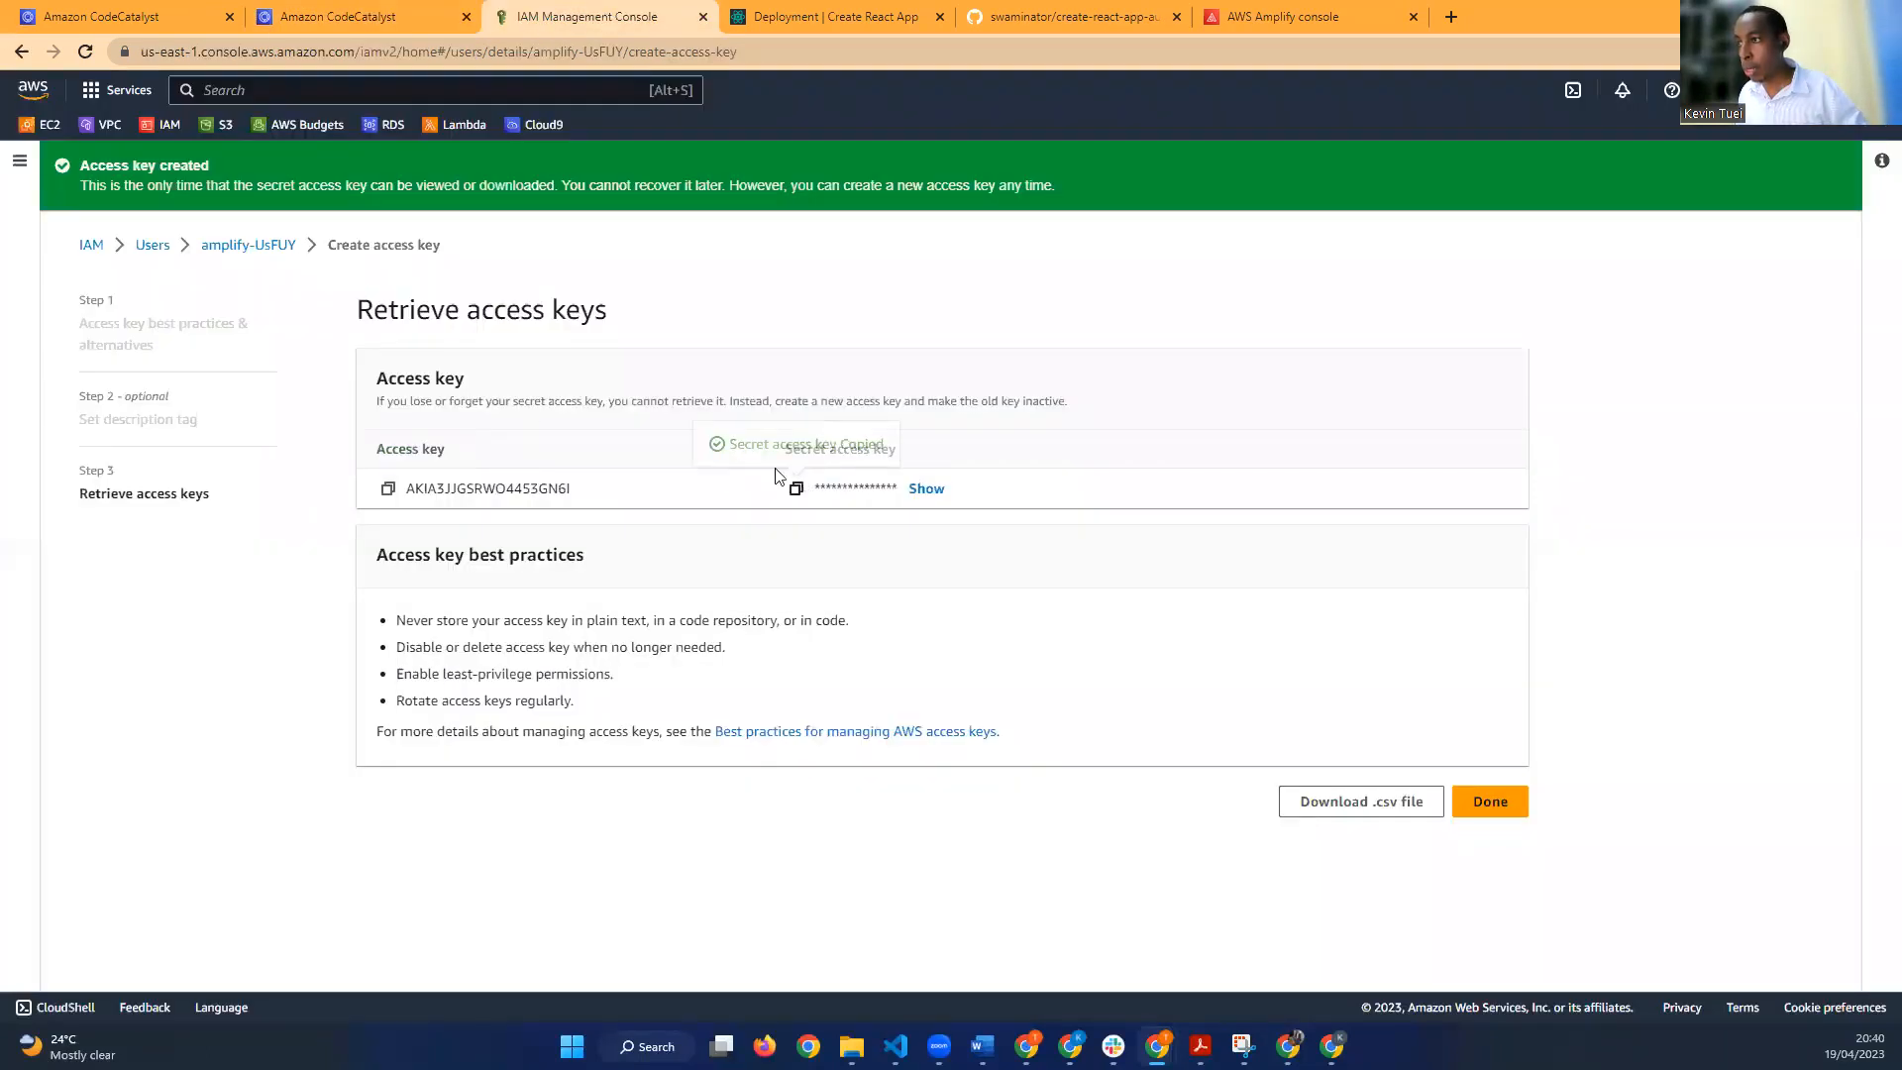
click(343, 17)
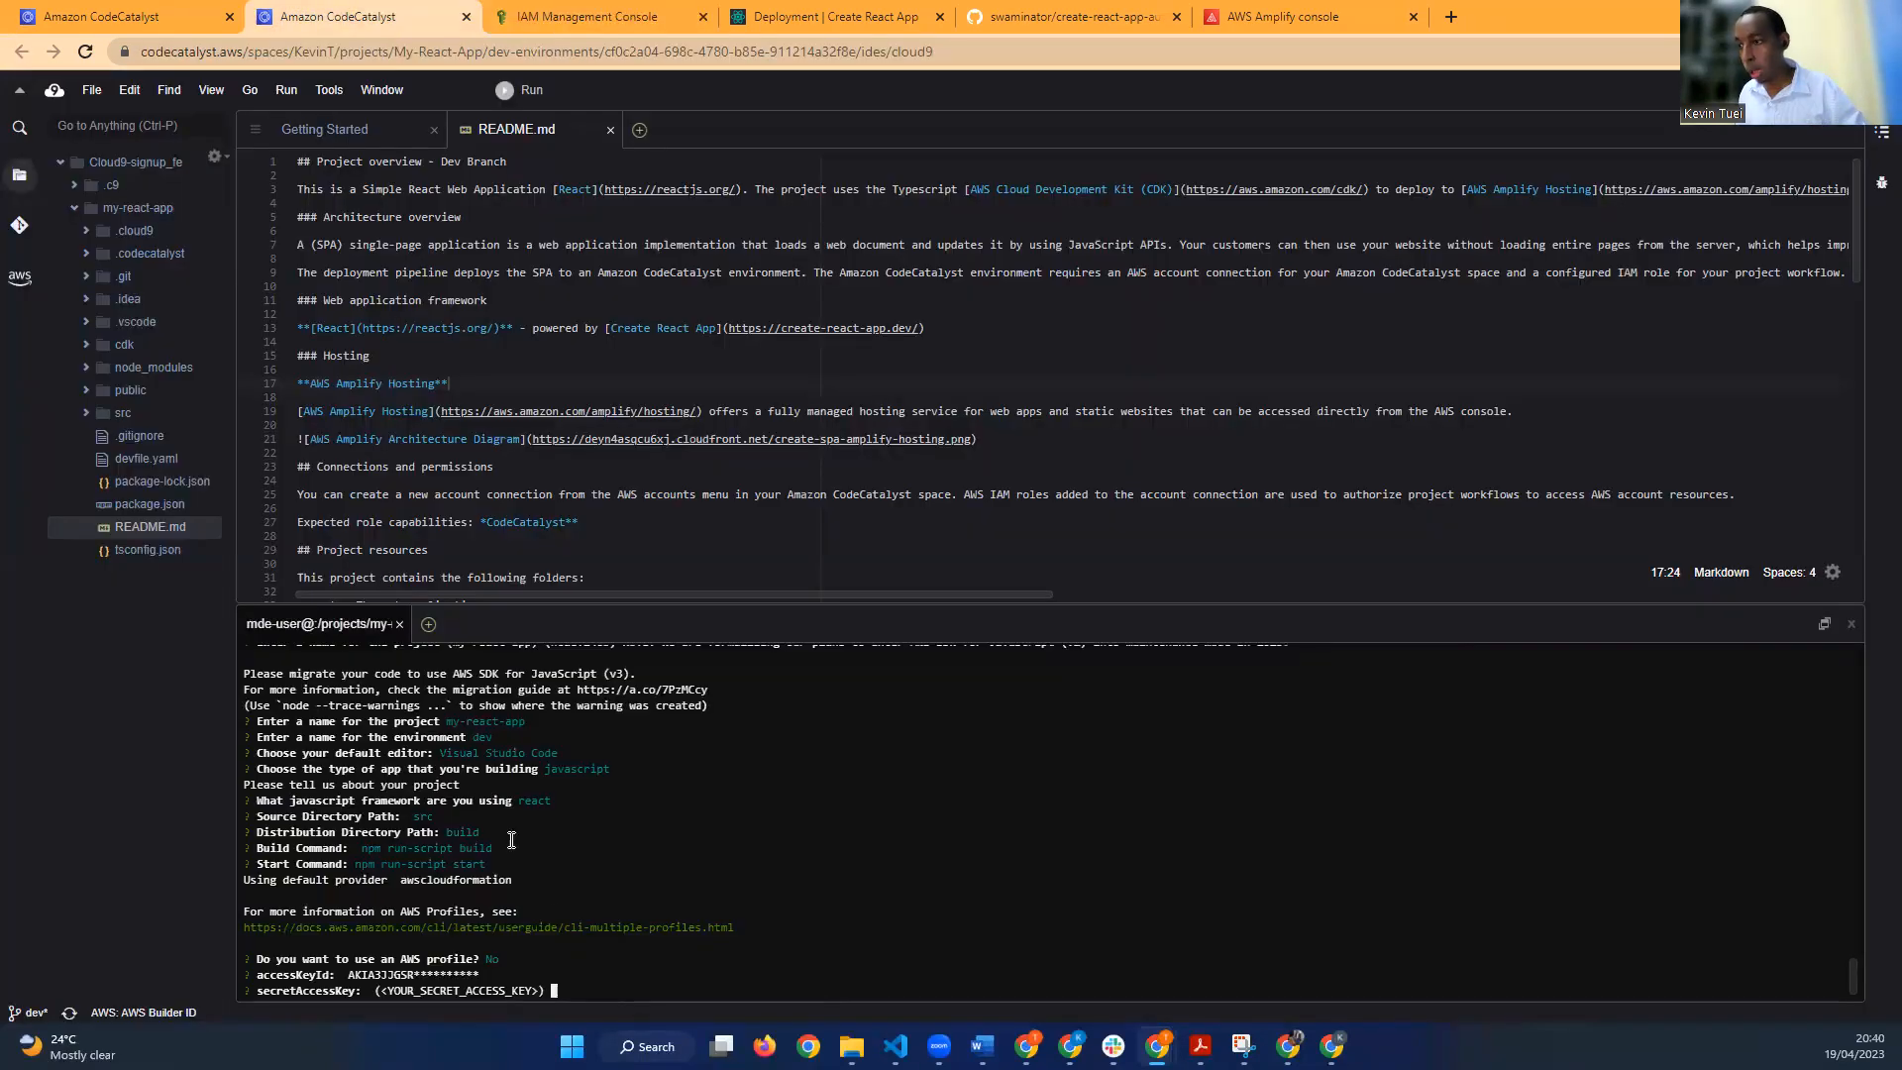
click(554, 990)
key(ctrl+v)
key(Return)
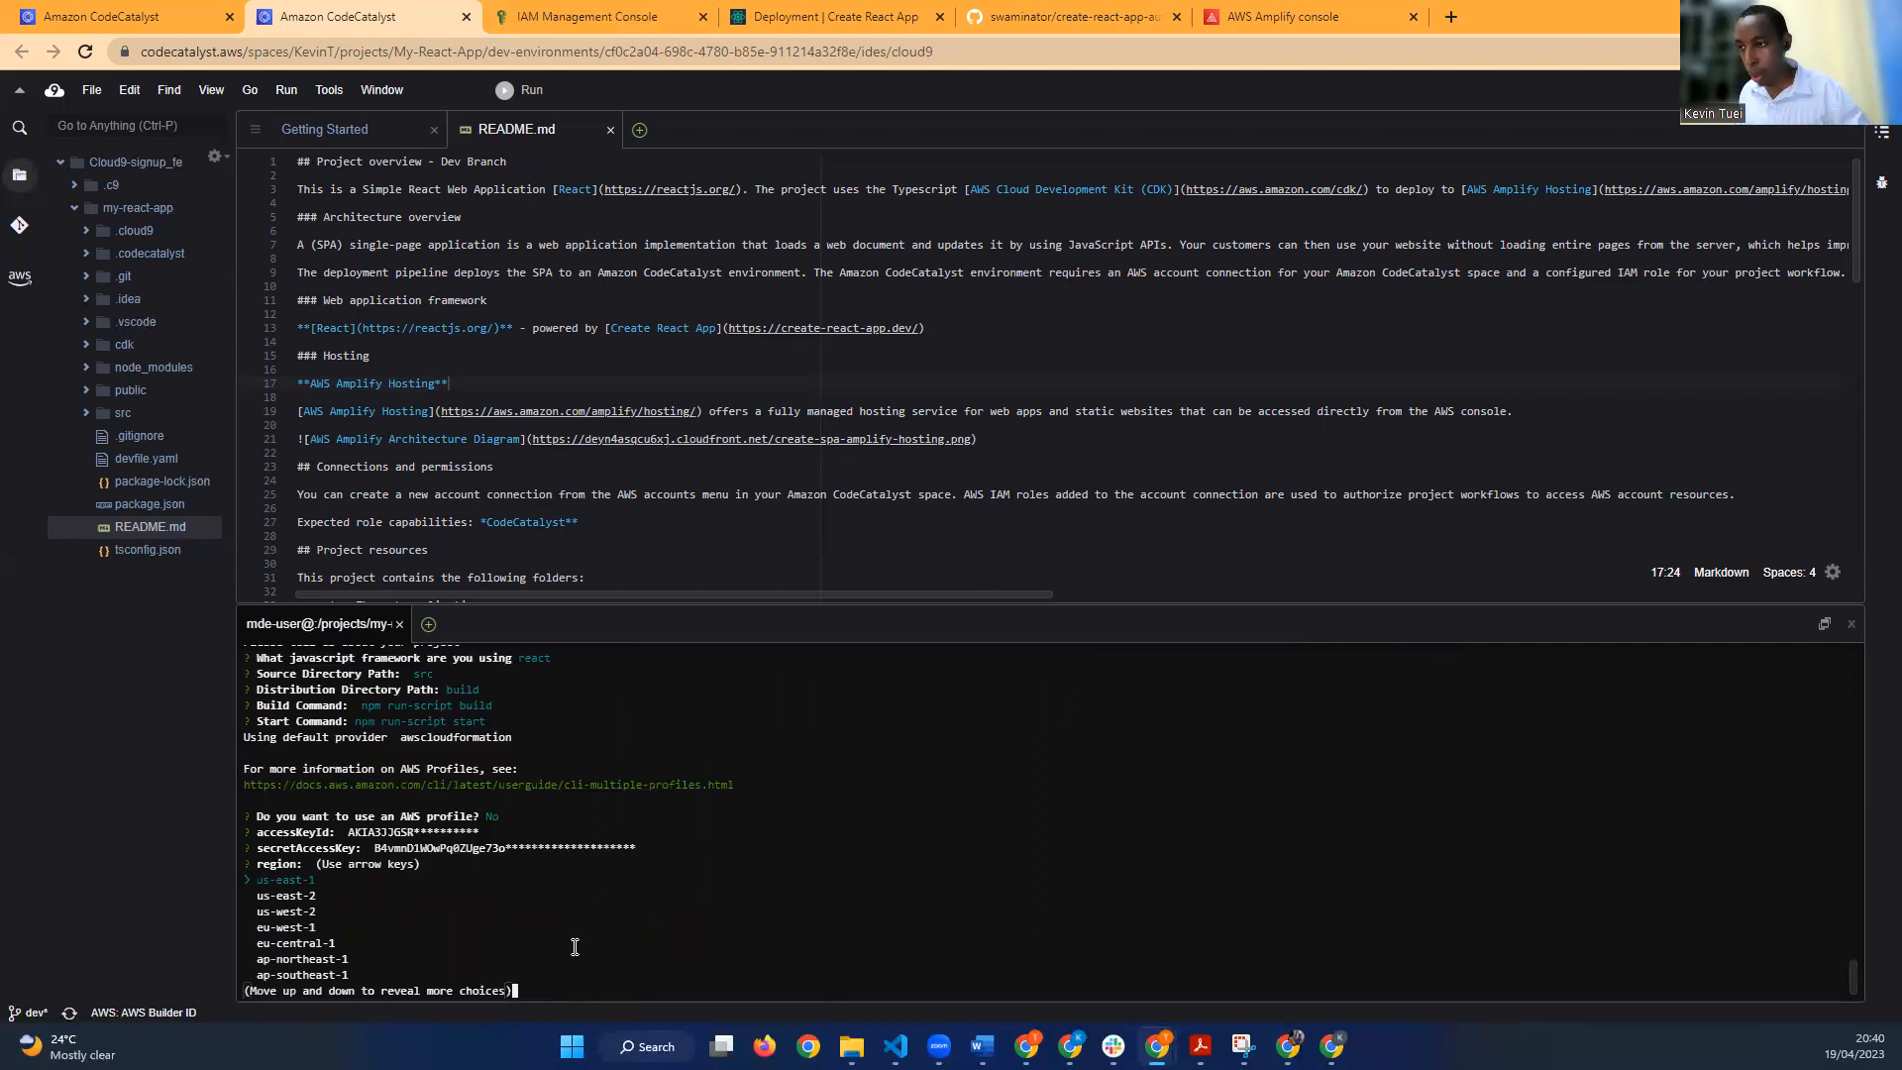
Step: Select us-west-2 as the region and let amplify init create the project's cloud resources
key(Down)
key(Down)
key(Return)
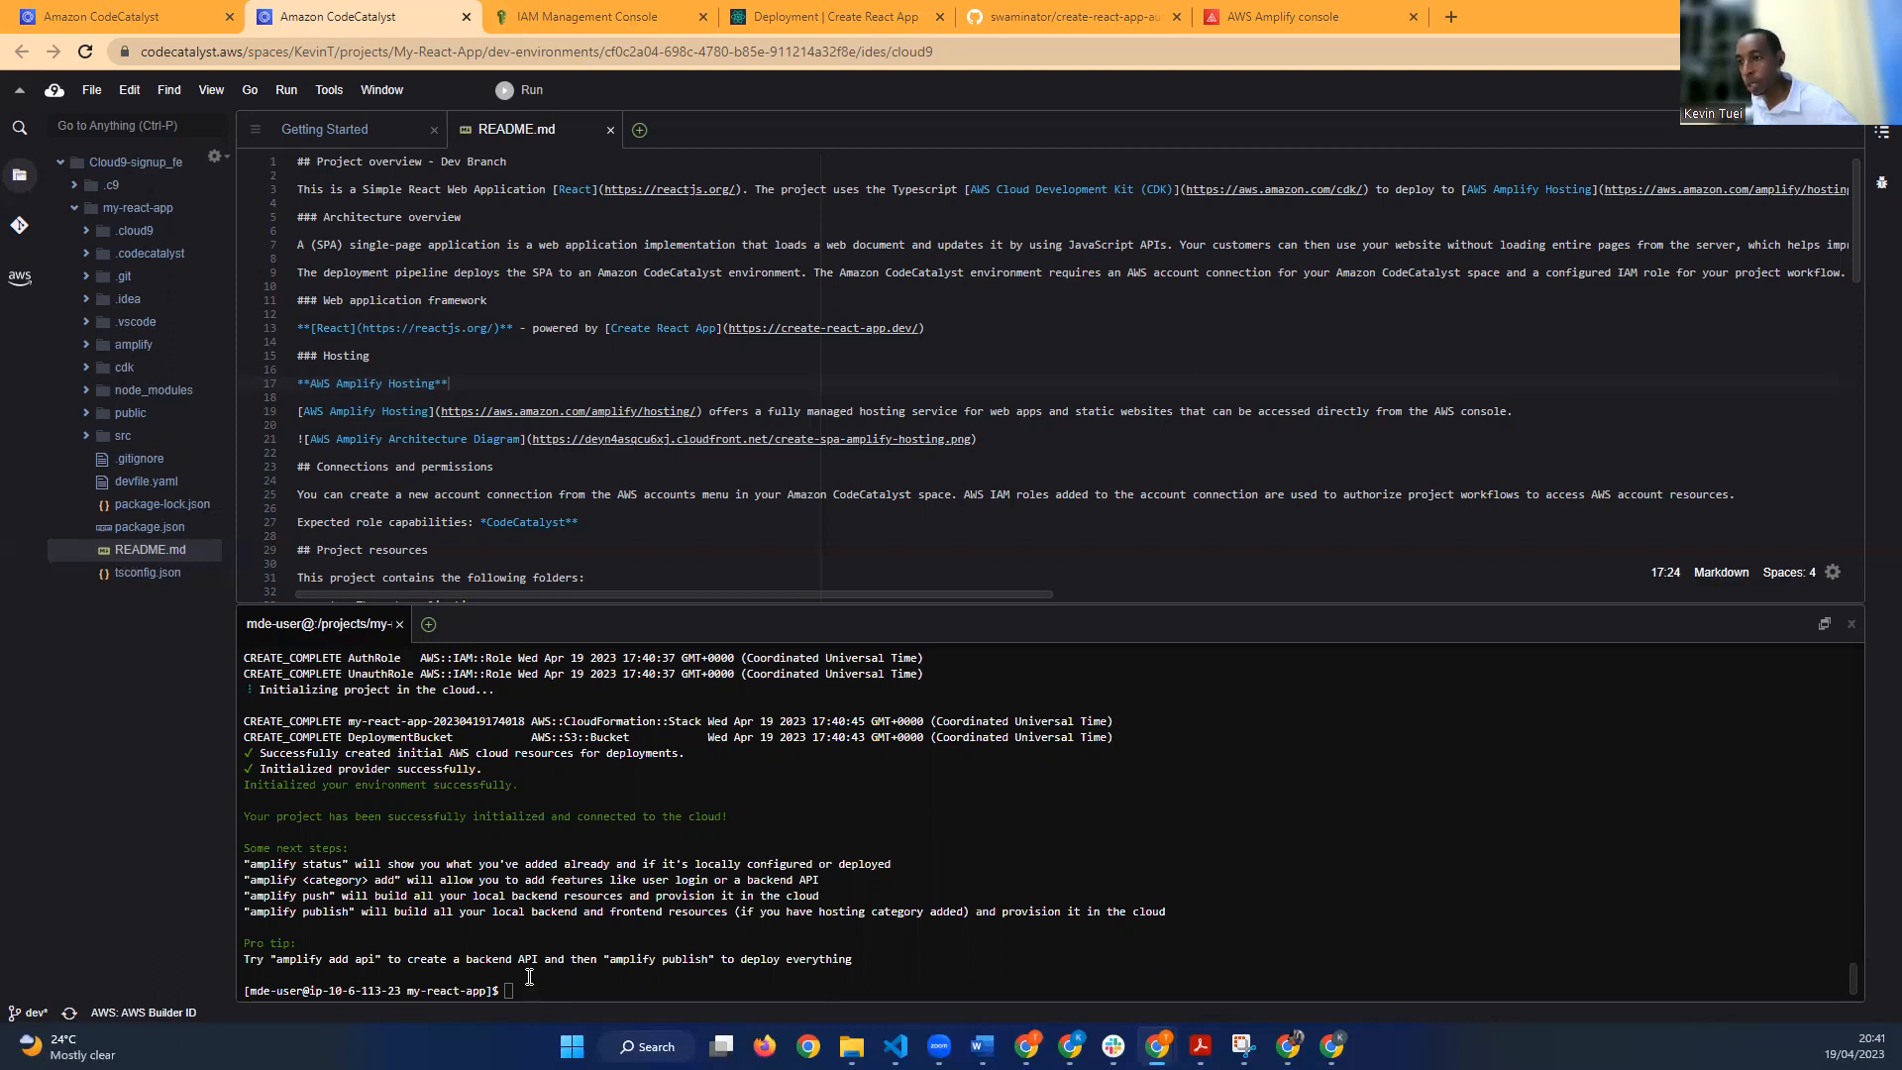
Step: Review the initialization output in the terminal and switch to the AWS Amplify console
scroll(483, 863, up, 2)
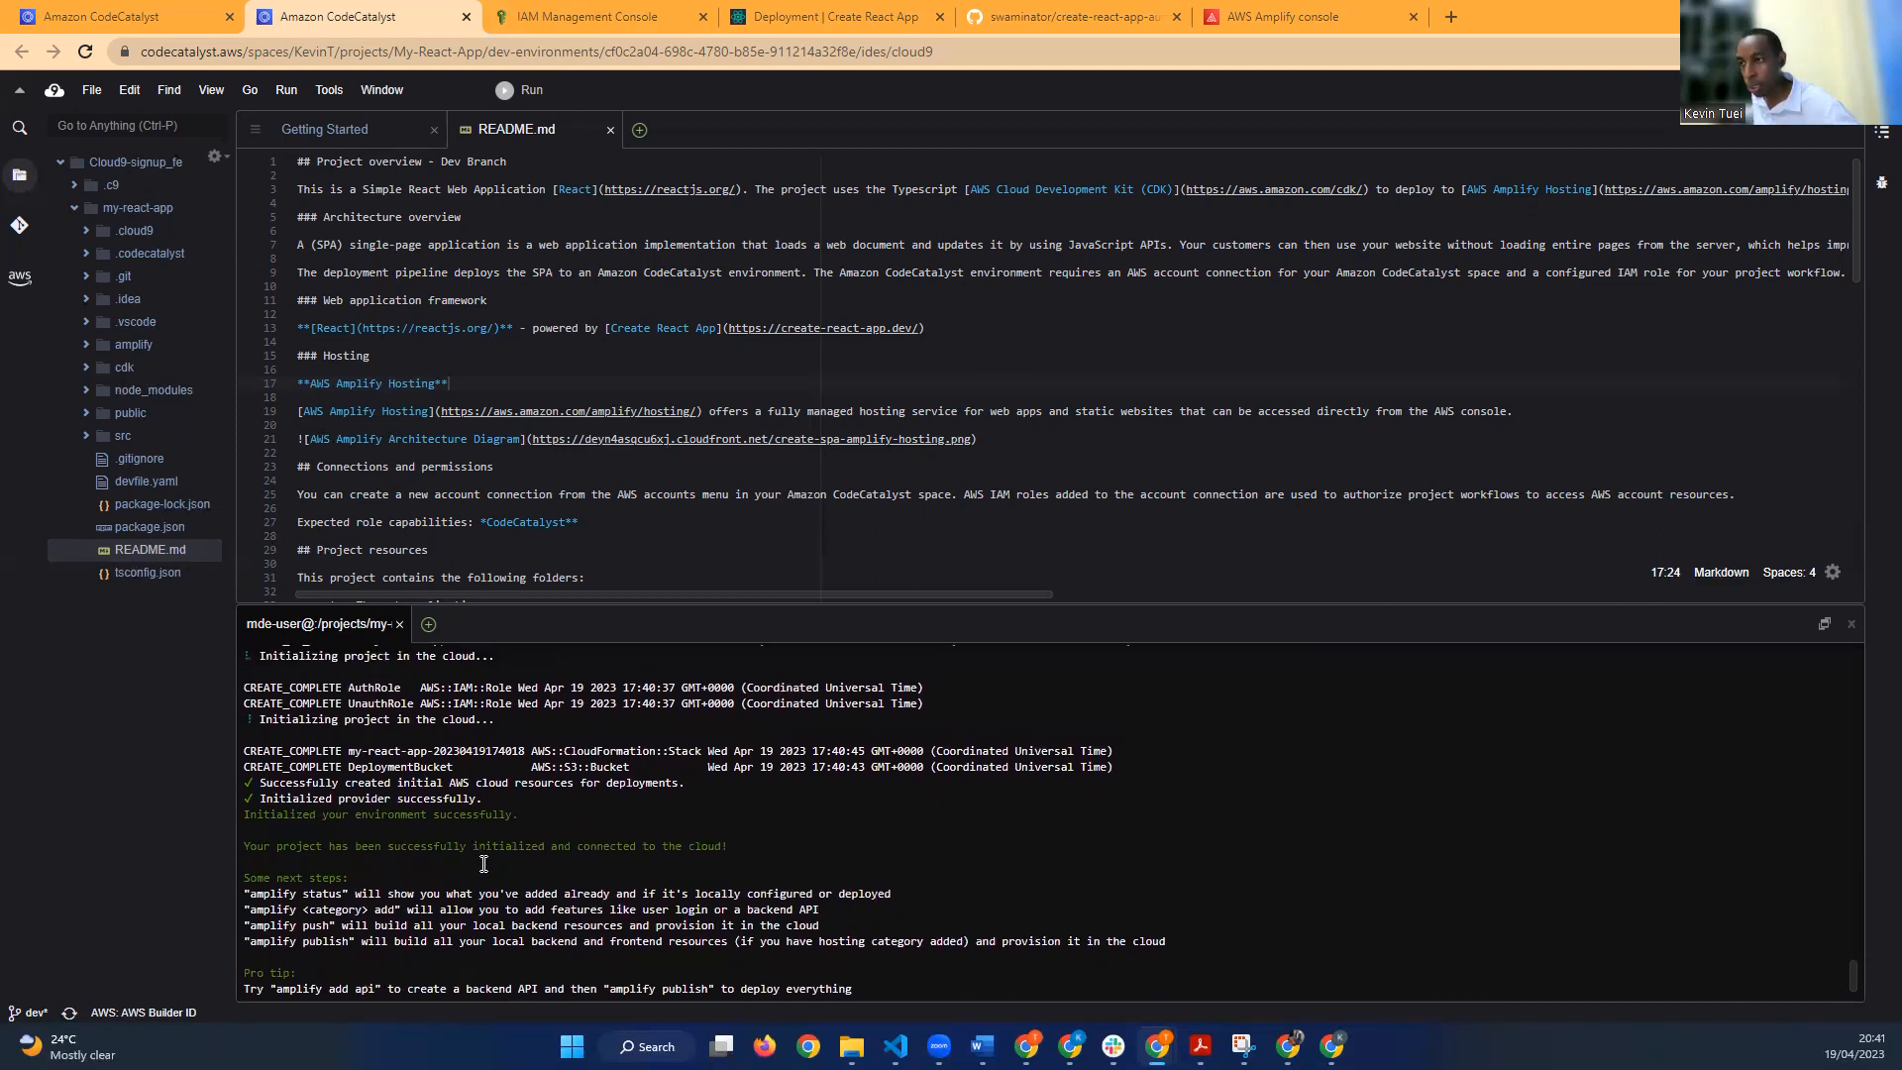
scroll(483, 864, down, 1)
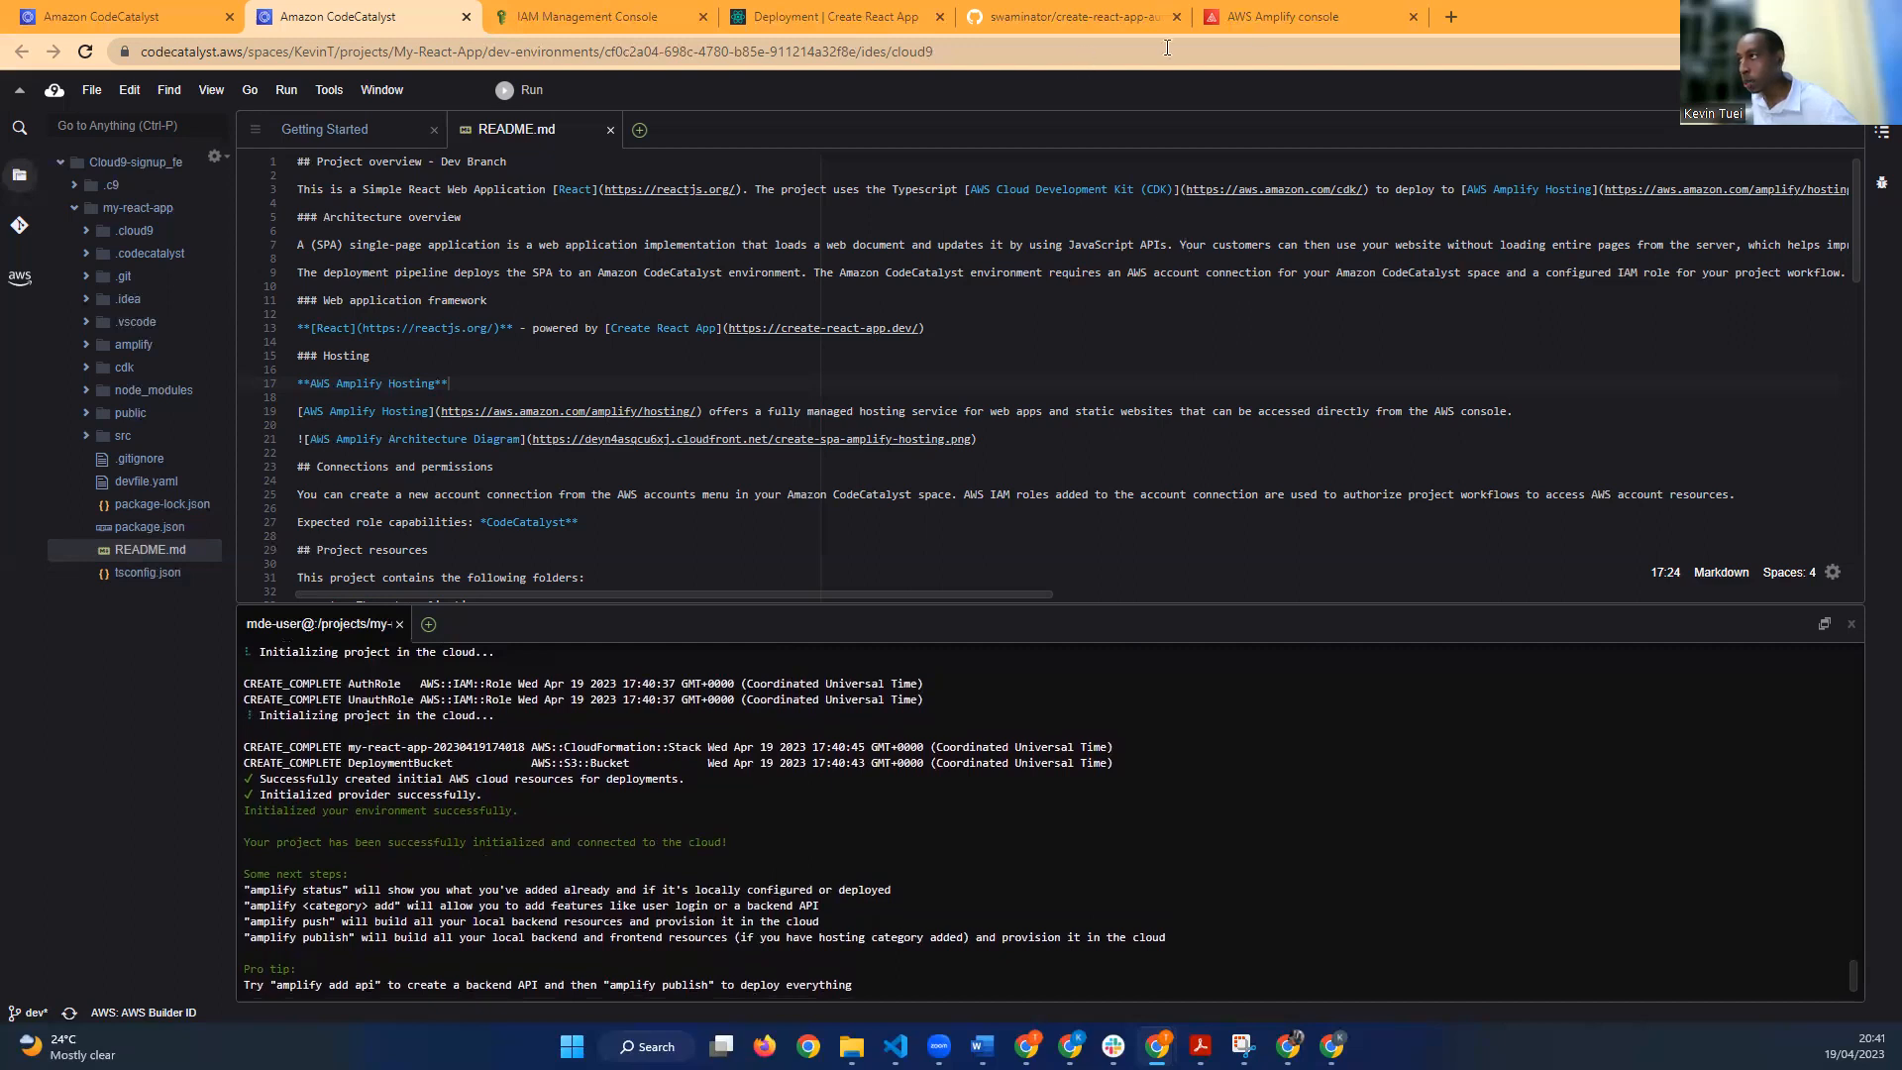
click(1271, 18)
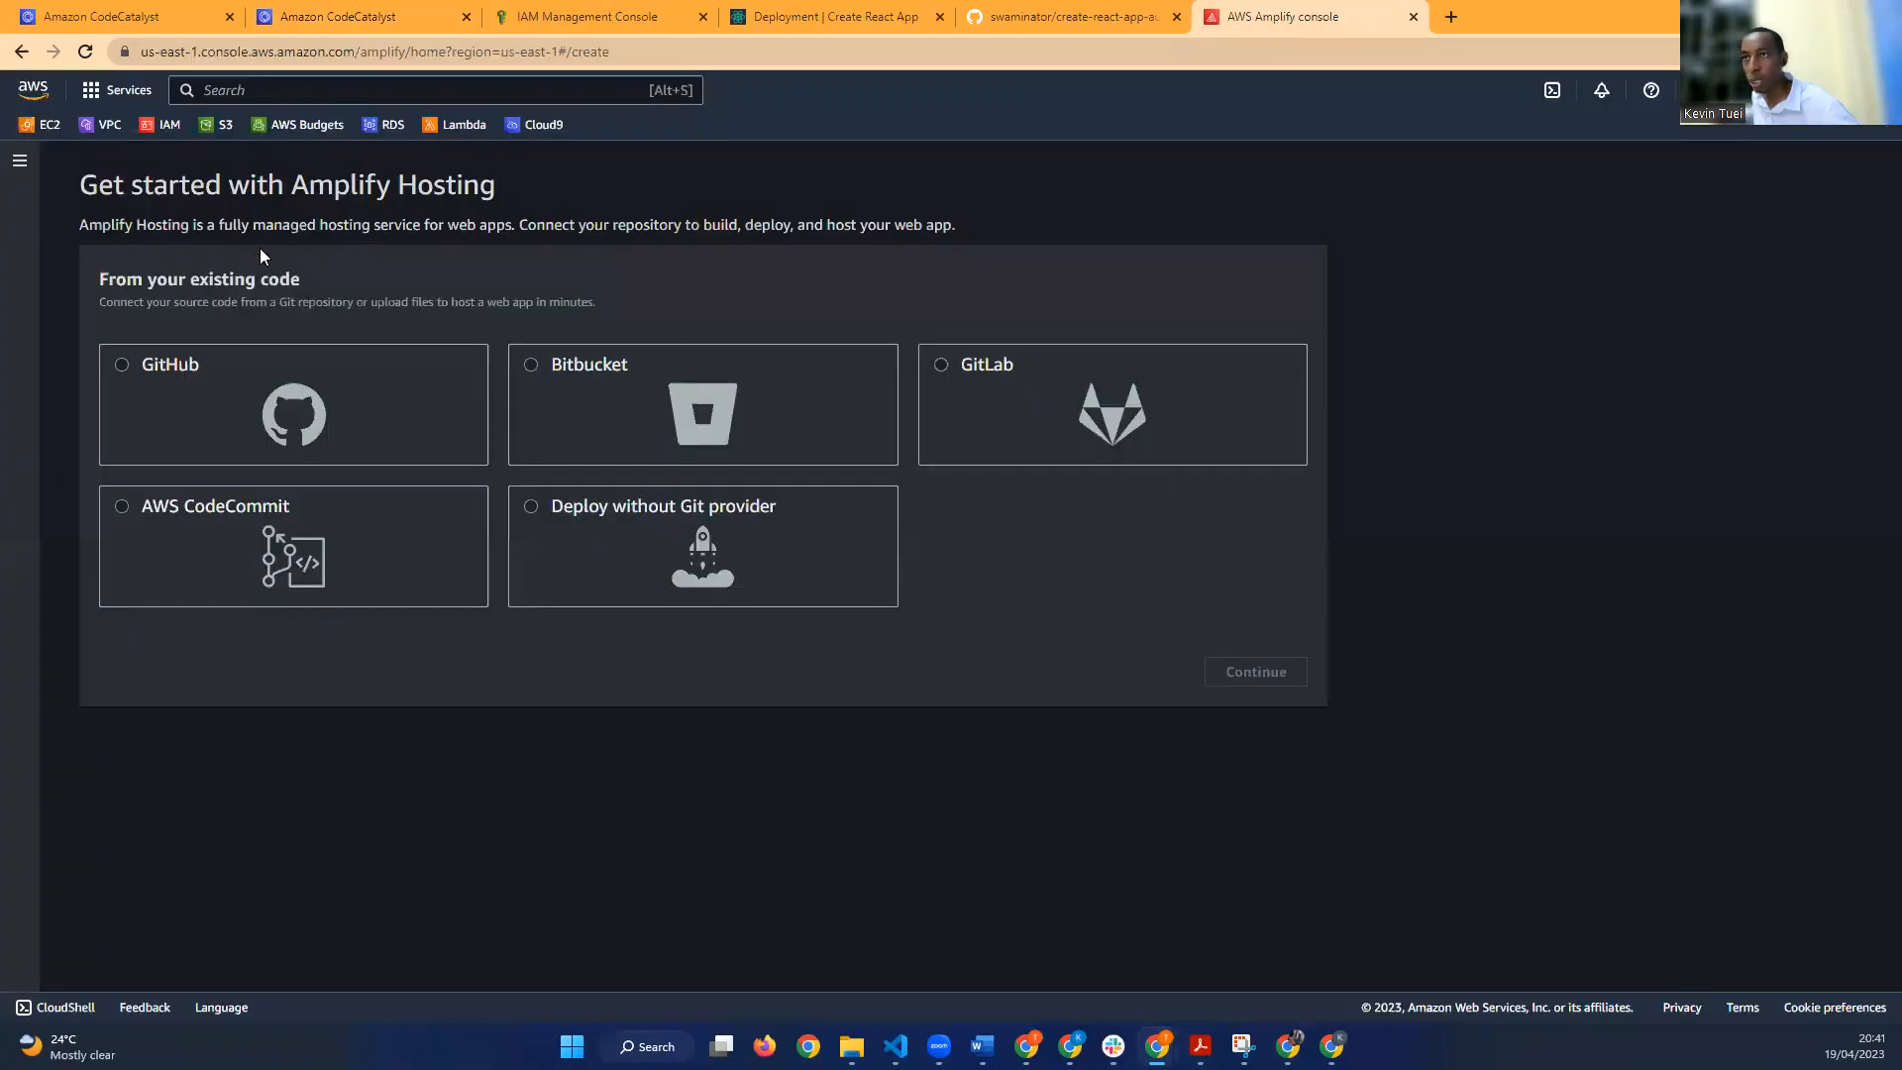
Step: List all apps in the Amplify console and switch the console region to us-west-2
click(22, 222)
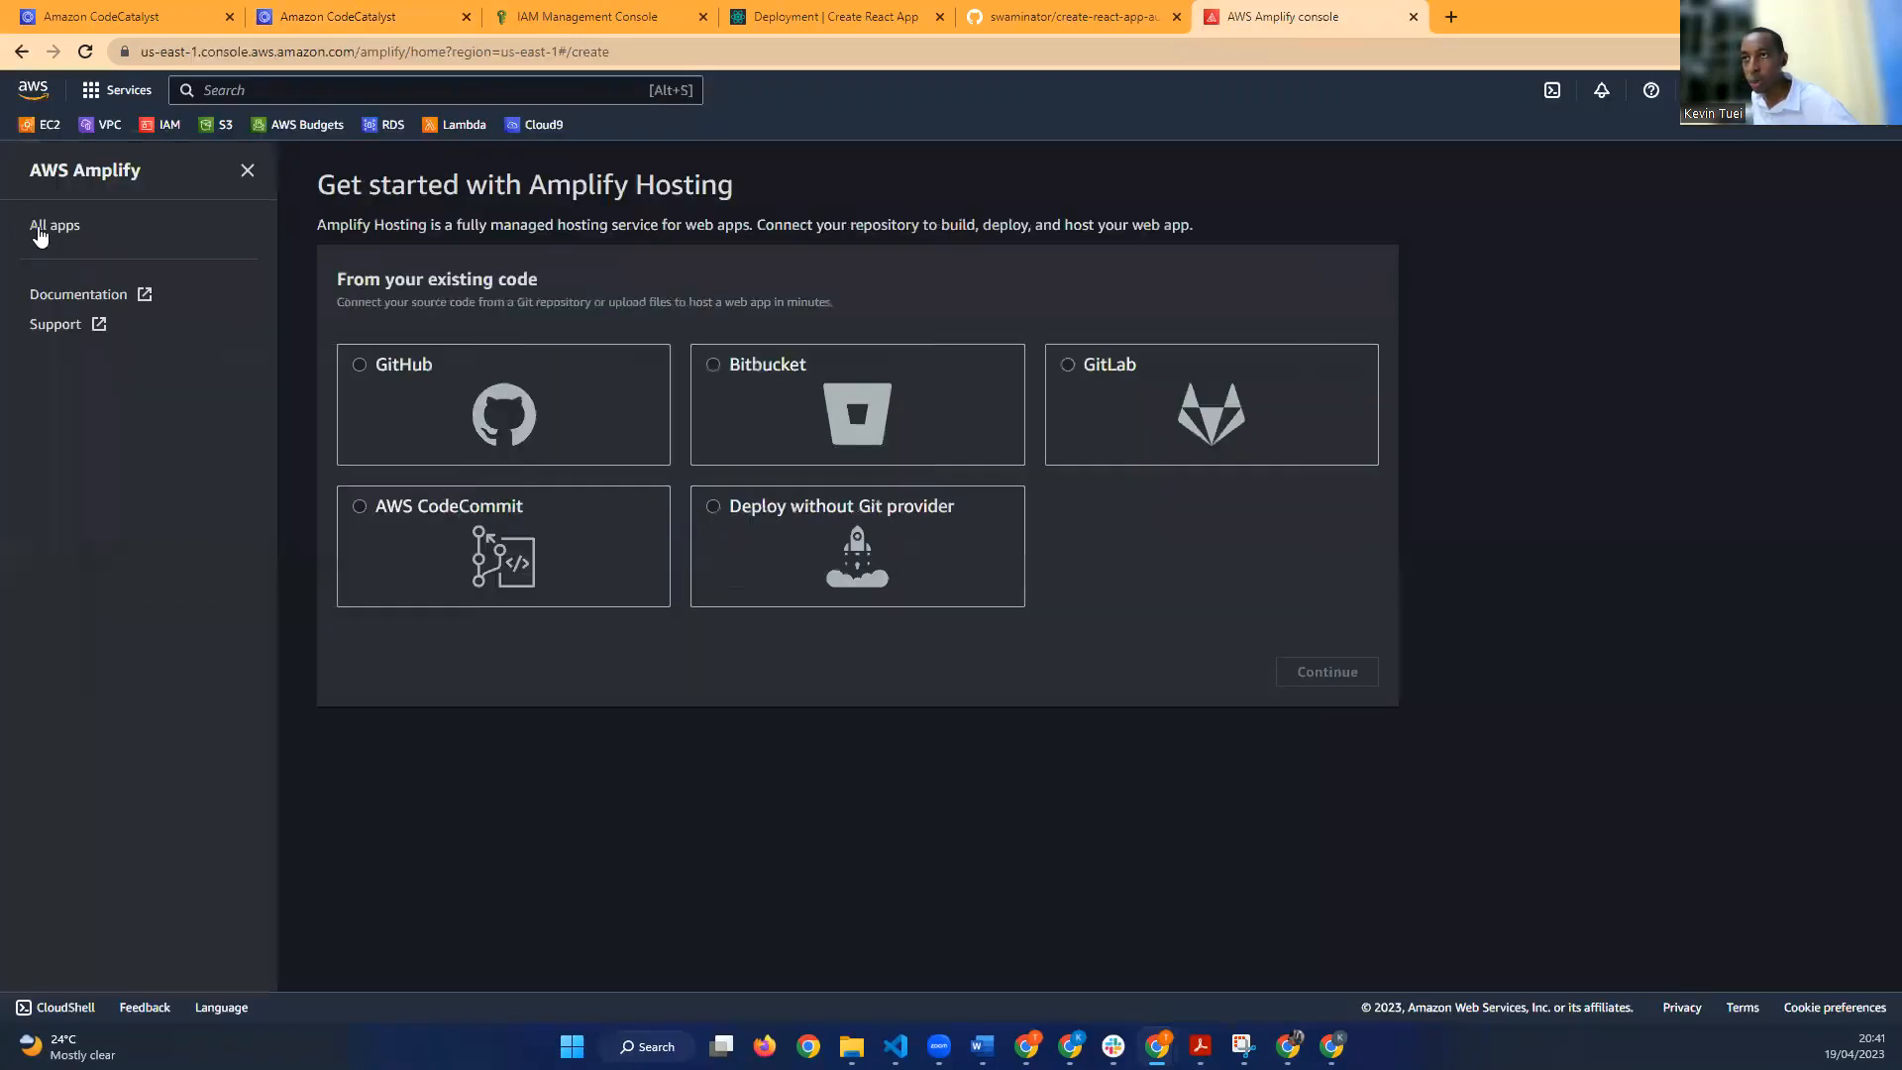
click(39, 228)
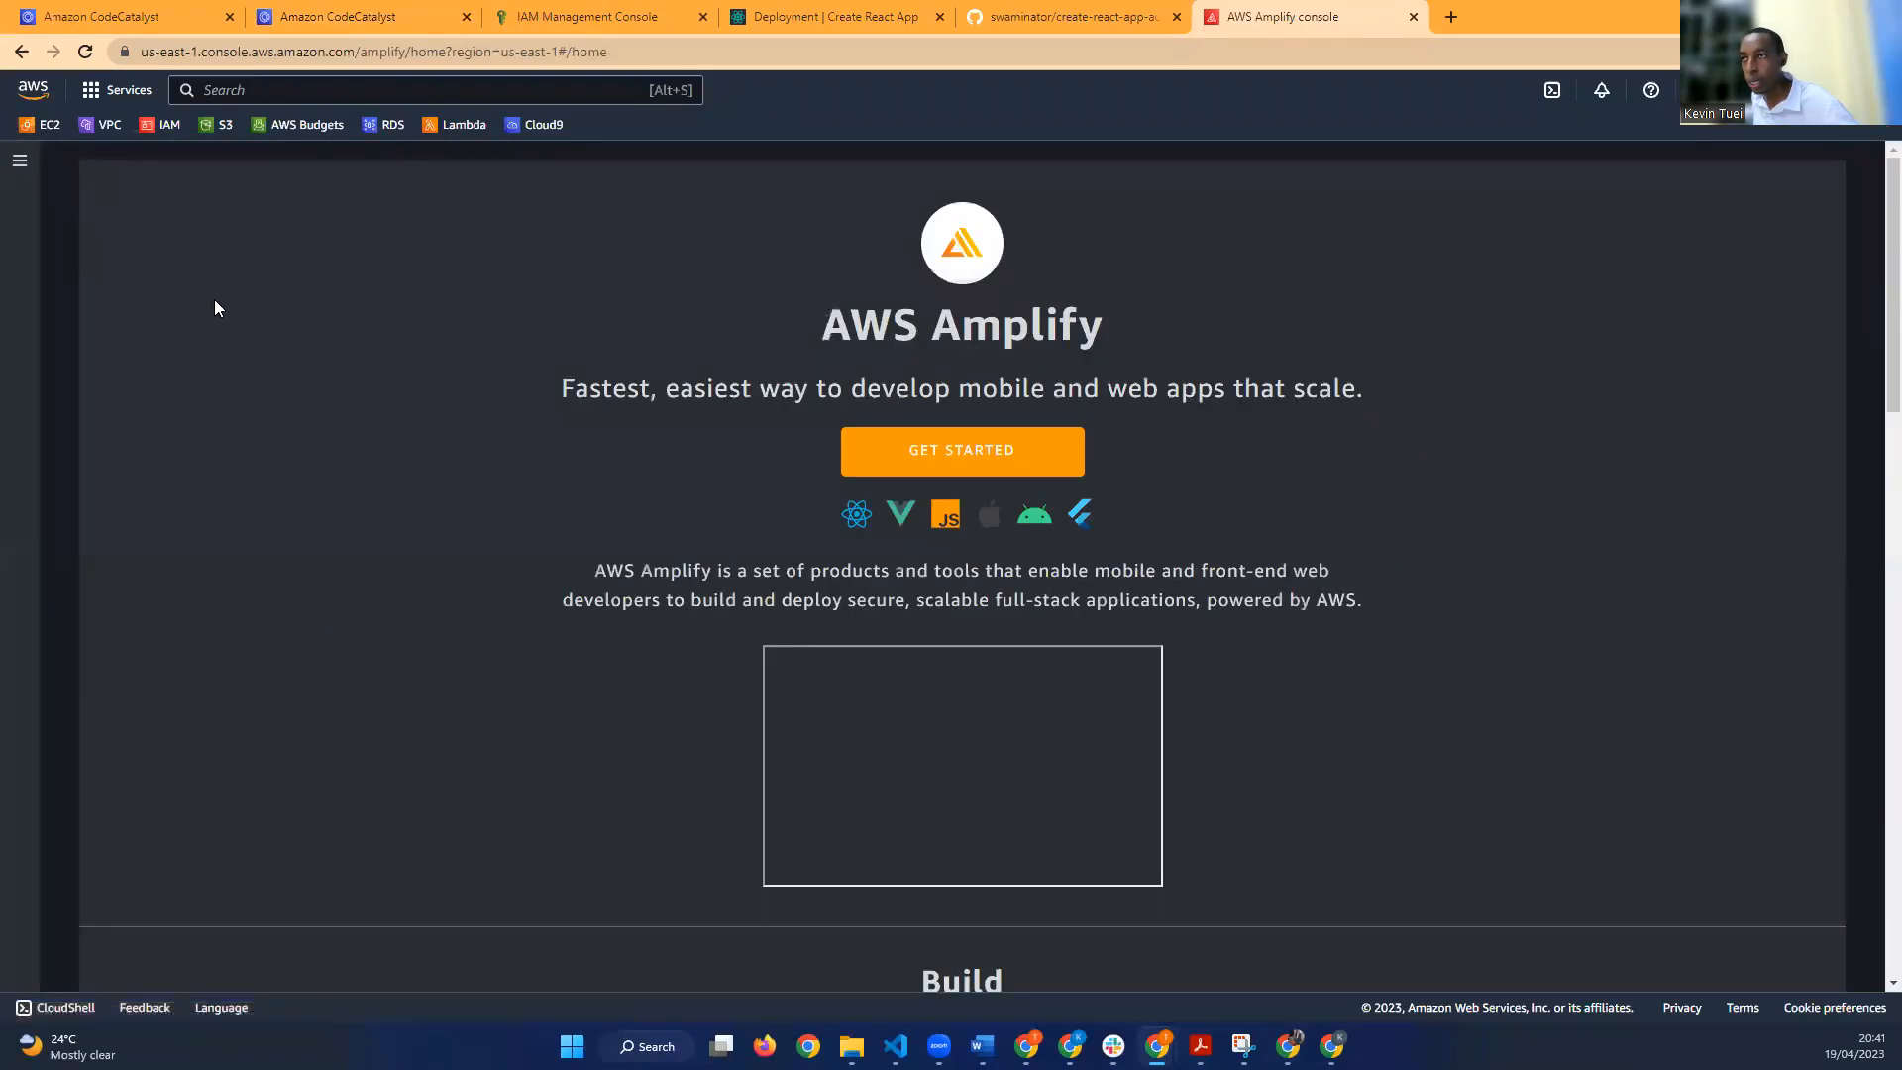
click(84, 52)
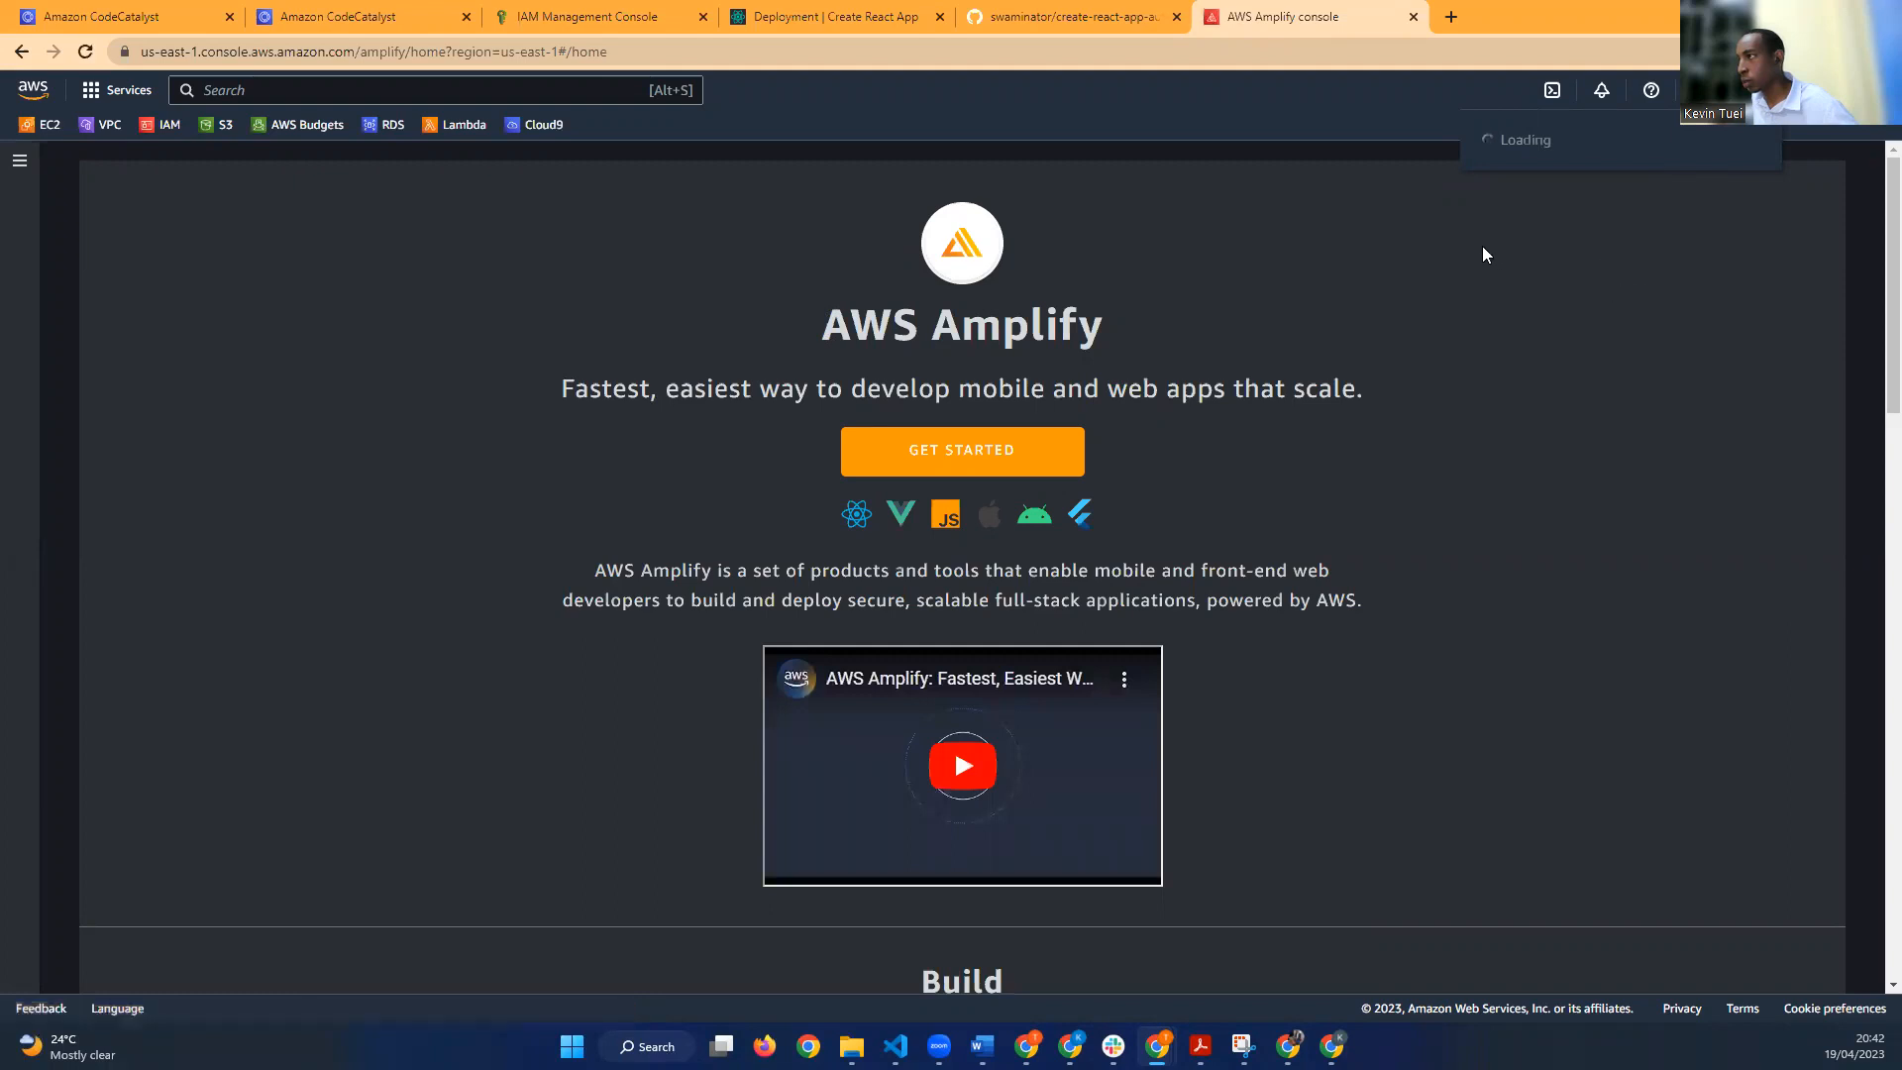
click(1535, 264)
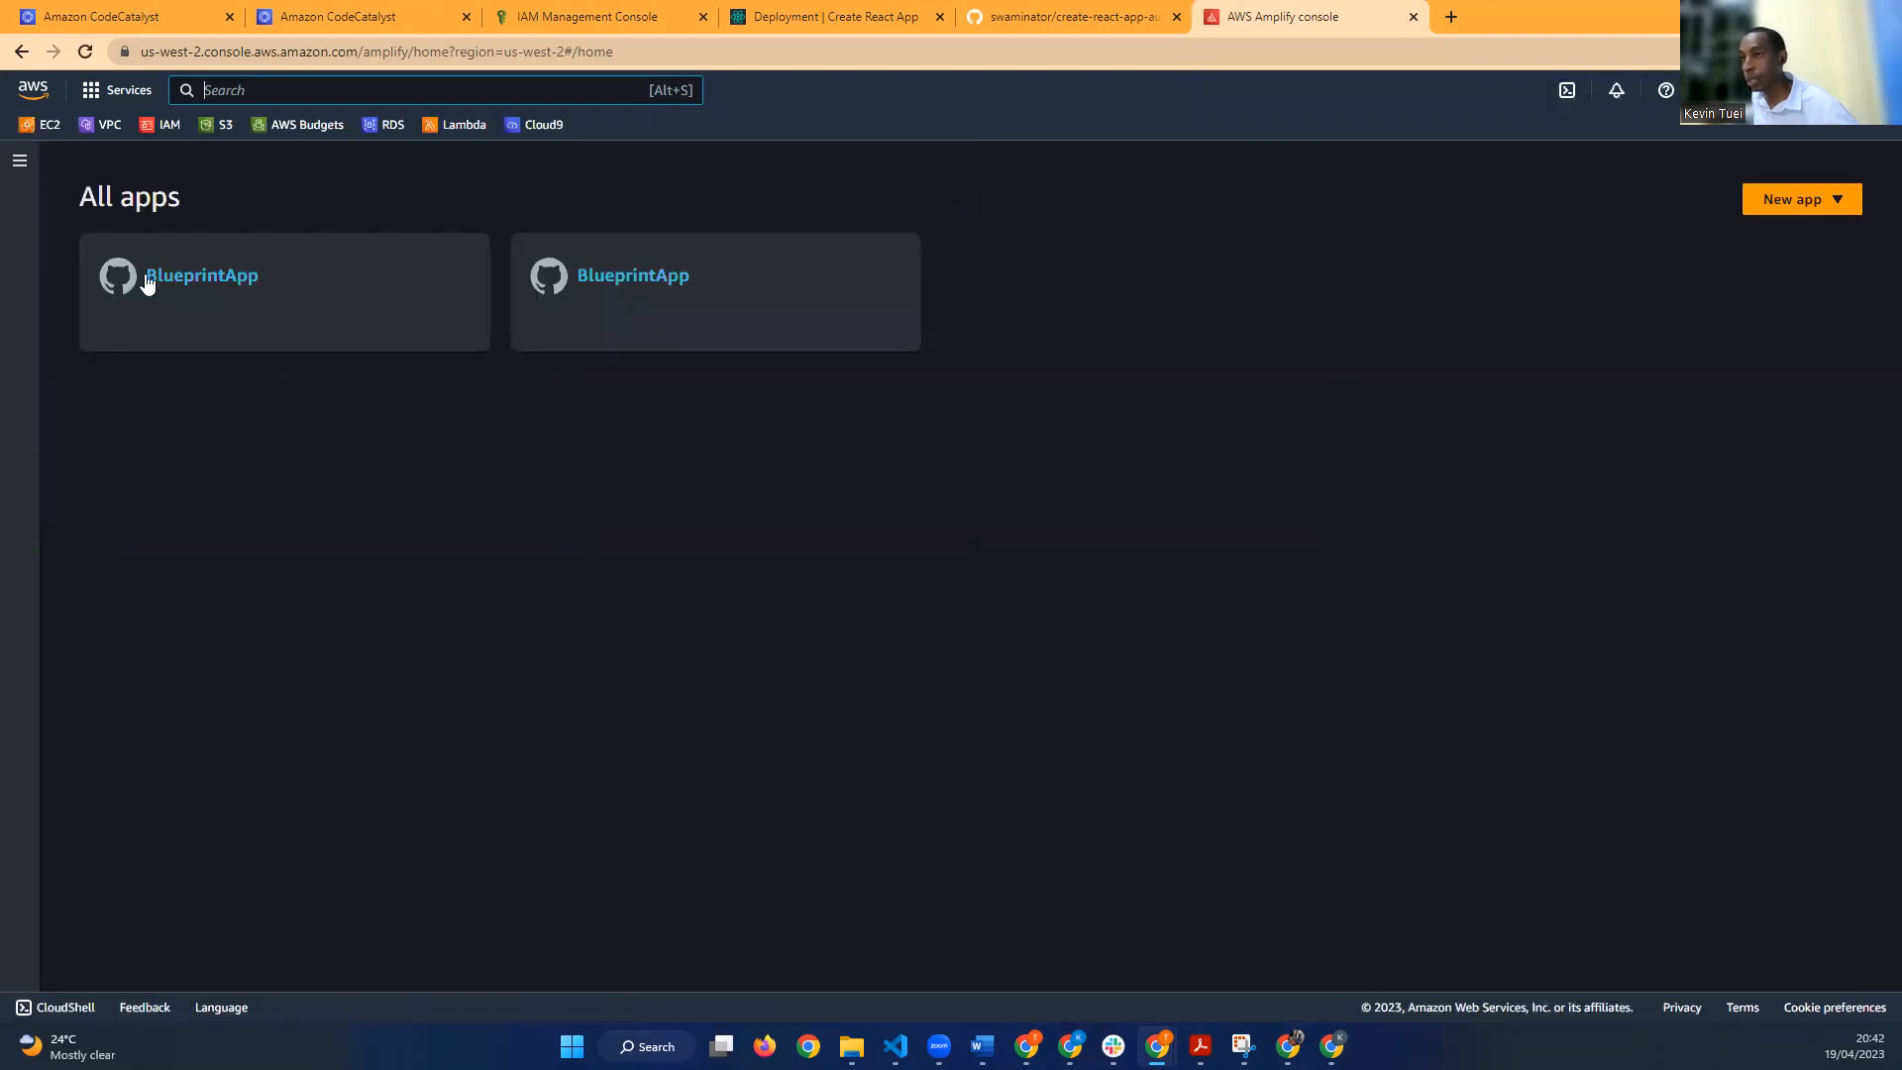
Step: Open the first BlueprintApp and visit the amplifyapp.com domain of its main hosting environment
click(196, 284)
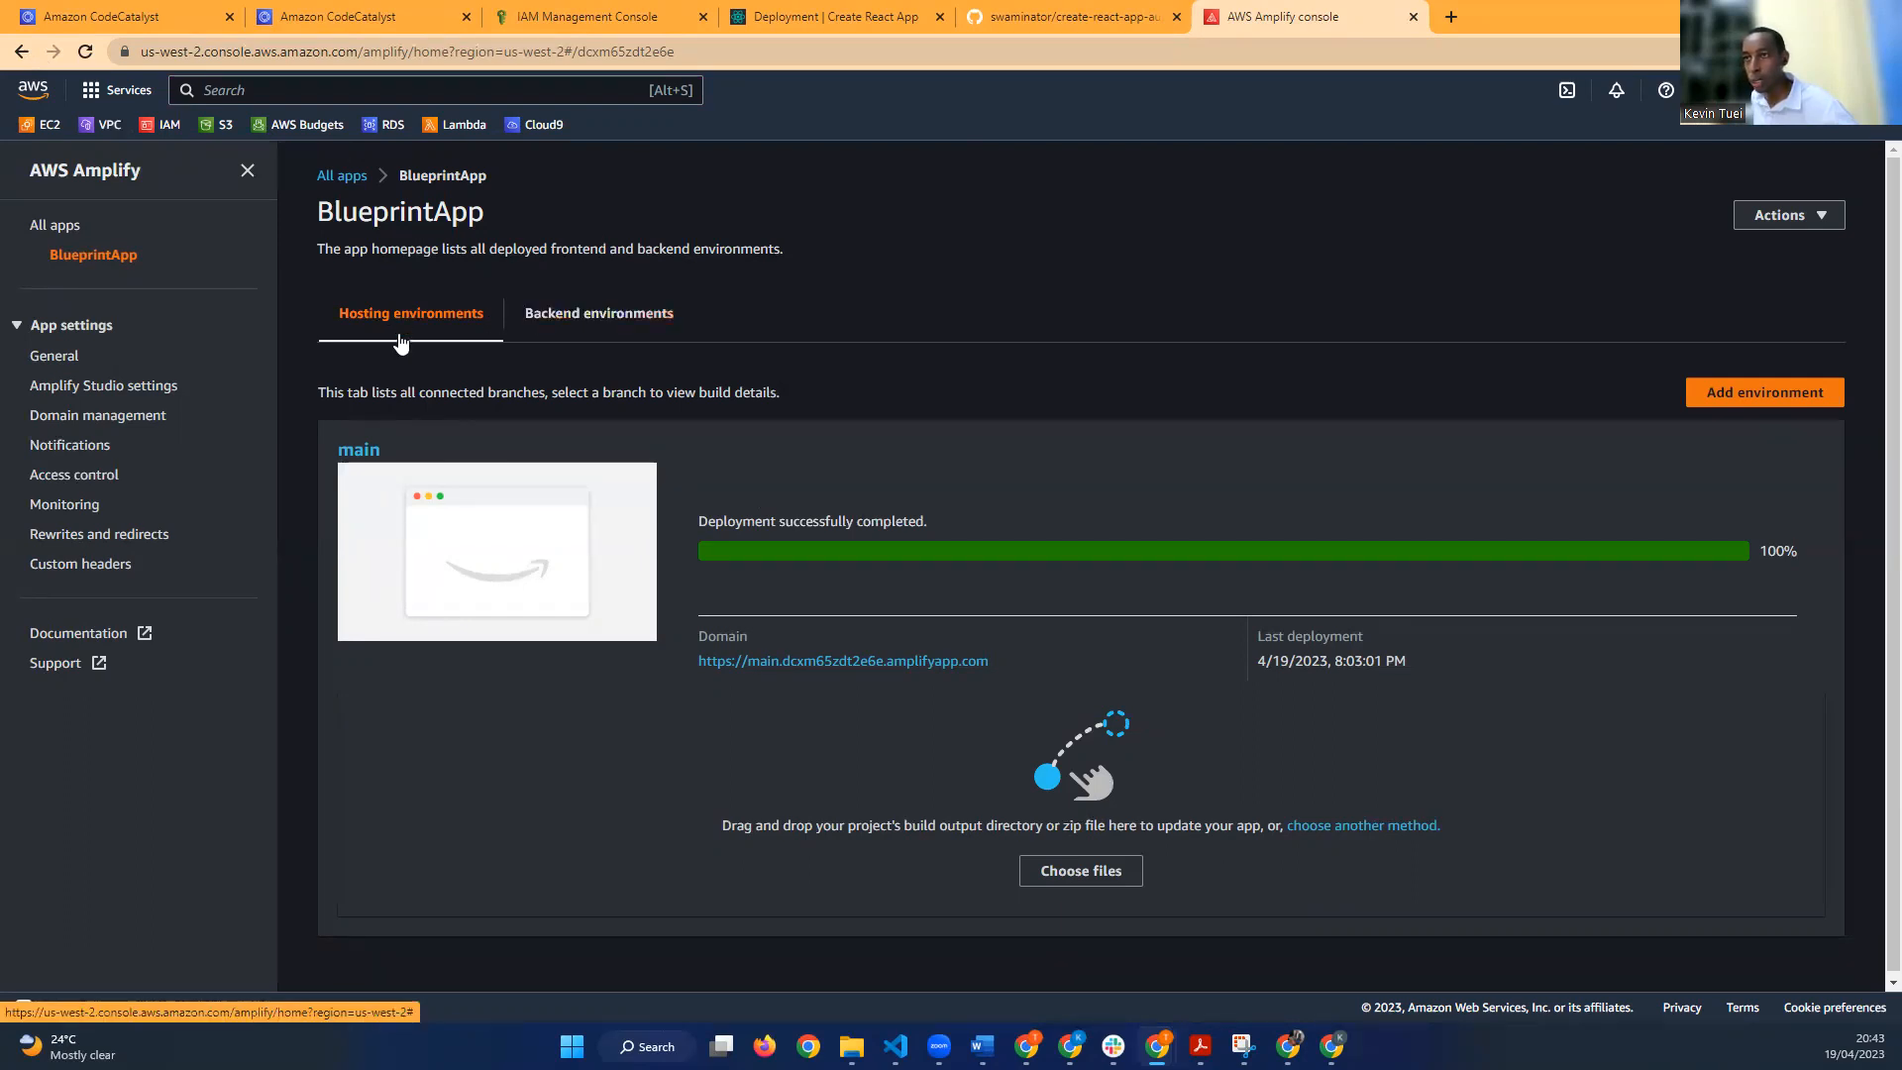
click(750, 664)
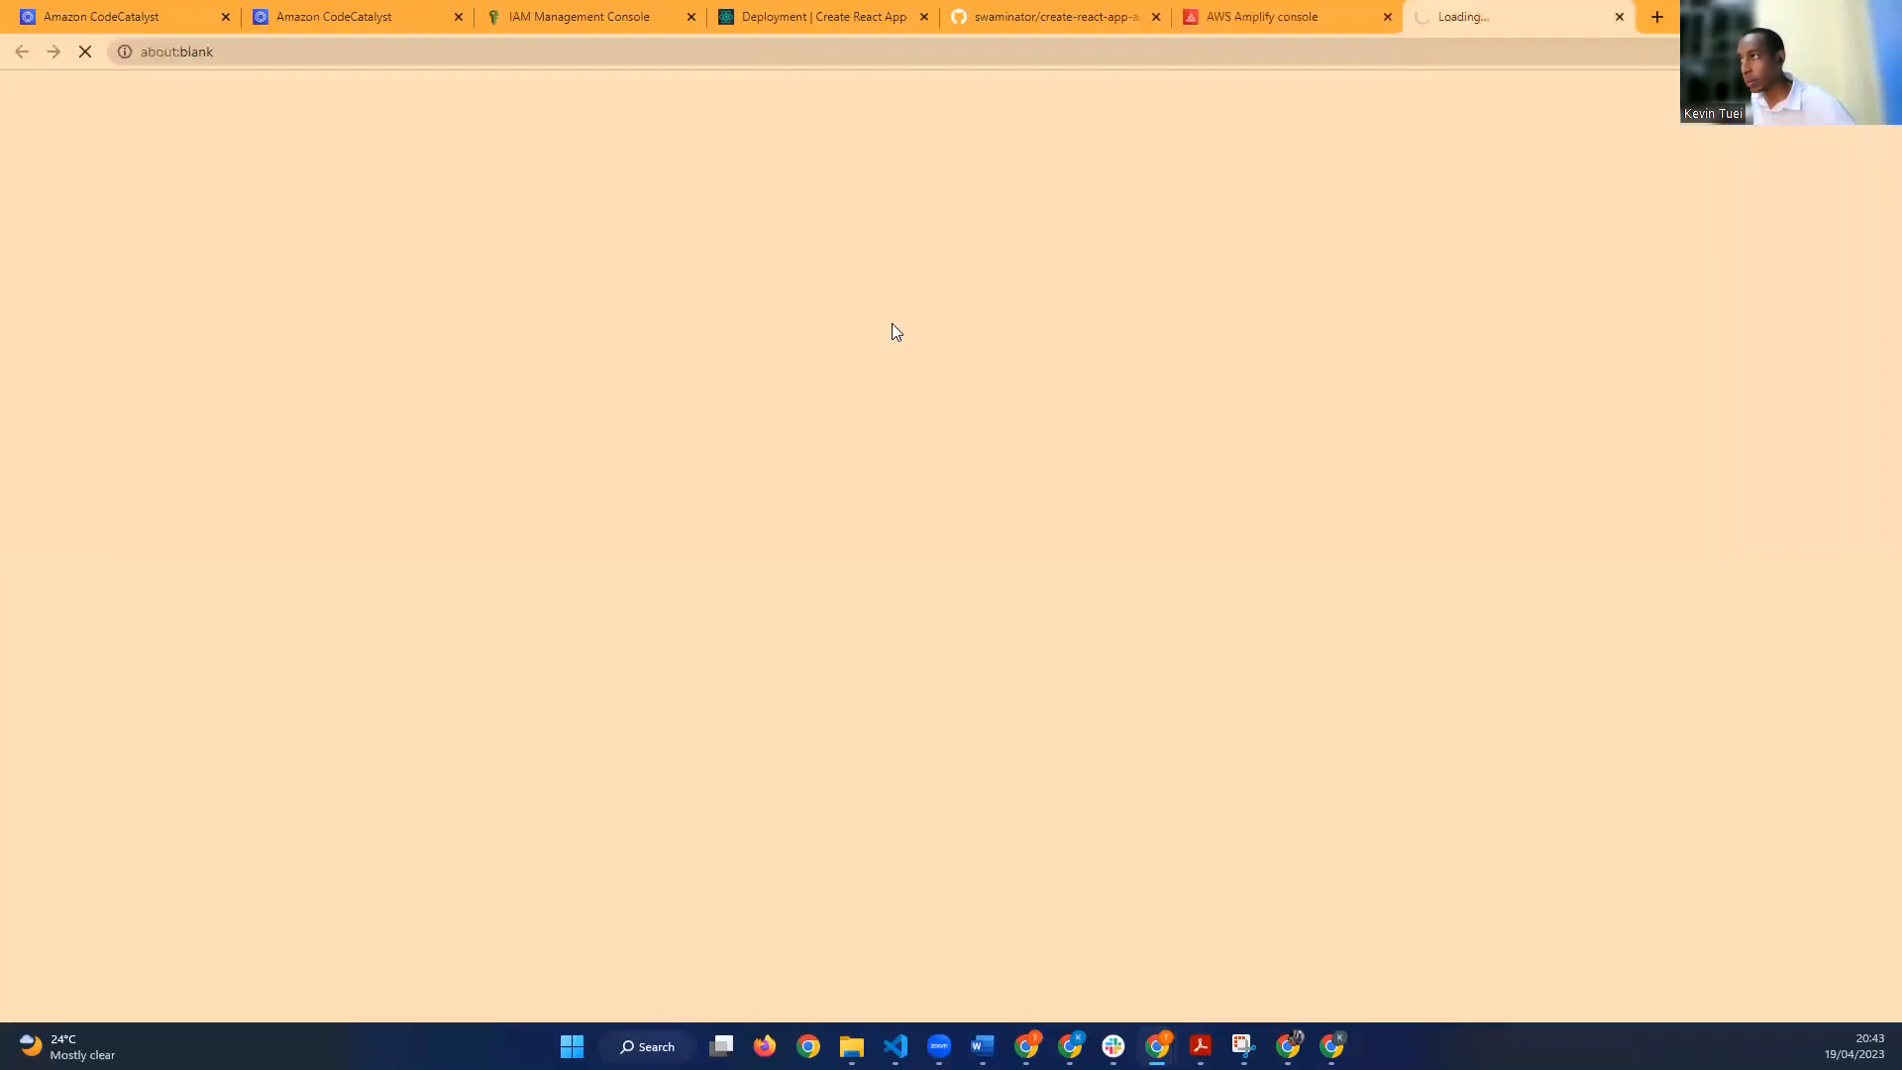
click(1244, 14)
click(1470, 8)
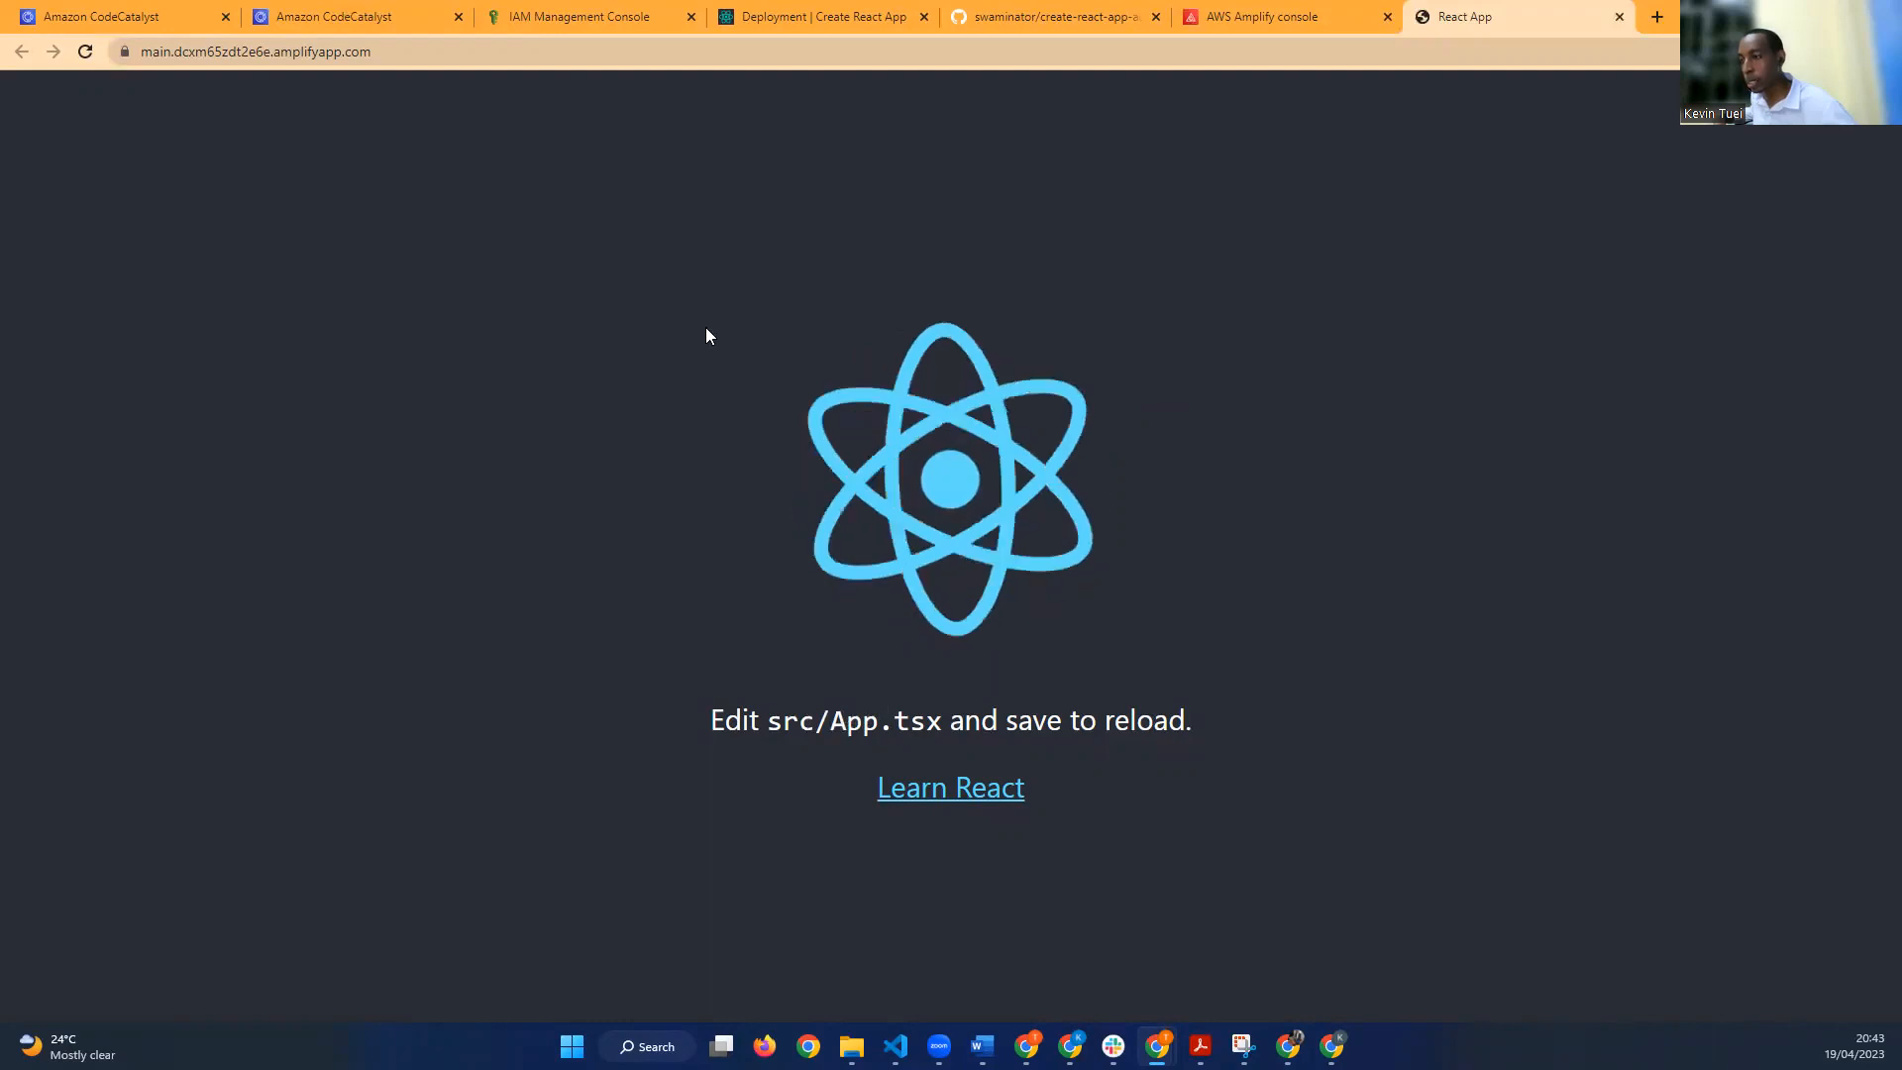
Step: Return to the Cloud9 IDE and read README.md from the project resources through the available scripts
click(302, 12)
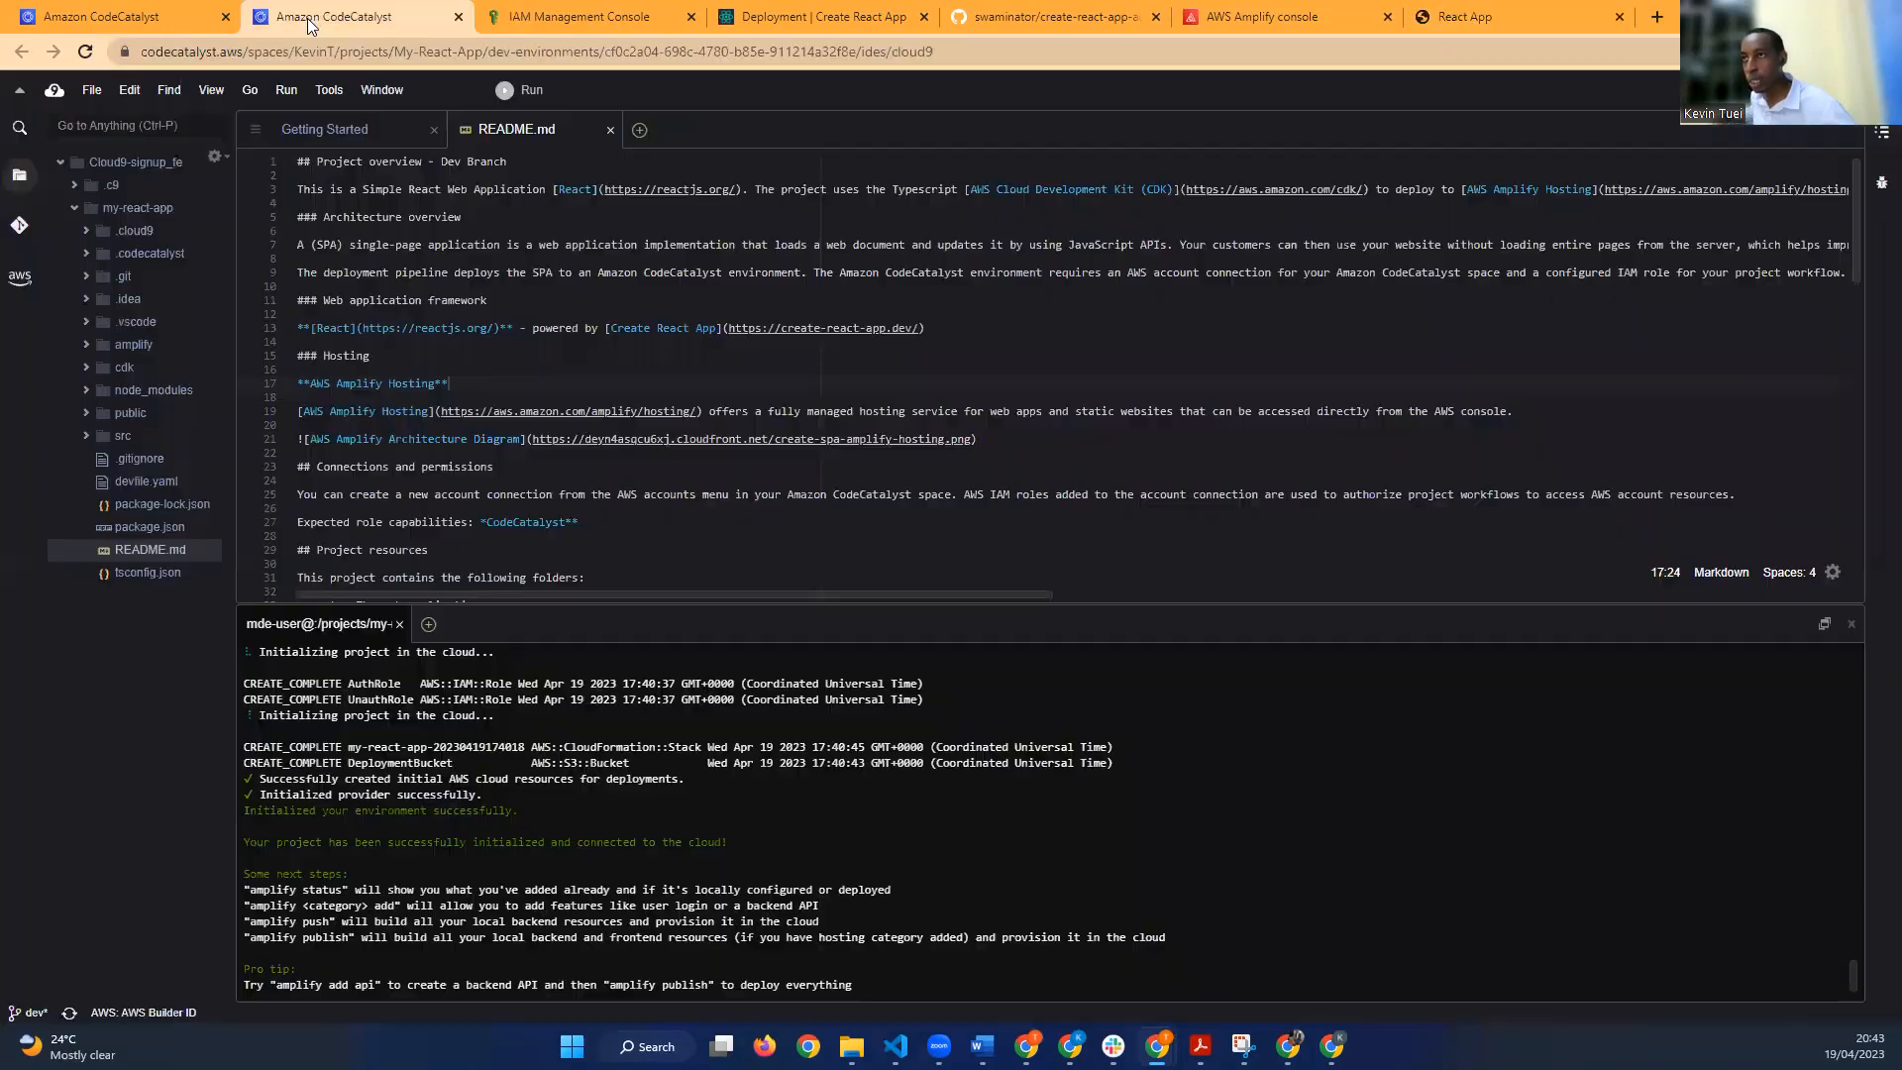
click(159, 30)
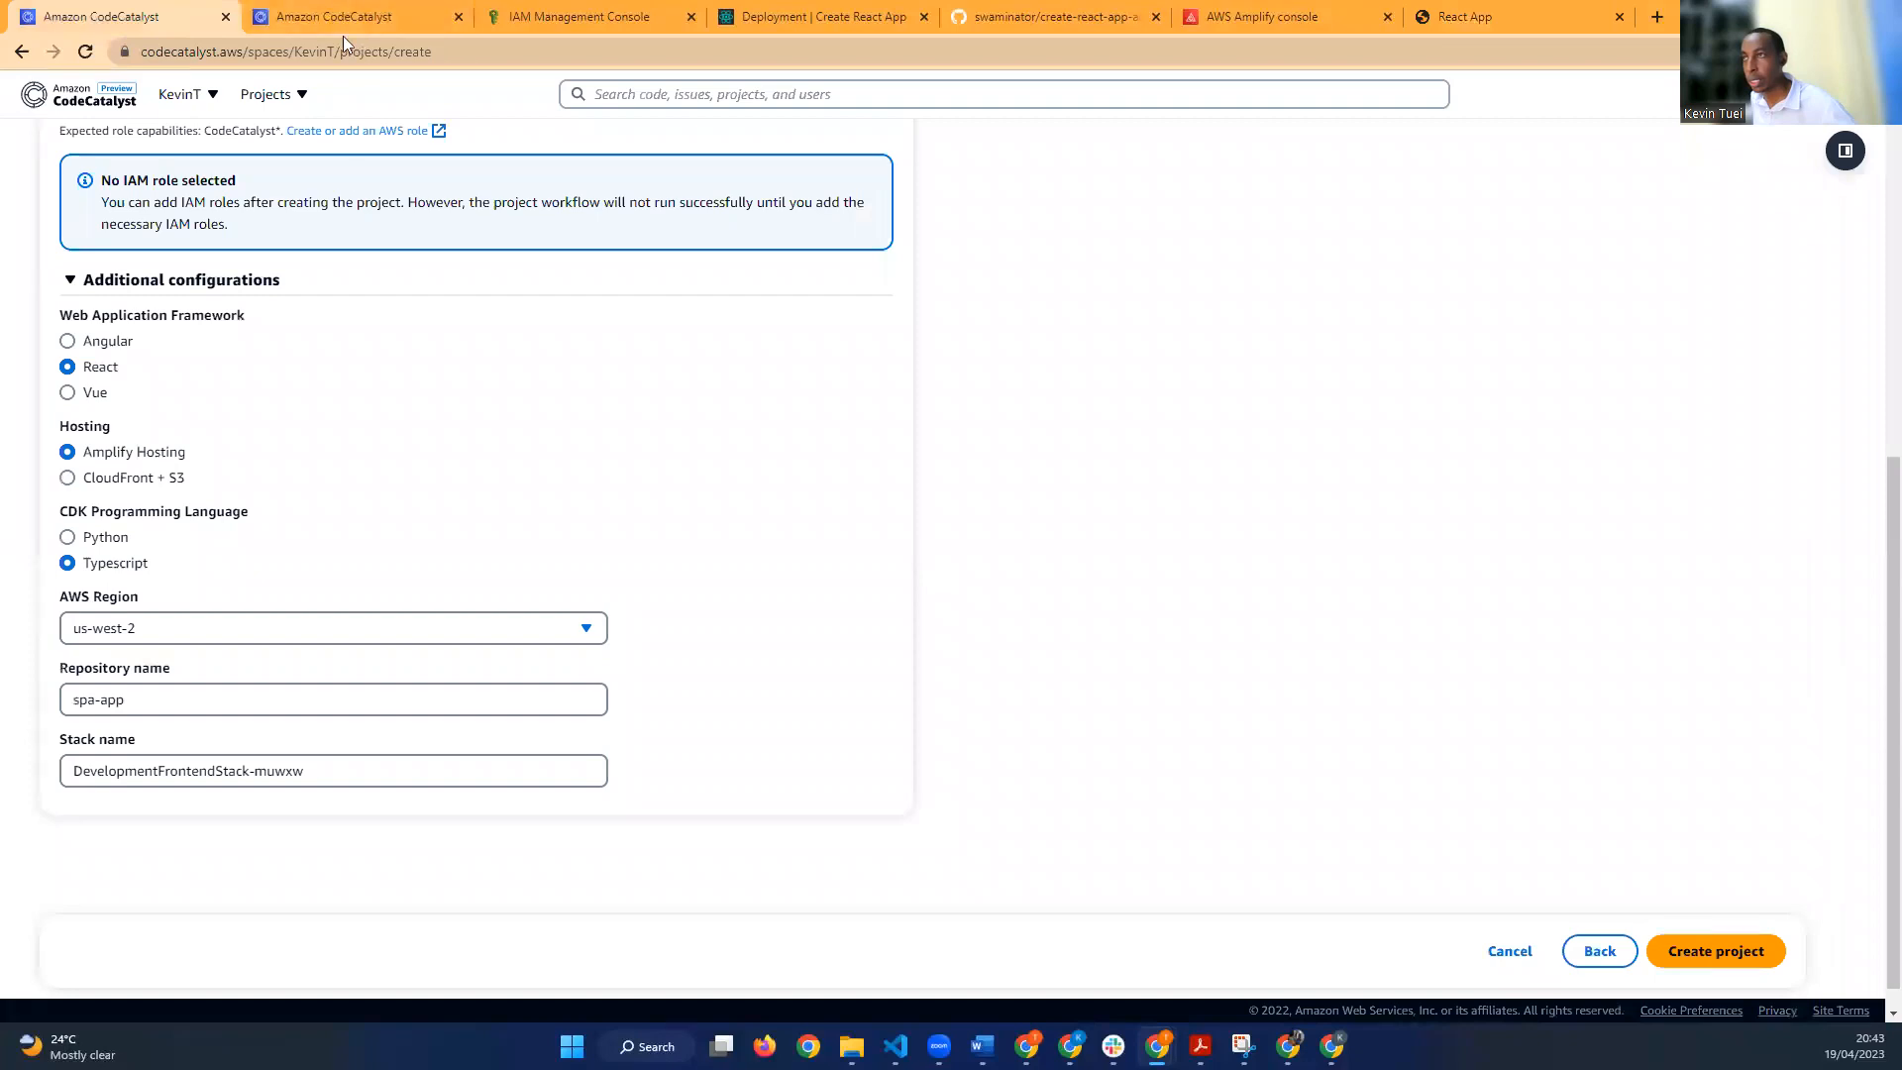
key(ctrl+Tab)
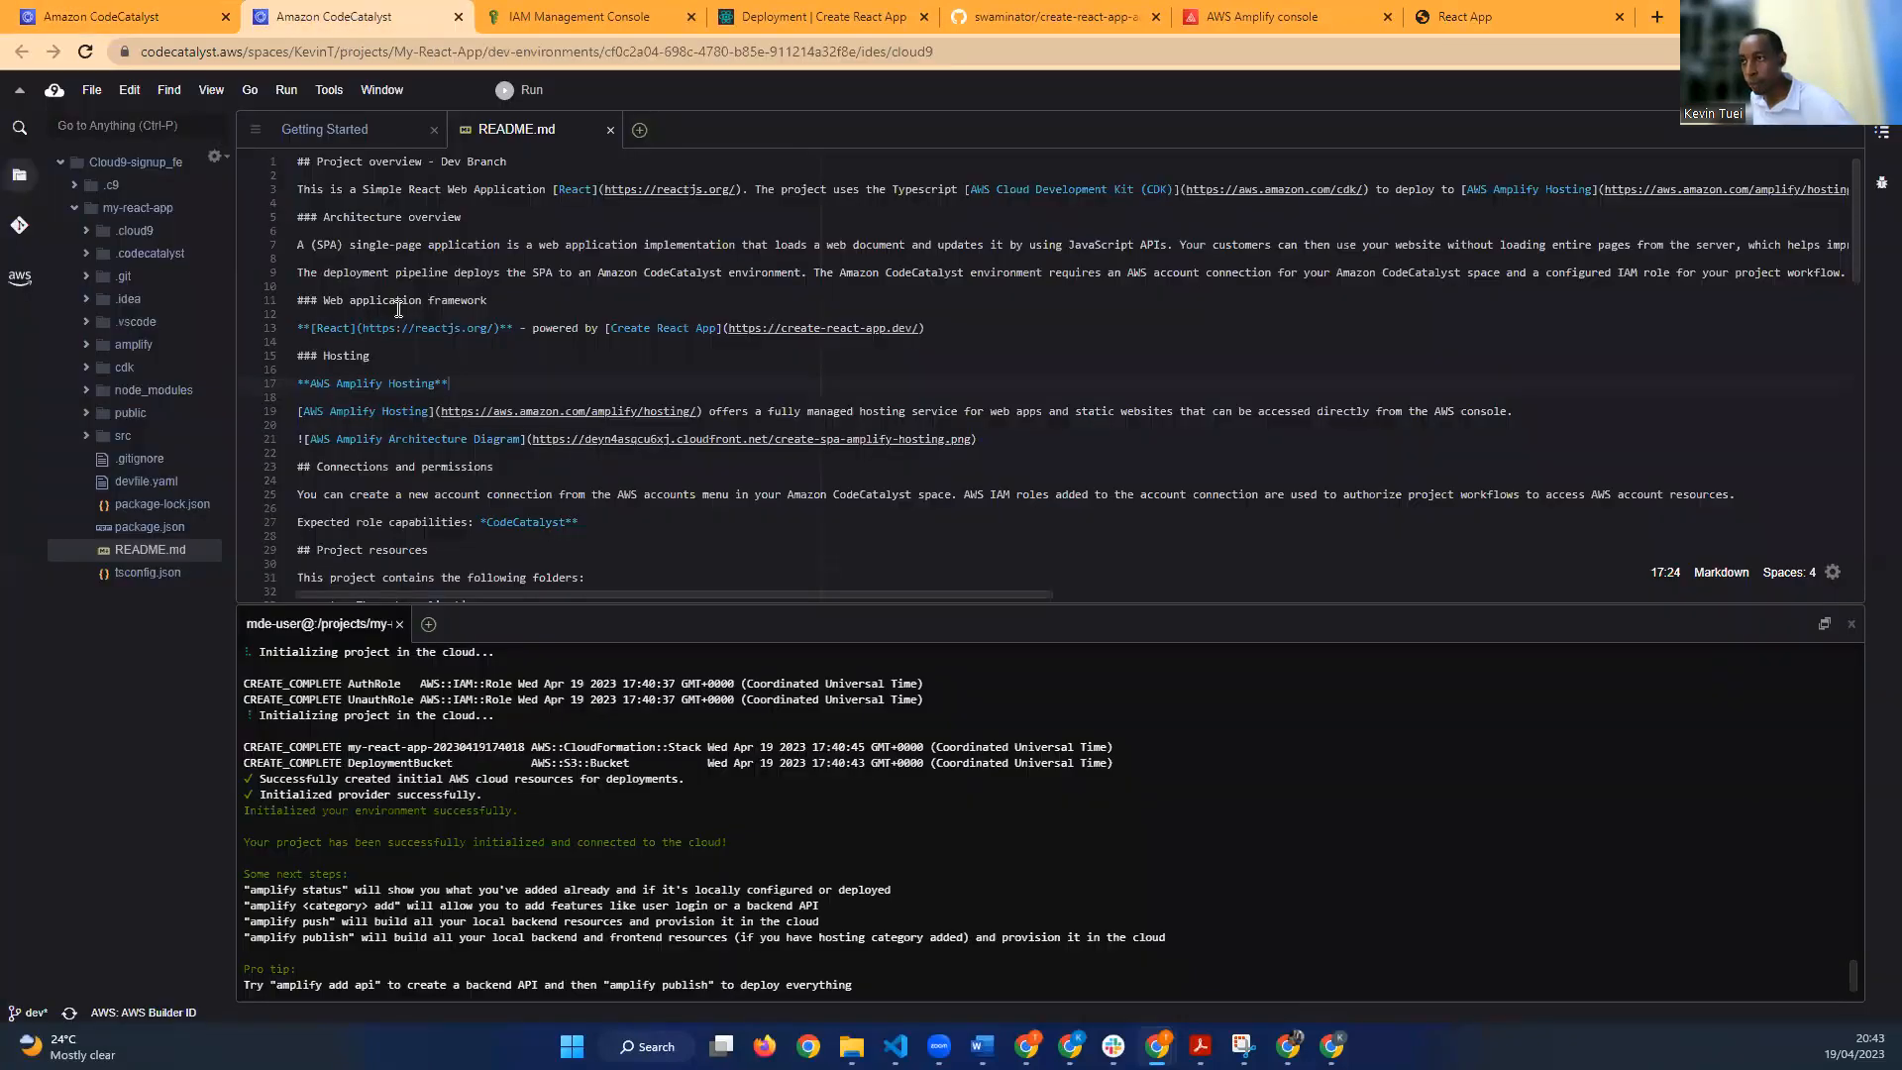
scroll(398, 310, down, 8)
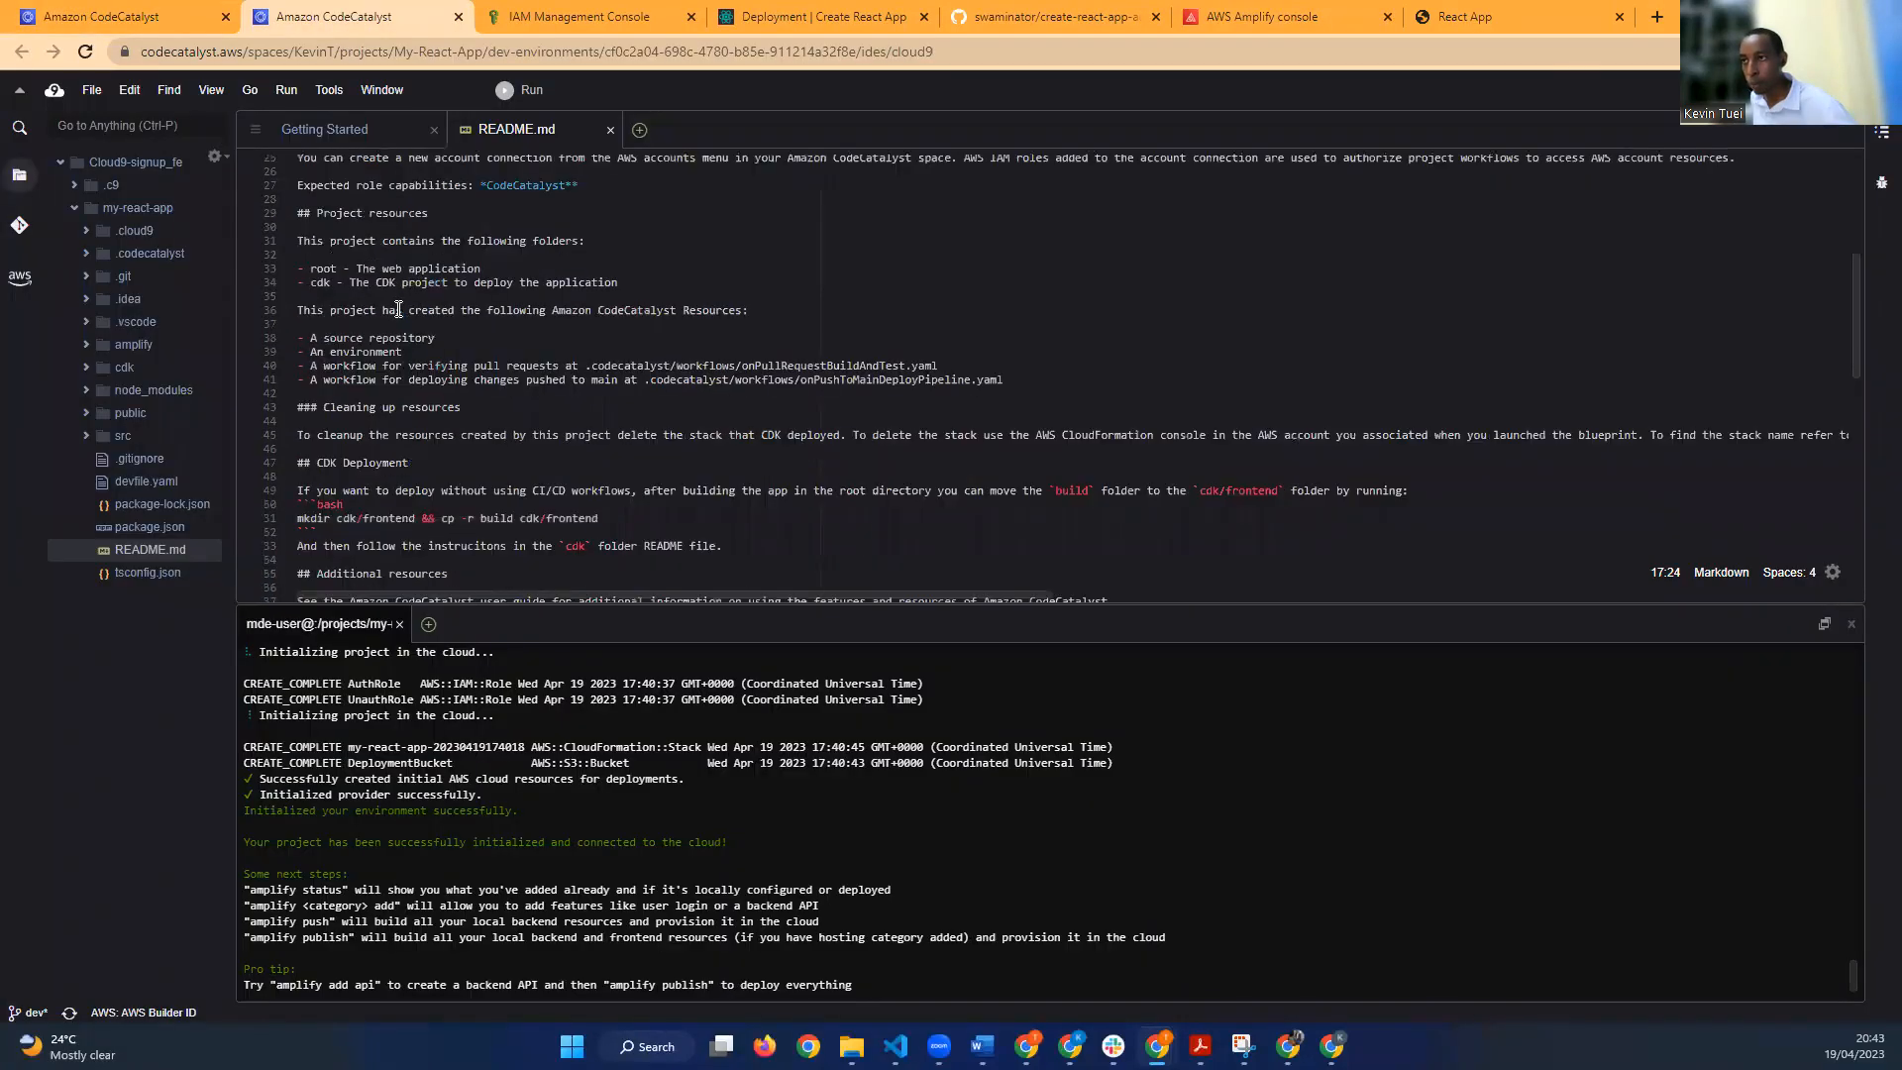
scroll(398, 310, down, 3)
scroll(398, 310, down, 2)
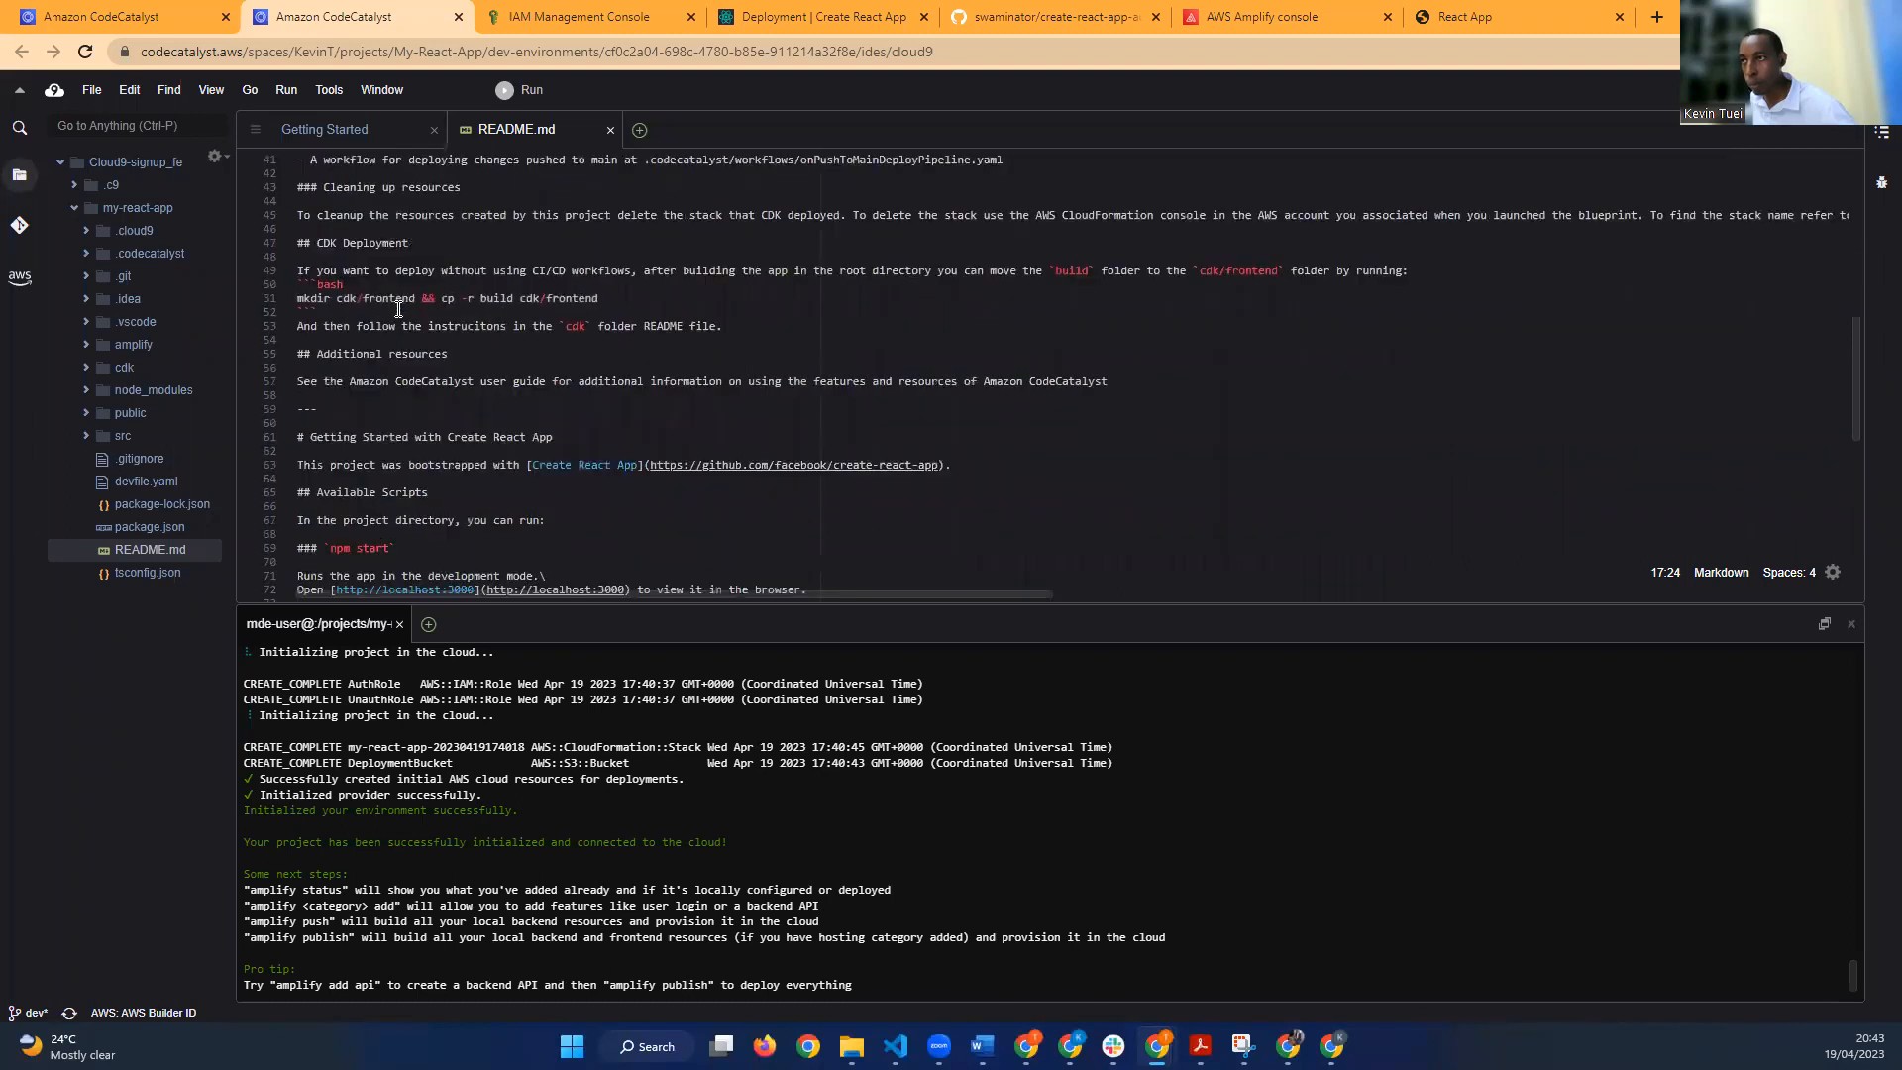
scroll(398, 310, down, 2)
scroll(398, 310, down, 5)
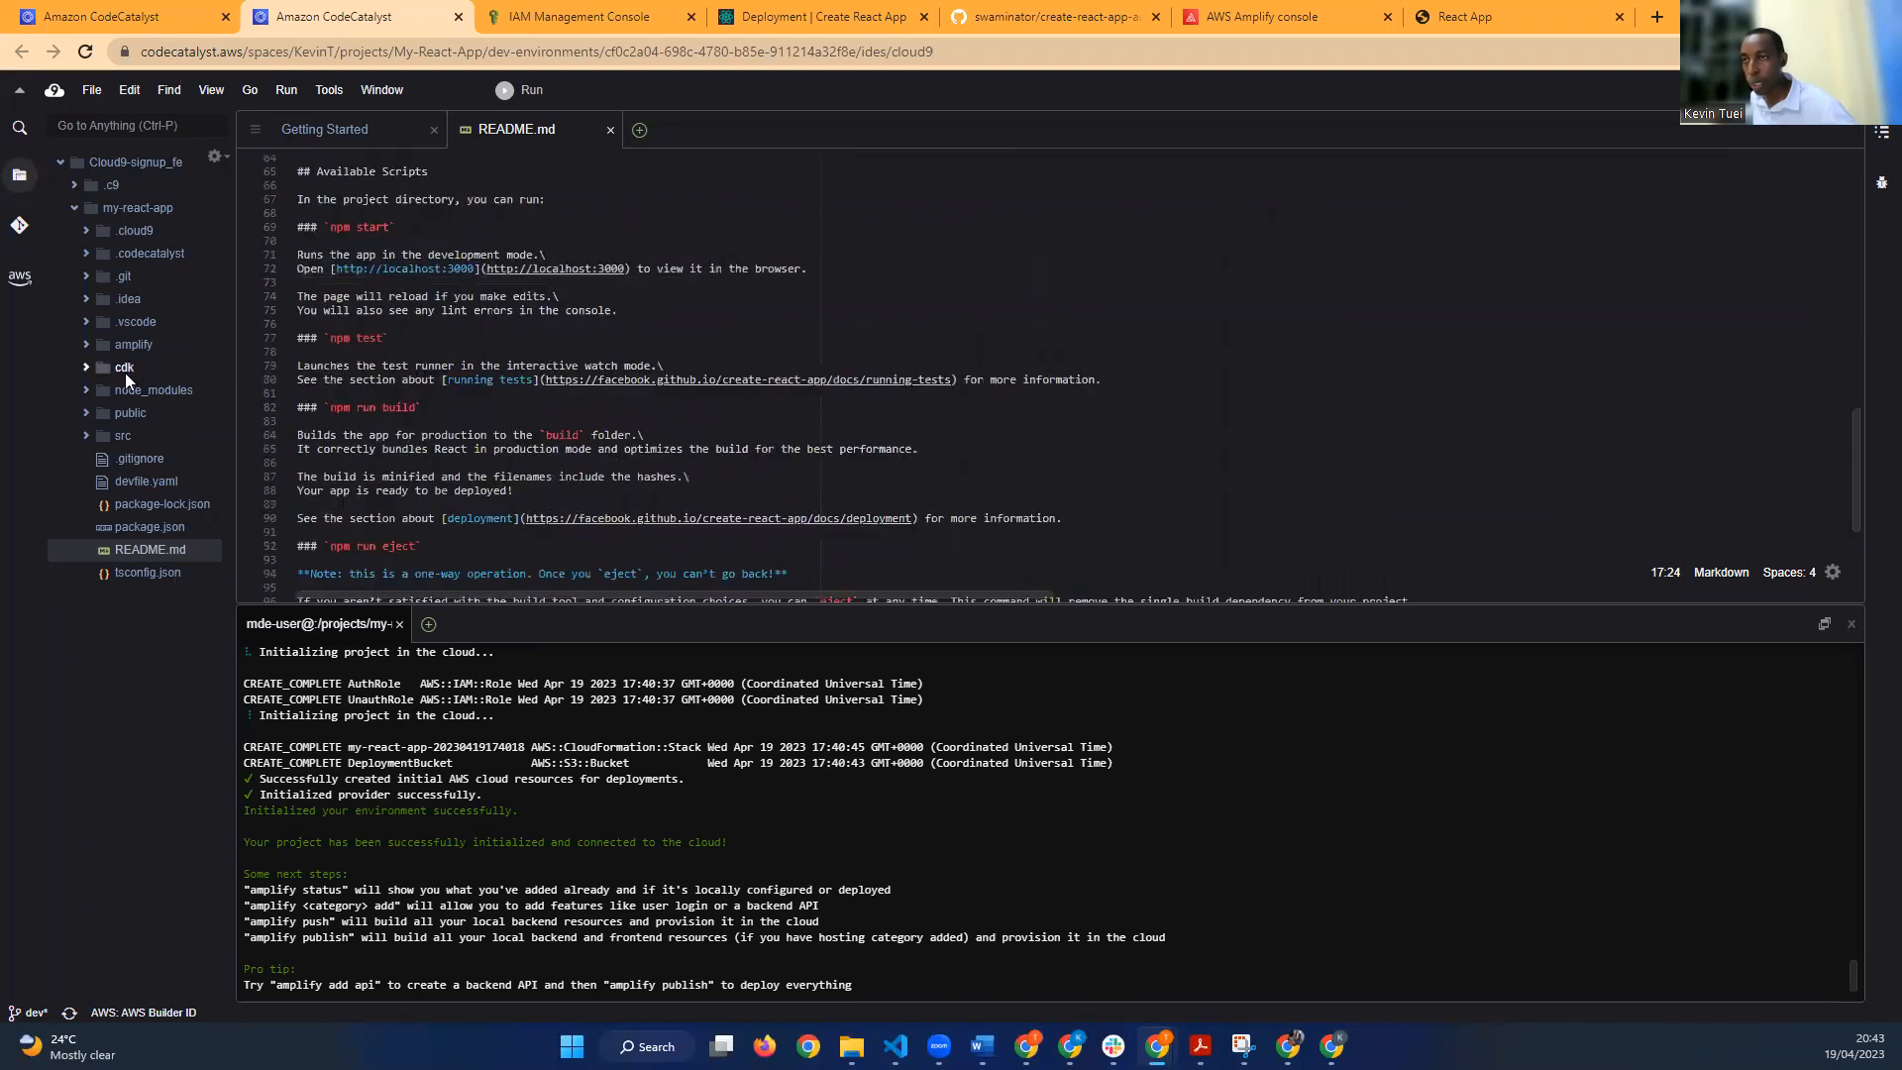
Step: Expand the src folder, compare with the live React page, and open App.tsx in the editor
click(86, 436)
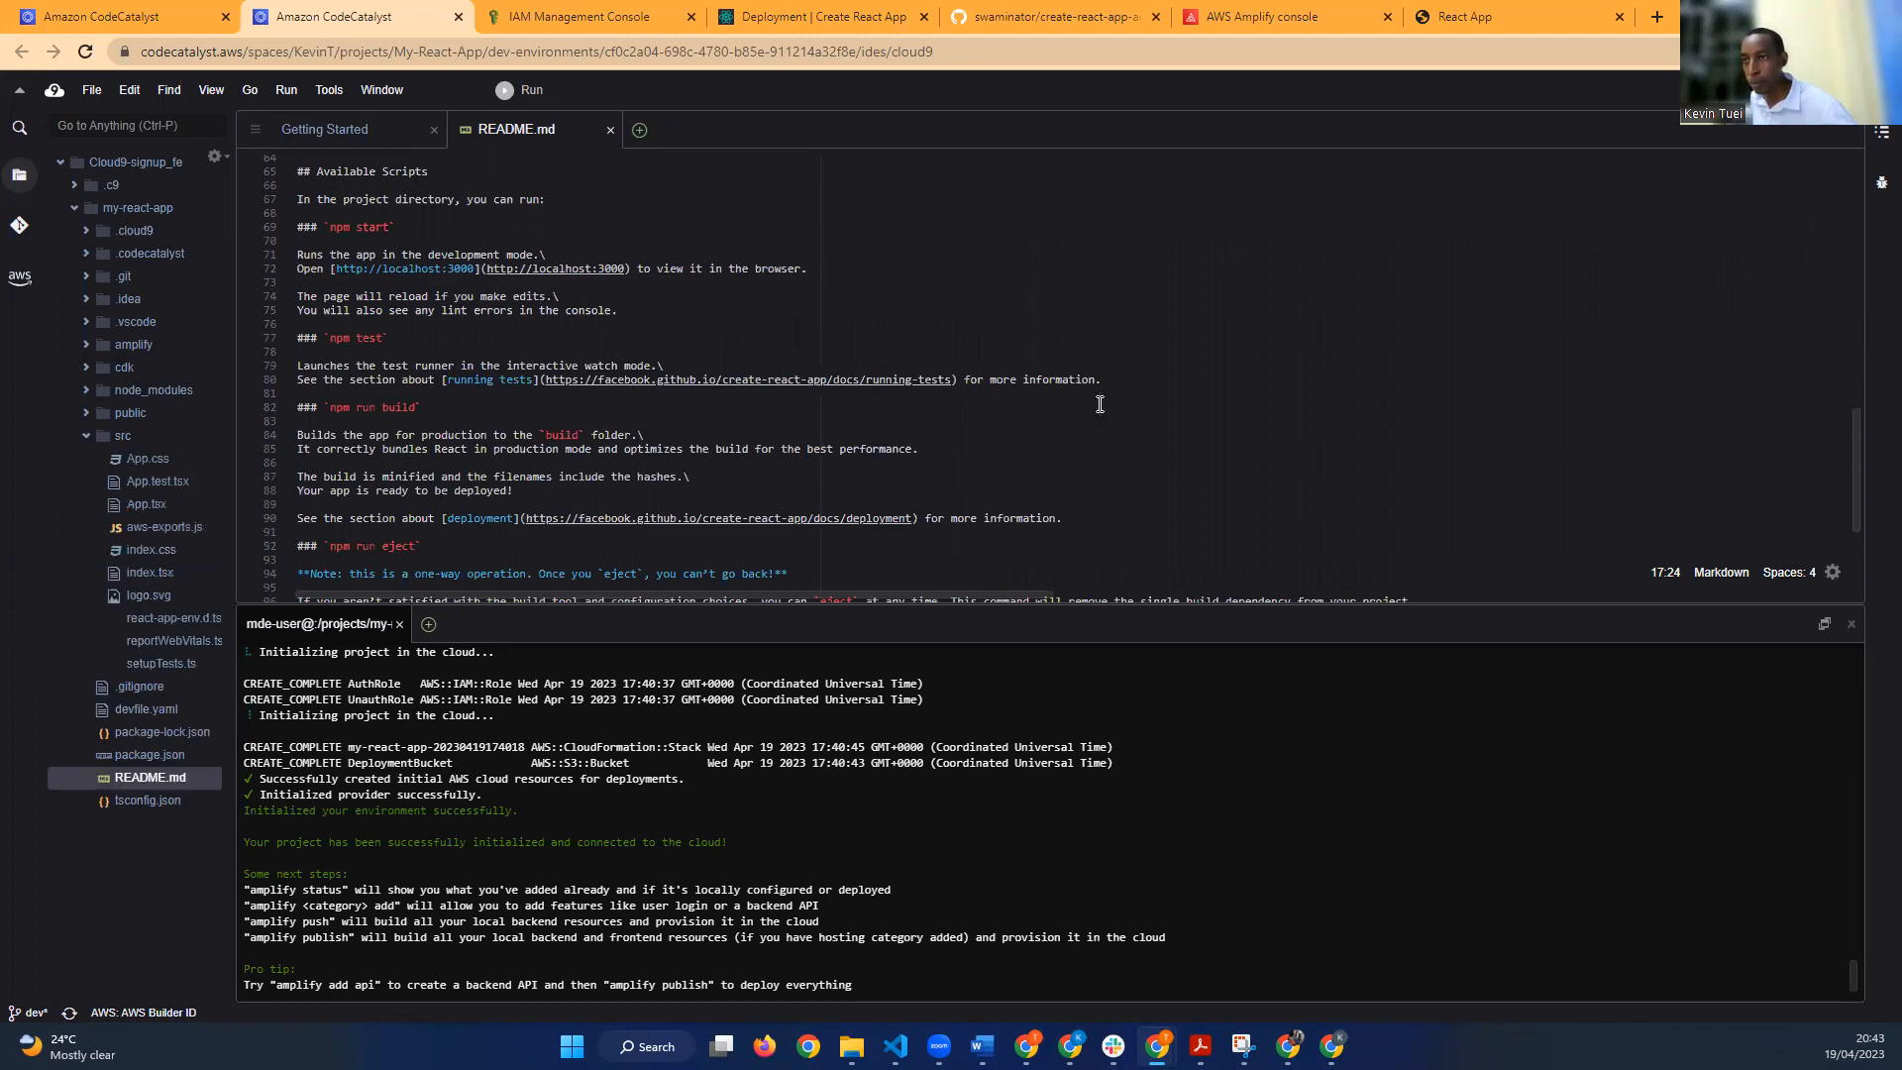
click(1456, 8)
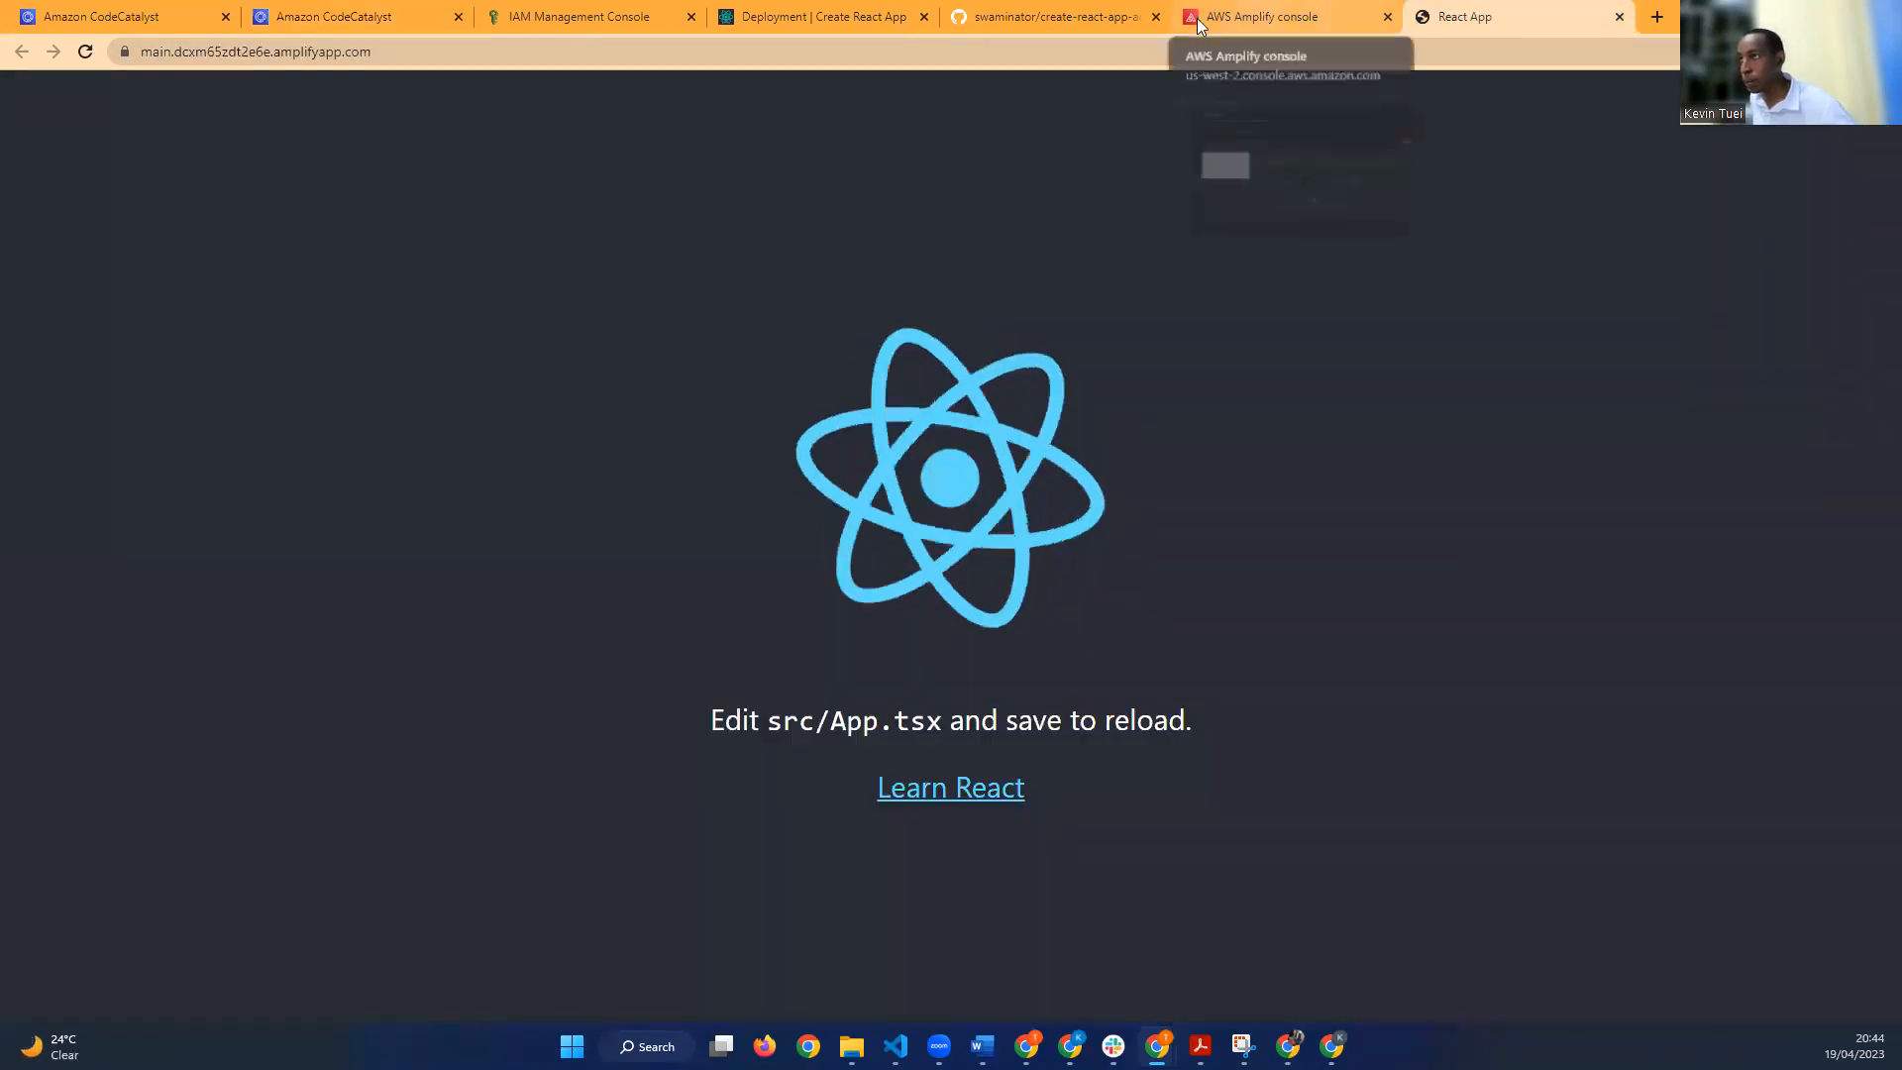
click(317, 20)
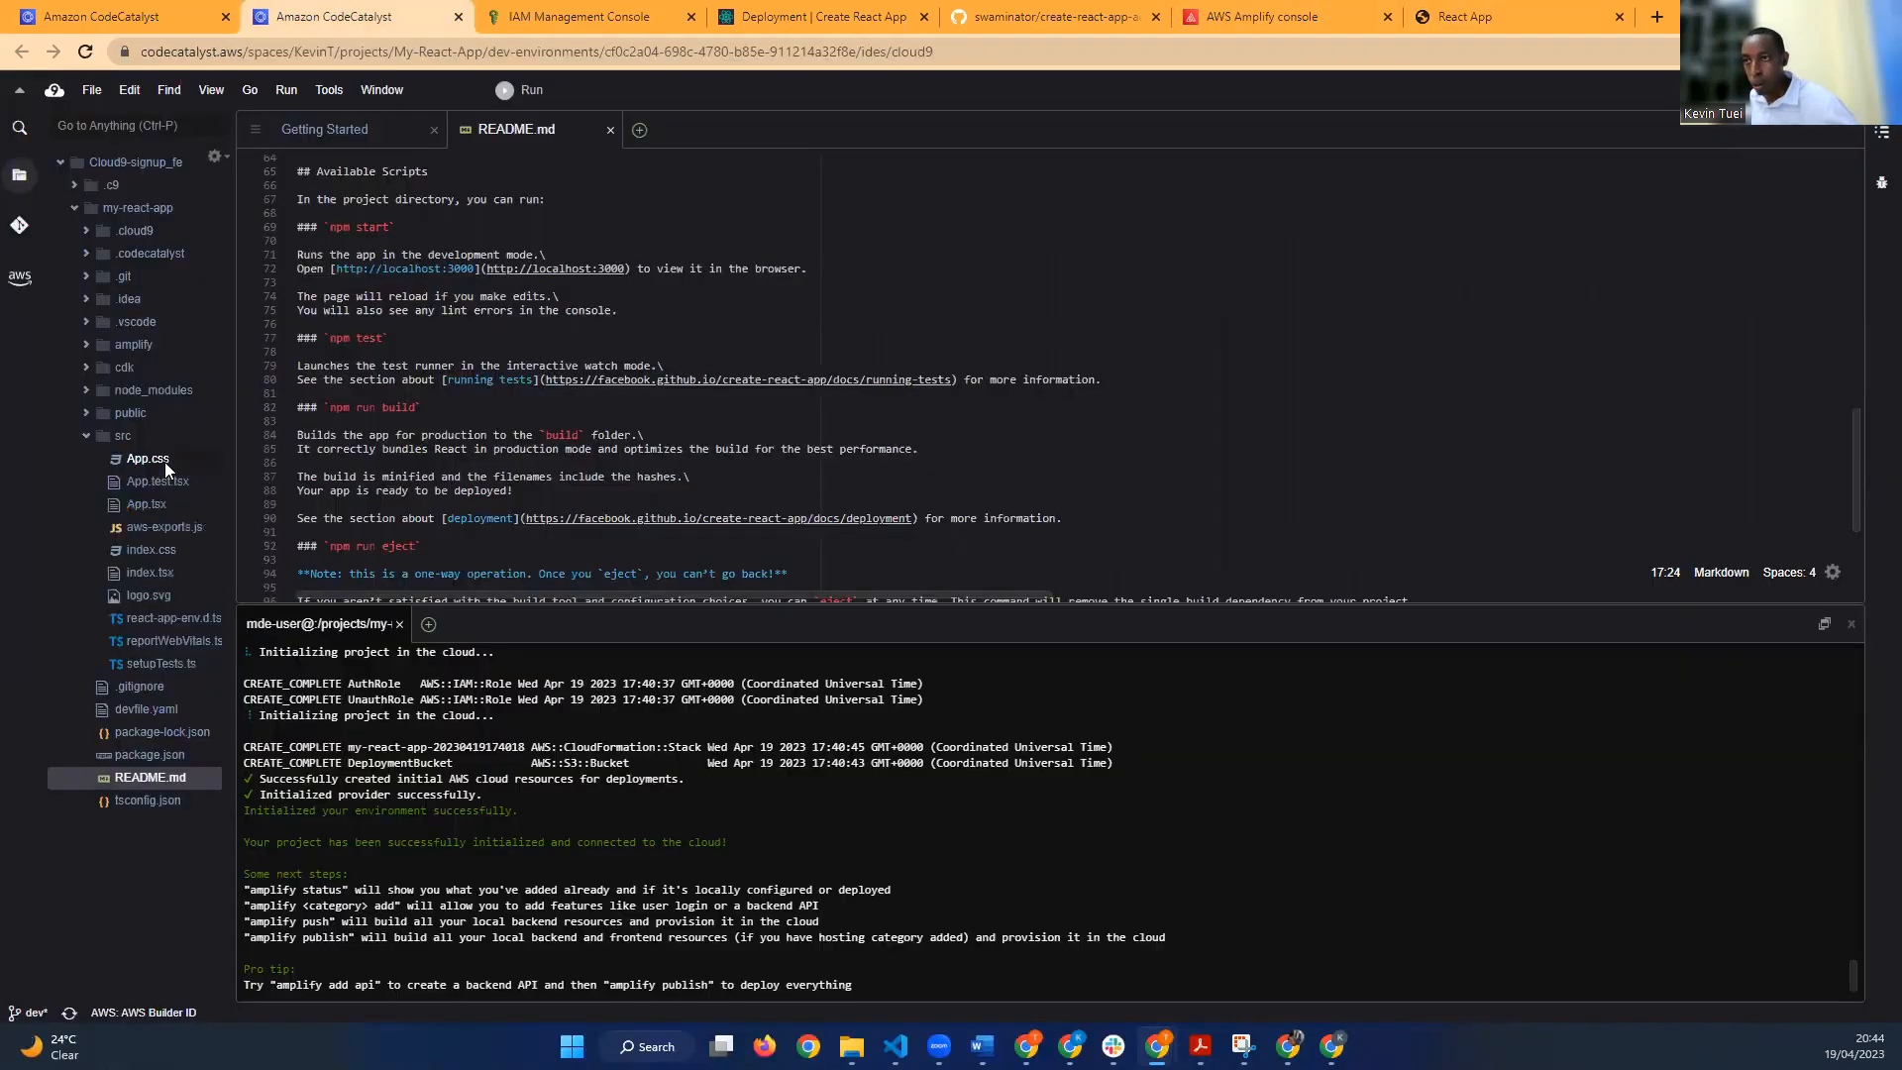
double_click(149, 504)
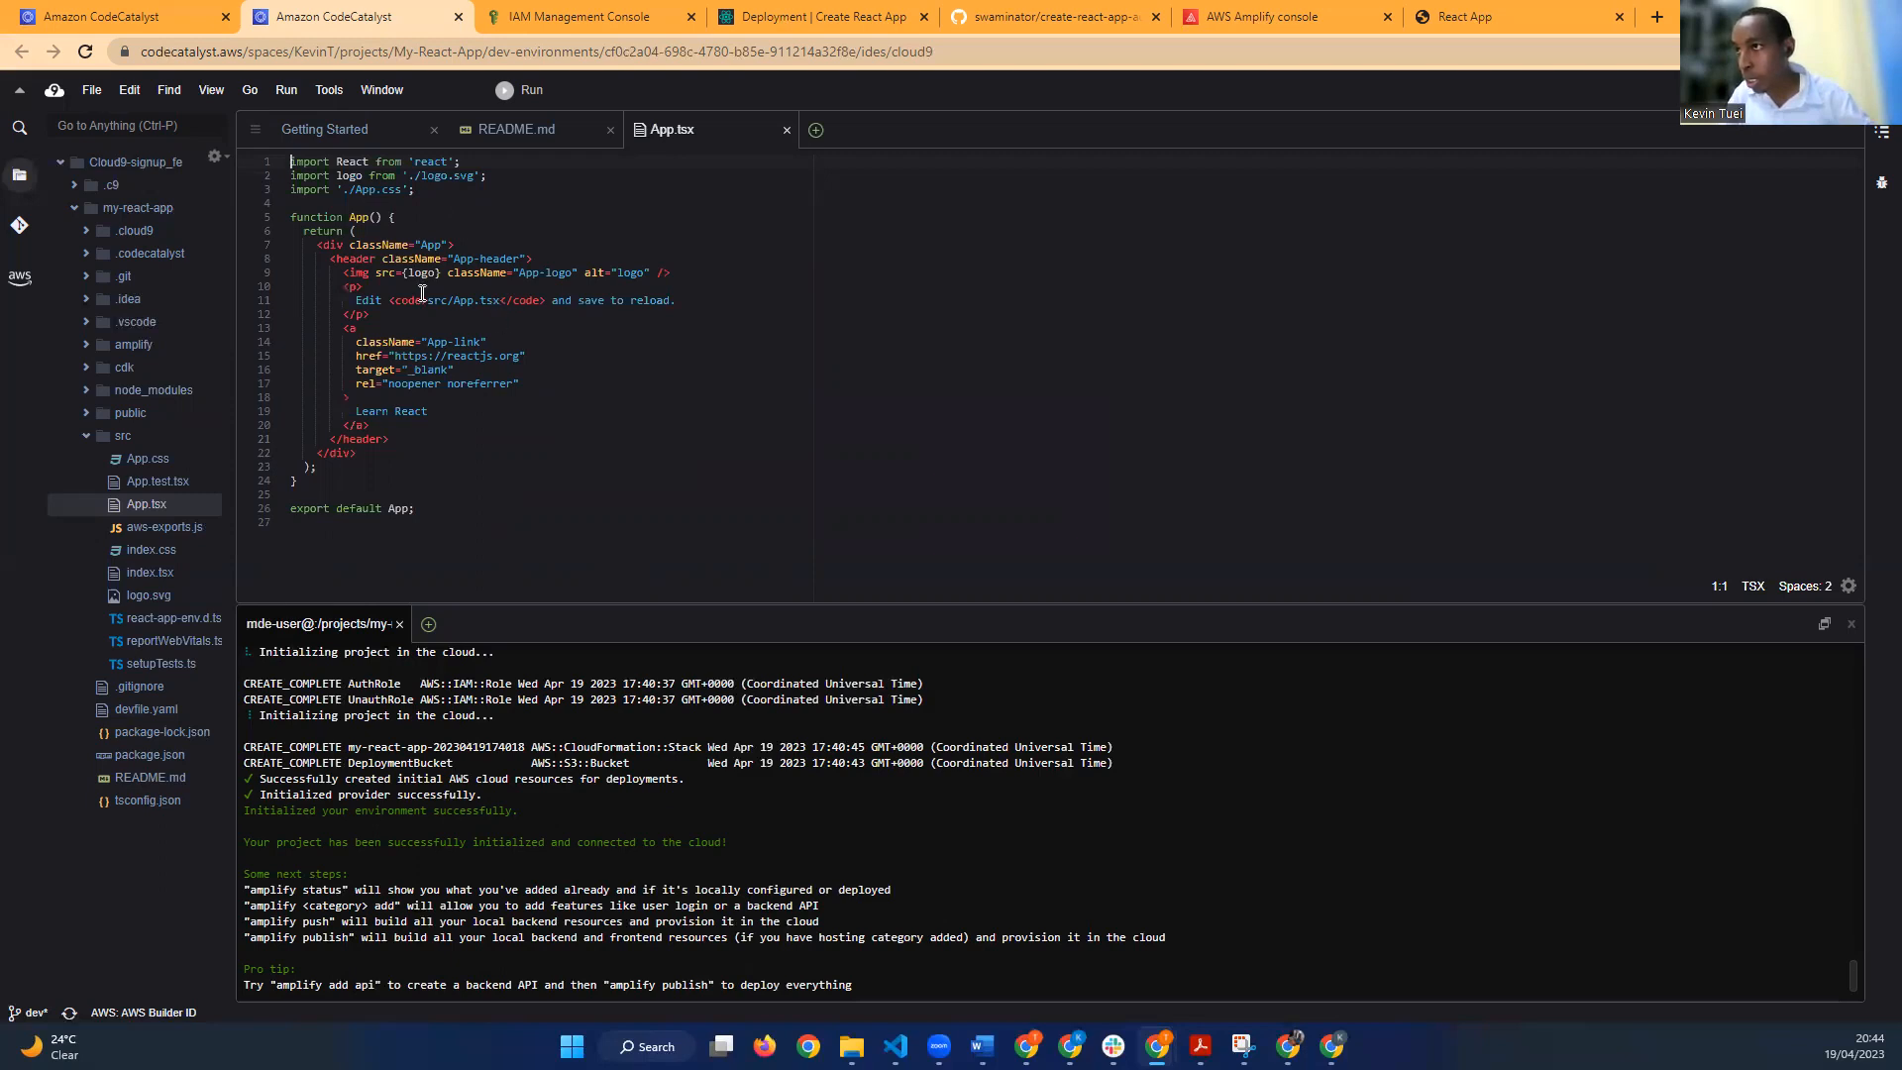
Step: Below the "save to reload" line in App.tsx, add the developer's full name followed by "React App is now deployed." and save the file
click(685, 303)
key(Return)
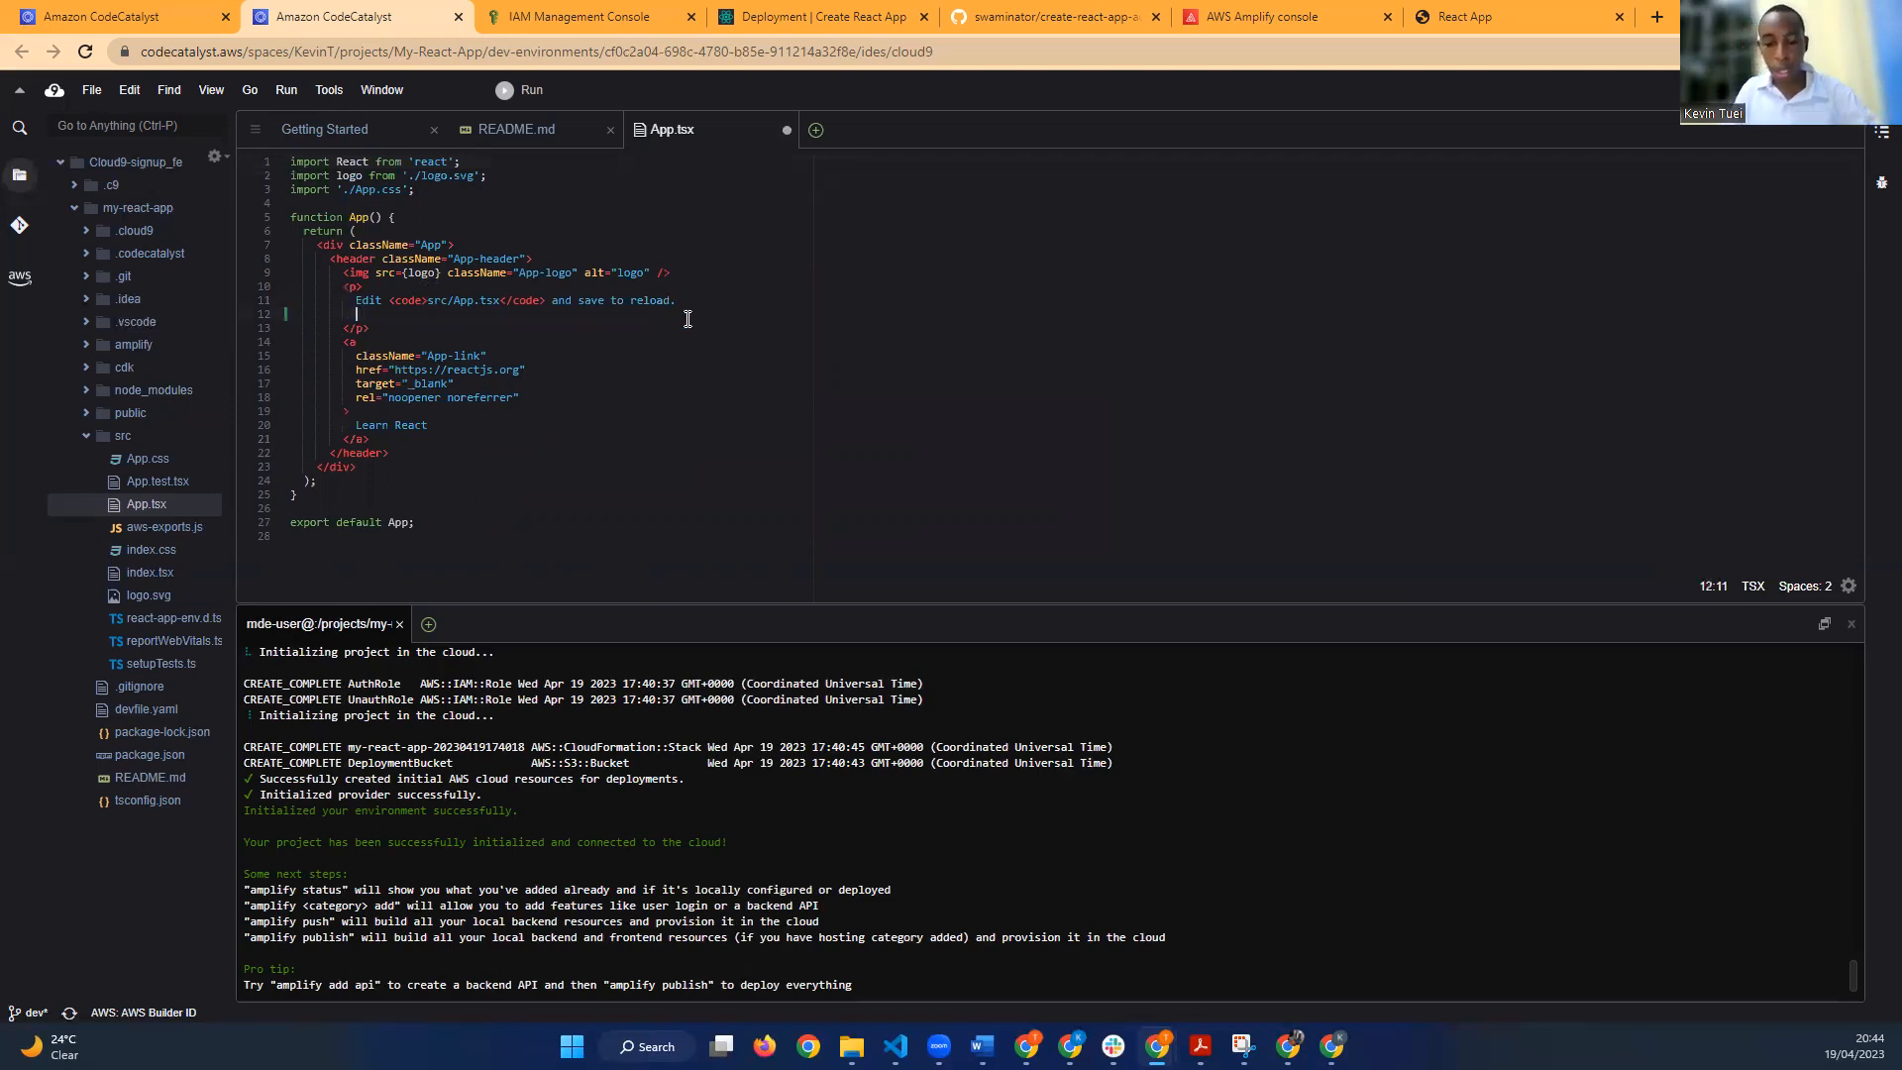
text(Kevin Tuei)
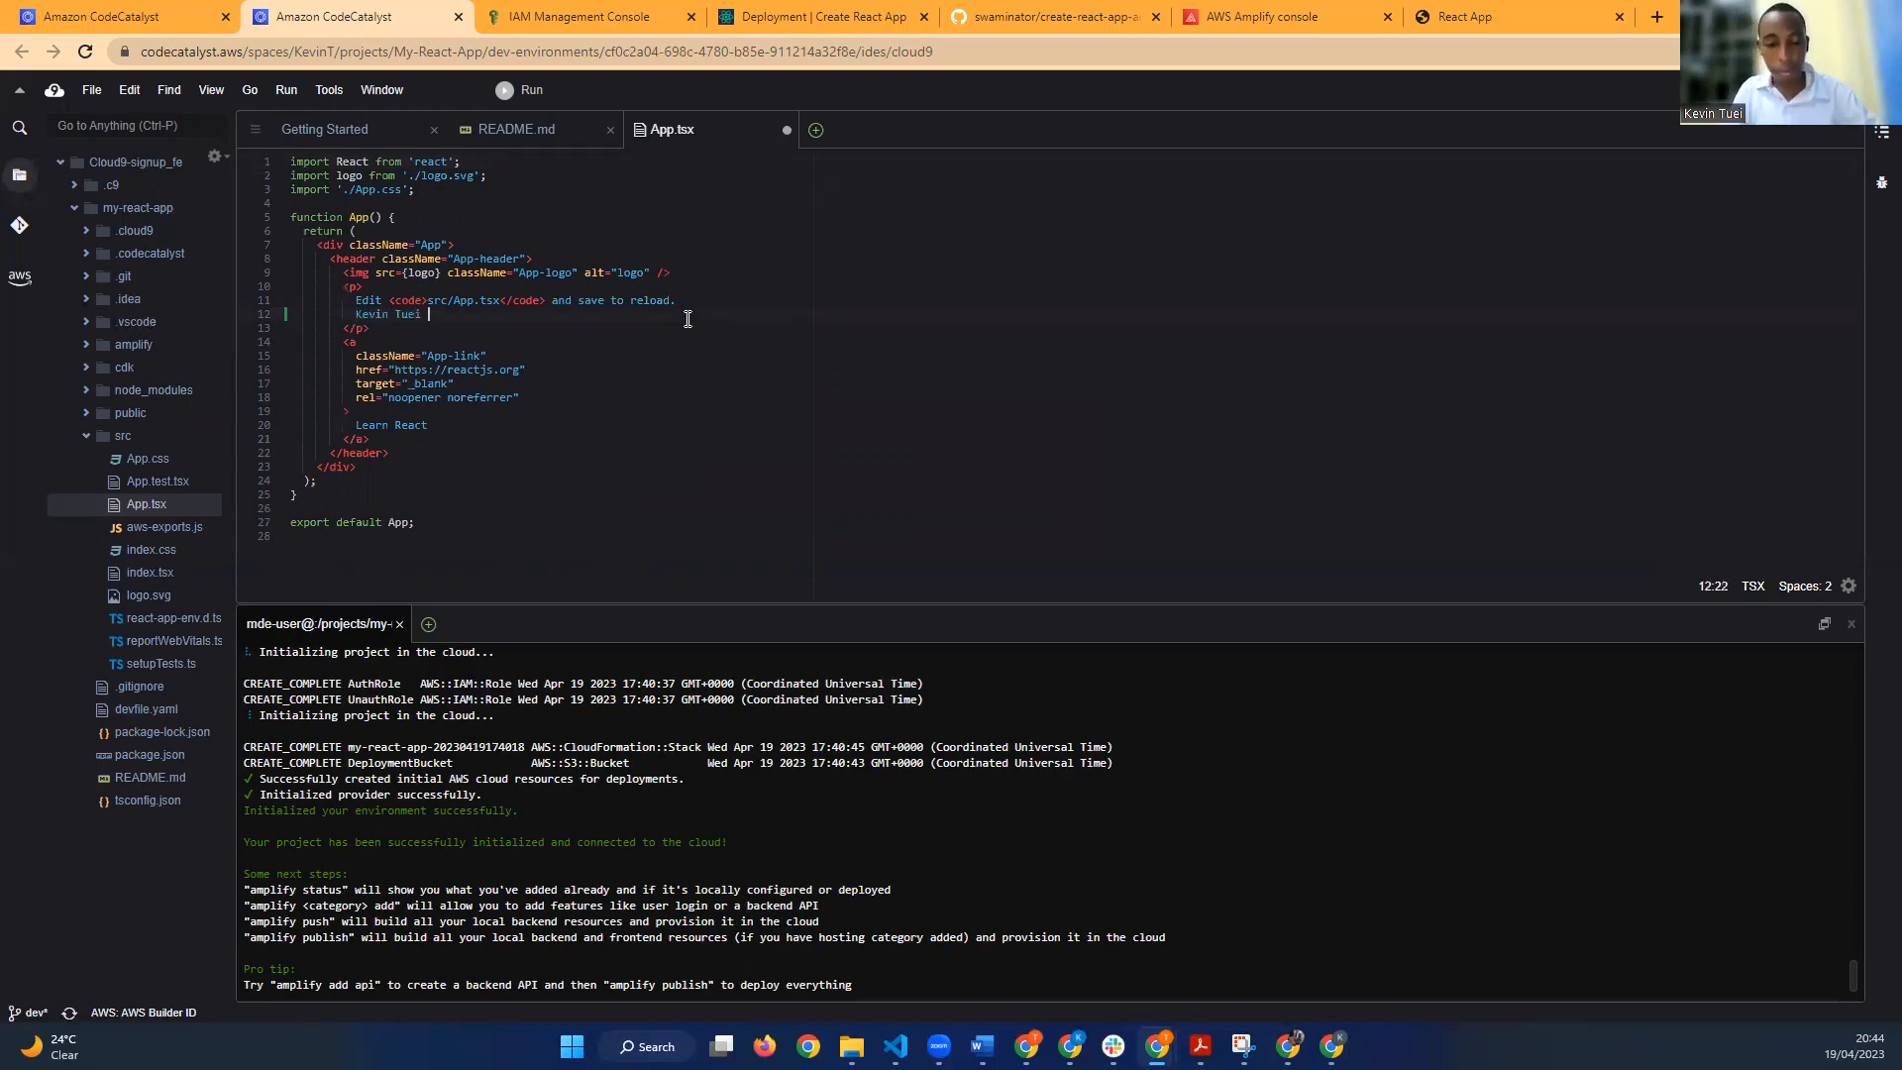
text( React App)
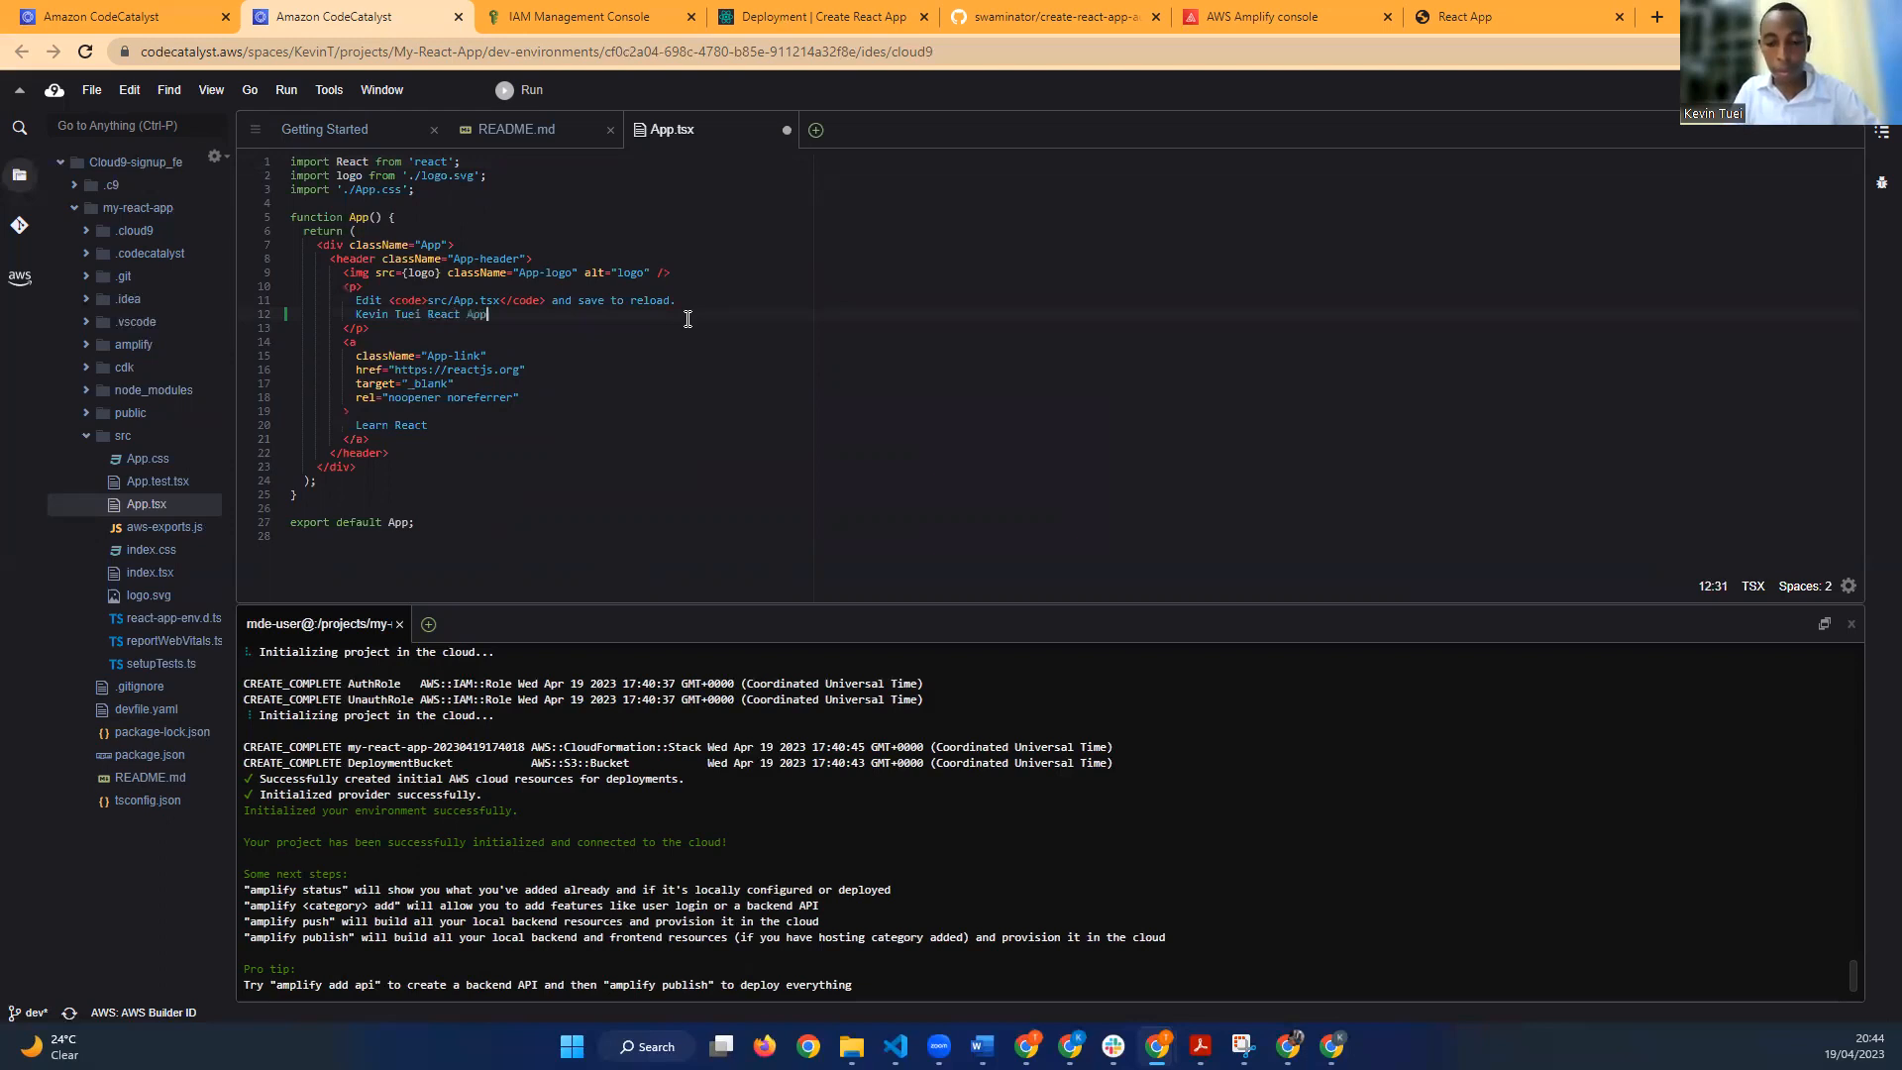
text( is now de)
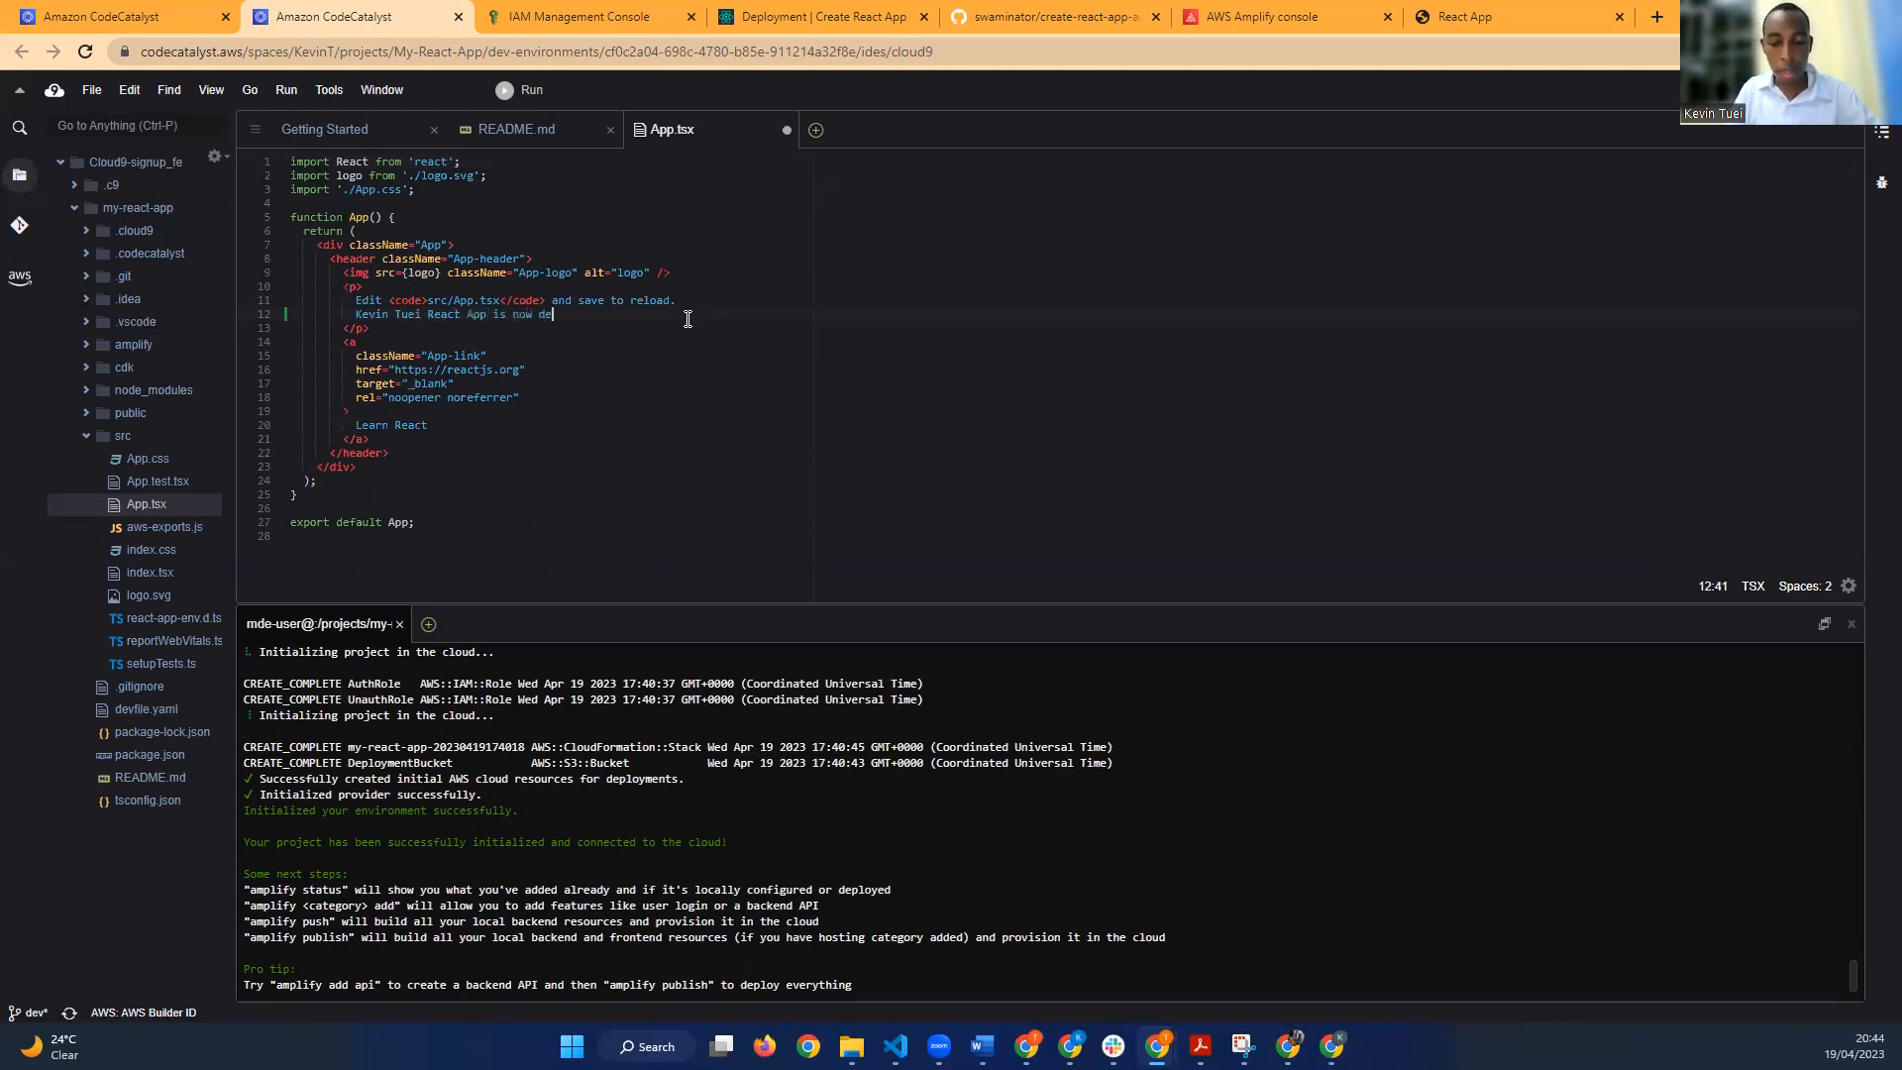
text(ployed)
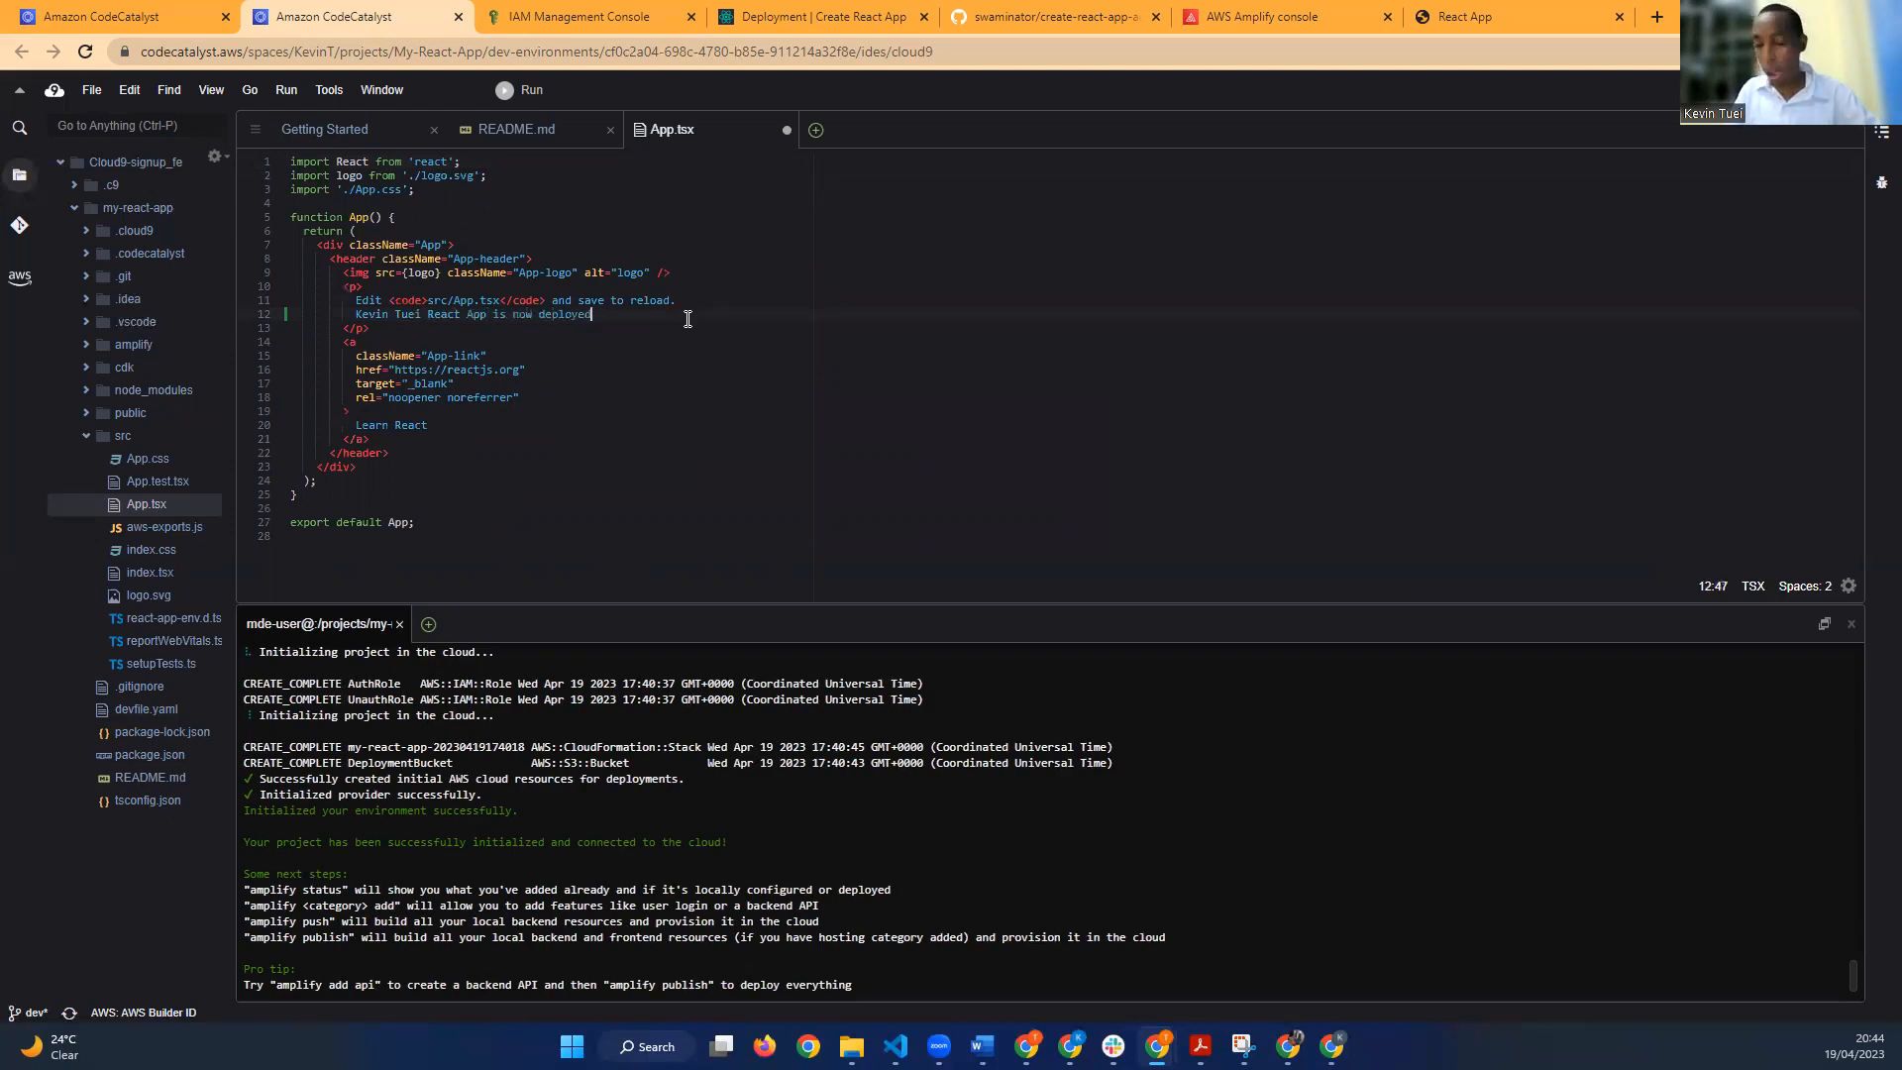
text(.)
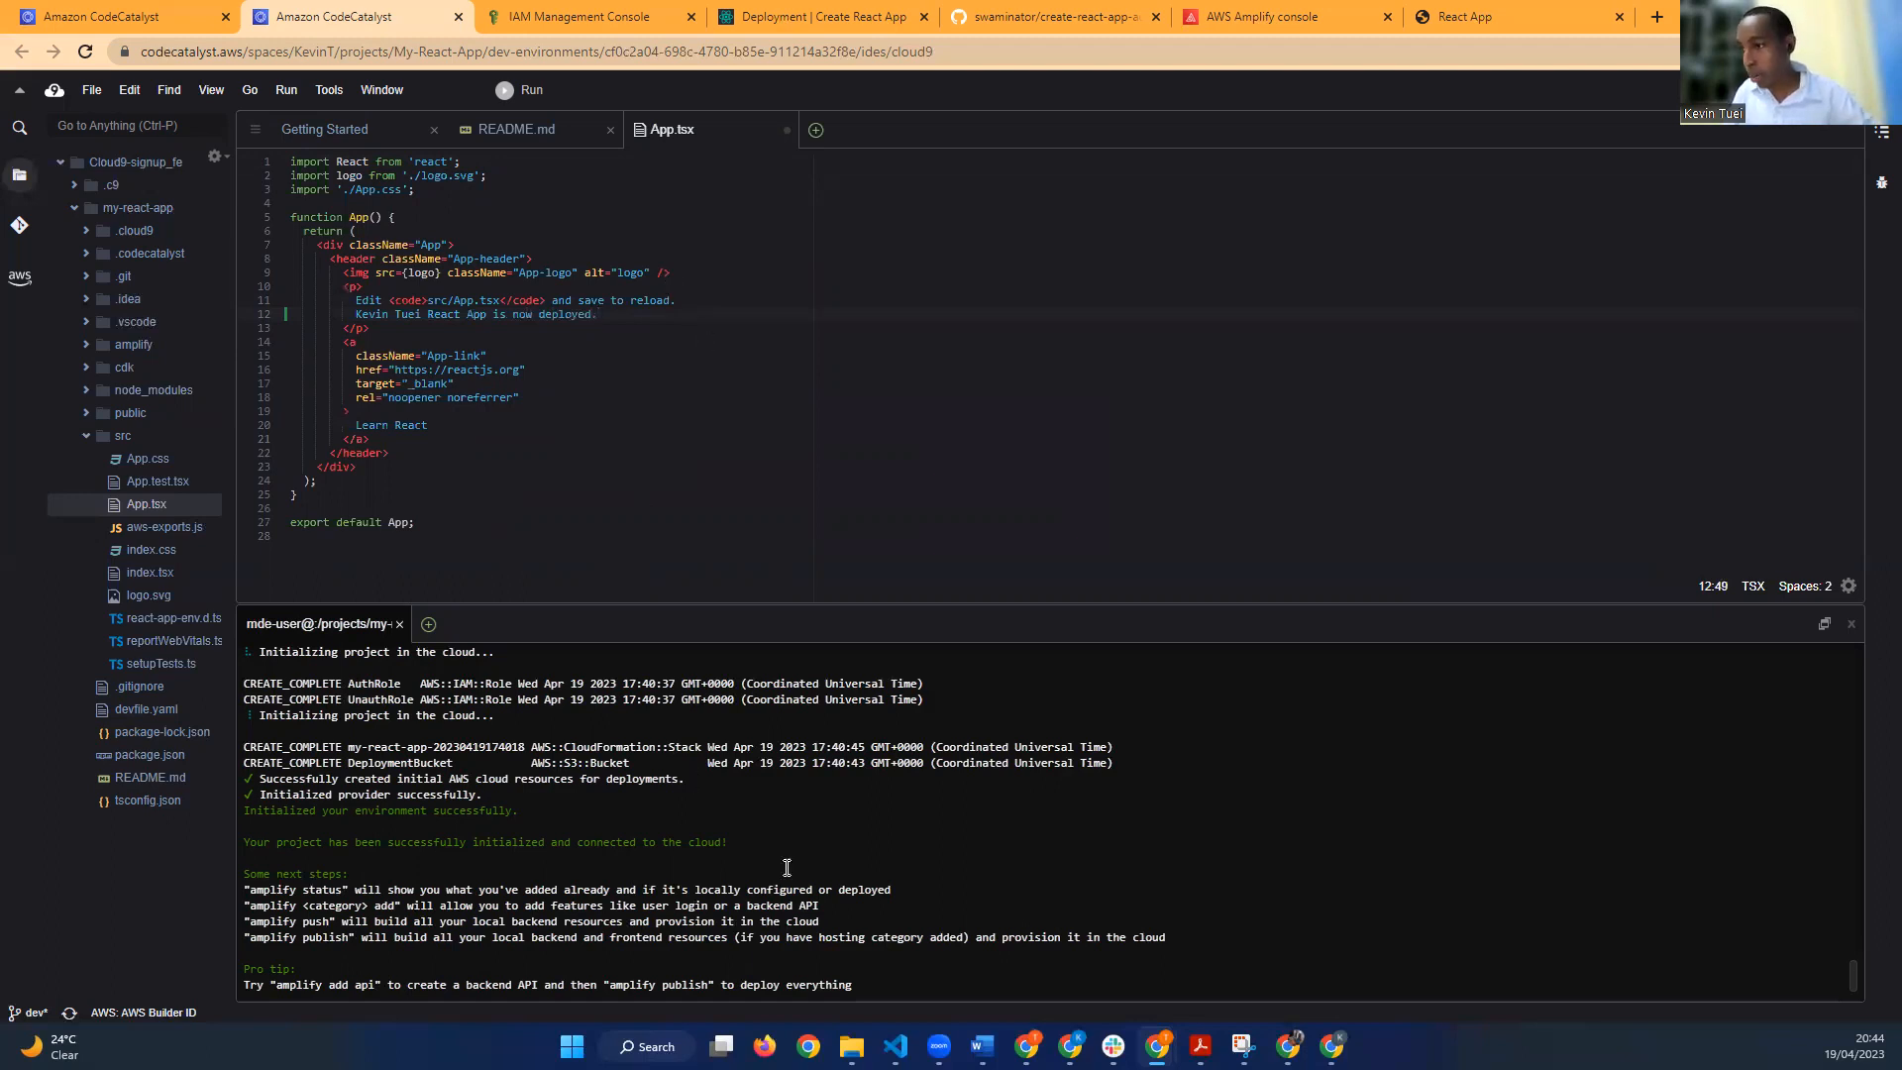
key(ctrl+s)
Step: Enter amplify init at the Cloud9 terminal prompt
click(551, 974)
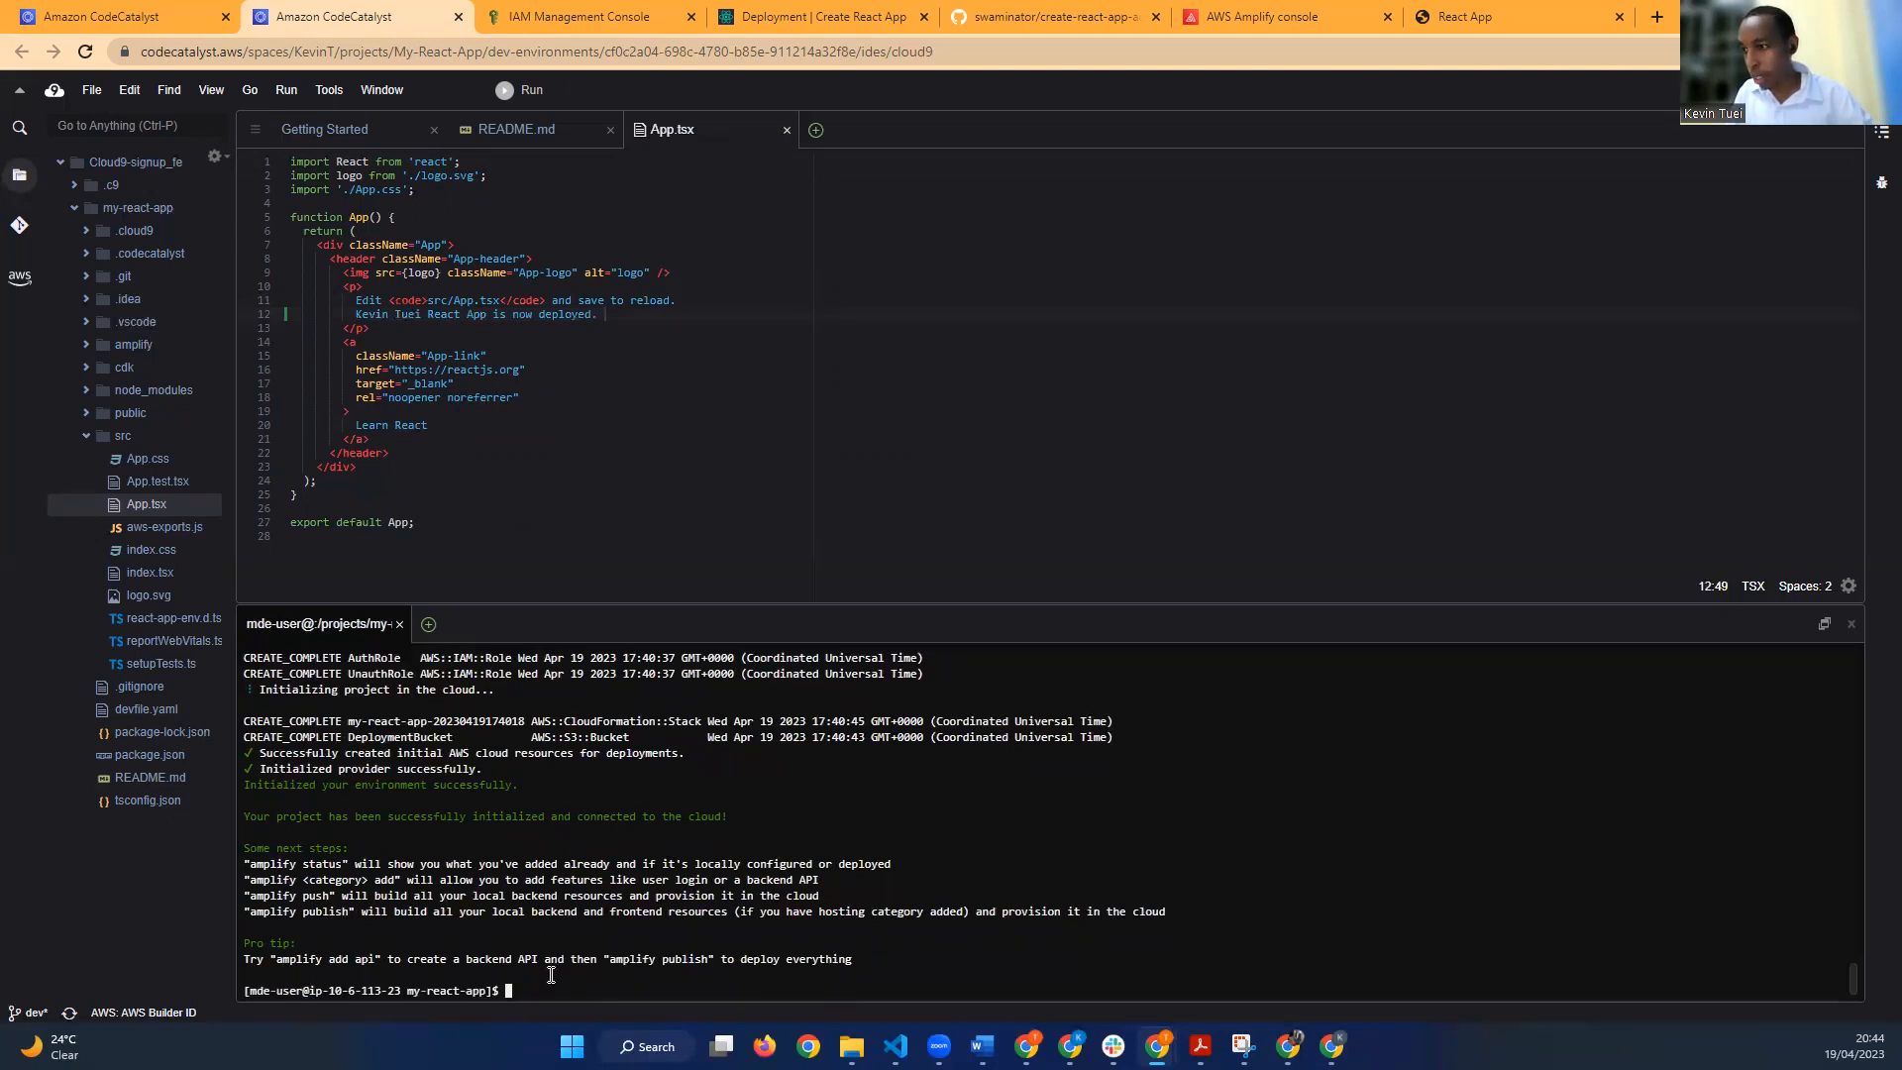
text(amplify init)
Step: Cancel the new single-page application project in CodeCatalyst and open the My-React-App project
click(194, 16)
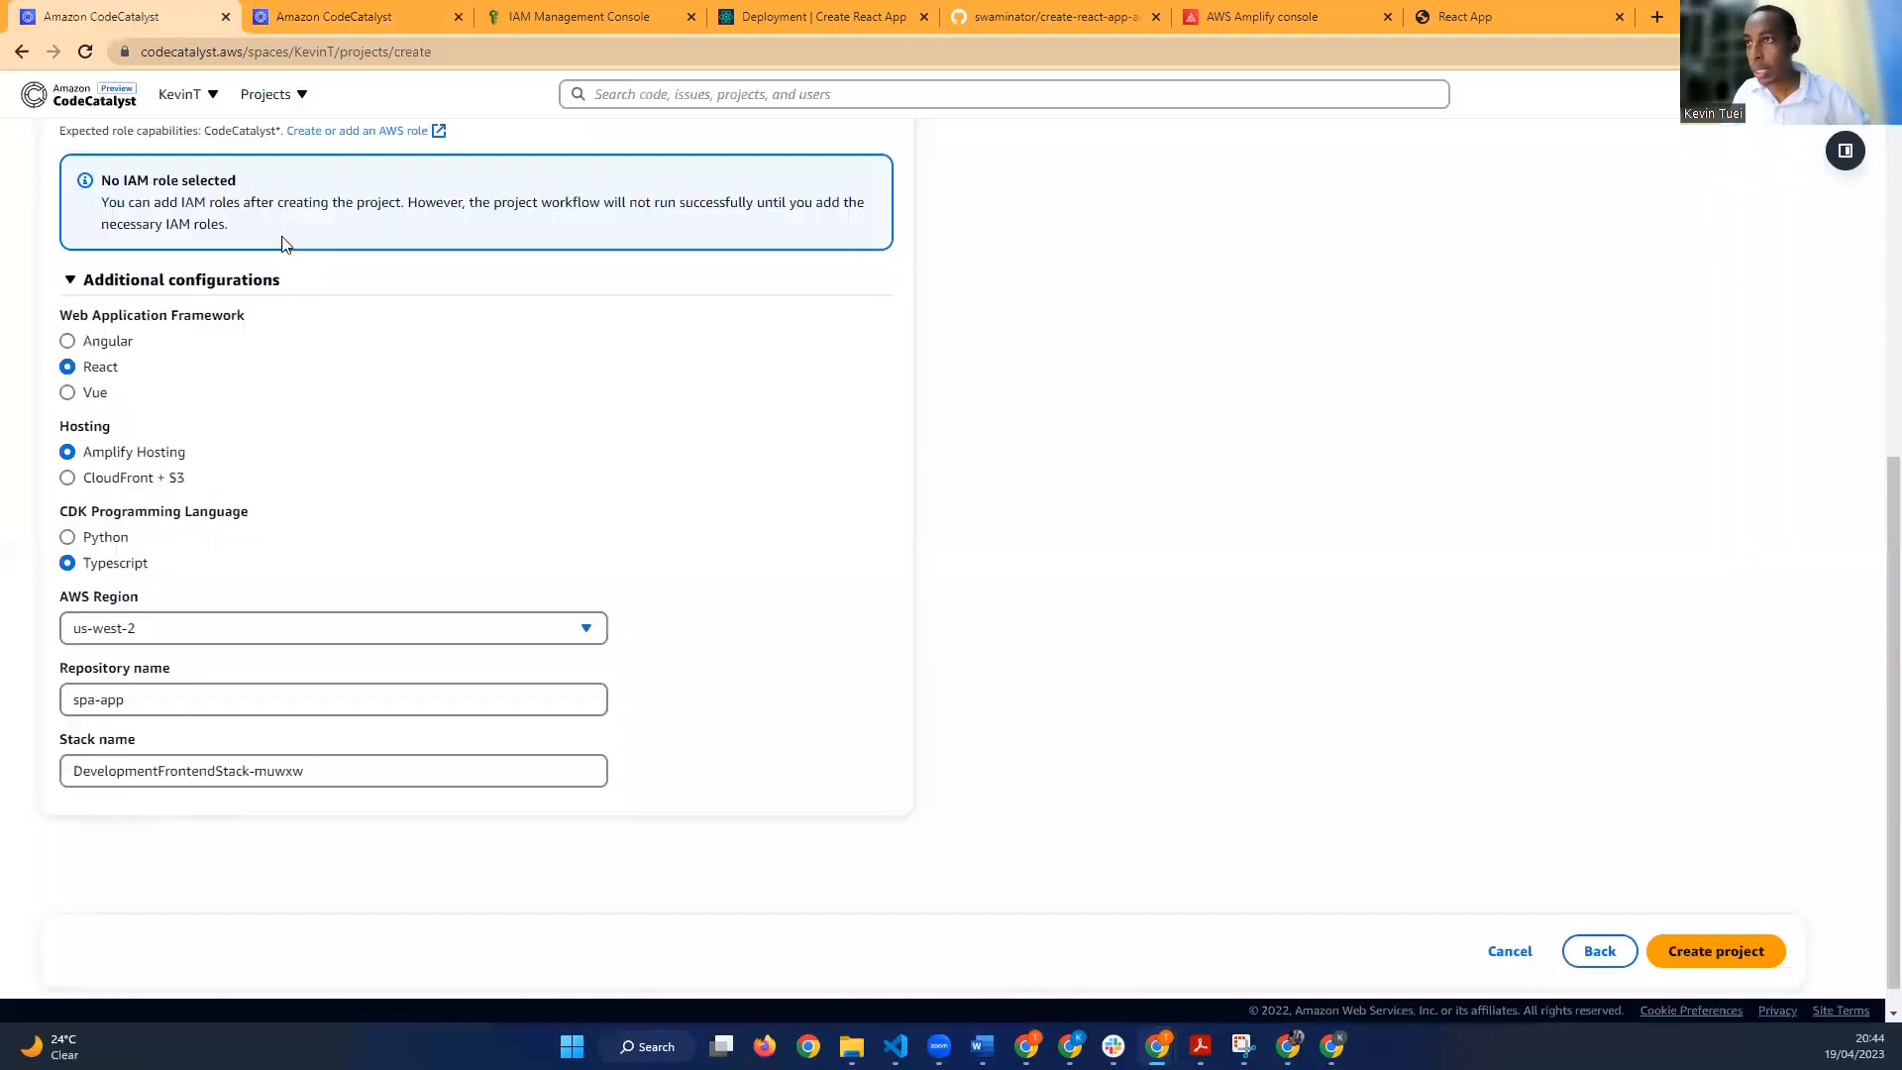
scroll(1219, 696, up, 6)
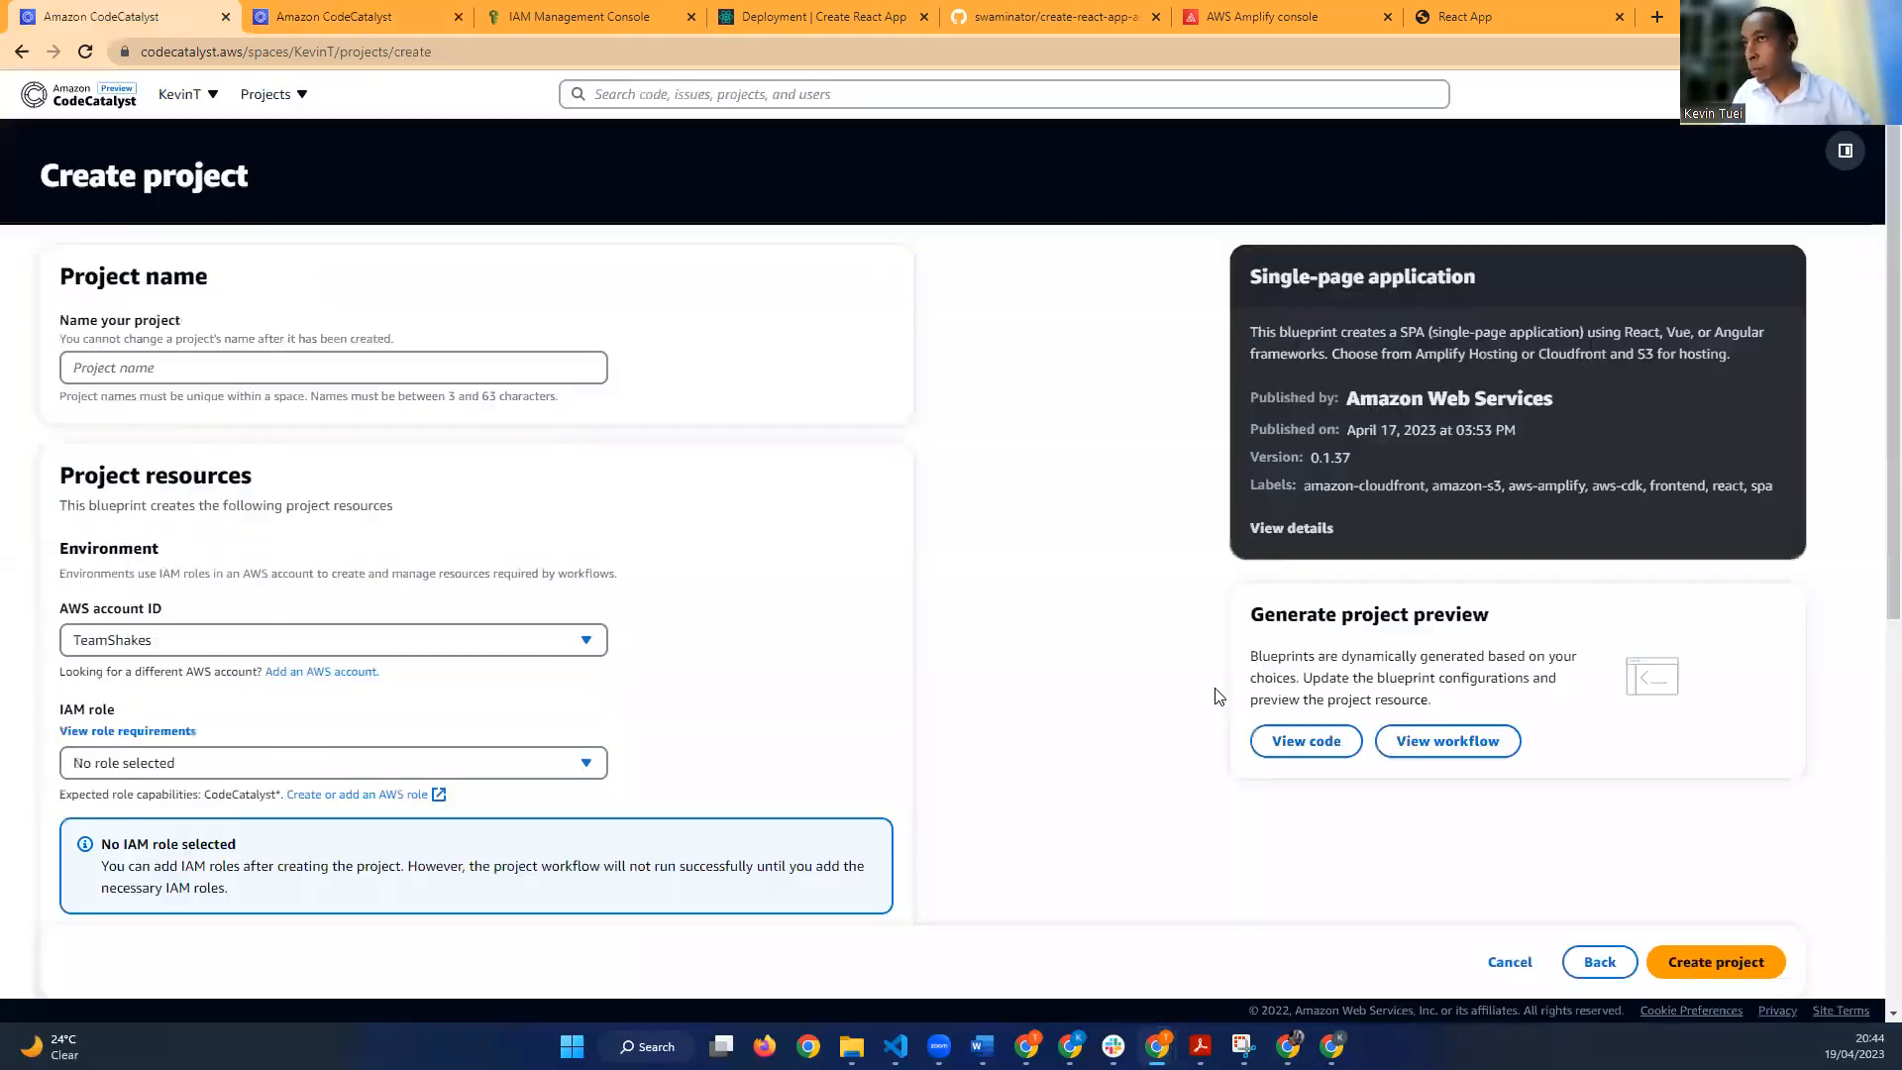
click(1498, 964)
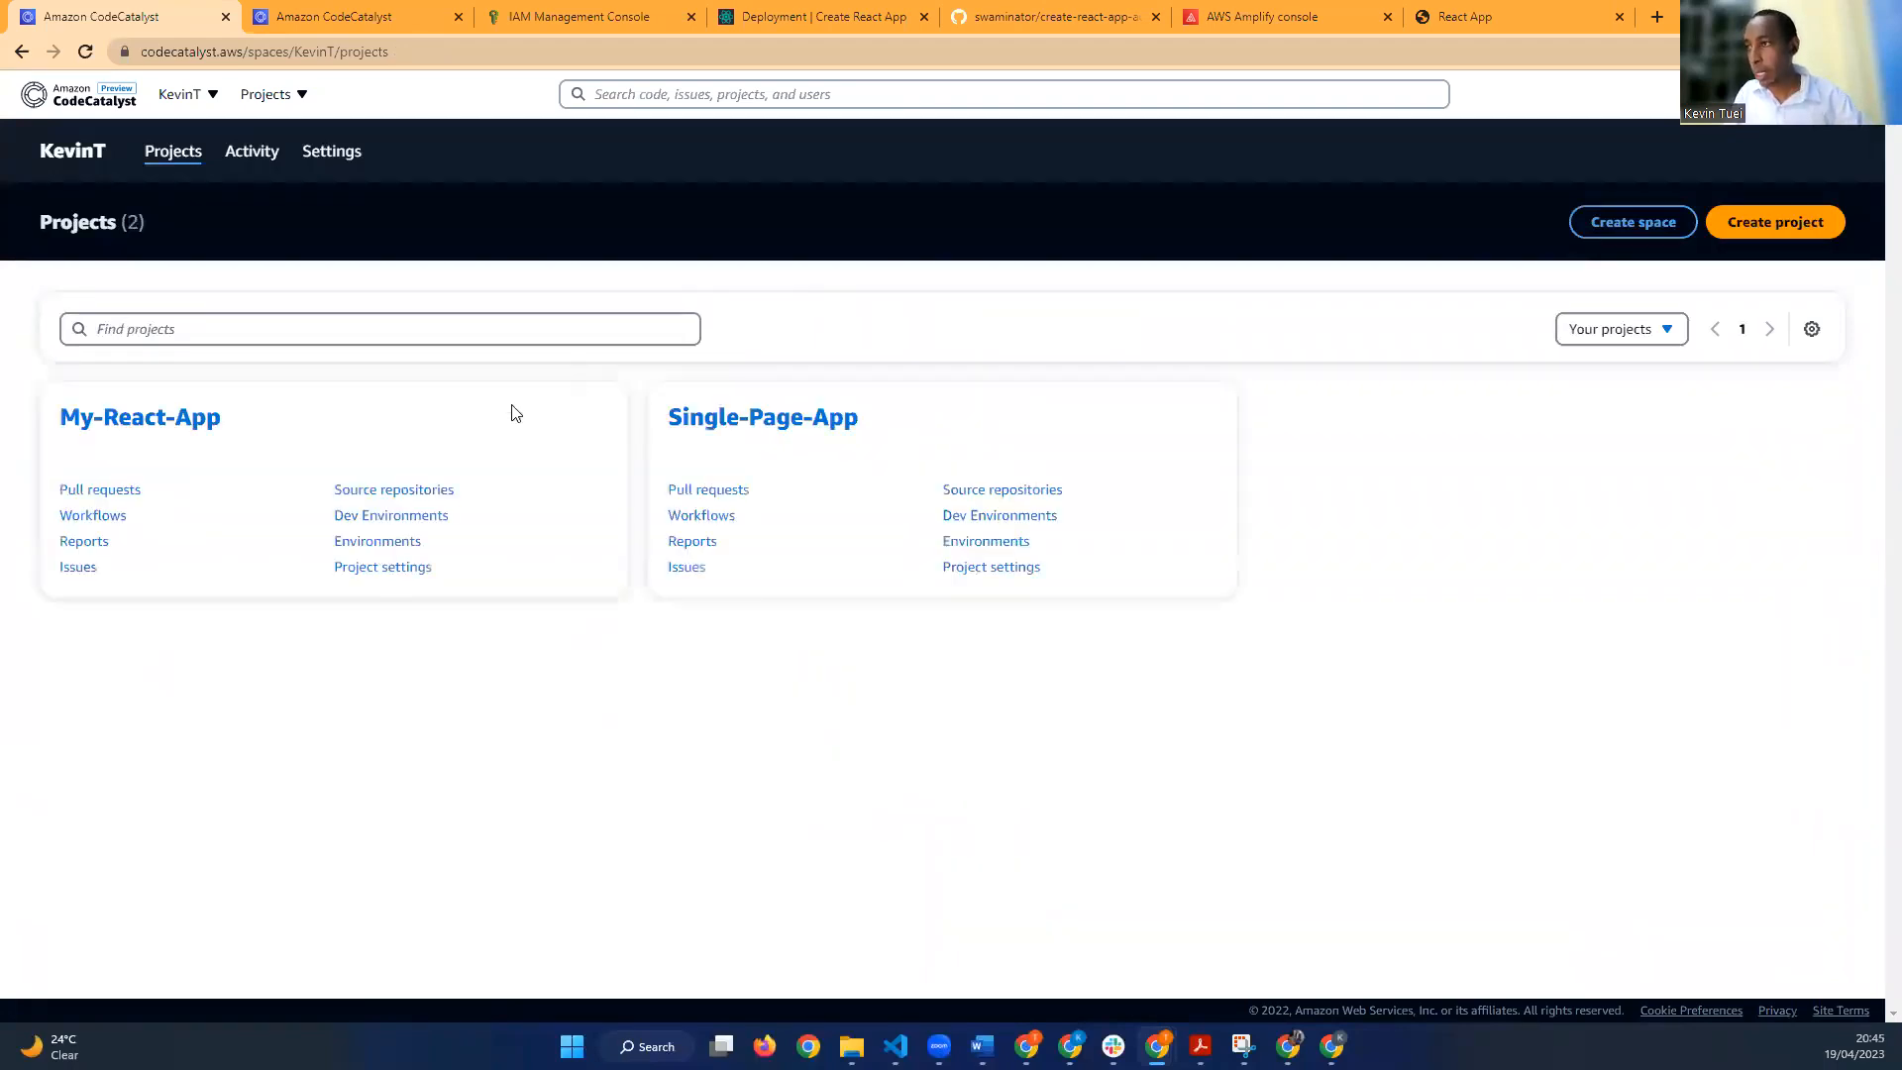
click(153, 417)
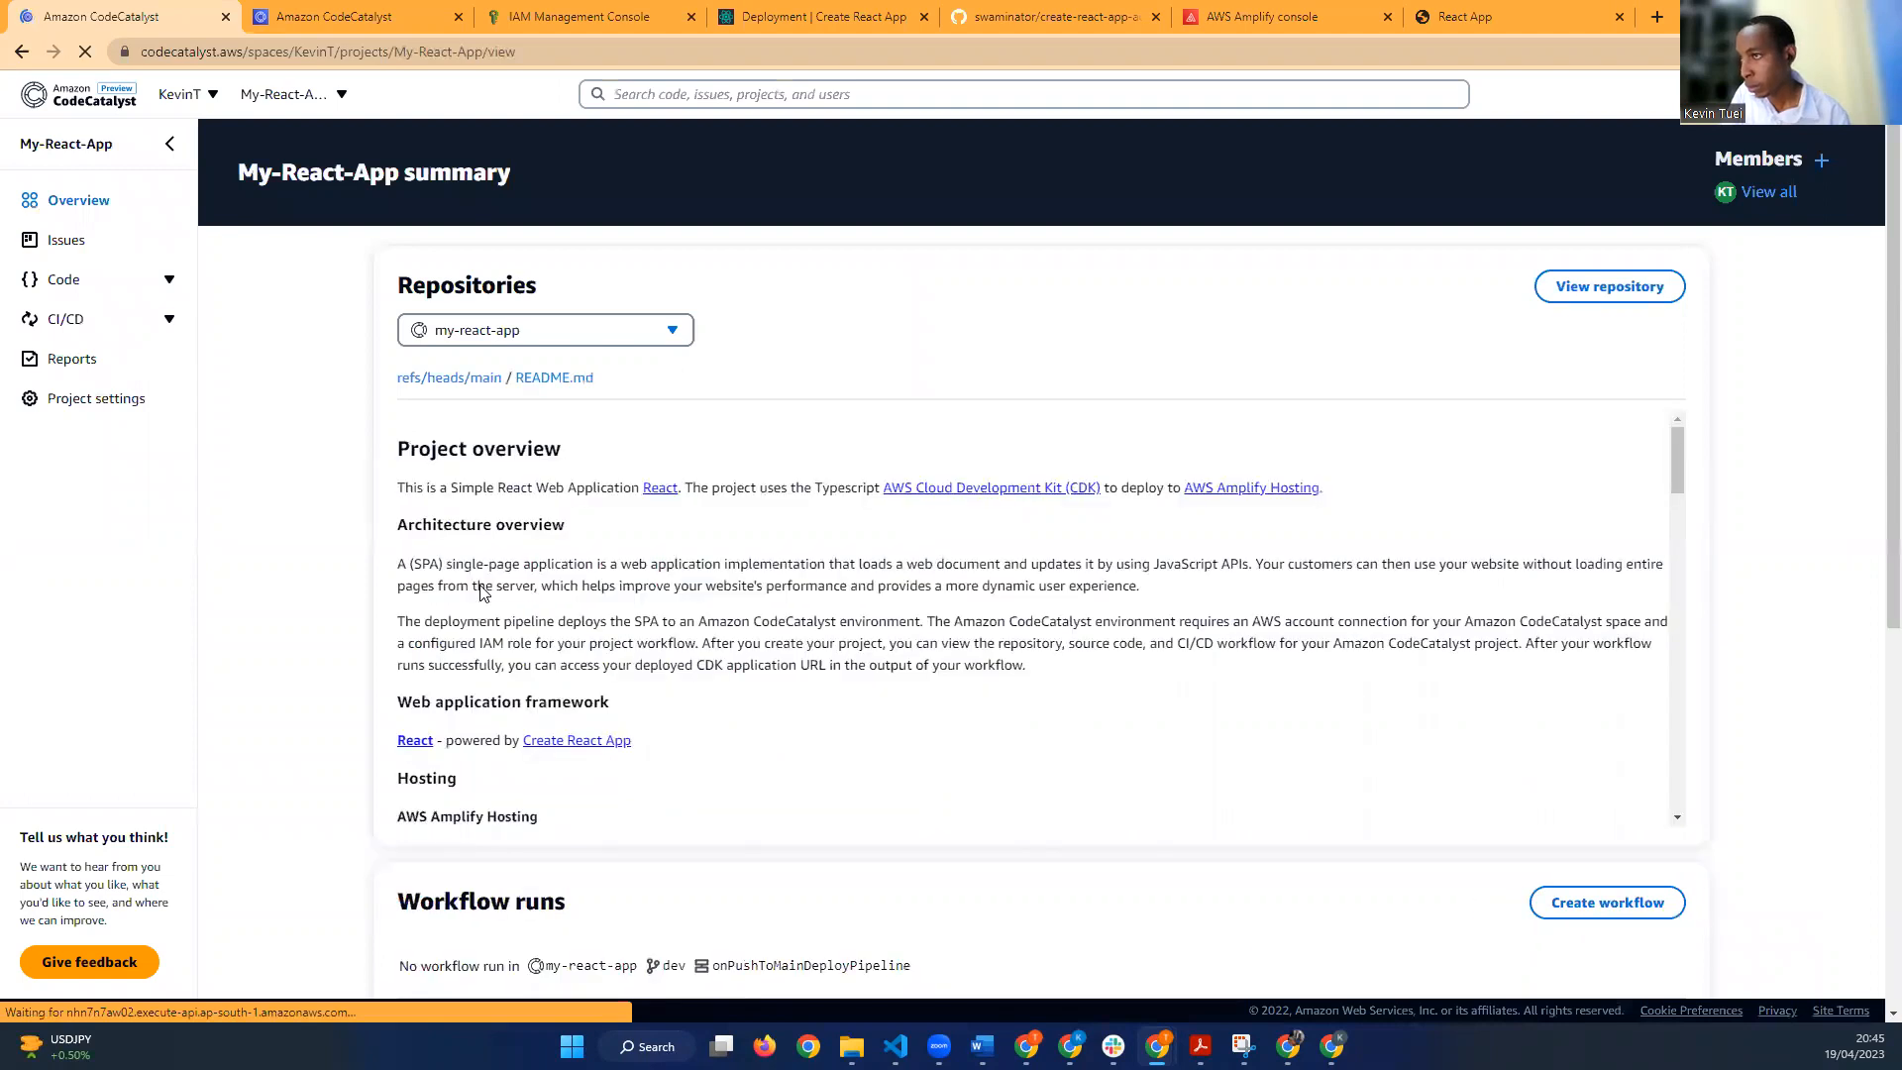
Step: Examine the My-React-App summary: README sections, workflow runs, open pull requests and the npm script descriptions
scroll(525, 560, down, 2)
scroll(556, 512, down, 3)
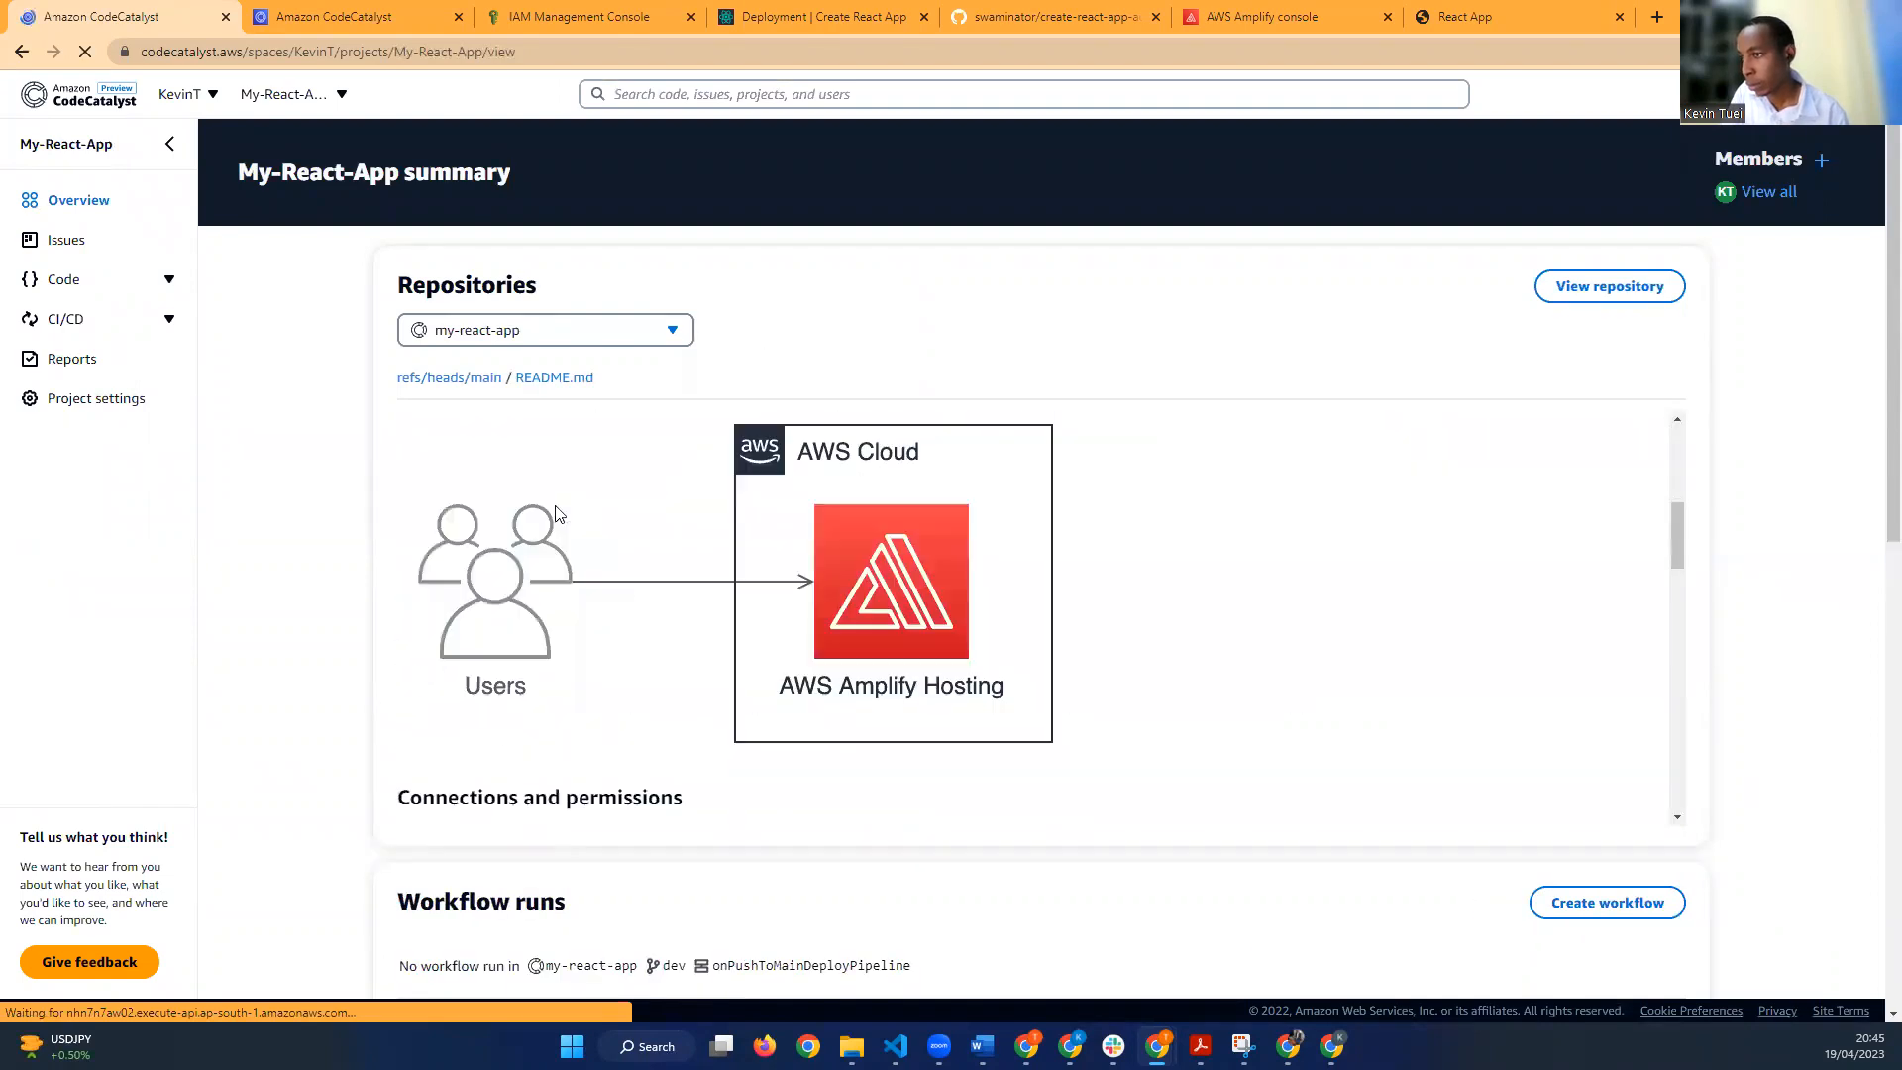
scroll(525, 749, down, 3)
scroll(515, 861, down, 3)
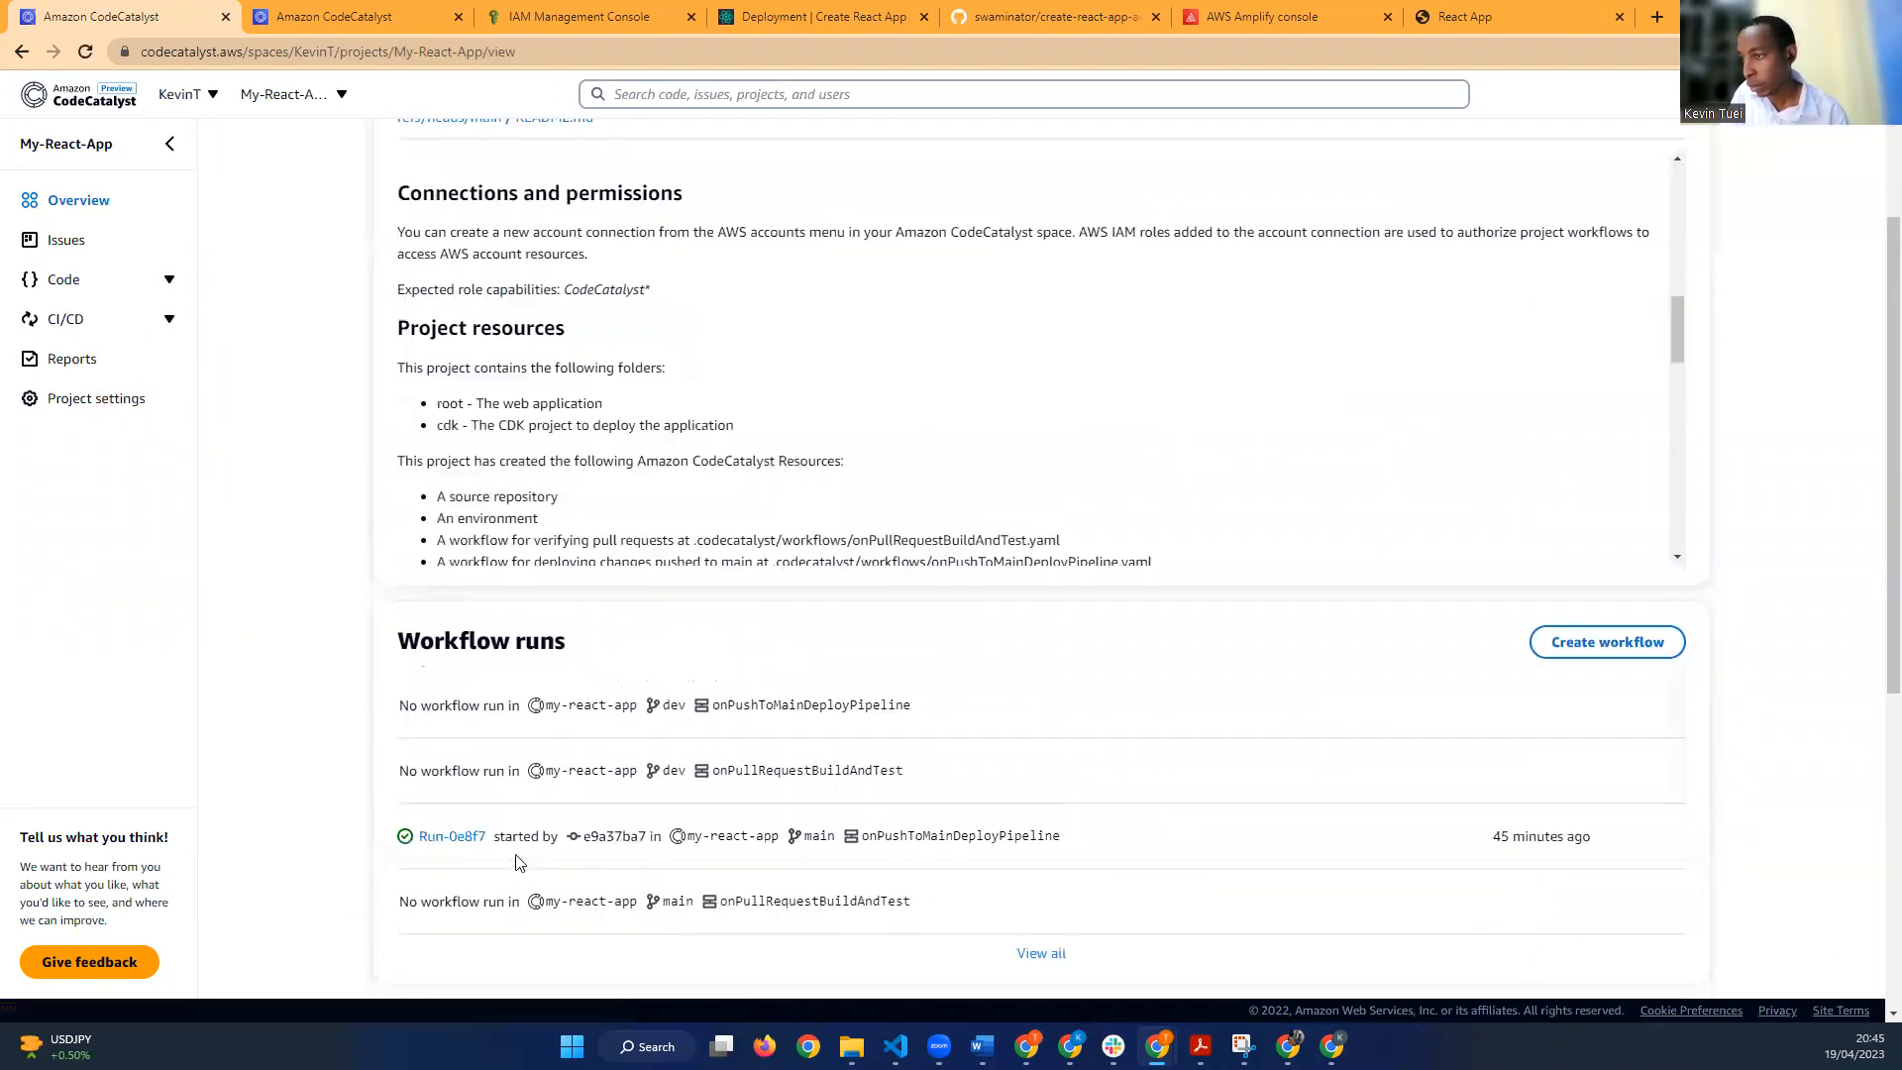
scroll(621, 867, down, 2)
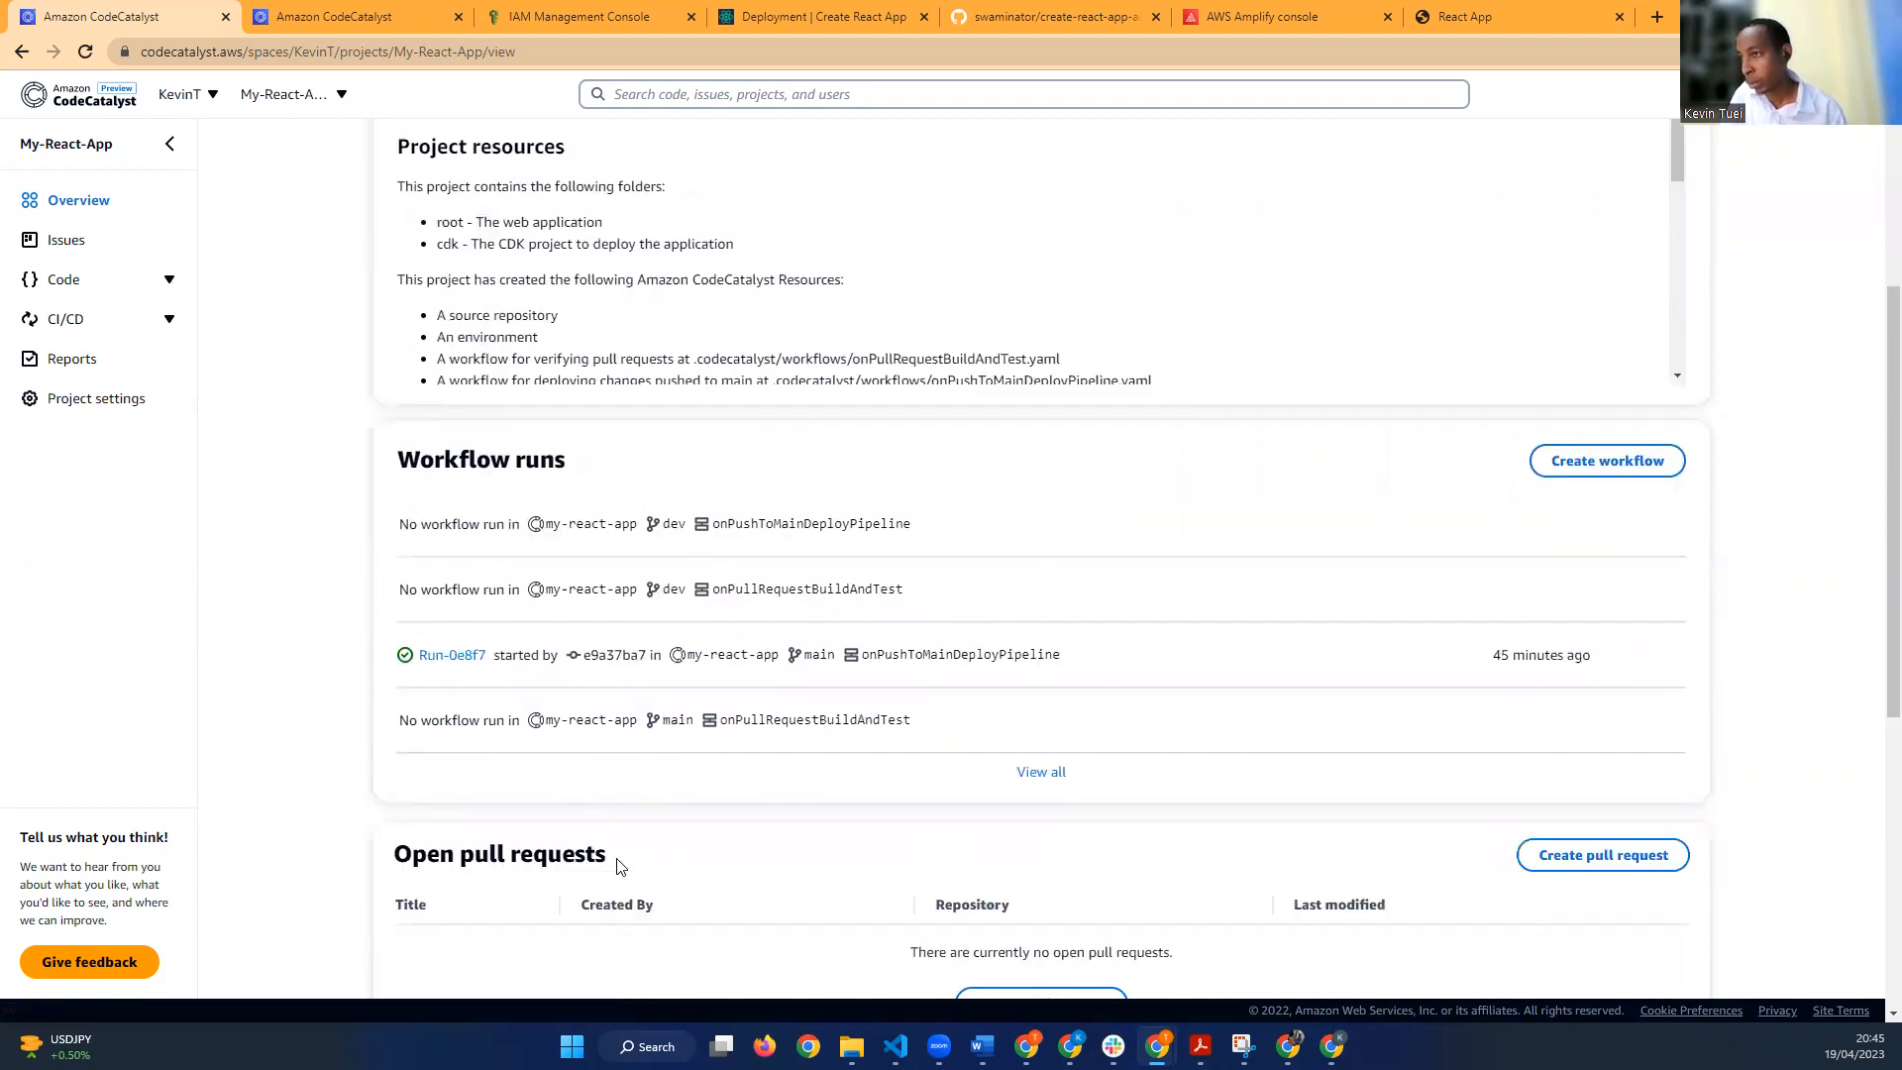
scroll(621, 867, down, 3)
scroll(616, 867, up, 8)
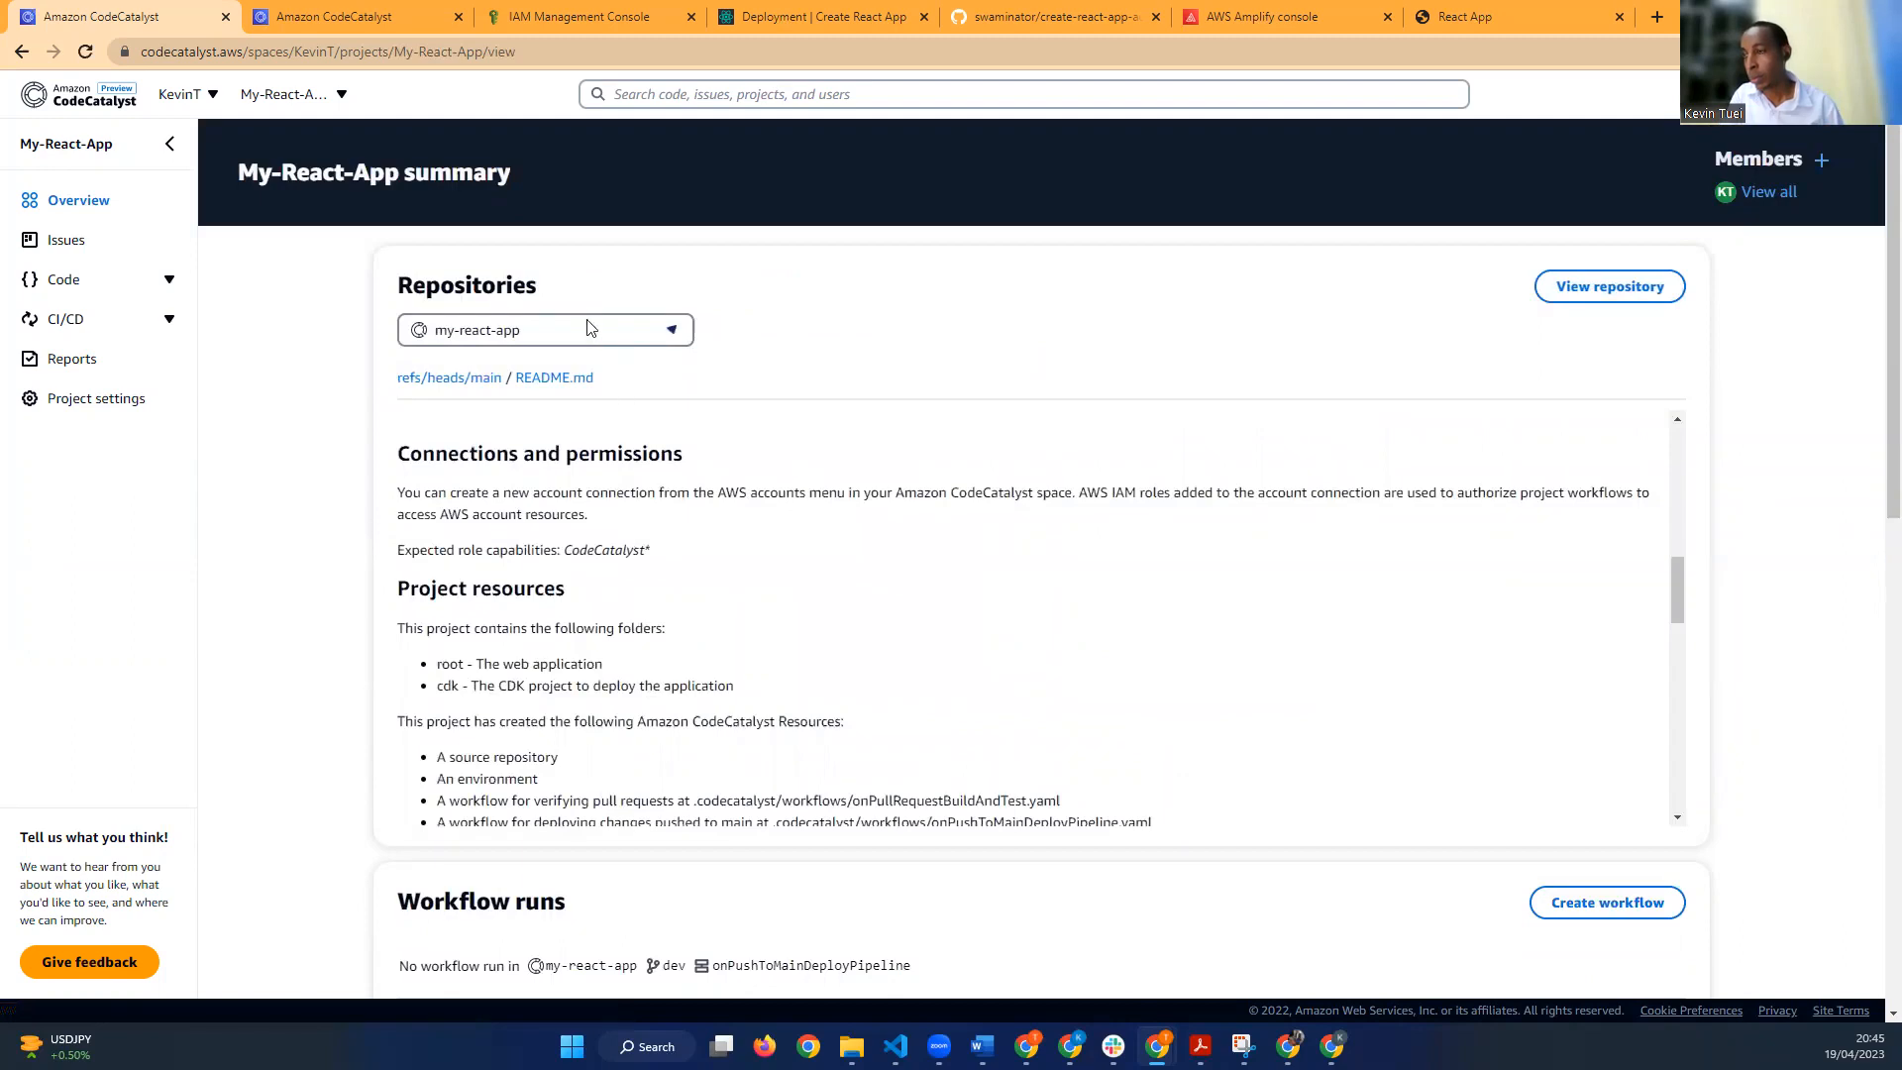
scroll(452, 458, down, 3)
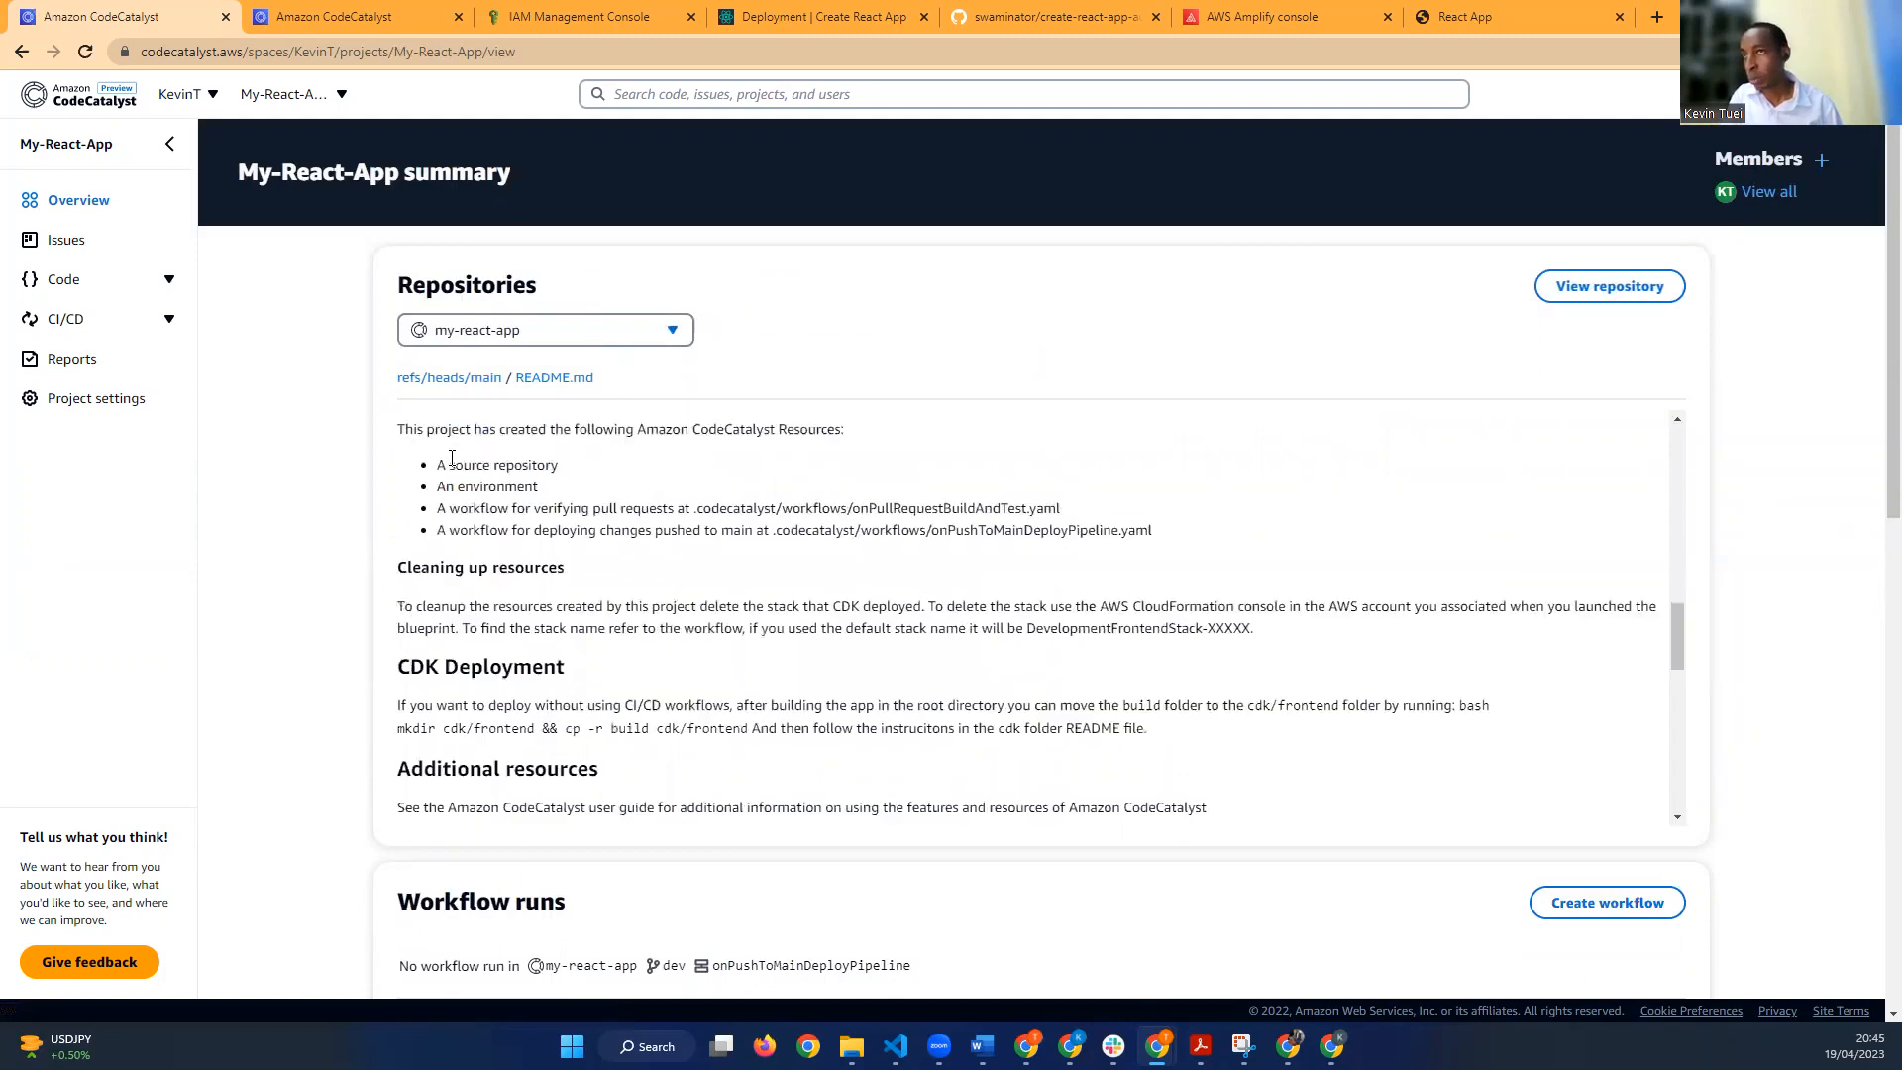
scroll(515, 486, down, 3)
scroll(605, 694, down, 3)
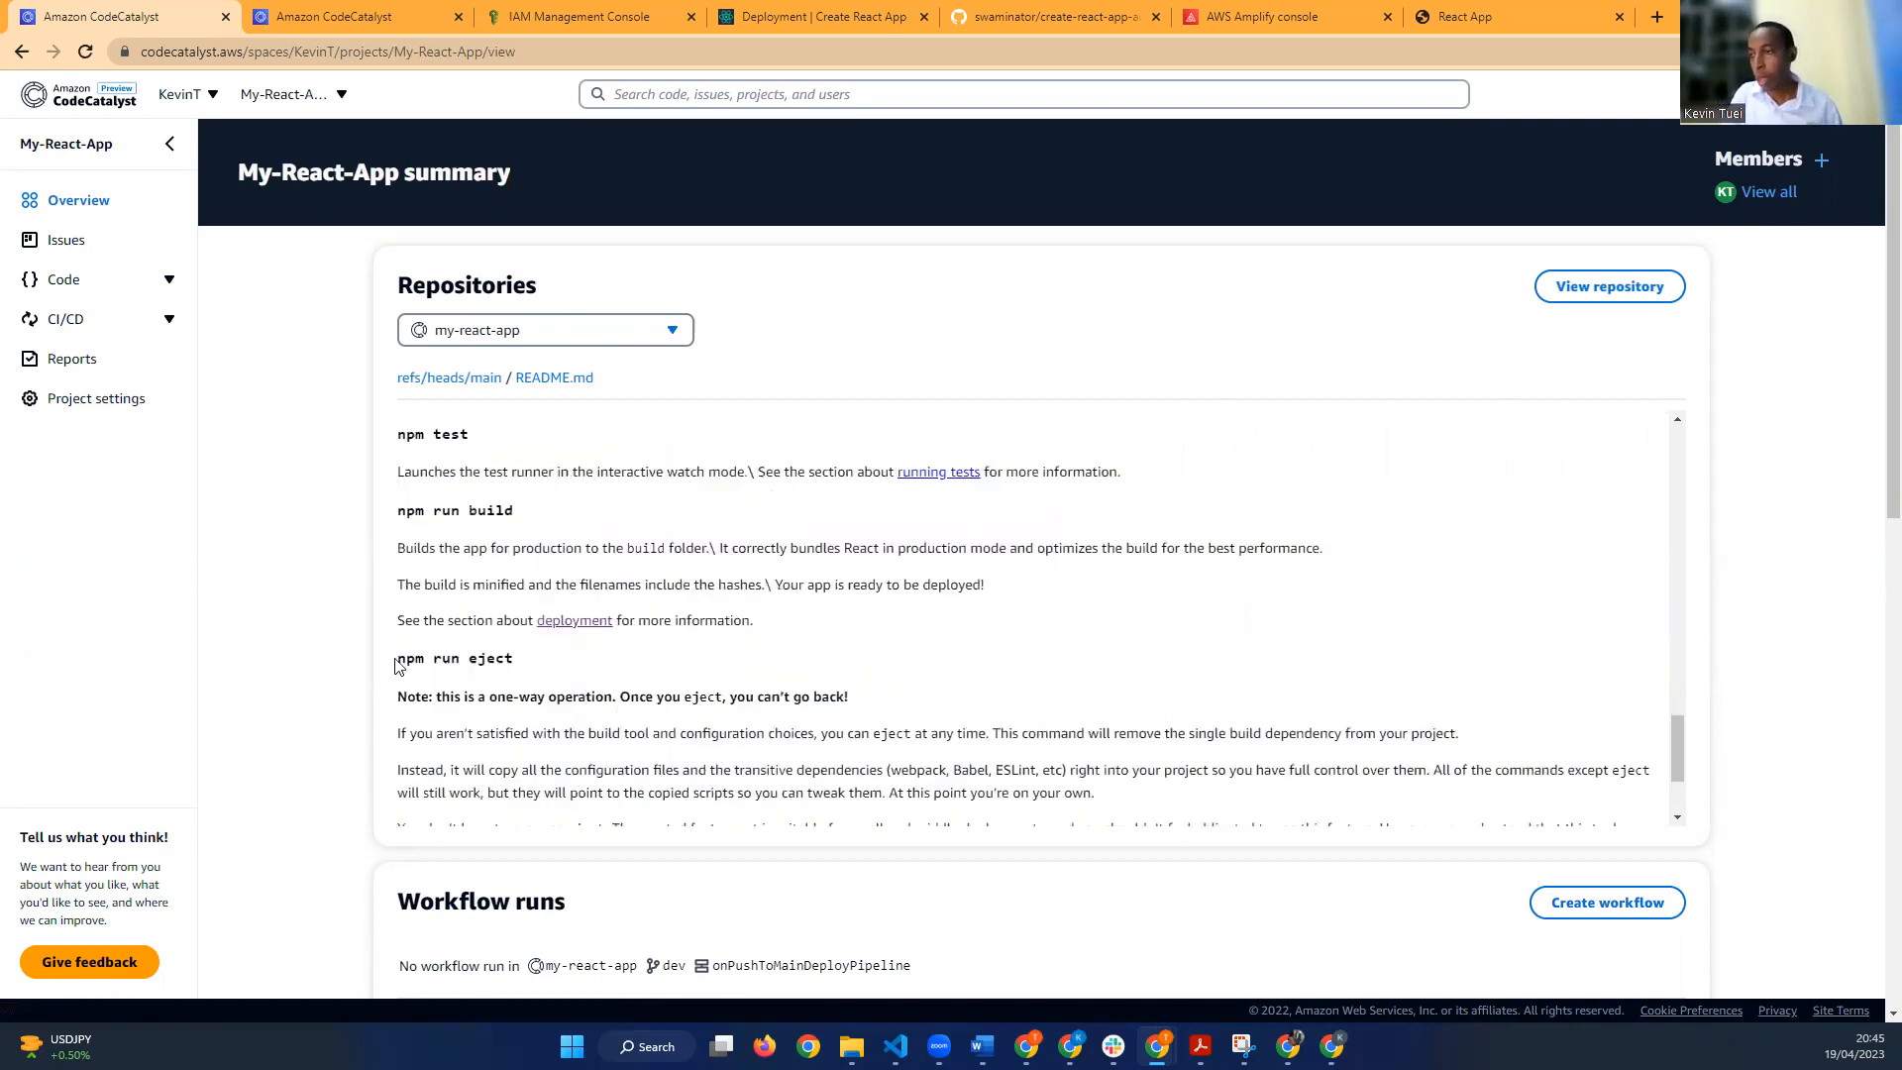
scroll(274, 635, down, 1)
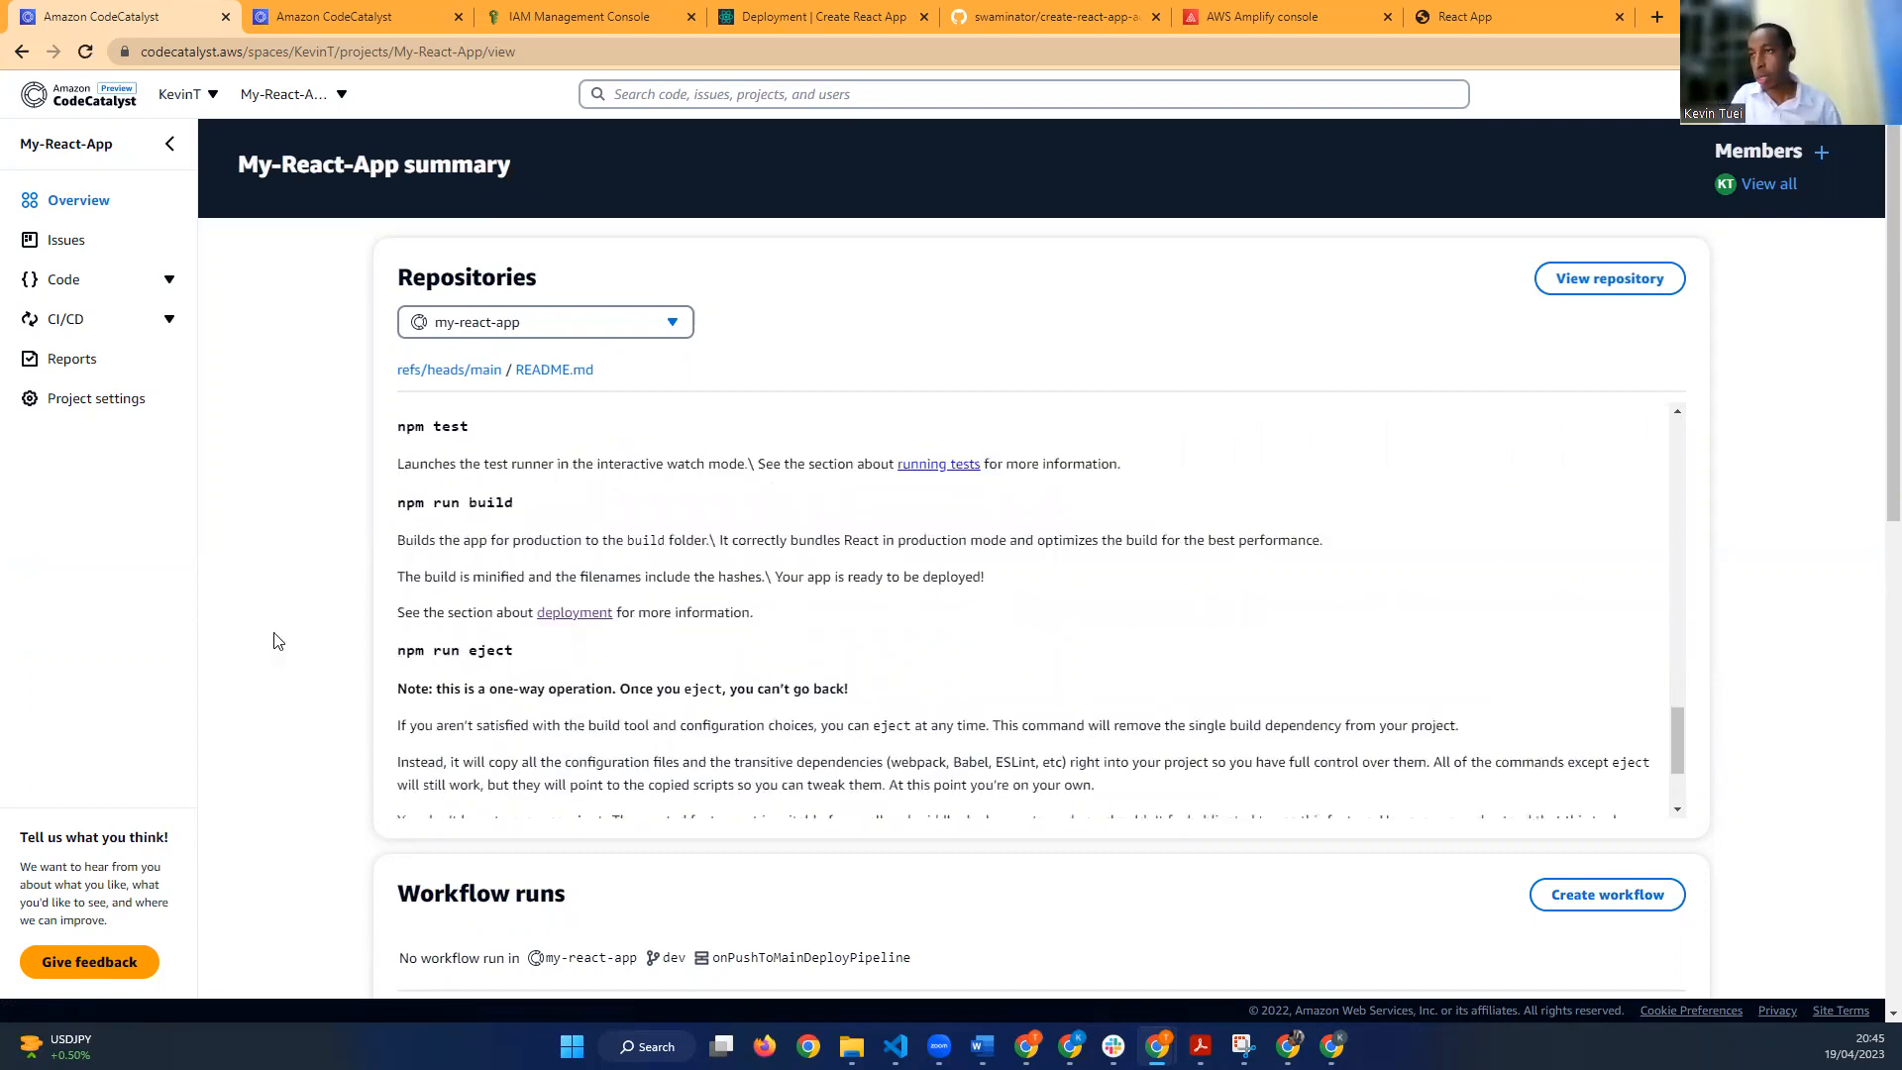
Step: Look through the rest of the My-React-App summary and open the project's CI/CD workflows page
scroll(247, 644, down, 1)
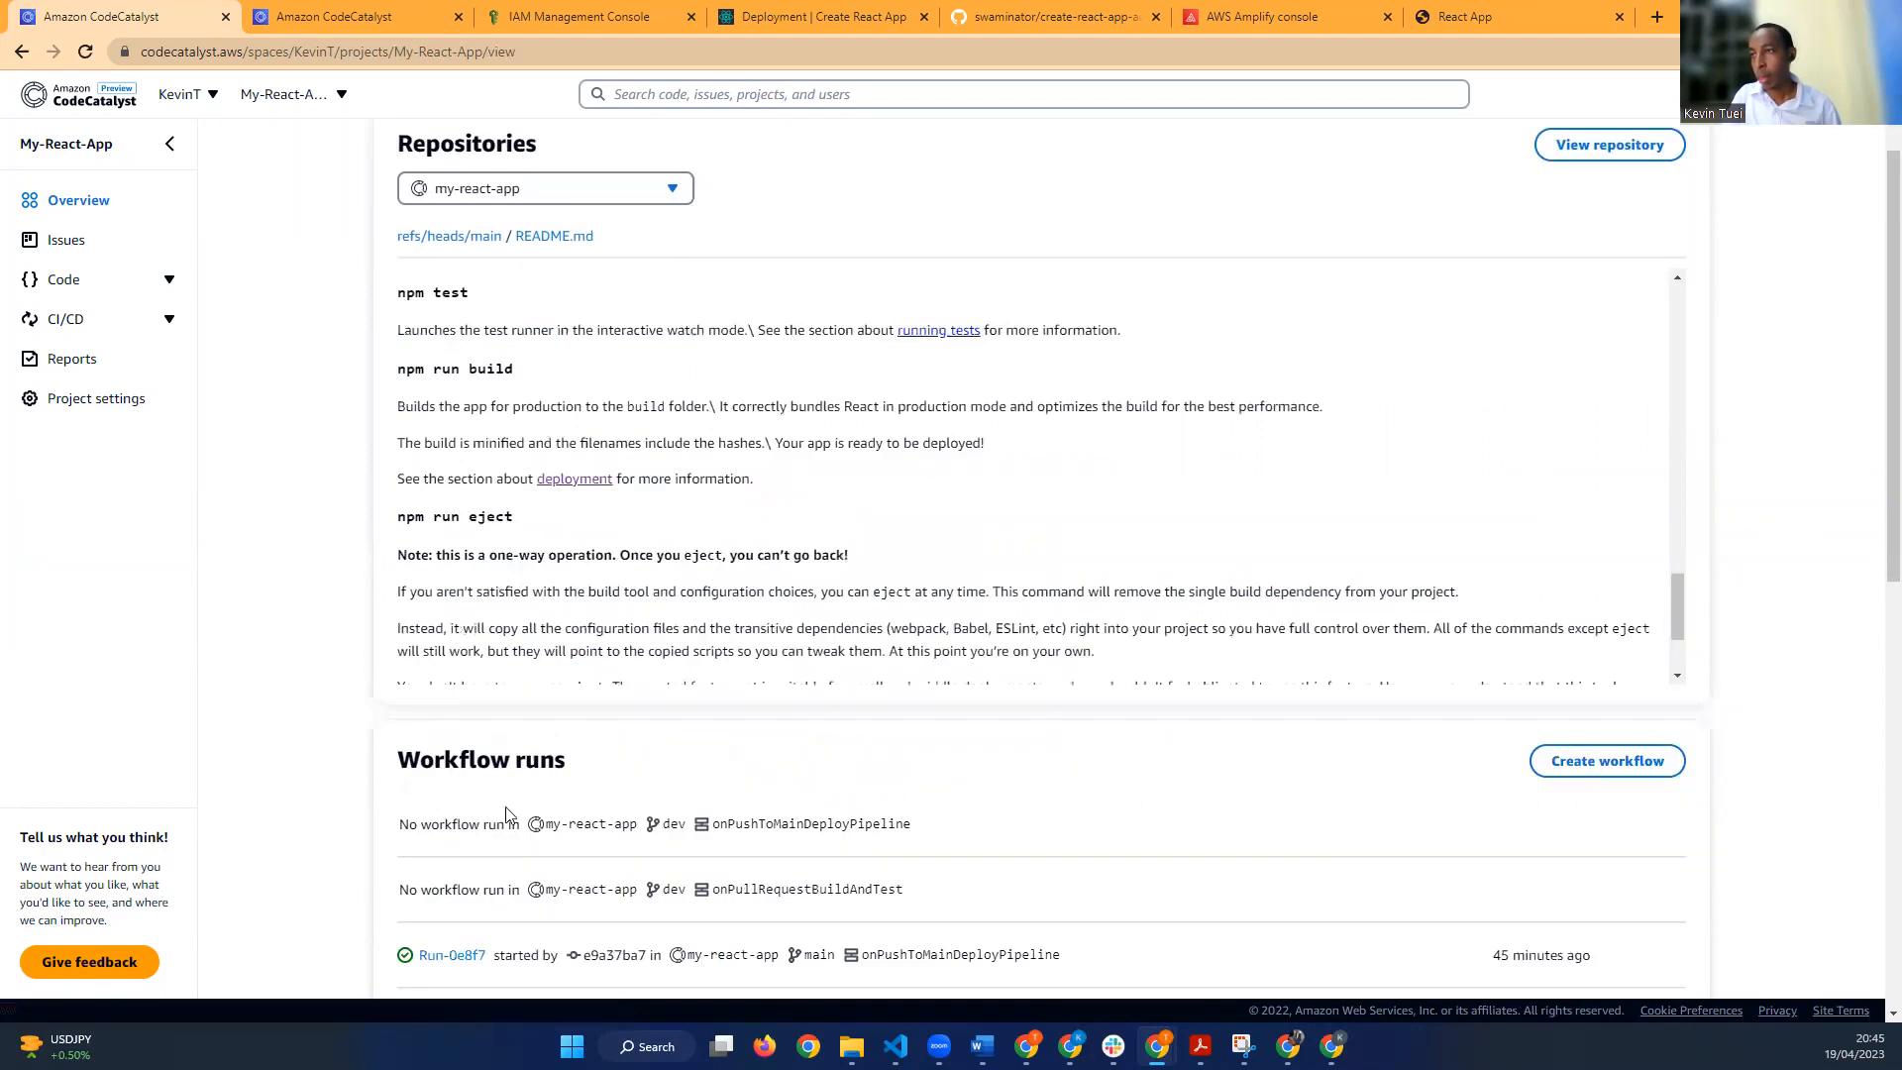
scroll(505, 815, down, 1)
scroll(509, 814, down, 2)
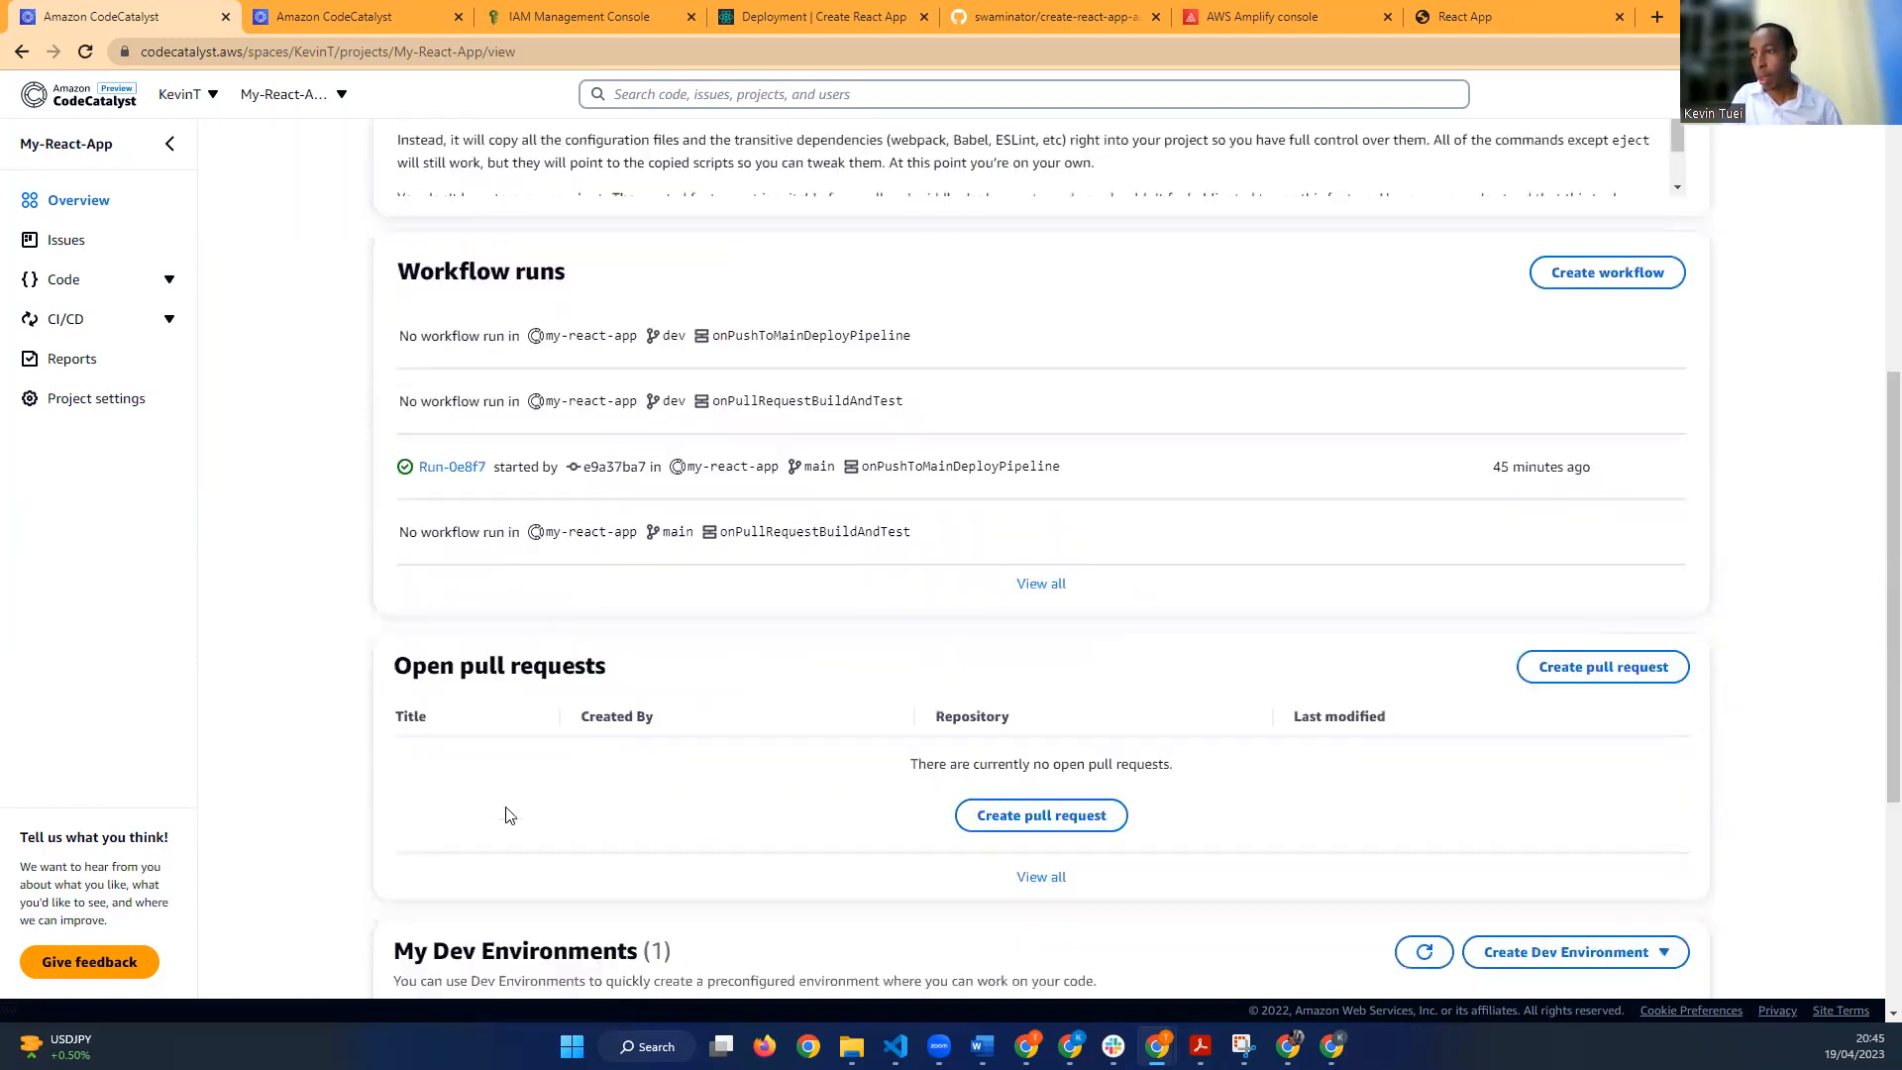
scroll(507, 814, down, 4)
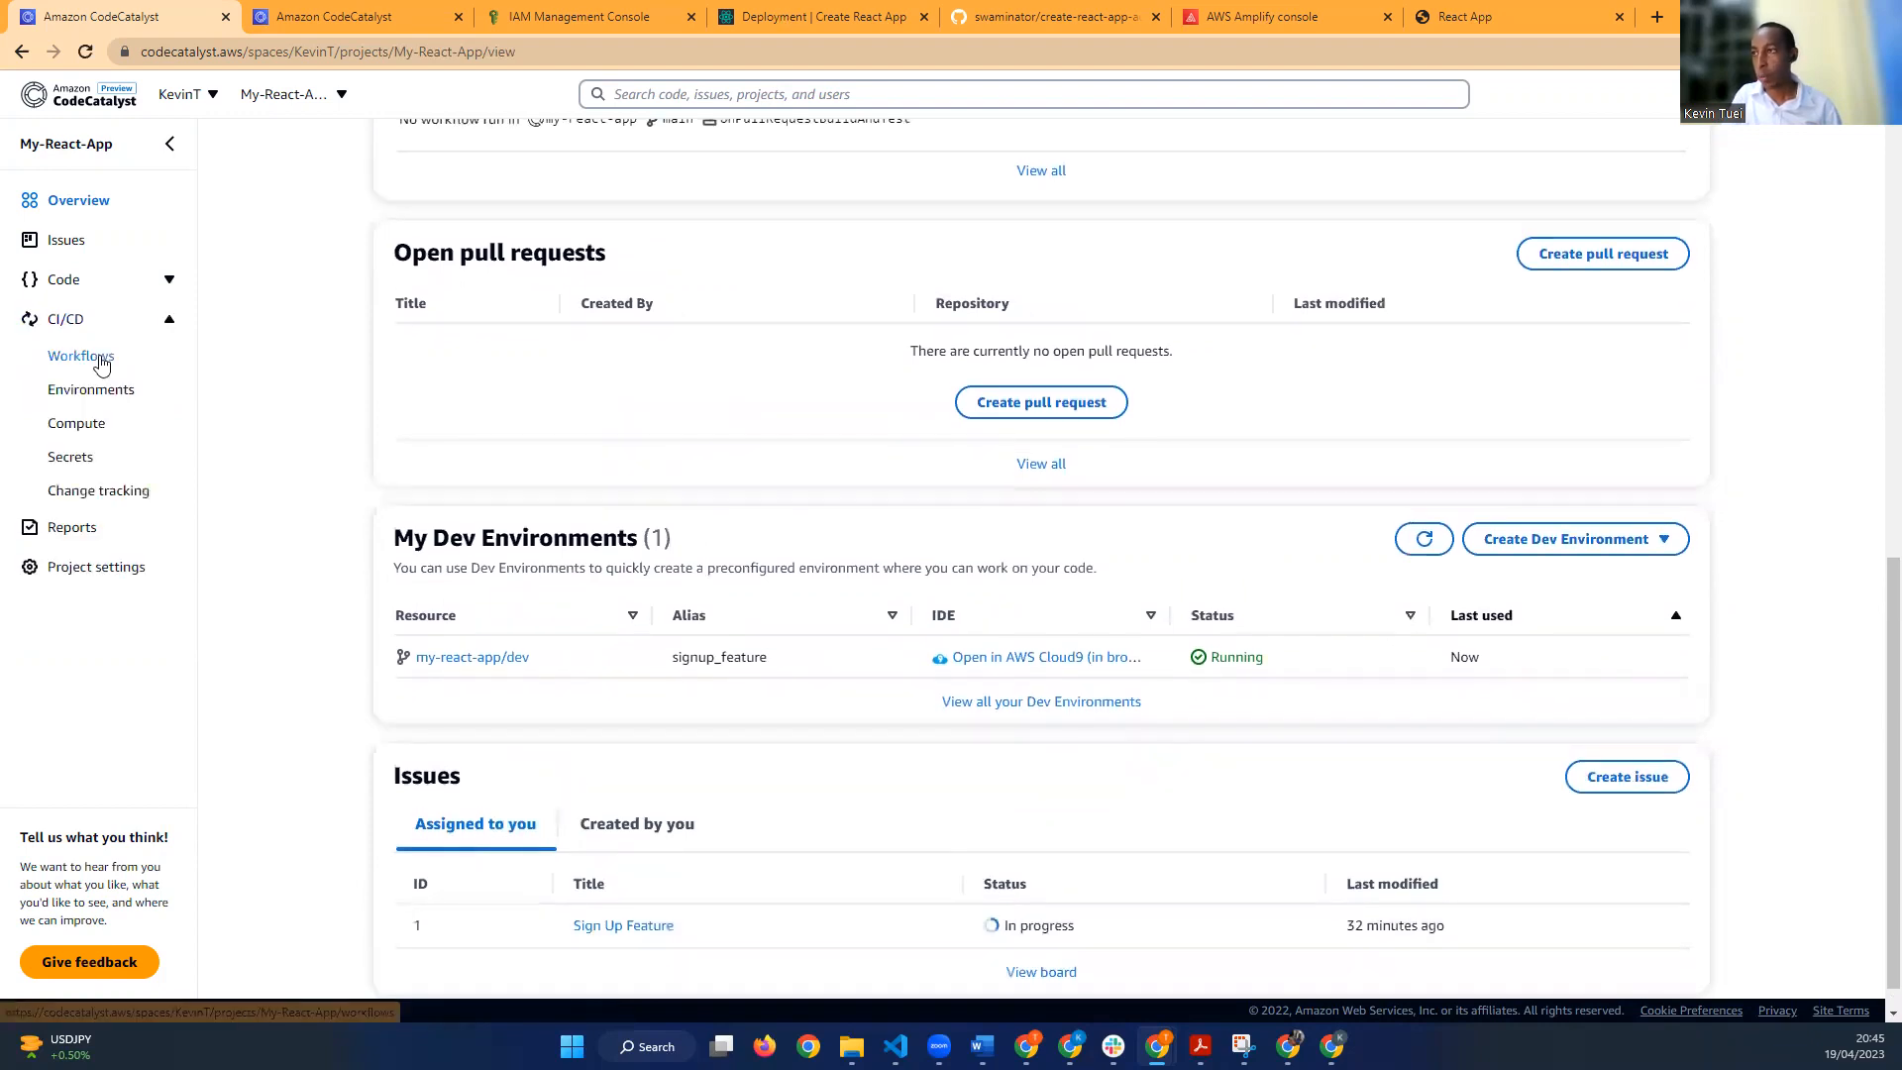
click(101, 362)
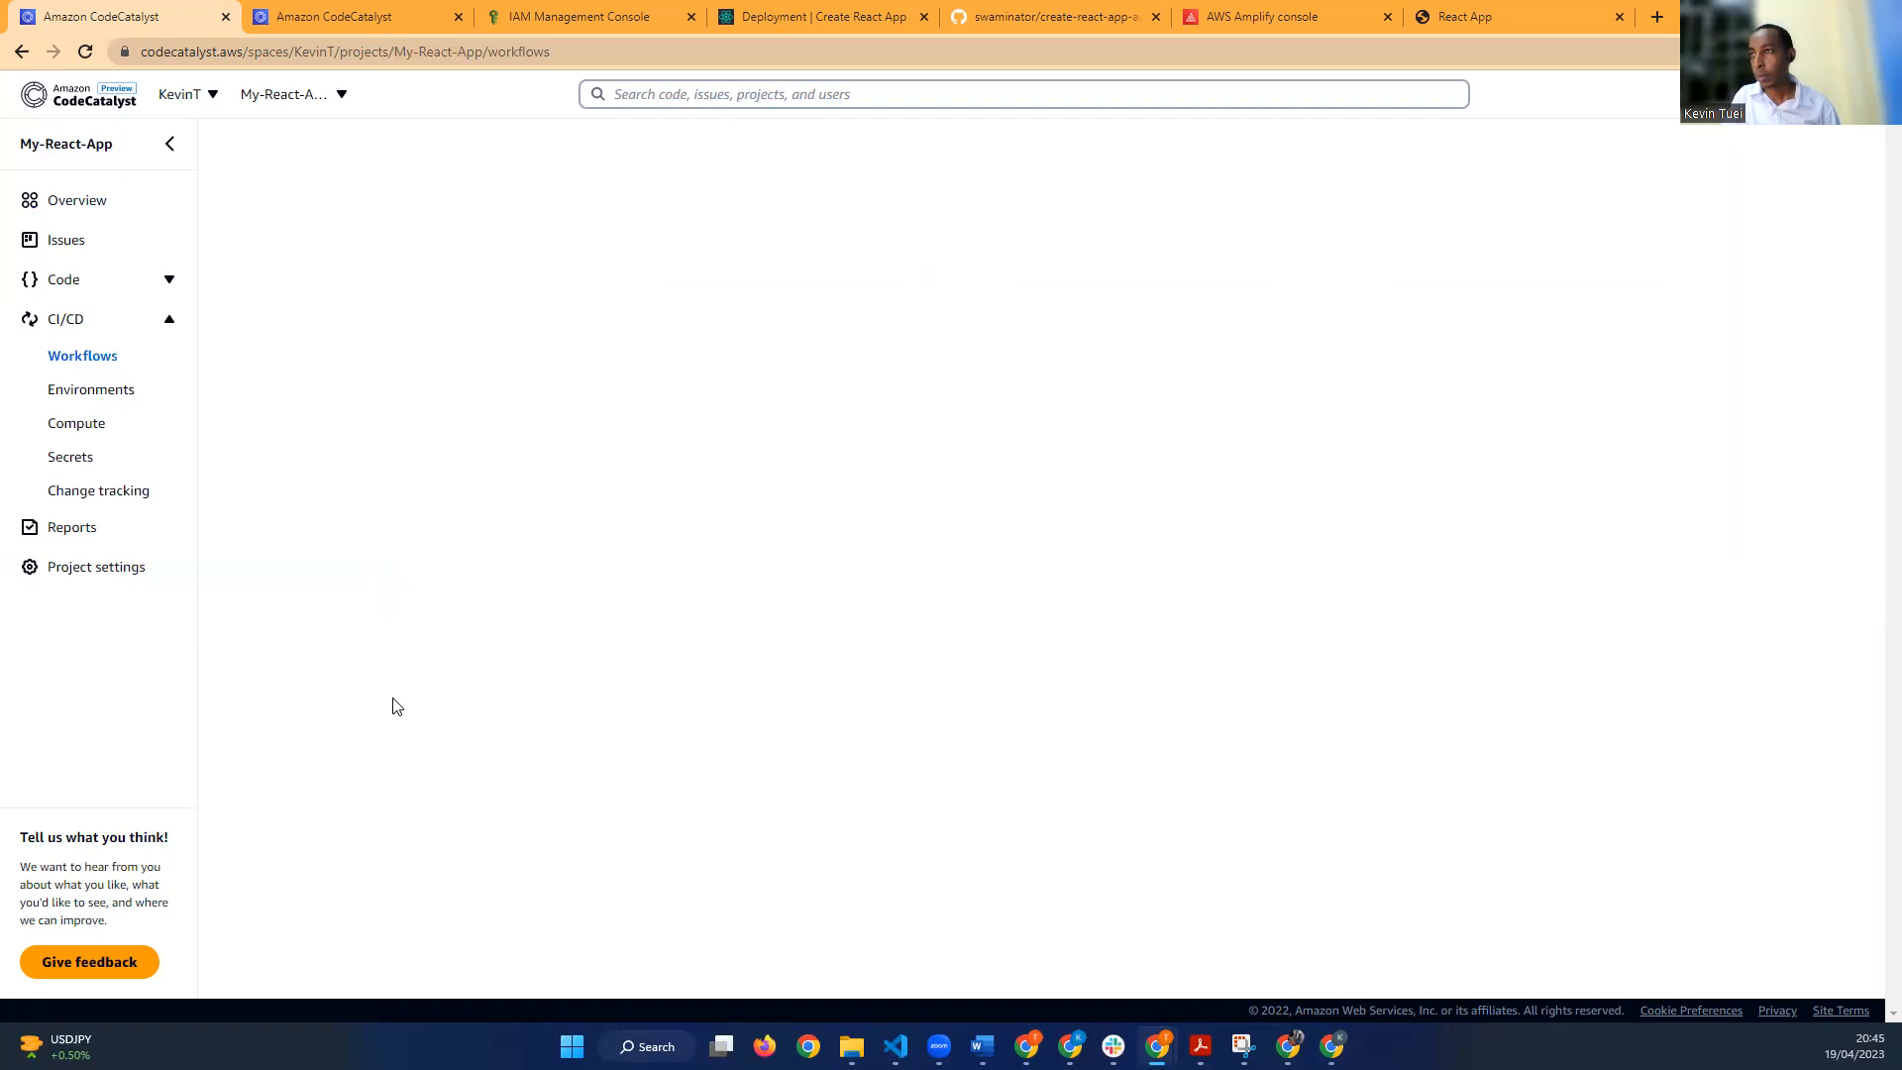
Step: Return to the Cloud9 terminal, clear the pending amplify init command, and run git status instead
click(396, 18)
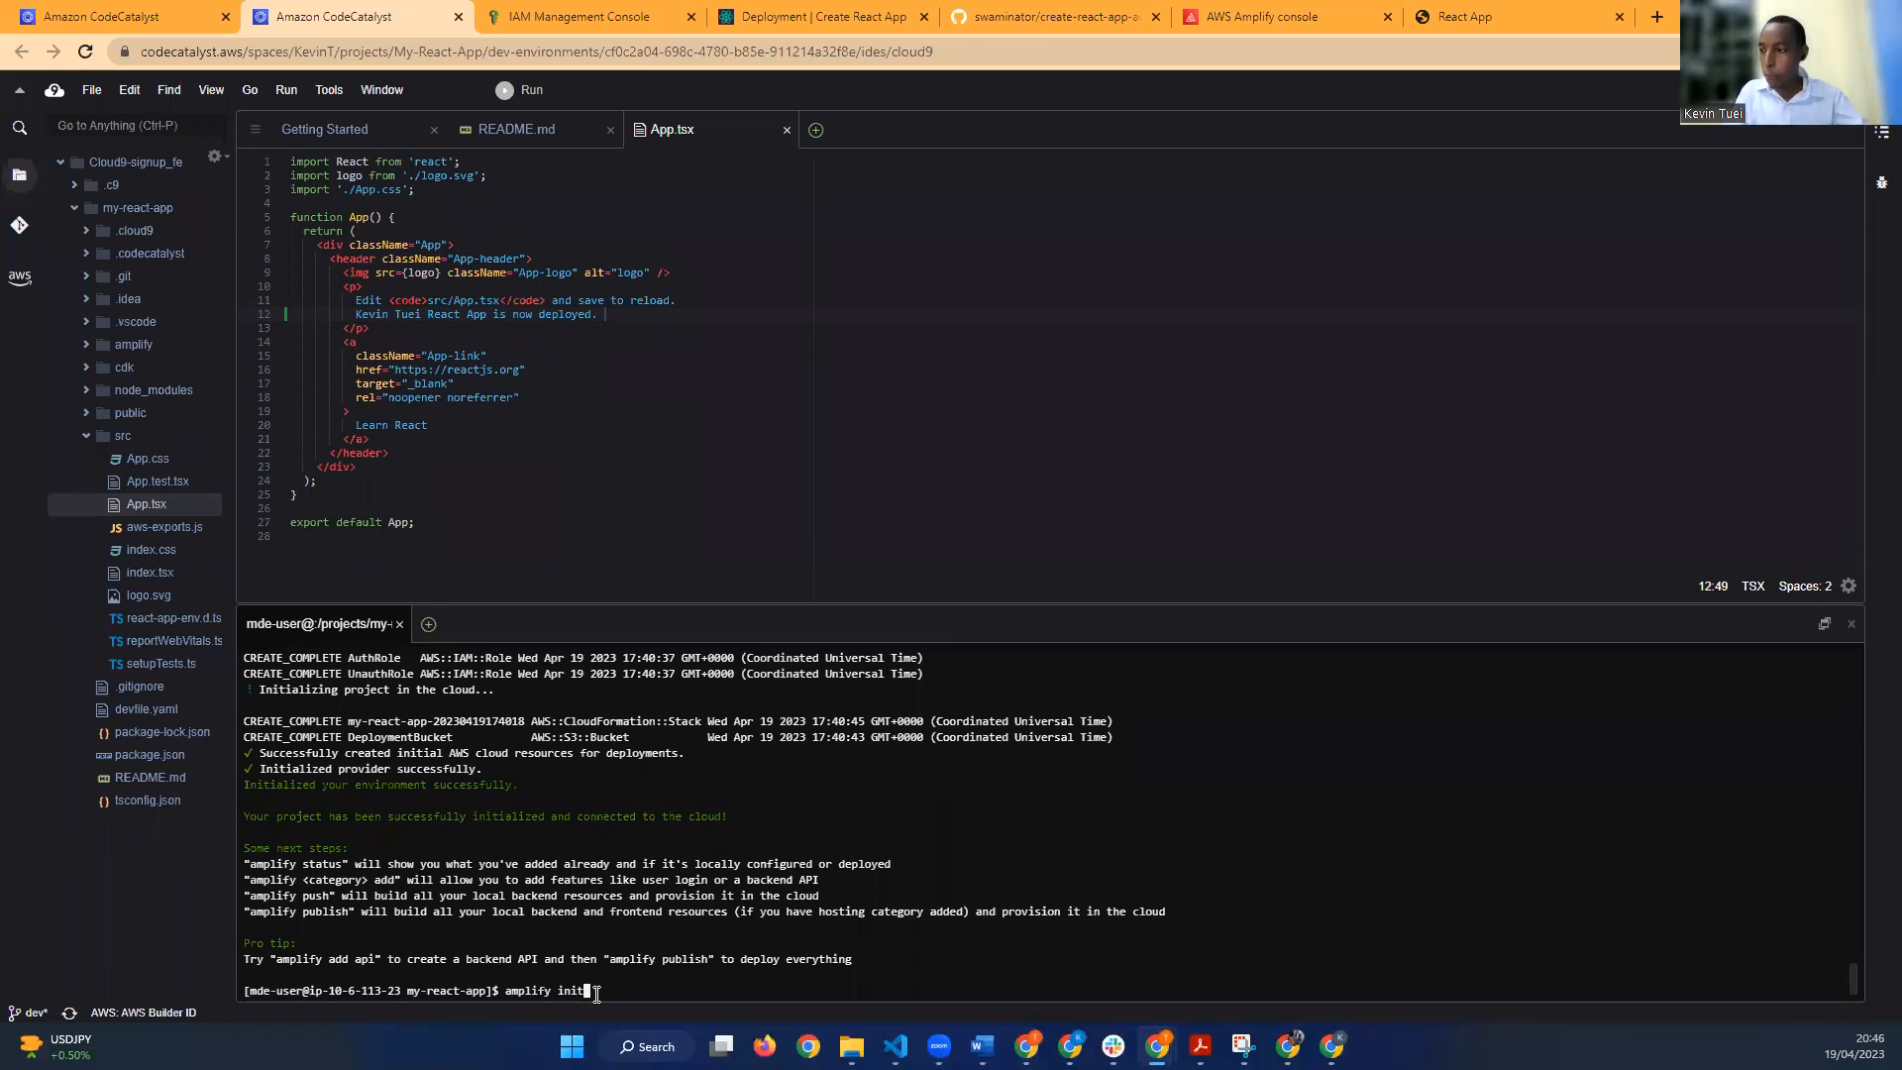
key(BackSpace)
key(BackSpace)
key(BackSpace)
key(BackSpace)
key(BackSpace)
key(BackSpace)
key(BackSpace)
key(BackSpace)
key(BackSpace)
key(BackSpace)
key(BackSpace)
key(BackSpace)
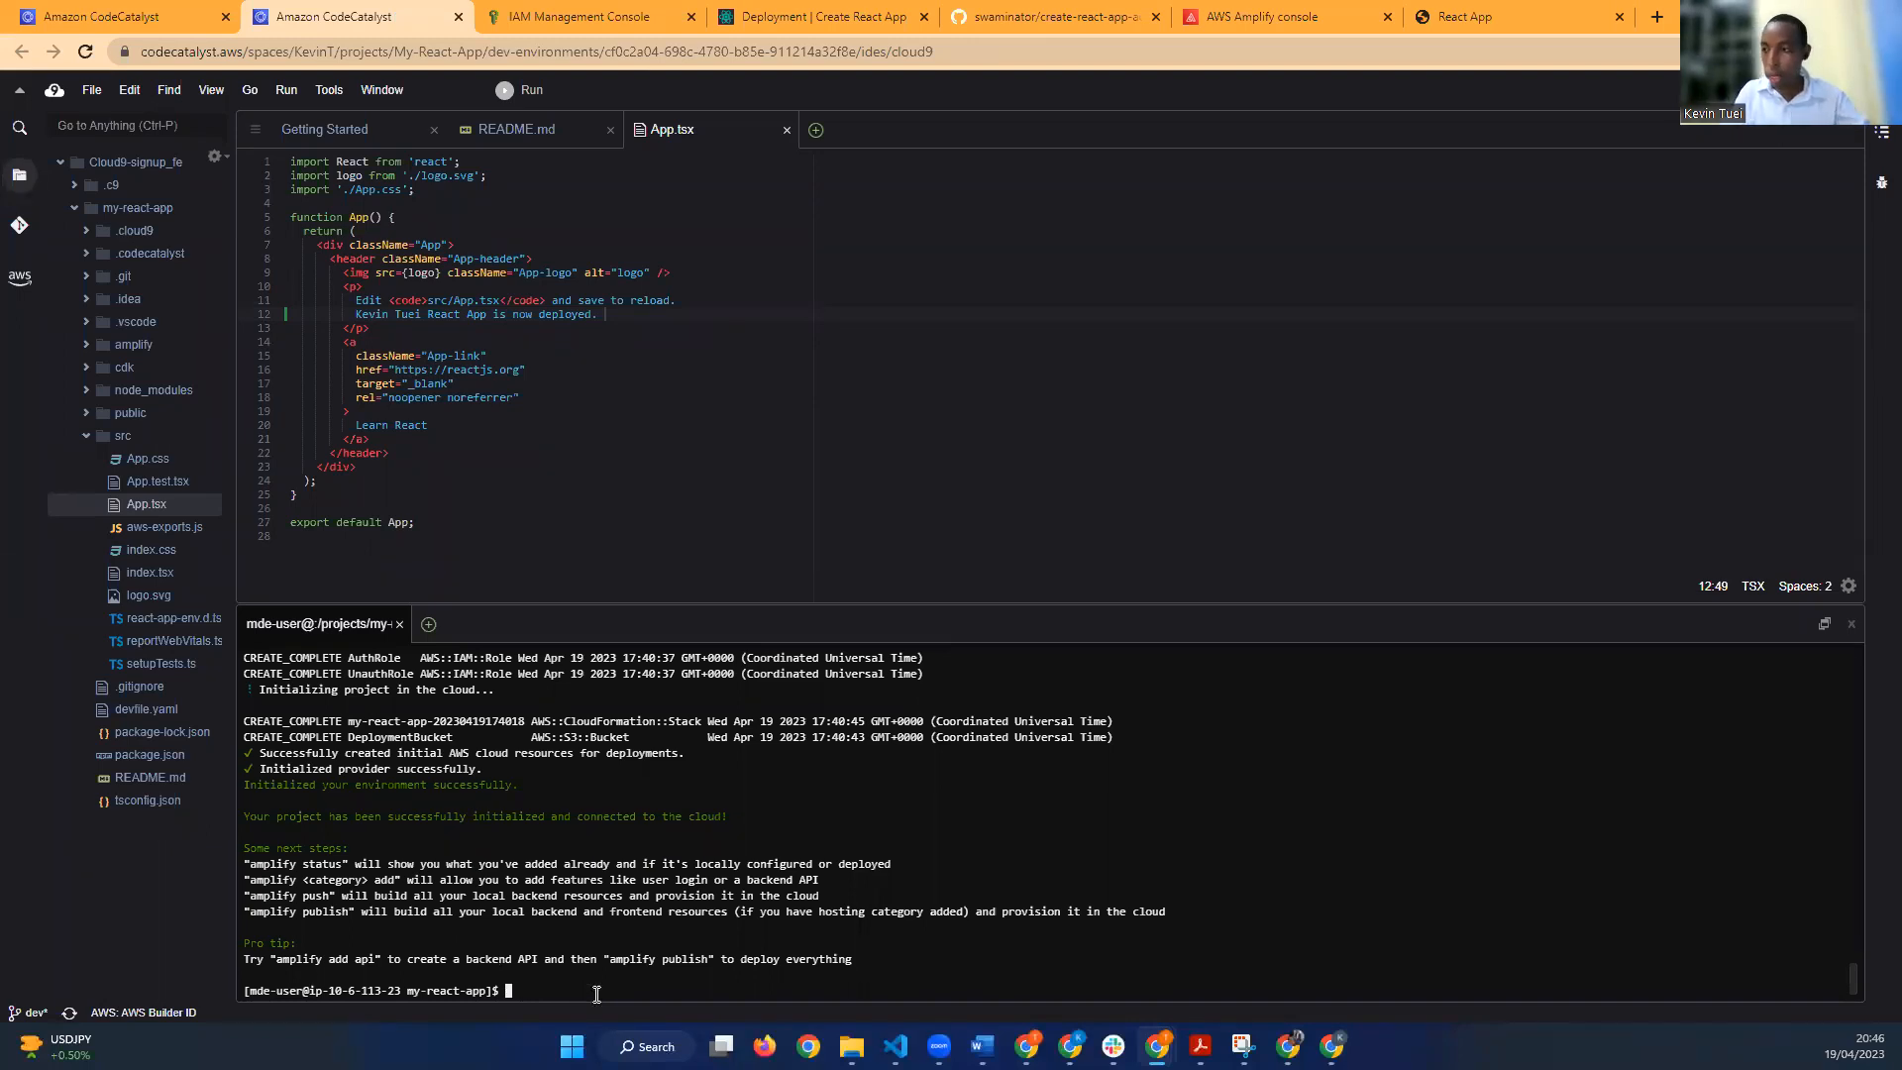
text(gi)
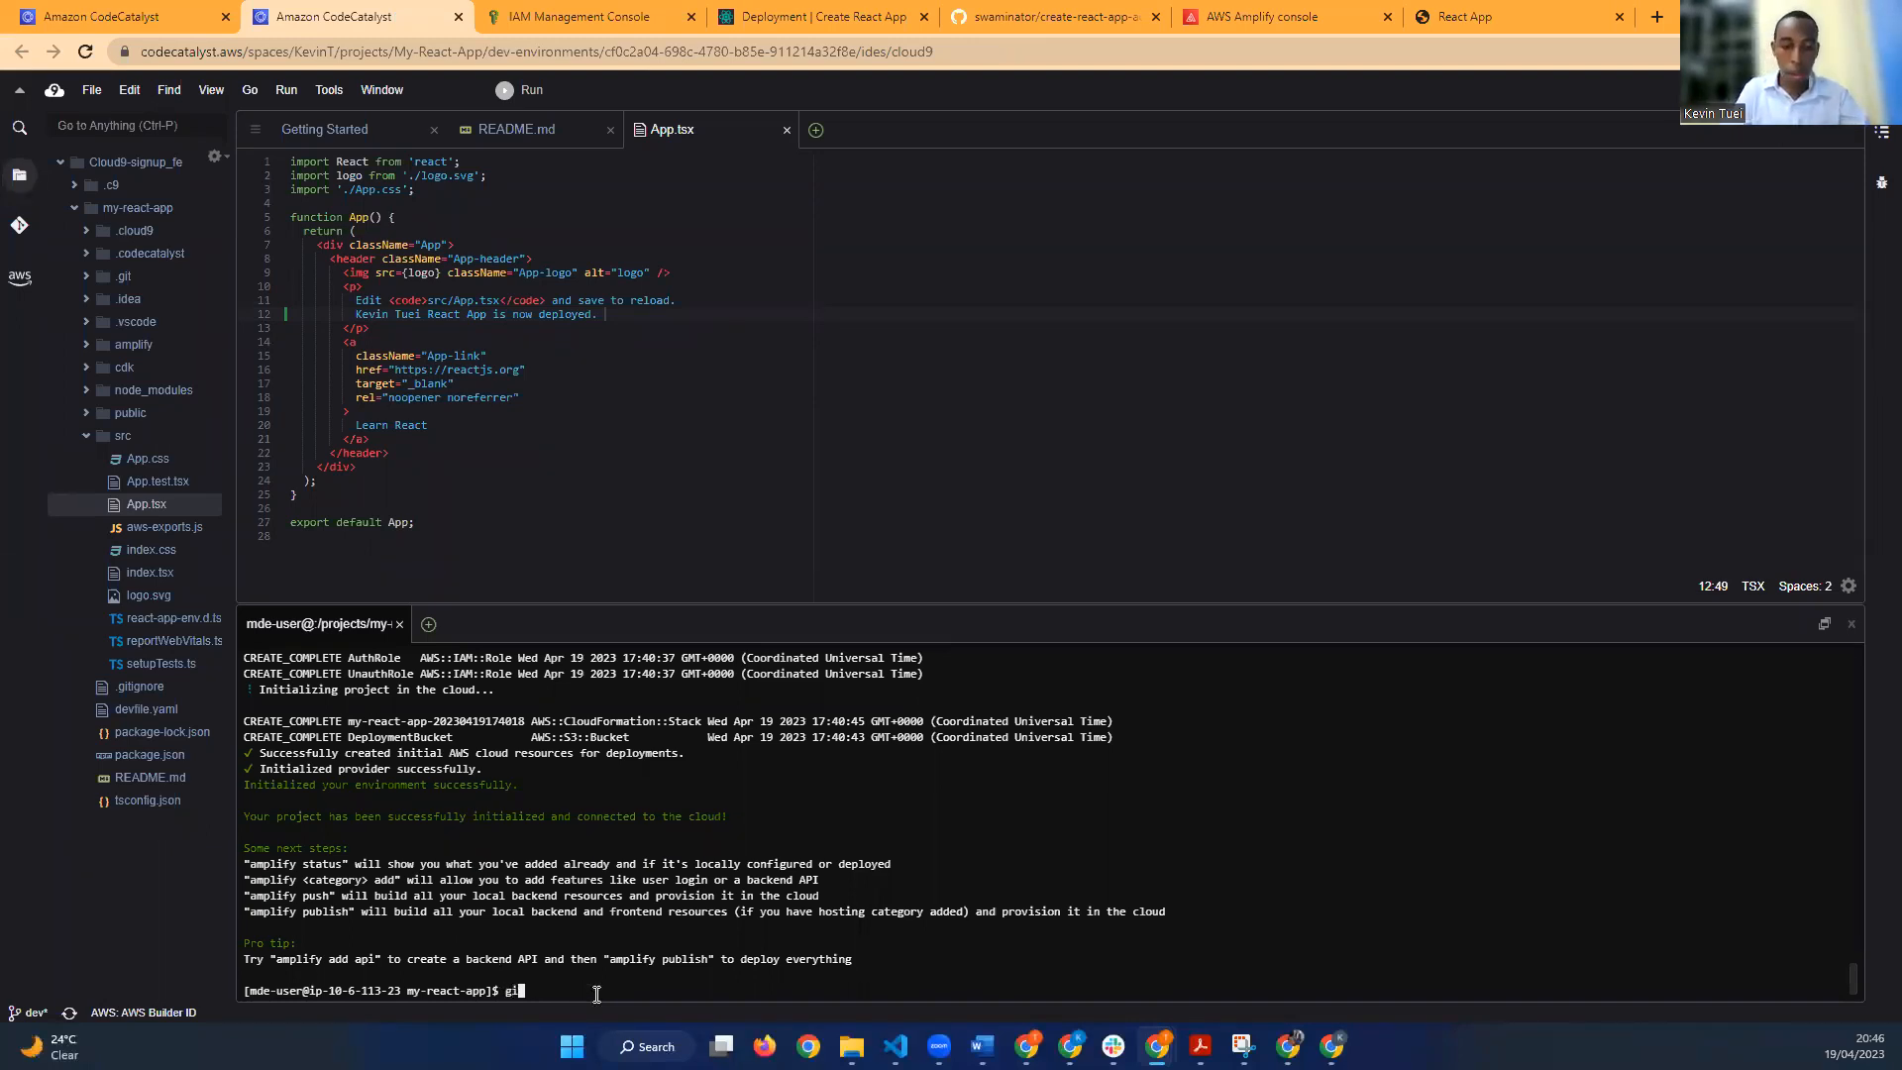
text(t status)
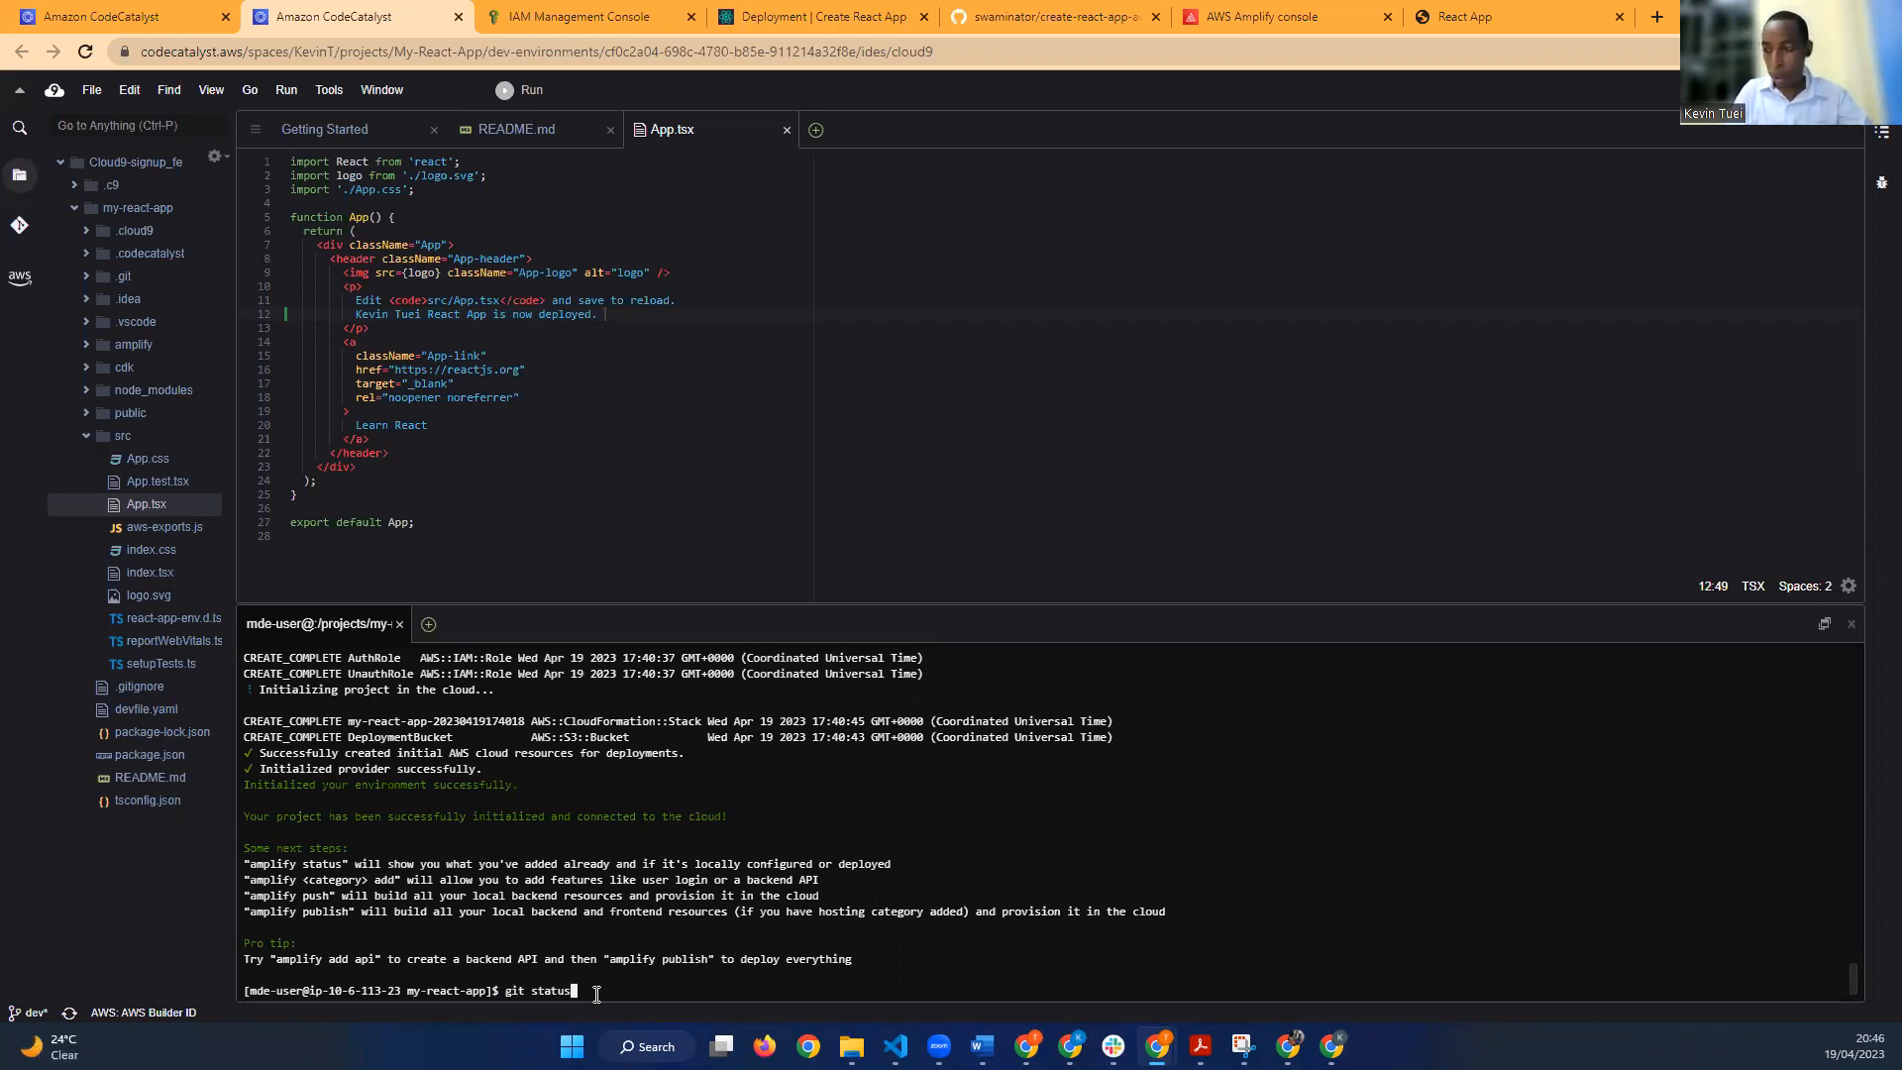
key(Return)
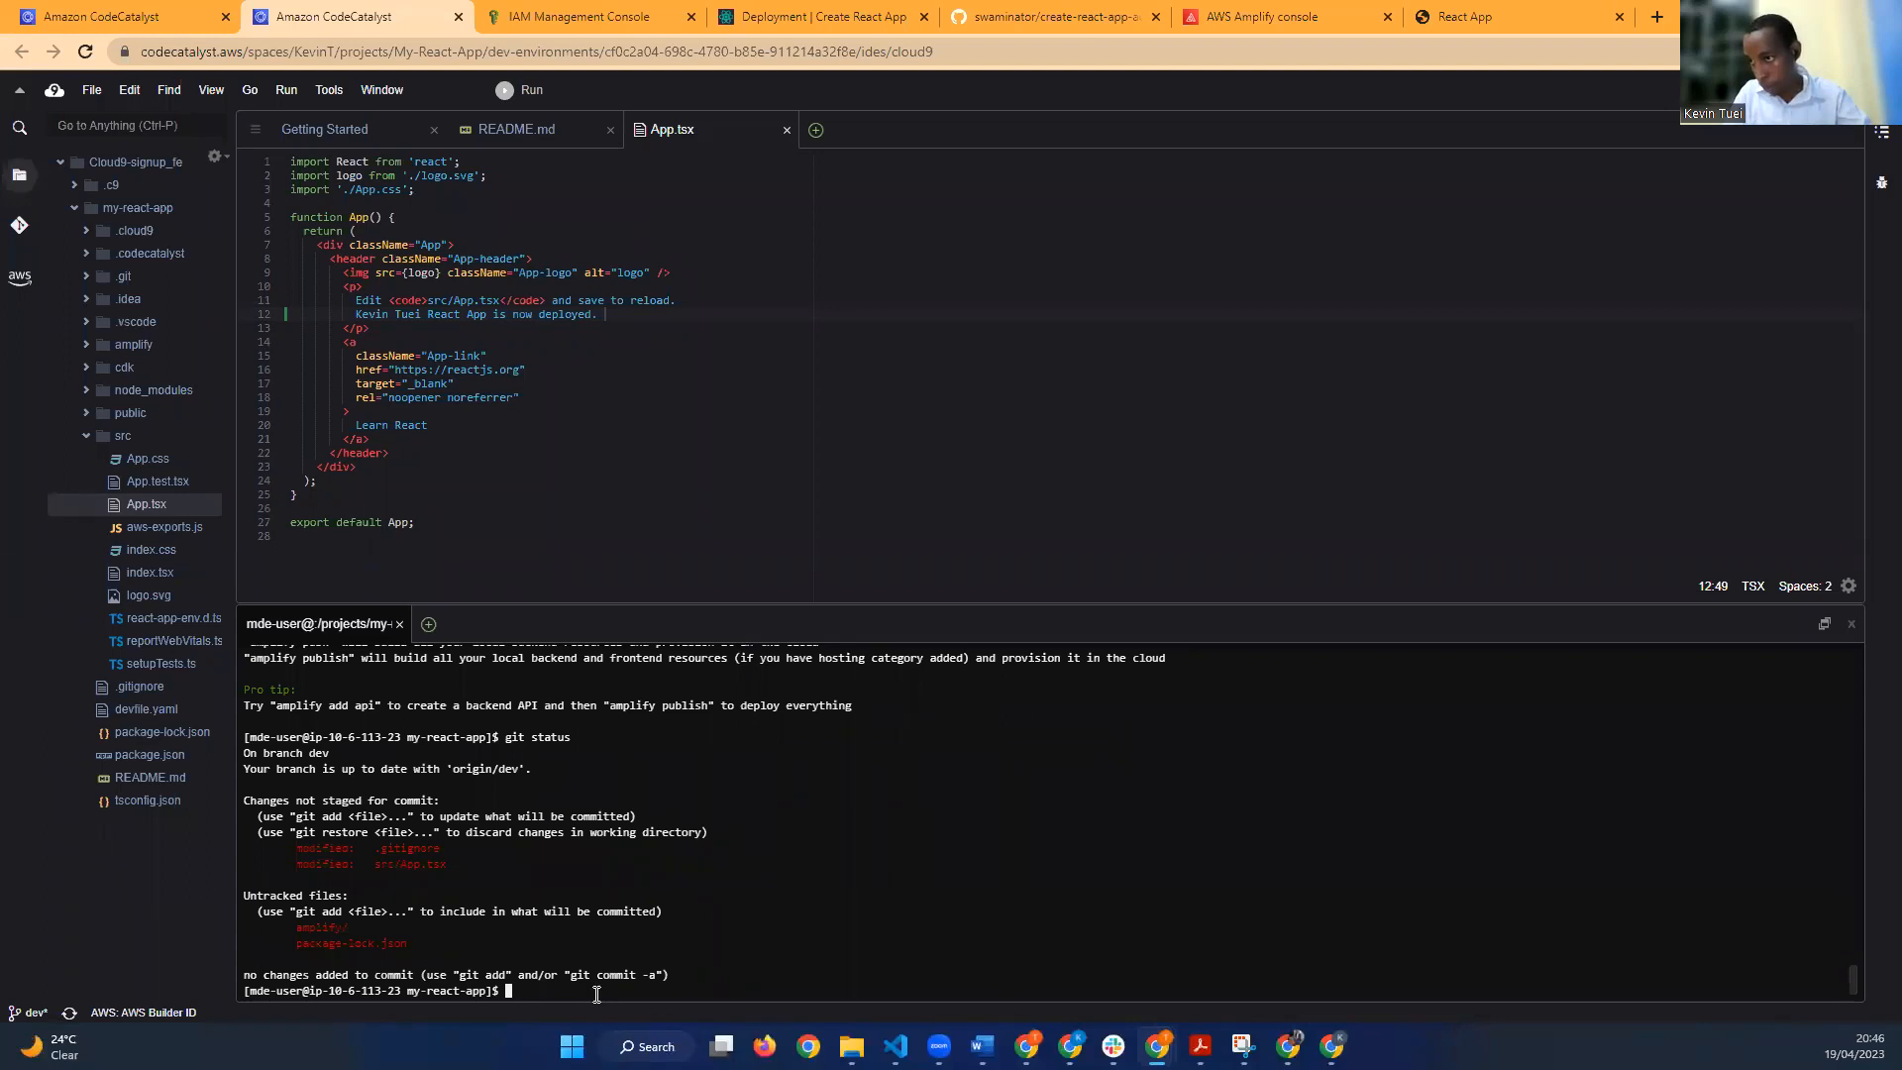
Step: Stage only the edited app file by running git add src/App.tsx
text(git add)
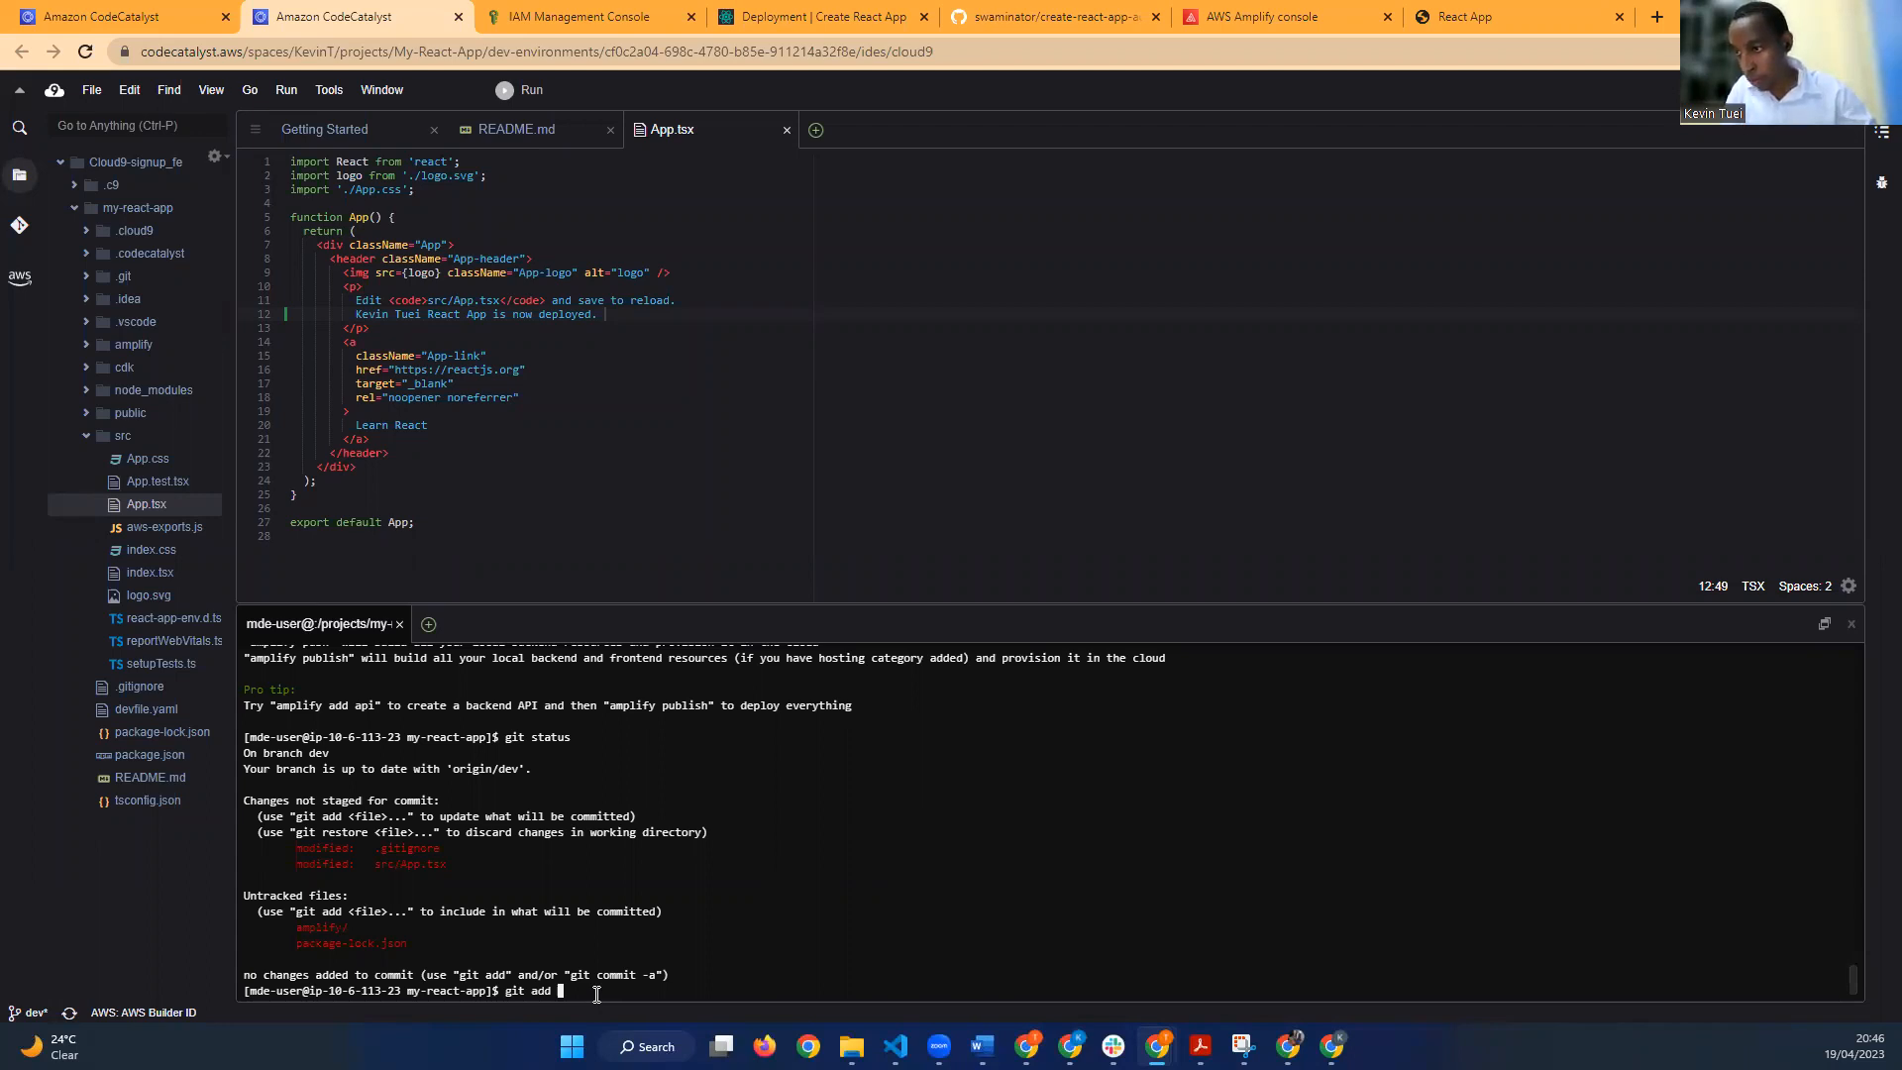
text(src)
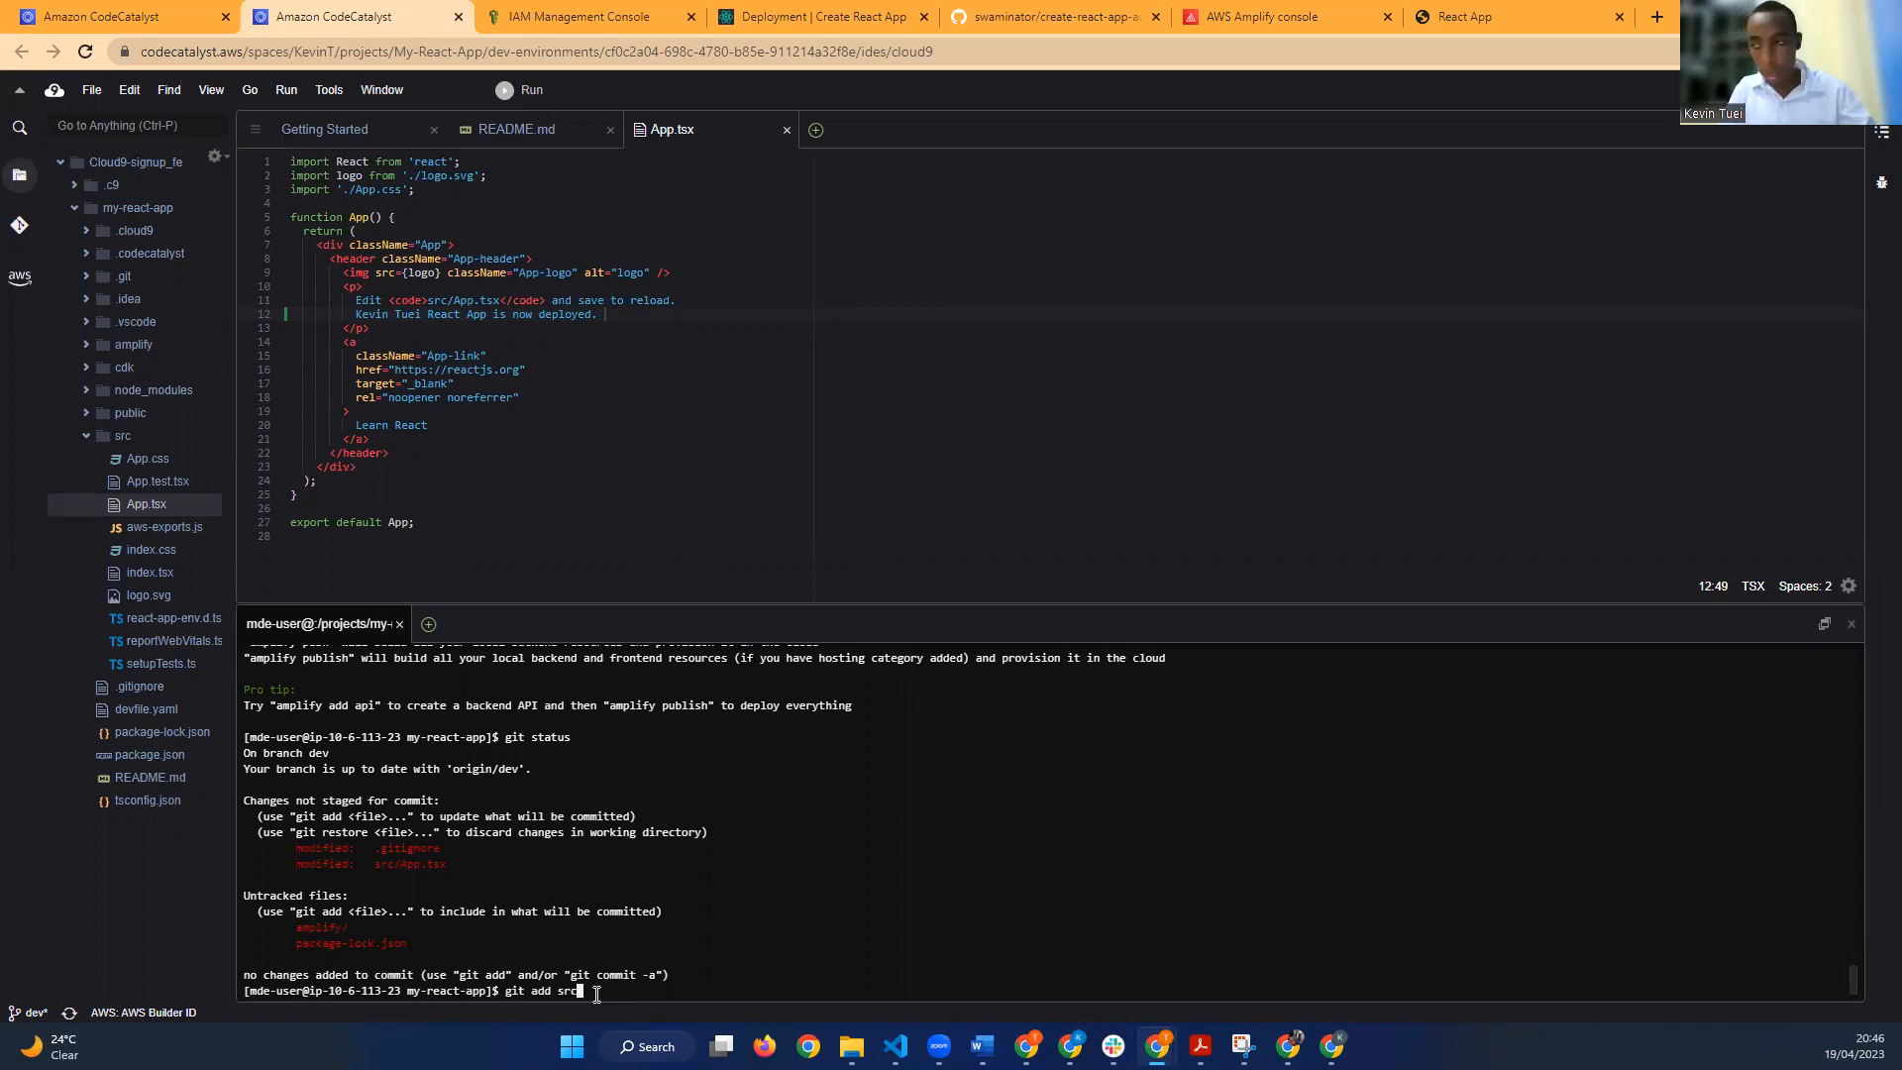
text(/)
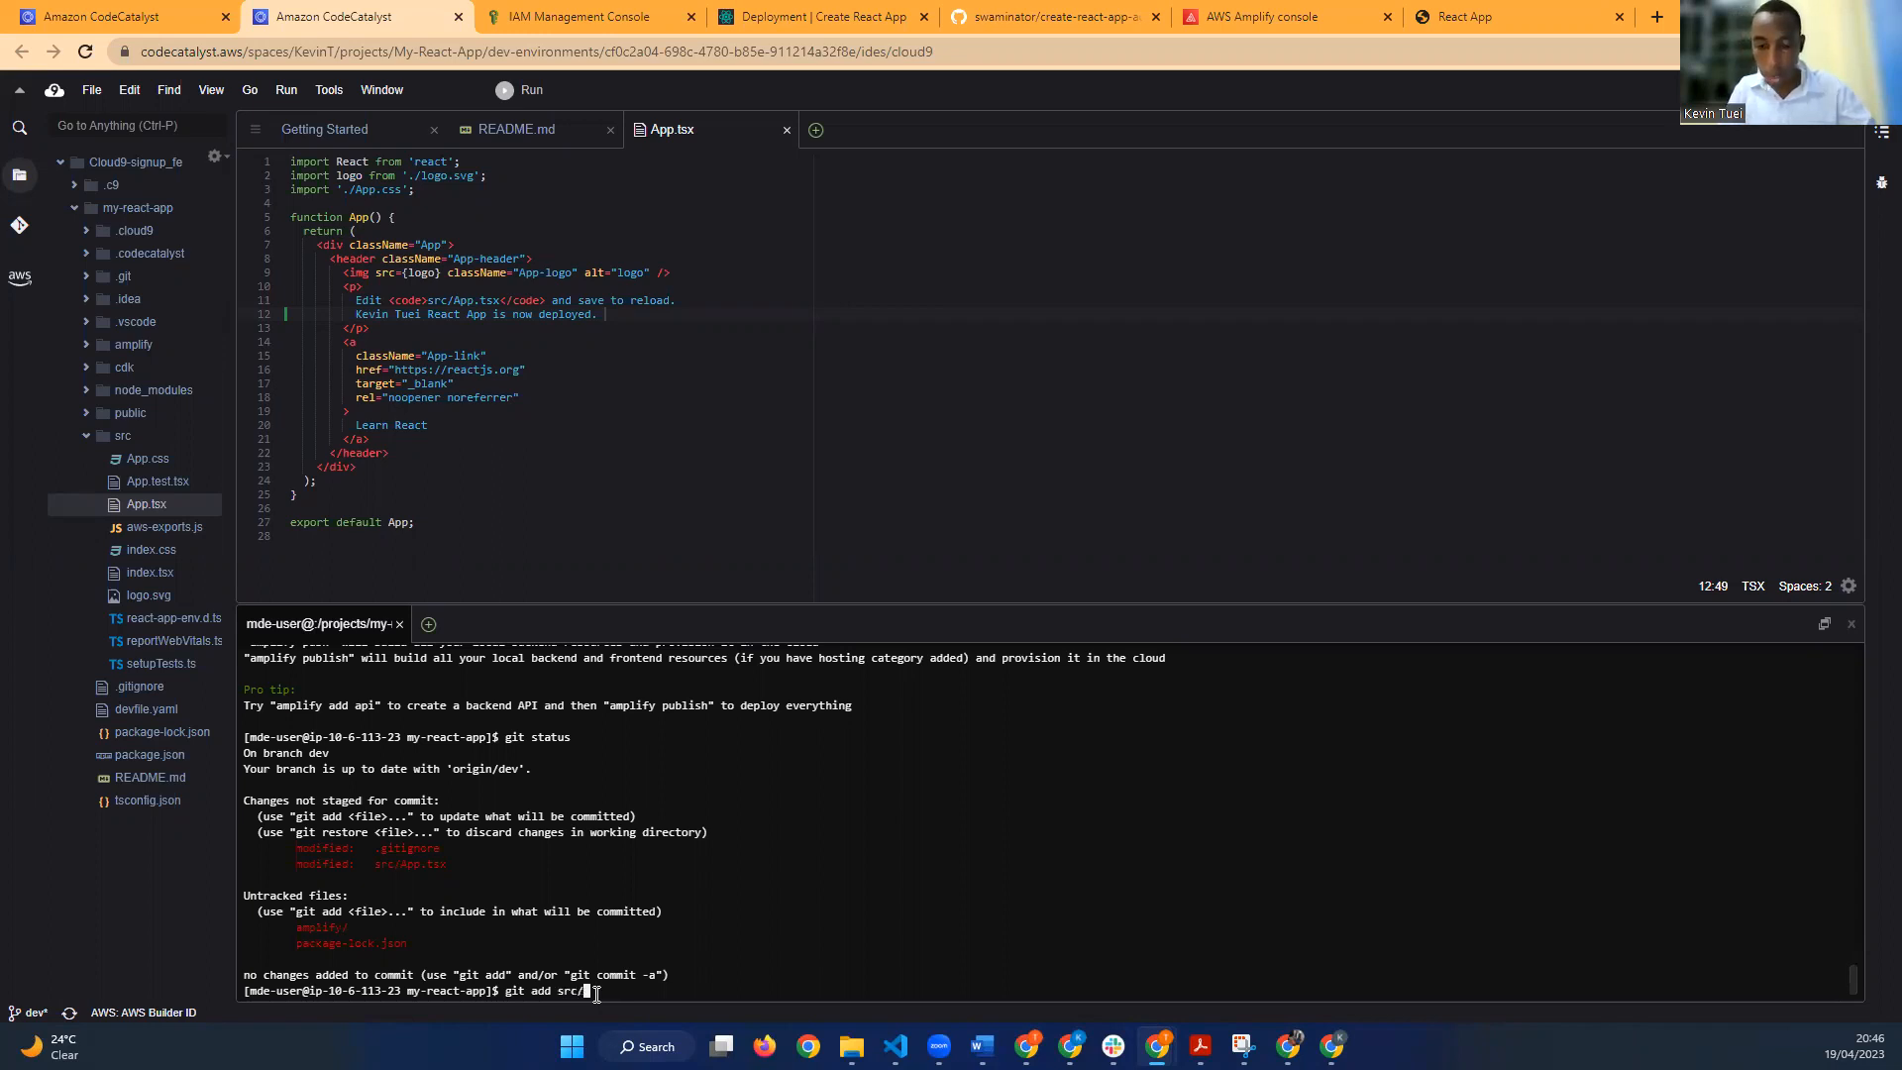
text(App)
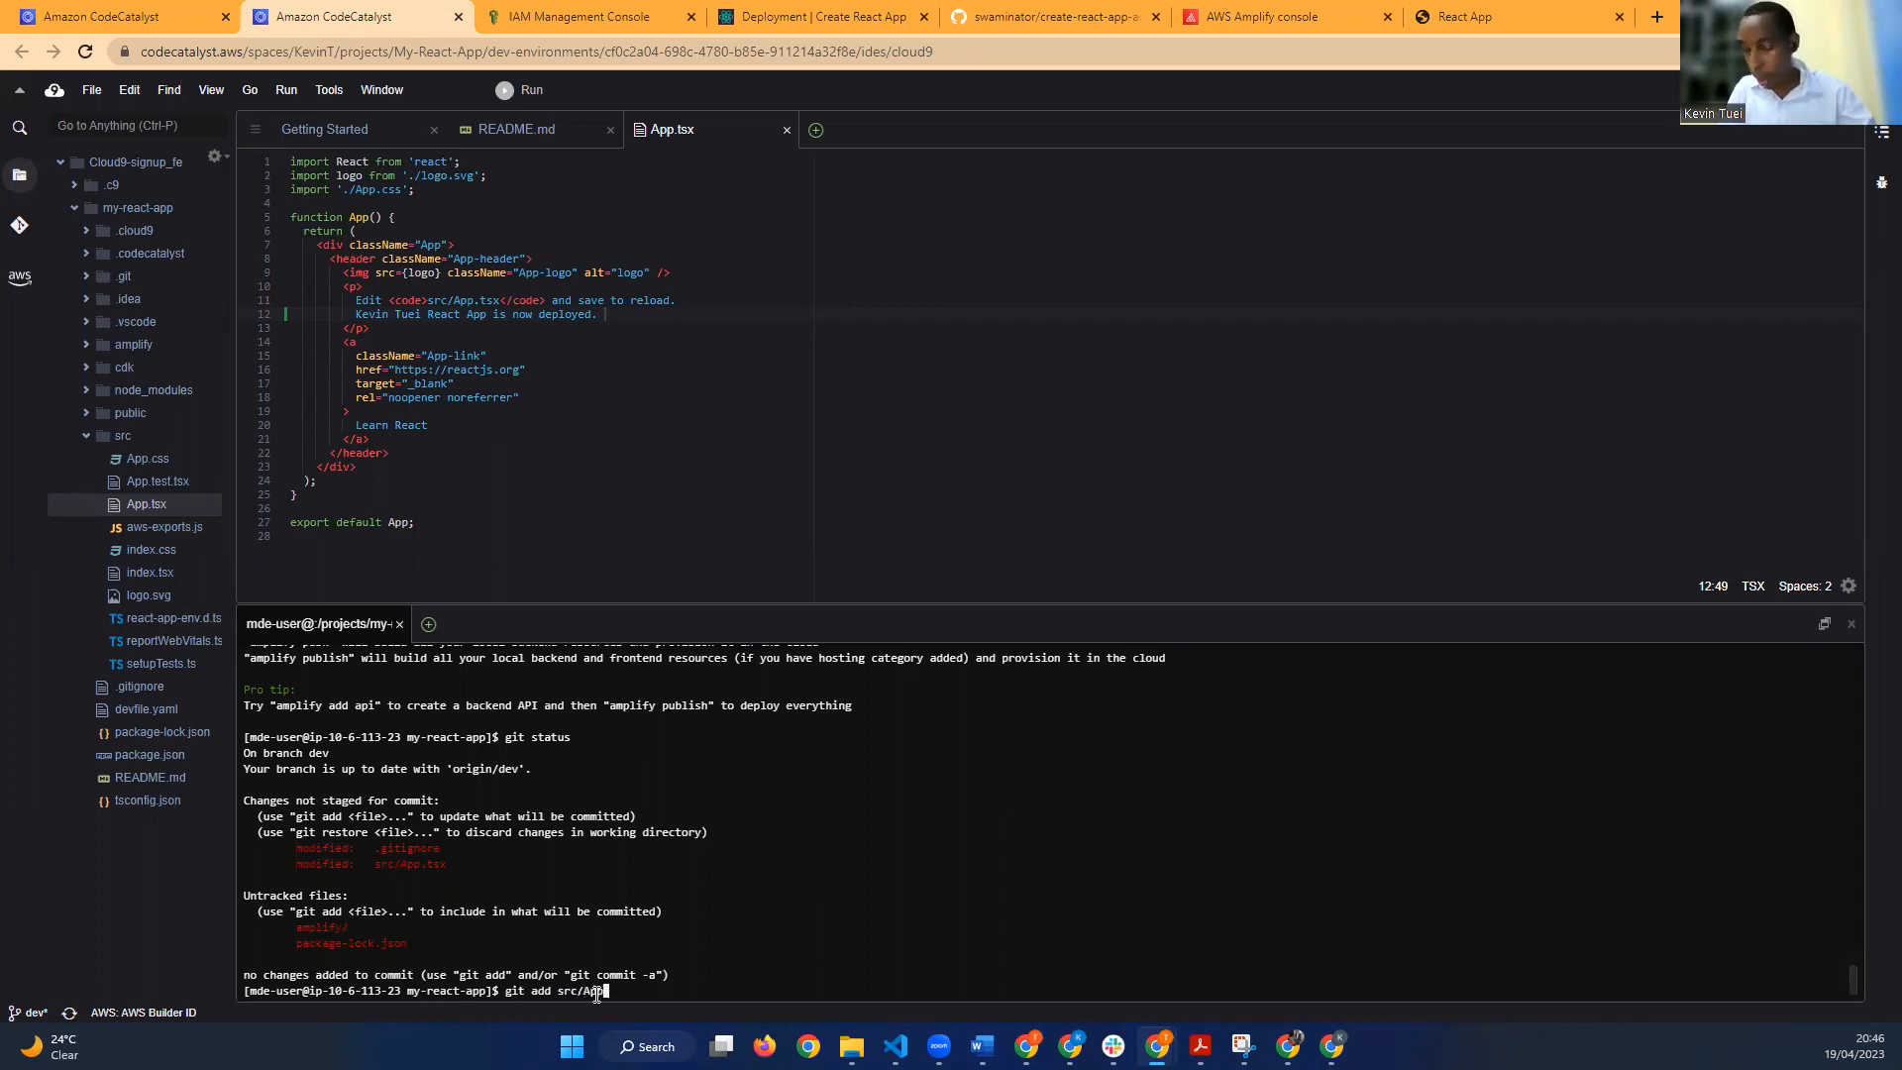
text(.tsx)
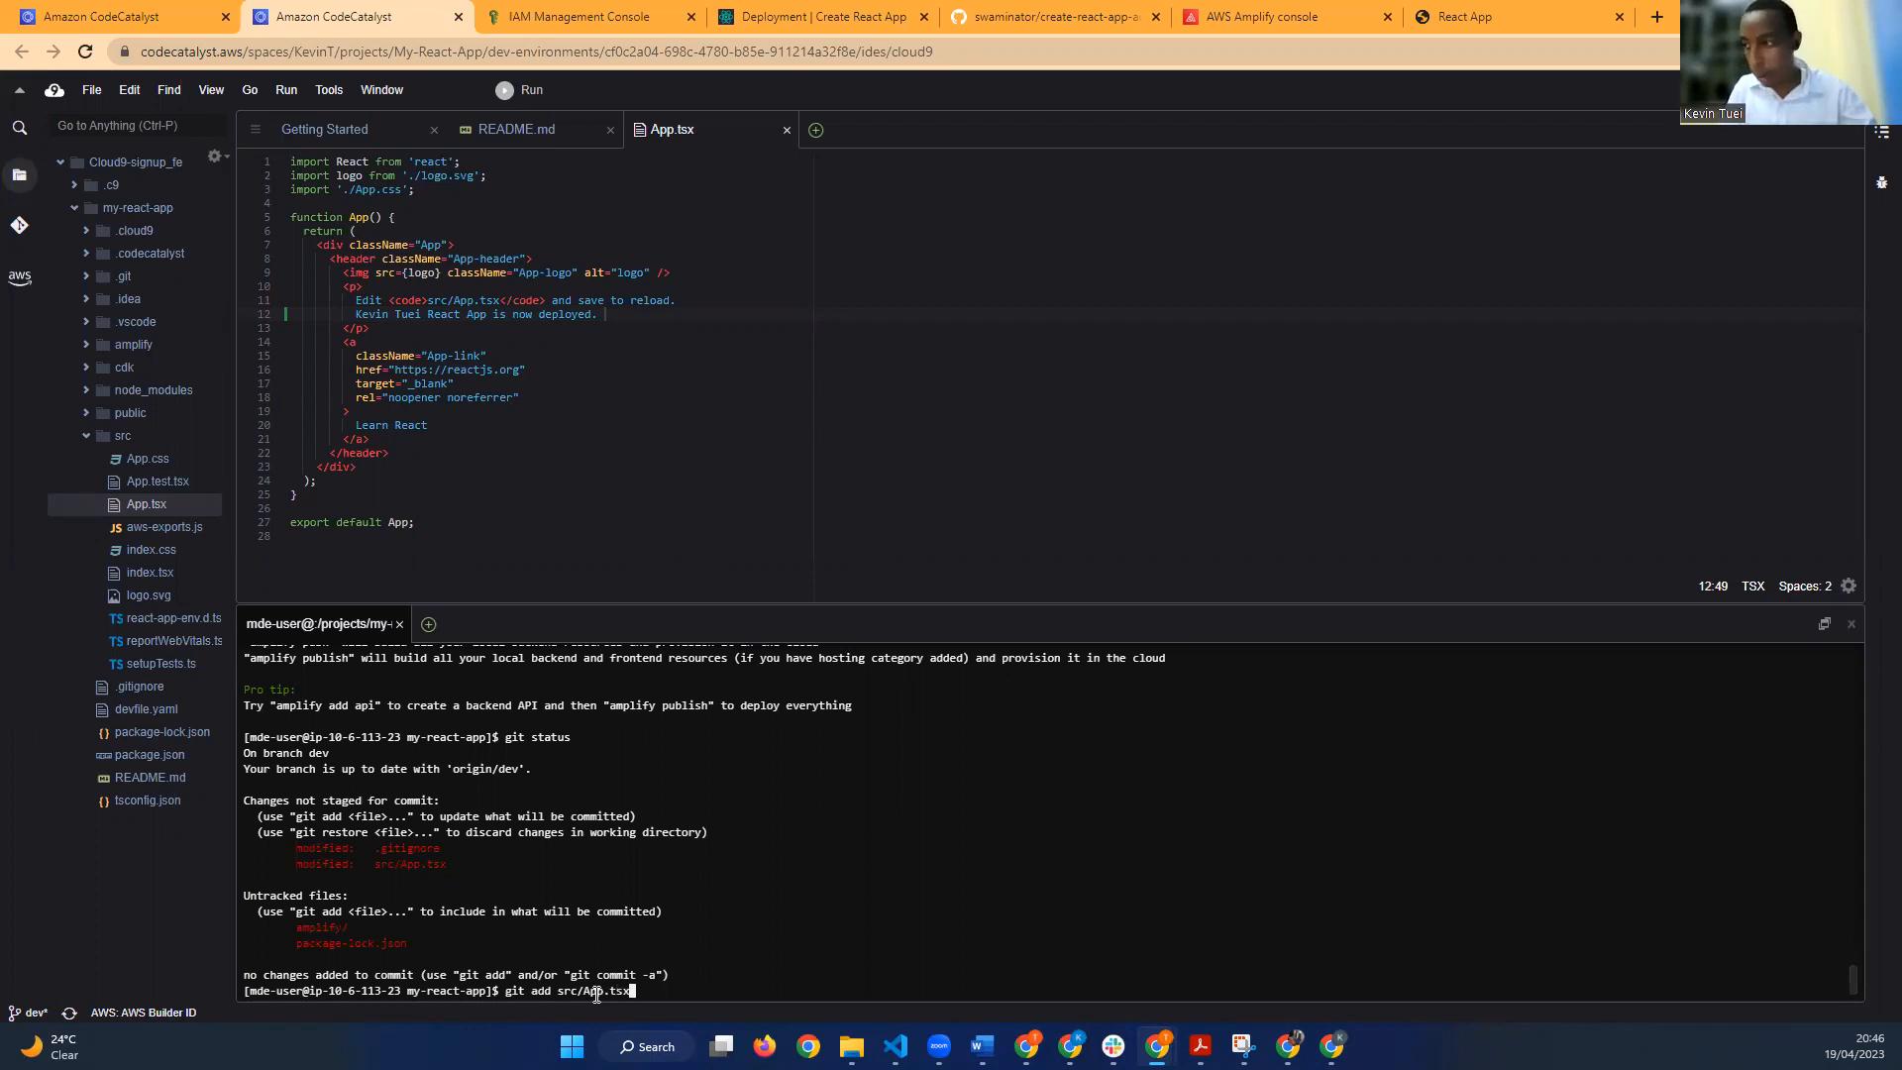
key(Return)
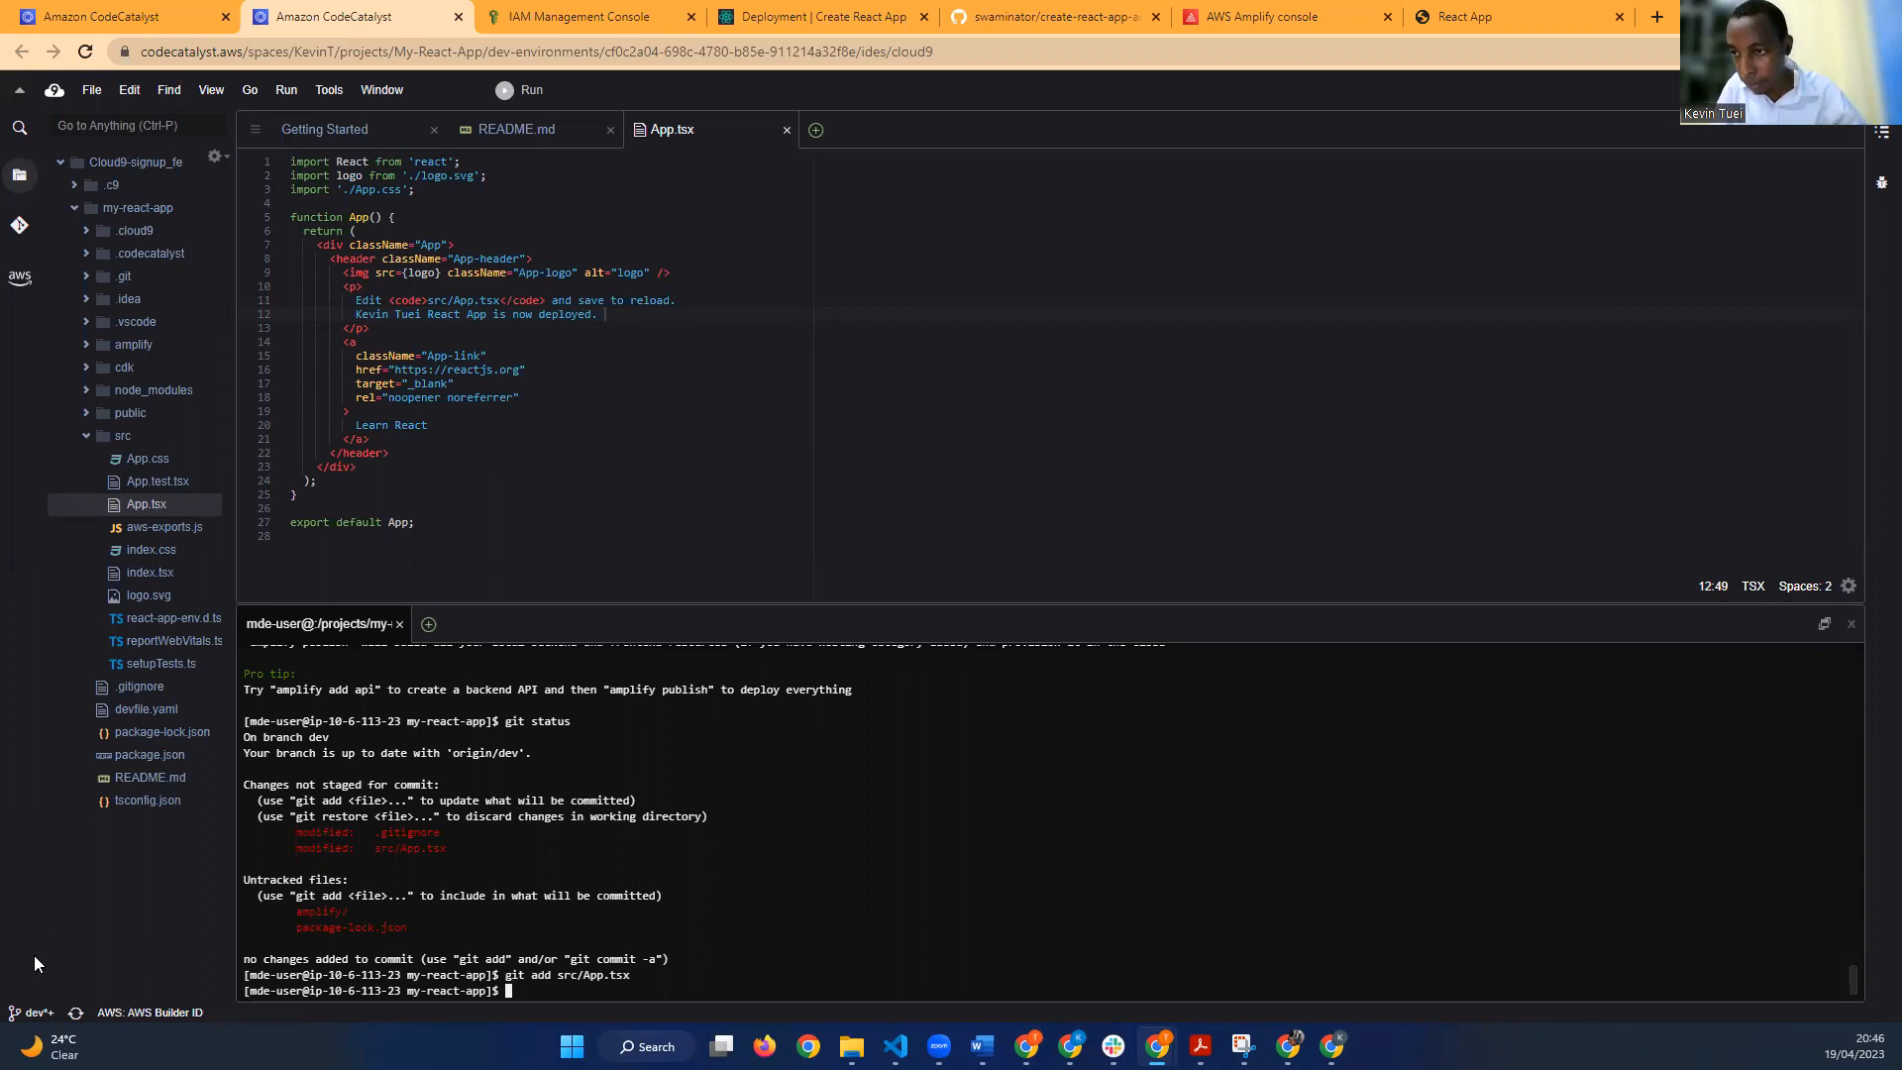
Step: Commit the staged file from the terminal with the message "updated src/App.tsx"
click(46, 1012)
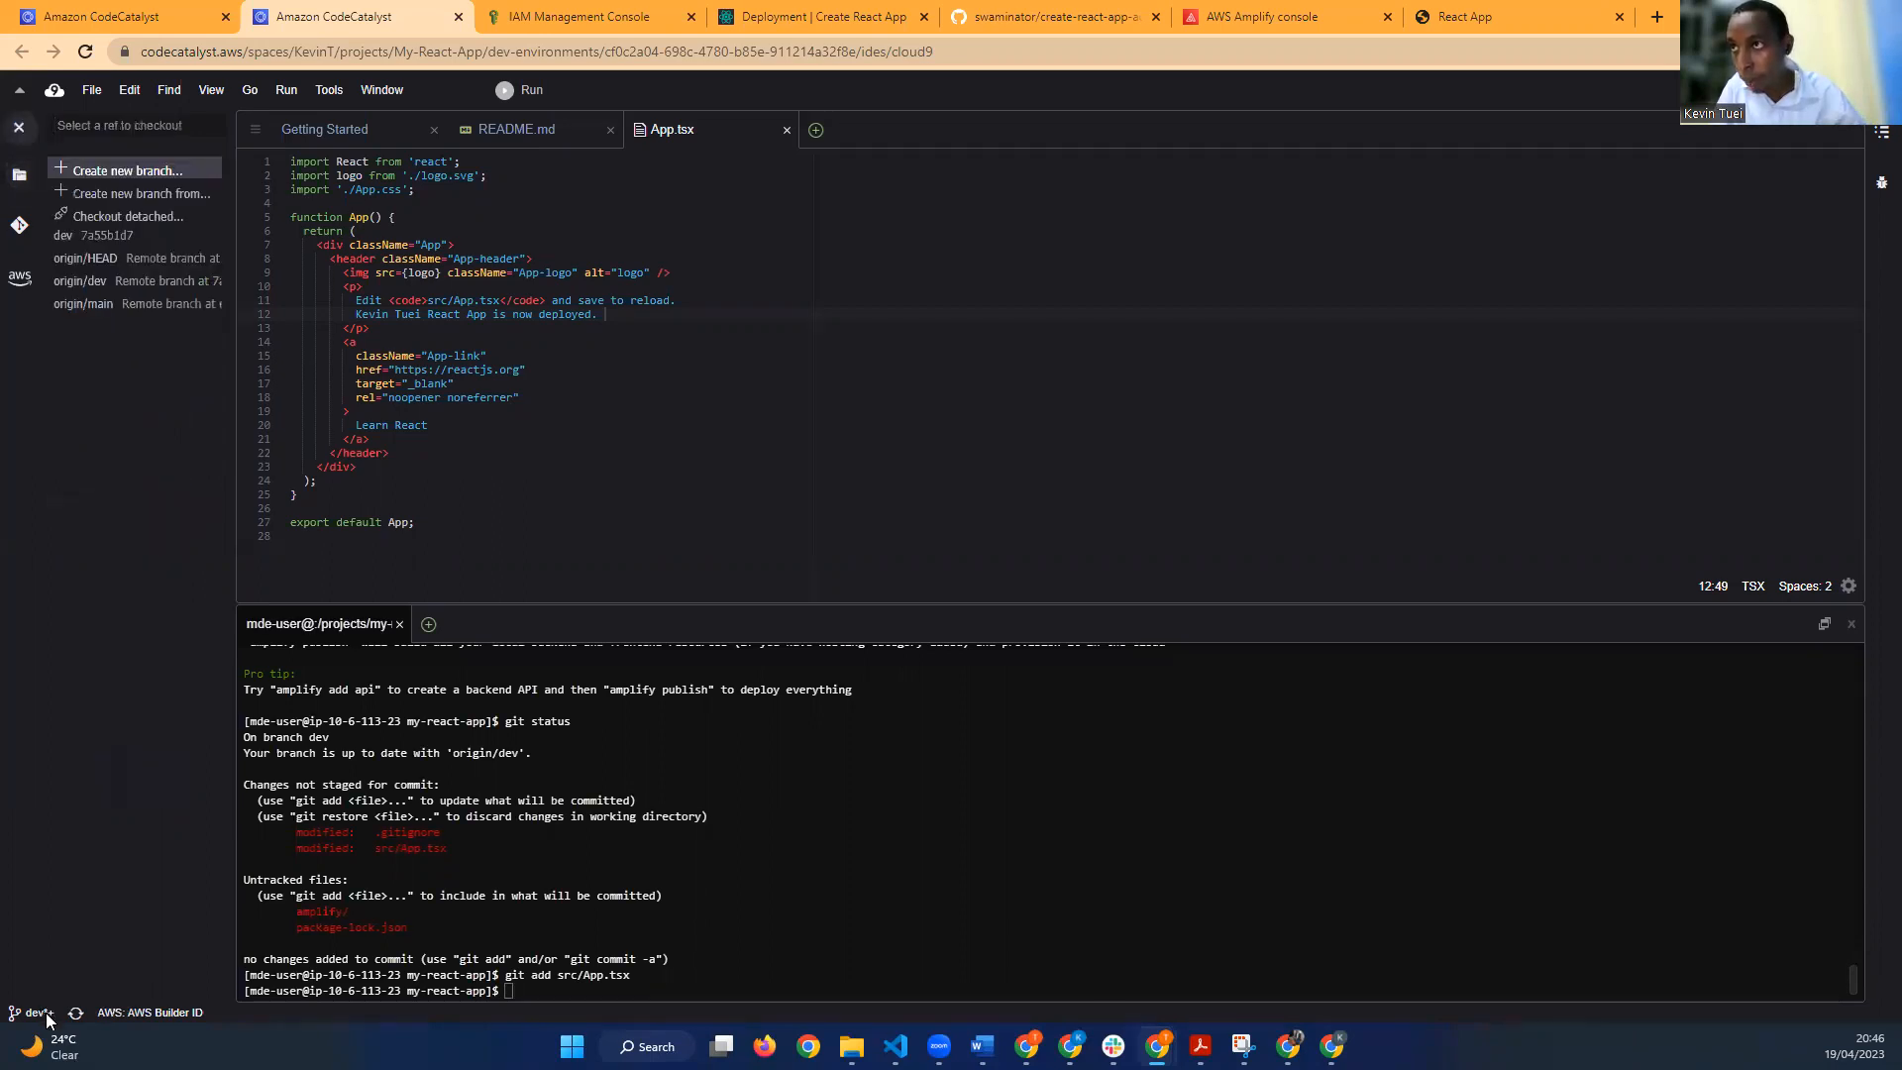
click(523, 993)
text(git commit -m )
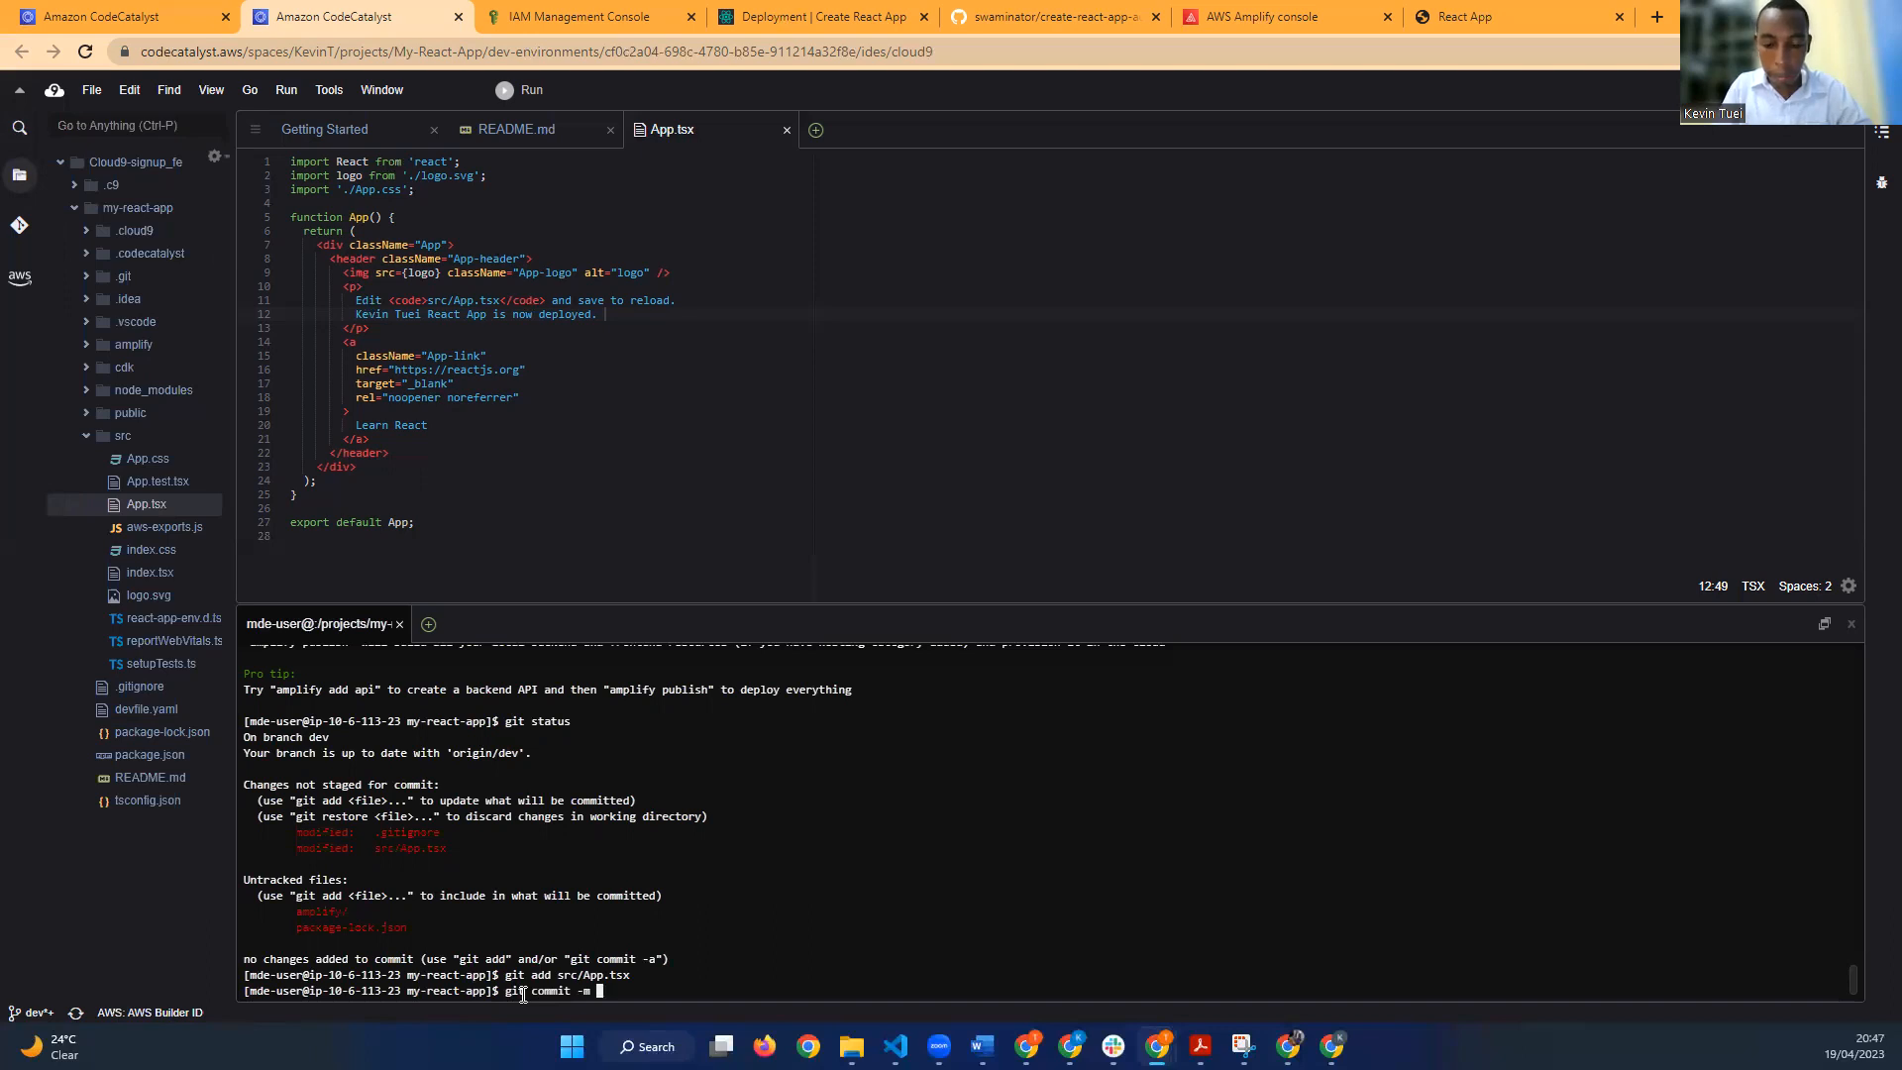
text("")
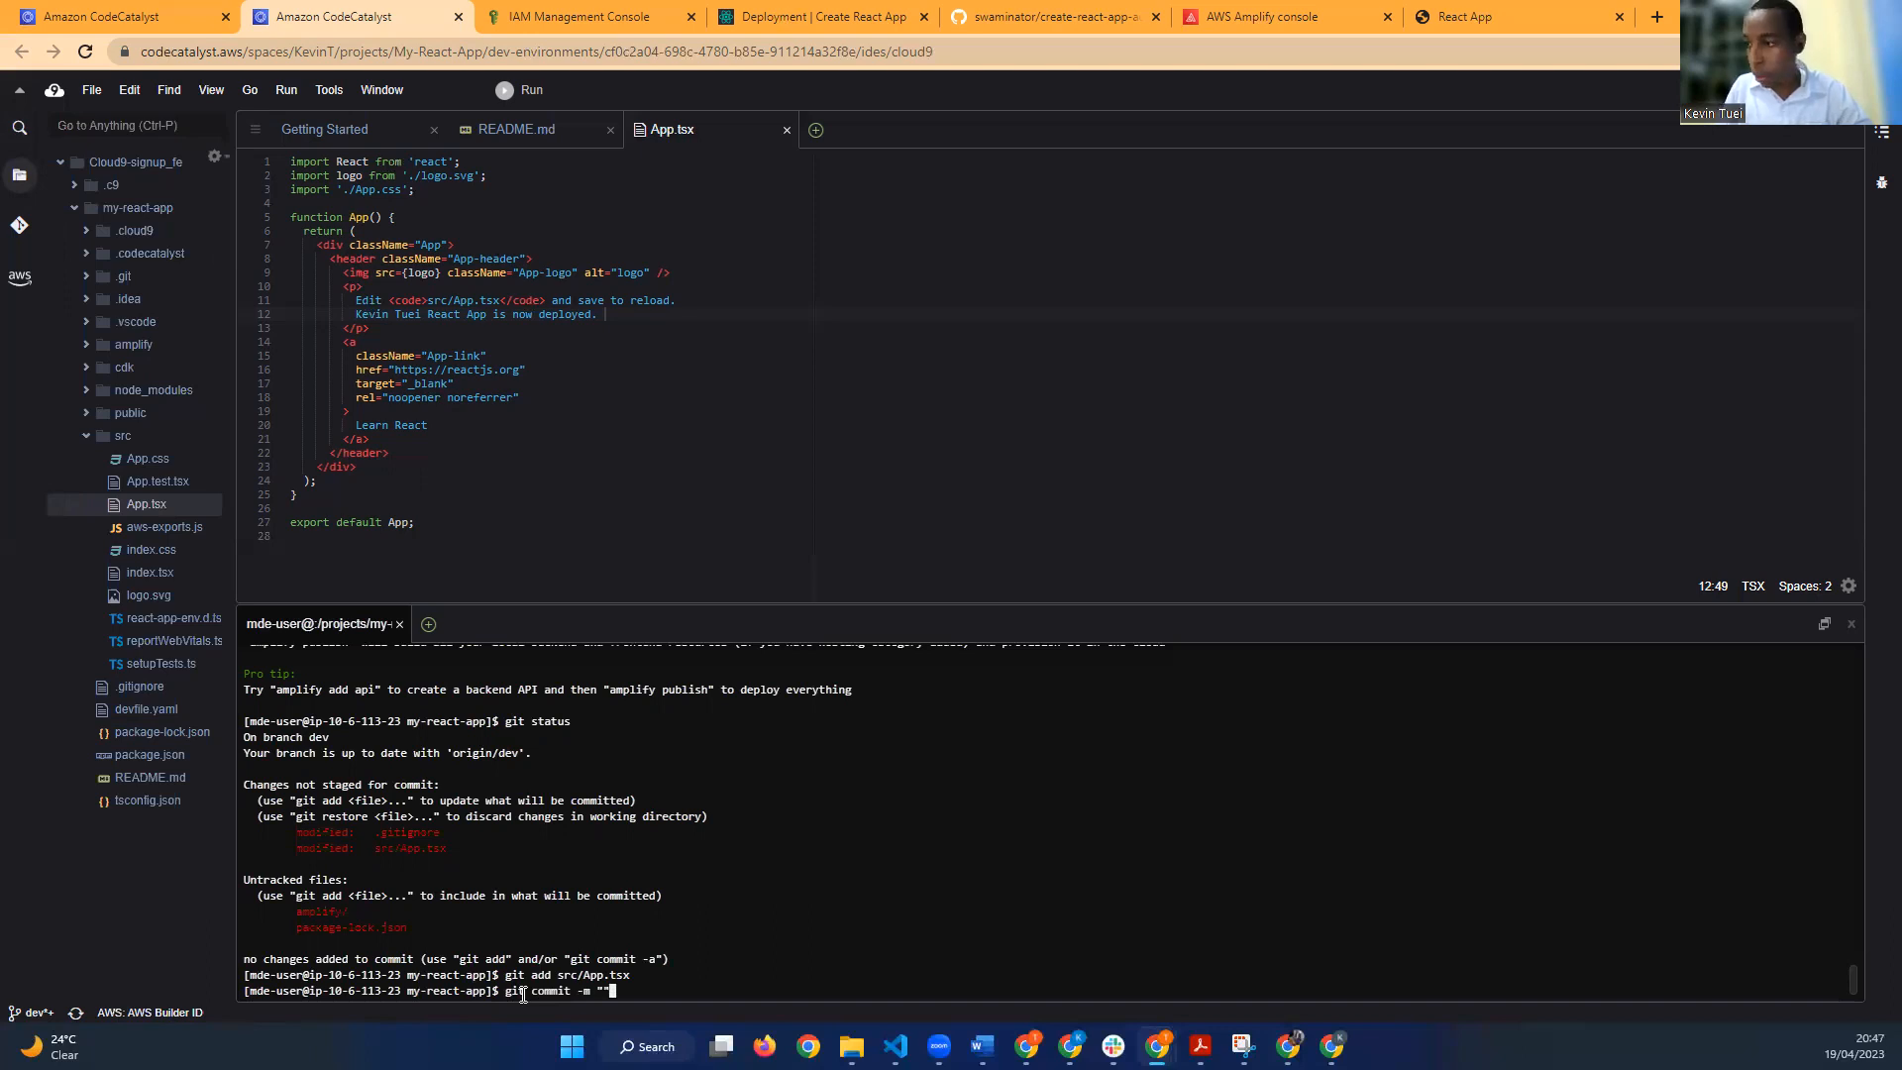
key(Left)
text(updated)
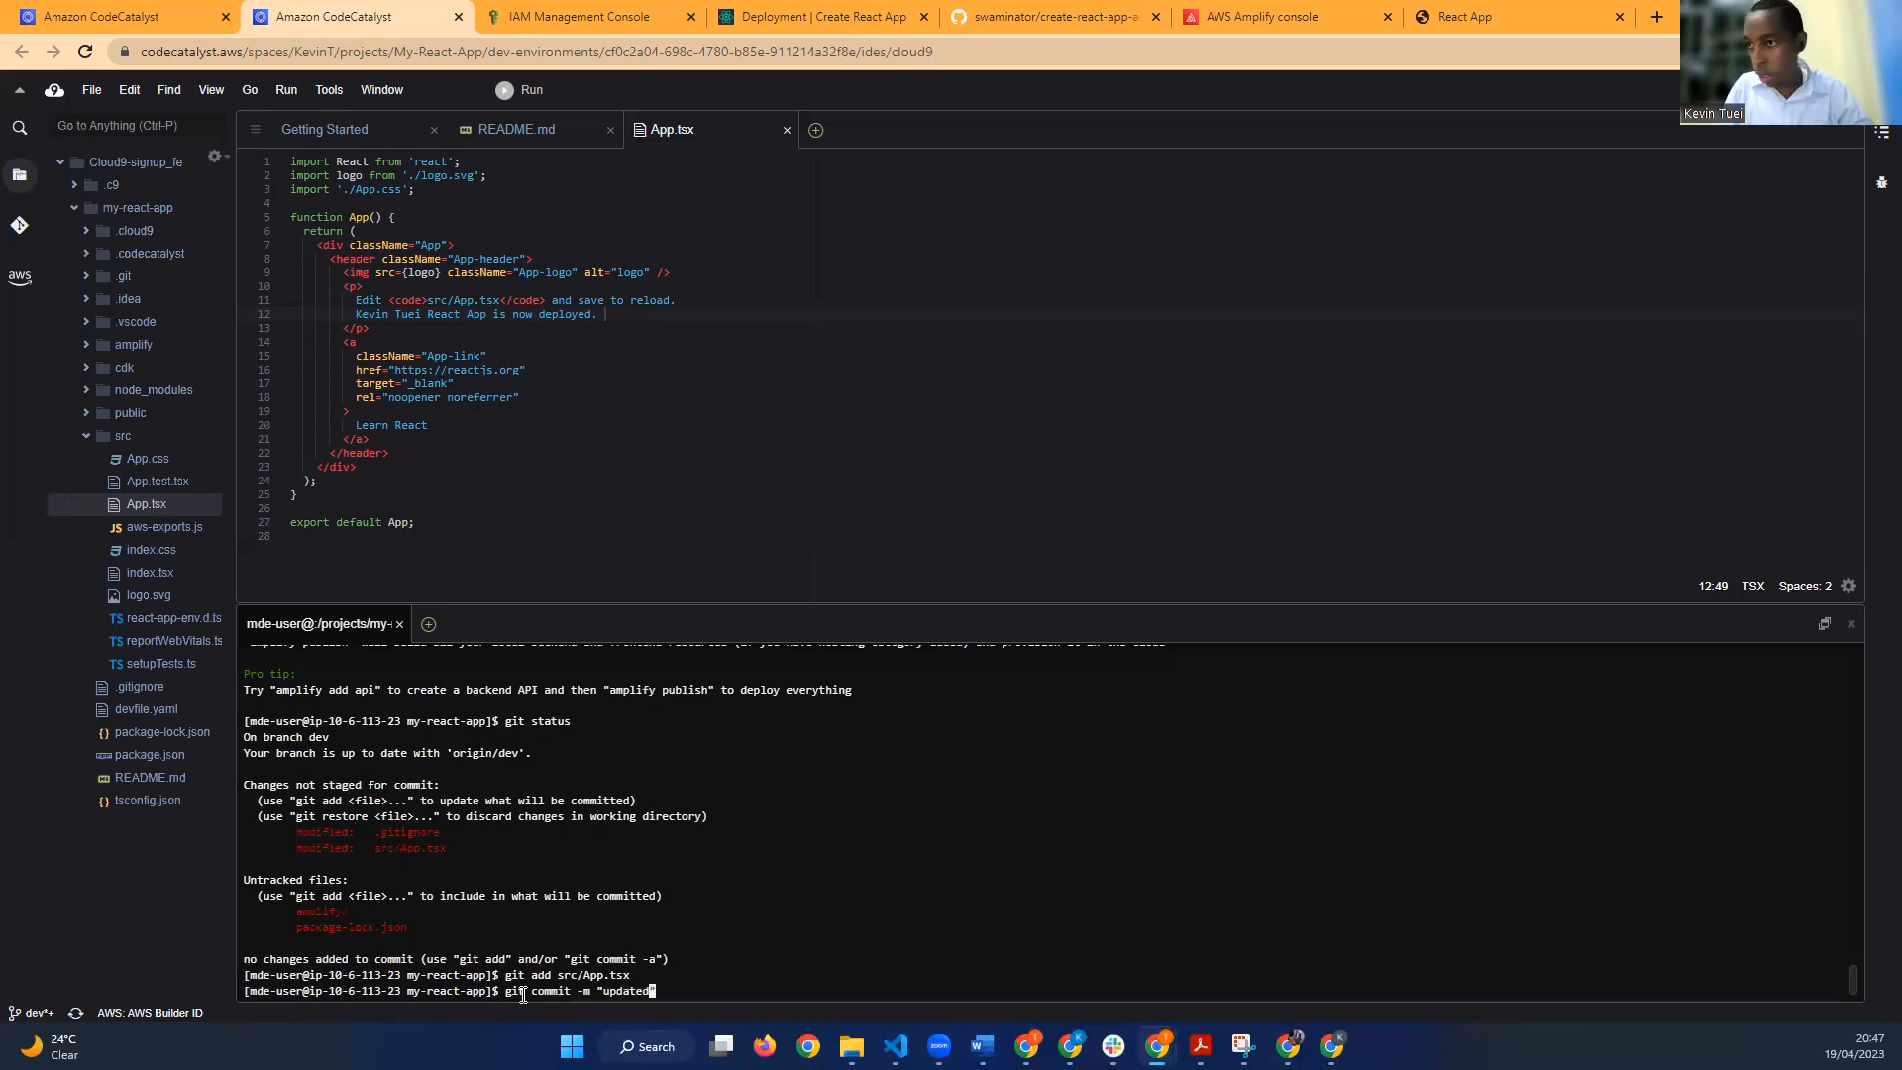
text( App.)
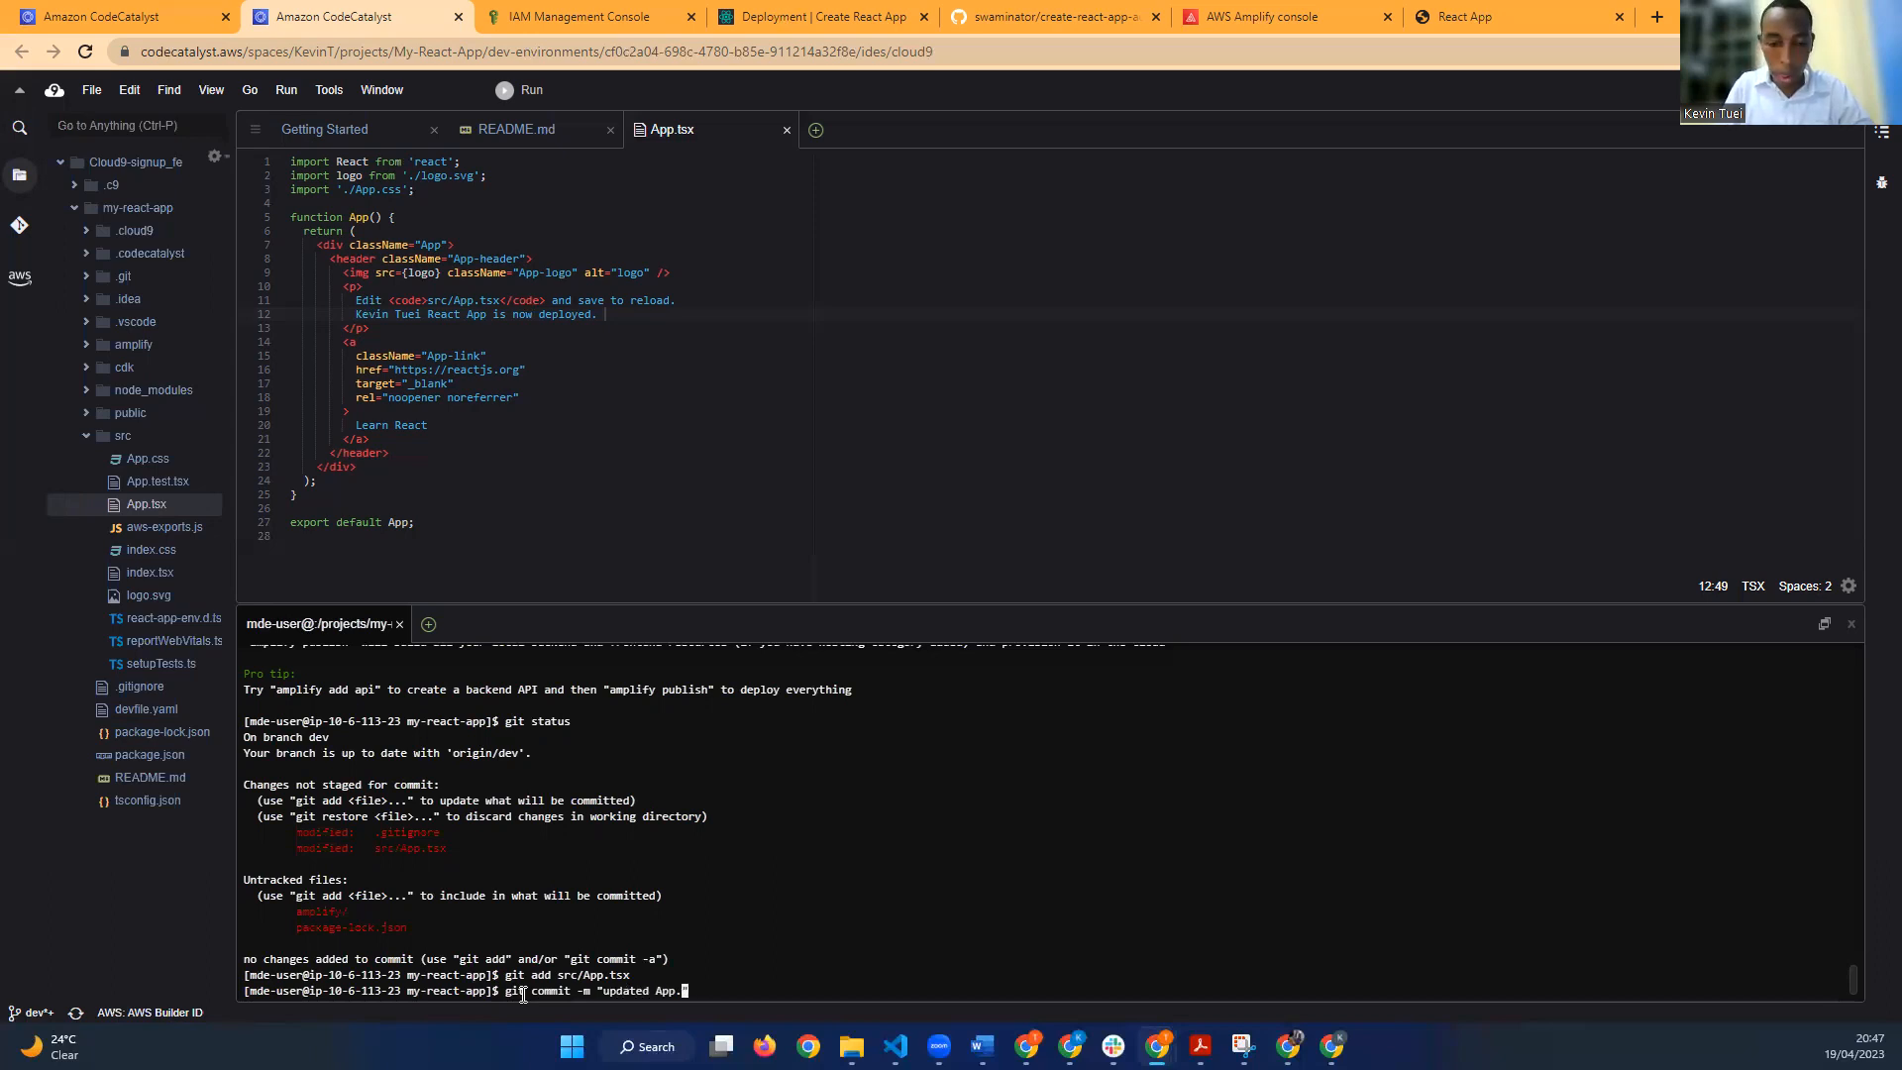
text(tsx)
key(Left)
key(Left)
key(Left)
key(Left)
key(Left)
key(Left)
key(Left)
text(src/)
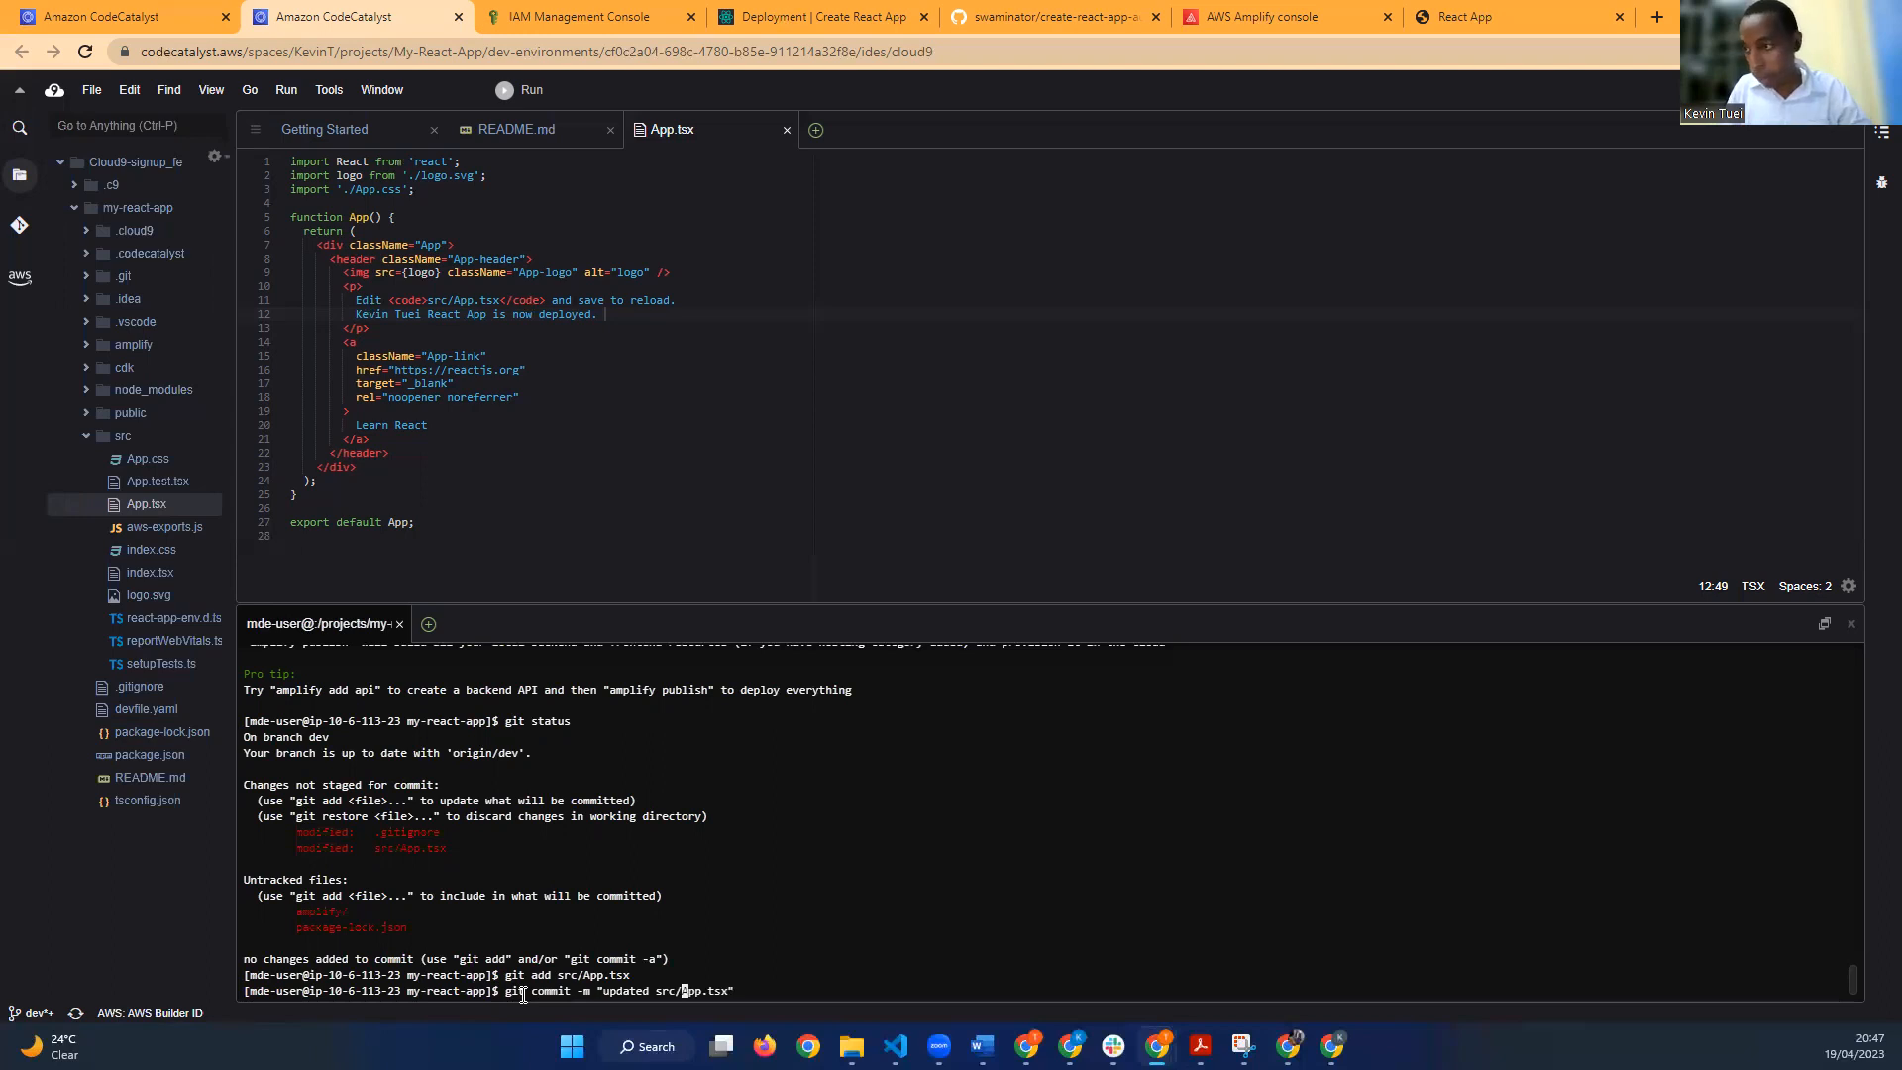
key(Return)
Step: Try to push the commit to origin/dev, both with git push and with Cloud9's Git synchronization, and dismiss the Git dialog
text(git push)
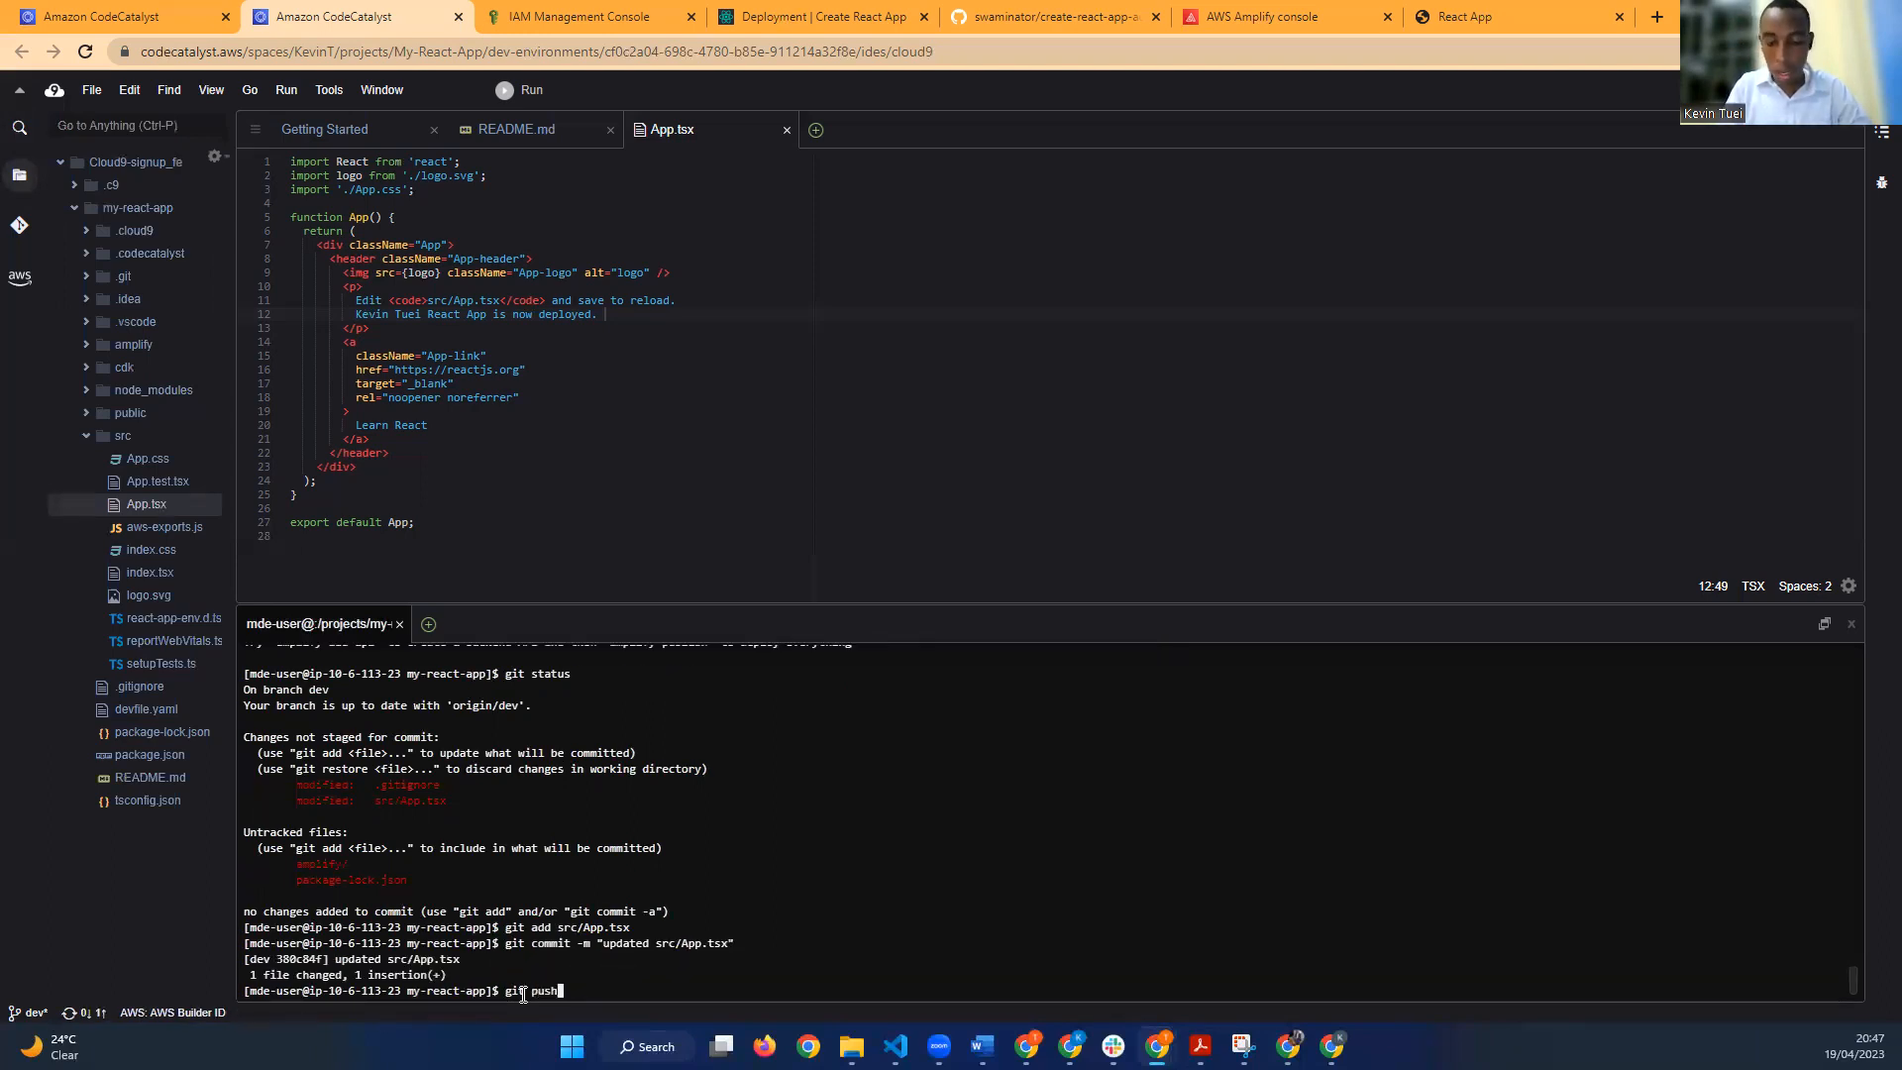
key(Return)
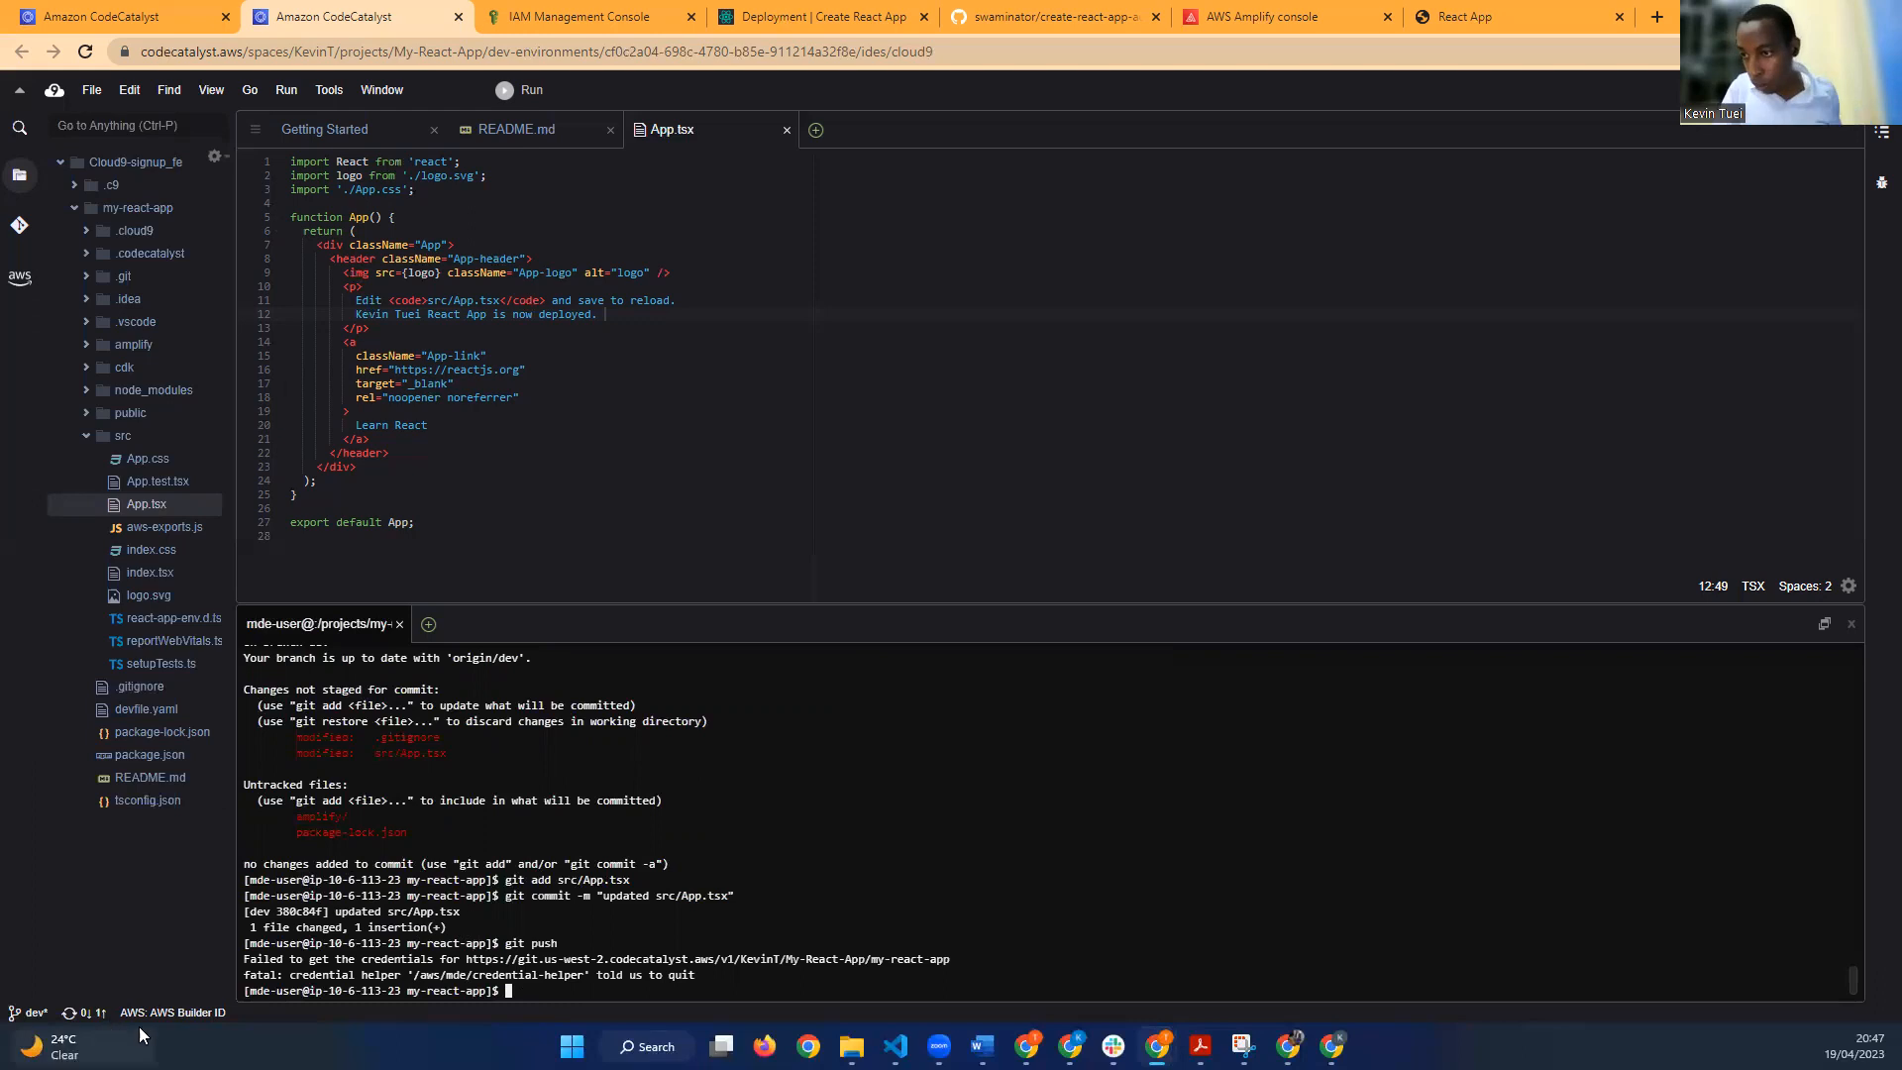
mouse_move(138, 1026)
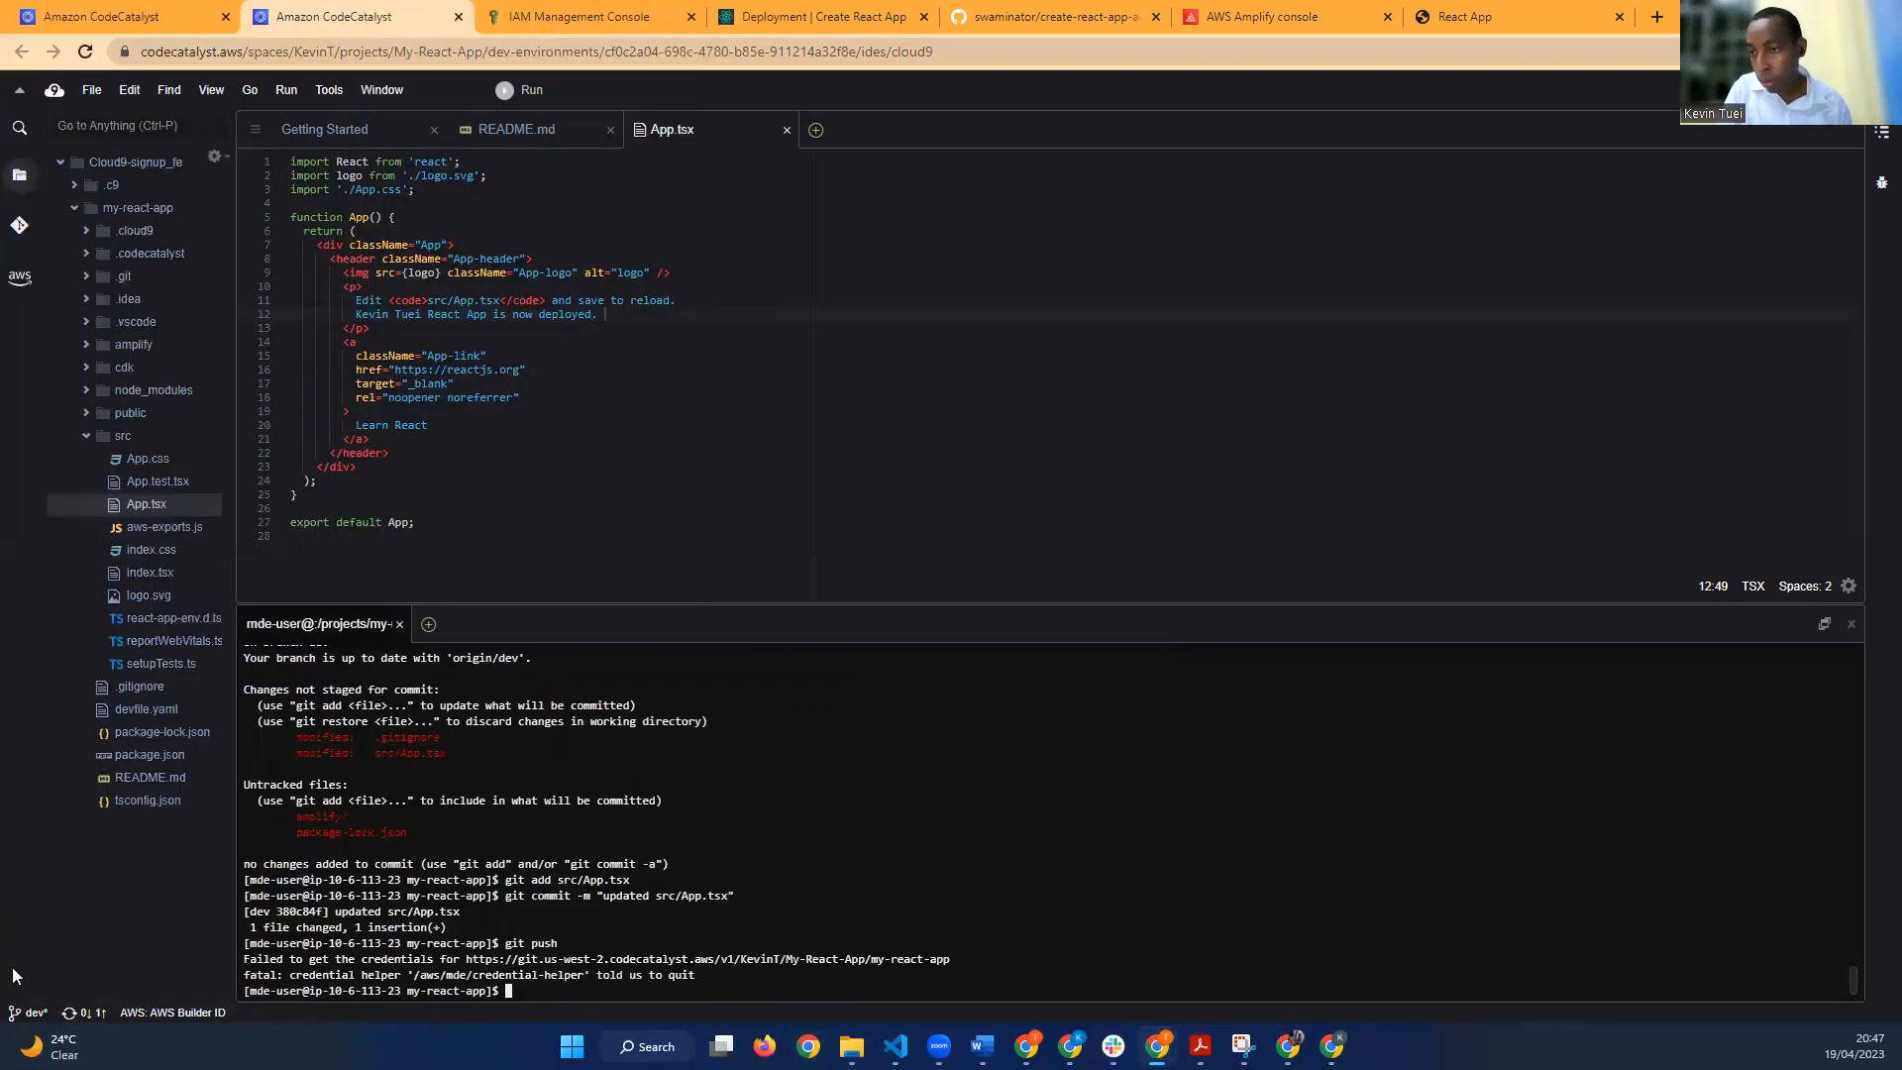
click(20, 1017)
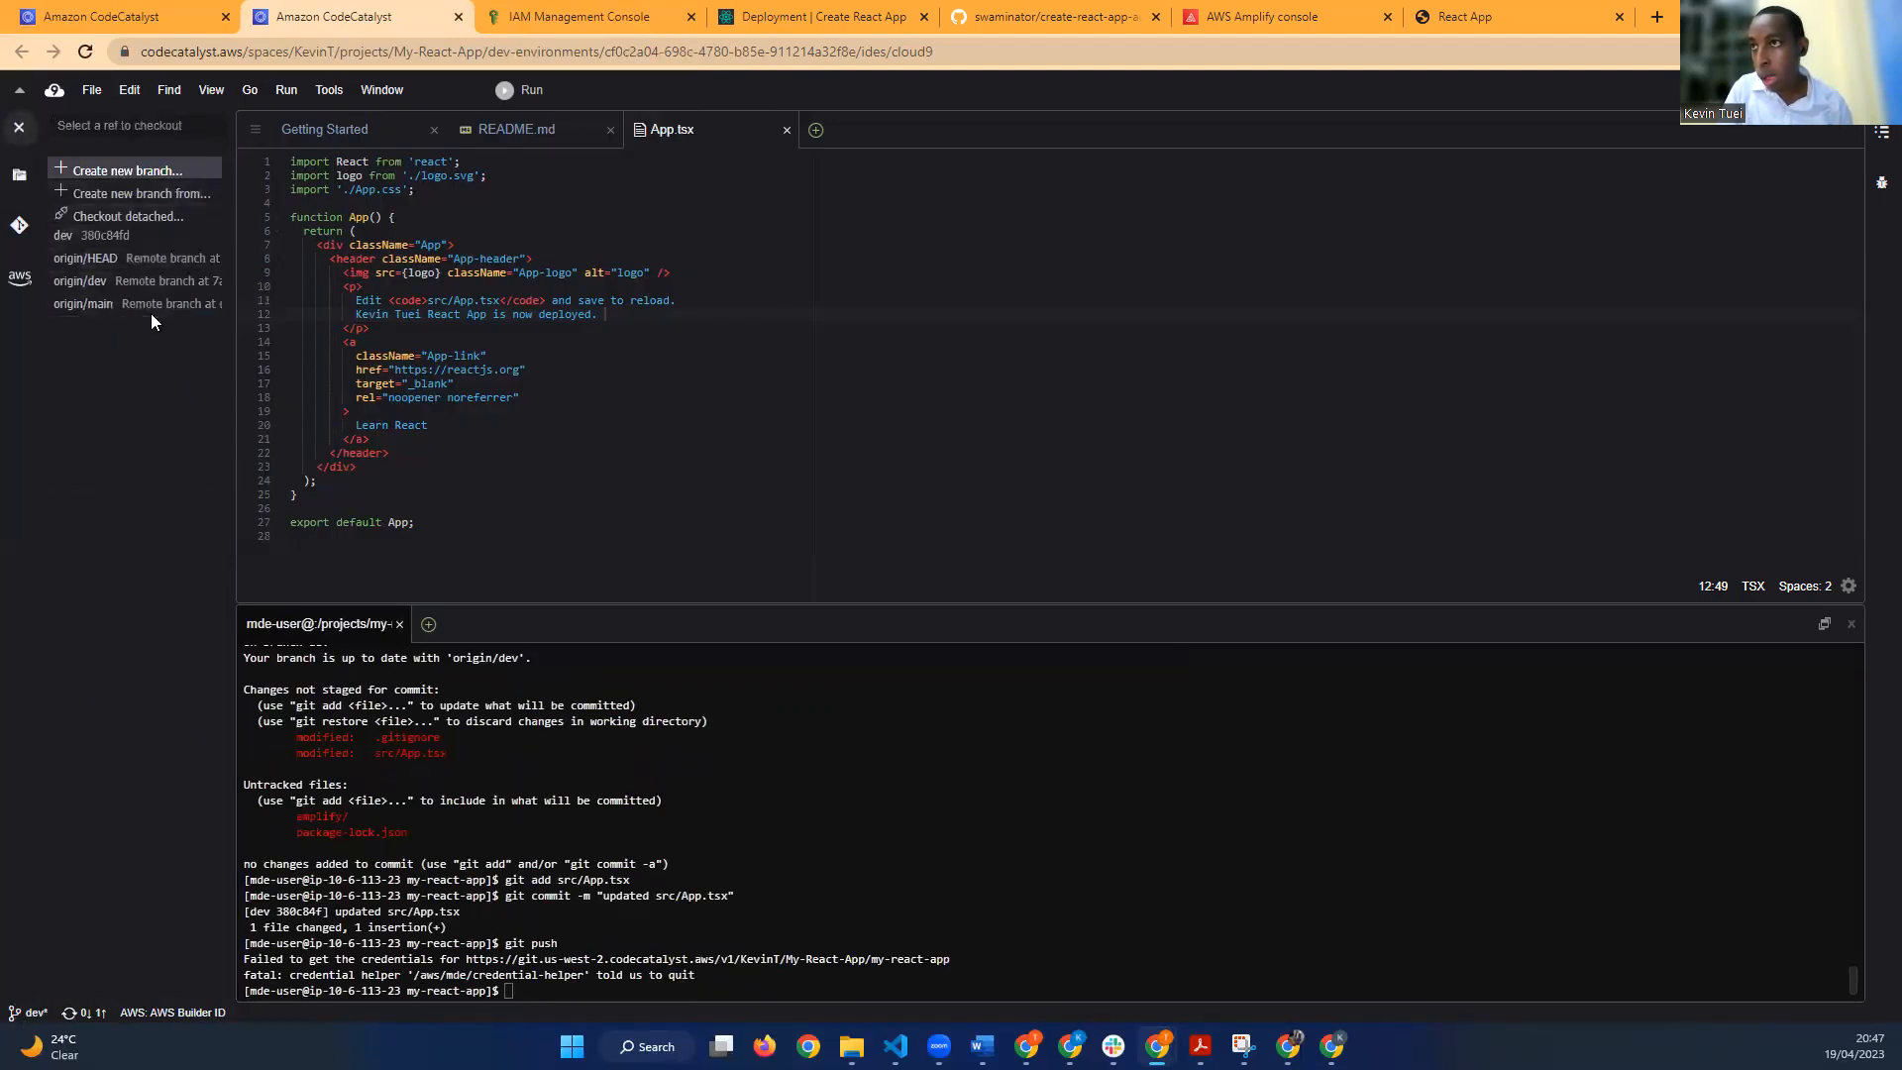
click(121, 278)
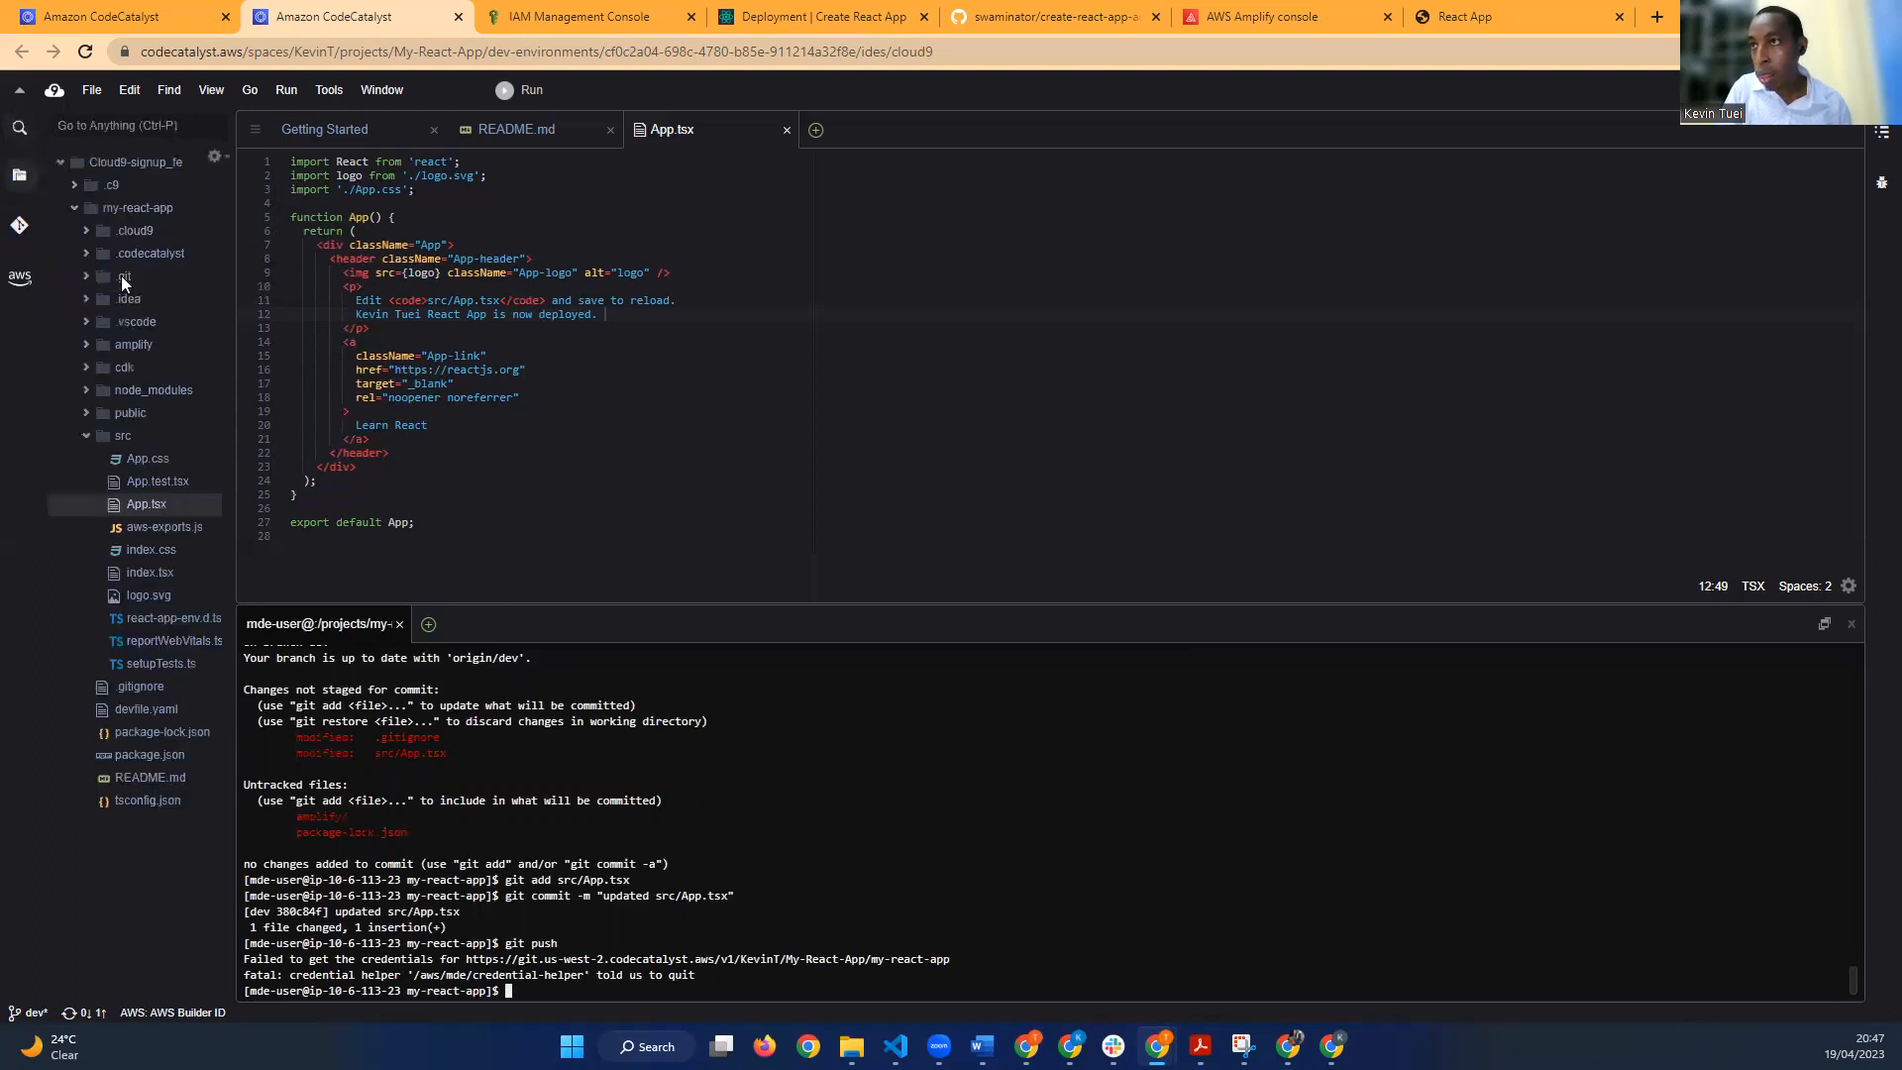
click(84, 1015)
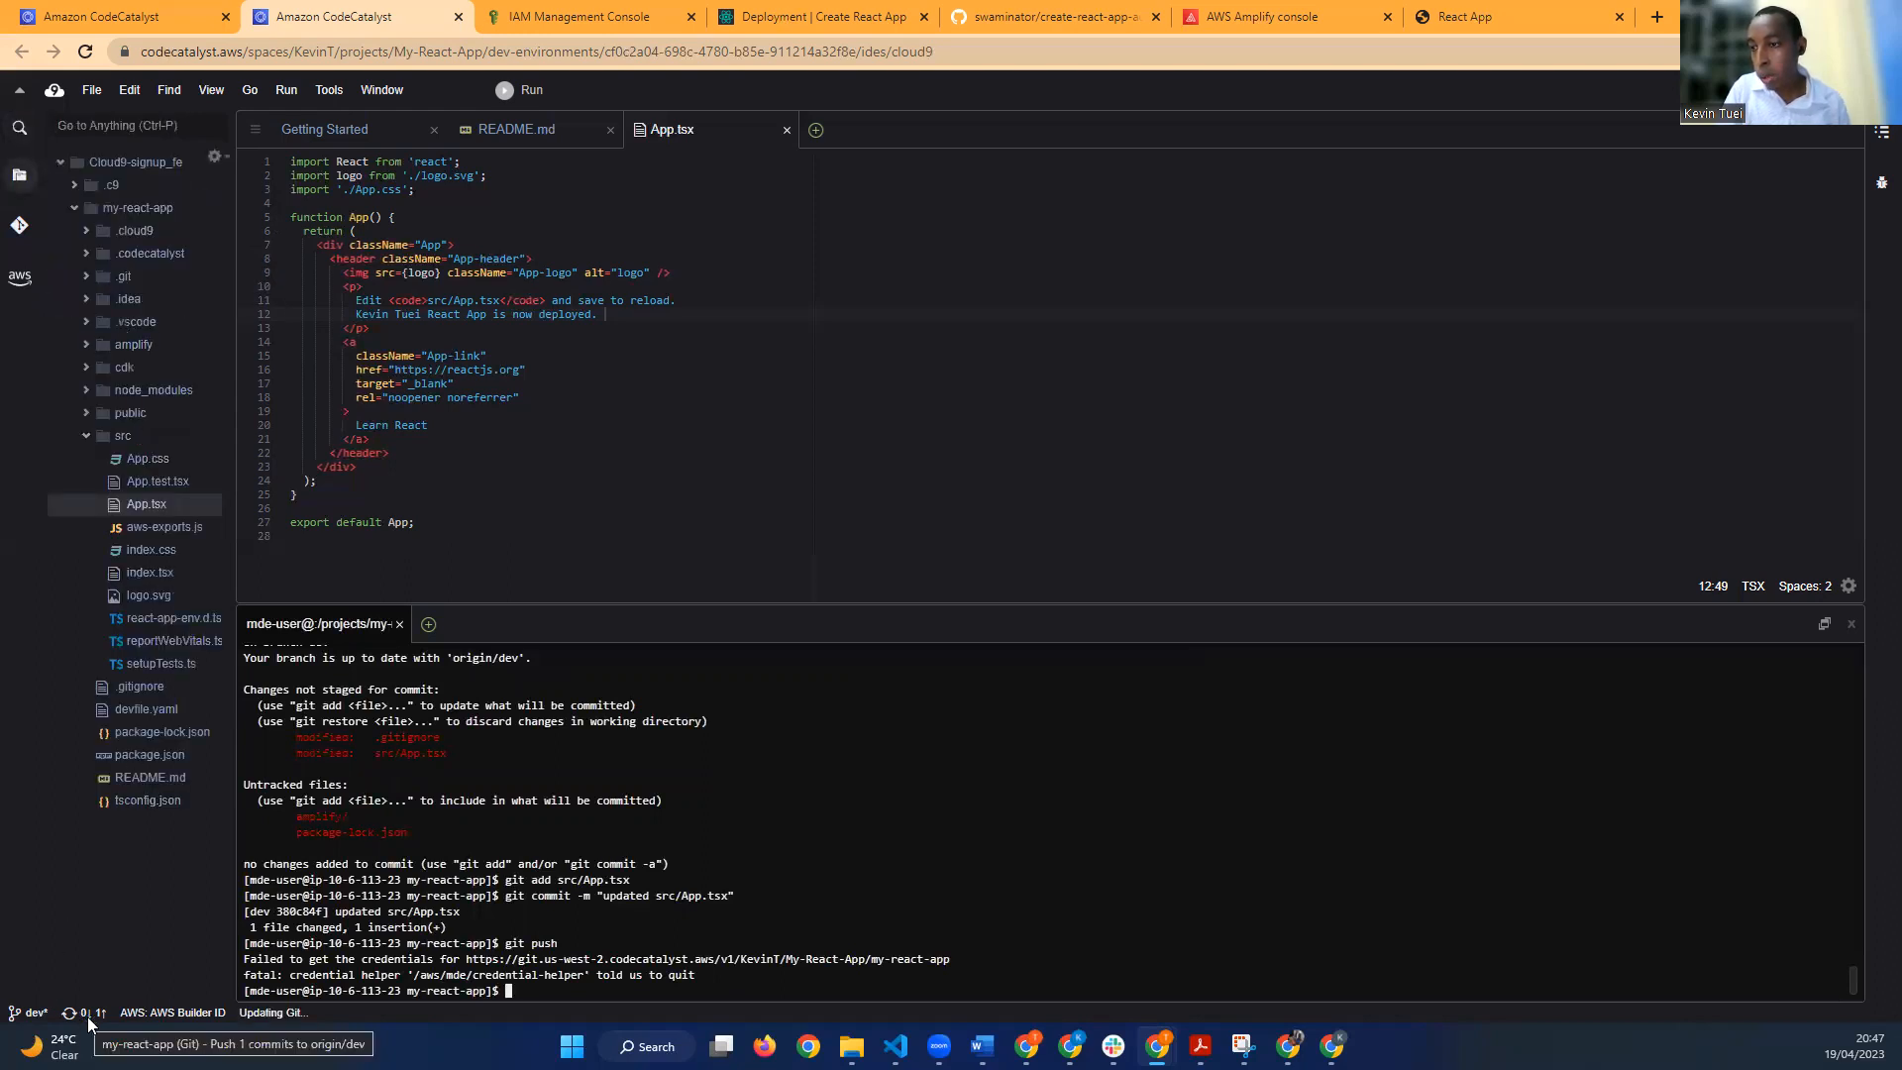
click(36, 1013)
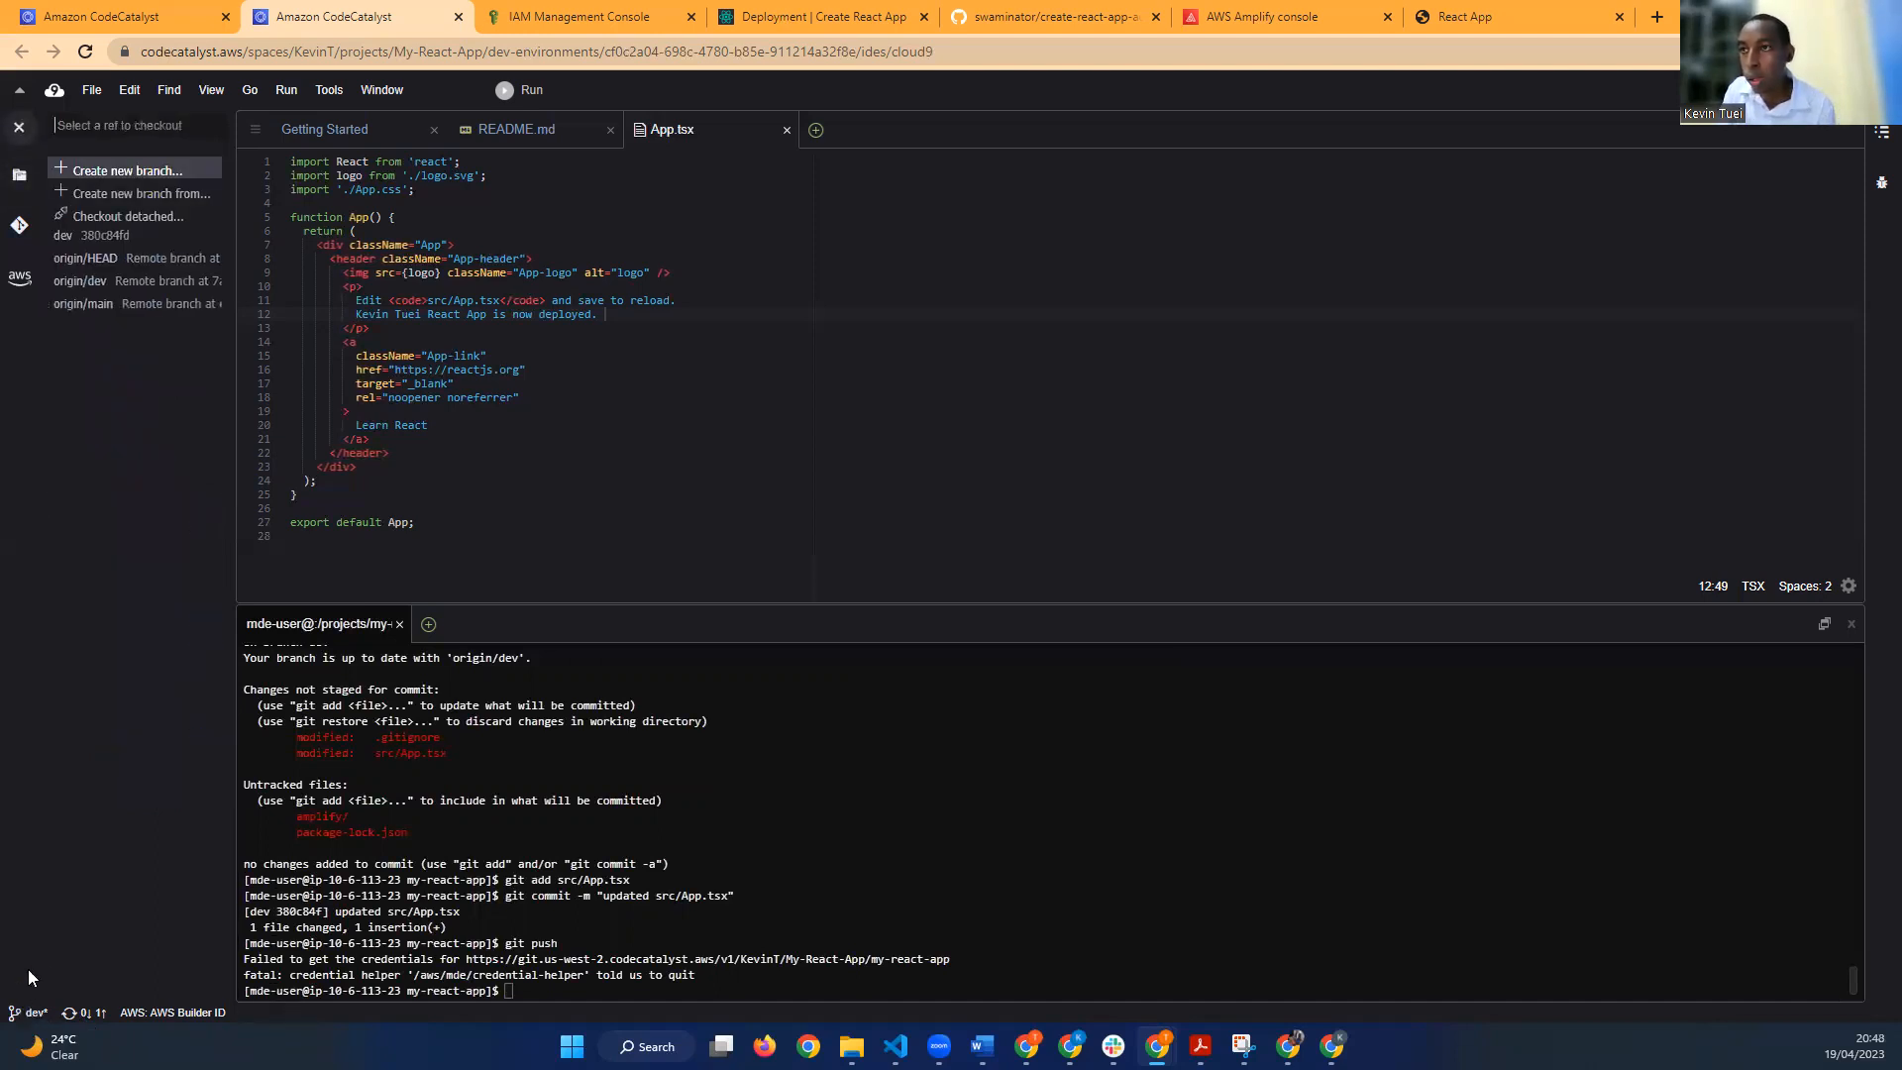
click(147, 276)
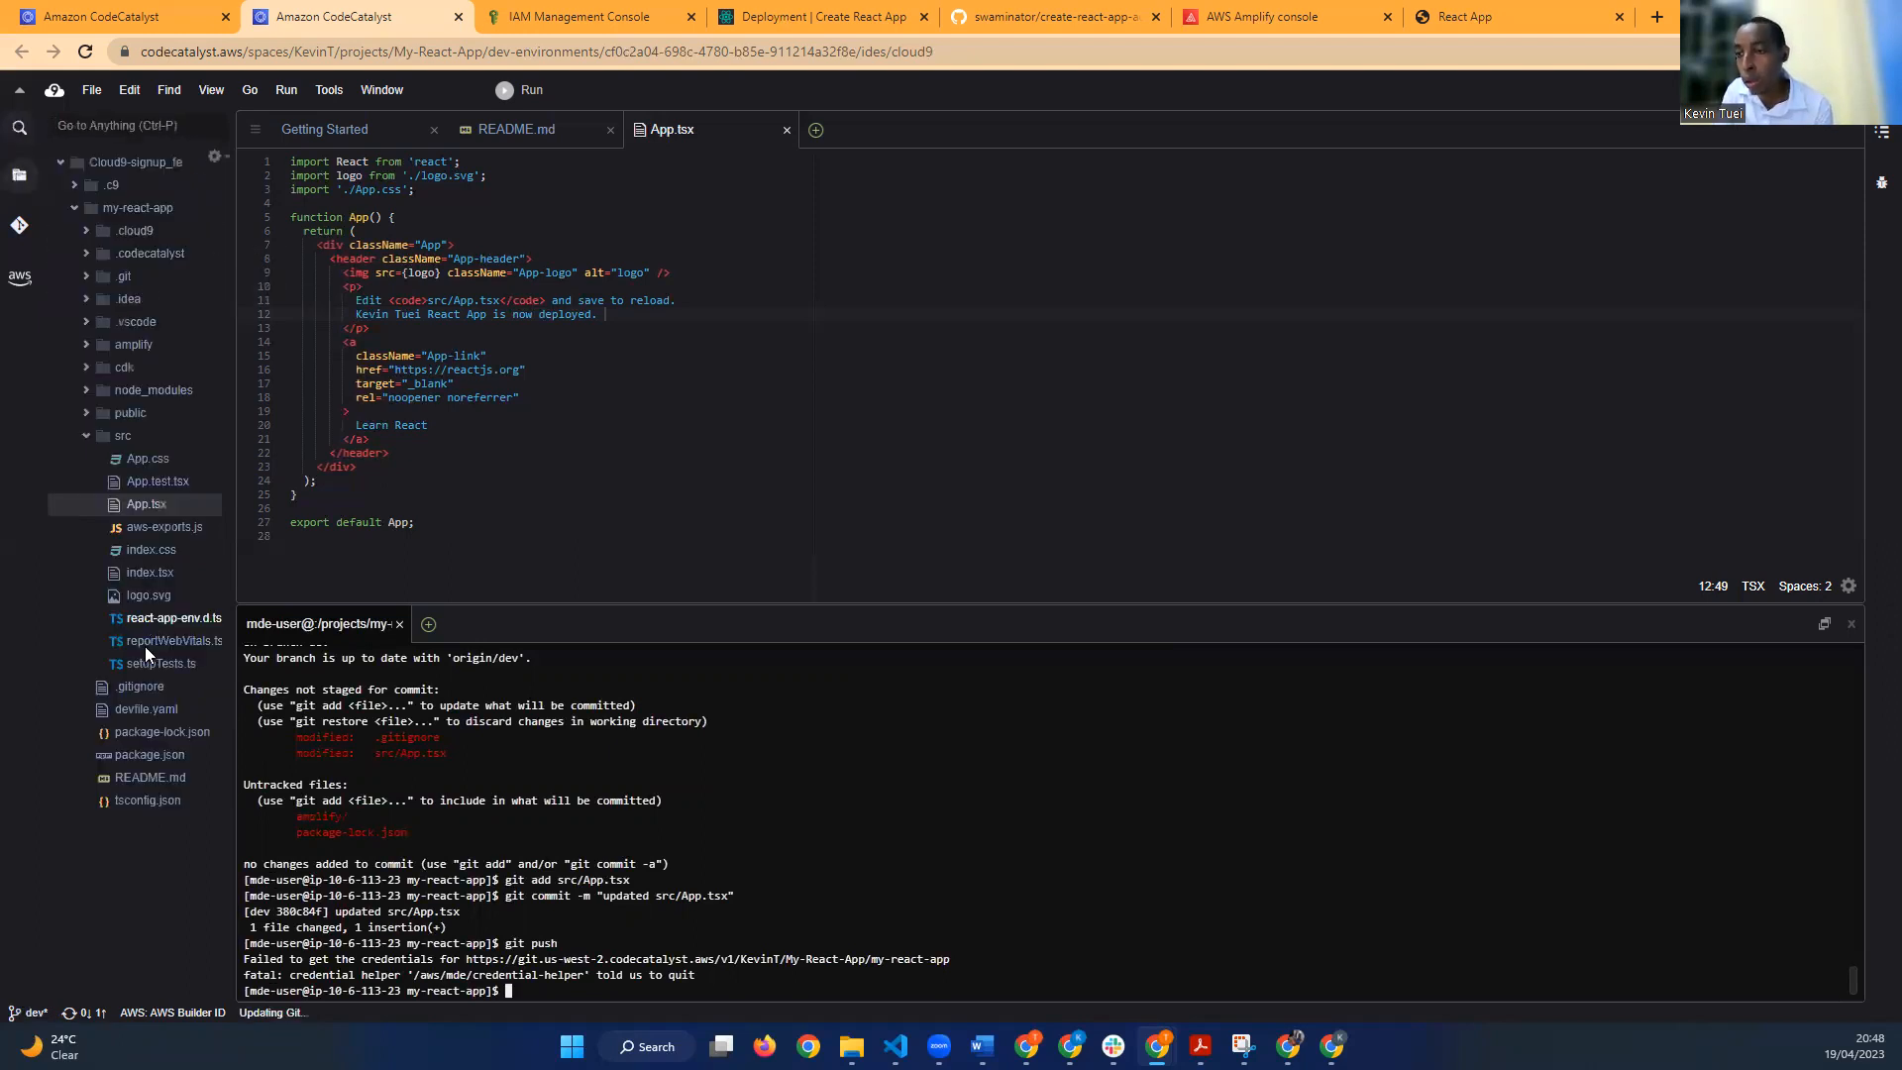
click(73, 1014)
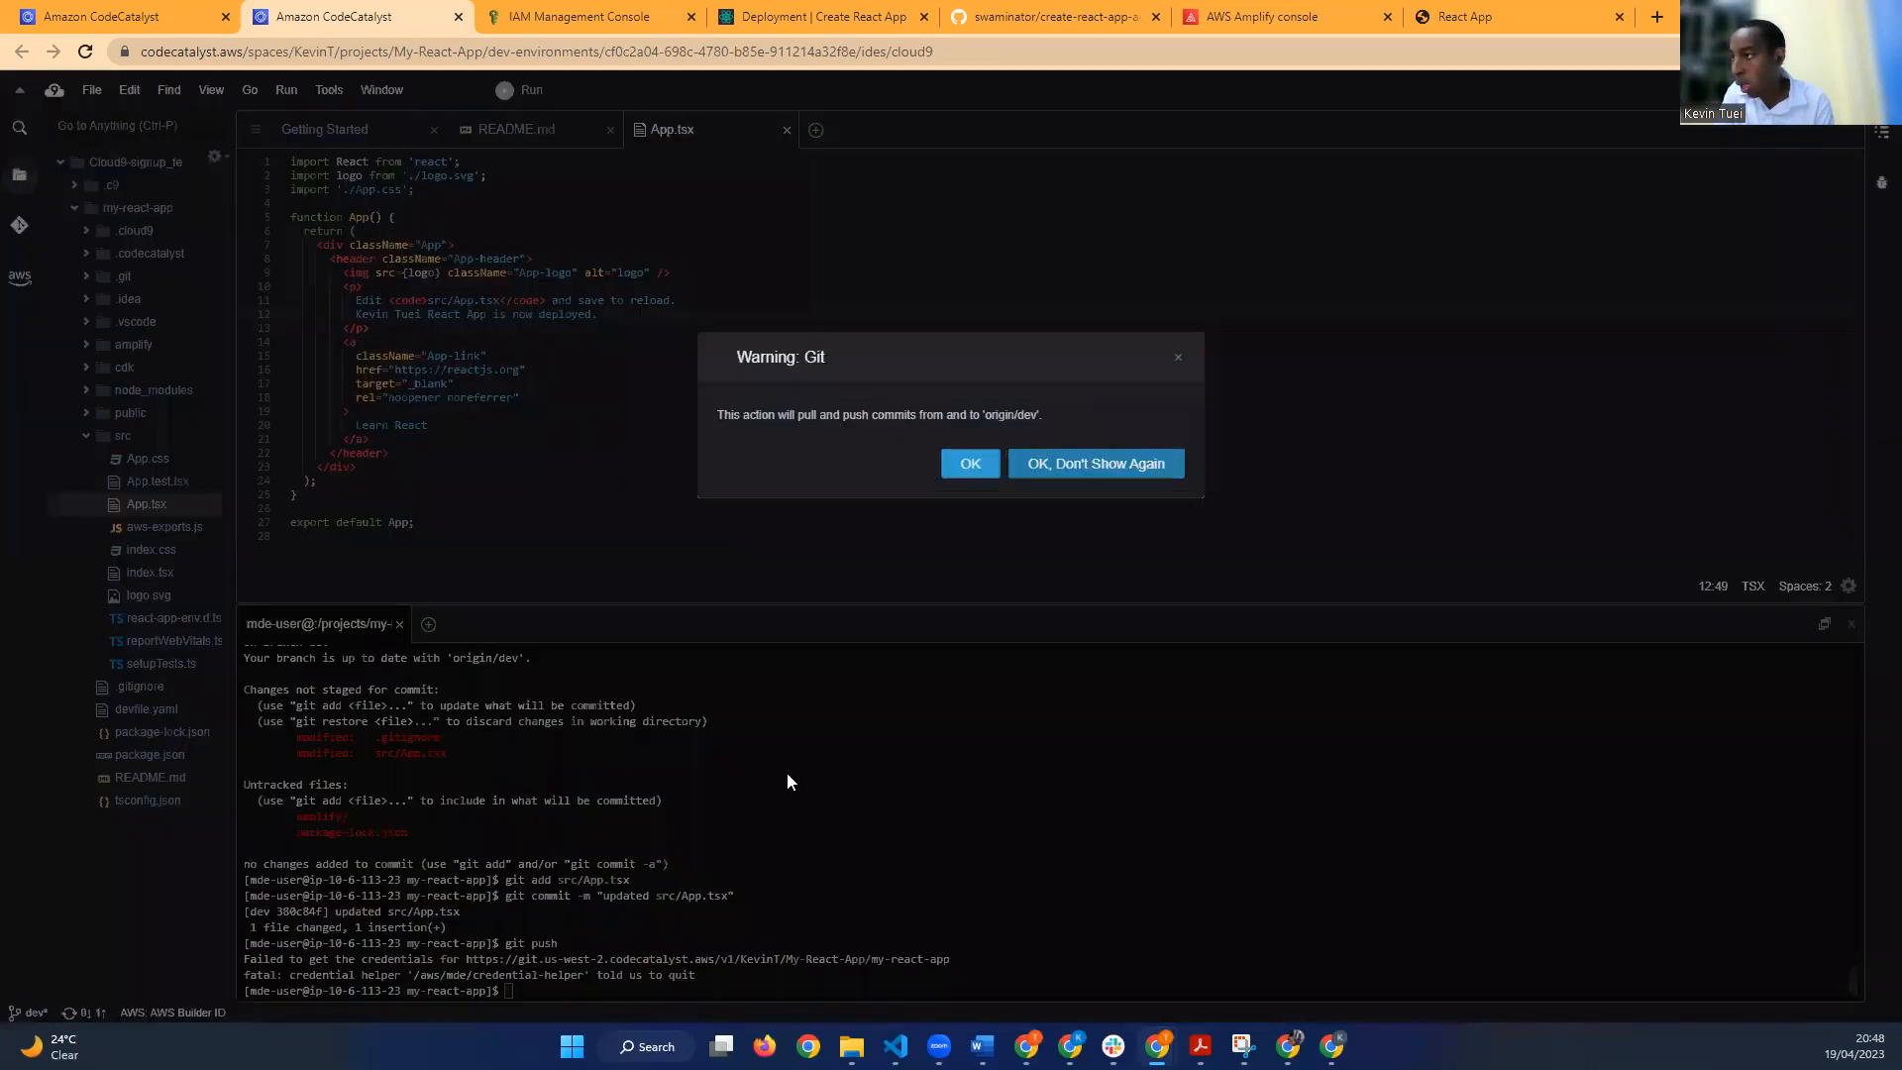
click(971, 466)
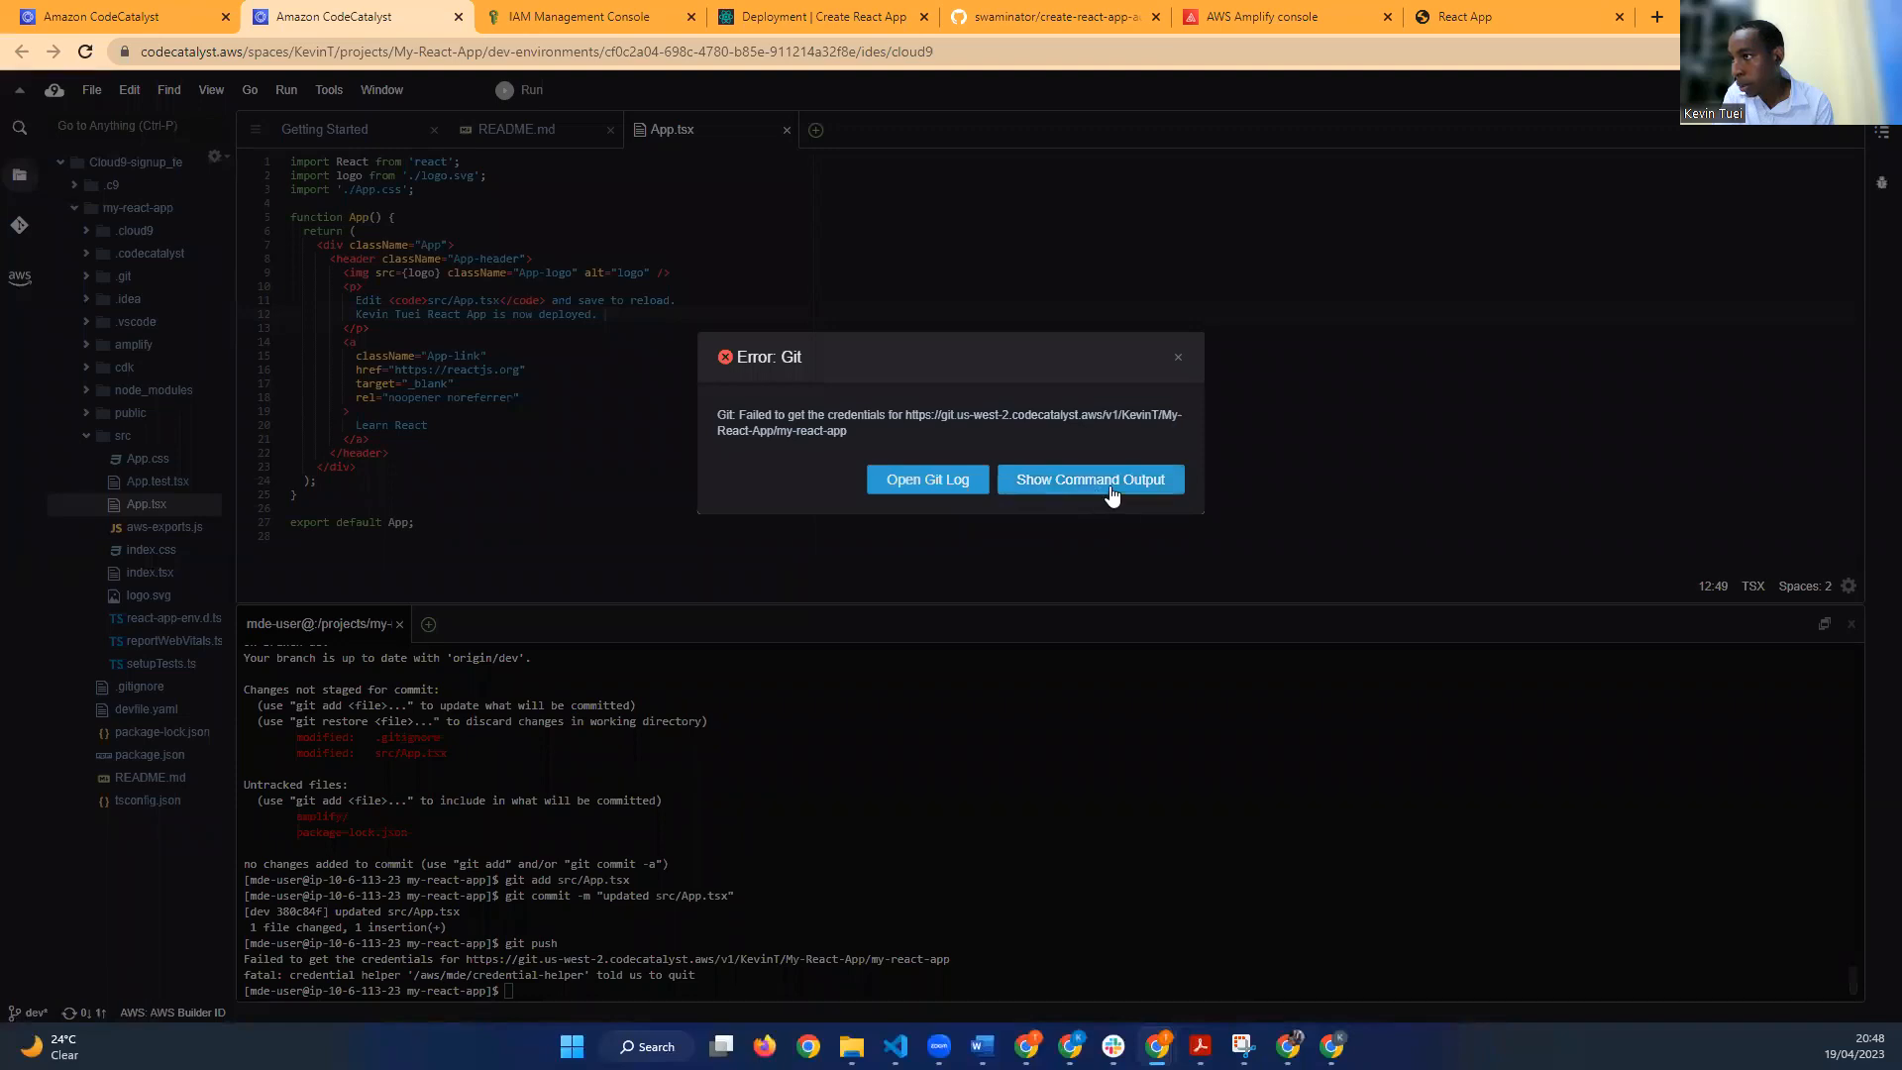
click(1178, 356)
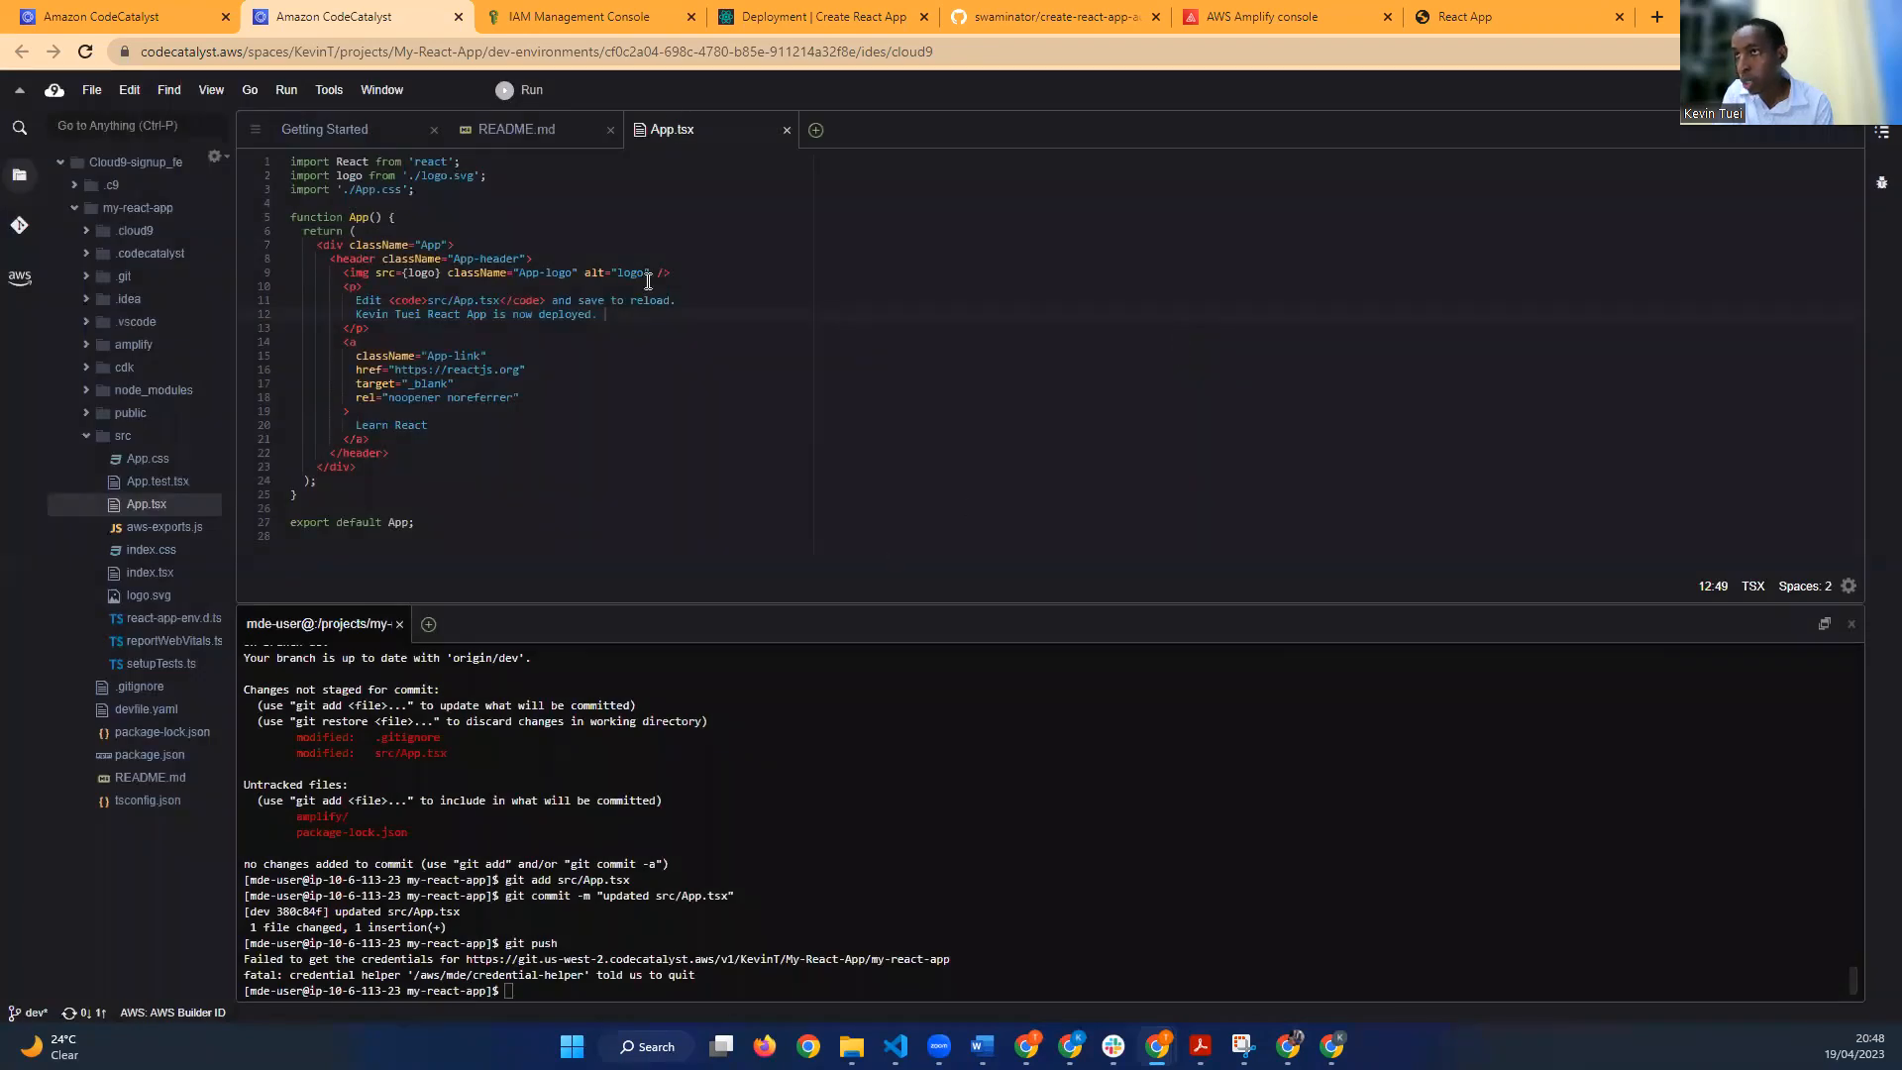
Step: Switch to the CodeCatalyst project page and show the my-react-app workflows for the dev branch
click(139, 17)
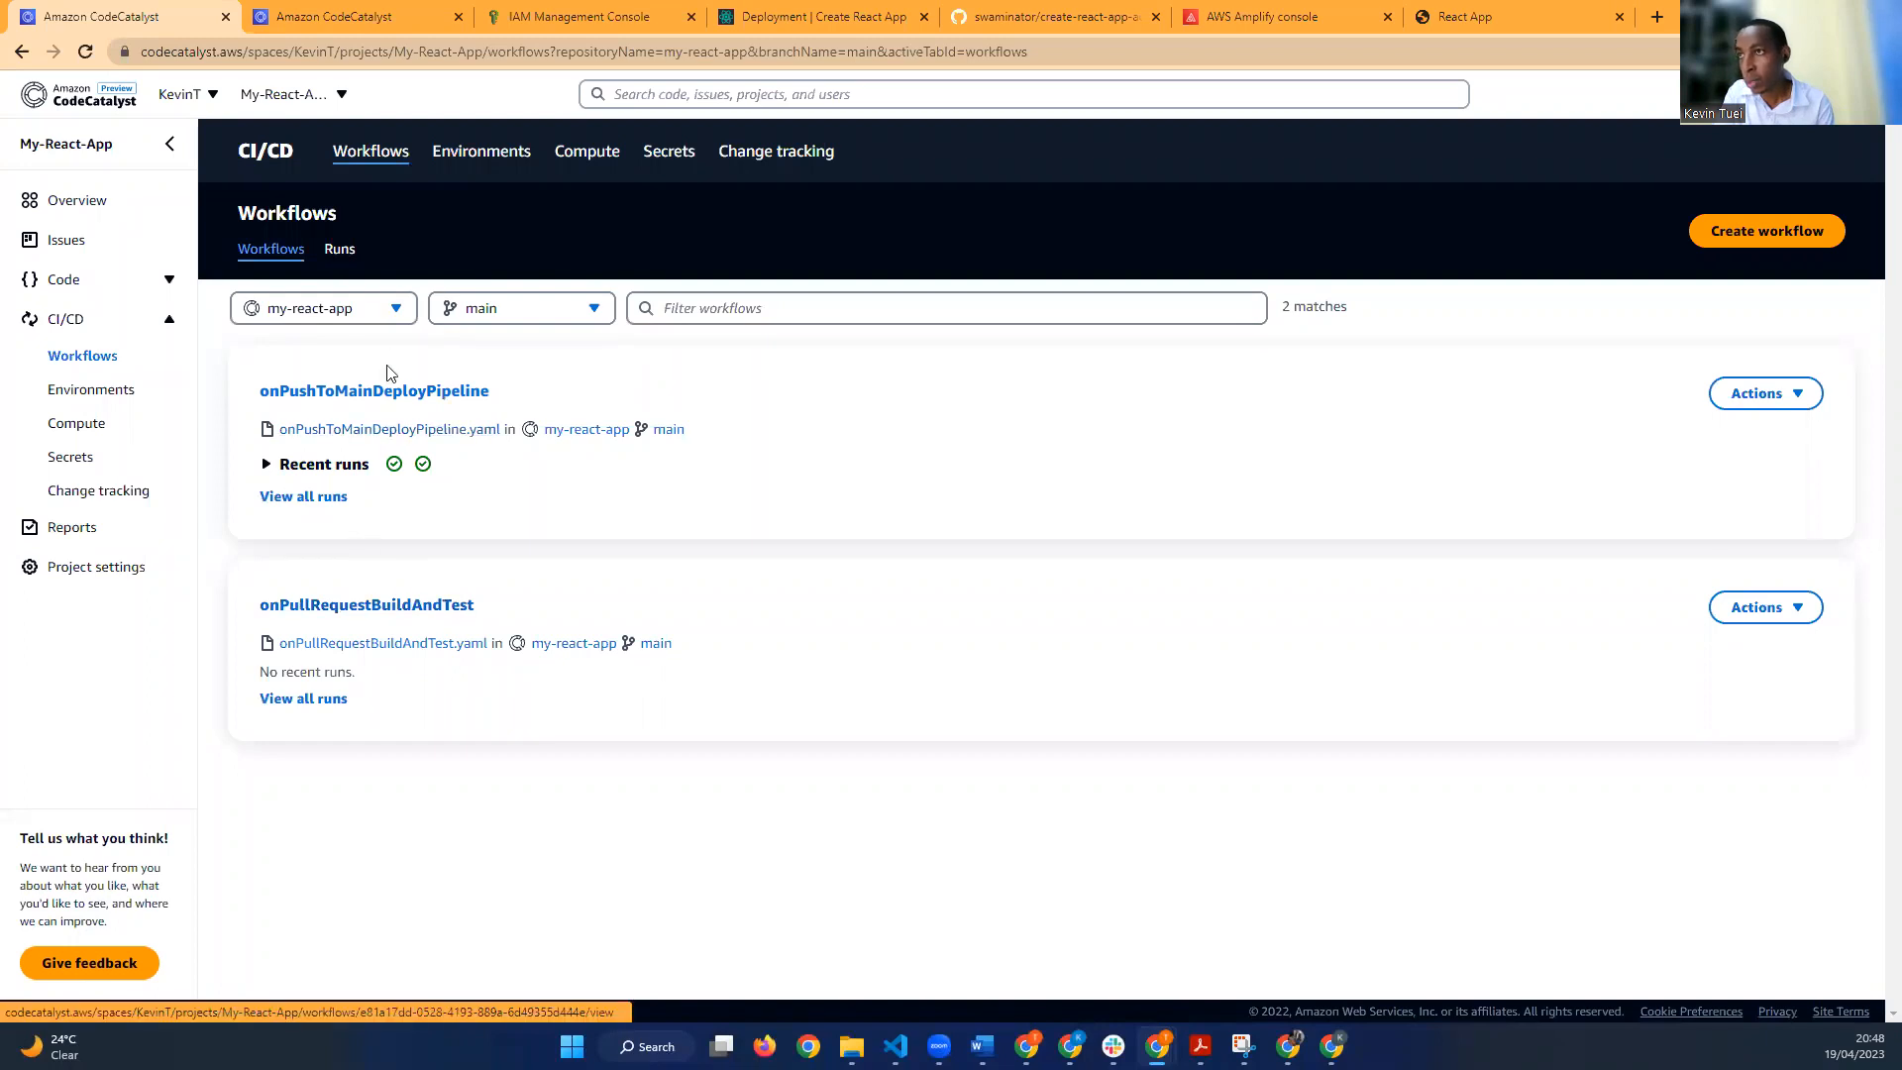
click(516, 322)
click(485, 443)
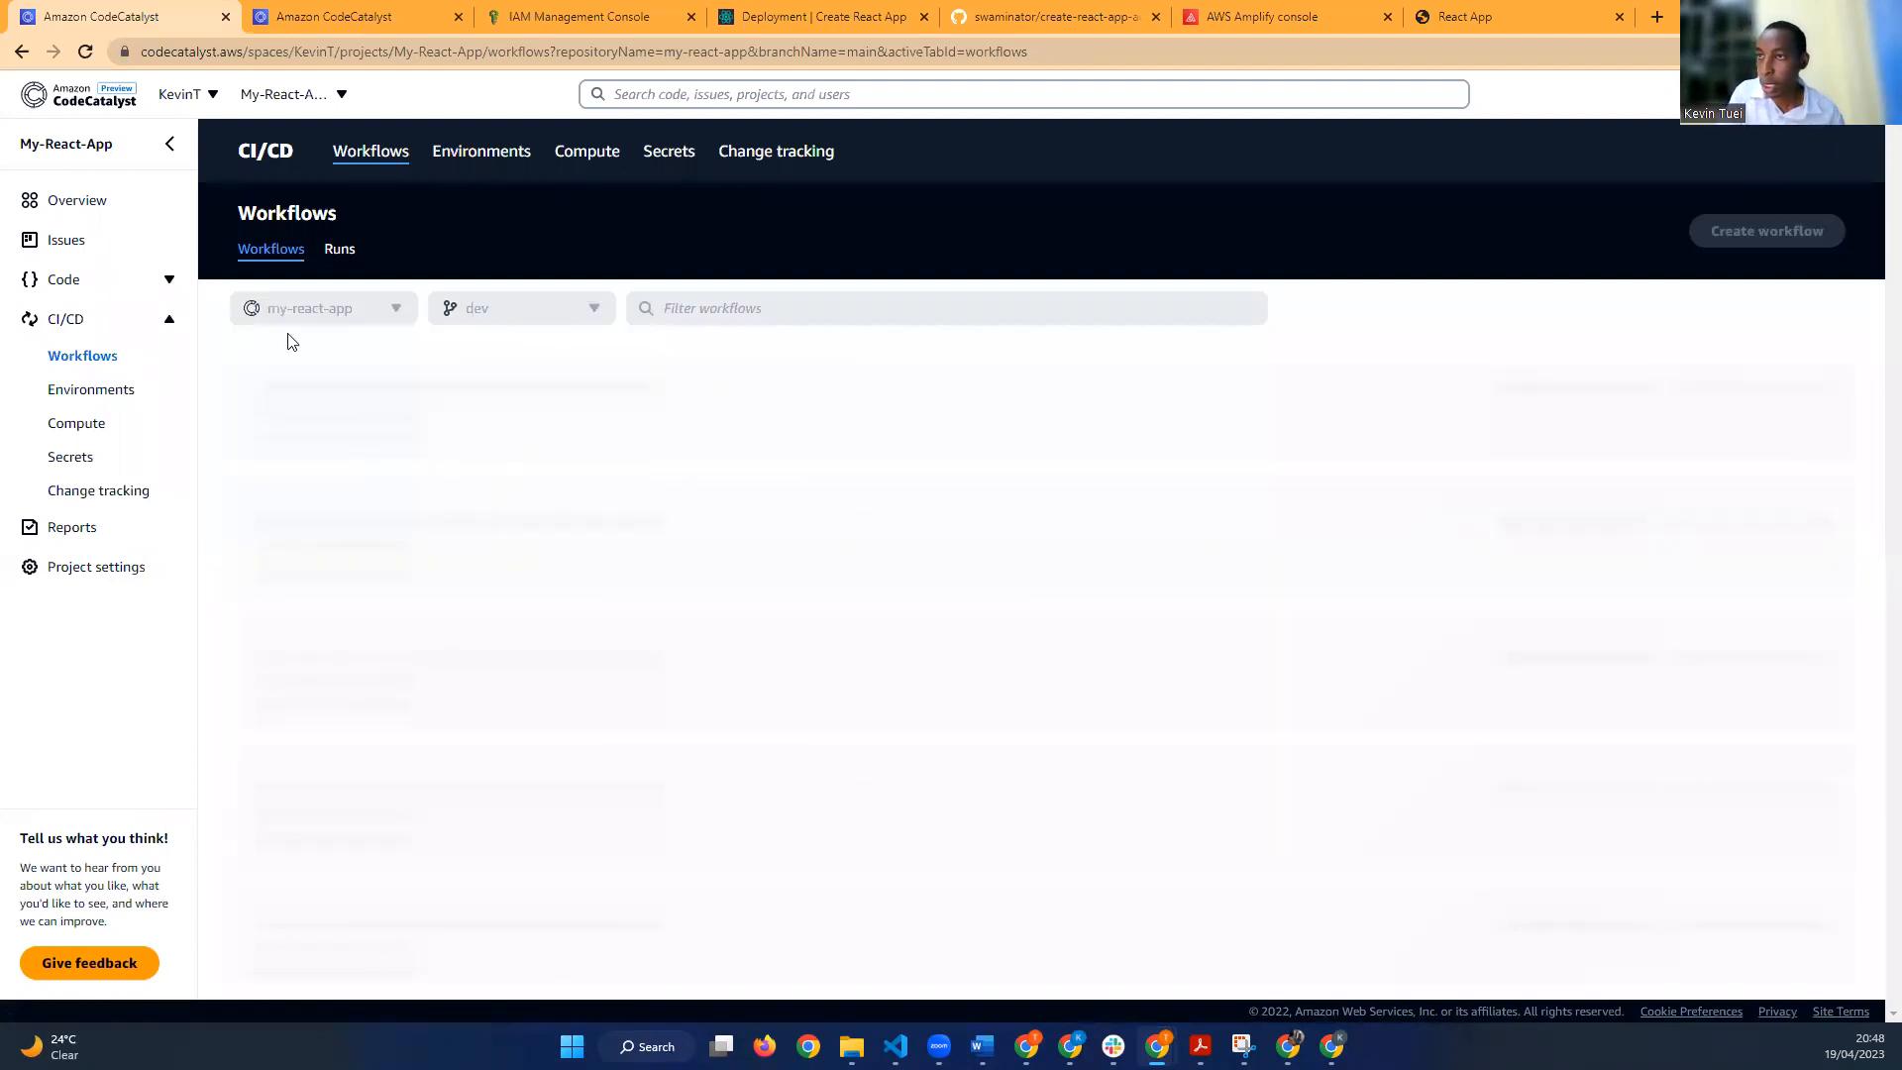
Step: Open src/App.tsx from the main branch of the my-react-app source repository for editing
click(172, 282)
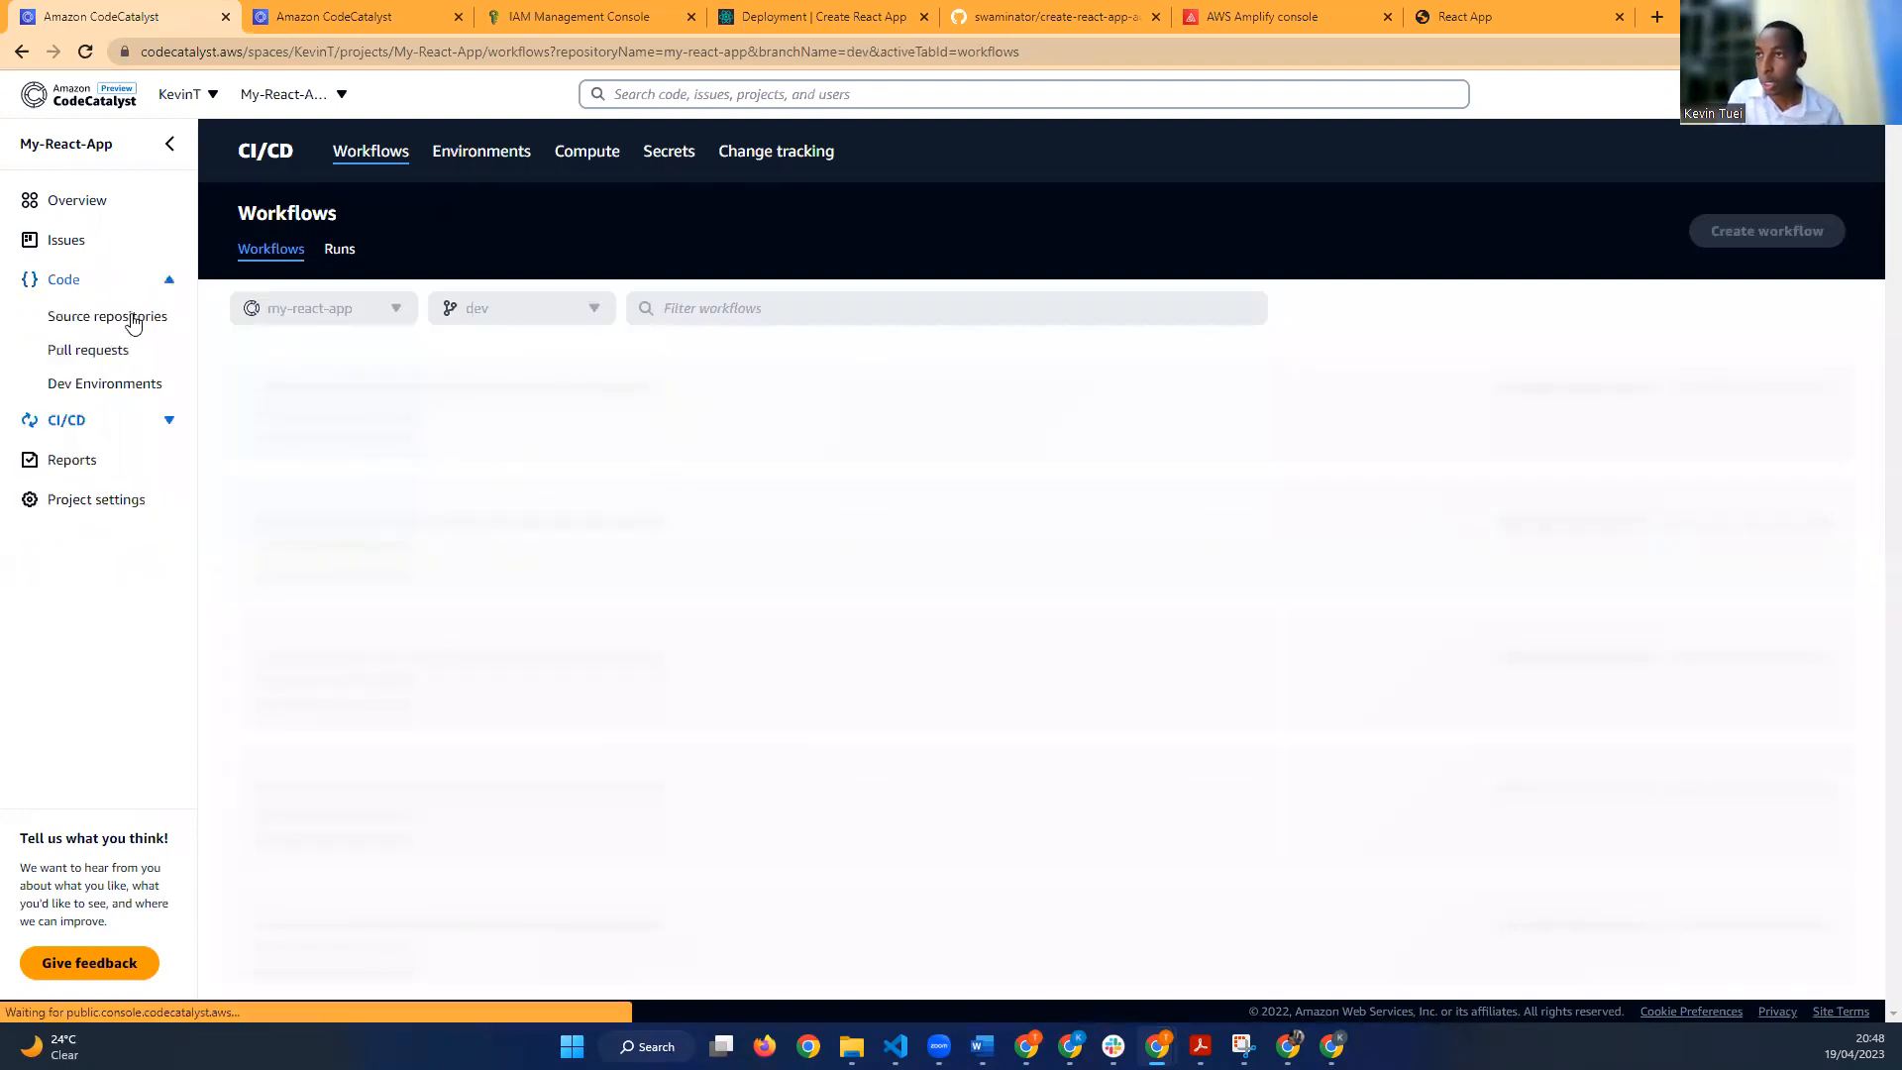
click(131, 319)
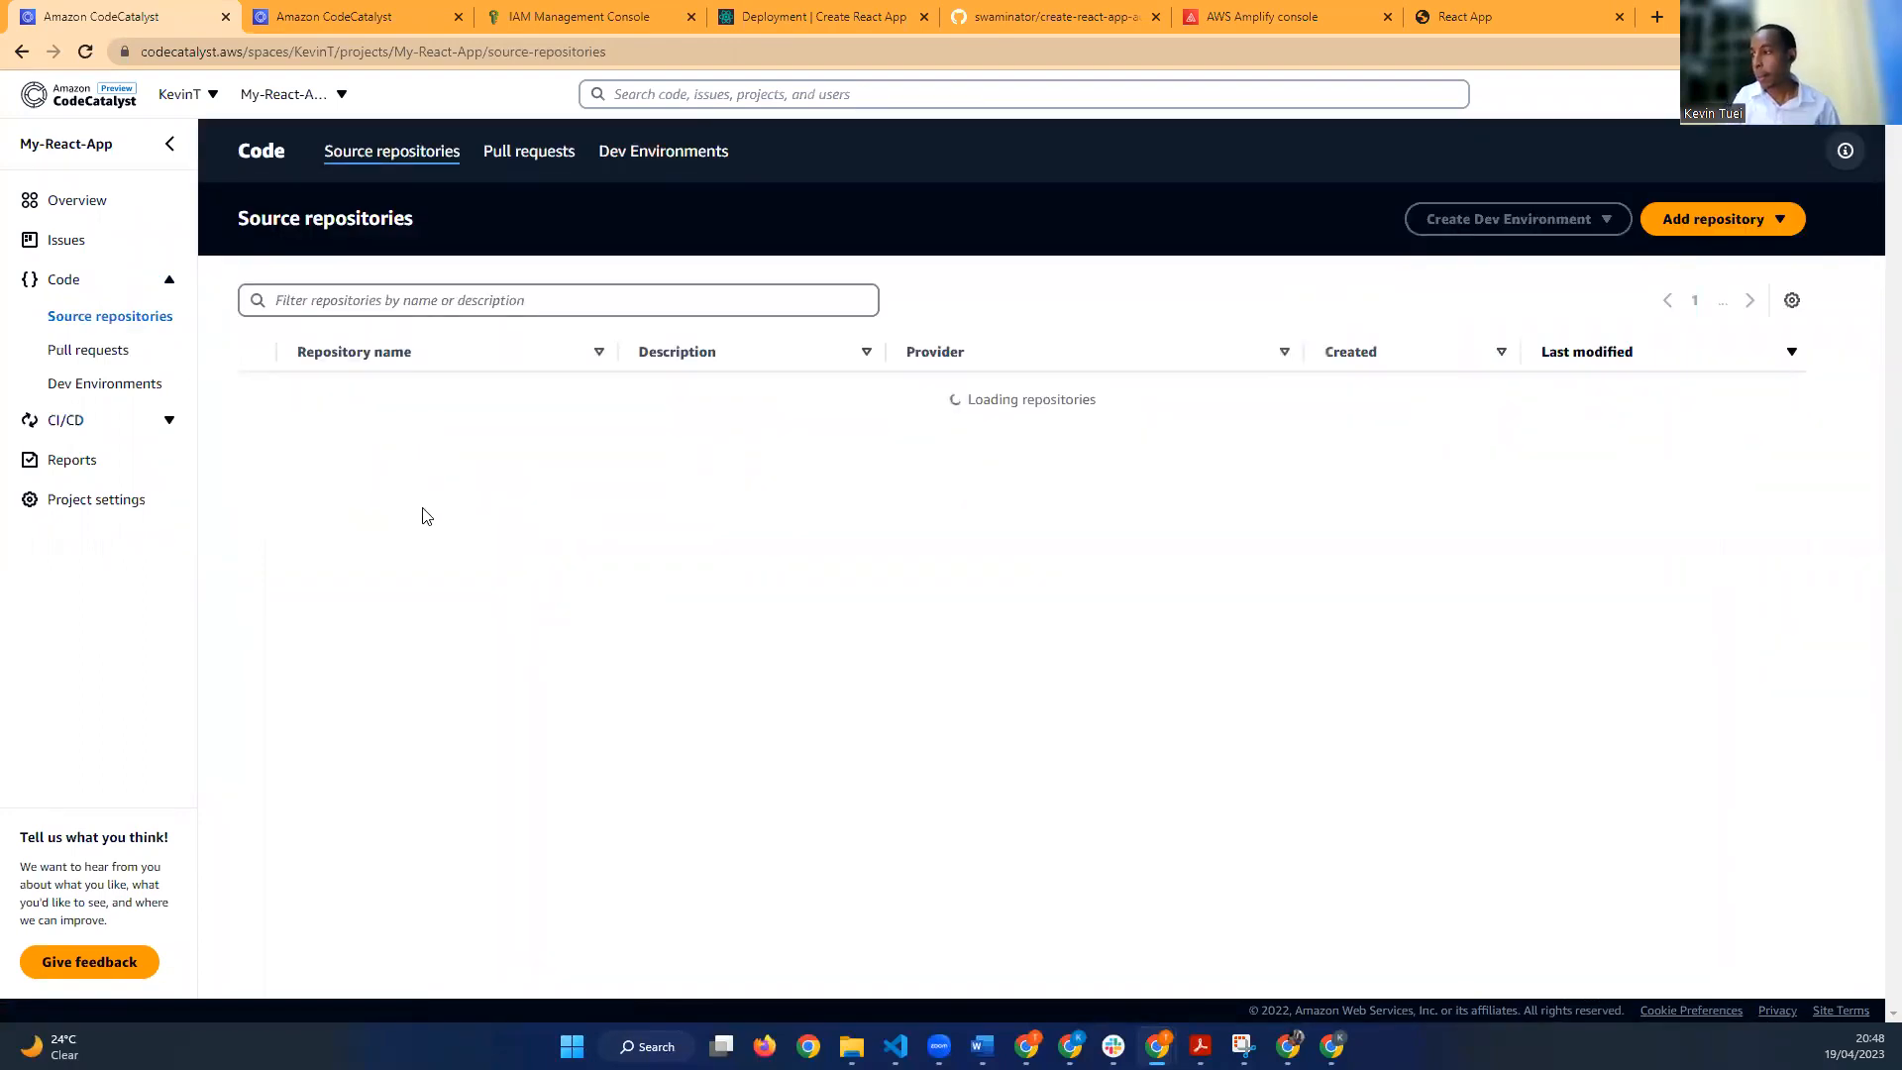
click(342, 397)
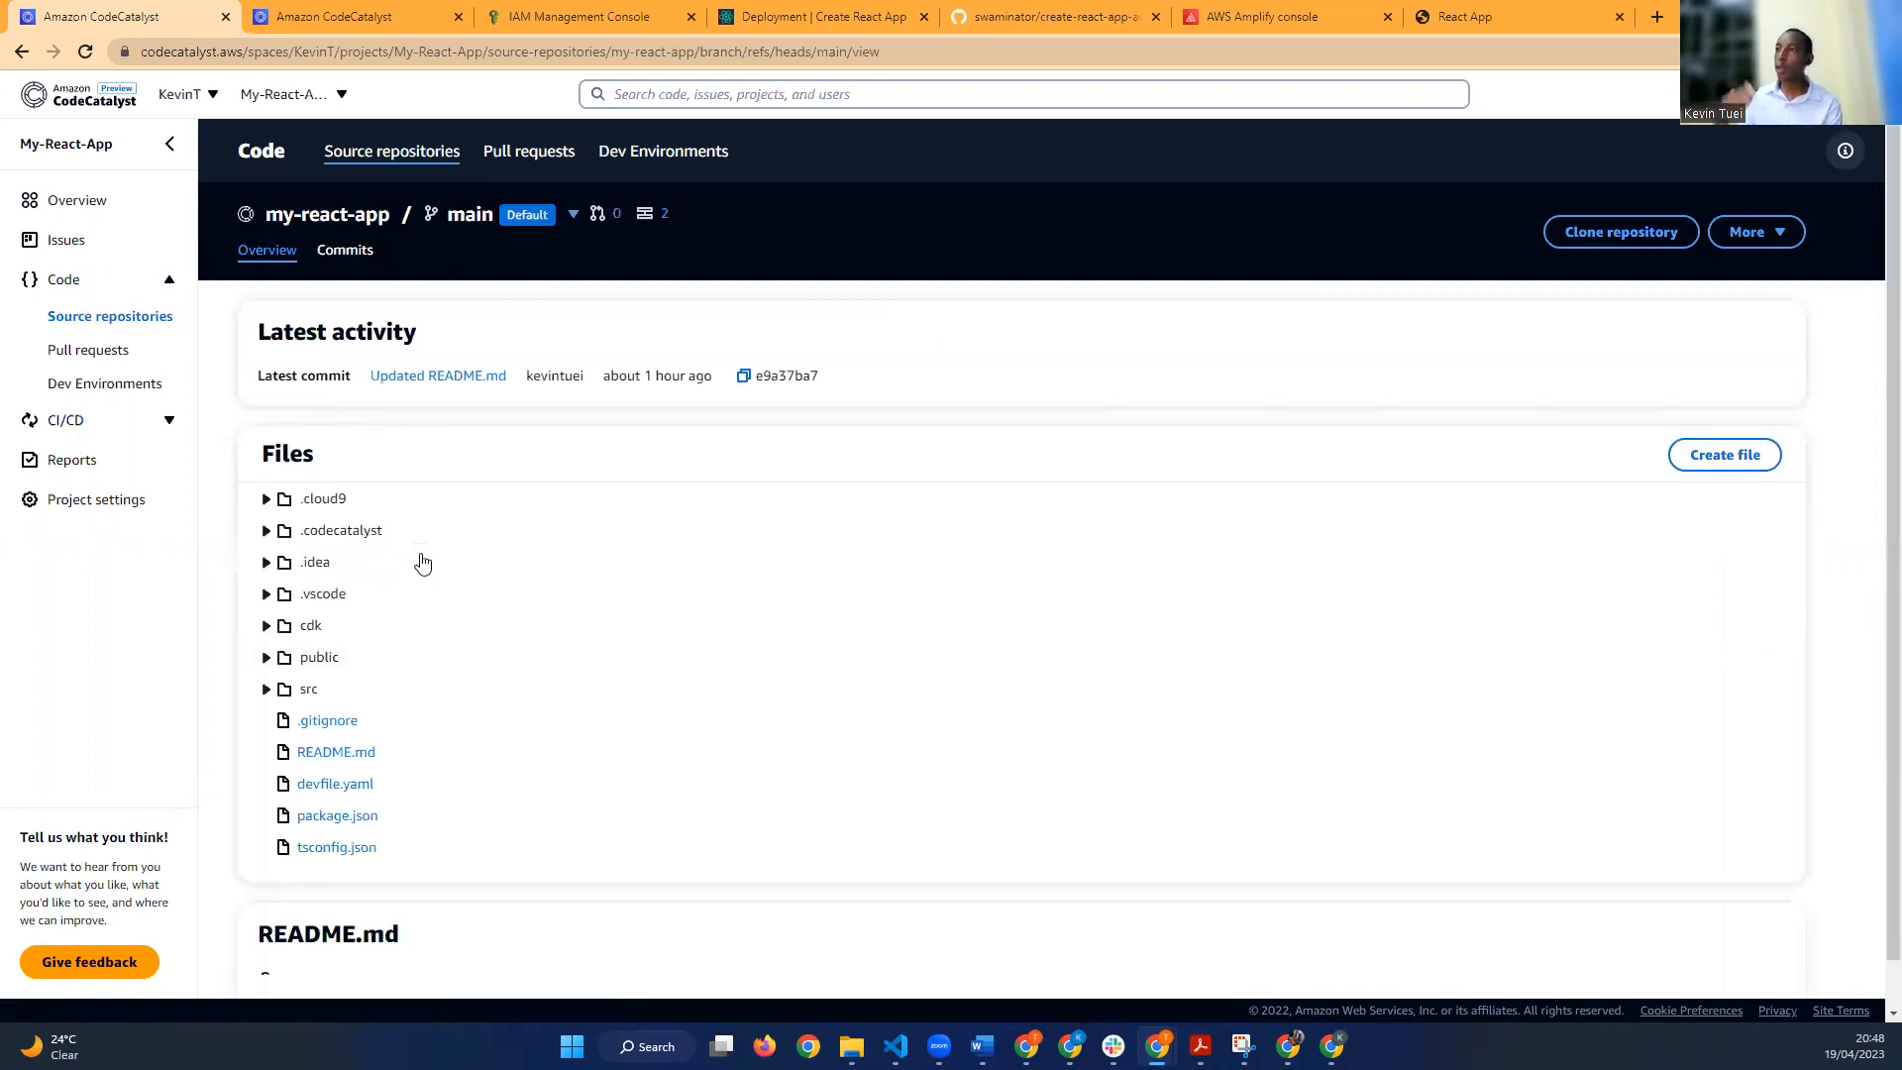
scroll(297, 619, down, 2)
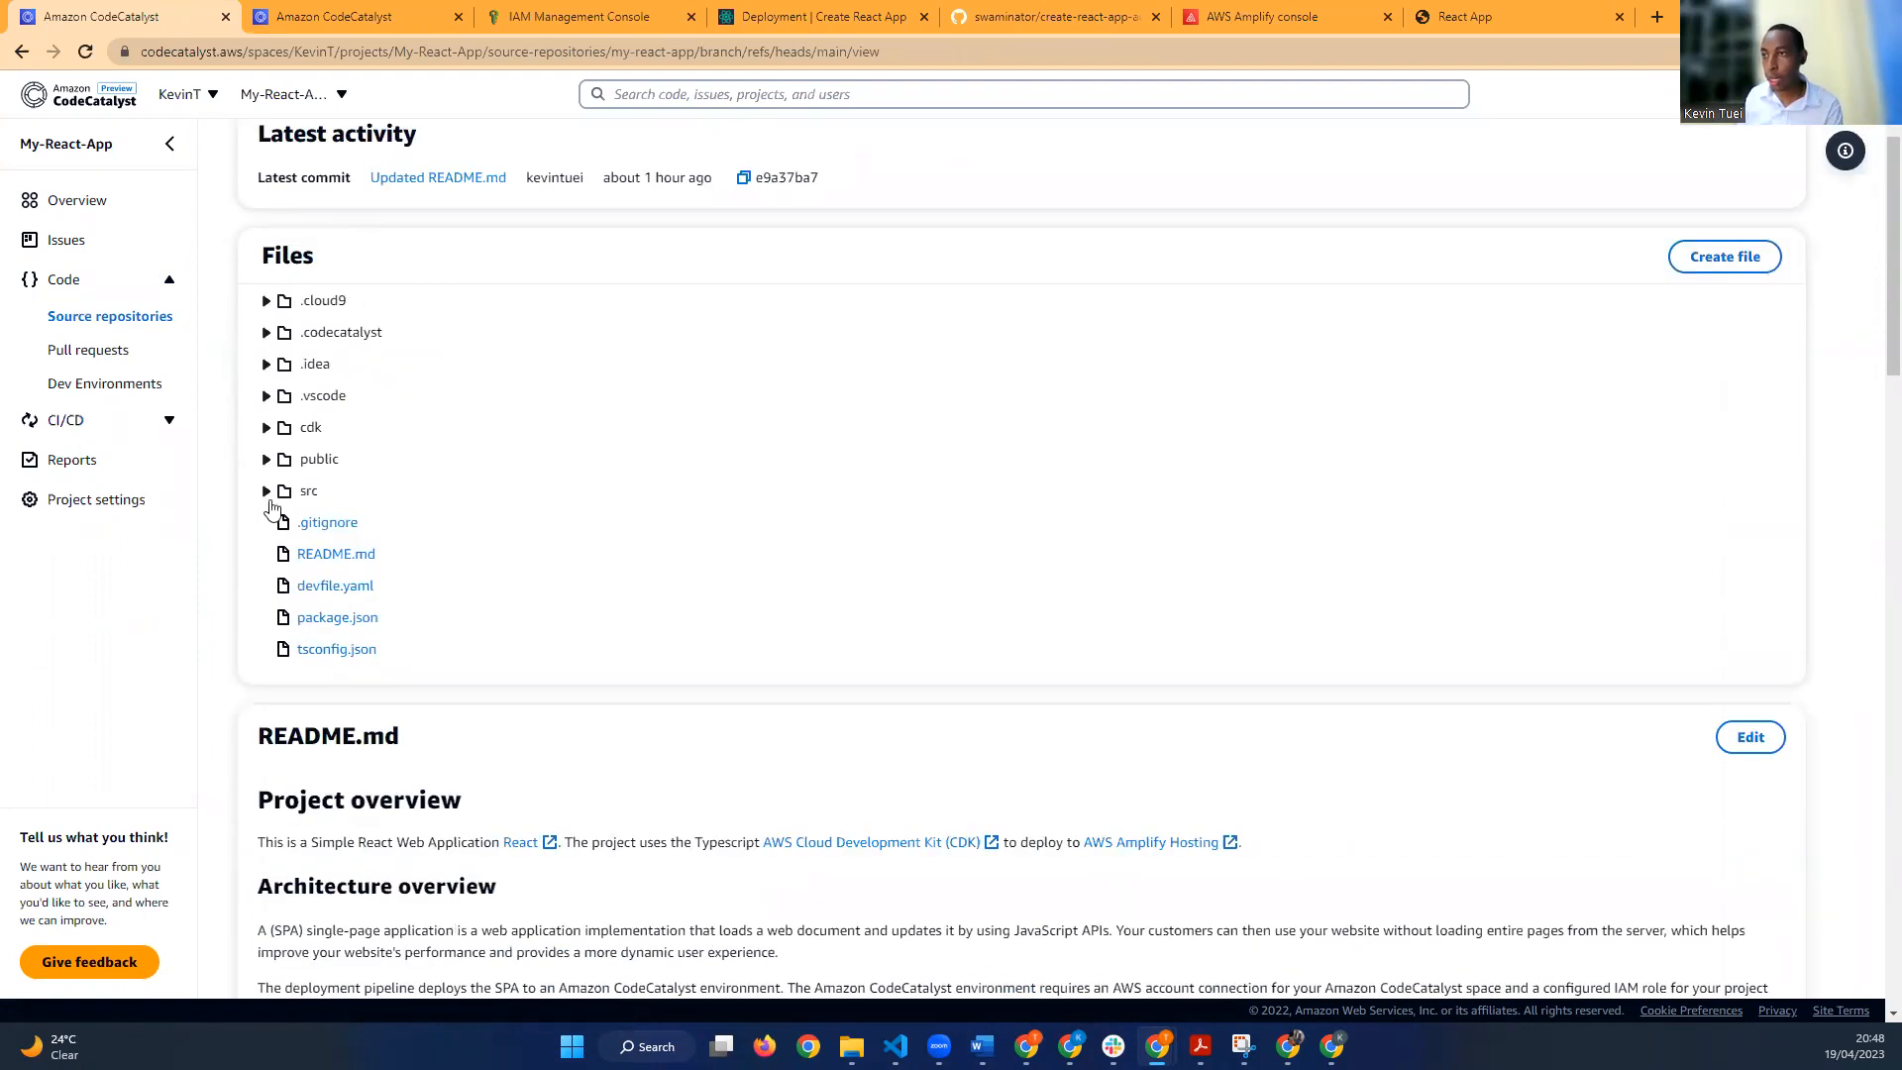
click(271, 502)
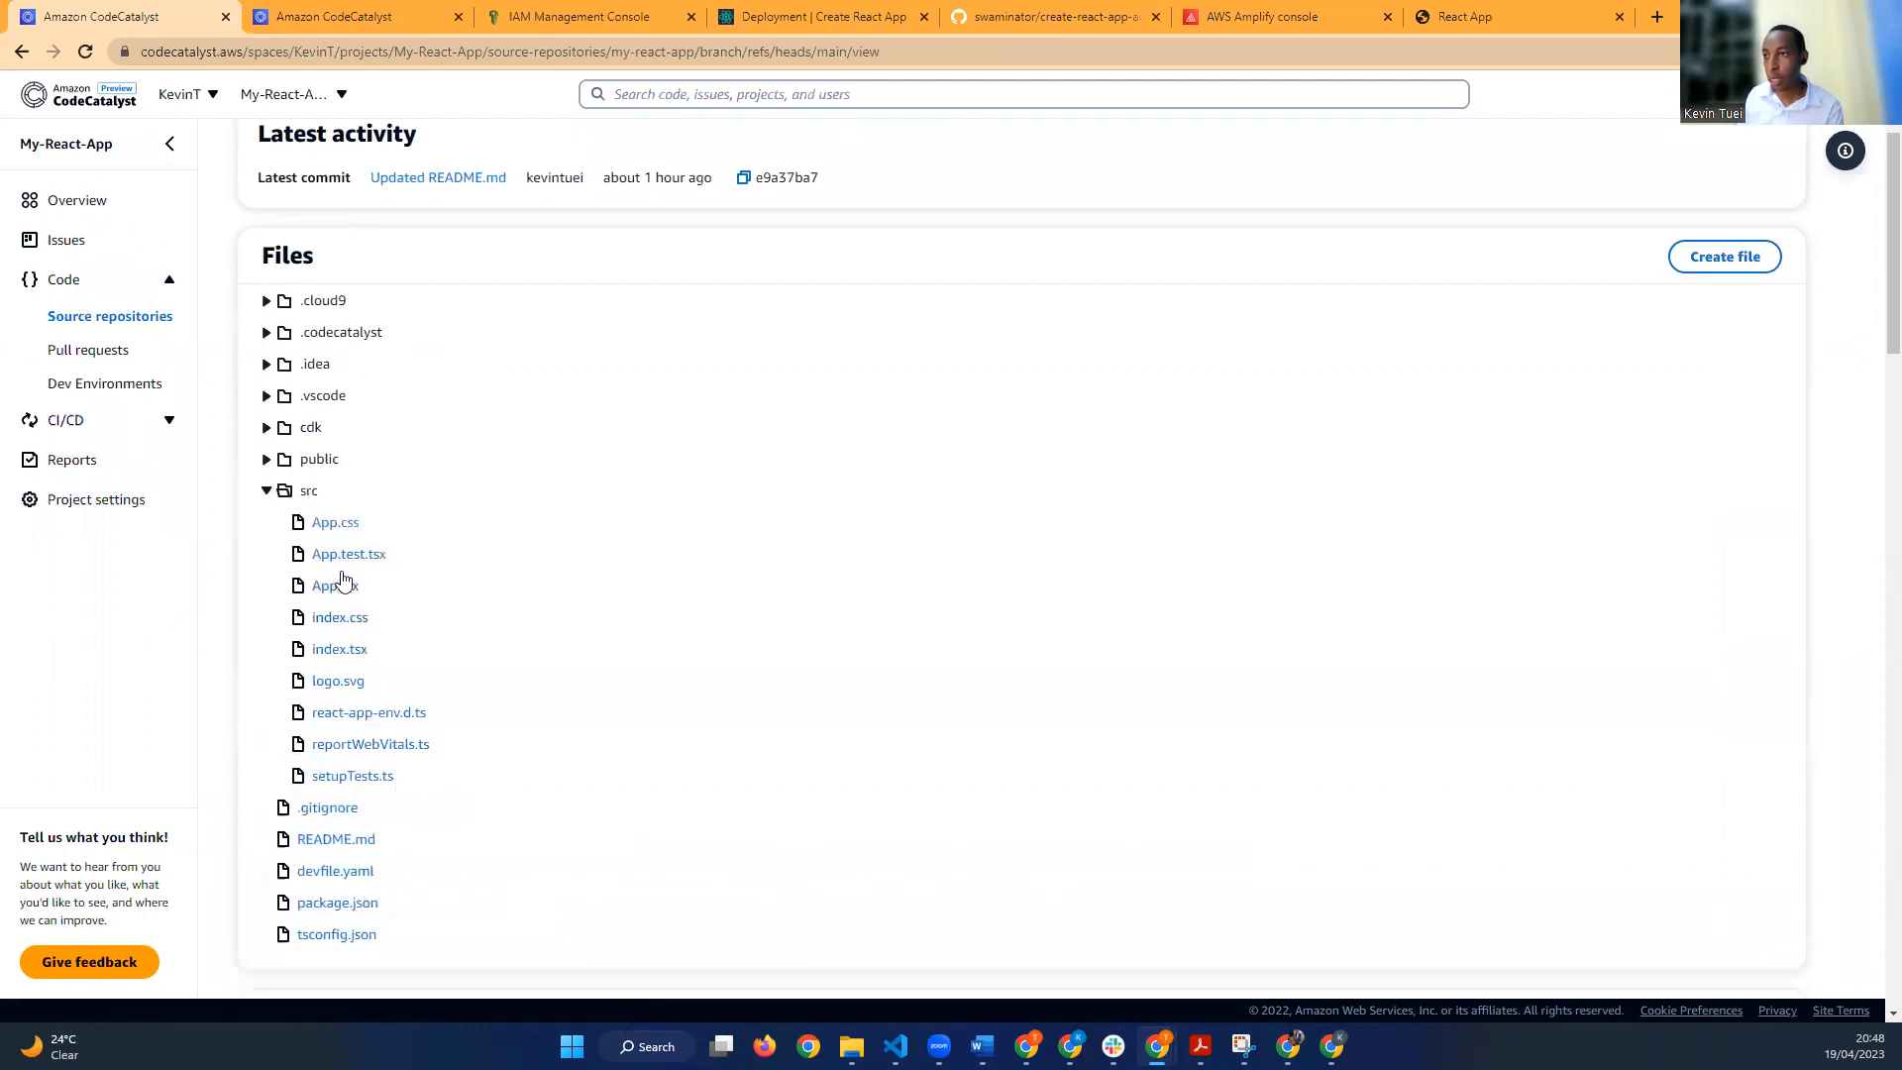
click(341, 585)
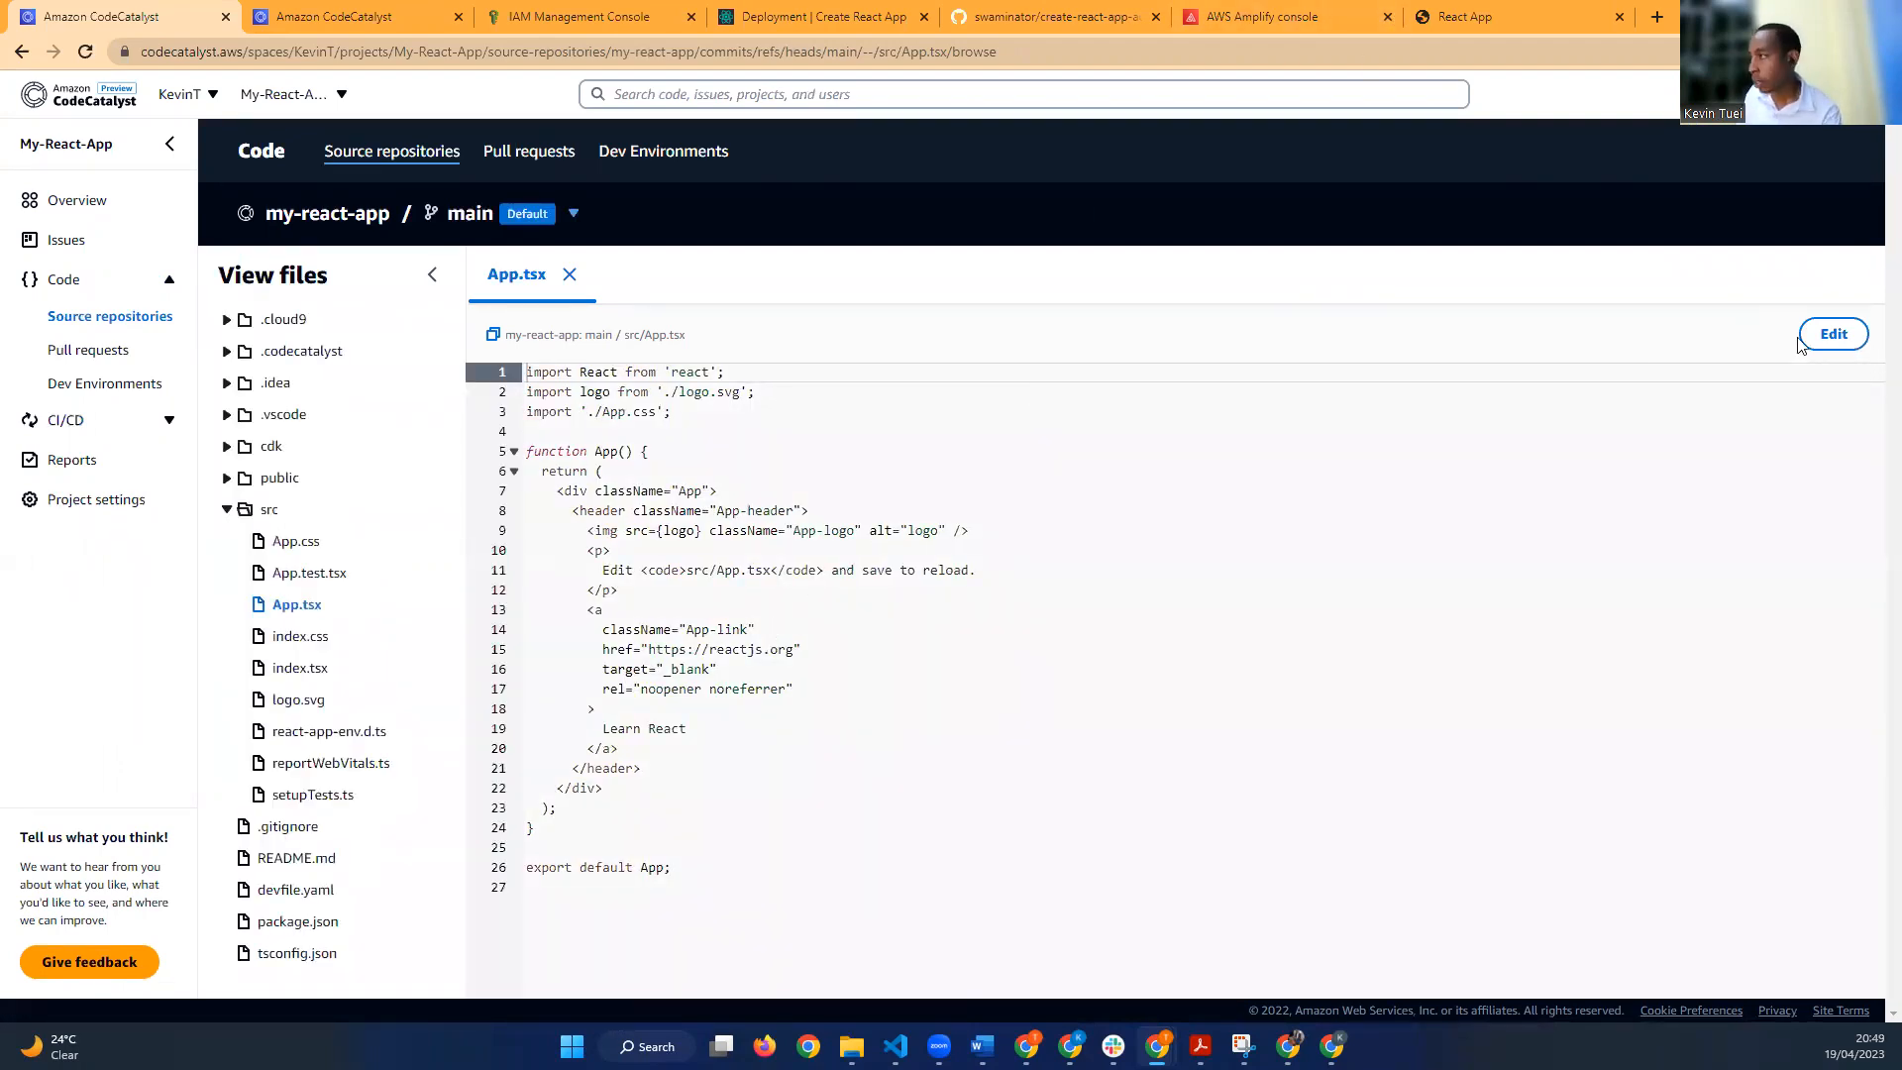
click(1834, 334)
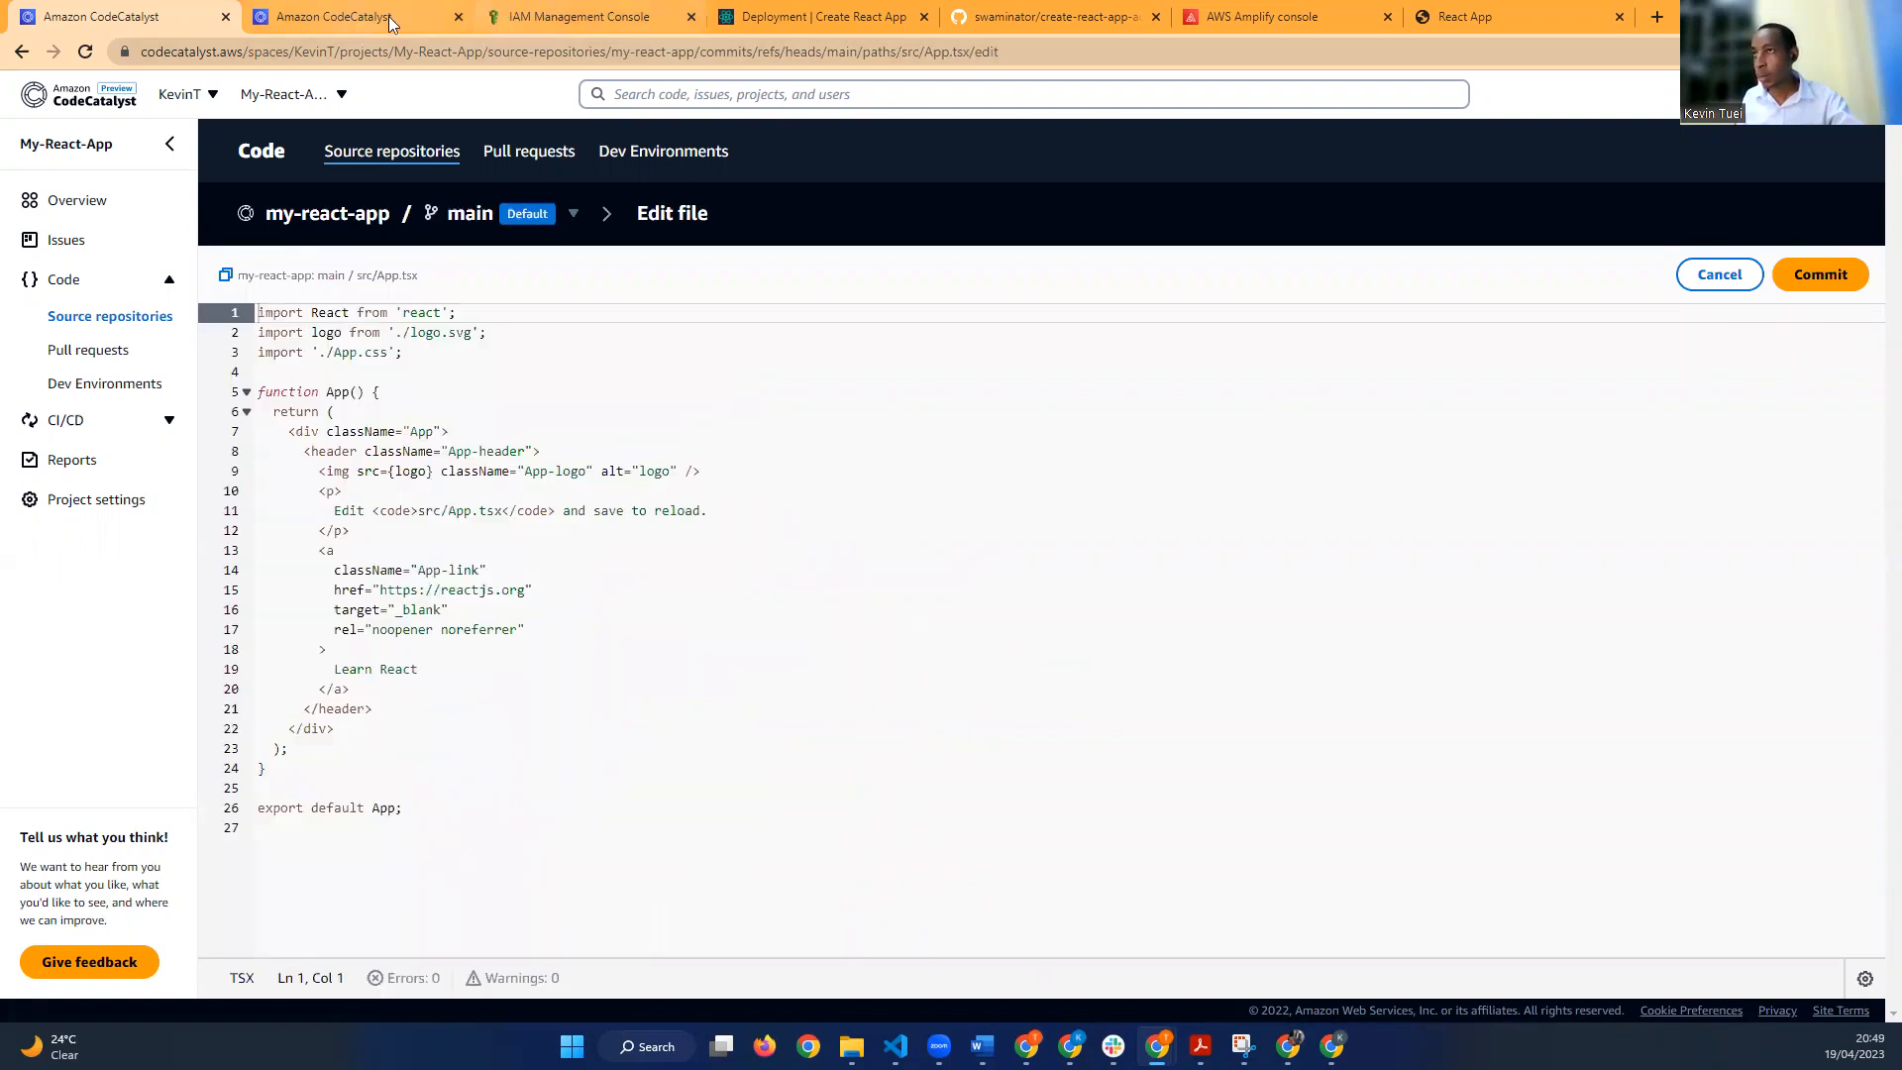
Step: Copy the "React App is now deployed." line from App.tsx in Cloud9 and paste it below the "save to reload" line in the repository file
click(336, 17)
drag(608, 314, 359, 314)
key(ctrl+c)
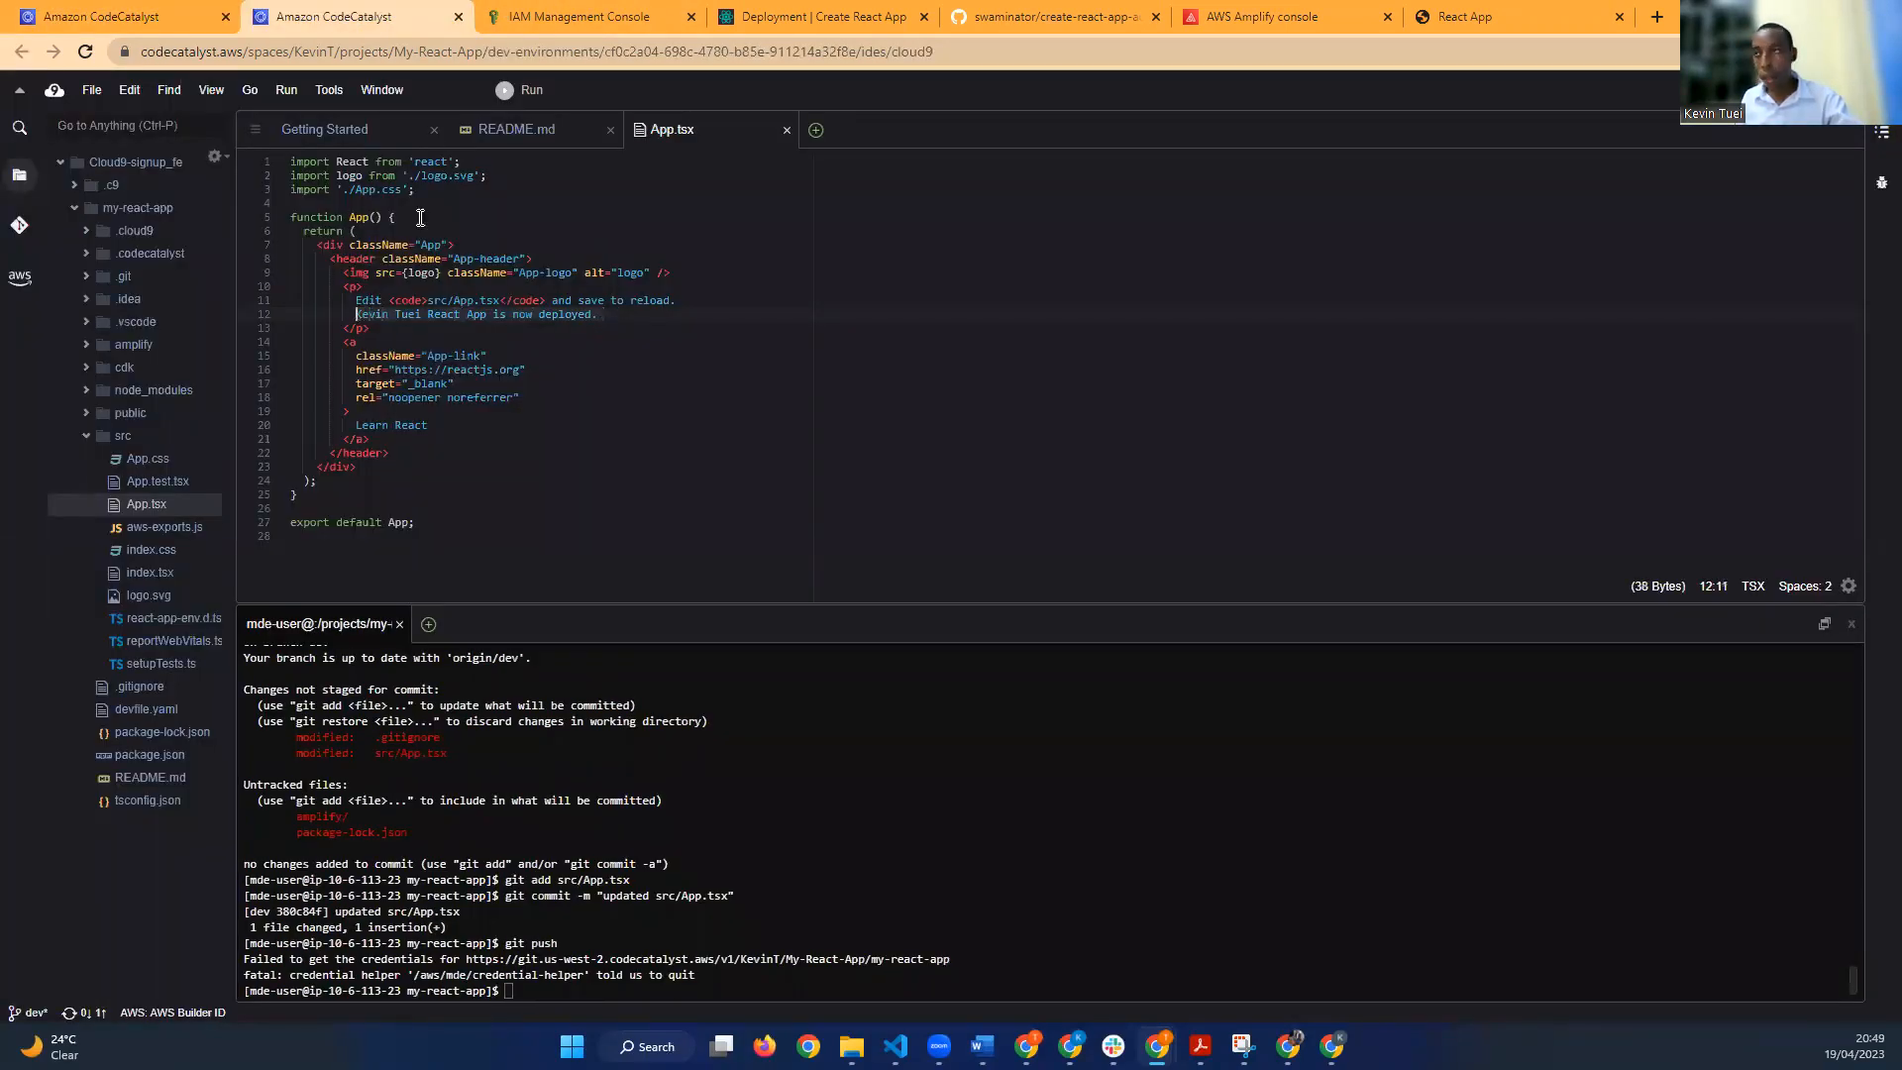
click(174, 14)
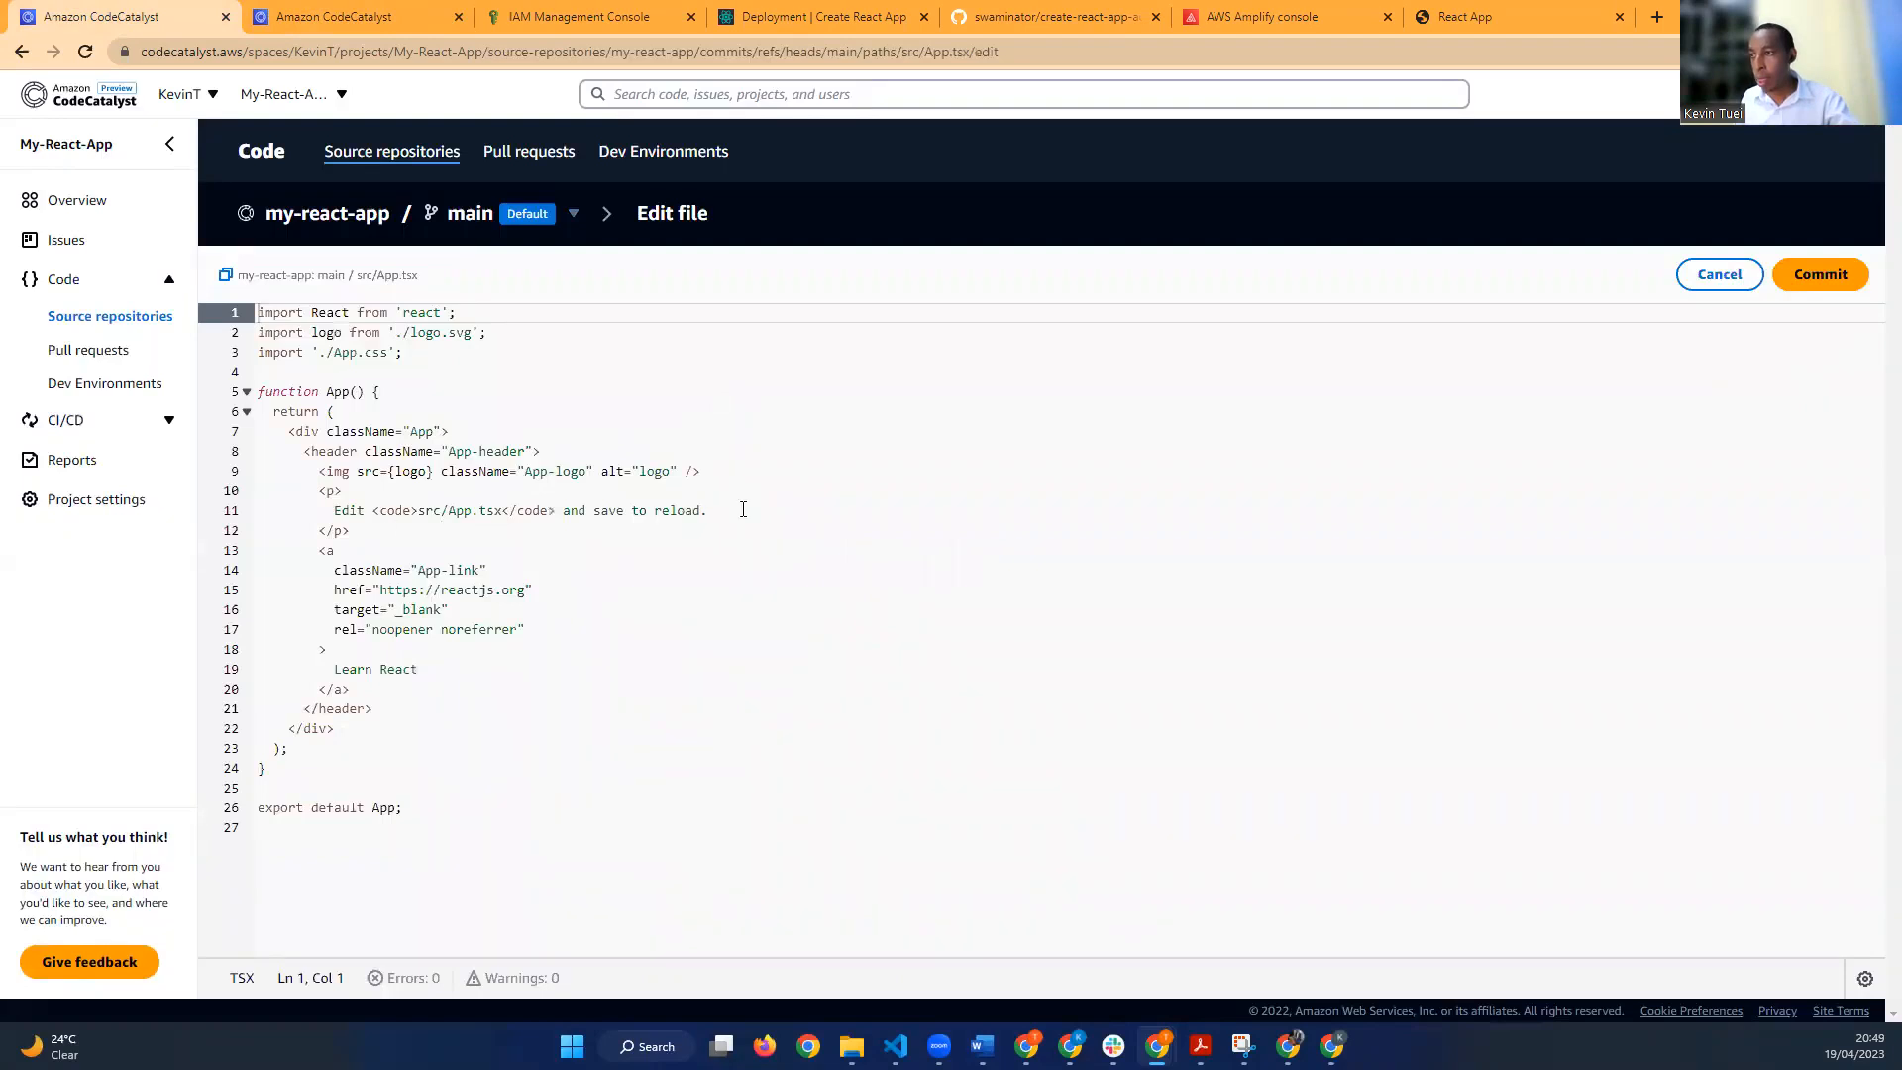
click(743, 509)
key(Return)
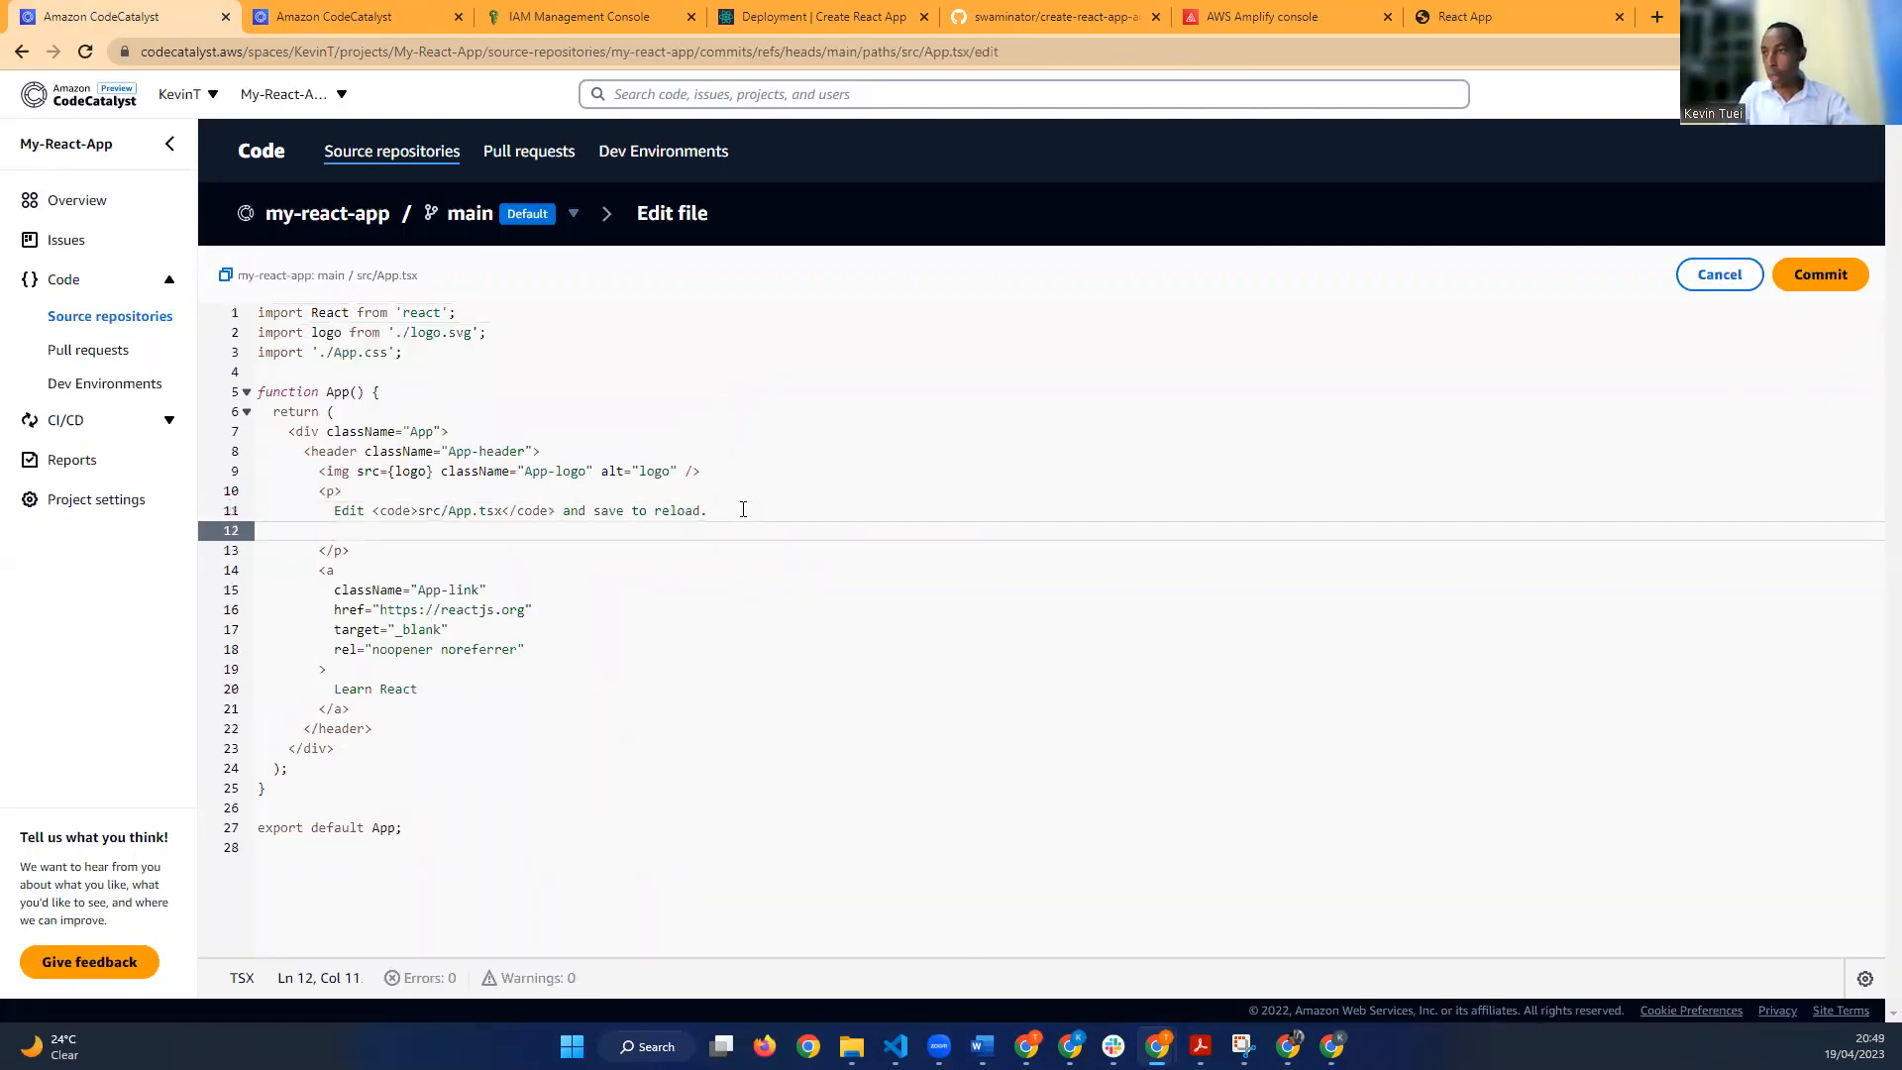
key(ctrl+v)
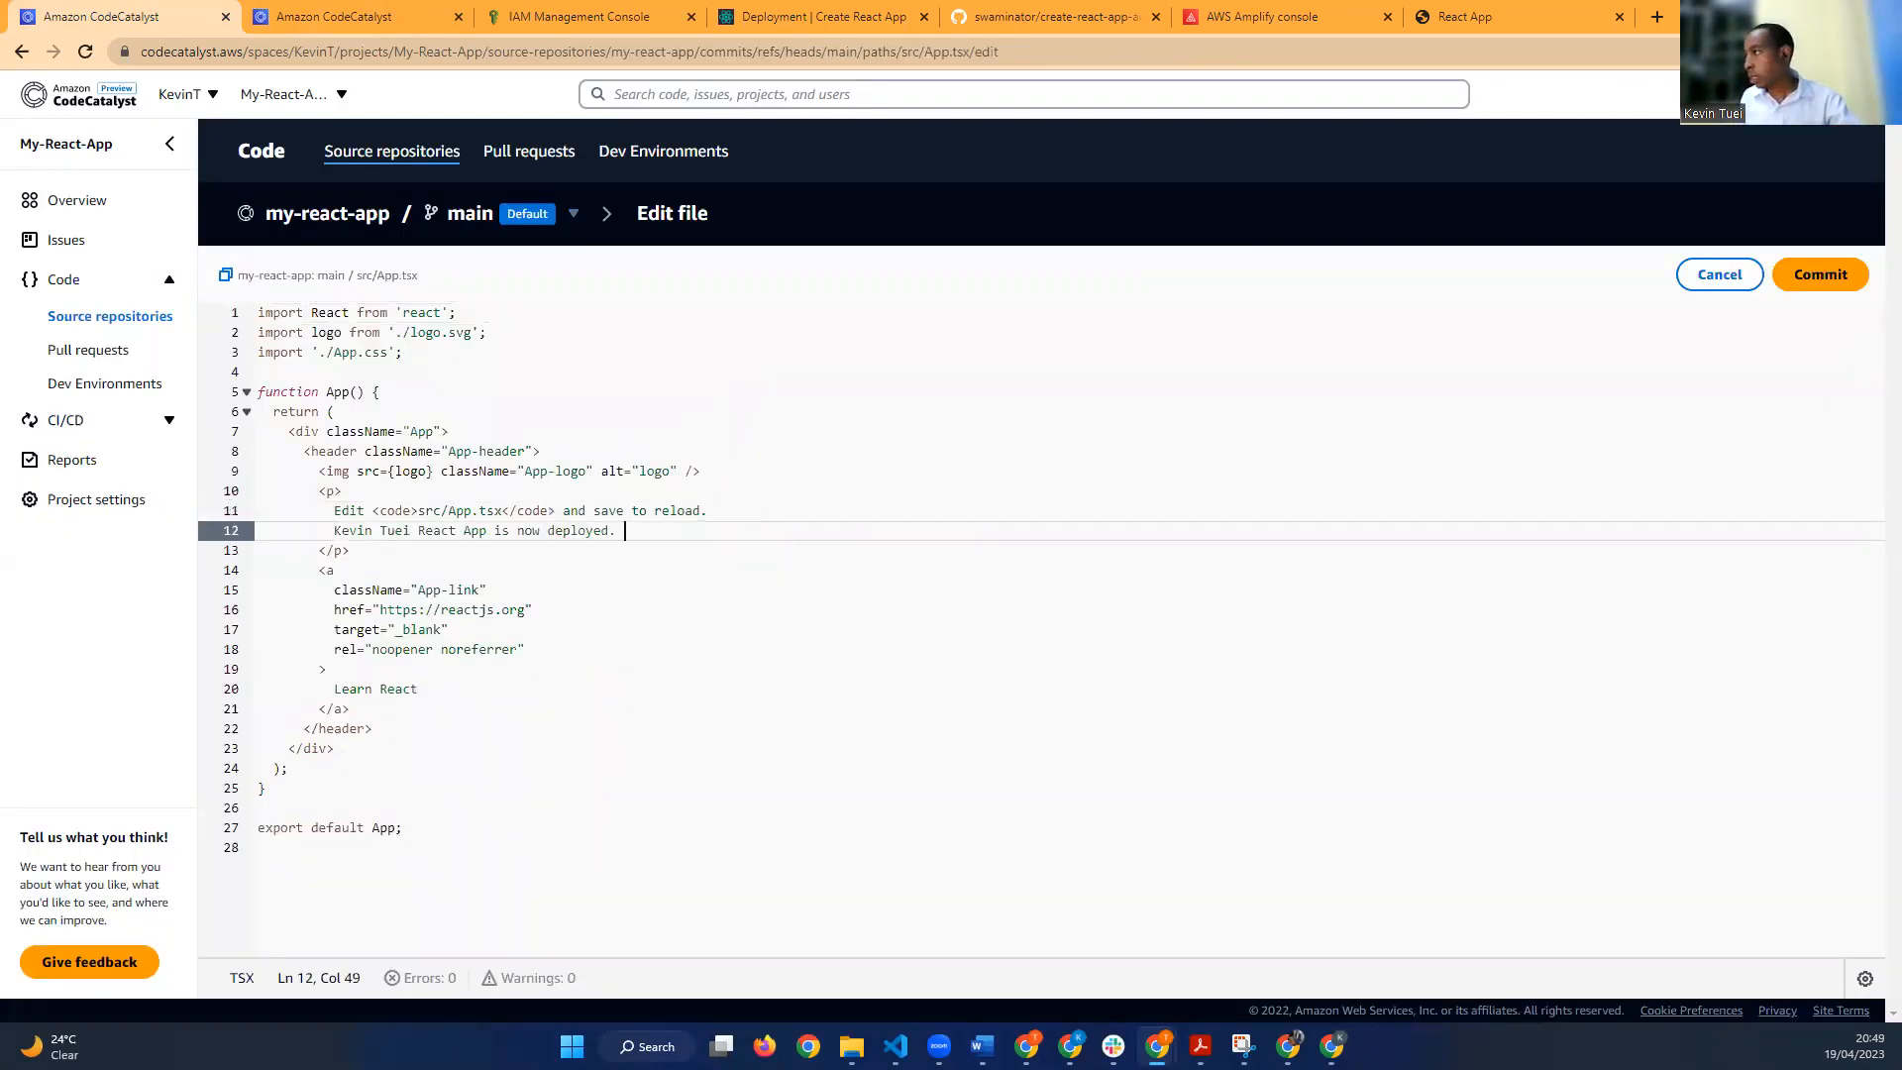
Step: Commit the edited App.tsx directly to the main branch
click(1842, 94)
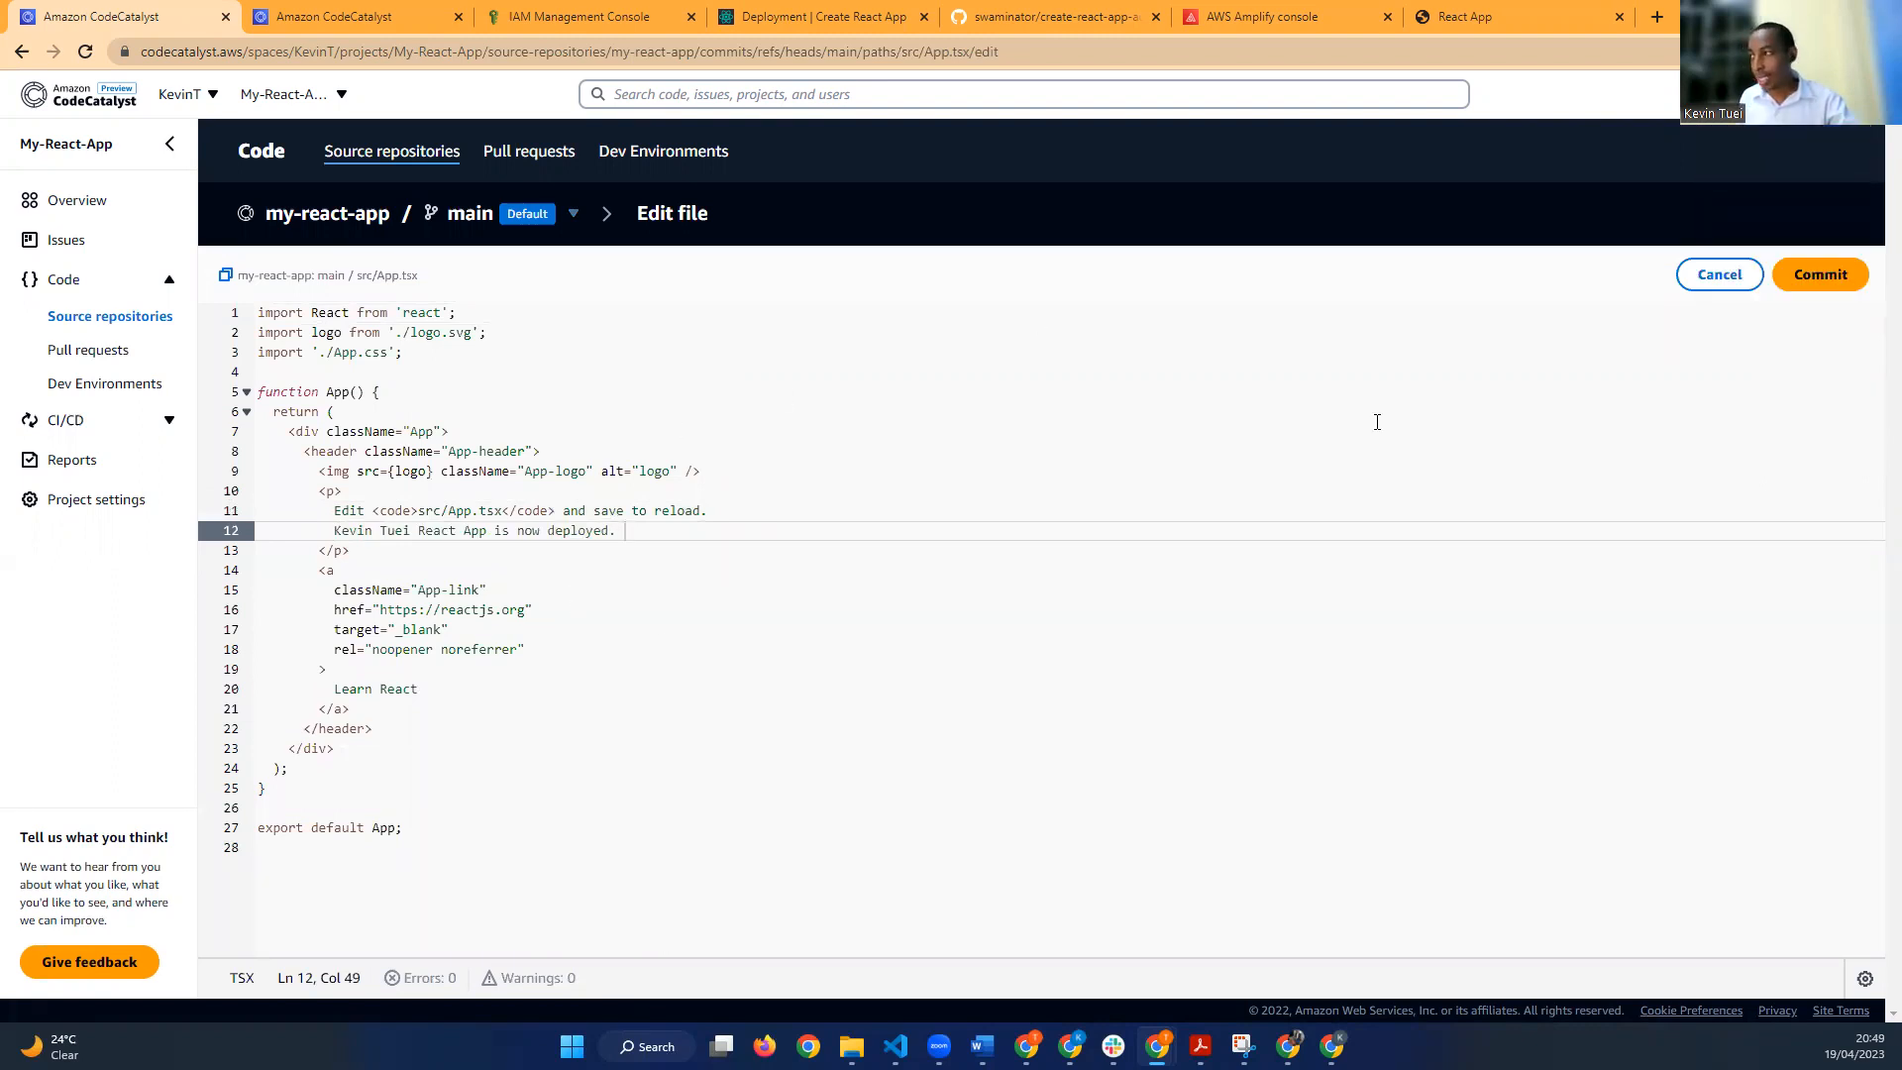
click(1818, 277)
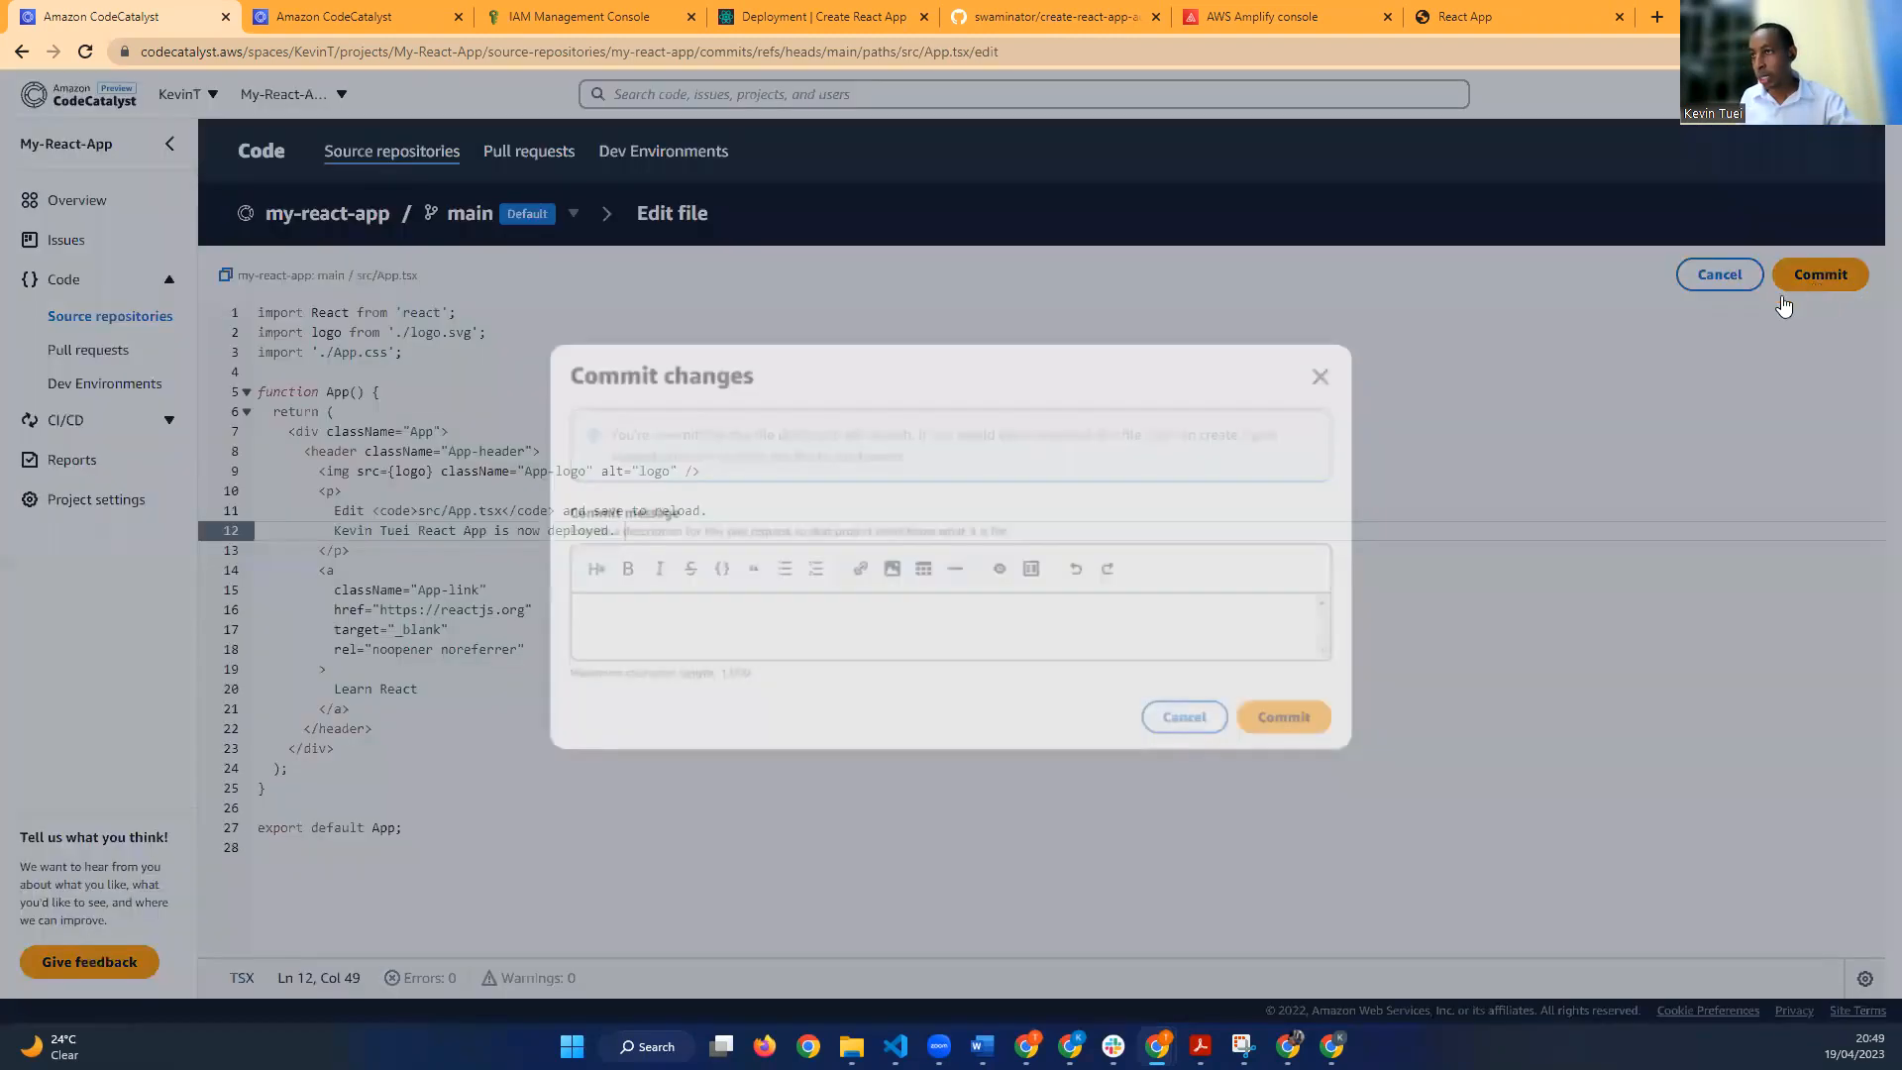
click(1276, 713)
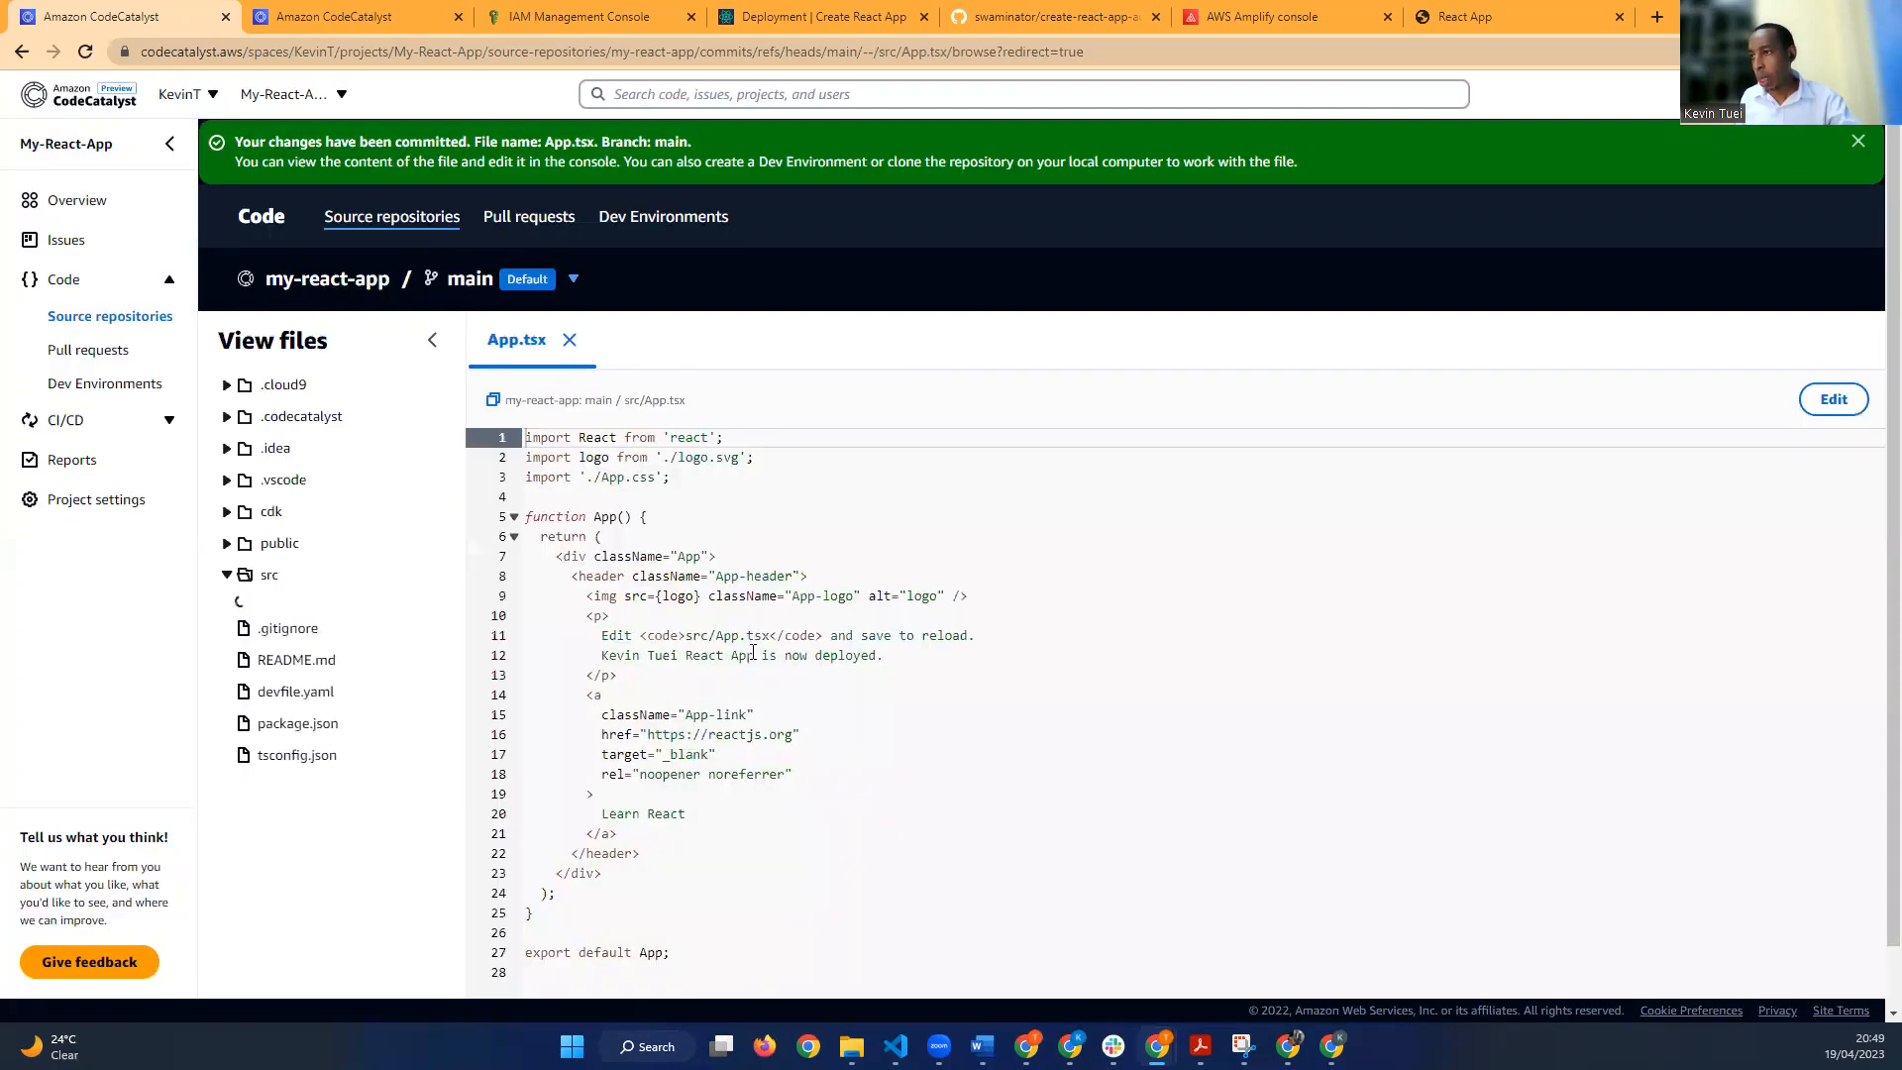
Step: Switch the file view to the dev branch and copy the "React App is now deployed." line from App.tsx
click(753, 654)
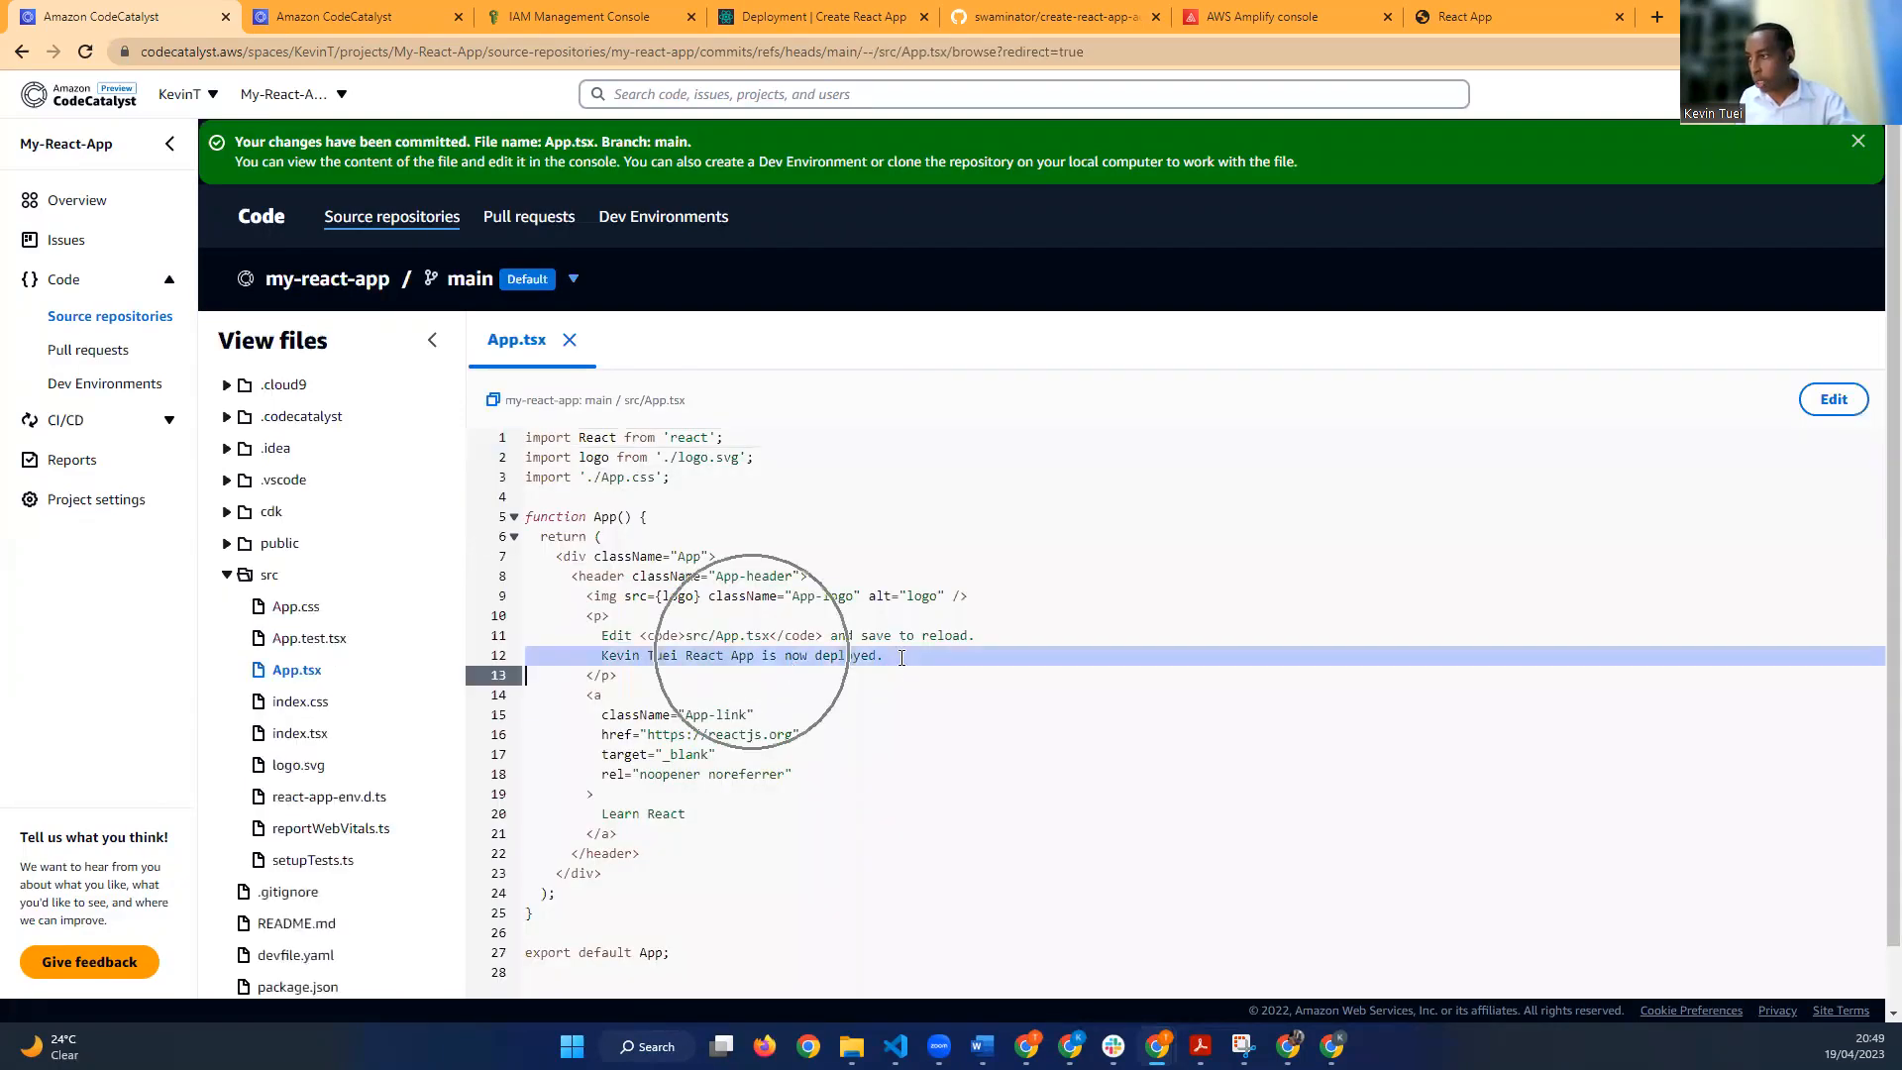
key(shift+Home)
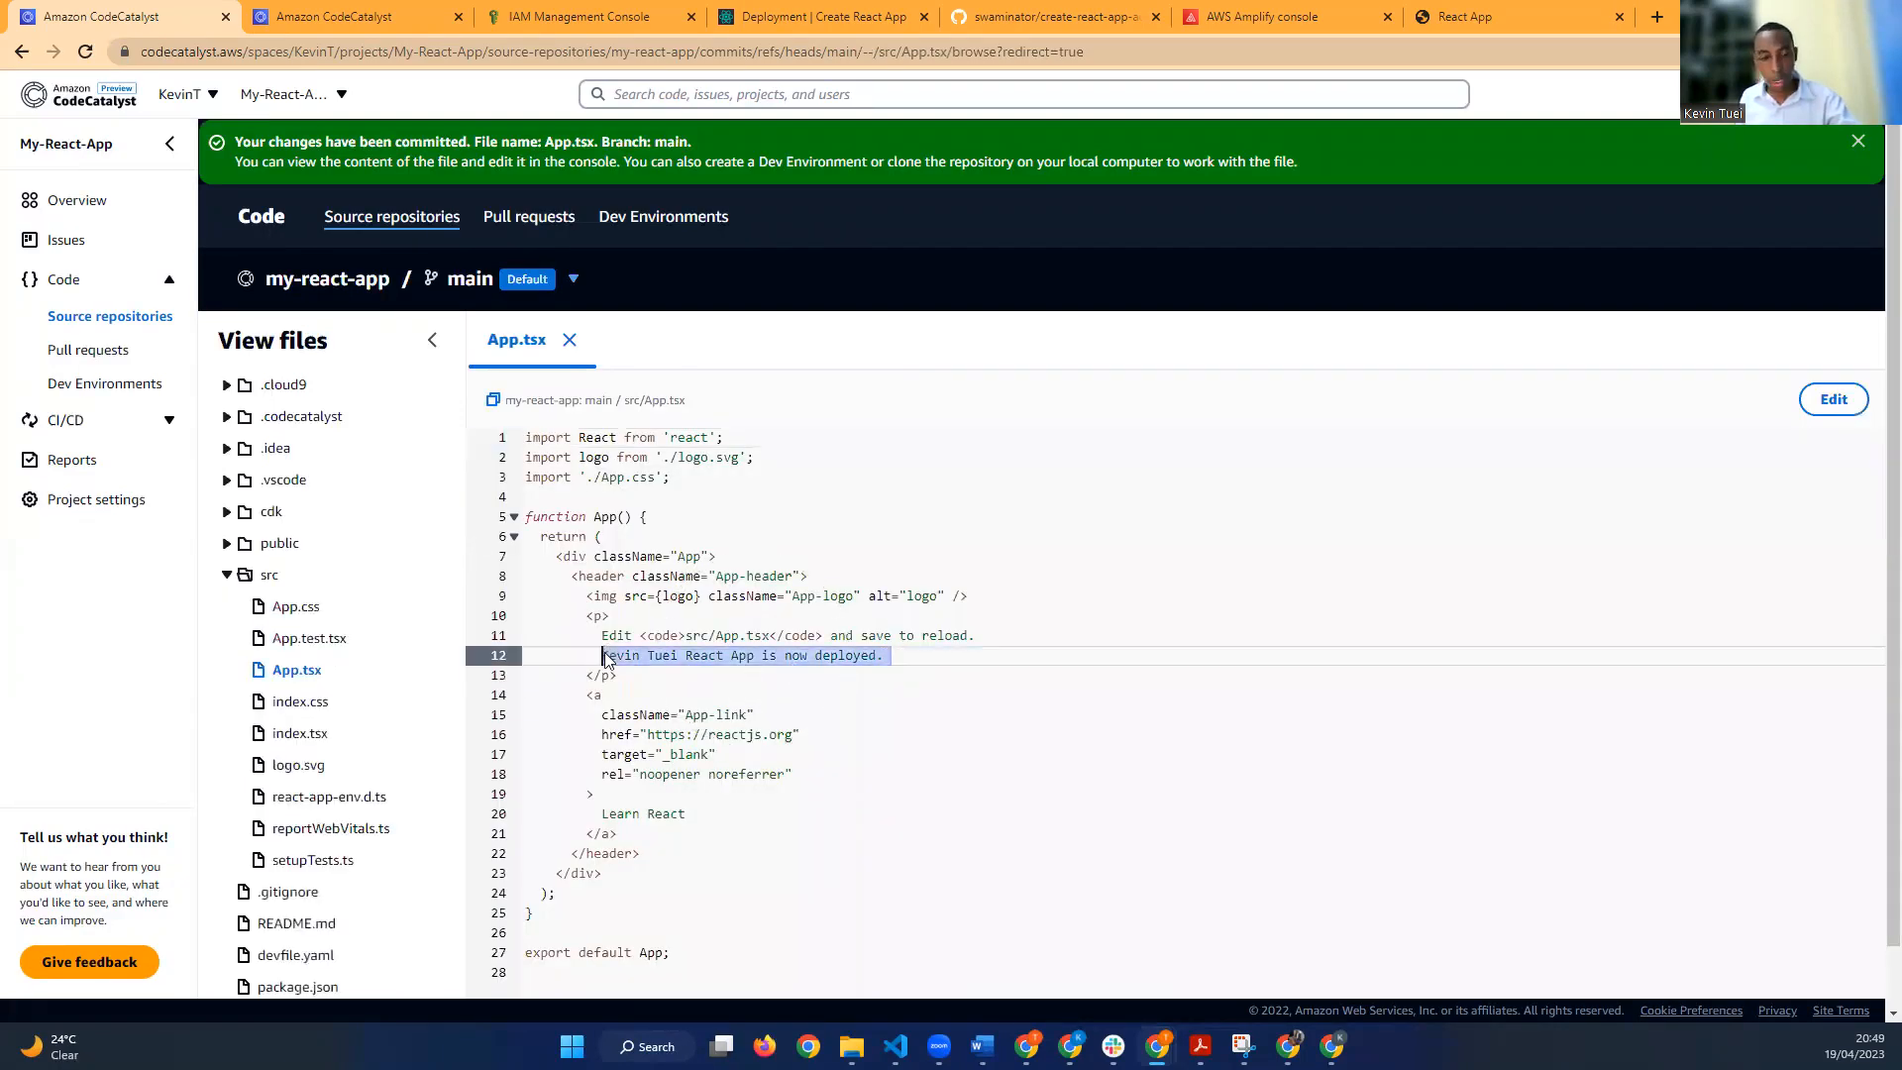
click(570, 281)
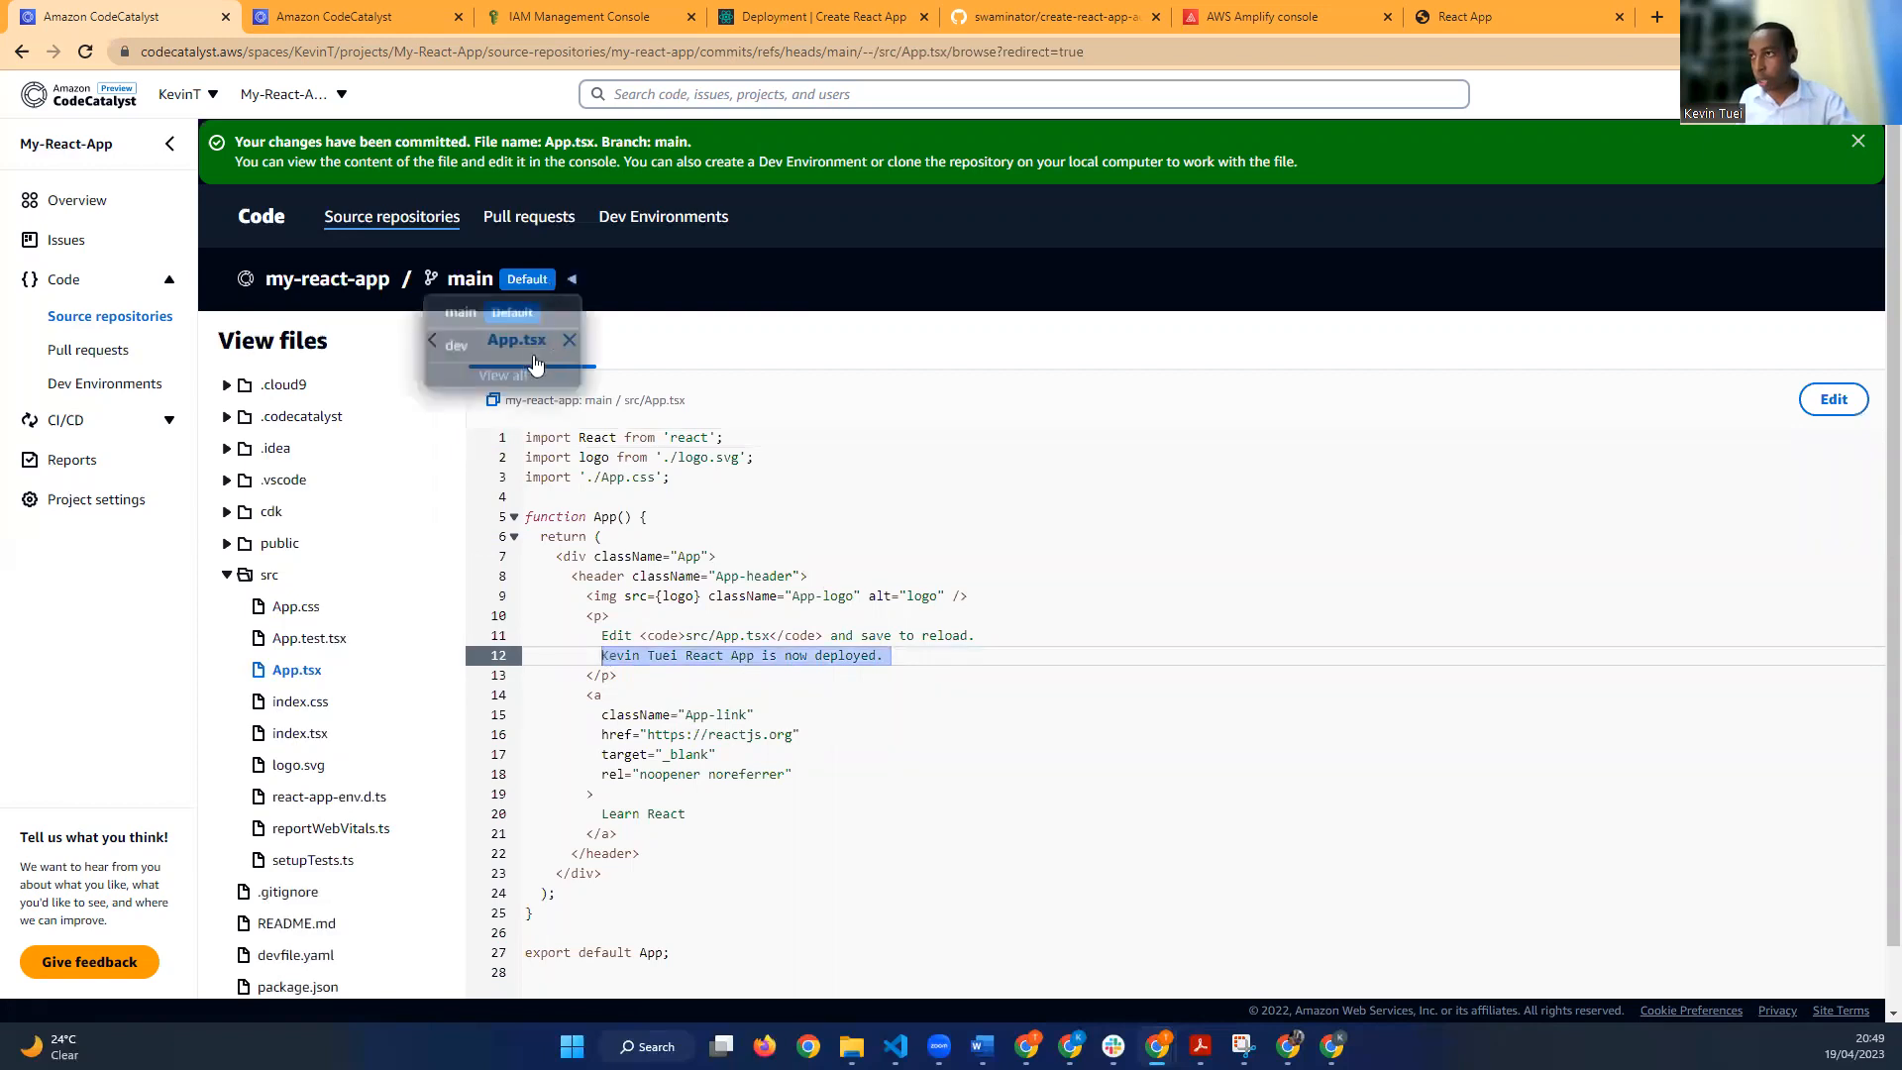
click(548, 394)
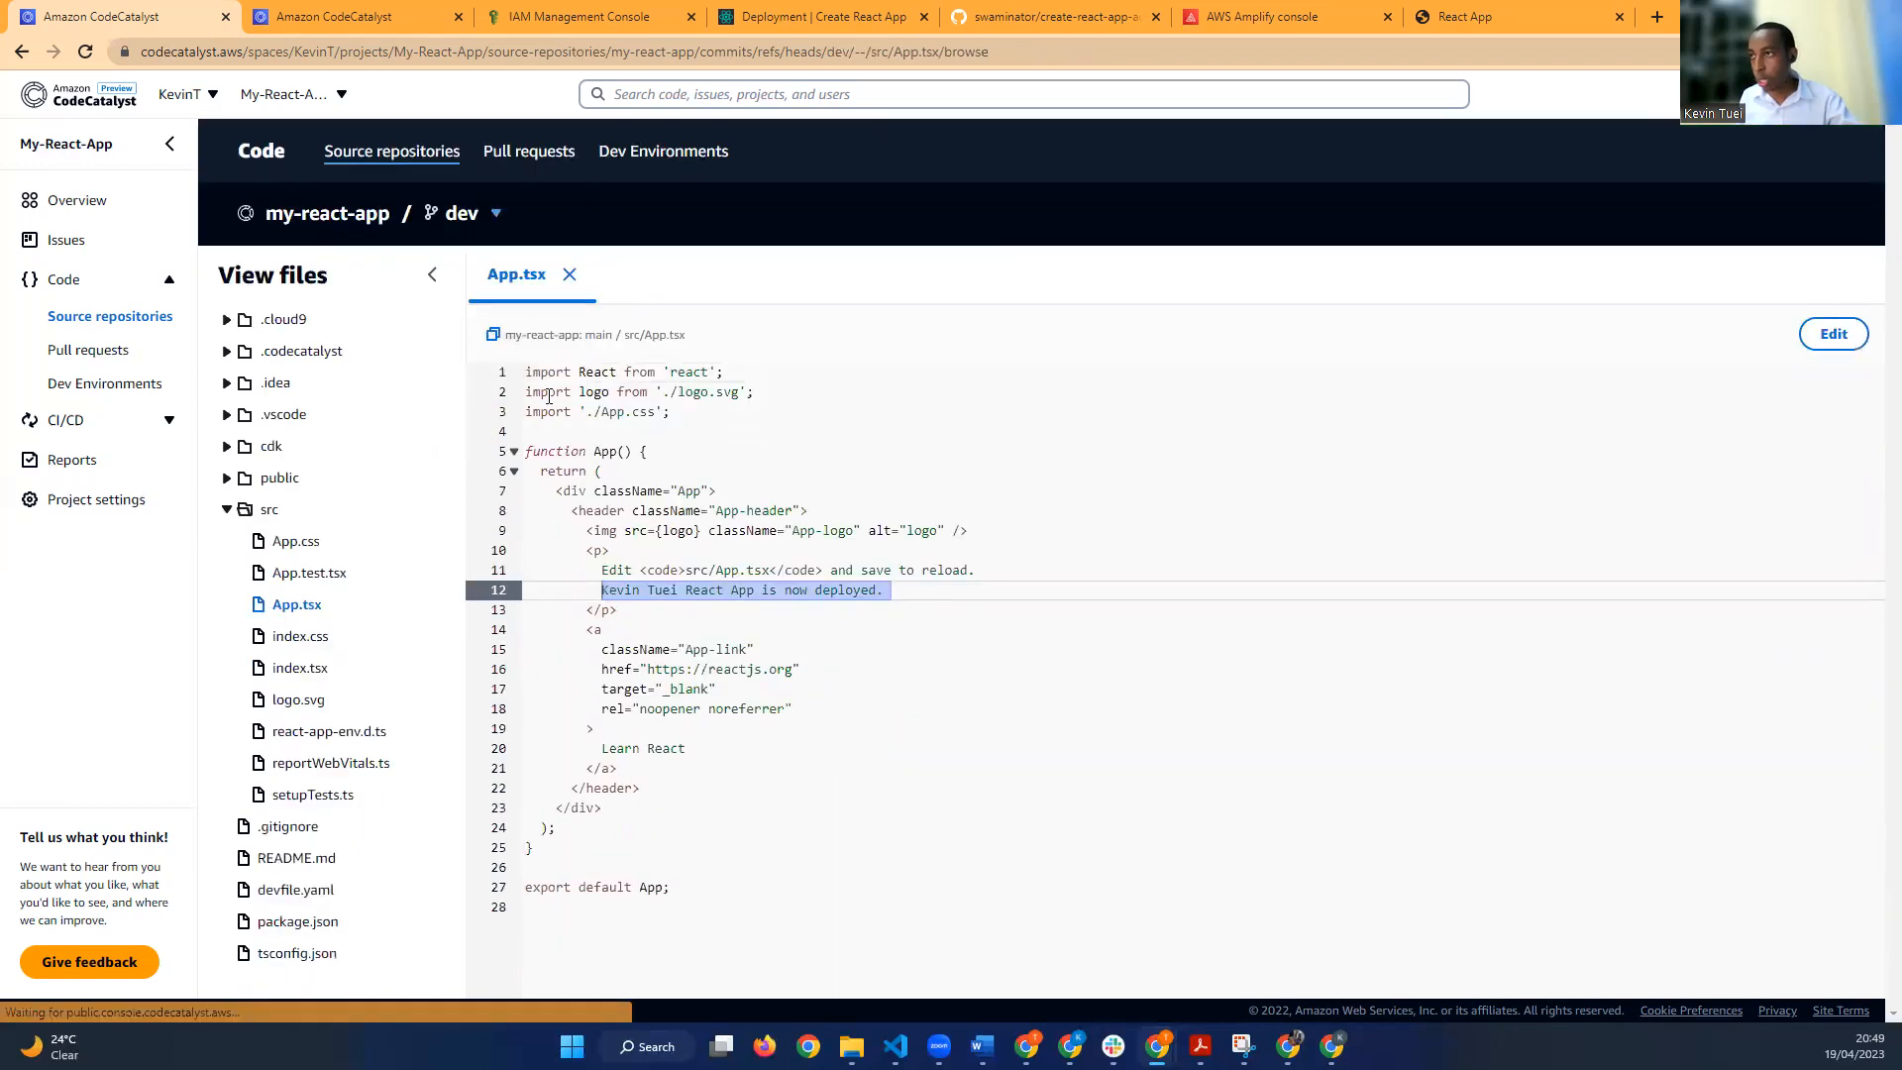
click(660, 609)
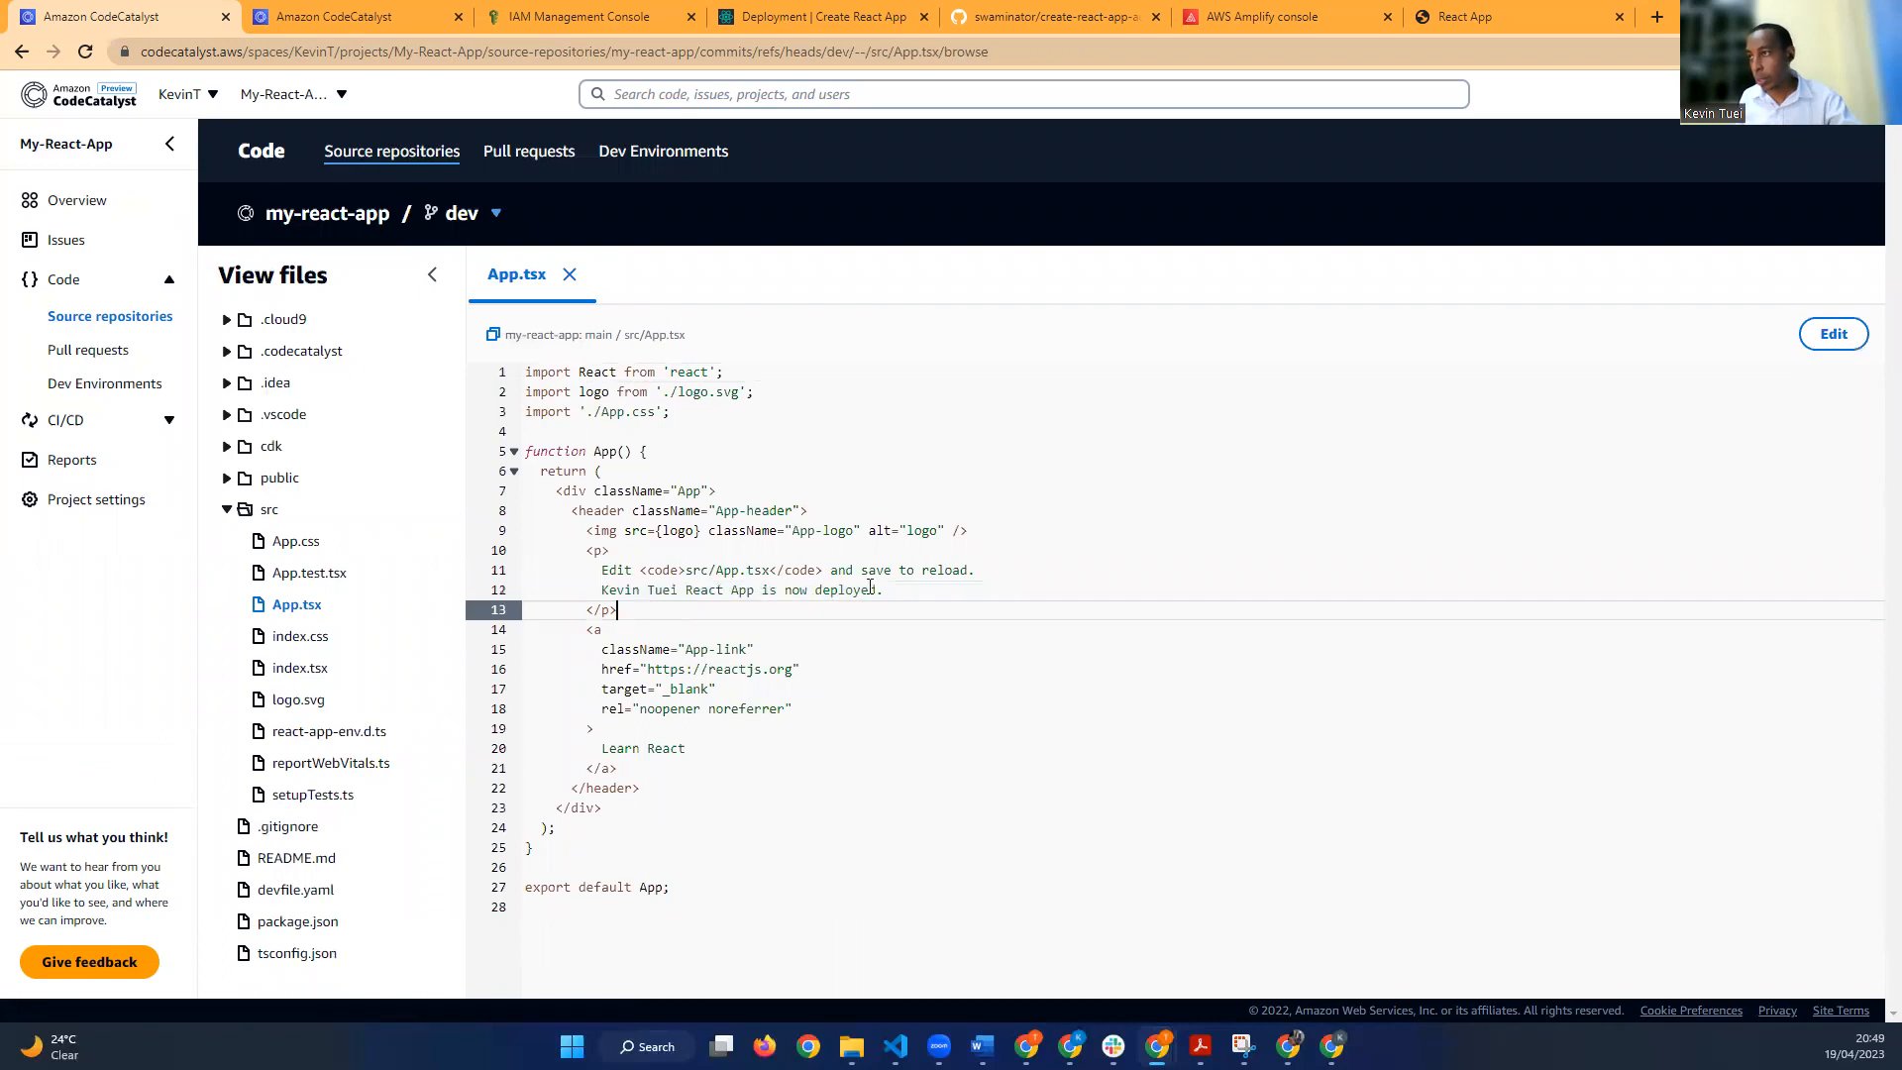
drag(889, 591, 604, 586)
key(ctrl+c)
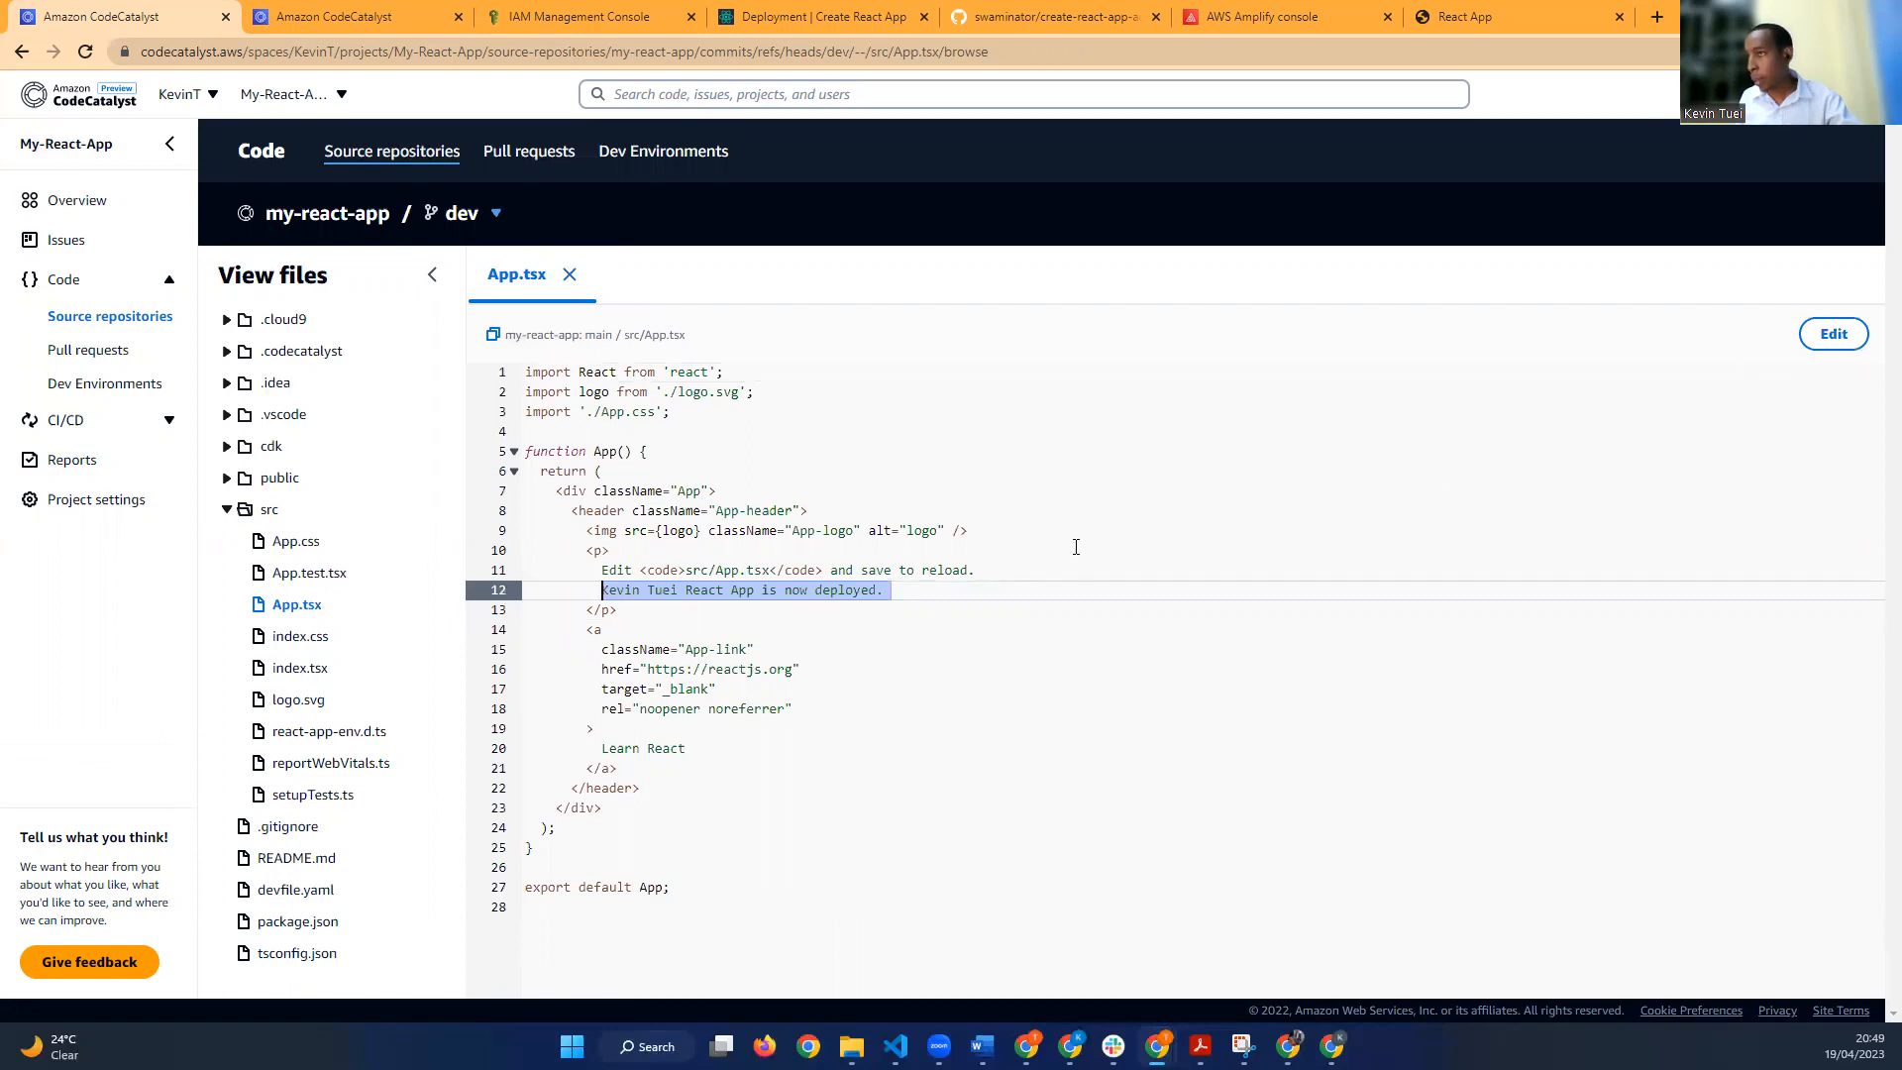
Step: Close the stale App.tsx view and reopen src/App.tsx from the dev branch for editing
click(973, 632)
click(1833, 333)
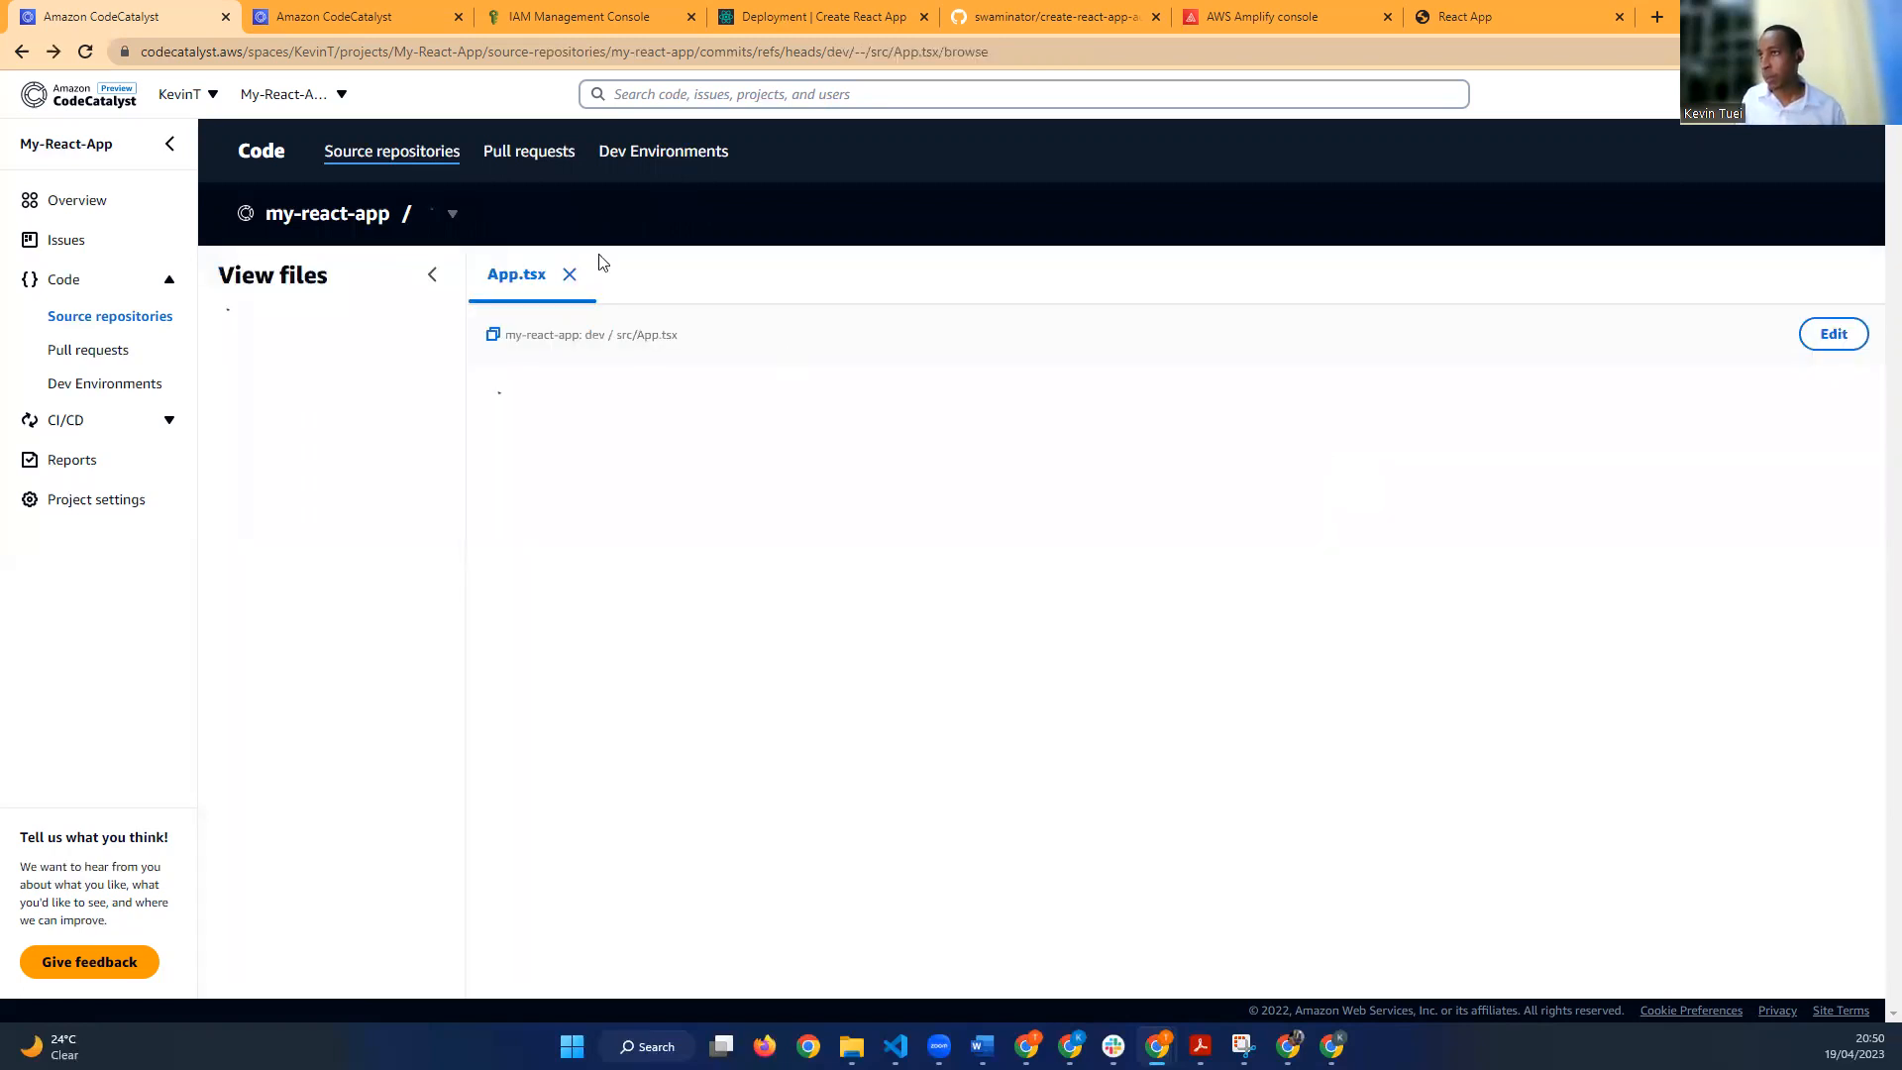
click(571, 277)
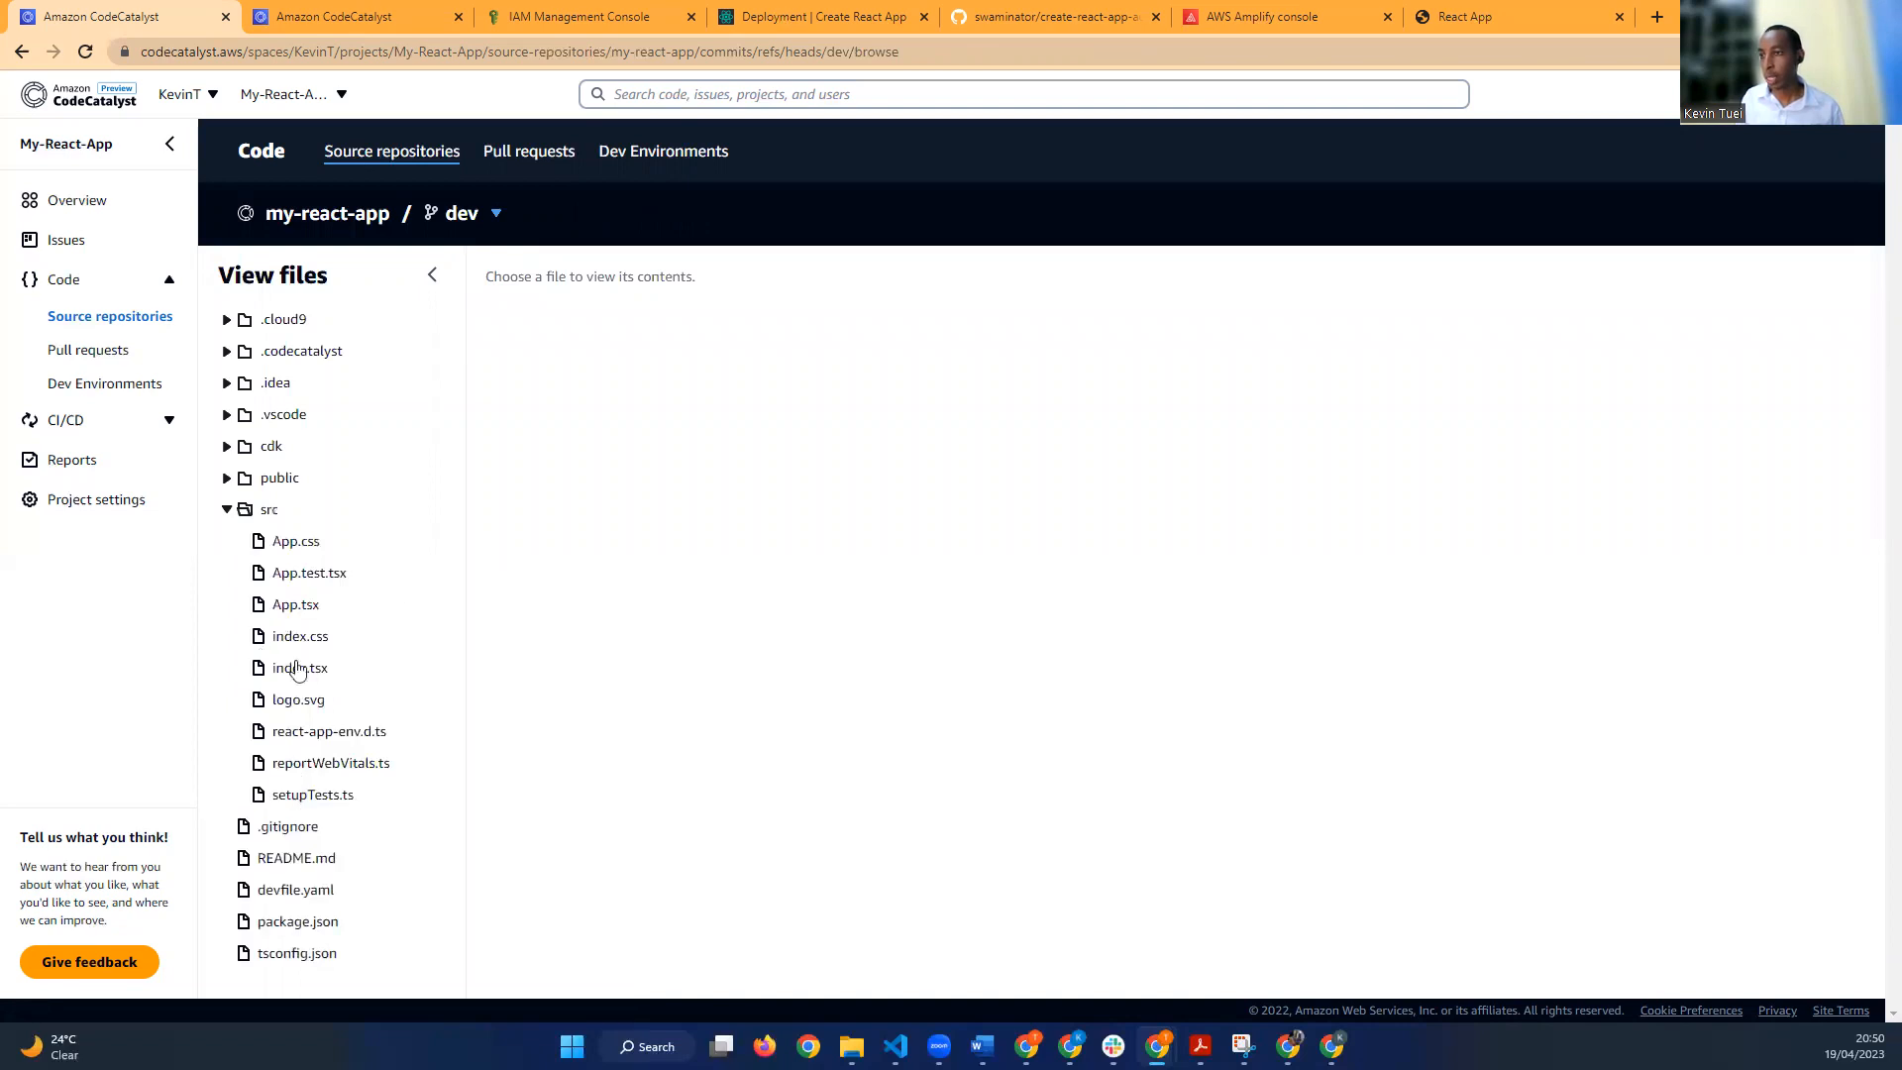
click(295, 605)
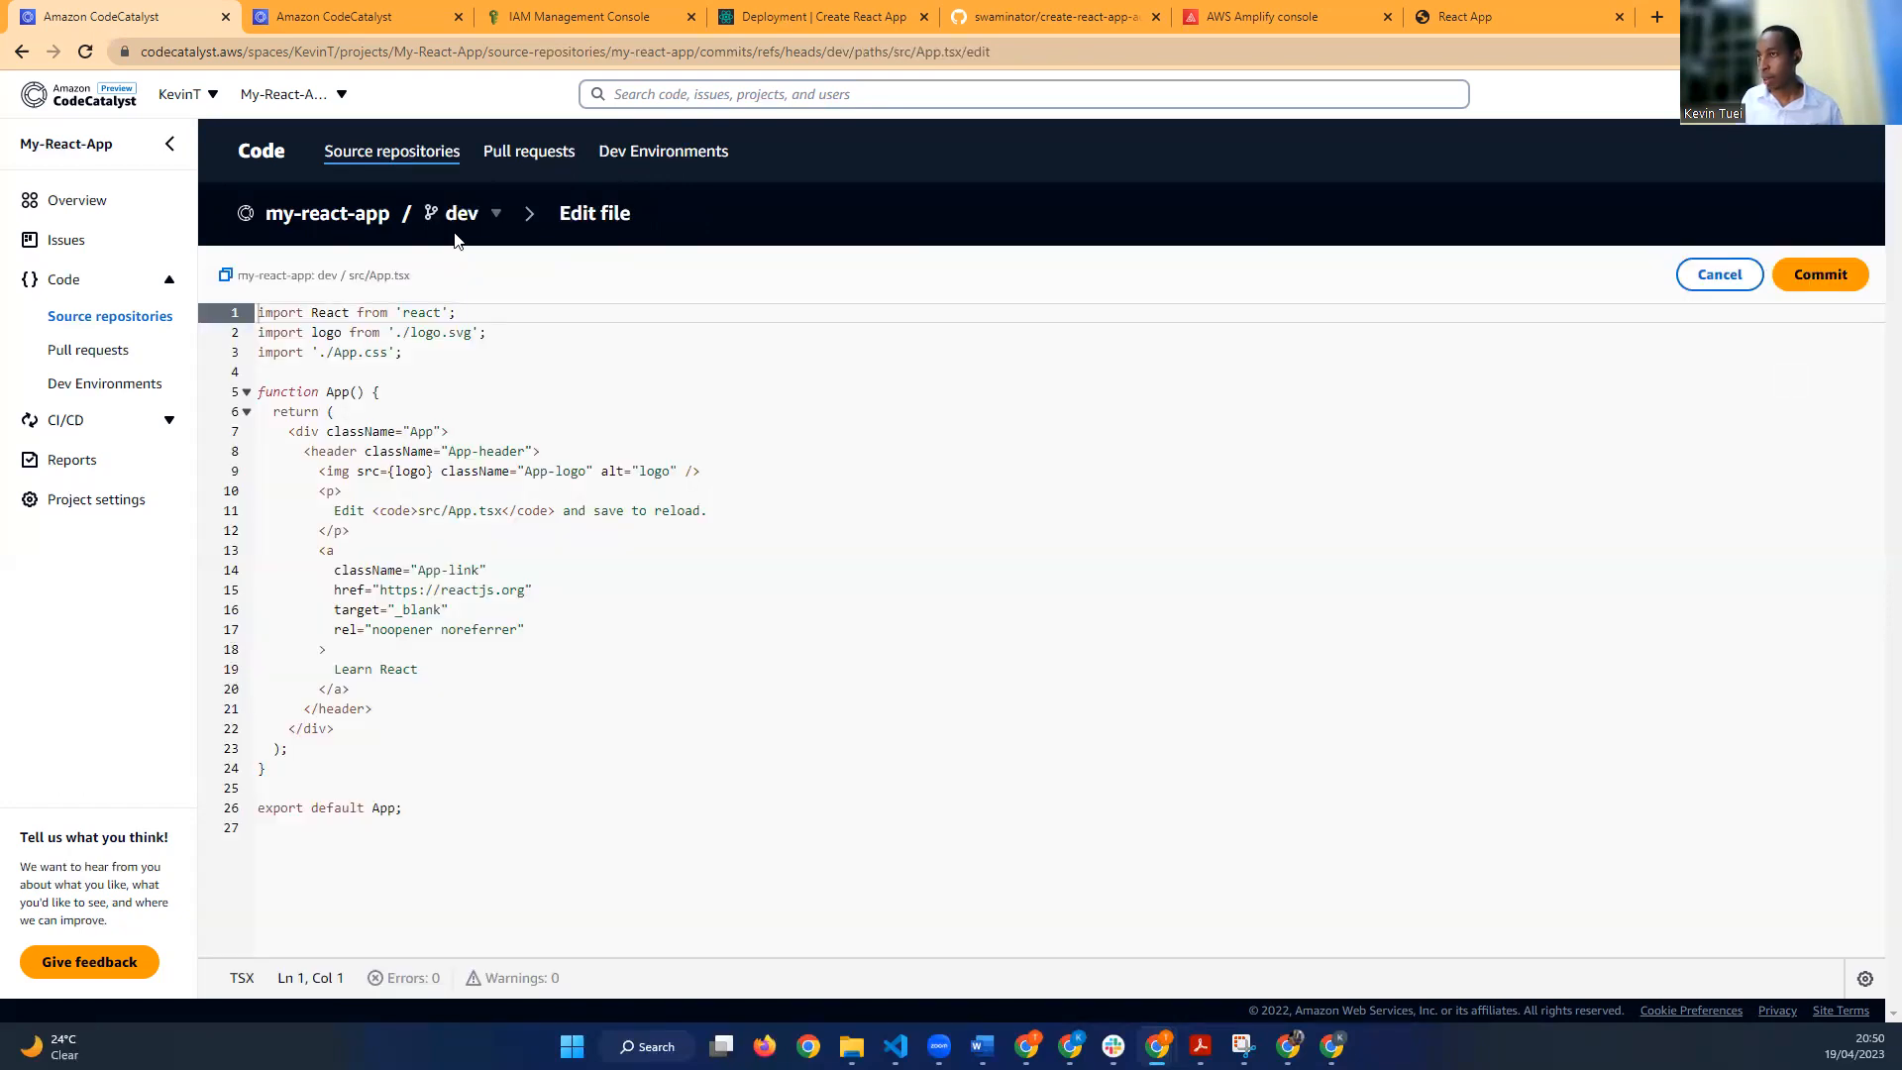
Step: Paste the copied line below "save to reload" in the dev App.tsx and commit it with the message "Updated src/App.tsx"
click(722, 512)
key(Return)
key(ctrl+v)
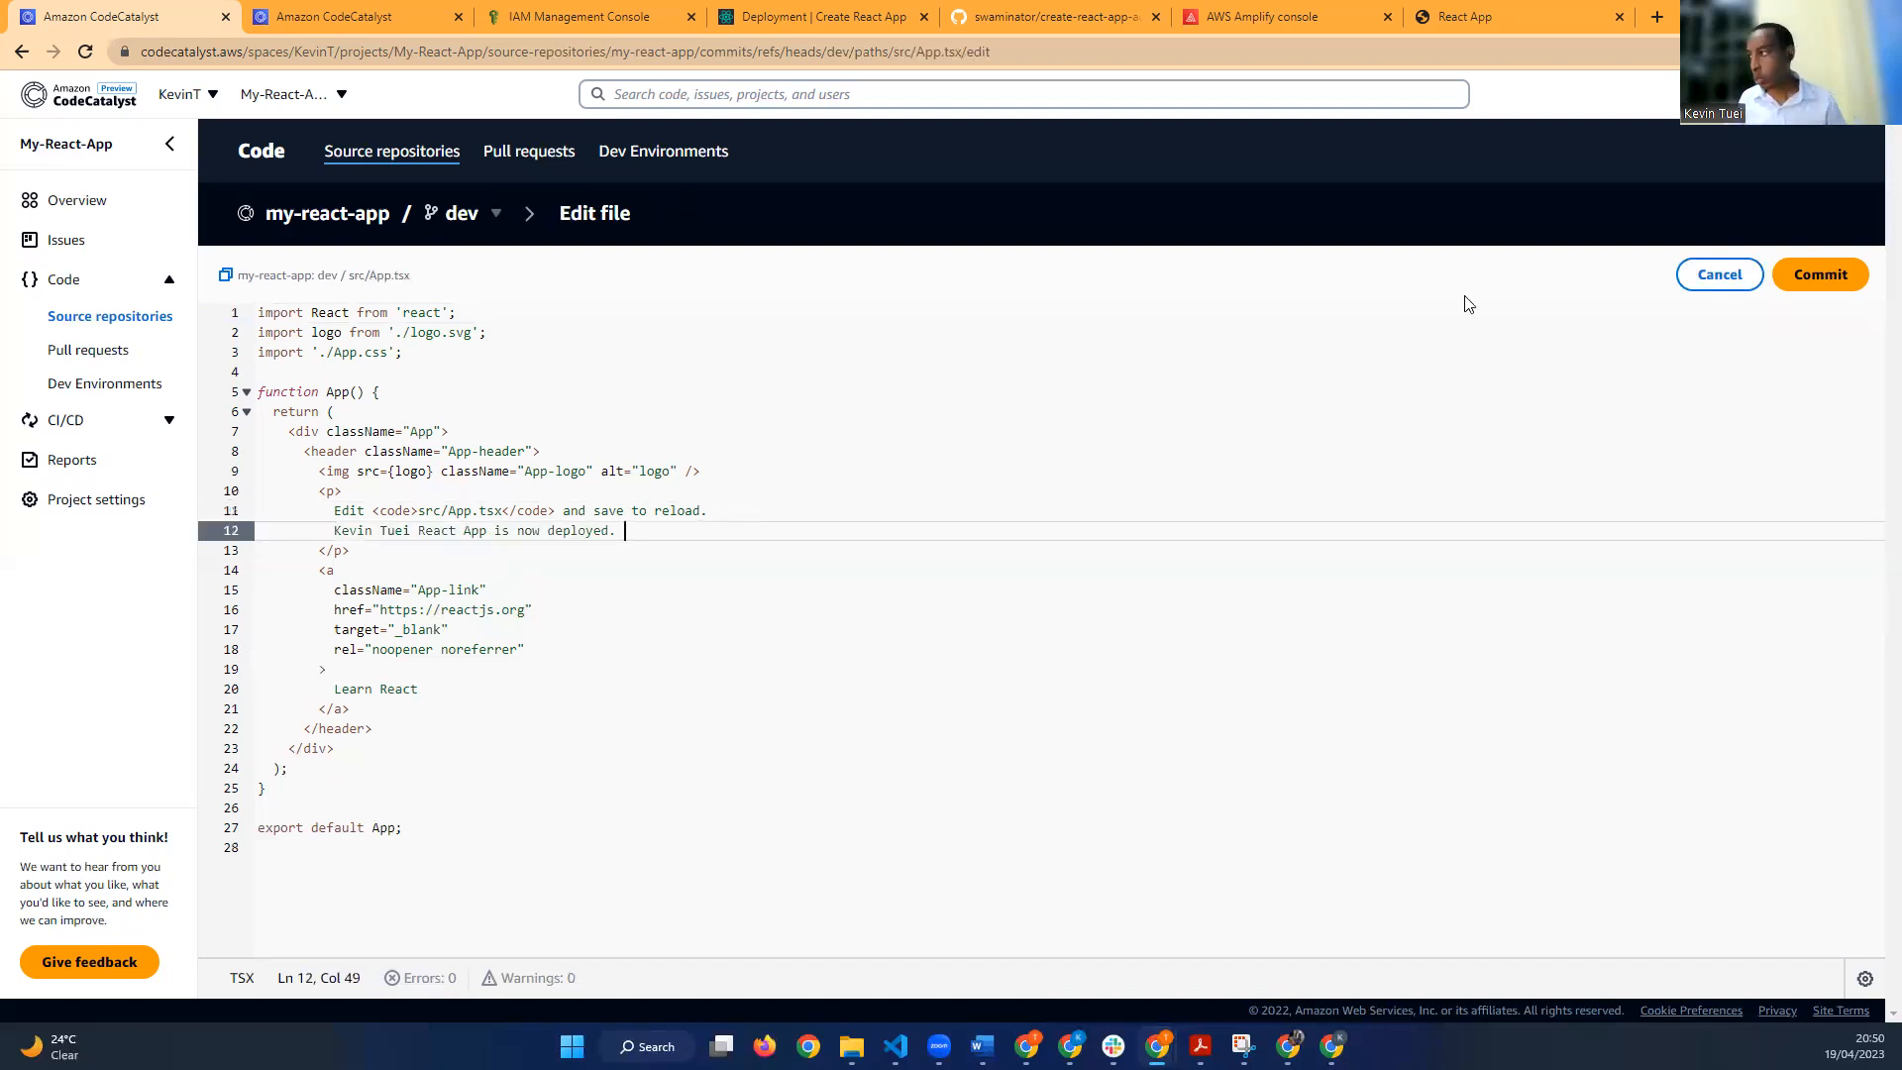
click(1820, 275)
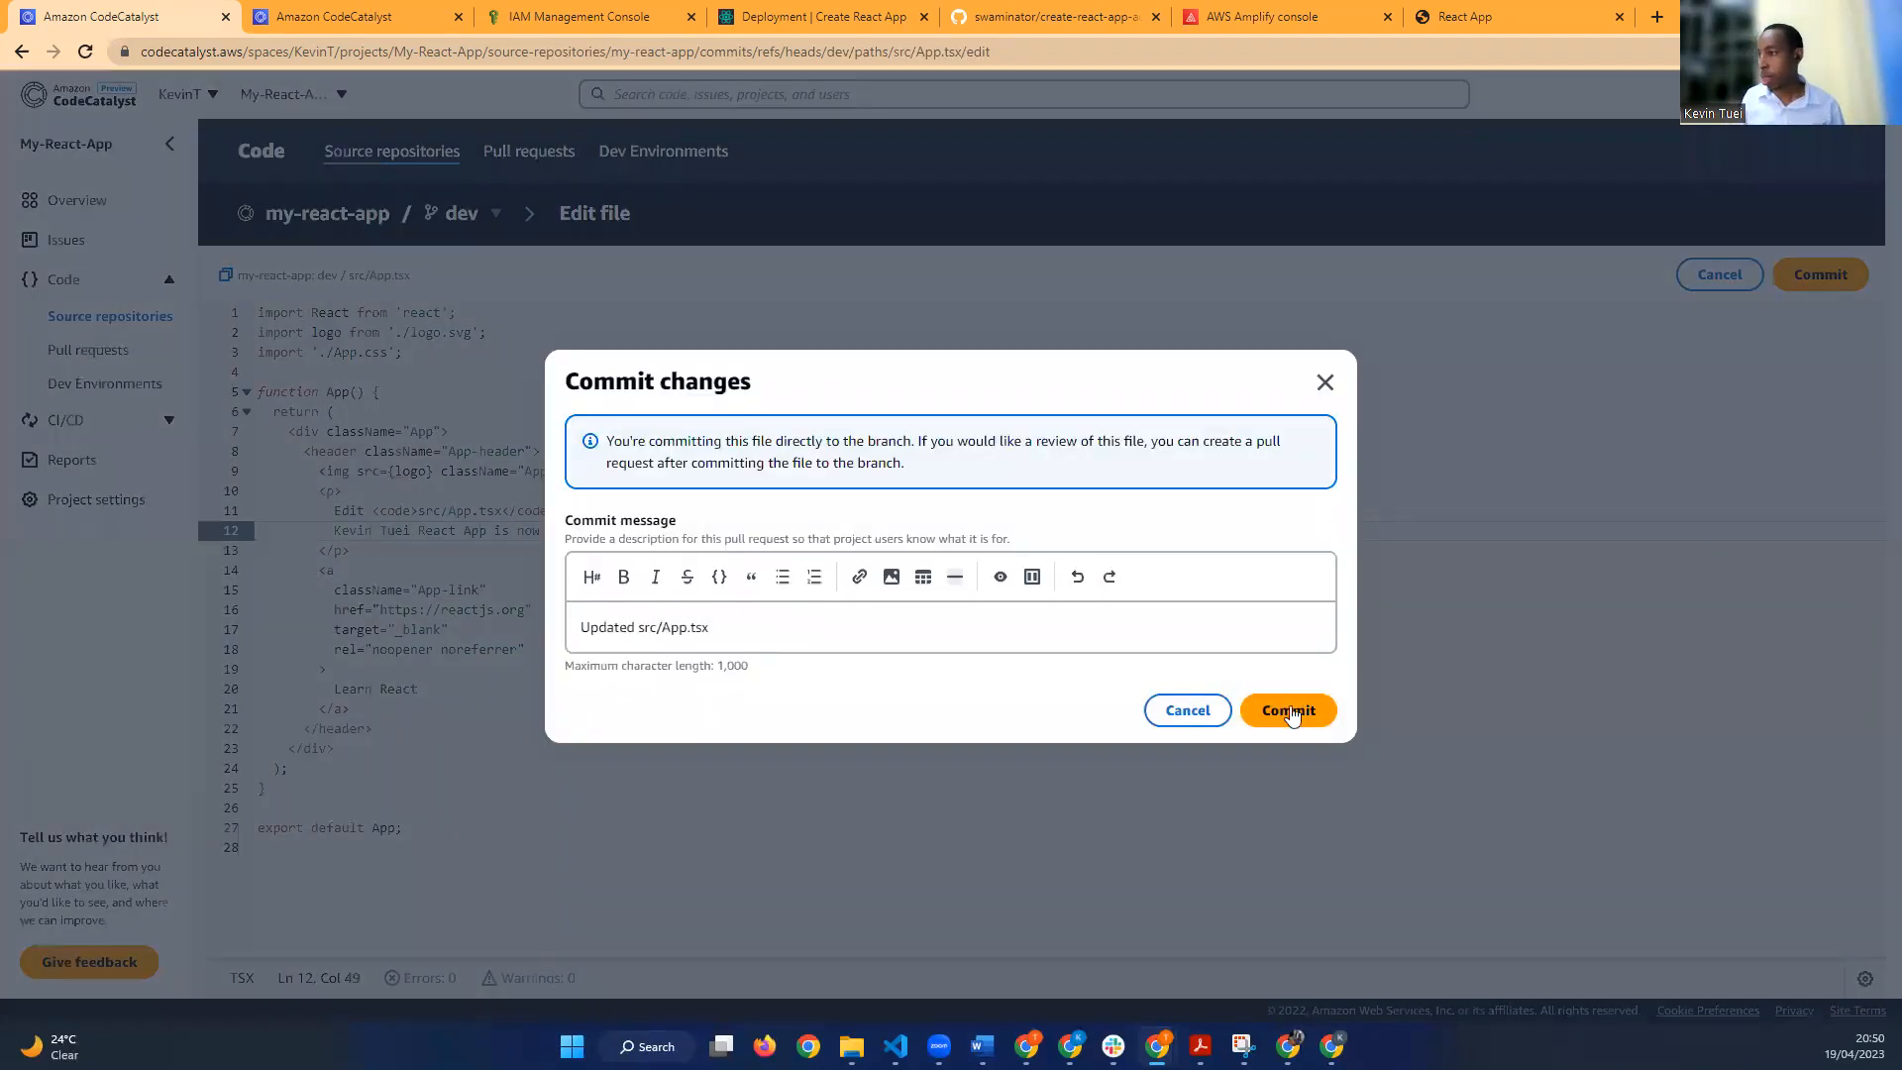
click(1288, 709)
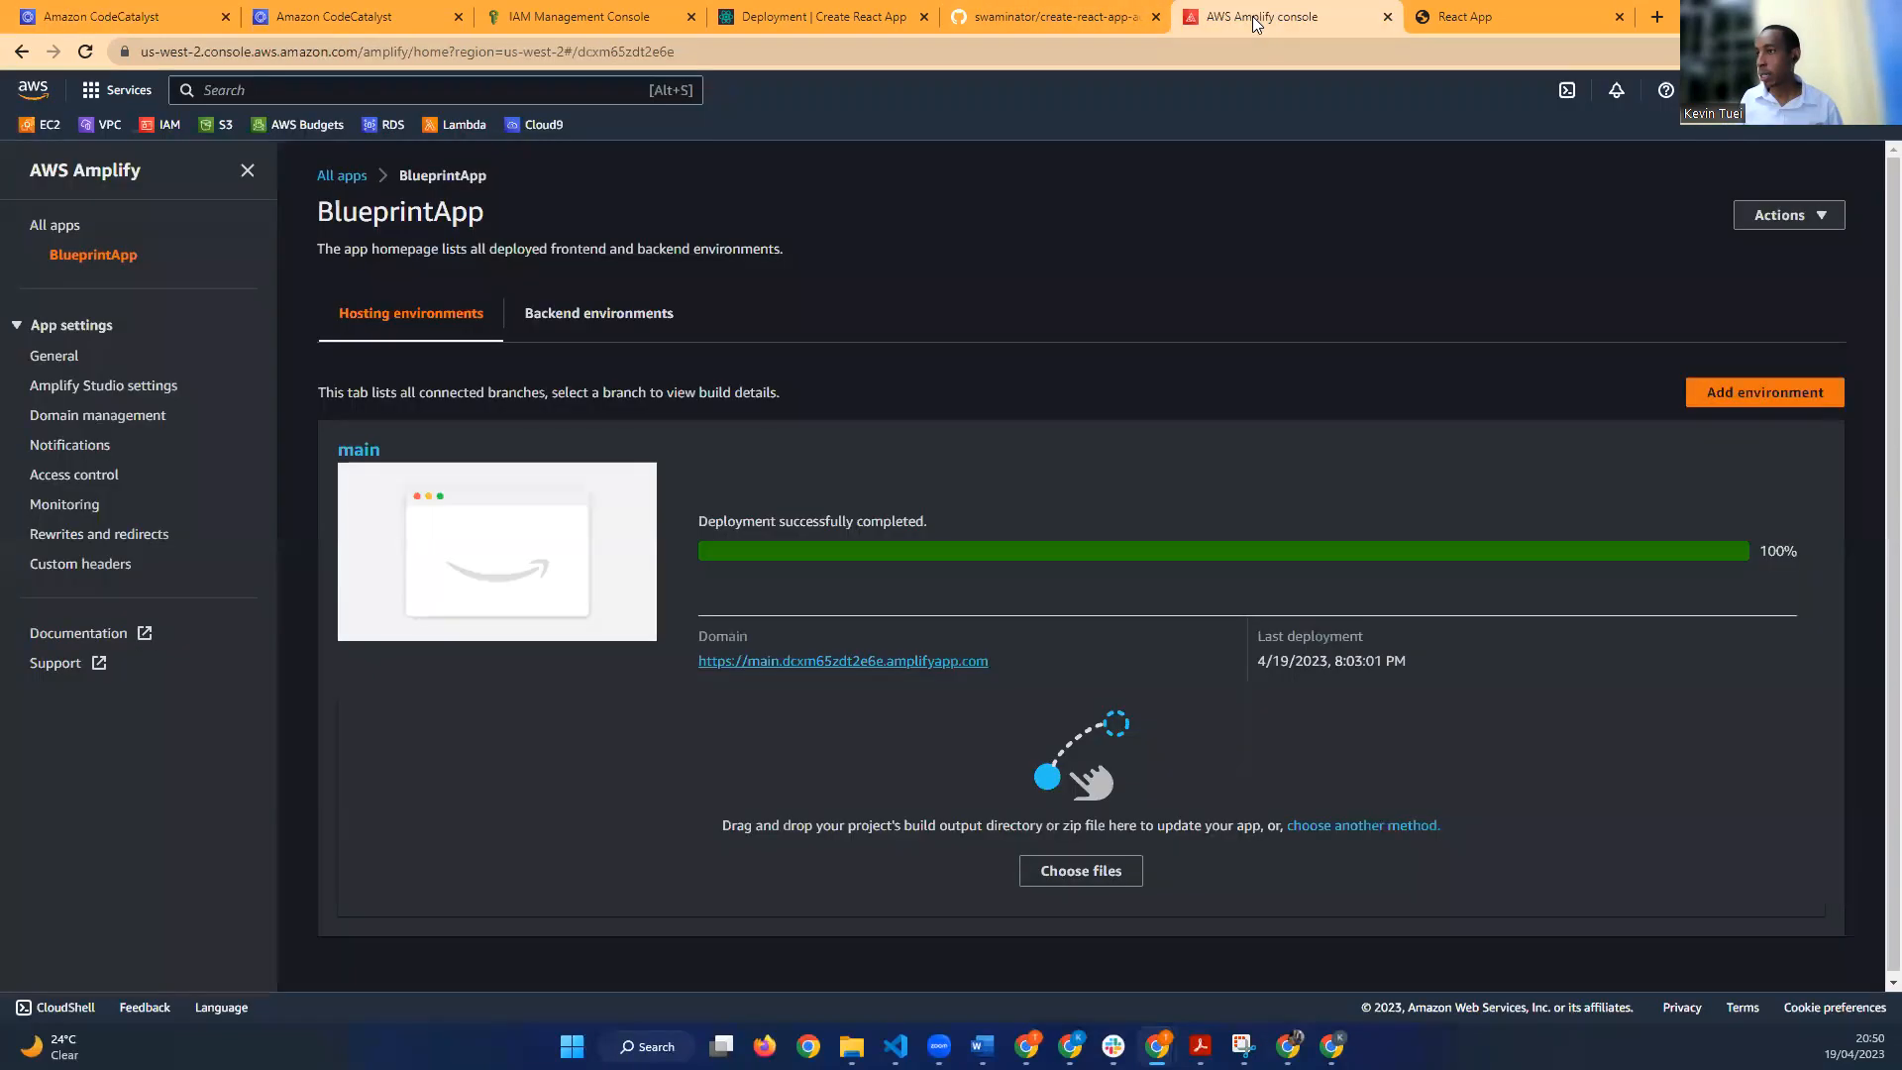
Step: Switch to the AWS Amplify console, open the second BlueprintApp from the app list, and view its general settings
click(1258, 17)
click(355, 176)
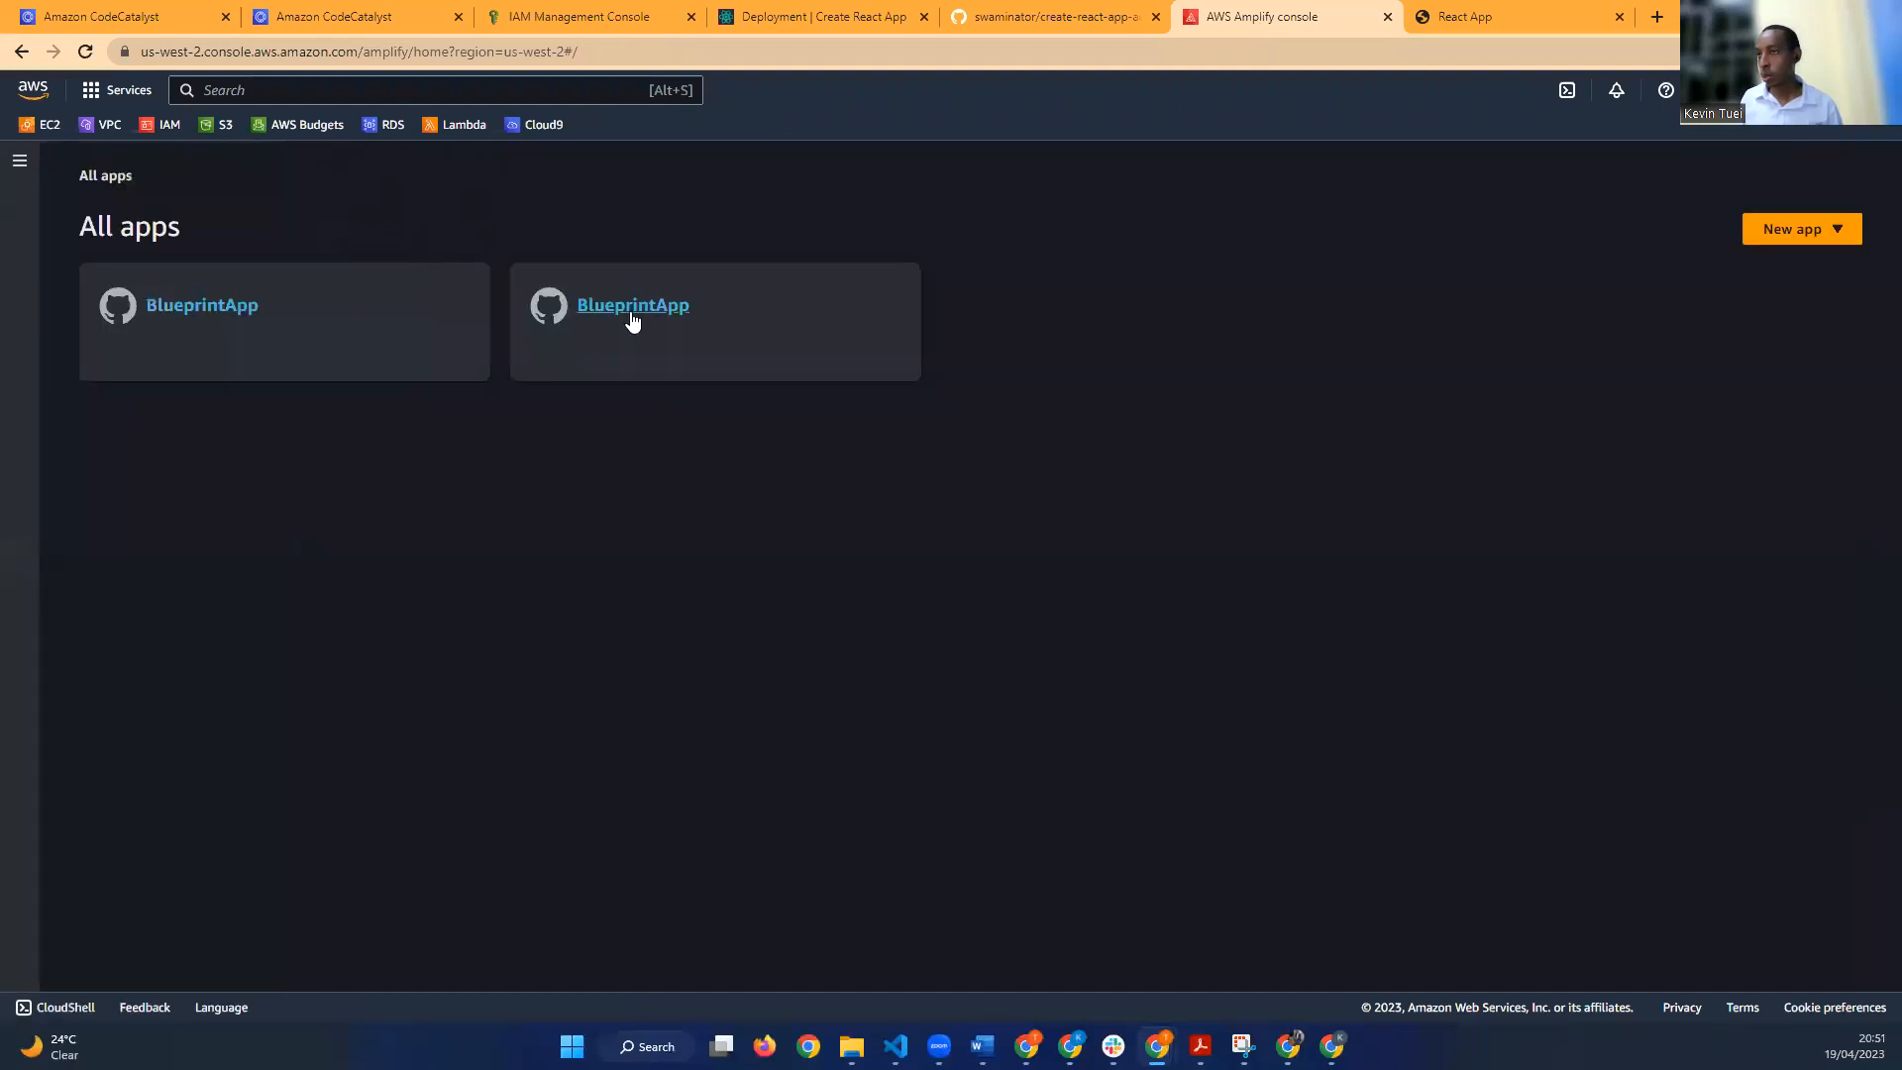
click(653, 308)
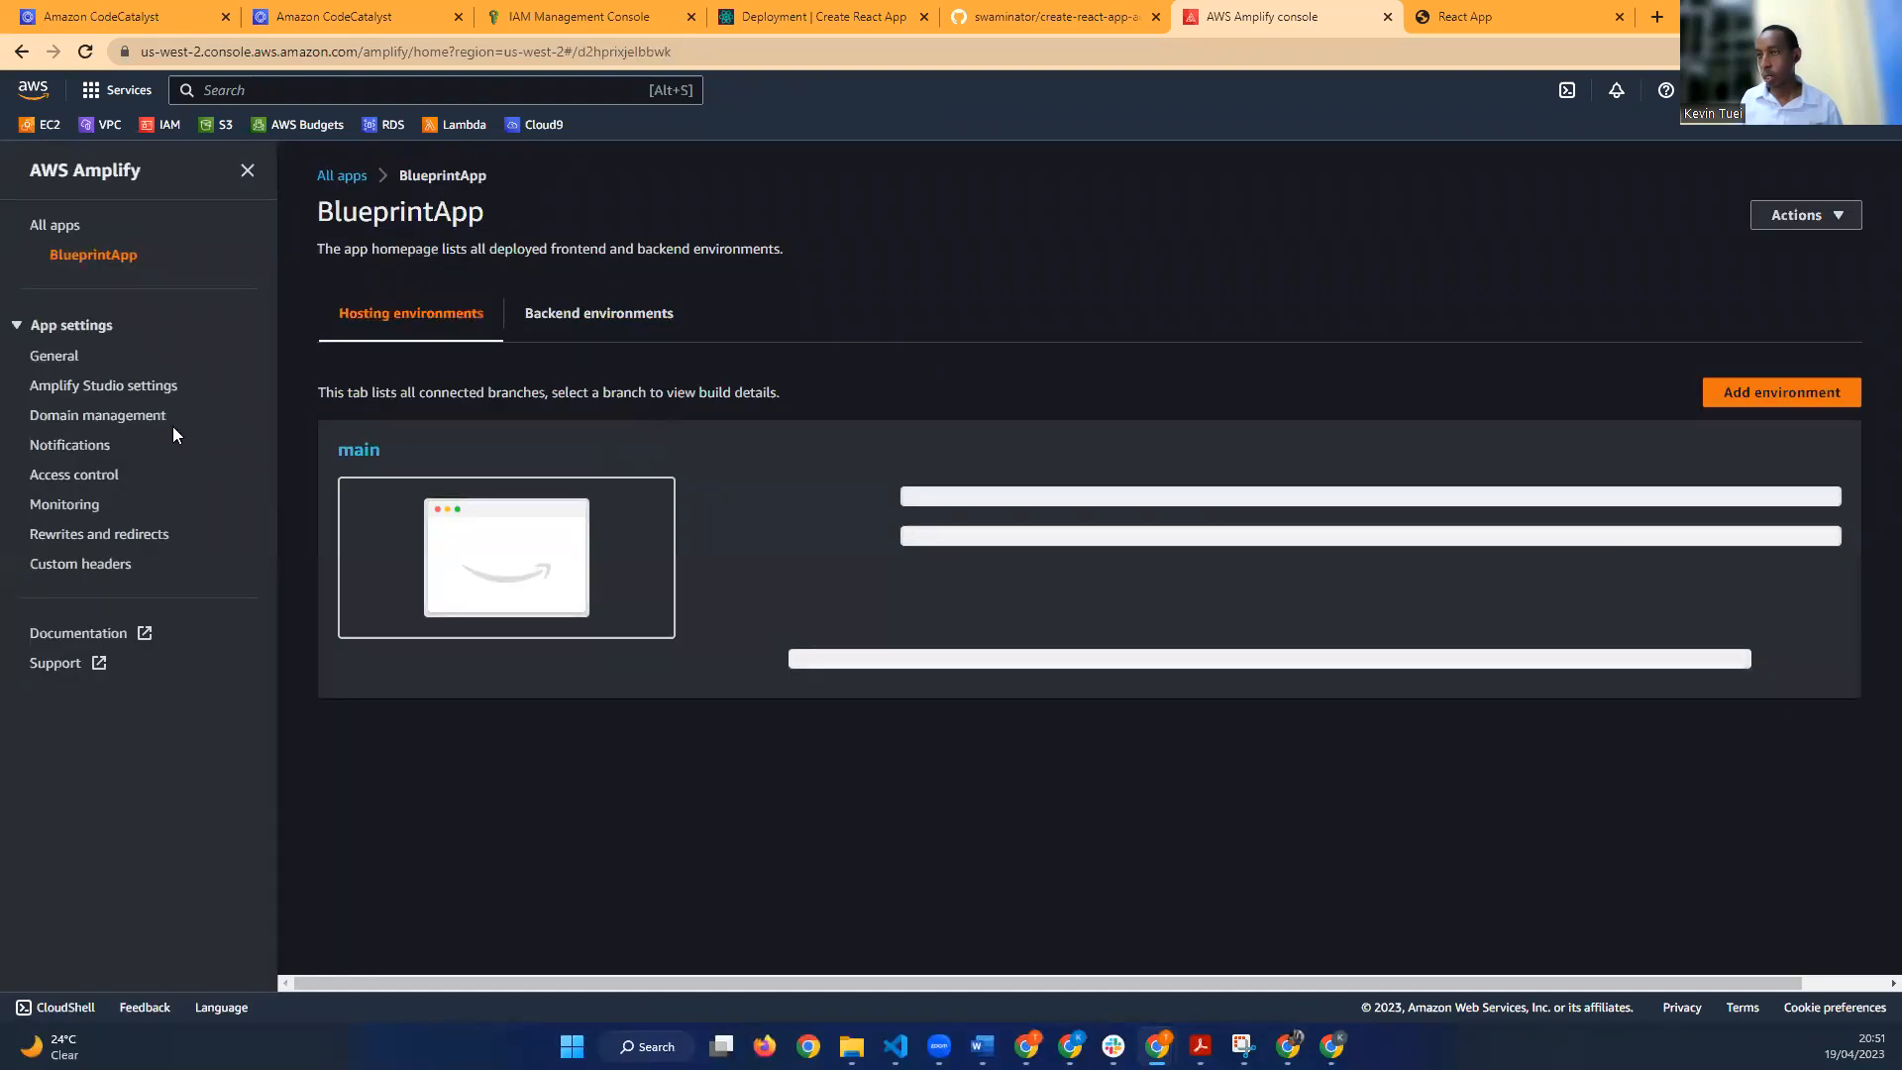
click(39, 327)
click(39, 327)
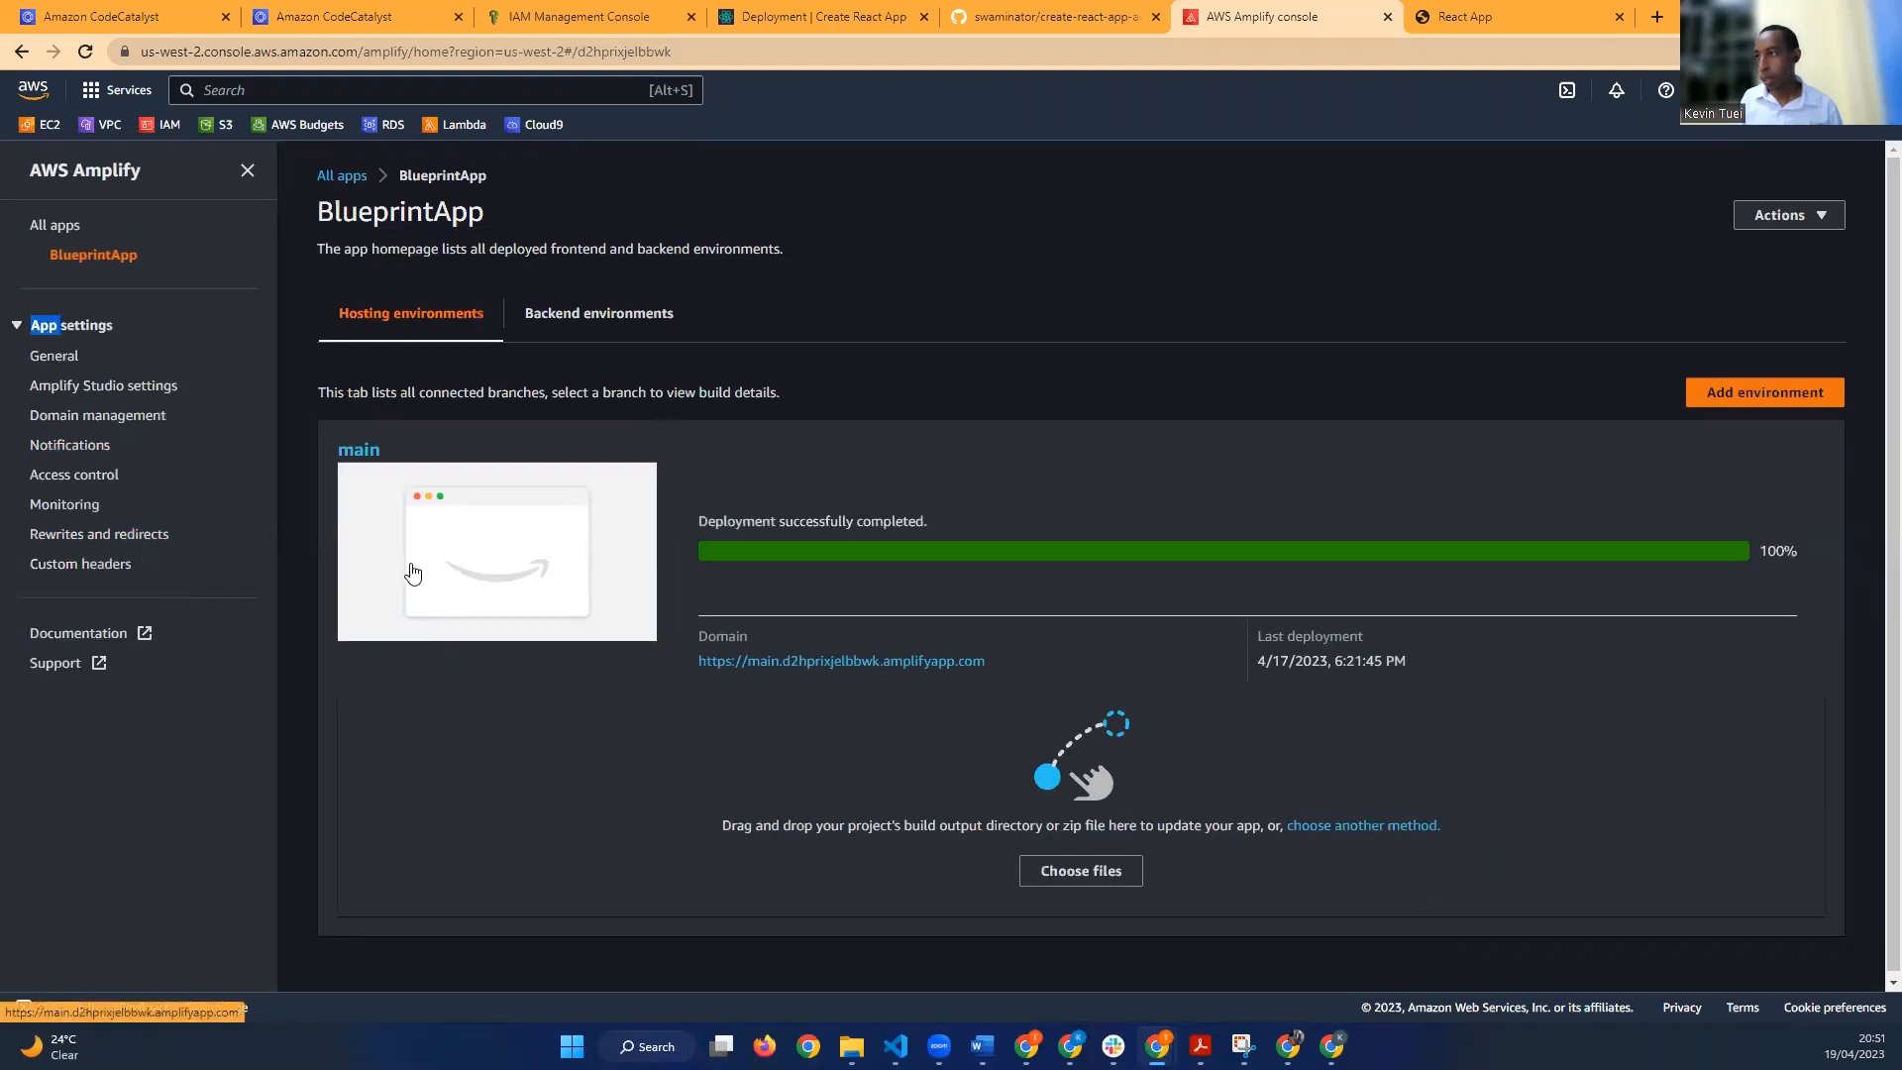
click(44, 357)
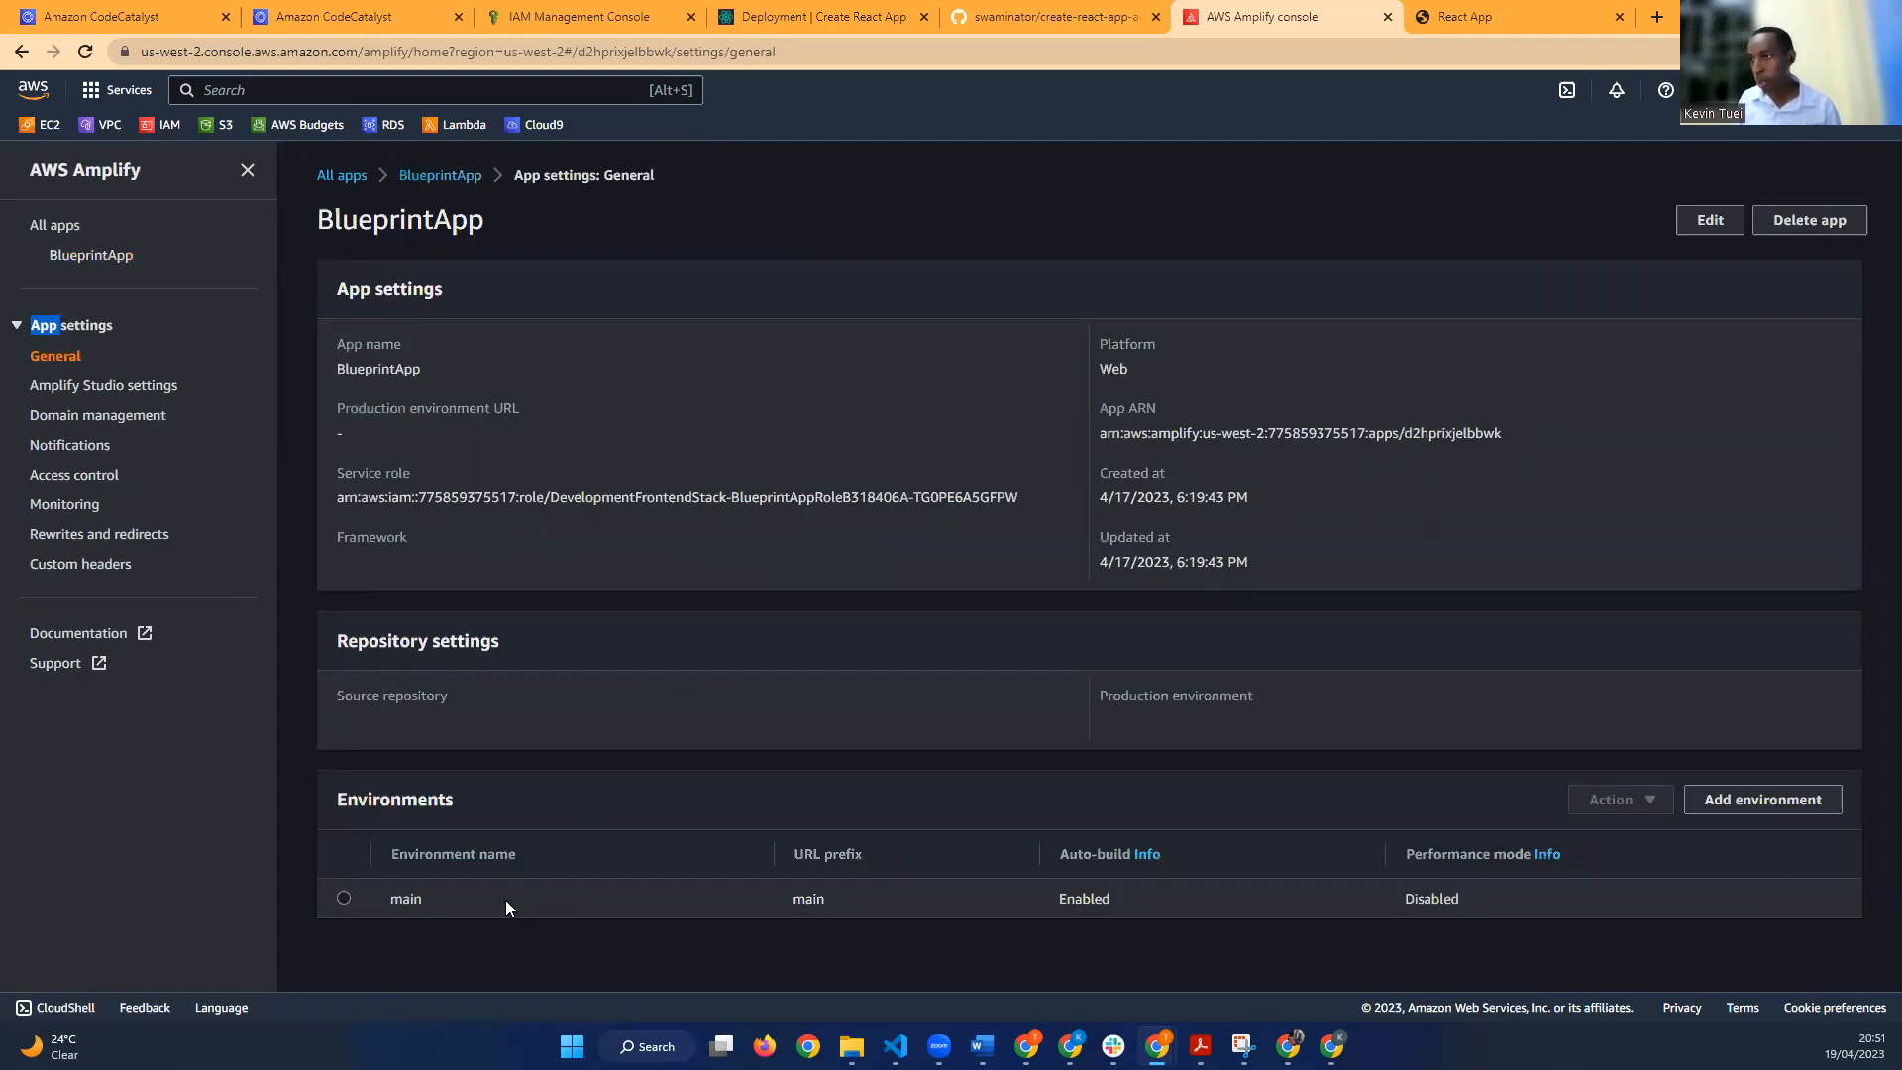
Step: Reopen the second BlueprintApp from the list of all apps and check its access control settings
click(426, 180)
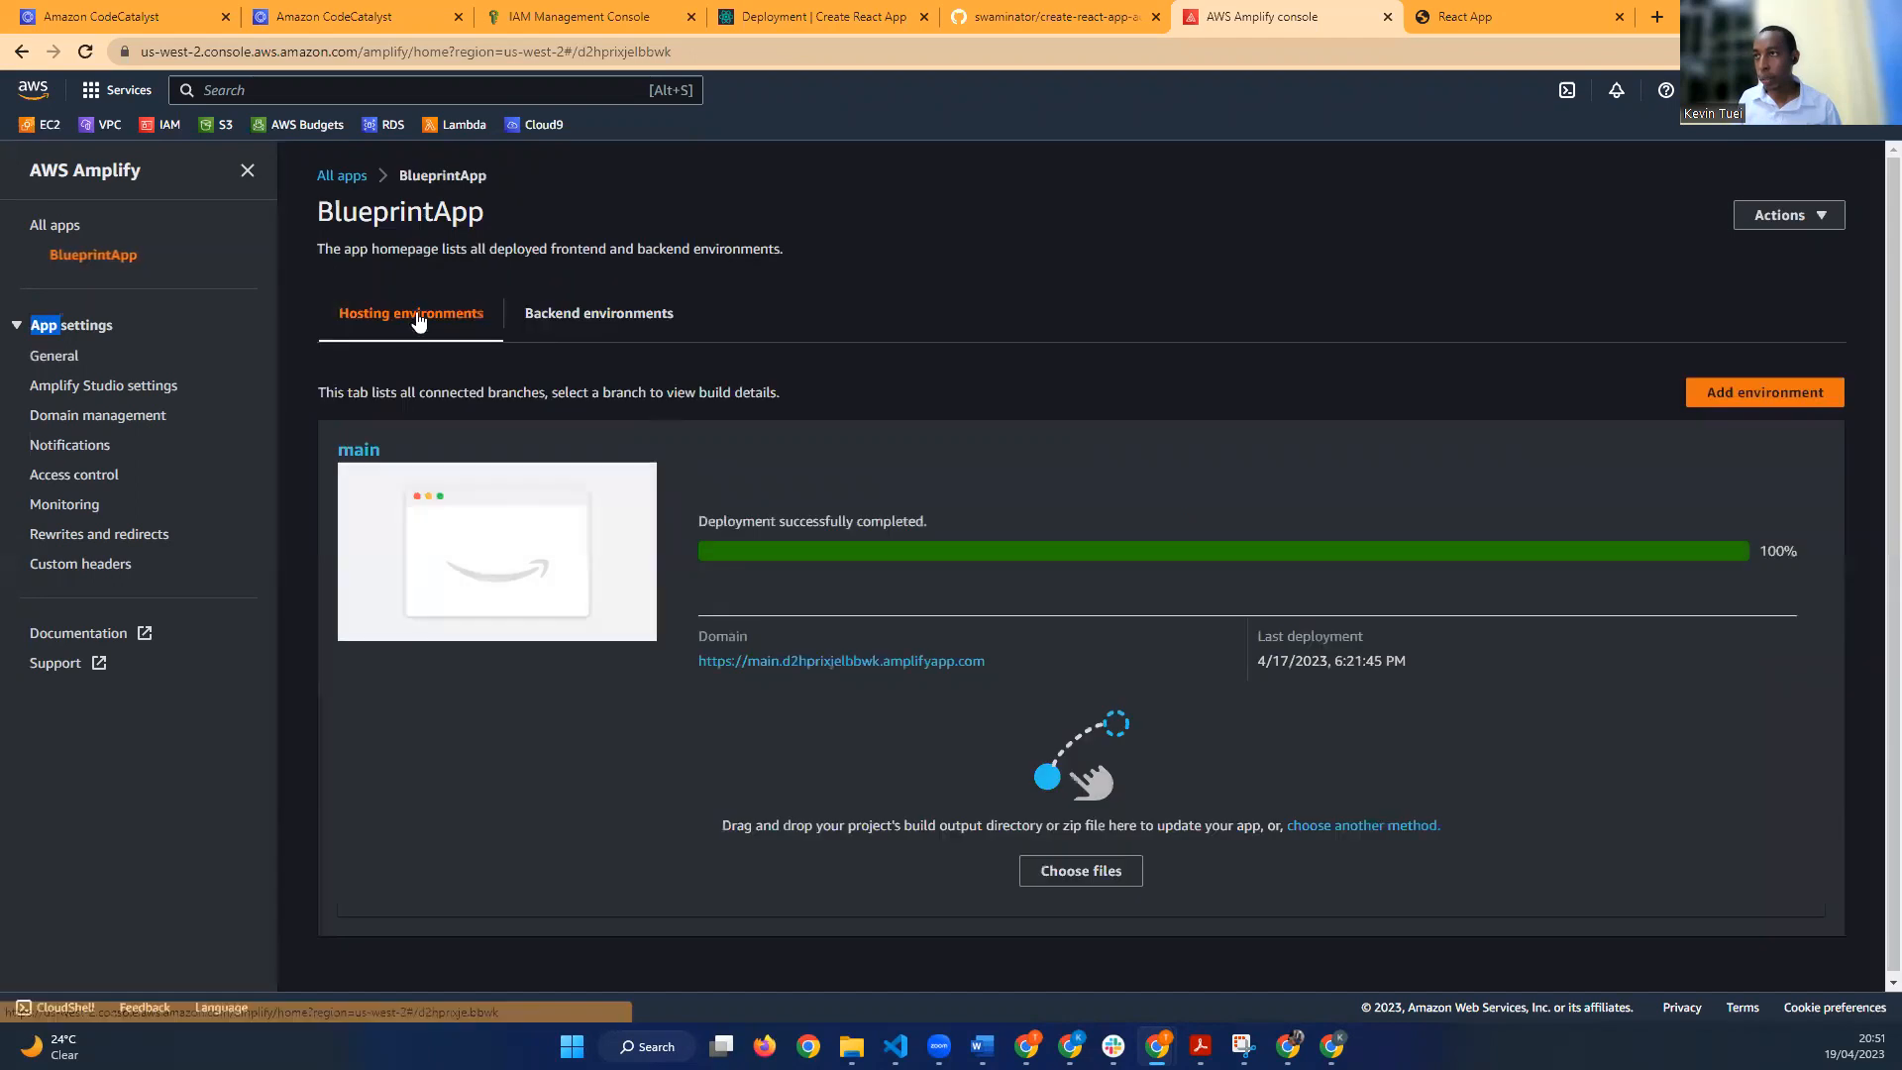
click(347, 177)
click(669, 309)
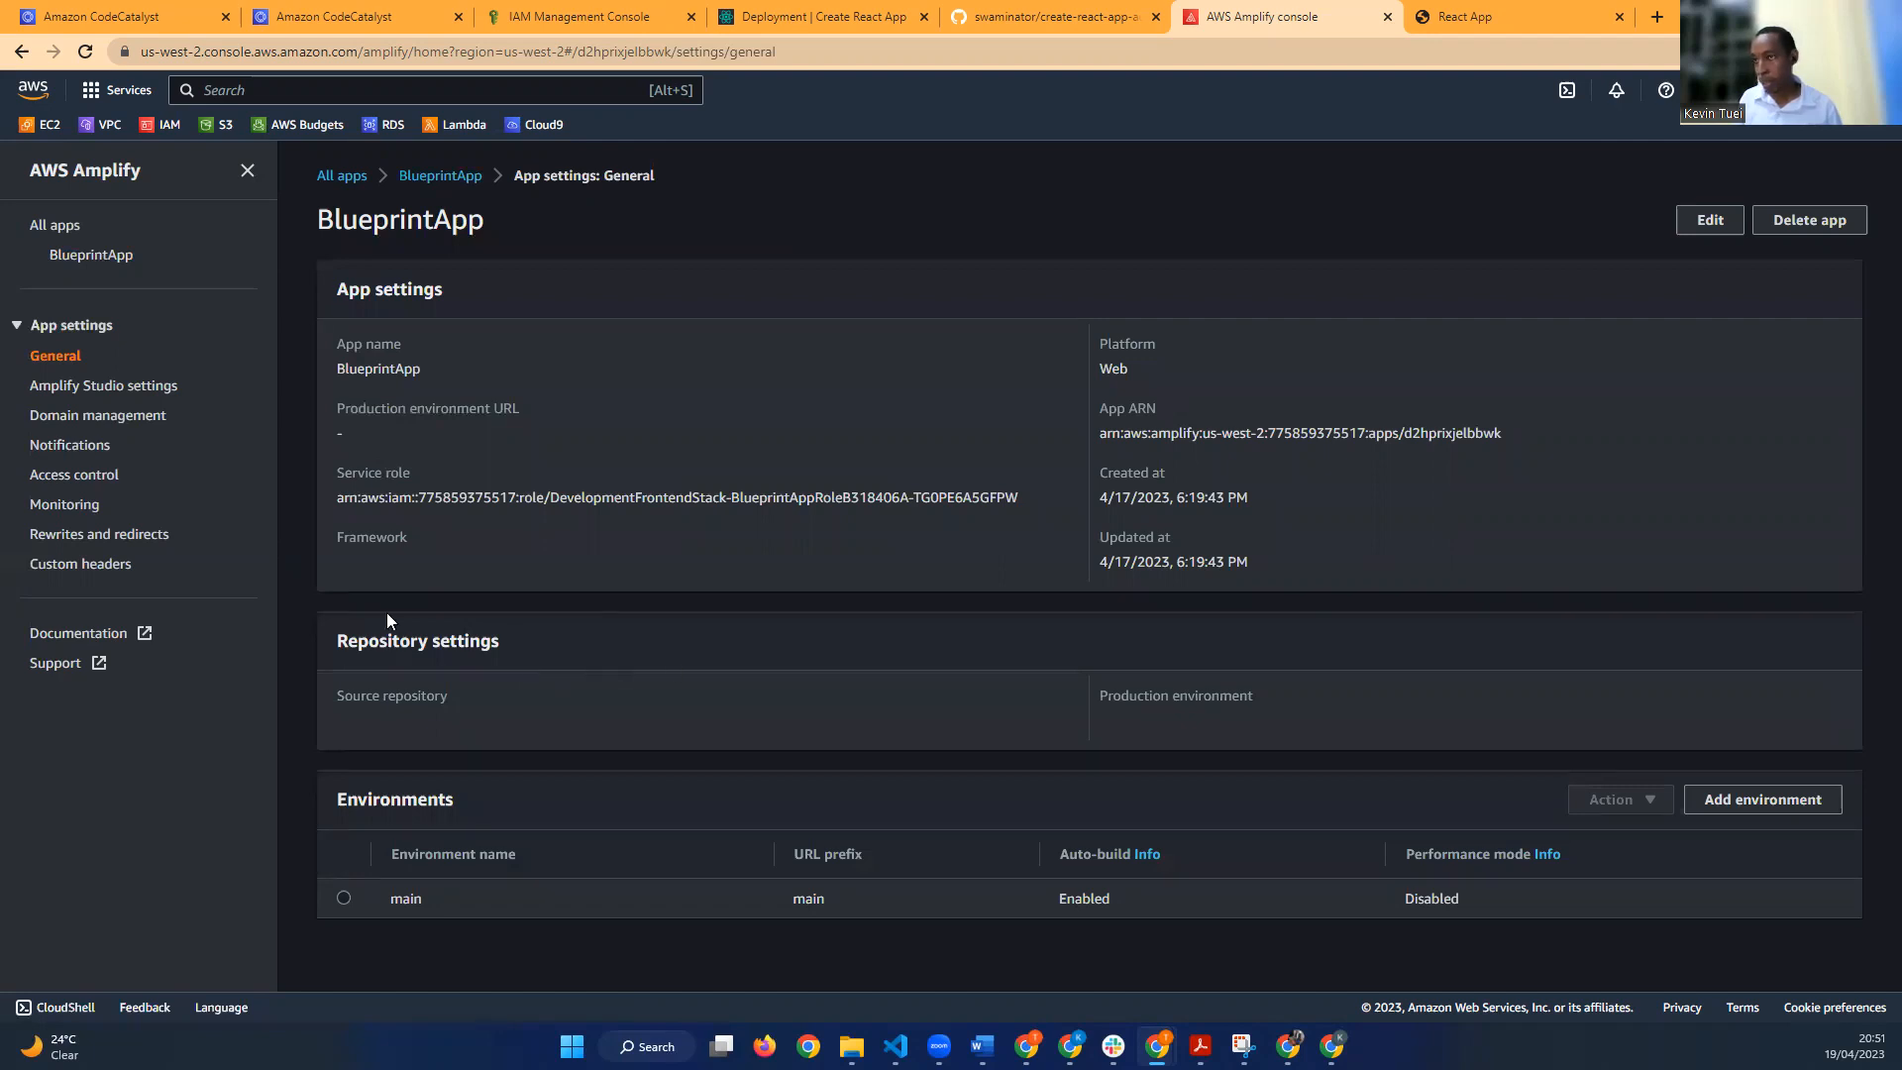
click(87, 485)
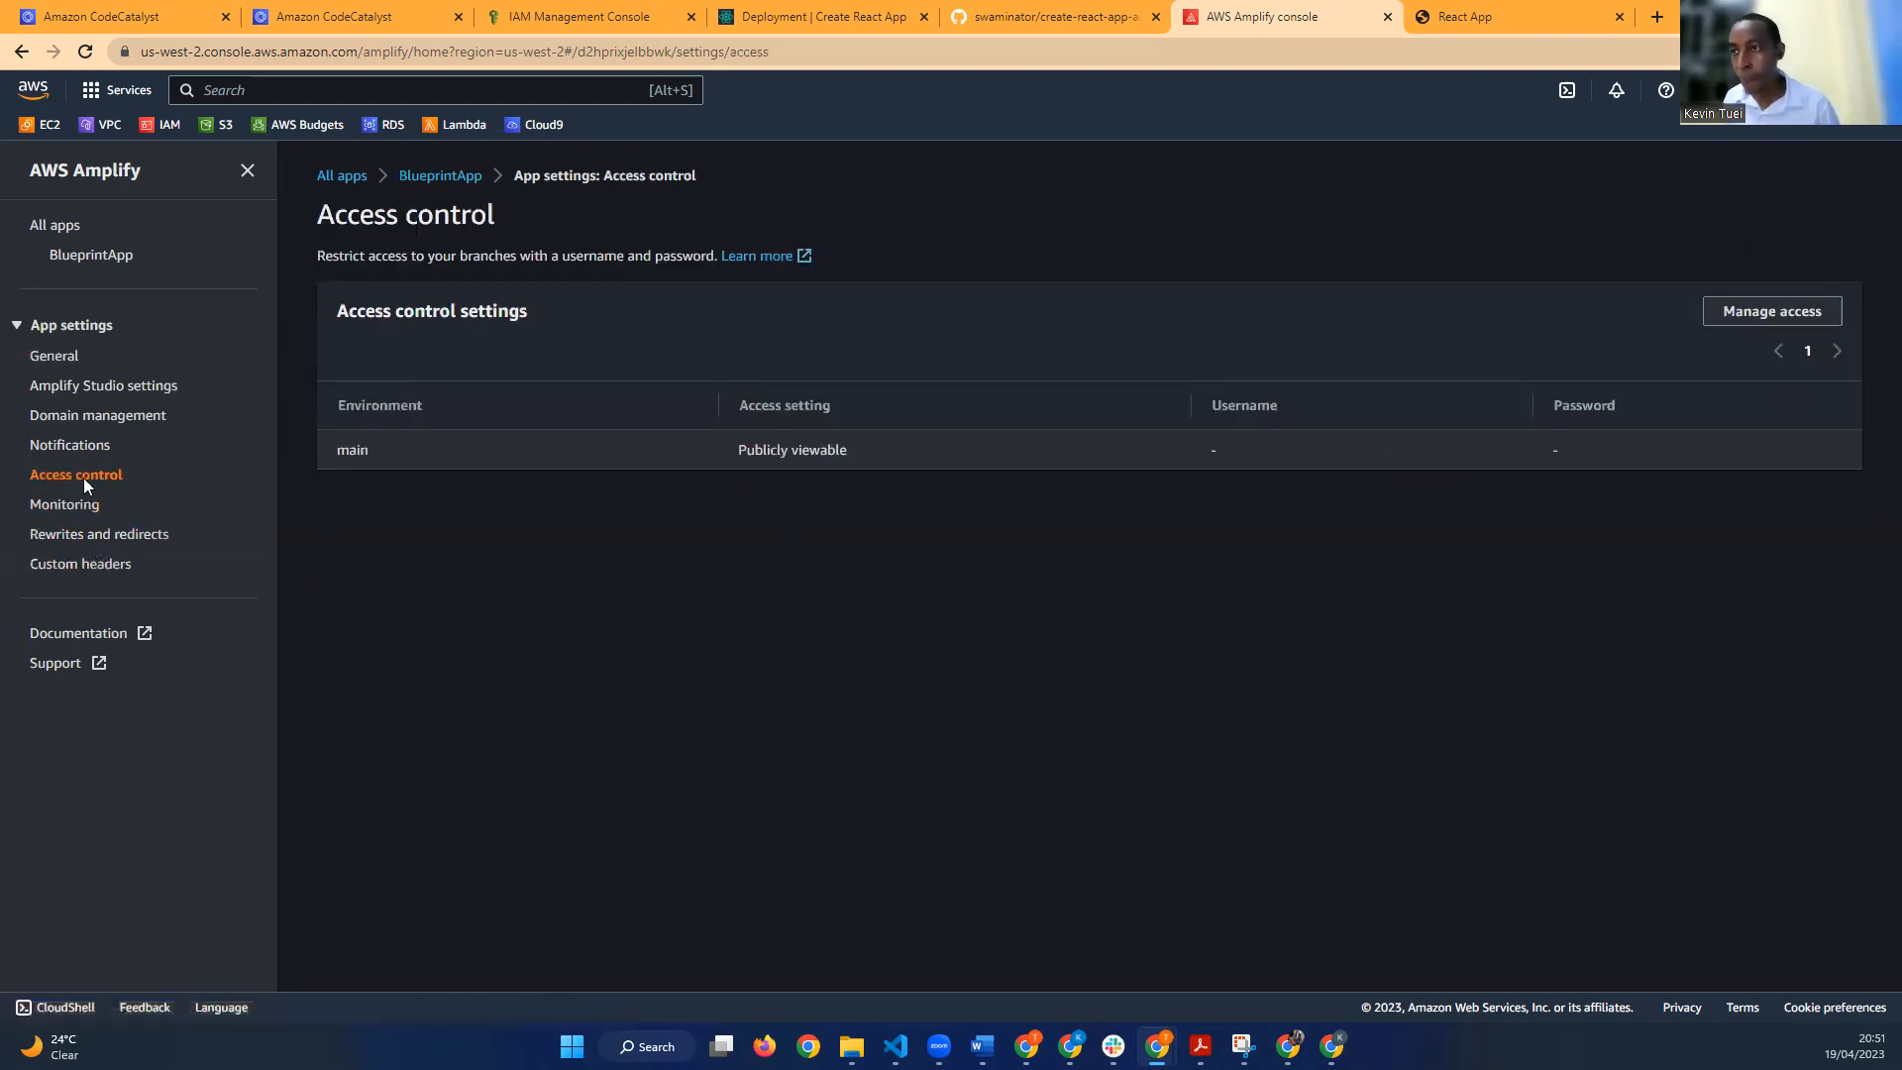
Step: Review BlueprintApp's general settings and hosting environments, and reload the hosted React App page to check for the committed change
click(55, 358)
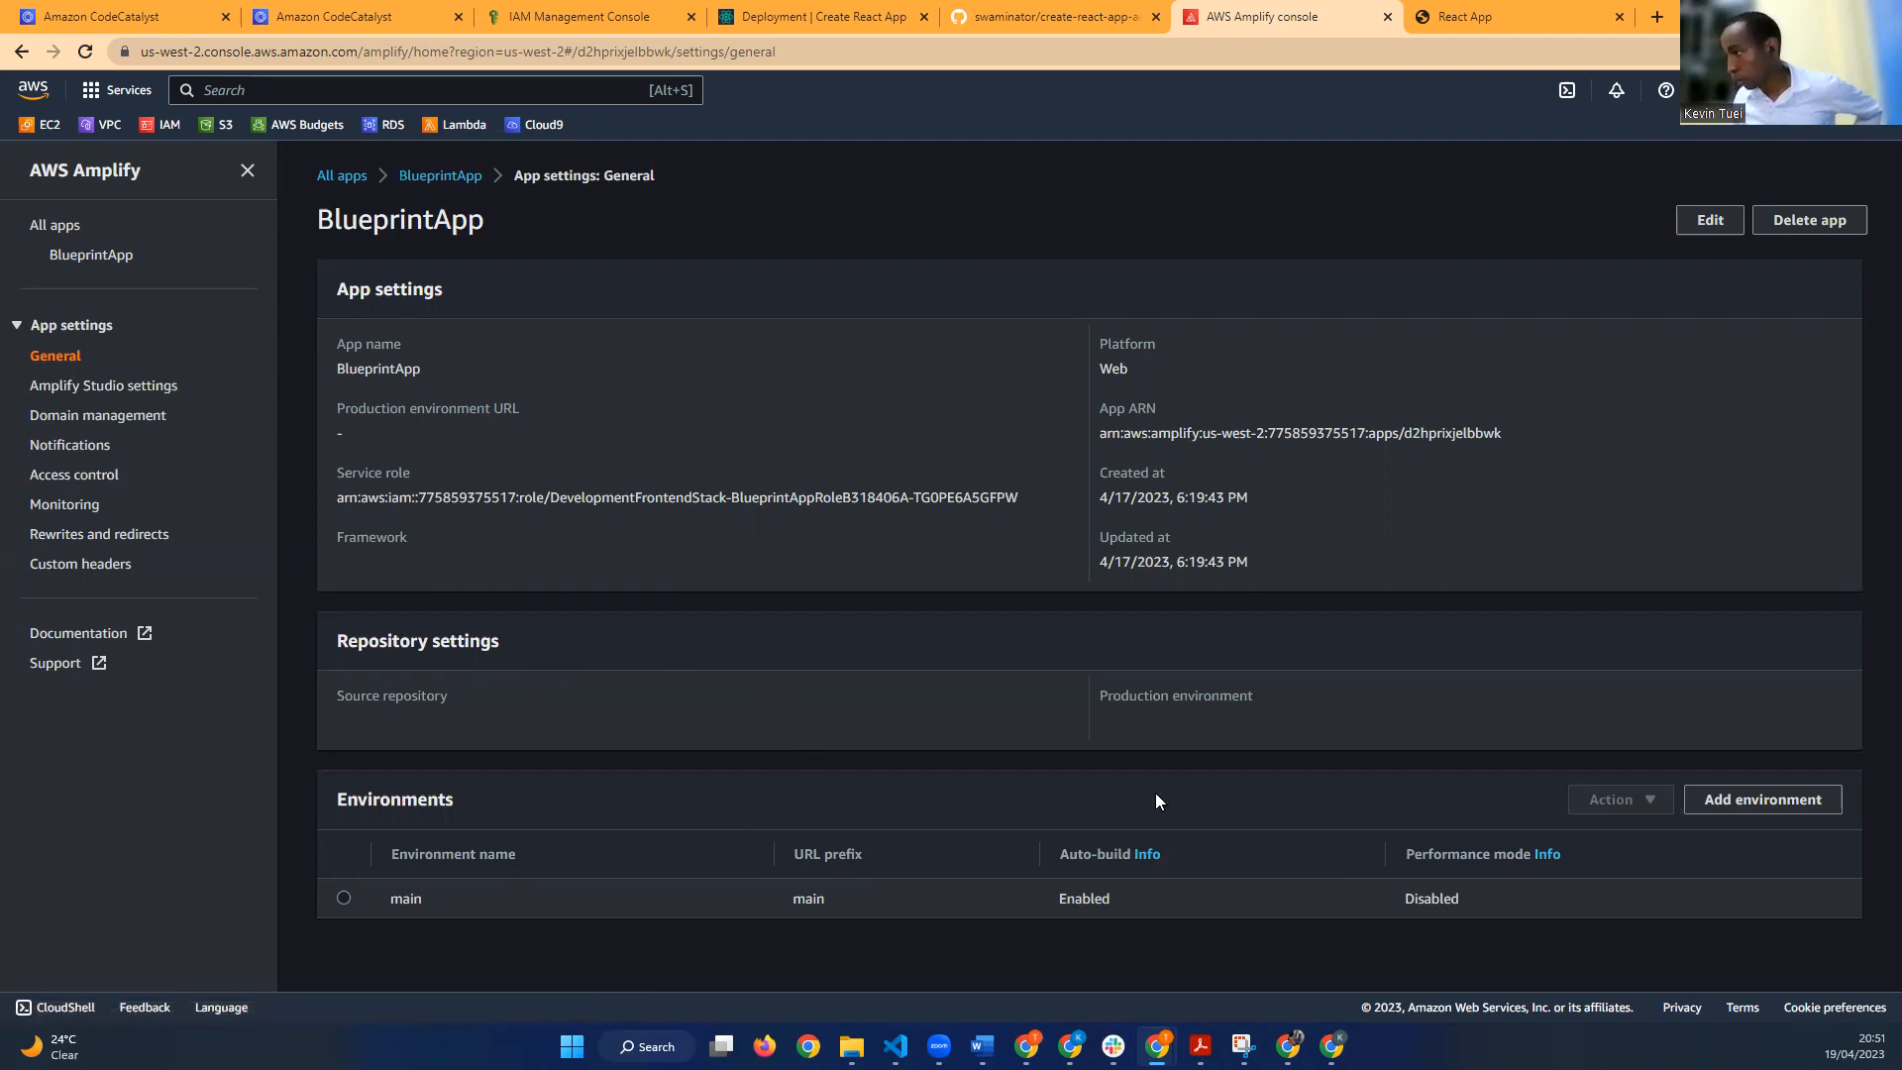
click(414, 180)
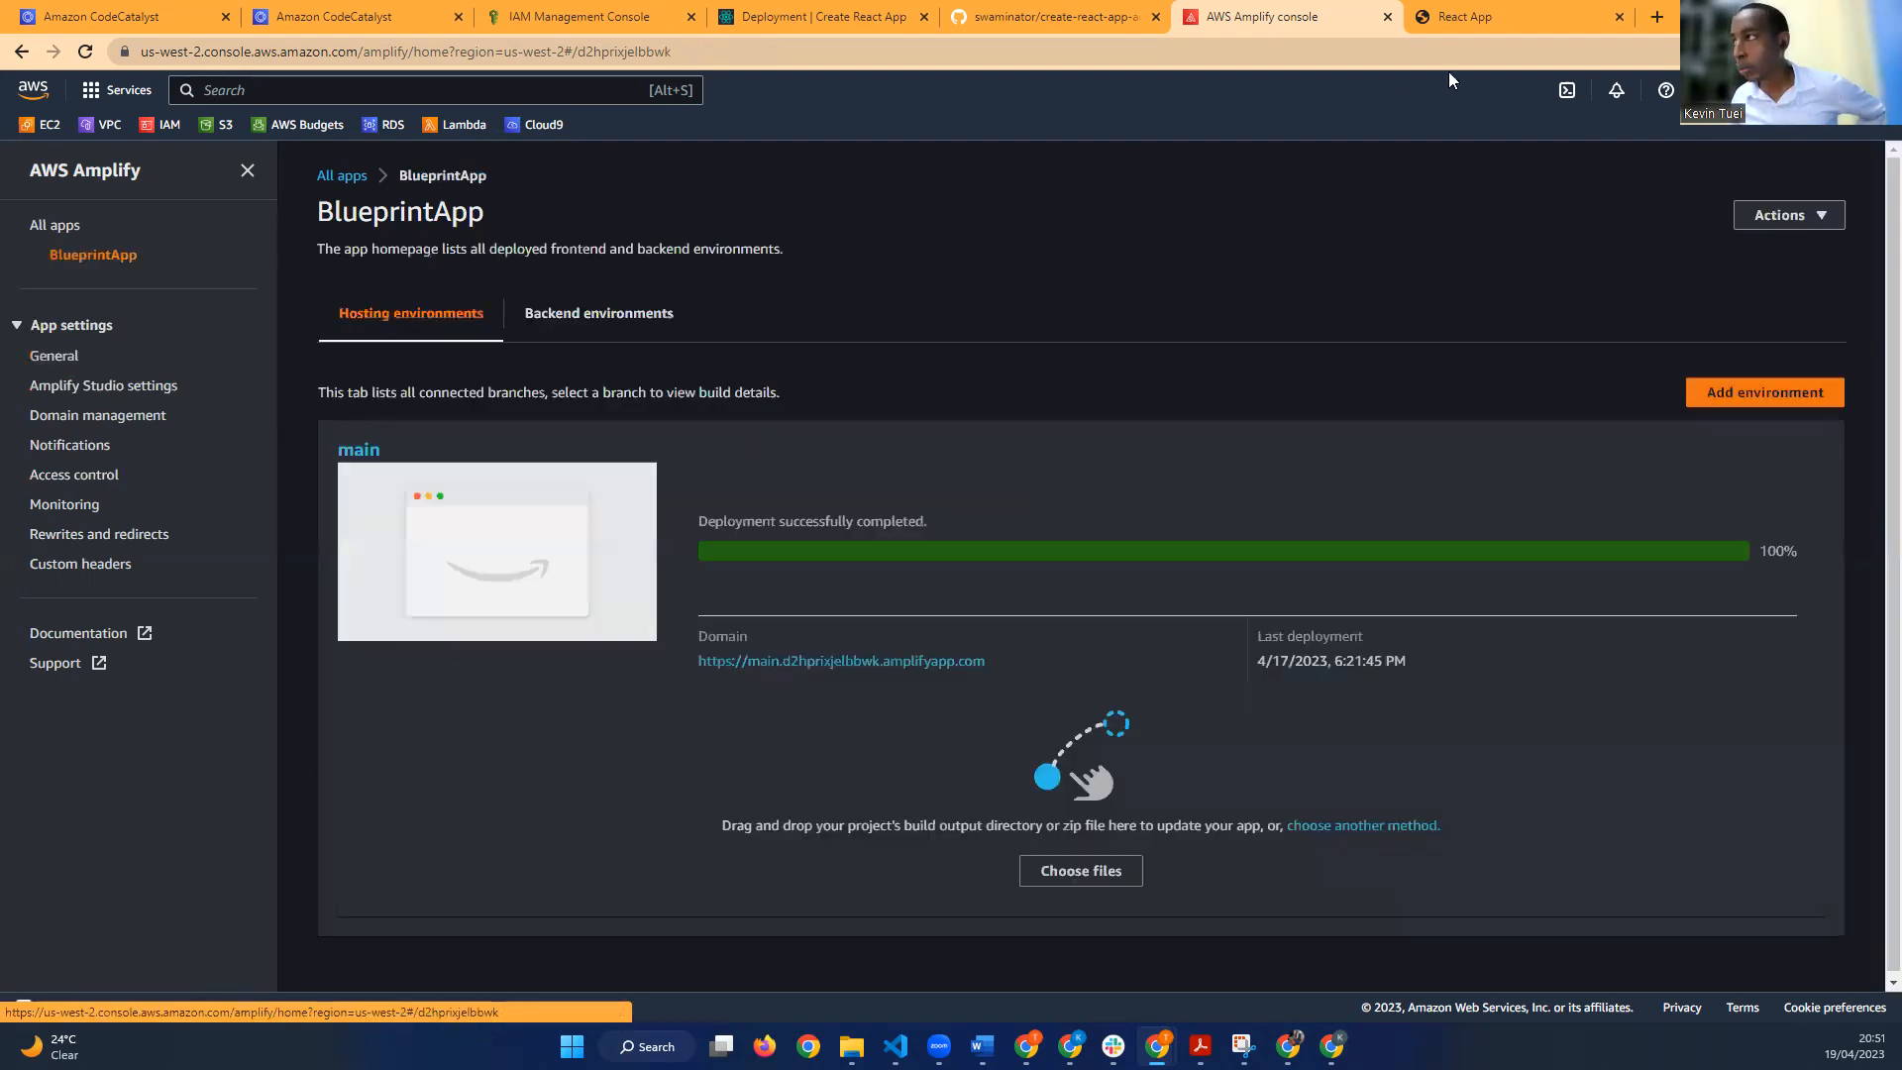
click(1470, 18)
click(87, 51)
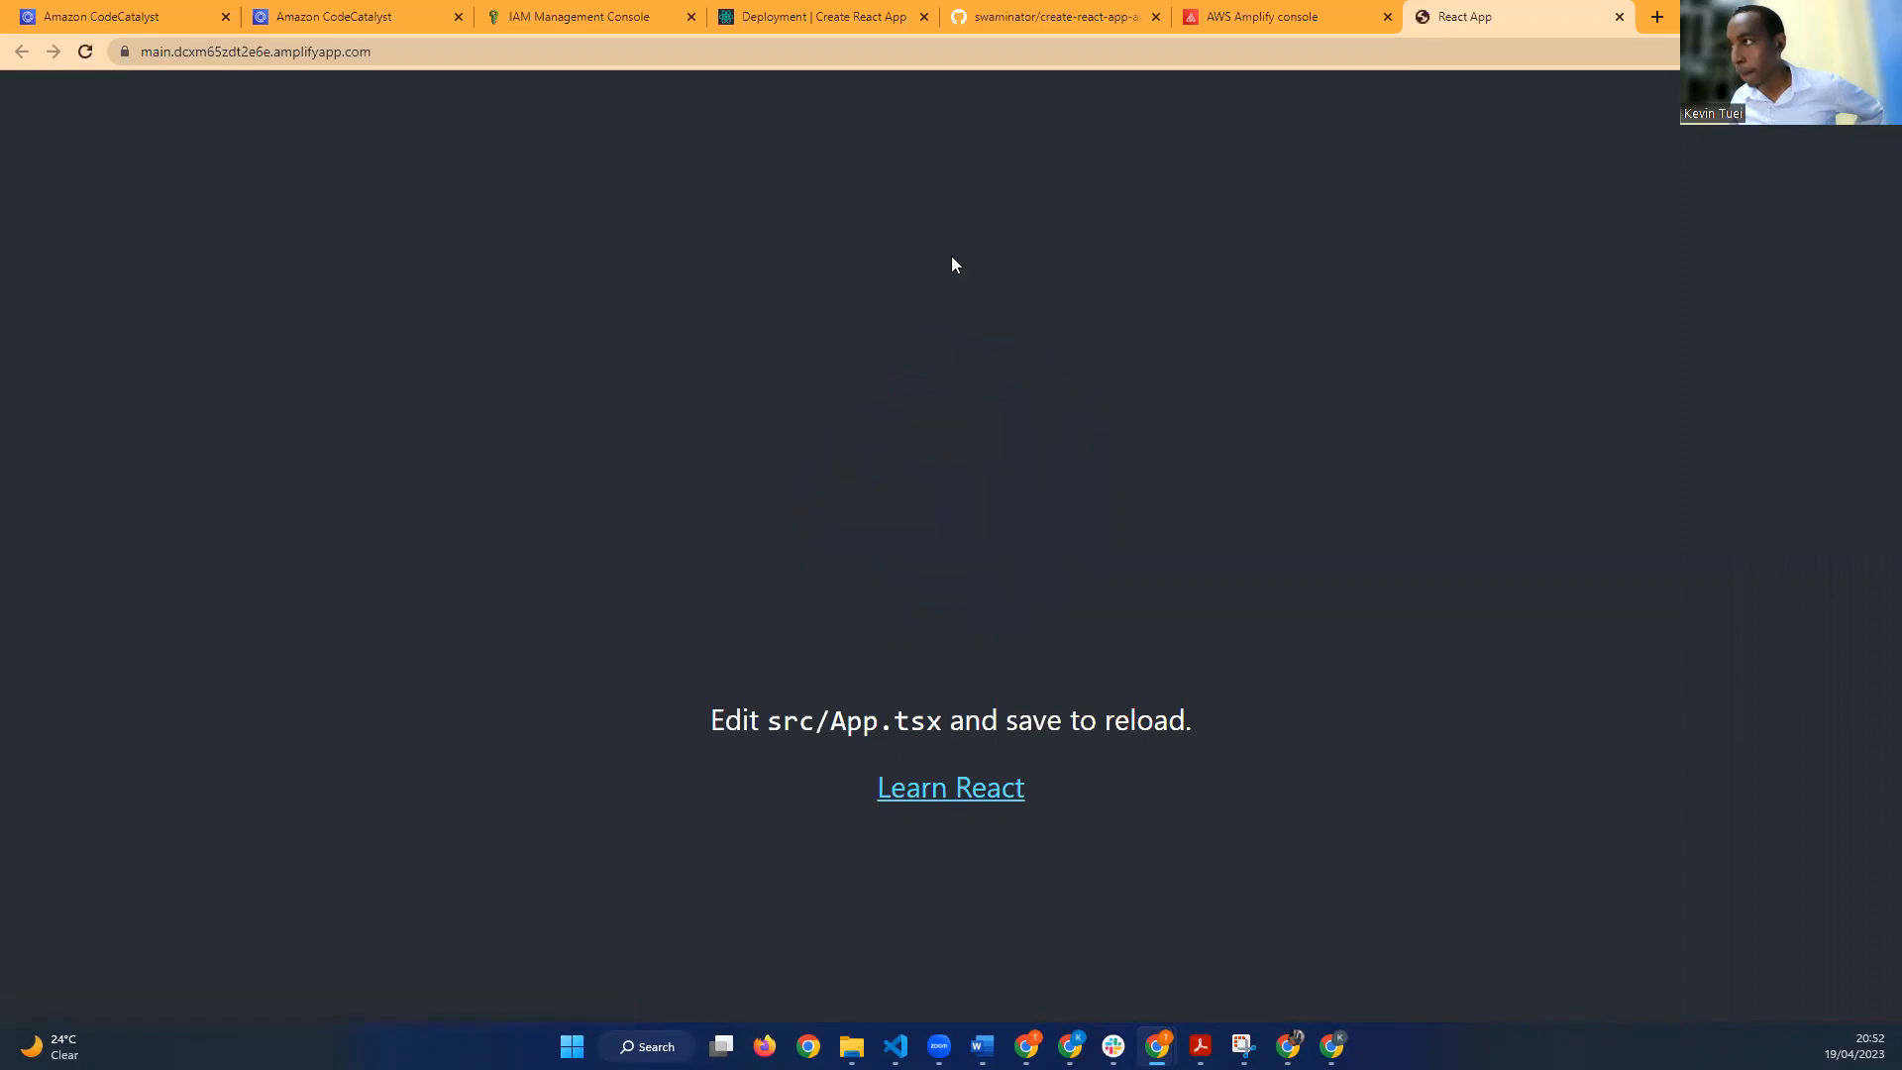
key(ctrl+shift+Tab)
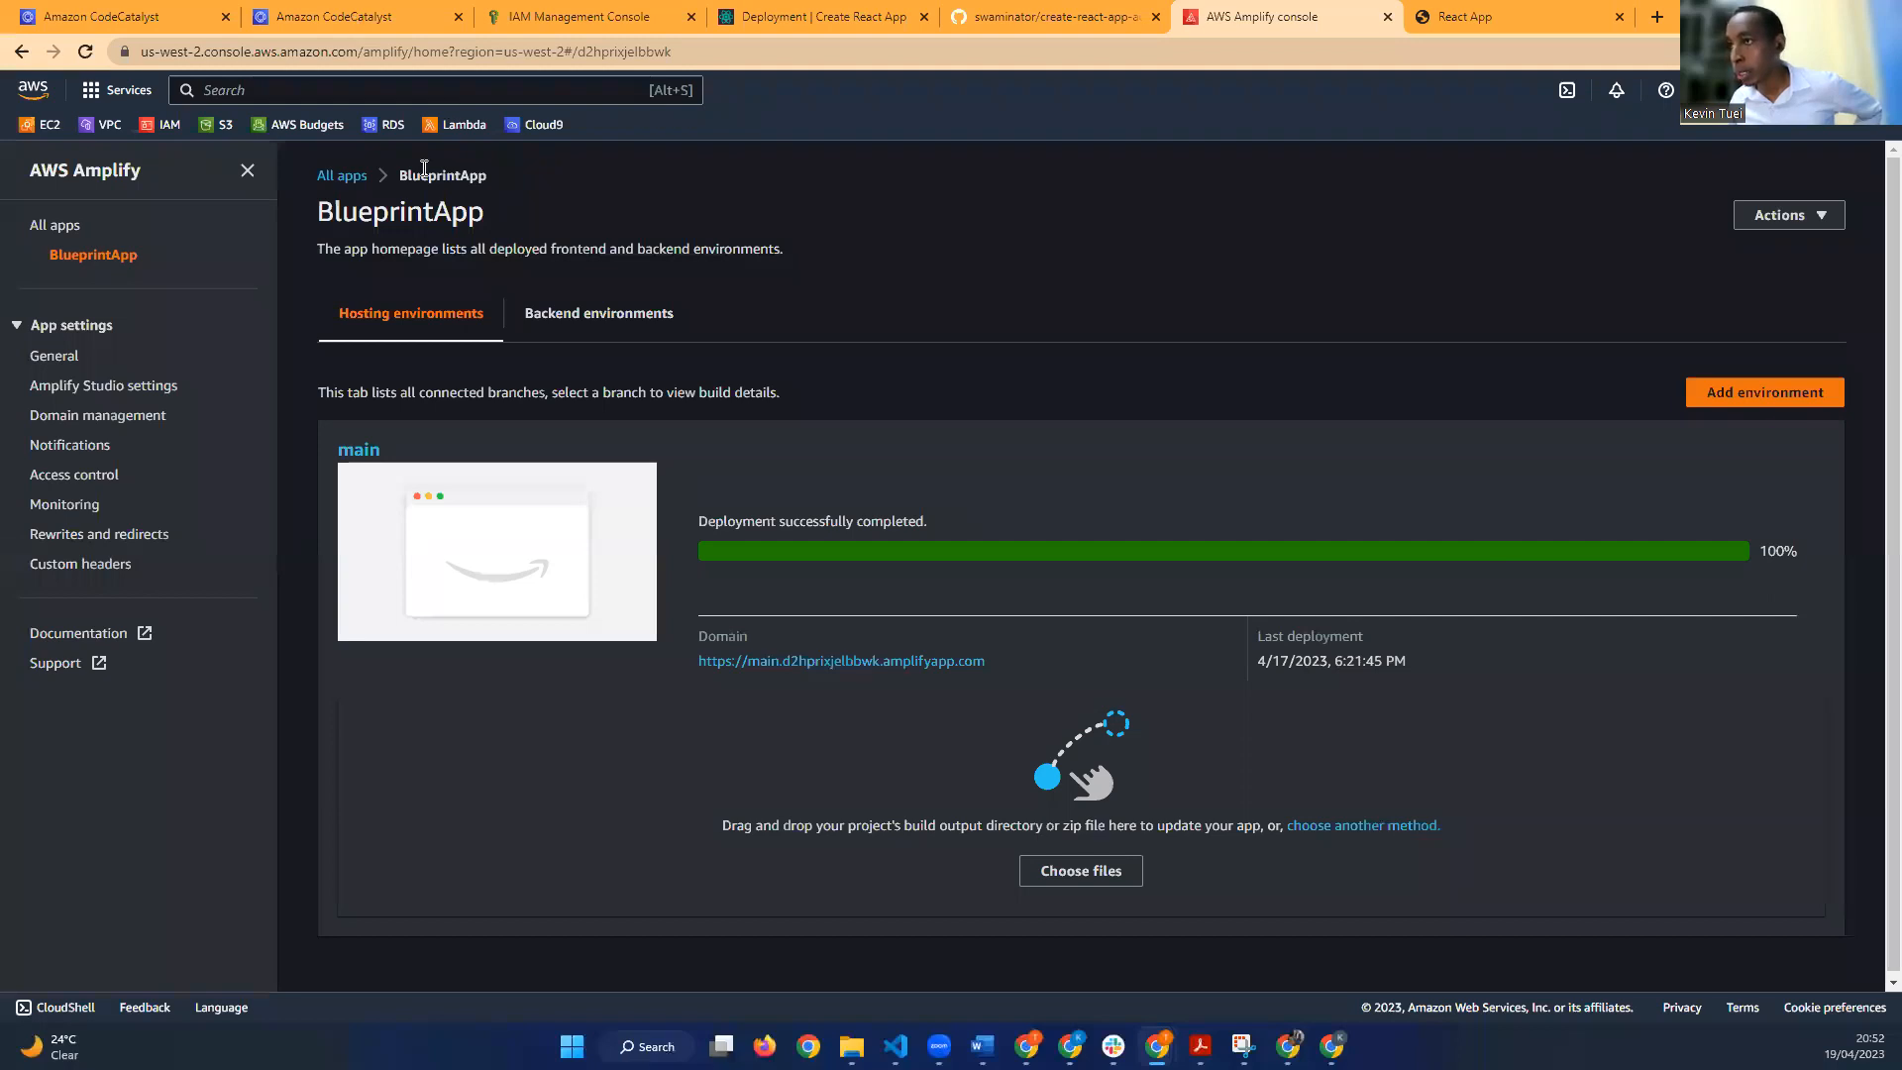
Step: Switch to the CodeCatalyst CI/CD workflows, filter them to the dev branch, and view why onPushToMainDeployPipeline is inactive
click(327, 18)
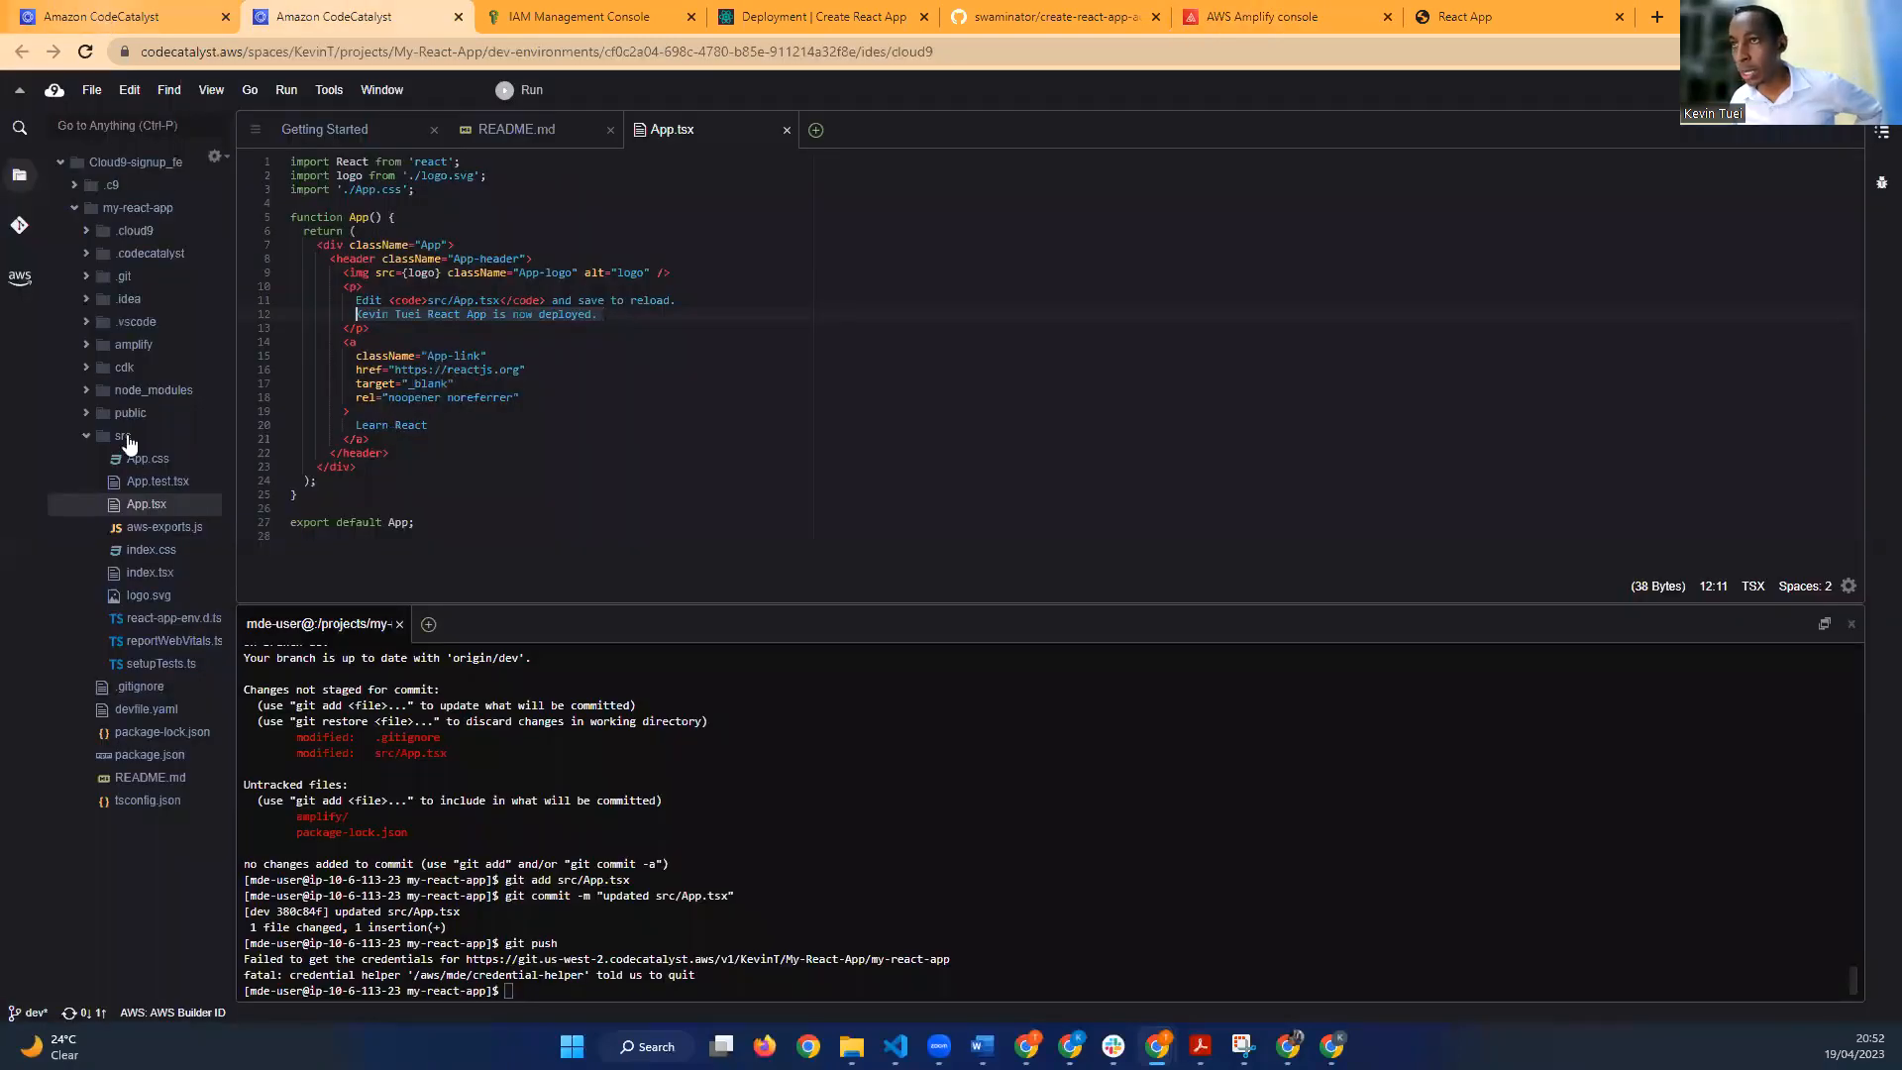
click(103, 18)
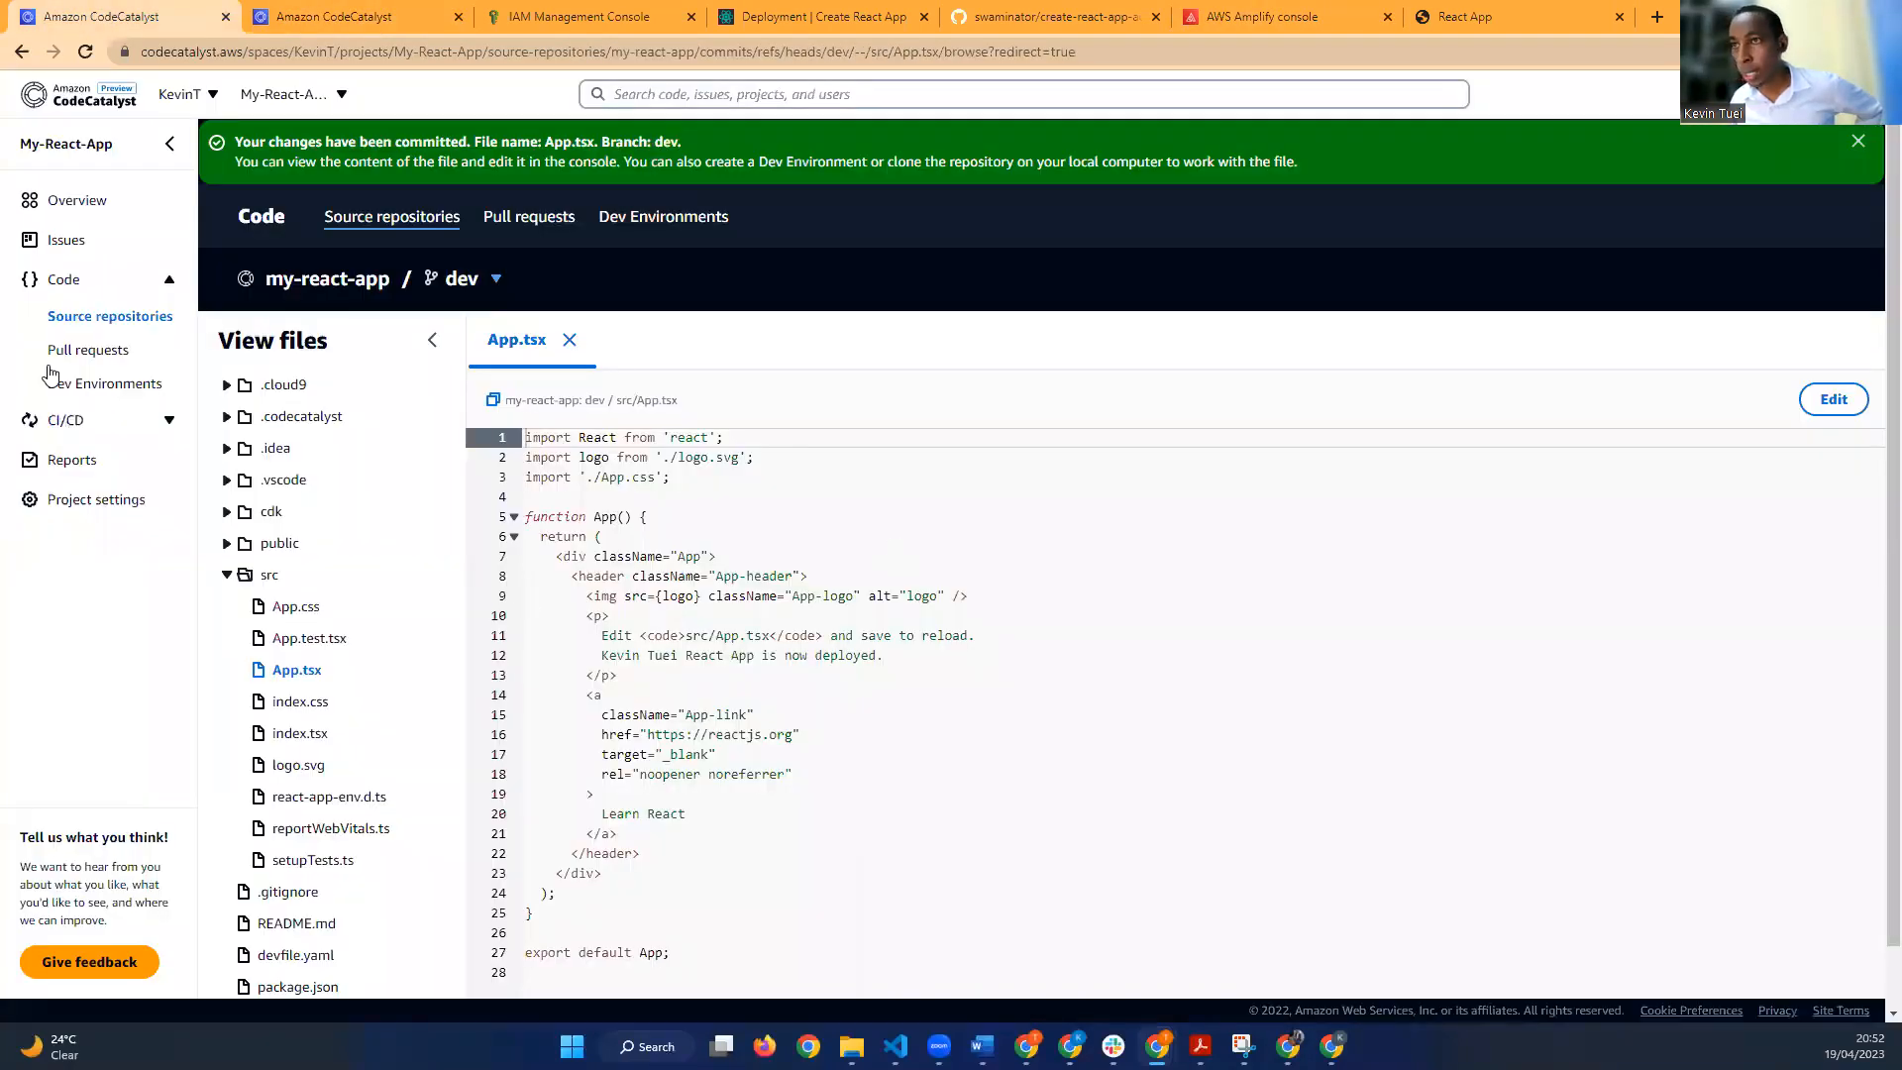
click(84, 424)
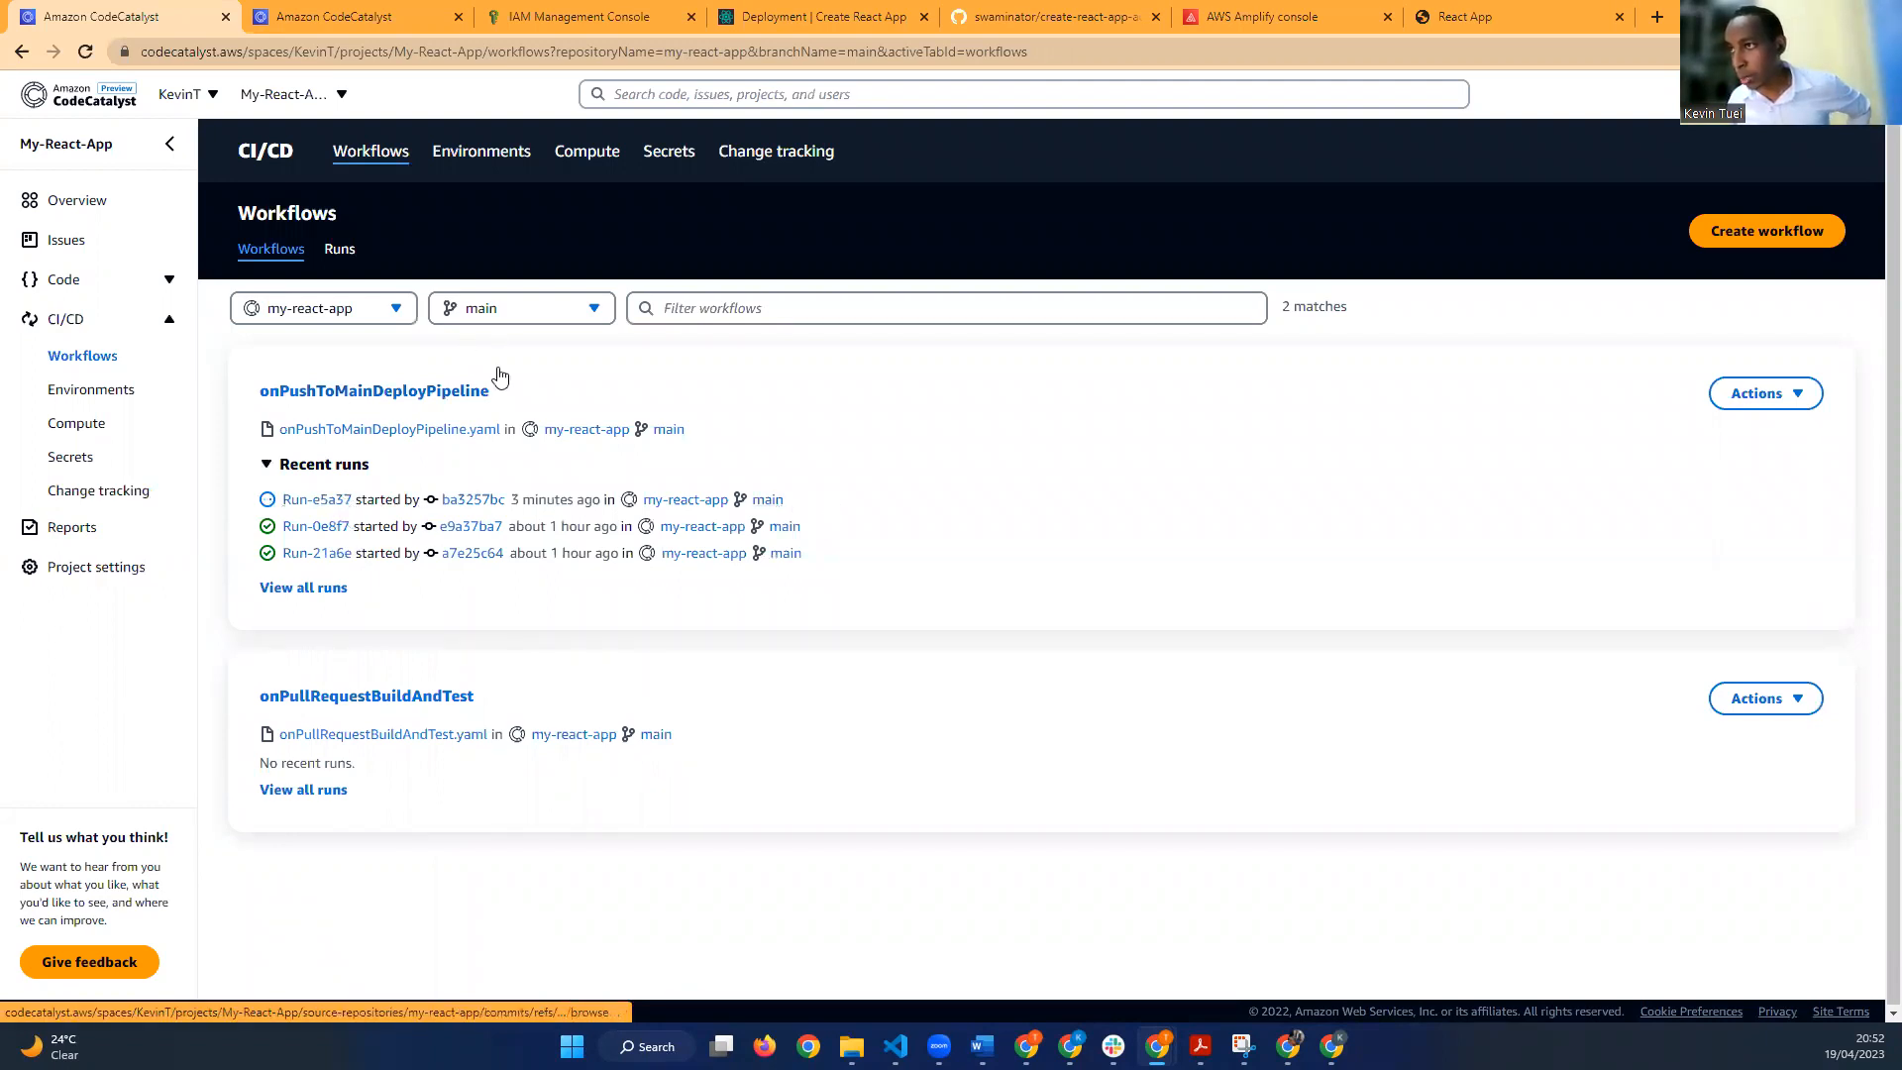
click(500, 308)
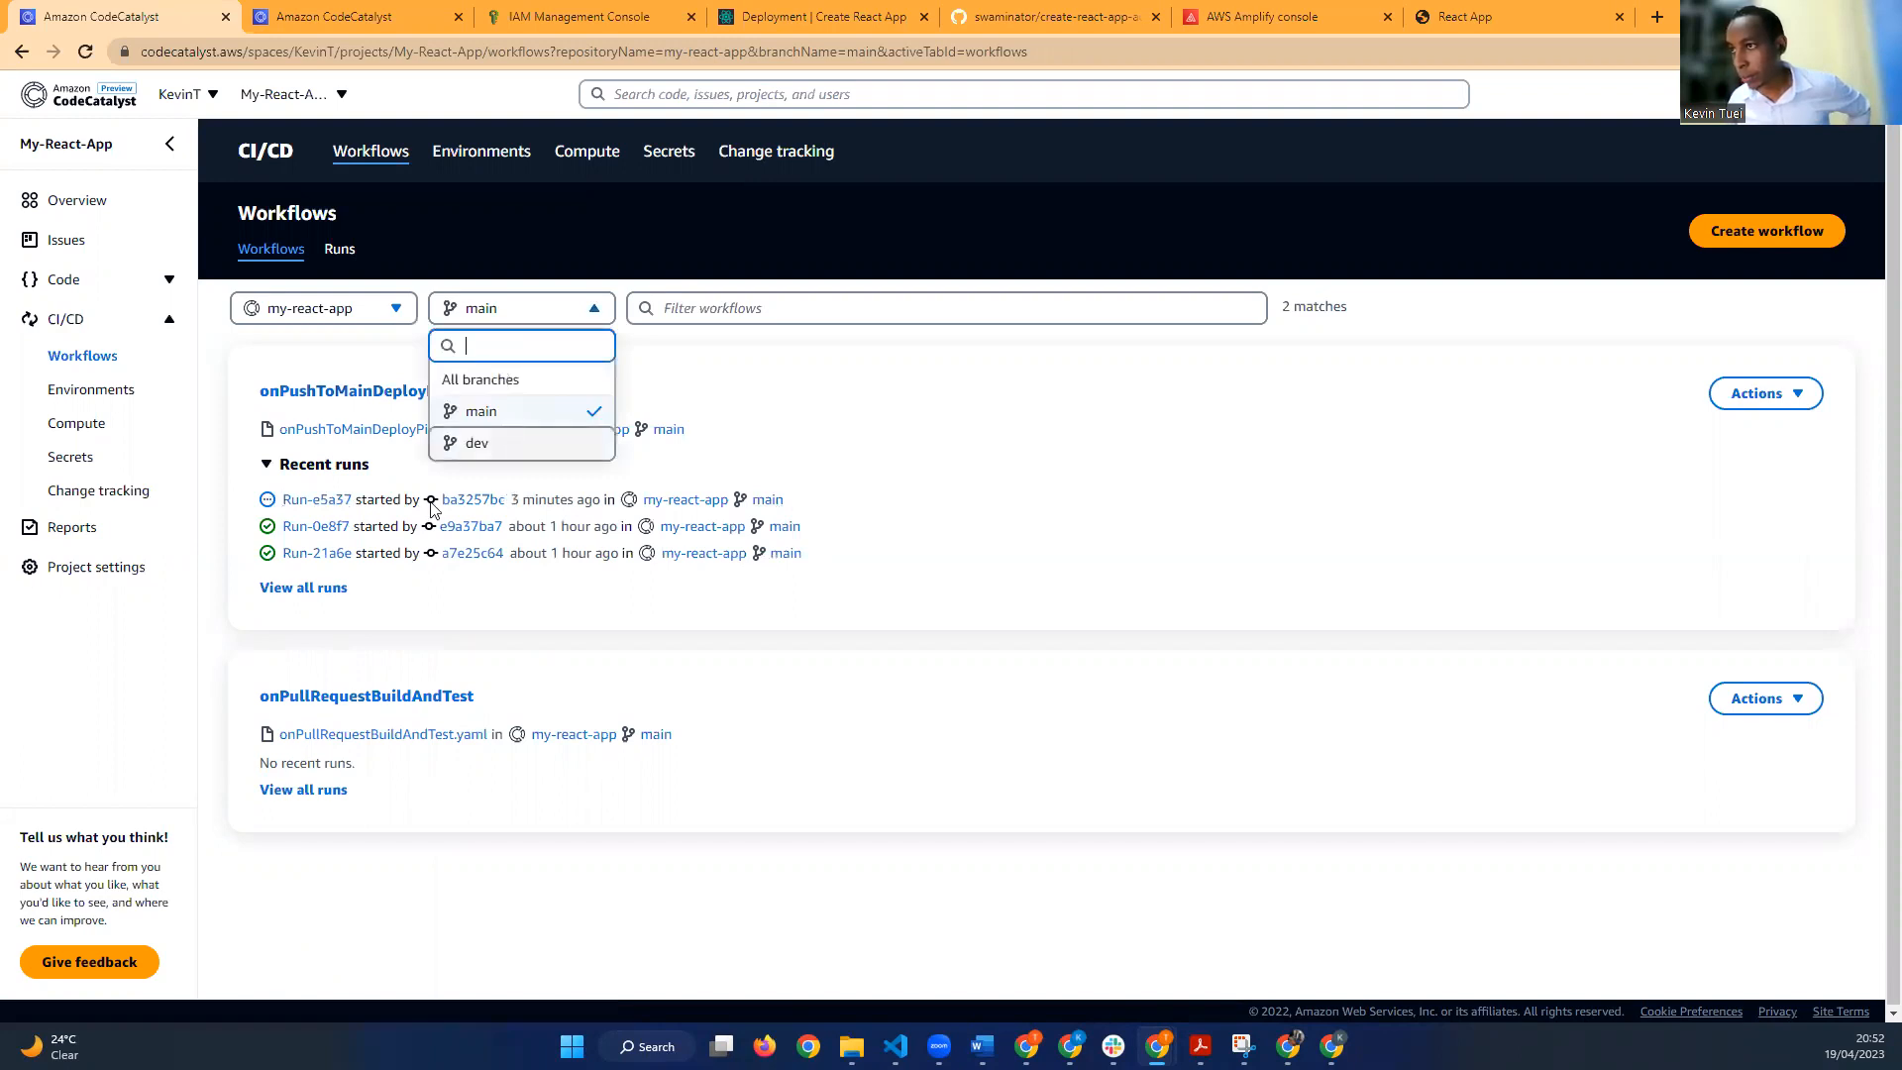
click(467, 444)
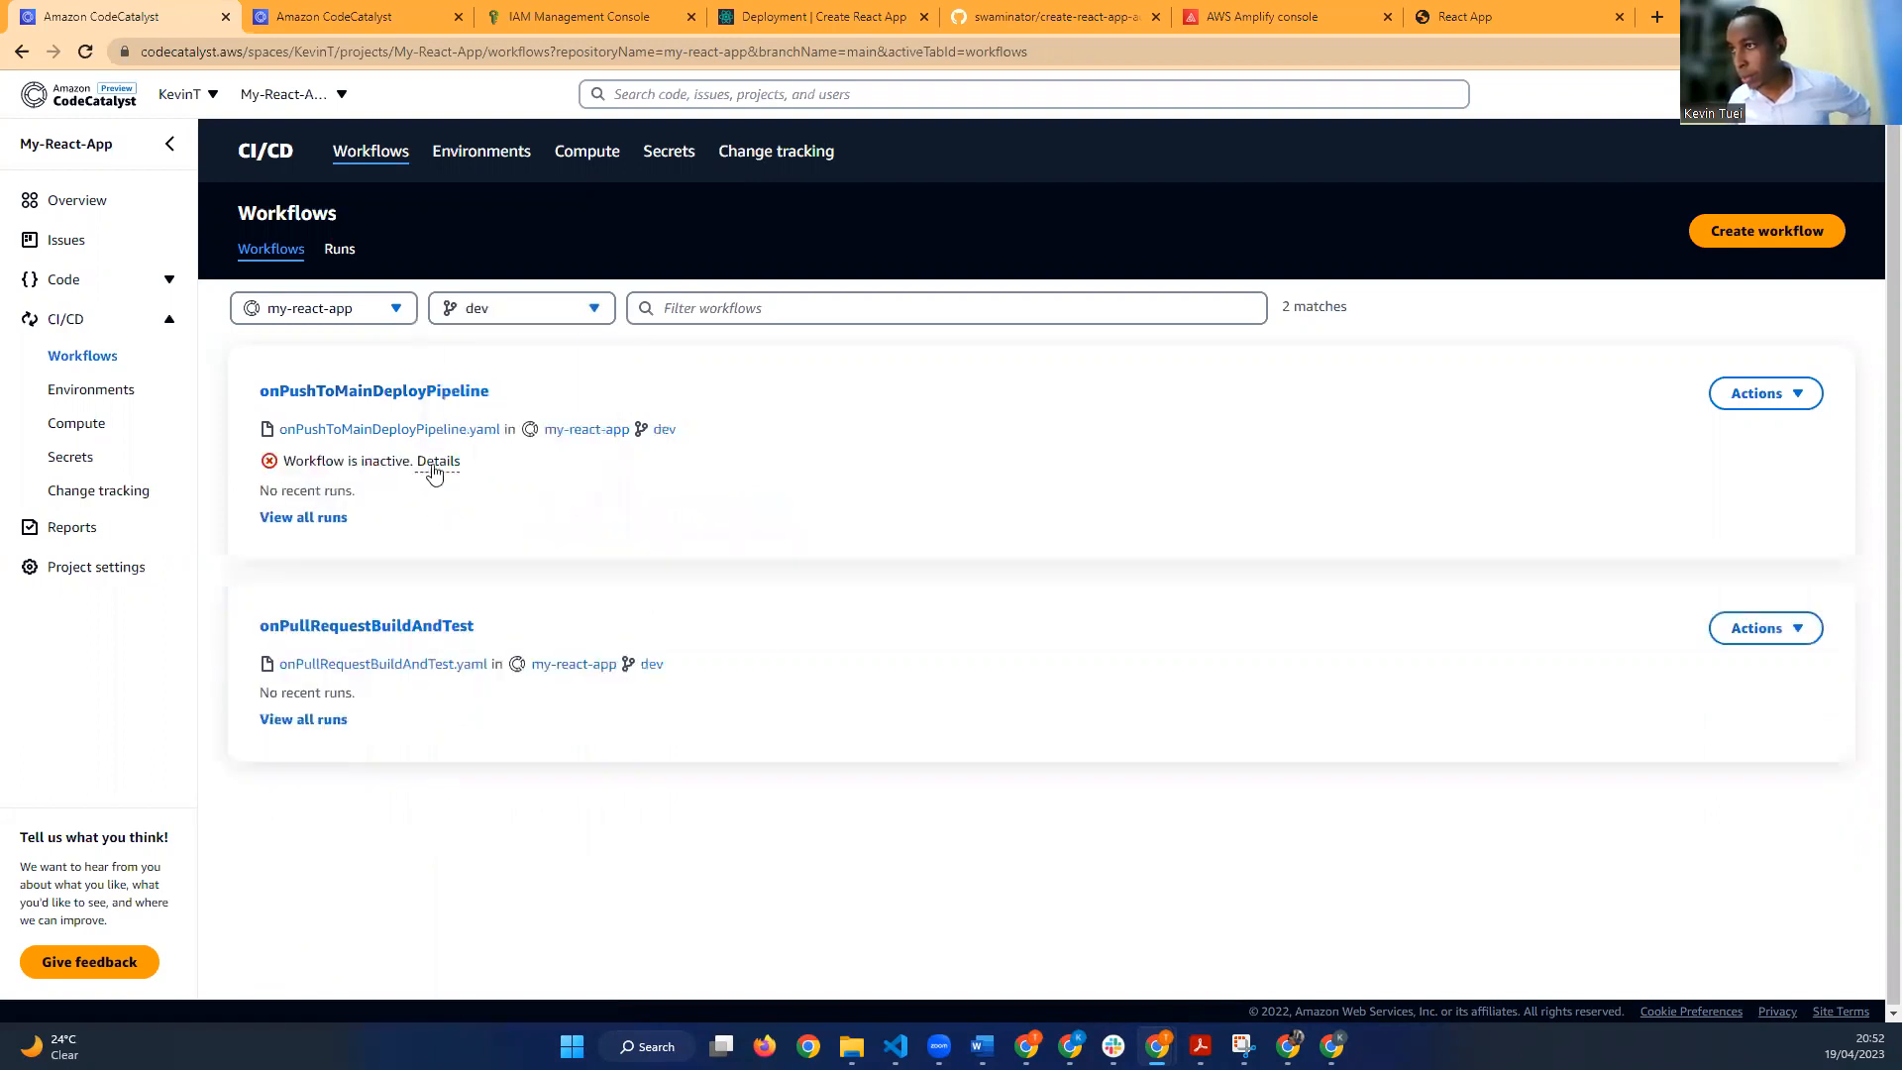
click(434, 472)
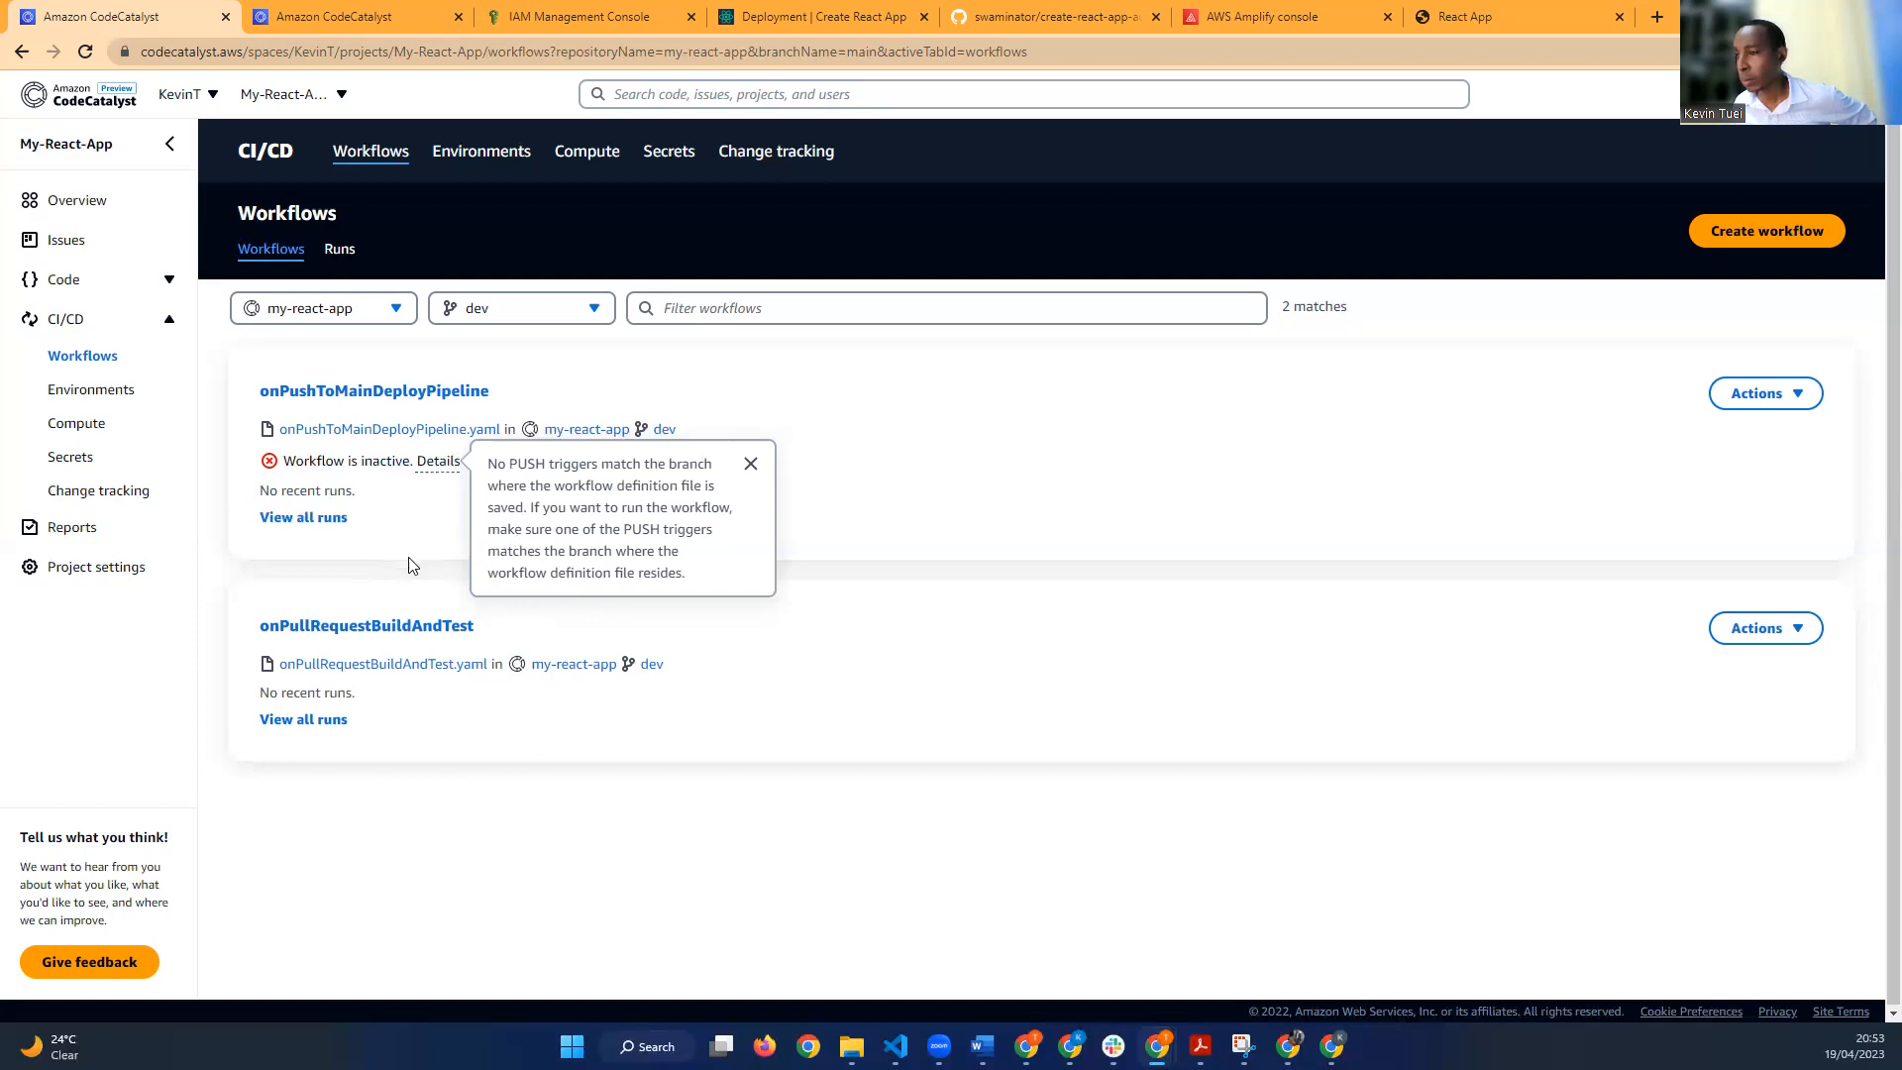
Step: Set the PUSH trigger branch in the dev copy of onPushToMainDeployPipeline to dev, validate the workflow, and commit it with the default message
click(314, 519)
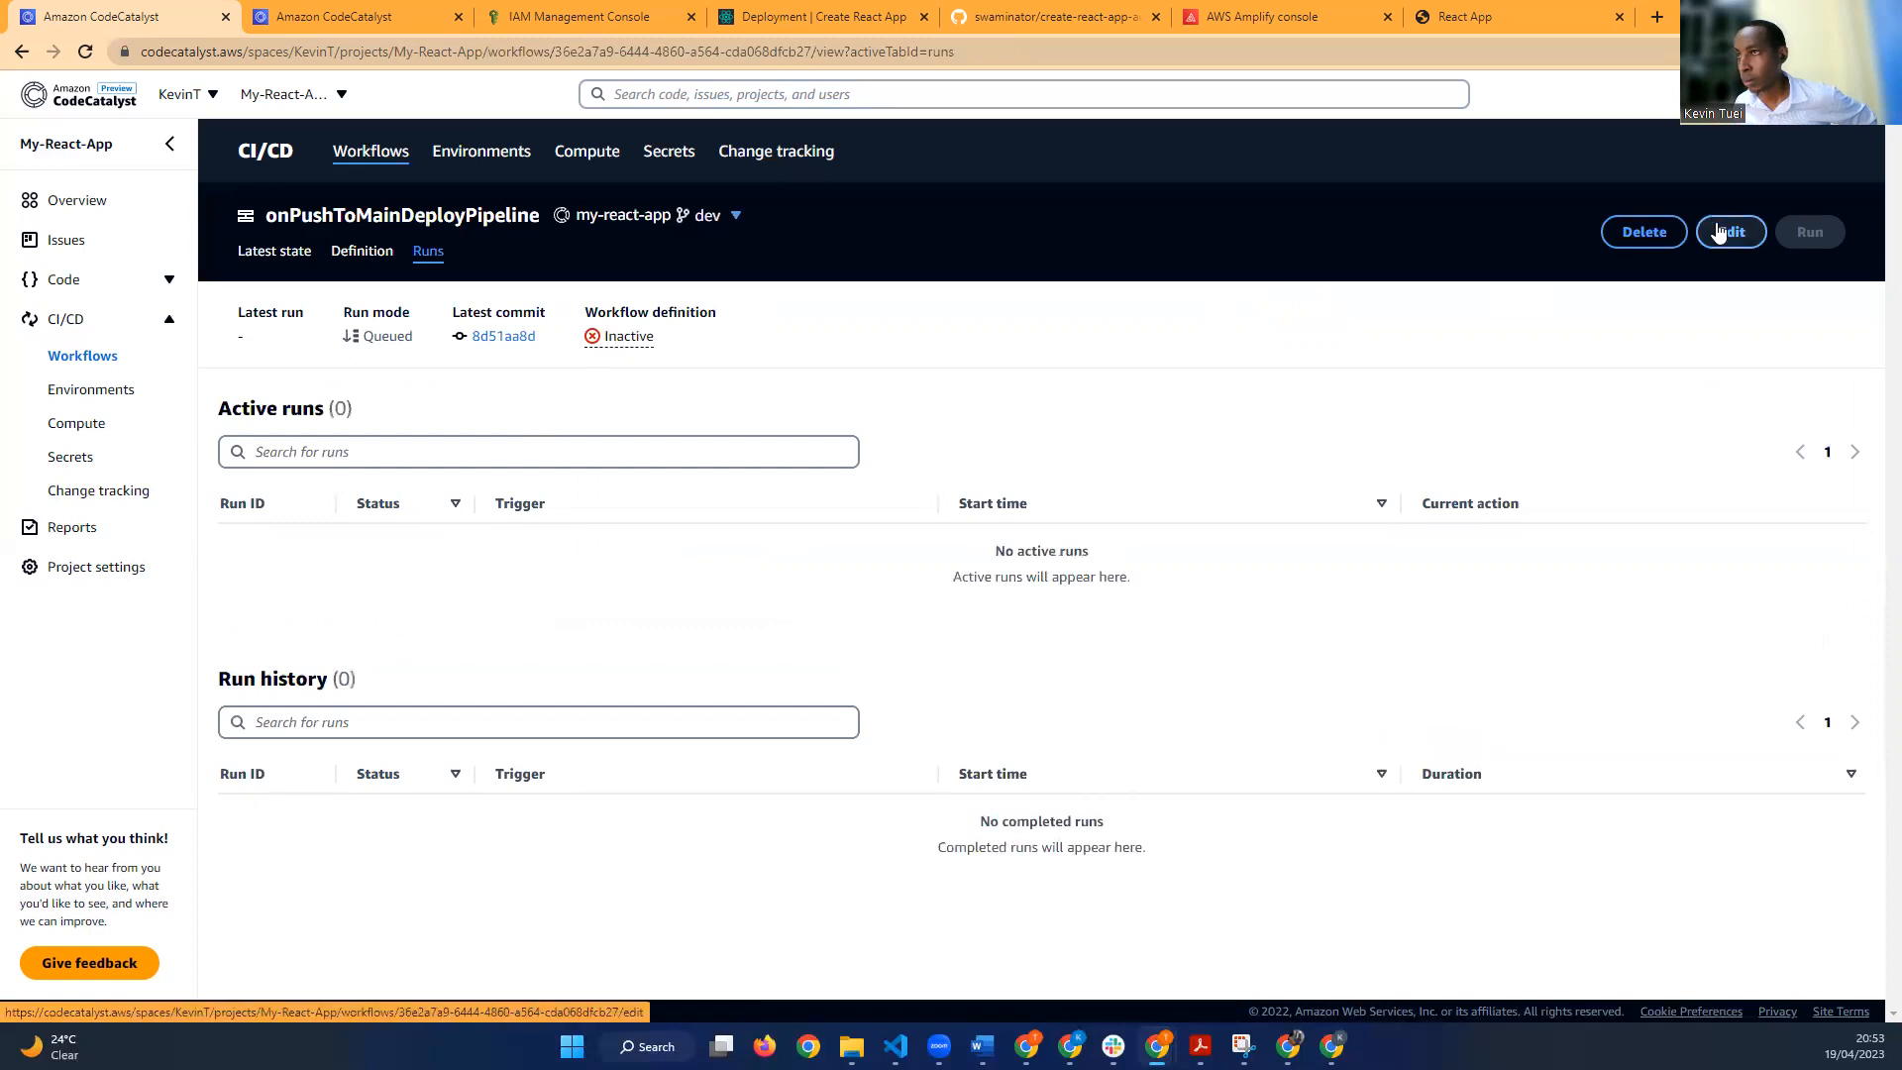
click(1718, 231)
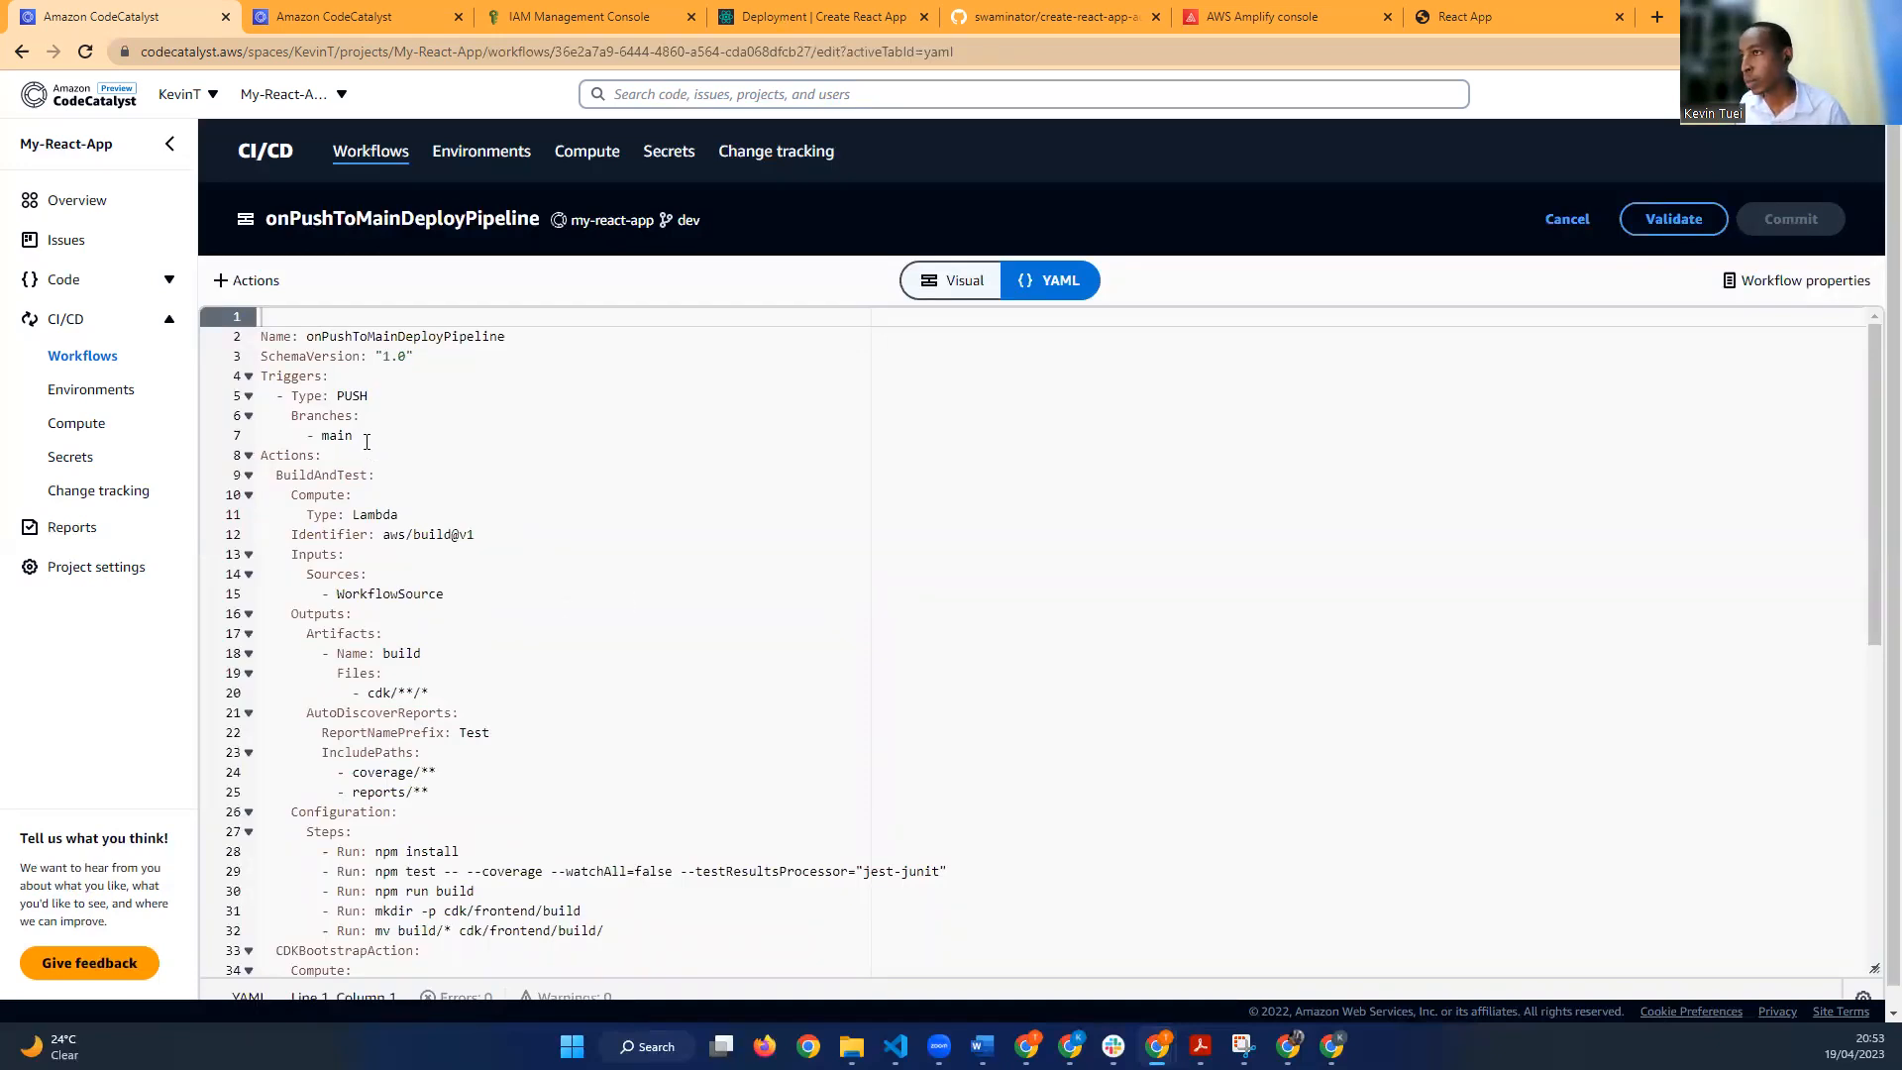
drag(353, 436, 322, 436)
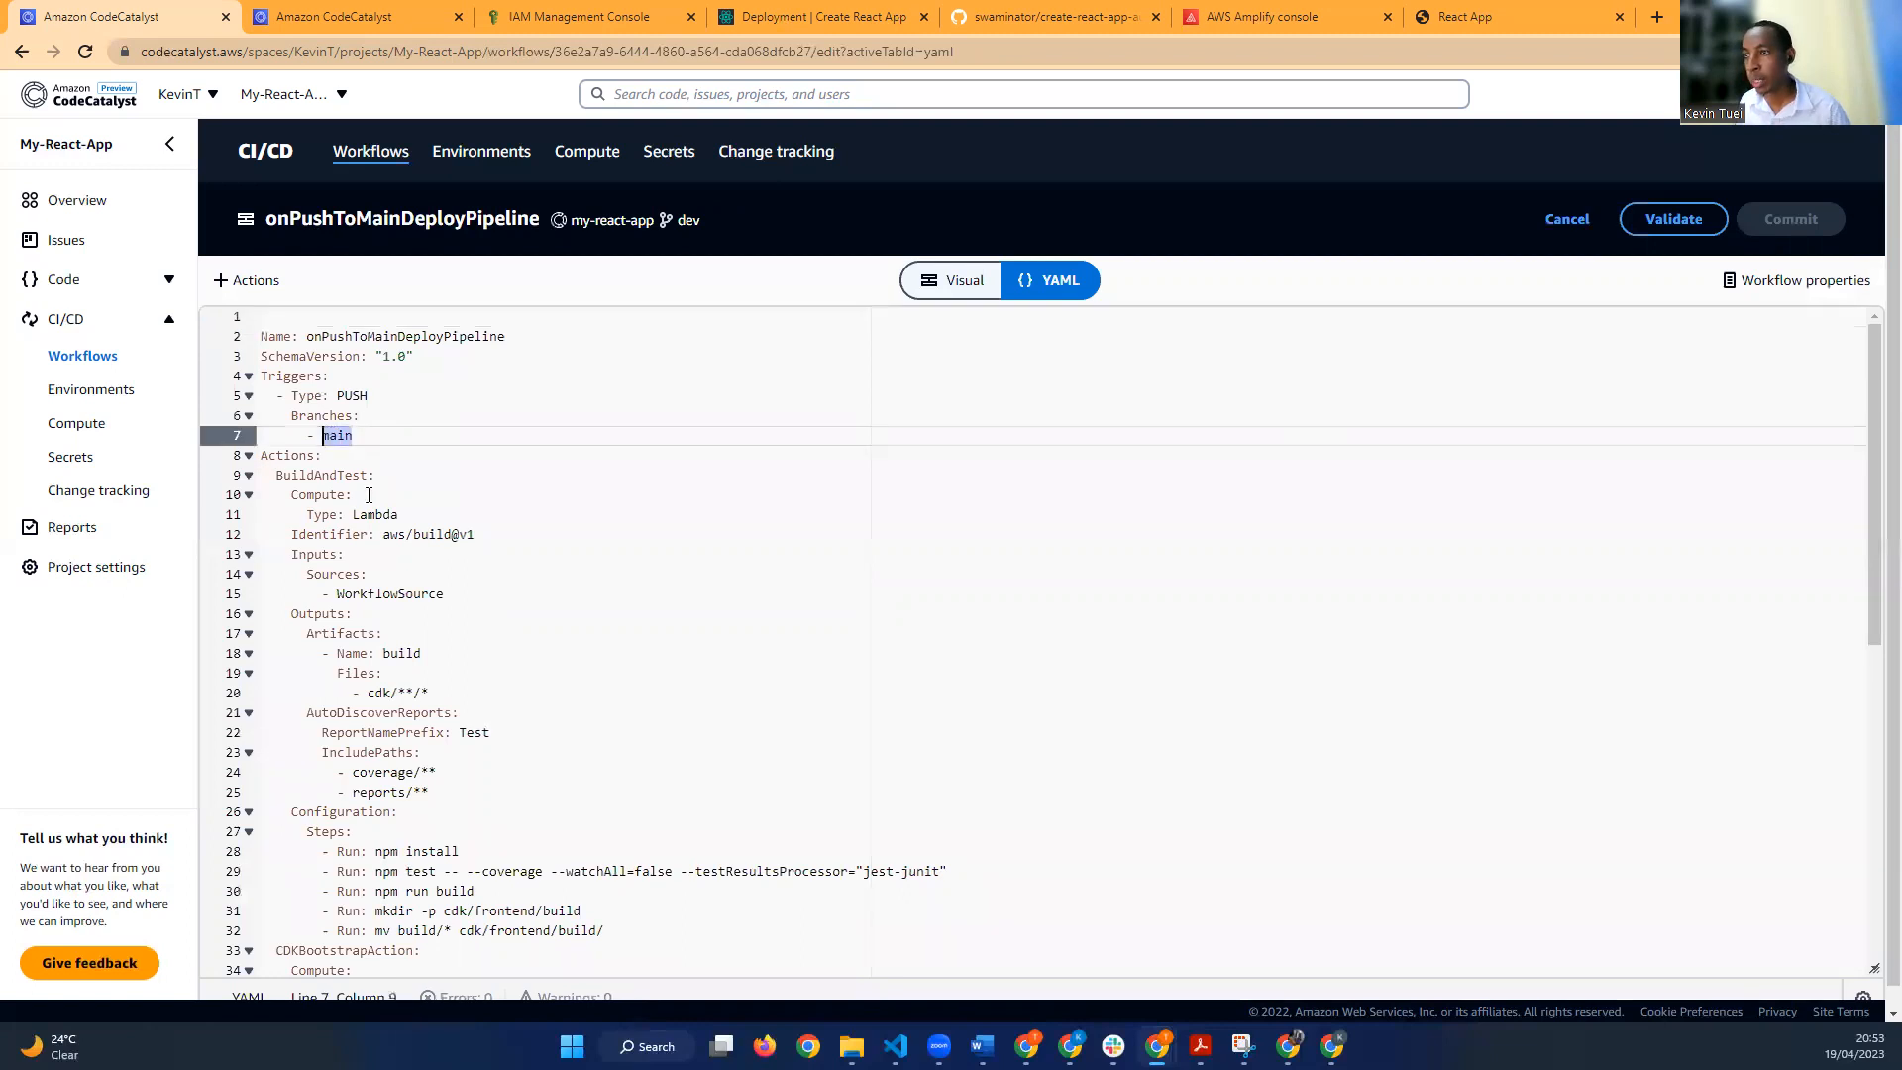
text(dev)
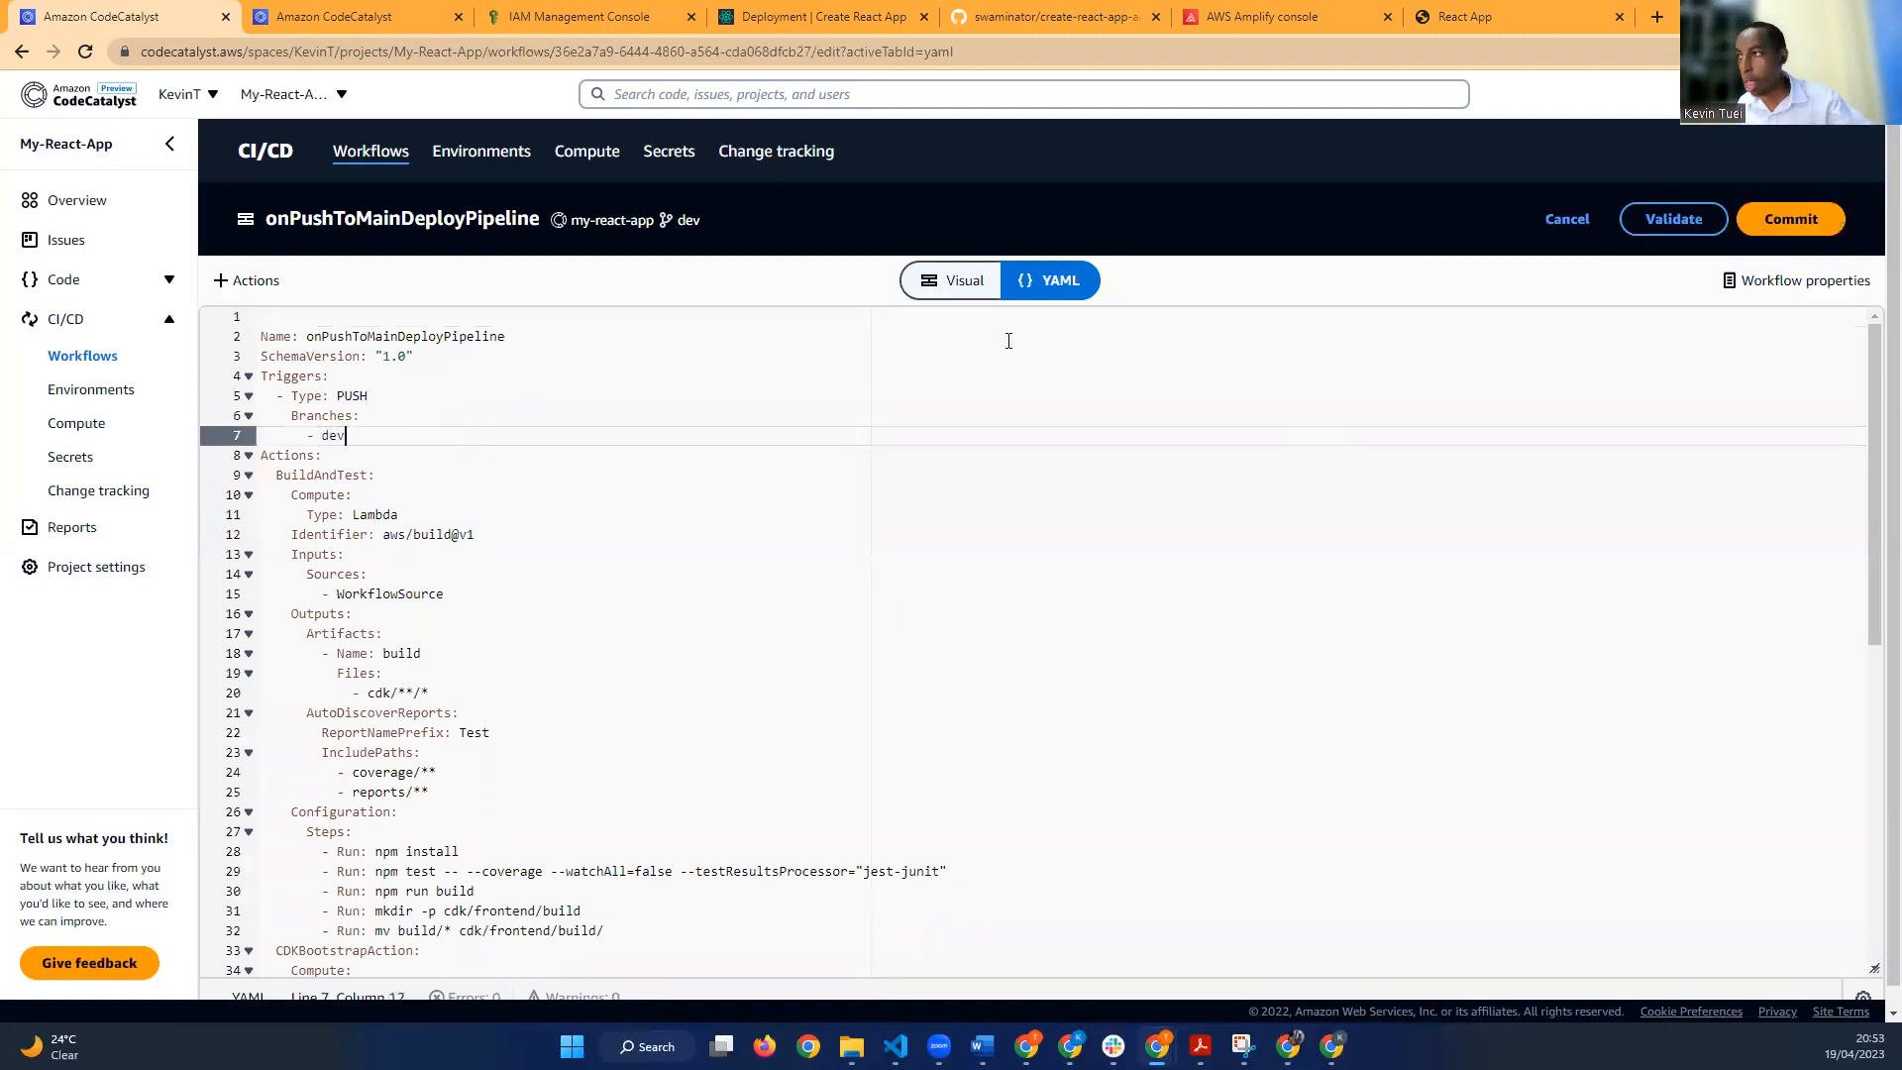
click(1679, 236)
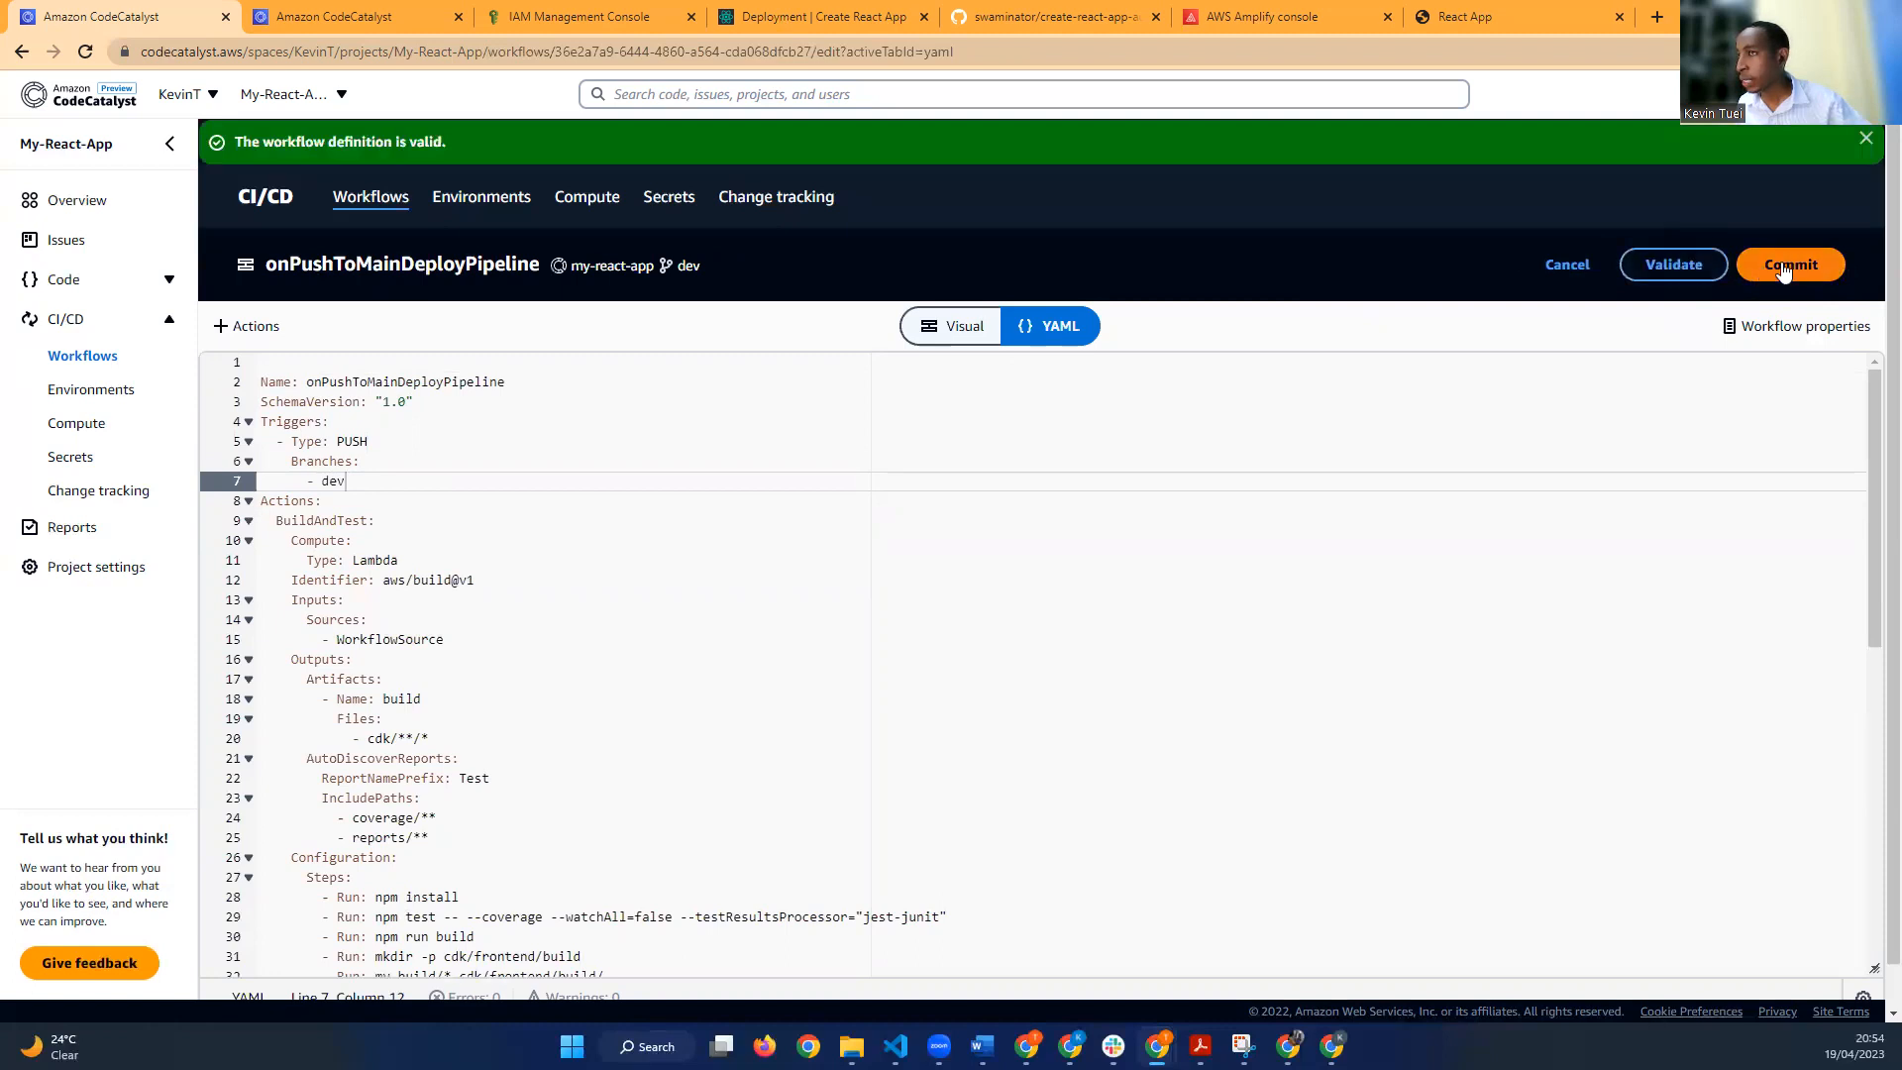
click(1772, 264)
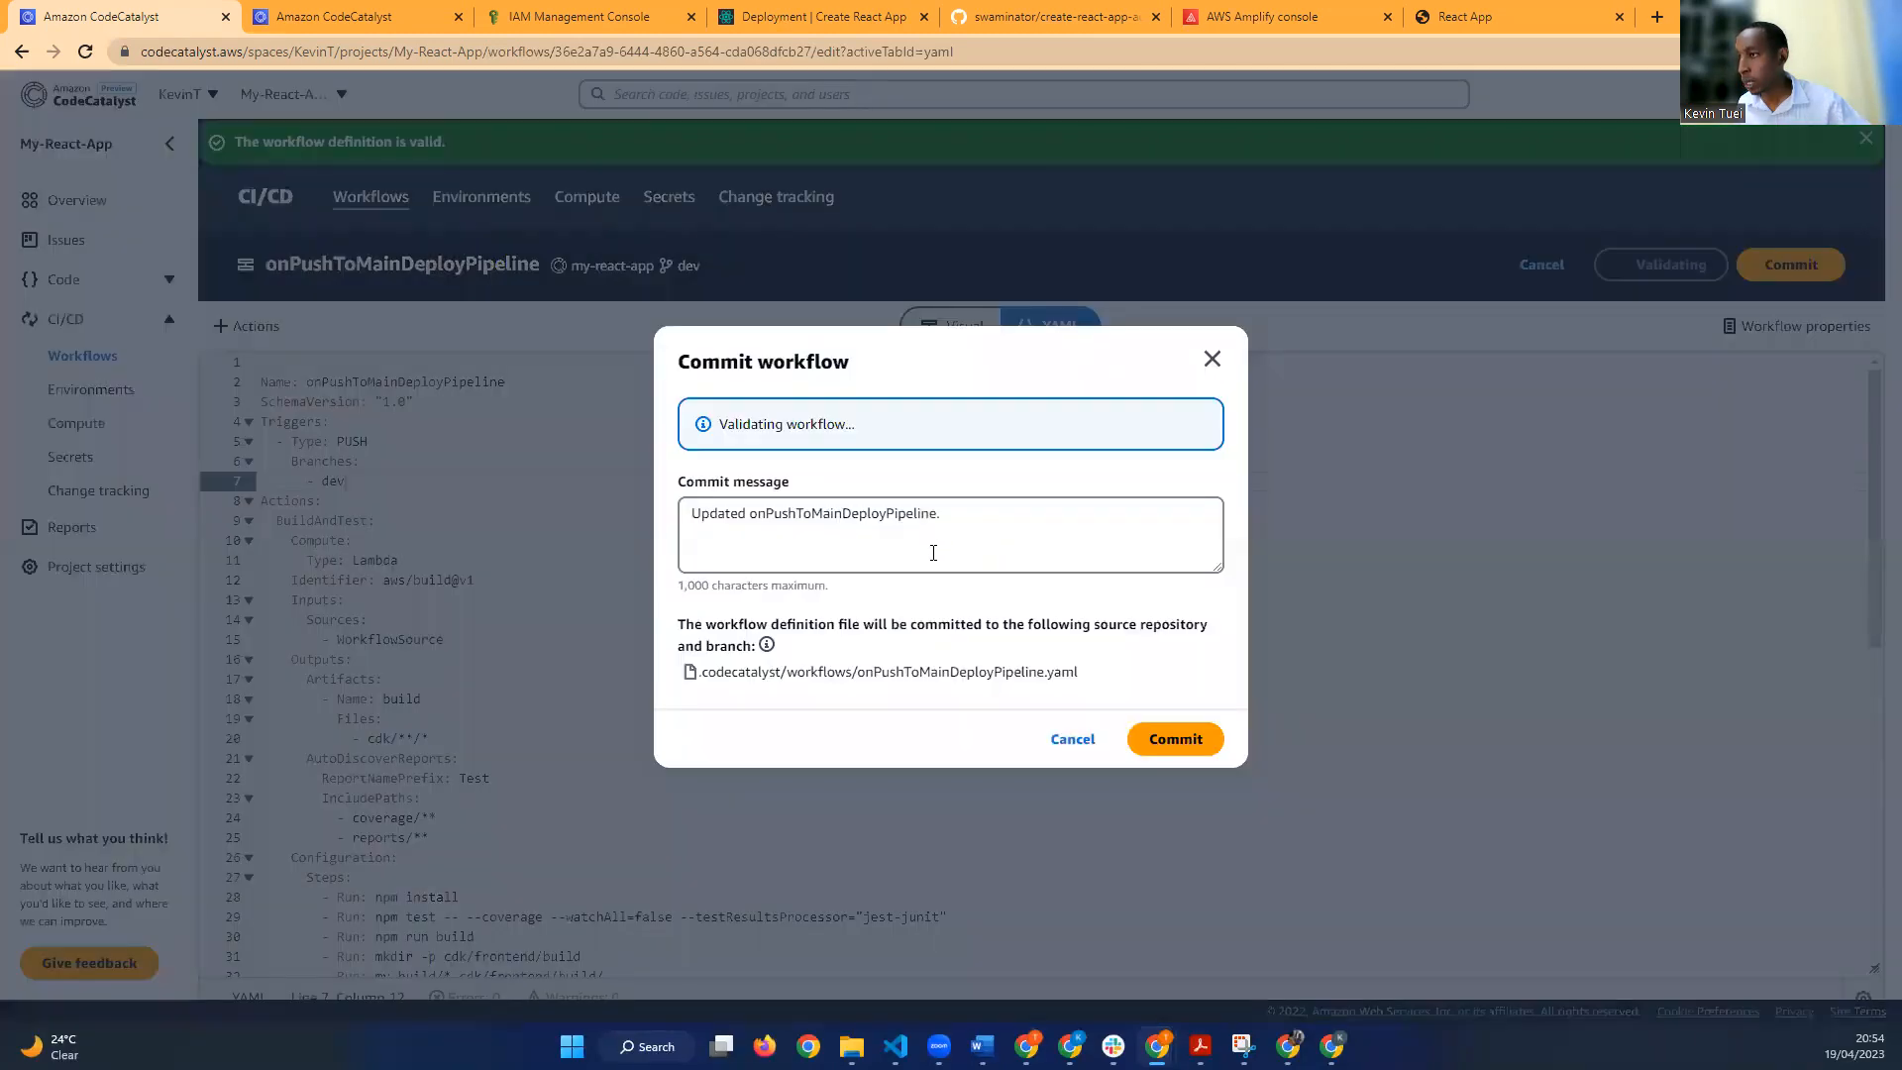
click(1169, 755)
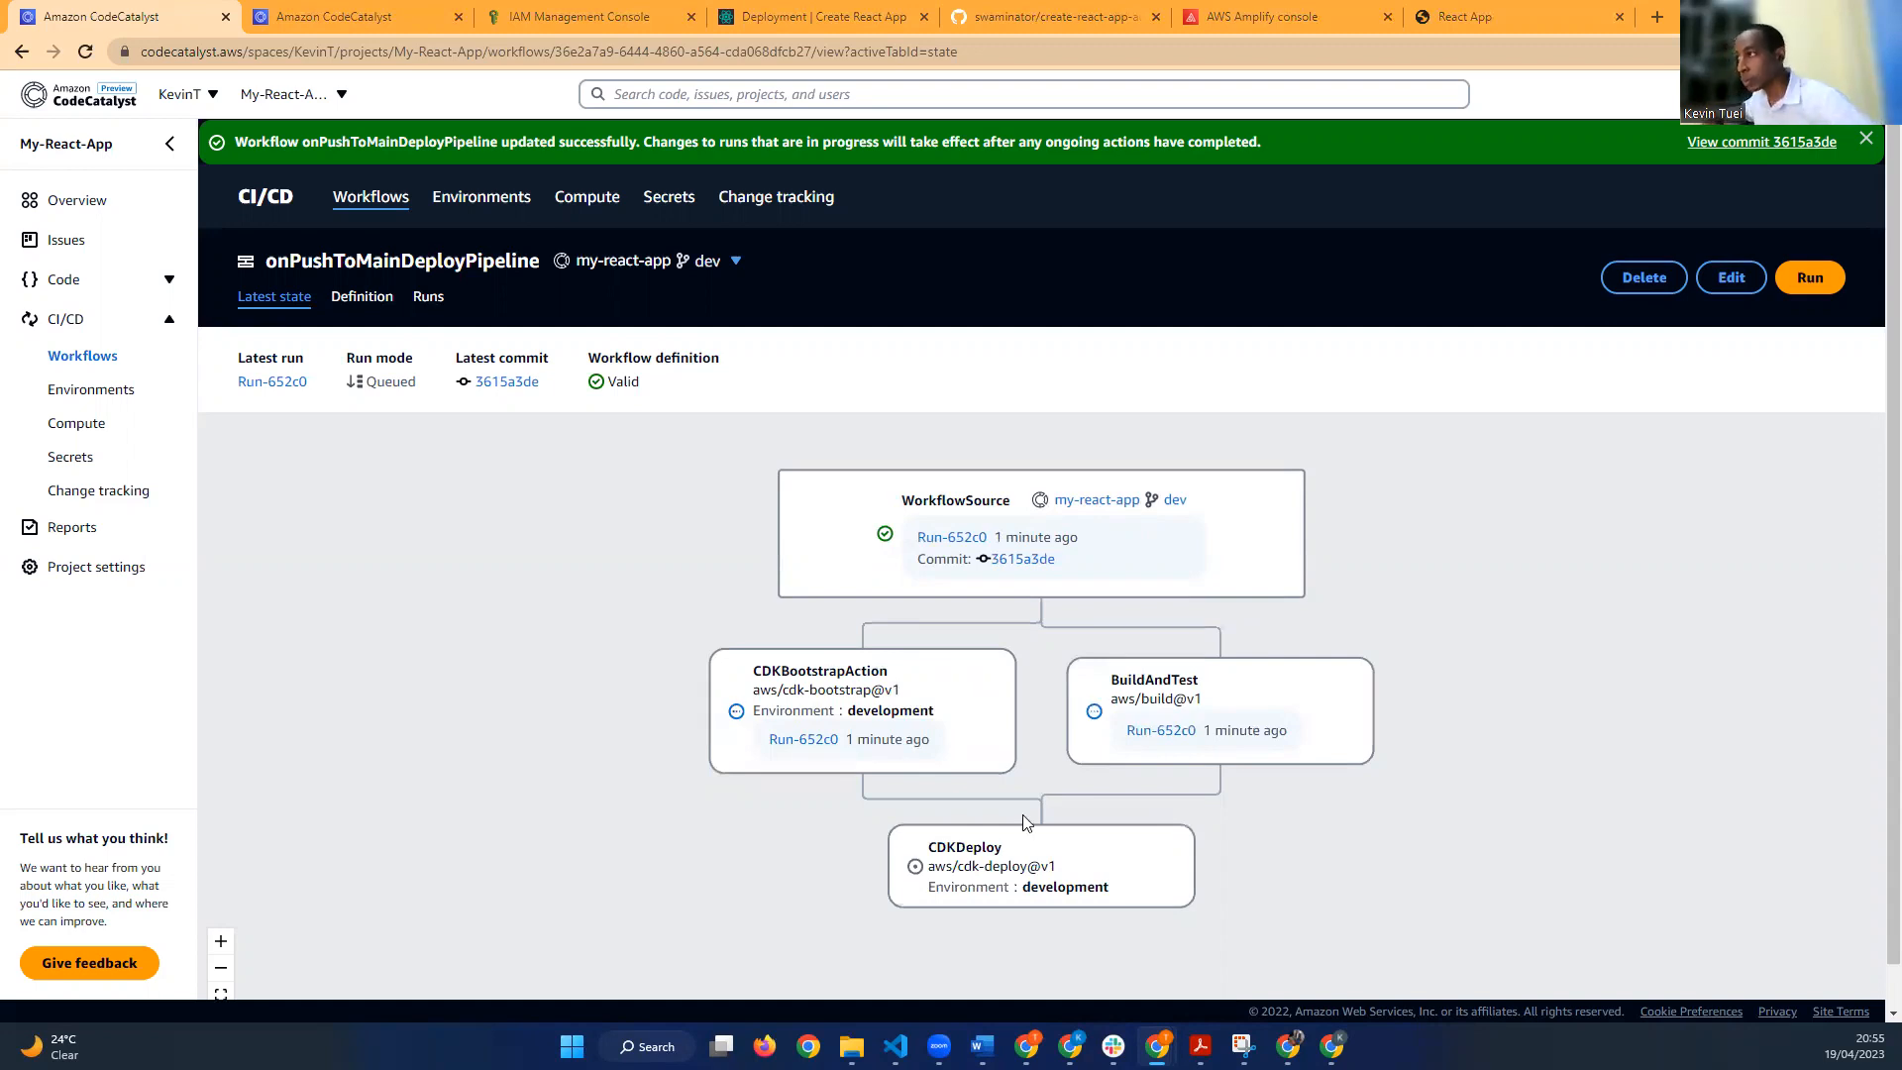
Step: Switch to the AWS Amplify console, view BlueprintApp's main domain in a new tab, close it, and return to the app's hosting page
click(1282, 4)
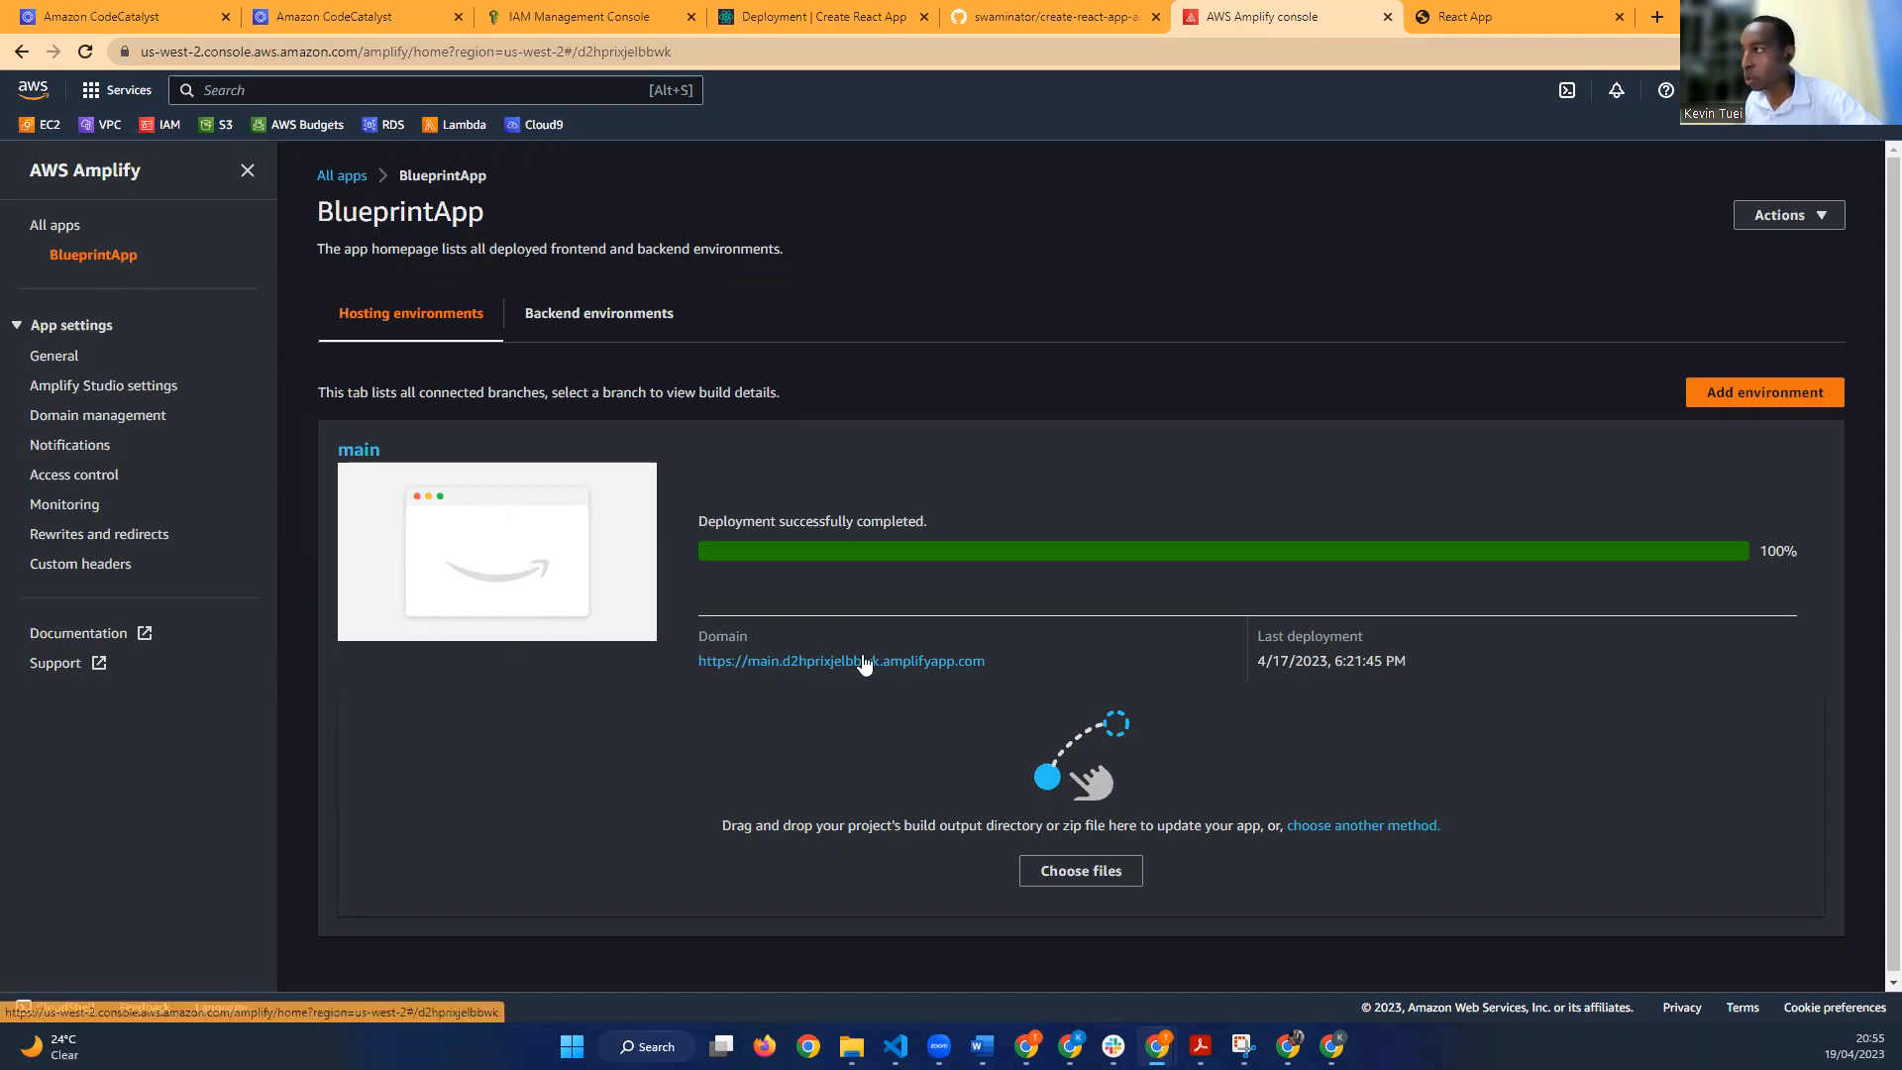
right_click(927, 660)
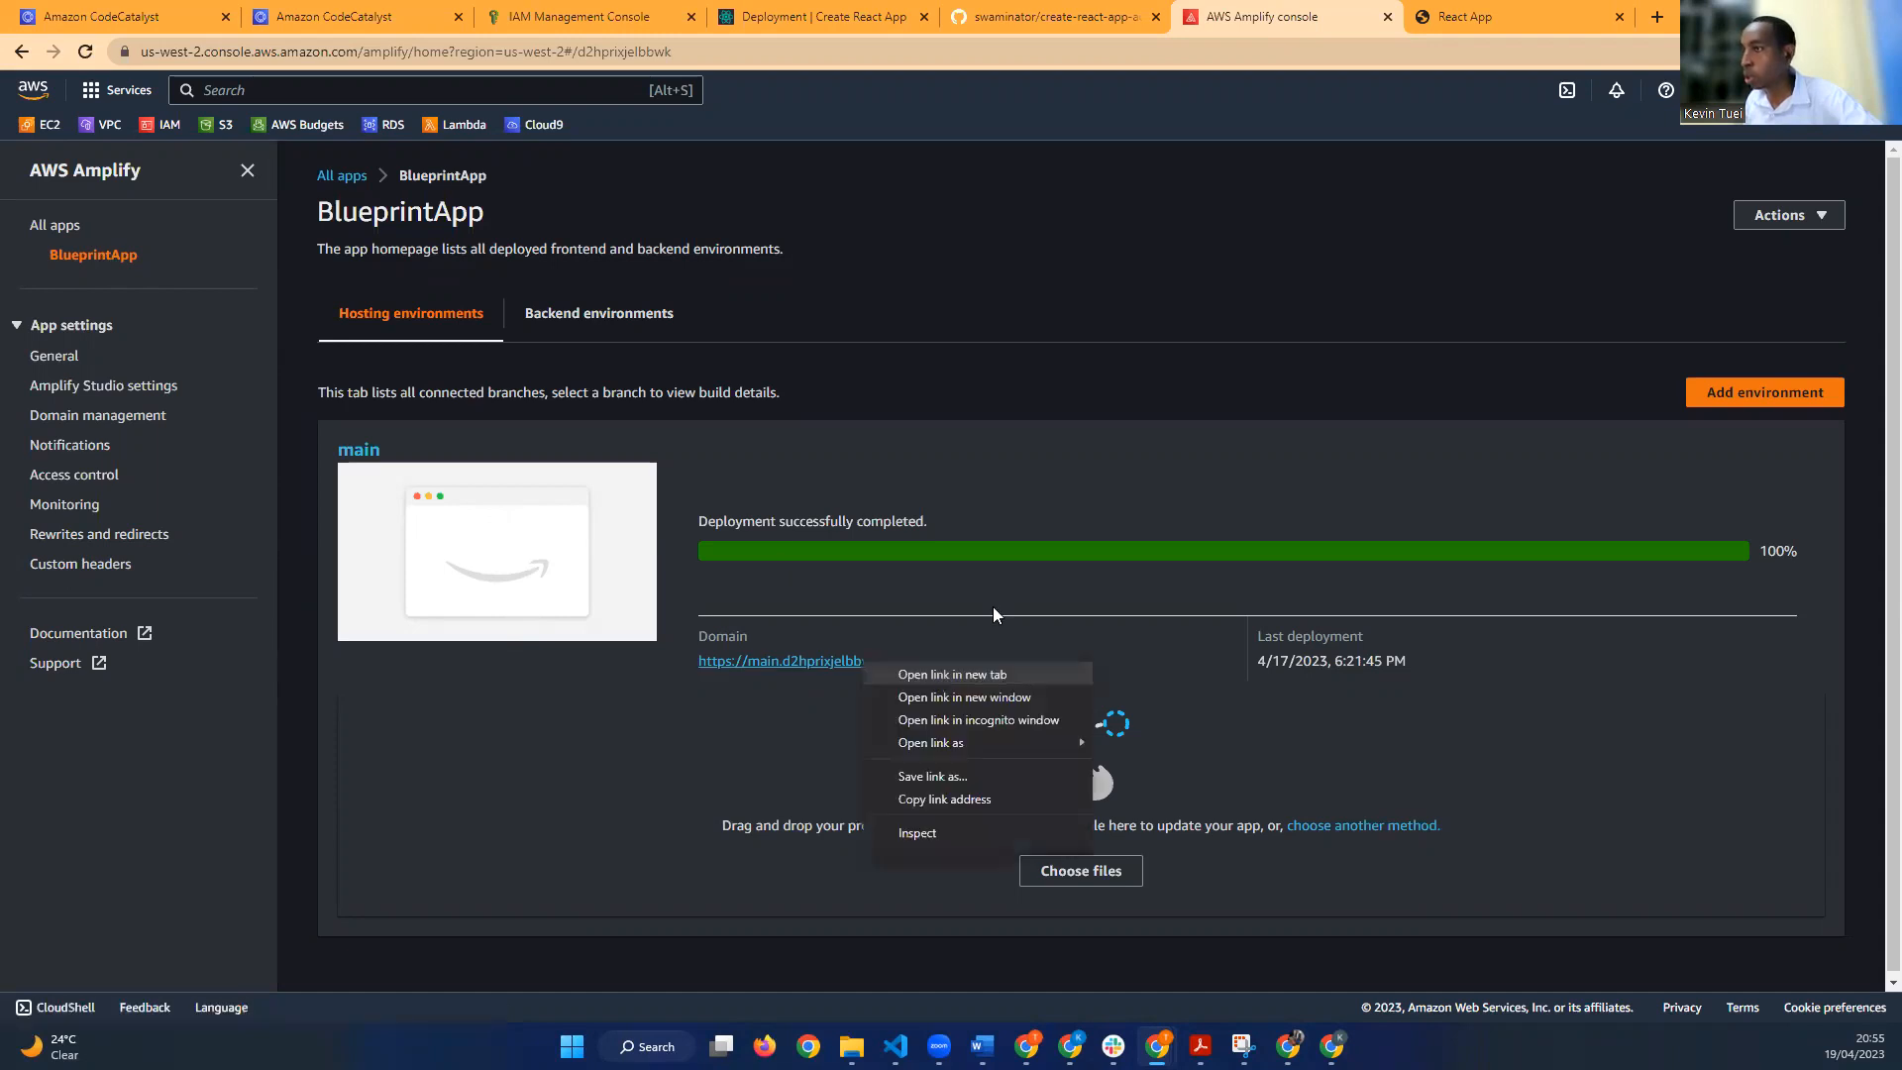
click(939, 675)
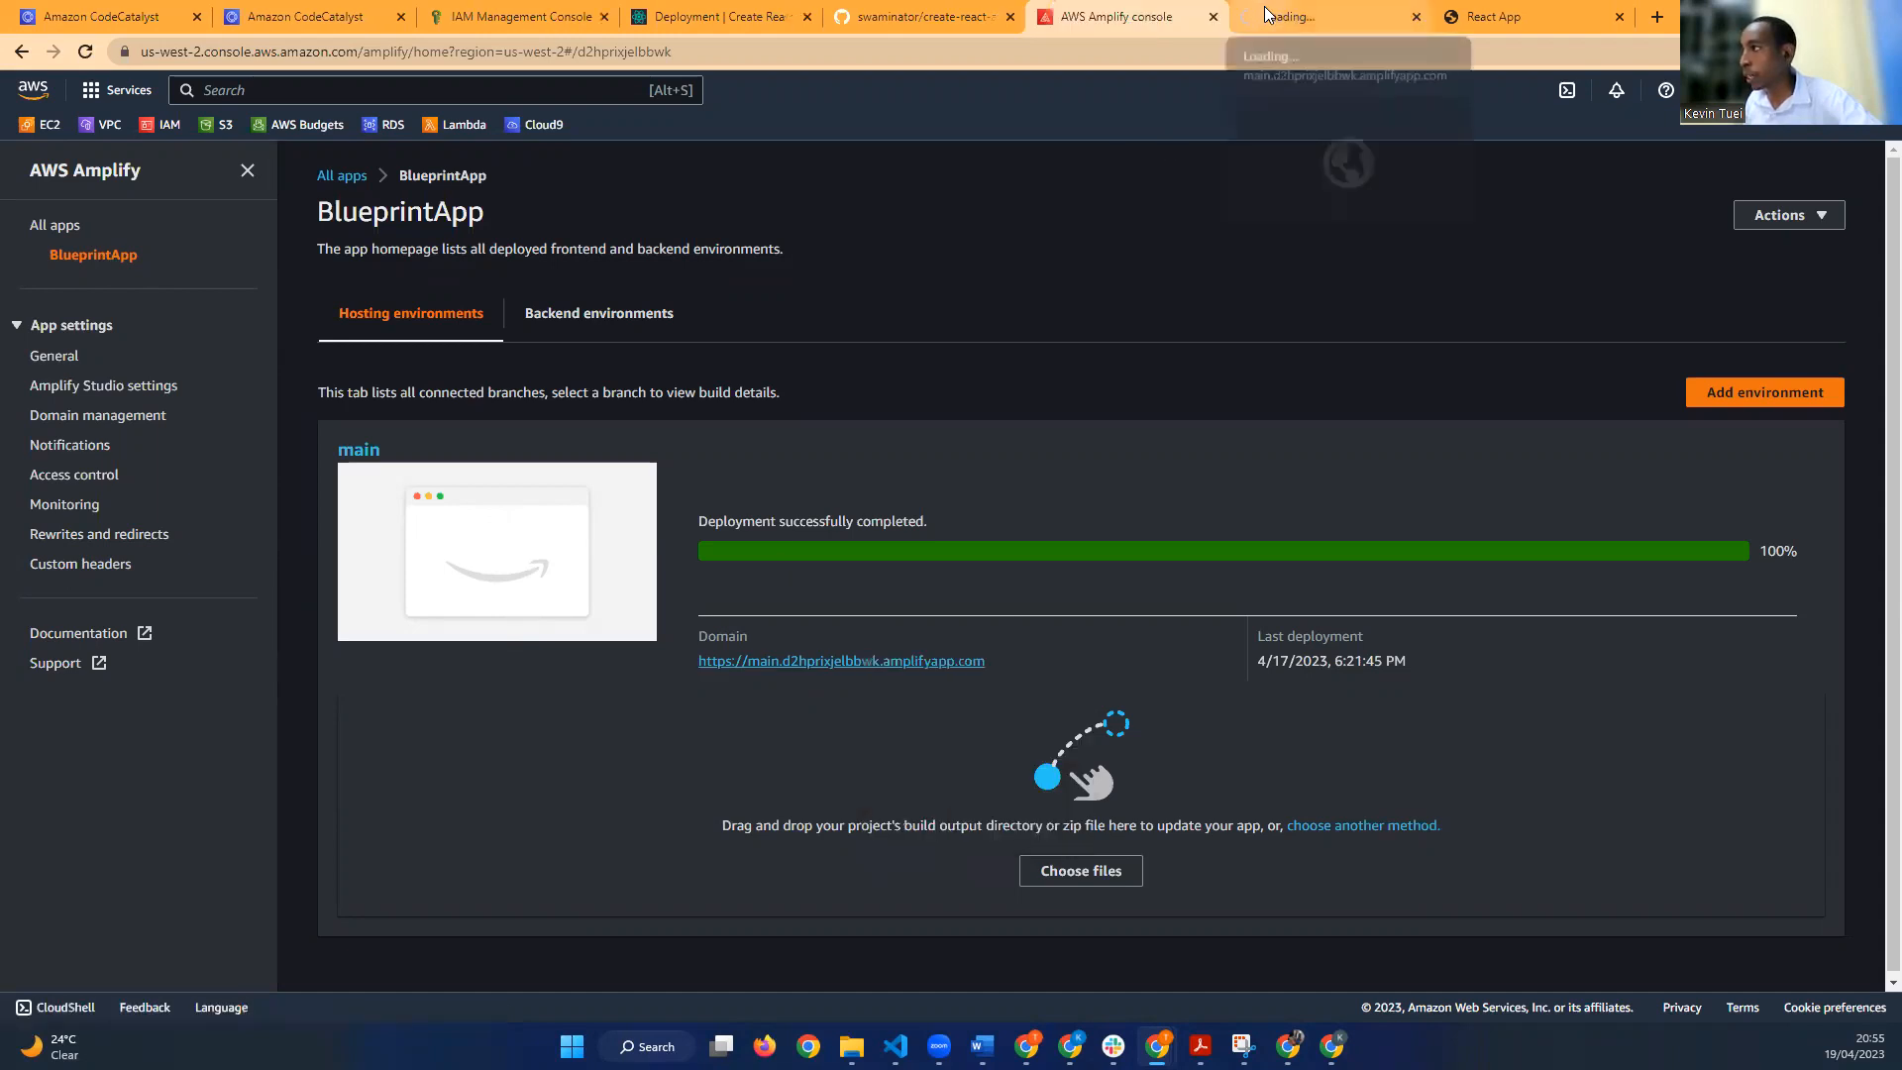
click(1264, 8)
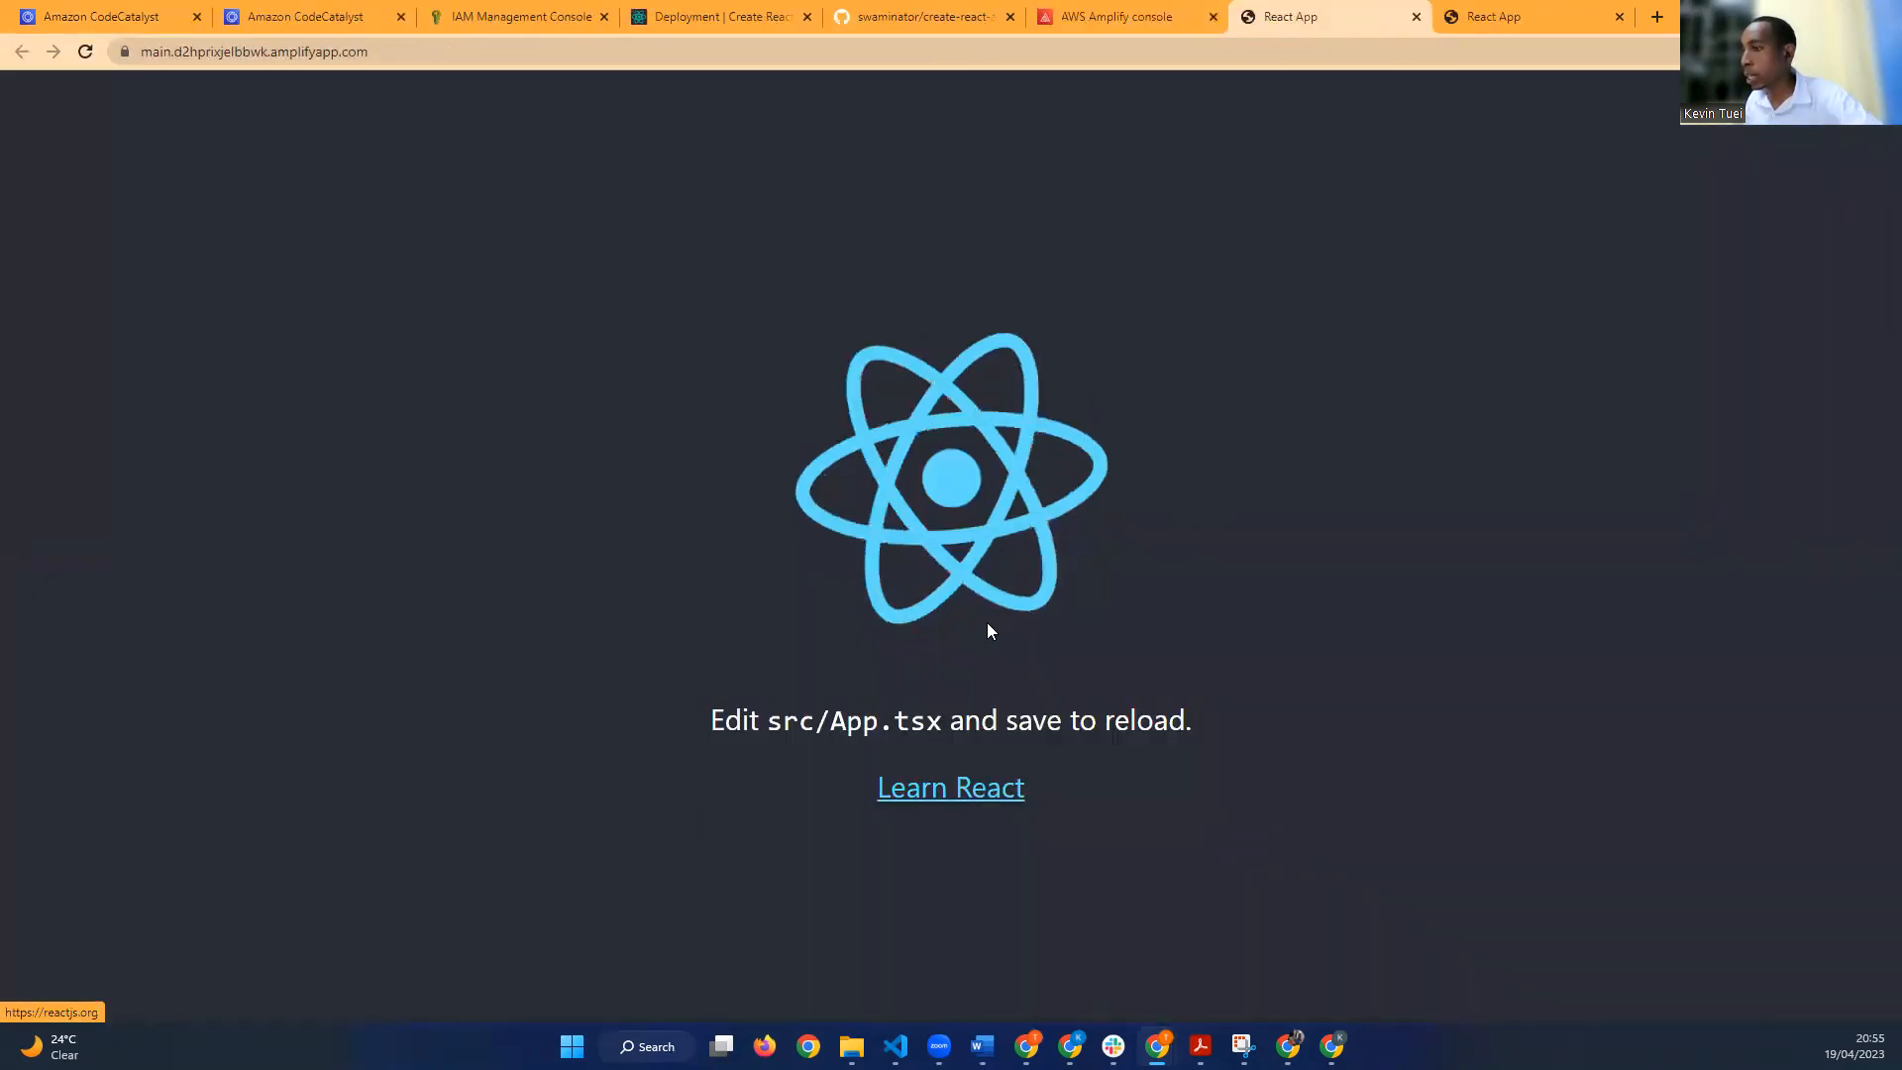
click(1416, 19)
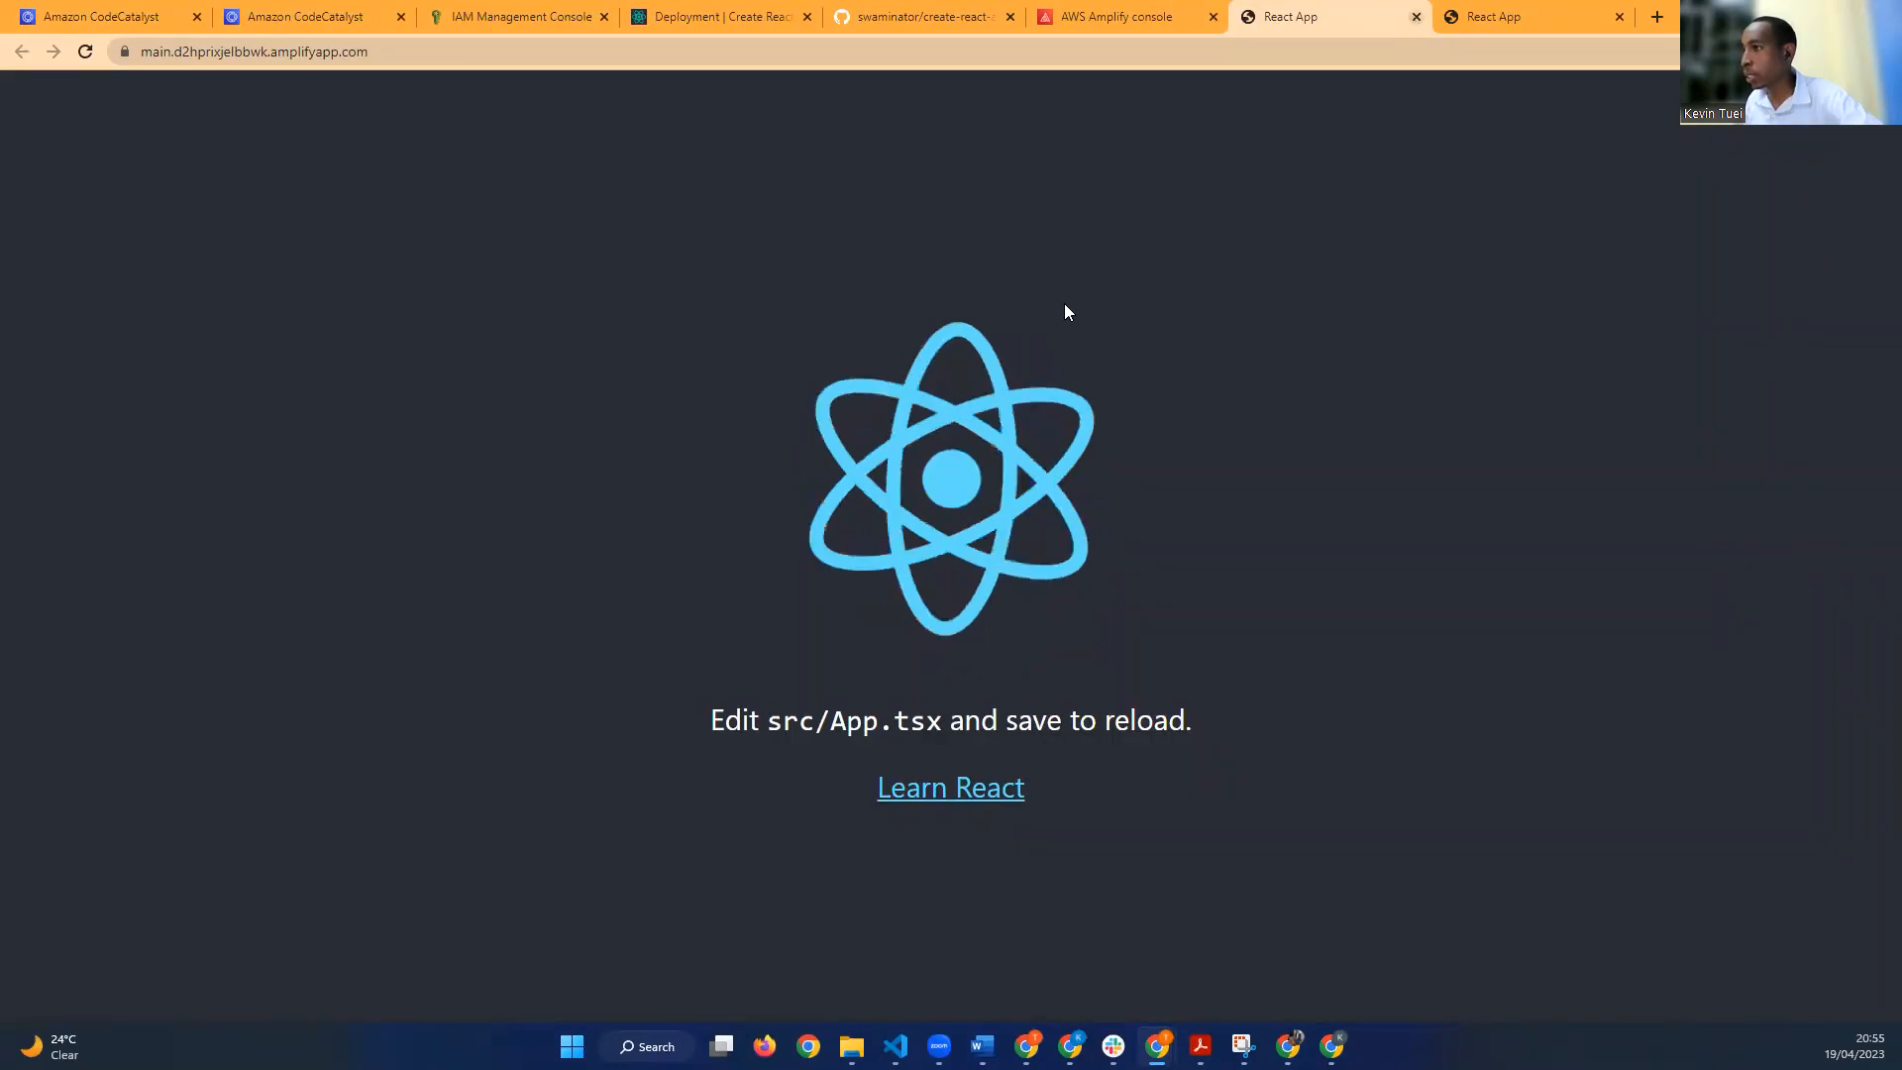
click(1432, 24)
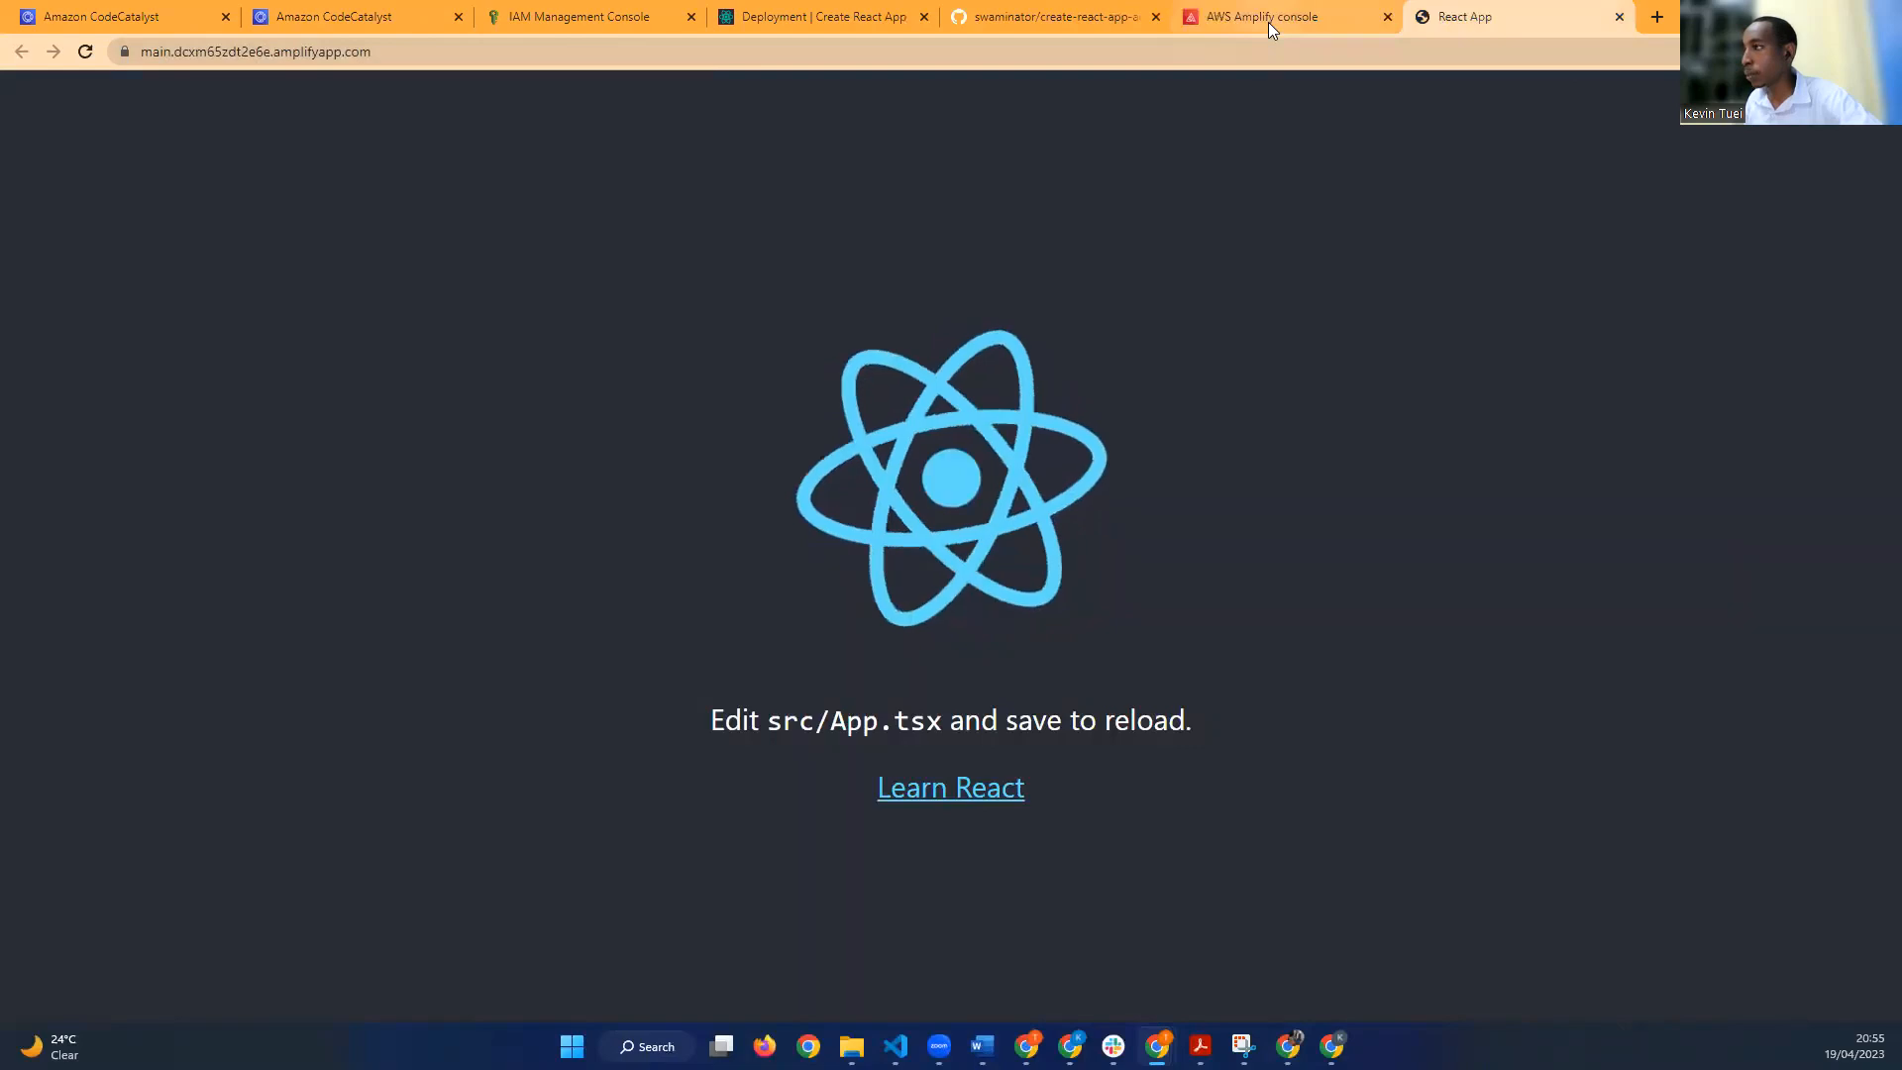
click(1268, 22)
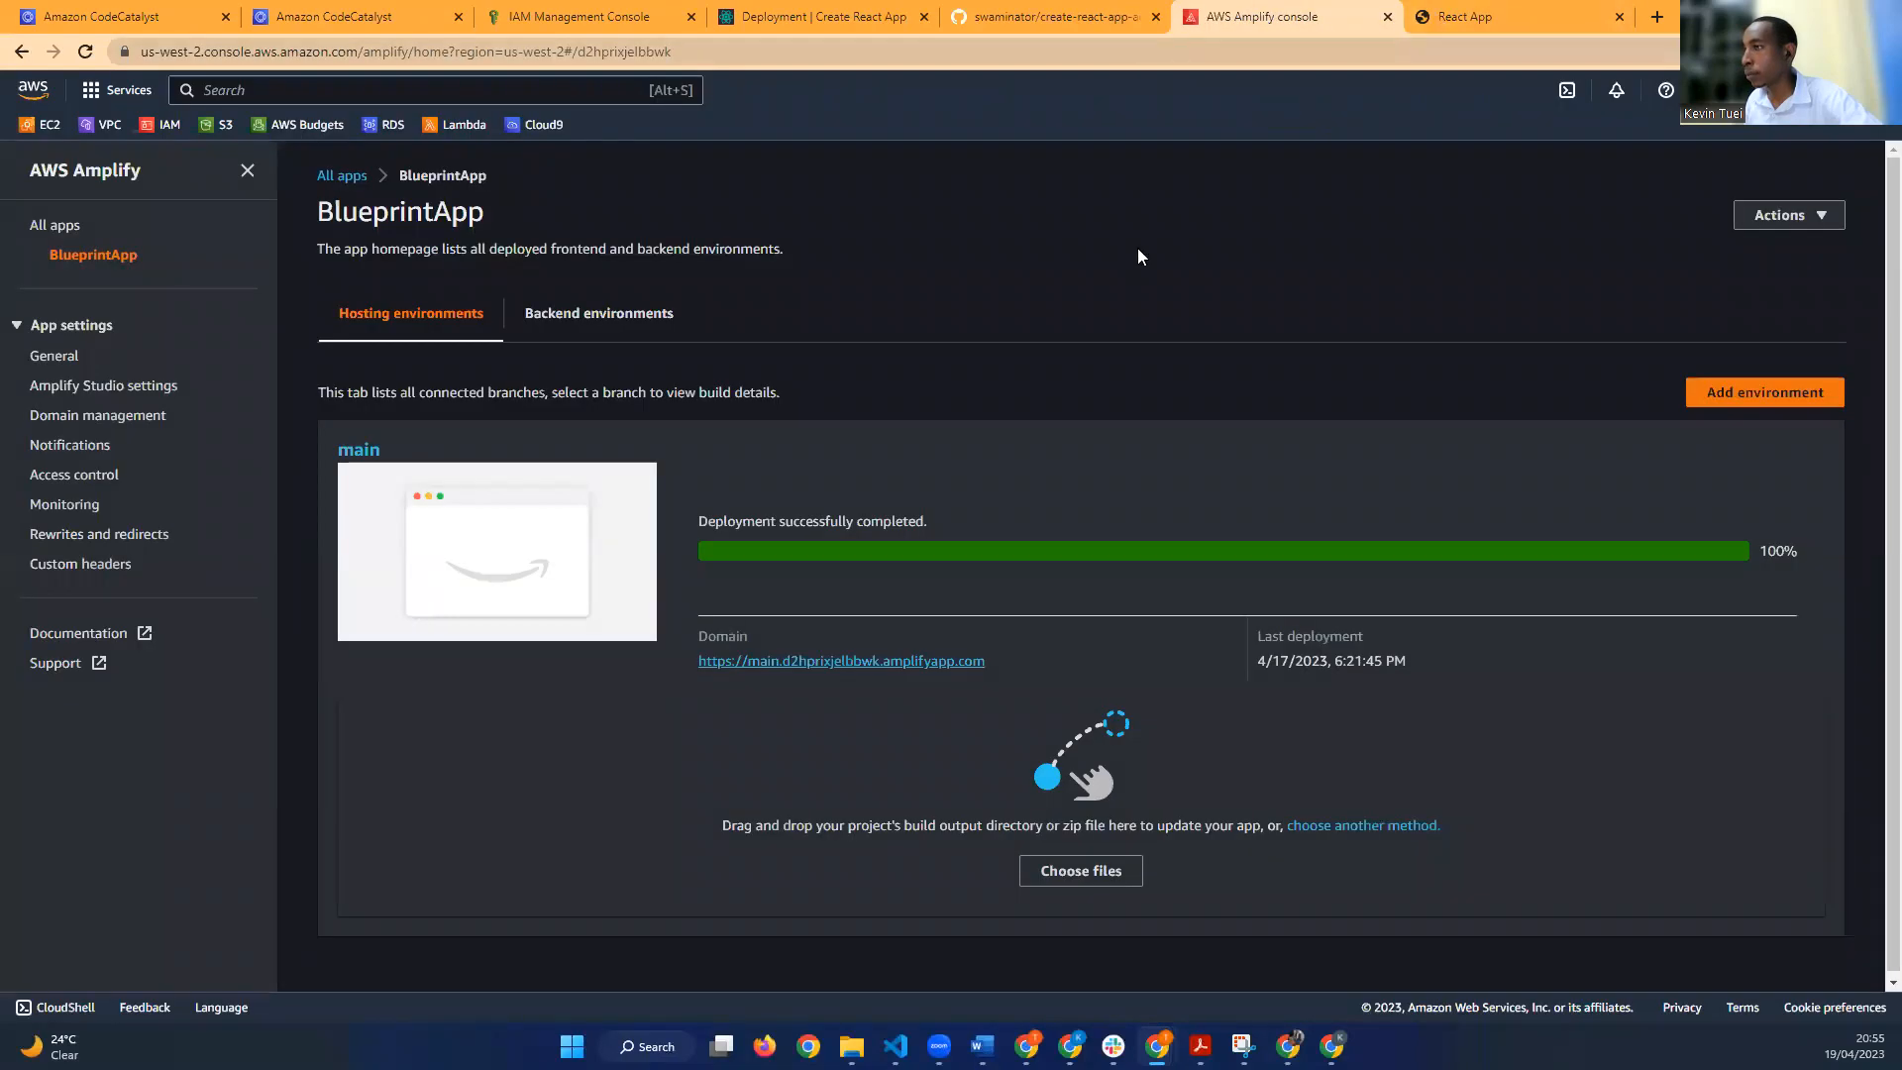
Step: Switch back to CodeCatalyst and check the progress of the dev onPushToMainDeployPipeline run
click(1064, 15)
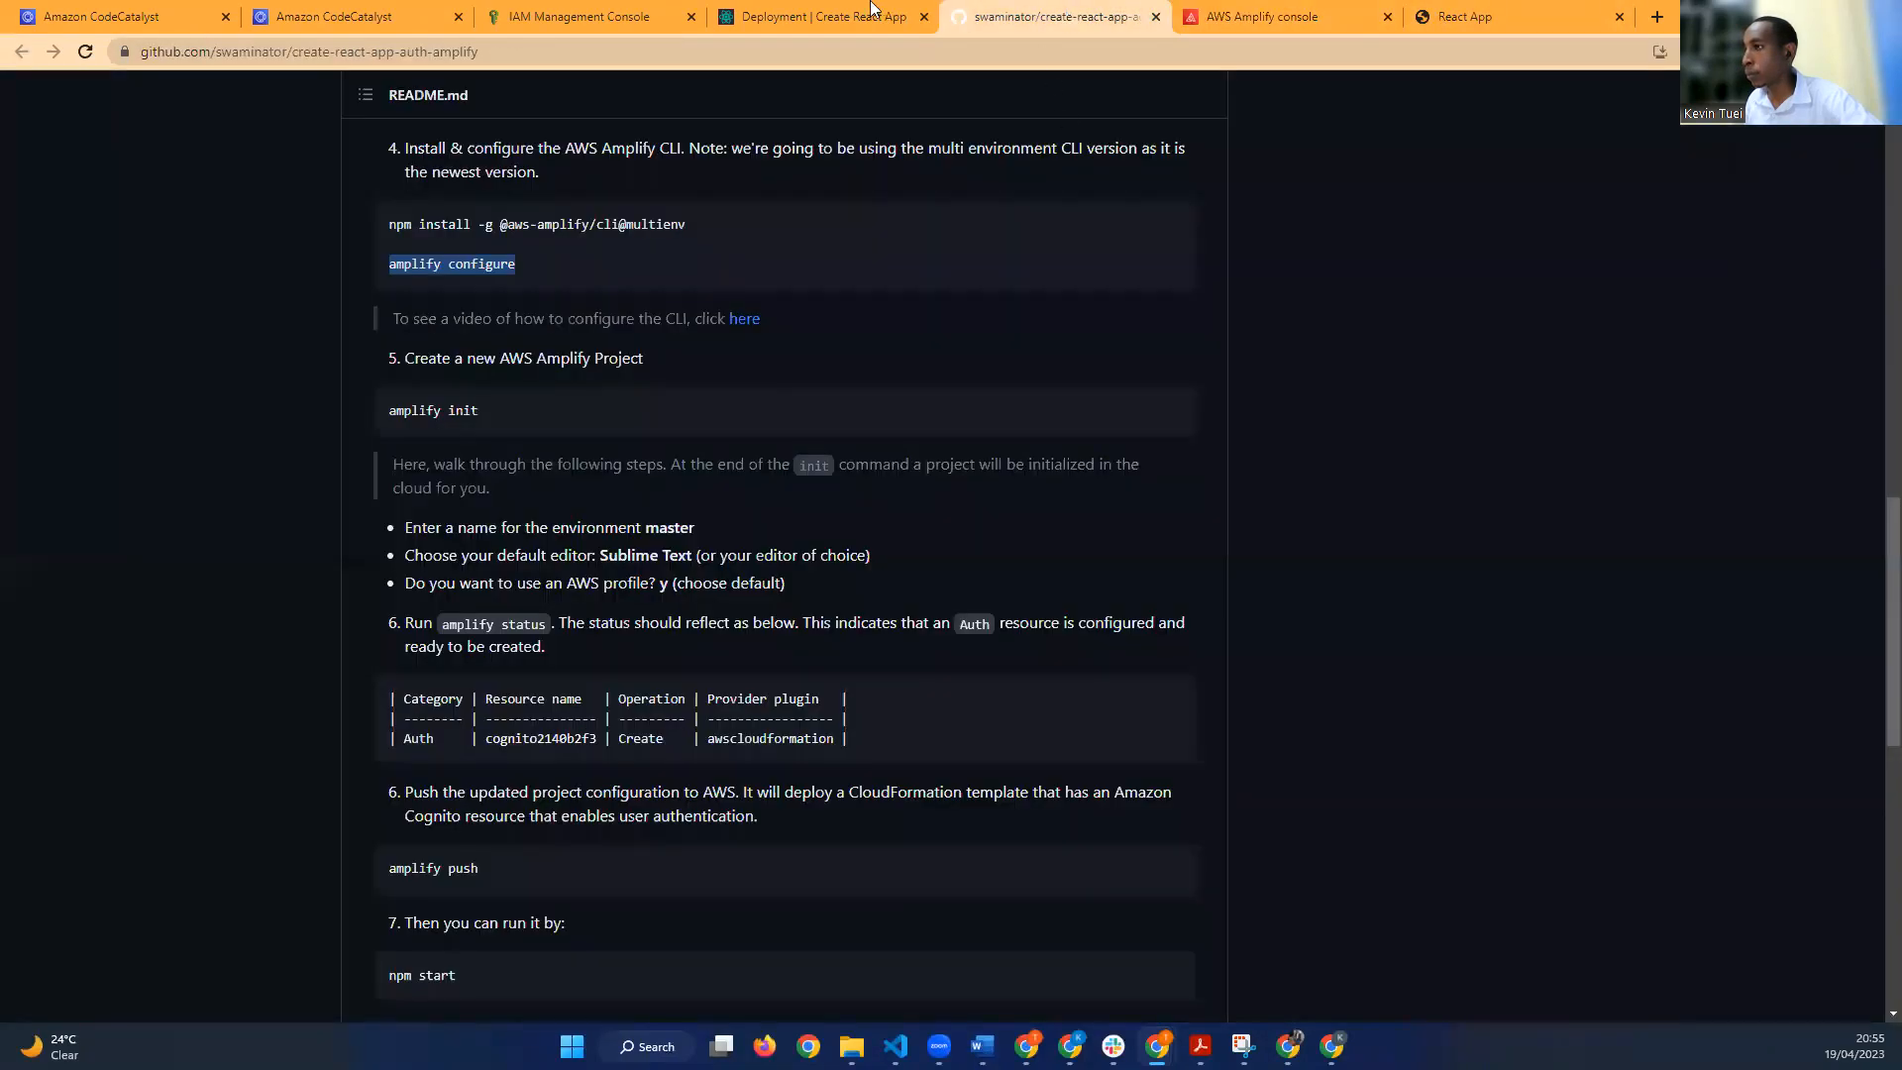
click(353, 28)
click(118, 17)
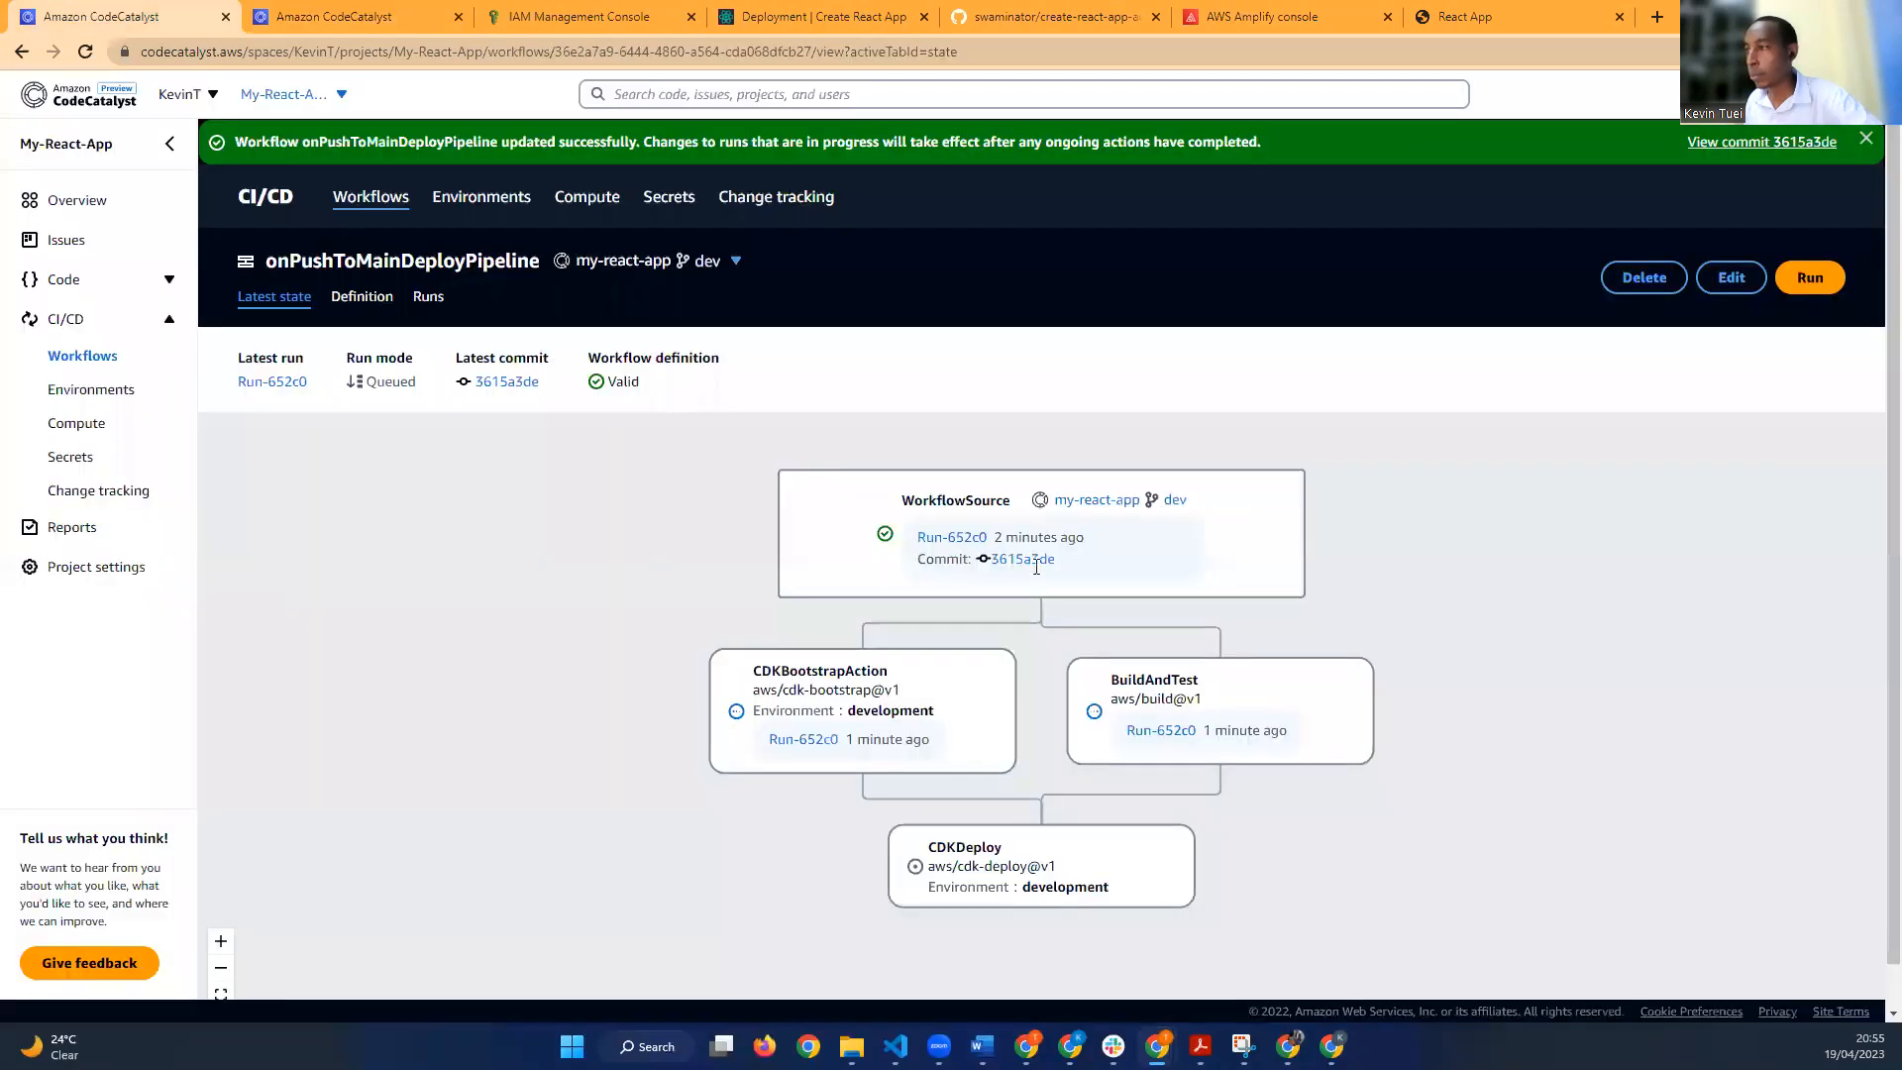
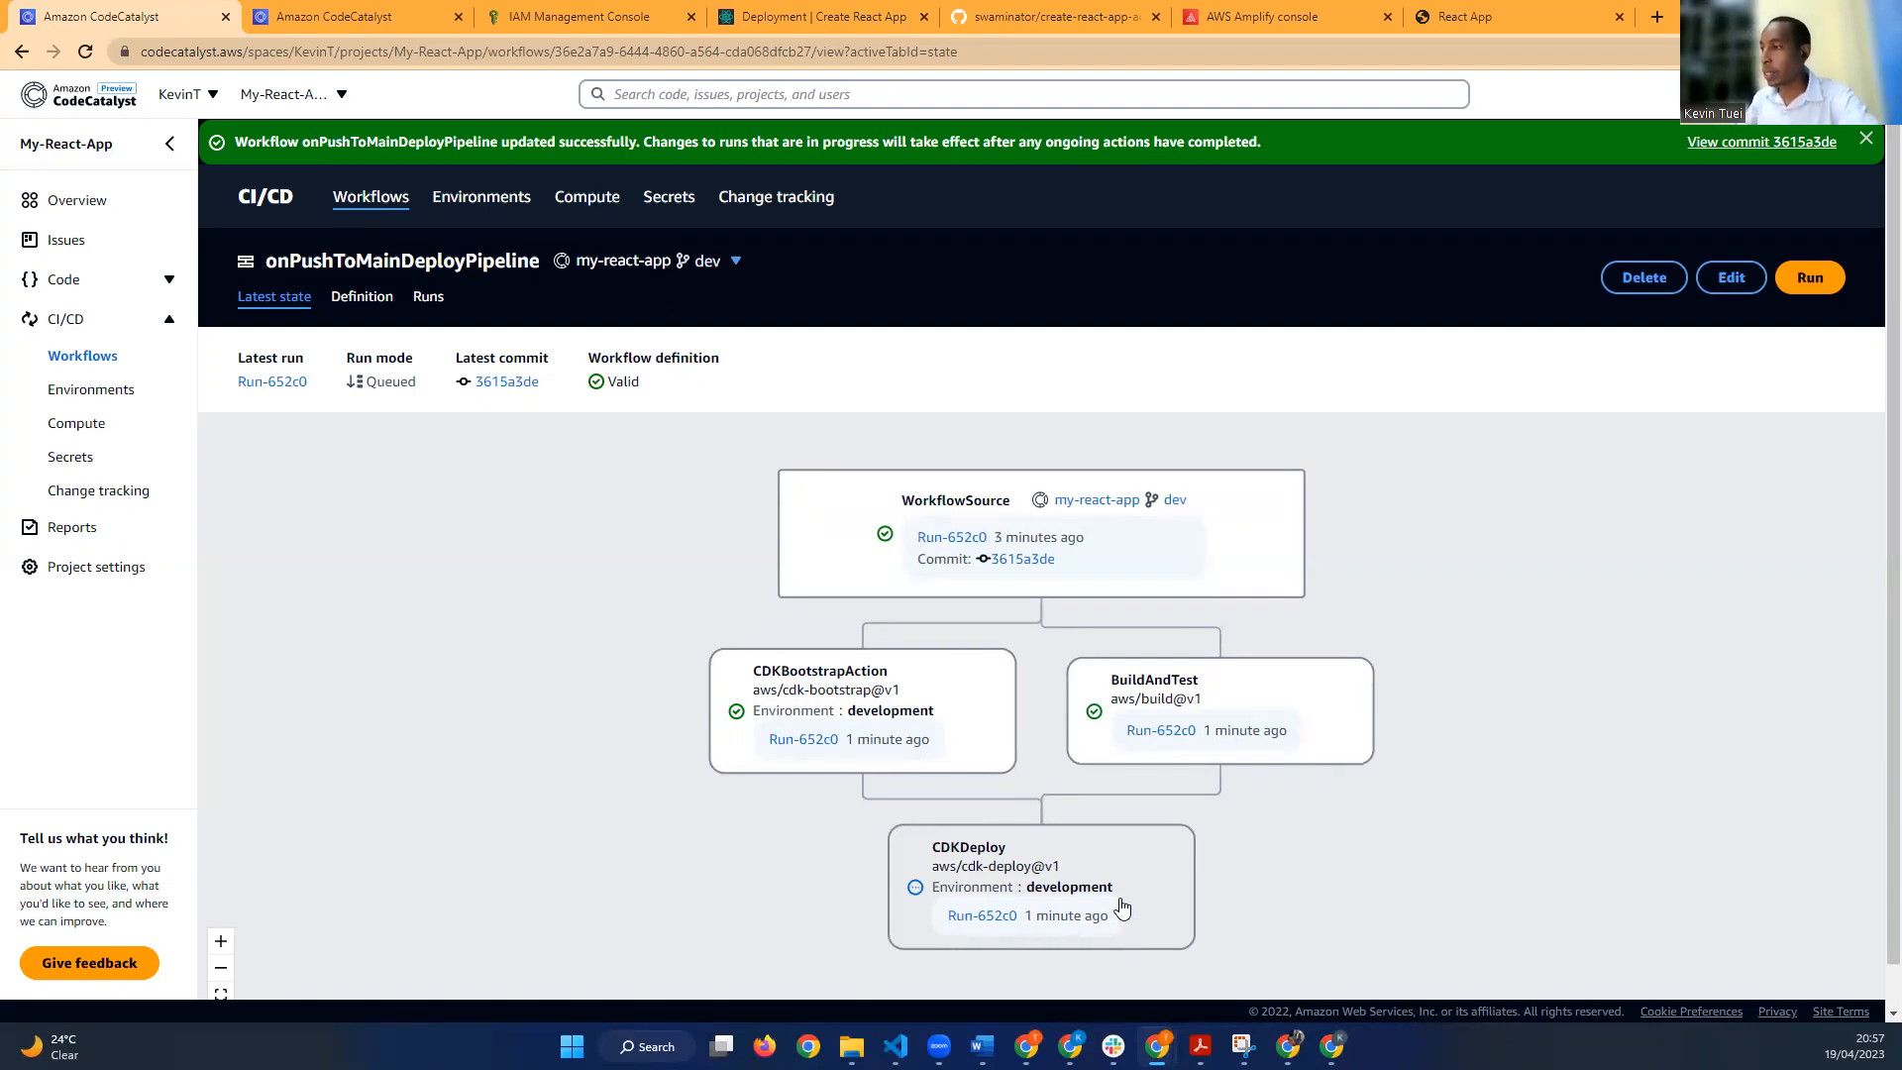
Step: Switch to the AWS Amplify console, open BlueprintApp's main environment, and examine its deployment details and refreshed deploy log
click(1281, 19)
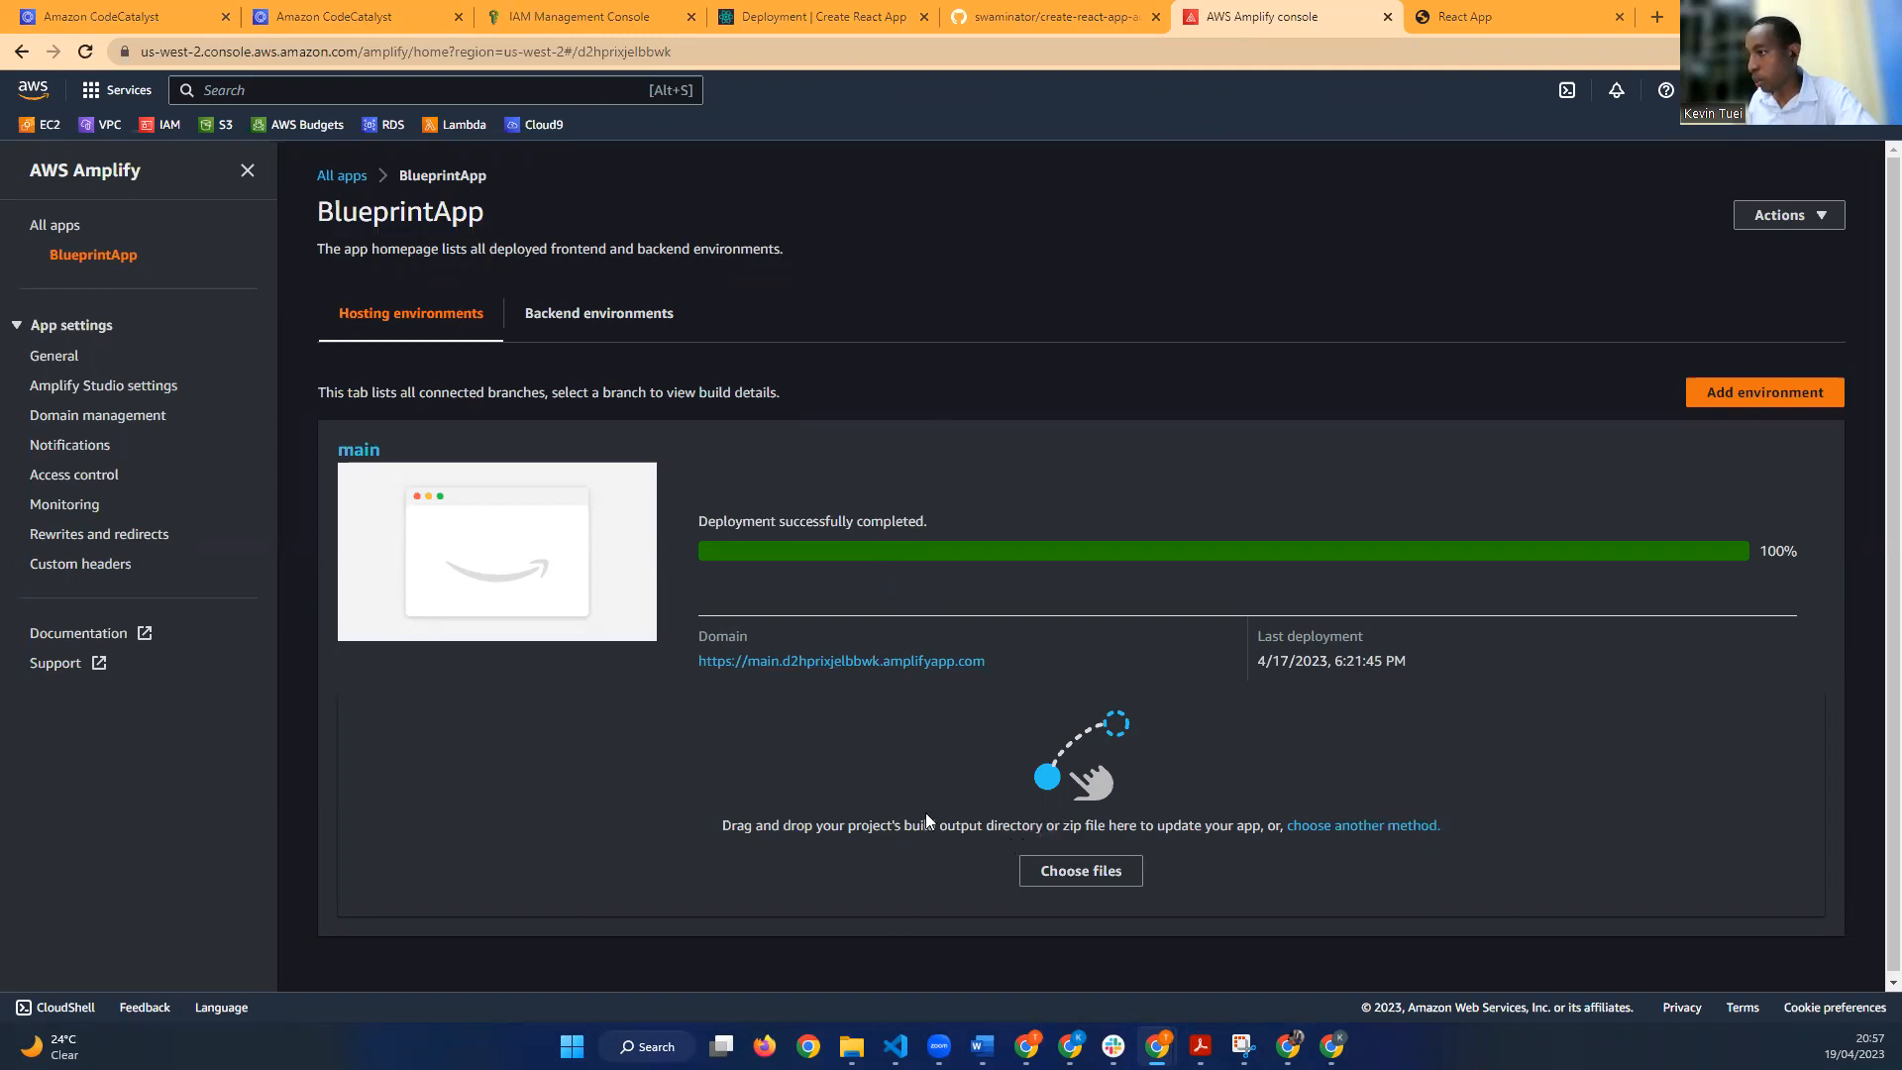
click(362, 458)
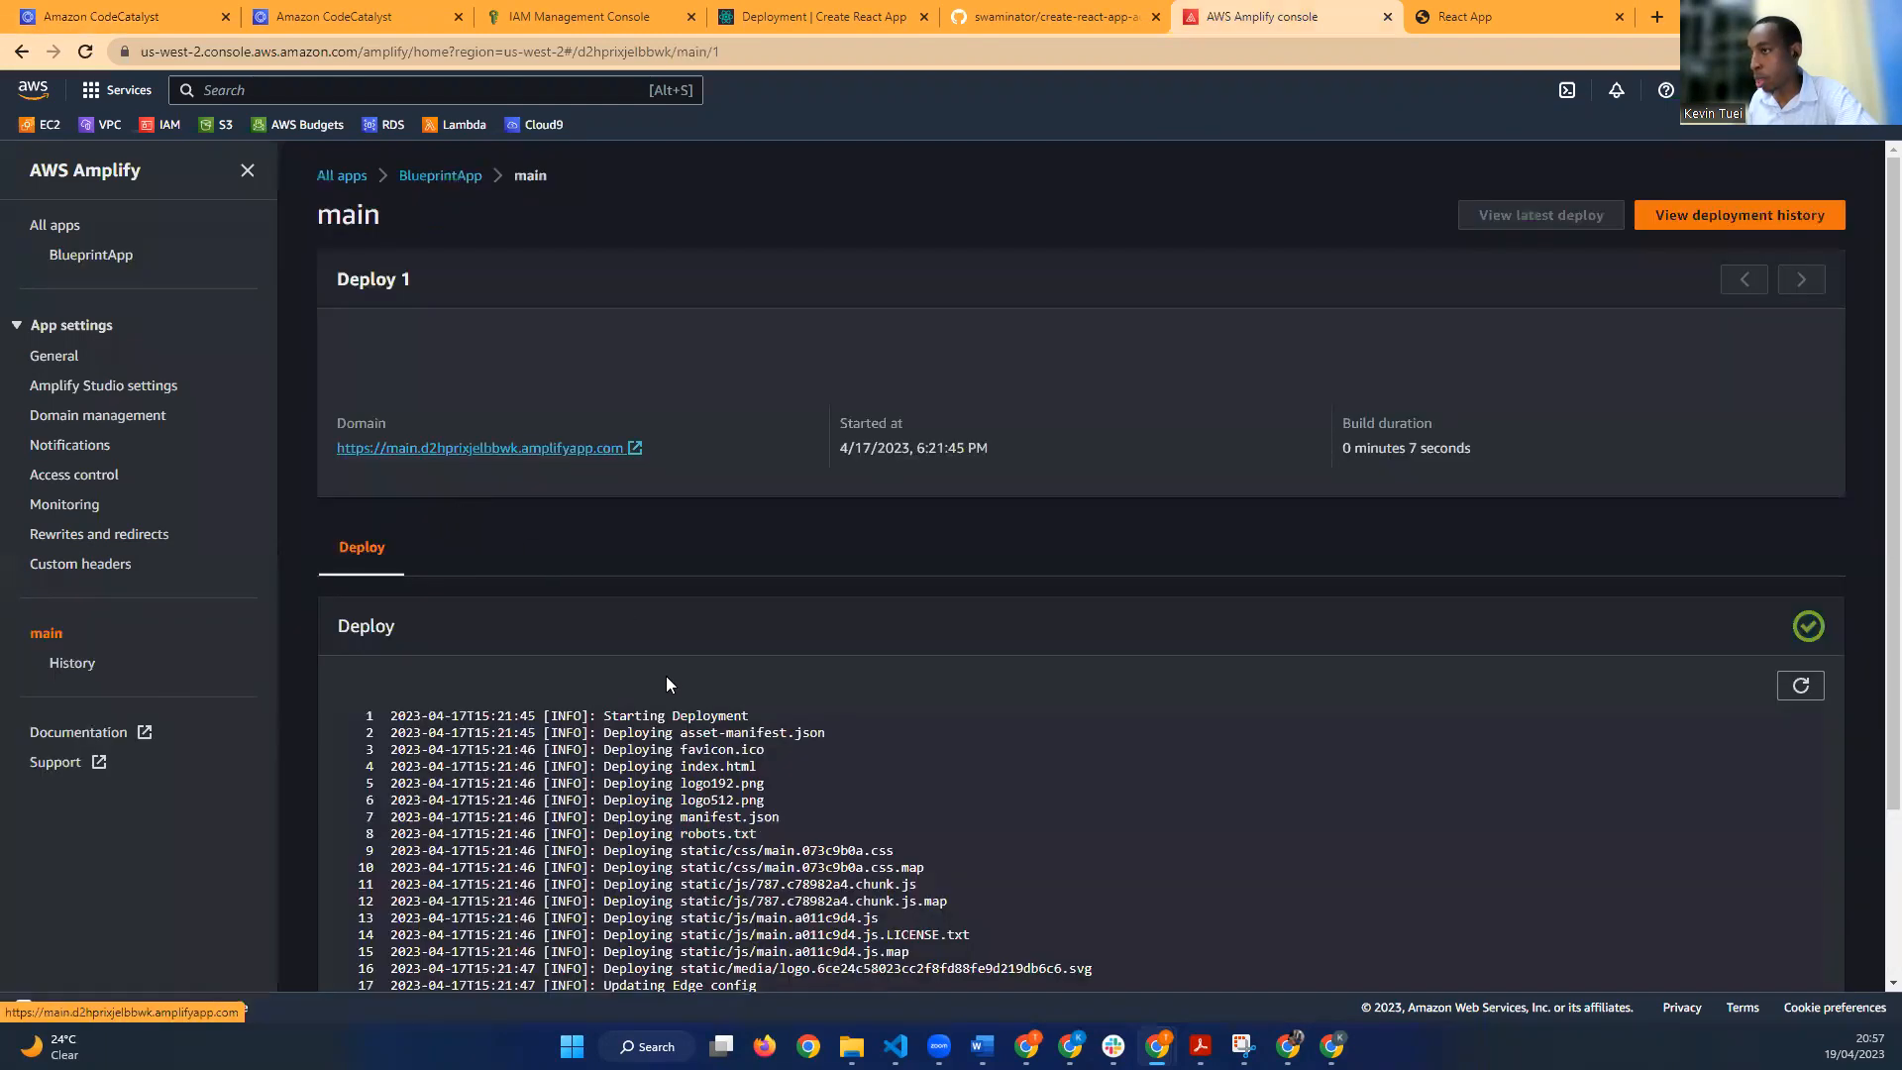
scroll(673, 750, down, 2)
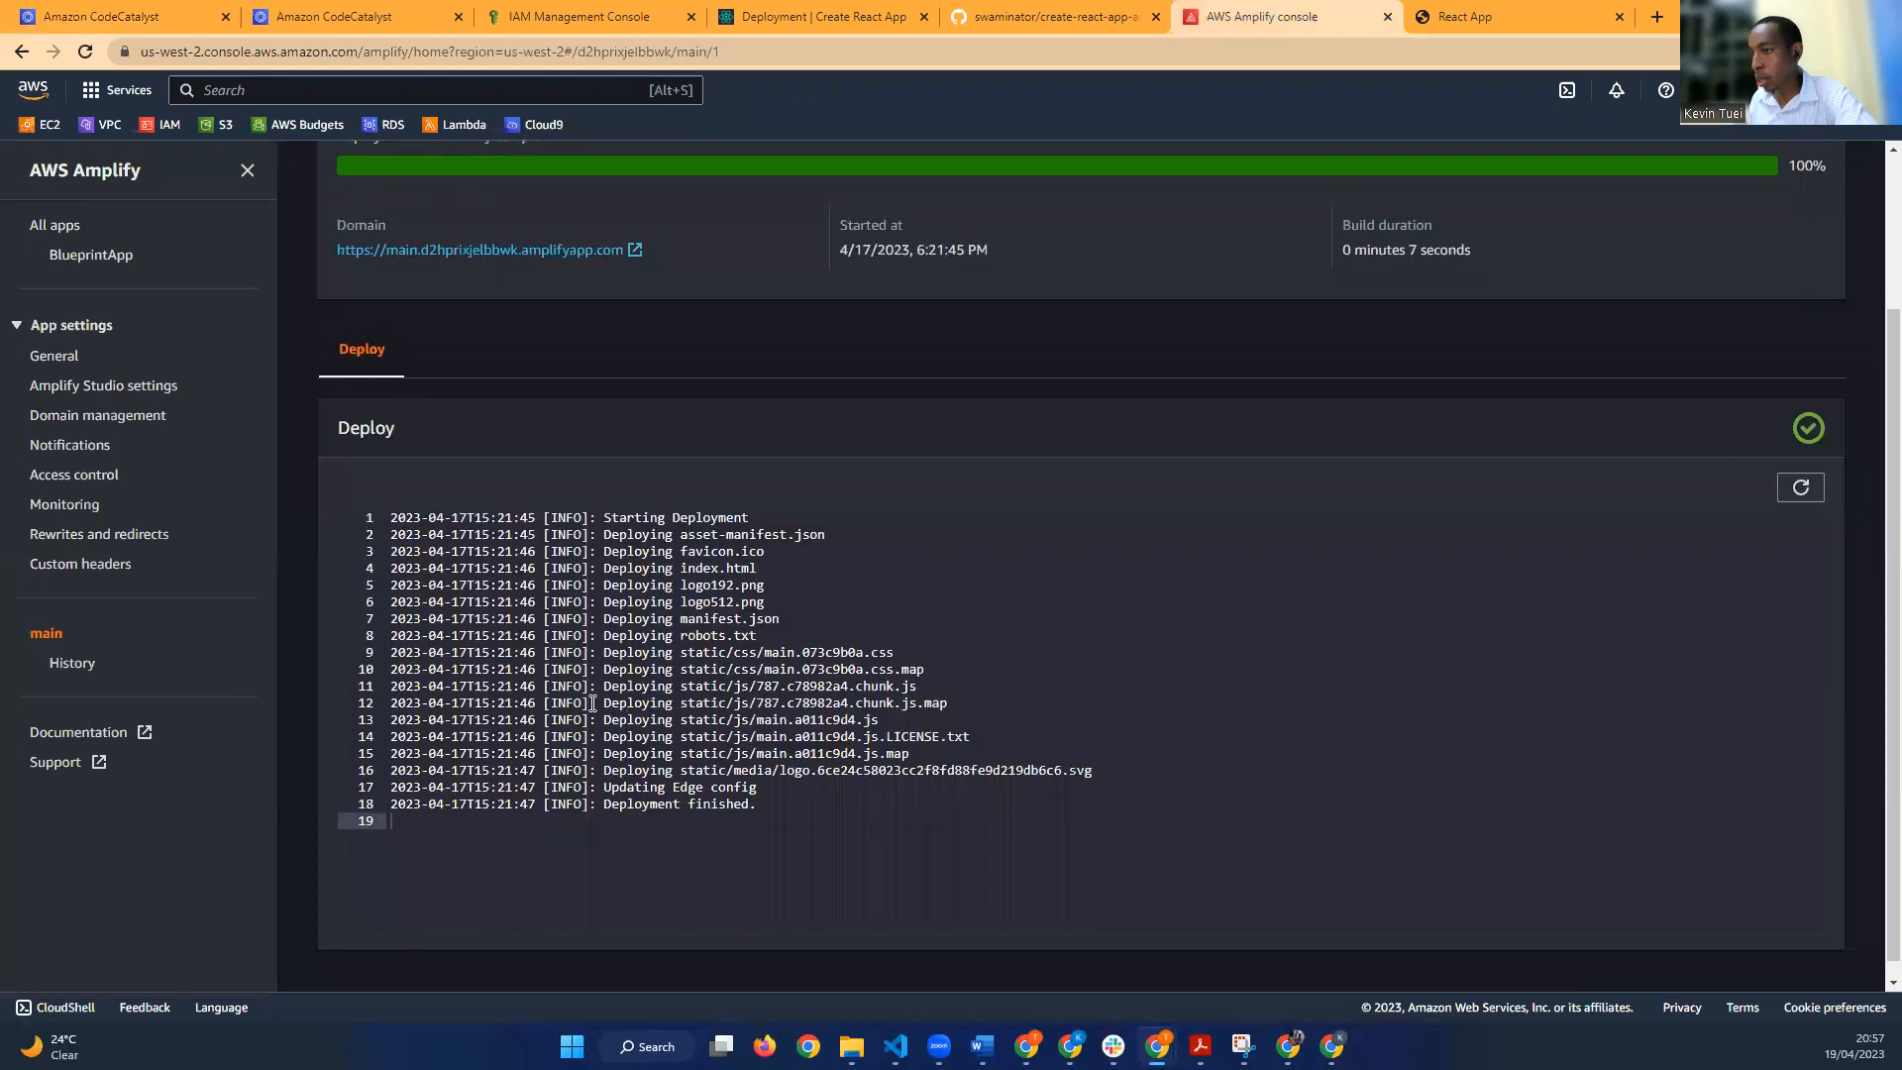
scroll(593, 703, up, 1)
scroll(592, 703, down, 1)
click(1800, 487)
scroll(870, 808, up, 1)
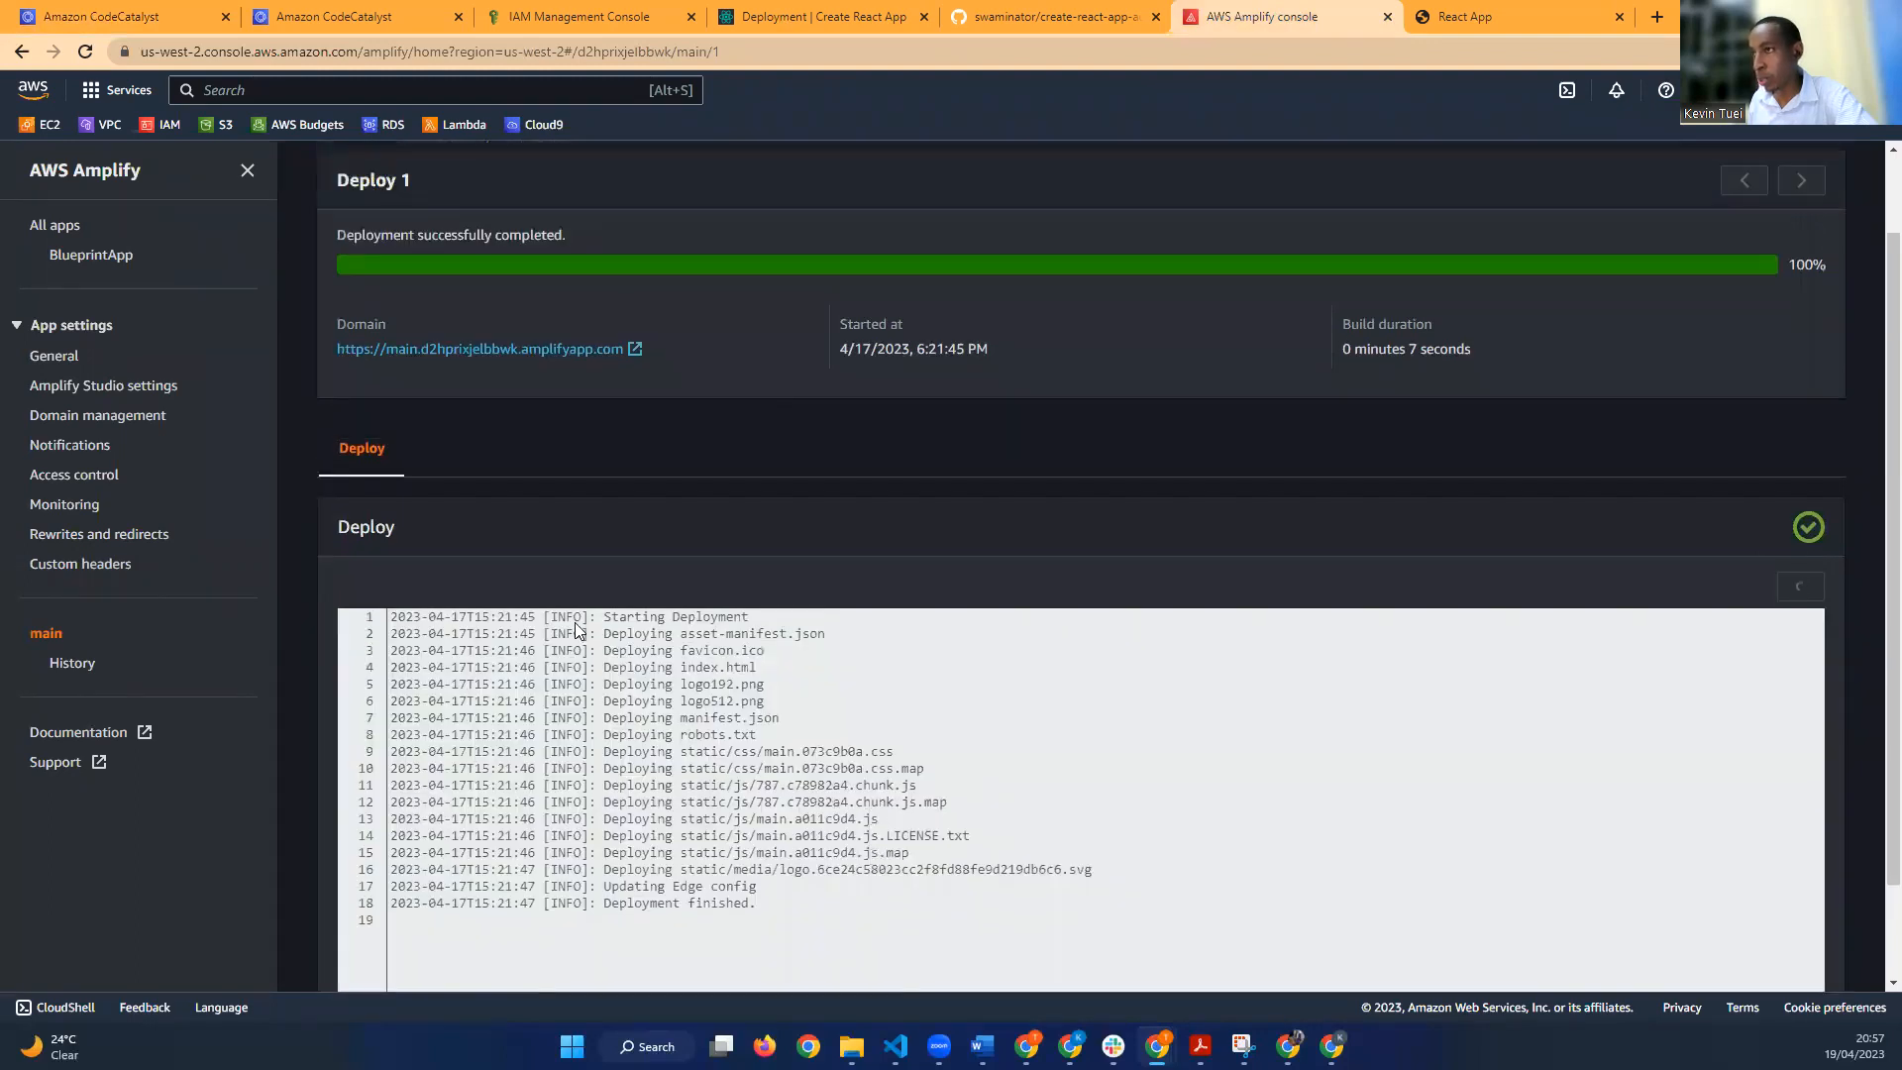
scroll(550, 618, up, 1)
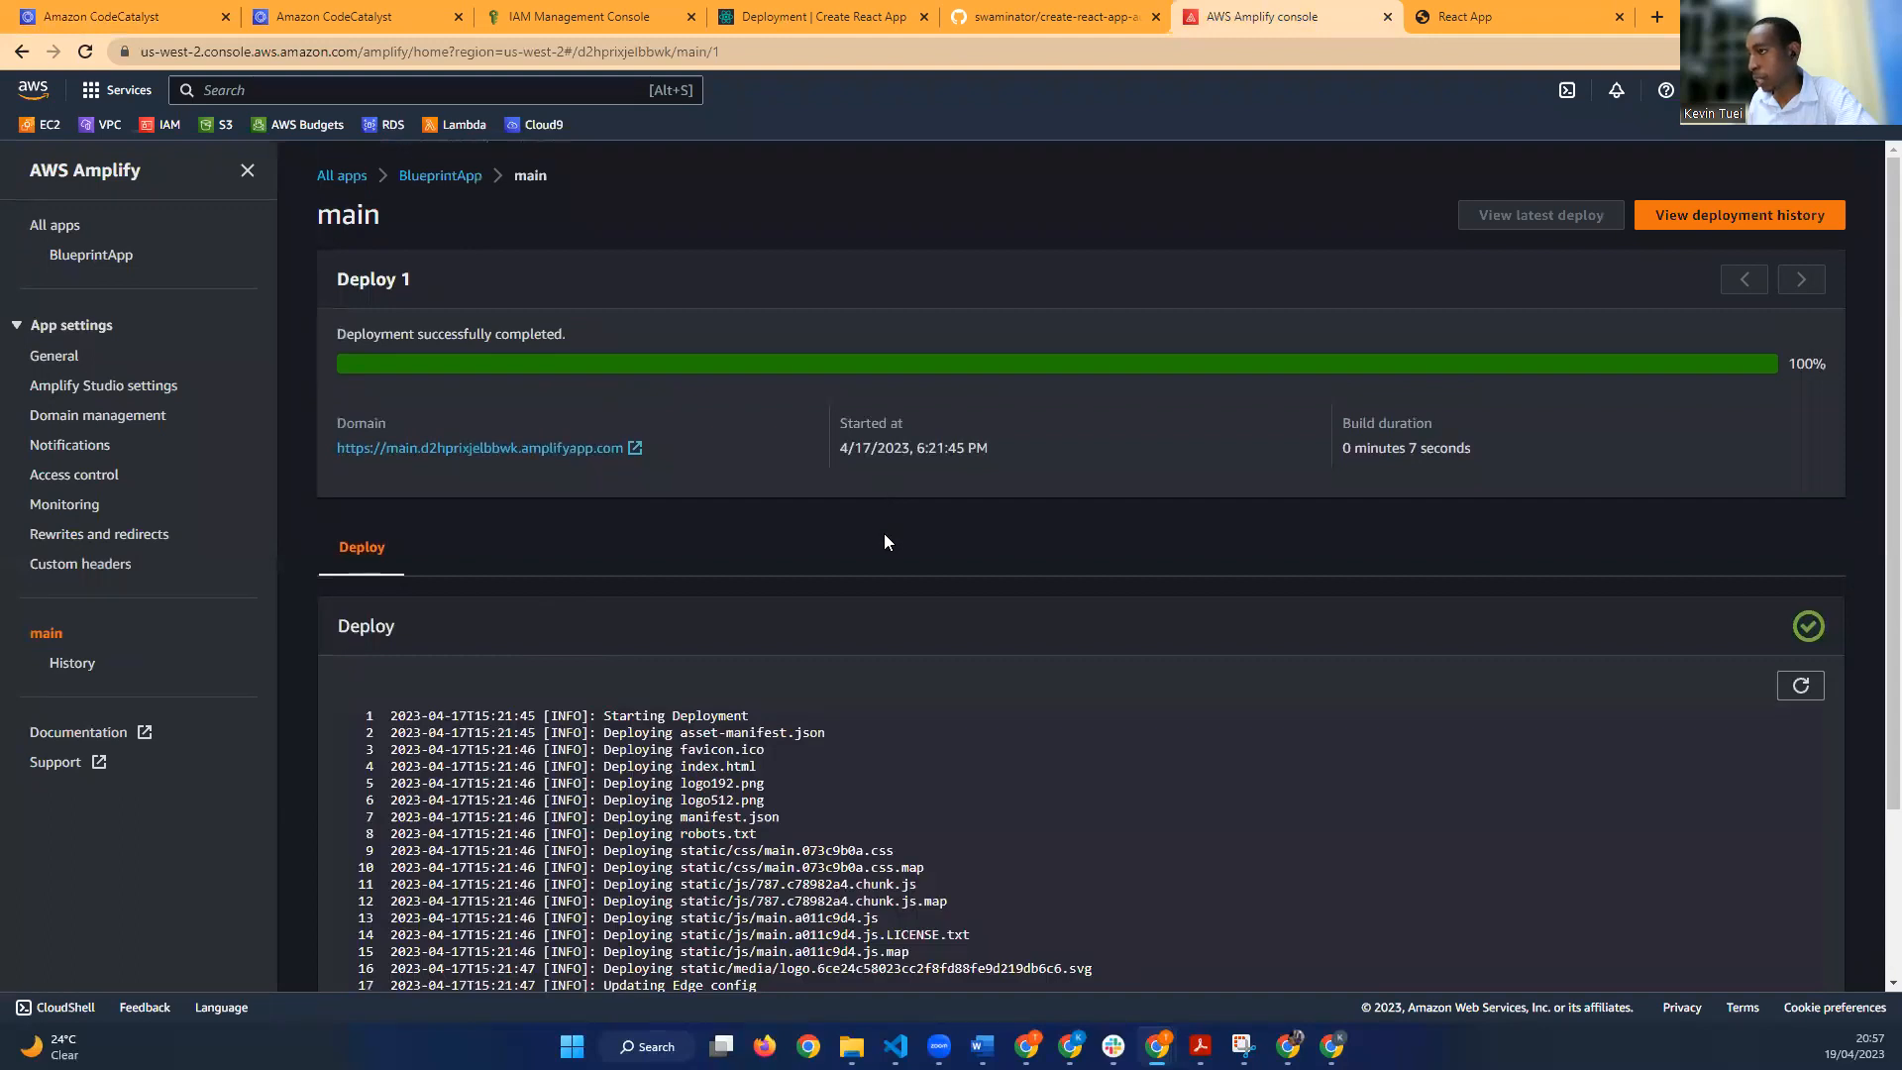
scroll(878, 614, down, 1)
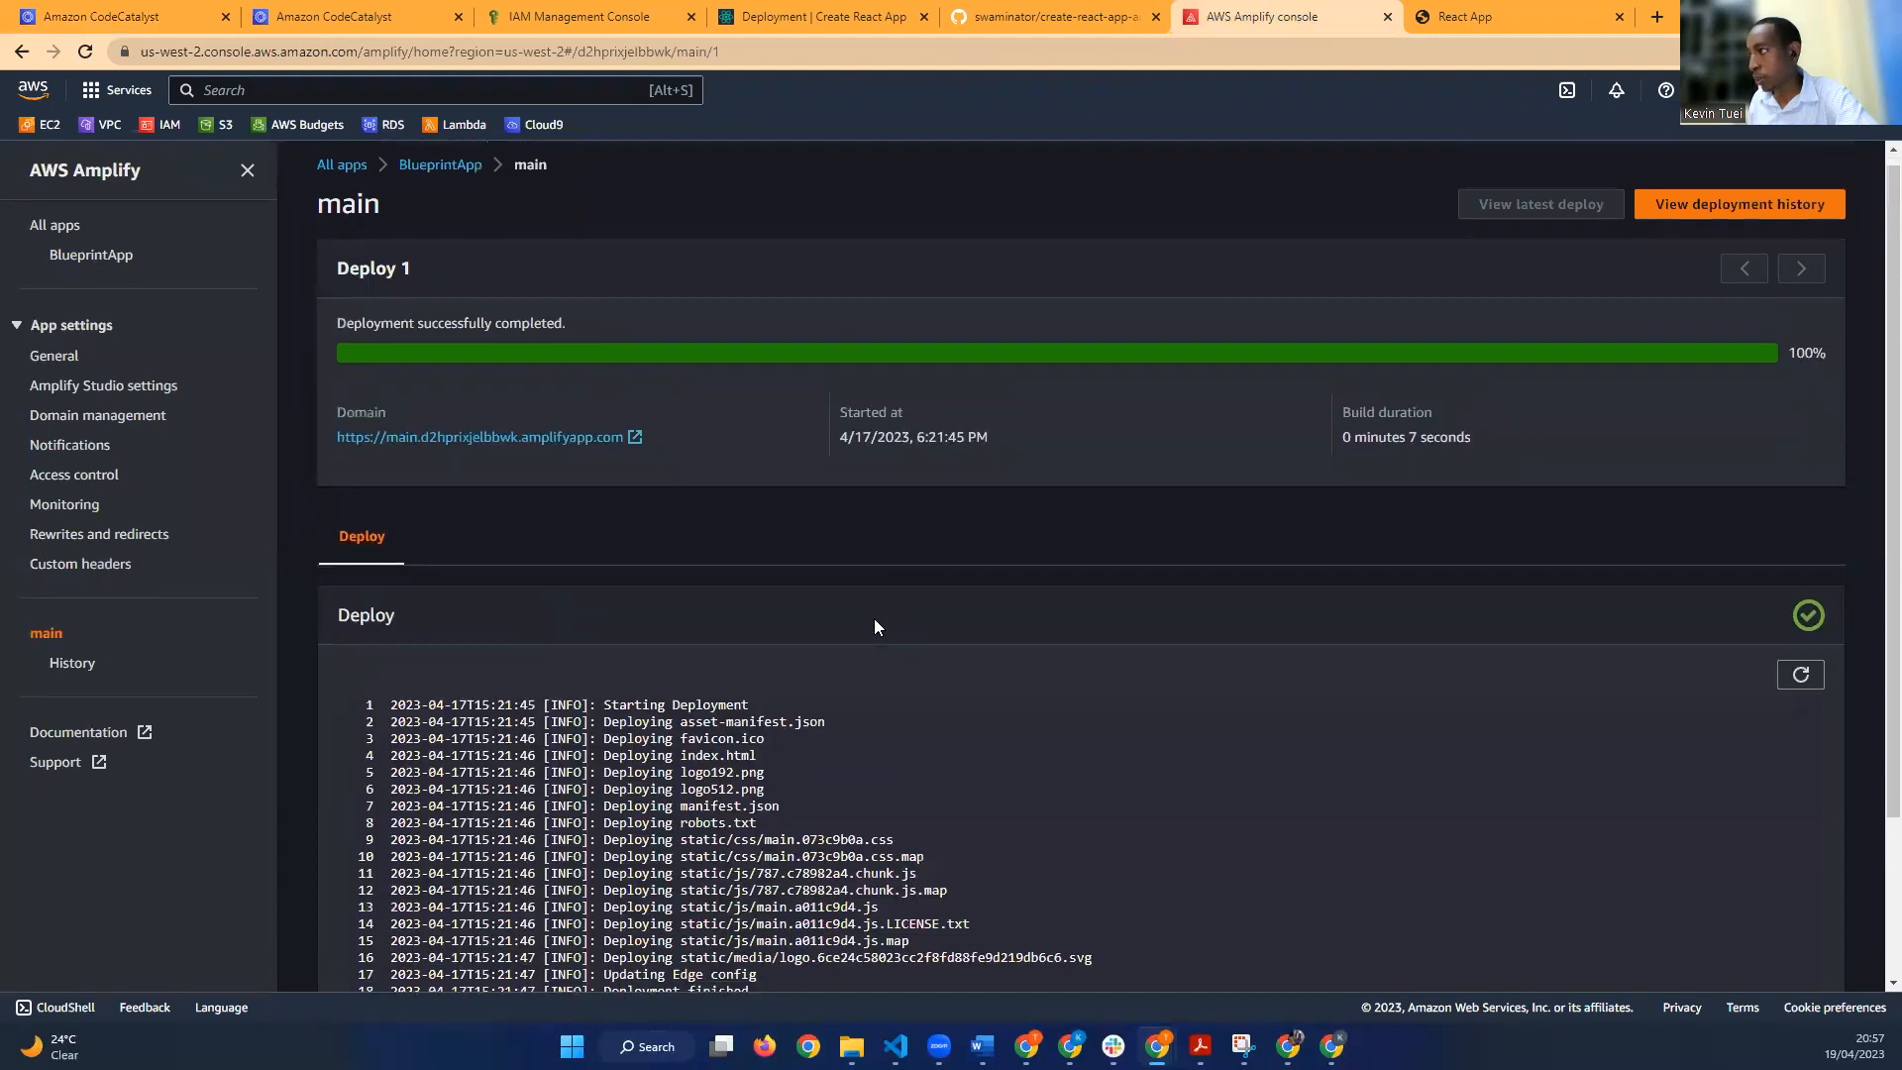
scroll(1010, 565, up, 1)
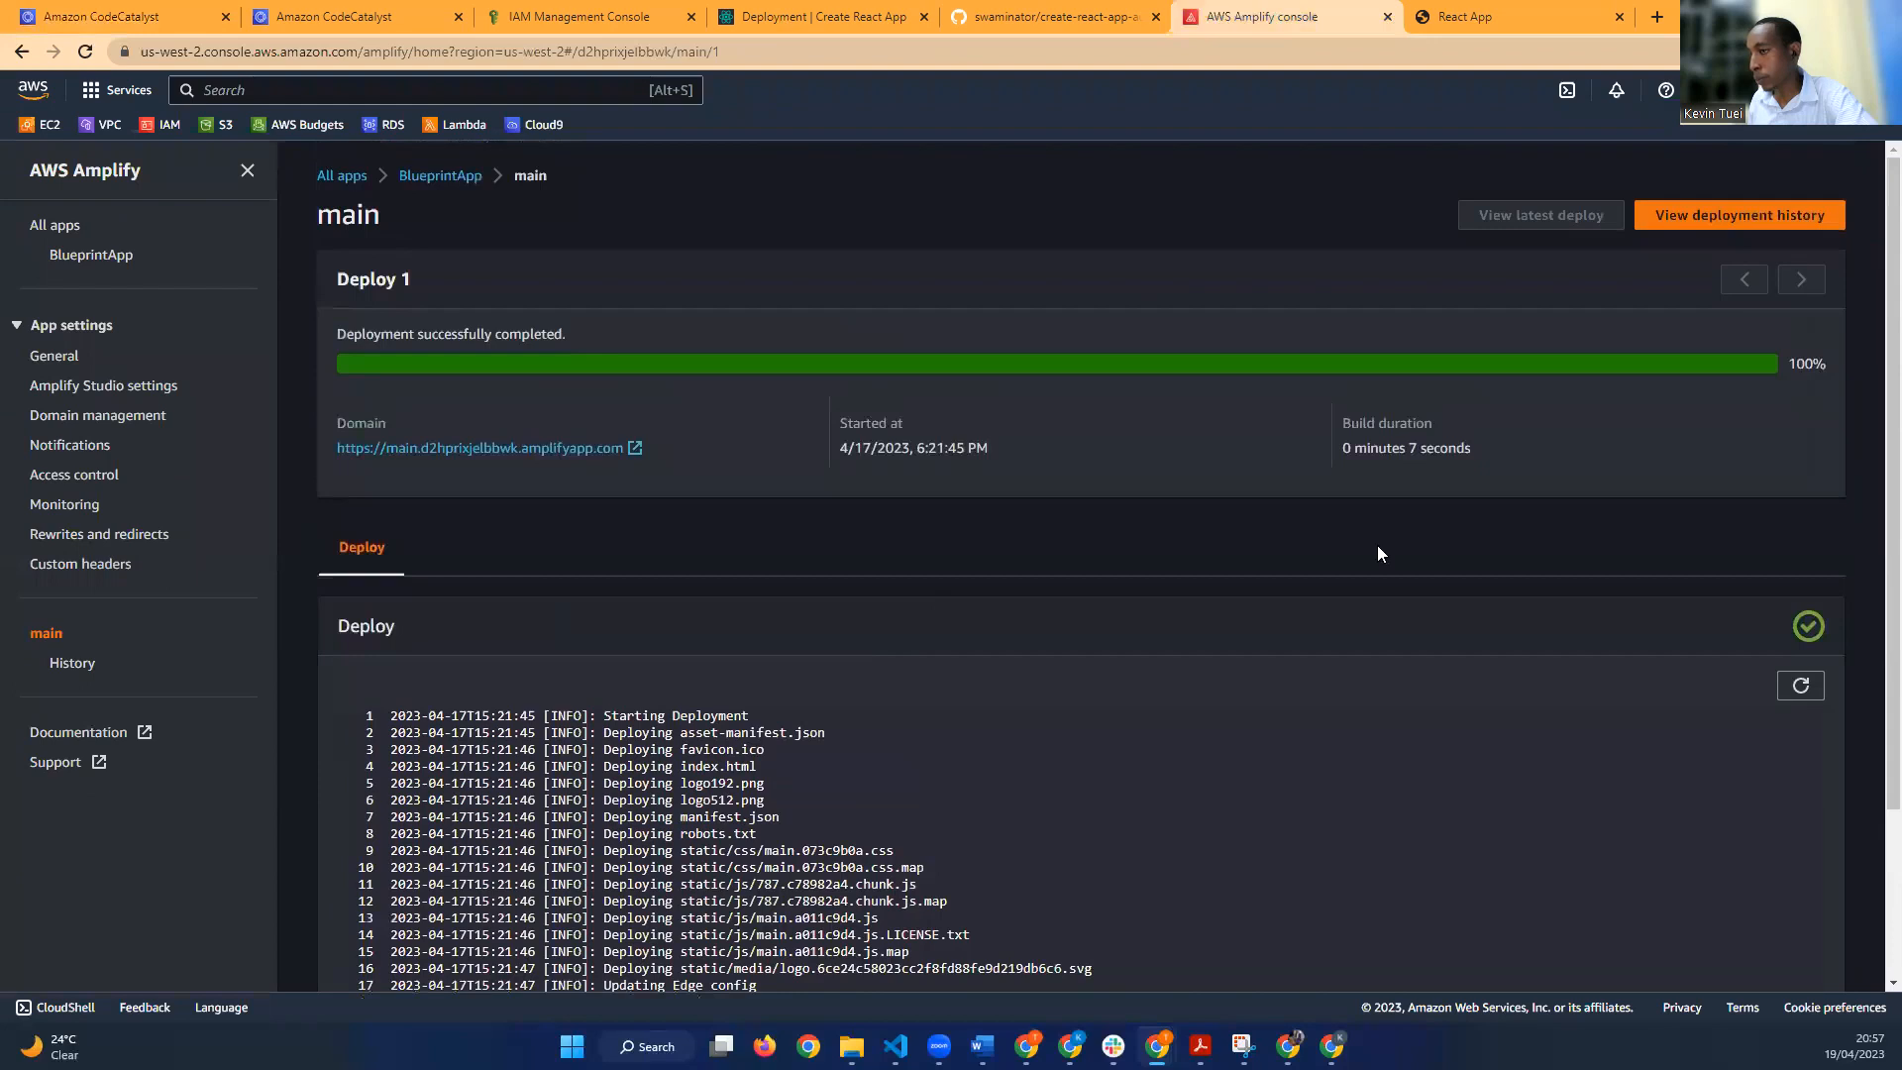
scroll(1366, 572, down, 1)
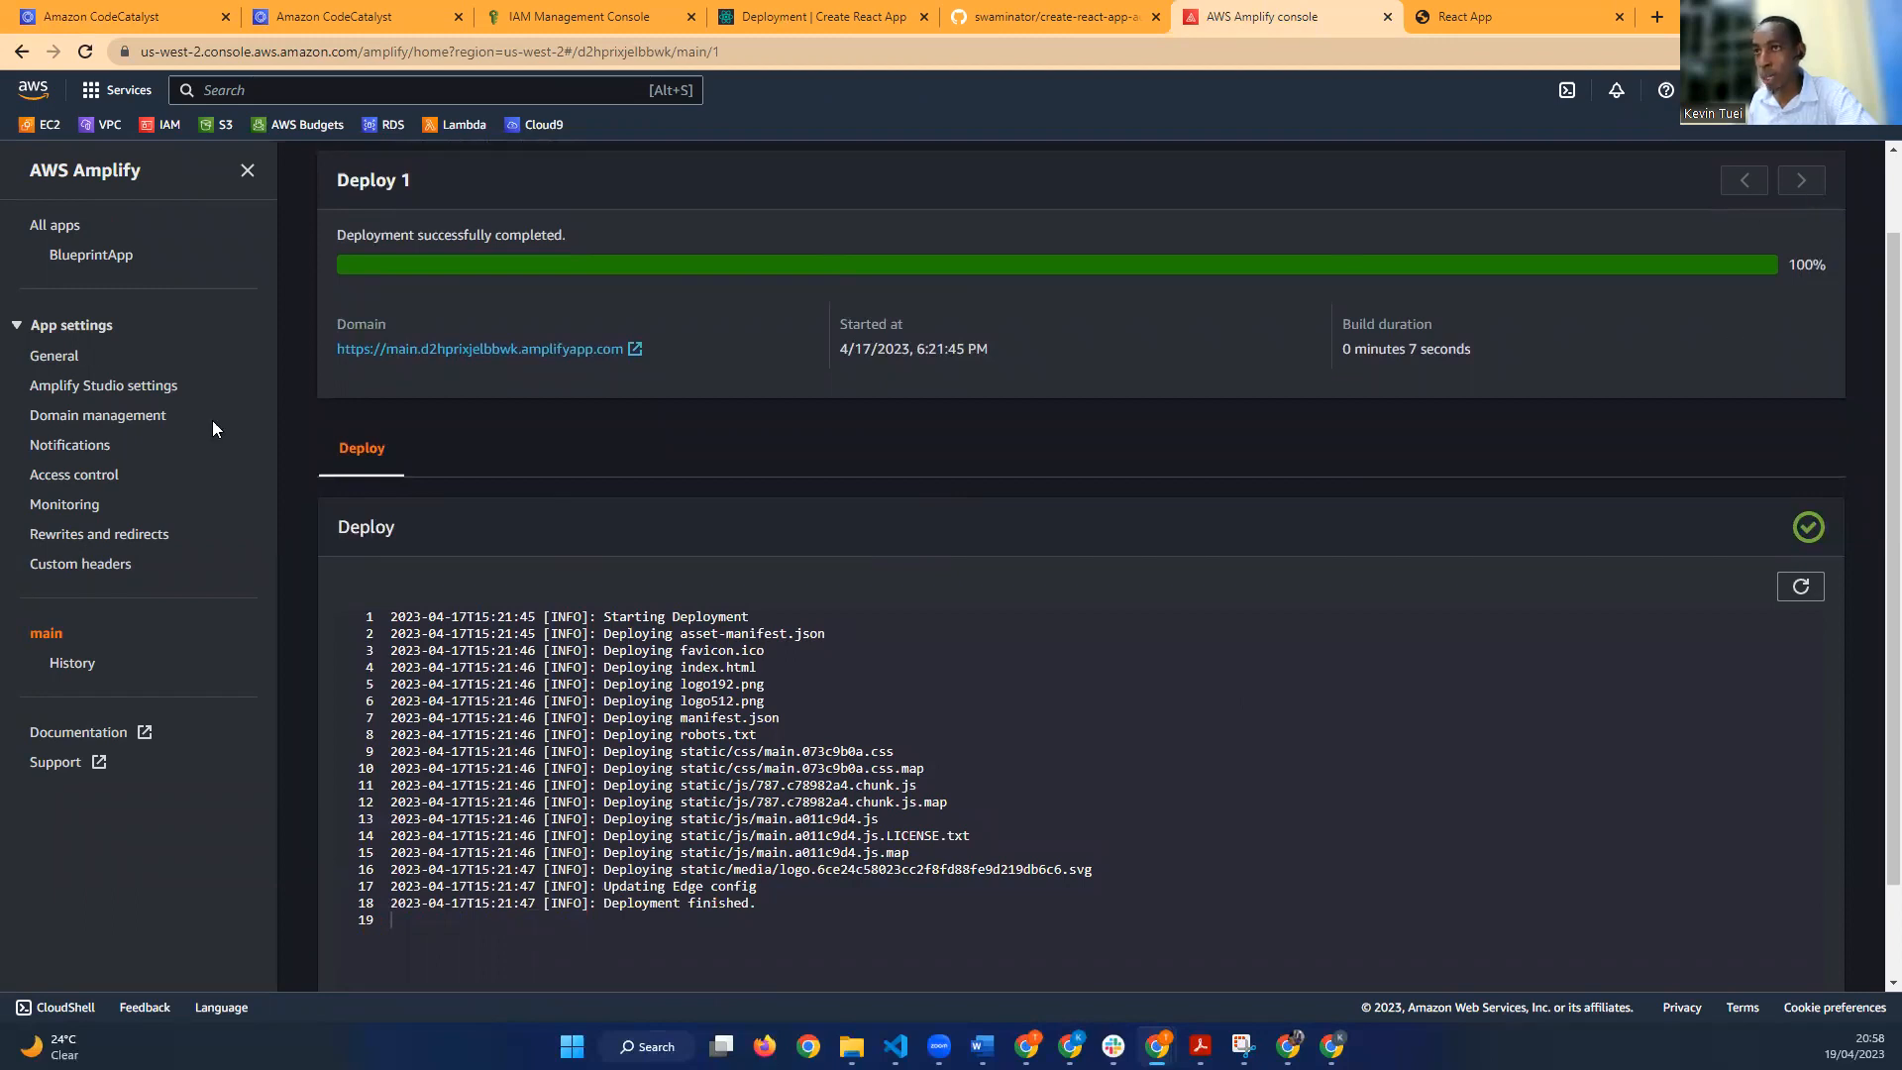
Step: Compare the hosting environments and deployment details of both BlueprintApp entries in the all-apps list, ending on the second one
click(63, 235)
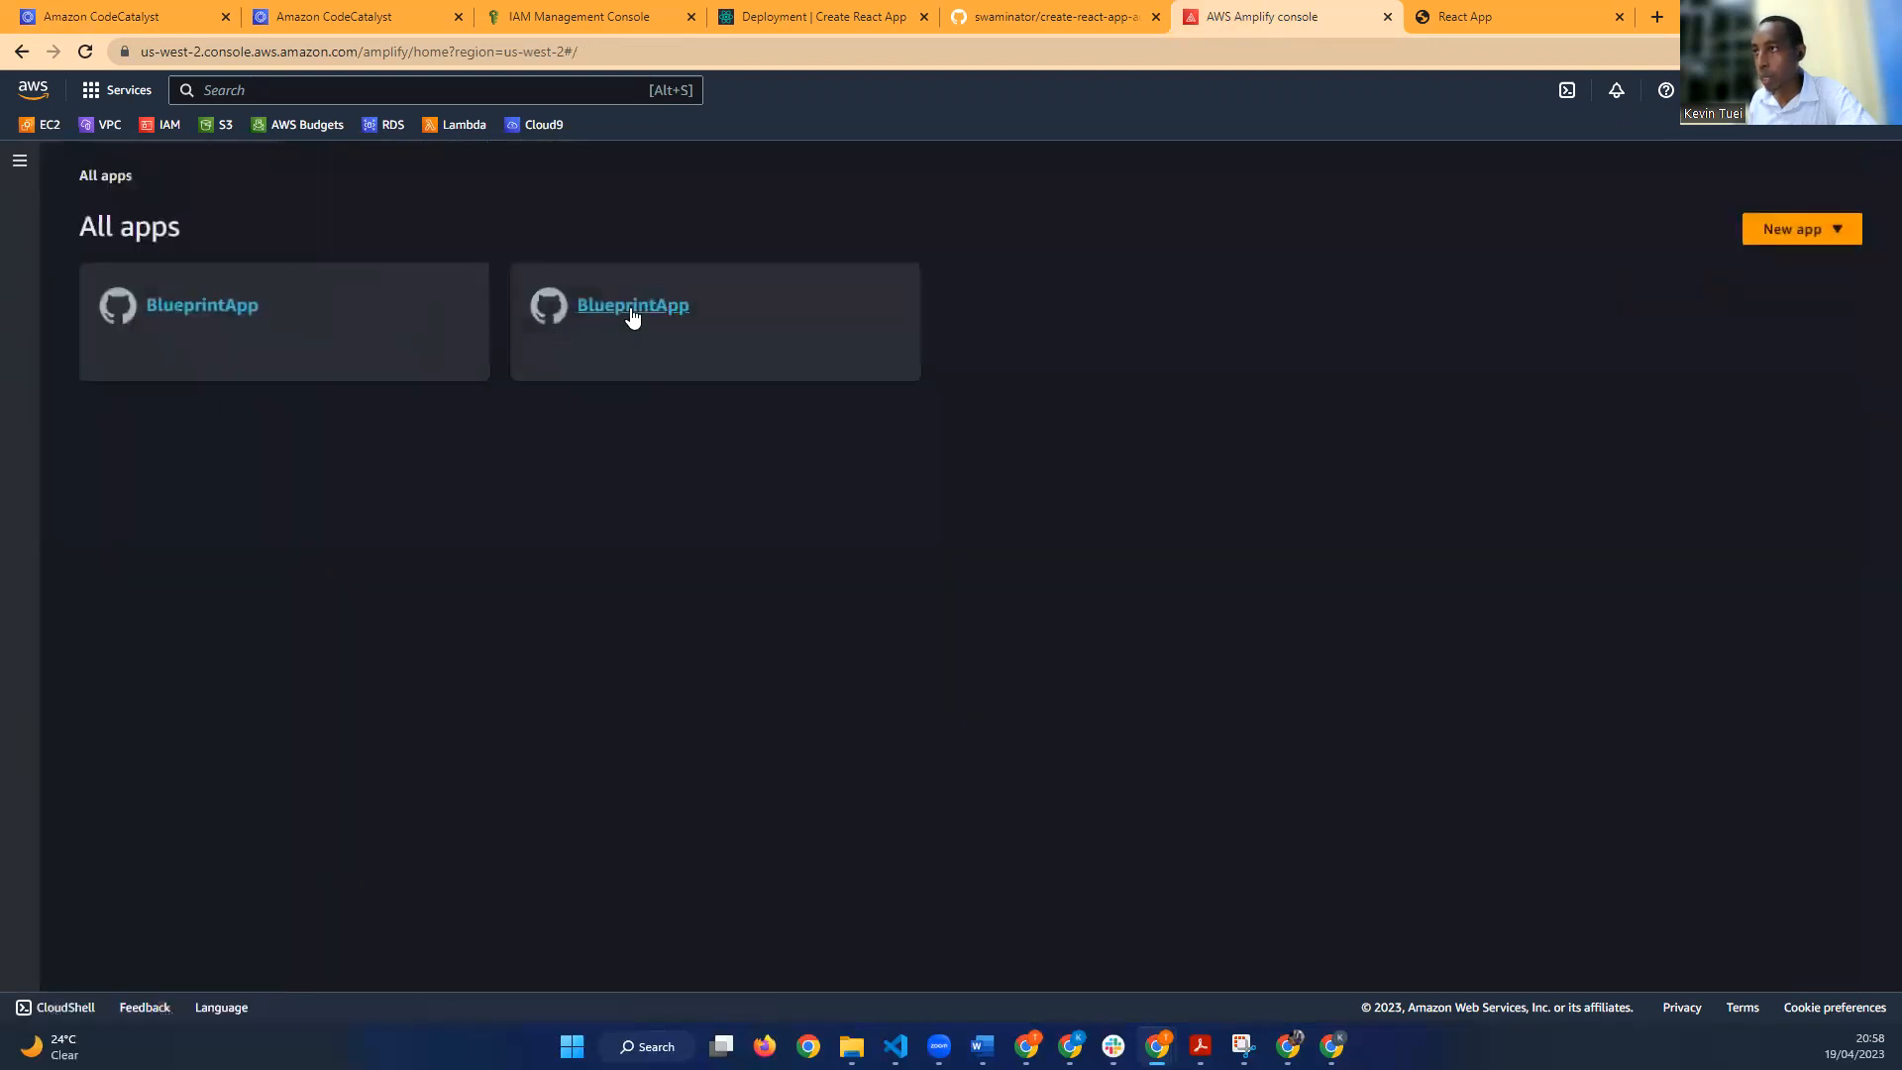
click(634, 315)
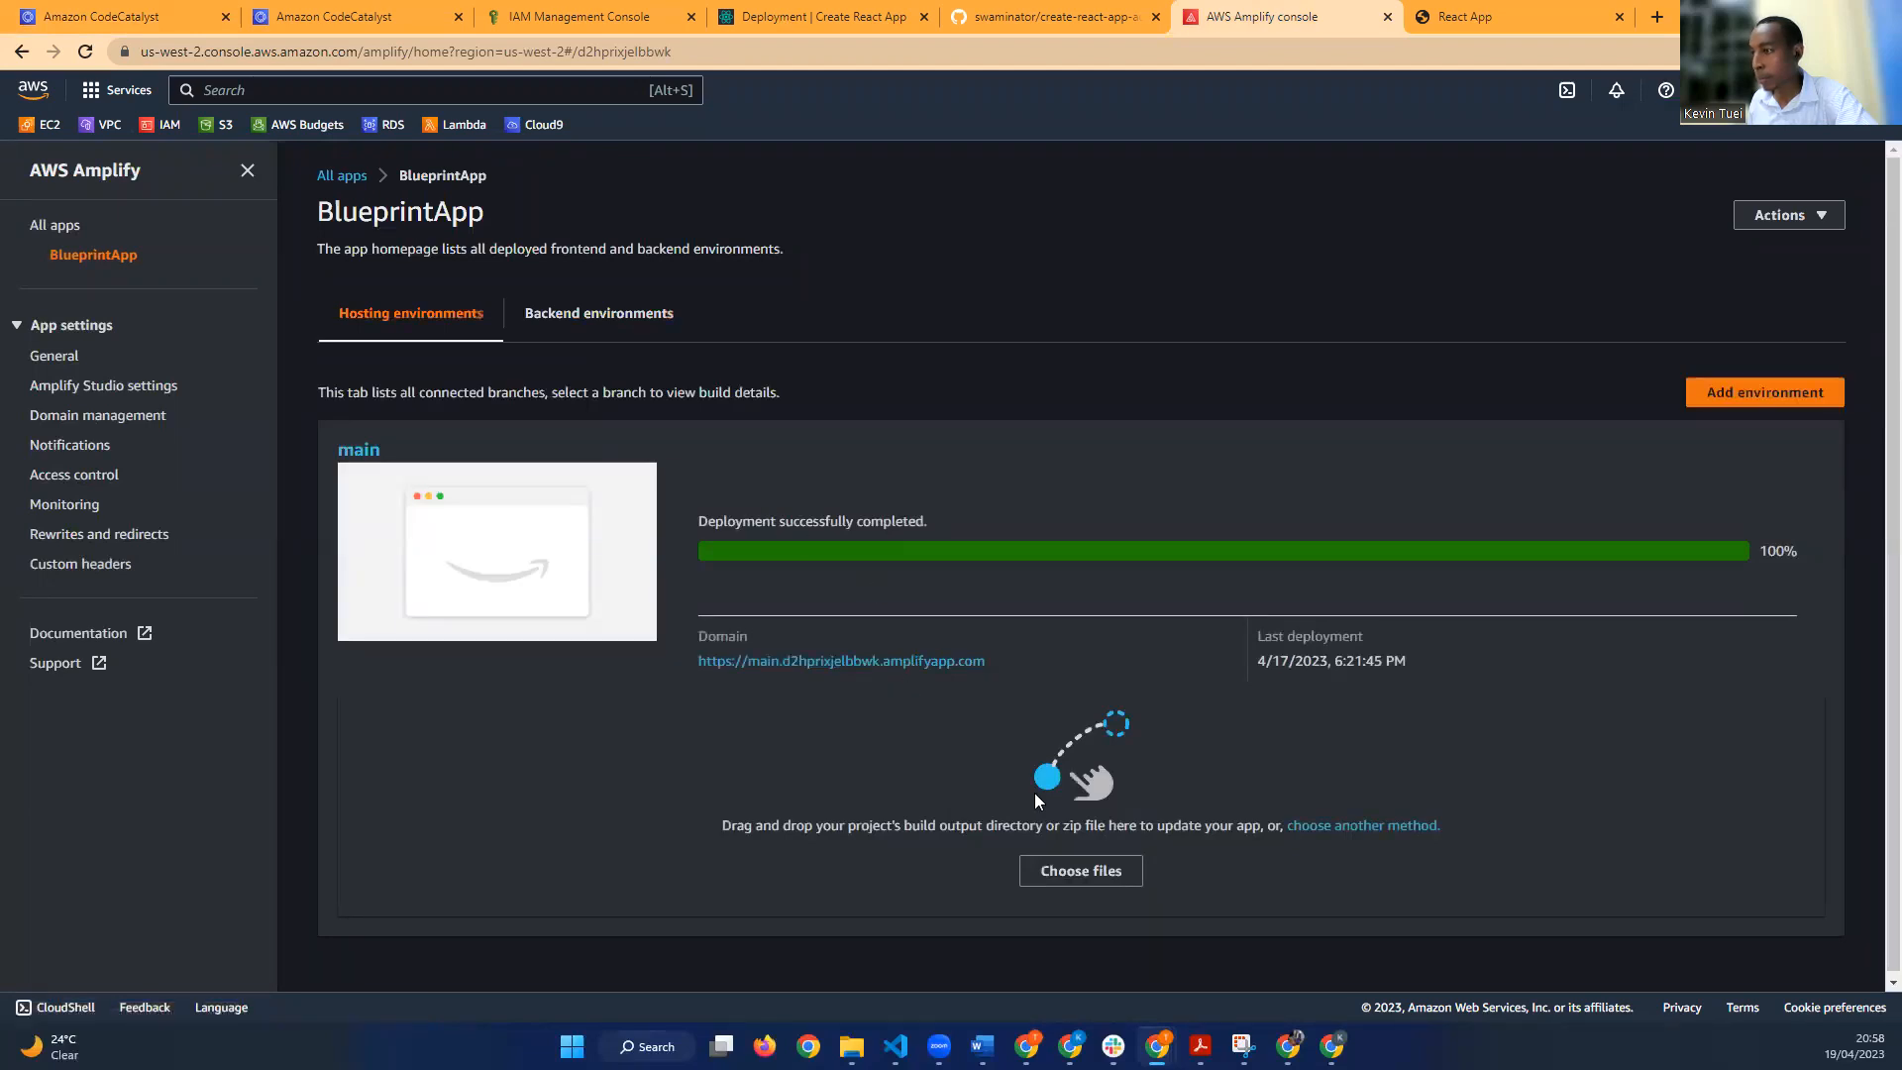
click(359, 449)
scroll(619, 772, down, 2)
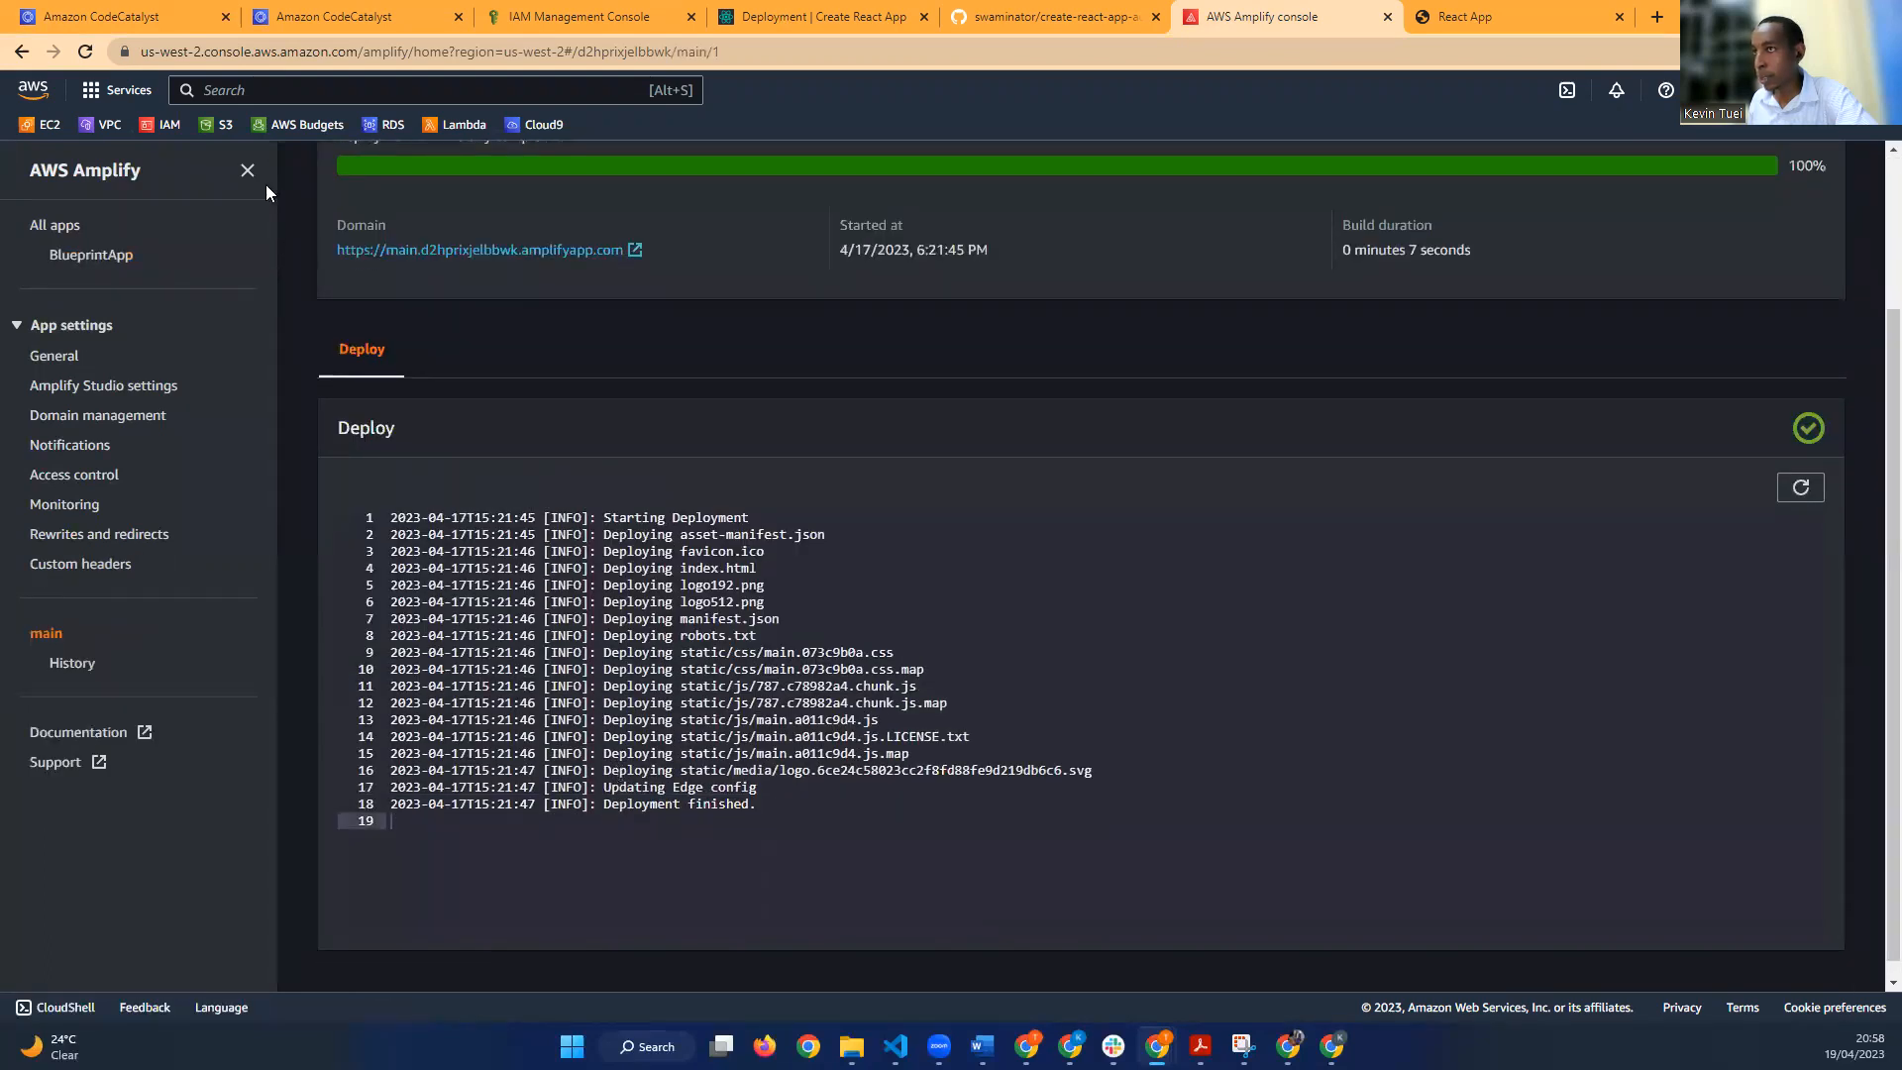
click(50, 226)
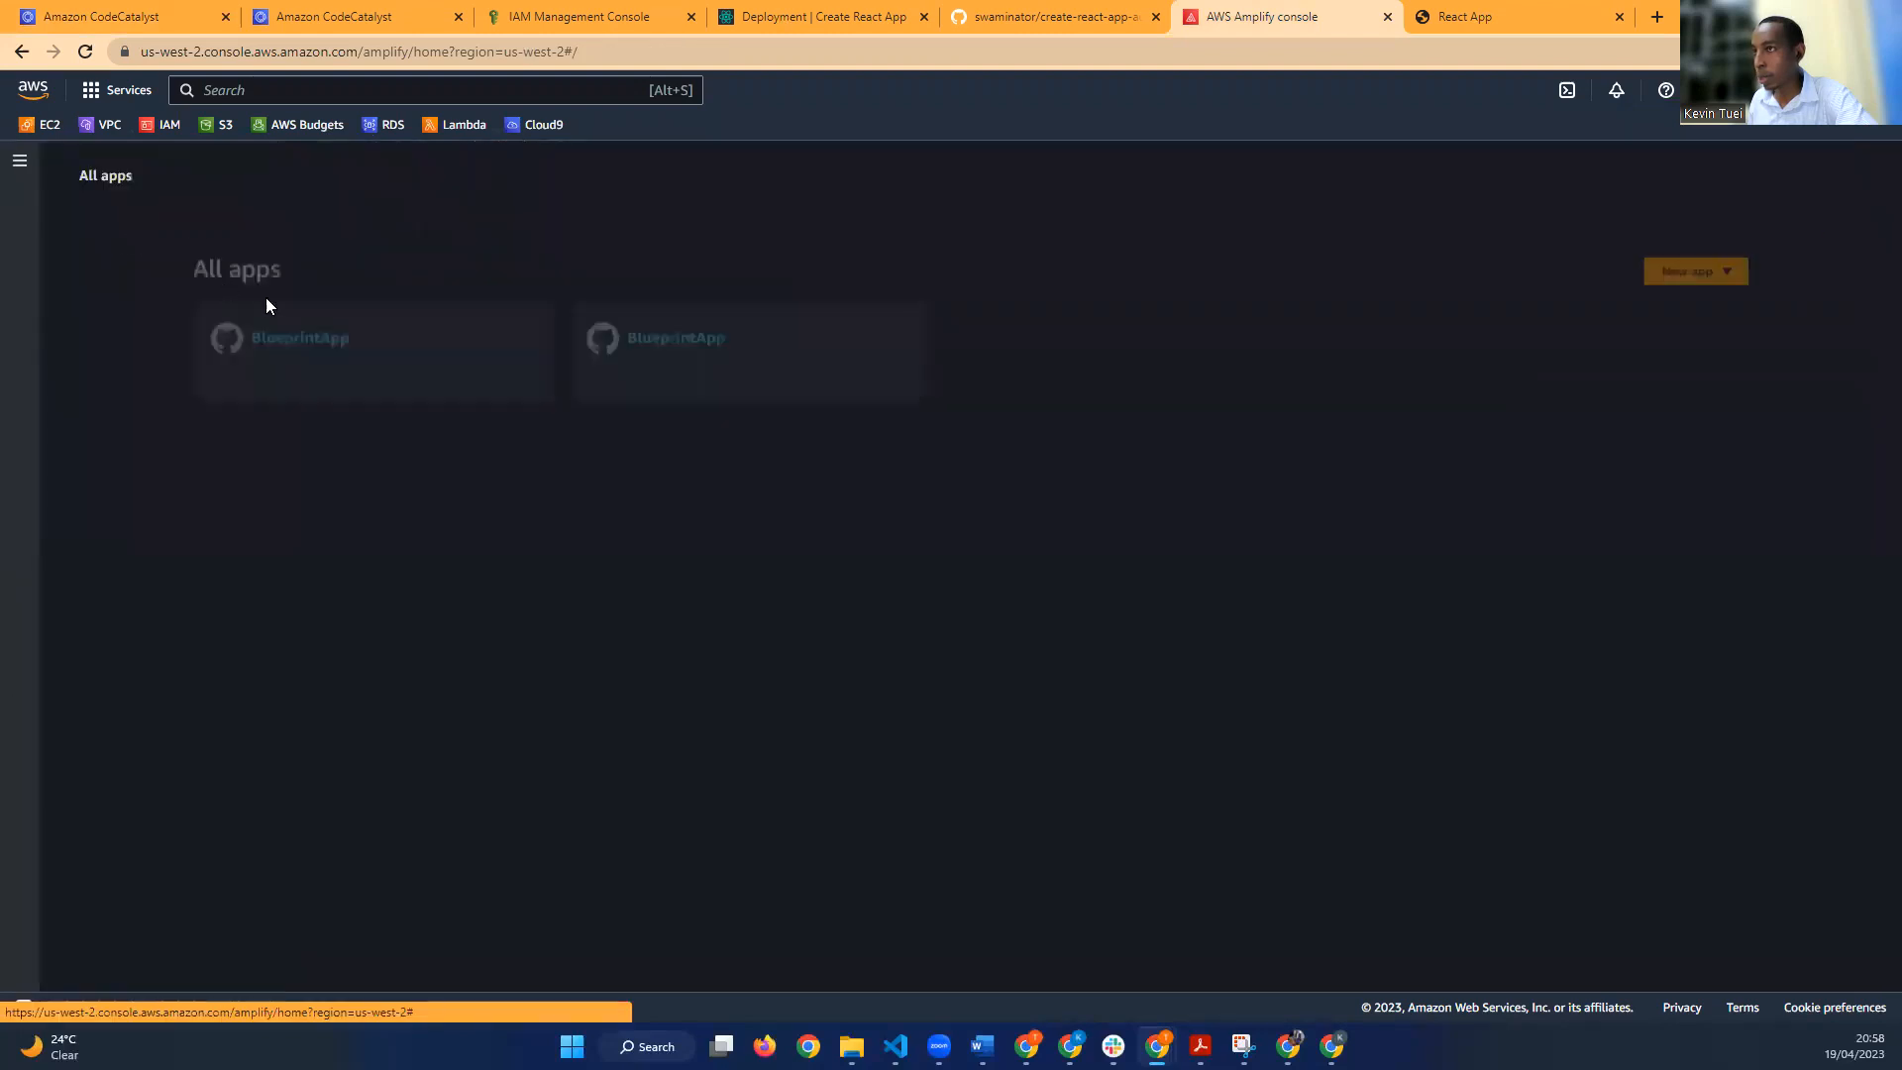
click(223, 305)
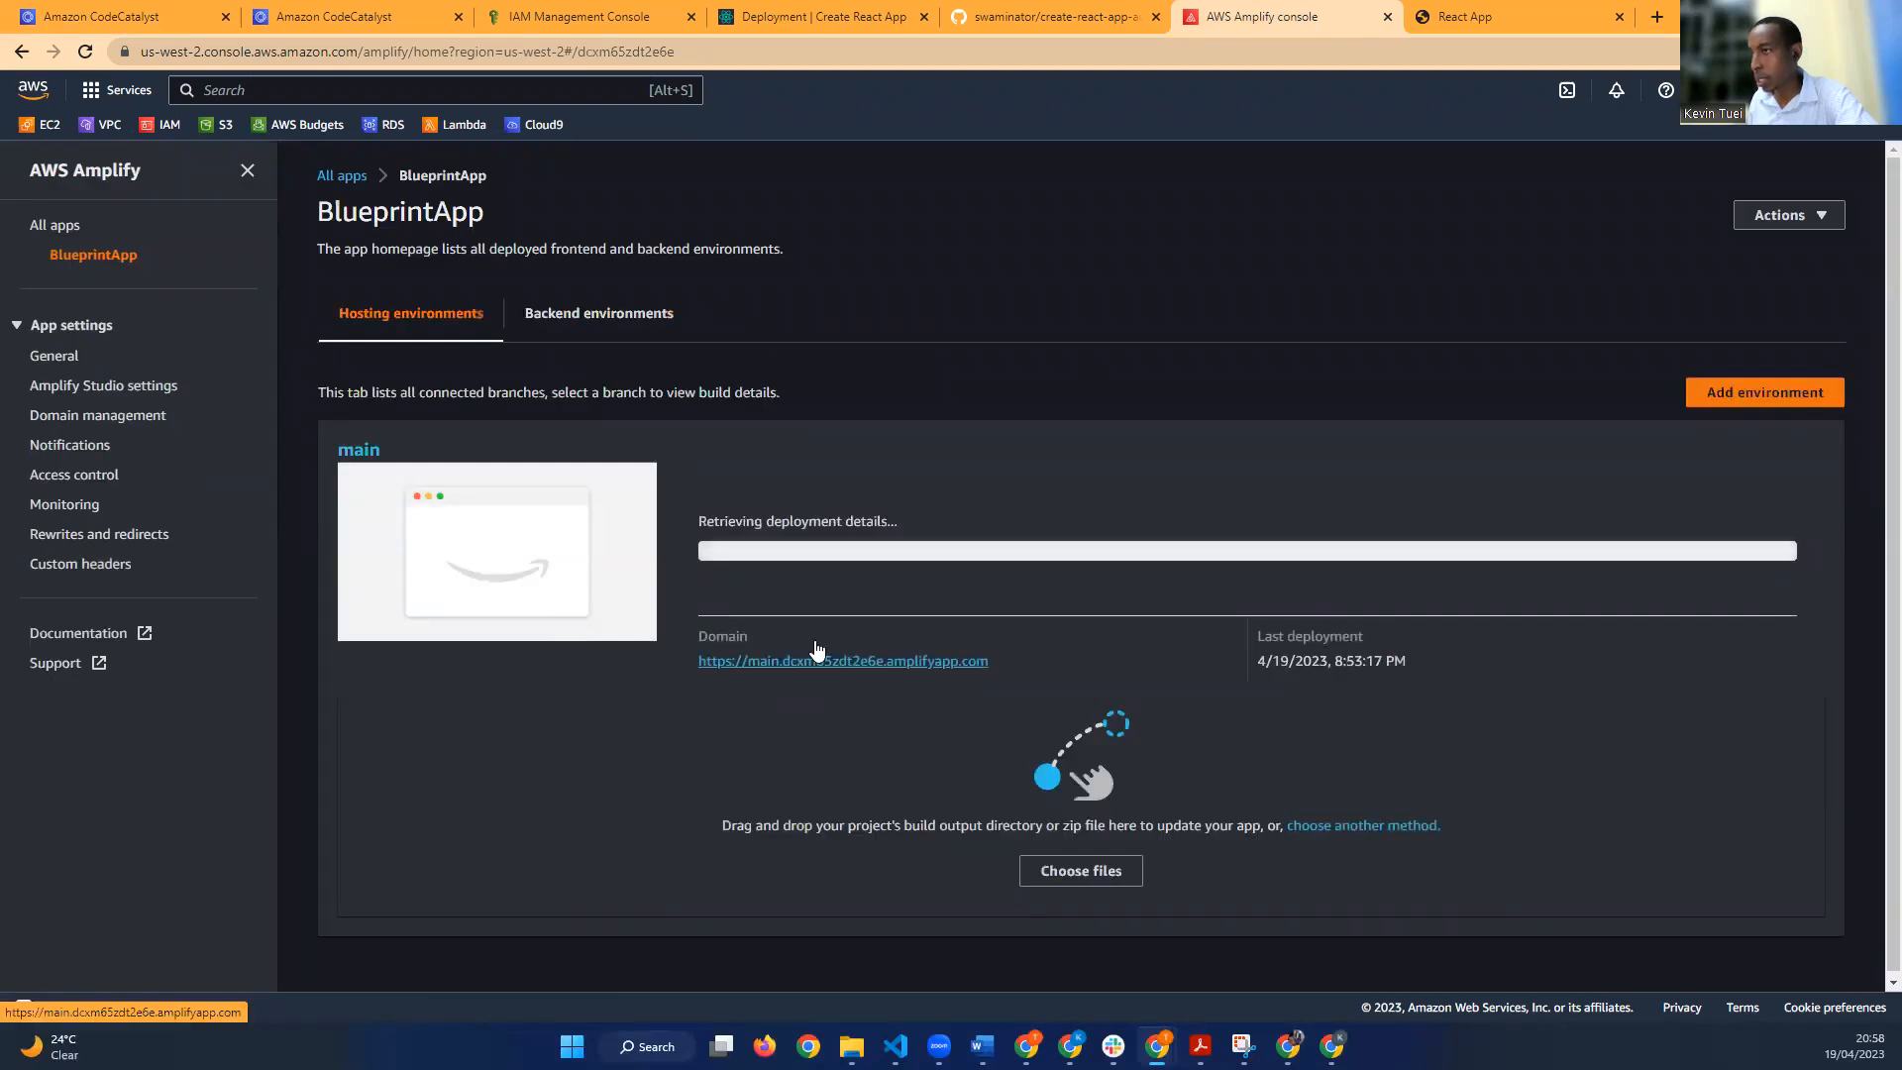
click(66, 228)
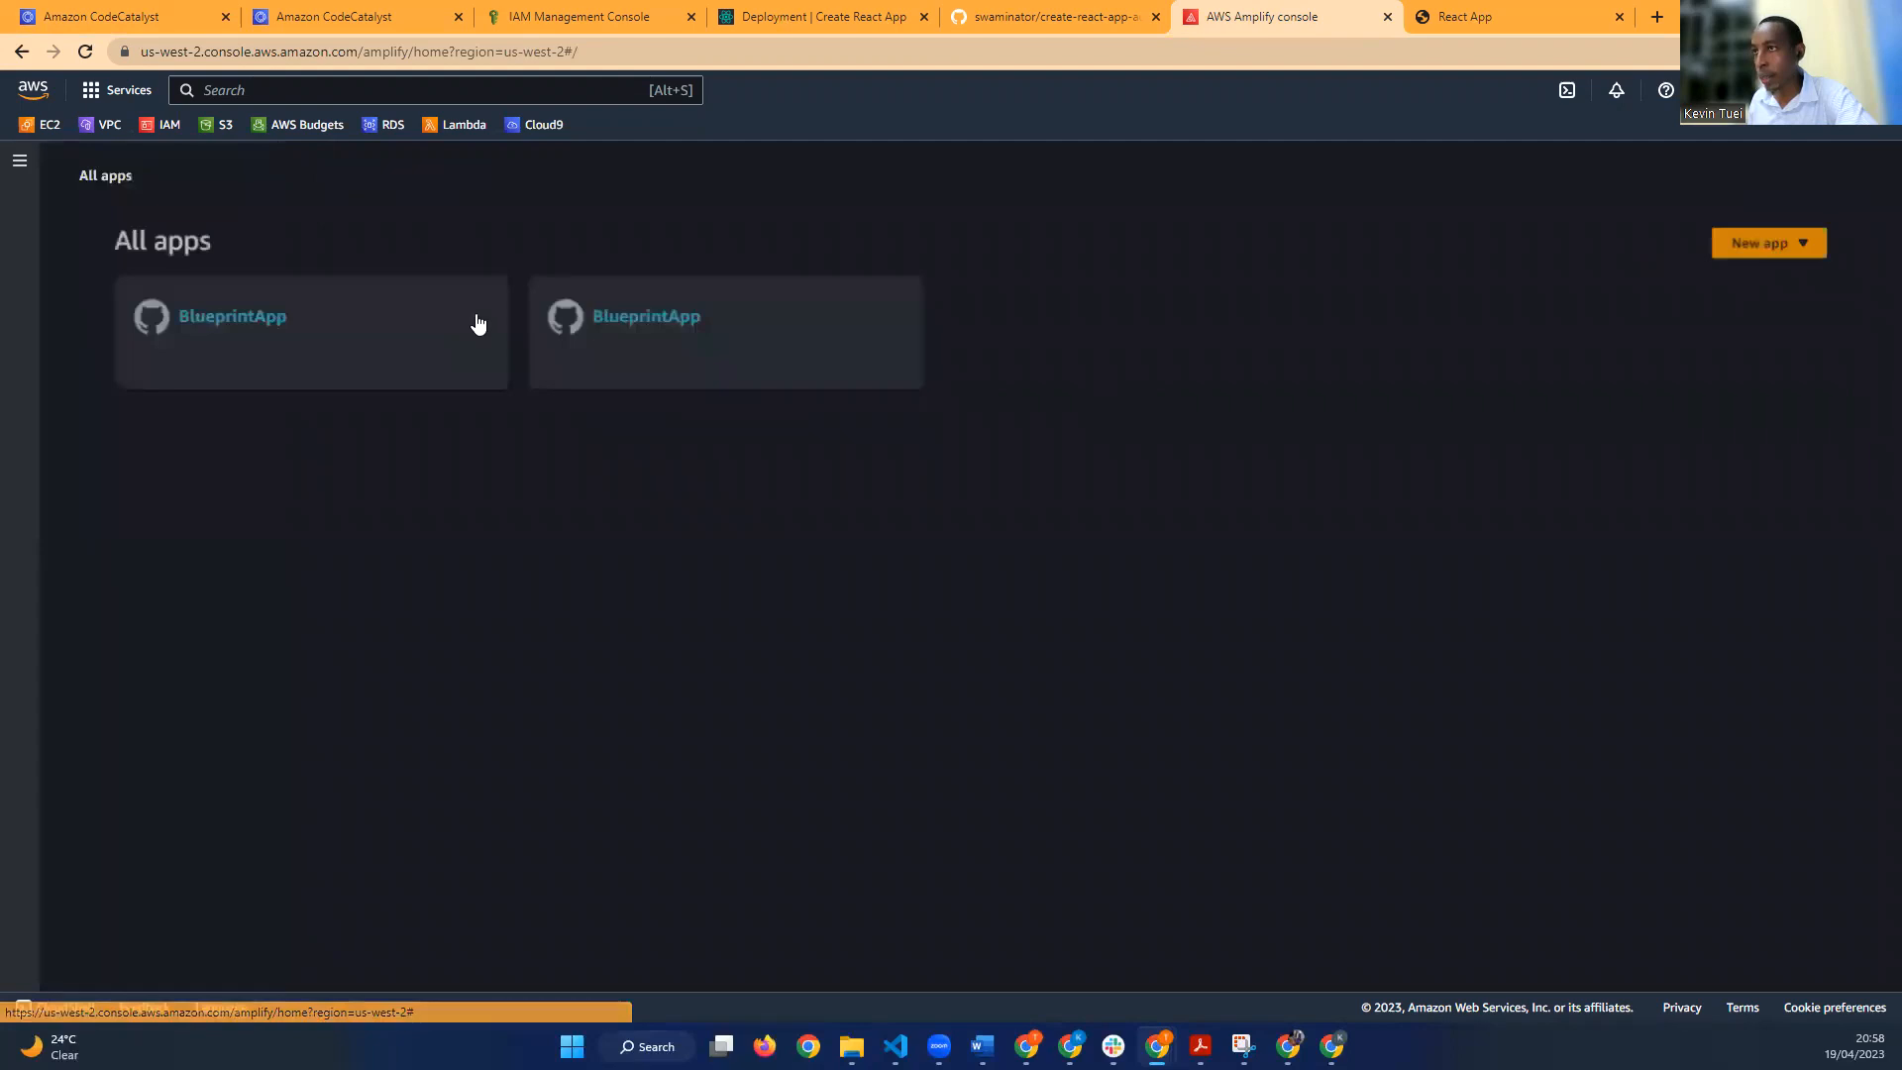
click(627, 308)
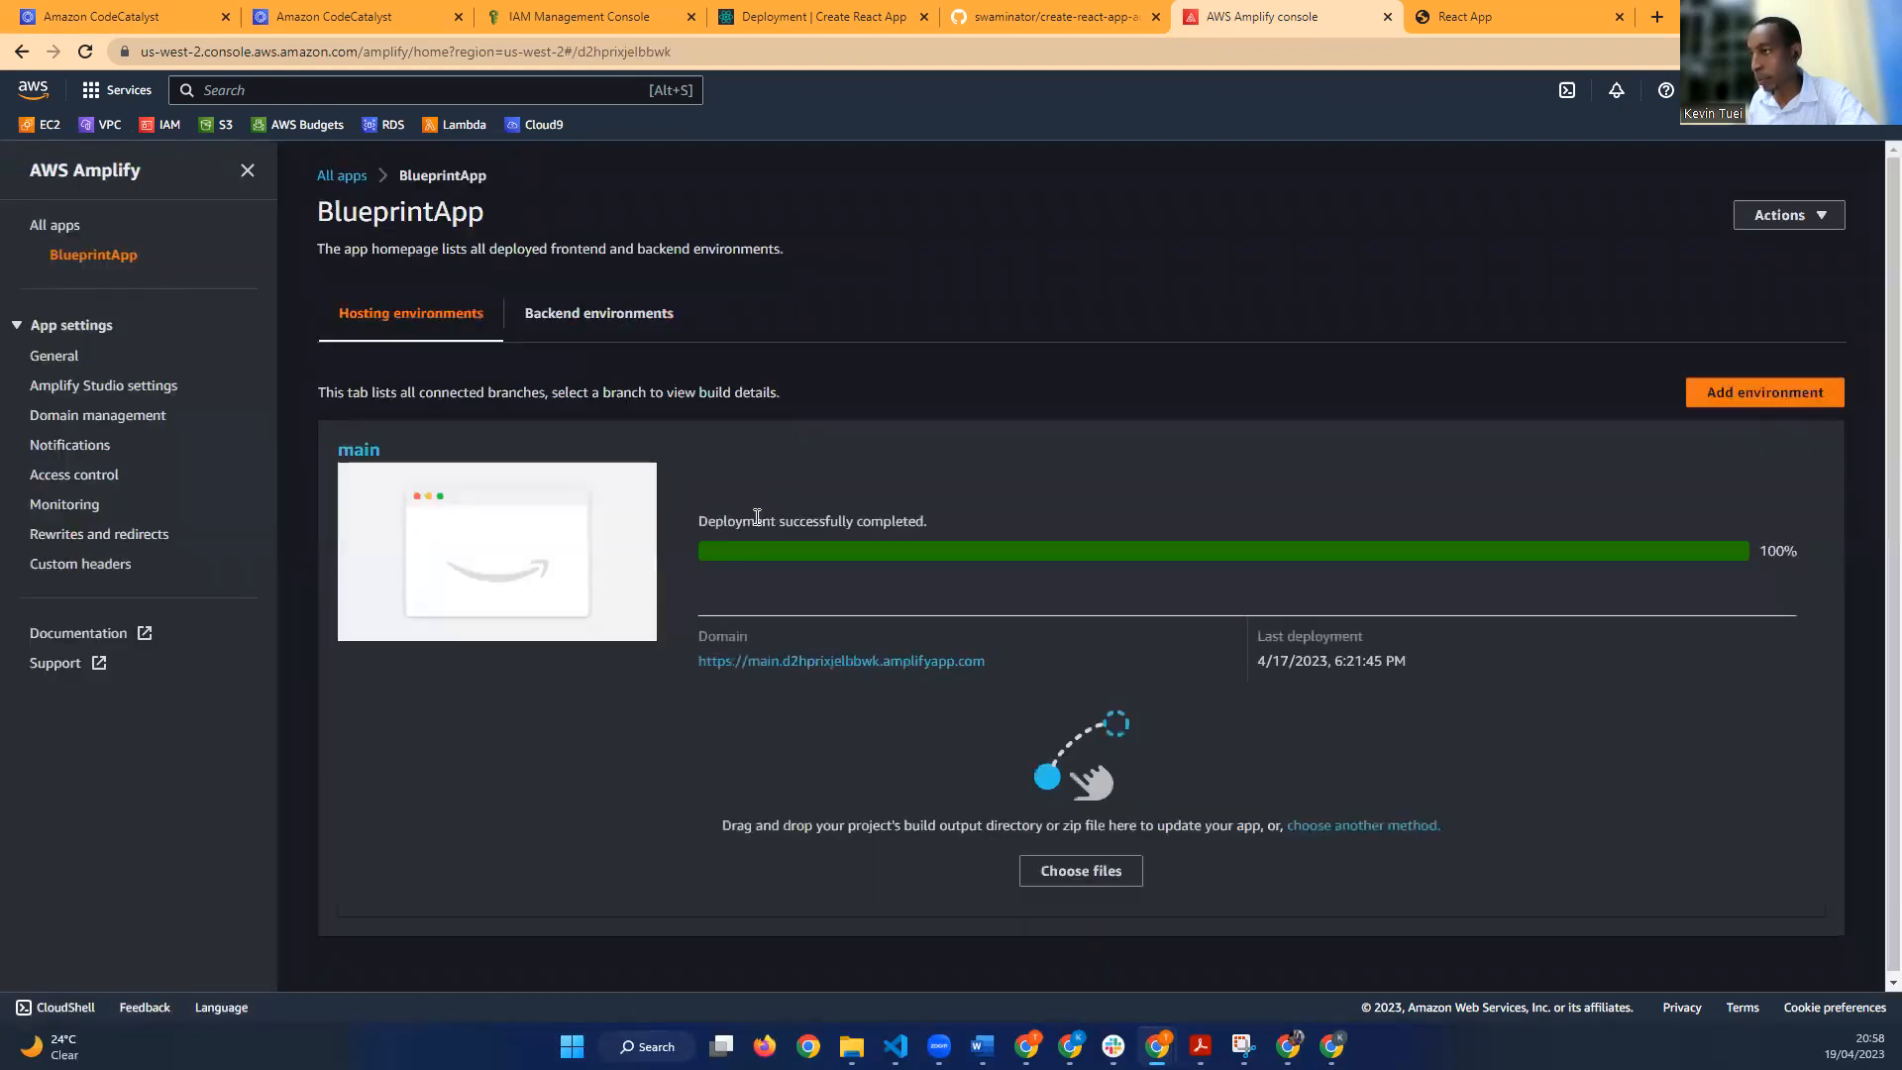
Step: Open the second BlueprintApp's main domain in a new tab and view the hosted React page
right_click(841, 661)
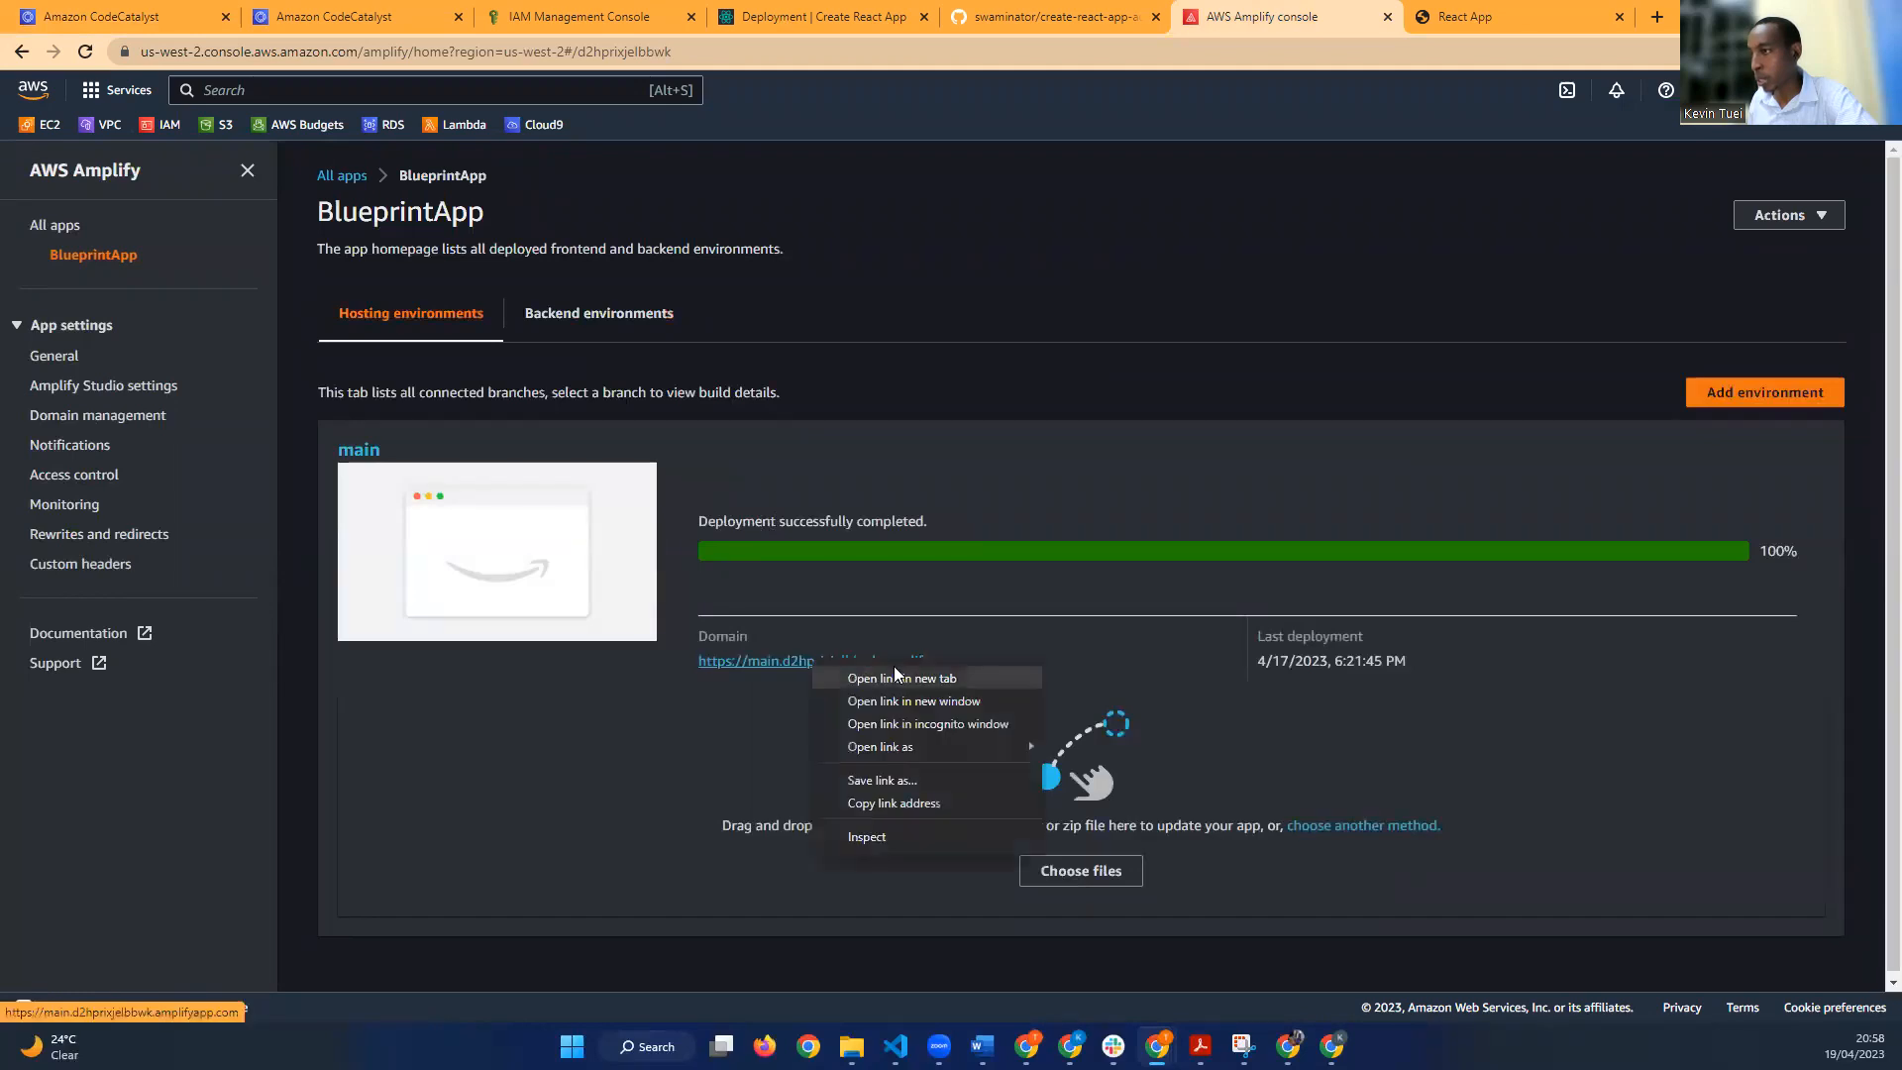
click(895, 677)
click(1318, 12)
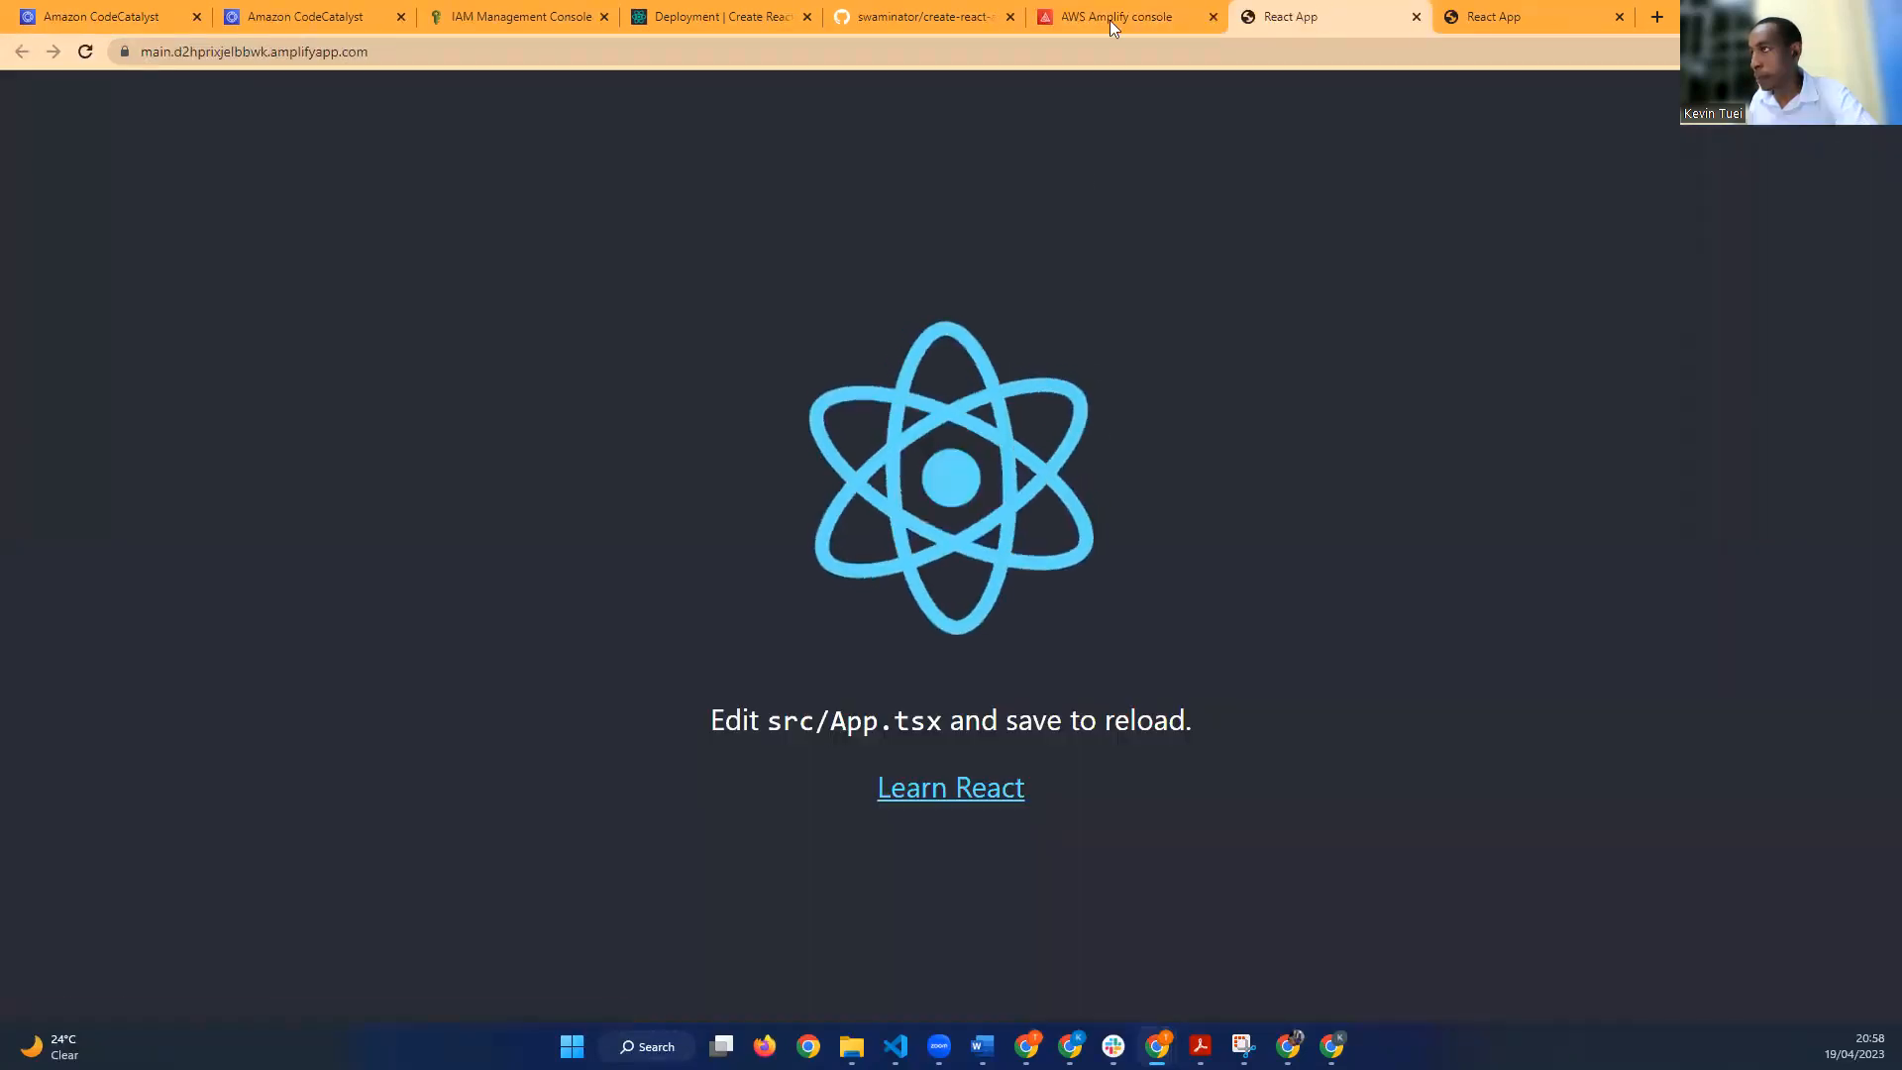
Step: Return to the AWS Amplify console, then switch to CodeCatalyst and check the dev onPushToMainDeployPipeline's latest state
click(1127, 18)
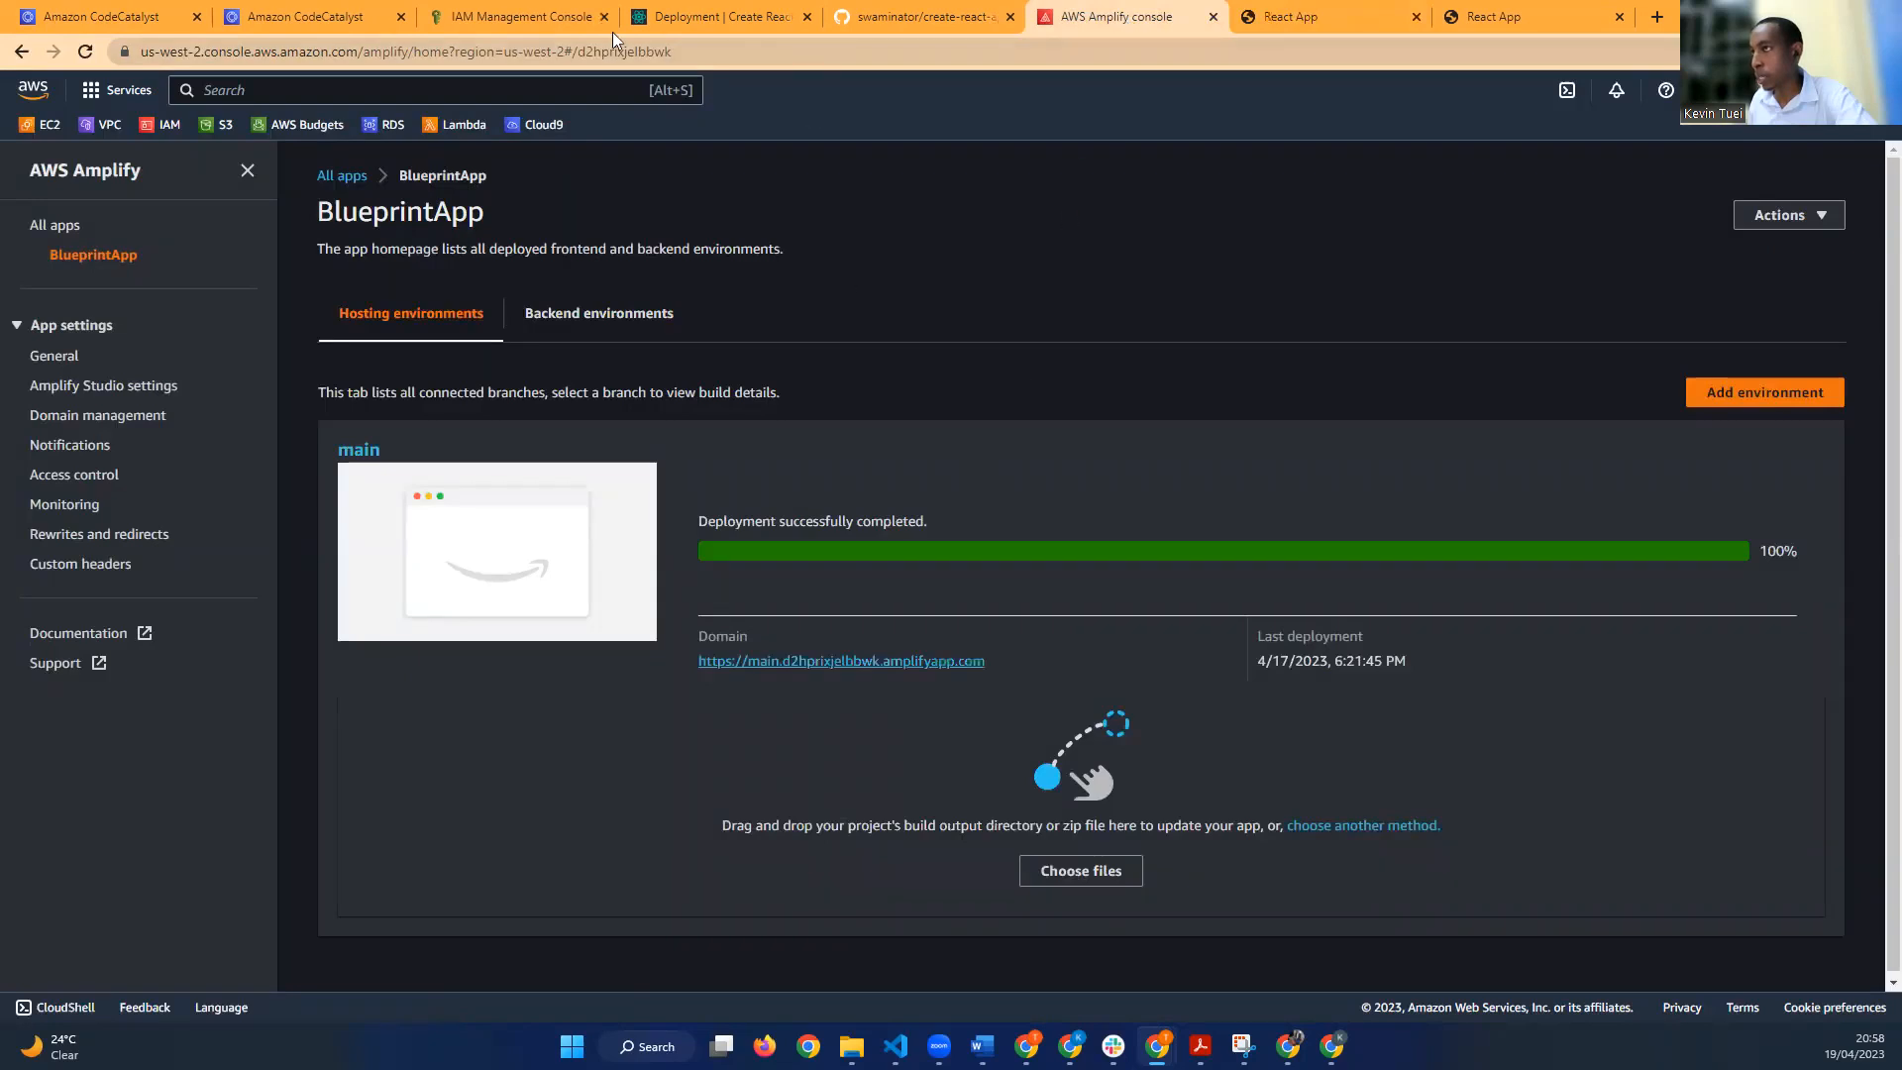
click(288, 18)
click(121, 22)
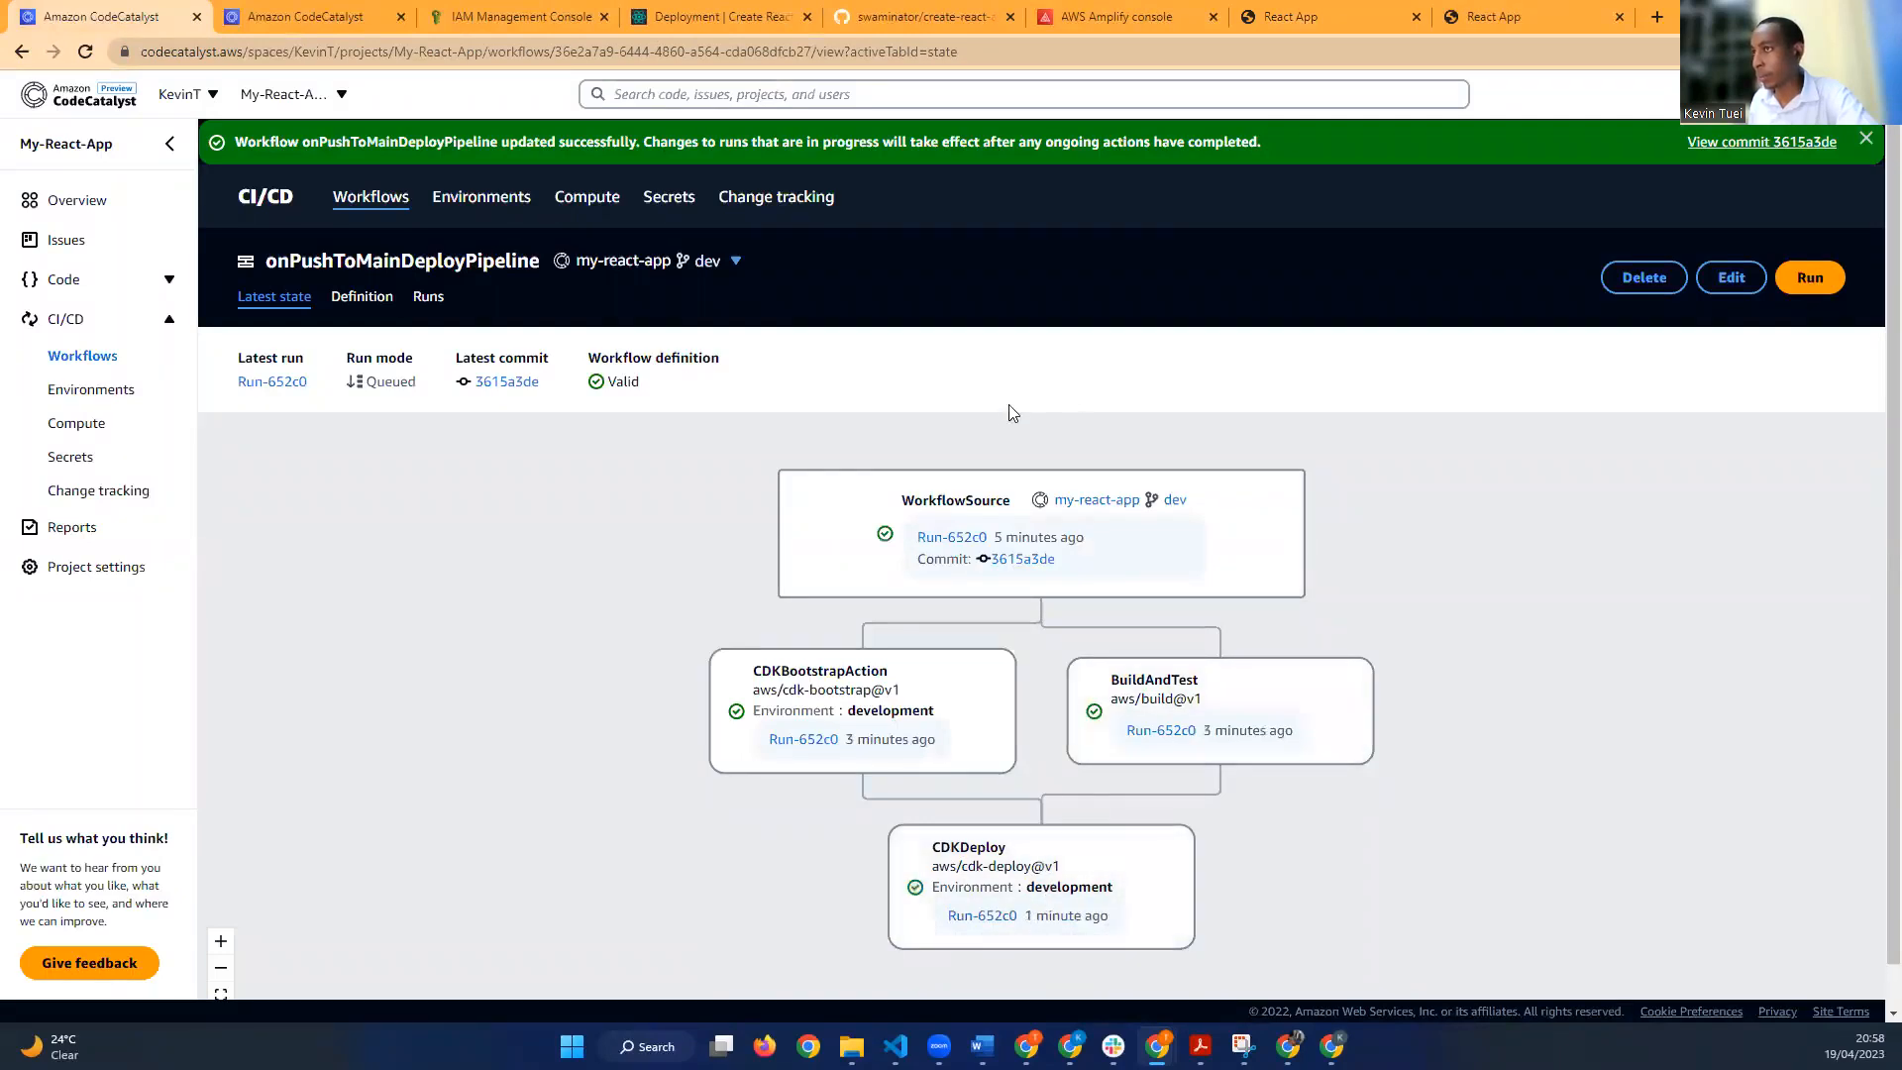
Step: Switch to the hosted page at main.d2hprixjelbbwk.amplifyapp.com and reload it to check for the App.tsx change
click(1265, 22)
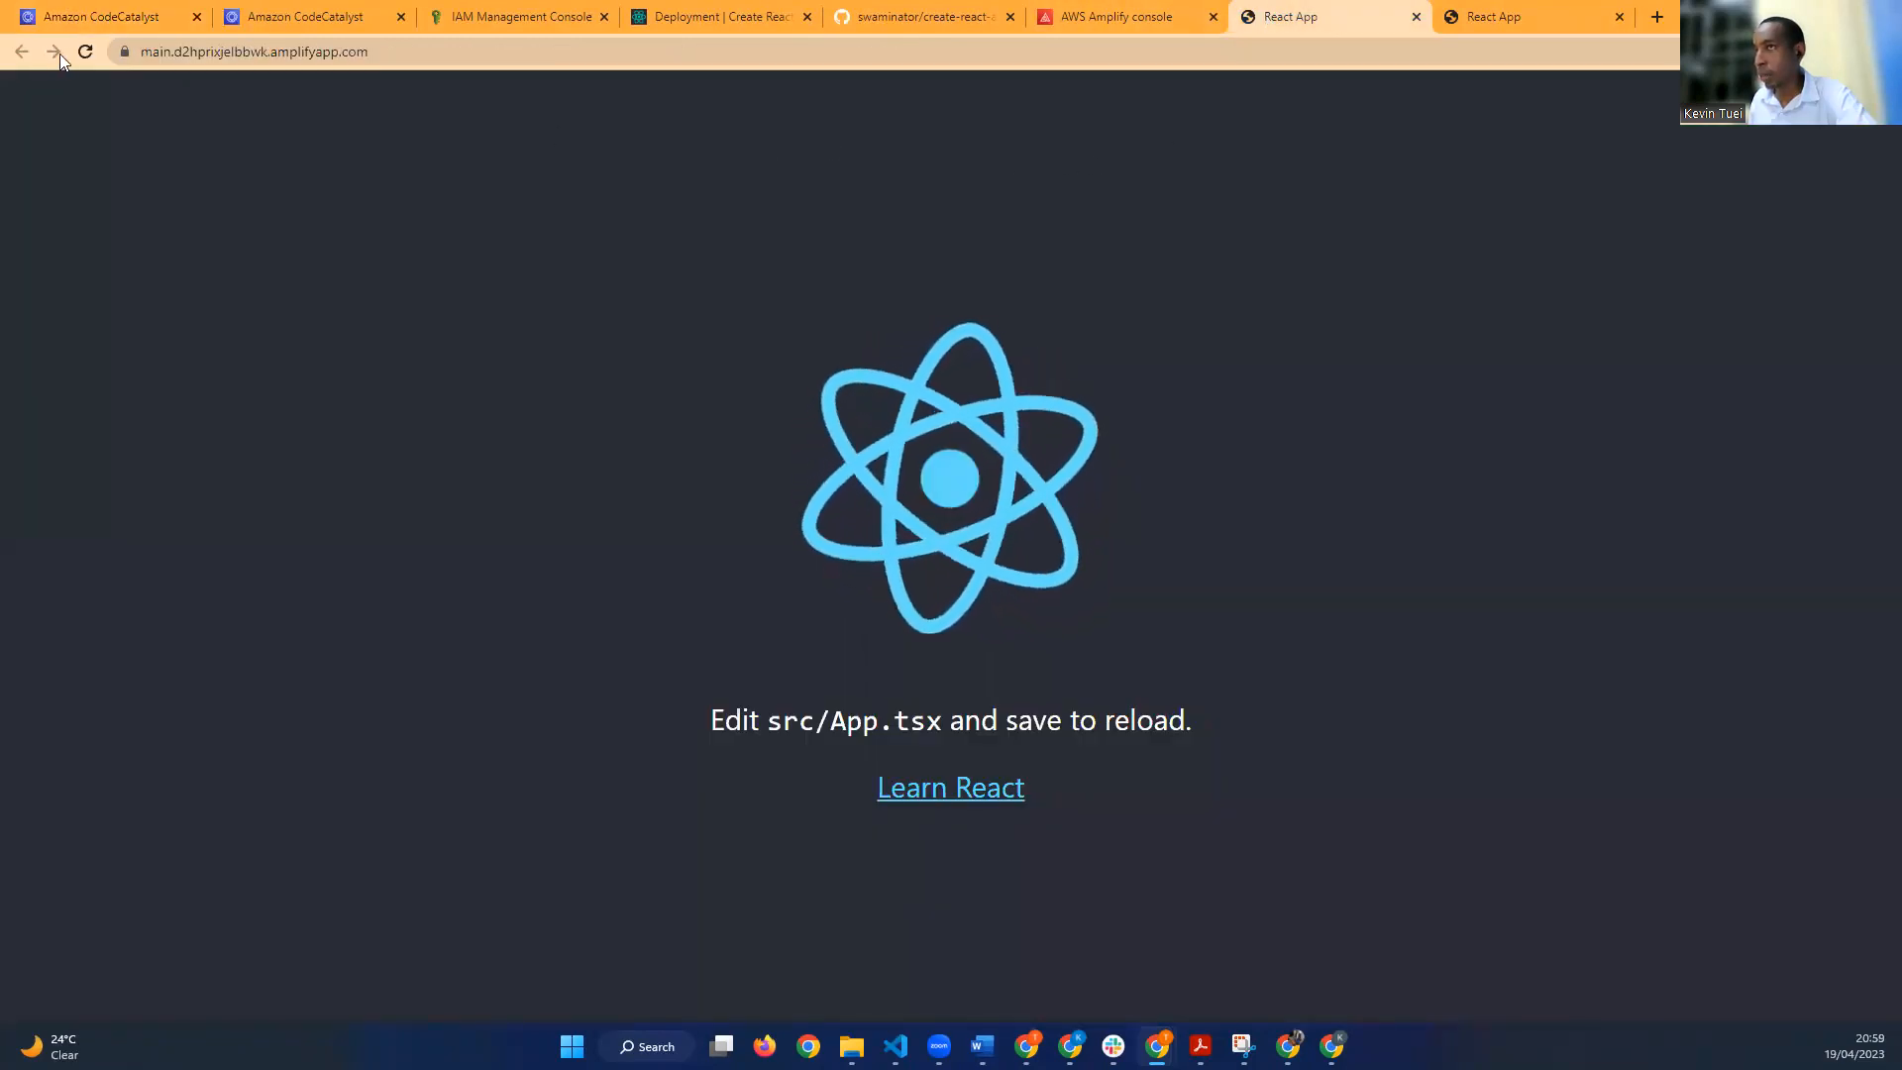
click(84, 52)
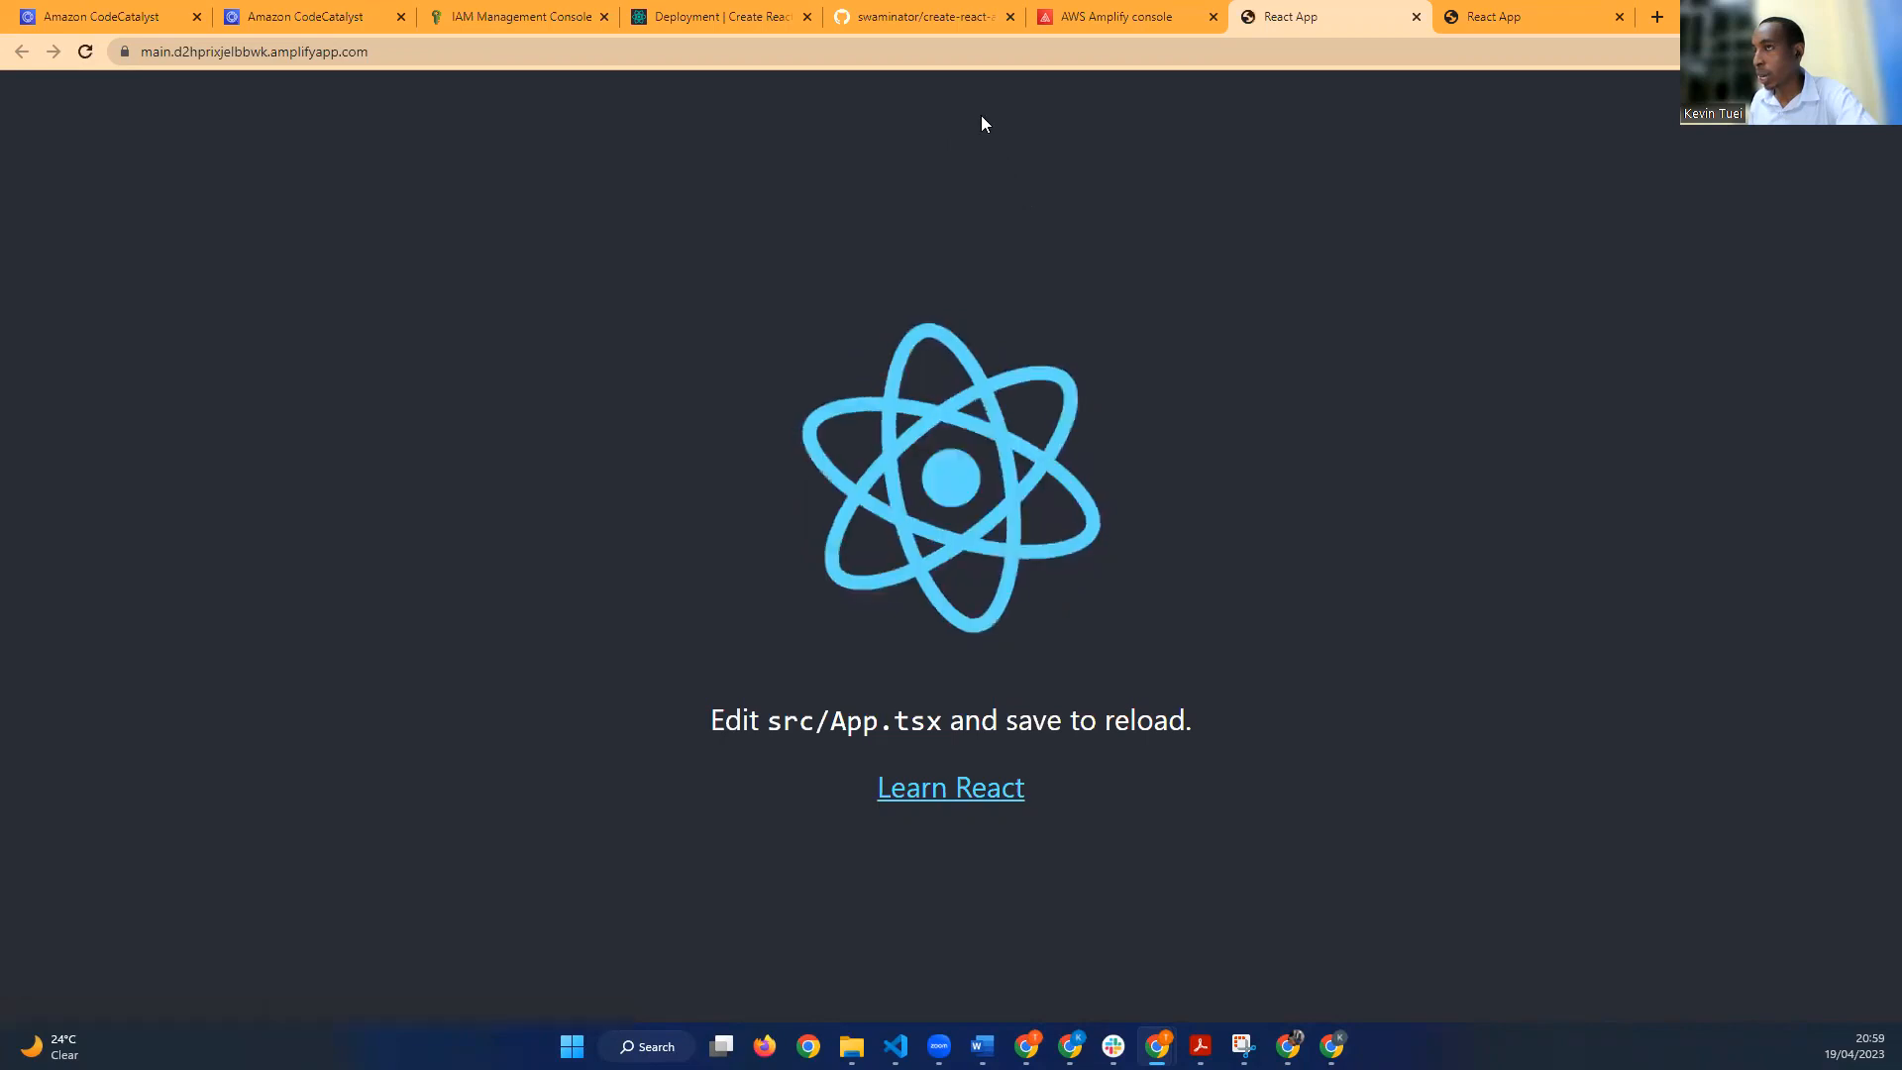
click(1102, 18)
click(1272, 20)
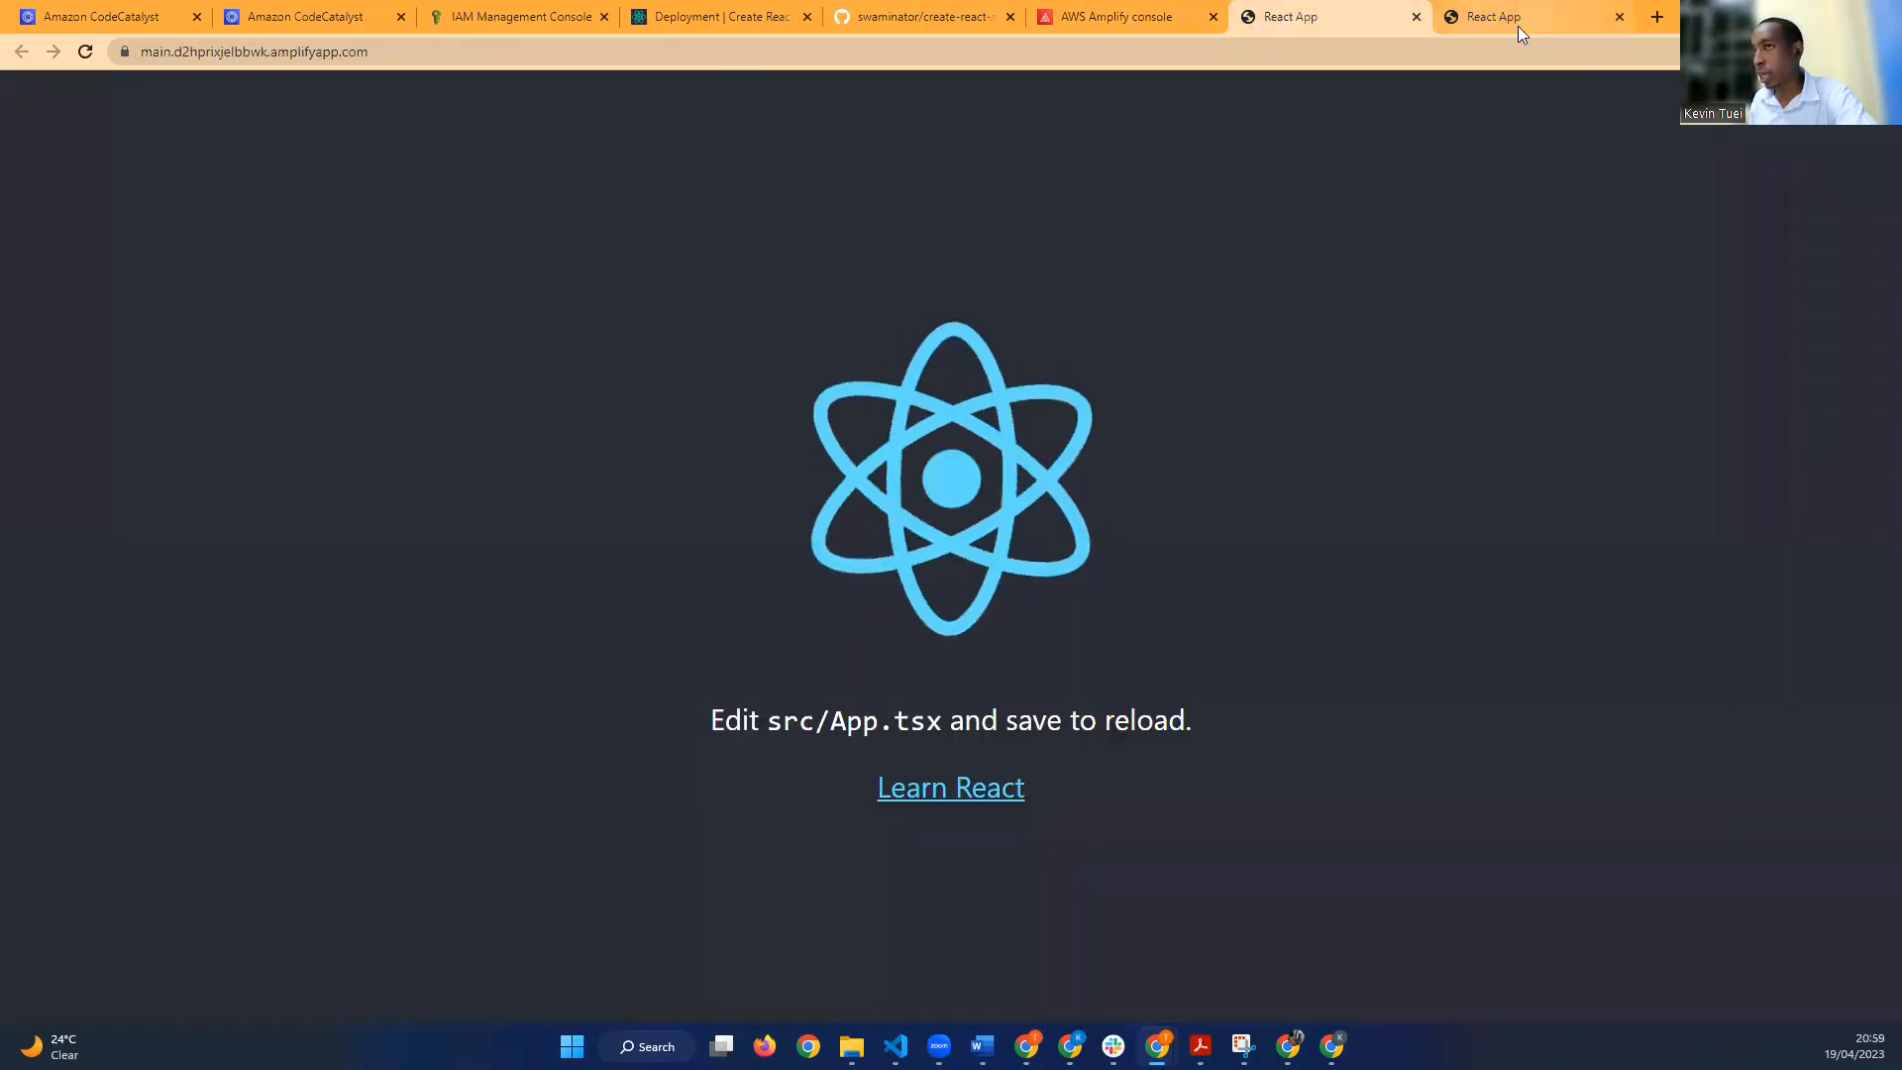
Step: Compare the two hosted React App pages, main.dcxm65zdt2e6e.amplifyapp.com and main.d2hprixjelbbwk.amplifyapp.com, by alternating between their tabs
click(1518, 27)
click(1296, 27)
click(1485, 16)
click(1353, 18)
click(1464, 16)
click(1342, 13)
click(1471, 19)
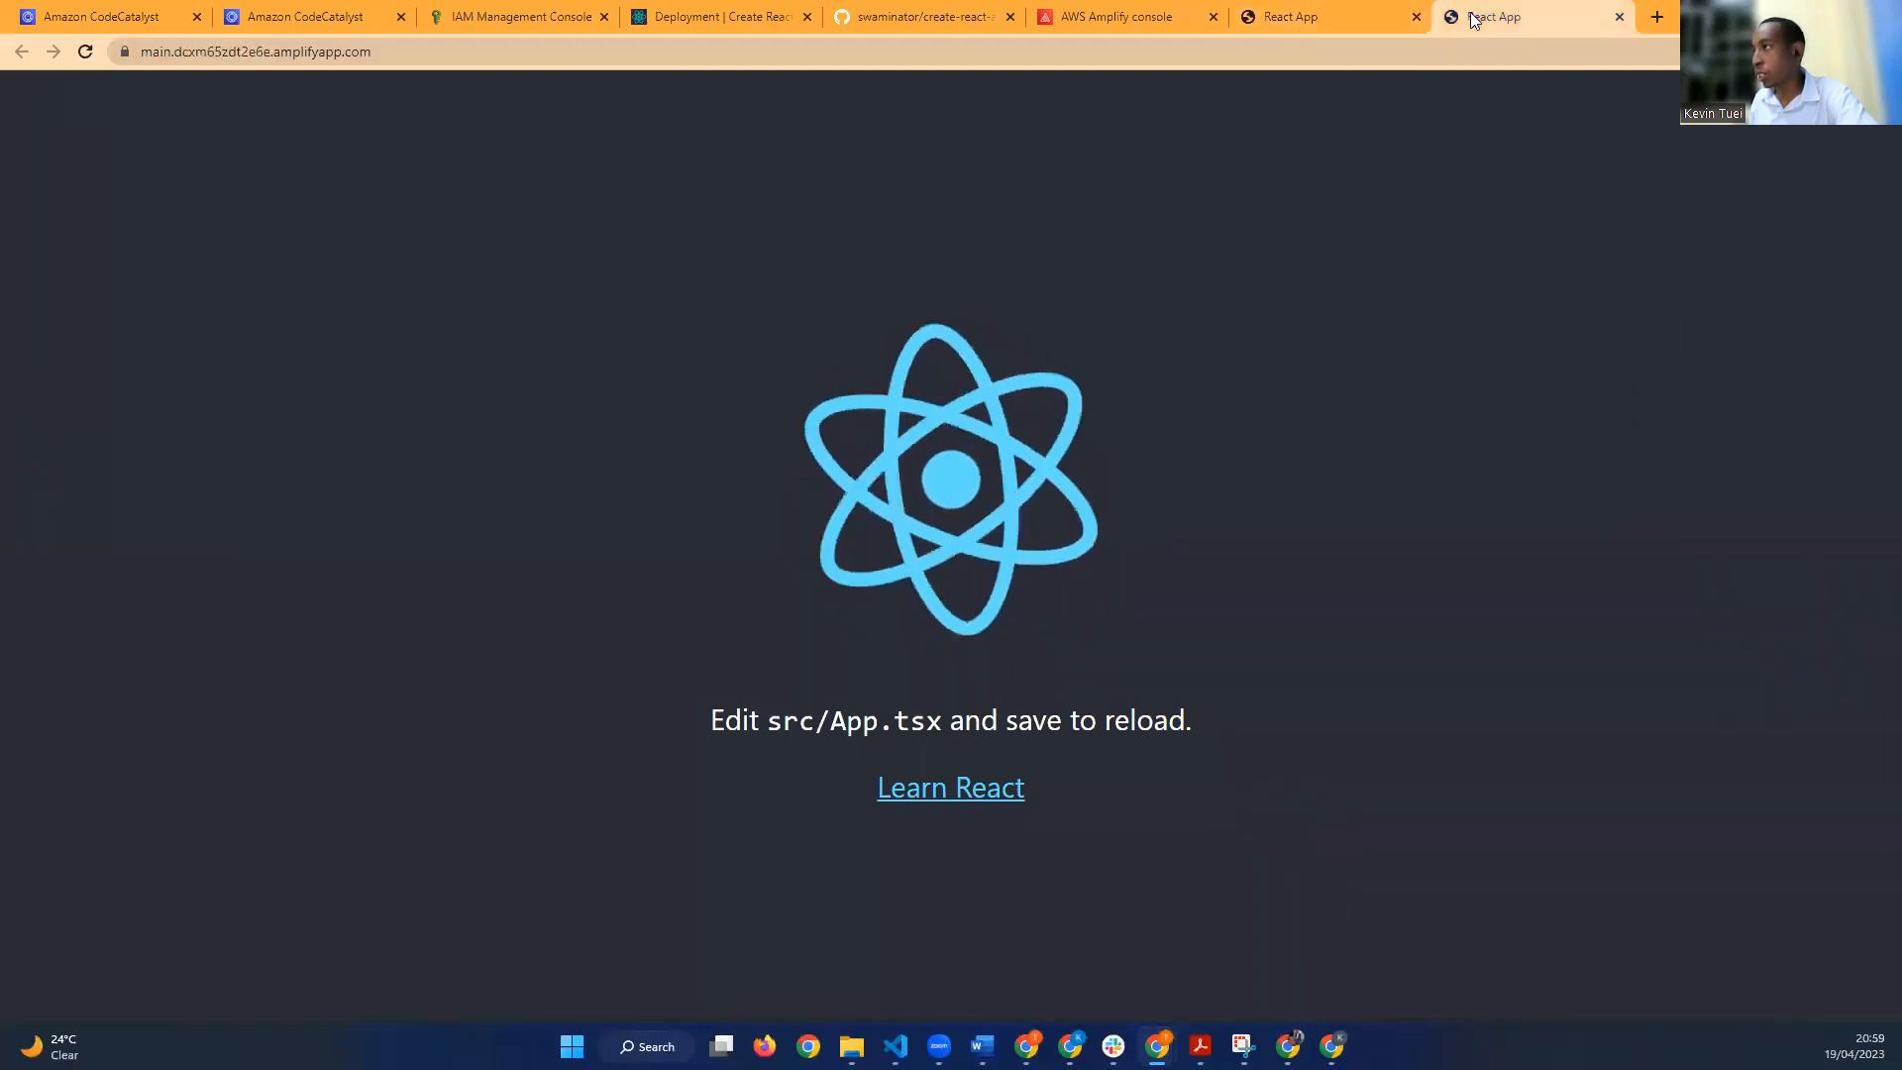
click(1335, 14)
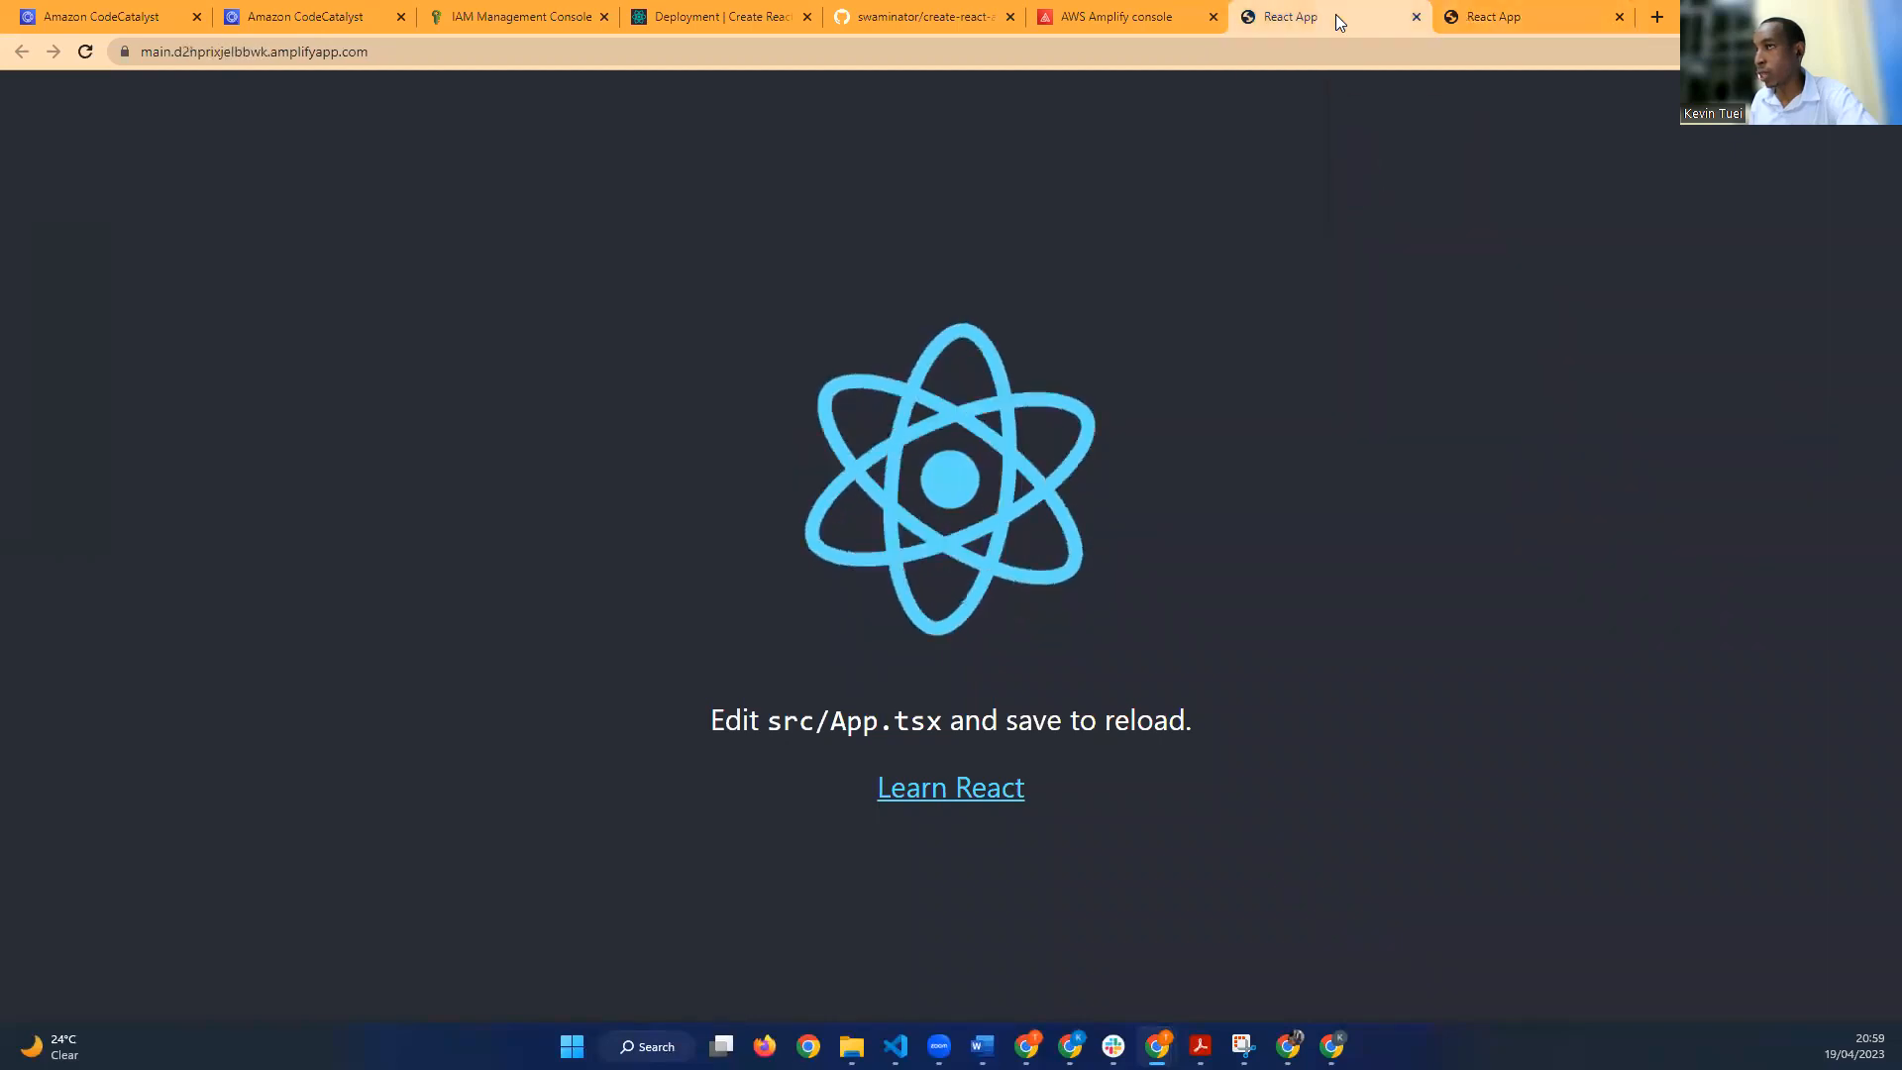
click(1466, 16)
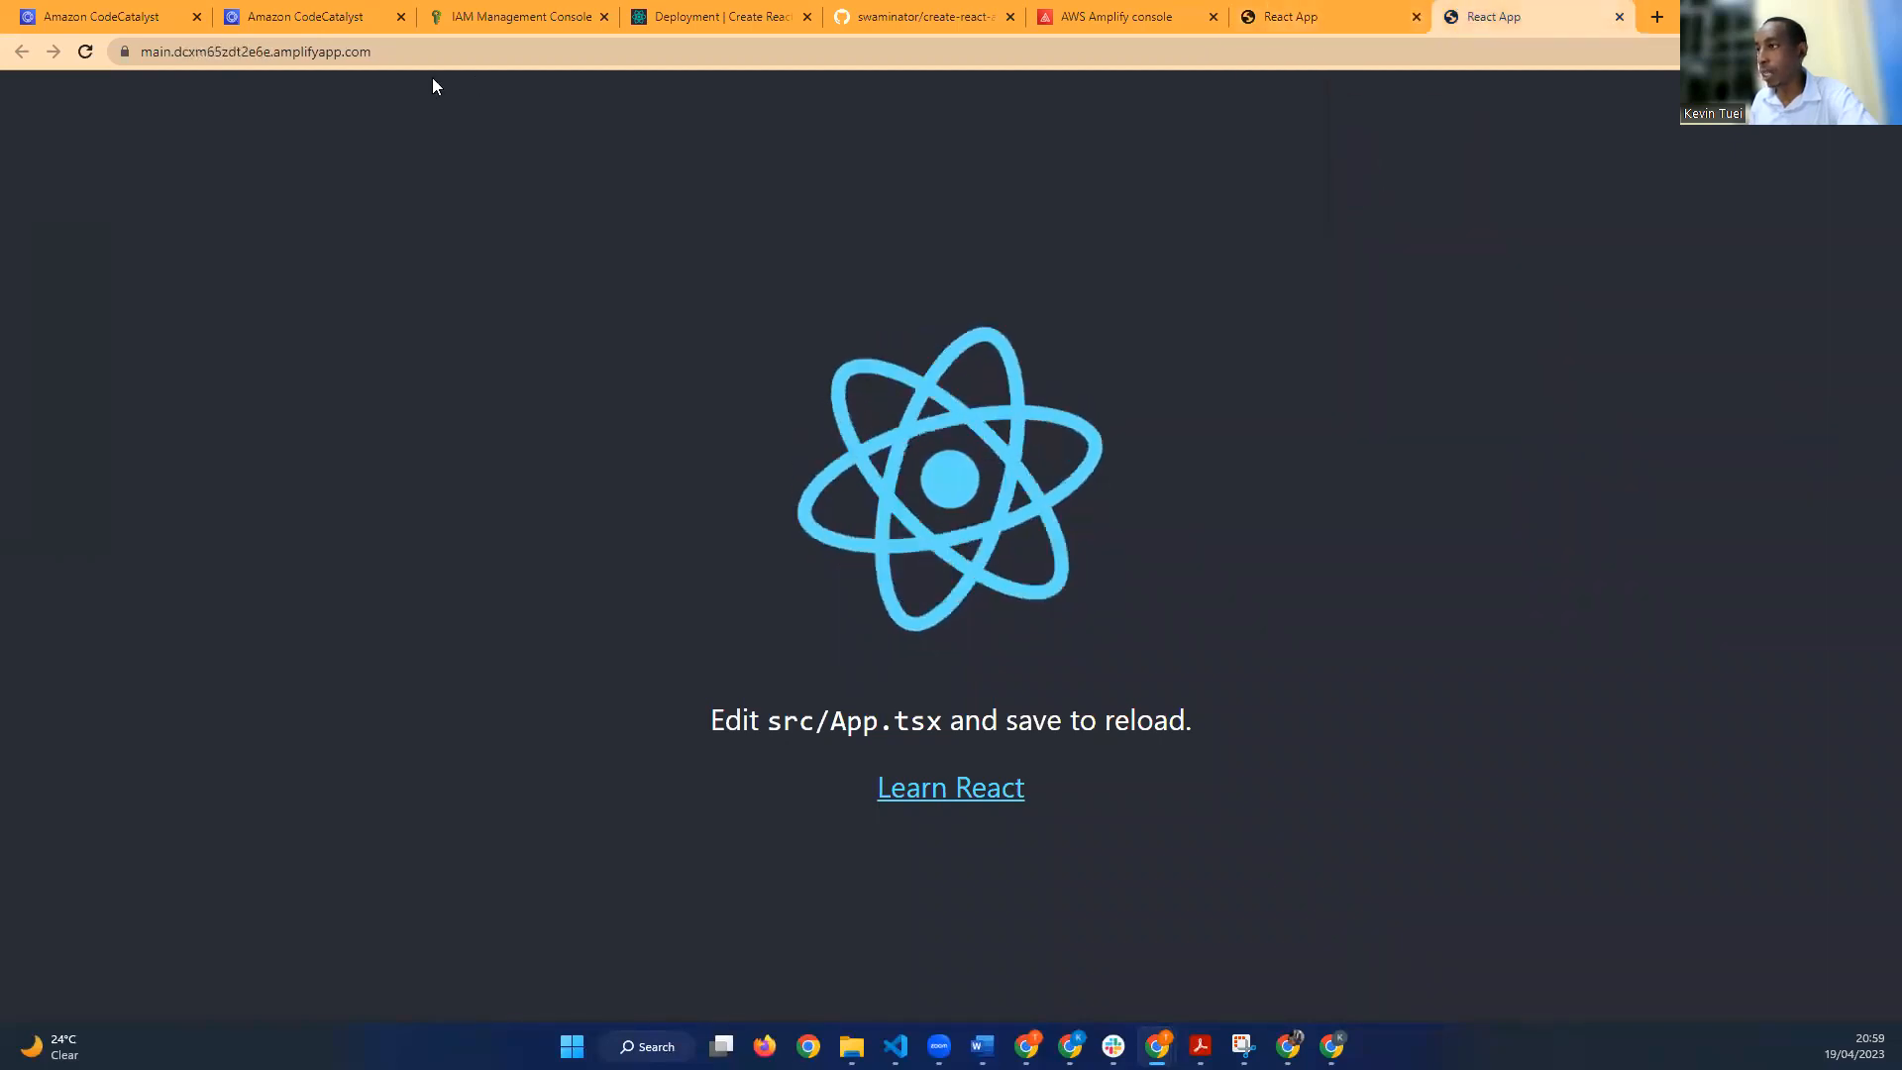
click(1307, 21)
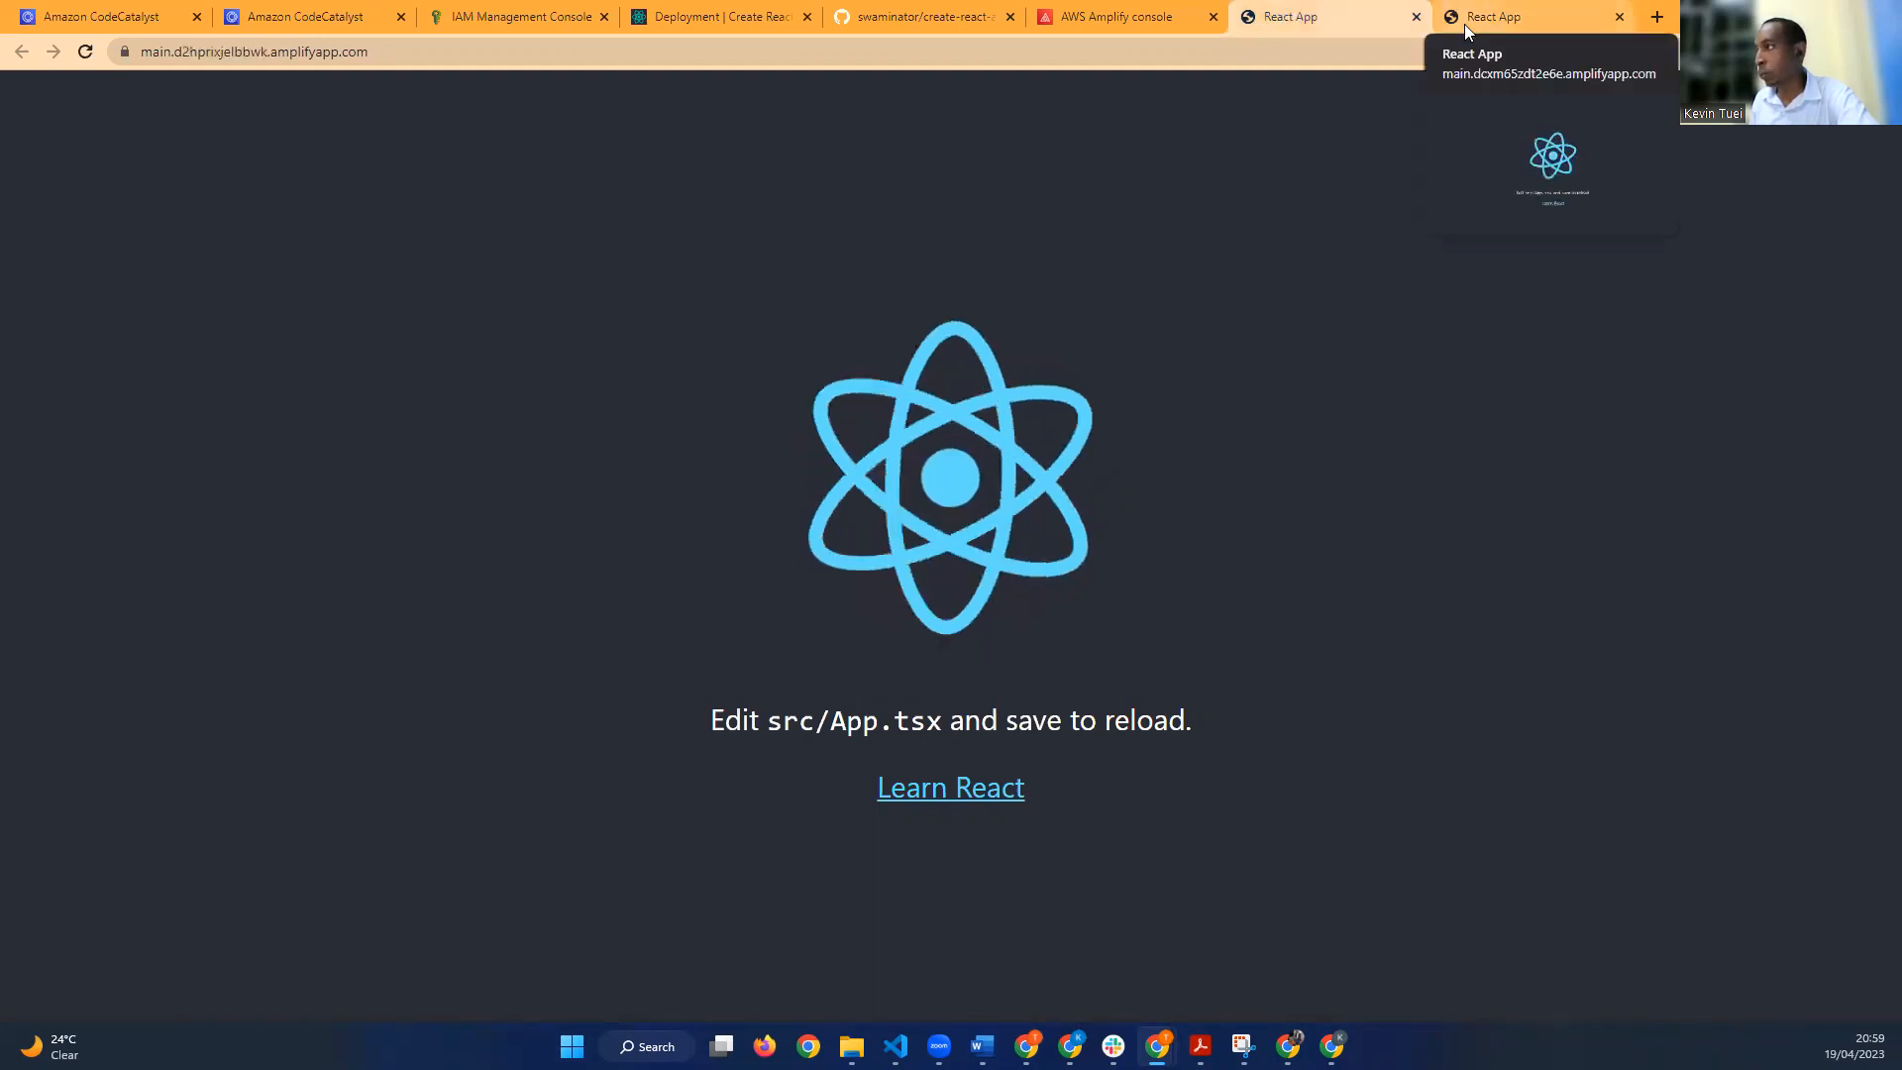
Step: Reload main.dcxm65zdt2e6e.amplifyapp.com and highlight the sentence following "save to reload." on the page
click(1465, 24)
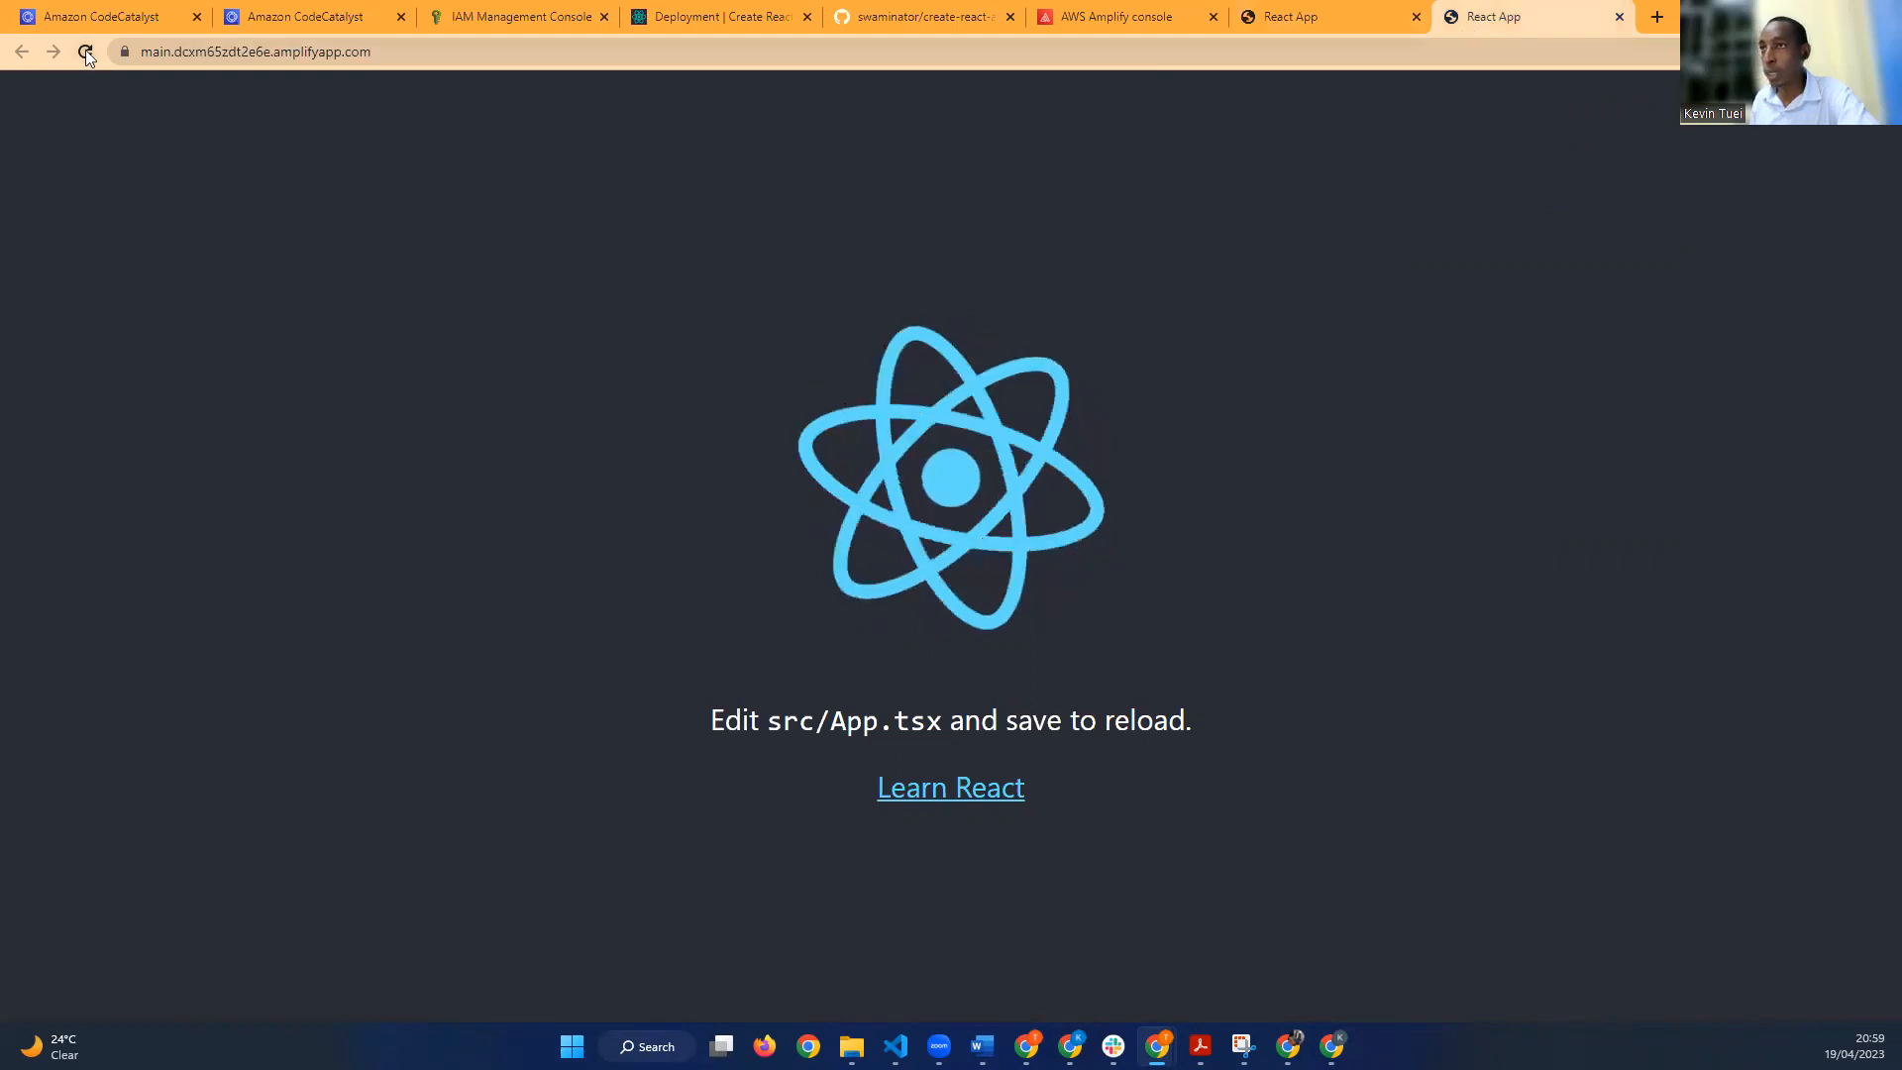
key(F5)
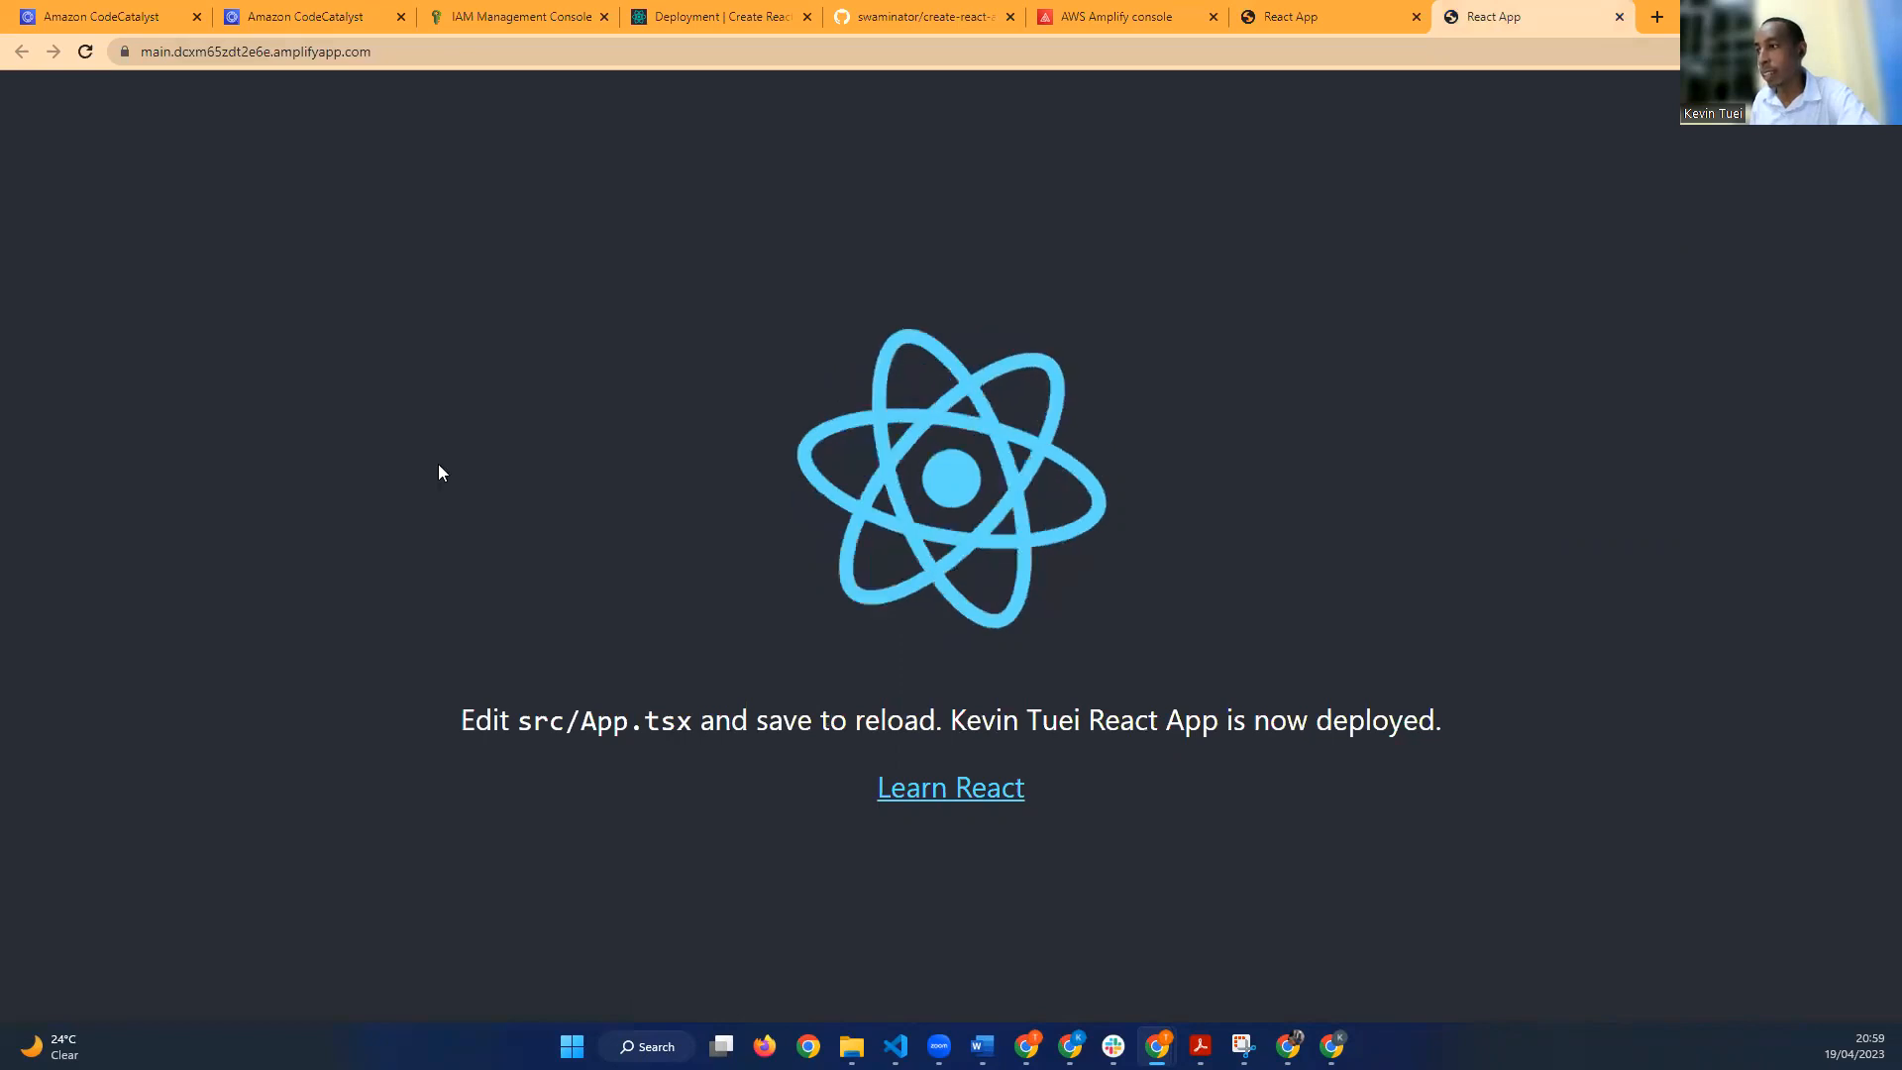
drag(1463, 730, 949, 737)
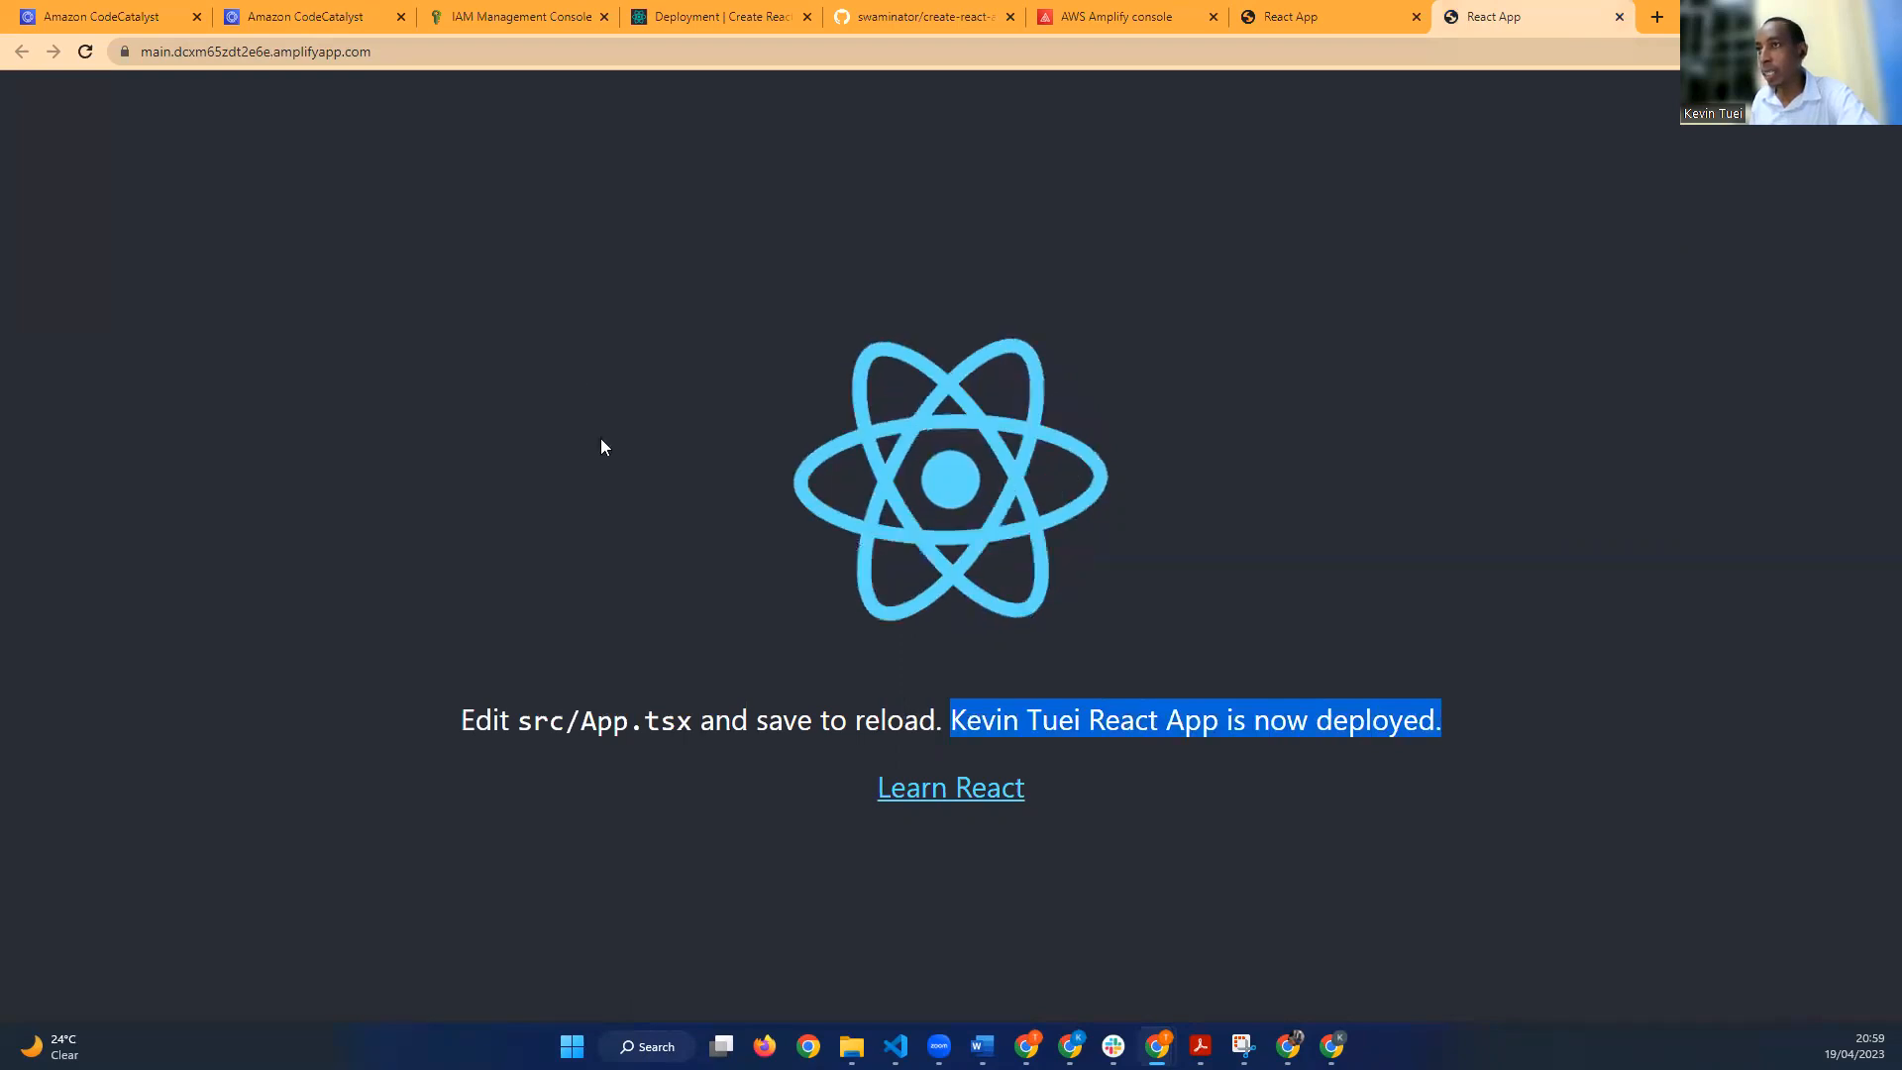
Step: Check the second BlueprintApp's hosting page in Amplify, then reload its site at main.d2hprixjelbbwk.amplifyapp.com again
click(1293, 22)
click(1112, 18)
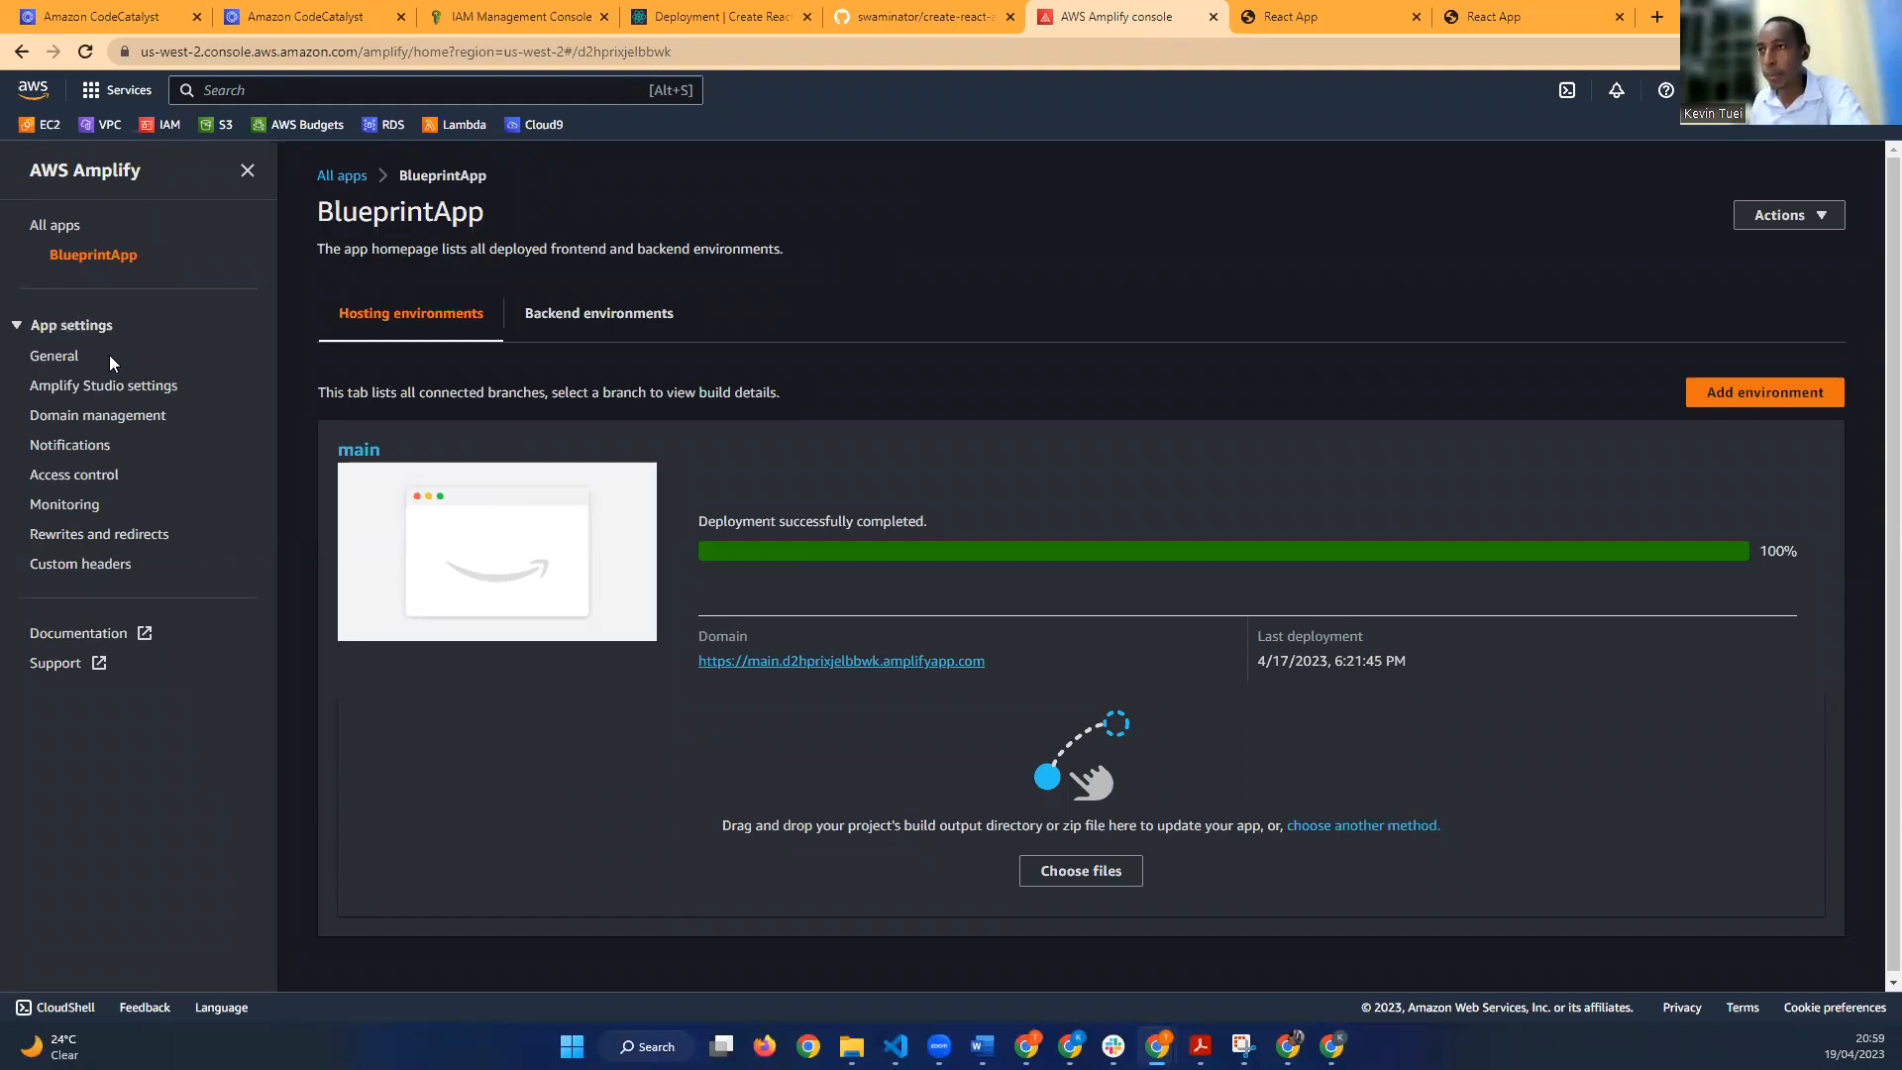
click(1293, 18)
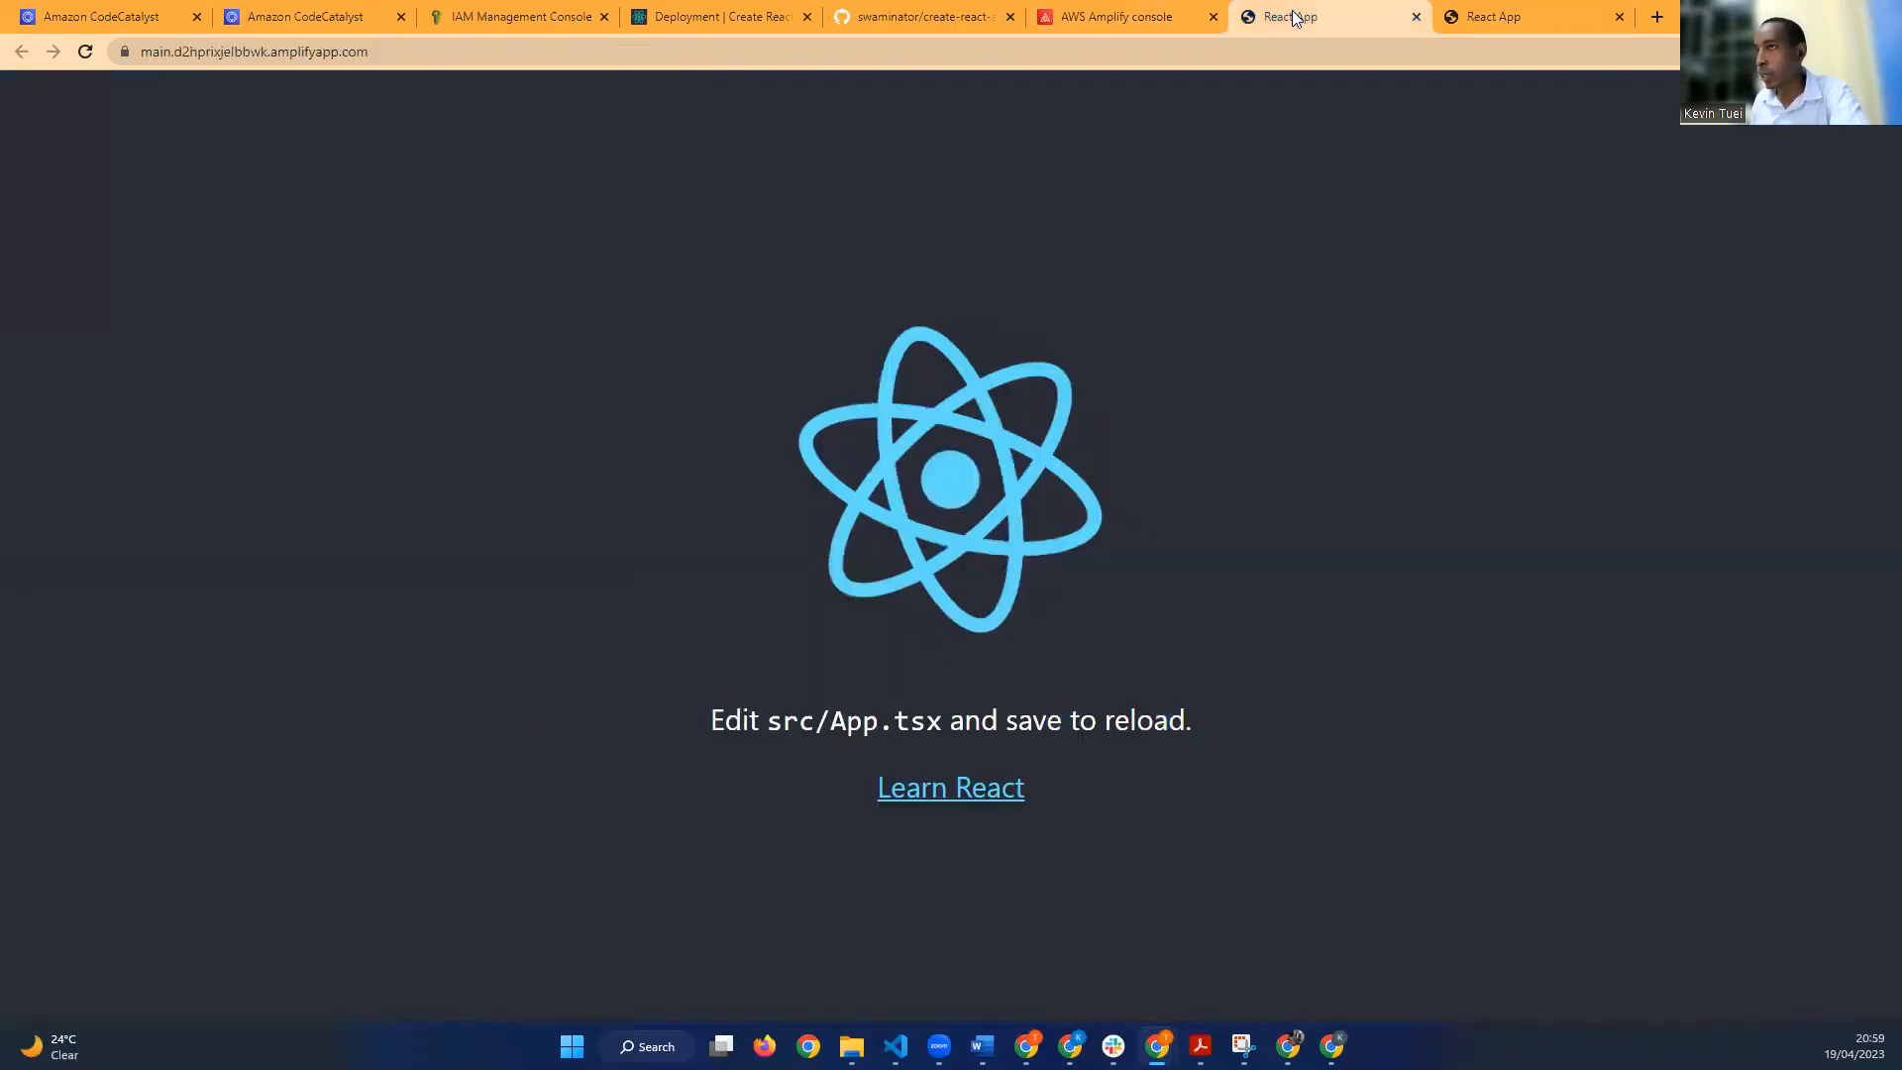
click(84, 54)
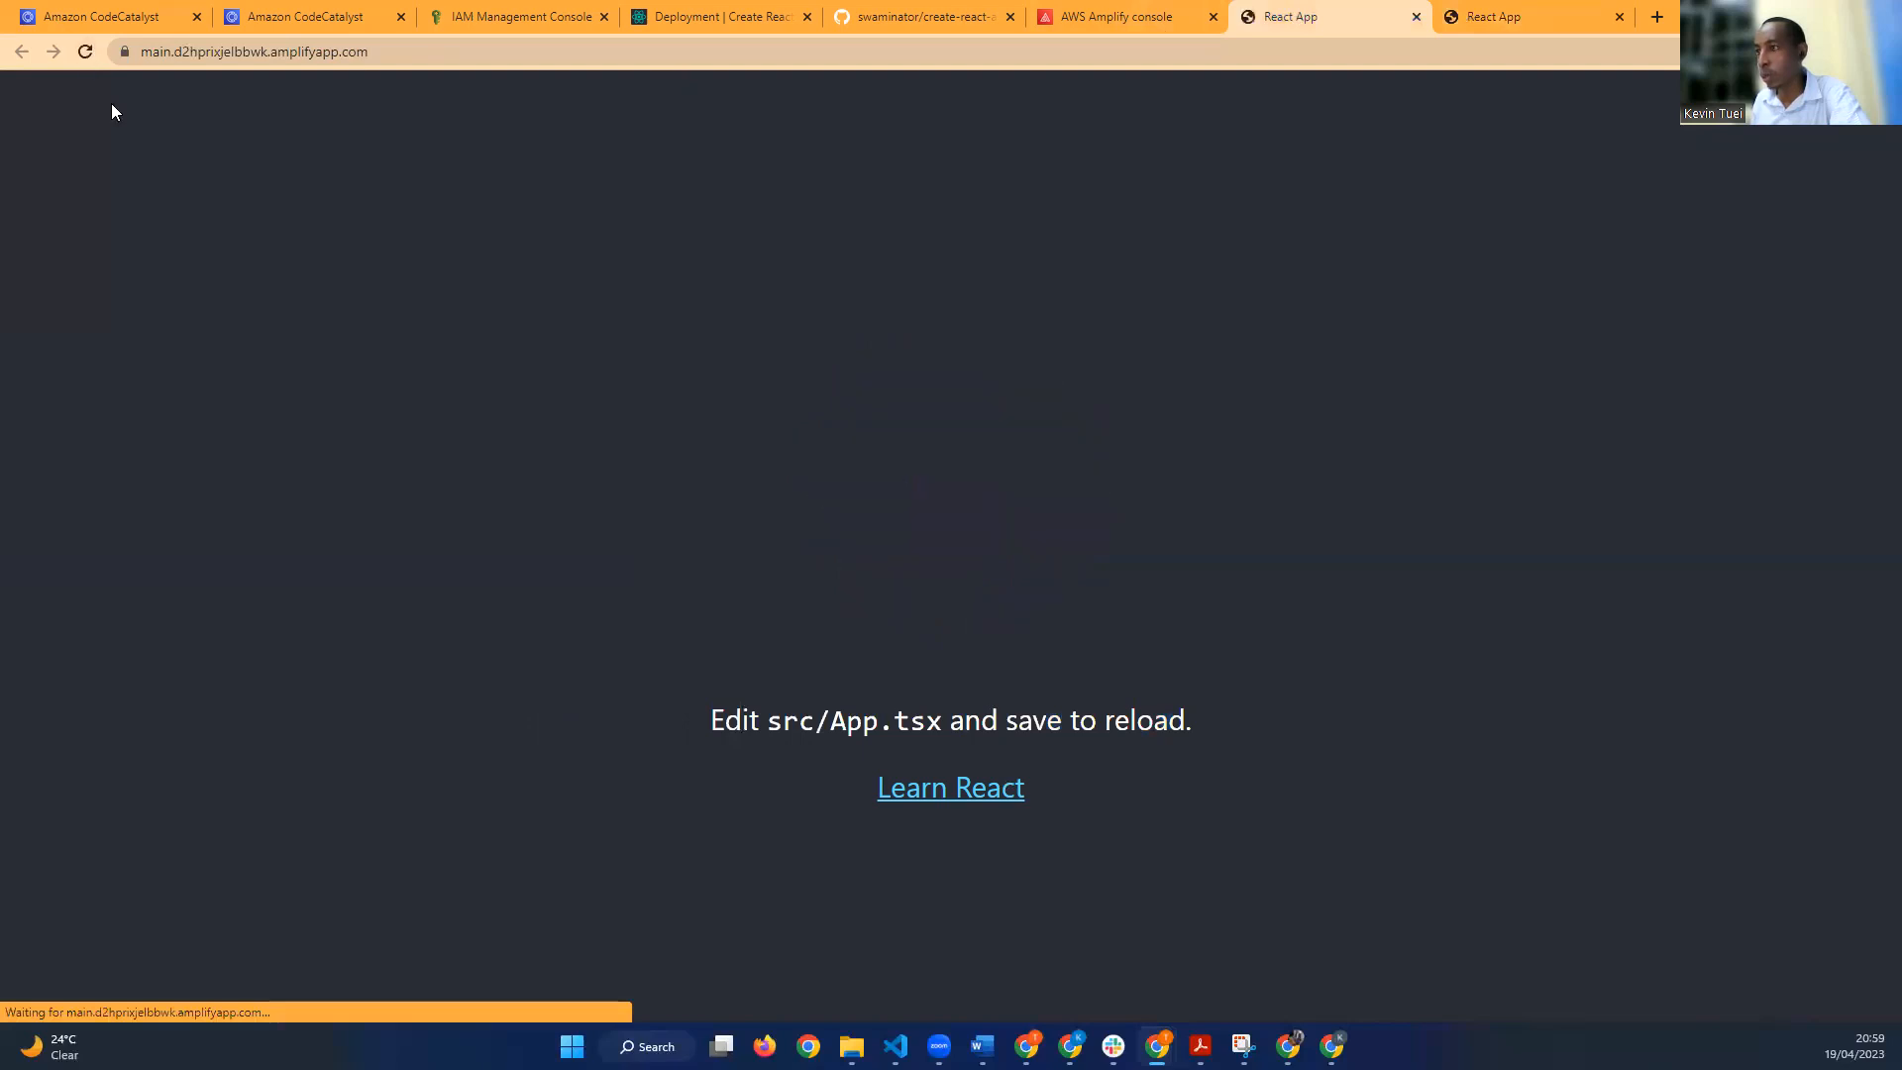
click(85, 53)
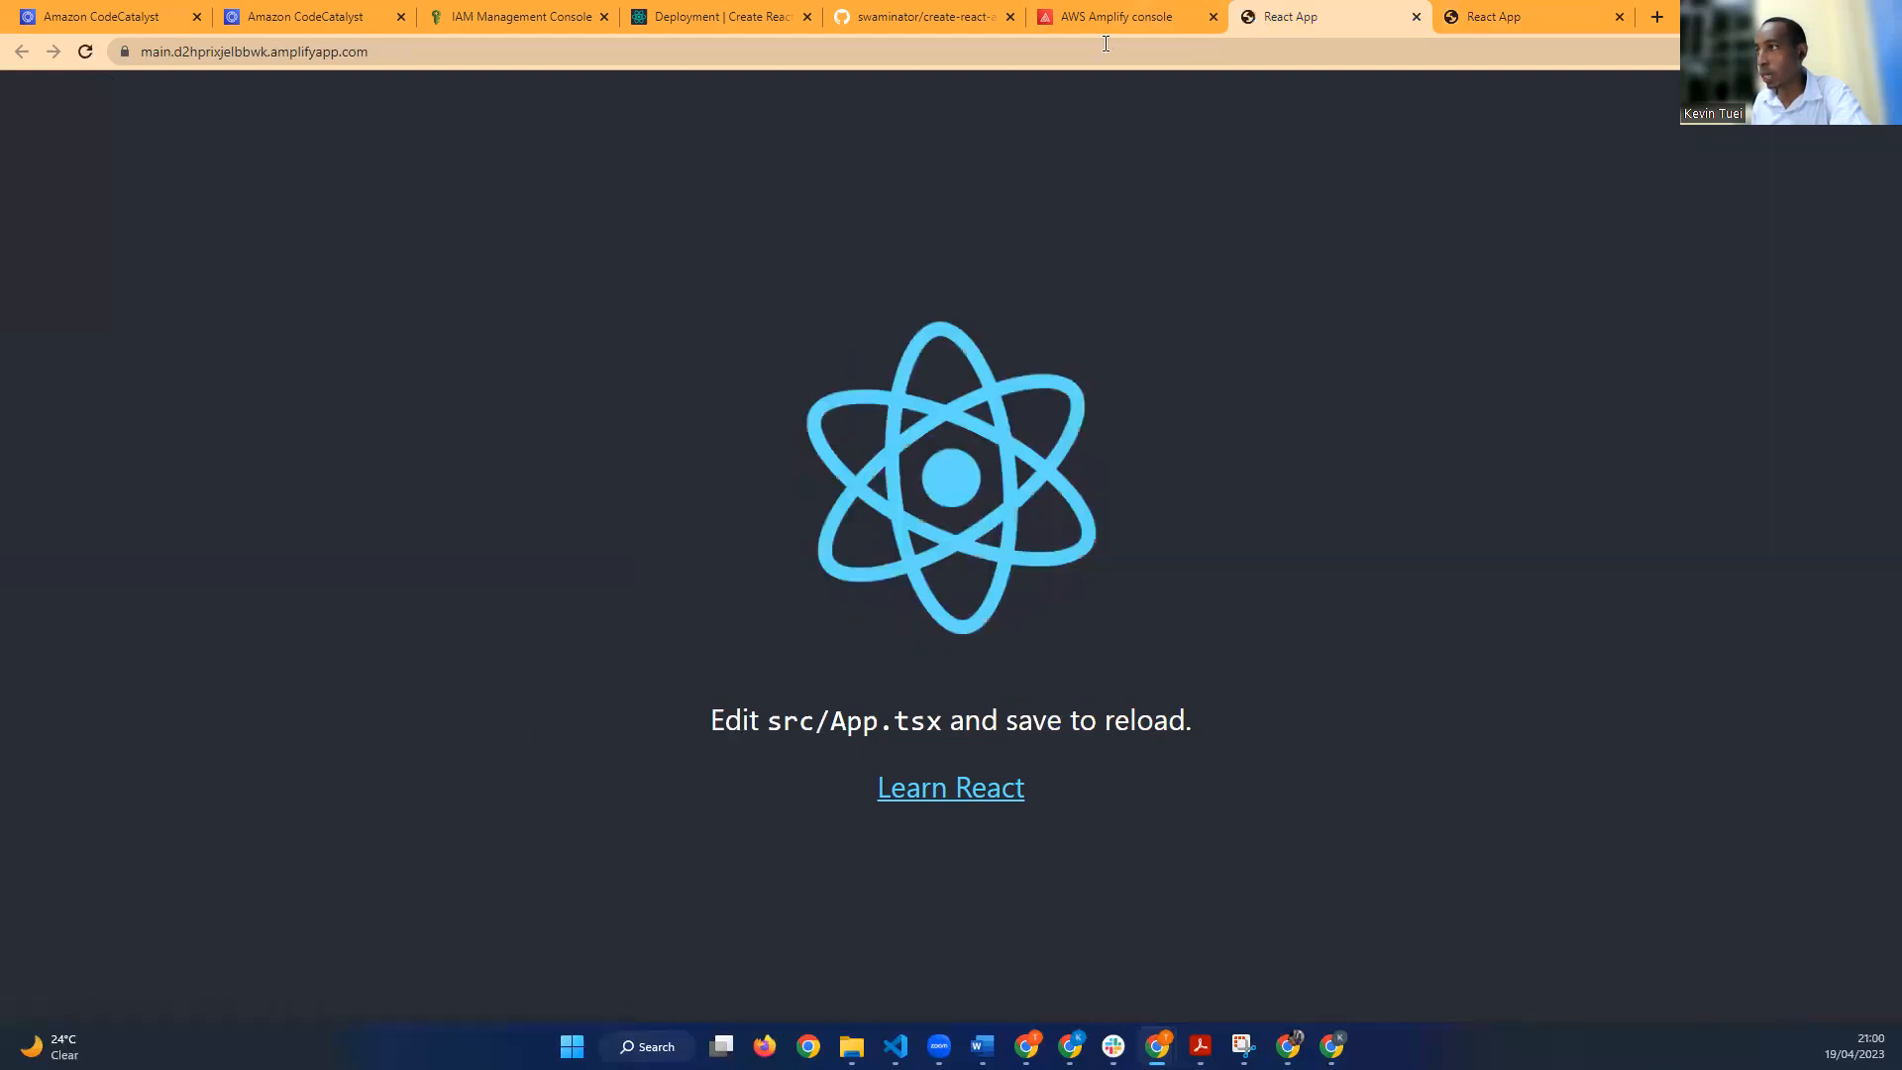
Step: Compare the page text of the two hosted React App tabs, ending on main.dcxm65zdt2e6e.amplifyapp.com
click(1494, 16)
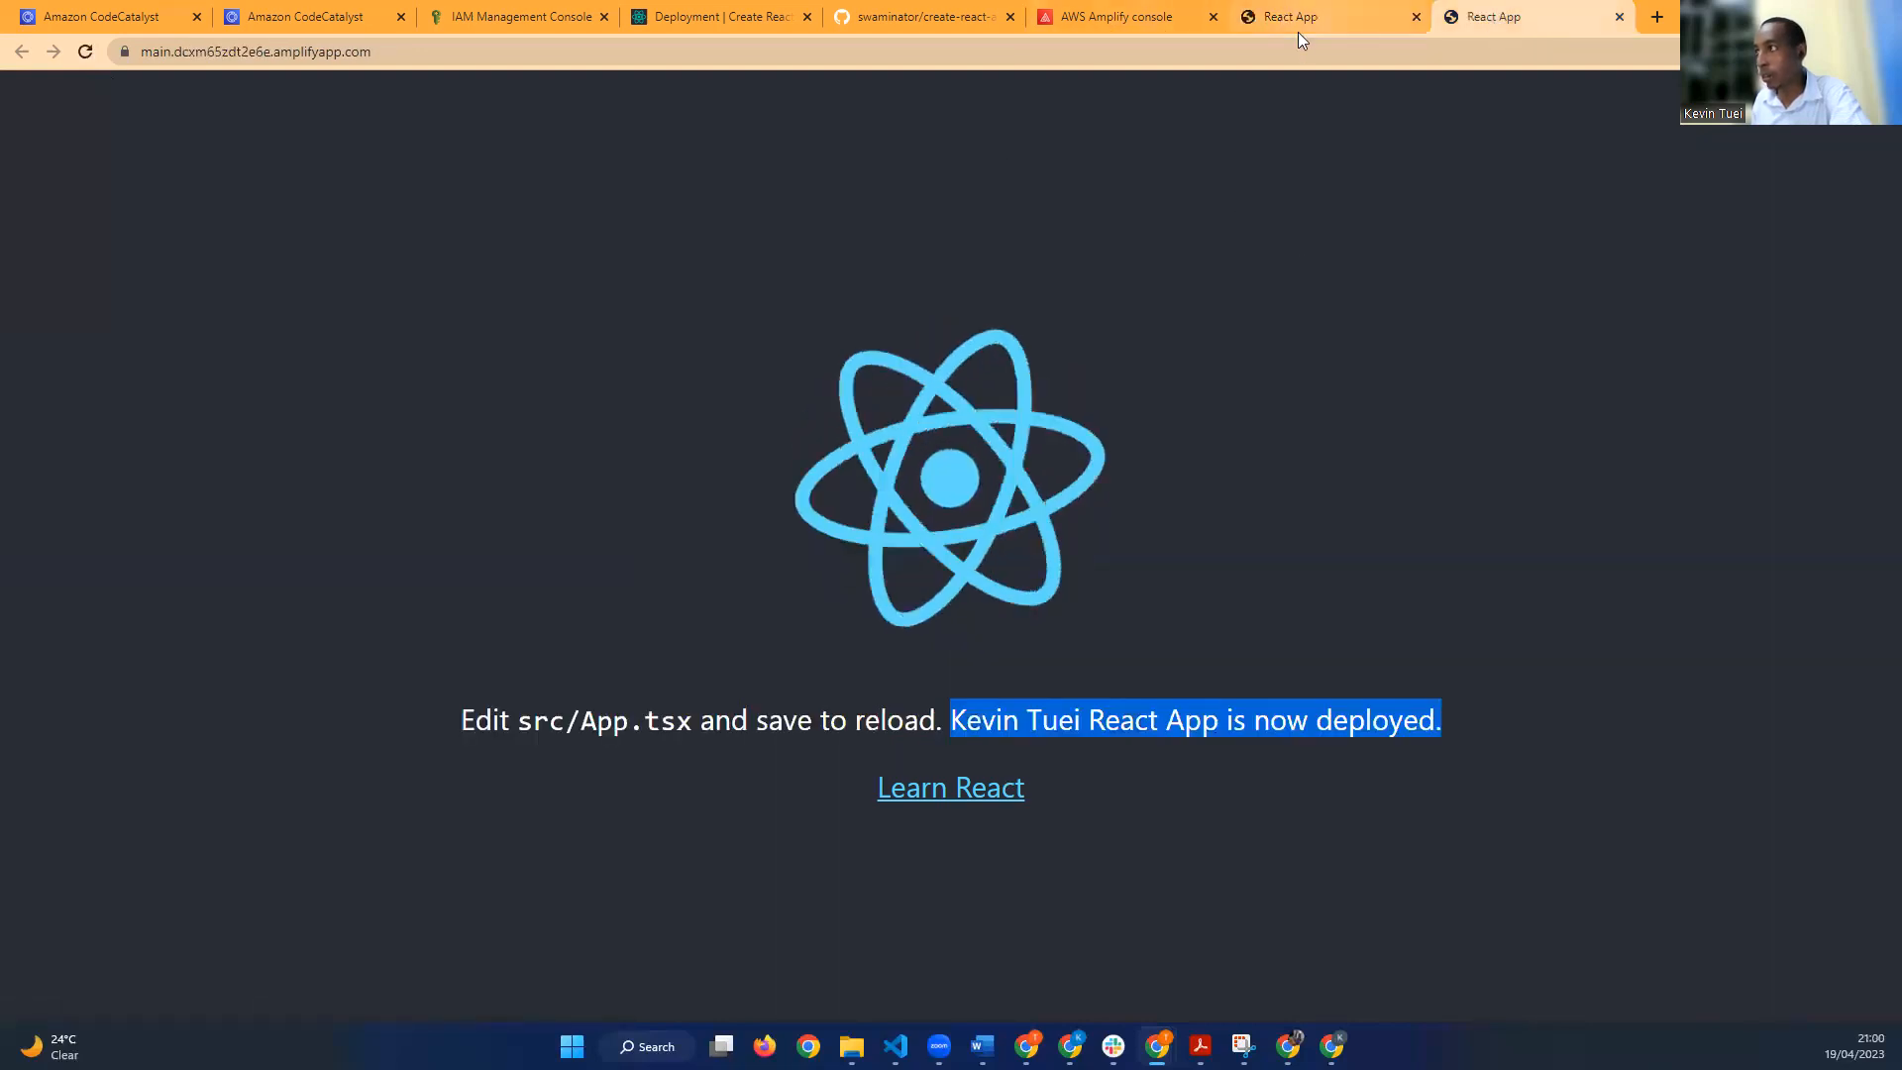
click(1298, 29)
click(1496, 12)
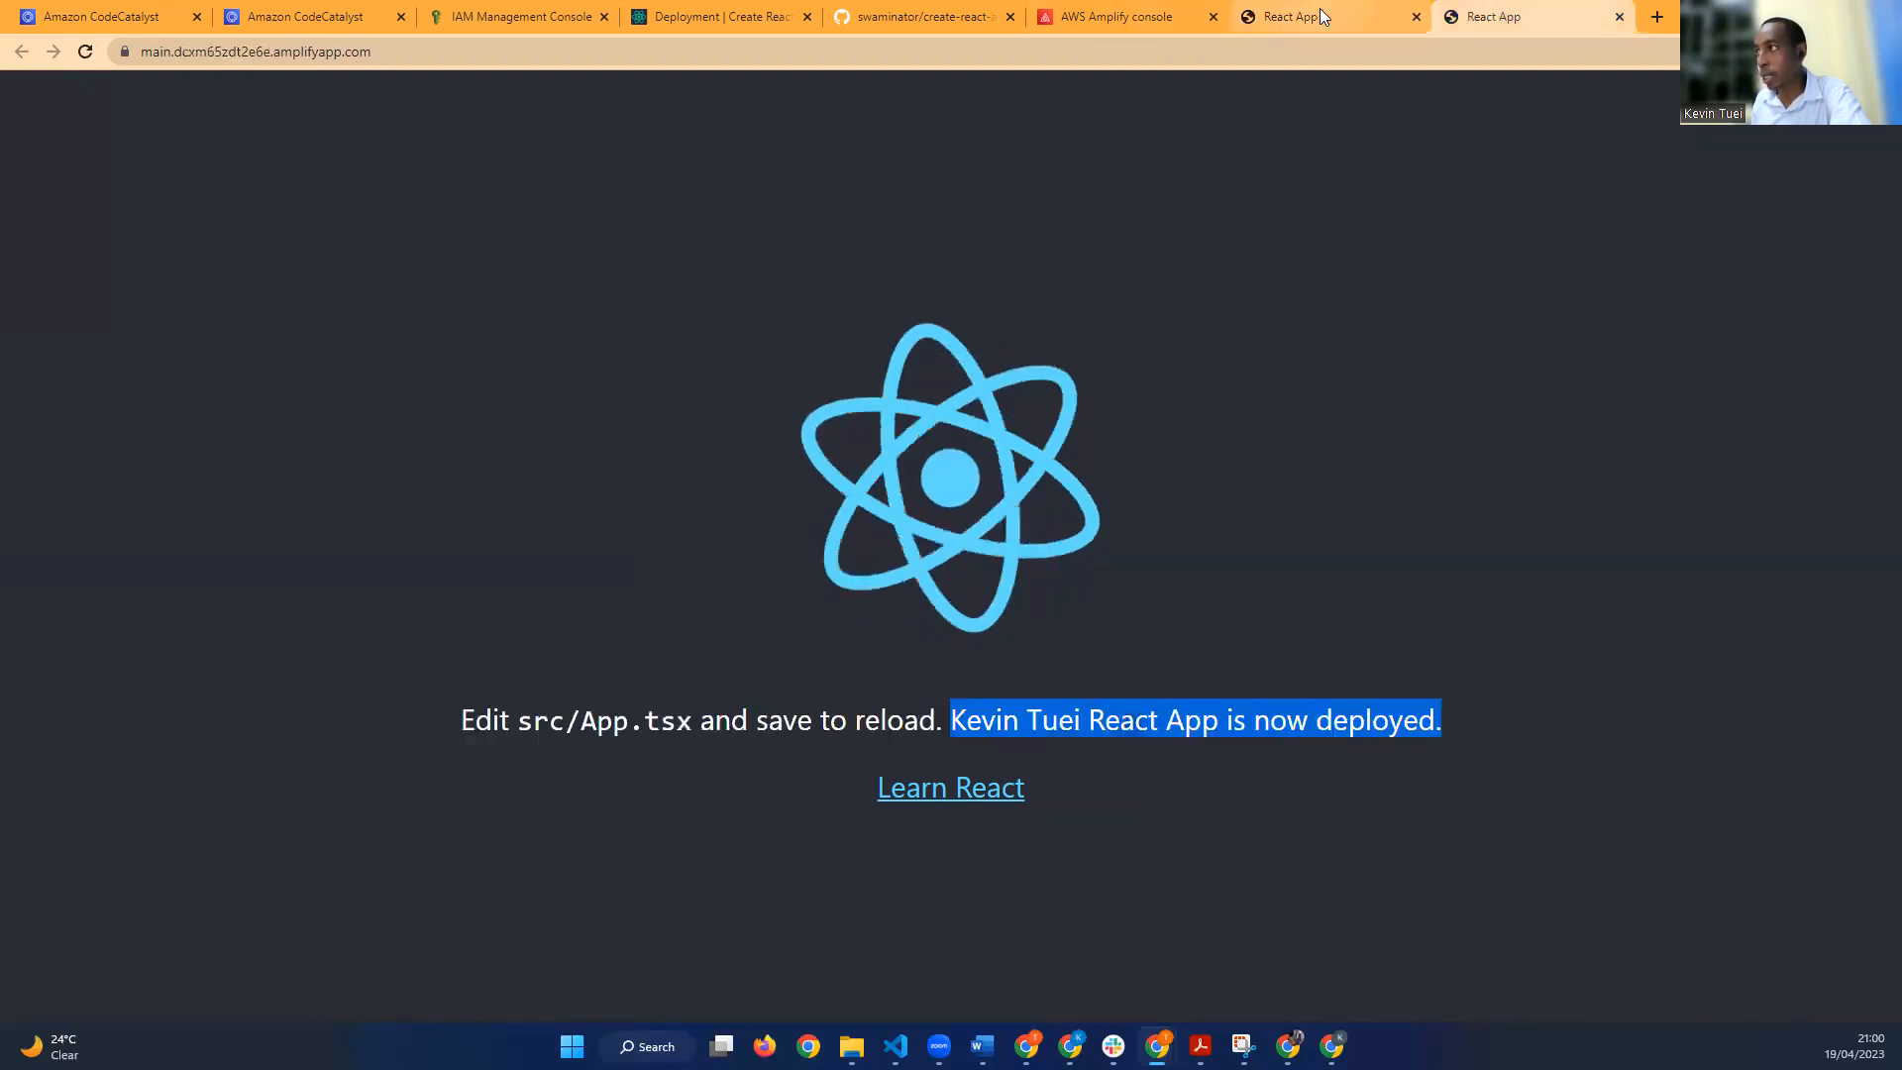
click(1337, 18)
click(1493, 18)
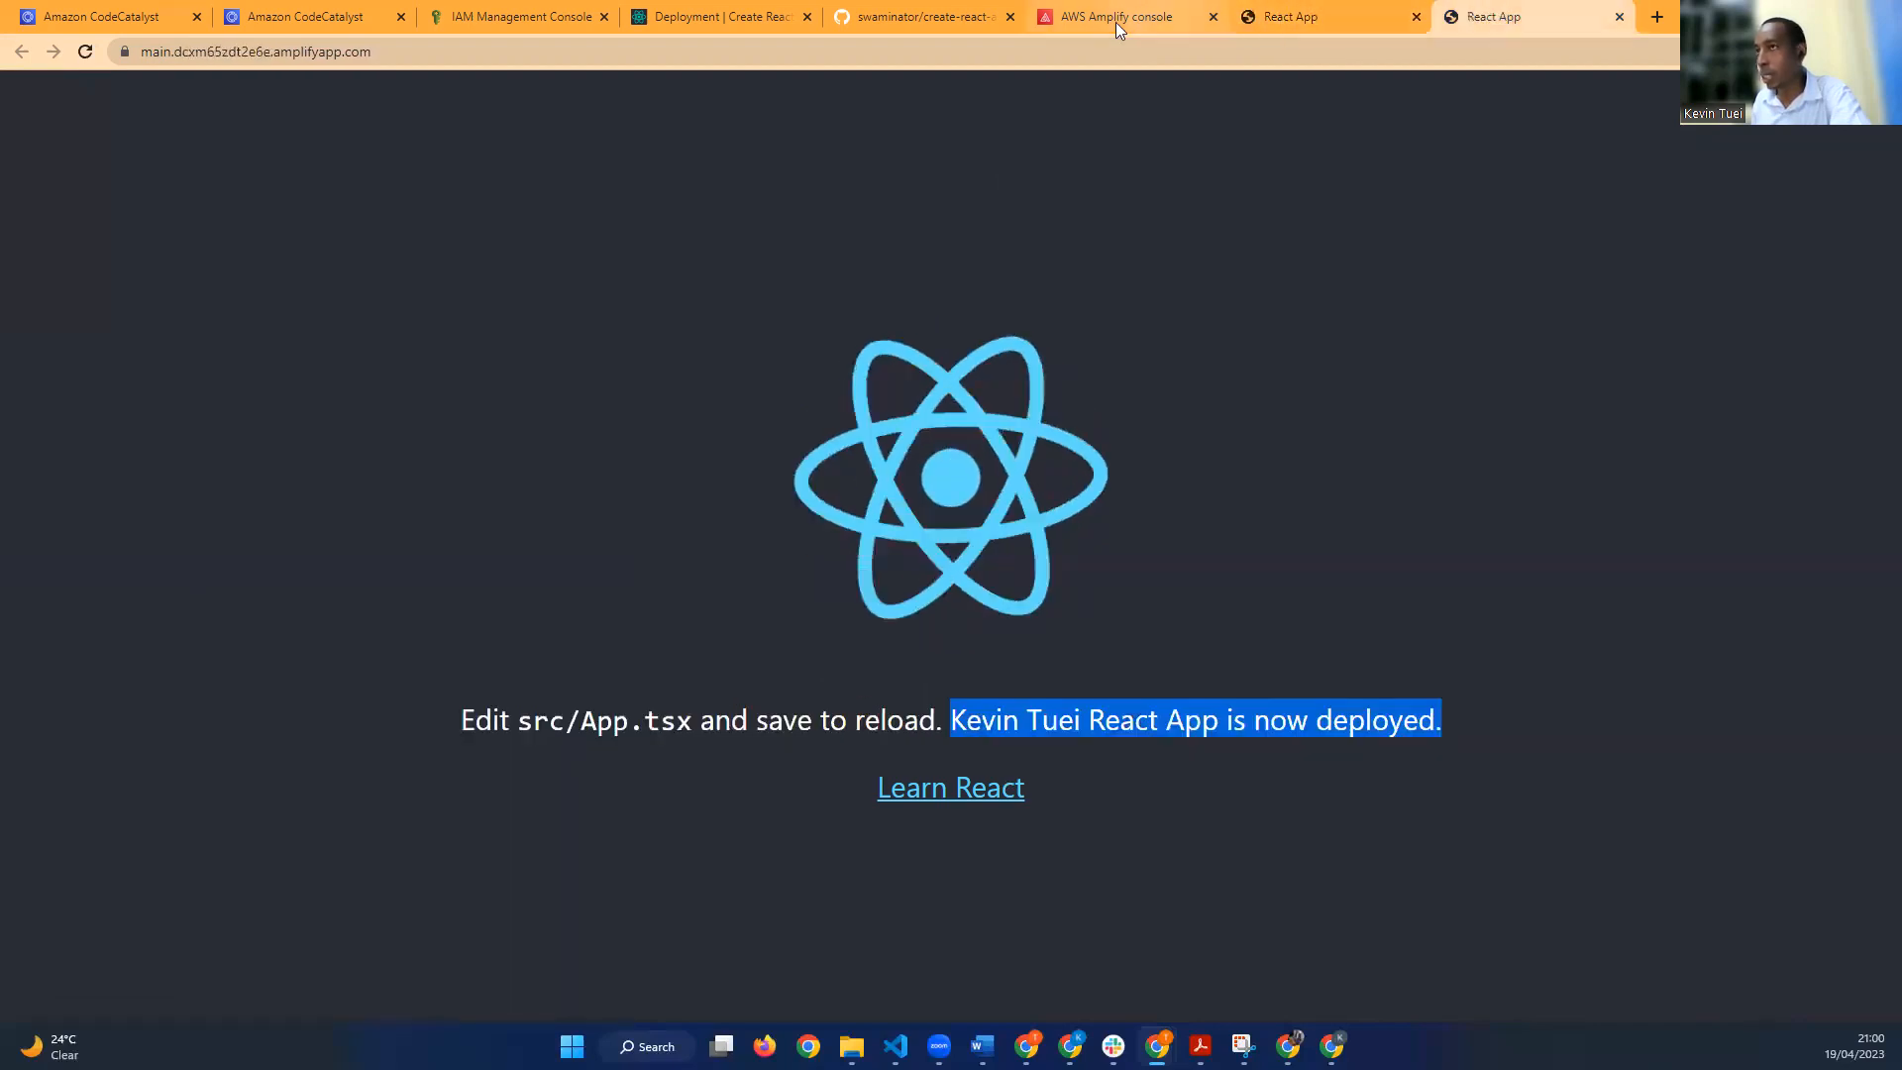
Step: Switch to the AWS Amplify console and examine the first BlueprintApp's main deployment and its general app settings
click(1115, 22)
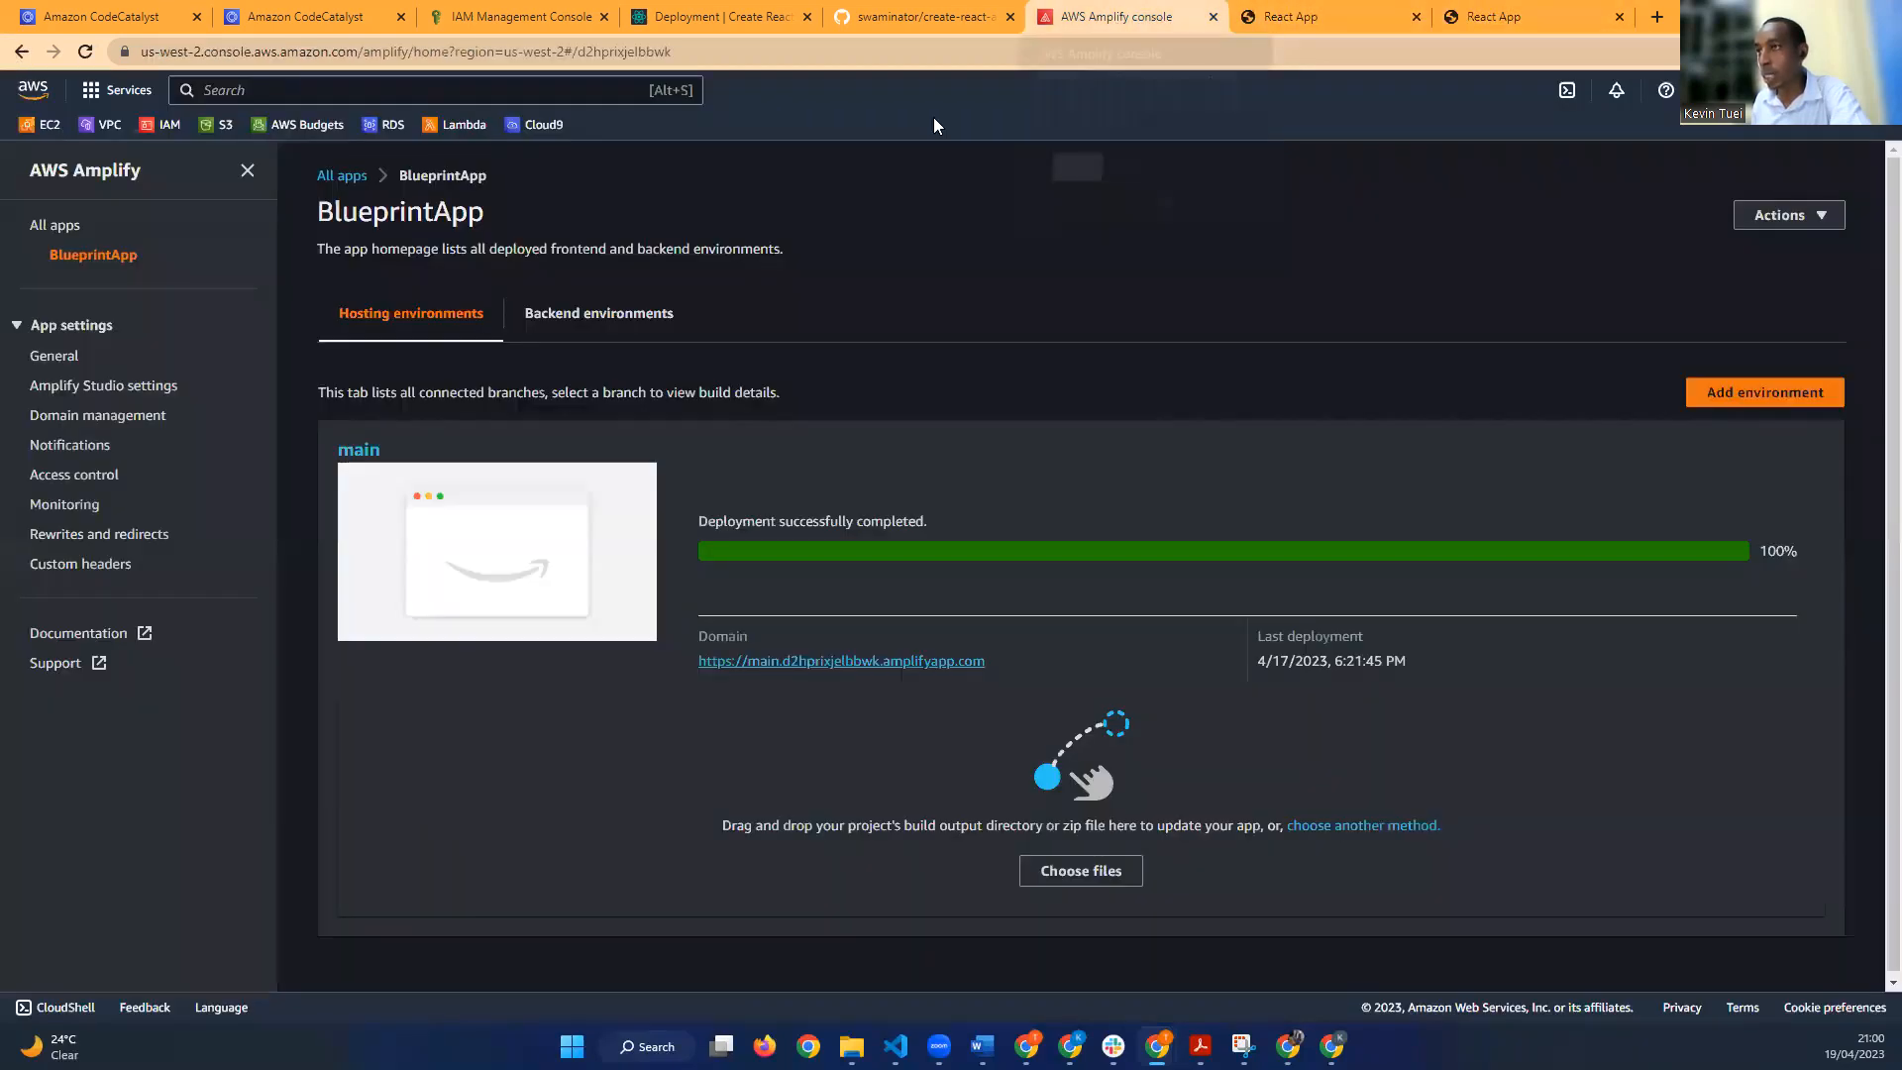
click(70, 226)
click(599, 307)
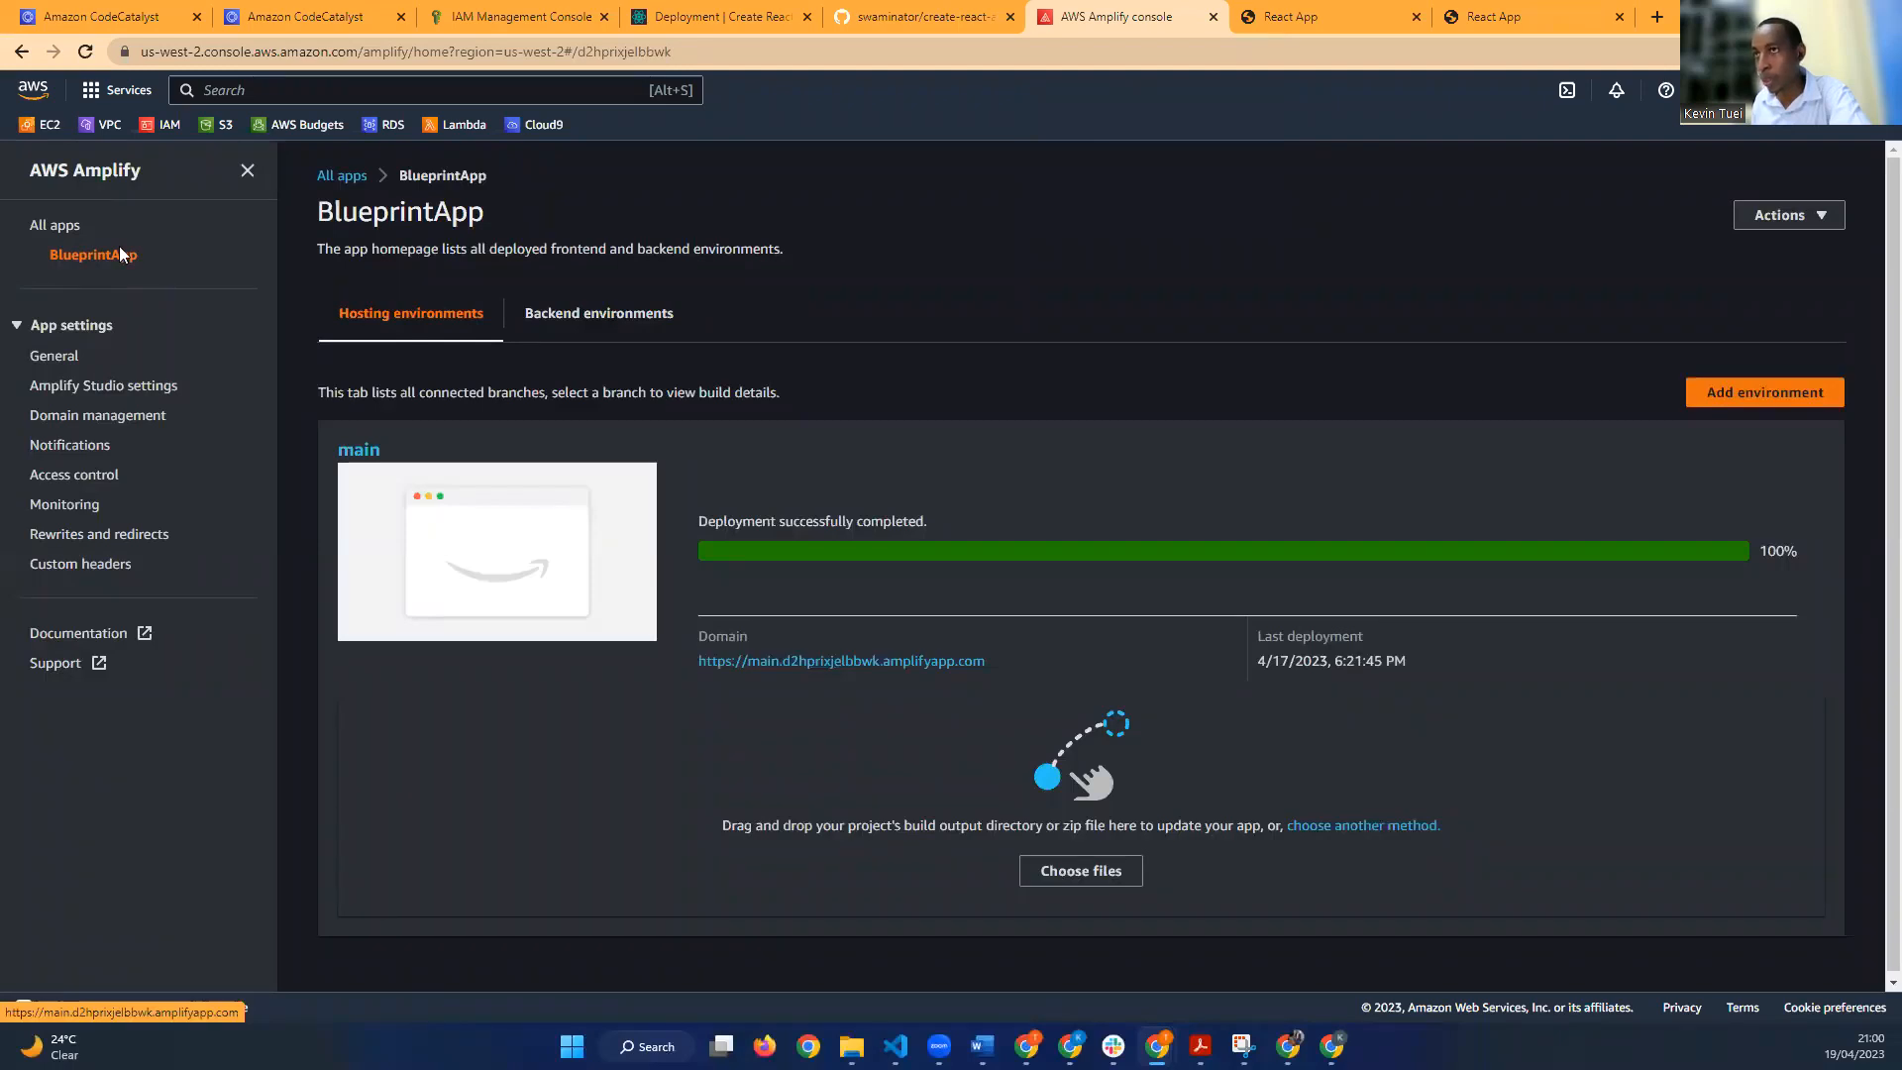
click(144, 172)
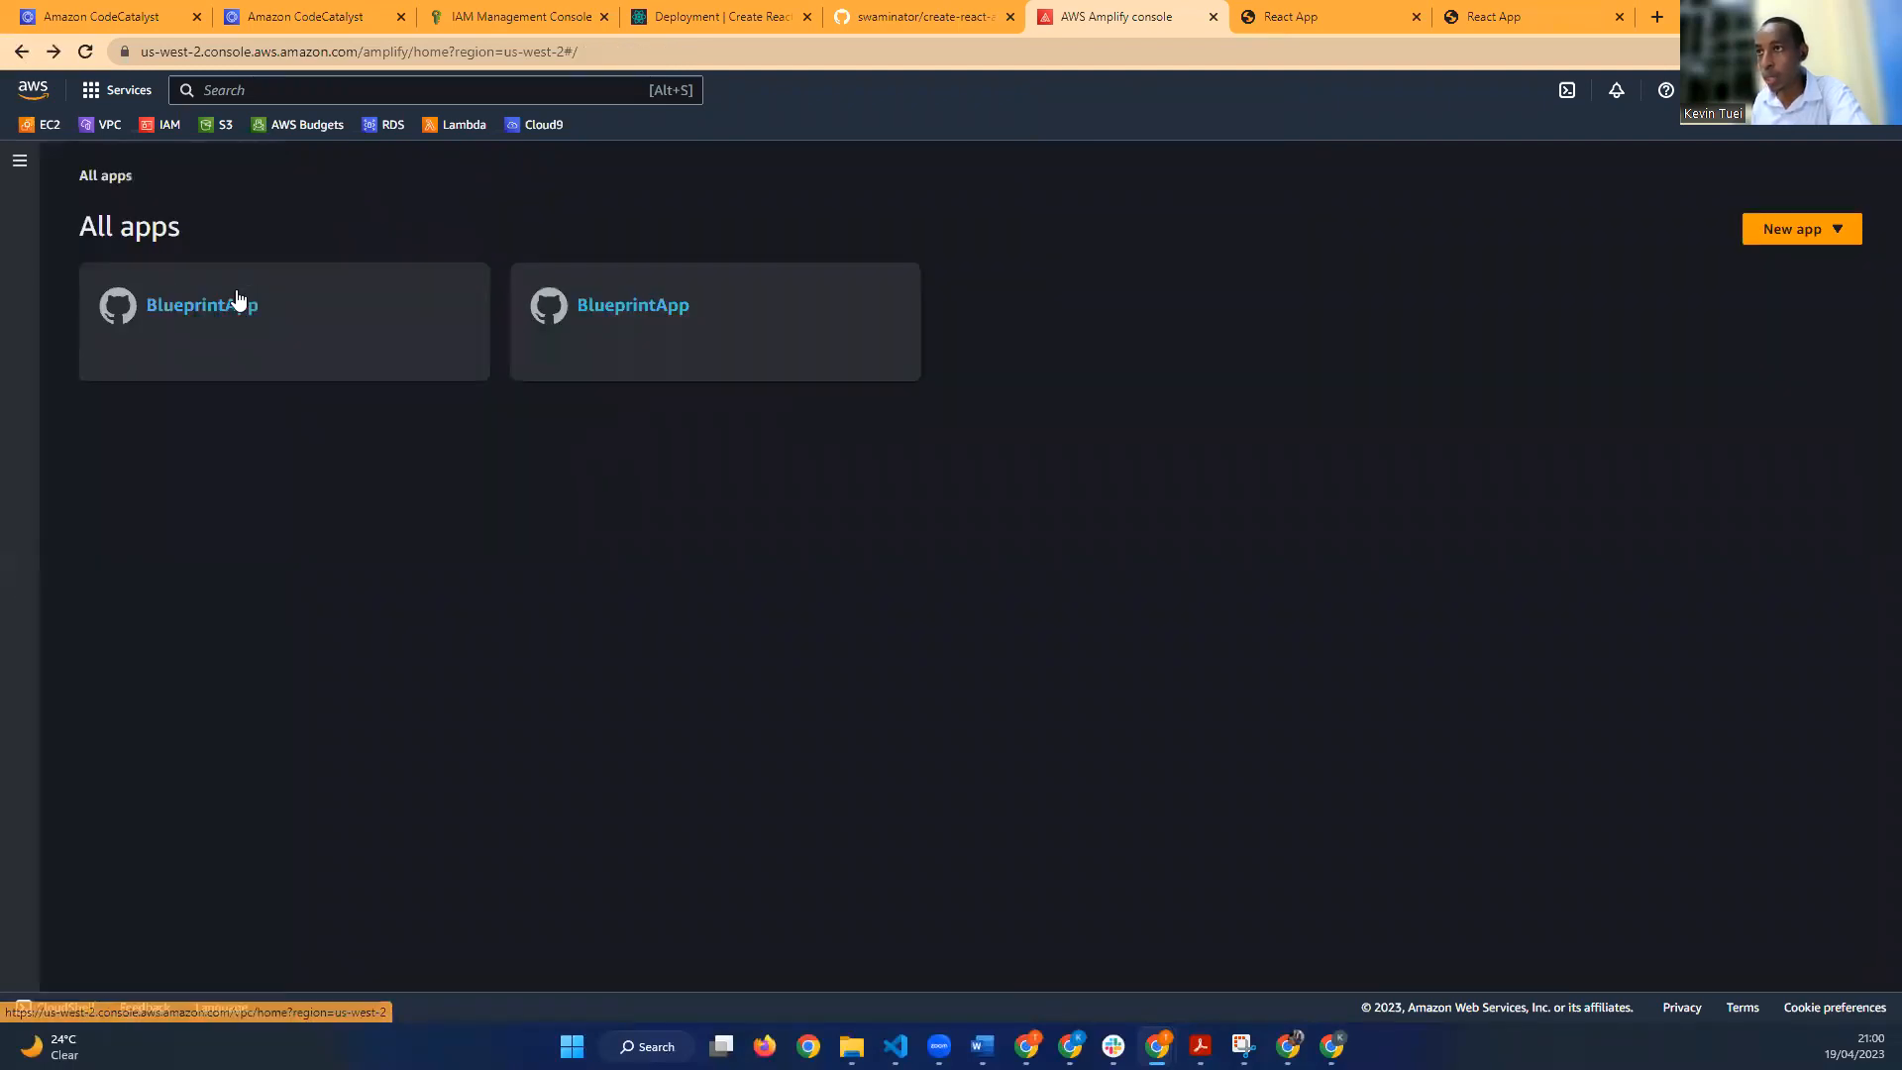
click(273, 307)
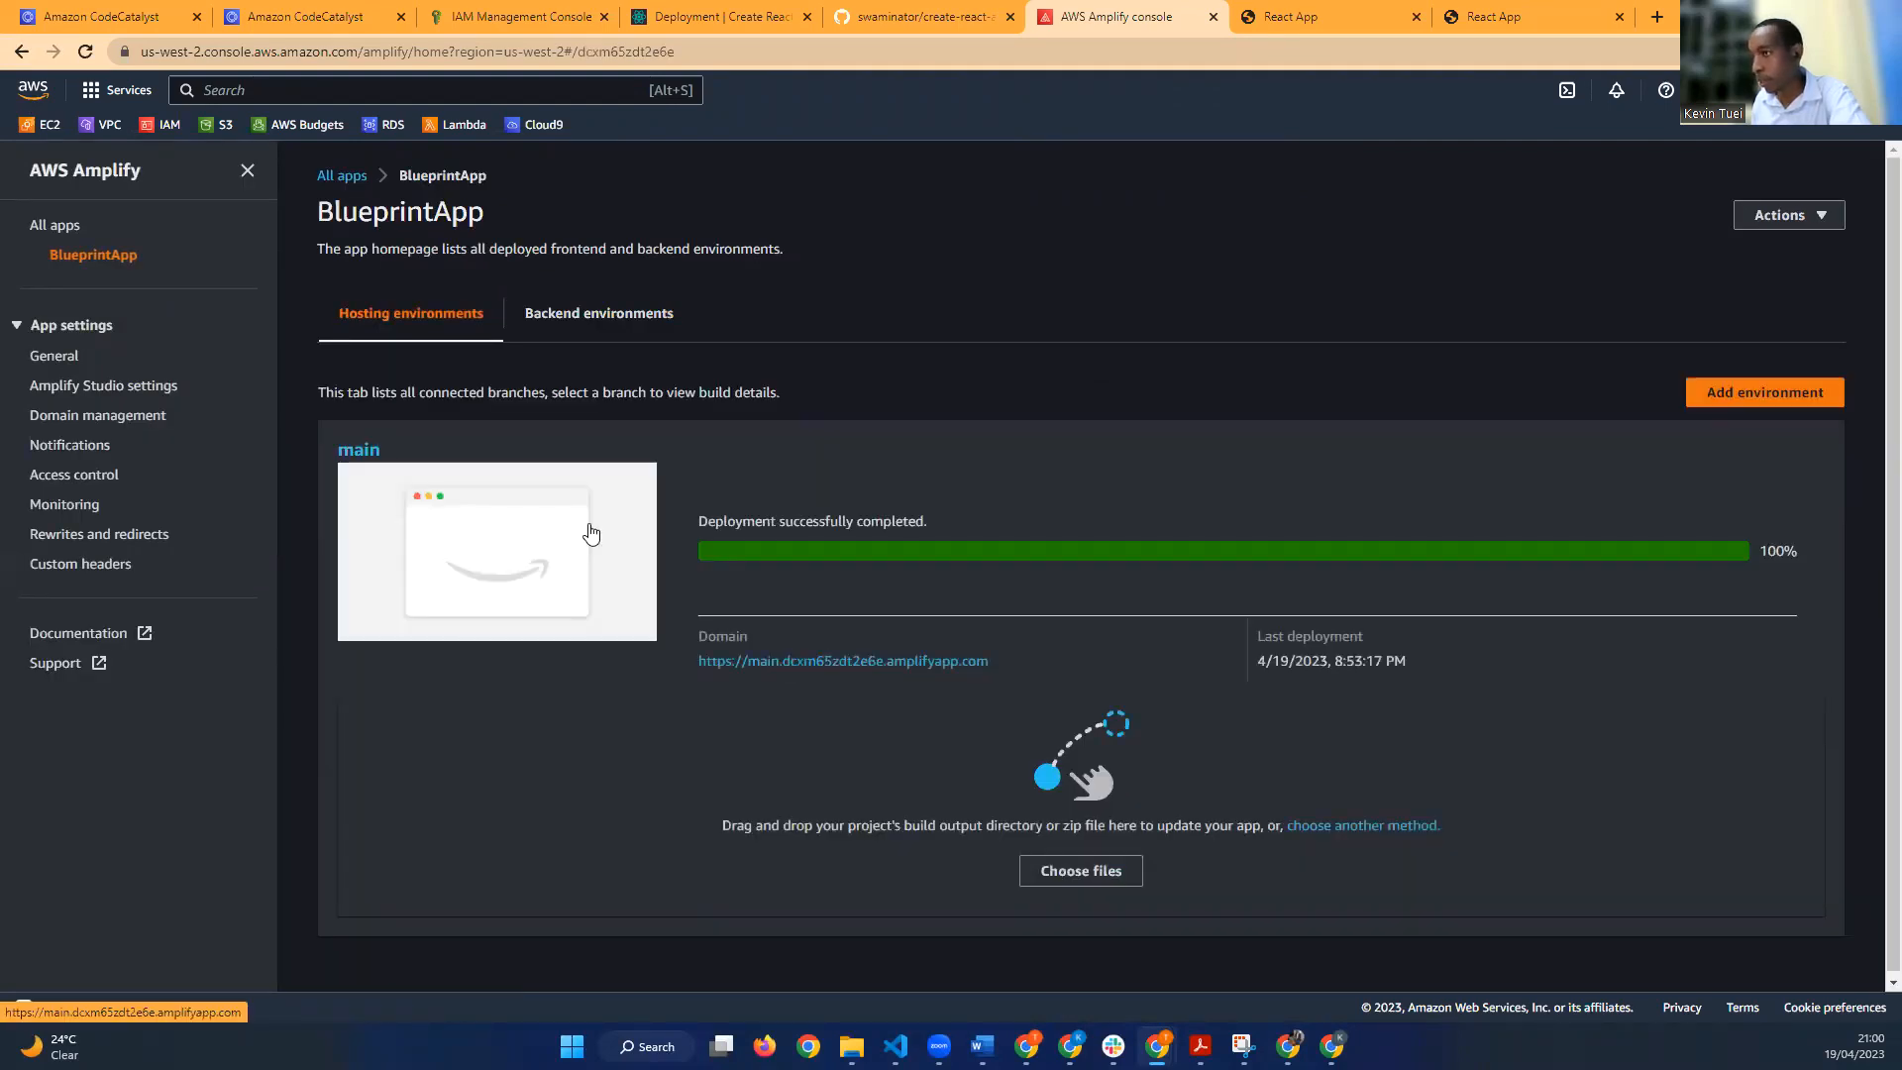
click(493, 540)
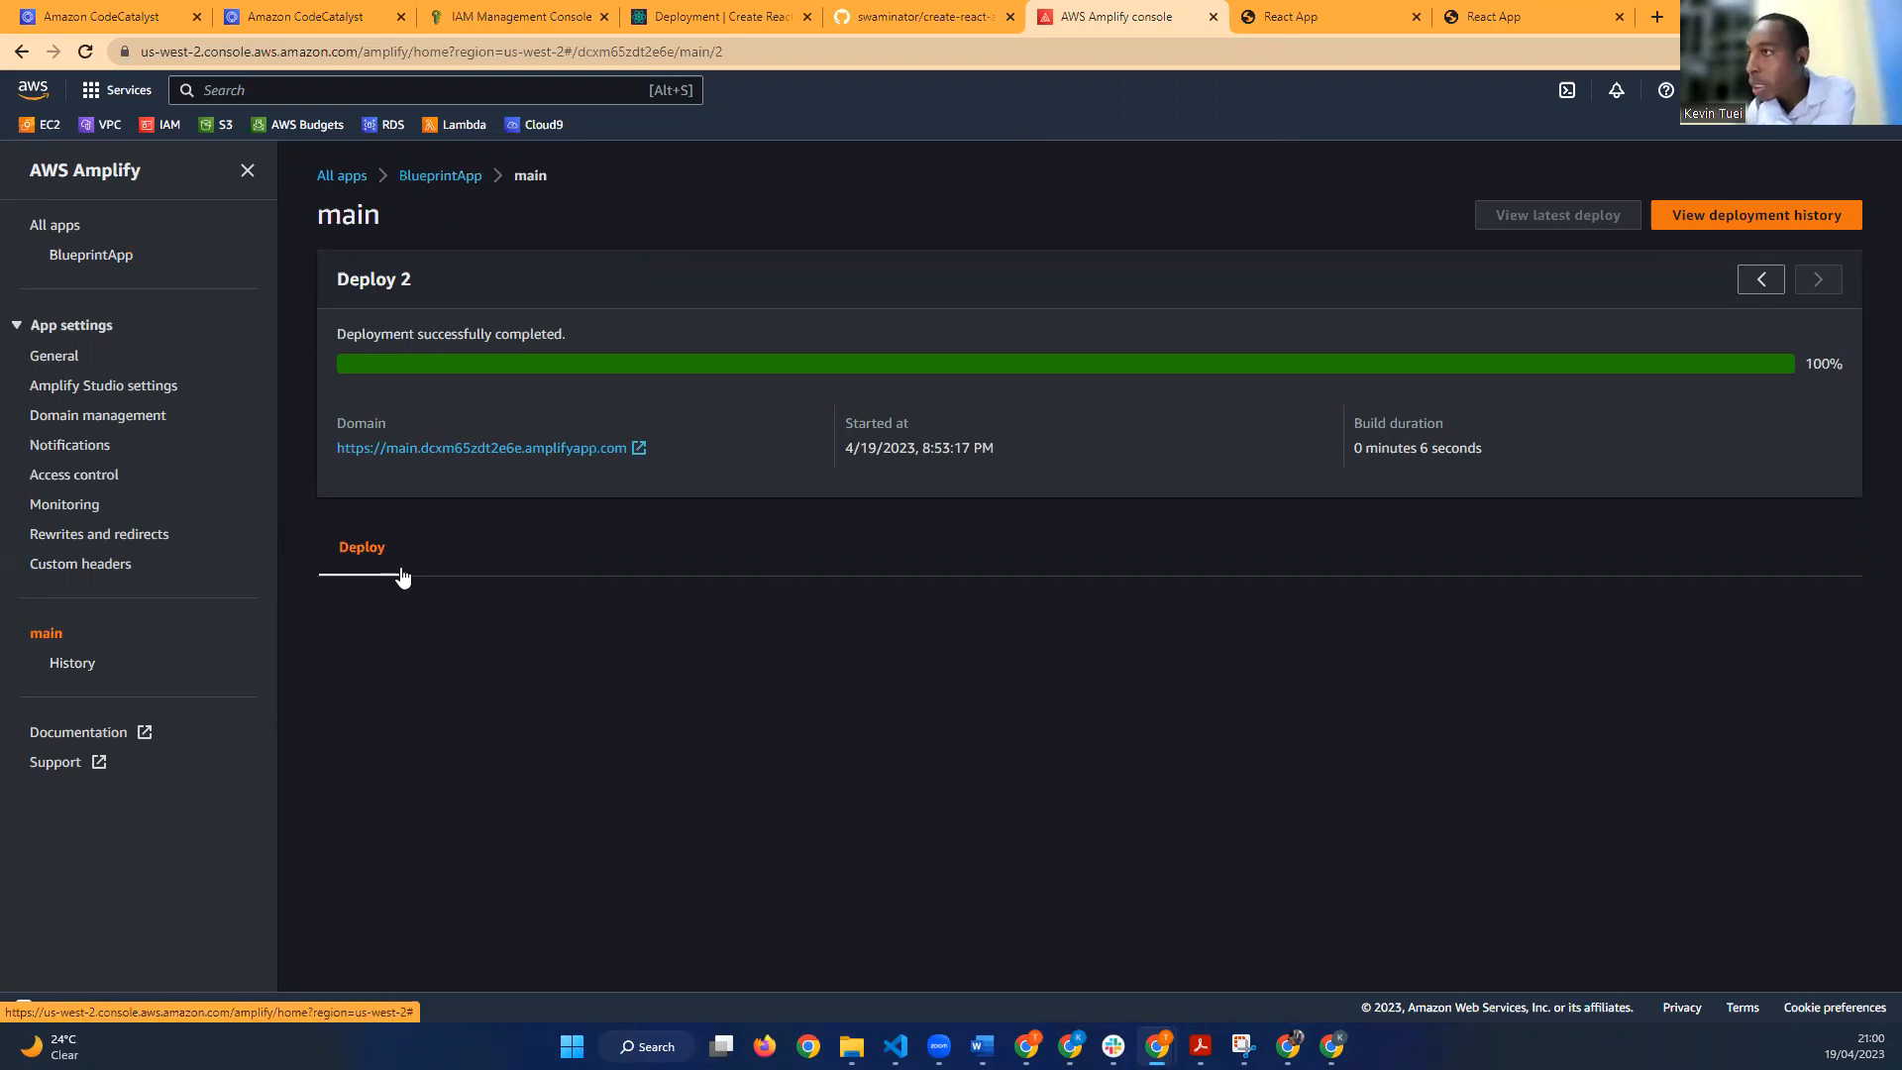
click(61, 359)
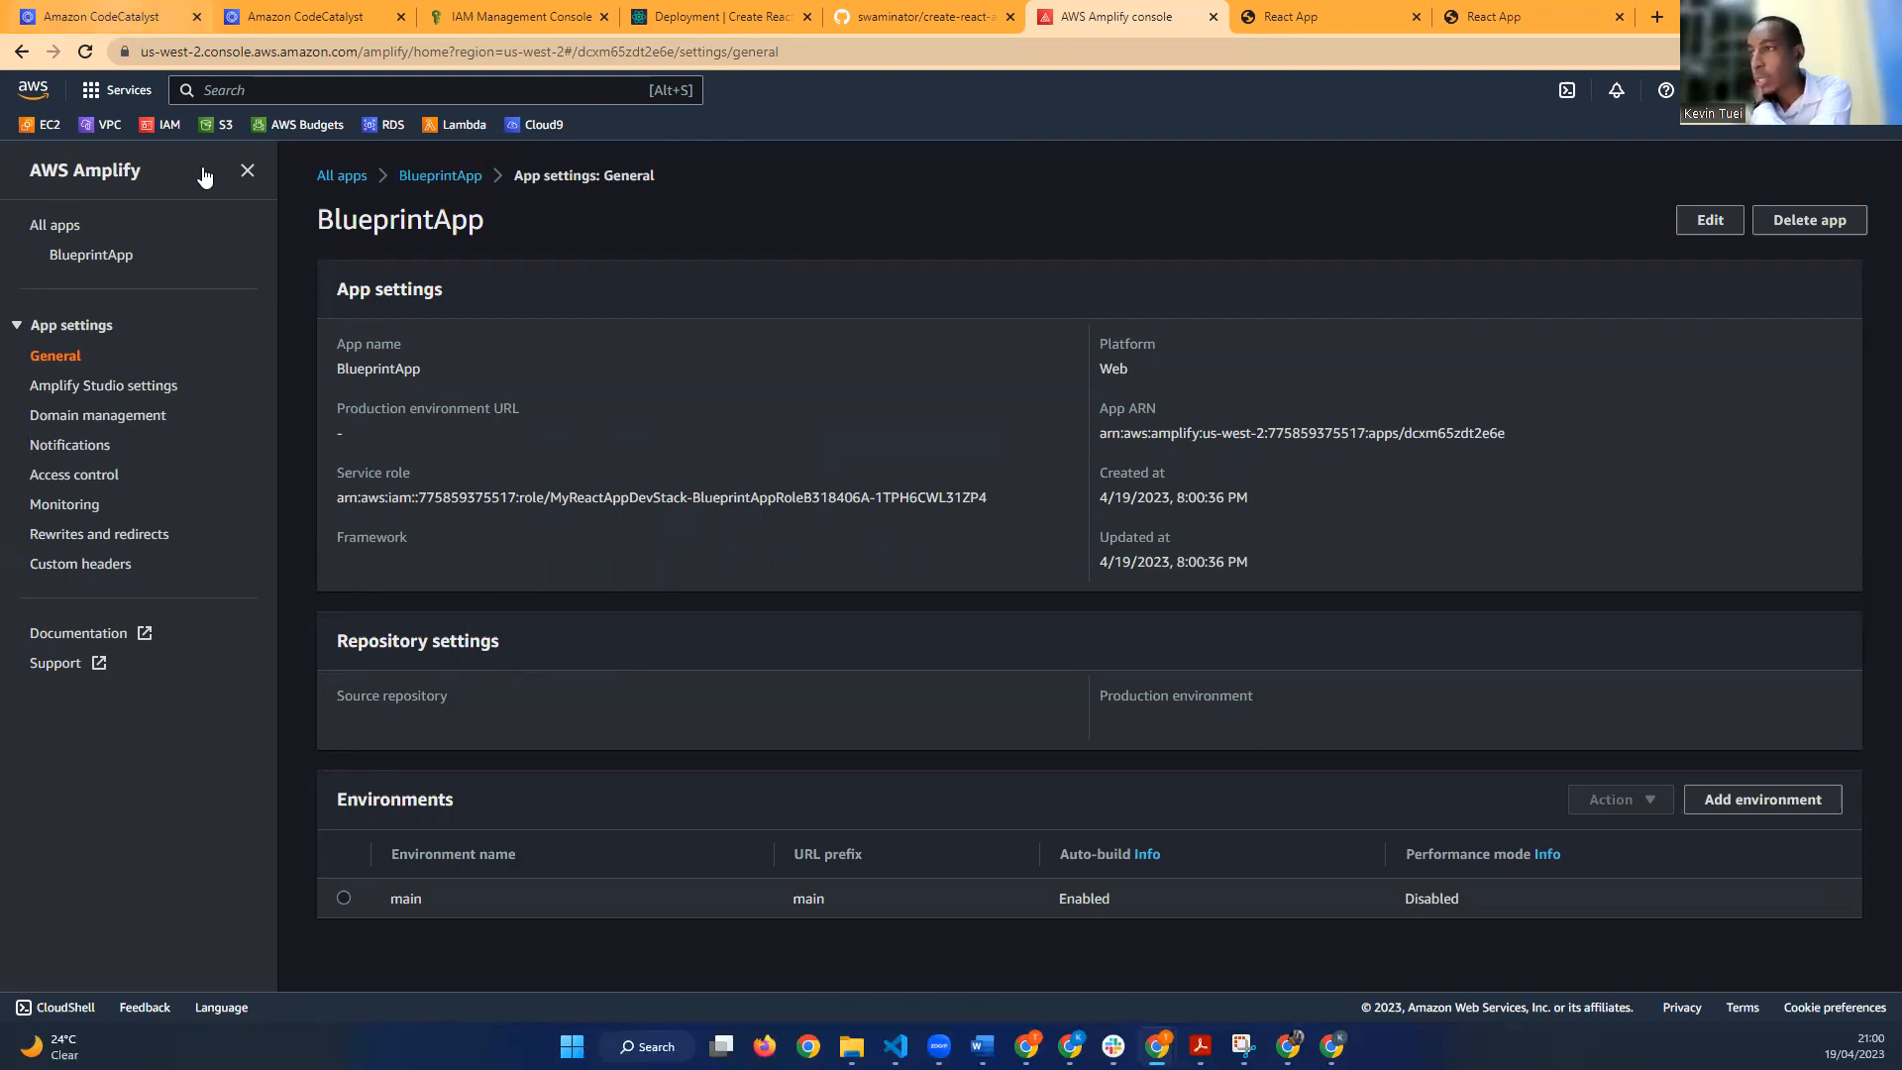
Step: Switch back to CodeCatalyst and view the dev onPushToMainDeployPipeline workflow diagram
click(103, 17)
scroll(927, 826, down, 1)
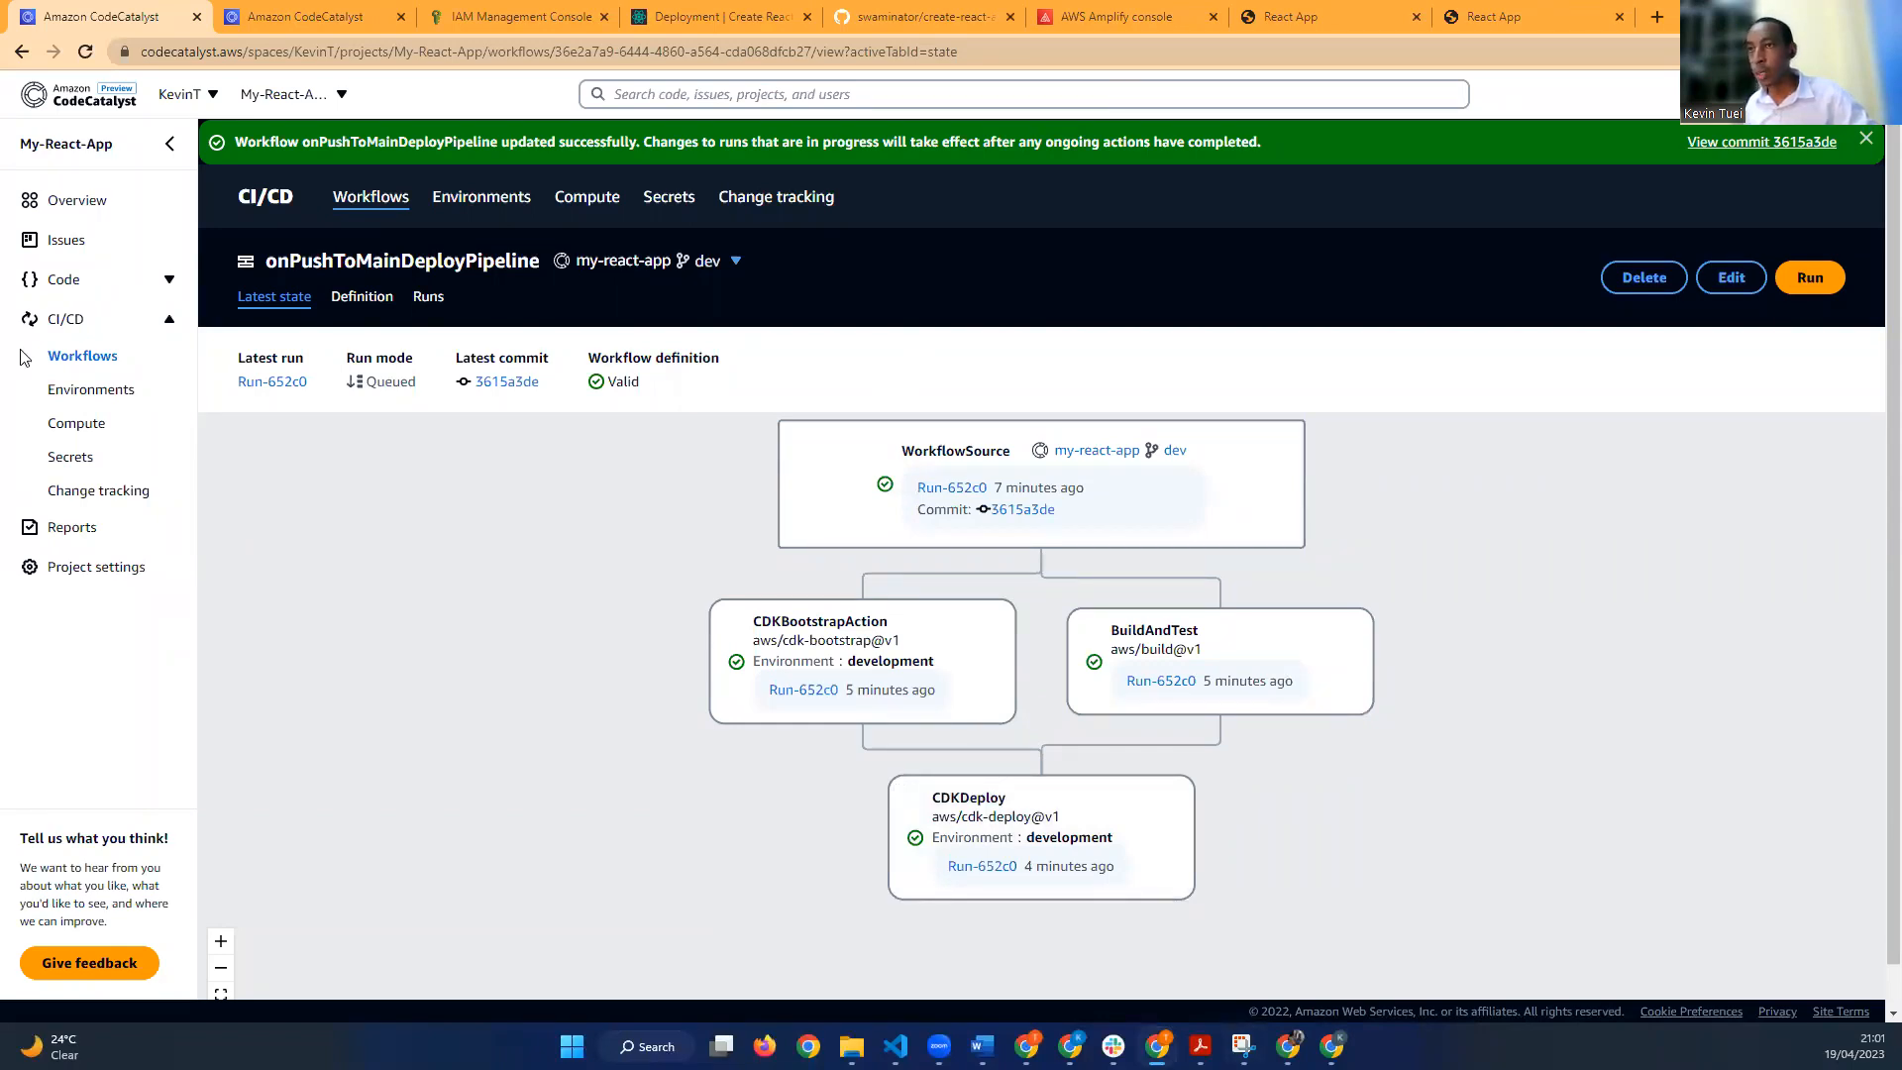
Step: Open the My-React-App overview, then review GitHub's create-react-app-auth-amplify README and Create React App's AWS Amplify deployment documentation
click(107, 149)
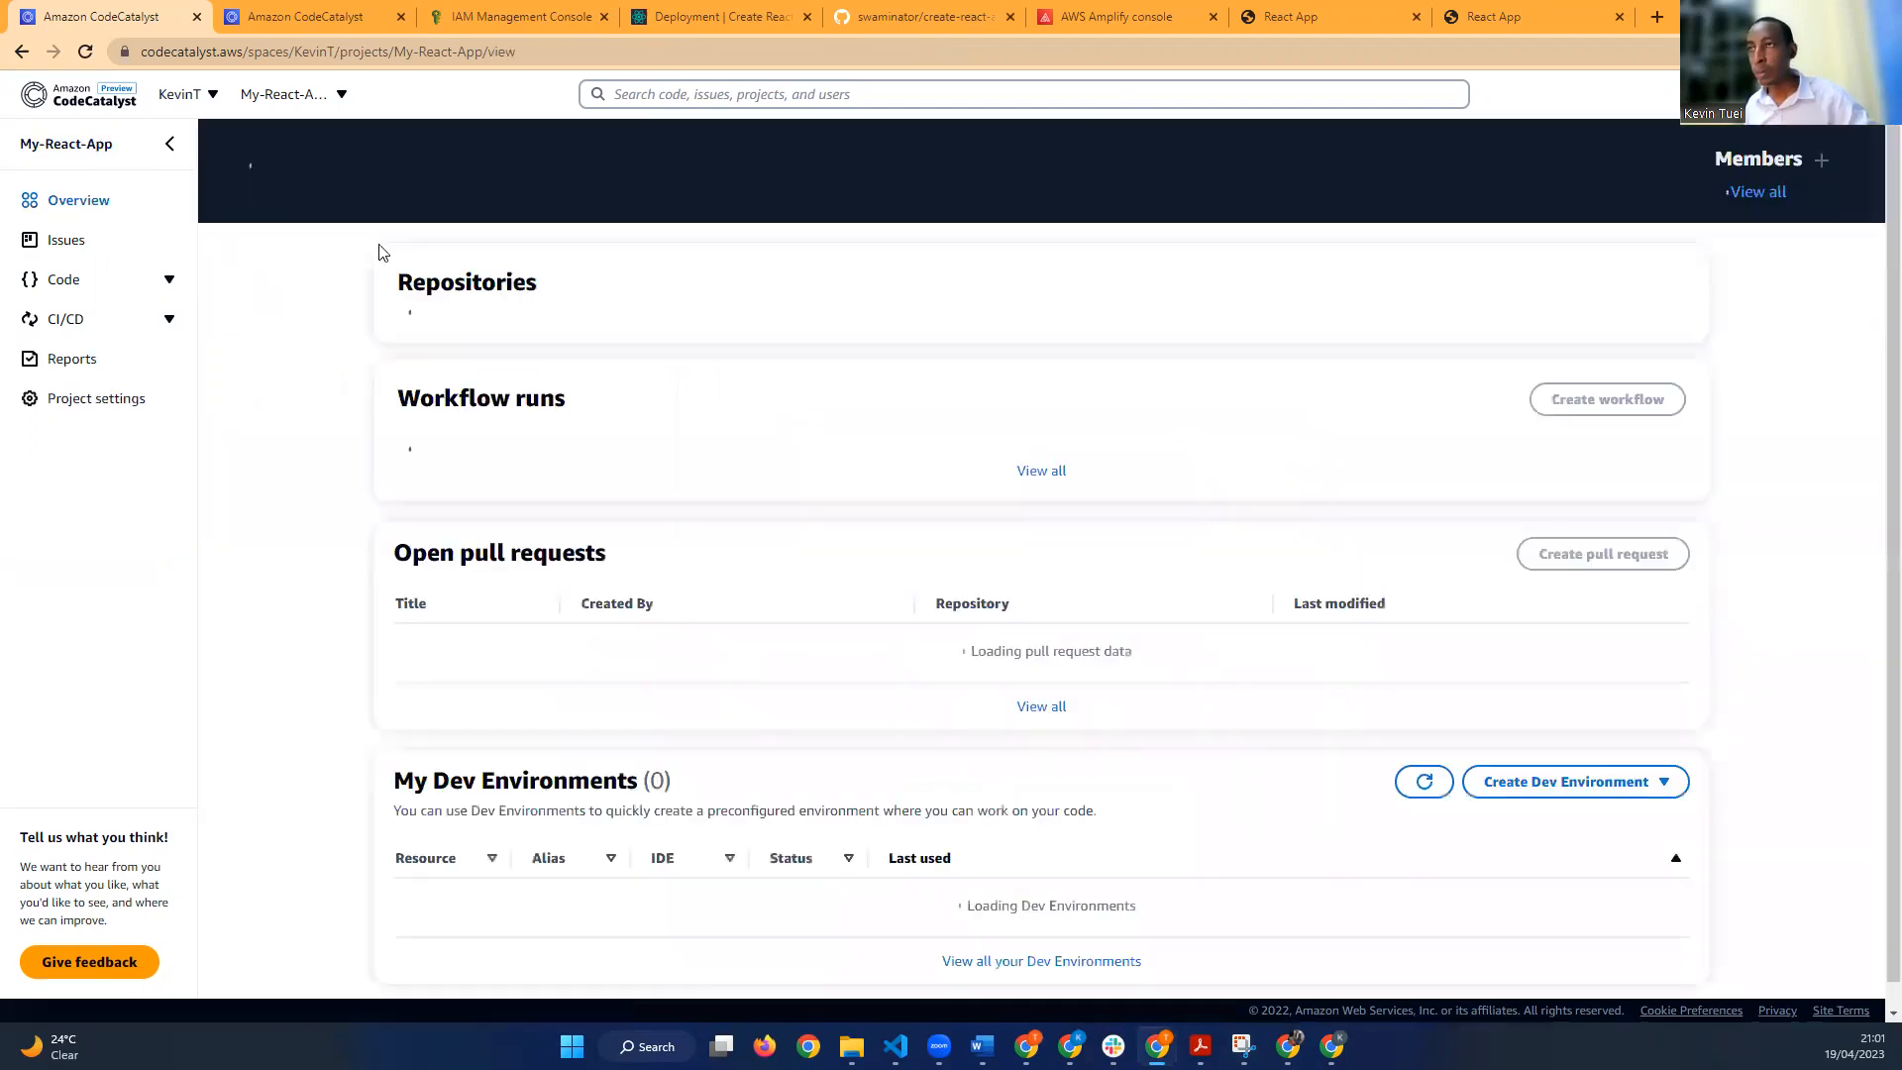
click(912, 16)
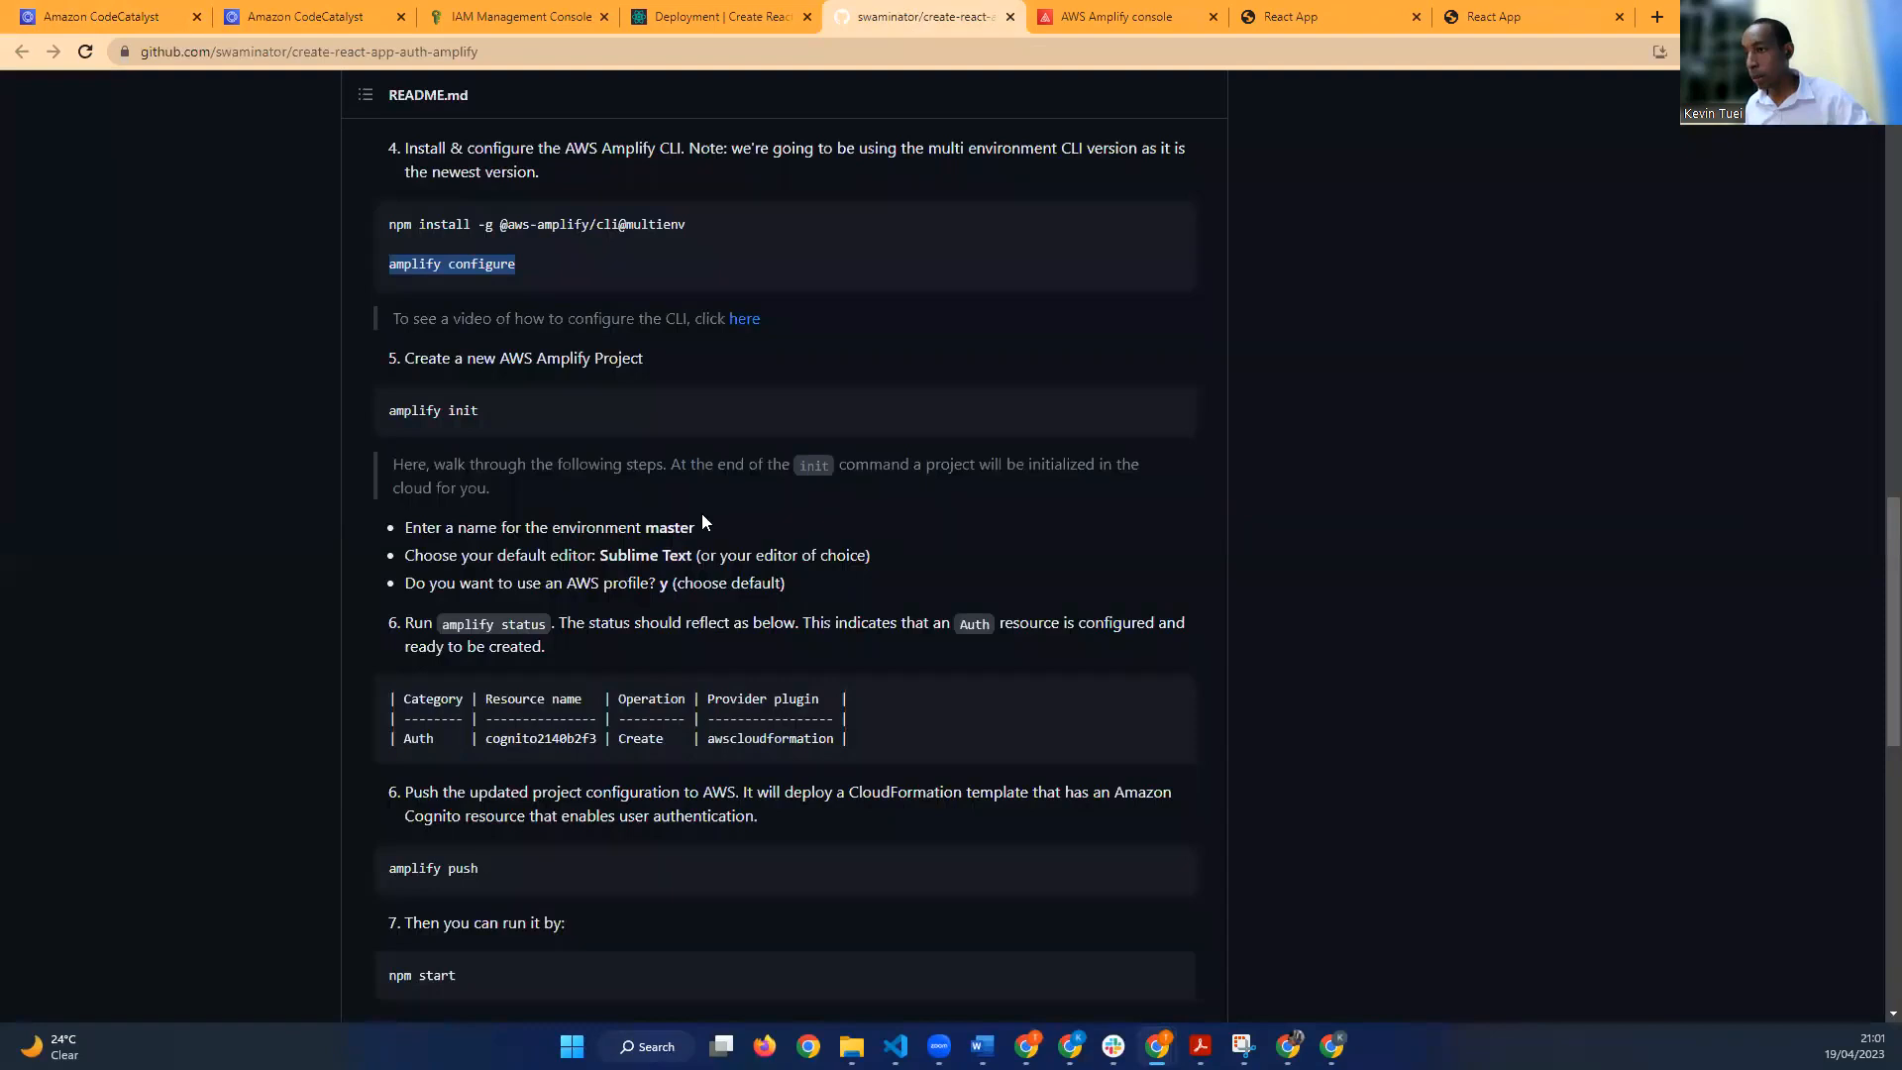
scroll(511, 802, down, 3)
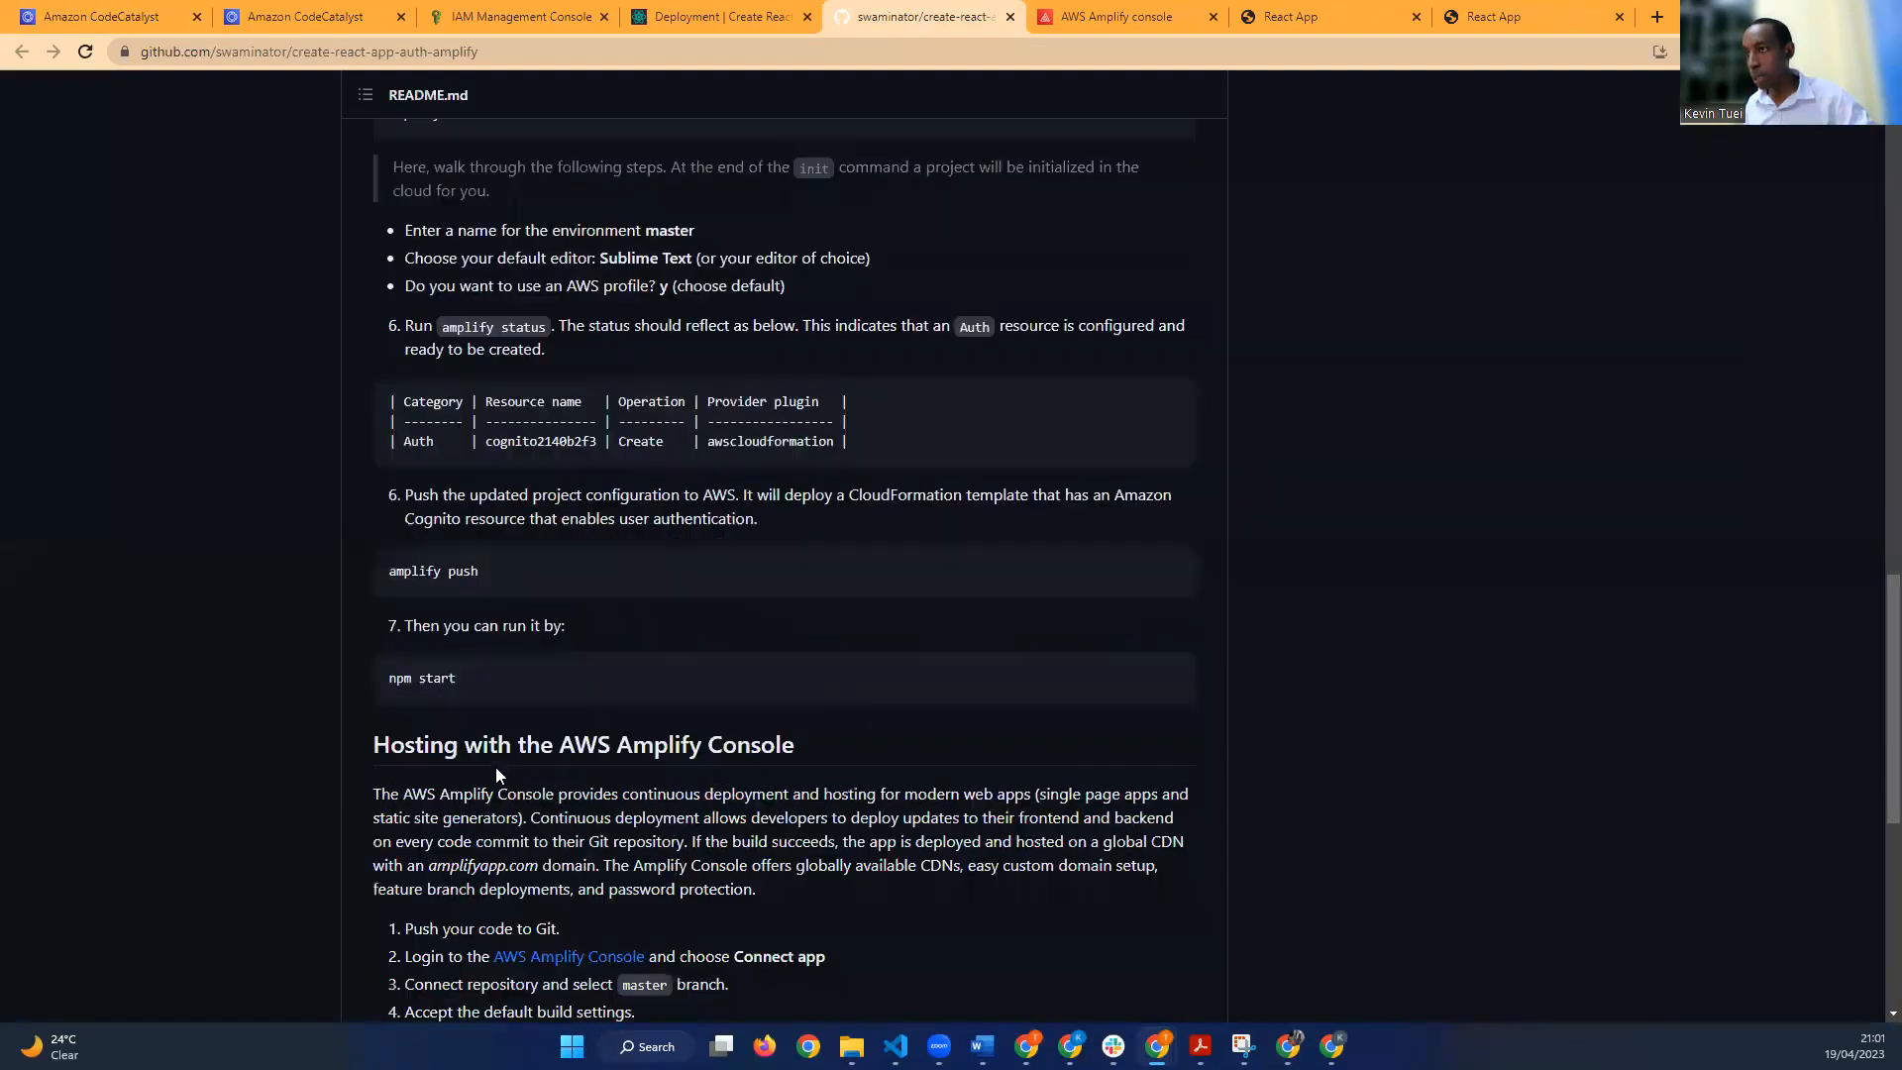
scroll(491, 753, down, 3)
scroll(492, 758, down, 3)
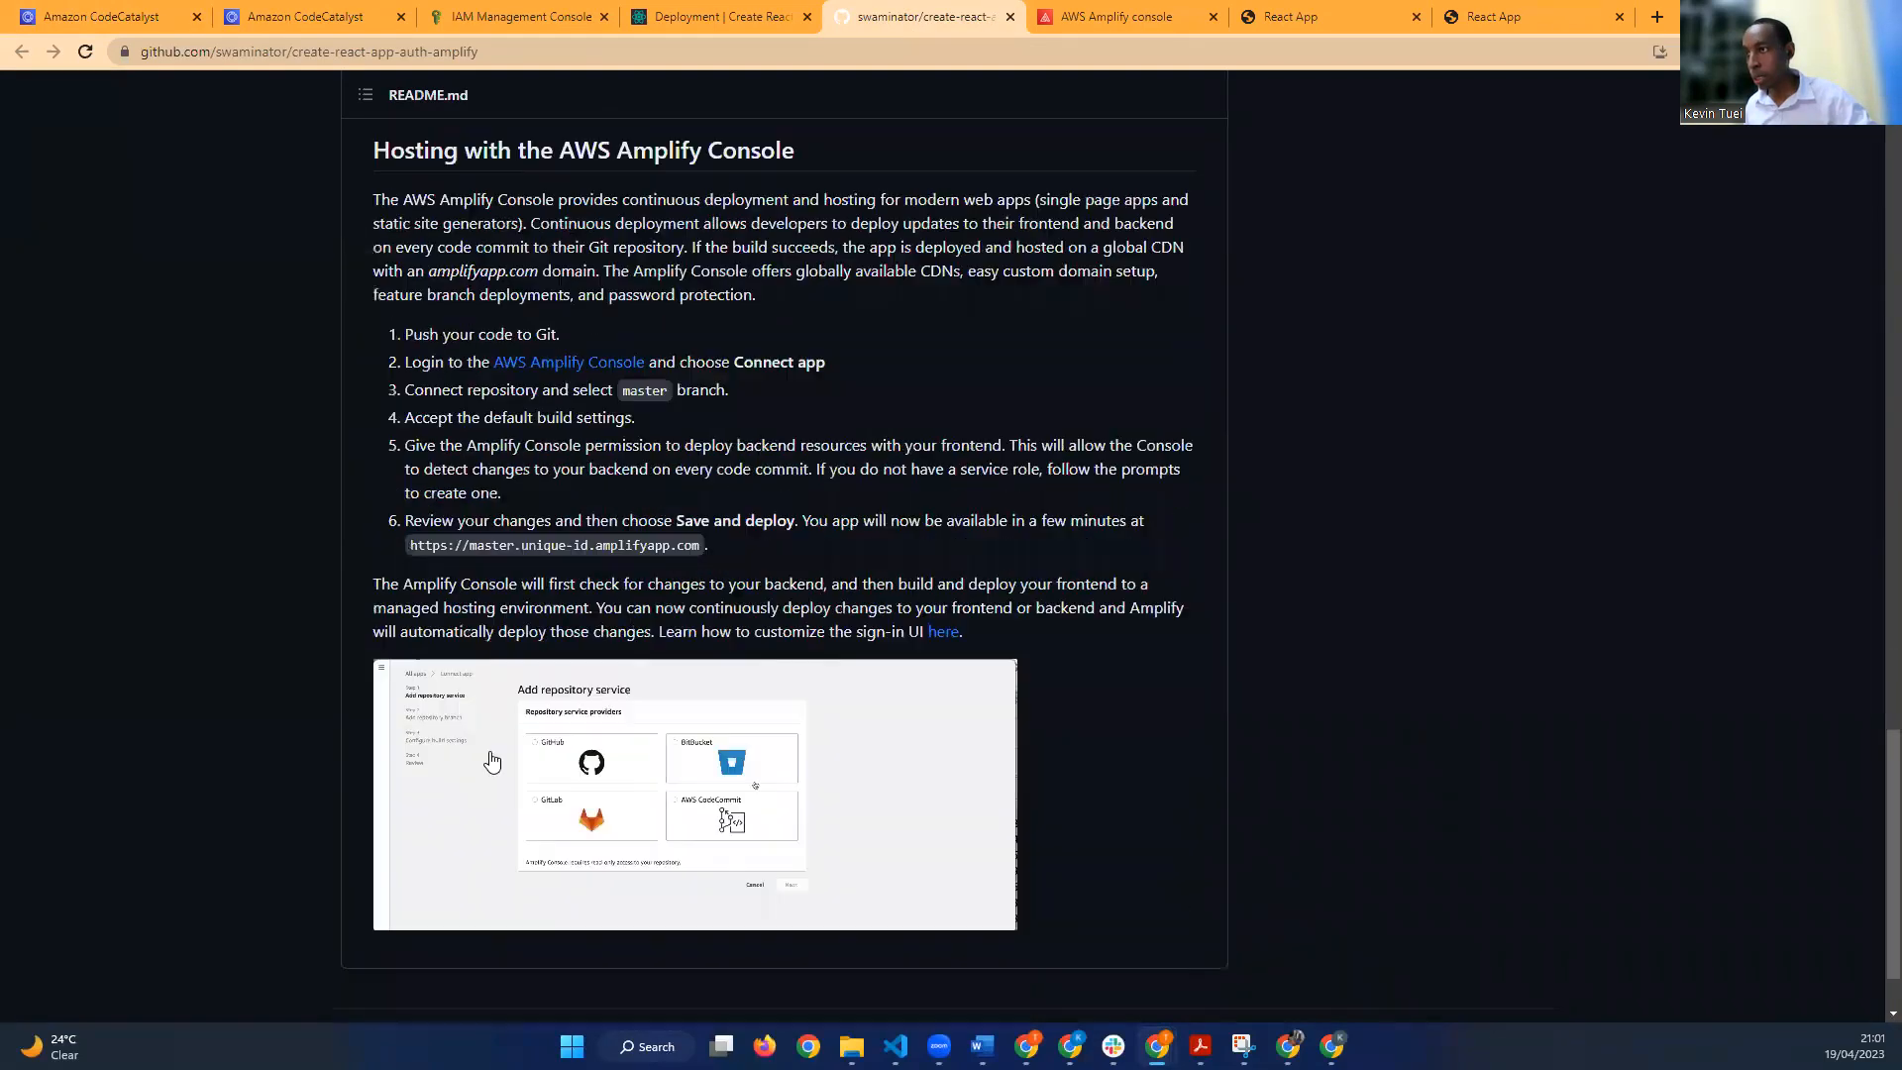
scroll(492, 760, down, 1)
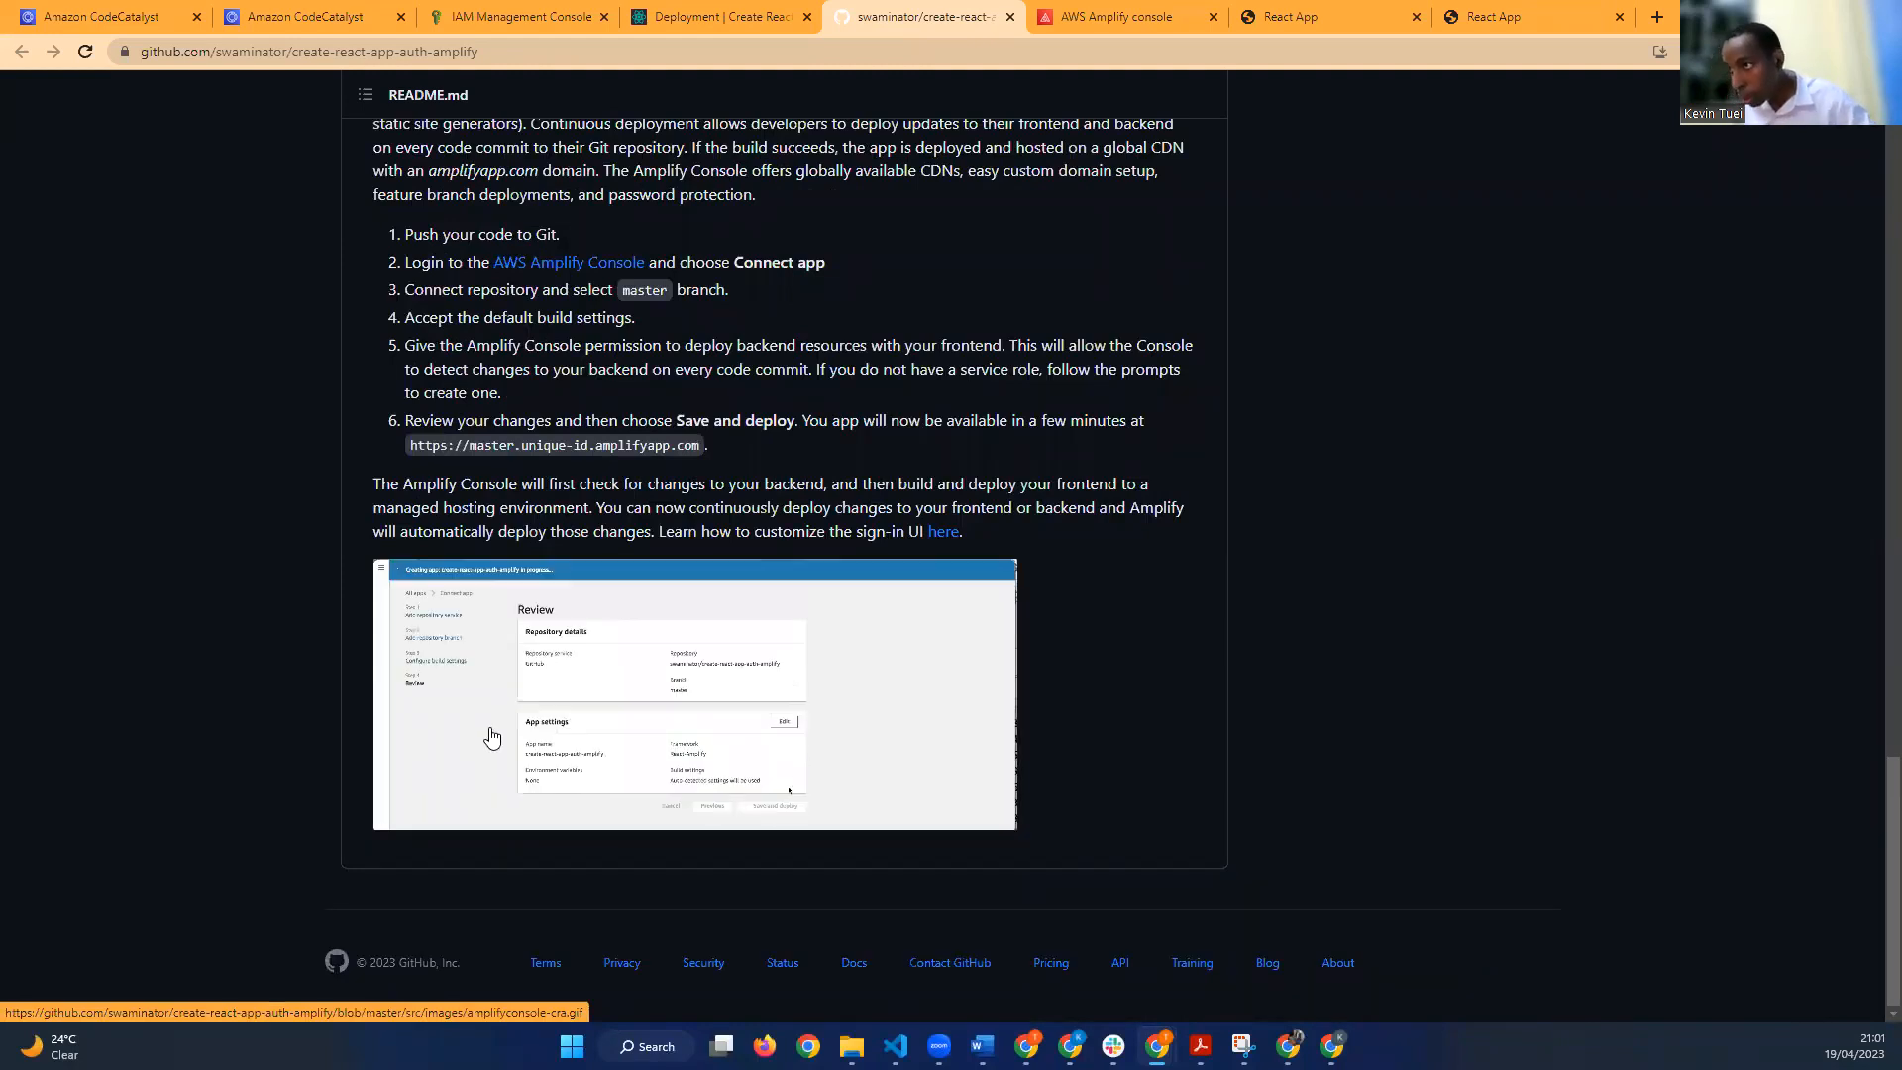
scroll(491, 700, up, 5)
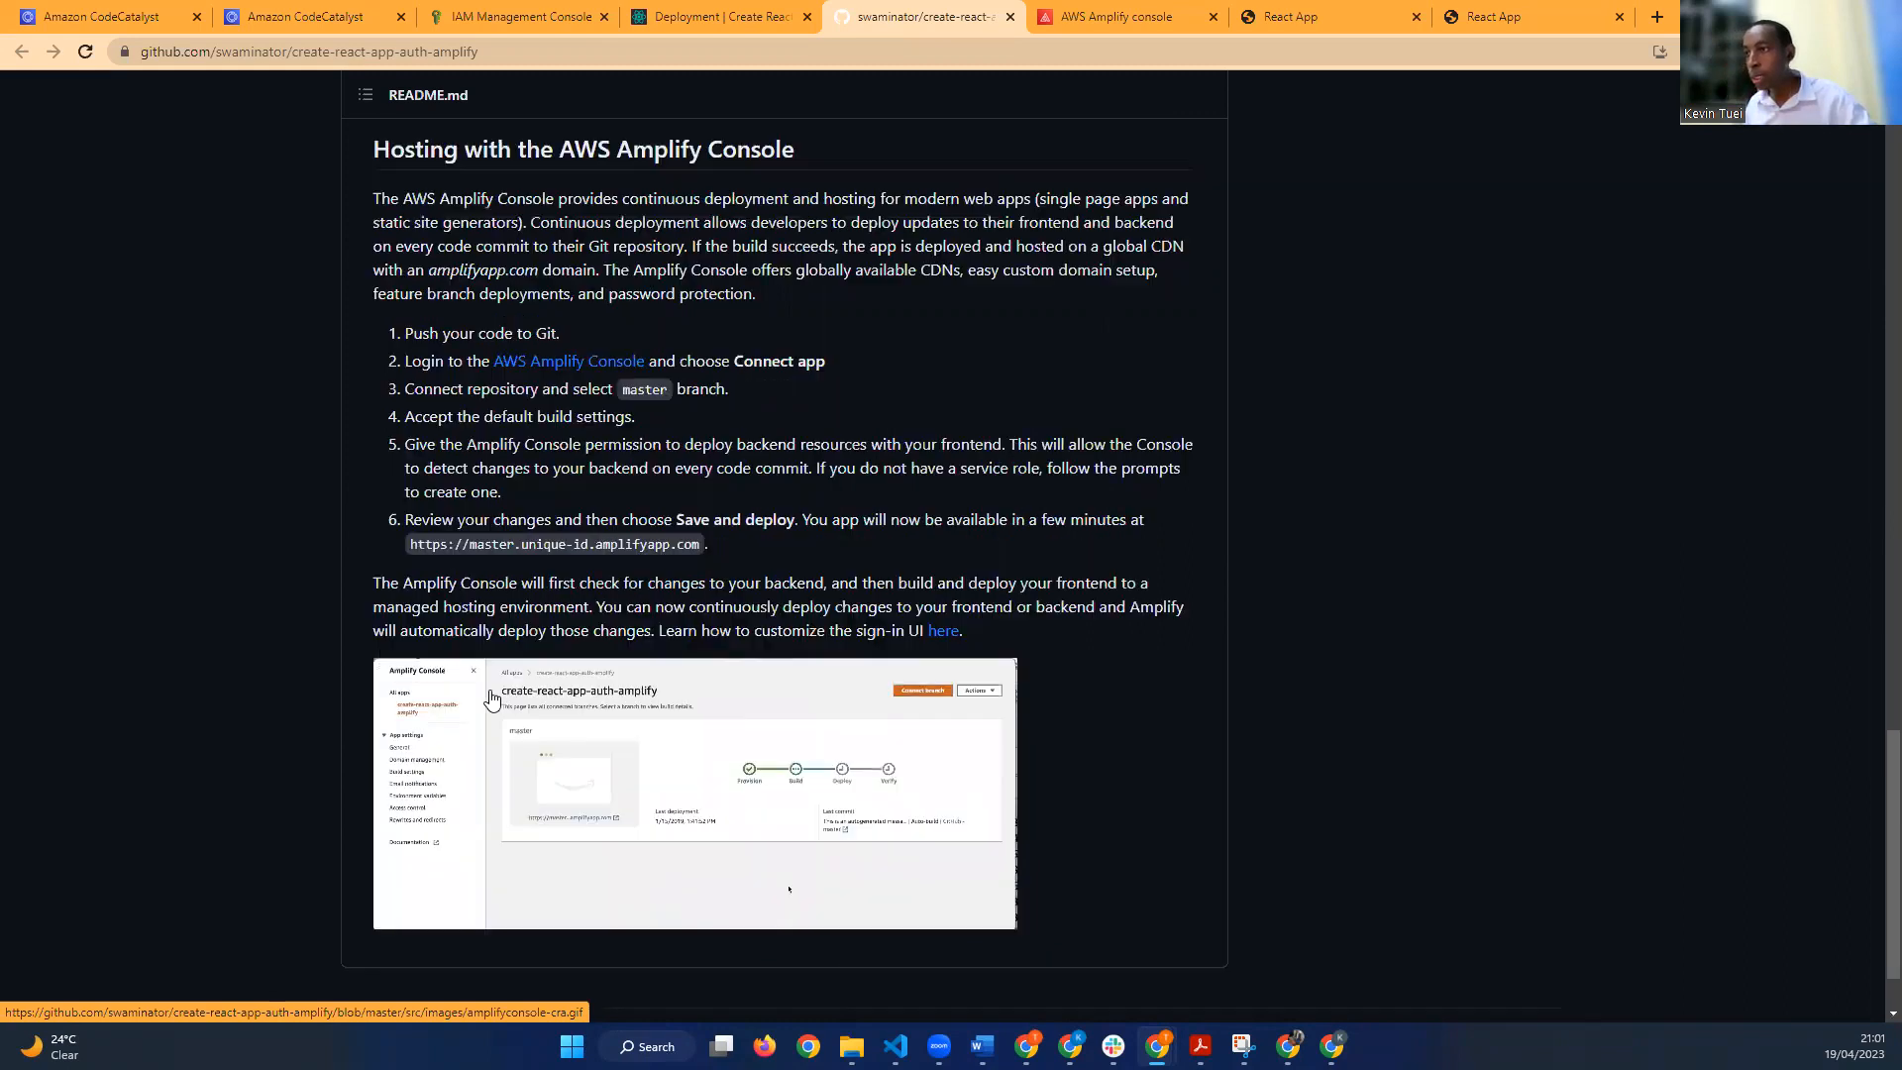
scroll(491, 693, up, 5)
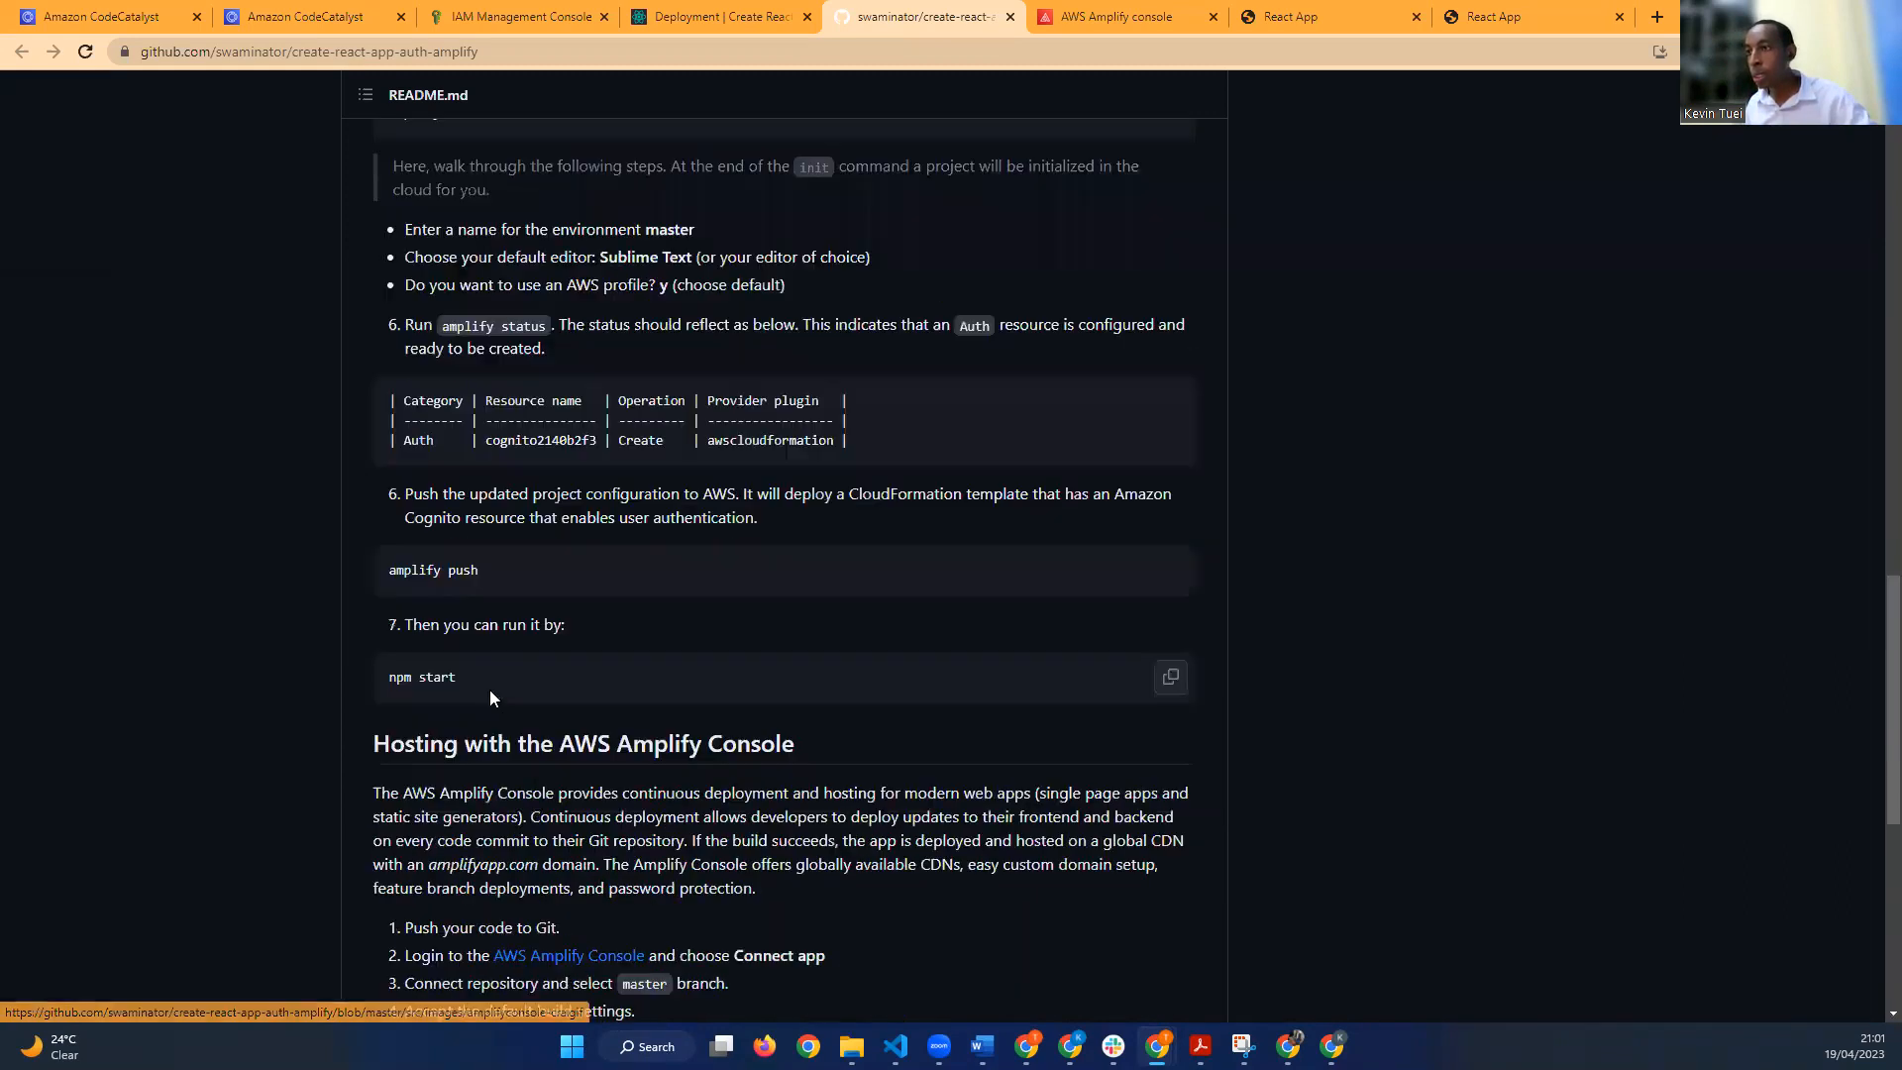
scroll(491, 693, up, 2)
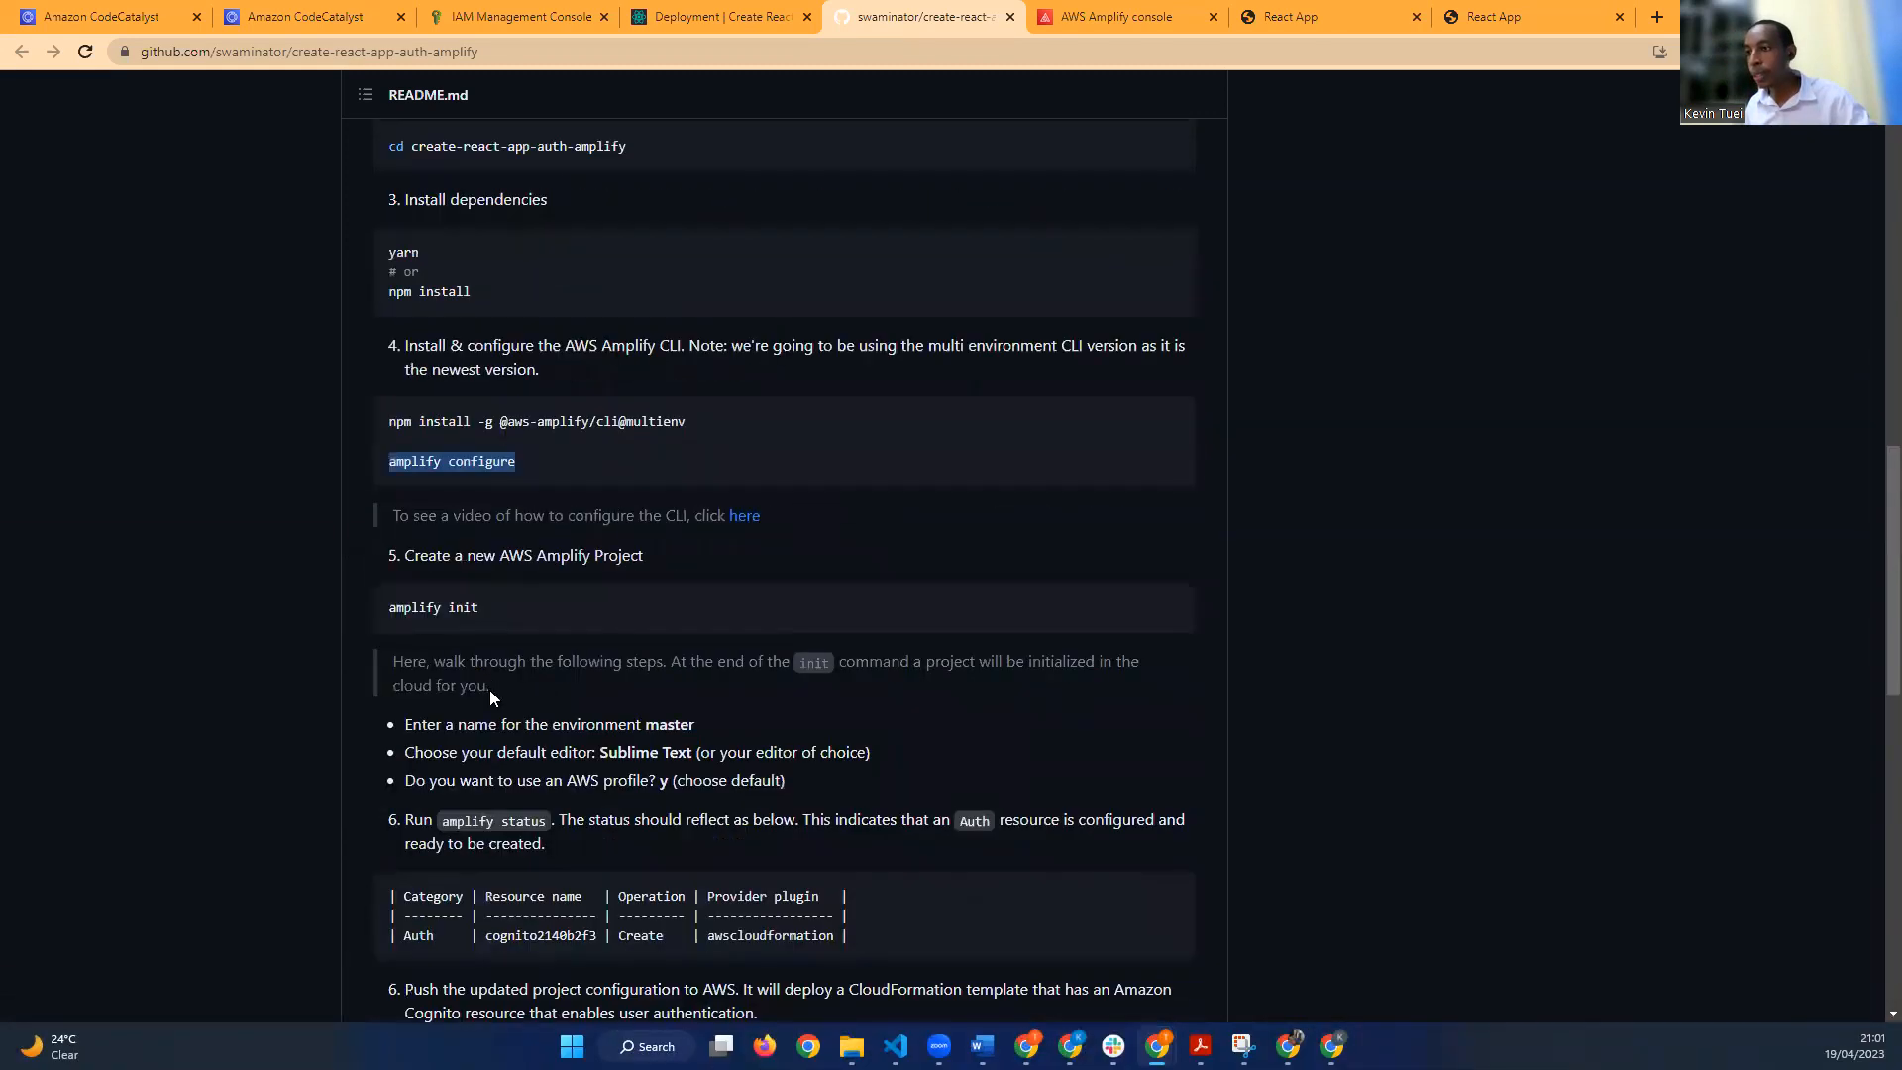
scroll(489, 697, up, 2)
scroll(489, 698, up, 3)
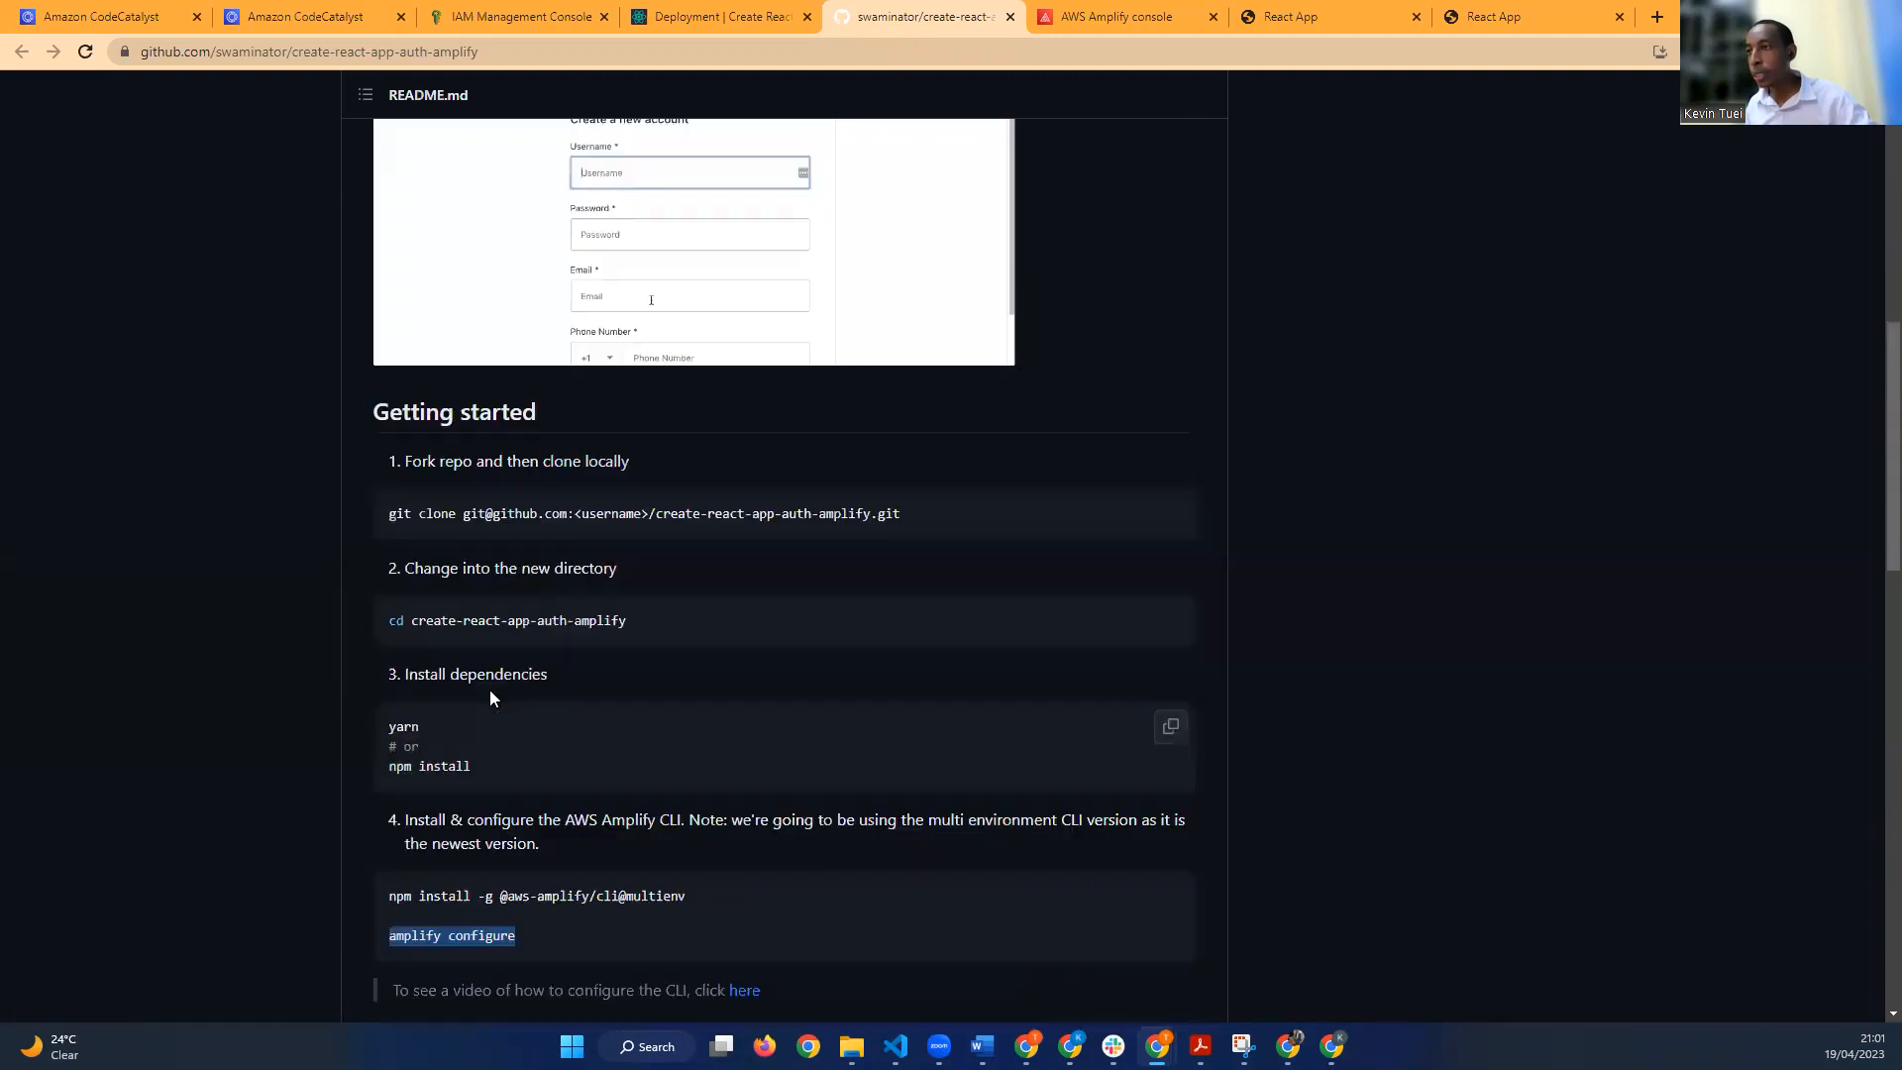
scroll(489, 697, up, 2)
scroll(491, 699, up, 3)
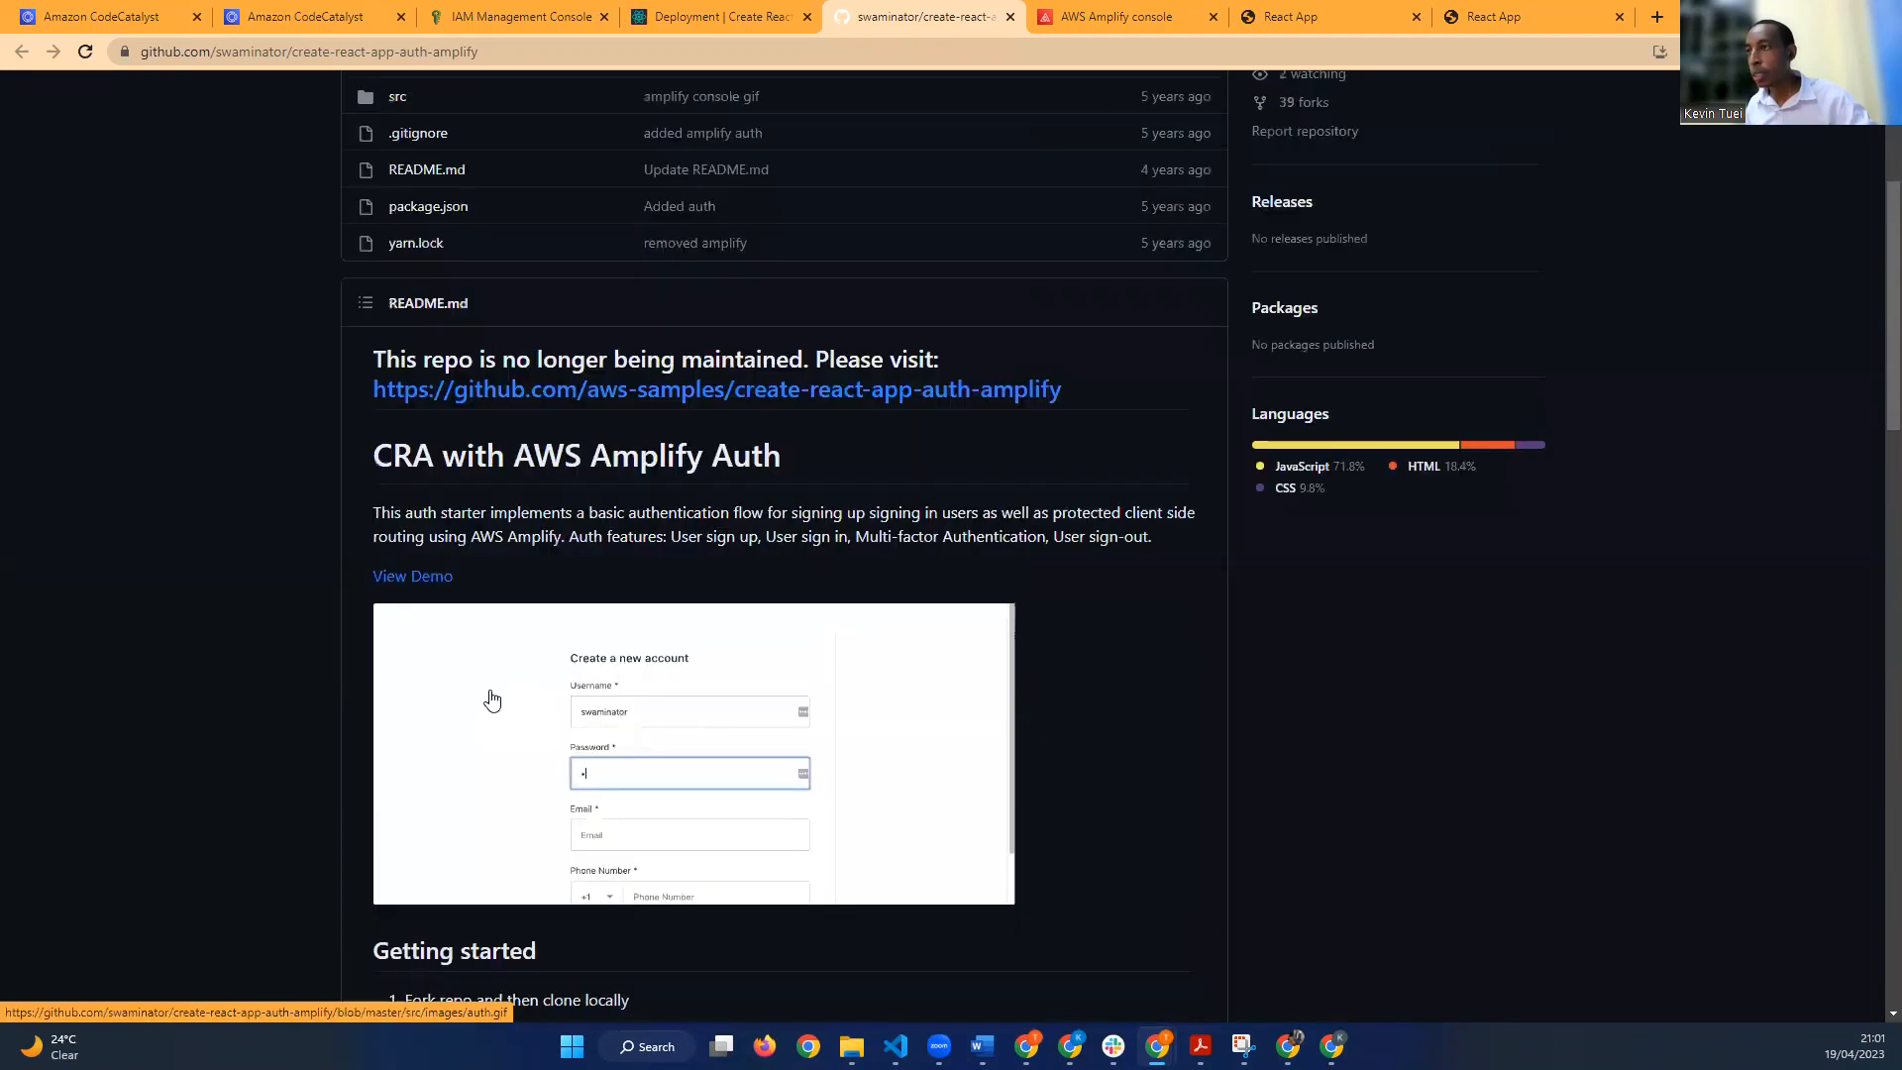
scroll(492, 699, up, 2)
scroll(492, 694, up, 1)
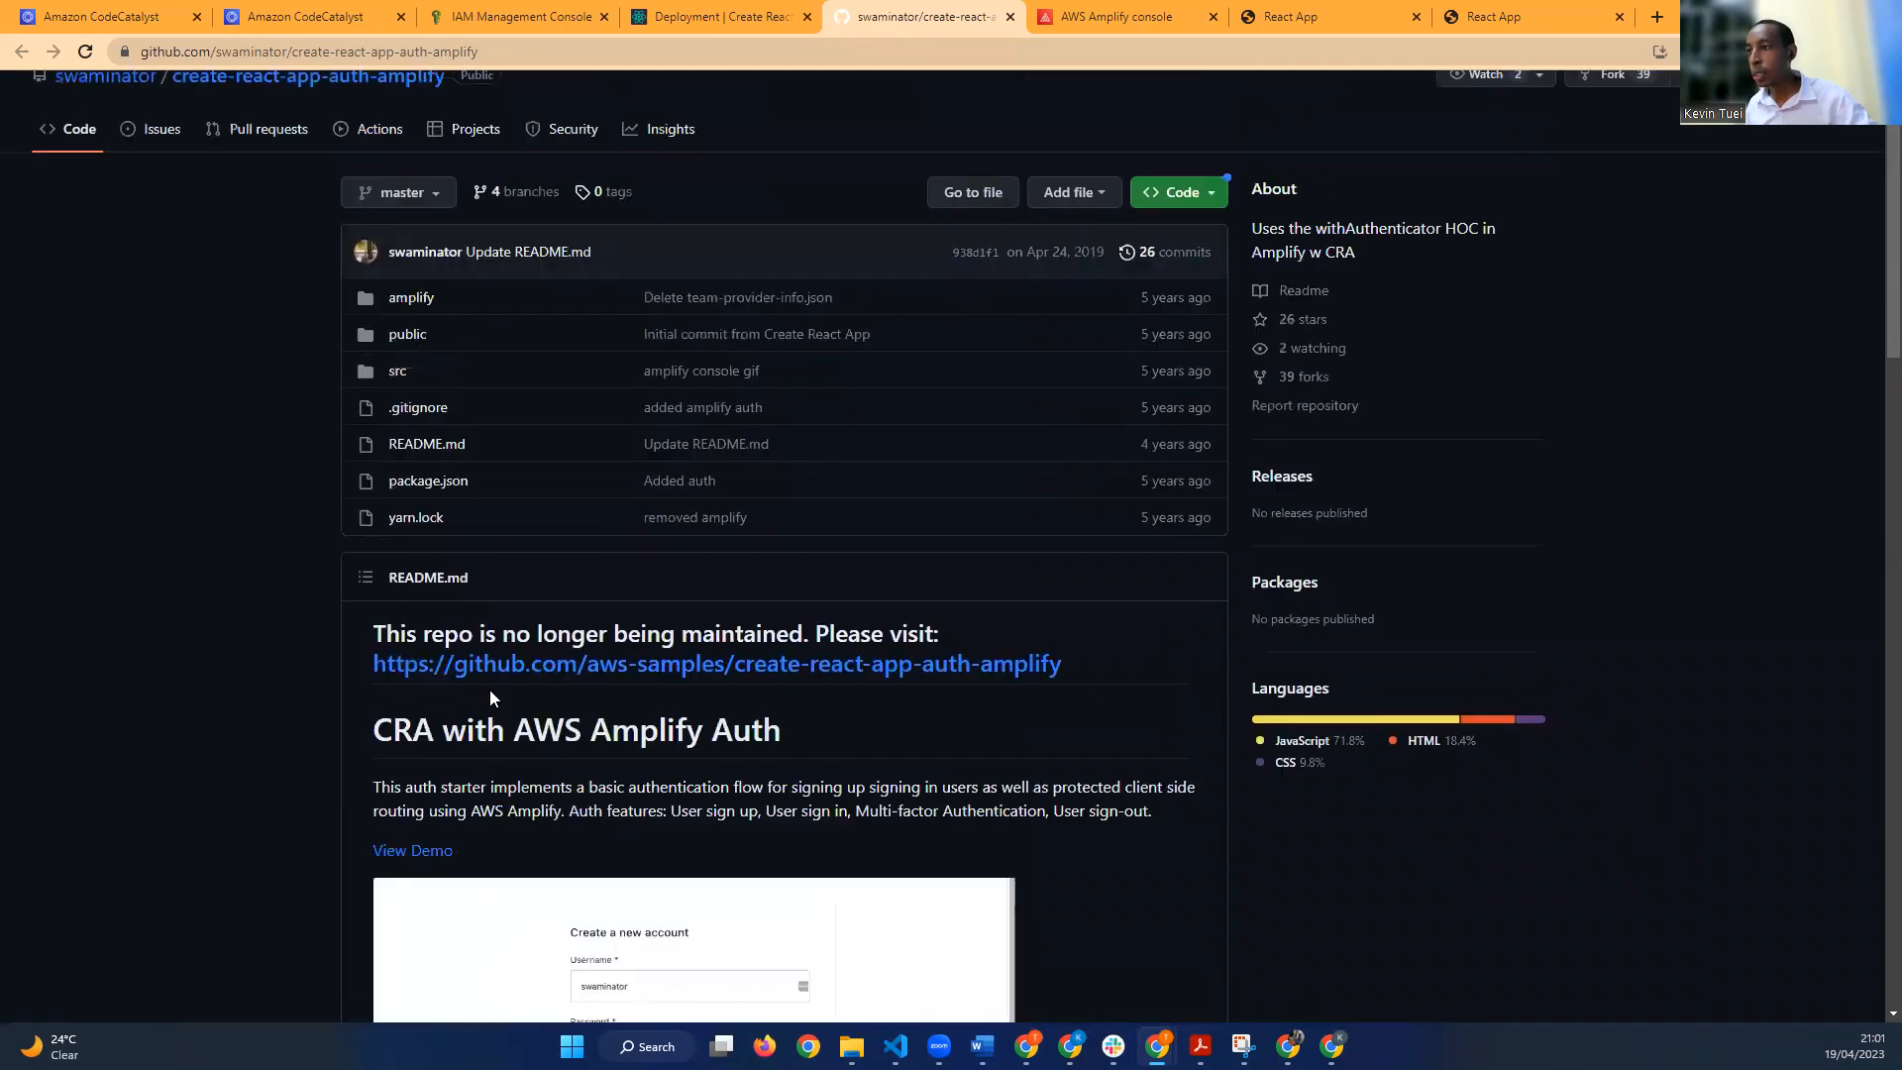
click(500, 672)
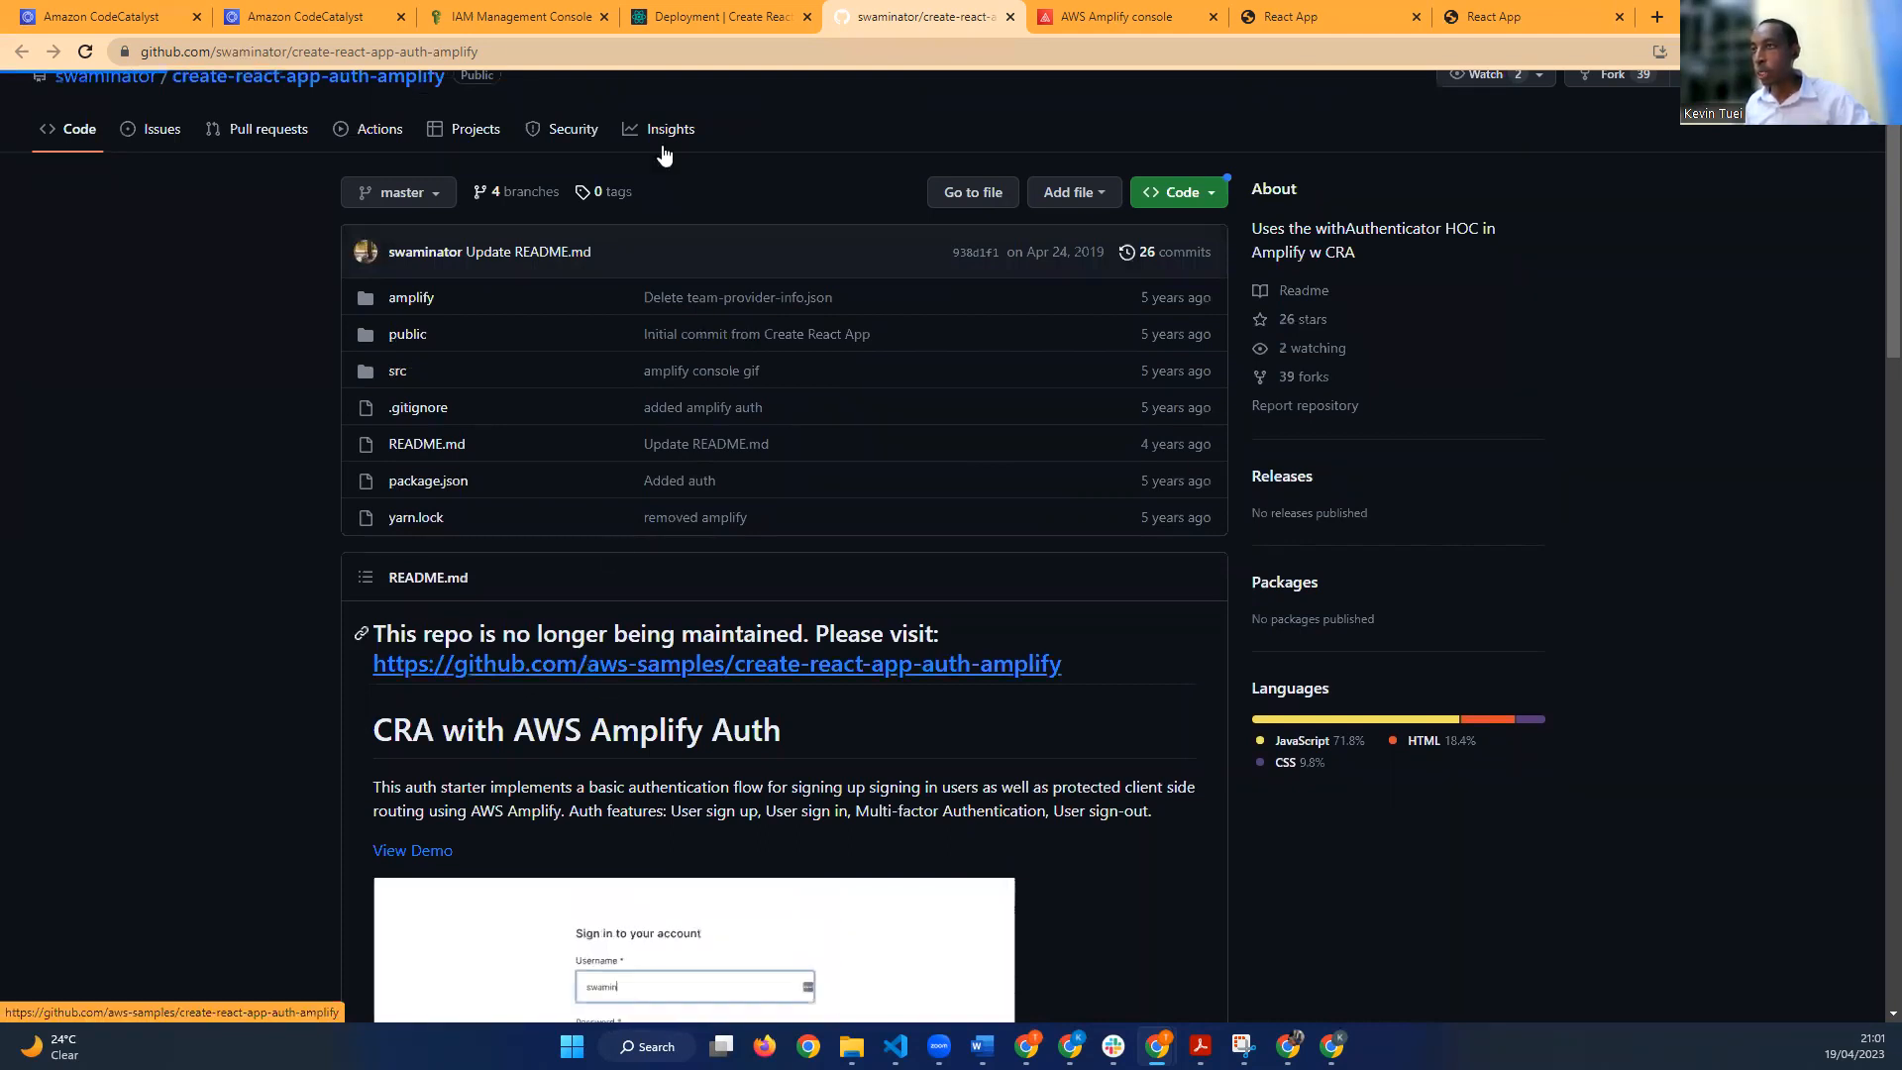
click(701, 8)
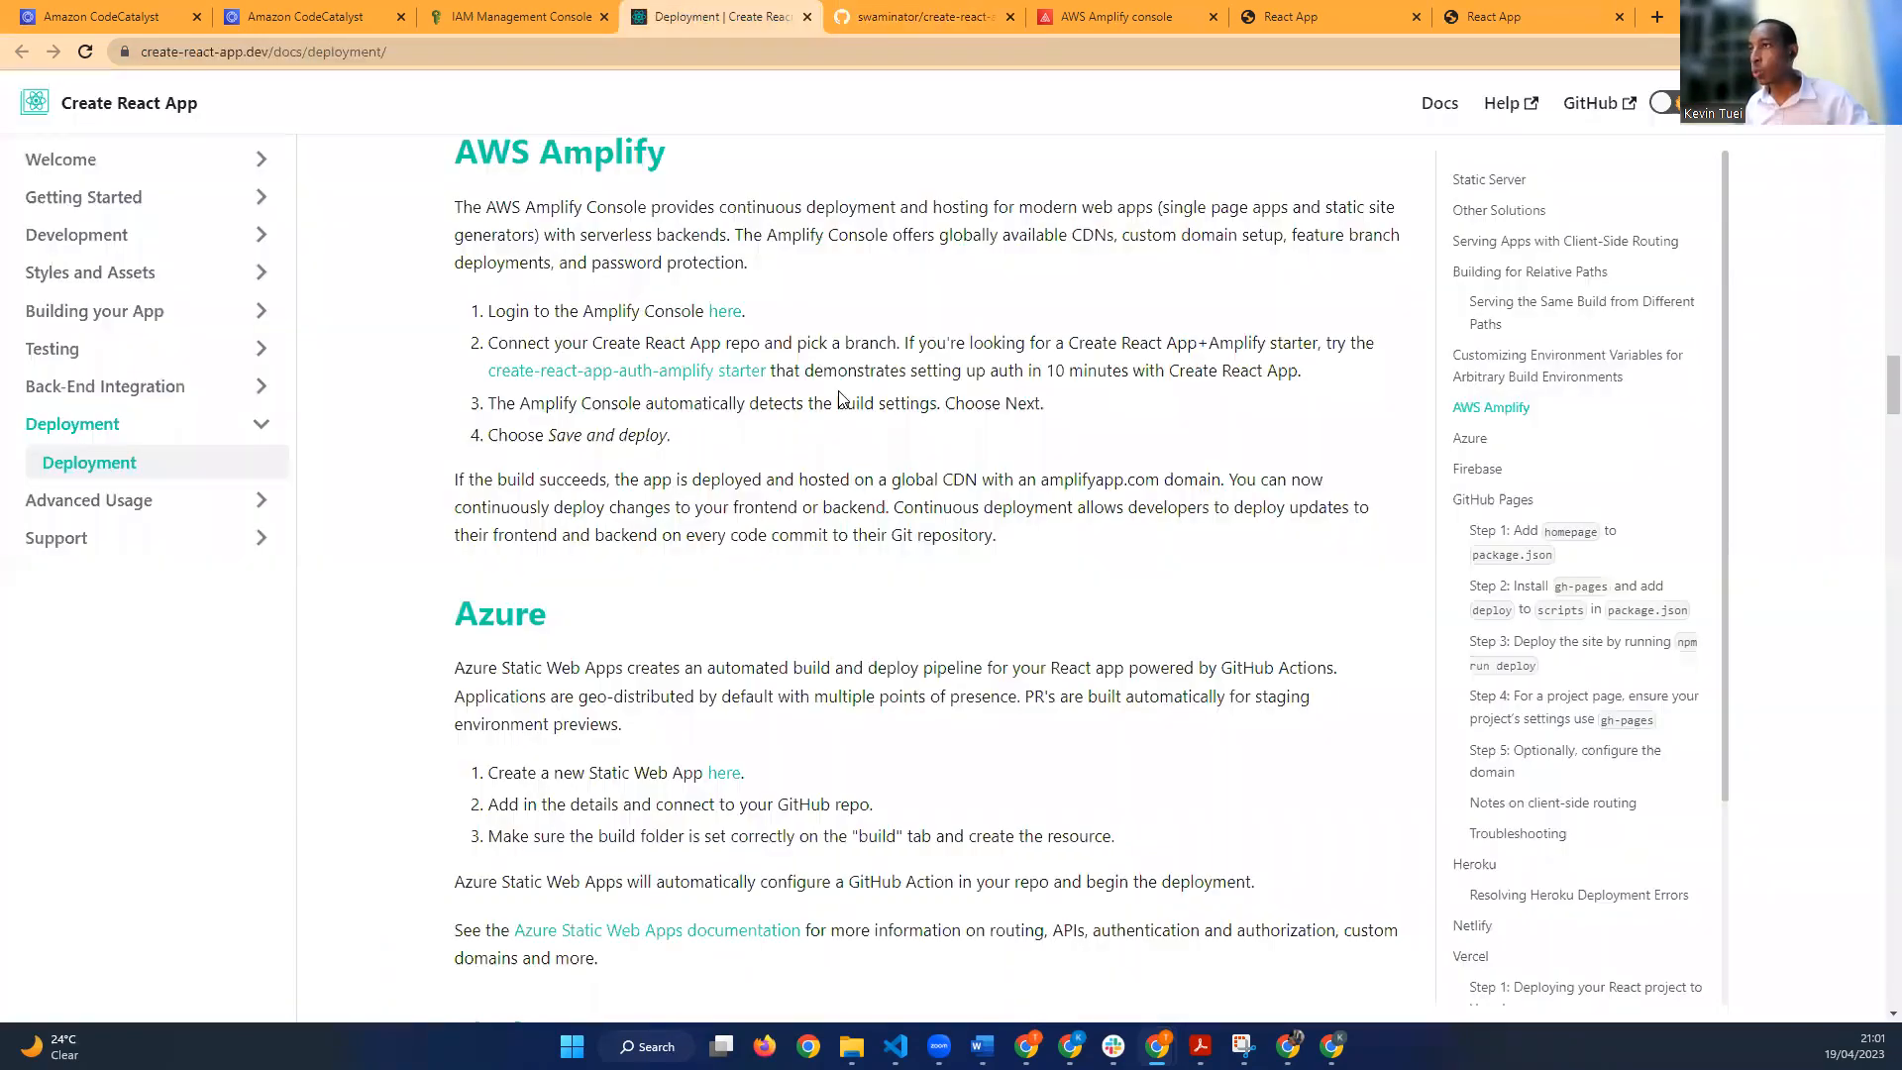
click(523, 16)
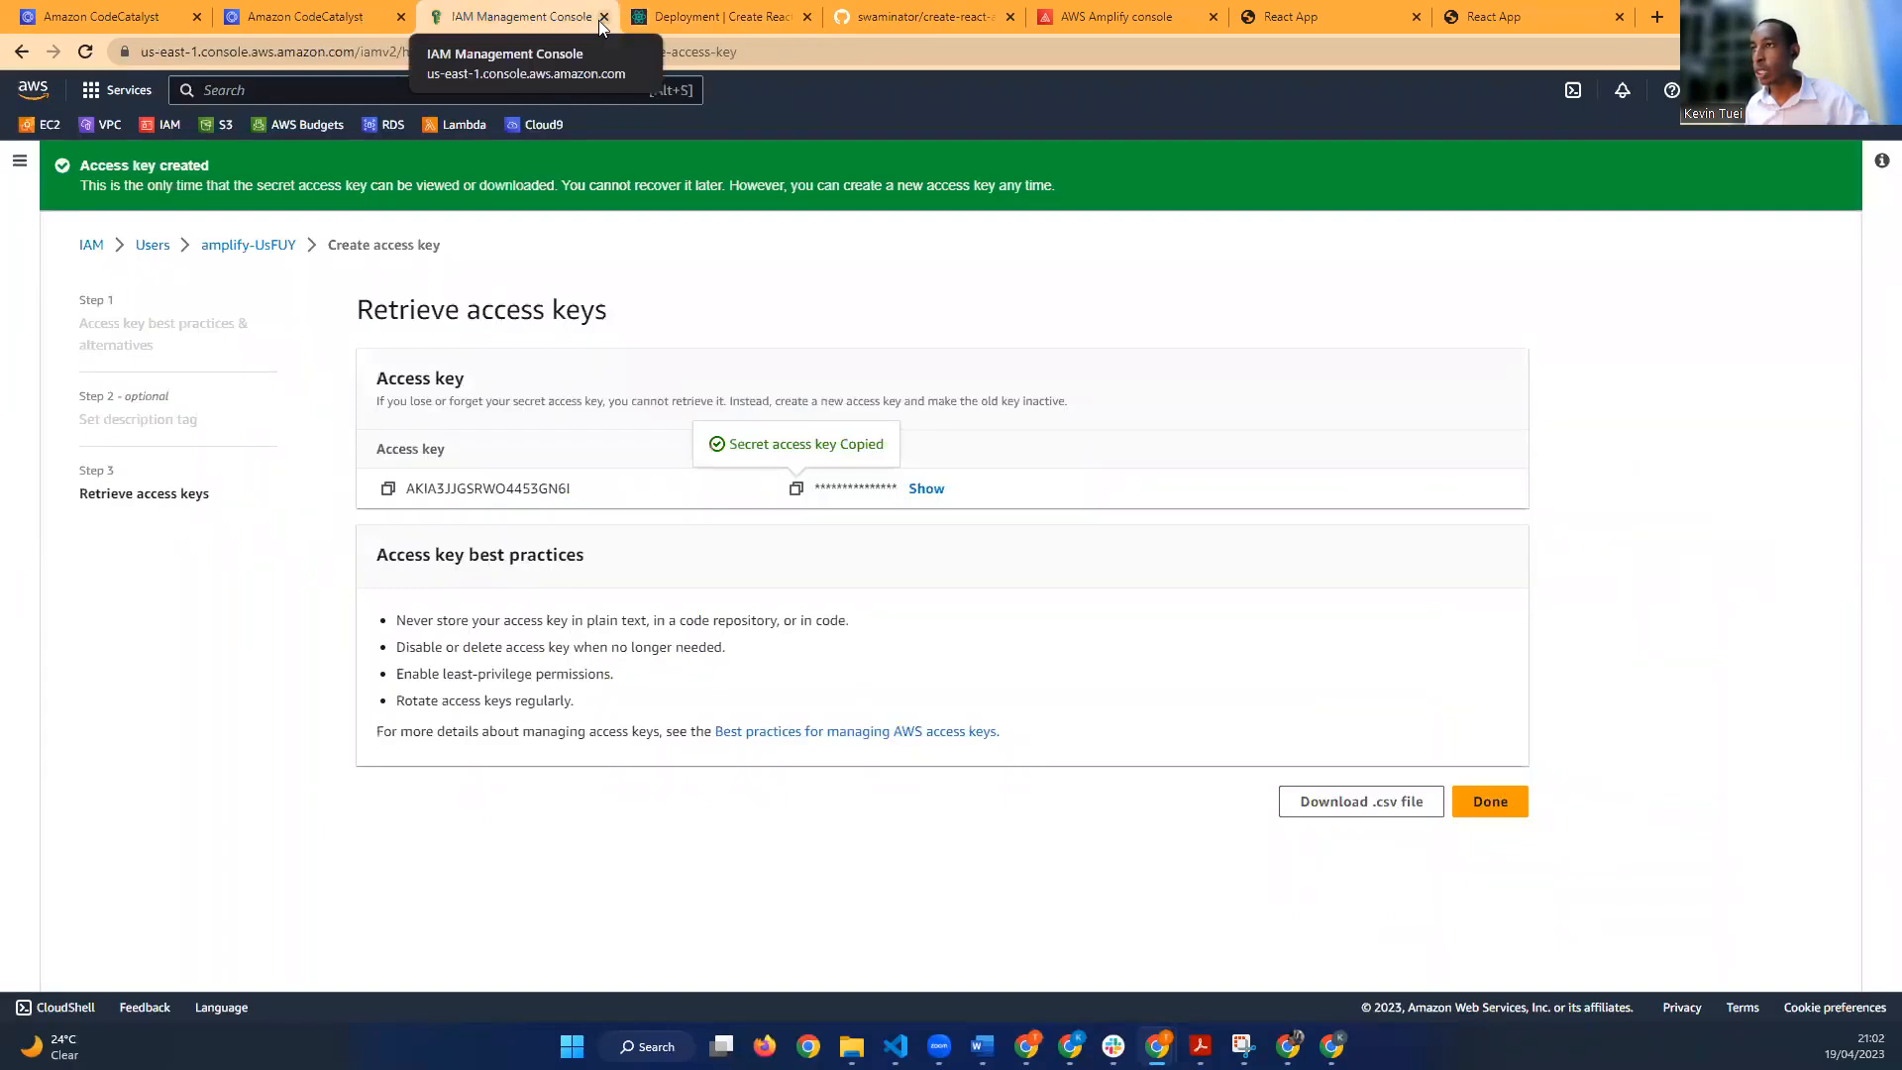
click(152, 246)
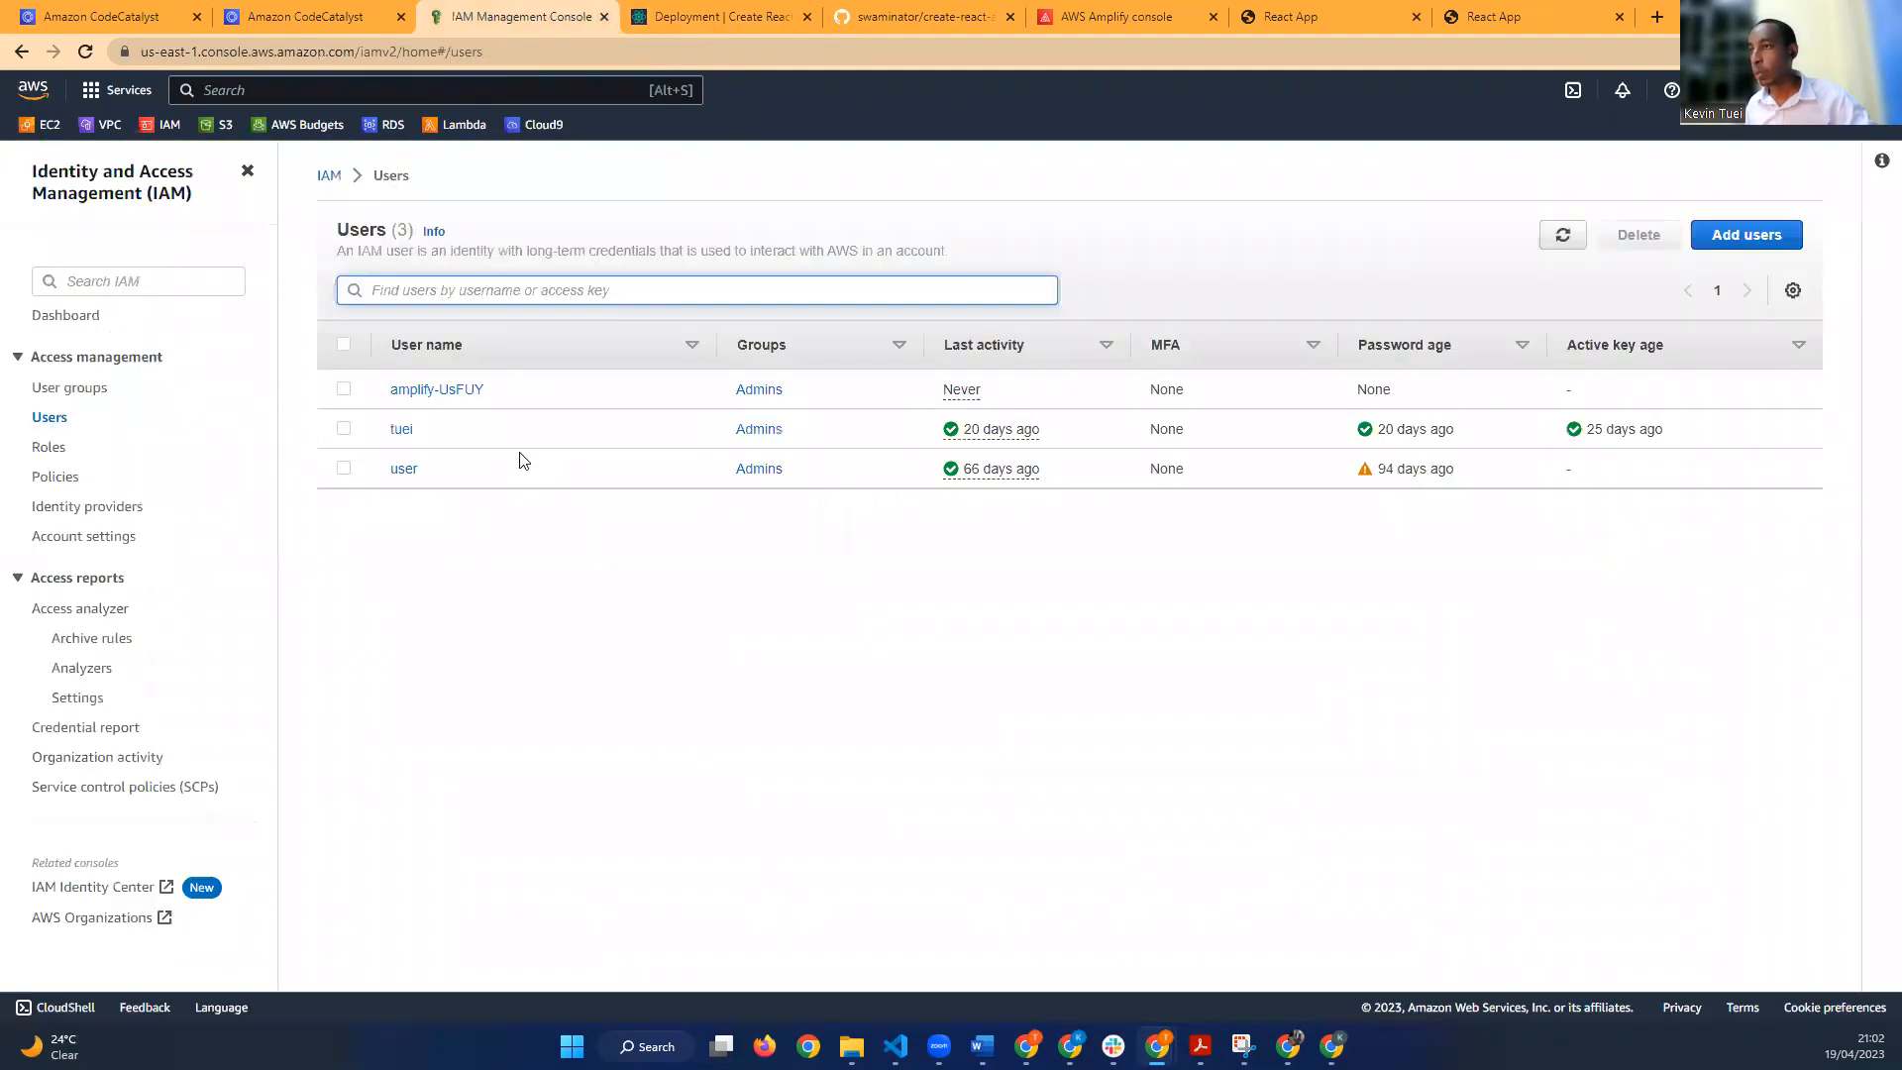
click(345, 390)
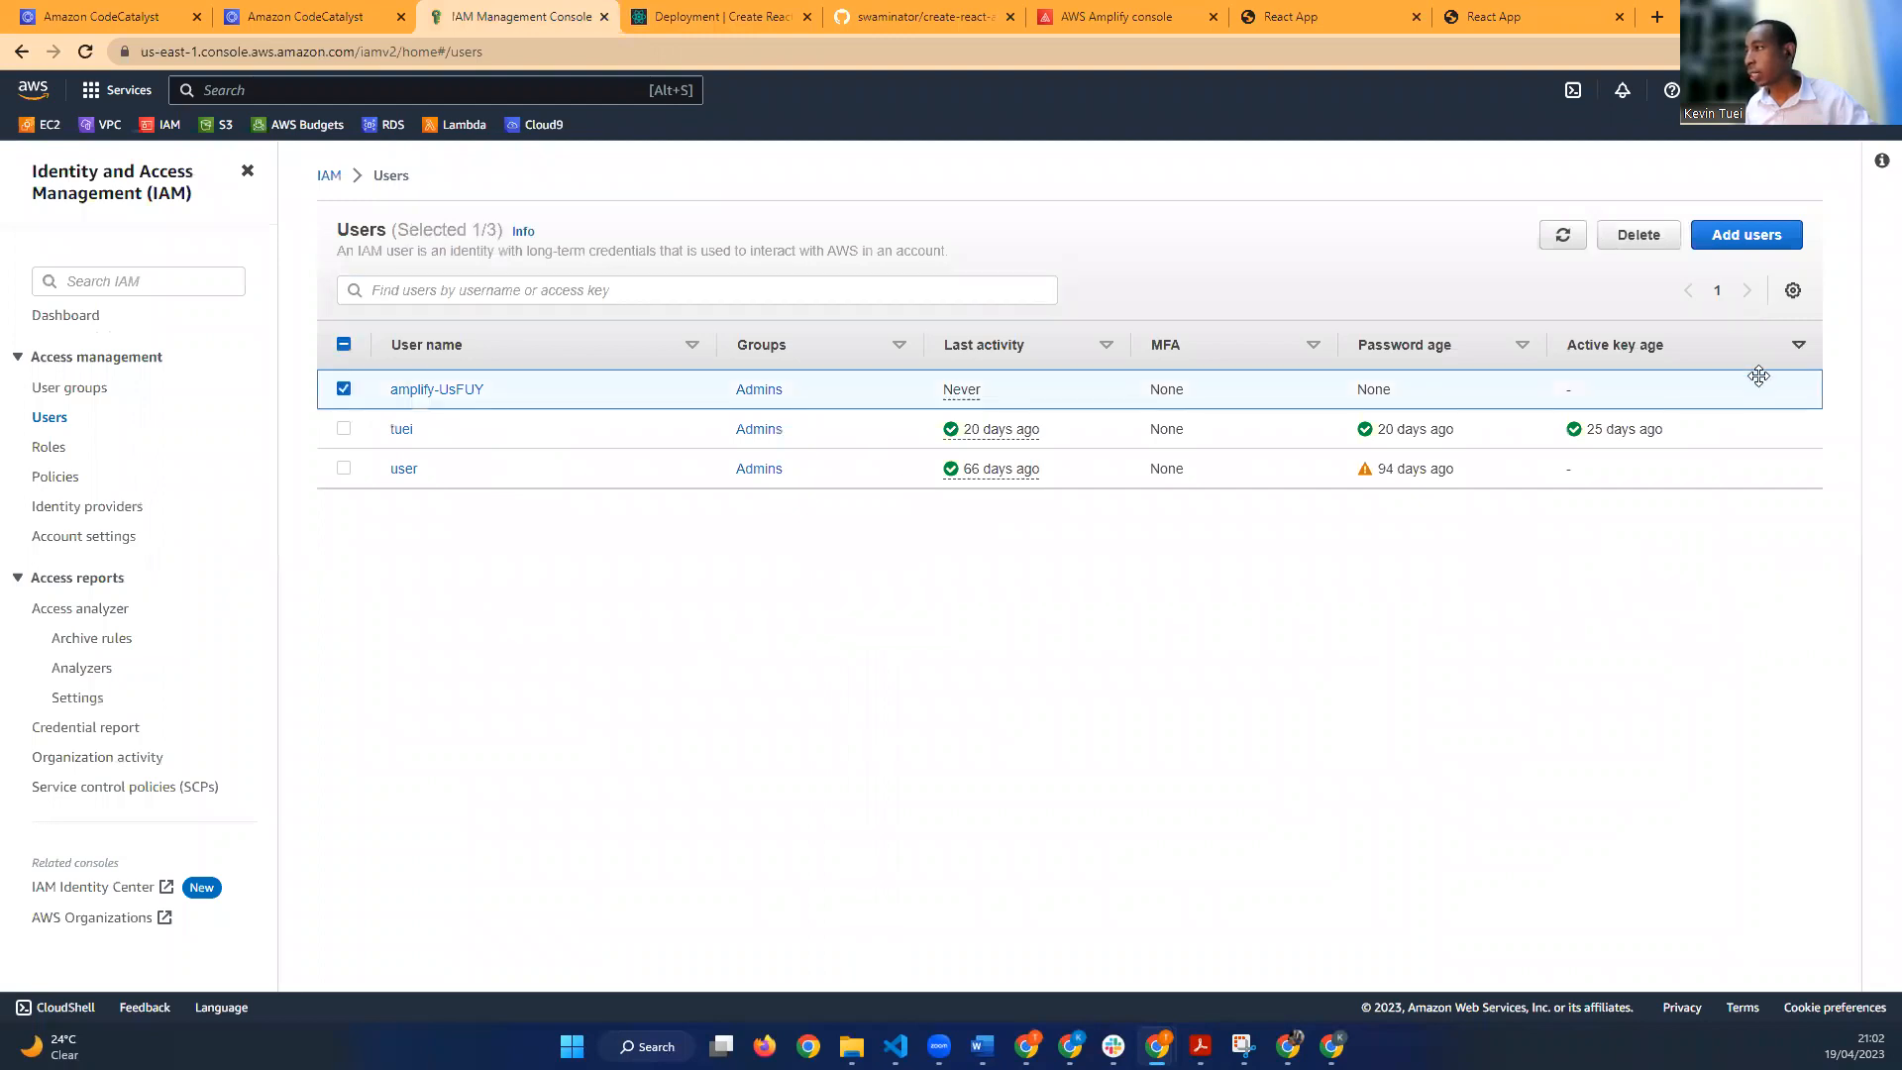
click(1639, 236)
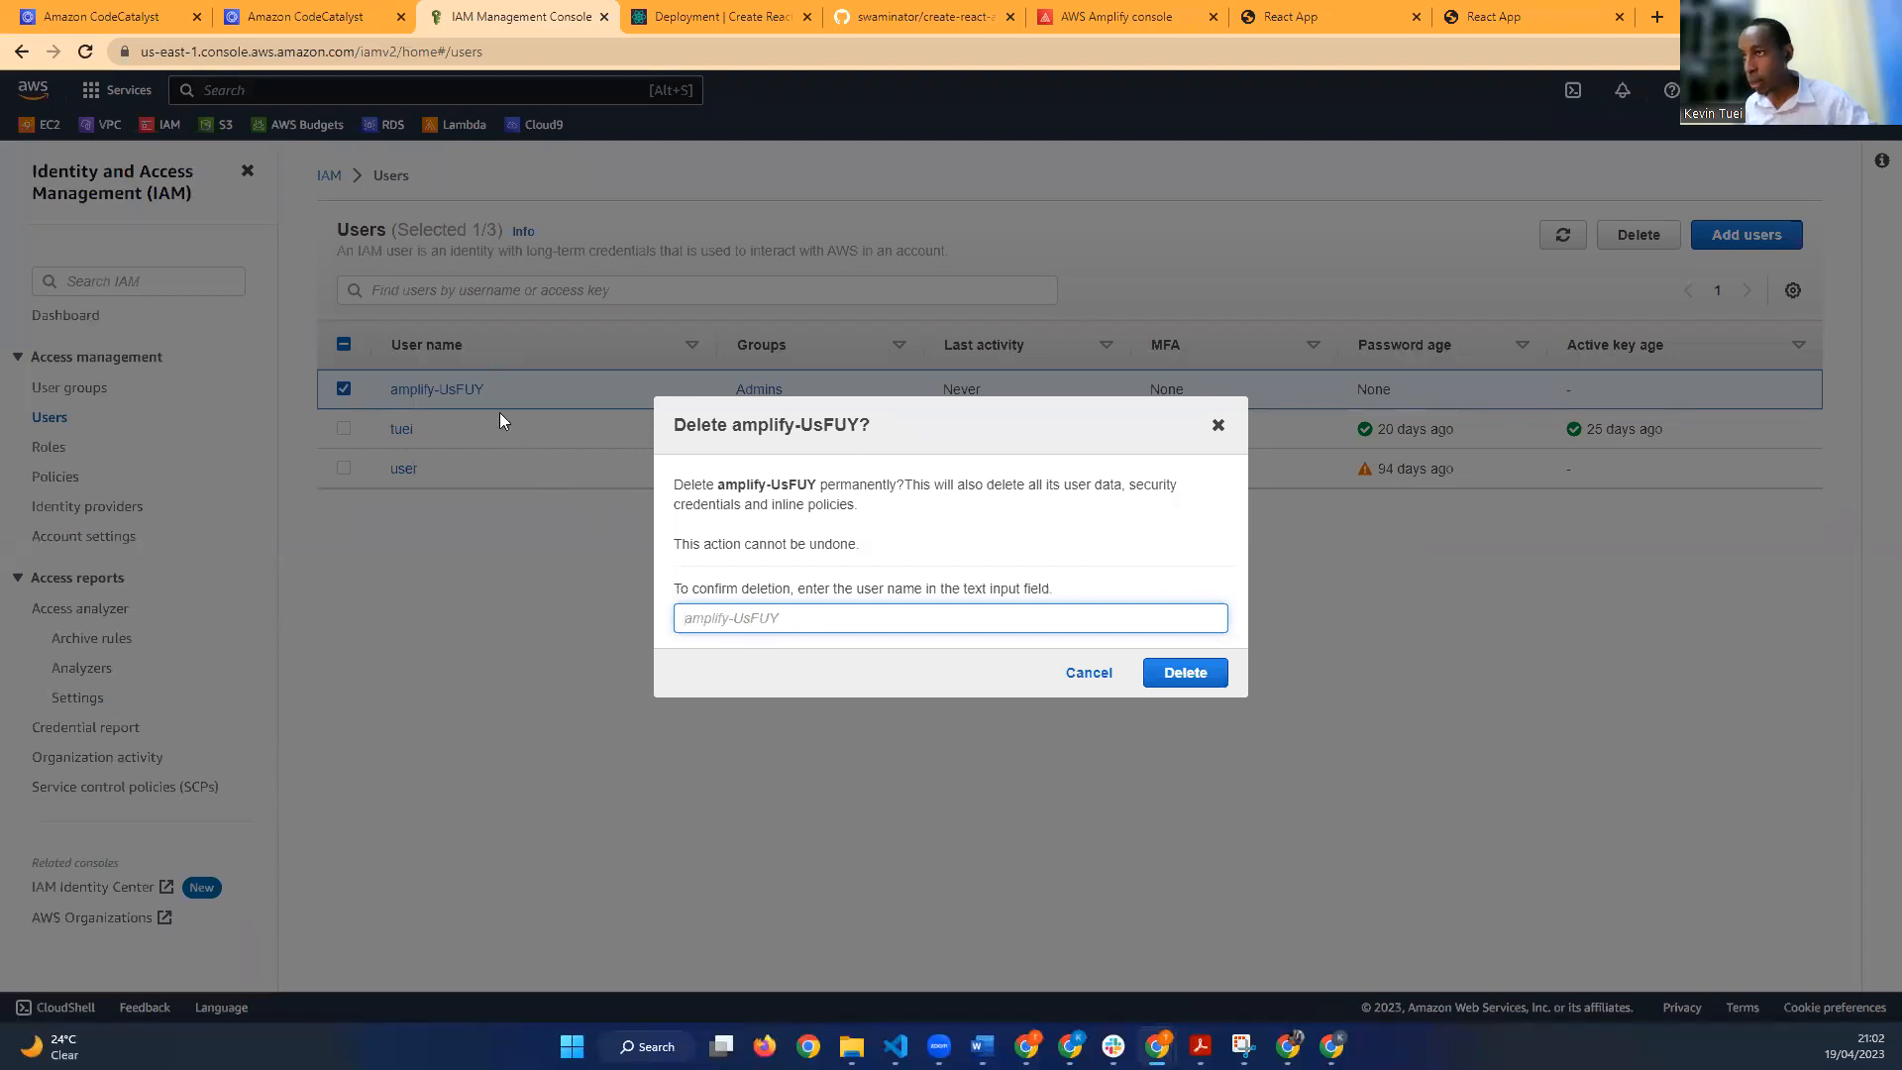
drag(495, 391, 394, 393)
click(1218, 425)
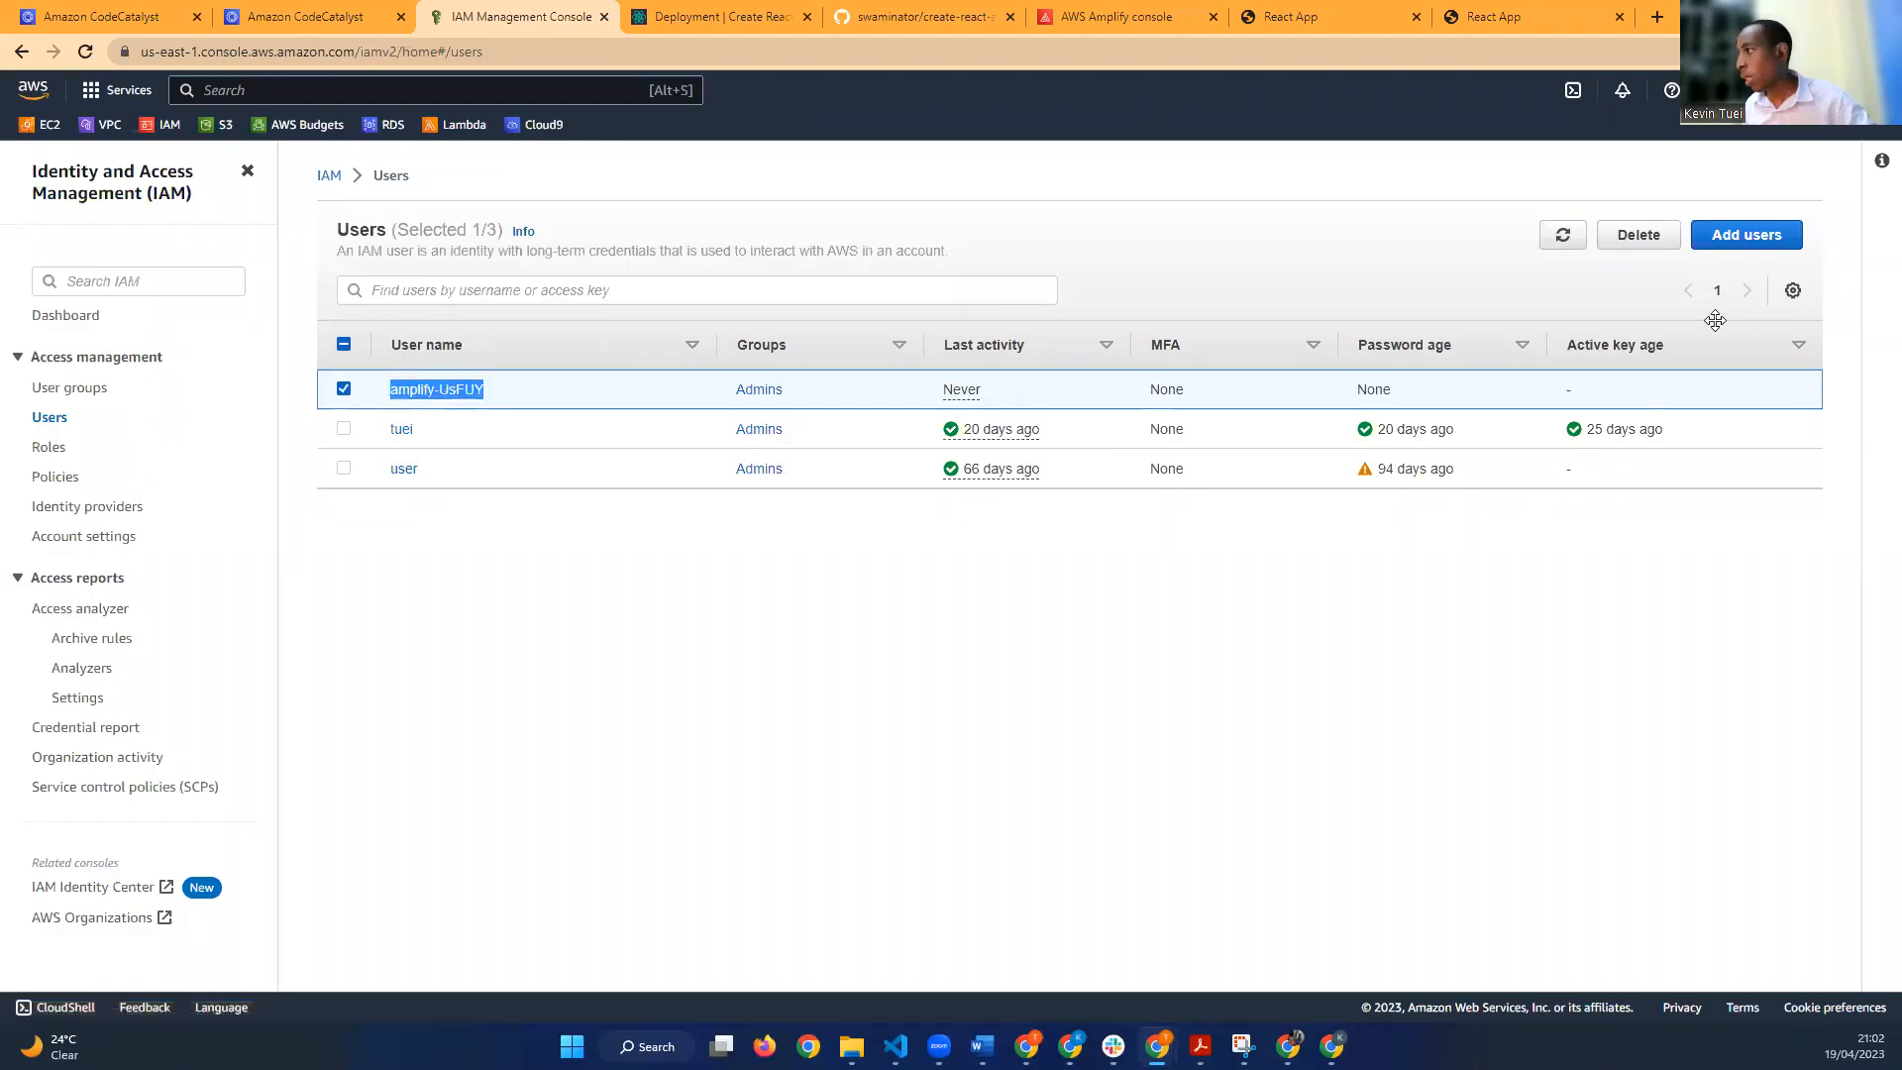
Step: Switch to CodeCatalyst and delete the My-React-App project from its project settings, confirming with "delete"
click(89, 16)
scroll(472, 495, down, 2)
scroll(472, 495, up, 2)
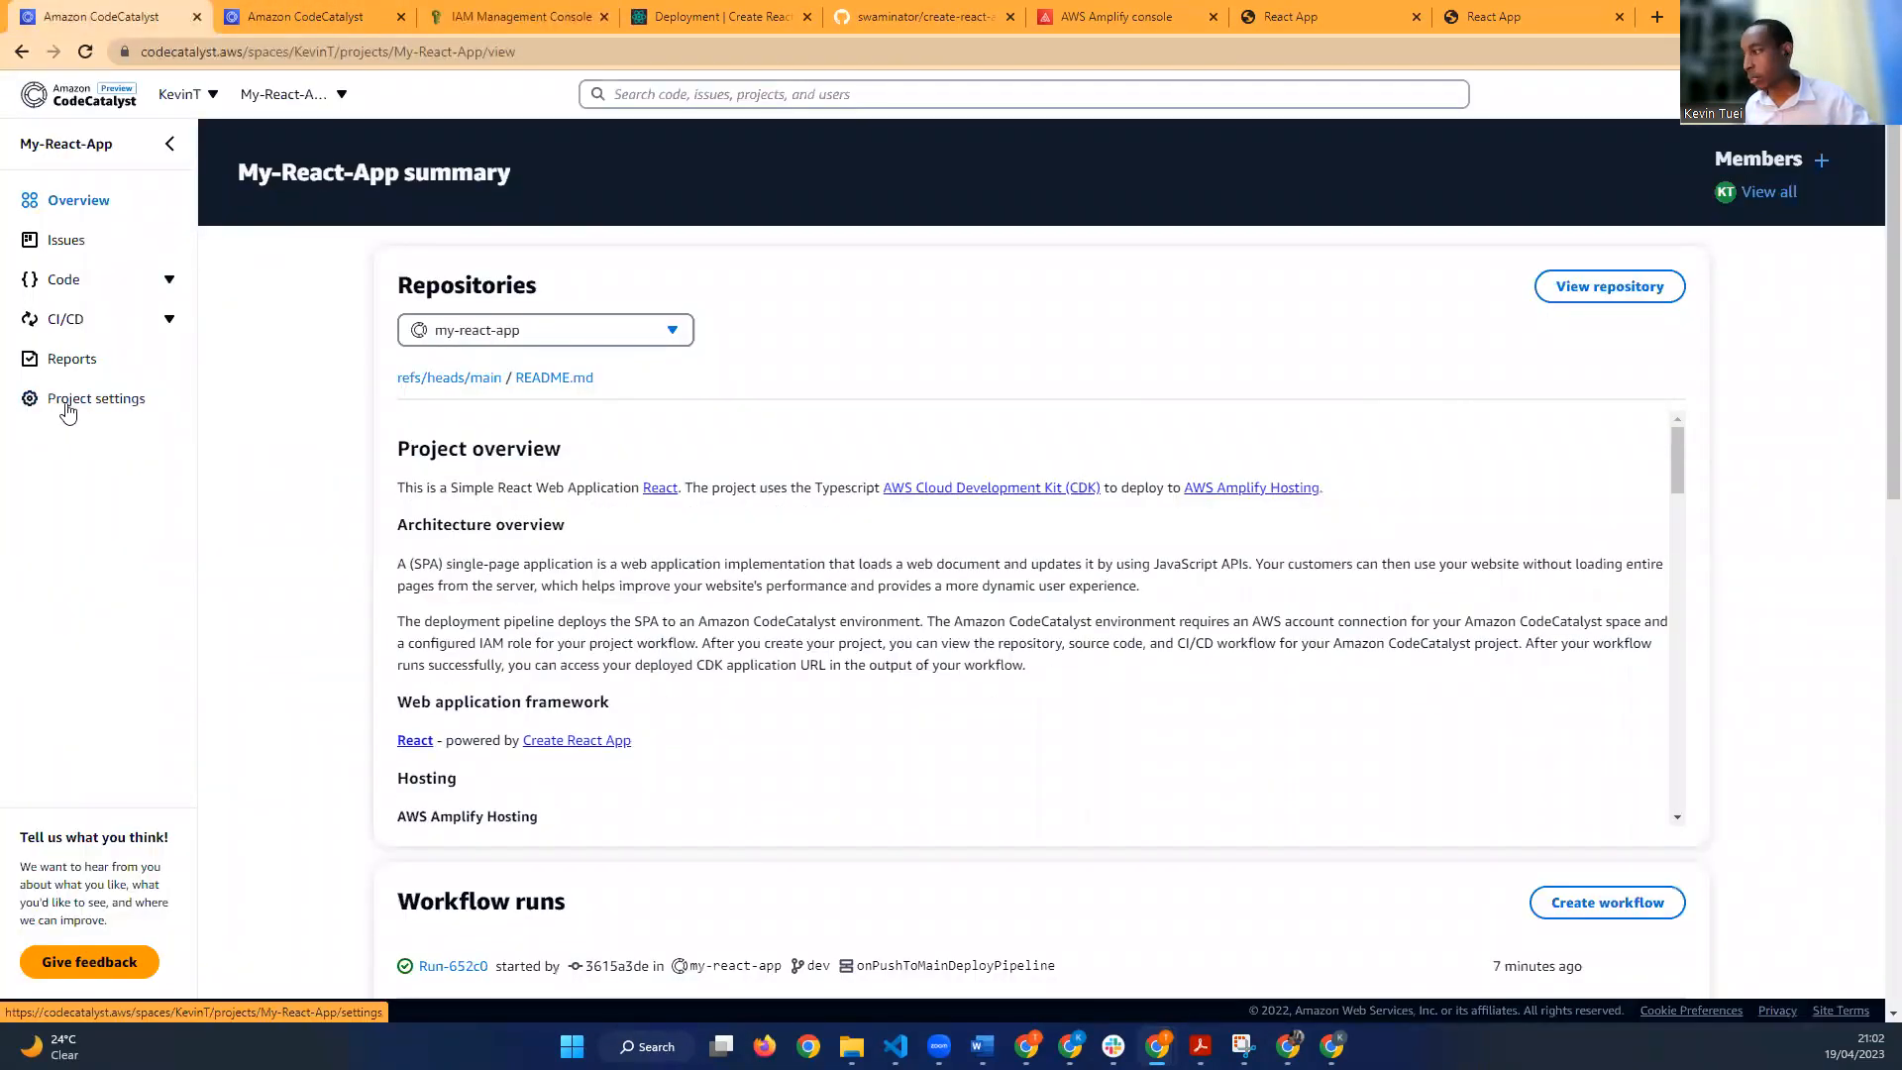
click(85, 400)
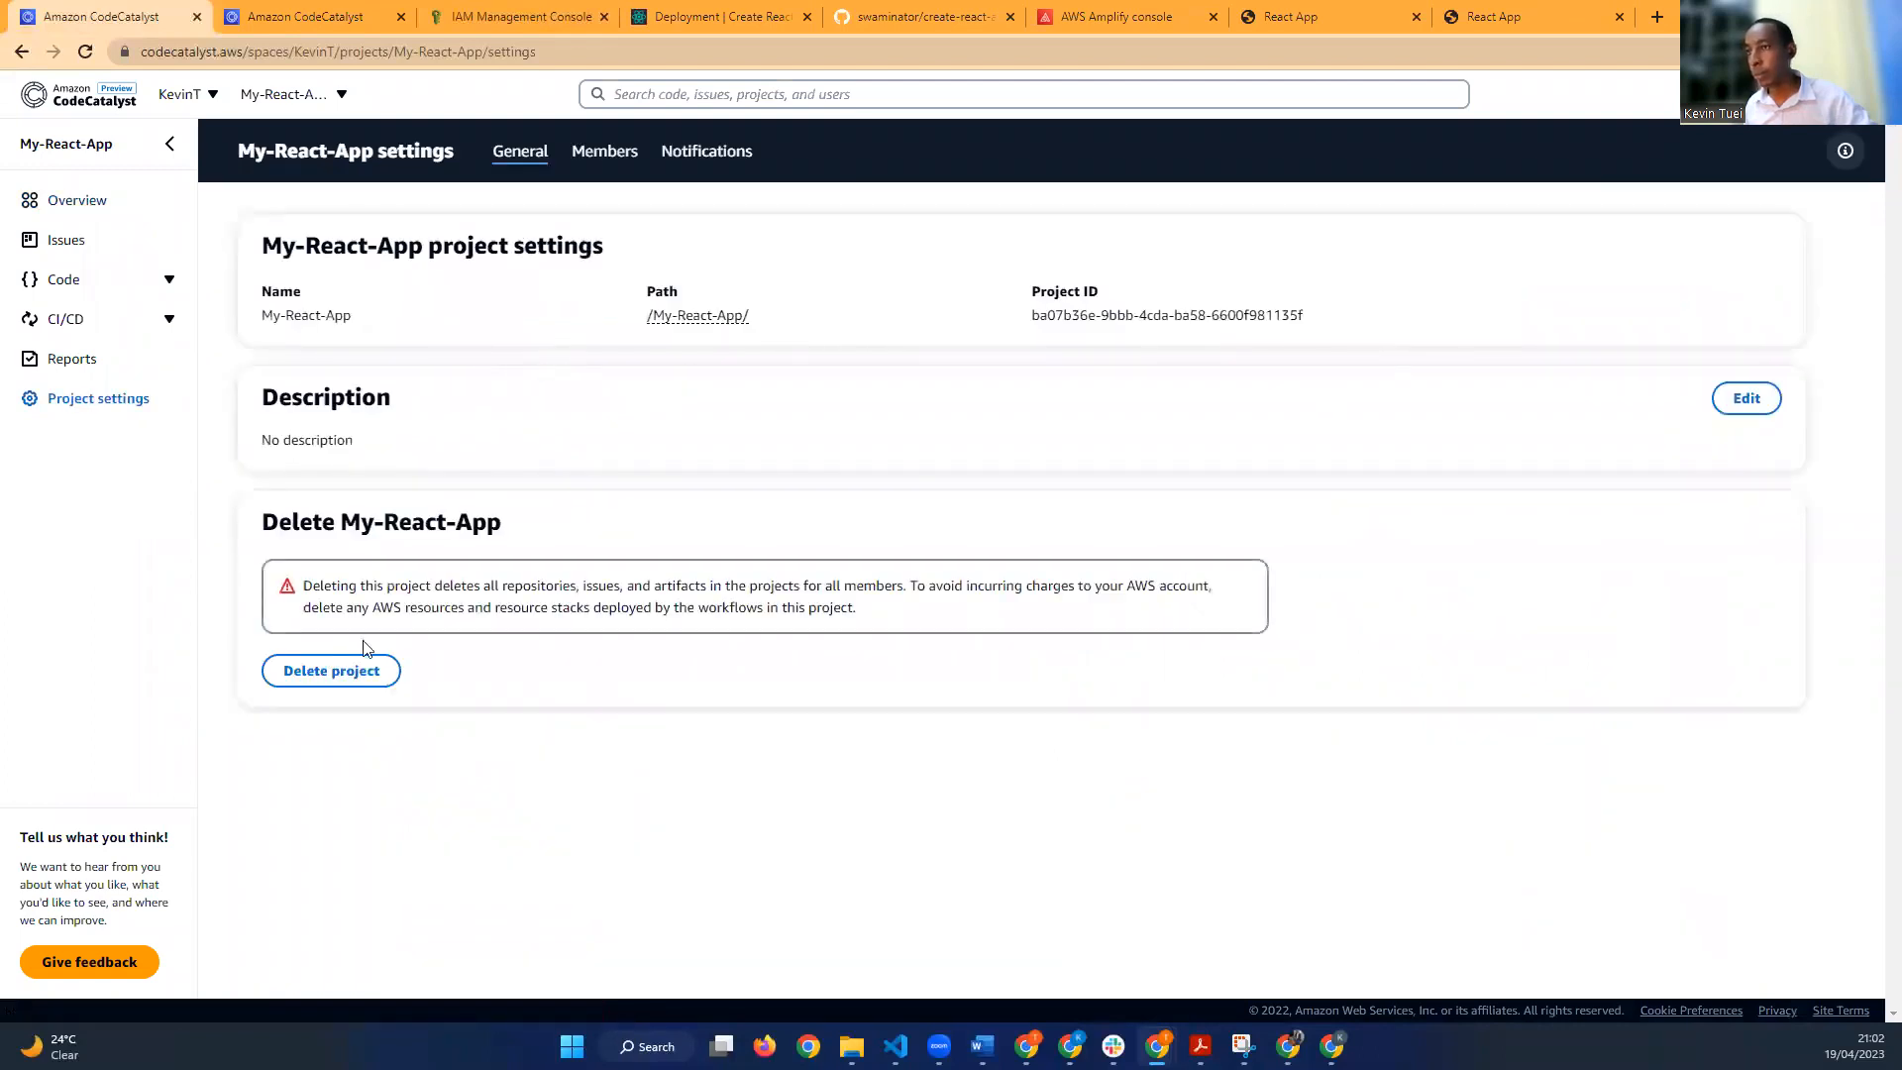
click(348, 671)
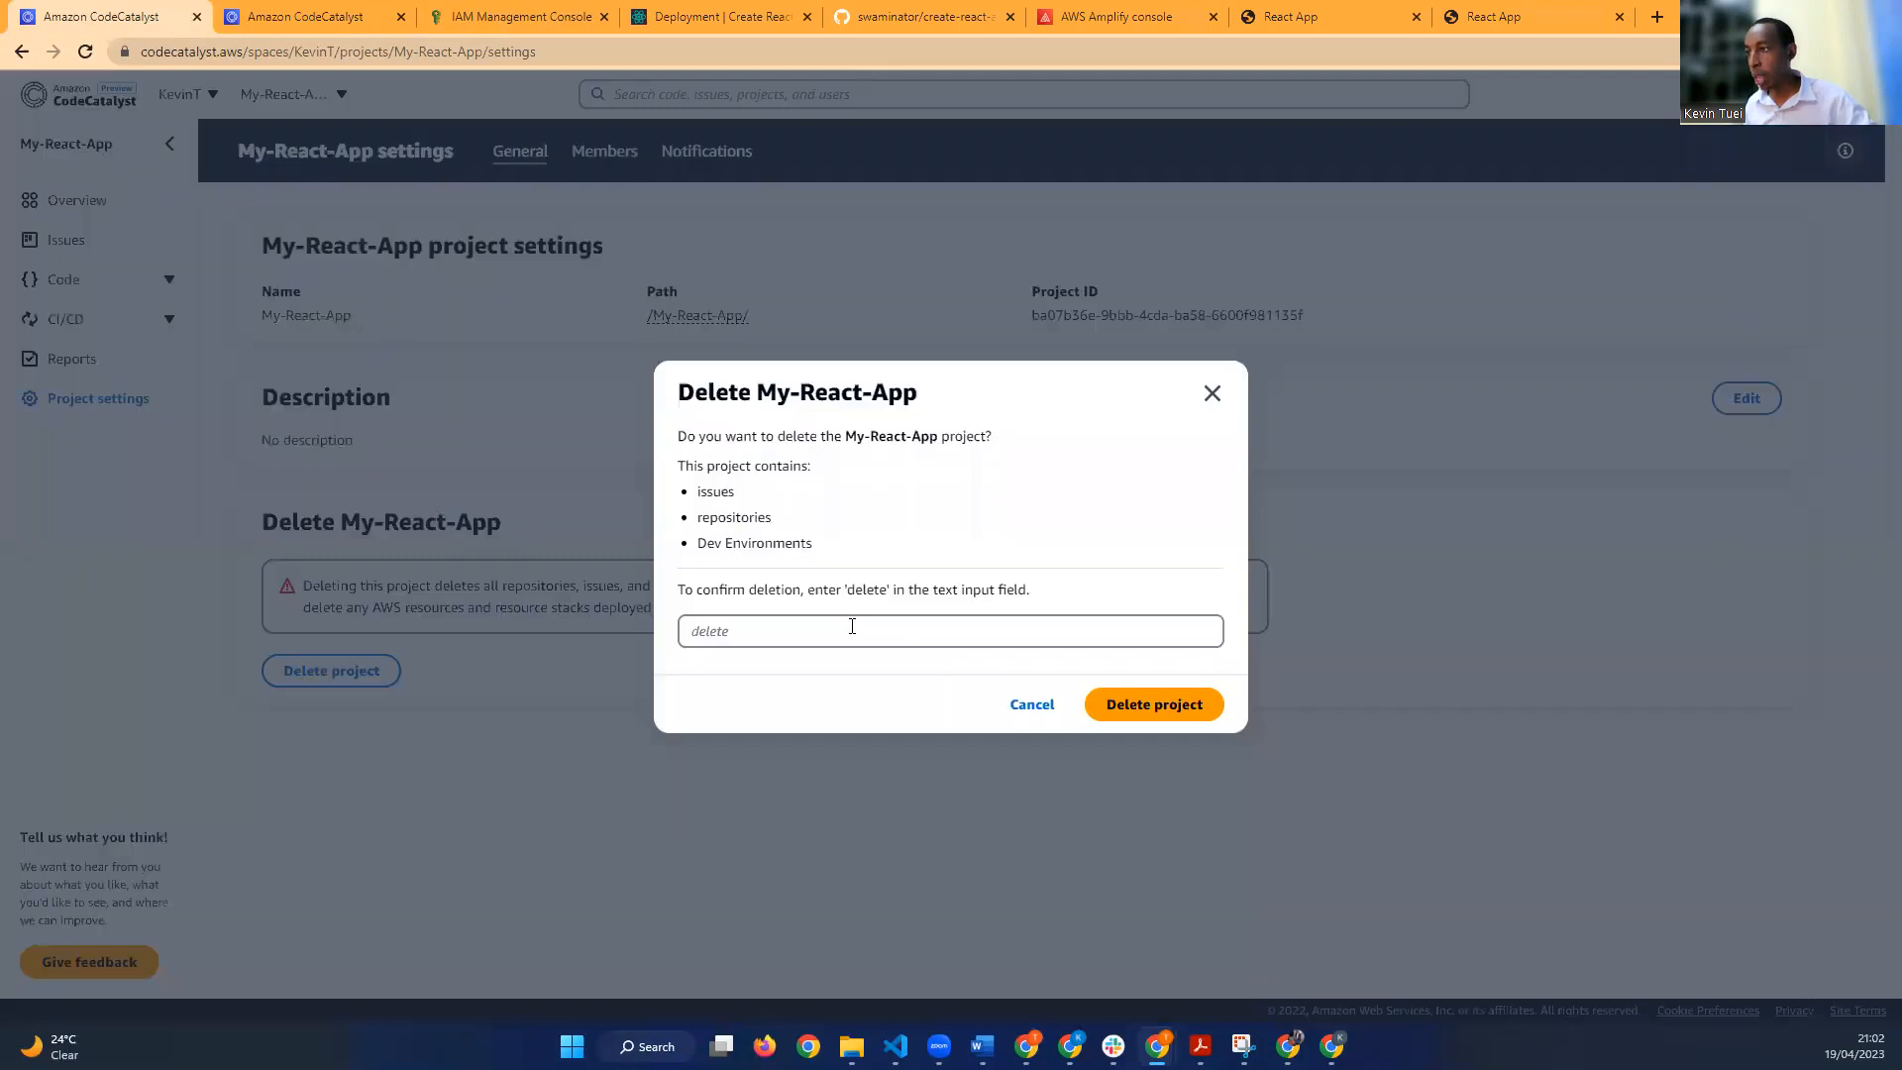
click(851, 624)
text(del)
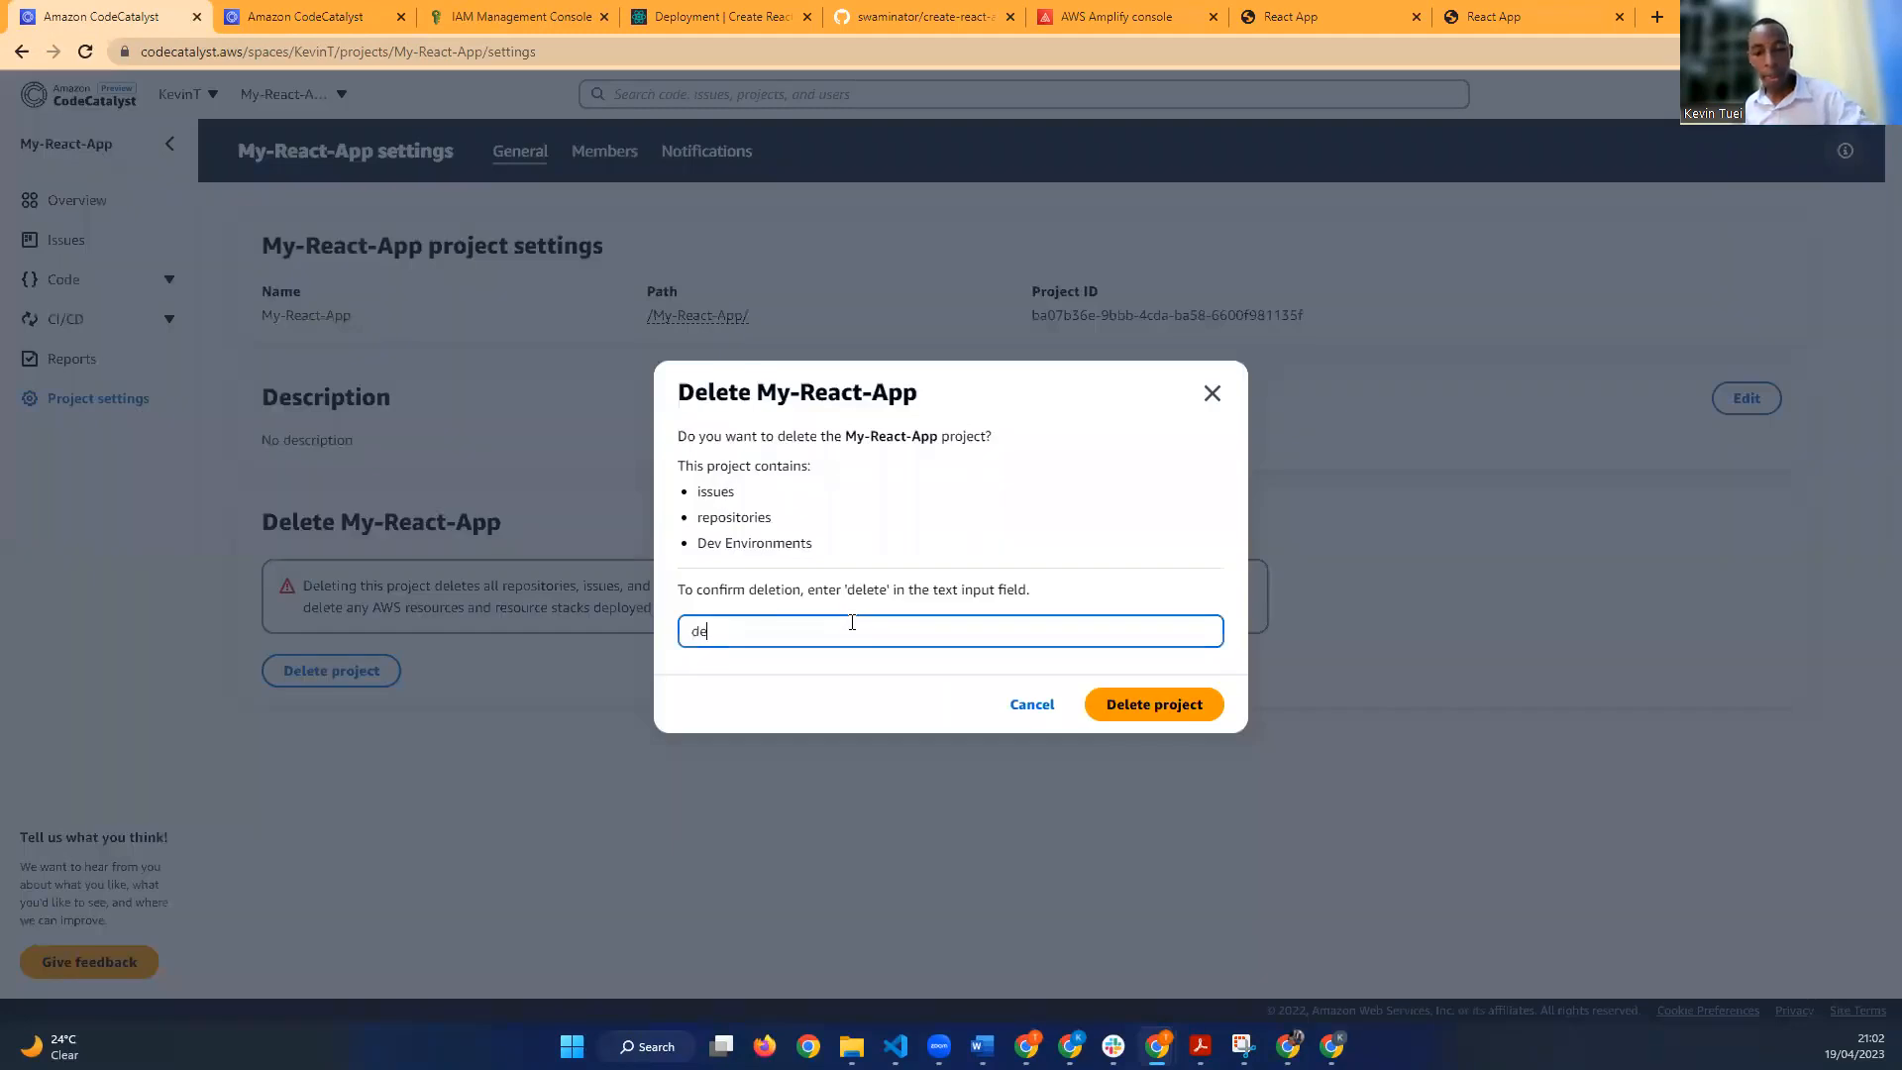
text(ete)
click(1141, 691)
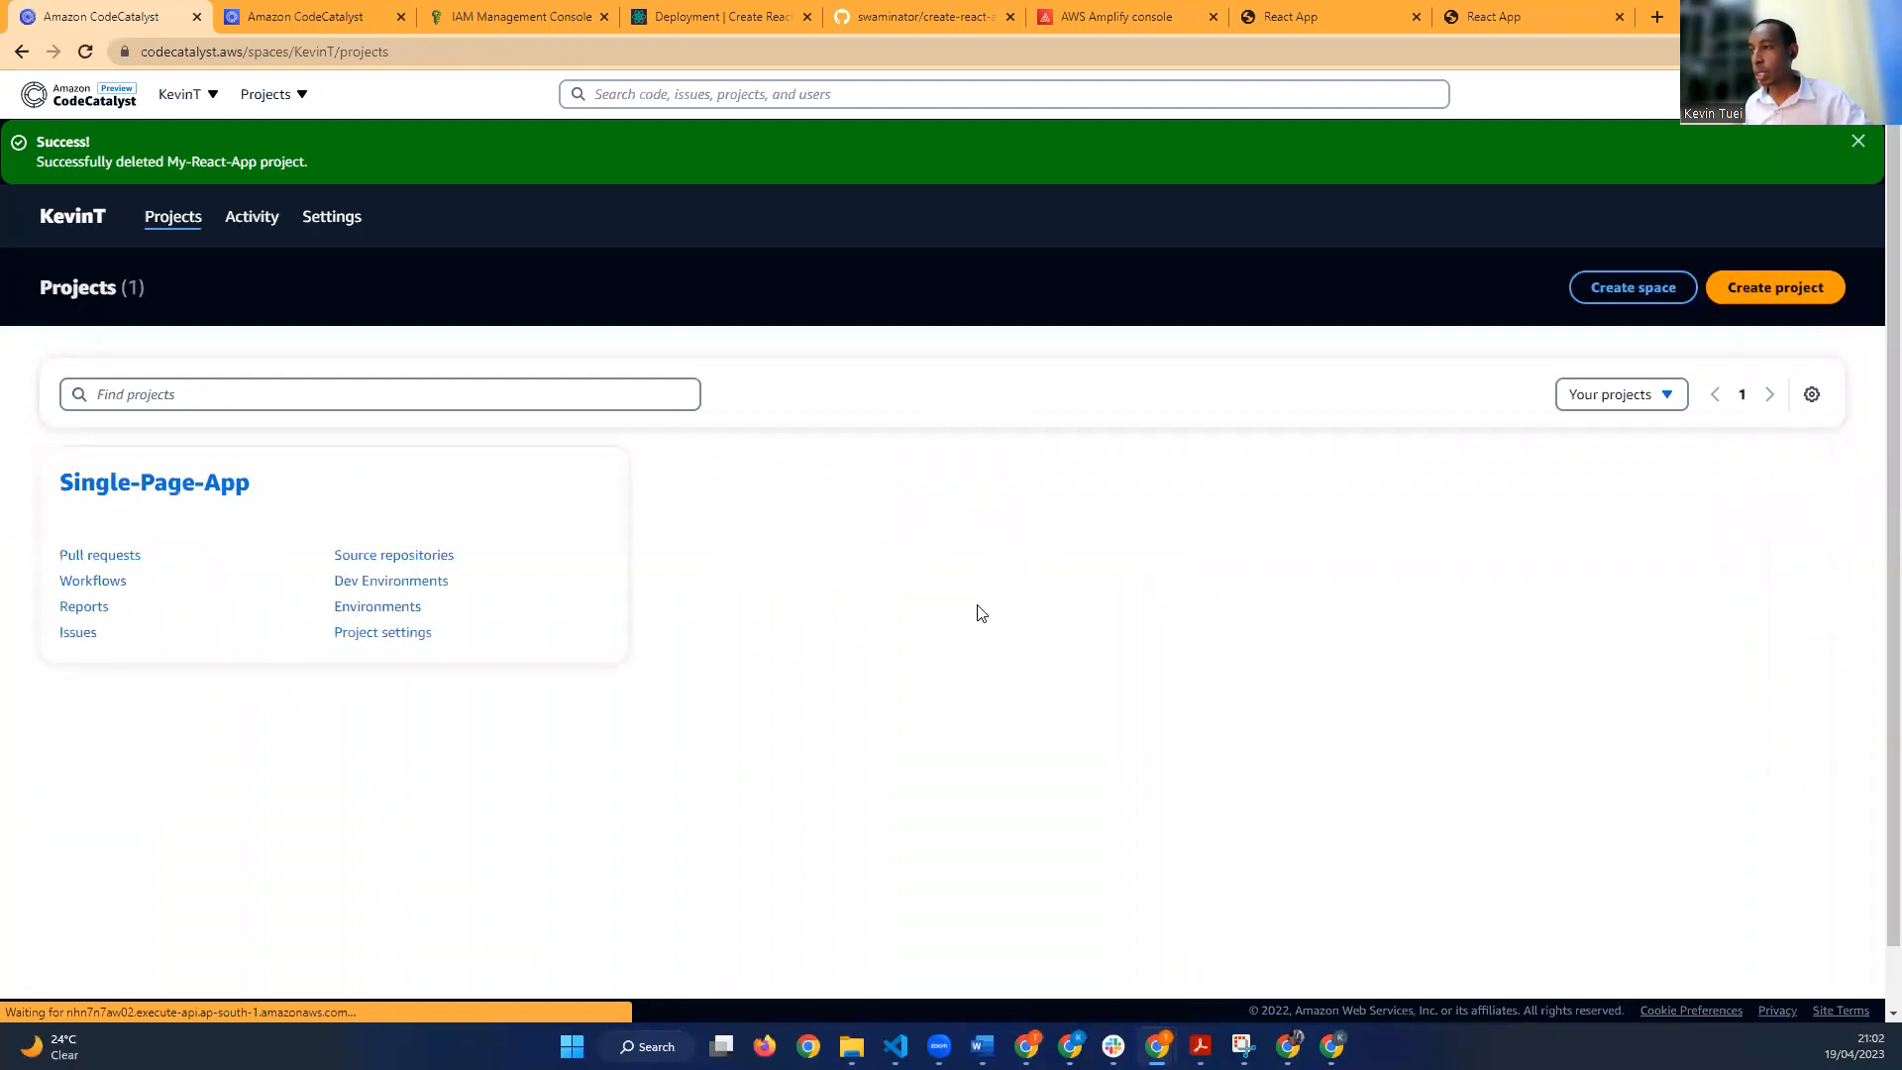
Step: Open the Single-Page-App project and delete it from its project settings, confirming with "delete"
click(238, 489)
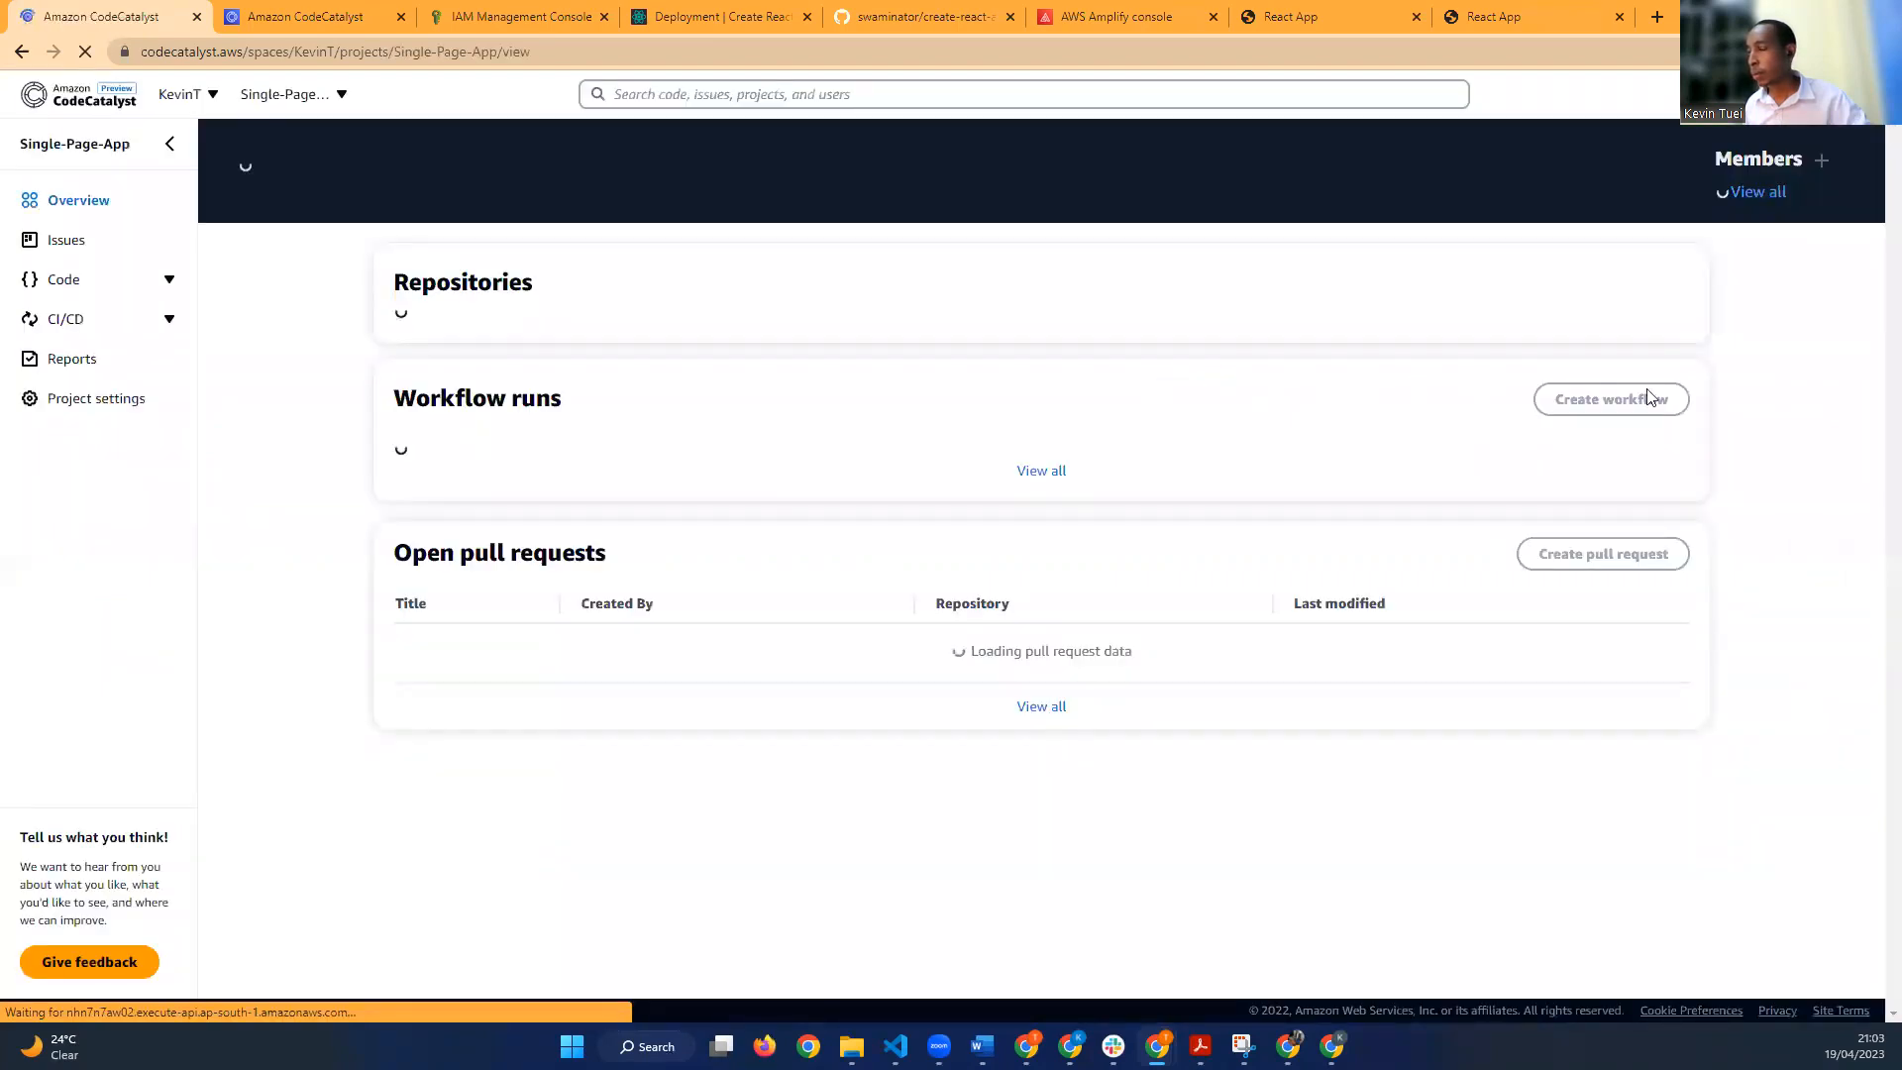
click(126, 400)
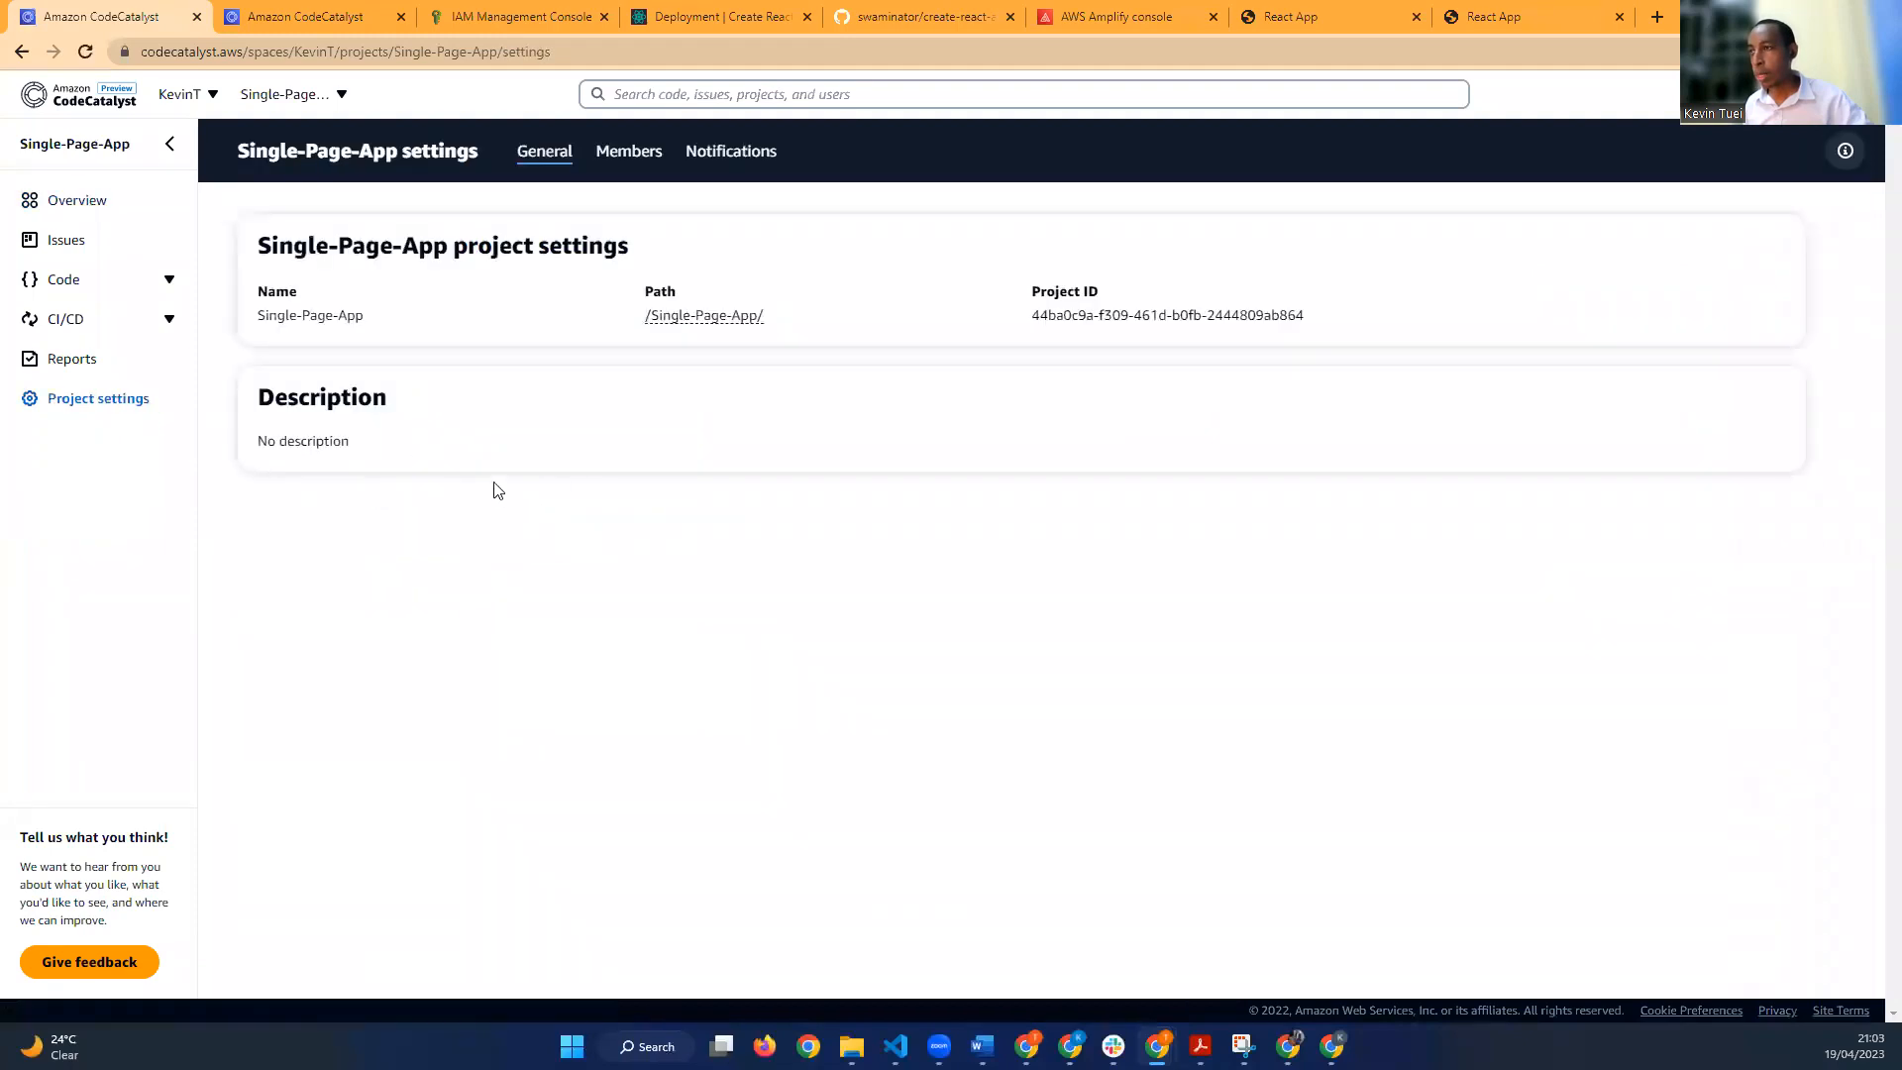
click(363, 670)
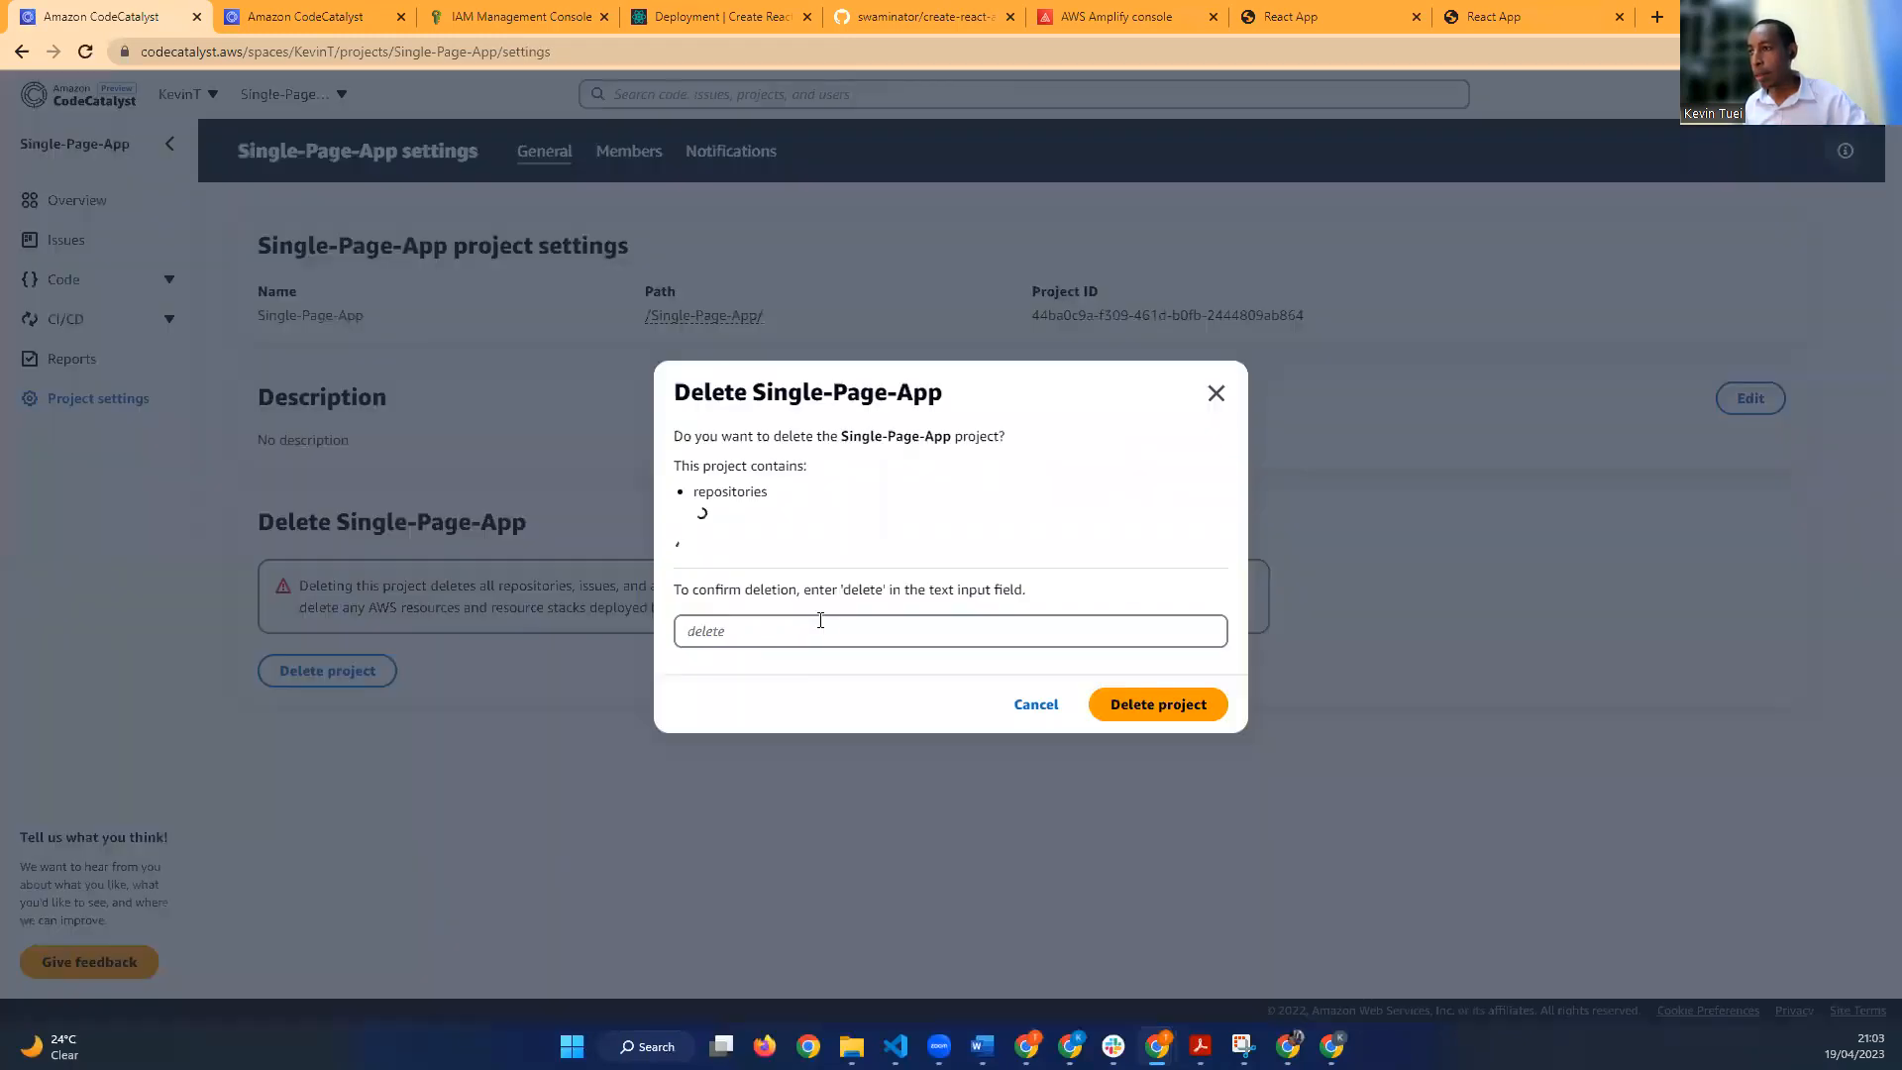
click(822, 624)
text(delete)
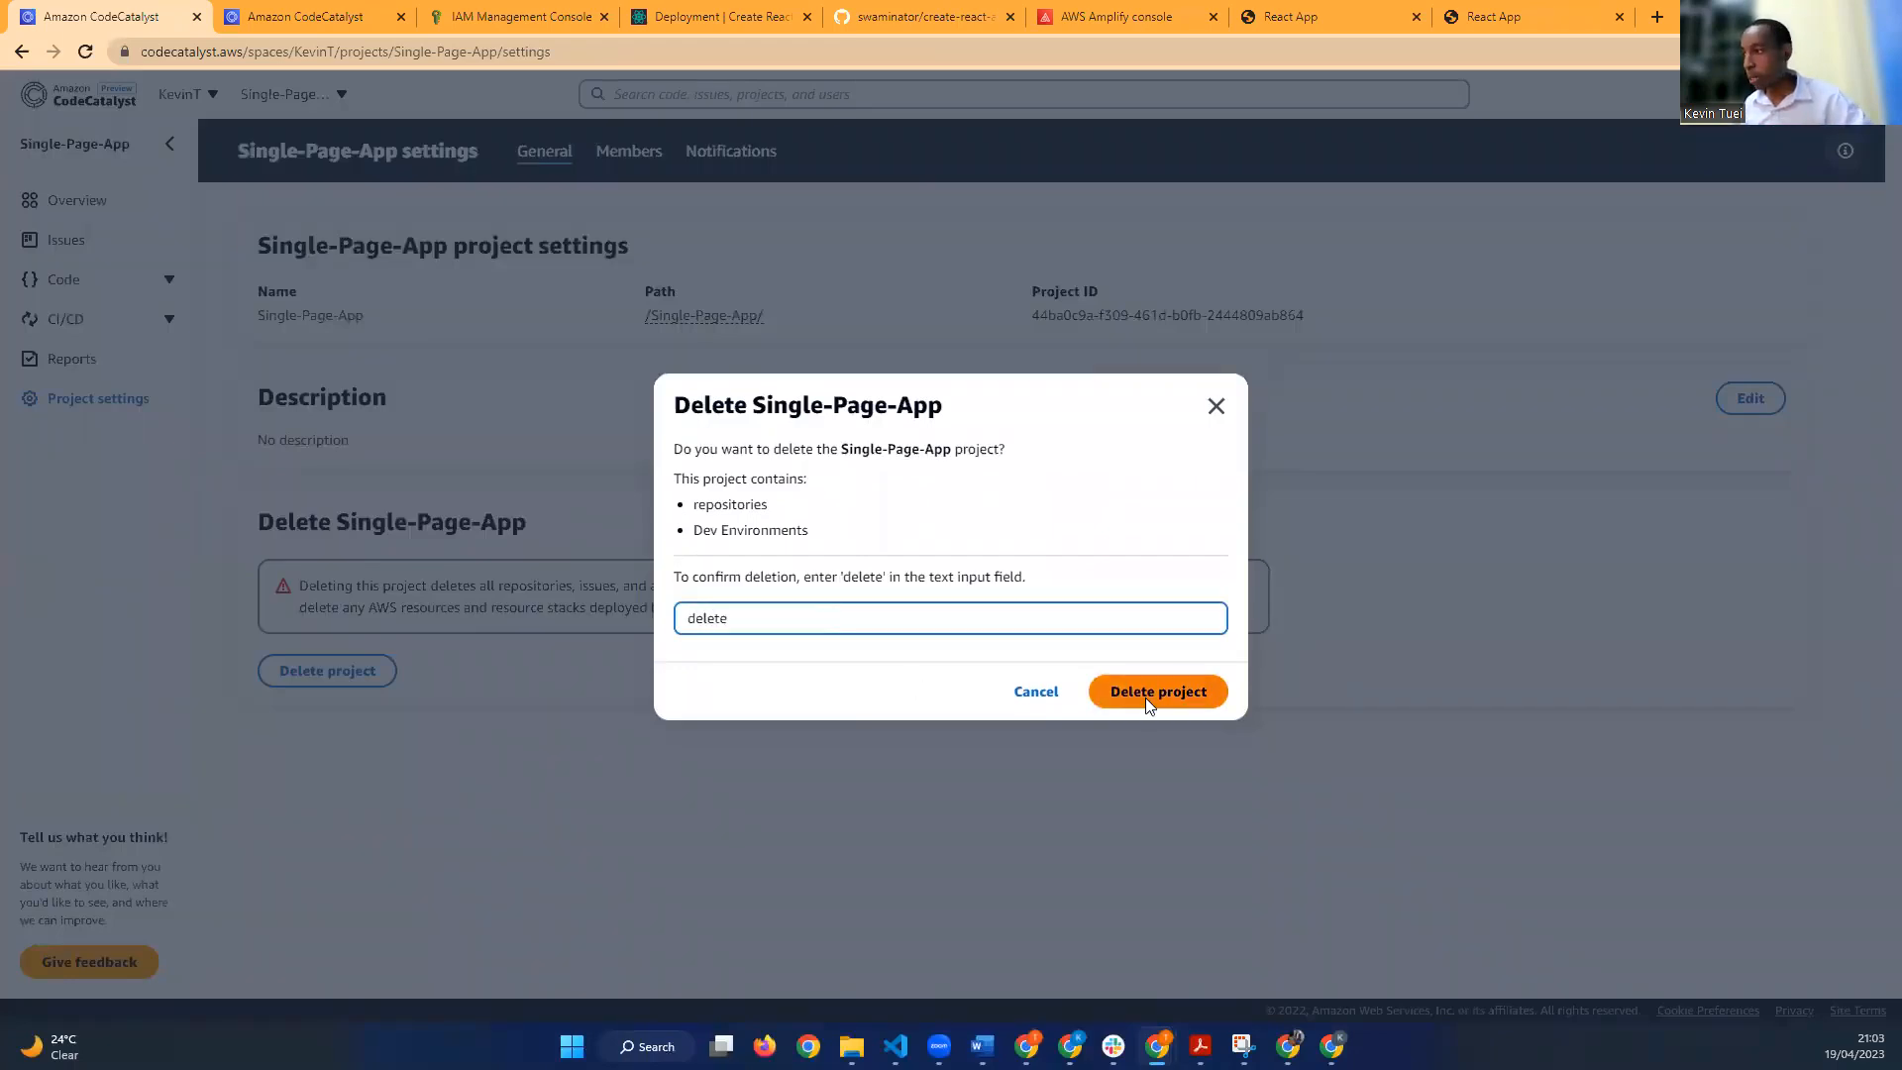
key(Return)
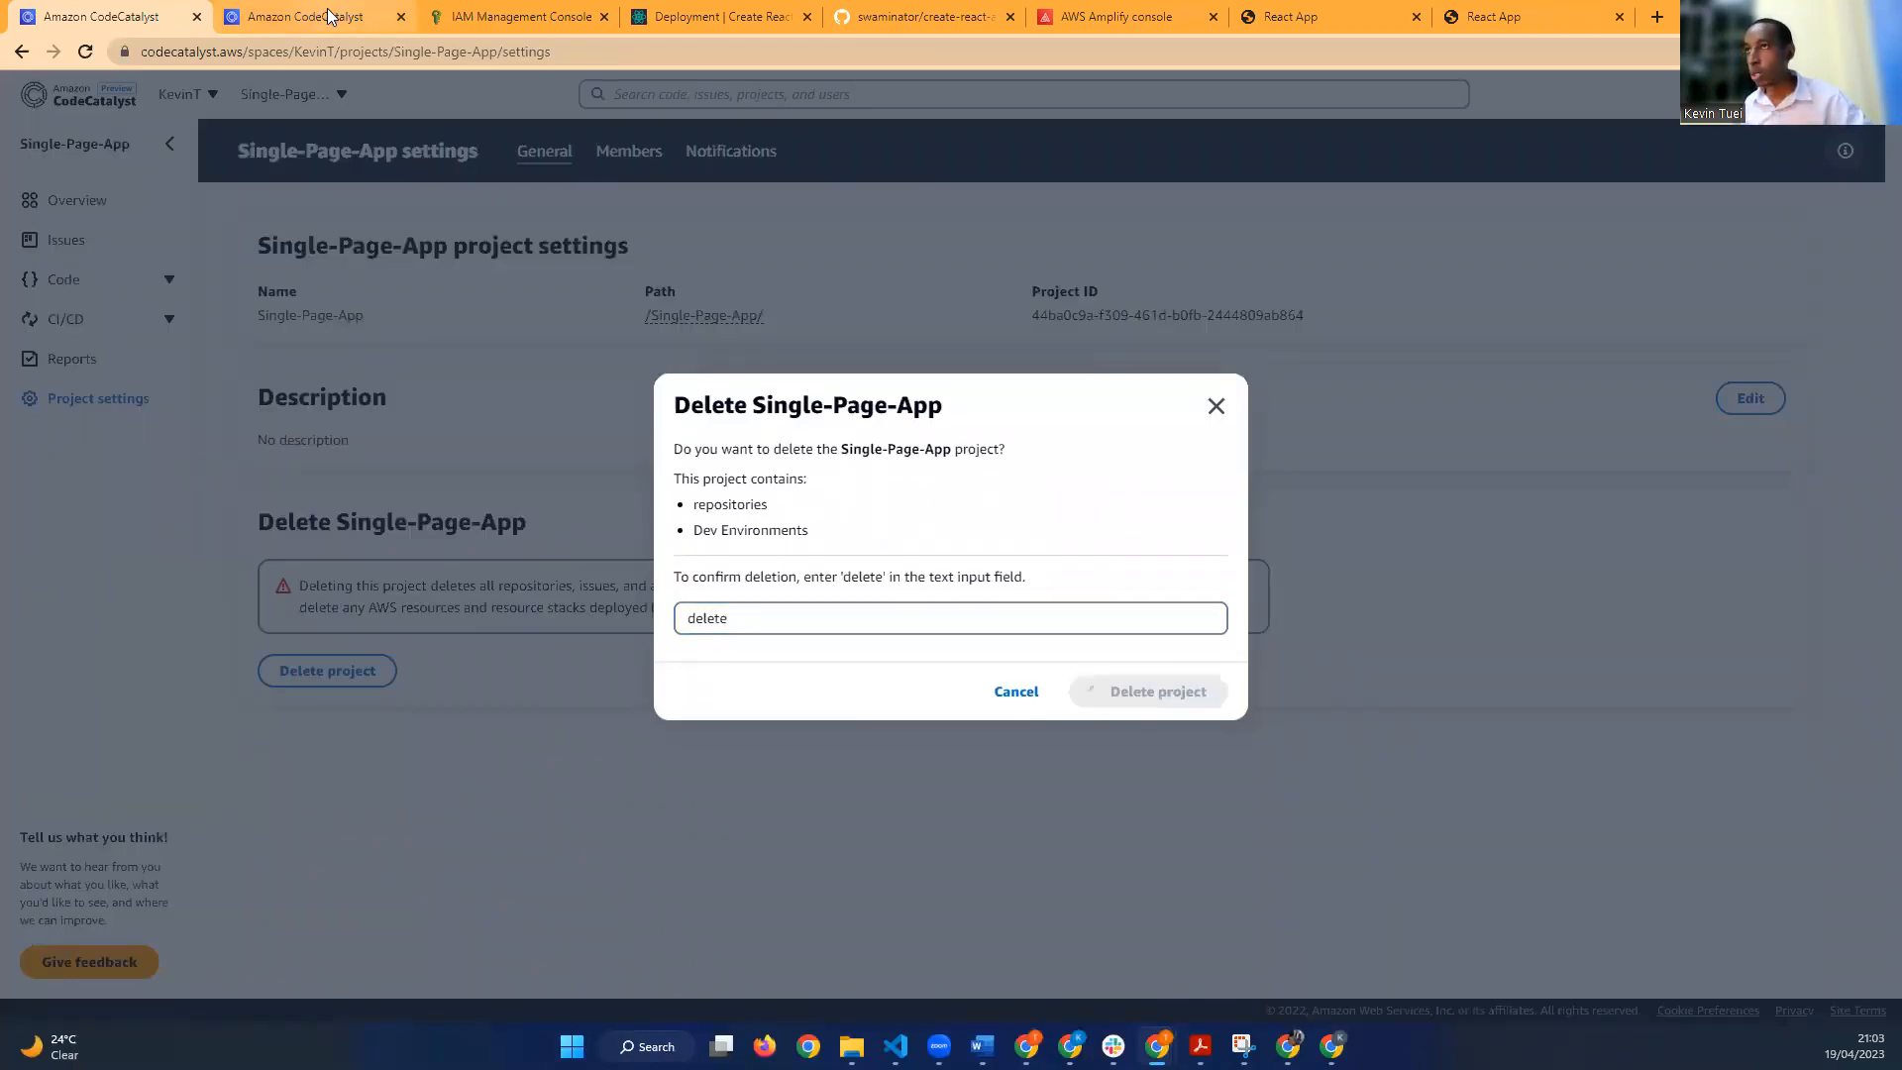
Step: Close the My-React-App Dev Environment page and return to the CodeCatalyst projects list
click(336, 22)
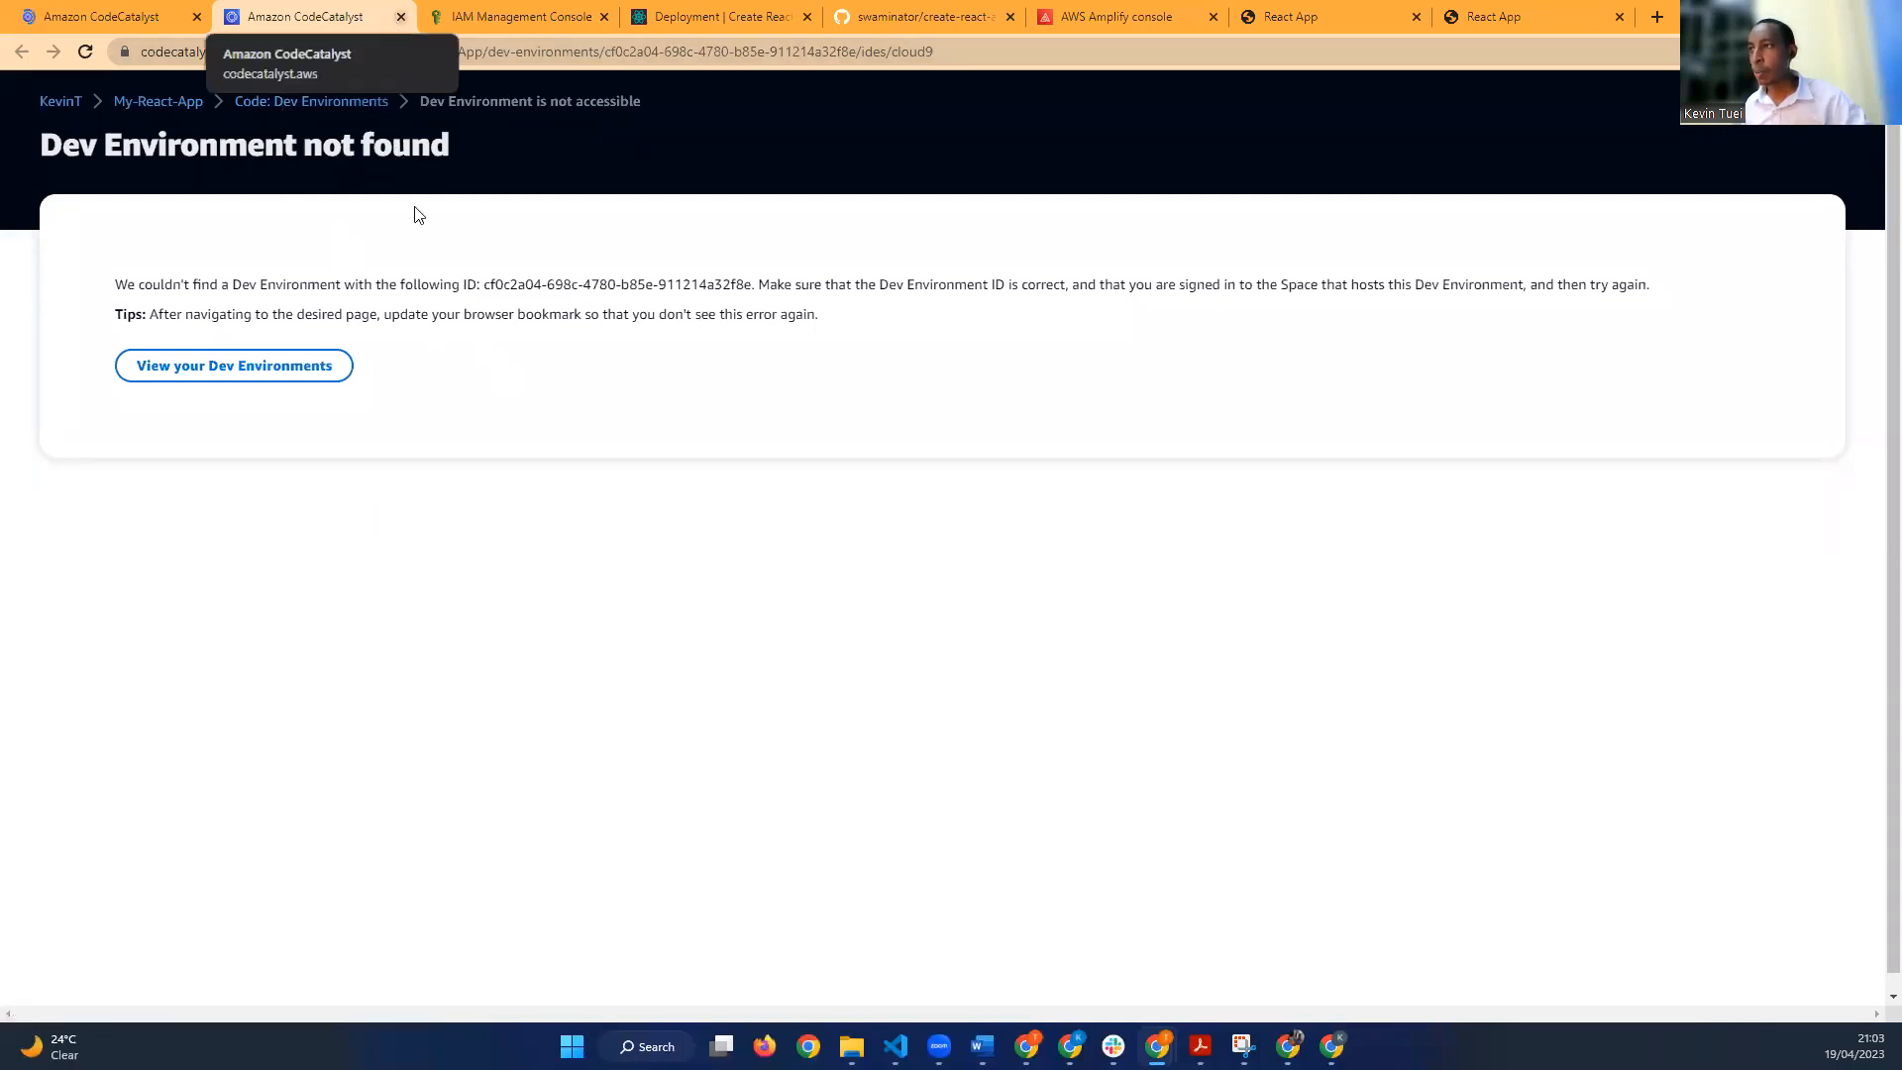
key(ctrl+w)
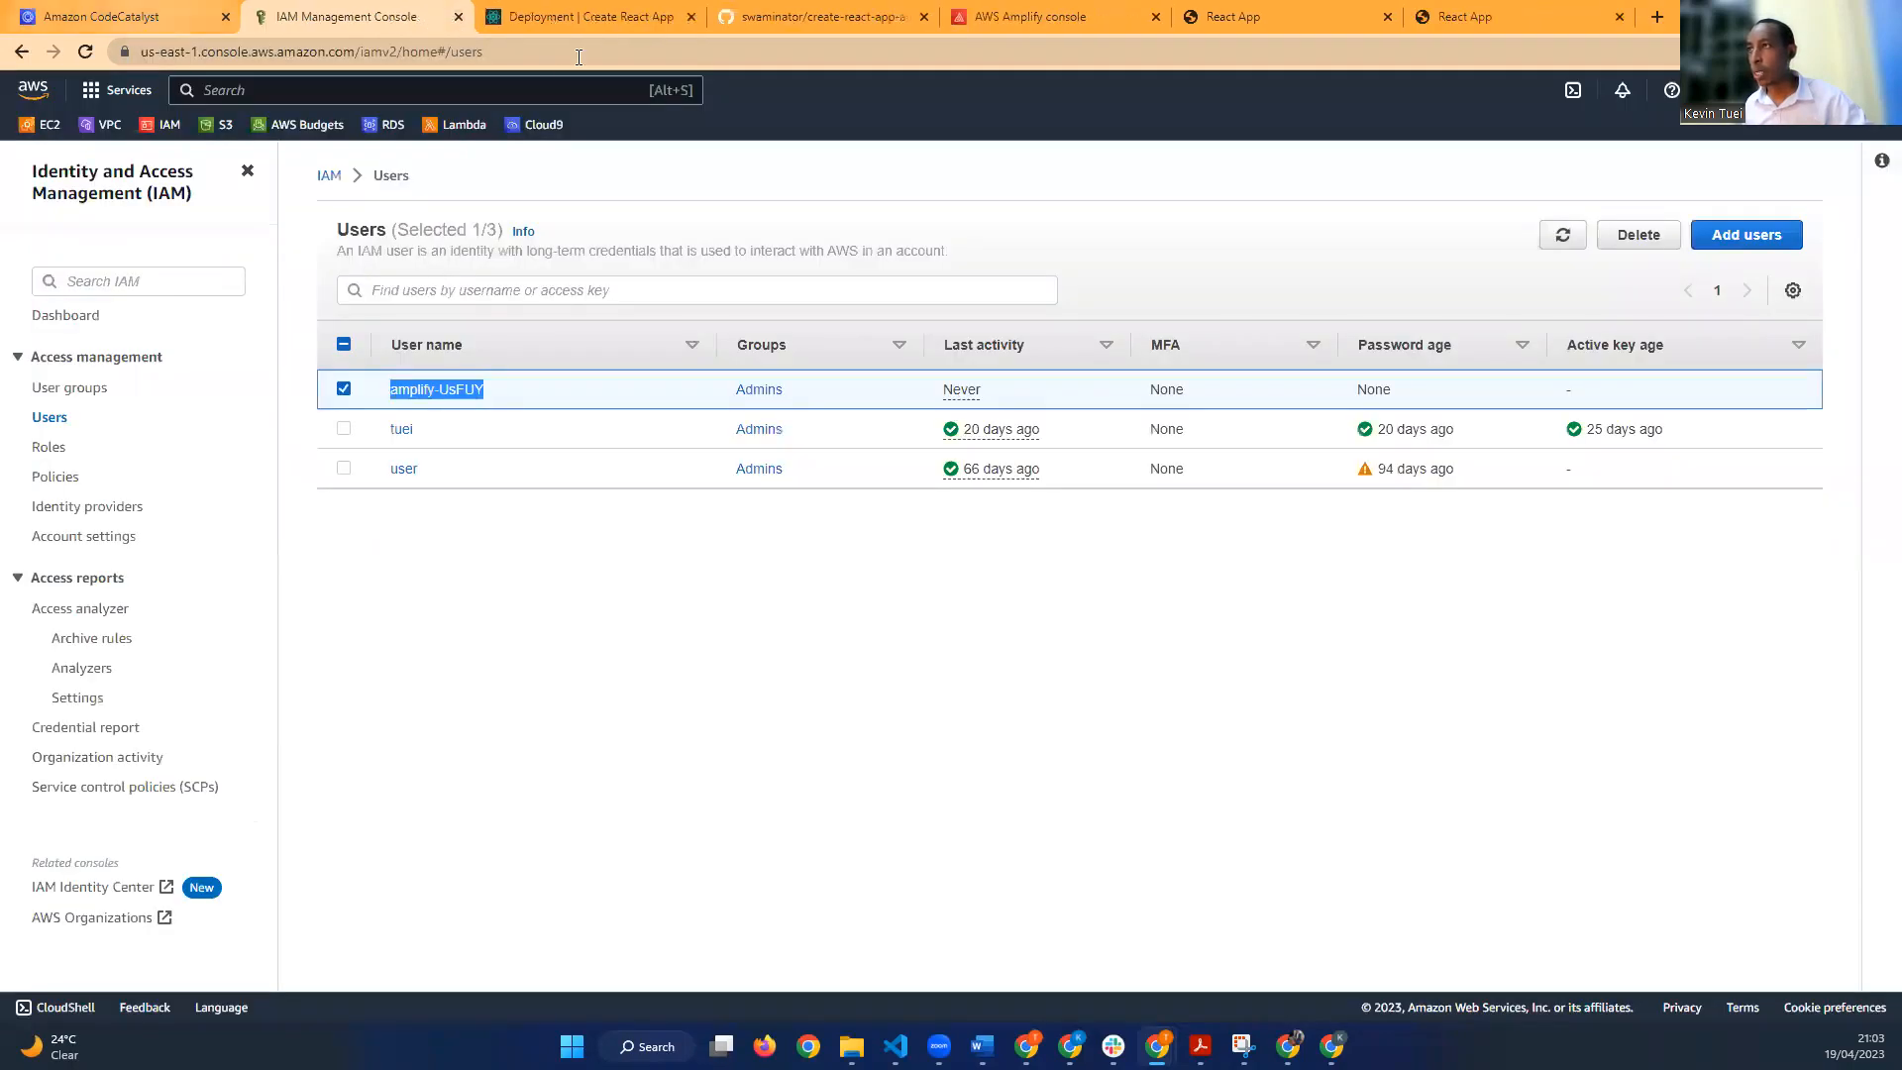
click(136, 20)
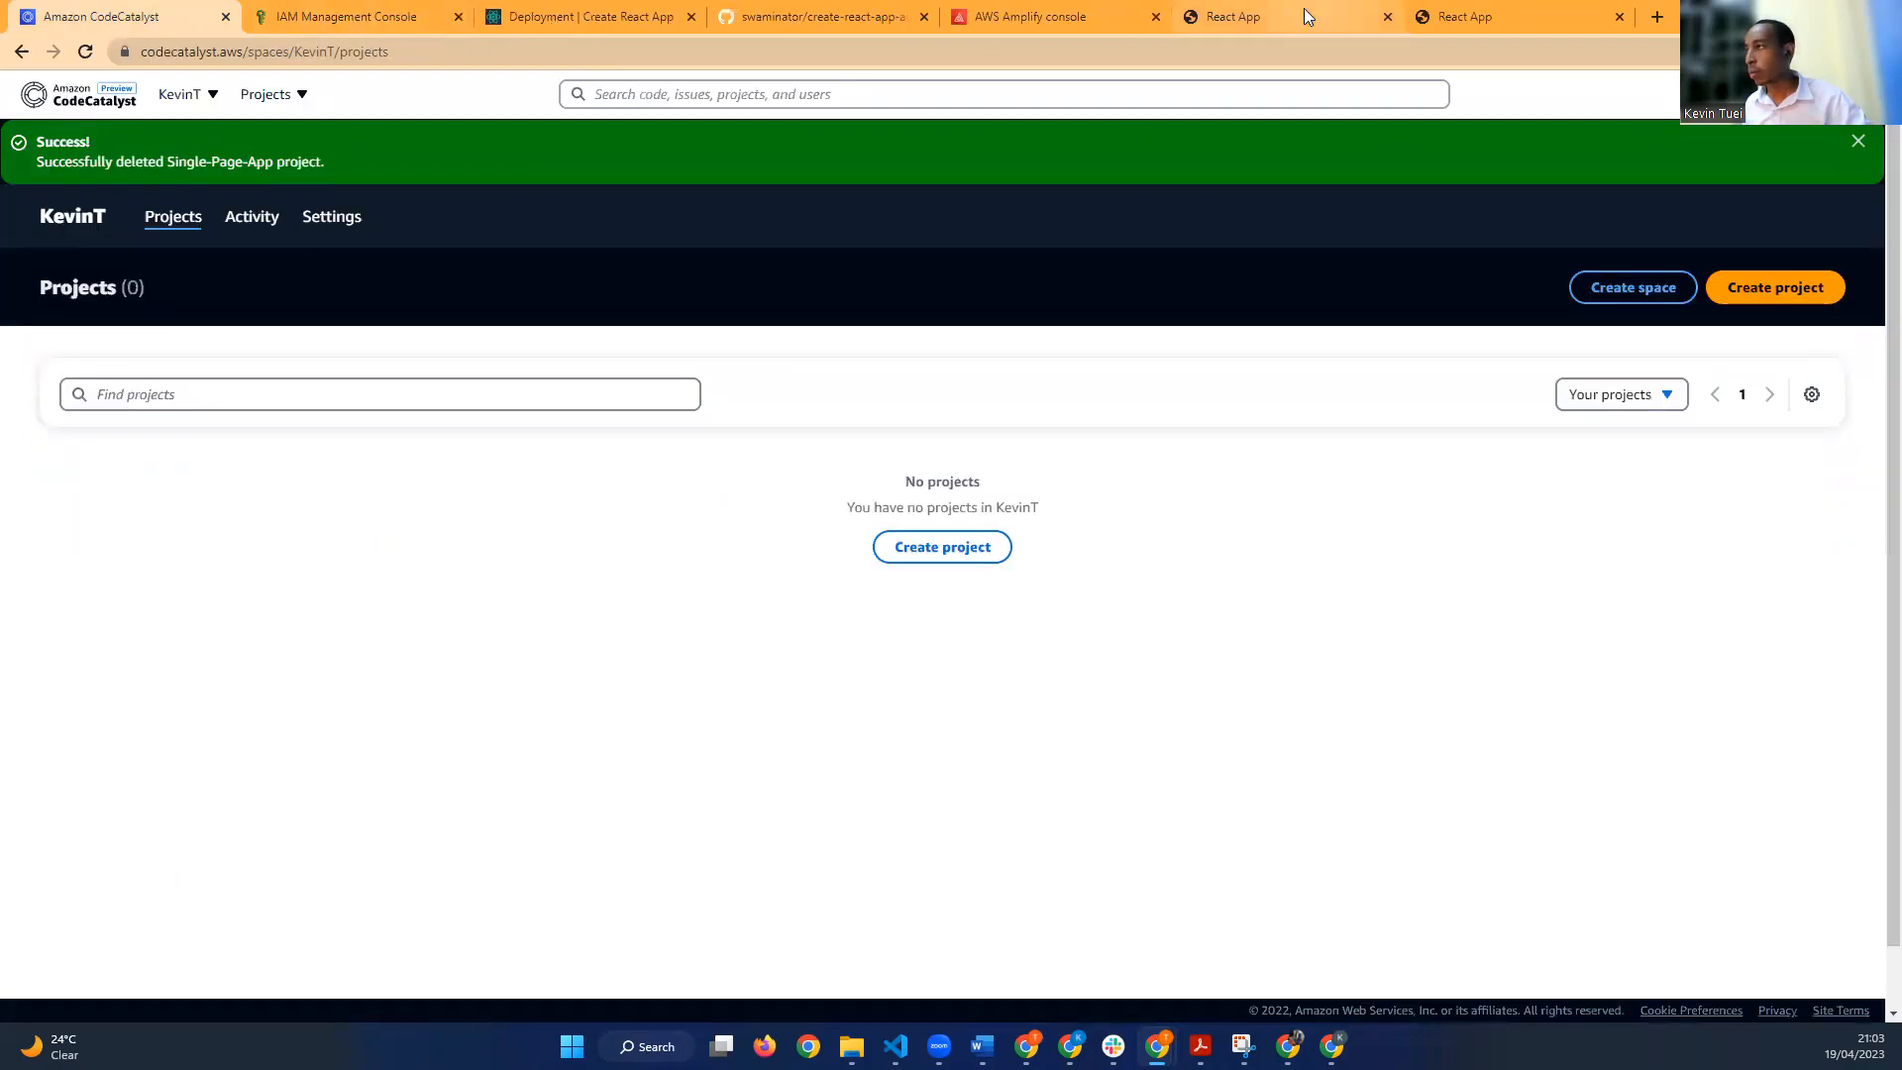
Step: View all apps in the AWS Amplify console, then reload the hosted React app at main.d2hprixjelbbwk.amplifyapp.com
click(1067, 30)
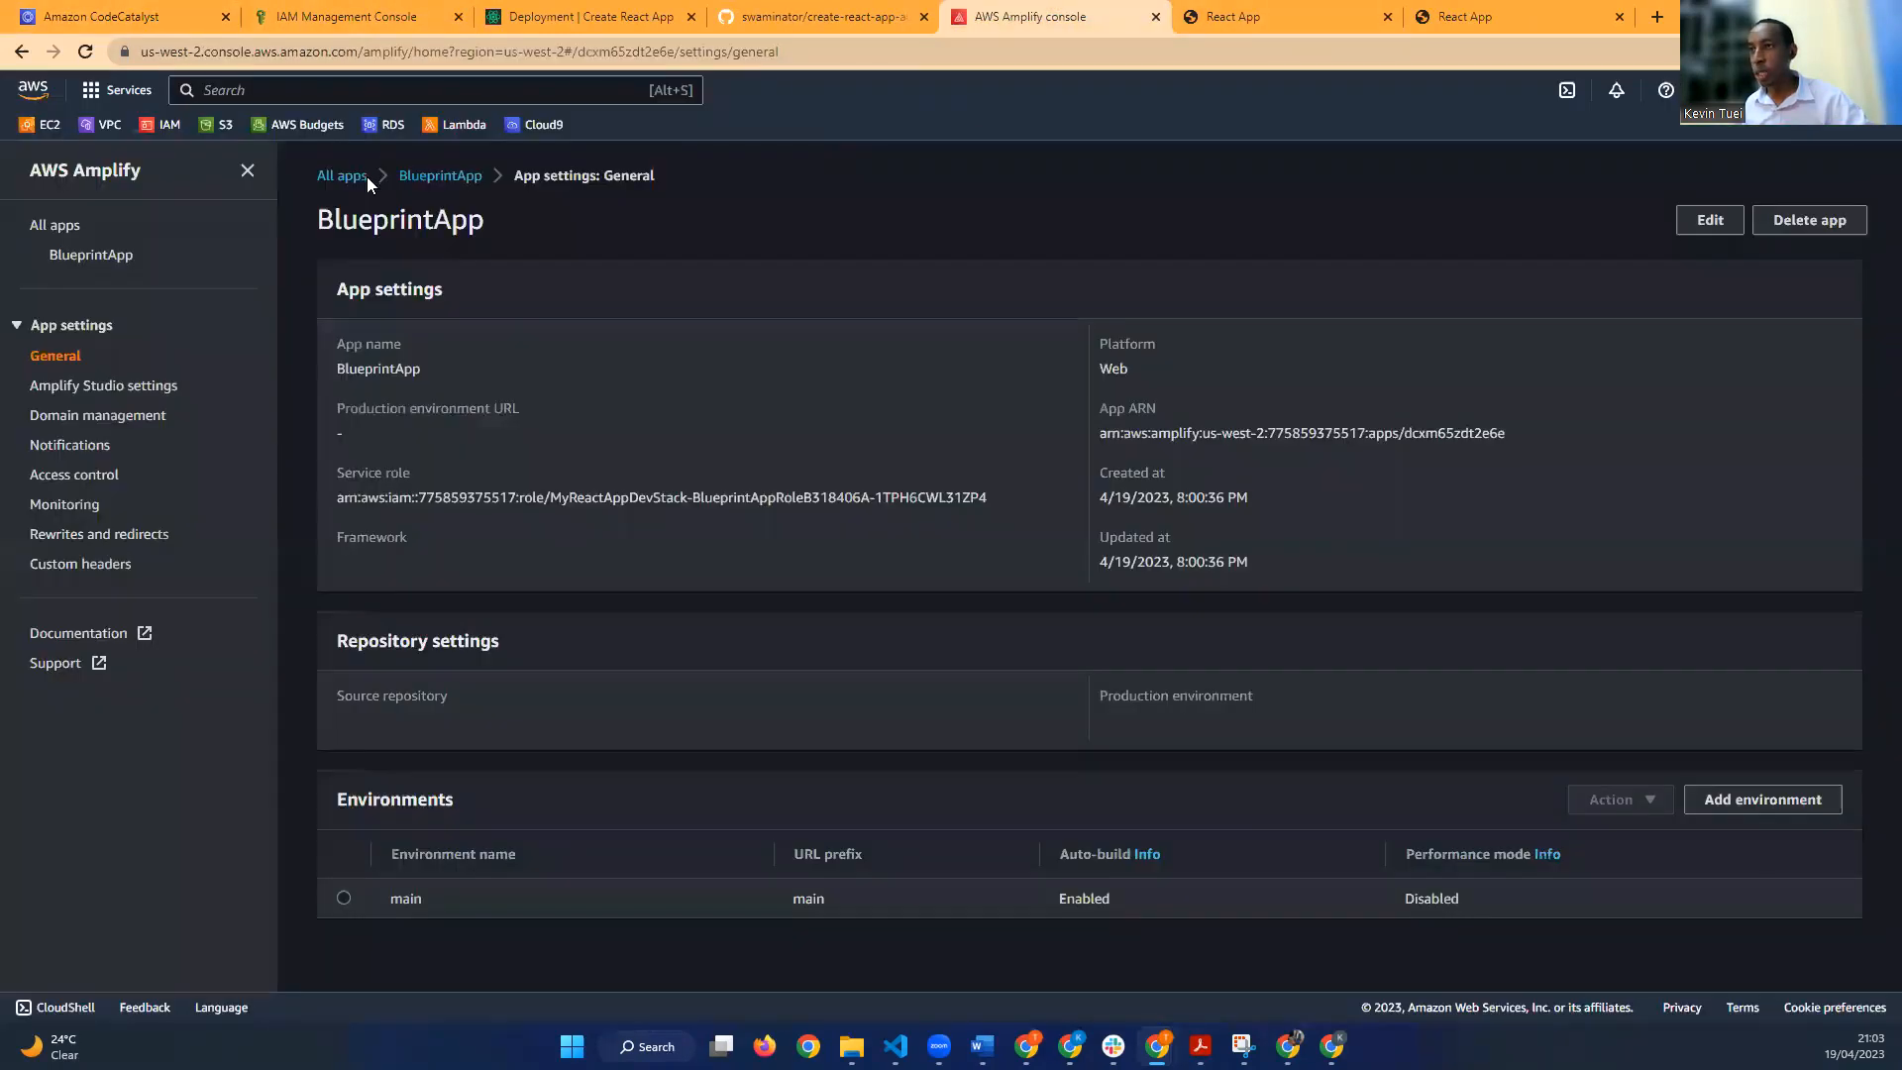
click(367, 176)
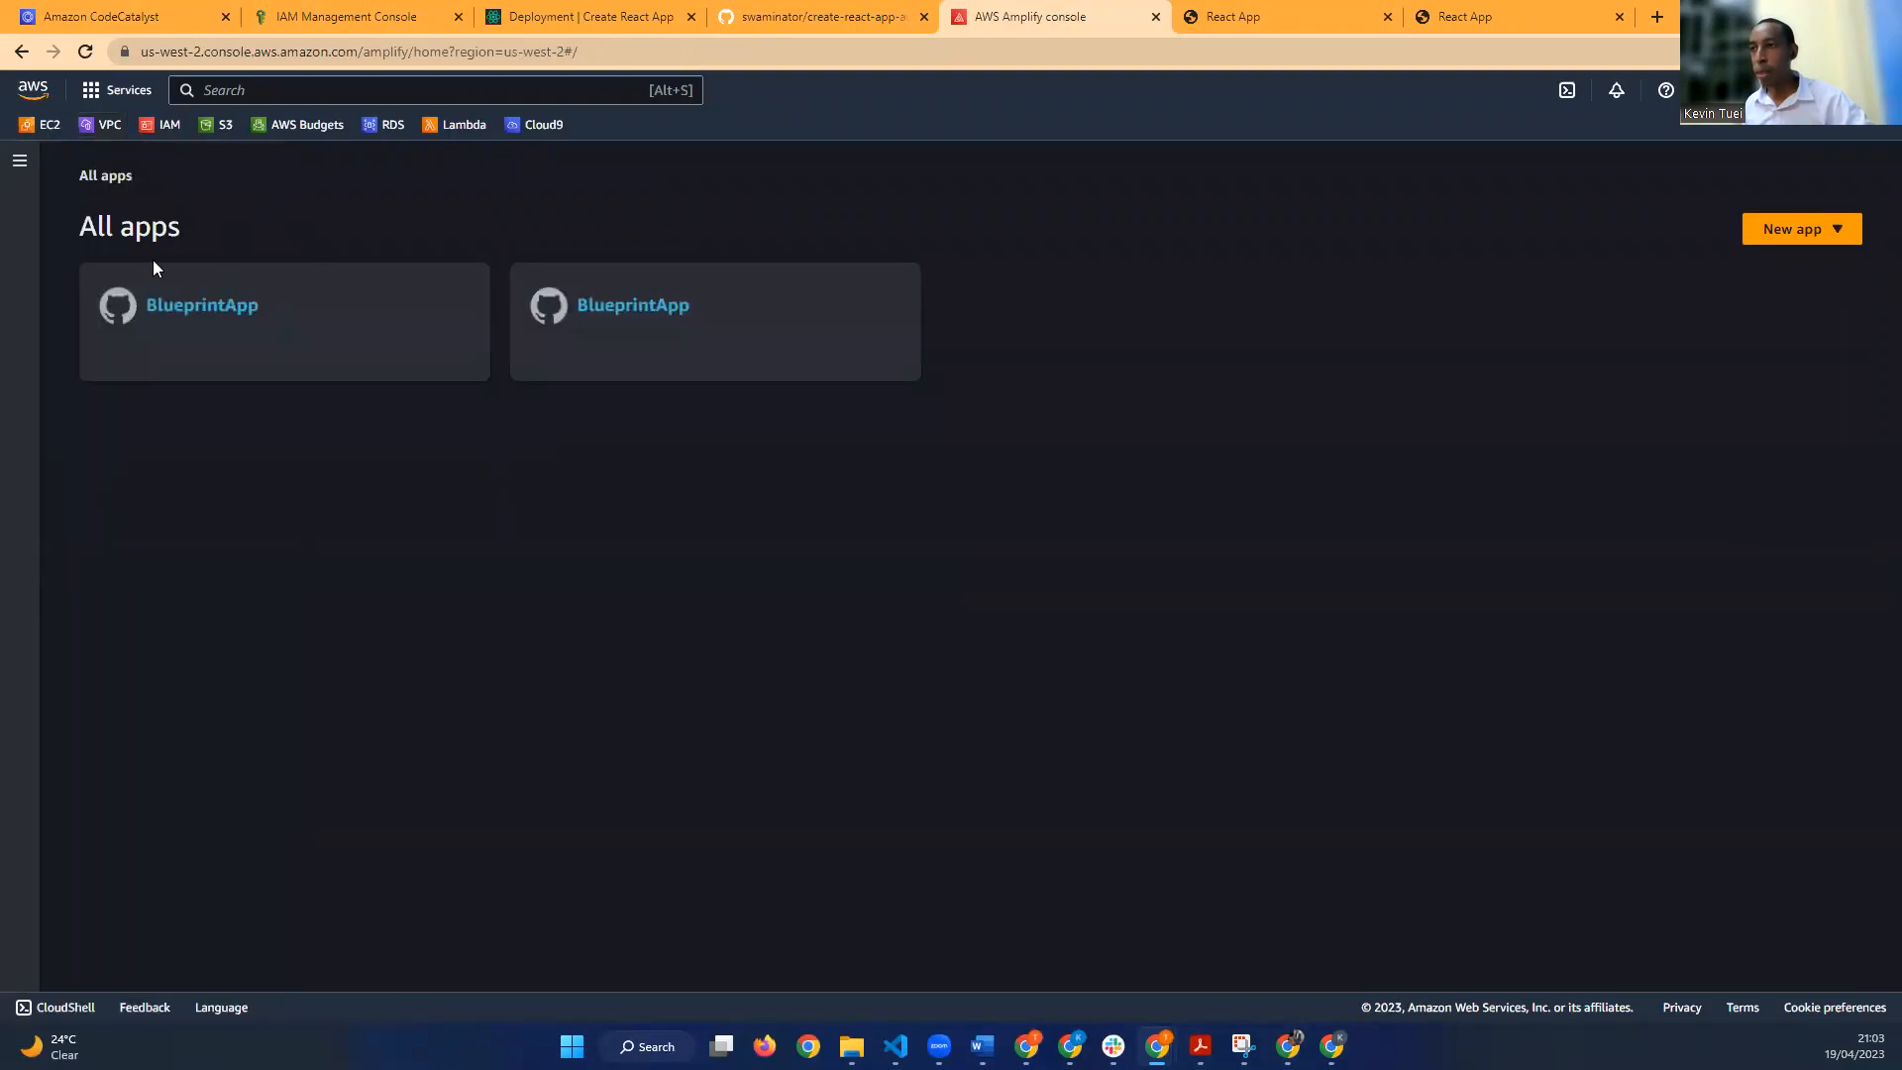
key(ctrl+Tab)
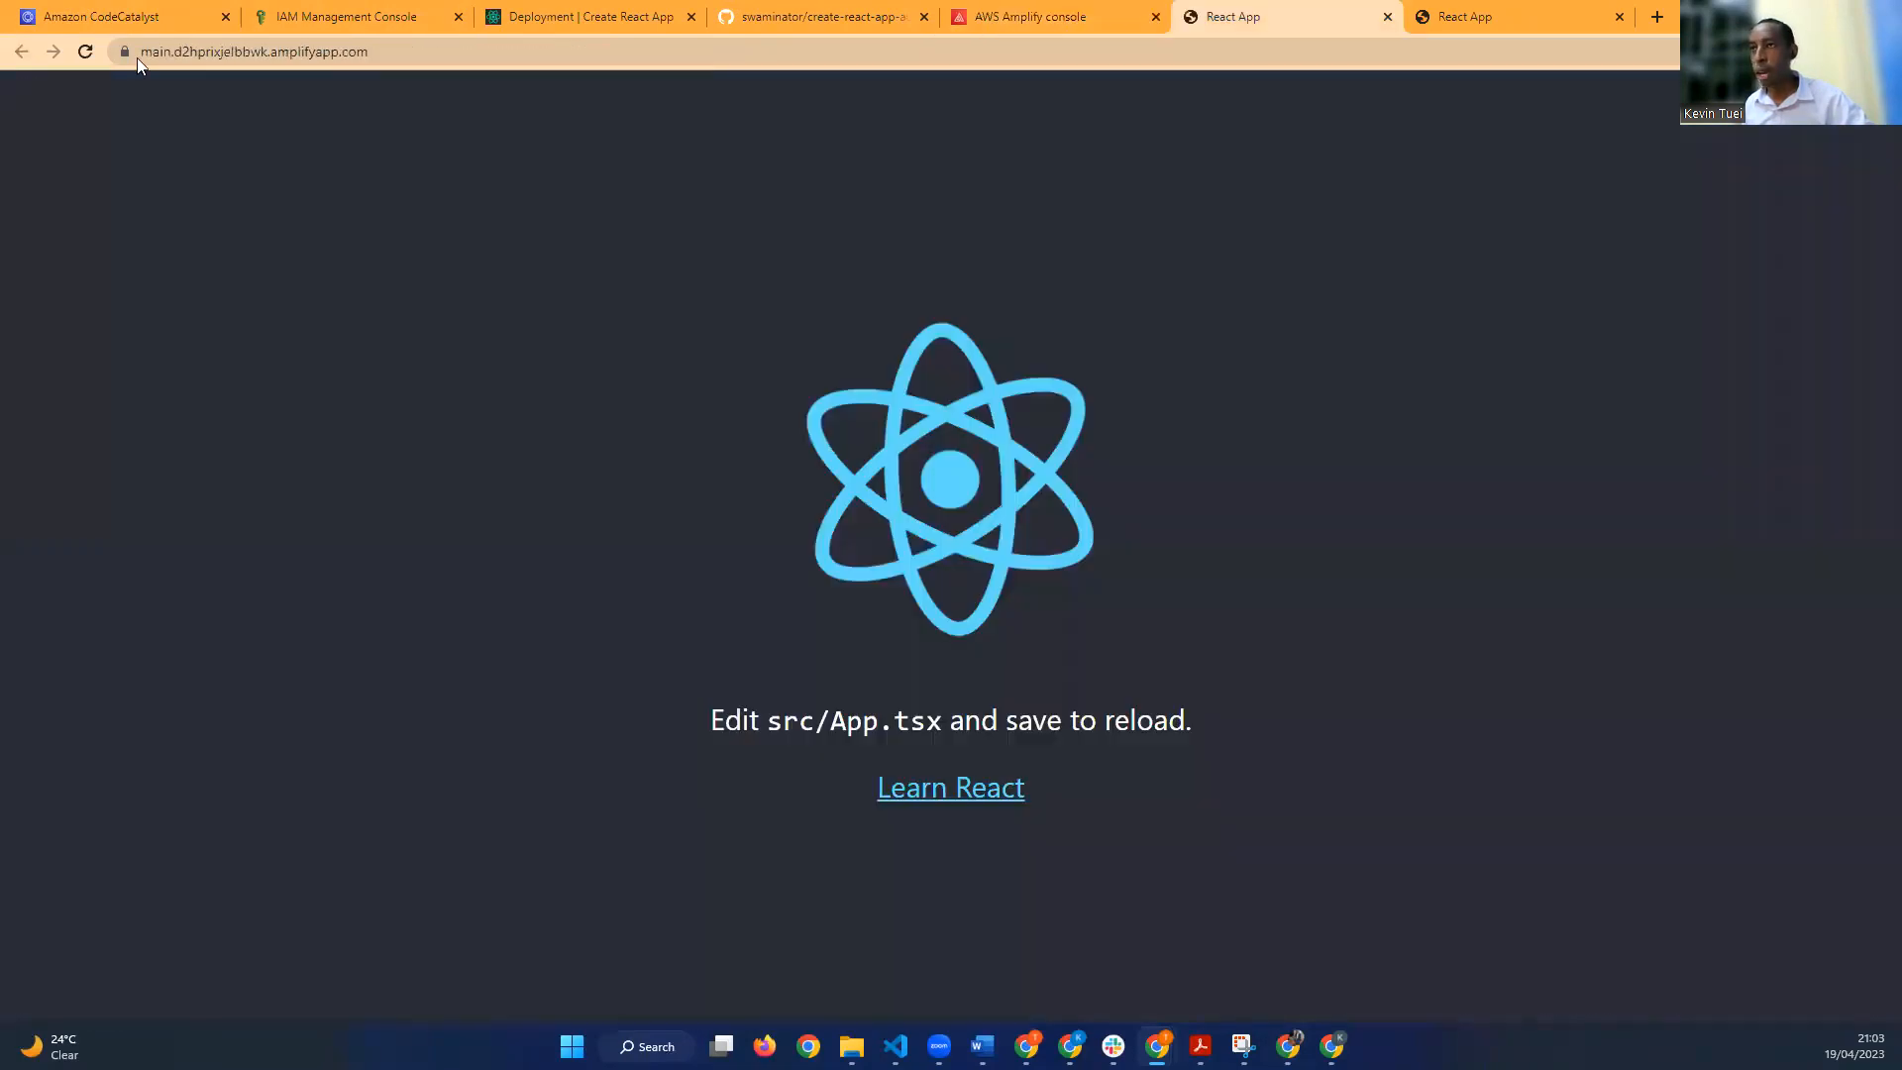
click(86, 52)
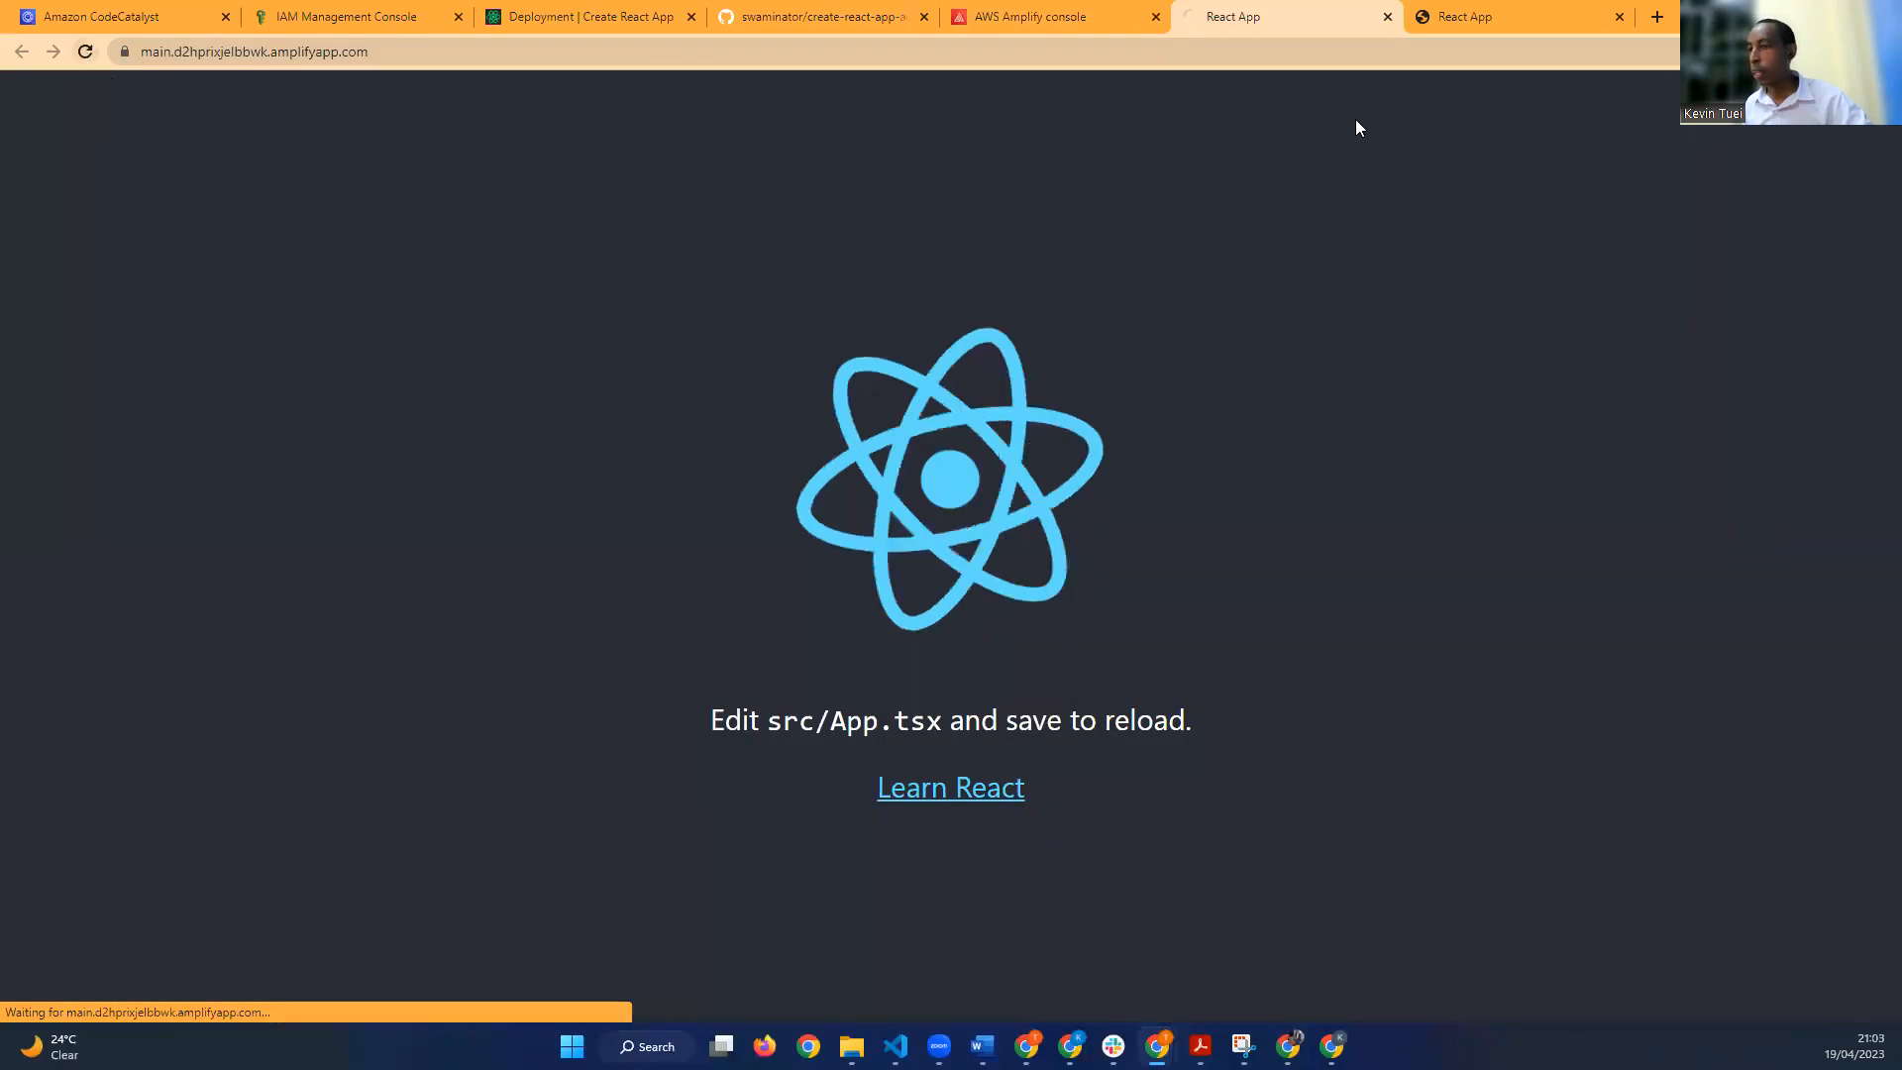
Step: Reload the hosted React app at main.dcxm65zdt2e6e.amplifyapp.com, then return to the Amplify list of all apps
click(1468, 6)
click(86, 52)
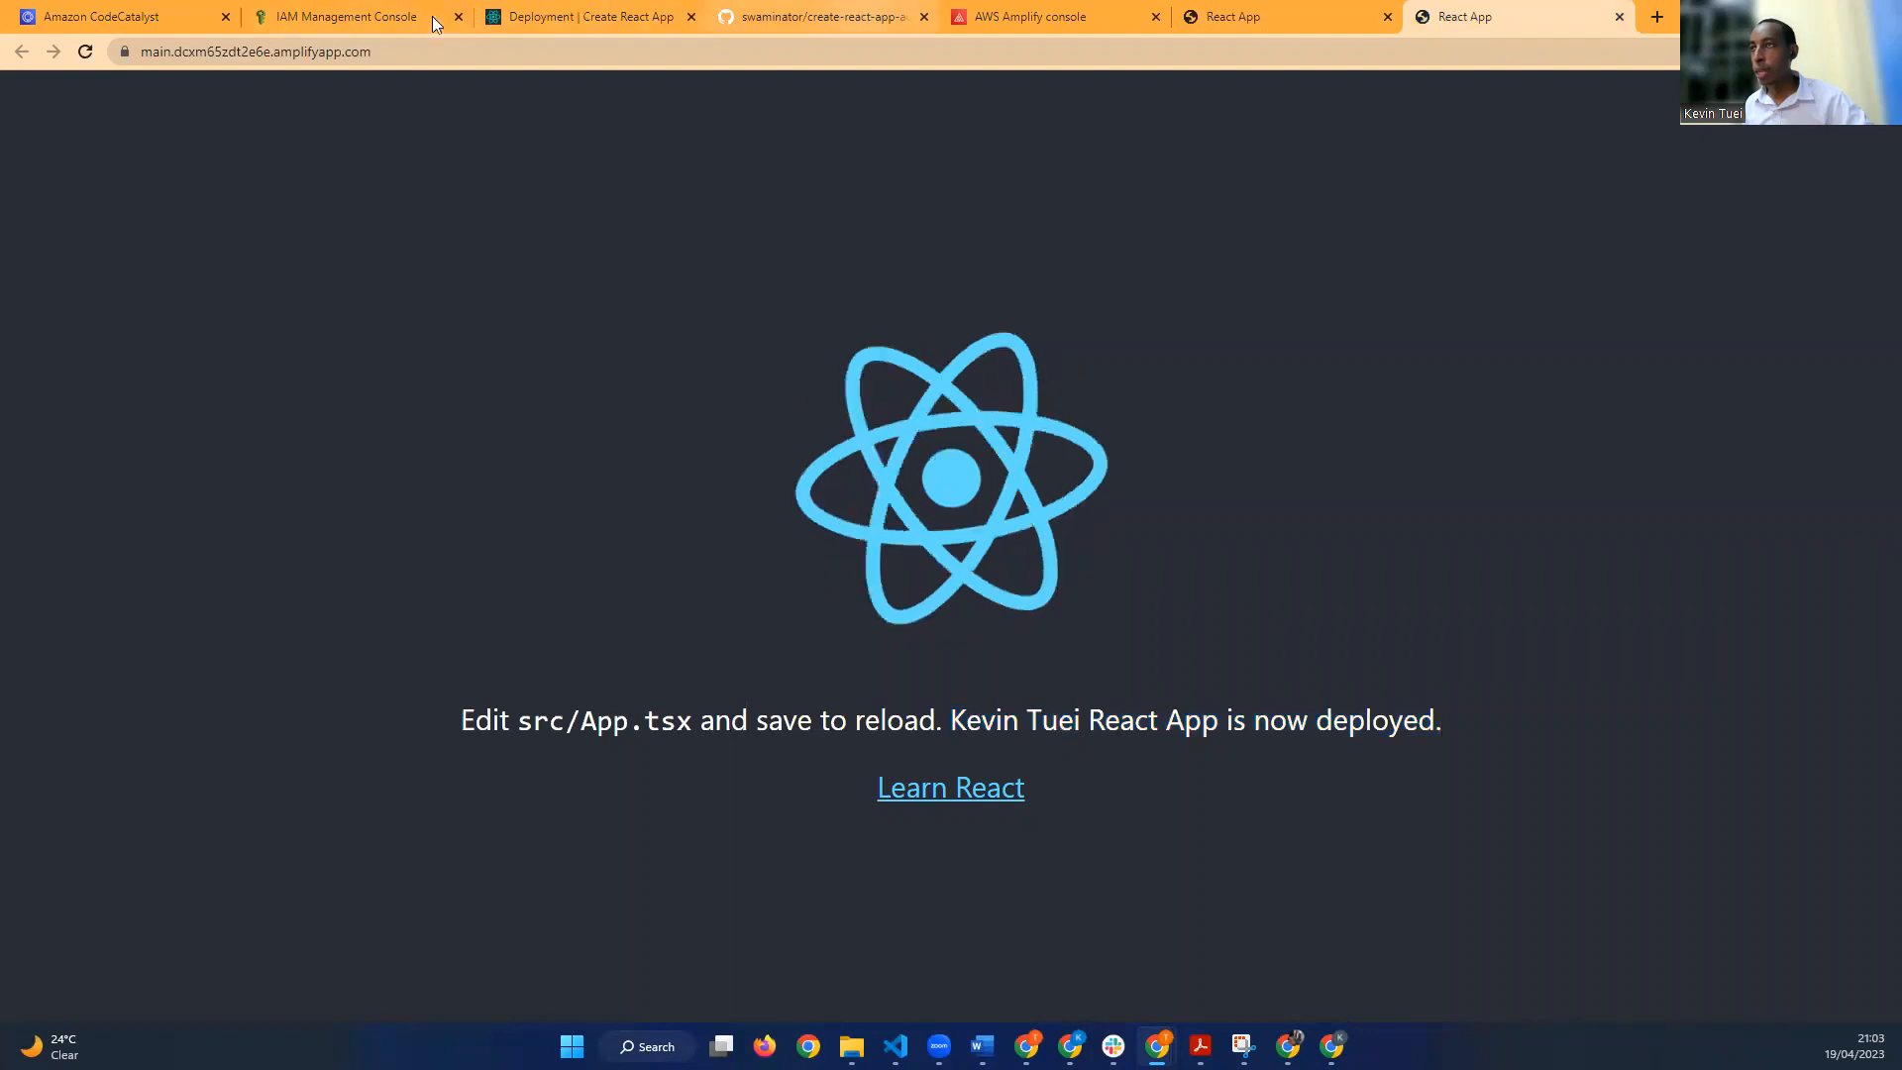
click(1006, 18)
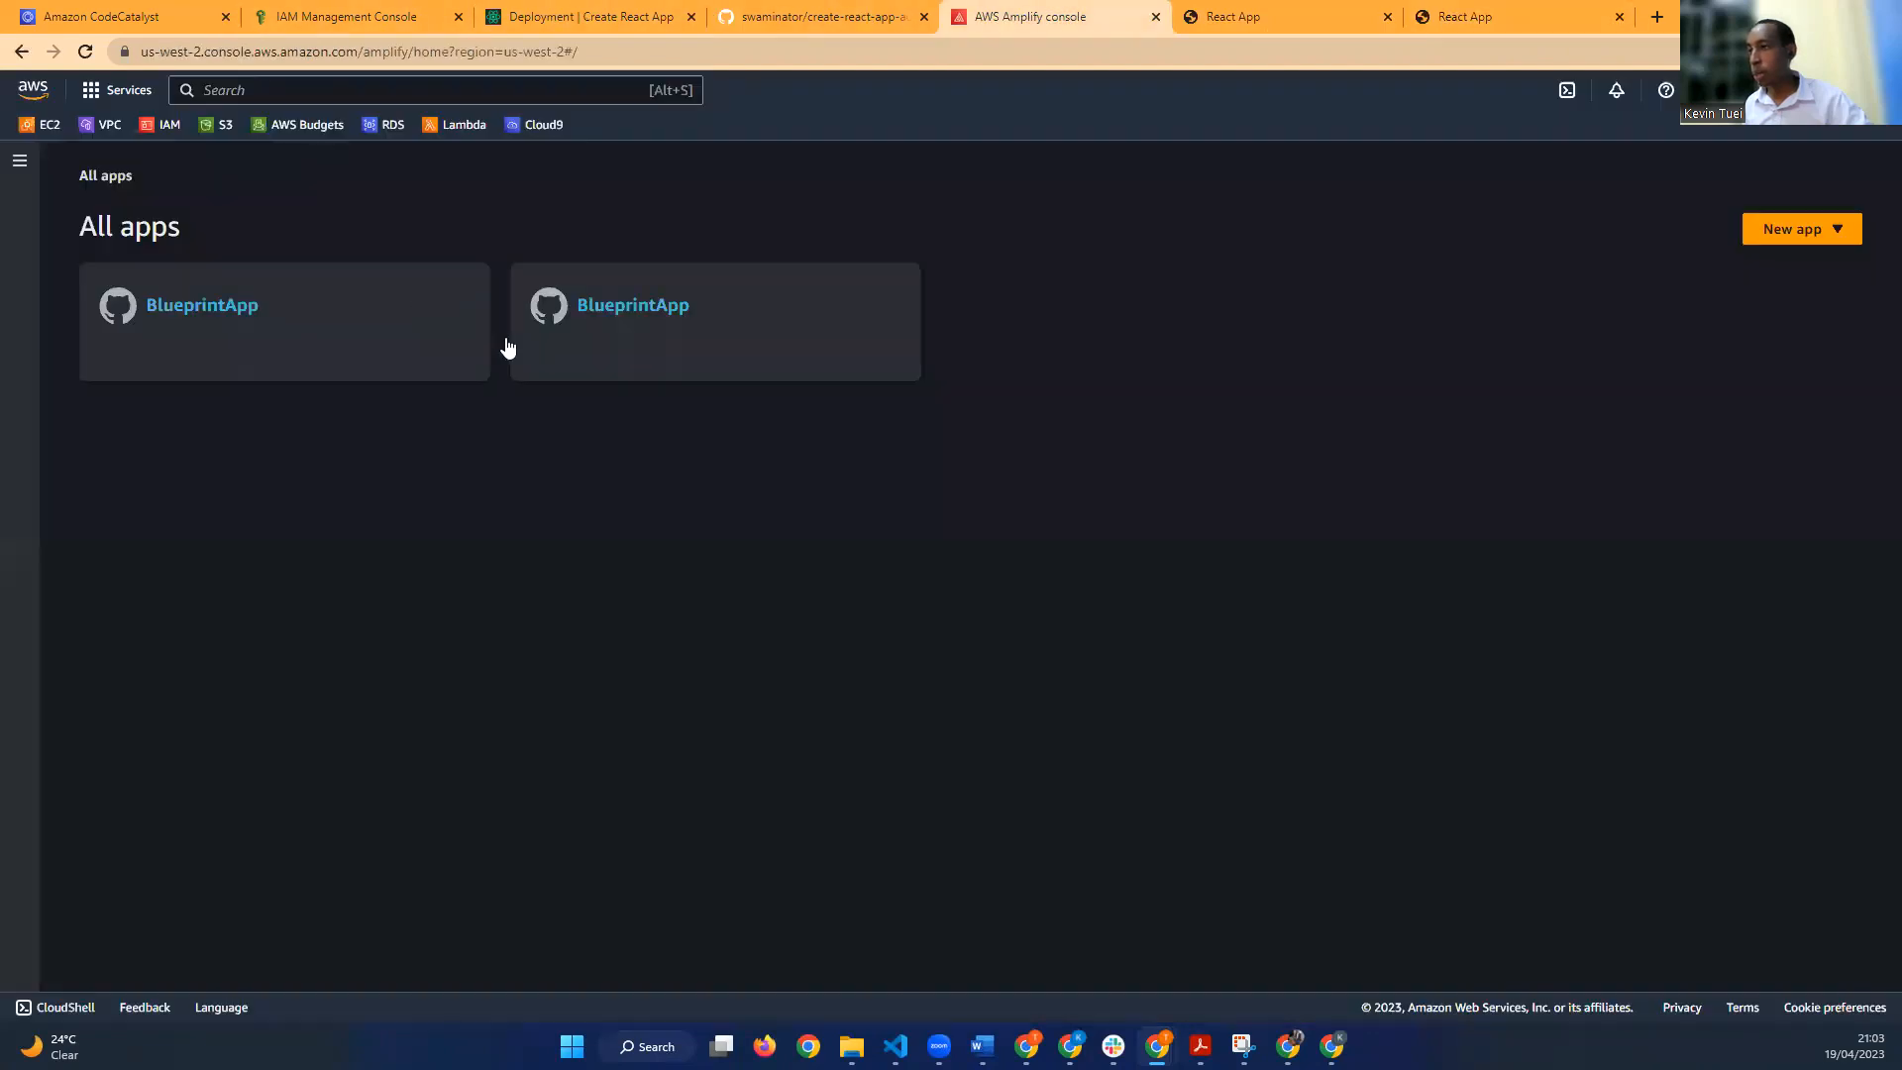
click(507, 347)
click(1815, 230)
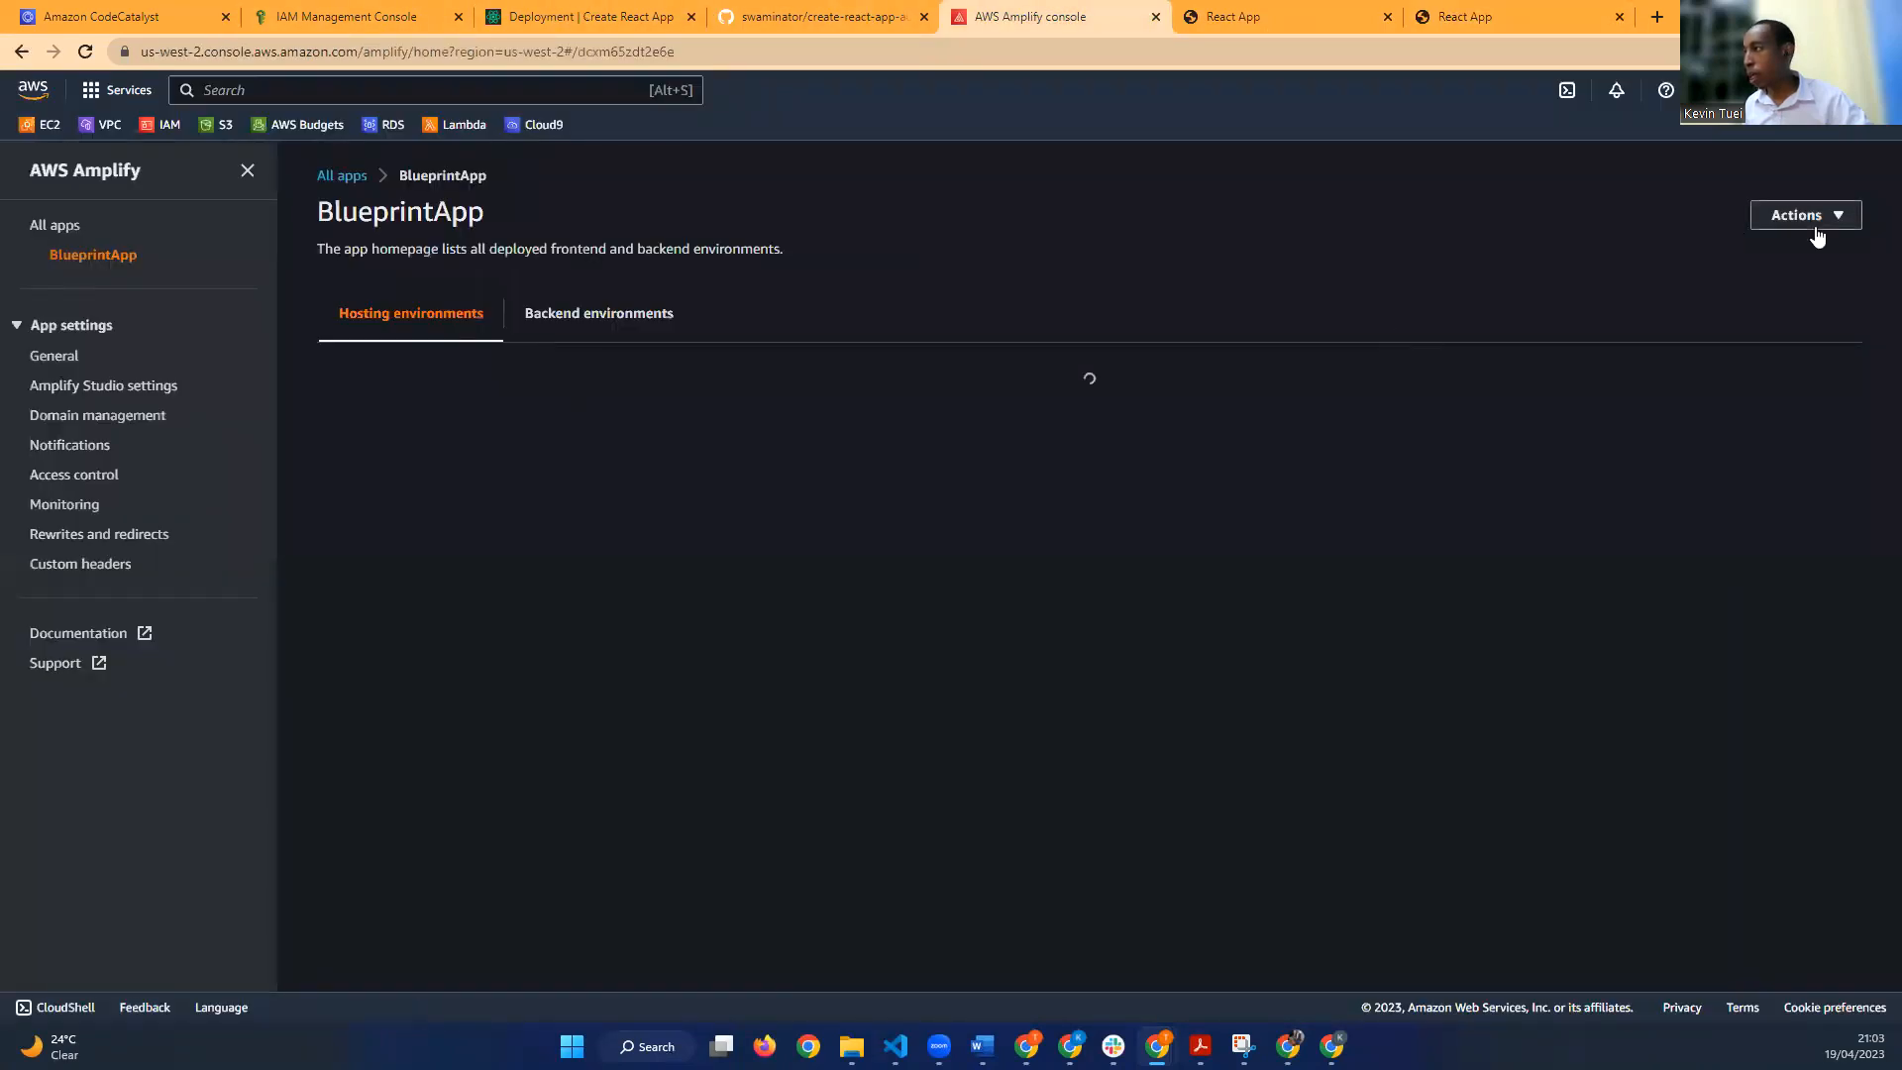
click(1790, 272)
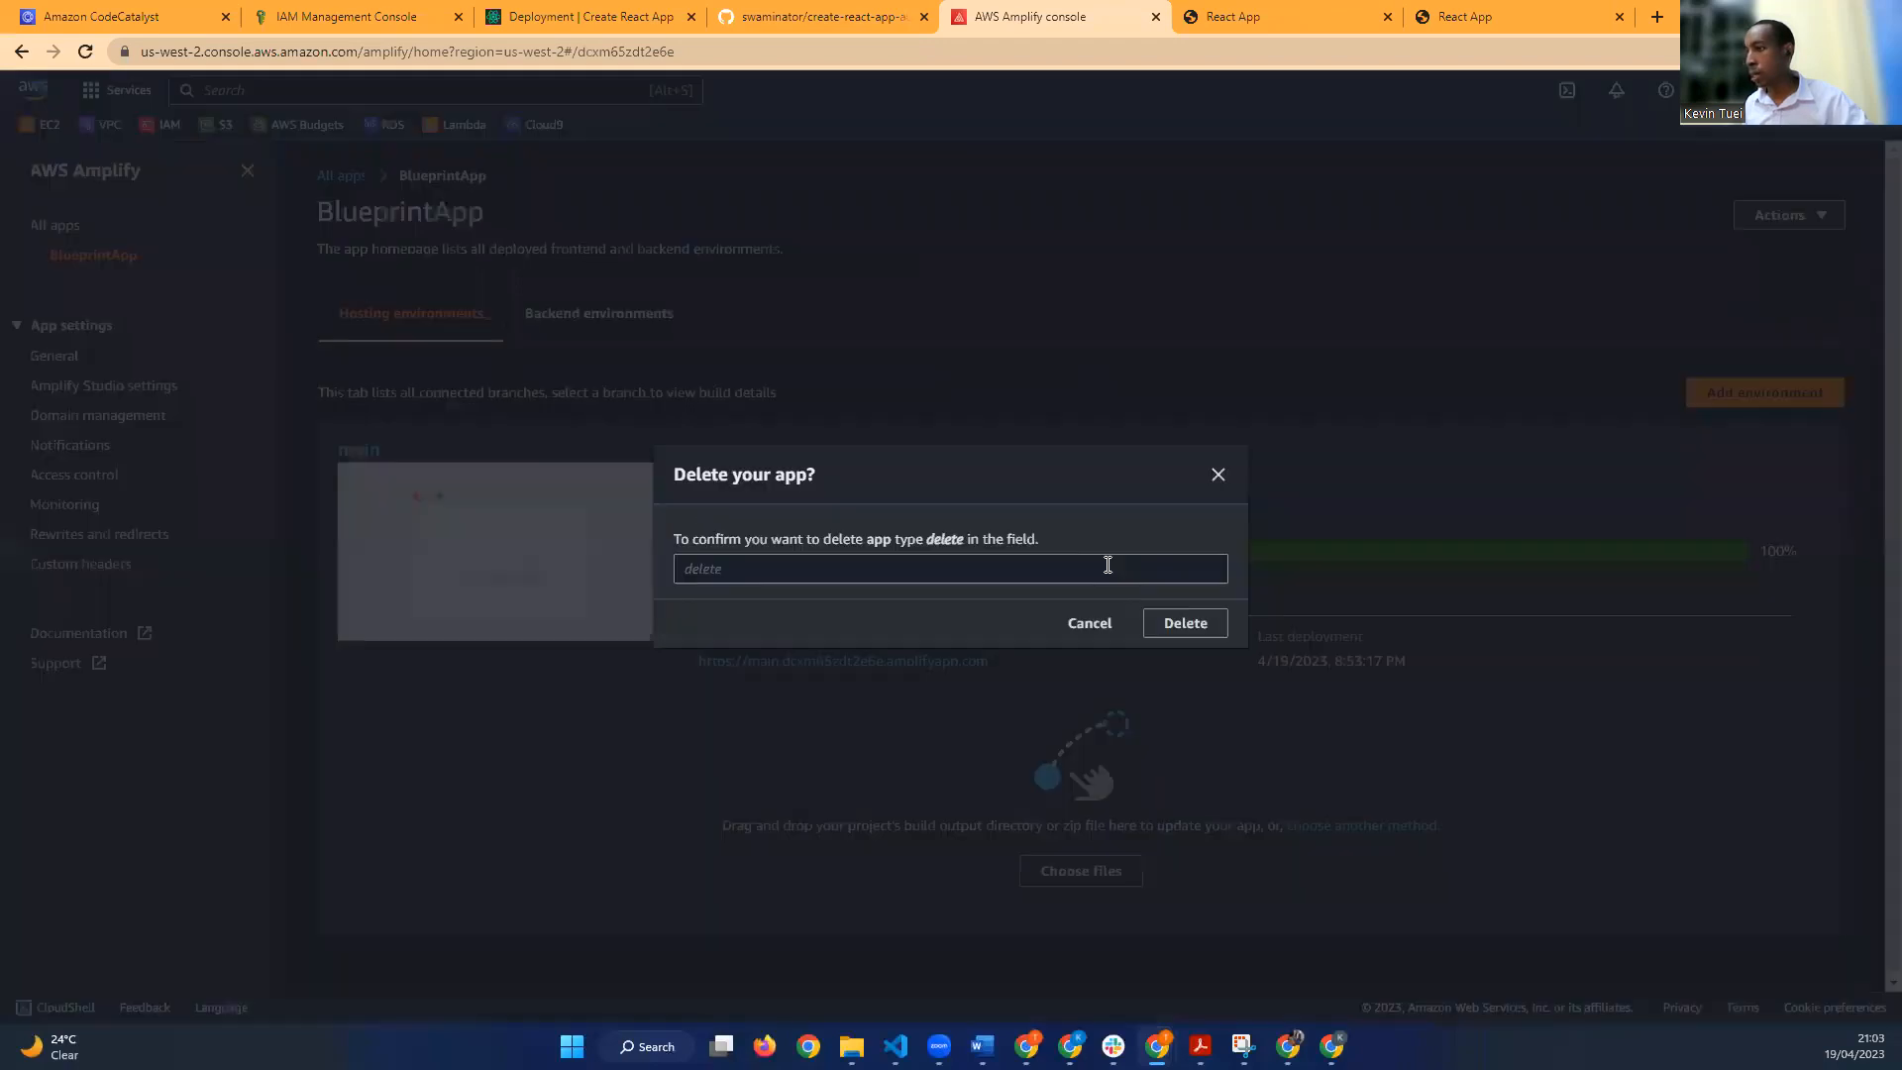
click(988, 561)
text(del)
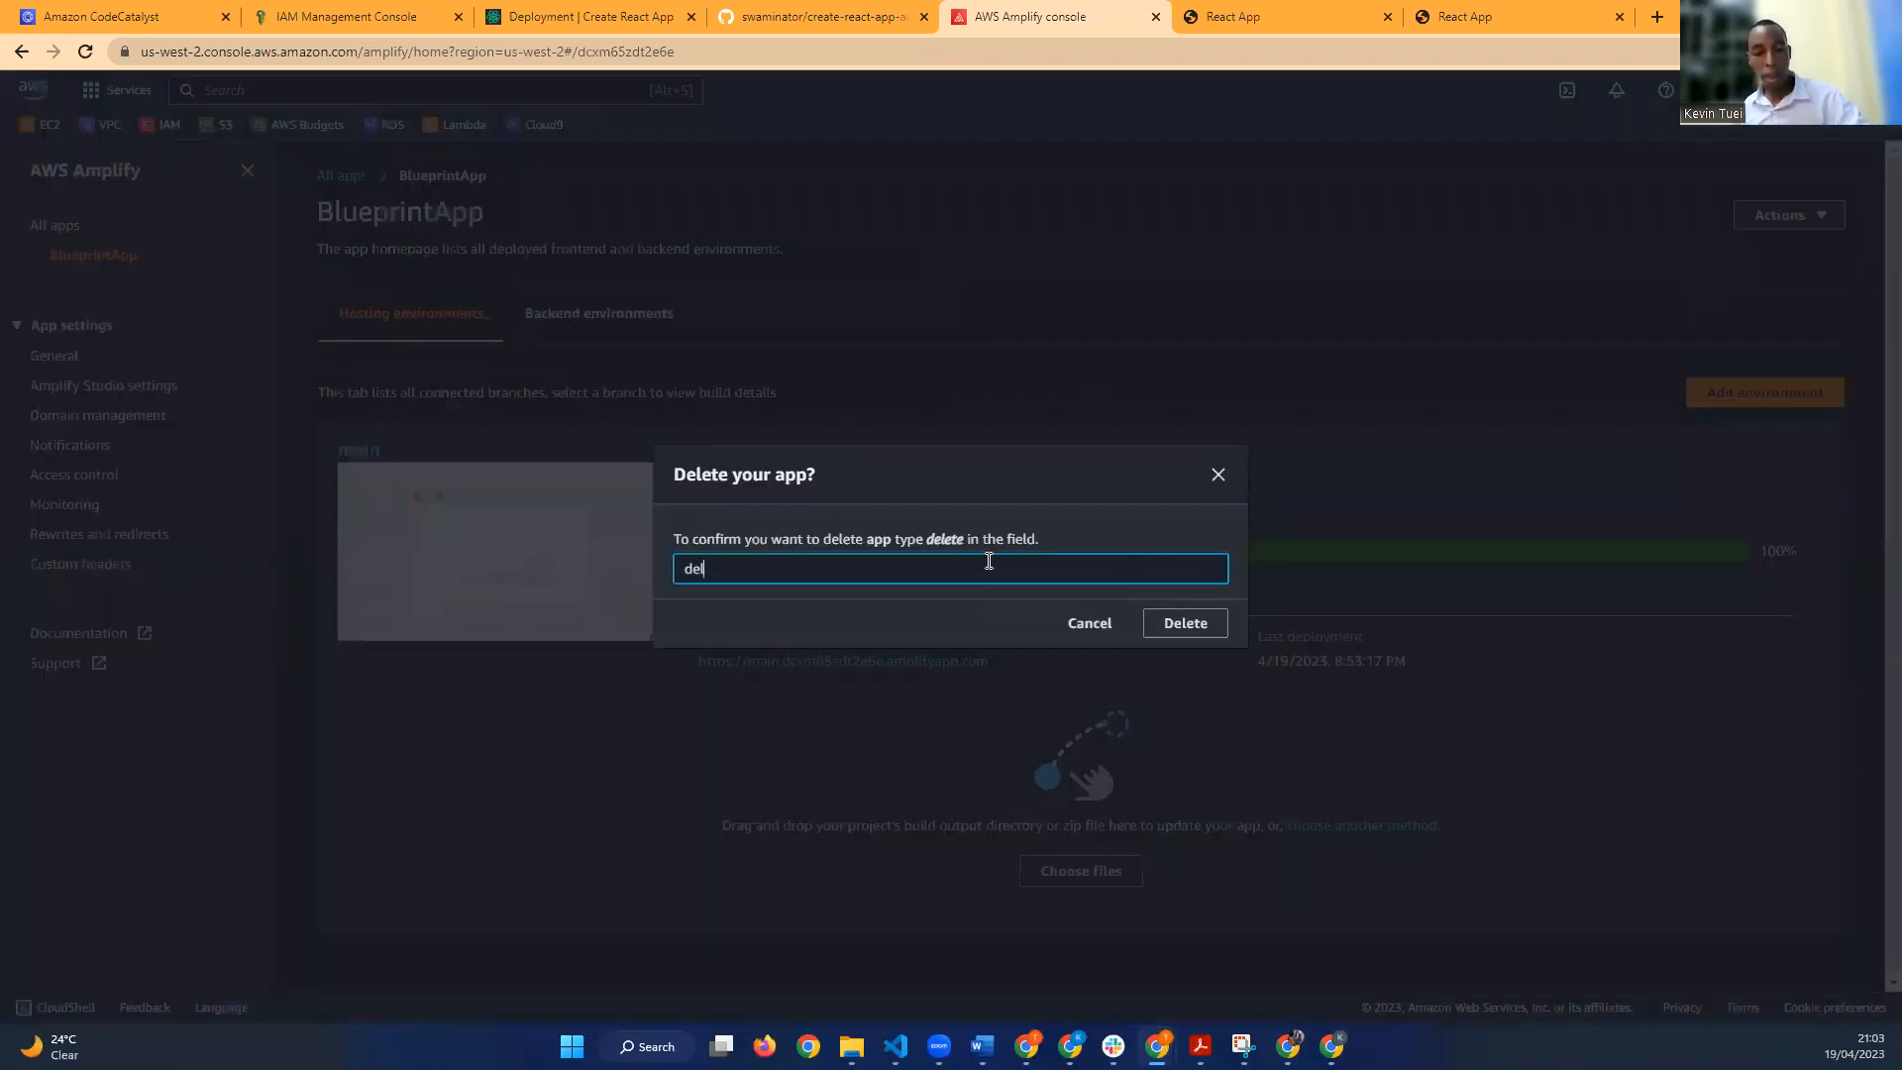
text(ete)
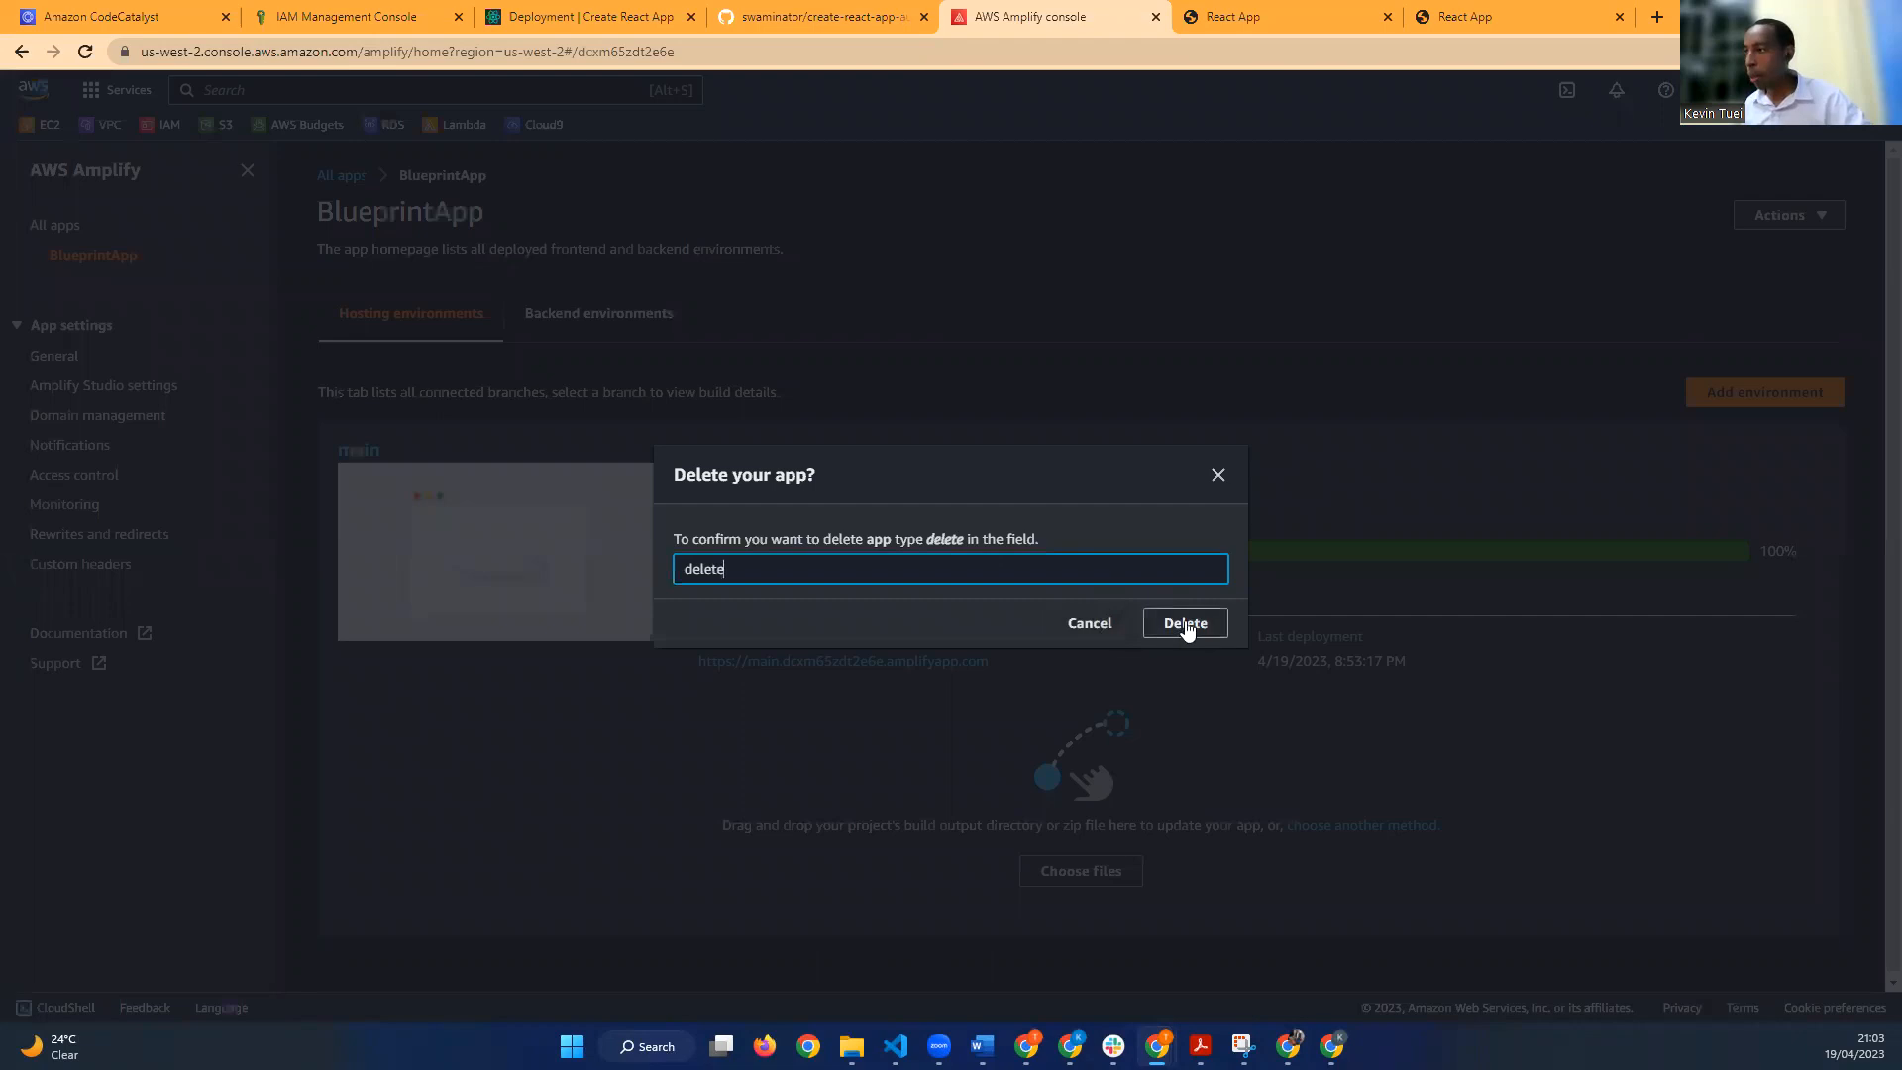
click(1220, 477)
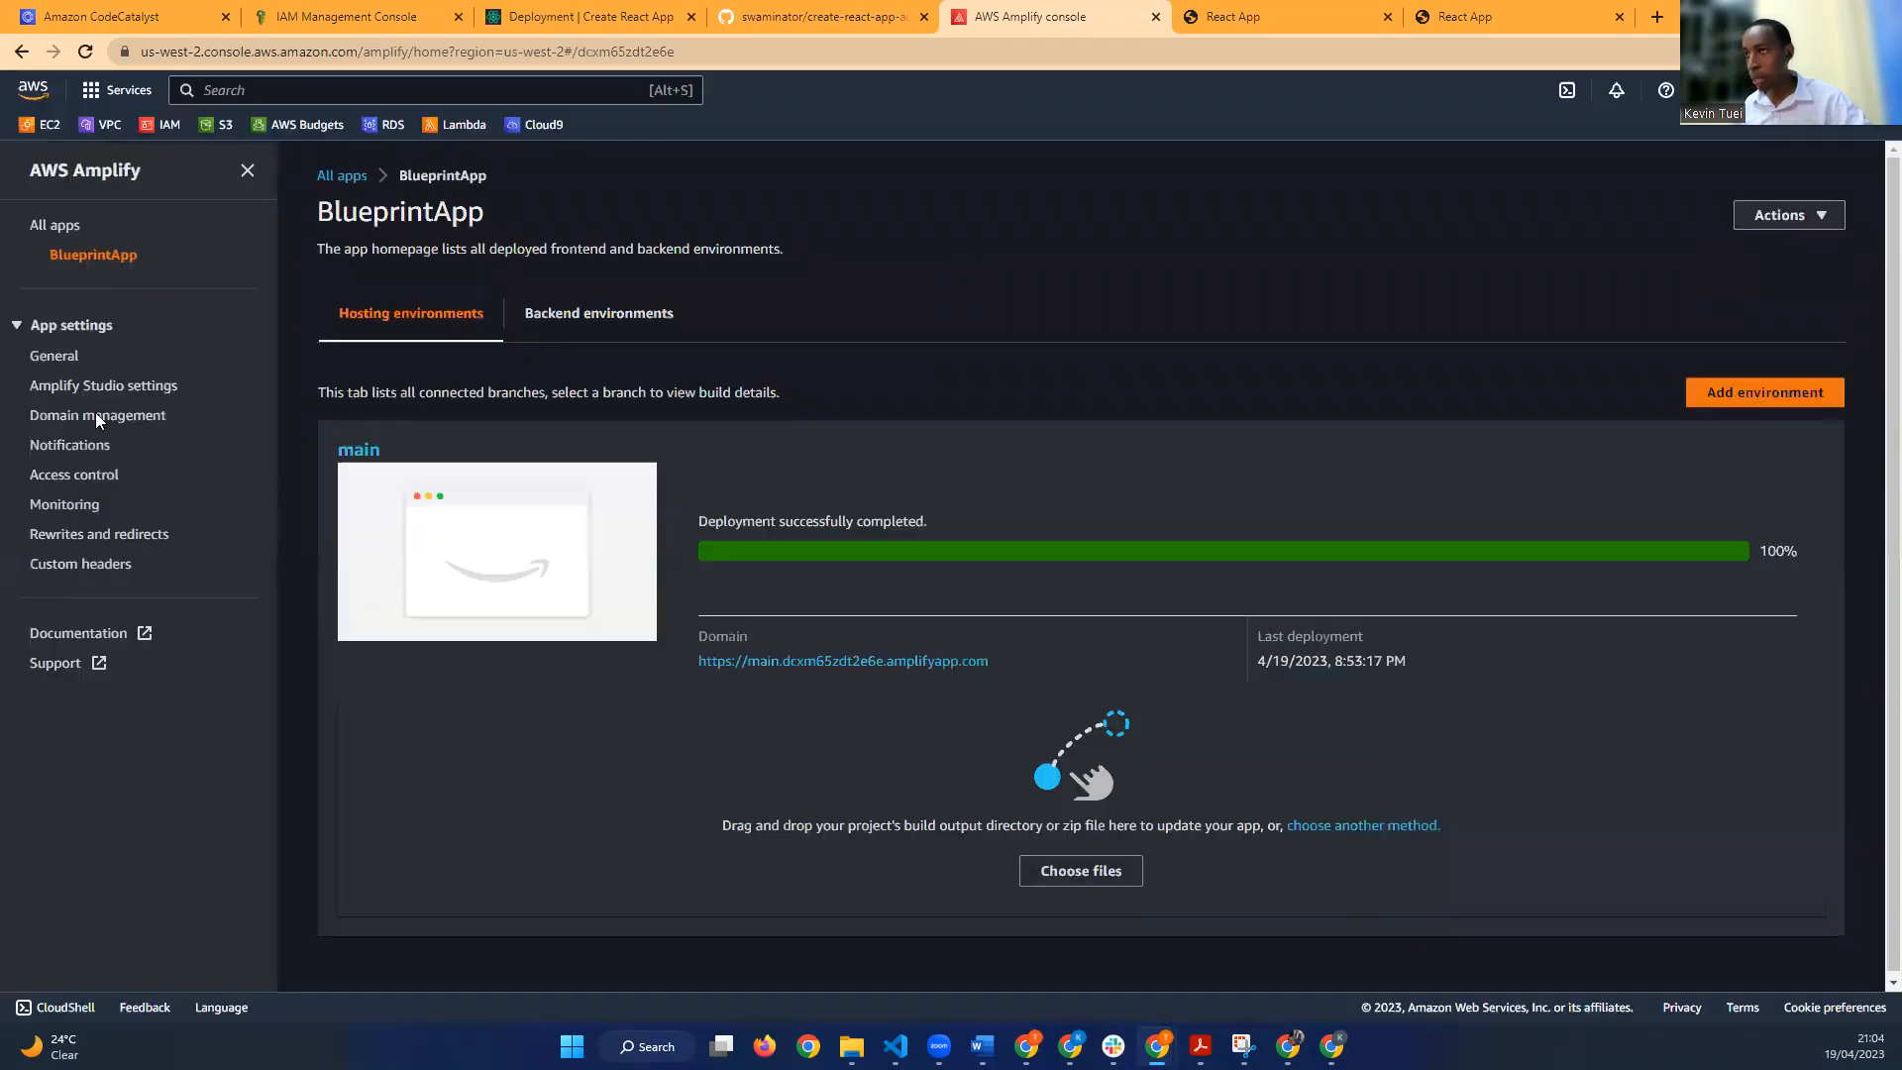
Step: Delete the BlueprintApp hosted at main.d2hprixjelbbwk.amplifyapp.com, confirming with "delete", and close the main.dcxm65zdt2e6e.amplifyapp.com page
click(346, 184)
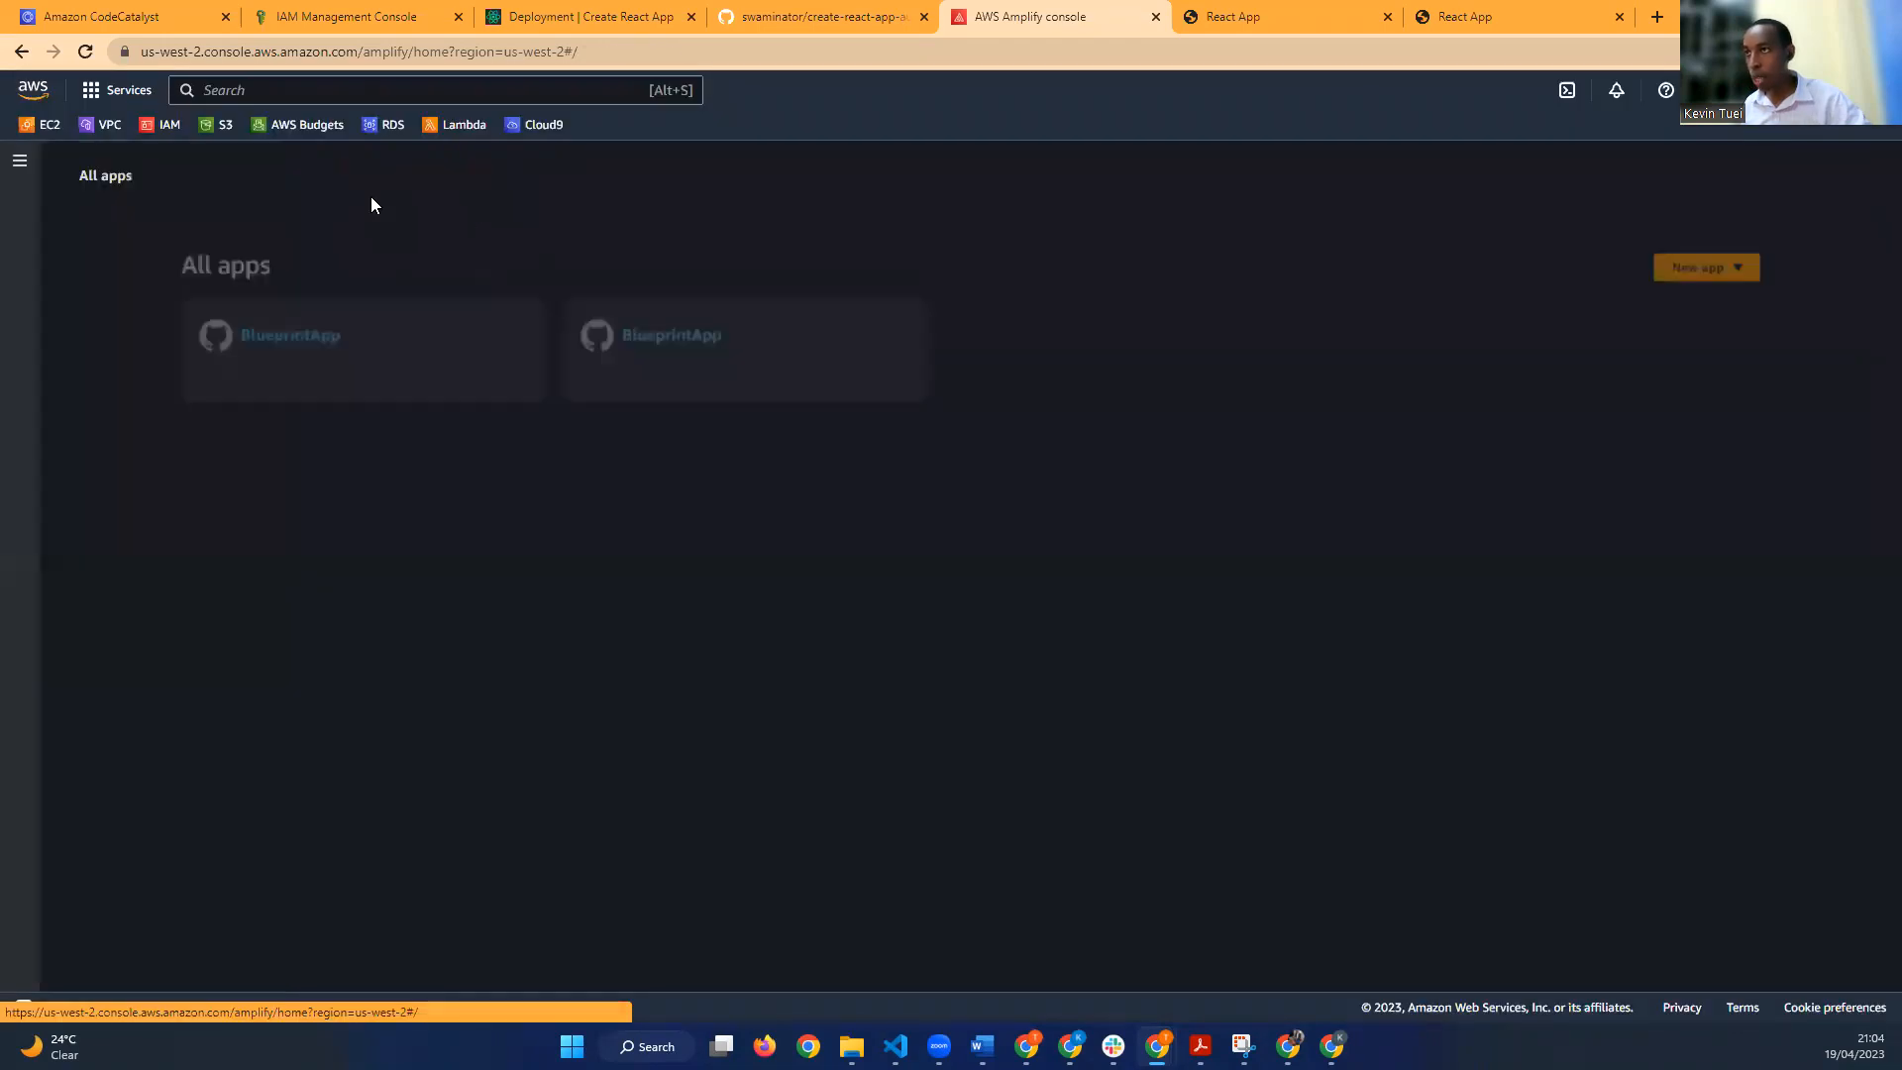
click(657, 314)
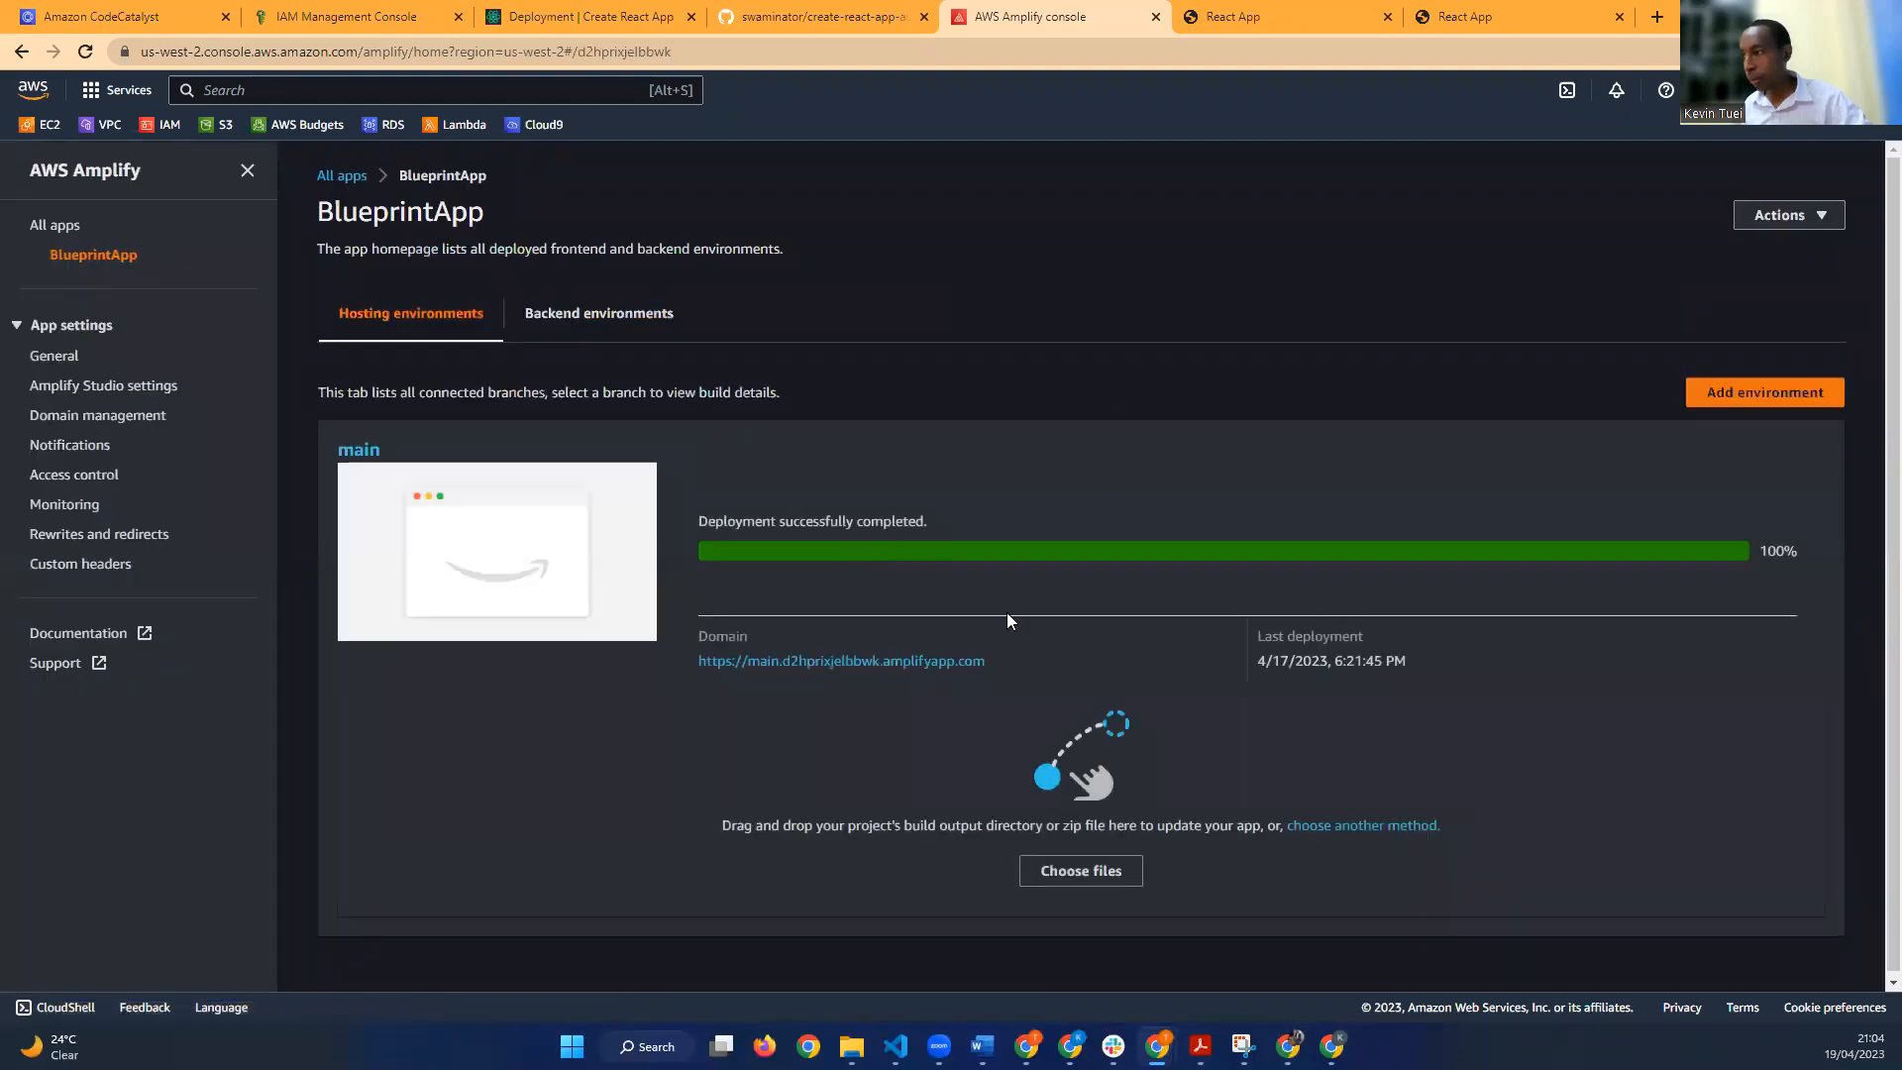
click(1783, 215)
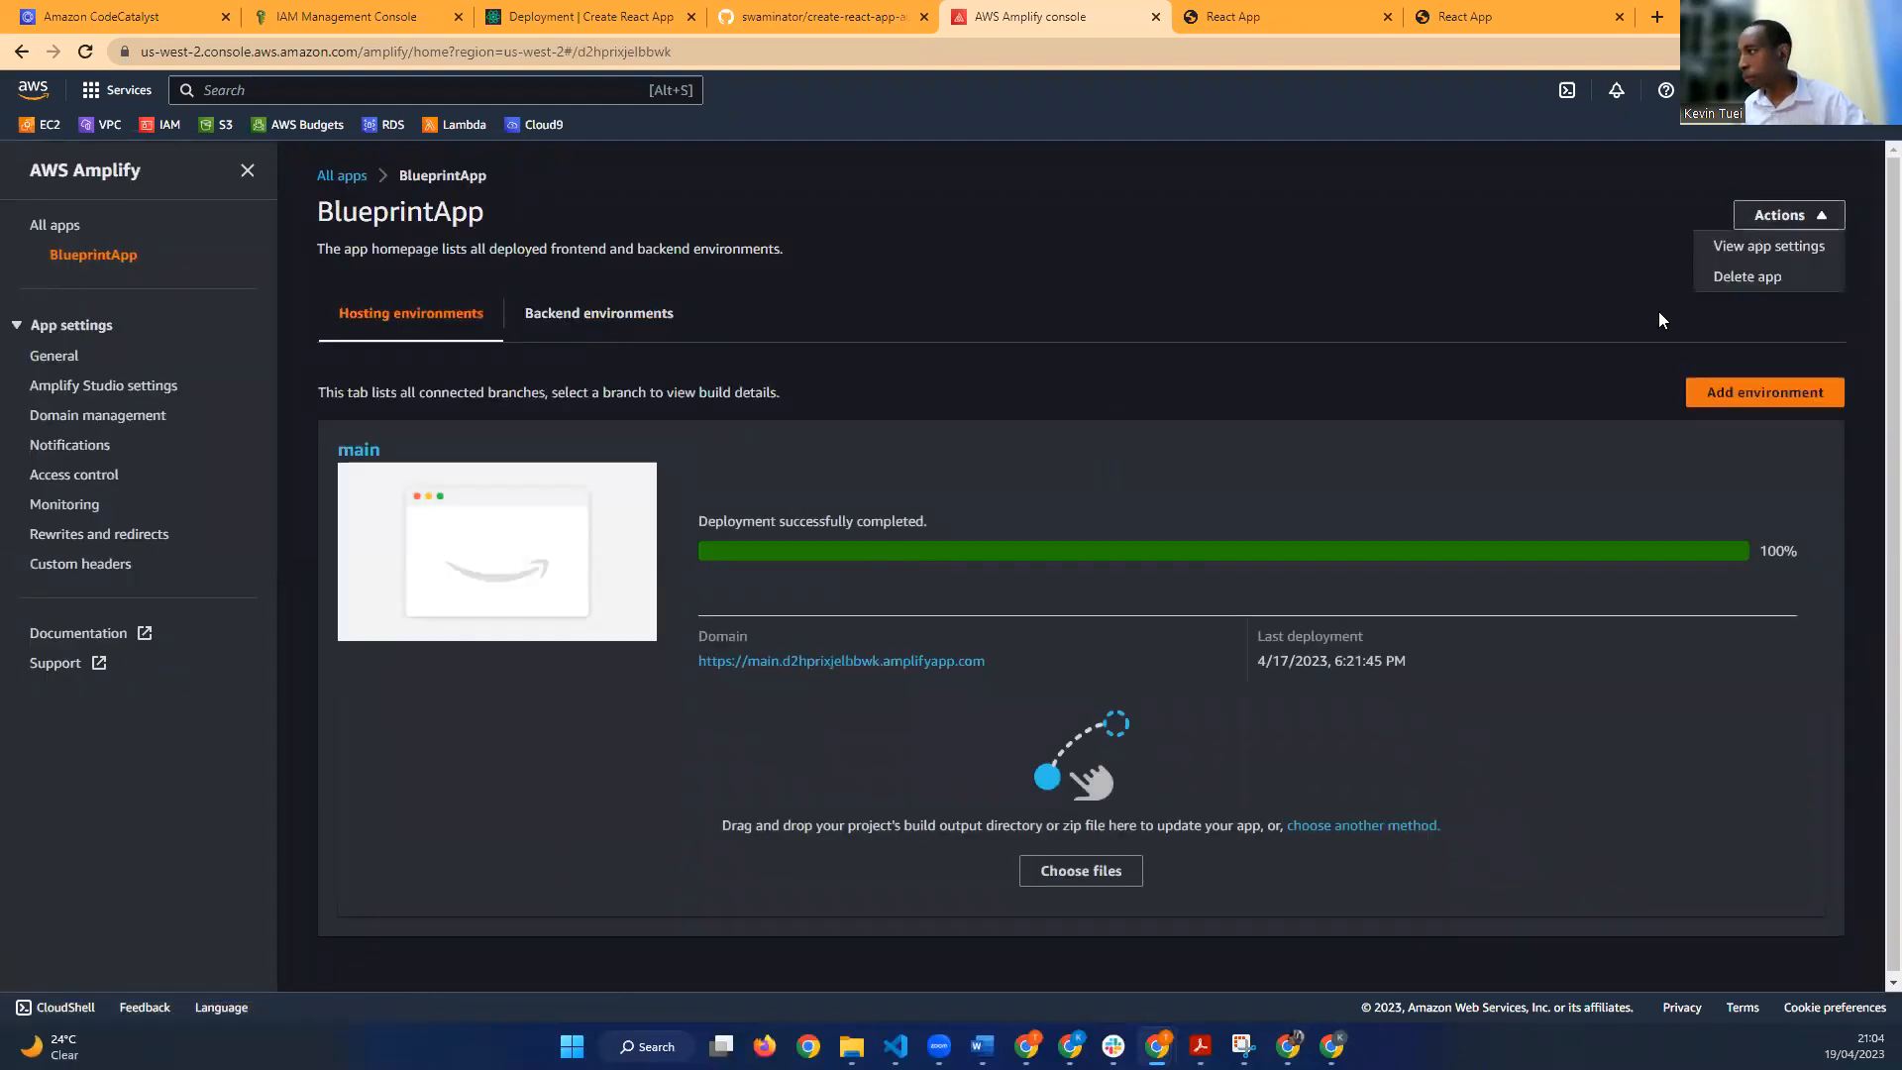
click(1712, 284)
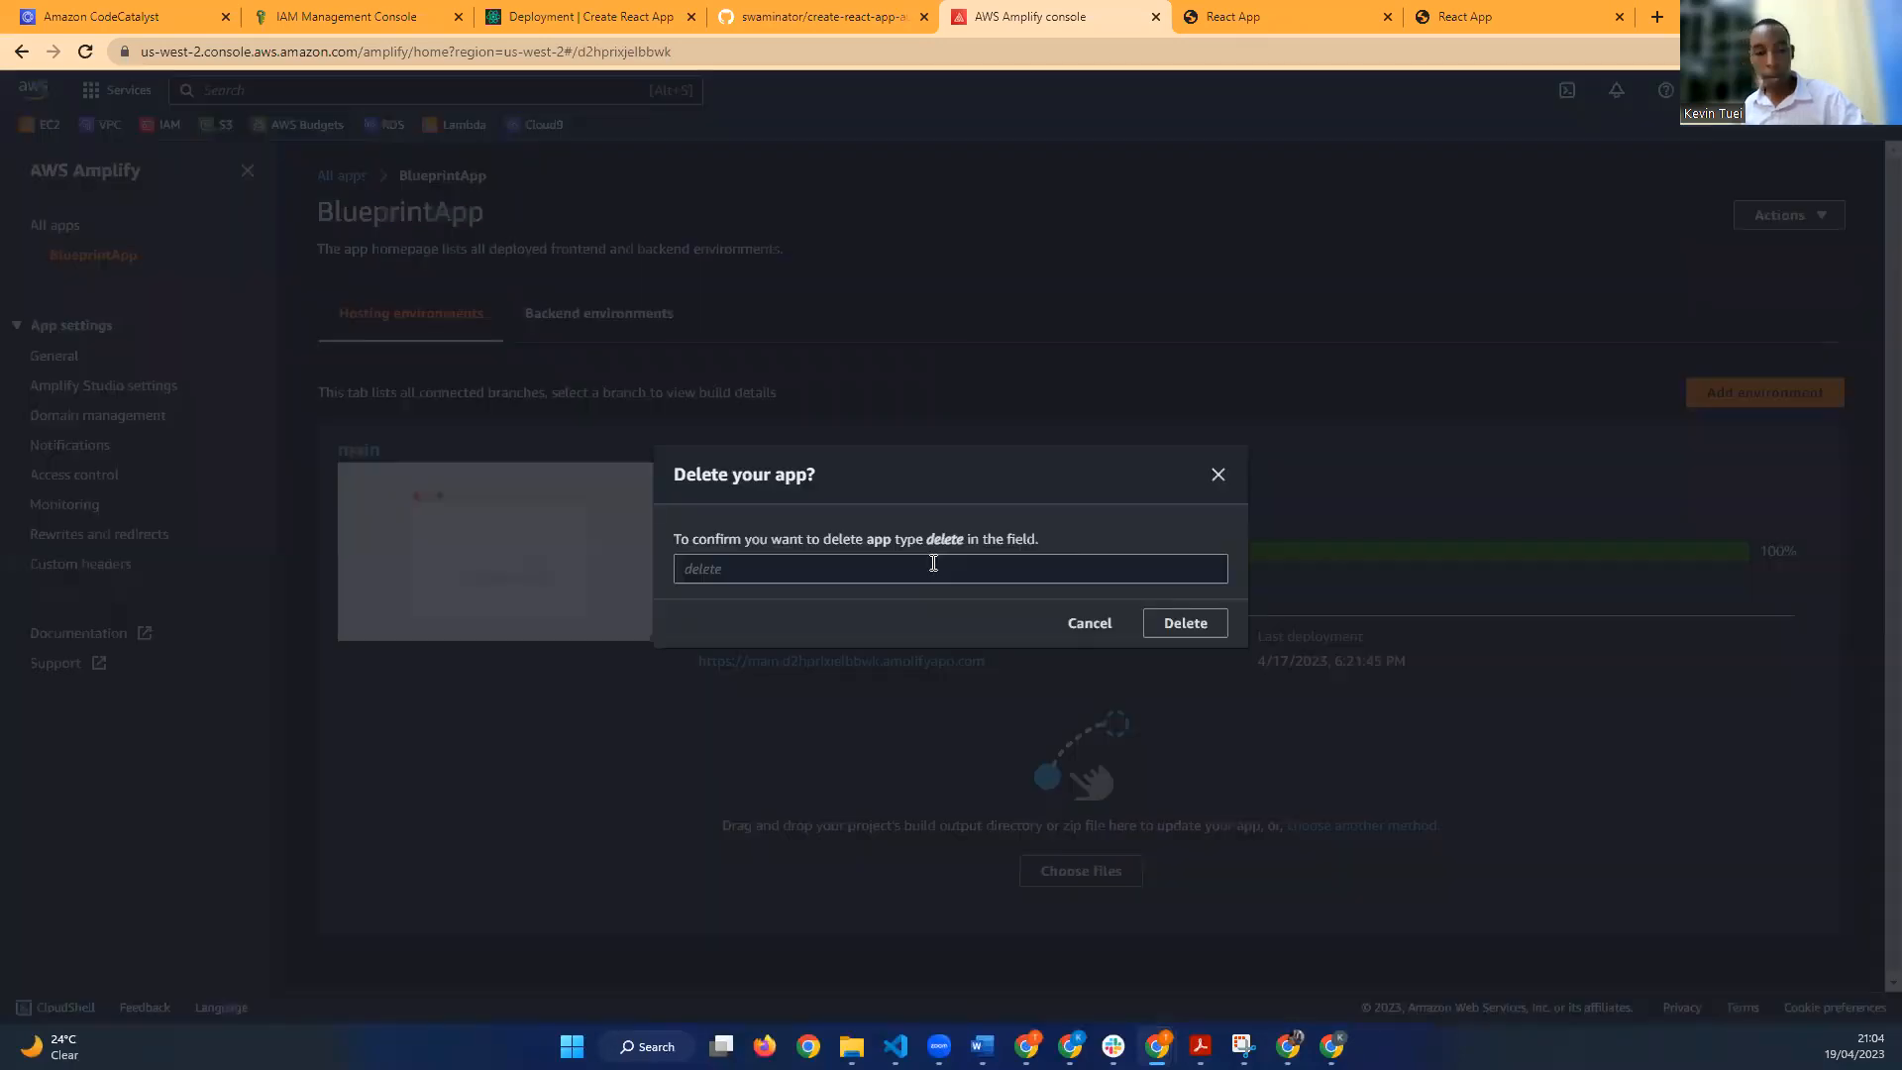
click(933, 563)
text(del)
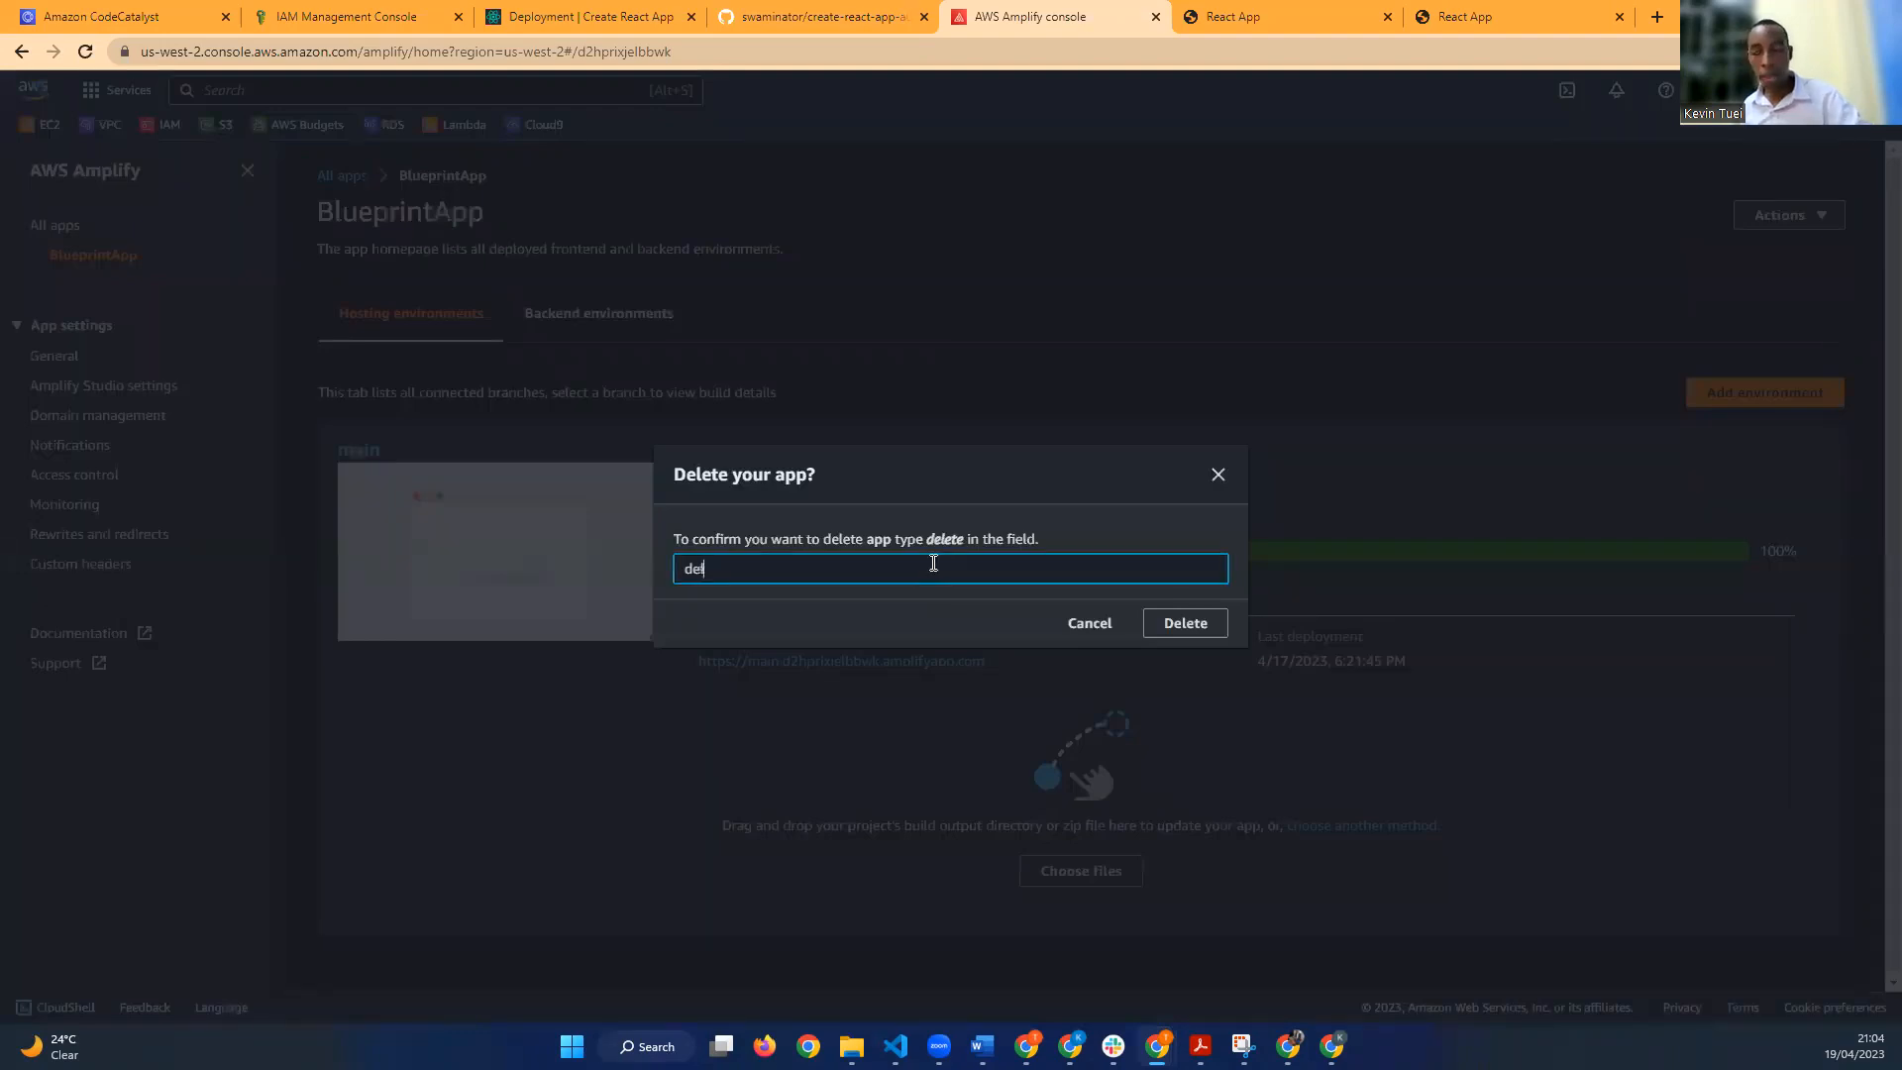
text(ete)
click(1186, 624)
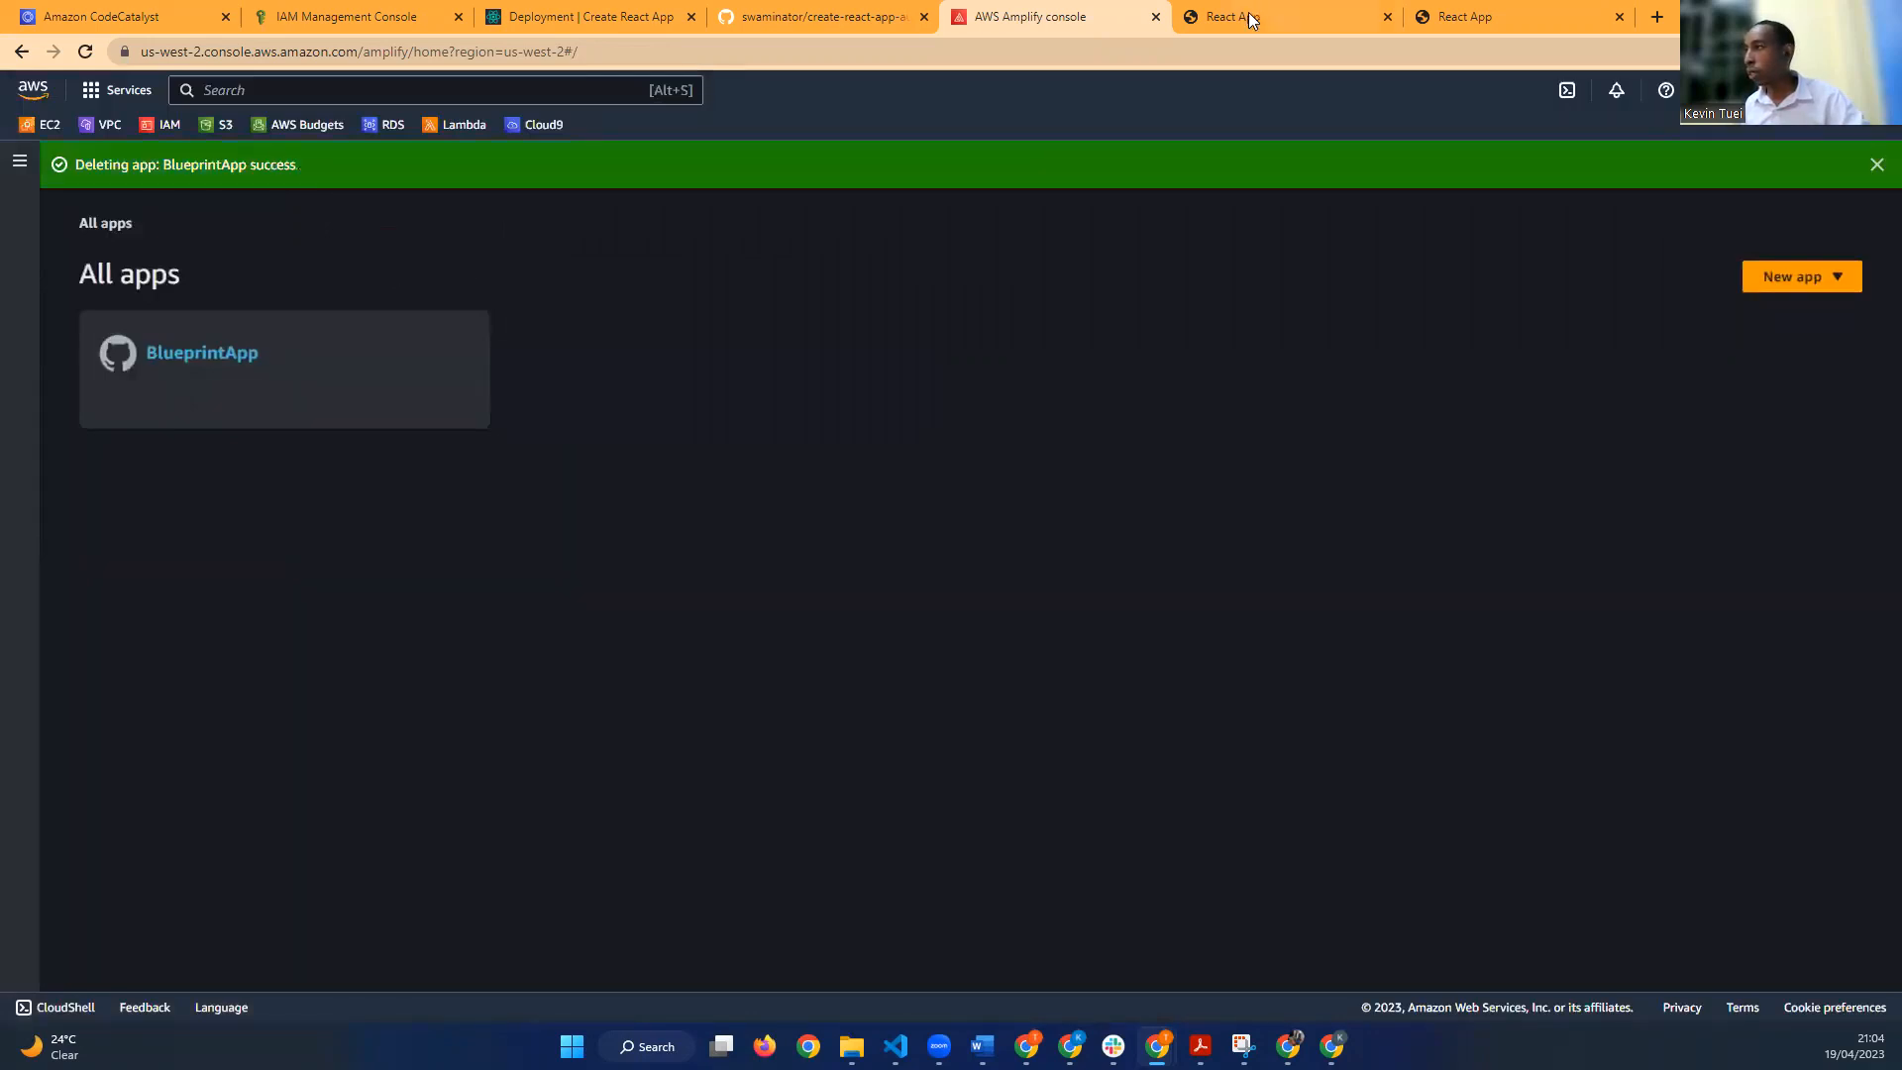
click(1612, 26)
key(ctrl+w)
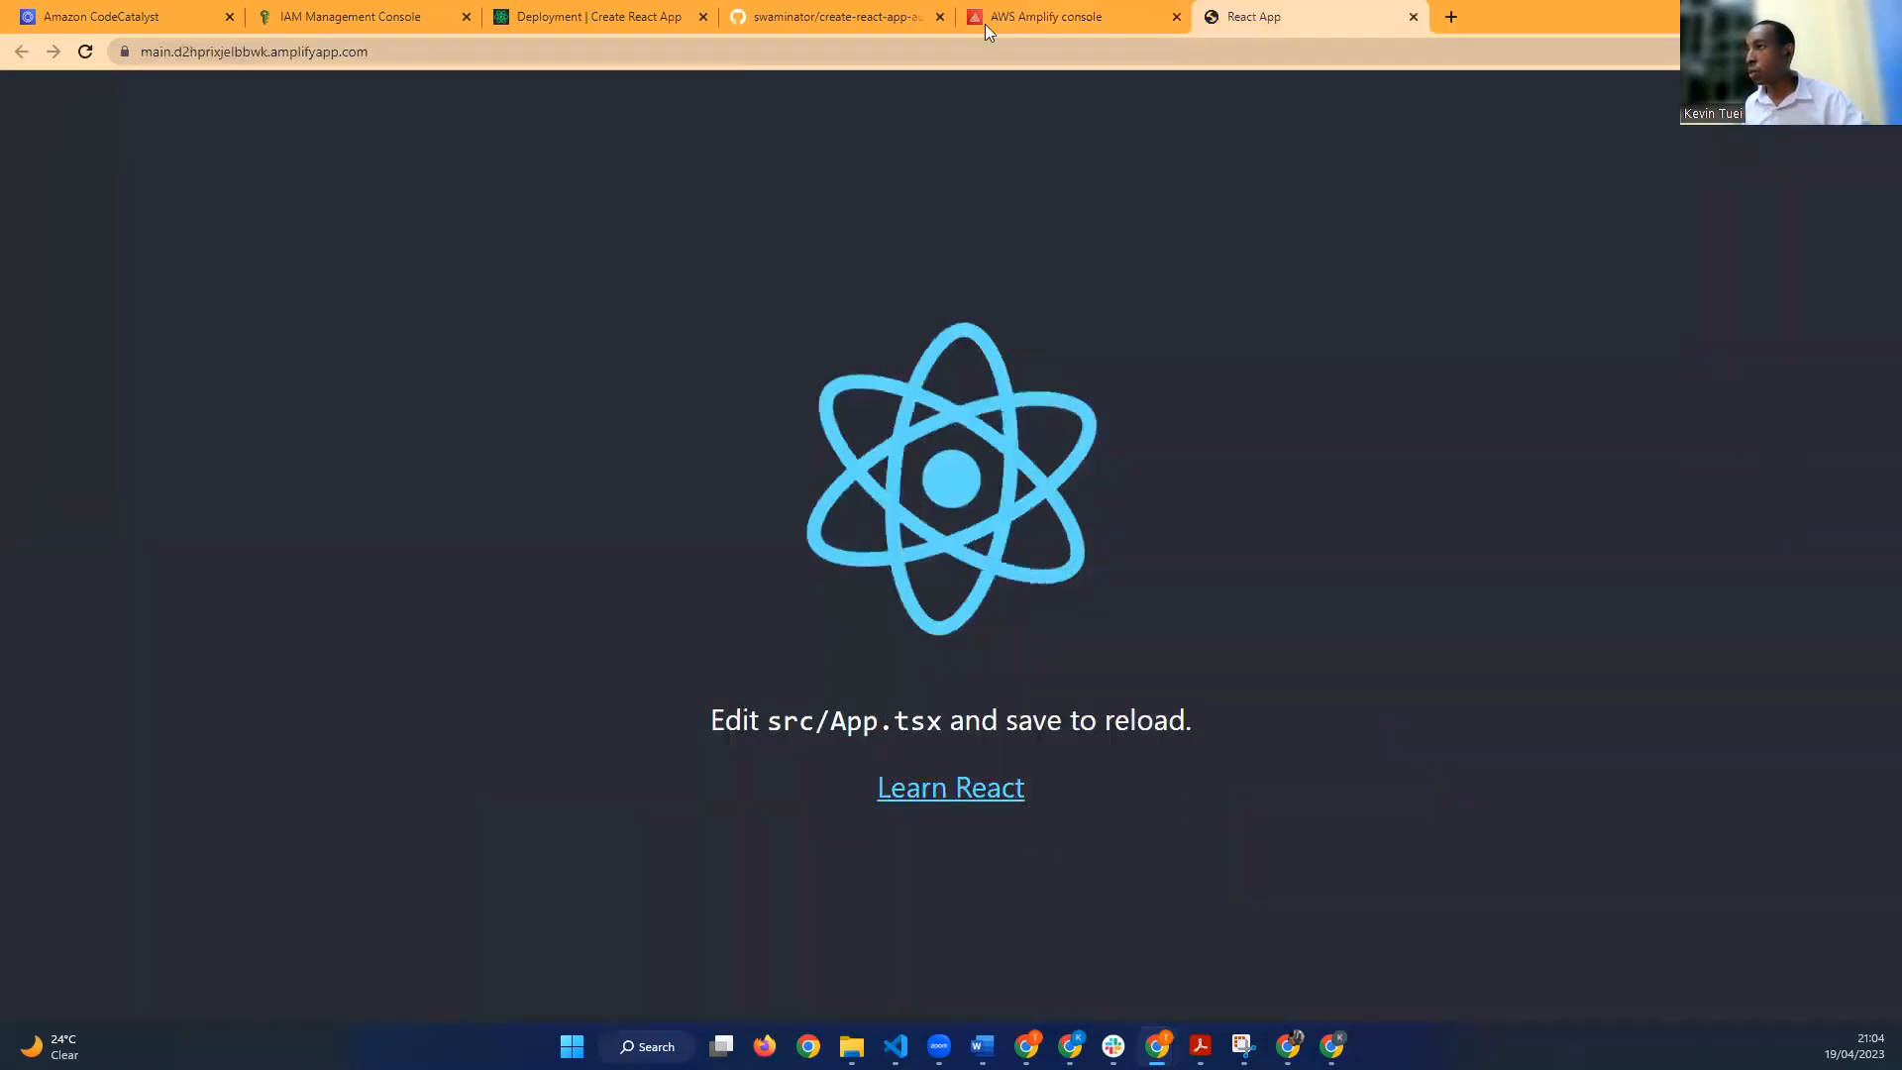
Step: Examine the aws-samples/create-react-app-auth-amplify GitHub repository, including the README's Amplify Console deployment and local run instructions
click(833, 20)
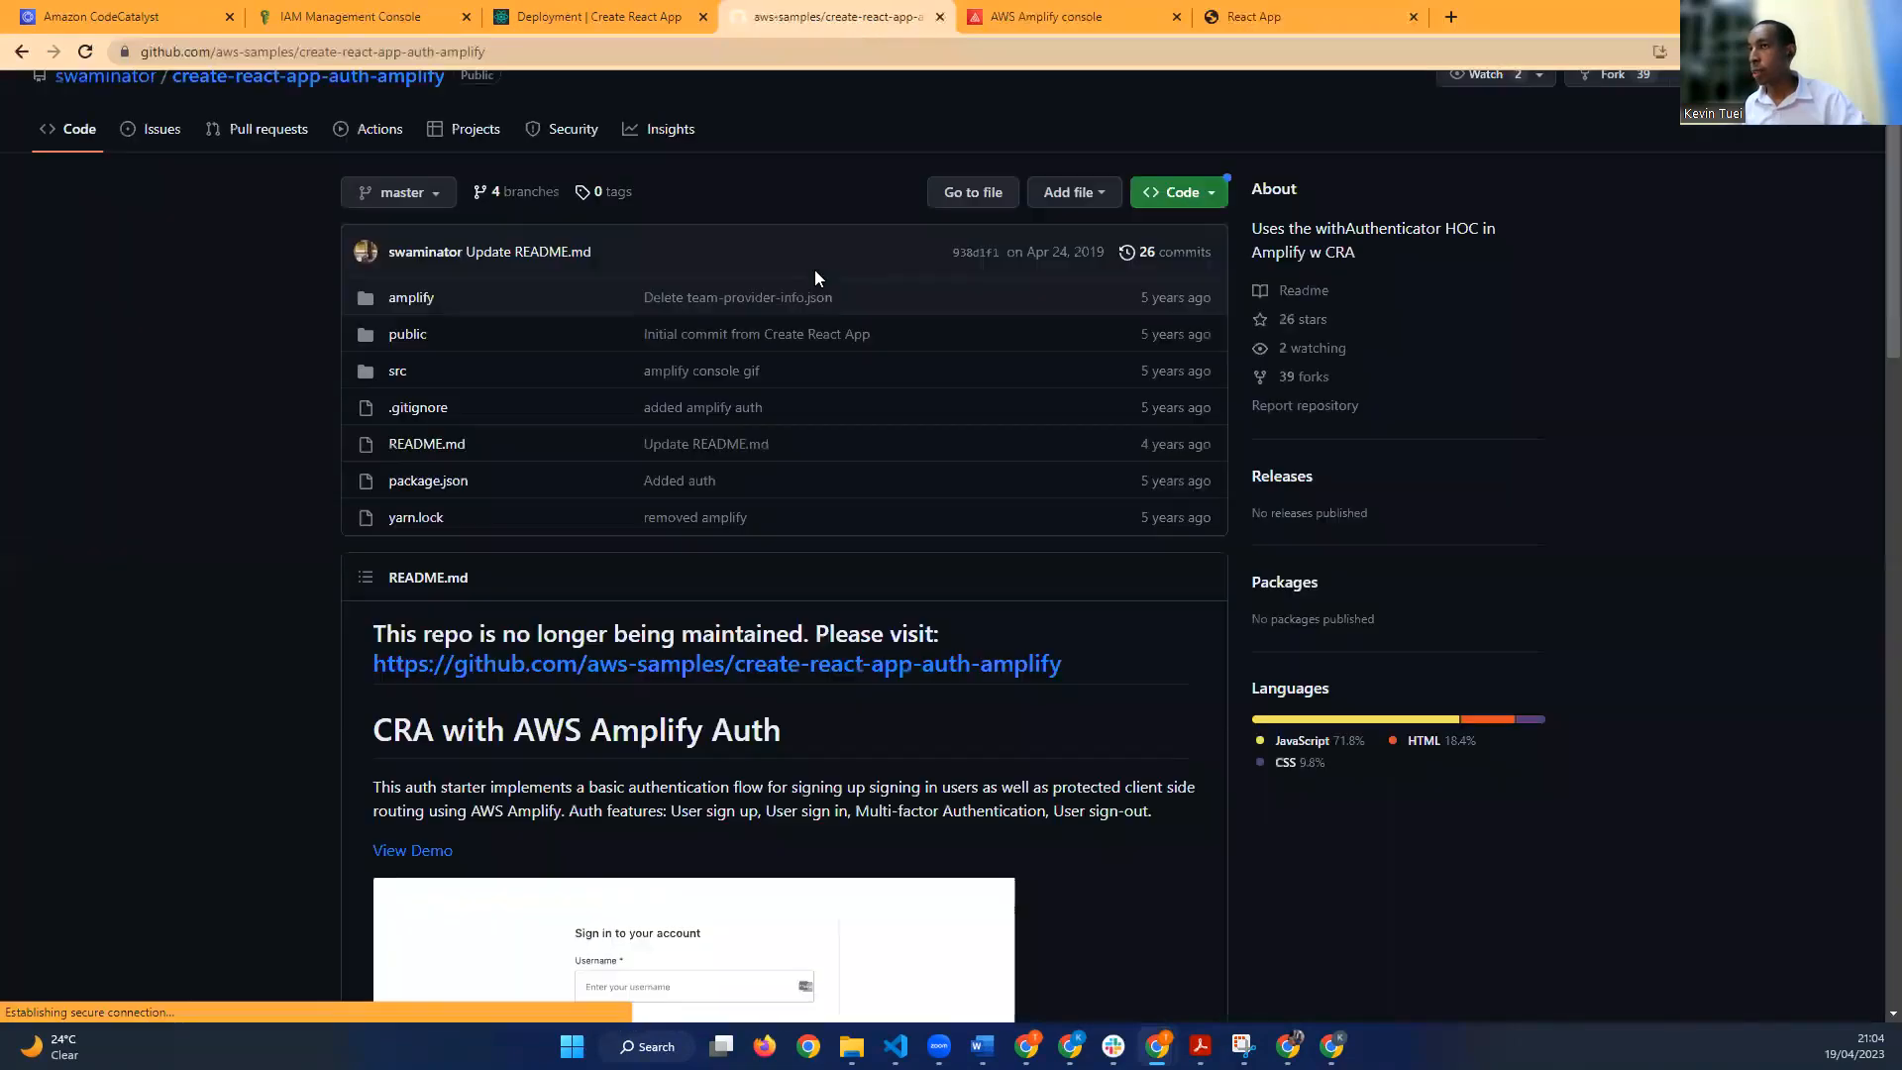
scroll(772, 472, down, 4)
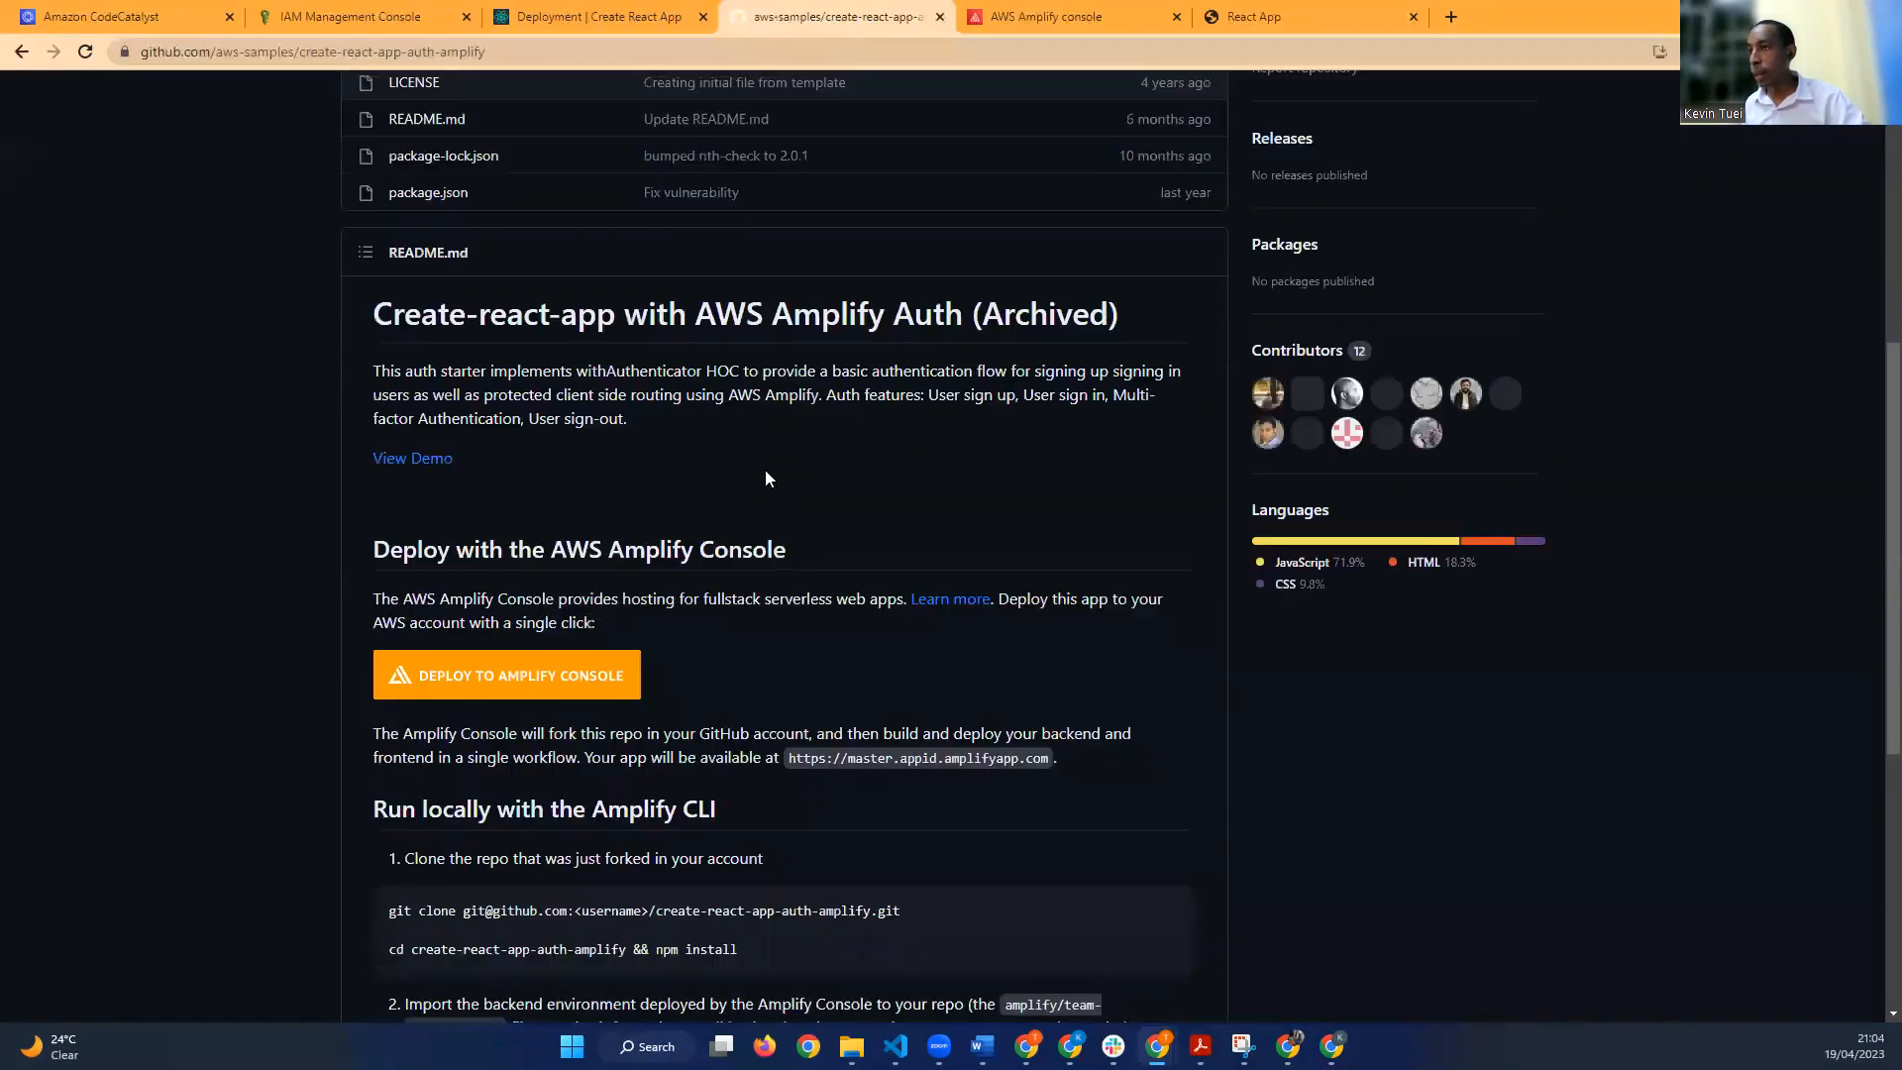
scroll(529, 189, down, 5)
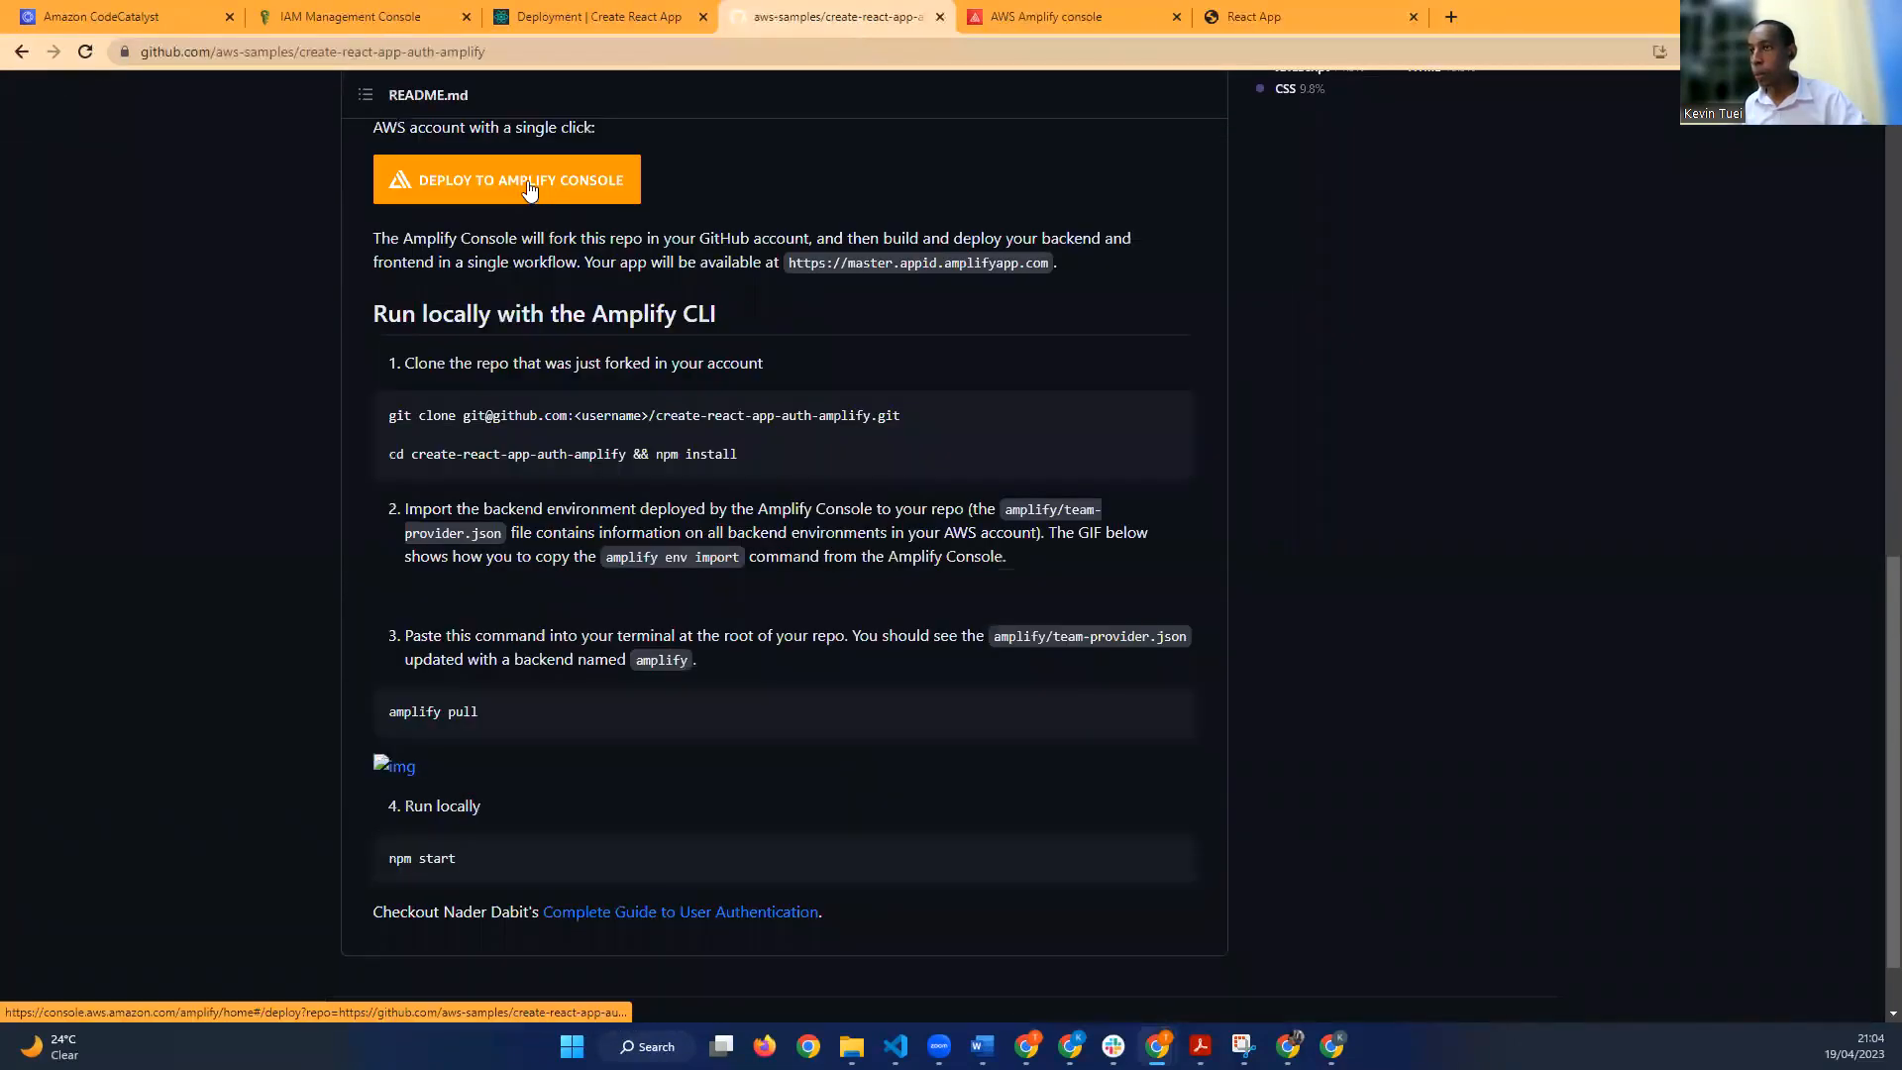
scroll(573, 309, up, 2)
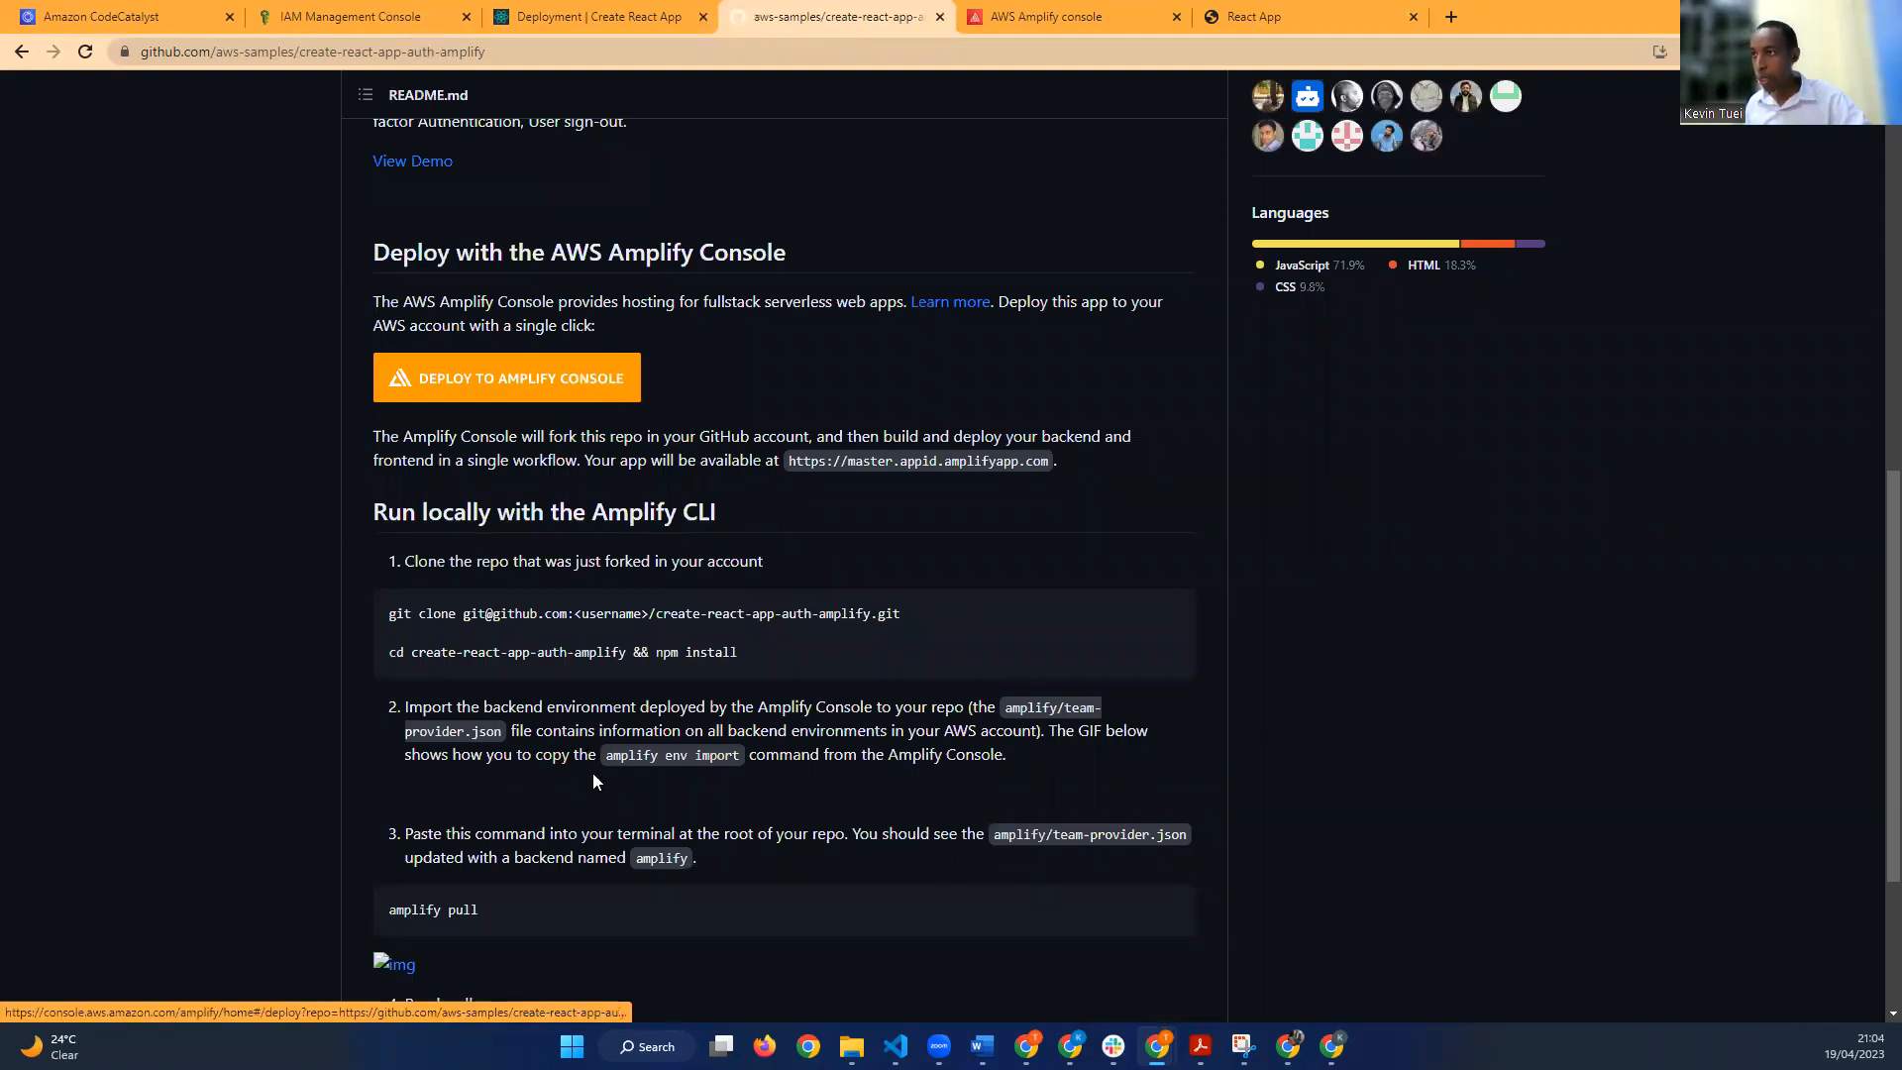
scroll(587, 552, down, 1)
scroll(586, 551, up, 5)
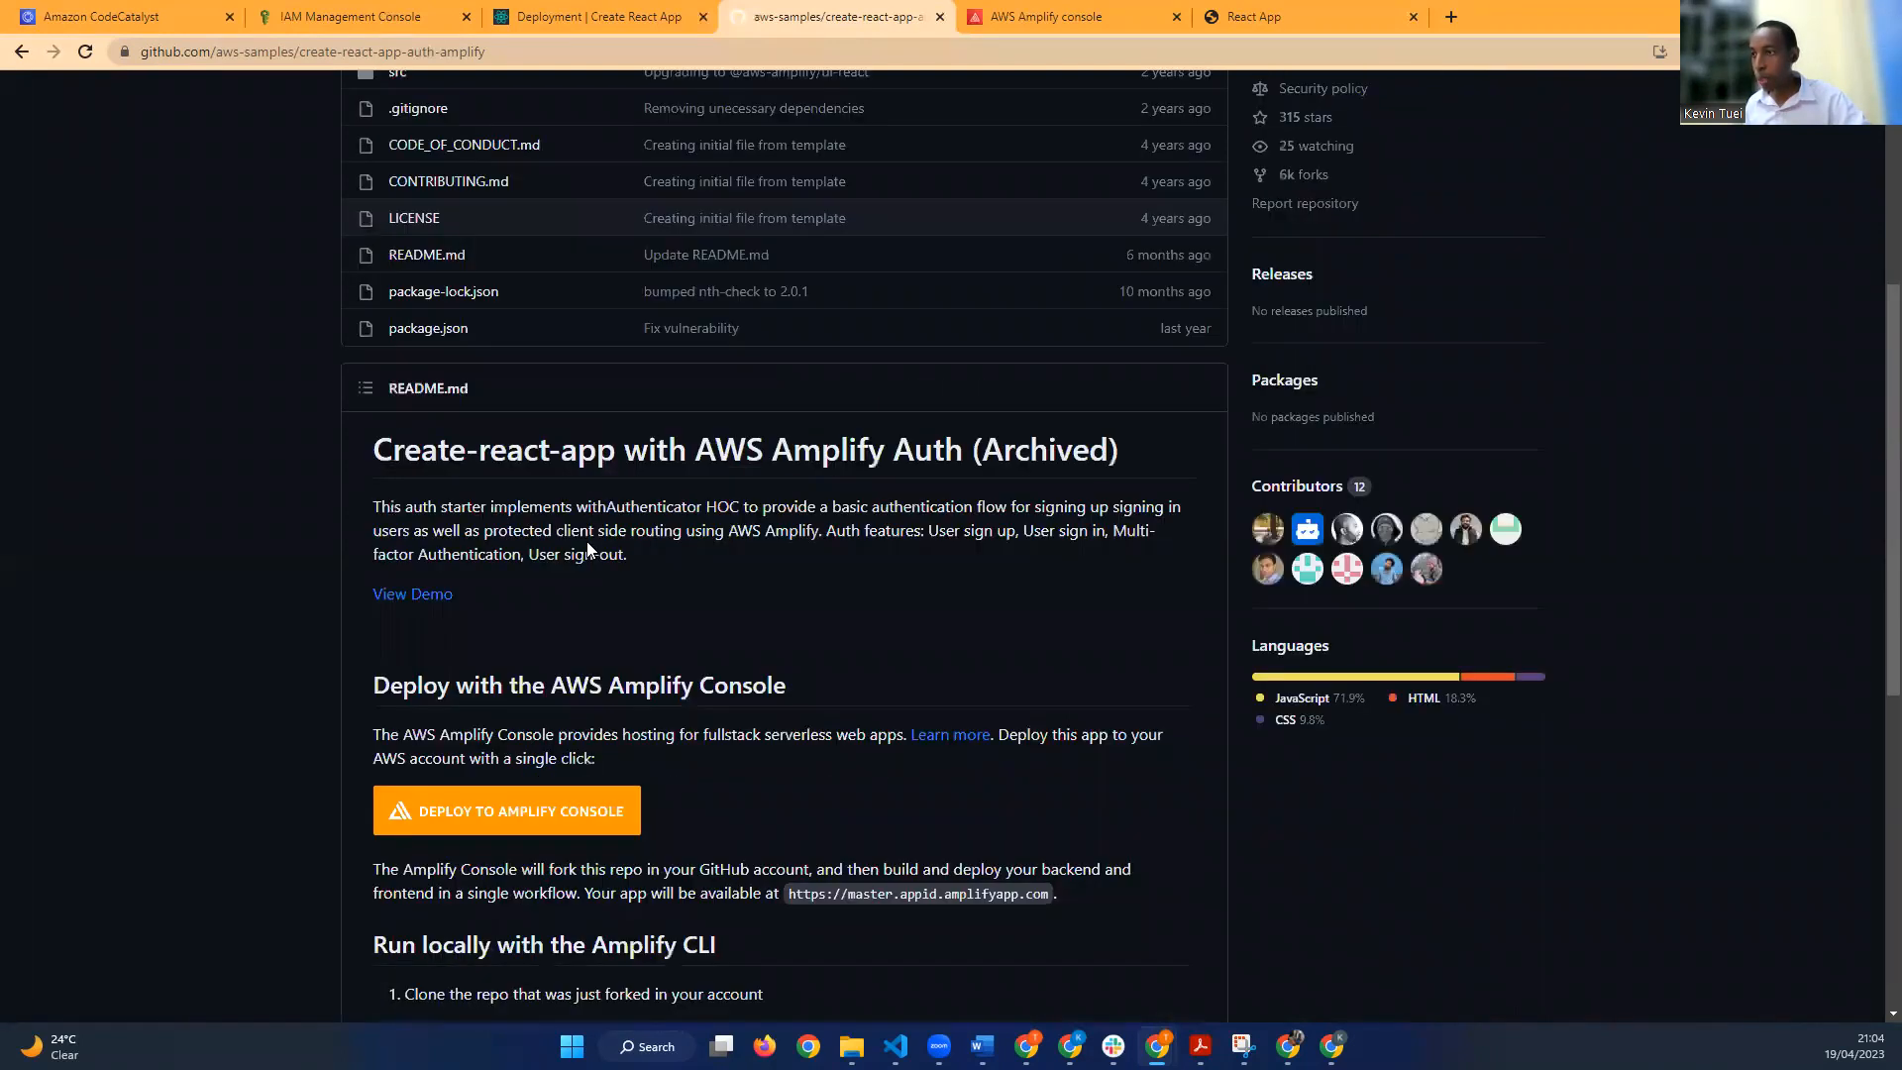
scroll(587, 550, down, 6)
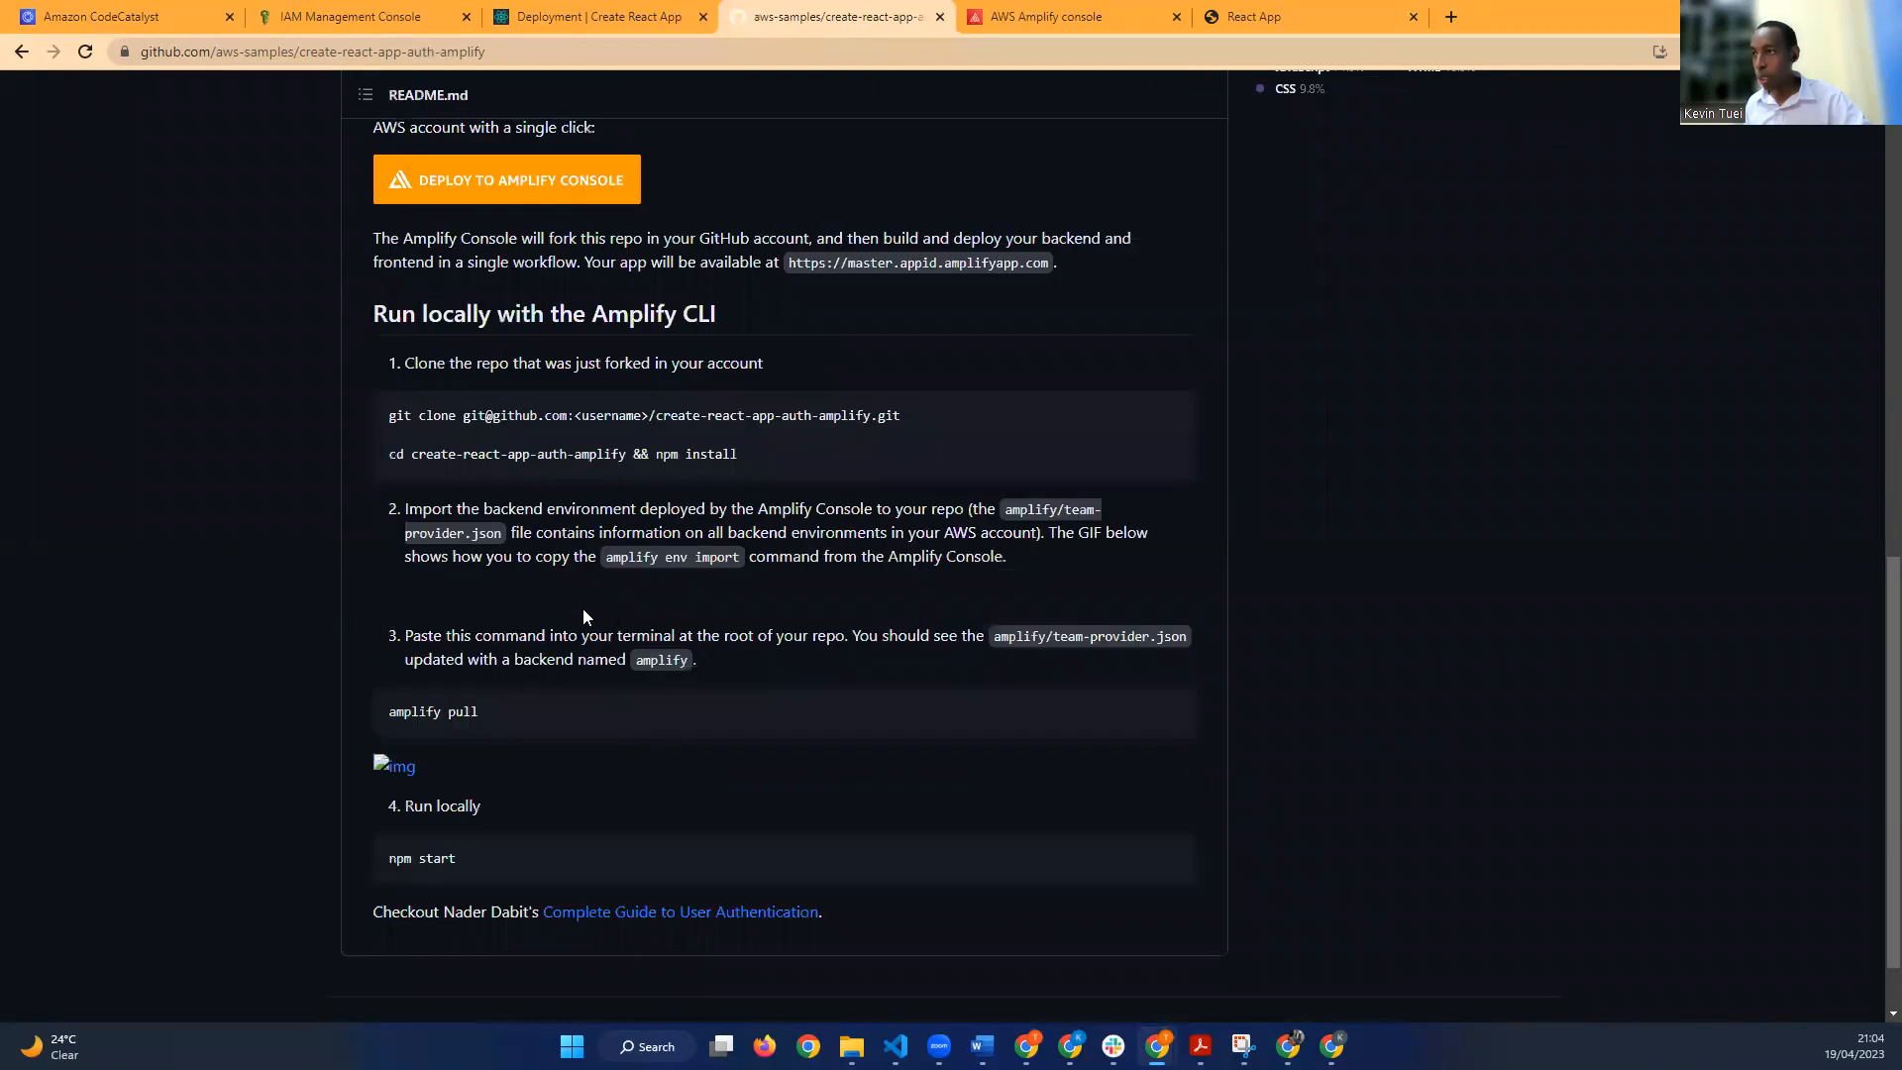
scroll(583, 610, up, 5)
scroll(583, 610, down, 6)
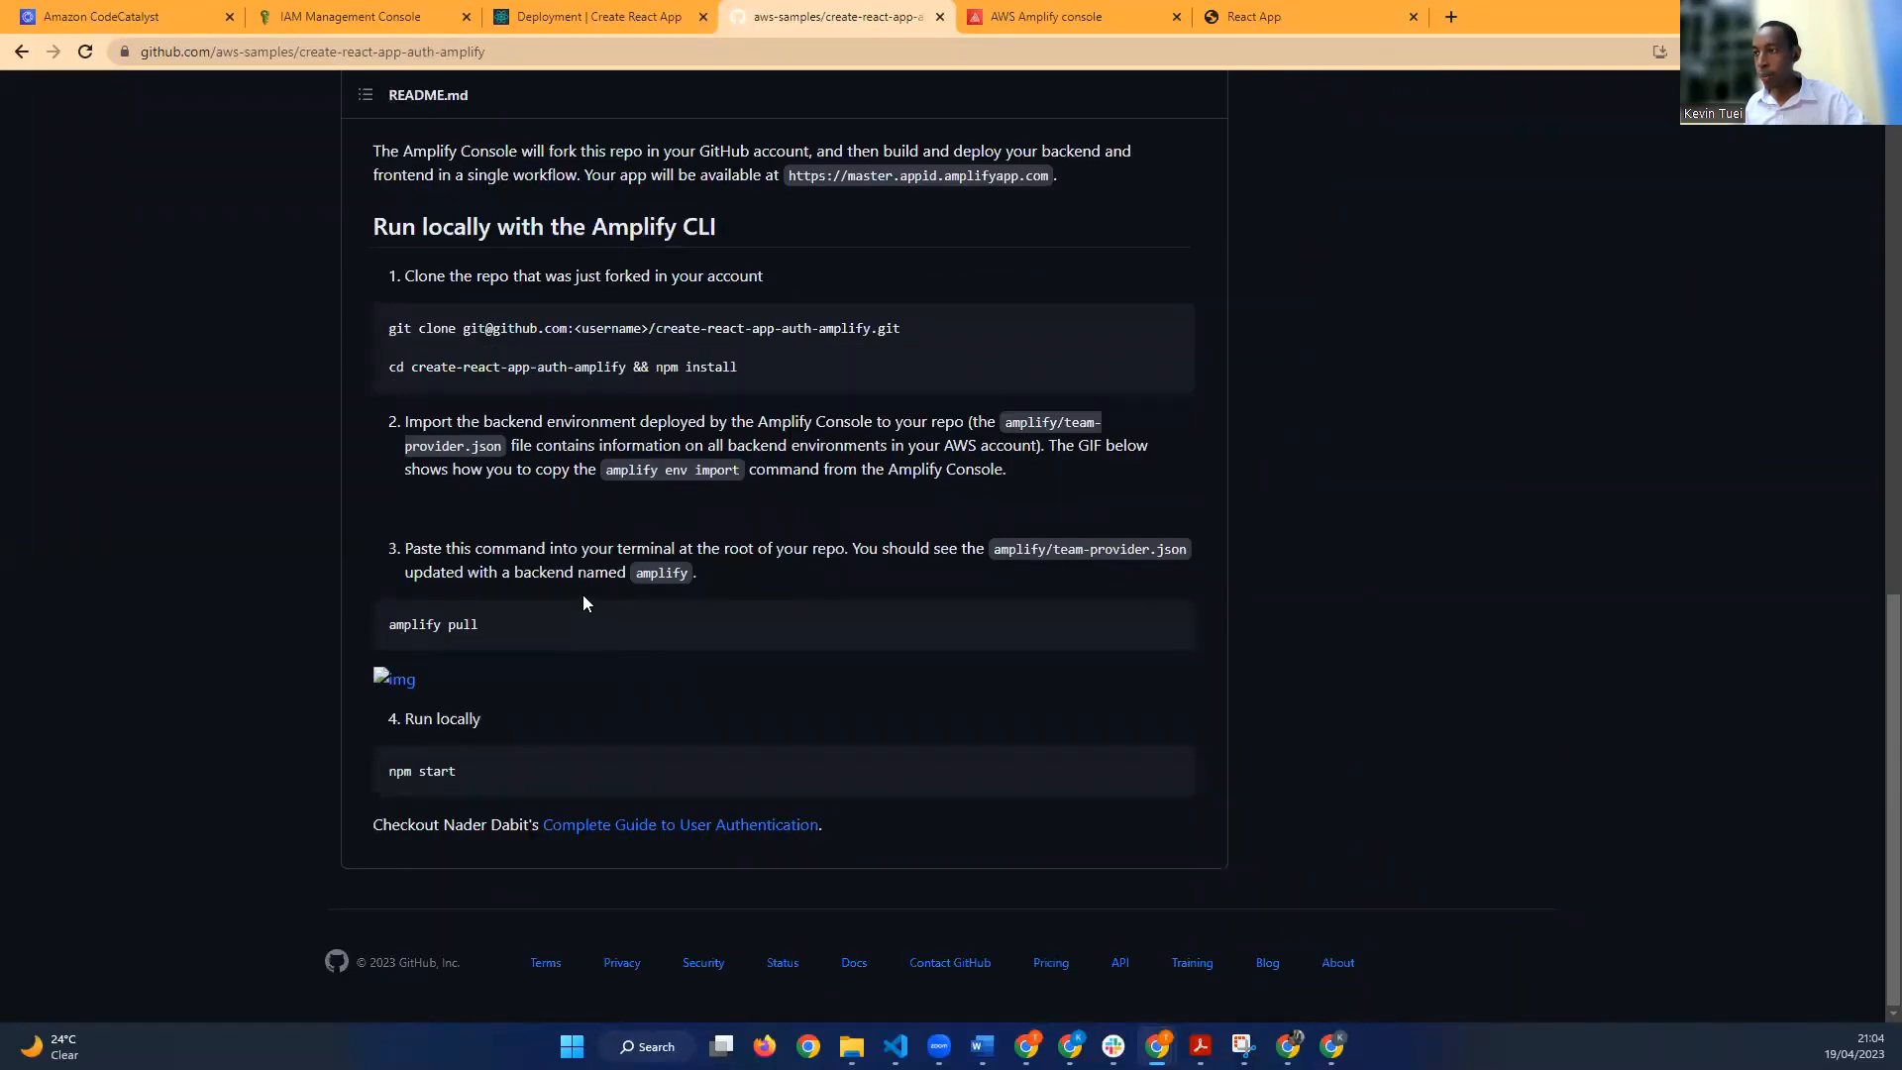
scroll(600, 649, up, 10)
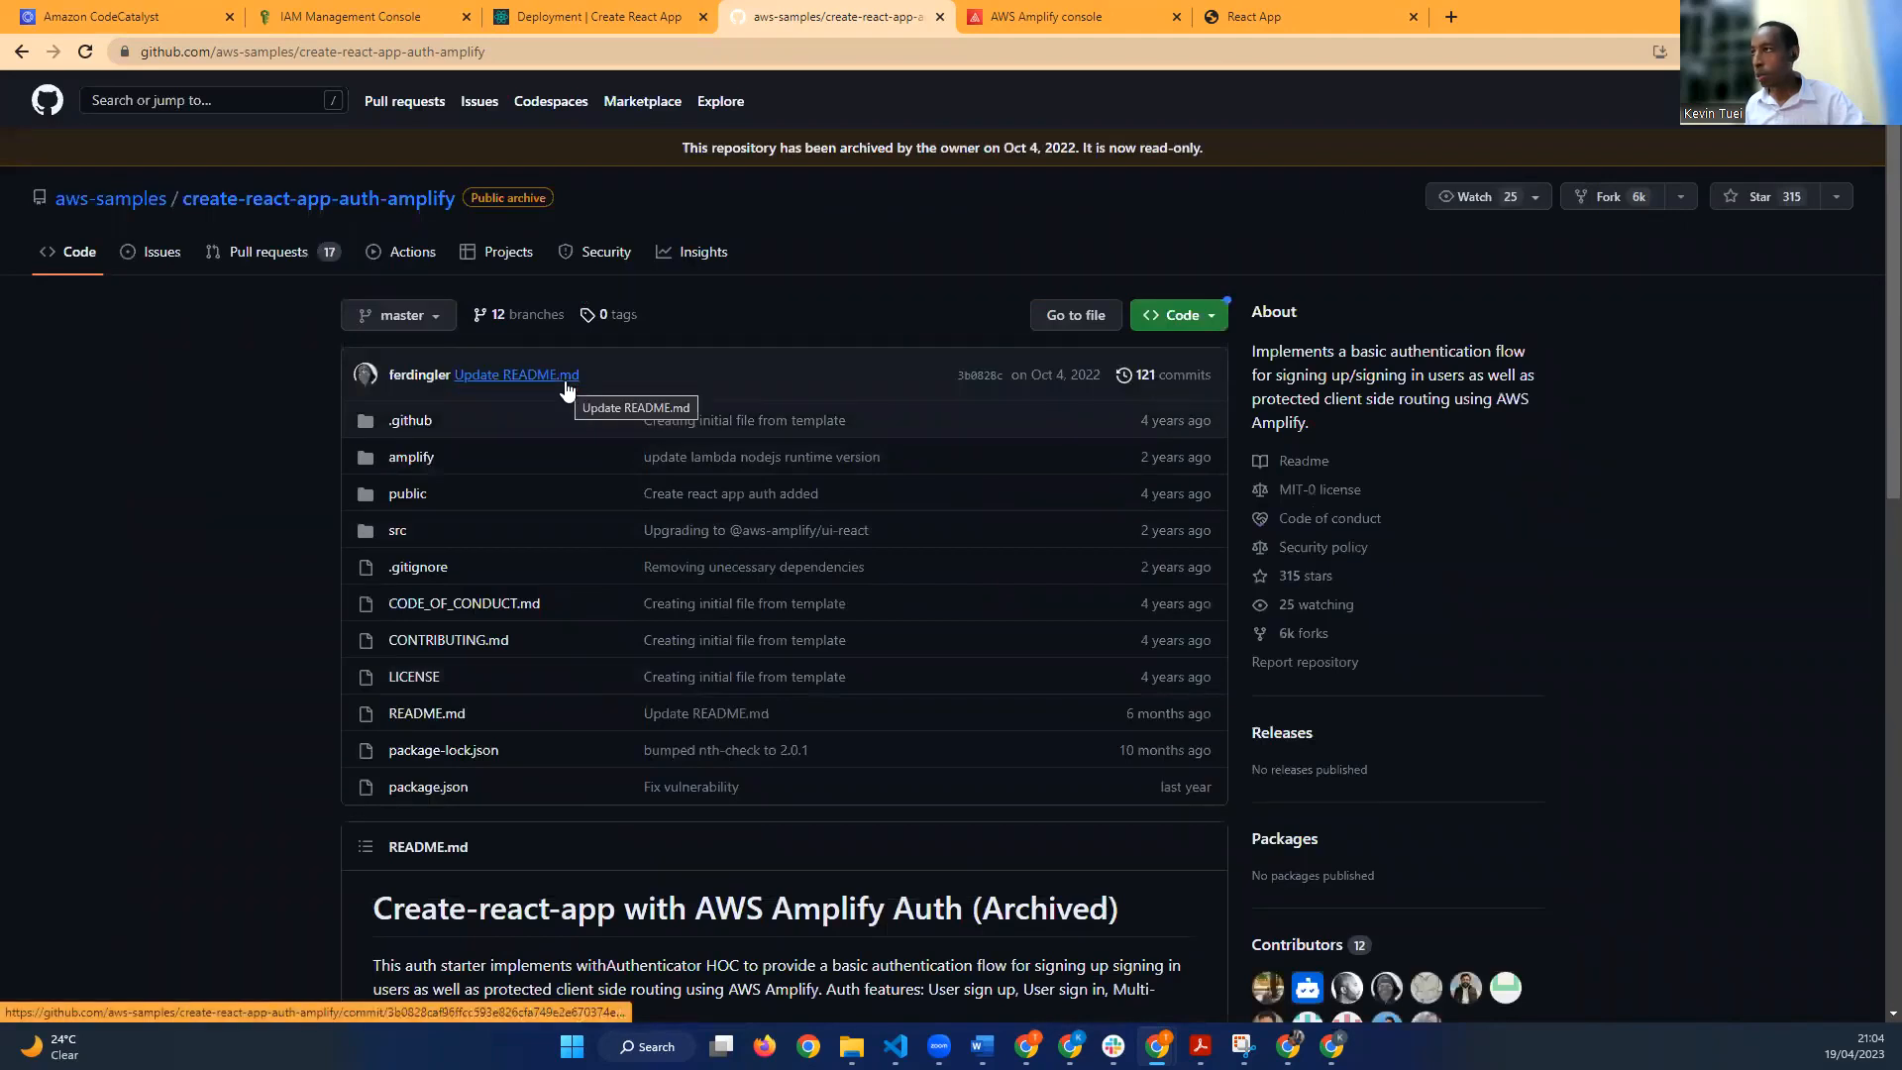
click(594, 16)
click(826, 16)
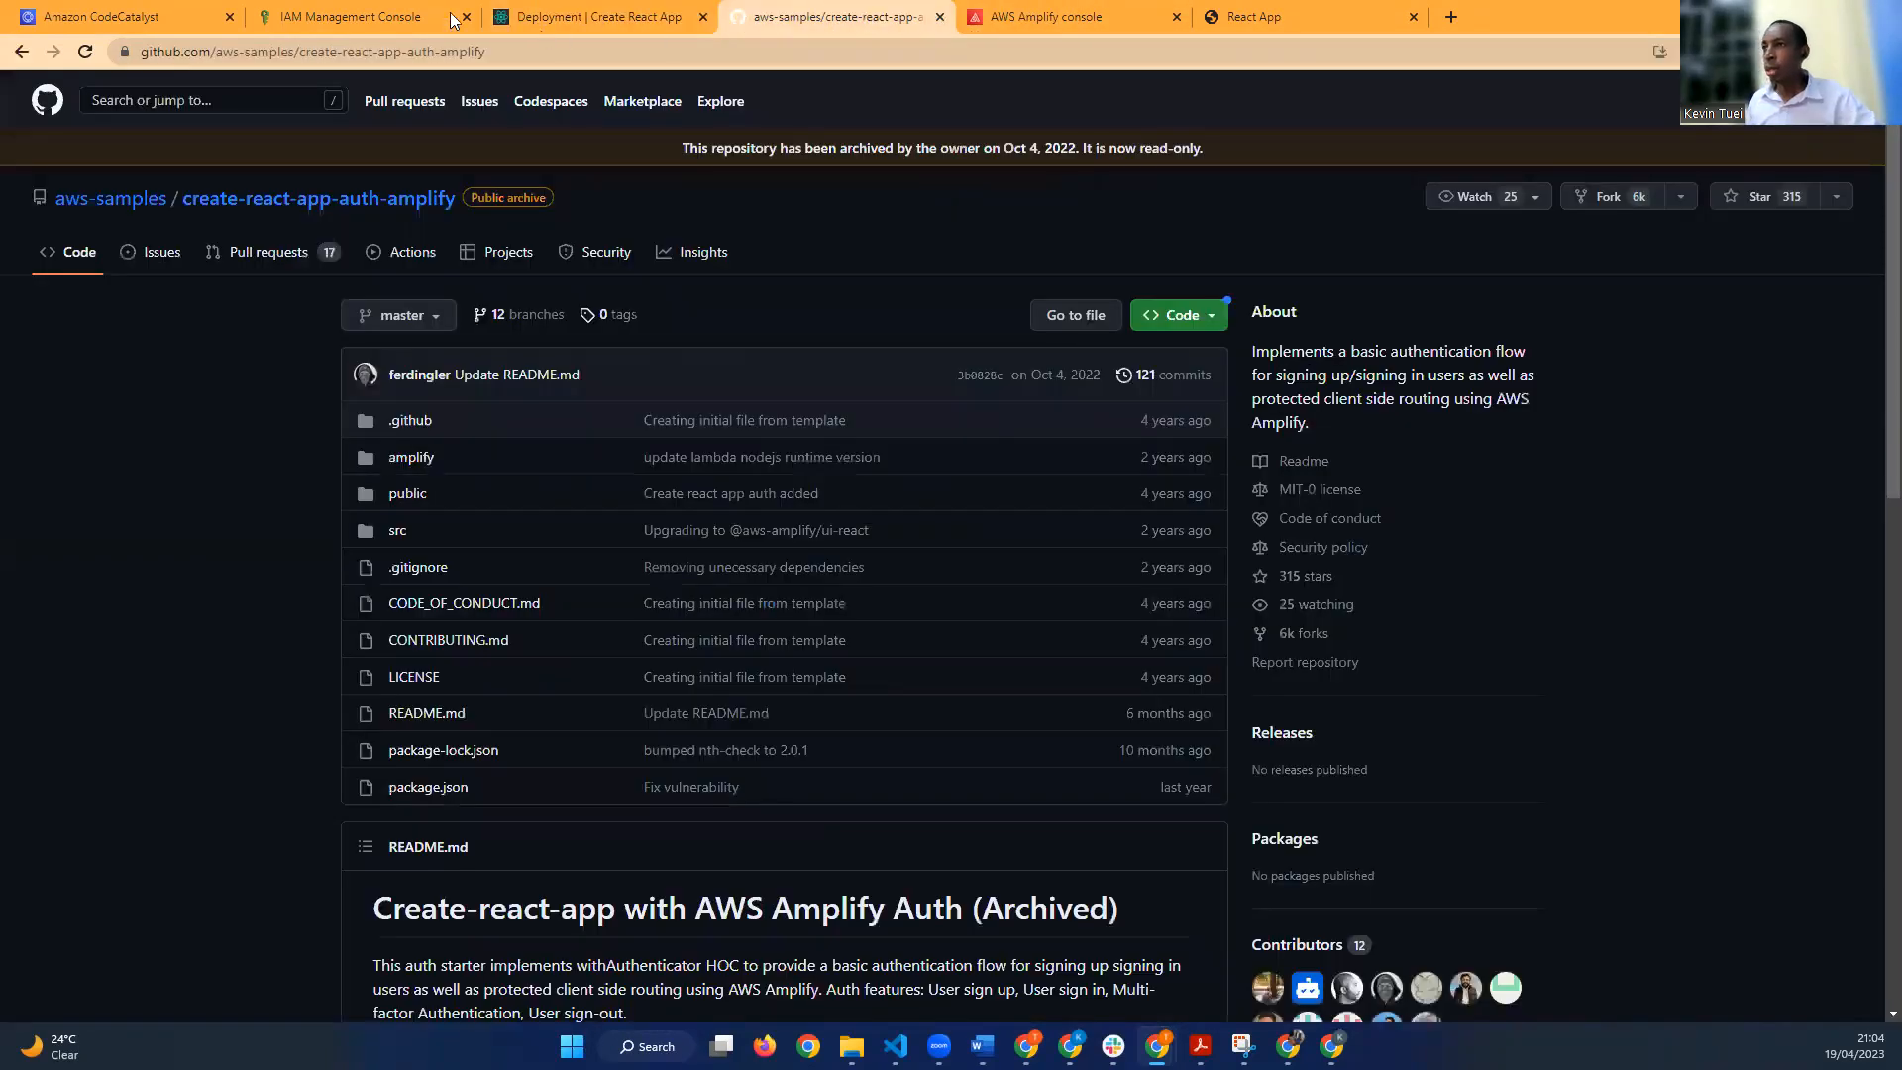
Step: Switch to the IAM console, refresh the users list and delete the user amplify-UsFUY, confirming with its user name
click(552, 12)
click(385, 12)
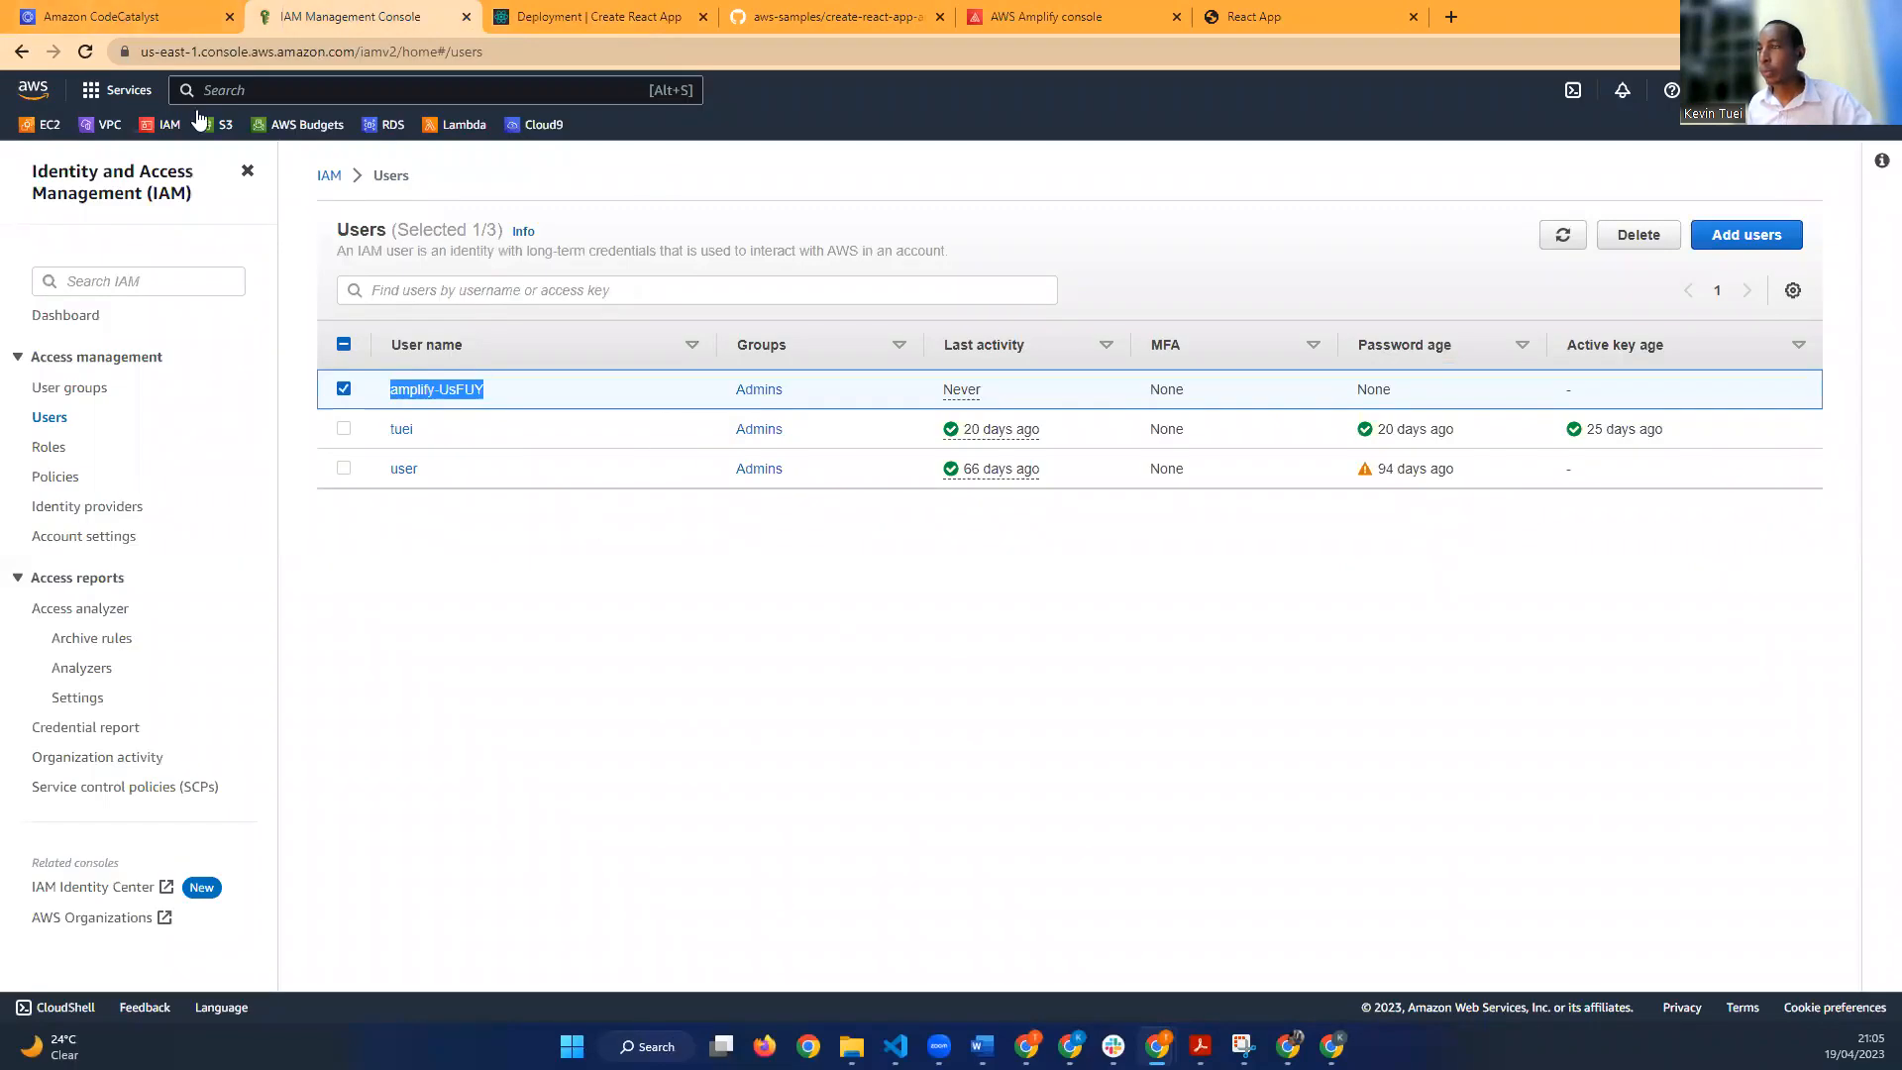
click(1562, 235)
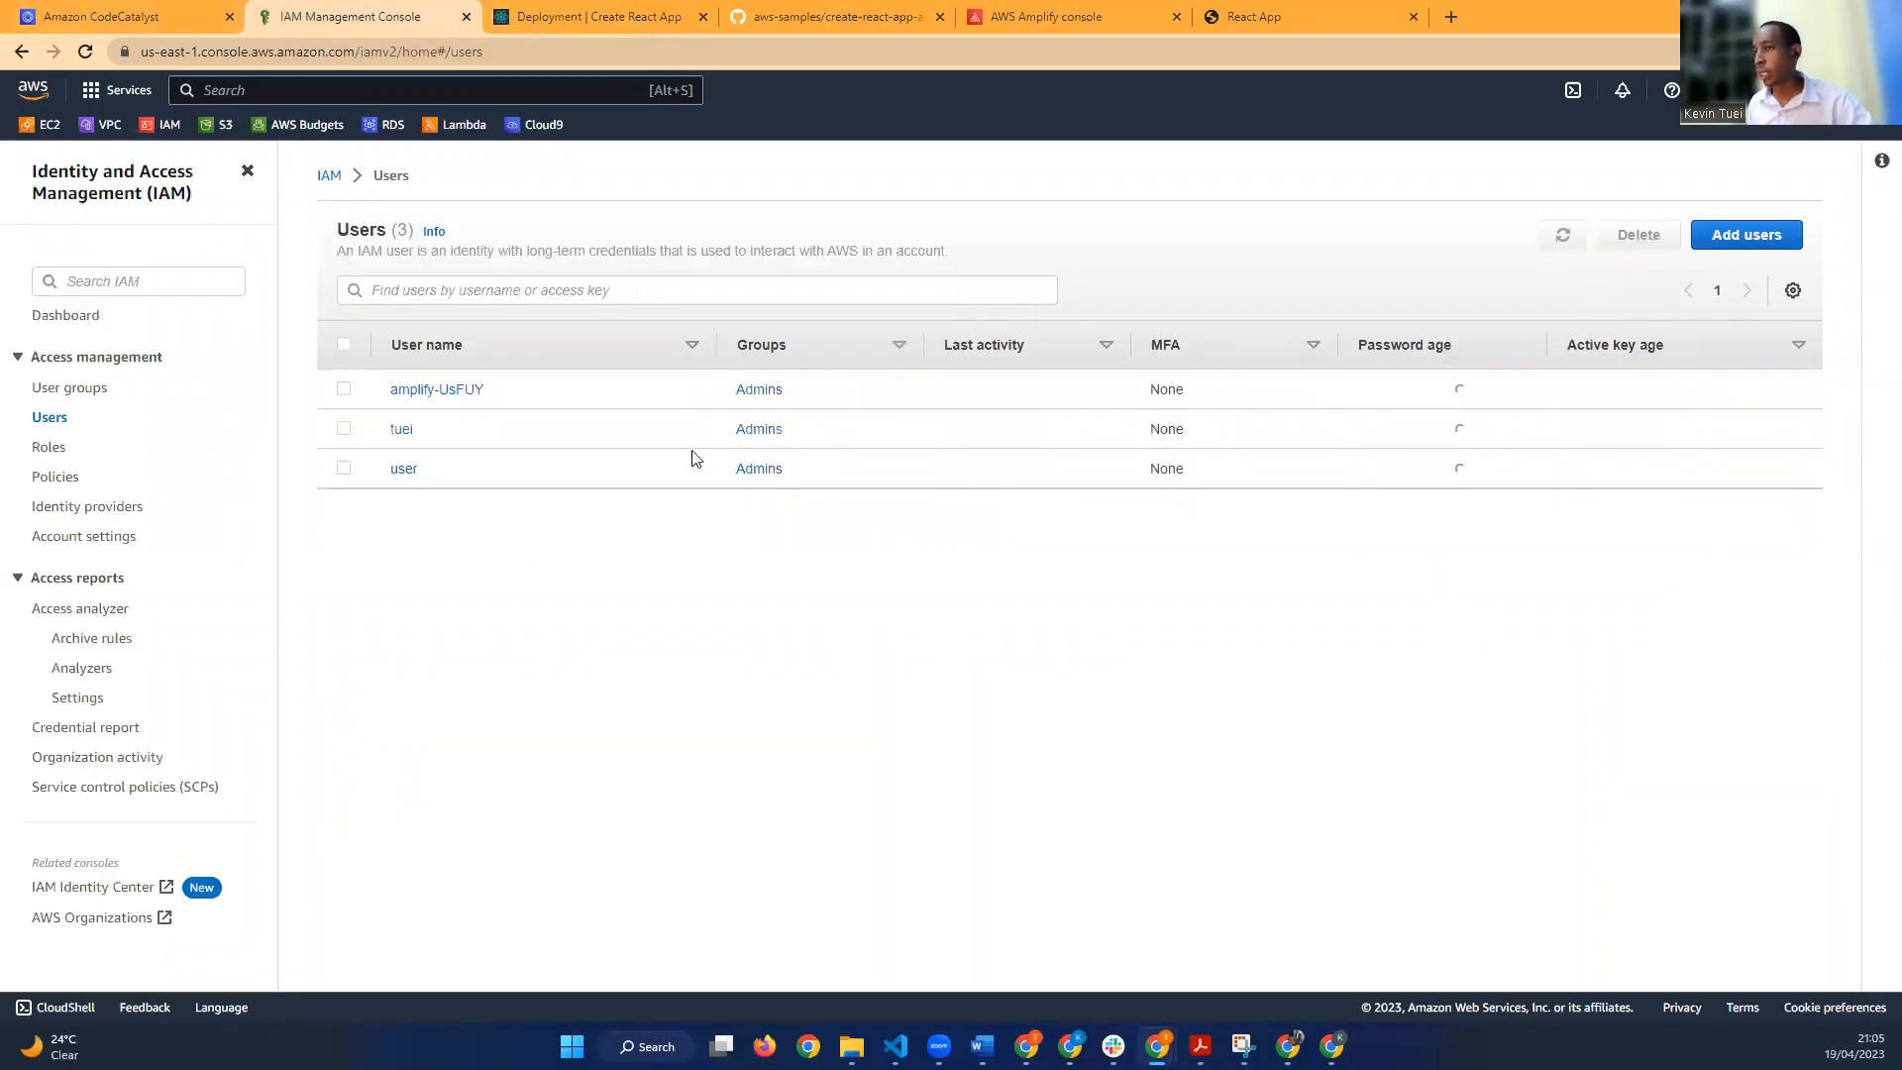
click(347, 392)
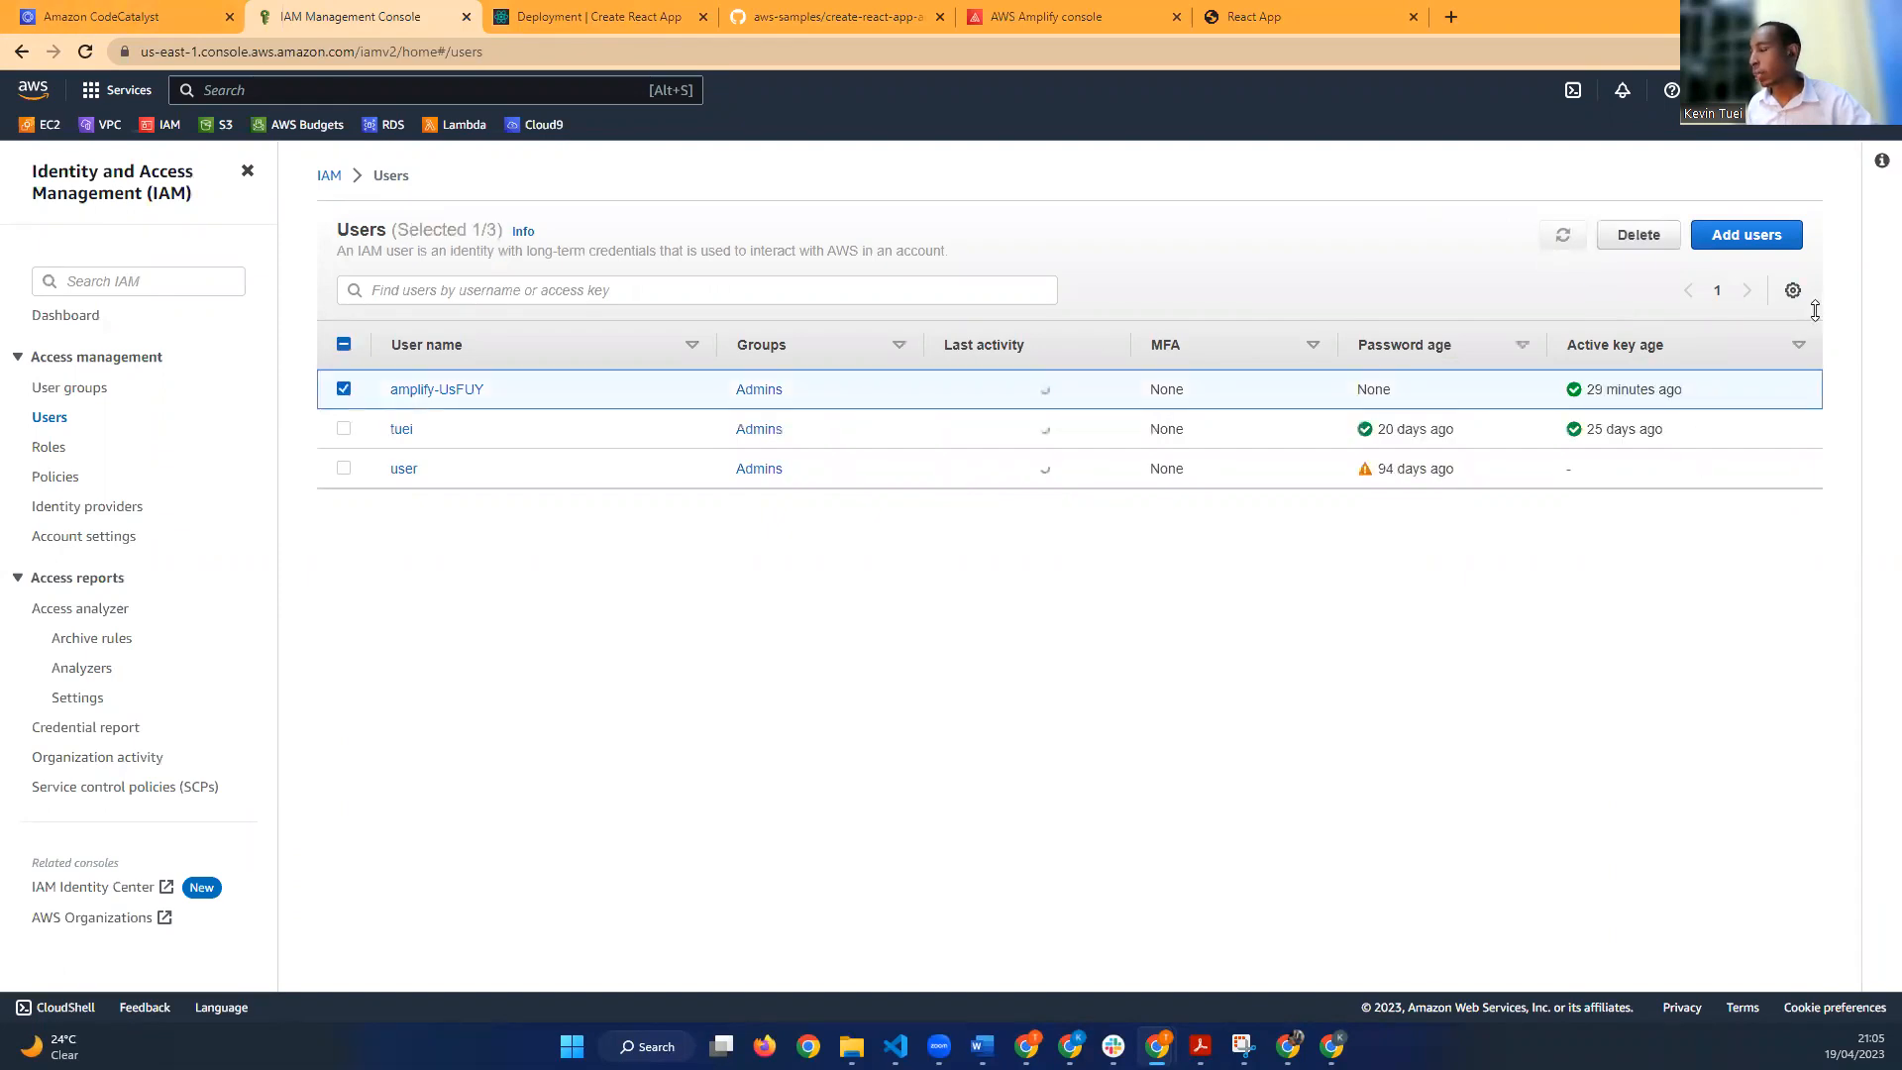
click(1634, 238)
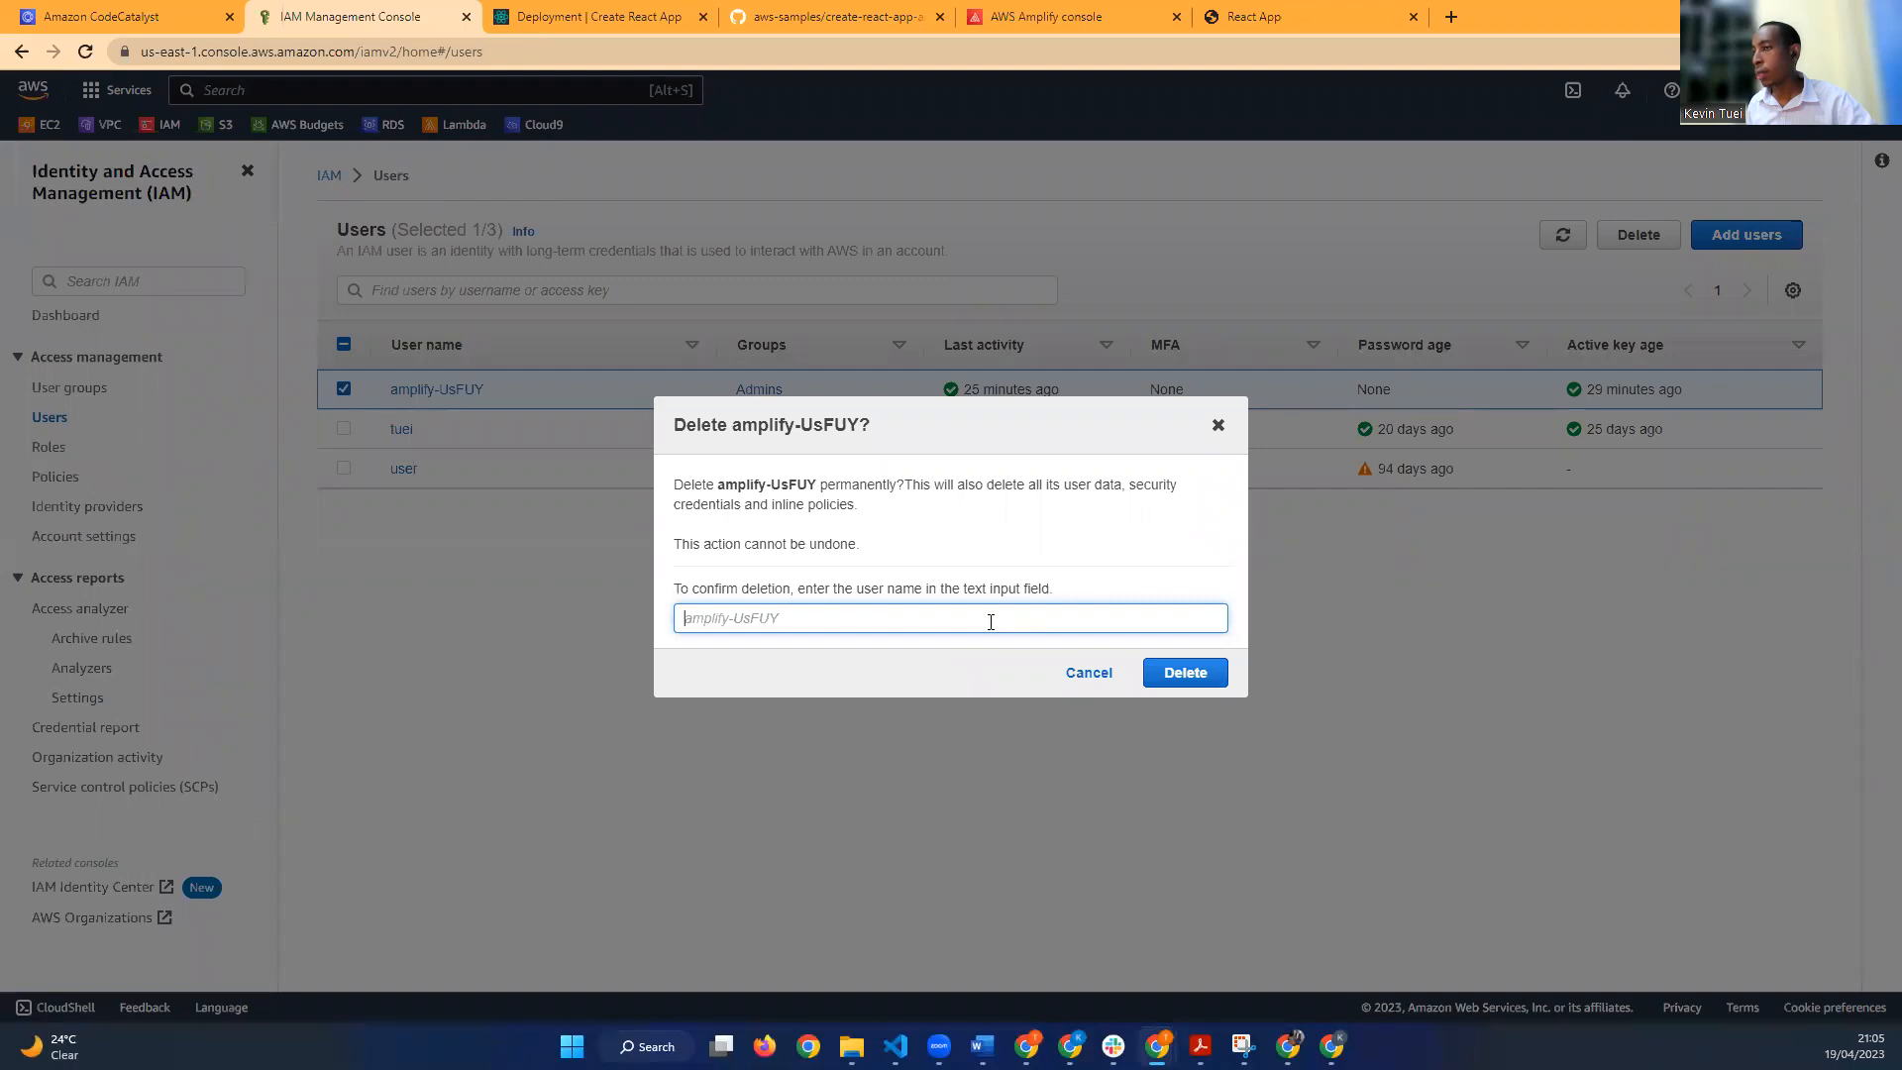
text(amplify-UsFUY)
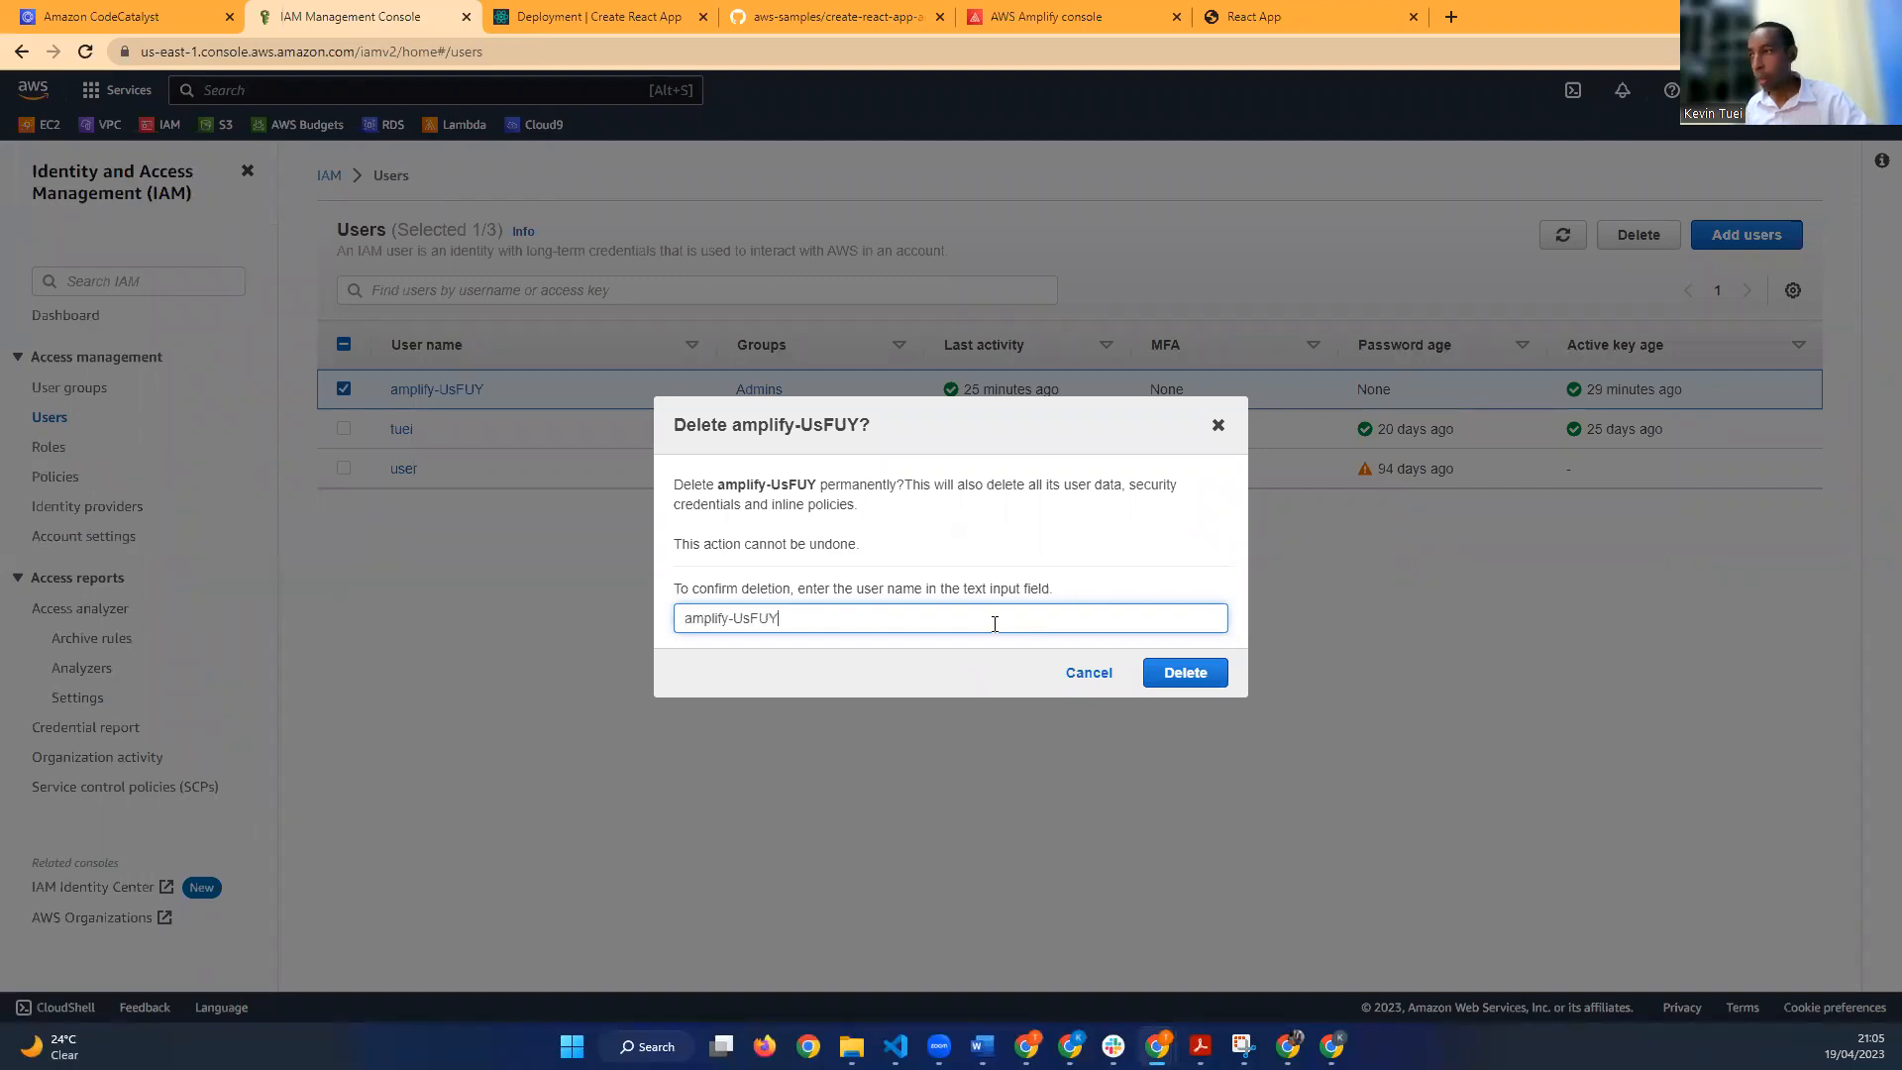
click(1151, 674)
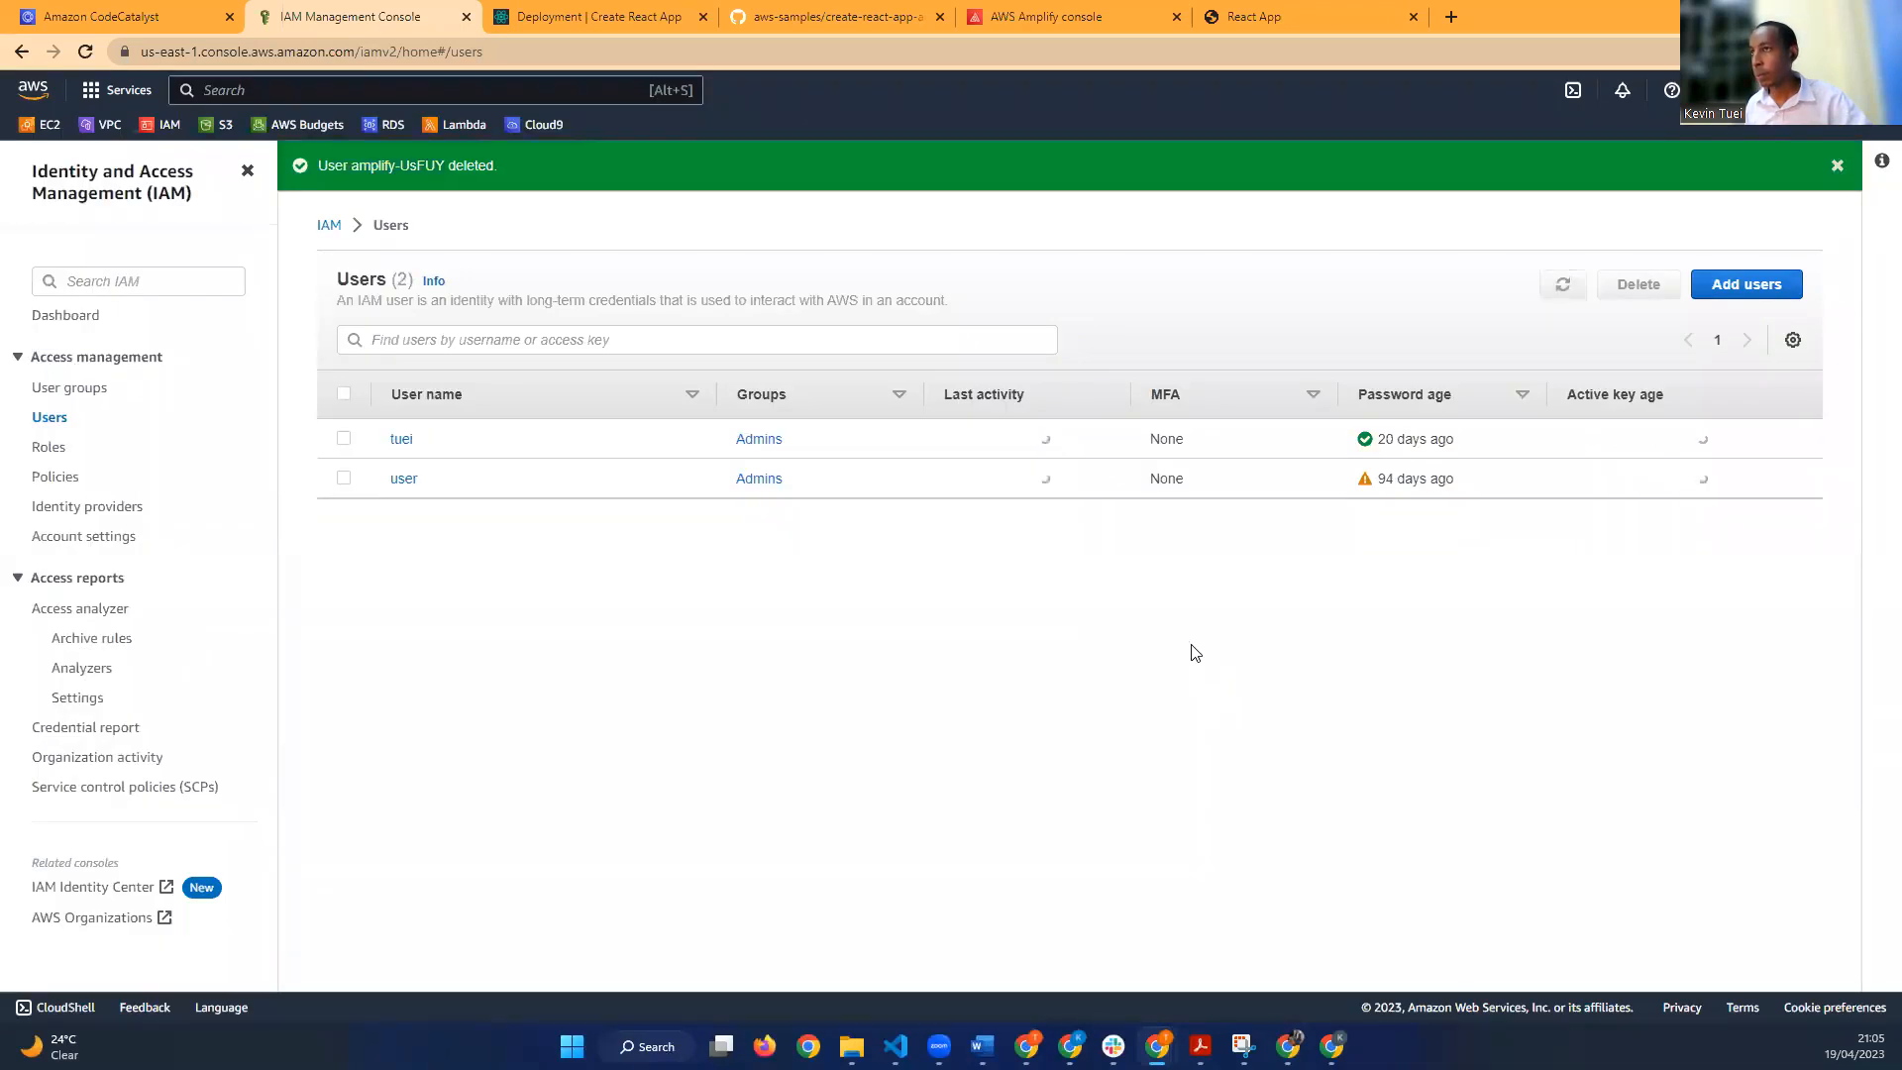
Step: Switch to CodeCatalyst, dismiss the deletion notice and review the space's activity, general settings, Dev Environments and members
click(163, 15)
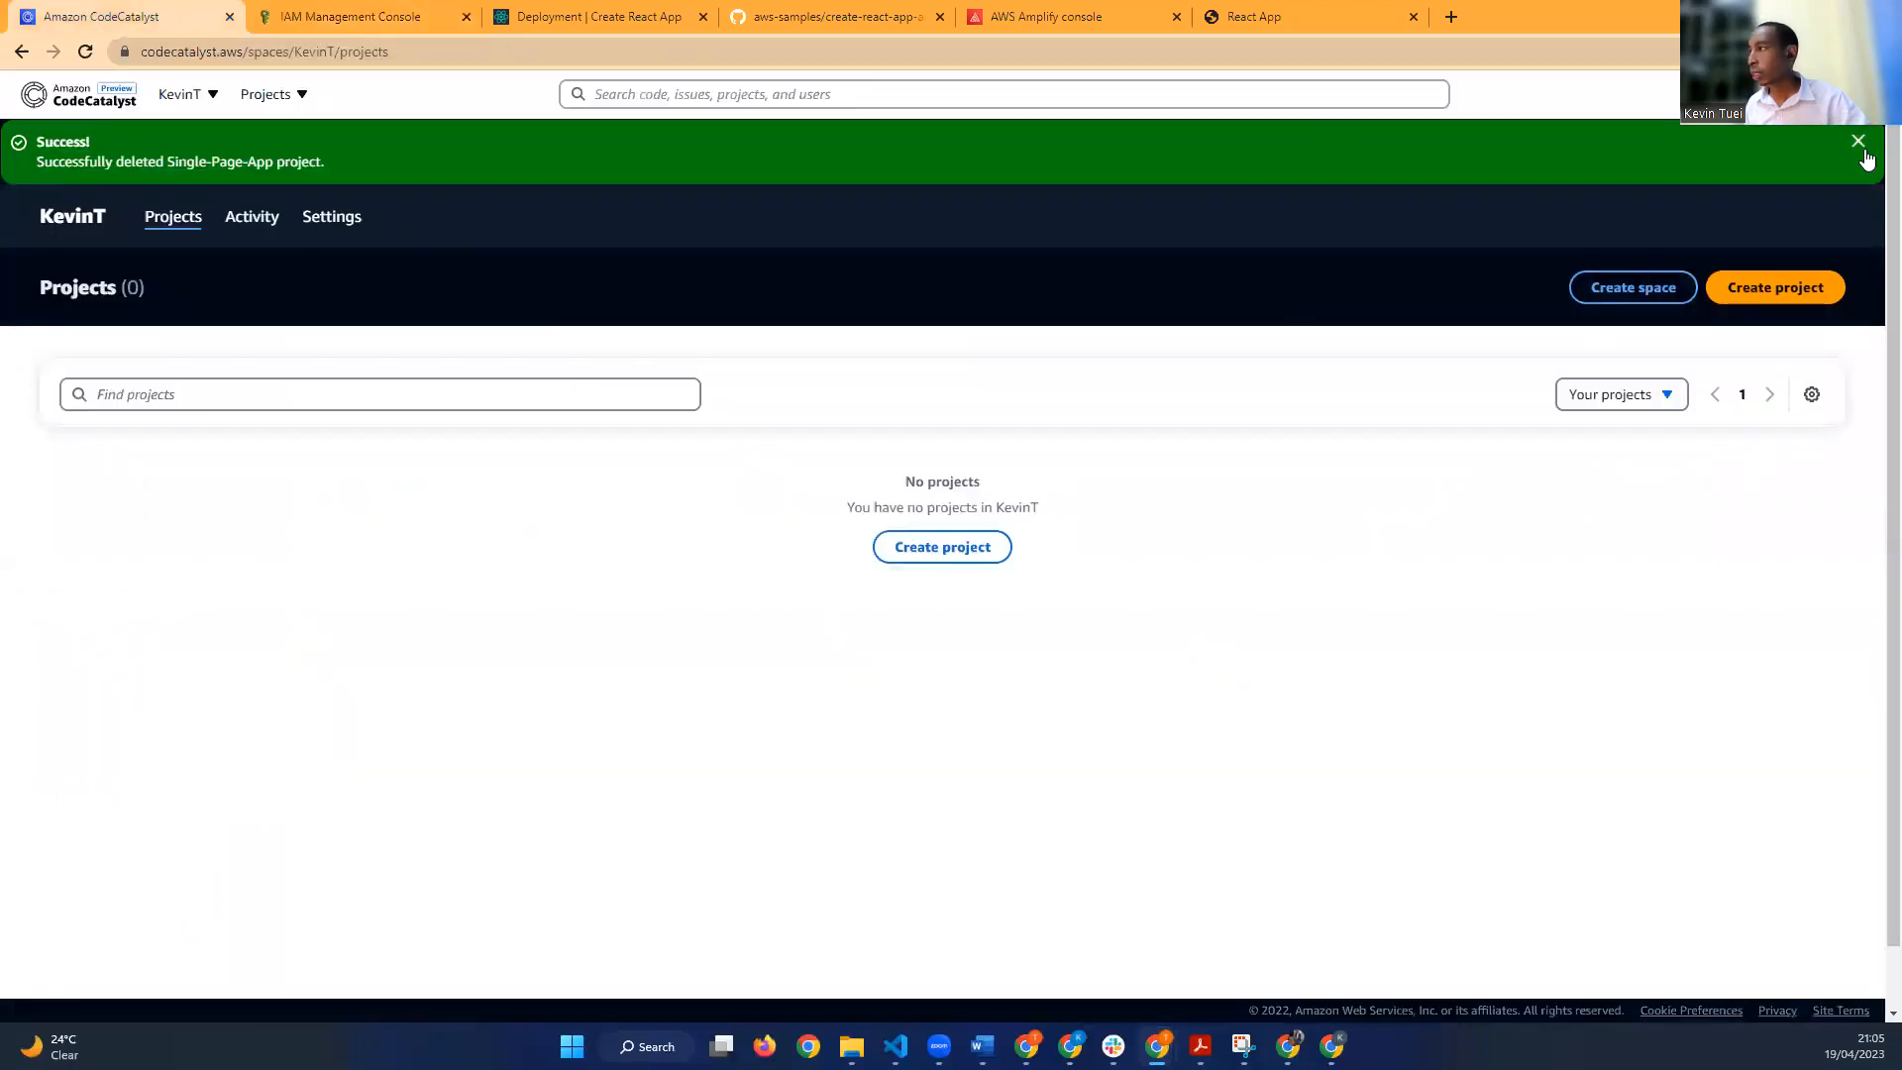
click(1858, 141)
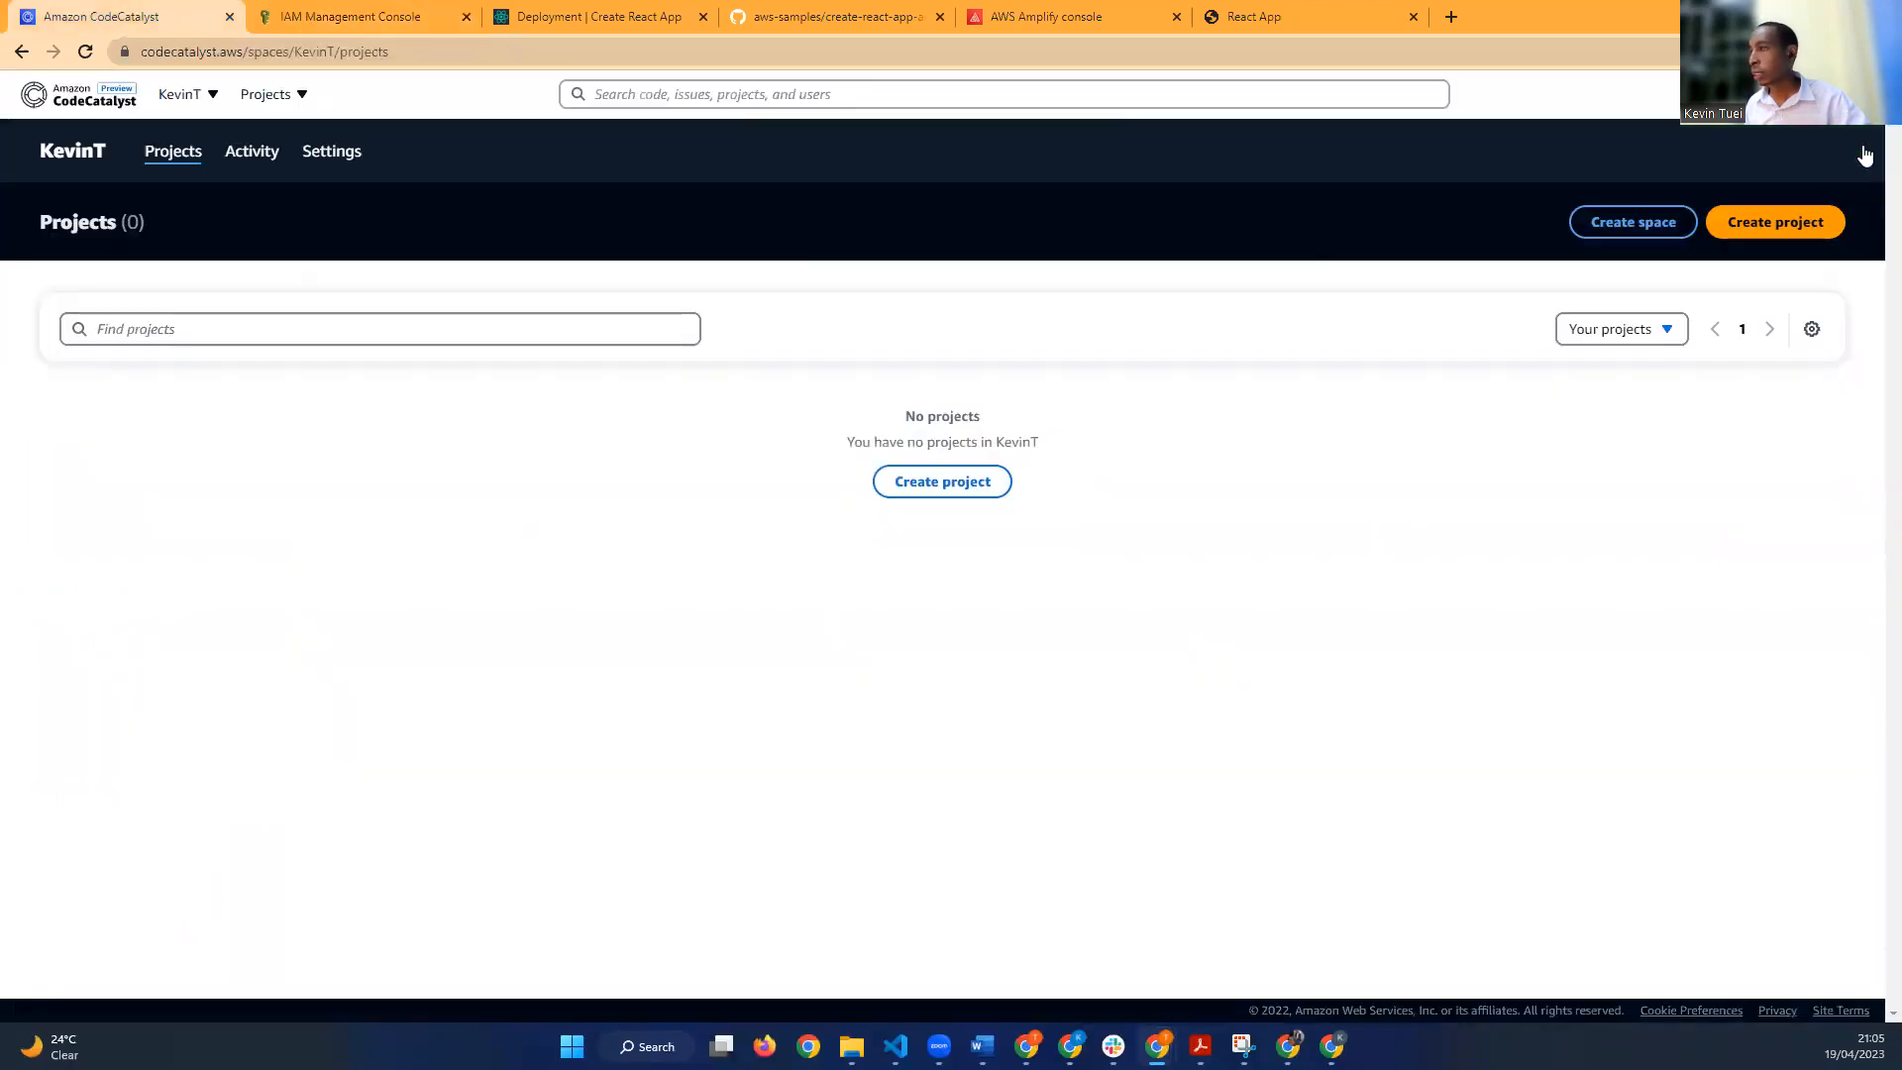
click(252, 163)
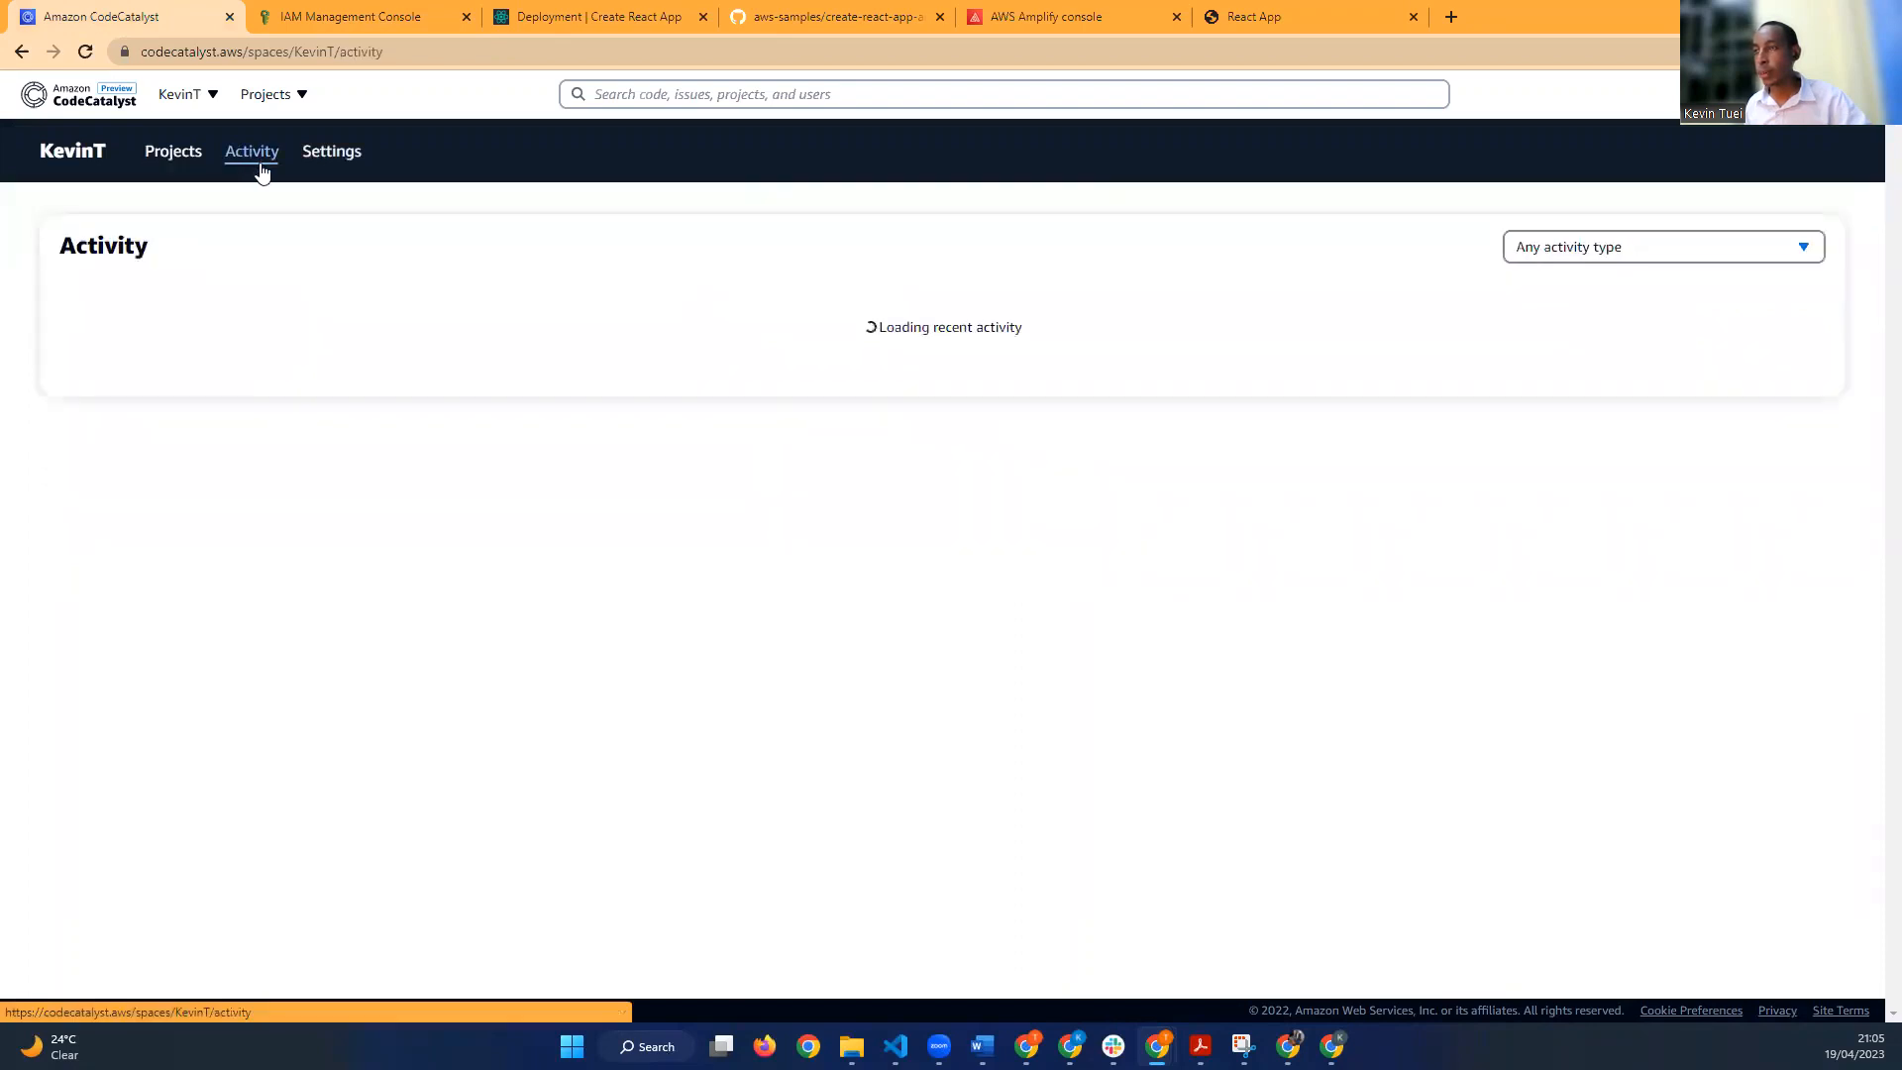
click(335, 163)
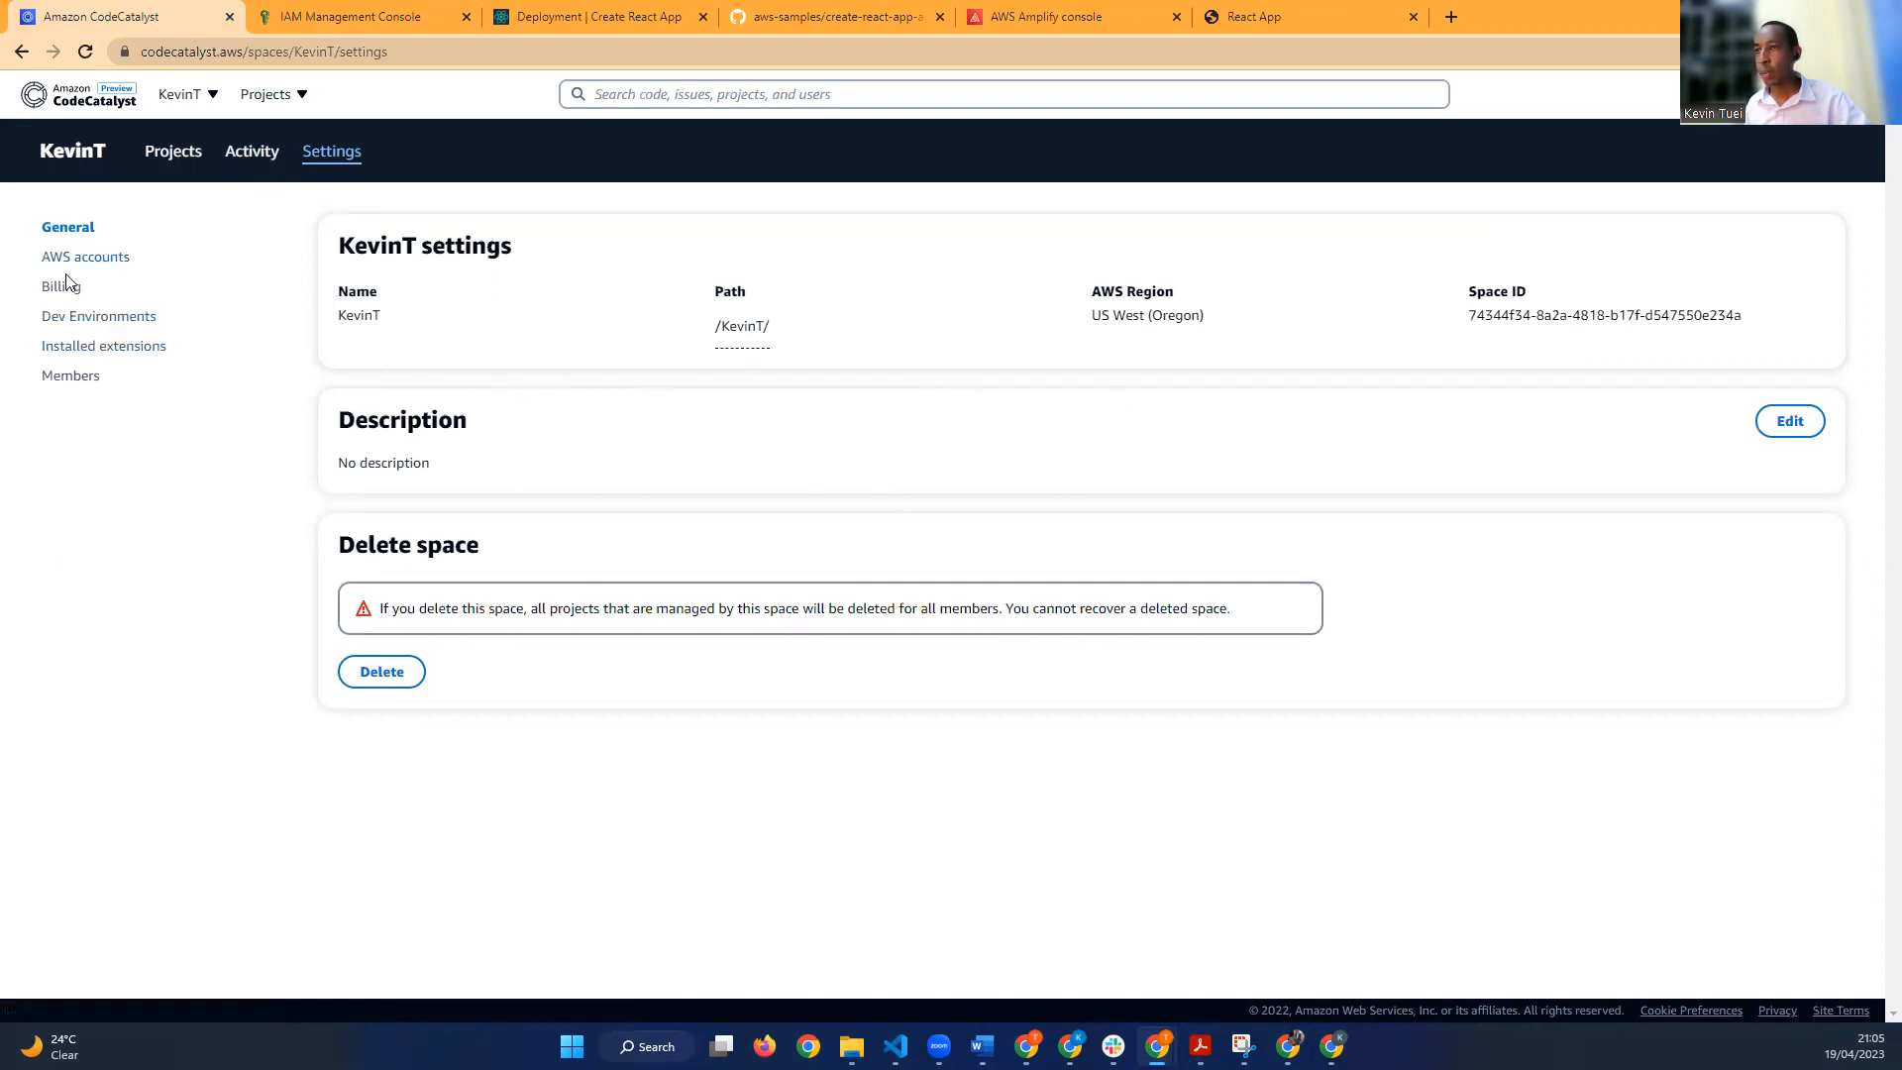
click(112, 317)
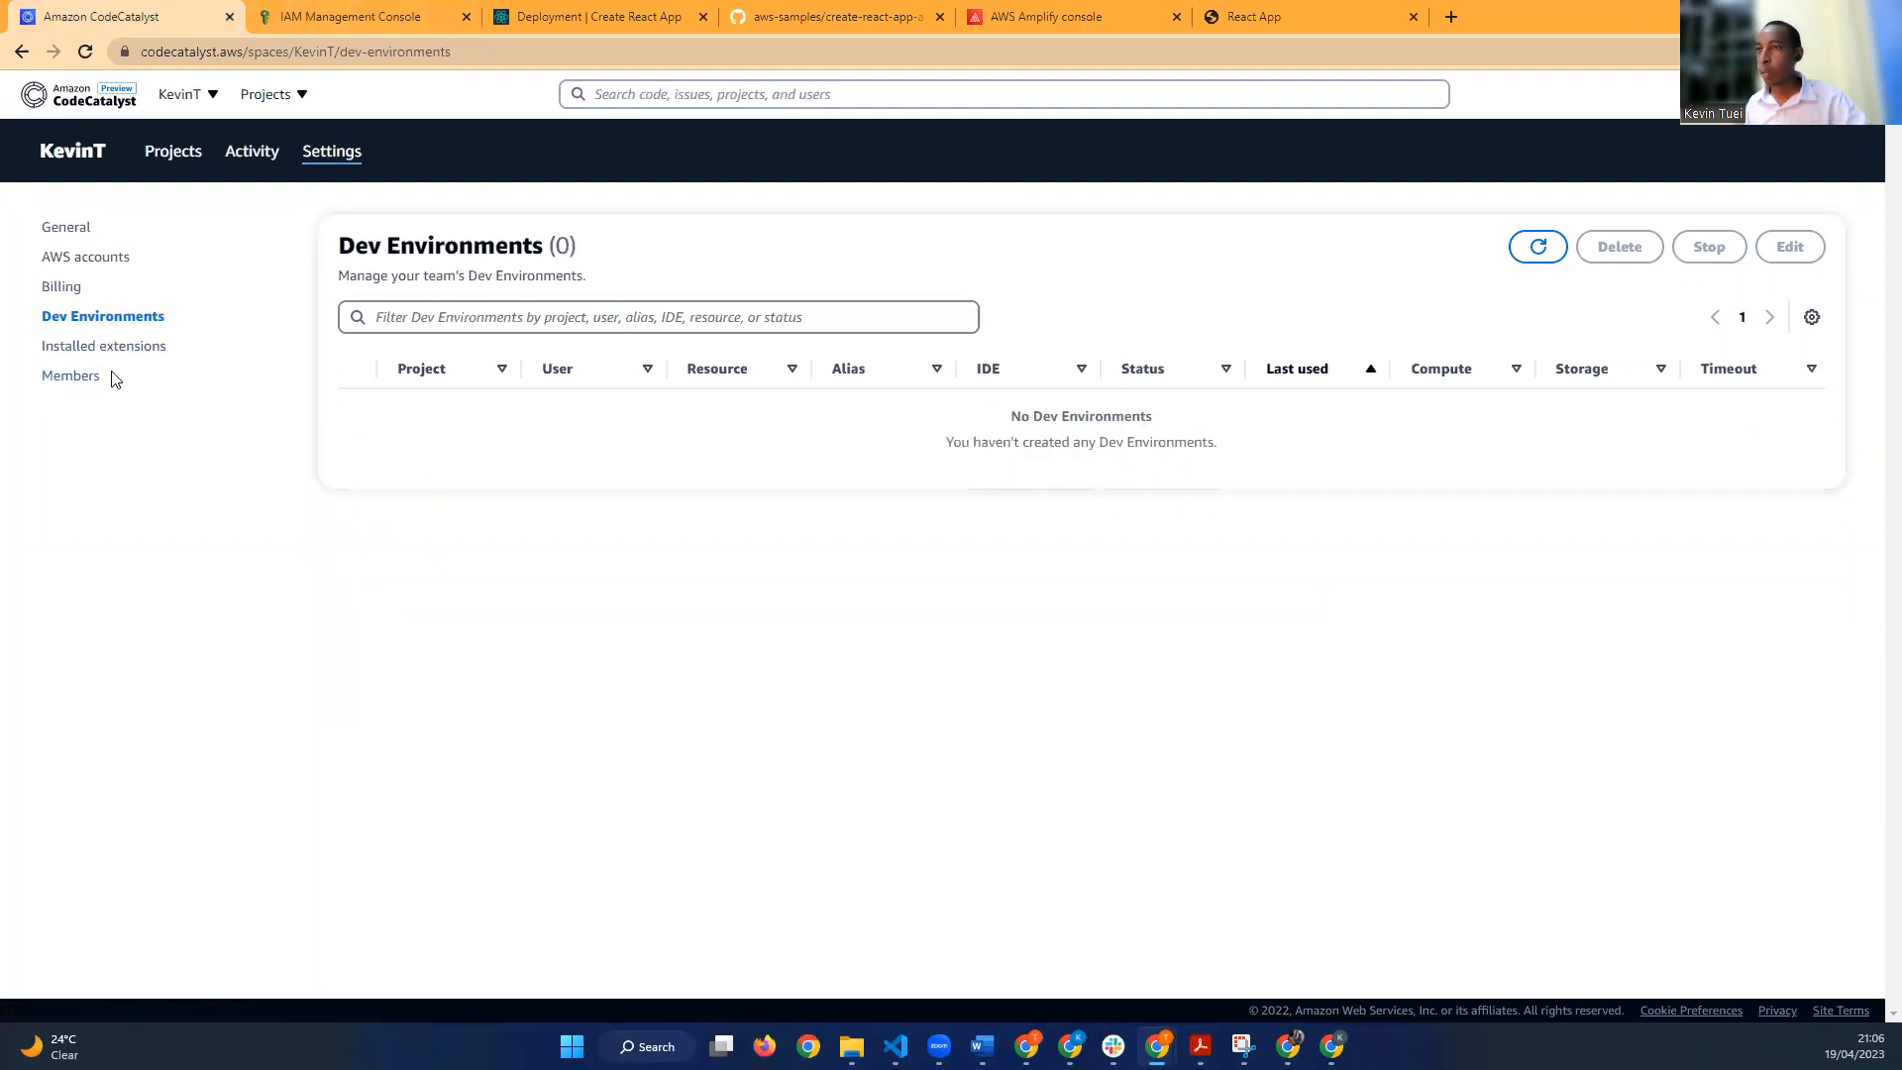
click(51, 383)
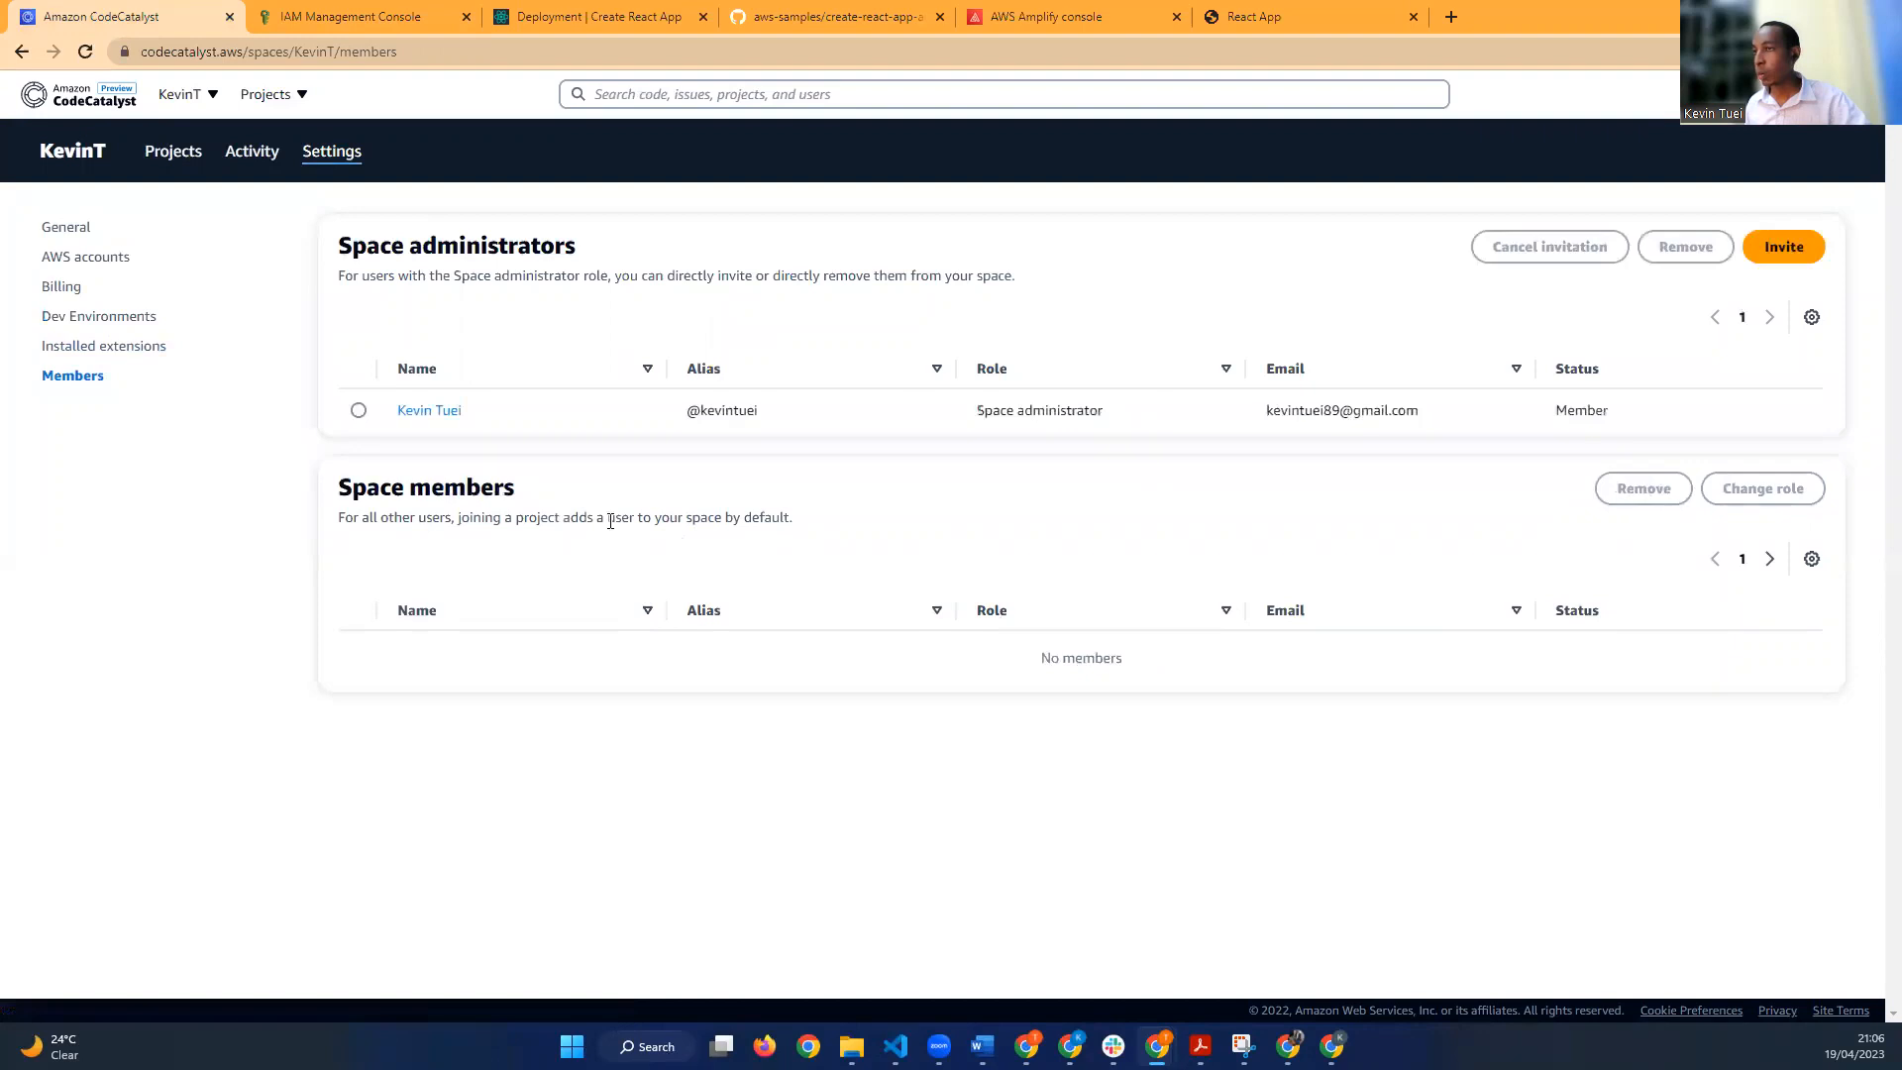
Step: View the form for inviting someone to the space by email and dismiss it without sending an invitation
click(1778, 250)
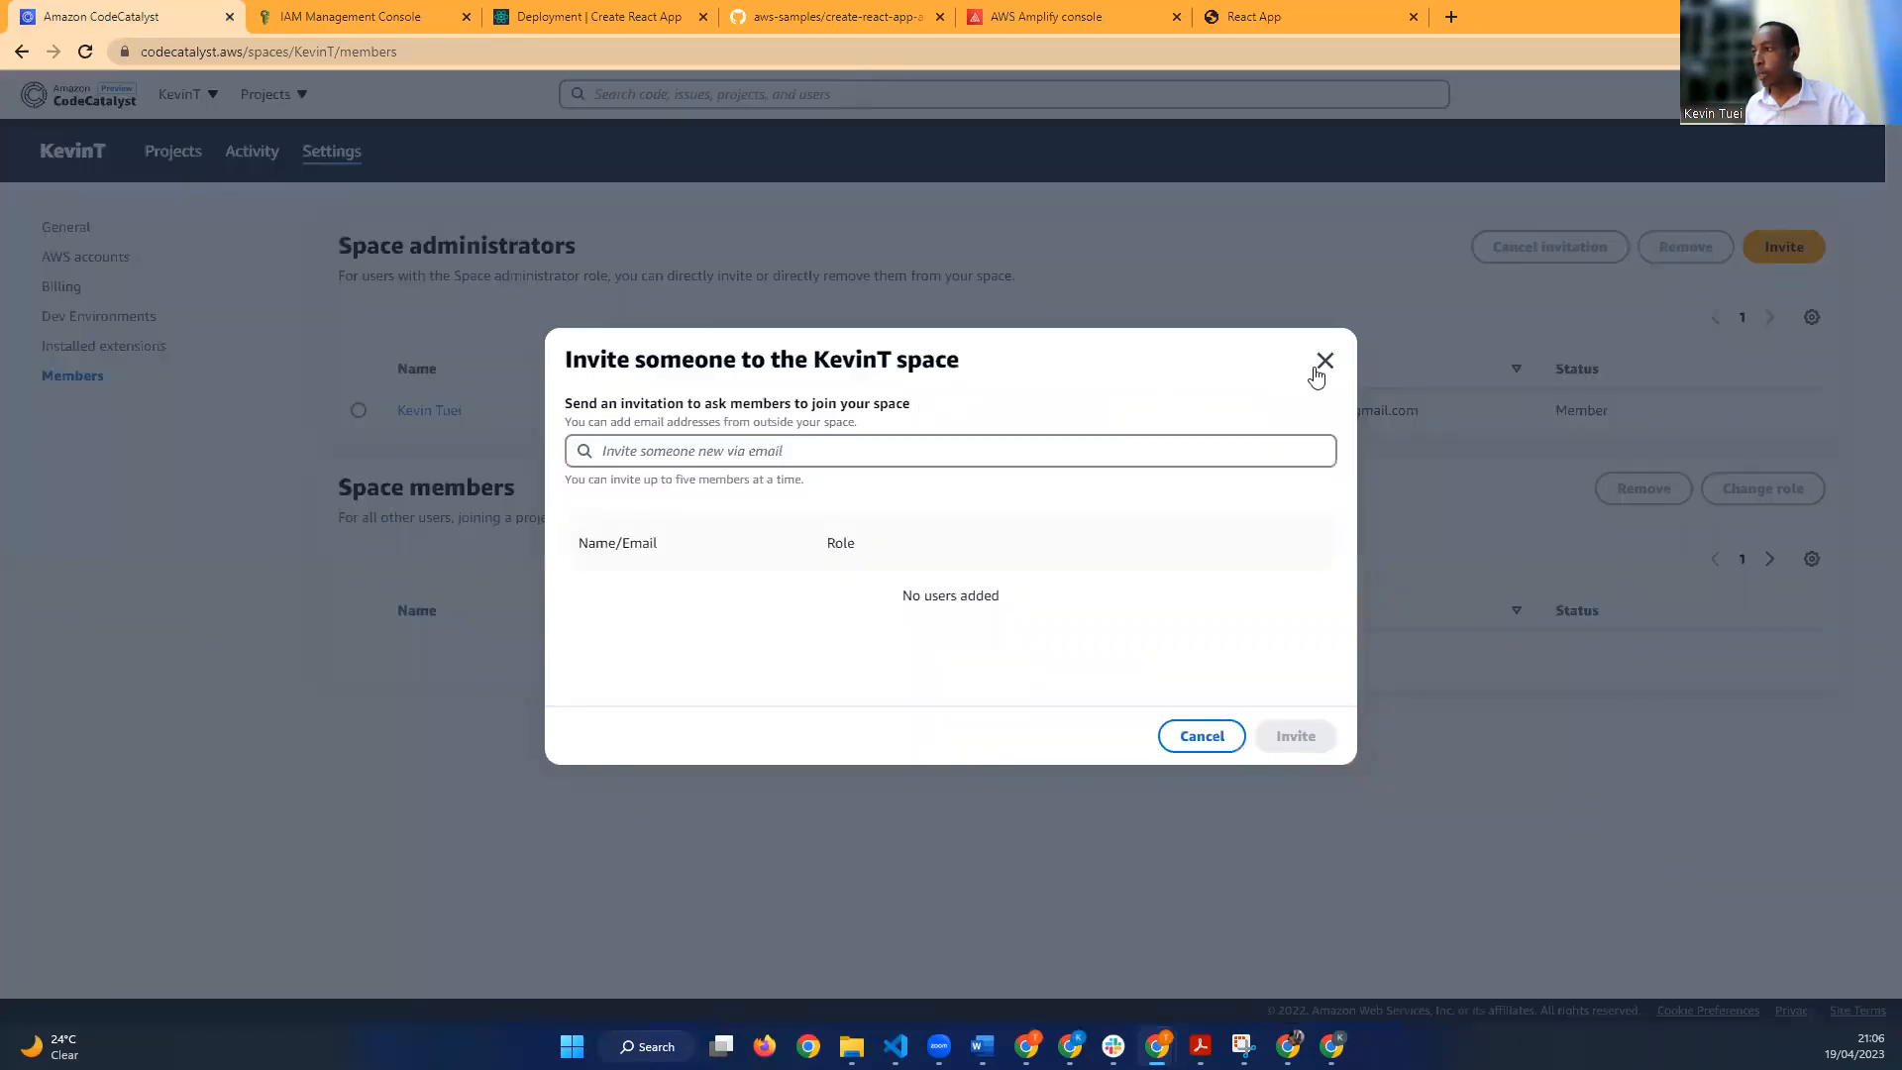
click(1323, 363)
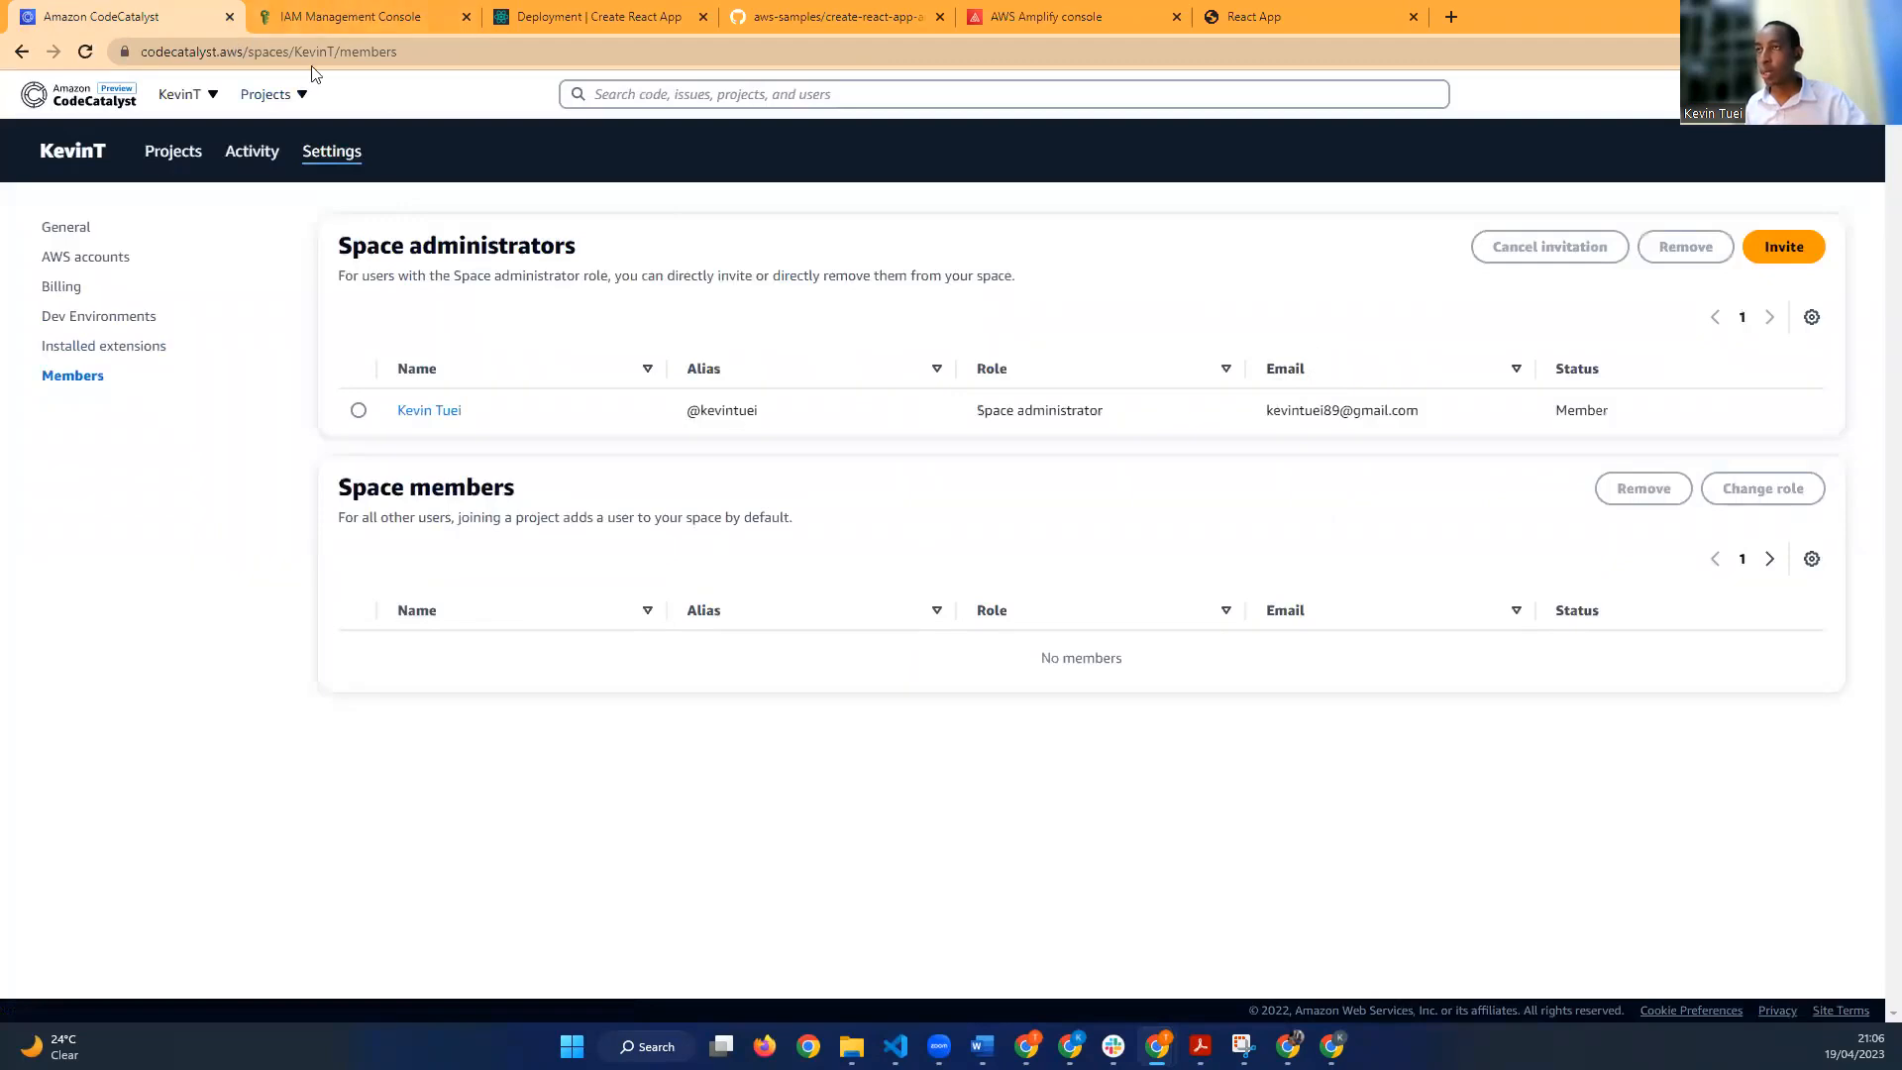
click(338, 14)
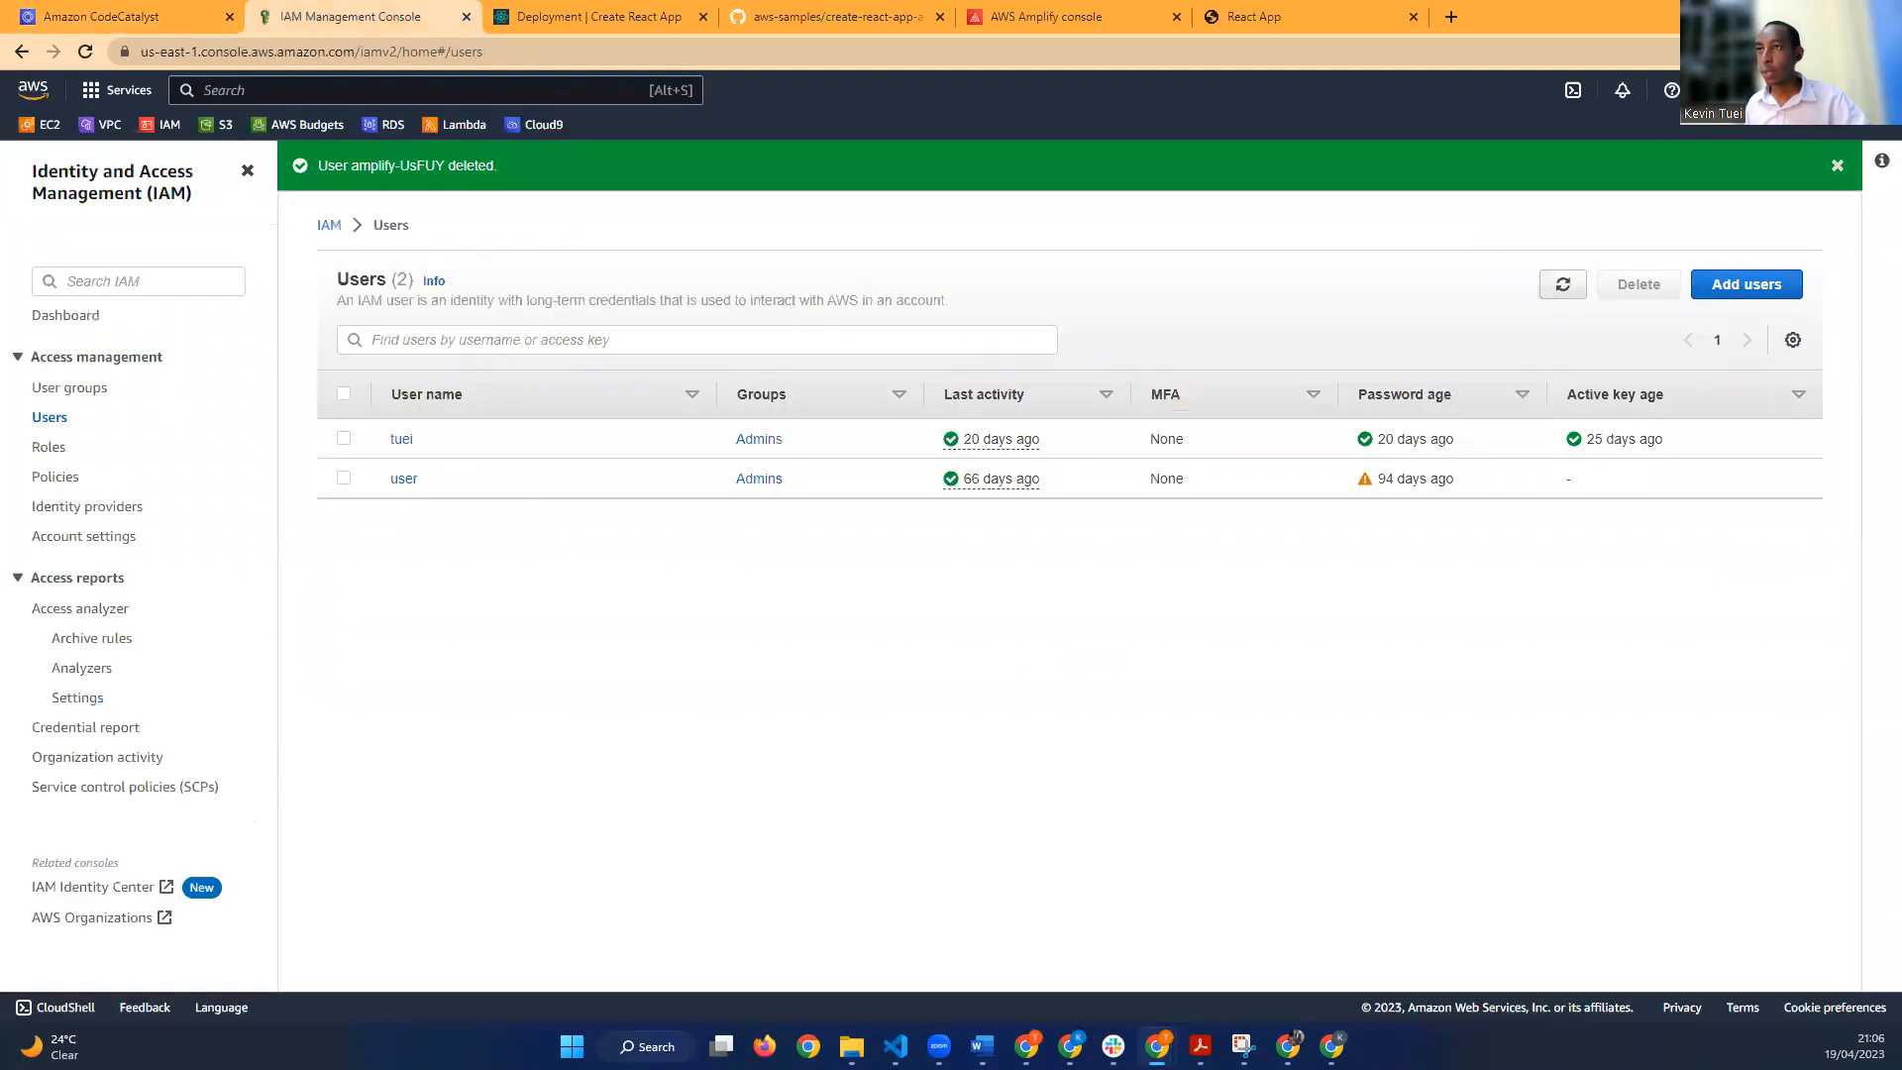
click(125, 22)
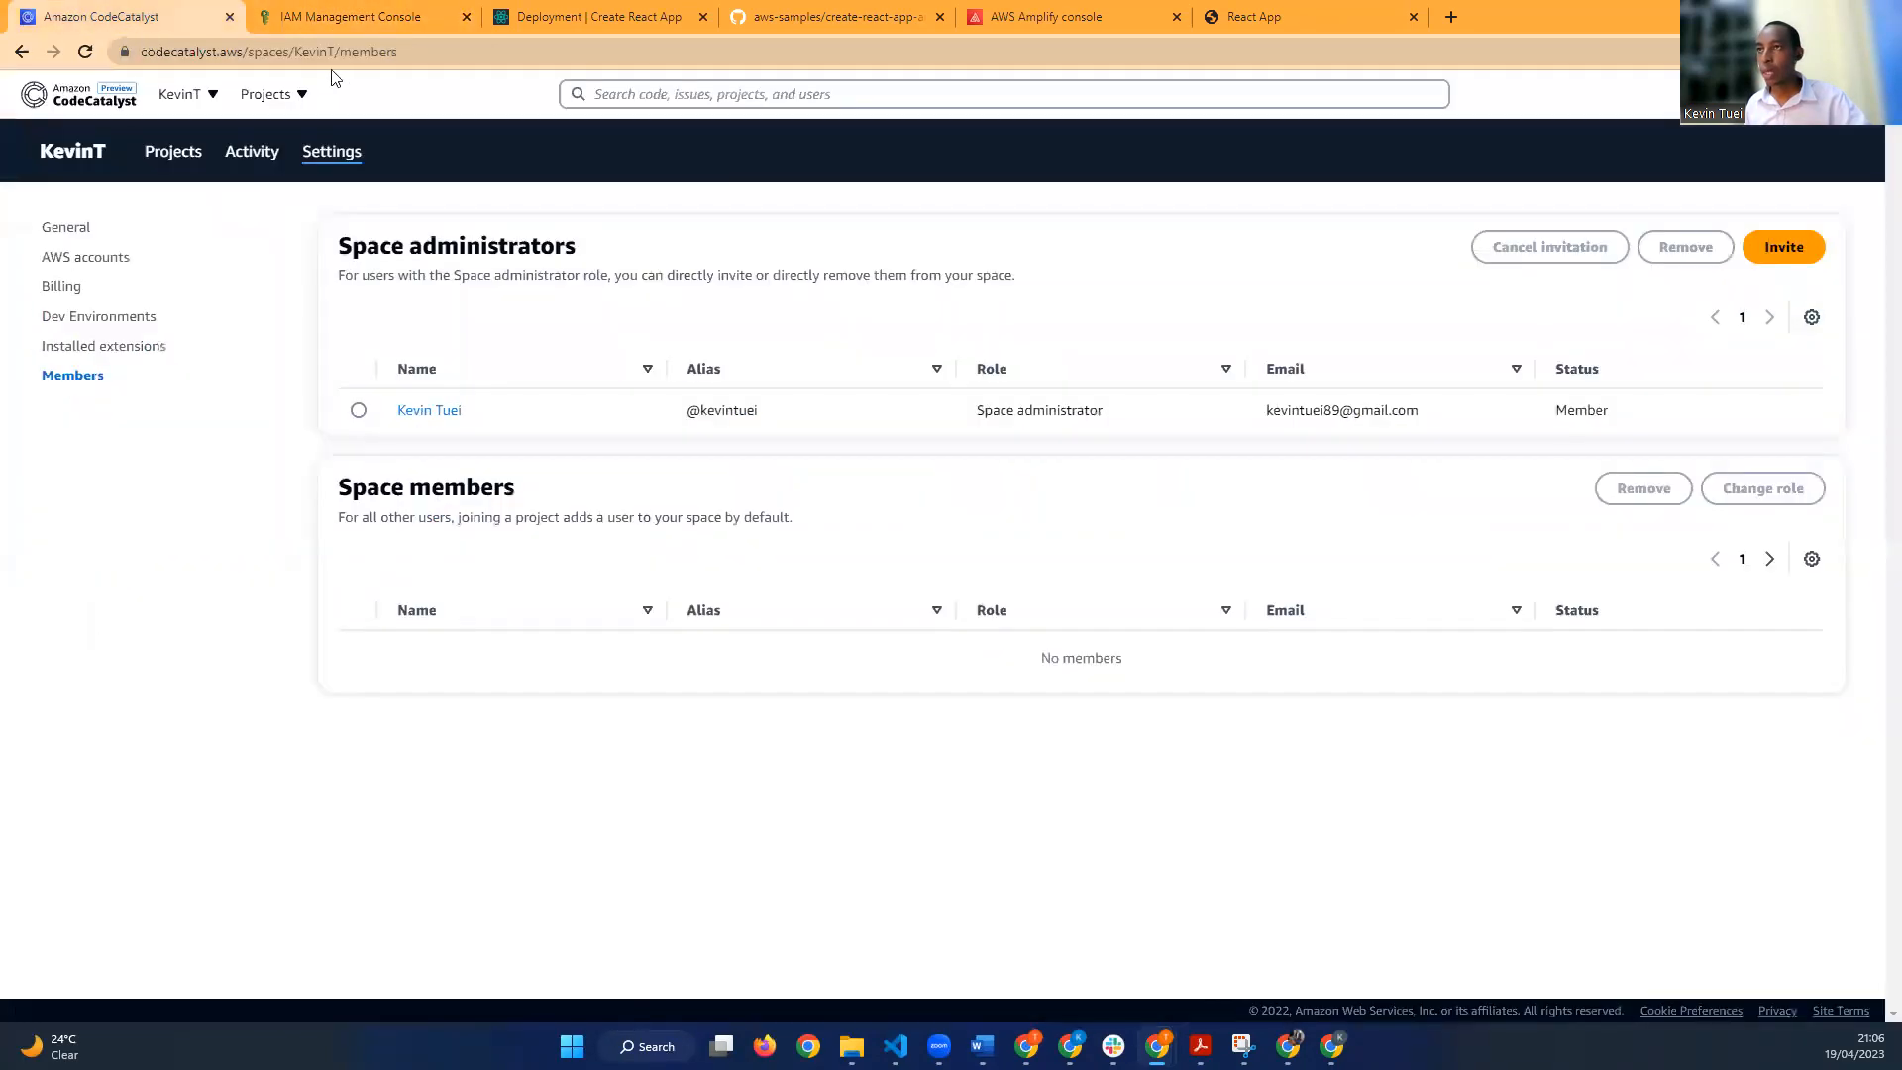
click(350, 21)
click(173, 8)
click(357, 18)
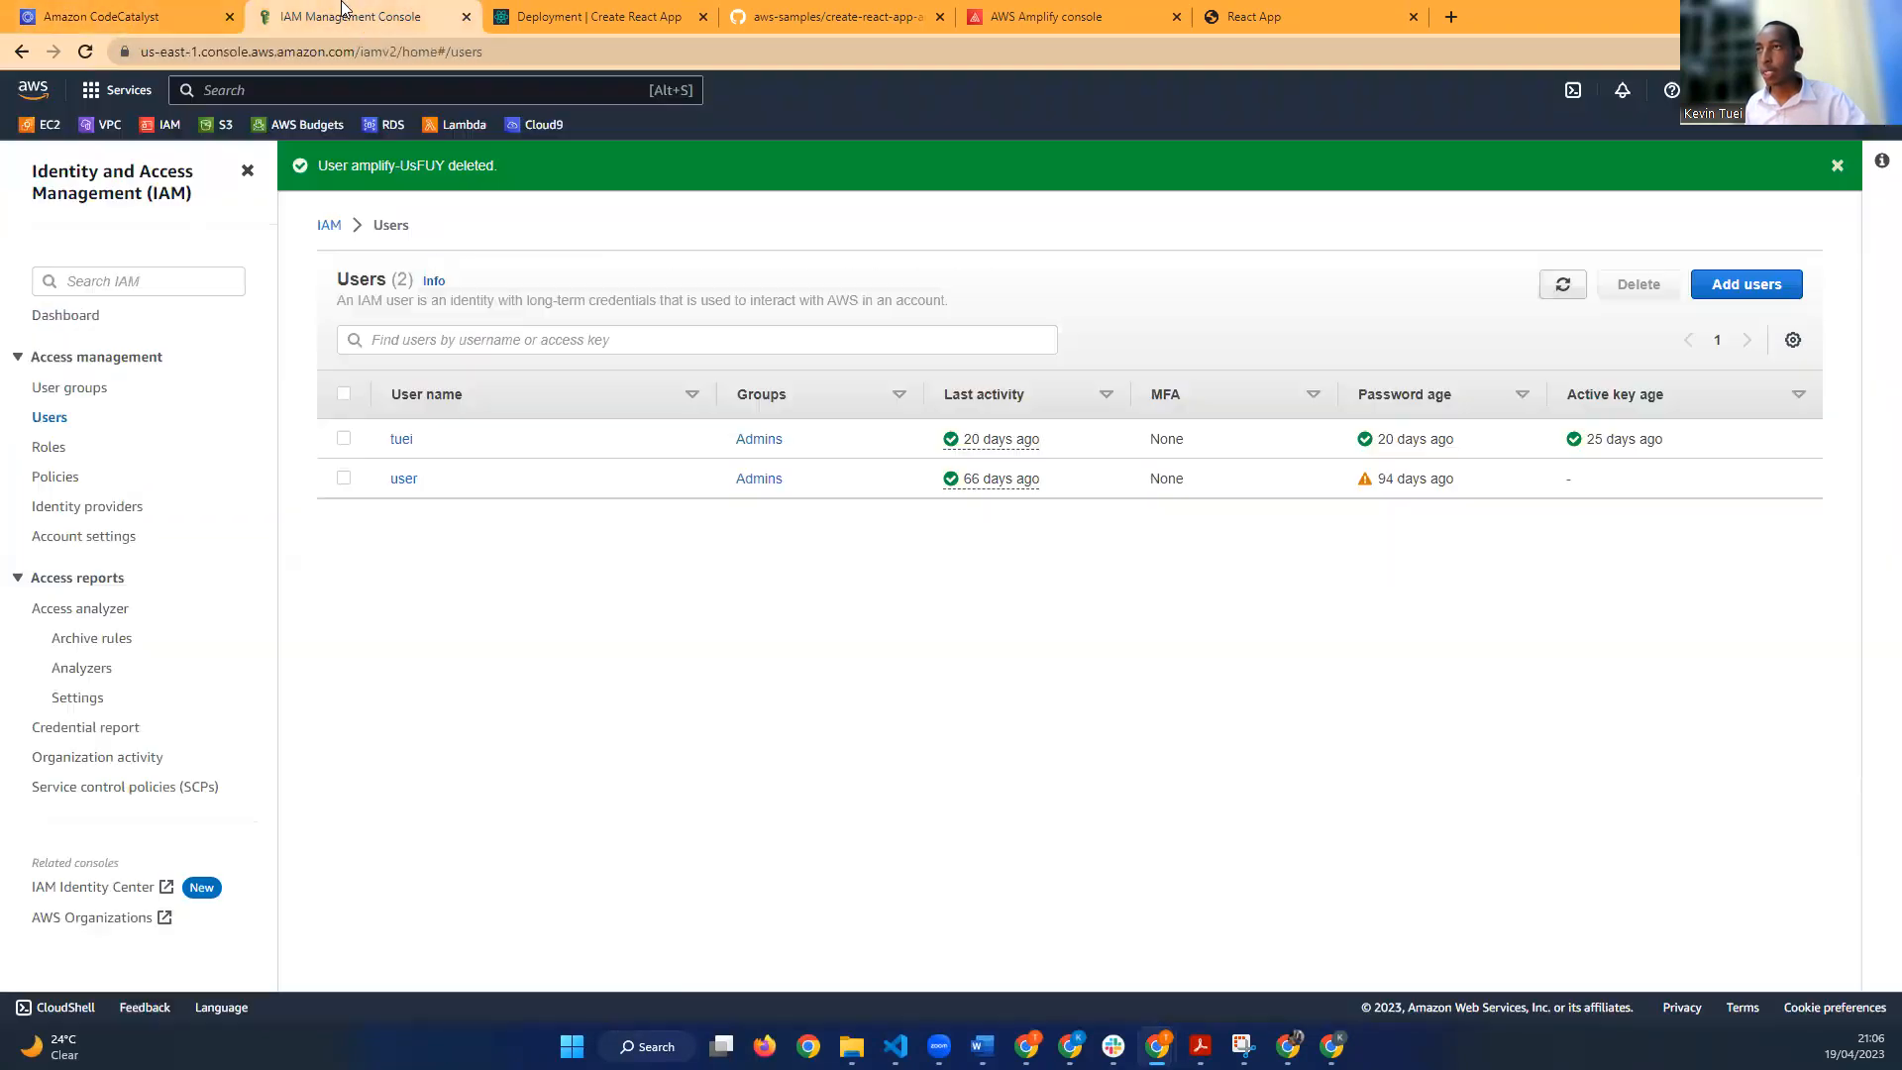
click(559, 22)
click(327, 17)
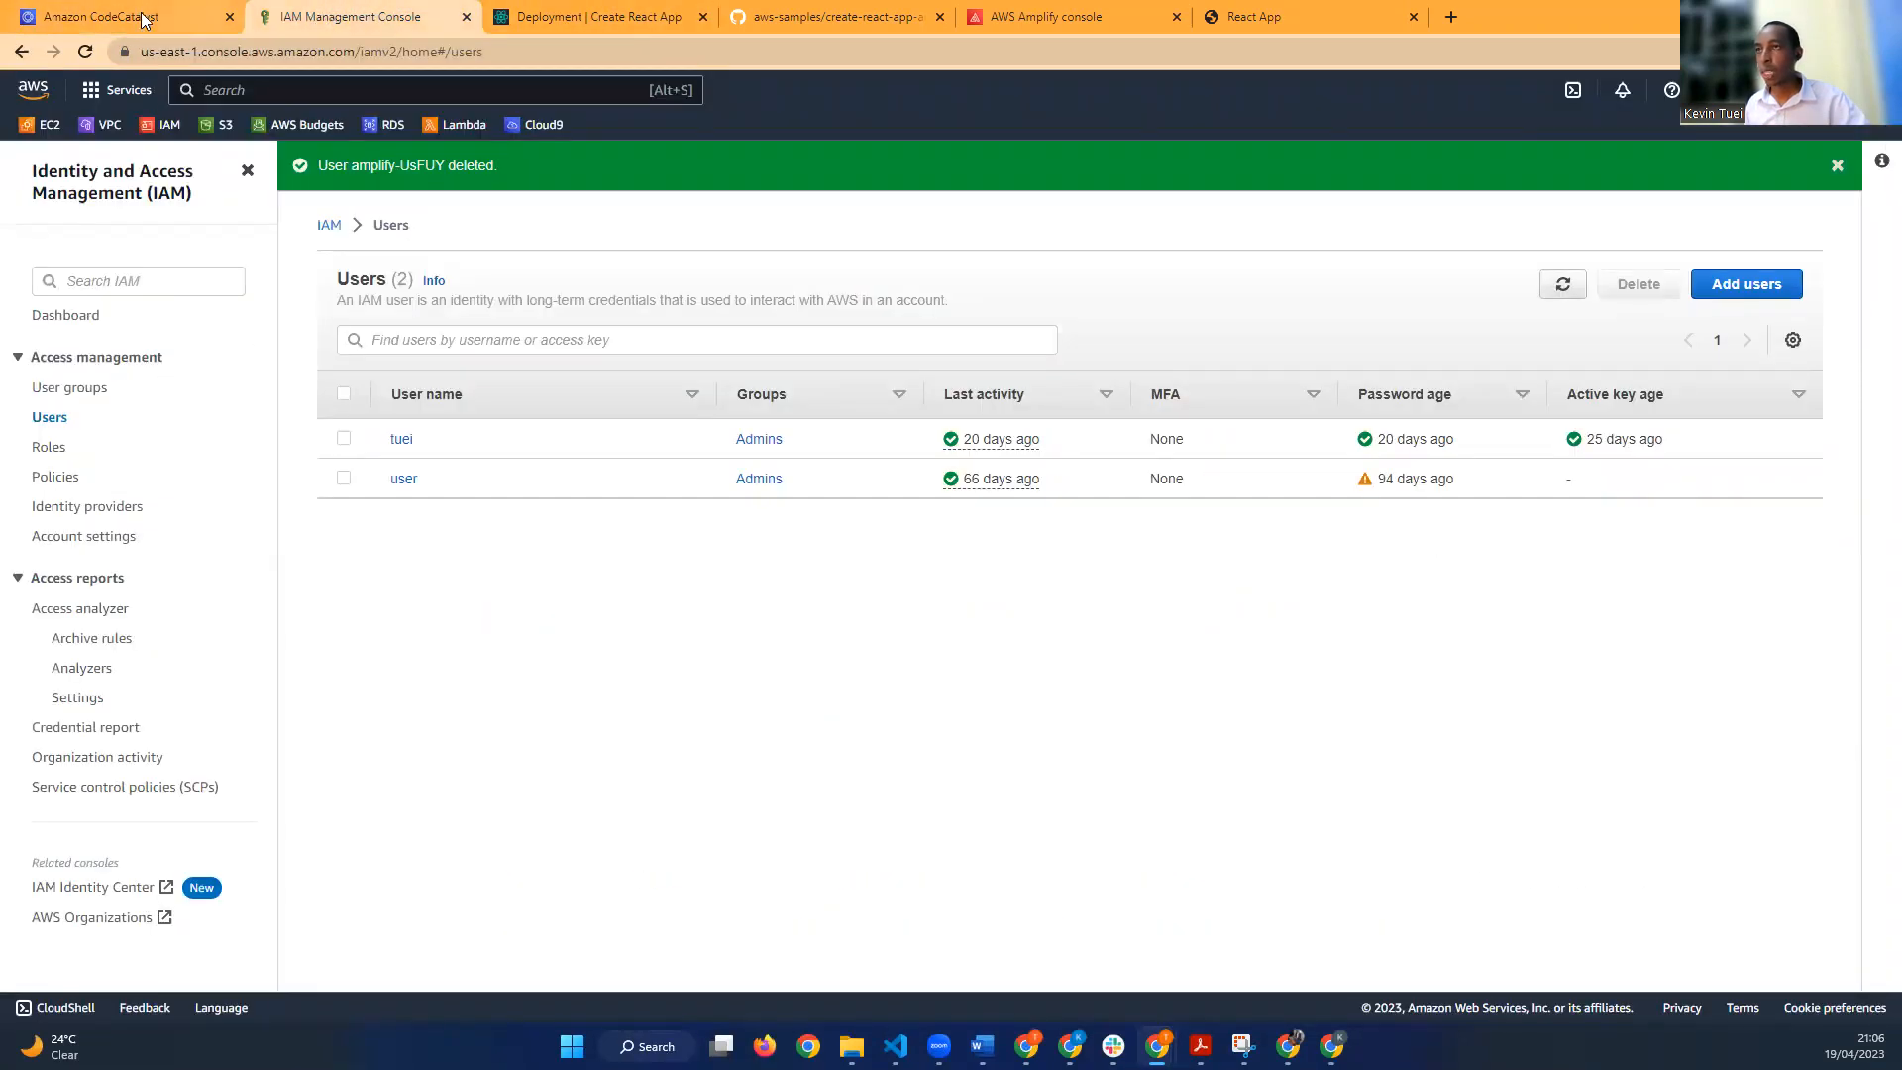
click(146, 17)
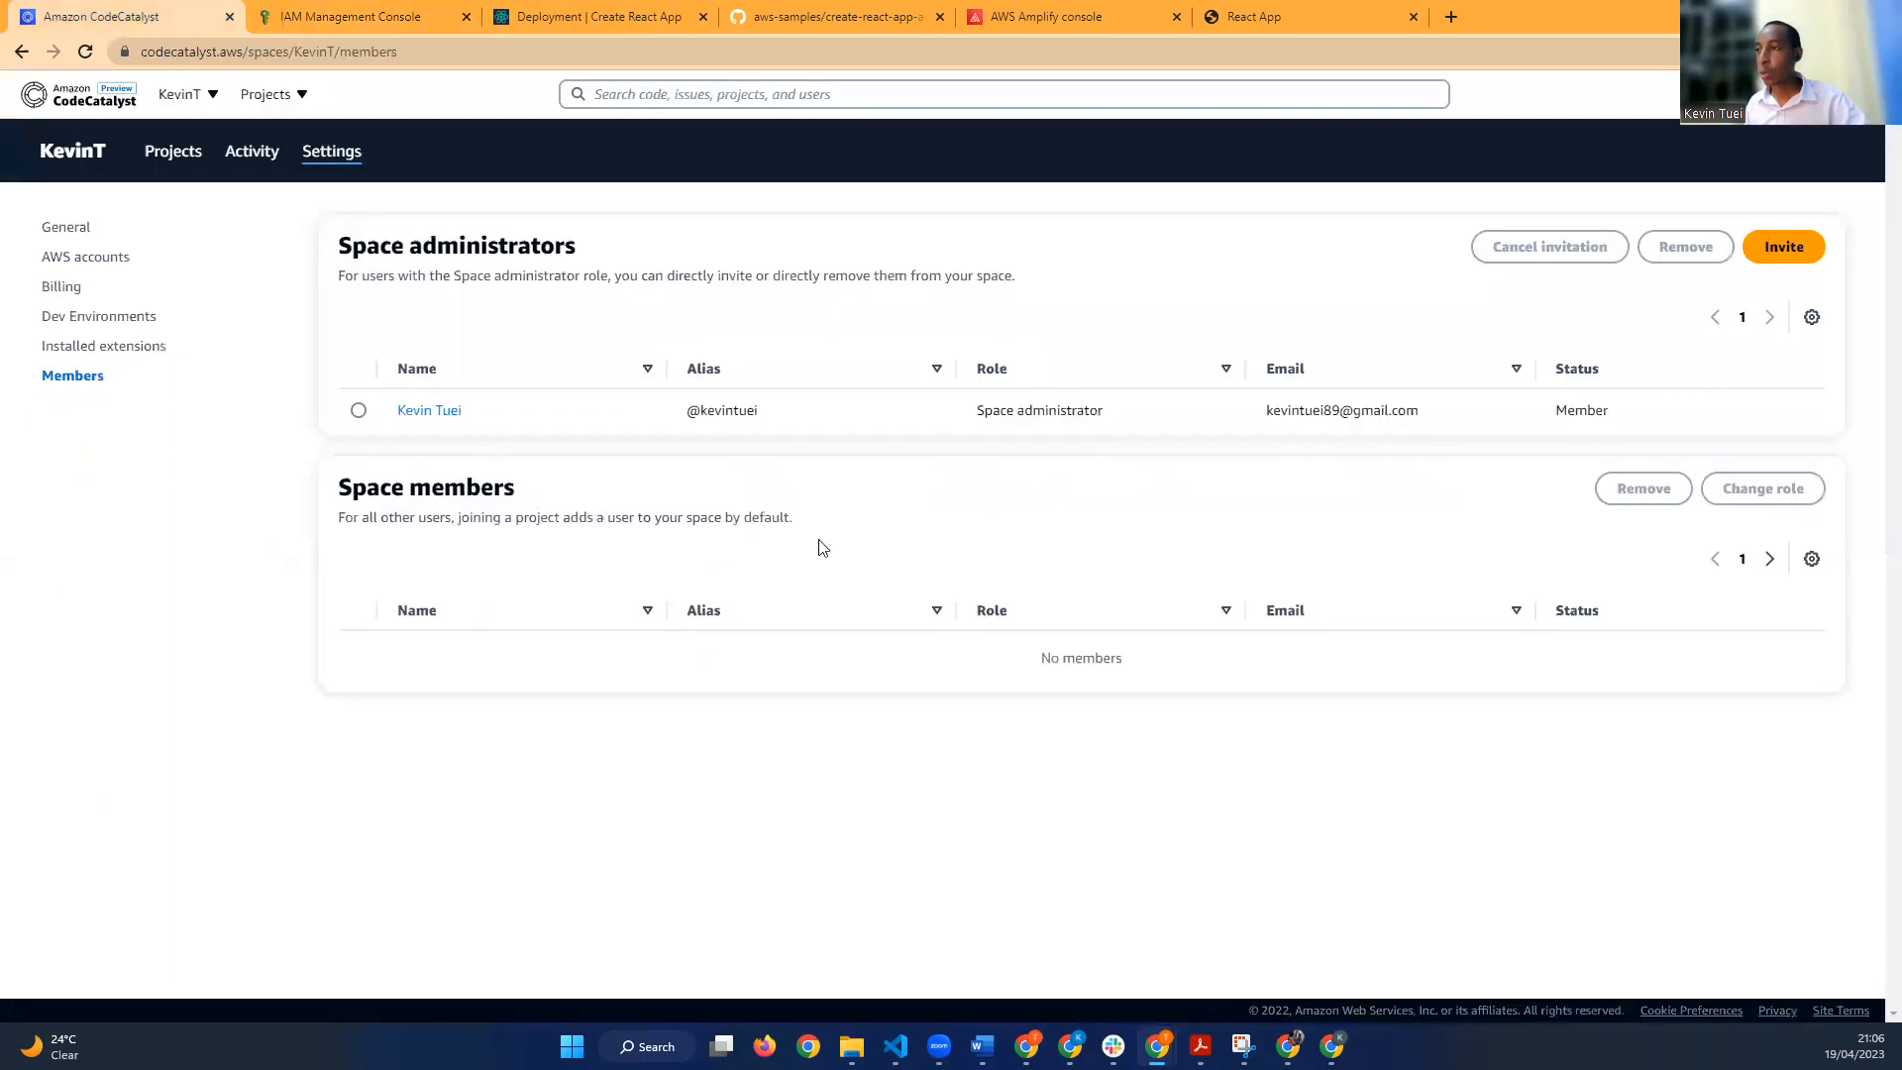
Step: Close the aws-samples/create-react-app-auth-amplify GitHub repository page
click(832, 20)
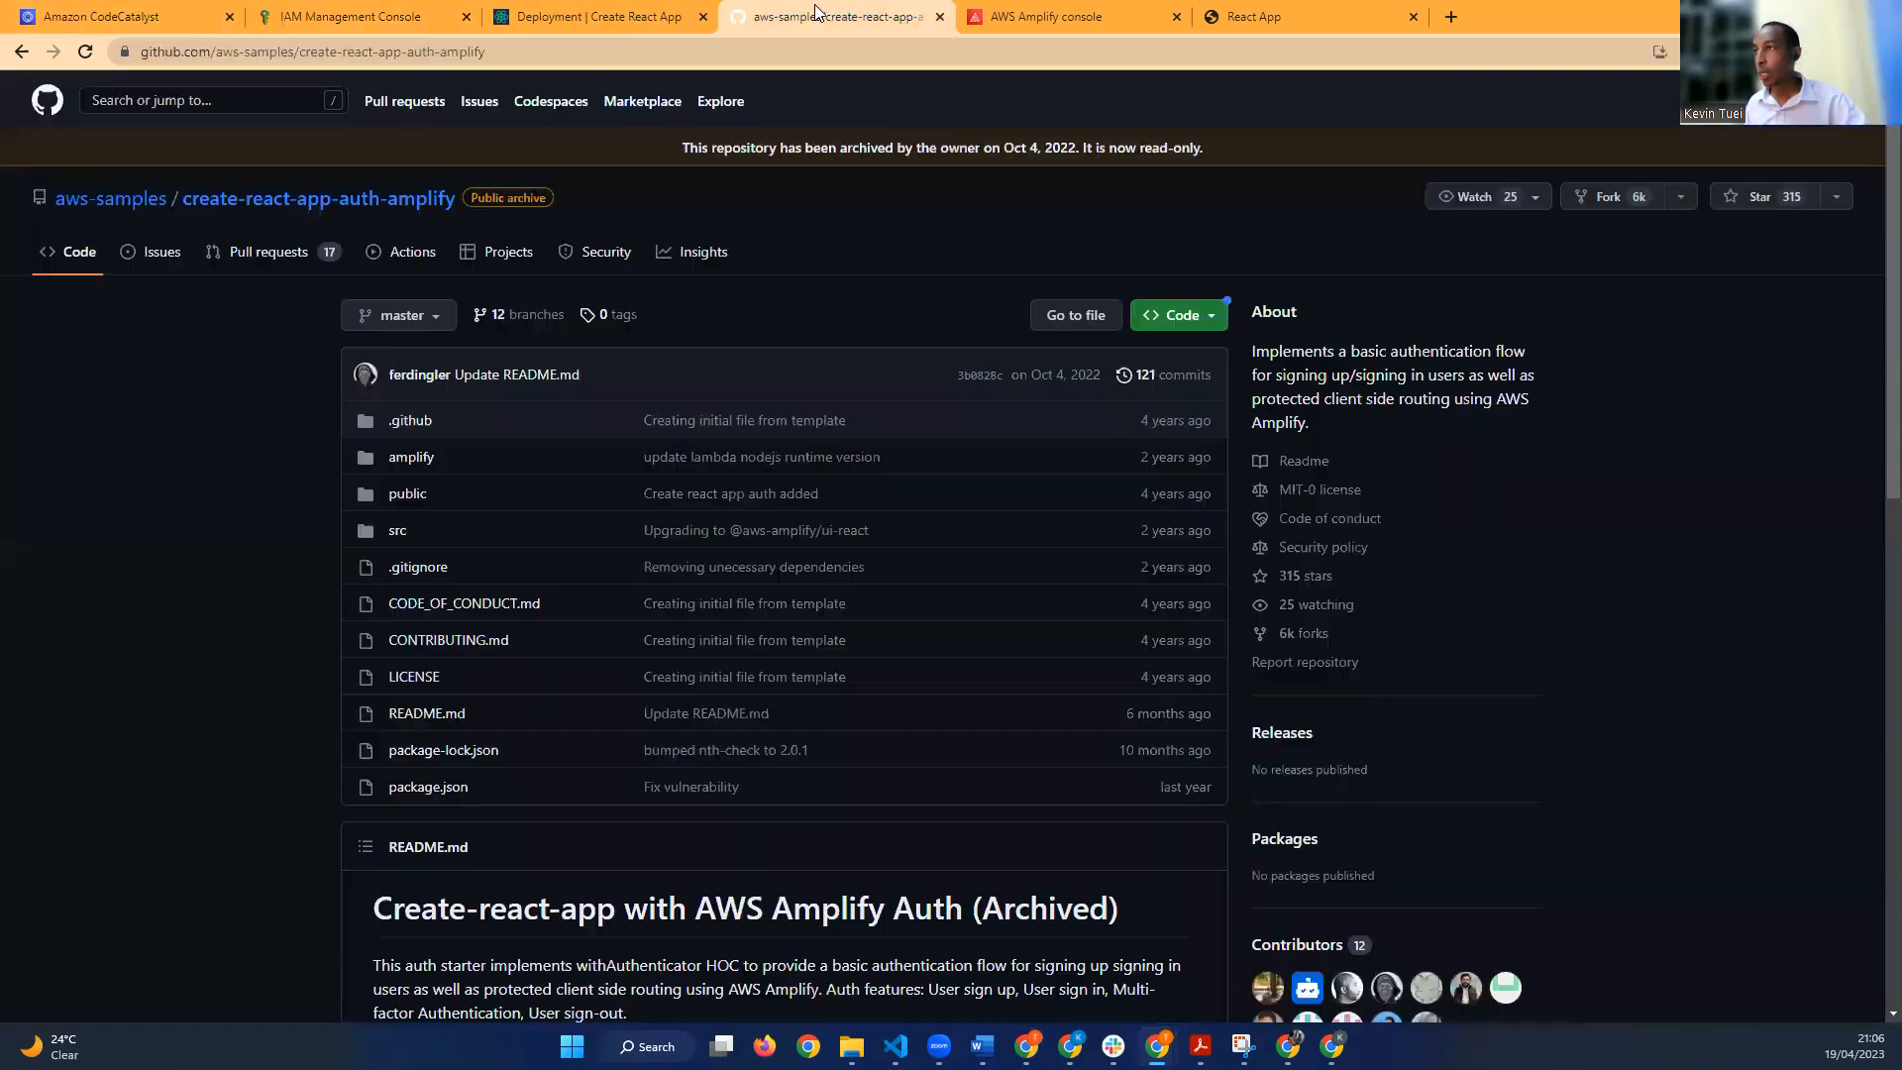
click(938, 17)
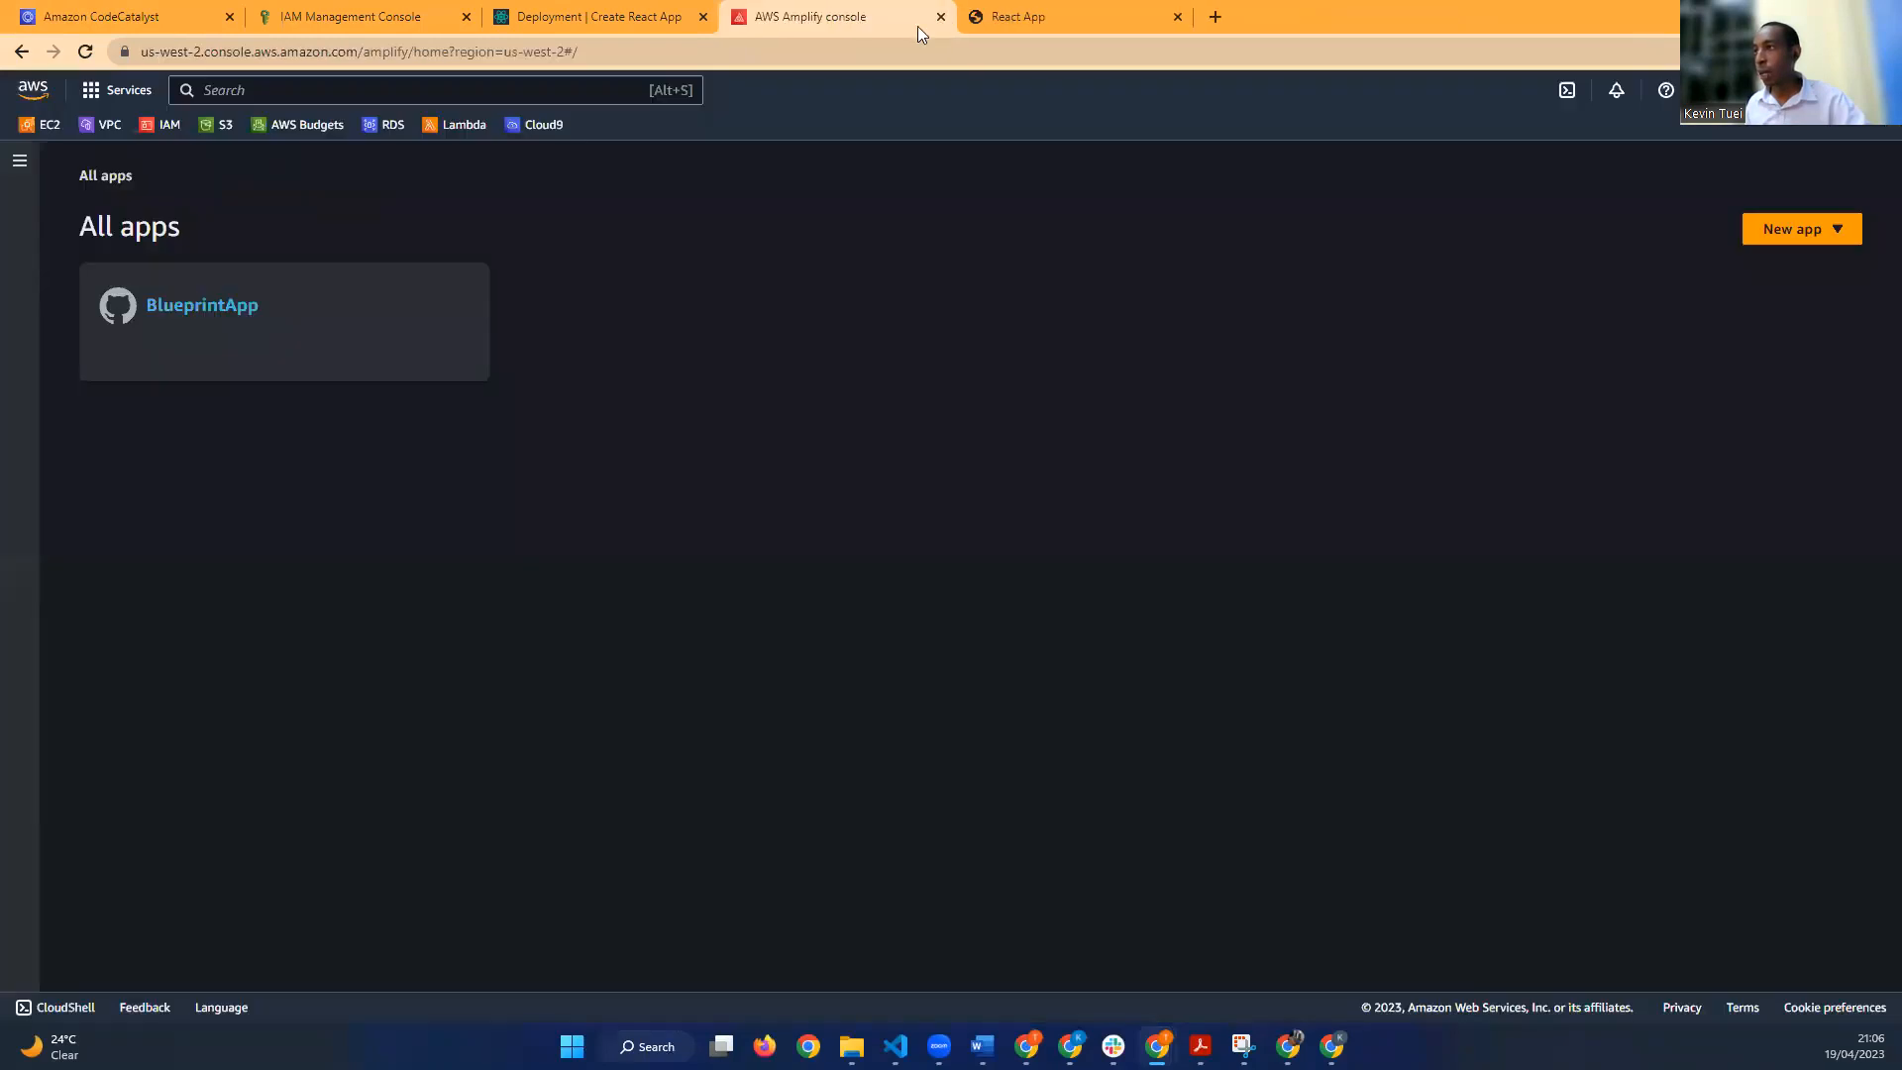